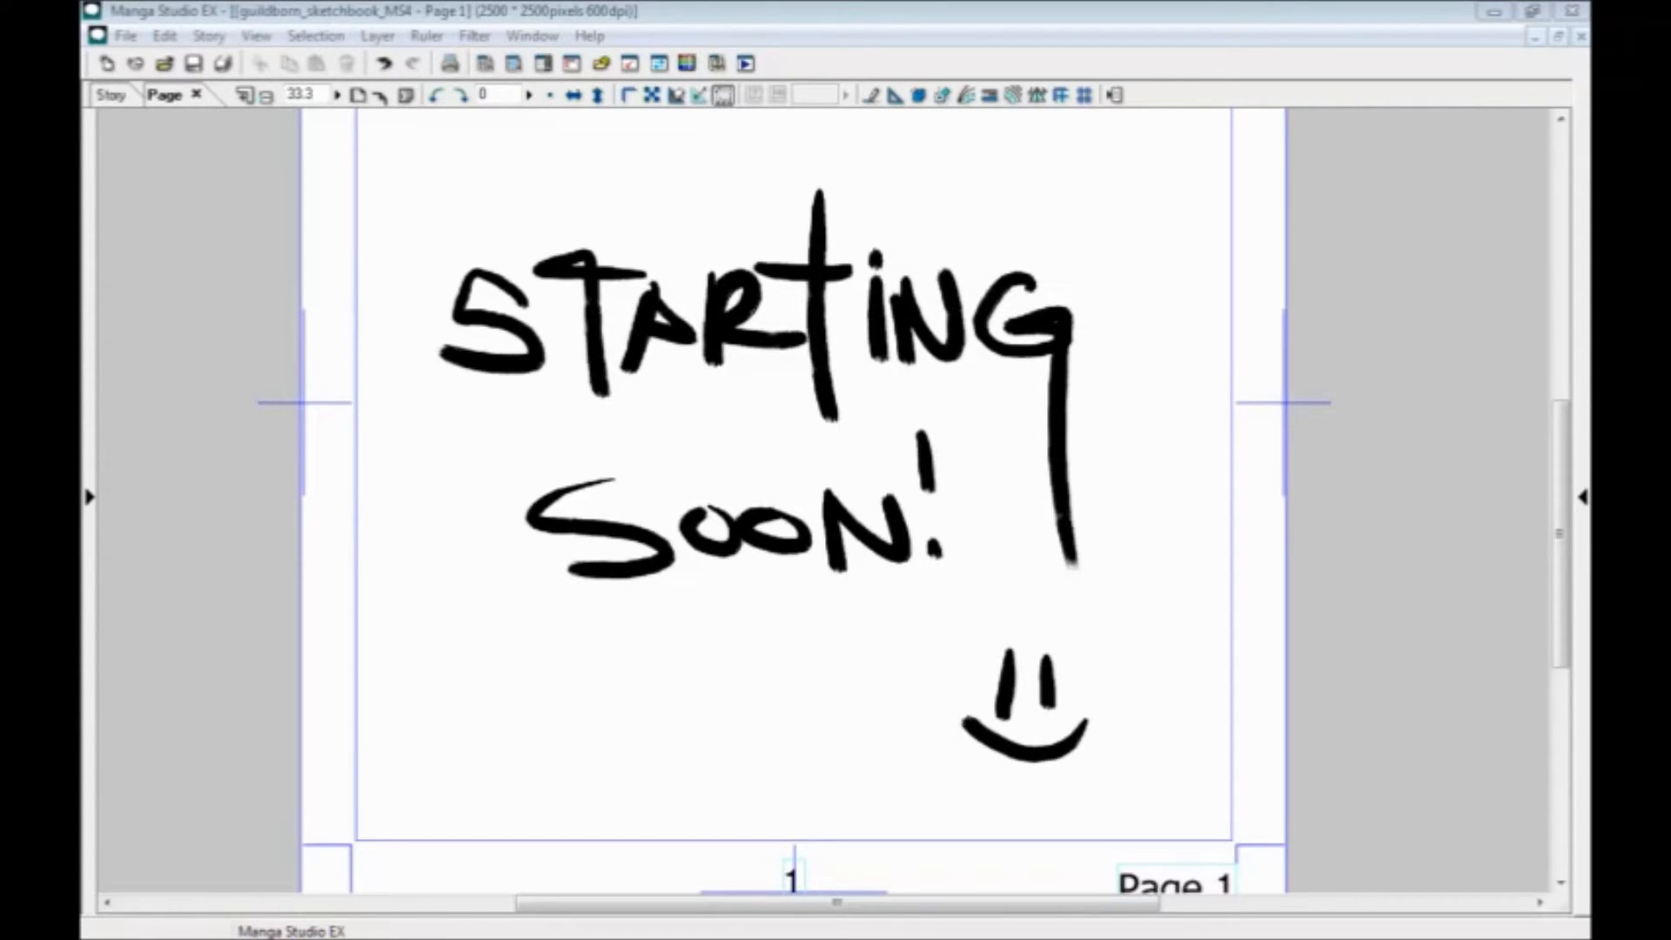
Show the palettes and close page 1 of the guildborn_sketchbook_MS4 story without saving its changes
left_click(741, 18)
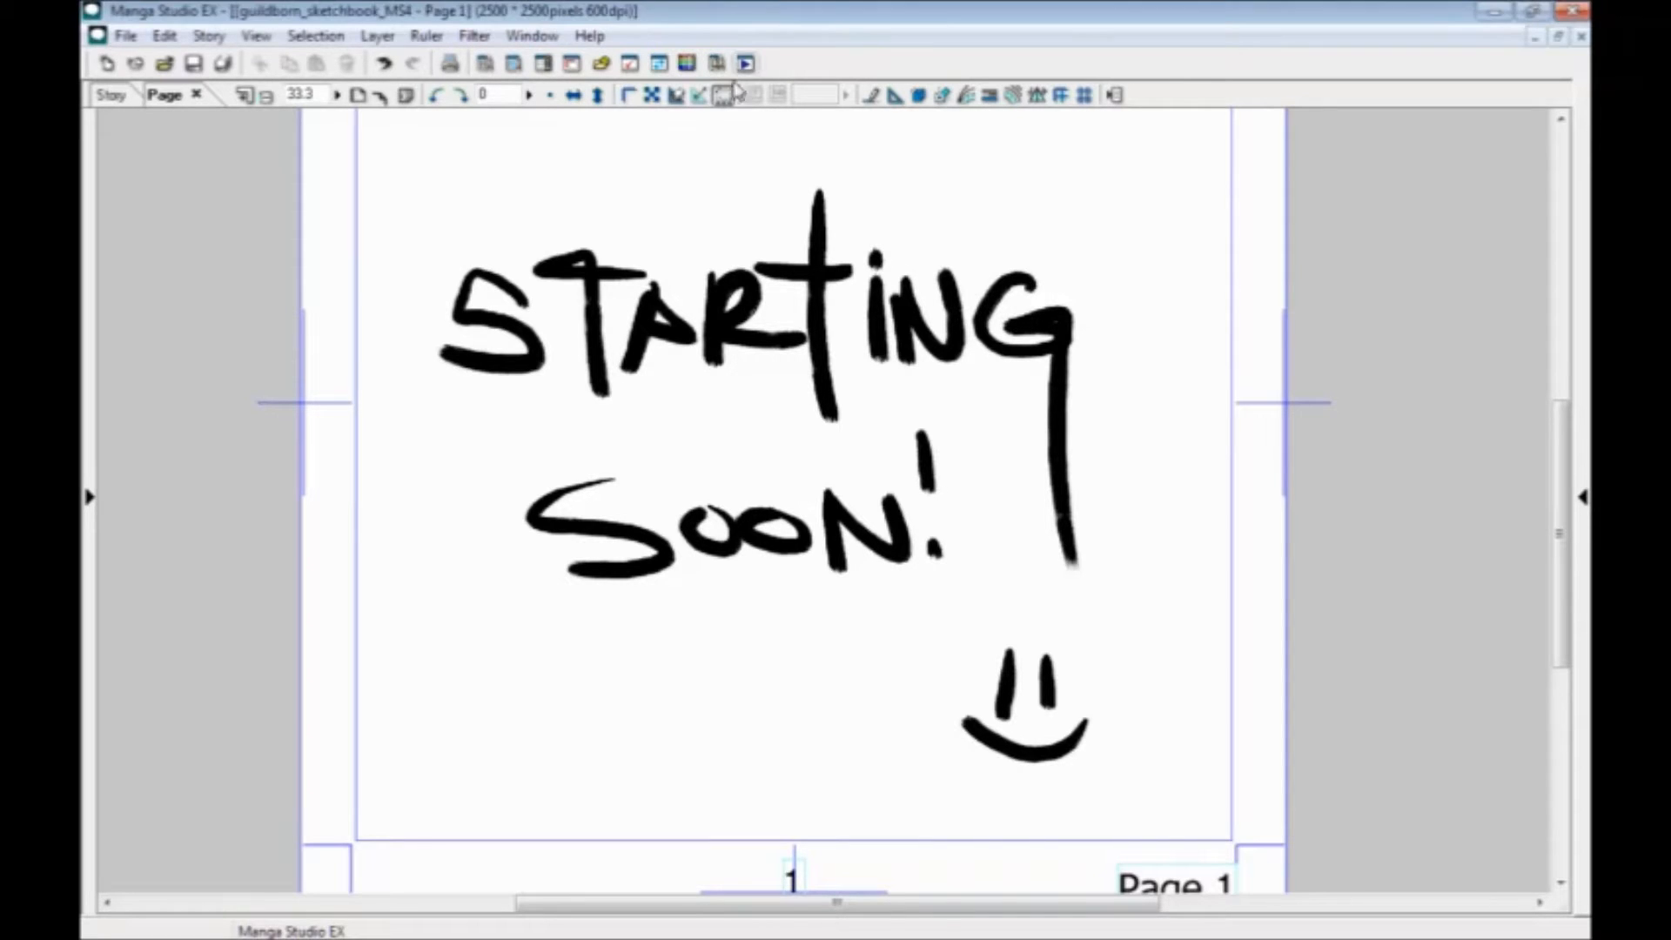
key("Tab")
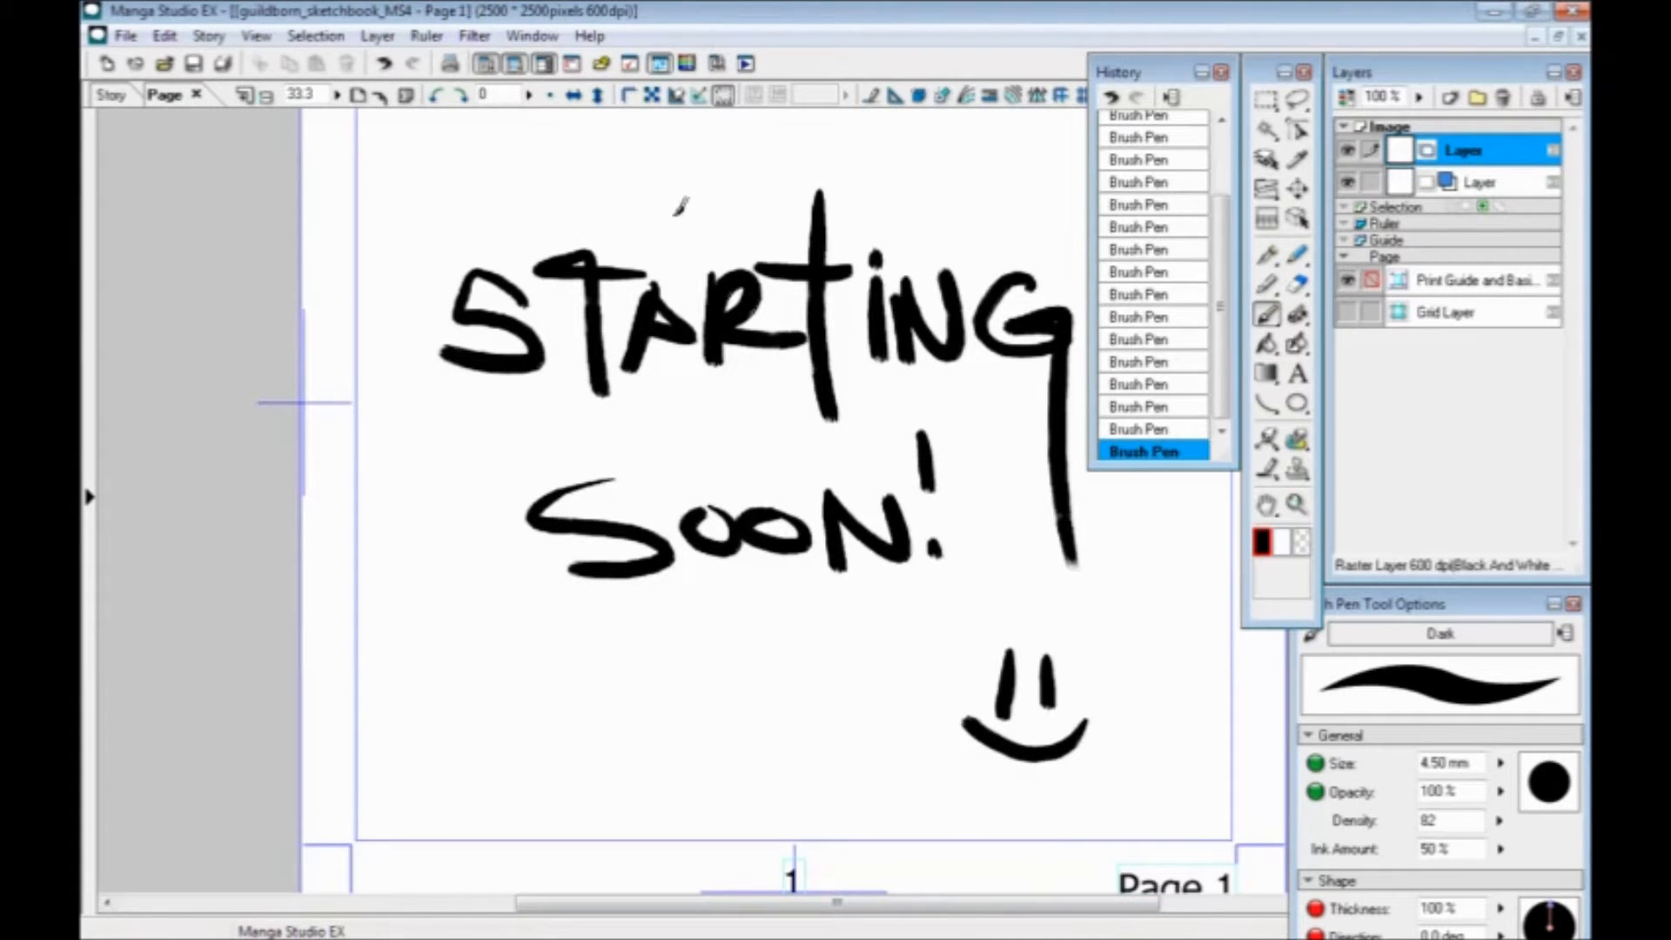
left_click_drag(712, 597, 545, 524)
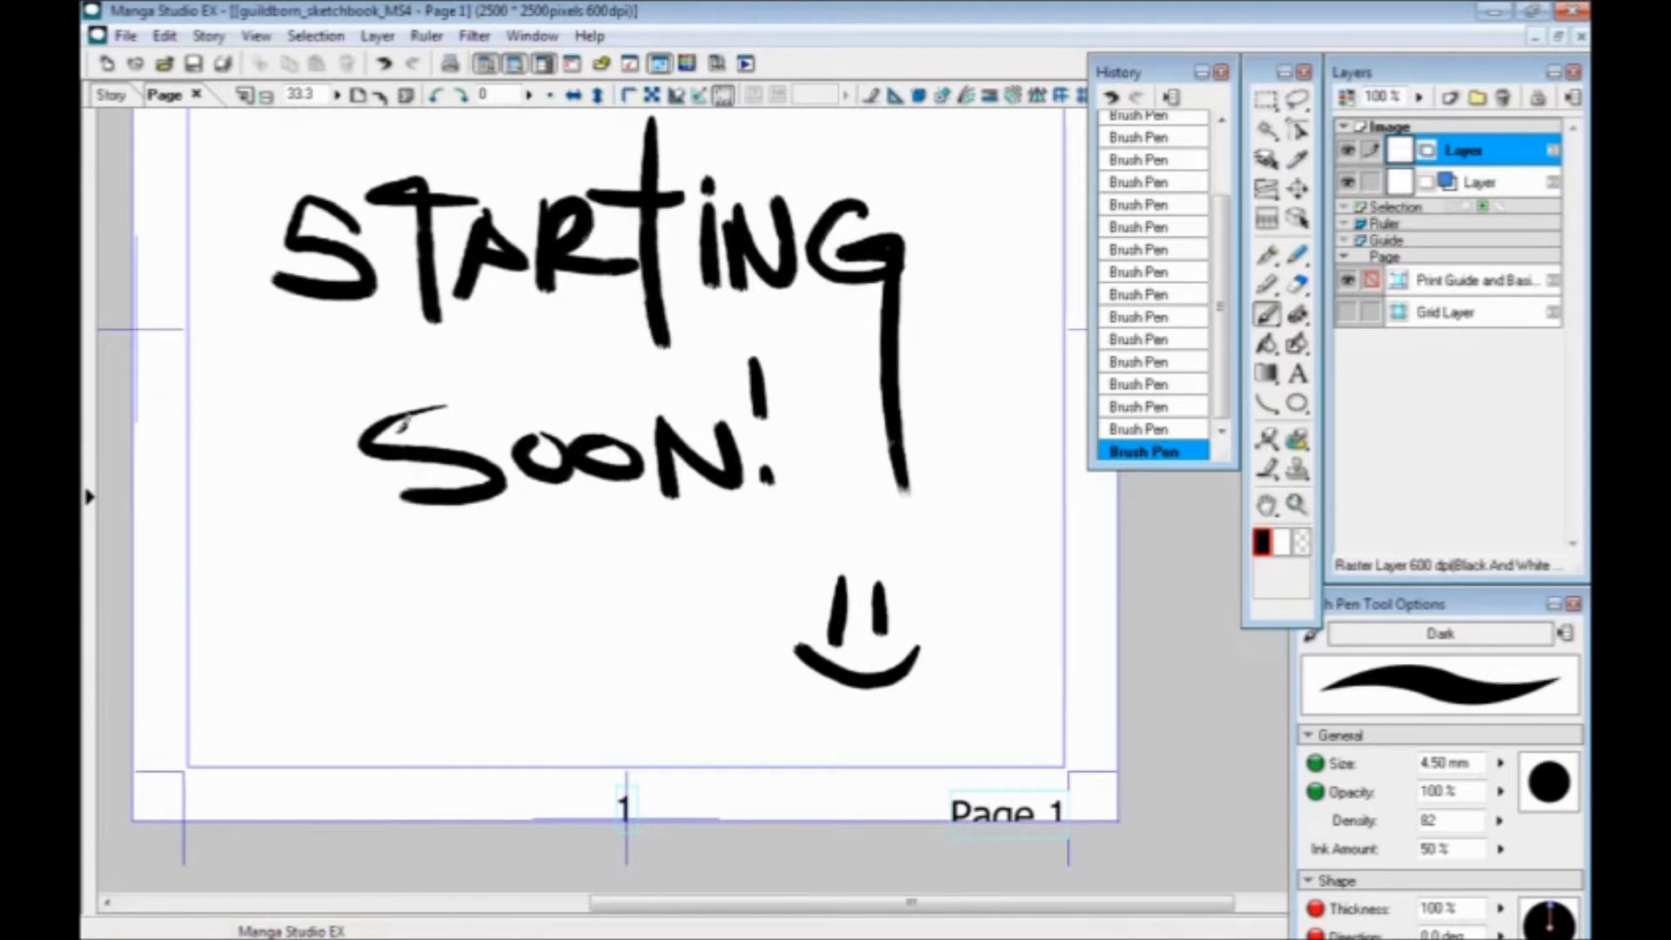
left_click(196, 94)
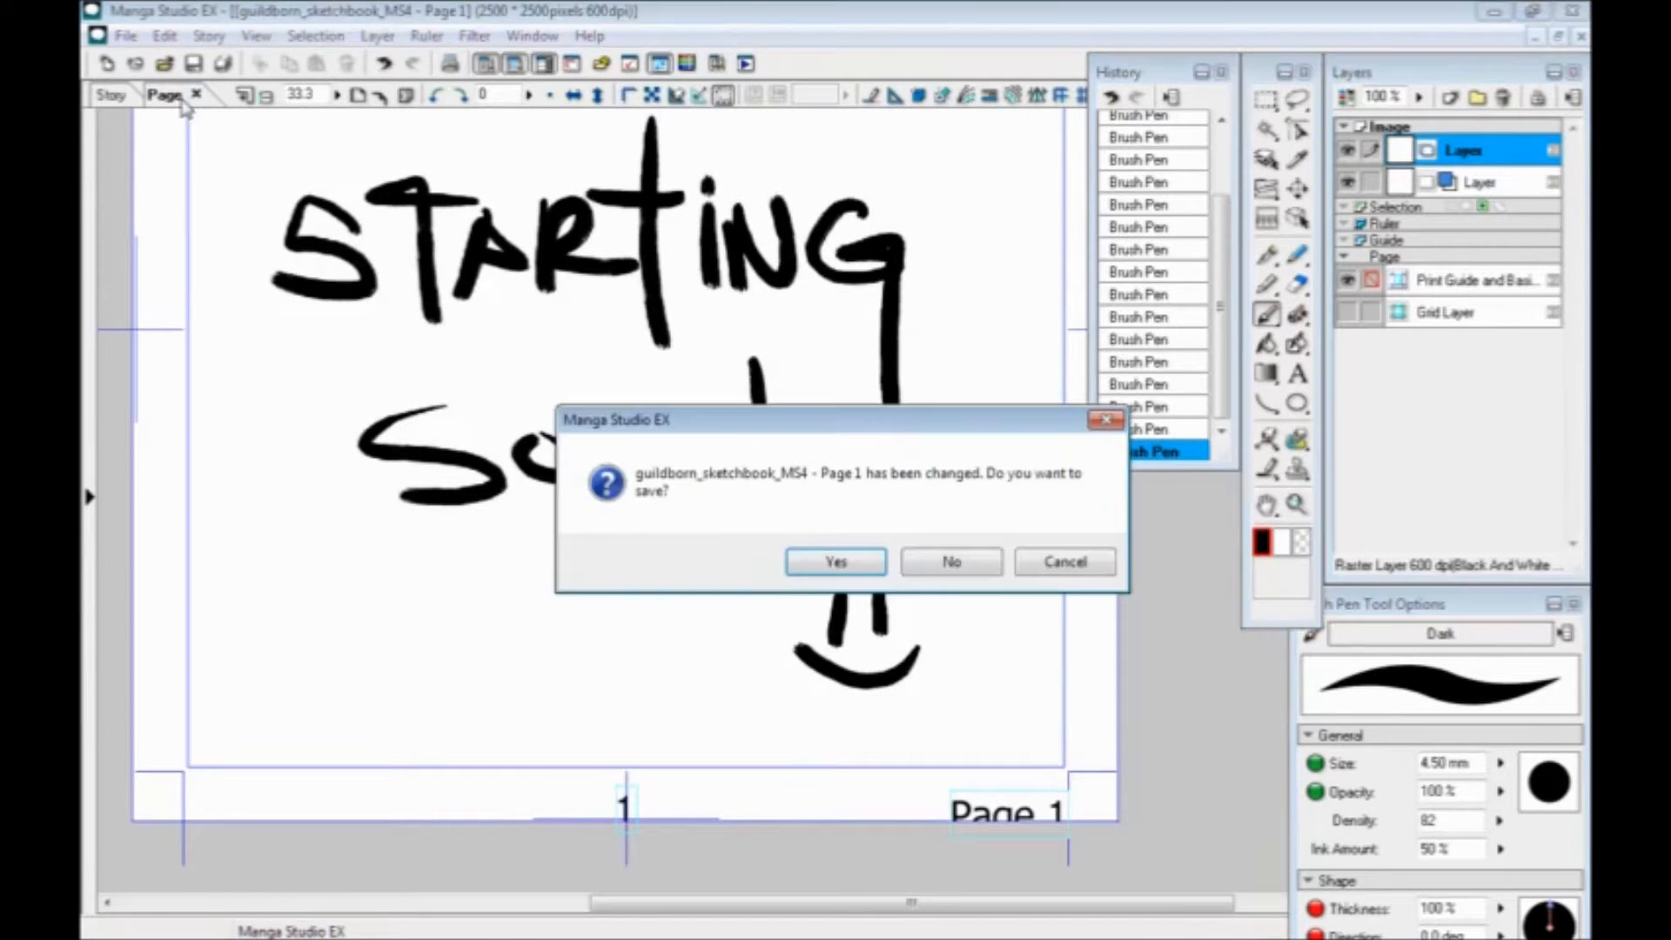
left_click(906, 564)
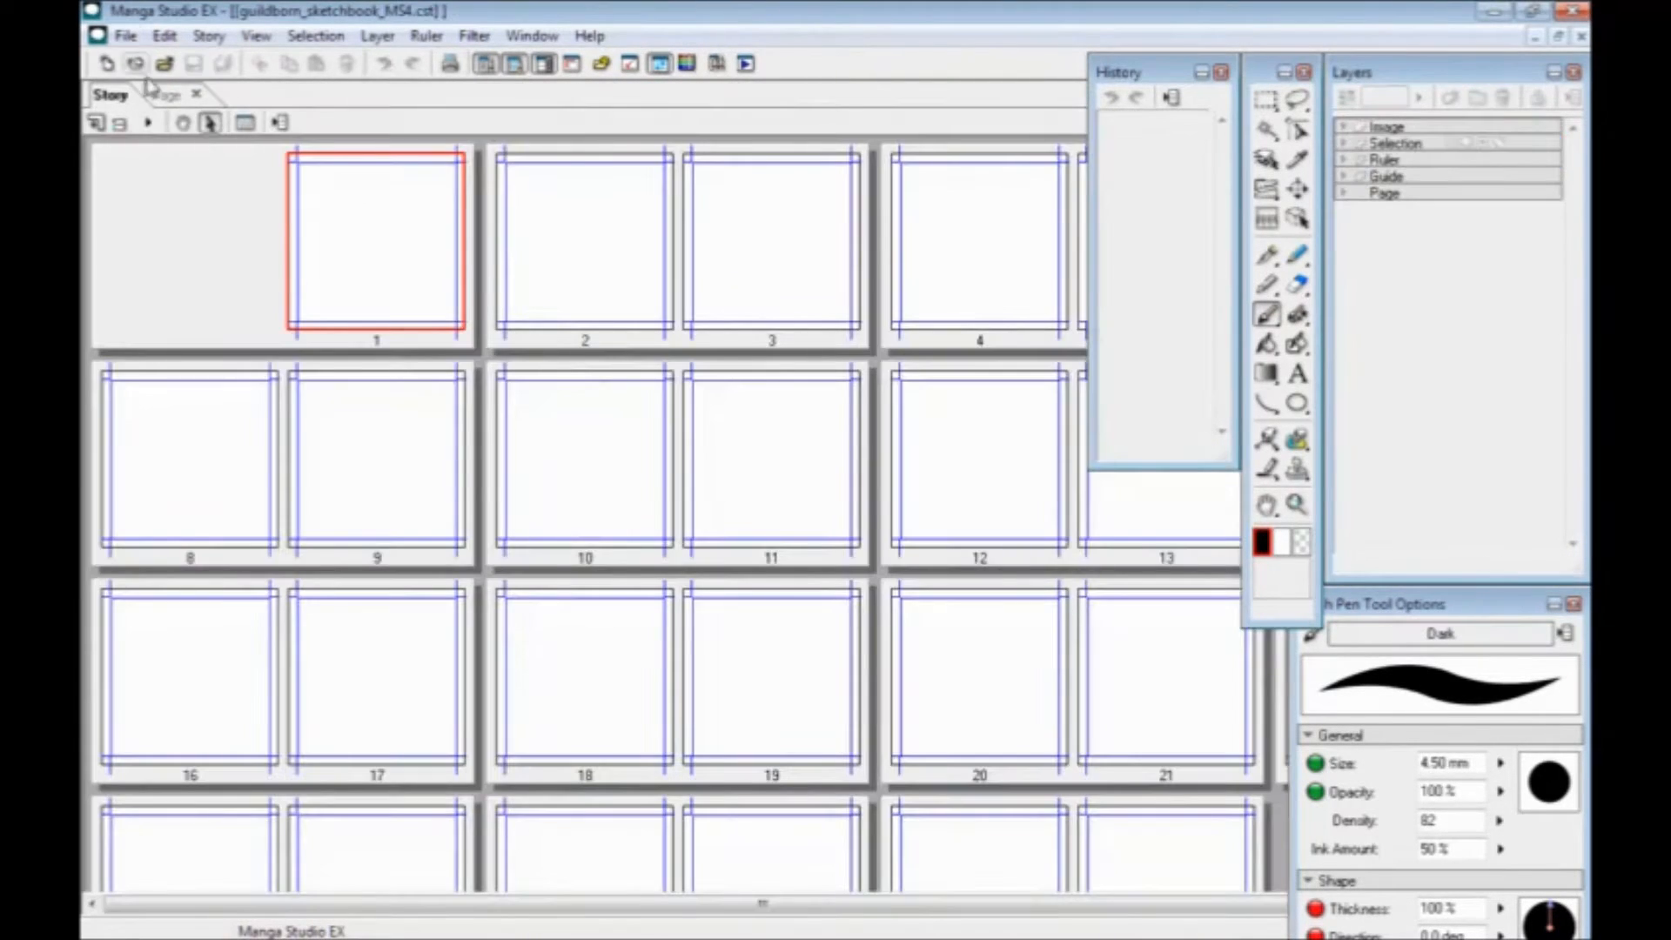
Close both open story files, guildborn_sketchbook_MS4 and Standard_issue6
left_click(125, 36)
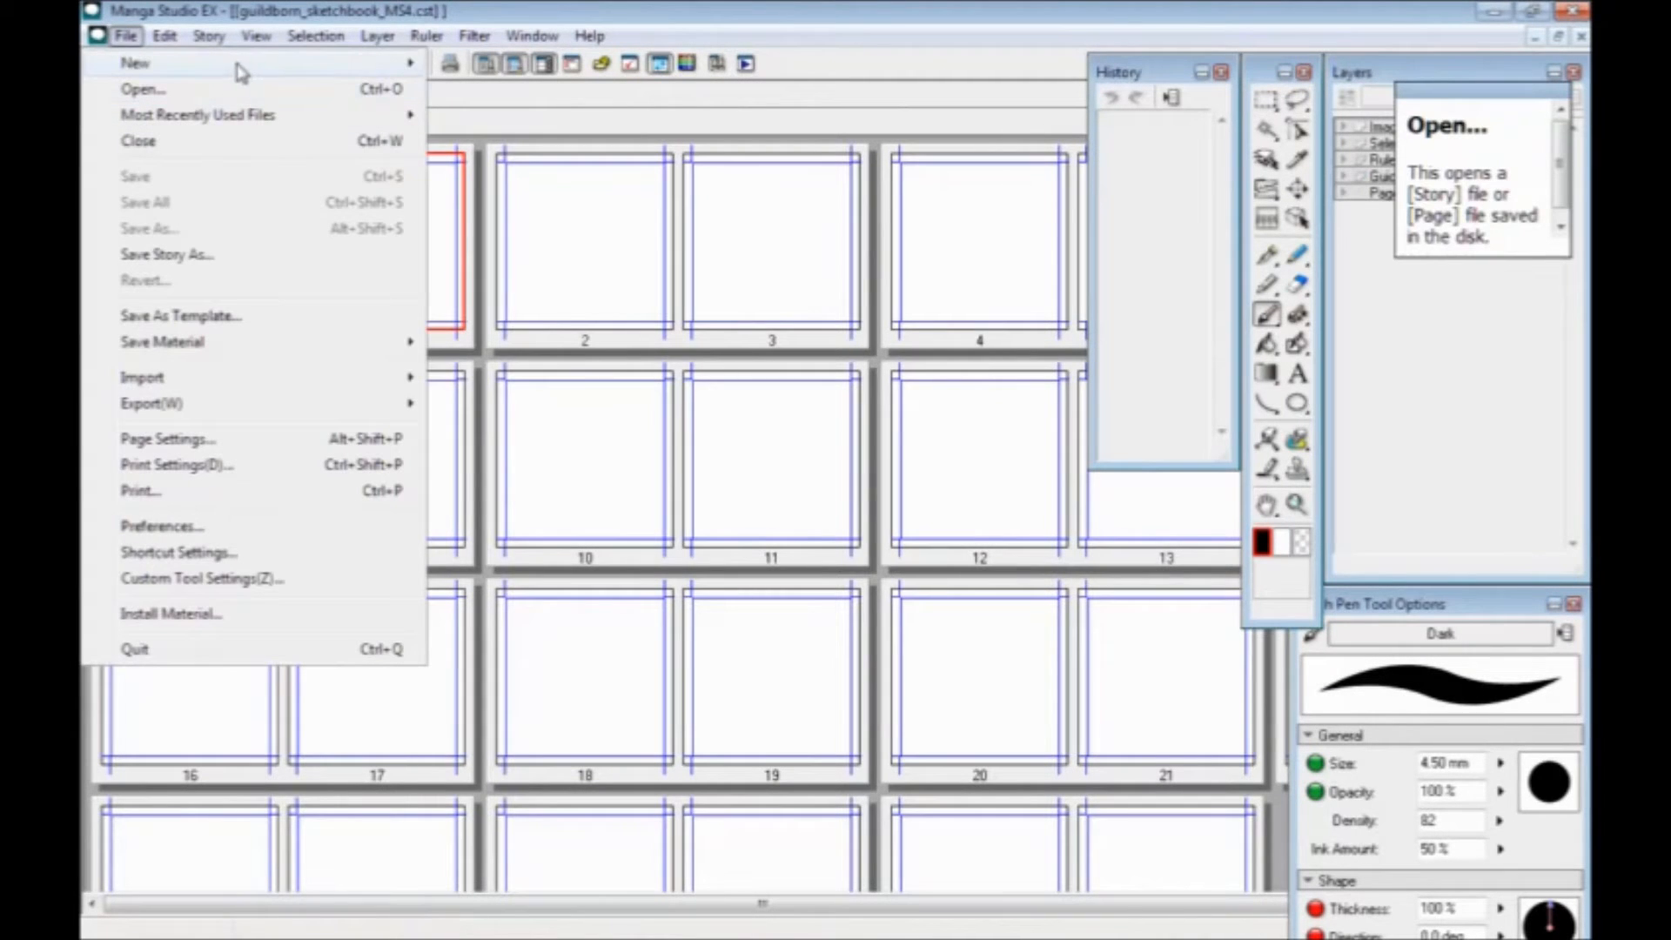
mouse_move(235, 68)
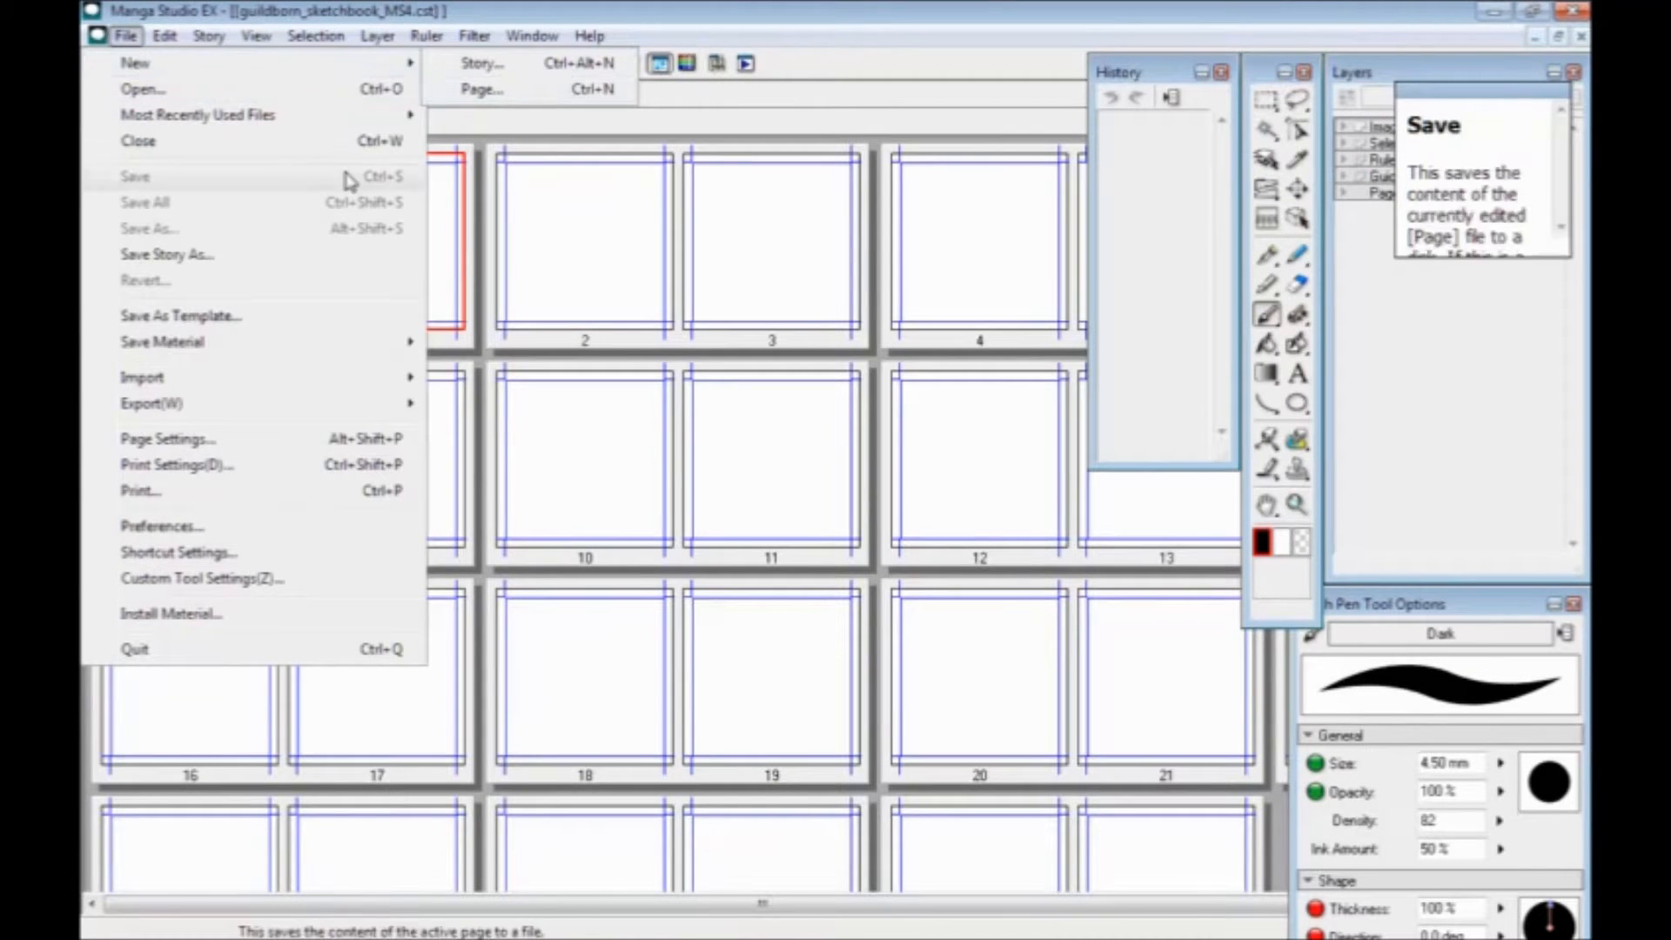
left_click(769, 19)
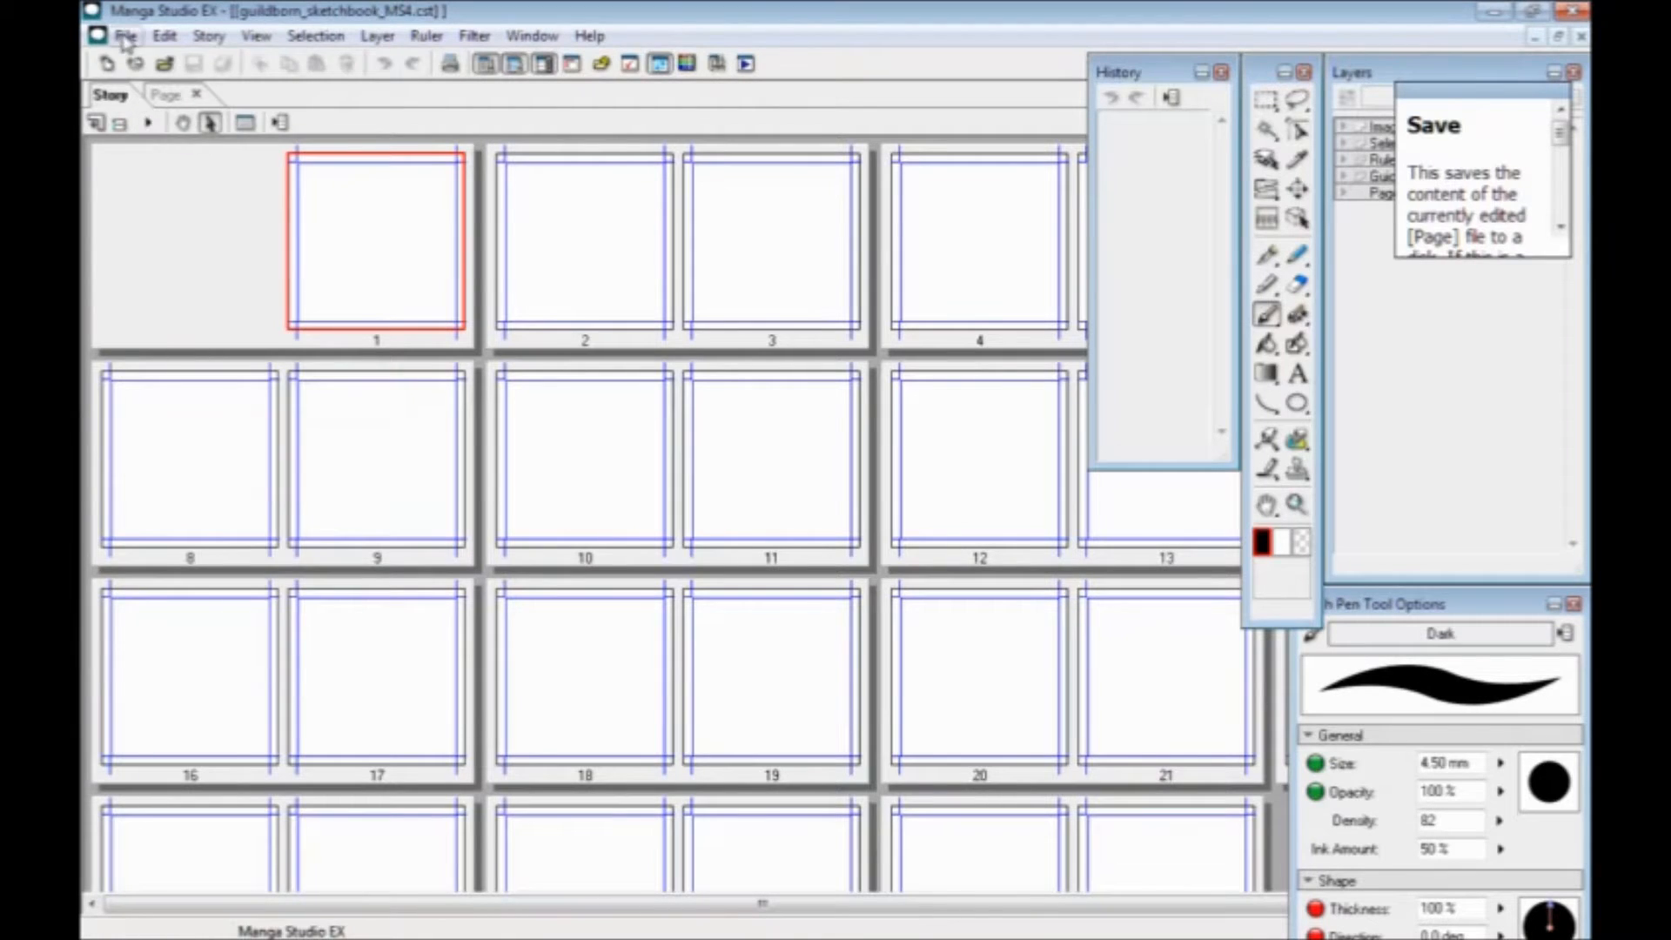
left_click(124, 36)
left_click(140, 142)
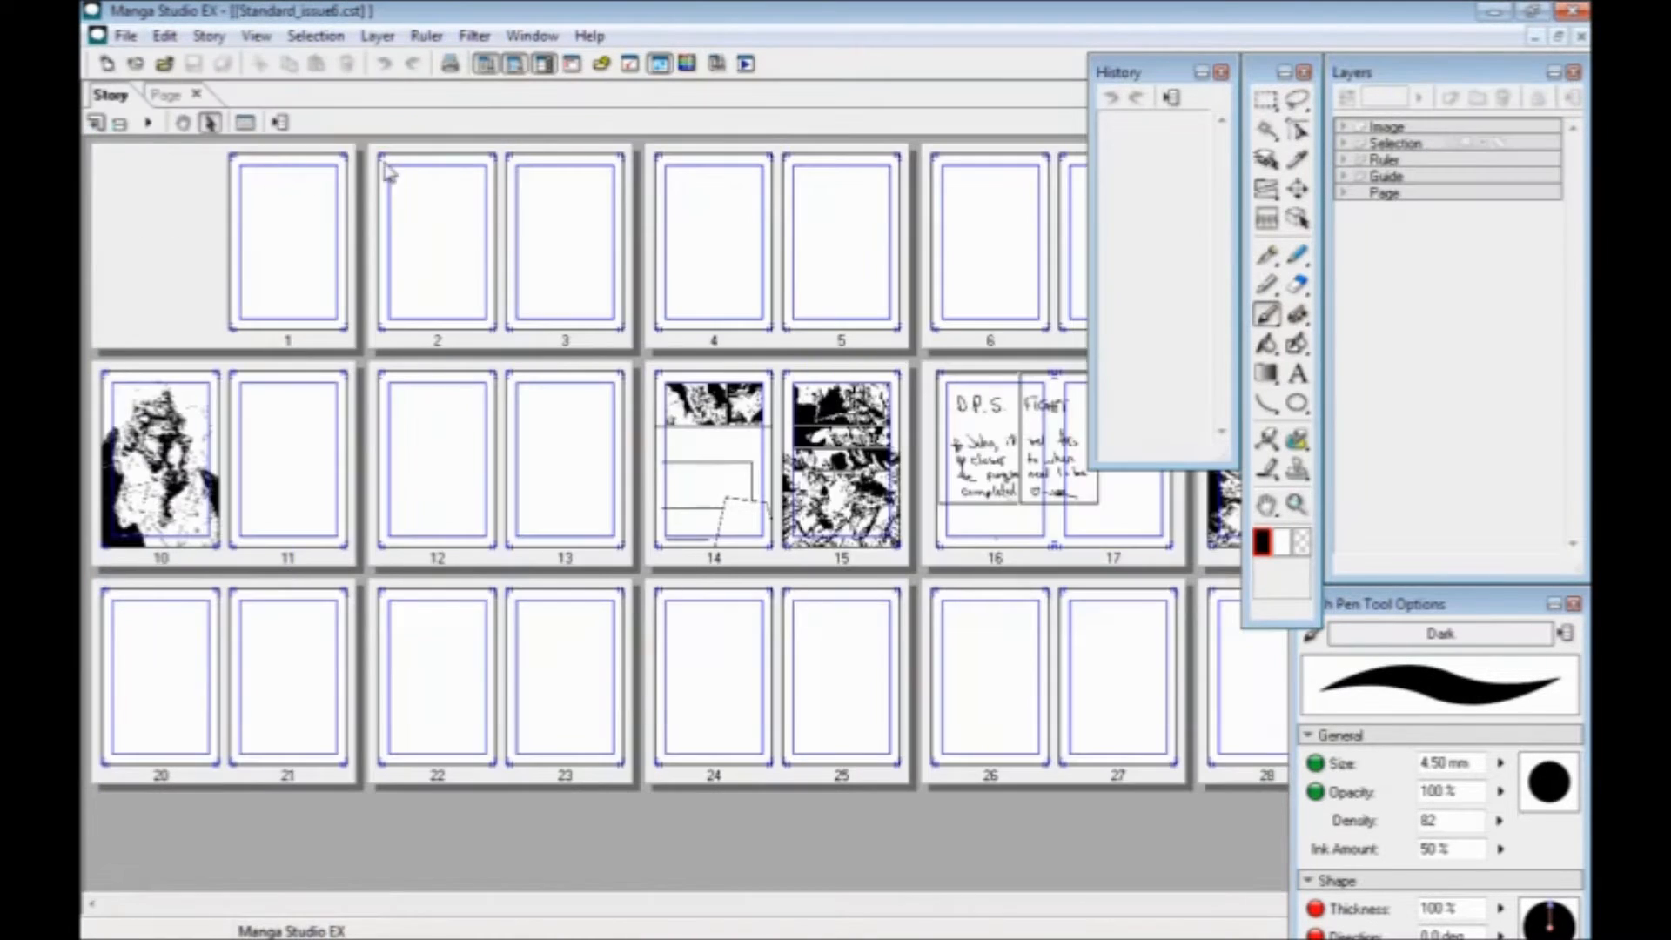
left_click(126, 36)
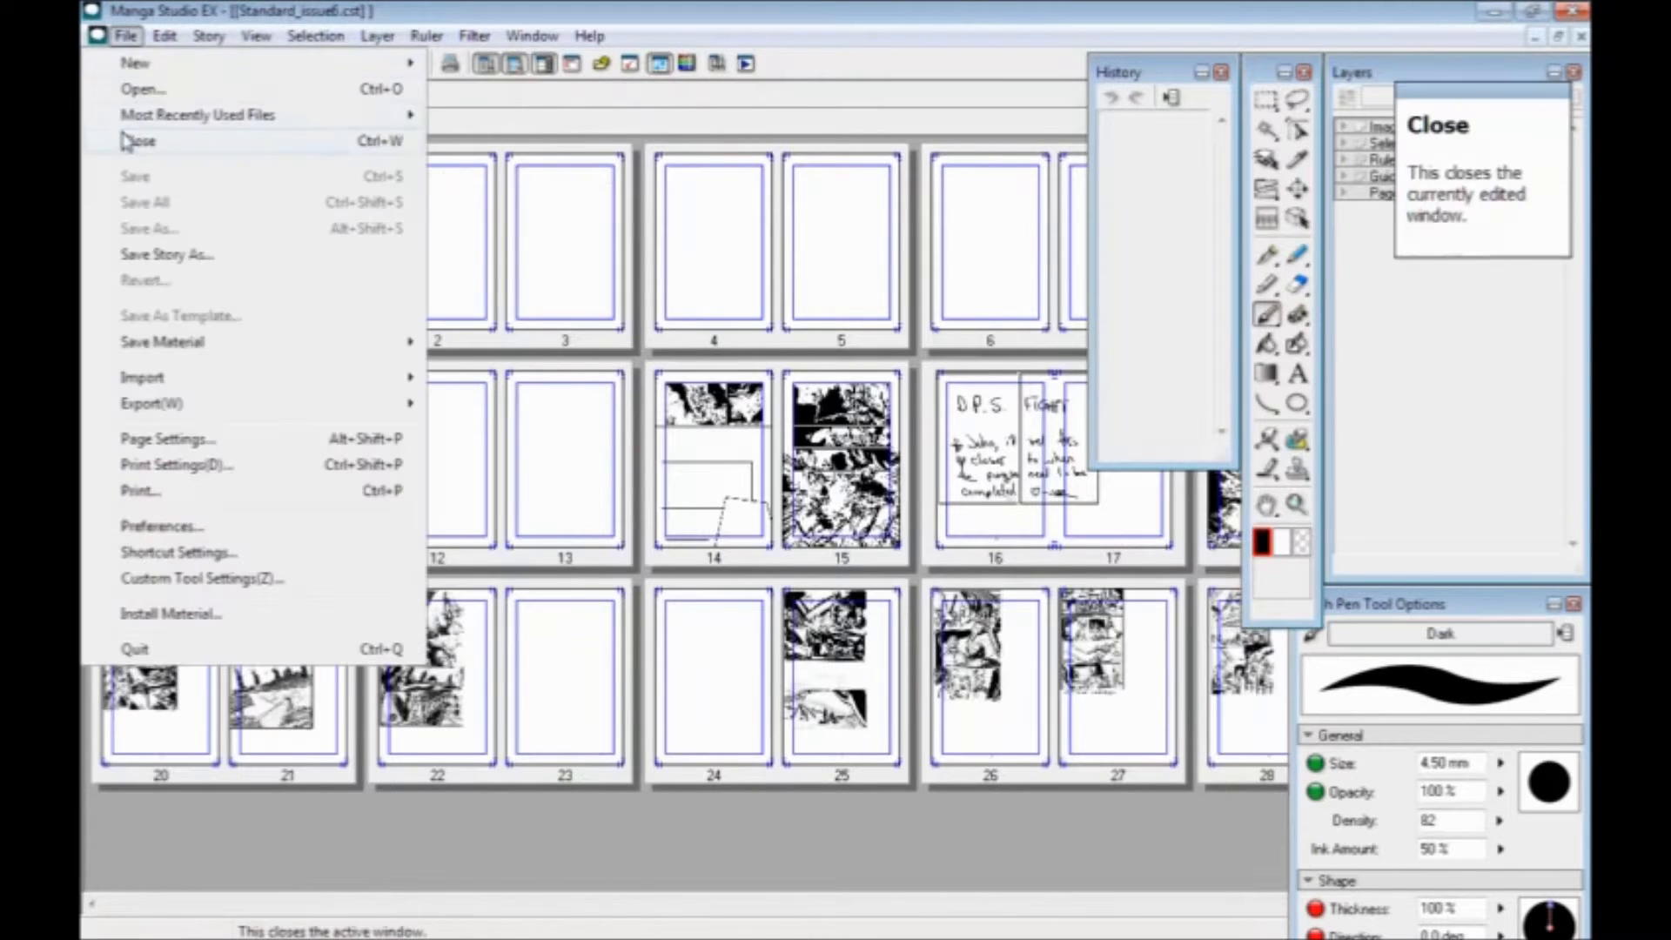
left_click(147, 143)
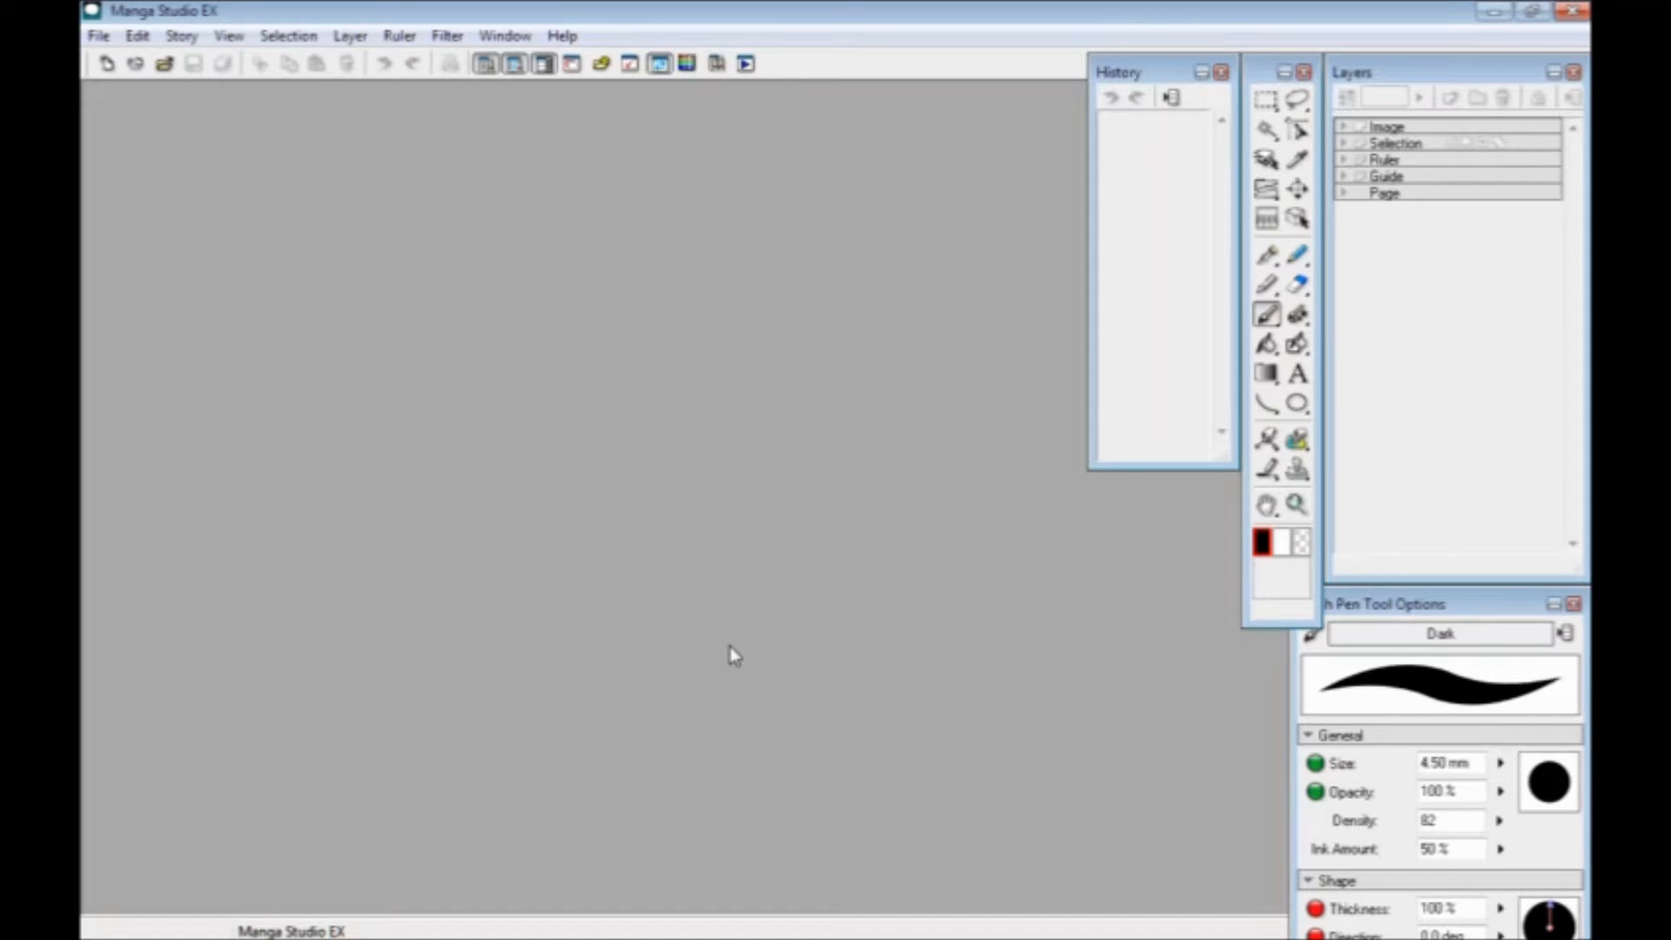
Create a new 29-page story from the user page template The Standard 600dpi BOARD
left_click(98, 35)
mouse_move(421, 405)
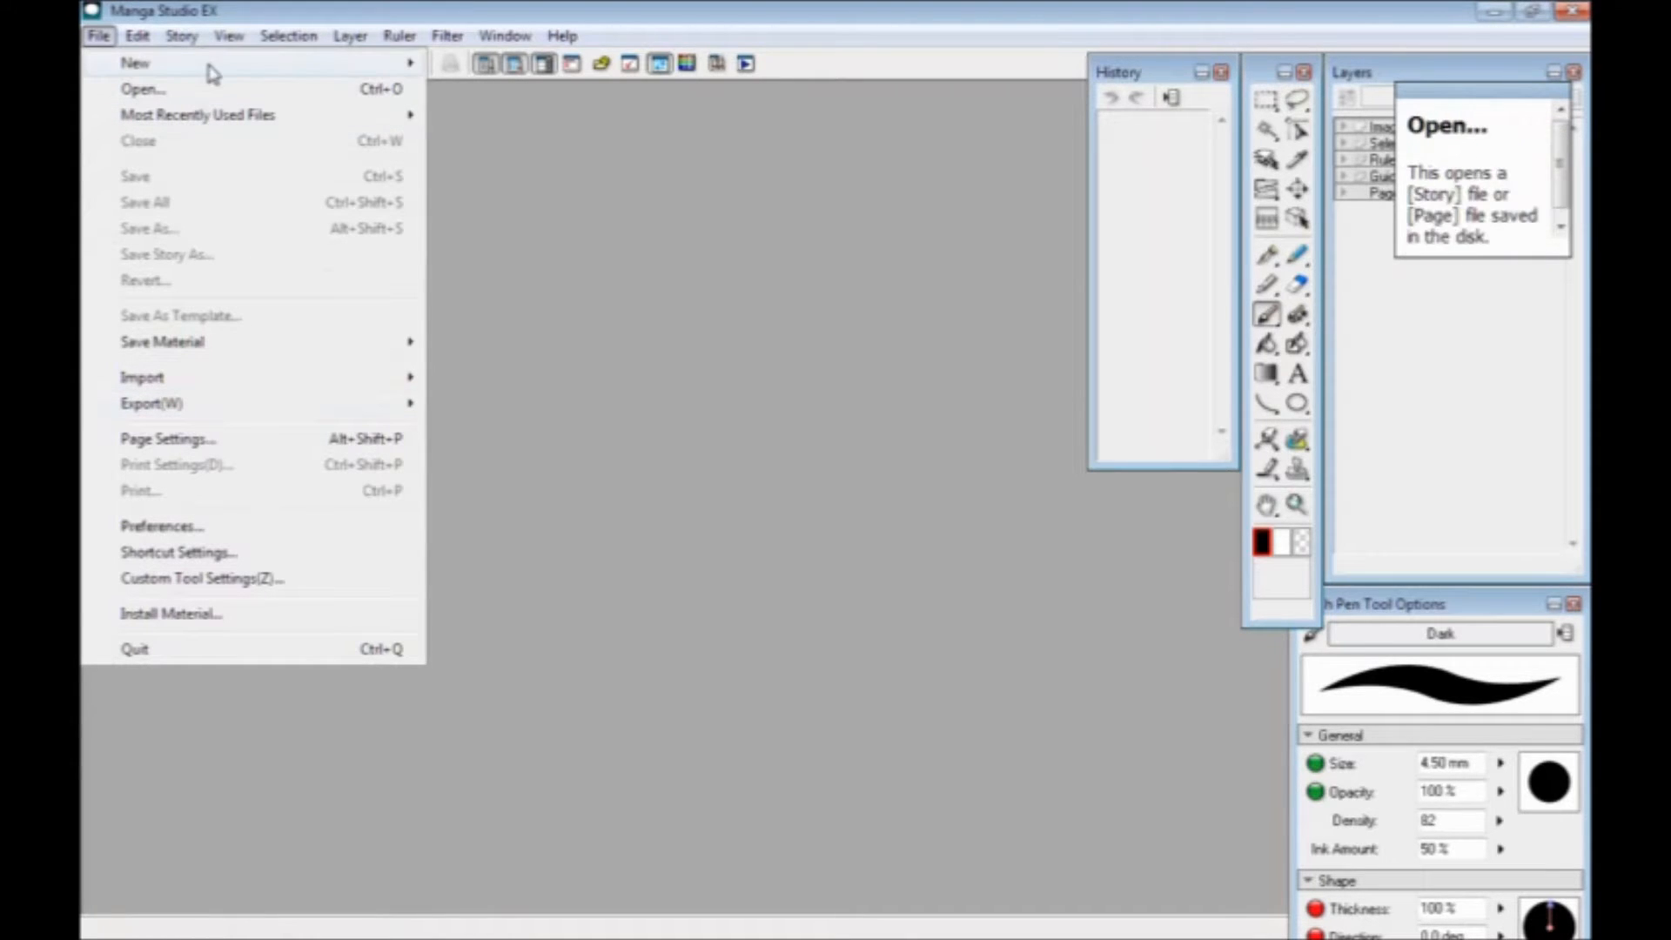
mouse_move(217, 68)
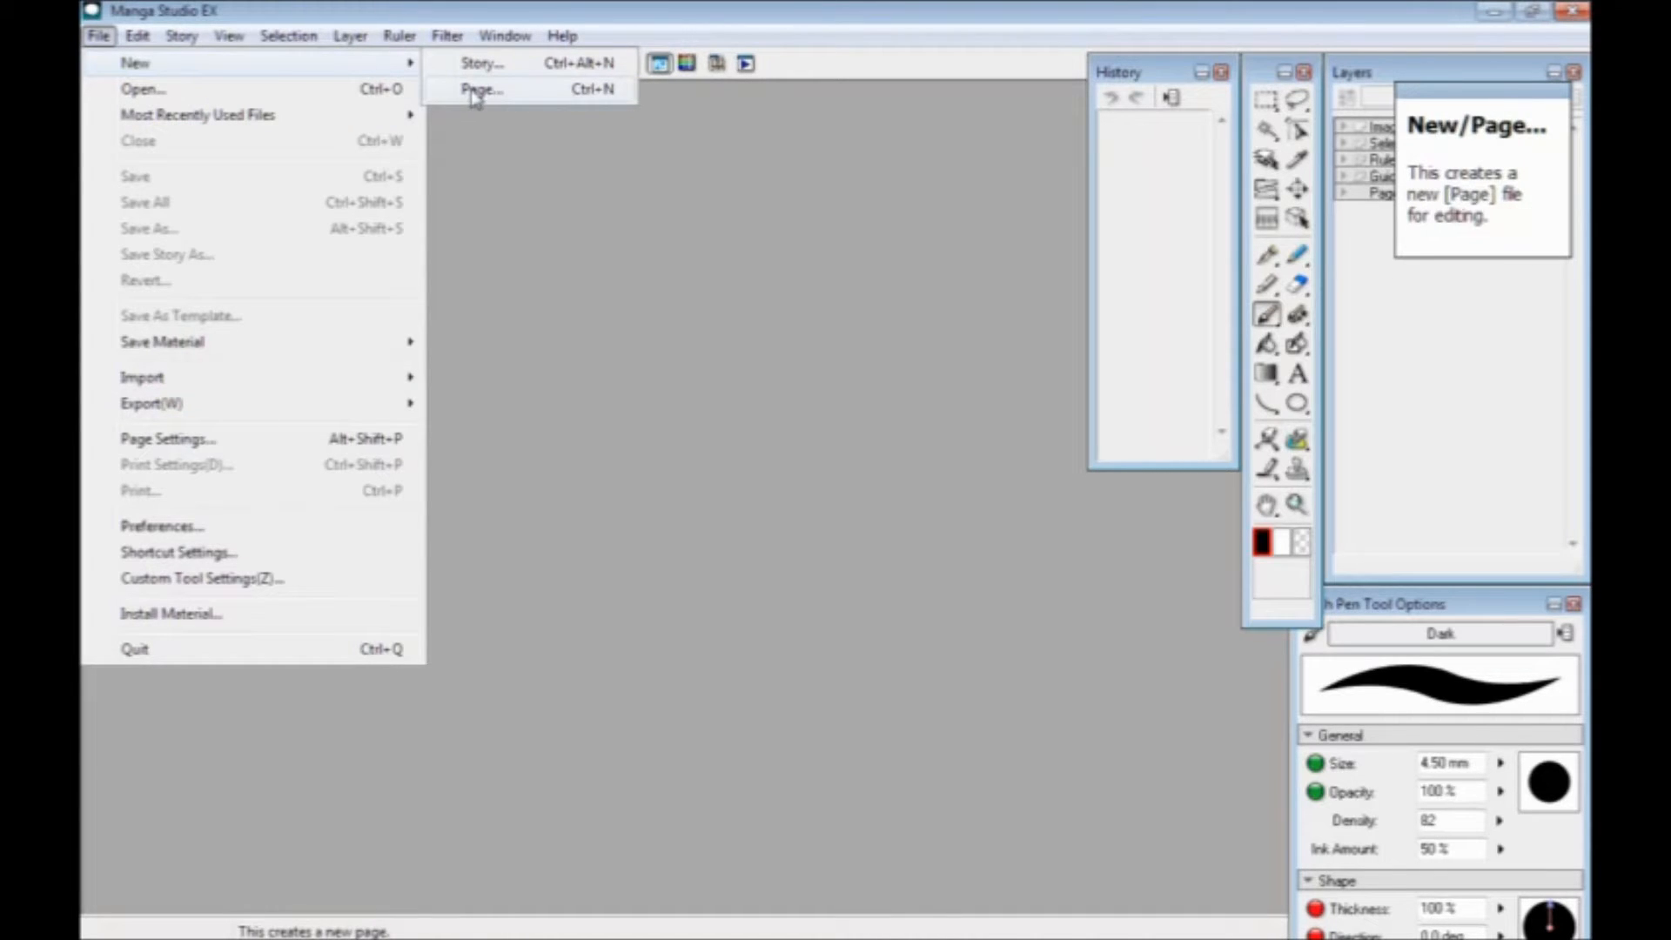
left_click(481, 66)
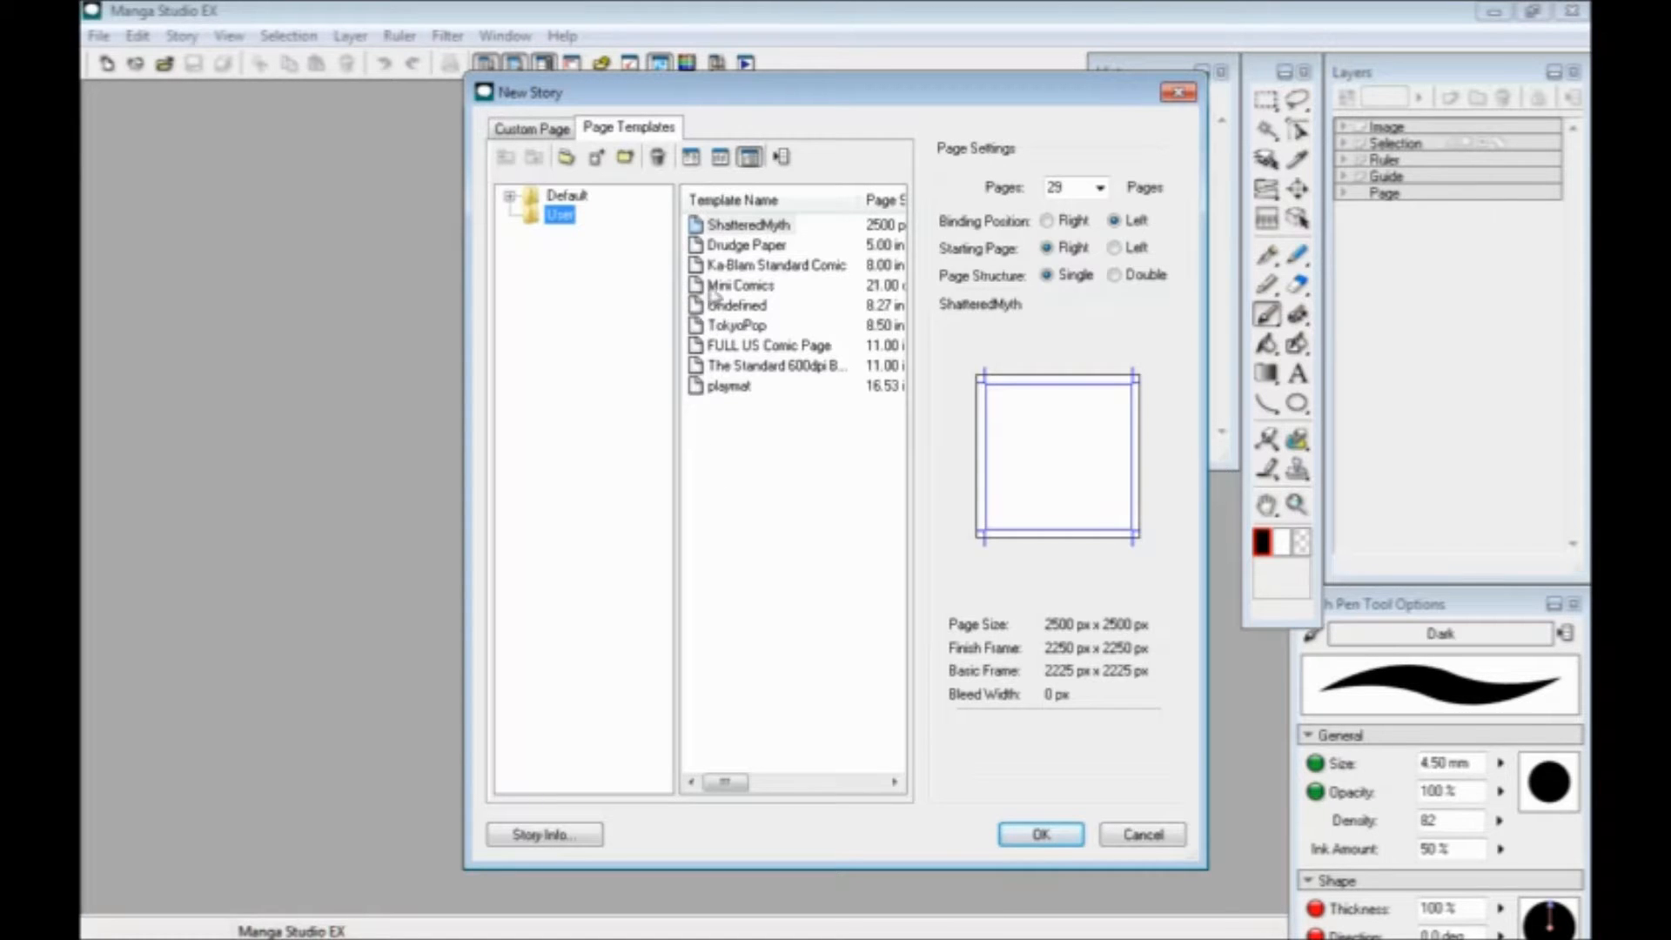
left_click(731, 369)
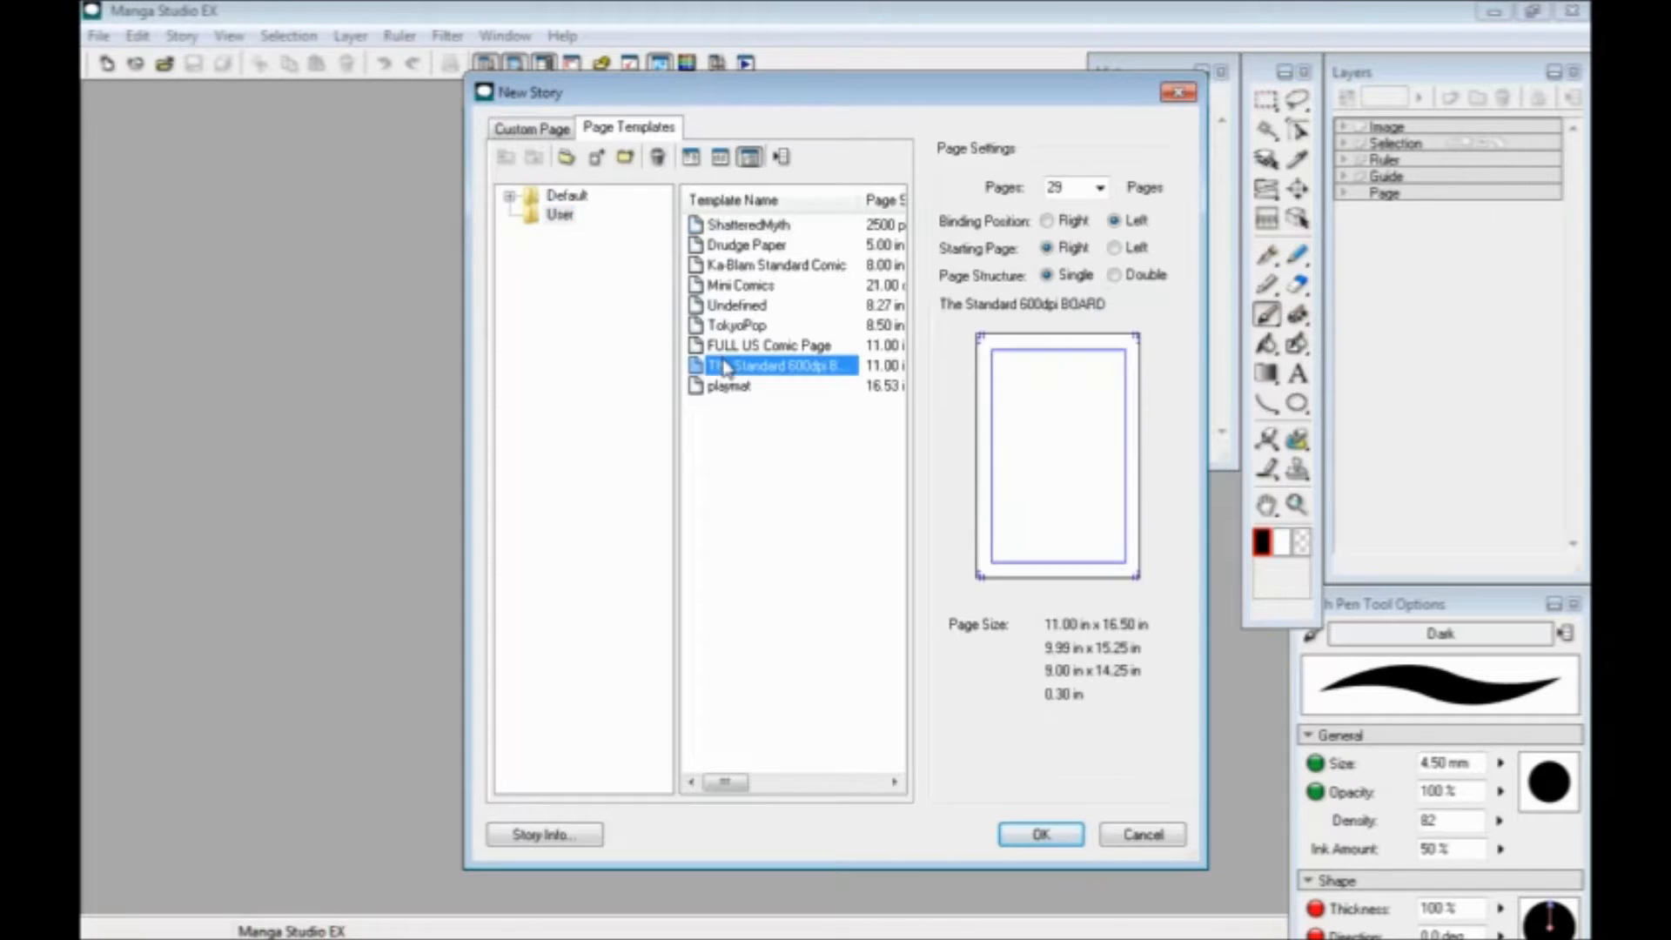
left_click(735, 325)
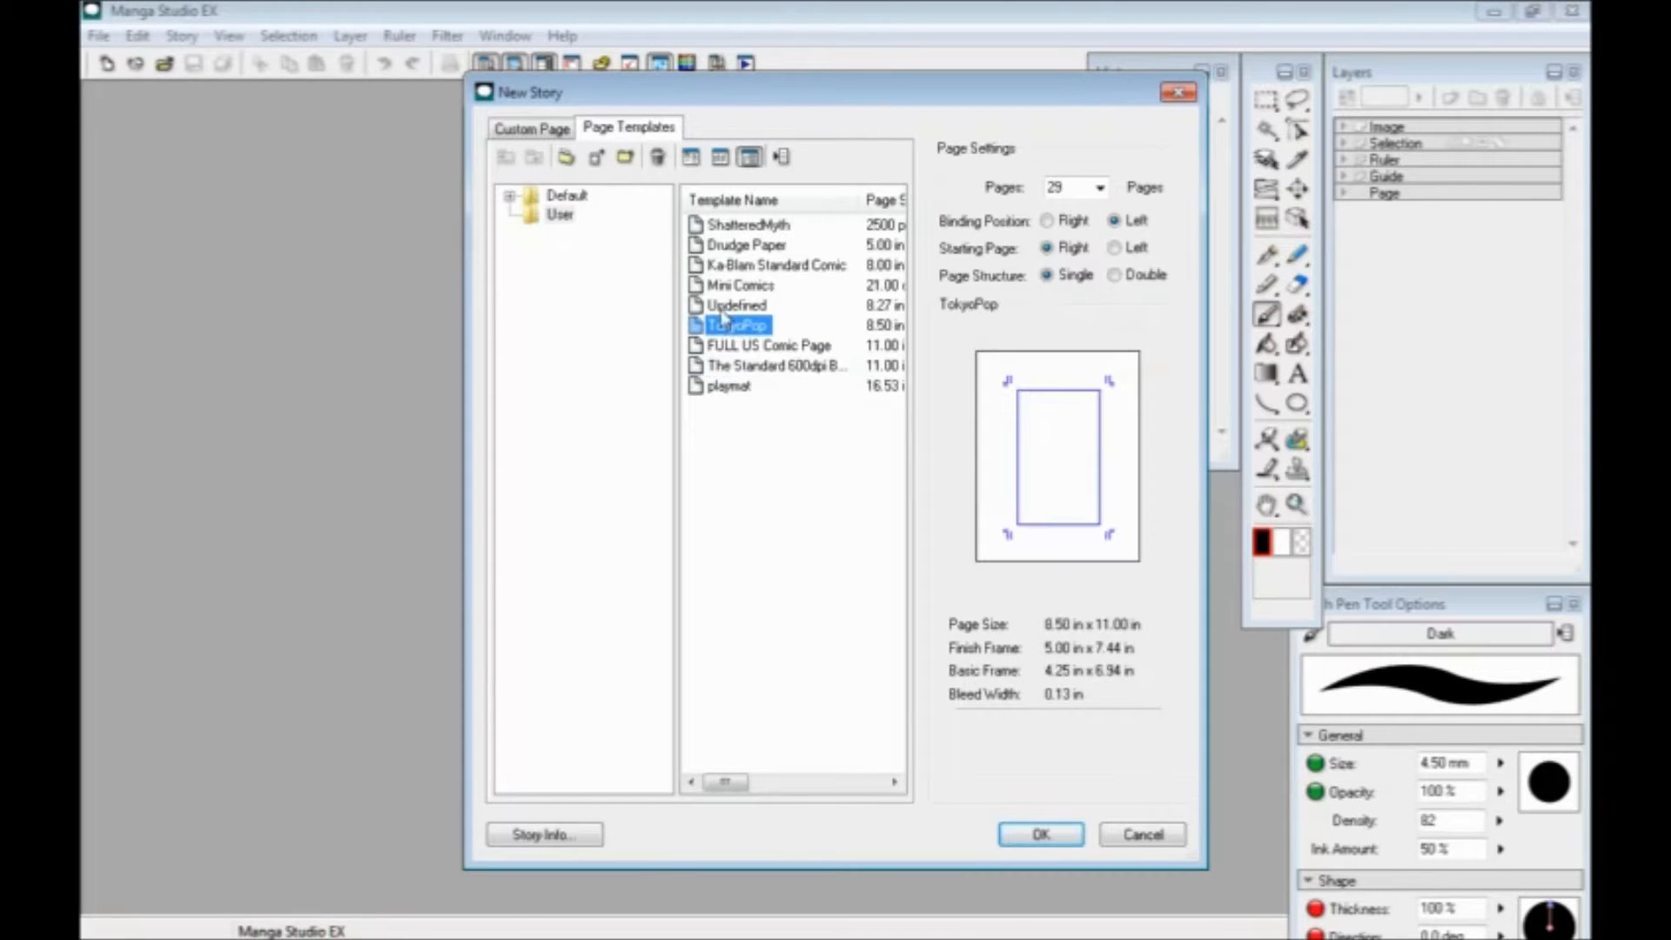
left_click(730, 391)
left_click(731, 366)
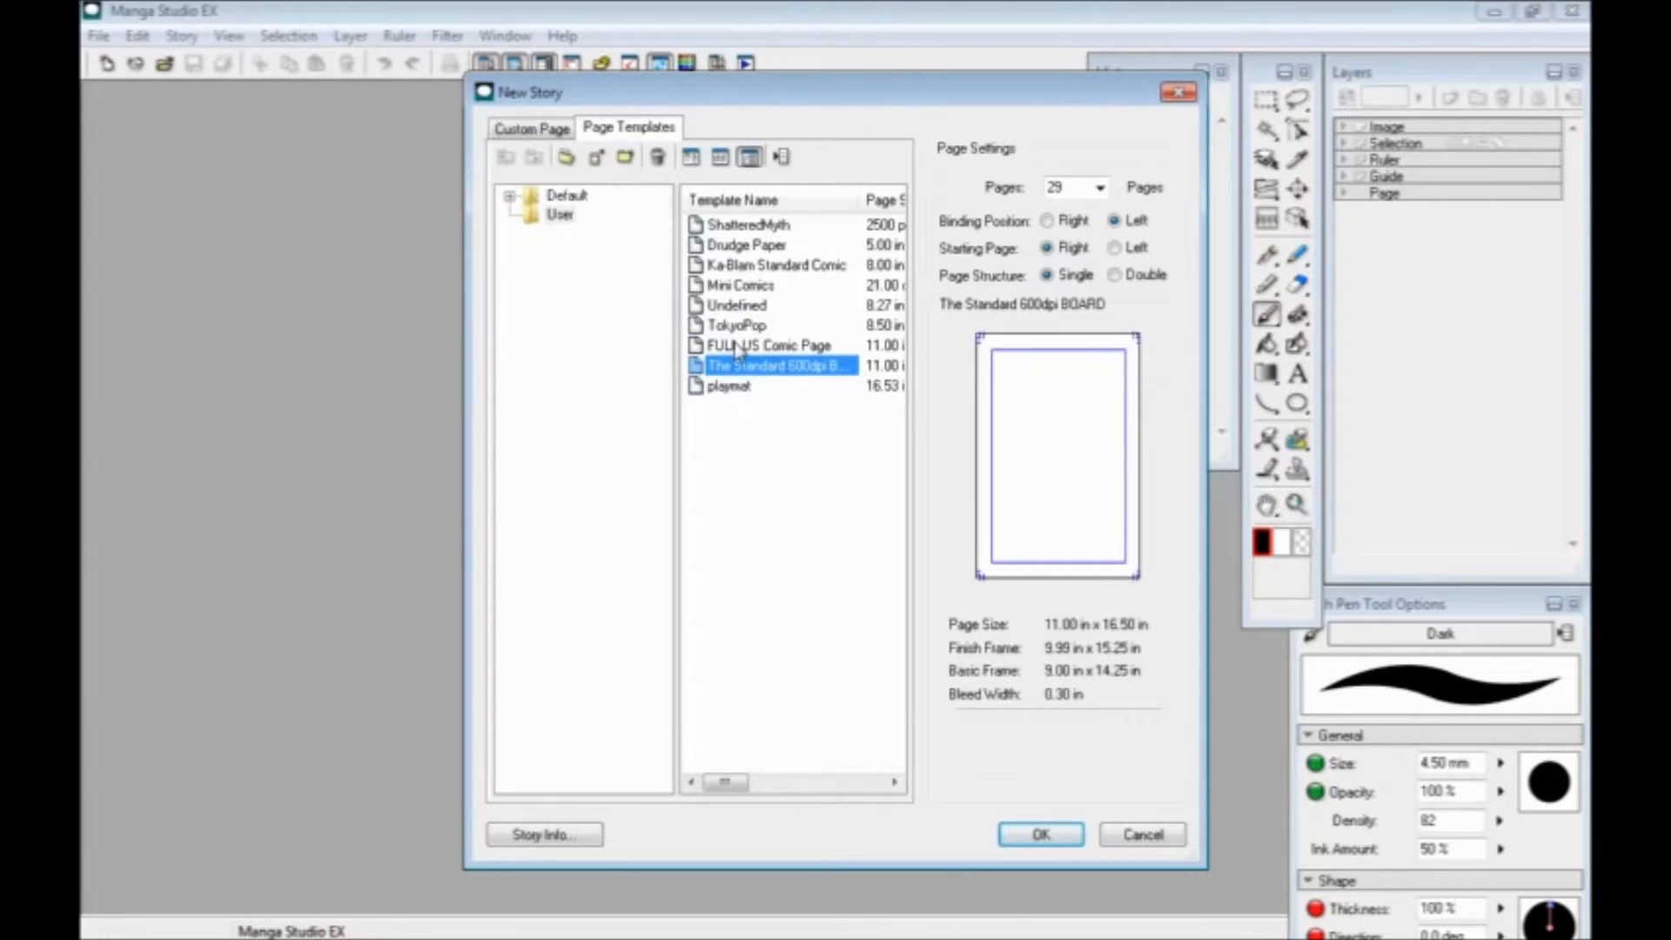
left_click(733, 345)
left_click(735, 325)
left_click(730, 348)
left_click(731, 366)
left_click(730, 348)
left_click(731, 366)
left_click(1044, 834)
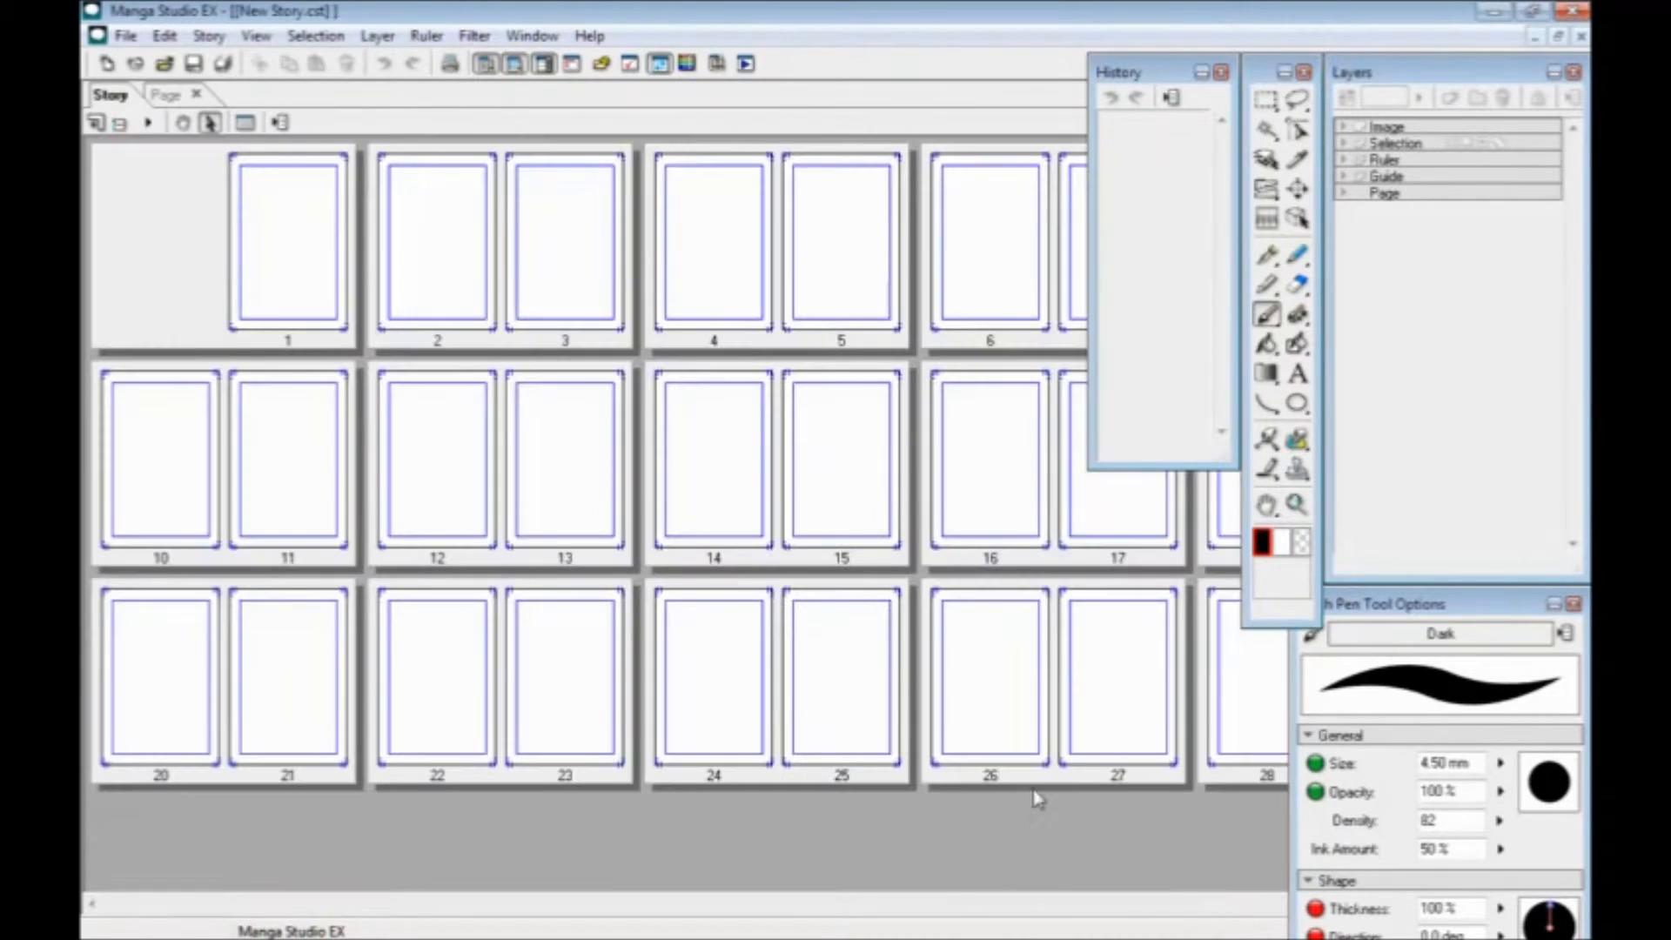
Save the whole new story as guildborn_sketchbook_MS in the Guildborn Sketchbook folder
left_click(164, 36)
mouse_move(126, 36)
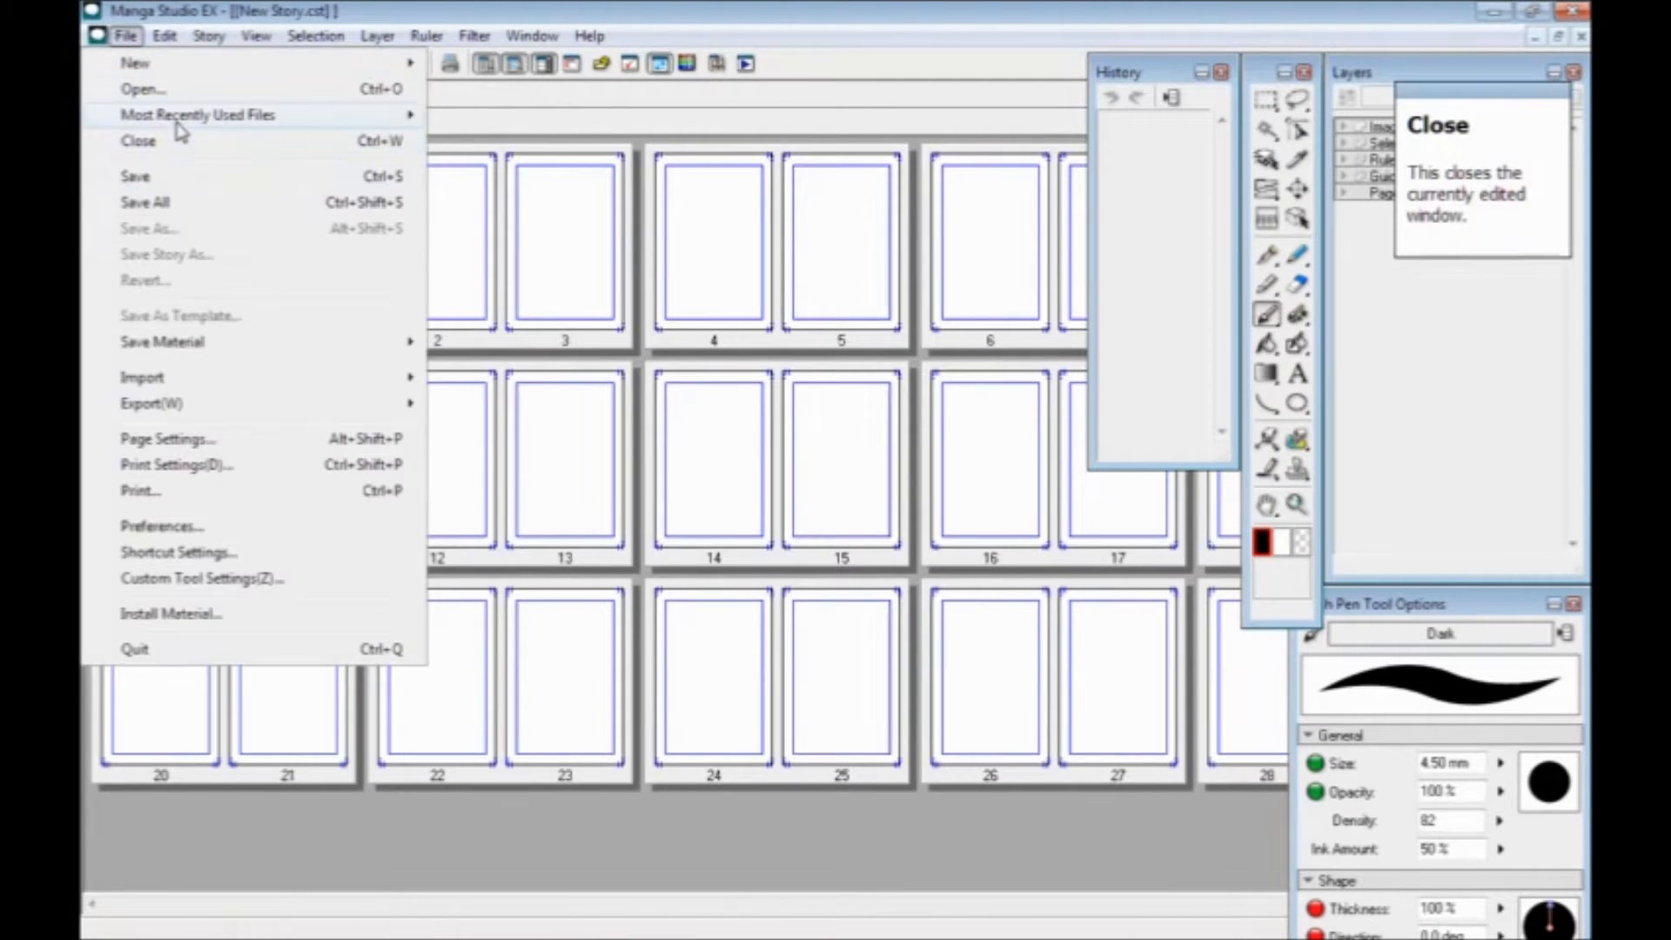
left_click(174, 202)
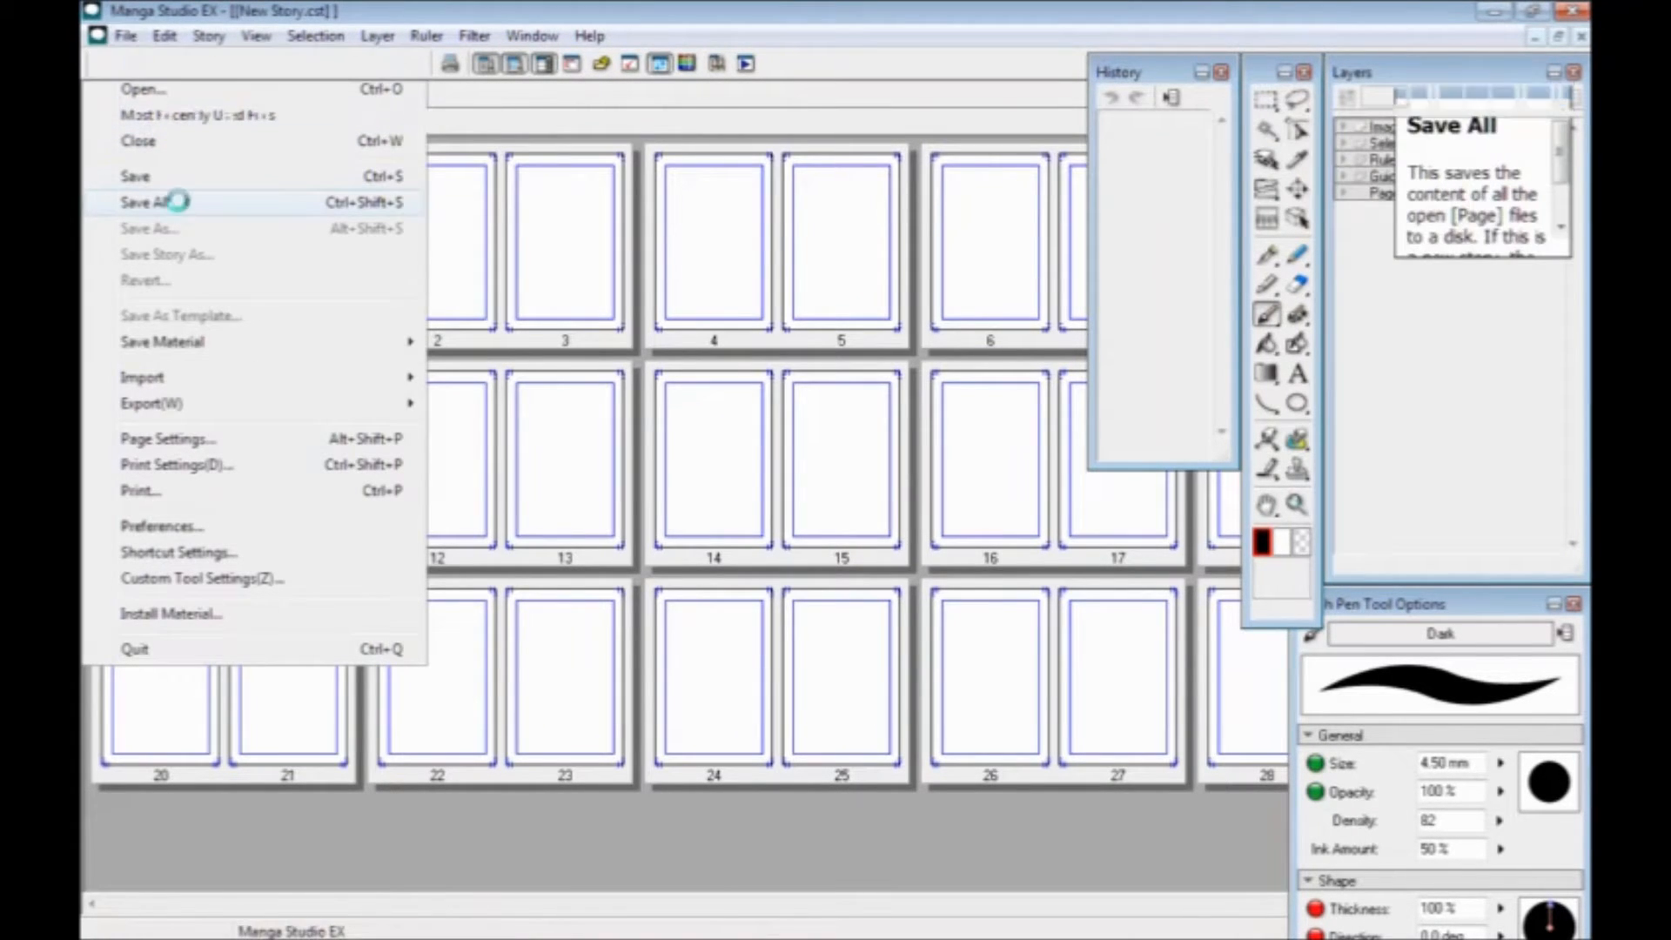
left_click(1000, 387)
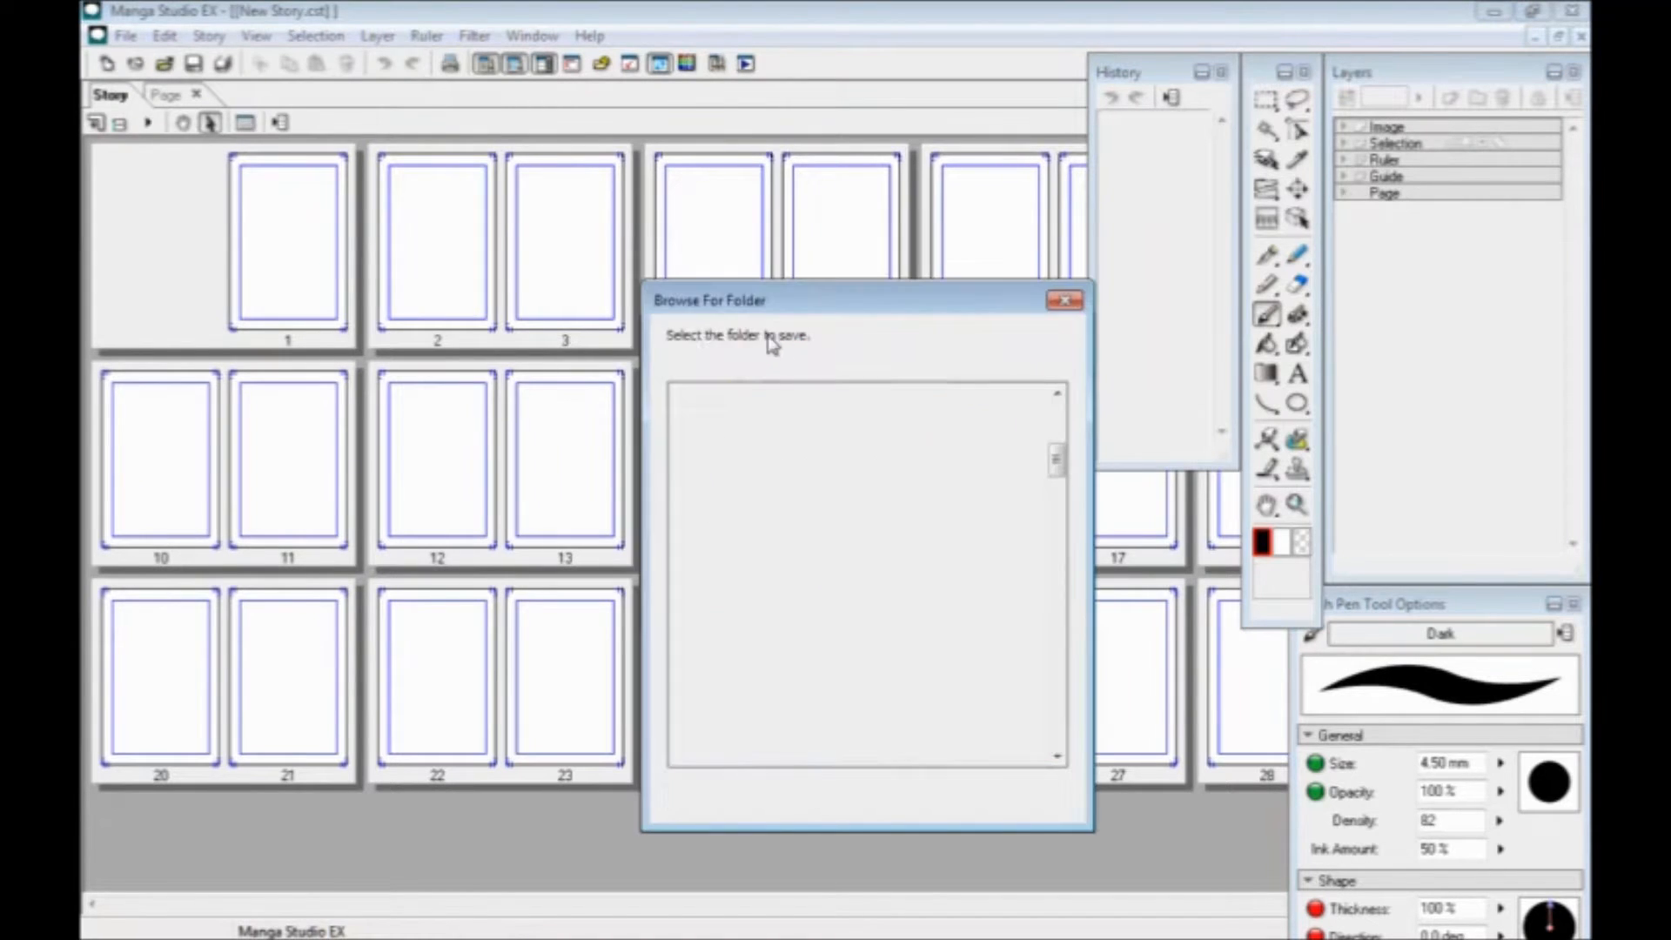
left_click(810, 742)
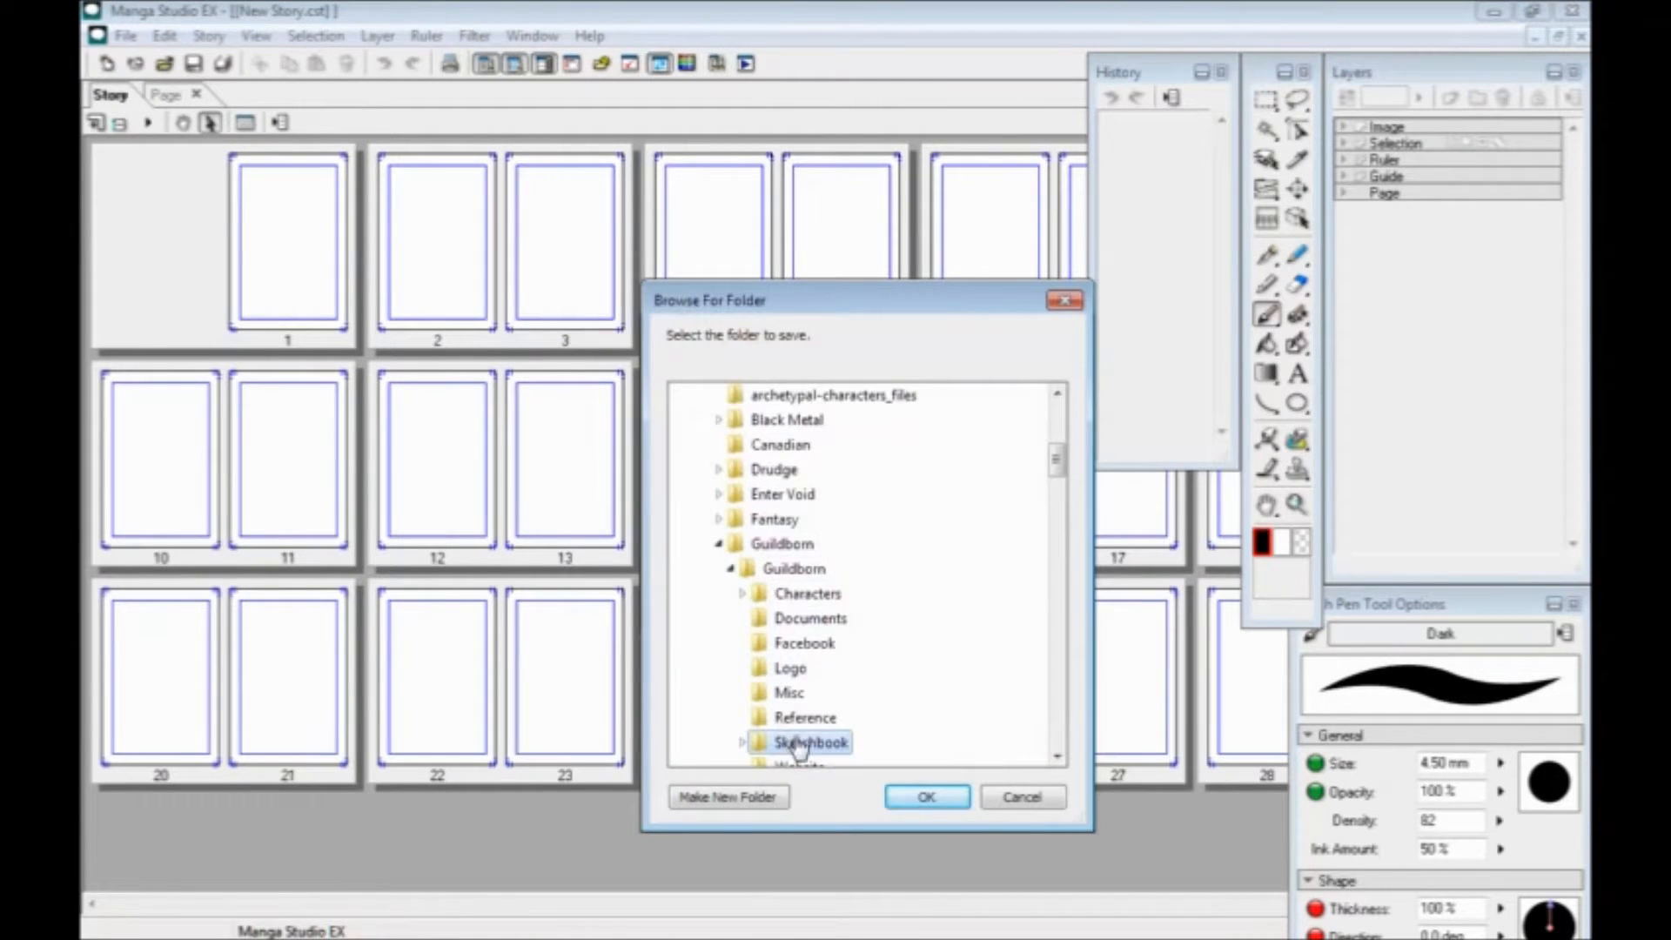
left_click(914, 798)
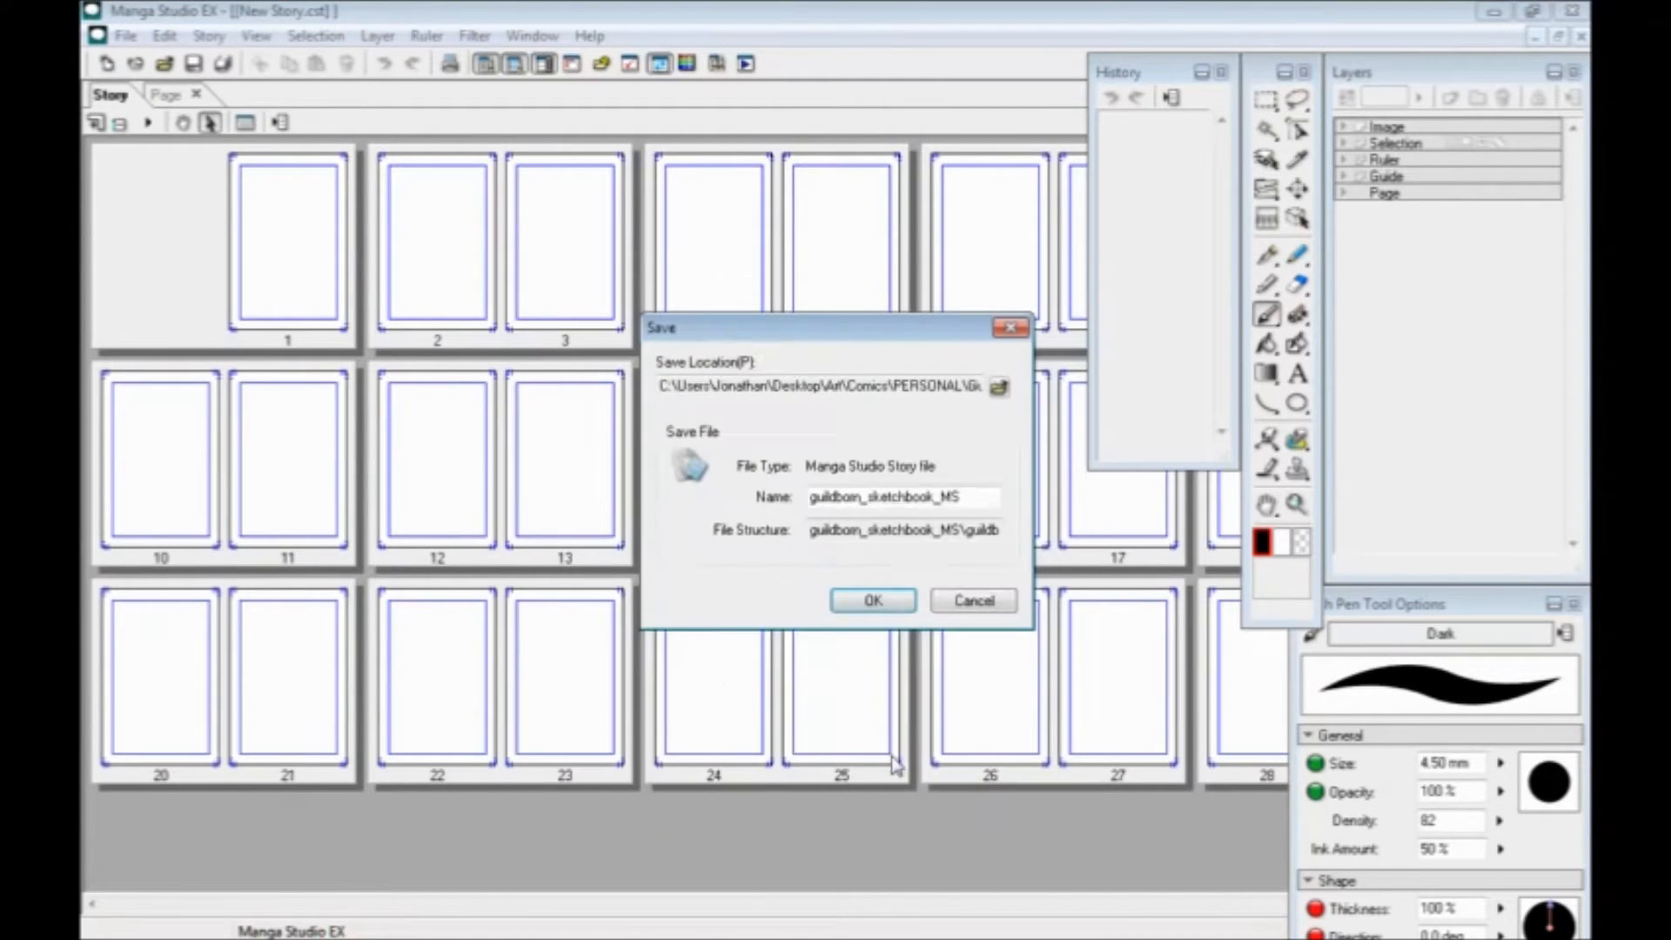
left_click(869, 599)
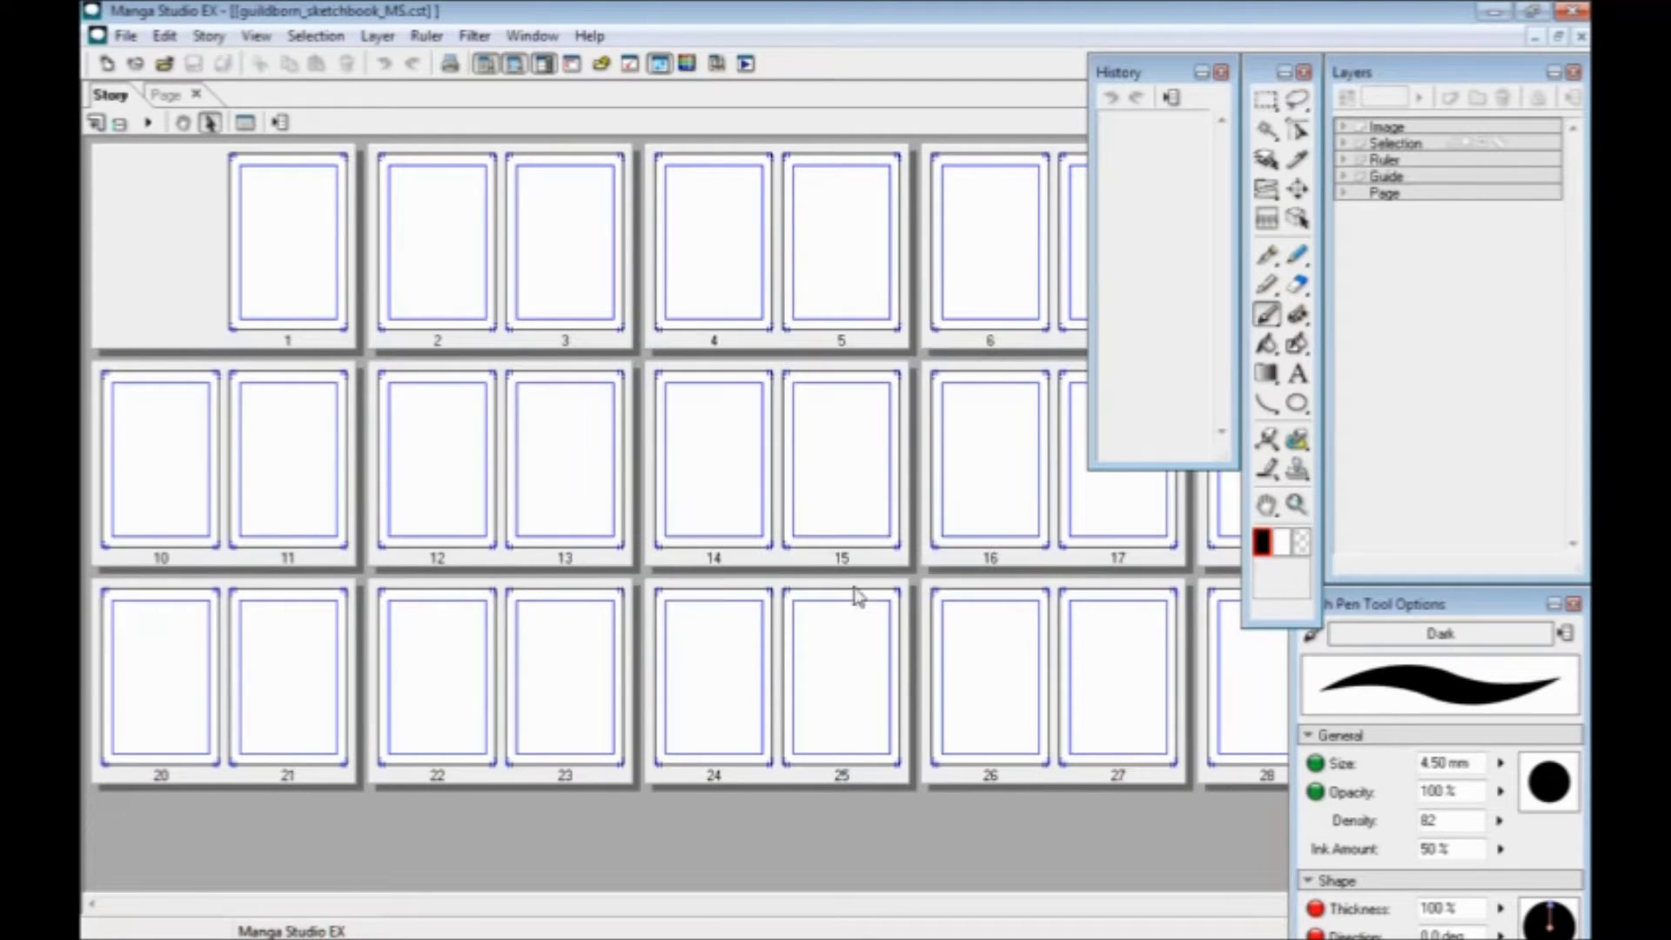
Open page 1 of the new story and make the blue sketch layer active, working near the page's upper-left corner
double_click(277, 225)
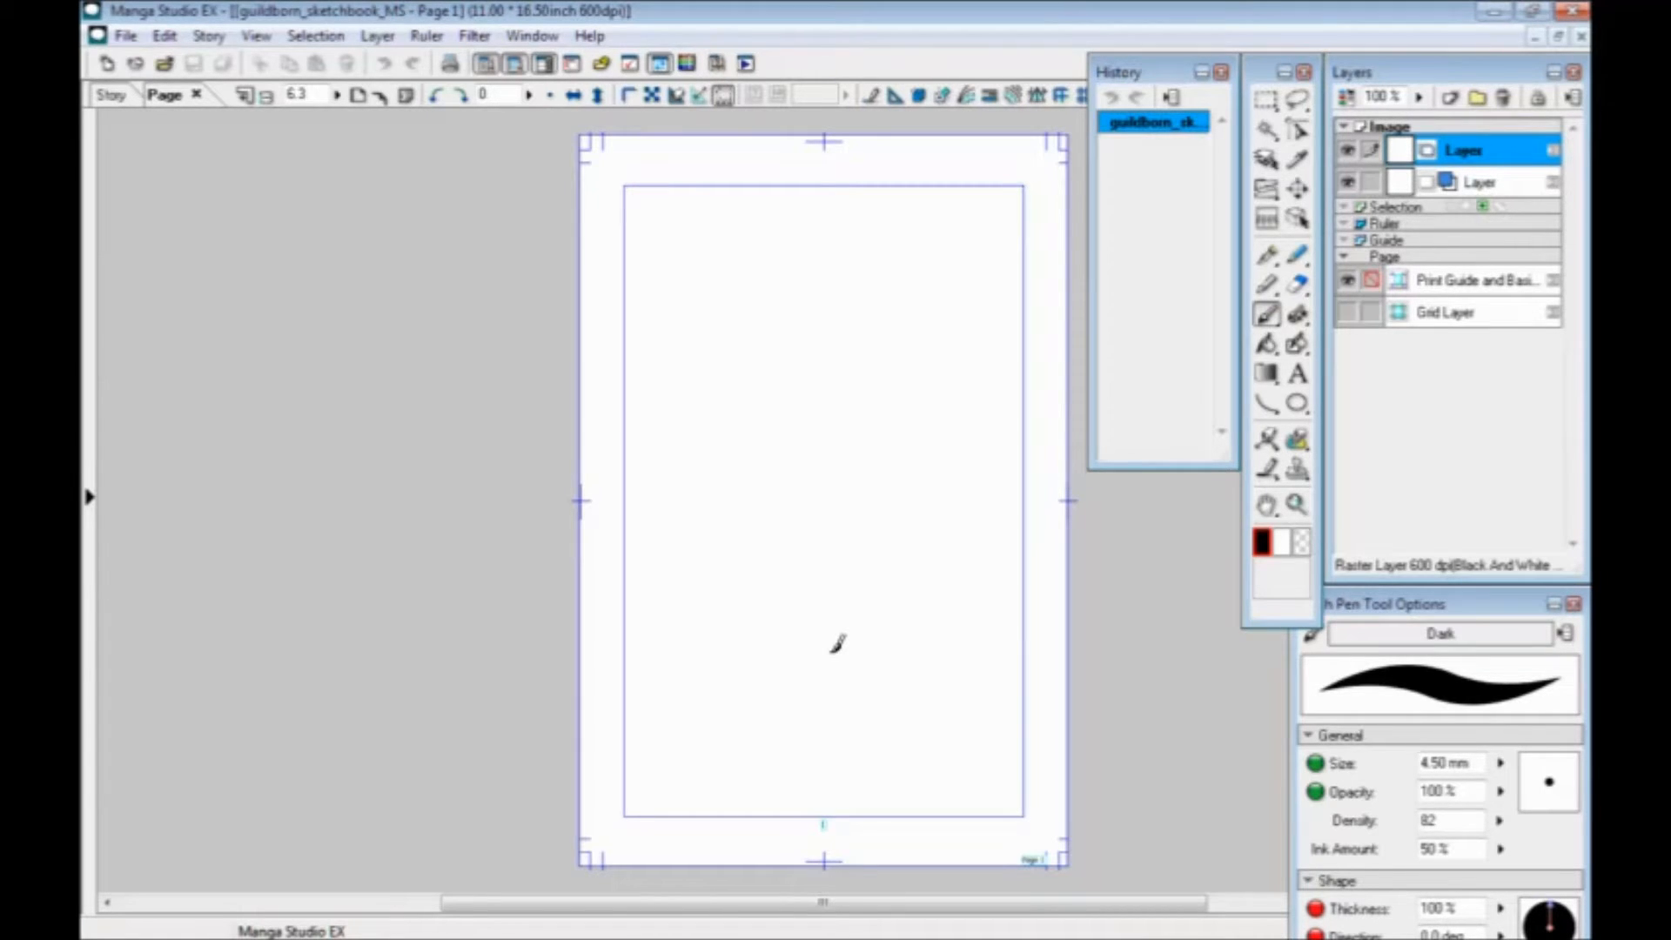
left_click(1477, 182)
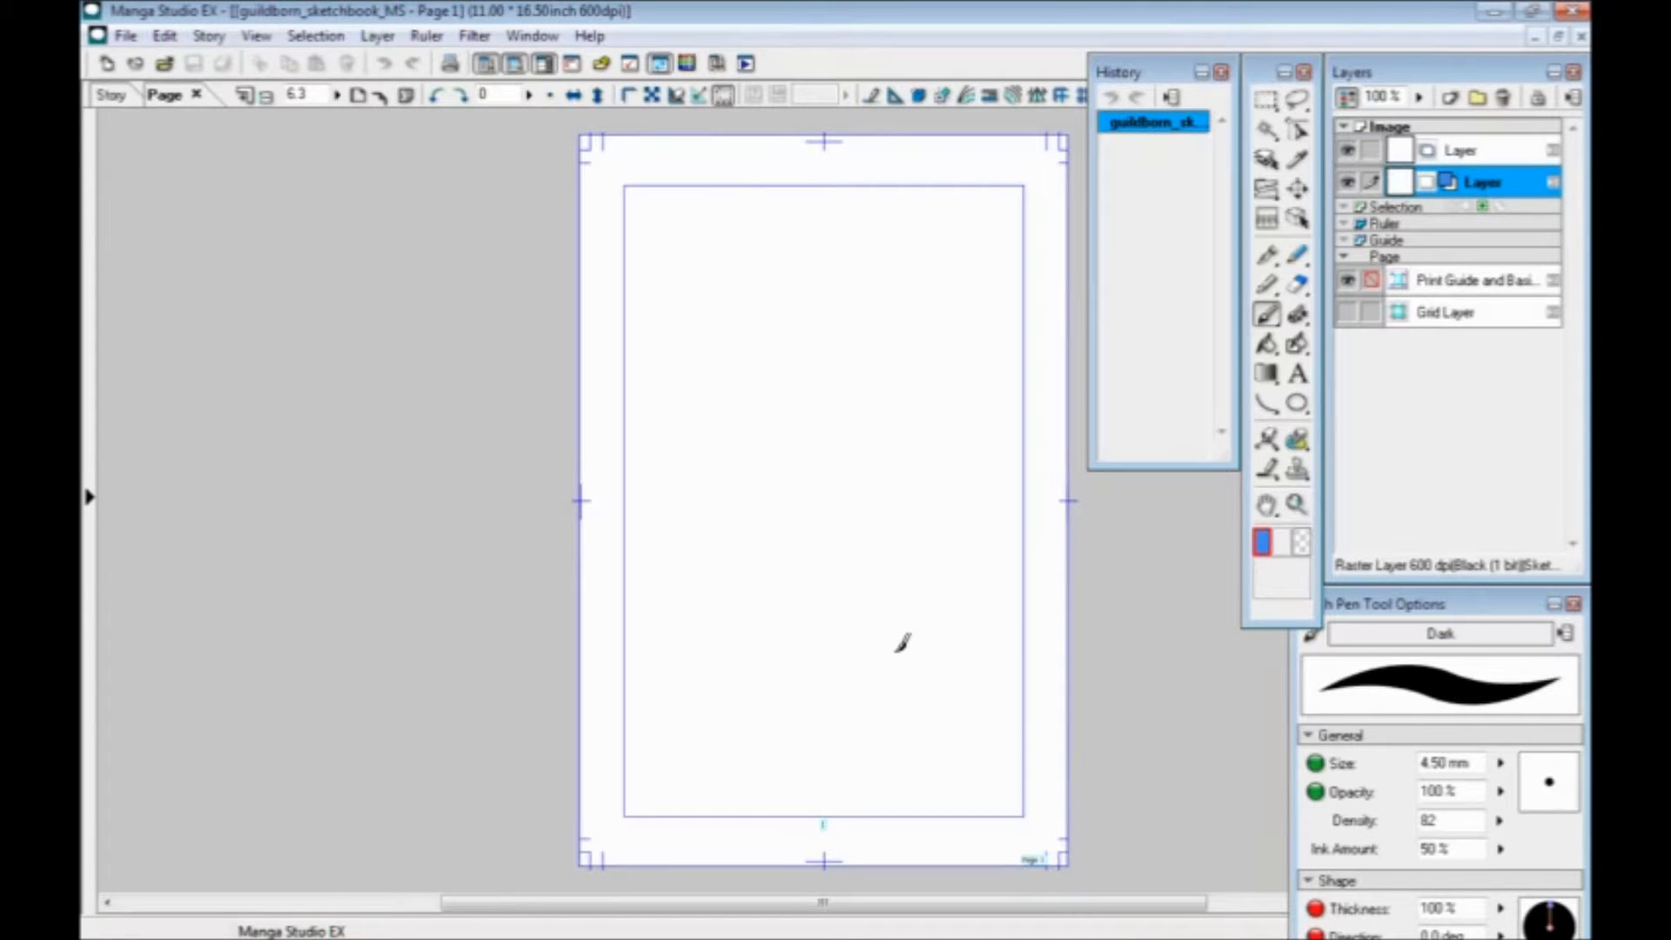
key("ctrl+plus")
key("ctrl+plus")
mouse_move(432, 384)
left_mouse_down()
mouse_move(664, 582)
mouse_move(636, 496)
mouse_move(679, 723)
mouse_move(664, 660)
left_mouse_up()
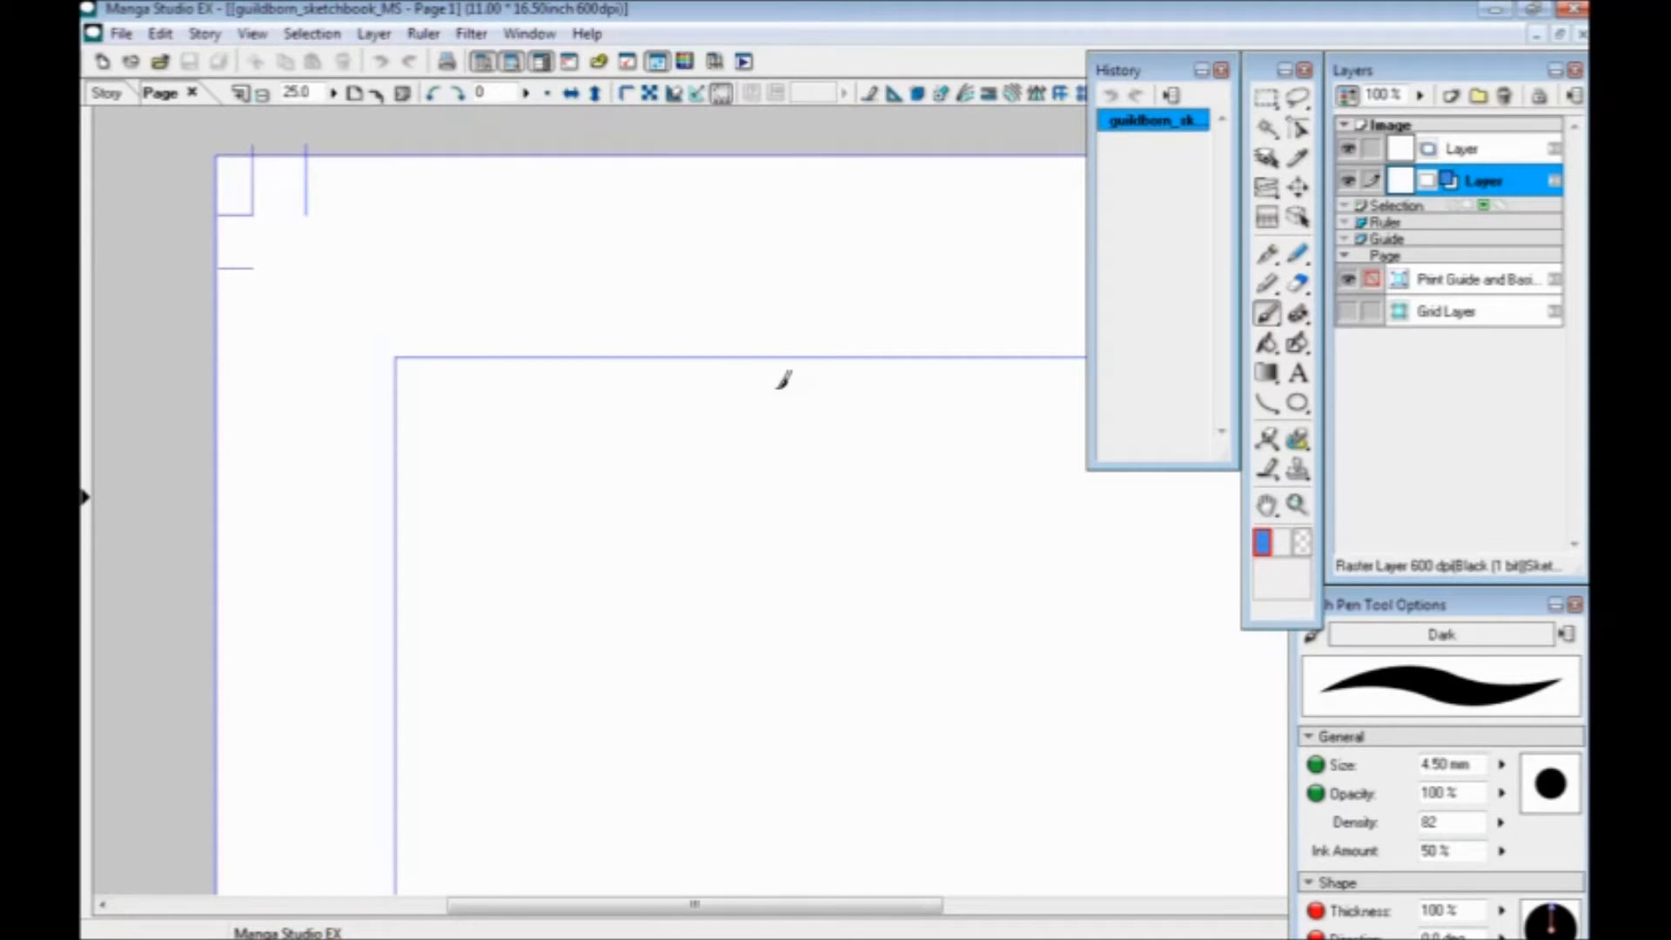
key("space")
left_click_drag(487, 449, 463, 426)
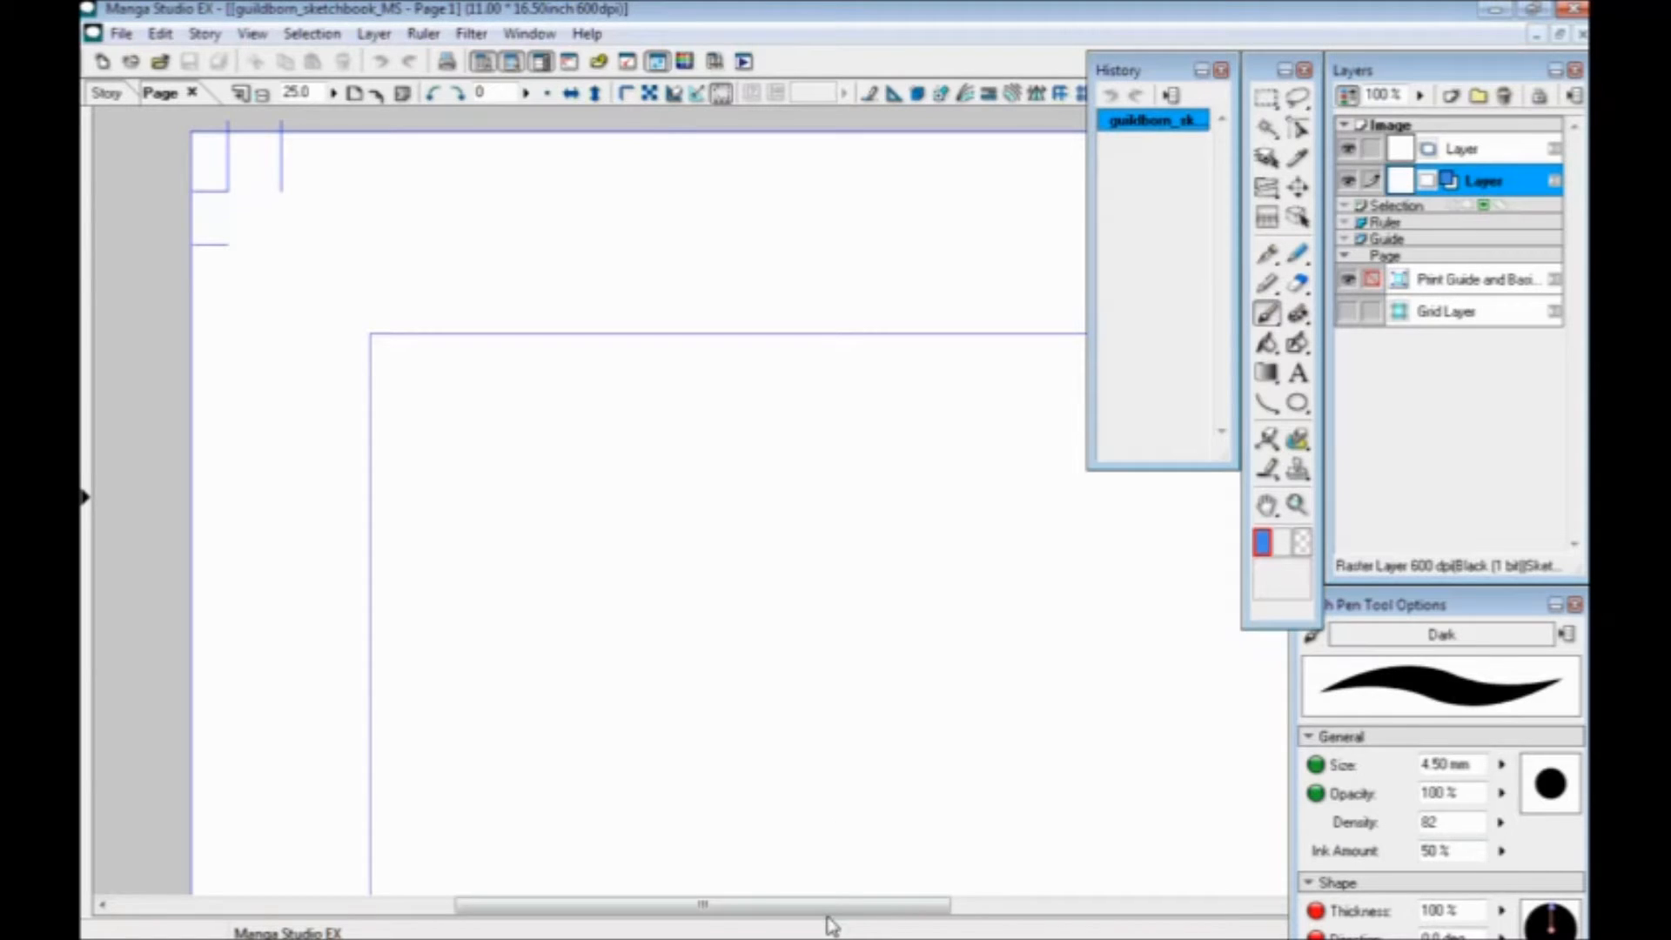
Hide the print guide and basic frame layer on page 1
left_click(178, 226)
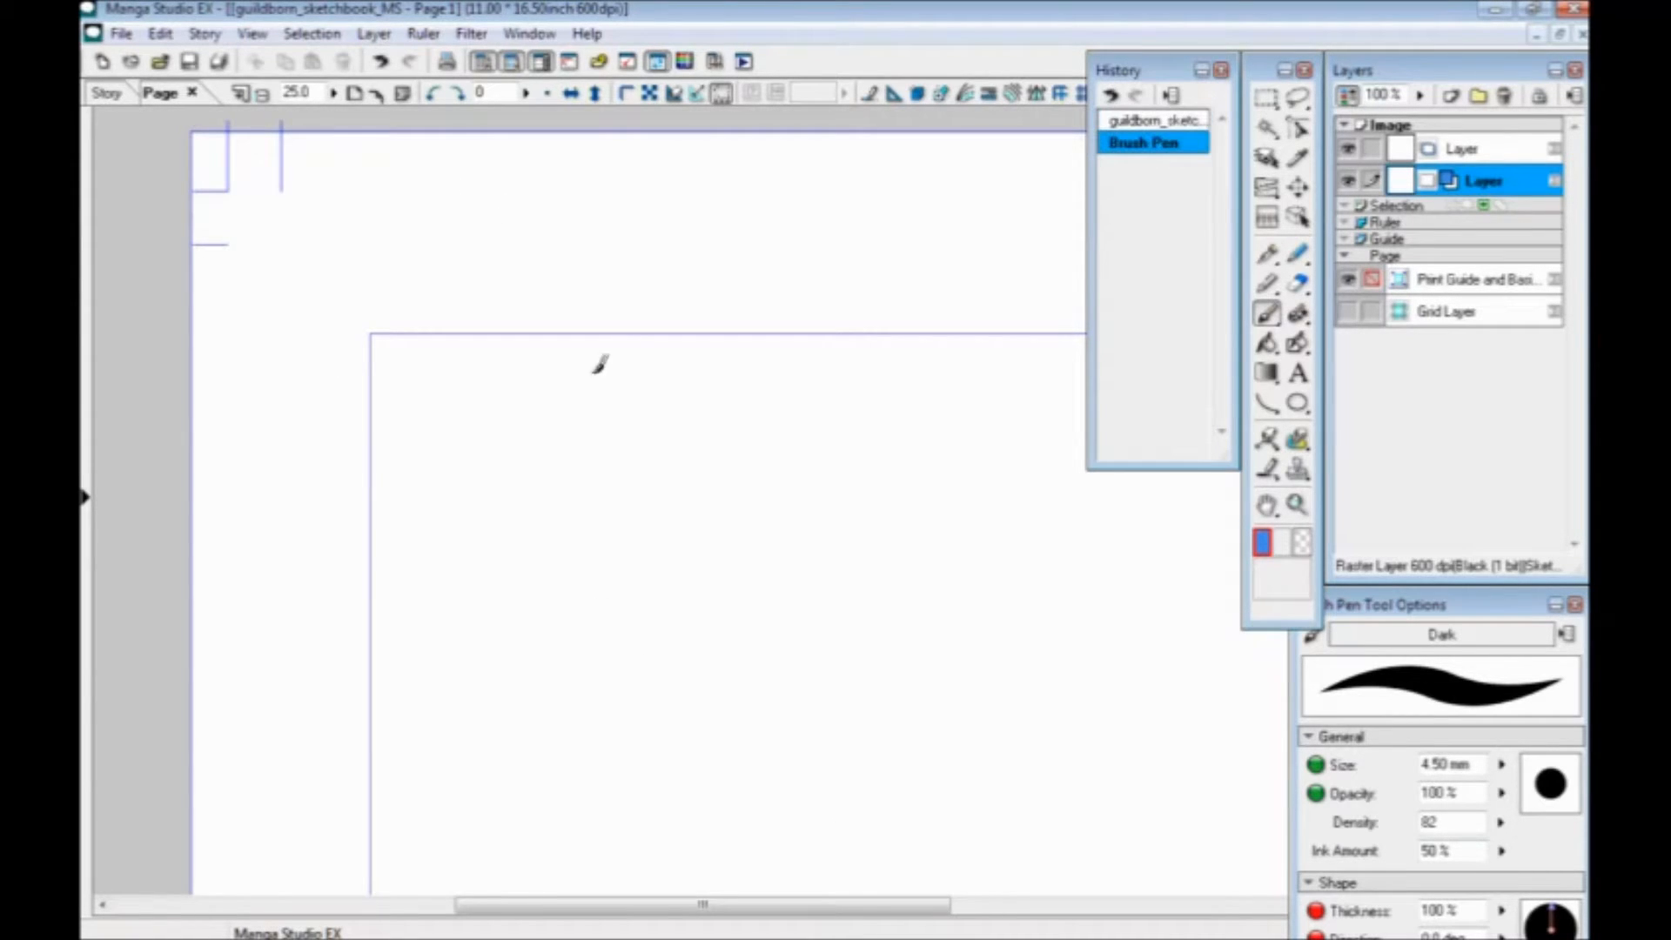
key("space")
left_click_drag(628, 435, 592, 397)
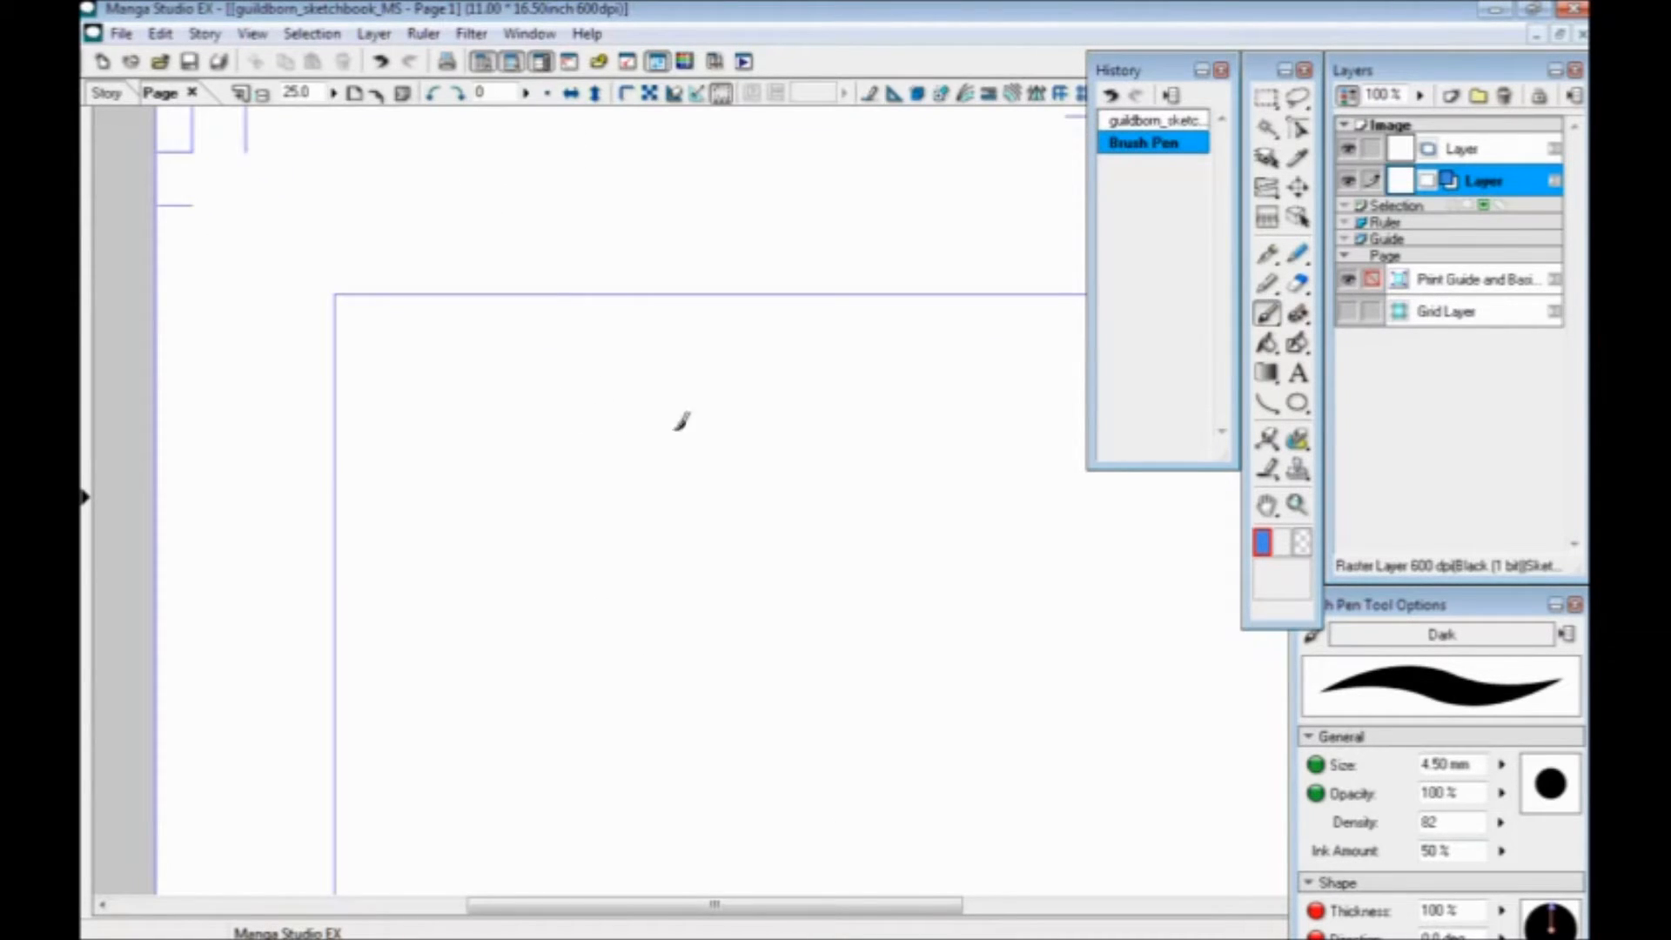
left_click(1347, 282)
key("space")
left_click_drag(552, 398, 597, 410)
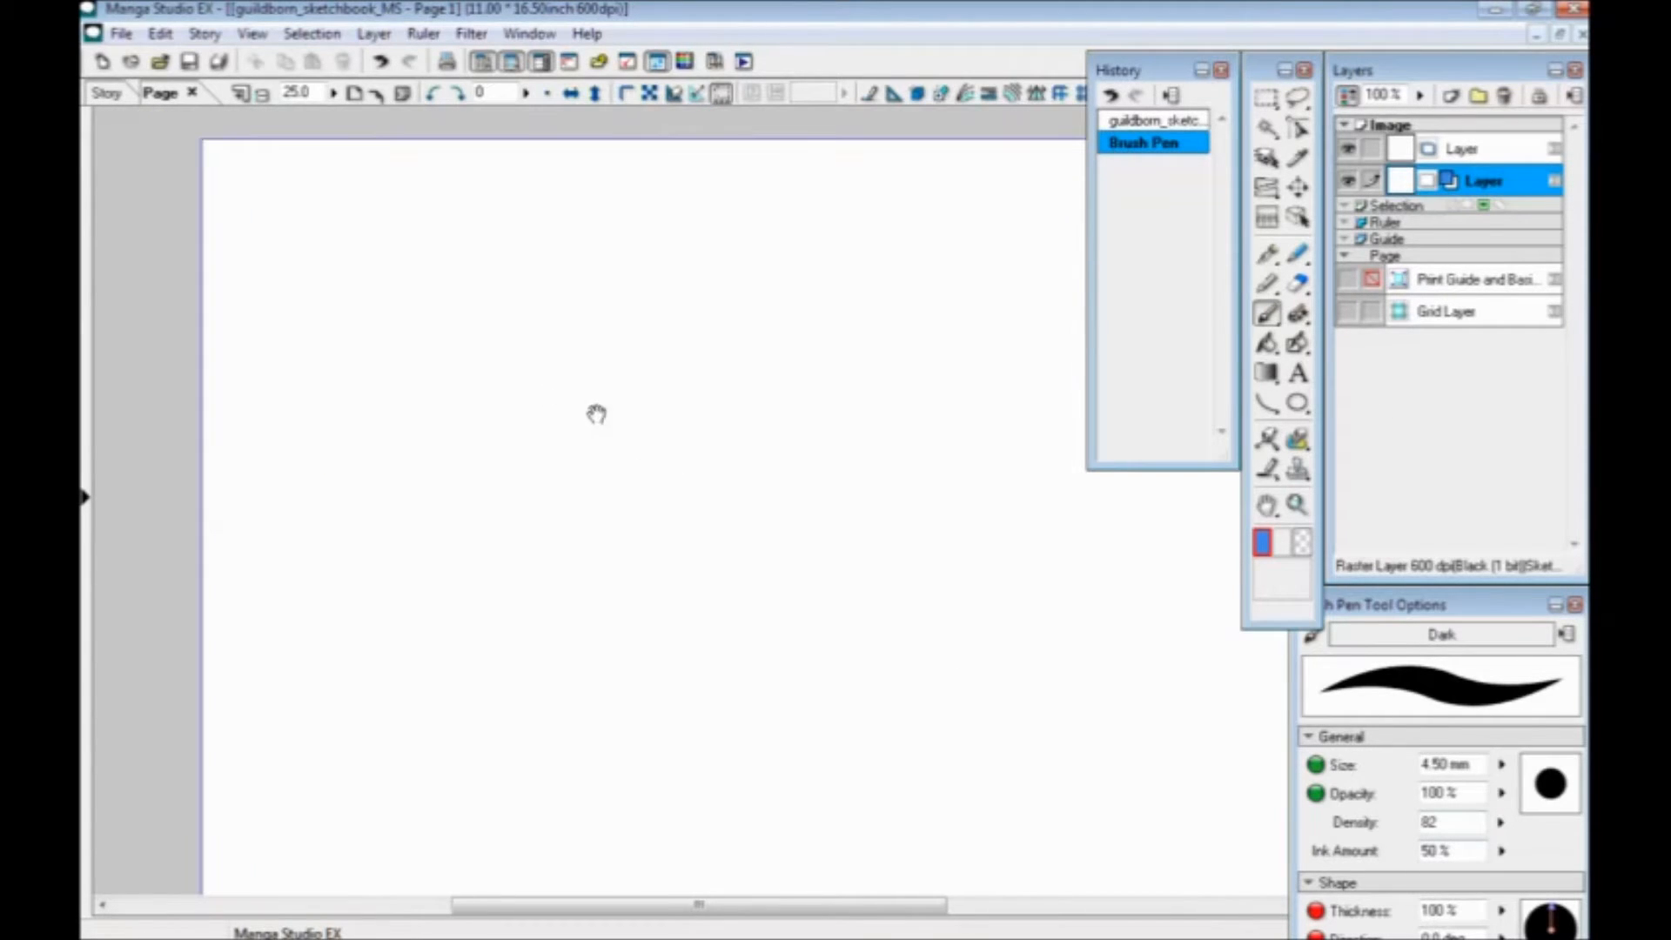
left_click_drag(648, 424, 678, 344)
mouse_move(522, 305)
left_mouse_down()
mouse_move(662, 315)
mouse_move(509, 450)
left_mouse_up()
left_click_drag(605, 296, 609, 483)
key("ctrl+z")
key("ctrl+z")
Set the Brush Pen size to 1.60 mm and sketch a loose circle for the character's head on the blue sketch layer
key("bracketleft")
key("bracketleft")
key("bracketleft")
key("bracketleft")
key("bracketleft")
key("bracketleft")
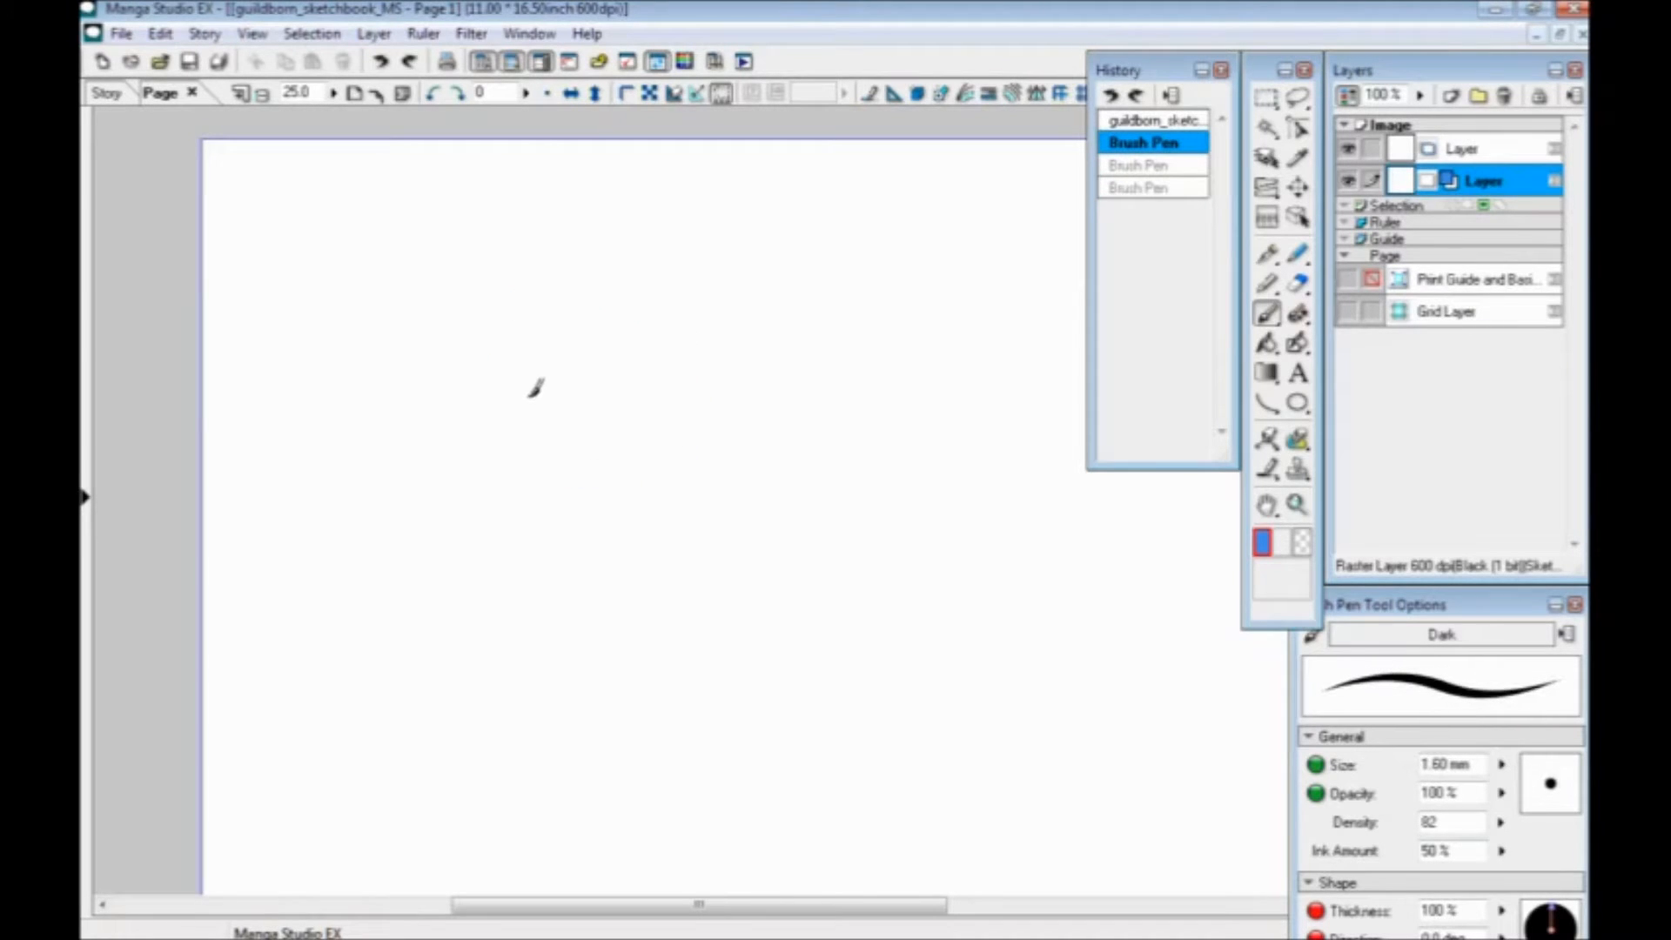
mouse_move(629, 329)
left_mouse_down()
mouse_move(742, 384)
mouse_move(709, 473)
mouse_move(676, 321)
mouse_move(733, 445)
left_mouse_up()
mouse_move(679, 332)
left_mouse_down()
mouse_move(608, 478)
mouse_move(672, 484)
left_mouse_up()
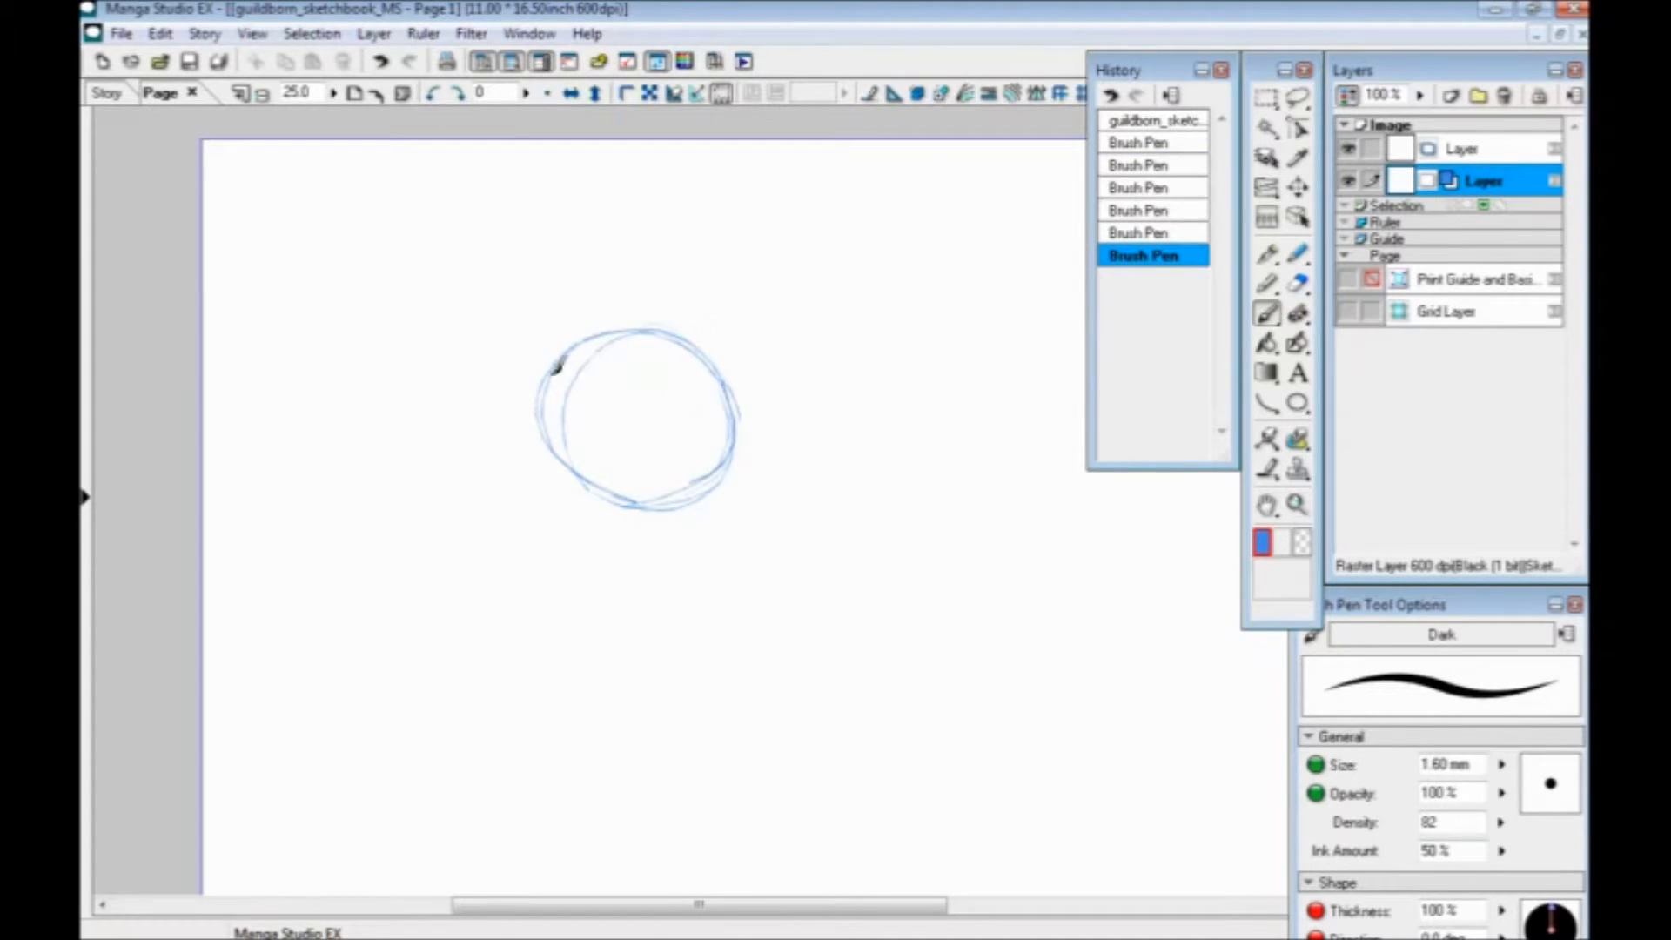
Sketch a curved vertical centre line and a curved horizontal guideline across the head circle
left_click_drag(670, 361, 675, 466)
left_click_drag(663, 352, 638, 481)
left_click_drag(640, 409, 687, 436)
mouse_move(583, 451)
left_mouse_down()
mouse_move(646, 471)
mouse_move(583, 444)
mouse_move(723, 454)
left_mouse_up()
mouse_move(576, 449)
left_mouse_down()
mouse_move(686, 466)
mouse_move(724, 451)
left_mouse_up()
Sketch a small curved, rounded body shape below the lower left of the head circle
mouse_move(608, 512)
left_mouse_down()
mouse_move(681, 500)
mouse_move(607, 504)
mouse_move(654, 523)
left_mouse_up()
mouse_move(551, 475)
left_mouse_down()
mouse_move(531, 522)
mouse_move(559, 581)
mouse_move(638, 526)
left_mouse_up()
left_click_drag(616, 547, 579, 602)
left_click_drag(550, 489, 598, 601)
mouse_move(622, 545)
left_mouse_down()
mouse_move(613, 607)
mouse_move(596, 613)
mouse_move(592, 555)
mouse_move(625, 600)
left_mouse_up()
mouse_move(625, 607)
left_mouse_down()
mouse_move(530, 567)
mouse_move(557, 468)
mouse_move(551, 584)
mouse_move(545, 491)
left_mouse_up()
left_click_drag(546, 491, 569, 606)
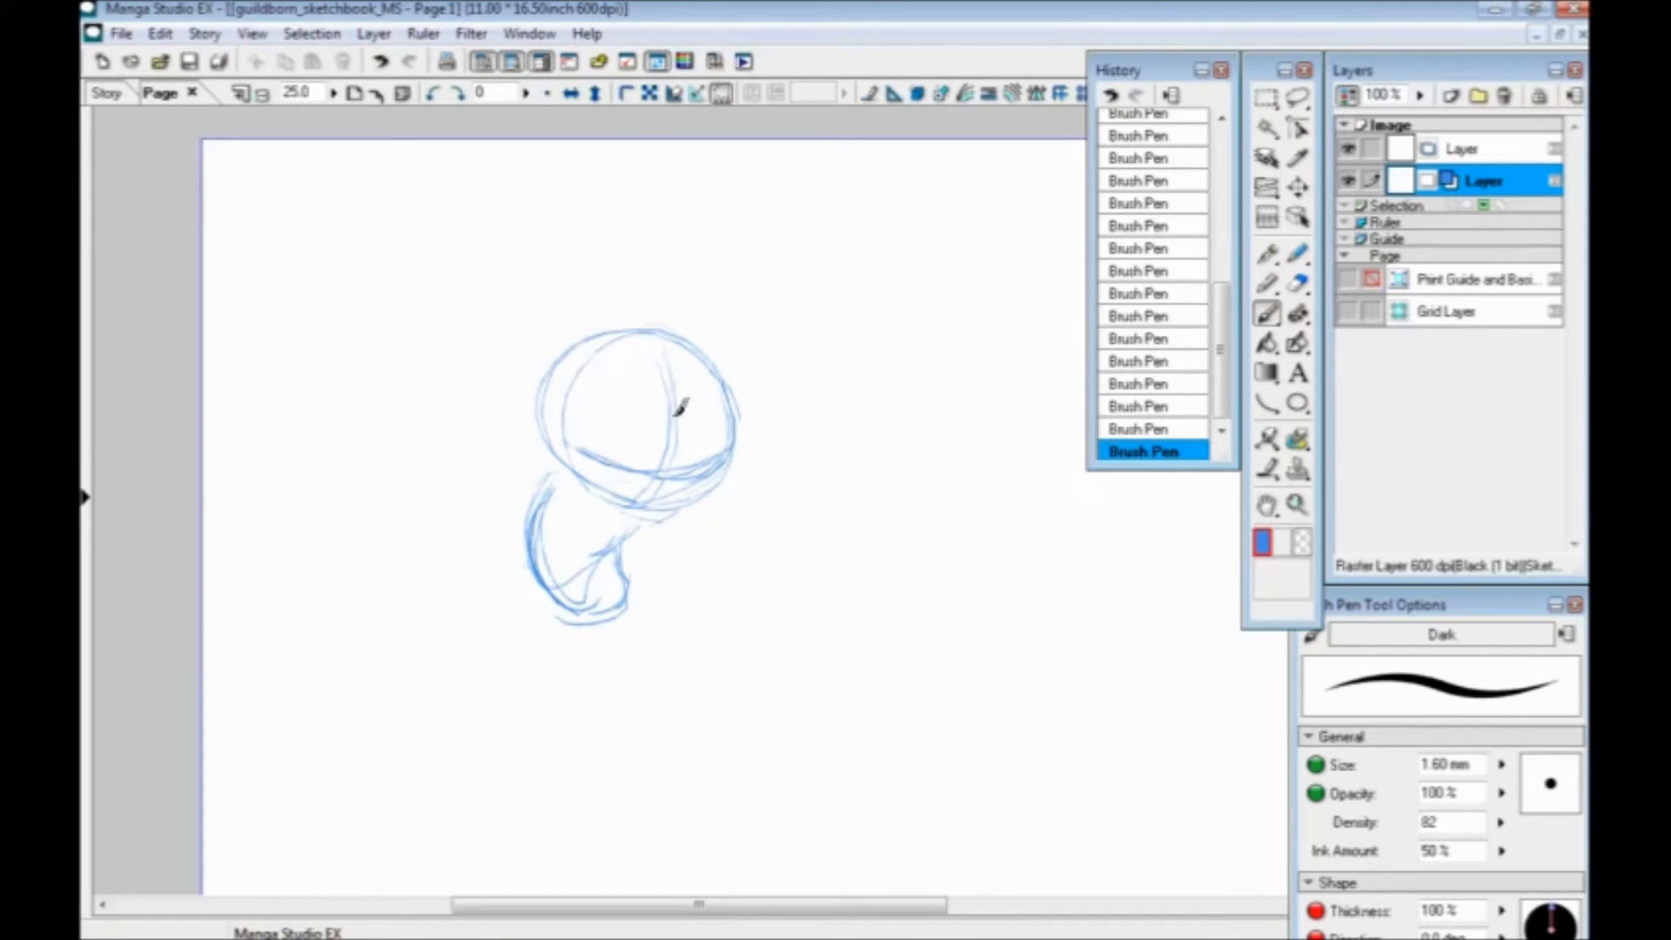
Reinforce the head's contours and guidelines and add an ear on each side of the head
mouse_move(723, 444)
left_mouse_down()
mouse_move(728, 478)
mouse_move(653, 510)
mouse_move(557, 487)
mouse_move(550, 435)
mouse_move(544, 448)
left_mouse_up()
mouse_move(719, 448)
left_mouse_down()
mouse_move(684, 345)
mouse_move(583, 374)
left_mouse_up()
mouse_move(704, 387)
left_mouse_down()
mouse_move(571, 436)
mouse_move(581, 485)
mouse_move(567, 458)
mouse_move(600, 415)
left_mouse_up()
left_click_drag(741, 421, 739, 457)
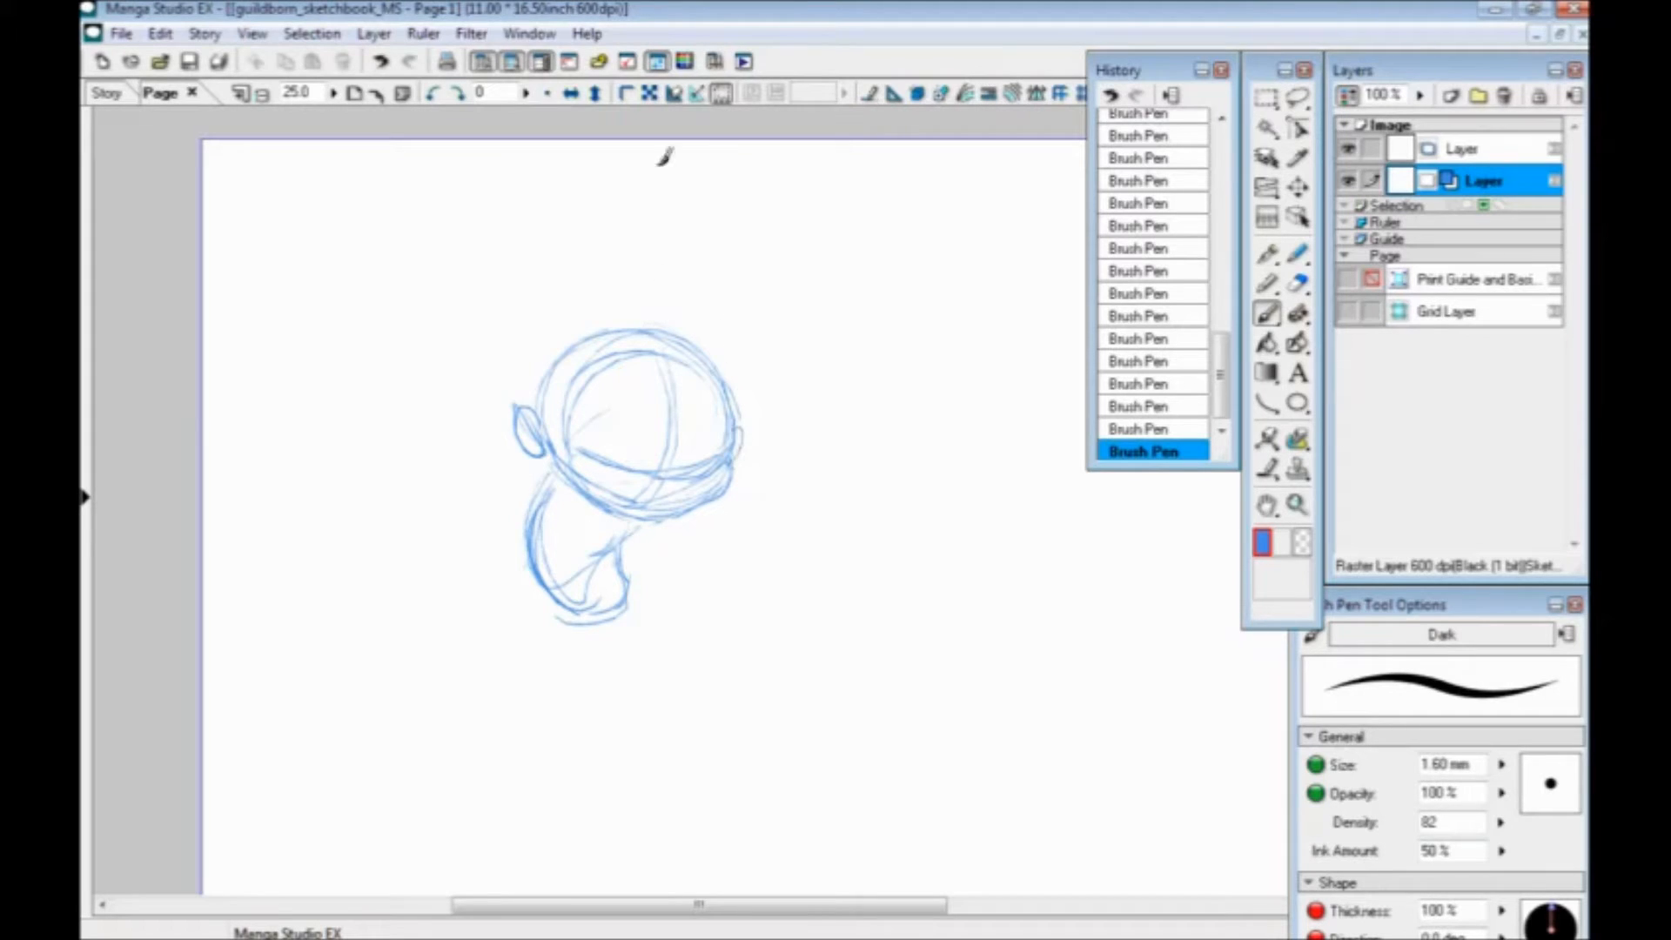
Sketch a wide-brimmed hat over the head, with a tall pointed crown folding over to the left
mouse_move(545, 383)
left_mouse_down()
mouse_move(665, 421)
mouse_move(569, 325)
mouse_move(502, 449)
mouse_move(541, 455)
left_mouse_up()
mouse_move(557, 324)
left_mouse_down()
mouse_move(736, 323)
mouse_move(541, 454)
left_mouse_up()
mouse_move(658, 328)
left_mouse_down()
mouse_move(550, 393)
mouse_move(663, 318)
mouse_move(590, 260)
left_mouse_up()
left_click_drag(540, 376, 503, 336)
mouse_move(593, 260)
left_mouse_down()
mouse_move(540, 222)
mouse_move(422, 288)
left_mouse_up()
left_click_drag(413, 305, 414, 356)
mouse_move(511, 342)
left_mouse_down()
mouse_move(464, 326)
mouse_move(441, 346)
left_mouse_up()
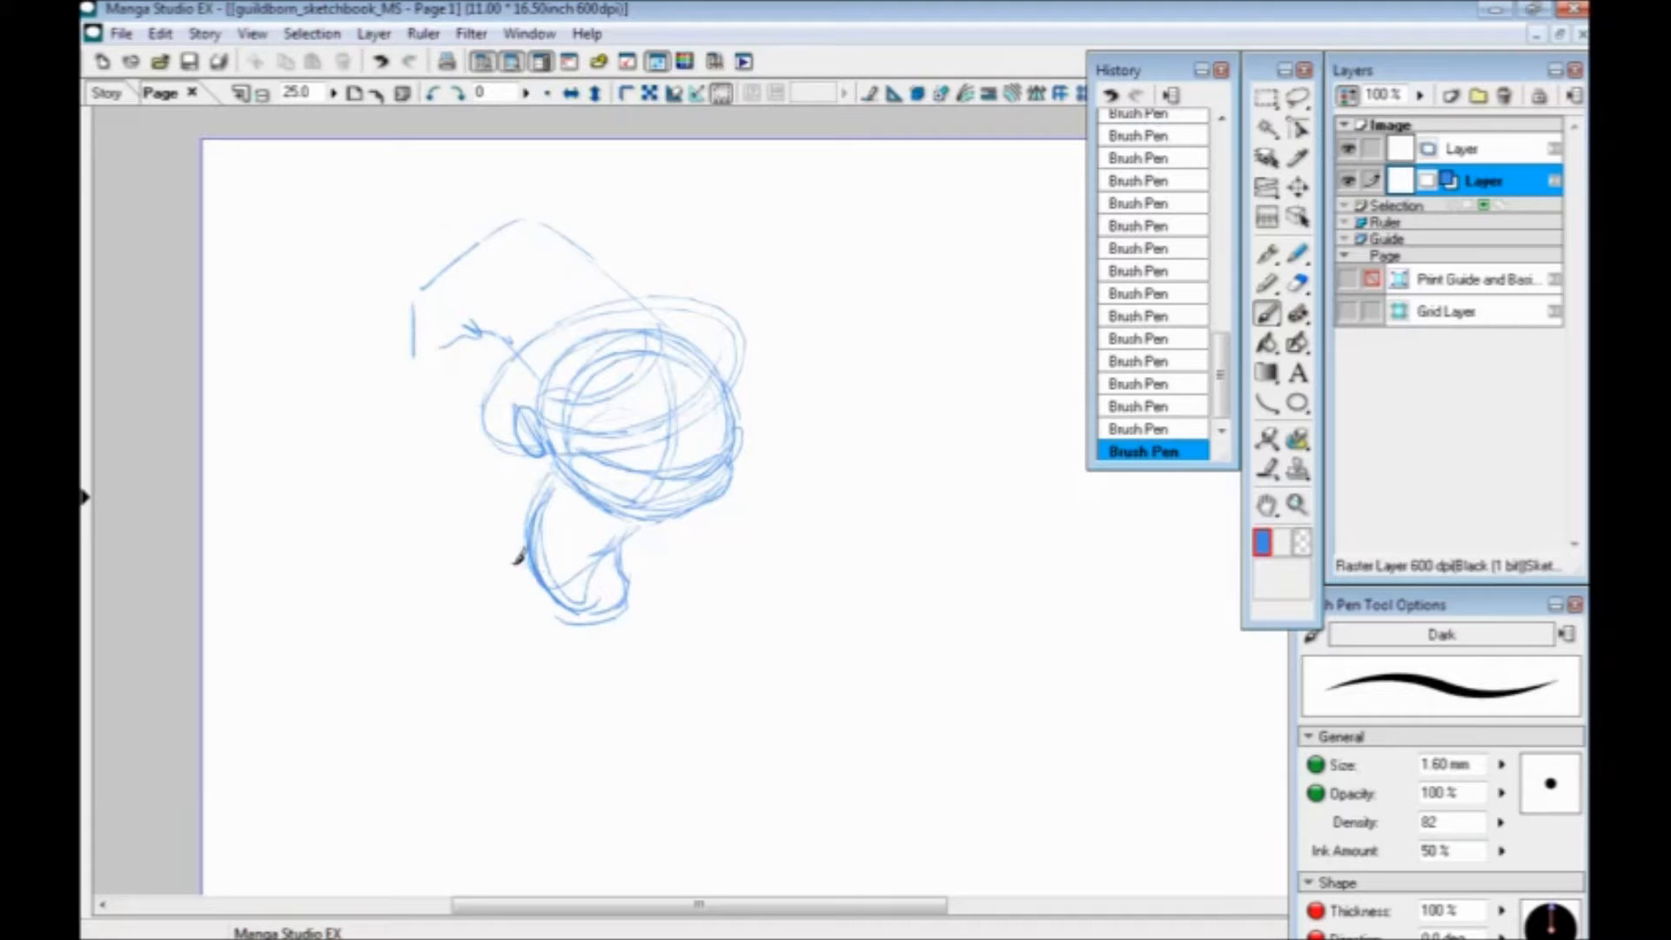
Sketch the bent left arm and the right arm with small hands against the character's torso
mouse_move(554, 489)
left_mouse_down()
mouse_move(495, 510)
mouse_move(558, 509)
mouse_move(497, 508)
mouse_move(519, 510)
mouse_move(495, 562)
mouse_move(514, 538)
mouse_move(510, 585)
mouse_move(524, 540)
mouse_move(516, 577)
mouse_move(540, 574)
mouse_move(535, 587)
mouse_move(530, 565)
mouse_move(560, 587)
mouse_move(543, 566)
mouse_move(534, 589)
mouse_move(547, 487)
mouse_move(586, 514)
mouse_move(570, 488)
mouse_move(569, 529)
mouse_move(658, 520)
mouse_move(601, 558)
mouse_move(549, 537)
left_mouse_up()
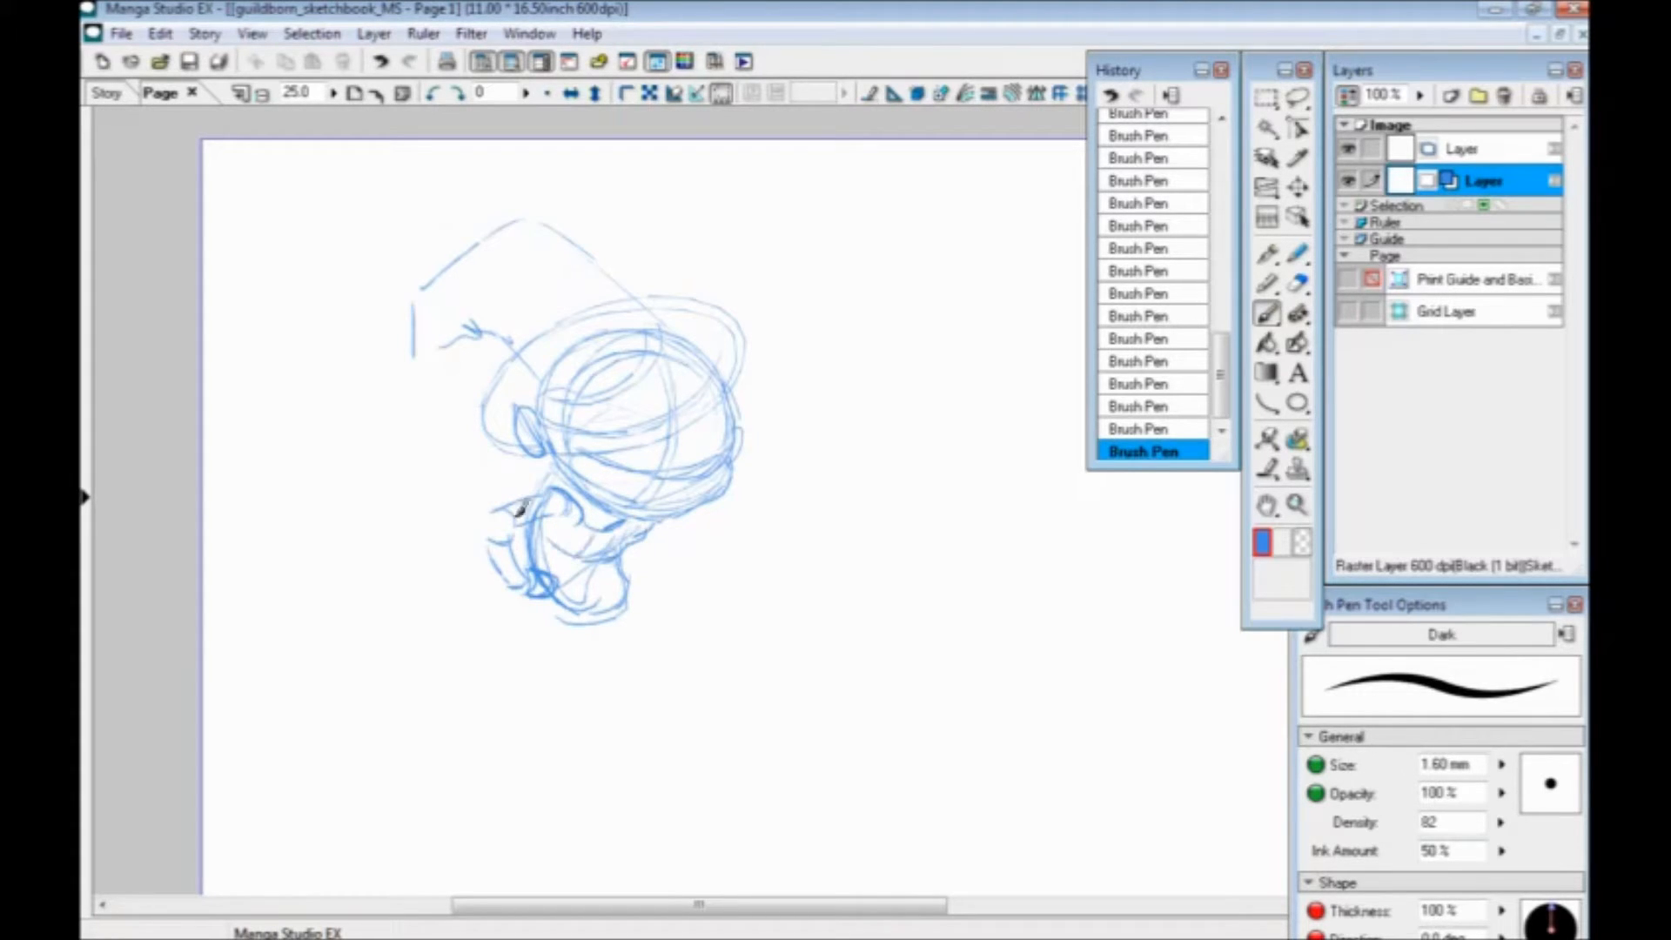
mouse_move(581, 597)
left_mouse_down()
mouse_move(599, 620)
mouse_move(625, 577)
mouse_move(643, 586)
mouse_move(651, 552)
left_mouse_up()
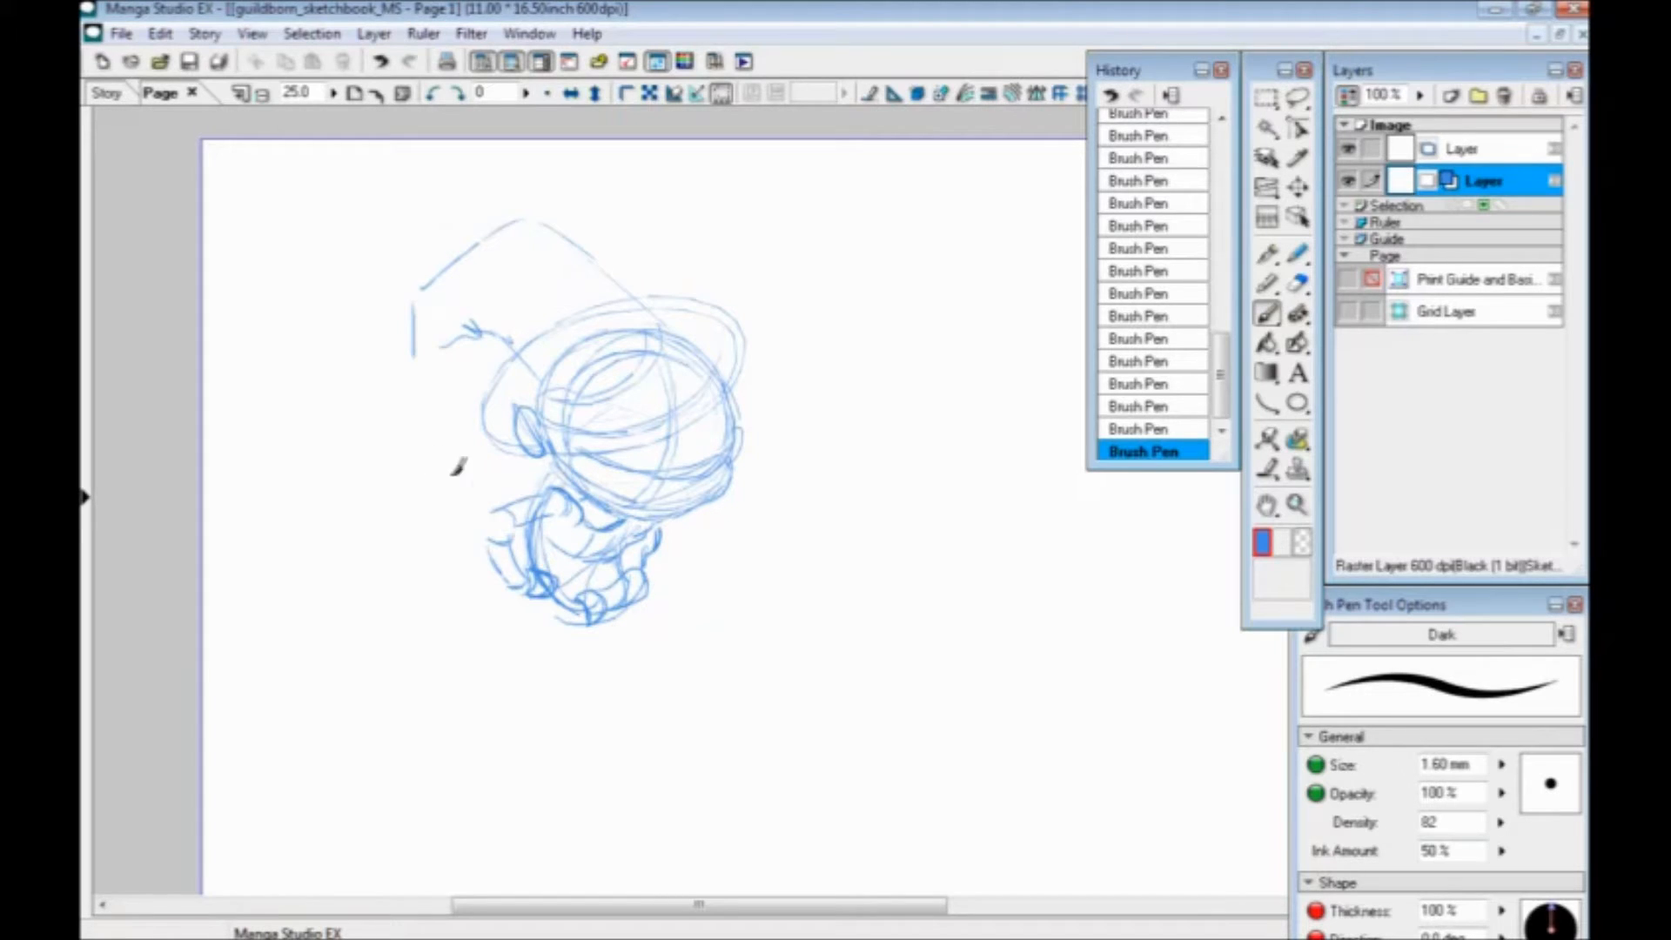
Sketch both legs below the torso with thighs, rounded knees and tapering lower legs
left_click_drag(541, 630, 515, 552)
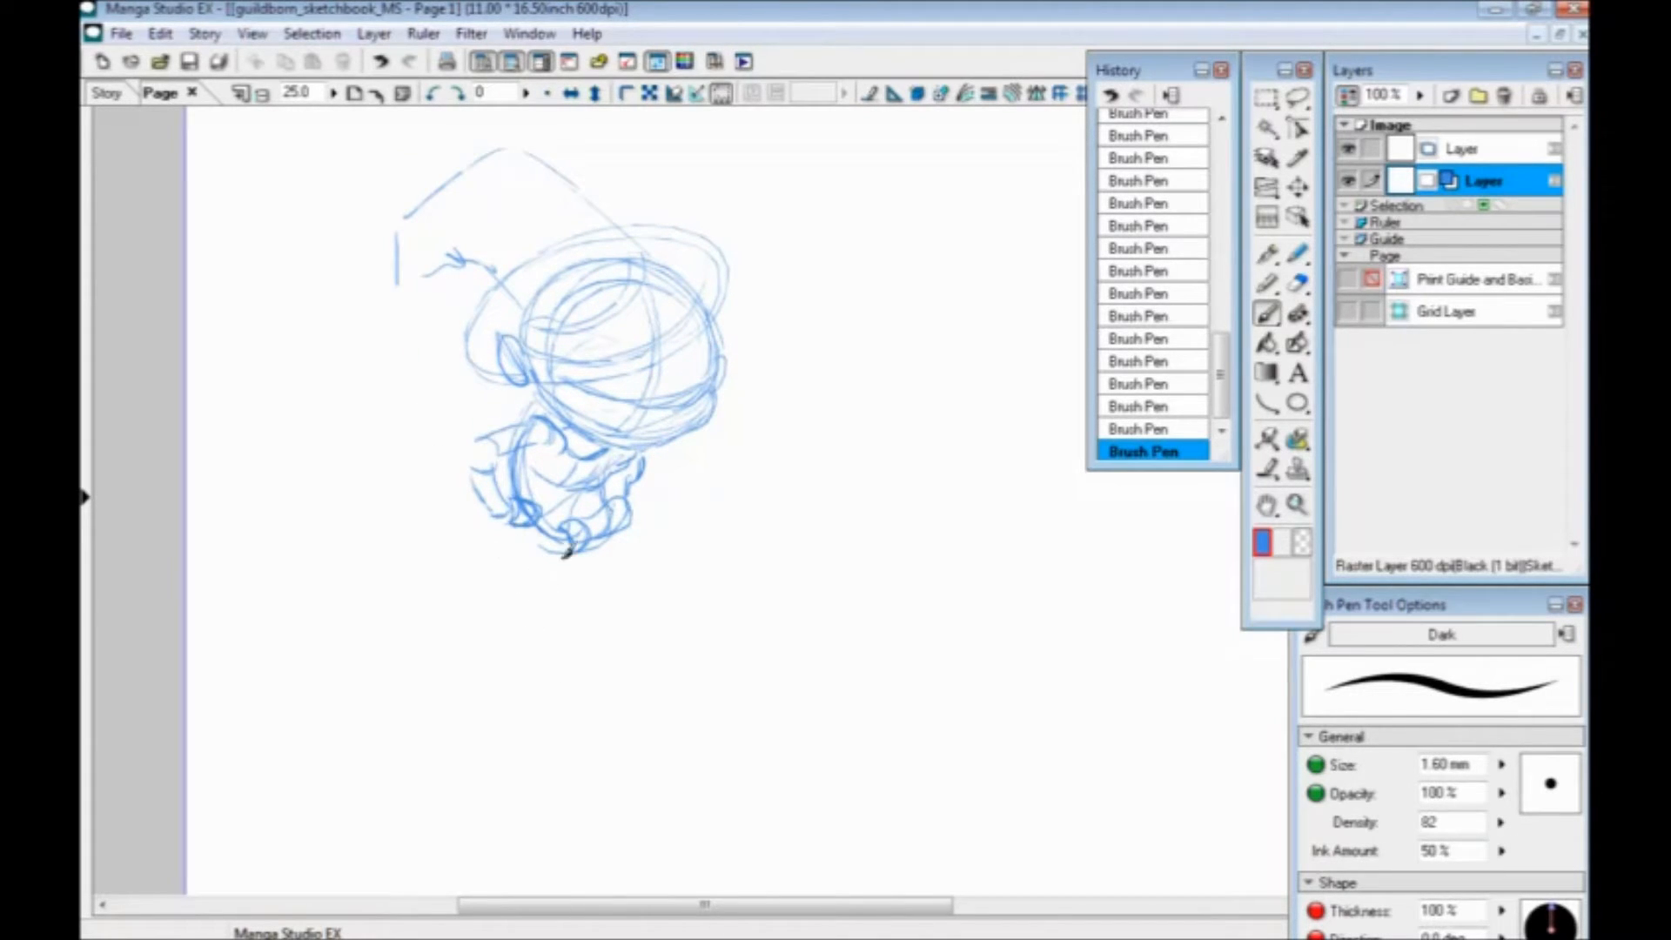
mouse_move(620, 536)
left_mouse_down()
mouse_move(618, 629)
mouse_move(607, 604)
mouse_move(614, 627)
mouse_move(630, 619)
mouse_move(630, 674)
mouse_move(611, 623)
mouse_move(598, 646)
mouse_move(640, 759)
left_mouse_up()
mouse_move(572, 554)
left_mouse_down()
mouse_move(547, 648)
mouse_move(526, 556)
mouse_move(554, 652)
mouse_move(540, 652)
mouse_move(558, 631)
mouse_move(524, 696)
mouse_move(555, 672)
mouse_move(539, 727)
left_mouse_up()
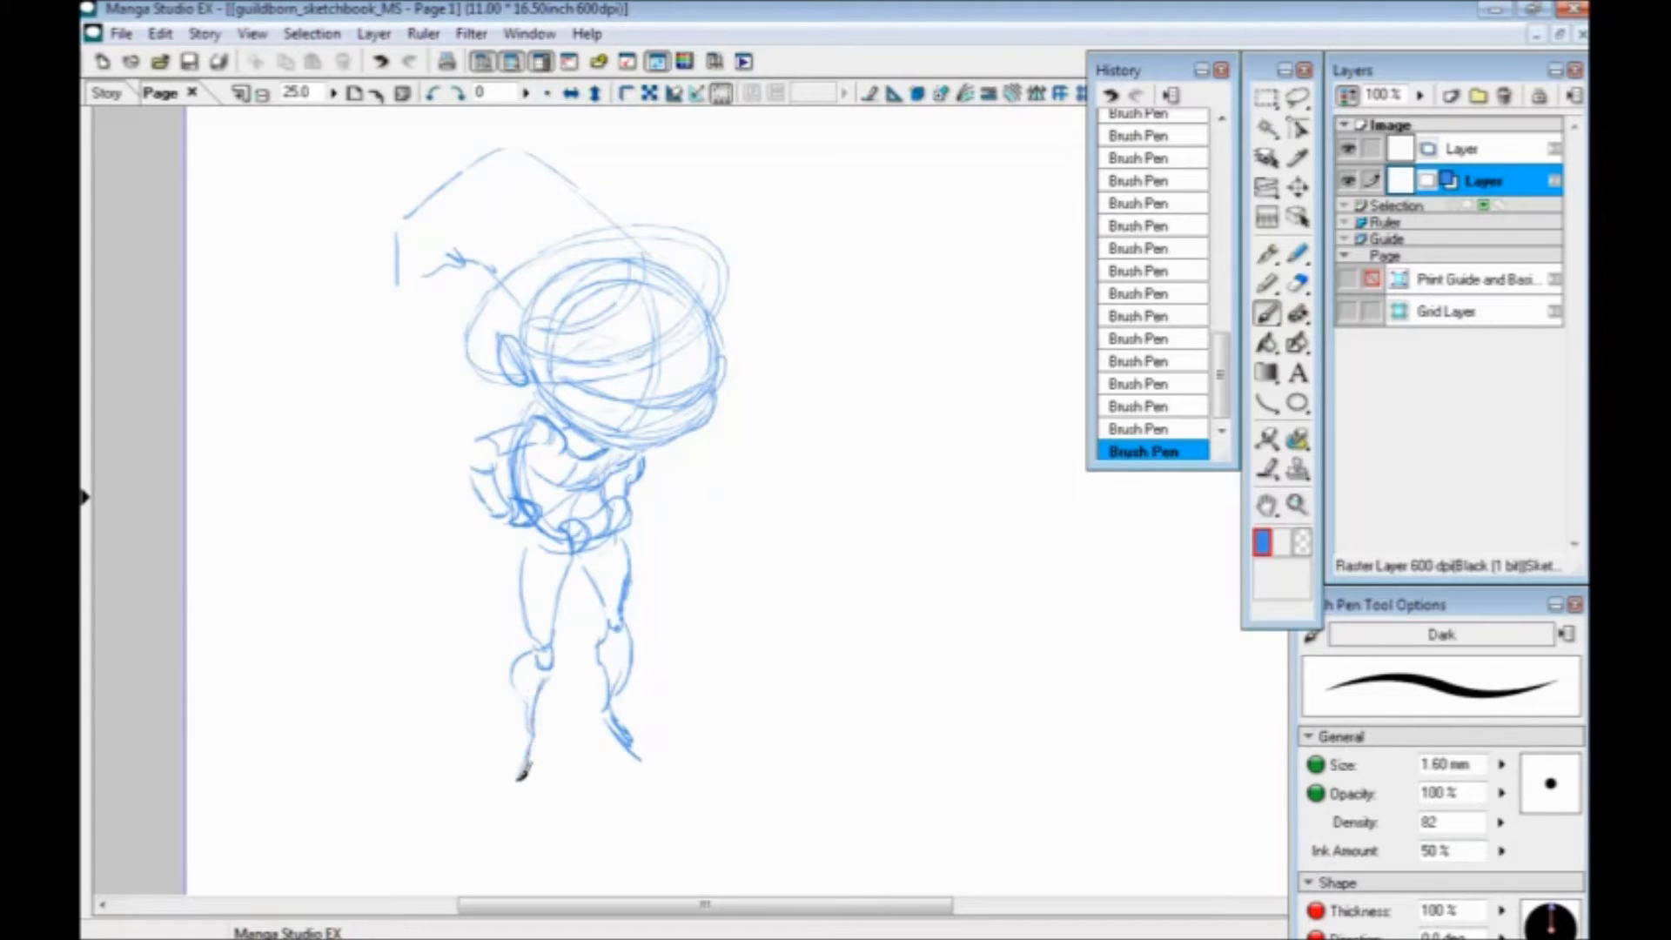
Undo the left leg's last strokes and redraw it shorter, with the lower leg angled outward to the left
key("ctrl+z")
key("ctrl+z")
key("ctrl+z")
key("ctrl+z")
key("ctrl+z")
key("ctrl+z")
key("ctrl+z")
key("ctrl+z")
key("ctrl+z")
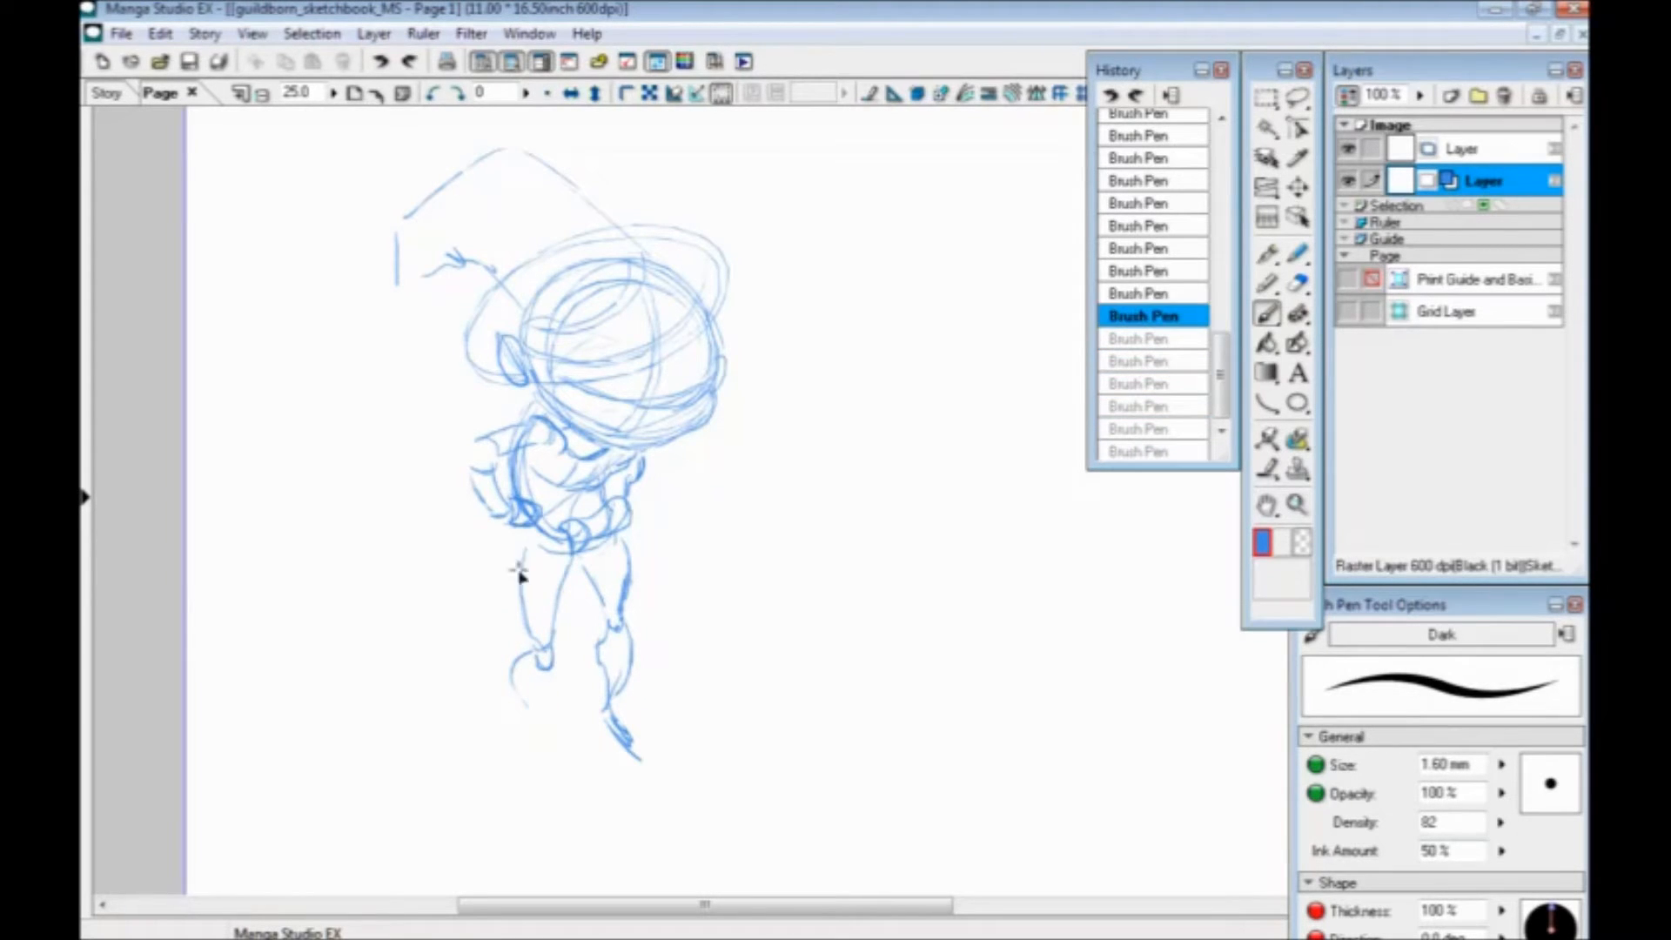
mouse_move(568, 570)
left_mouse_down()
mouse_move(580, 557)
mouse_move(581, 623)
mouse_move(572, 644)
mouse_move(549, 609)
mouse_move(558, 627)
left_mouse_up()
mouse_move(534, 539)
left_mouse_down()
mouse_move(590, 627)
mouse_move(564, 649)
mouse_move(557, 620)
mouse_move(545, 660)
mouse_move(569, 659)
mouse_move(533, 684)
left_mouse_up()
left_click_drag(617, 614, 575, 630)
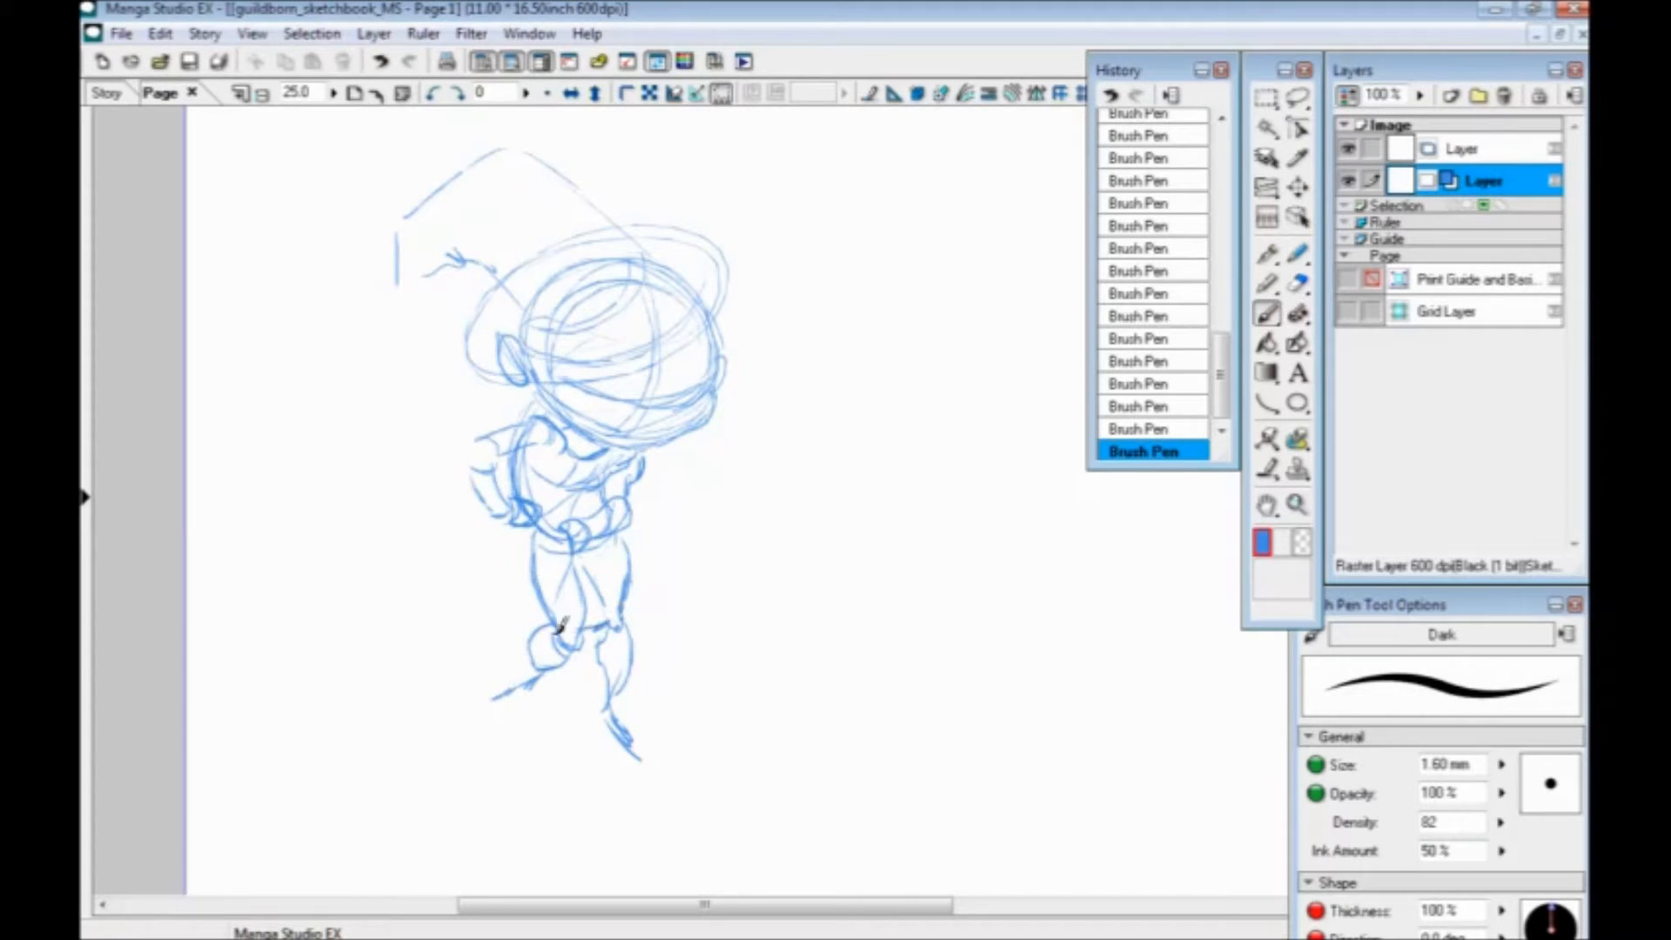
Erase the right lower leg, redraw it shorter, and add a short line below the left foot
mouse_move(623, 690)
left_mouse_down()
mouse_move(630, 753)
mouse_move(630, 648)
left_mouse_up()
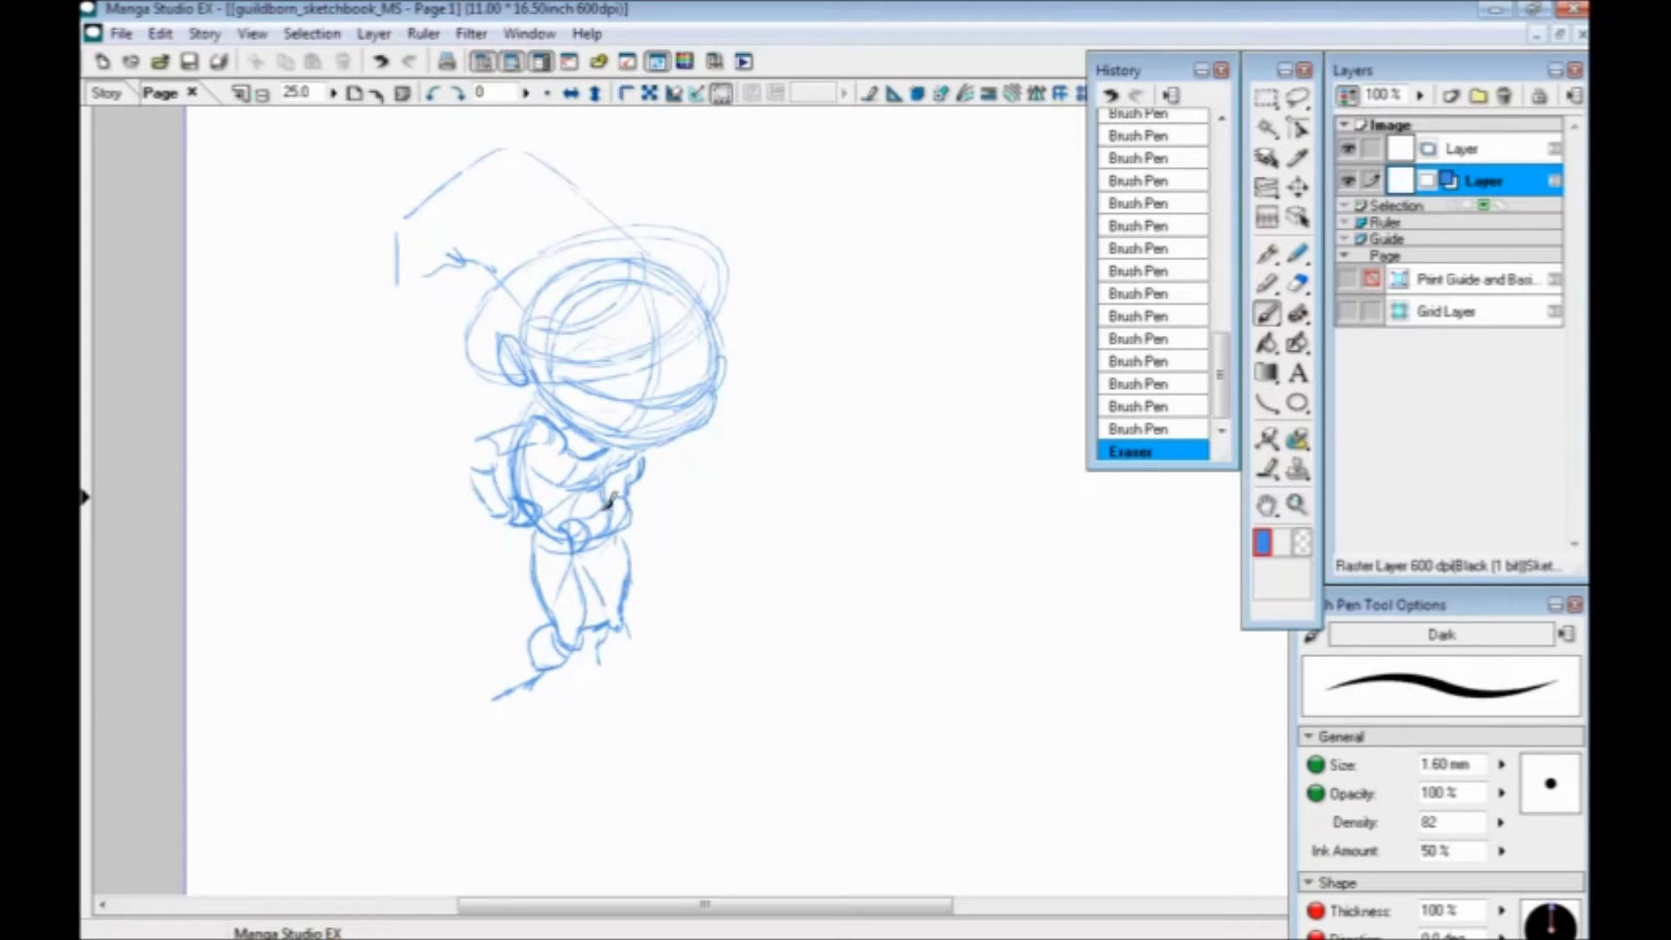
left_click_drag(619, 611, 591, 677)
mouse_move(609, 644)
left_mouse_down()
mouse_move(592, 704)
mouse_move(511, 721)
left_mouse_up()
left_click_drag(523, 696, 506, 733)
left_click_drag(514, 719, 502, 747)
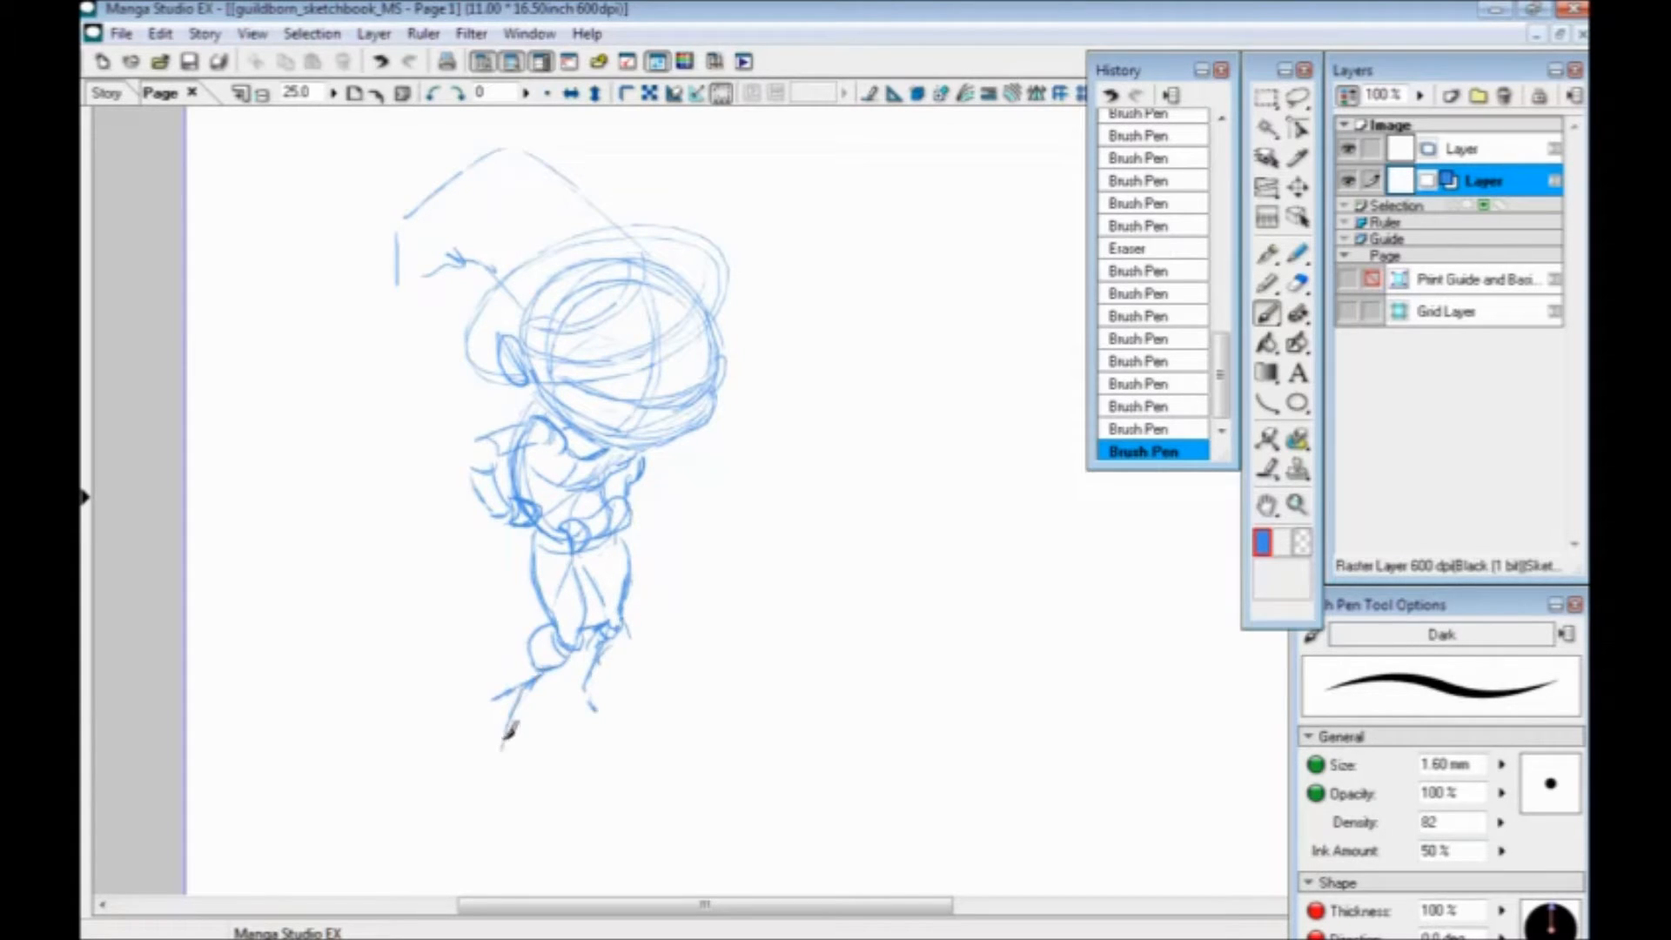
Reinforce the face's centre line and chin, and sketch a flowing cape spreading from the shoulders on both sides
left_click_drag(658, 357, 637, 435)
mouse_move(658, 391)
left_mouse_down()
mouse_move(646, 440)
mouse_move(597, 437)
mouse_move(649, 459)
left_mouse_up()
left_click_drag(716, 392, 707, 414)
left_click_drag(522, 393, 483, 421)
left_click_drag(440, 470, 459, 571)
mouse_move(648, 479)
left_mouse_down()
mouse_move(739, 500)
mouse_move(797, 592)
left_mouse_up()
left_click_drag(781, 582, 666, 659)
Sketch large billowing curves around the hat, head and shoulders, and a curved fold beneath the left arm
left_click_drag(724, 318, 750, 518)
left_click_drag(702, 222, 801, 300)
left_click_drag(463, 489, 531, 571)
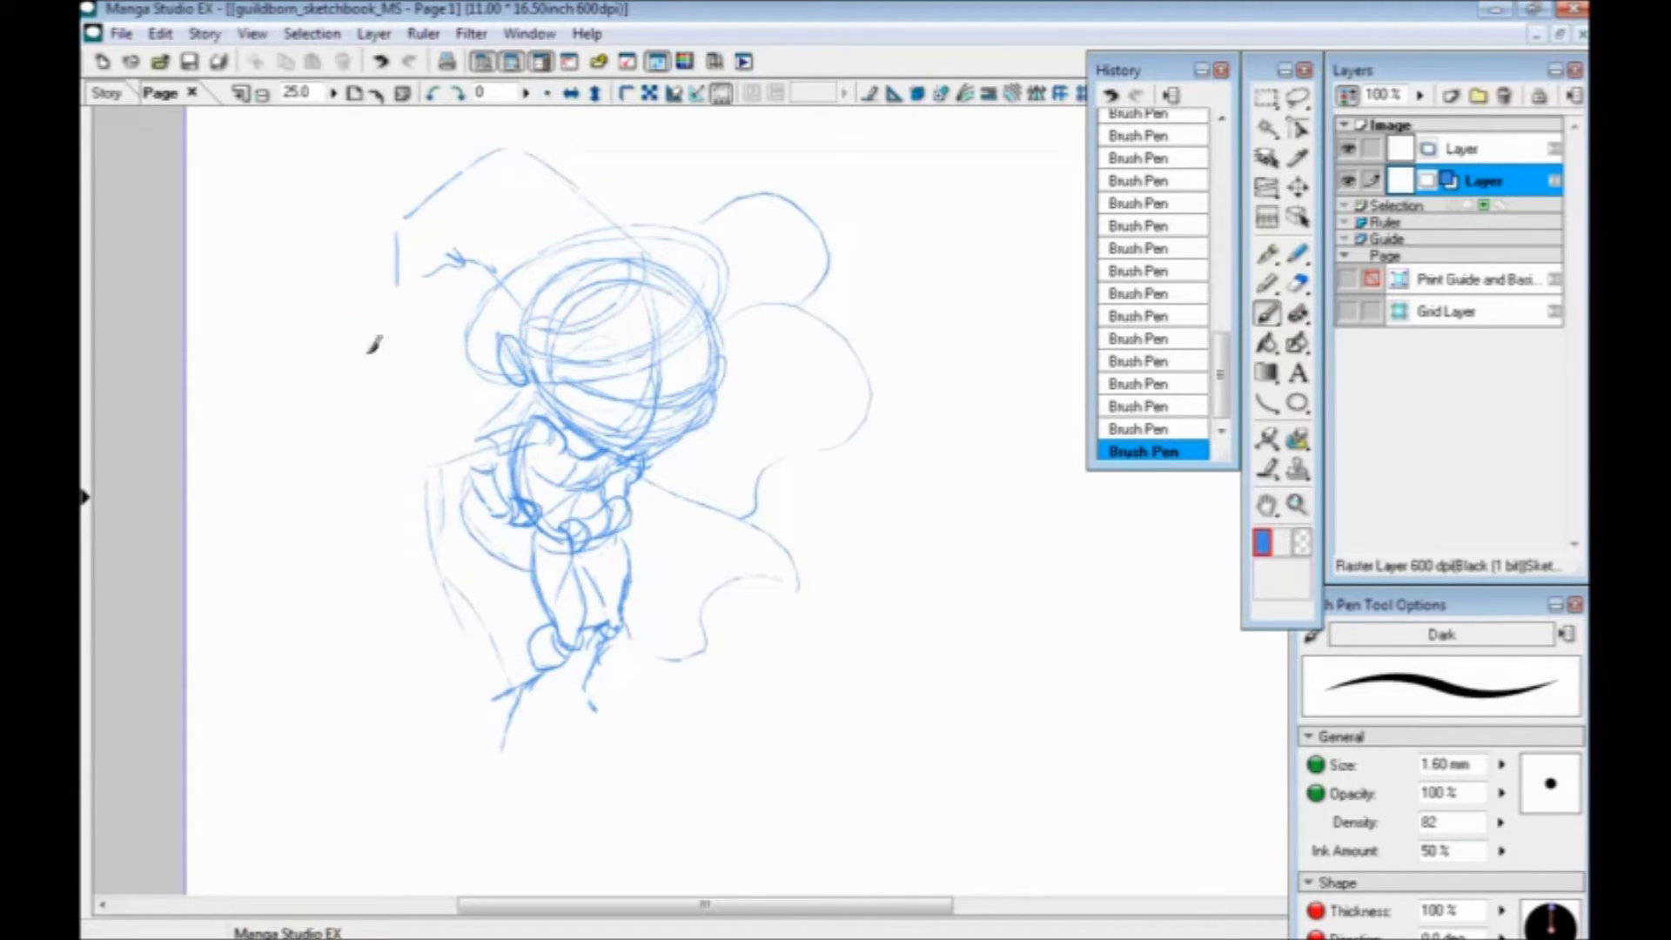
left_click_drag(570, 168, 694, 186)
mouse_move(453, 306)
left_mouse_down()
mouse_move(426, 453)
mouse_move(435, 529)
left_mouse_up()
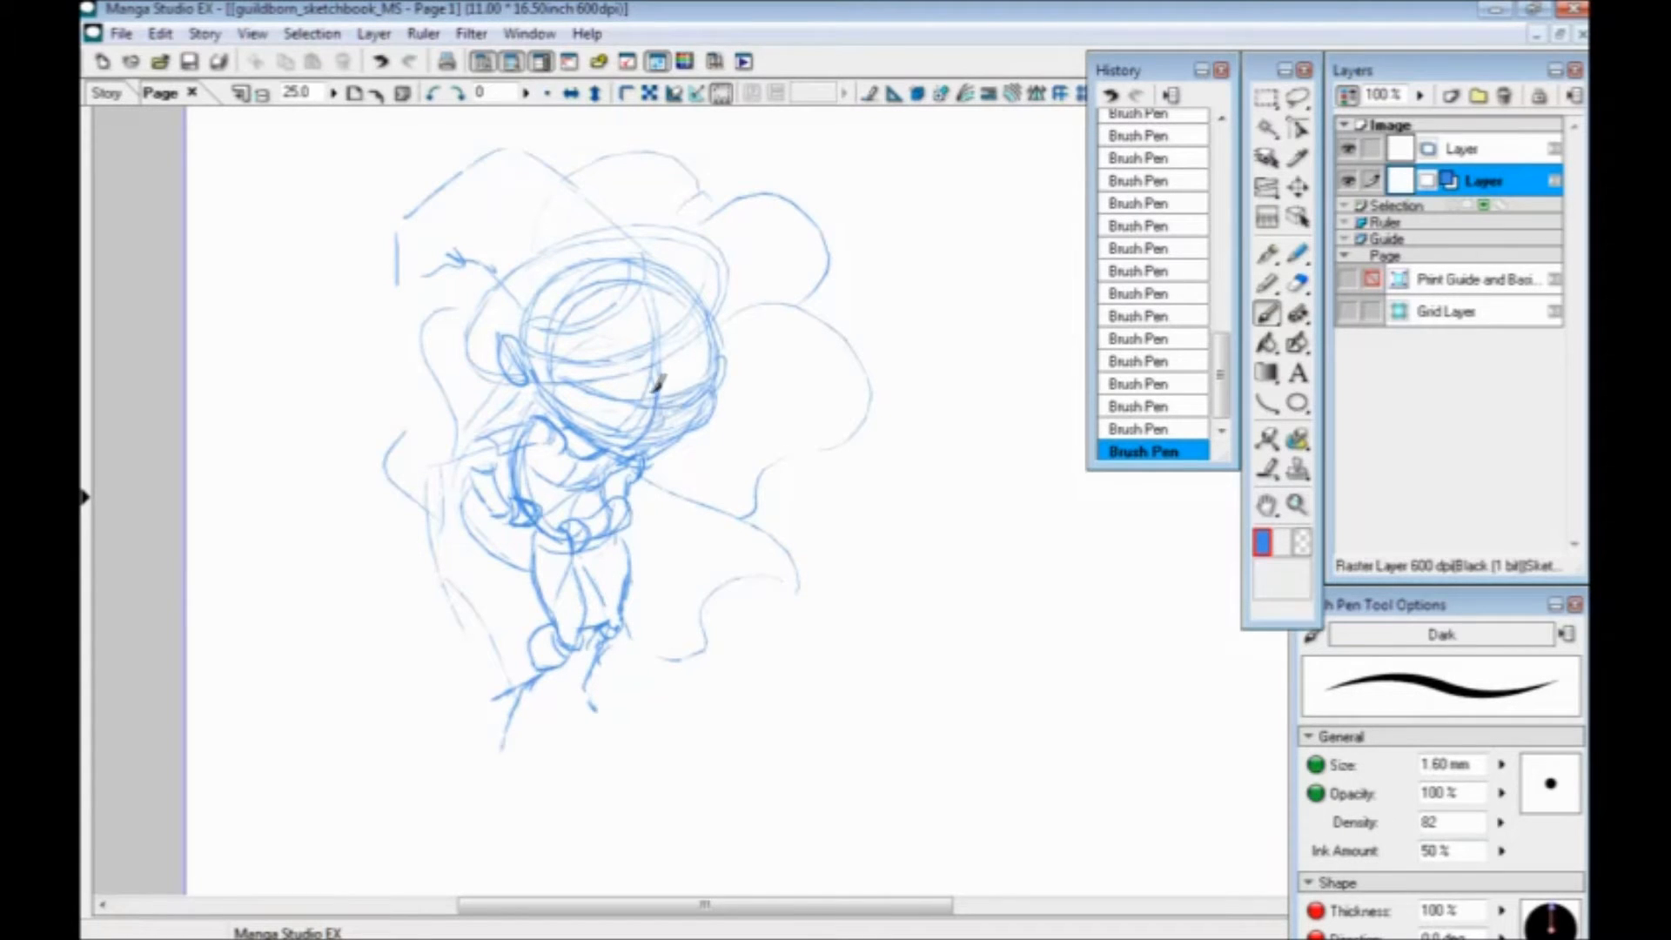
mouse_move(698, 361)
left_mouse_down()
mouse_move(618, 409)
mouse_move(610, 383)
mouse_move(599, 401)
left_mouse_up()
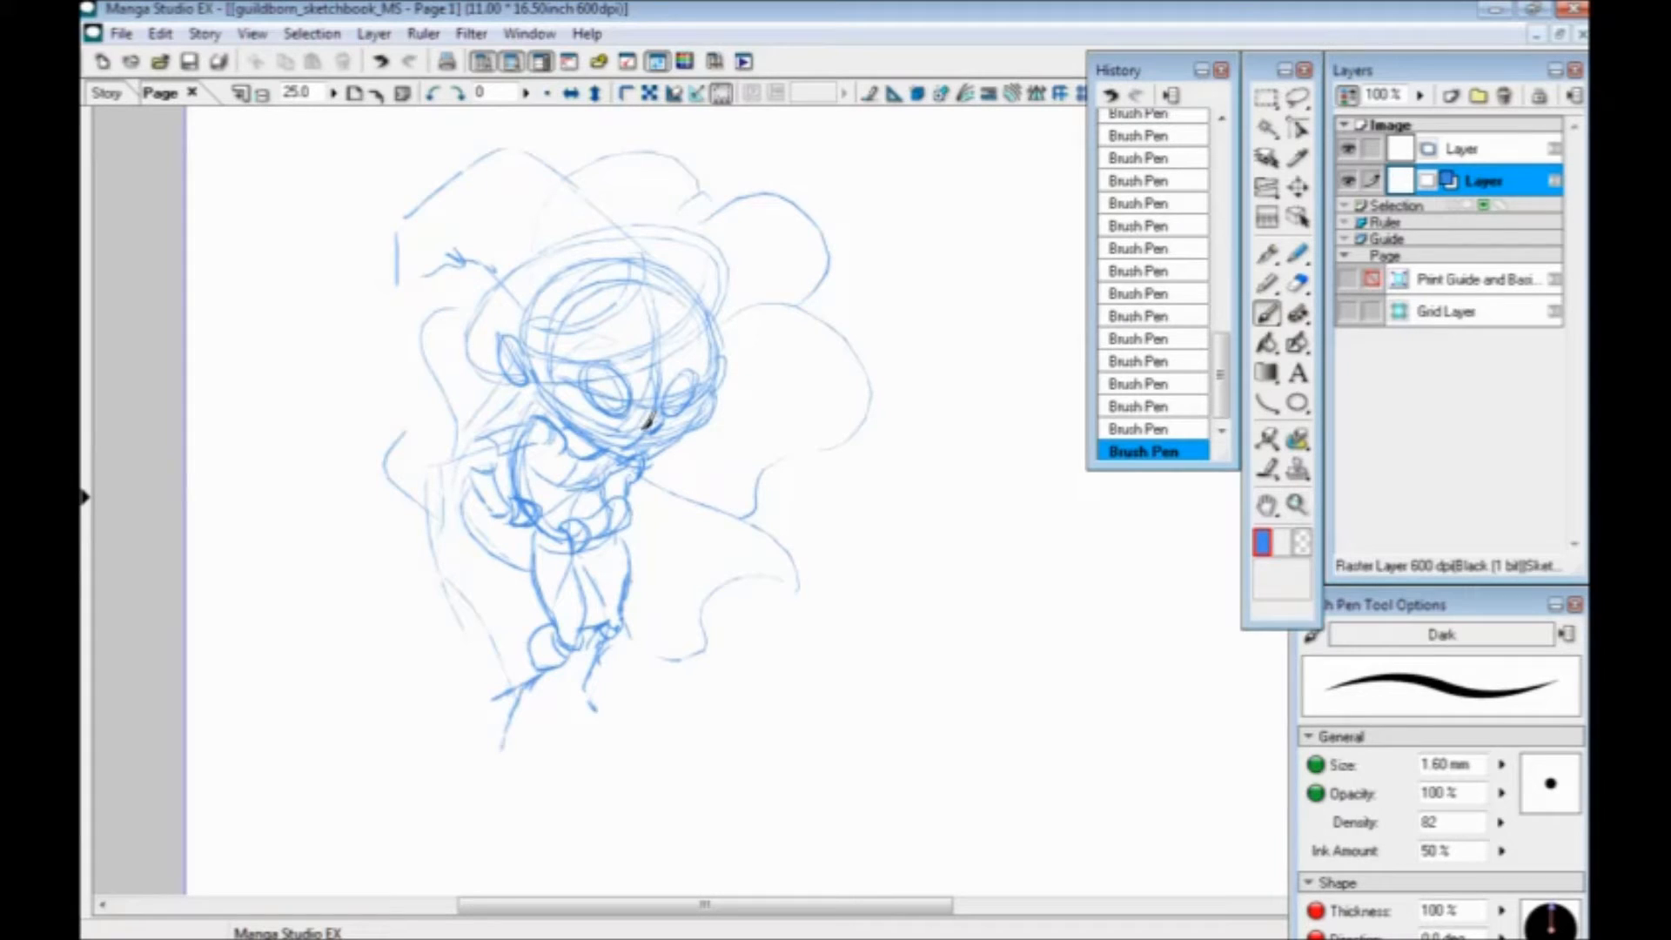
key("ctrl+z")
key("ctrl+z")
key("ctrl+z")
key("ctrl+z")
key("ctrl+z")
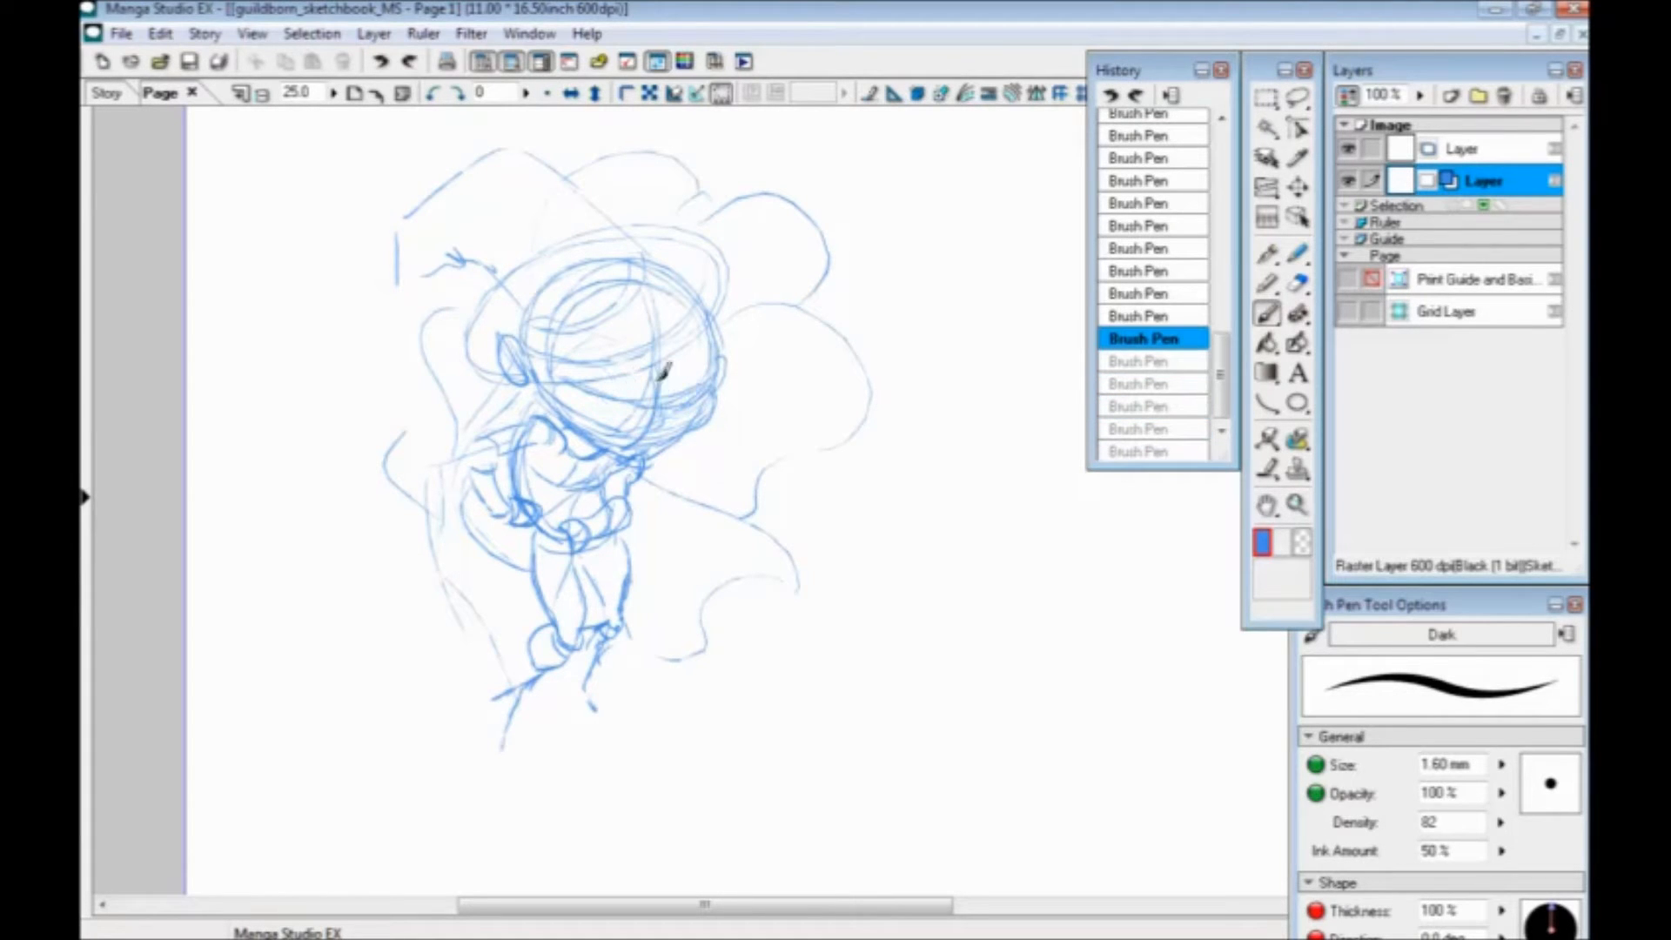
Draw two small solid oval eyes and sketch a pointed shape extending left from the neck beside the ear
left_click_drag(671, 412, 618, 398)
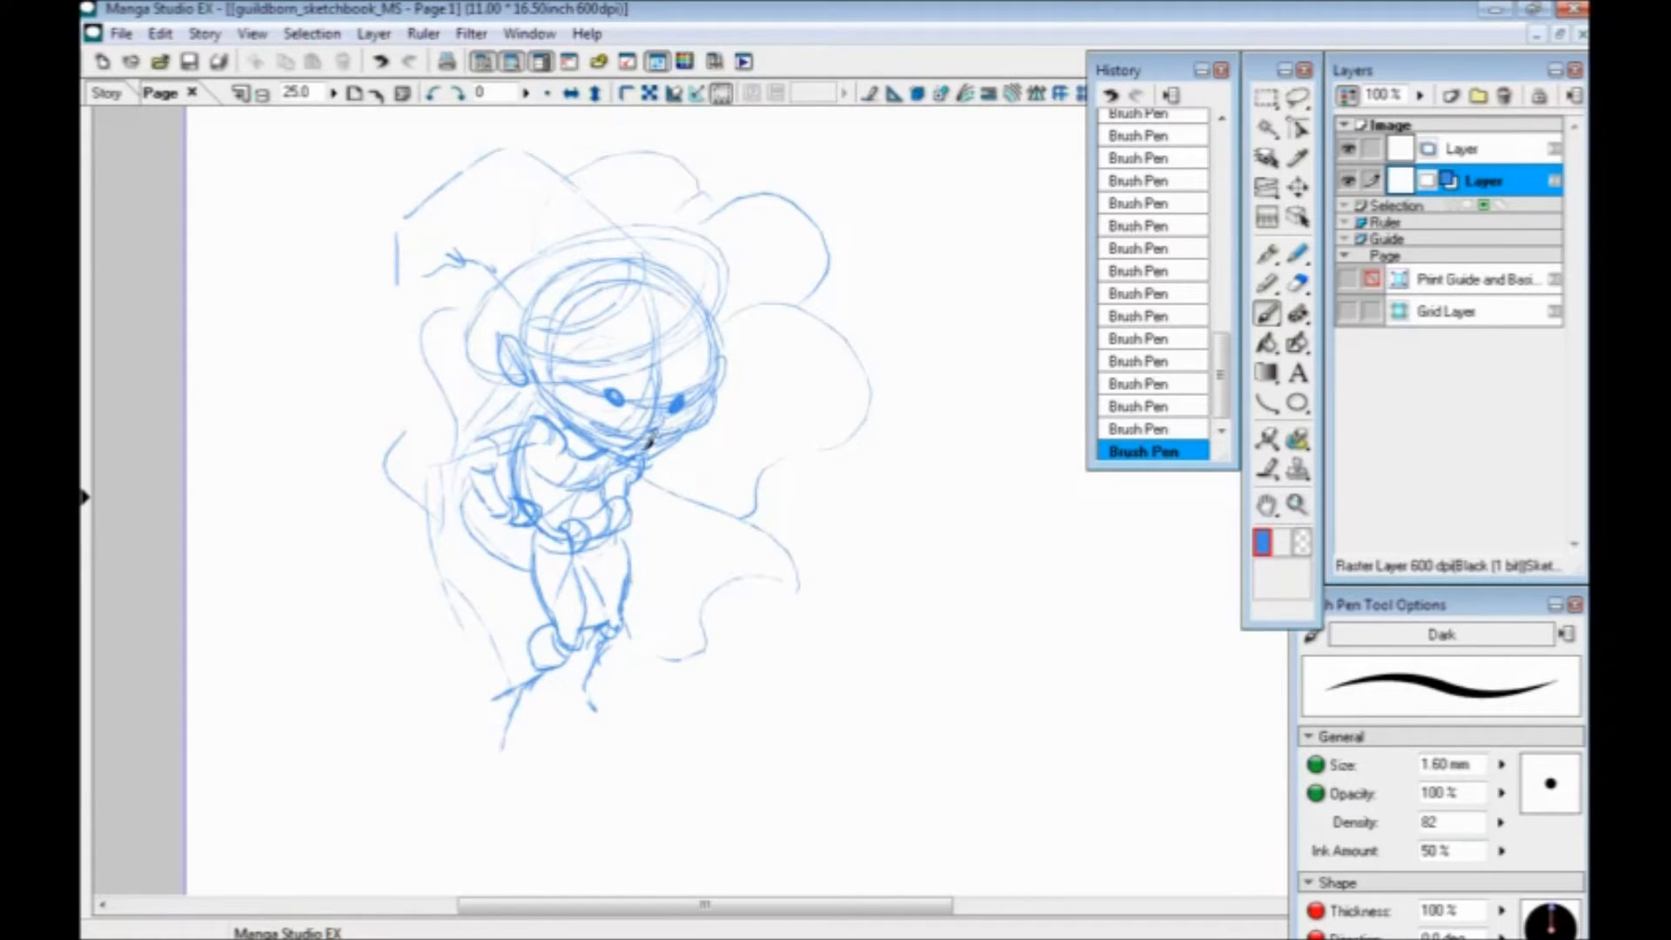
mouse_move(544, 410)
left_mouse_down()
mouse_move(418, 386)
mouse_move(392, 411)
left_mouse_up()
mouse_move(418, 408)
left_mouse_down()
mouse_move(504, 428)
mouse_move(447, 363)
mouse_move(481, 405)
left_mouse_up()
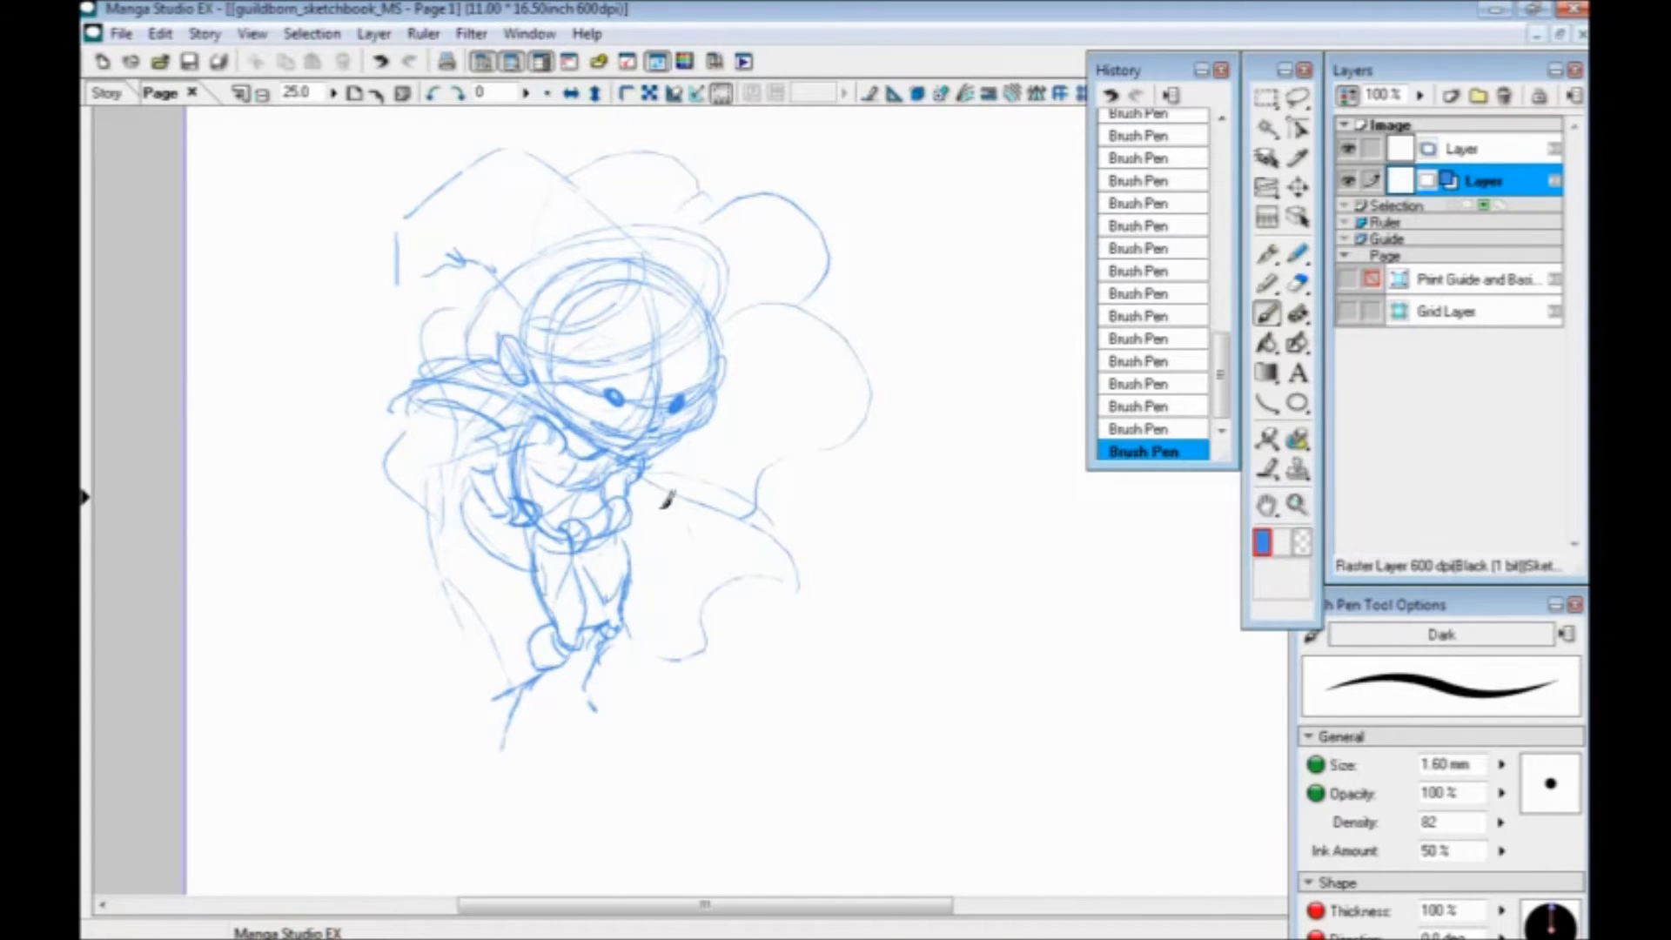
Sketch a second figure to the right of the first, with a round head, a neck and a wide rounded collar
left_click_drag(697, 581, 442, 535)
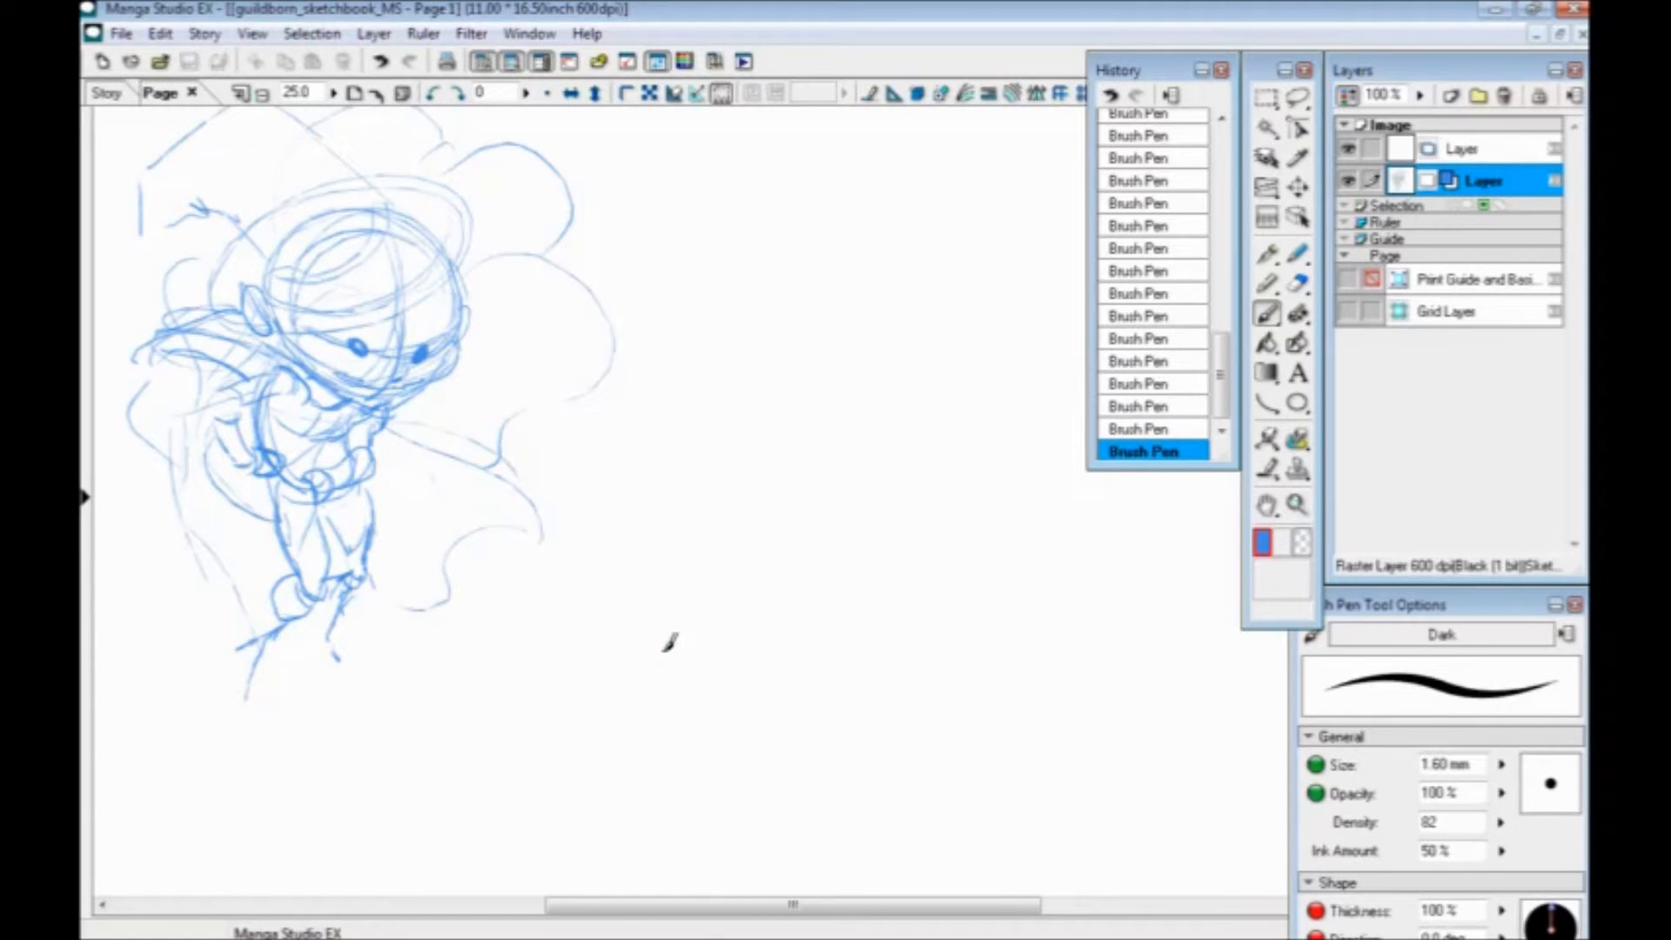
mouse_move(738, 394)
left_mouse_down()
mouse_move(875, 380)
mouse_move(841, 355)
mouse_move(869, 443)
mouse_move(836, 481)
mouse_move(744, 449)
mouse_move(739, 379)
left_mouse_up()
mouse_move(865, 362)
left_mouse_down()
mouse_move(819, 480)
mouse_move(859, 484)
mouse_move(767, 453)
mouse_move(828, 492)
mouse_move(786, 494)
mouse_move(893, 488)
mouse_move(810, 517)
mouse_move(862, 533)
mouse_move(788, 544)
mouse_move(899, 488)
mouse_move(827, 583)
left_mouse_up()
left_click_drag(927, 557, 787, 590)
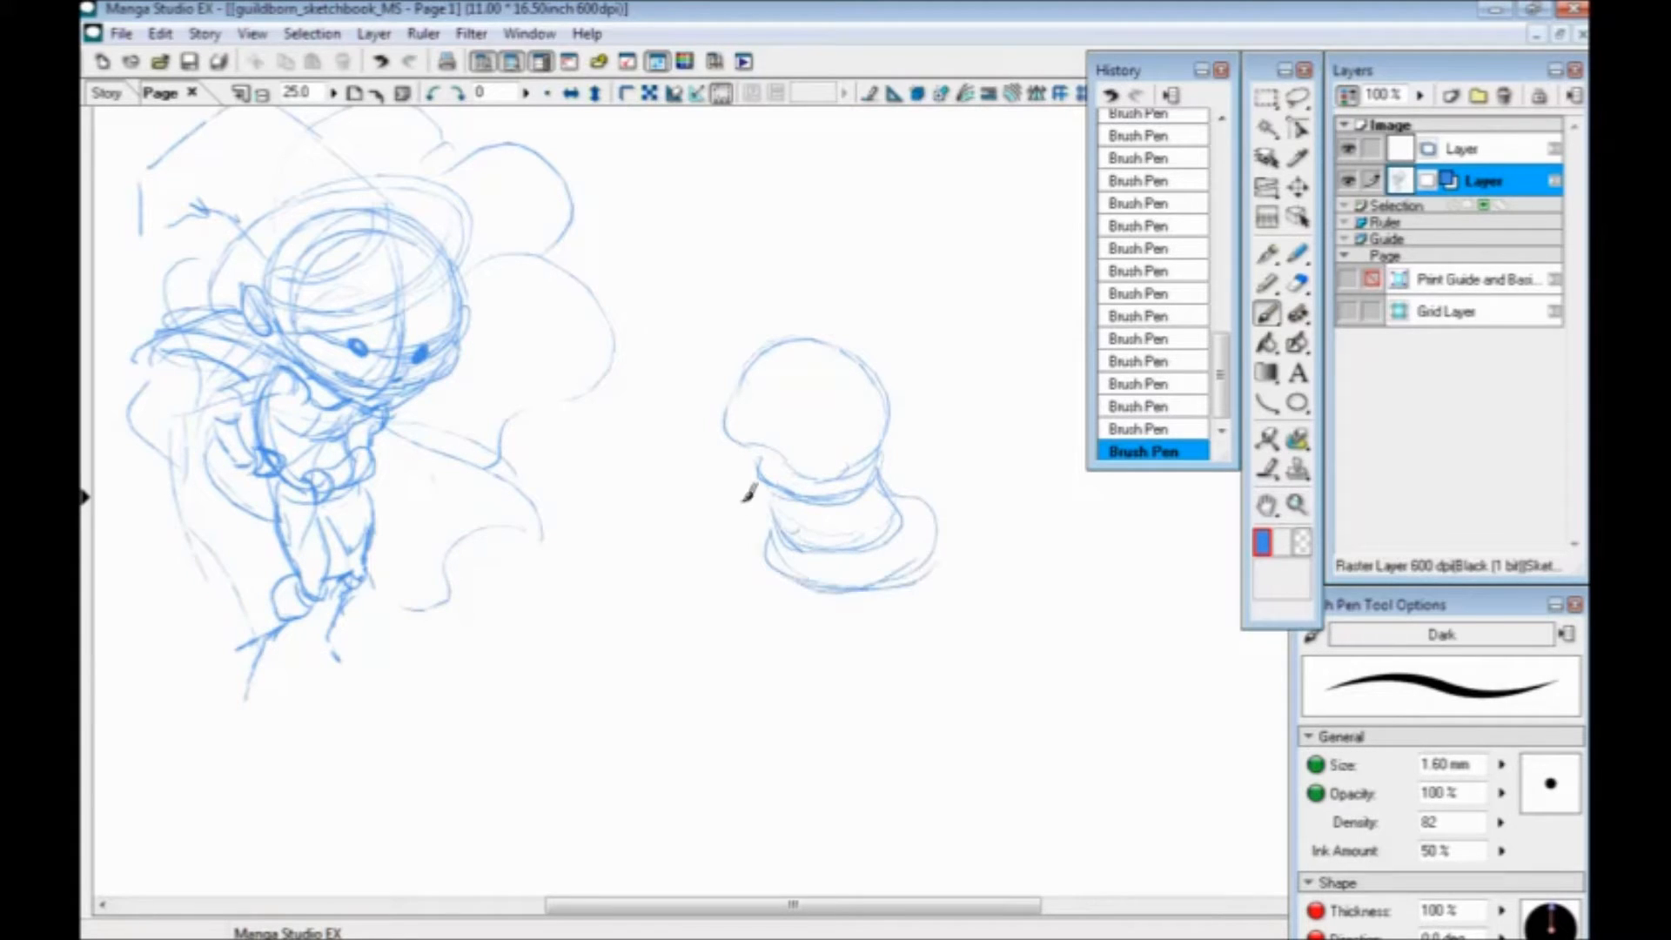
Surround the second figure's collar with bumpy lobes and scalloped petals, and add curved guidelines across its head
mouse_move(757, 514)
left_mouse_down()
mouse_move(749, 578)
mouse_move(849, 601)
mouse_move(926, 581)
mouse_move(903, 474)
mouse_move(940, 510)
mouse_move(749, 511)
left_mouse_up()
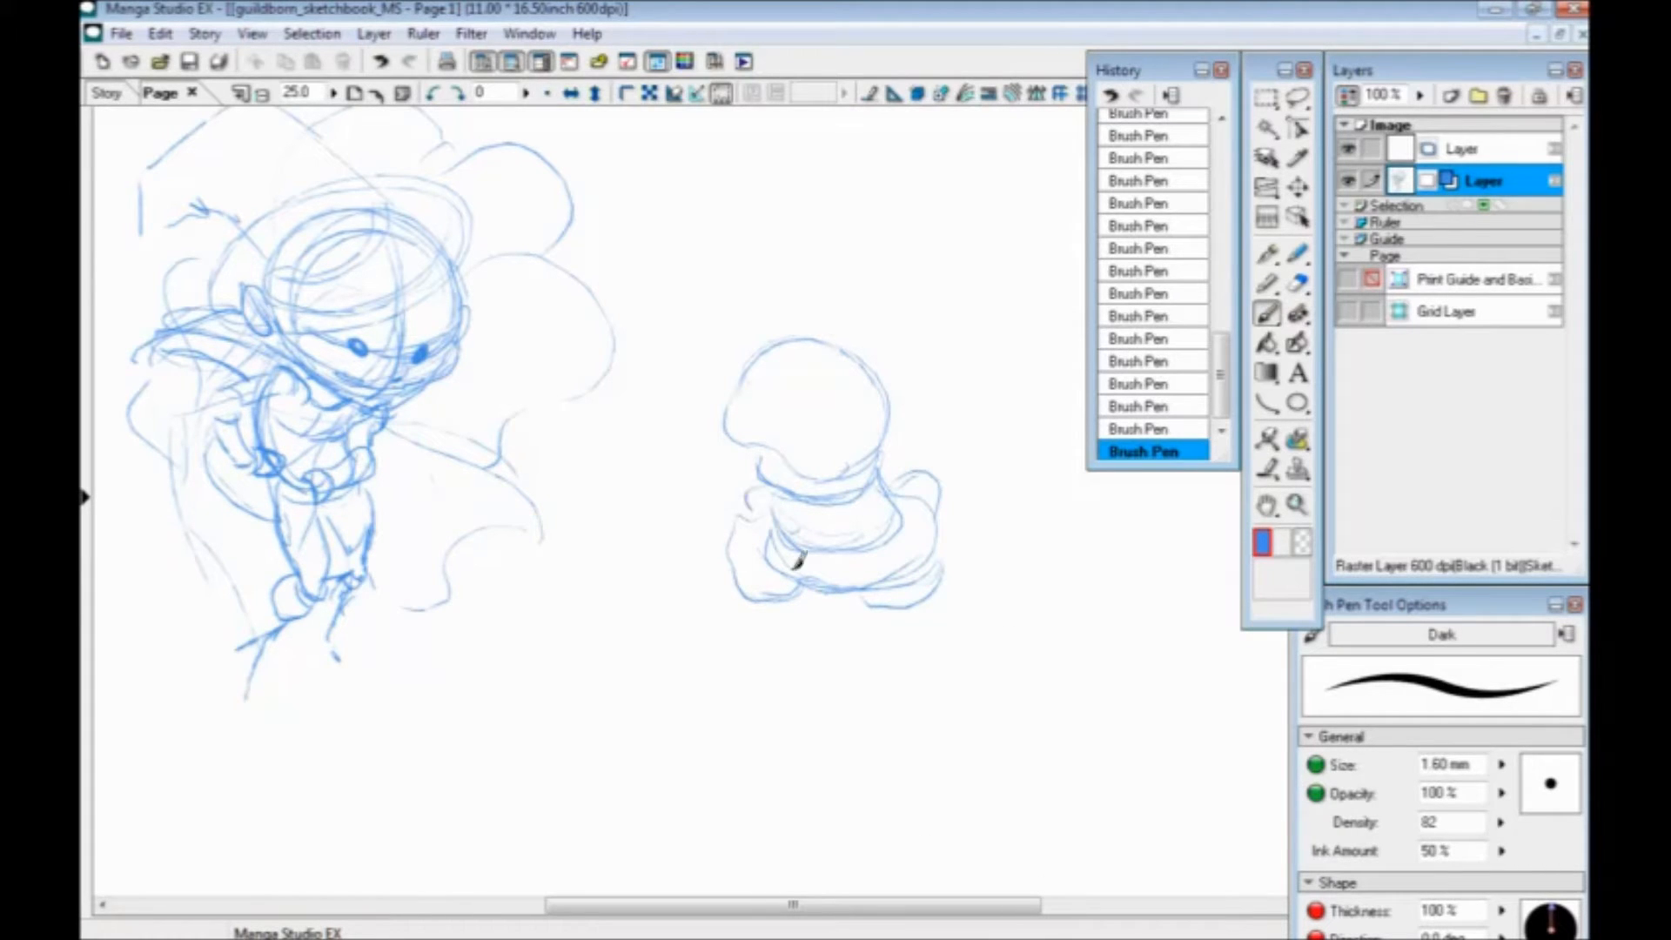
mouse_move(917, 459)
left_mouse_down()
mouse_move(961, 461)
mouse_move(947, 576)
mouse_move(902, 632)
mouse_move(784, 587)
mouse_move(716, 537)
mouse_move(725, 477)
left_mouse_up()
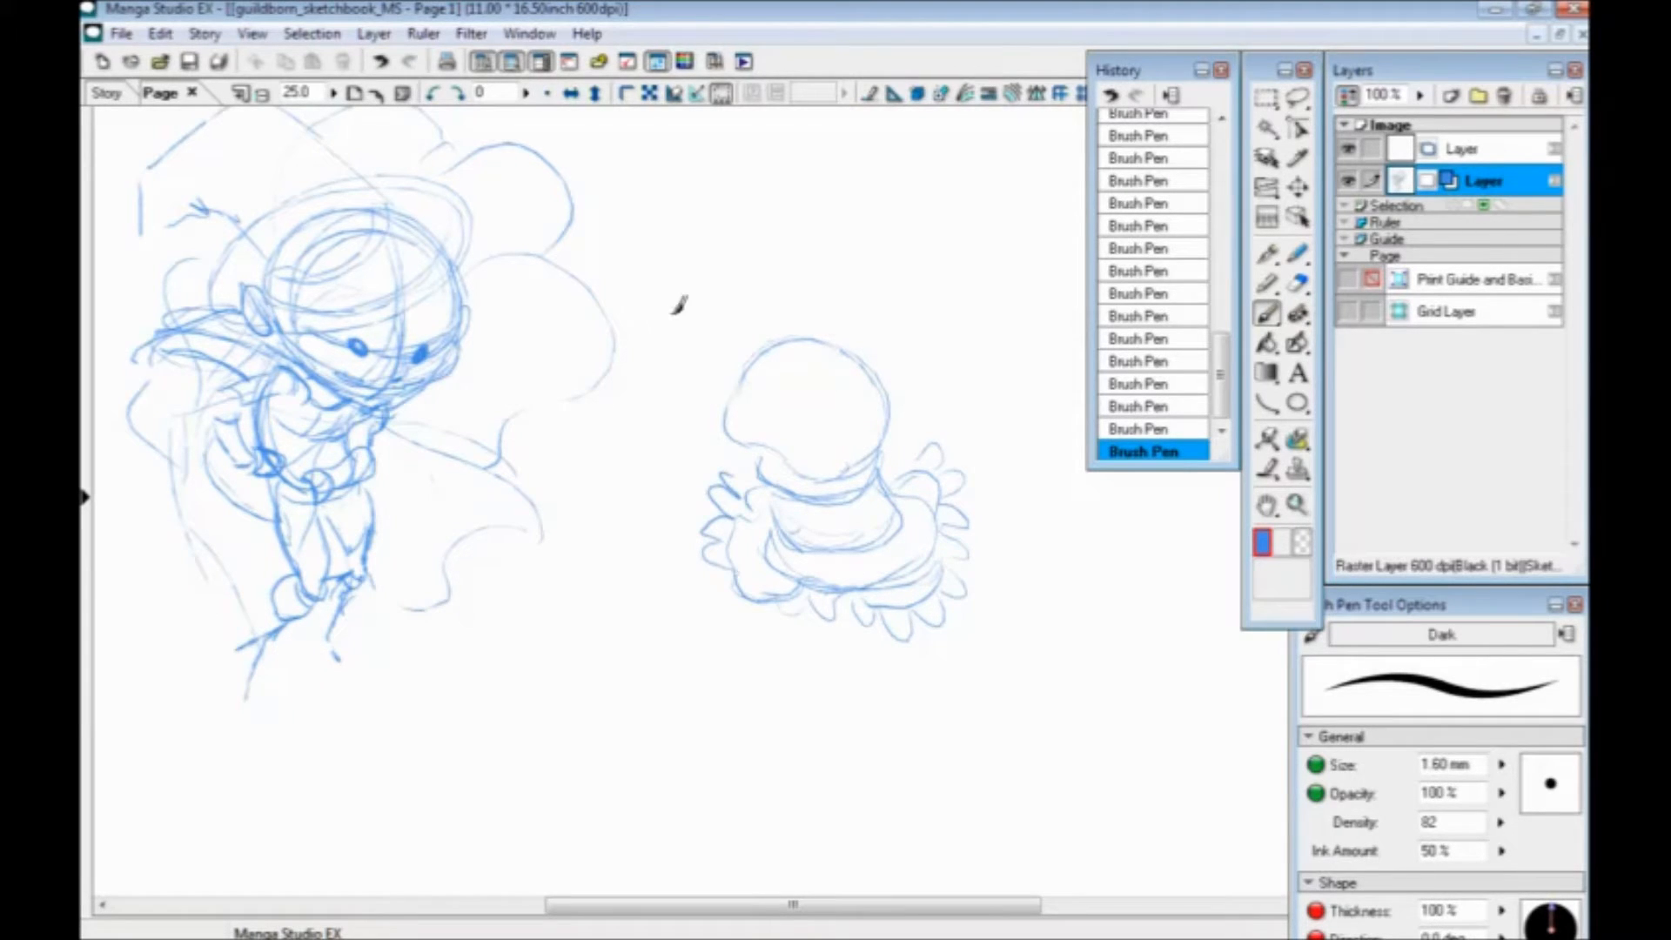
mouse_move(833, 349)
left_mouse_down()
mouse_move(769, 443)
mouse_move(761, 397)
mouse_move(840, 369)
mouse_move(860, 452)
mouse_move(803, 396)
mouse_move(824, 402)
mouse_move(791, 390)
left_mouse_up()
mouse_move(860, 463)
left_mouse_down()
mouse_move(853, 485)
mouse_move(889, 540)
mouse_move(925, 552)
left_mouse_up()
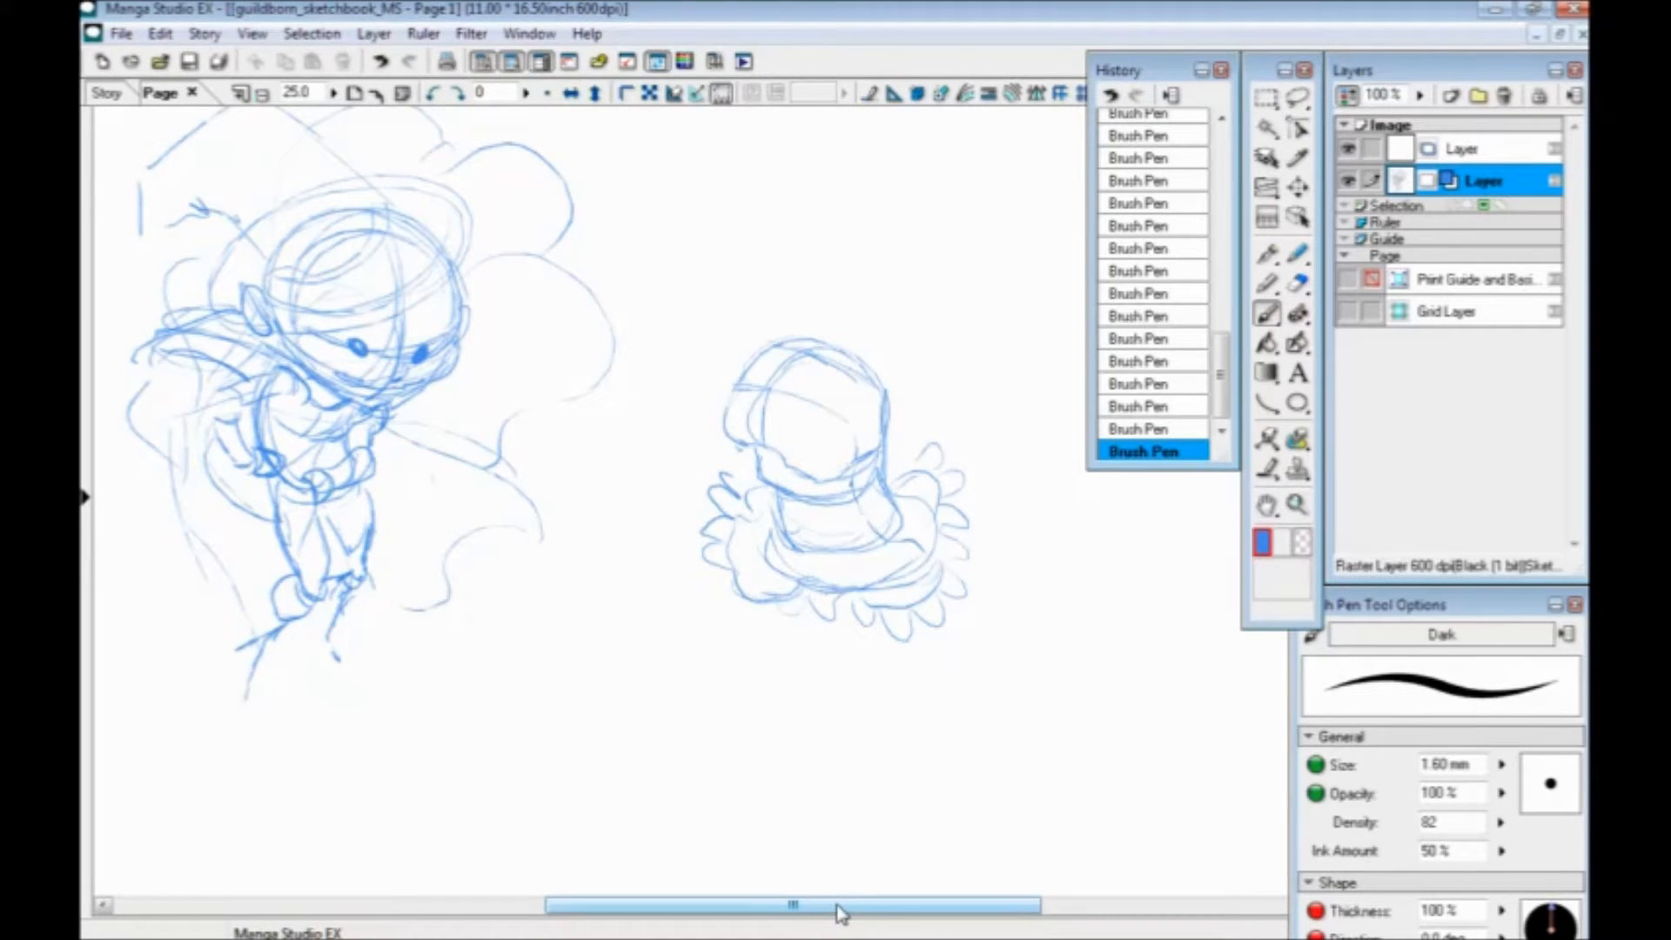
Add angular face planes to the second figure's head and small round beads at the tips of the collar petals
left_click_drag(786, 573, 717, 552)
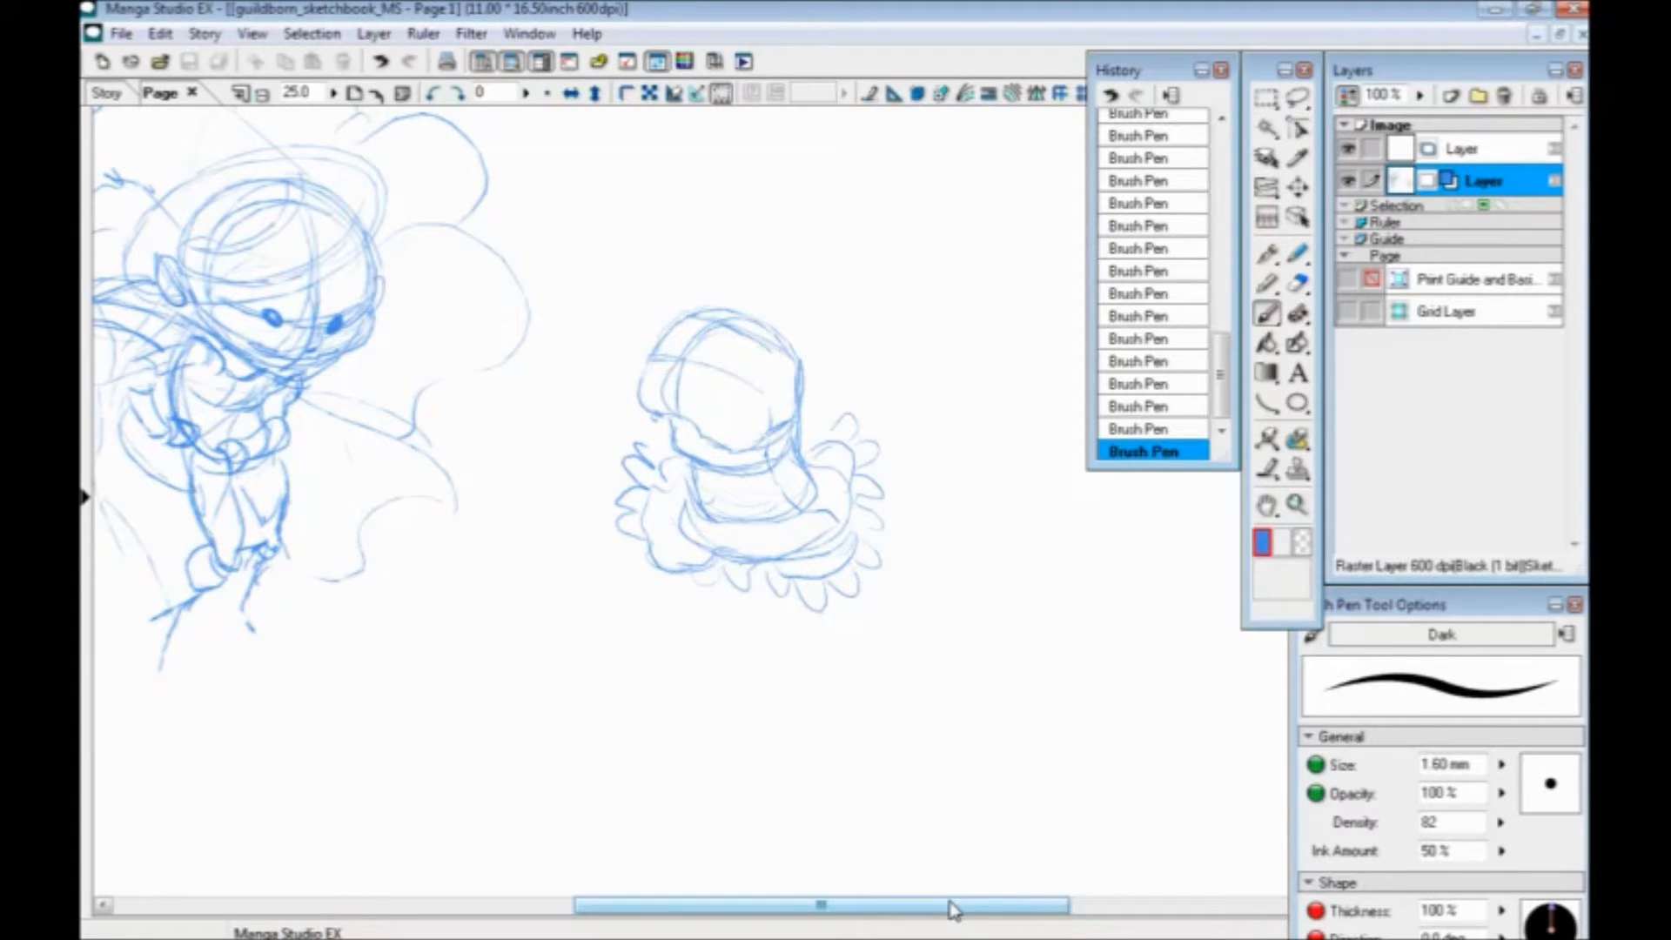
mouse_move(749, 376)
left_mouse_down()
mouse_move(791, 361)
mouse_move(749, 372)
mouse_move(742, 424)
mouse_move(744, 371)
mouse_move(655, 365)
mouse_move(658, 343)
mouse_move(688, 347)
mouse_move(638, 395)
mouse_move(740, 448)
left_mouse_up()
left_click_drag(629, 378, 737, 440)
left_click_drag(652, 340, 722, 323)
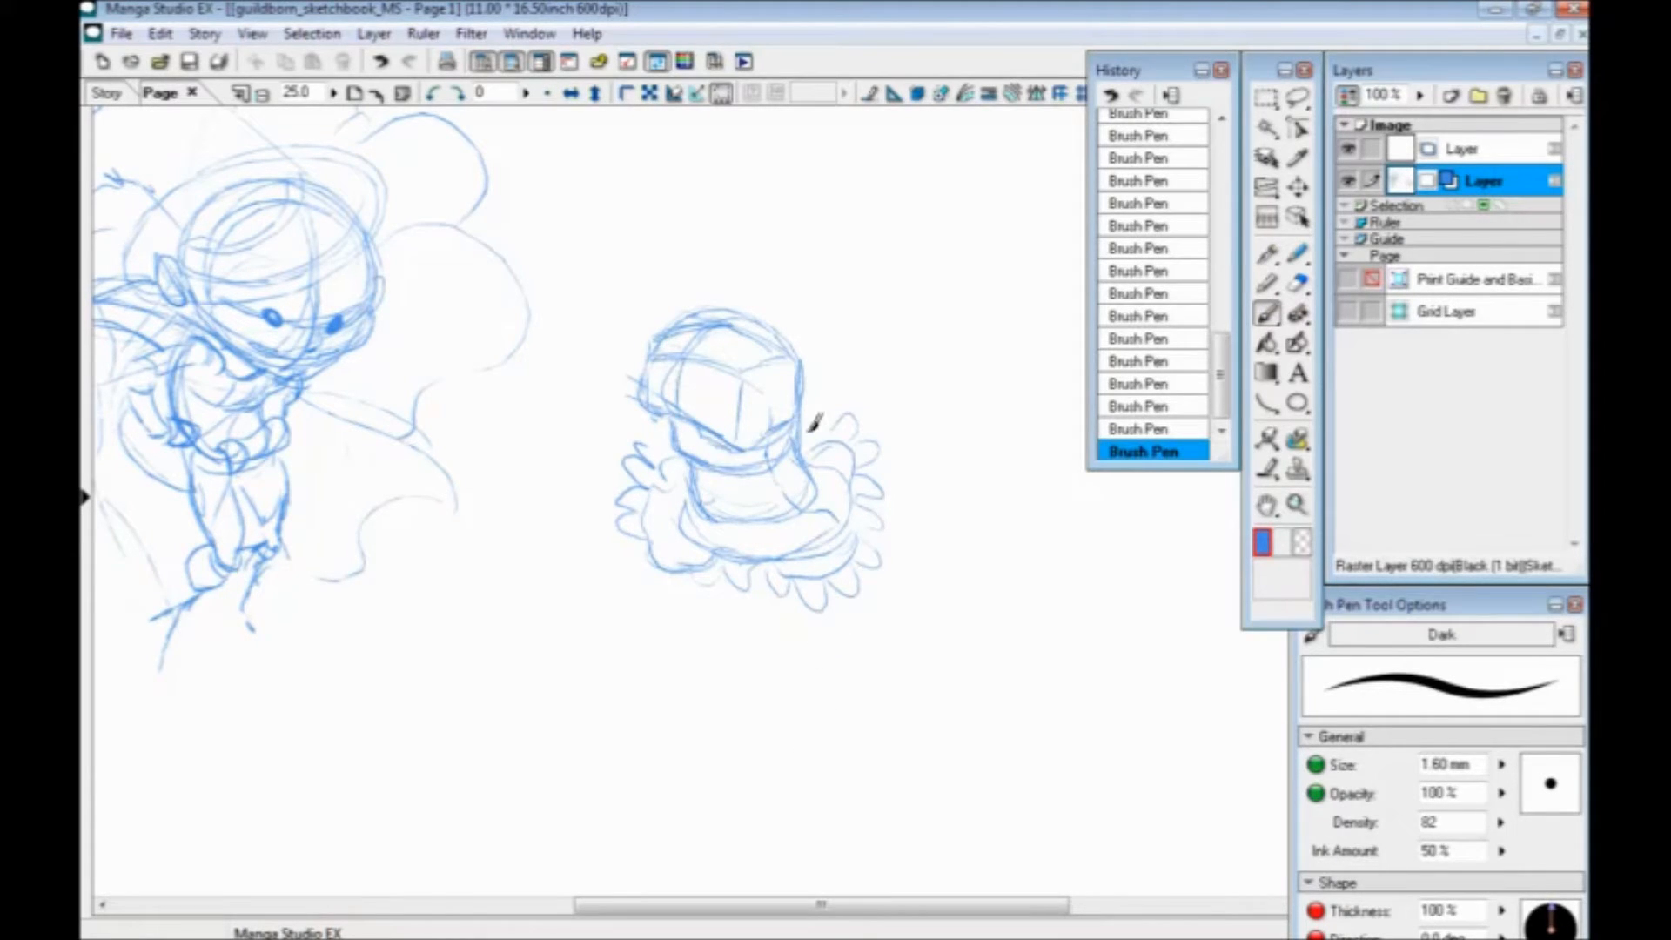
mouse_move(834, 416)
left_mouse_down()
mouse_move(895, 491)
mouse_move(885, 558)
mouse_move(826, 616)
mouse_move(789, 588)
mouse_move(707, 588)
mouse_move(651, 546)
mouse_move(649, 567)
mouse_move(613, 522)
mouse_move(627, 446)
mouse_move(674, 434)
left_mouse_up()
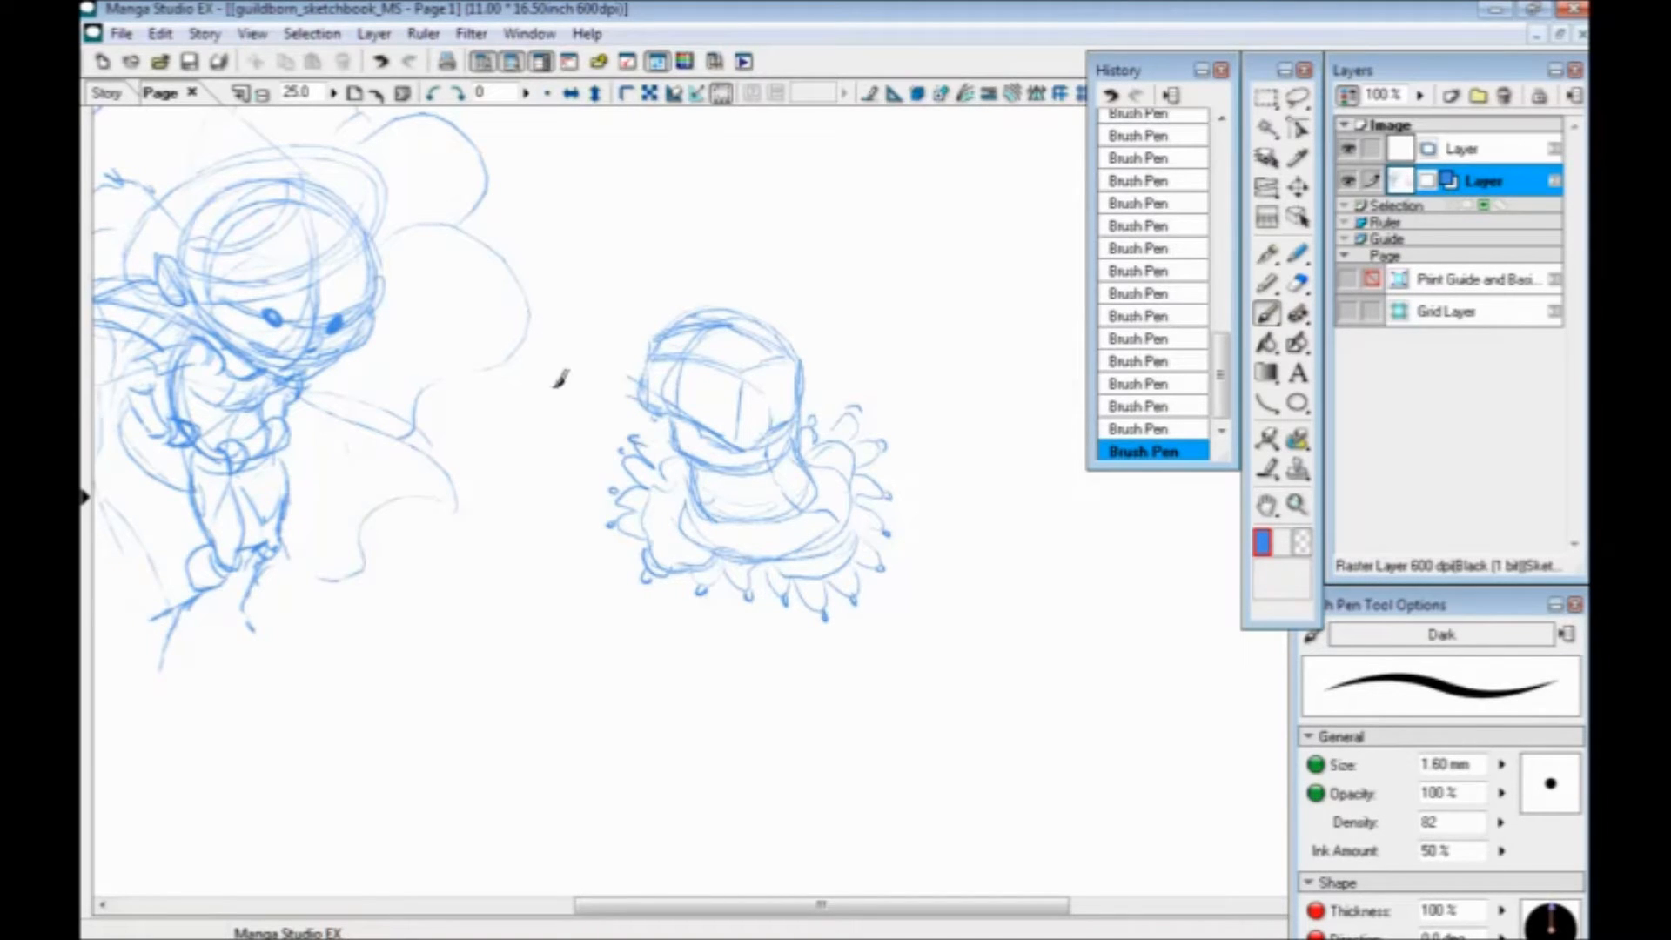
Sketch a mask on the second figure's head with a jagged lower edge, a defined jaw and several oval spots
mouse_move(750, 366)
left_mouse_down()
mouse_move(768, 383)
mouse_move(773, 357)
left_mouse_up()
left_click_drag(659, 329, 641, 353)
mouse_move(763, 398)
left_mouse_down()
mouse_move(686, 401)
mouse_move(654, 370)
mouse_move(637, 383)
mouse_move(707, 408)
mouse_move(791, 403)
left_mouse_up()
mouse_move(645, 404)
left_mouse_down()
mouse_move(760, 450)
mouse_move(725, 449)
mouse_move(691, 414)
mouse_move(677, 426)
mouse_move(699, 455)
mouse_move(695, 493)
mouse_move(750, 509)
left_mouse_up()
mouse_move(749, 337)
left_mouse_down()
mouse_move(738, 348)
mouse_move(754, 339)
left_mouse_up()
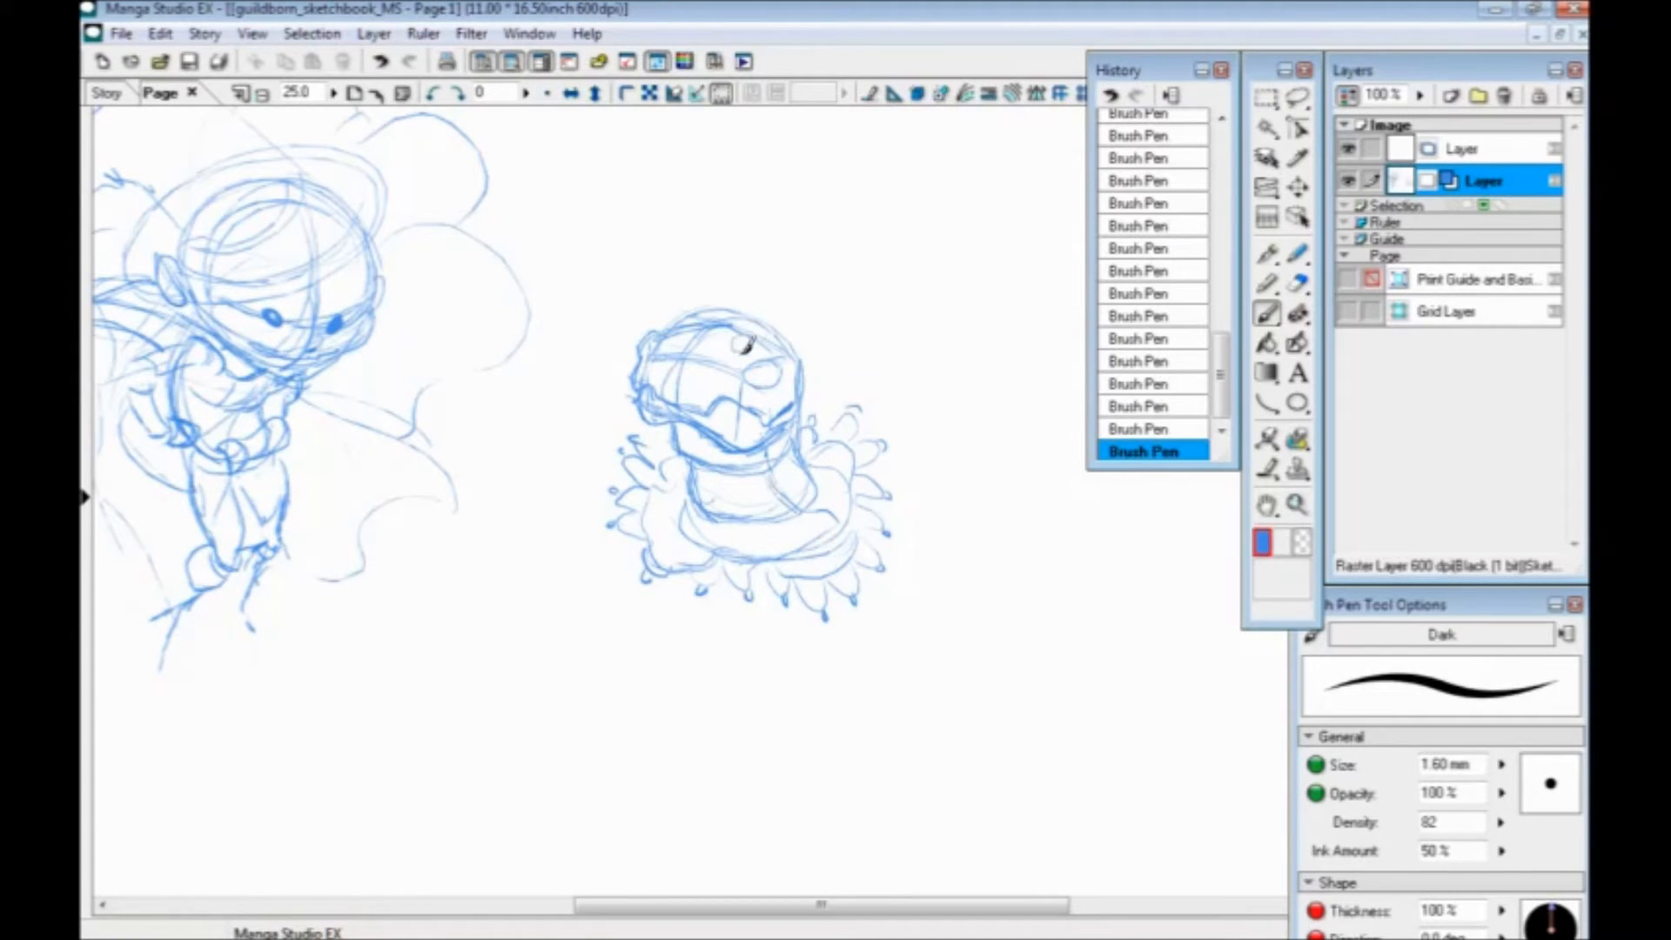
left_click_drag(690, 385, 686, 393)
Draw a large loose outline around the second figure's collar and fill in extra rows of scalloped petals
mouse_move(889, 562)
left_mouse_down()
mouse_move(648, 610)
mouse_move(640, 433)
left_mouse_up()
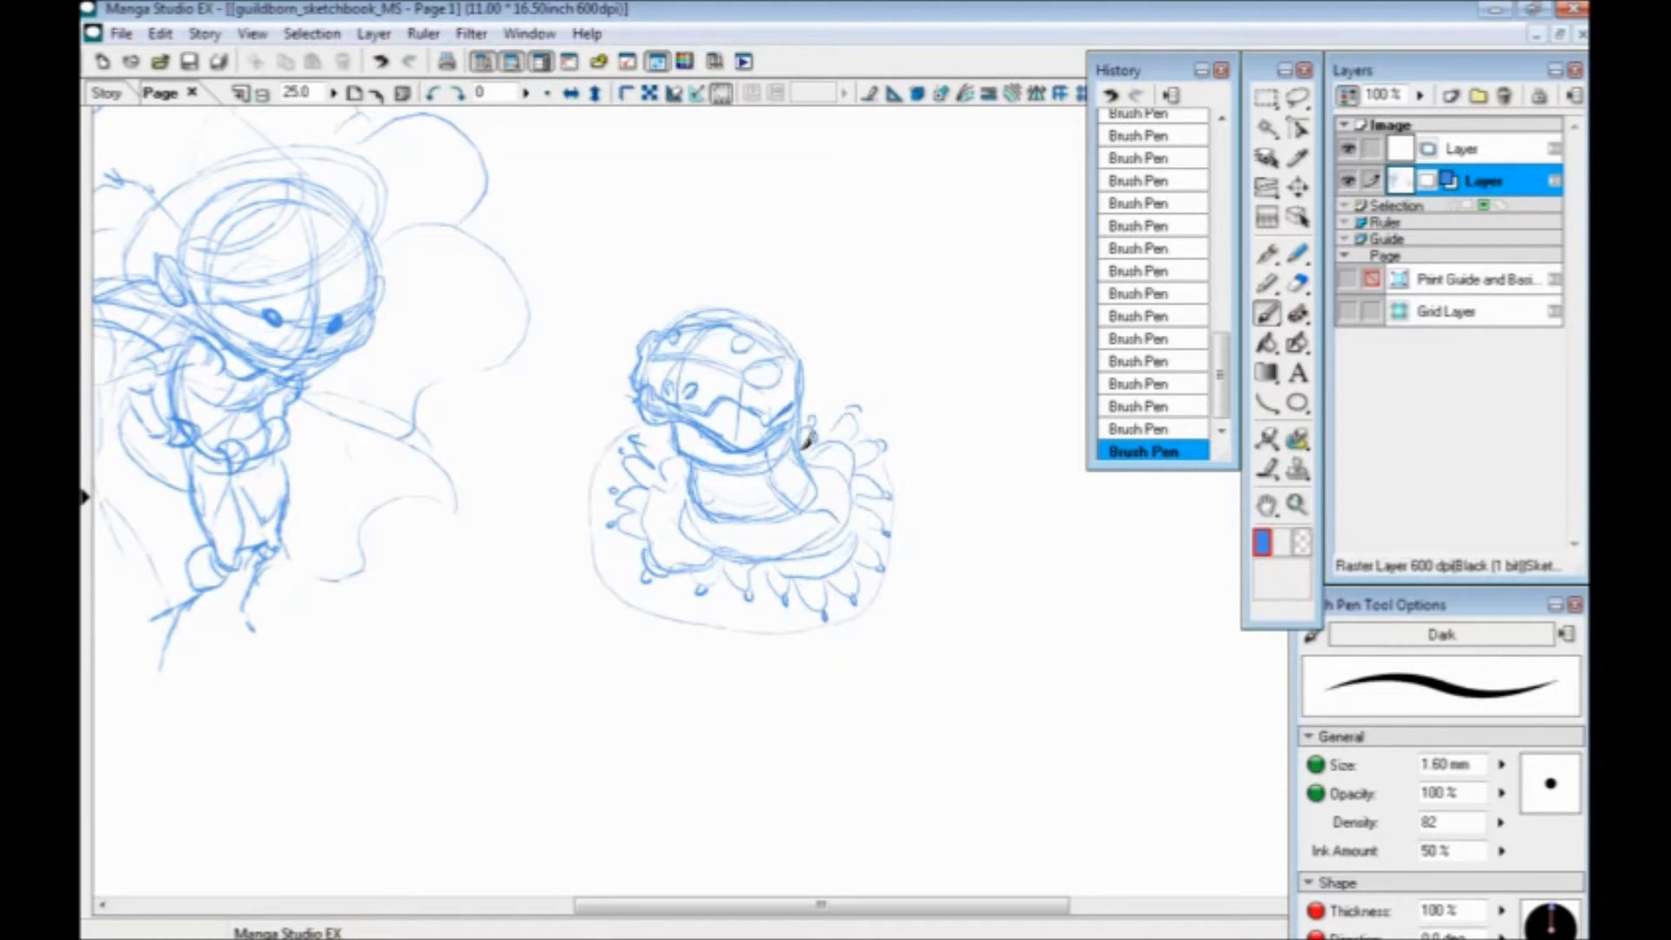
left_click_drag(892, 465, 888, 525)
mouse_move(892, 531)
left_mouse_down()
mouse_move(886, 572)
mouse_move(836, 601)
mouse_move(706, 576)
left_mouse_up()
right_click(861, 576)
left_click(855, 584)
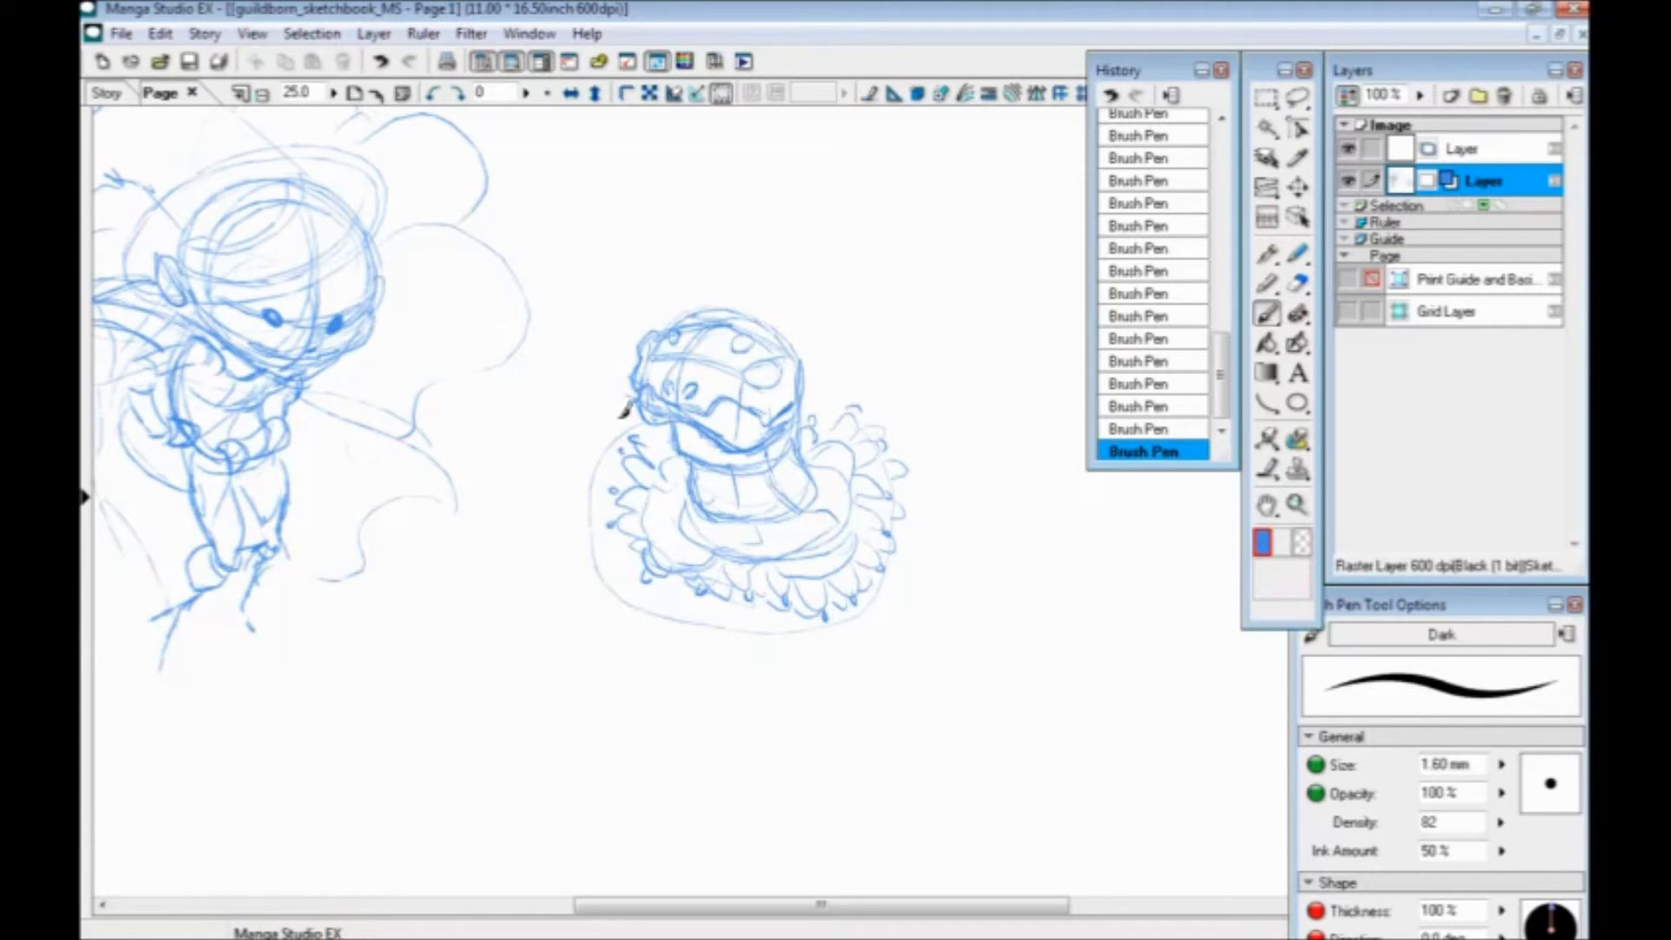
With the Pen tool on the upper layer, ink the mask's left edge, jagged lower edge, domed top and the neck's right side
left_click_drag(632, 564, 640, 513)
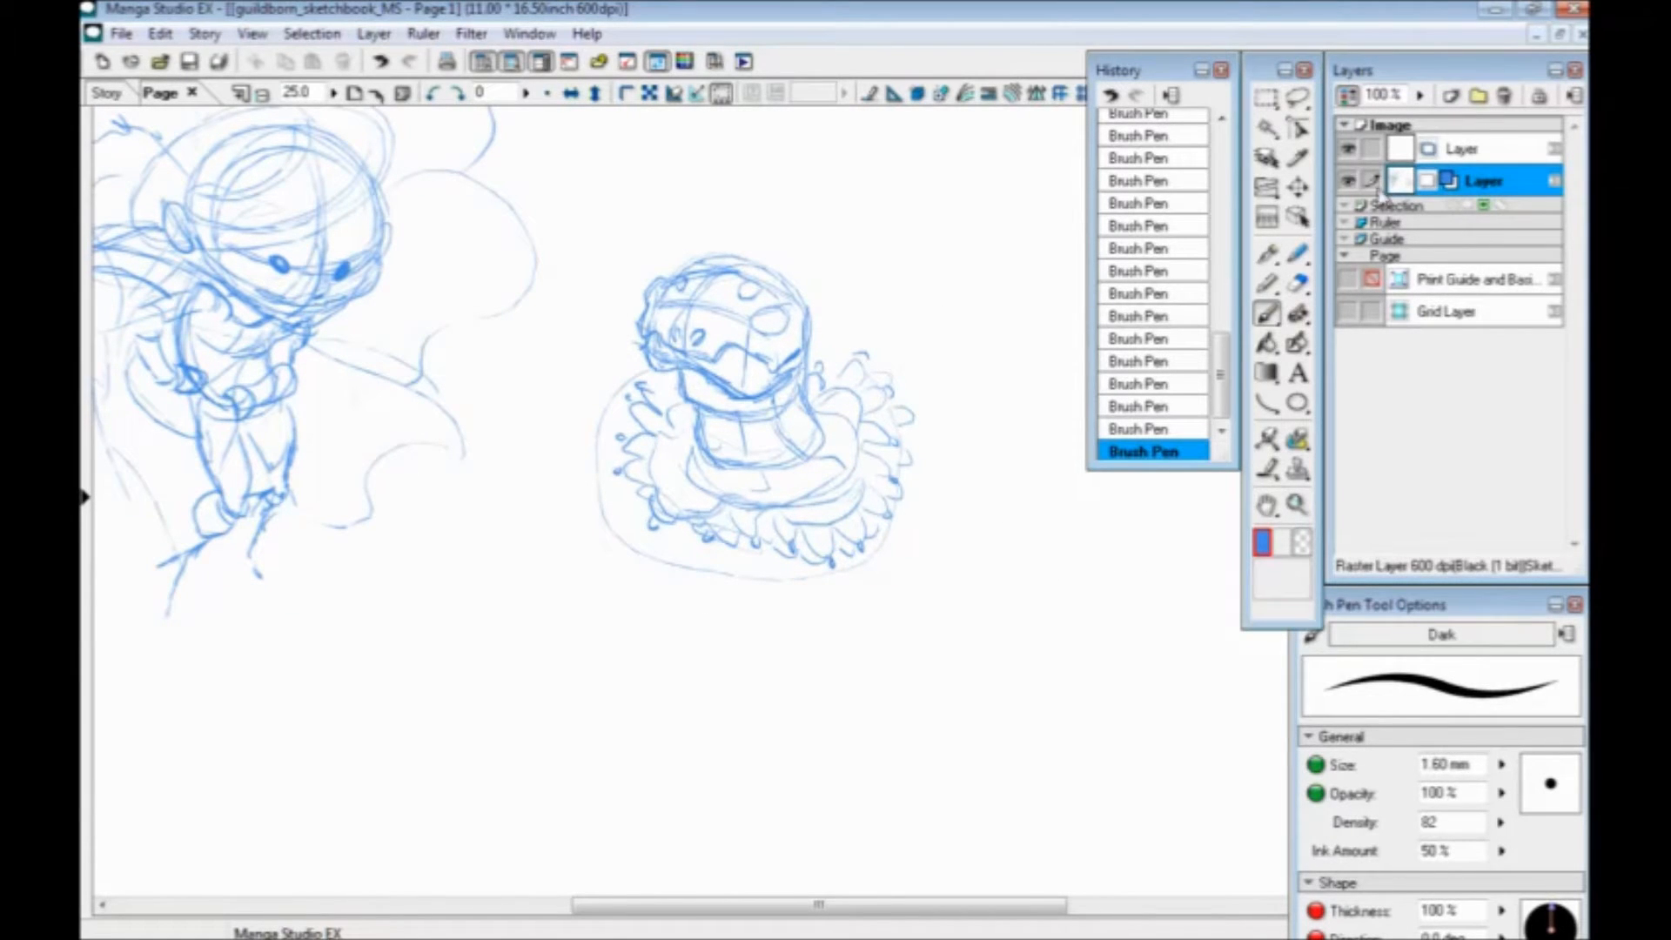
left_click(1452, 155)
key("p")
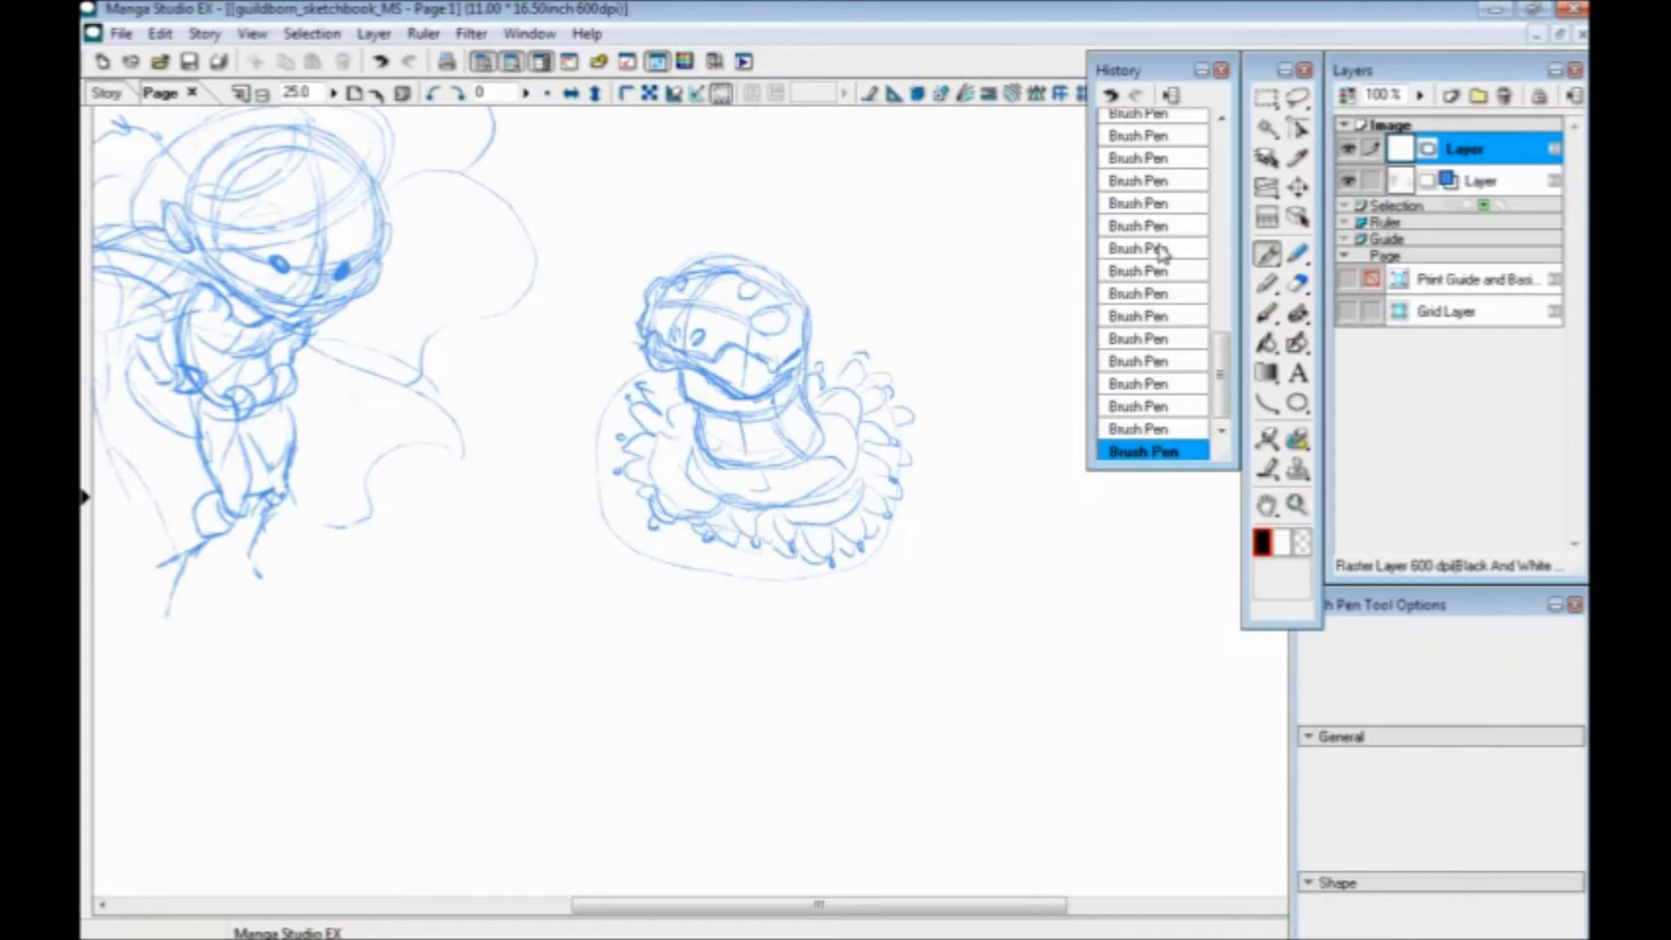
key("ctrl+plus")
key("ctrl+plus")
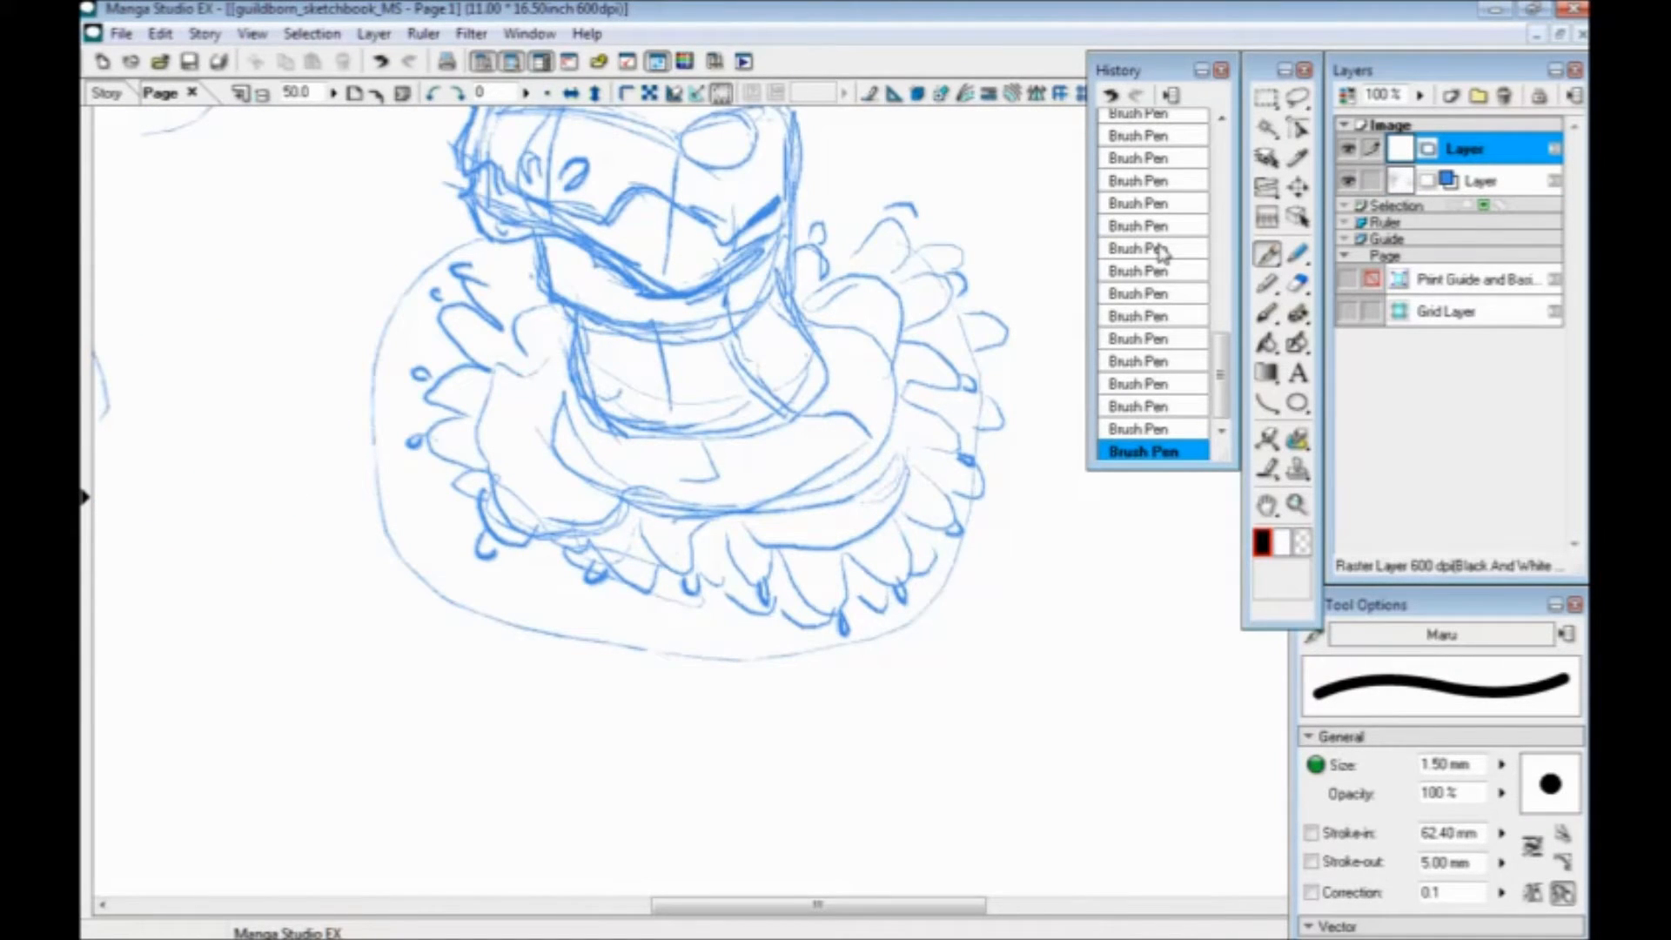
left_click_drag(558, 411, 606, 623)
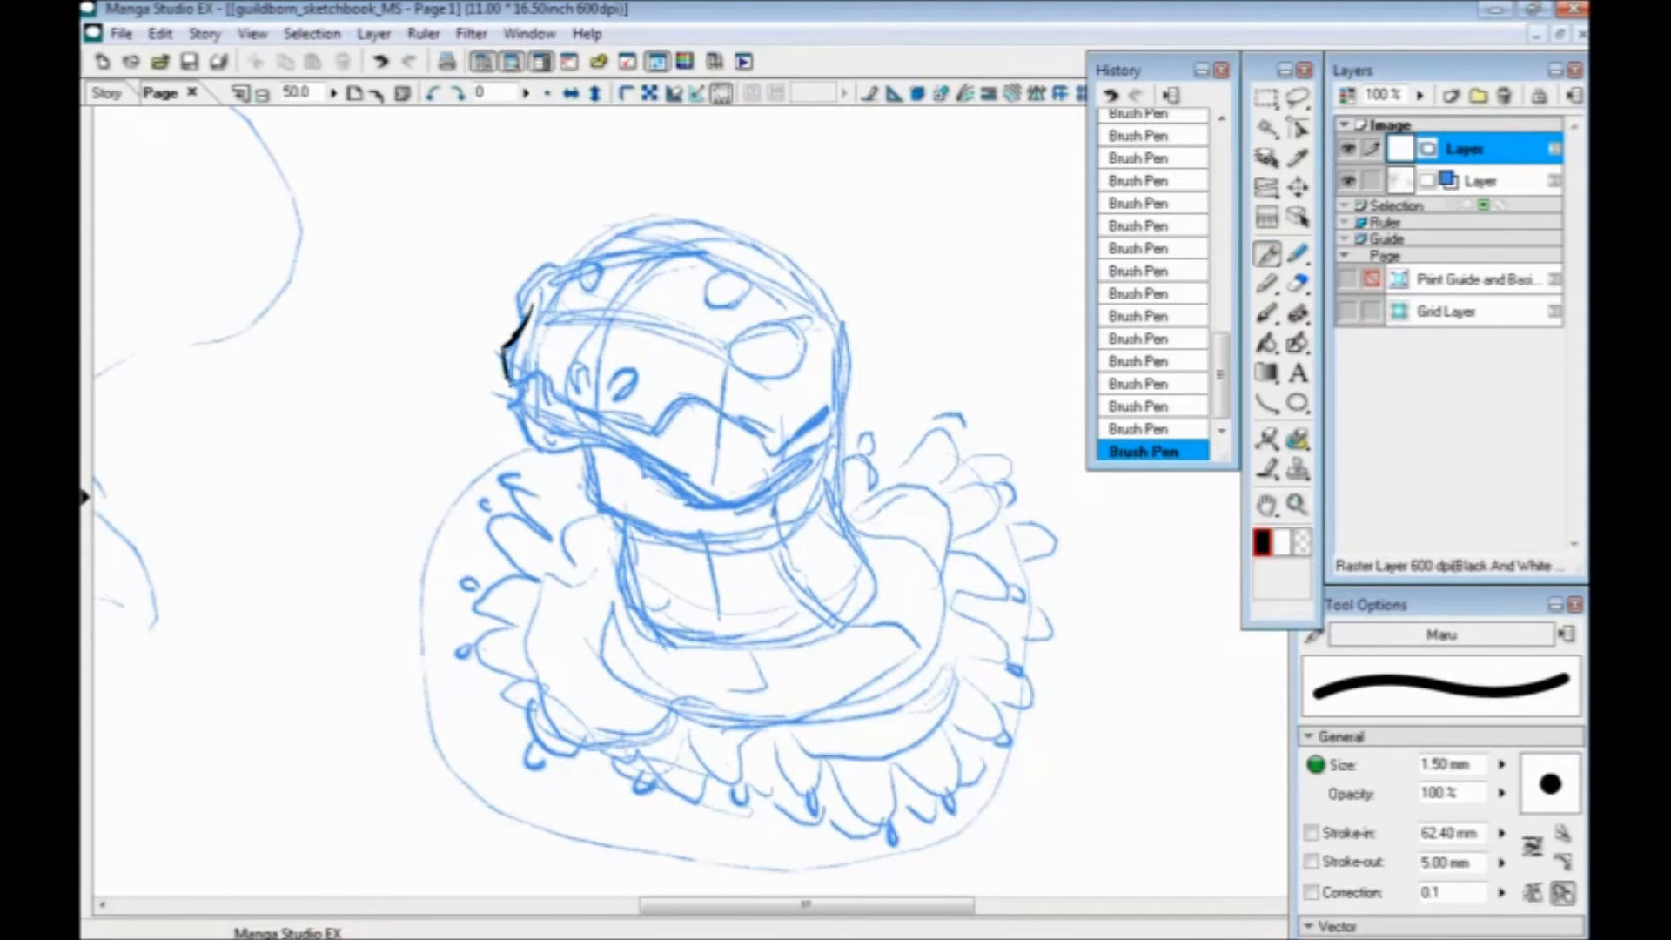
mouse_move(543, 377)
left_mouse_down()
mouse_move(658, 441)
mouse_move(701, 411)
mouse_move(769, 457)
left_mouse_up()
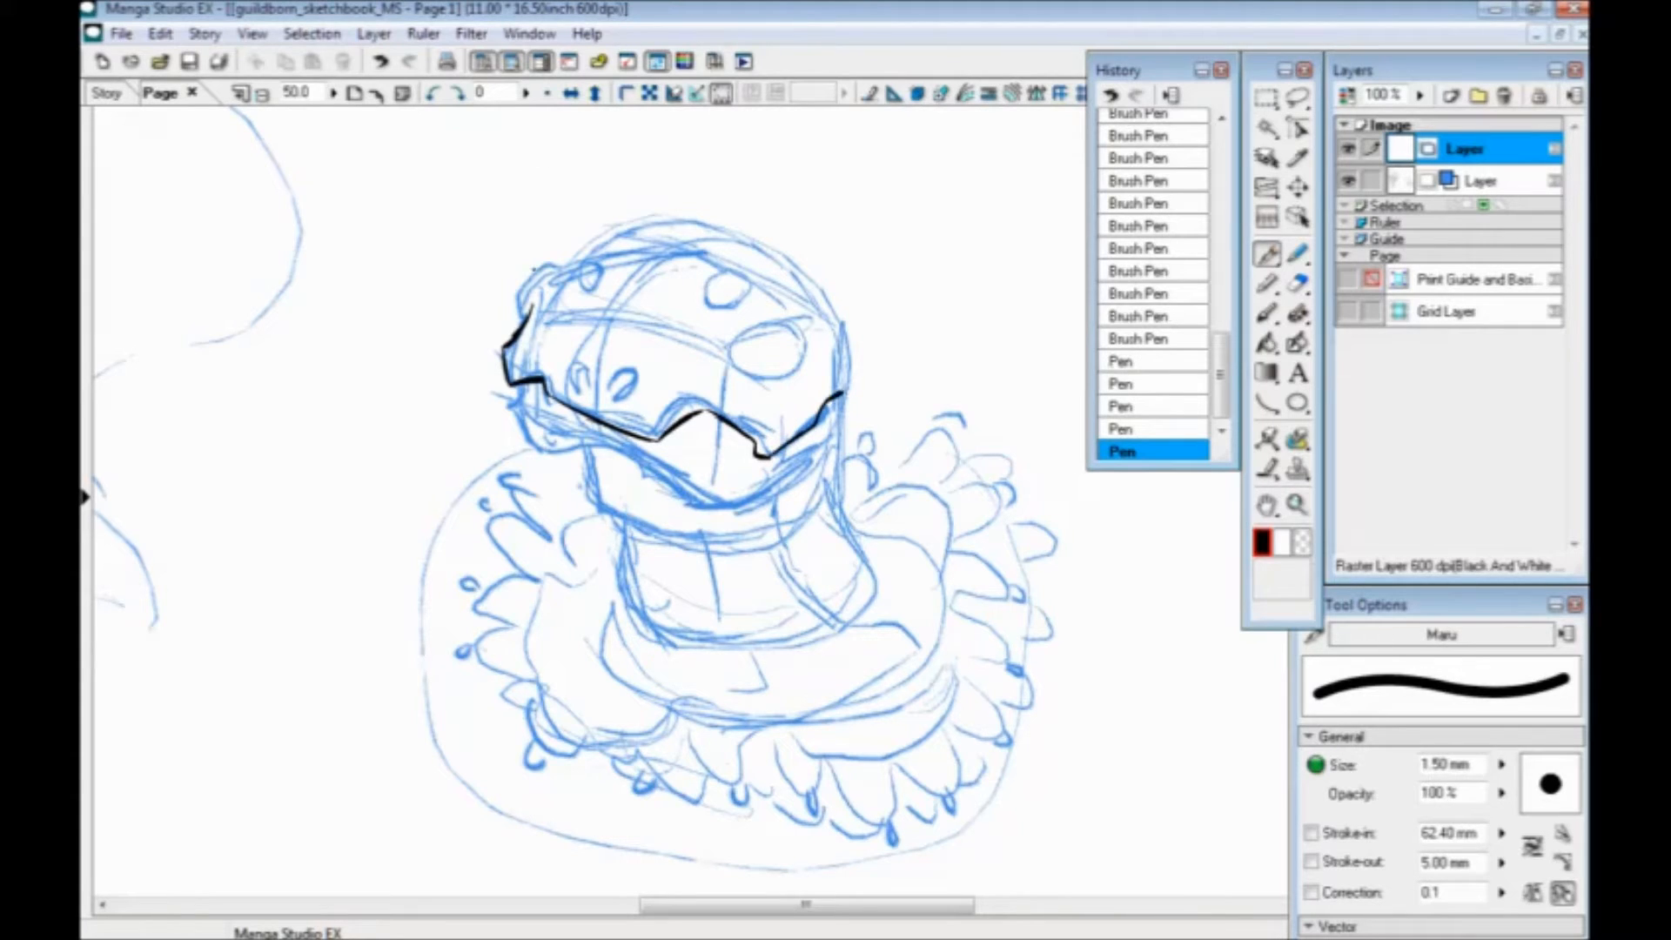
mouse_move(564, 266)
left_mouse_down()
mouse_move(671, 224)
mouse_move(766, 254)
mouse_move(838, 341)
mouse_move(849, 428)
mouse_move(833, 461)
left_mouse_up()
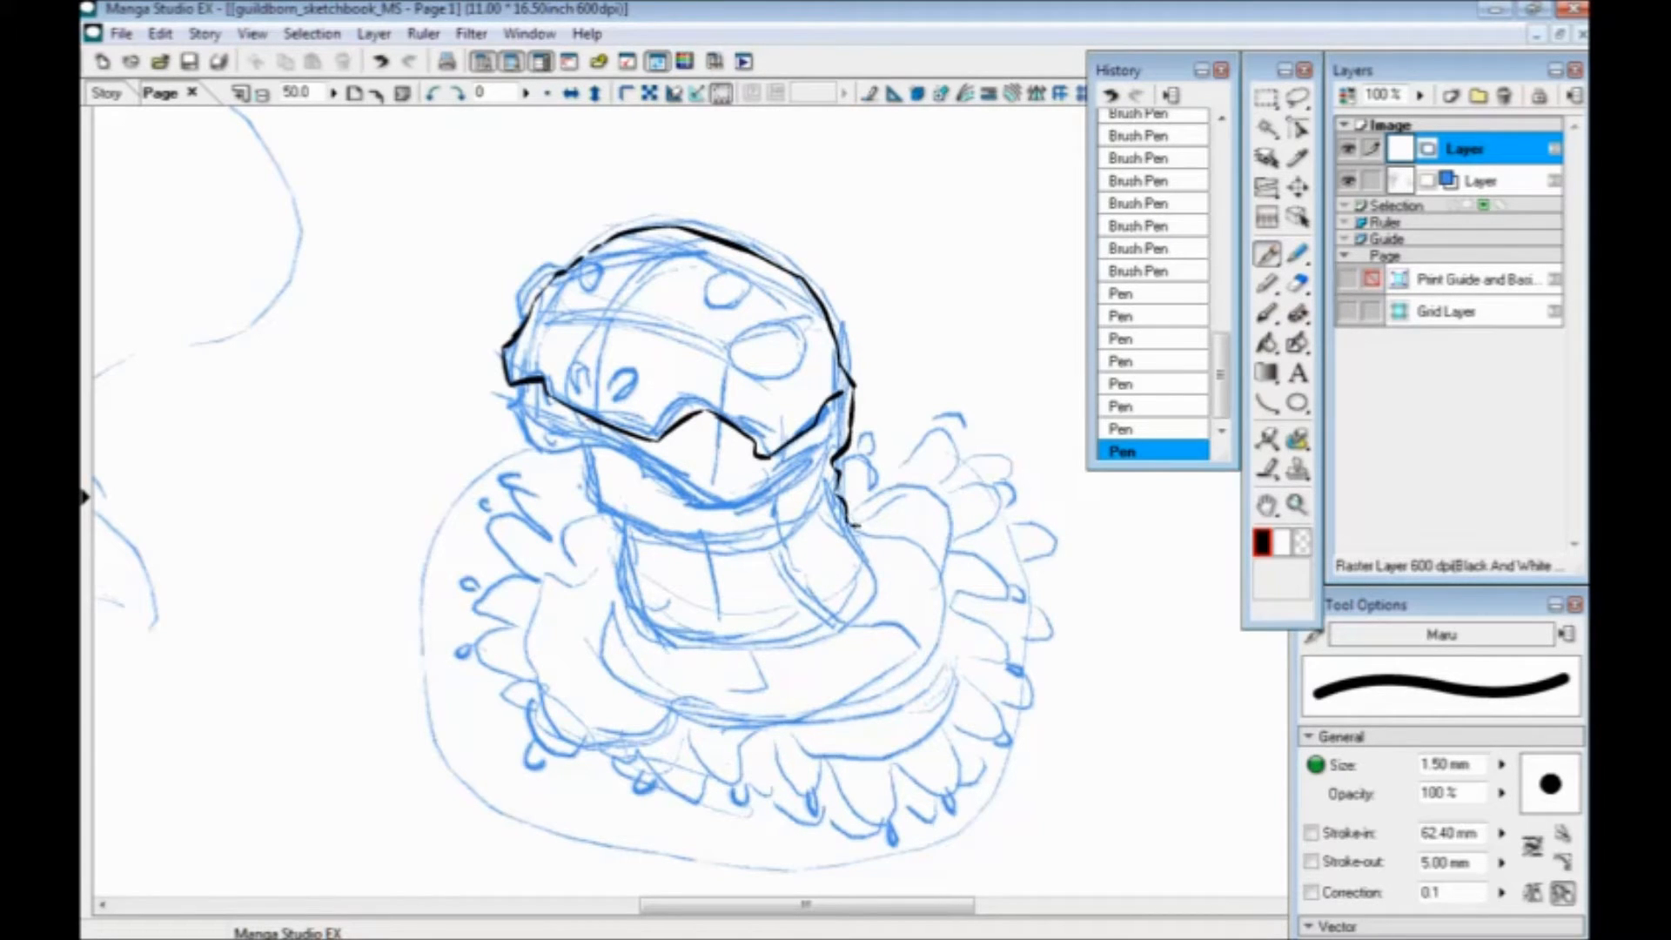
left_click_drag(807, 471, 727, 515)
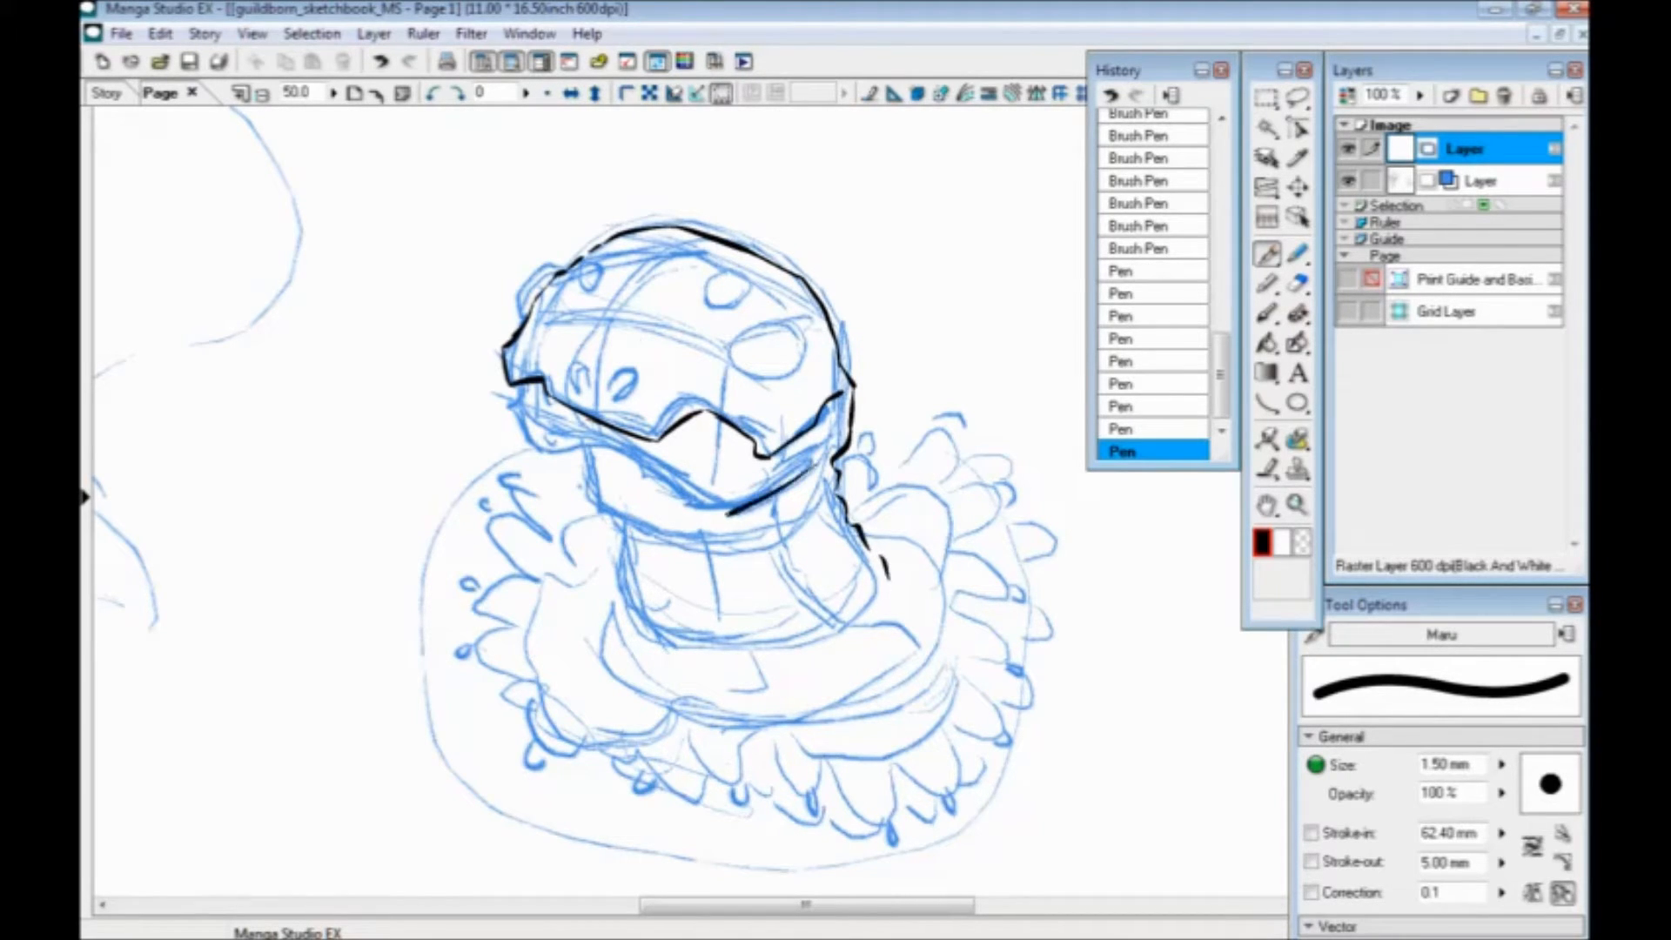
left_click_drag(614, 456, 532, 445)
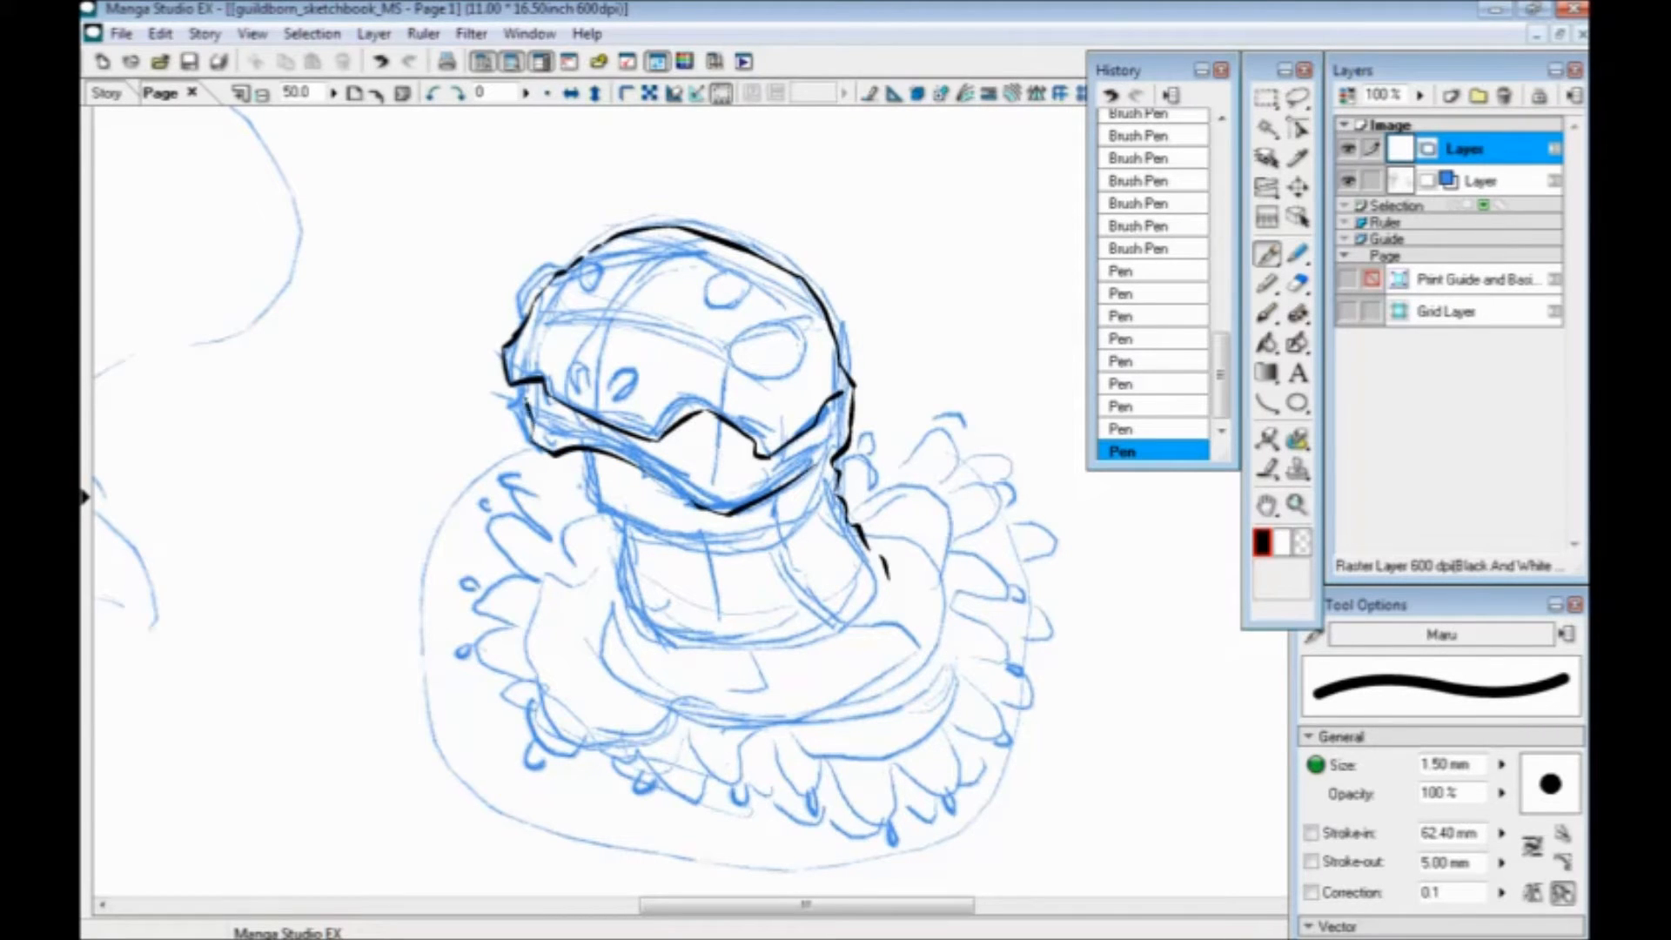
key("ctrl+z")
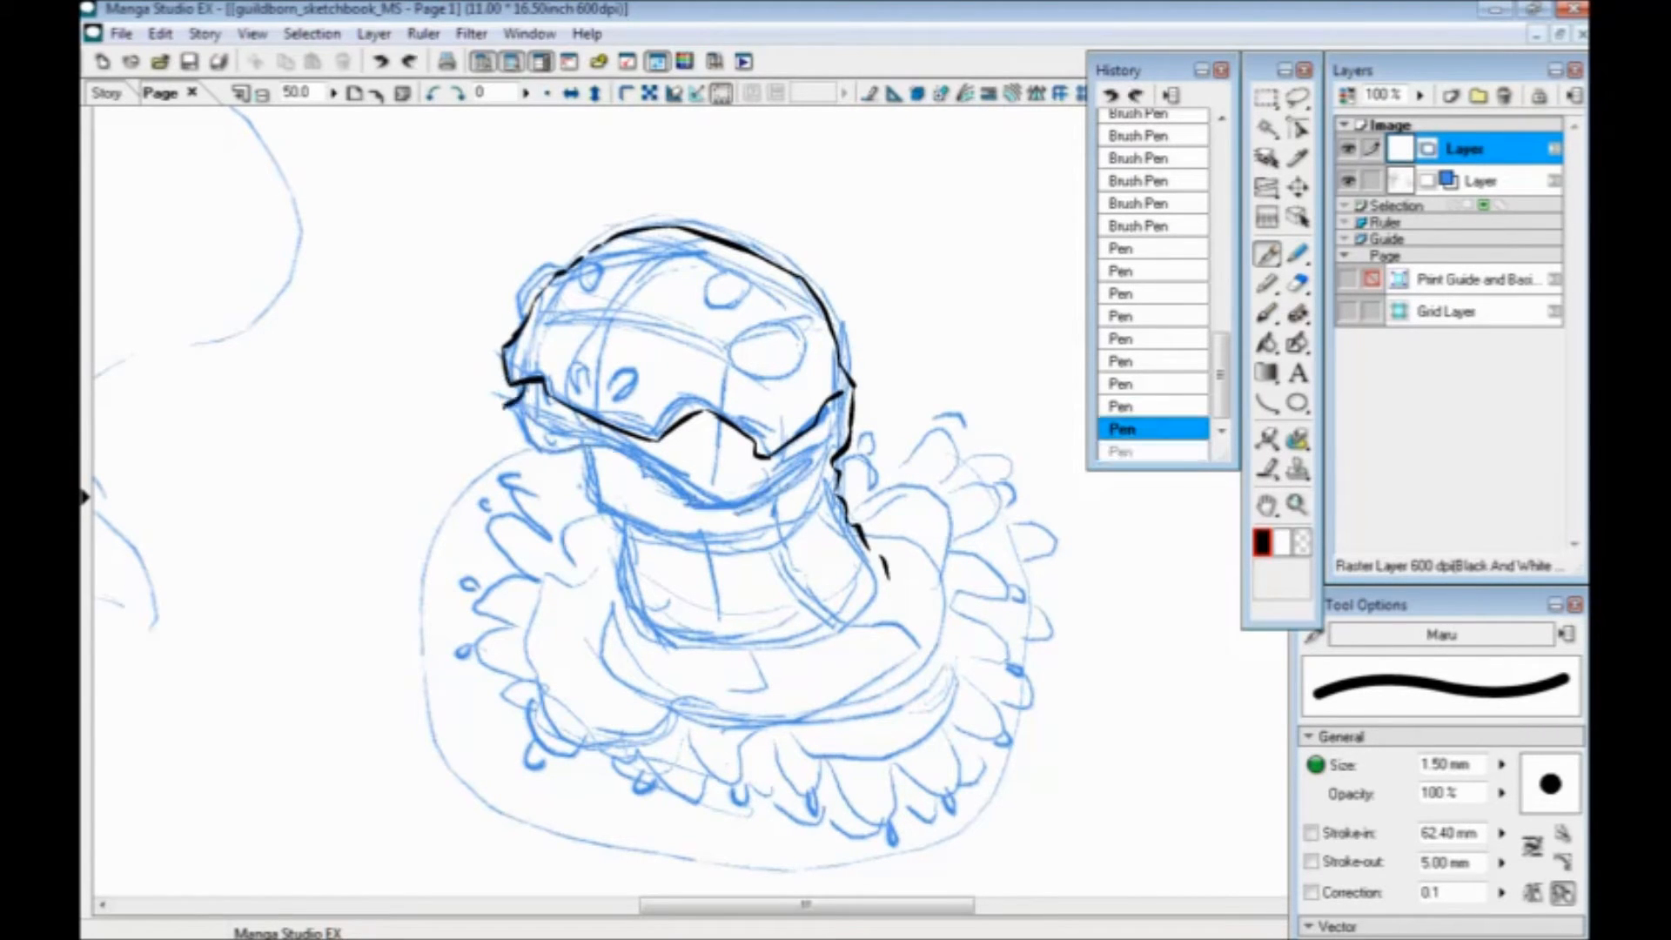
Ink the second figure's jaw edge beneath the mask and the curved fold bands wrapping around the neck
left_click_drag(627, 483, 710, 515)
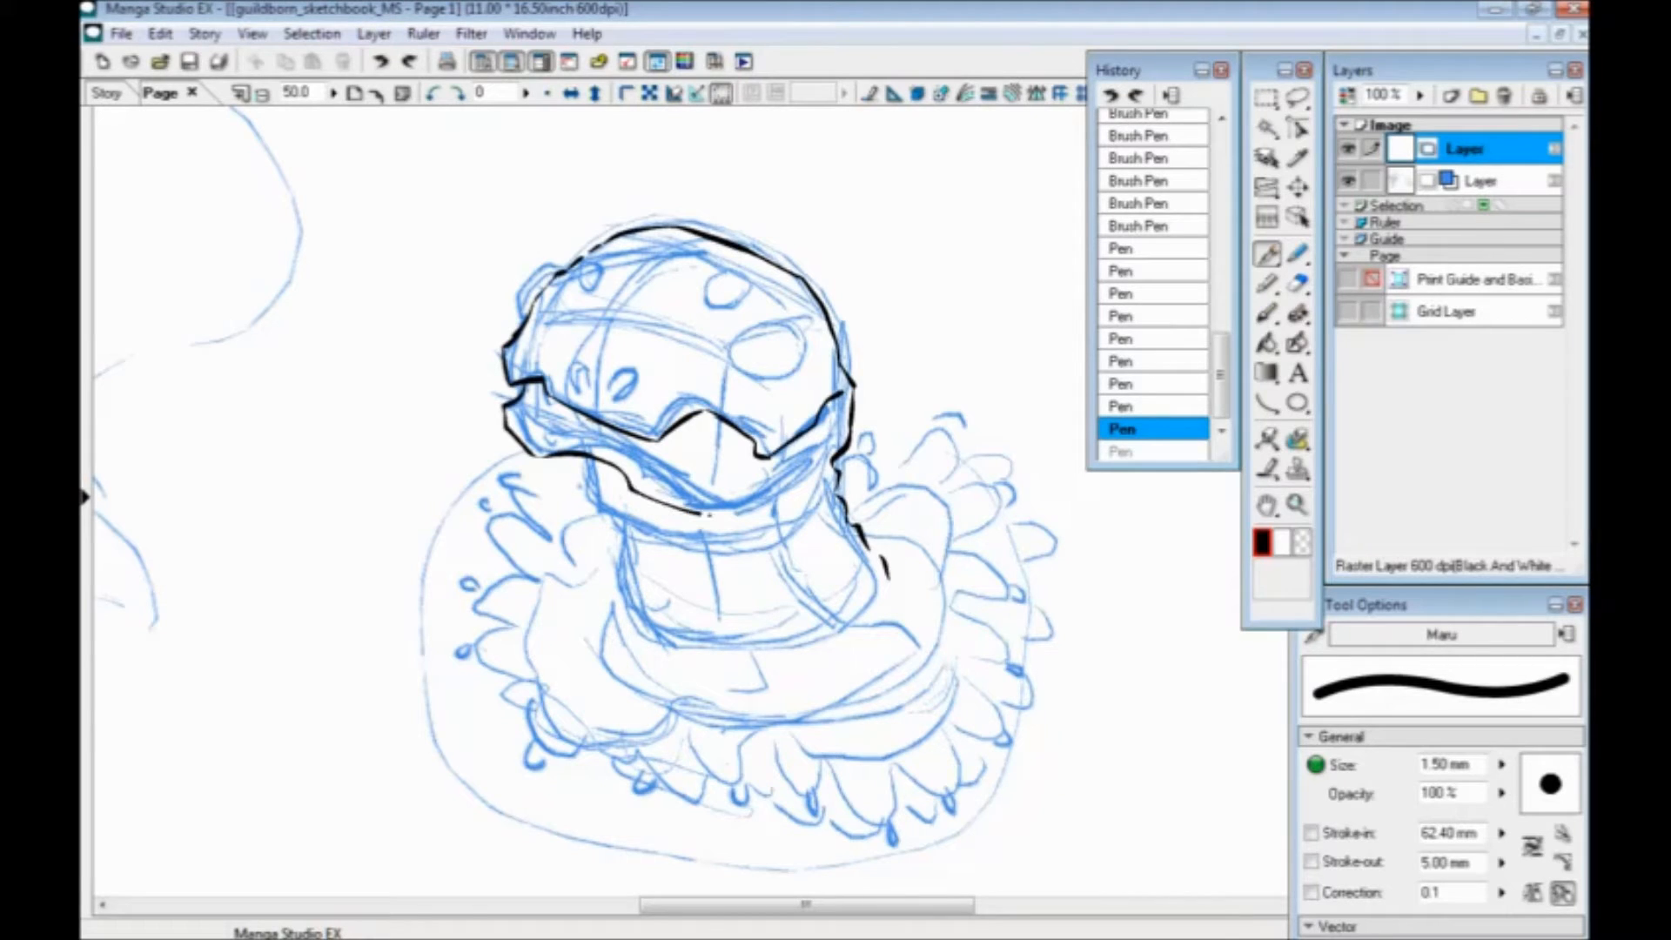
left_click_drag(831, 430, 796, 480)
mouse_move(602, 474)
left_mouse_down()
mouse_move(648, 514)
mouse_move(749, 525)
mouse_move(813, 491)
mouse_move(726, 545)
mouse_move(607, 494)
left_mouse_up()
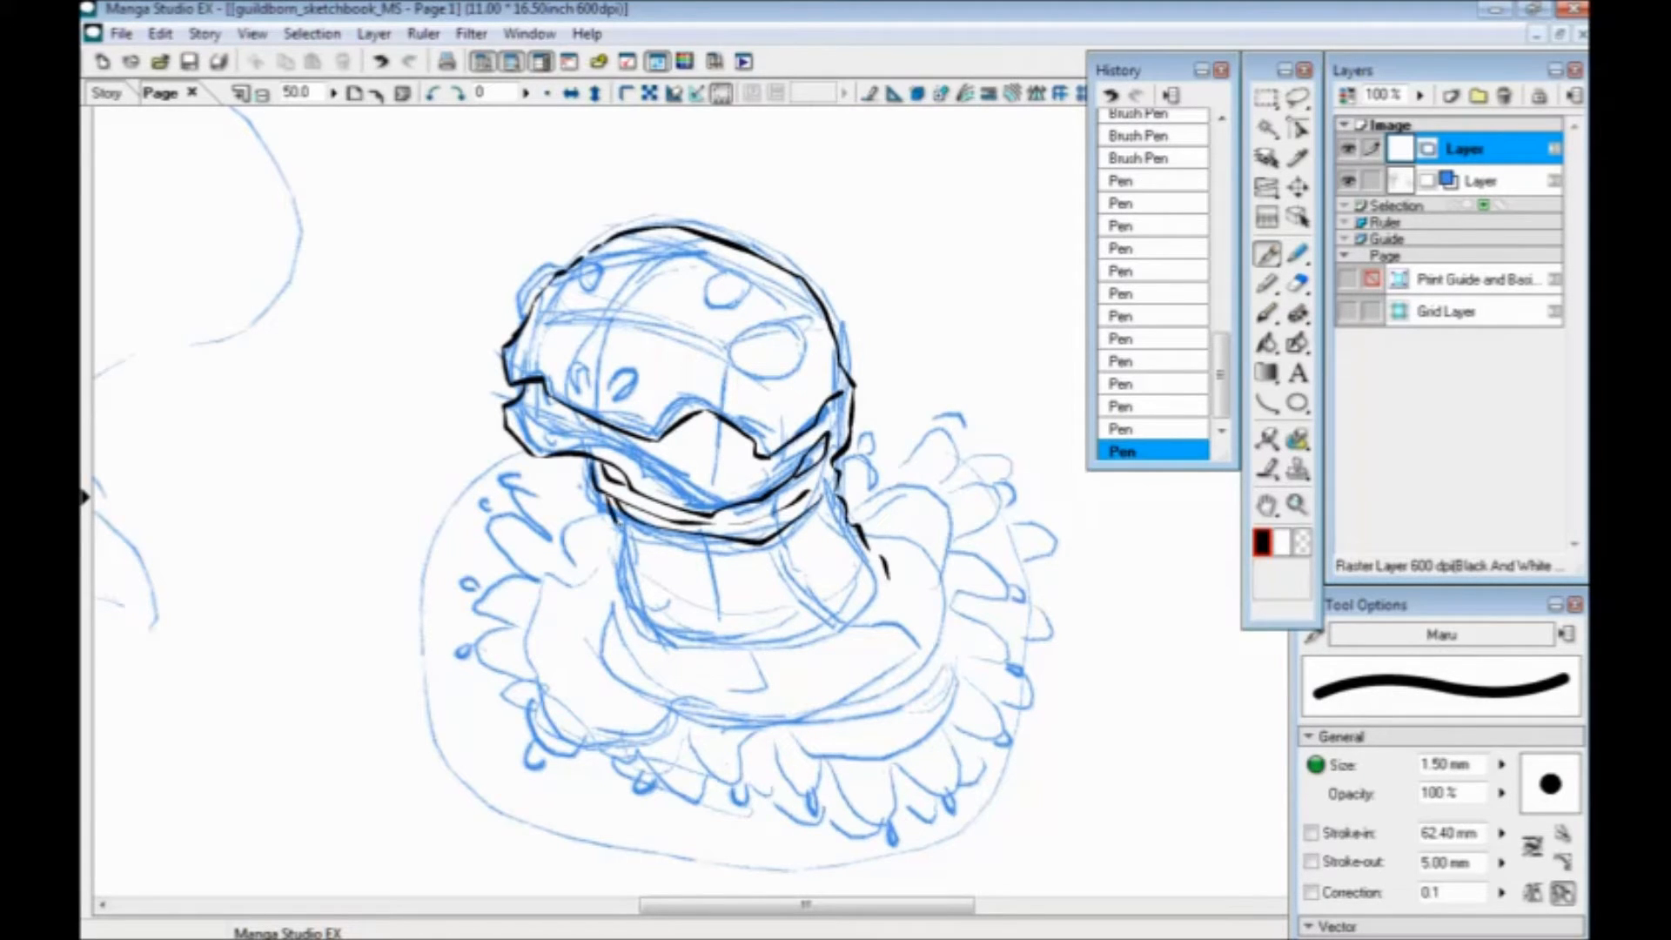
left_click_drag(619, 588, 625, 612)
mouse_move(736, 589)
left_mouse_down()
mouse_move(823, 555)
mouse_move(787, 601)
mouse_move(658, 599)
mouse_move(621, 569)
left_mouse_up()
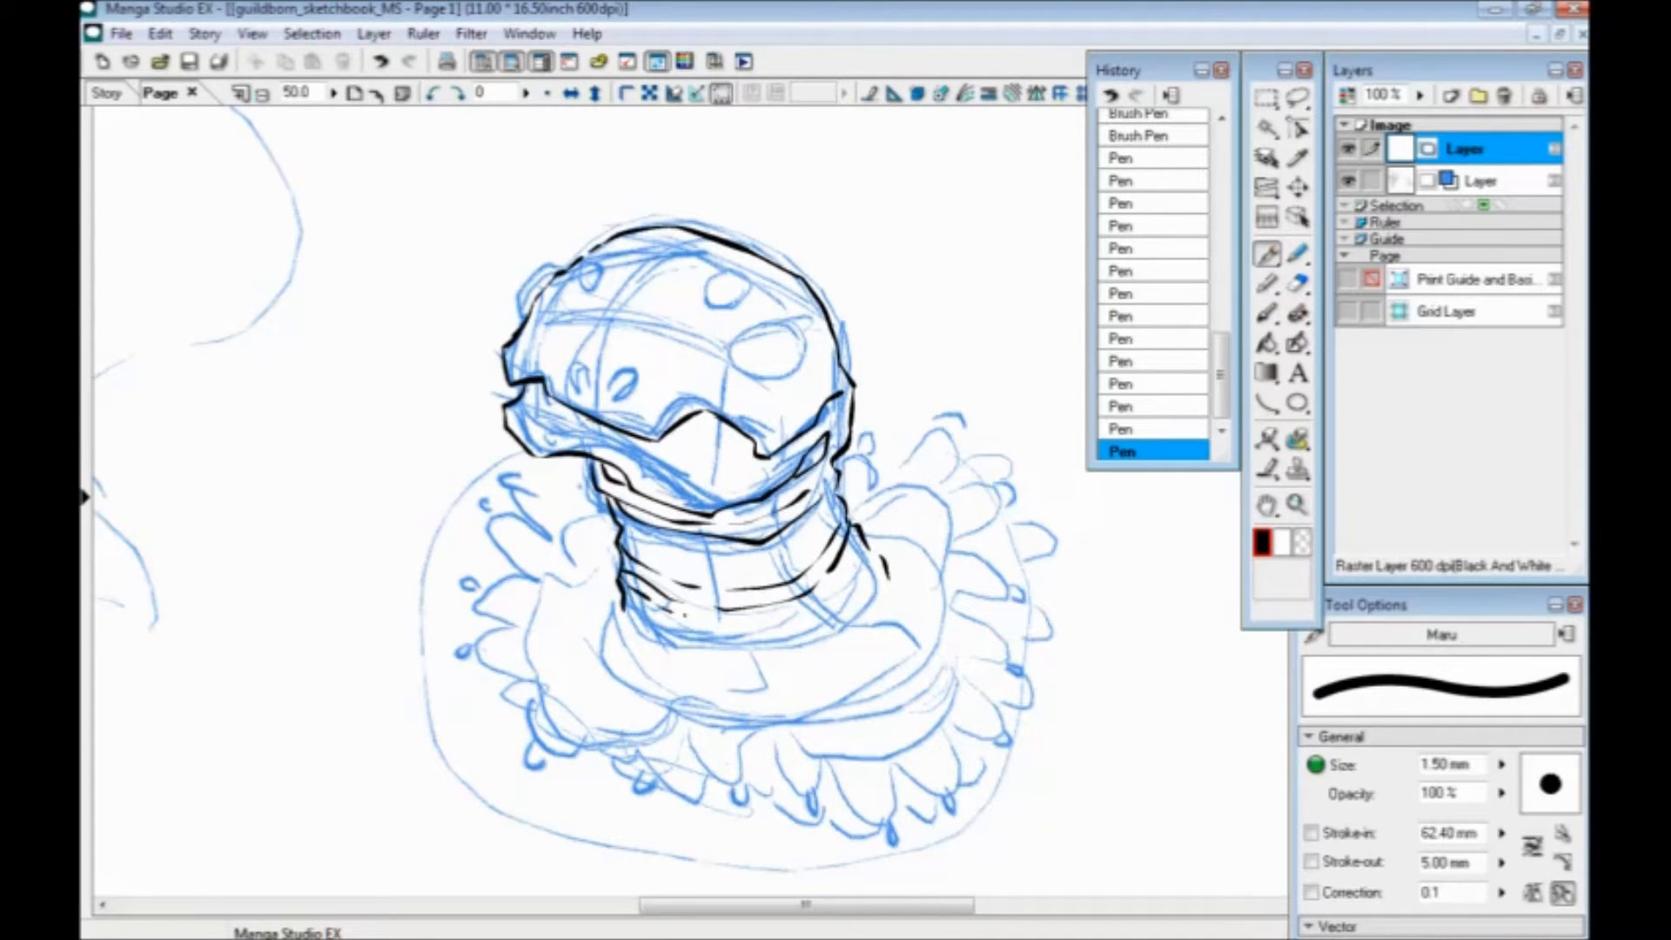
mouse_move(750, 624)
left_mouse_down()
mouse_move(816, 602)
mouse_move(754, 636)
mouse_move(637, 619)
left_mouse_up()
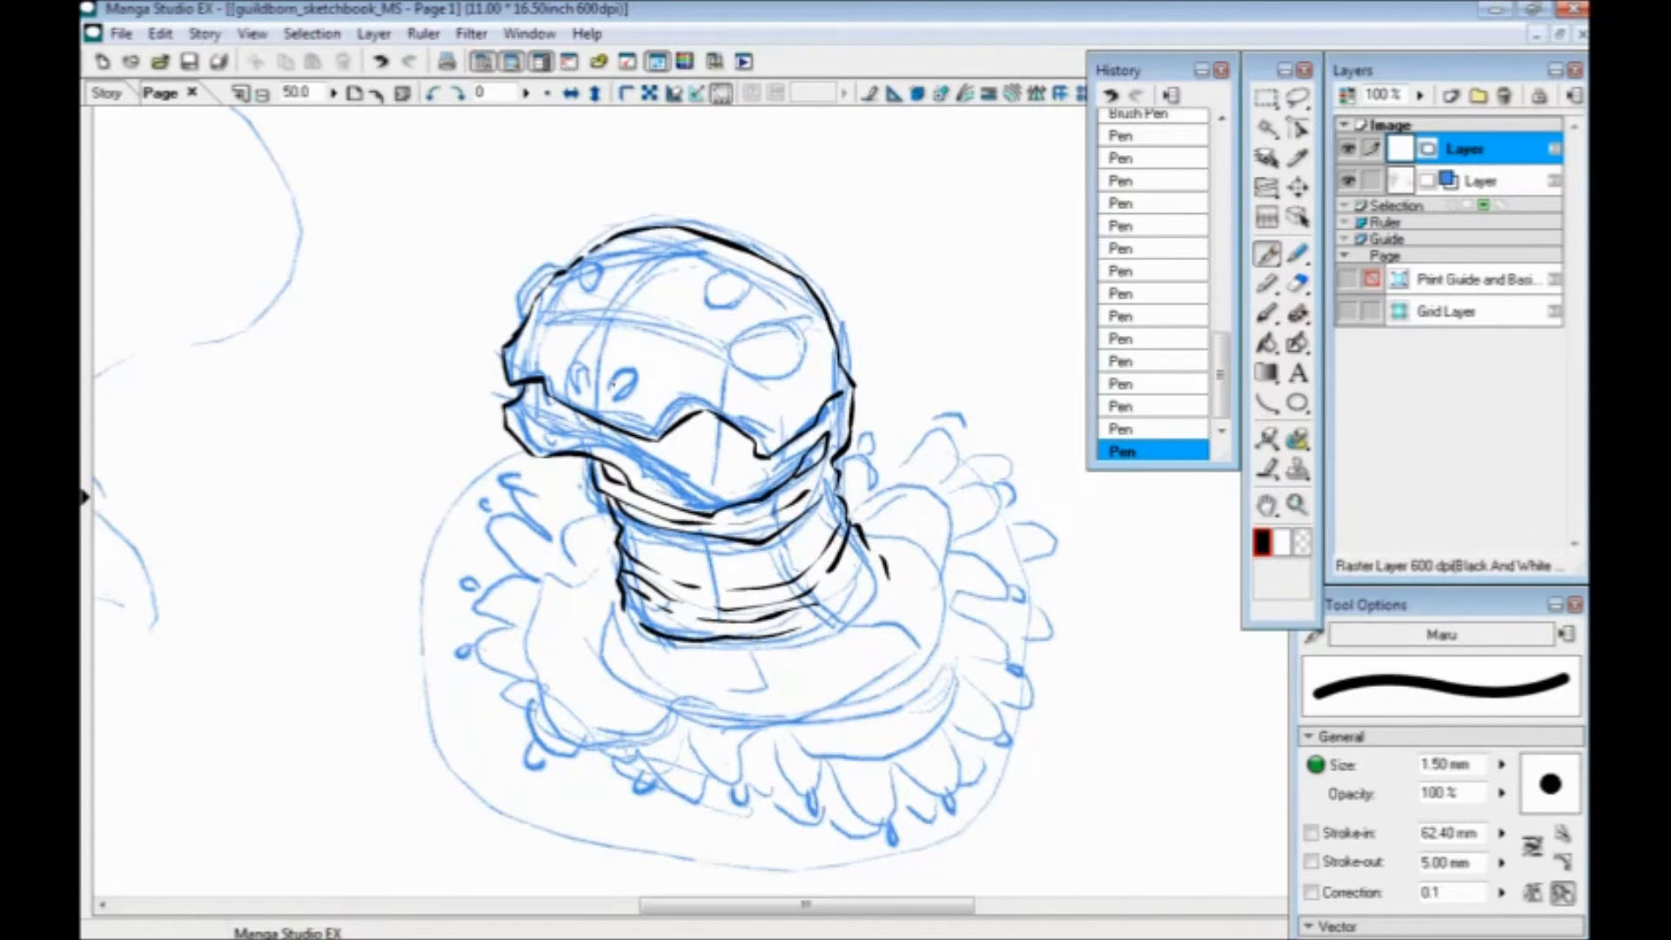
Ink the mask's two small eye holes and the larger oval spots with crease marks, undoing the last stray strokes
left_click_drag(637, 385, 615, 416)
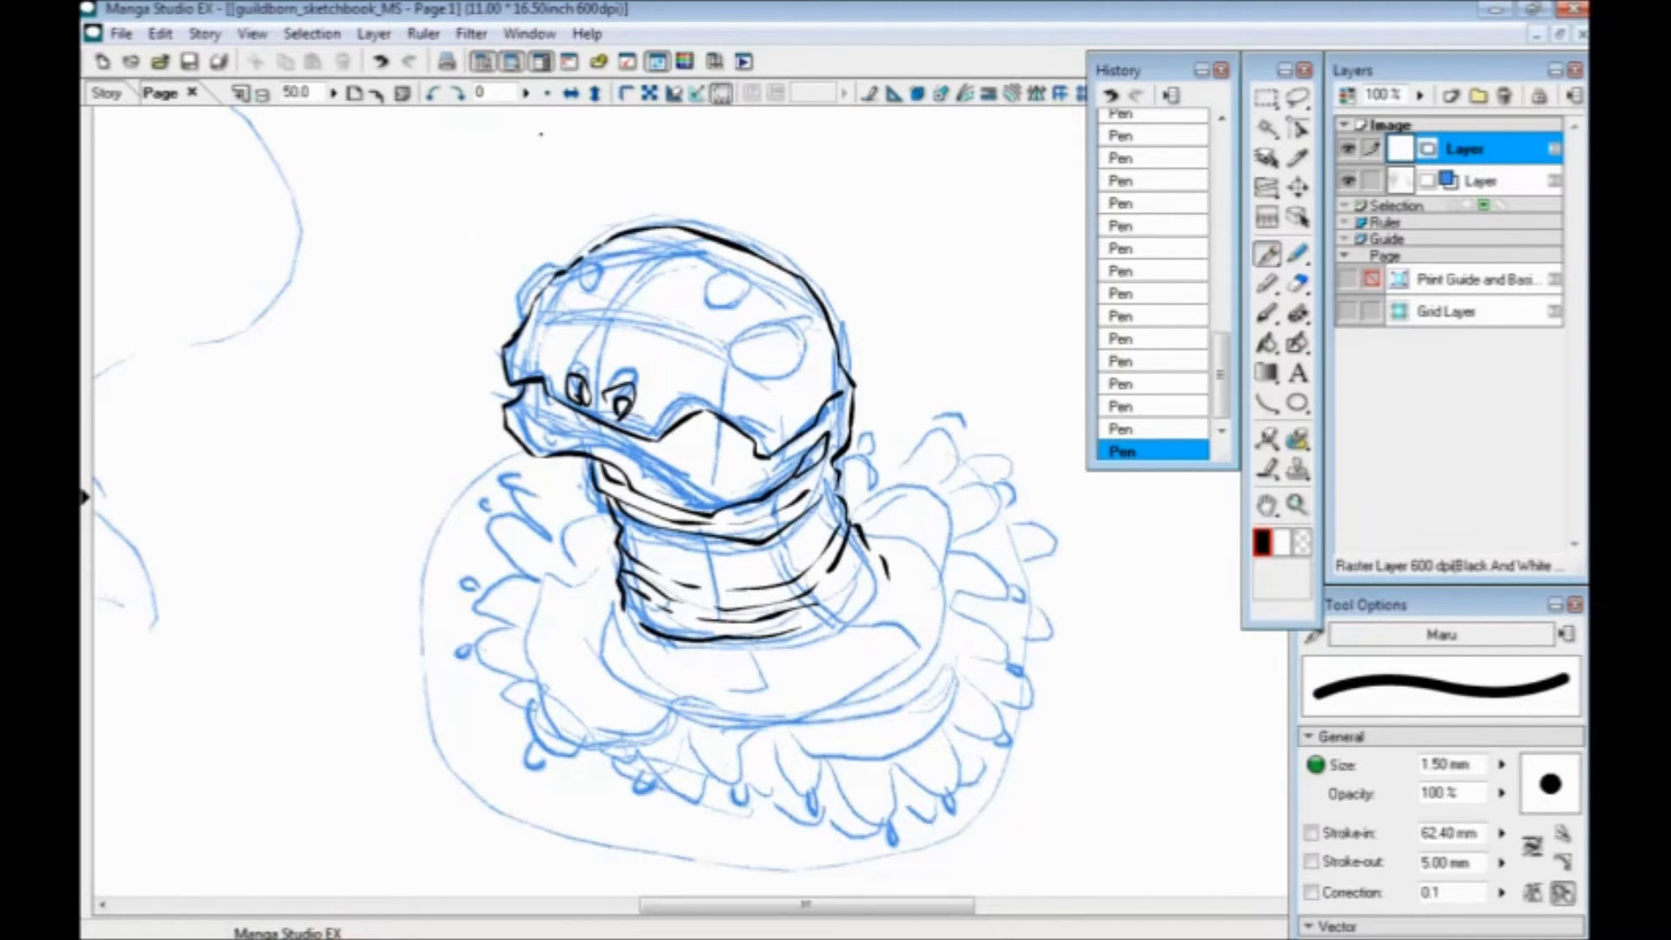
mouse_move(787, 324)
left_mouse_down()
mouse_move(732, 339)
mouse_move(731, 370)
mouse_move(762, 383)
mouse_move(800, 341)
mouse_move(732, 274)
mouse_move(733, 310)
left_mouse_up()
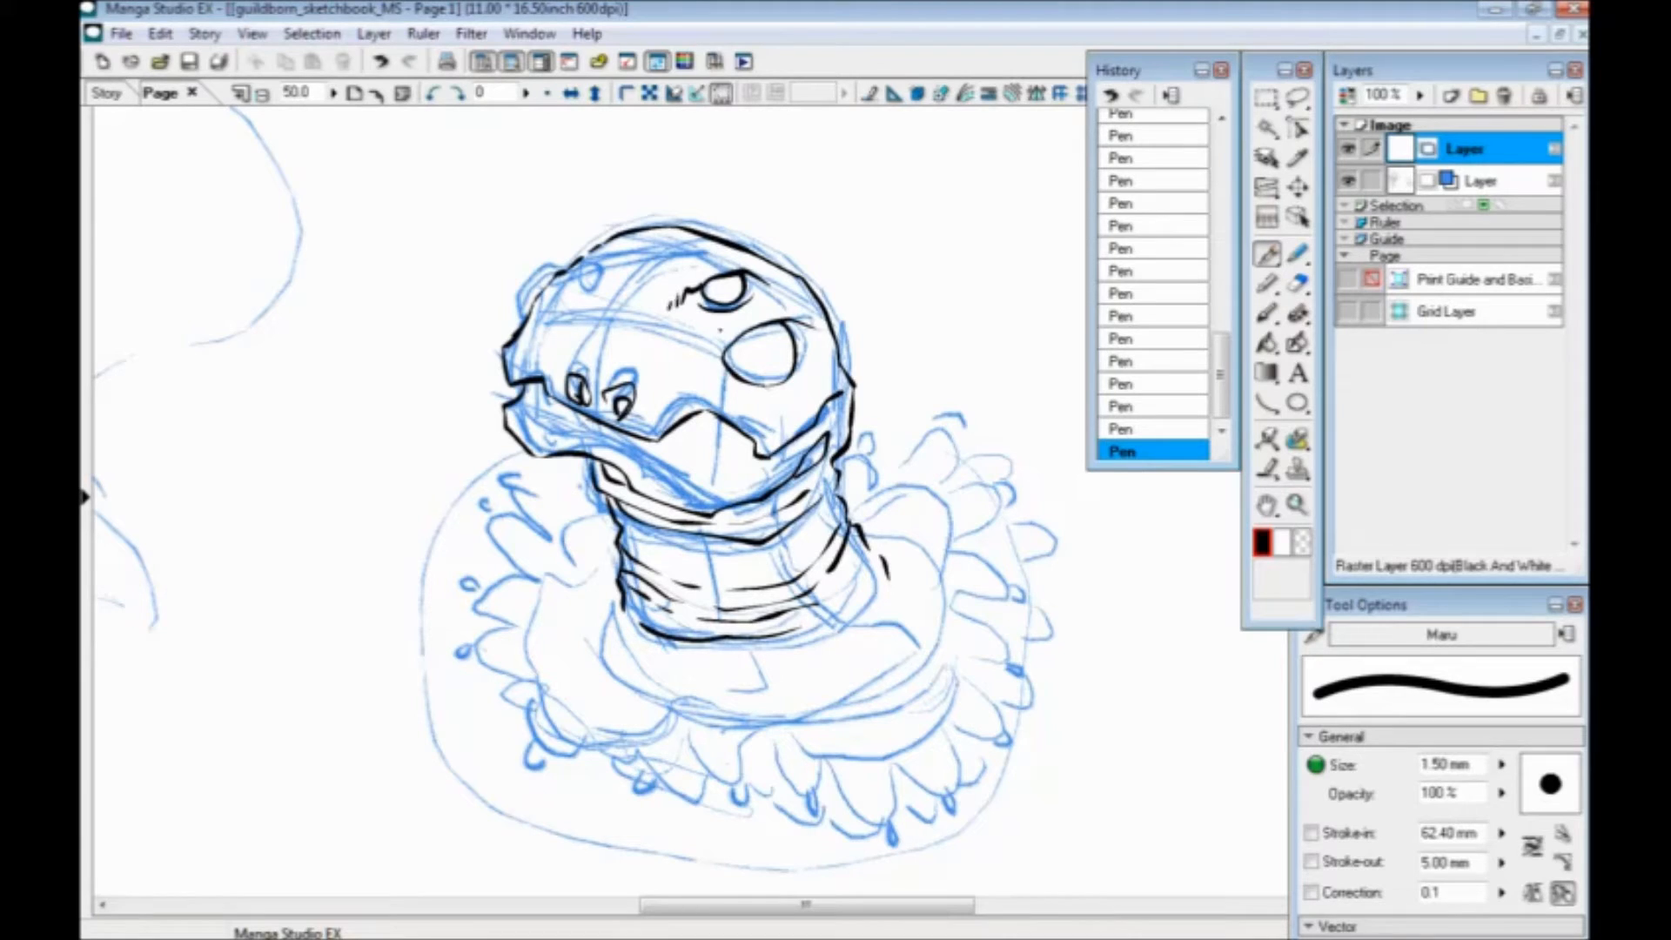
left_click_drag(724, 382, 787, 391)
key("ctrl+z")
key("ctrl+z")
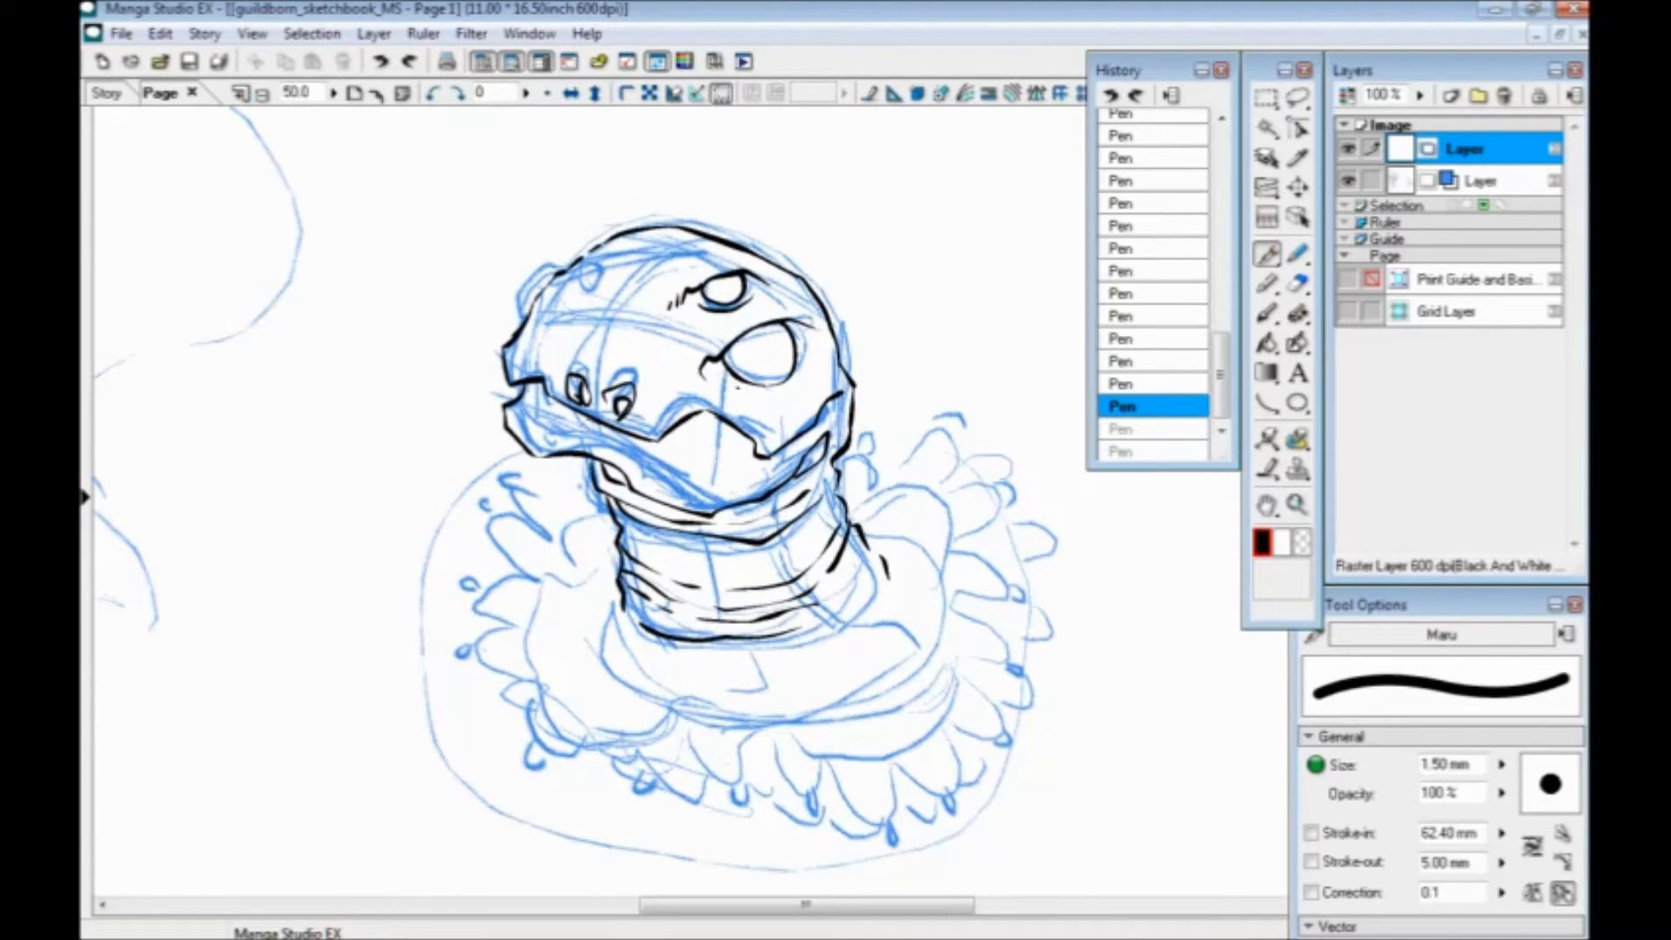
left_click_drag(797, 373, 793, 323)
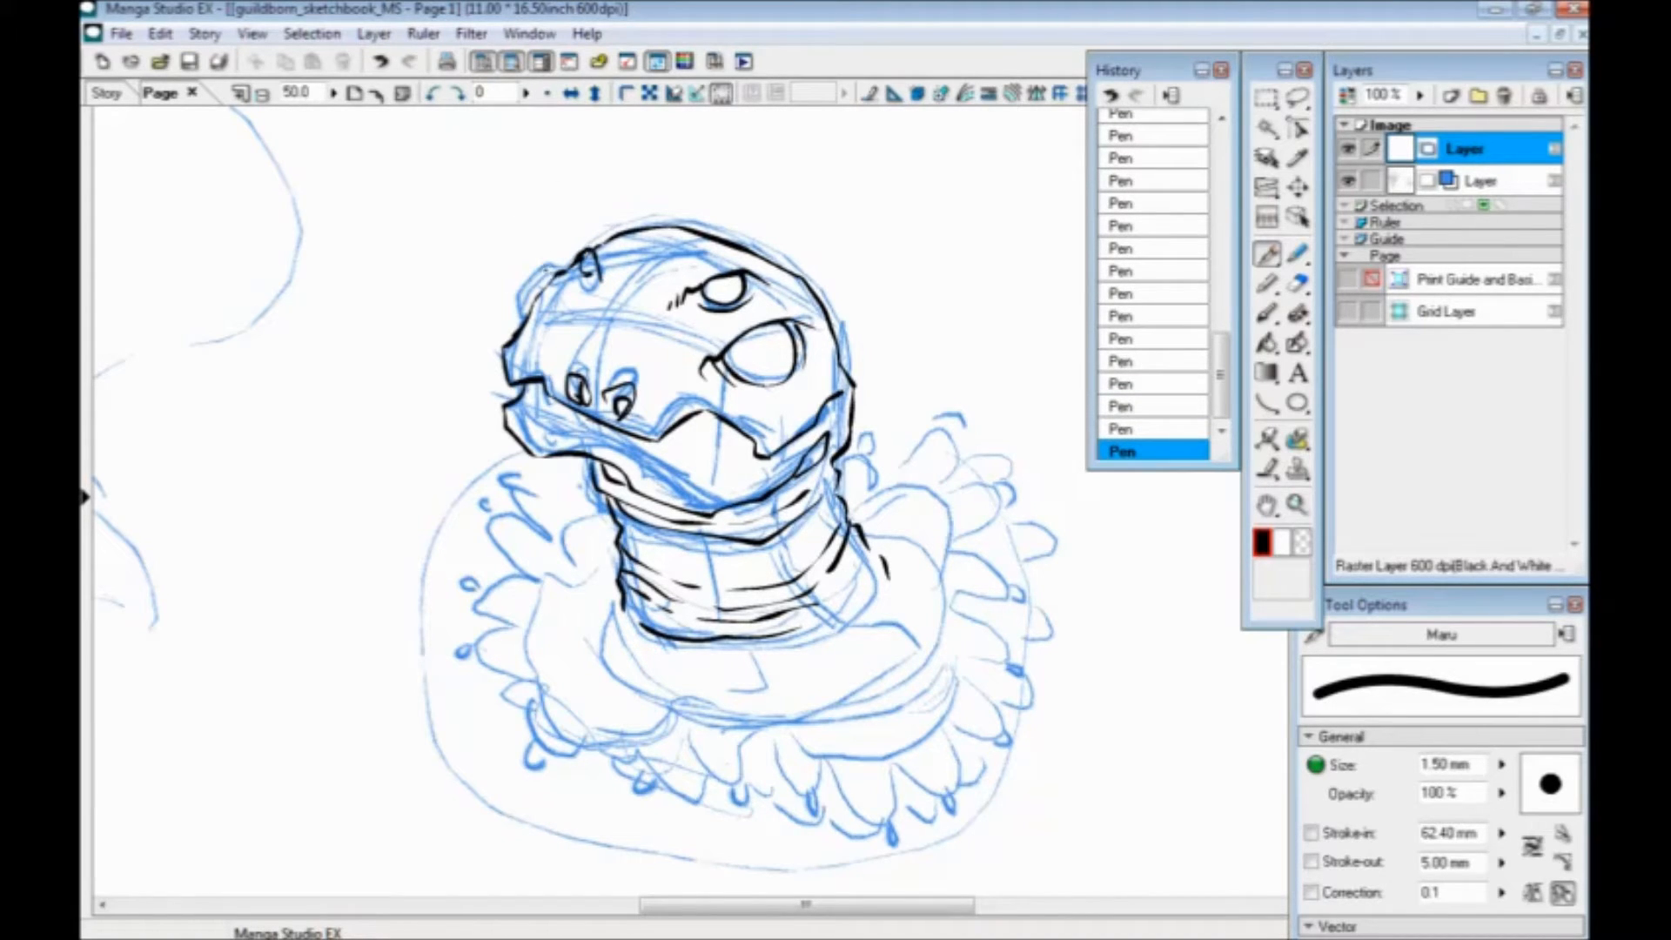
Ink the mask's bumpy upper-left edge, the small marks above the eye holes and the small bumps along the crown
left_click_drag(518, 305, 547, 266)
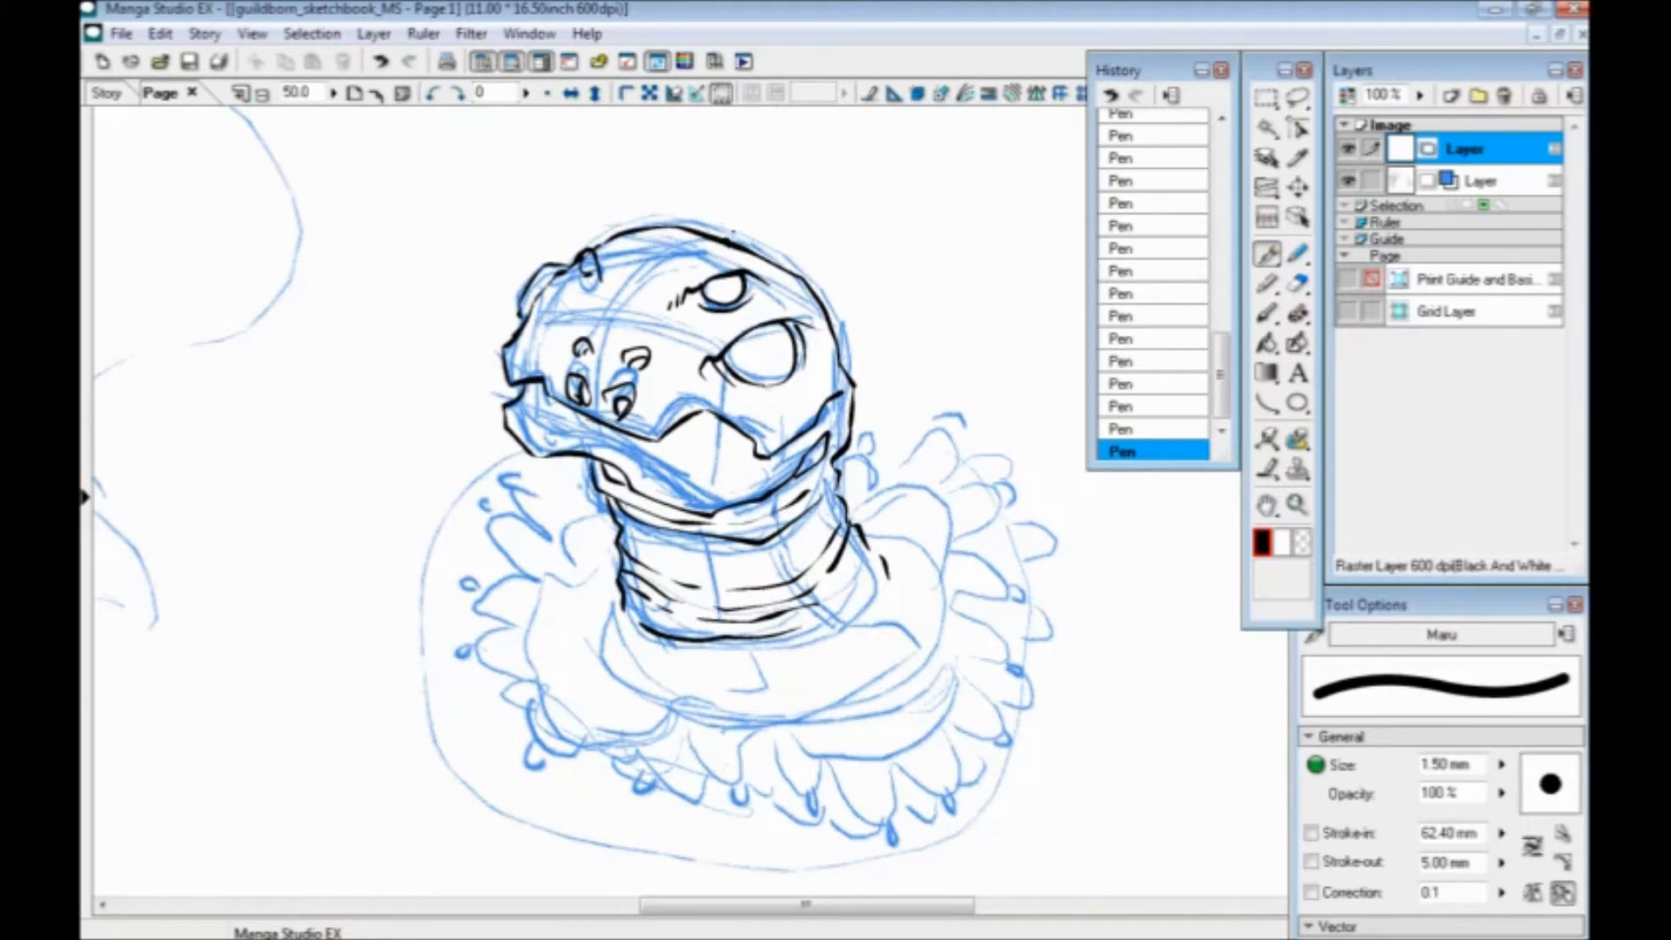
key("ctrl+z")
key("ctrl+y")
left_click_drag(685, 234, 727, 252)
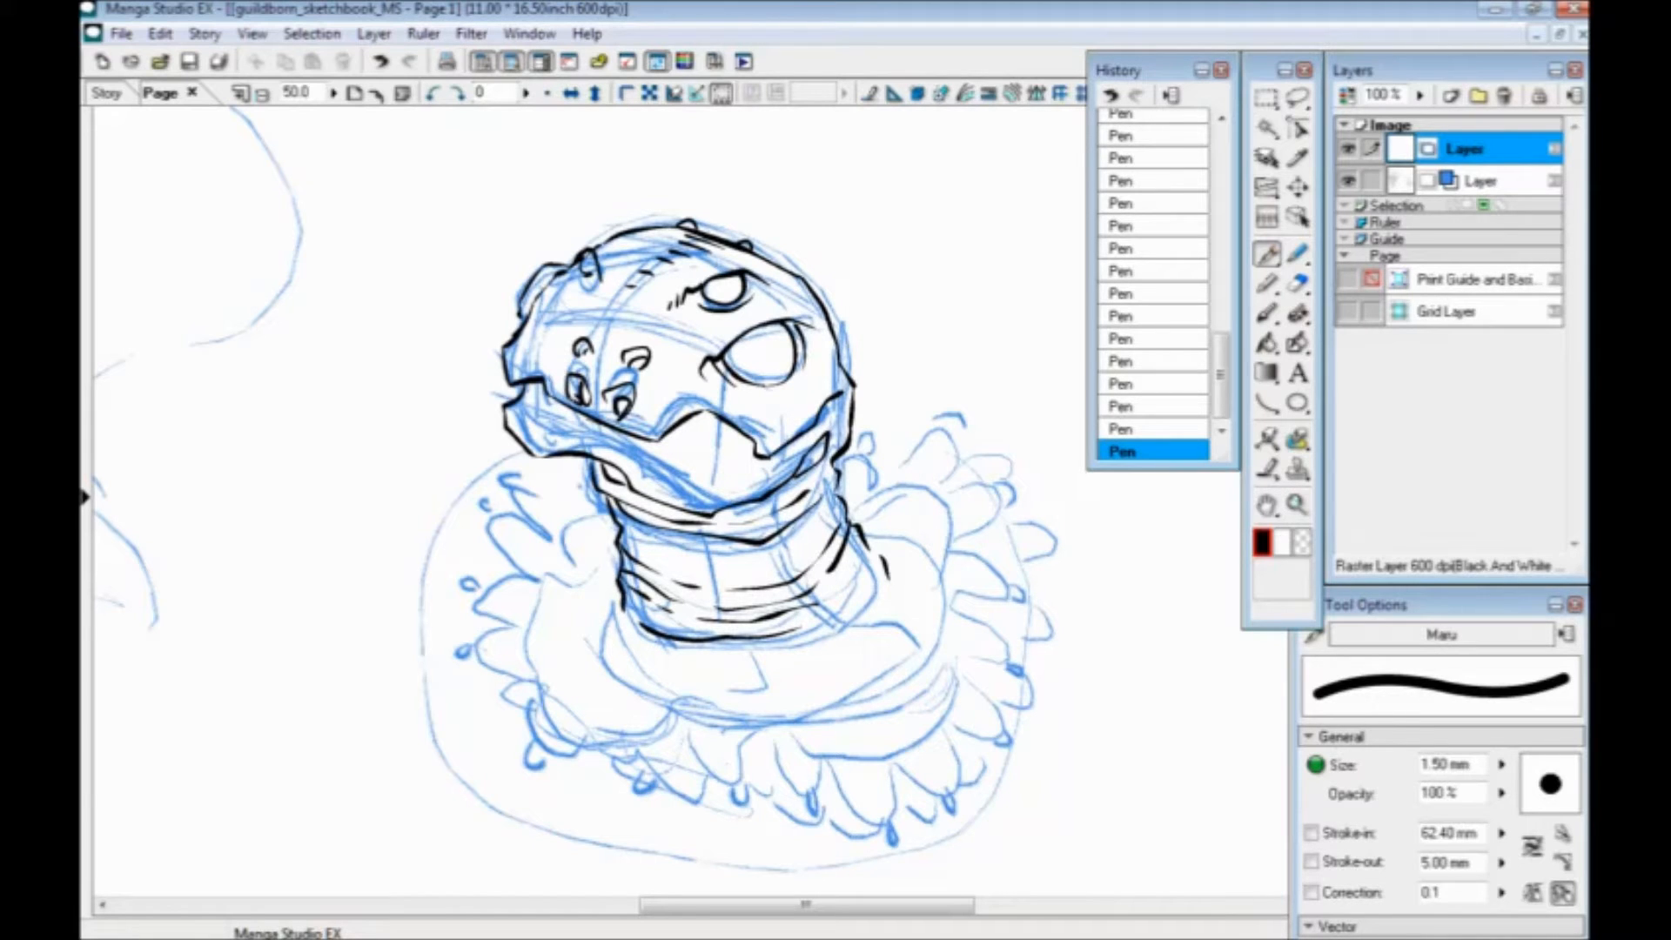
Ink the first figure's shoulder, bent arm, fist and the chest lines below the chin
mouse_move(399, 531)
left_mouse_down()
mouse_move(958, 827)
mouse_move(530, 452)
mouse_move(709, 418)
mouse_move(619, 526)
mouse_move(427, 290)
left_mouse_up()
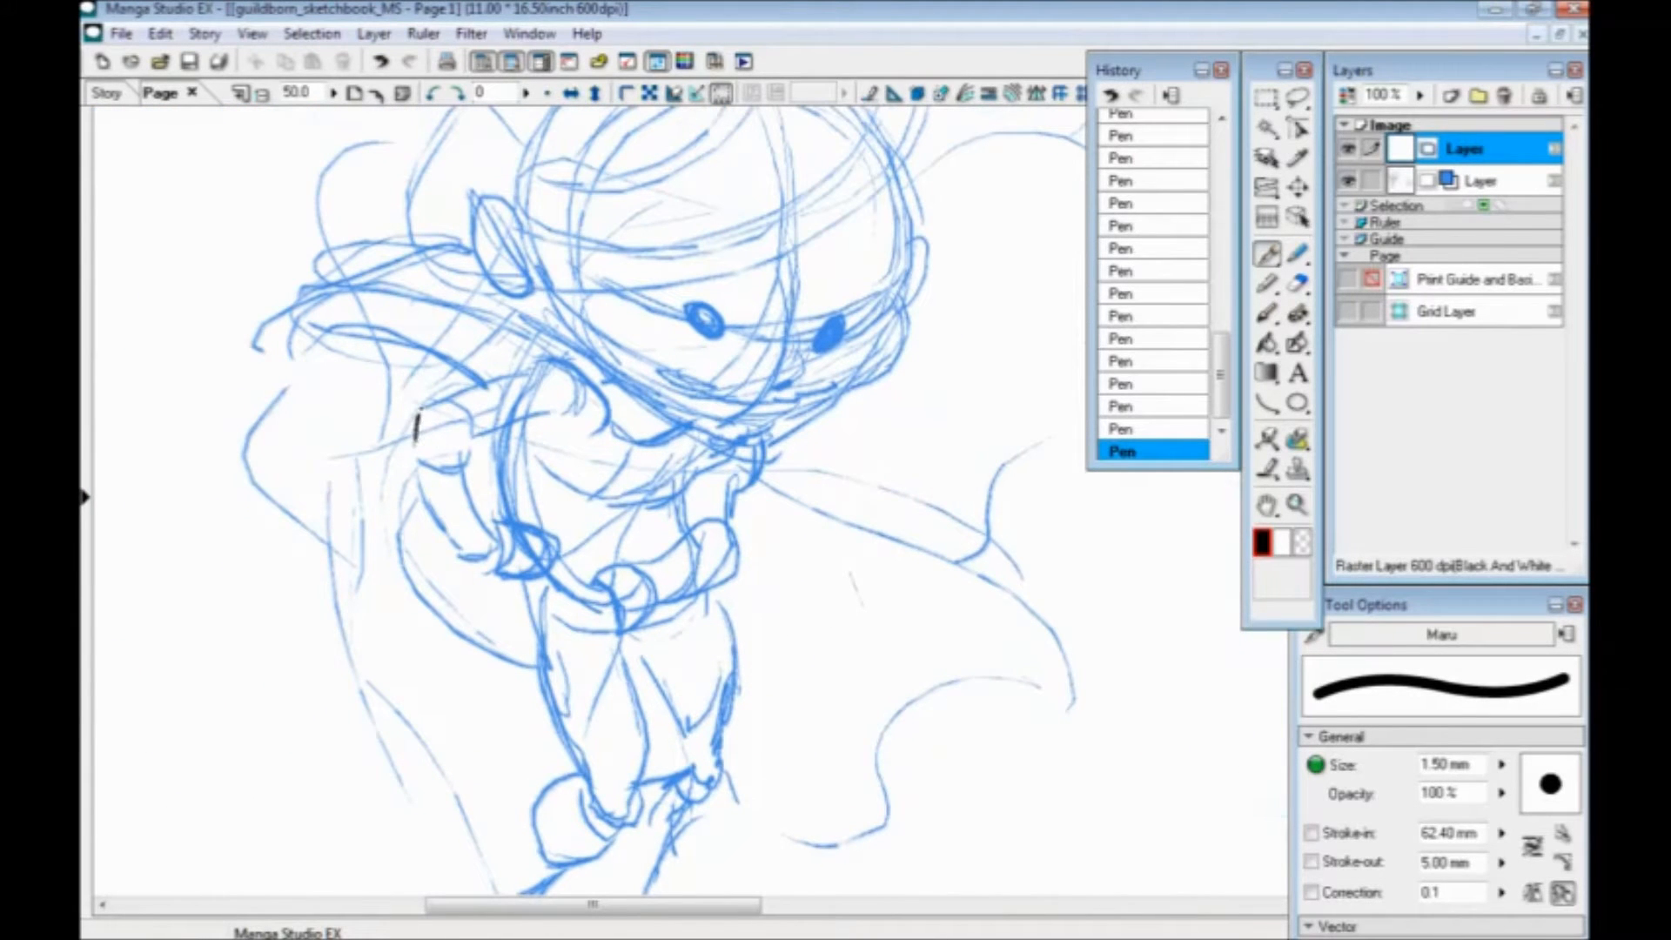
mouse_move(448, 415)
left_mouse_down()
mouse_move(448, 457)
mouse_move(485, 380)
mouse_move(545, 381)
mouse_move(535, 409)
mouse_move(470, 425)
mouse_move(557, 360)
mouse_move(627, 449)
left_mouse_up()
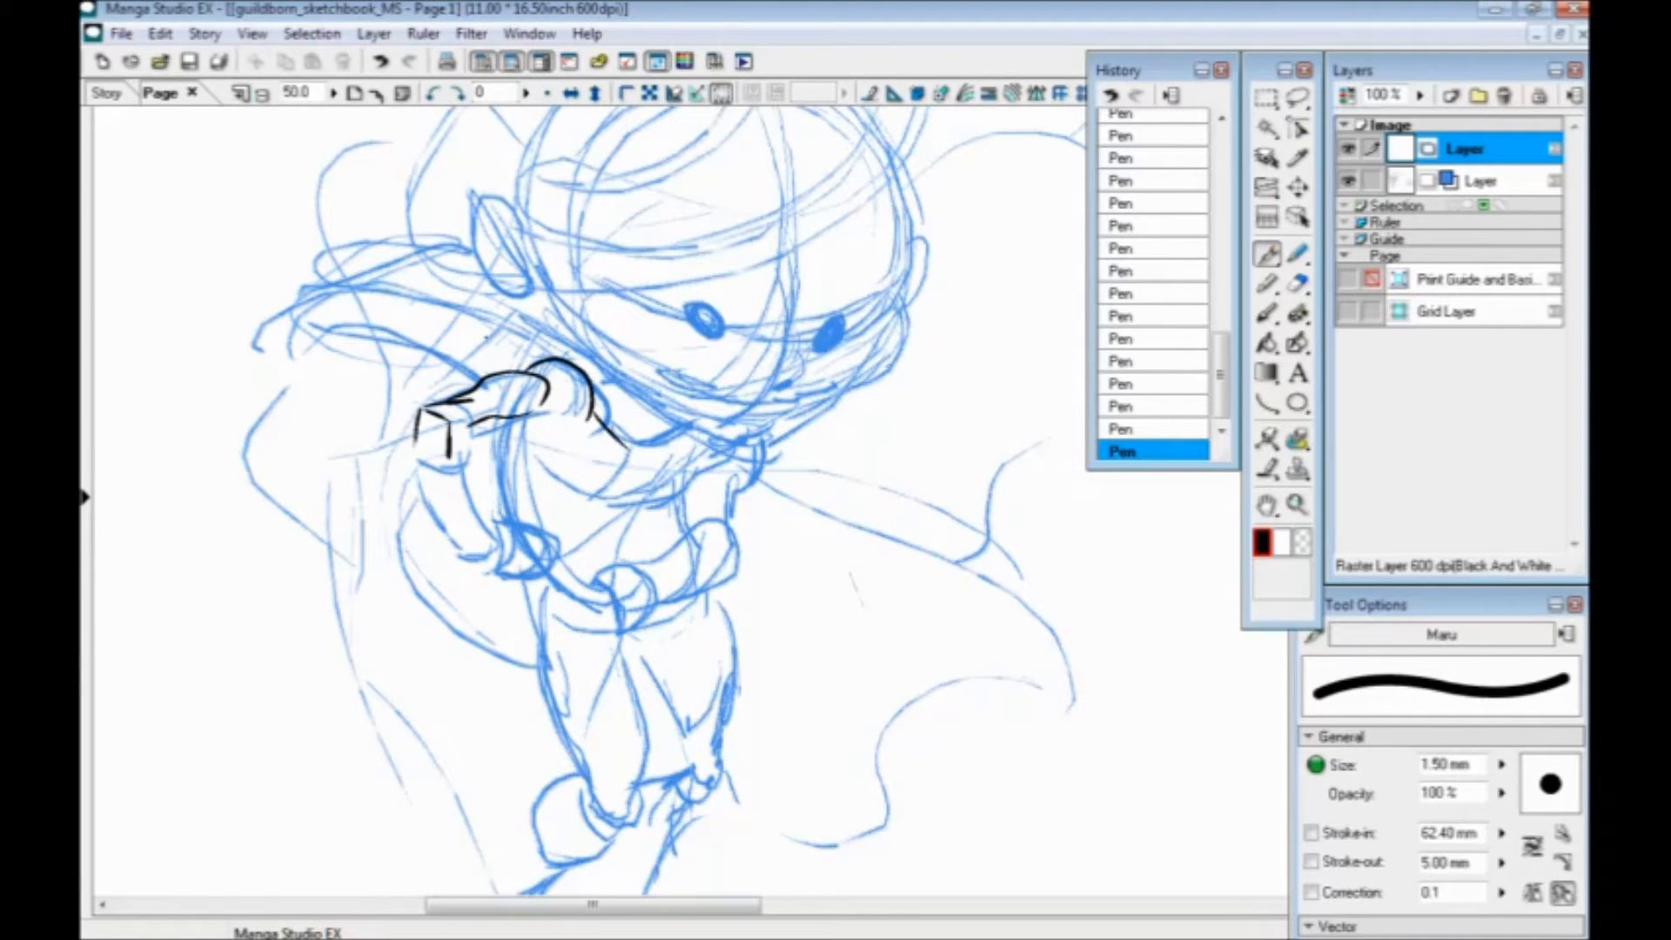
mouse_move(478, 438)
left_mouse_down()
mouse_move(522, 425)
mouse_move(474, 484)
mouse_move(486, 526)
left_mouse_up()
mouse_move(418, 448)
left_mouse_down()
mouse_move(475, 548)
mouse_move(416, 446)
left_mouse_up()
mouse_move(492, 531)
left_mouse_down()
mouse_move(488, 557)
mouse_move(525, 571)
mouse_move(548, 527)
mouse_move(470, 561)
left_mouse_up()
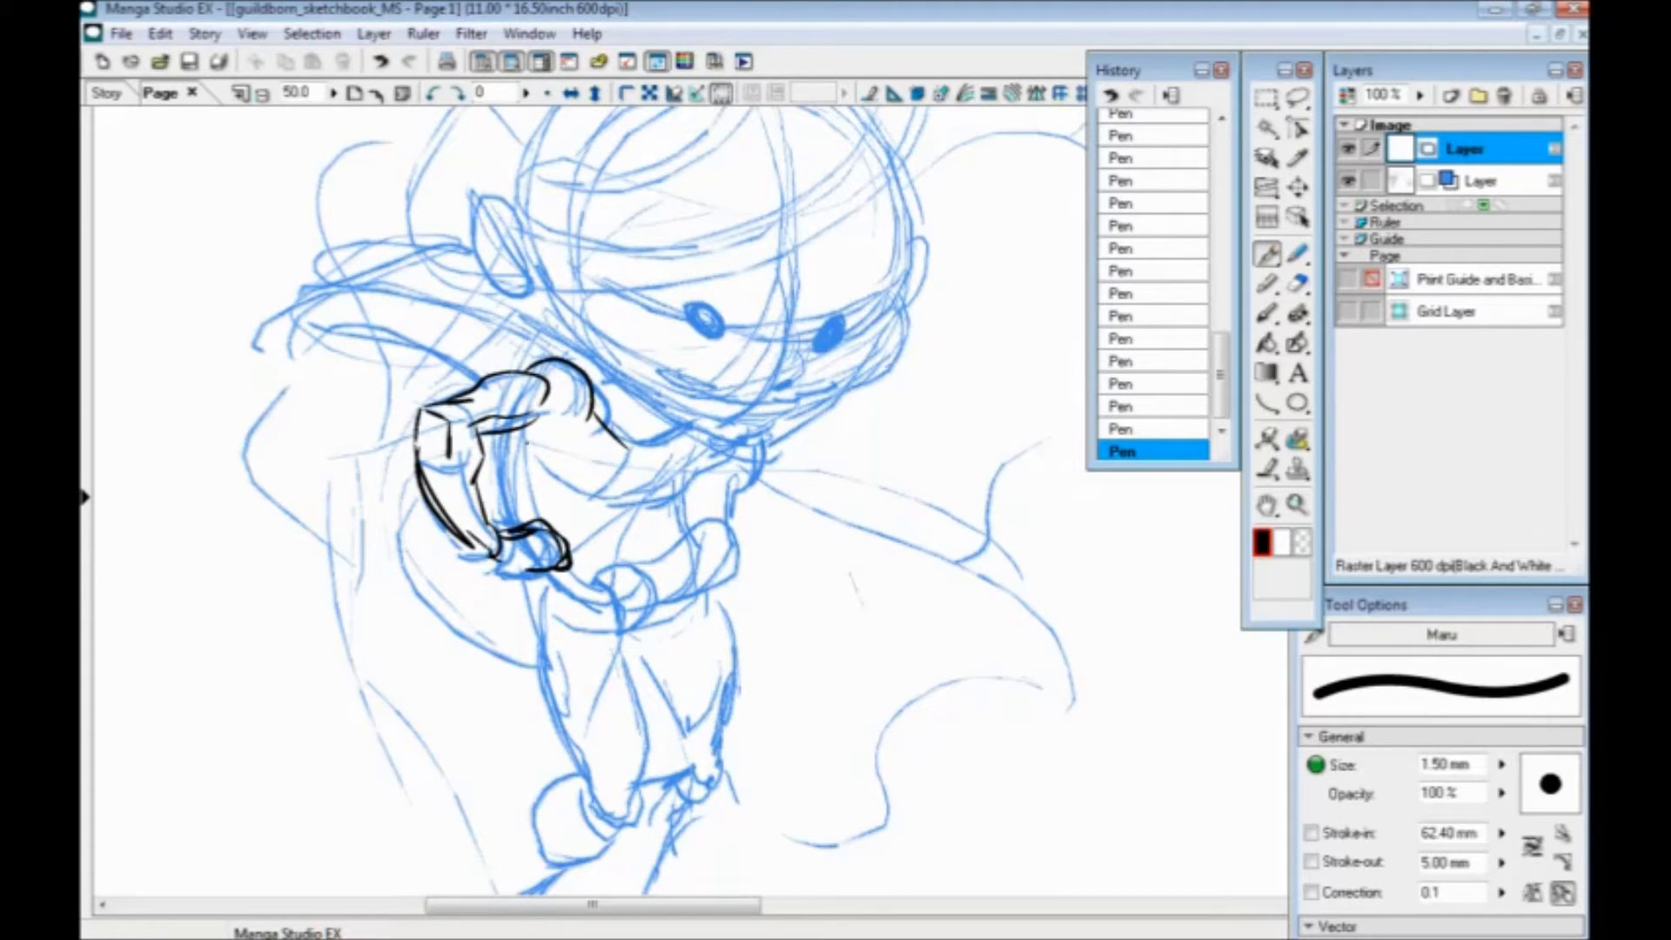
mouse_move(540, 444)
left_mouse_down()
mouse_move(604, 497)
mouse_move(629, 446)
mouse_move(671, 430)
mouse_move(686, 481)
mouse_move(618, 513)
left_mouse_up()
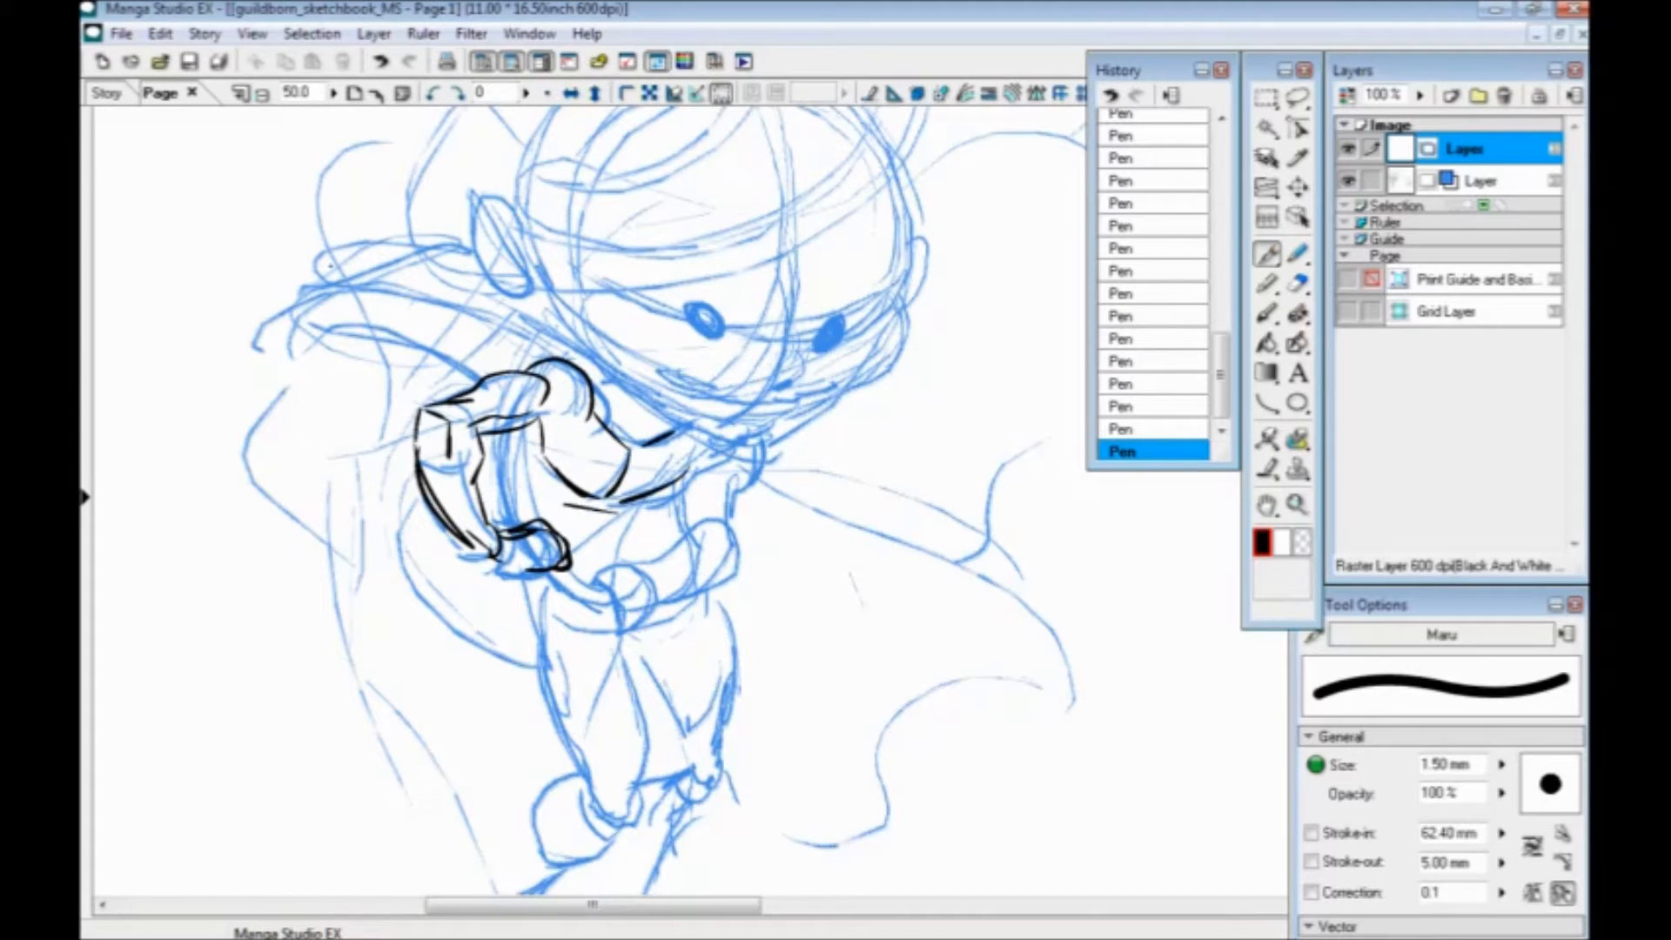
Switch to the Brush Pen on the lower blue sketch layer and save the page
key("ctrl+minus")
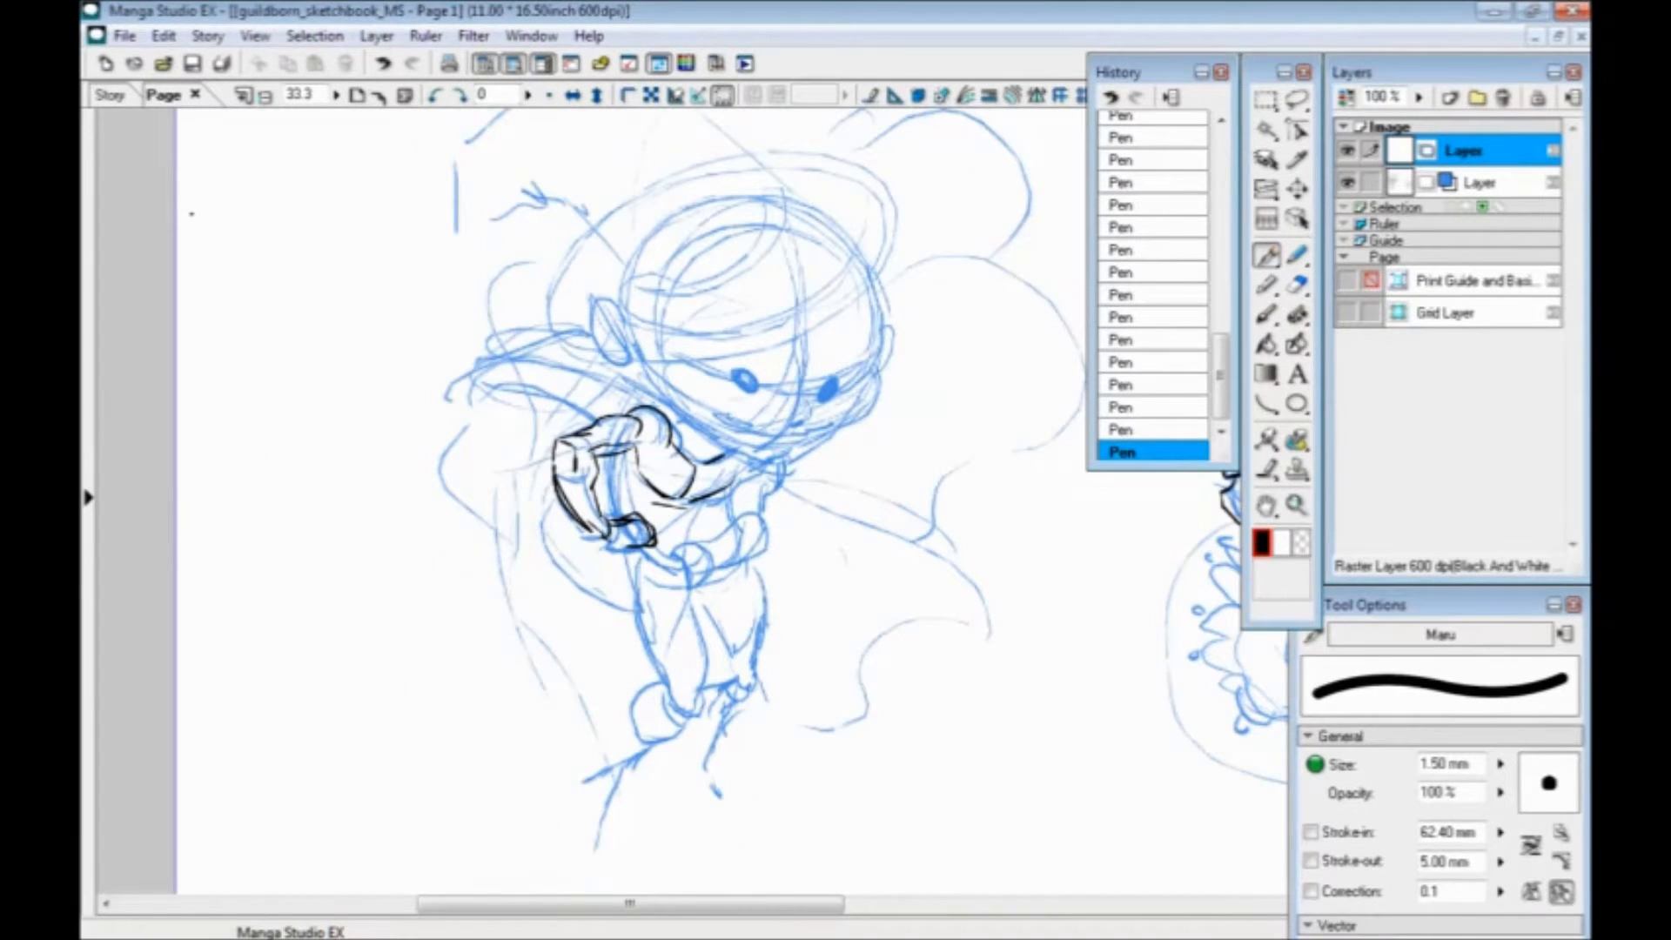
left_click(1469, 182)
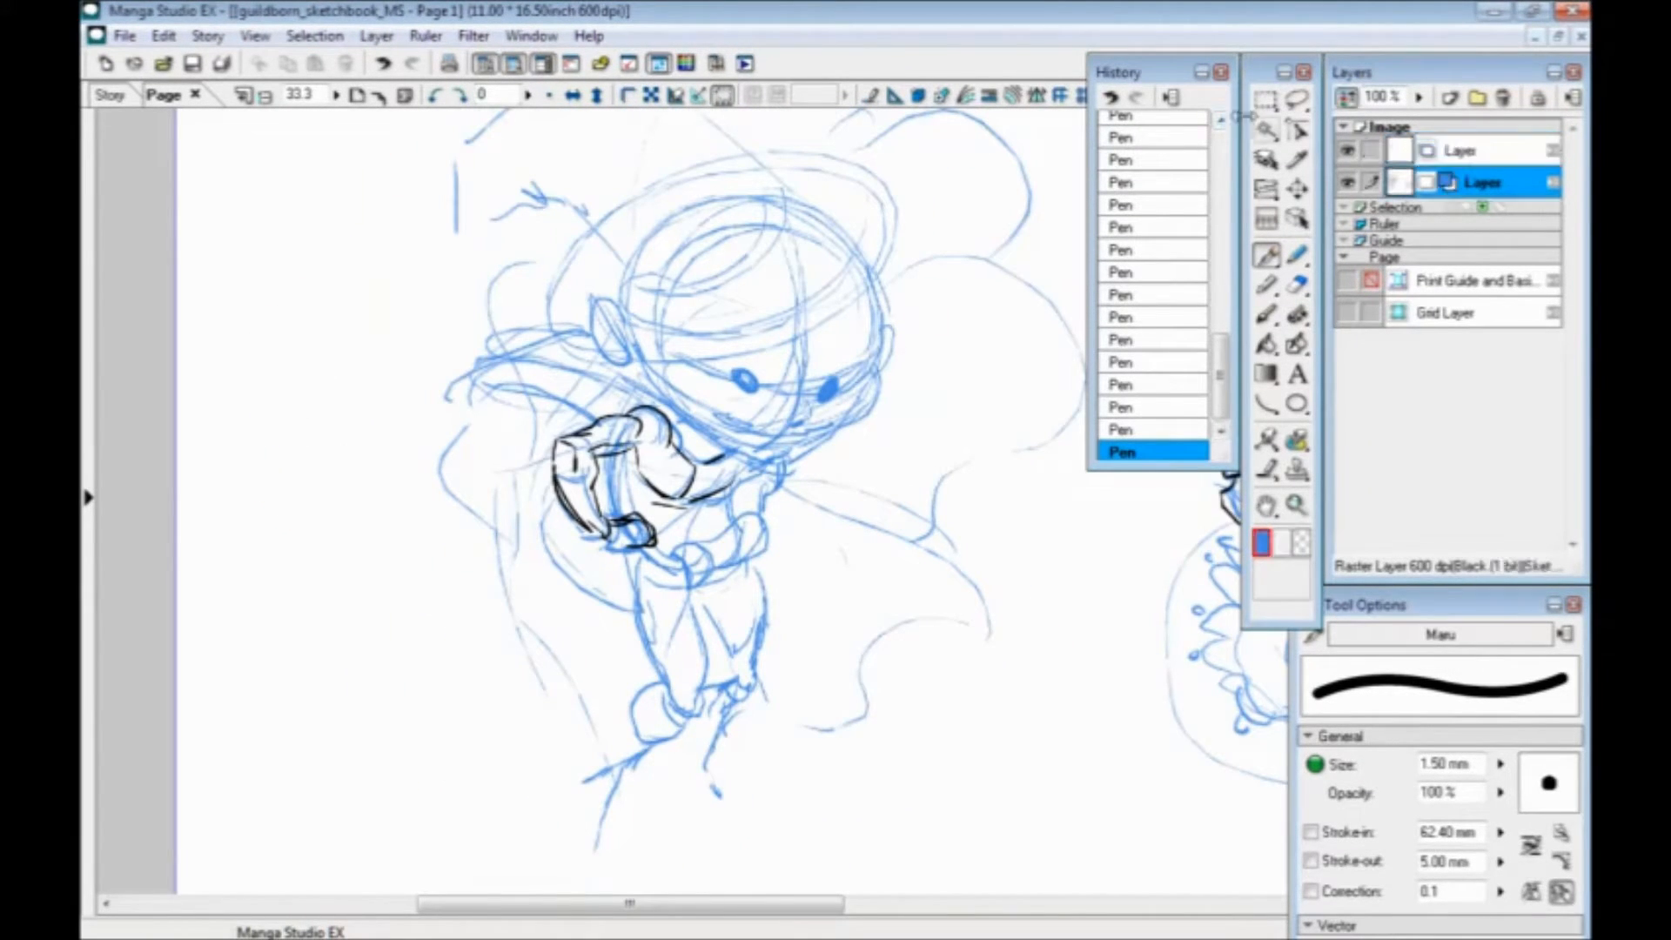
left_click(1268, 316)
scroll(887, 642, "right", 10)
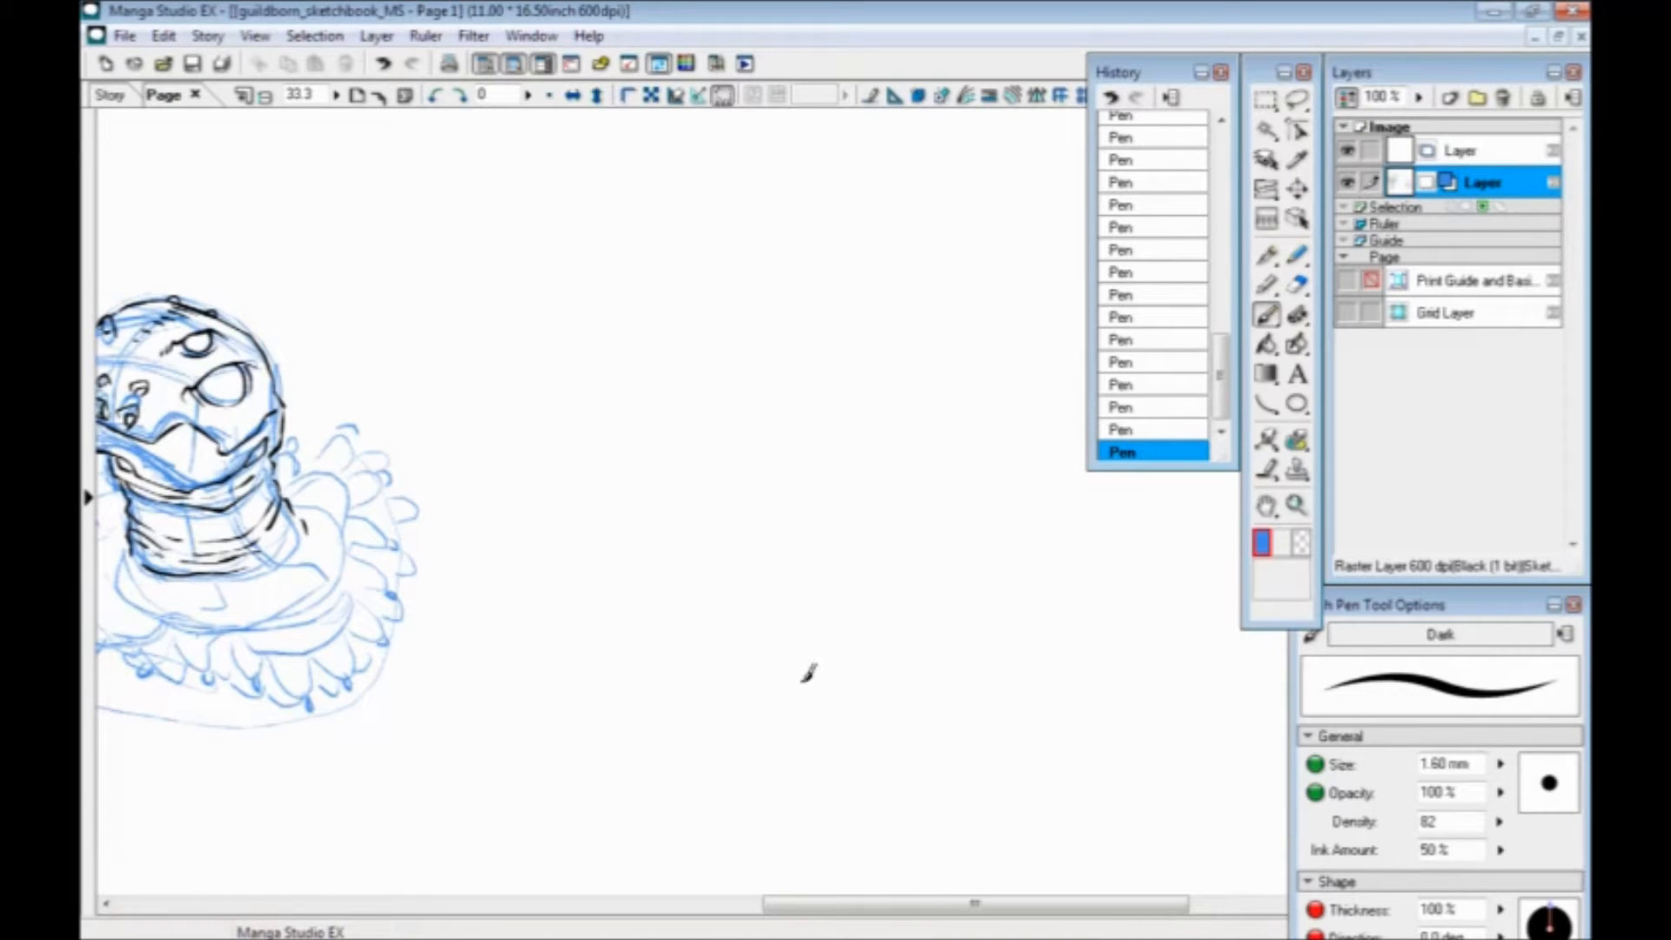
key("ctrl+s")
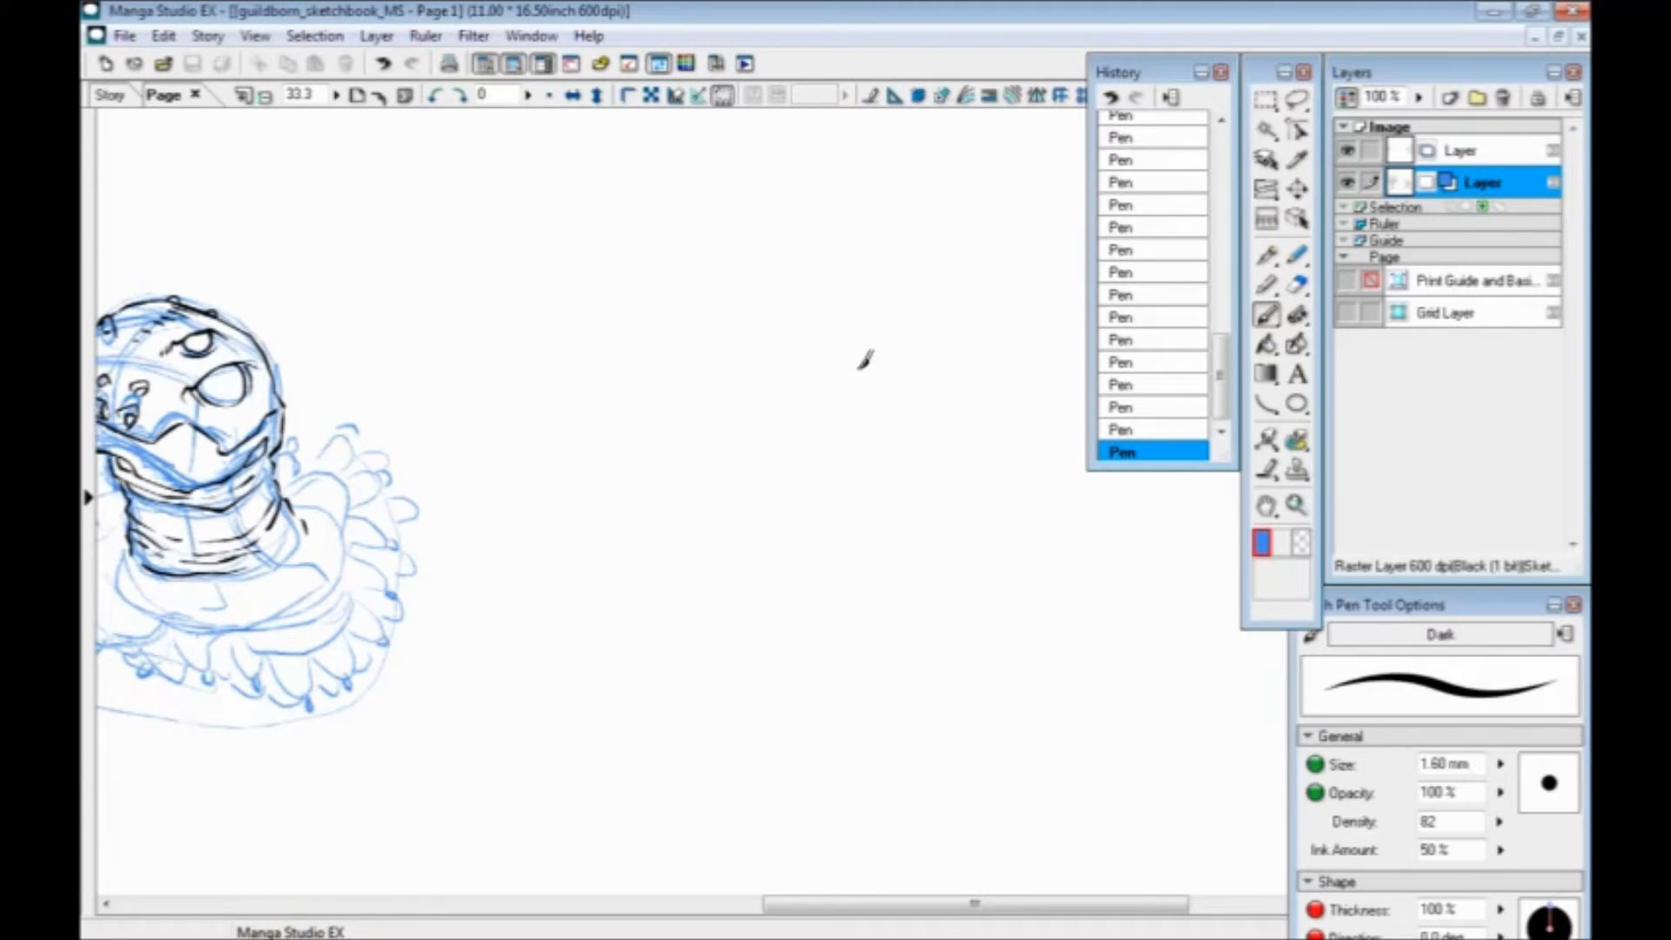
Rough out a third figure's domed head with an inner brow arc in the blank area right of the second figure
mouse_move(858, 329)
left_mouse_down()
mouse_move(819, 288)
mouse_move(757, 278)
mouse_move(675, 339)
left_mouse_up()
left_click_drag(827, 300, 860, 352)
left_click_drag(866, 352, 863, 453)
mouse_move(863, 453)
left_mouse_down()
mouse_move(878, 451)
mouse_move(766, 491)
left_mouse_up()
mouse_move(766, 492)
left_mouse_down()
mouse_move(661, 446)
mouse_move(658, 347)
mouse_move(735, 246)
mouse_move(865, 339)
left_mouse_up()
left_click_drag(796, 234, 688, 262)
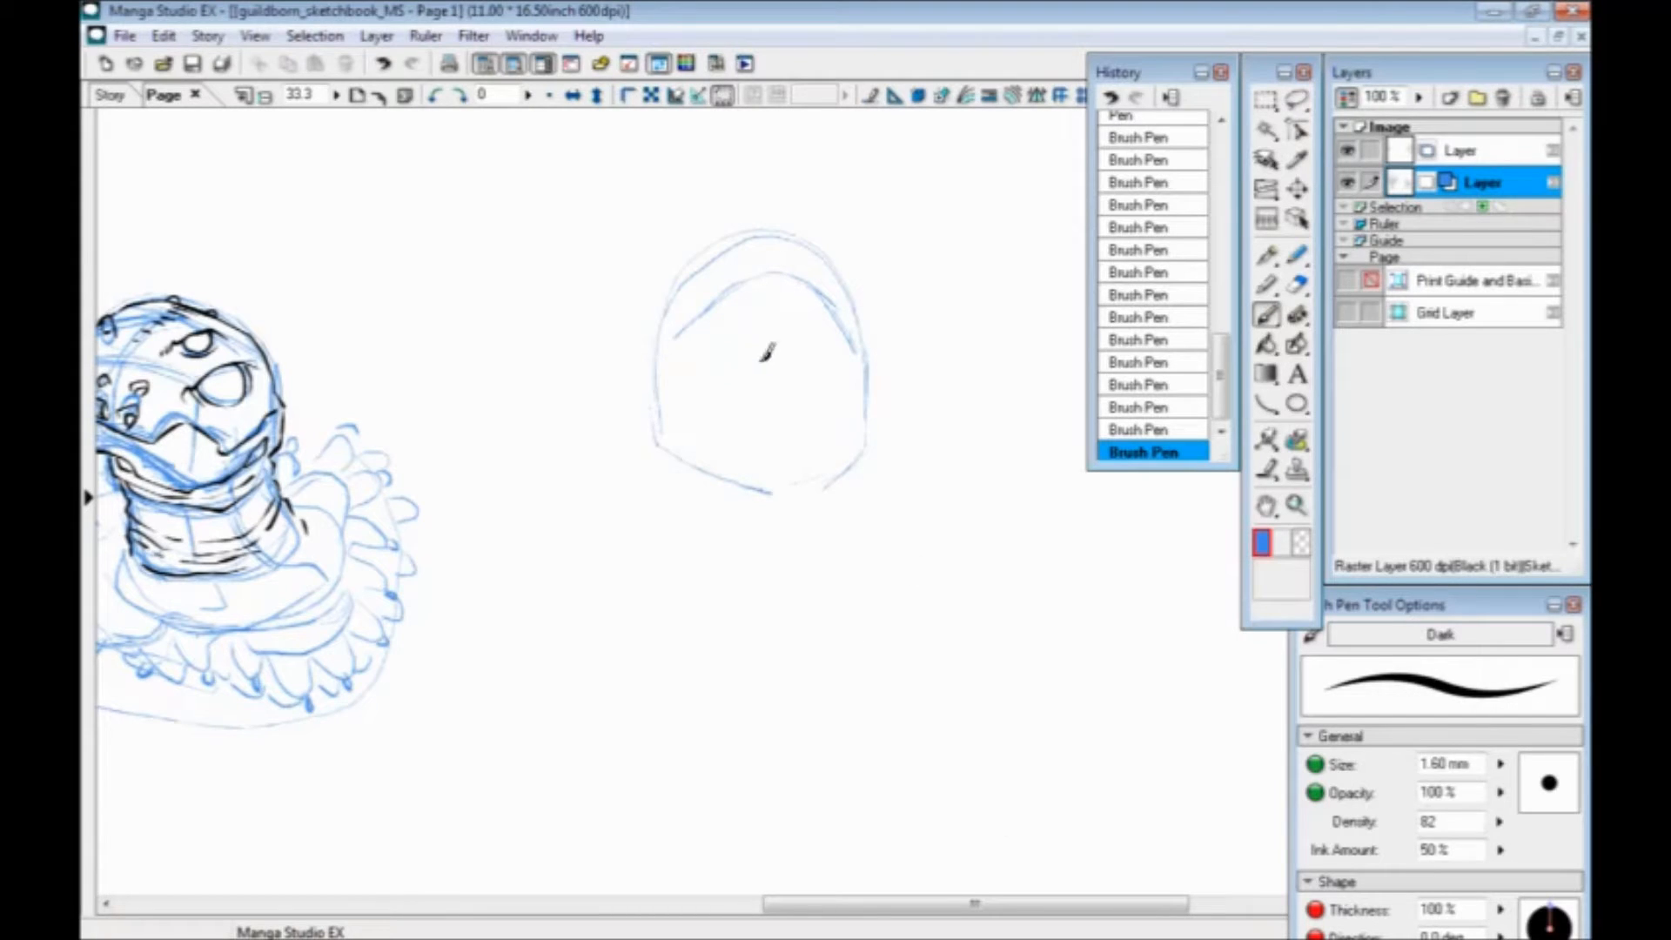
Add side face planes, a vertical centre line, a curved eye line and rounded cheeks to the third figure's head
mouse_move(843, 344)
left_mouse_down()
mouse_move(842, 439)
mouse_move(852, 372)
mouse_move(827, 413)
mouse_move(849, 400)
mouse_move(842, 444)
mouse_move(770, 475)
left_mouse_up()
left_click_drag(678, 331, 684, 444)
left_click_drag(770, 228, 787, 549)
left_click_drag(844, 372, 786, 395)
left_click_drag(662, 369, 765, 395)
mouse_move(870, 364)
left_mouse_down()
mouse_move(858, 441)
mouse_move(791, 478)
mouse_move(651, 380)
left_mouse_up()
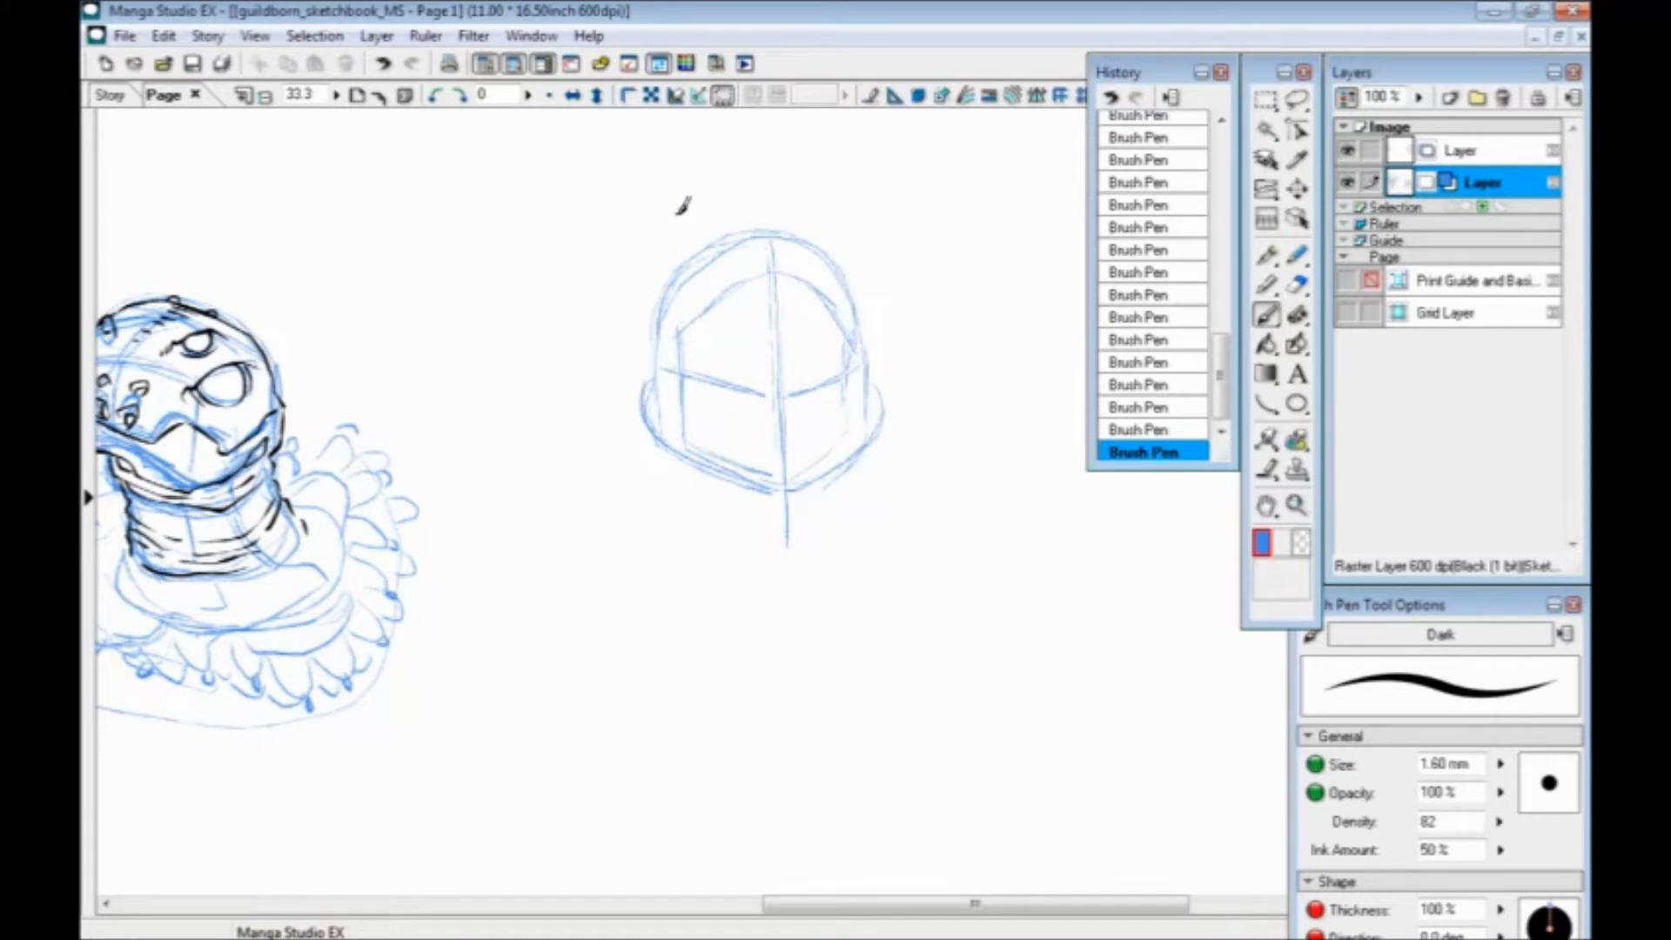
Sketch a rounded ear on each side of the third figure's head and short marks above the crown
key("space")
left_click_drag(686, 471, 612, 534)
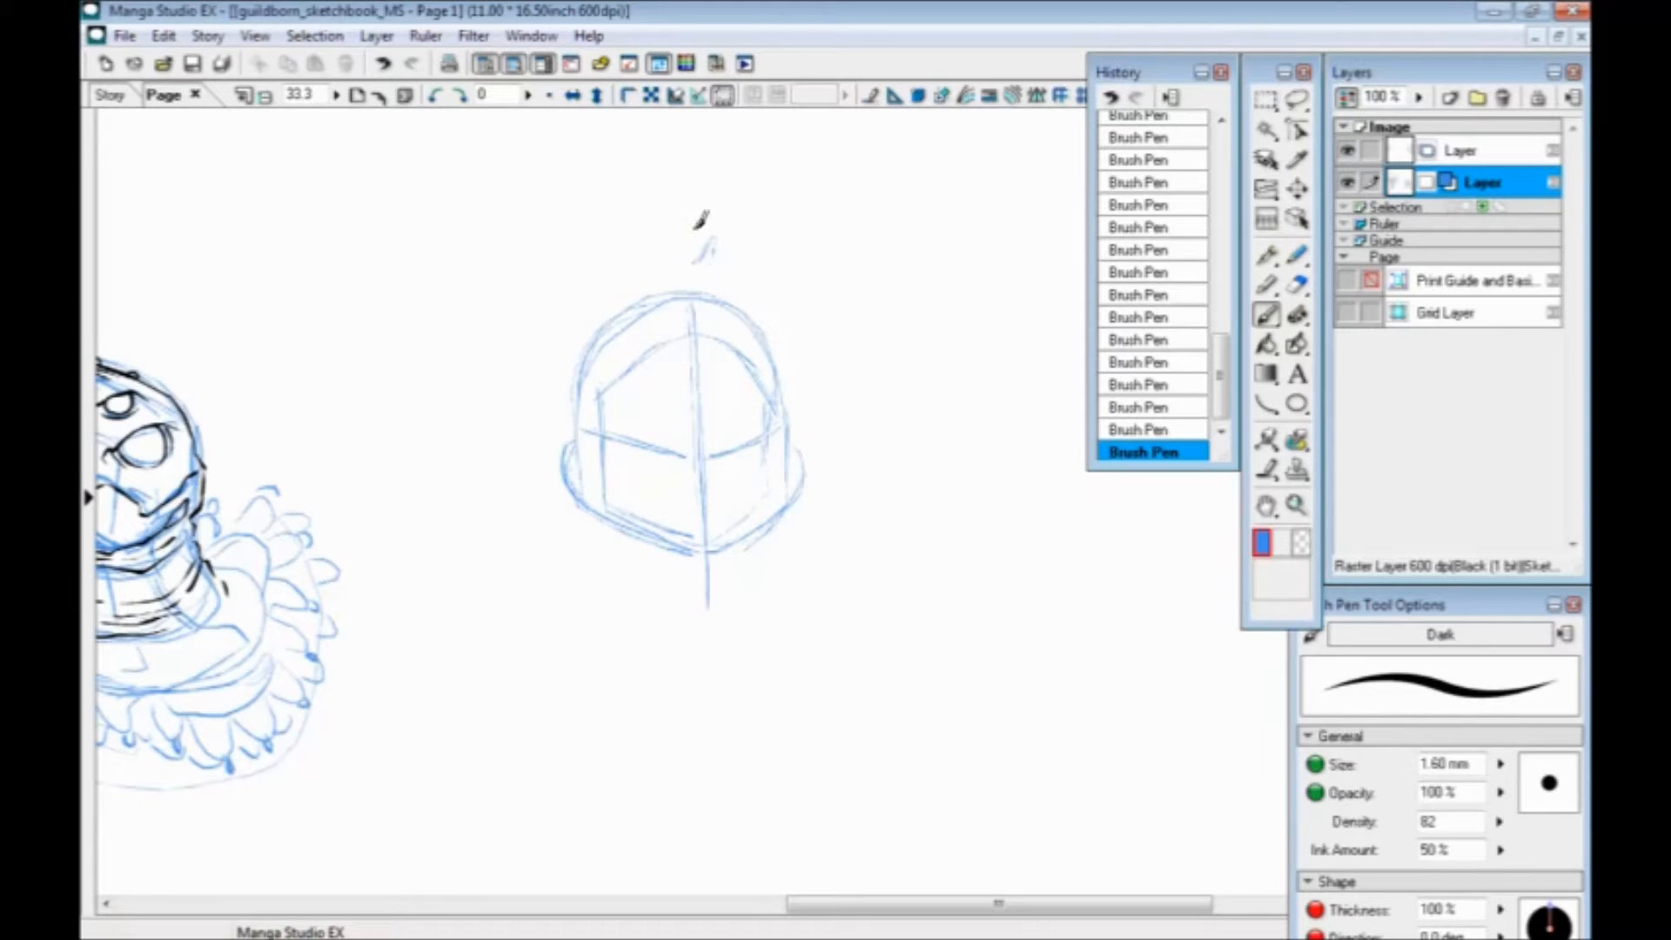
left_click_drag(577, 391, 560, 447)
left_click_drag(828, 392, 785, 444)
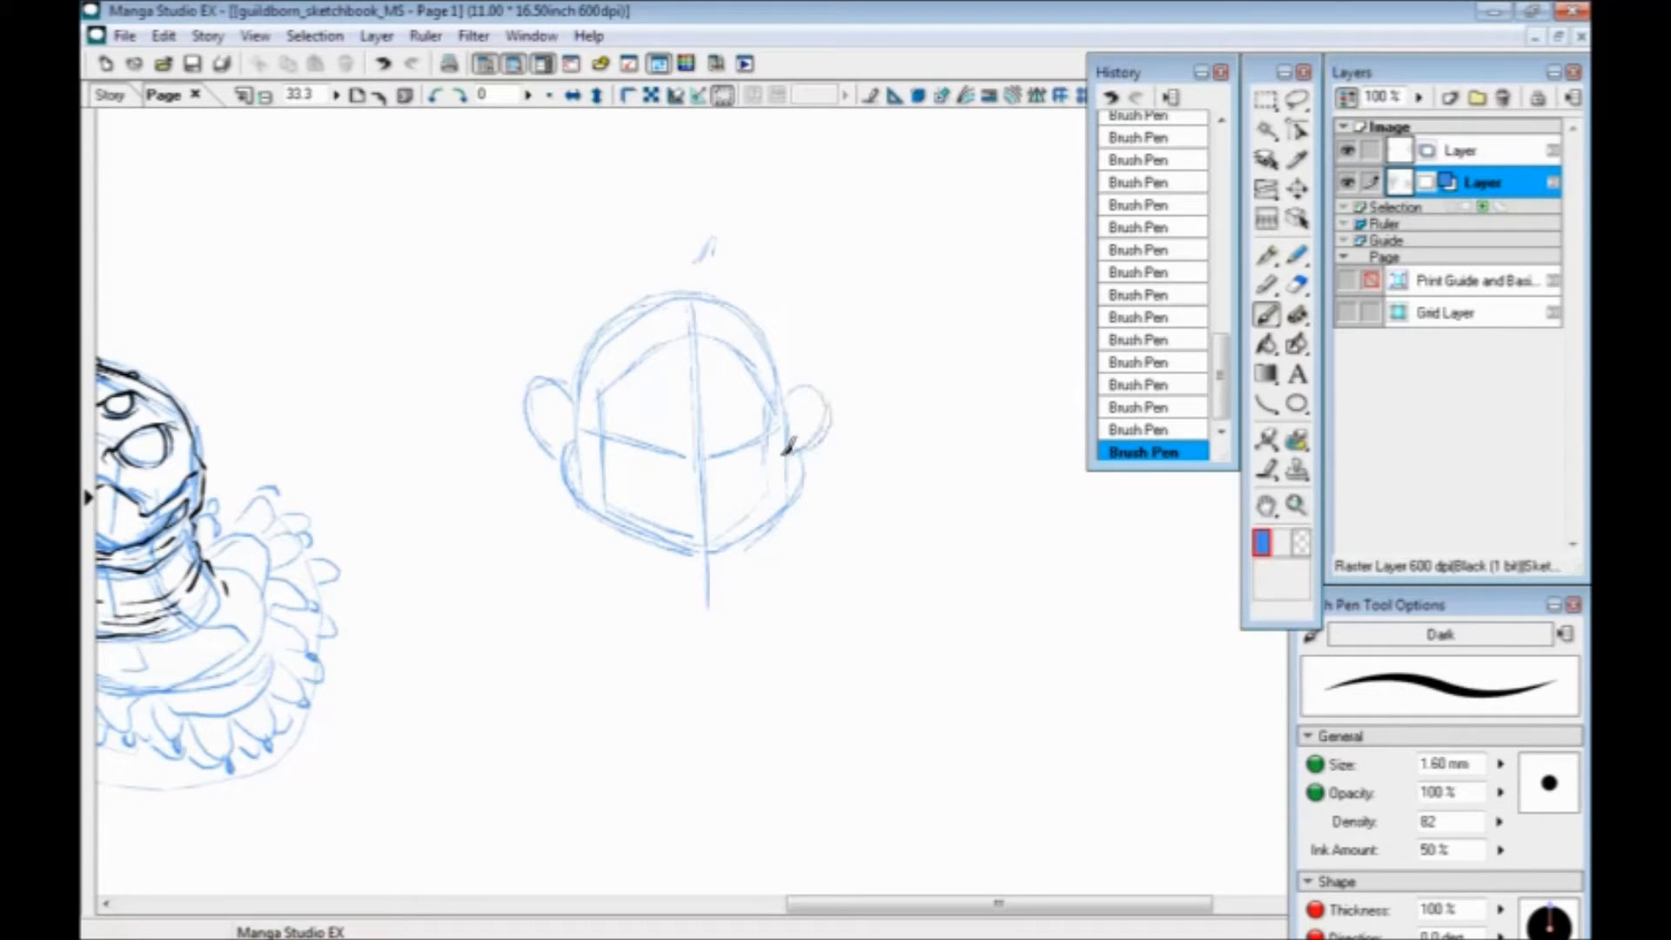
mouse_move(622, 528)
left_mouse_down()
mouse_move(623, 507)
mouse_move(624, 592)
left_mouse_up()
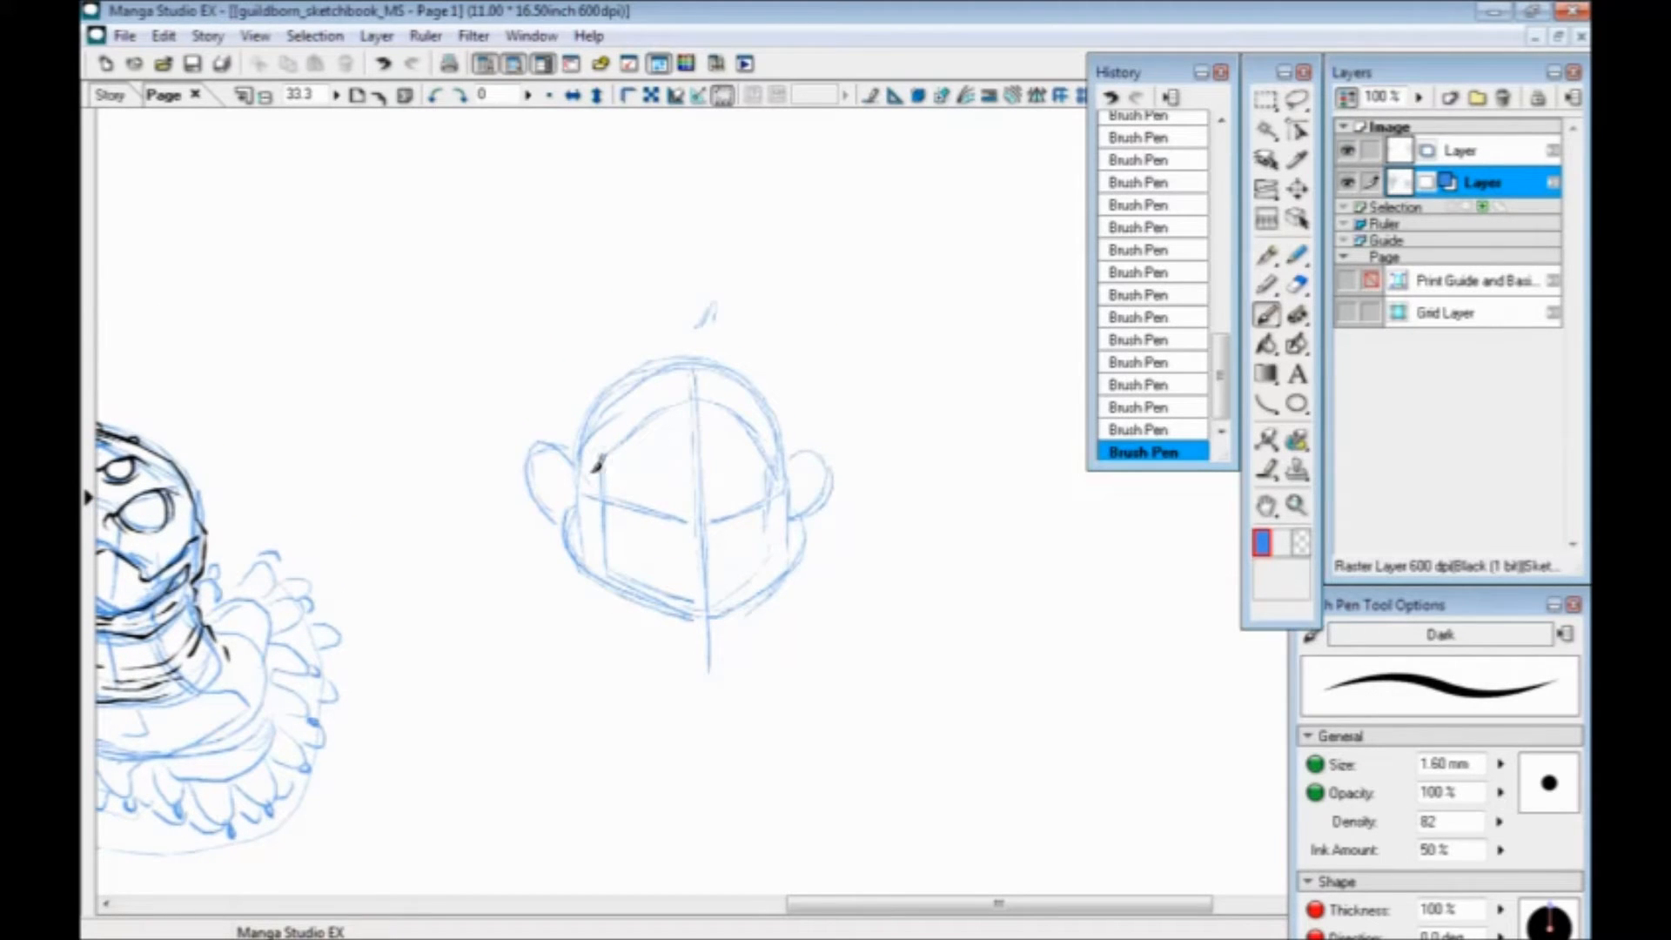
Sketch the third figure's slanted eyes, small nose, wide toothy grin, blocky raised eyebrows and cheek marks
left_click_drag(559, 597, 574, 405)
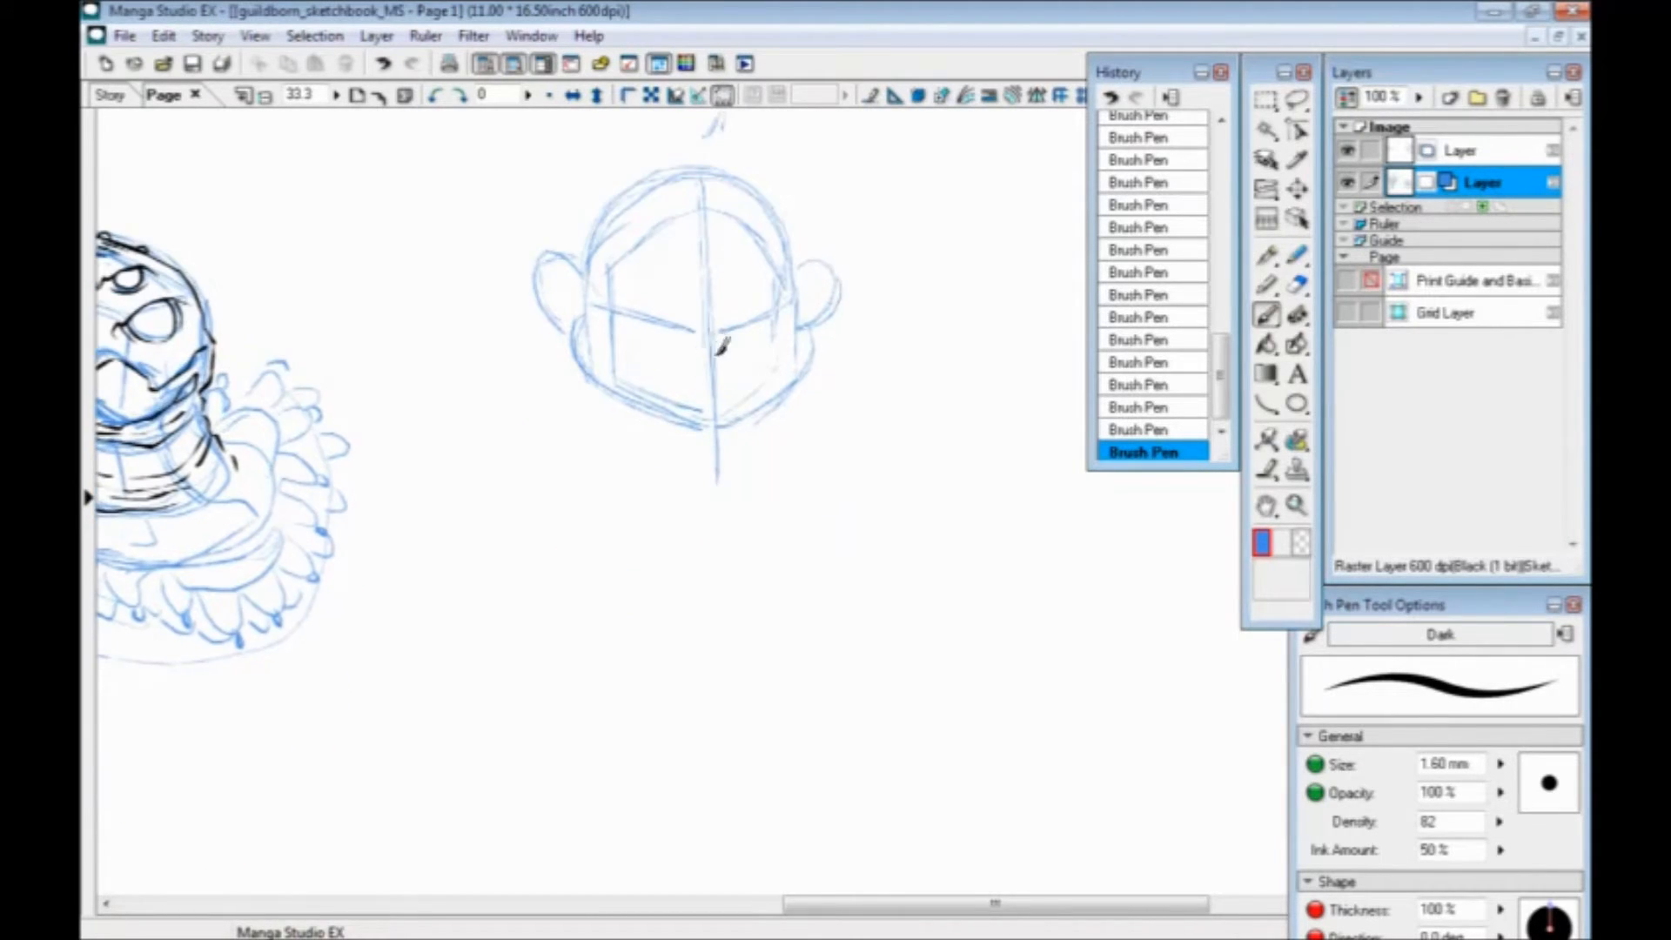
mouse_move(715, 360)
left_mouse_down()
mouse_move(659, 318)
mouse_move(756, 322)
left_mouse_up()
mouse_move(630, 324)
left_mouse_down()
mouse_move(655, 336)
mouse_move(596, 324)
left_mouse_up()
mouse_move(763, 338)
left_mouse_down()
mouse_move(786, 332)
mouse_move(787, 358)
mouse_move(717, 376)
mouse_move(602, 360)
left_mouse_up()
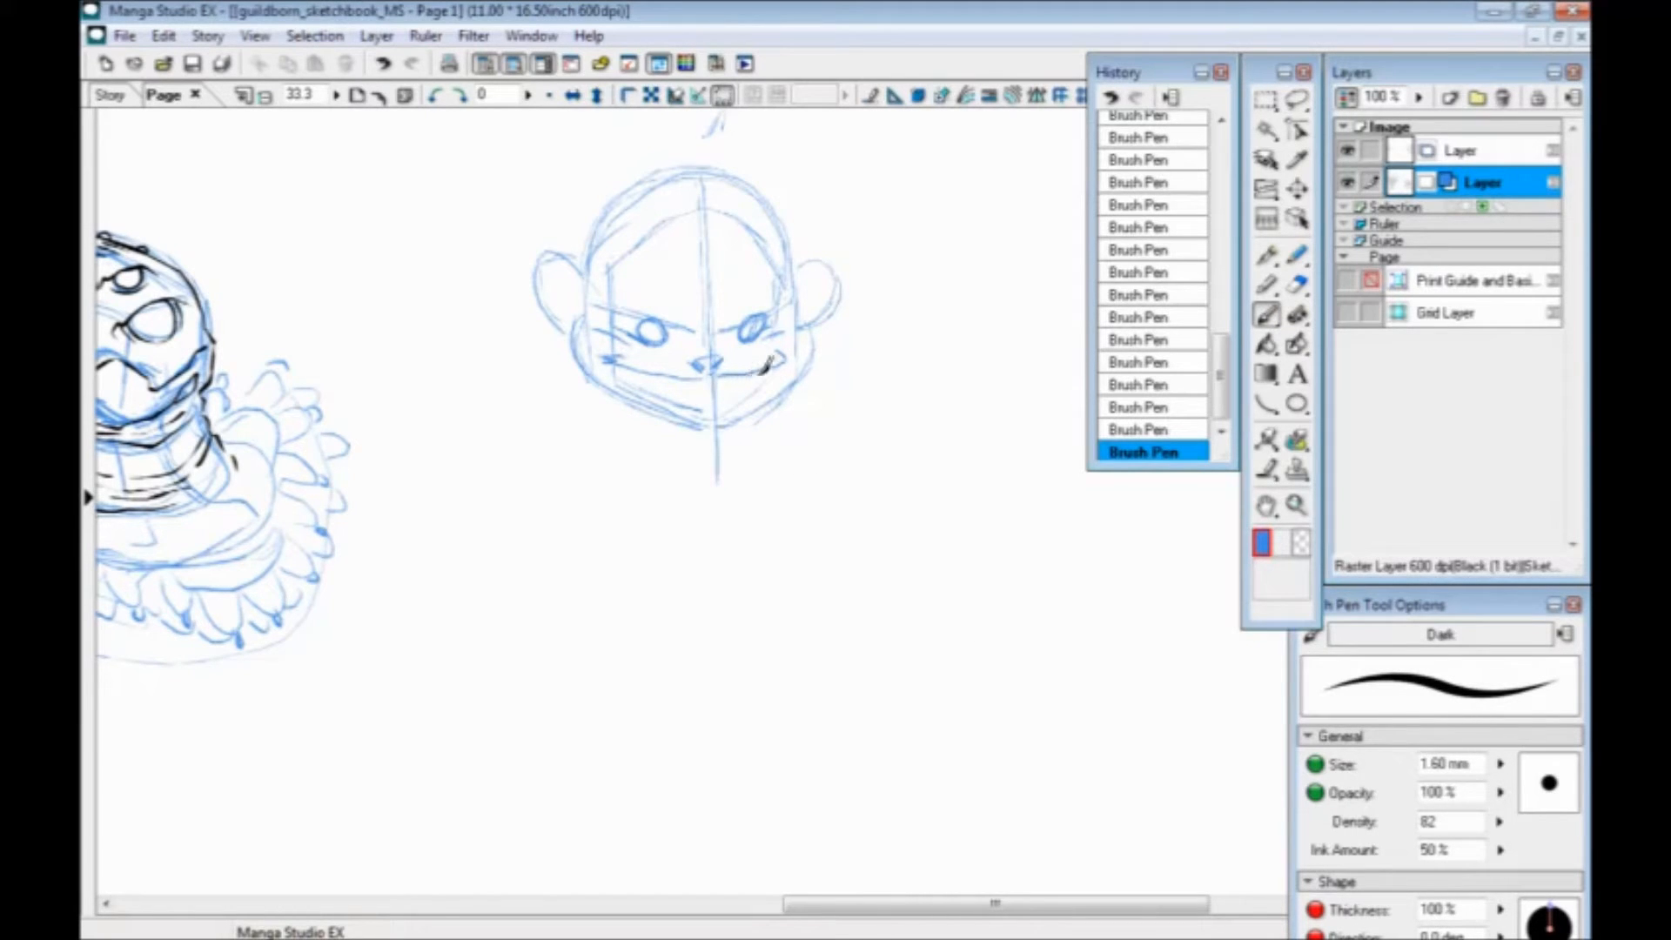
left_click_drag(753, 377, 637, 380)
mouse_move(739, 376)
left_mouse_down()
mouse_move(654, 376)
mouse_move(744, 378)
left_mouse_up()
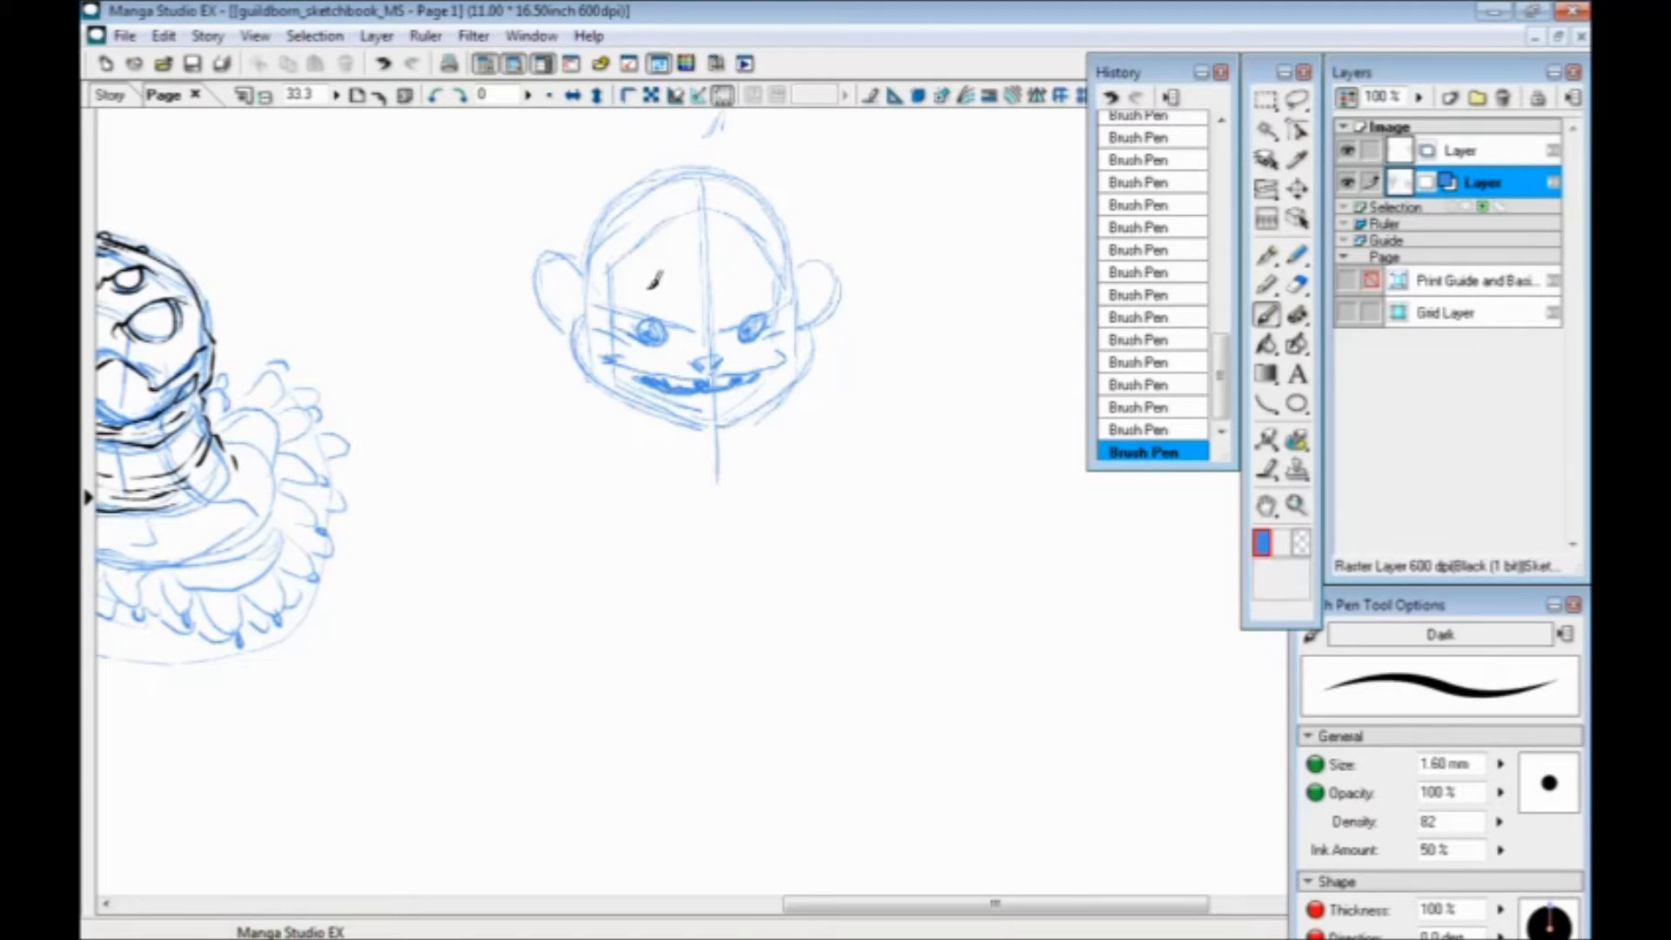
mouse_move(632, 260)
left_mouse_down()
mouse_move(655, 245)
mouse_move(666, 266)
left_mouse_up()
mouse_move(765, 275)
left_mouse_down()
mouse_move(736, 260)
mouse_move(752, 246)
mouse_move(734, 260)
left_mouse_up()
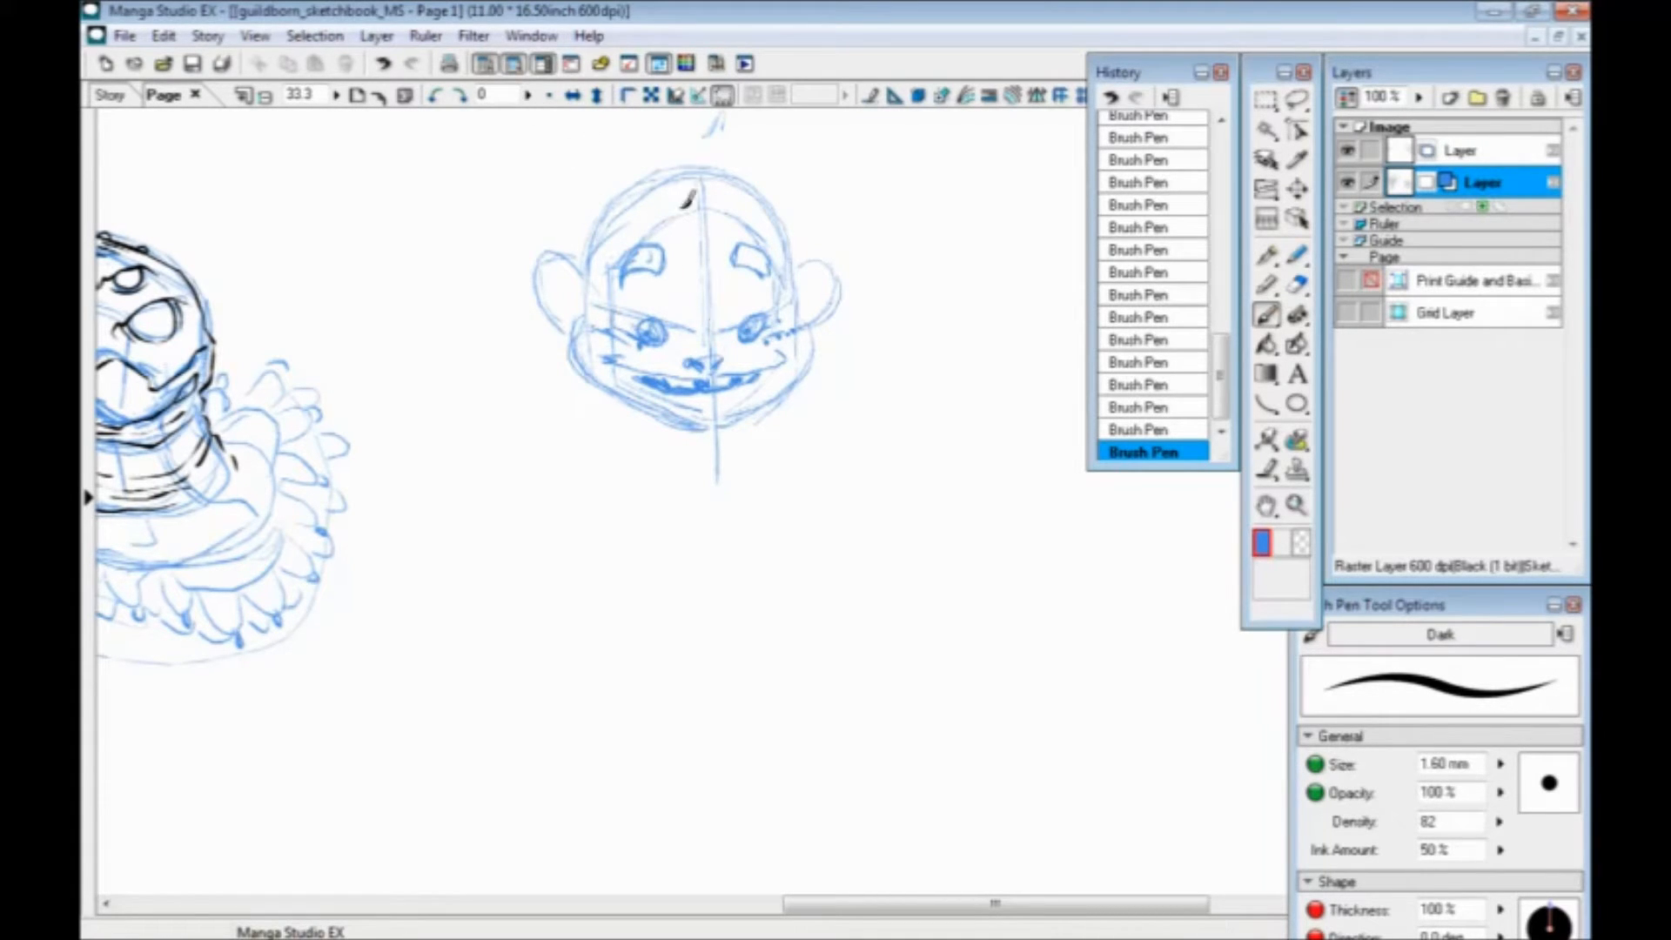
Try a large rounded hair outline around the third figure's head and save the page
mouse_move(526, 251)
left_mouse_down()
mouse_move(683, 98)
mouse_move(841, 251)
left_mouse_up()
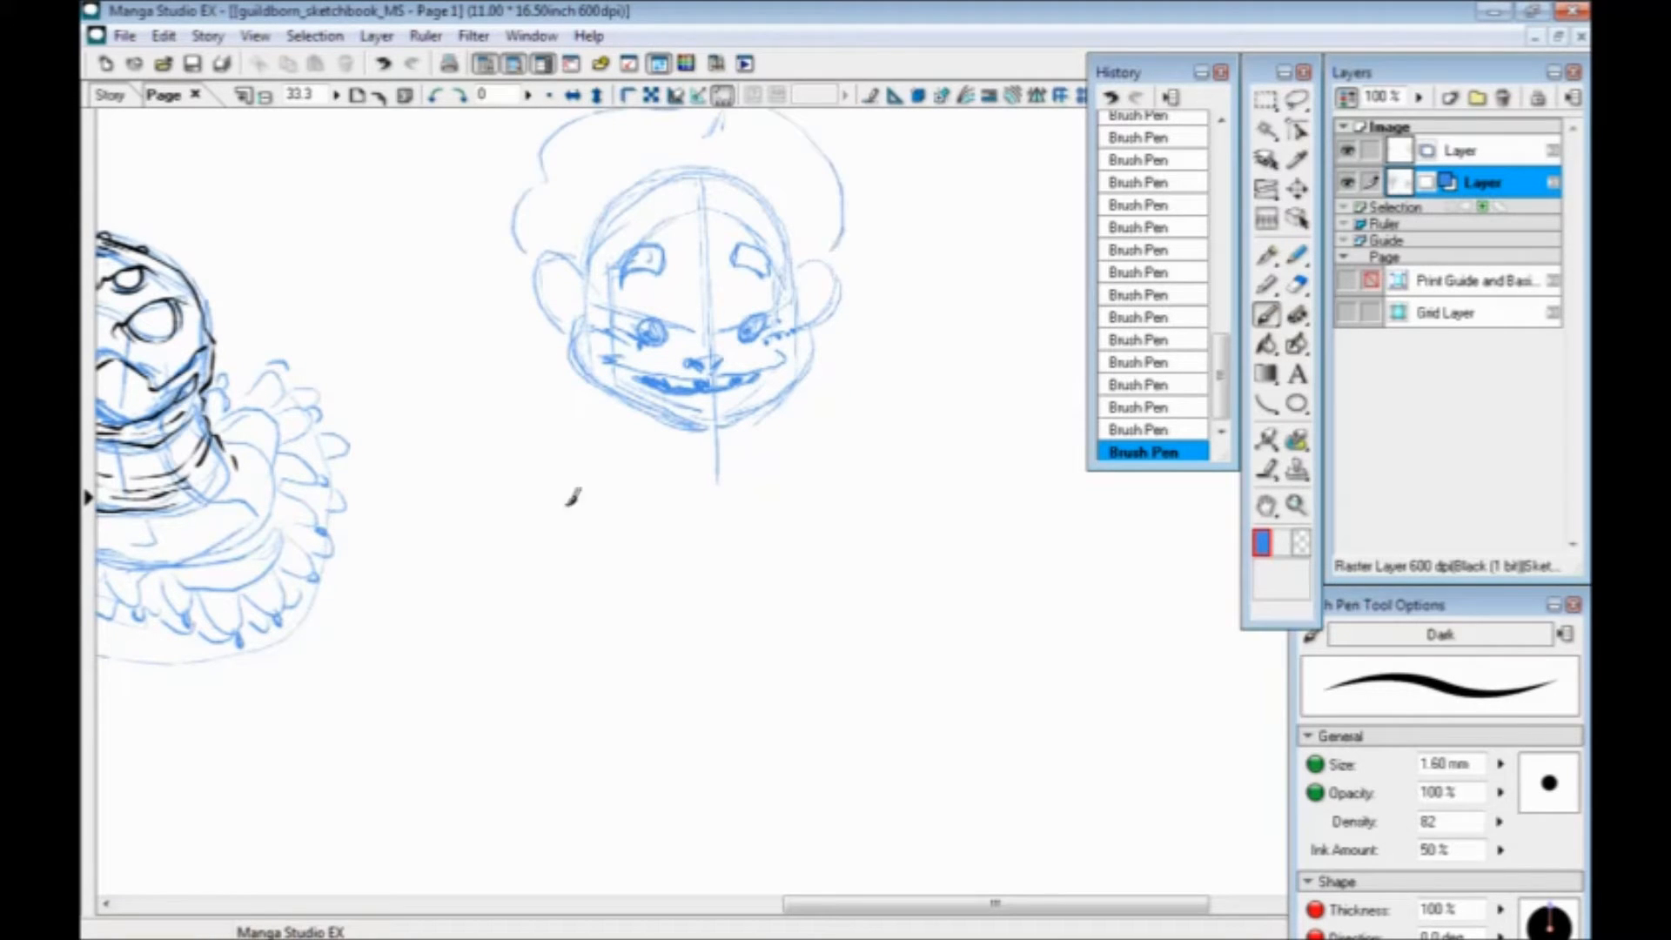
key("ctrl+s")
left_click_drag(589, 471, 570, 580)
key("ctrl+z")
Sketch a tall pointed cone on top of the third figure's head and undo the extra strokes made after it
mouse_move(689, 274)
left_mouse_down()
mouse_move(683, 161)
mouse_move(631, 296)
left_mouse_up()
mouse_move(672, 149)
left_mouse_down()
mouse_move(713, 287)
mouse_move(830, 310)
mouse_move(809, 342)
mouse_move(859, 359)
left_mouse_up()
mouse_move(619, 284)
left_mouse_down()
mouse_move(517, 289)
mouse_move(526, 347)
mouse_move(498, 380)
left_mouse_up()
key("ctrl+z")
key("ctrl+z")
key("ctrl+z")
key("ctrl+z")
key("ctrl+z")
key("ctrl+z")
key("ctrl+z")
key("ctrl+z")
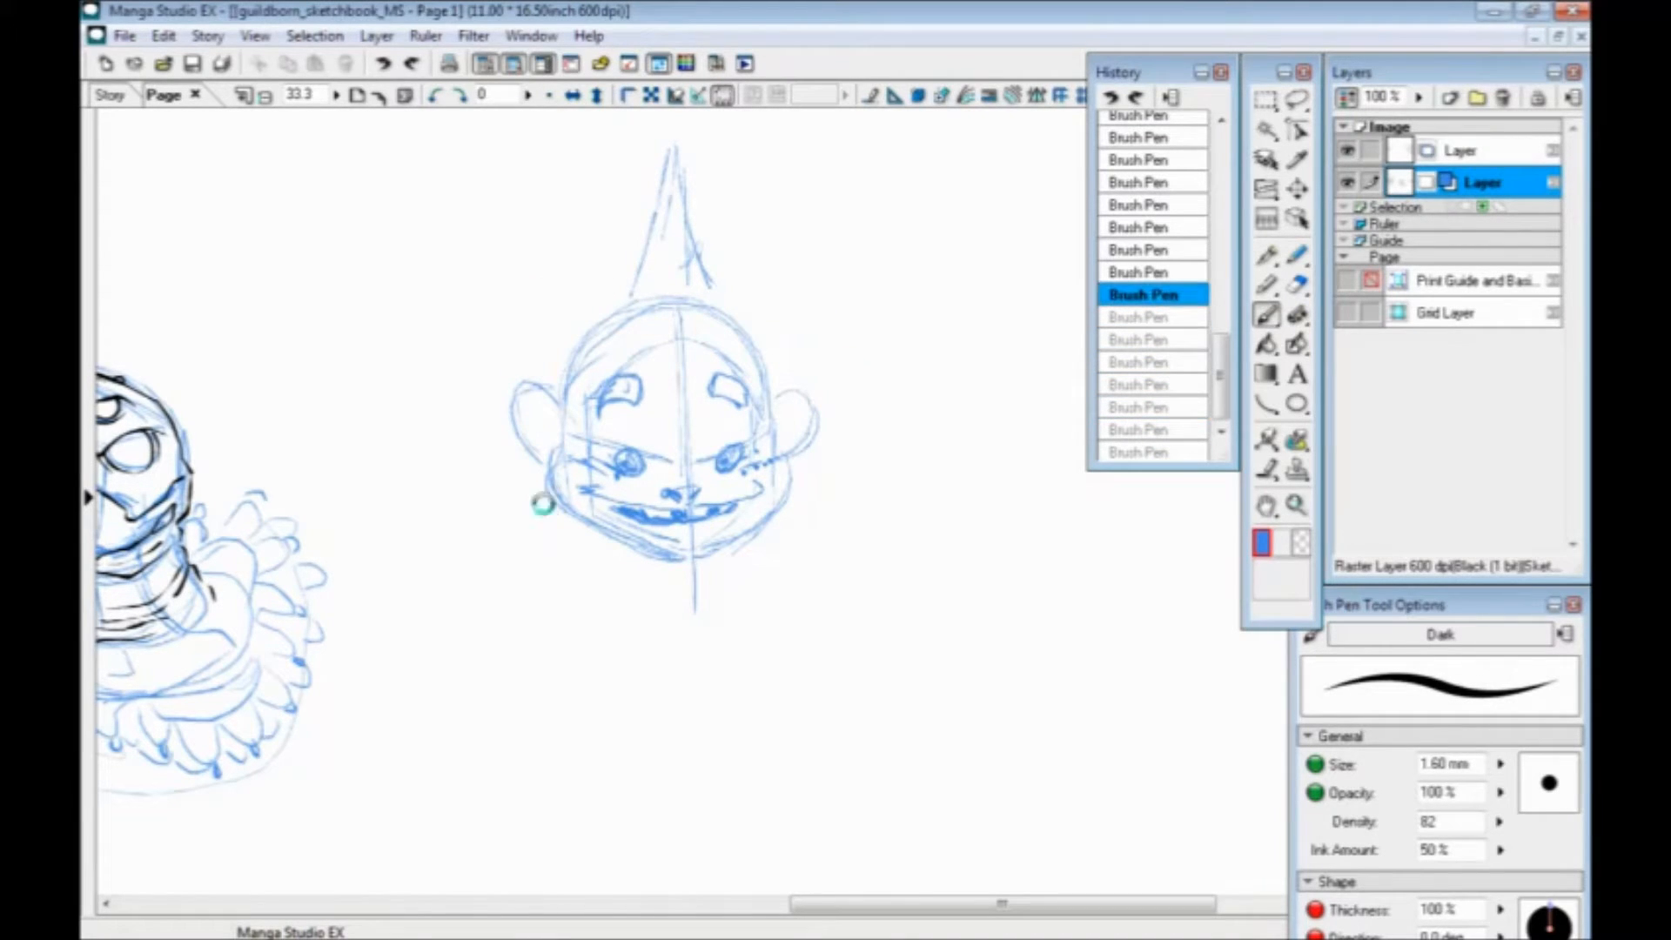
Add inner fold lines to both of the third figure's ears
left_click_drag(578, 570, 592, 526)
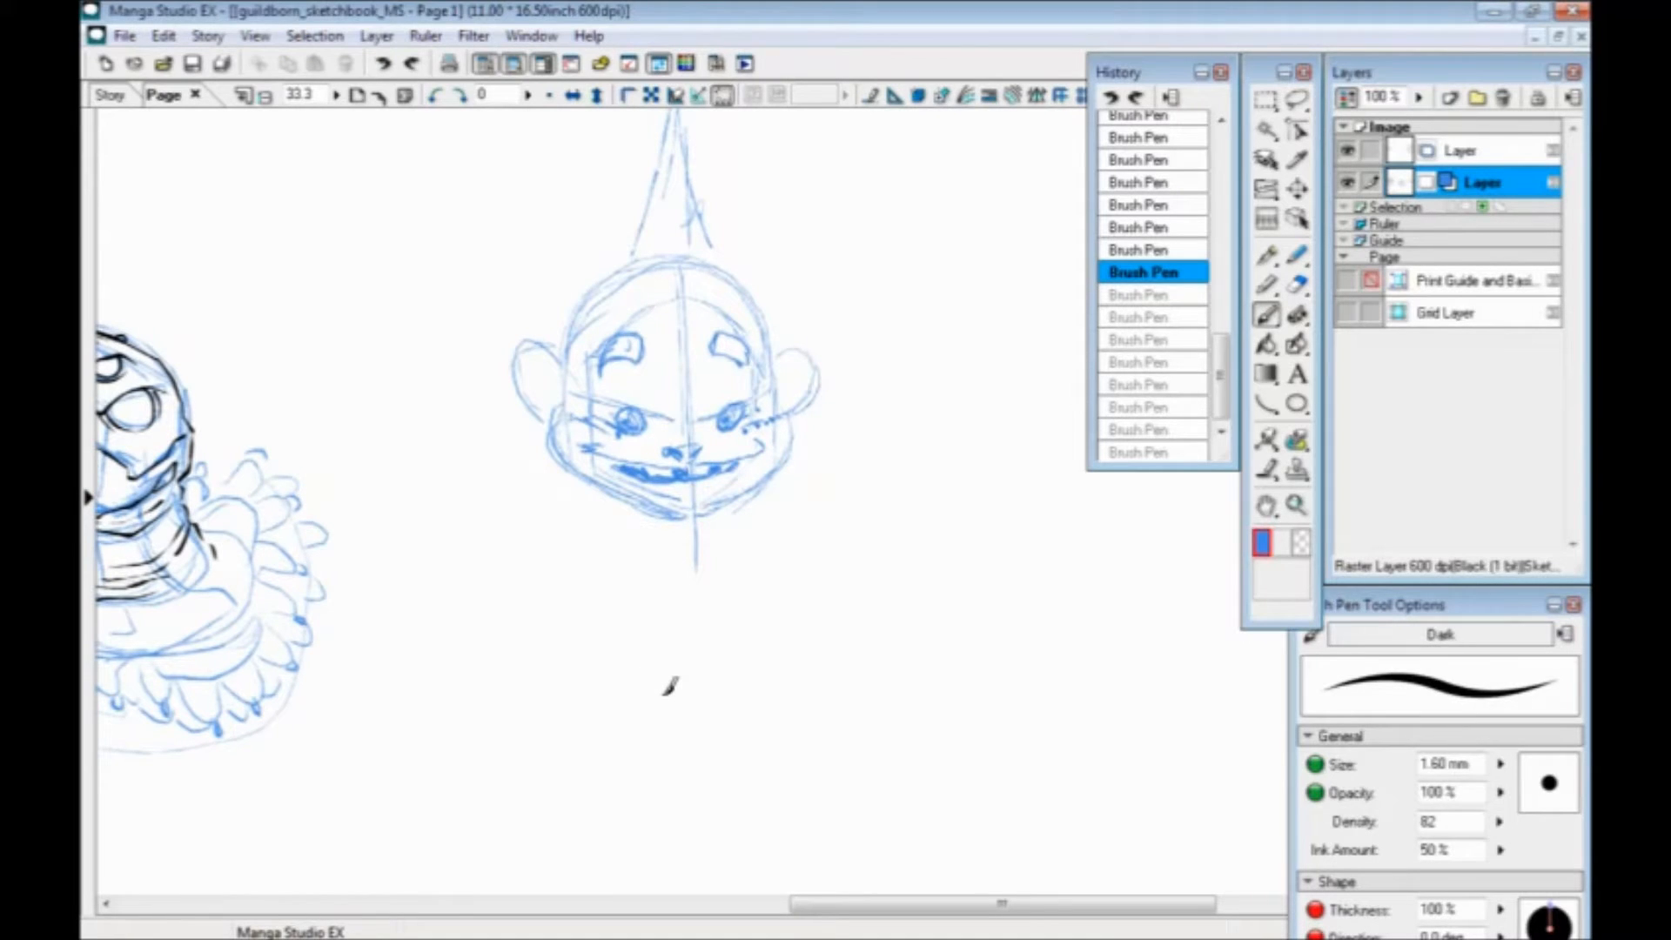
left_click_drag(550, 373, 562, 383)
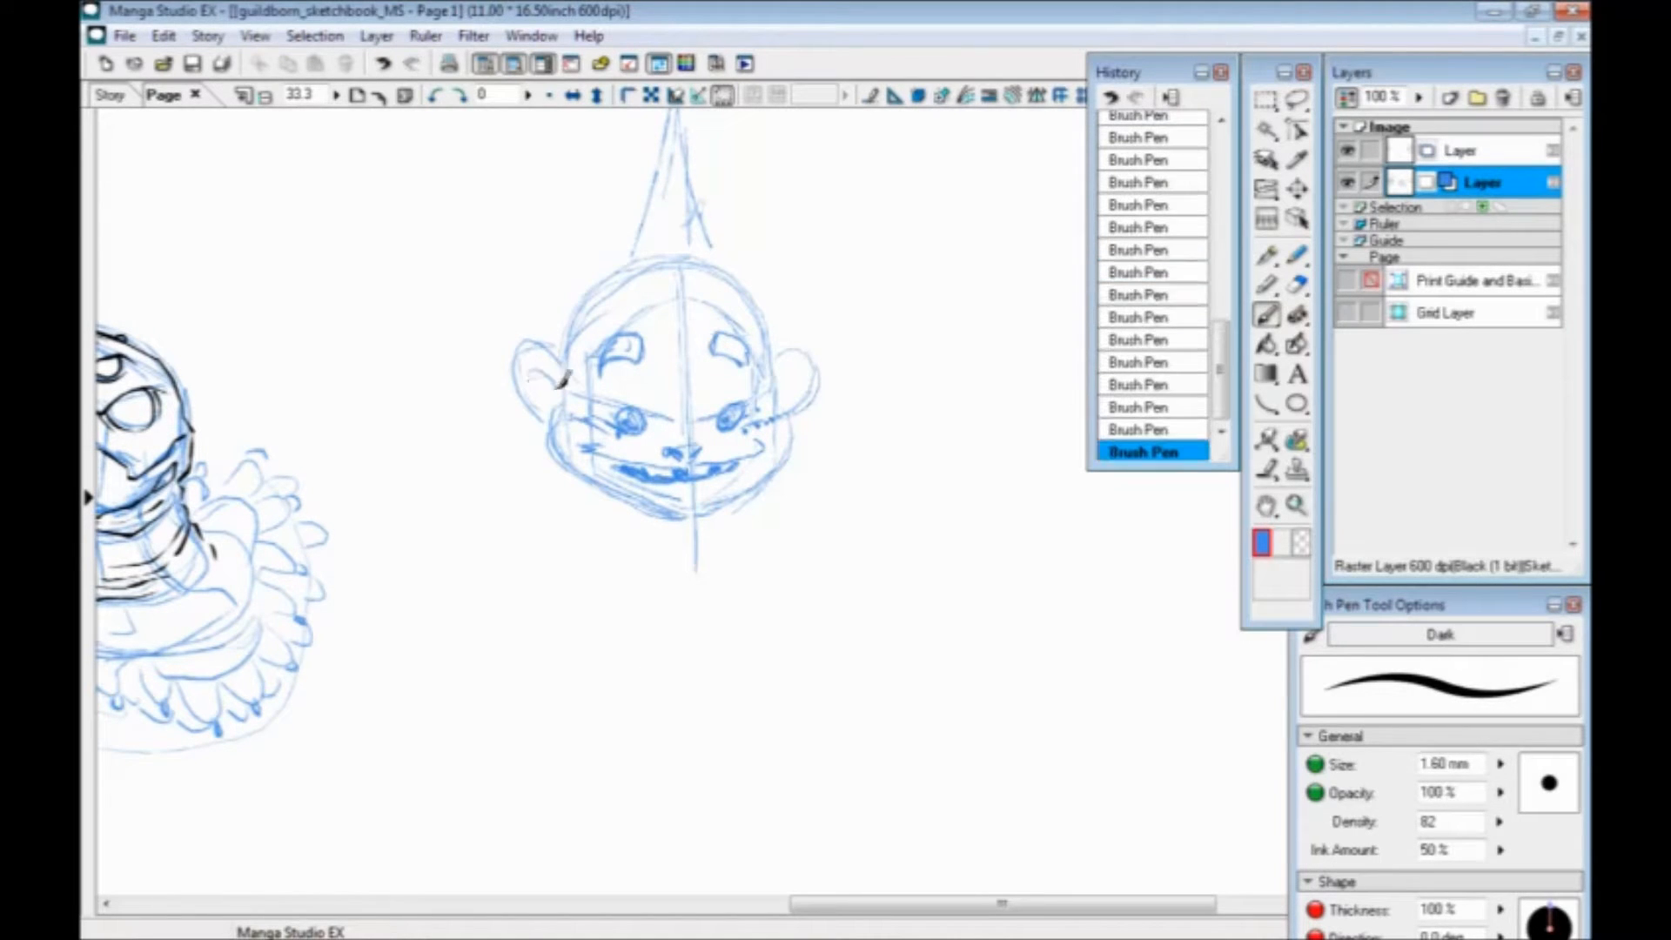
left_click_drag(784, 378, 798, 380)
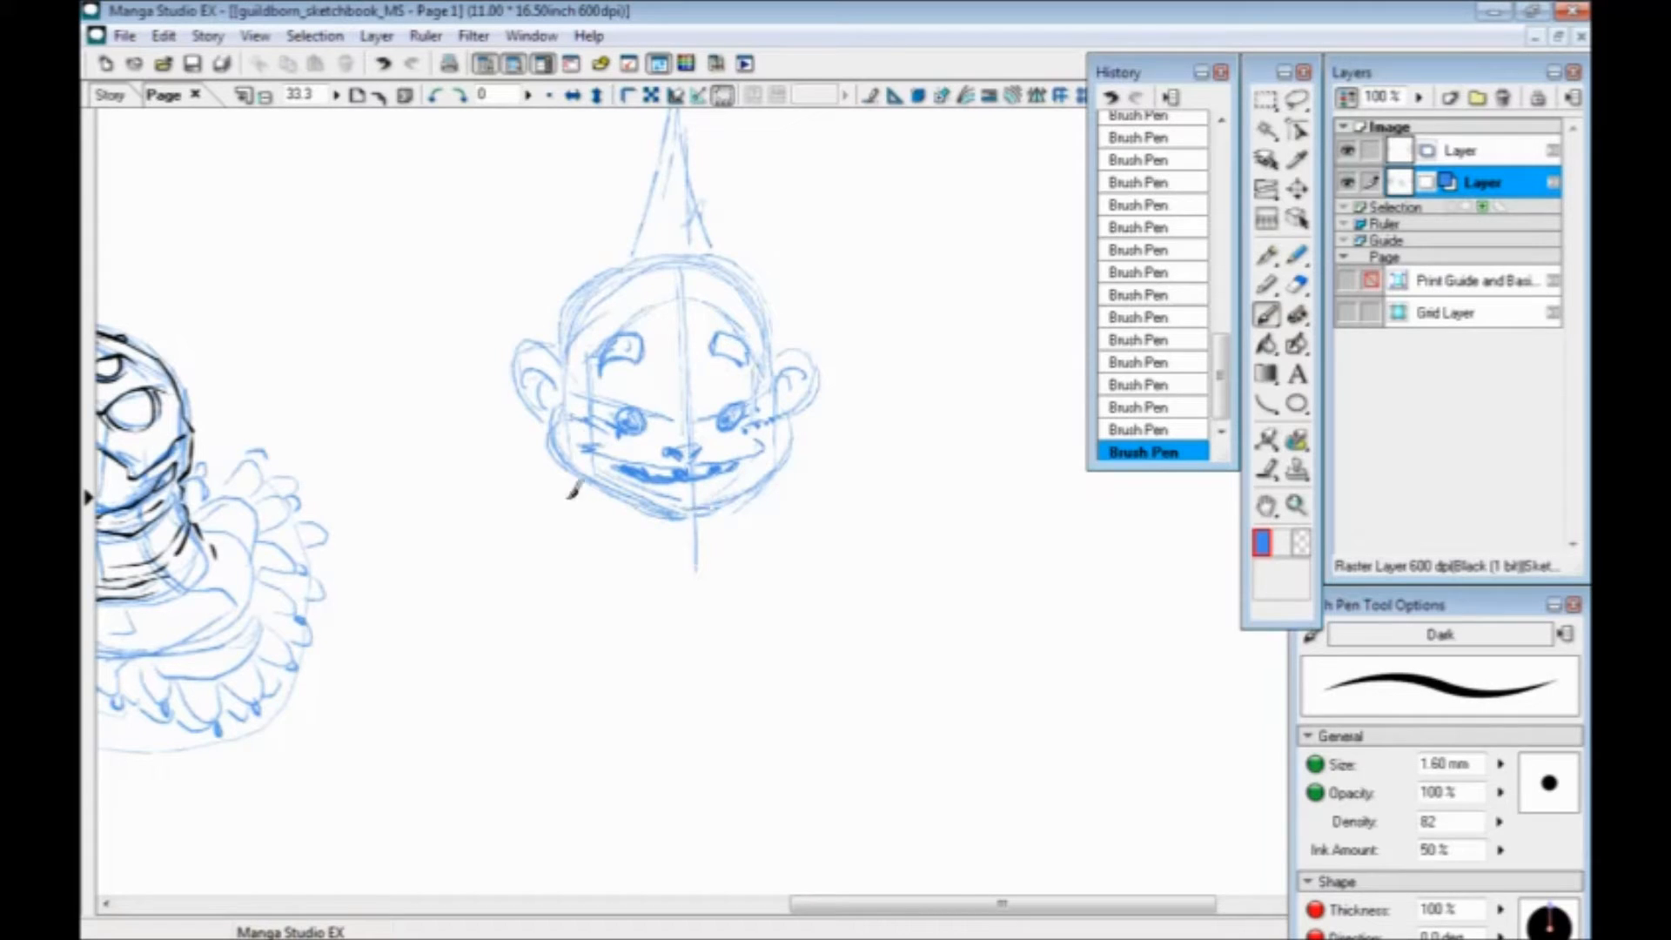
Rough out the third figure's narrow torso sides and curved, tapering legs beneath the head
left_click_drag(584, 590, 556, 519)
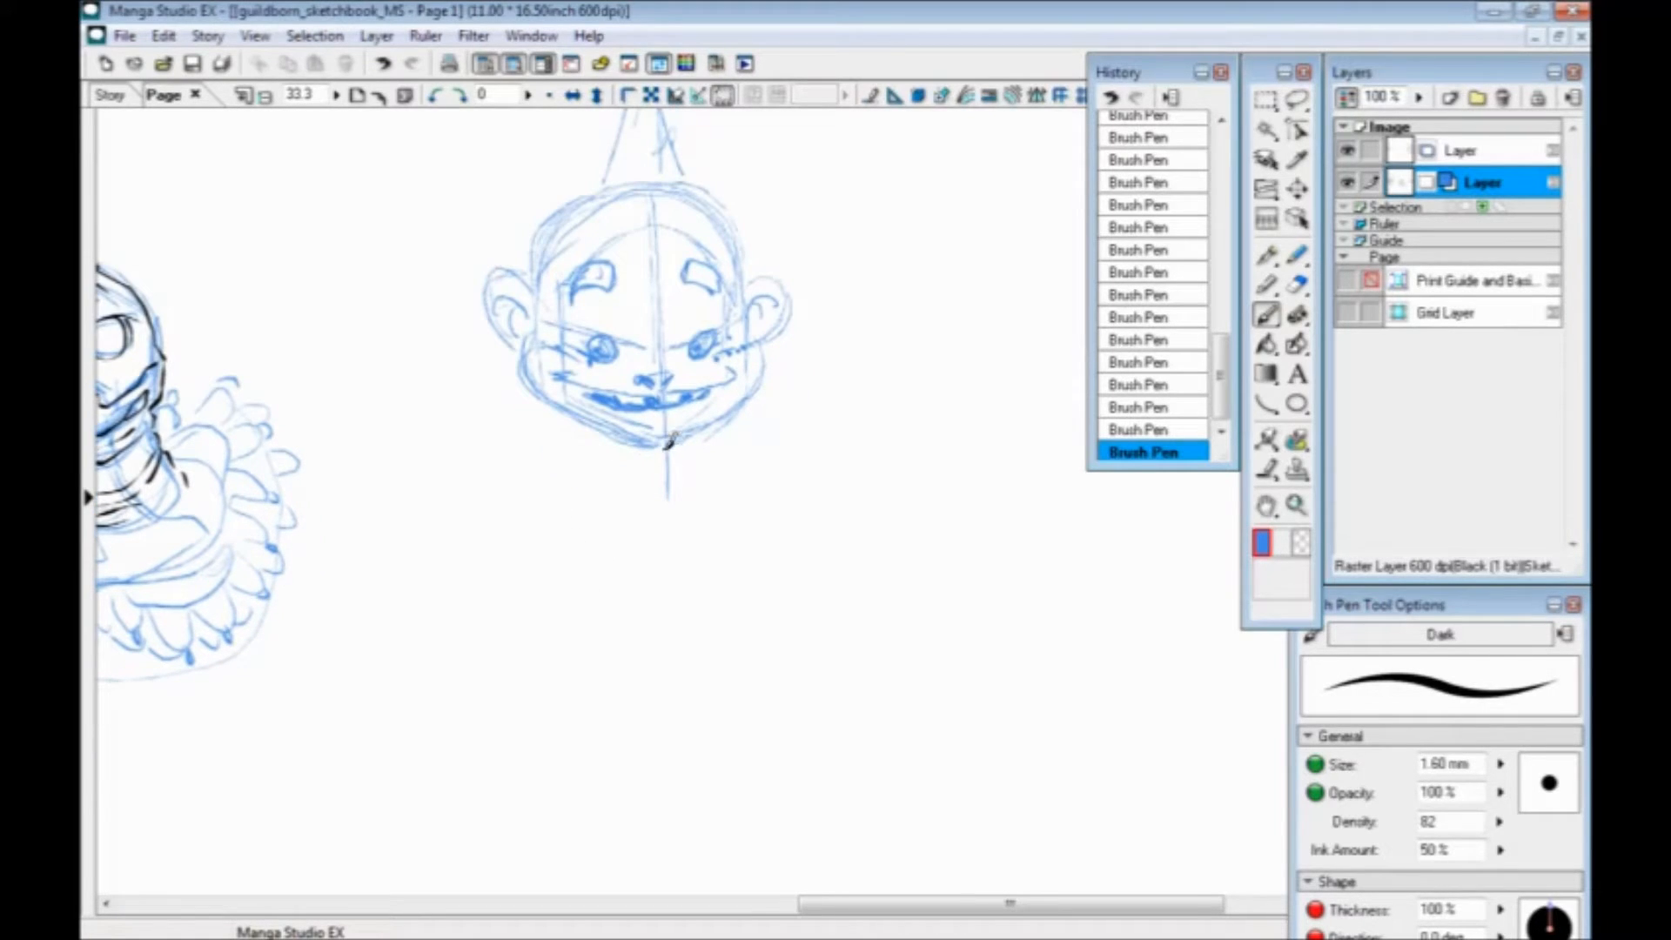
left_click_drag(617, 437, 653, 550)
mouse_move(723, 444)
left_mouse_down()
mouse_move(748, 580)
mouse_move(714, 678)
left_mouse_up()
mouse_move(684, 569)
left_mouse_down()
mouse_move(735, 529)
mouse_move(713, 601)
mouse_move(671, 560)
mouse_move(588, 659)
left_mouse_up()
Sketch the third figure's sloping shoulder lines and a small oval buckle at the waist
mouse_move(631, 478)
left_mouse_down()
mouse_move(592, 375)
mouse_move(510, 390)
left_mouse_up()
left_click_drag(531, 414, 600, 474)
left_click_drag(707, 349, 770, 388)
left_click_drag(763, 408, 738, 437)
left_click_drag(518, 471, 586, 584)
mouse_move(796, 556)
left_mouse_down()
mouse_move(703, 564)
mouse_move(766, 567)
left_mouse_up()
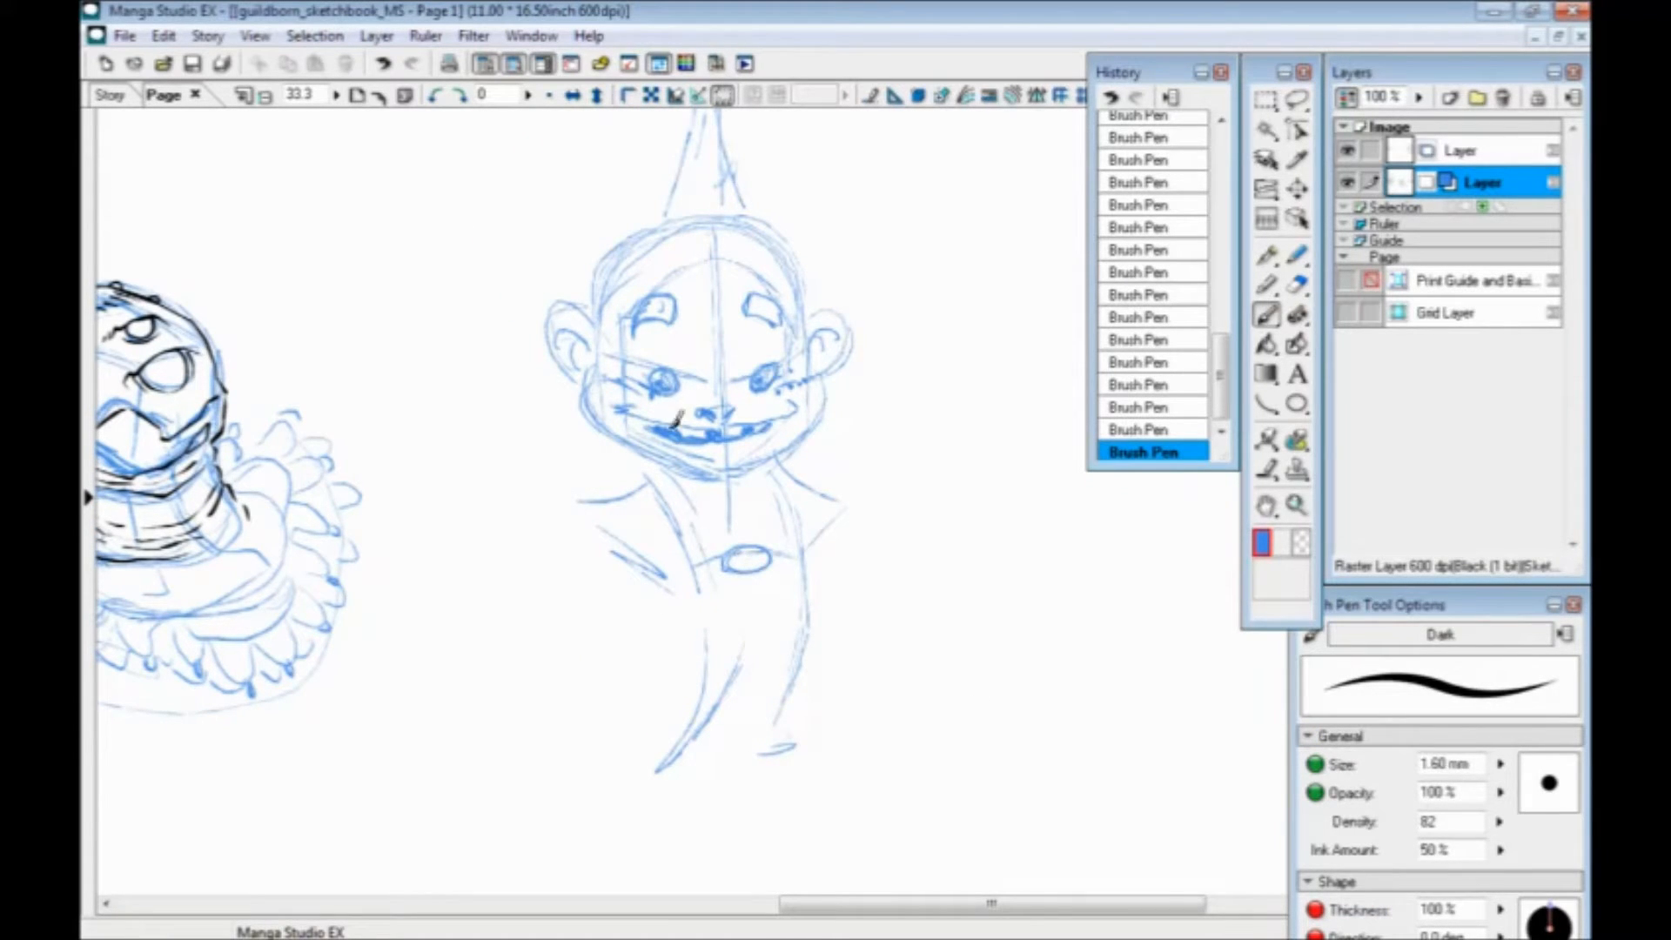
Build up pointed, flared shoulder pieces and collar lines on both sides of the third figure's torso
mouse_move(797, 561)
left_mouse_down()
mouse_move(795, 481)
mouse_move(789, 554)
left_mouse_up()
left_click_drag(695, 575, 670, 526)
mouse_move(632, 442)
left_mouse_down()
mouse_move(598, 485)
mouse_move(621, 513)
mouse_move(585, 503)
mouse_move(631, 516)
mouse_move(594, 505)
mouse_move(653, 567)
left_mouse_up()
mouse_move(803, 454)
left_mouse_down()
mouse_move(857, 528)
mouse_move(845, 554)
mouse_move(828, 508)
mouse_move(820, 566)
left_mouse_up()
mouse_move(822, 510)
left_mouse_down()
mouse_move(813, 551)
mouse_move(795, 501)
mouse_move(873, 513)
left_mouse_up()
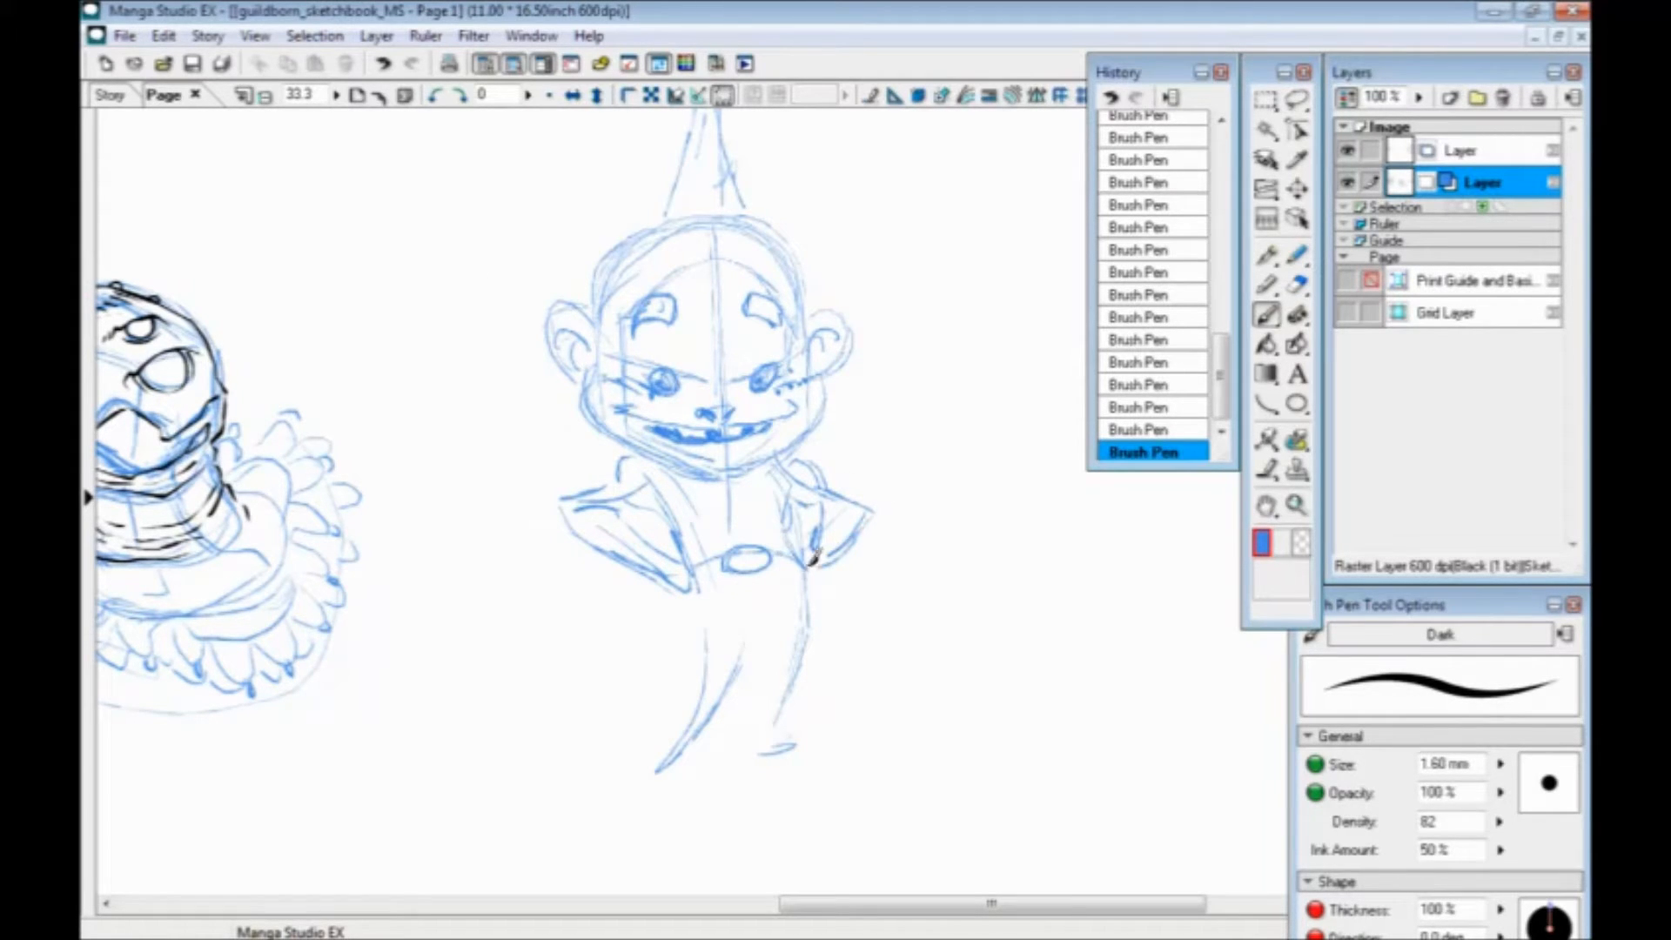
Sketch a flared coat skirt with a curved hem below the third figure's waist buckle
left_click_drag(783, 645, 814, 633)
mouse_move(808, 592)
left_mouse_down()
mouse_move(843, 653)
mouse_move(796, 658)
left_mouse_up()
left_click_drag(793, 664, 832, 663)
left_click_drag(775, 658, 675, 663)
Rough out a fourth figure's head beside the third, with a round skull, jaw, near ear and crossed facial guidelines
left_click_drag(653, 596, 335, 614)
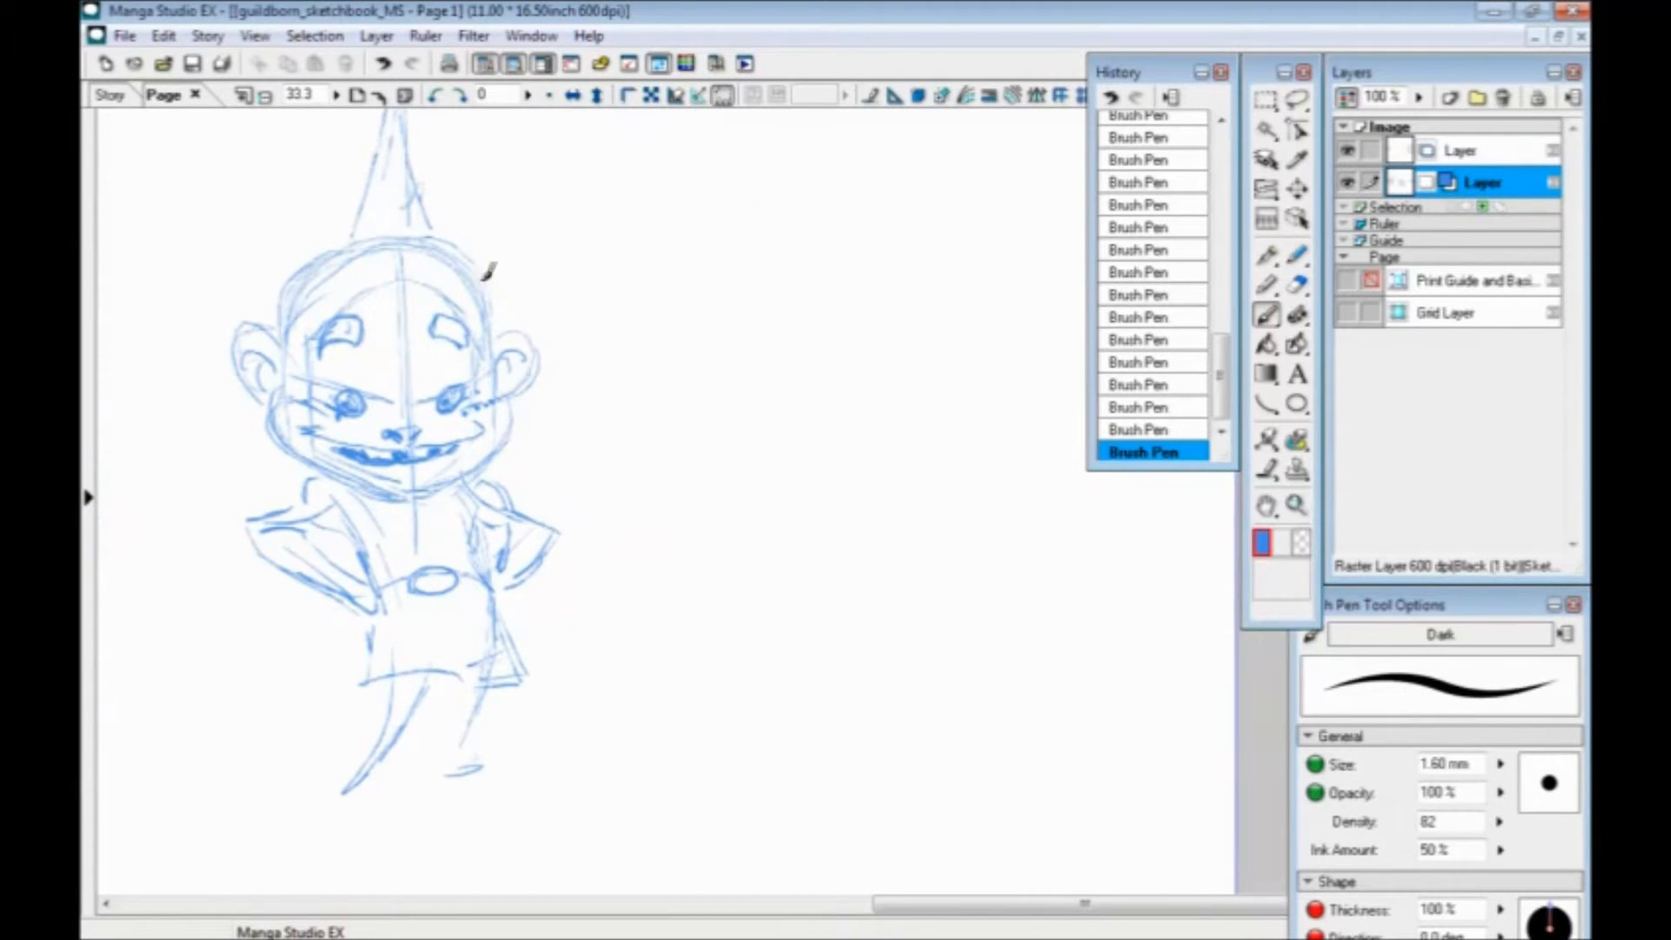
mouse_move(823, 292)
left_mouse_down()
mouse_move(765, 271)
mouse_move(804, 291)
mouse_move(846, 460)
mouse_move(851, 358)
left_mouse_up()
mouse_move(847, 436)
left_mouse_down()
mouse_move(711, 456)
mouse_move(664, 358)
mouse_move(831, 284)
mouse_move(849, 404)
left_mouse_up()
left_click_drag(774, 283, 796, 454)
mouse_move(846, 378)
left_mouse_down()
mouse_move(670, 377)
mouse_move(667, 421)
mouse_move(631, 360)
mouse_move(651, 419)
left_mouse_up()
mouse_move(651, 348)
left_mouse_down()
mouse_move(652, 306)
mouse_move(859, 364)
left_mouse_up()
mouse_move(696, 270)
left_mouse_down()
mouse_move(858, 388)
mouse_move(830, 467)
mouse_move(857, 443)
mouse_move(794, 476)
left_mouse_up()
mouse_move(667, 434)
left_mouse_down()
mouse_move(780, 478)
mouse_move(849, 444)
left_mouse_up()
left_click_drag(821, 467, 723, 464)
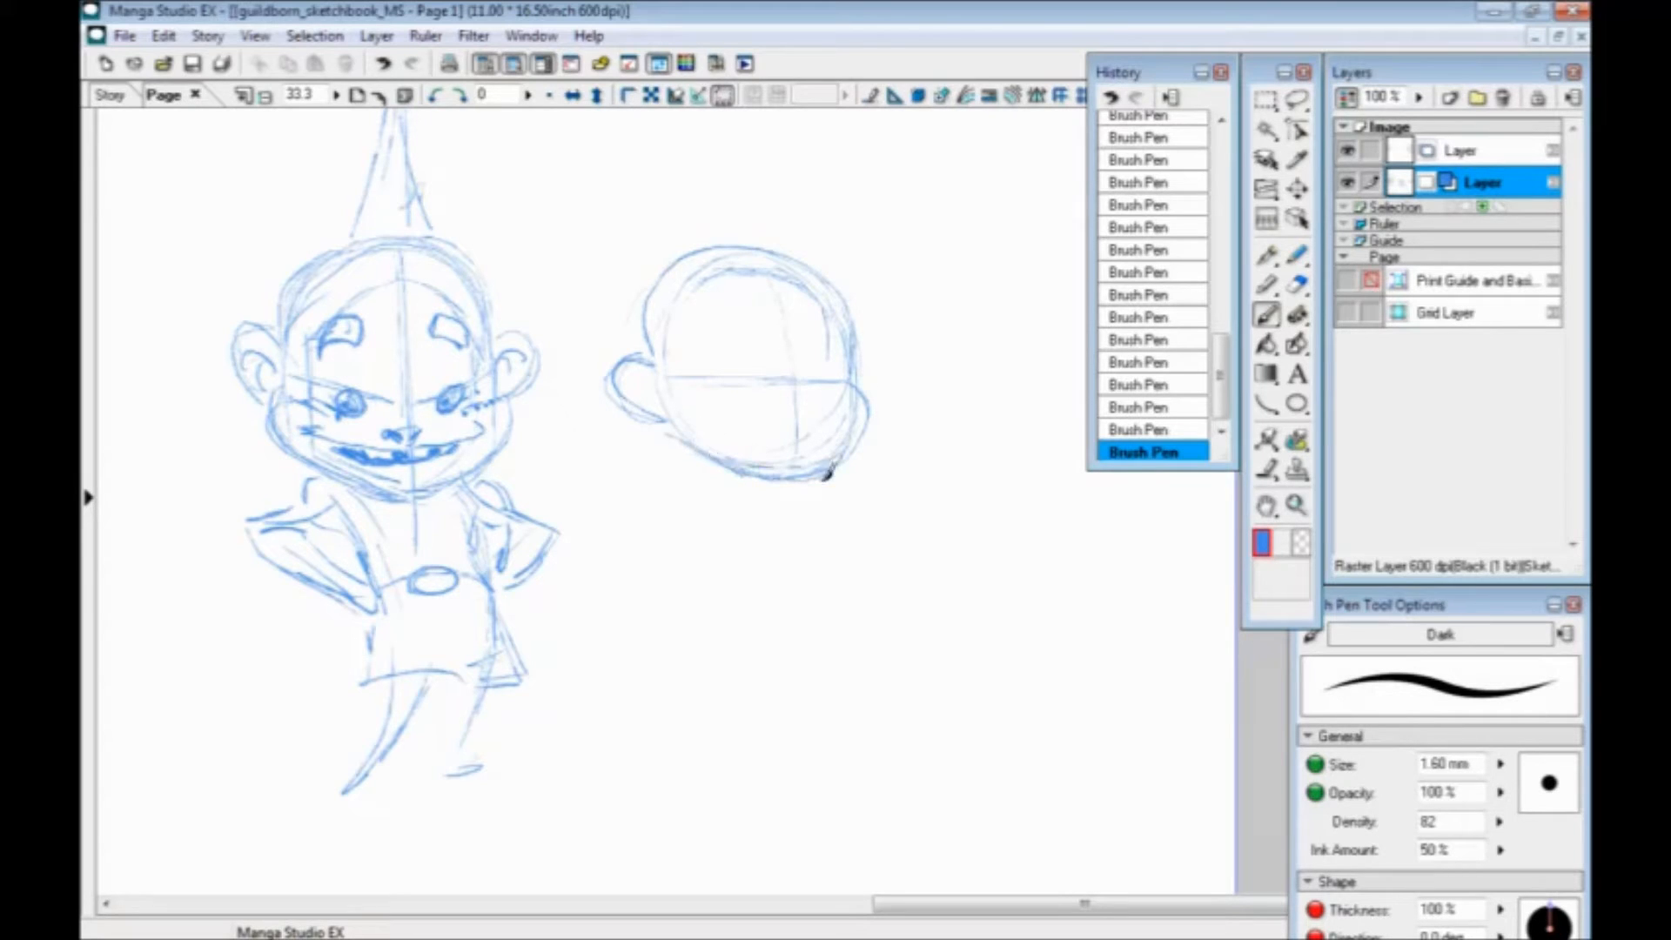
left_click_drag(775, 260, 678, 366)
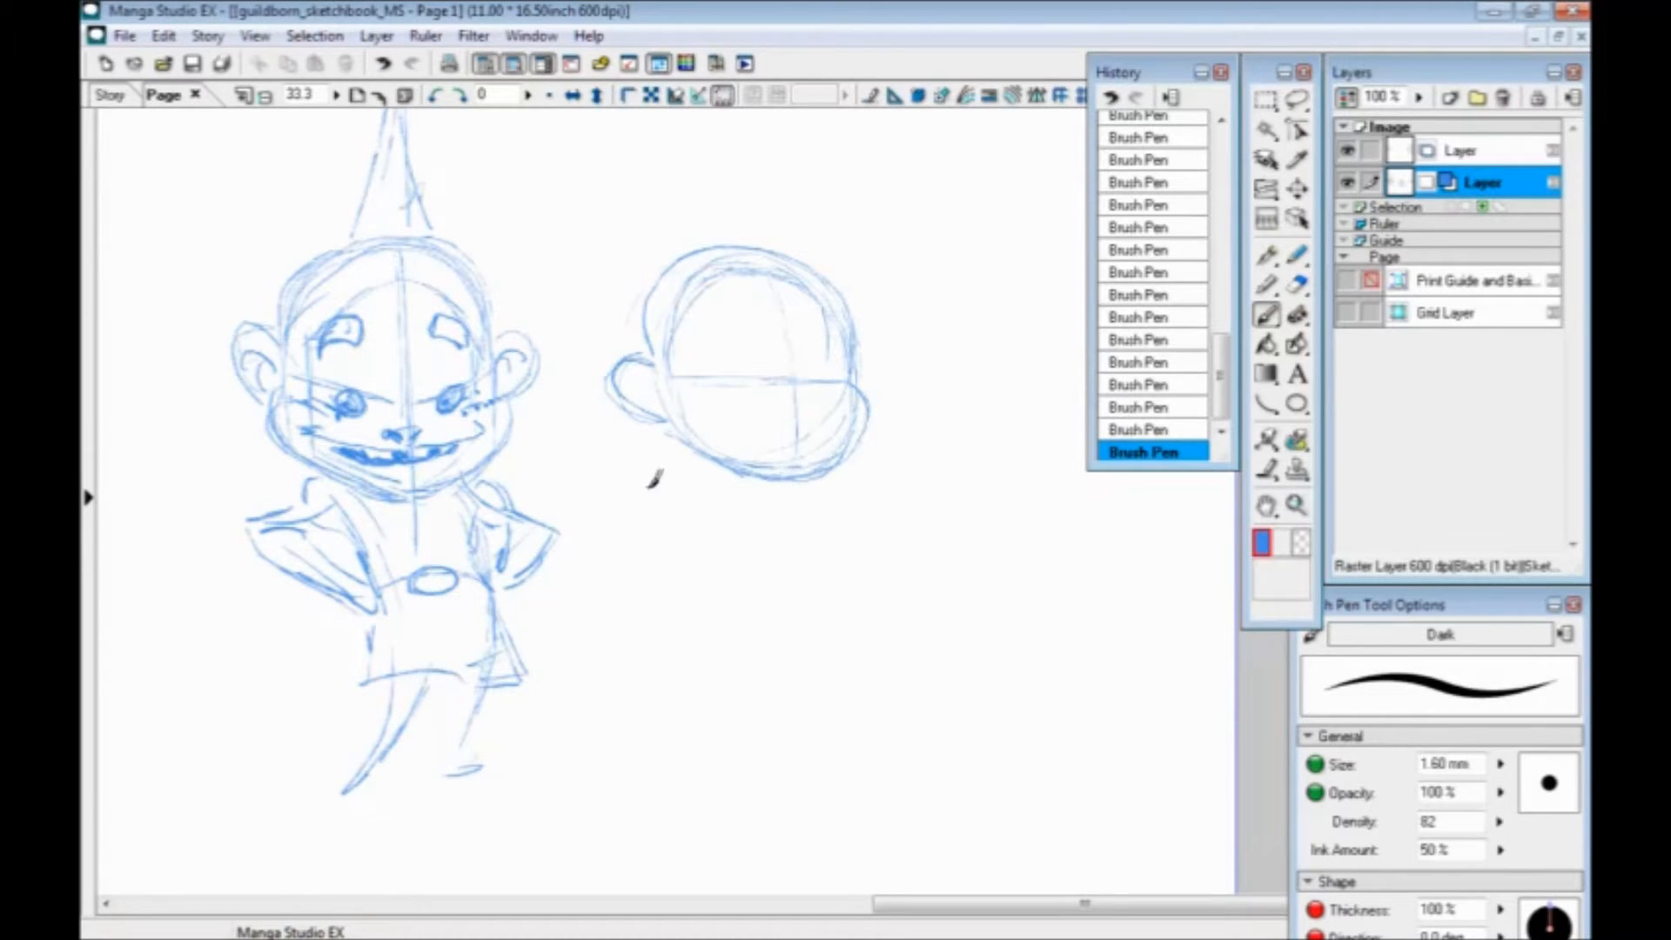
Place the fourth figure's nose, oval eyes and blocky eyebrows along the guidelines, and firm up the far cheek contour
left_click_drag(665, 488, 676, 459)
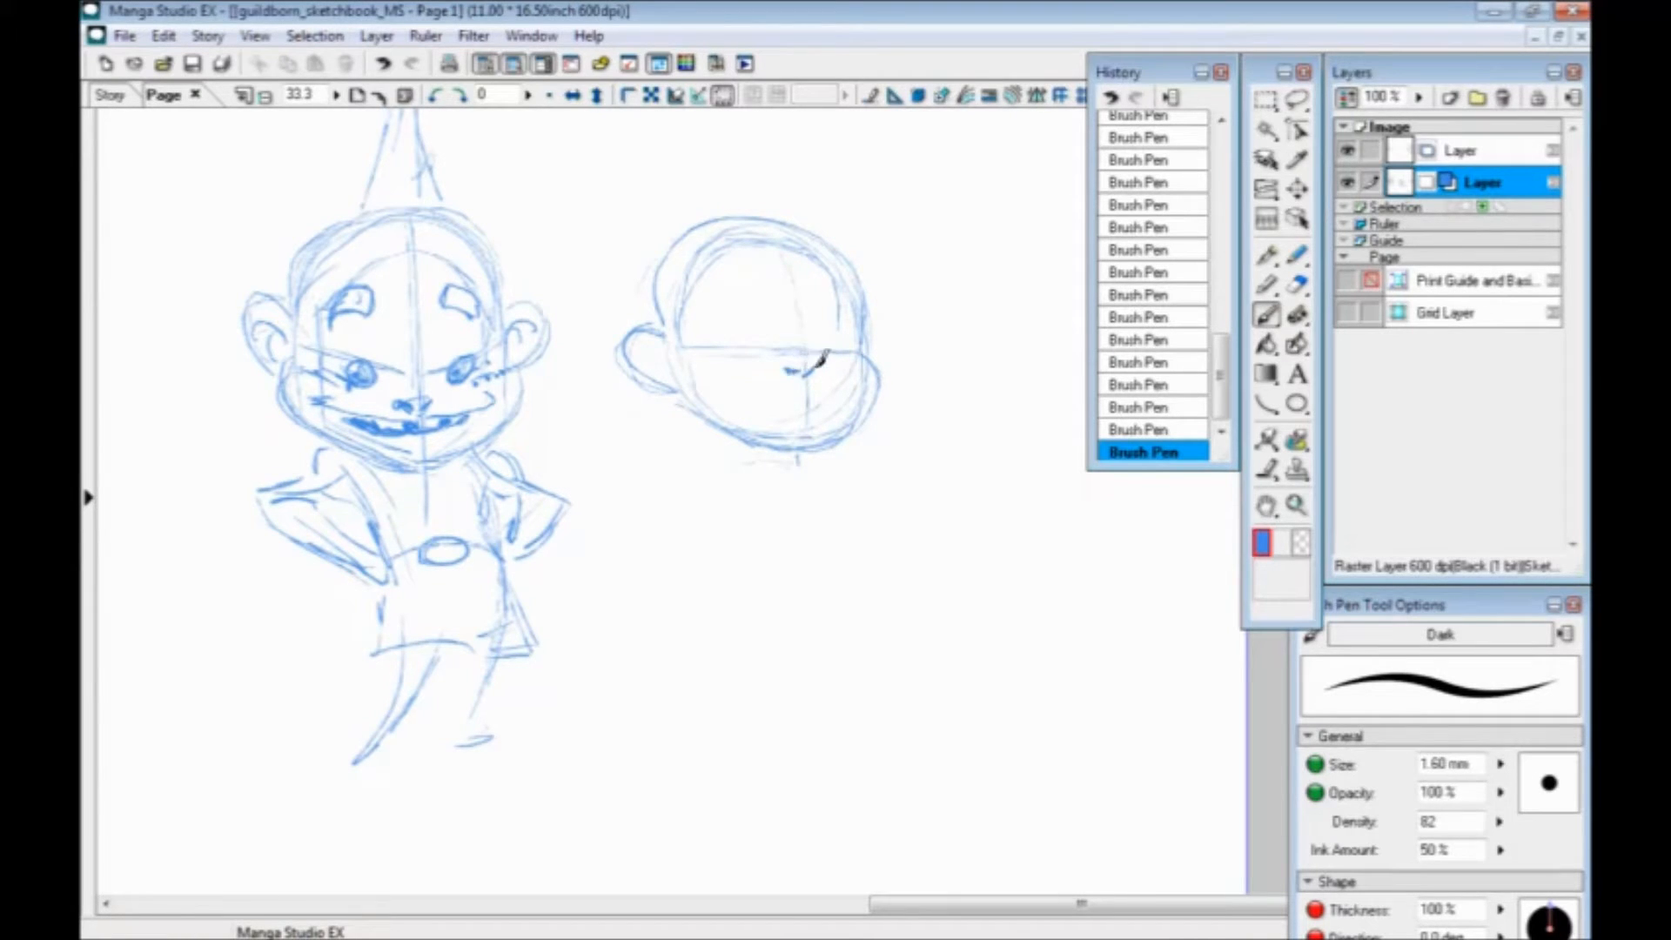
mouse_move(771, 336)
left_mouse_down()
mouse_move(766, 352)
mouse_move(738, 342)
mouse_move(752, 332)
left_mouse_up()
mouse_move(837, 330)
left_mouse_down()
mouse_move(833, 346)
mouse_move(724, 311)
mouse_move(853, 310)
mouse_move(823, 325)
left_mouse_up()
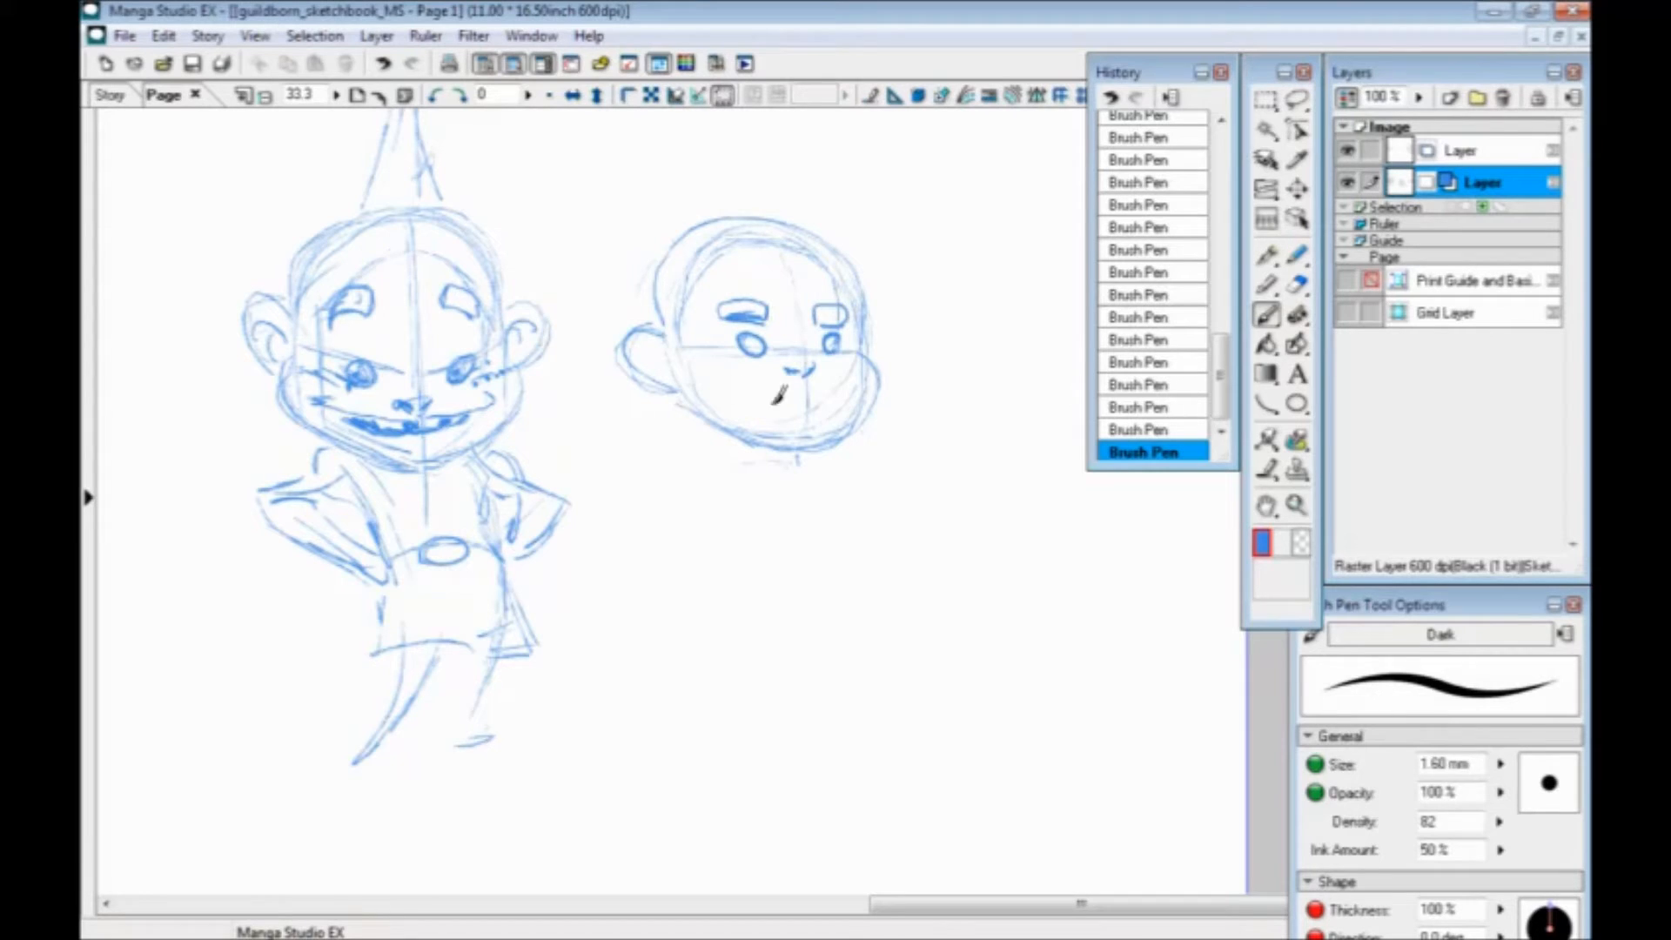
mouse_move(850, 303)
left_mouse_down()
mouse_move(868, 383)
mouse_move(846, 429)
left_mouse_up()
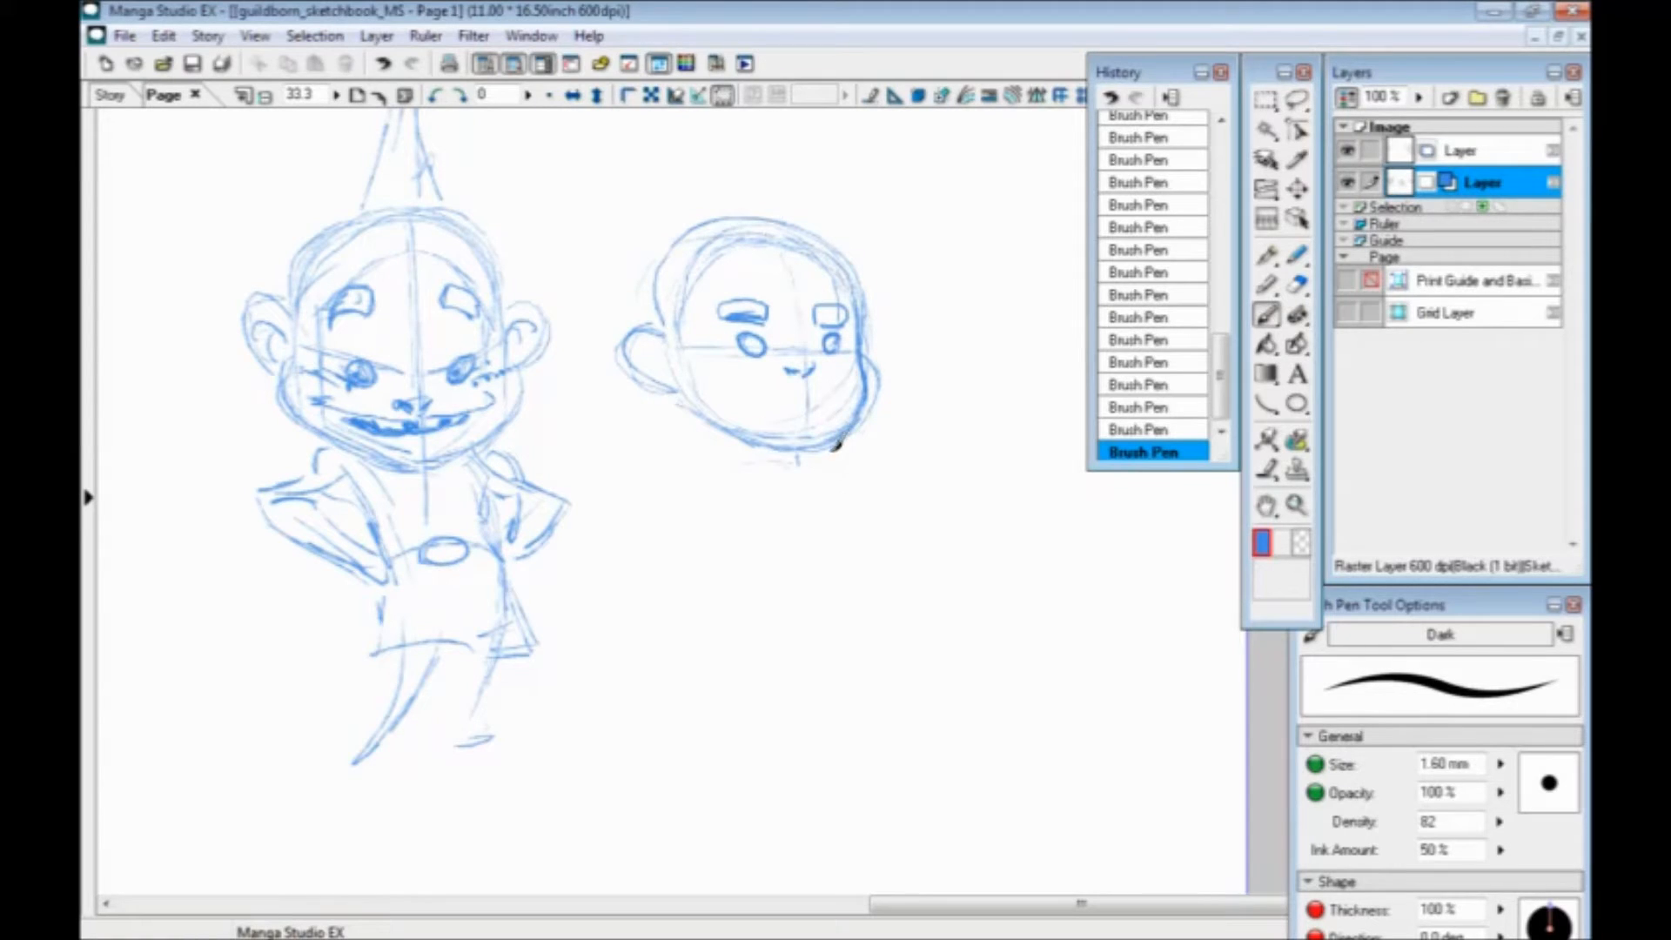
Draw a drooping moustache on the fourth figure and define the jaw edge, inner ear and temple hairline
left_click_drag(757, 390, 736, 432)
mouse_move(816, 373)
left_mouse_down()
mouse_move(858, 403)
mouse_move(742, 431)
mouse_move(745, 406)
left_mouse_up()
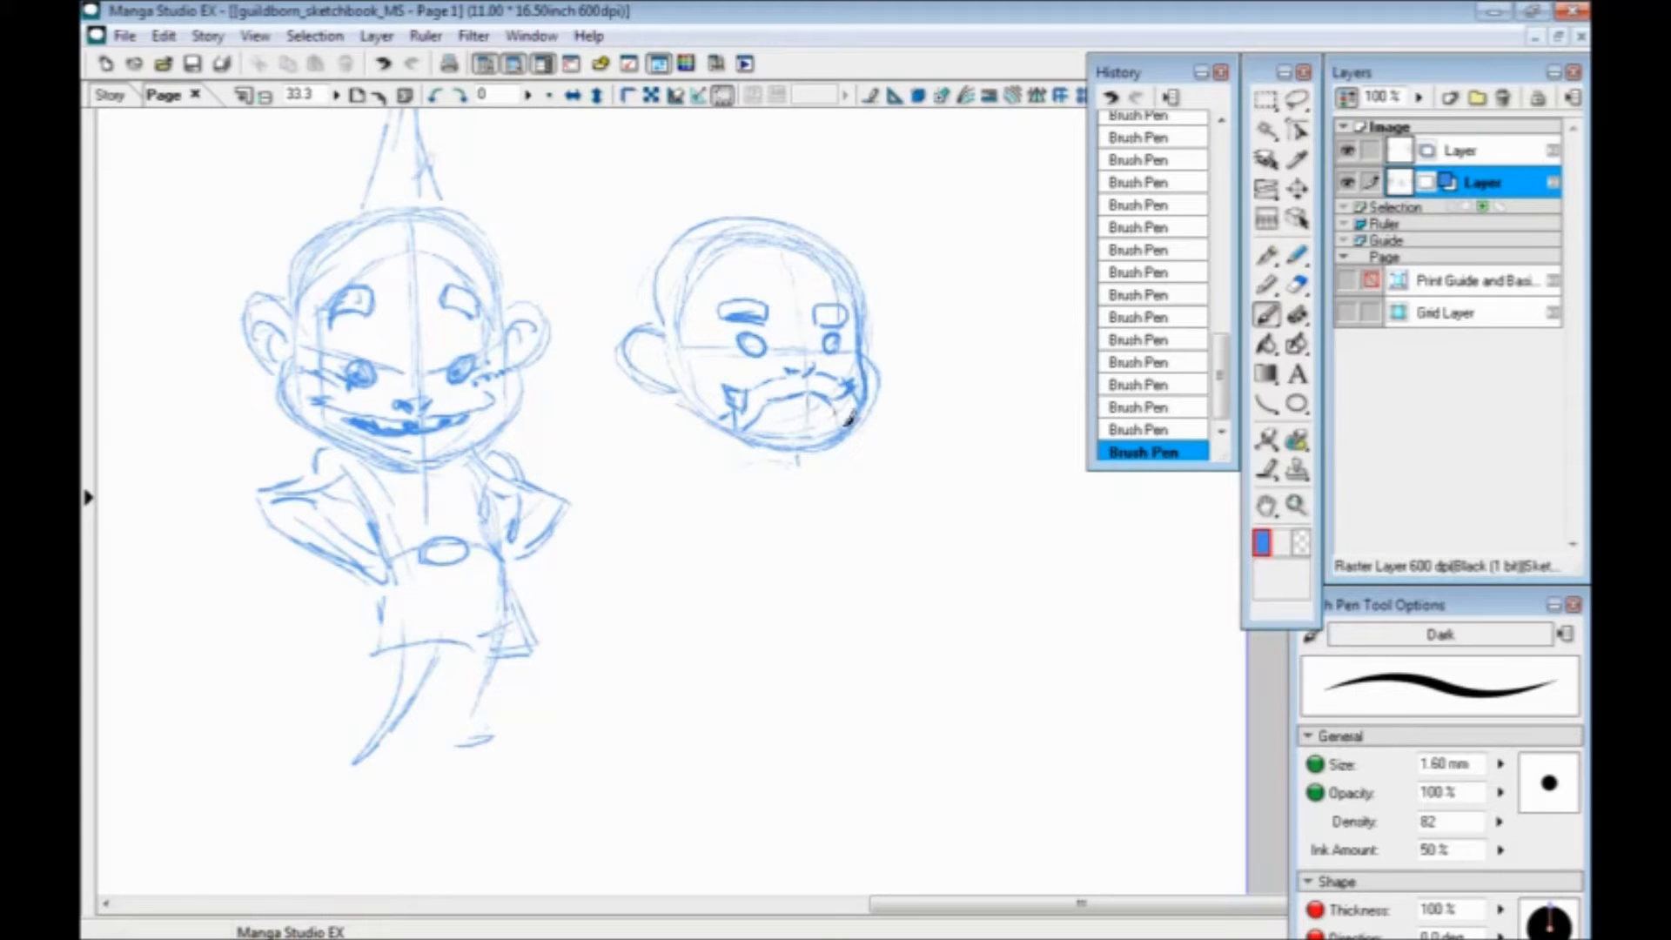
mouse_move(724, 413)
left_mouse_down()
mouse_move(696, 409)
mouse_move(719, 431)
left_mouse_up()
mouse_move(666, 363)
left_mouse_down()
mouse_move(637, 341)
mouse_move(670, 373)
left_mouse_up()
mouse_move(697, 267)
left_mouse_down()
mouse_move(714, 304)
mouse_move(650, 314)
mouse_move(706, 298)
left_mouse_up()
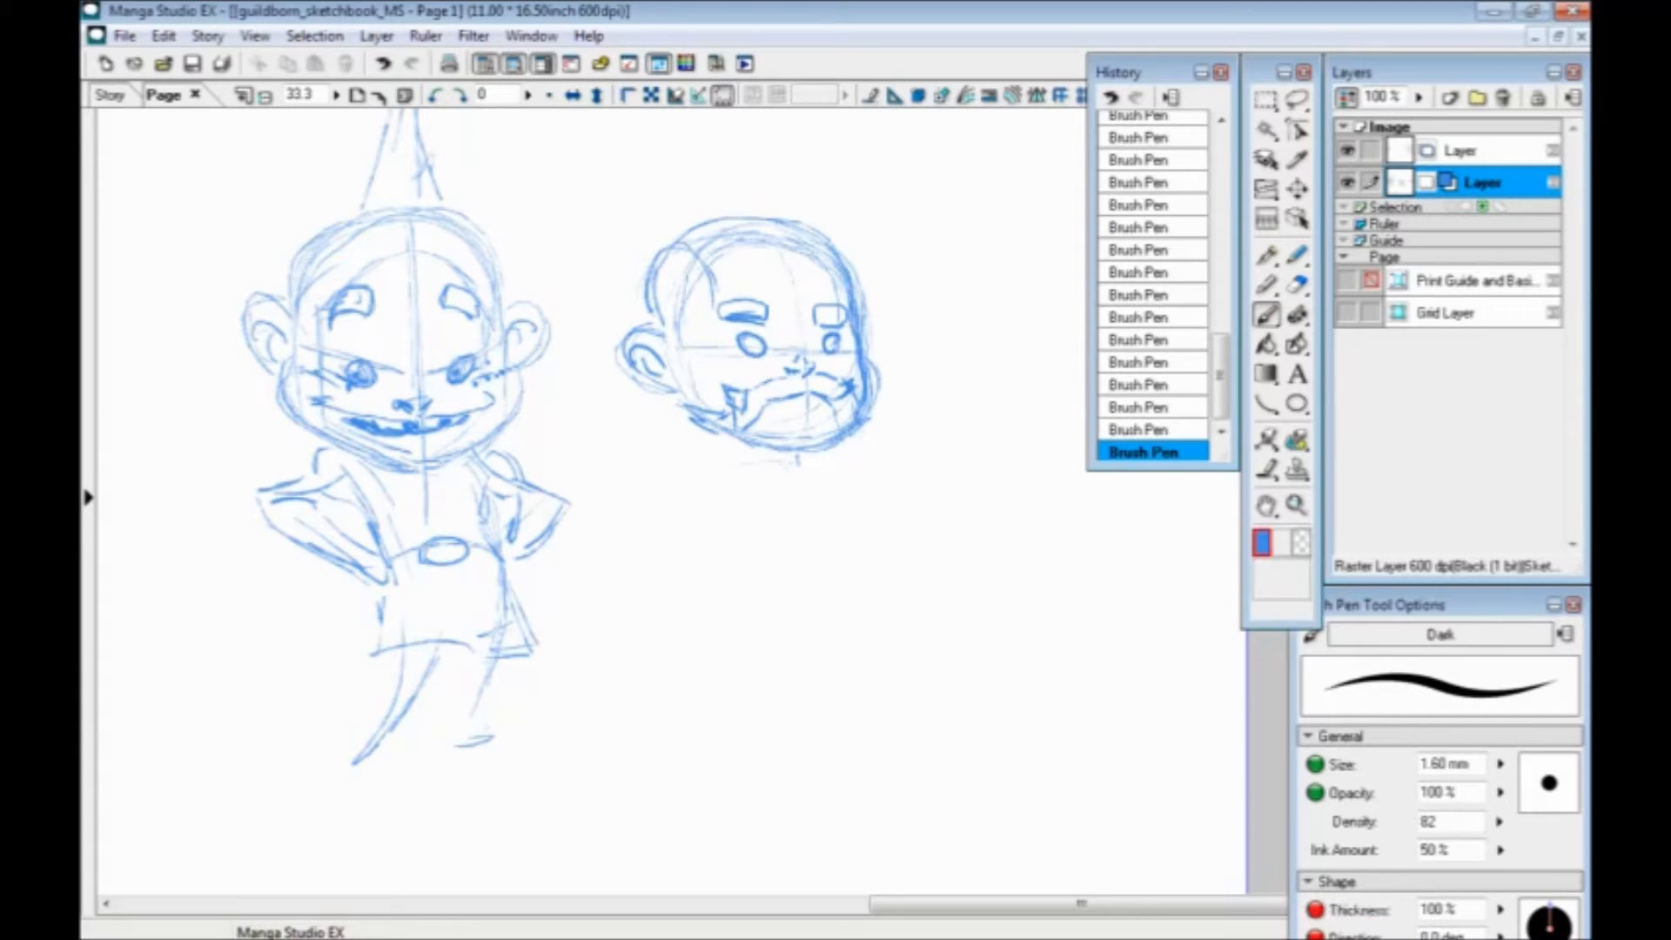
Add a mouth line, jagged chin beard and pupils to the fourth figure's face, undoing the last stroke
scroll(671, 501, "down", 3)
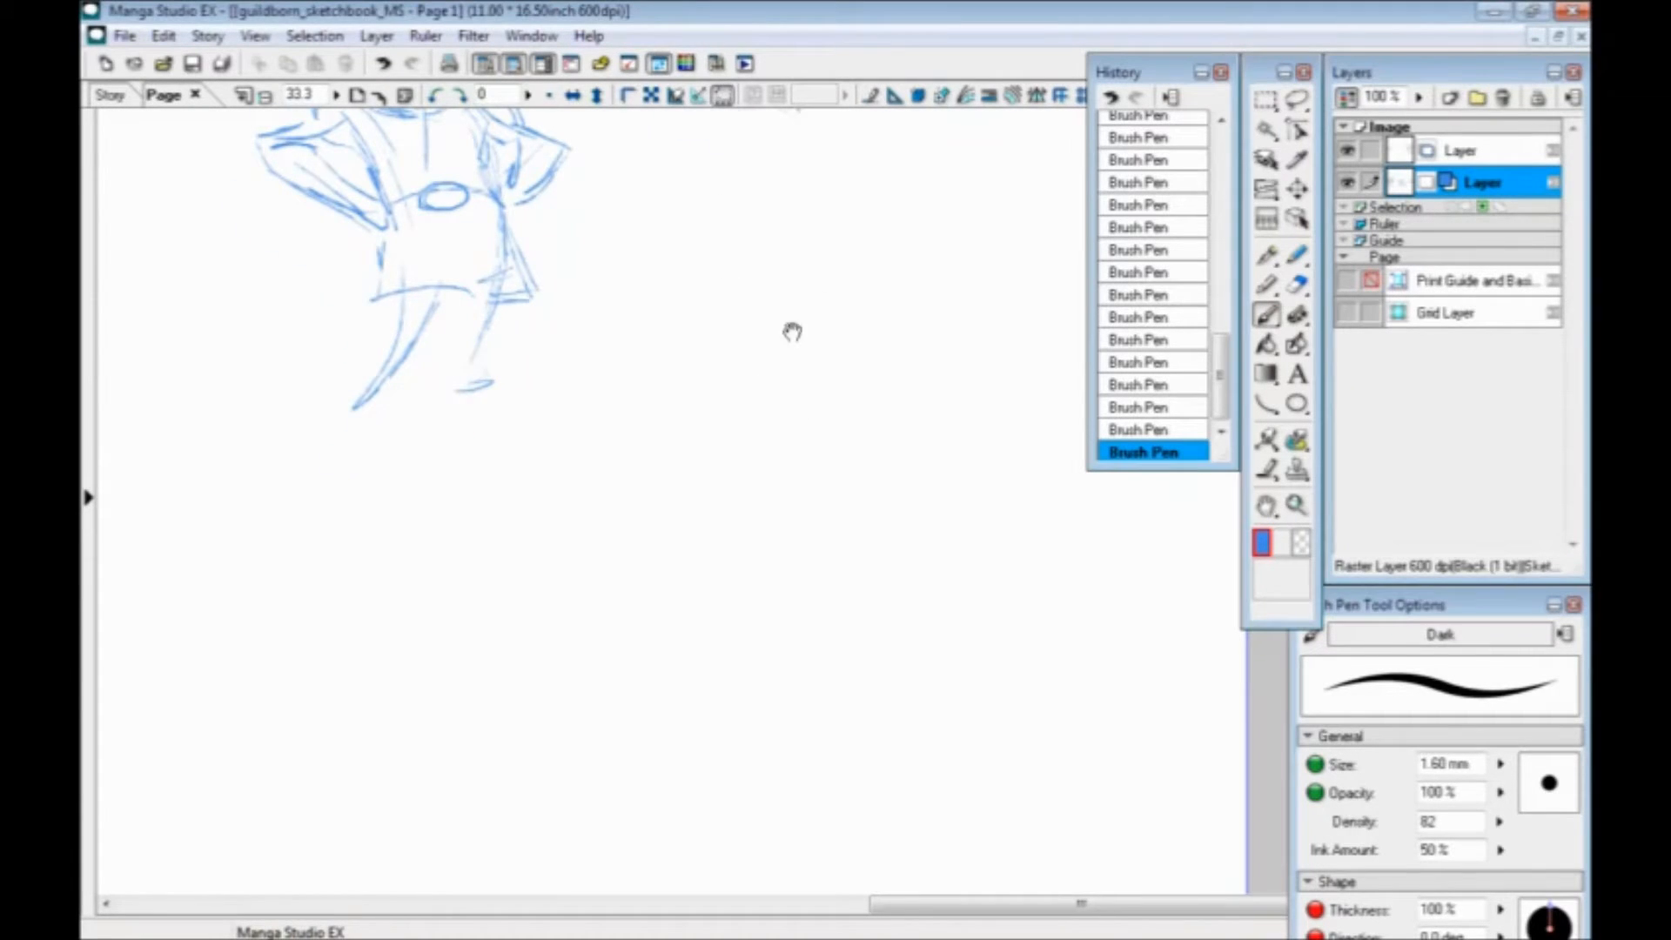
scroll(766, 383, "up", 3)
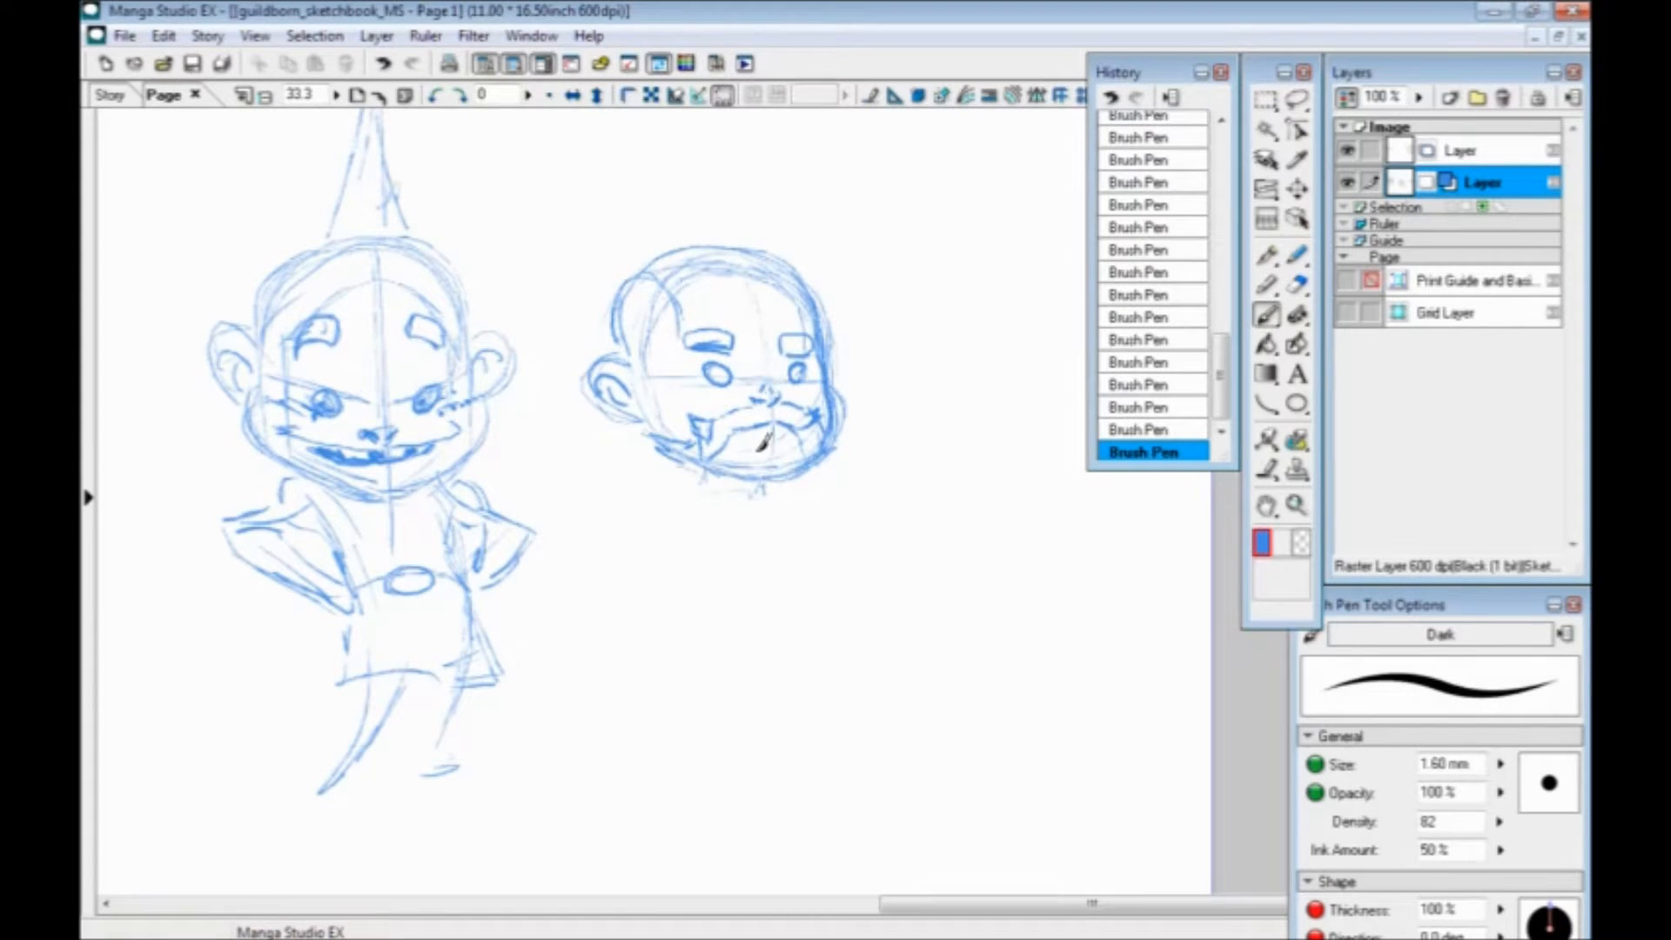
mouse_move(788, 454)
left_mouse_down()
mouse_move(748, 452)
mouse_move(750, 438)
left_mouse_up()
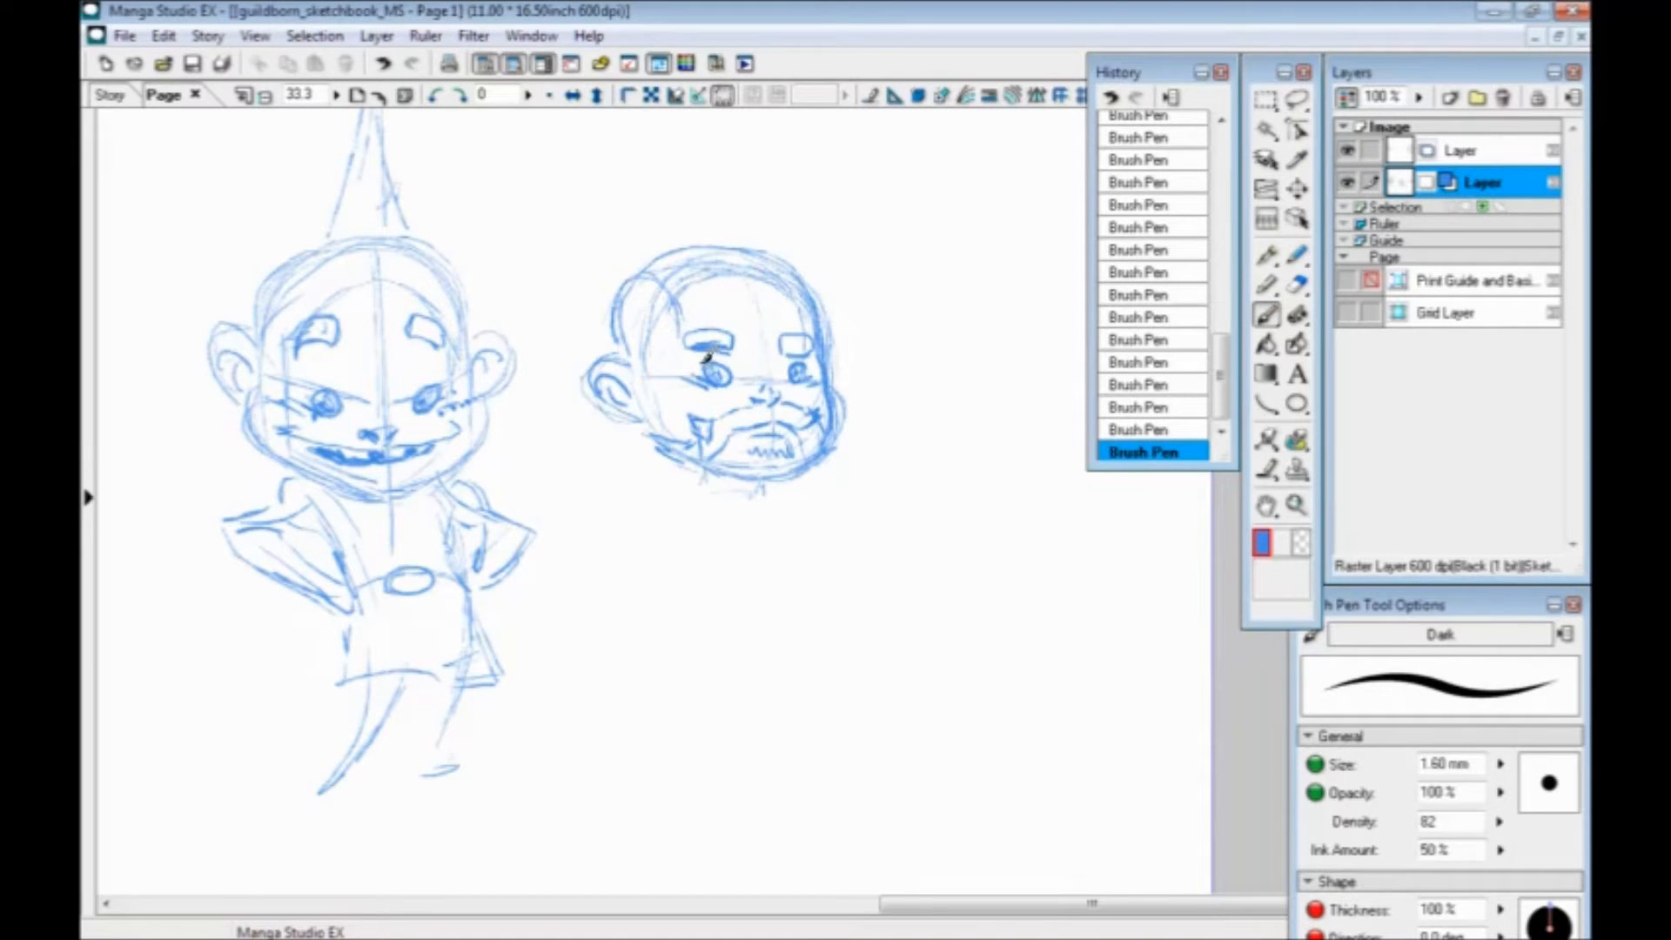
key("ctrl+z")
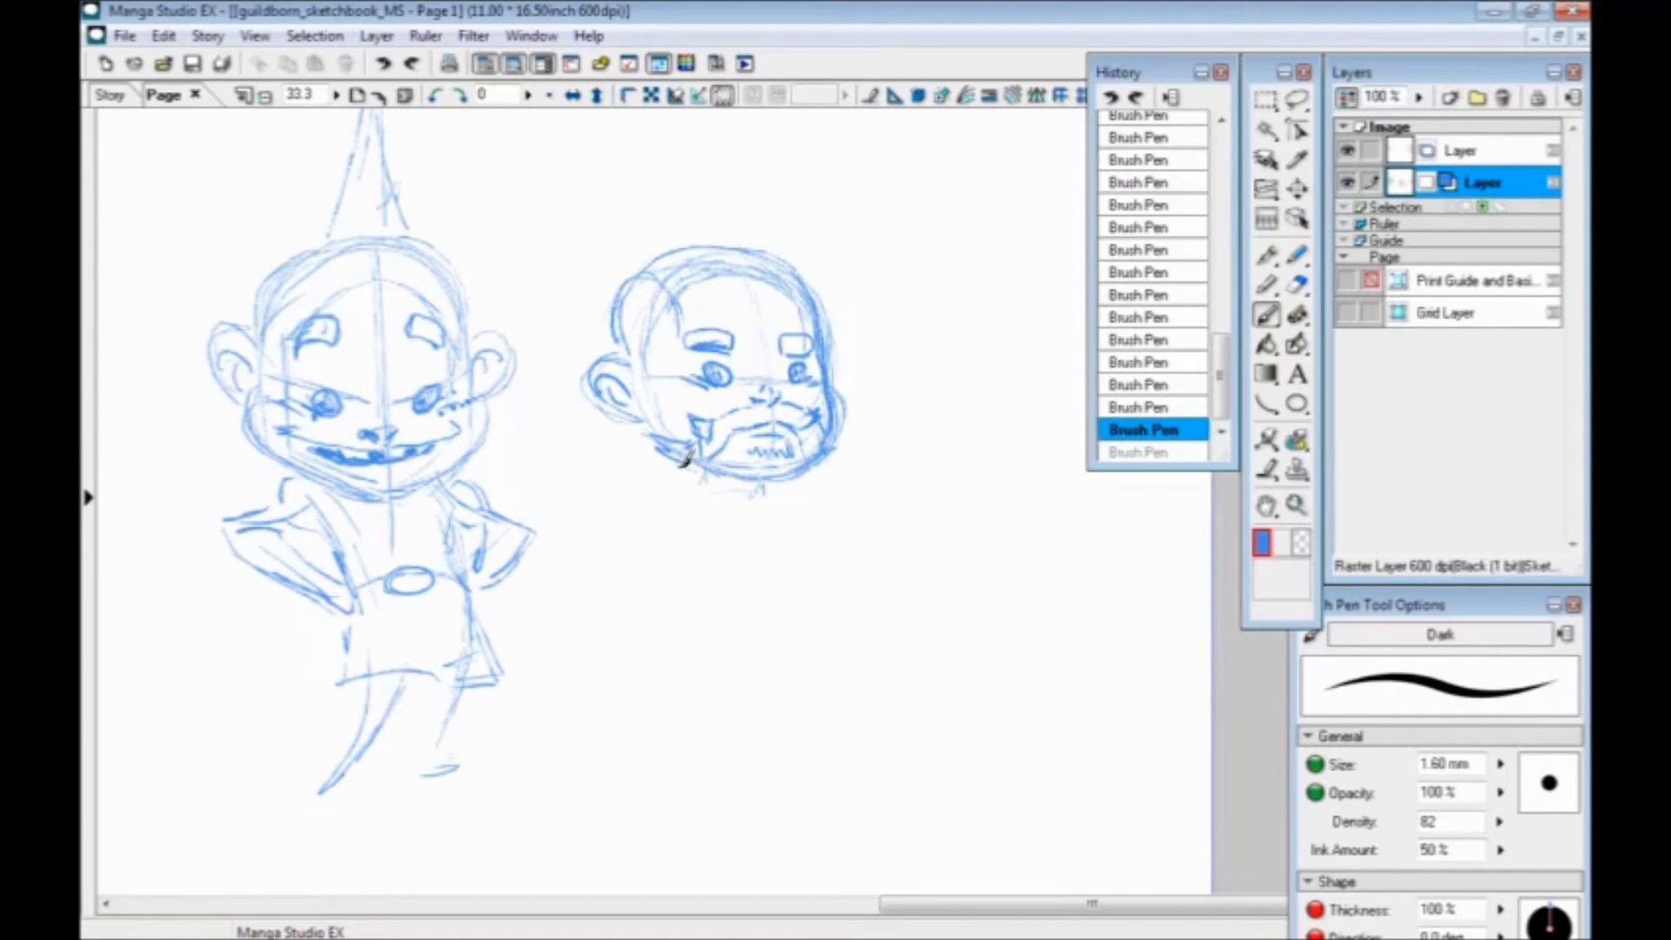
Sketch swept-back hair over the fourth figure's crown and a small tied ponytail behind the near ear
left_click_drag(752, 268, 666, 250)
mouse_move(710, 261)
left_mouse_down()
mouse_move(746, 231)
mouse_move(815, 285)
left_mouse_up()
mouse_move(697, 268)
left_mouse_down()
mouse_move(638, 269)
mouse_move(677, 267)
mouse_move(687, 287)
mouse_move(620, 289)
mouse_move(634, 307)
mouse_move(610, 327)
mouse_move(660, 322)
mouse_move(632, 362)
mouse_move(605, 287)
mouse_move(589, 379)
mouse_move(590, 302)
mouse_move(589, 352)
left_mouse_up()
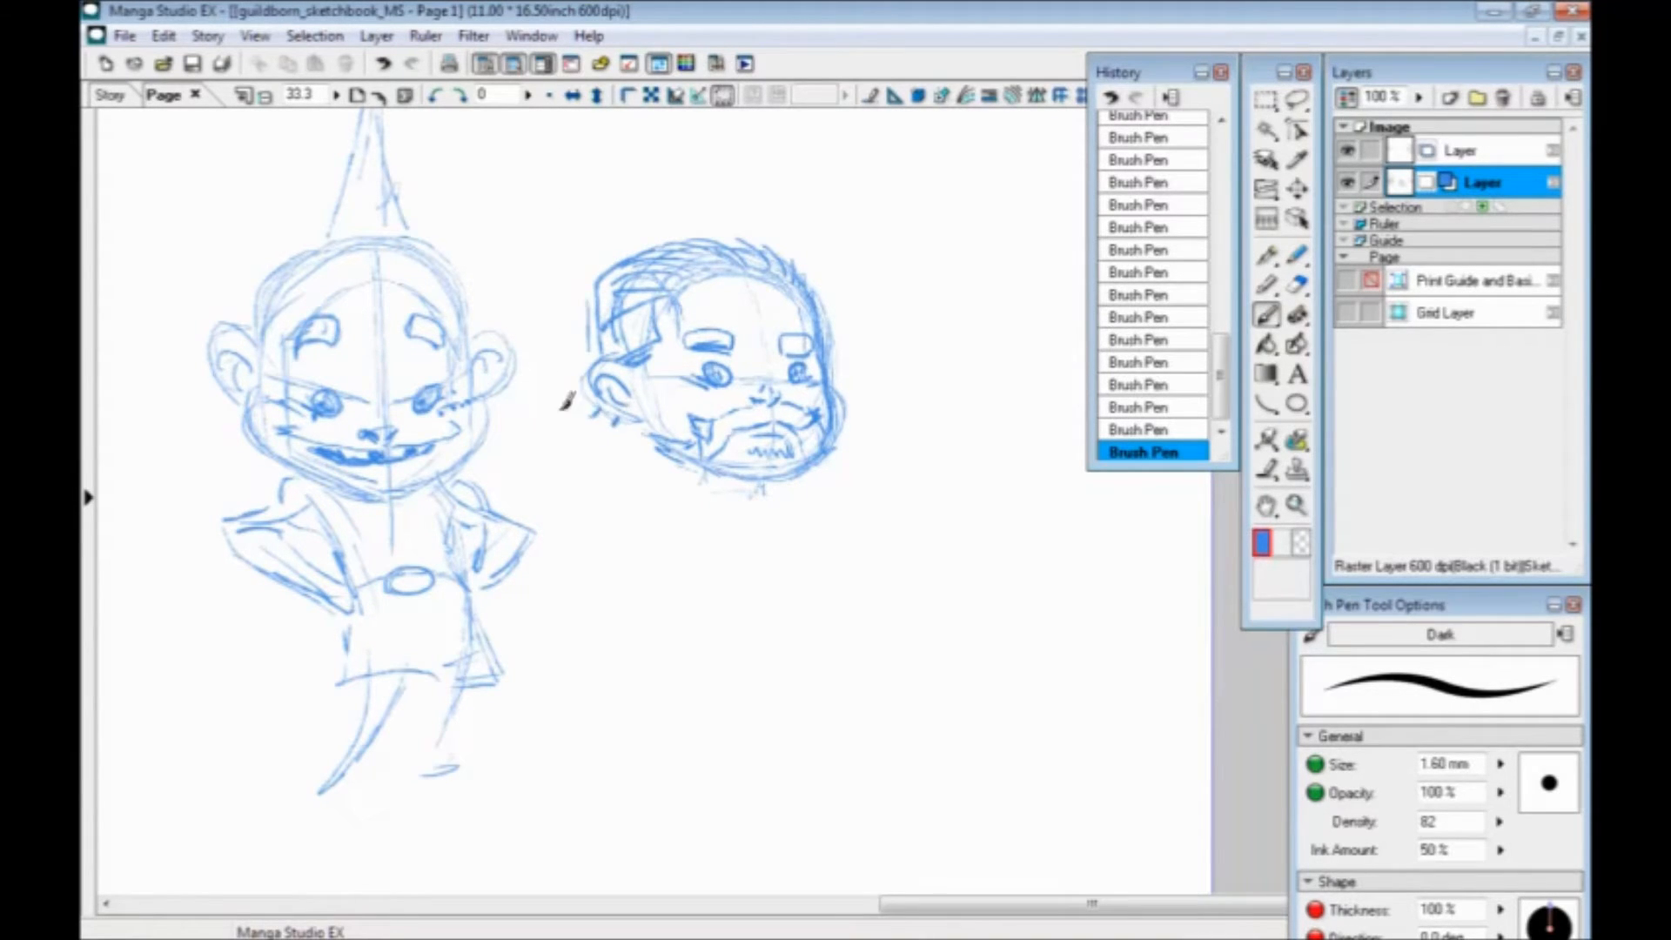
mouse_move(618, 421)
left_mouse_down()
mouse_move(585, 440)
mouse_move(620, 435)
left_mouse_up()
mouse_move(588, 399)
left_mouse_down()
mouse_move(581, 435)
mouse_move(566, 460)
mouse_move(601, 463)
left_mouse_up()
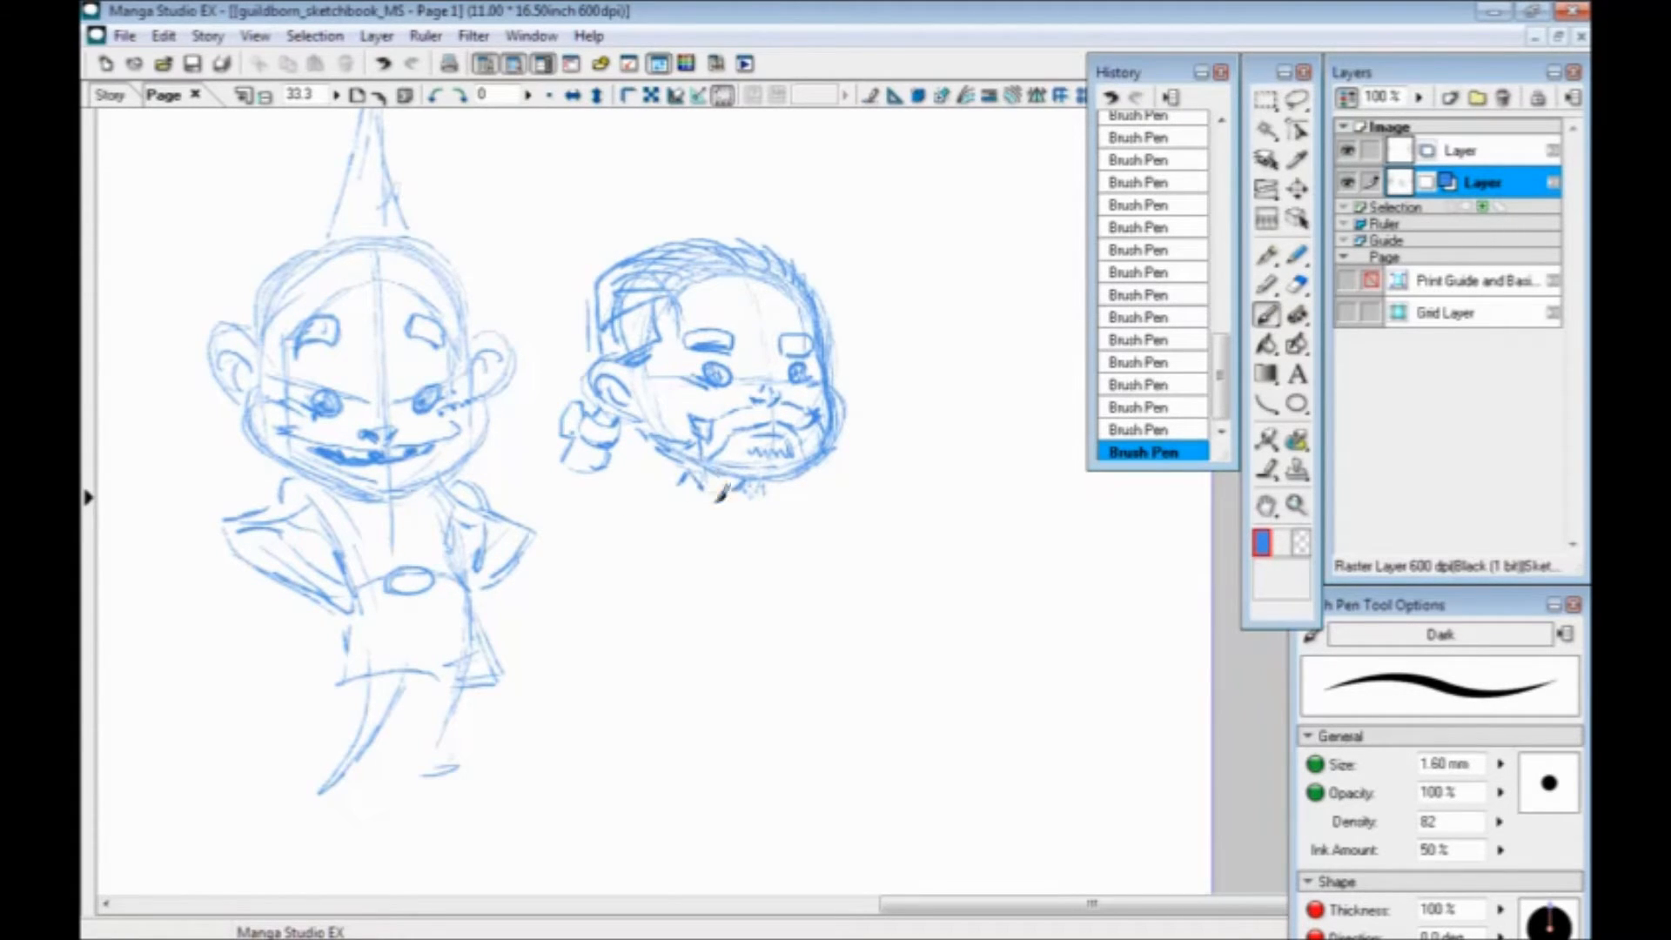
Rough out the fourth figure's neck, barrel chest and waist below the head, with curved guidelines across the torso
mouse_move(701, 502)
left_mouse_down()
mouse_move(813, 515)
mouse_move(849, 592)
mouse_move(701, 592)
left_mouse_up()
left_click_drag(850, 593, 798, 759)
left_click_drag(694, 628, 681, 514)
mouse_move(828, 465)
left_mouse_down()
mouse_move(712, 486)
mouse_move(725, 494)
mouse_move(724, 383)
mouse_move(784, 470)
mouse_move(778, 556)
mouse_move(816, 503)
mouse_move(770, 525)
mouse_move(788, 561)
mouse_move(765, 589)
mouse_move(688, 536)
mouse_move(704, 487)
mouse_move(627, 425)
left_mouse_up()
left_click_drag(674, 363, 631, 394)
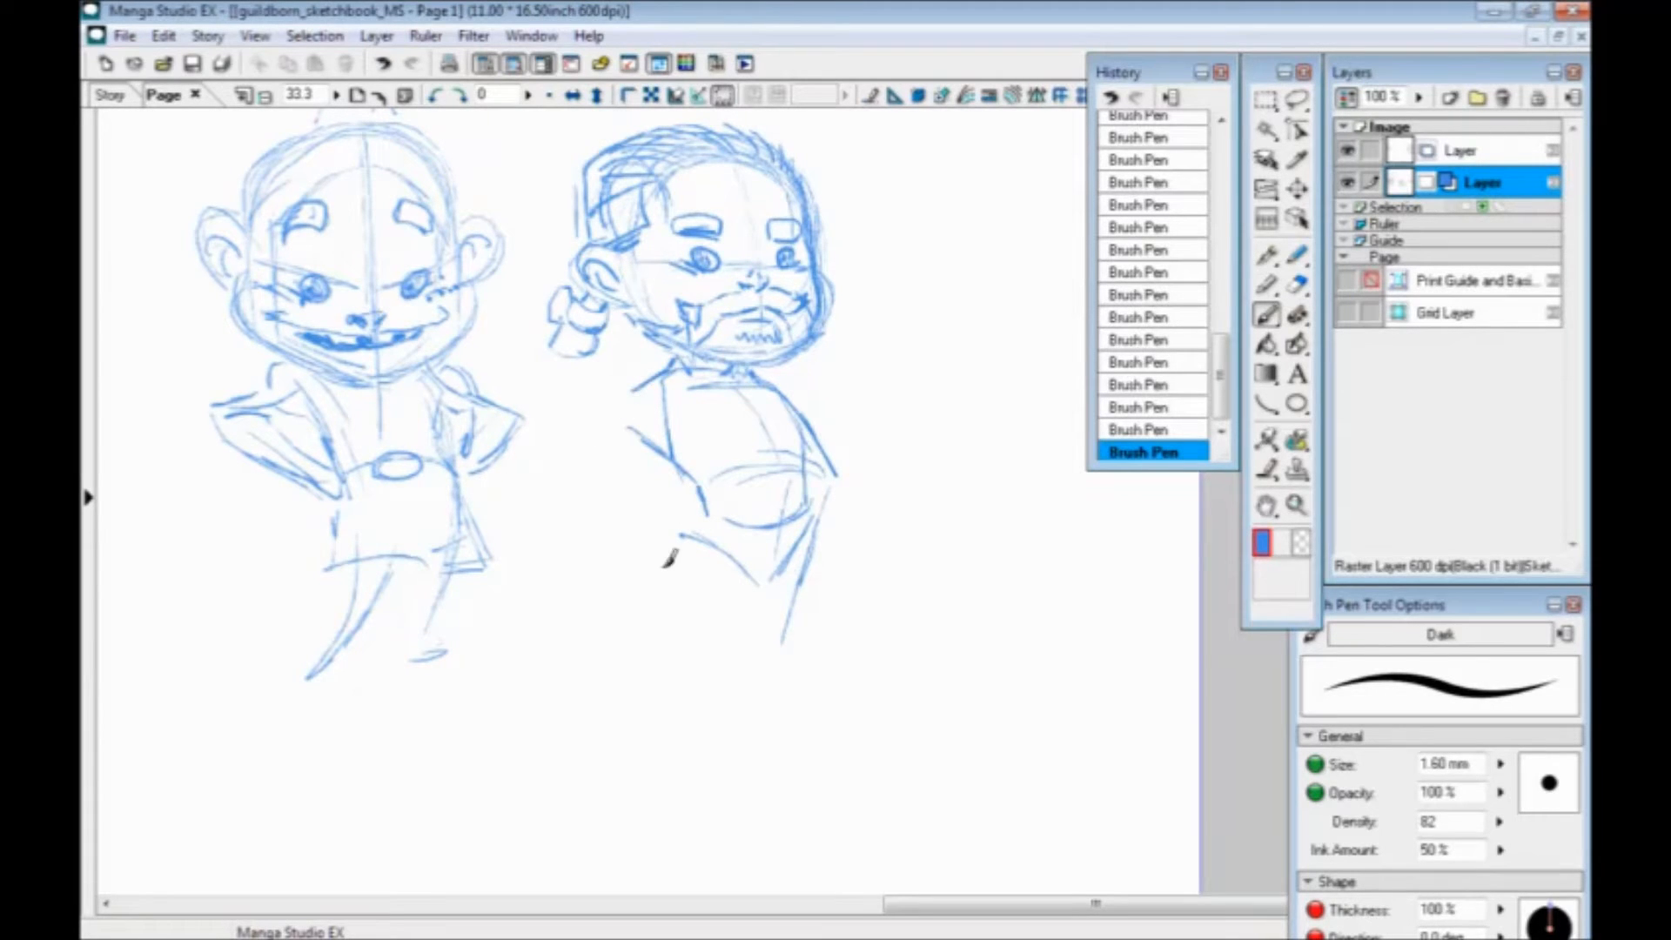
Sketch the fourth figure's hips and striding, tapering legs, and add a rounded near shoulder
left_click_drag(665, 565, 665, 454)
mouse_move(797, 444)
left_mouse_down()
mouse_move(774, 532)
mouse_move(811, 423)
mouse_move(800, 481)
mouse_move(763, 550)
left_mouse_up()
mouse_move(772, 470)
left_mouse_down()
mouse_move(727, 642)
mouse_move(753, 641)
mouse_move(744, 656)
mouse_move(688, 585)
left_mouse_up()
mouse_move(682, 426)
left_mouse_down()
mouse_move(686, 582)
mouse_move(628, 653)
mouse_move(630, 730)
left_mouse_up()
mouse_move(673, 613)
left_mouse_down()
mouse_move(626, 742)
mouse_move(645, 789)
left_mouse_up()
mouse_move(660, 259)
left_mouse_down()
mouse_move(605, 271)
mouse_move(616, 320)
left_mouse_up()
left_click_drag(669, 283, 640, 319)
Sketch the fourth figure's near arm bent toward the hip, and indicate the chest line, far shoulder and far hand
left_click_drag(564, 429, 606, 582)
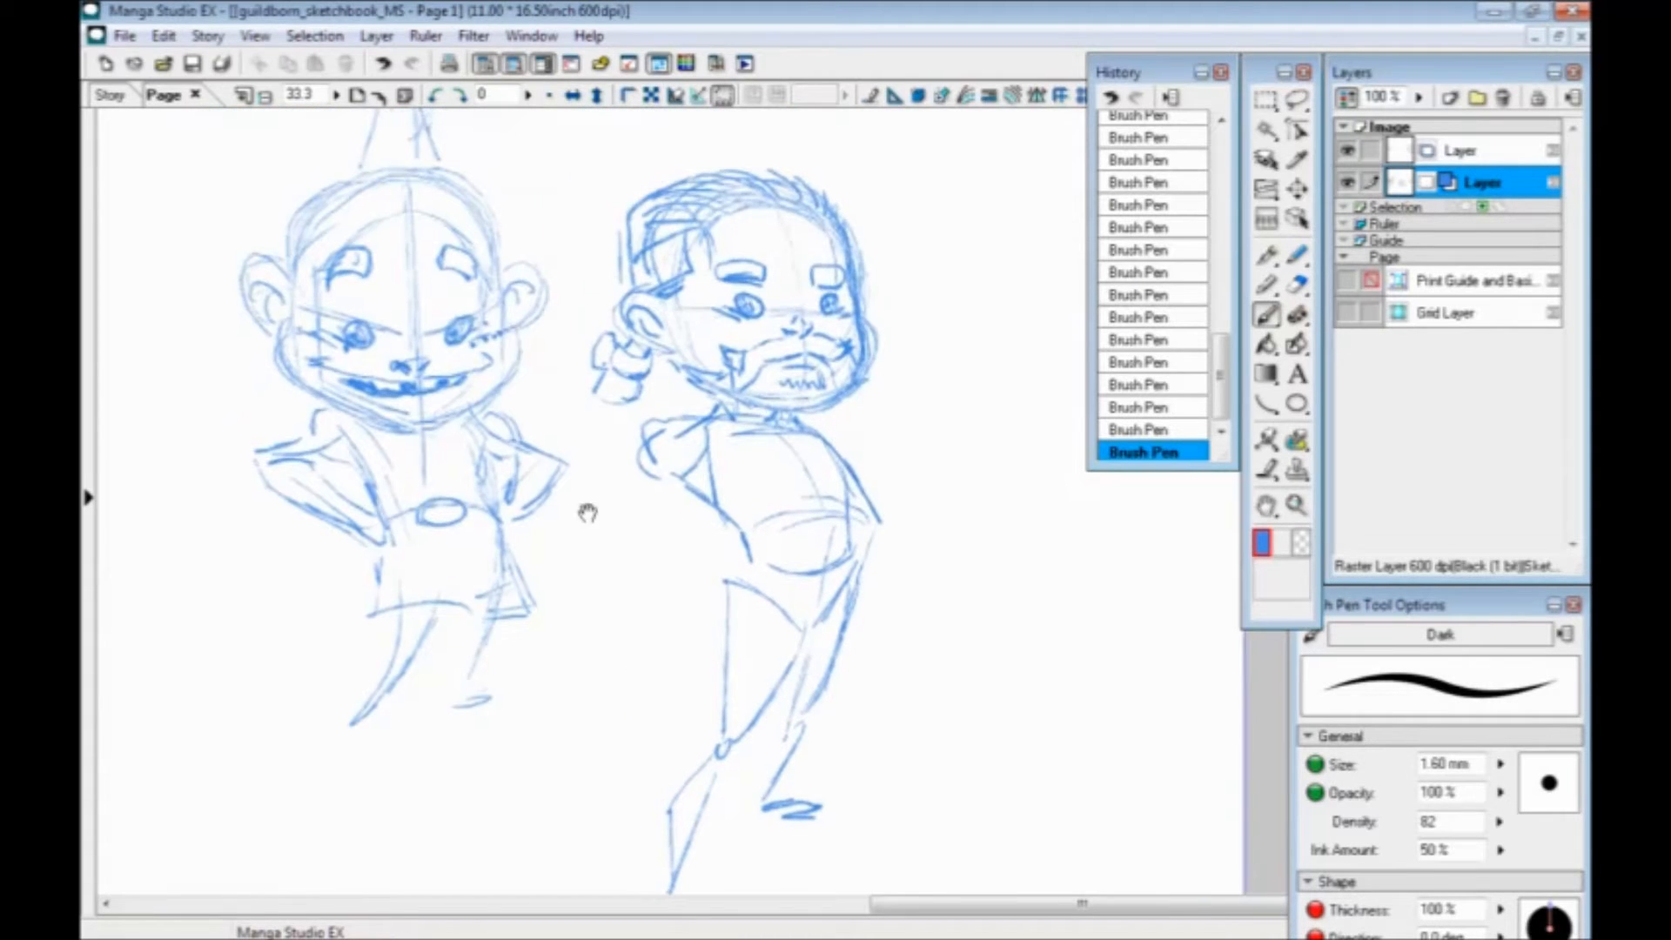
left_click_drag(682, 479, 658, 547)
mouse_move(650, 479)
left_mouse_down()
mouse_move(610, 565)
mouse_move(666, 614)
left_mouse_up()
mouse_move(651, 532)
left_mouse_down()
mouse_move(727, 588)
mouse_move(657, 607)
mouse_move(723, 617)
left_mouse_up()
mouse_move(721, 612)
left_mouse_down()
mouse_move(657, 593)
mouse_move(649, 562)
left_mouse_up()
mouse_move(659, 536)
left_mouse_down()
mouse_move(708, 430)
mouse_move(739, 419)
mouse_move(818, 464)
mouse_move(694, 478)
mouse_move(831, 474)
mouse_move(794, 423)
mouse_move(855, 462)
left_mouse_up()
mouse_move(853, 567)
left_mouse_down()
mouse_move(870, 604)
mouse_move(850, 642)
left_mouse_up()
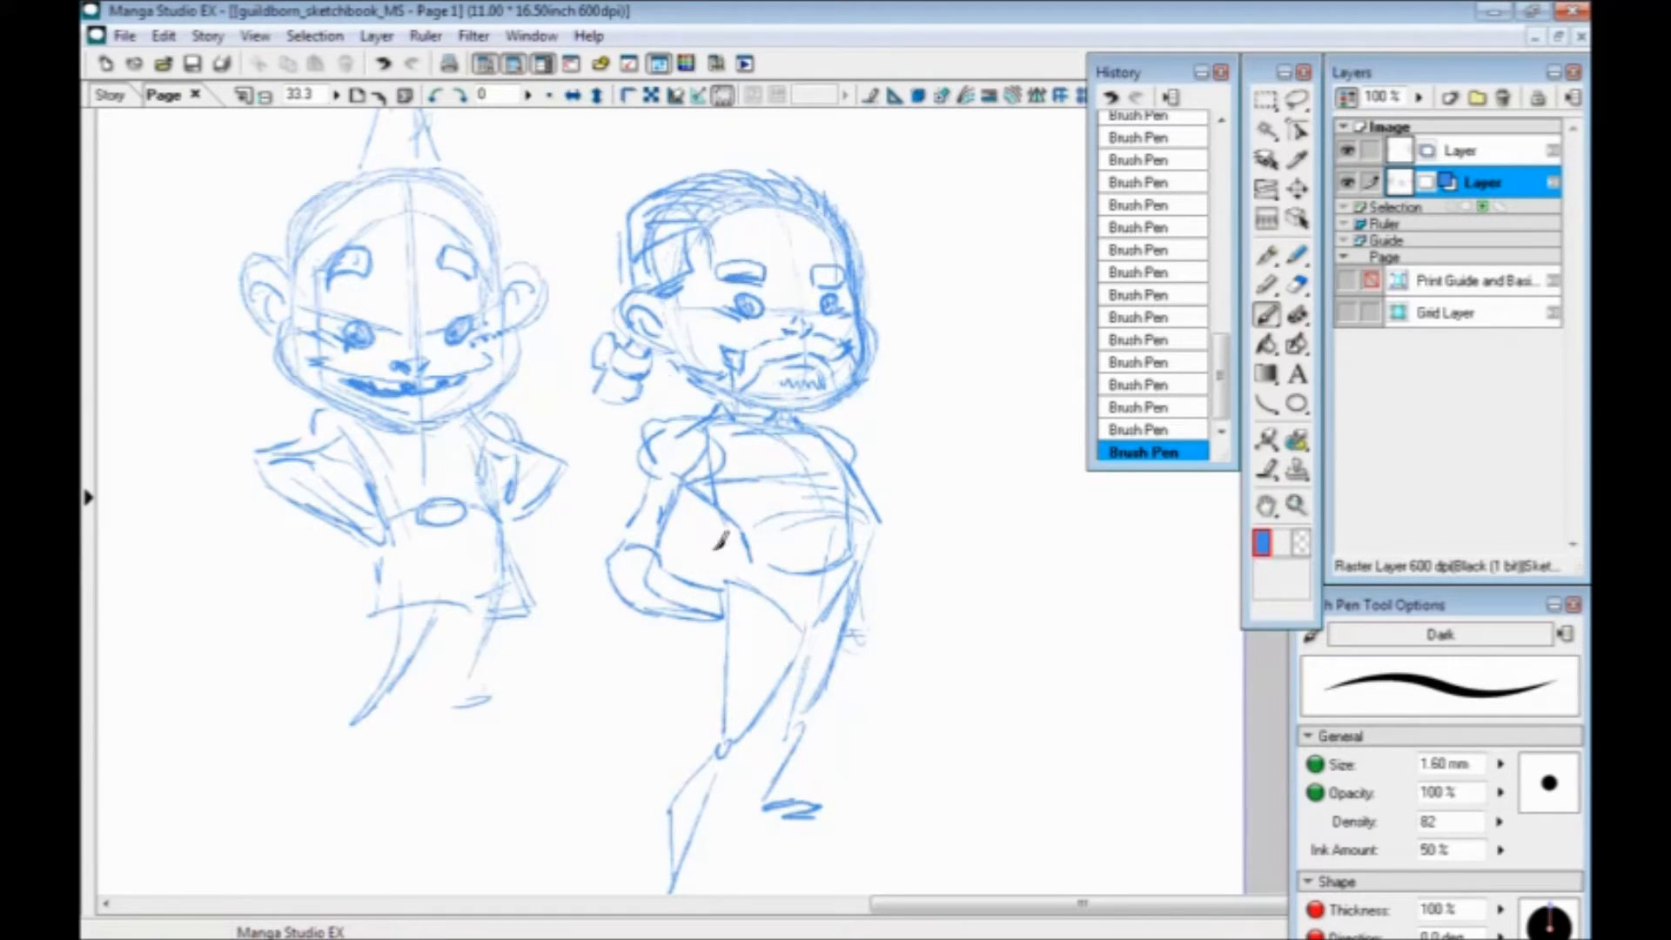
left_click_drag(648, 560, 629, 594)
key("ctrl+z")
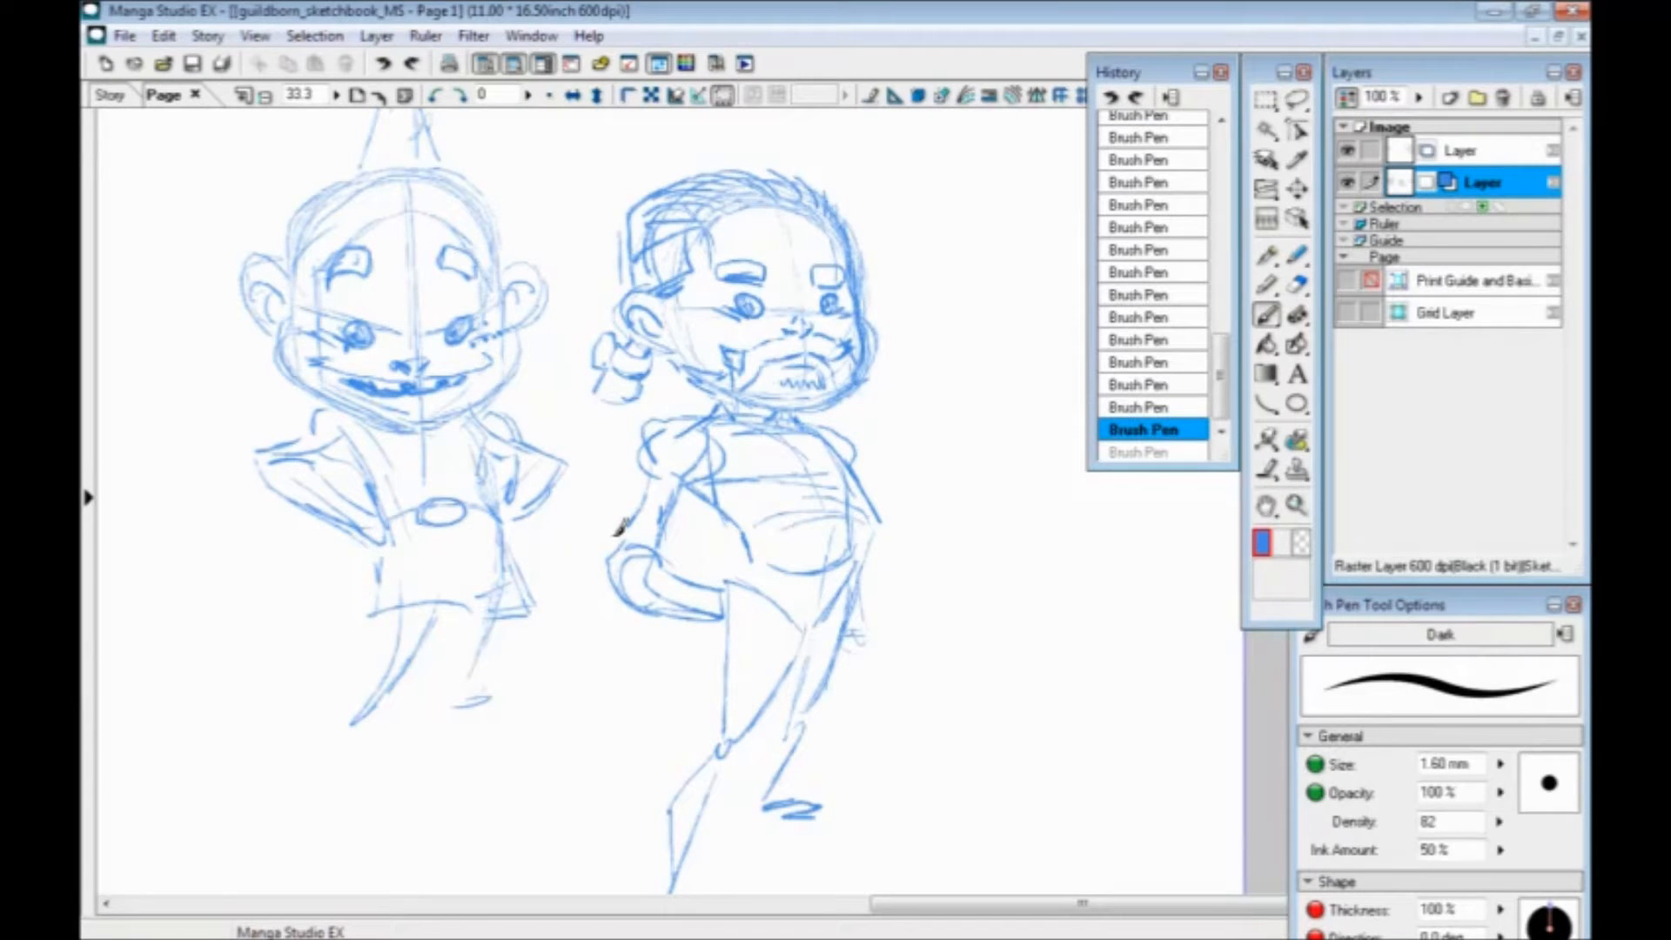
Redraw the fourth figure's near arm hanging straight, with a rounded elbow and a circular fist beside the thigh
mouse_move(713, 596)
left_mouse_down()
mouse_move(668, 559)
mouse_move(617, 587)
mouse_move(642, 570)
mouse_move(714, 417)
mouse_move(715, 496)
left_mouse_up()
mouse_move(708, 445)
left_mouse_down()
mouse_move(728, 509)
mouse_move(692, 505)
left_mouse_up()
left_click_drag(686, 509, 719, 504)
mouse_move(681, 440)
left_mouse_down()
mouse_move(686, 508)
mouse_move(723, 513)
left_mouse_up()
mouse_move(689, 547)
left_mouse_down()
mouse_move(722, 524)
mouse_move(737, 559)
left_mouse_up()
left_click_drag(731, 547, 759, 662)
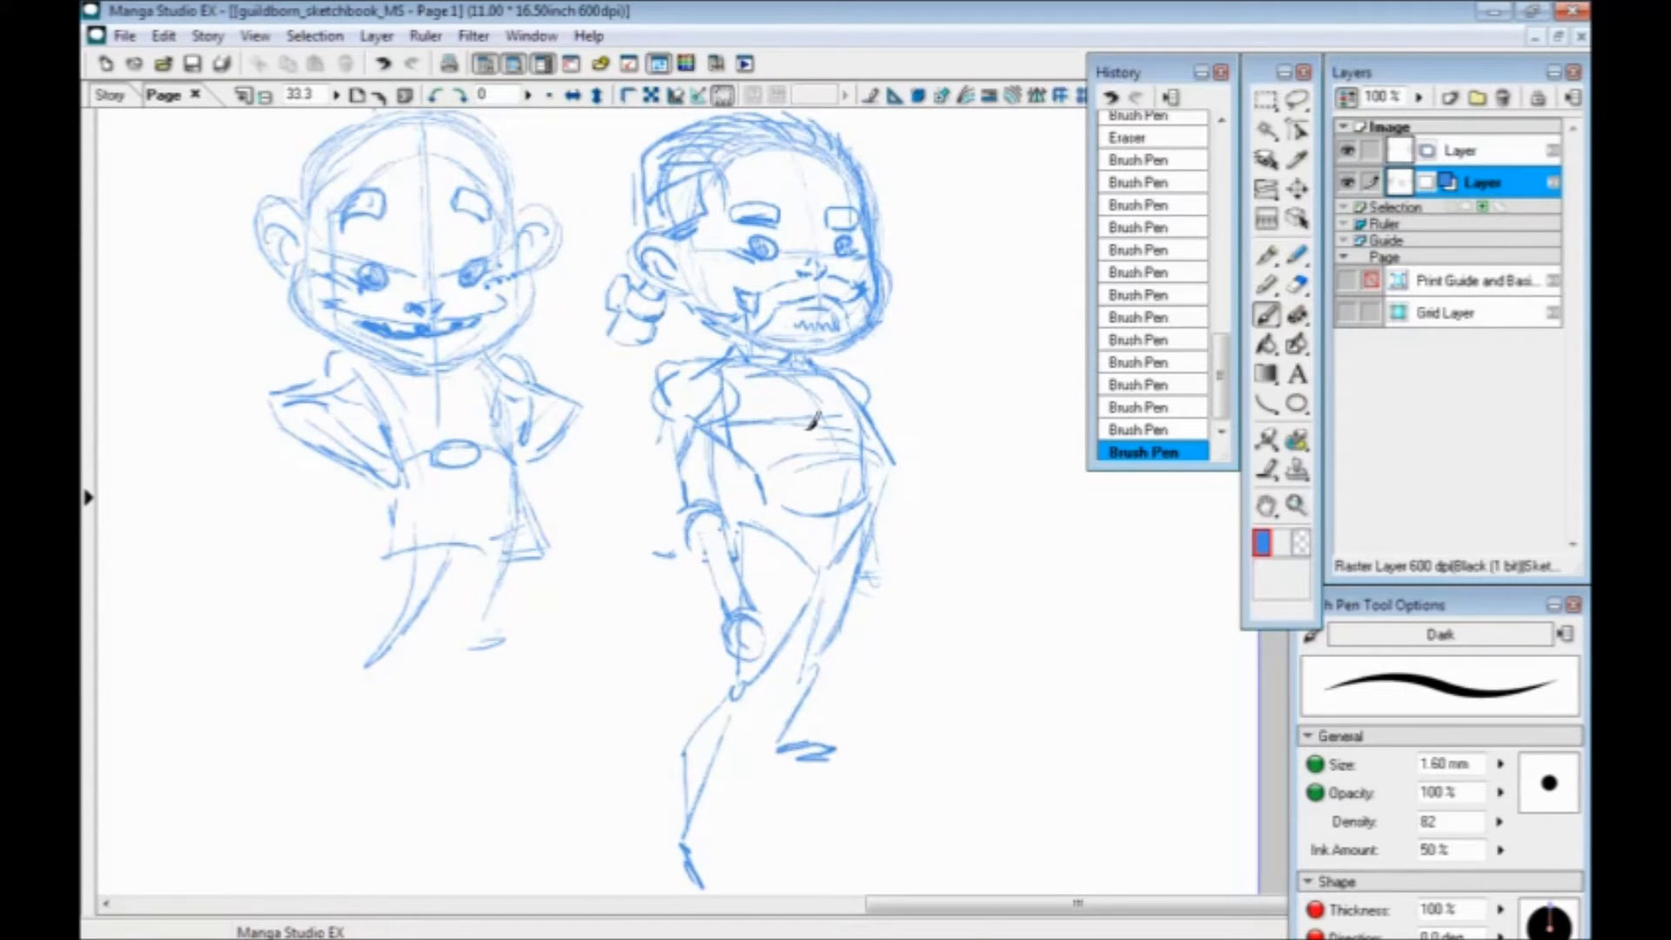
Draw light perspective guidelines from the fourth figure's shoulders, elbow, hand and feet, converging toward the page's right edge
left_click_drag(836, 363, 858, 395)
left_click_drag(857, 416, 873, 456)
left_click_drag(804, 736, 1086, 538)
left_click_drag(658, 822, 1045, 552)
left_click_drag(642, 719, 1066, 518)
left_click_drag(608, 552, 1001, 515)
left_click_drag(588, 387, 664, 394)
left_click_drag(857, 354, 1147, 379)
left_click_drag(730, 428, 496, 435)
left_click_drag(862, 379, 978, 372)
left_click_drag(801, 517, 417, 763)
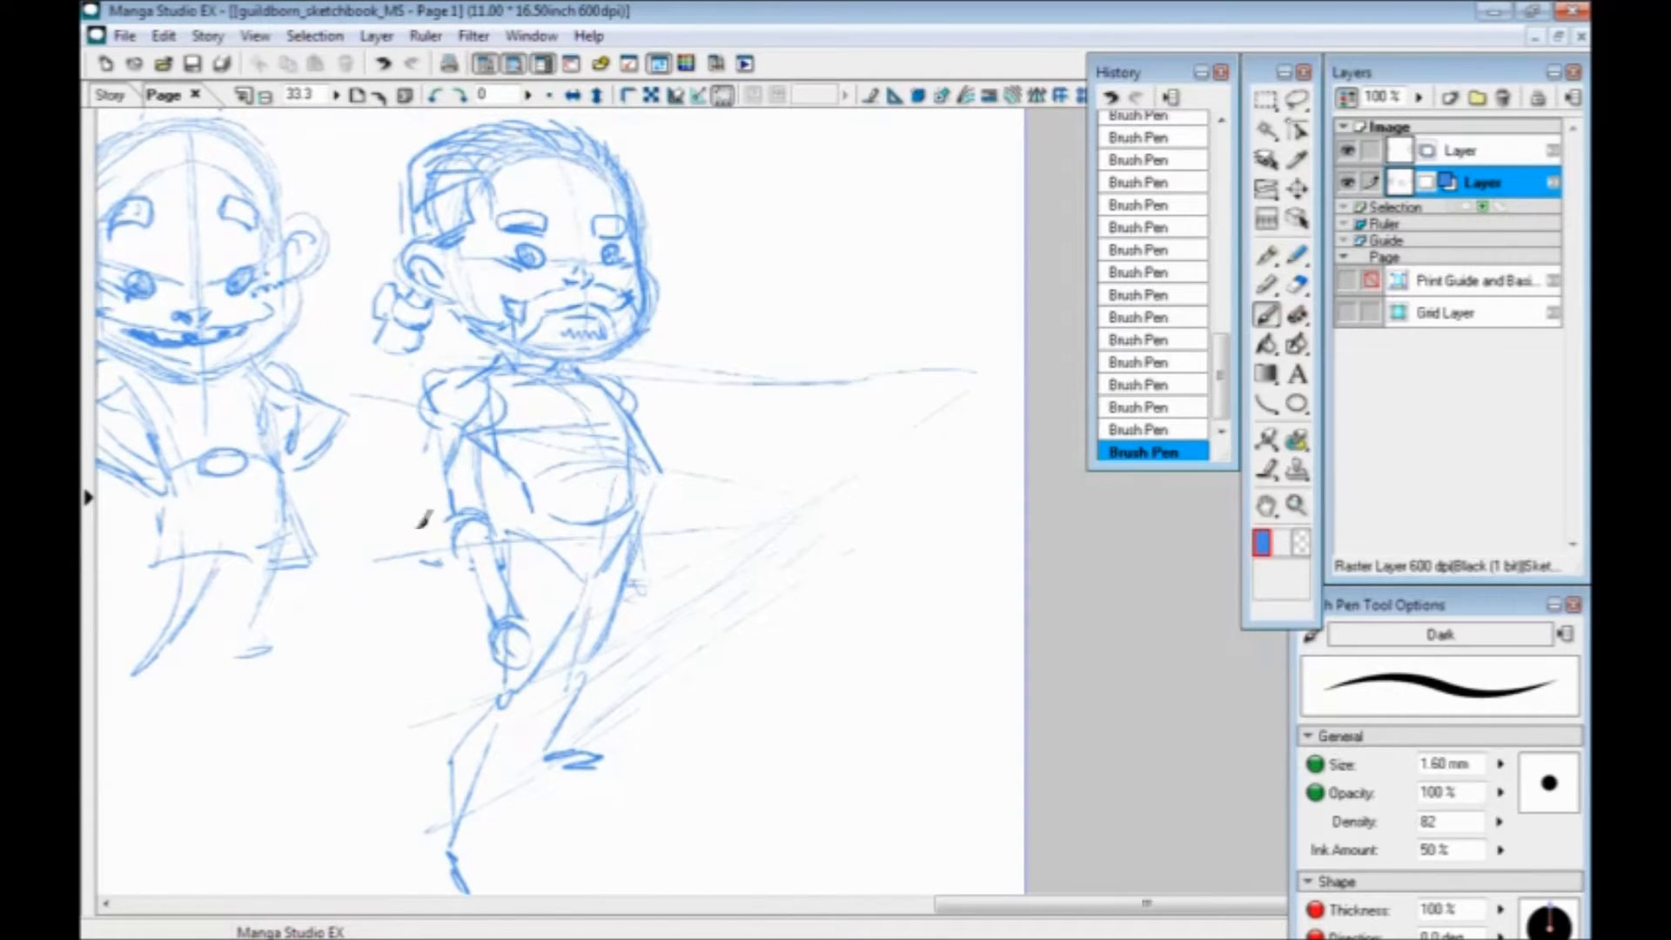
Run a perspective line from the vanishing point to the far elbow and sketch the far forearm with a small round fist
left_click_drag(951, 391, 470, 536)
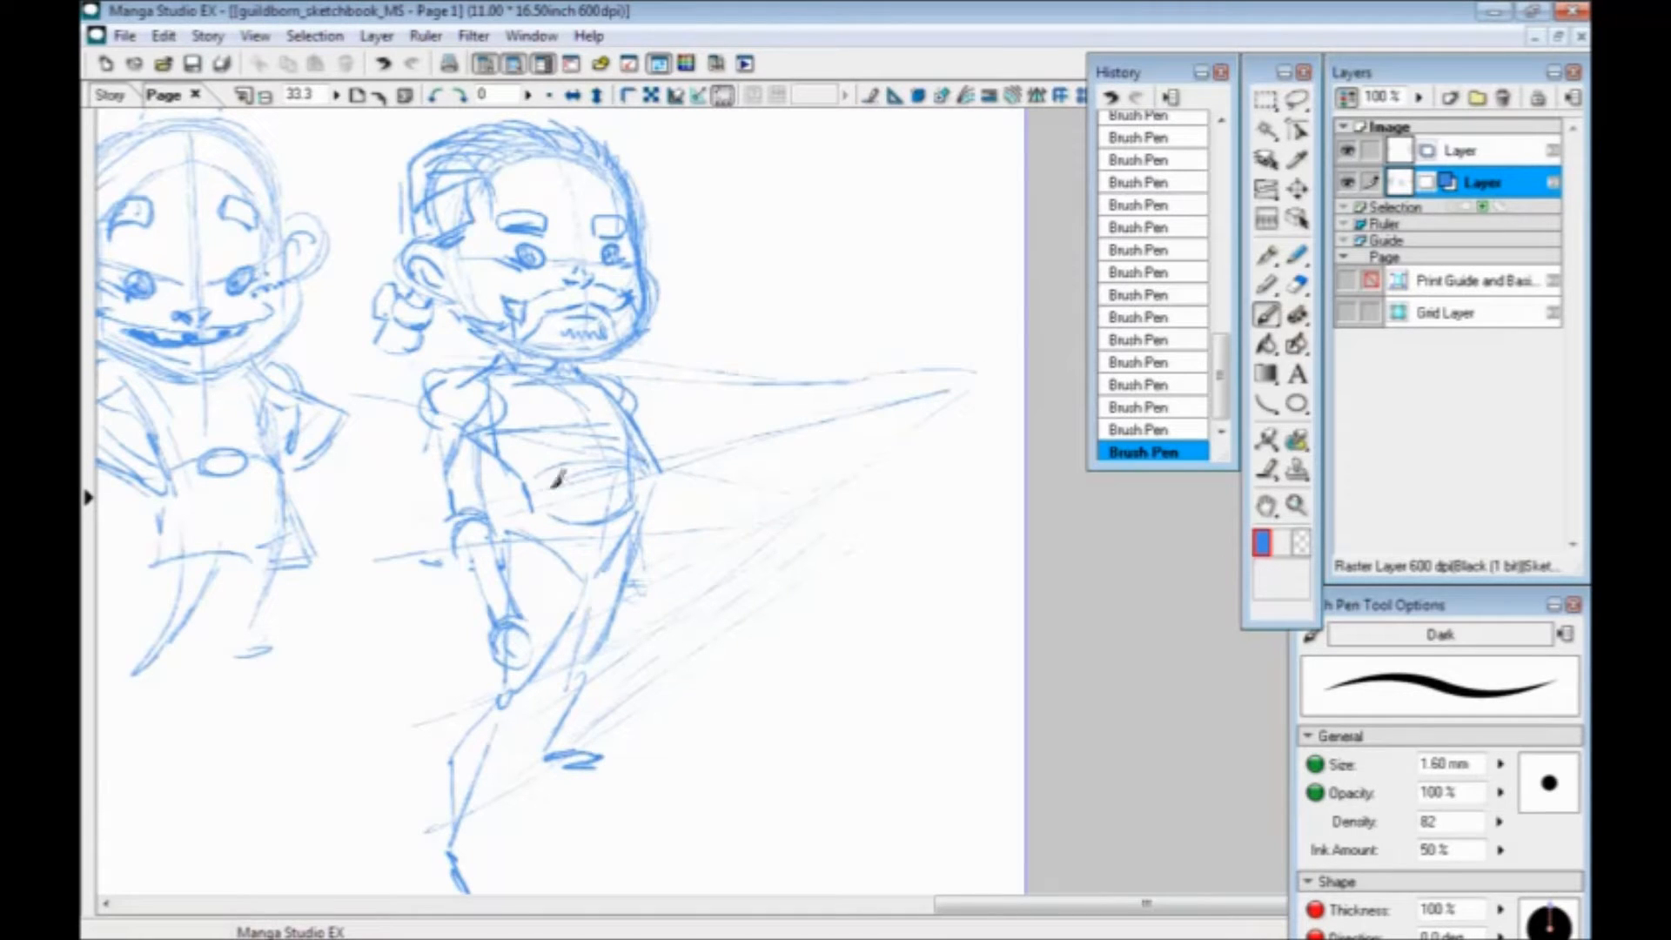
mouse_move(658, 489)
left_mouse_down()
mouse_move(688, 532)
mouse_move(662, 546)
mouse_move(701, 547)
left_mouse_up()
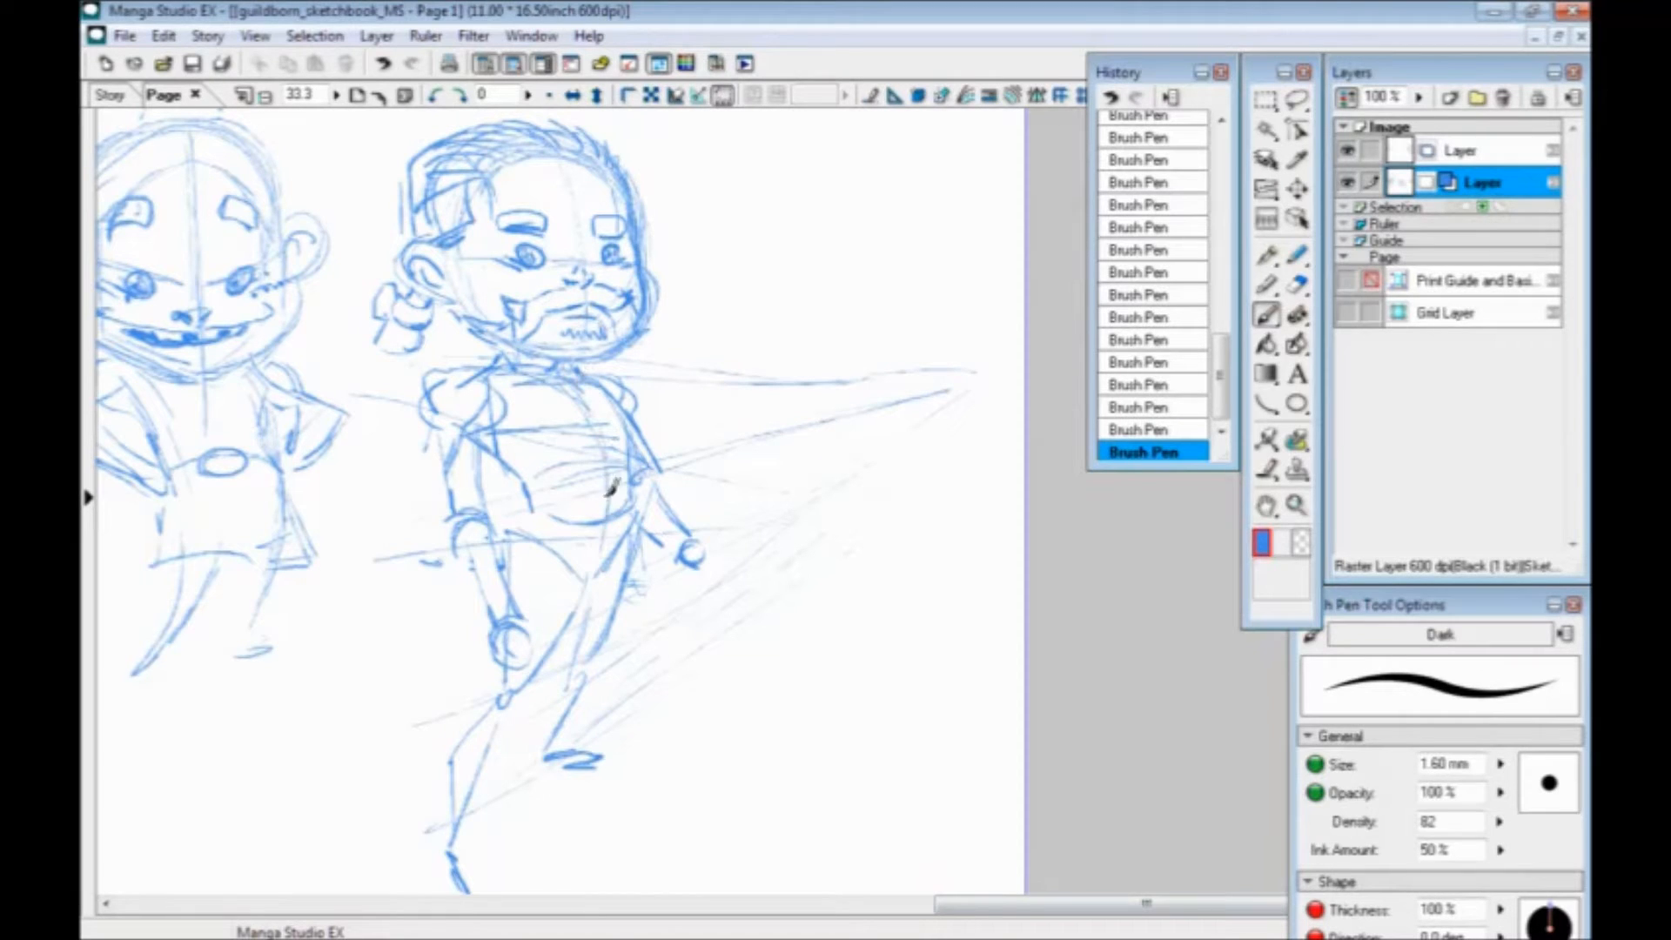
Sketch small rounded hair tufts around the back, crown and far side of the fourth figure's head
key("ctrl+minus")
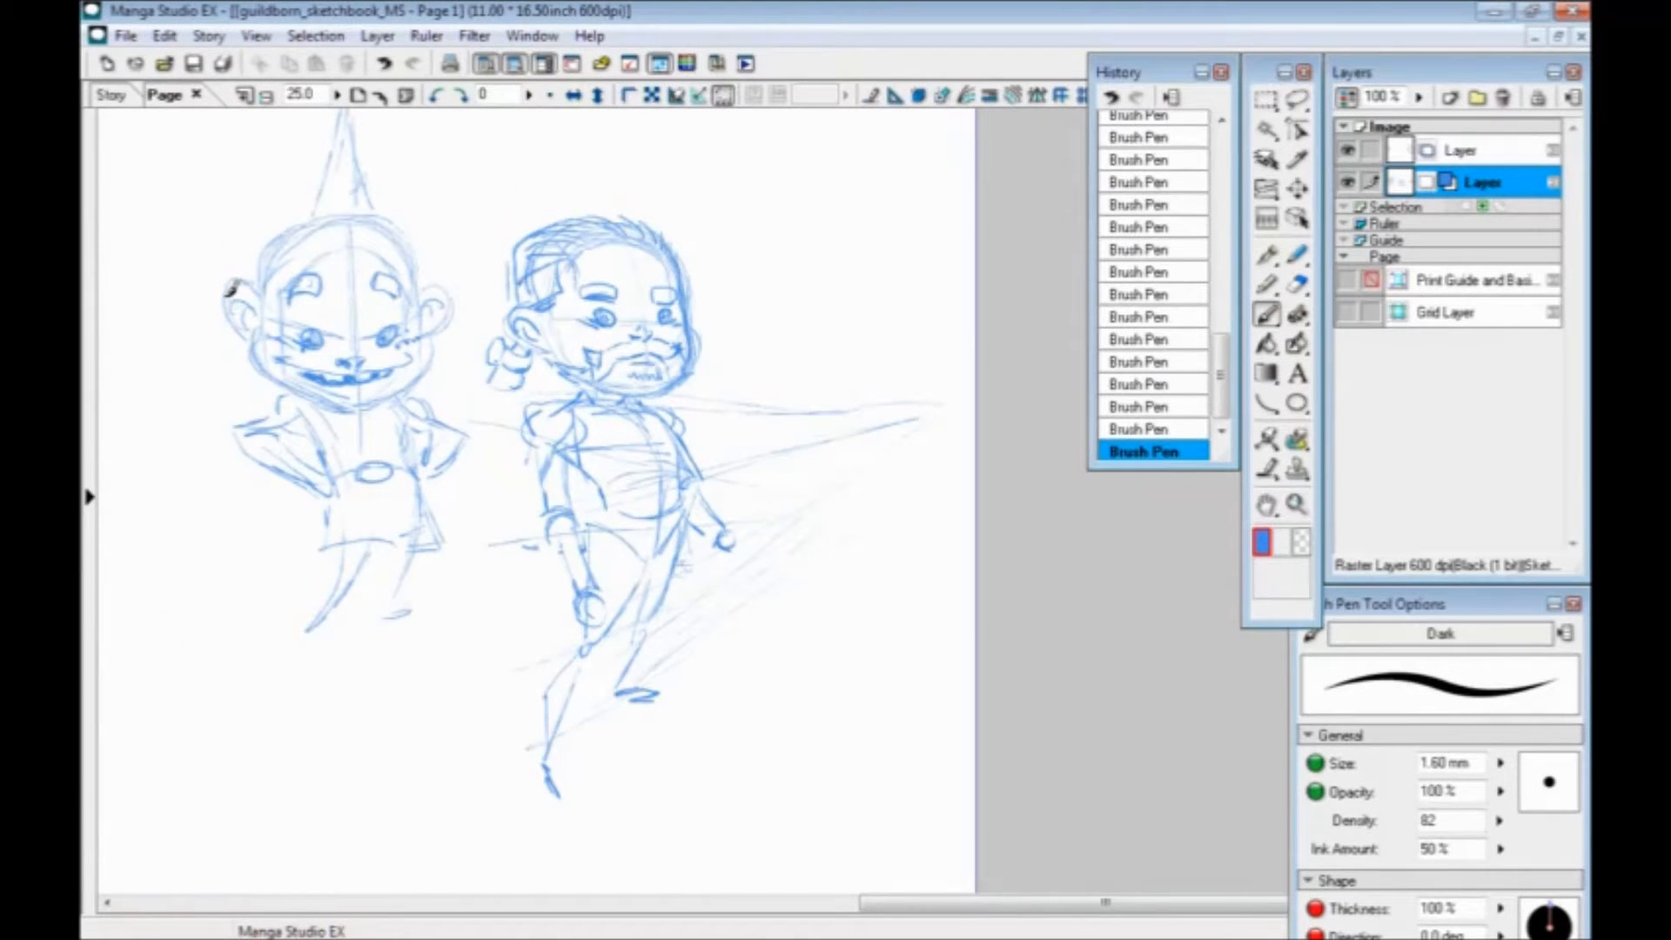
key("ctrl+plus")
left_click_drag(421, 502, 584, 480)
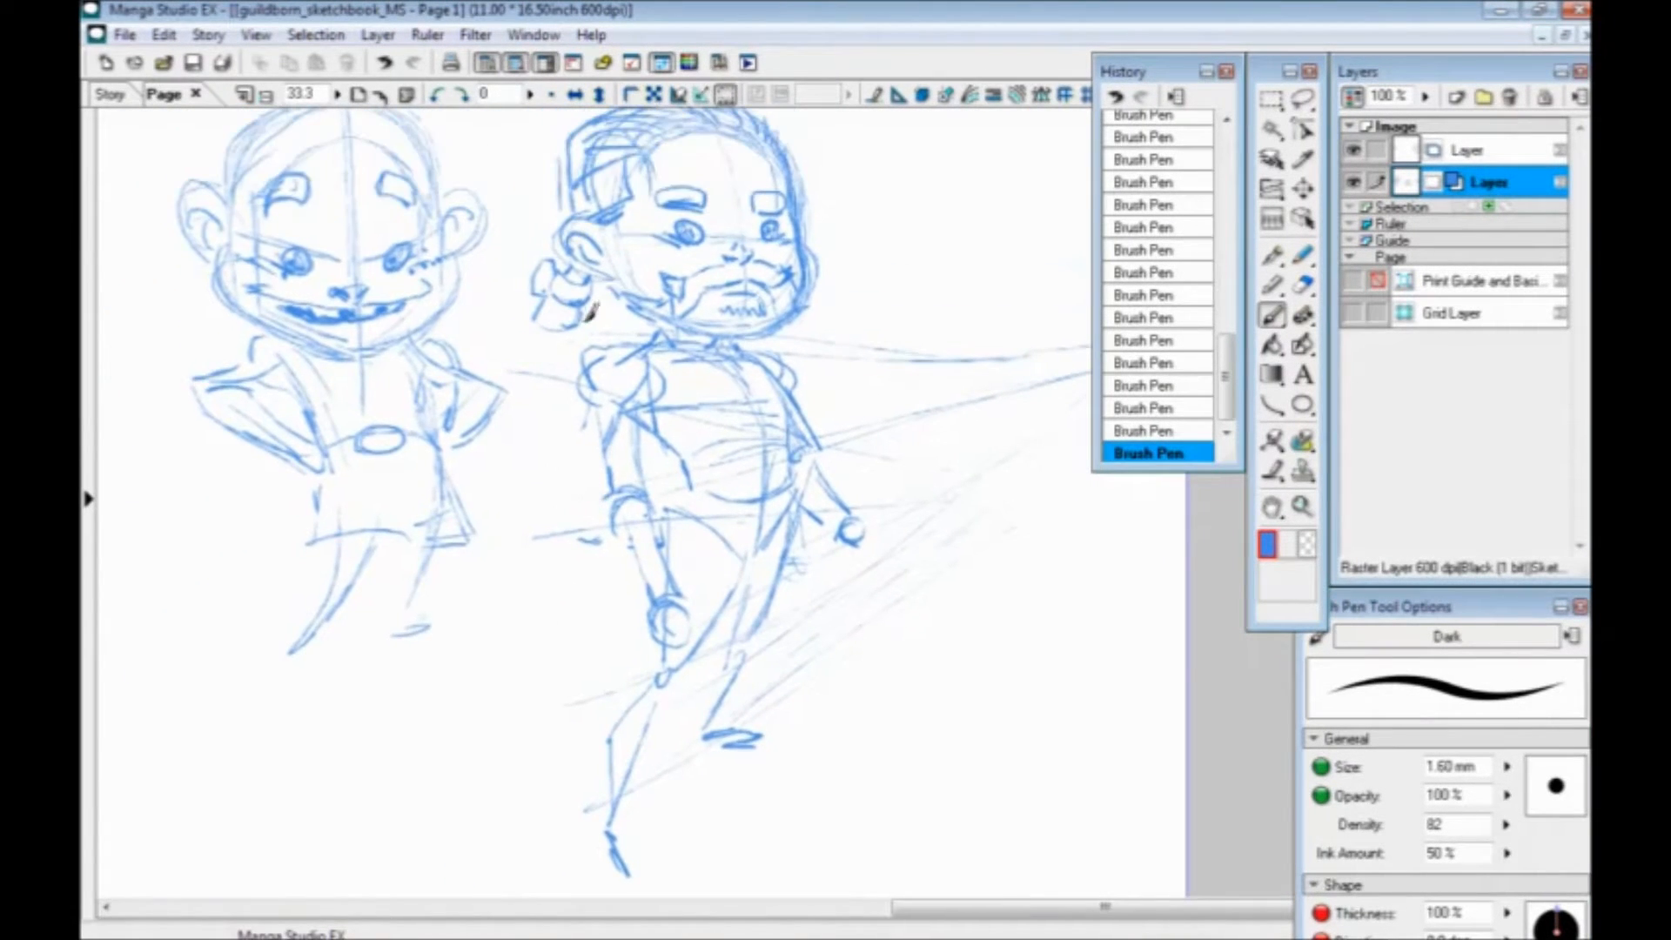
left_click_drag(555, 226, 530, 319)
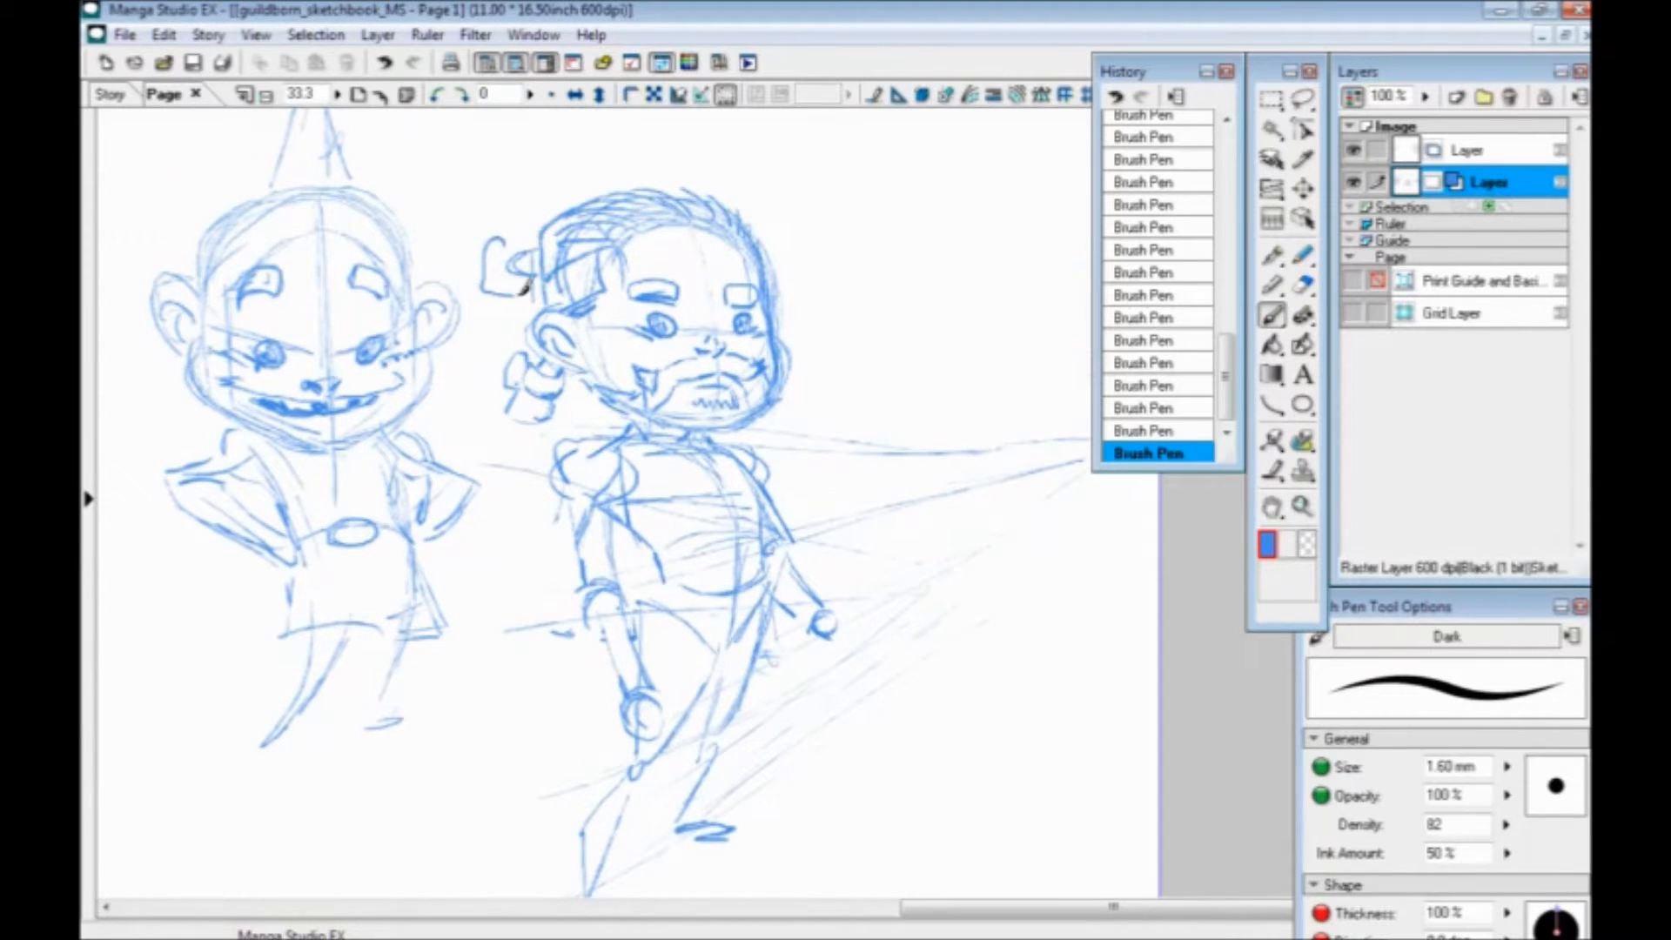
left_click_drag(502, 295, 485, 386)
mouse_move(576, 283)
left_mouse_down()
mouse_move(509, 279)
mouse_move(590, 272)
left_mouse_up()
mouse_move(707, 290)
left_mouse_down()
mouse_move(725, 304)
mouse_move(743, 263)
mouse_move(736, 320)
left_mouse_up()
left_click_drag(764, 403, 777, 448)
left_click_drag(485, 515, 467, 343)
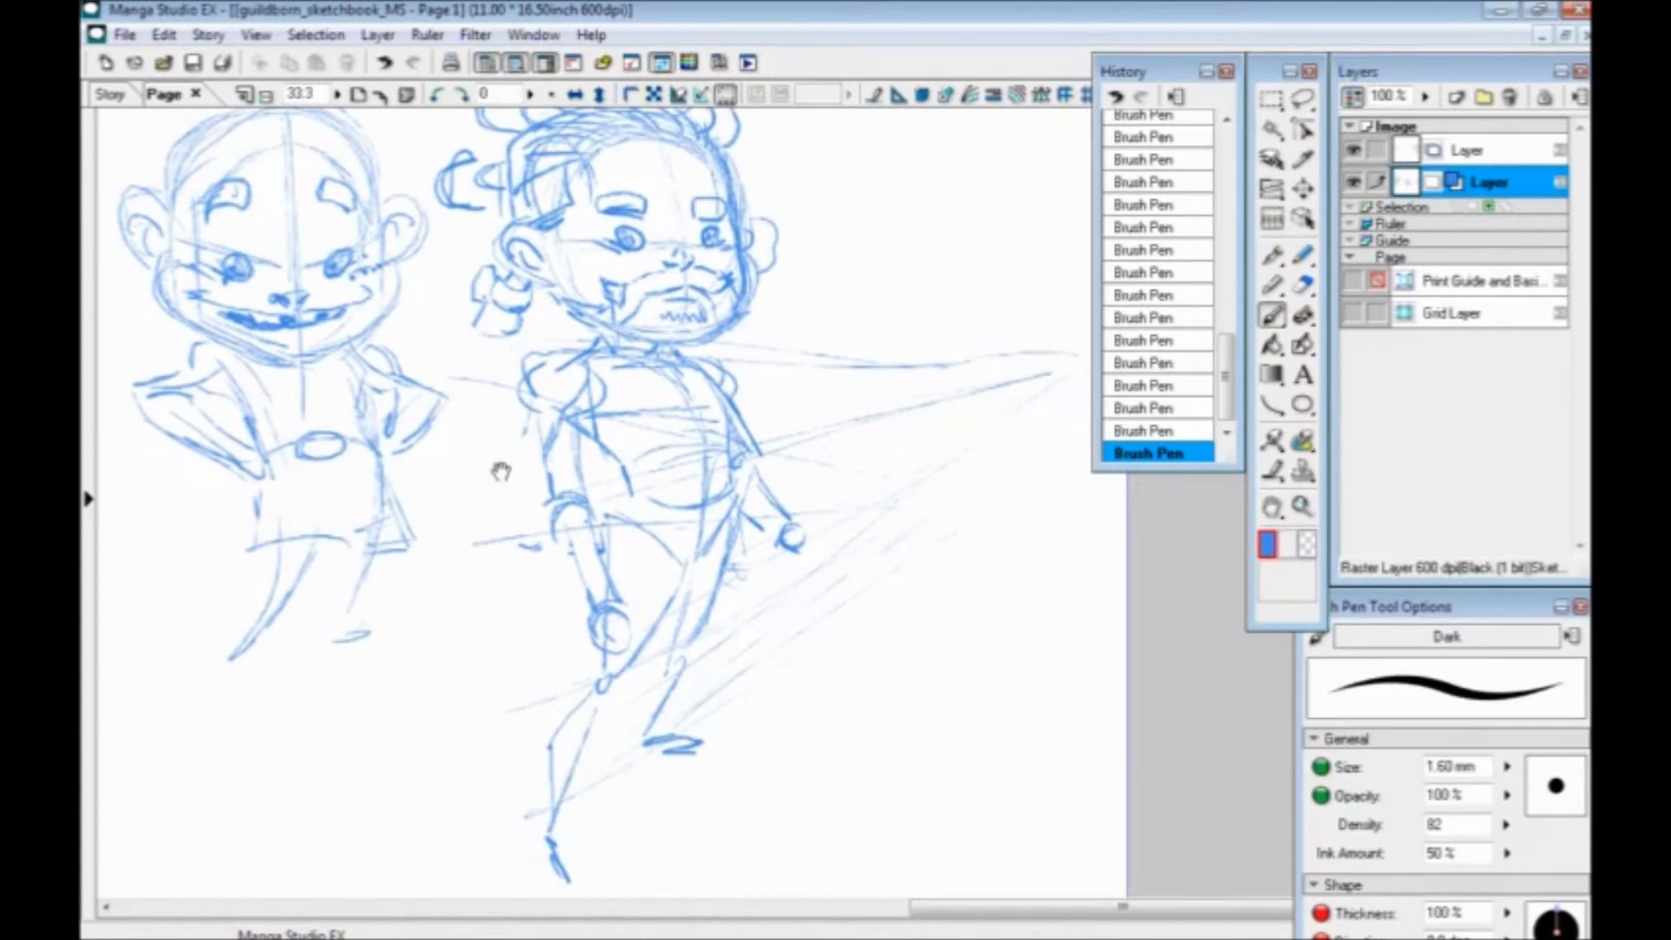
left_click_drag(505, 453, 477, 526)
left_click_drag(489, 429, 478, 529)
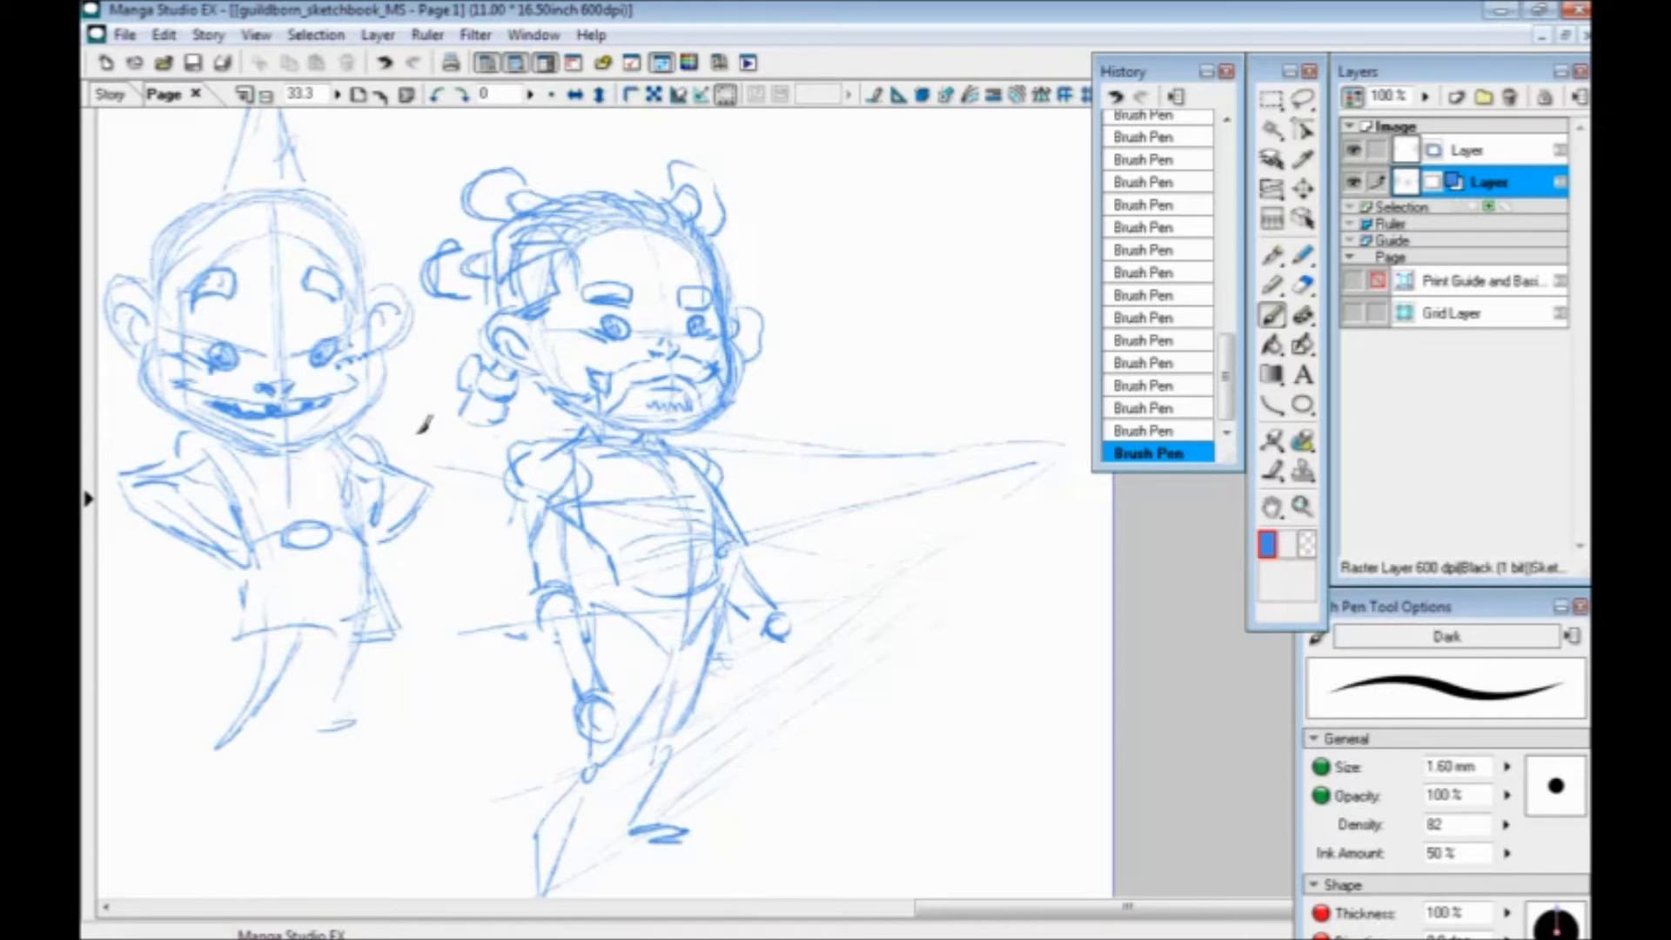
Lasso the third figure's sketch, move it closer to the ruffled second figure, and clear the selection
key("space")
left_click_drag(438, 480, 541, 388)
left_click_drag(298, 380, 414, 497)
mouse_move(592, 461)
left_mouse_down()
mouse_move(400, 473)
mouse_move(612, 508)
left_mouse_up()
mouse_move(407, 397)
left_mouse_down()
mouse_move(671, 412)
mouse_move(545, 450)
left_mouse_up()
left_click(1303, 100)
mouse_move(561, 574)
left_mouse_down()
mouse_move(482, 243)
mouse_move(632, 140)
mouse_move(868, 568)
mouse_move(687, 805)
left_mouse_up()
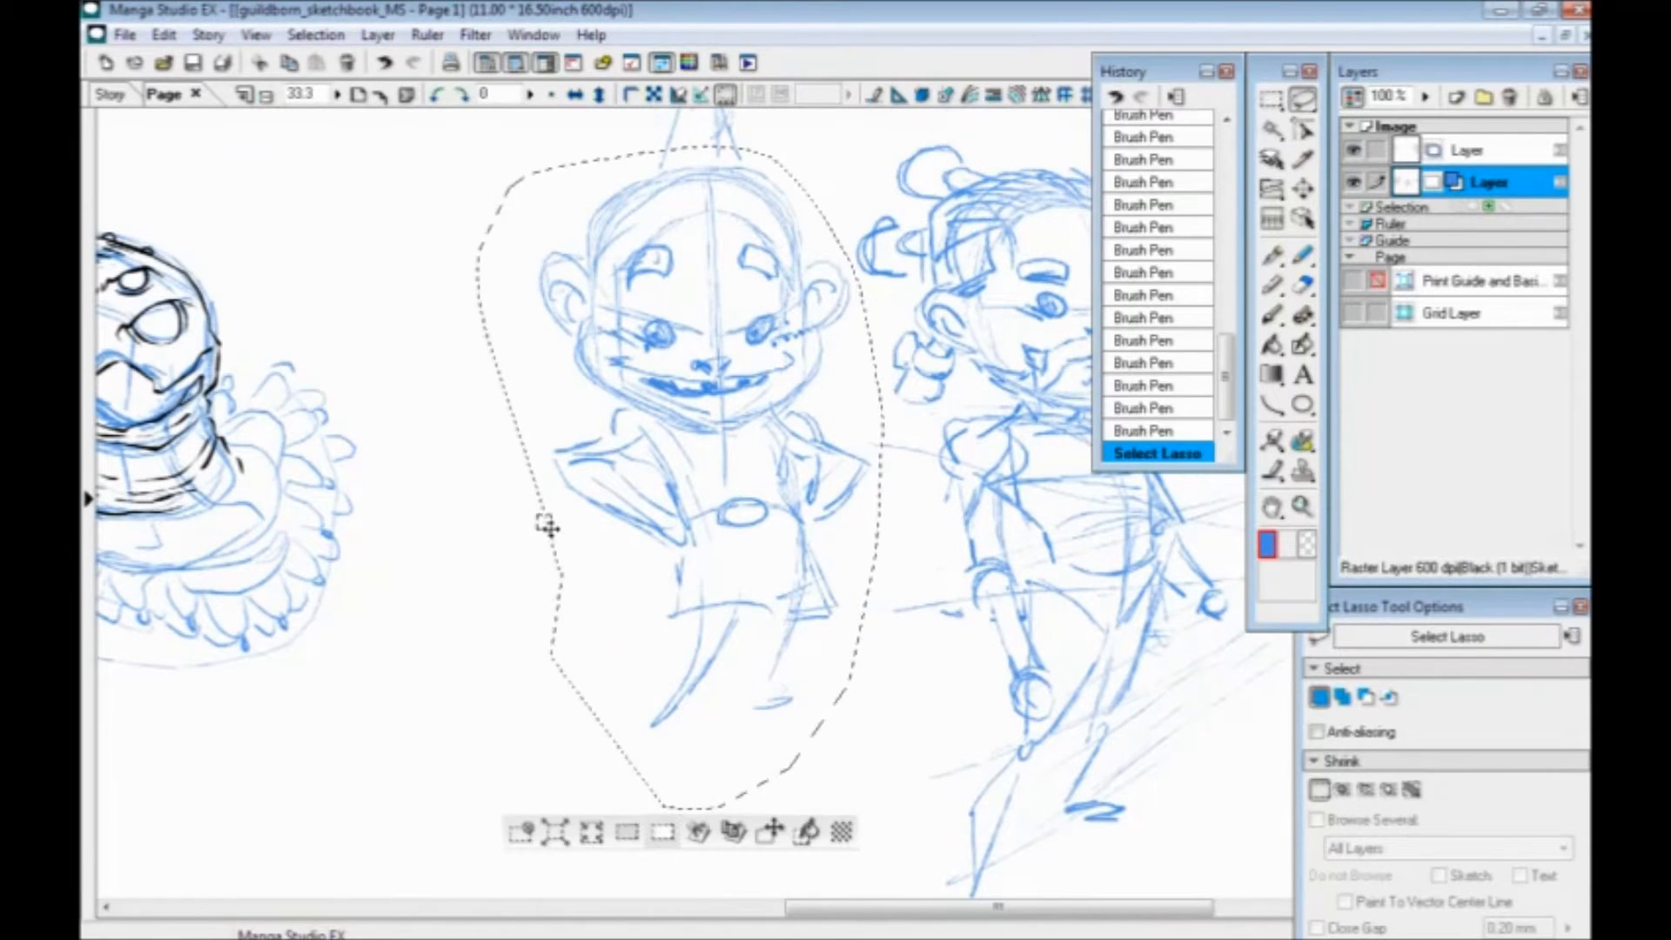
left_click_drag(574, 405, 550, 624)
mouse_move(557, 415)
left_mouse_down()
mouse_move(820, 447)
mouse_move(447, 609)
mouse_move(578, 238)
left_mouse_up()
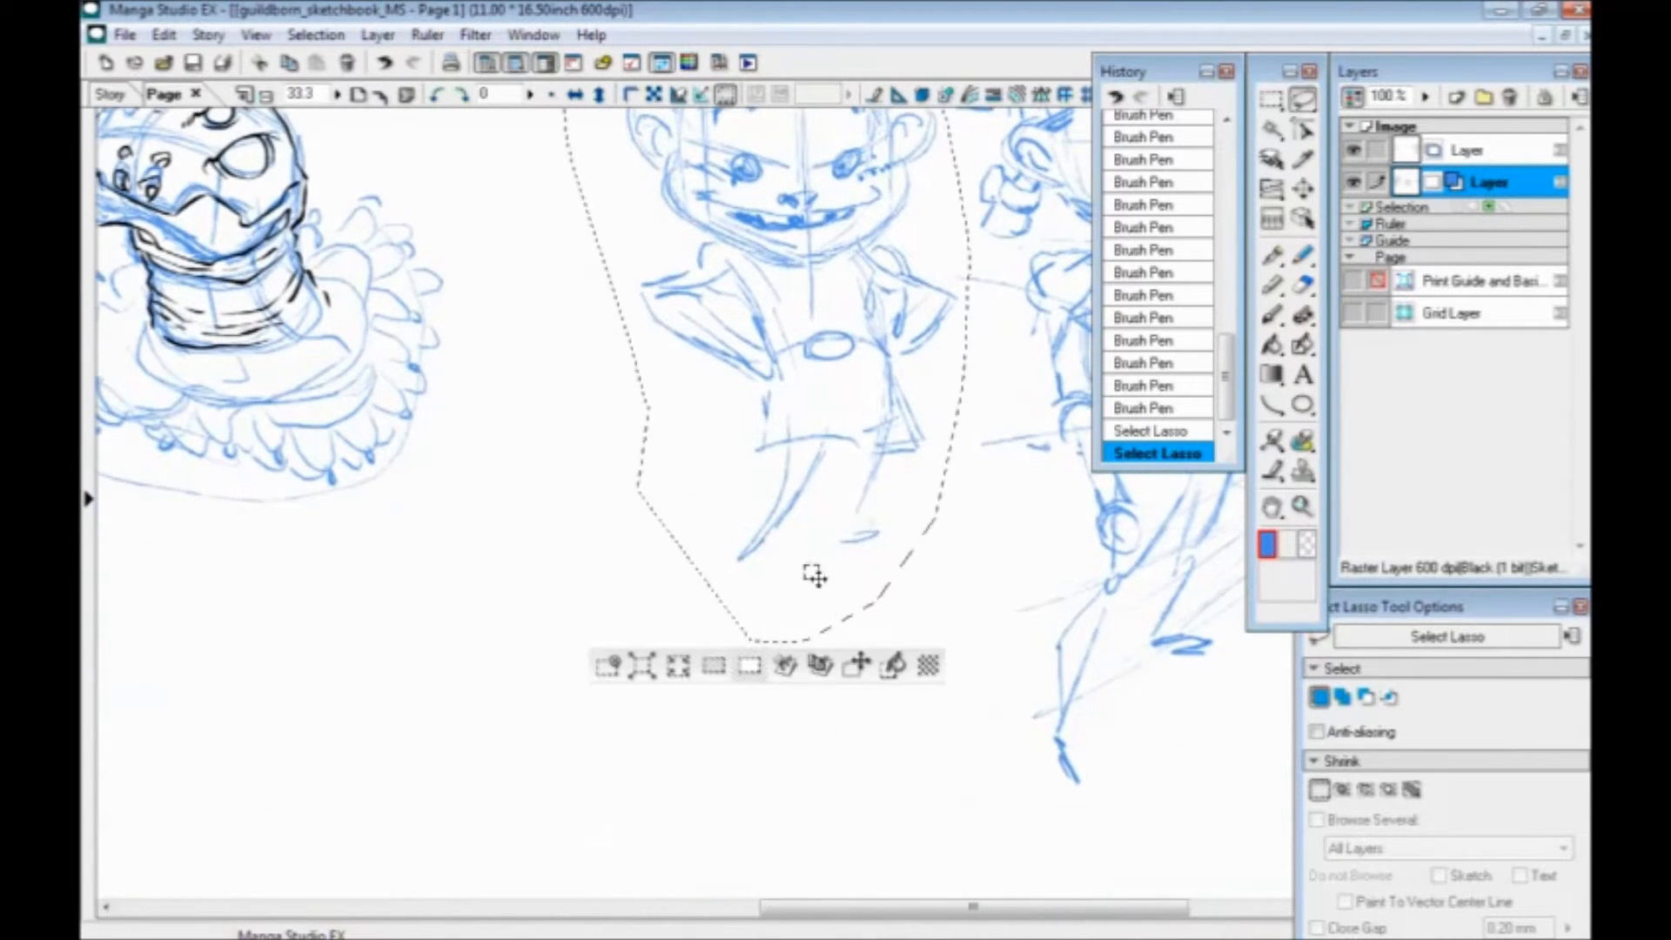
left_click(857, 664)
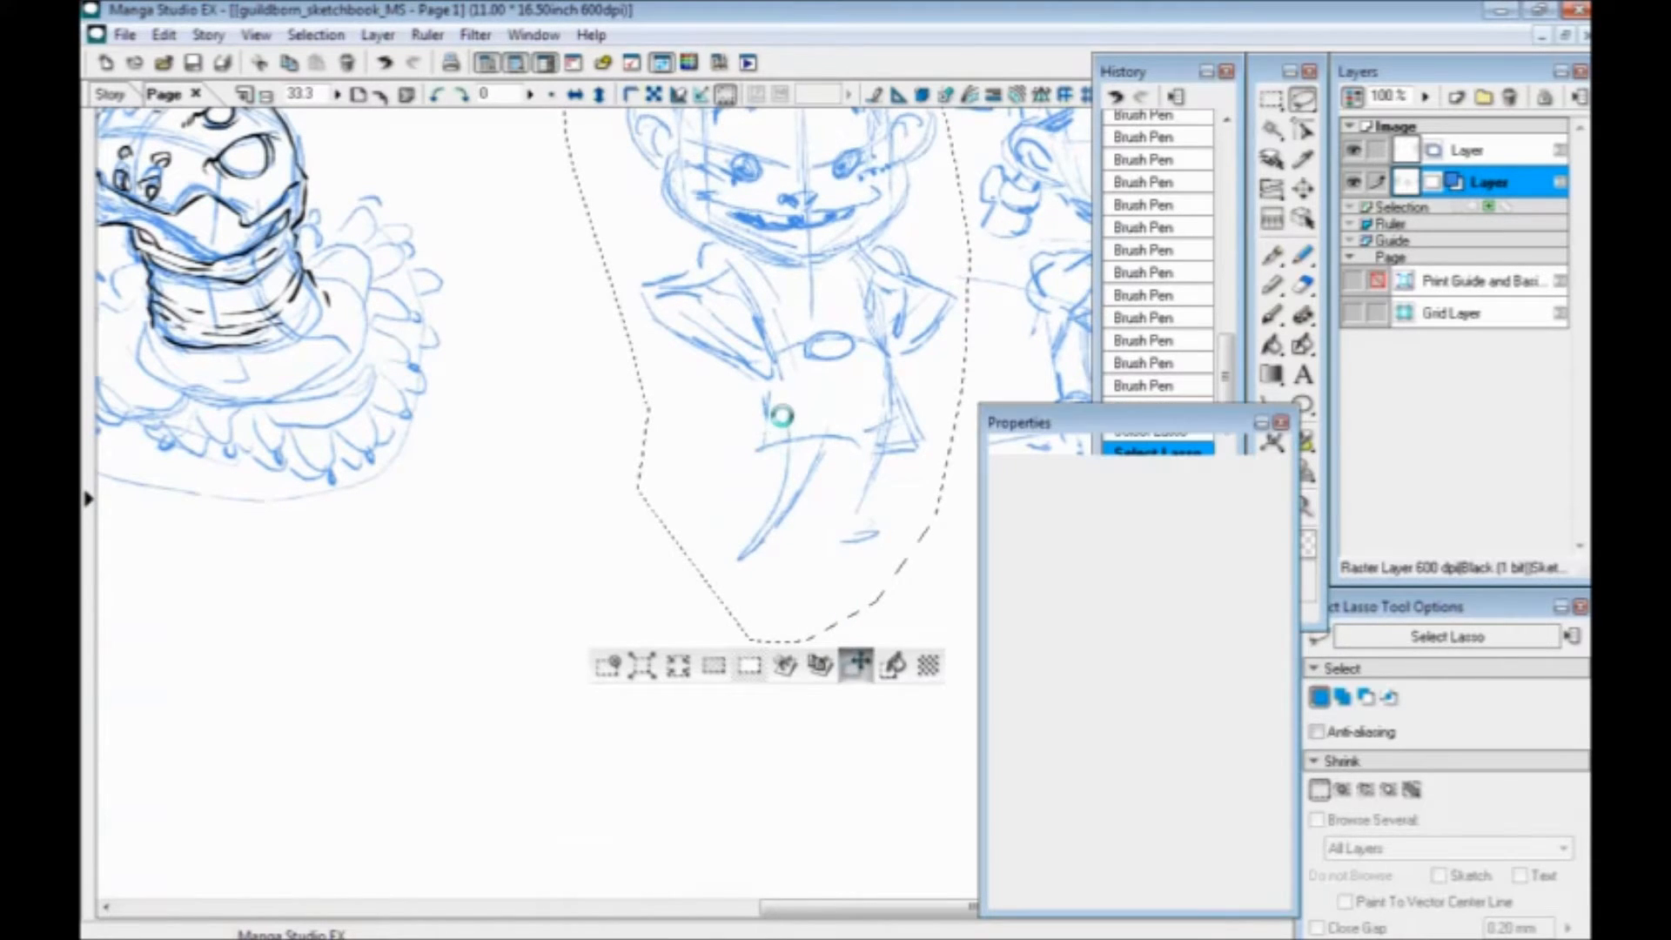
left_click(1098, 870)
left_click(449, 680)
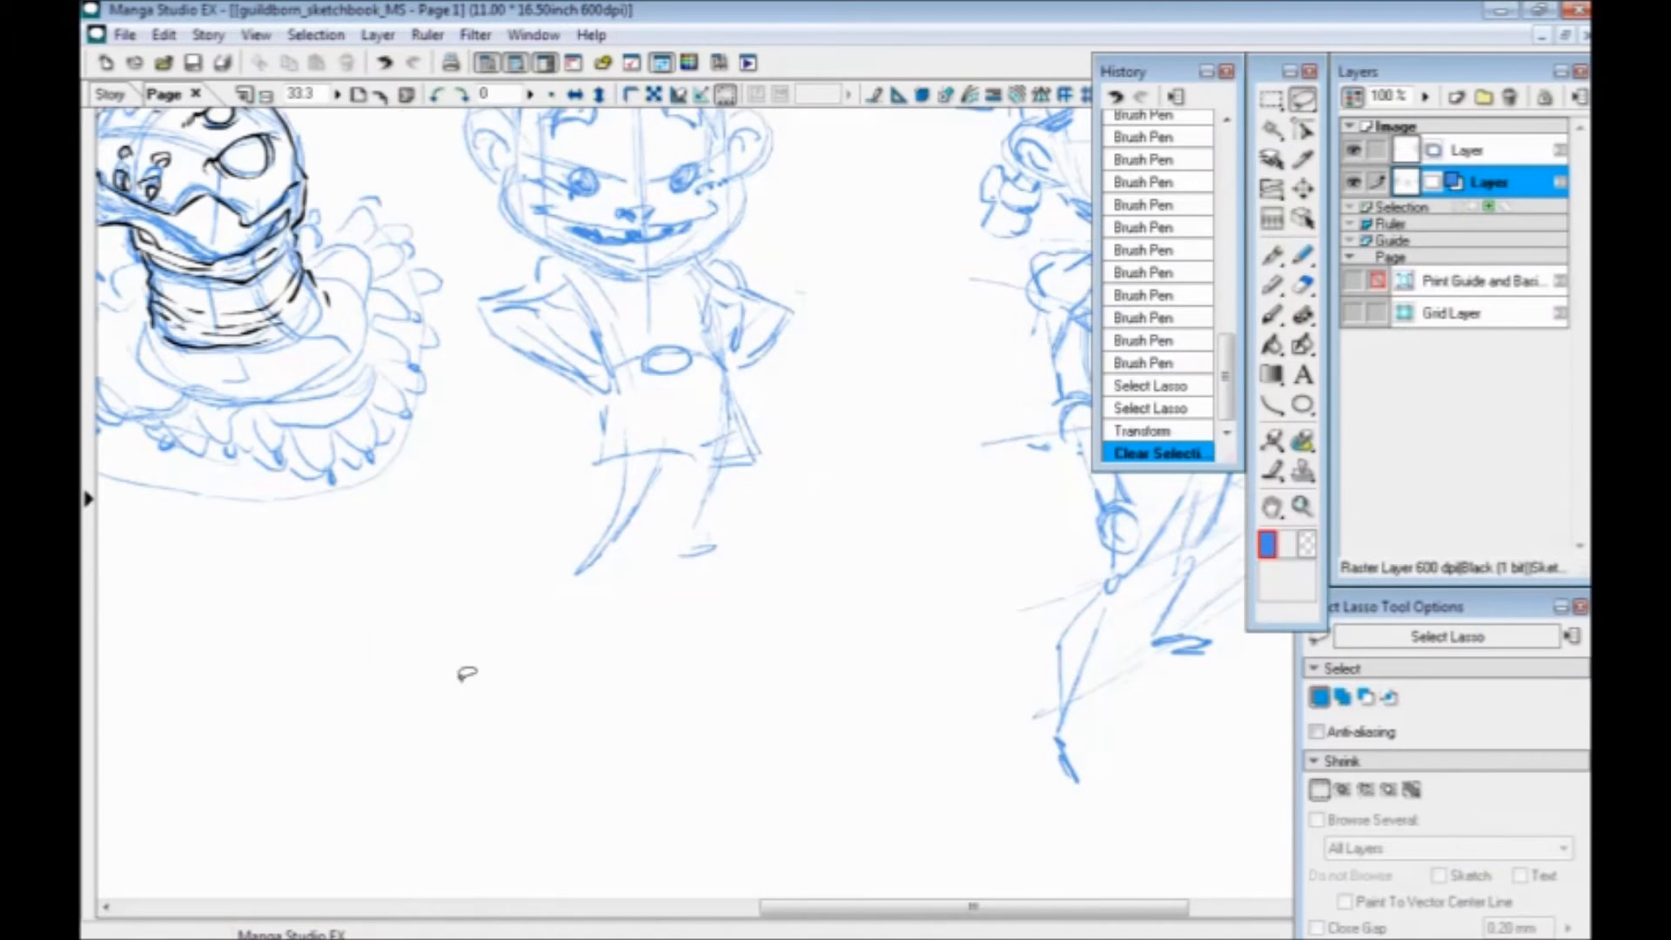
Return to the Brush Pen and draw small arrows pointing at the fourth figure from the ponytail side
left_click_drag(1001, 410, 565, 534)
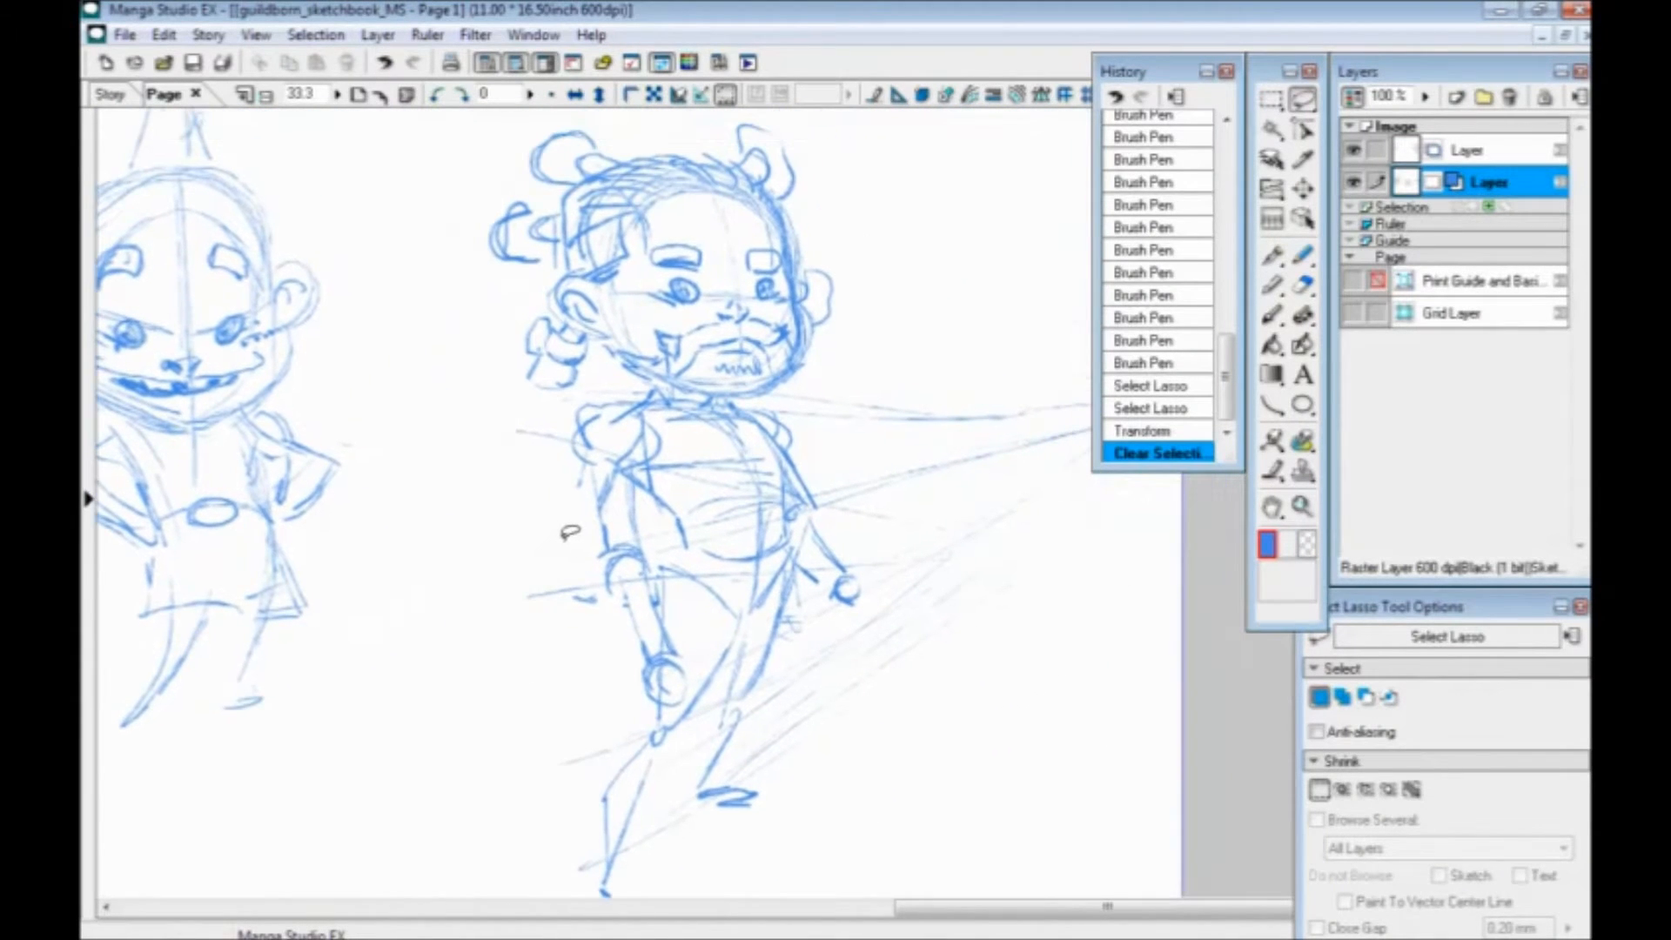
left_click(1271, 315)
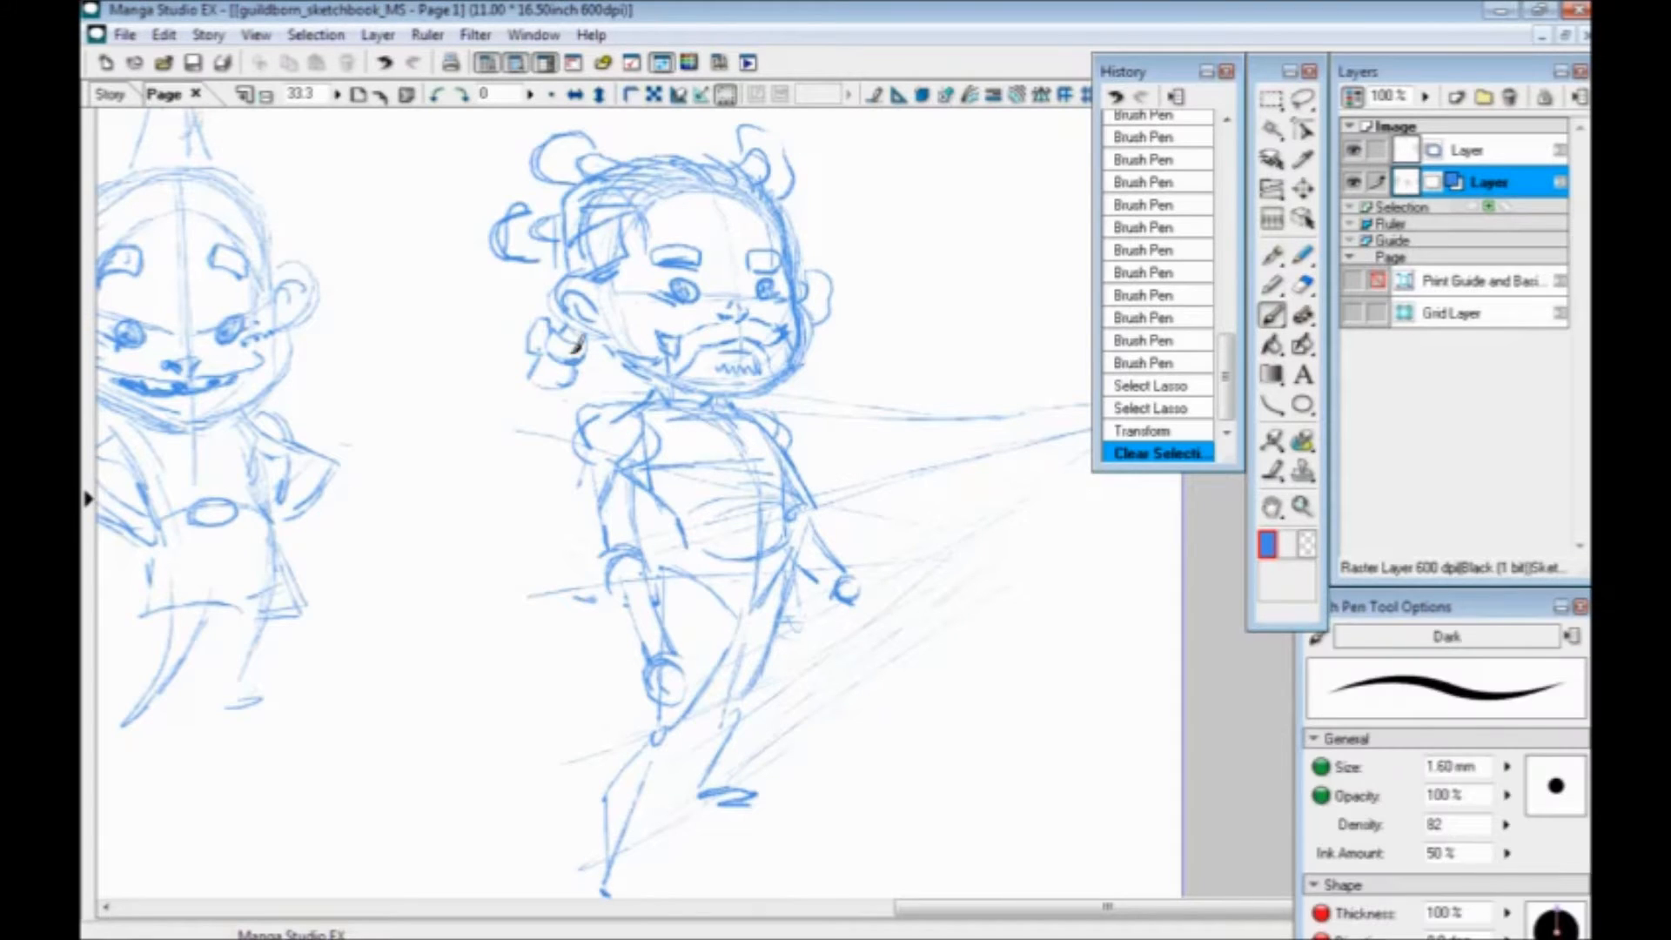
left_click_drag(556, 327, 577, 359)
left_click_drag(489, 148, 529, 162)
left_click_drag(444, 244, 479, 263)
mouse_move(508, 451)
left_mouse_down()
mouse_move(522, 433)
mouse_move(534, 446)
left_mouse_up()
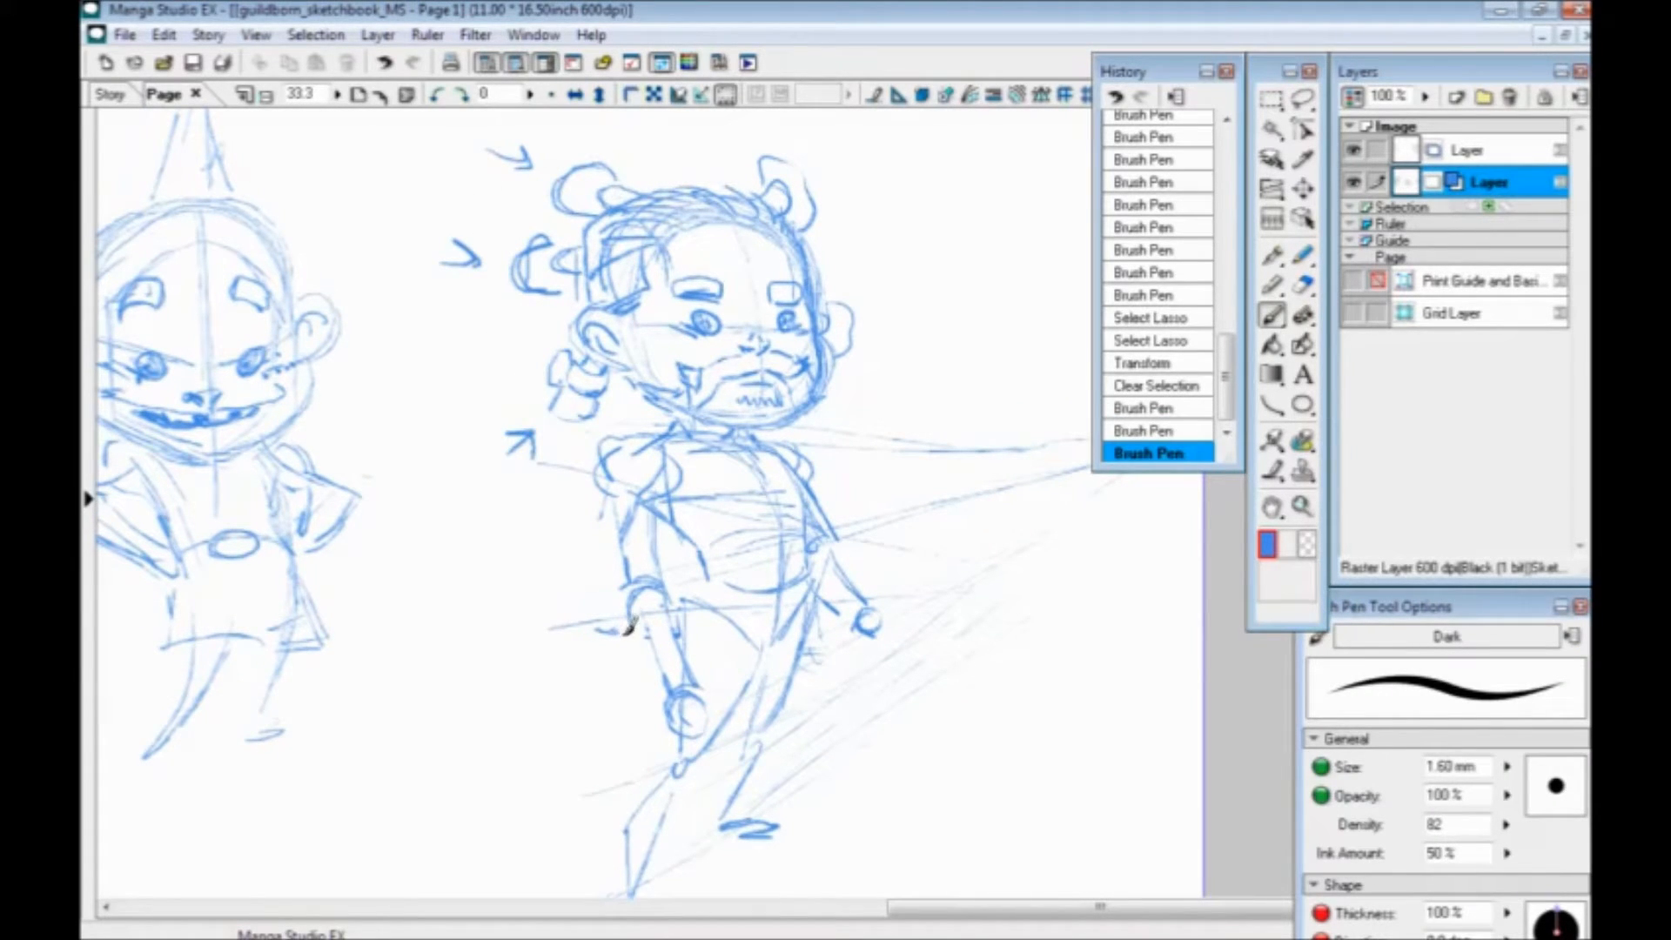
Undo the three arrow strokes beside the fourth figure
key("ctrl+z")
key("ctrl+z")
key("ctrl+z")
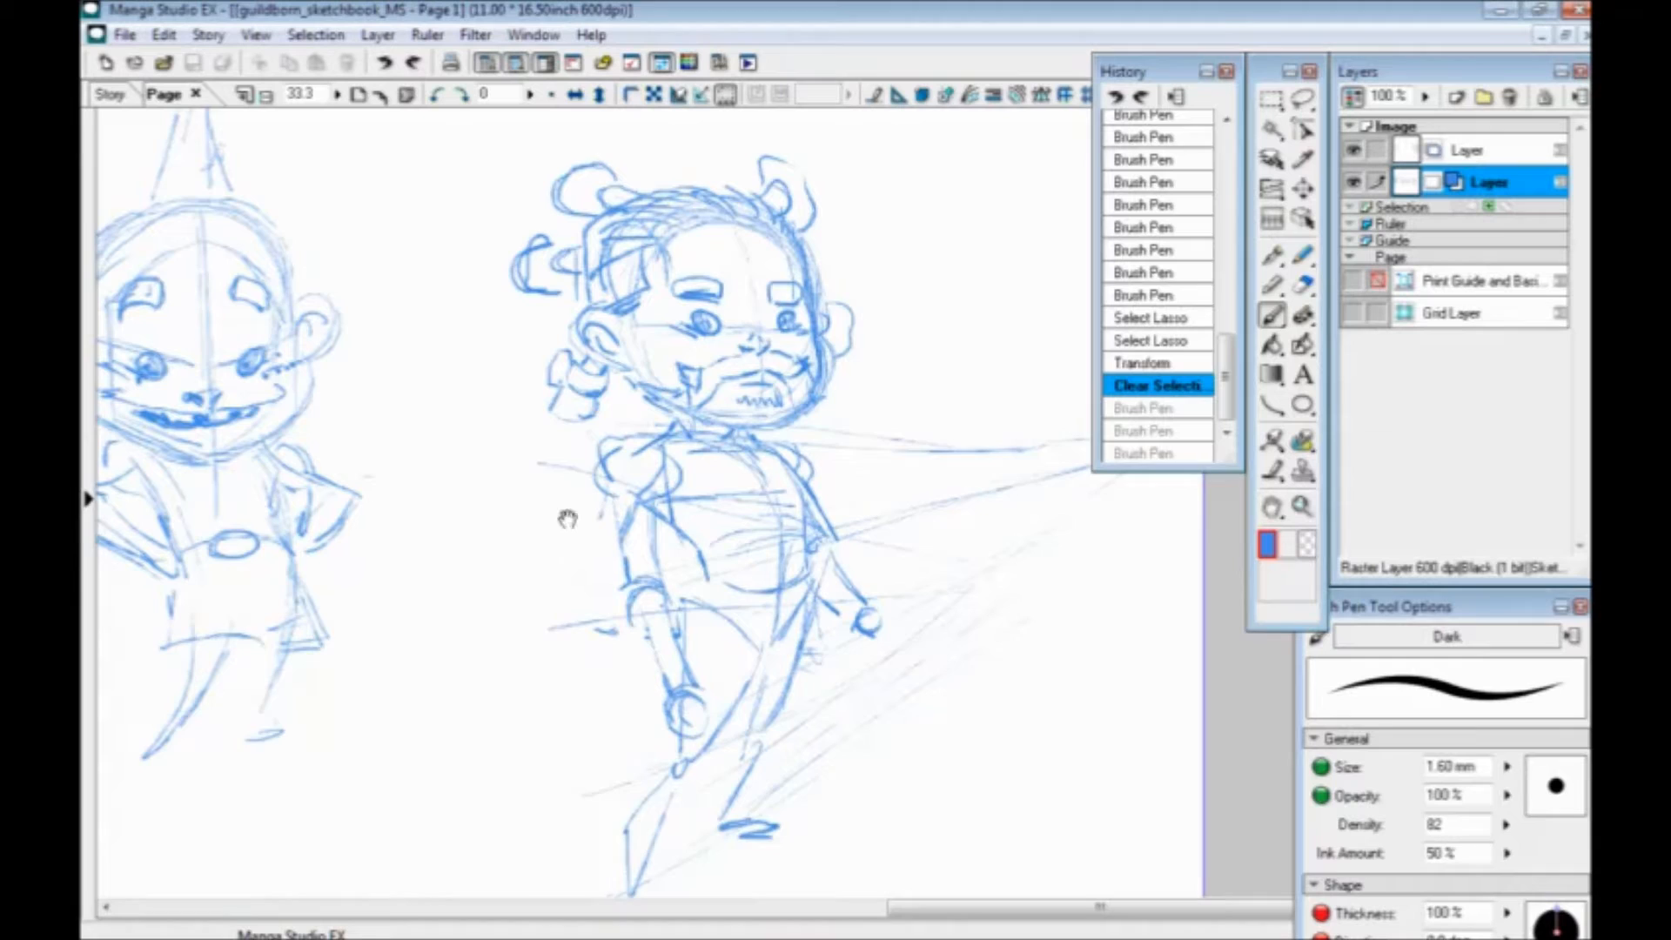
scroll(567, 514, "down", 1)
mouse_move(670, 392)
left_mouse_down()
mouse_move(628, 356)
mouse_move(588, 398)
mouse_move(607, 433)
left_mouse_up()
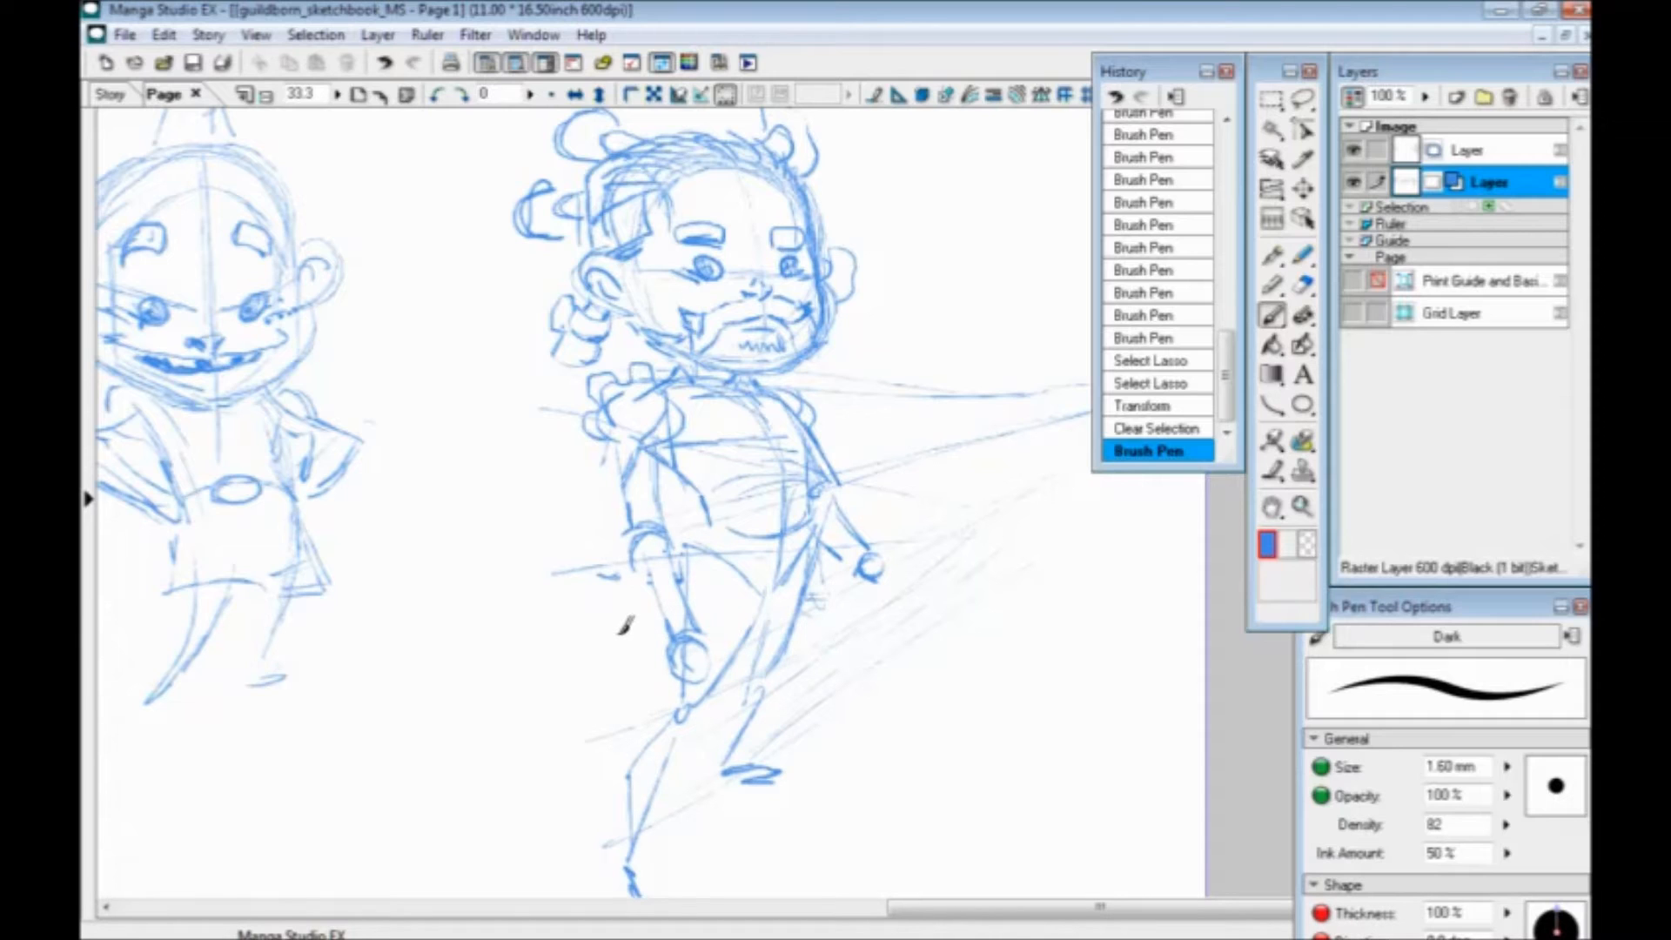
key("ctrl+z")
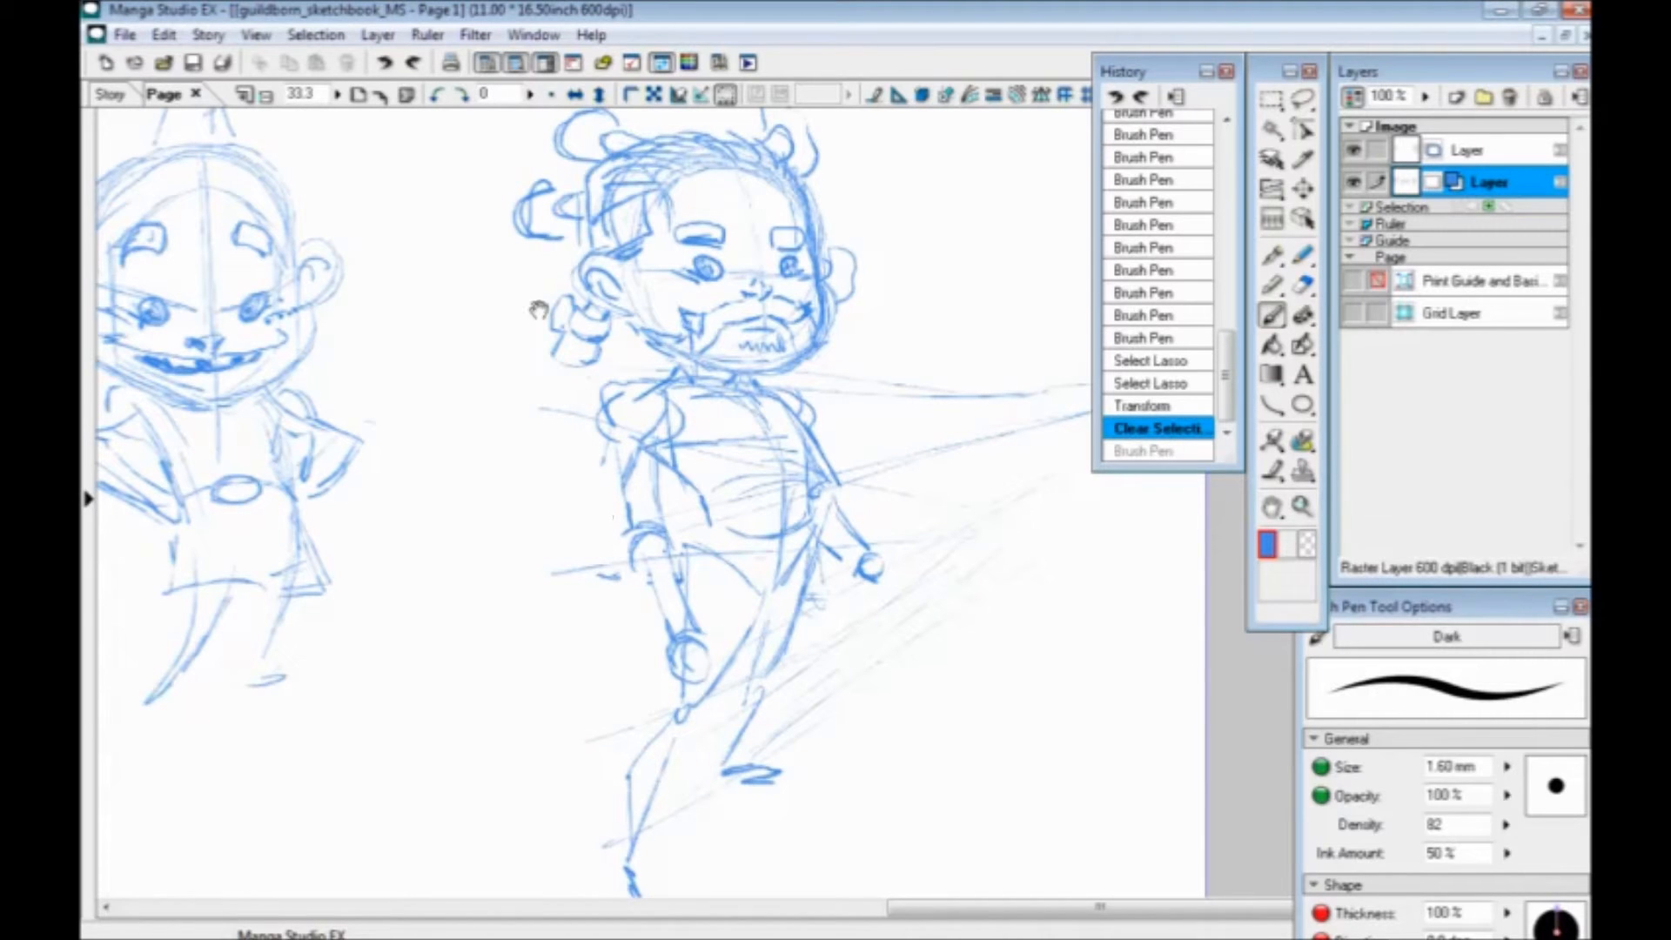
scroll(570, 566, "down", 1)
scroll(635, 548, "down", 1)
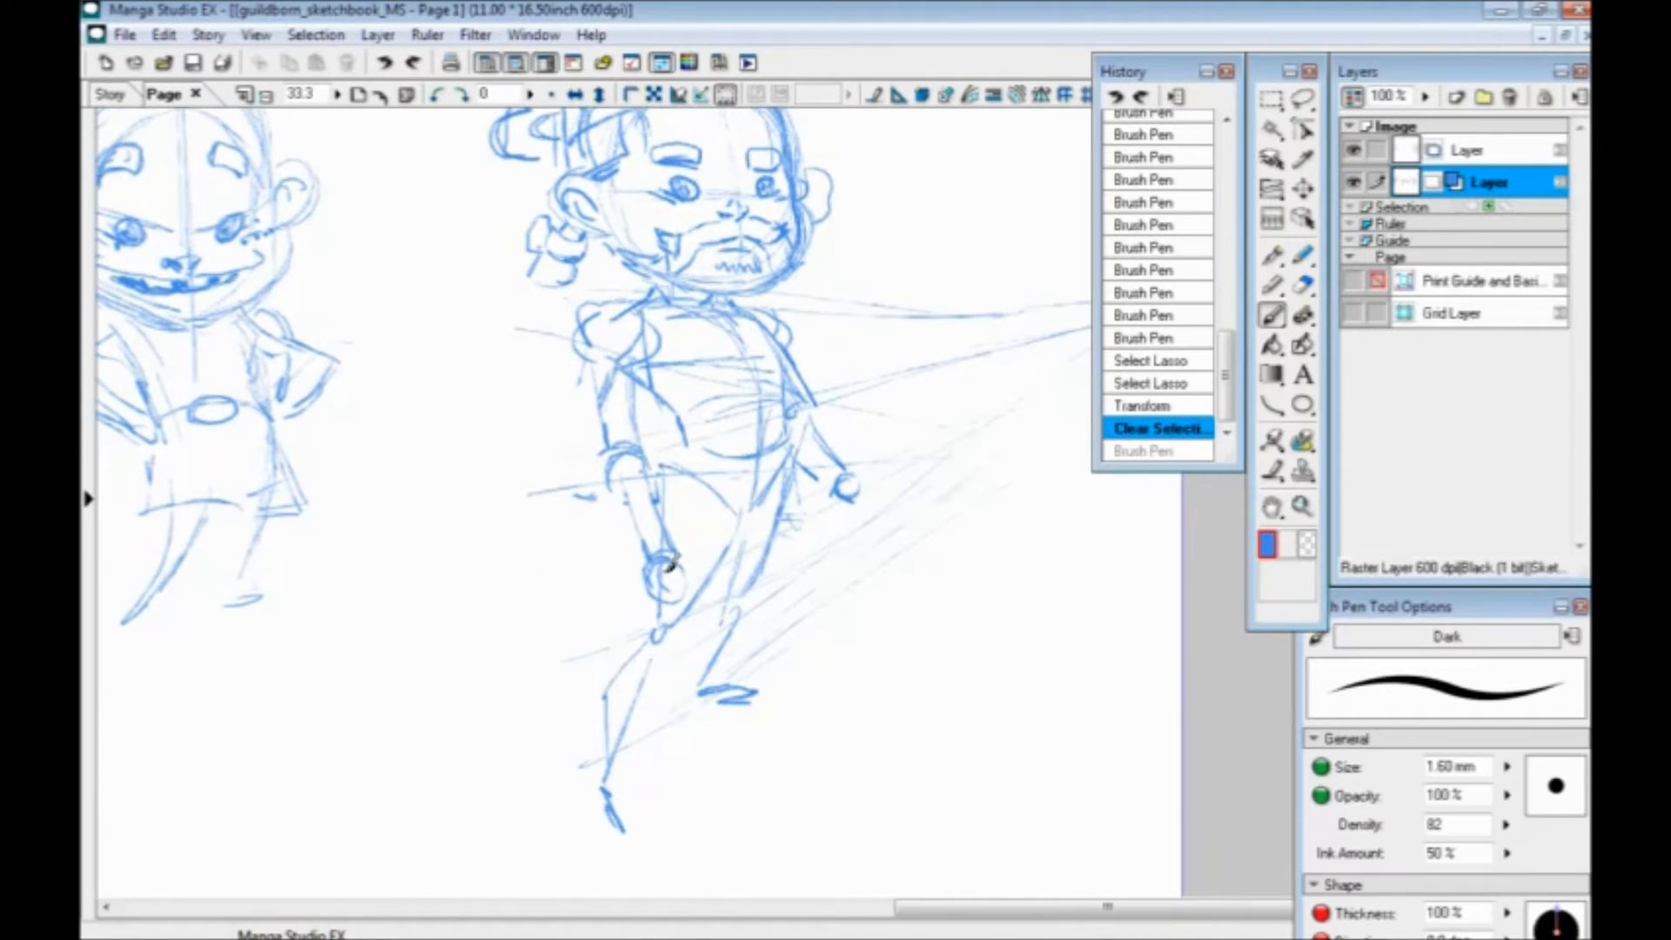
mouse_move(766, 564)
left_mouse_down()
mouse_move(839, 527)
mouse_move(957, 370)
left_mouse_up()
mouse_move(538, 538)
left_mouse_down()
mouse_move(507, 611)
mouse_move(552, 552)
left_mouse_up()
key("ctrl+z")
key("ctrl+z")
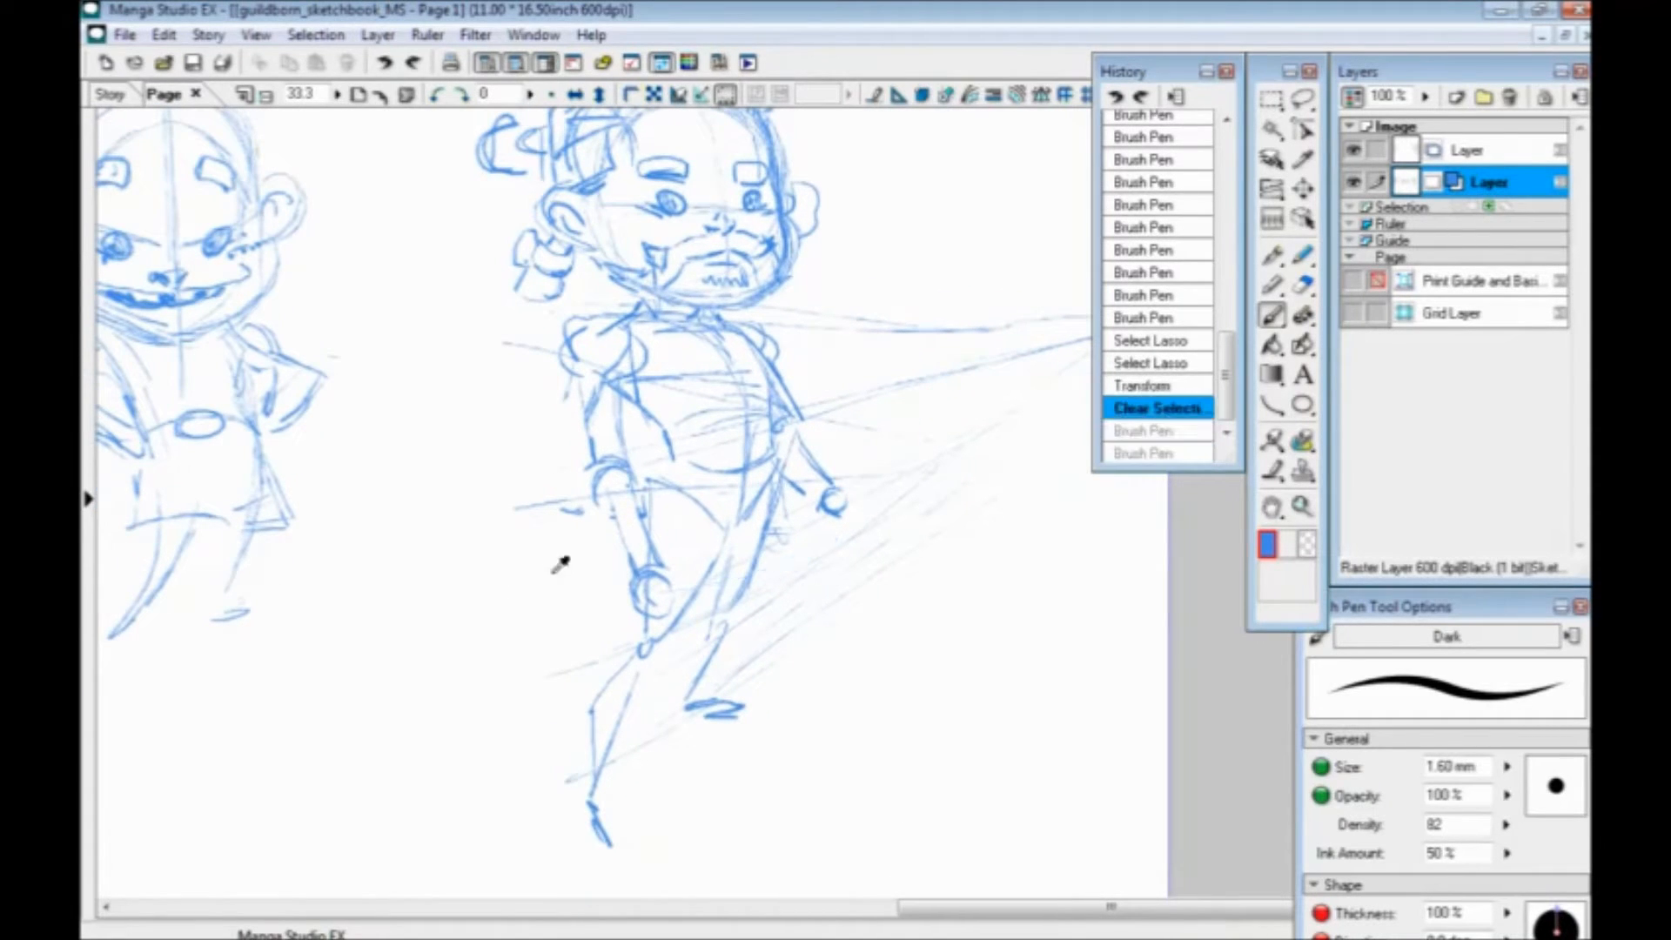
Sketch a round weapon head with a short grip at the fourth figure's near hand, and undo the matching one tried at the far hand
mouse_move(659, 567)
left_mouse_down()
mouse_move(692, 601)
mouse_move(722, 531)
mouse_move(749, 592)
mouse_move(685, 572)
mouse_move(591, 601)
mouse_move(625, 609)
left_mouse_up()
left_click_drag(883, 477, 886, 459)
left_click_drag(833, 492, 821, 502)
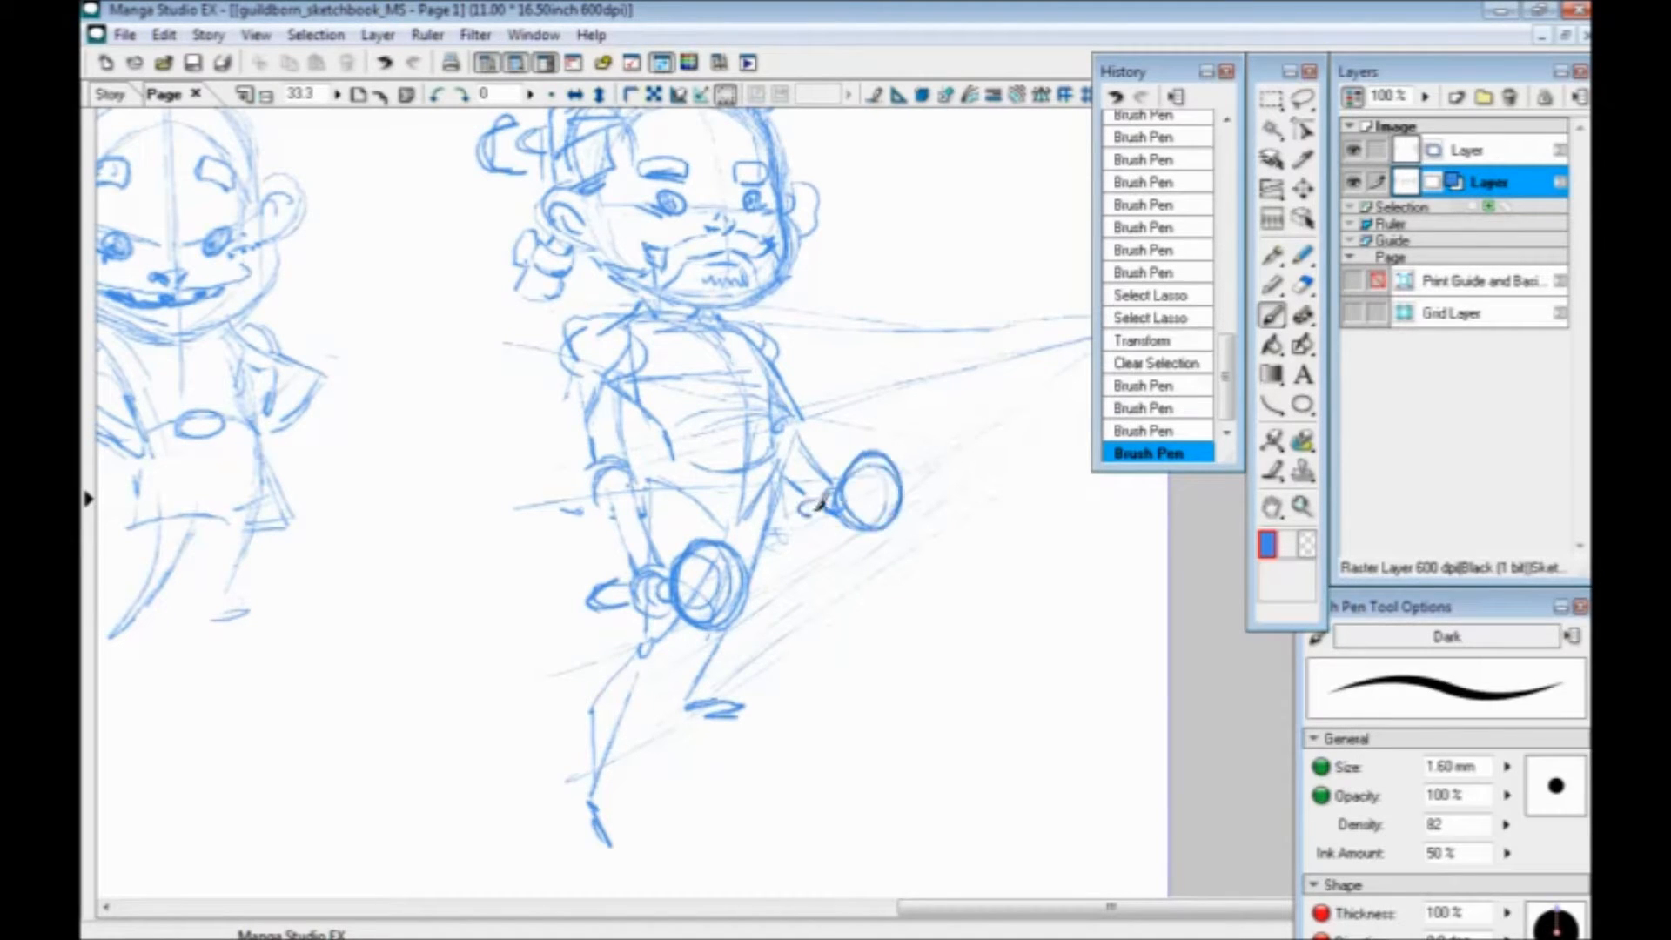
key("ctrl+z")
key("ctrl+z")
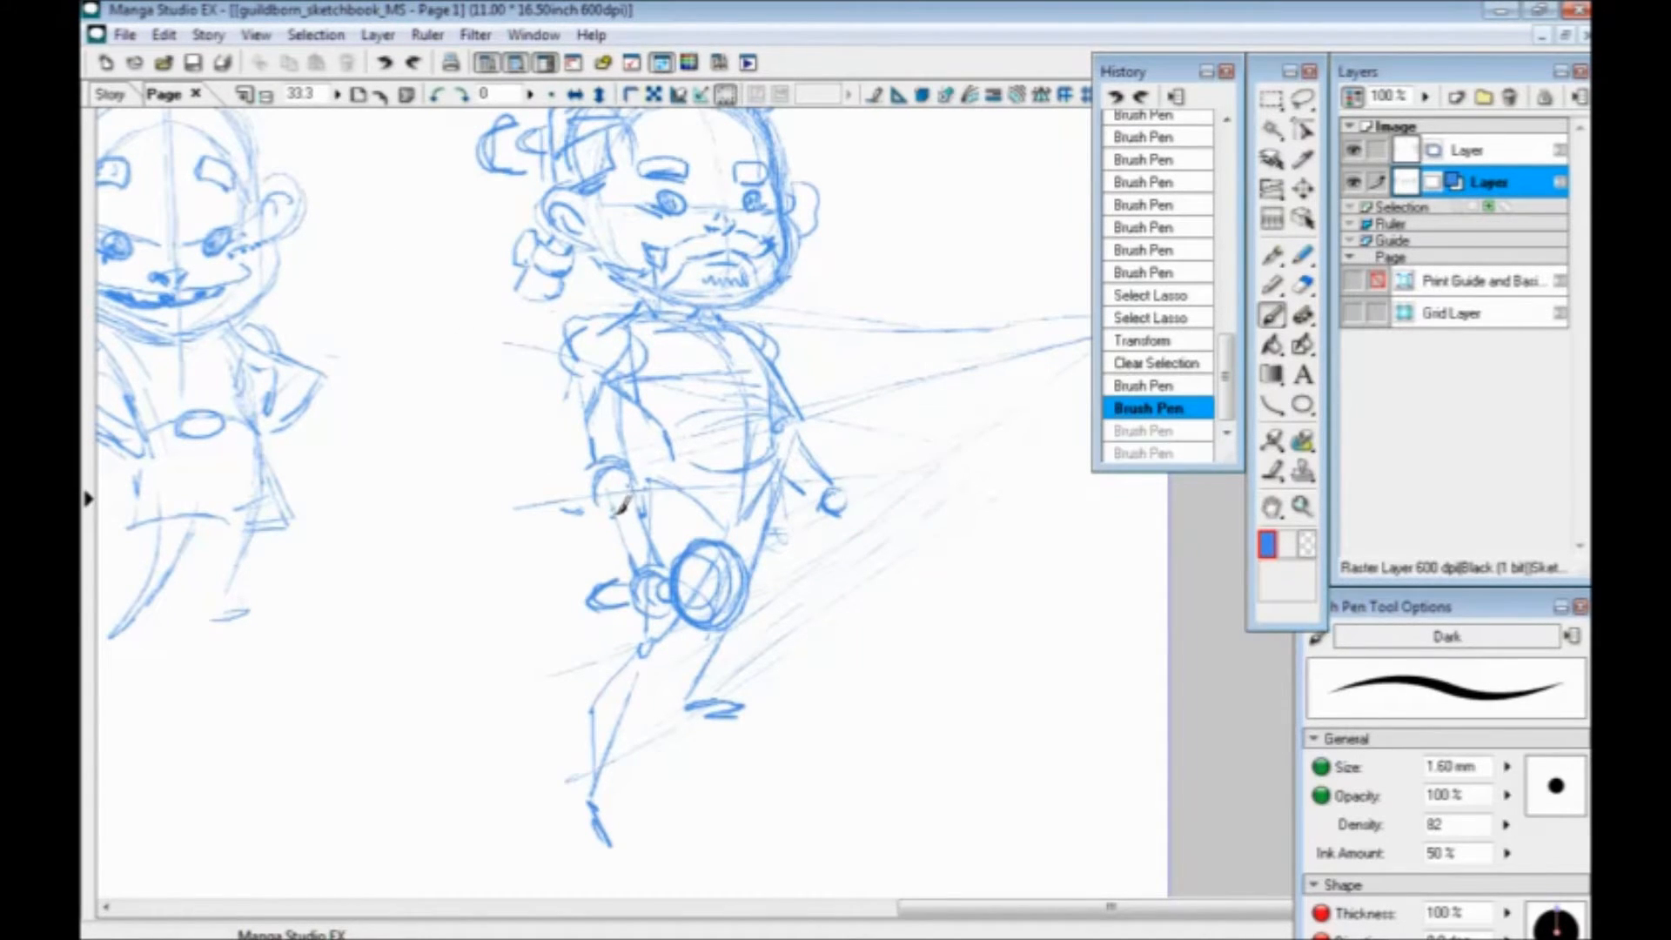
Sketch a large round shield behind the fourth figure's far arm and darken its upper edge
mouse_move(766, 402)
left_mouse_down()
mouse_move(729, 423)
mouse_move(775, 600)
mouse_move(795, 347)
mouse_move(752, 387)
left_mouse_up()
left_click_drag(505, 527, 512, 606)
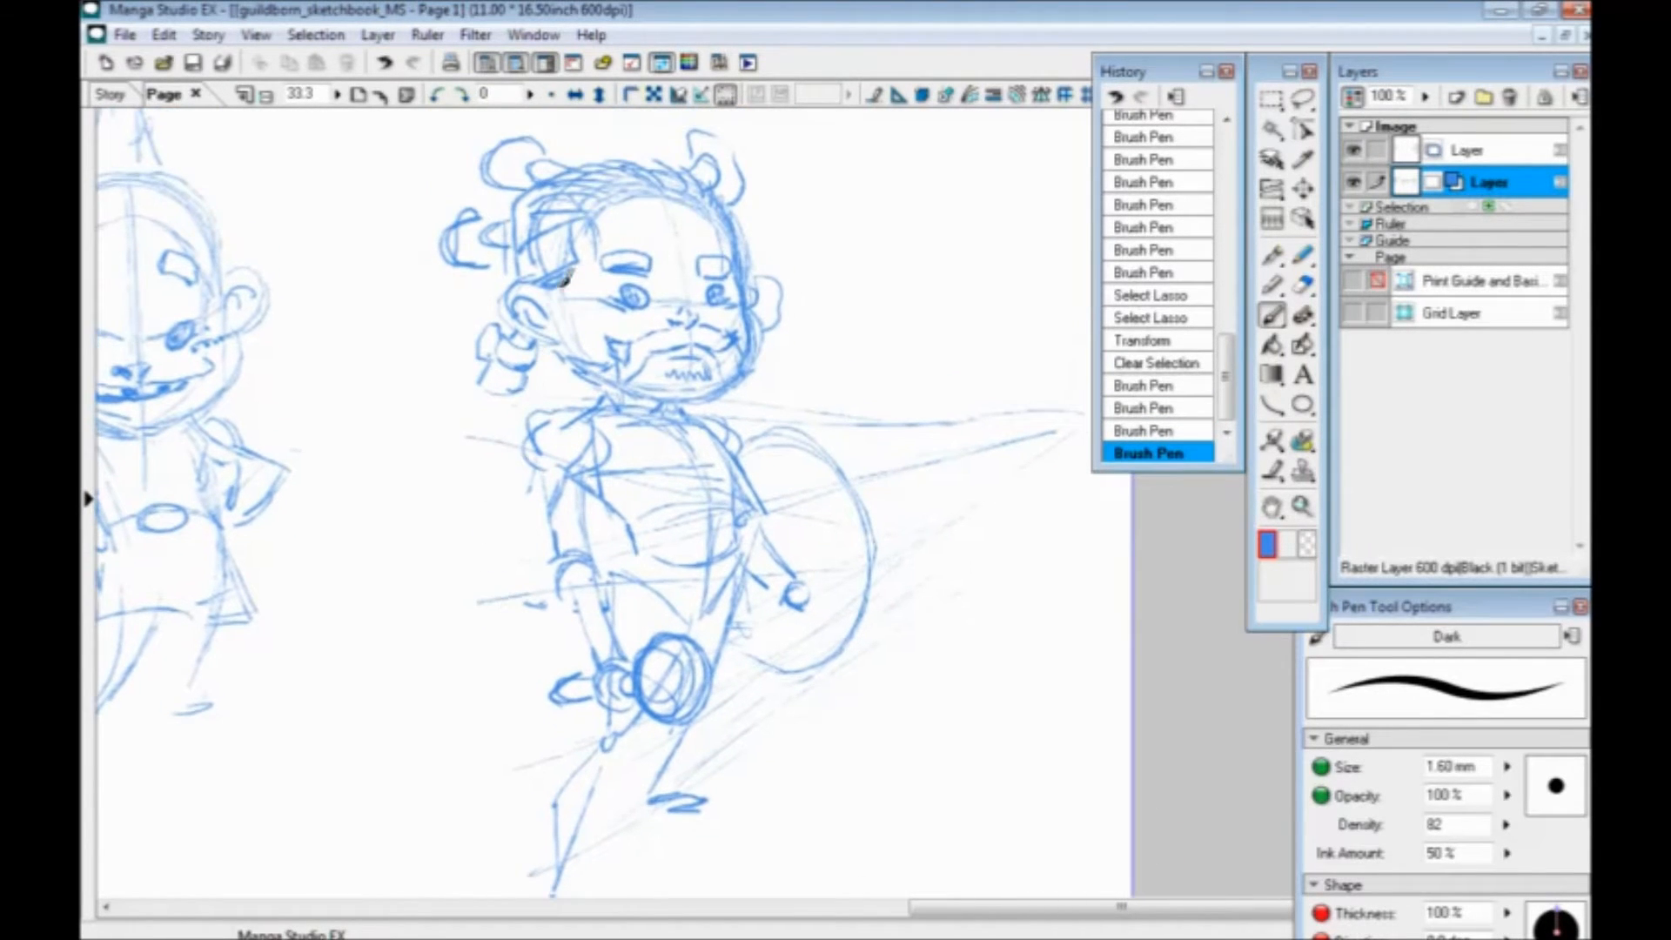
left_click_drag(825, 448, 821, 445)
left_click_drag(773, 430, 825, 451)
left_click_drag(805, 442, 841, 474)
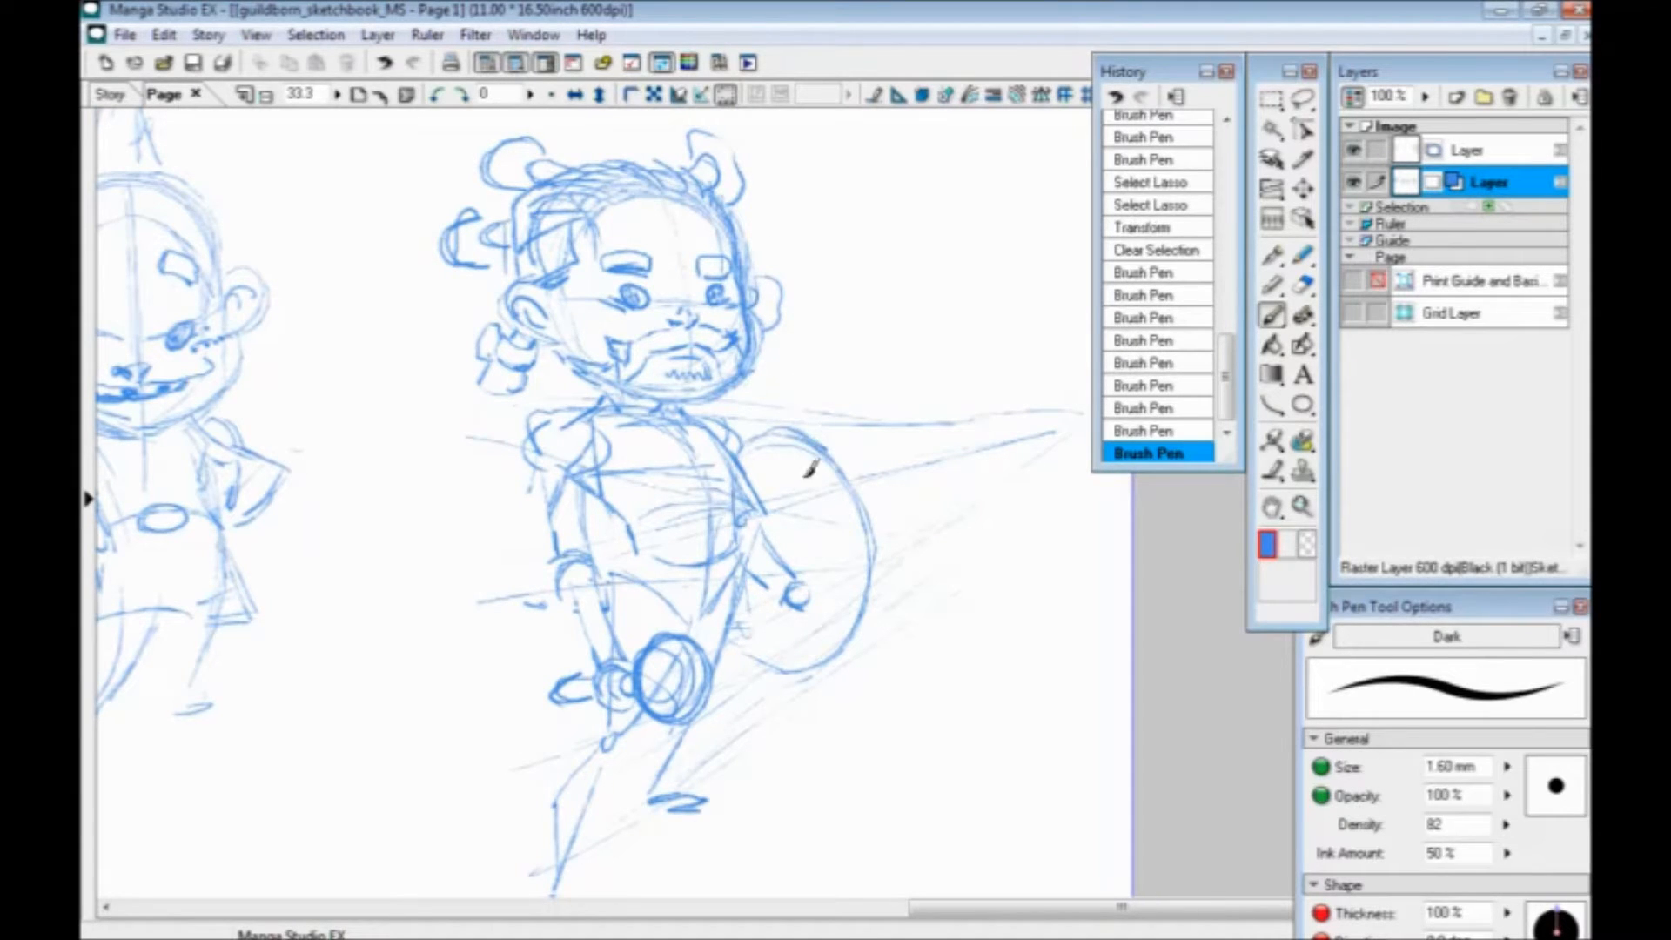
Draw an arrow leading down from the shield and sketch a large oval beneath it for an enlarged shield design
left_click_drag(763, 821, 675, 347)
left_click_drag(741, 240, 787, 434)
left_click_drag(801, 396, 775, 428)
mouse_move(704, 481)
left_mouse_down()
mouse_move(720, 406)
mouse_move(659, 340)
left_mouse_up()
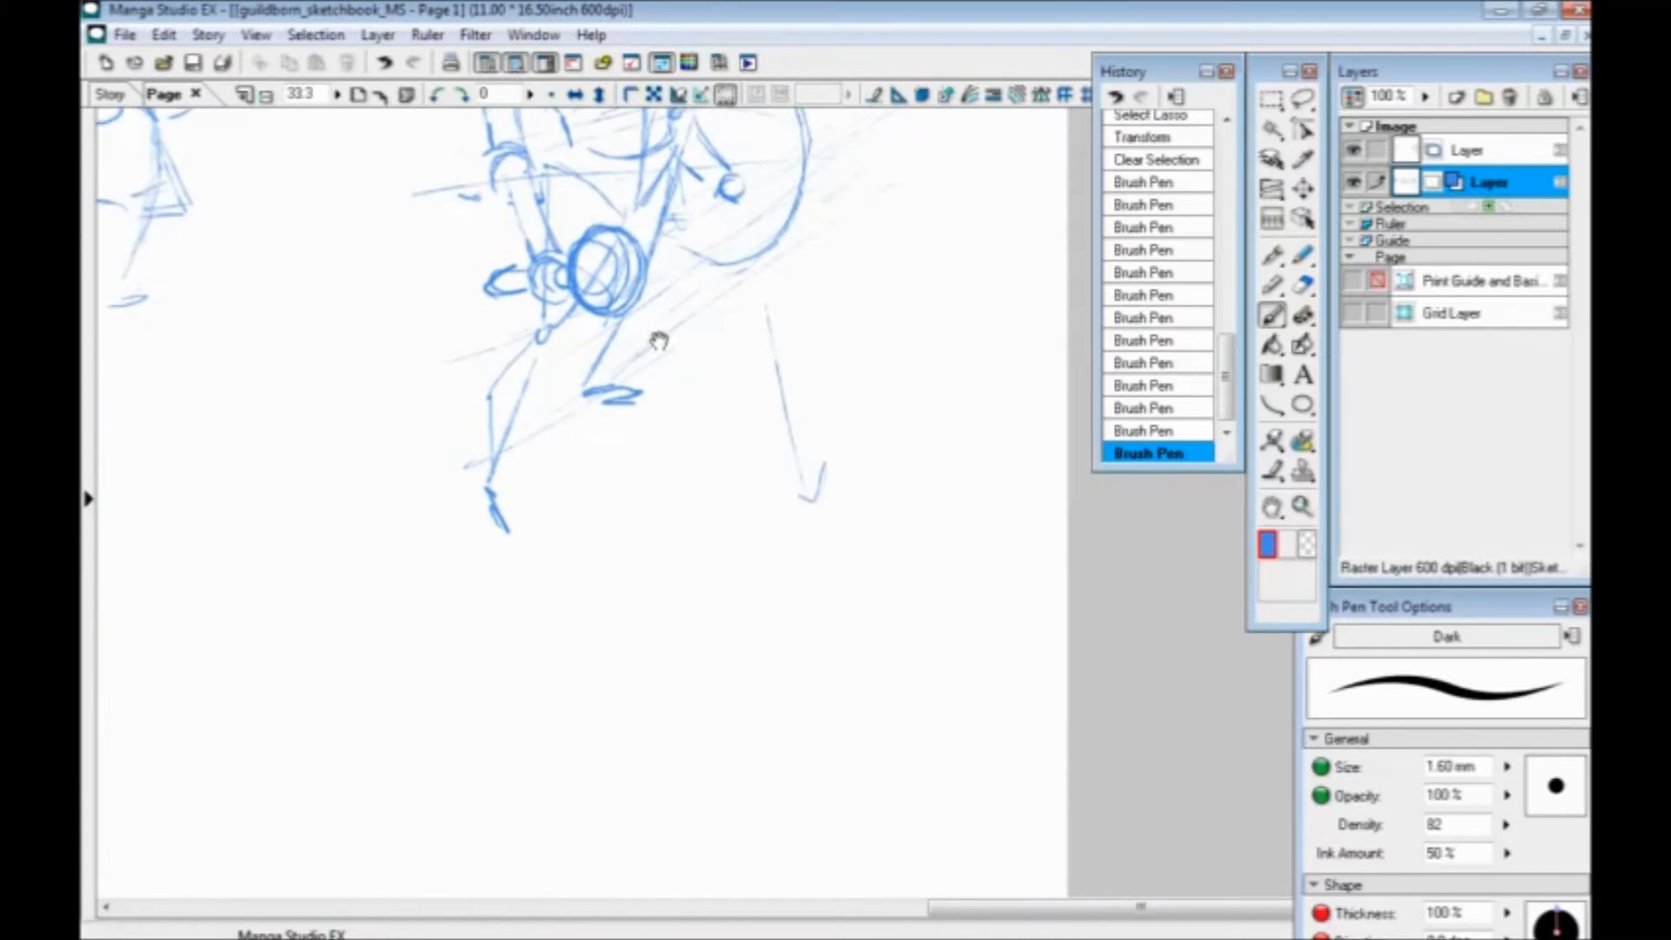
left_click_drag(799, 527, 728, 426)
mouse_move(818, 462)
left_mouse_down()
mouse_move(784, 442)
mouse_move(834, 480)
left_mouse_up()
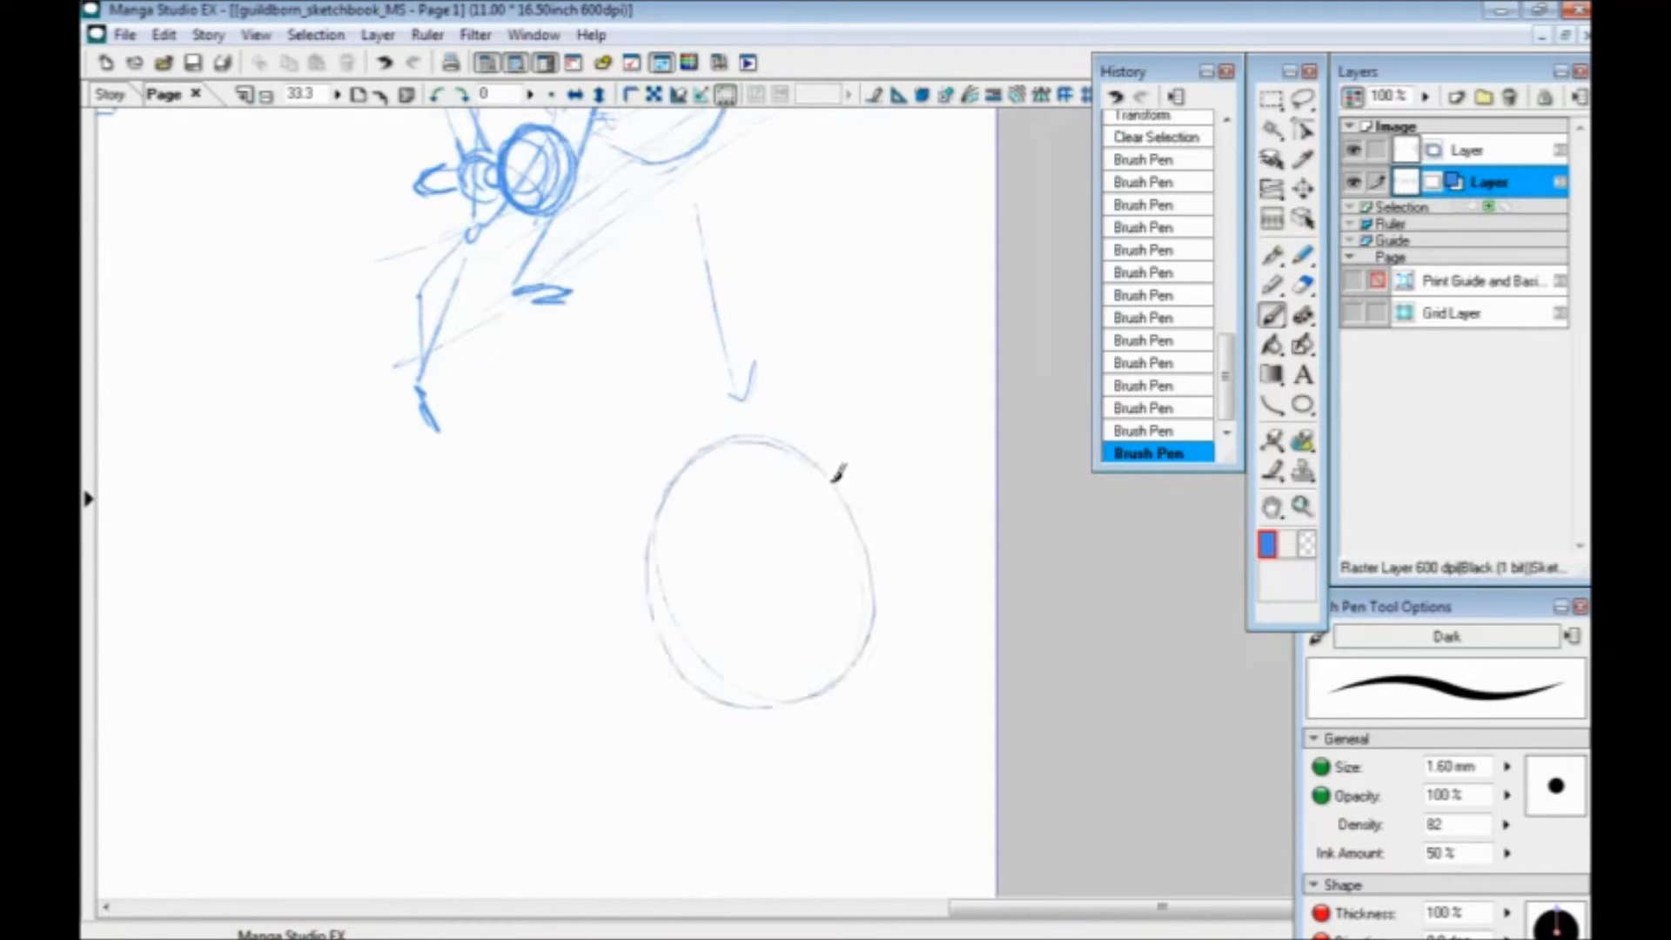
left_click_drag(551, 168, 593, 582)
left_click_drag(647, 644, 659, 239)
left_click_drag(661, 584, 676, 440)
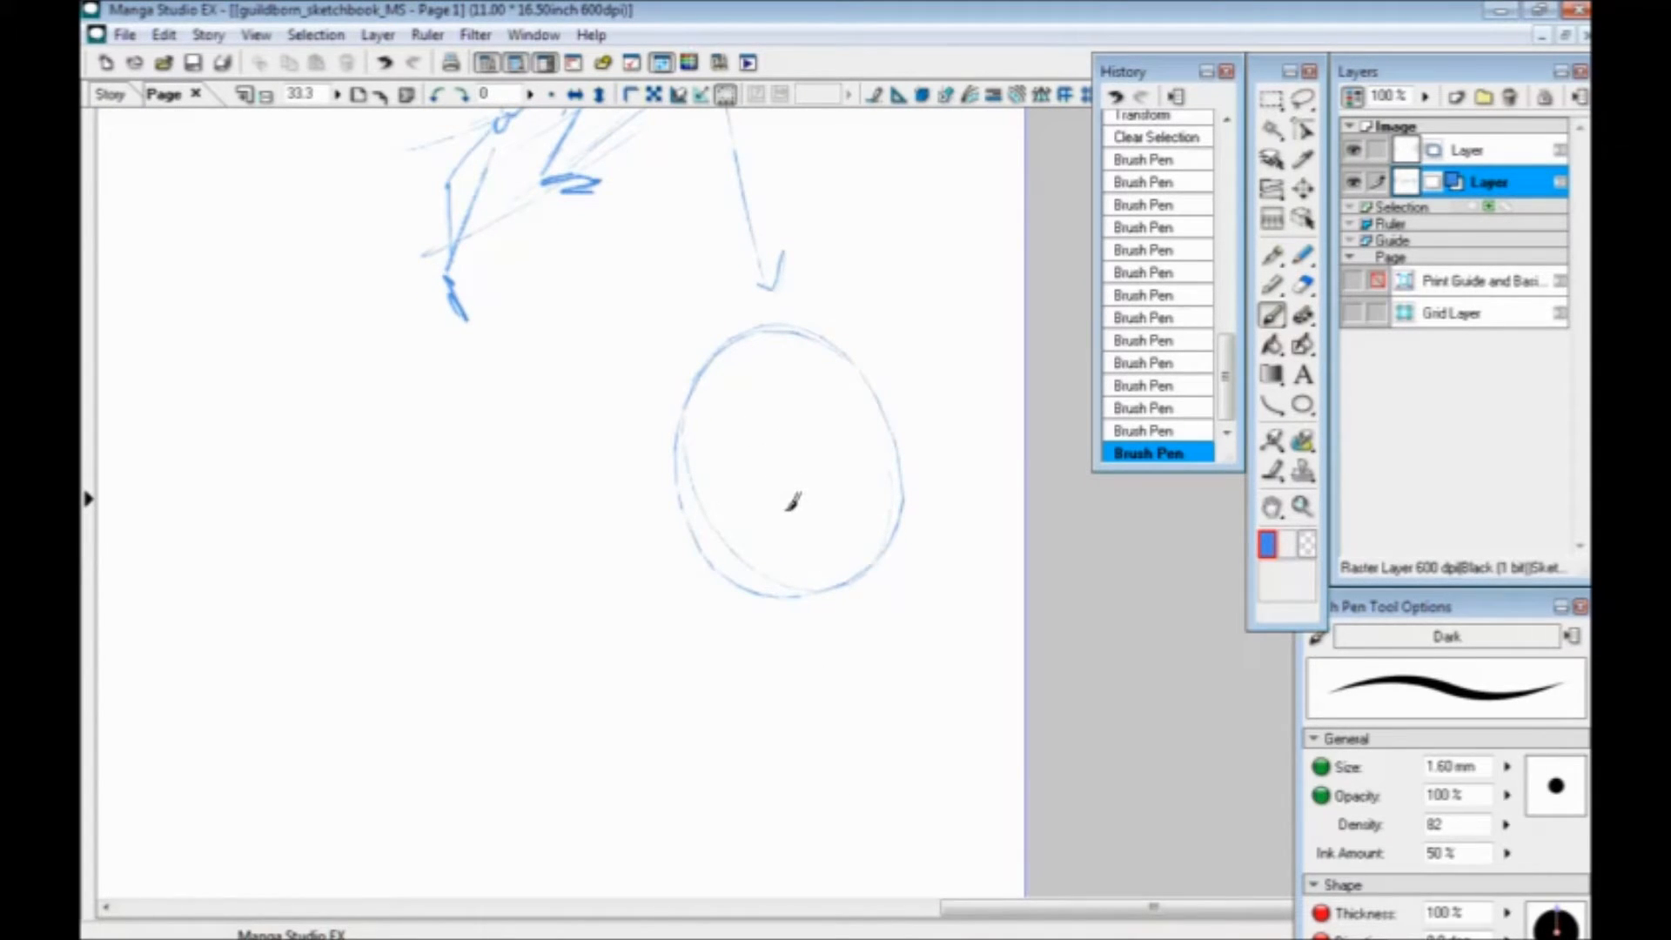
Sketch a stern face in the oval with a heavy brow band, narrowed eyes, blocky nose, angular cheeks and downturned mouth
mouse_move(888, 429)
left_mouse_down()
mouse_move(768, 475)
mouse_move(701, 475)
mouse_move(892, 448)
mouse_move(728, 427)
mouse_move(672, 471)
mouse_move(712, 427)
mouse_move(859, 411)
mouse_move(876, 450)
mouse_move(662, 463)
mouse_move(822, 474)
mouse_move(823, 518)
mouse_move(789, 521)
mouse_move(756, 487)
mouse_move(824, 515)
mouse_move(837, 503)
mouse_move(826, 474)
mouse_move(753, 474)
mouse_move(747, 518)
left_mouse_up()
mouse_move(871, 460)
left_mouse_down()
mouse_move(696, 477)
mouse_move(775, 446)
left_mouse_up()
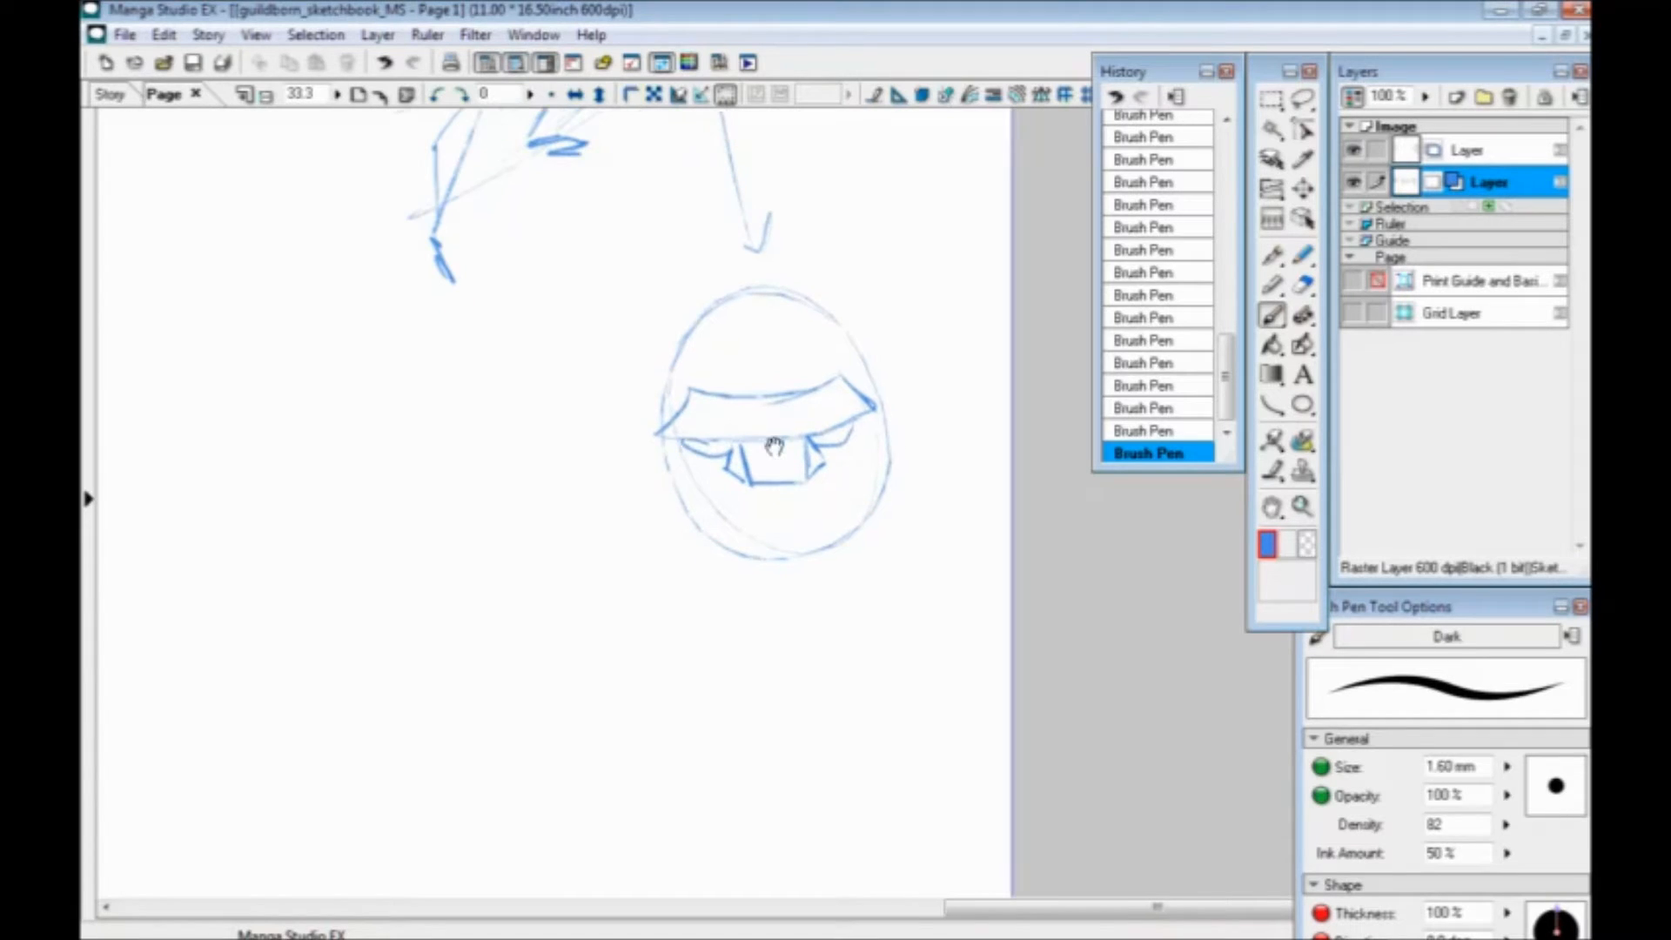
left_click_drag(812, 518, 747, 521)
mouse_move(816, 455)
left_mouse_down()
mouse_move(855, 480)
mouse_move(890, 441)
mouse_move(868, 511)
mouse_move(843, 523)
mouse_move(741, 475)
mouse_move(706, 491)
mouse_move(666, 465)
mouse_move(680, 502)
mouse_move(741, 520)
left_mouse_up()
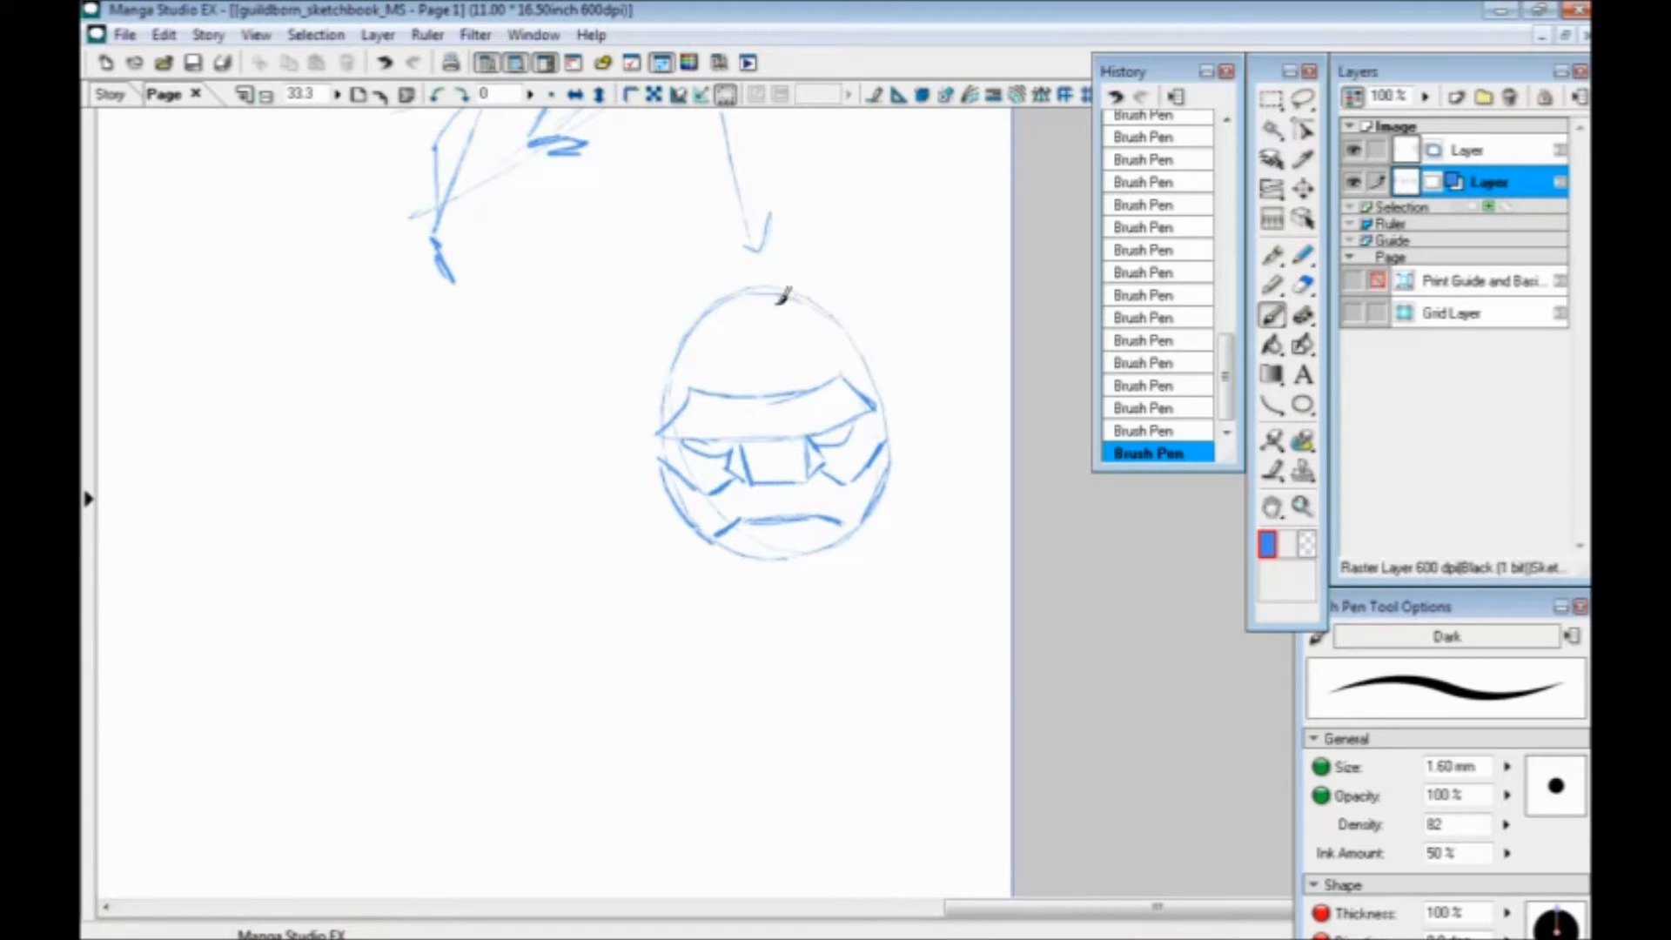
Sketch a beard of separate rectangular blocks around the lower edge of the shield face
mouse_move(899, 454)
left_mouse_down()
mouse_move(937, 500)
mouse_move(925, 530)
mouse_move(888, 512)
mouse_move(921, 570)
mouse_move(900, 591)
mouse_move(897, 541)
mouse_move(915, 525)
mouse_move(899, 587)
mouse_move(848, 547)
mouse_move(852, 635)
mouse_move(797, 647)
mouse_move(776, 569)
mouse_move(754, 639)
mouse_move(737, 633)
mouse_move(721, 544)
mouse_move(691, 575)
mouse_move(663, 566)
mouse_move(681, 516)
mouse_move(646, 537)
left_mouse_up()
mouse_move(646, 537)
left_mouse_down()
mouse_move(634, 521)
mouse_move(654, 470)
mouse_move(532, 389)
left_mouse_up()
mouse_move(832, 439)
left_mouse_down()
mouse_move(802, 498)
mouse_move(697, 527)
mouse_move(607, 496)
left_mouse_up()
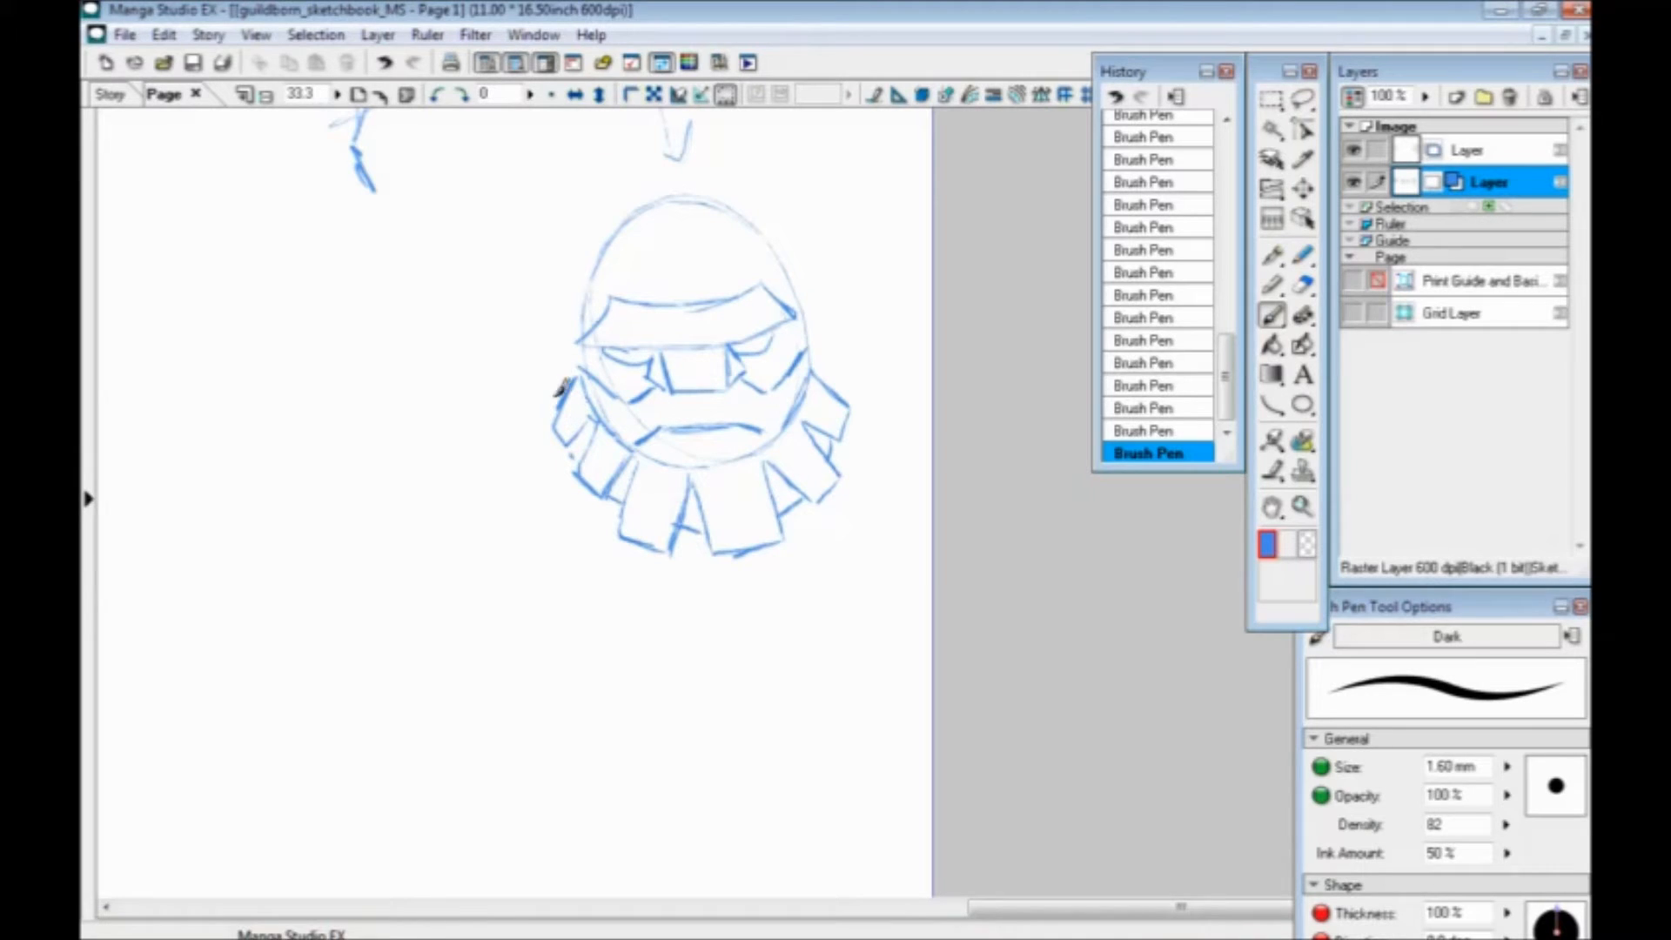
Add detail lines to the shield face's eyes and outline a domed forehead above the brow band
scroll(579, 398, "up", 2)
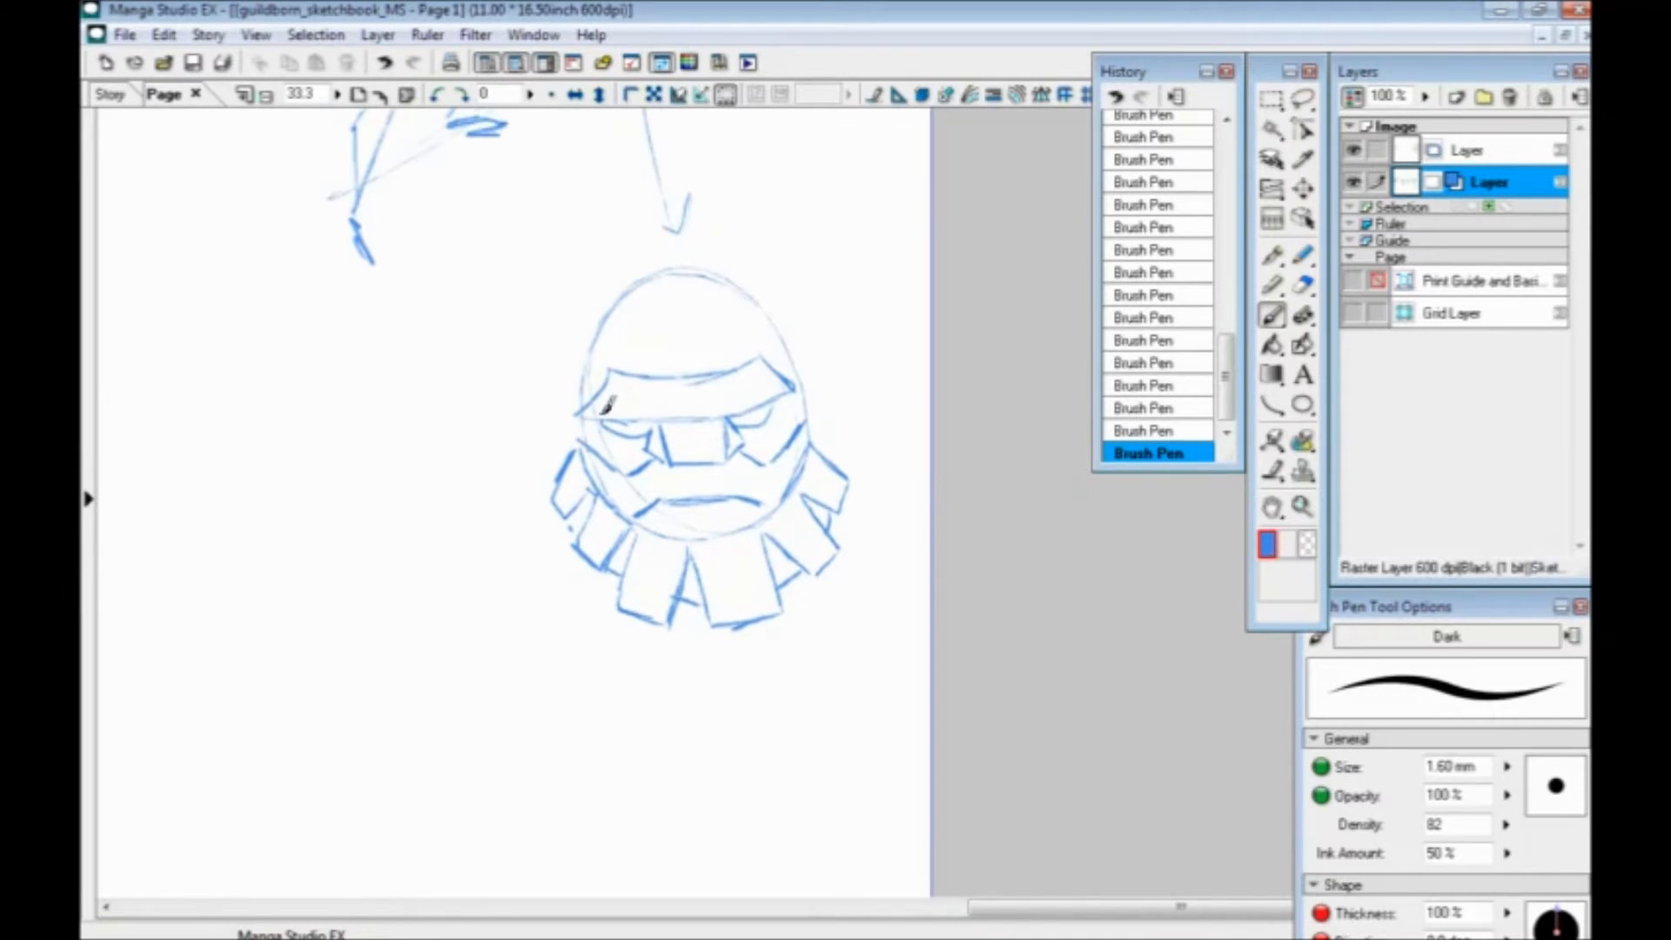
left_click_drag(612, 440, 644, 433)
mouse_move(808, 421)
left_mouse_down()
mouse_move(743, 287)
mouse_move(678, 273)
mouse_move(729, 283)
mouse_move(597, 307)
mouse_move(748, 279)
left_mouse_up()
left_click_drag(613, 366, 611, 291)
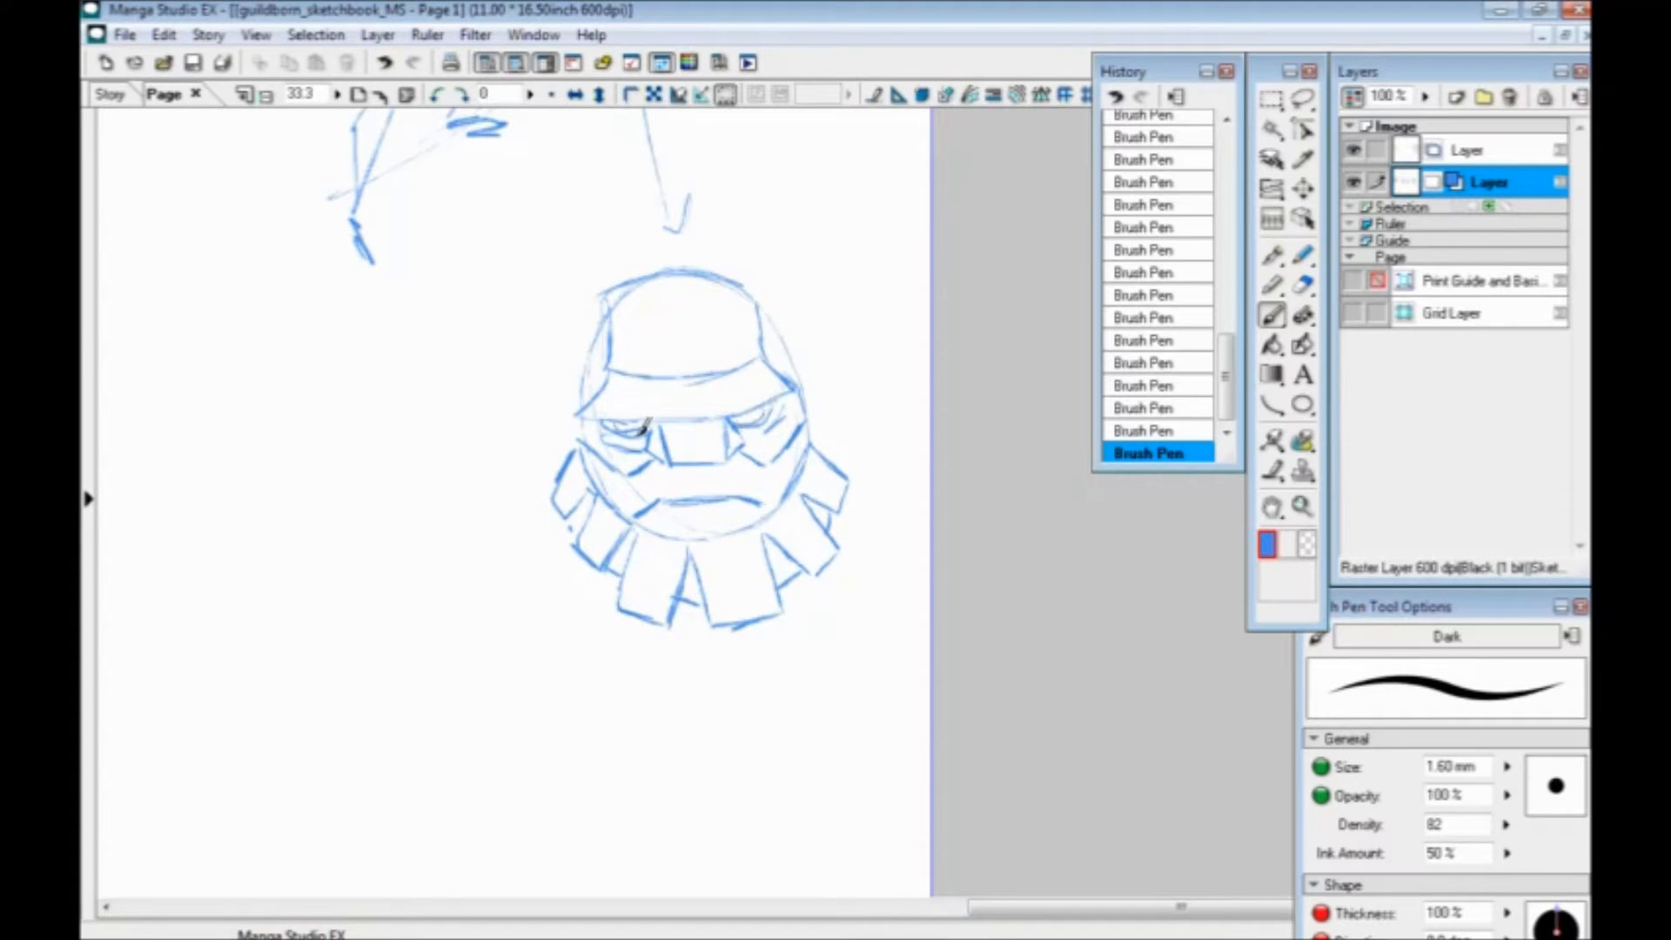
Strengthen the jaw edges of the shield face and add angular side pieces from the cheeks up to the forehead
left_click_drag(585, 472, 569, 445)
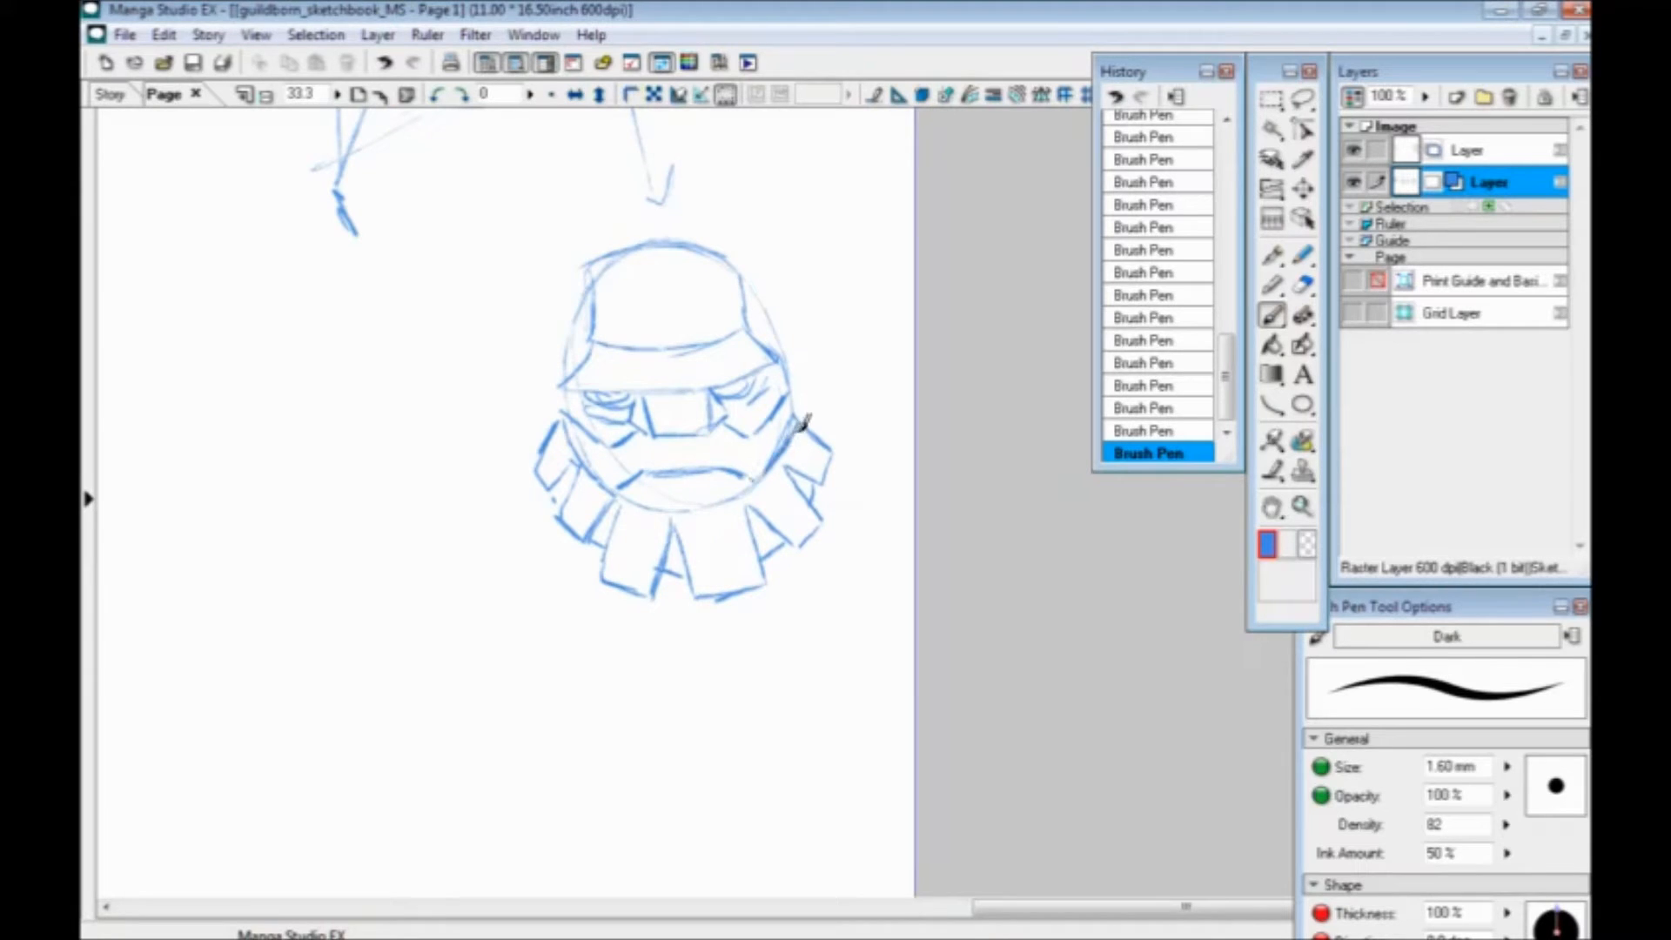
scroll(655, 411, "up", 1)
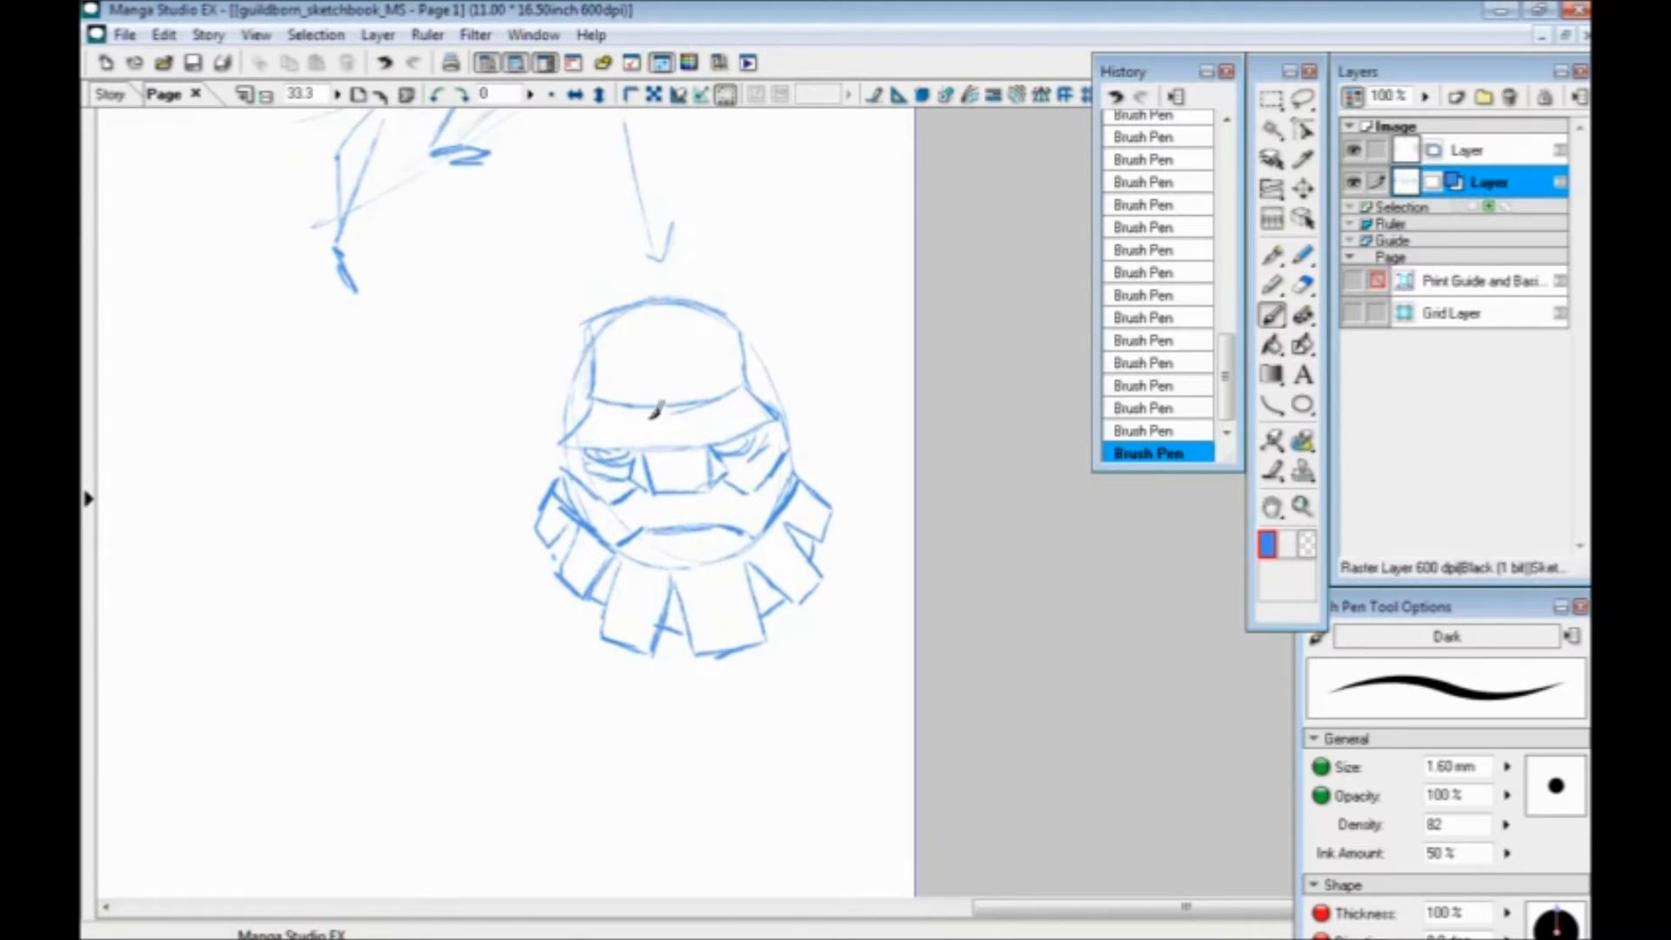
left_click_drag(805, 425, 790, 484)
left_click_drag(558, 492, 532, 451)
scroll(522, 383, "down", 1)
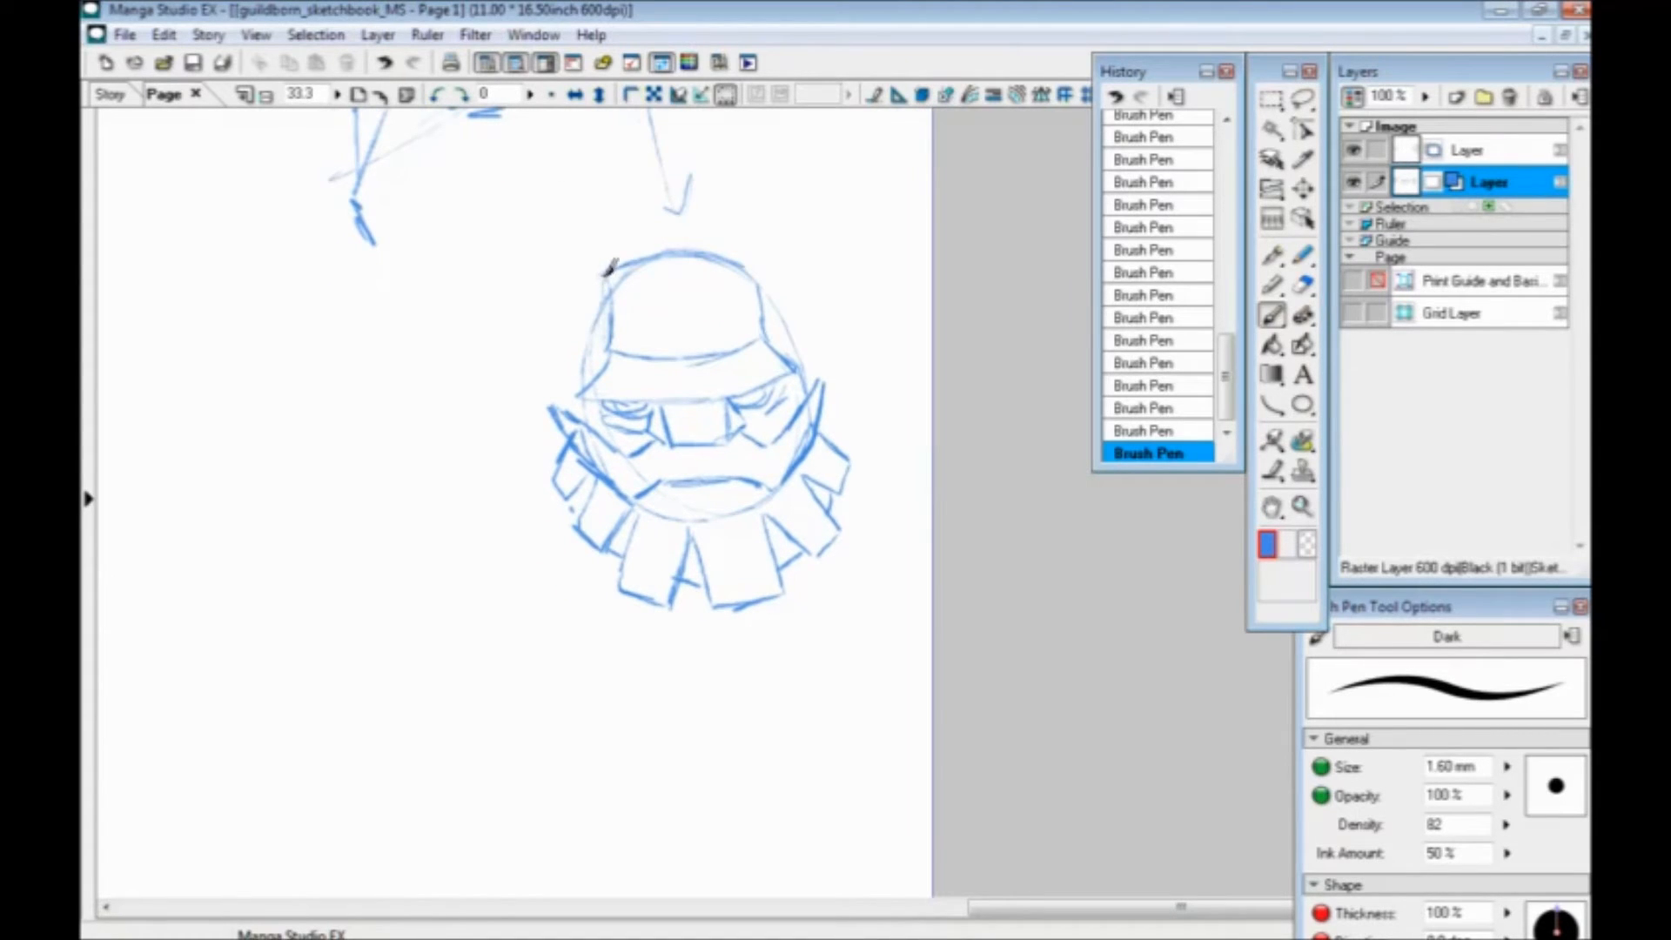
left_click_drag(572, 329, 566, 401)
mouse_move(762, 272)
left_mouse_down()
mouse_move(802, 305)
mouse_move(813, 390)
left_mouse_up()
scroll(545, 452, "up", 2)
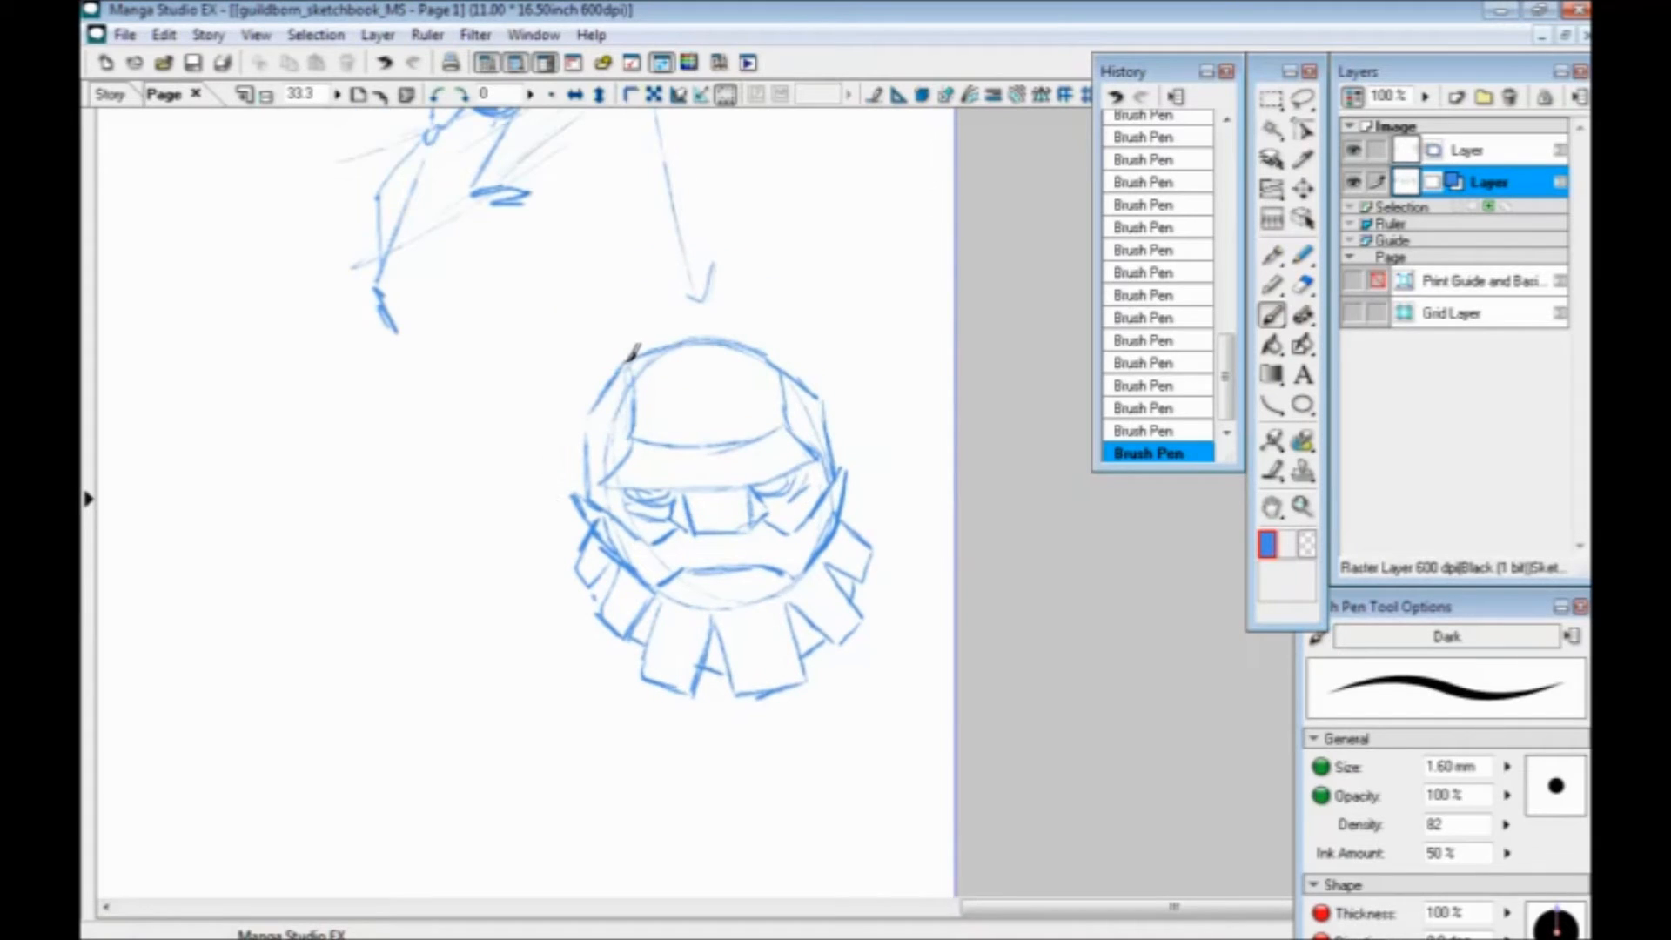
Sketch a pointed horn on each side of the shield face and a band of rectangular blocks over its crown, redoing misplaced strokes
mouse_move(694, 336)
left_mouse_down()
mouse_move(699, 305)
mouse_move(754, 326)
mouse_move(763, 353)
mouse_move(808, 304)
left_mouse_up()
mouse_move(808, 304)
left_mouse_down()
mouse_move(854, 380)
mouse_move(830, 440)
left_mouse_up()
mouse_move(603, 390)
left_mouse_down()
mouse_move(575, 367)
mouse_move(562, 305)
mouse_move(552, 430)
mouse_move(578, 452)
left_mouse_up()
mouse_move(668, 345)
left_mouse_down()
mouse_move(663, 317)
mouse_move(634, 326)
left_mouse_up()
key("ctrl+z")
key("ctrl+z")
key("ctrl+z")
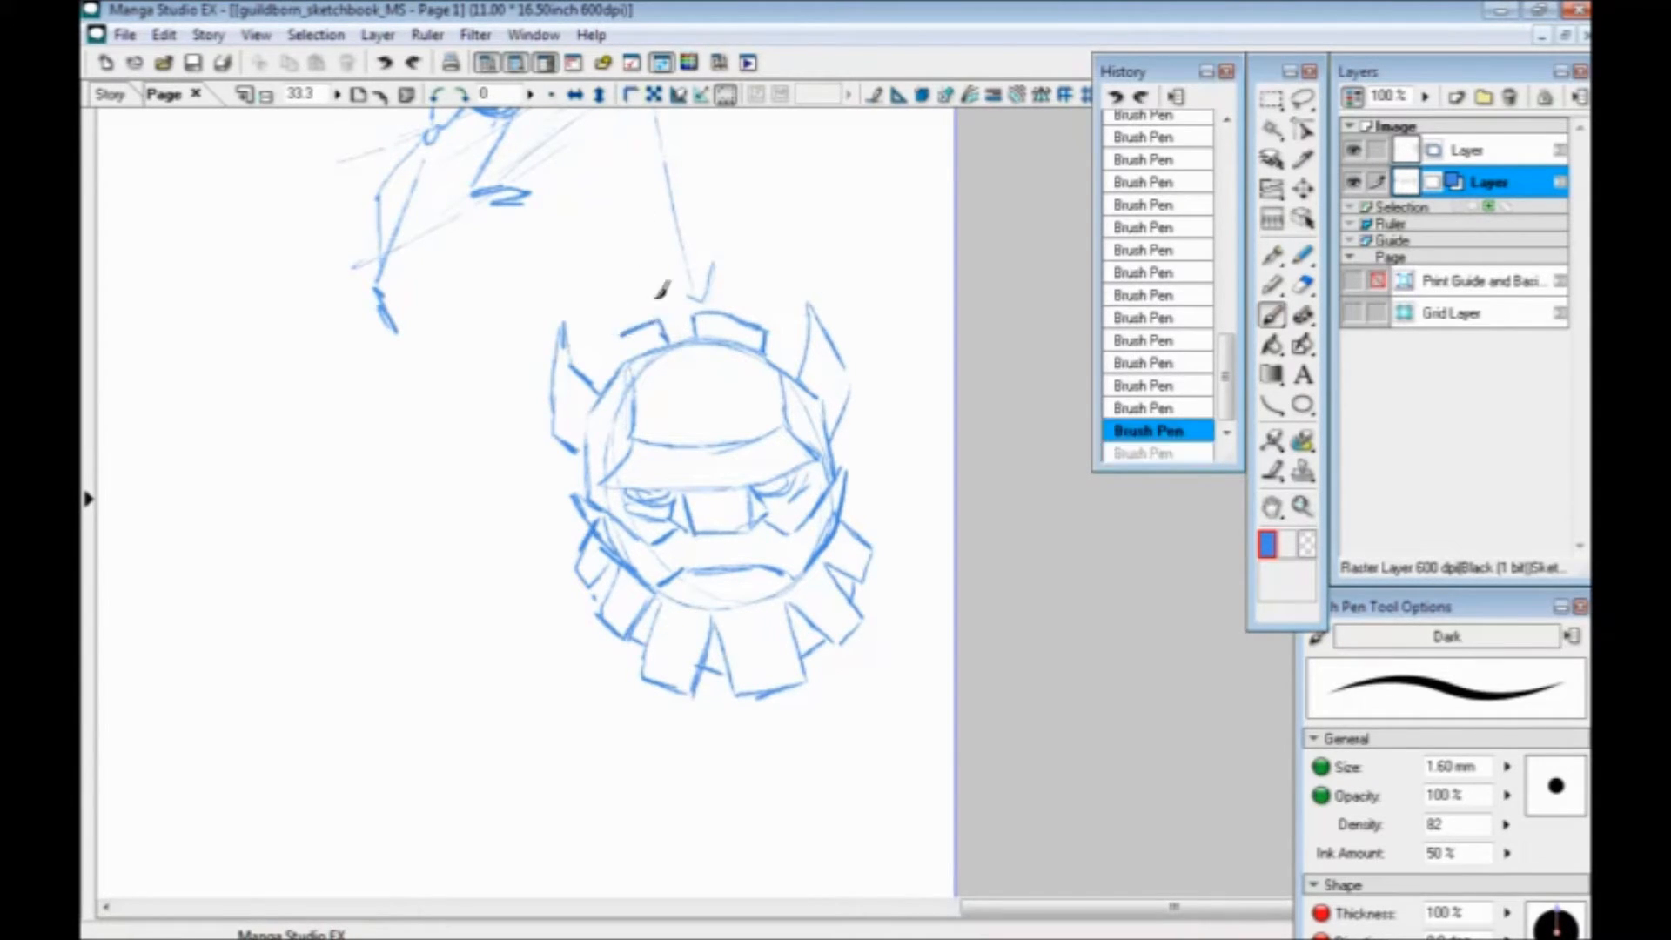
left_click_drag(685, 338, 680, 317)
left_click_drag(680, 317, 620, 352)
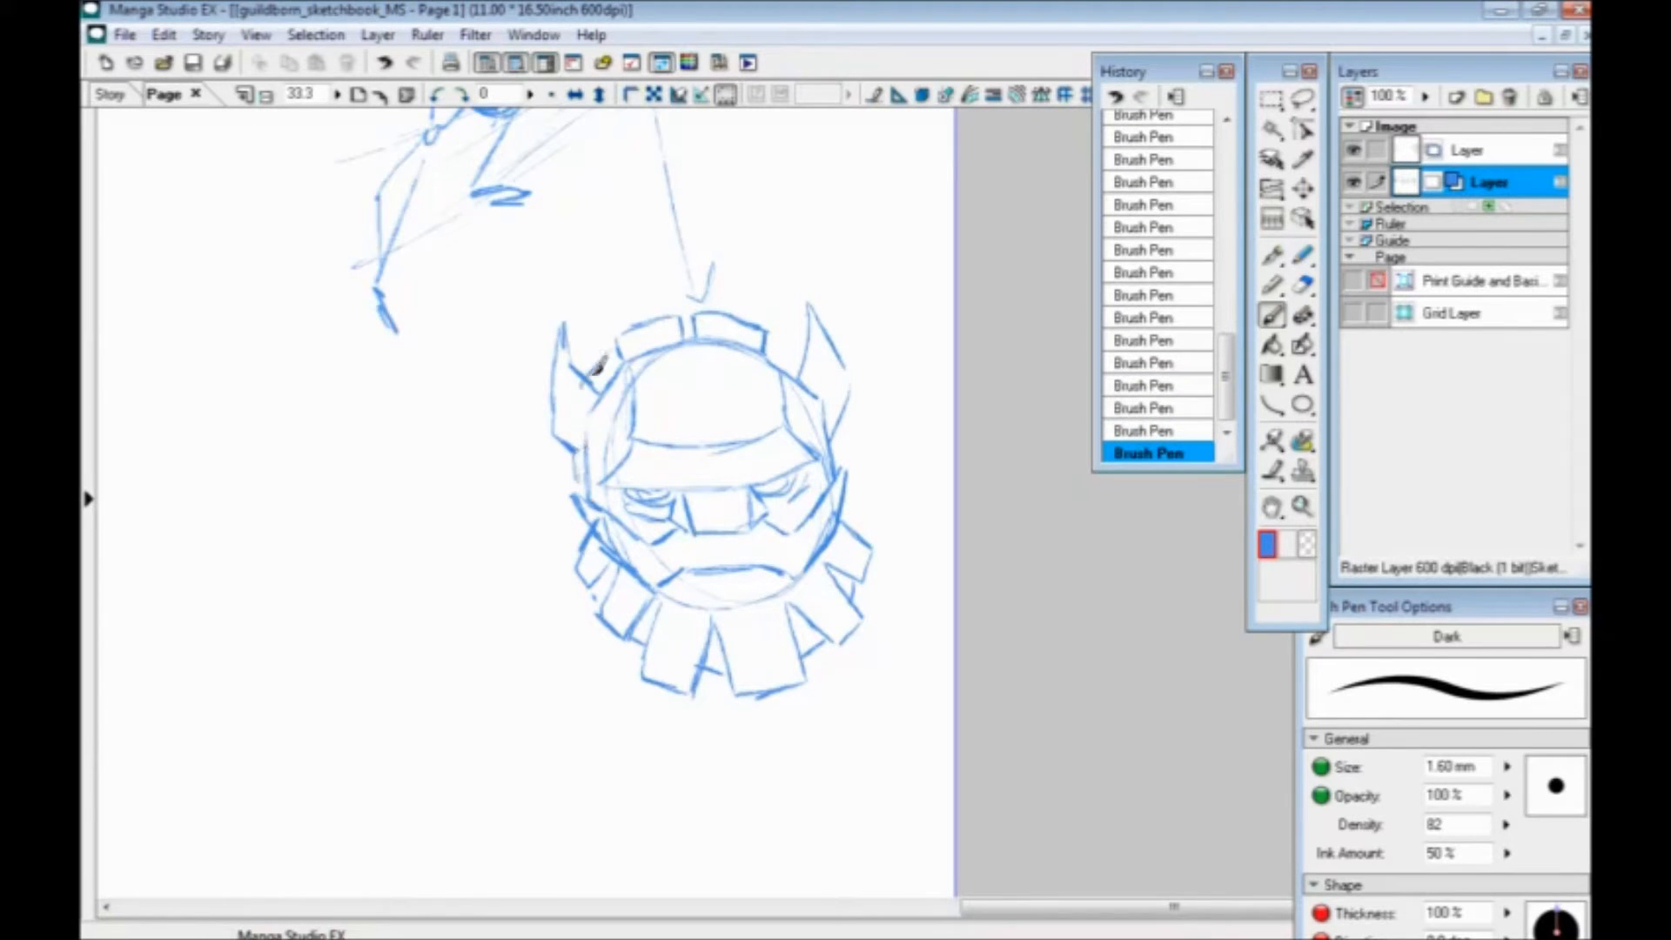
mouse_move(581, 455)
left_mouse_down()
mouse_move(538, 482)
mouse_move(578, 524)
mouse_move(539, 501)
mouse_move(584, 523)
mouse_move(543, 497)
mouse_move(592, 572)
mouse_move(532, 508)
left_mouse_up()
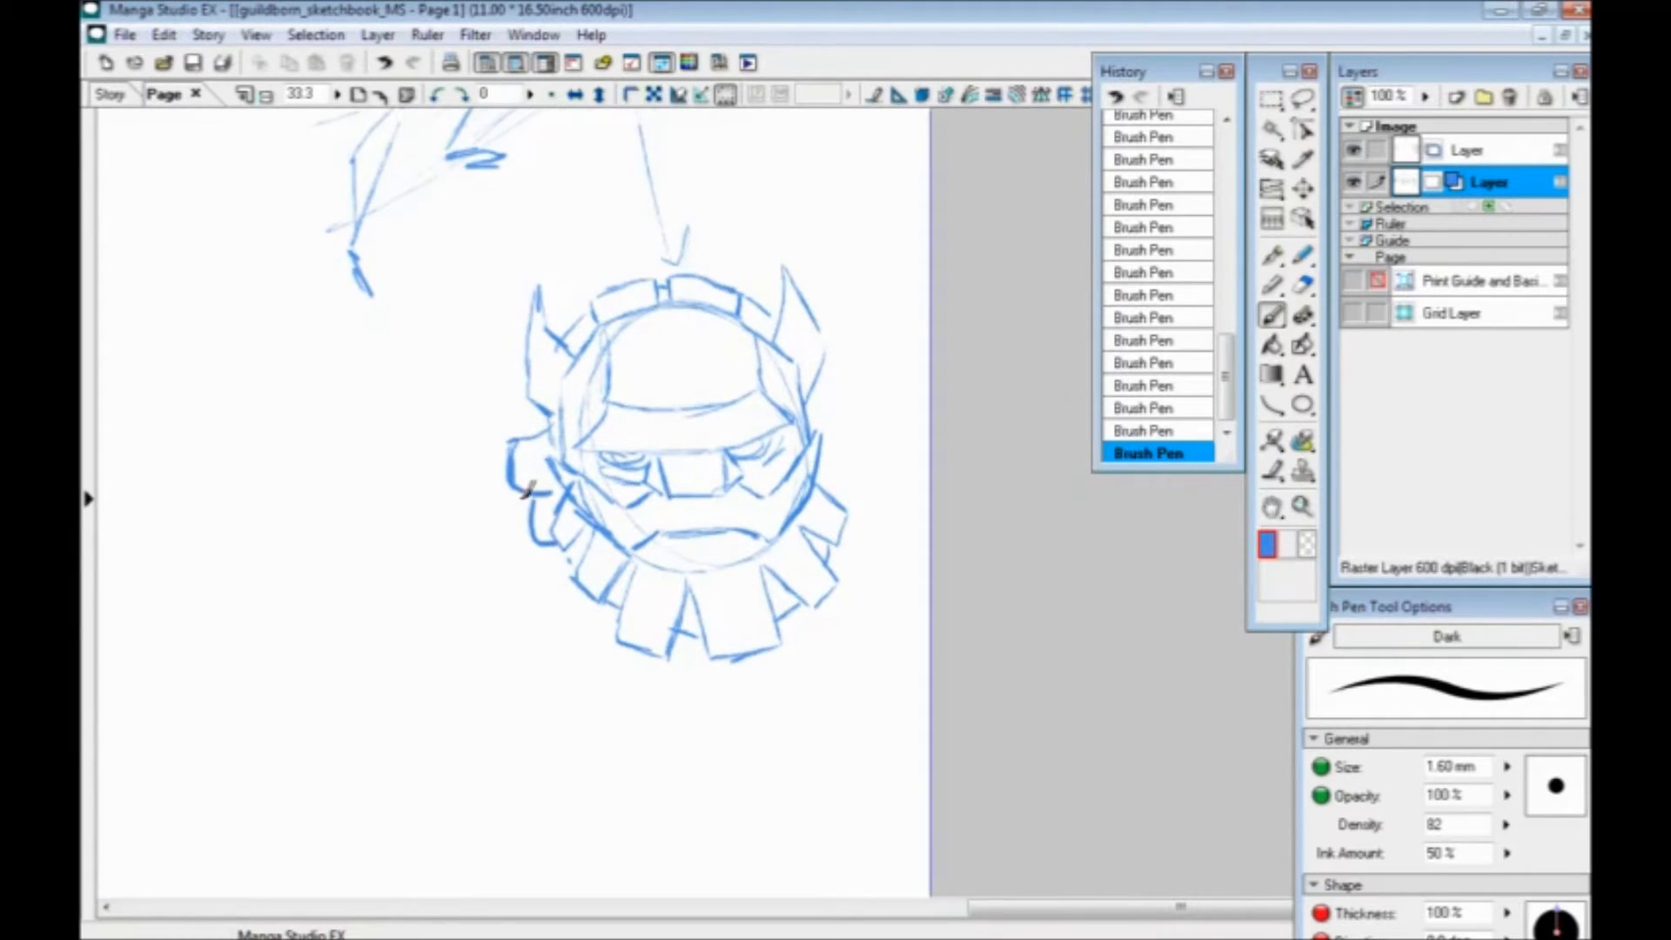
key("ctrl+z")
key("ctrl+z")
mouse_move(653, 283)
left_mouse_down()
mouse_move(683, 336)
mouse_move(665, 370)
left_mouse_up()
key("ctrl+z")
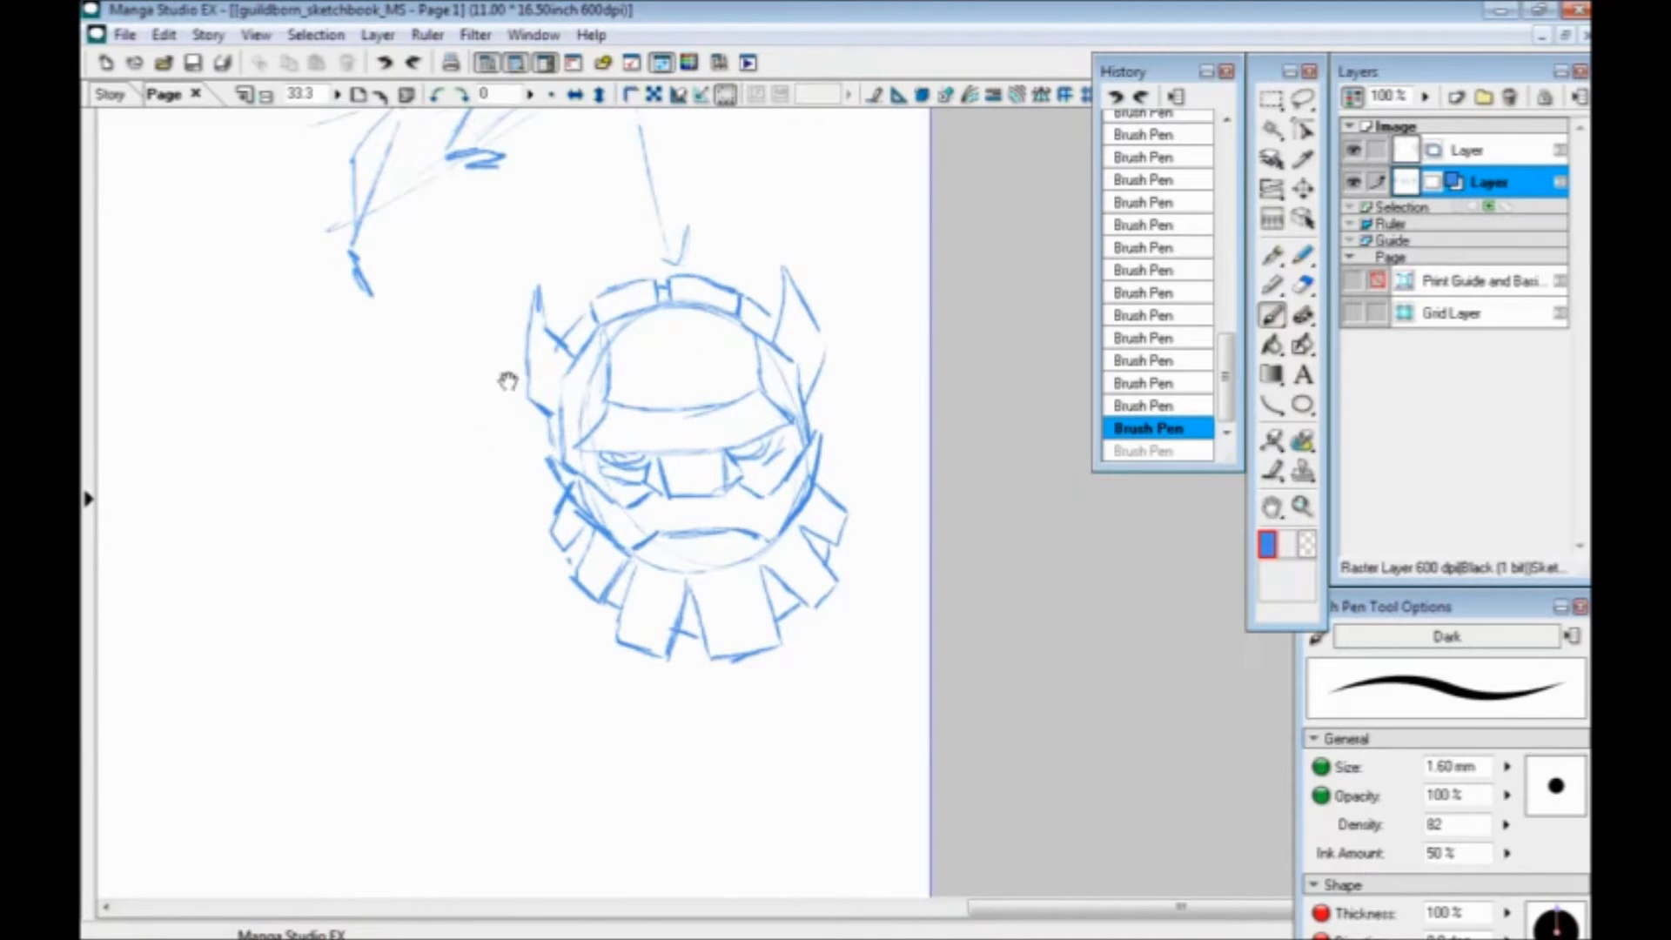
left_click_drag(508, 376, 533, 459)
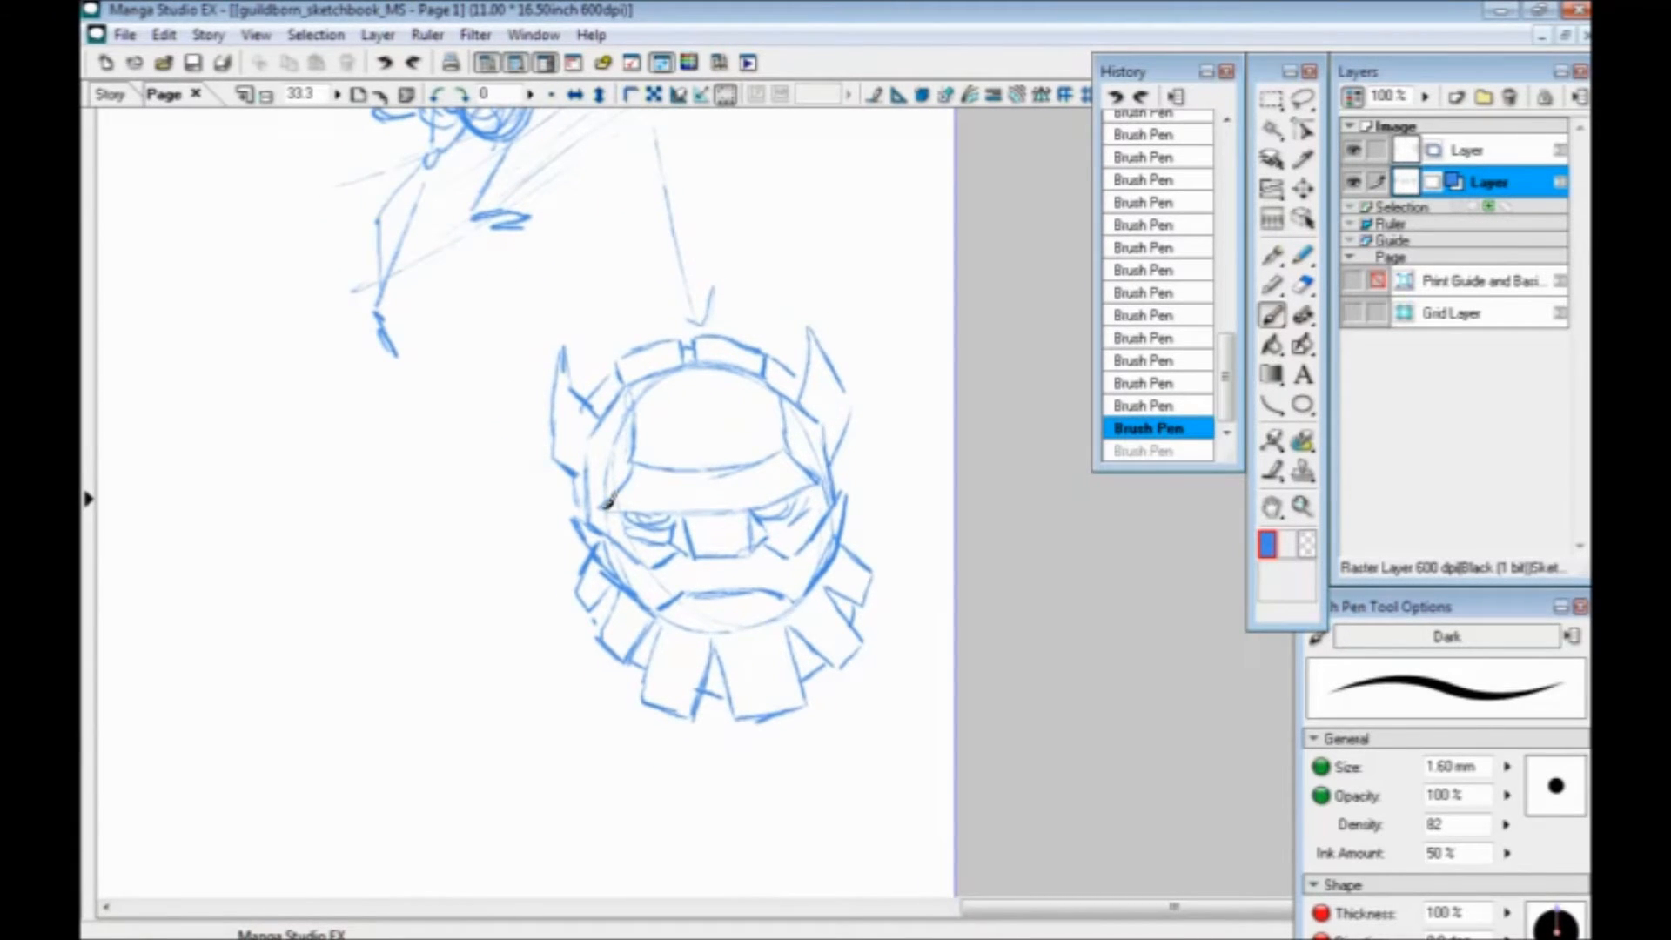
left_click_drag(834, 449, 858, 544)
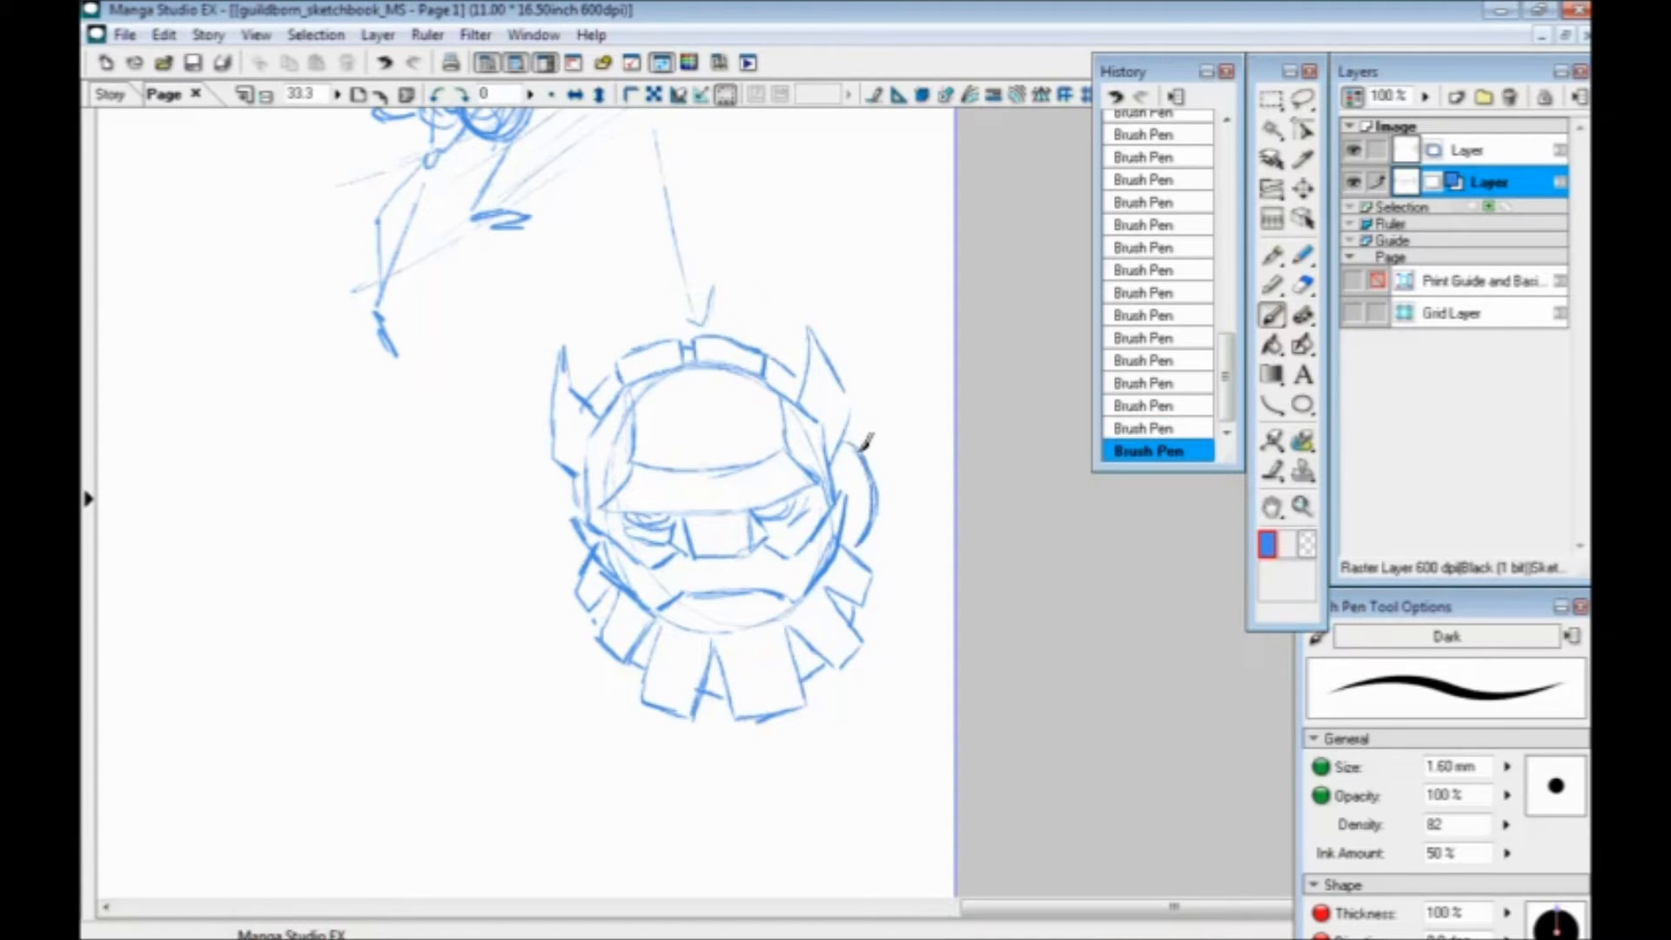
mouse_move(569, 471)
left_mouse_down()
mouse_move(575, 570)
mouse_move(548, 561)
left_mouse_up()
key("ctrl+z")
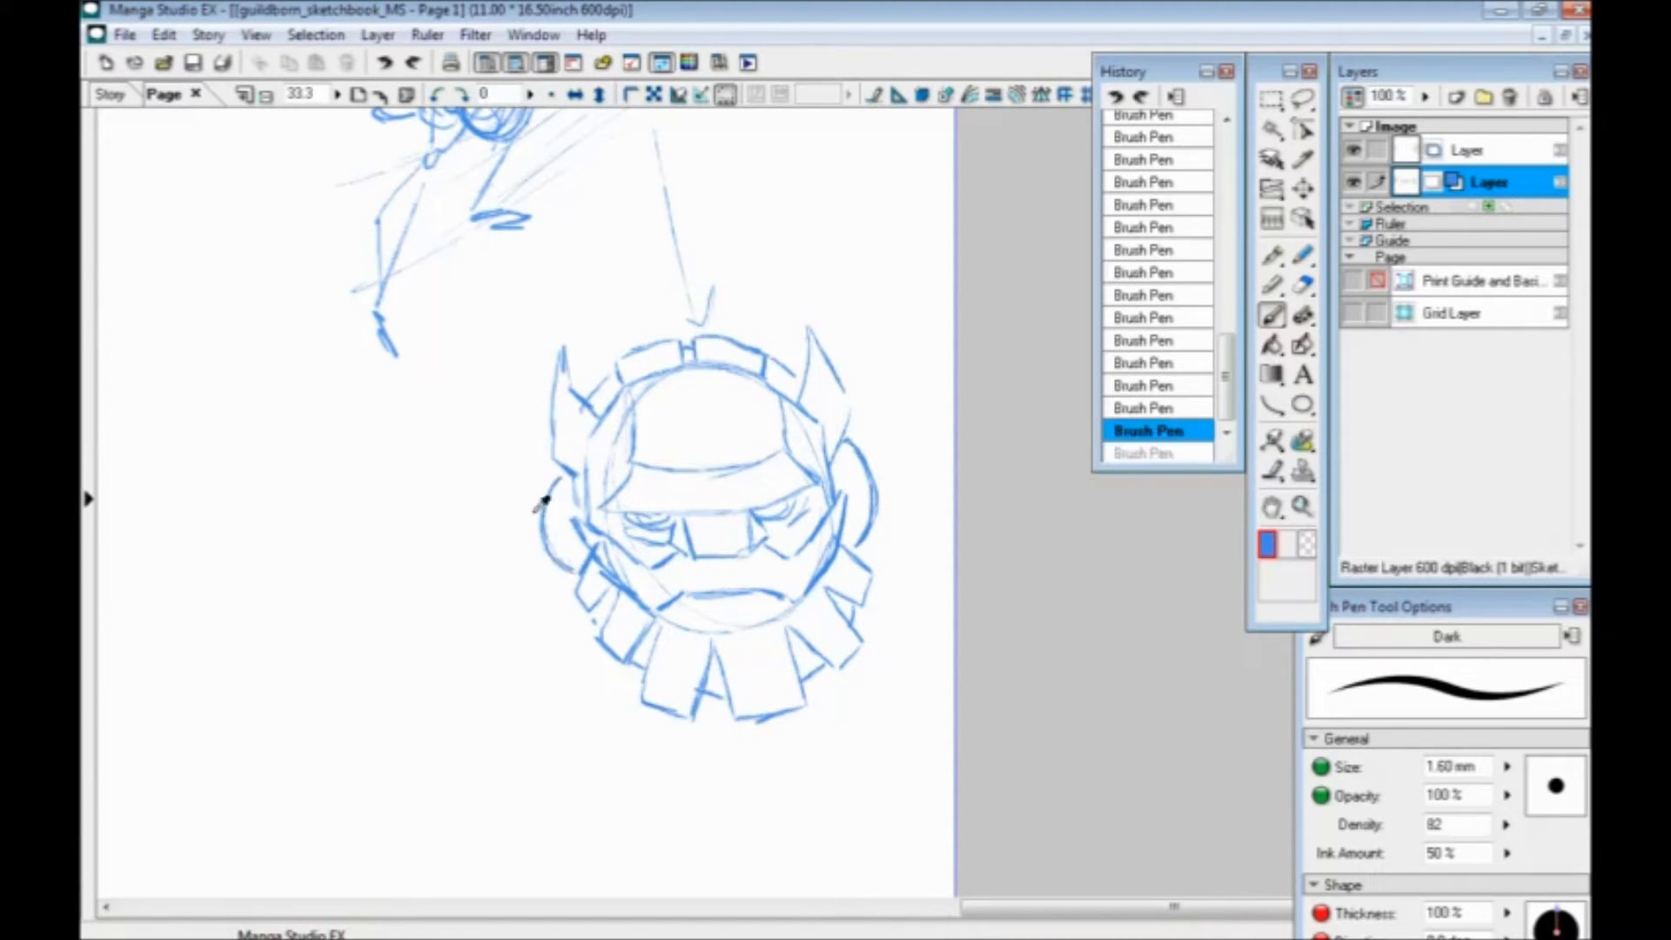
key("ctrl+z")
Check the fourth figure's hair tufts and sketch similar pointed tufts around the sides and crown of the shield face
mouse_move(430, 109)
left_mouse_down()
mouse_move(579, 478)
mouse_move(580, 658)
left_mouse_up()
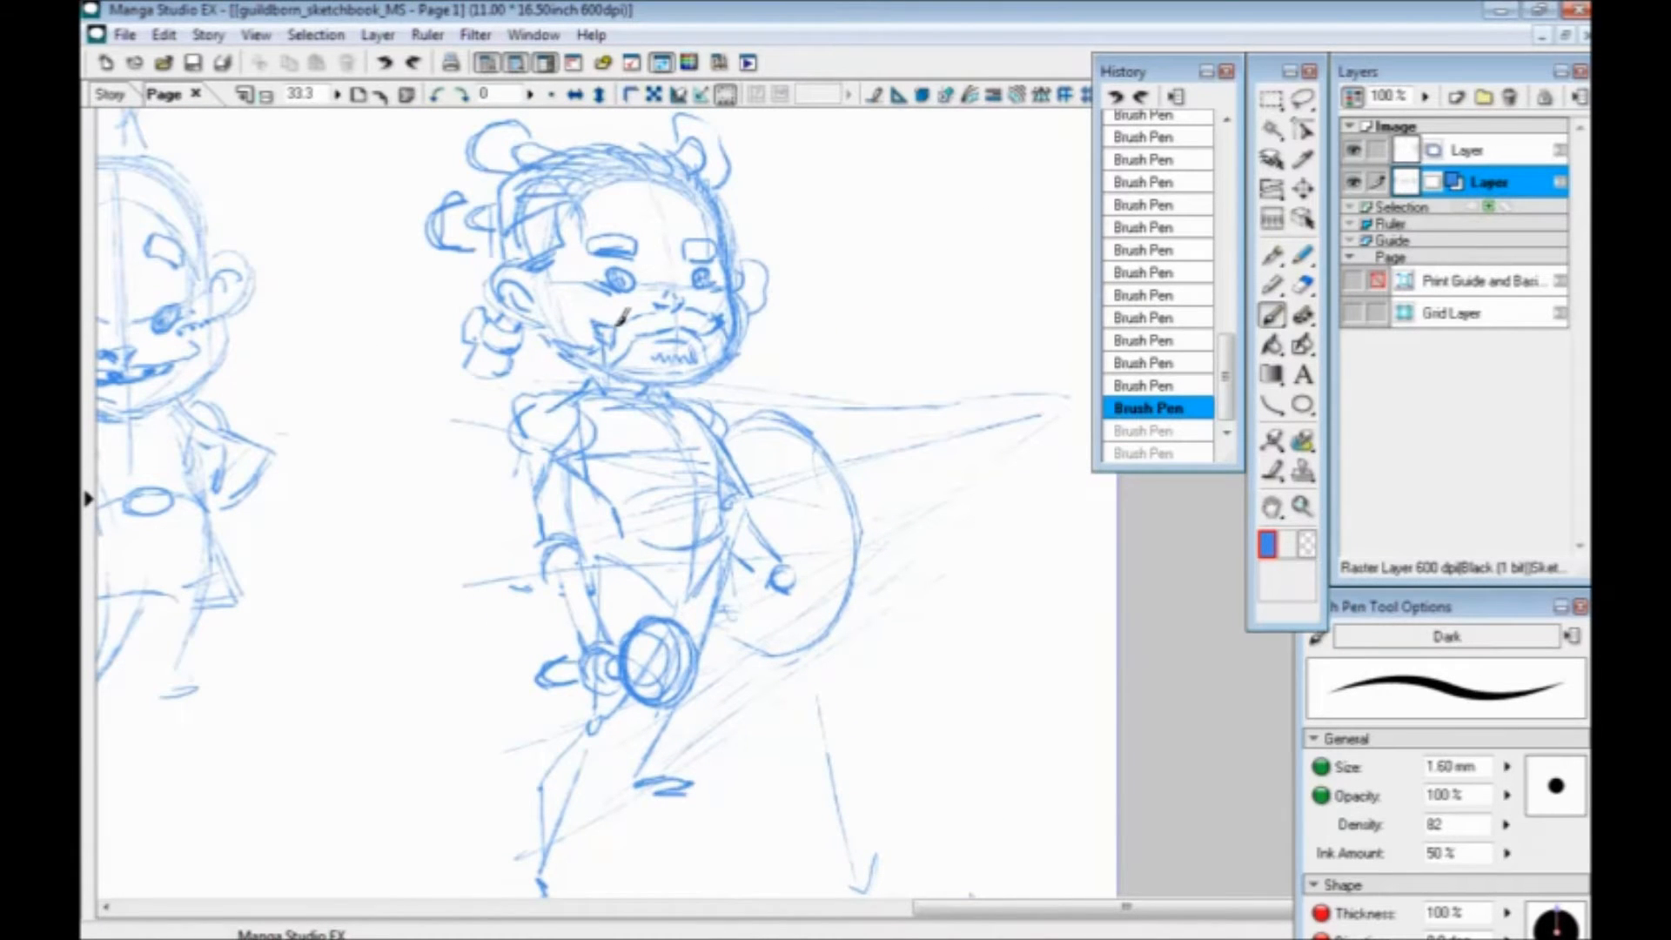
left_click_drag(616, 326, 587, 366)
left_click_drag(534, 158, 554, 234)
left_click_drag(621, 649, 491, 109)
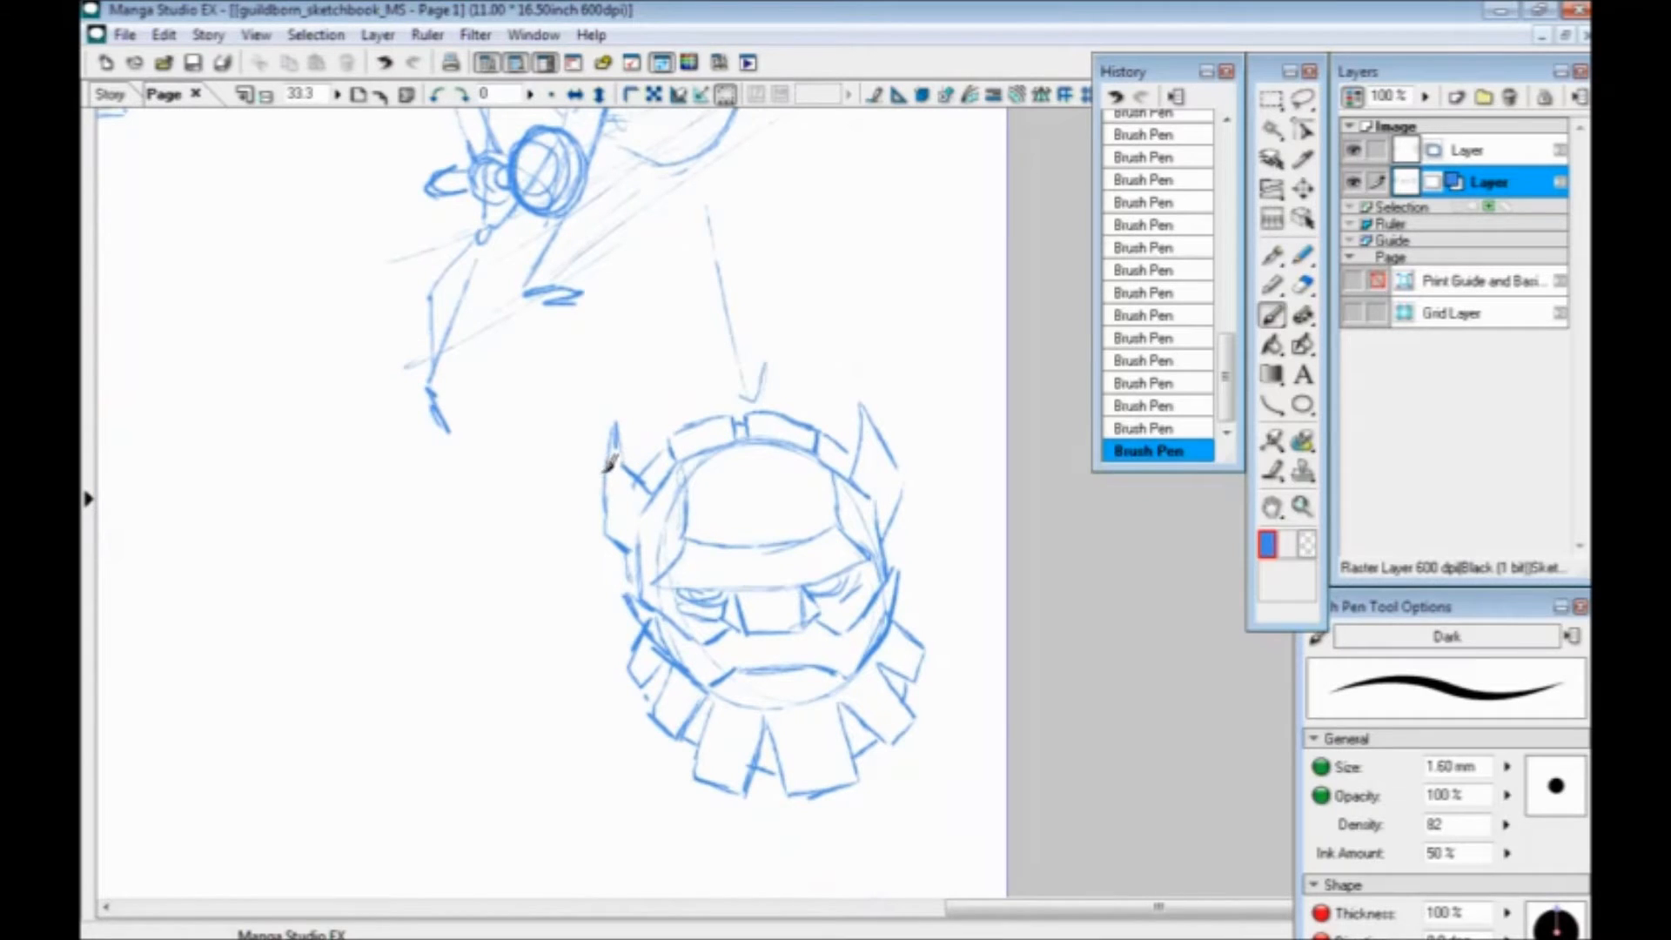
mouse_move(603, 454)
left_mouse_down()
mouse_move(561, 453)
mouse_move(586, 495)
mouse_move(582, 584)
mouse_move(625, 608)
left_mouse_up()
left_click_drag(587, 511, 559, 539)
mouse_move(864, 461)
left_mouse_down()
mouse_move(910, 470)
mouse_move(892, 530)
mouse_move(850, 555)
mouse_move(914, 557)
left_mouse_up()
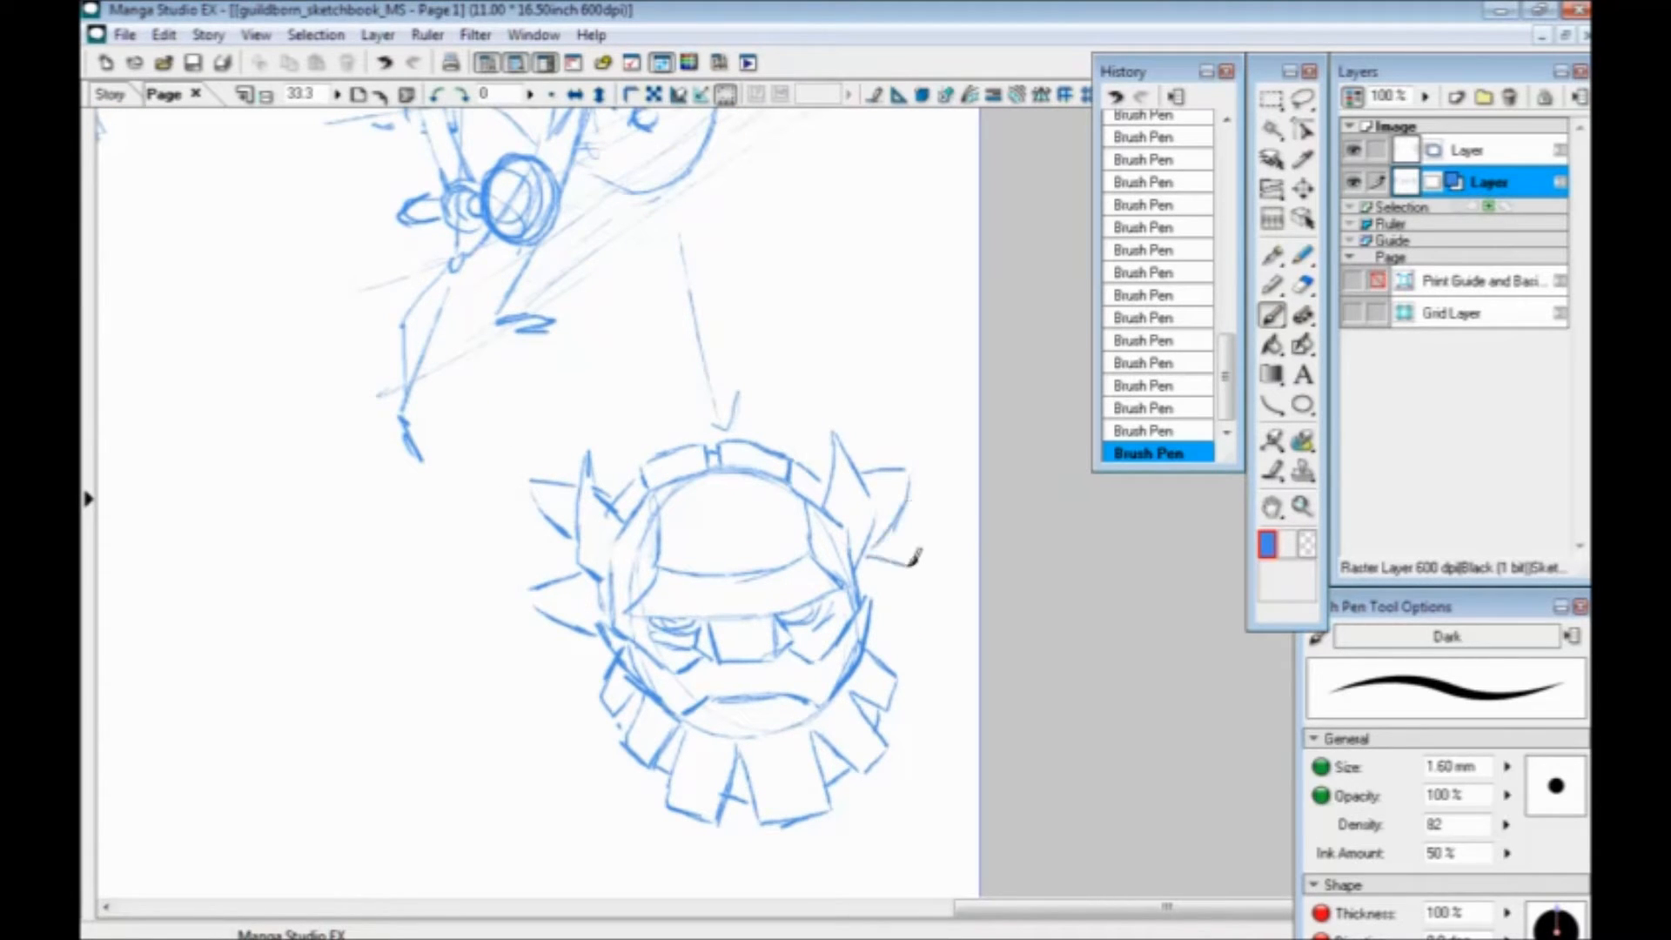
mouse_move(619, 477)
left_mouse_down()
mouse_move(615, 405)
mouse_move(681, 438)
left_mouse_up()
mouse_move(745, 435)
left_mouse_down()
mouse_move(781, 389)
mouse_move(817, 461)
left_mouse_up()
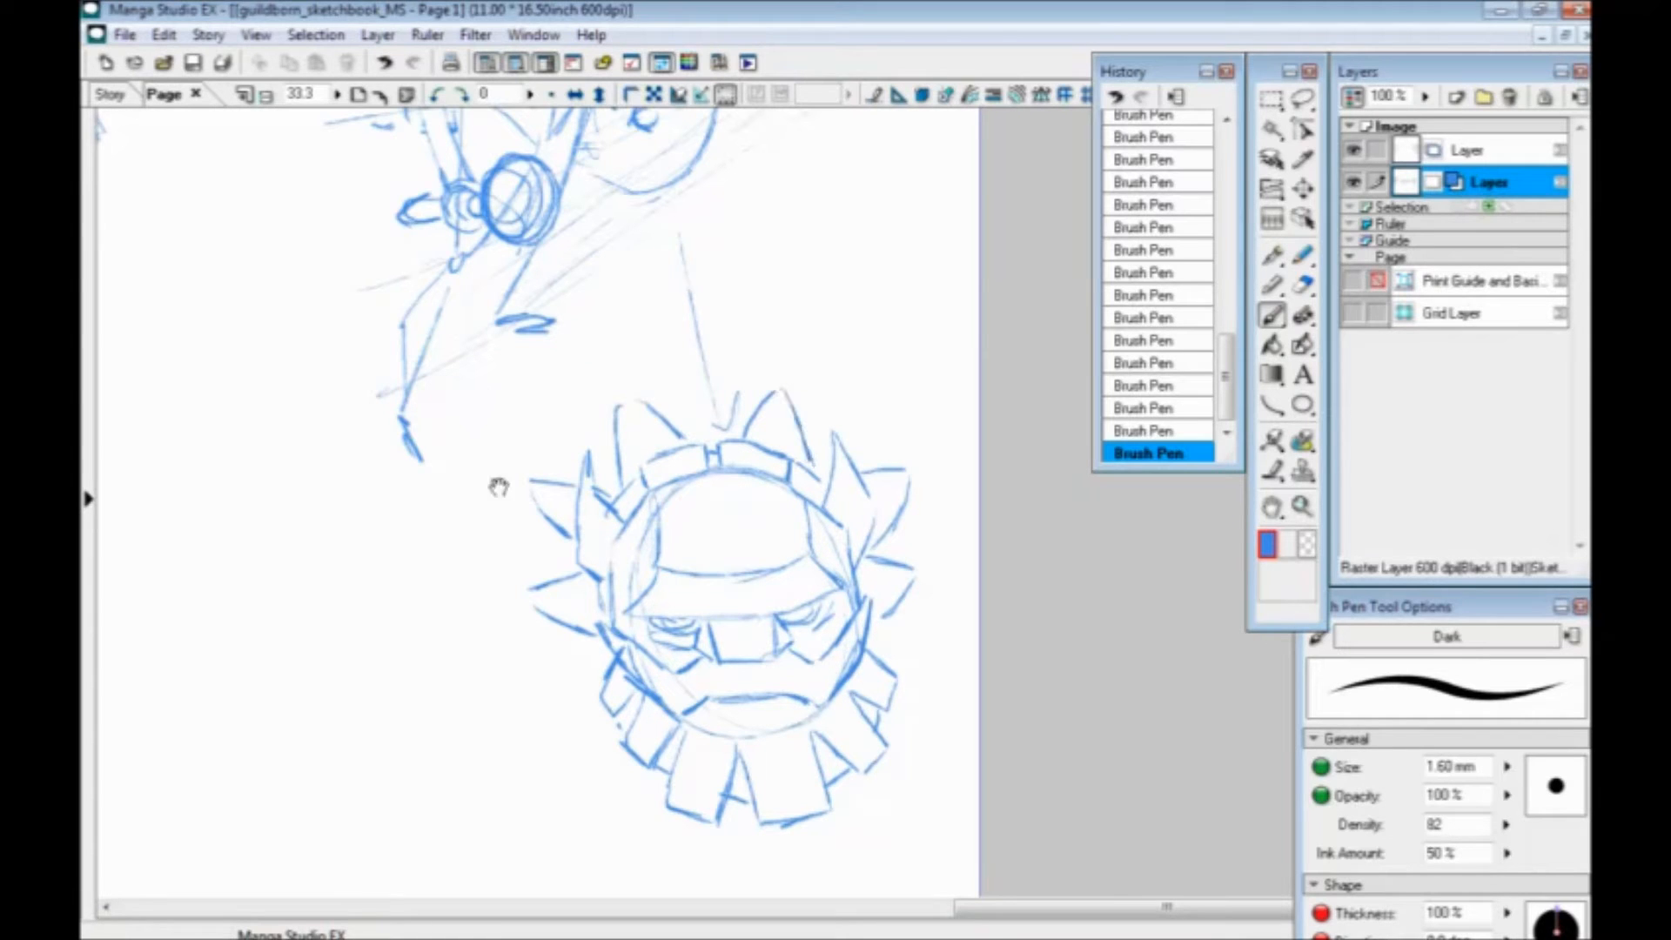
Round off and thicken the outlines of the tufts around the shield face
left_click_drag(499, 487, 519, 392)
mouse_move(792, 296)
left_mouse_down()
mouse_move(817, 287)
mouse_move(840, 362)
mouse_move(884, 365)
mouse_move(915, 428)
mouse_move(898, 535)
left_mouse_up()
left_click_drag(913, 472, 892, 541)
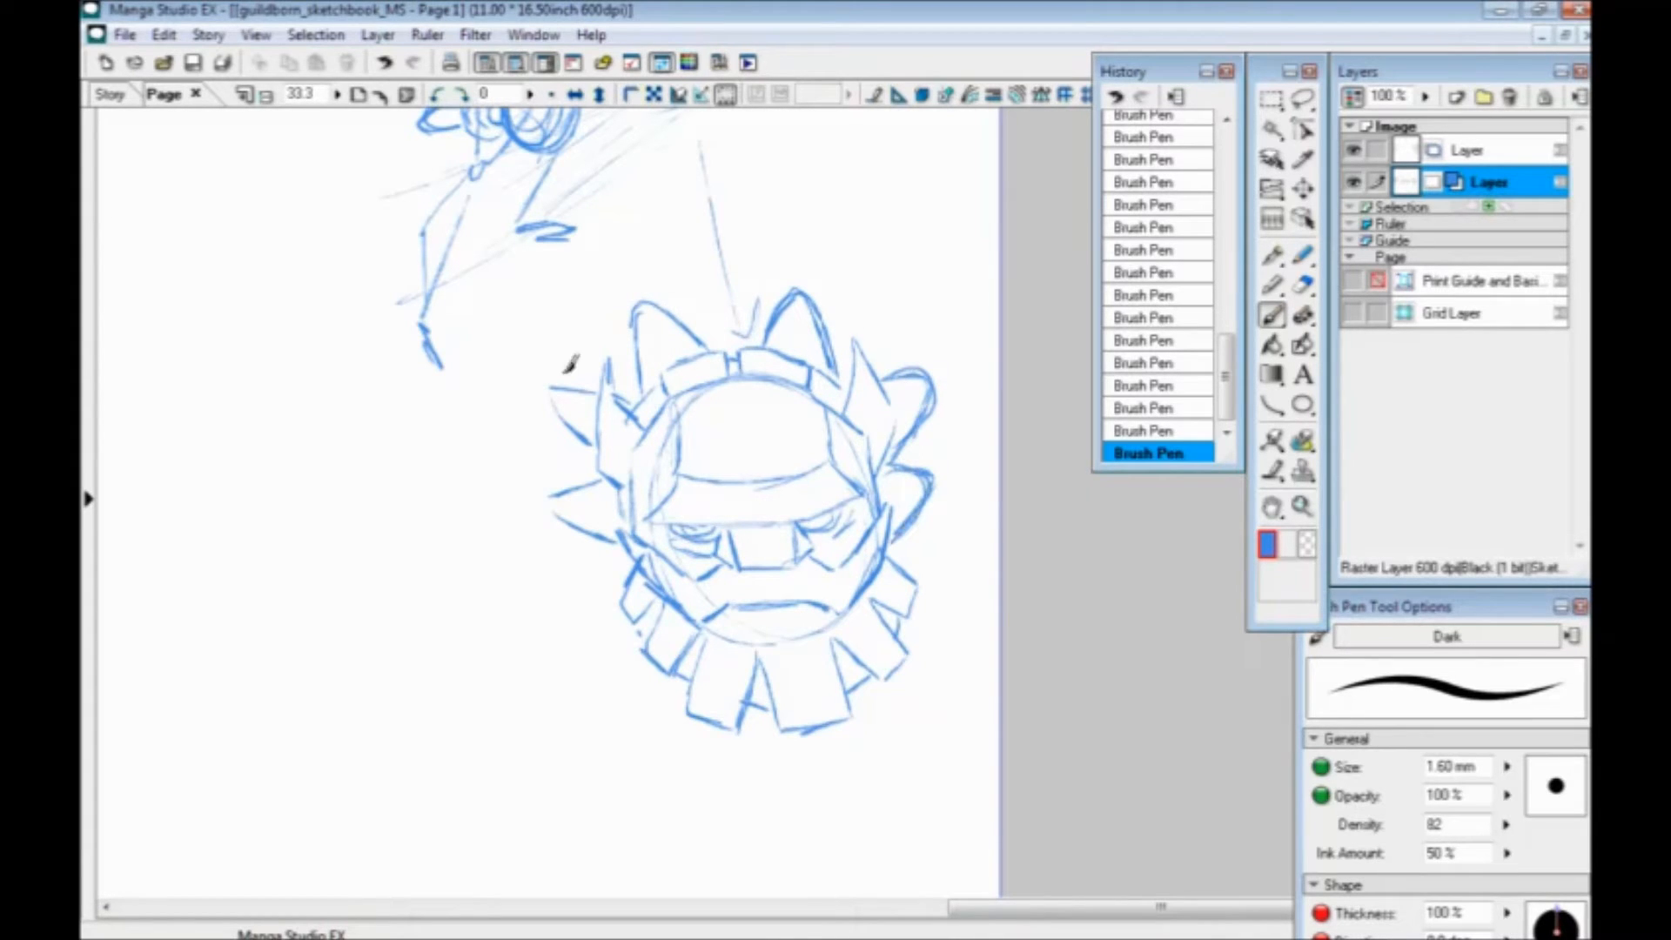
mouse_move(604, 387)
left_mouse_down()
mouse_move(564, 425)
mouse_move(588, 430)
left_mouse_up()
left_click_drag(553, 501, 605, 539)
mouse_move(557, 501)
left_mouse_down()
mouse_move(610, 549)
mouse_move(543, 473)
mouse_move(645, 585)
mouse_move(625, 589)
mouse_move(651, 648)
mouse_move(633, 654)
mouse_move(729, 712)
left_mouse_up()
key("space")
mouse_move(824, 657)
left_mouse_down()
mouse_move(842, 696)
mouse_move(899, 675)
left_mouse_up()
left_click_drag(916, 524, 932, 590)
mouse_move(892, 609)
left_mouse_down()
mouse_move(919, 599)
mouse_move(917, 642)
left_mouse_up()
left_click_drag(877, 653, 915, 642)
mouse_move(484, 497)
left_mouse_down()
mouse_move(578, 615)
mouse_move(487, 498)
mouse_move(519, 530)
left_mouse_up()
key("ctrl+z")
key("ctrl+z")
key("ctrl+z")
key("ctrl+z")
key("ctrl+z")
key("ctrl+z")
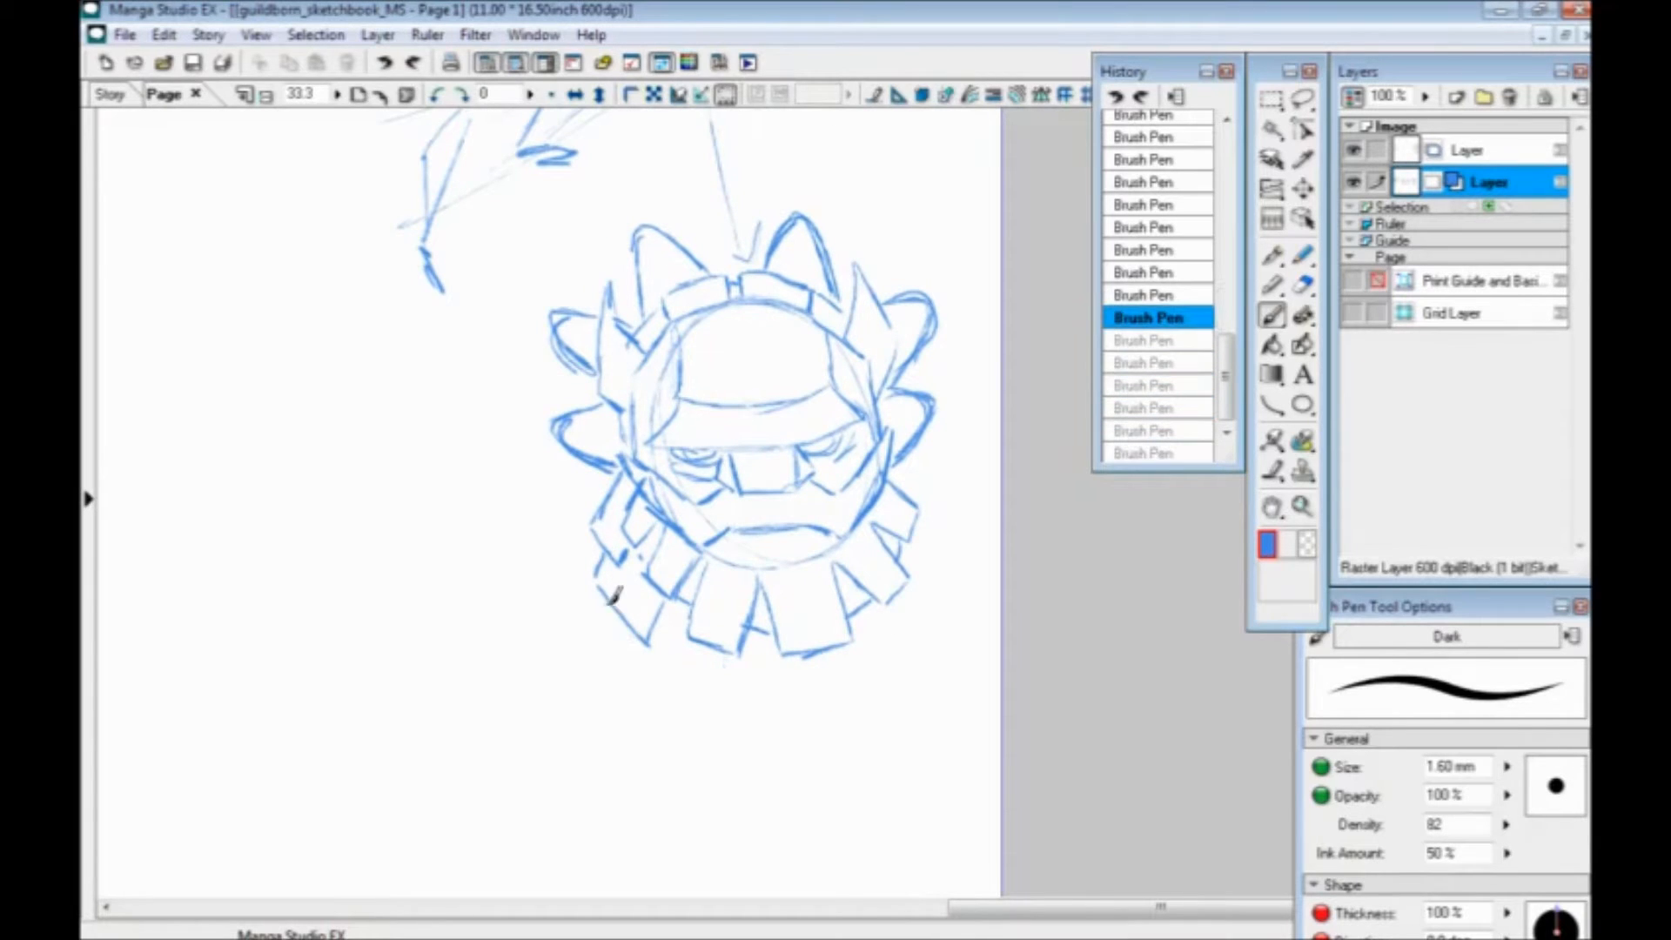
key("ctrl+z")
key("ctrl+z")
key("ctrl+z")
left_click_drag(500, 504, 663, 538)
key("ctrl+minus")
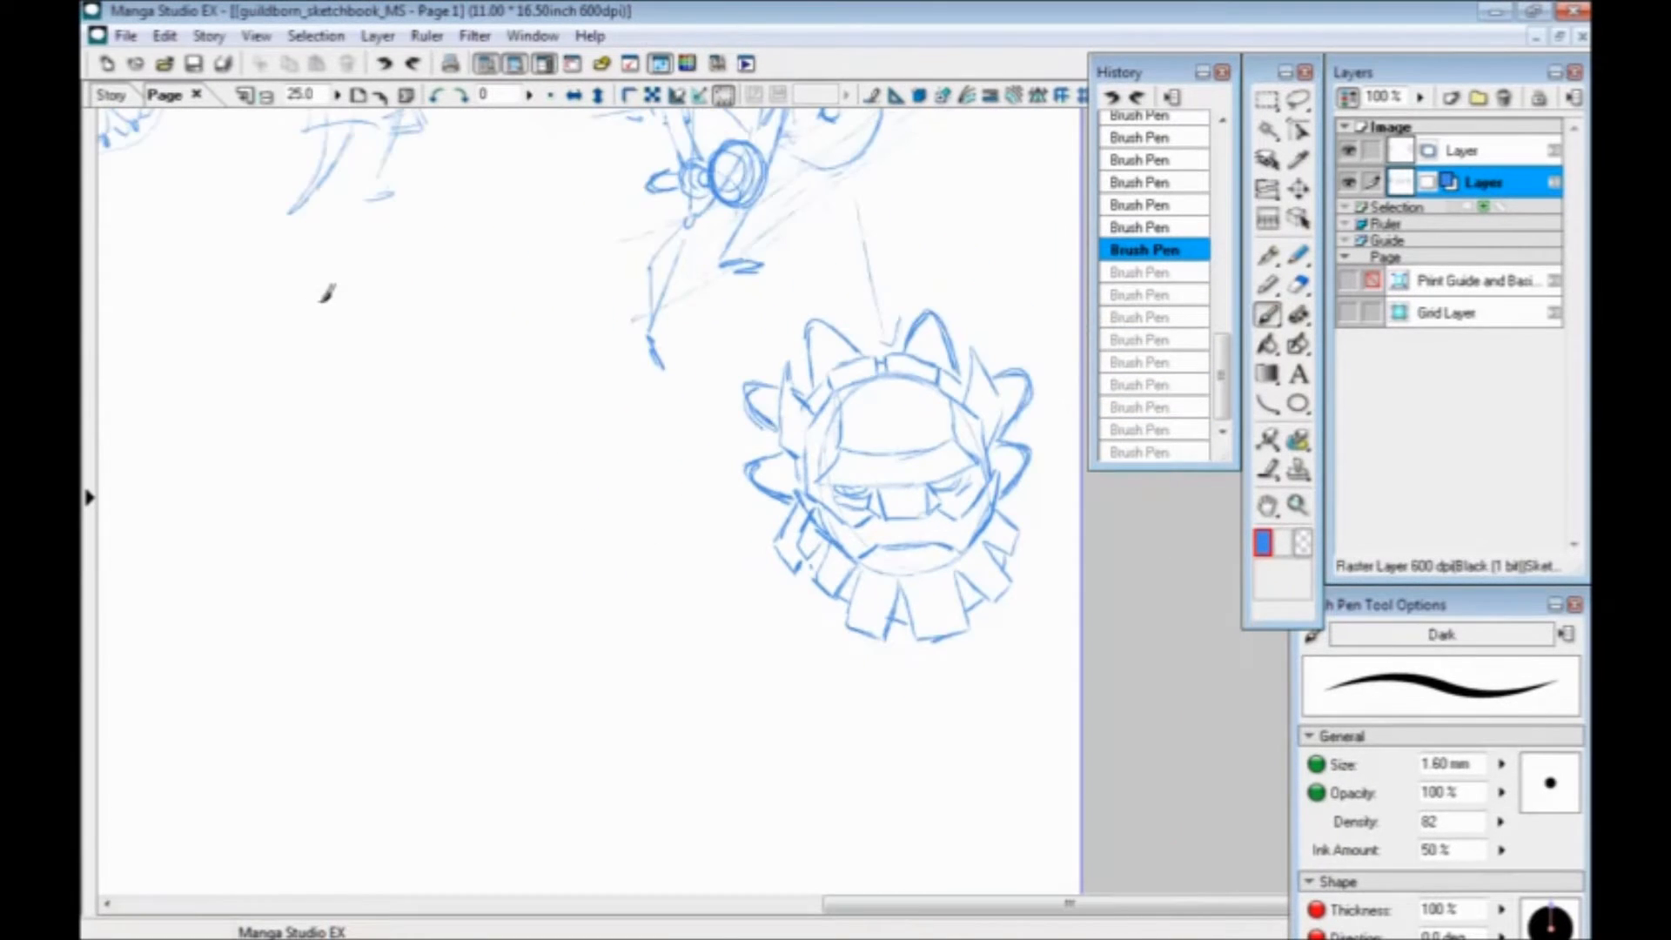
left_click_drag(589, 444, 537, 664)
mouse_move(599, 498)
left_mouse_down()
mouse_move(570, 585)
mouse_move(549, 424)
left_mouse_up()
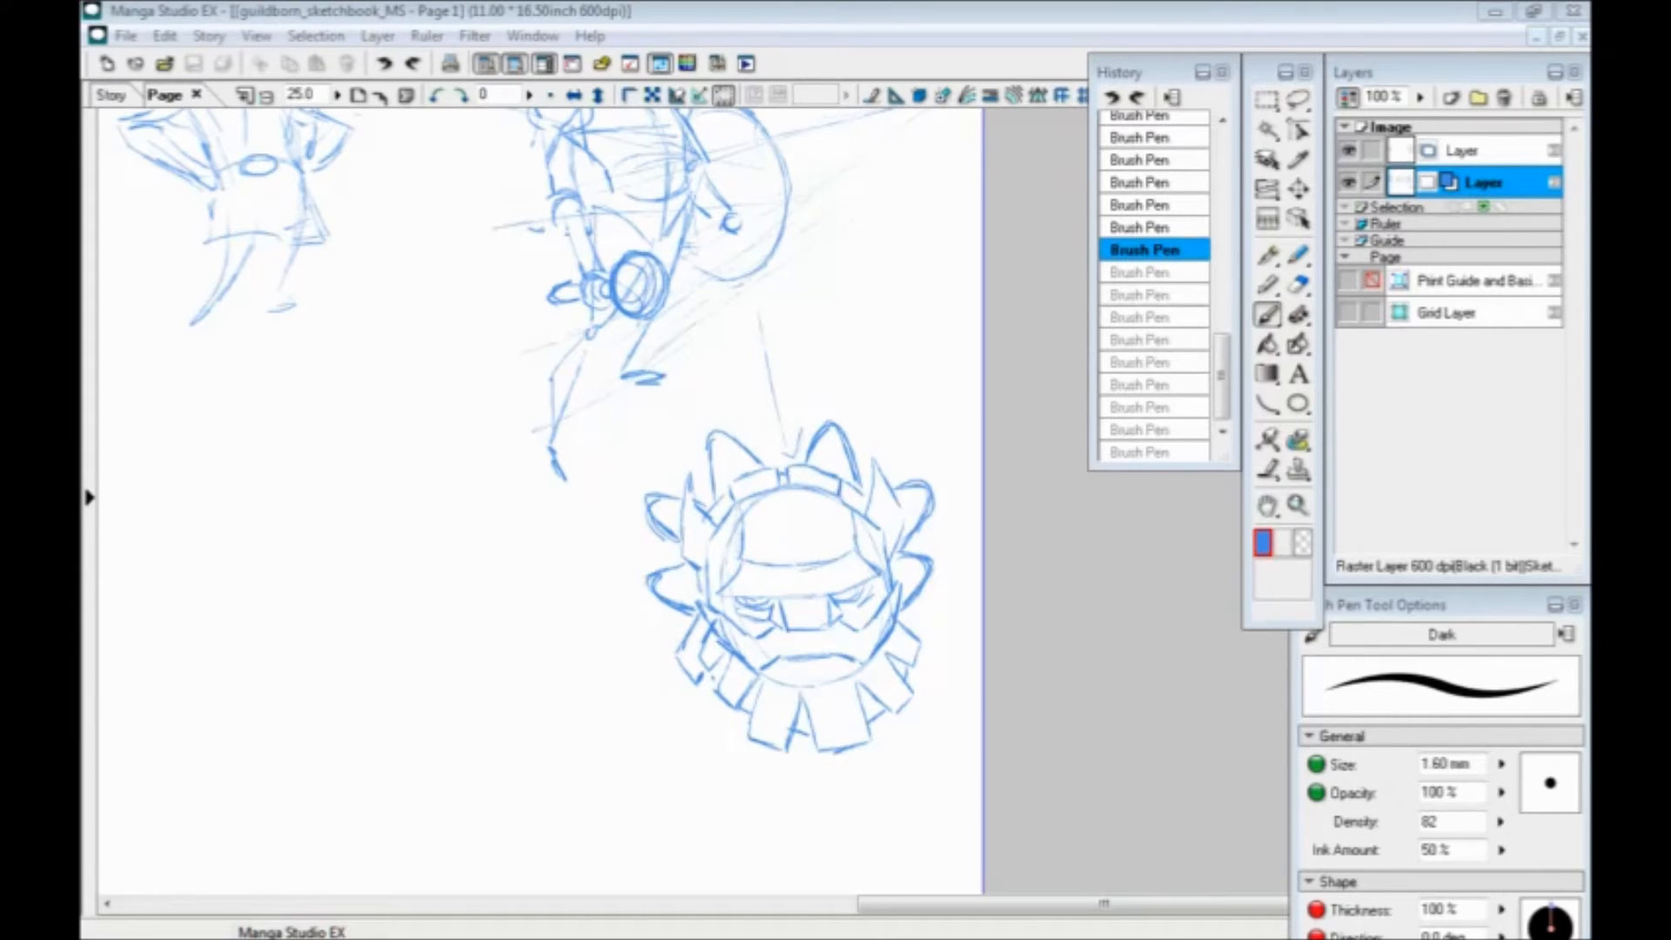
Sketch the fourth figure's near shoulder as a rounded ball joint above the upper arm
left_click(692, 5)
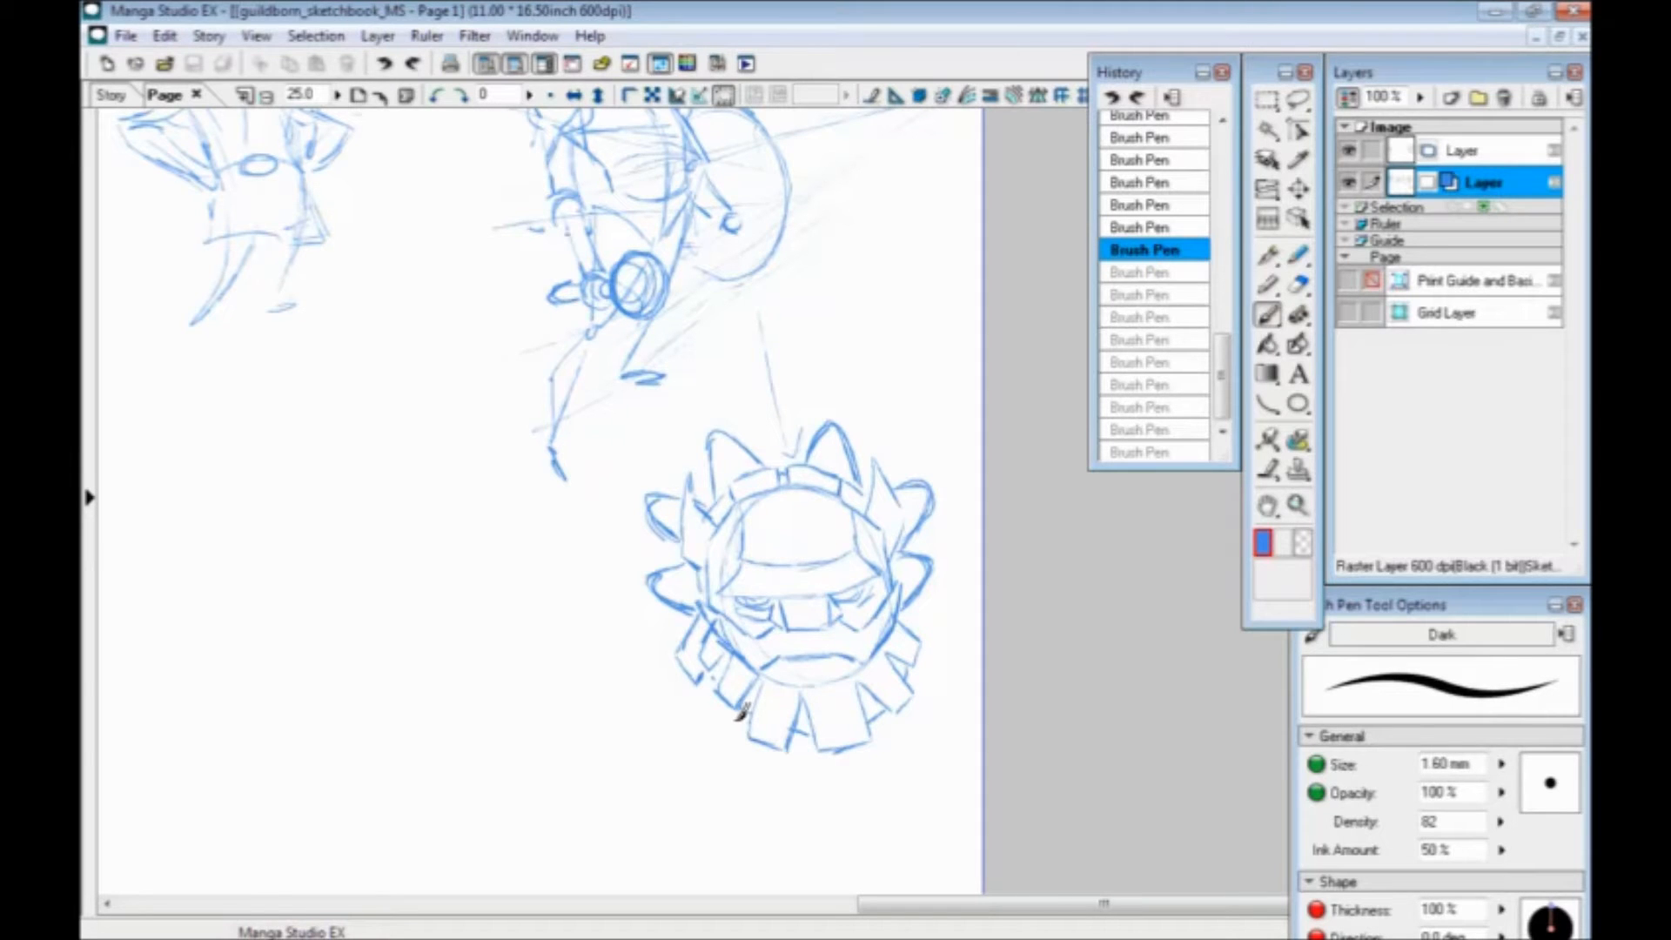
left_click_drag(571, 459, 684, 696)
key("ctrl+plus")
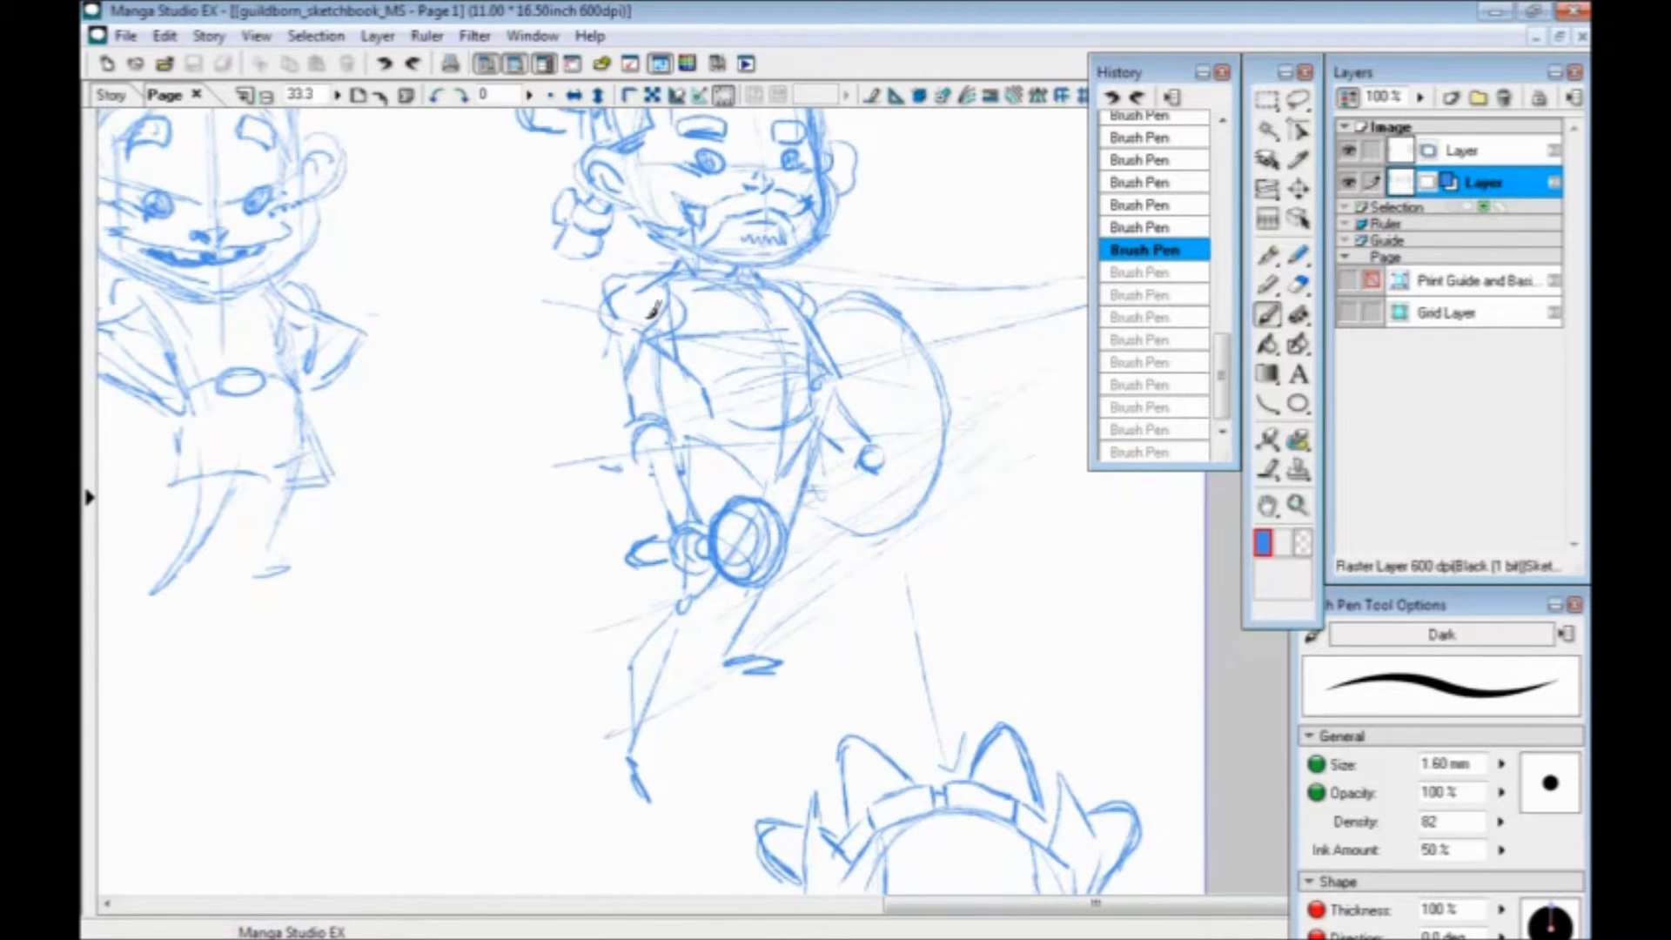
left_click_drag(658, 436, 713, 476)
mouse_move(681, 339)
left_mouse_down()
mouse_move(712, 405)
mouse_move(672, 388)
mouse_move(689, 422)
left_mouse_up()
mouse_move(730, 369)
left_mouse_down()
mouse_move(659, 375)
mouse_move(681, 359)
left_mouse_up()
left_click_drag(712, 365, 707, 422)
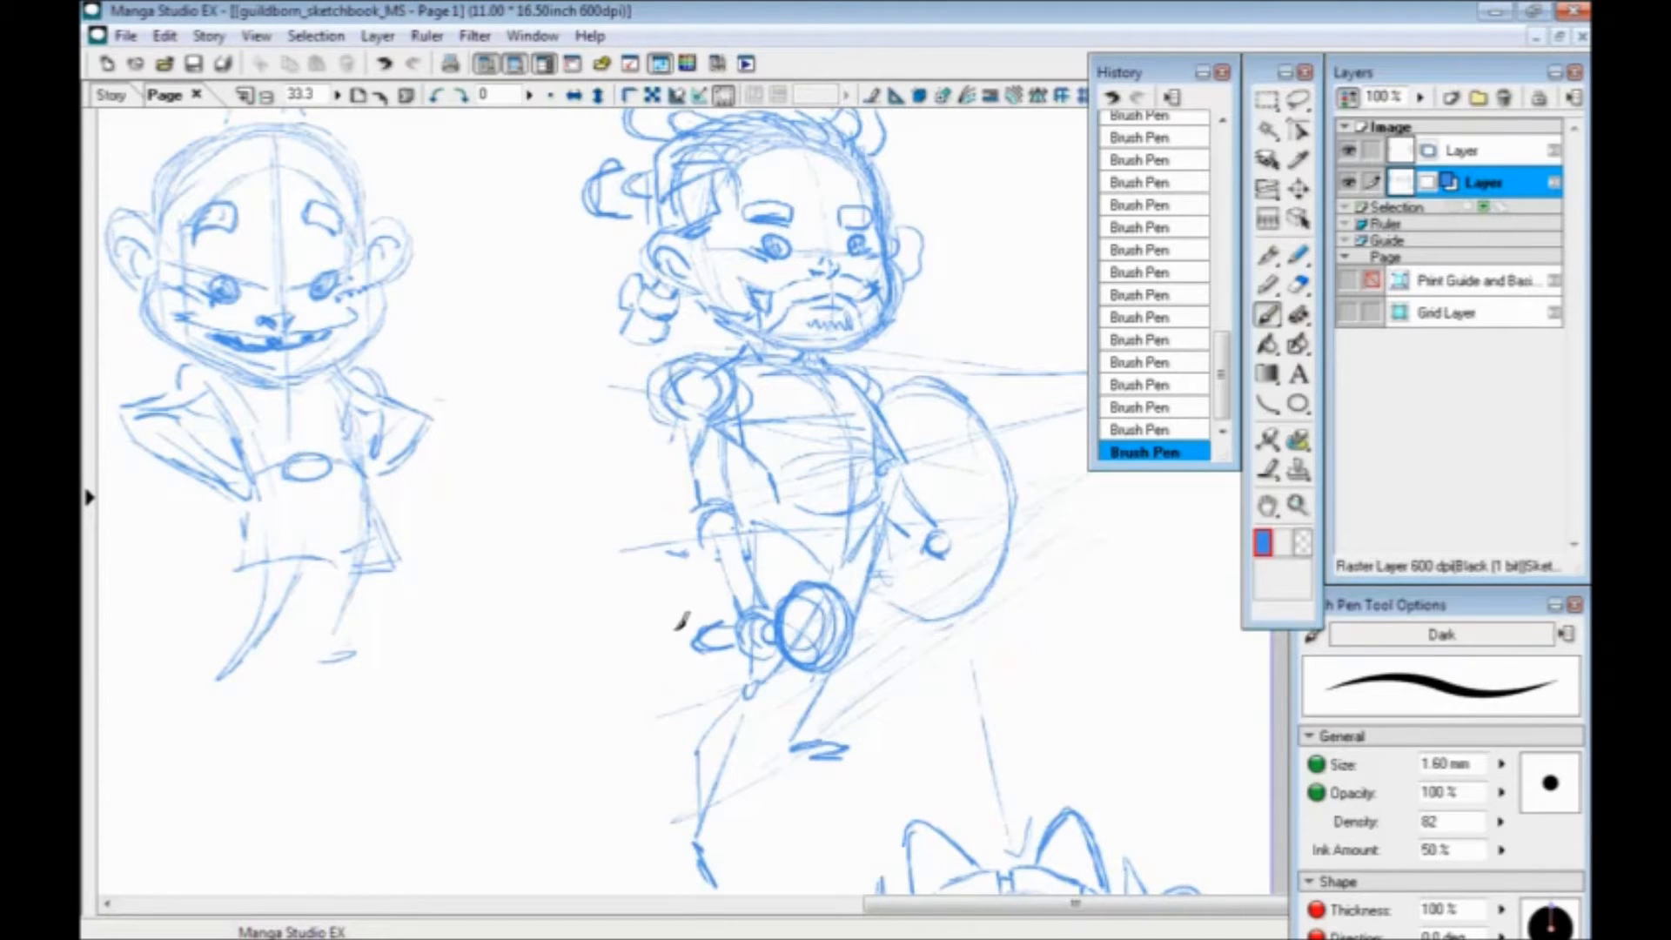
Add a second overlapping circle to the round weapon head in the fourth figure's near hand
mouse_move(755, 585)
left_mouse_down()
mouse_move(688, 513)
mouse_move(812, 574)
mouse_move(773, 596)
left_mouse_up()
mouse_move(752, 516)
left_mouse_down()
mouse_move(809, 583)
mouse_move(814, 502)
mouse_move(757, 509)
left_mouse_up()
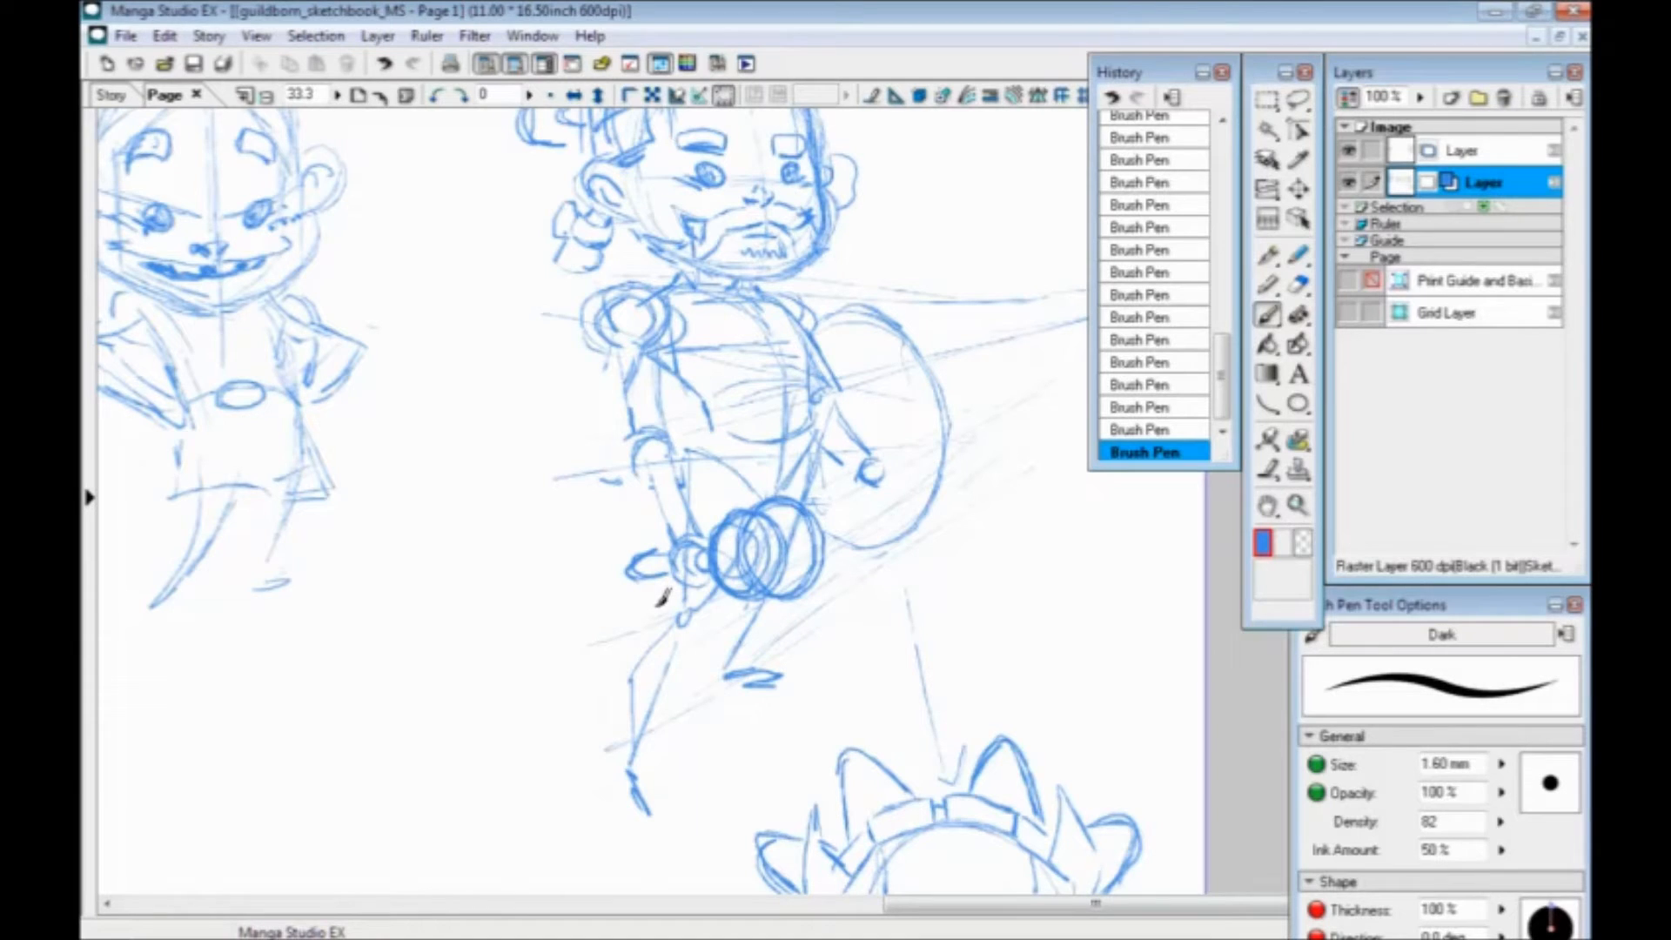
mouse_move(607, 383)
left_mouse_down()
mouse_move(607, 485)
mouse_move(632, 405)
left_mouse_up()
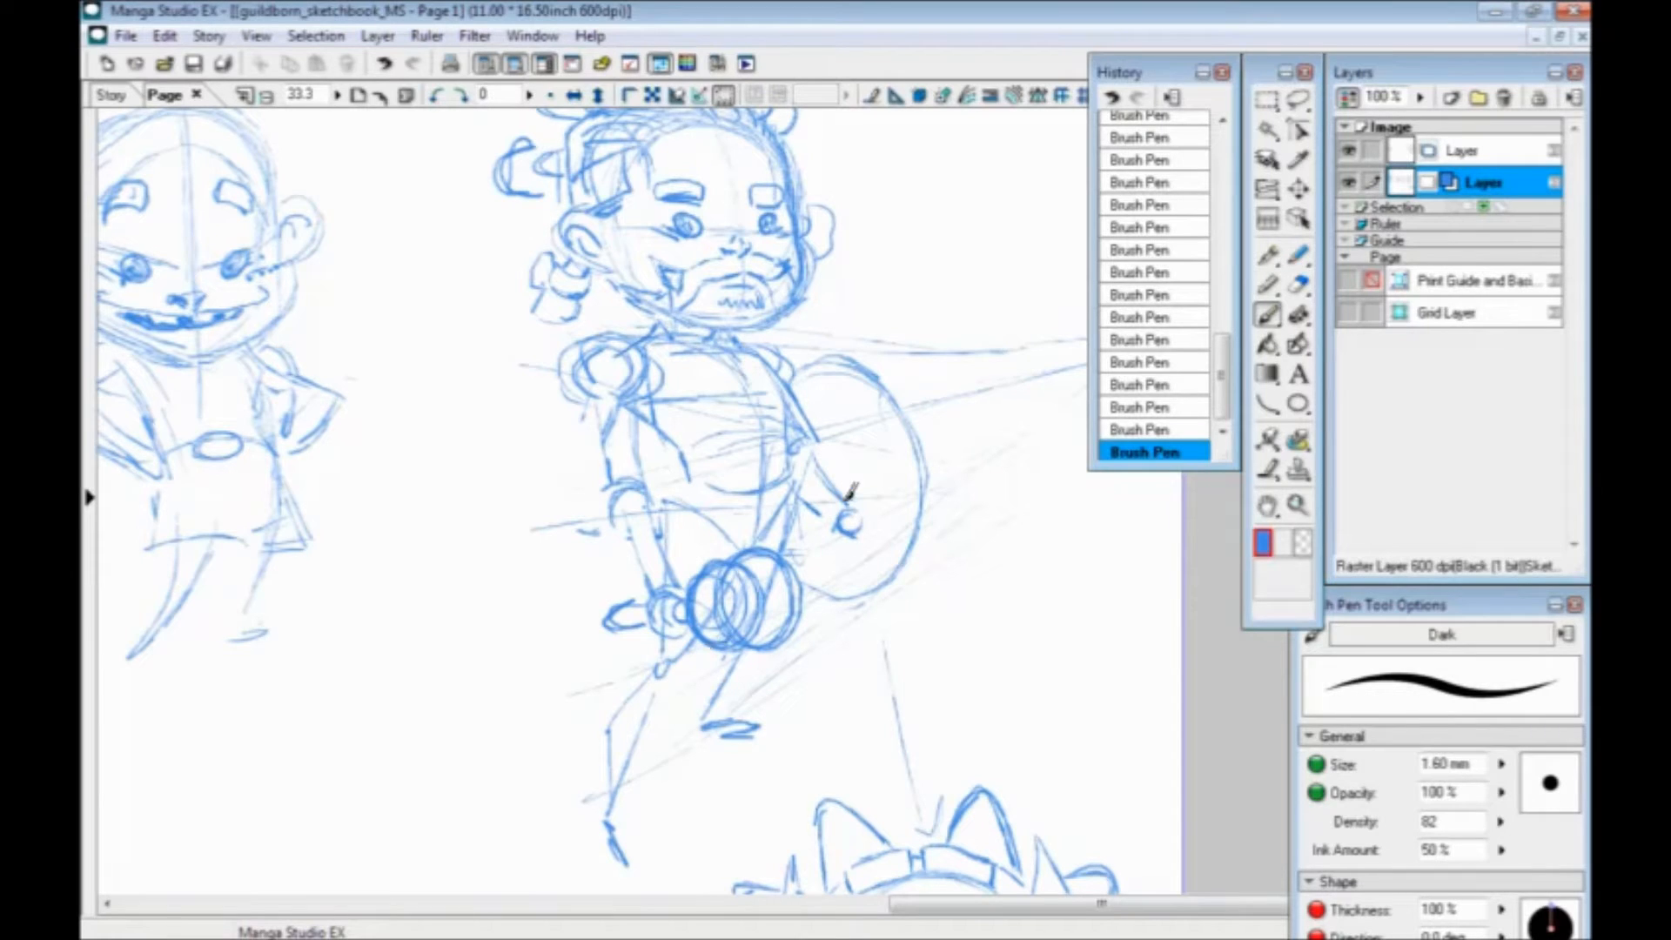
Sketch the clenched fist in front of the shield and block in the fourth figure's chest, ribcage and stomach muscles
mouse_move(804, 453)
left_mouse_down()
mouse_move(866, 484)
mouse_move(845, 489)
mouse_move(871, 478)
mouse_move(871, 505)
mouse_move(854, 491)
mouse_move(877, 496)
mouse_move(864, 511)
mouse_move(881, 490)
mouse_move(856, 515)
mouse_move(872, 522)
mouse_move(825, 493)
mouse_move(816, 506)
mouse_move(843, 469)
left_mouse_up()
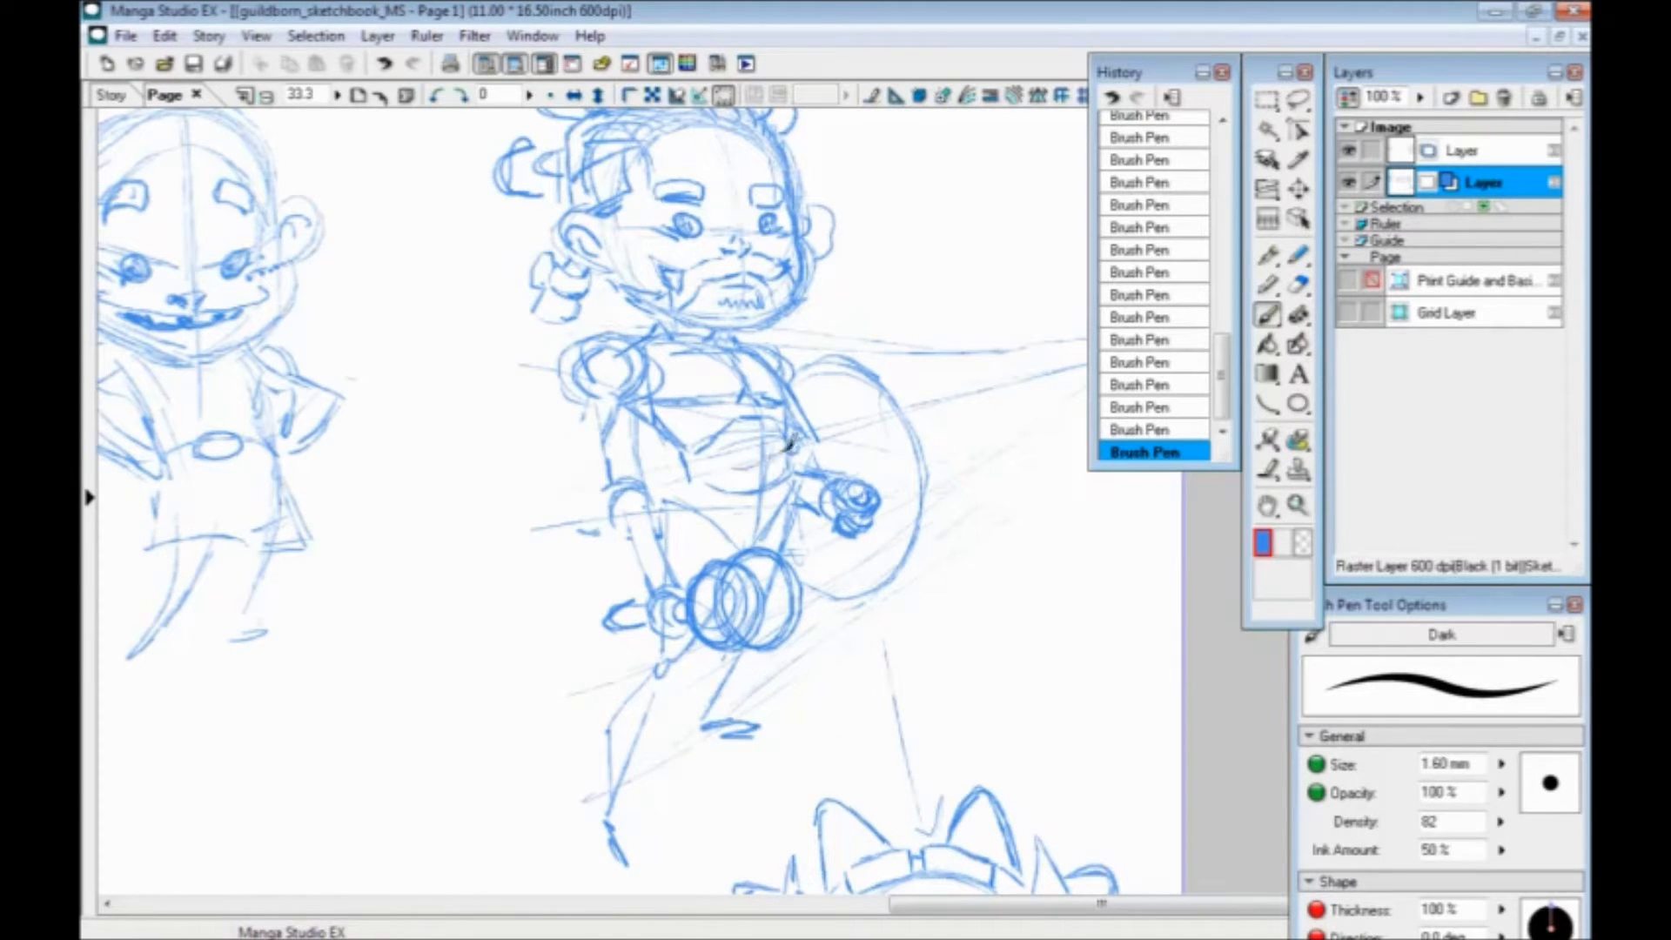
mouse_move(789, 470)
left_mouse_down()
mouse_move(695, 470)
mouse_move(718, 456)
mouse_move(717, 504)
mouse_move(775, 507)
left_mouse_up()
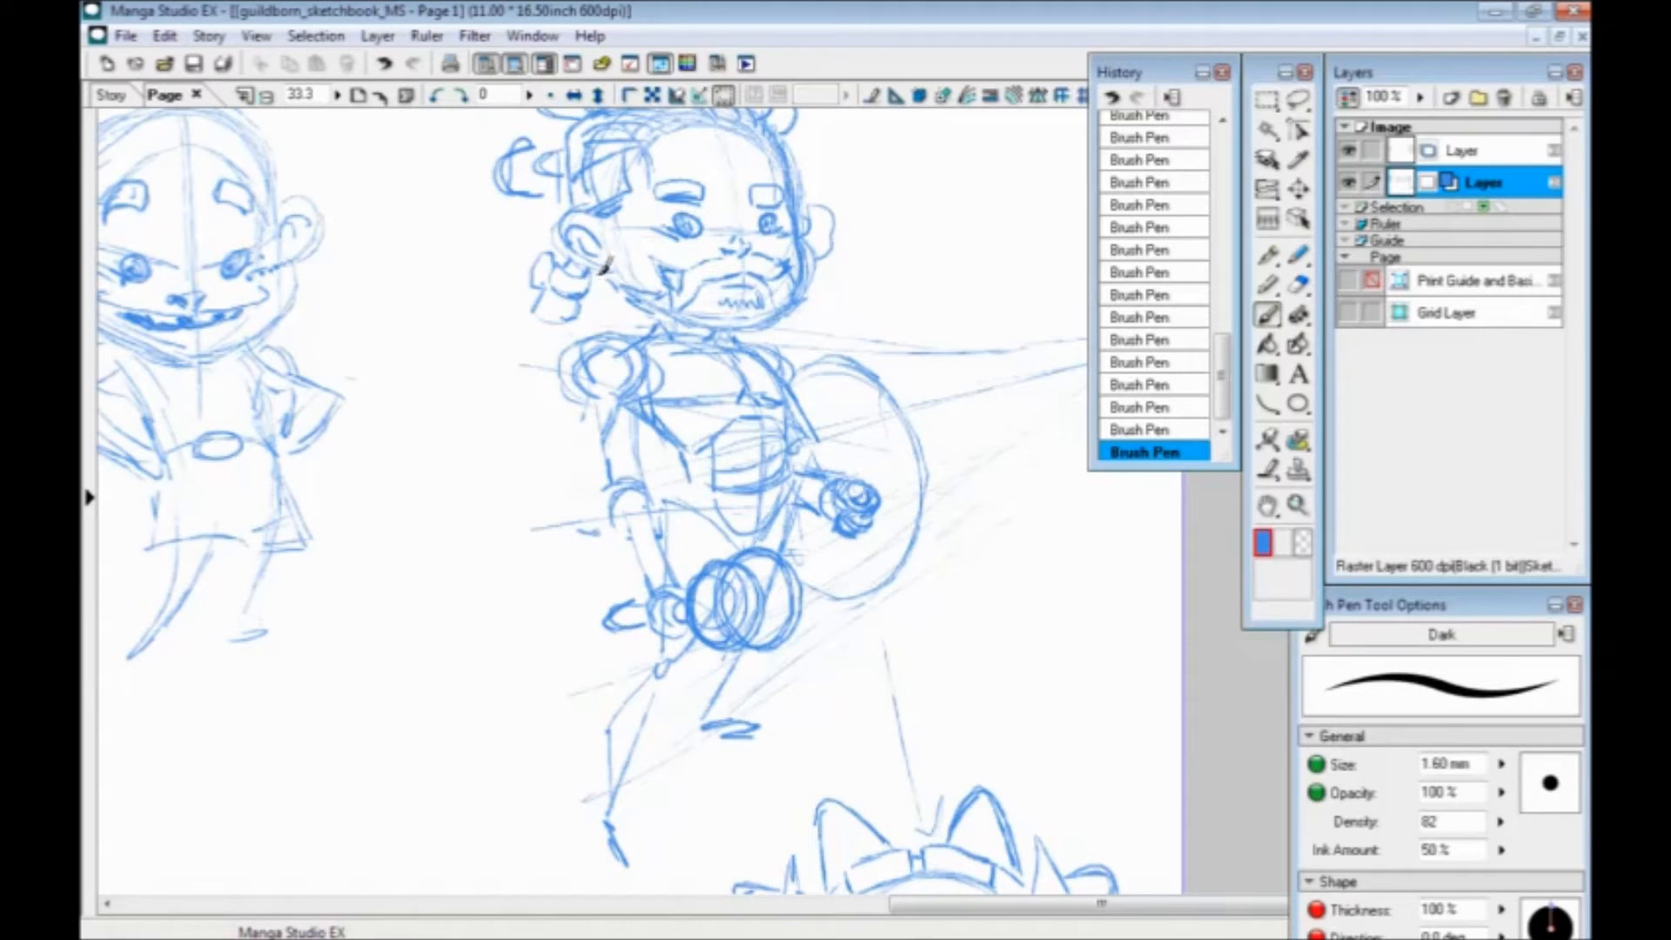
left_click_drag(672, 448, 685, 500)
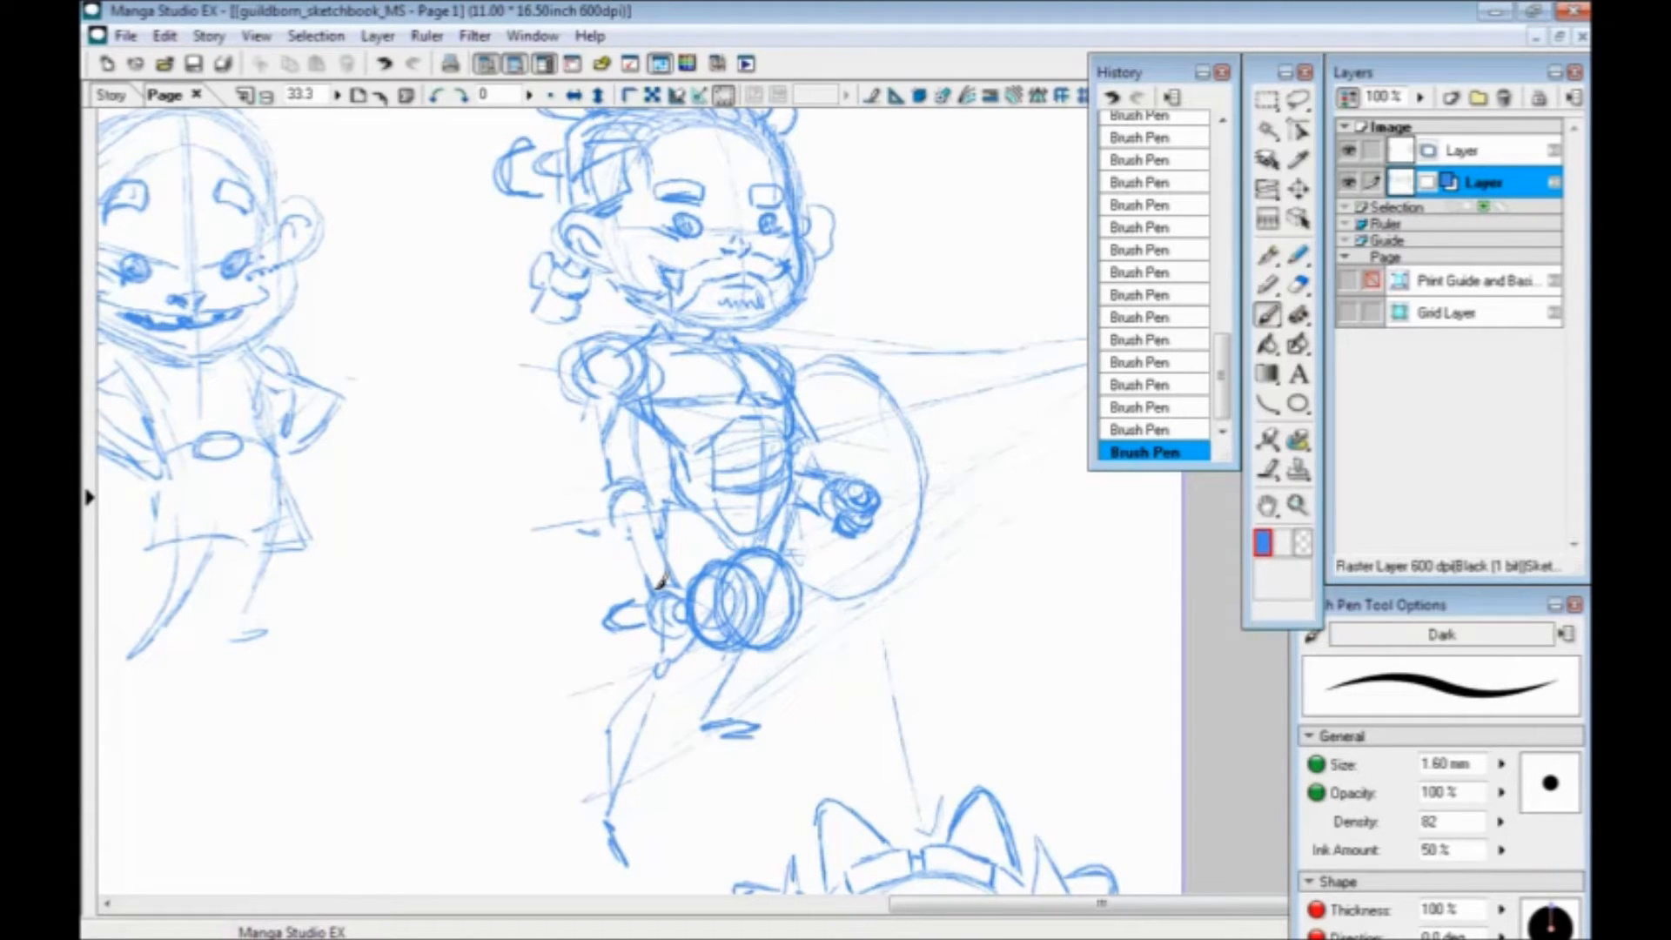
left_click_drag(687, 583, 816, 455)
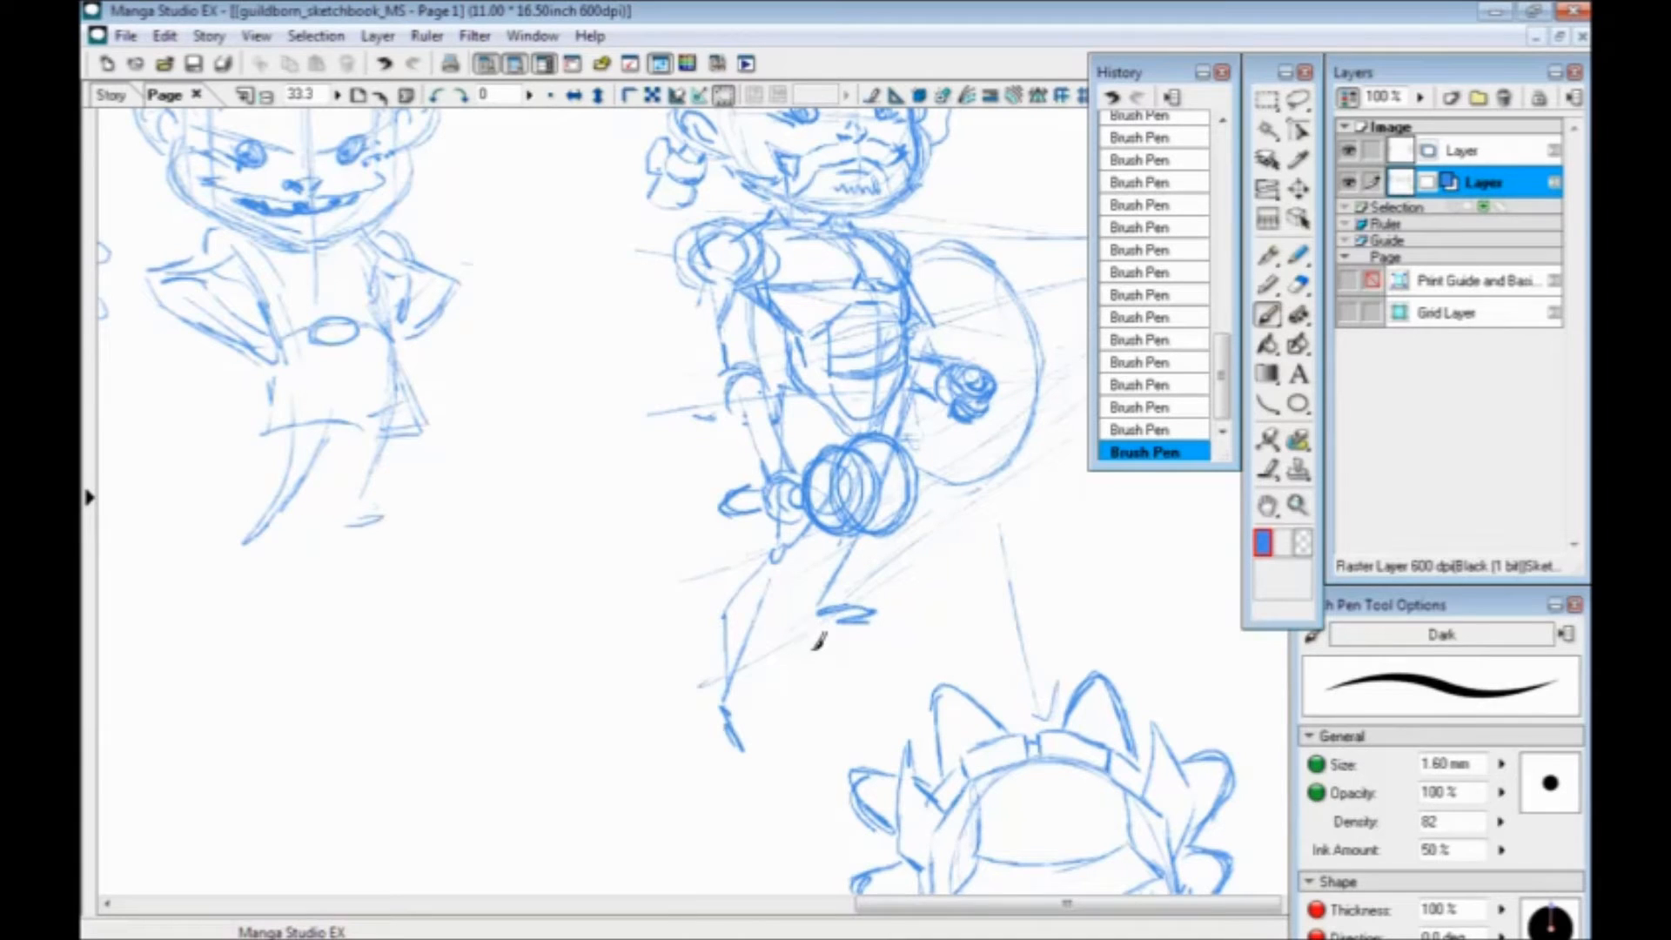
Build up the muscle contours of the fourth figure's near arm from the forearm to the shoulder
left_click_drag(702, 429, 699, 557)
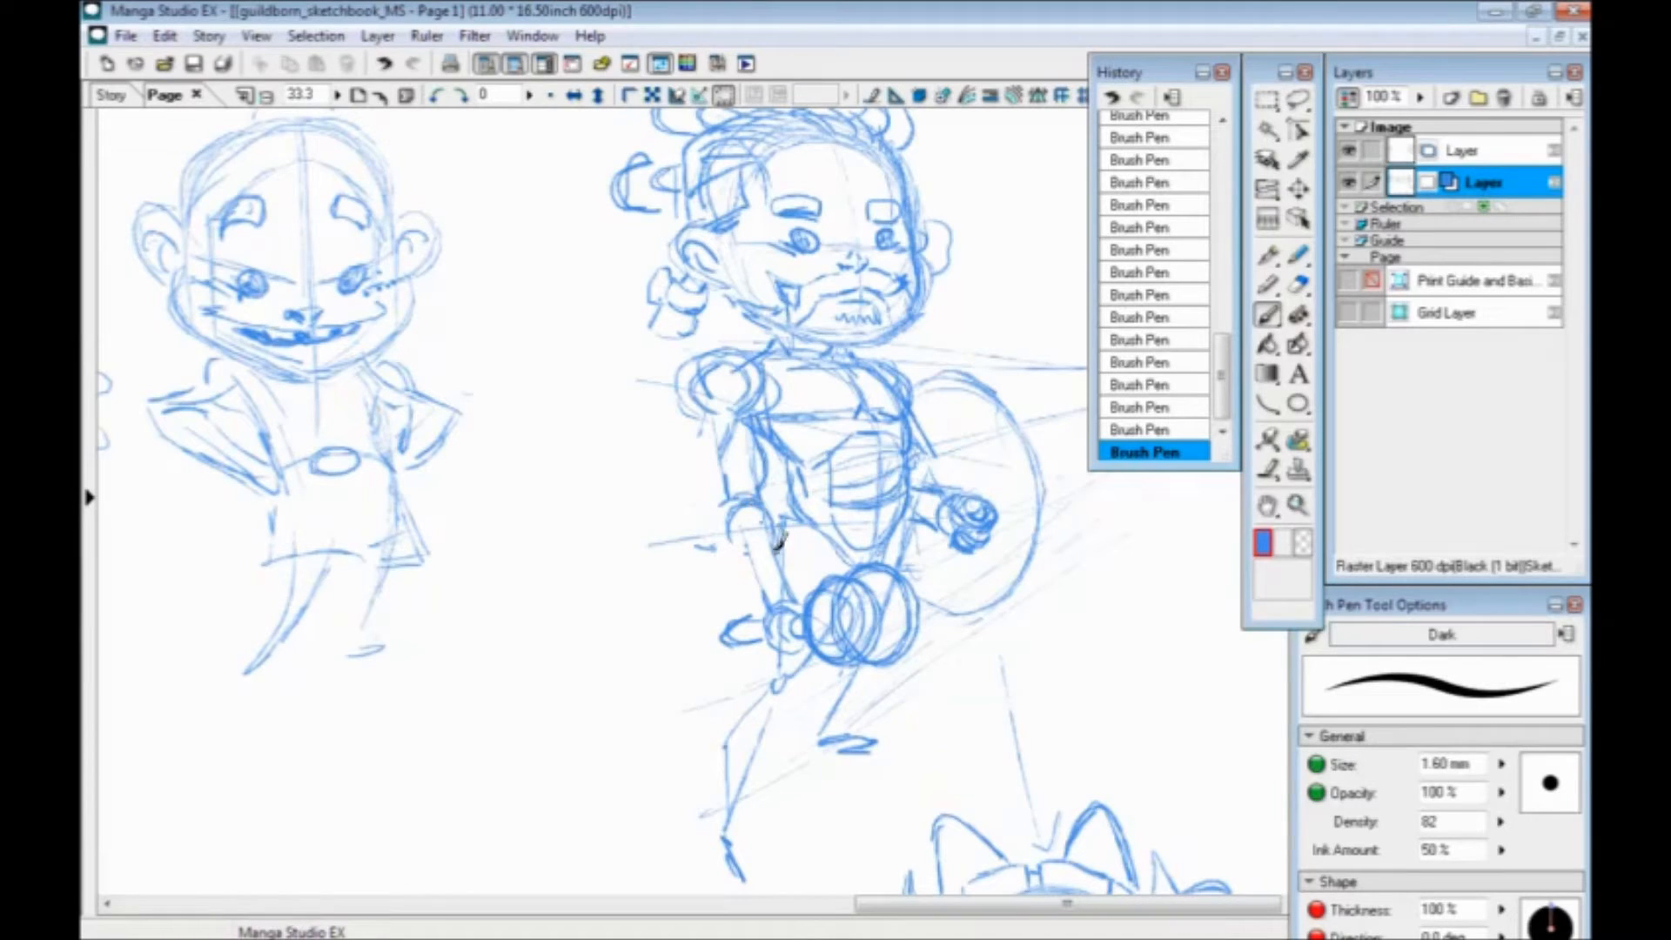
left_click_drag(728, 530, 773, 614)
mouse_move(724, 524)
left_mouse_down()
mouse_move(690, 394)
mouse_move(696, 505)
mouse_move(684, 499)
mouse_move(648, 362)
left_mouse_up()
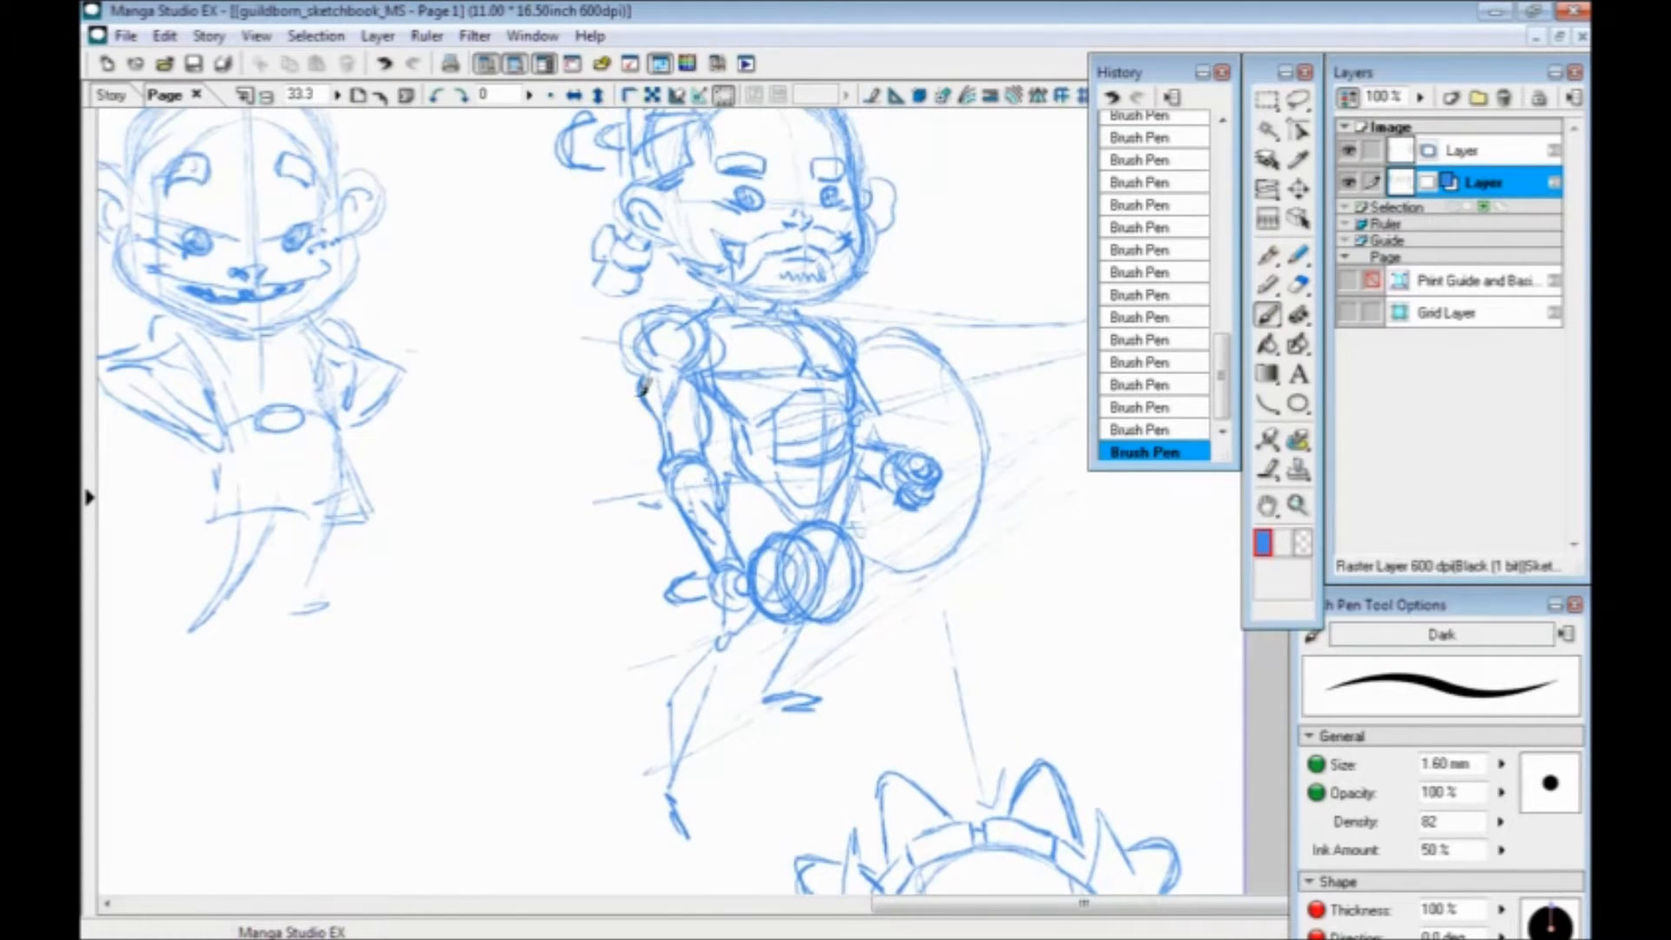
mouse_move(641, 373)
left_mouse_down()
mouse_move(694, 319)
mouse_move(713, 356)
mouse_move(670, 330)
mouse_move(686, 377)
left_mouse_up()
mouse_move(707, 318)
left_mouse_down()
mouse_move(752, 324)
mouse_move(740, 374)
mouse_move(772, 380)
left_mouse_up()
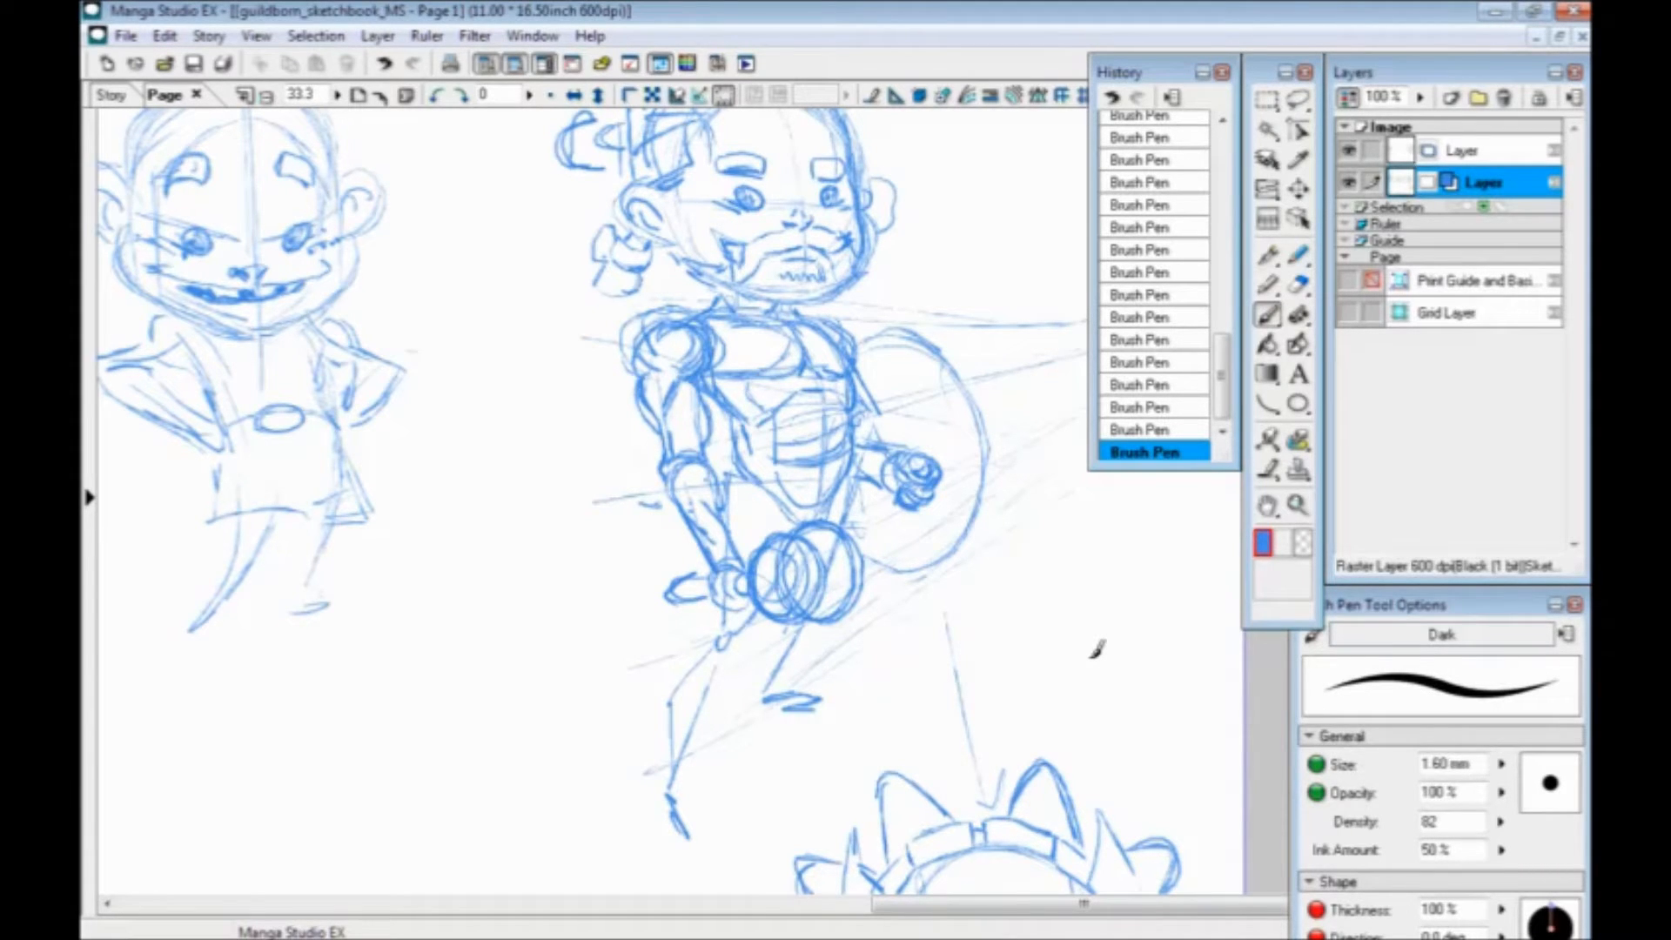
Flesh out the fourth figure's lower legs around the stick lines and shape both feet
scroll(679, 561, "down", 3)
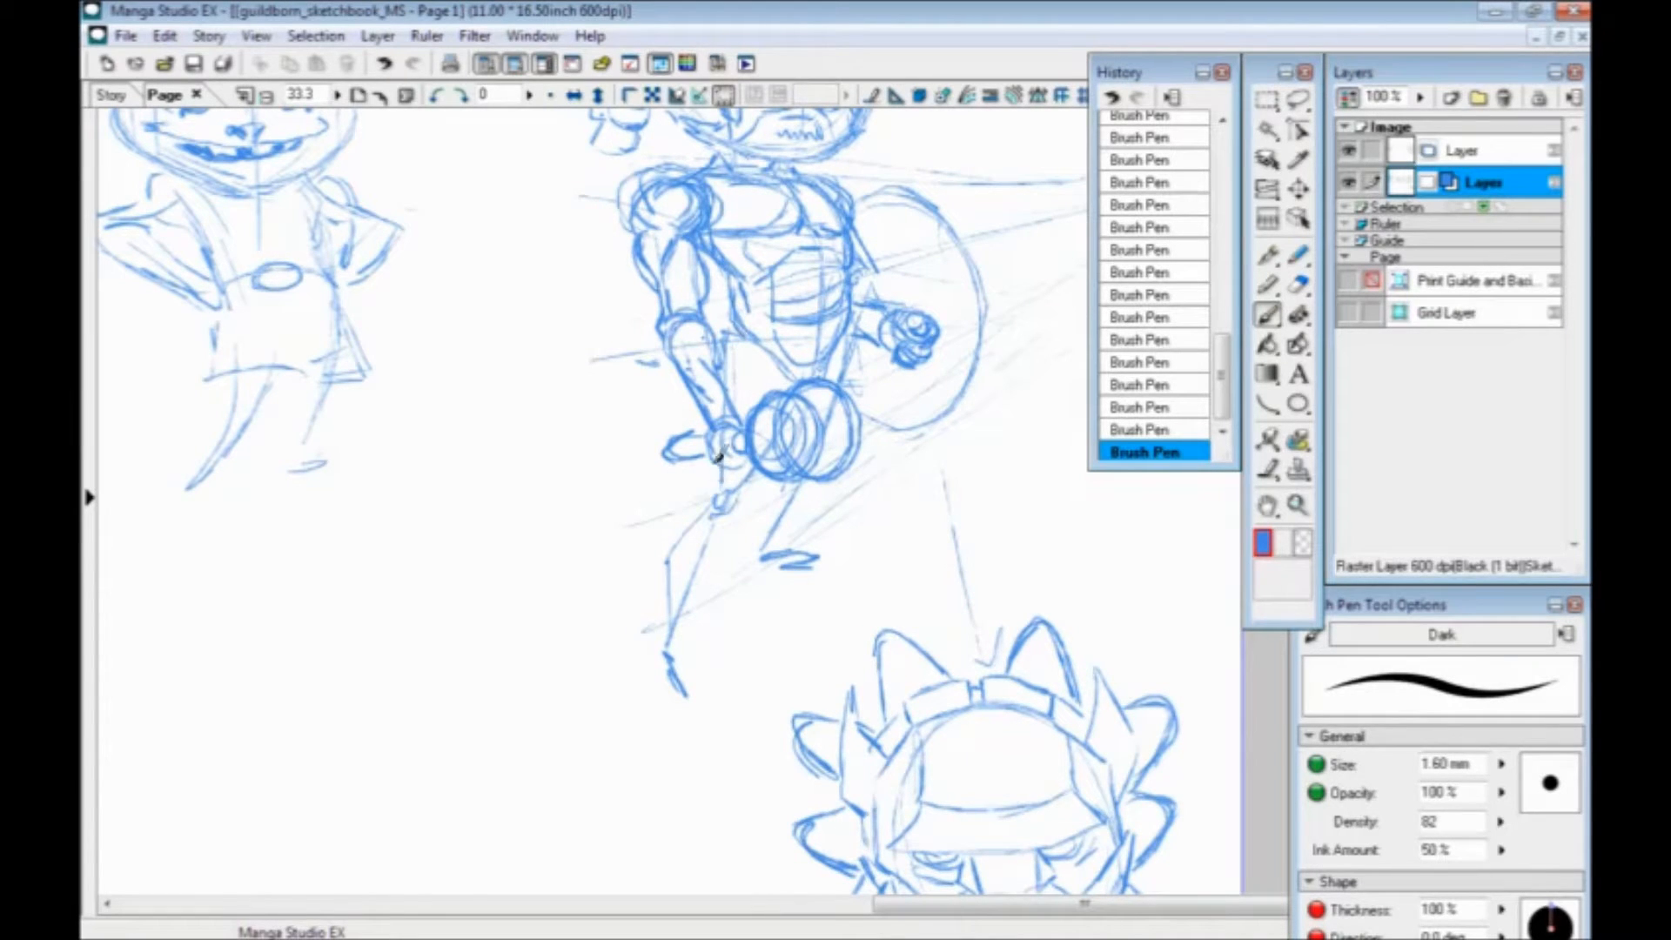
left_click_drag(723, 521, 673, 621)
left_click_drag(697, 515, 718, 518)
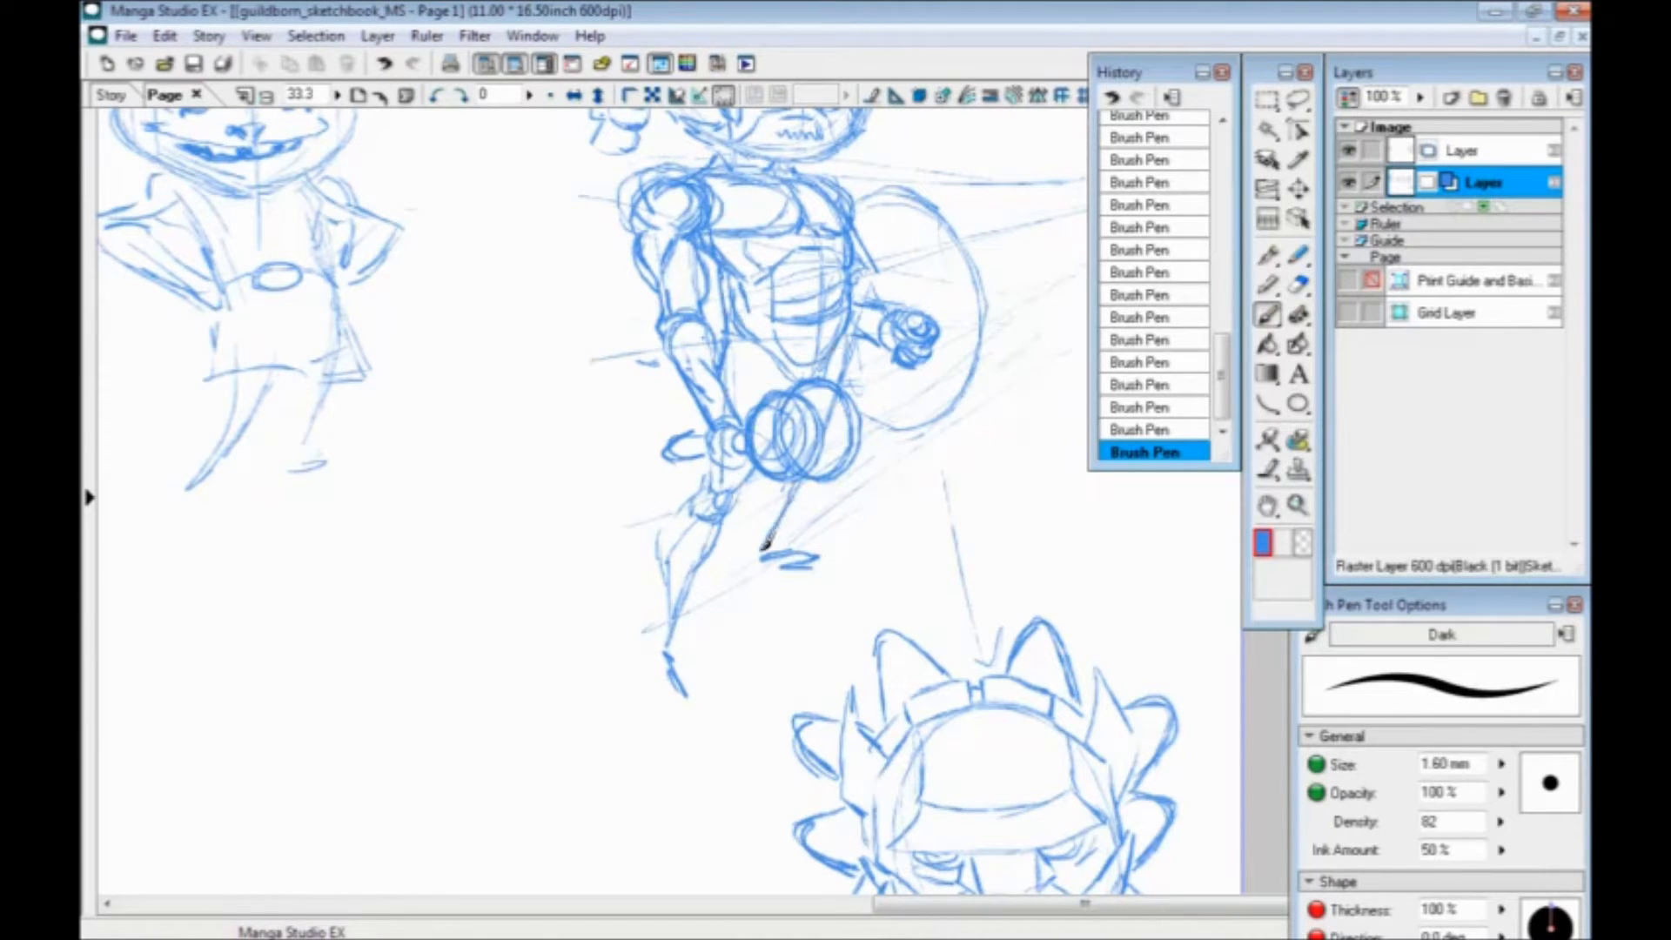
left_click_drag(833, 561, 745, 561)
left_click_drag(787, 484, 743, 564)
left_click_drag(677, 615, 679, 694)
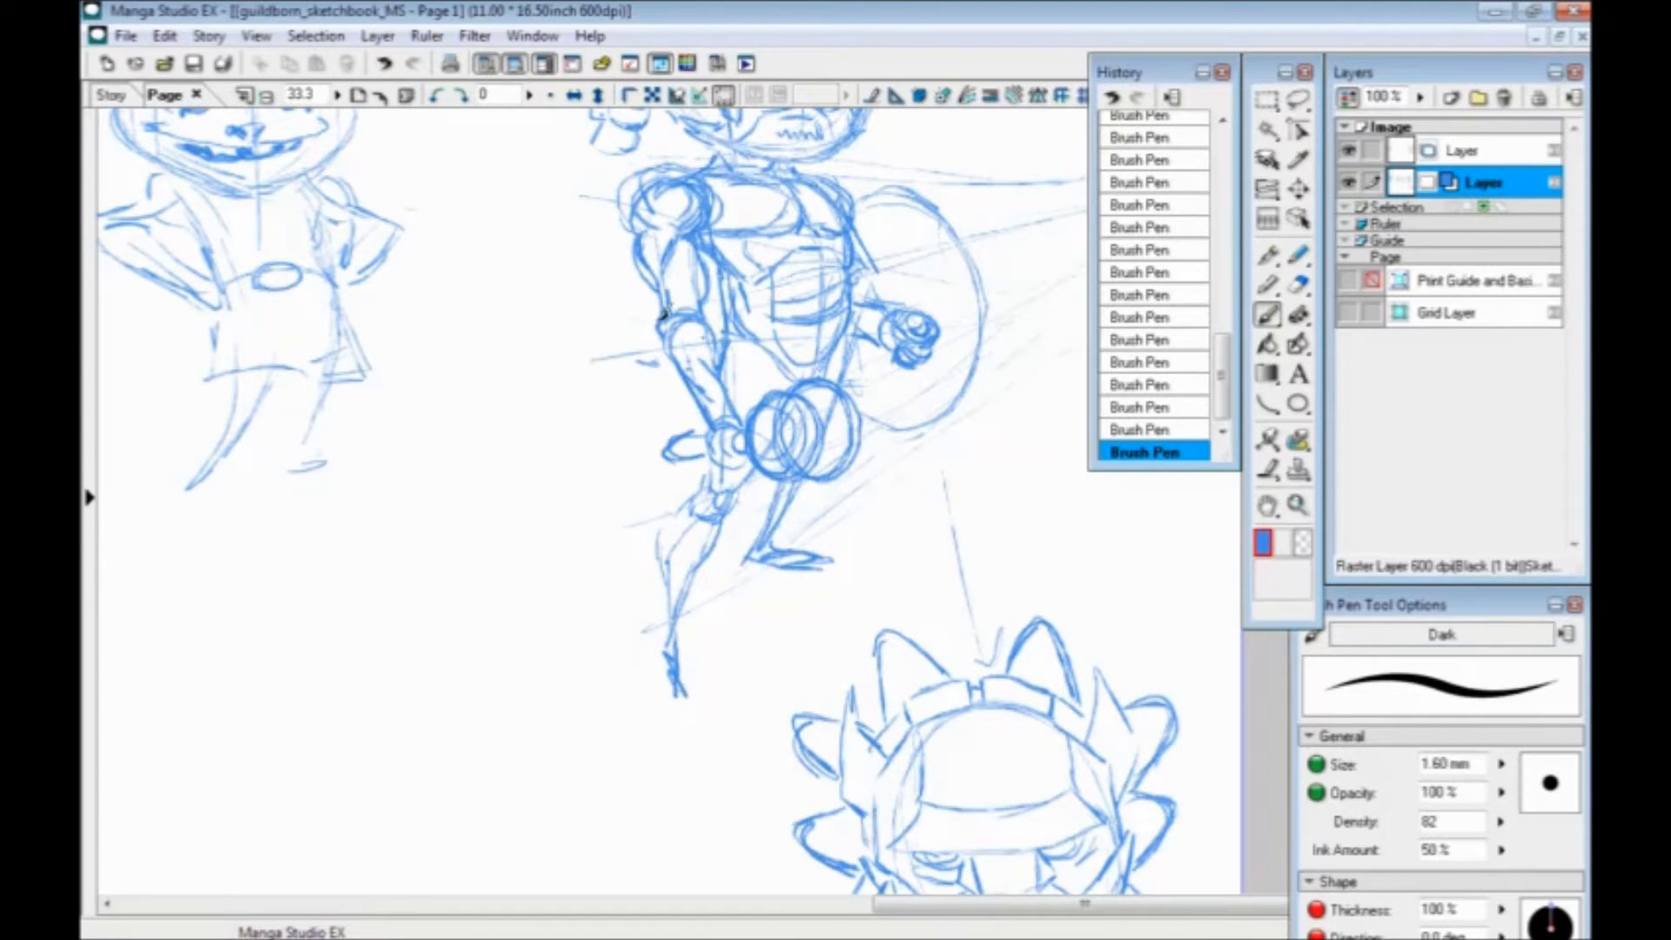
Create a new 600 dpi black-and-white raster layer above the blue sketch layer
scroll(730, 481, "up", 3)
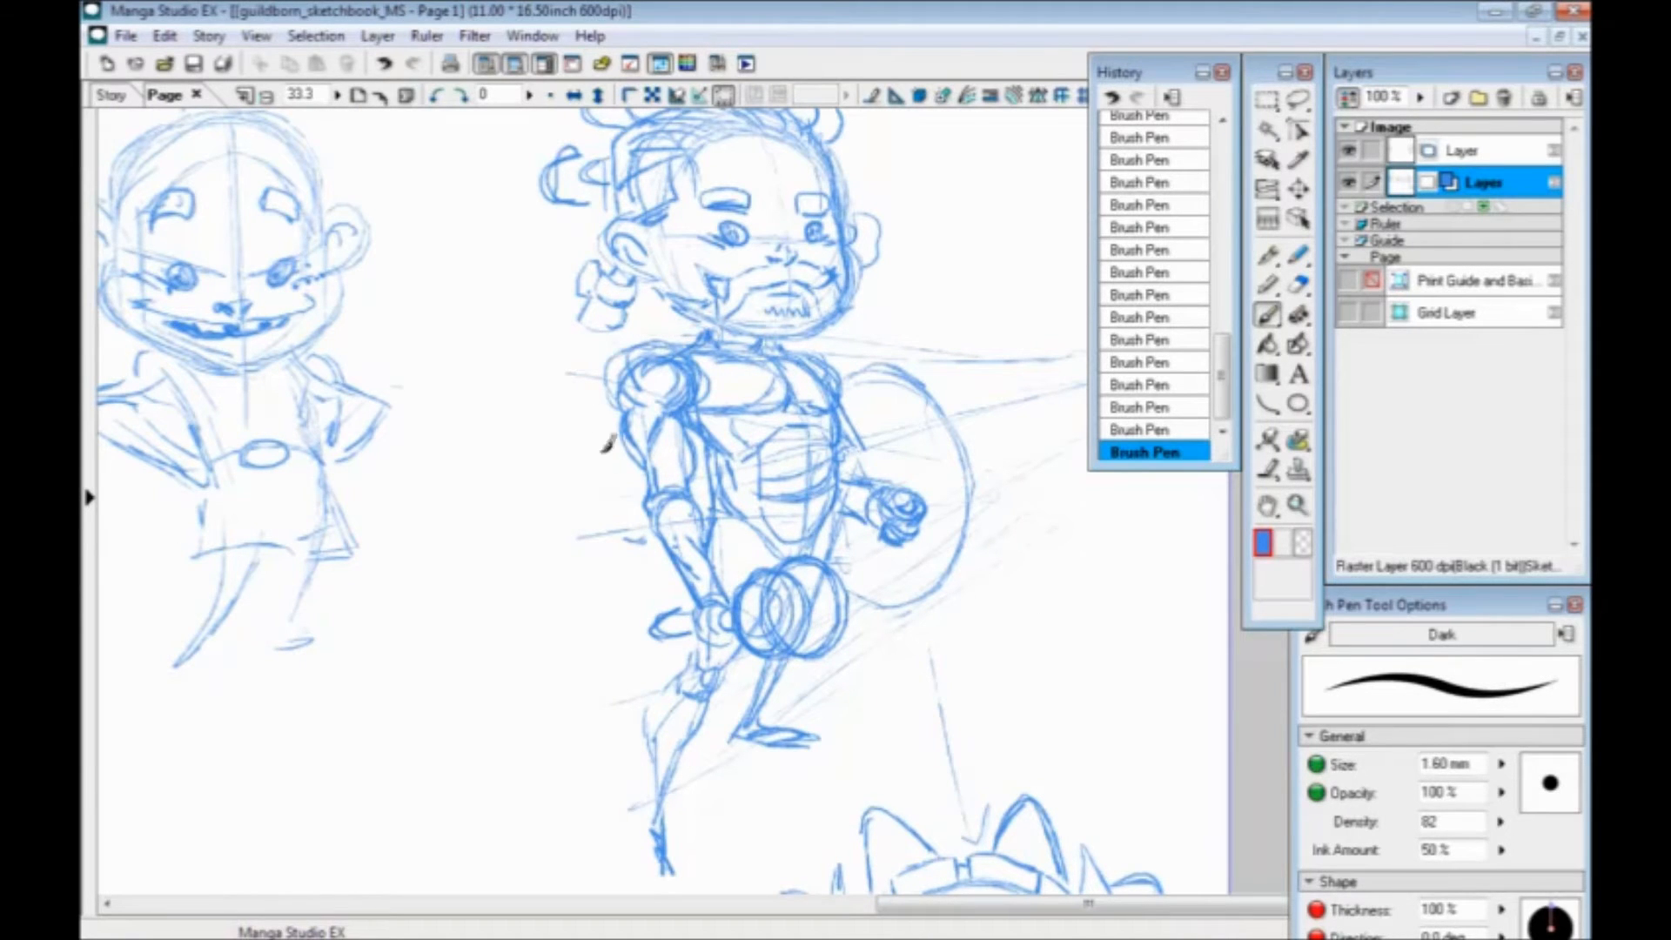
scroll(615, 578, "down", 1)
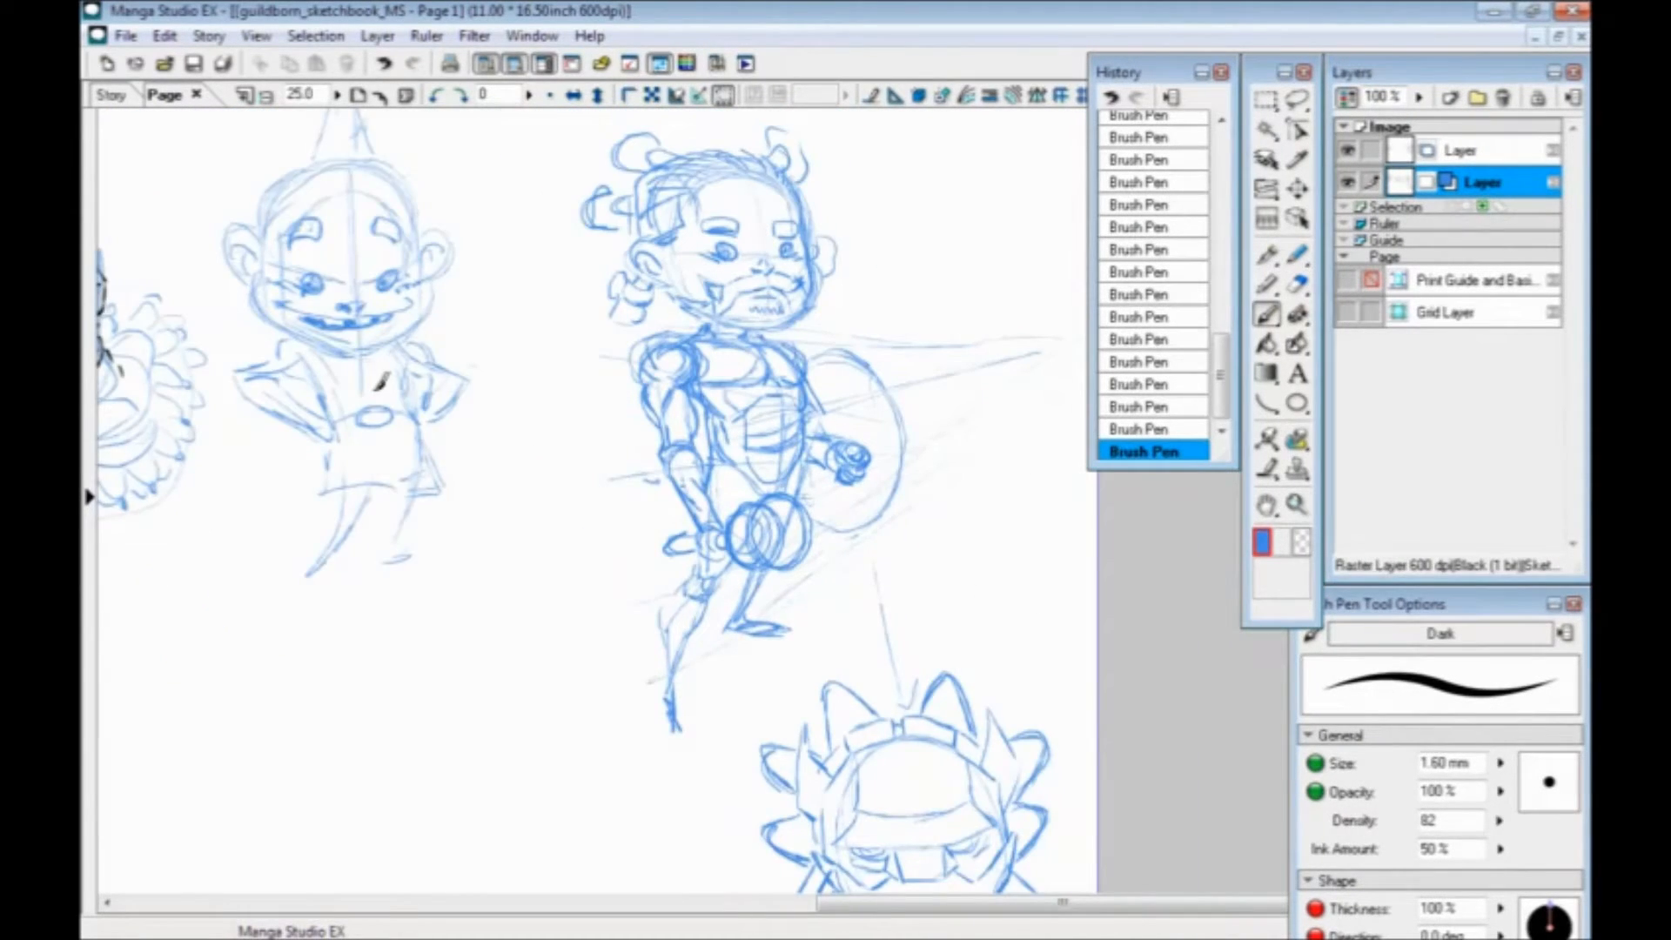
key("ctrl+plus")
left_click_drag(592, 462, 564, 486)
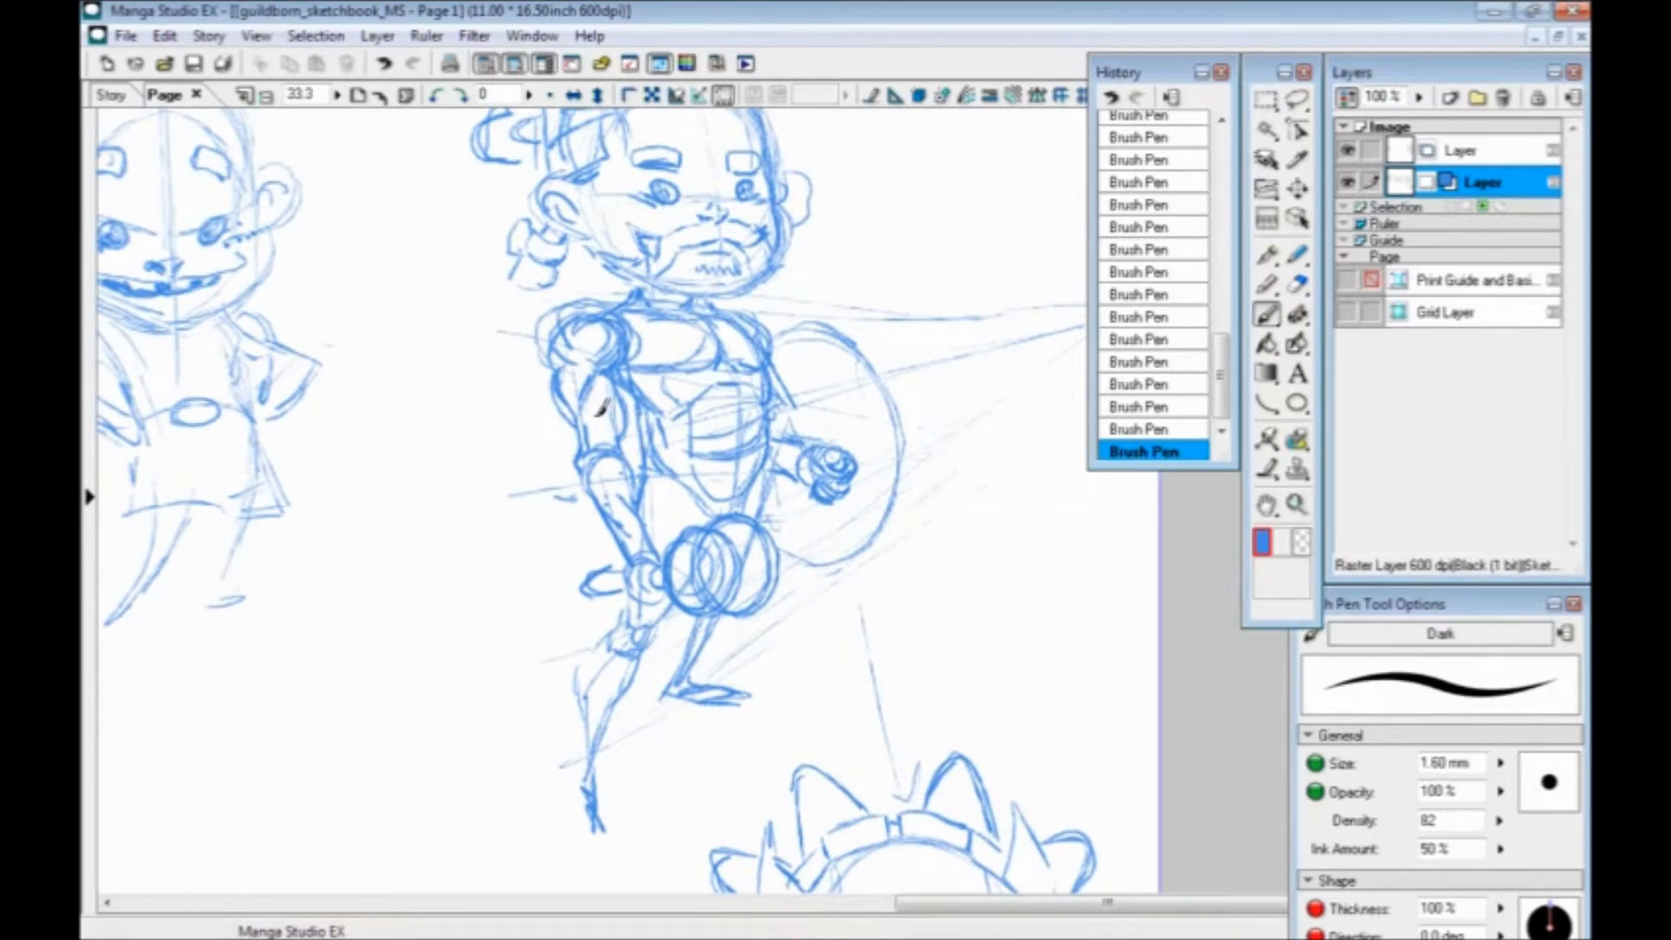
left_click_drag(607, 415, 602, 397)
left_click(1449, 96)
left_click(897, 625)
left_click(1346, 98)
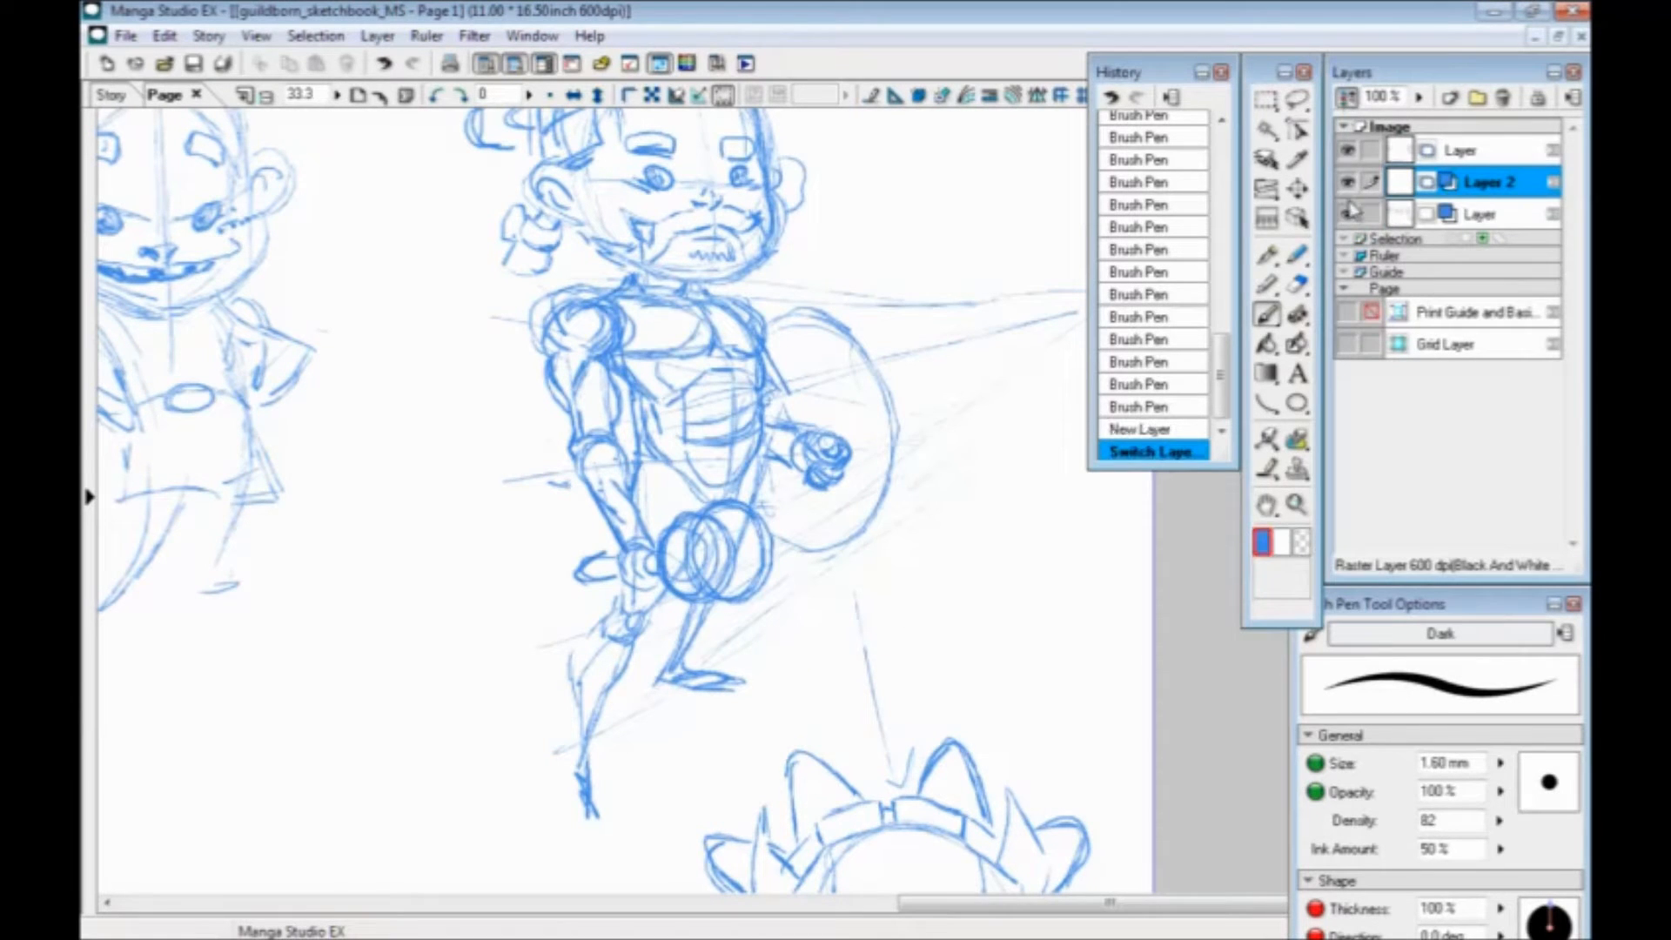
Lower the blue sketch layer's opacity to 17%
left_click(1467, 209)
left_click(1418, 97)
left_click_drag(1410, 131, 1418, 161)
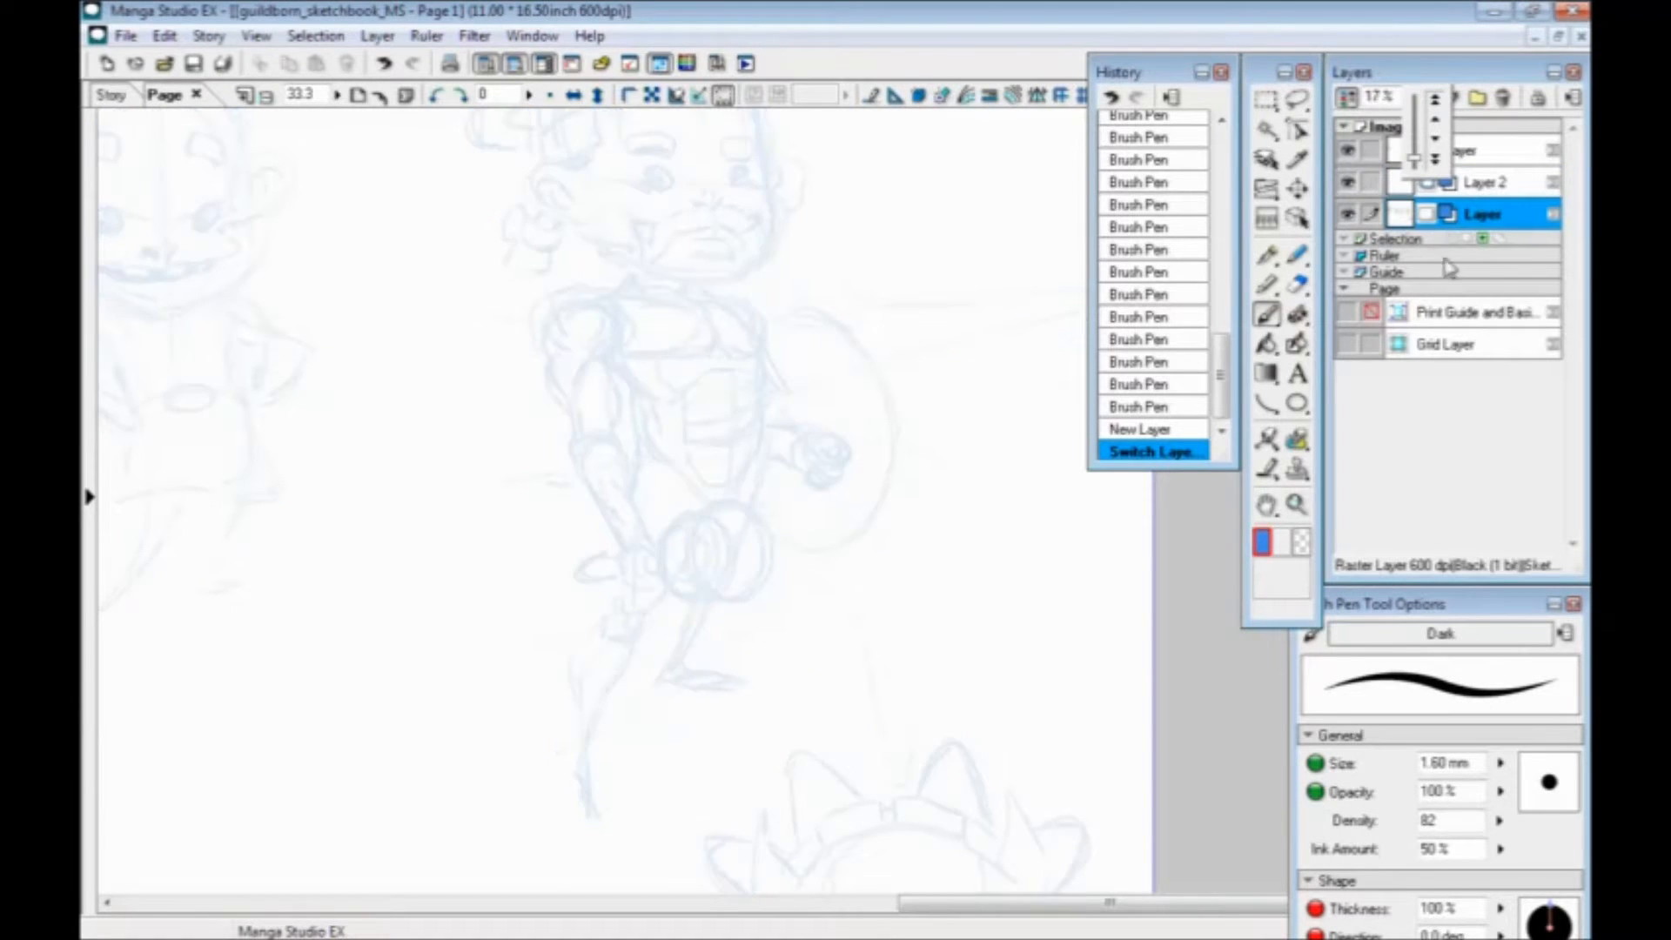
On the new layer, redraw the fourth figure's near shoulder, arm and chest contours over the faded sketch
left_click(1479, 183)
left_click_drag(579, 388, 612, 443)
left_click_drag(620, 359, 640, 357)
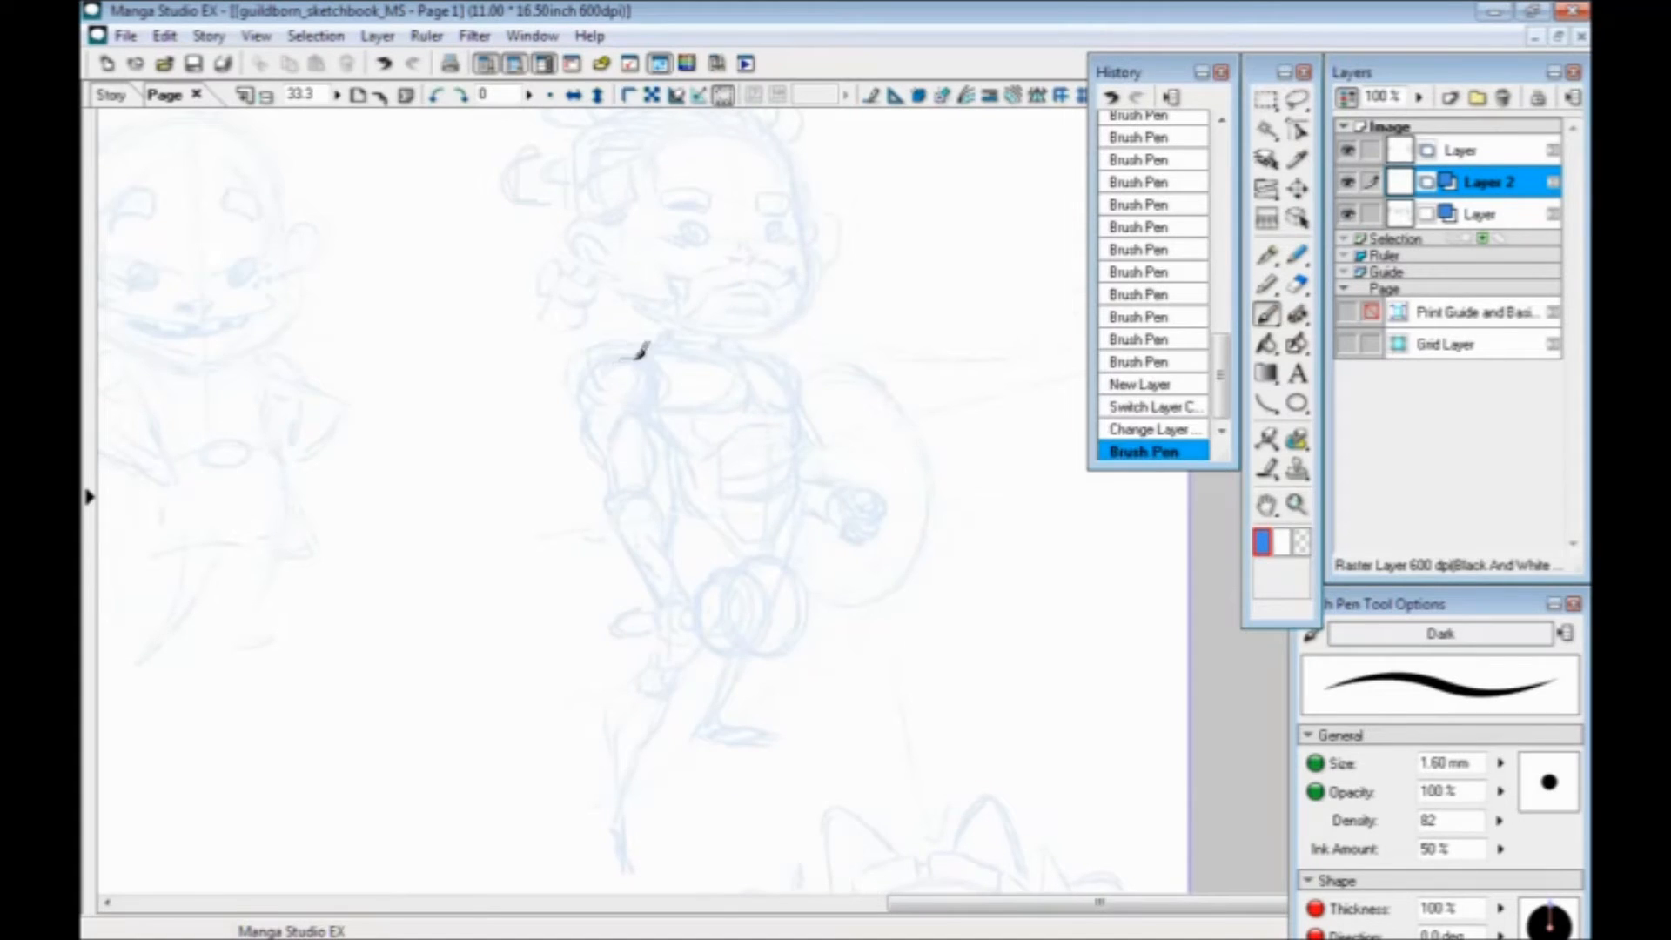
left_click_drag(684, 582, 672, 557)
mouse_move(681, 577)
left_mouse_down()
mouse_move(647, 495)
mouse_move(681, 576)
left_mouse_up()
left_click_drag(661, 518, 665, 544)
mouse_move(642, 492)
left_mouse_down()
mouse_move(661, 515)
mouse_move(654, 501)
left_mouse_up()
left_click_drag(646, 493, 653, 487)
left_click_drag(641, 420, 656, 482)
mouse_move(652, 364)
left_mouse_down()
mouse_move(612, 354)
mouse_move(603, 418)
mouse_move(599, 364)
mouse_move(605, 410)
mouse_move(589, 409)
mouse_move(647, 410)
mouse_move(596, 414)
mouse_move(614, 523)
mouse_move(617, 499)
mouse_move(609, 510)
mouse_move(664, 578)
left_mouse_up()
mouse_move(619, 522)
left_mouse_down()
mouse_move(660, 586)
mouse_move(659, 535)
mouse_move(688, 594)
left_mouse_up()
left_click_drag(660, 345, 727, 352)
mouse_move(645, 415)
left_mouse_down()
mouse_move(762, 384)
mouse_move(747, 364)
mouse_move(752, 408)
mouse_move(784, 410)
mouse_move(775, 357)
left_mouse_up()
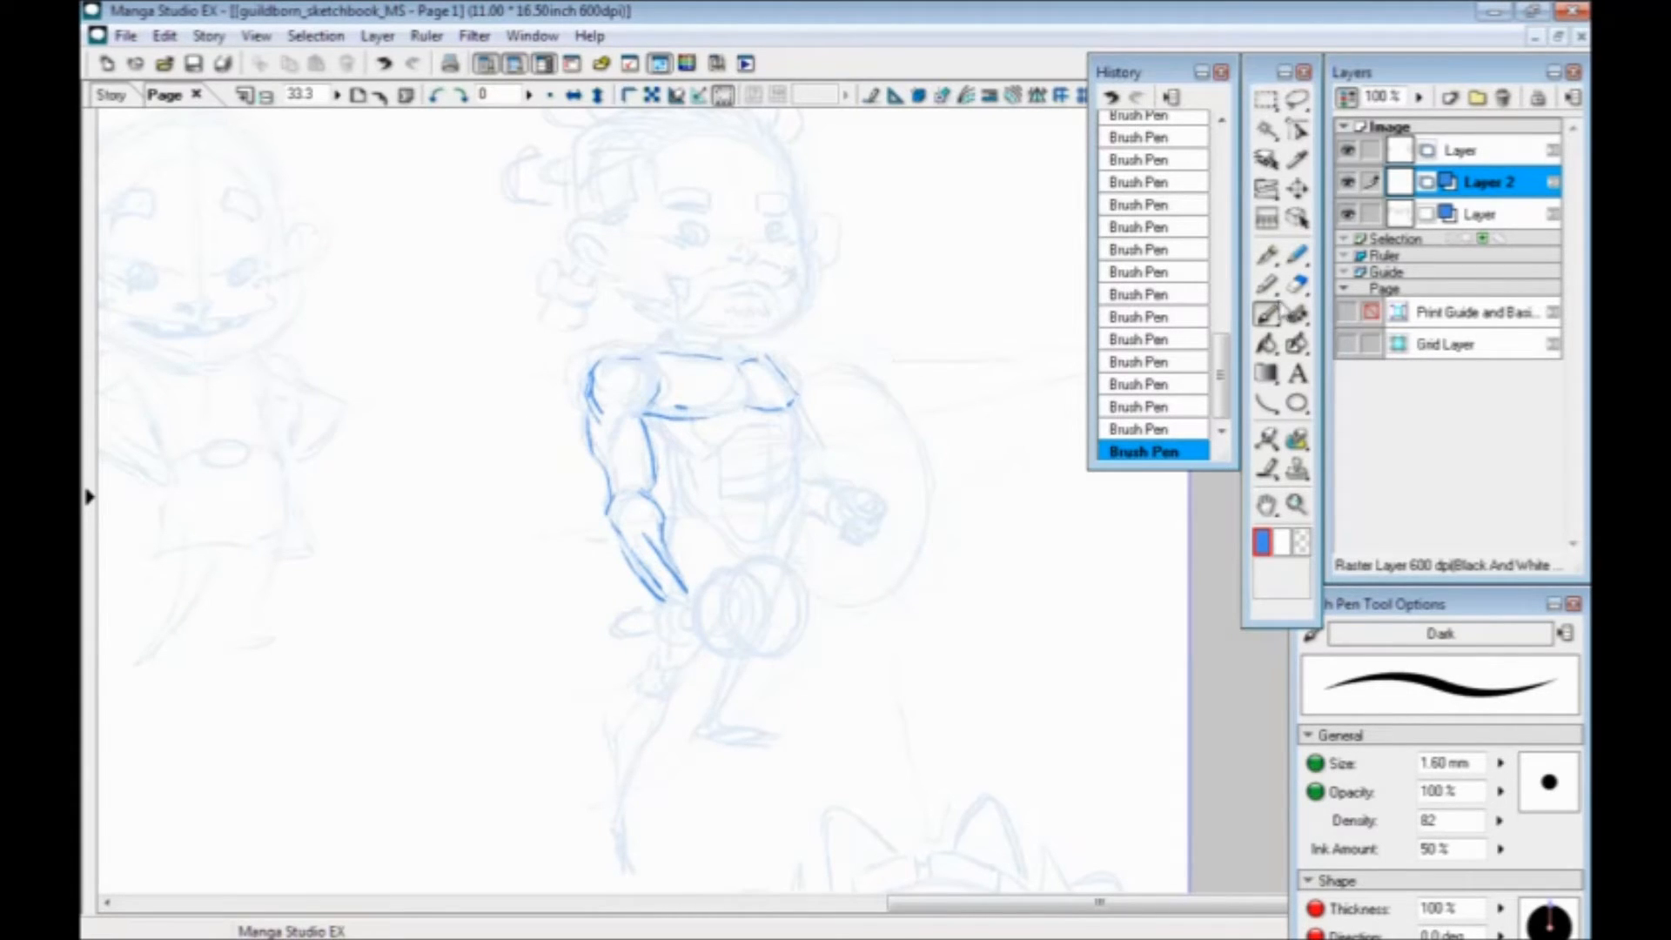
Erase the old arm and chest roughs from the original sketch layer and restore its opacity to 100%
left_click(1471, 215)
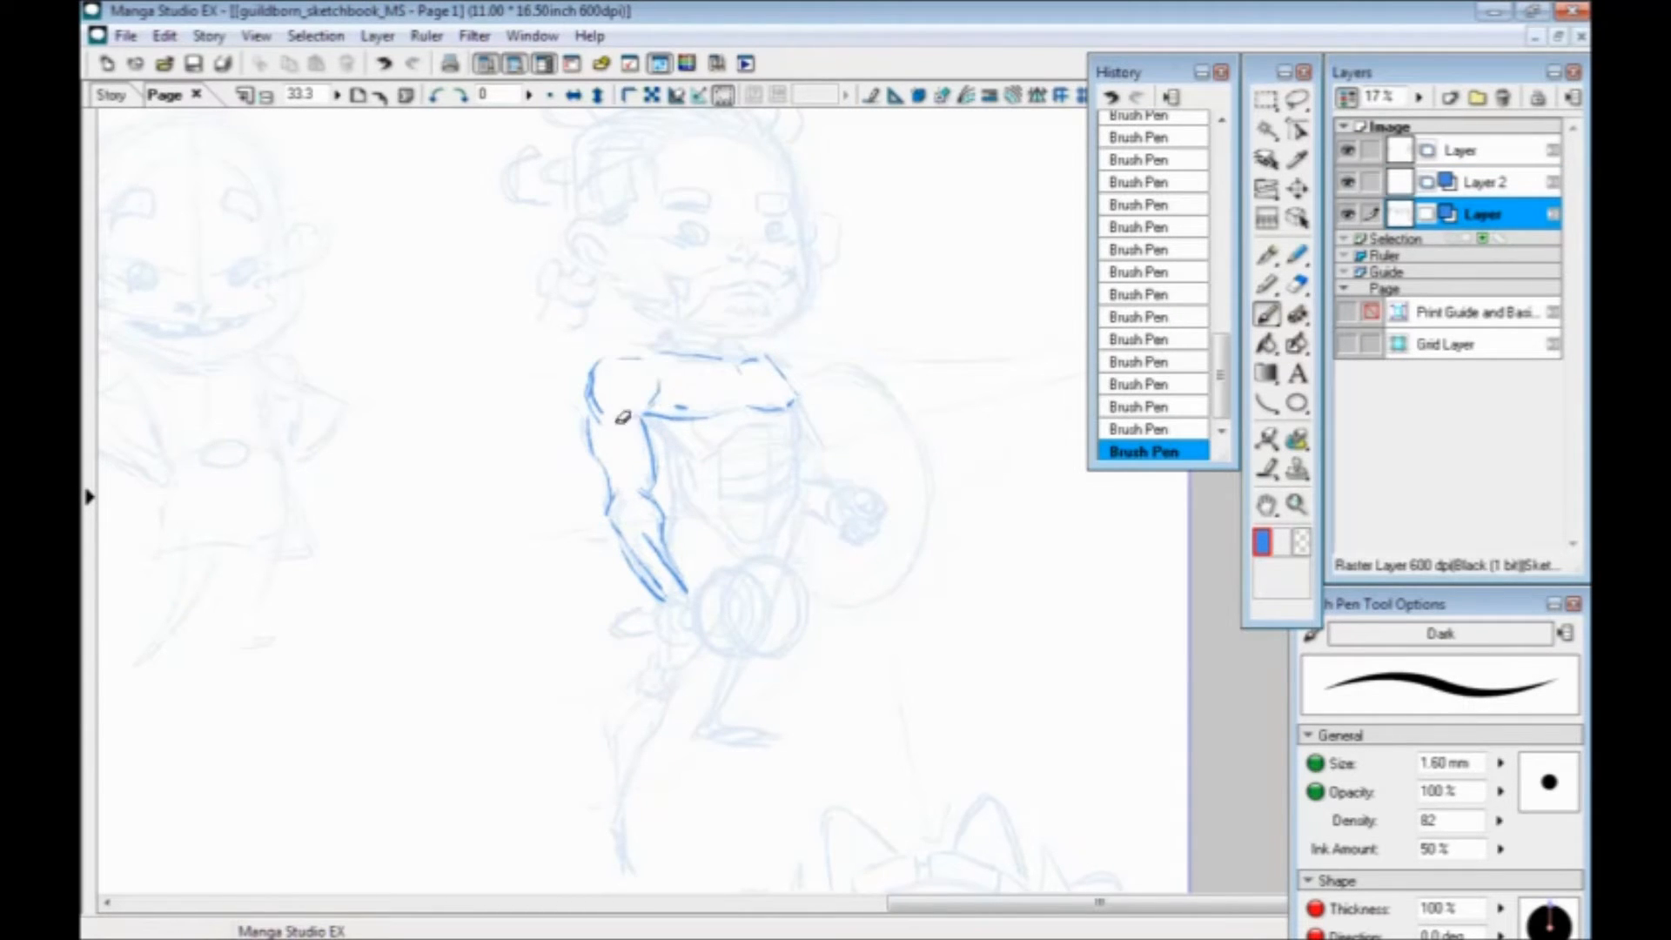
left_click(641, 505)
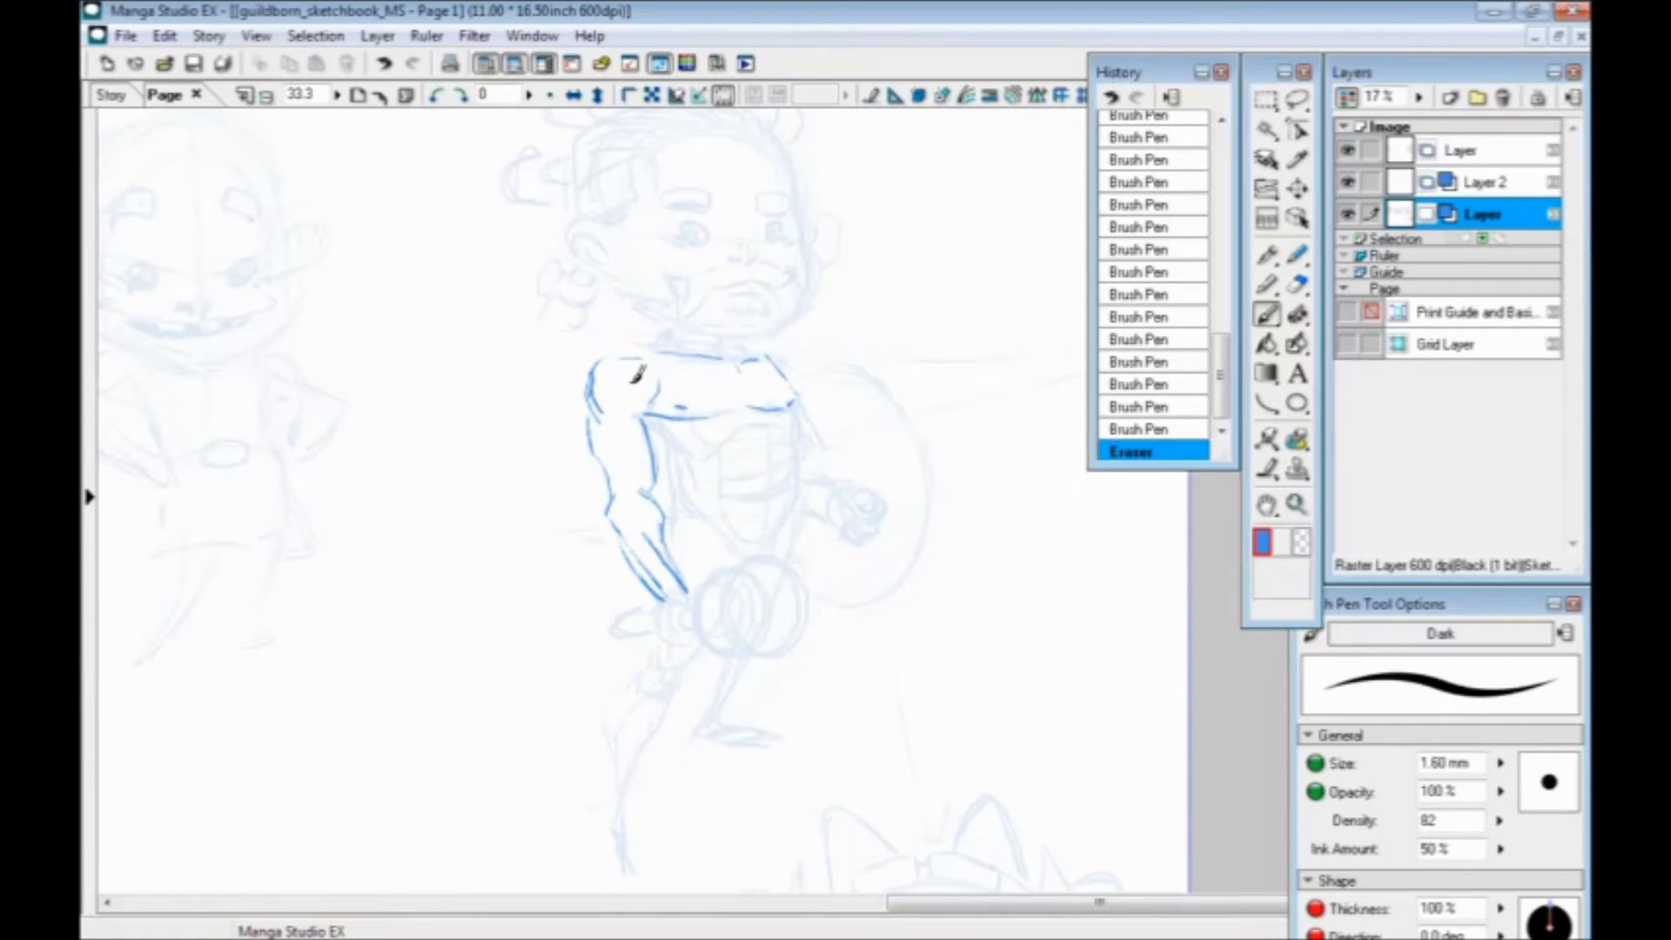
left_click(1417, 96)
left_click_drag(1436, 82, 1436, 26)
left_click(1478, 186)
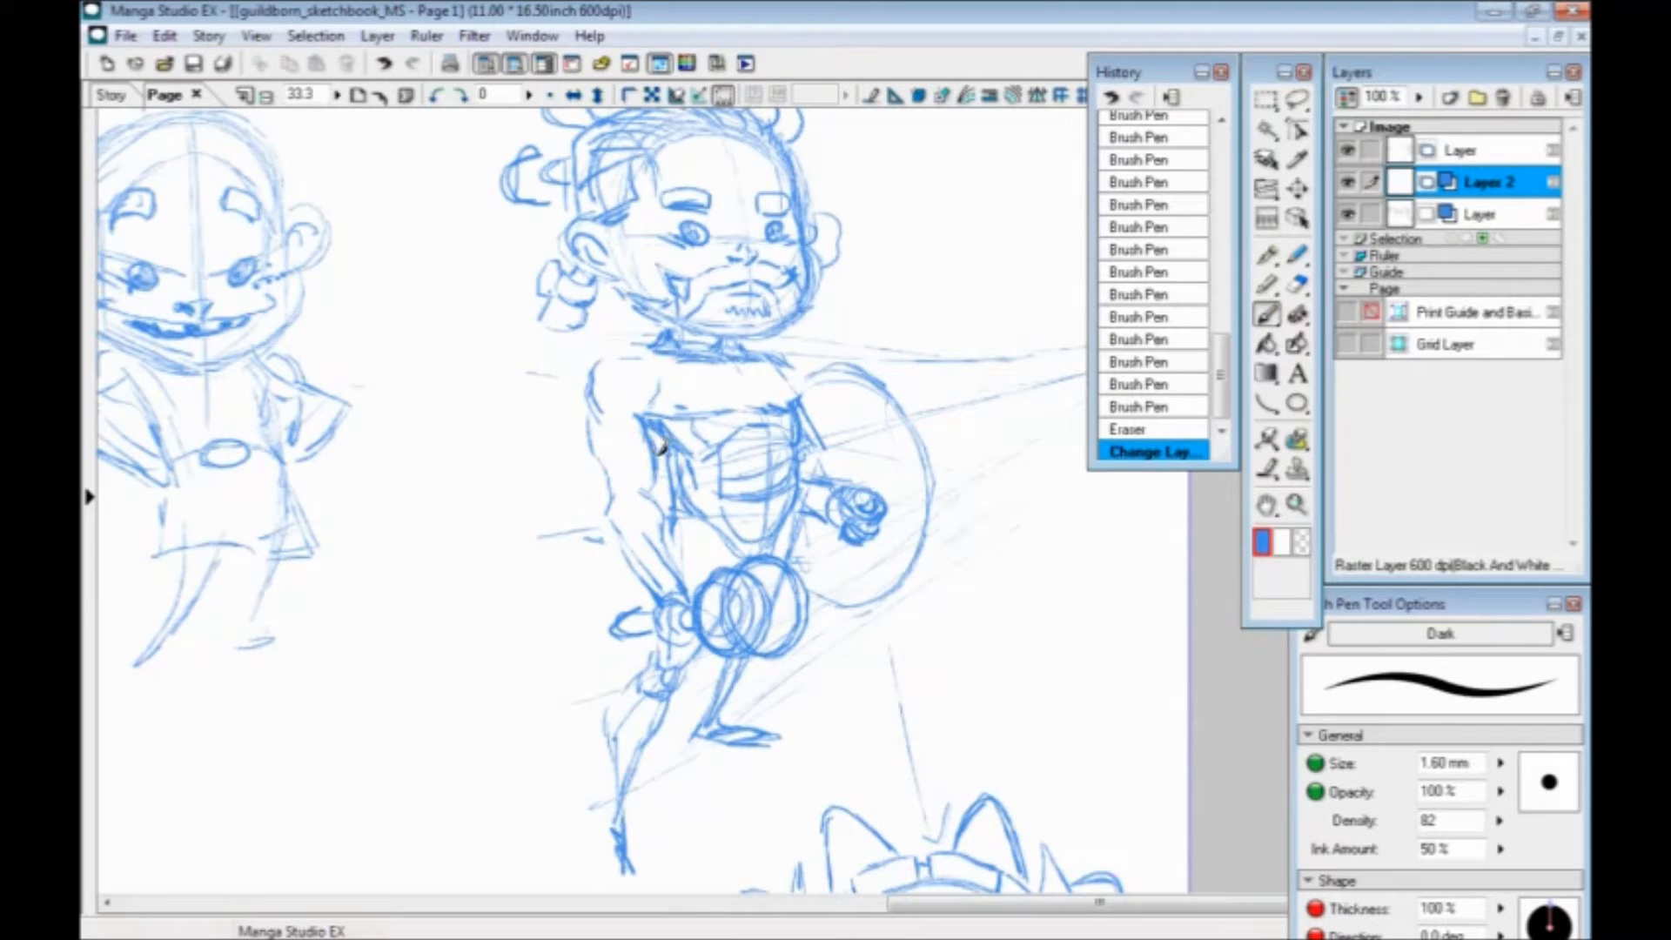
Merge the redrawn layer with the sketch layer into a 600 dpi black-and-white raster layer and return to the Brush Pen
key("ctrl+e")
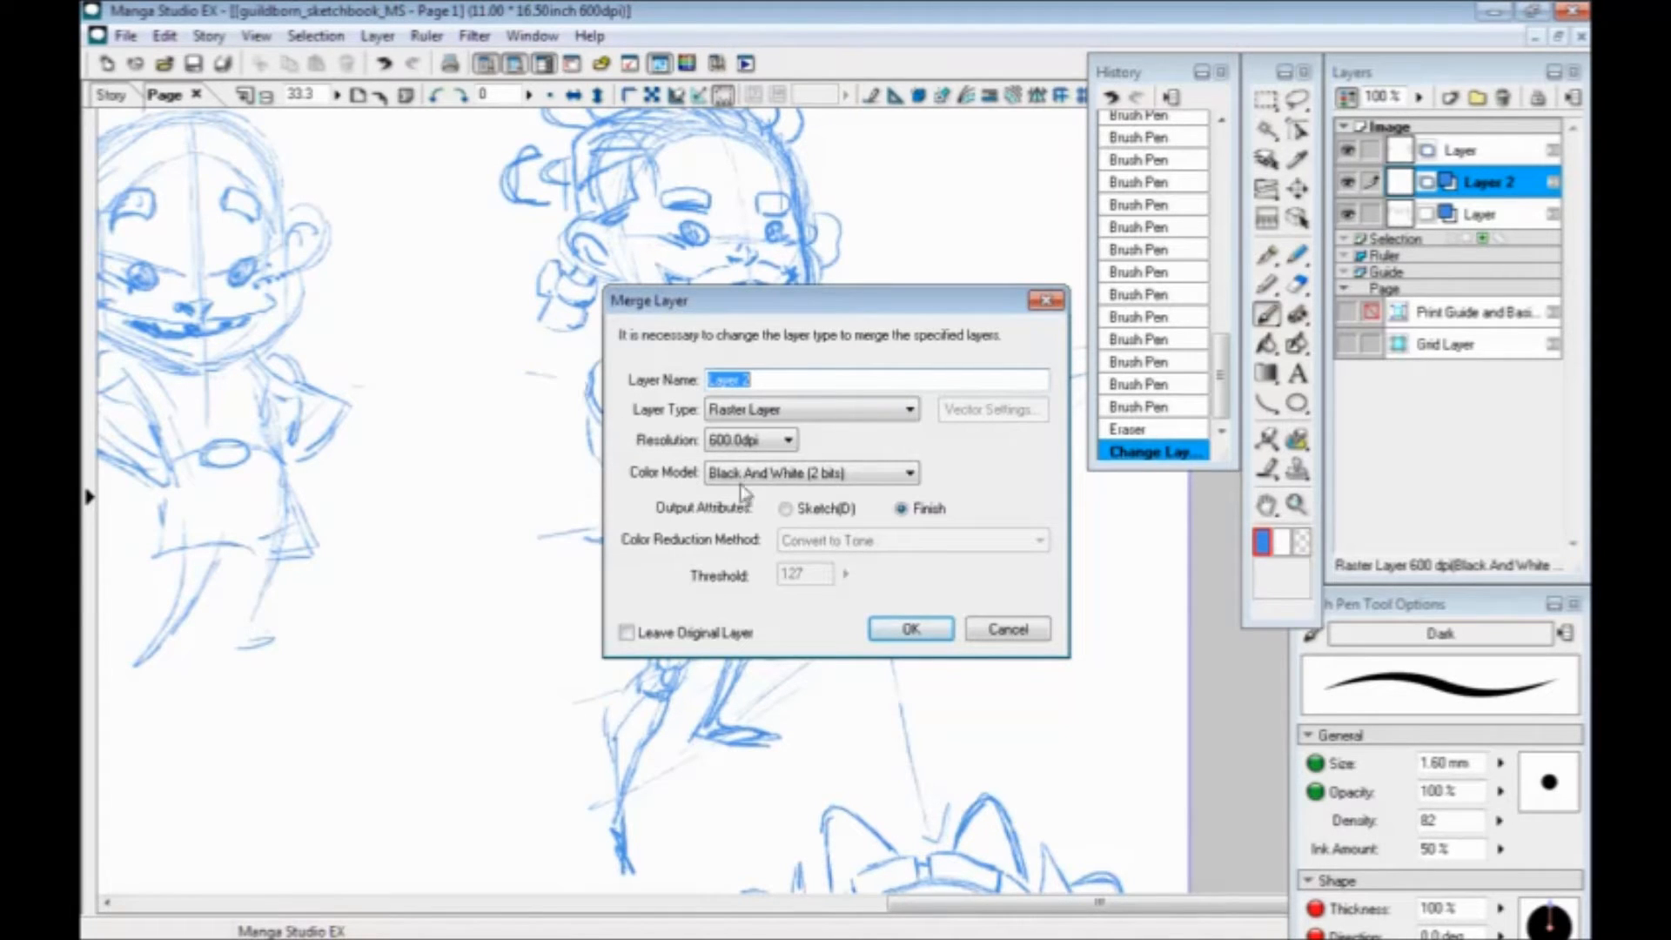
left_click(910, 628)
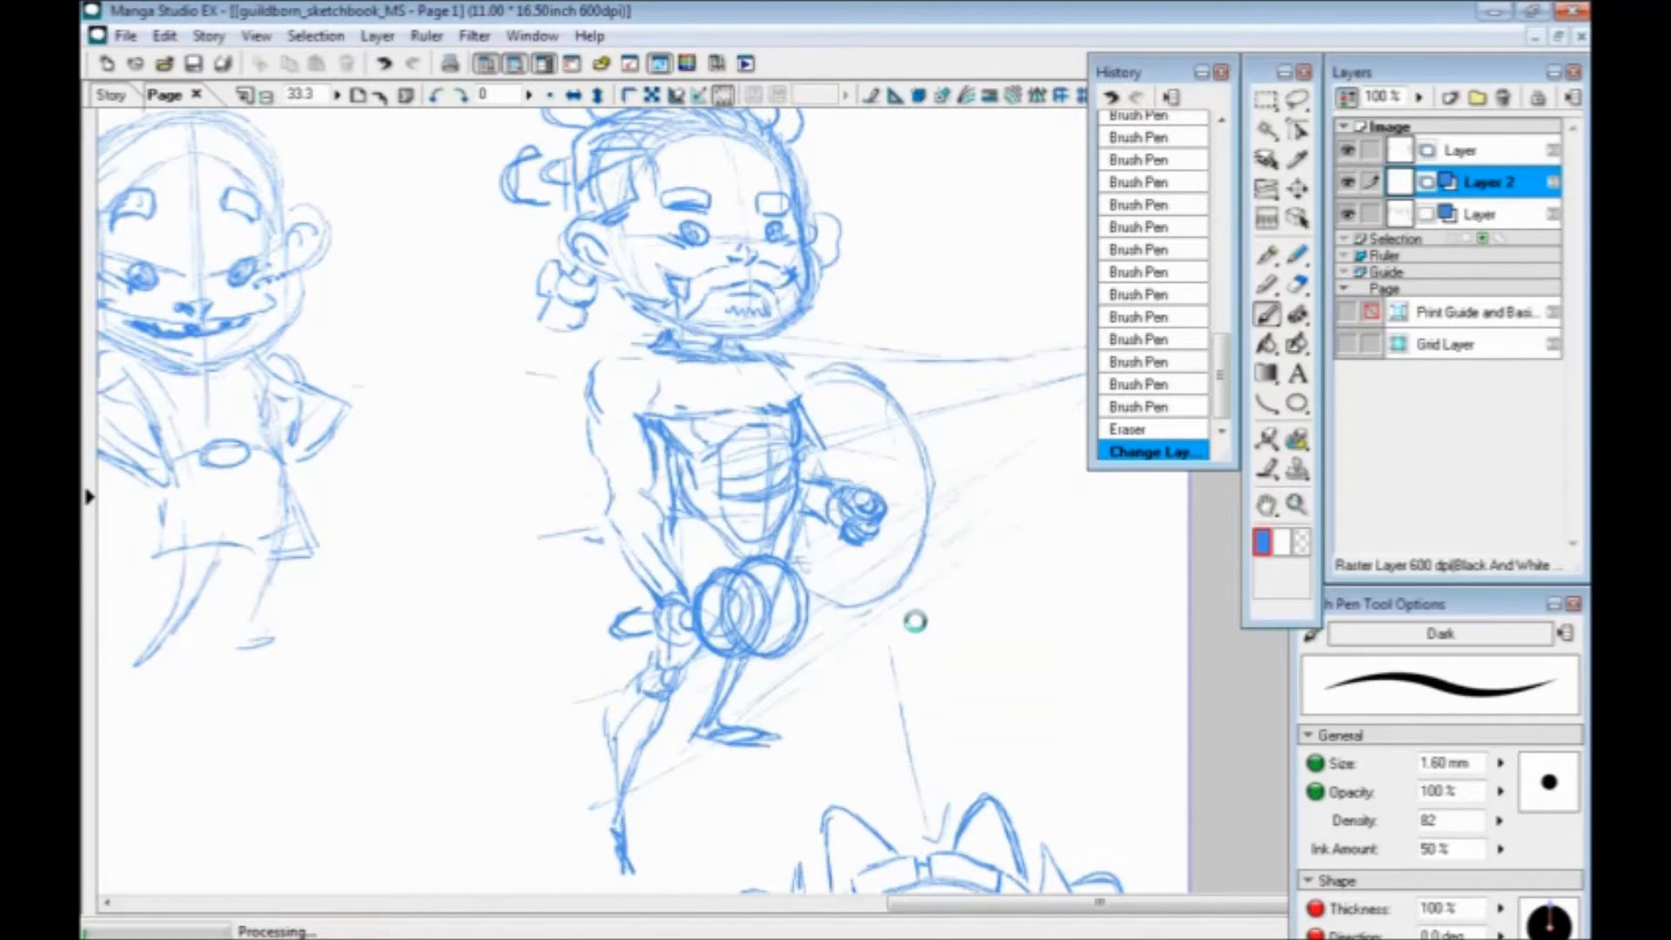
left_click(1267, 255)
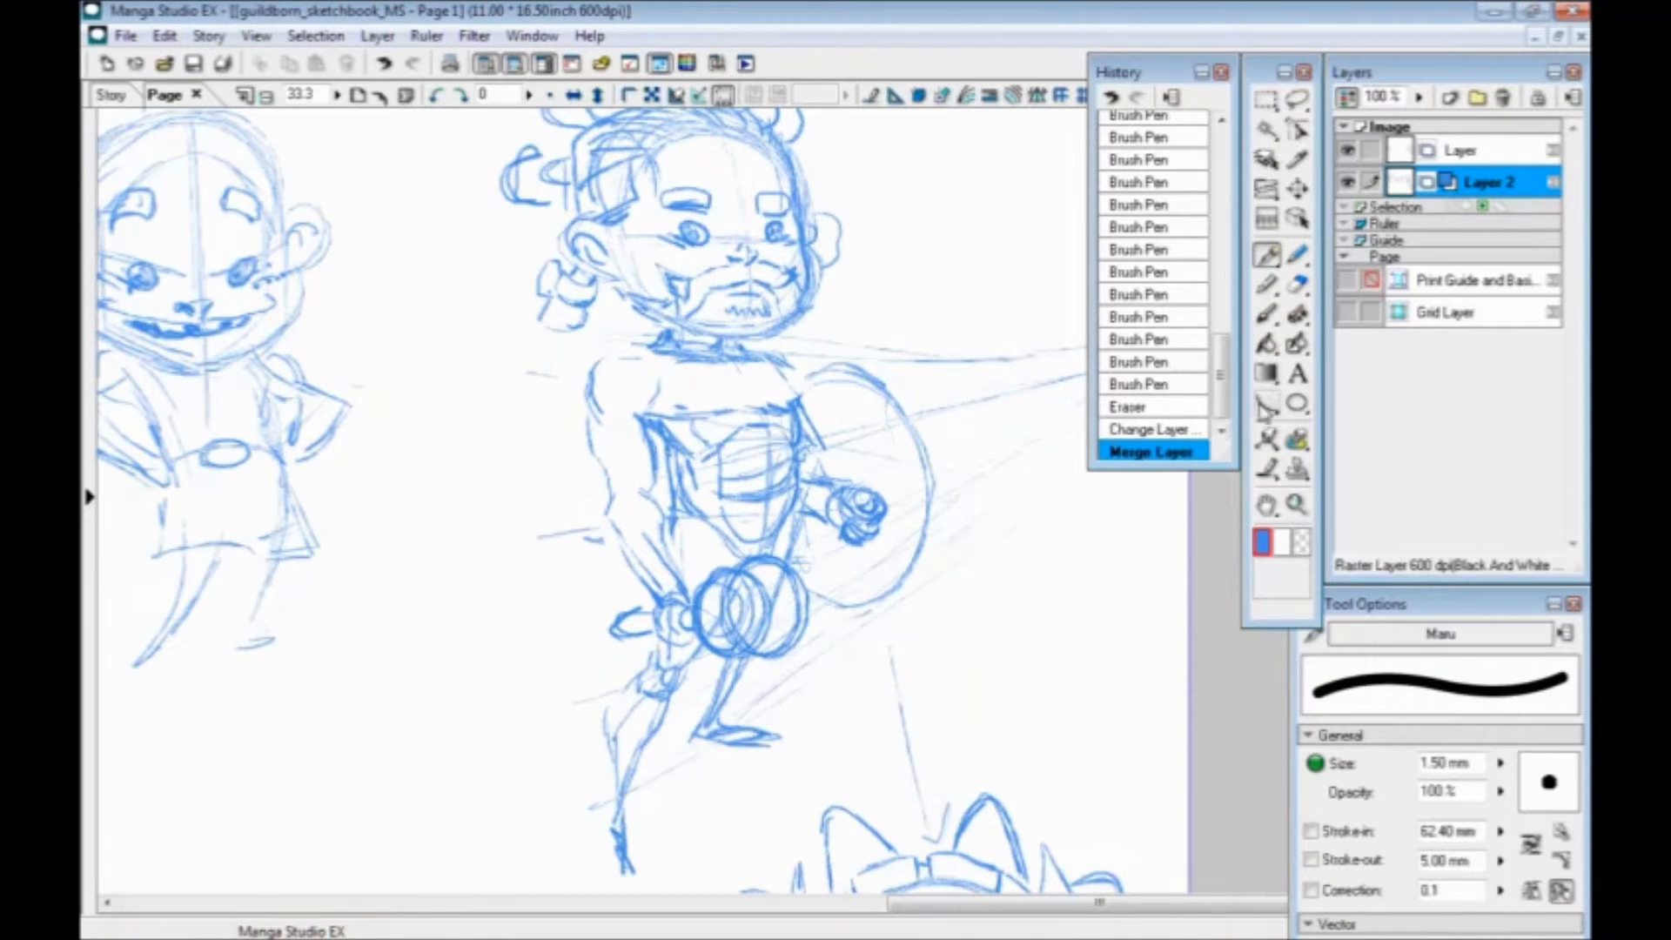
left_click(1267, 315)
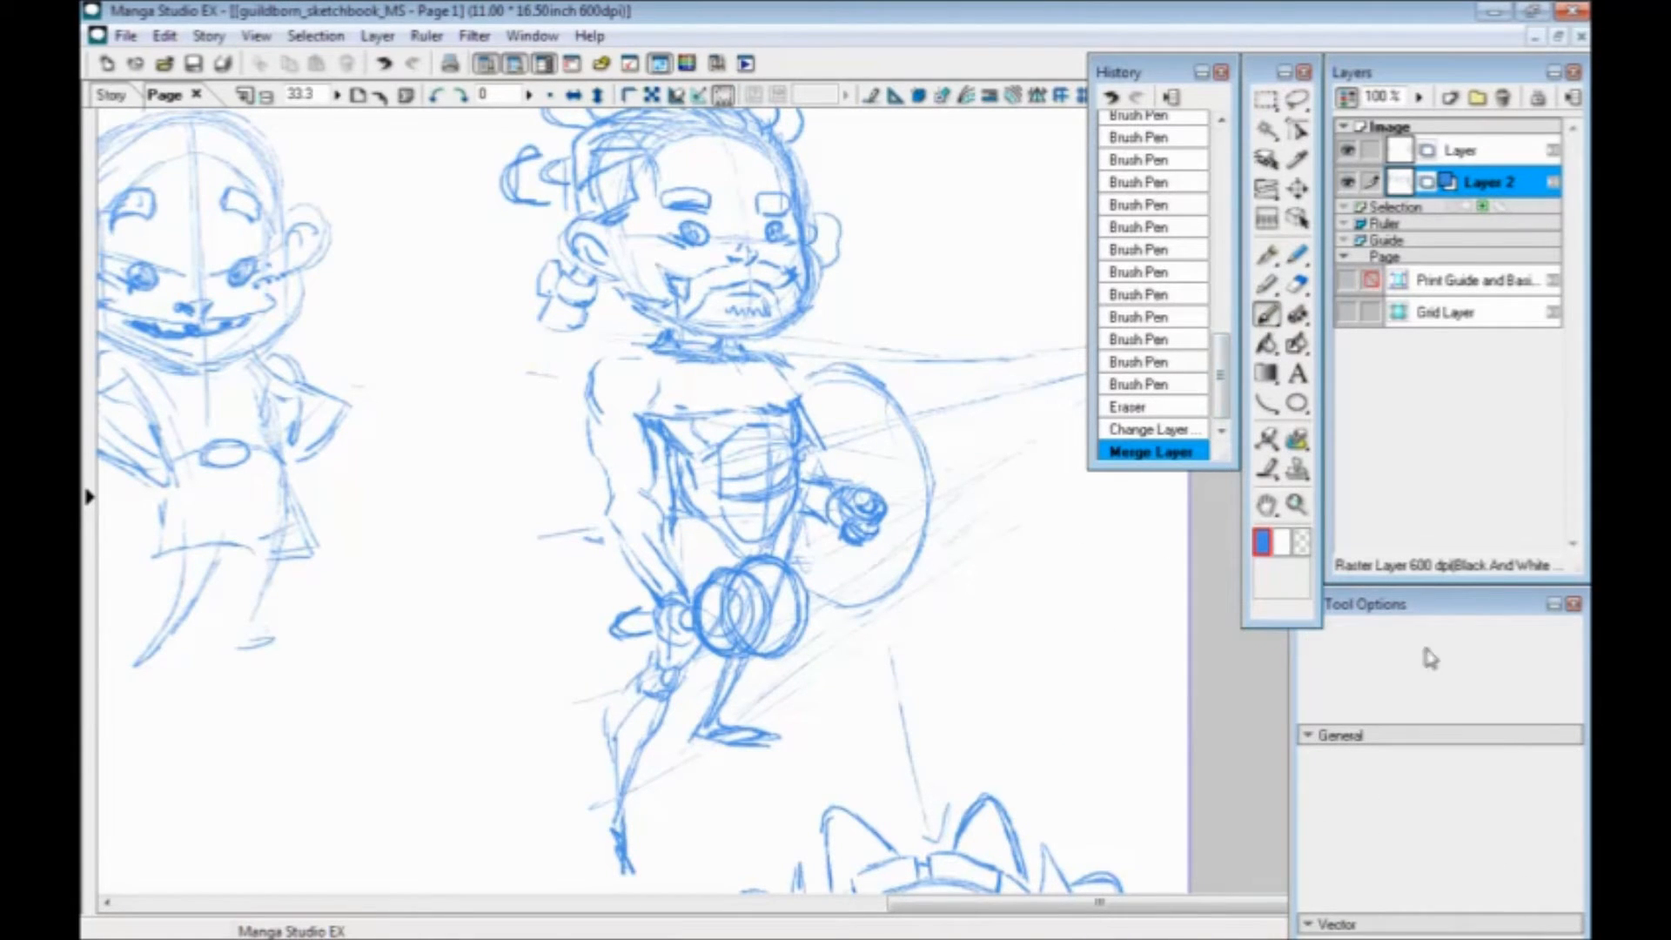
Strengthen the lines of the fourth figure's neck, chest and torso sides
mouse_move(741, 405)
left_mouse_down()
mouse_move(738, 365)
mouse_move(603, 351)
mouse_move(659, 383)
left_mouse_up()
mouse_move(665, 365)
left_mouse_down()
mouse_move(652, 404)
mouse_move(628, 355)
left_mouse_up()
mouse_move(645, 354)
left_mouse_down()
mouse_move(656, 396)
mouse_move(608, 365)
mouse_move(665, 346)
mouse_move(636, 324)
mouse_move(678, 329)
mouse_move(642, 352)
left_mouse_up()
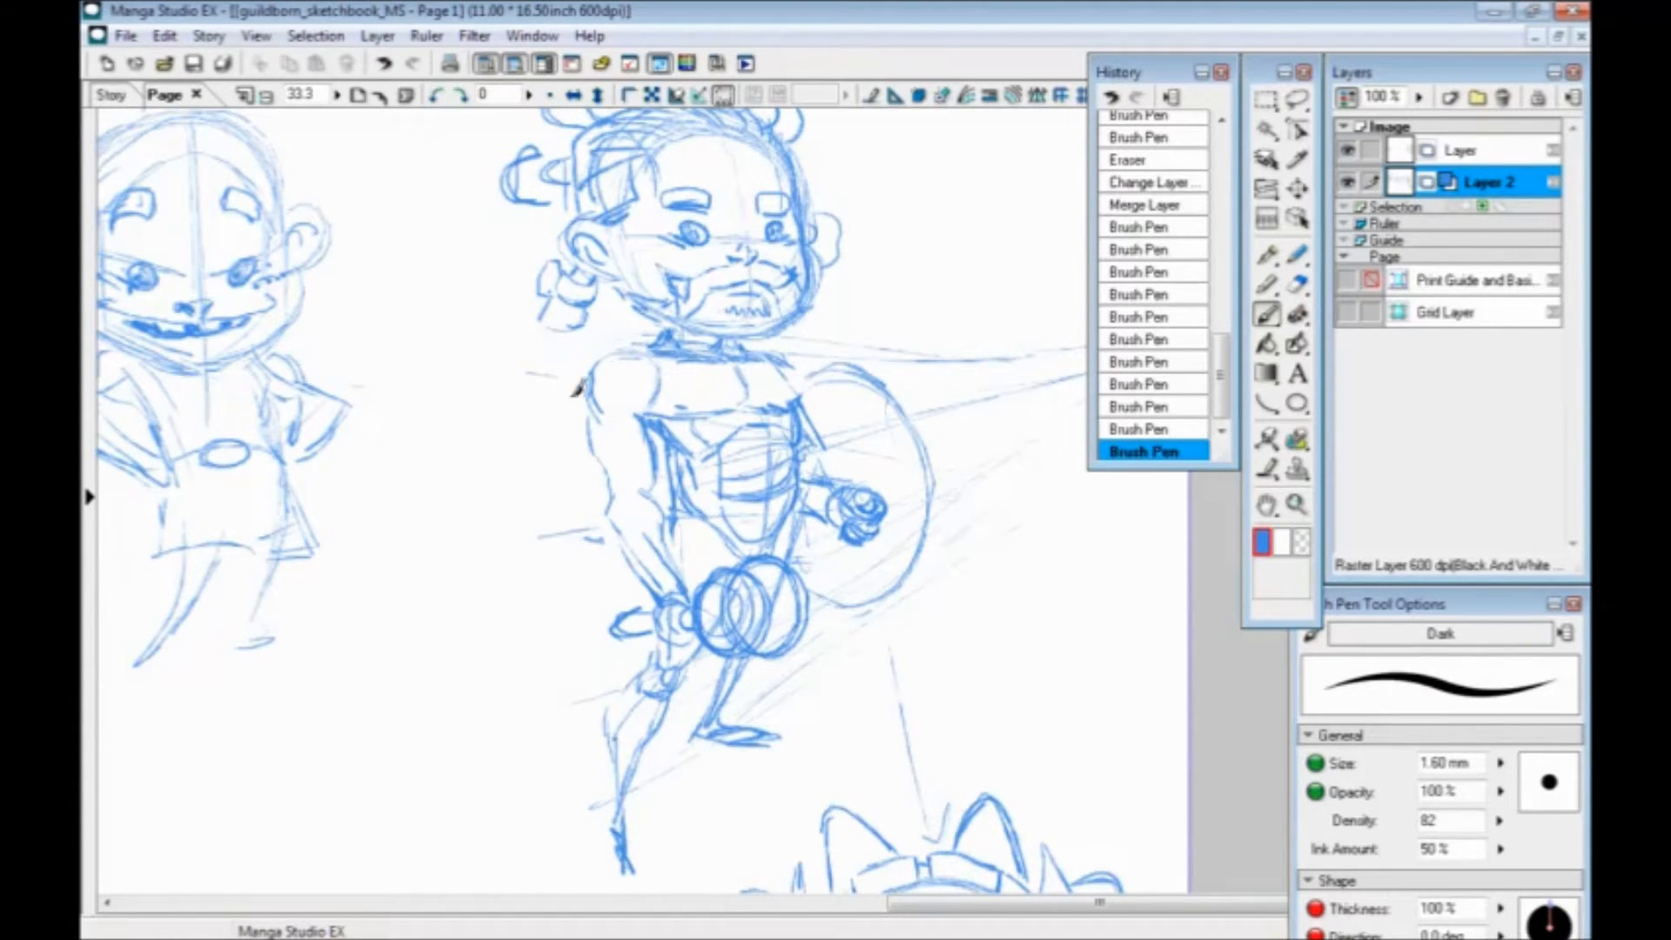
mouse_move(768, 360)
left_mouse_down()
mouse_move(790, 403)
mouse_move(793, 385)
mouse_move(791, 423)
left_mouse_up()
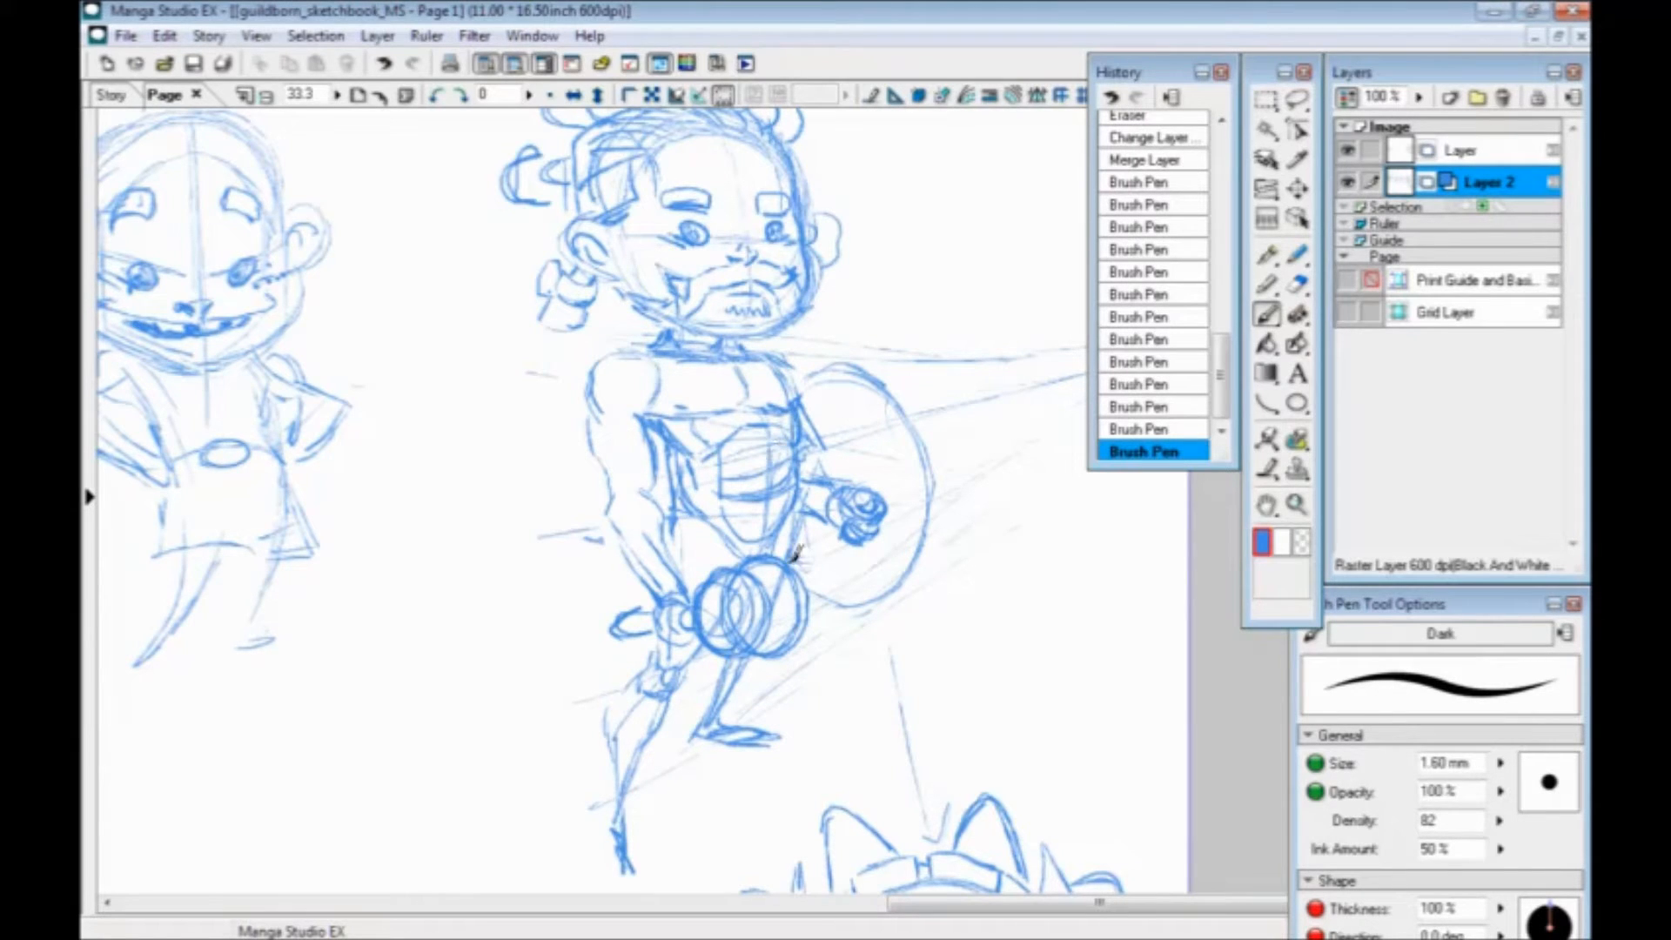
mouse_move(659, 439)
left_mouse_down()
mouse_move(670, 466)
mouse_move(701, 440)
mouse_move(683, 447)
left_mouse_up()
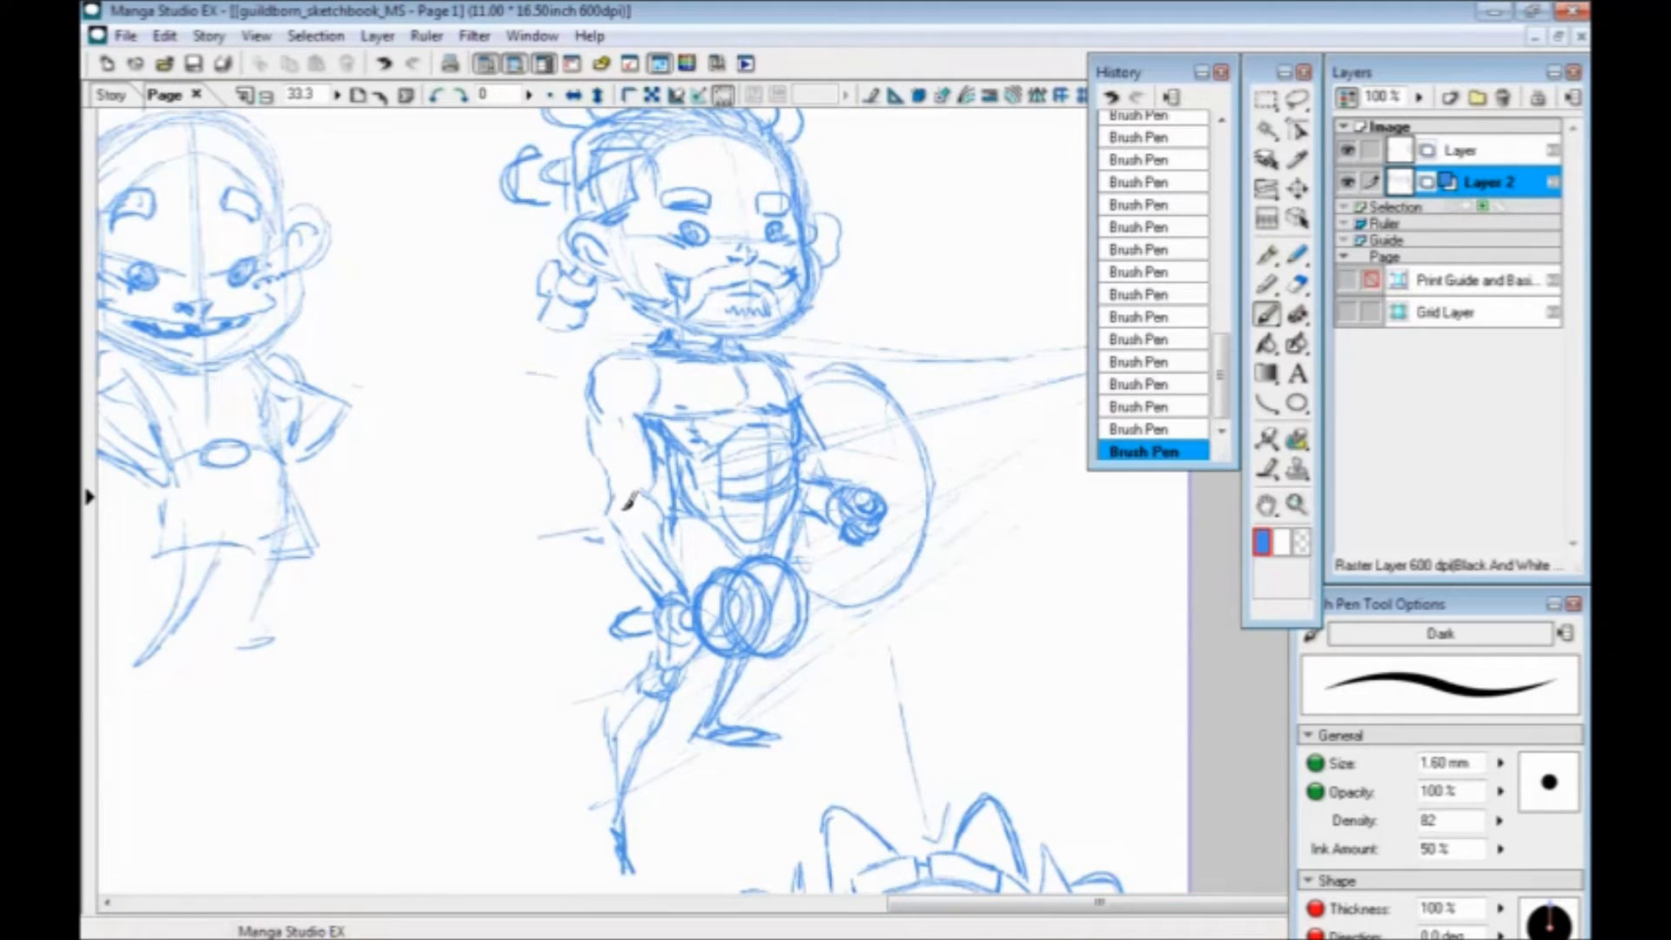
Thicken the contours of the fourth figure's legs and add a curved line across the upper chest
scroll(674, 600, "down", 4)
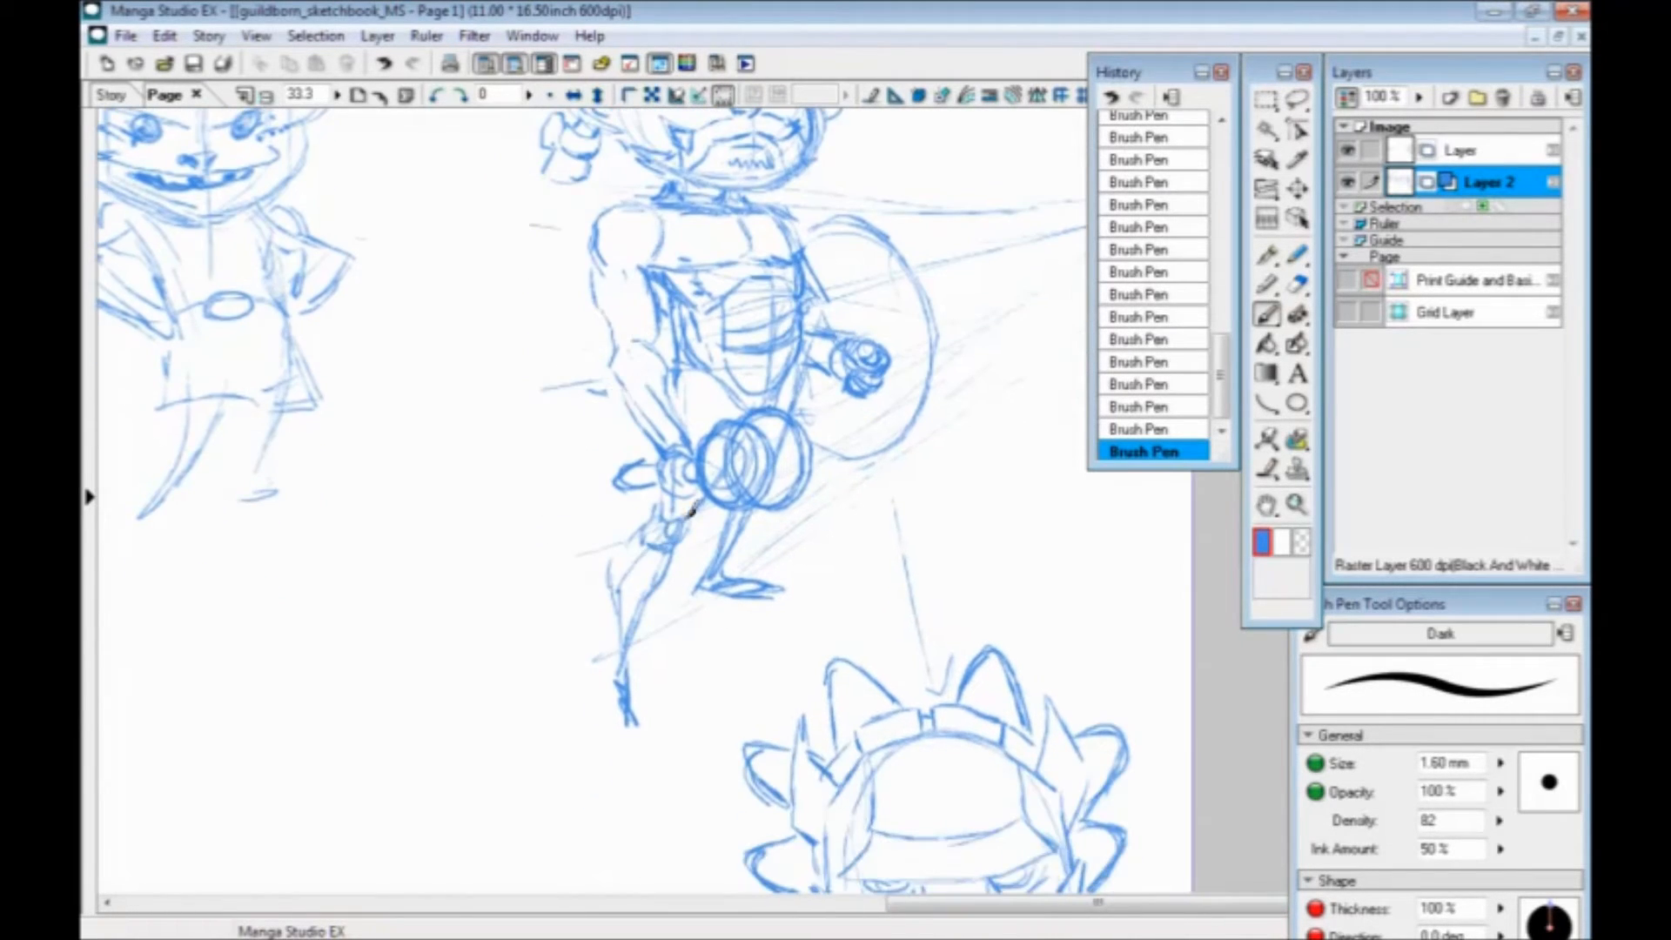
left_click_drag(661, 581, 631, 636)
mouse_move(635, 538)
left_mouse_down()
mouse_move(616, 637)
mouse_move(630, 681)
left_mouse_up()
left_click_drag(725, 495, 712, 550)
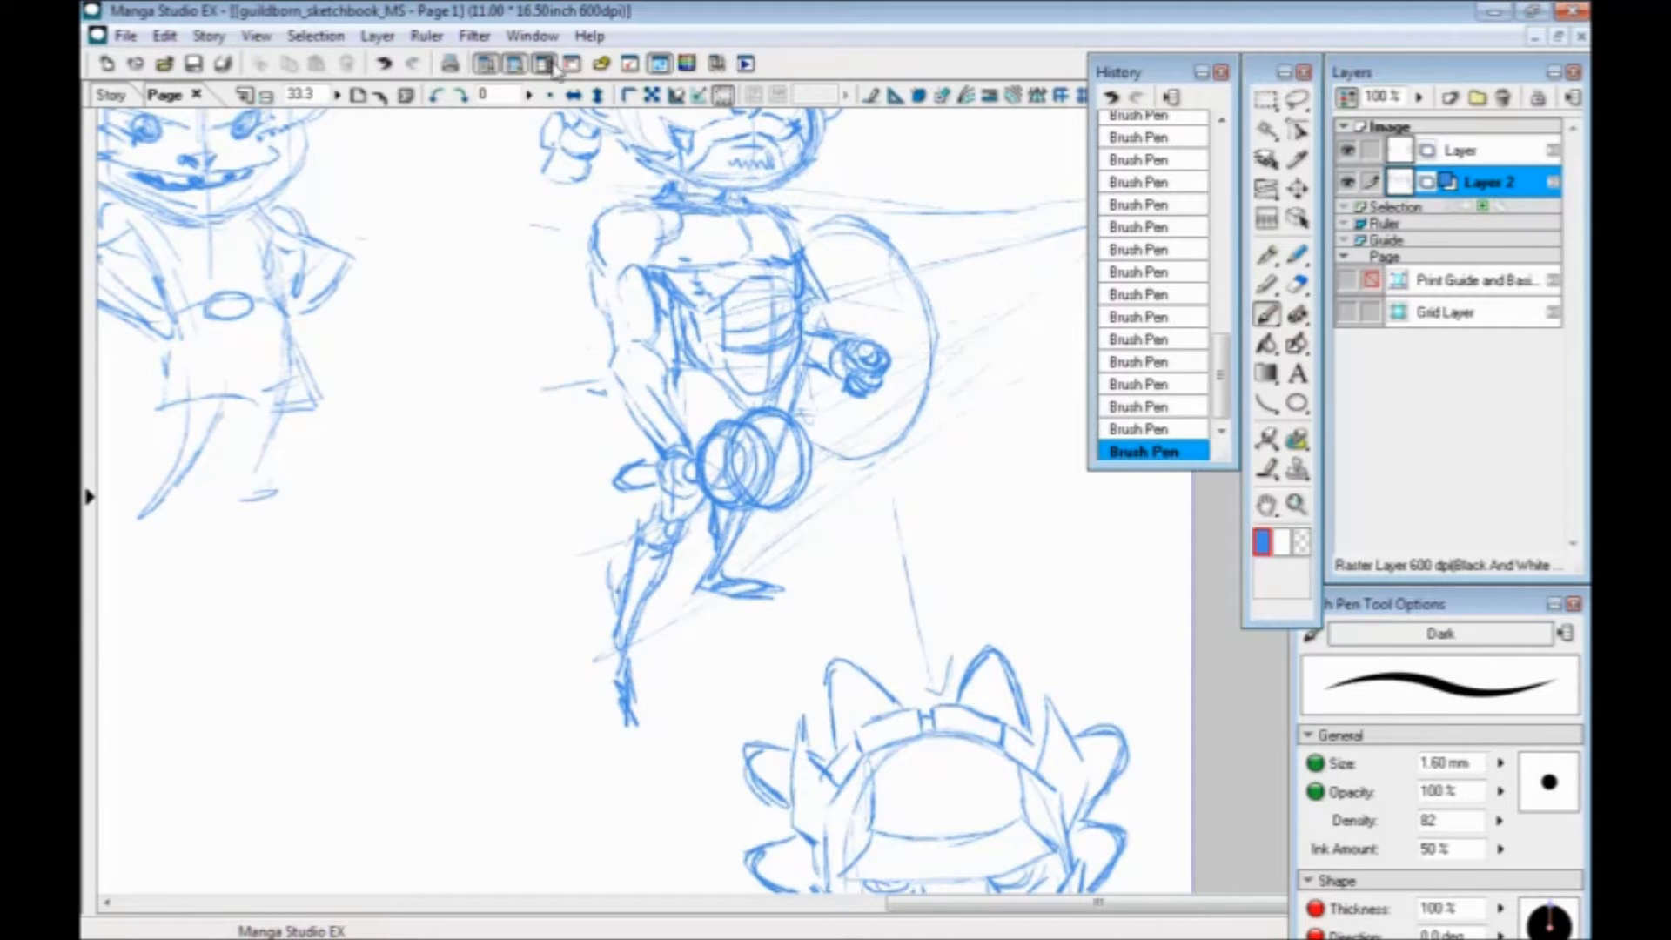
left_click_drag(670, 260, 619, 309)
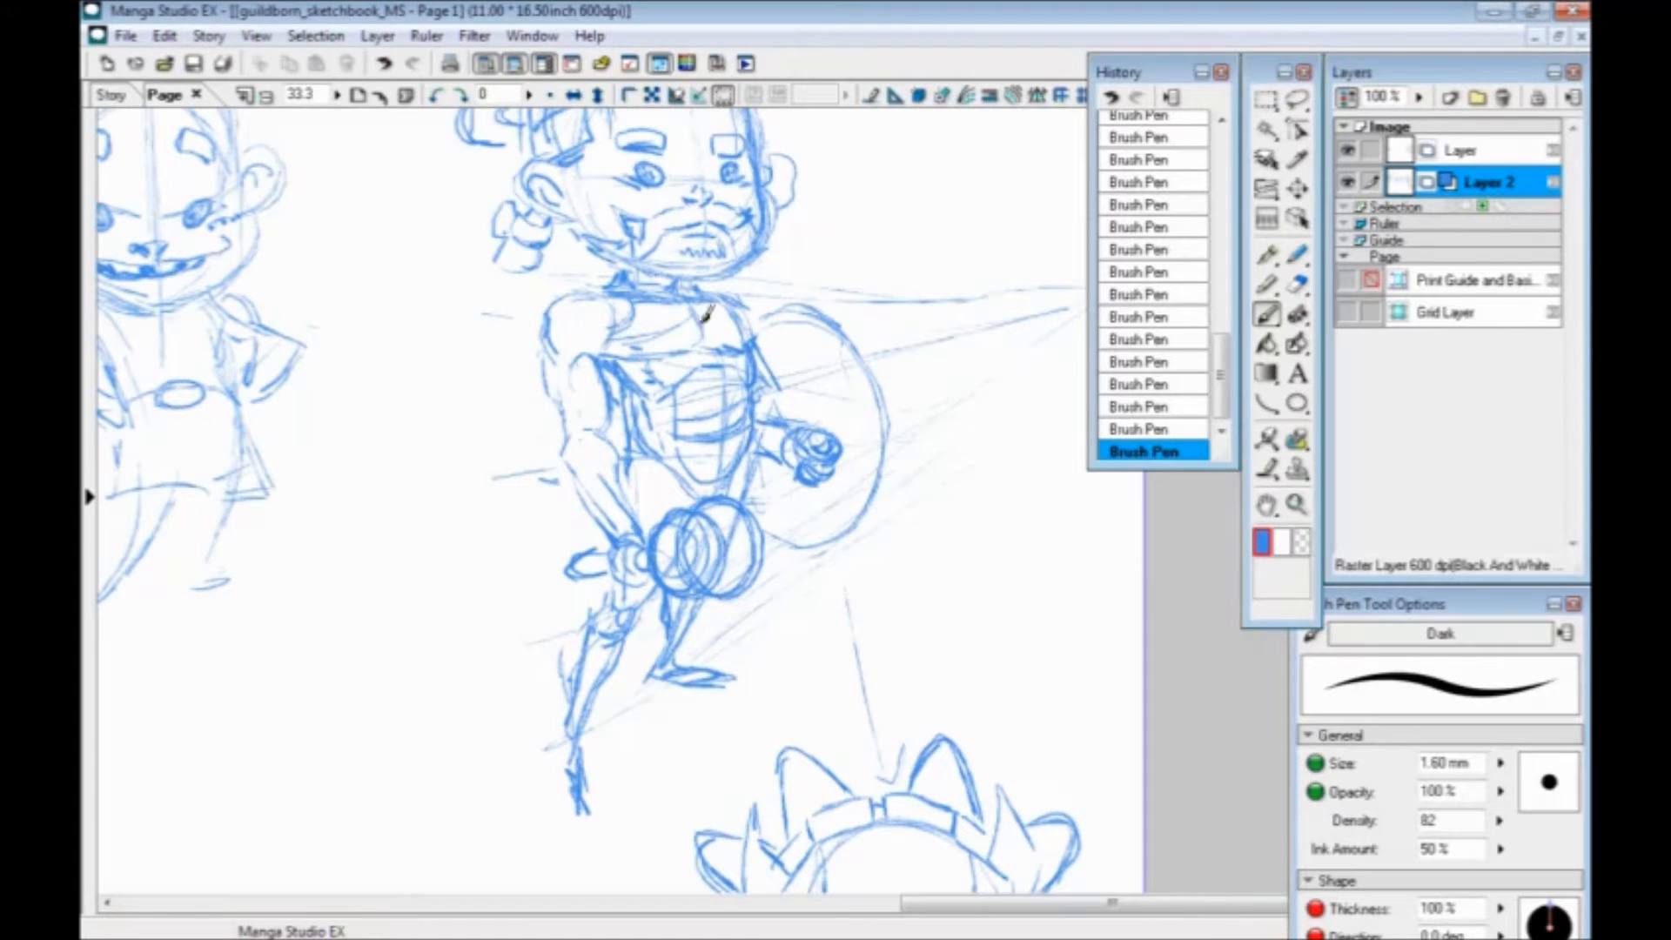
Lasso the lion-faced shield design below the fourth figure, paste a copy onto its own layer, and clear the selection
left_click_drag(600, 480, 623, 540)
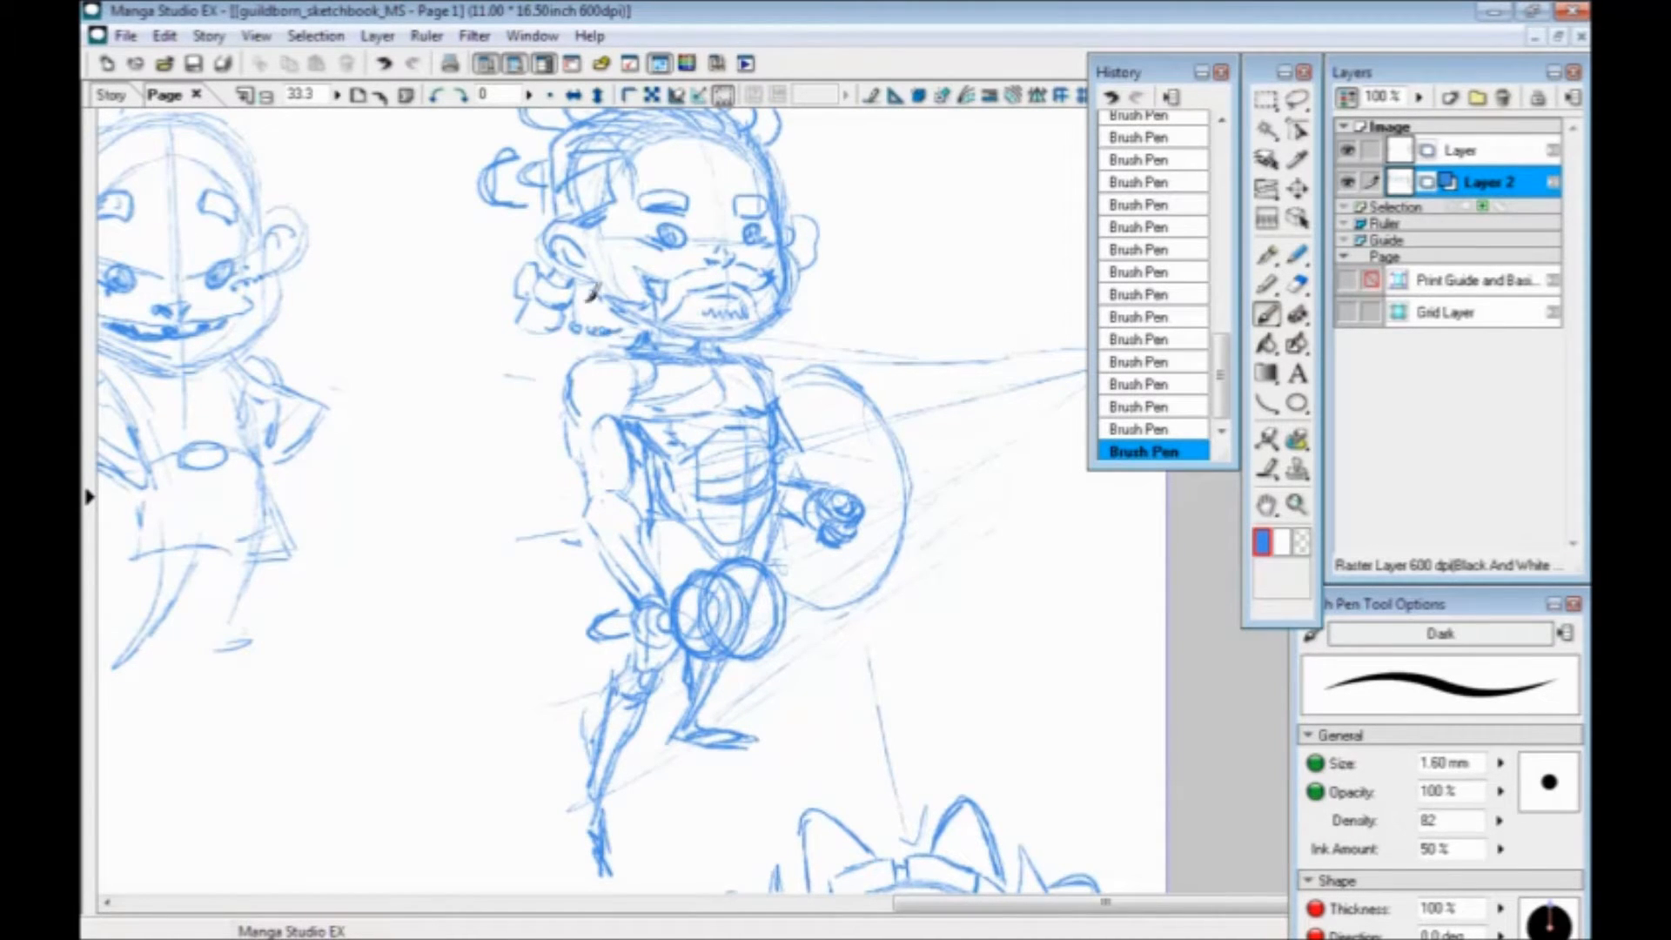
left_click_drag(613, 409, 684, 495)
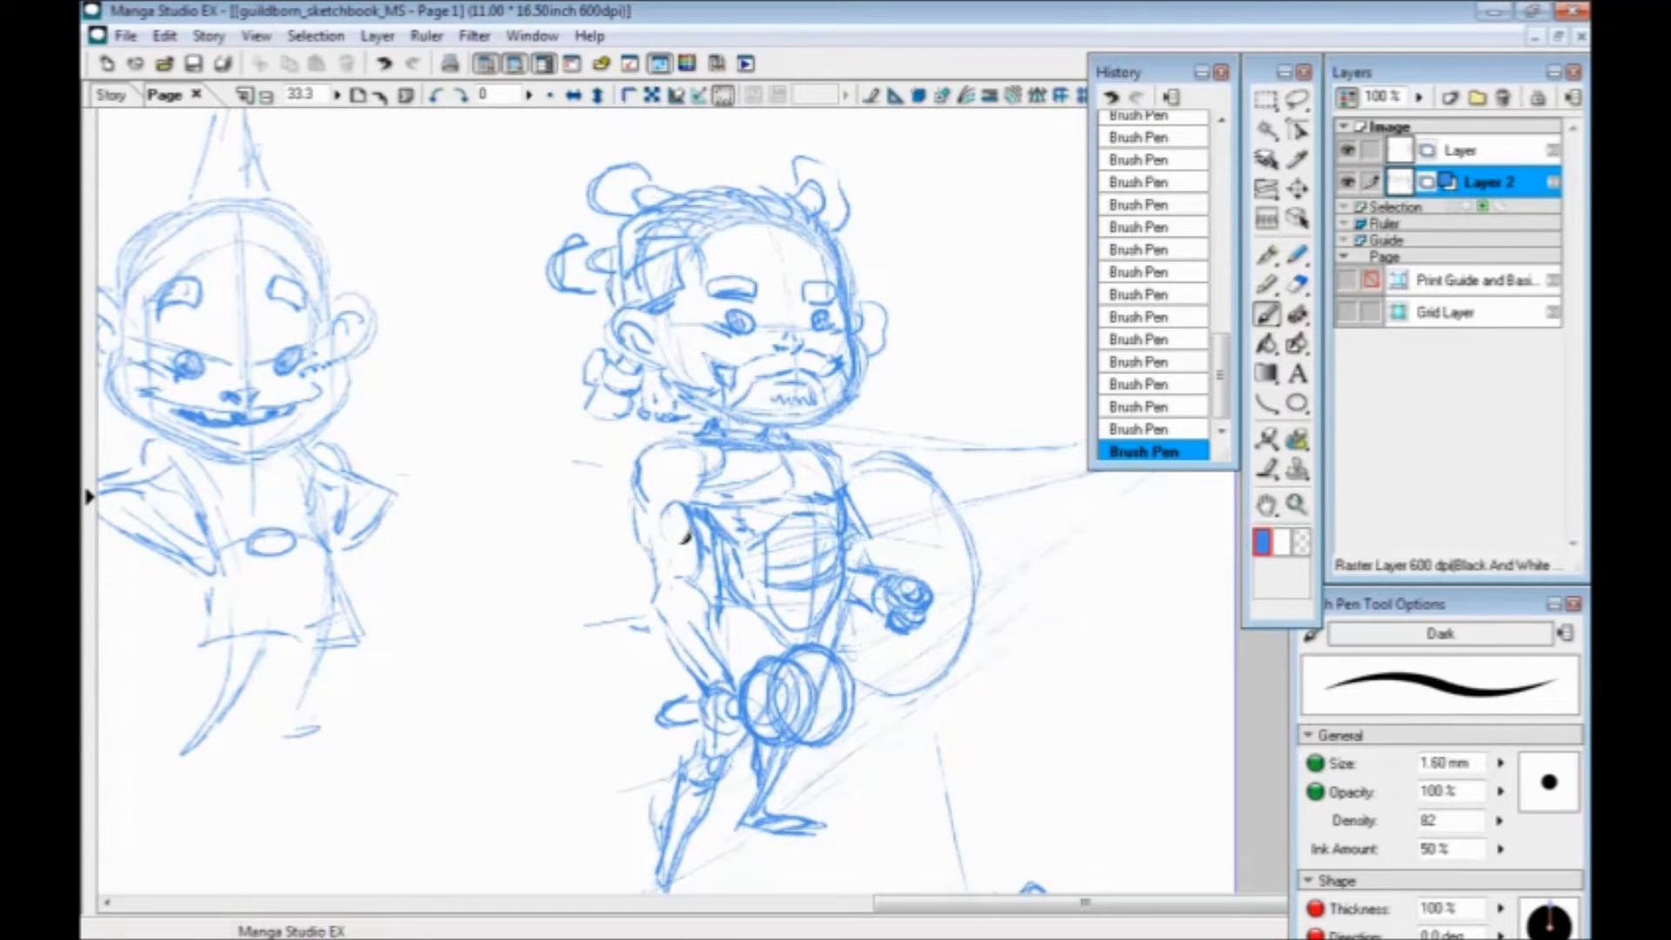
left_click_drag(734, 625, 677, 471)
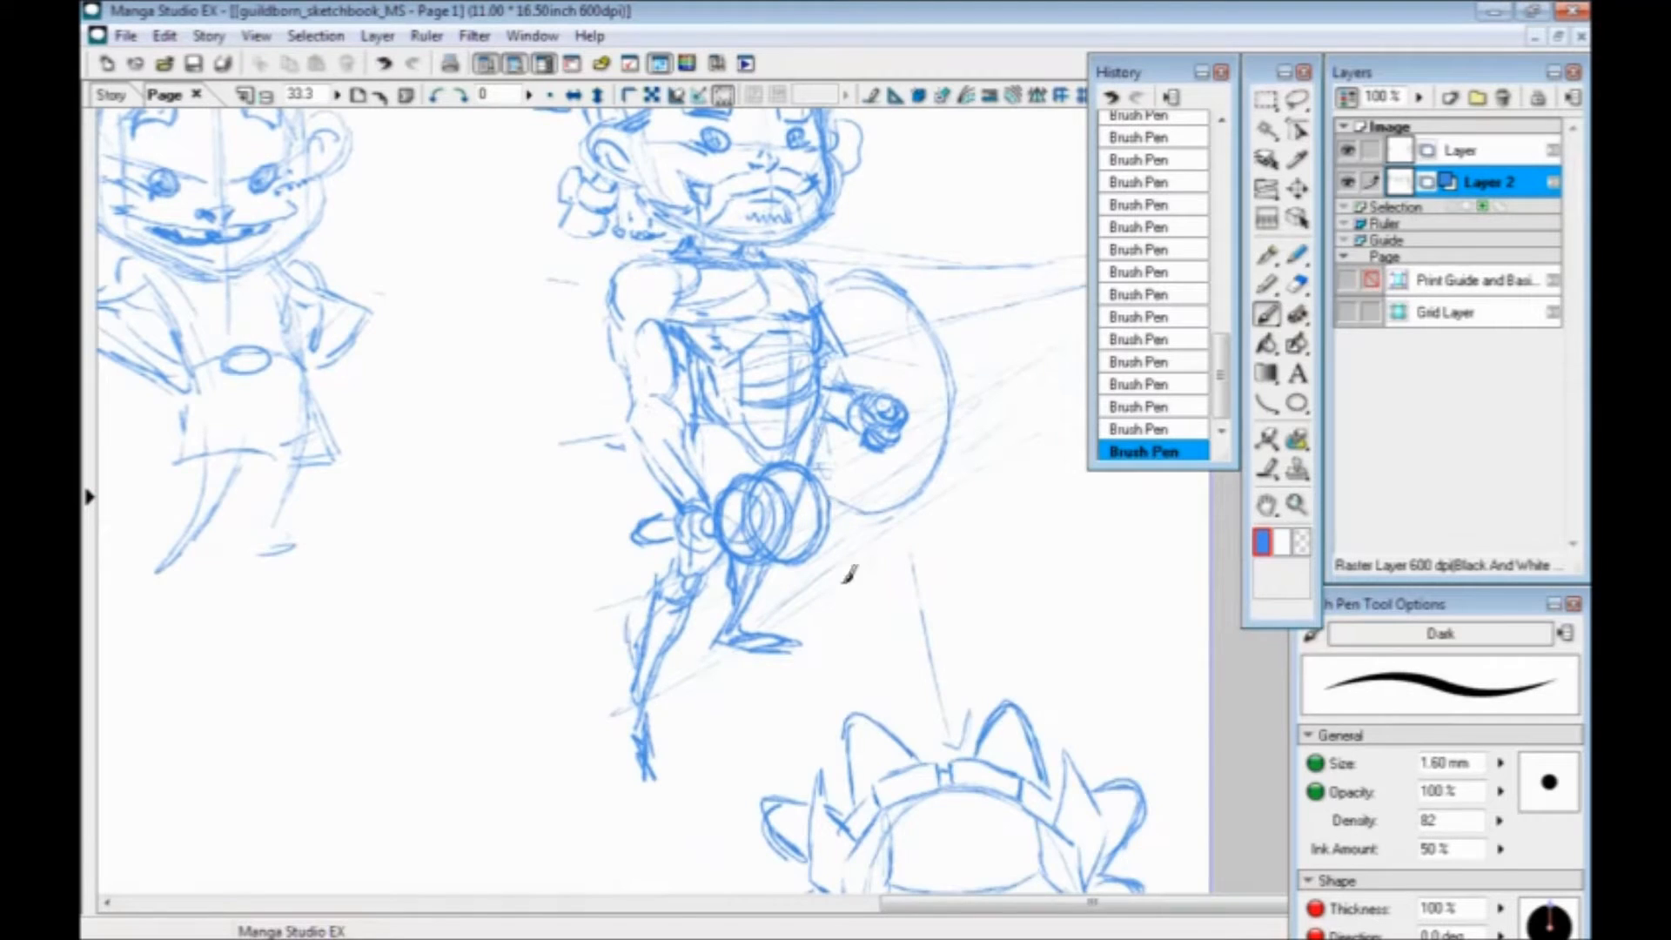
mouse_move(783, 727)
left_mouse_down()
mouse_move(692, 471)
mouse_move(626, 436)
left_mouse_up()
left_click(1296, 99)
mouse_move(749, 387)
left_mouse_down()
mouse_move(800, 349)
mouse_move(952, 355)
mouse_move(1014, 614)
mouse_move(834, 808)
mouse_move(590, 715)
mouse_move(549, 416)
mouse_move(660, 323)
mouse_move(753, 392)
mouse_move(800, 356)
mouse_move(942, 322)
mouse_move(1037, 592)
mouse_move(879, 813)
mouse_move(703, 812)
mouse_move(741, 394)
mouse_move(776, 390)
mouse_move(845, 306)
mouse_move(1007, 451)
mouse_move(882, 819)
mouse_move(638, 778)
mouse_move(531, 434)
mouse_move(649, 318)
mouse_move(687, 320)
left_mouse_up()
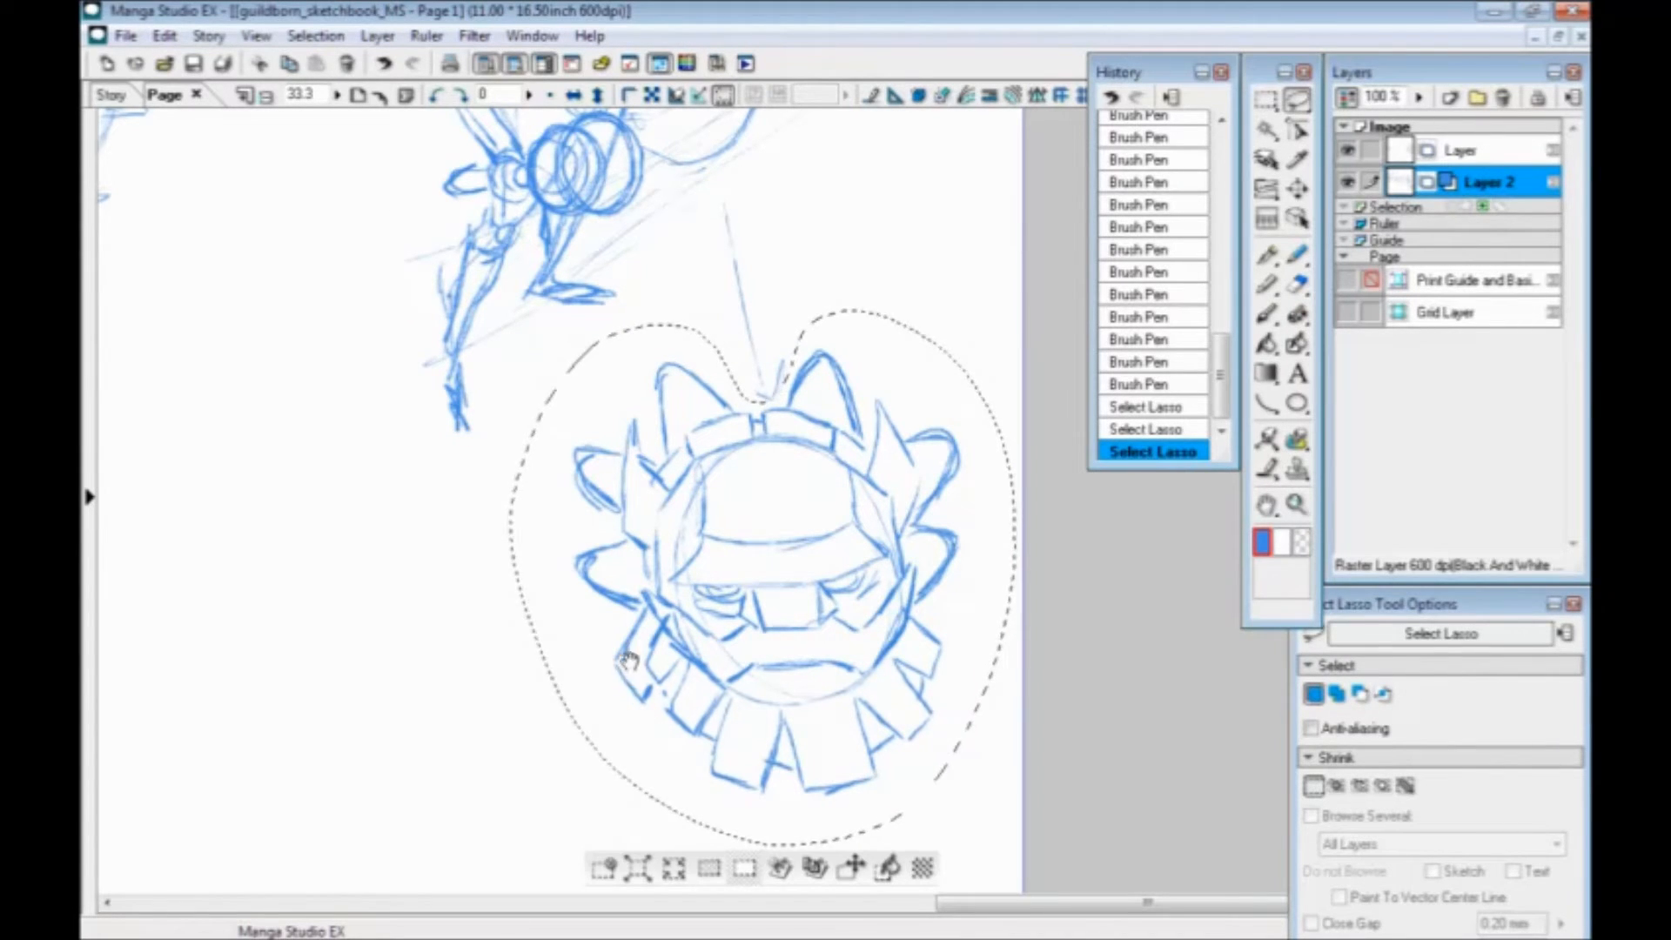
left_click_drag(628, 661, 597, 586)
key("ctrl+c")
key("ctrl+v")
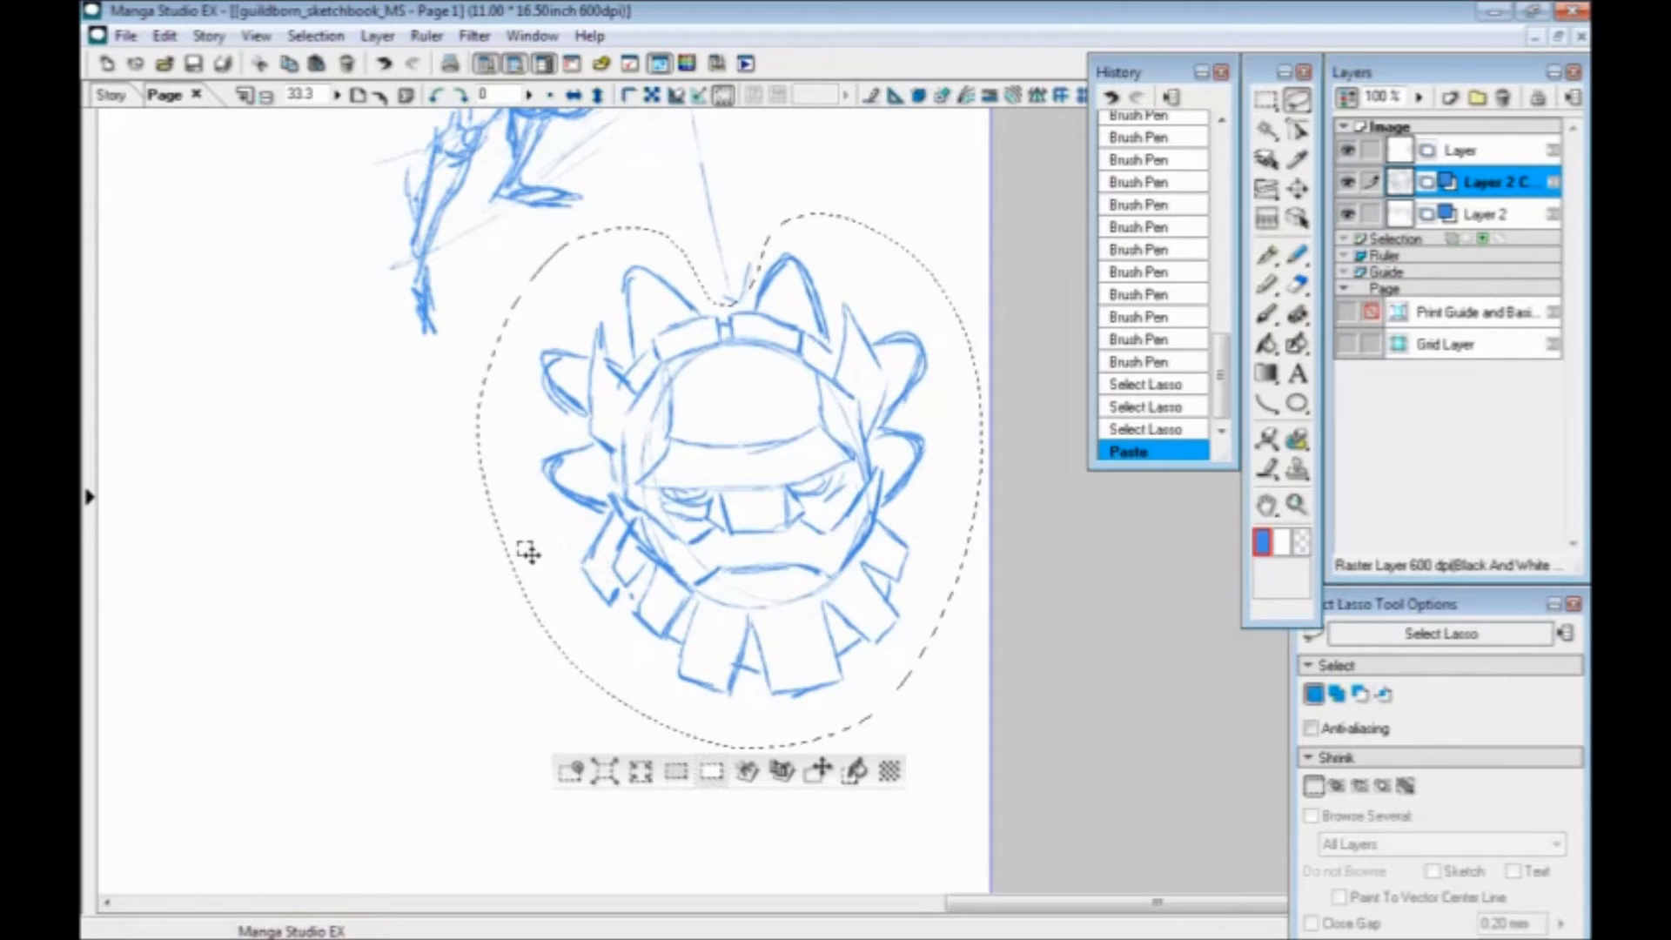
left_click_drag(564, 497, 604, 646)
left_click(578, 798)
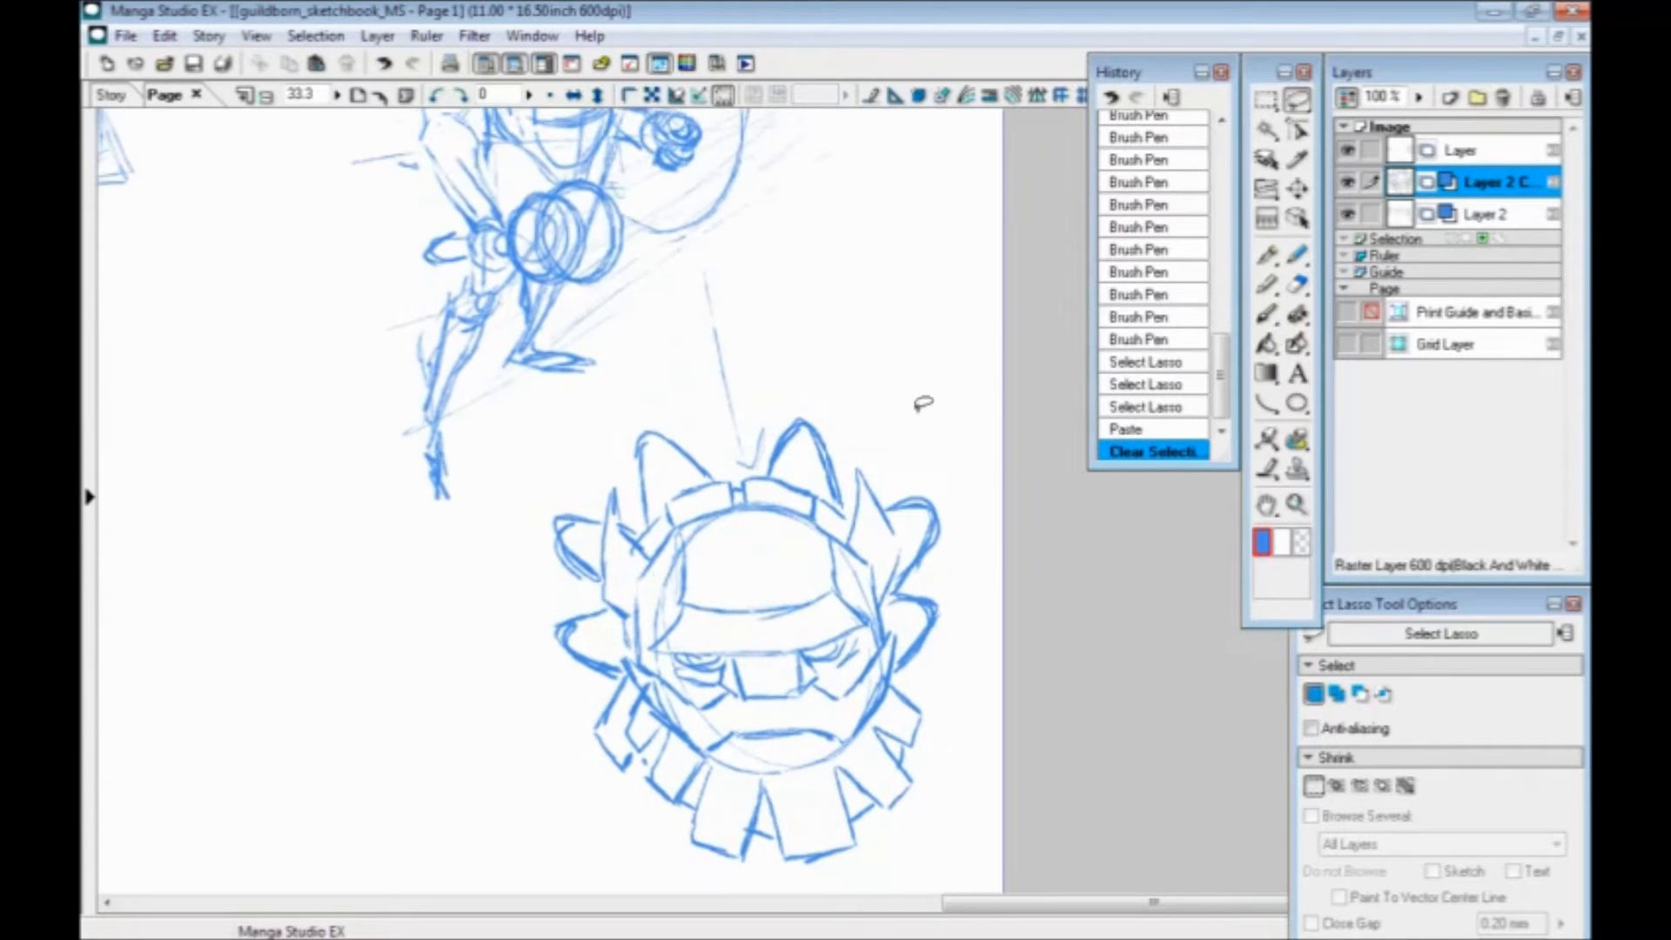
Move the pasted shield design up over the round shield held by the fourth figure
left_click(1297, 189)
left_click_drag(720, 369, 710, 483)
left_click_drag(657, 794, 588, 357)
left_click_drag(589, 383, 645, 552)
left_click_drag(646, 634, 641, 507)
left_click_drag(652, 447, 686, 490)
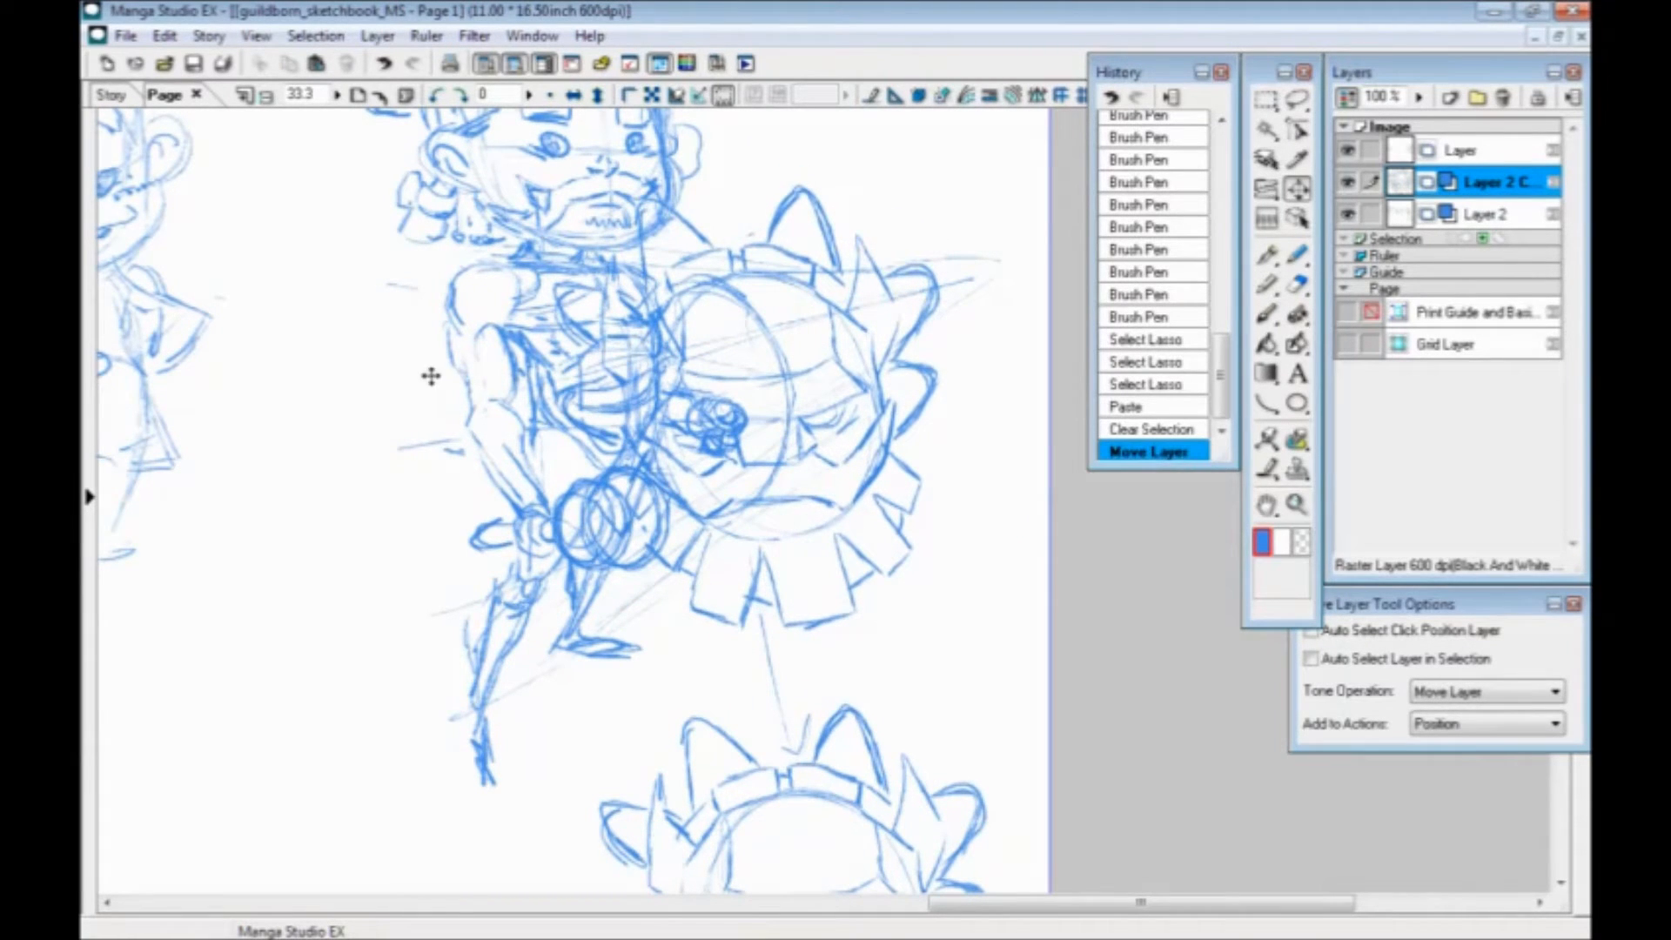
left_click_drag(651, 508, 719, 505)
mouse_move(809, 477)
left_mouse_down()
mouse_move(485, 535)
mouse_move(566, 566)
mouse_move(795, 489)
mouse_move(827, 513)
left_mouse_up()
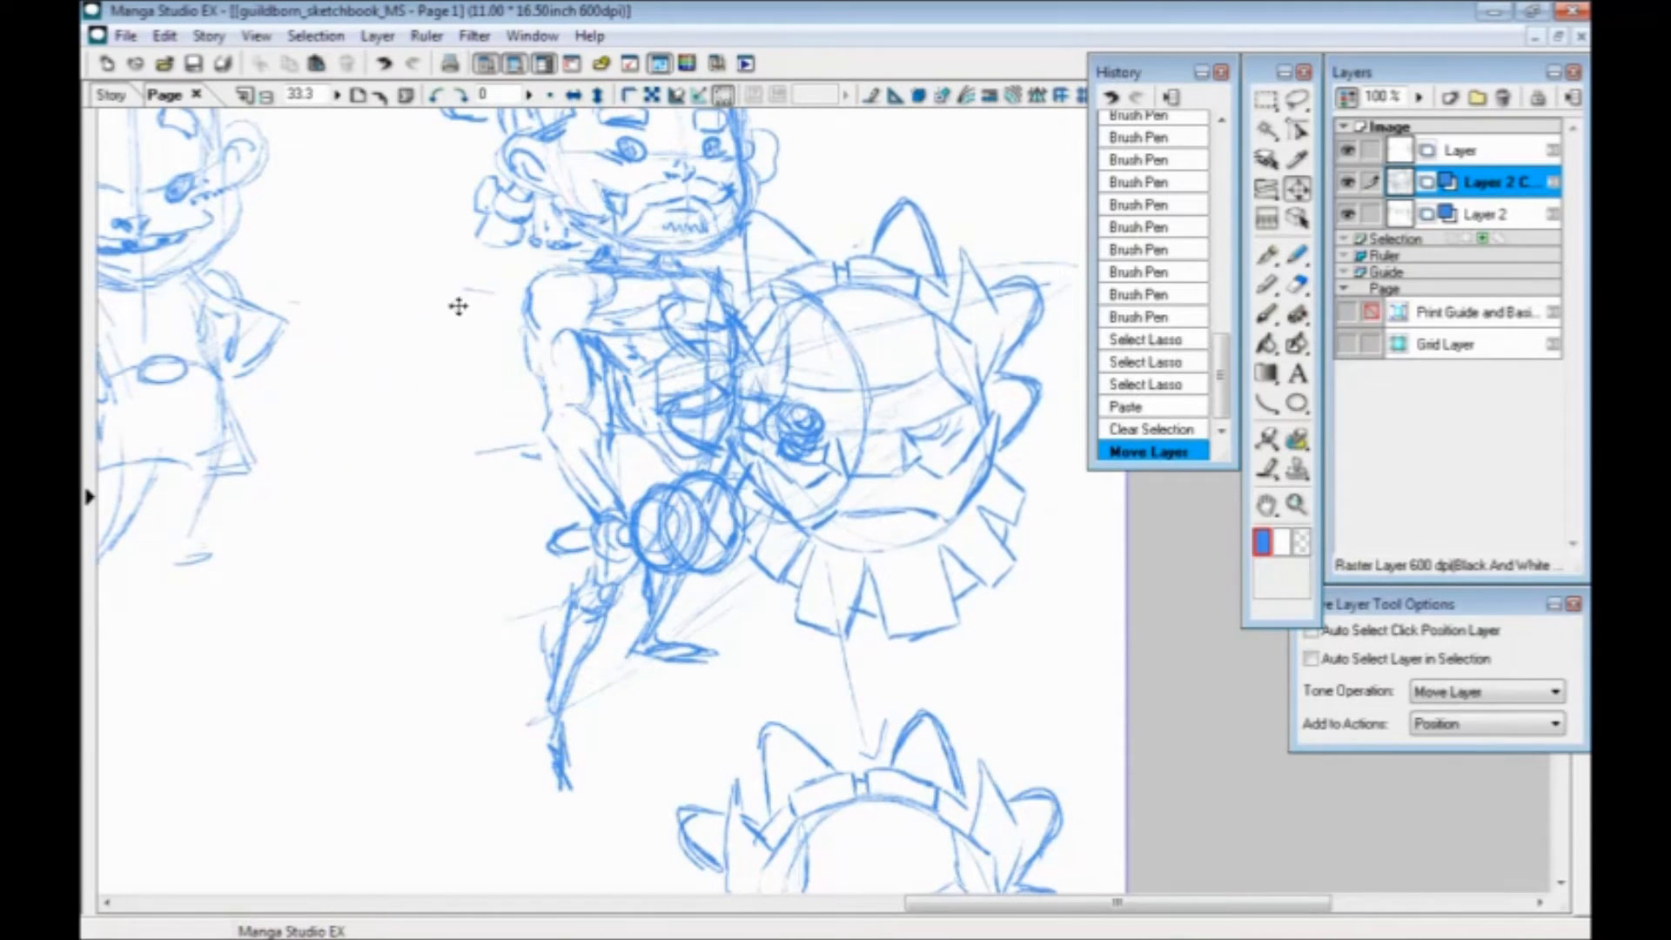
Mirror the pasted shield design horizontally and pull its Free Transform corners inward to shrink it over the round shield
left_click(165, 35)
mouse_move(190, 475)
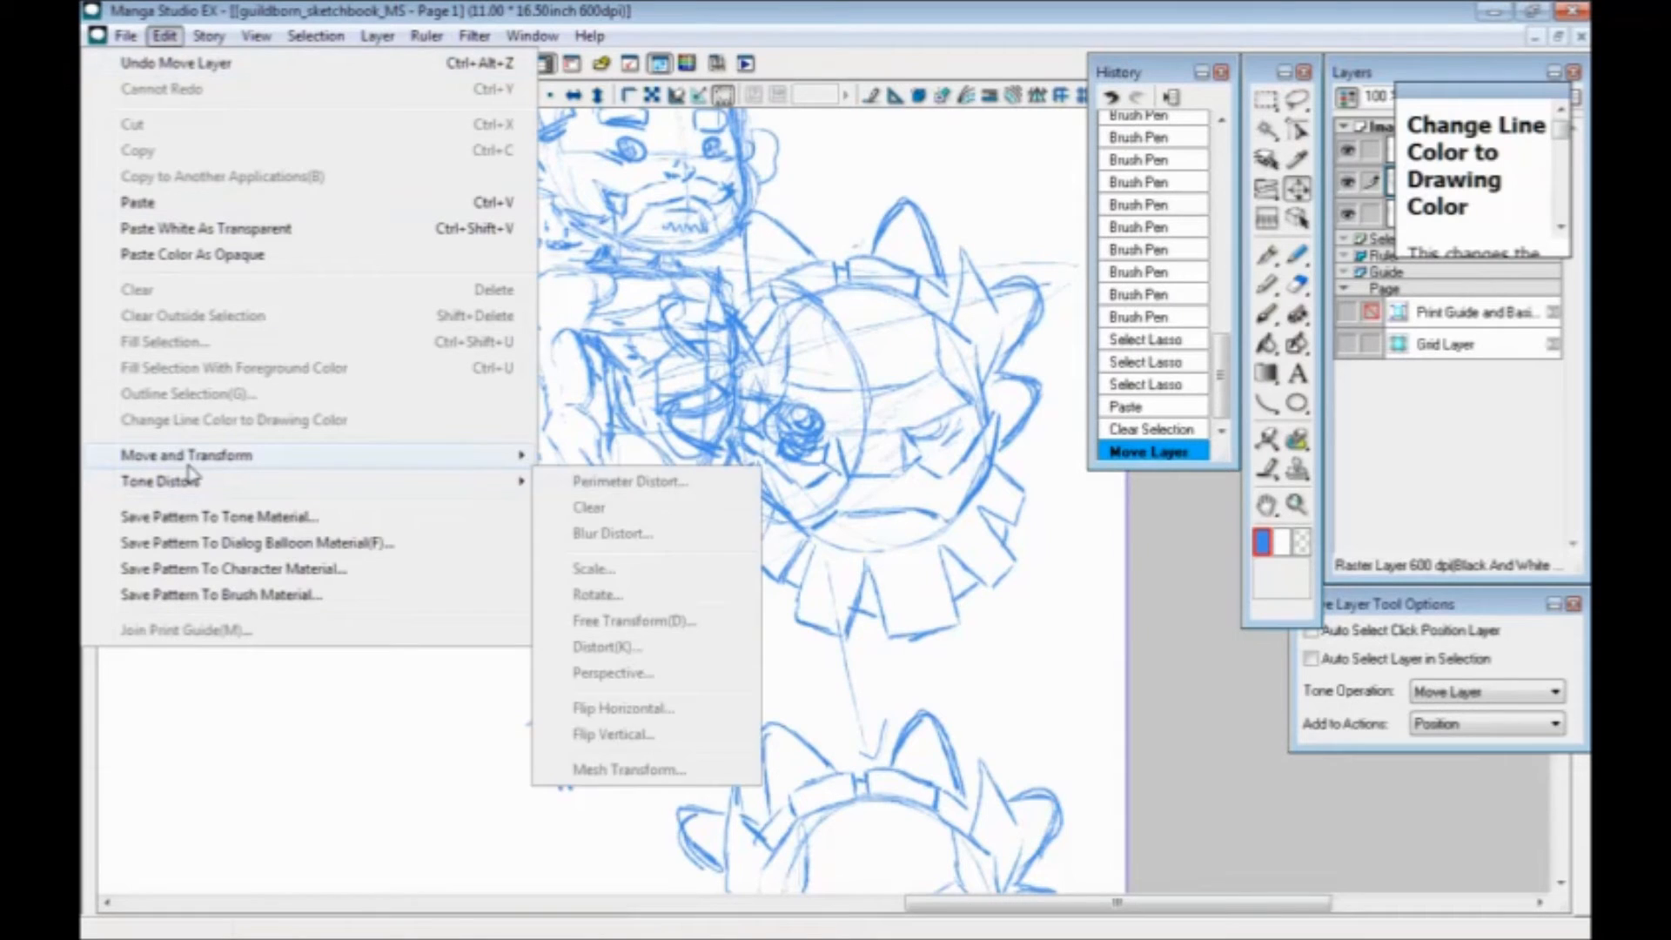
mouse_move(487, 455)
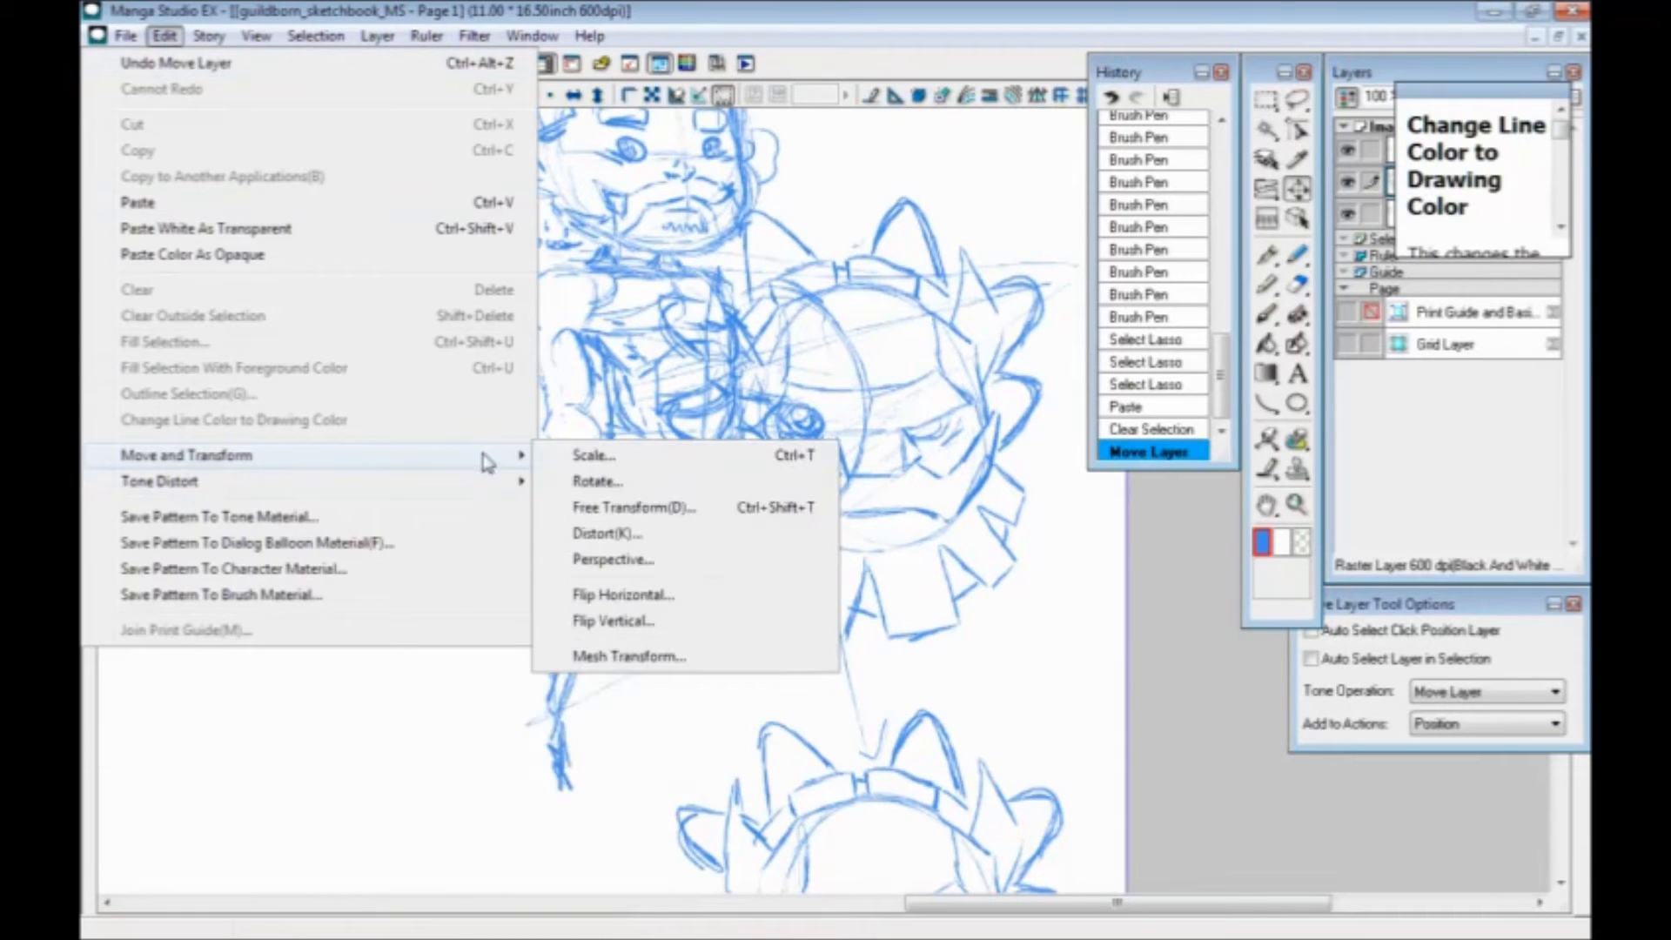
left_click(601, 620)
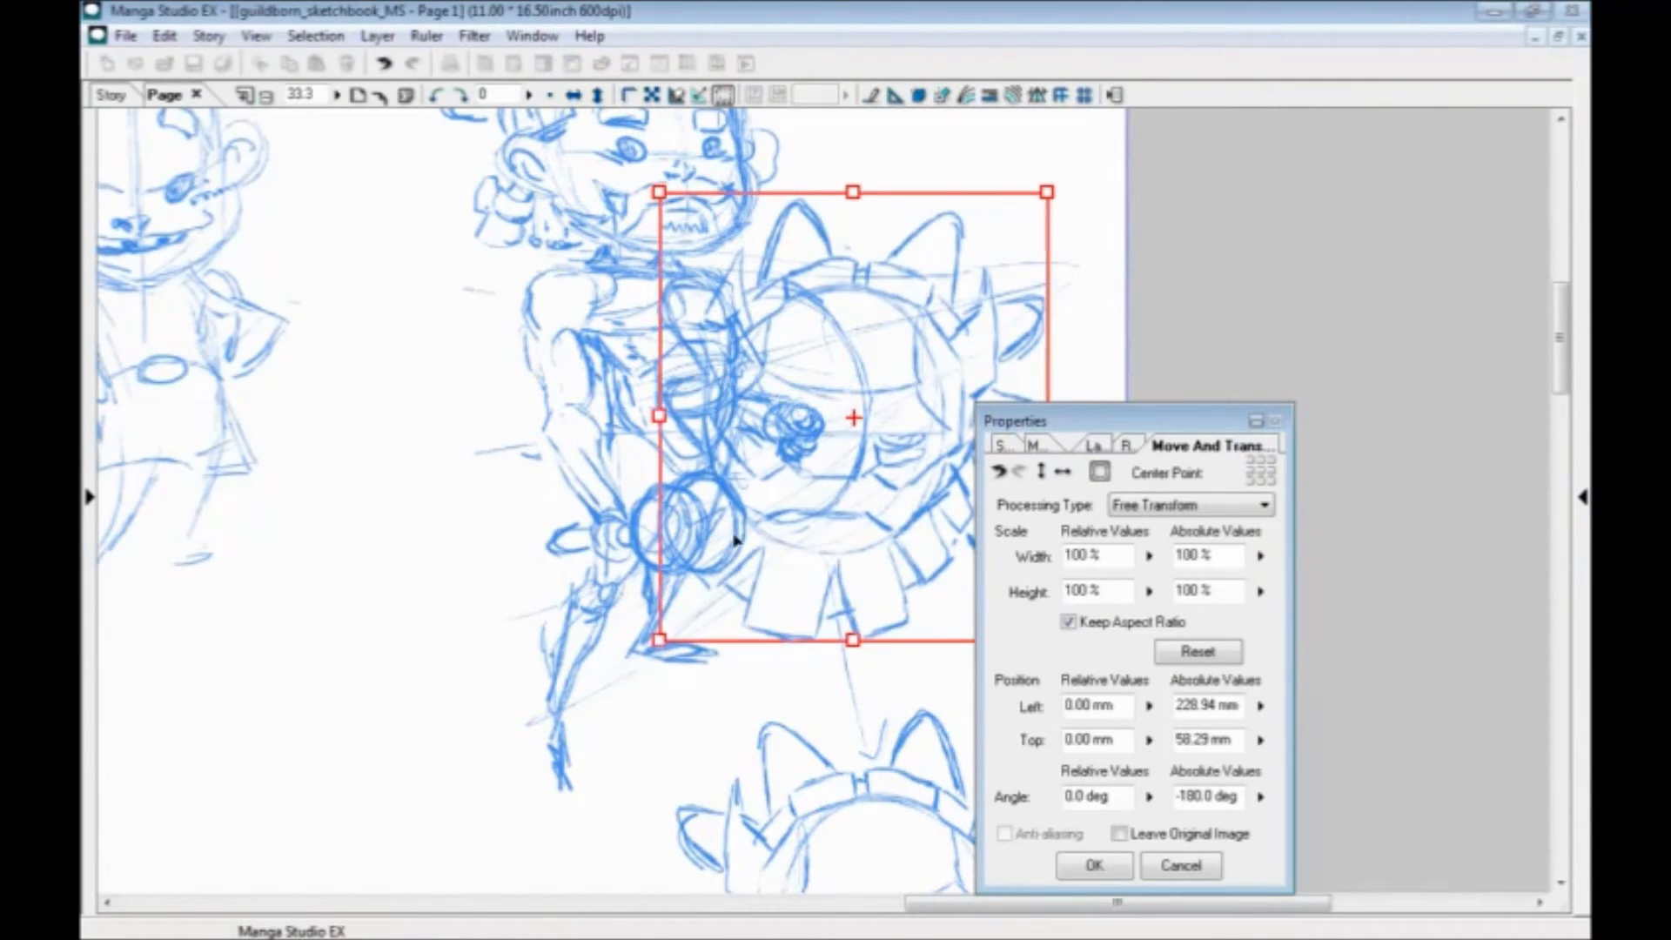
left_click_drag(731, 392, 729, 363)
left_click_drag(659, 168, 690, 226)
left_click_drag(657, 610, 686, 519)
mouse_move(817, 470)
left_mouse_down()
mouse_move(795, 477)
mouse_move(803, 490)
left_mouse_up()
left_click_drag(1030, 184, 969, 288)
left_click_drag(1063, 422, 1229, 409)
left_click_drag(1031, 633, 950, 595)
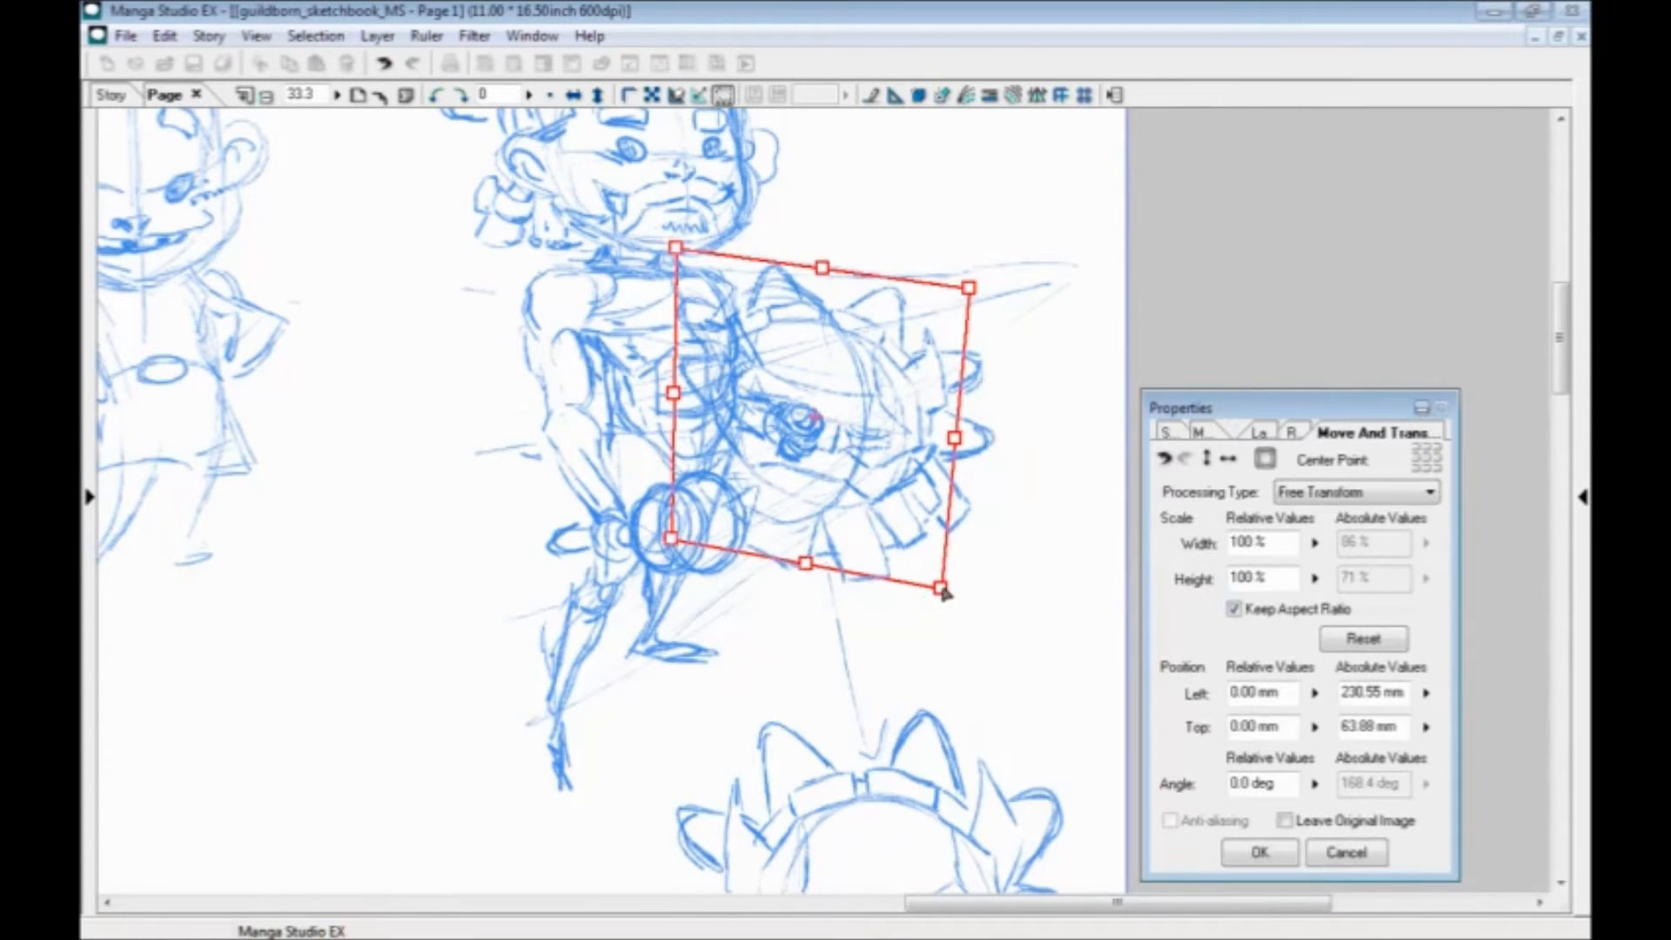
Distort the shield copy so its torso side is shorter than its outer side, apply the transform, and nudge it toward the body
left_click_drag(671, 539, 702, 497)
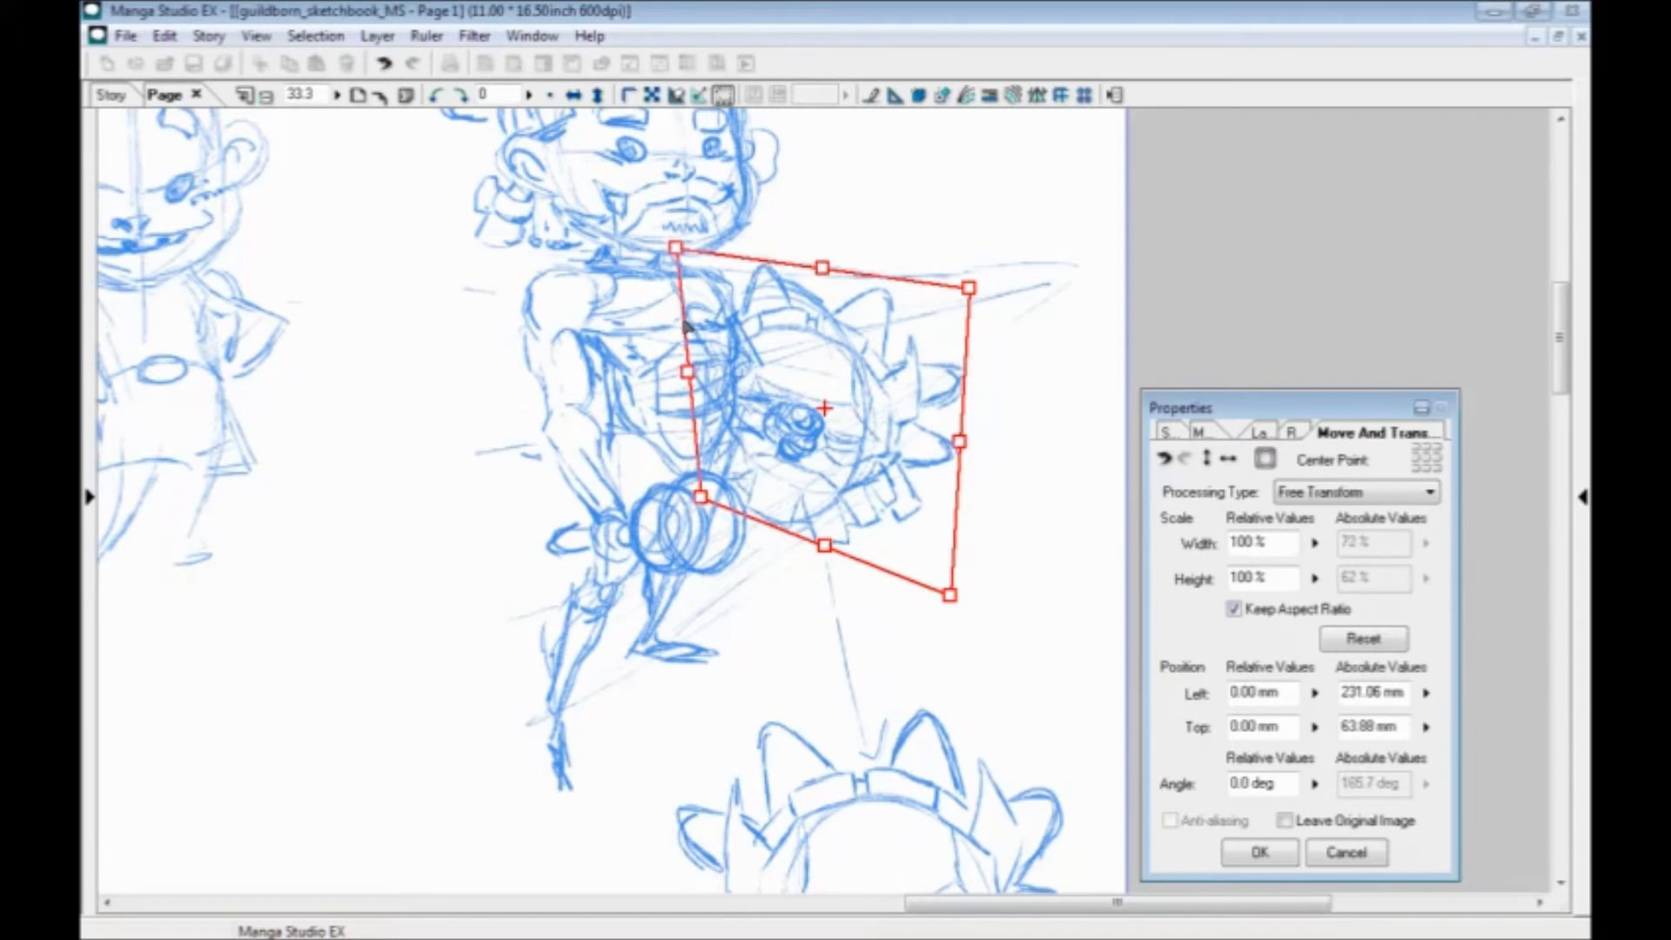
left_click_drag(677, 250, 709, 290)
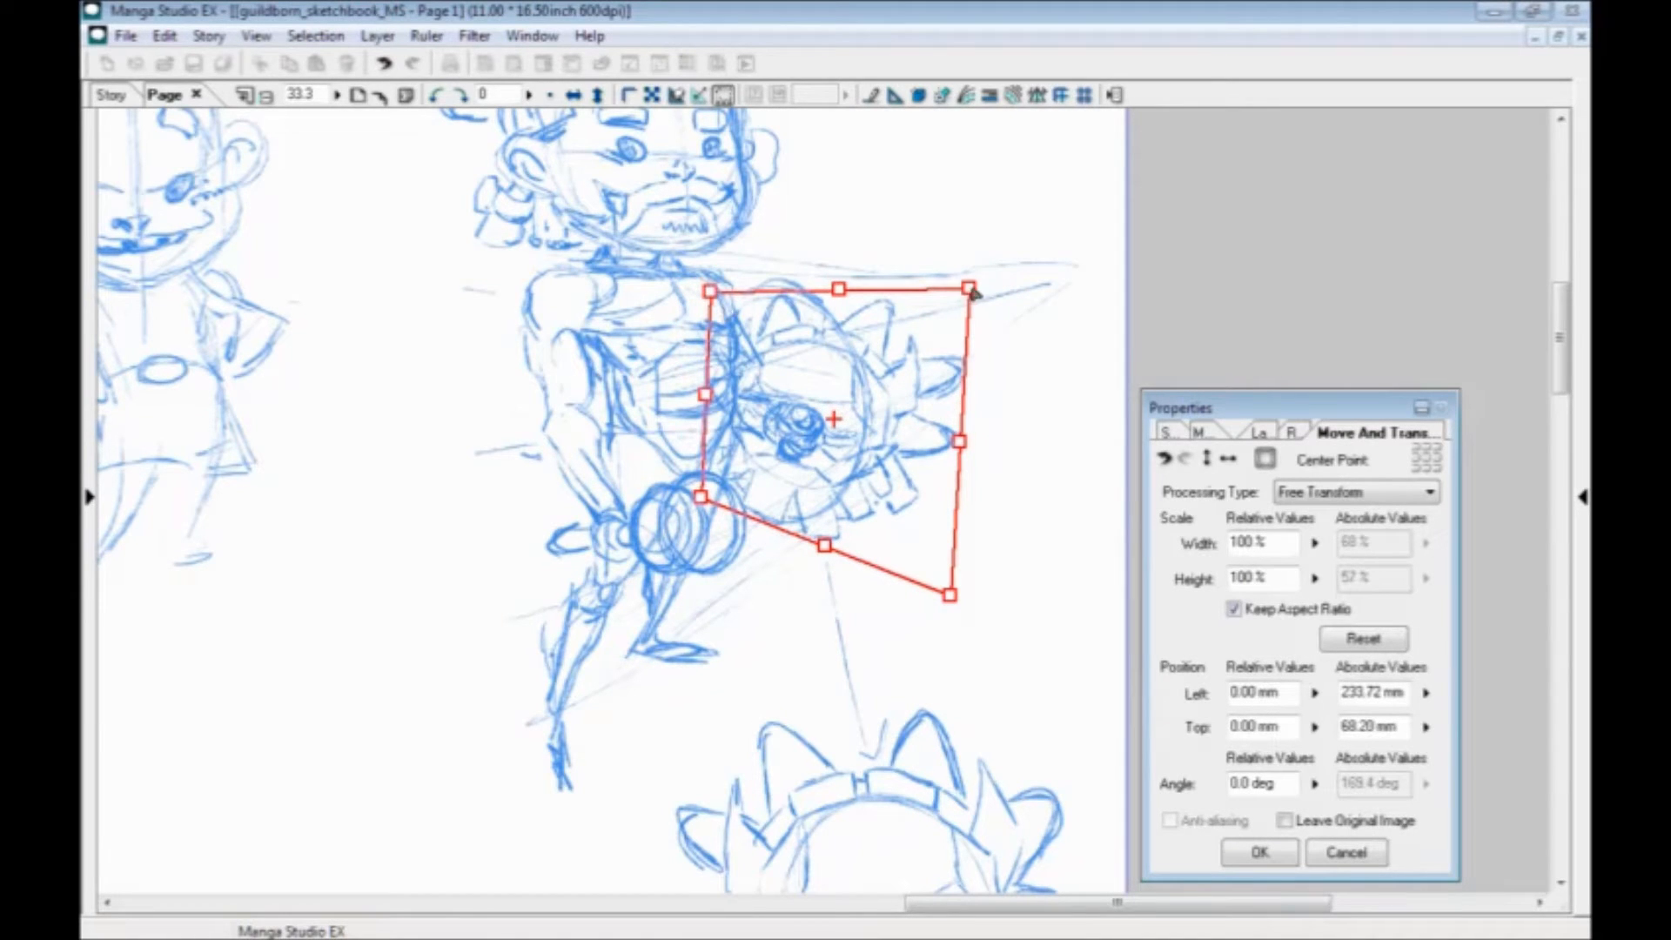
left_click_drag(972, 292, 971, 271)
left_click_drag(766, 365, 754, 354)
left_click_drag(833, 267, 817, 188)
left_click_drag(743, 390, 758, 489)
left_click_drag(740, 512, 736, 506)
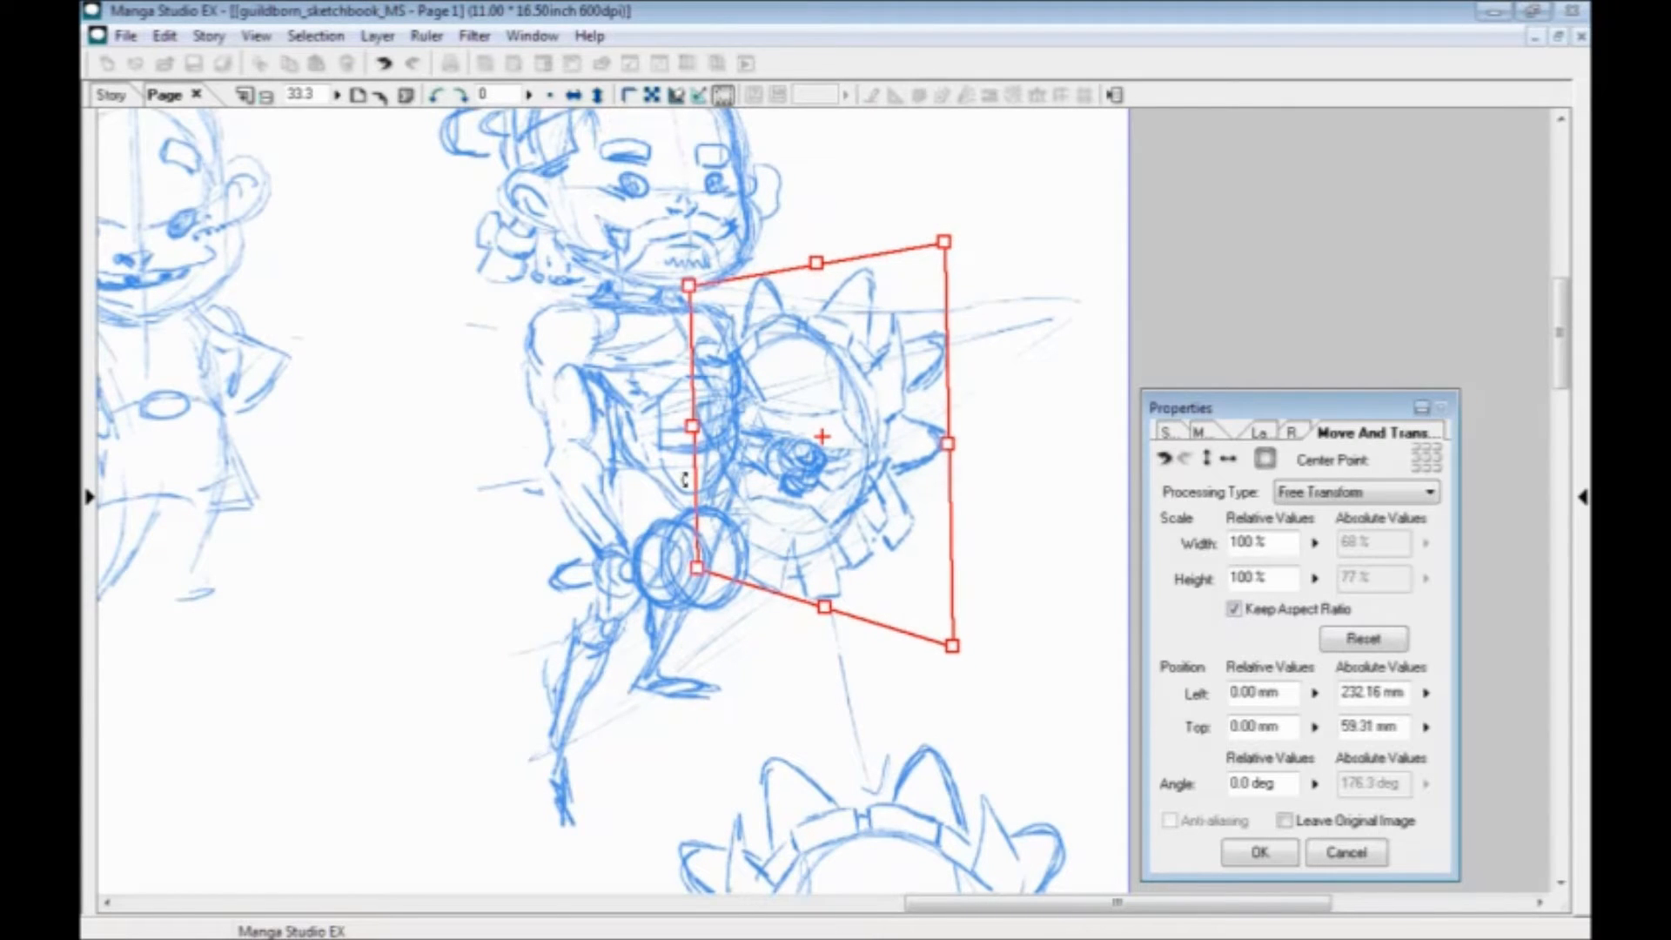
left_click(1245, 853)
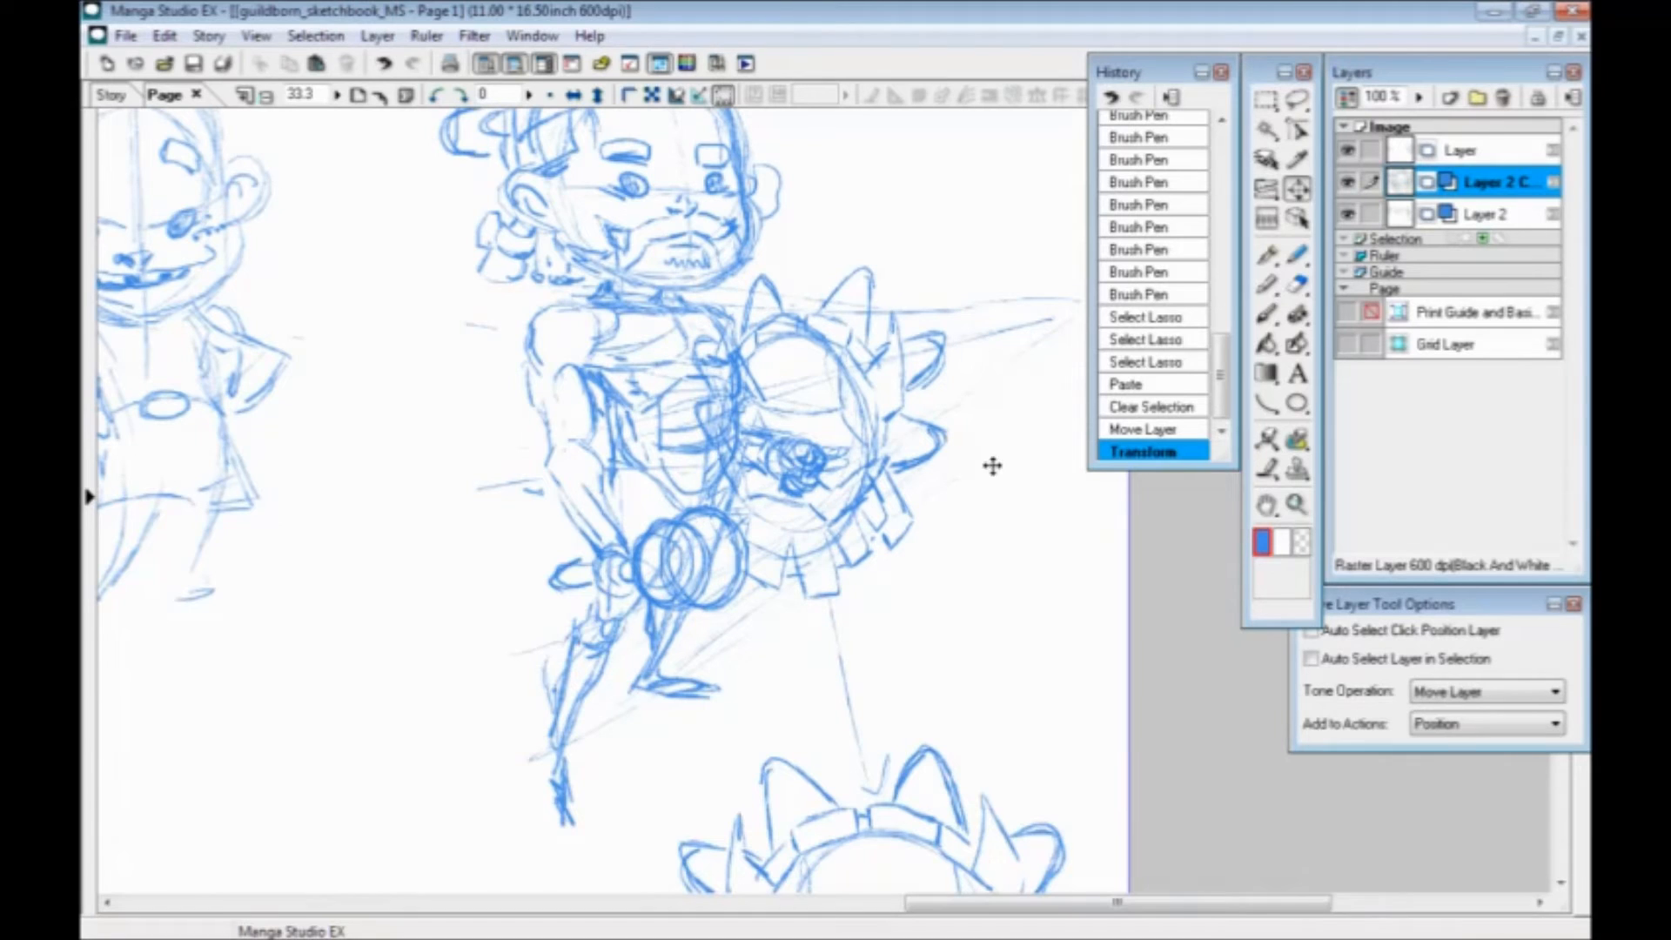
left_click_drag(699, 346, 689, 317)
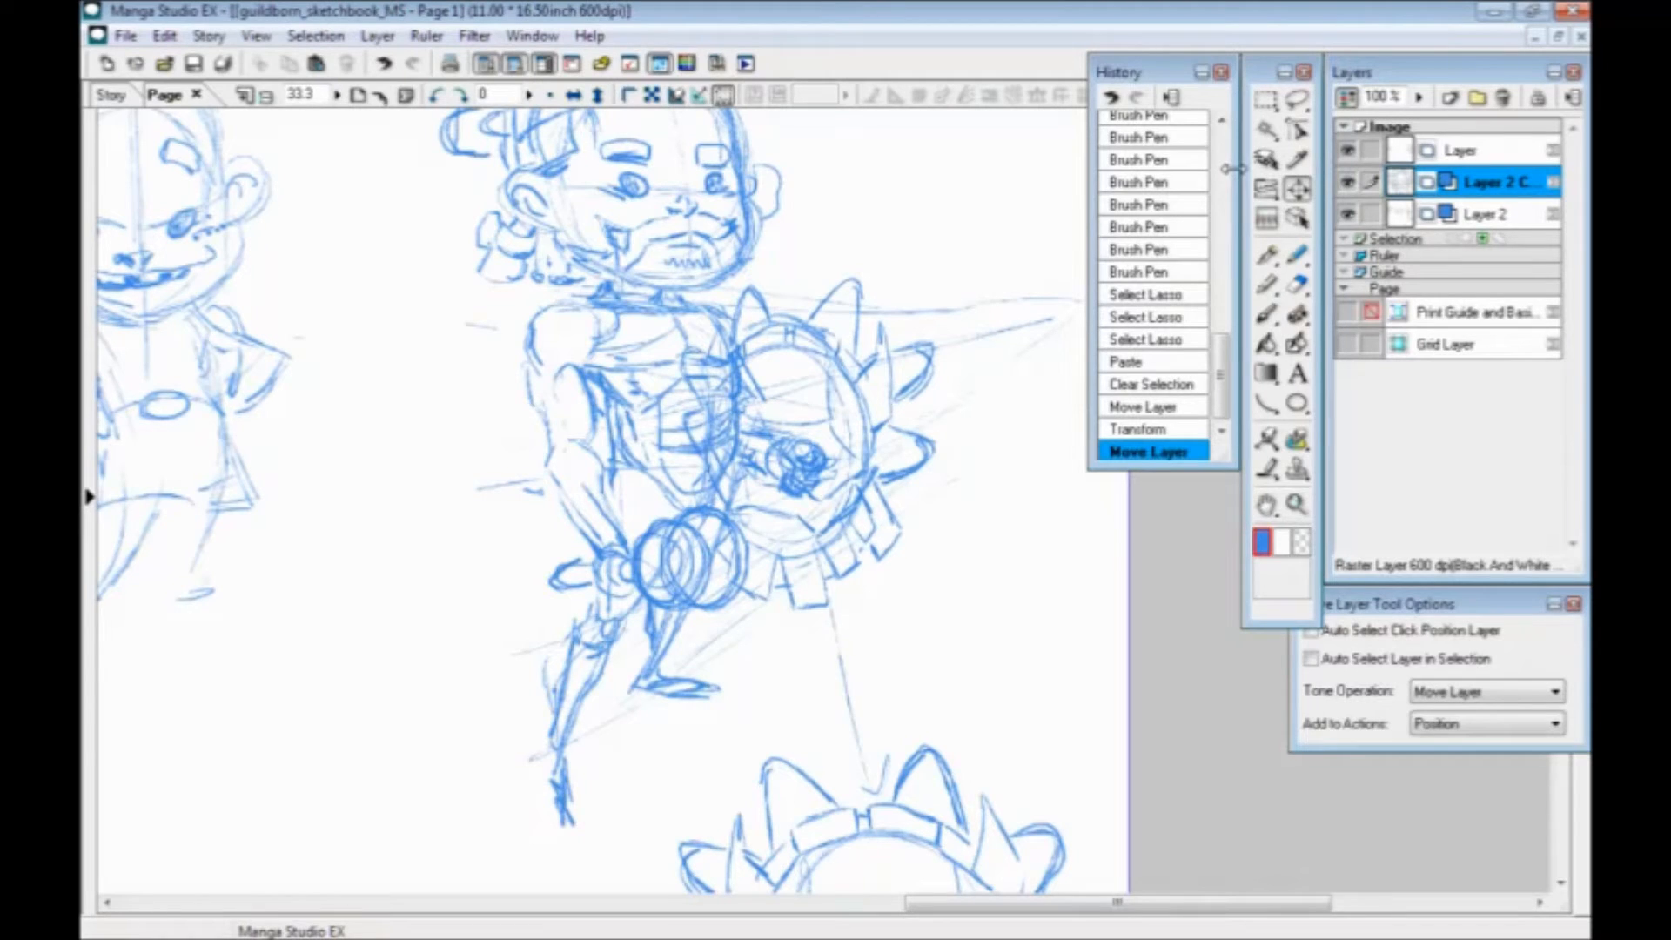
Erase the parts of the shield copy that overlap the fourth figure's torso
left_click(1266, 313)
left_click_drag(675, 493, 696, 462)
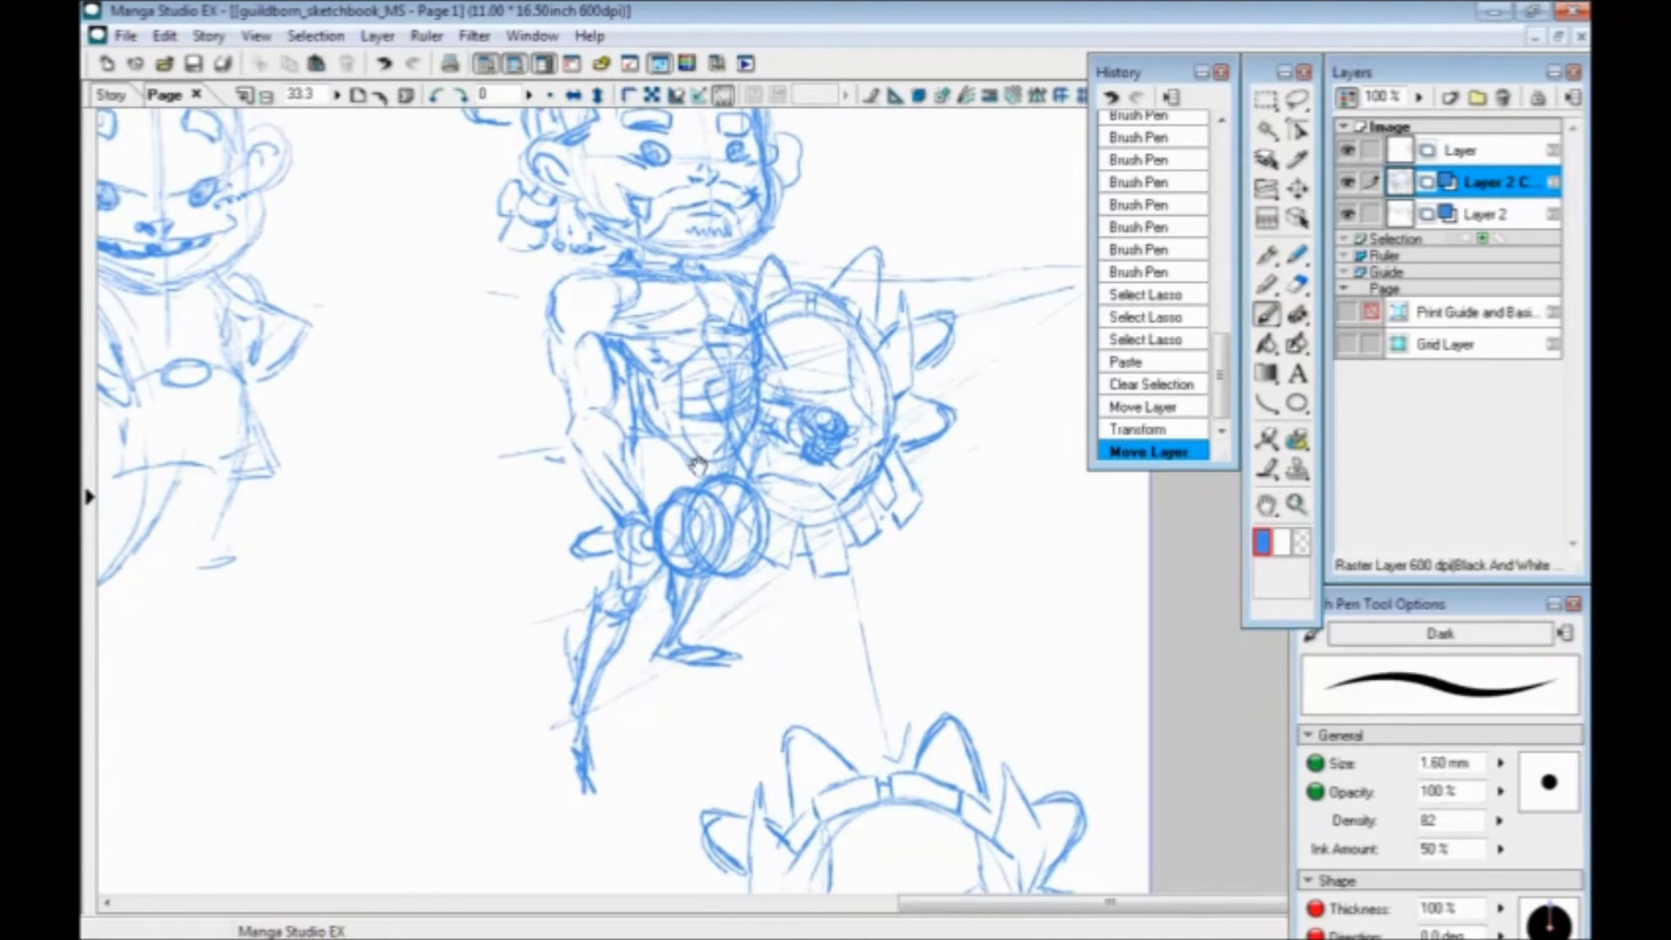
mouse_move(736, 316)
left_mouse_down()
mouse_move(749, 364)
mouse_move(733, 404)
left_mouse_up()
left_click_drag(712, 320, 734, 440)
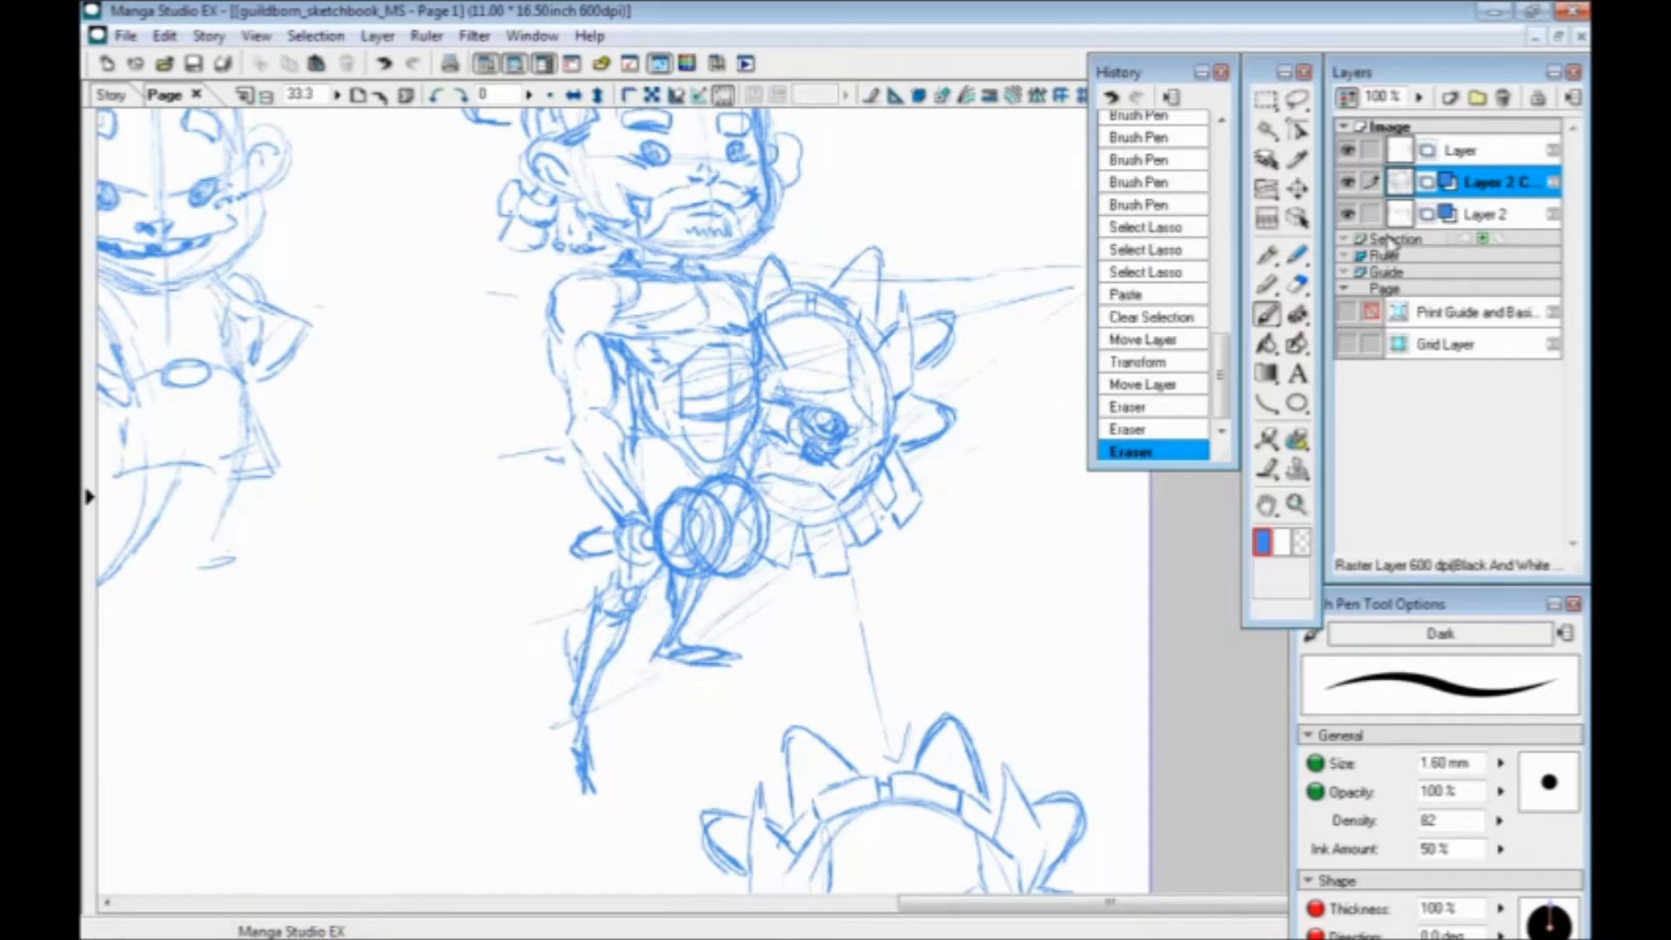
Erase the old round shield outline from Layer 2 while keeping the fourth figure's fist
left_click(1482, 214)
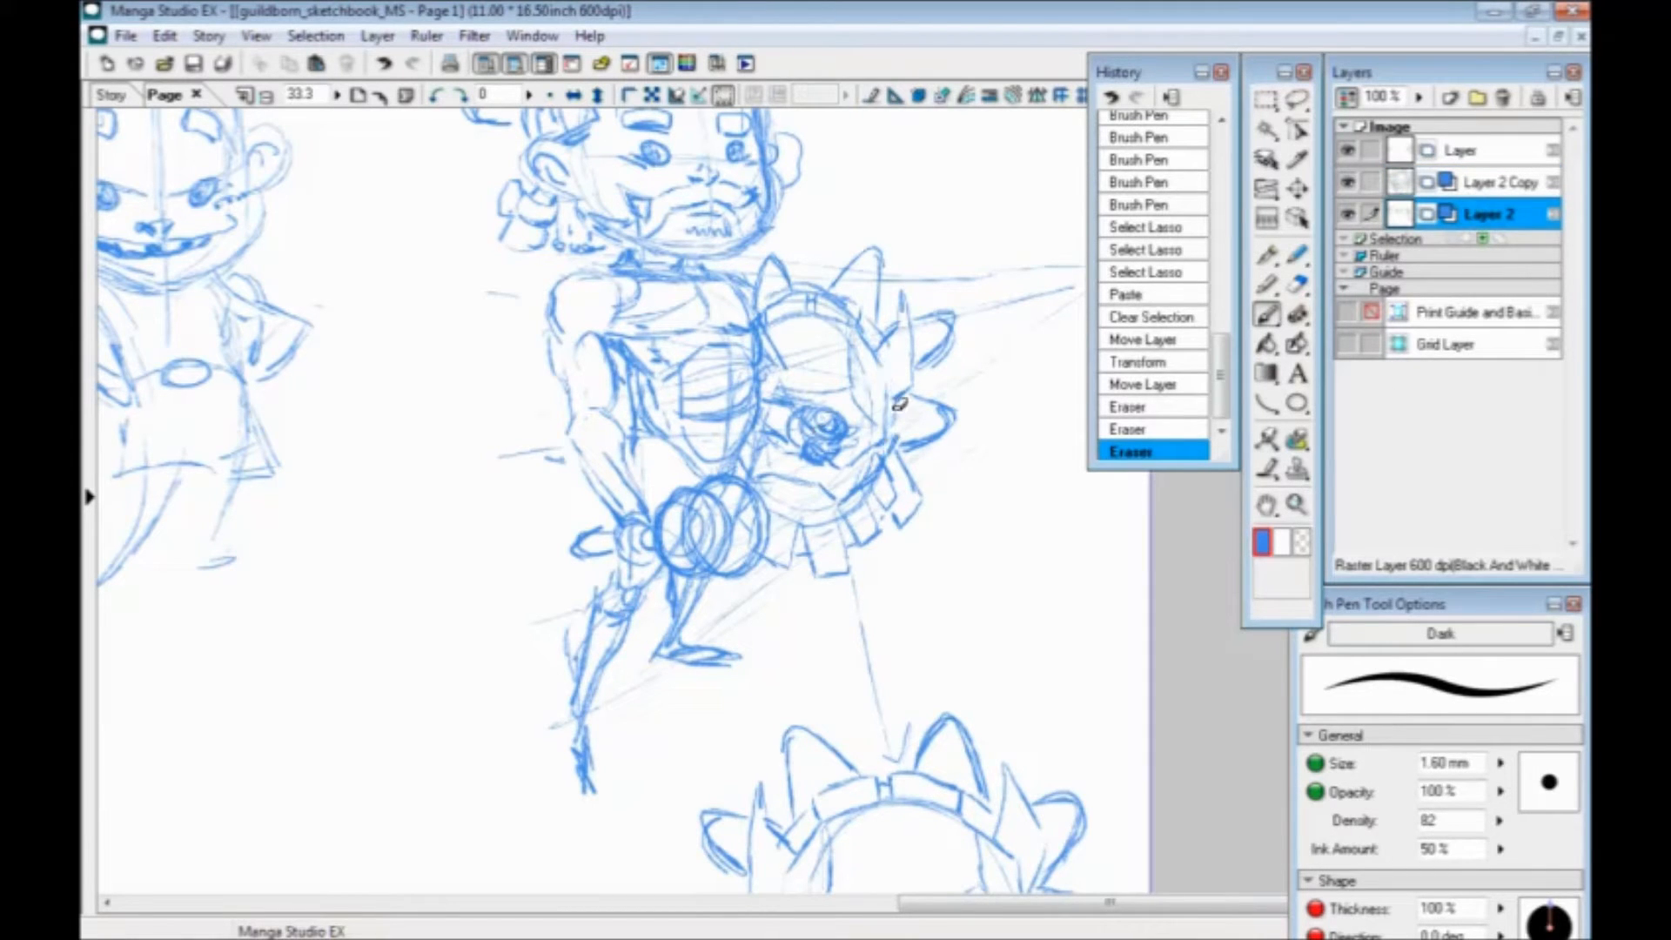
mouse_move(865, 496)
left_mouse_down()
mouse_move(823, 513)
mouse_move(819, 423)
left_mouse_up()
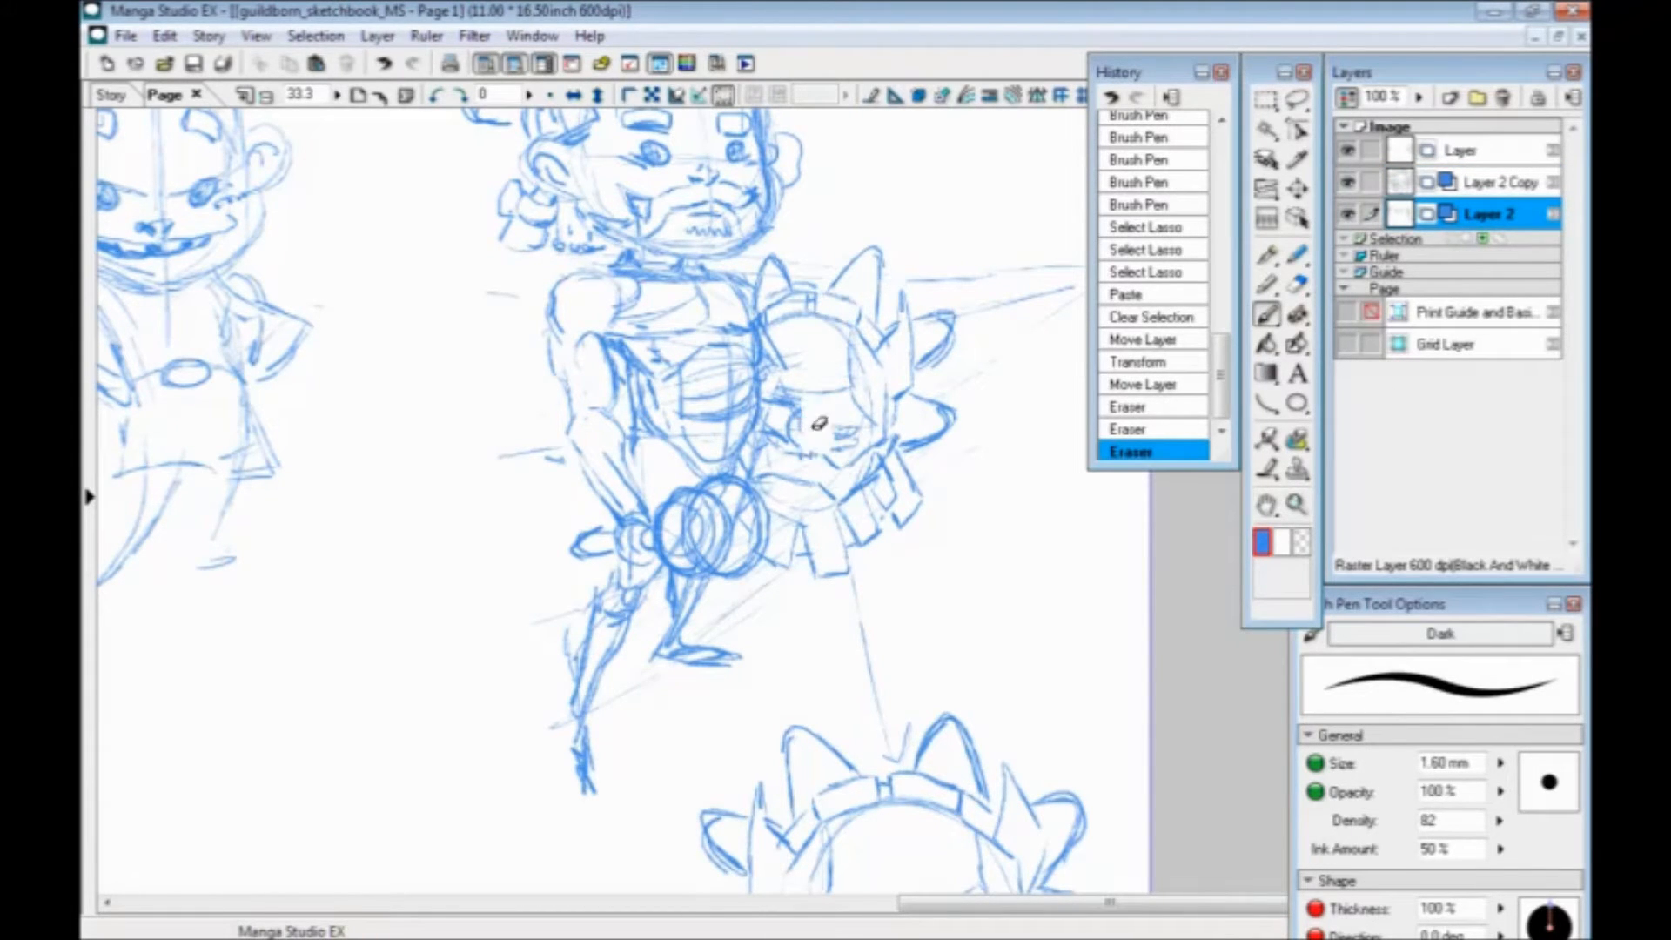
left_click(1128, 430)
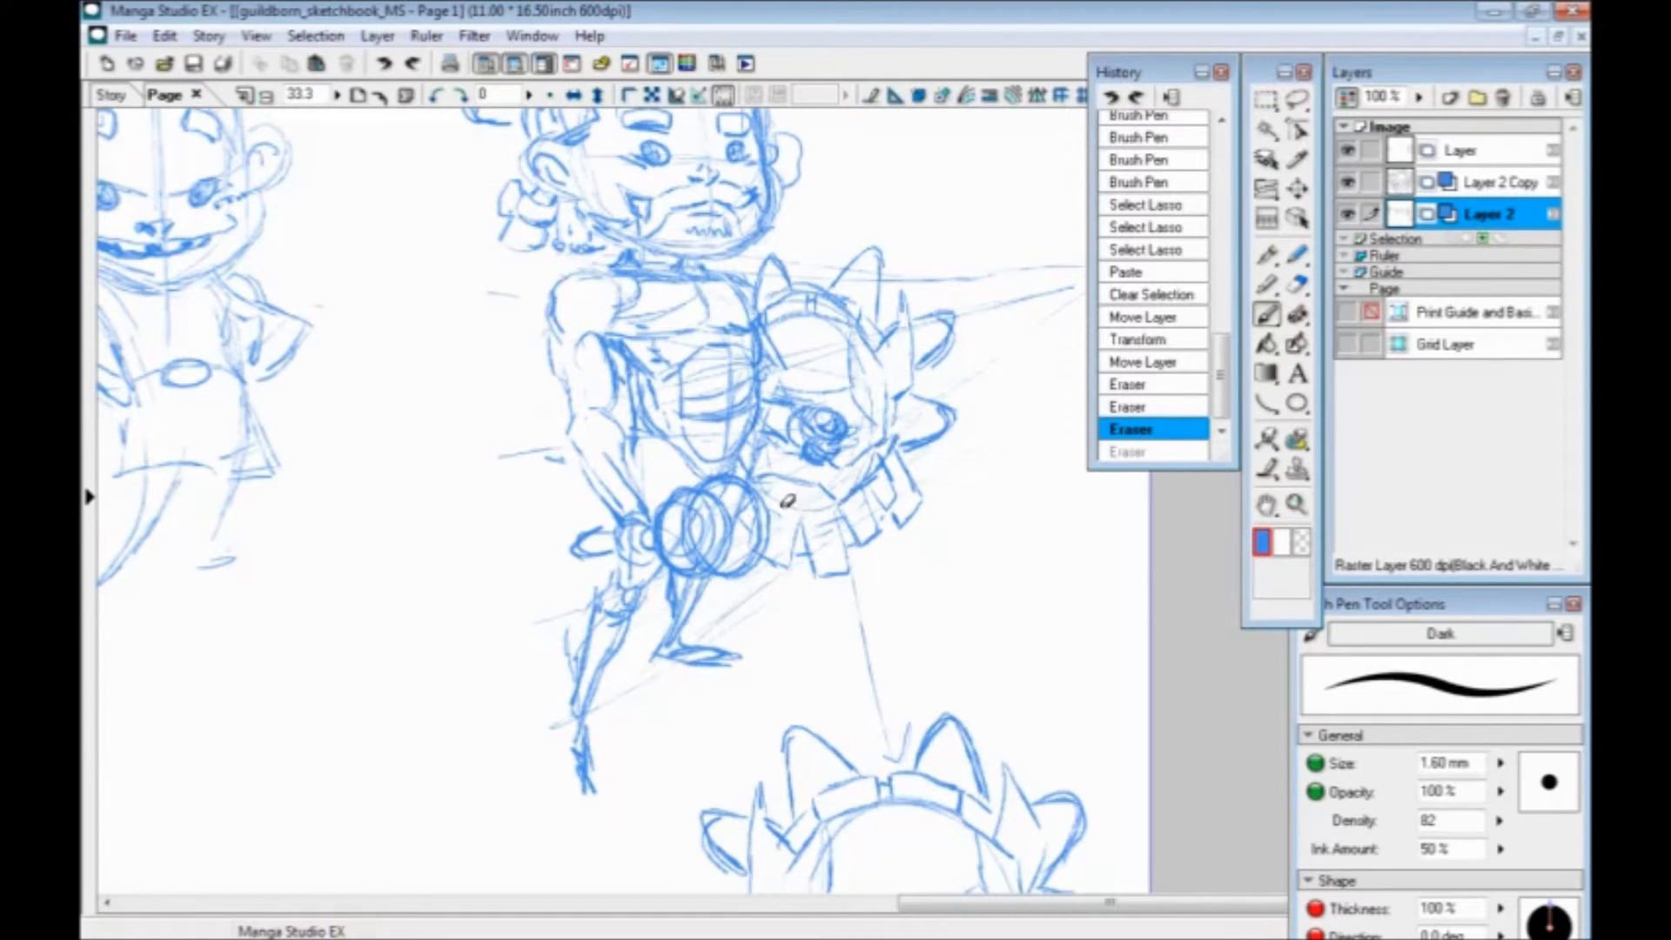
left_click_drag(773, 286, 761, 275)
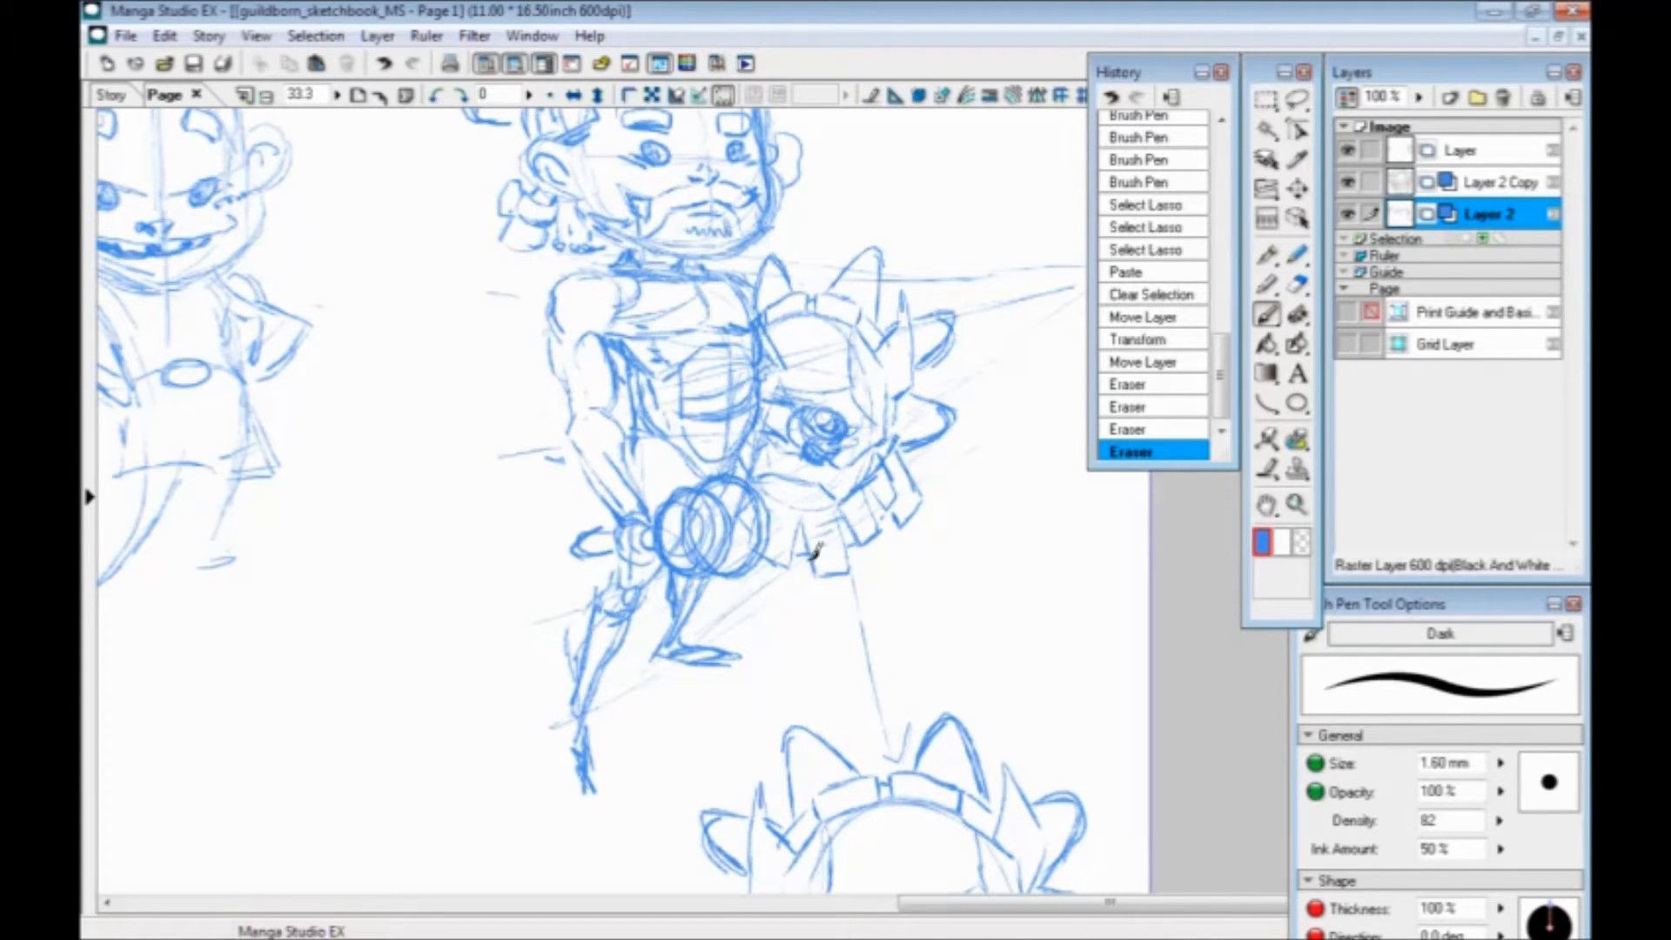
left_click_drag(813, 593, 809, 576)
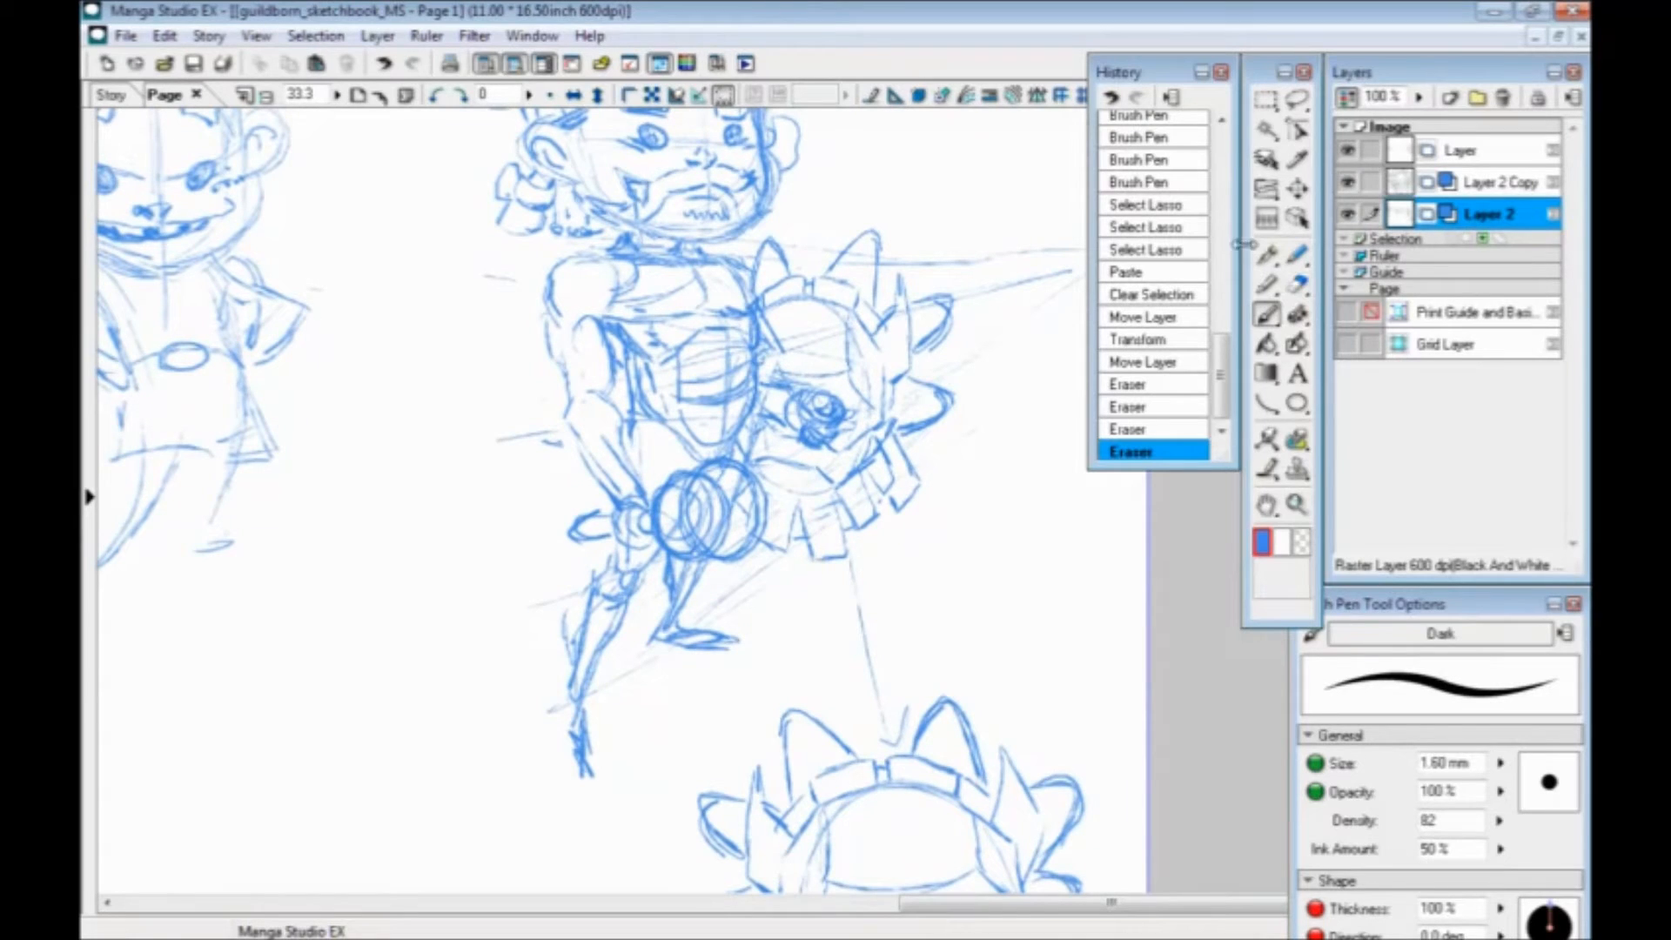
Erase the face details inside the shield copy around the fist and merge the copy into Layer 2
left_click(1493, 185)
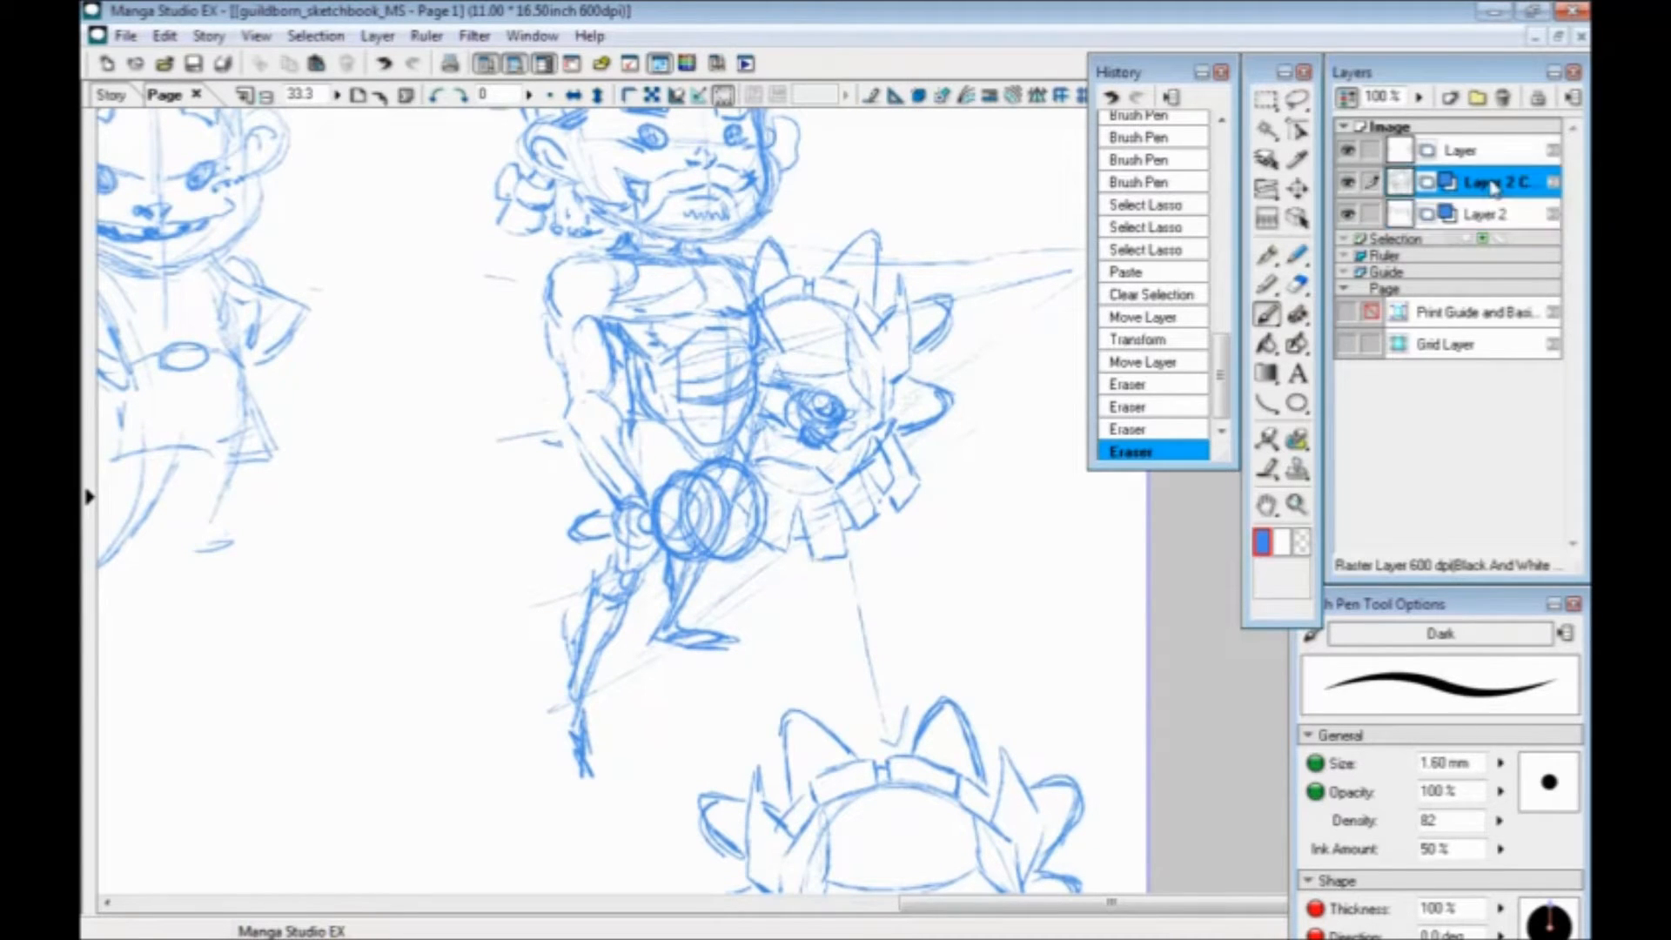
mouse_move(802, 357)
left_mouse_down()
mouse_move(867, 391)
mouse_move(851, 384)
mouse_move(846, 429)
mouse_move(812, 467)
mouse_move(783, 441)
mouse_move(820, 480)
mouse_move(780, 468)
mouse_move(885, 422)
mouse_move(795, 368)
mouse_move(857, 387)
left_mouse_up()
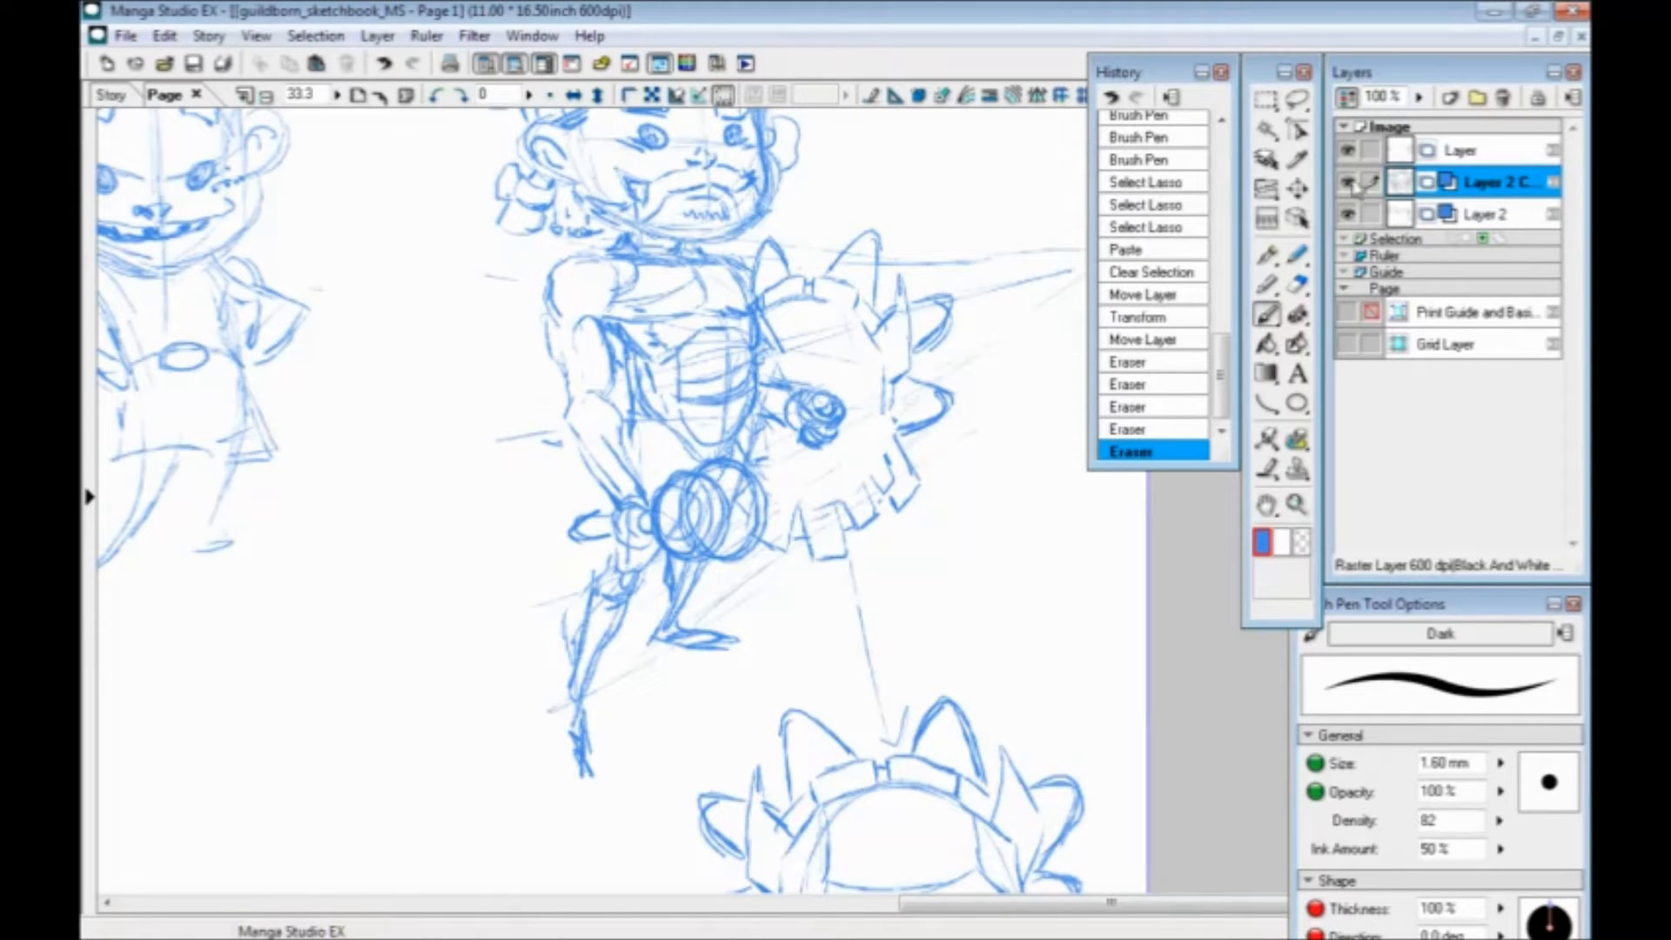
key("ctrl+s")
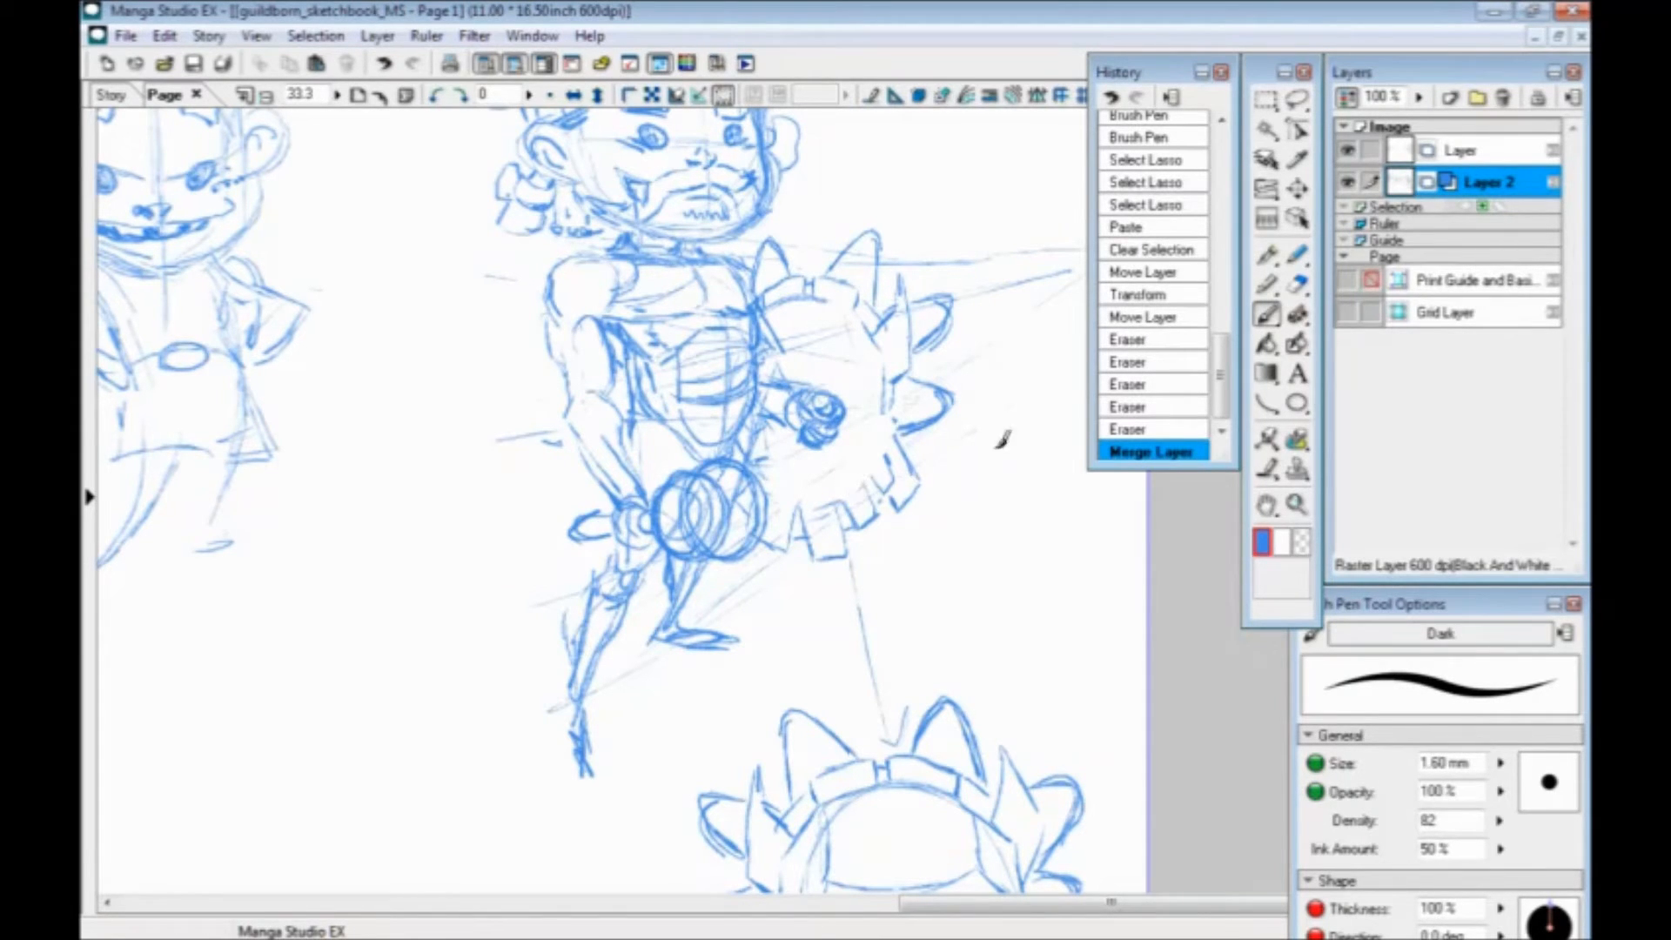
Sketch additional Brush Pen lines around the fourth figure's shield arm and fist and along the shield's inner edge
left_click_drag(786, 495, 977, 513)
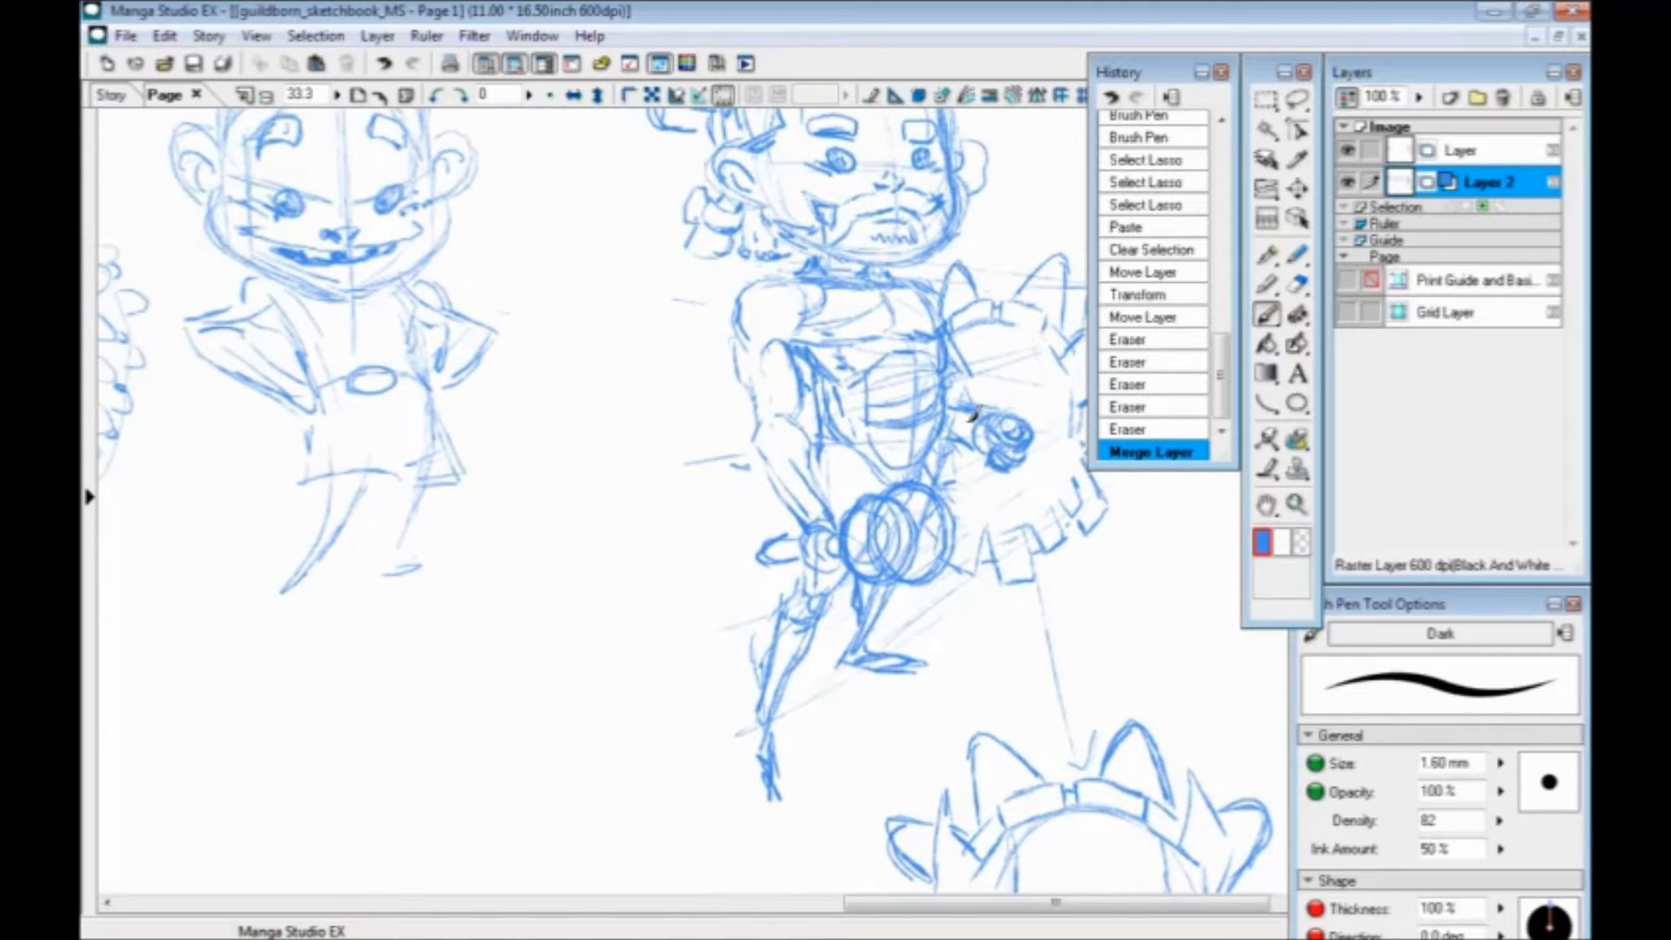
mouse_move(1003, 396)
left_mouse_down()
mouse_move(979, 432)
mouse_move(980, 413)
mouse_move(983, 466)
left_mouse_up()
mouse_move(976, 446)
left_mouse_down()
mouse_move(958, 438)
mouse_move(983, 396)
mouse_move(1013, 401)
left_mouse_up()
mouse_move(966, 424)
left_mouse_down()
mouse_move(957, 451)
mouse_move(981, 467)
left_mouse_up()
left_click_drag(956, 406, 955, 387)
left_click_drag(988, 474, 859, 460)
left_click_drag(829, 331, 874, 312)
left_click_drag(850, 315, 886, 328)
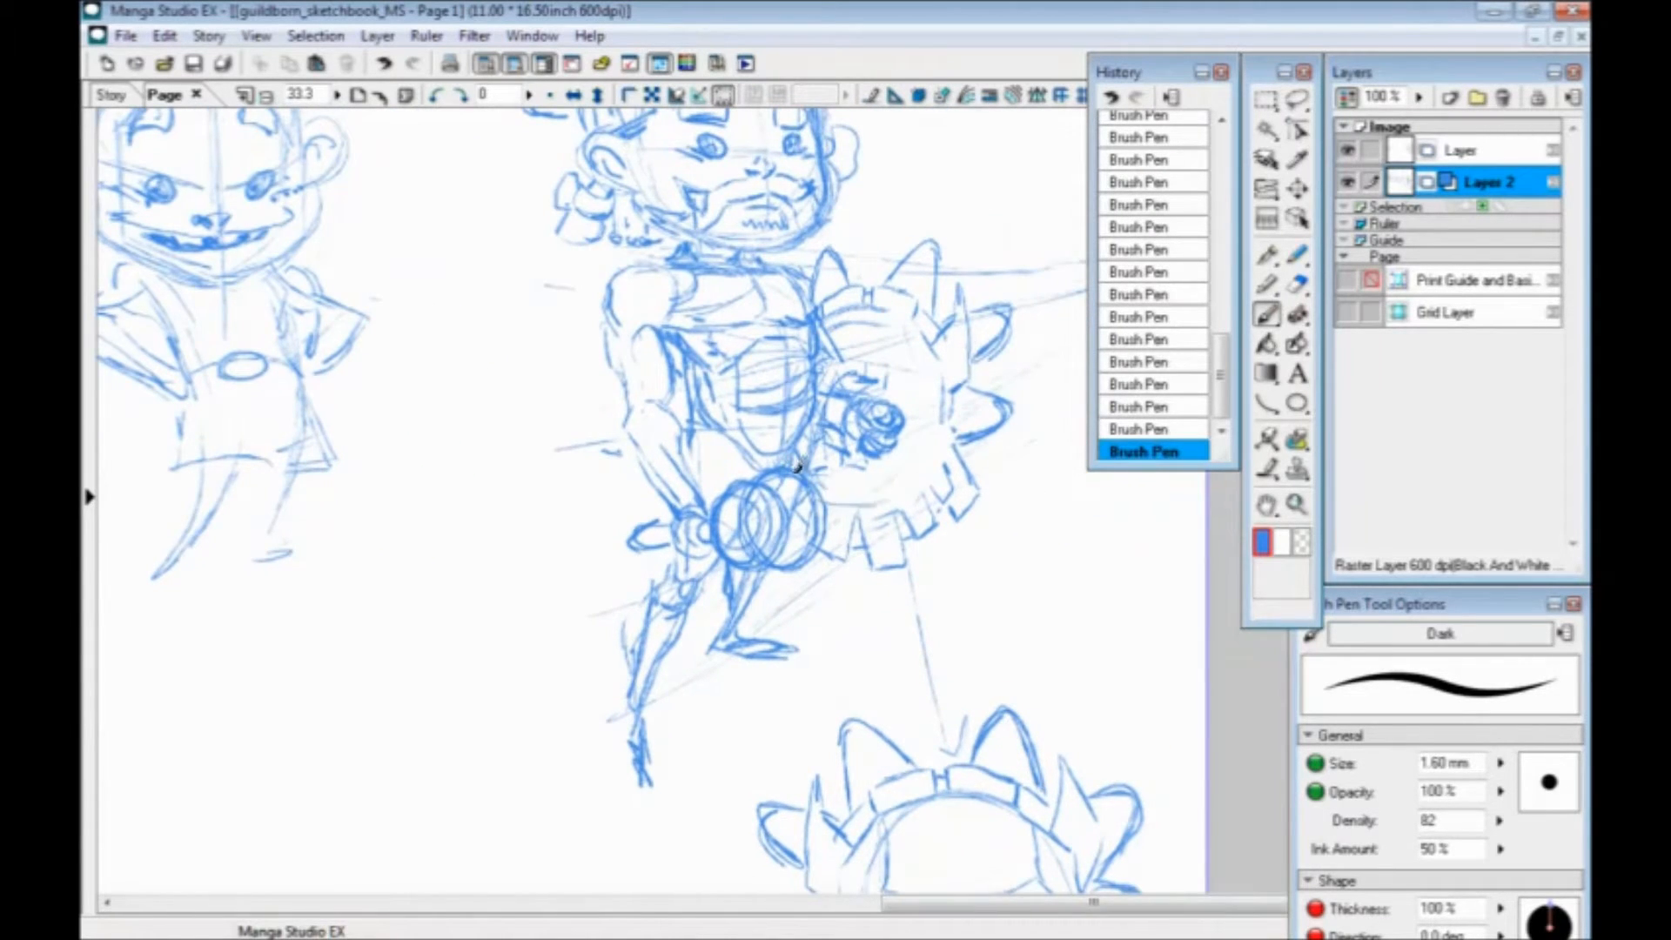
Turn off the blue layer color on Layer 2 so its sketch lines display in black
key("ctrl+minus")
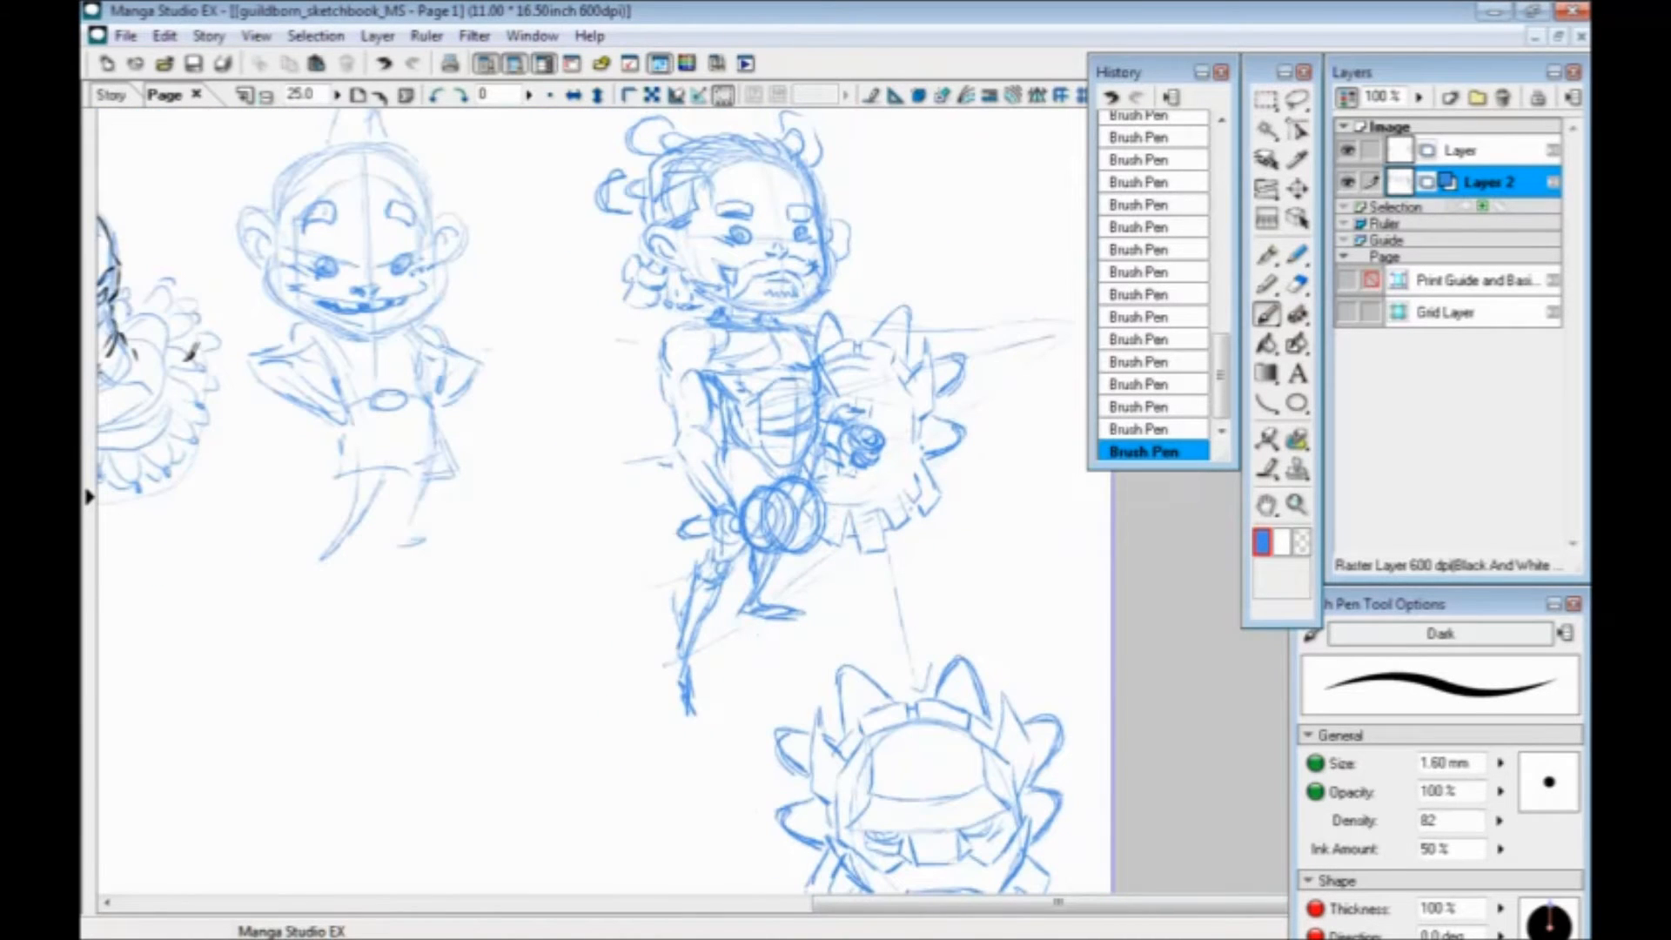
left_click_drag(623, 478, 559, 448)
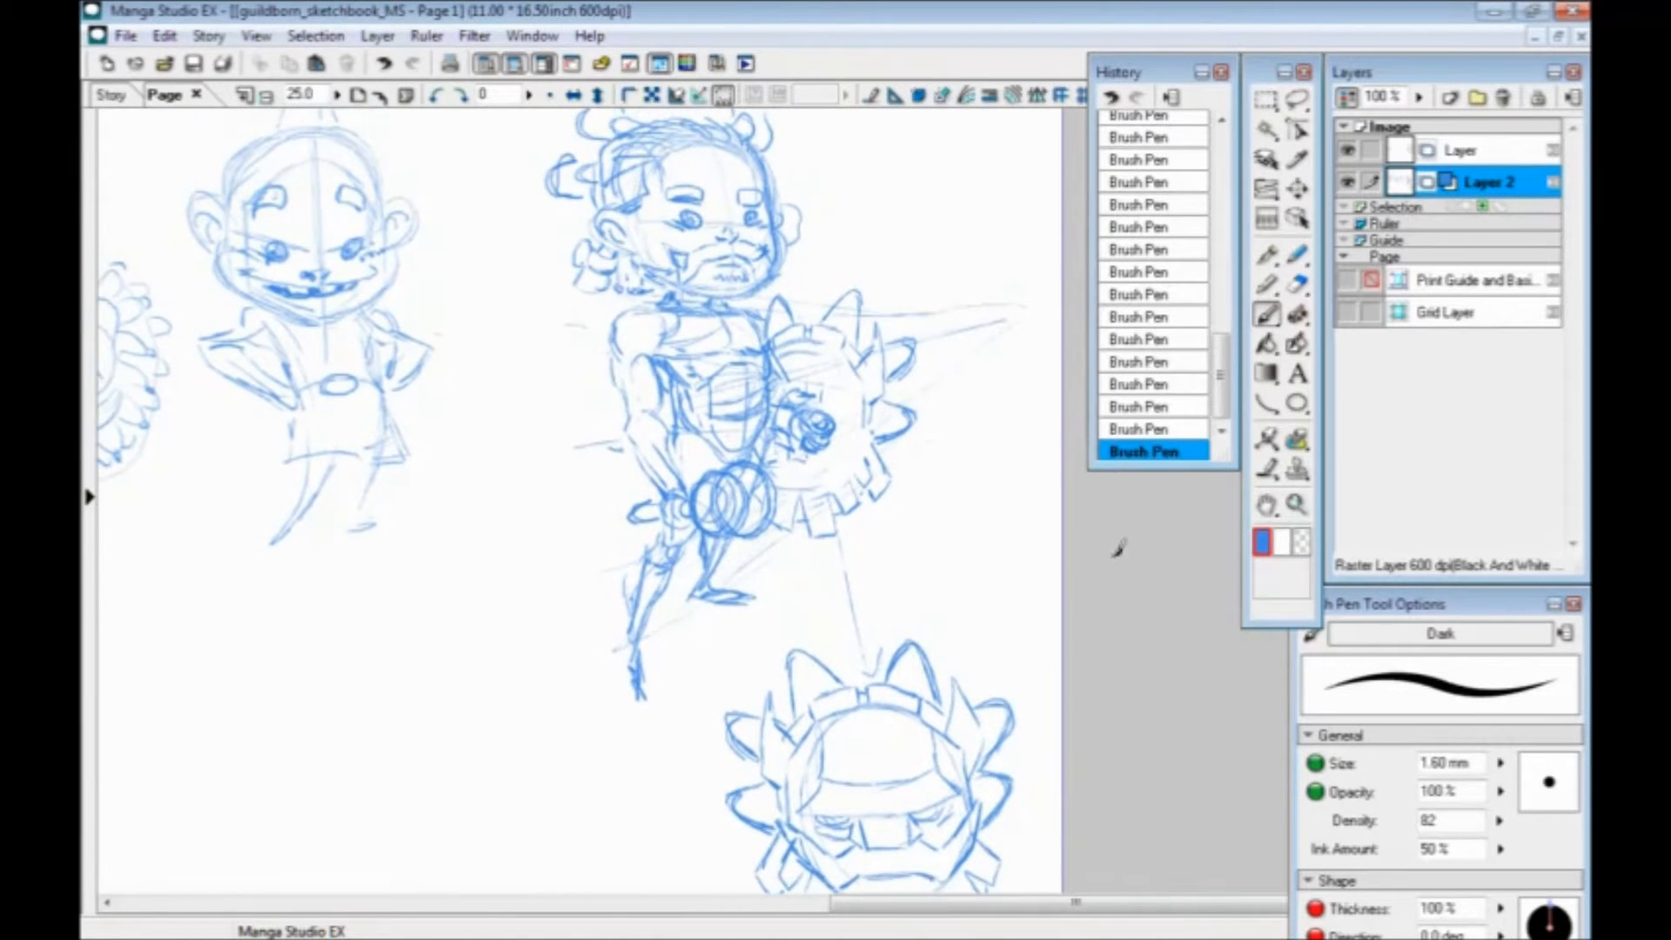
left_click(1347, 97)
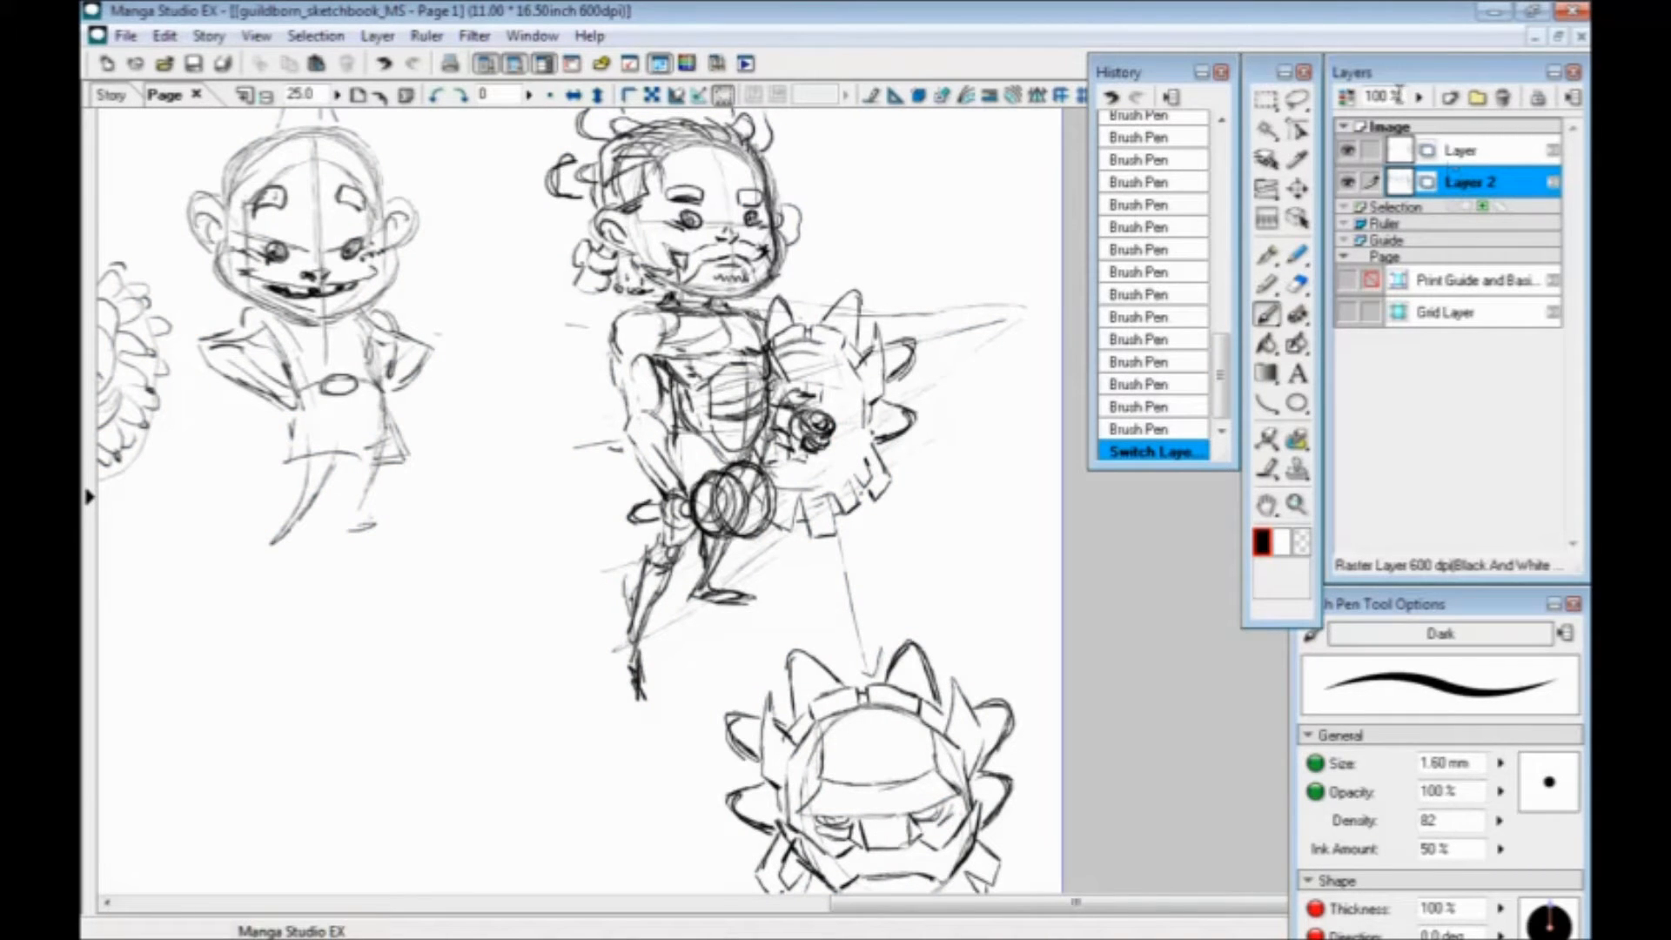
left_click(1349, 97)
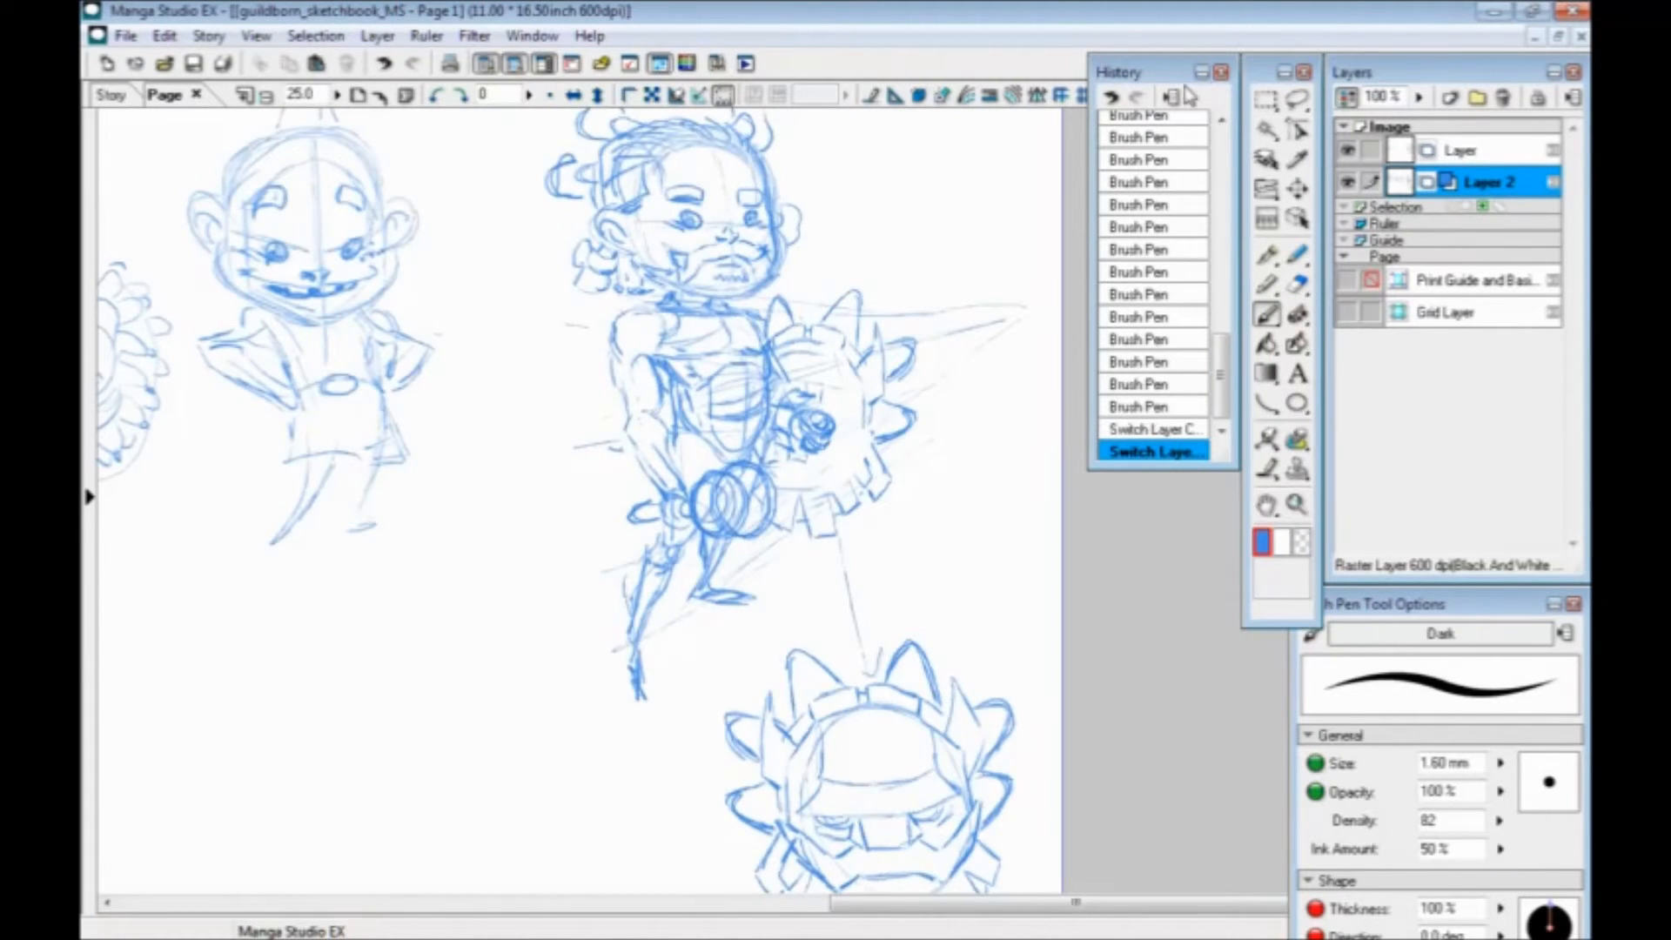
left_click(1349, 98)
Set the display color of the layer named Layer to red, RGB 236, 62, 65
left_click(1476, 151)
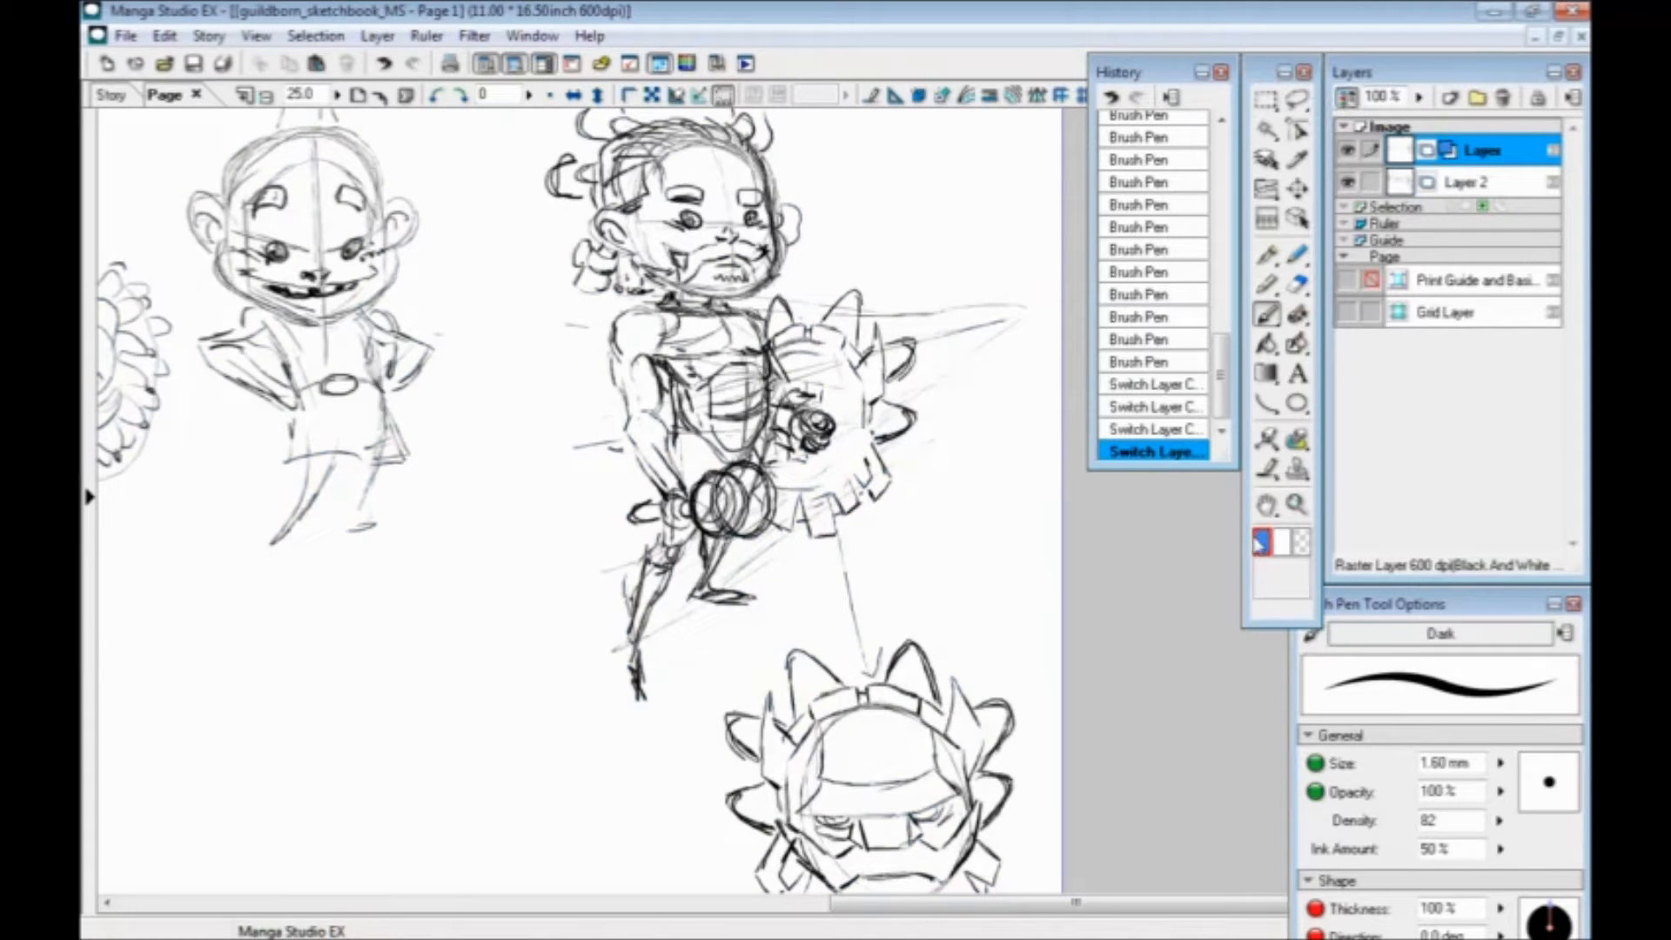
left_click(1263, 544)
left_click_drag(1095, 398, 1095, 293)
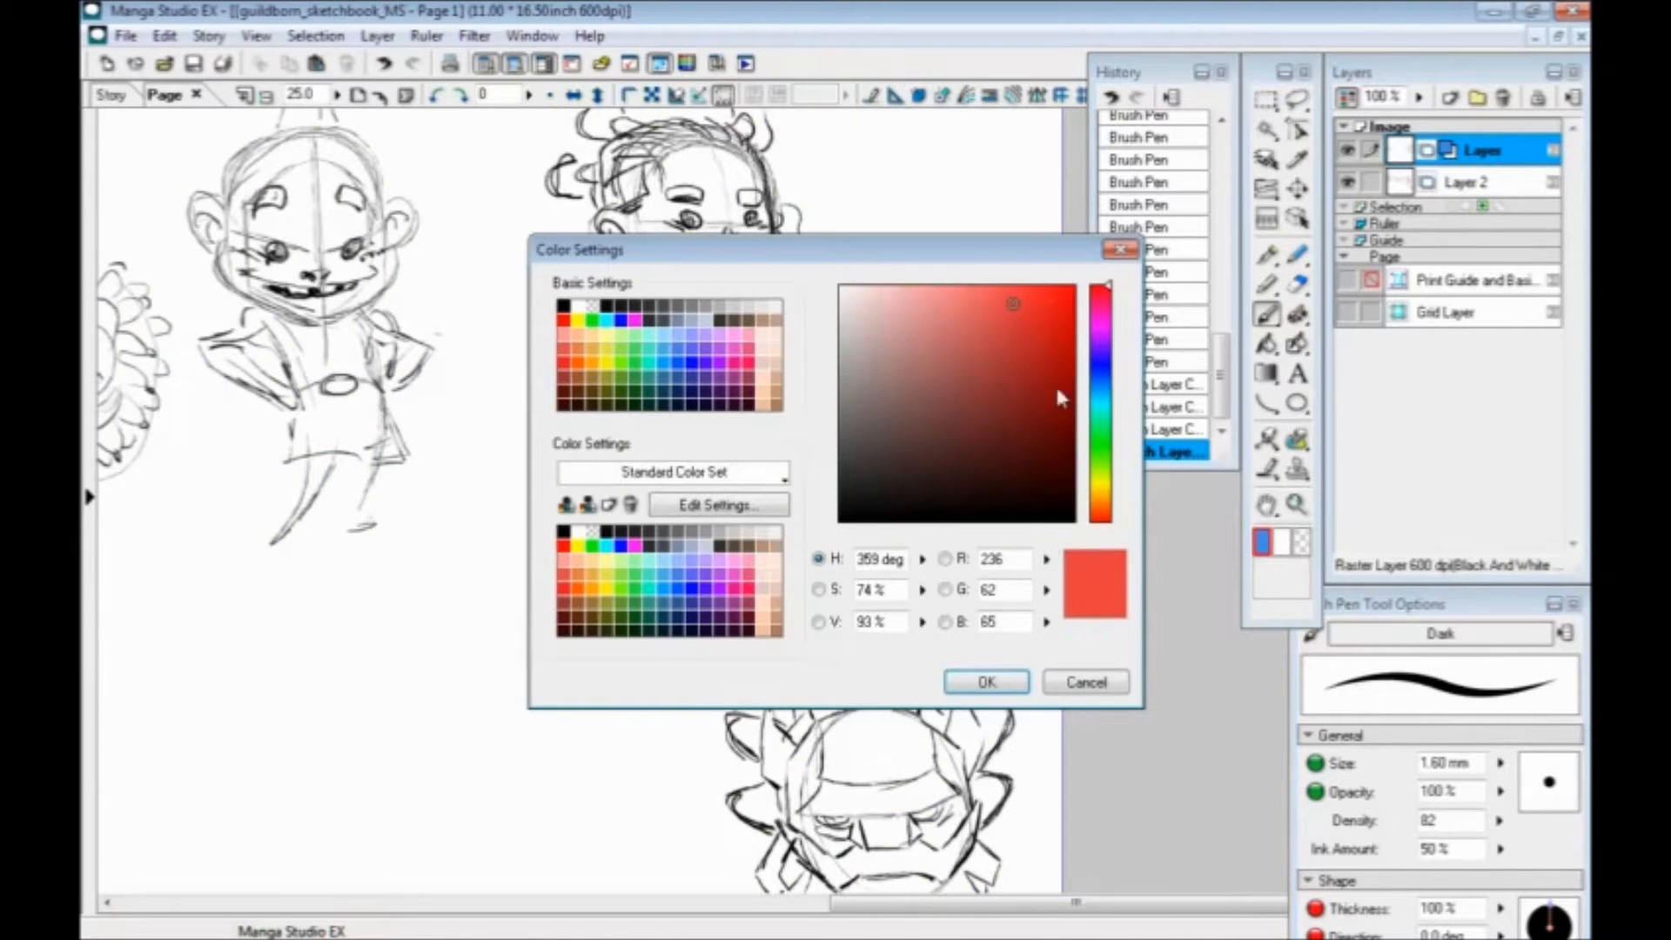
left_click(984, 686)
Save the sketchbook page
left_click_drag(611, 416, 627, 466)
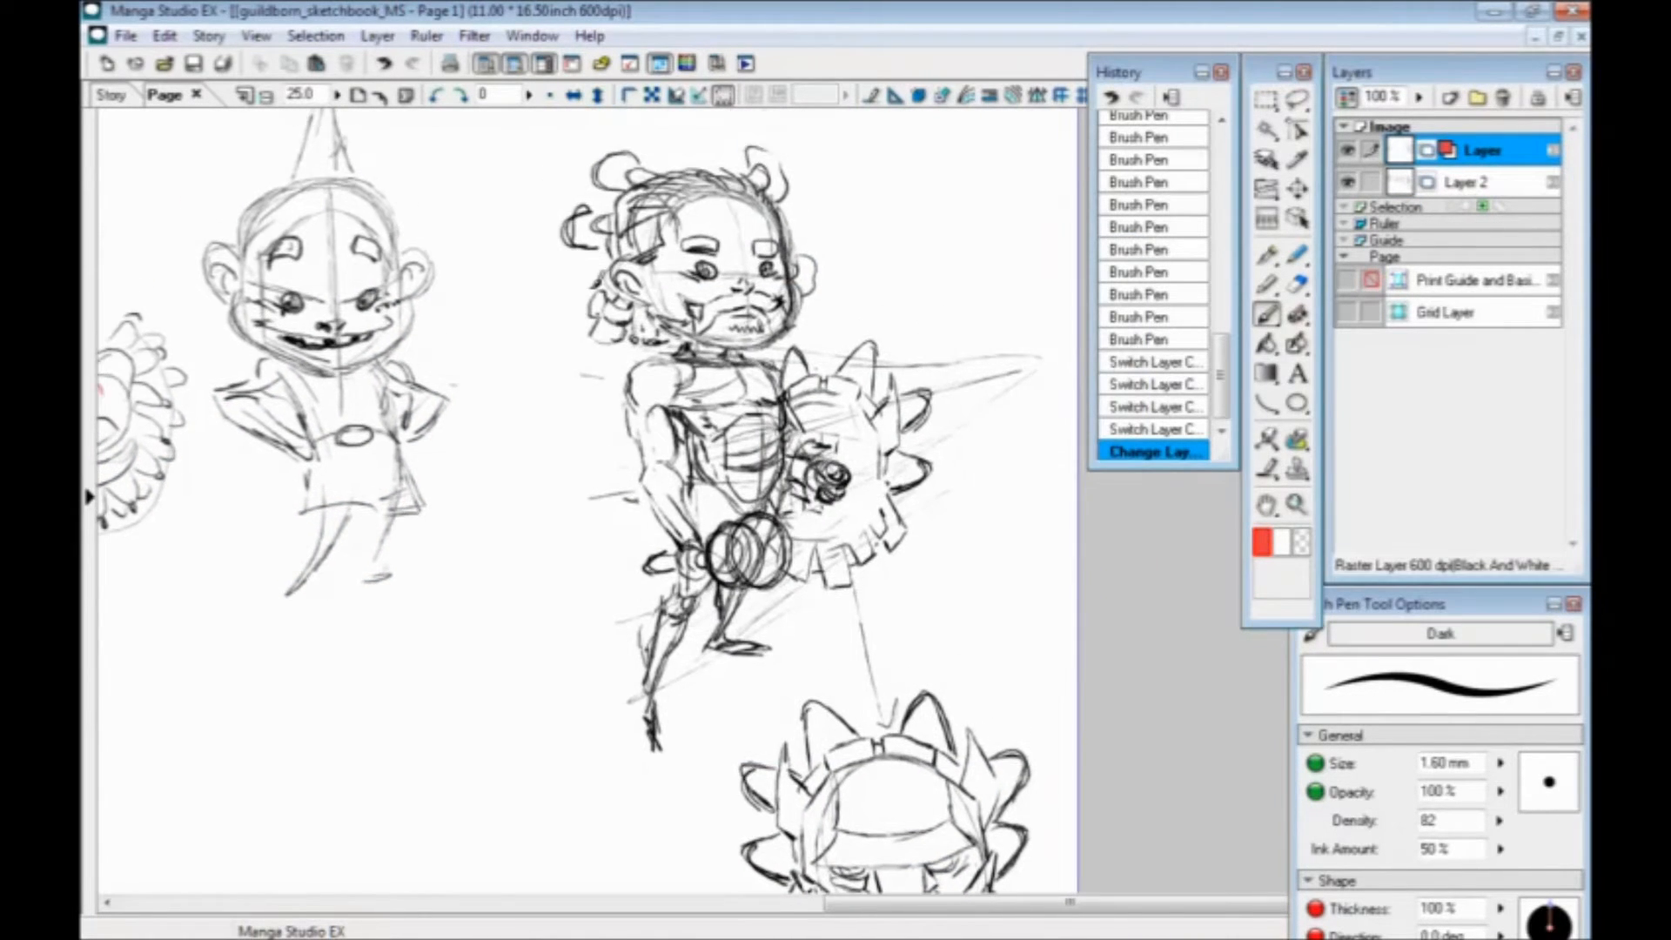
key("ctrl+plus")
key("ctrl+plus")
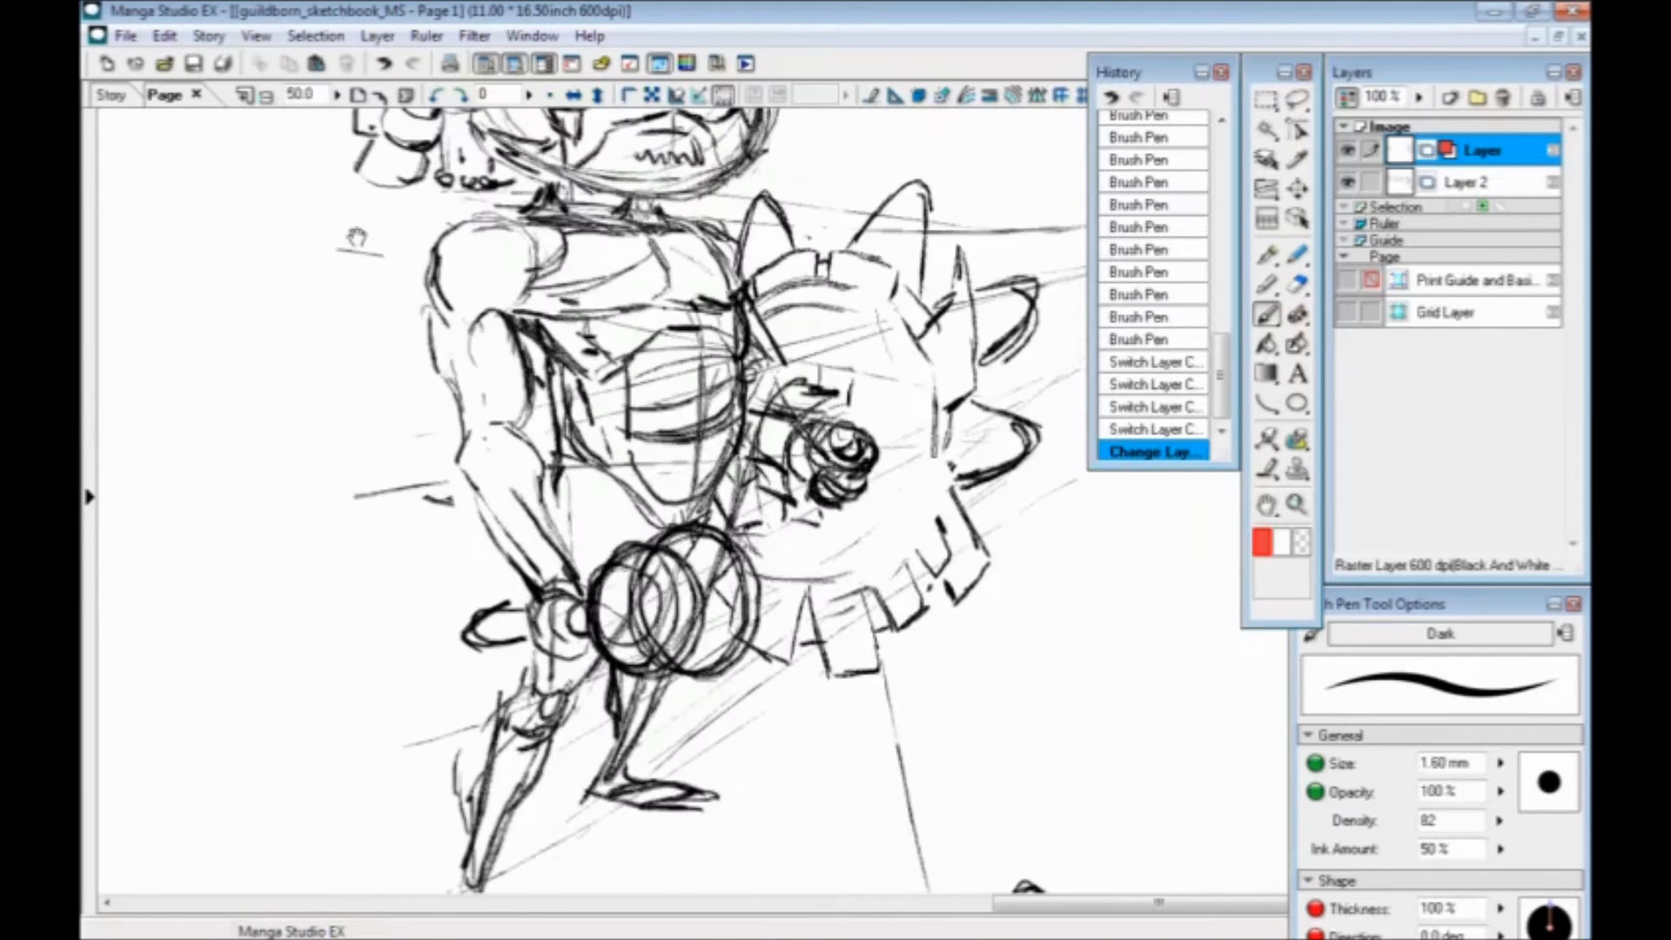
left_click_drag(520, 505, 562, 613)
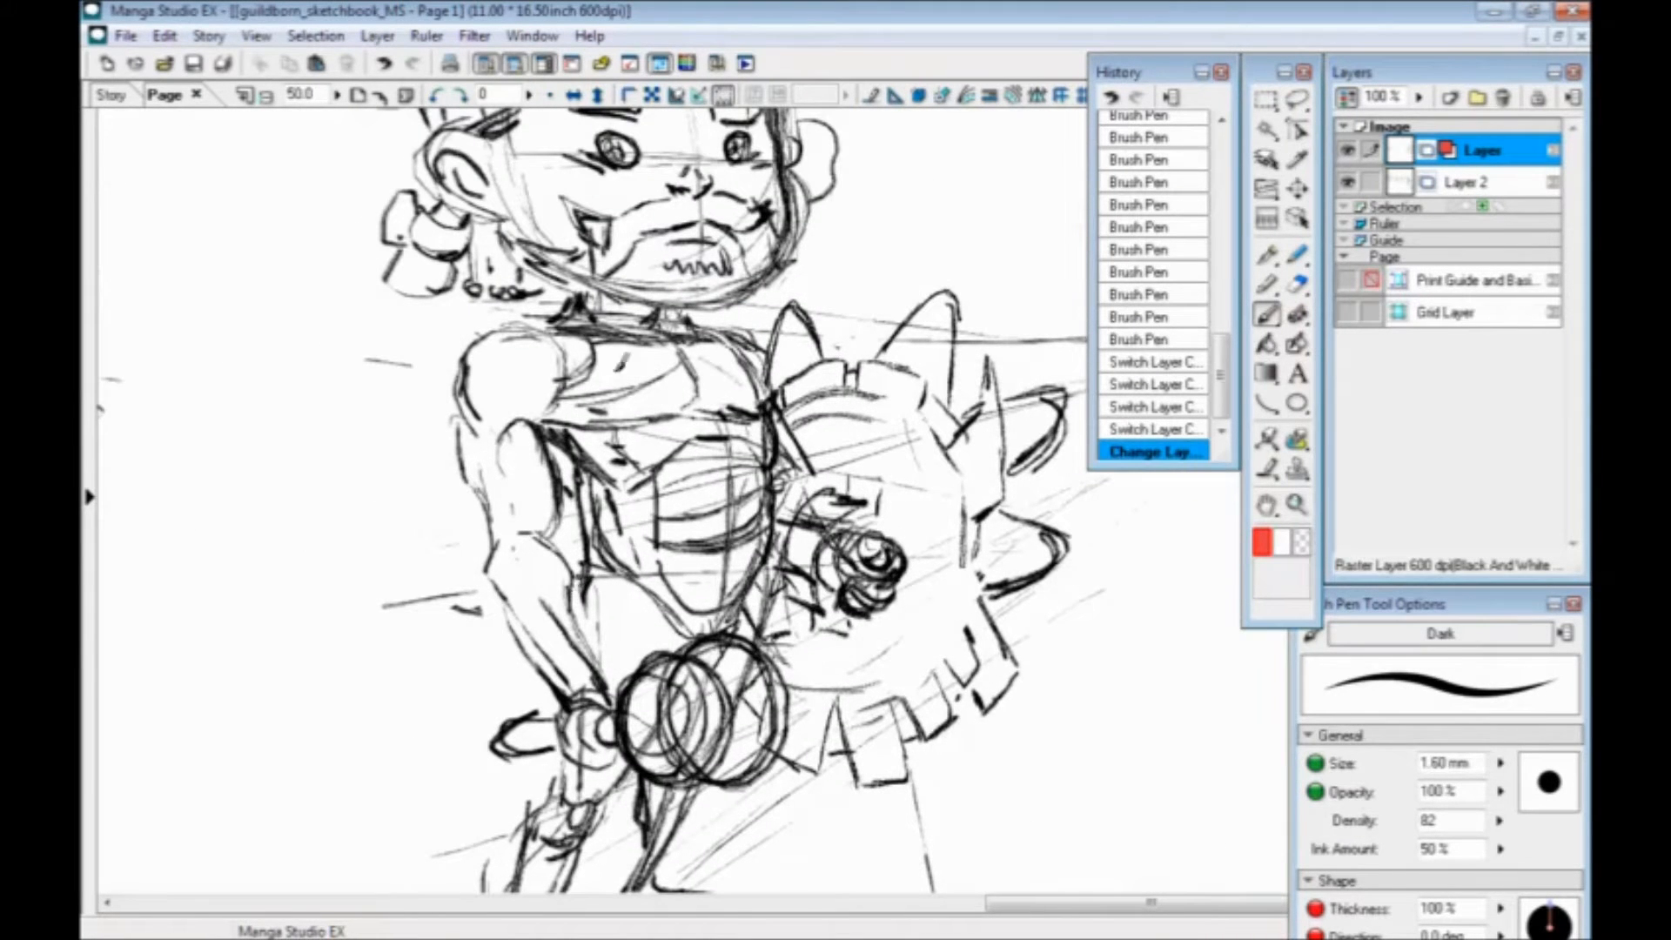
left_click_drag(413, 406, 474, 441)
scroll(594, 502, "down", 1)
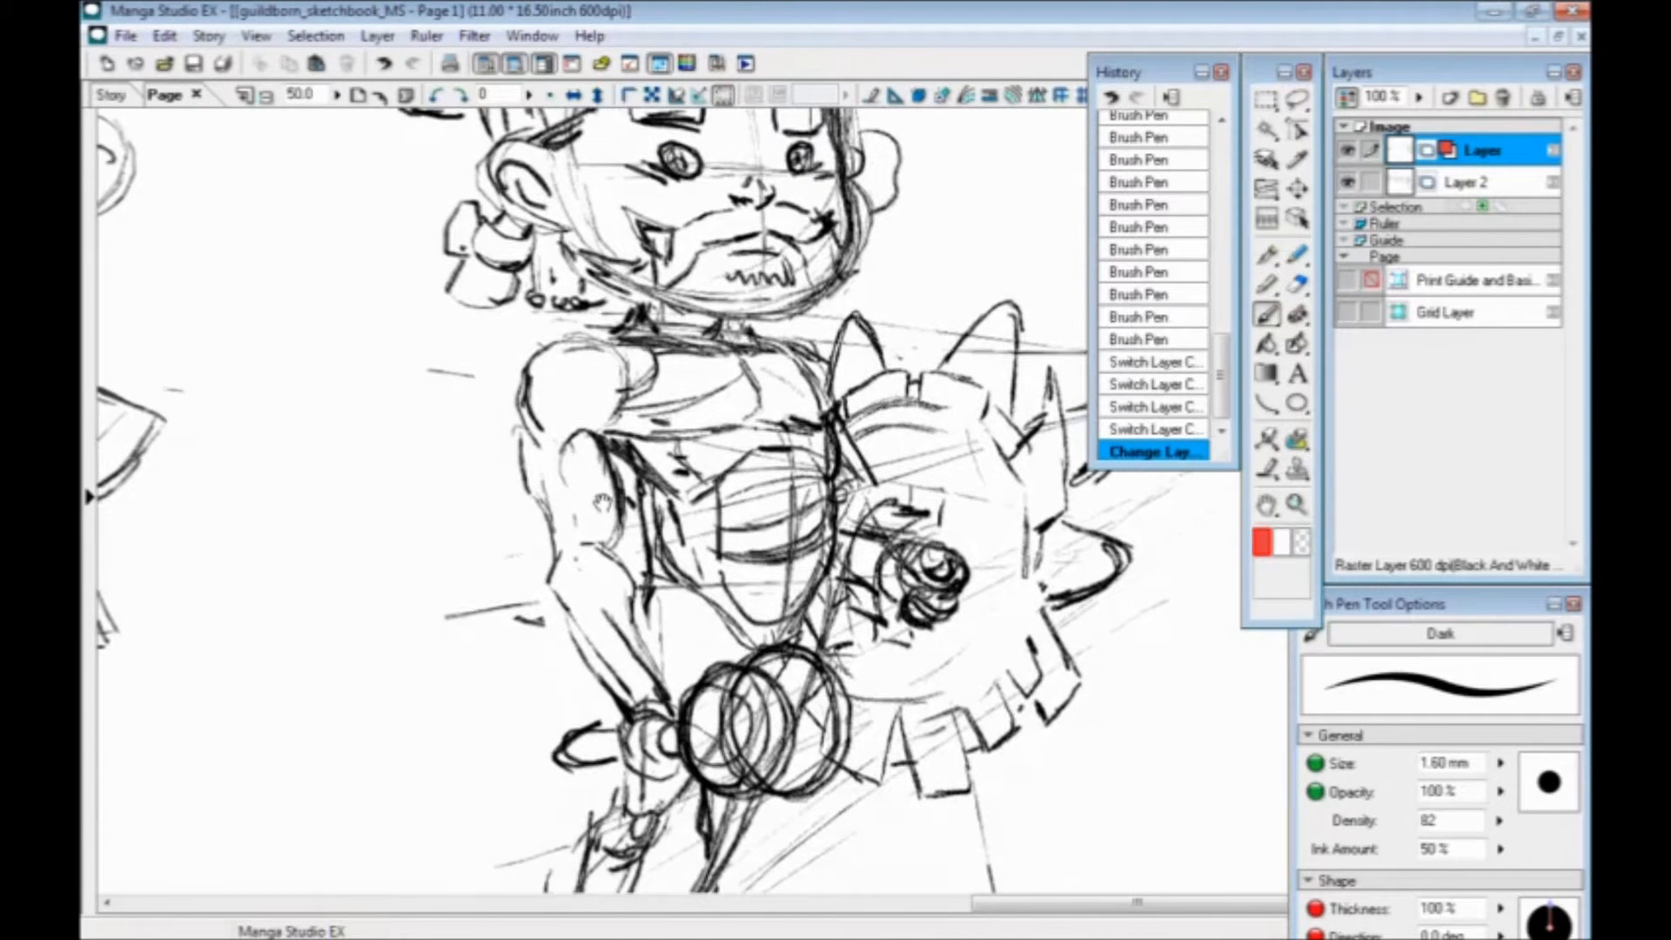
key("ctrl+s")
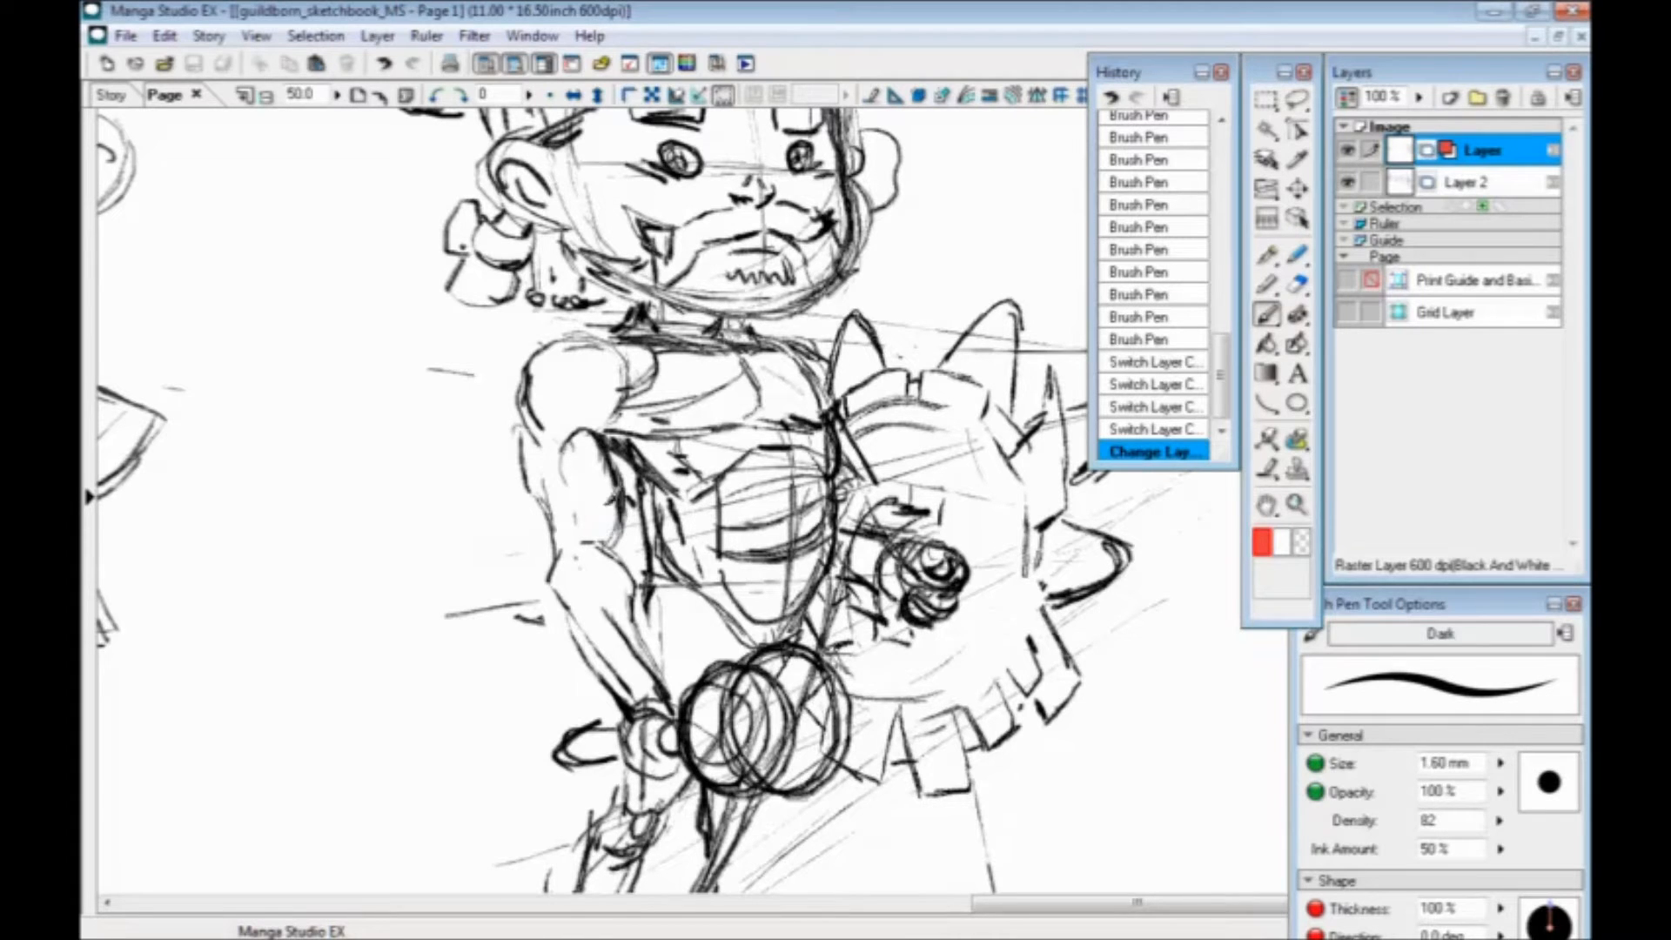
Sketch a shaggy red fur collar around the fourth figure's neck on the layer named Layer
left_click_drag(550, 470, 611, 523)
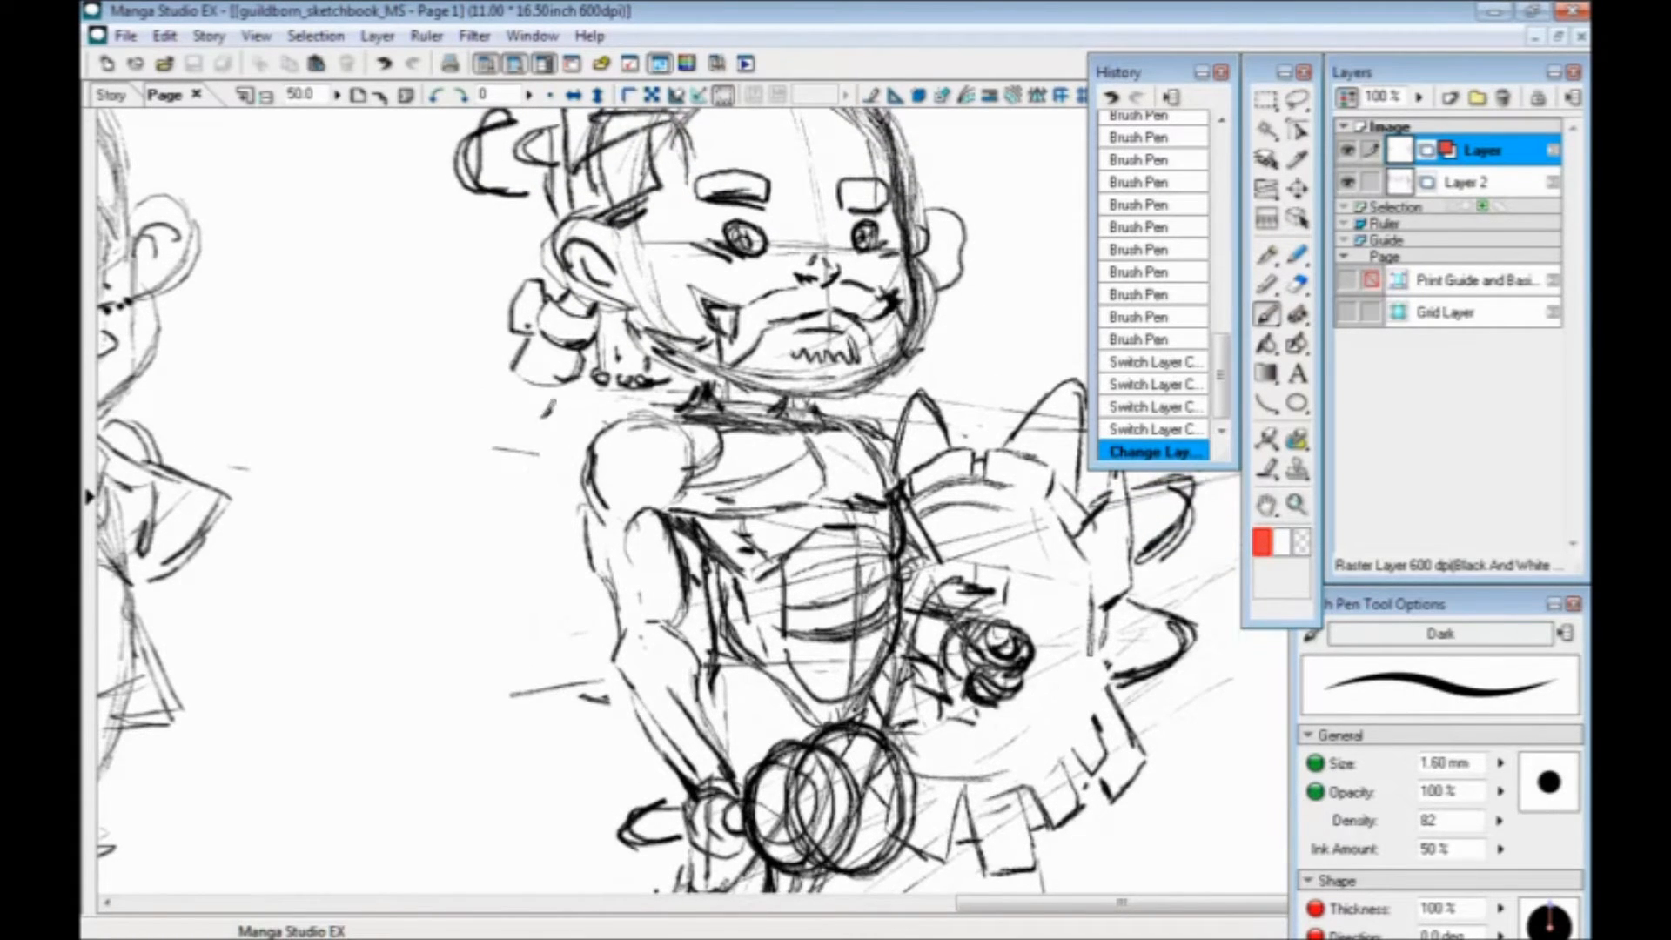
left_click_drag(585, 526, 611, 440)
left_click_drag(608, 654, 565, 480)
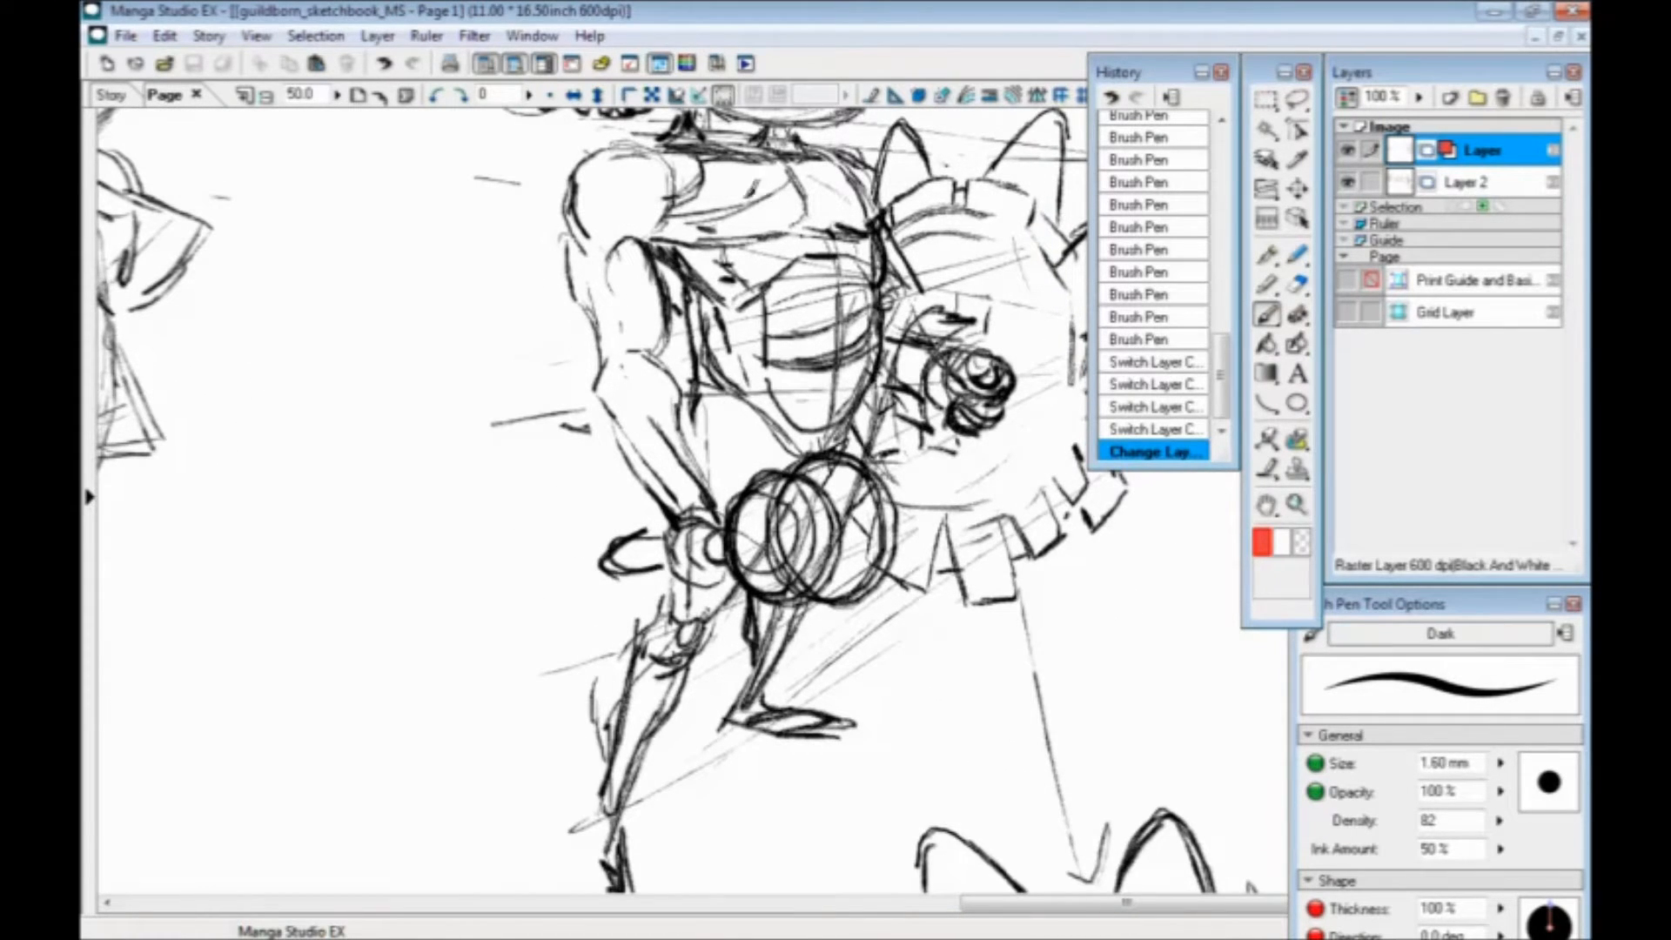
left_click_drag(679, 392, 683, 623)
left_click_drag(849, 335, 840, 365)
mouse_move(857, 350)
left_mouse_down()
mouse_move(822, 407)
mouse_move(783, 418)
mouse_move(718, 409)
mouse_move(642, 344)
left_mouse_up()
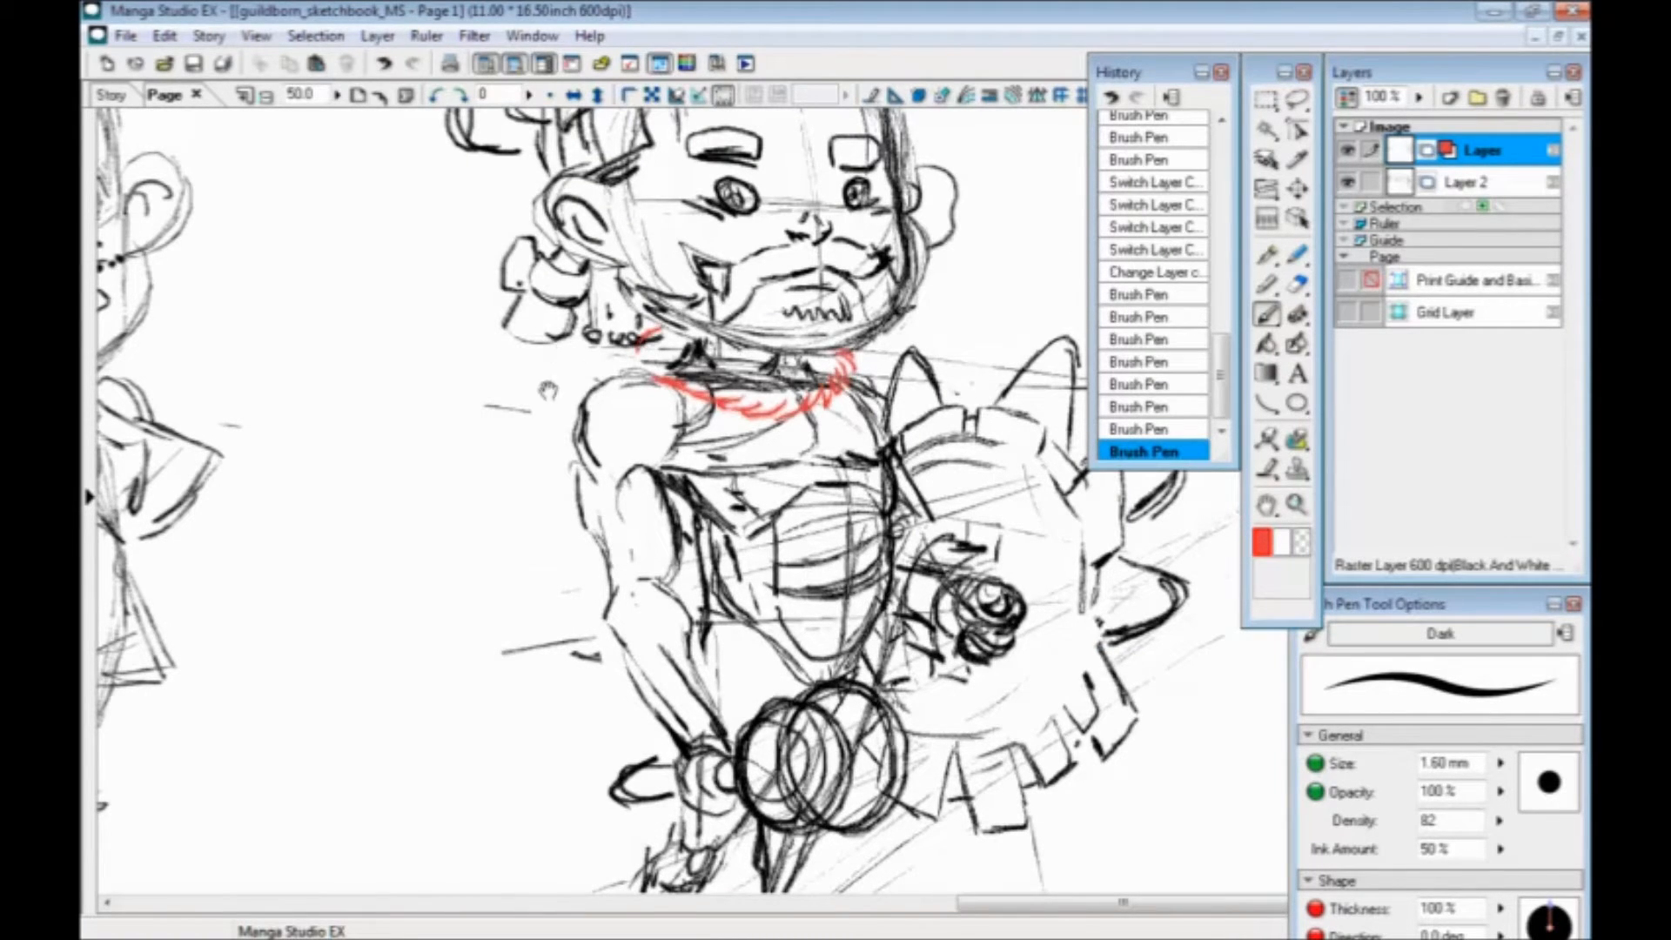
Extend the fur collar over the figure's shoulder and draw the cloak's ragged outer edge down behind the arm
left_click_drag(548, 390, 594, 338)
left_click_drag(696, 281, 685, 295)
left_click_drag(601, 388, 608, 364)
left_click_drag(697, 262, 686, 277)
mouse_move(787, 320)
left_mouse_down()
mouse_move(718, 352)
mouse_move(675, 329)
mouse_move(638, 341)
left_mouse_up()
left_click_drag(681, 261, 626, 296)
mouse_move(627, 300)
left_mouse_down()
mouse_move(627, 442)
mouse_move(679, 534)
left_mouse_up()
left_click_drag(670, 267, 583, 478)
left_click_drag(831, 438, 859, 469)
left_click_drag(573, 484, 560, 419)
mouse_move(592, 347)
left_mouse_down()
mouse_move(433, 478)
mouse_move(609, 322)
mouse_move(733, 382)
left_mouse_up()
key("ctrl+z")
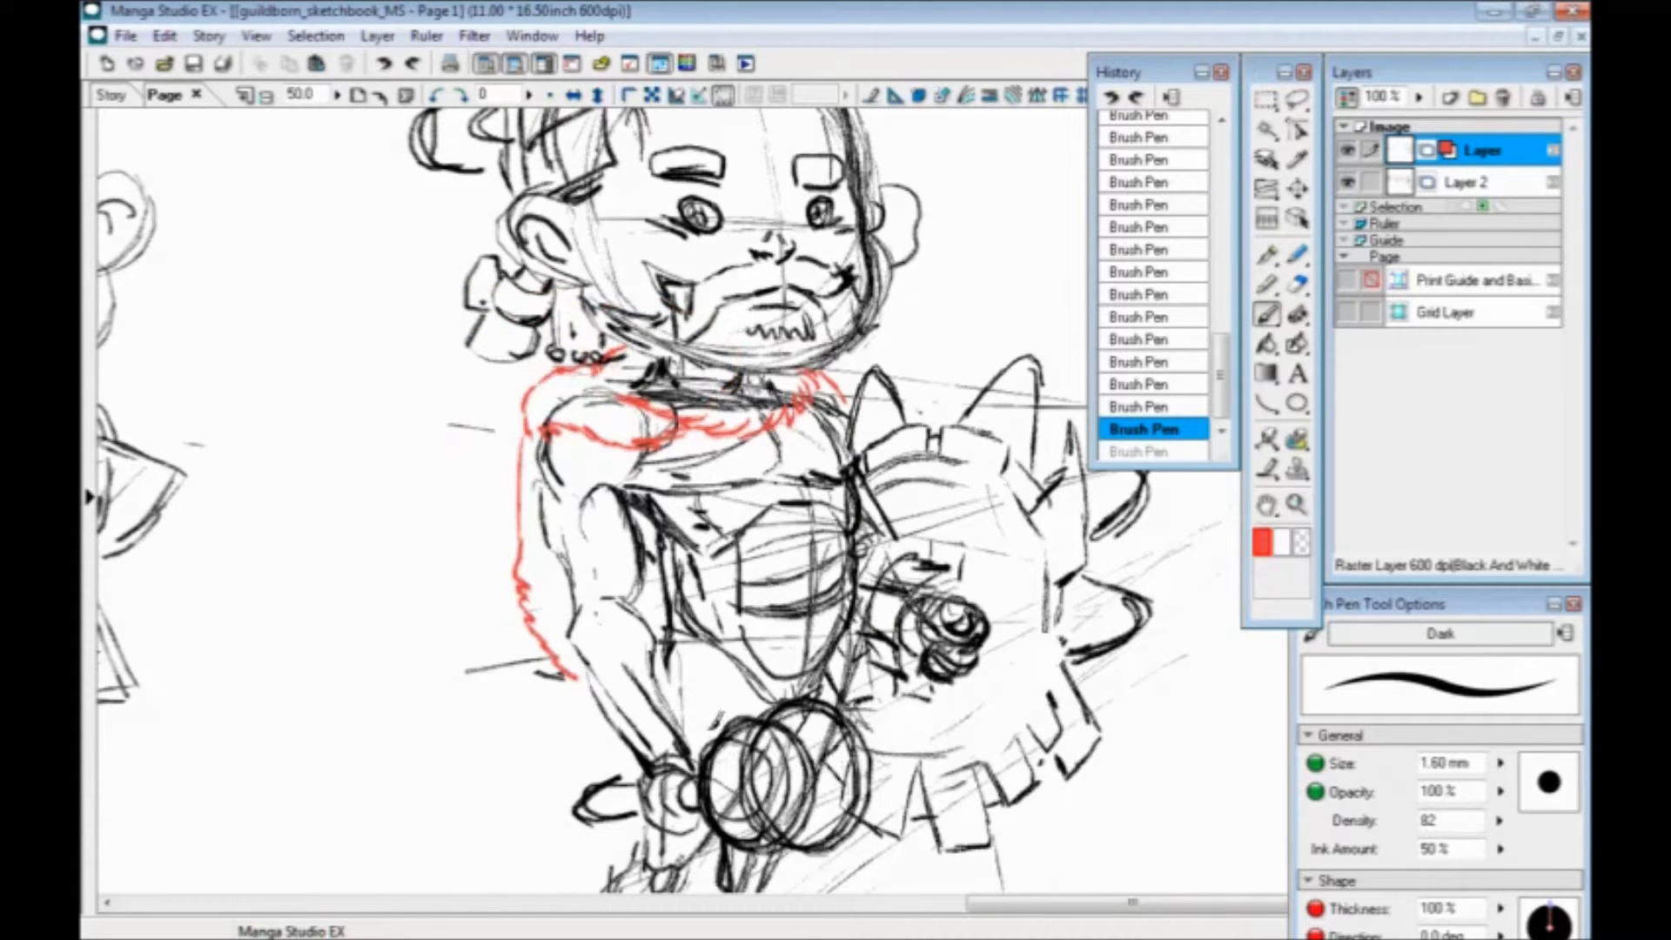
Set the Brush Pen size to 1.50 mm, flip the view horizontally and add a small tuft at the shoulder end of the collar
key("bracketleft")
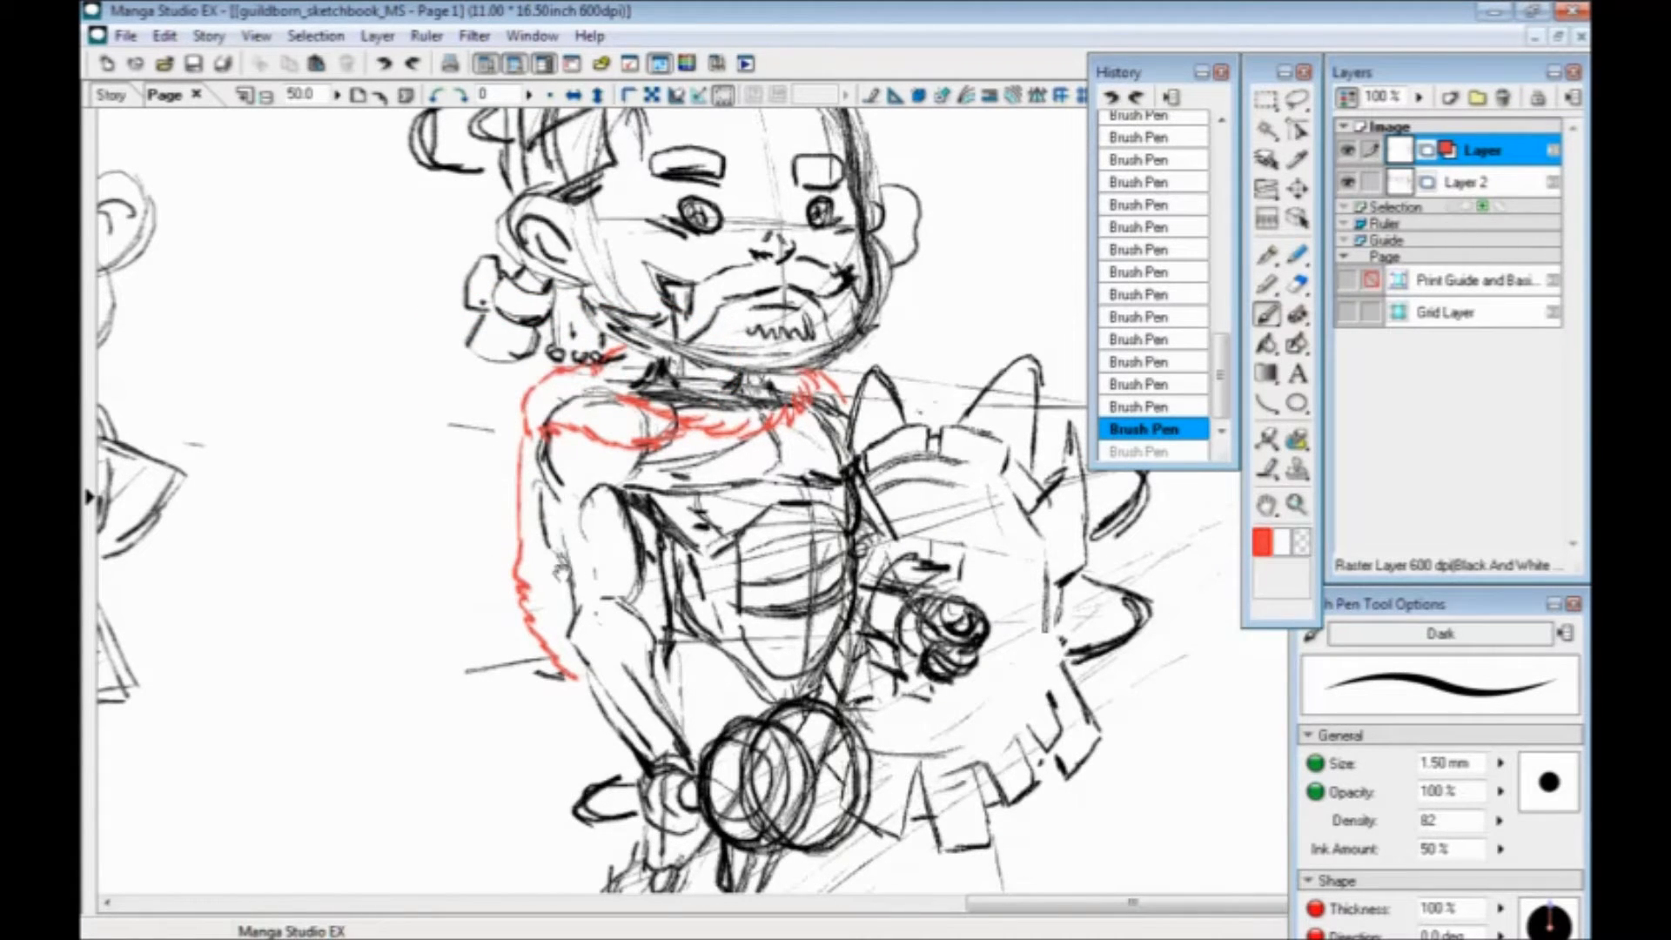
left_click_drag(584, 611, 559, 481)
mouse_move(529, 411)
left_mouse_down()
mouse_move(602, 601)
mouse_move(460, 487)
left_mouse_up()
left_click(572, 95)
left_click_drag(591, 509, 581, 506)
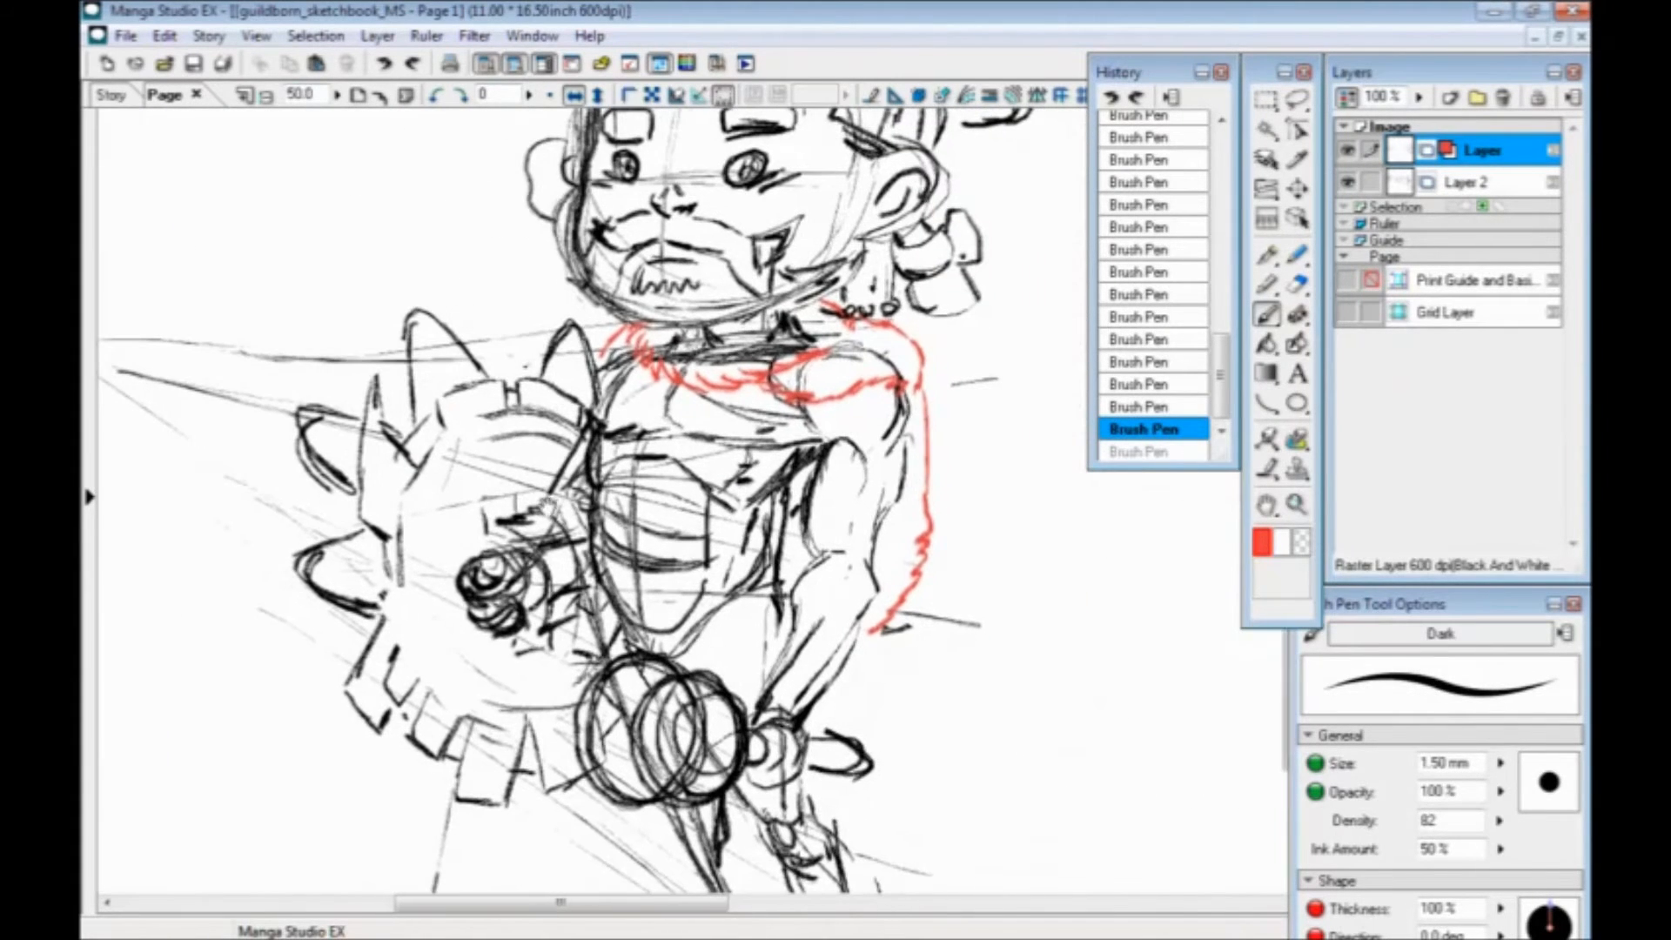
left_click_drag(910, 381, 935, 357)
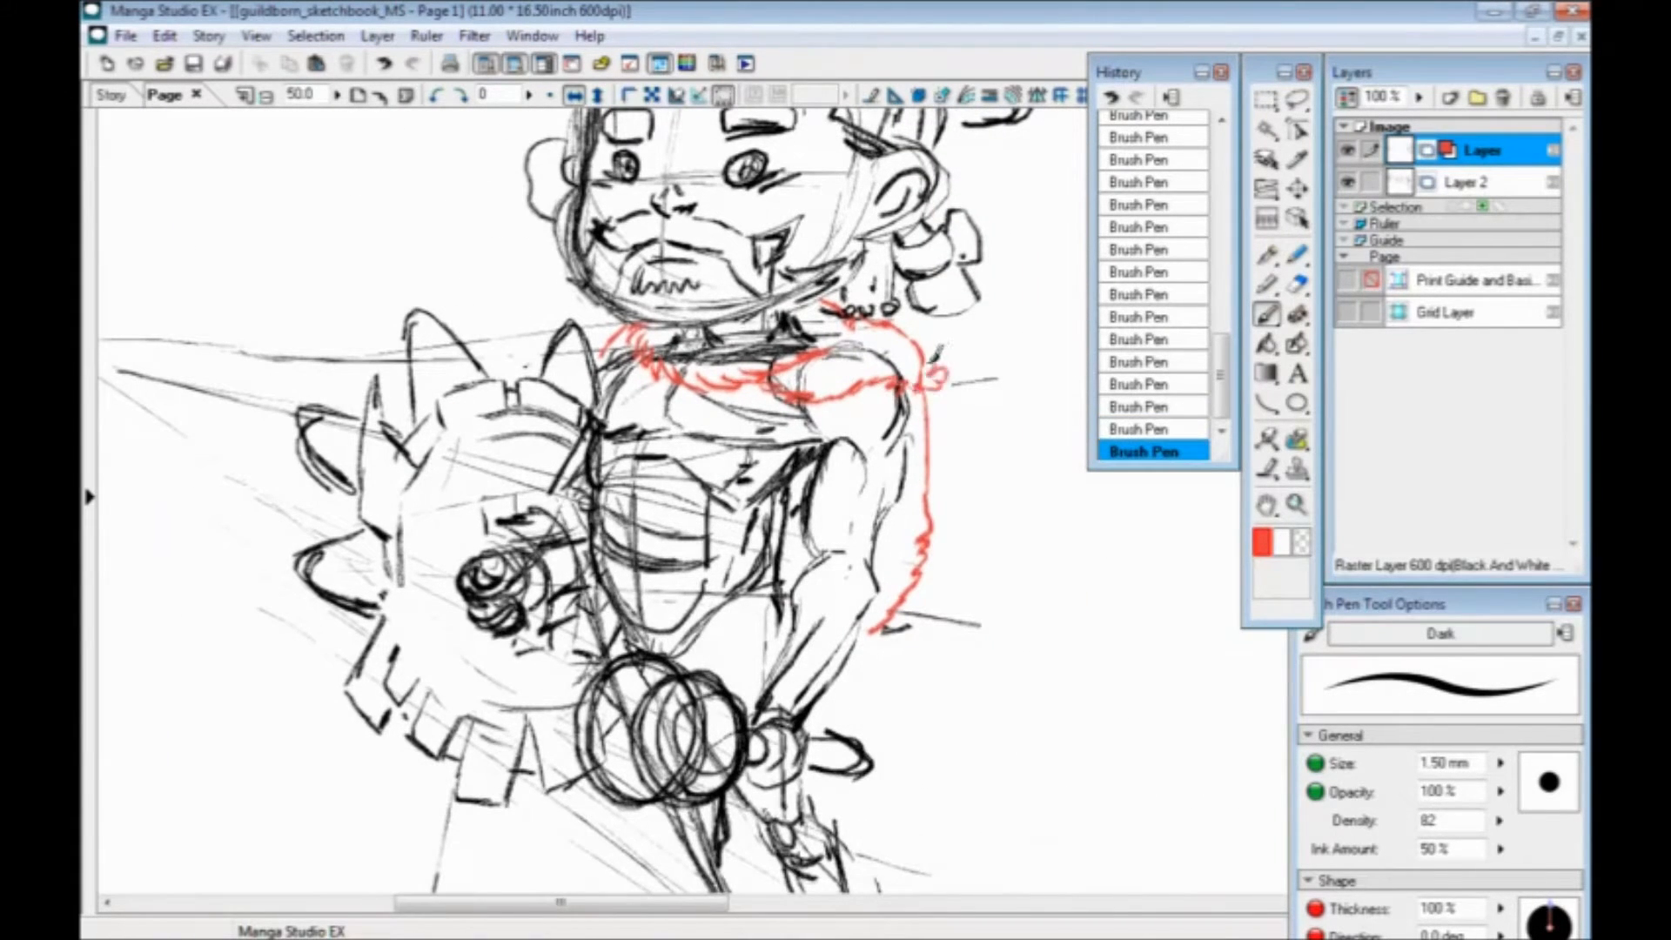
left_click_drag(735, 520, 762, 707)
mouse_move(805, 309)
left_mouse_down()
mouse_move(725, 343)
mouse_move(696, 393)
mouse_move(696, 355)
left_mouse_up()
mouse_move(833, 350)
left_mouse_down()
mouse_move(921, 348)
mouse_move(878, 357)
left_mouse_up()
key("ctrl+z")
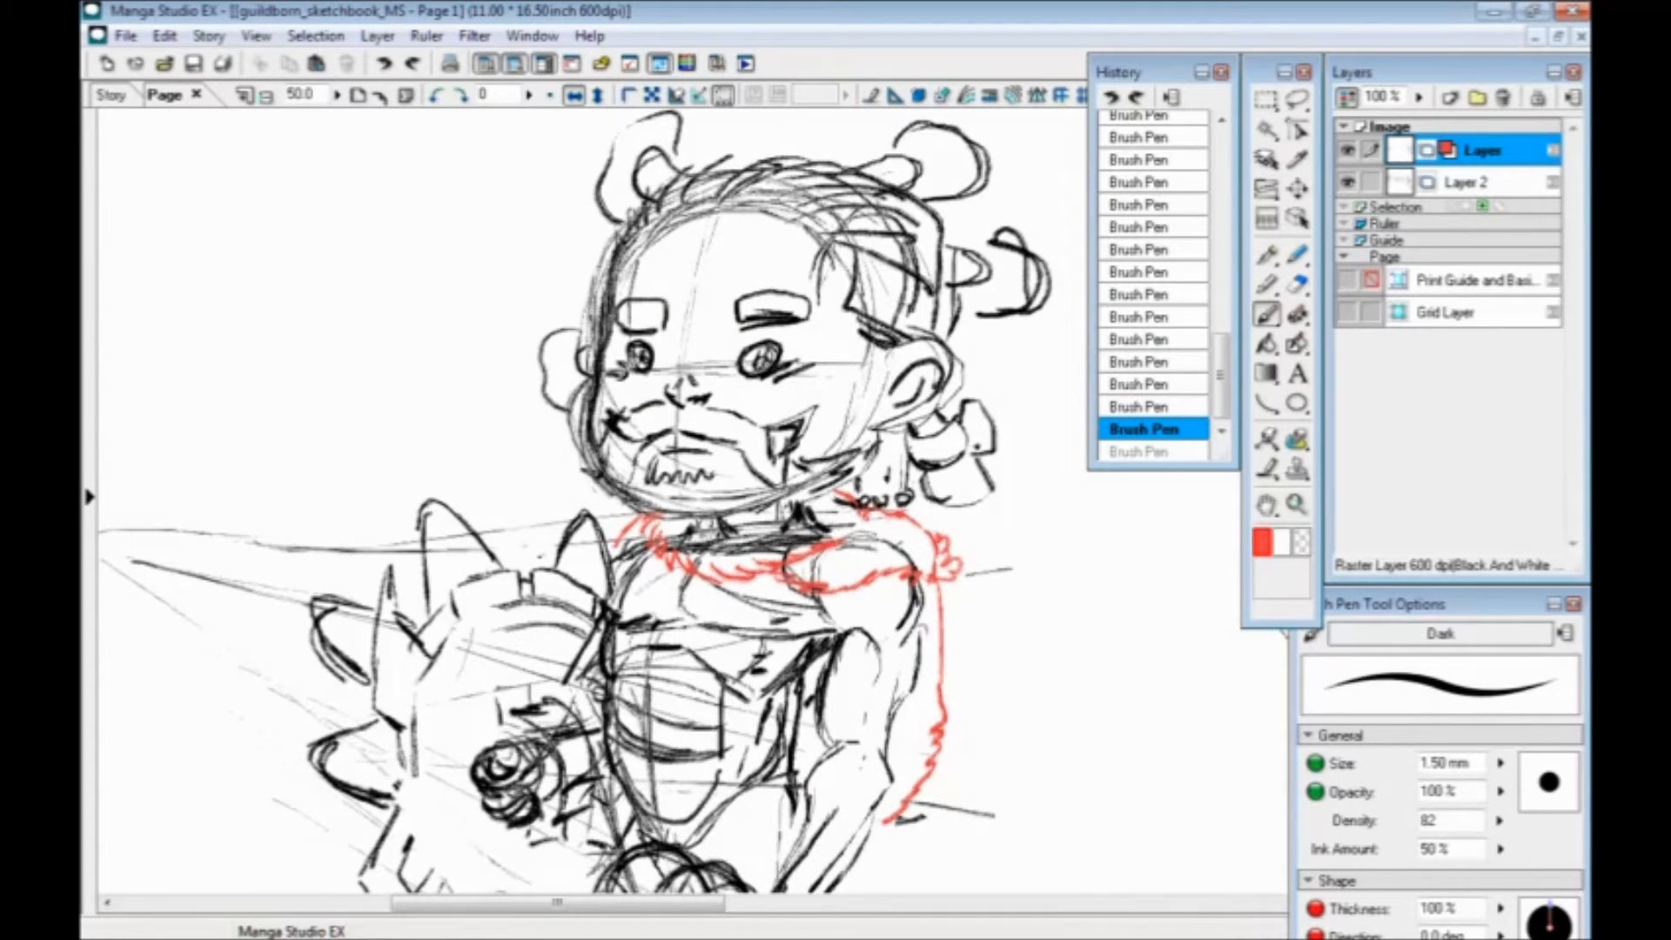
mouse_move(953, 357)
left_mouse_down()
mouse_move(940, 414)
mouse_move(966, 383)
left_mouse_up()
key("ctrl+z")
Draw wavy fur trim across the fourth figure's waist and a ragged fur hem below the weapon head and around the knee
left_click_drag(560, 730, 515, 483)
mouse_move(731, 490)
left_mouse_down()
mouse_move(650, 526)
mouse_move(568, 498)
mouse_move(559, 552)
mouse_move(752, 565)
left_mouse_up()
left_click_drag(752, 564, 737, 477)
left_click_drag(547, 401, 522, 329)
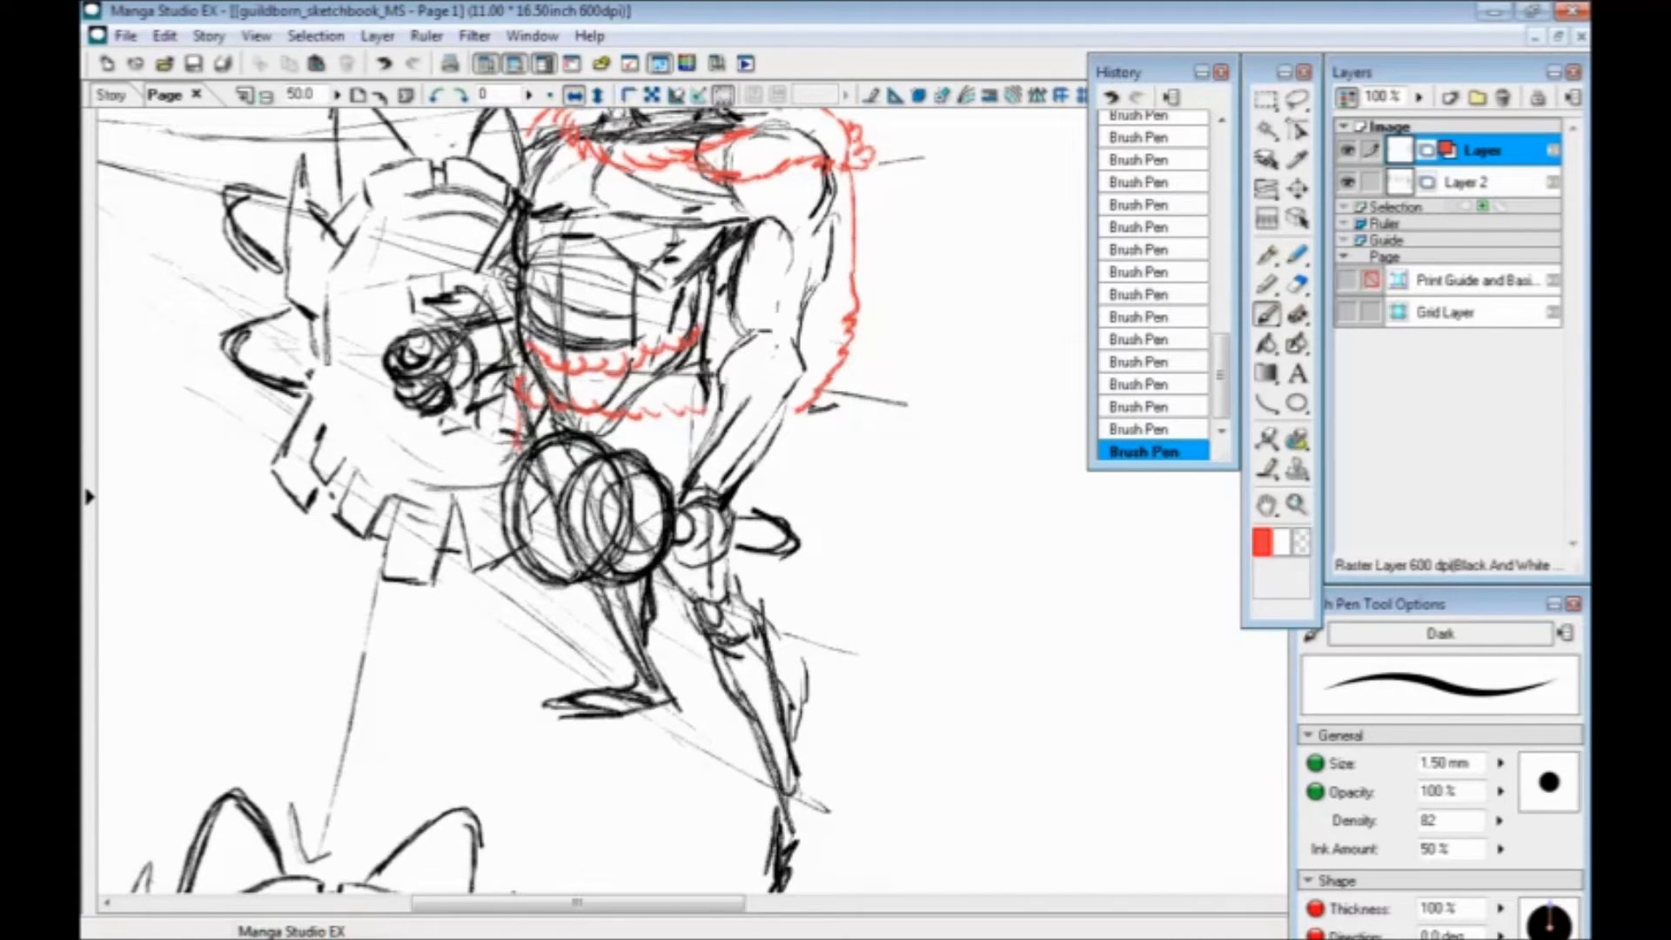
left_click_drag(557, 581, 584, 605)
mouse_move(591, 582)
left_mouse_down()
mouse_move(597, 605)
mouse_move(663, 609)
left_mouse_up()
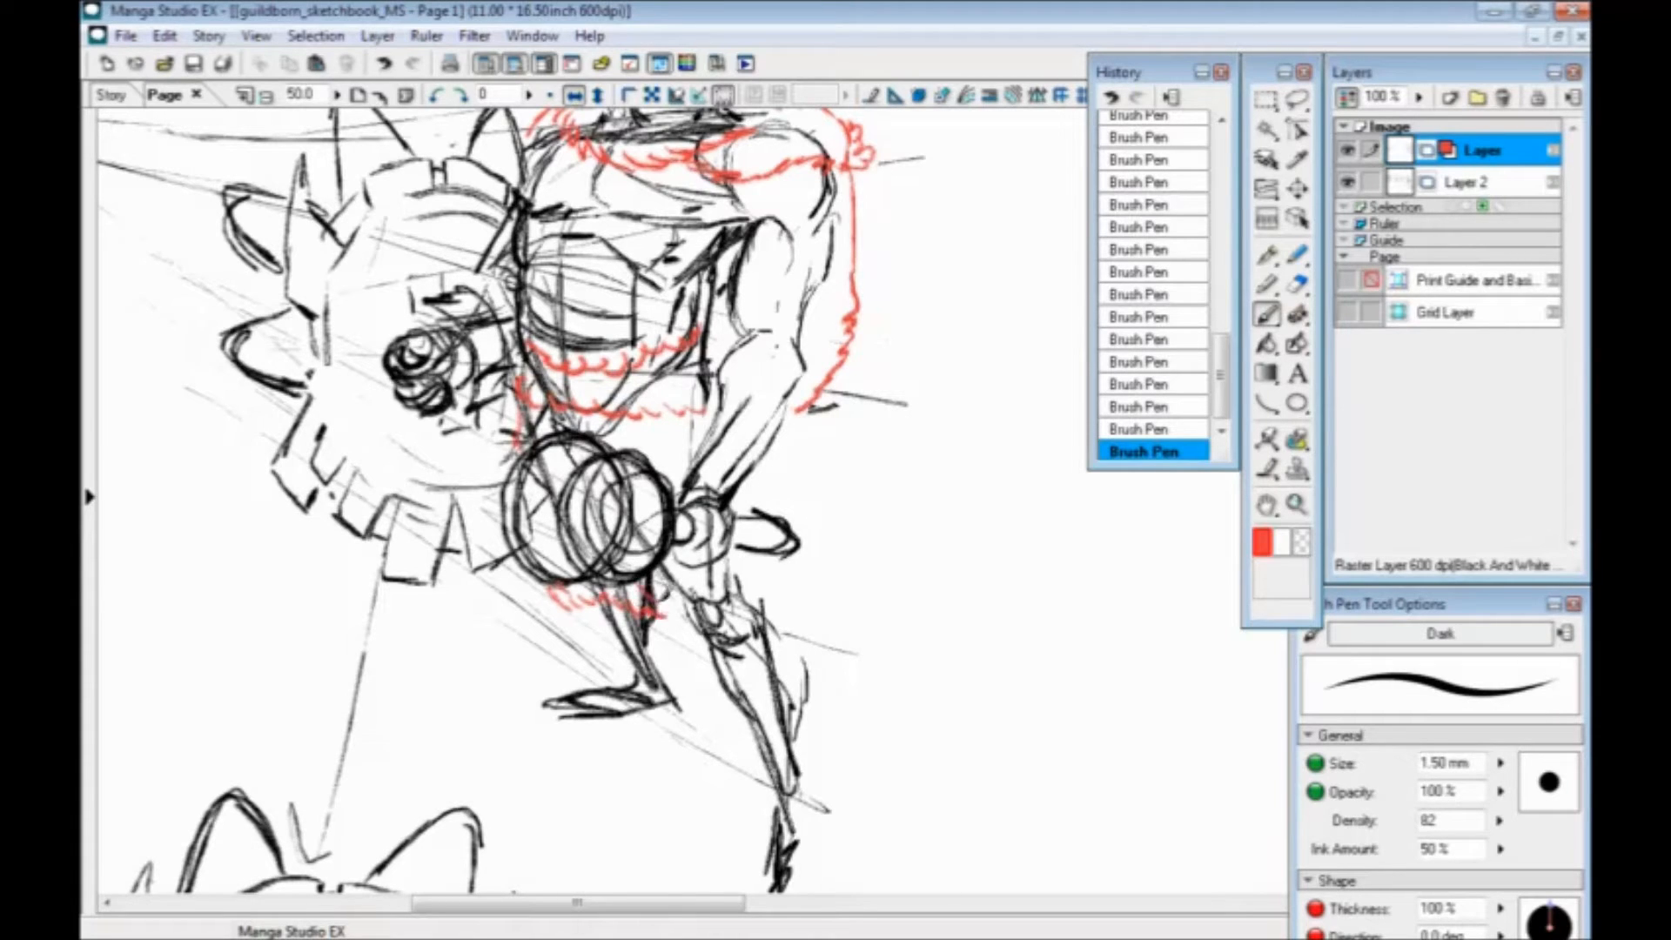
mouse_move(633, 417)
left_mouse_down()
mouse_move(613, 445)
mouse_move(552, 450)
left_mouse_up()
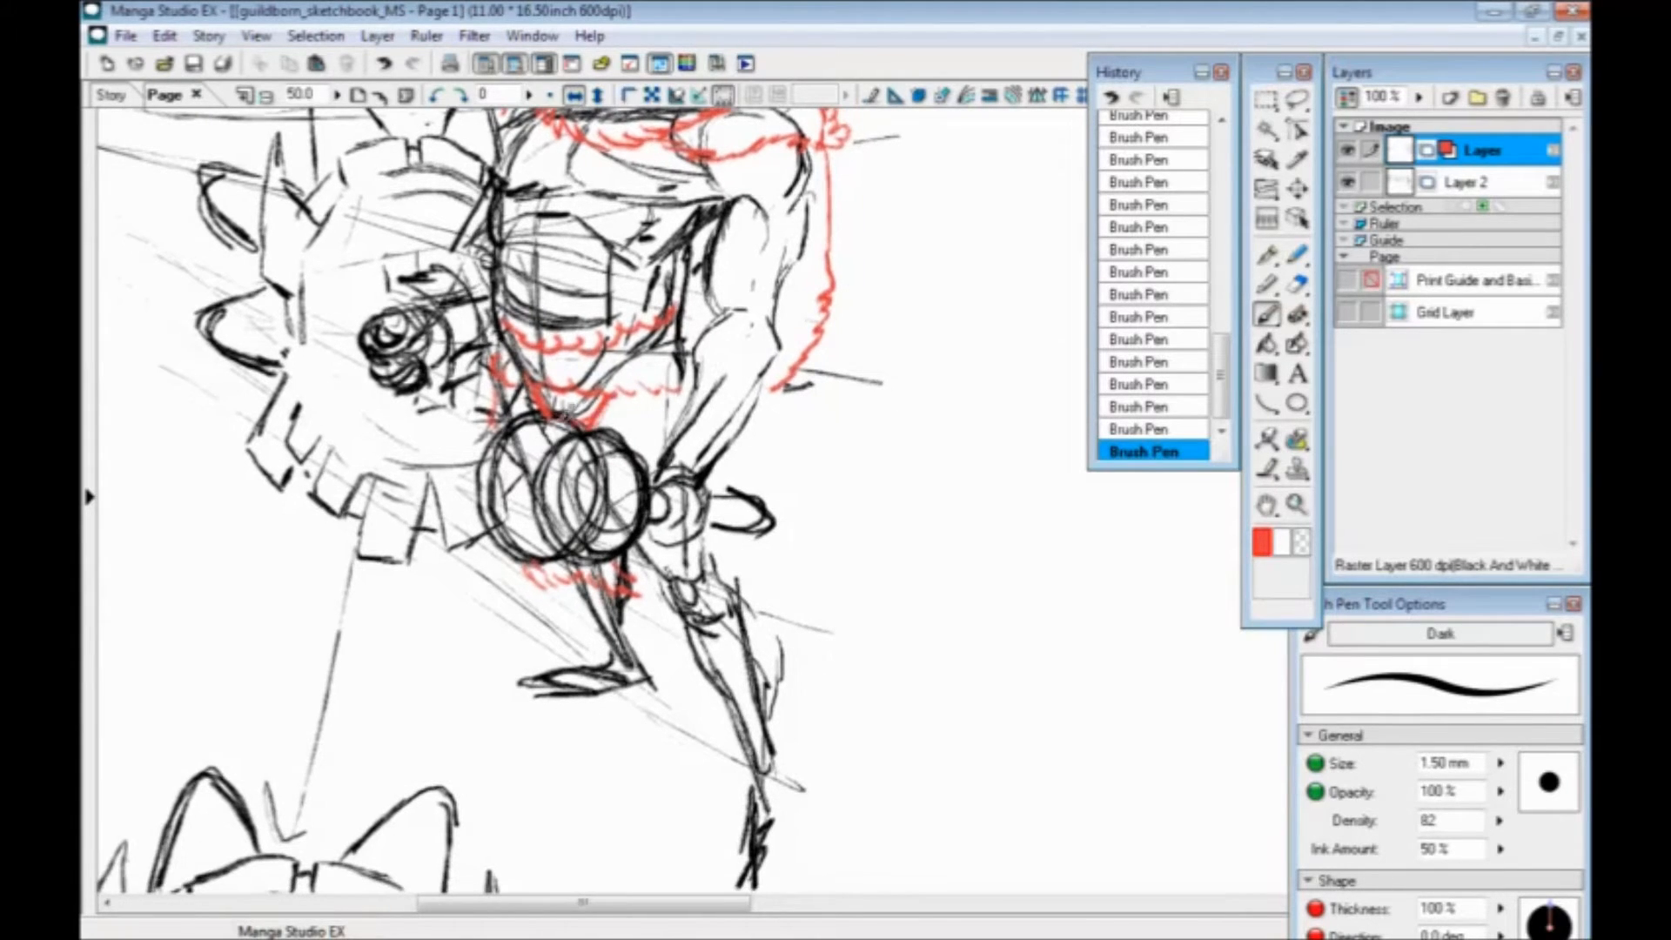
mouse_move(642, 563)
left_mouse_down()
mouse_move(693, 607)
mouse_move(740, 605)
mouse_move(768, 579)
mouse_move(751, 549)
left_mouse_up()
left_click_drag(736, 486, 730, 472)
Redraw the round weapon head in thick red strokes with a central band, and add a pointed handle end behind the fist
mouse_move(507, 459)
left_mouse_down()
mouse_move(587, 453)
mouse_move(642, 406)
mouse_move(659, 418)
left_mouse_up()
mouse_move(628, 548)
left_mouse_down()
mouse_move(679, 549)
mouse_move(704, 442)
mouse_move(681, 553)
left_mouse_up()
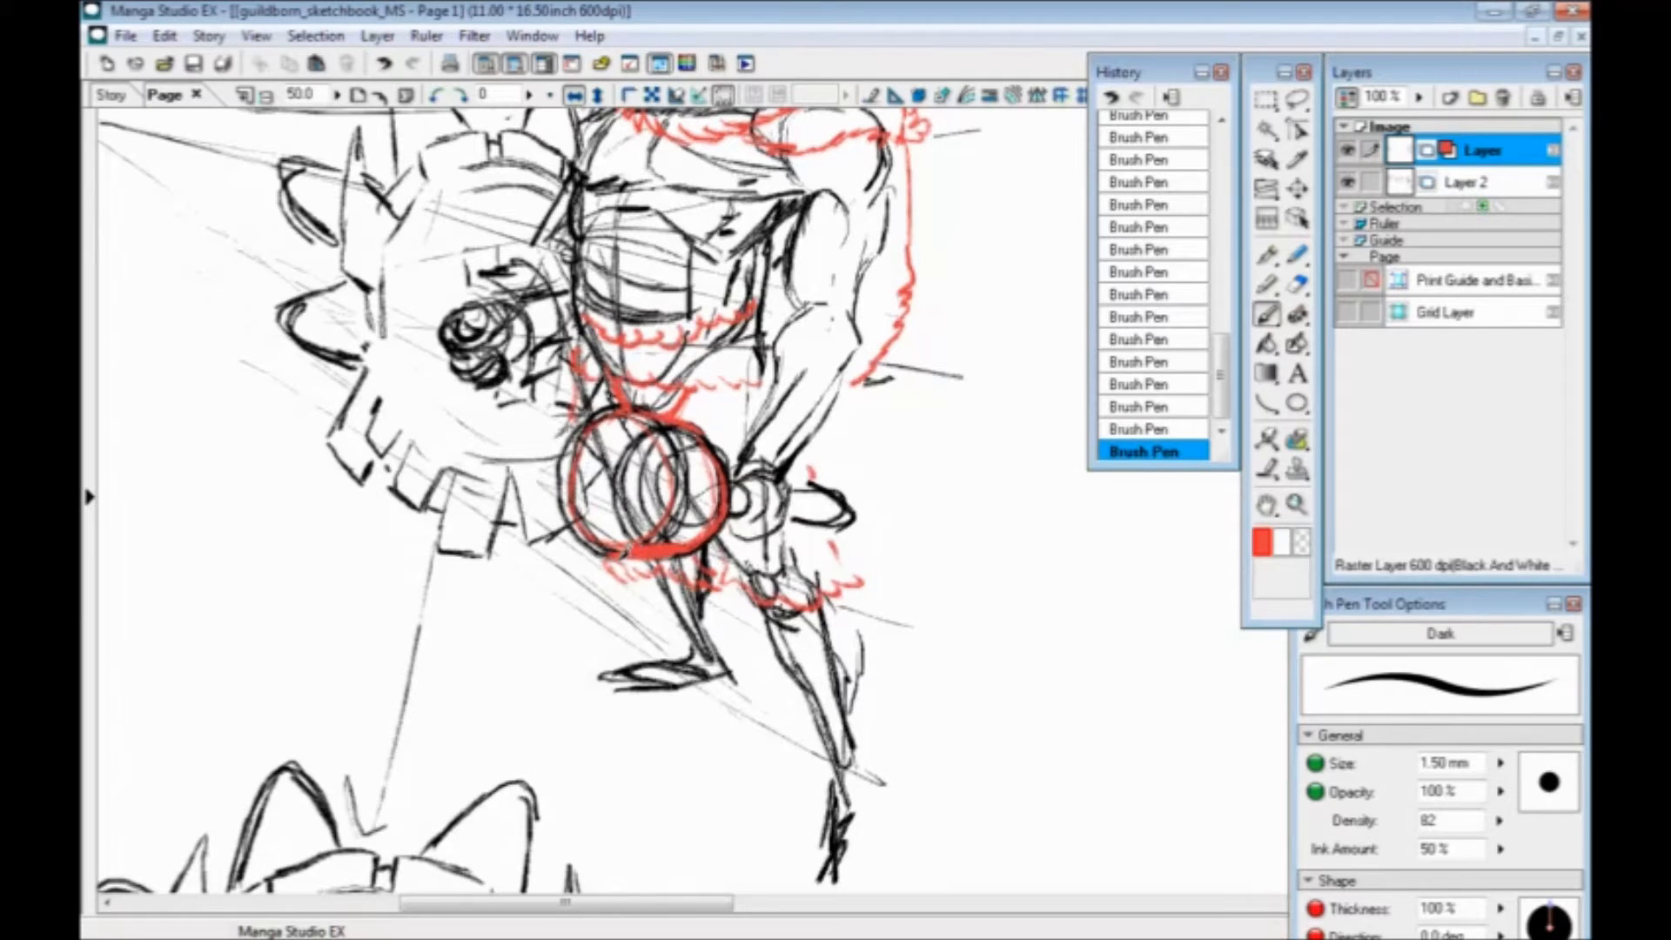
mouse_move(663, 428)
left_mouse_down()
mouse_move(649, 550)
mouse_move(572, 497)
left_mouse_up()
mouse_move(588, 417)
left_mouse_down()
mouse_move(571, 522)
mouse_move(662, 420)
mouse_move(700, 428)
mouse_move(703, 539)
mouse_move(657, 554)
mouse_move(588, 532)
mouse_move(651, 576)
mouse_move(707, 550)
left_mouse_up()
mouse_move(681, 411)
left_mouse_down()
mouse_move(624, 408)
mouse_move(668, 402)
left_mouse_up()
mouse_move(729, 471)
left_mouse_down()
mouse_move(749, 487)
mouse_move(733, 515)
left_mouse_up()
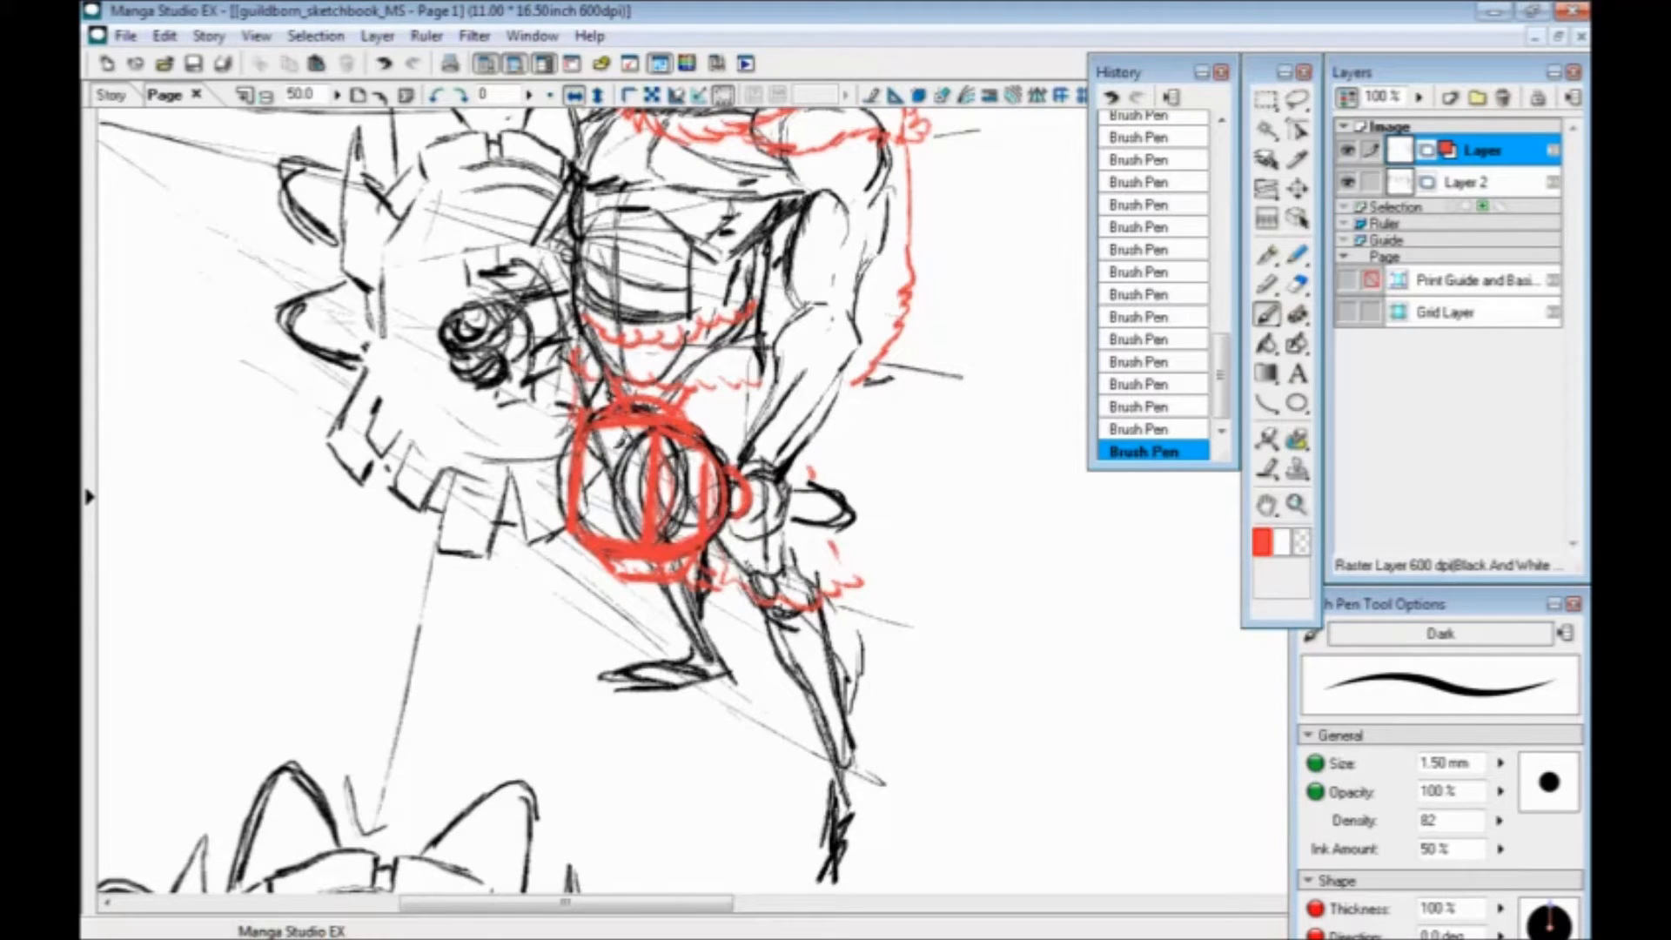
mouse_move(836, 495)
left_mouse_down()
mouse_move(803, 487)
mouse_move(849, 507)
left_mouse_up()
mouse_move(728, 522)
left_mouse_down()
mouse_move(840, 519)
mouse_move(870, 501)
mouse_move(906, 513)
left_mouse_up()
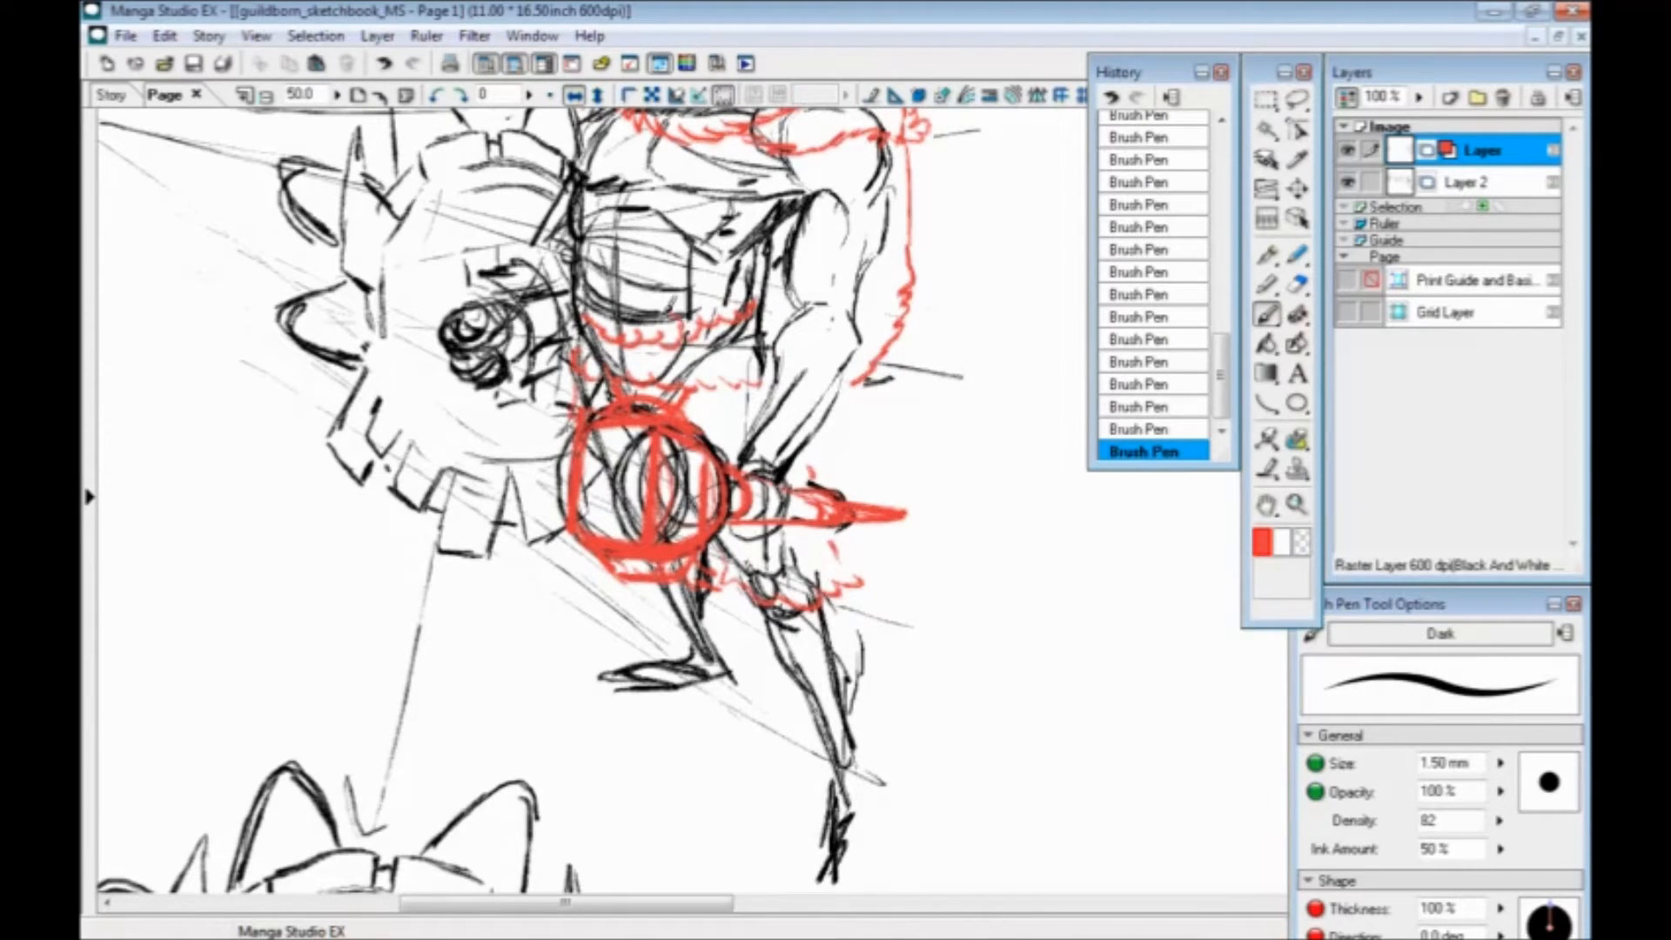
Add a round buckle and slanted belt straps at the waist, plus detail lines inside the weapon head
left_click_drag(682, 355, 731, 422)
mouse_move(696, 365)
left_mouse_down()
mouse_move(742, 449)
mouse_move(811, 477)
left_mouse_up()
left_click_drag(765, 375, 771, 398)
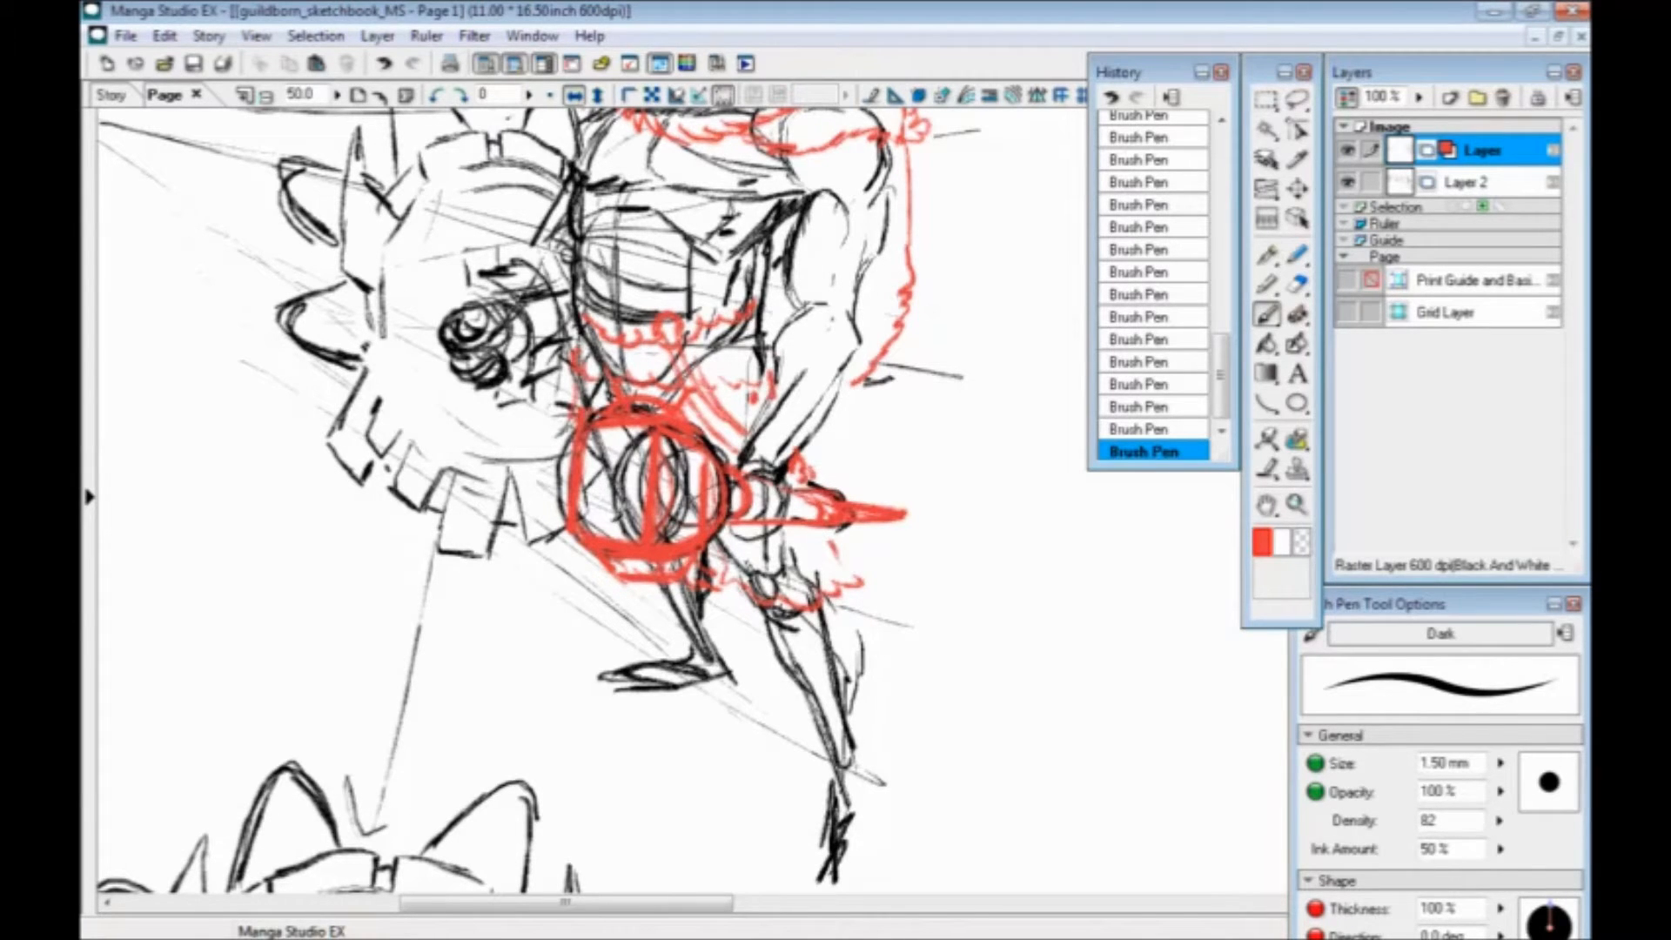
mouse_move(696, 463)
left_mouse_down()
mouse_move(681, 505)
mouse_move(632, 467)
mouse_move(626, 482)
left_mouse_up()
mouse_move(563, 576)
left_mouse_down()
mouse_move(600, 836)
mouse_move(574, 691)
mouse_move(544, 657)
left_mouse_up()
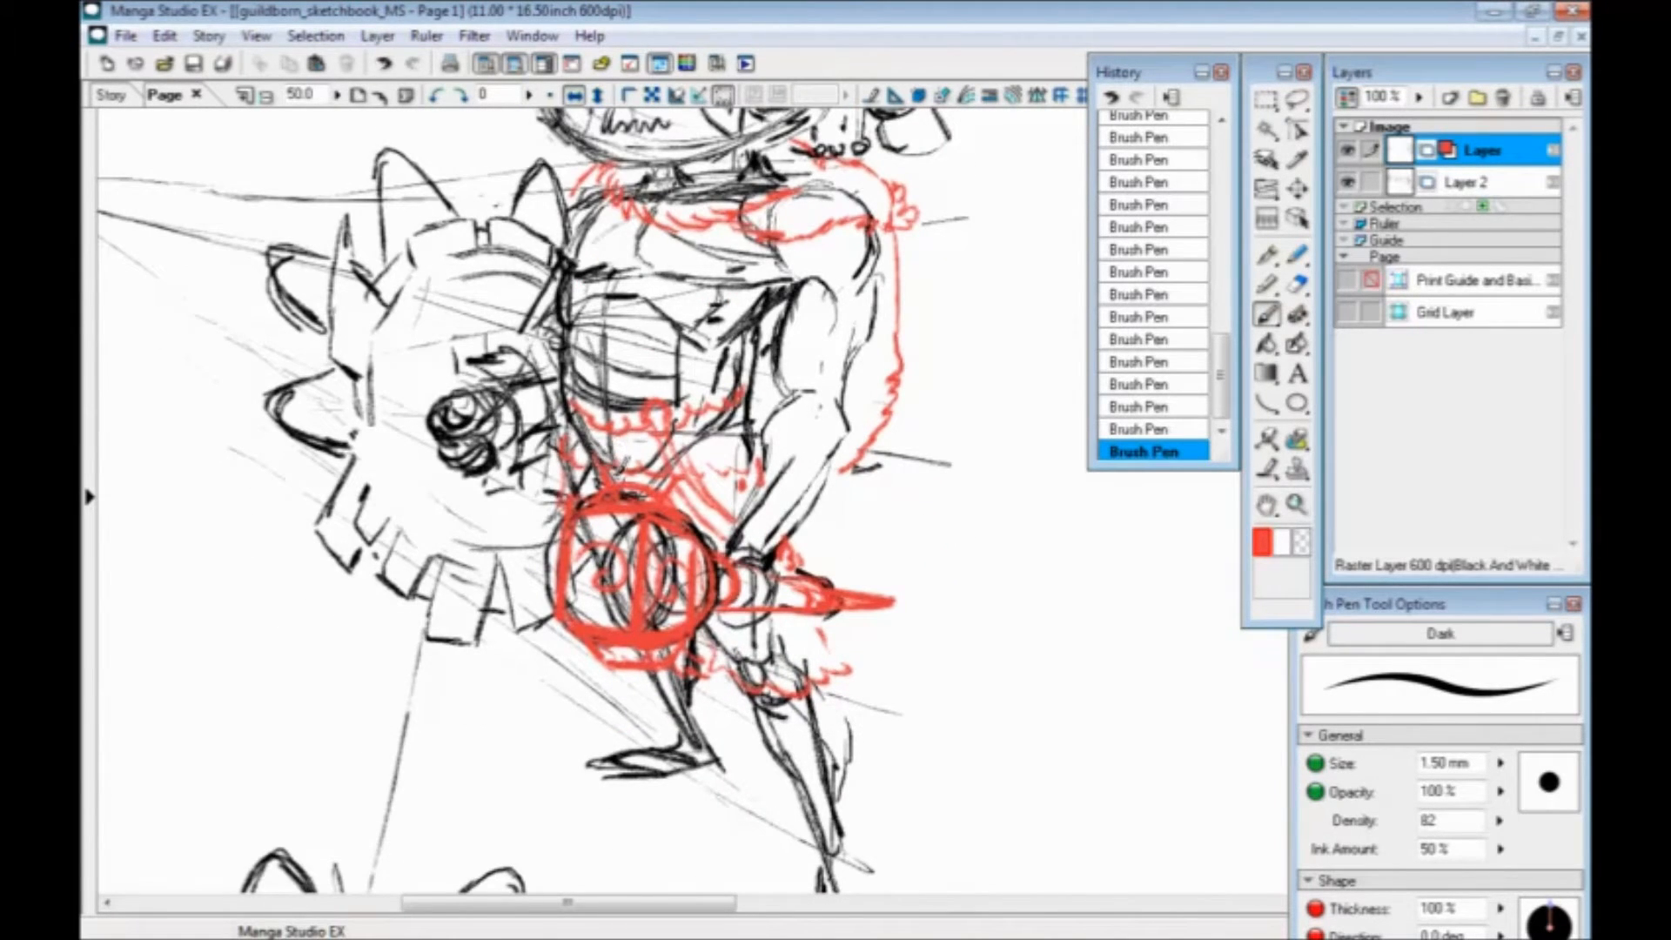
left_click_drag(583, 427, 575, 476)
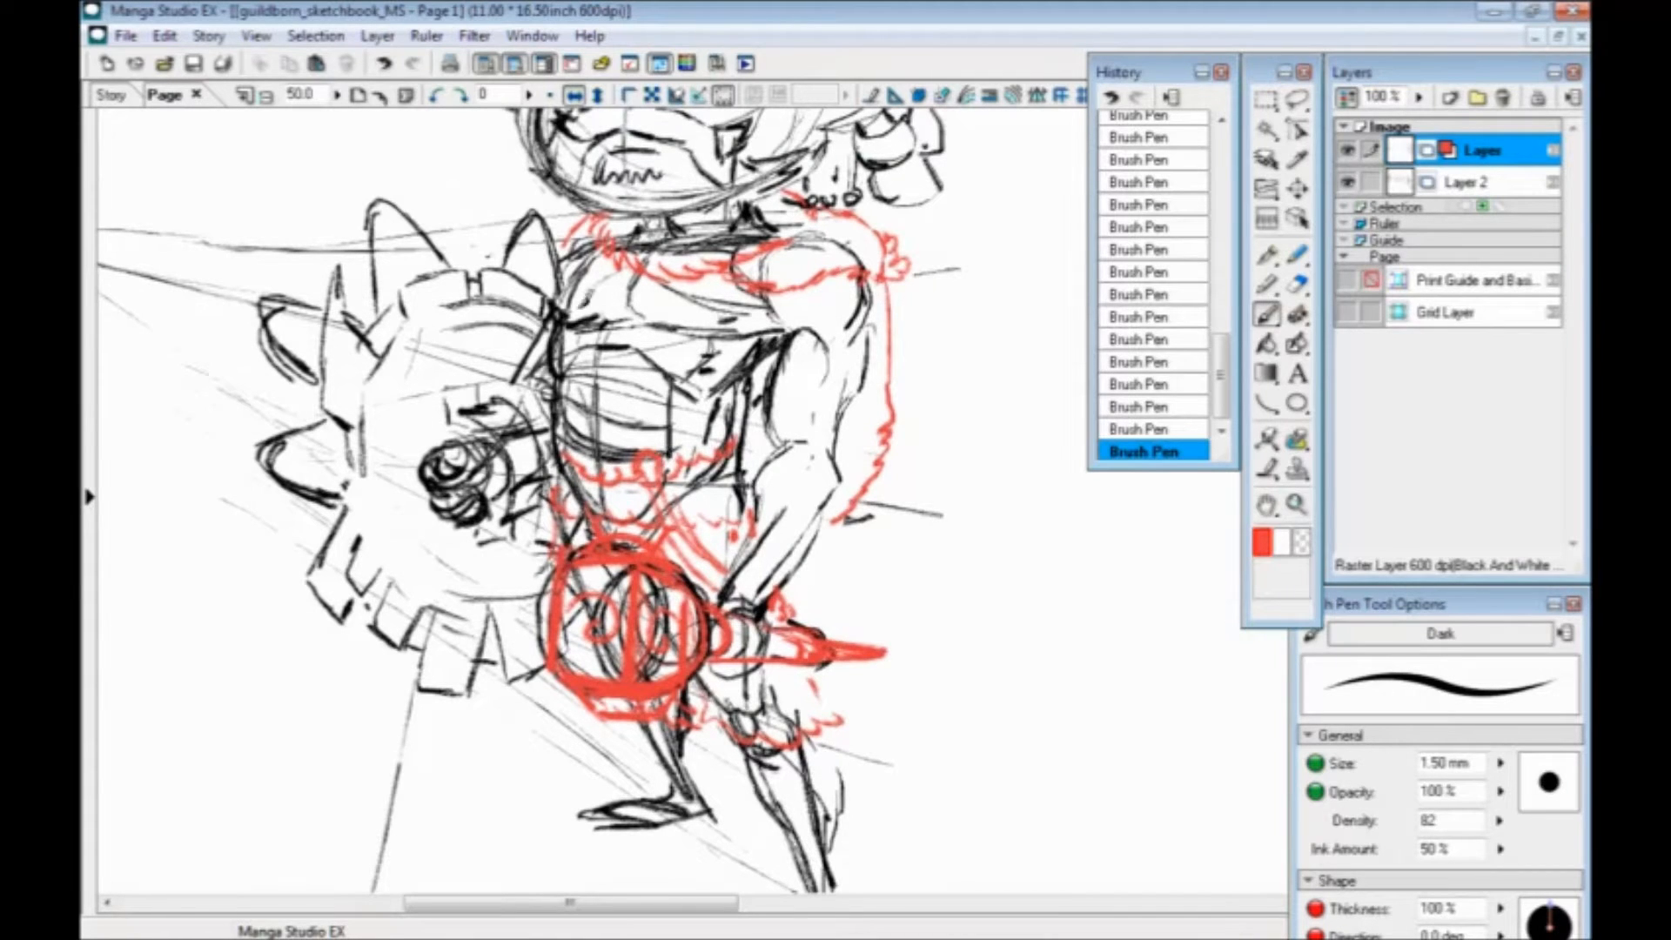
left_click_drag(546, 390, 590, 501)
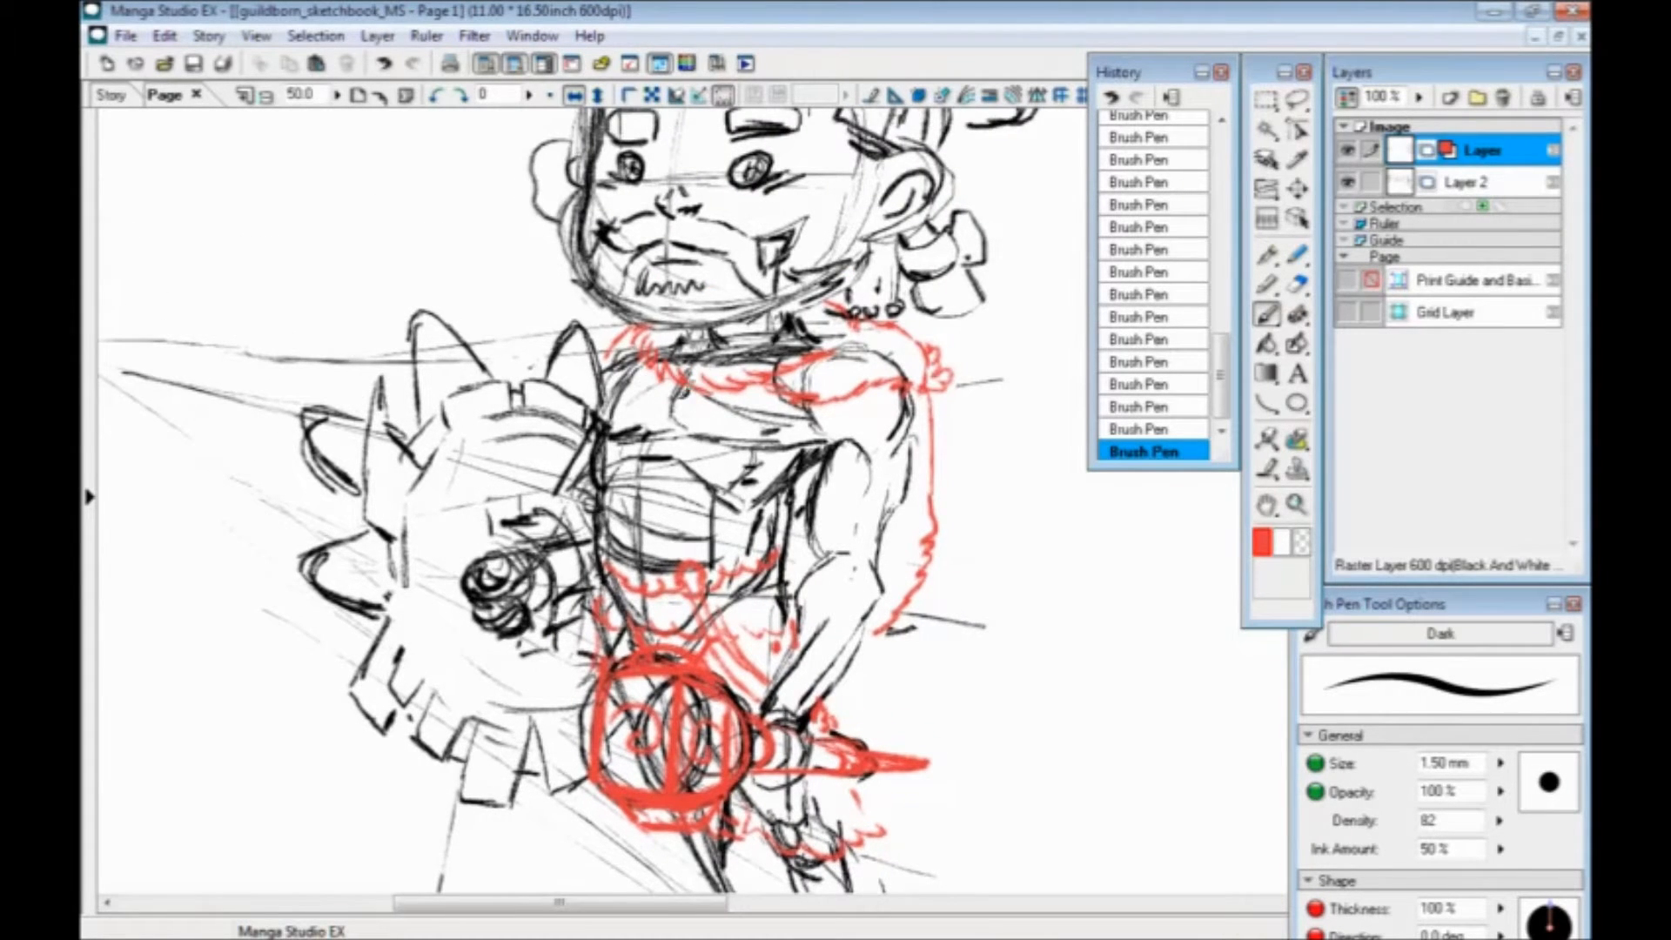
mouse_move(524, 265)
left_mouse_down()
mouse_move(494, 352)
mouse_move(376, 447)
left_mouse_up()
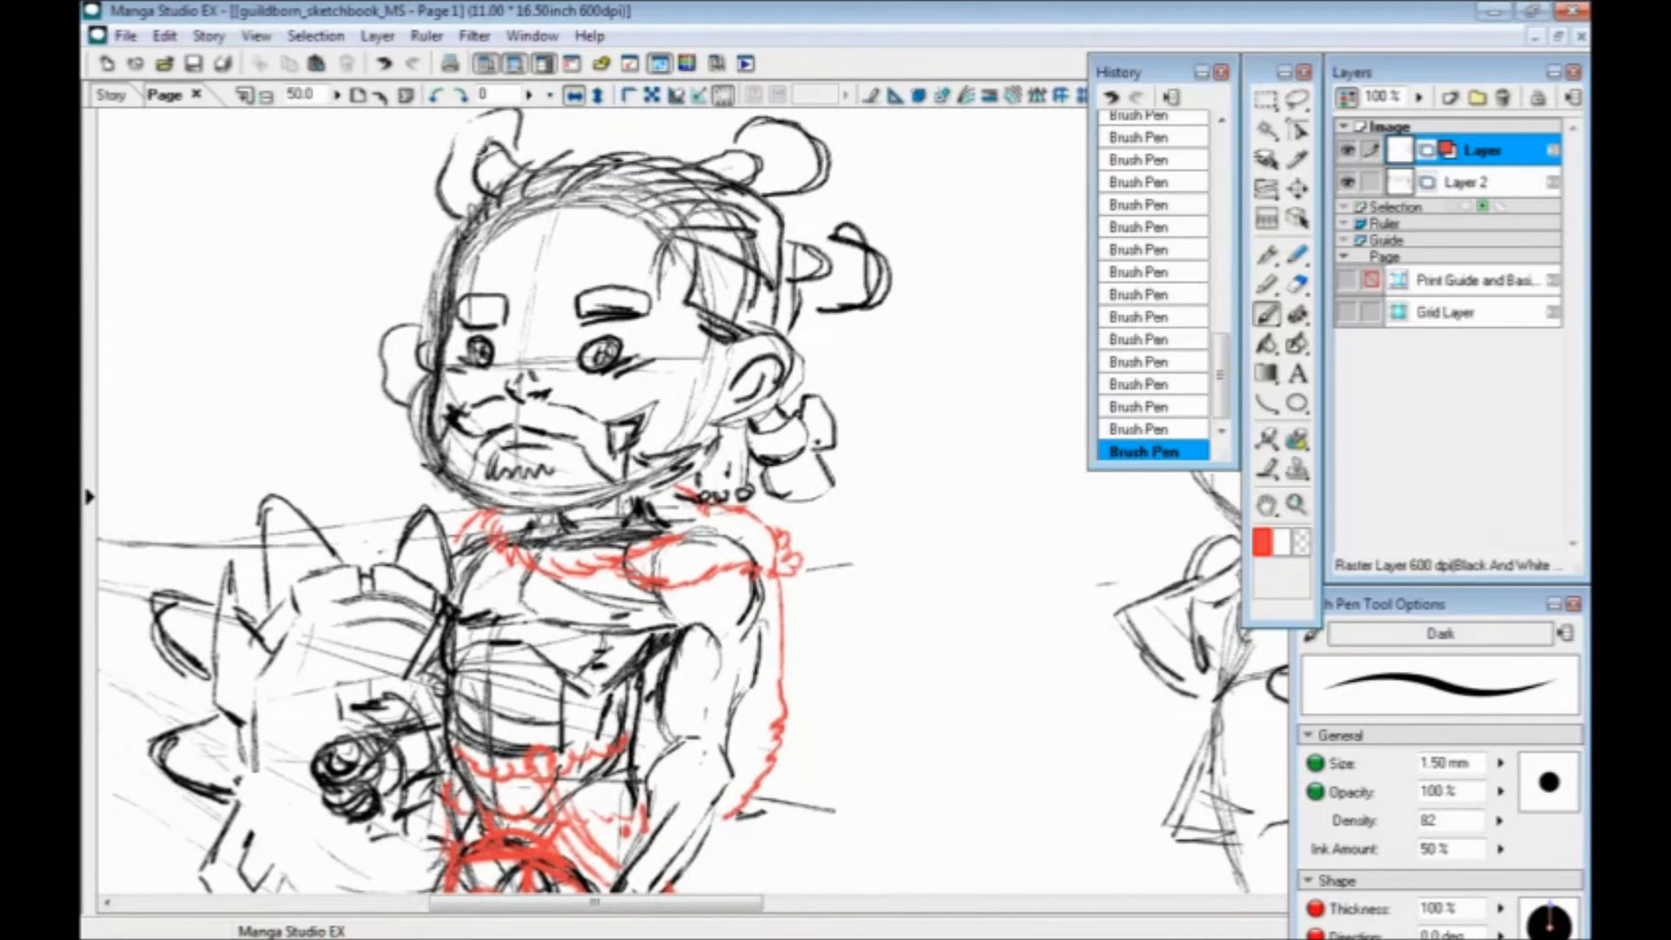
left_click_drag(295, 281, 414, 301)
left_click_drag(385, 250, 378, 326)
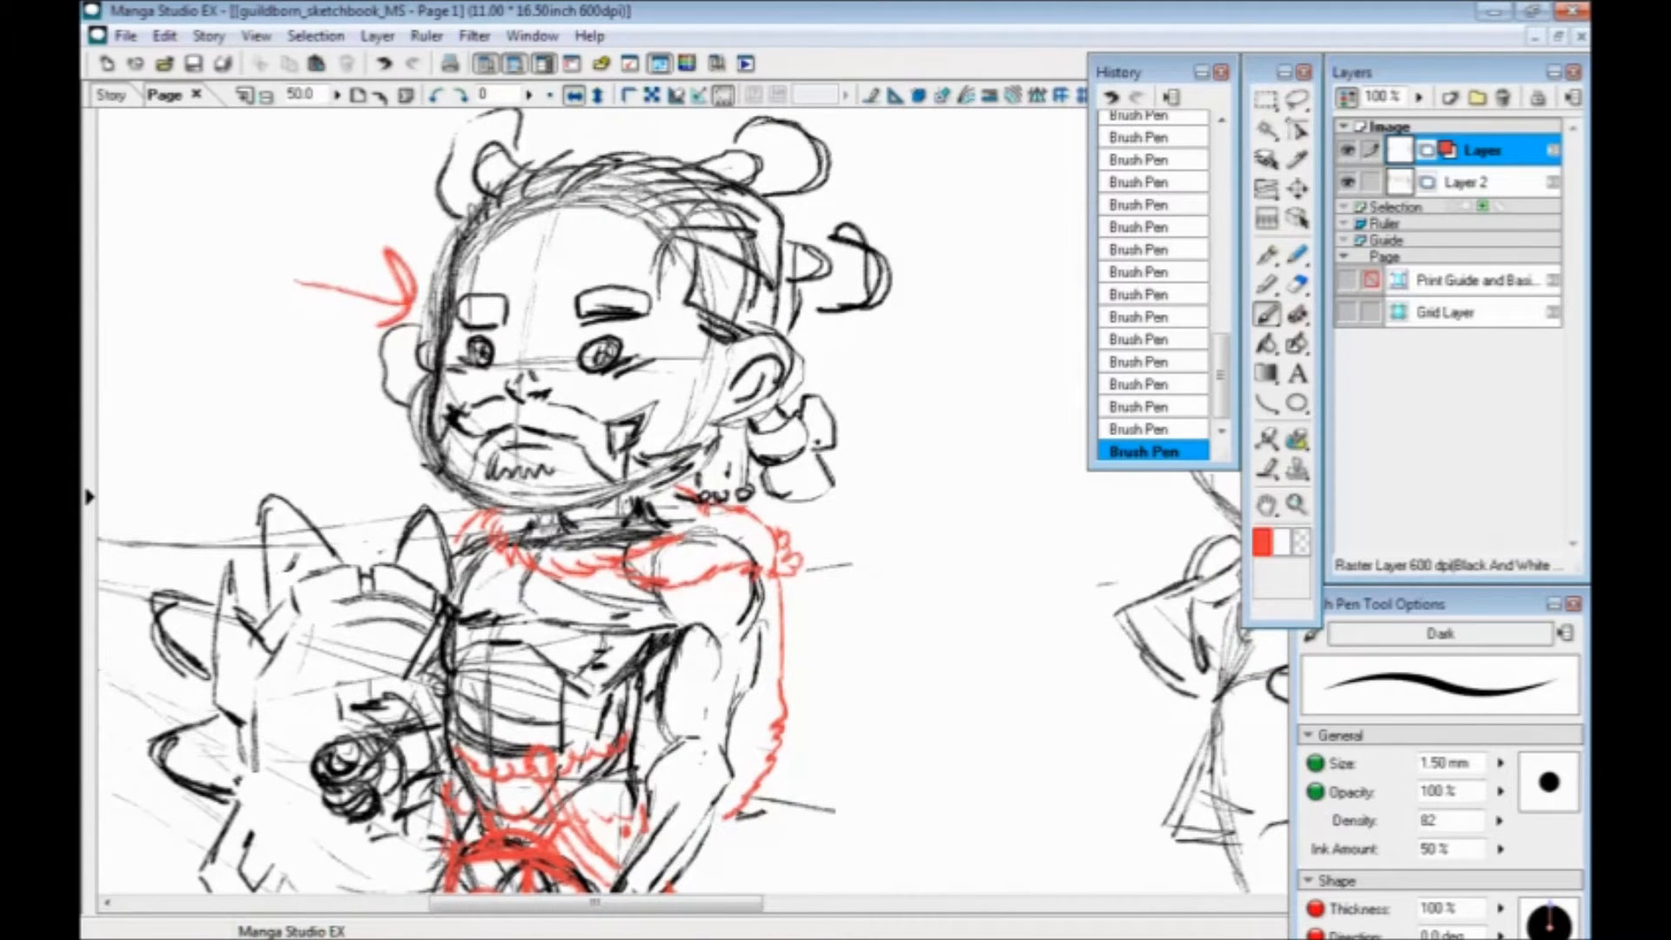
left_click_drag(320, 648, 525, 517)
key("ctrl+z")
mouse_move(354, 367)
left_mouse_down()
mouse_move(406, 420)
mouse_move(374, 431)
left_mouse_up()
key("ctrl+z")
Outline the fourth figure's front lower leg with red Brush Pen strokes
mouse_move(461, 601)
left_mouse_down()
mouse_move(329, 506)
mouse_move(280, 493)
left_mouse_up()
mouse_move(628, 768)
left_mouse_down()
mouse_move(661, 555)
mouse_move(658, 340)
left_mouse_up()
left_click_drag(754, 366, 794, 520)
left_click_drag(681, 367, 716, 491)
left_click_drag(683, 376, 724, 526)
mouse_move(765, 374)
left_mouse_down()
mouse_move(808, 479)
mouse_move(812, 544)
mouse_move(740, 527)
mouse_move(721, 562)
left_mouse_up()
mouse_move(727, 550)
left_mouse_down()
mouse_move(802, 547)
mouse_move(722, 629)
left_mouse_up()
mouse_move(811, 541)
left_mouse_down()
mouse_move(808, 625)
mouse_move(731, 630)
mouse_move(712, 507)
left_mouse_up()
Outline a red boot around the fourth figure's rear leg and foot
mouse_move(642, 342)
left_mouse_down()
mouse_move(670, 409)
mouse_move(655, 444)
left_mouse_up()
left_click_drag(658, 355, 661, 442)
left_click_drag(609, 391, 505, 440)
mouse_move(505, 440)
left_mouse_down()
mouse_move(634, 455)
mouse_move(679, 431)
mouse_move(616, 403)
left_mouse_up()
left_click_drag(592, 387, 542, 594)
Turn off the horizontal view flip and draw a red bracer on the forearm of the figure's weapon arm
left_click(575, 94)
left_click_drag(690, 498, 641, 507)
left_click_drag(716, 429, 503, 595)
left_click_drag(594, 402, 545, 440)
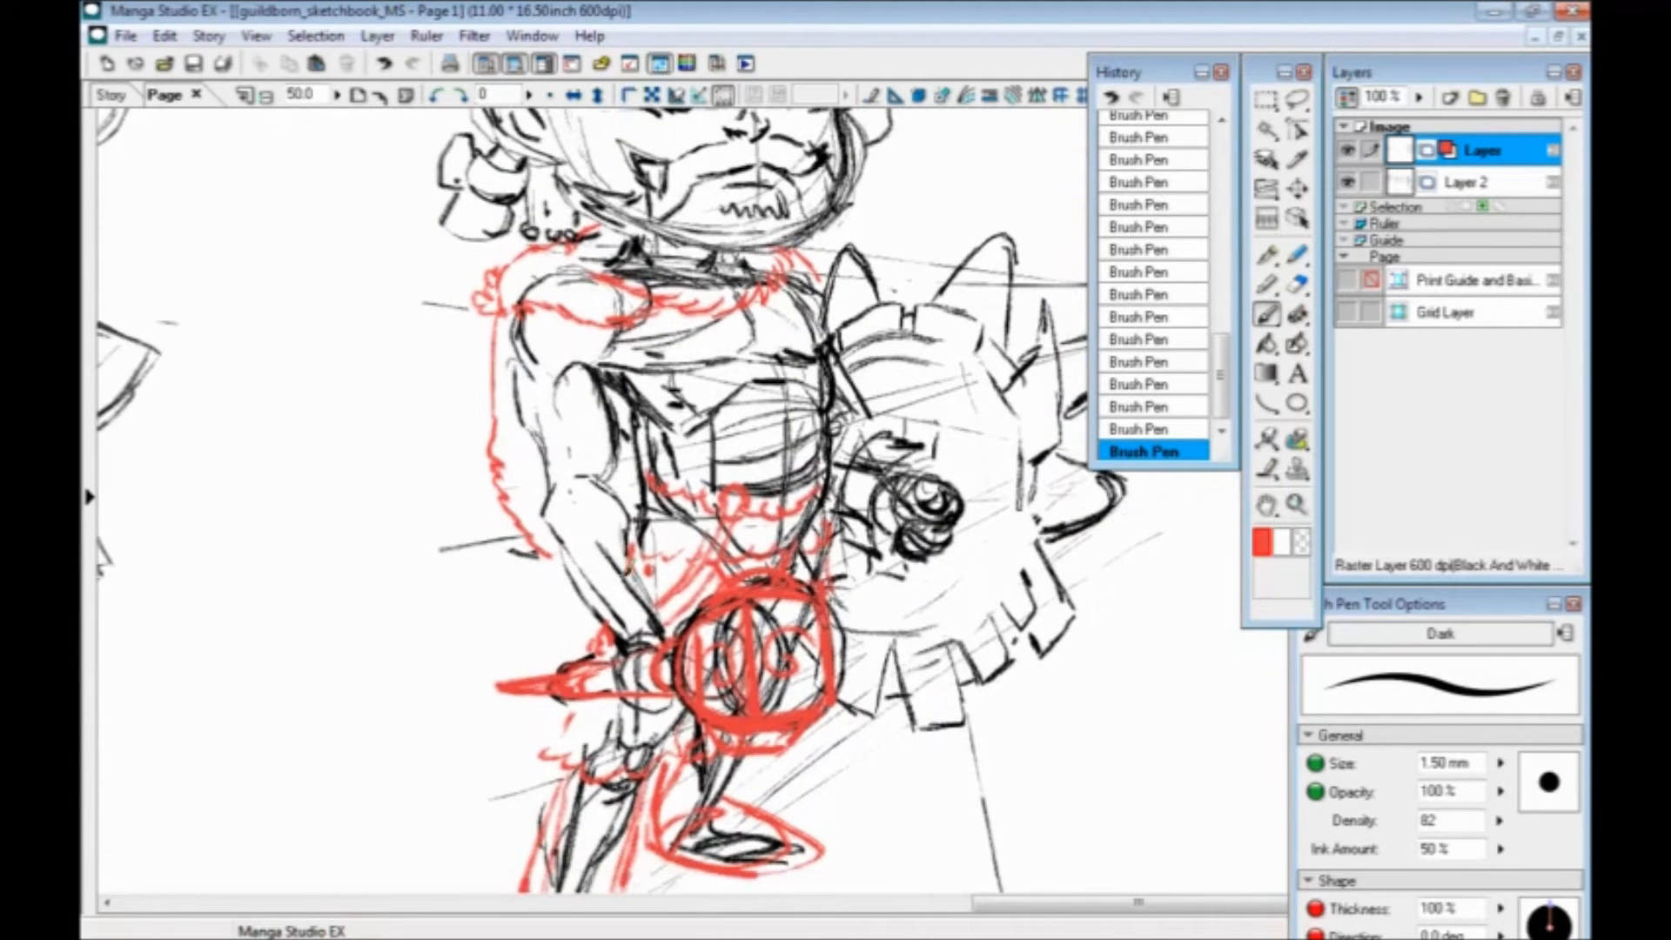
mouse_move(643, 616)
left_mouse_down()
mouse_move(608, 590)
mouse_move(609, 557)
mouse_move(572, 565)
left_mouse_up()
left_click_drag(569, 361, 504, 450)
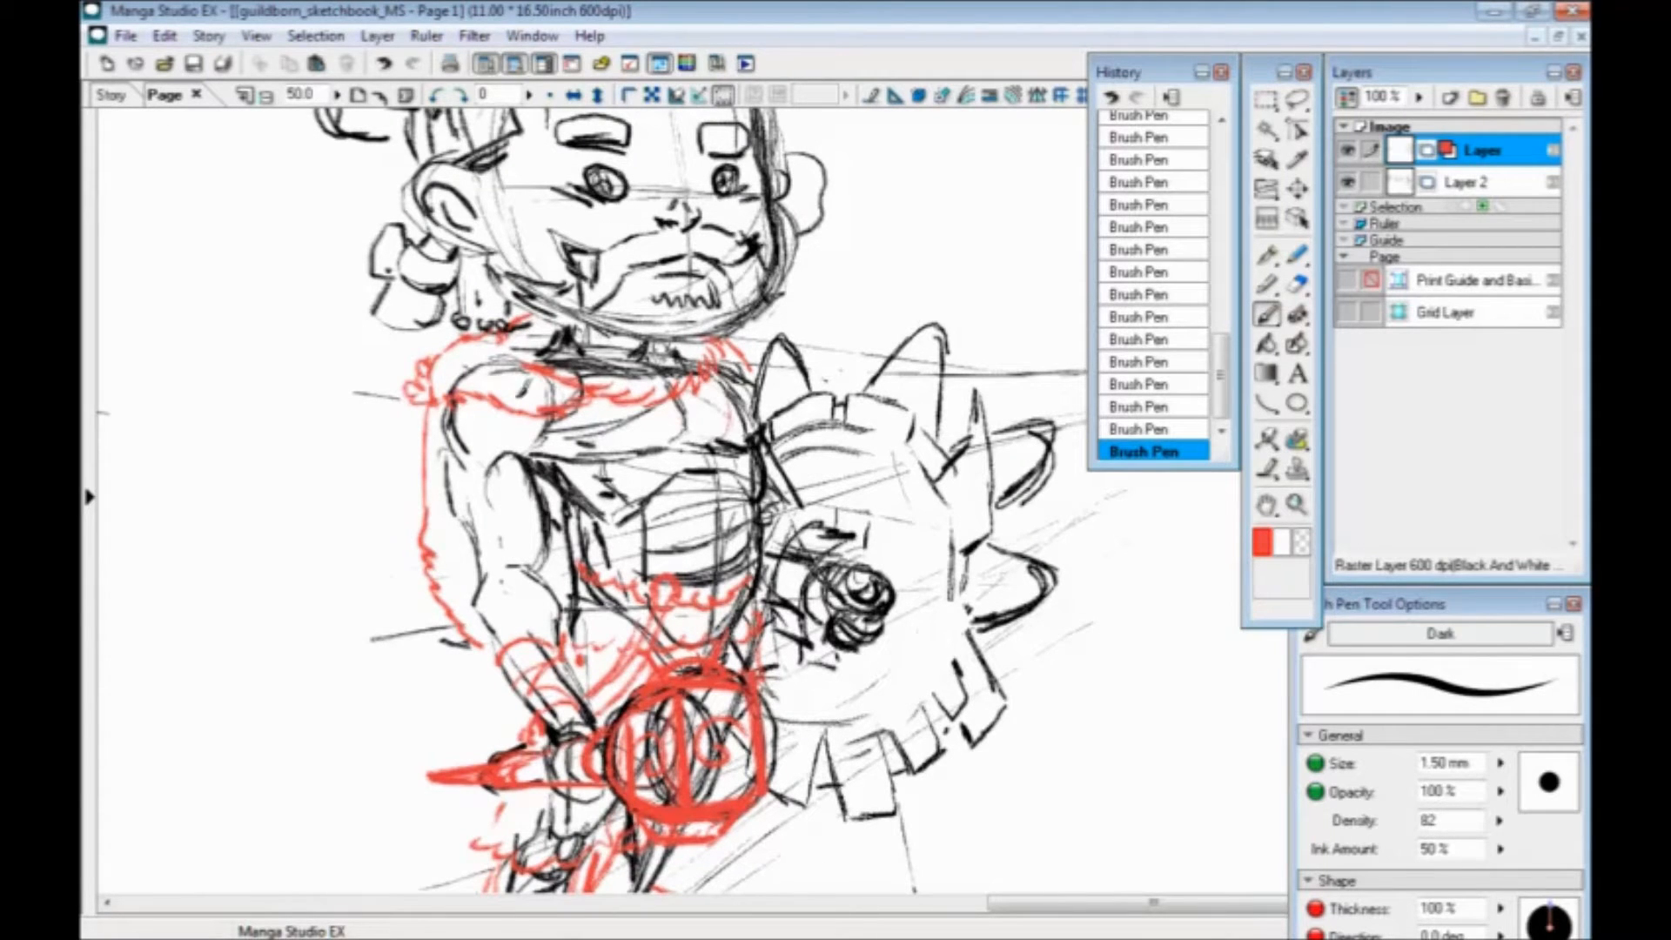
Draw a round pendant with petal-like points on the fourth figure's chest, hanging from cords below the fur collar
left_click_drag(574, 463, 535, 442)
left_click_drag(538, 301, 625, 407)
mouse_move(692, 339)
left_mouse_down()
mouse_move(675, 409)
mouse_move(638, 435)
mouse_move(670, 448)
mouse_move(663, 413)
left_mouse_up()
left_click_drag(515, 420, 546, 504)
mouse_move(665, 500)
left_mouse_down()
mouse_move(642, 494)
mouse_move(664, 512)
left_mouse_up()
mouse_move(664, 515)
left_mouse_down()
mouse_move(642, 531)
mouse_move(664, 532)
left_mouse_up()
left_click_drag(676, 536, 672, 557)
mouse_move(720, 474)
left_mouse_down()
mouse_move(734, 523)
mouse_move(709, 550)
left_mouse_up()
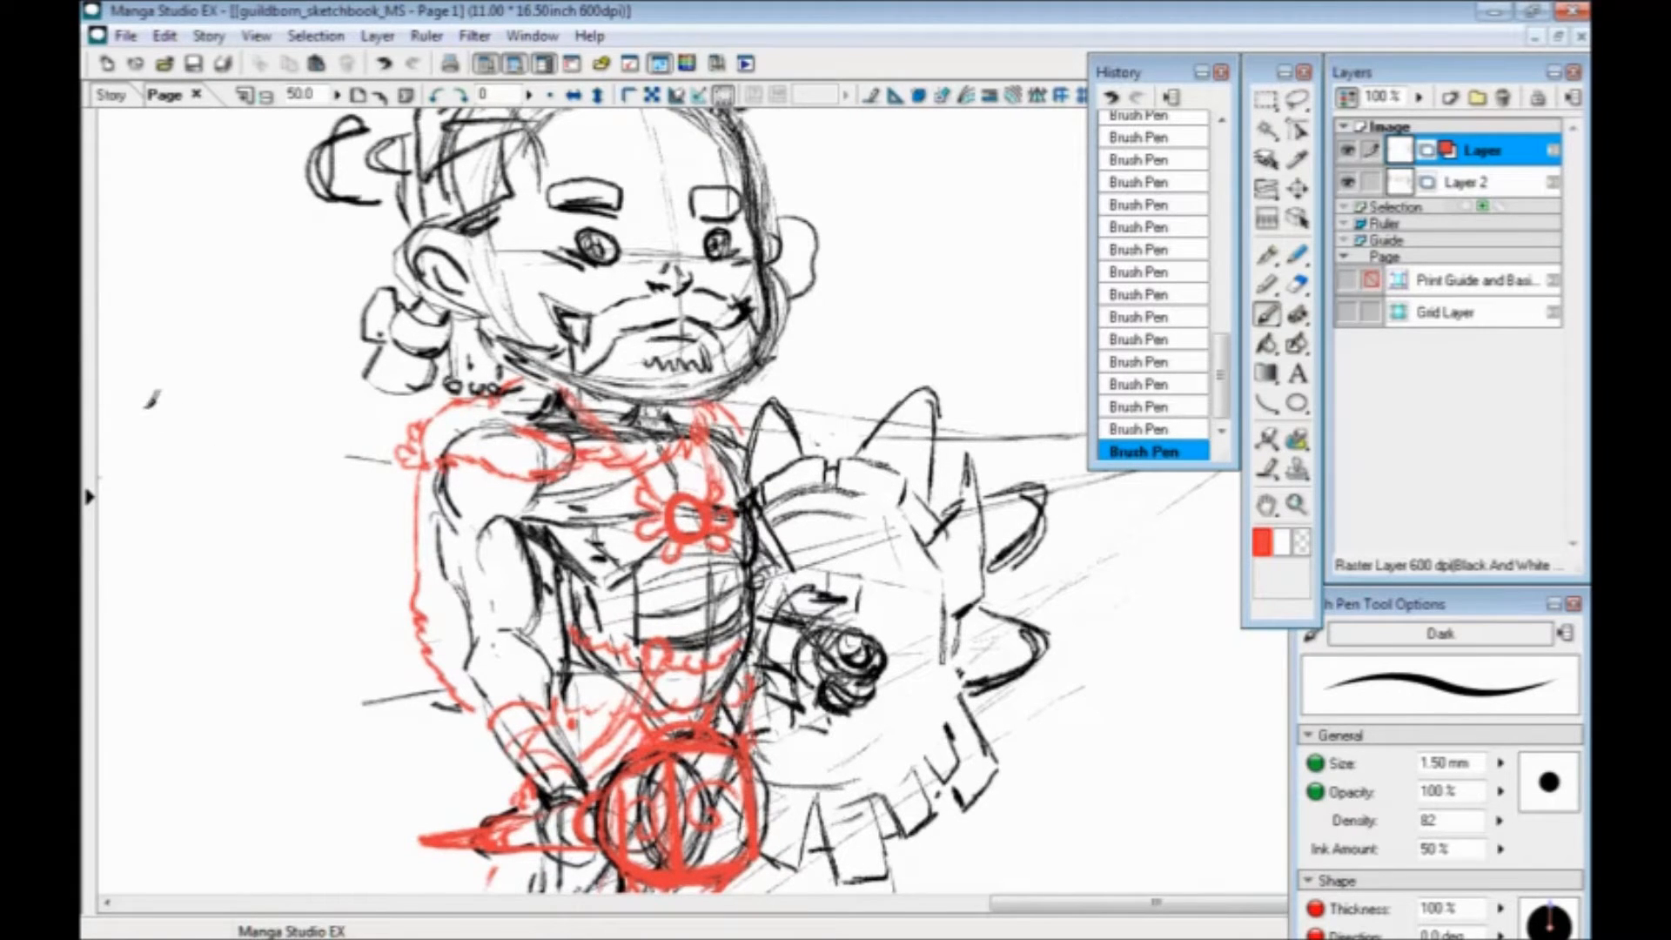
Draw a headpiece with an oval forehead gem, a V-shaped band across the brow and lines wrapping over the hair to both sides
left_click_drag(152, 399, 291, 602)
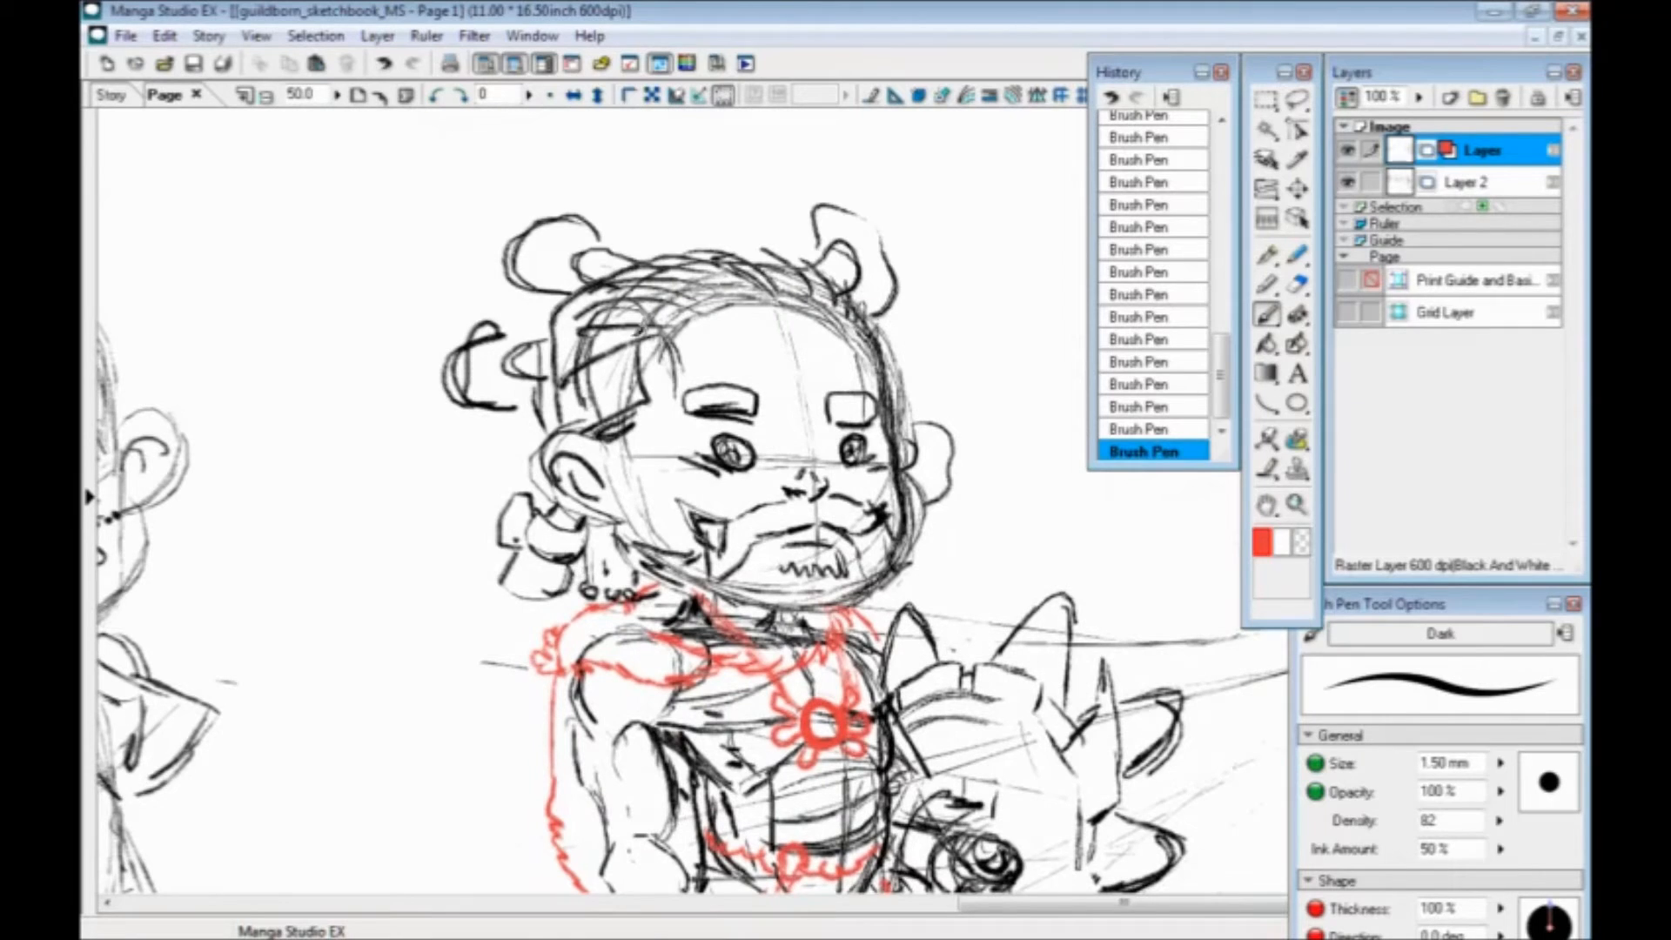
mouse_move(779, 306)
left_mouse_down()
mouse_move(762, 344)
mouse_move(769, 321)
left_mouse_up()
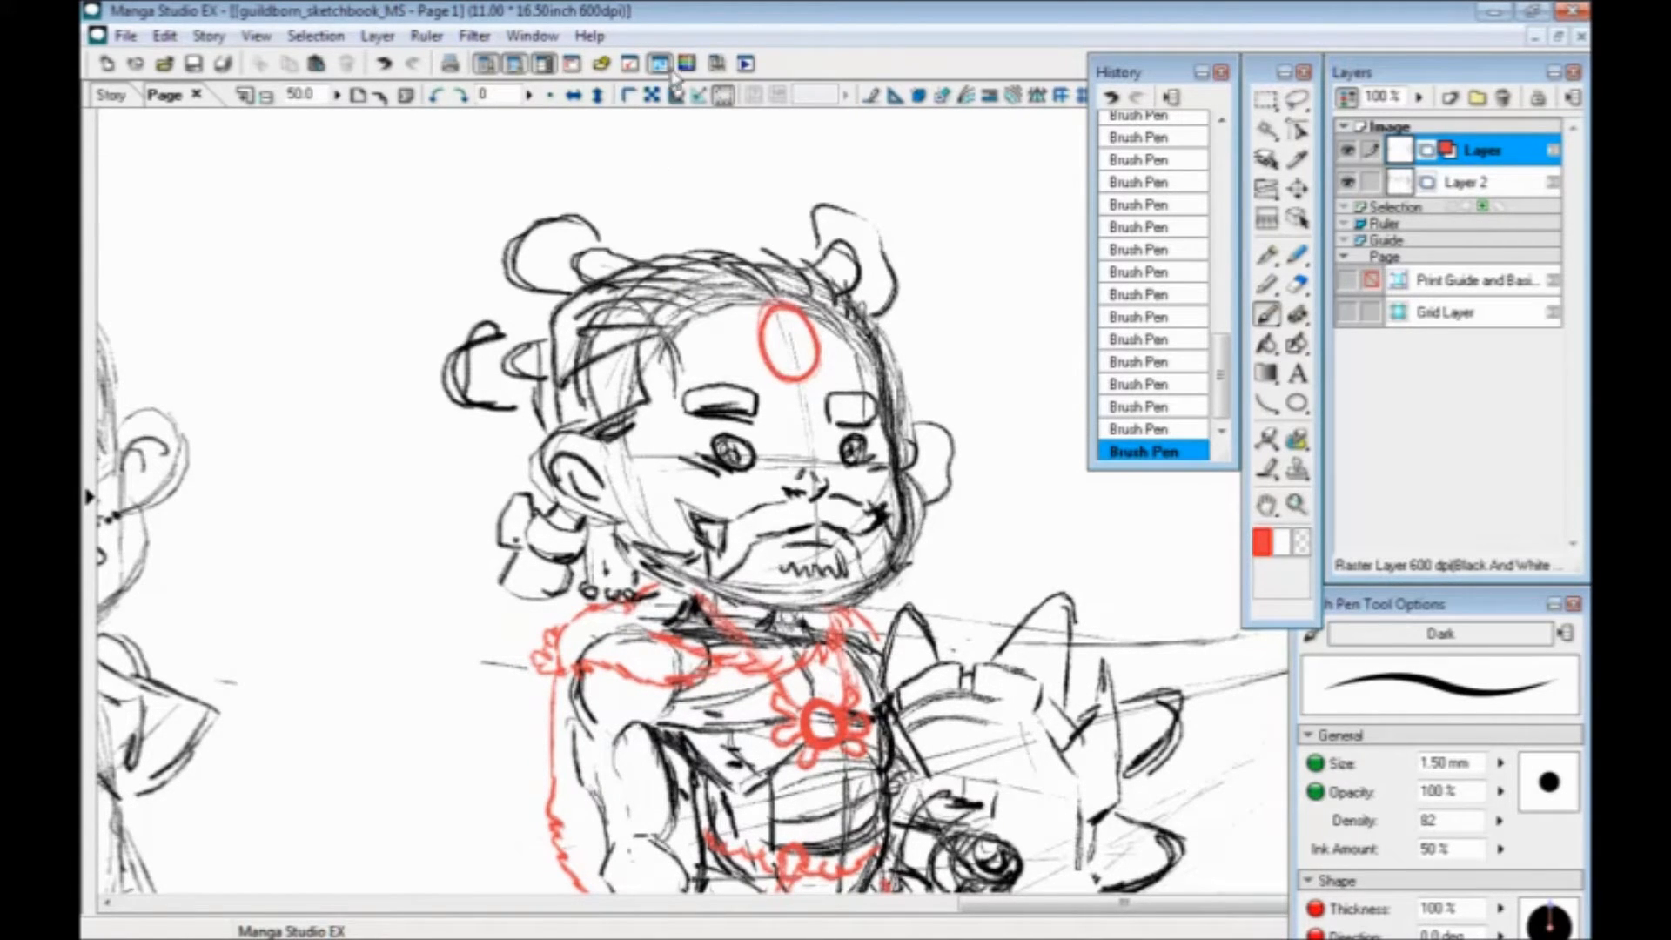
mouse_move(823, 367)
left_mouse_down()
mouse_move(811, 402)
mouse_move(790, 405)
mouse_move(738, 353)
mouse_move(645, 311)
mouse_move(540, 310)
mouse_move(838, 326)
mouse_move(848, 289)
mouse_move(809, 239)
mouse_move(566, 254)
mouse_move(562, 288)
left_mouse_up()
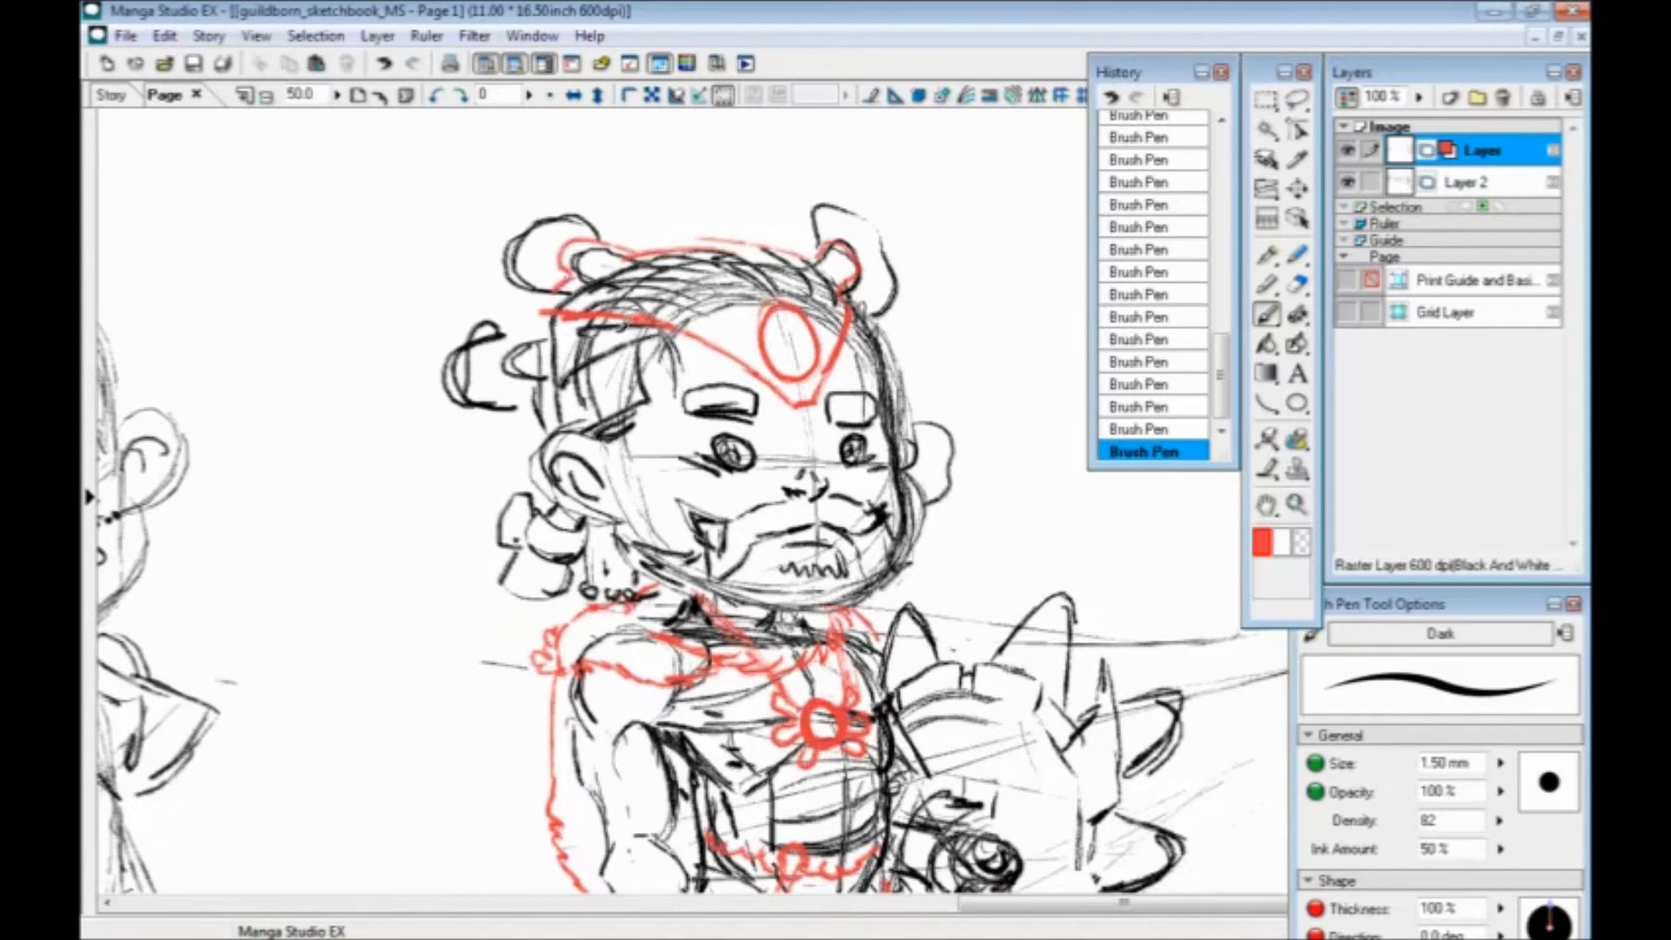
mouse_move(716, 348)
left_mouse_down()
mouse_move(554, 391)
mouse_move(540, 329)
left_mouse_up()
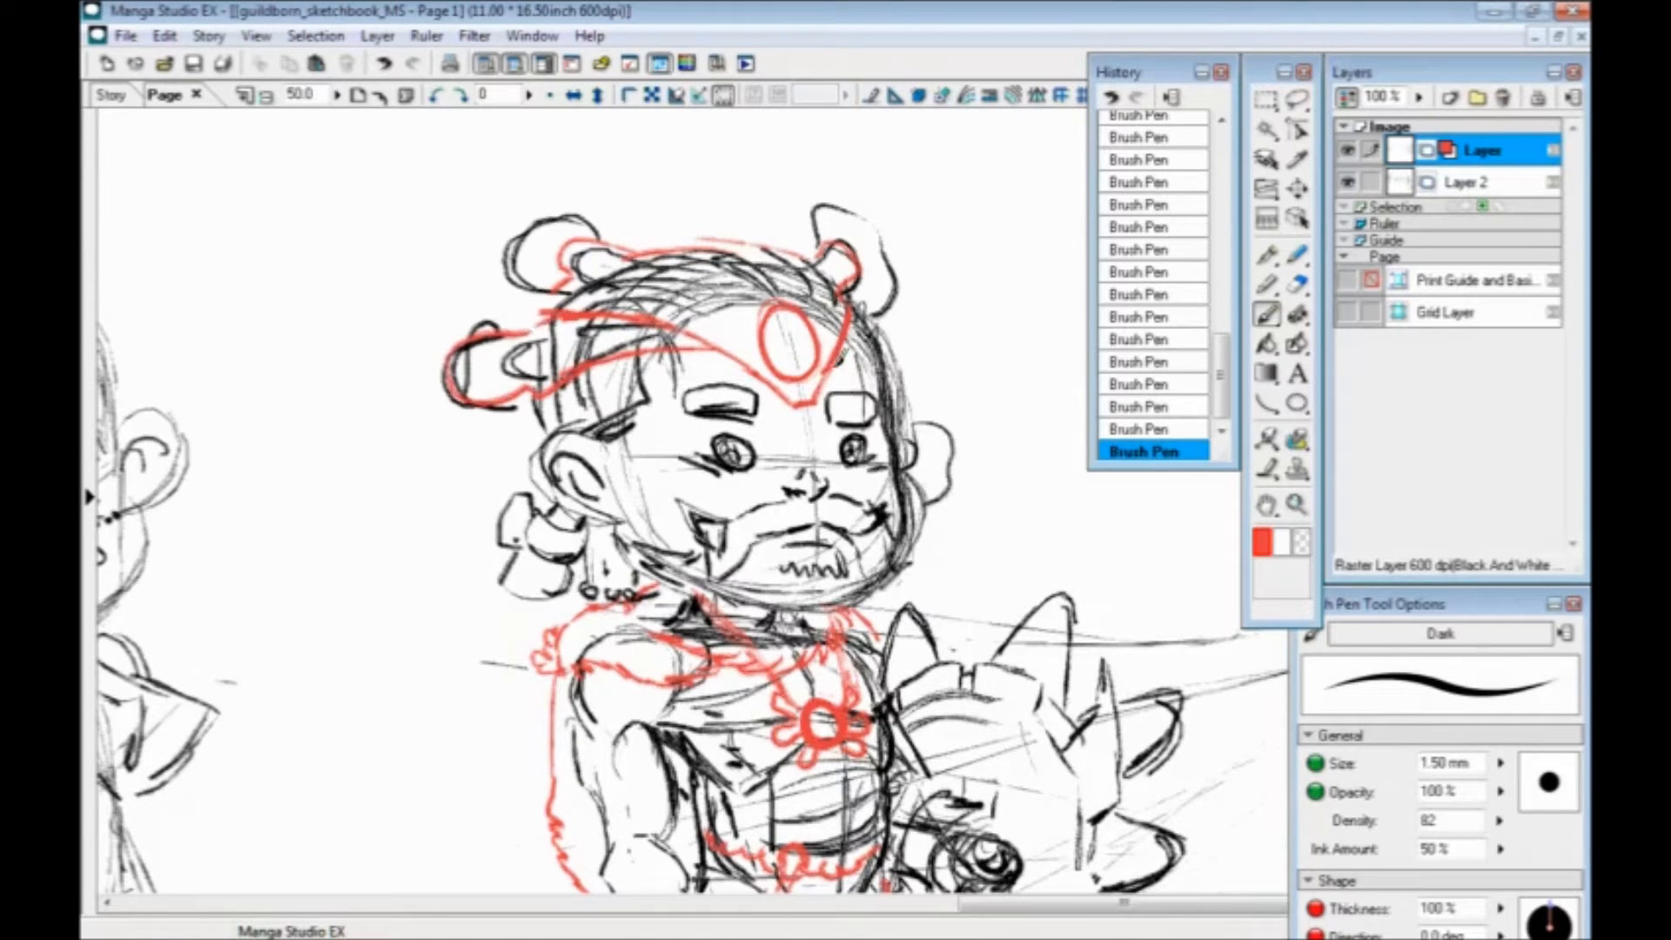
mouse_move(831, 353)
left_mouse_down()
mouse_move(883, 324)
mouse_move(901, 383)
left_mouse_up()
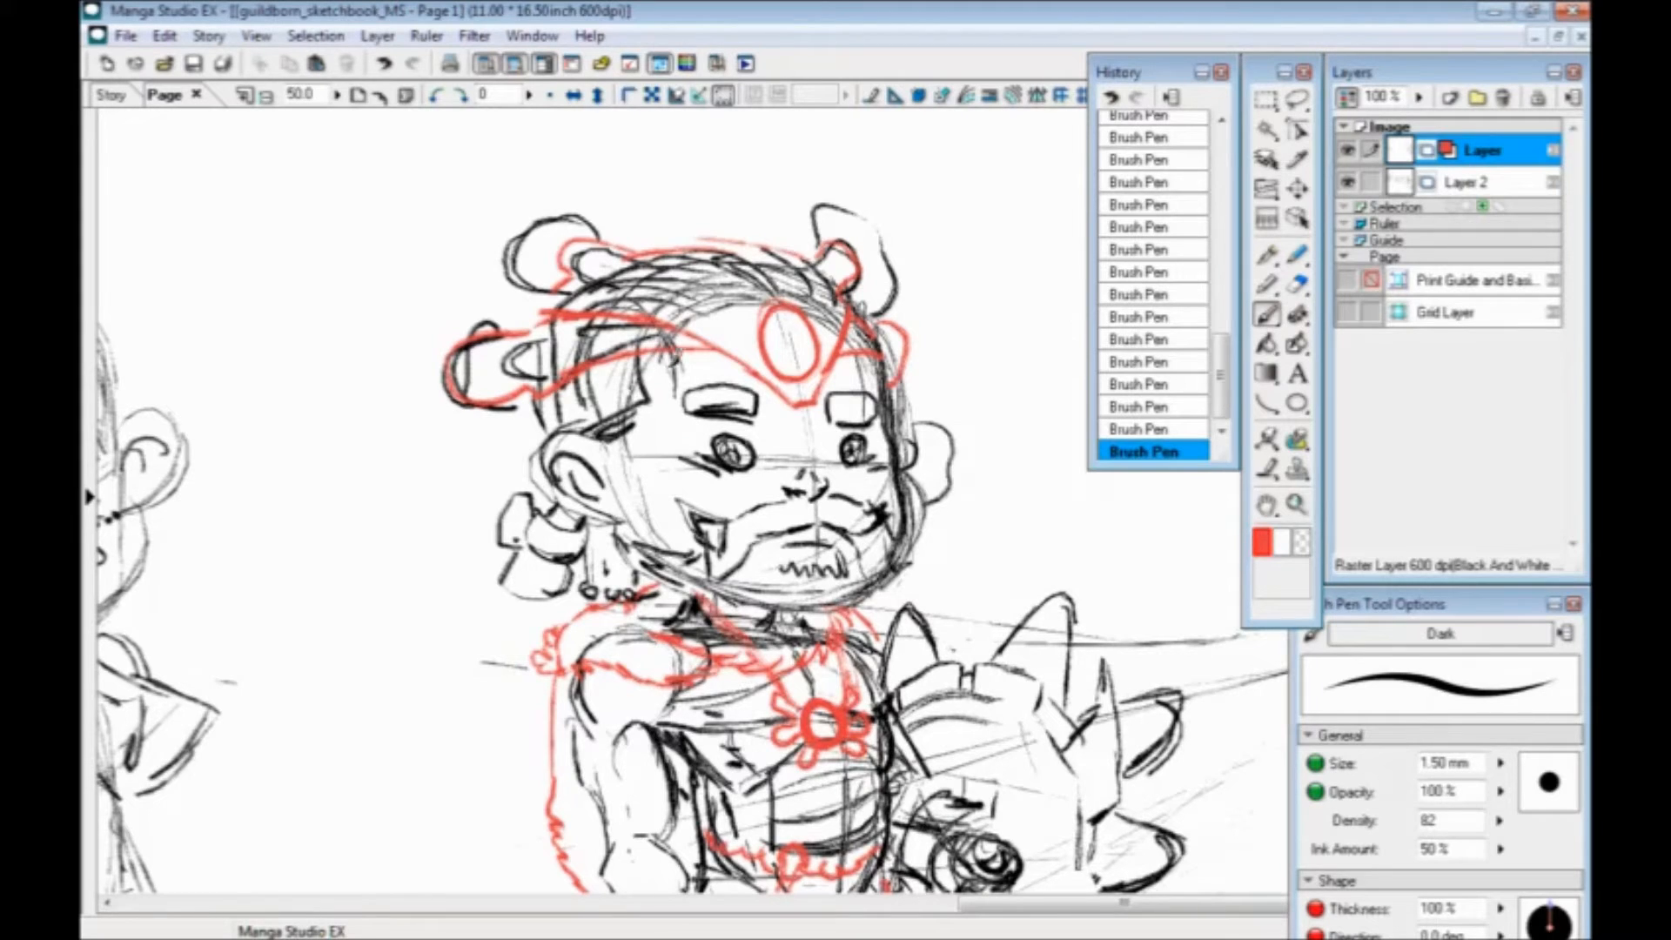
Draw pointed side pieces hanging from the headpiece along both sides of the face, and outline the hair tuft below the near ear
left_click_drag(633, 370, 648, 523)
mouse_move(644, 409)
left_mouse_down()
mouse_move(627, 510)
mouse_move(596, 426)
mouse_move(561, 433)
mouse_move(525, 401)
mouse_move(529, 505)
mouse_move(567, 585)
left_mouse_up()
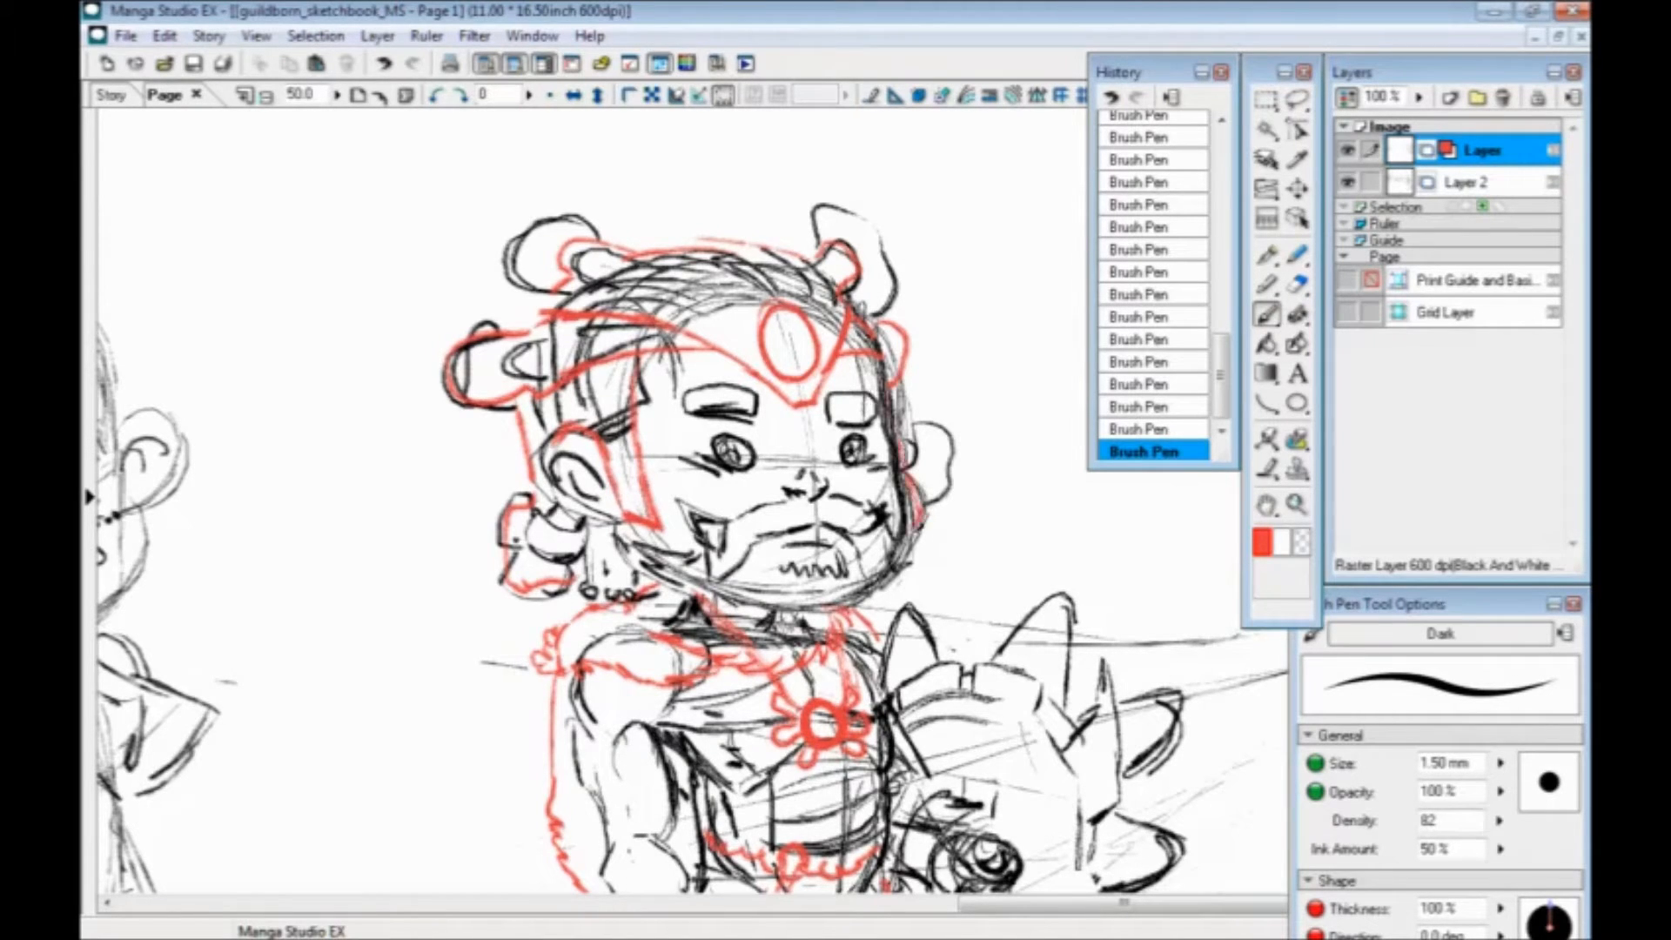
key("ctrl+z")
mouse_move(905, 509)
left_mouse_down()
mouse_move(939, 524)
mouse_move(897, 389)
left_mouse_up()
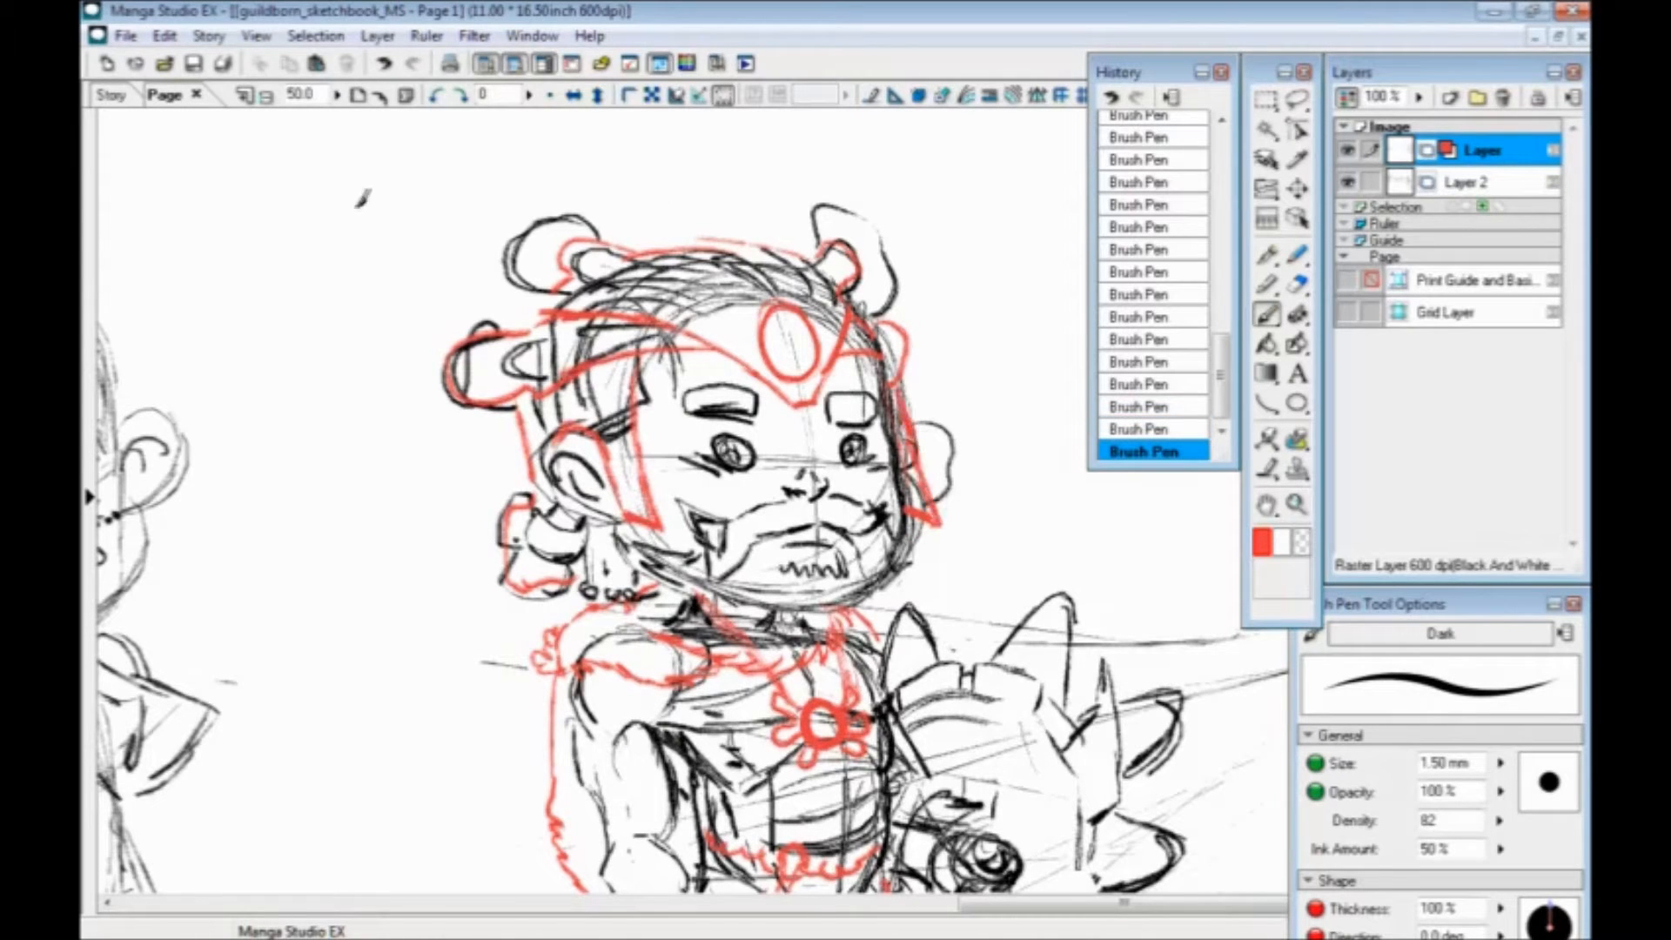
key("ctrl+minus")
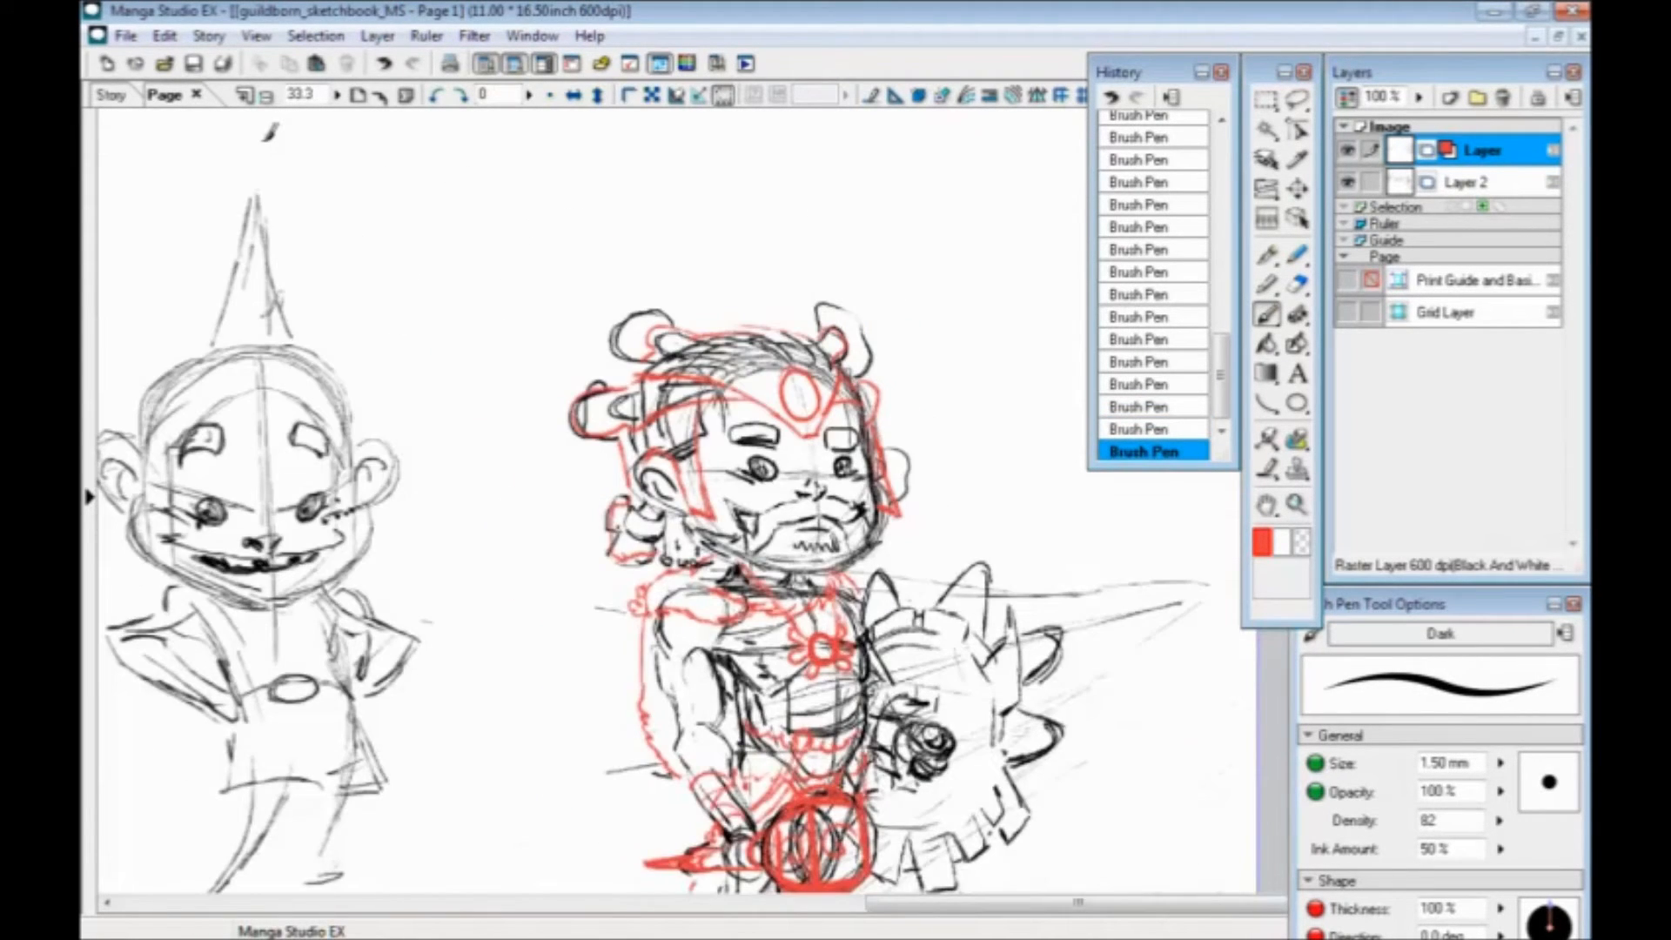
left_click_drag(526, 620, 435, 340)
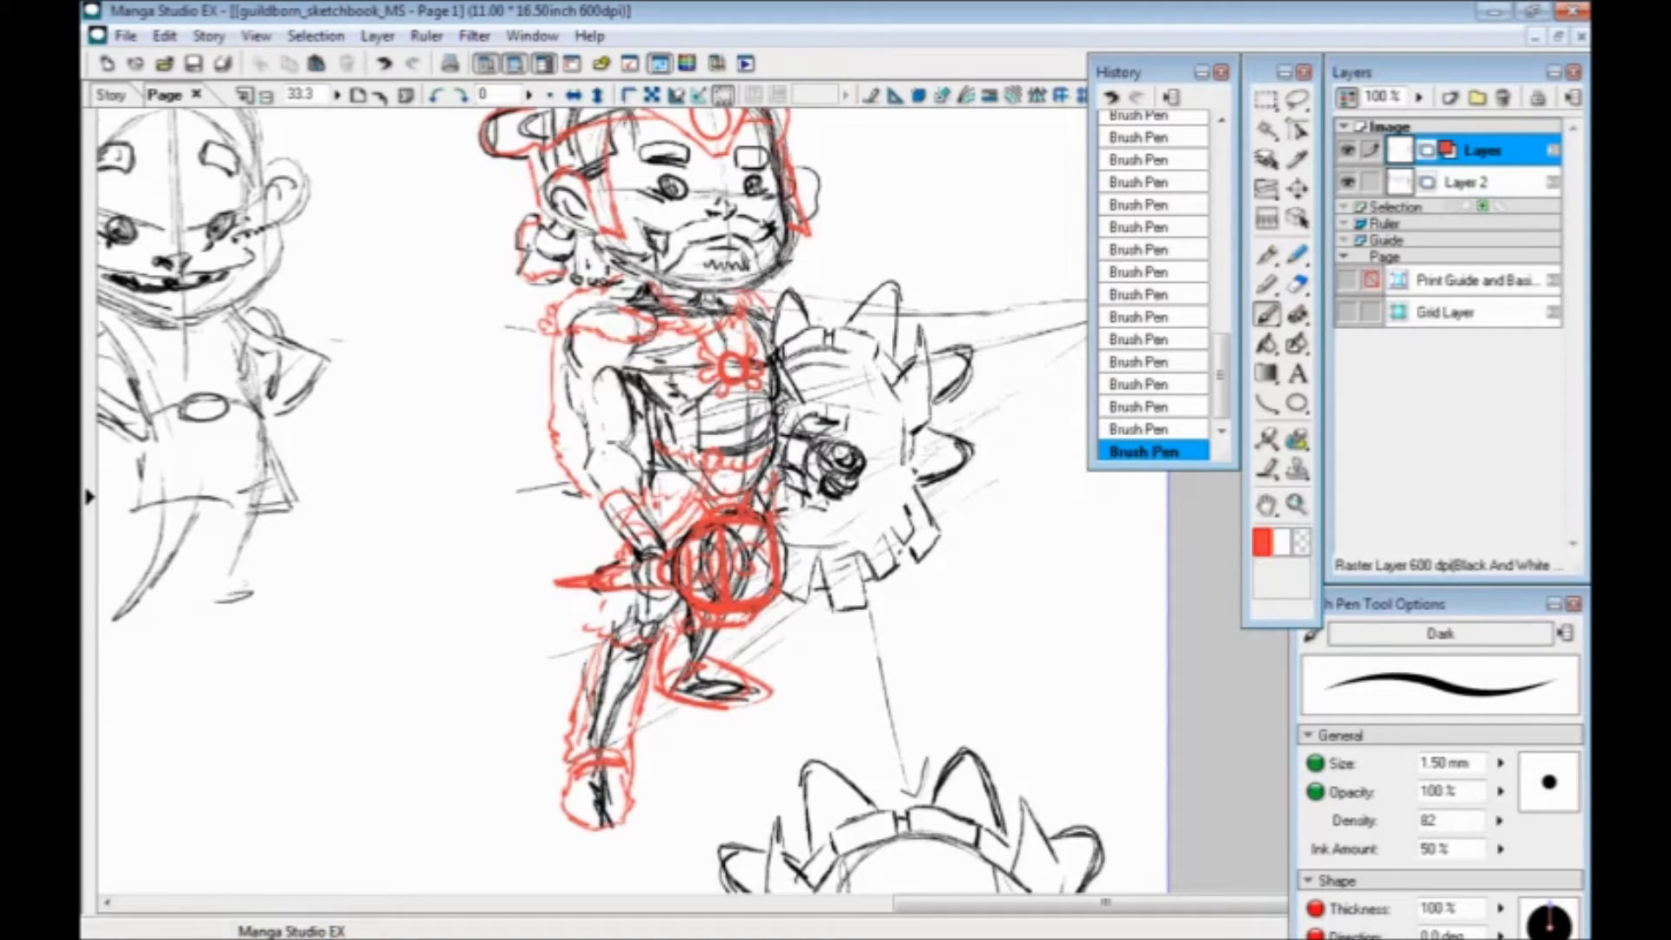
left_click_drag(526, 436, 510, 479)
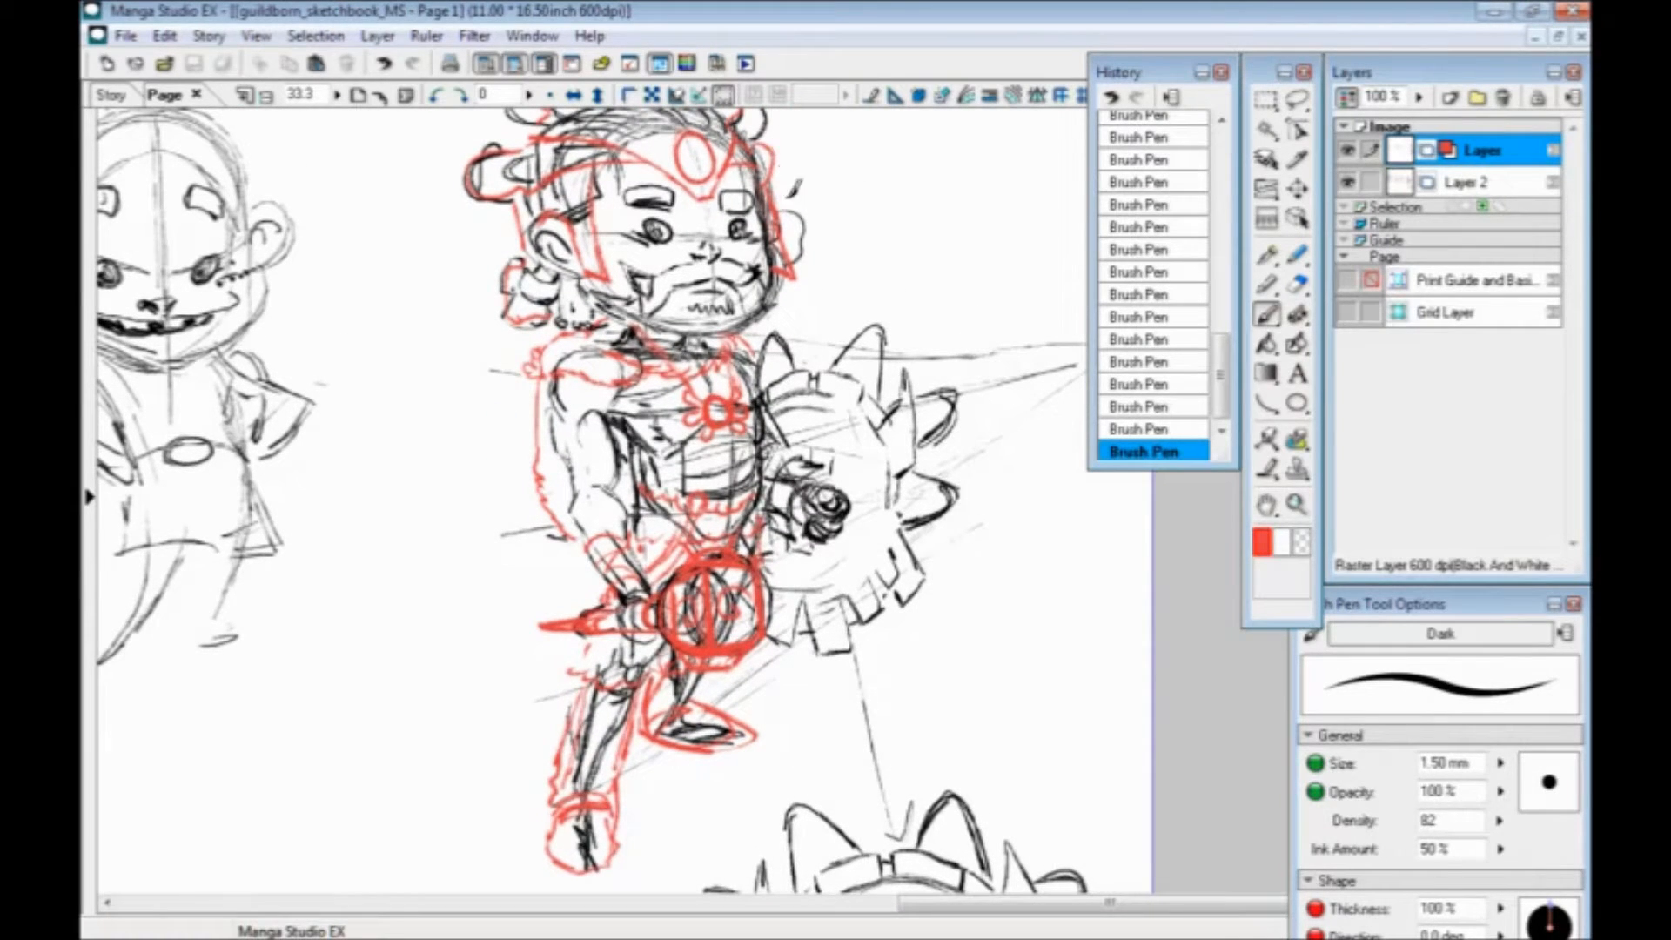
left_click_drag(805, 222, 802, 250)
left_click_drag(863, 420, 799, 481)
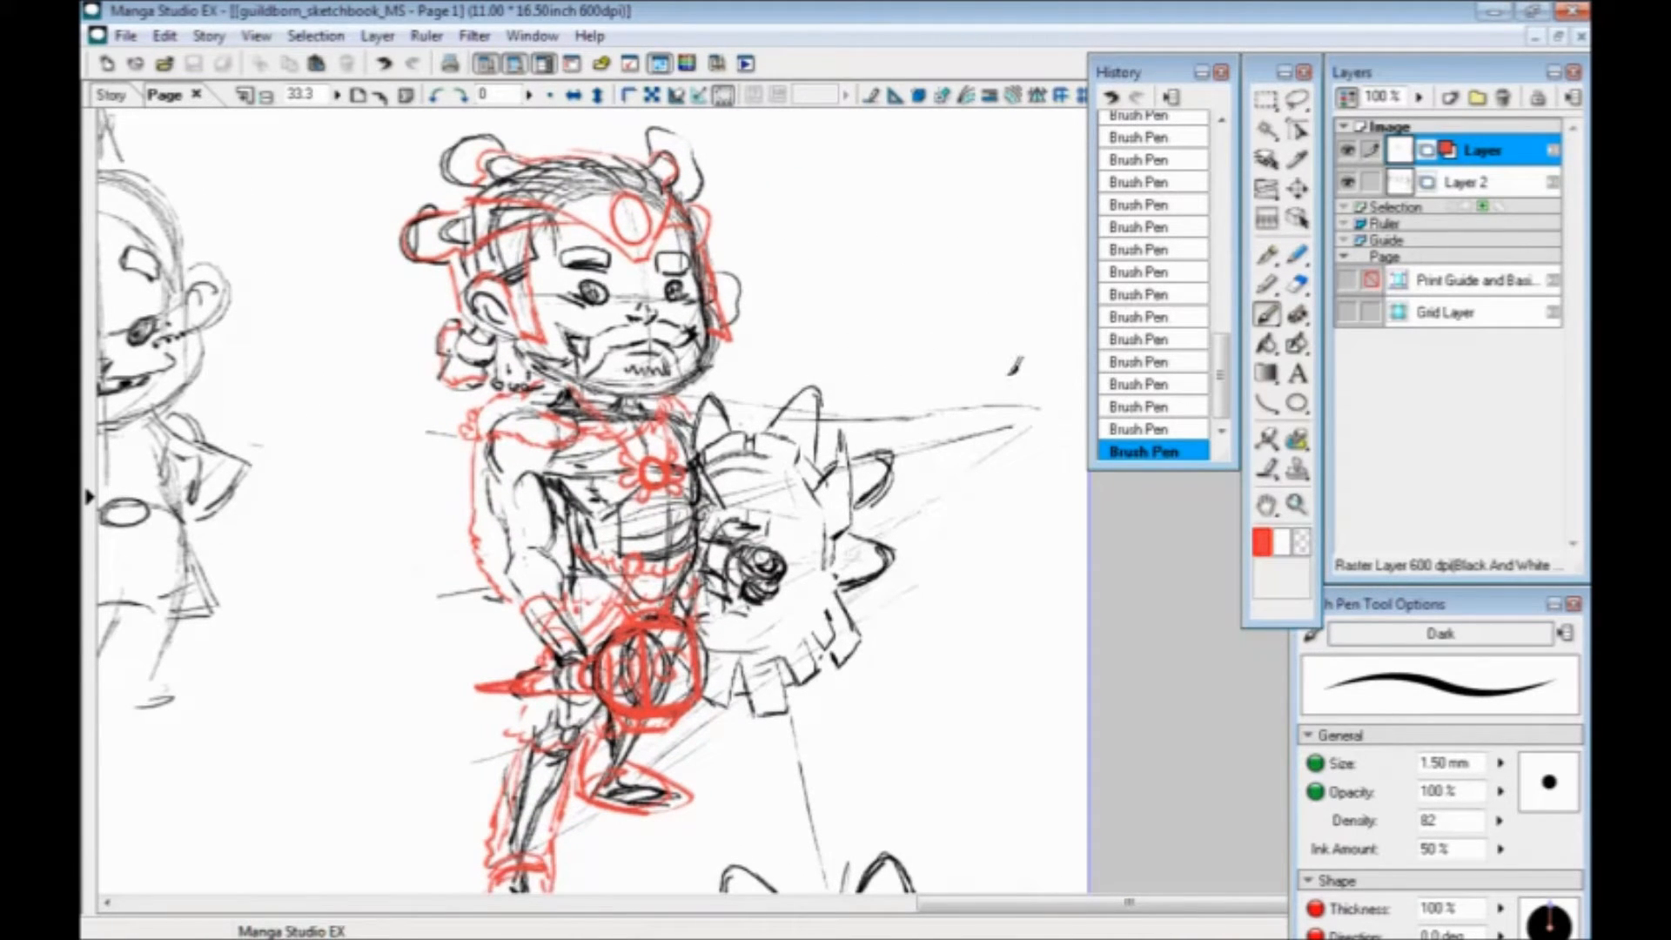
Start a larger red head study in the empty space beside the fourth figure's head, with an angular jaw, an ear and first facial lines
mouse_move(941, 177)
left_mouse_down()
mouse_move(911, 200)
mouse_move(897, 234)
left_mouse_up()
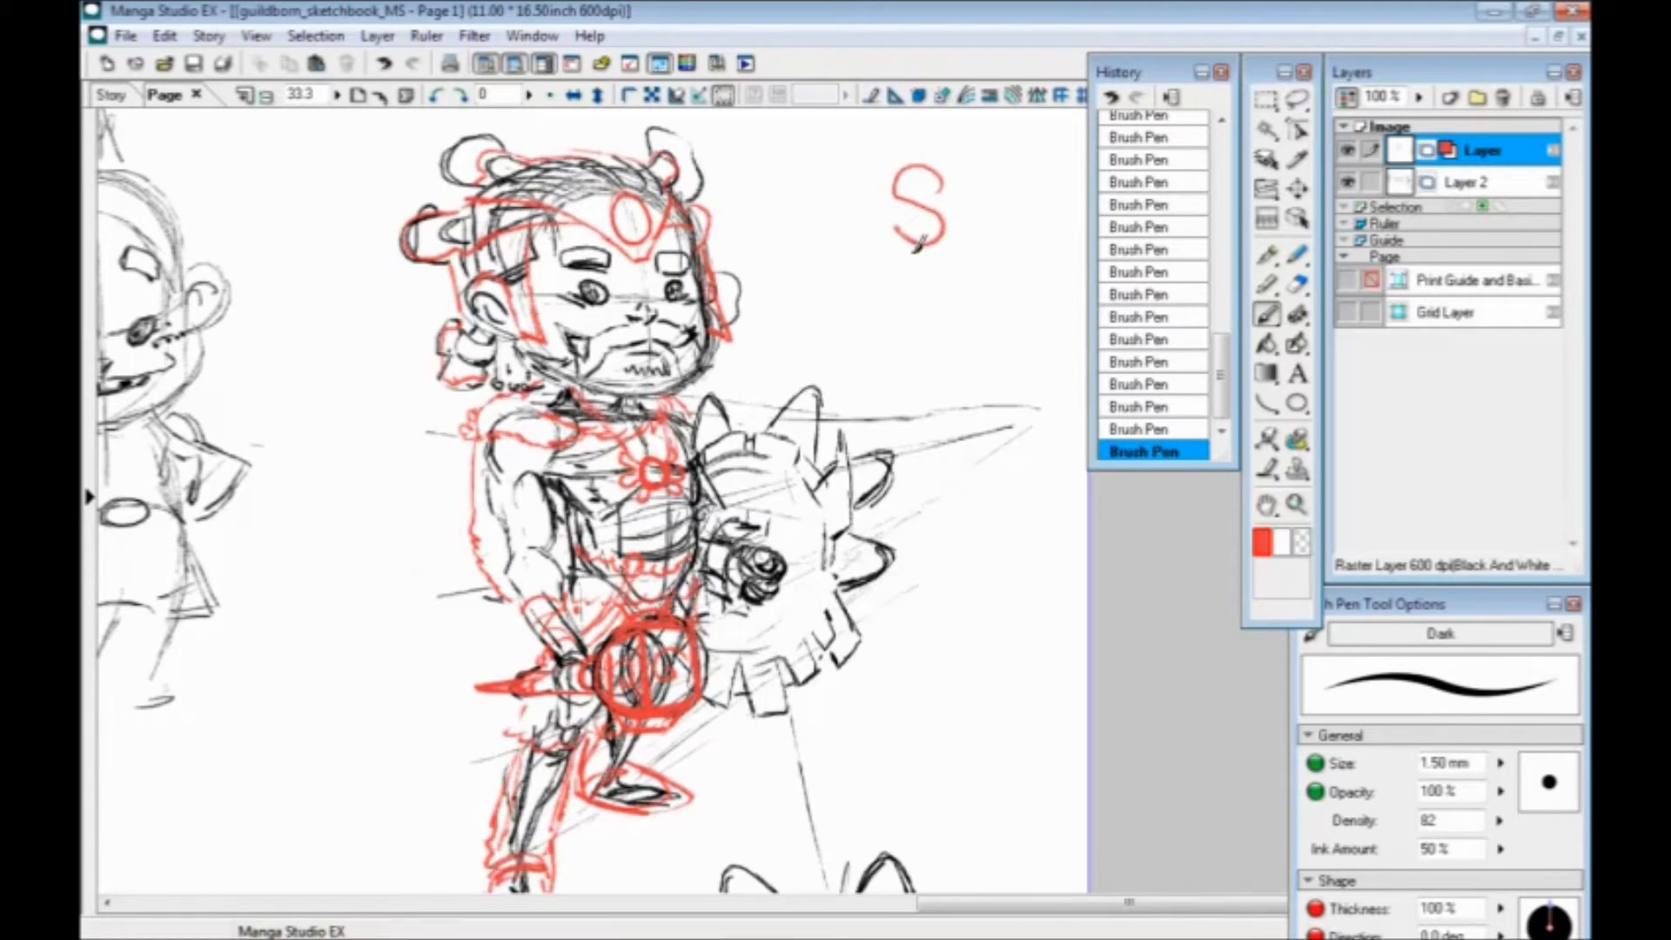
key("ctrl+z")
mouse_move(997, 192)
left_mouse_down()
mouse_move(1022, 223)
mouse_move(1012, 261)
mouse_move(872, 264)
mouse_move(822, 211)
mouse_move(814, 144)
left_mouse_up()
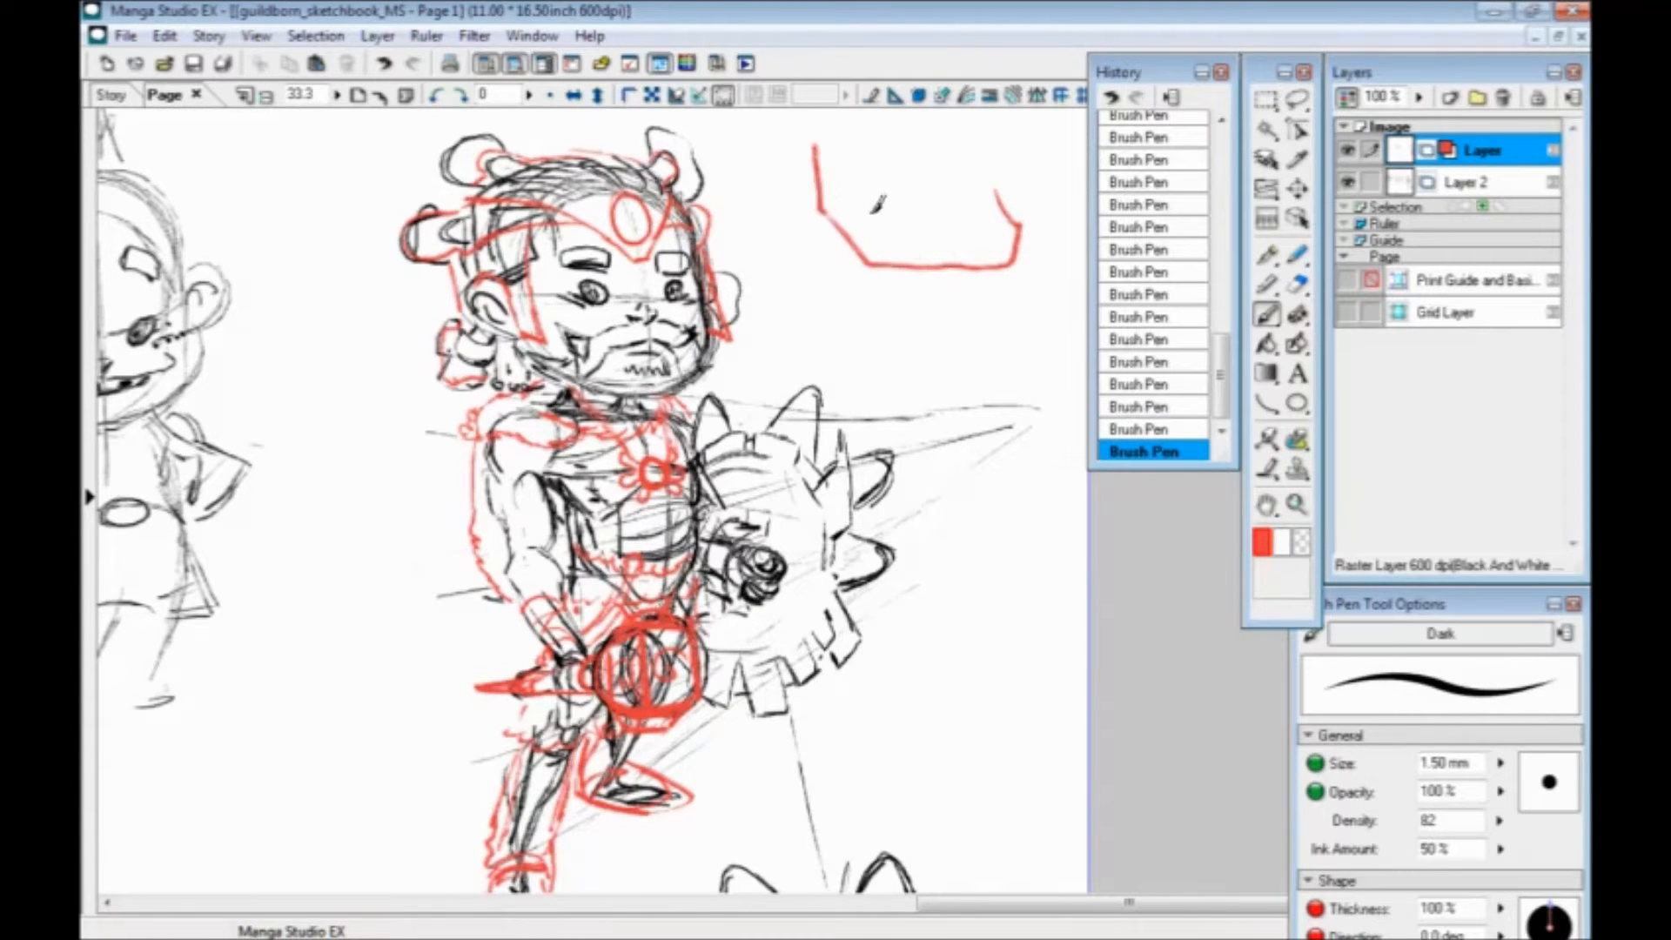
left_click_drag(874, 208, 890, 327)
mouse_move(1021, 310)
left_mouse_down()
mouse_move(1021, 228)
mouse_move(954, 258)
left_mouse_up()
left_click_drag(823, 193, 819, 259)
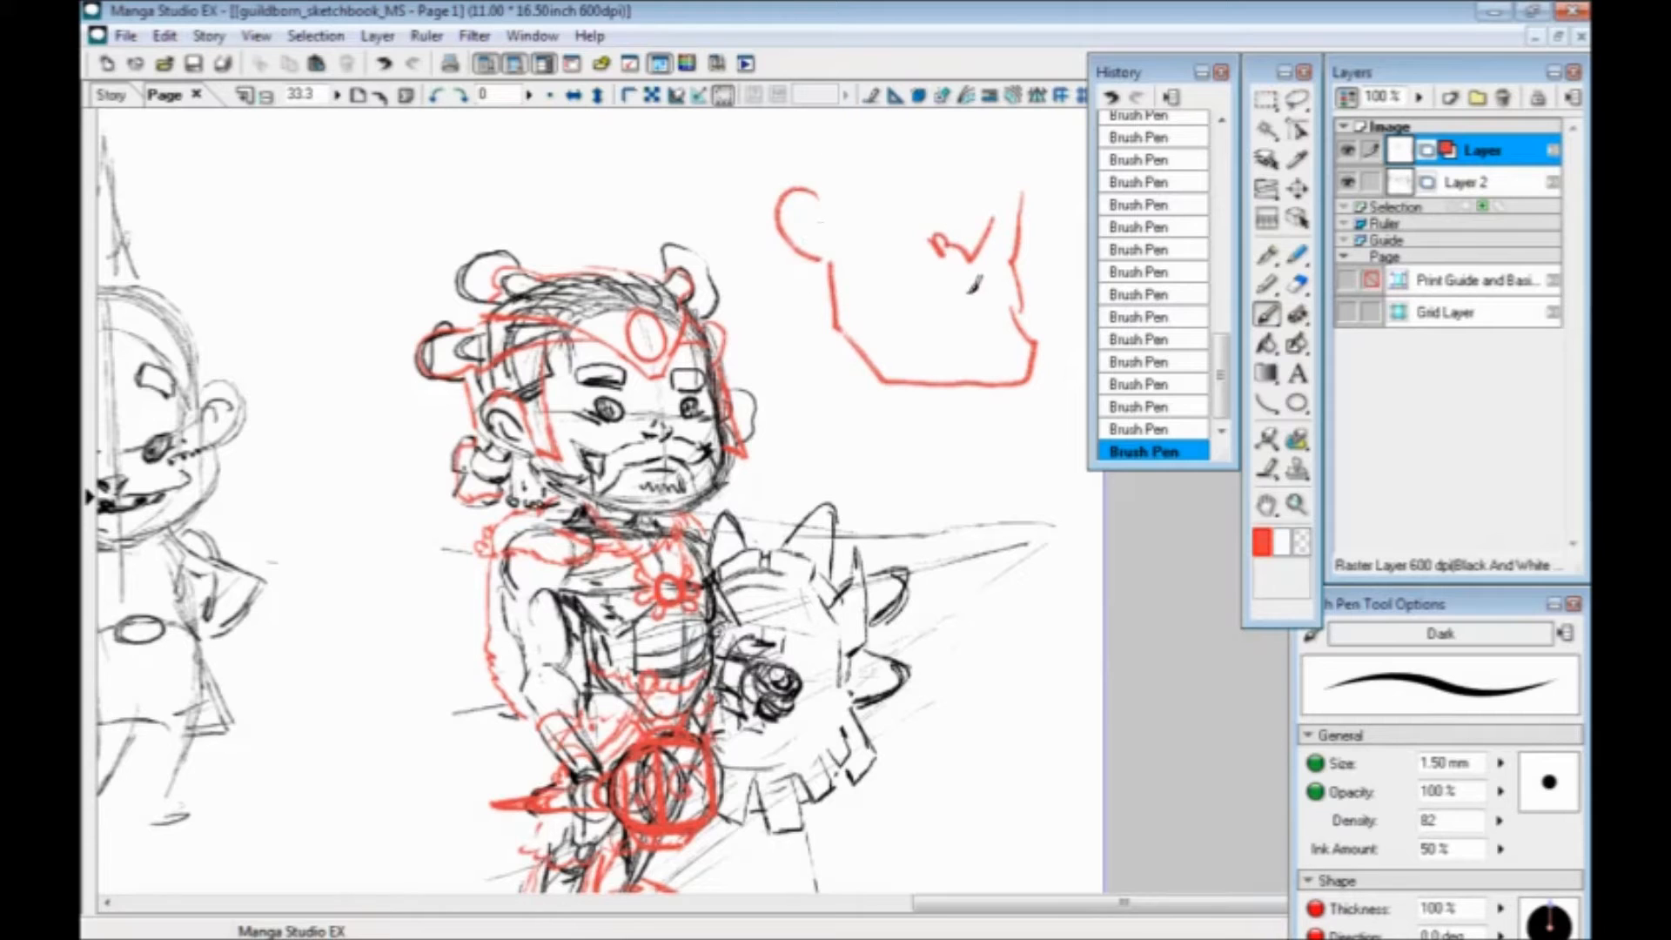
Add the brow, mouth and cheek strokes to the red head sketch at the upper part of the page
left_click_drag(988, 276, 890, 288)
mouse_move(920, 232)
left_mouse_down()
mouse_move(840, 335)
mouse_move(835, 288)
left_mouse_up()
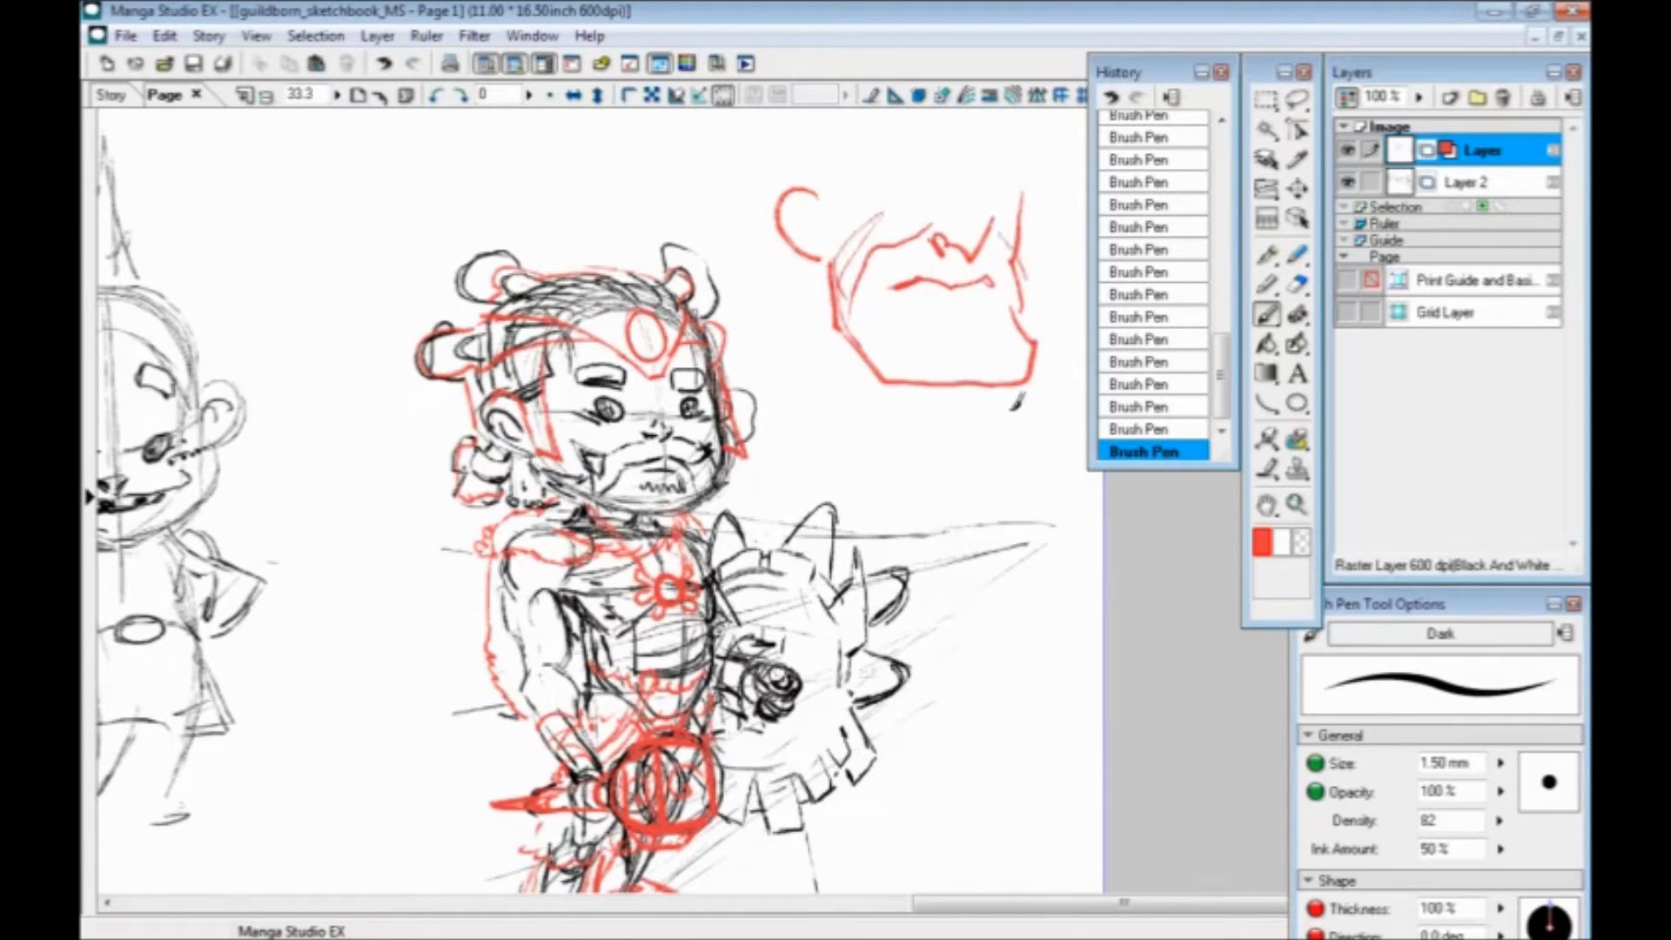
left_click_drag(962, 318, 984, 383)
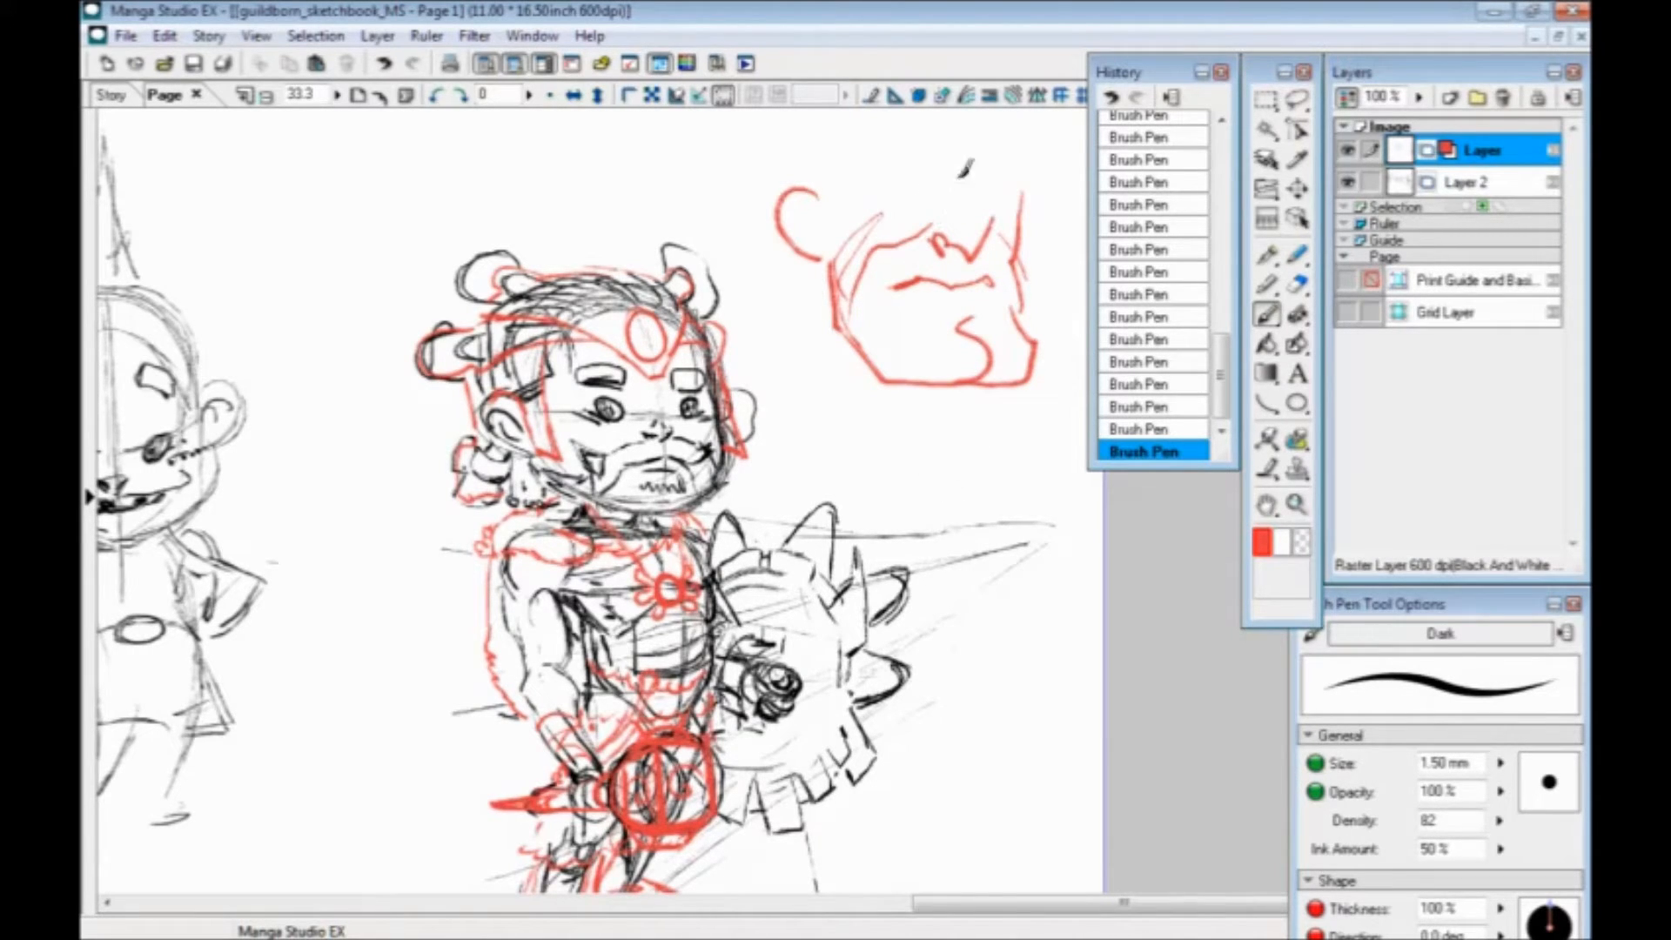
Lasso the red head sketch beside the warrior, clear its strokes and remove the selection
key("l")
mouse_move(1008, 142)
left_mouse_down()
mouse_move(1082, 291)
mouse_move(952, 428)
mouse_move(814, 353)
mouse_move(766, 148)
left_mouse_up()
left_click(853, 454)
left_click(764, 455)
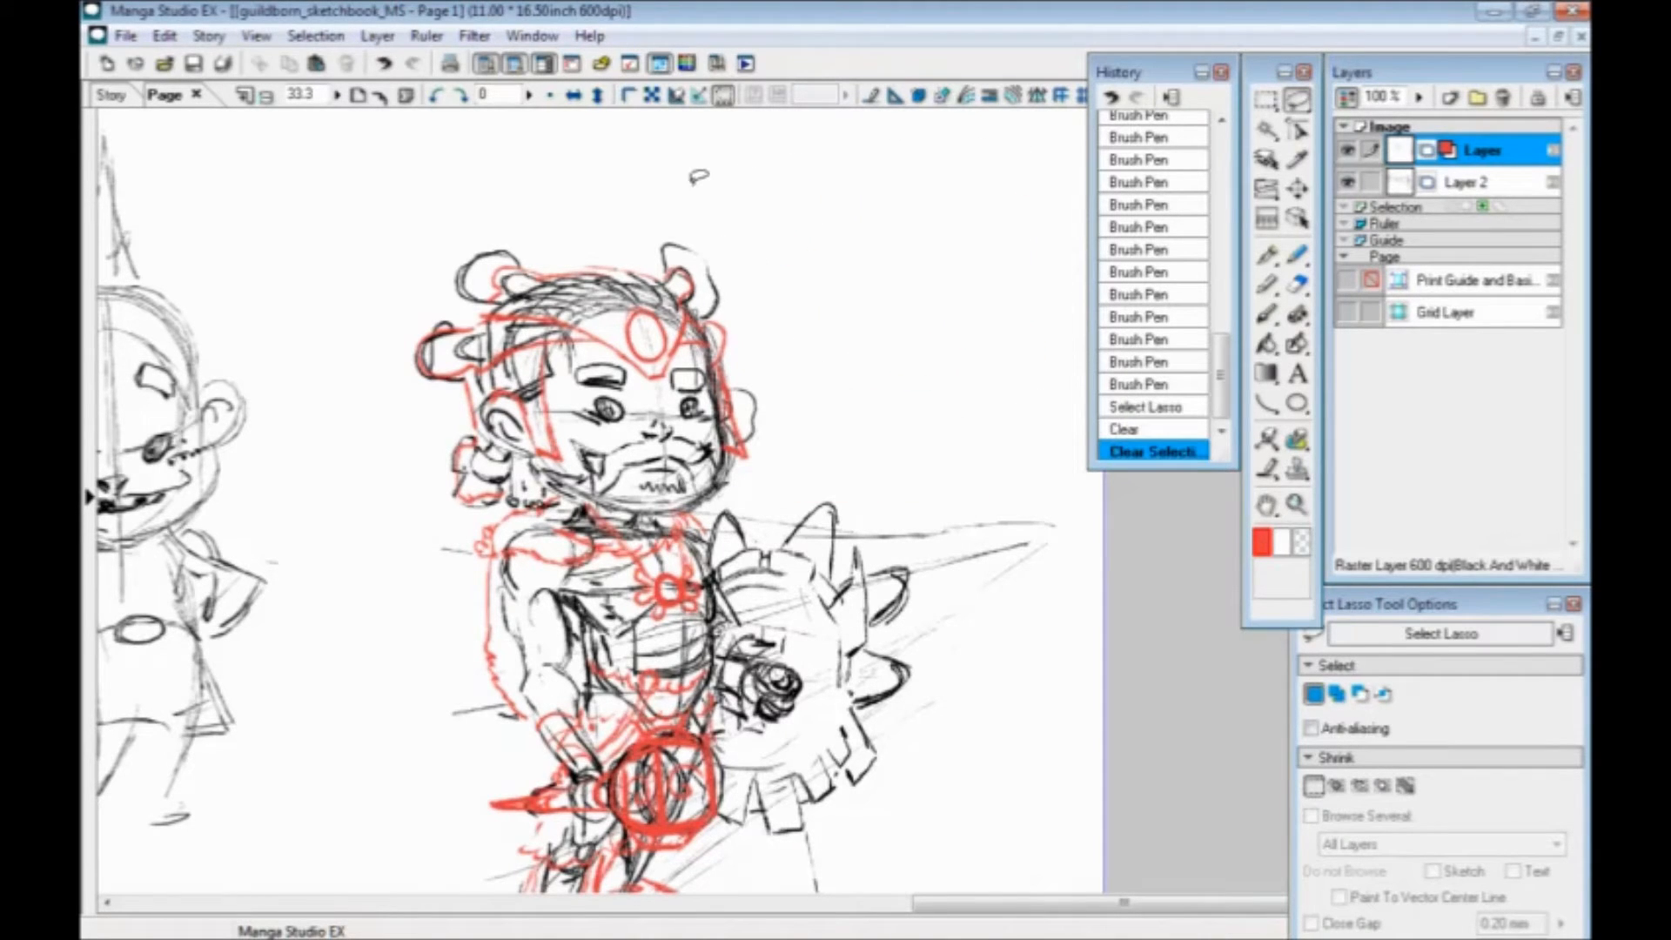
Sketch a red head ball with curved guide lines and a bent arm beneath it, in the empty space below the figures
left_click(1266, 314)
left_click_drag(688, 601, 807, 470)
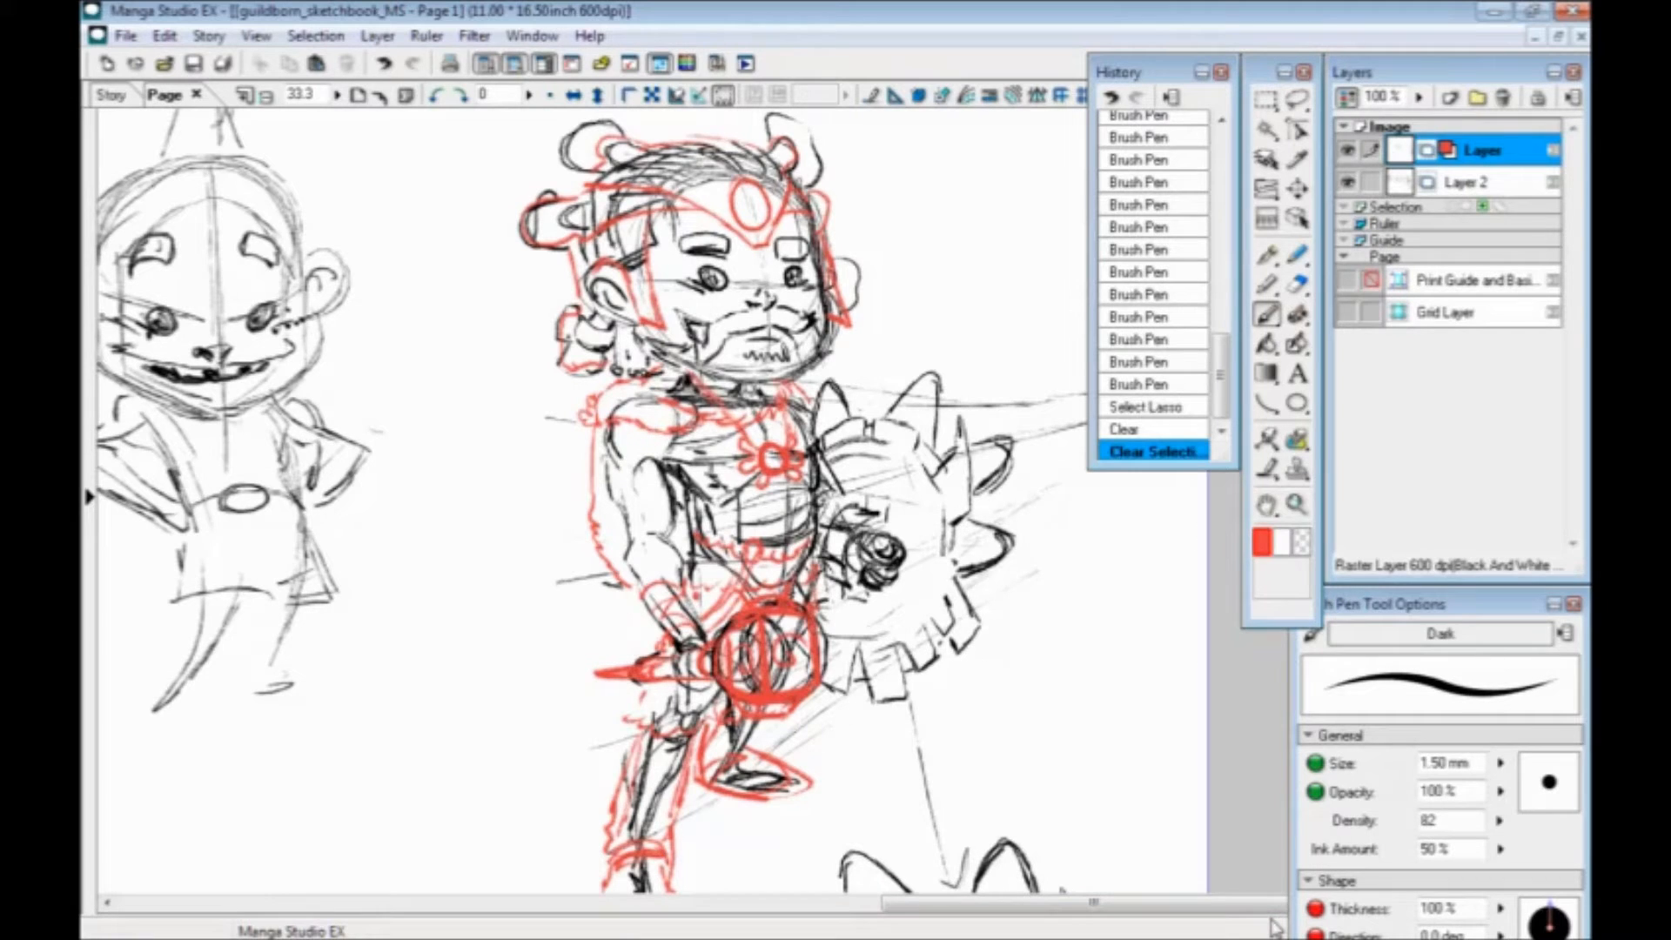
mouse_move(583, 575)
left_mouse_down()
mouse_move(834, 599)
mouse_move(677, 584)
left_mouse_up()
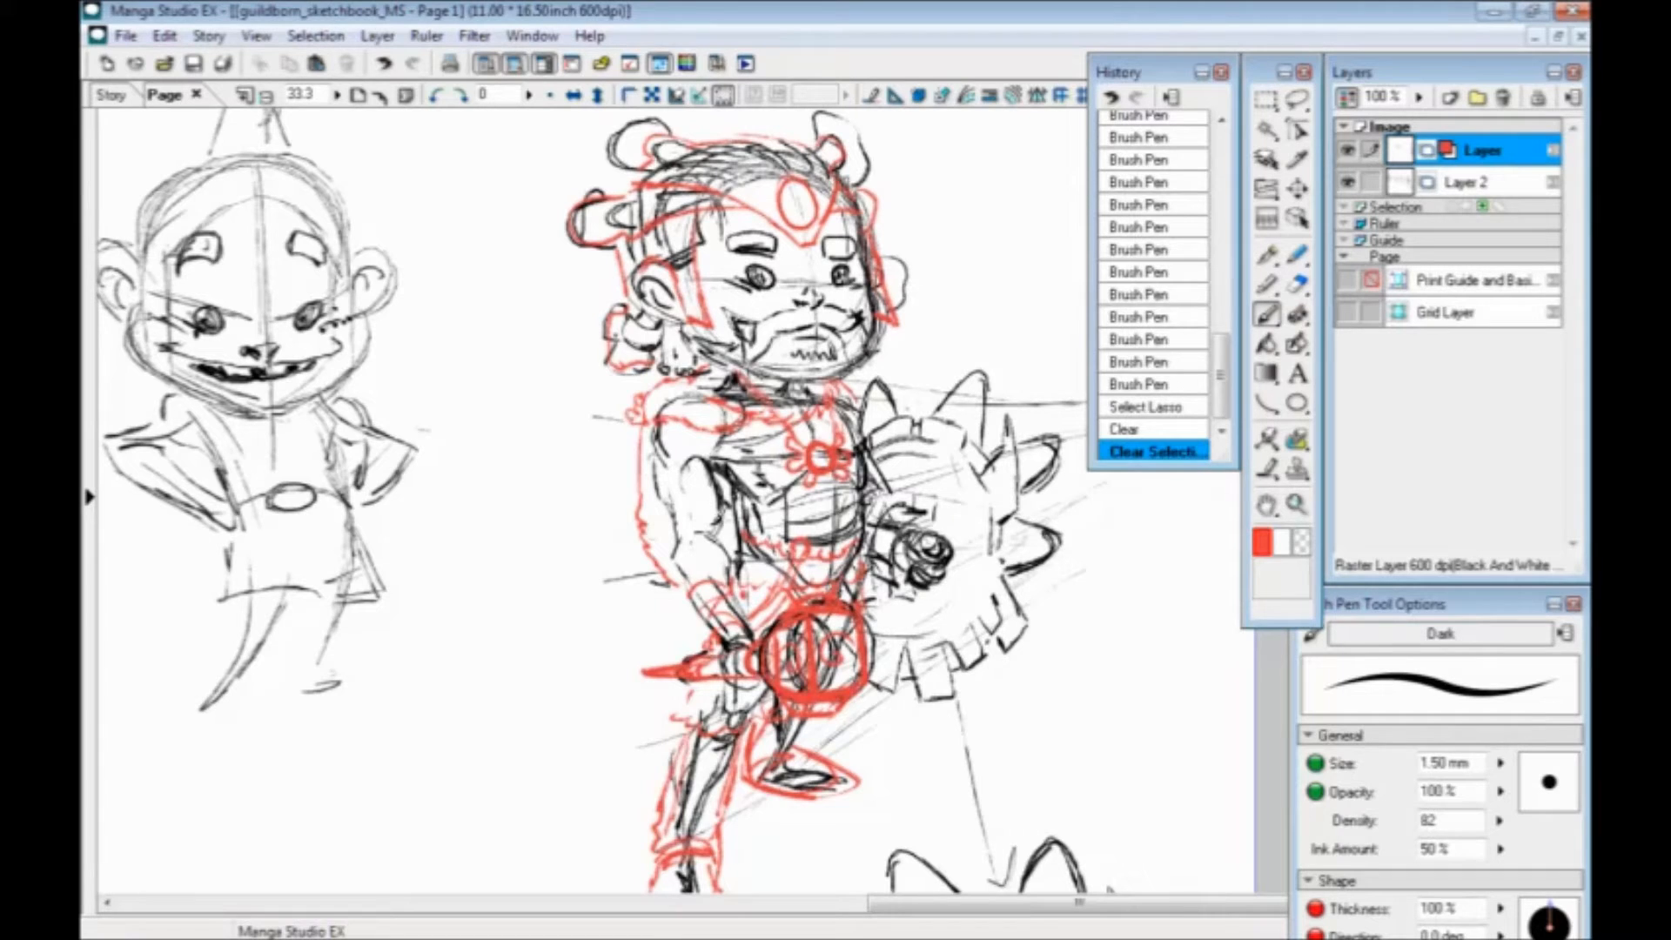
left_click_drag(577, 373, 554, 339)
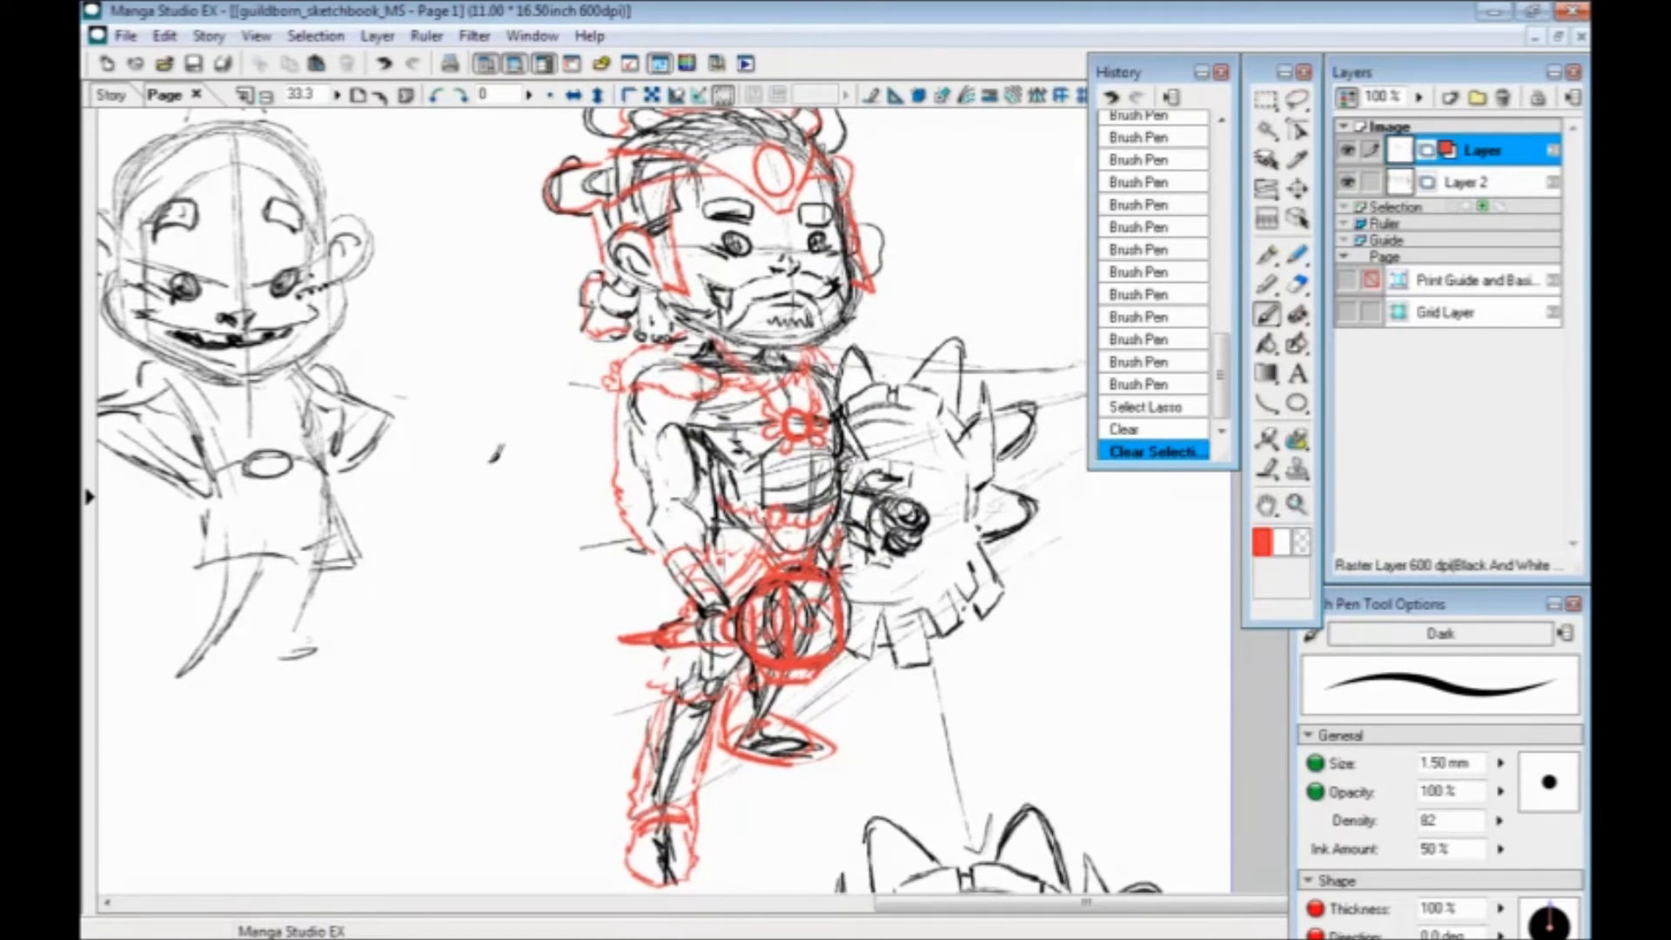
left_click_drag(700, 339, 506, 280)
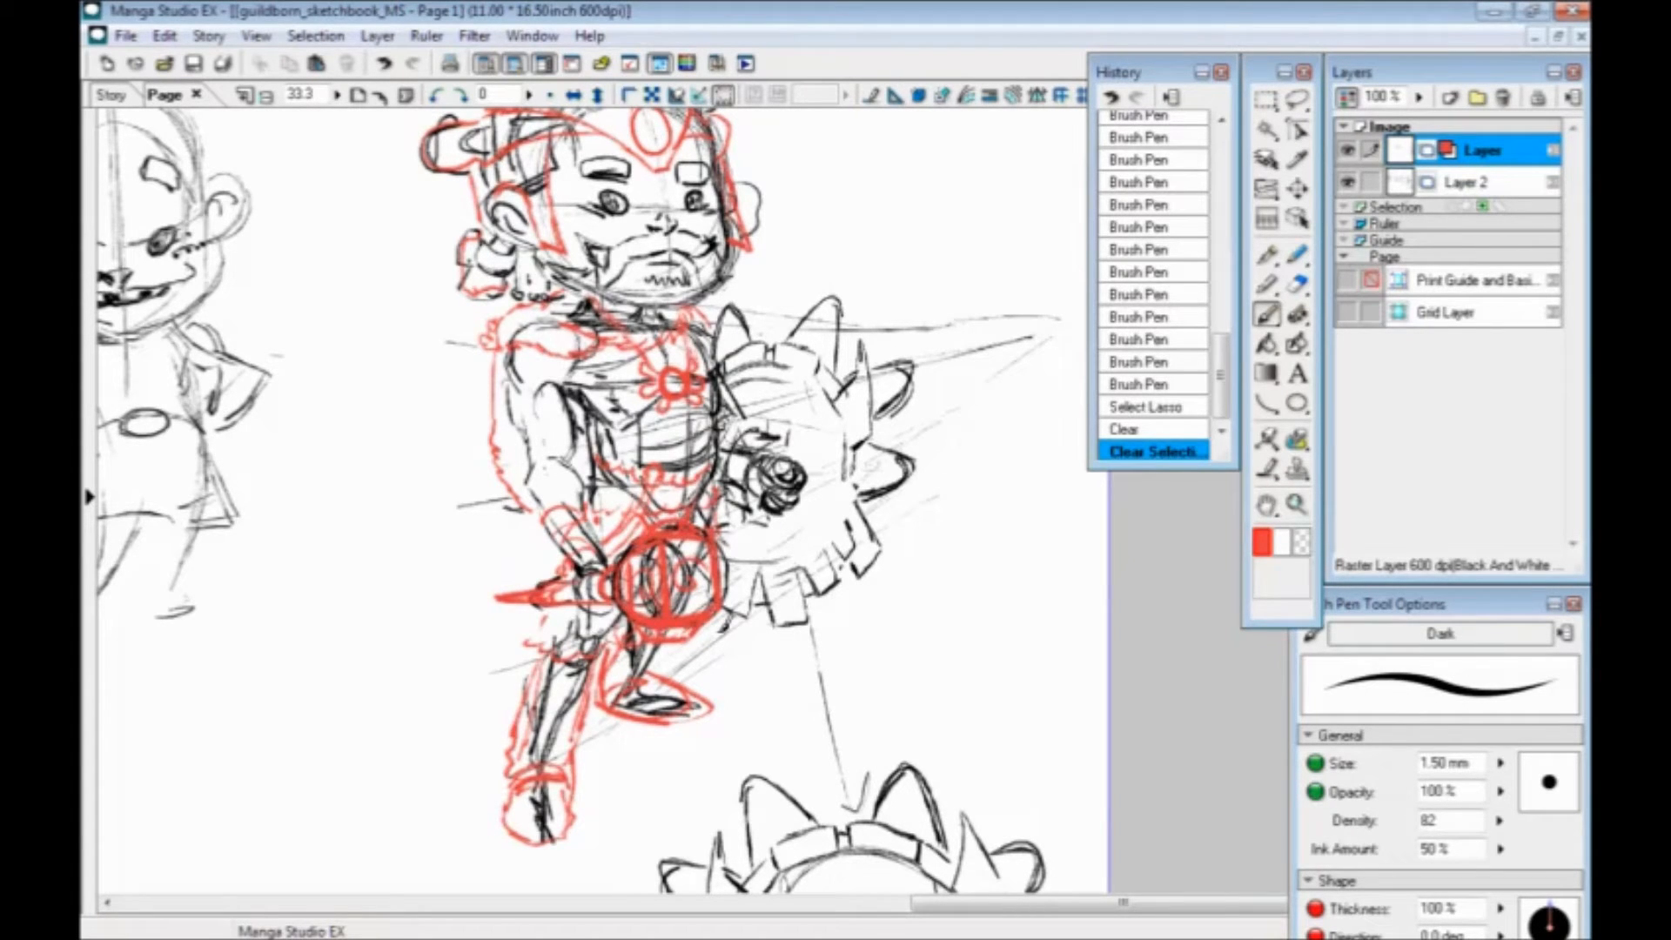
left_click_drag(522, 653, 834, 482)
mouse_move(537, 517)
left_mouse_down()
mouse_move(715, 623)
mouse_move(509, 560)
mouse_move(623, 493)
mouse_move(649, 654)
mouse_move(518, 542)
mouse_move(529, 622)
mouse_move(496, 640)
mouse_move(516, 716)
mouse_move(477, 683)
mouse_move(466, 773)
mouse_move(504, 714)
mouse_move(589, 805)
left_mouse_up()
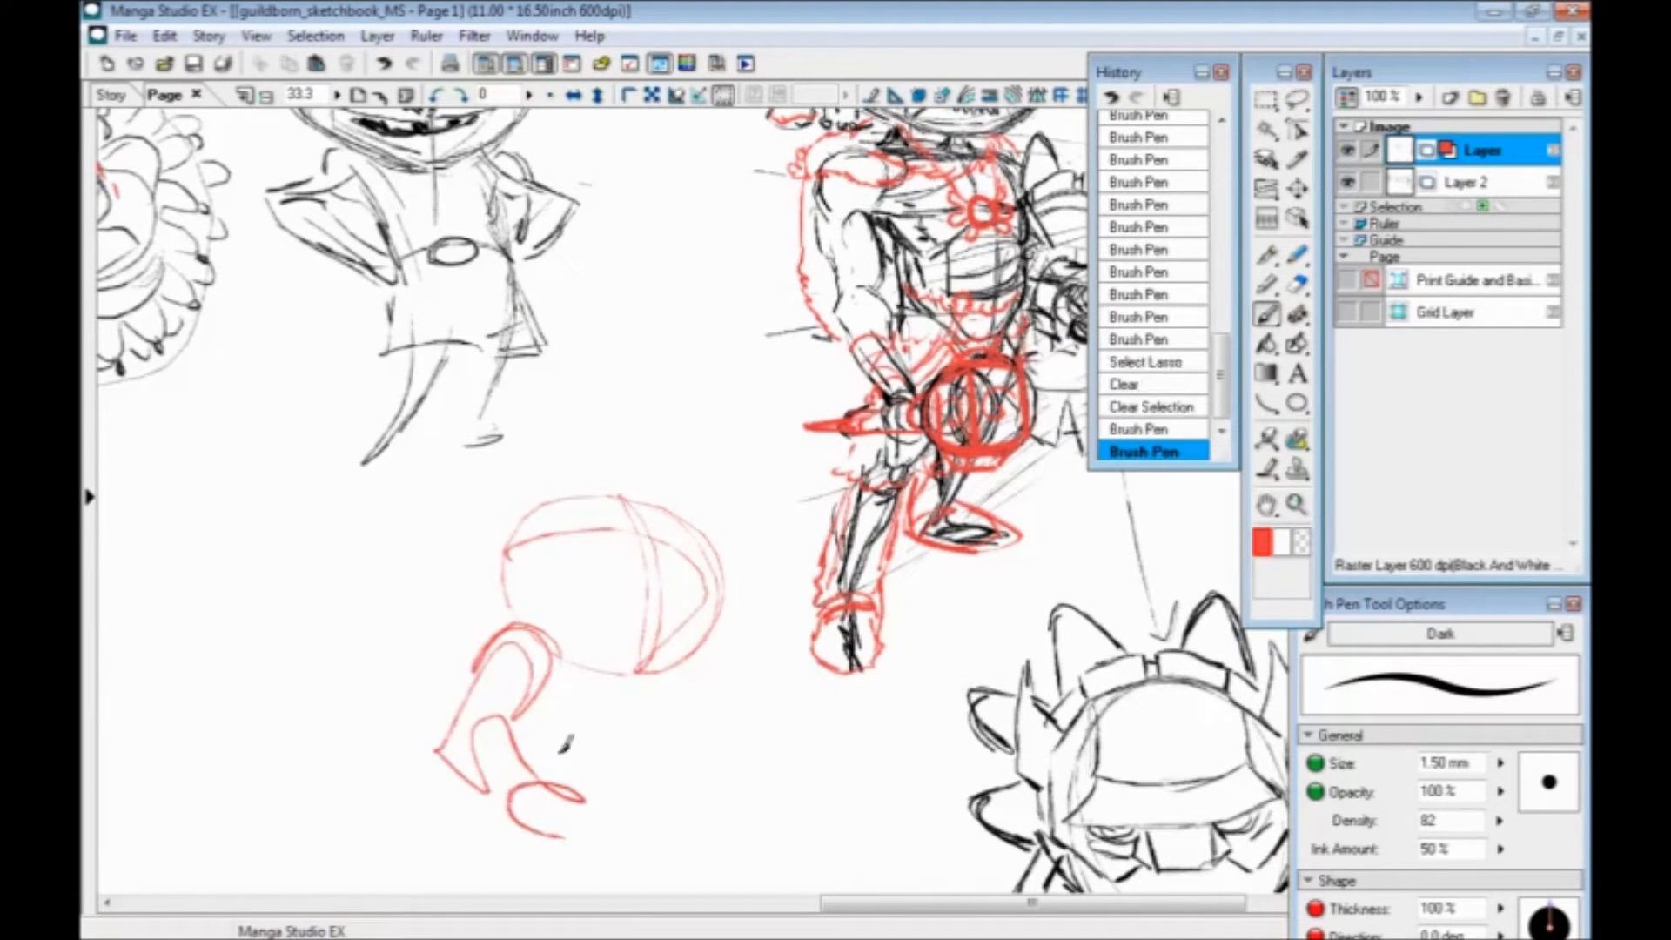
Undo the first arm and redraw two bent arms with rounded hands beneath the red head ball
key("ctrl+z")
left_click_drag(746, 530, 743, 533)
mouse_move(745, 514)
left_mouse_down()
mouse_move(802, 488)
mouse_move(788, 399)
left_mouse_up()
key("ctrl+z")
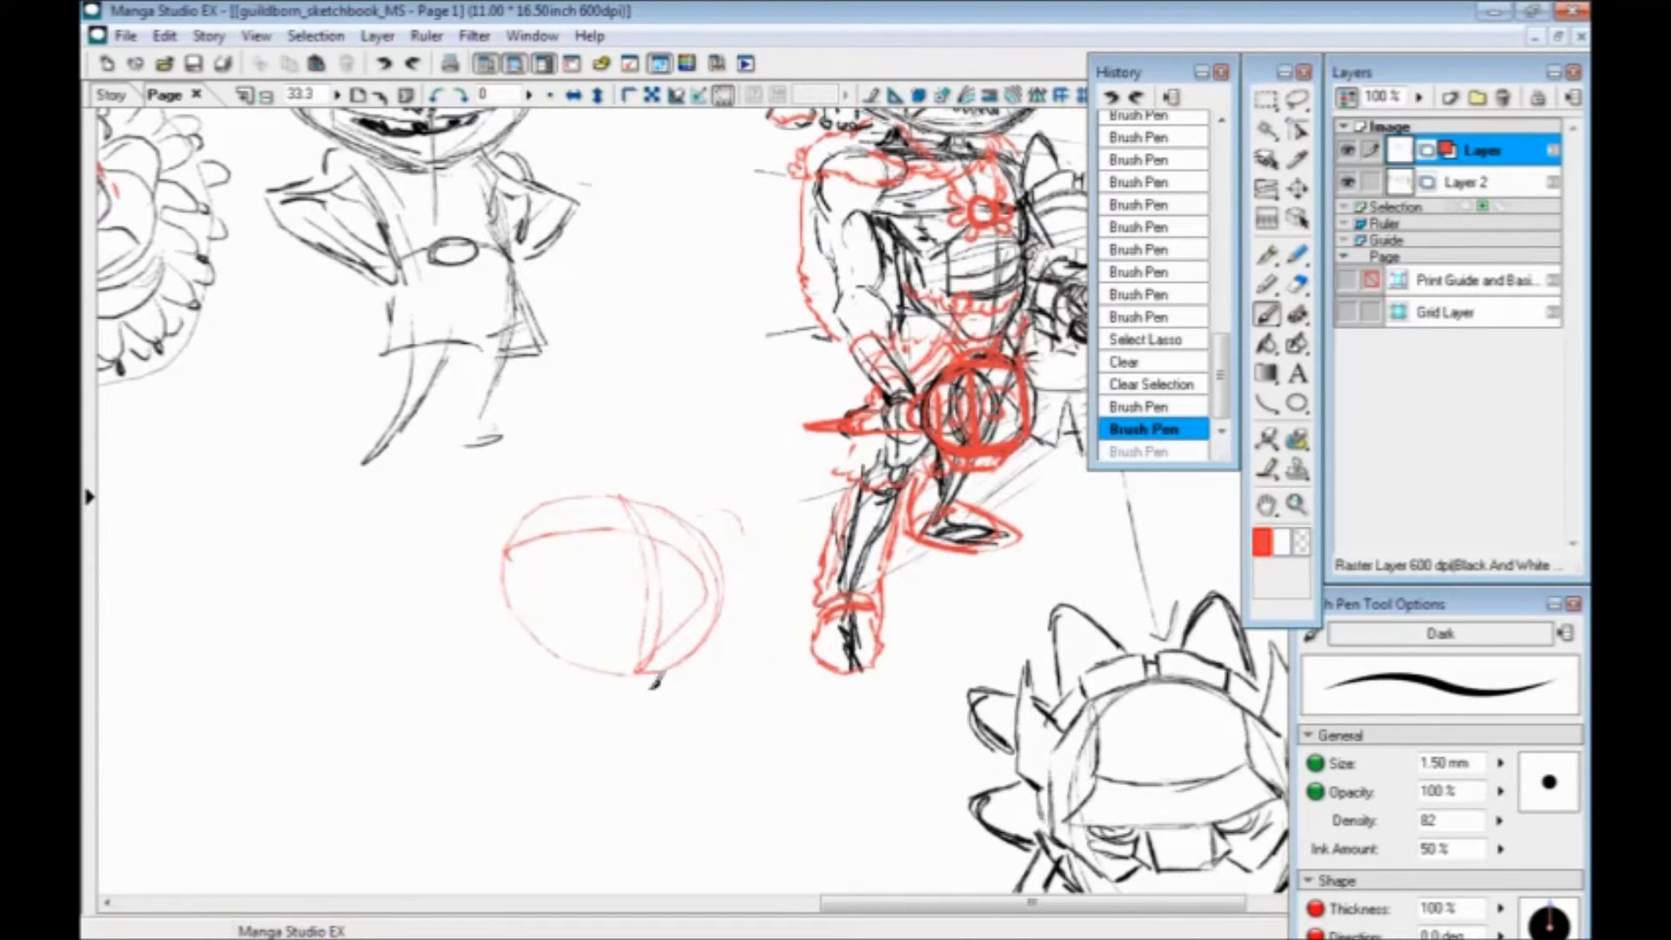
mouse_move(535, 639)
left_mouse_down()
mouse_move(453, 709)
mouse_move(555, 817)
mouse_move(593, 744)
mouse_move(534, 727)
mouse_move(525, 651)
left_mouse_up()
mouse_move(703, 657)
left_mouse_down()
mouse_move(666, 725)
mouse_move(718, 788)
mouse_move(623, 685)
left_mouse_up()
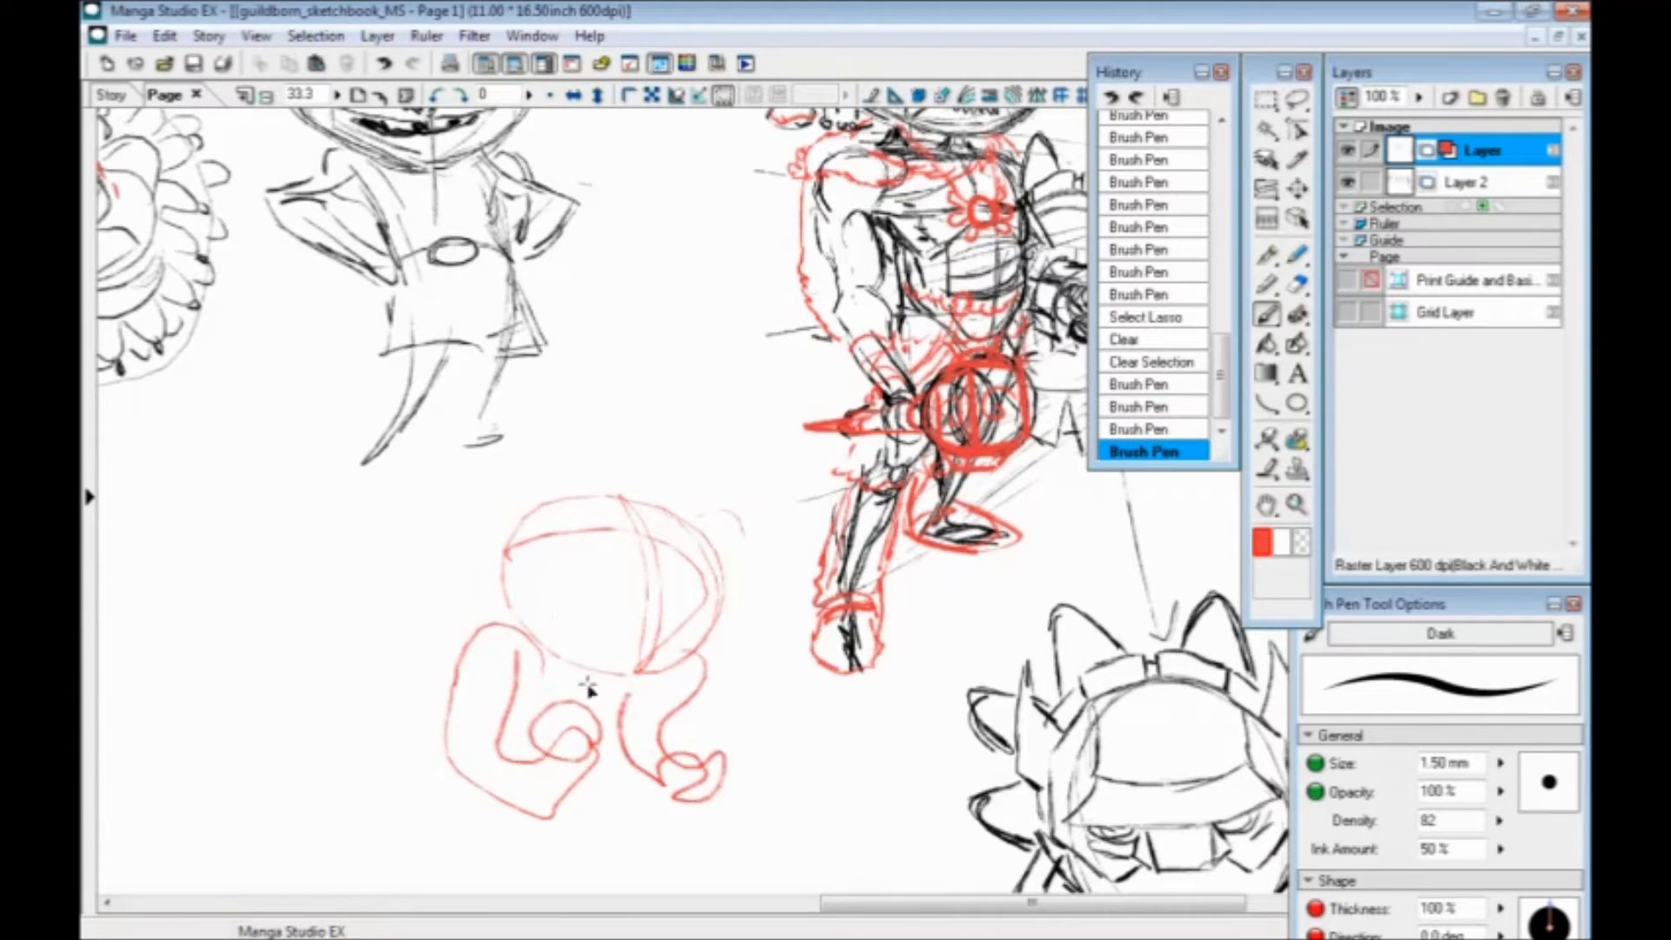
Undo the arm strokes and the whole red head ball sketch
key("ctrl+z")
key("ctrl+z")
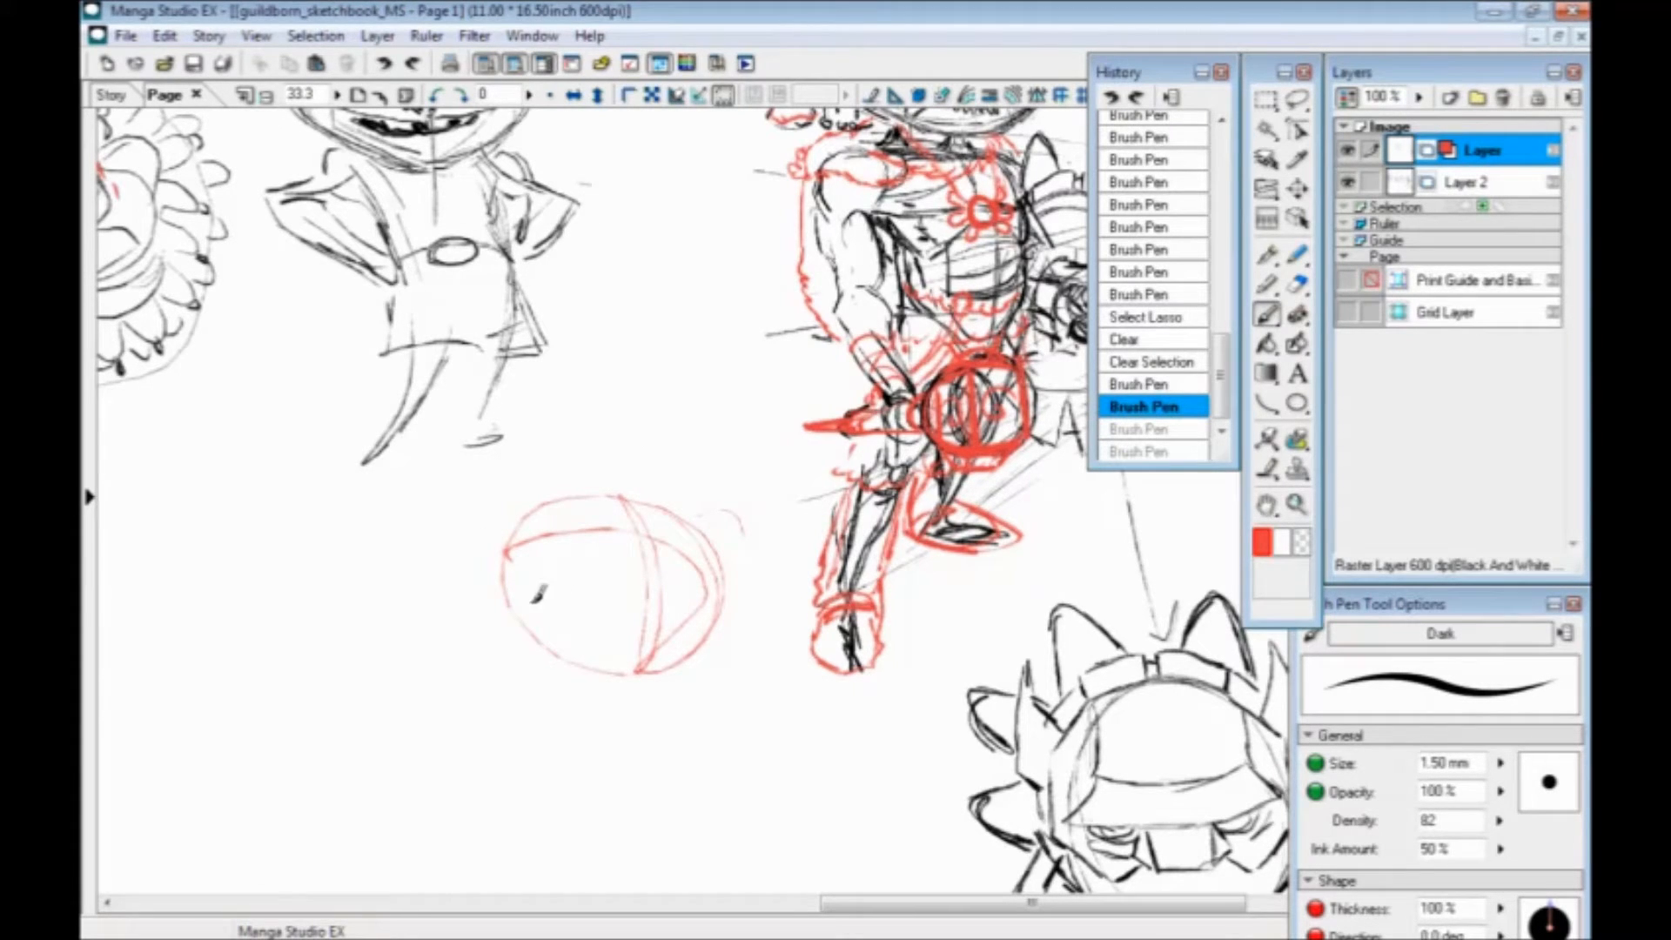
key("ctrl+z")
key("ctrl+z")
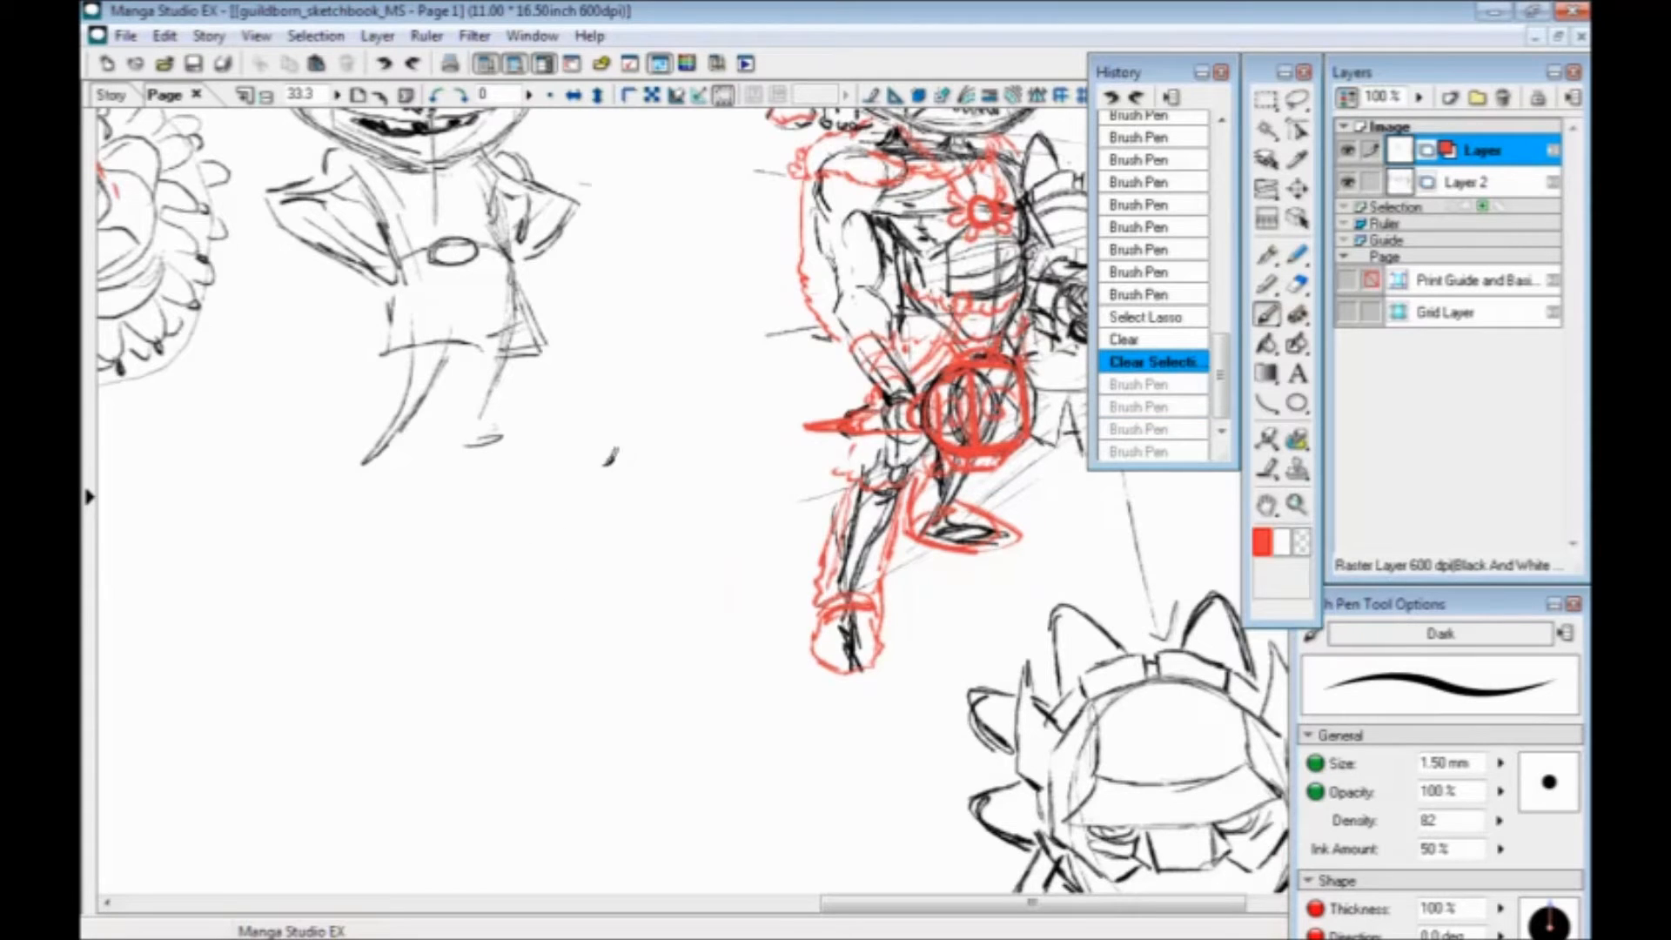
Sketch a red ball with curved guide lines across it and an upward arrow above it
left_click_drag(576, 551, 612, 500)
mouse_move(711, 570)
left_mouse_down()
mouse_move(619, 642)
mouse_move(716, 592)
left_mouse_up()
left_click_drag(634, 496, 627, 651)
left_click_drag(708, 558, 535, 535)
left_click_drag(663, 467, 692, 436)
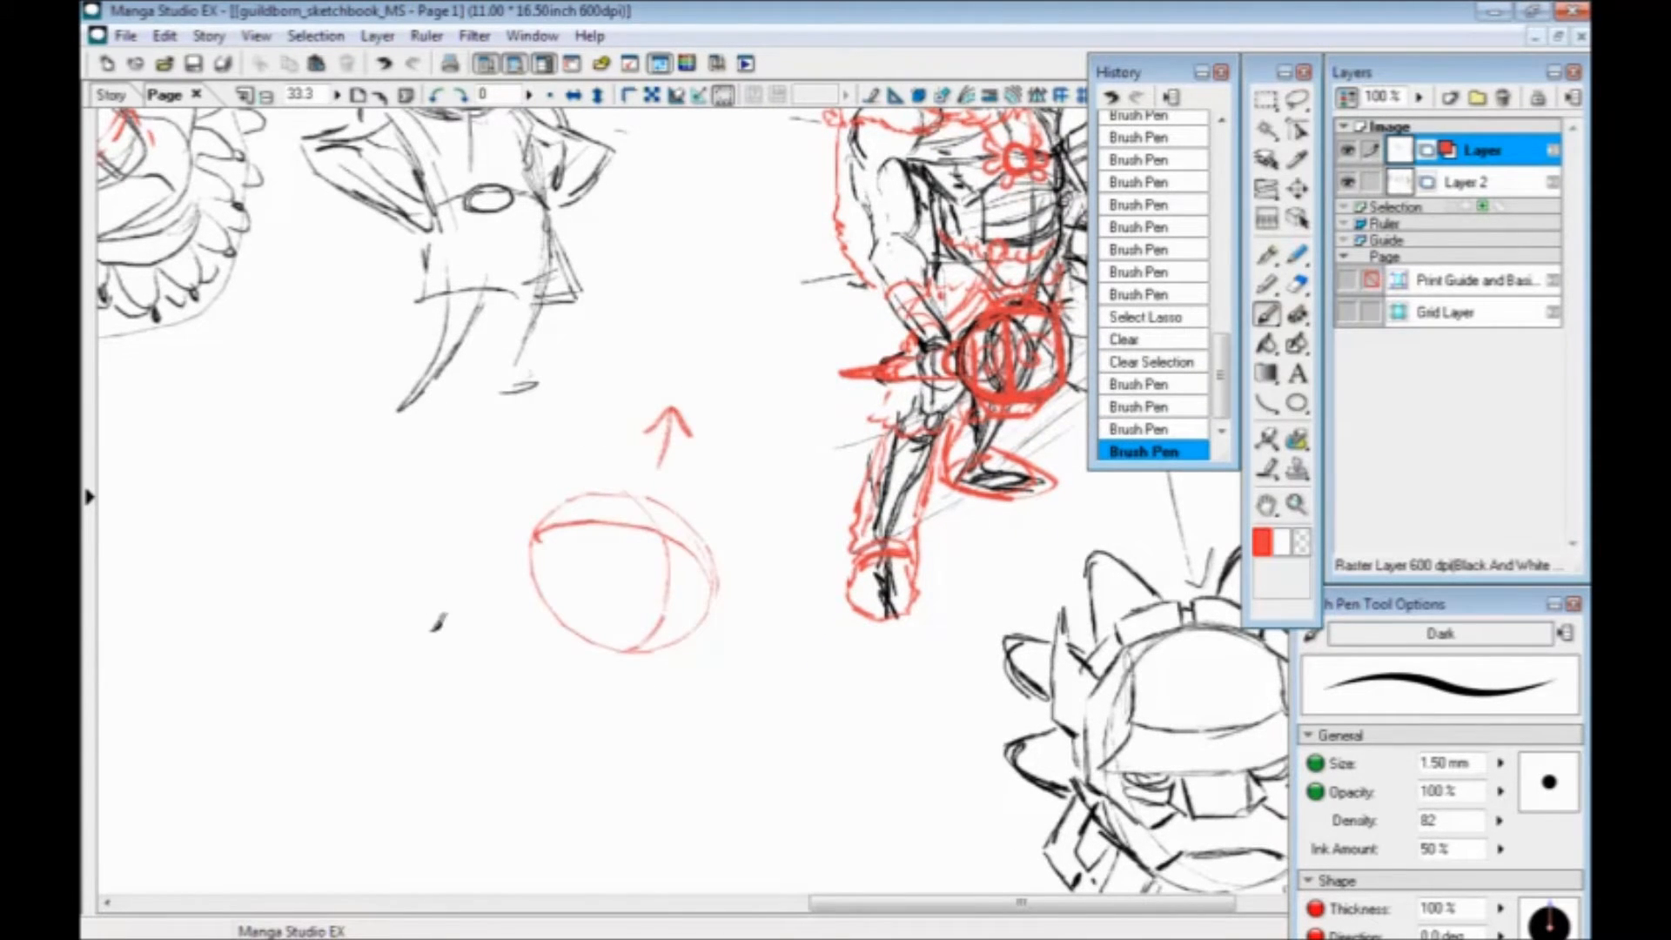
Sketch a second ball below the first, with a thick connecting curve, a boxy lower shape and a rounded side form
left_click_drag(493, 645, 626, 567)
mouse_move(805, 666)
left_mouse_down()
mouse_move(652, 666)
mouse_move(748, 738)
mouse_move(662, 667)
mouse_move(658, 749)
left_mouse_up()
mouse_move(656, 642)
left_mouse_down()
mouse_move(714, 541)
mouse_move(654, 634)
mouse_move(660, 668)
mouse_move(670, 571)
mouse_move(678, 671)
mouse_move(761, 728)
mouse_move(679, 696)
left_mouse_up()
mouse_move(633, 642)
left_mouse_down()
mouse_move(666, 663)
mouse_move(594, 684)
mouse_move(637, 710)
mouse_move(625, 747)
mouse_move(646, 778)
mouse_move(769, 784)
mouse_move(800, 749)
mouse_move(802, 652)
mouse_move(810, 770)
left_mouse_up()
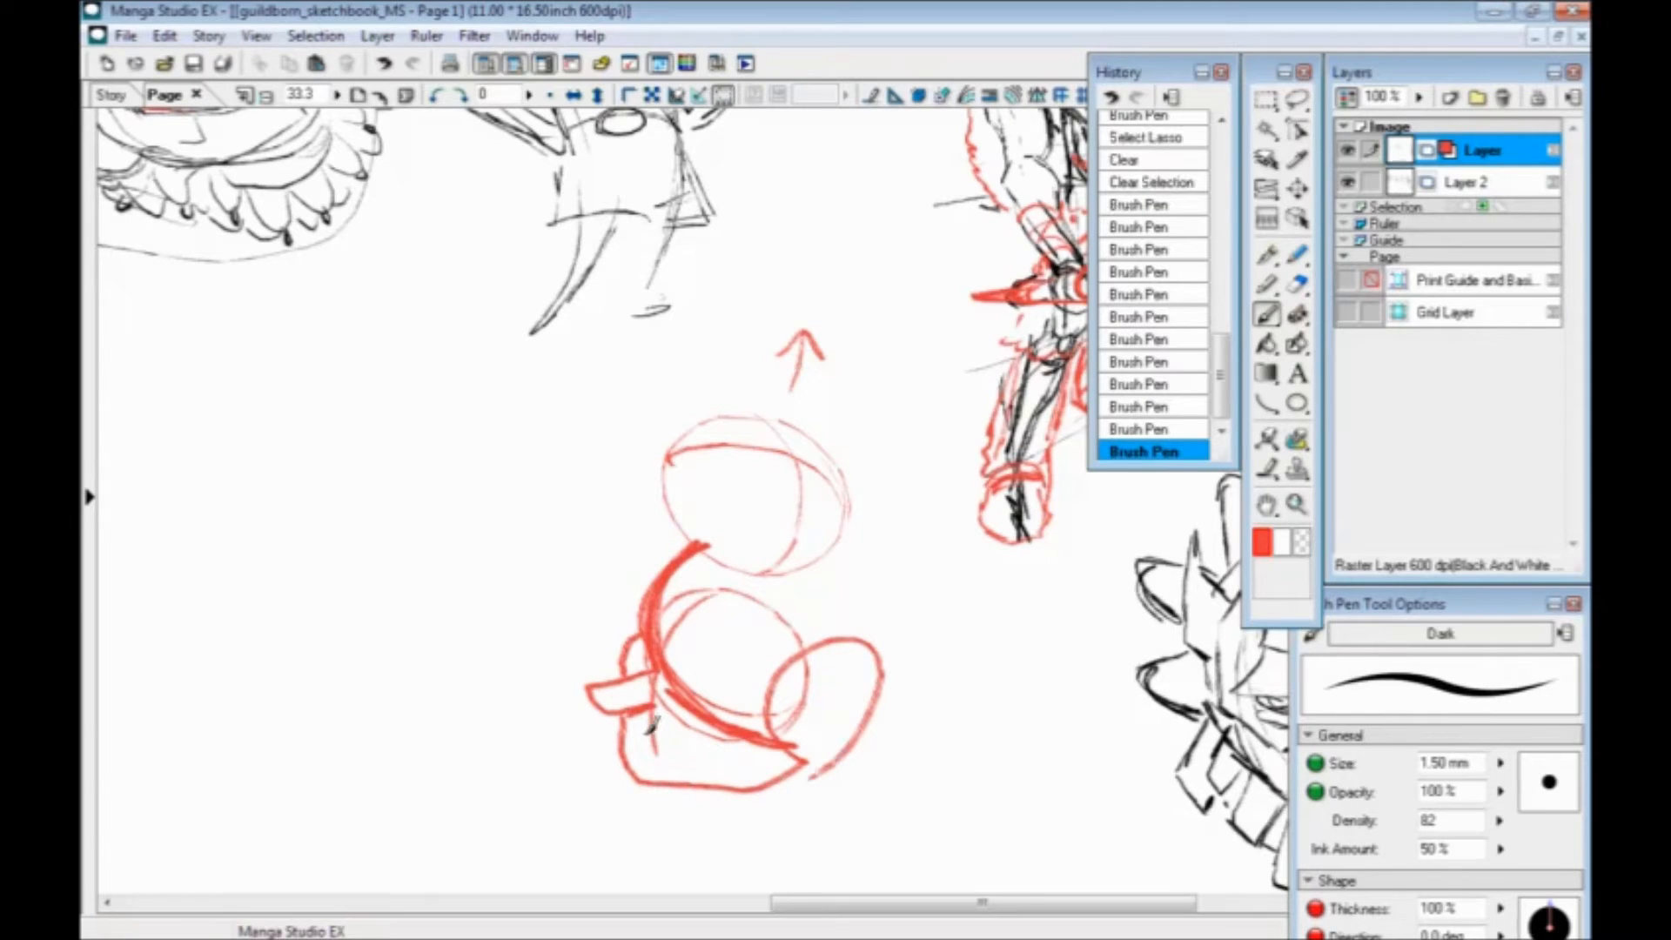
mouse_move(686, 701)
left_mouse_down()
mouse_move(724, 737)
mouse_move(710, 733)
left_mouse_up()
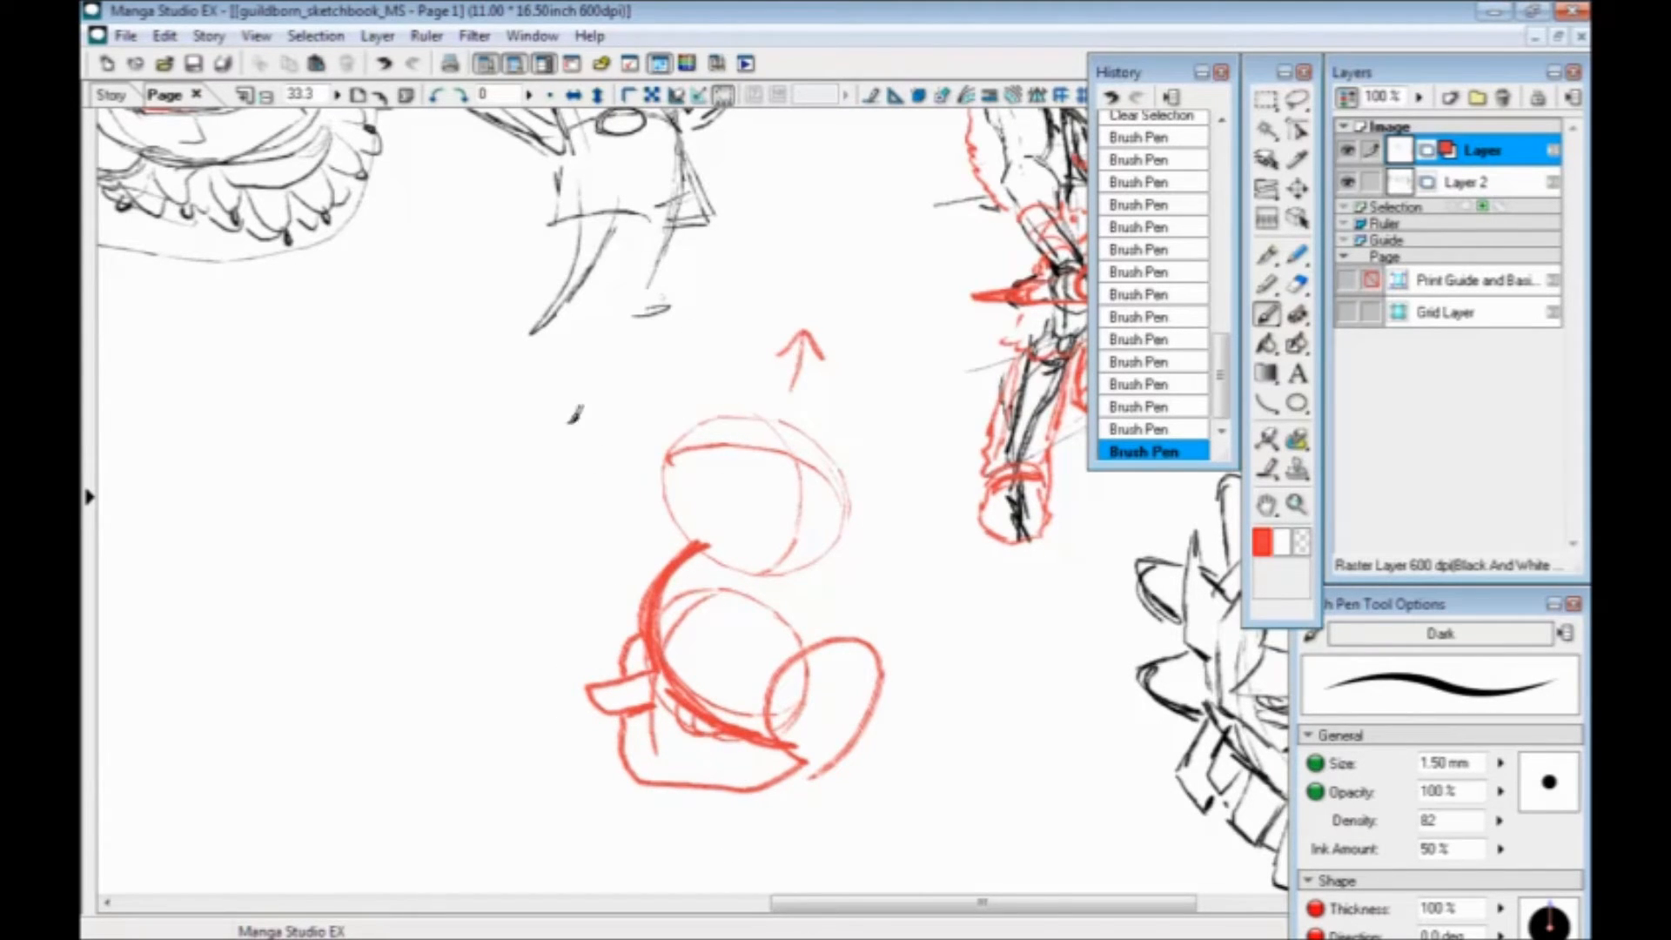
Lasso the red ball construction with its arrow, clear it and remove the selection
left_click(1297, 99)
mouse_move(878, 304)
left_mouse_down()
mouse_move(566, 746)
mouse_move(735, 239)
left_mouse_up()
left_click(707, 862)
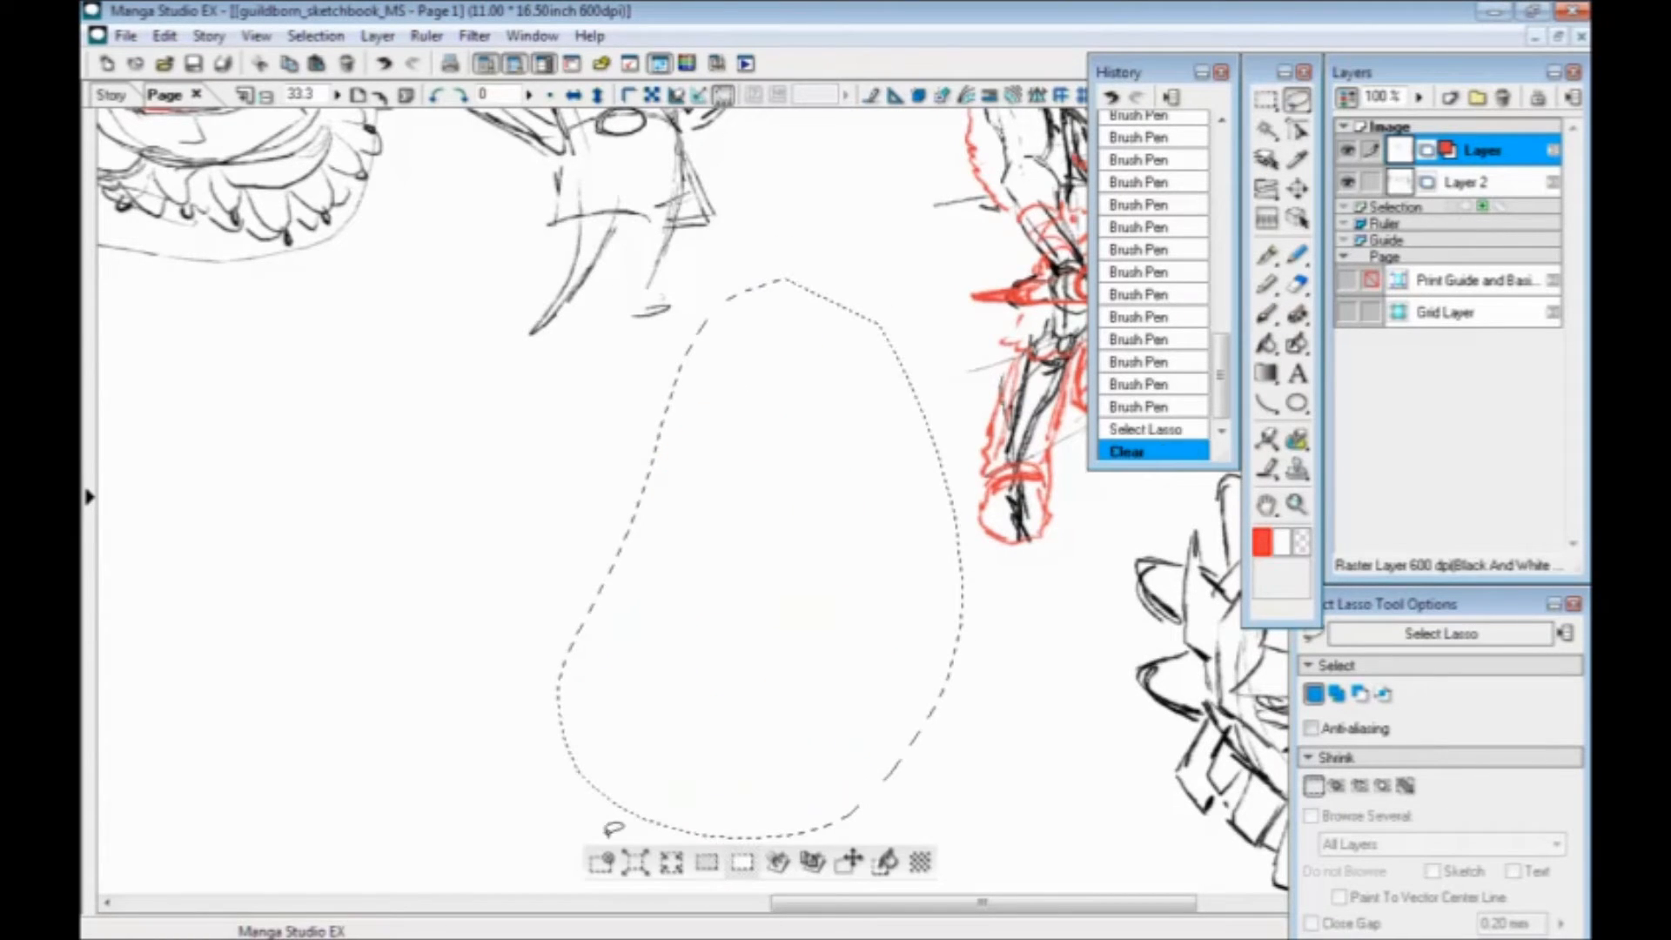
left_click(601, 862)
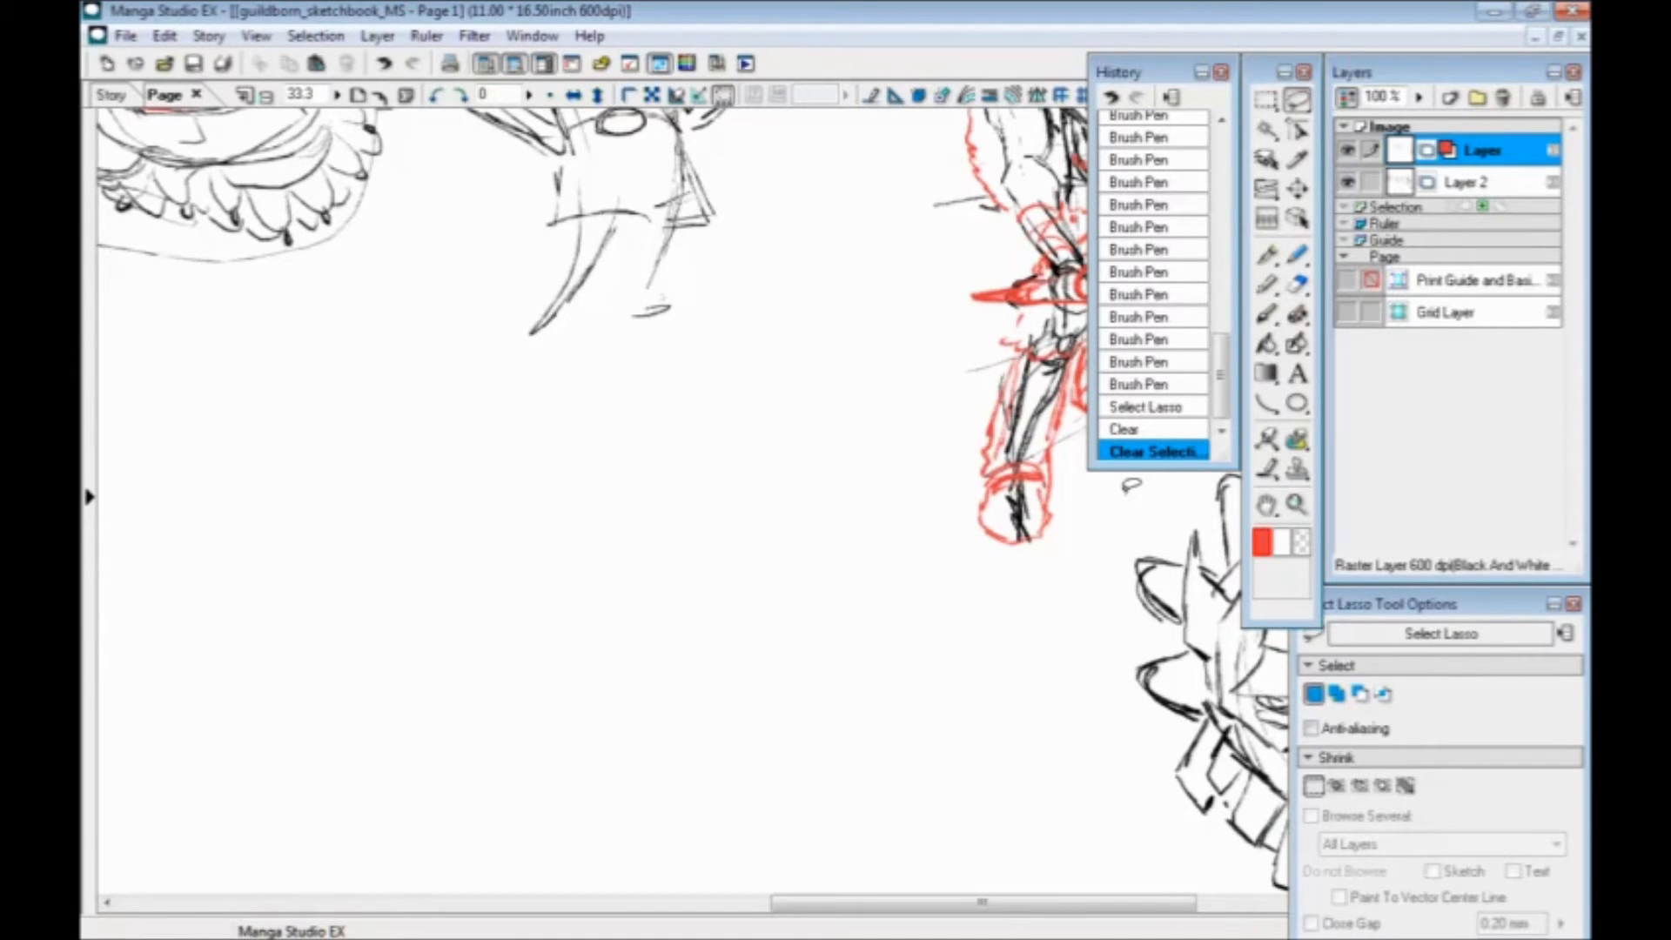
Sketch two hatched red bust silhouettes side by side on blank canvas, one with pointed horns and one with tousled hair
left_click(1267, 315)
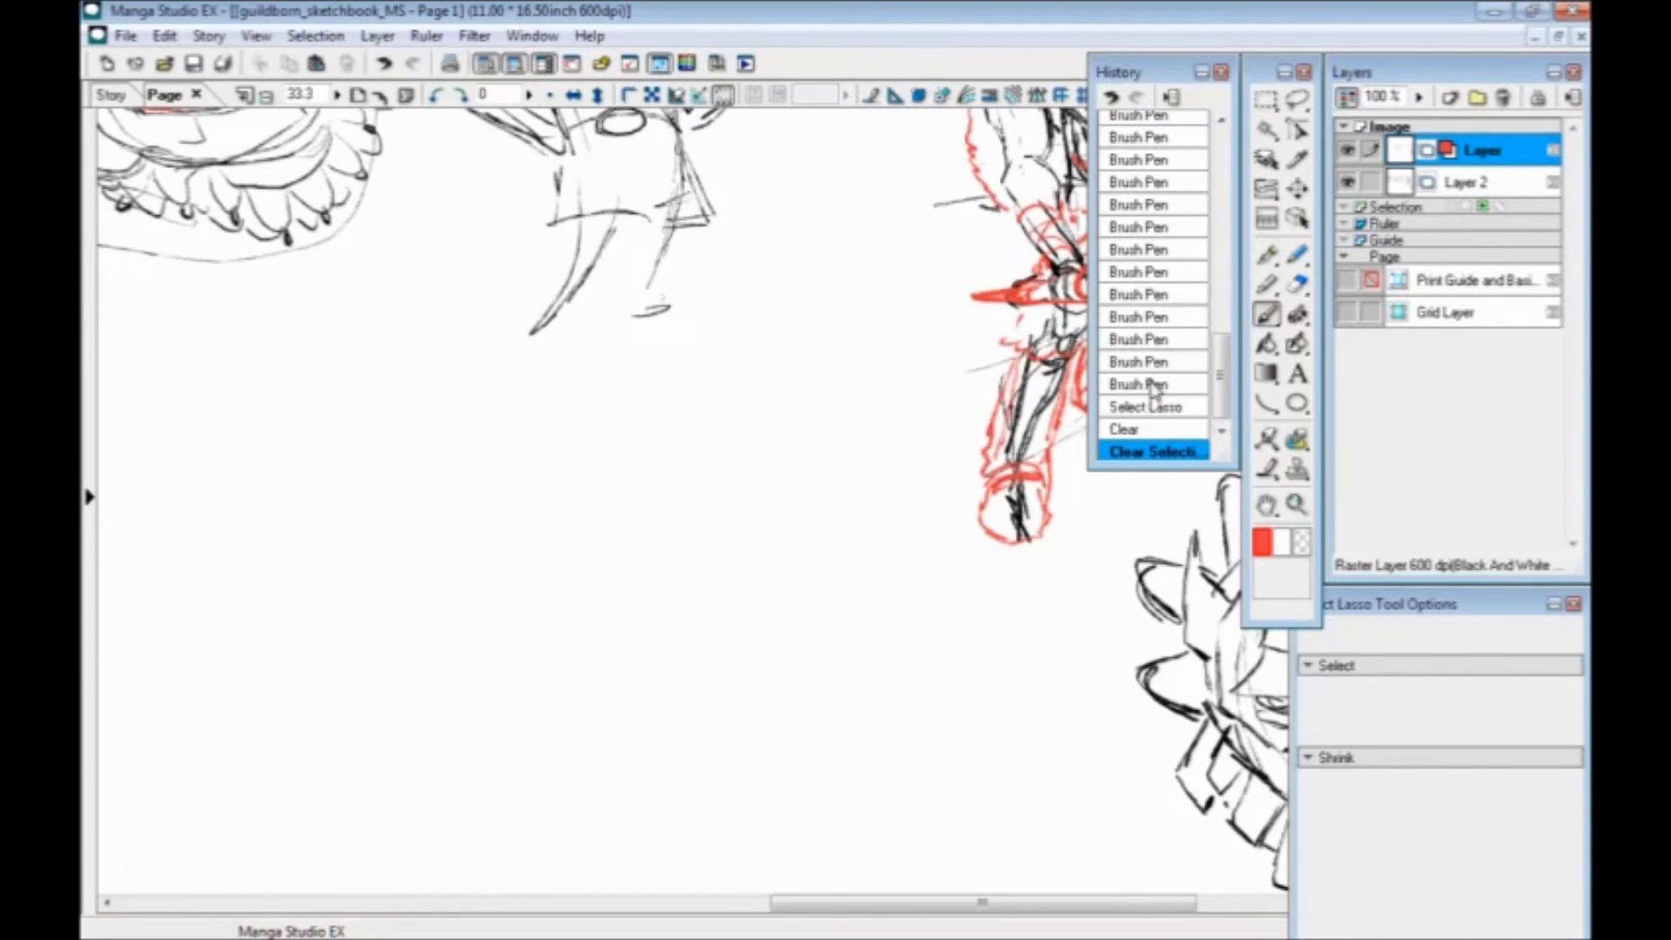
left_click_drag(885, 526, 690, 578)
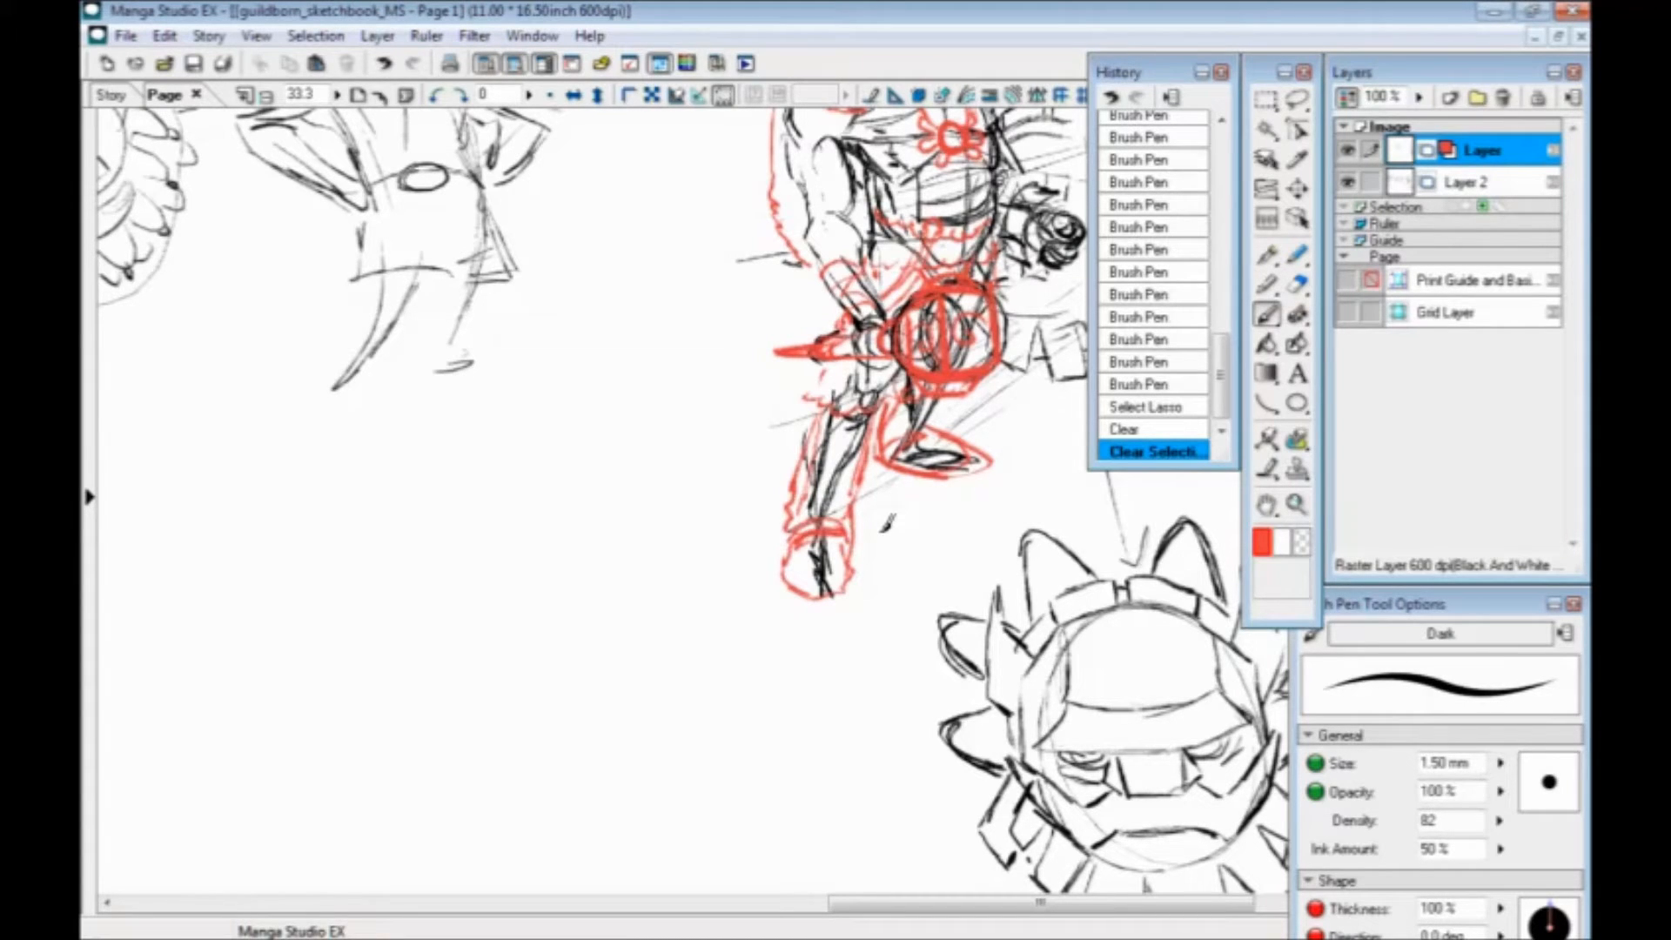
left_click_drag(754, 481, 377, 645)
left_click_drag(793, 560, 1068, 461)
left_click_drag(595, 592, 692, 431)
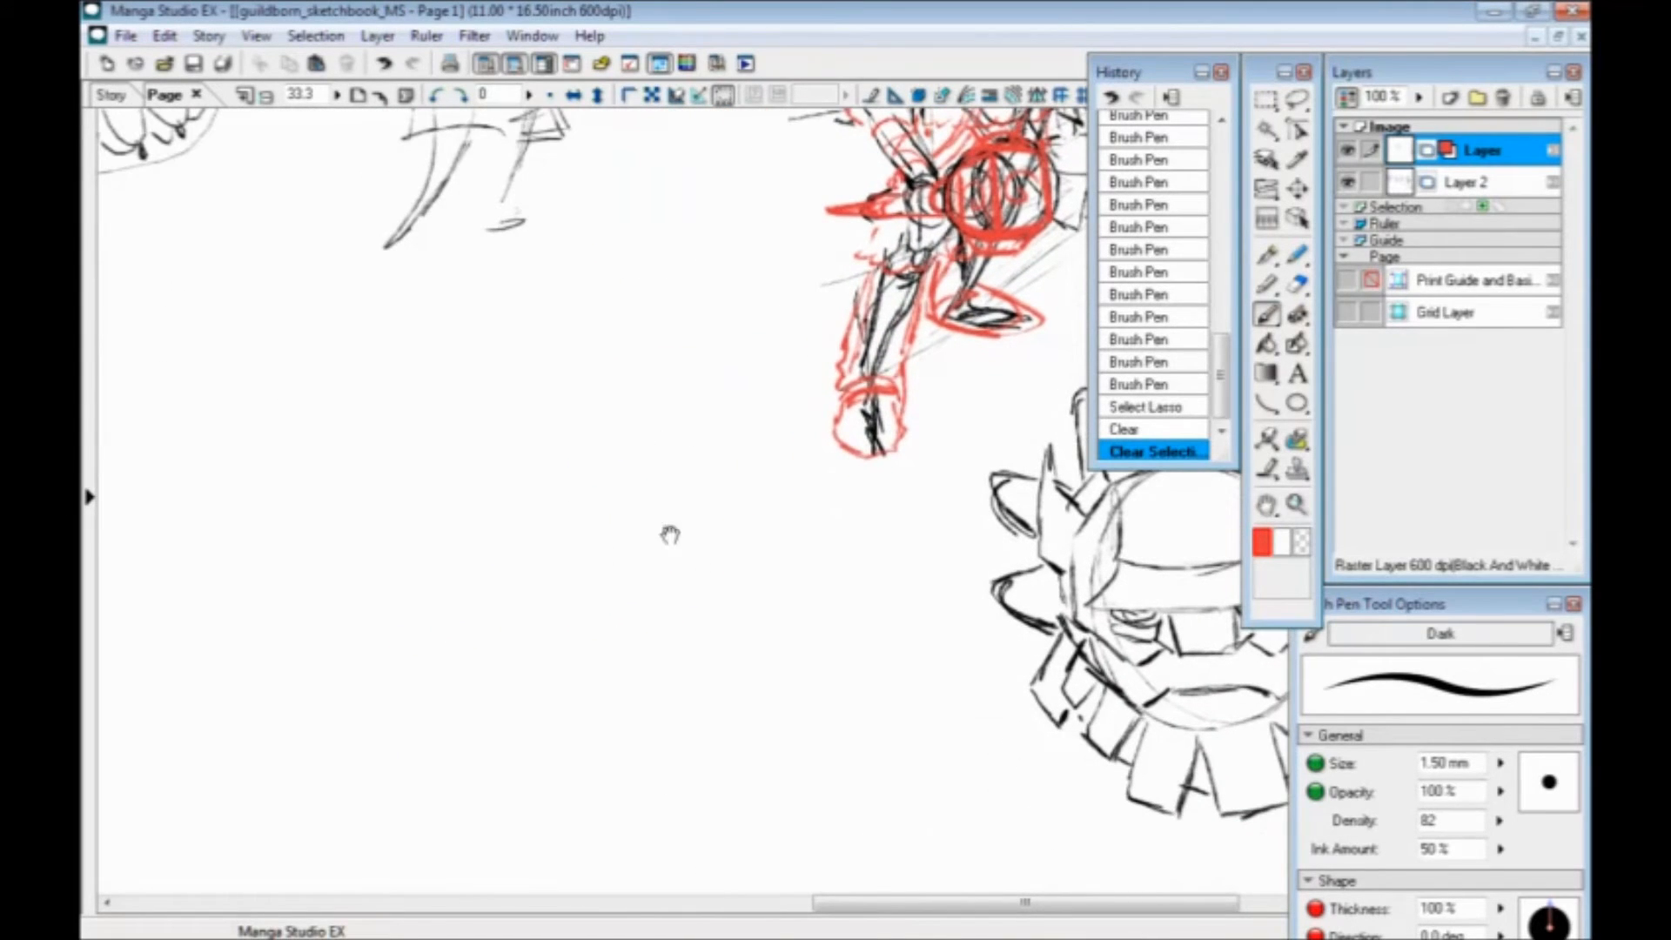
left_click_drag(677, 510, 685, 481)
mouse_move(679, 563)
left_mouse_down()
mouse_move(699, 411)
mouse_move(579, 416)
mouse_move(581, 561)
mouse_move(687, 418)
mouse_move(667, 535)
mouse_move(631, 522)
mouse_move(607, 435)
mouse_move(580, 557)
mouse_move(646, 559)
mouse_move(740, 645)
mouse_move(588, 562)
mouse_move(646, 541)
mouse_move(625, 609)
mouse_move(570, 614)
mouse_move(498, 666)
left_mouse_up()
left_click_drag(684, 492, 692, 517)
left_click_drag(581, 470, 575, 487)
mouse_move(577, 421)
left_mouse_down()
mouse_move(613, 406)
mouse_move(683, 414)
mouse_move(636, 419)
left_mouse_up()
left_click_drag(521, 505, 779, 462)
left_click_drag(698, 404, 698, 533)
mouse_move(697, 401)
left_mouse_down()
mouse_move(614, 508)
mouse_move(692, 409)
mouse_move(661, 522)
mouse_move(627, 409)
mouse_move(741, 600)
mouse_move(738, 640)
mouse_move(689, 609)
mouse_move(662, 516)
mouse_move(570, 626)
left_mouse_up()
left_click_drag(604, 473, 598, 505)
left_click_drag(560, 578, 578, 638)
left_click_drag(703, 451, 707, 483)
mouse_move(697, 427)
left_mouse_down()
mouse_move(697, 357)
mouse_move(701, 376)
left_mouse_up()
mouse_move(604, 404)
left_mouse_down()
mouse_move(609, 364)
mouse_move(640, 404)
left_mouse_up()
mouse_move(884, 378)
left_mouse_down()
mouse_move(937, 388)
mouse_move(877, 382)
mouse_move(916, 391)
mouse_move(905, 359)
left_mouse_up()
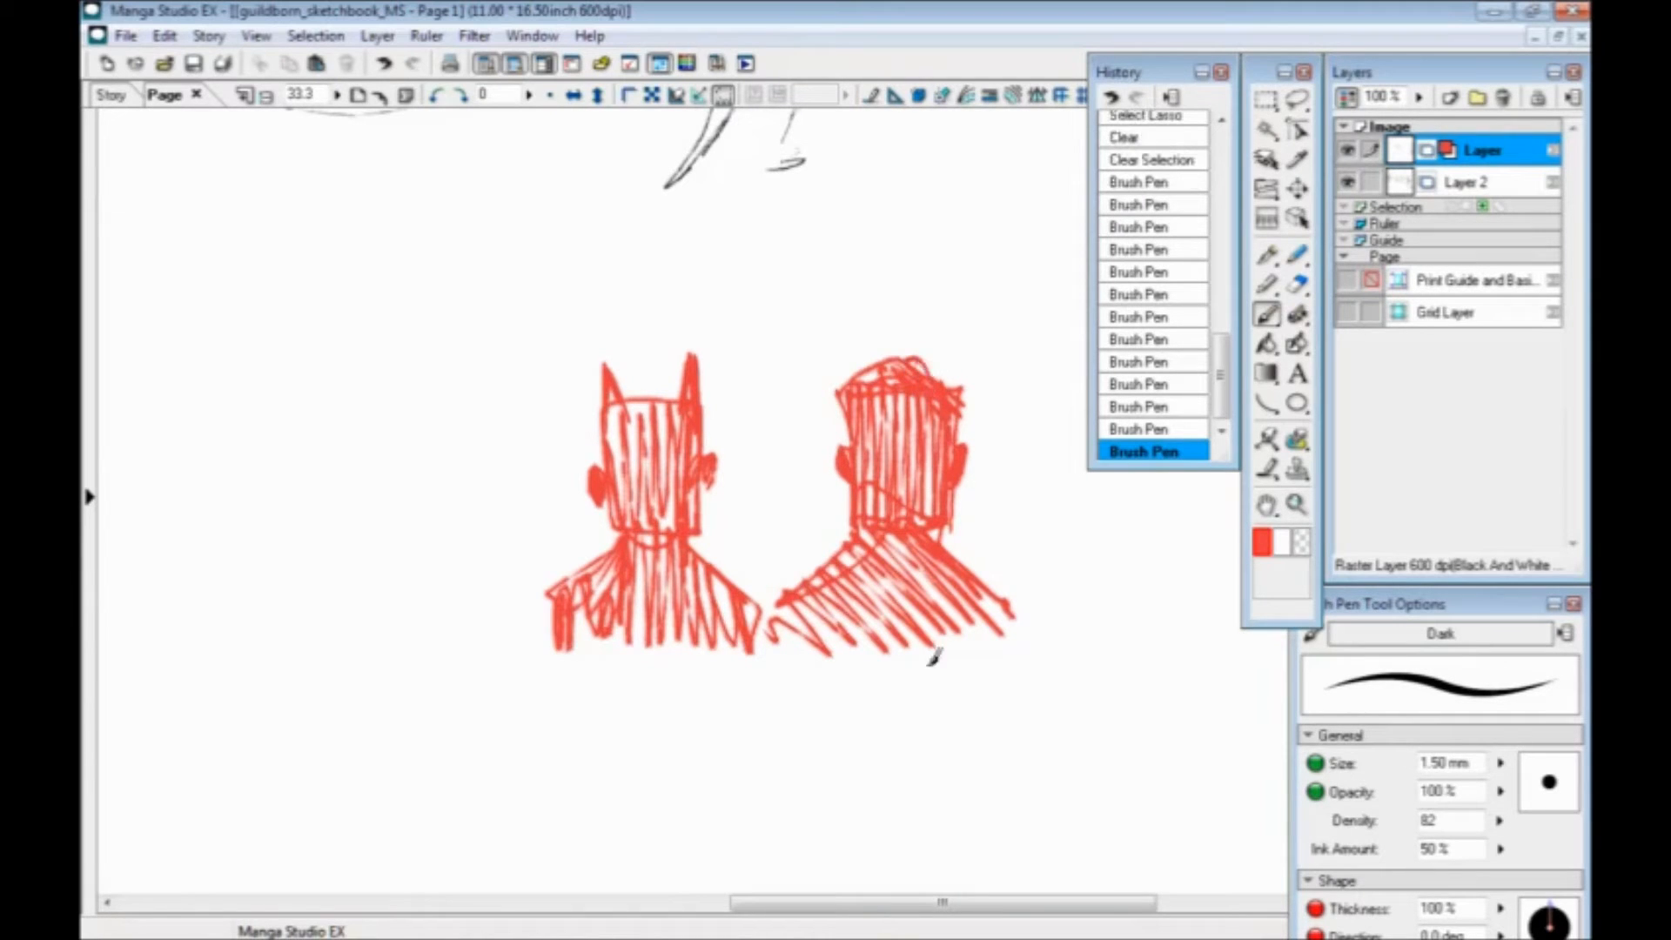
Frame both busts with a rounded red outline and draw an arrow pointing to each head
left_click_drag(550, 594, 507, 537)
left_click_drag(803, 279, 677, 273)
key("ctrl+z")
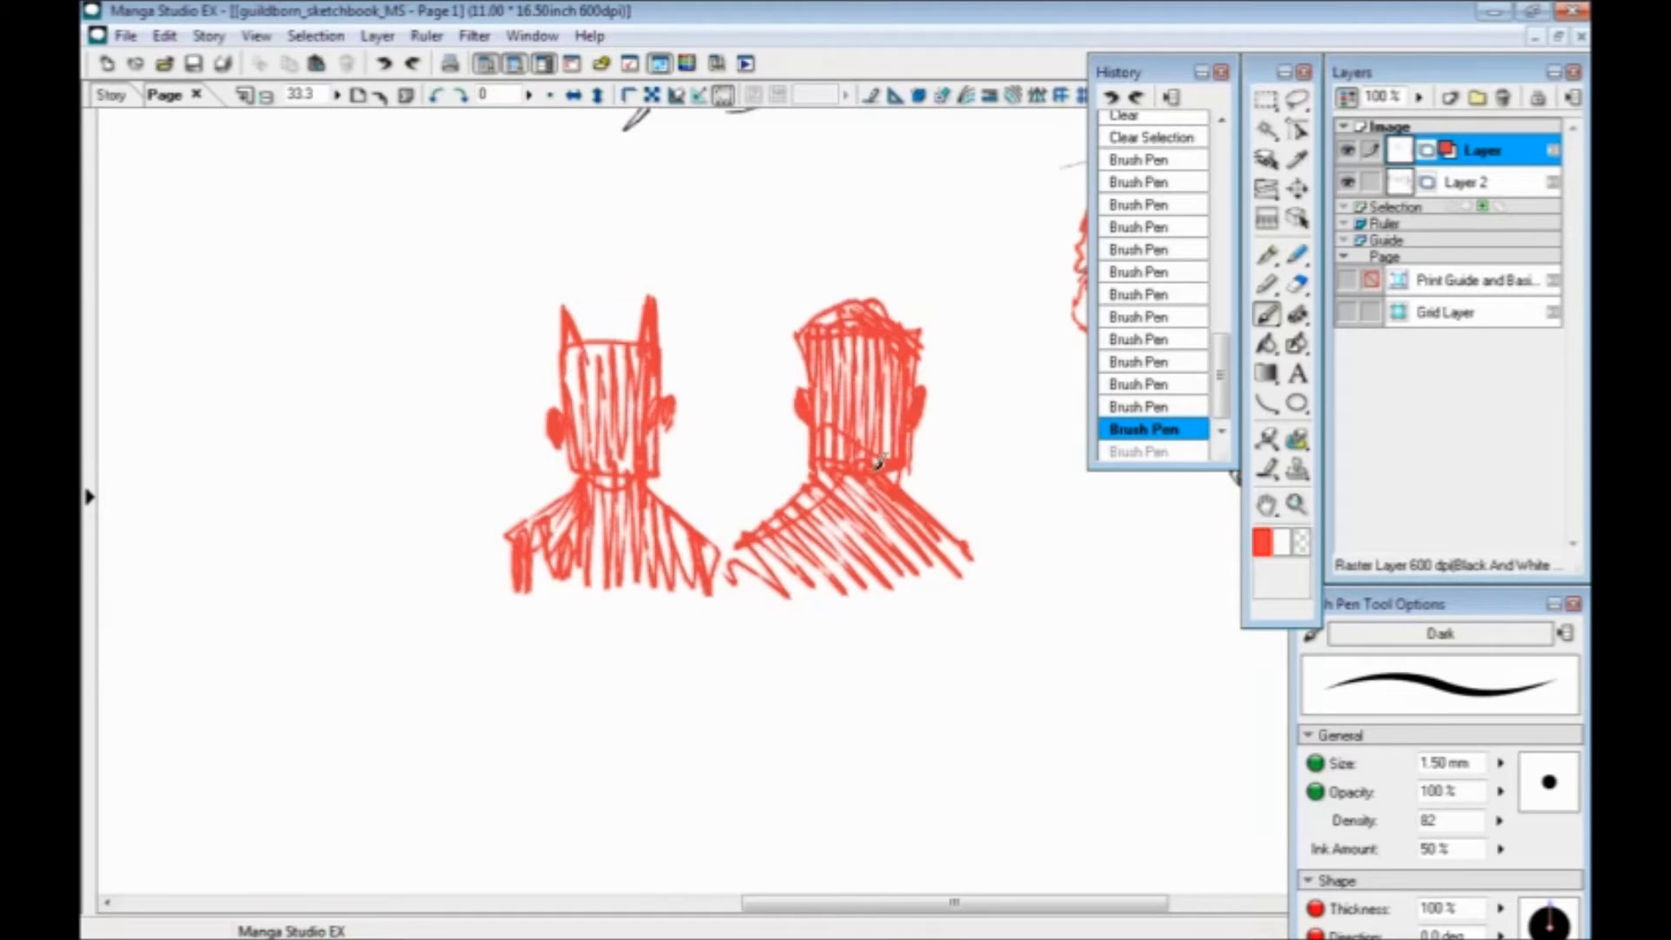
mouse_move(913, 248)
left_mouse_down()
mouse_move(478, 484)
mouse_move(834, 233)
left_mouse_up()
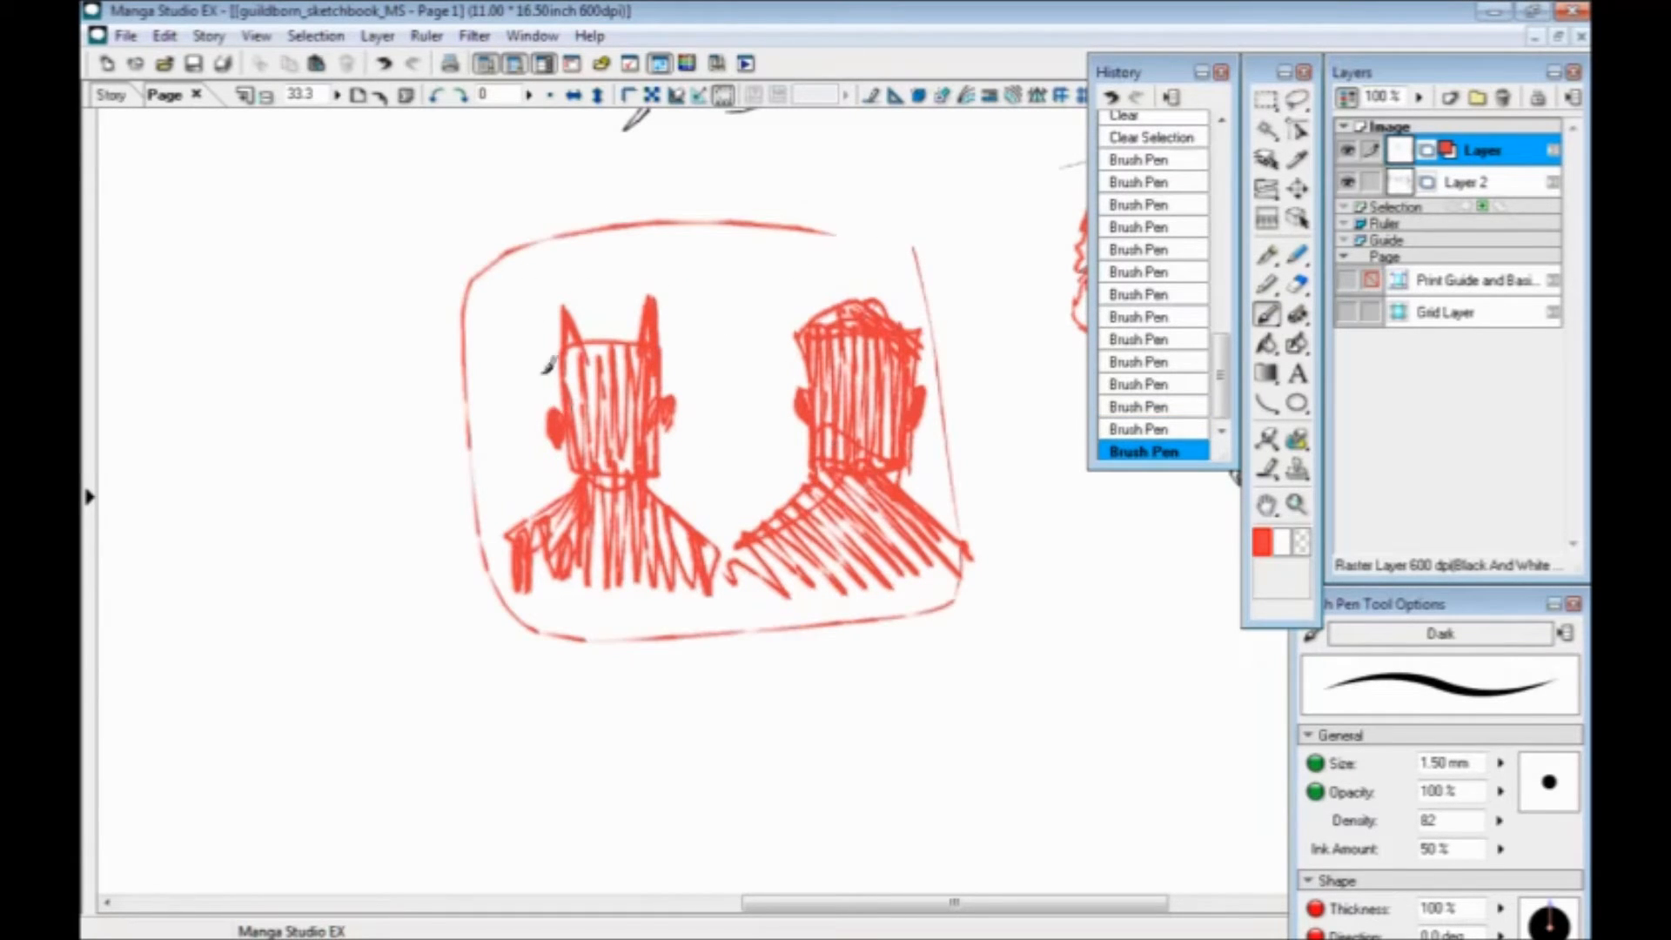
left_click_drag(664, 247, 651, 288)
left_click_drag(745, 259, 806, 293)
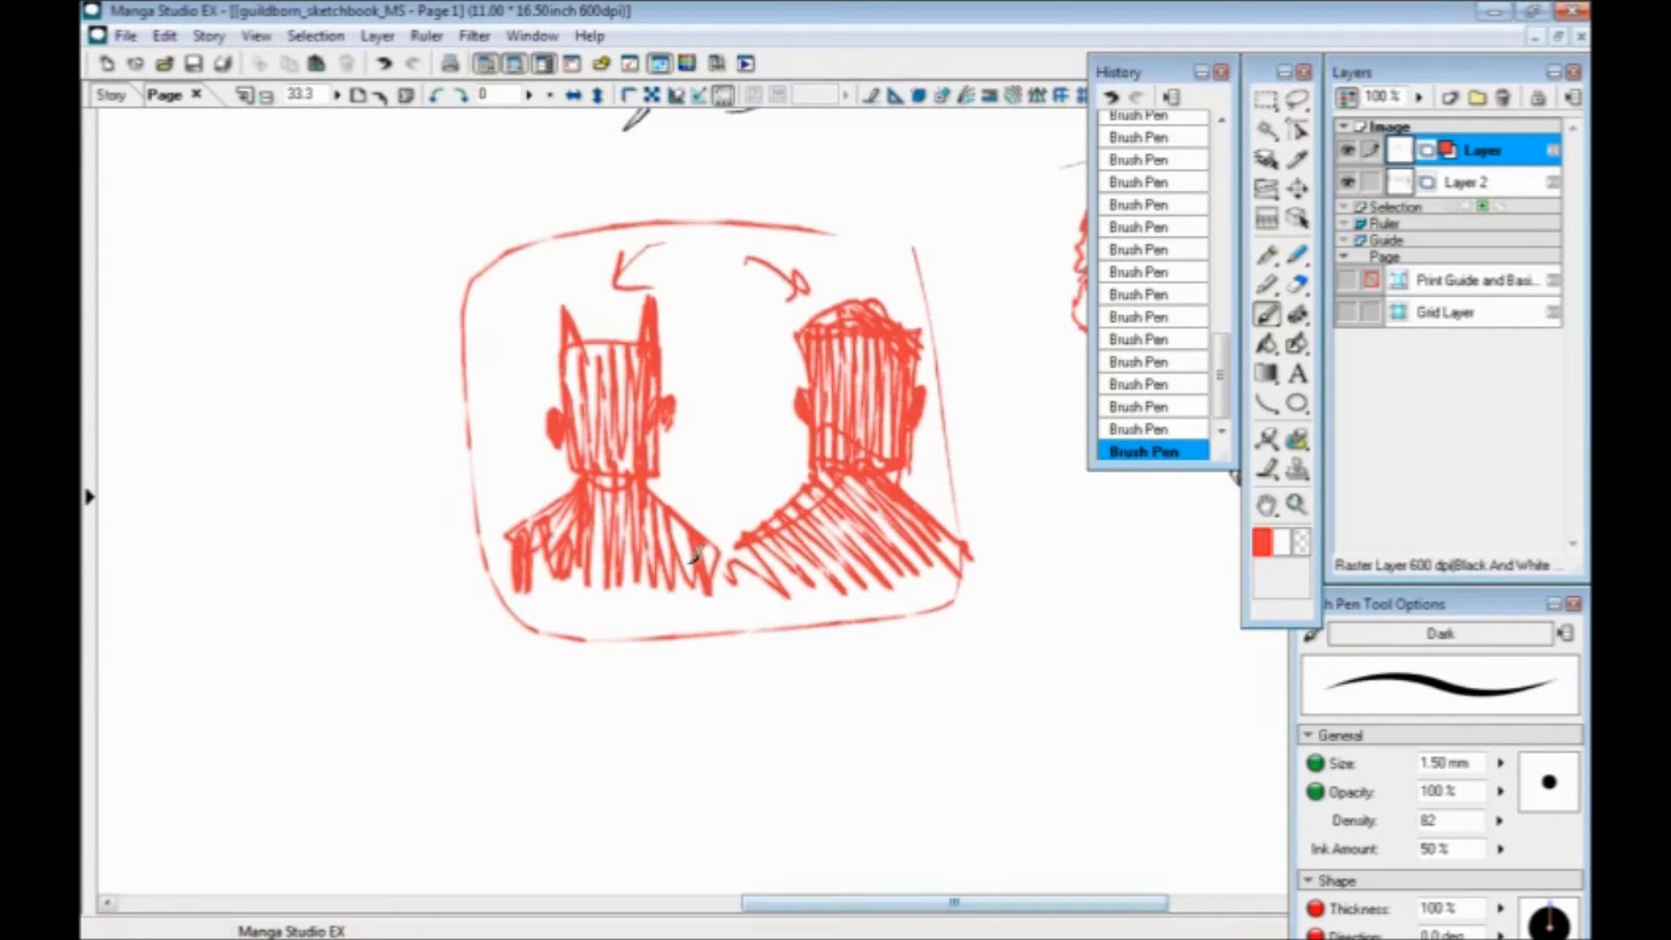
Lasso the two framed busts, clear them and remove the selection
left_click(1297, 100)
mouse_move(890, 158)
left_mouse_down()
mouse_move(838, 696)
mouse_move(437, 558)
mouse_move(644, 180)
left_mouse_up()
key("Delete")
key("ctrl+d")
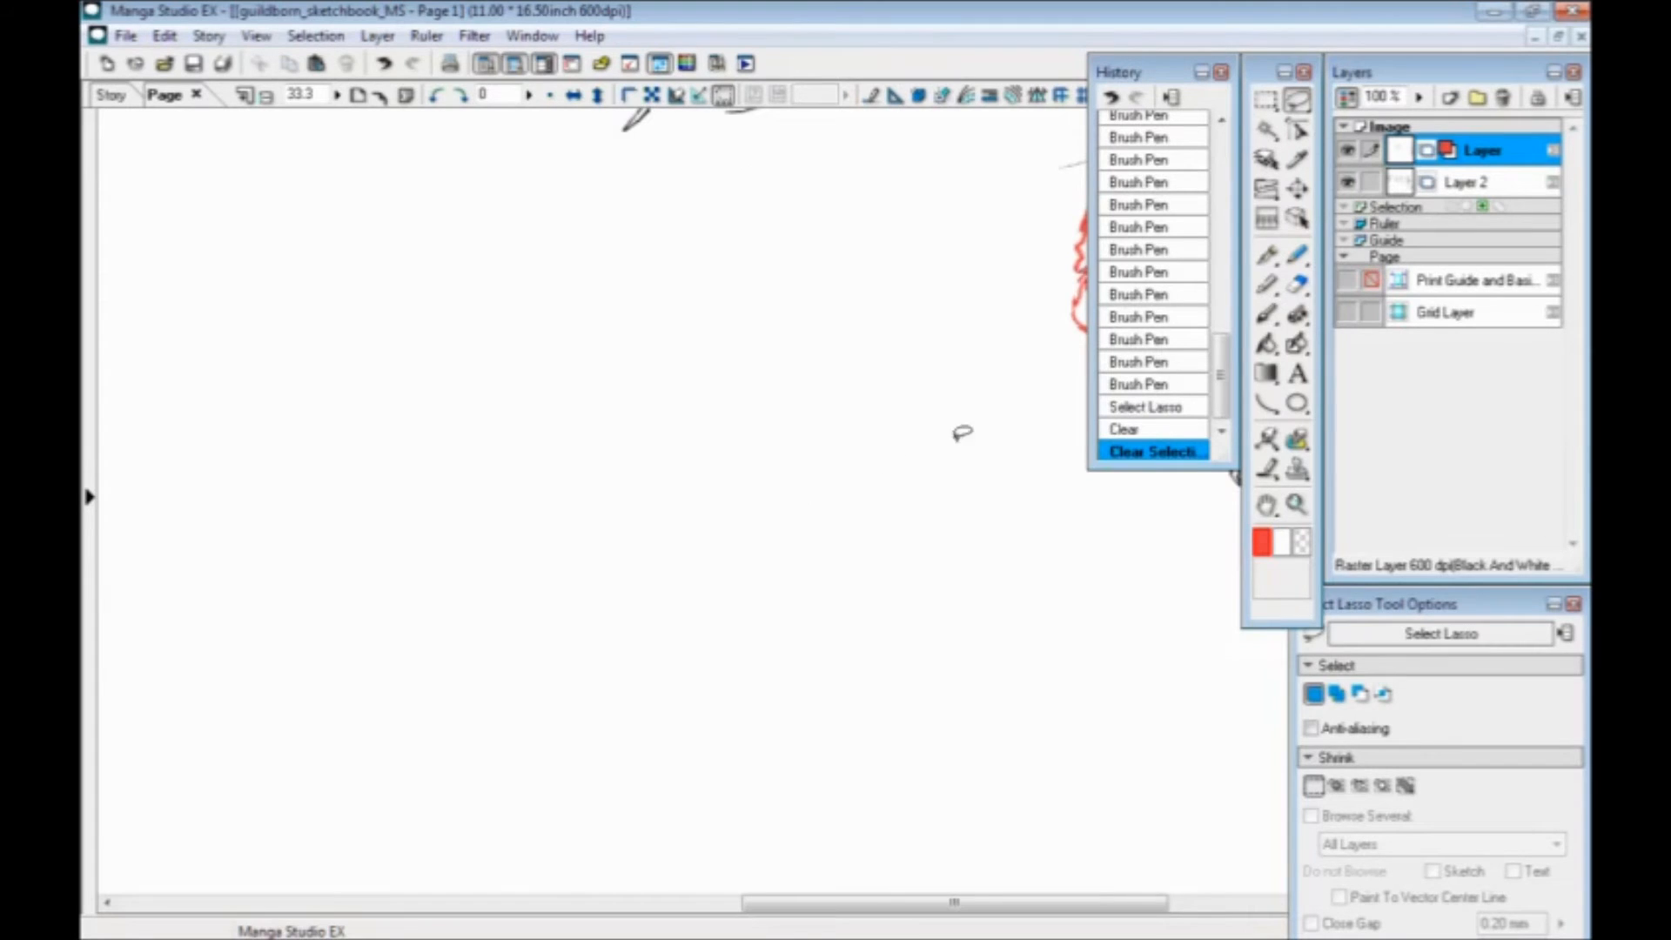
Add a new 600 dpi raster layer in Black And White (2 bits) with the Finish output attribute
mouse_move(1038, 457)
left_mouse_down()
mouse_move(783, 466)
mouse_move(617, 509)
left_mouse_up()
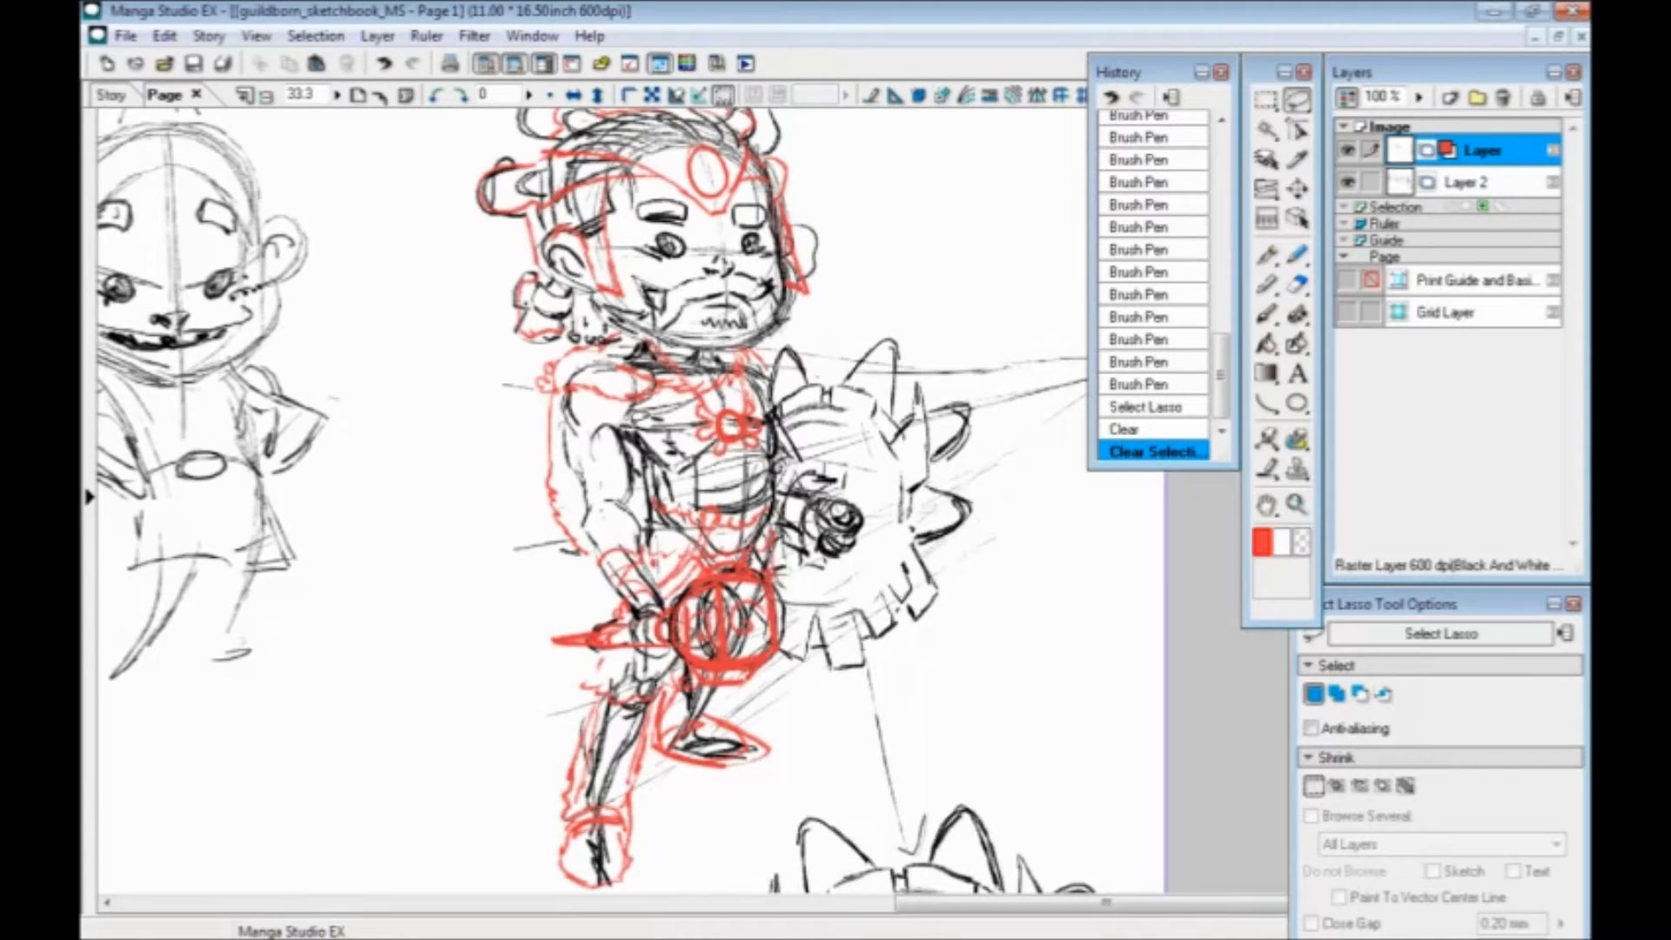
key("ctrl+minus")
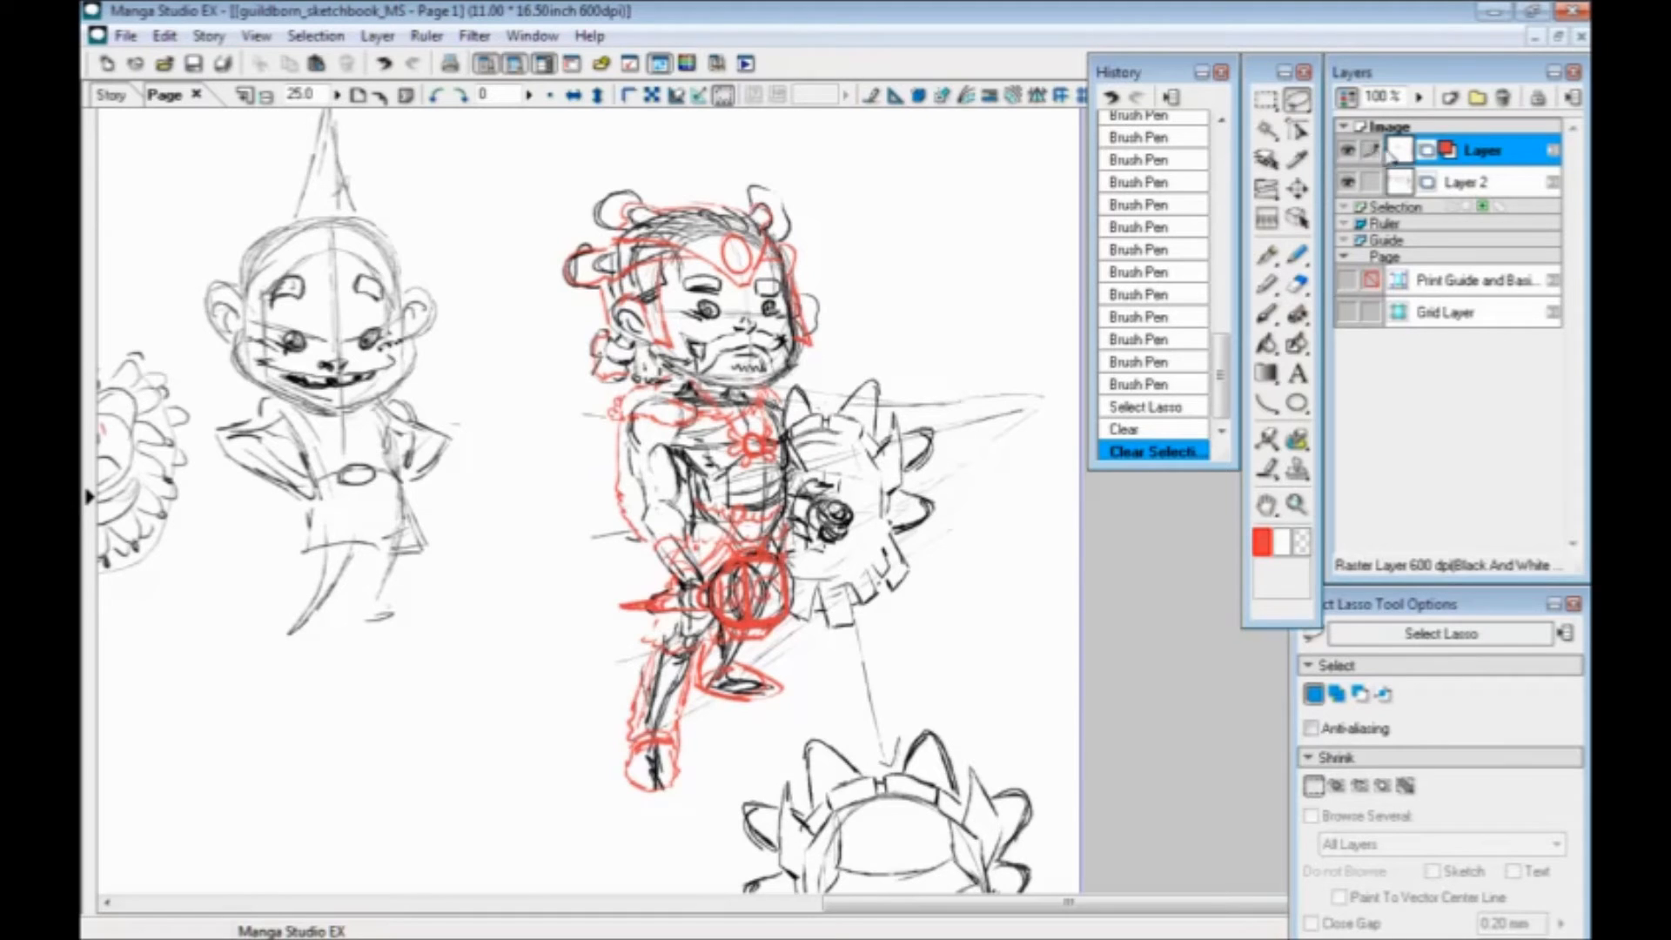
left_click(1418, 99)
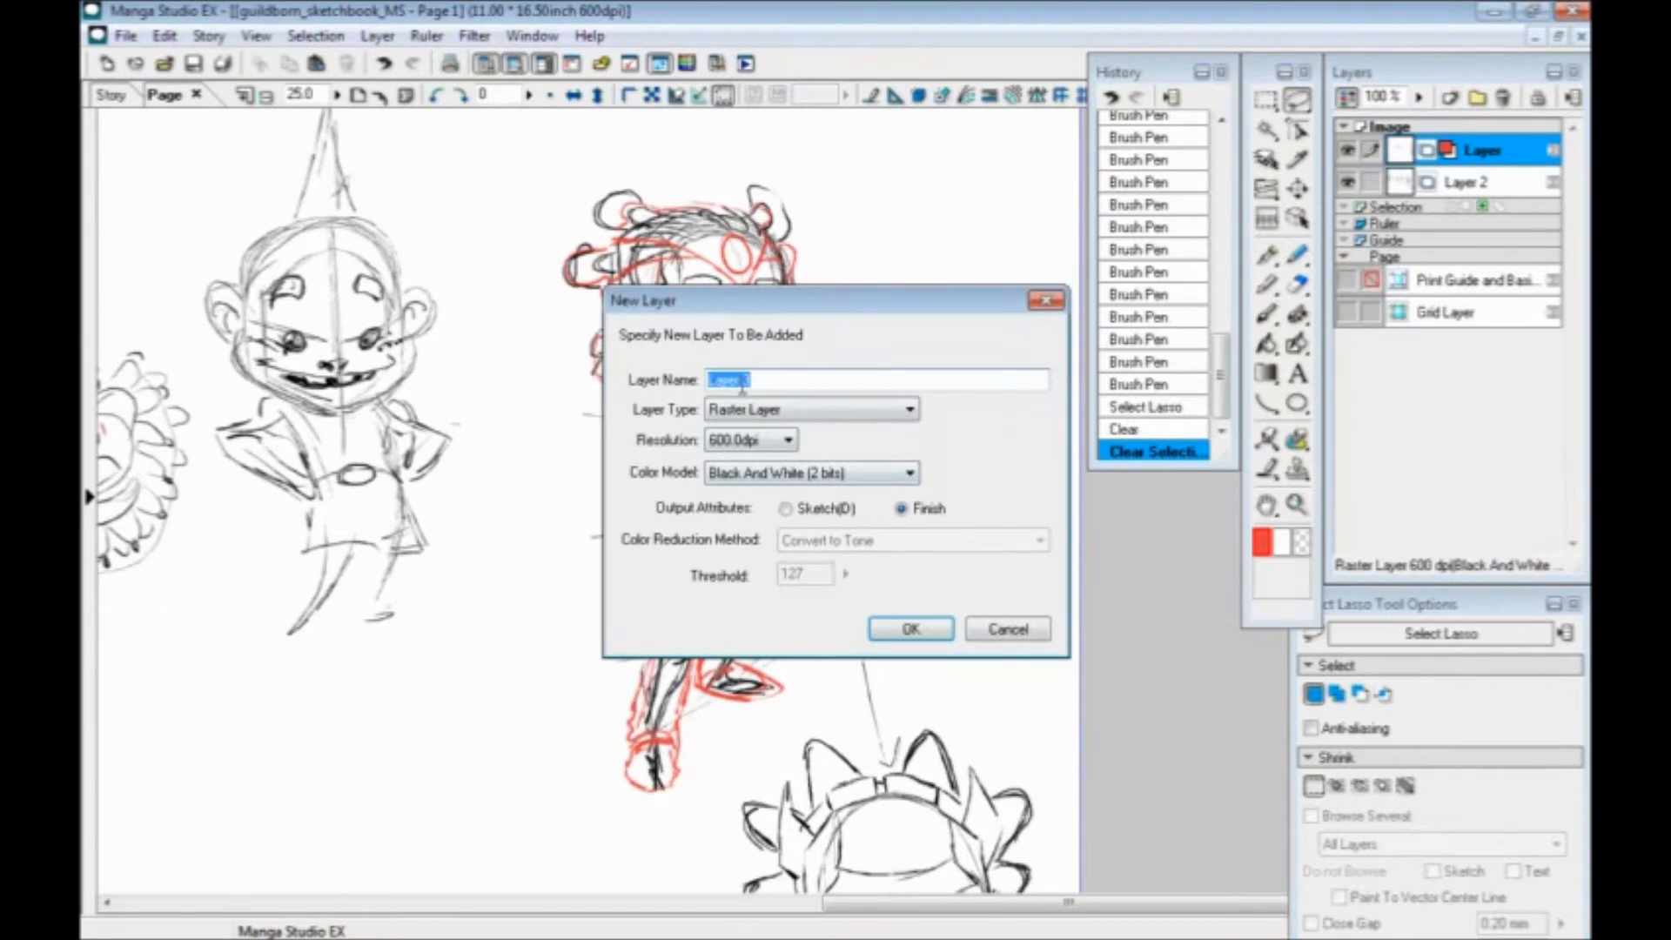
left_click(904, 626)
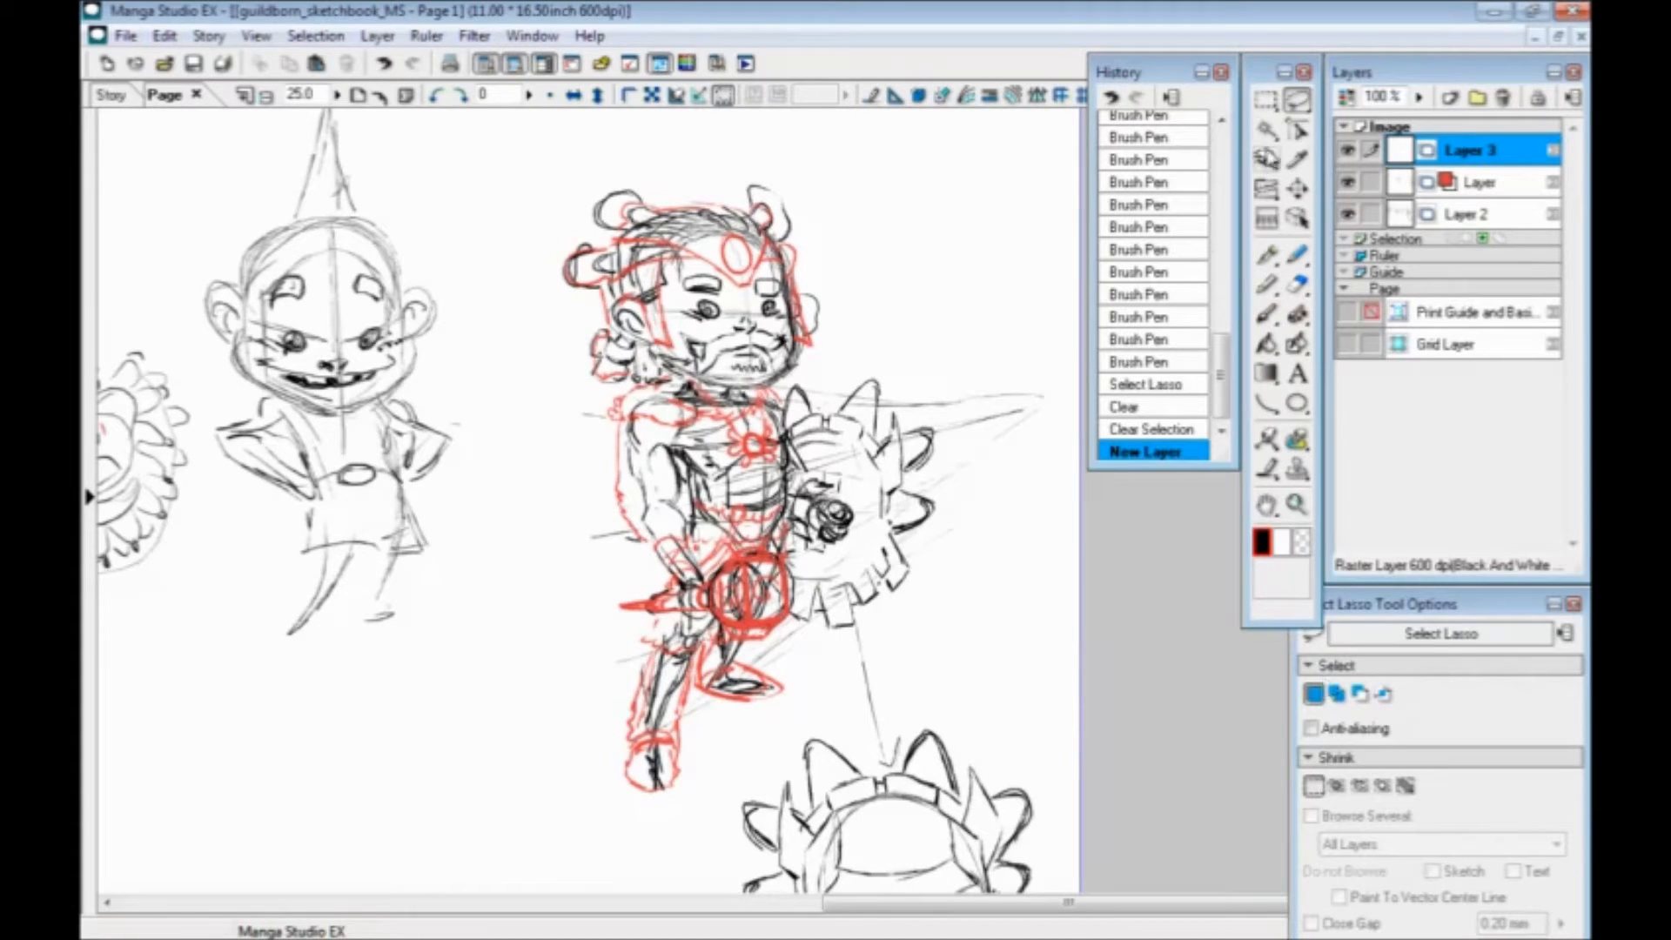
Lasso around the outline of the warrior and his spiked shield, fill it with black and remove the selection
left_click_drag(598, 448, 667, 476)
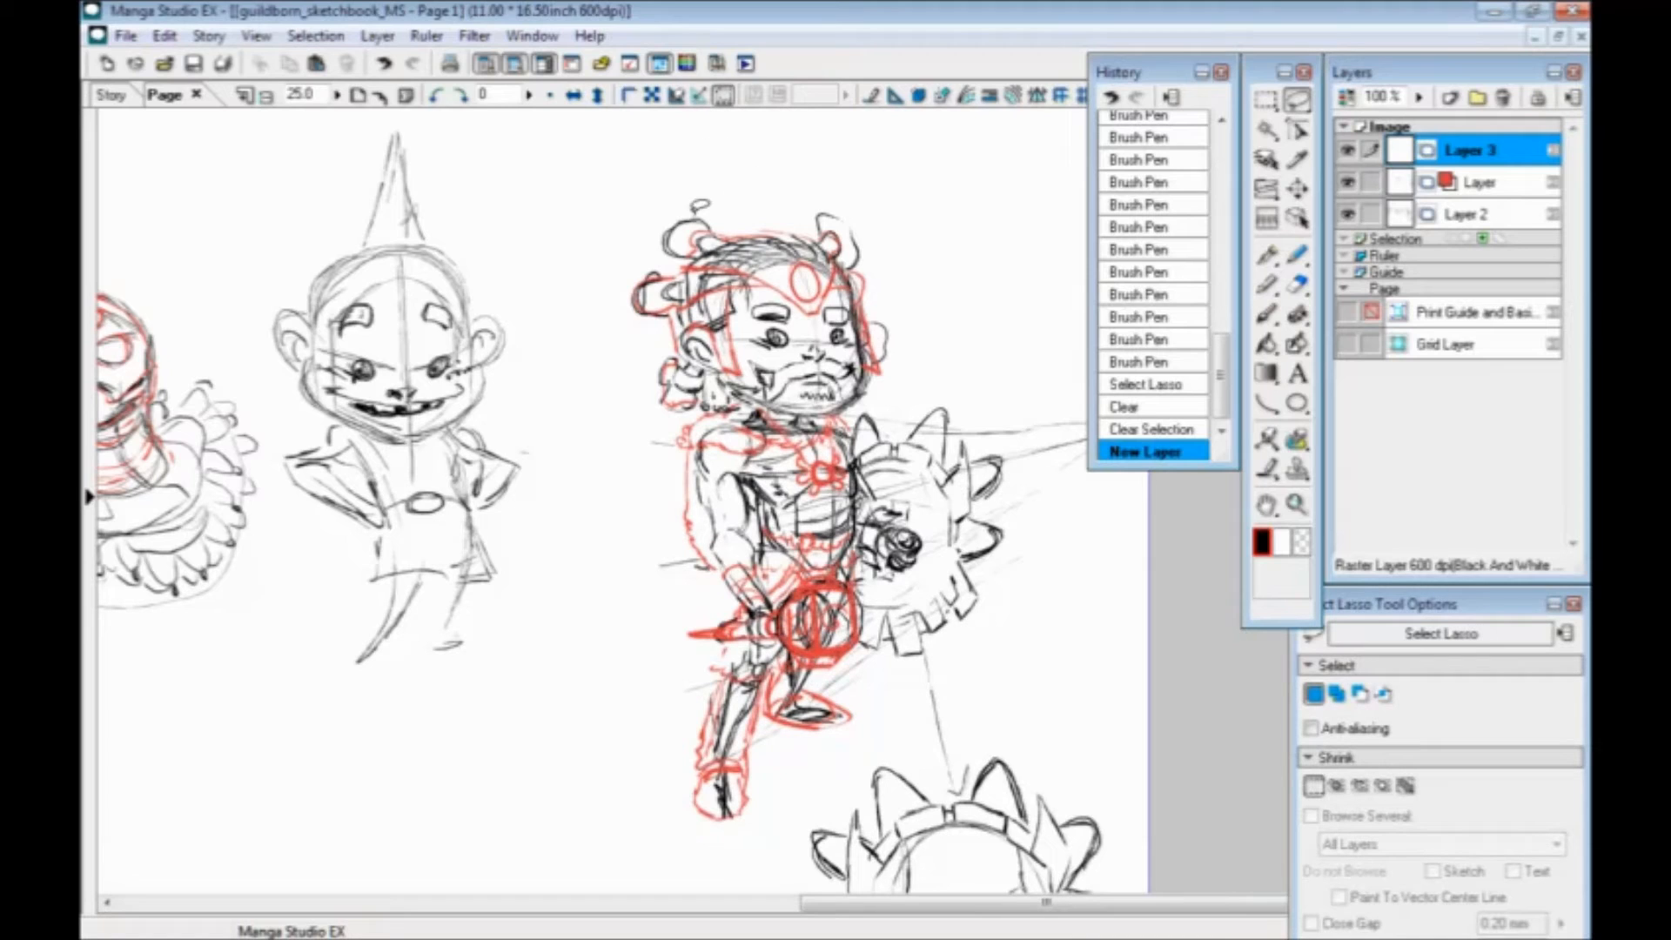
mouse_move(814, 222)
left_mouse_down()
mouse_move(703, 209)
mouse_move(663, 244)
mouse_move(643, 313)
mouse_move(679, 355)
mouse_move(666, 388)
mouse_move(696, 410)
mouse_move(679, 431)
mouse_move(690, 536)
mouse_move(723, 576)
mouse_move(692, 783)
mouse_move(766, 803)
mouse_move(767, 706)
mouse_move(810, 719)
mouse_move(827, 657)
mouse_move(912, 651)
mouse_move(981, 606)
mouse_move(996, 544)
mouse_move(970, 430)
mouse_move(939, 400)
mouse_move(881, 425)
mouse_move(846, 413)
mouse_move(874, 315)
mouse_move(862, 261)
mouse_move(845, 222)
mouse_move(796, 213)
left_mouse_up()
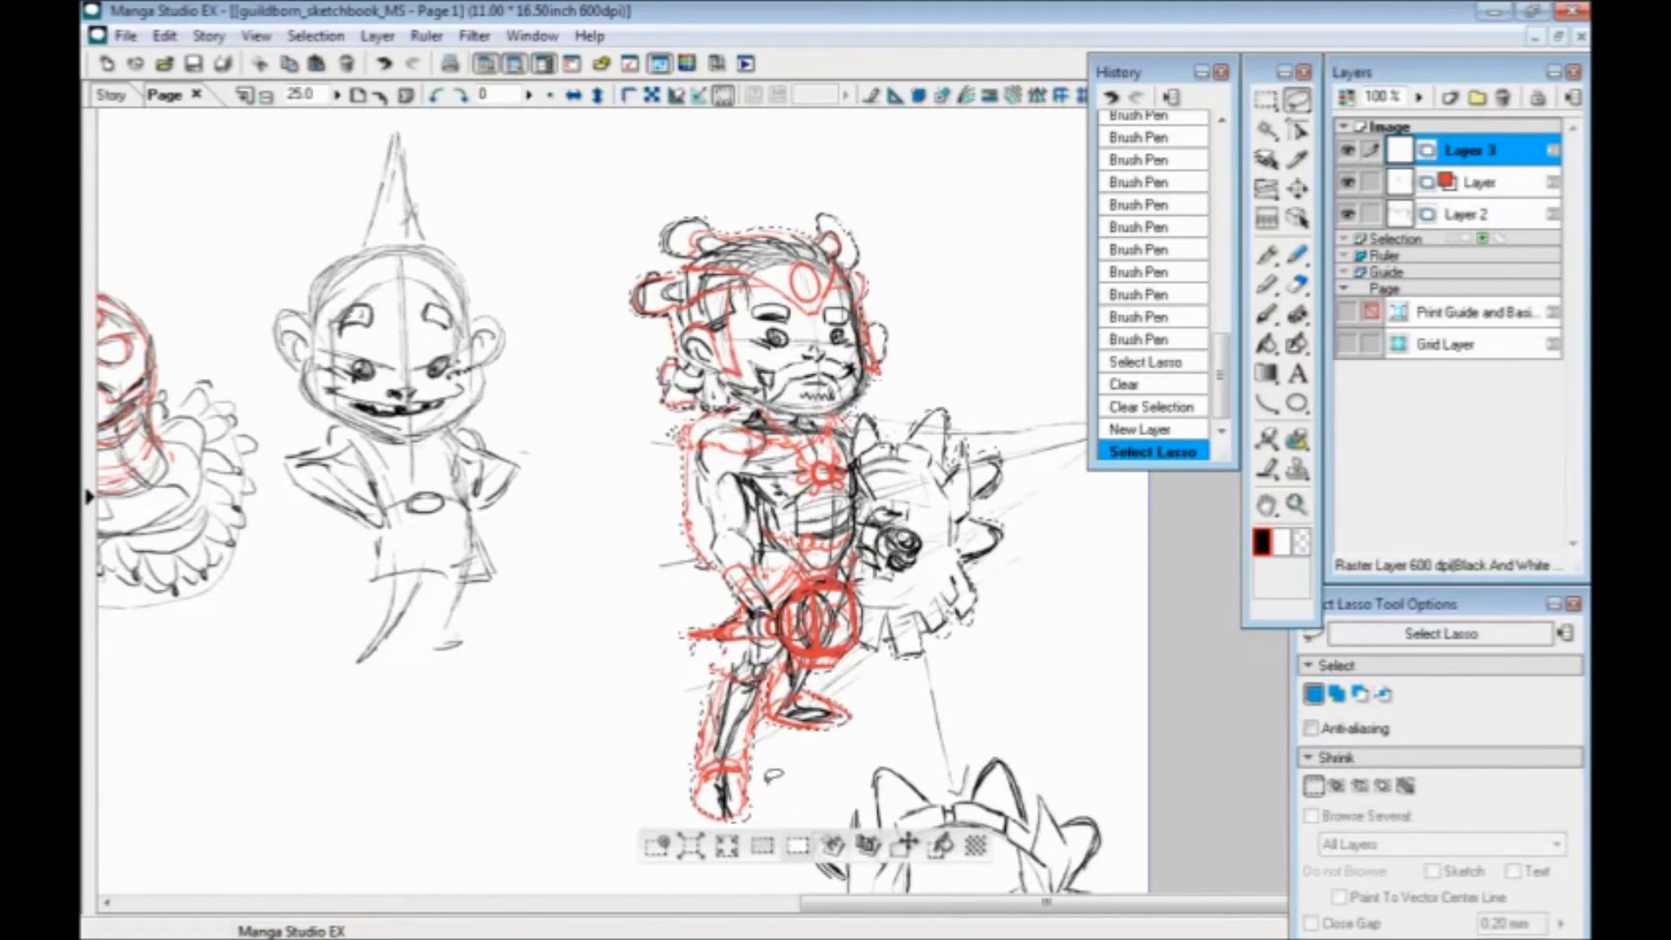
left_click(940, 845)
left_click(655, 846)
Hide Layer 2 and the red sketch layer so only the black silhouette layer is displayed
left_click(1347, 214)
left_click(1347, 182)
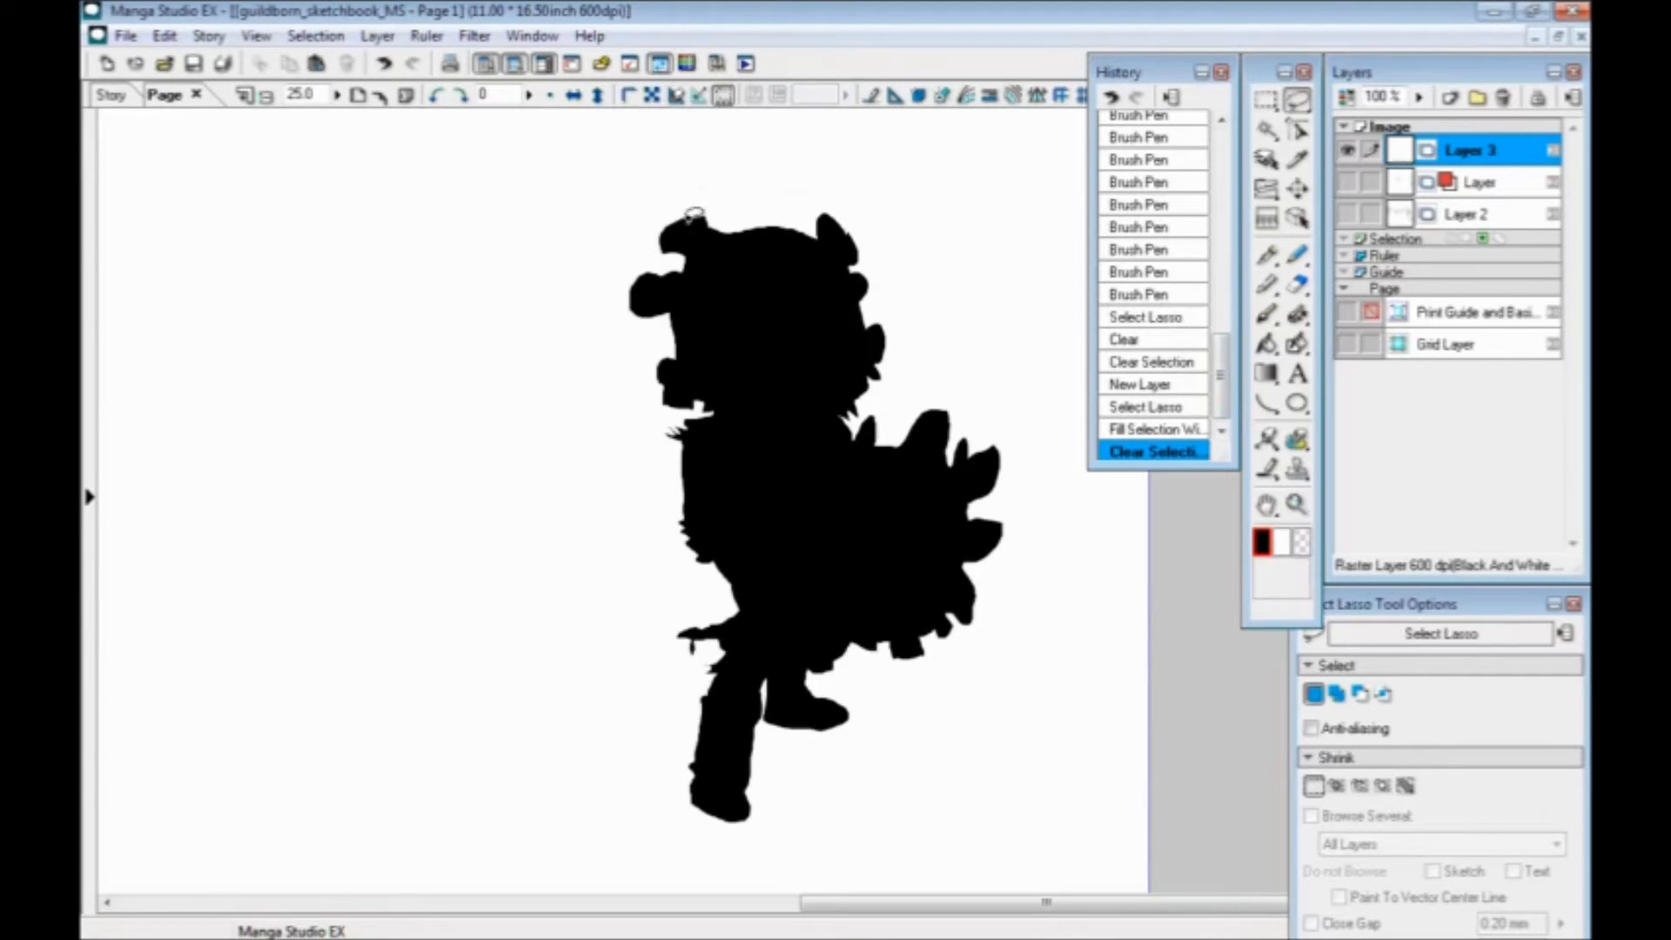
left_click_drag(692, 211, 736, 300)
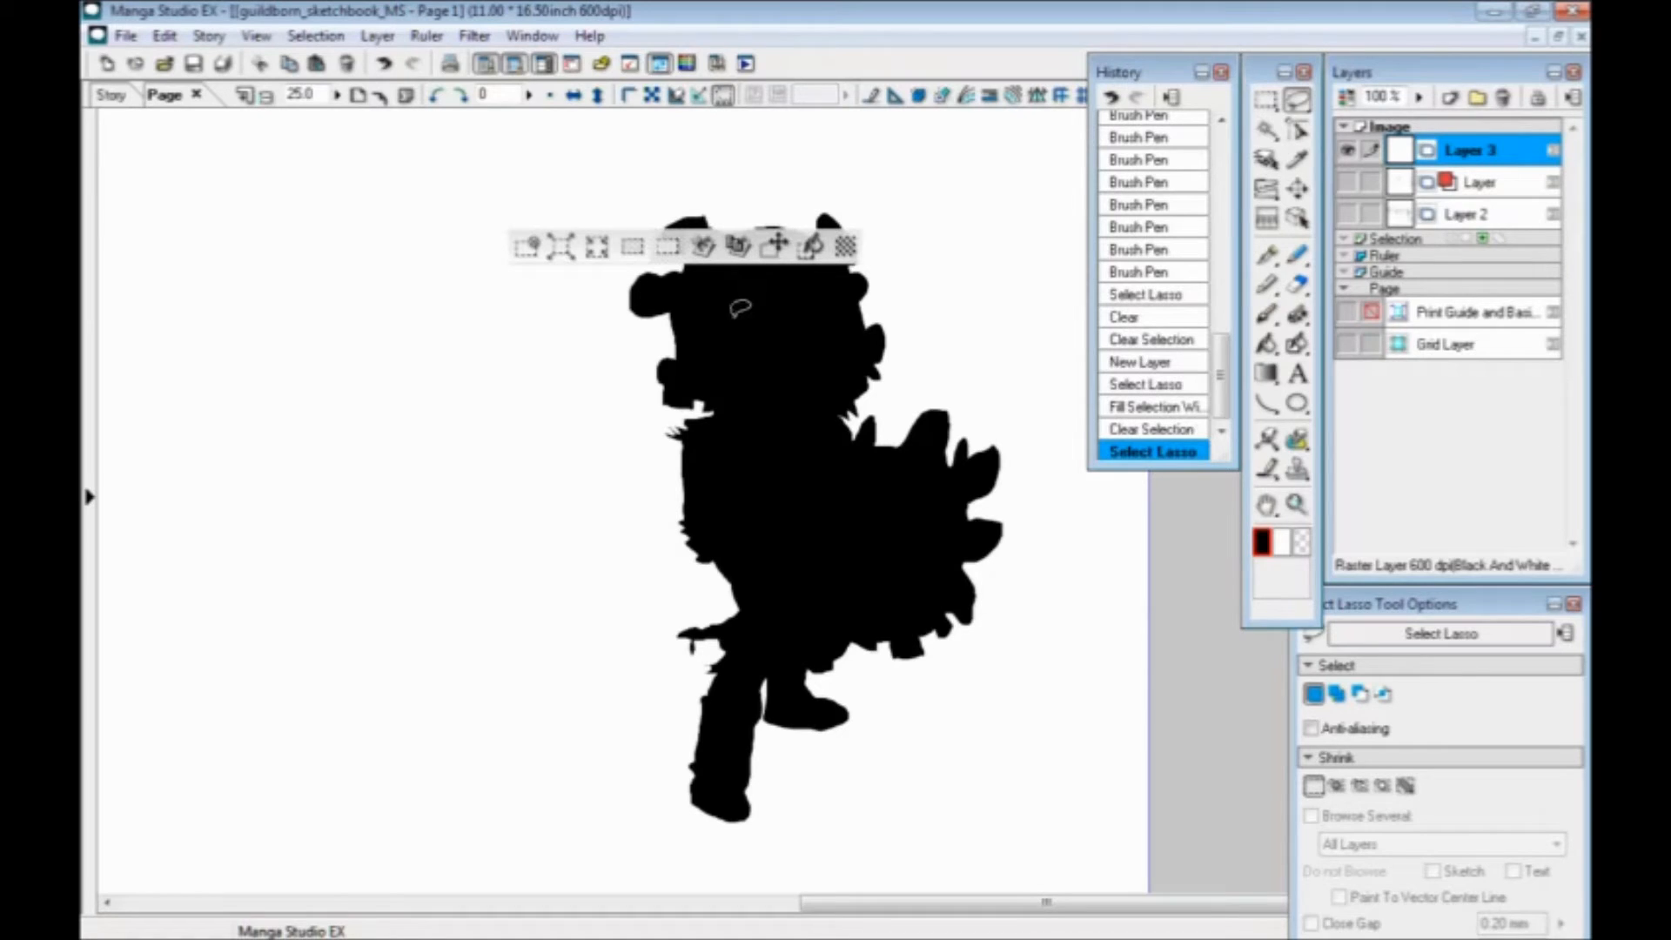
left_click(527, 251)
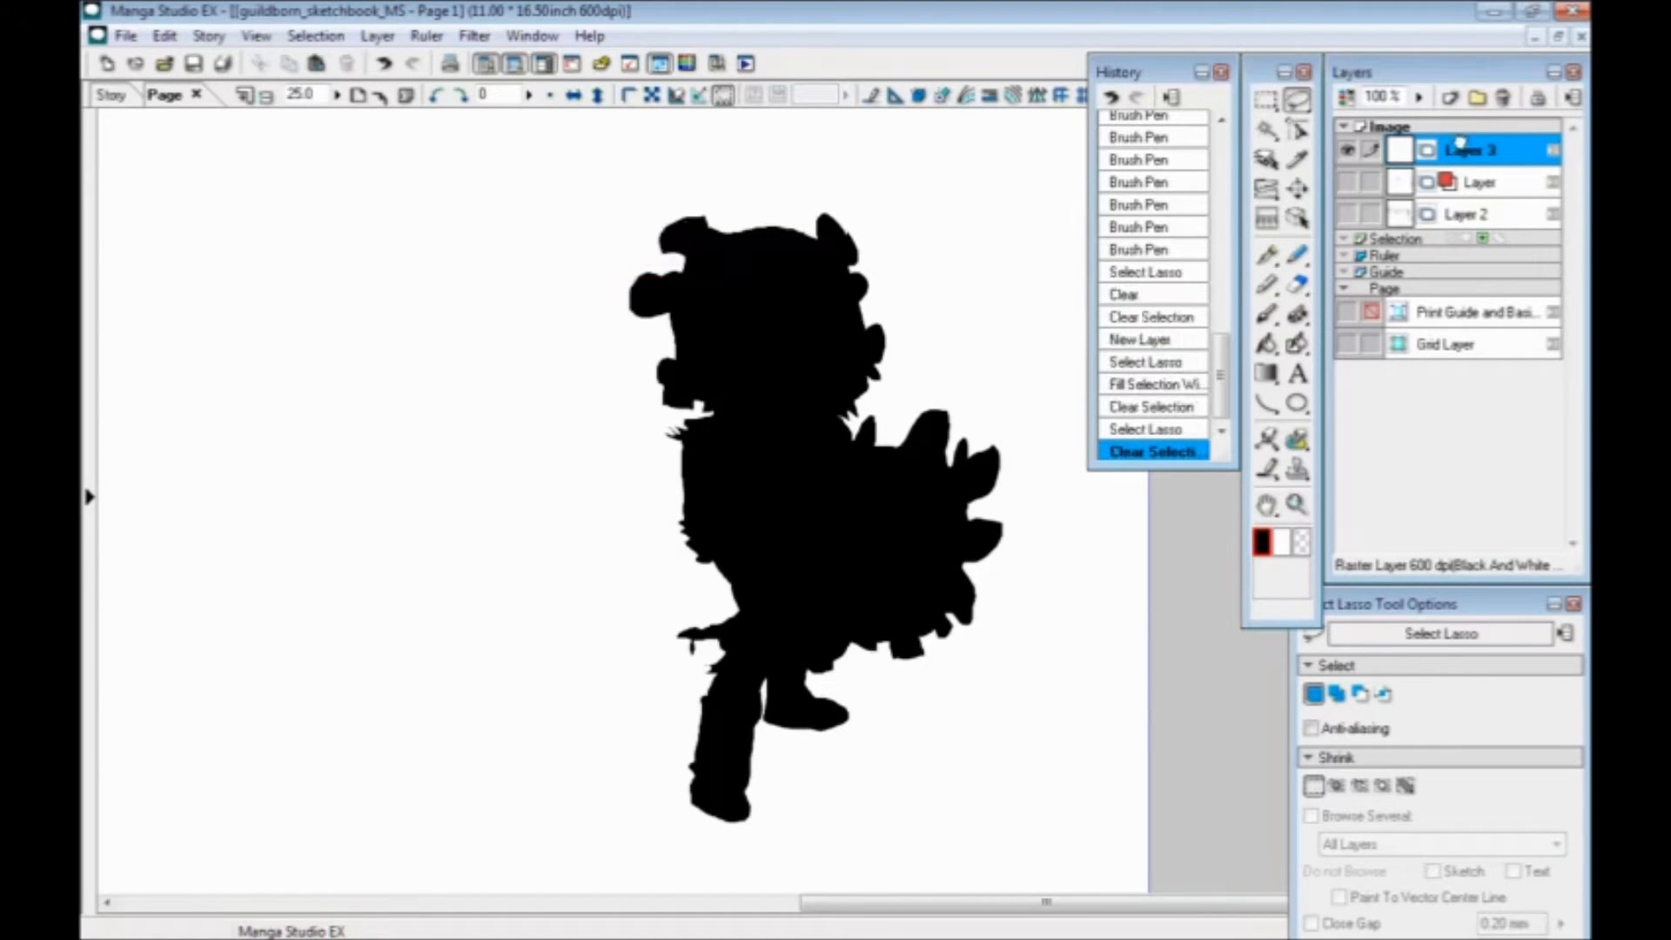
Duplicate the silhouette layer, Layer 3, twice
left_click_drag(1466, 159, 1448, 96)
left_click_drag(1455, 162, 1448, 96)
left_click_drag(579, 533, 783, 421)
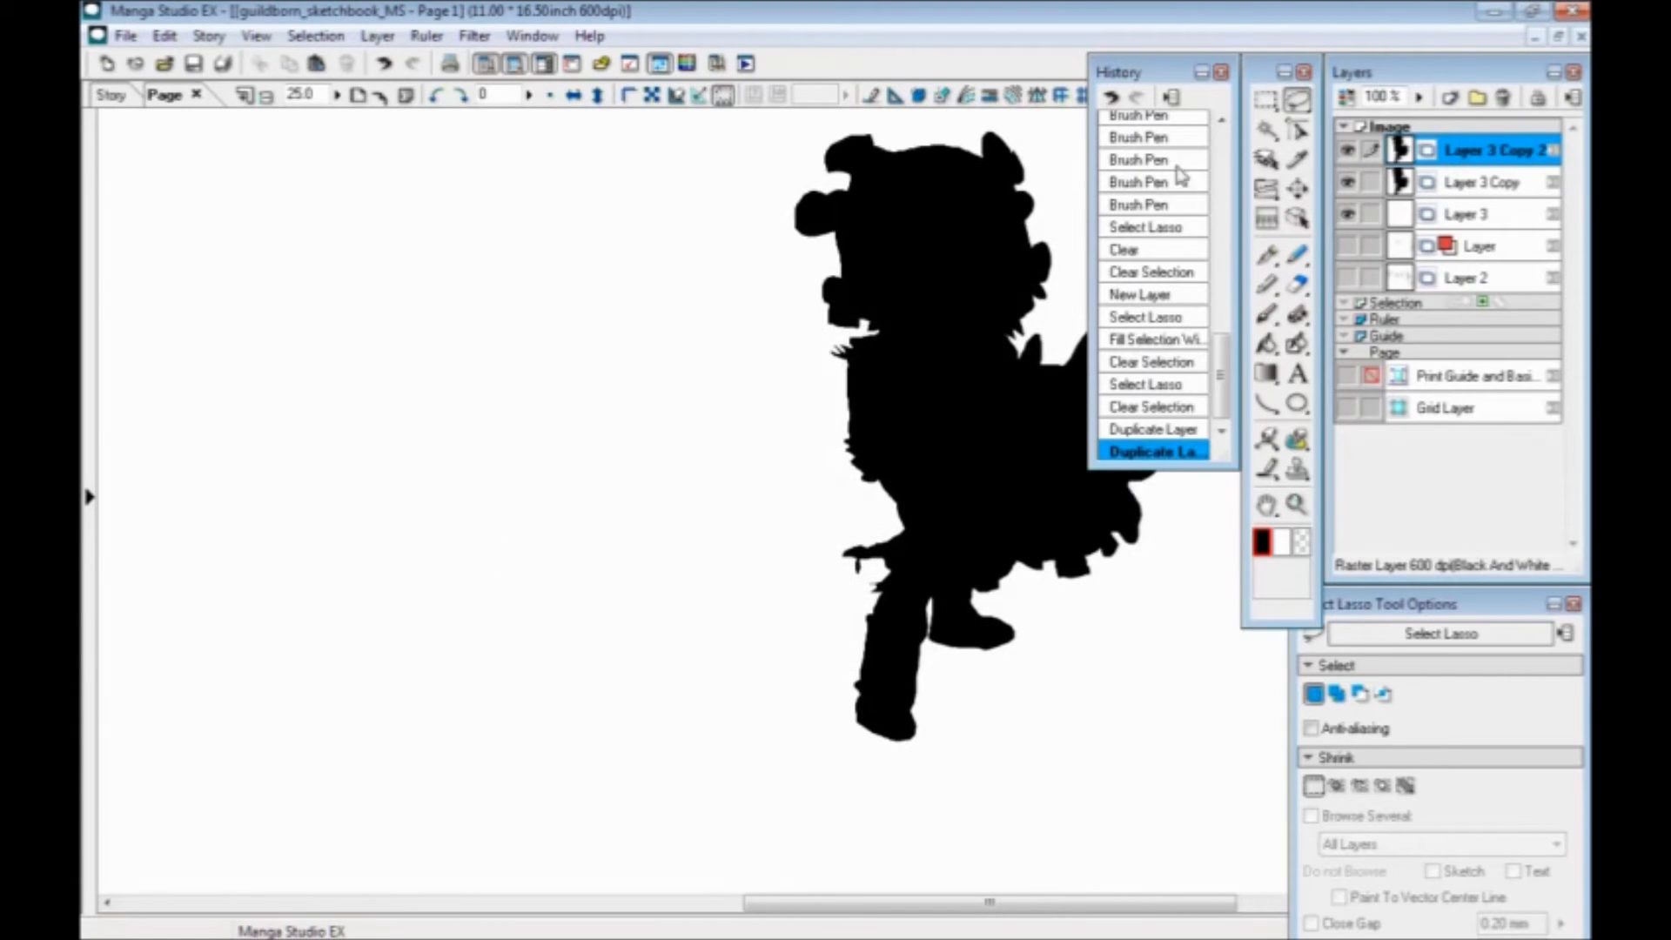
Move the top duplicate silhouette out to the open space beside the original silhouette
left_click(1297, 187)
mouse_move(917, 422)
left_mouse_down()
mouse_move(521, 444)
mouse_move(520, 468)
left_mouse_up()
left_click_drag(556, 428, 591, 534)
Lasso curved horns, spikes and jagged boot edges around the moved silhouette, fill them with black and remove the selection
left_click(1297, 99)
mouse_move(515, 293)
left_mouse_down()
mouse_move(538, 296)
mouse_move(487, 257)
mouse_move(457, 296)
mouse_move(483, 335)
mouse_move(439, 375)
mouse_move(474, 418)
mouse_move(437, 462)
mouse_move(474, 485)
mouse_move(418, 484)
mouse_move(474, 557)
mouse_move(470, 604)
mouse_move(538, 622)
mouse_move(521, 663)
mouse_move(470, 696)
mouse_move(487, 827)
mouse_move(510, 843)
mouse_move(566, 488)
mouse_move(532, 300)
left_mouse_up()
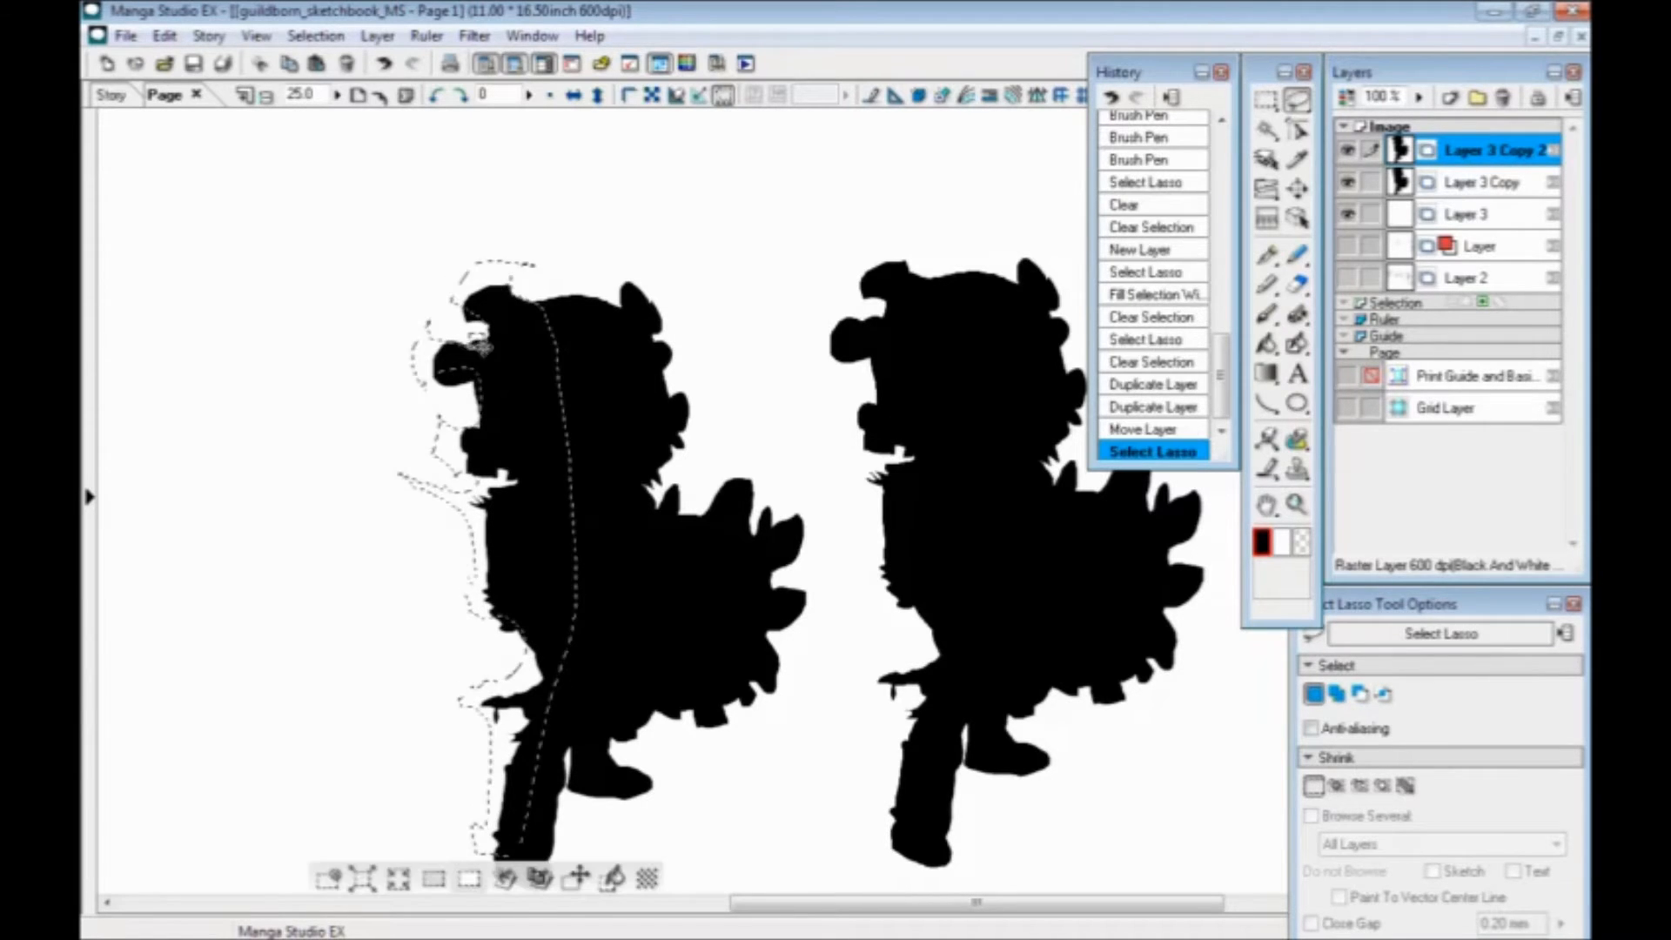
scroll(554, 517, "down", 1)
mouse_move(566, 242)
left_mouse_down()
mouse_move(616, 258)
mouse_move(624, 224)
mouse_move(646, 232)
mouse_move(692, 383)
mouse_move(587, 403)
mouse_move(549, 287)
left_mouse_up()
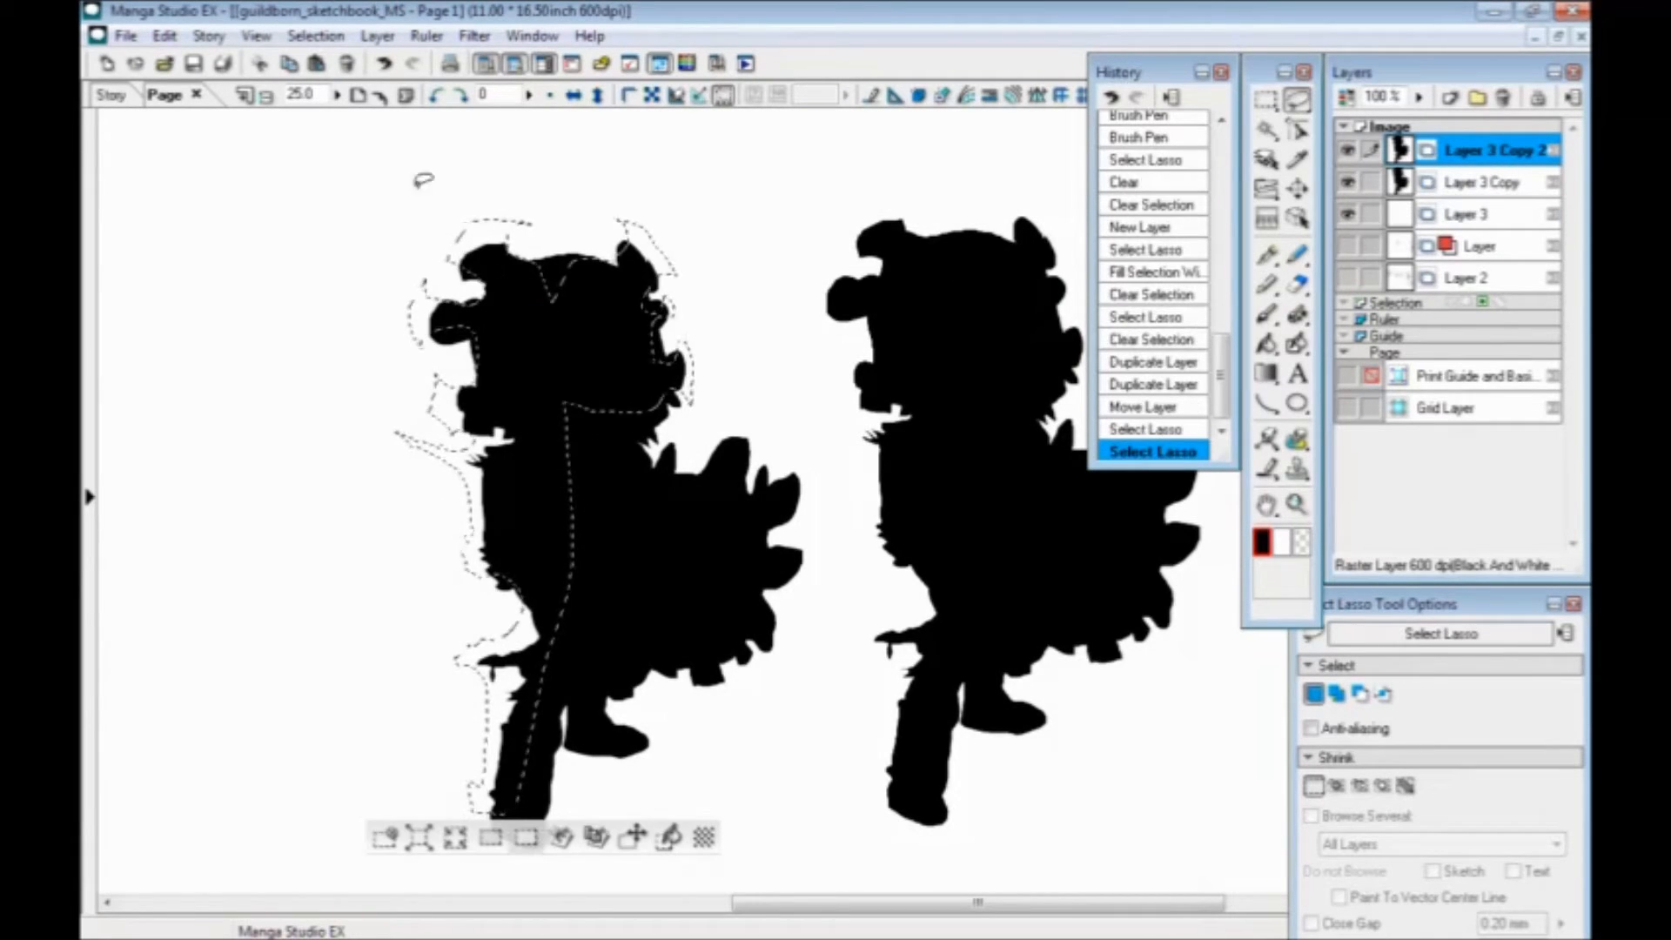
scroll(470, 422, "down", 3)
mouse_move(601, 550)
left_mouse_down()
mouse_move(614, 592)
mouse_move(662, 615)
mouse_move(640, 649)
mouse_move(574, 643)
mouse_move(547, 492)
left_mouse_up()
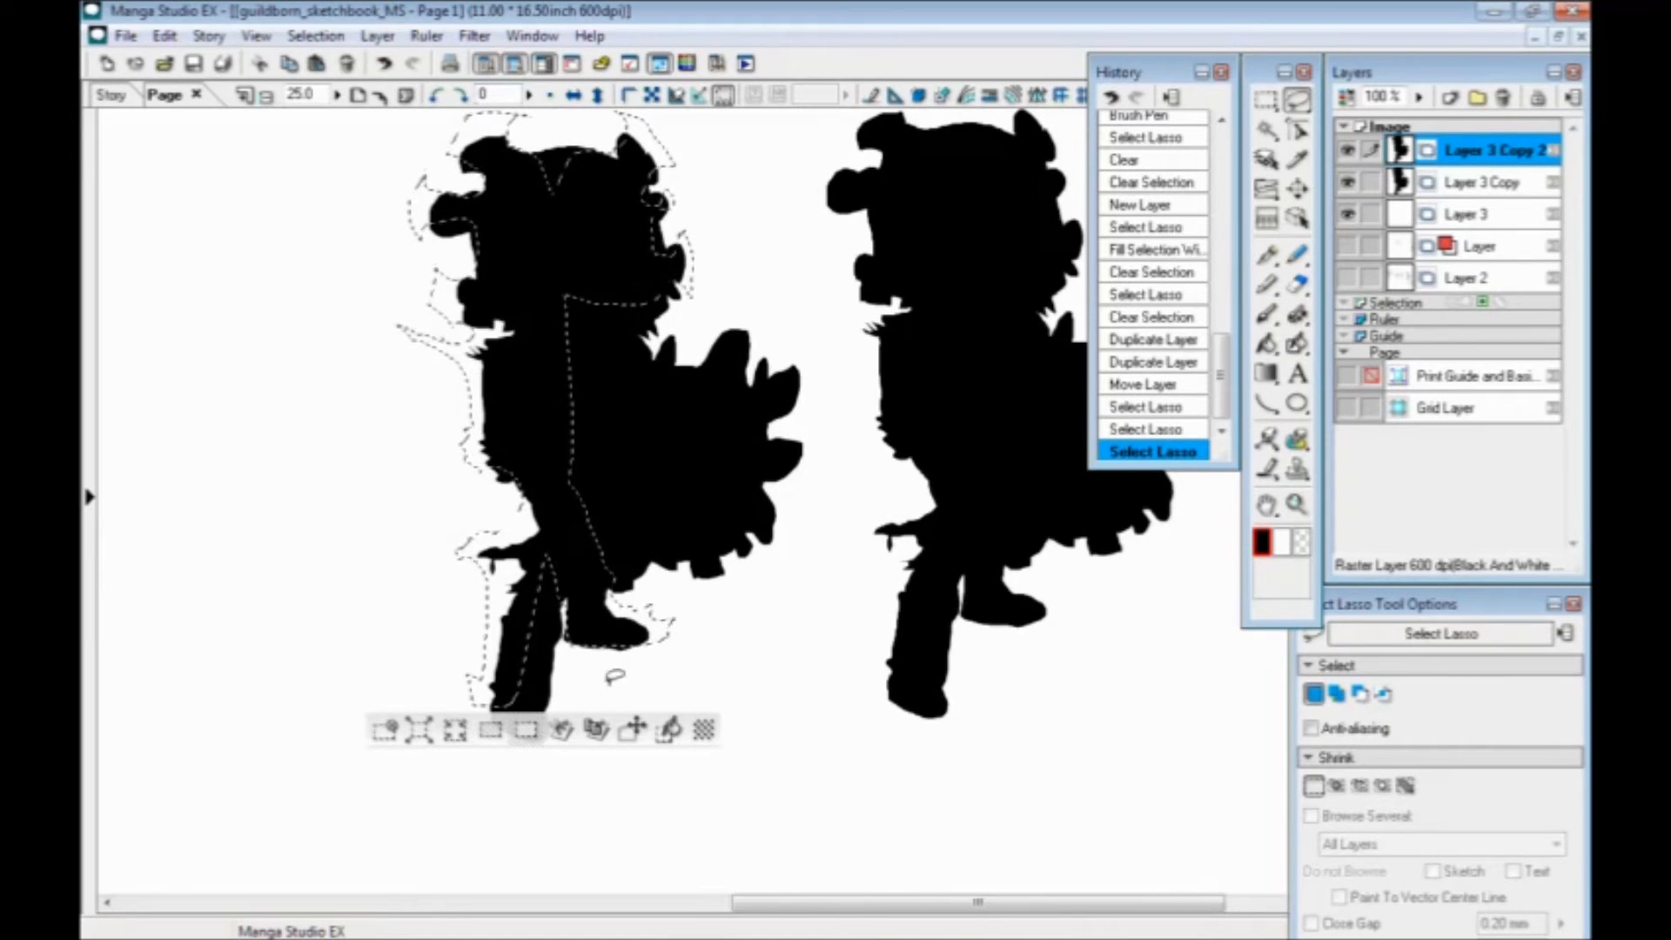
left_click(561, 729)
left_click(385, 729)
Lasso a long pointed blade at the altered silhouette's hand, fill it with black and remove the selection
left_click_drag(663, 601, 540, 704)
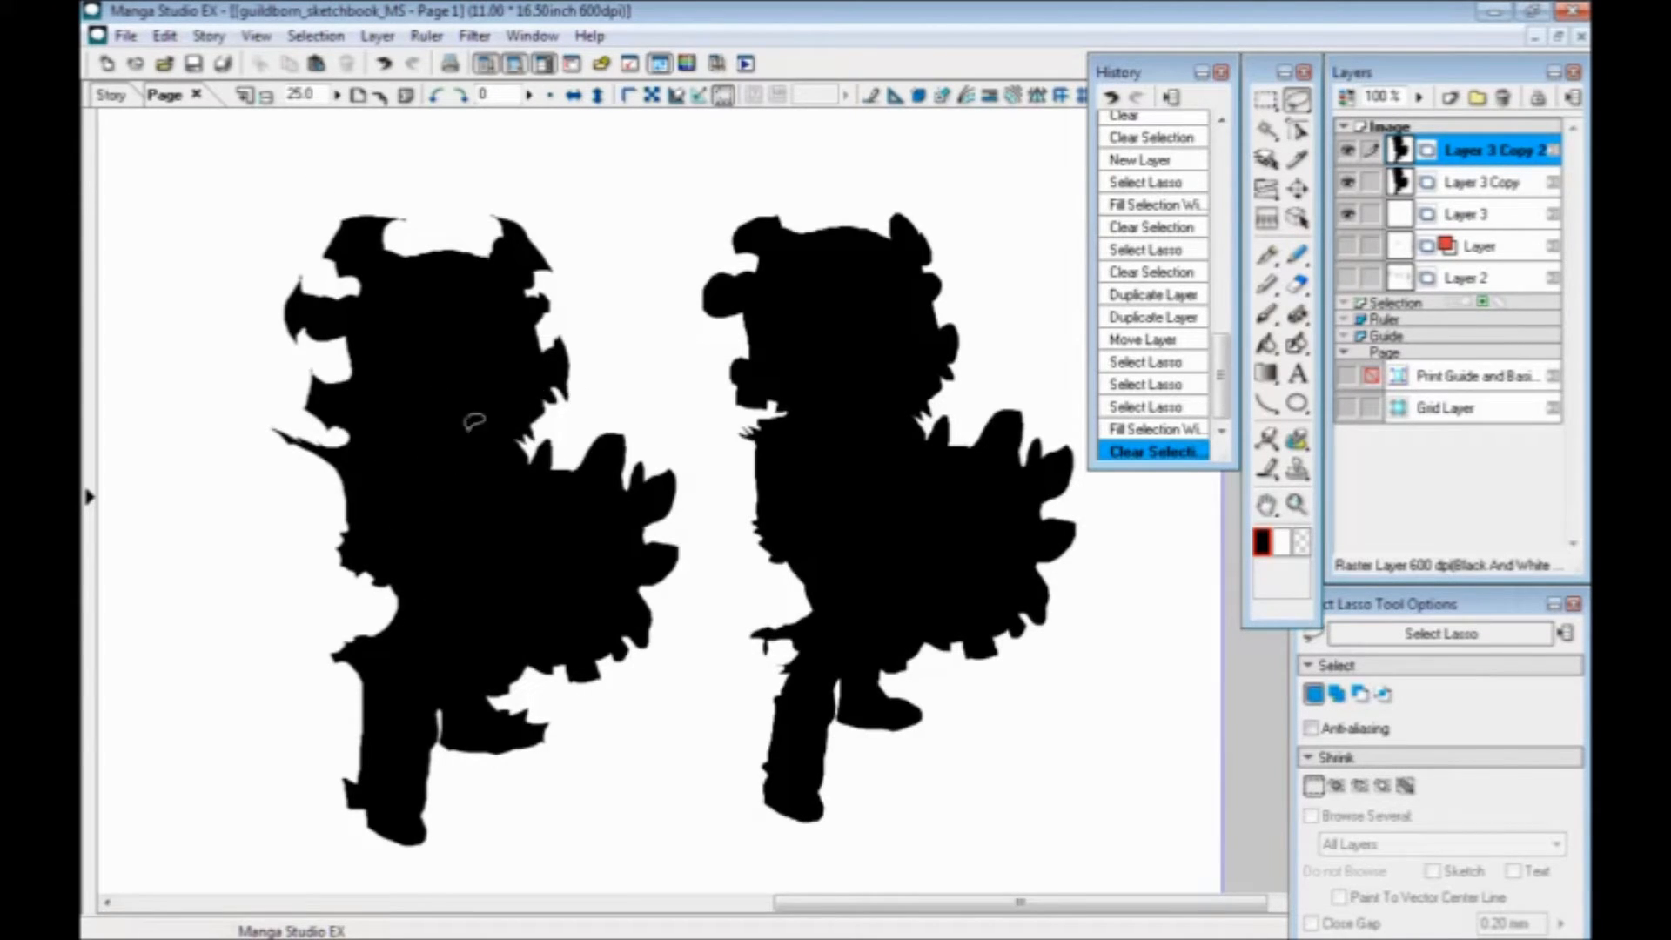
mouse_move(424, 600)
left_mouse_down()
mouse_move(209, 641)
mouse_move(354, 561)
mouse_move(328, 570)
mouse_move(346, 537)
mouse_move(334, 650)
mouse_move(370, 655)
mouse_move(335, 557)
left_mouse_up()
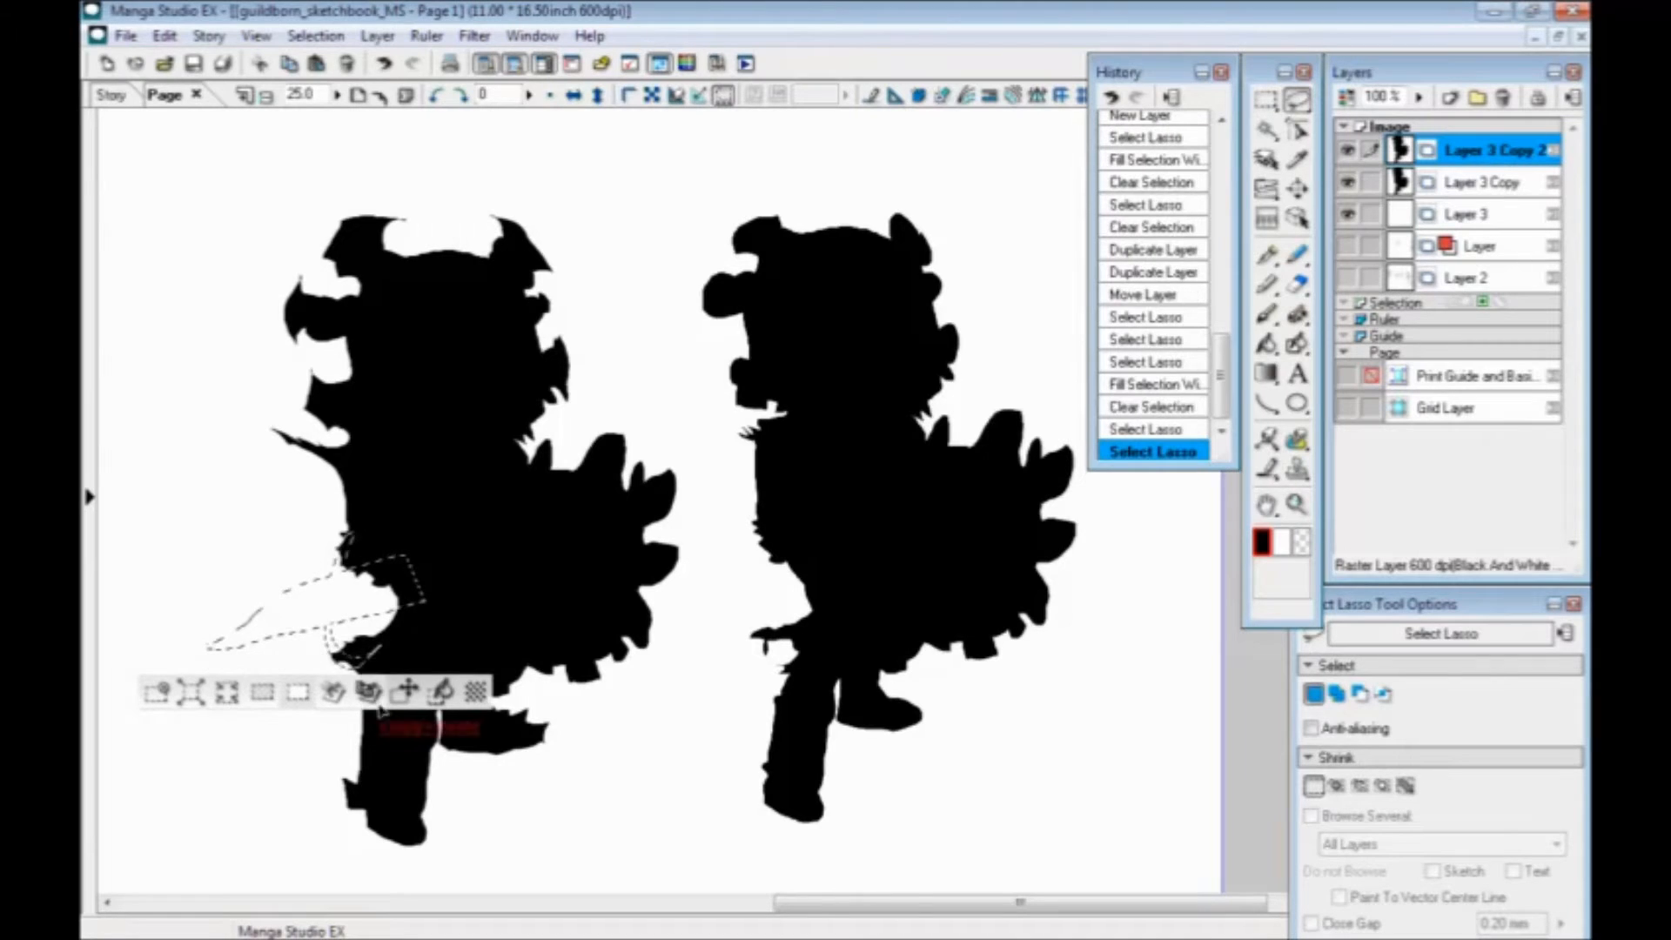
left_click(440, 671)
left_click(158, 672)
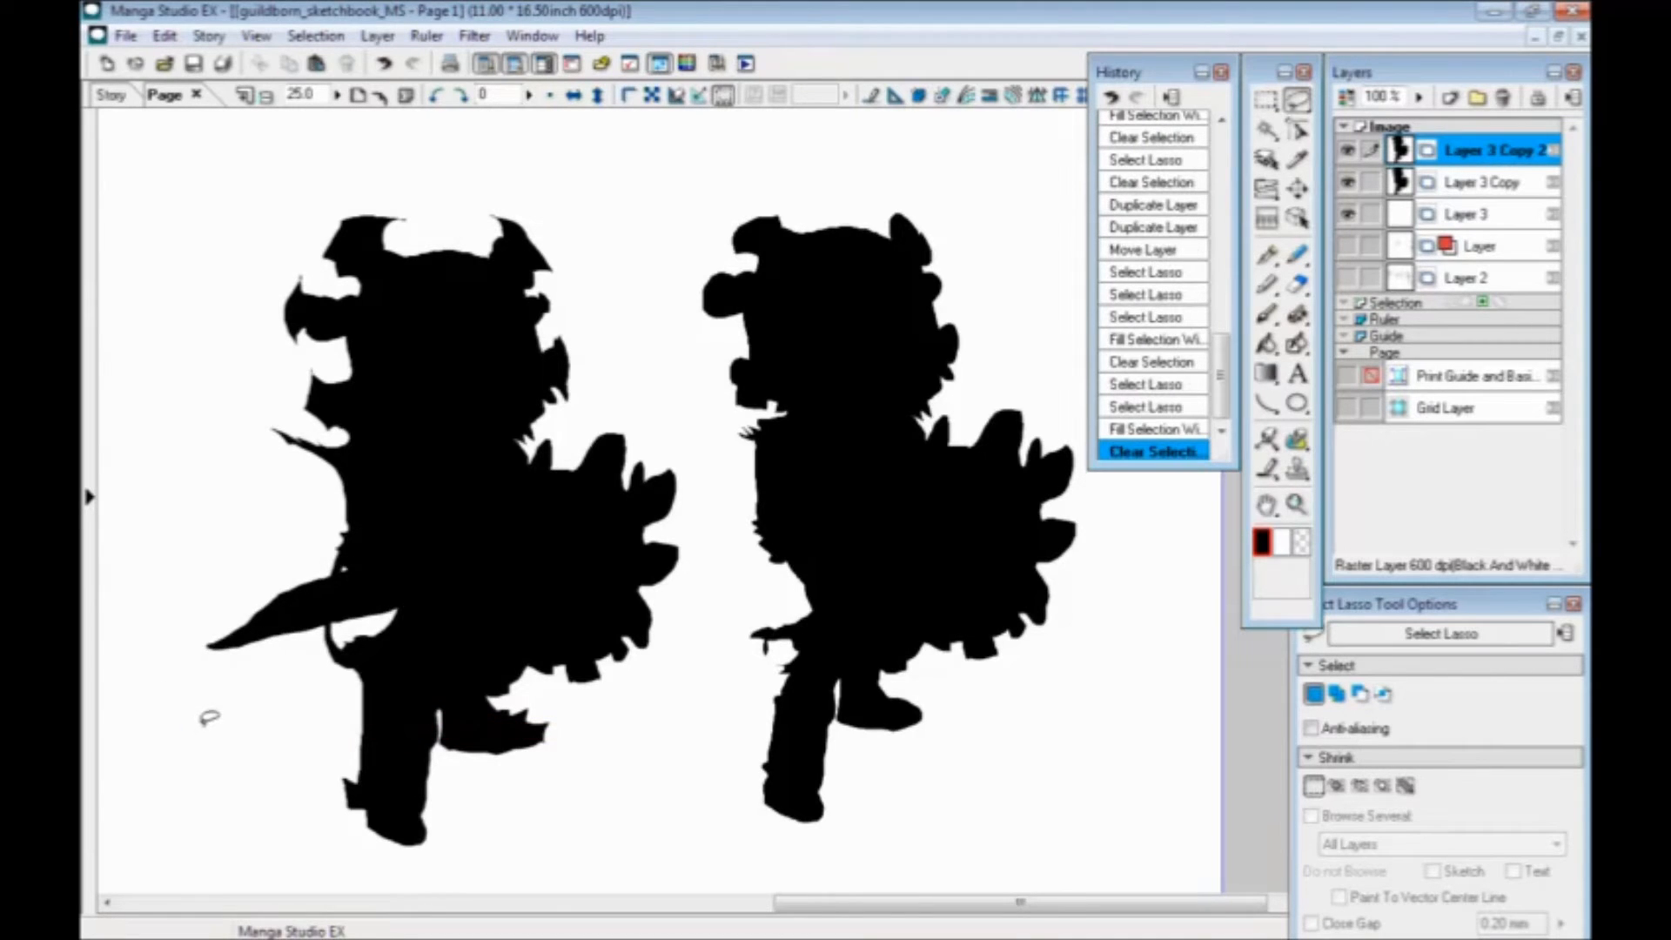
Lasso a wide ragged cape from the shoulder to a trailing point by the leg, fill it black and deselect
left_click_drag(402, 701, 581, 666)
mouse_move(448, 398)
left_mouse_down()
mouse_move(466, 422)
mouse_move(458, 583)
mouse_move(419, 725)
mouse_move(380, 763)
mouse_move(579, 718)
mouse_move(735, 644)
mouse_move(681, 439)
left_mouse_up()
left_click(663, 787)
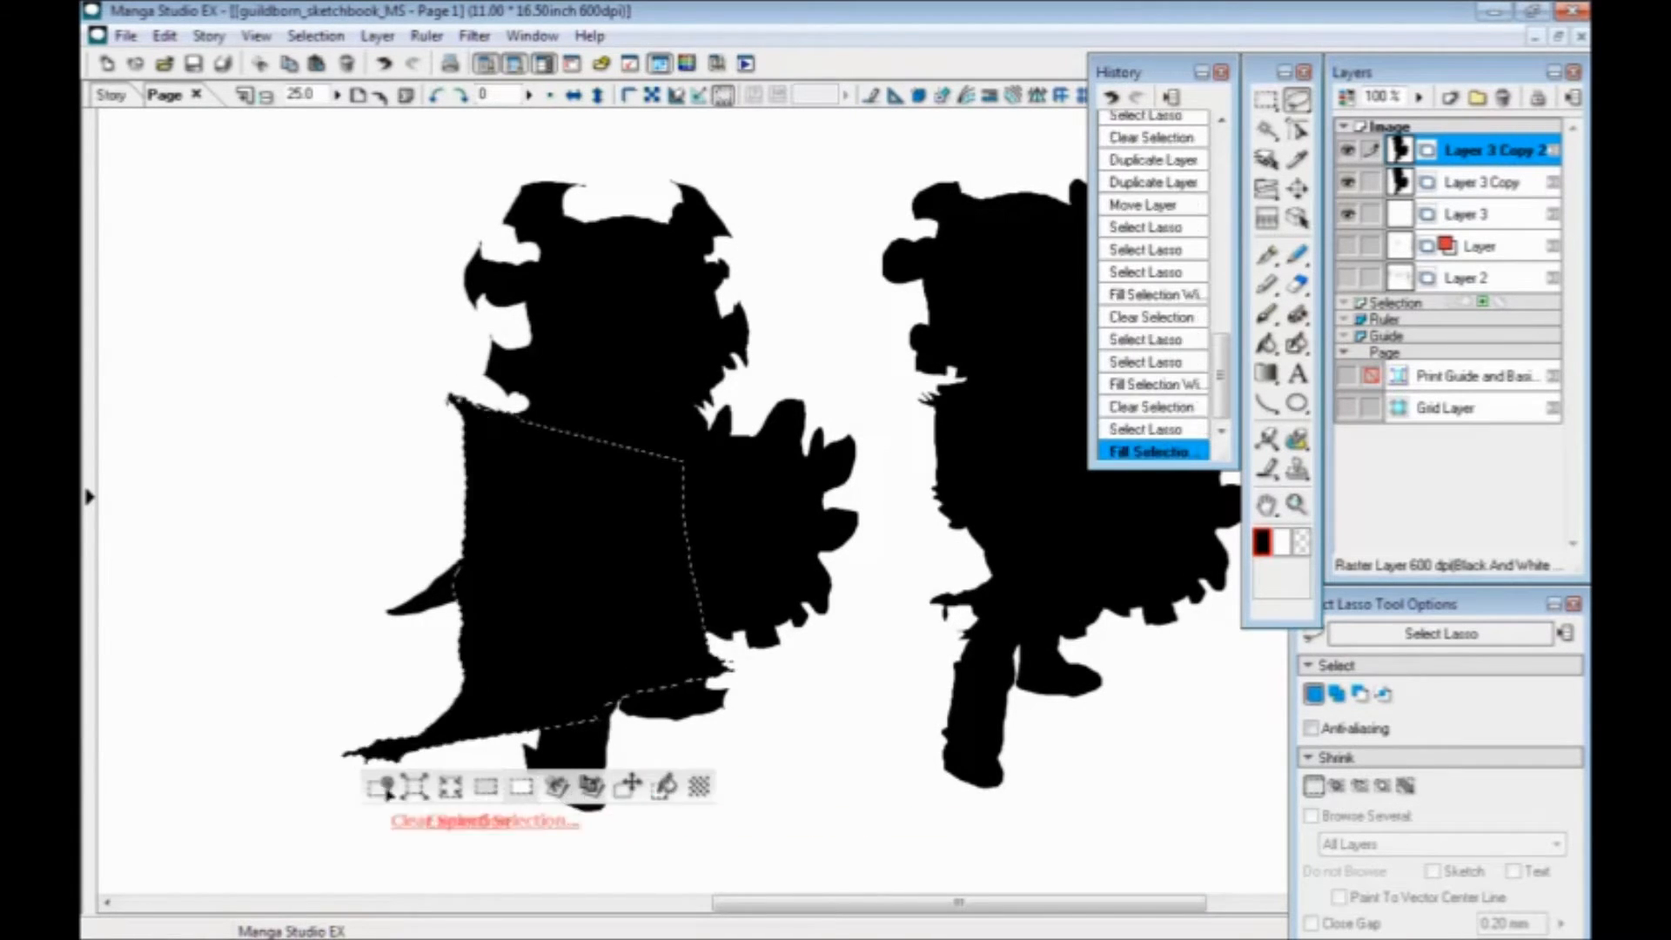
left_click(382, 787)
left_click_drag(509, 732, 368, 782)
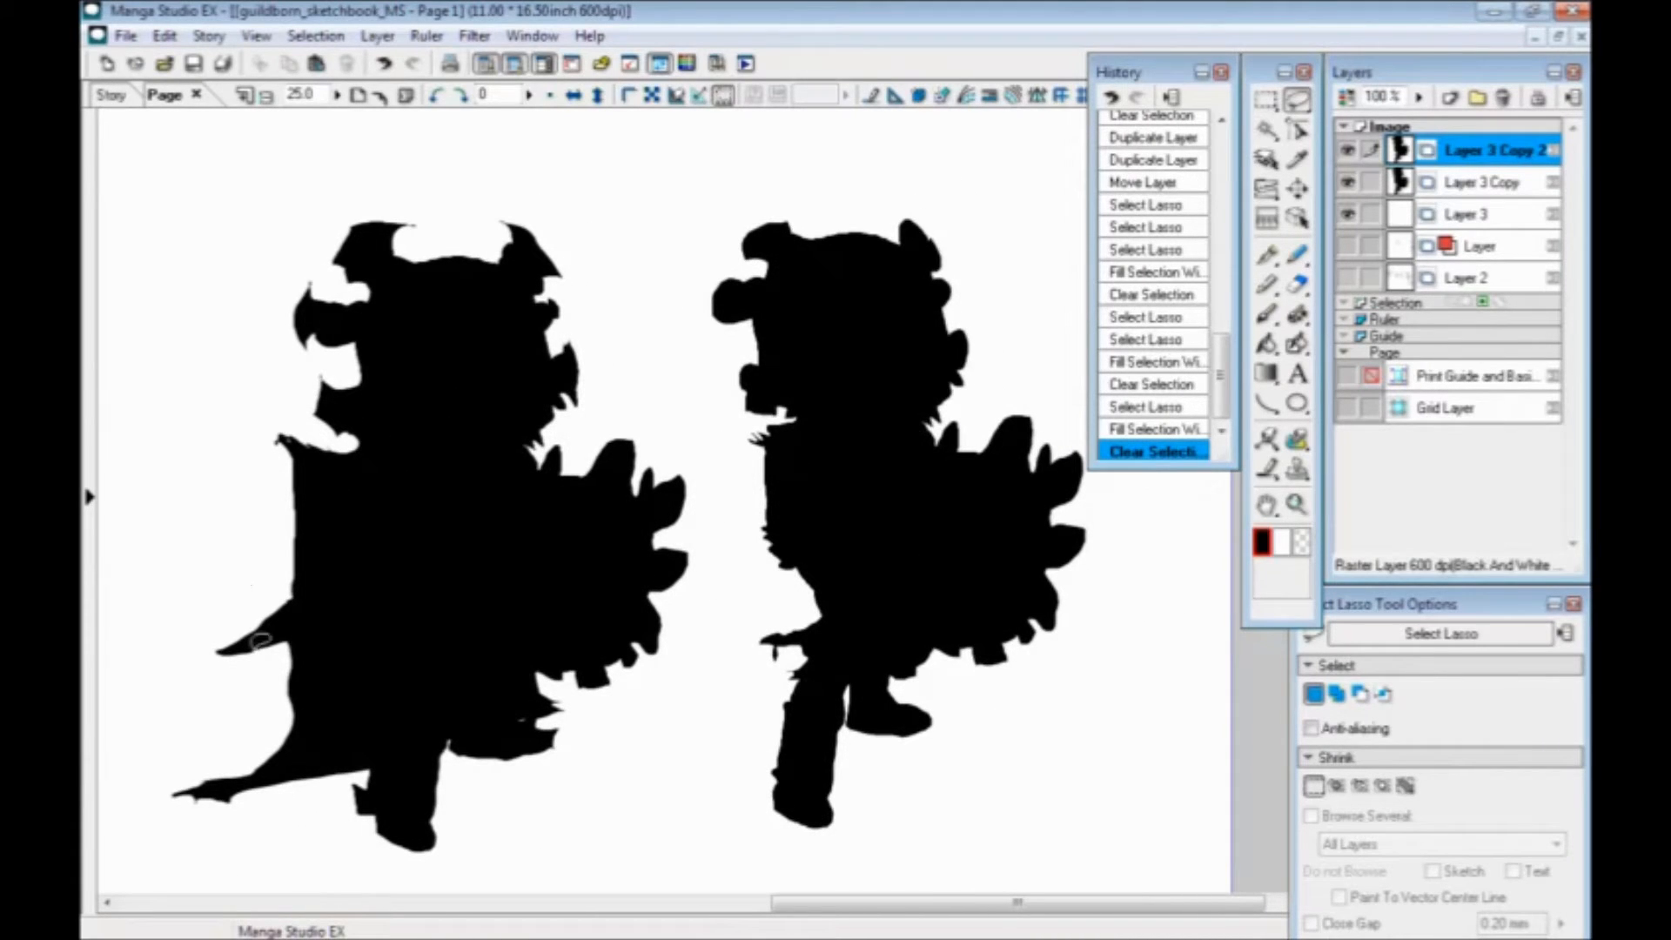
Delete both silhouette copies and the original silhouette layer, Layer 3
left_click(1504, 97)
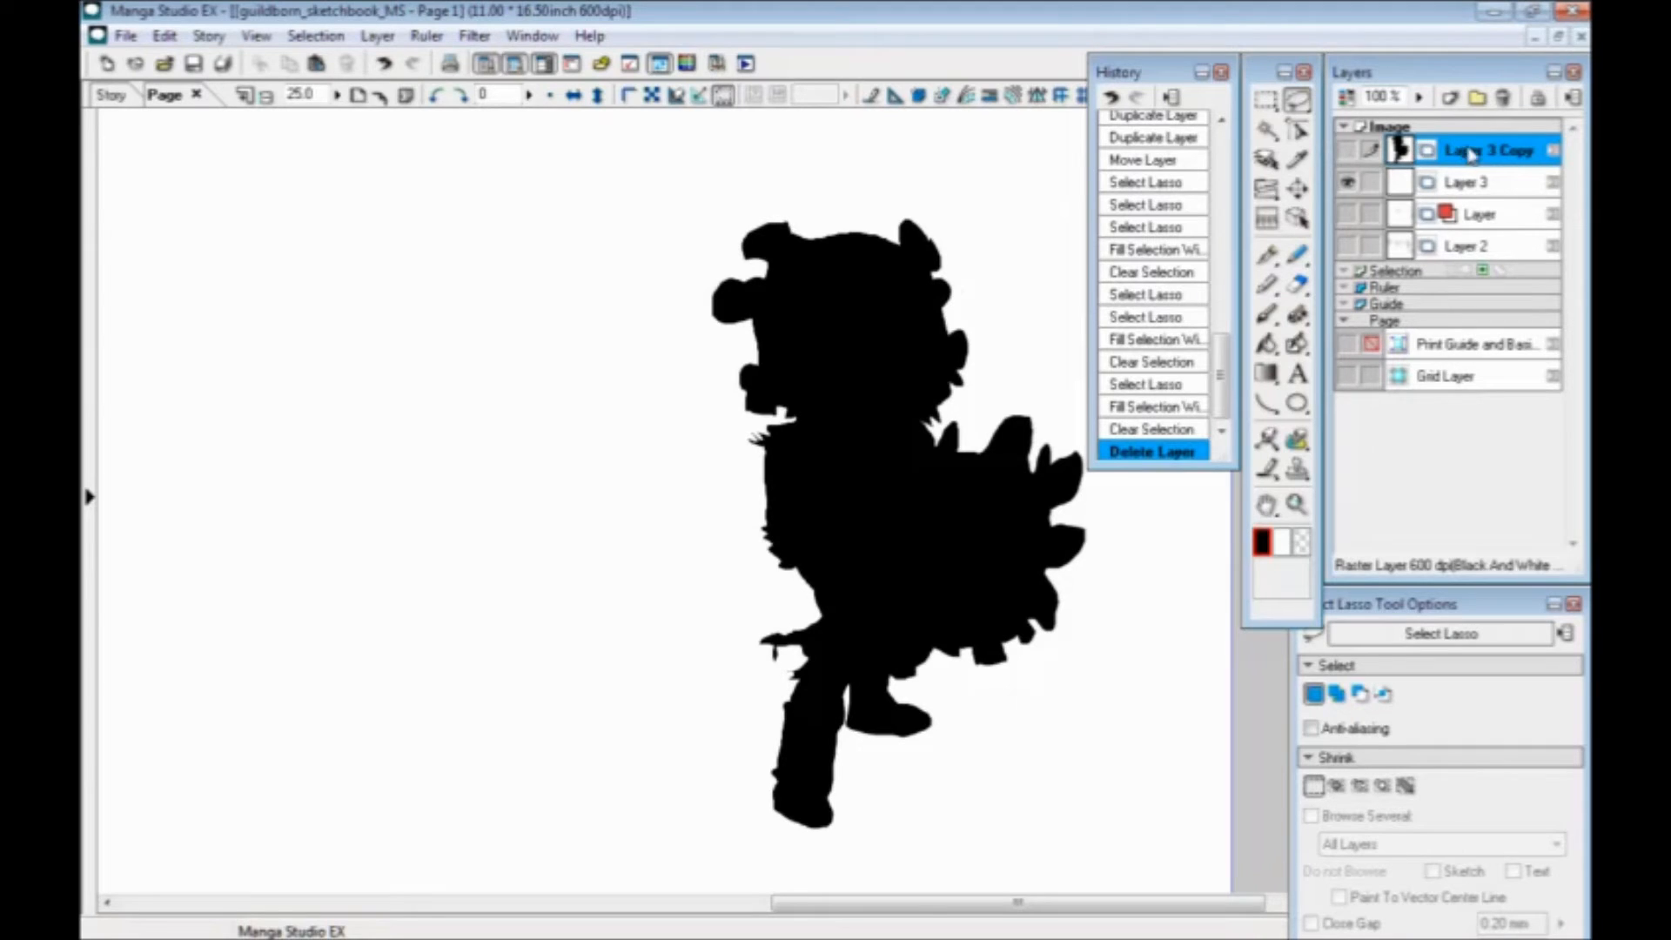
left_click(1504, 97)
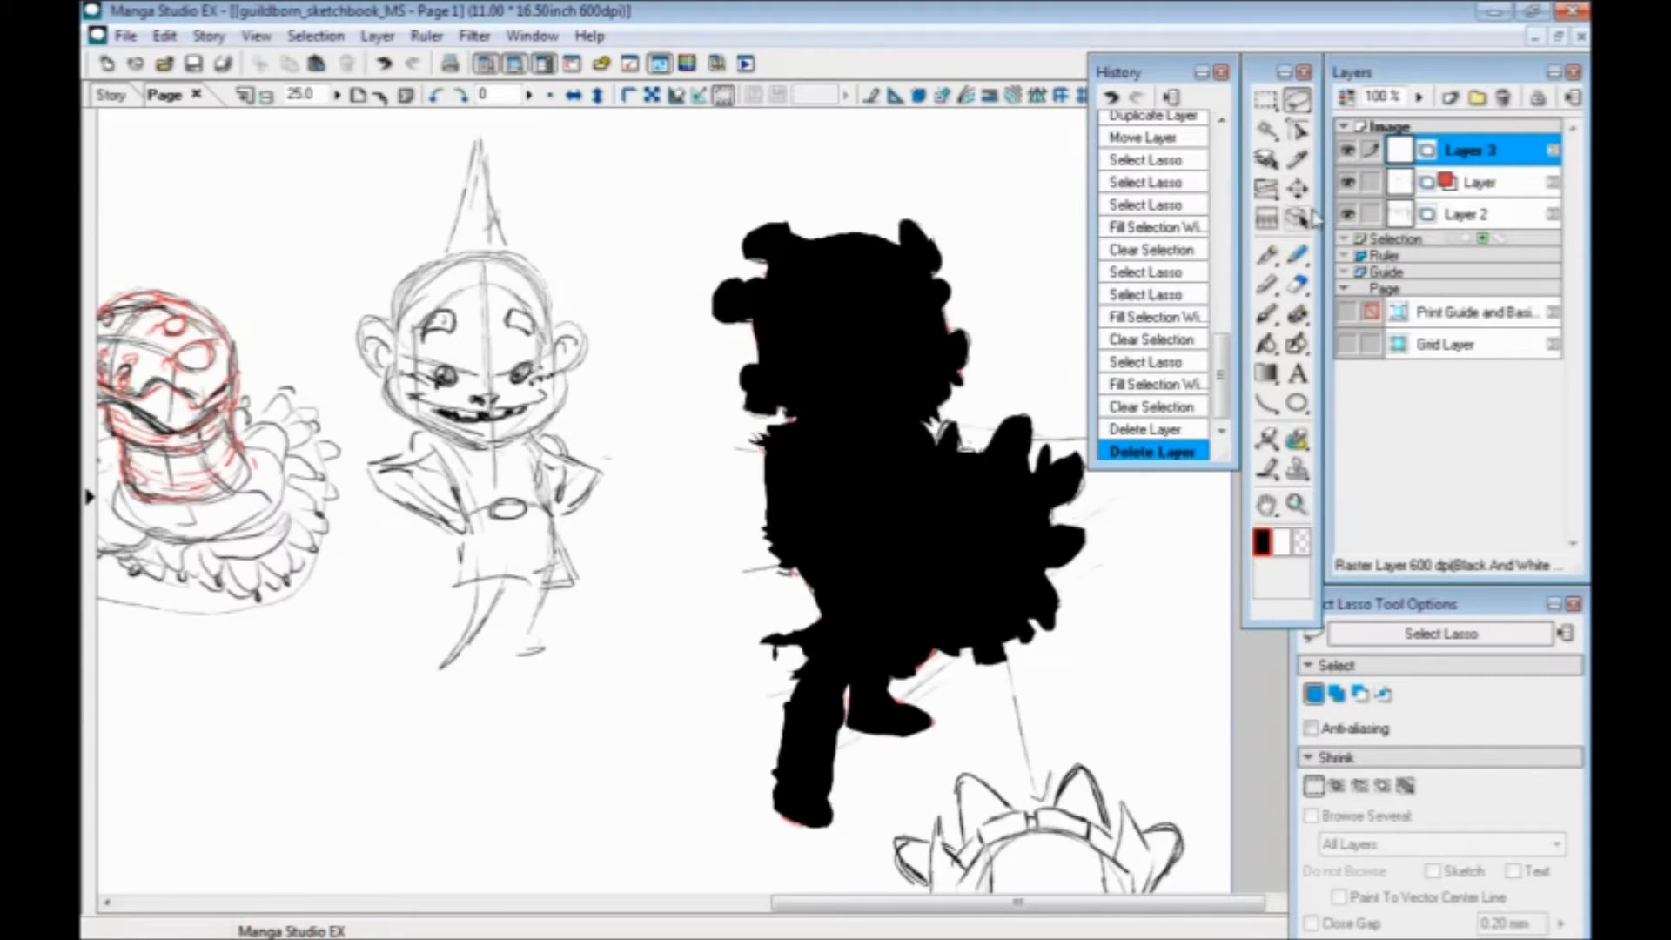
left_click(1347, 149)
left_click(1503, 97)
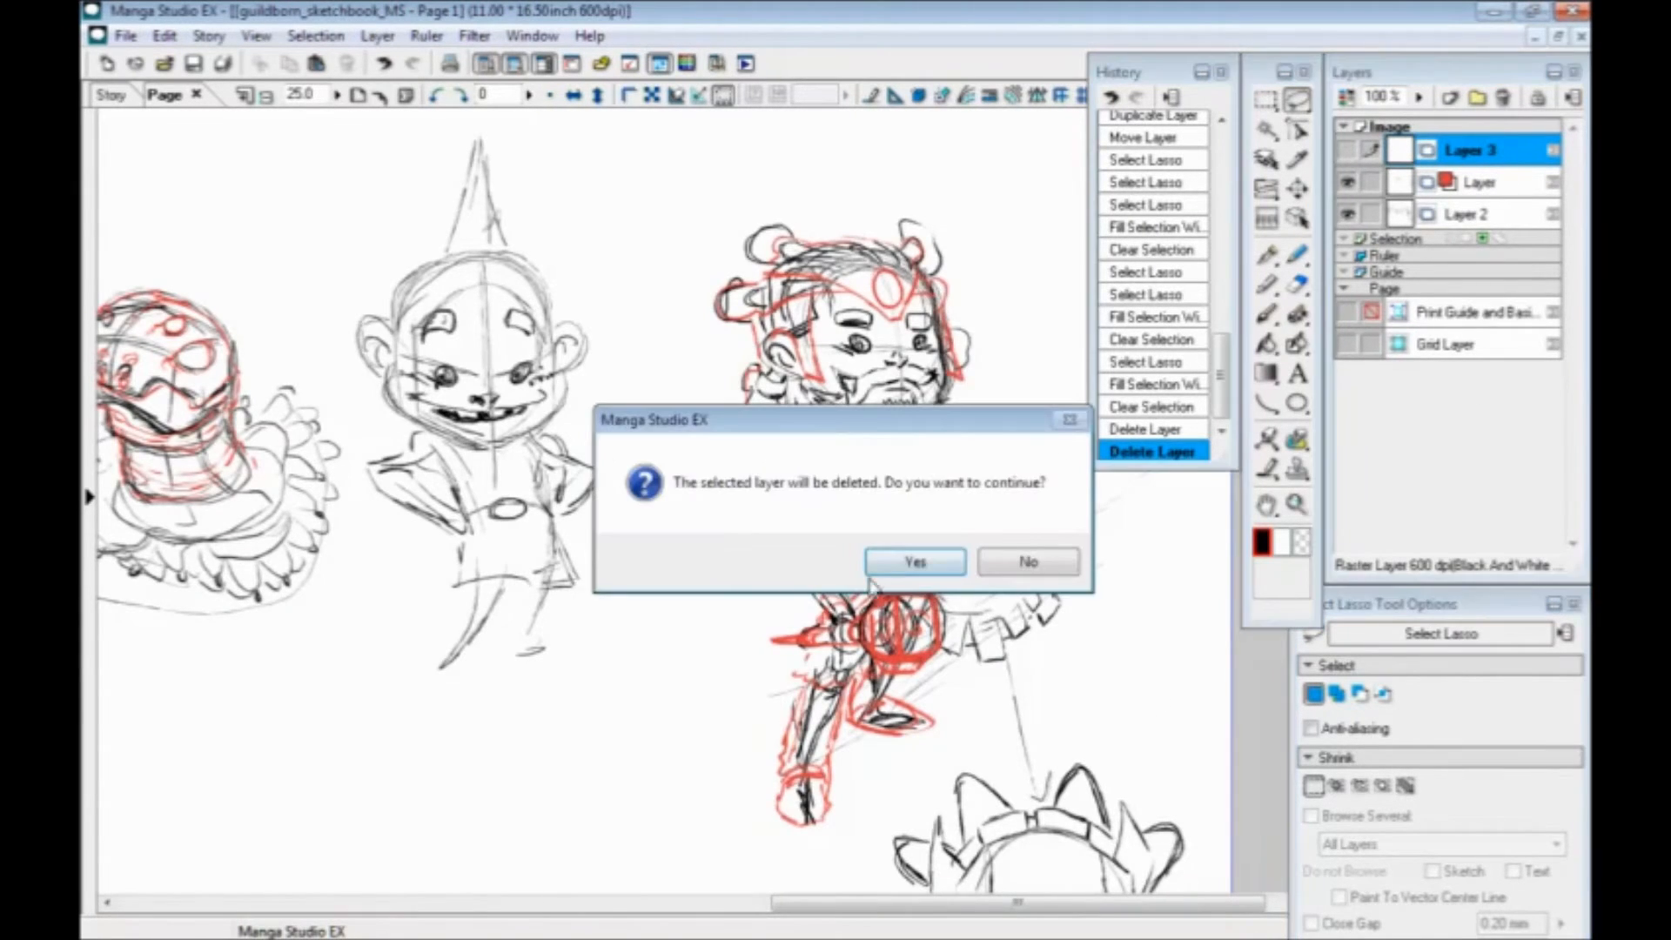
left_click(902, 561)
Add a new empty layer above the red sketch layer
left_click(1449, 97)
left_click(880, 626)
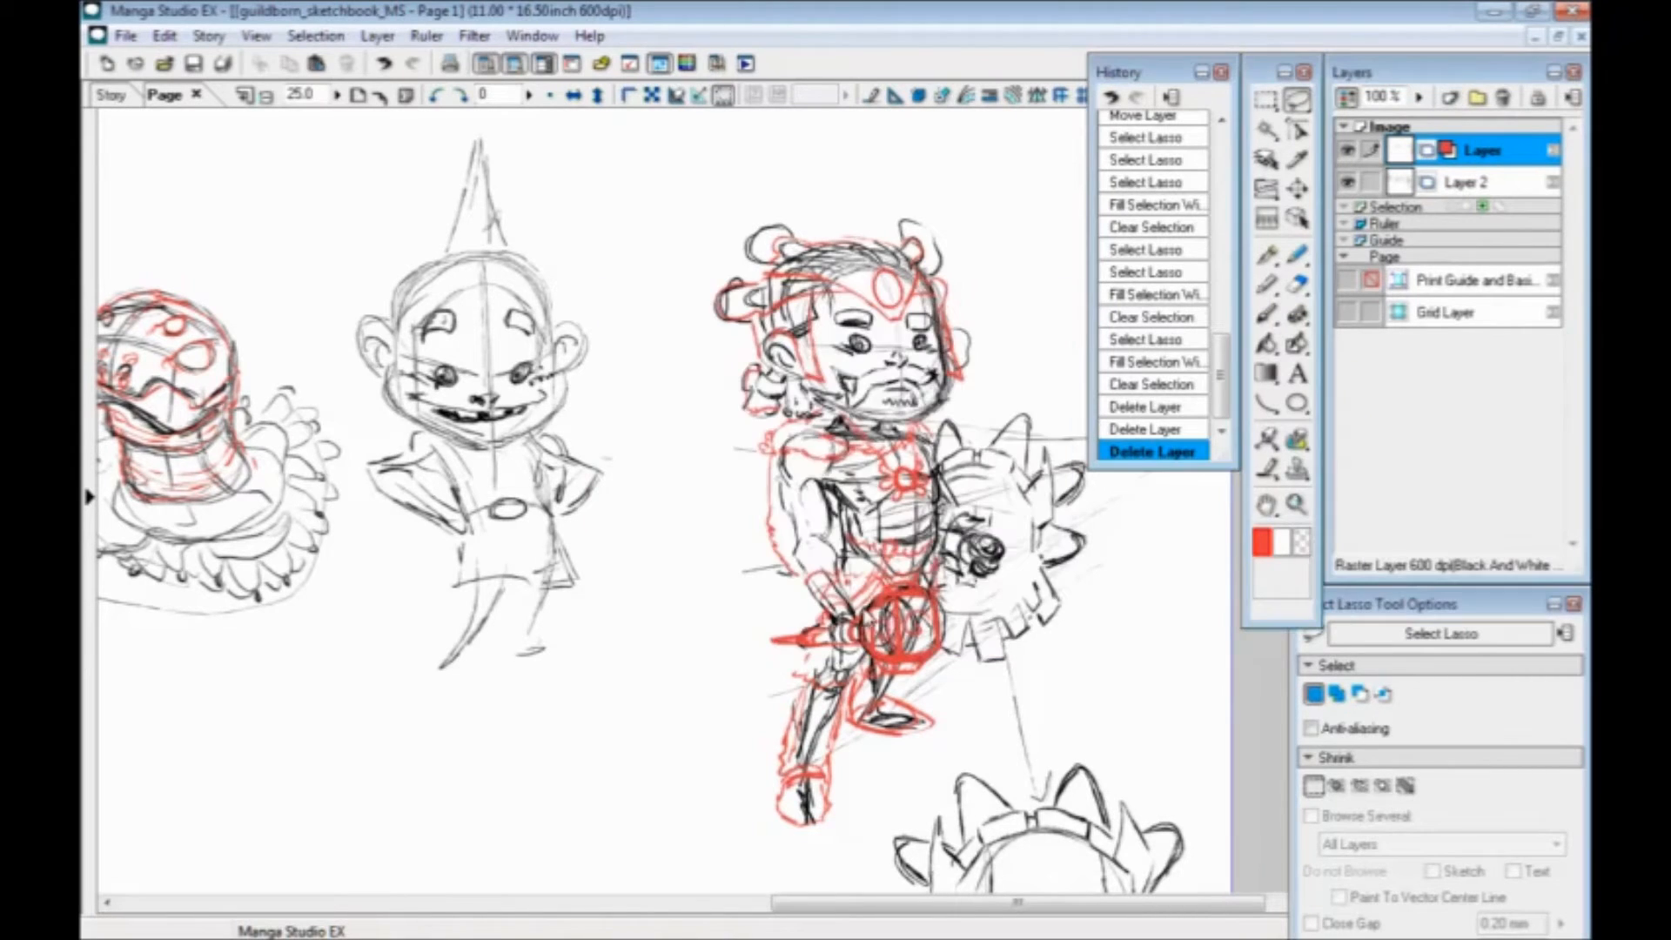
left_click_drag(751, 644, 661, 600)
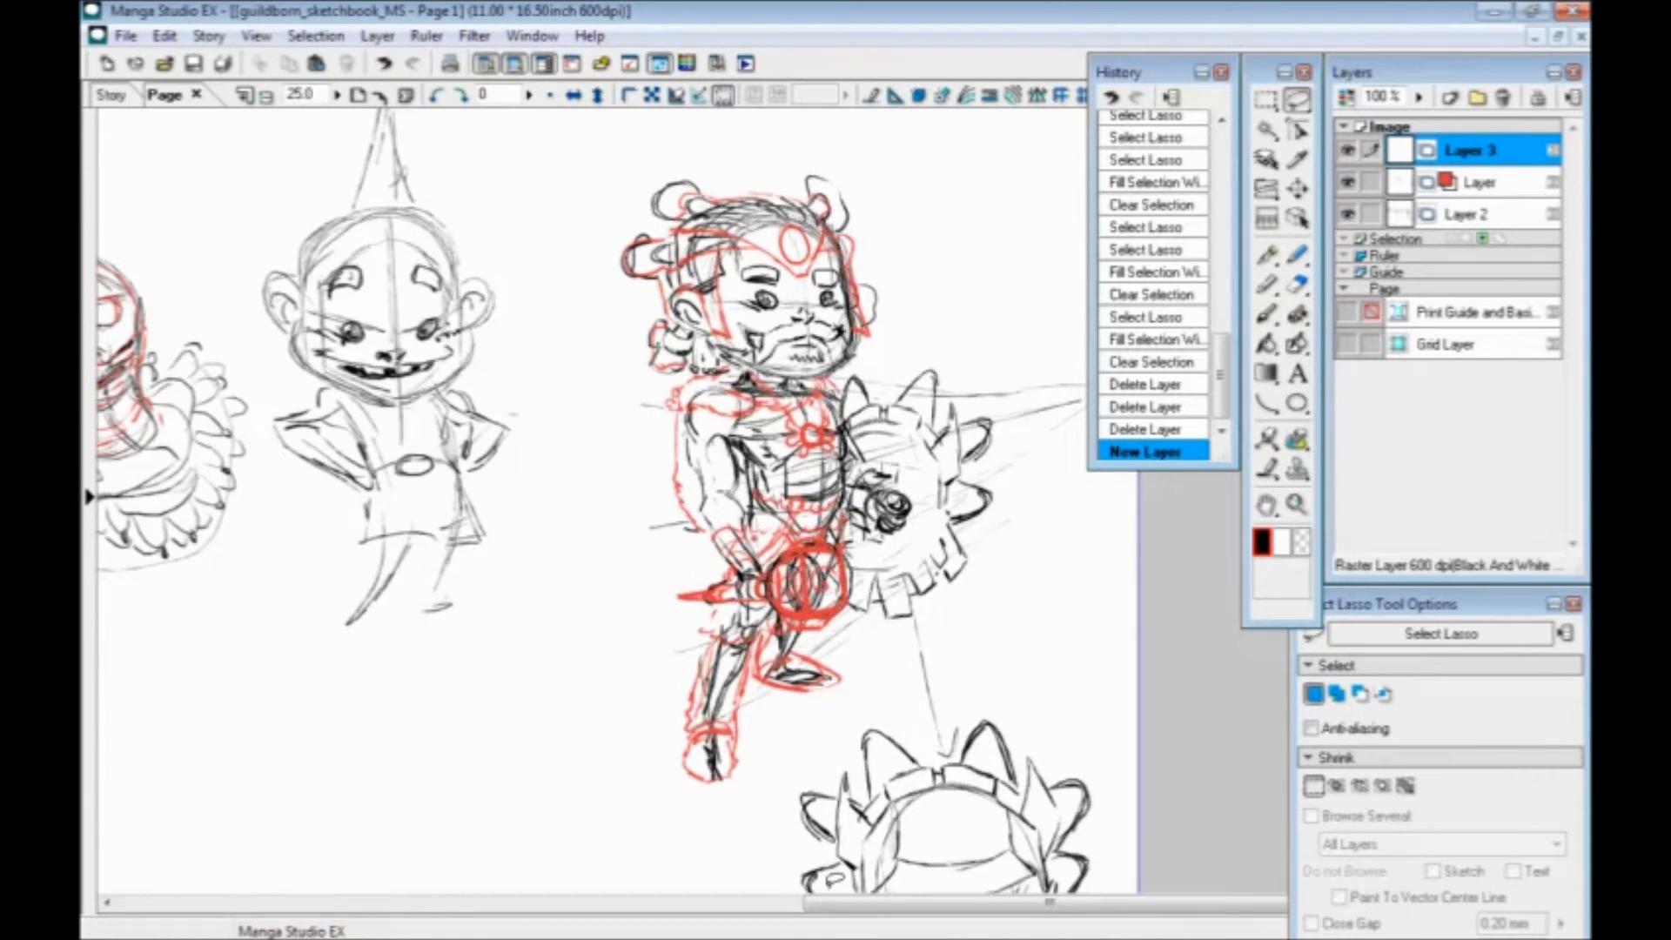
scroll(600, 552, "down", 1)
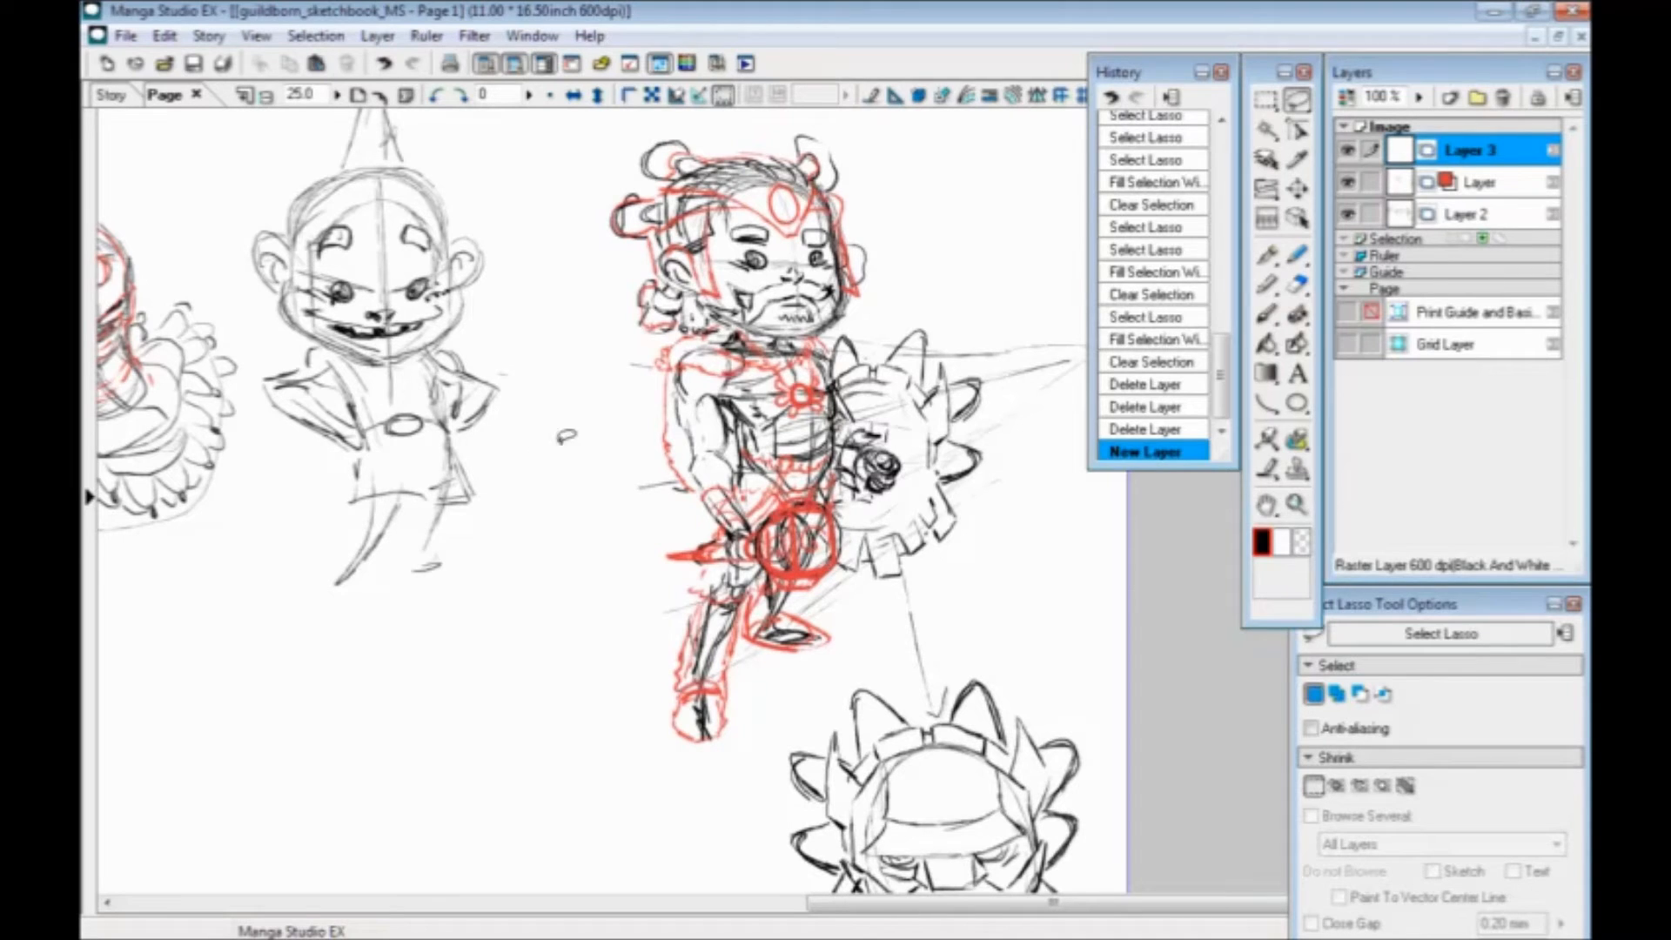
Switch Layer 2 to a colored display so its black sketch lines show in blue
left_click(1480, 214)
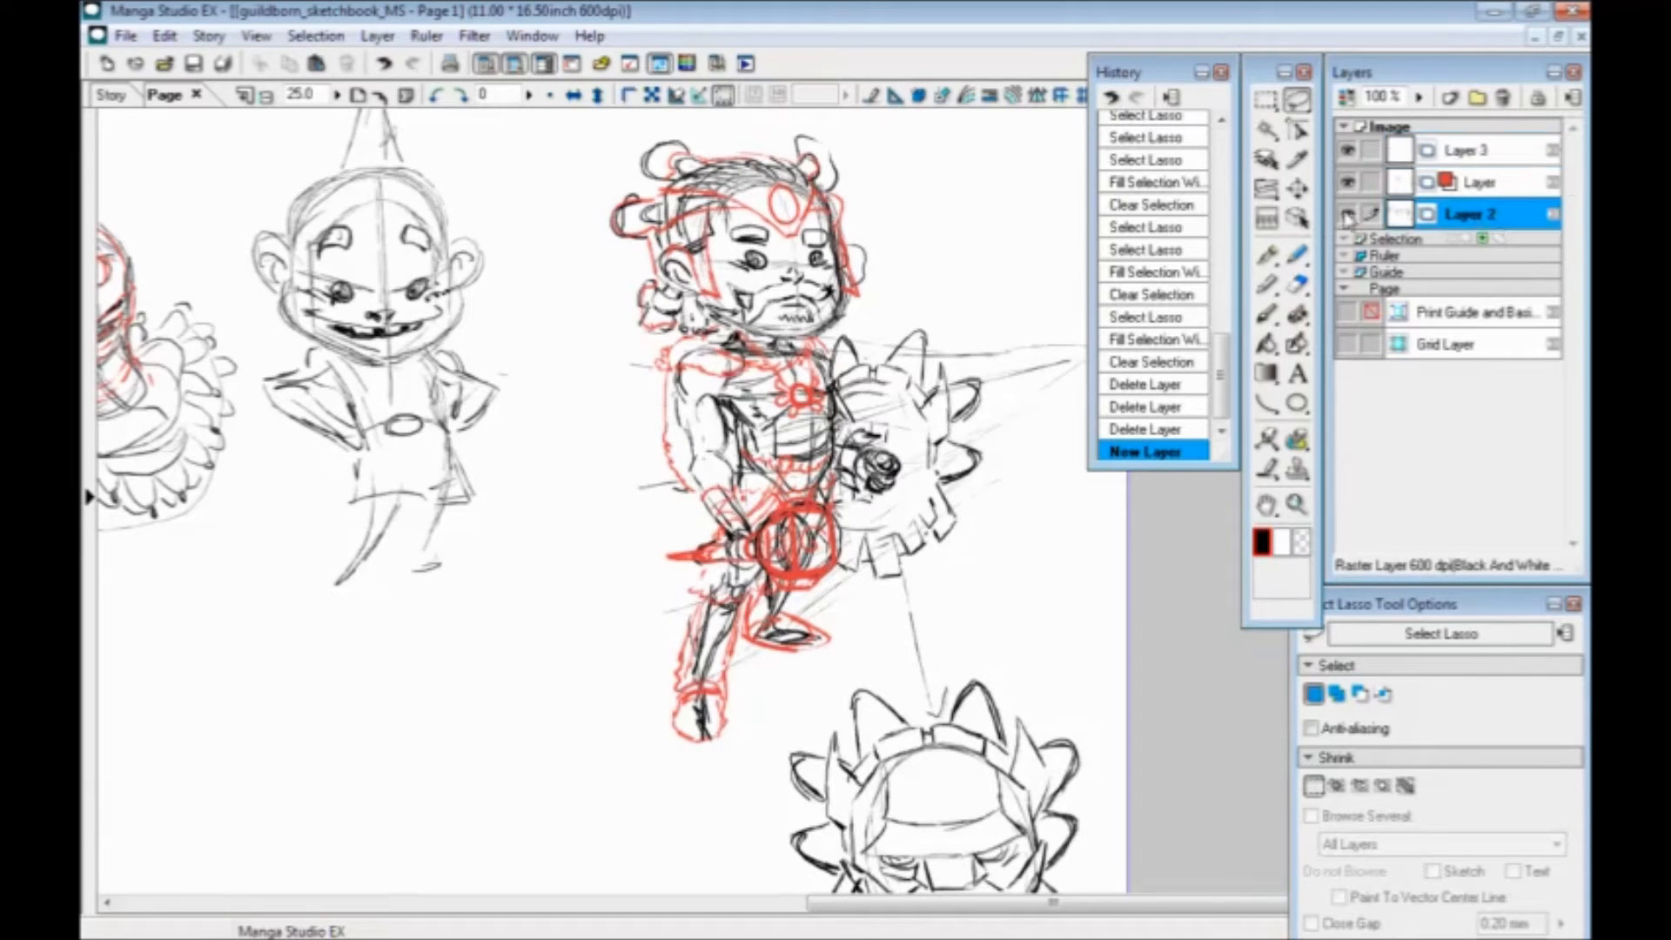
left_click(1346, 214)
left_click(1348, 215)
left_click(1346, 98)
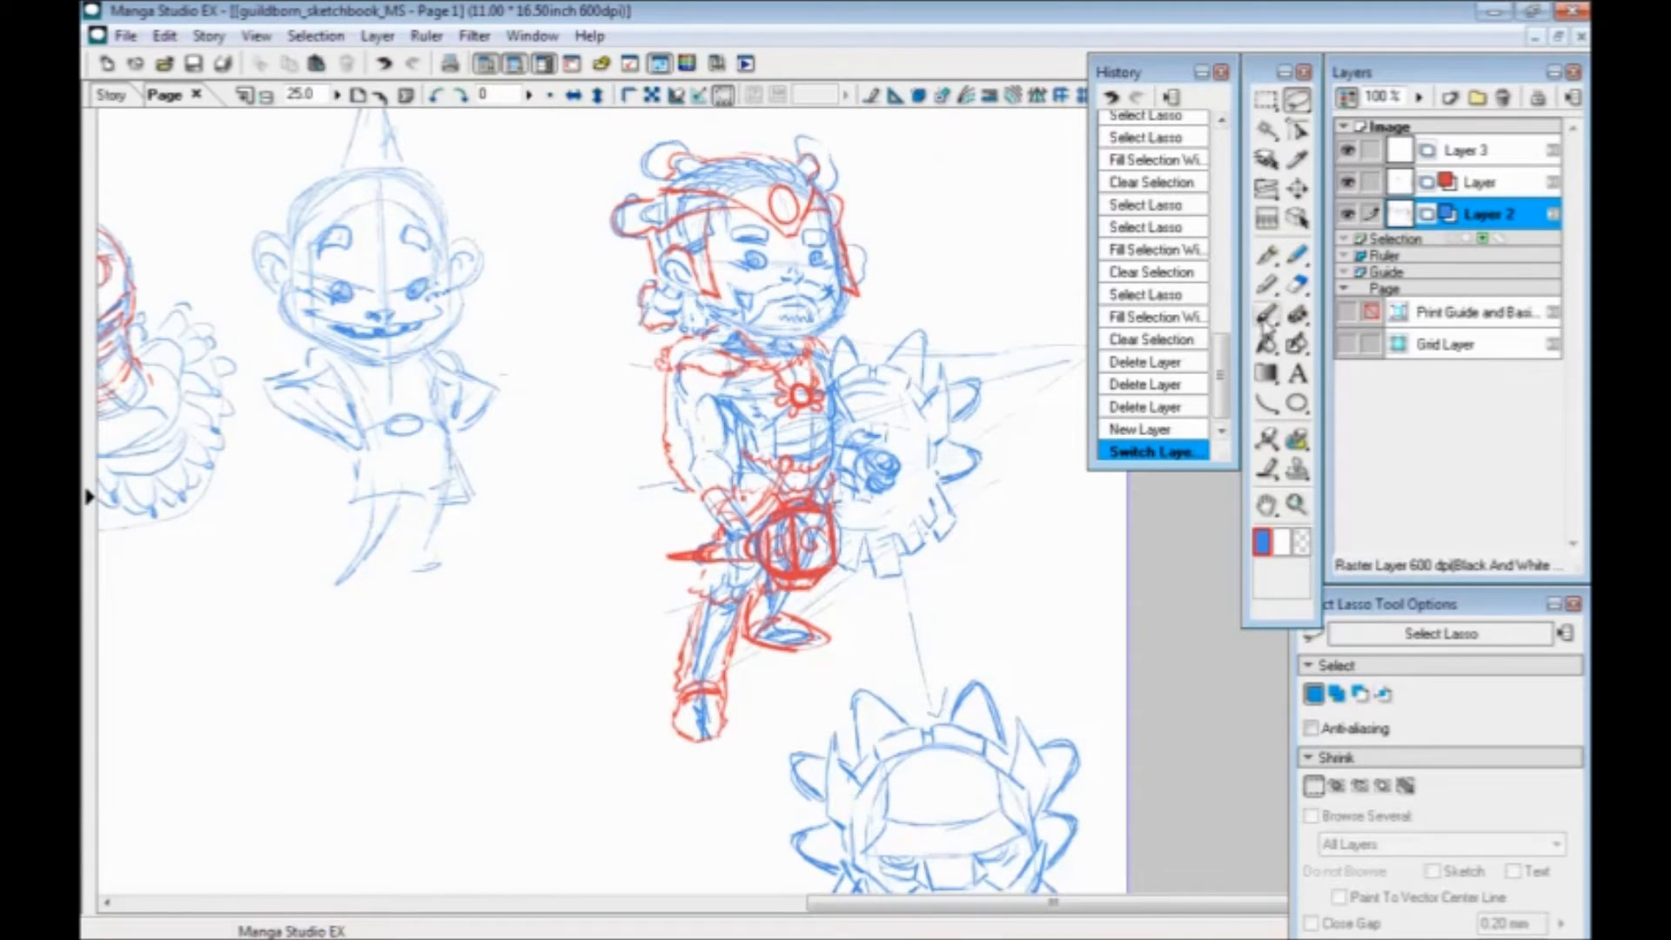
Lasso the blue warrior and the spiked mask sketch on Layer 2 and move them straight down the page
left_click(1267, 315)
mouse_move(496, 597)
left_mouse_down()
mouse_move(515, 489)
mouse_move(467, 457)
left_mouse_up()
key("ctrl+minus")
key("ctrl+minus")
left_click(1296, 99)
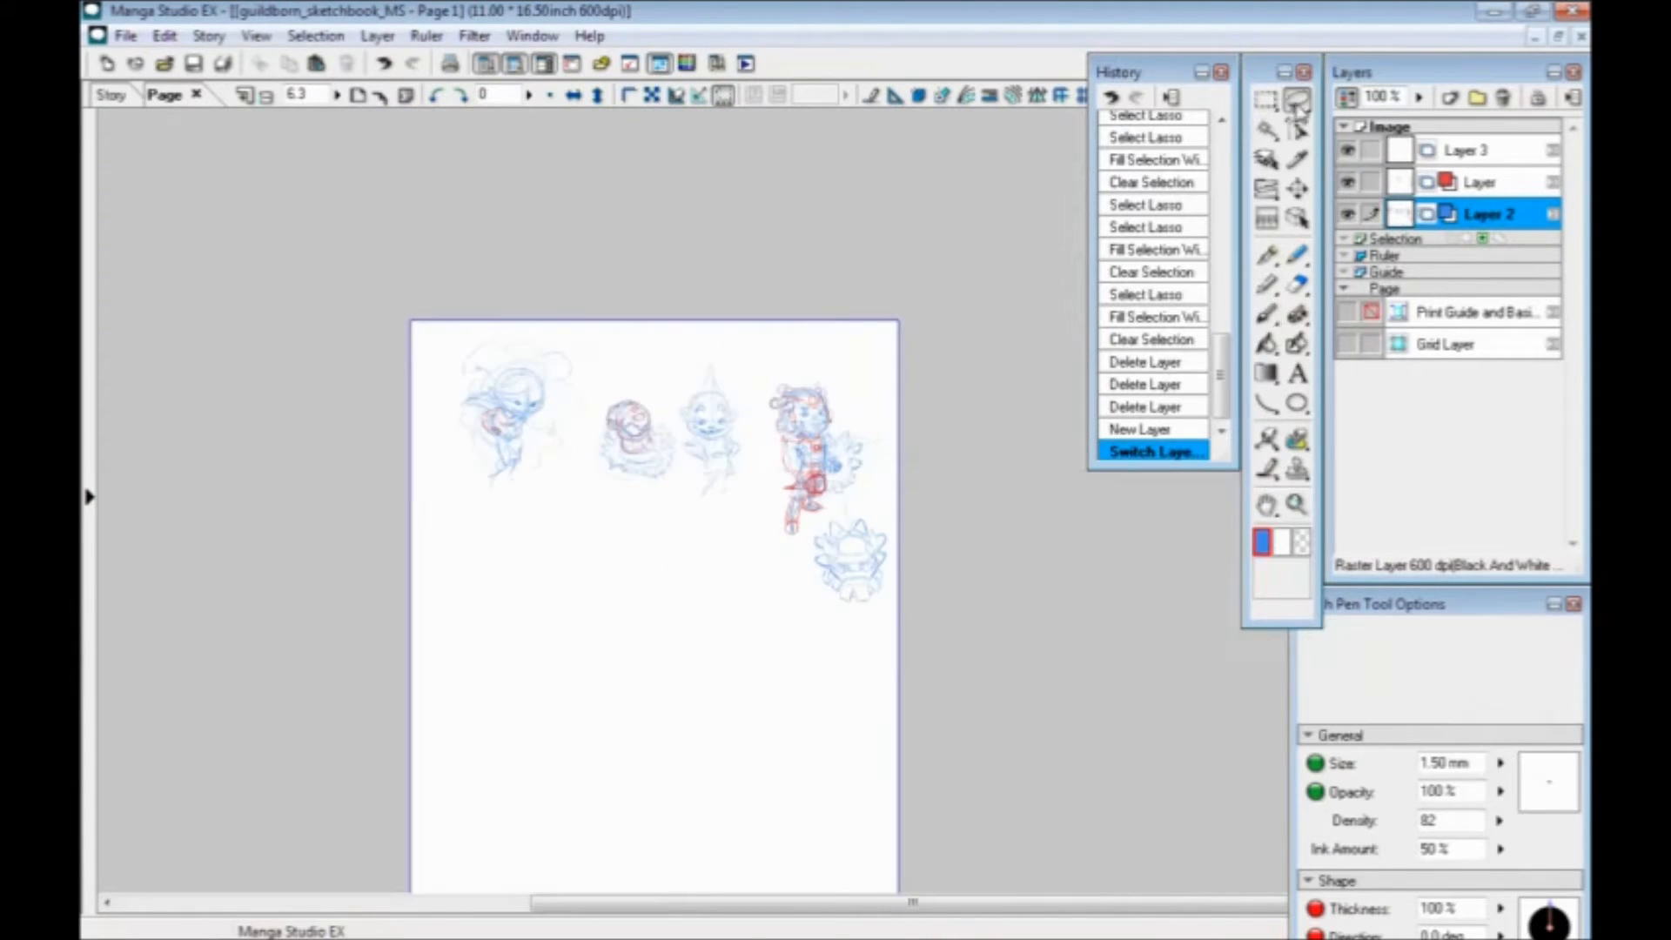
mouse_move(902, 625)
left_mouse_down()
mouse_move(776, 308)
mouse_move(838, 653)
left_mouse_up()
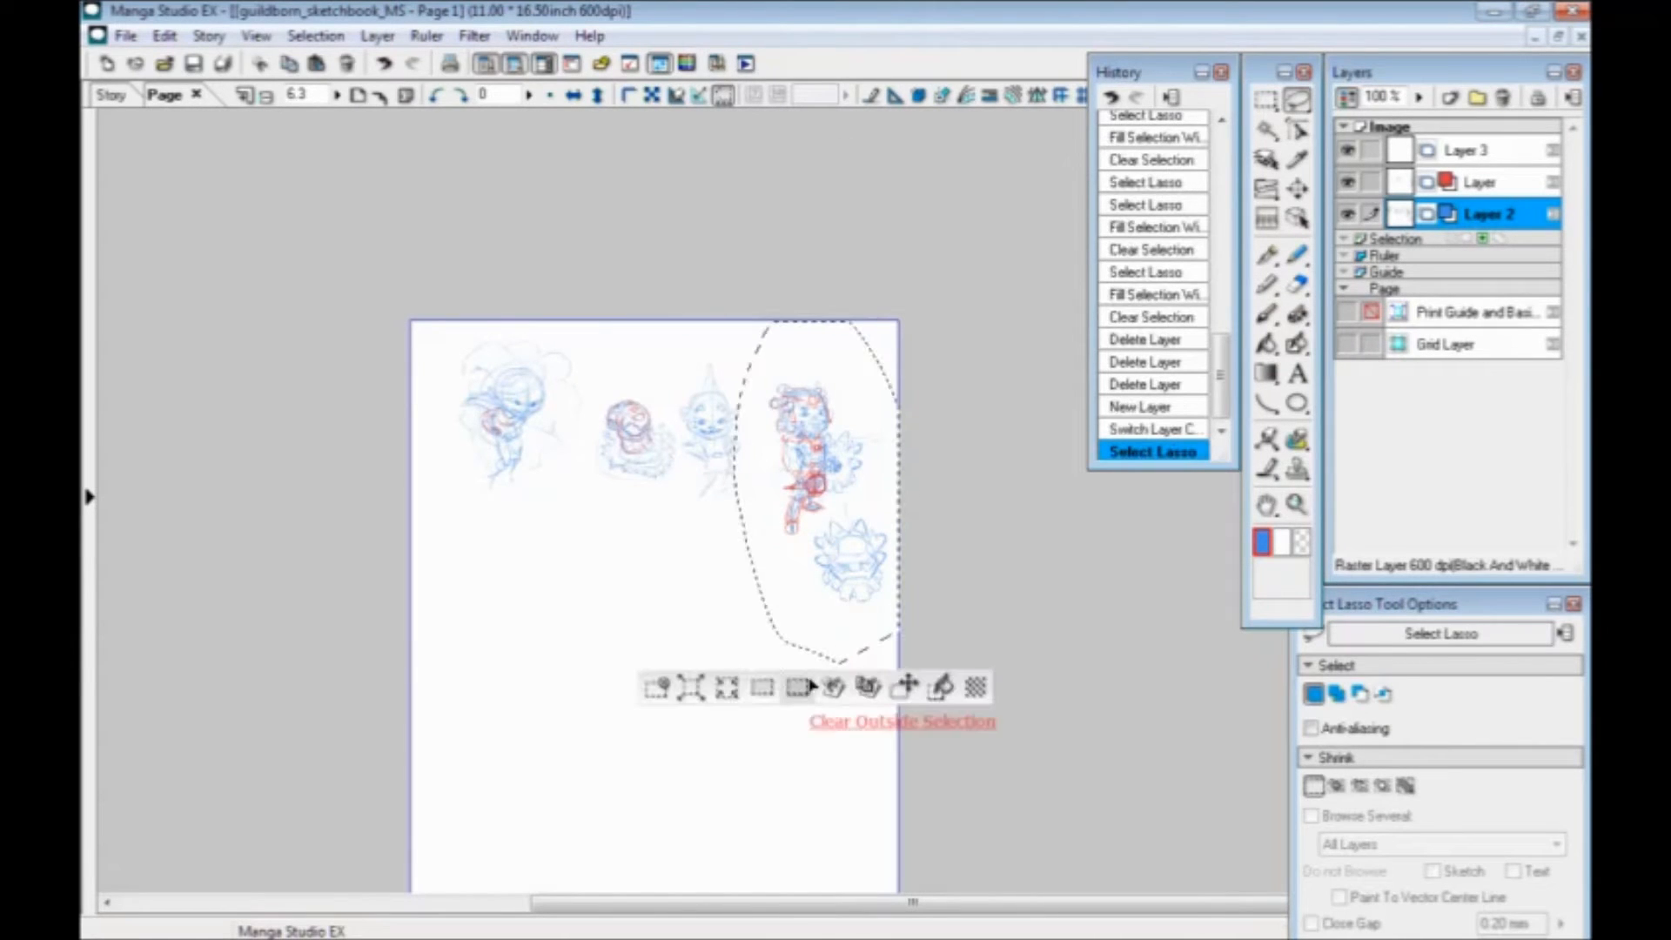
mouse_move(937, 493)
left_mouse_down()
mouse_move(877, 354)
mouse_move(769, 369)
mouse_move(753, 504)
mouse_move(871, 635)
left_mouse_up()
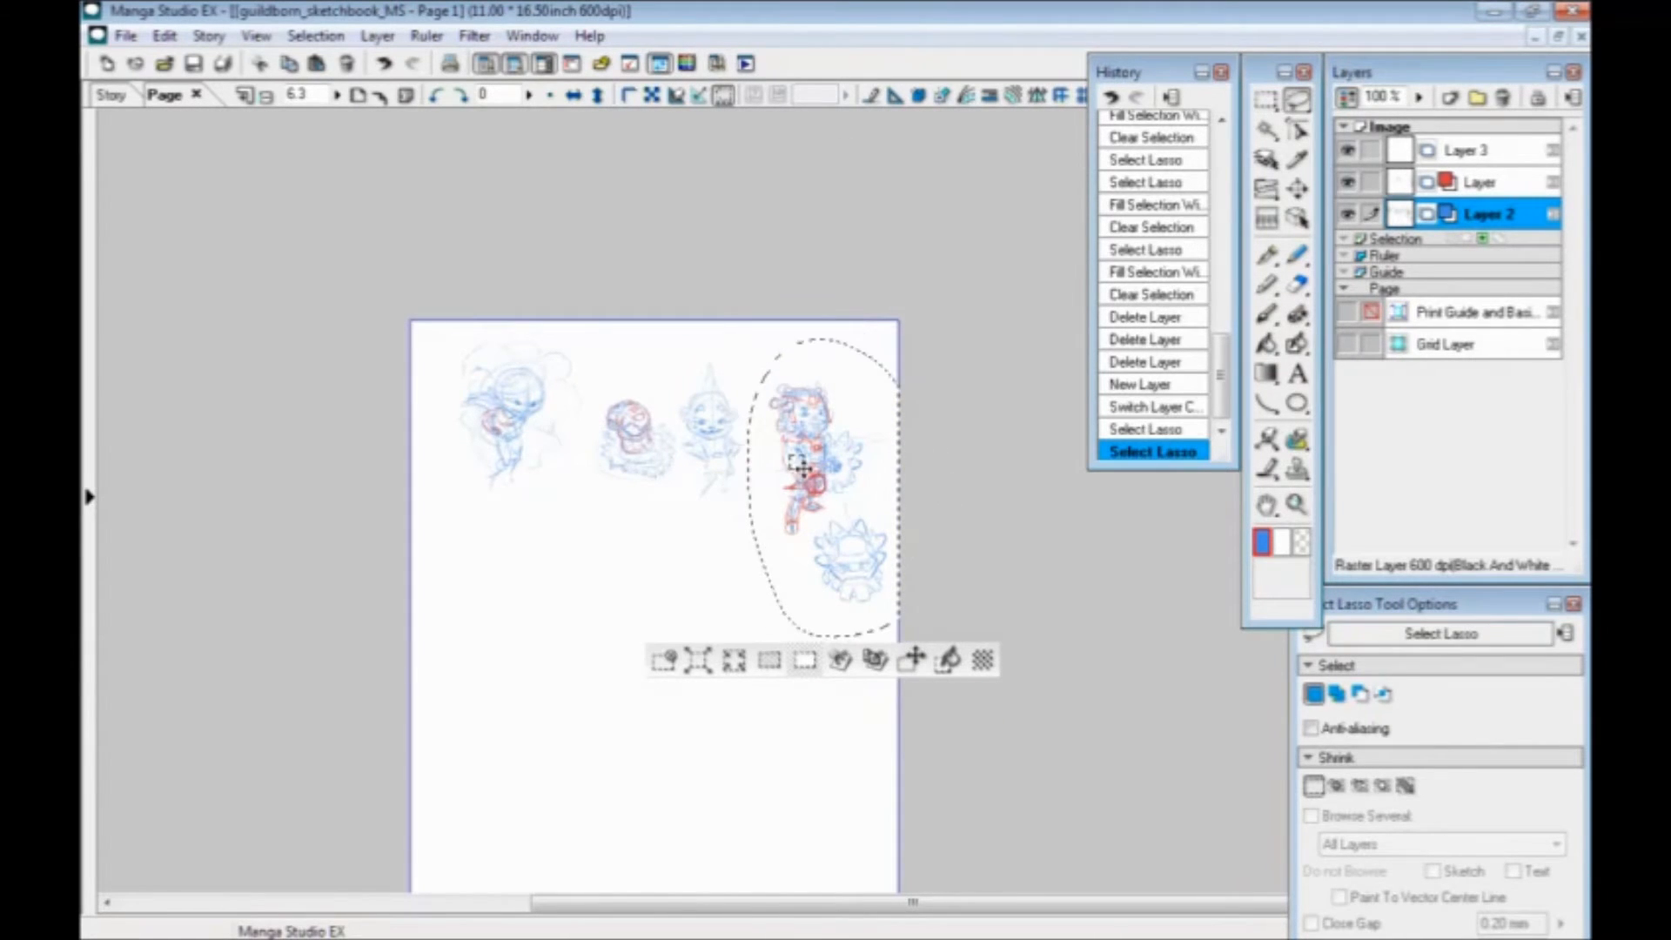
left_click(909, 658)
left_click_drag(792, 528, 790, 714)
left_click(1260, 852)
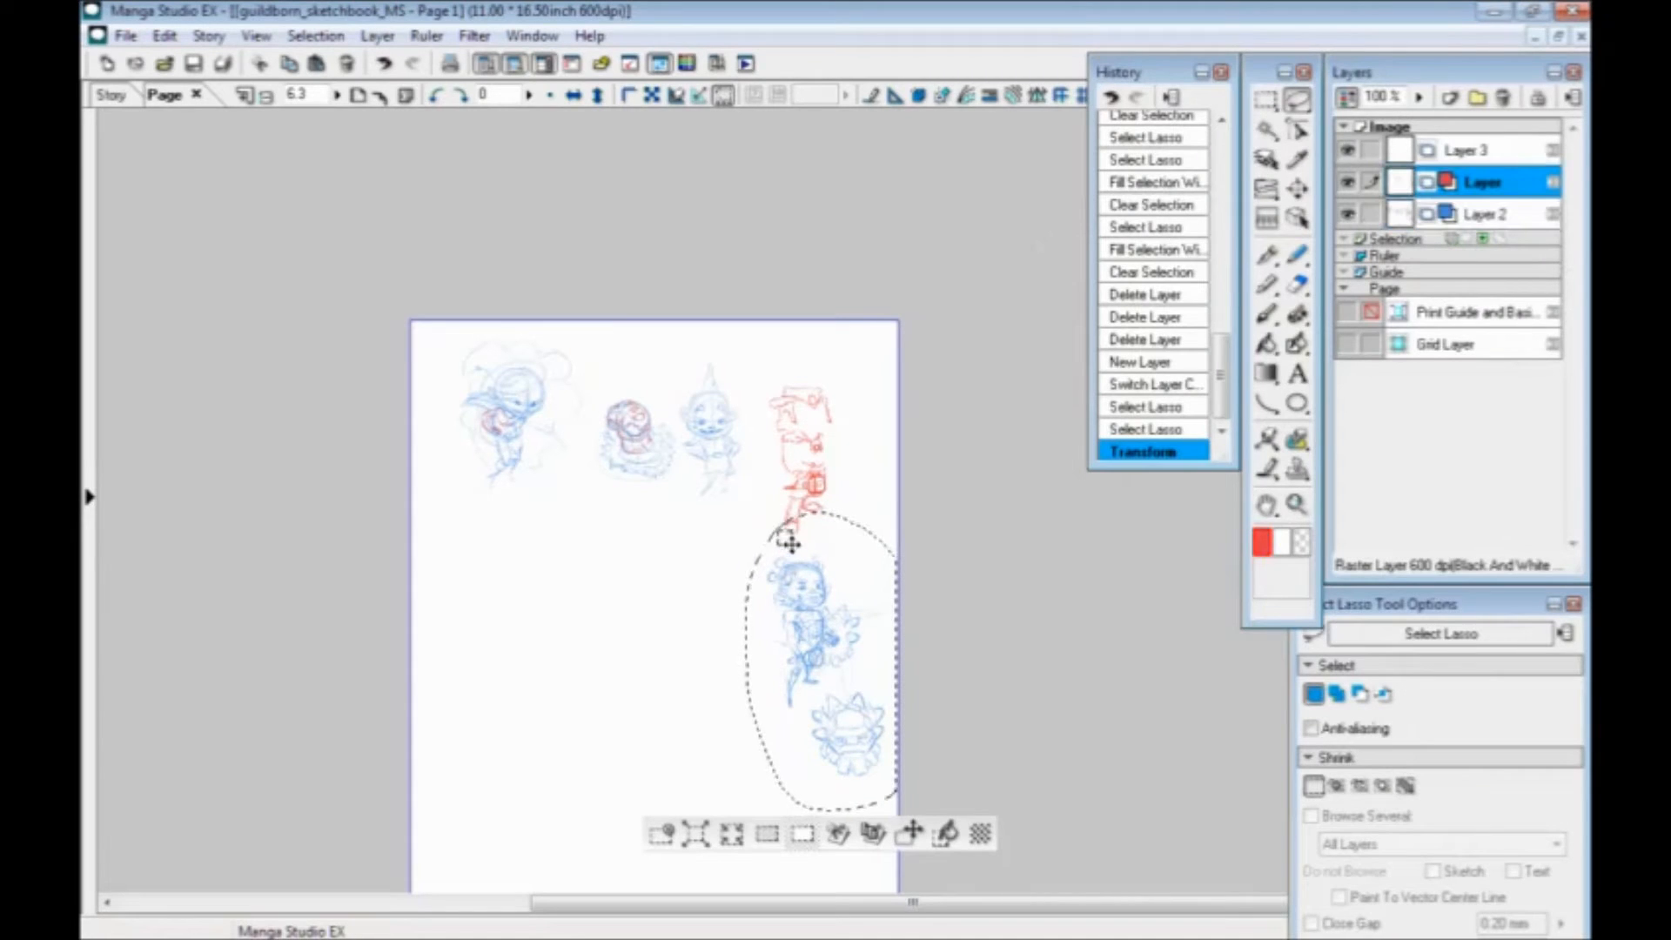
Lasso the warrior's red costume lines on the red layer, move them into alignment over the blue figure and remove the selection
mouse_move(763, 502)
left_mouse_down()
mouse_move(848, 396)
mouse_move(759, 502)
left_mouse_up()
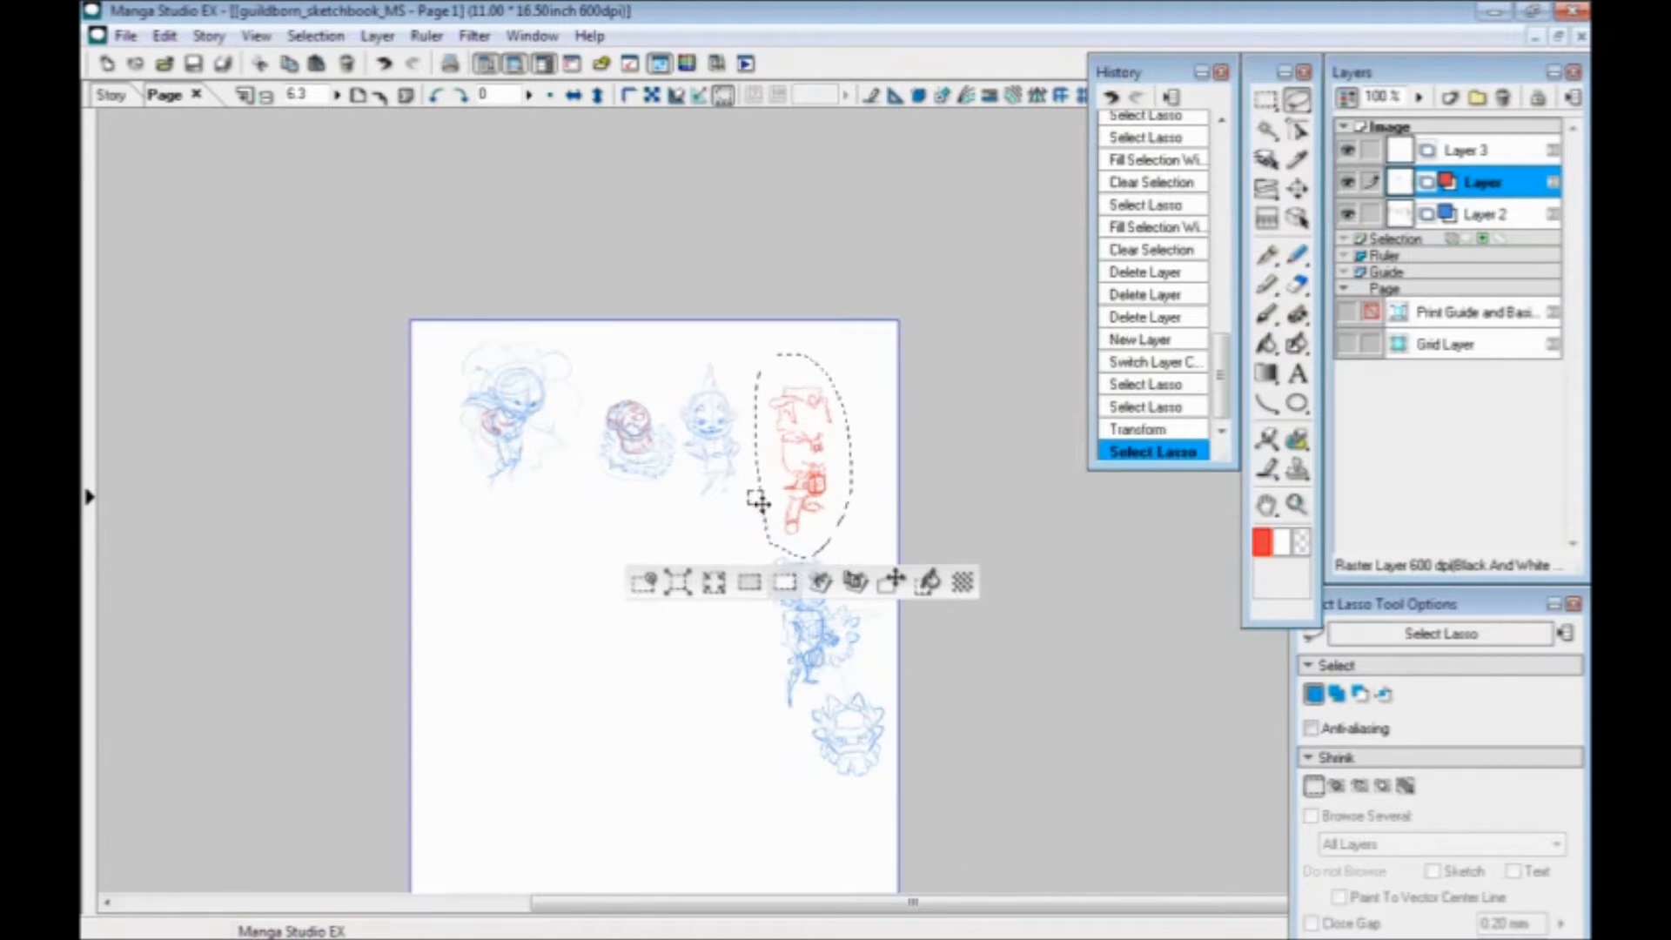
left_click(892, 582)
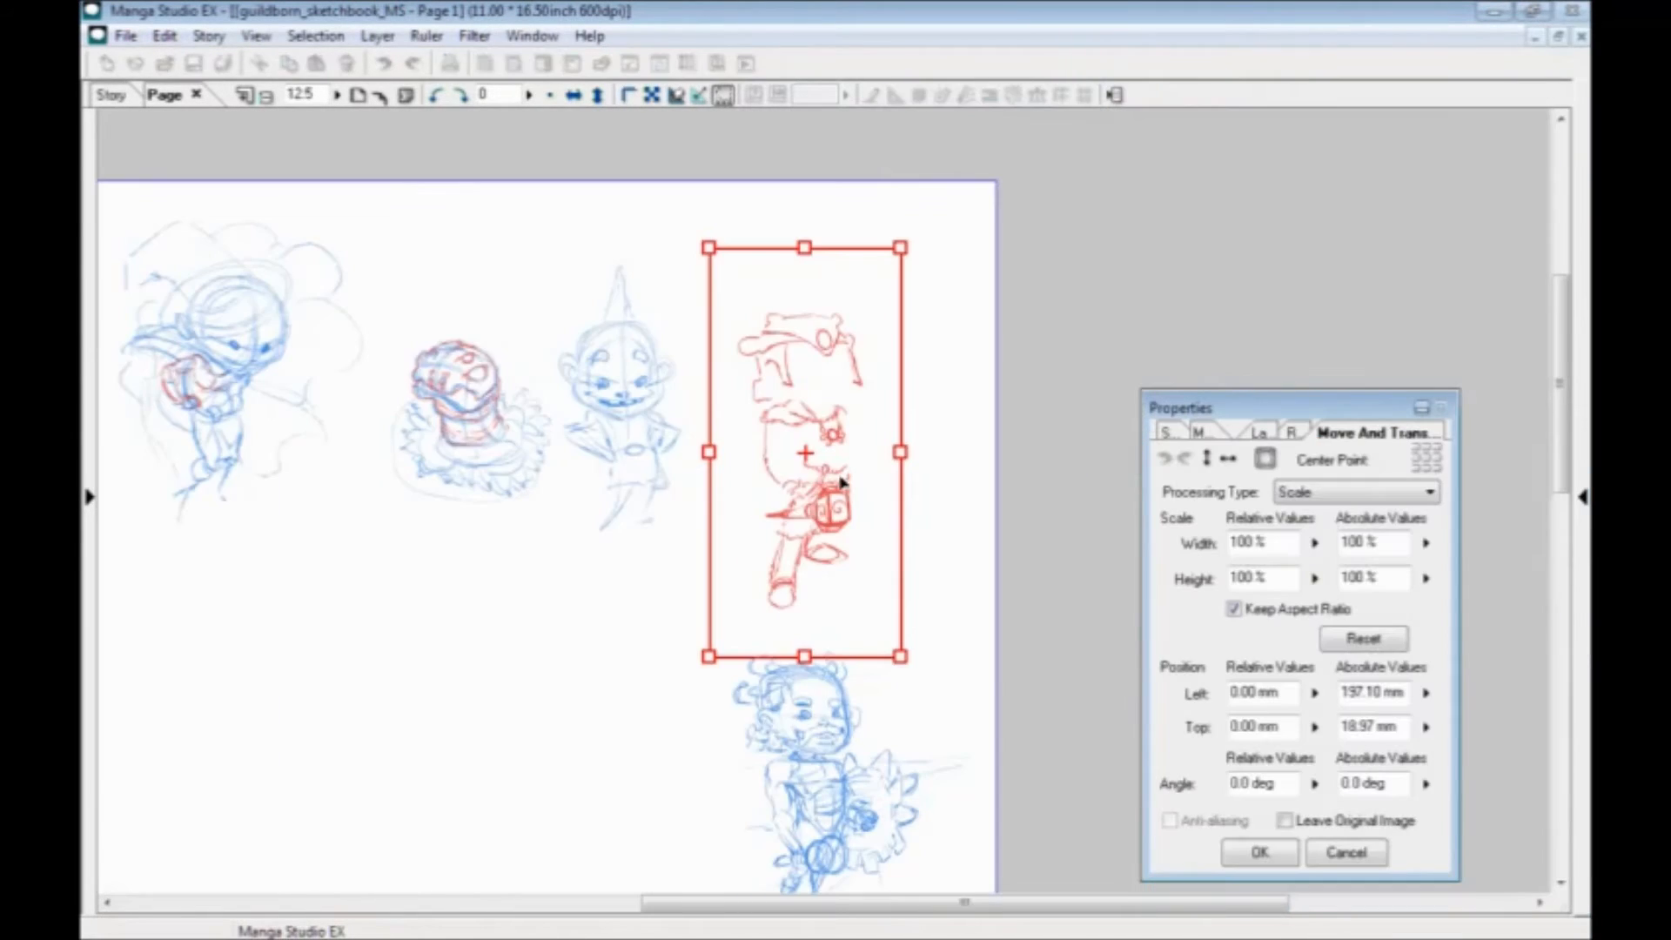
left_click_drag(677, 574, 656, 430)
mouse_move(757, 305)
left_mouse_down()
mouse_move(756, 617)
mouse_move(751, 412)
mouse_move(739, 537)
mouse_move(697, 530)
mouse_move(705, 546)
left_mouse_up()
key("ctrl+plus")
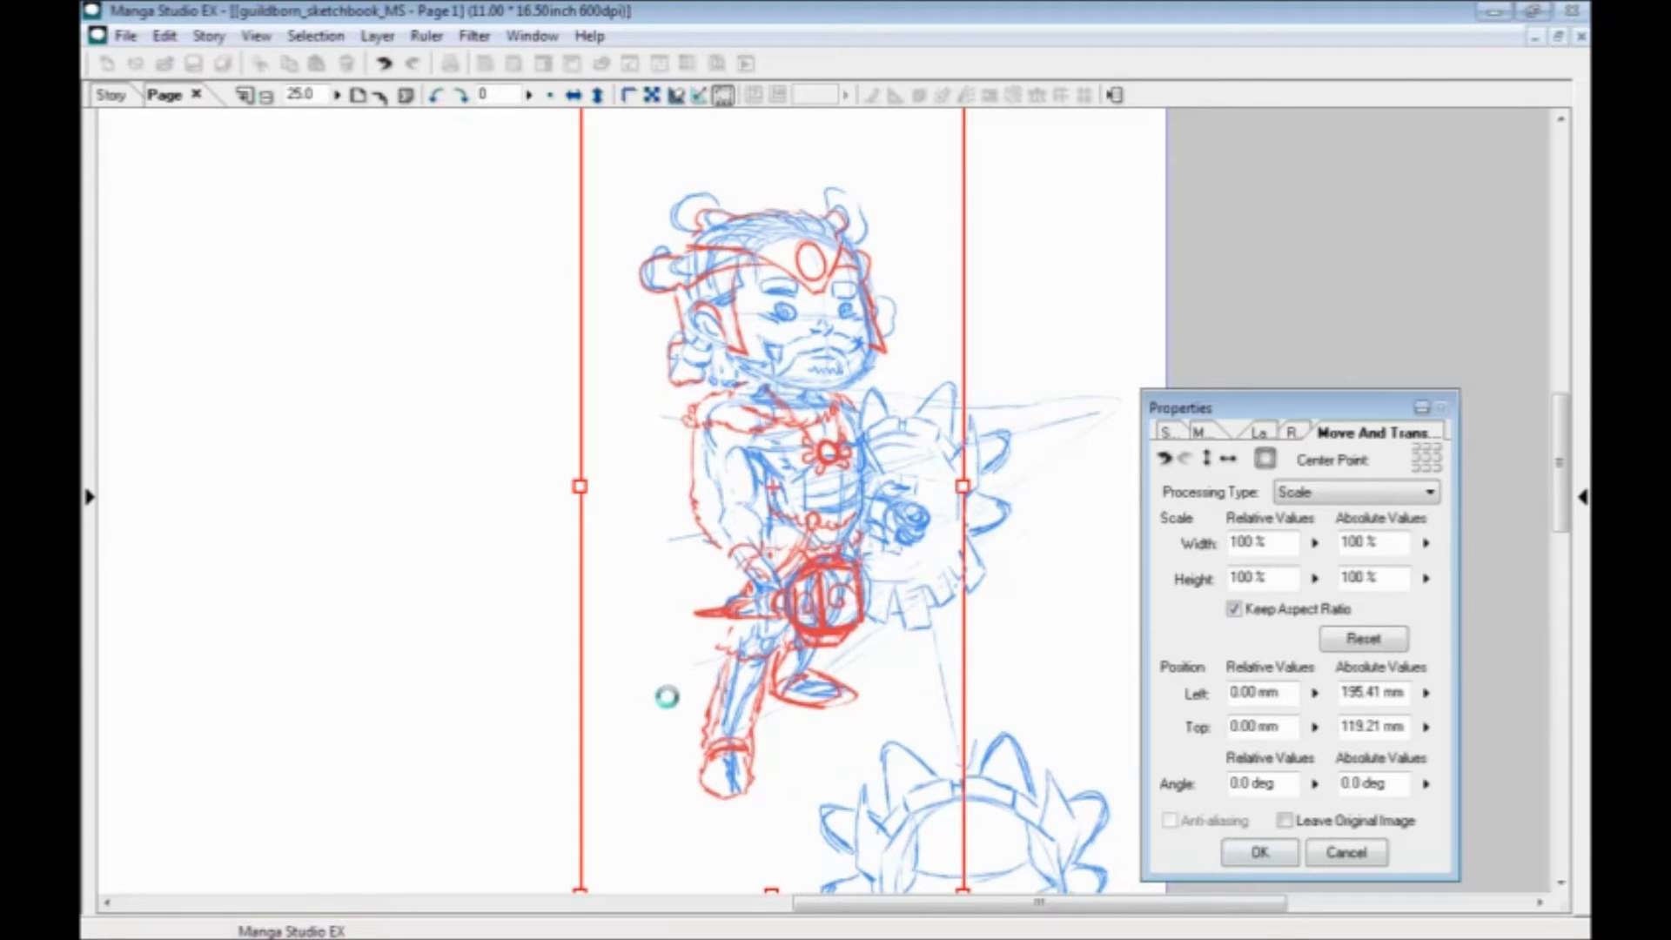
key("Return")
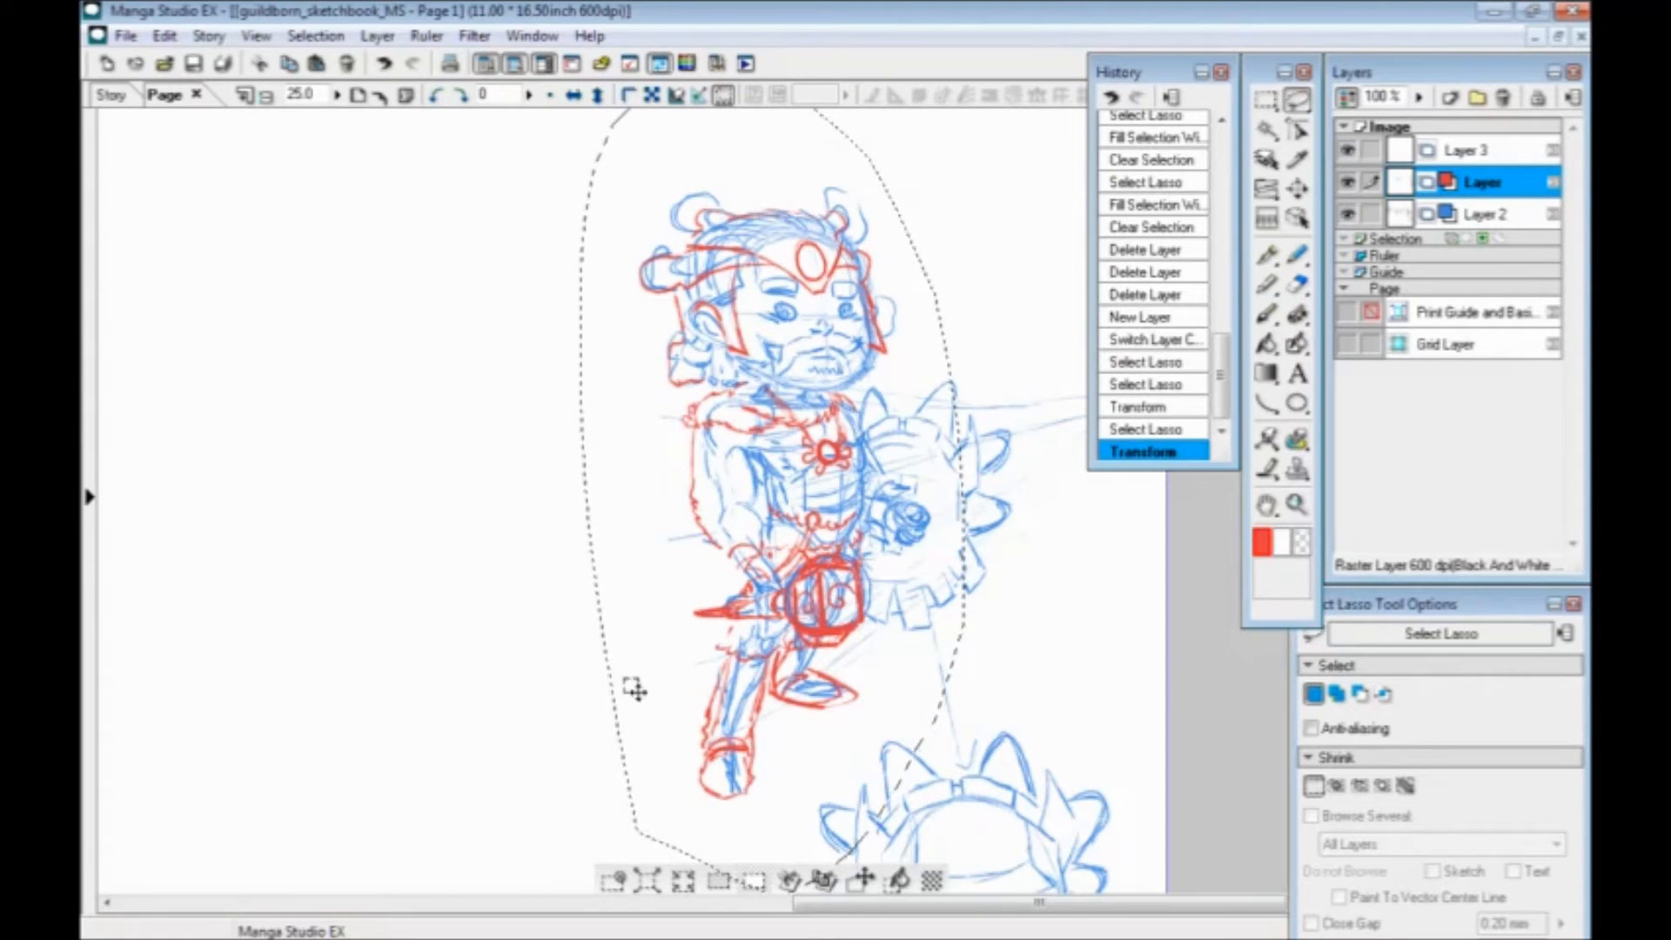
left_click(613, 880)
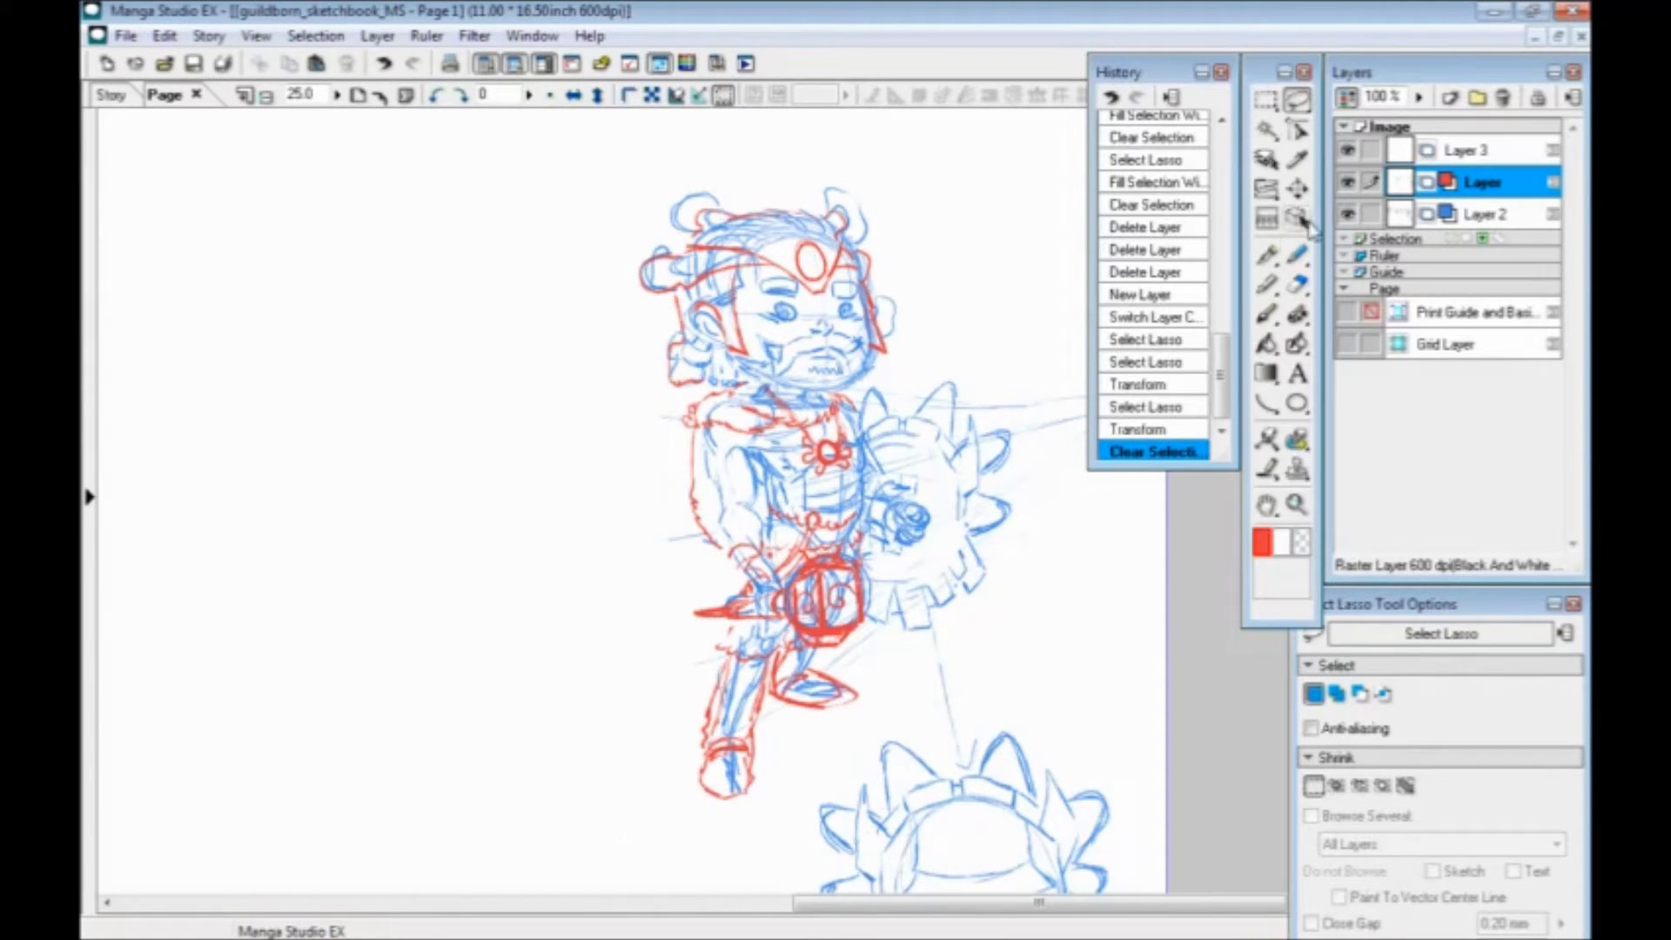
Make Layer 2 active for drawing with the Brush Pen and save the page
left_click(1461, 212)
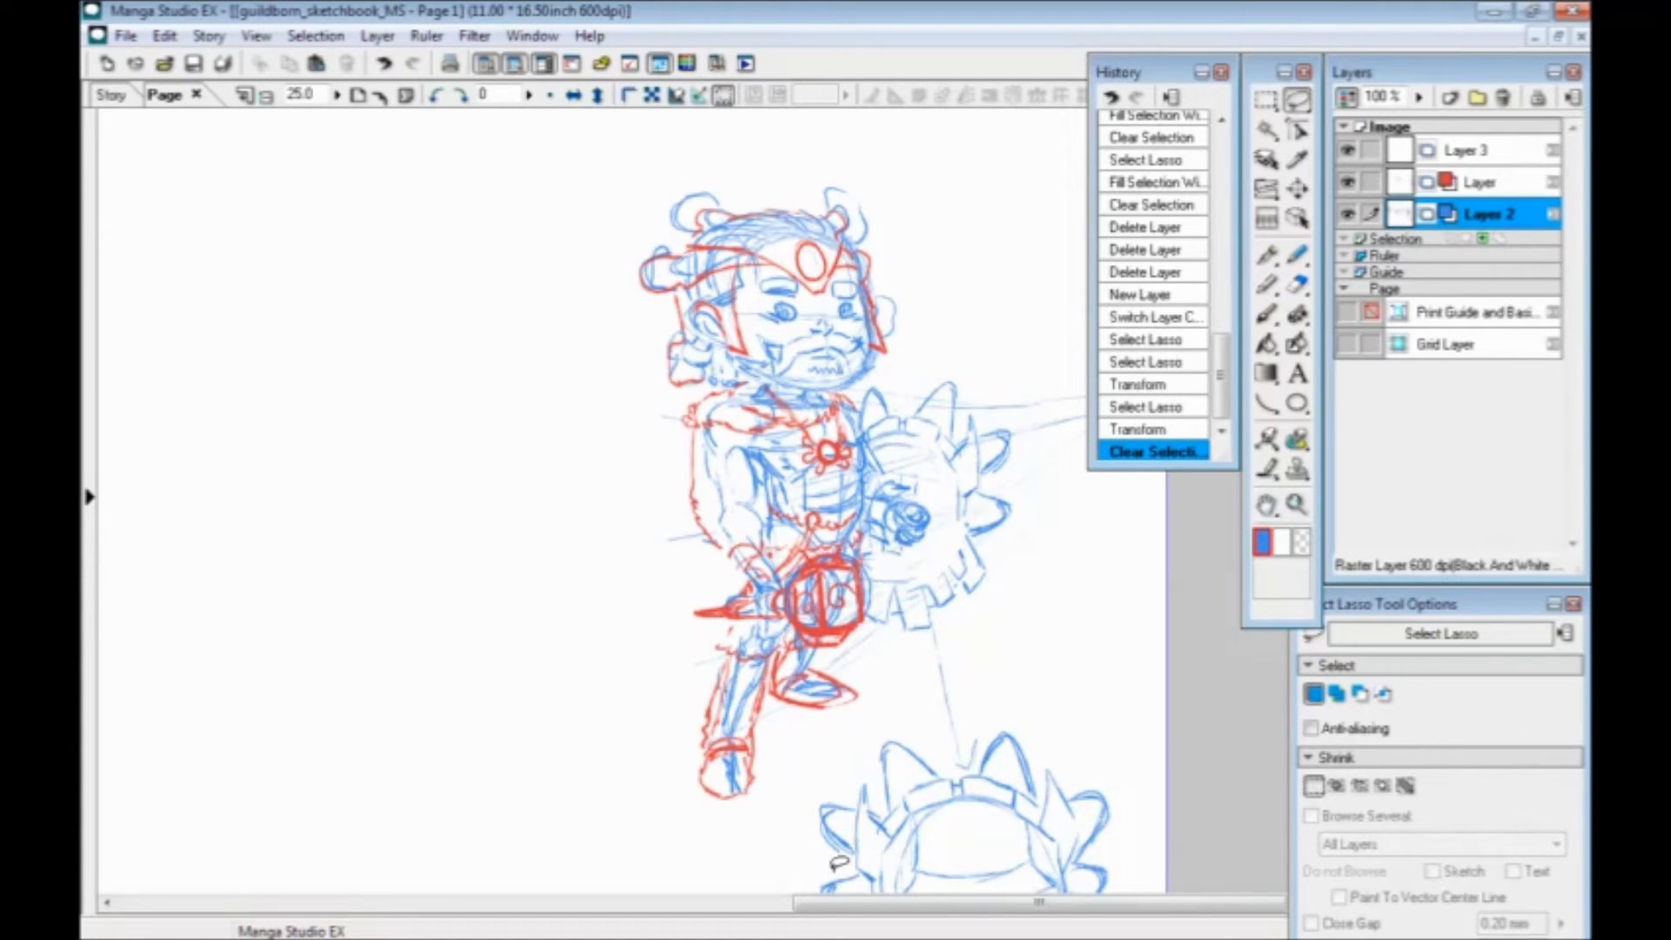
left_click_drag(503, 533, 694, 461)
left_click(1267, 315)
mouse_move(619, 423)
left_mouse_down()
mouse_move(613, 482)
mouse_move(541, 447)
mouse_move(559, 523)
mouse_move(541, 467)
mouse_move(461, 476)
left_mouse_up()
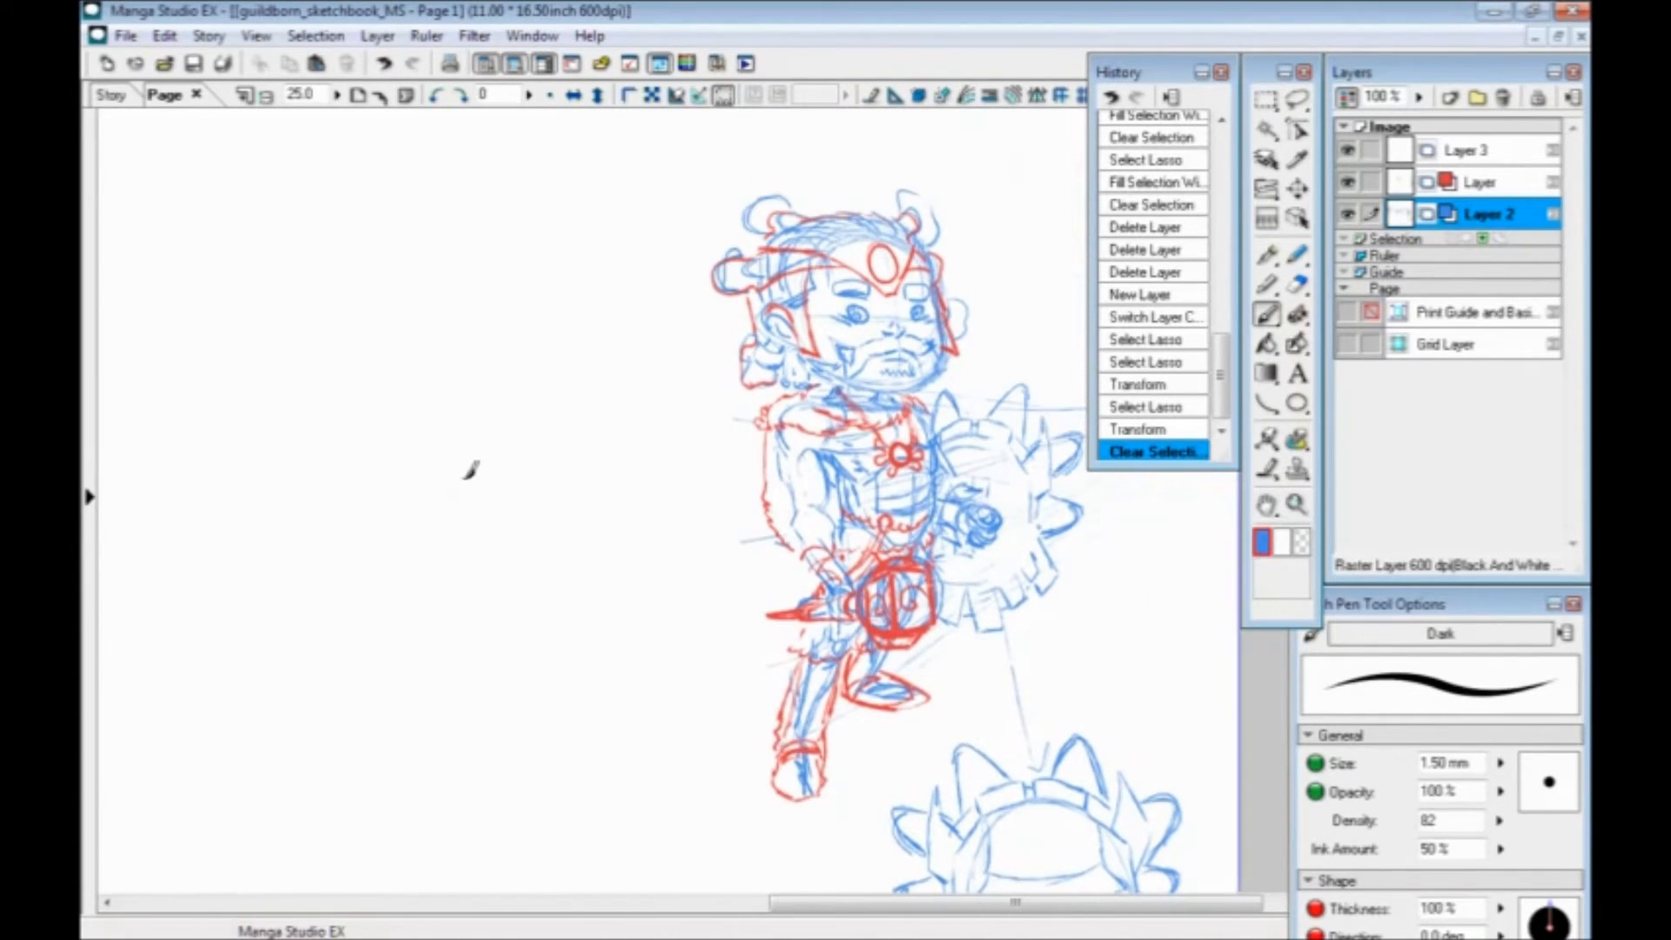
key("ctrl+s")
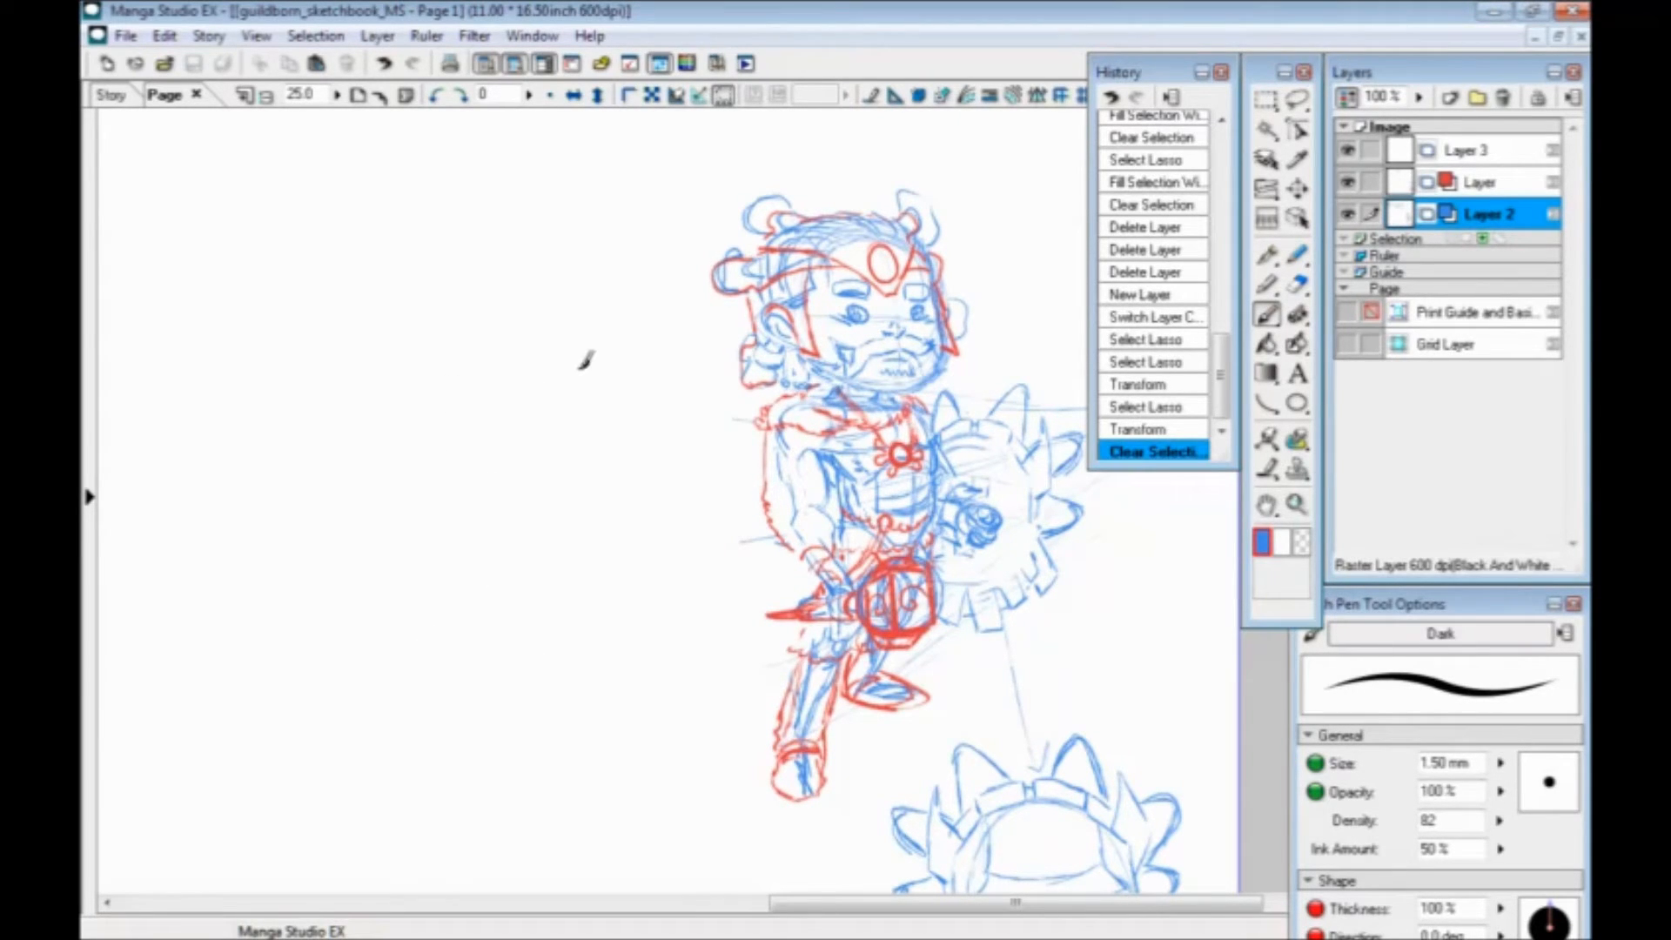
Sketch a figure with a round head, a curved crescent body and an outstretched arm in the empty space beside the warrior
left_click_drag(481, 477, 527, 403)
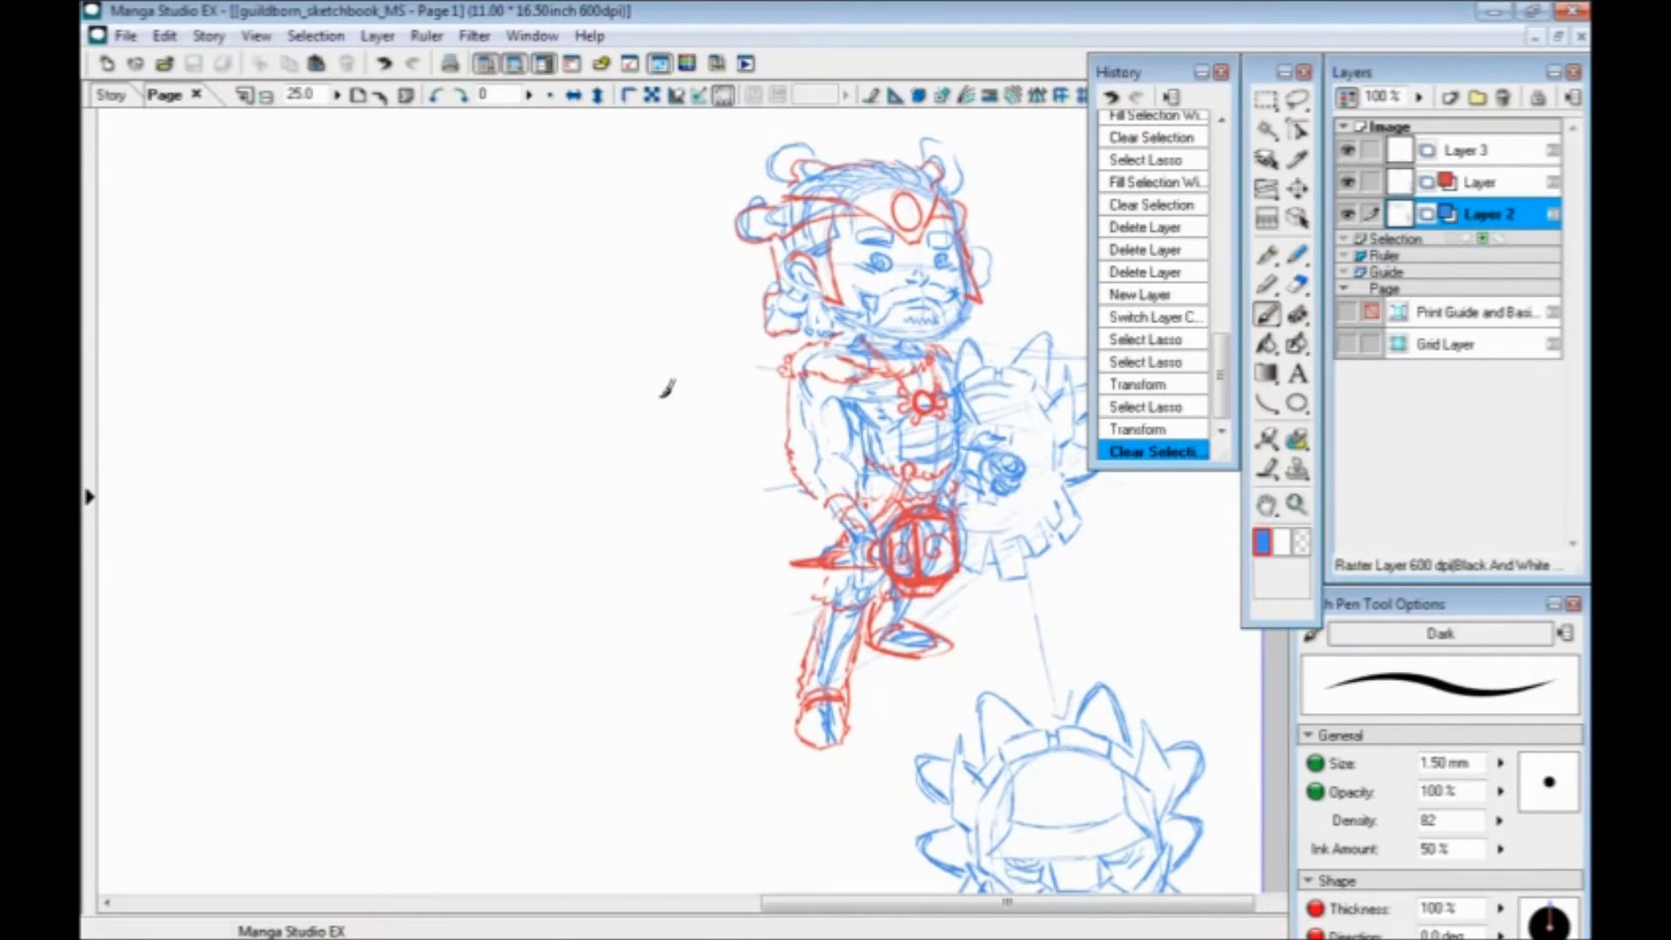
mouse_move(475, 294)
left_mouse_down()
mouse_move(612, 392)
mouse_move(466, 316)
mouse_move(473, 287)
mouse_move(440, 354)
mouse_move(436, 436)
mouse_move(510, 449)
mouse_move(413, 418)
left_mouse_up()
mouse_move(347, 426)
left_mouse_down()
mouse_move(419, 366)
mouse_move(444, 376)
left_mouse_up()
mouse_move(439, 567)
left_mouse_down()
mouse_move(577, 491)
mouse_move(349, 467)
mouse_move(474, 298)
left_mouse_up()
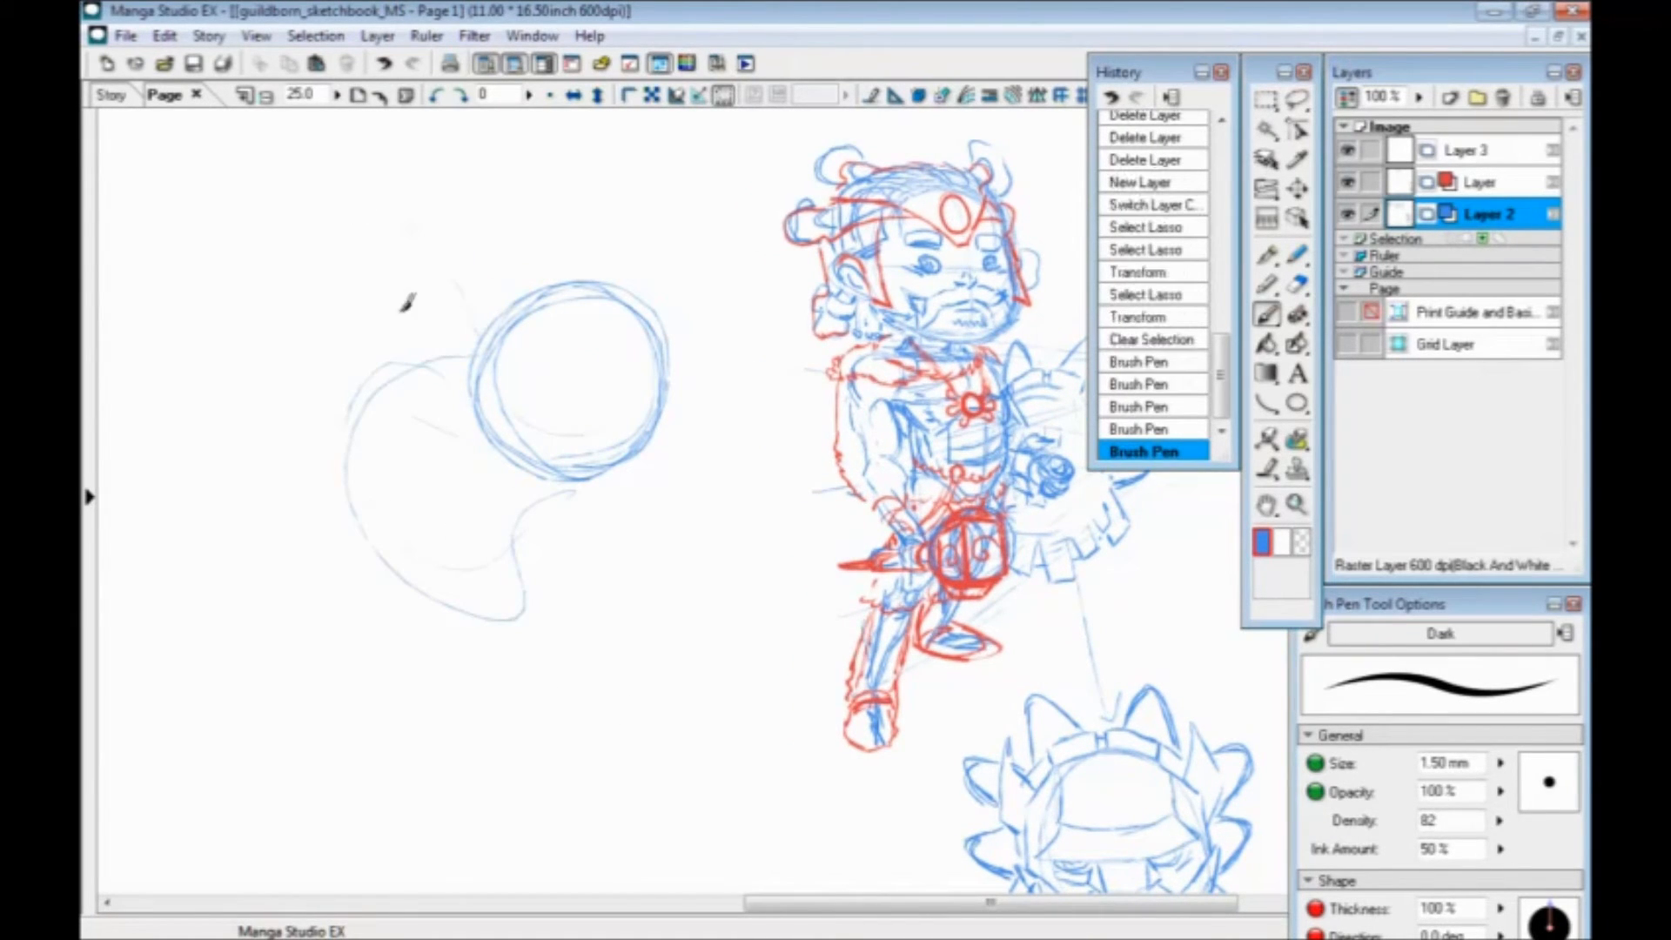
mouse_move(470, 430)
left_mouse_down()
mouse_move(298, 303)
mouse_move(300, 323)
left_mouse_up()
mouse_move(357, 396)
left_mouse_down()
mouse_move(467, 466)
mouse_move(483, 441)
mouse_move(333, 309)
left_mouse_up()
left_click_drag(426, 404, 298, 320)
mouse_move(373, 394)
left_mouse_down()
mouse_move(292, 311)
mouse_move(448, 420)
mouse_move(426, 399)
left_mouse_up()
left_click_drag(578, 486, 582, 571)
left_click_drag(434, 486, 449, 540)
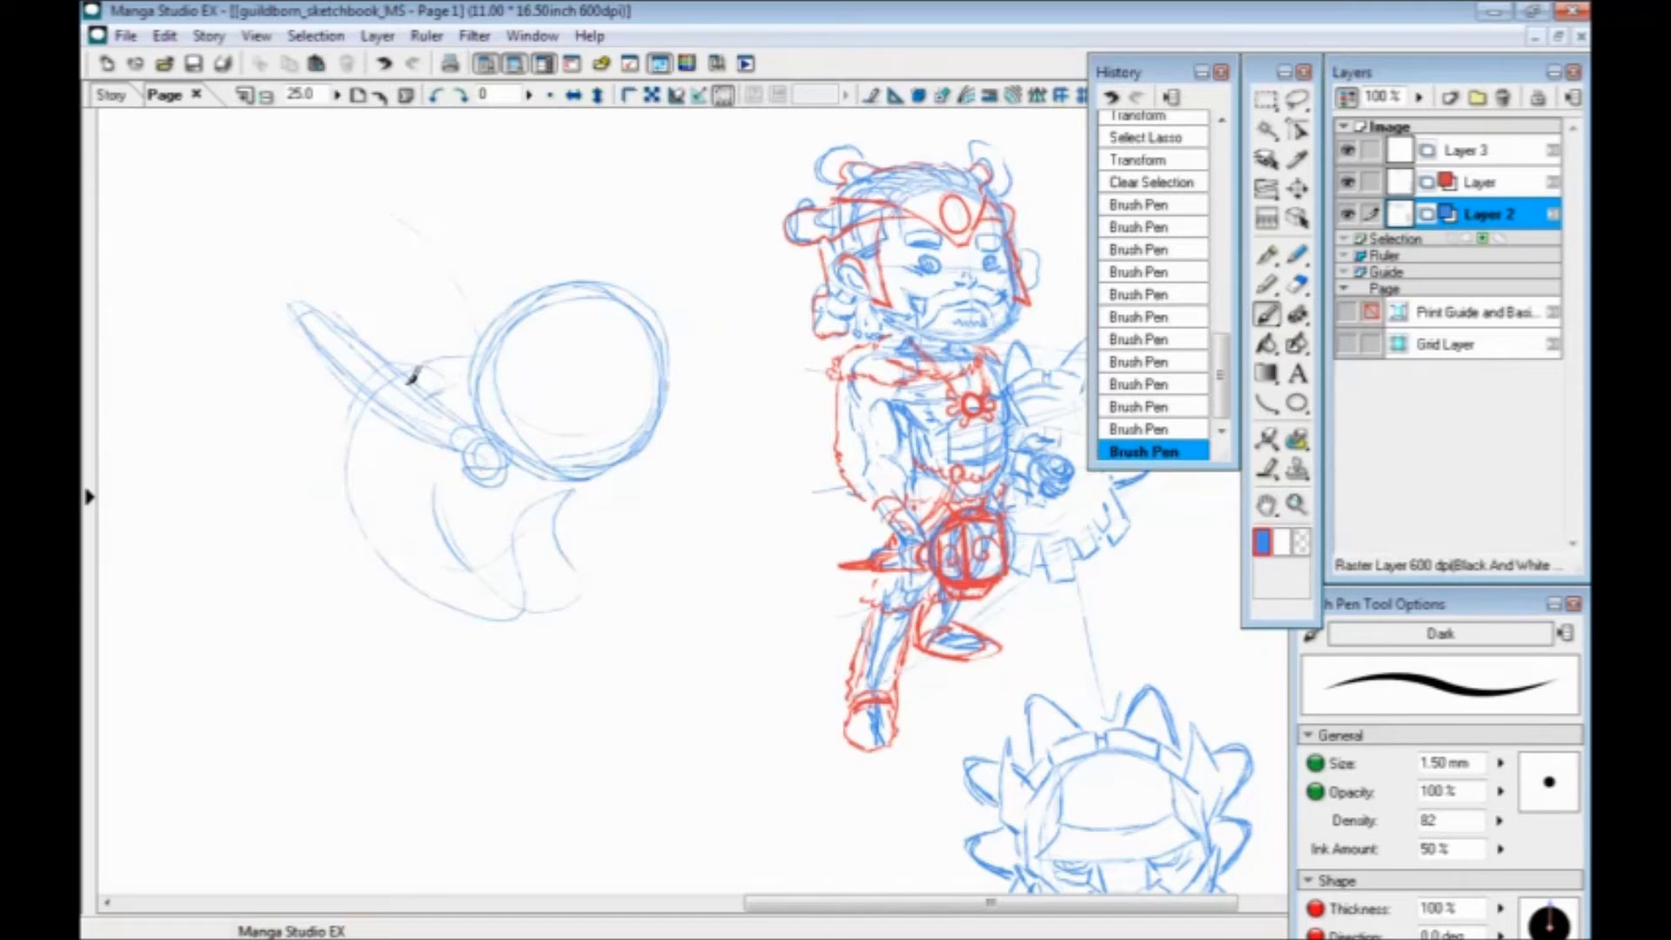
Continue the round-headed figure with more strokes around its lower body, undoing one stray stroke
mouse_move(570, 492)
left_mouse_down()
mouse_move(573, 564)
mouse_move(478, 588)
mouse_move(454, 502)
mouse_move(410, 452)
left_mouse_up()
key("ctrl+z")
key("space")
left_click_drag(369, 530, 537, 575)
left_click(505, 510)
key("space")
mouse_move(542, 581)
left_mouse_down()
mouse_move(573, 603)
mouse_move(501, 497)
left_mouse_up()
mouse_move(609, 503)
left_mouse_down()
mouse_move(547, 533)
mouse_move(633, 496)
mouse_move(663, 523)
left_mouse_up()
key("space")
mouse_move(456, 516)
left_mouse_down()
mouse_move(410, 509)
mouse_move(644, 609)
left_mouse_up()
Lasso the round-headed figure sketch, clear it from Layer 2 and remove the selection
left_click(1297, 103)
mouse_move(939, 425)
left_mouse_down()
mouse_move(612, 258)
mouse_move(749, 261)
left_mouse_up()
left_click(696, 754)
left_click(626, 754)
Sketch a new figure's hips and two widely spread legs with the Brush Pen in the cleared space beside the warrior
left_click(1267, 314)
key("space")
left_click_drag(767, 445, 772, 437)
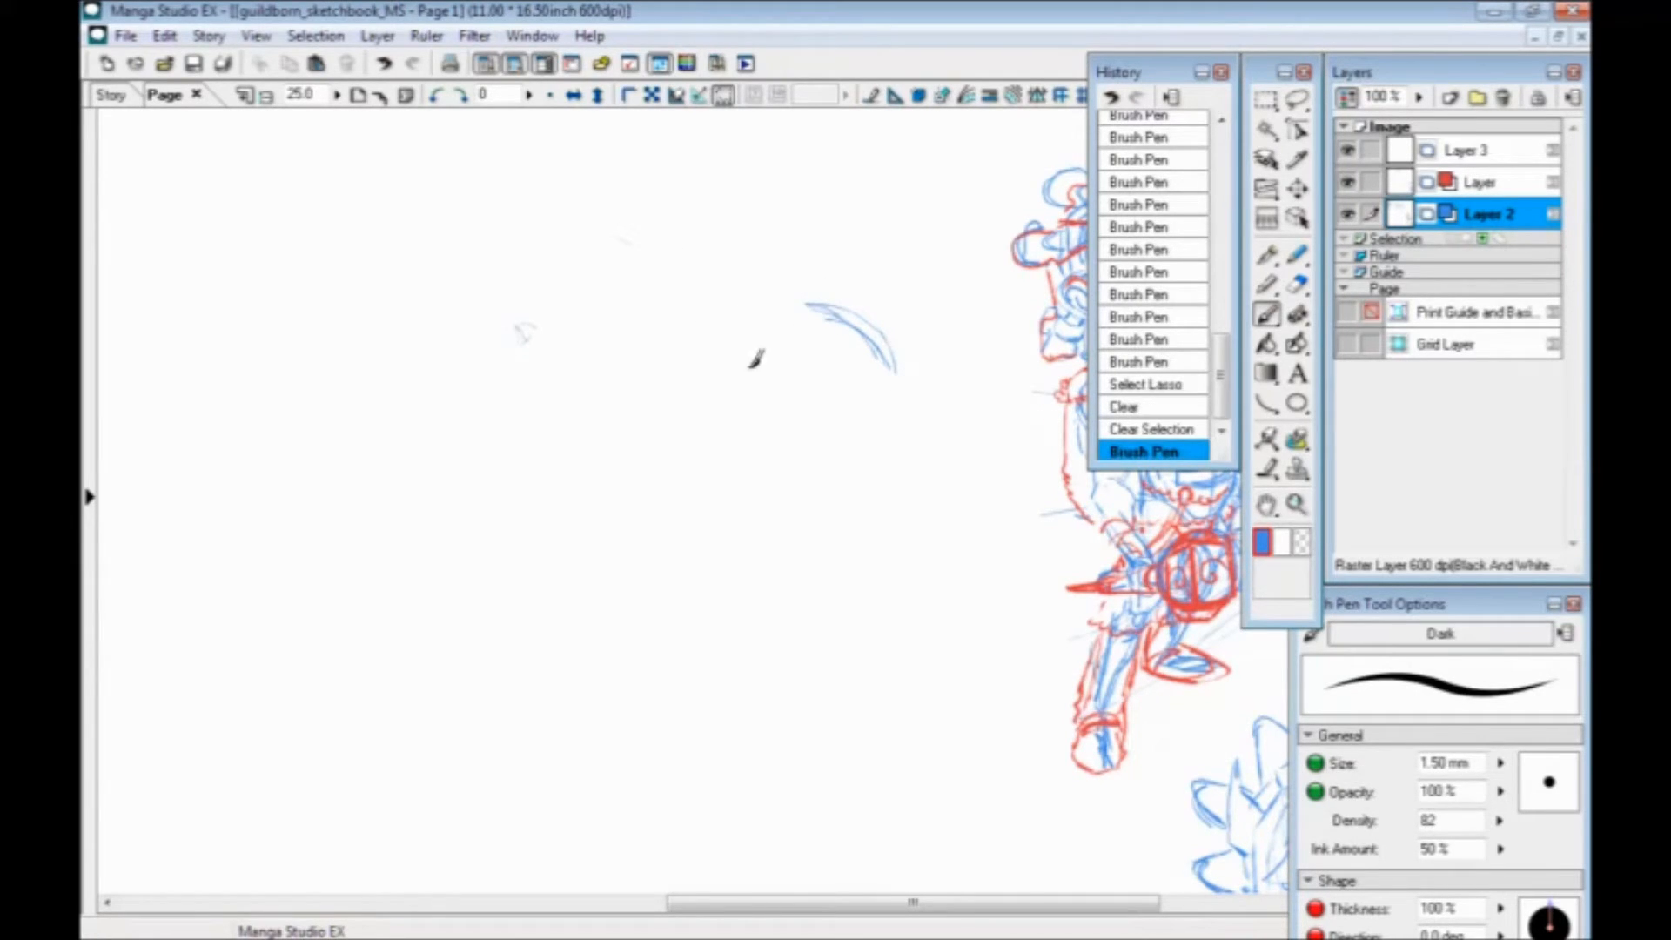
mouse_move(671, 452)
left_mouse_down()
mouse_move(586, 377)
mouse_move(668, 358)
left_mouse_up()
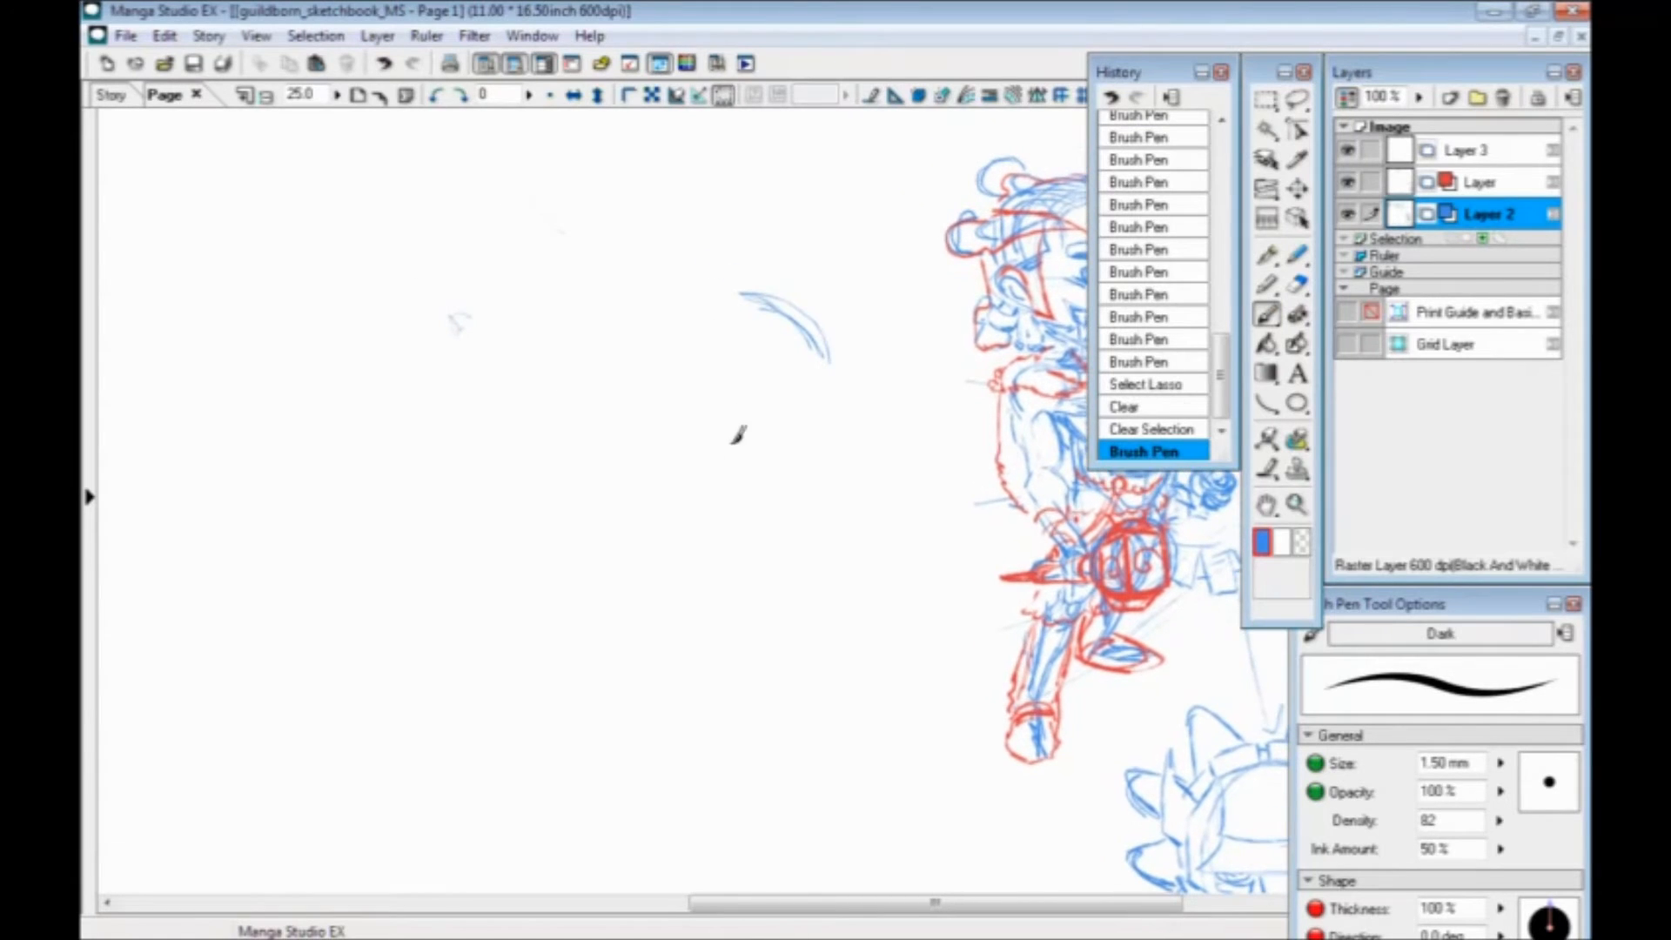
mouse_move(634, 468)
left_mouse_down()
mouse_move(540, 385)
mouse_move(610, 413)
left_mouse_up()
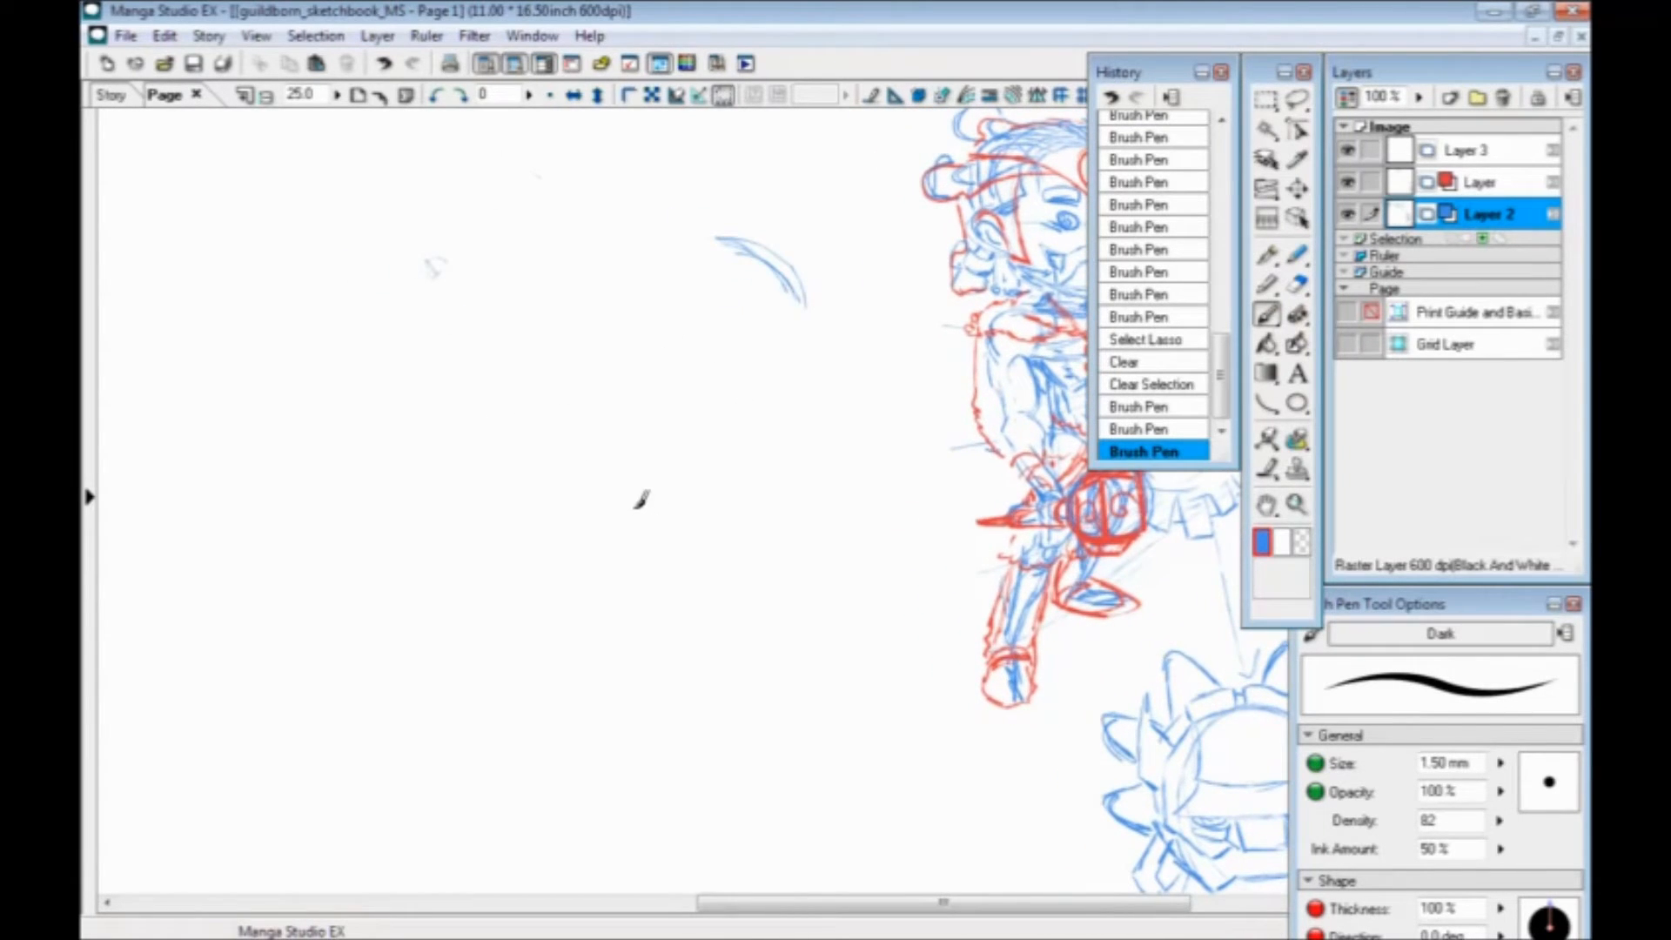
mouse_move(825, 707)
left_mouse_down()
mouse_move(721, 569)
mouse_move(603, 532)
left_mouse_up()
mouse_move(568, 613)
left_mouse_down()
mouse_move(580, 587)
mouse_move(440, 722)
left_mouse_up()
mouse_move(341, 771)
left_mouse_down()
mouse_move(431, 712)
mouse_move(514, 589)
mouse_move(538, 619)
mouse_move(588, 511)
left_mouse_up()
left_click_drag(629, 514, 723, 561)
mouse_move(747, 591)
left_mouse_down()
mouse_move(837, 691)
mouse_move(578, 541)
mouse_move(386, 764)
left_mouse_up()
left_click_drag(581, 479, 751, 575)
Draw a round head above the spread legs and a bent arm next to it
mouse_move(766, 409)
left_mouse_down()
mouse_move(704, 484)
mouse_move(670, 452)
left_mouse_up()
mouse_move(774, 375)
left_mouse_down()
mouse_move(767, 455)
mouse_move(653, 449)
mouse_move(671, 336)
mouse_move(692, 323)
left_mouse_up()
mouse_move(613, 406)
left_mouse_down()
mouse_move(607, 435)
mouse_move(533, 403)
left_mouse_up()
mouse_move(518, 416)
left_mouse_down()
mouse_move(571, 471)
mouse_move(558, 463)
mouse_move(569, 496)
mouse_move(547, 470)
mouse_move(548, 491)
mouse_move(545, 405)
mouse_move(569, 440)
mouse_move(544, 400)
mouse_move(517, 399)
mouse_move(597, 429)
left_mouse_up()
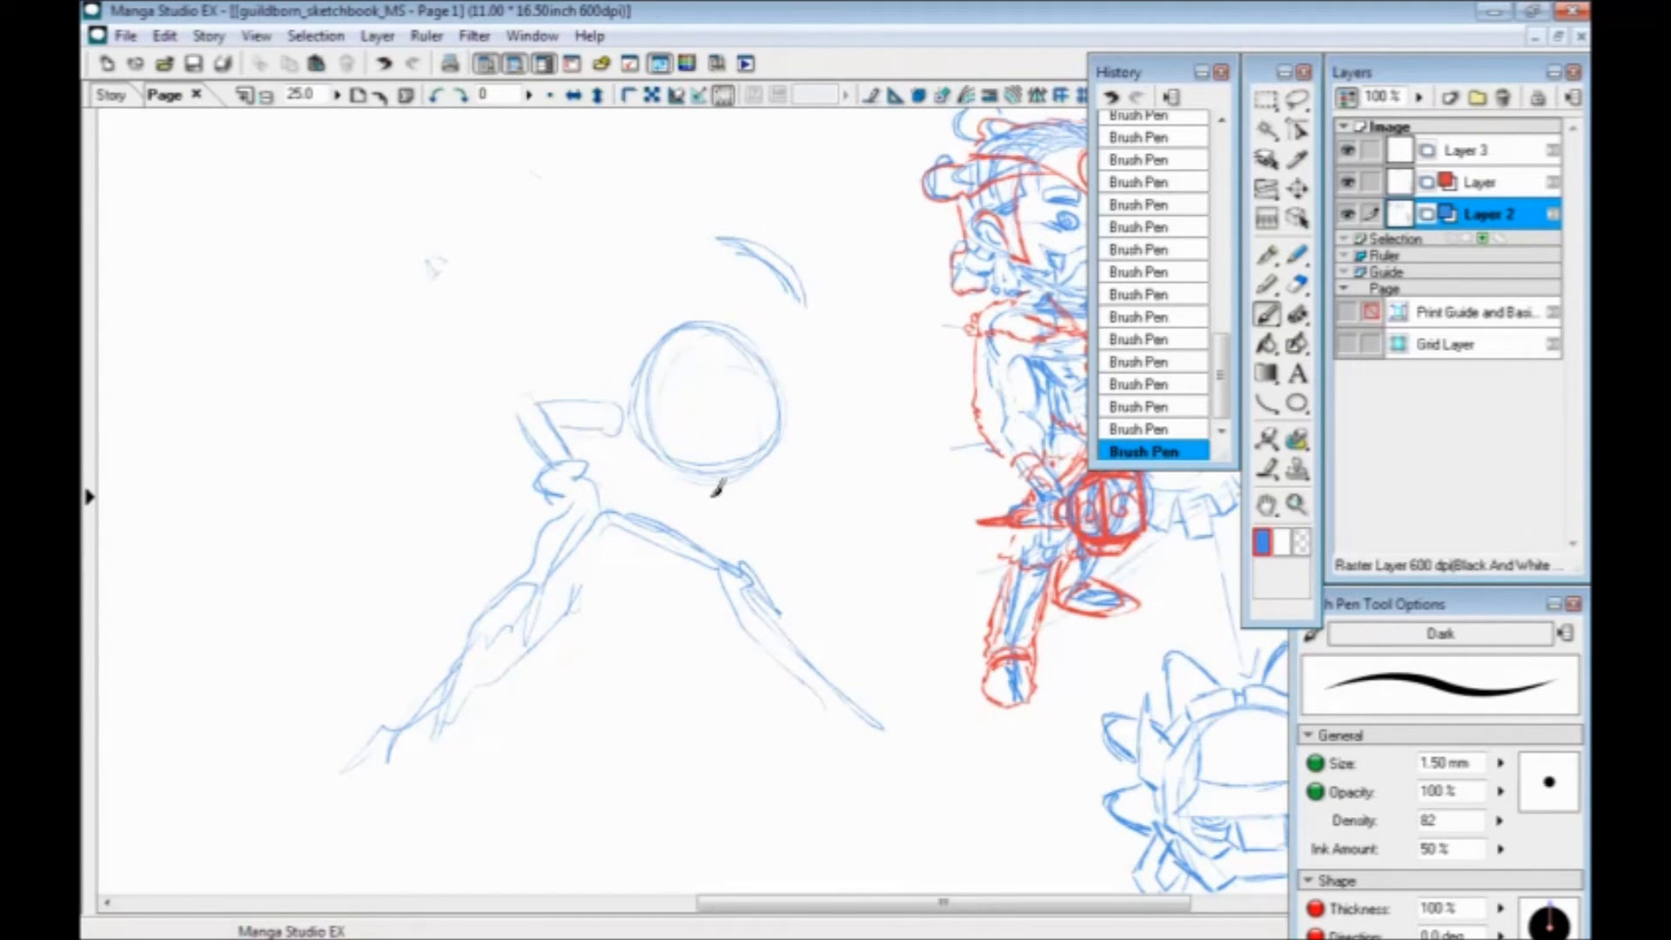
Sketch the torso curves beneath the round head, flesh out the front leg and add loose strokes beside its foot
mouse_move(702, 490)
left_mouse_down()
mouse_move(605, 452)
mouse_move(625, 477)
left_mouse_up()
left_click_drag(686, 522, 617, 487)
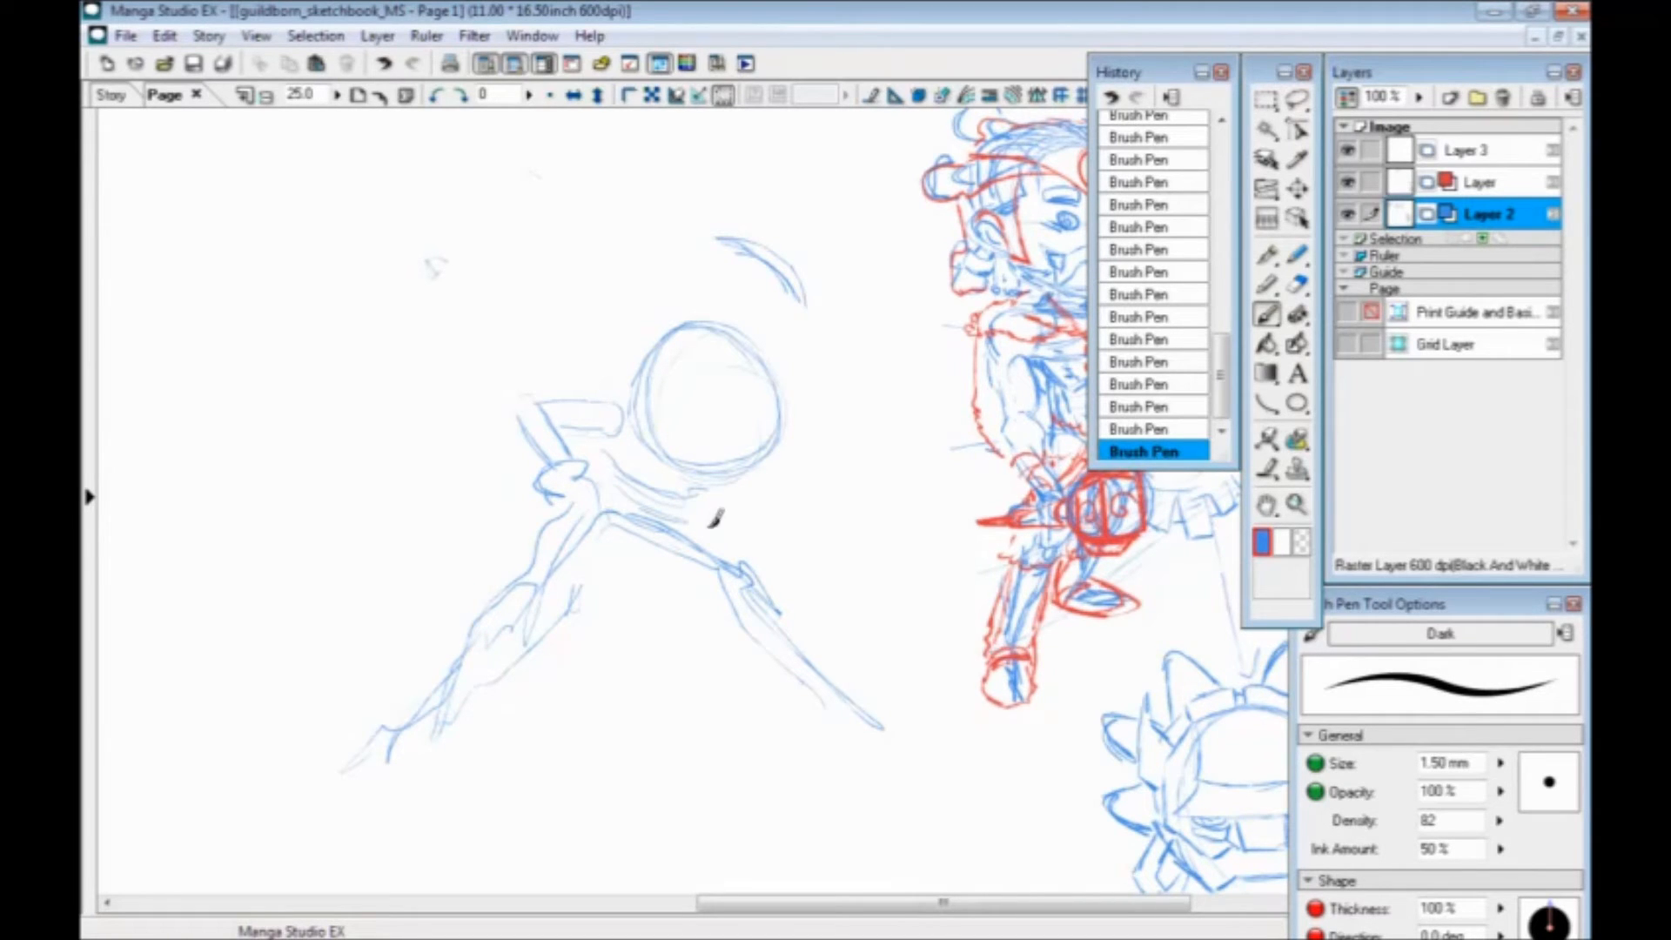
mouse_move(705, 473)
left_mouse_down()
mouse_move(790, 574)
mouse_move(766, 540)
mouse_move(795, 640)
mouse_move(765, 628)
mouse_move(779, 675)
mouse_move(796, 638)
mouse_move(789, 673)
mouse_move(811, 668)
mouse_move(835, 696)
mouse_move(801, 681)
left_mouse_up()
left_click_drag(771, 651, 656, 636)
left_click_drag(666, 666, 663, 677)
left_click_drag(533, 487, 444, 503)
left_click_drag(435, 518, 484, 566)
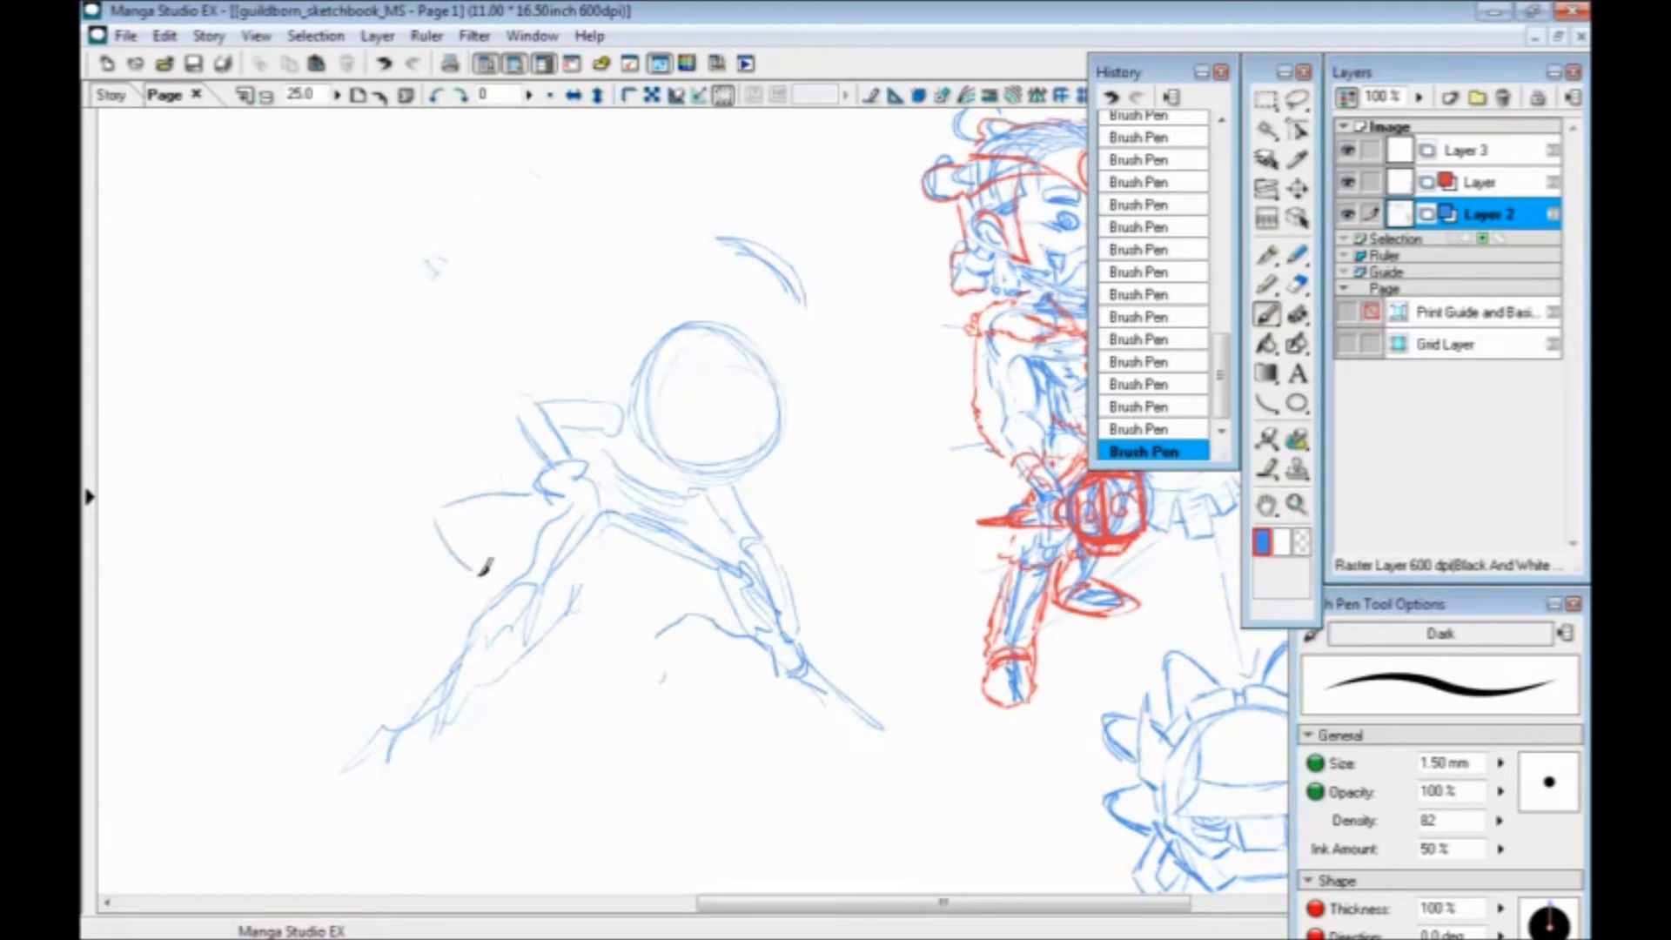
key("ctrl+z")
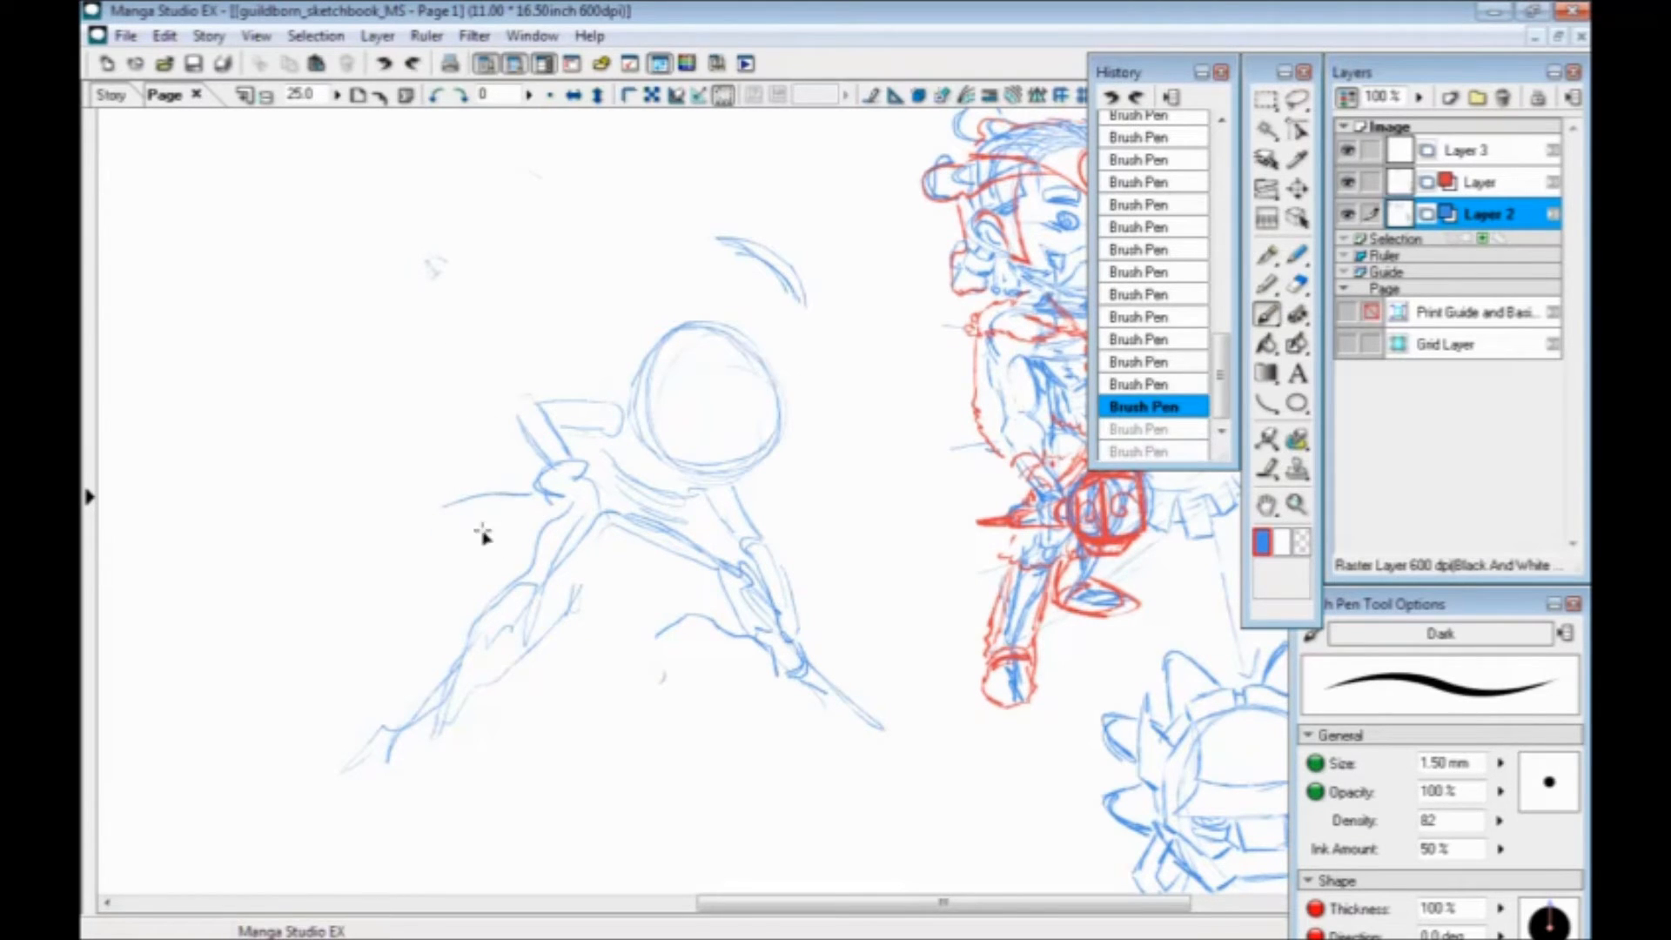
key("ctrl+z")
Draw curved vertical and horizontal guidelines across the round head and outline two oval eyes on them
left_click_drag(732, 335, 714, 457)
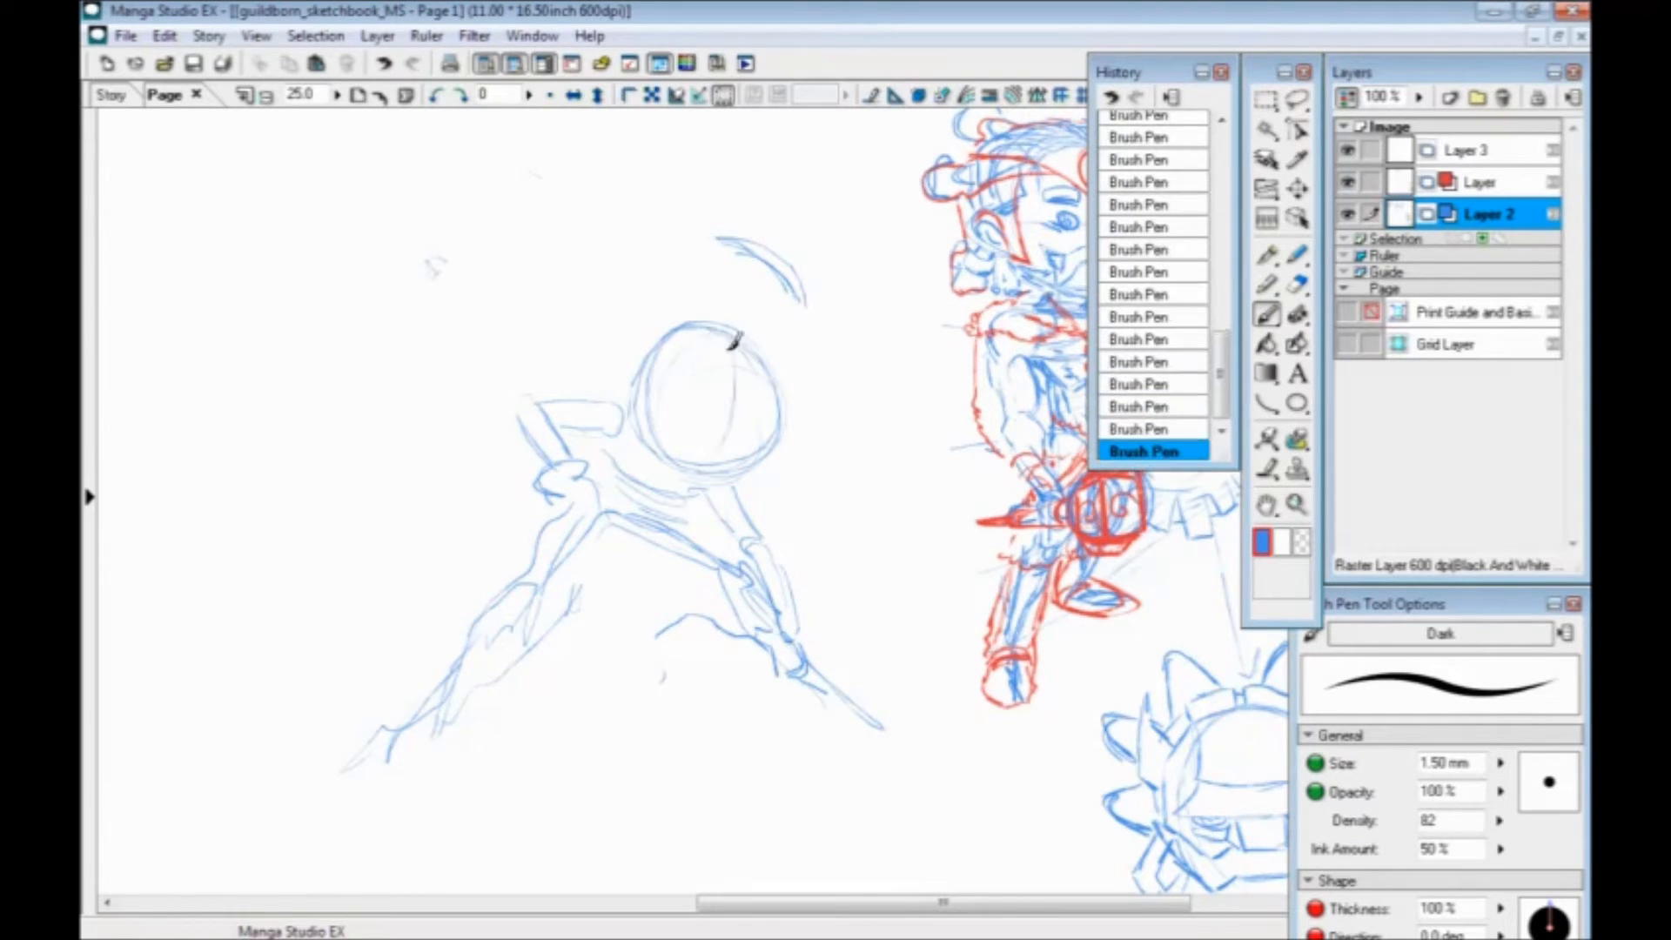
mouse_move(666, 400)
left_mouse_down()
mouse_move(766, 435)
mouse_move(693, 394)
mouse_move(745, 433)
mouse_move(754, 407)
left_mouse_up()
mouse_move(645, 550)
left_mouse_down()
mouse_move(514, 573)
mouse_move(487, 549)
left_mouse_up()
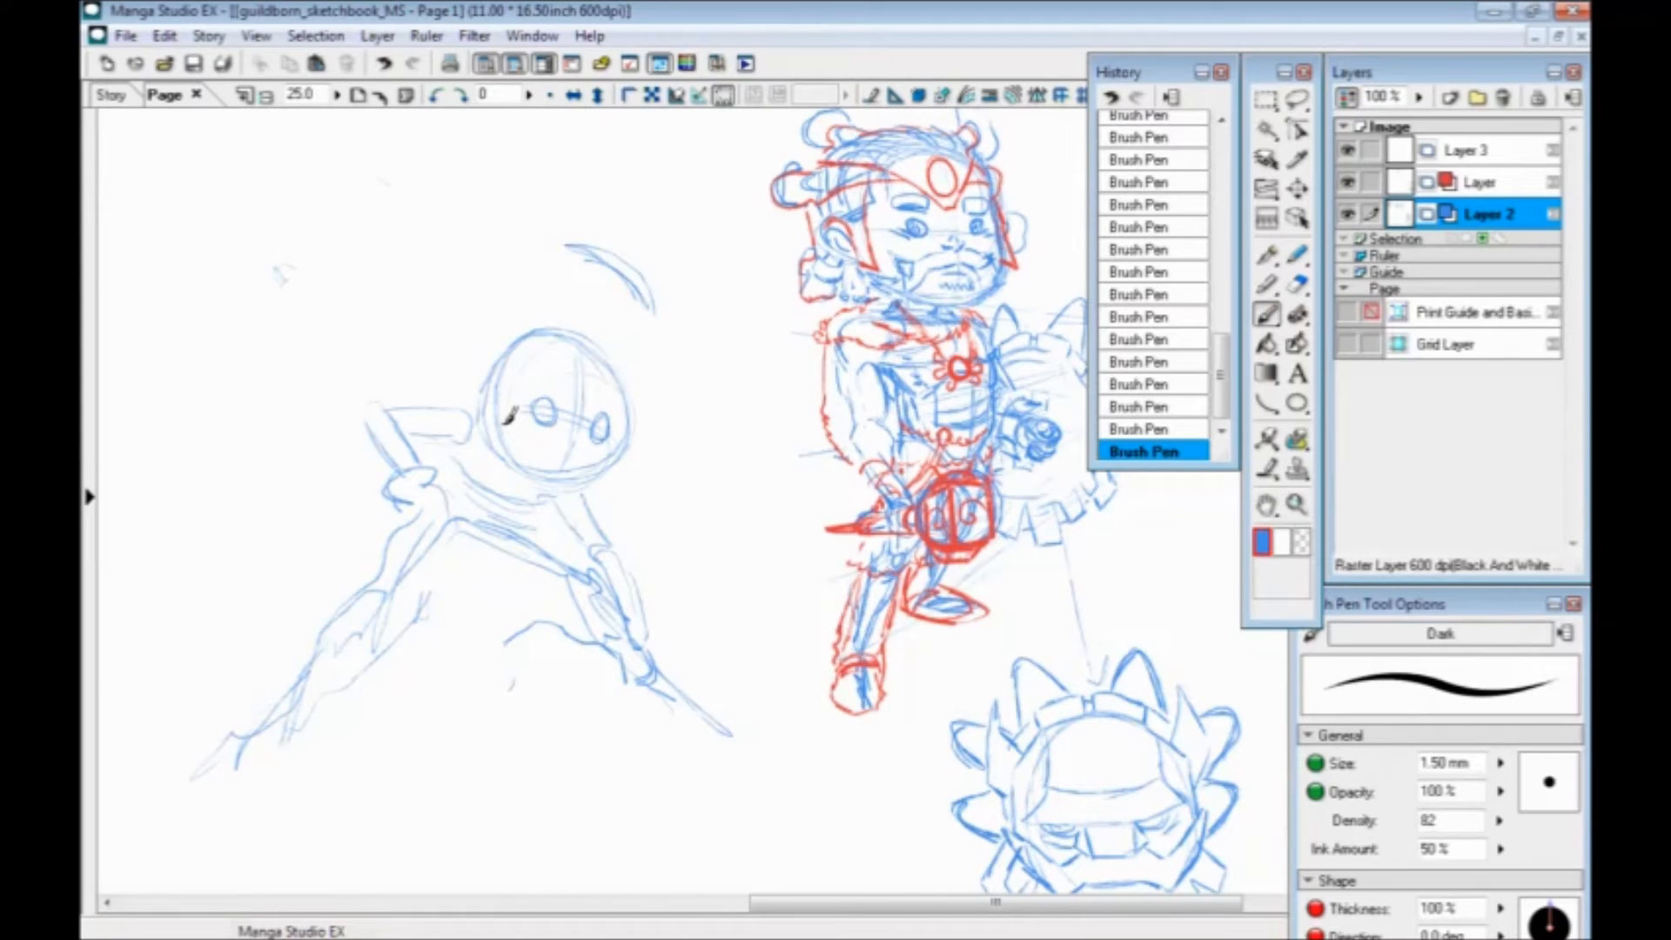
scroll(511, 416, "up", 1)
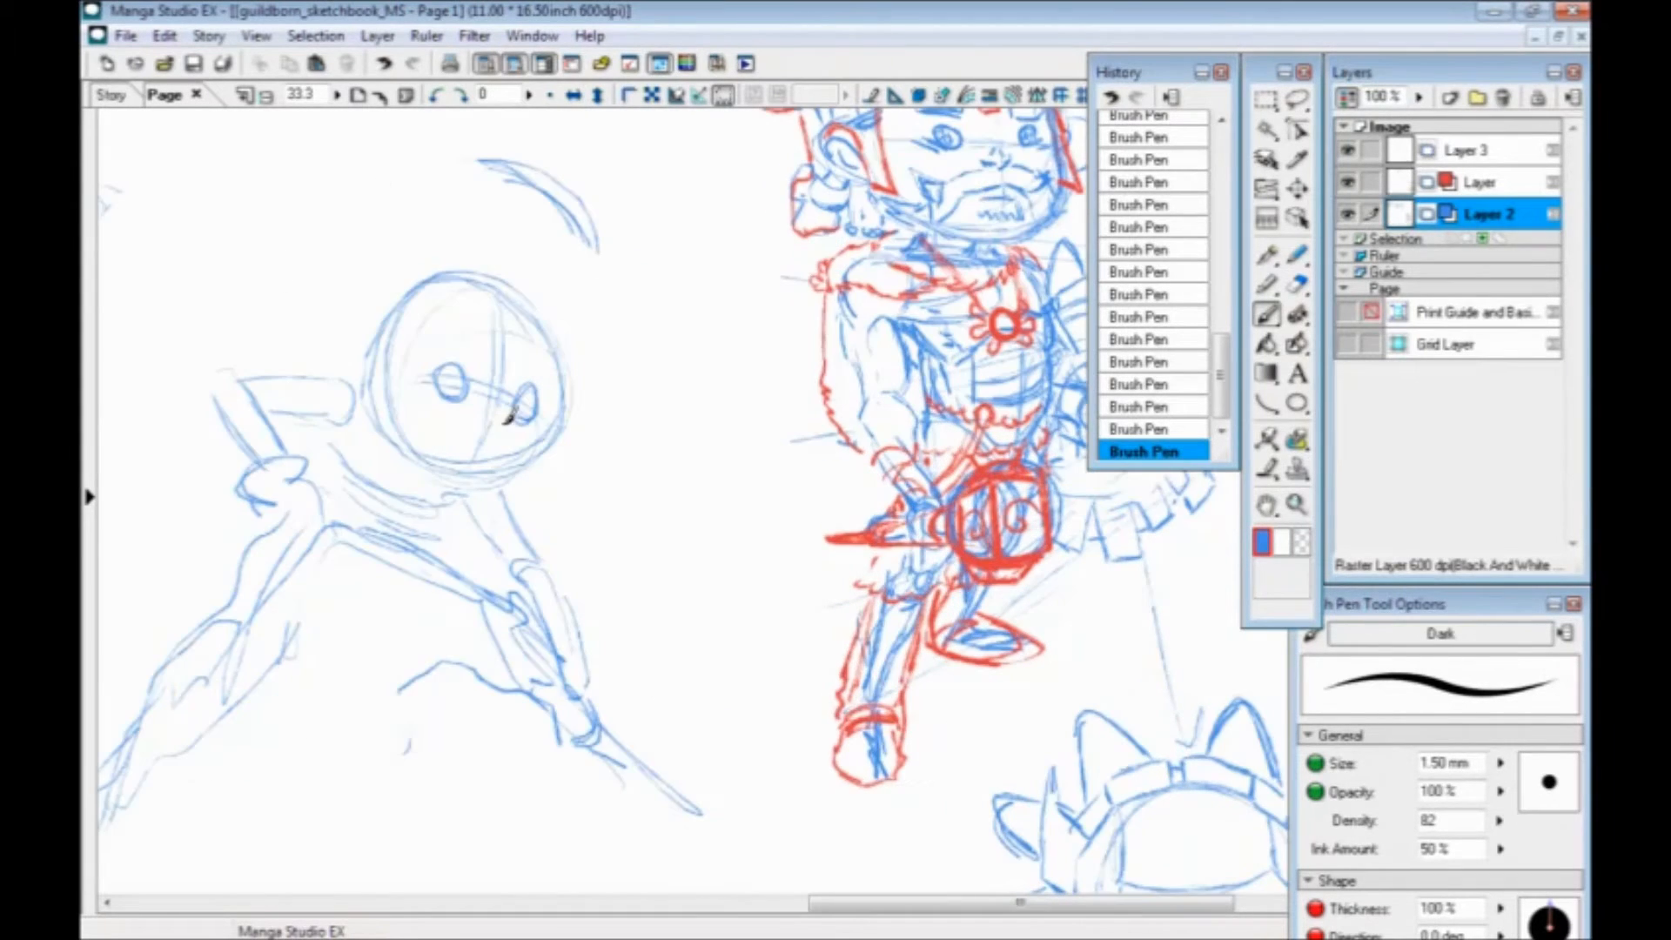
left_click_drag(454, 457, 566, 541)
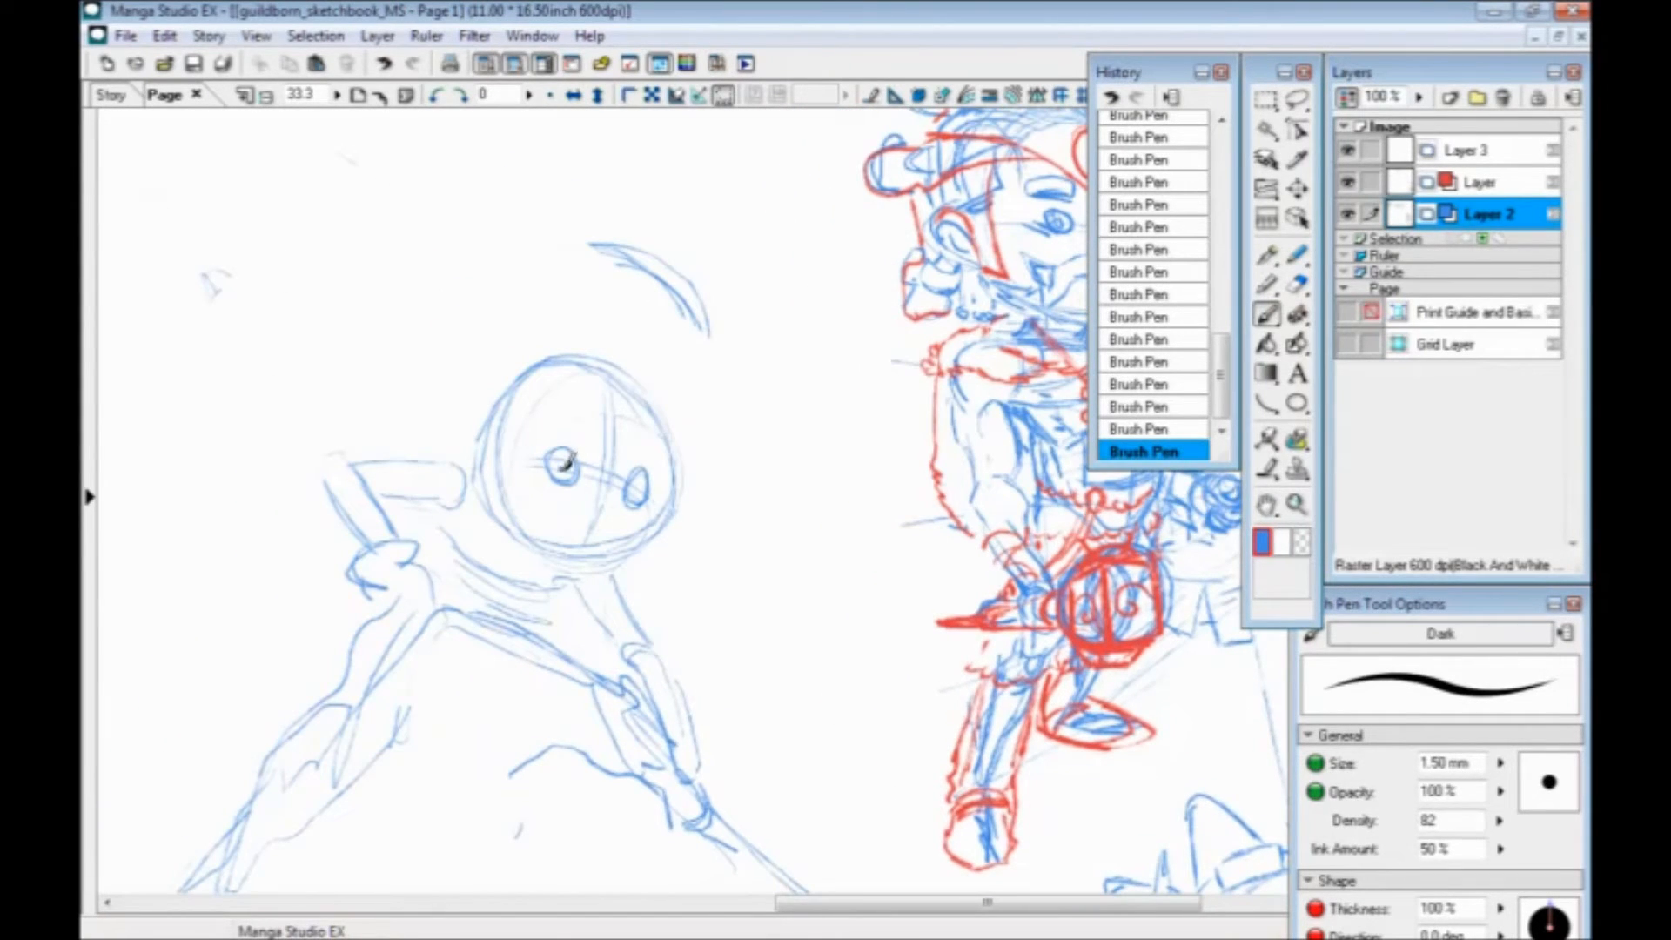
left_click_drag(607, 517, 415, 531)
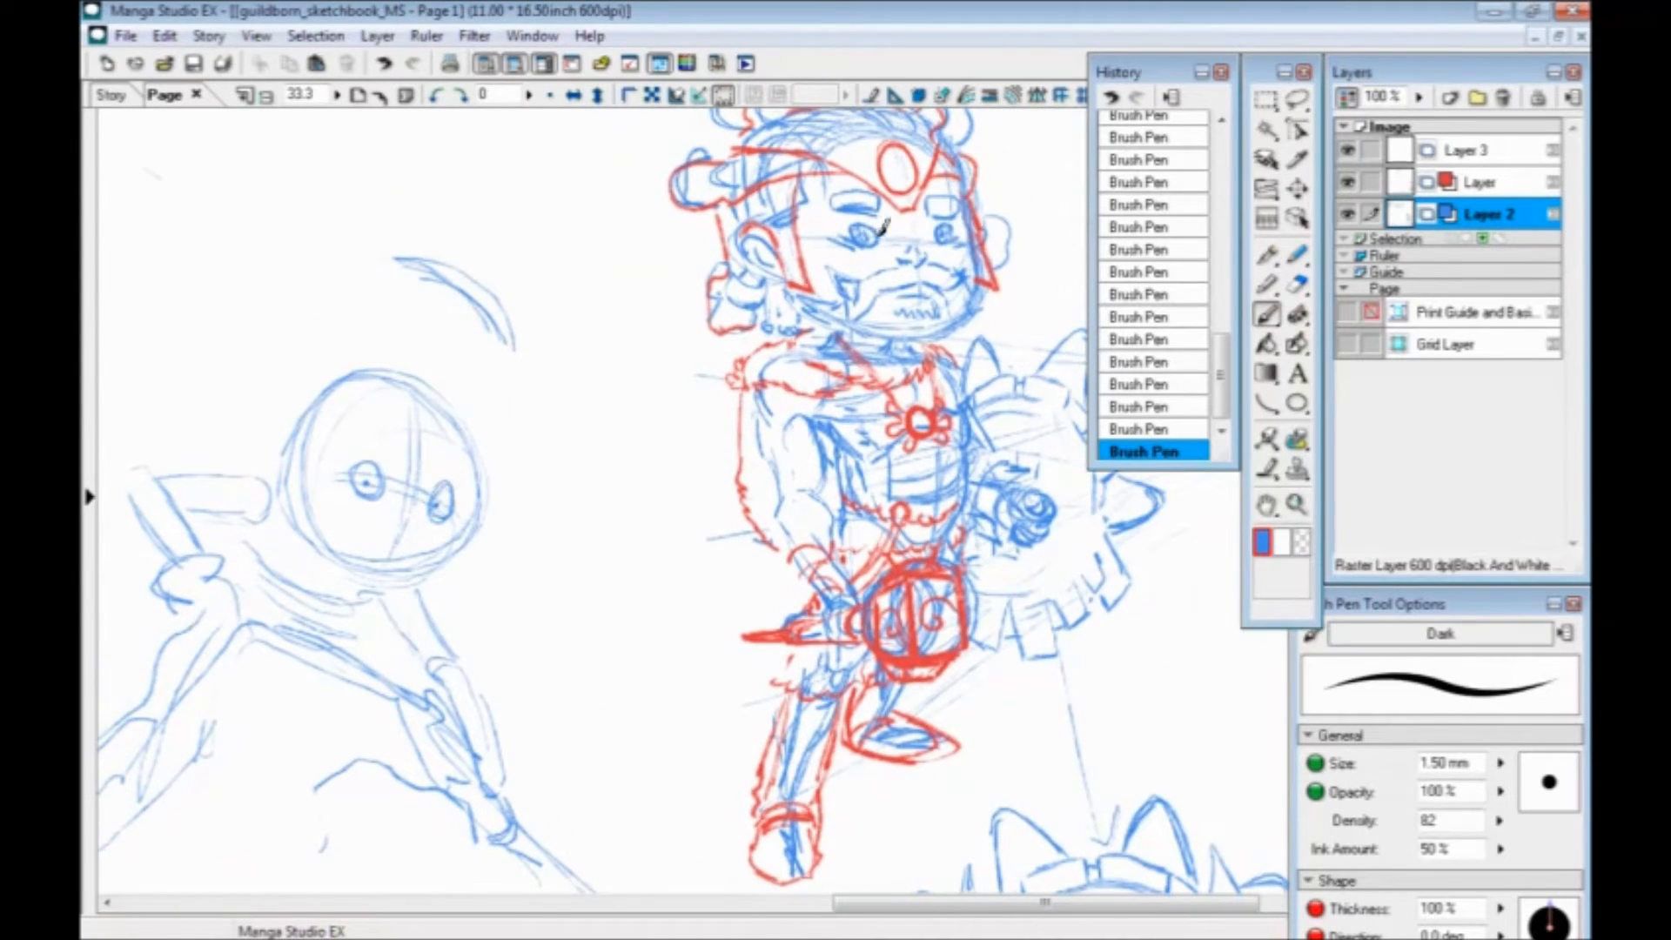
Undo the last eye strokes, redraw both eyes as solid ovals and outline two small eyebrows above them
key("ctrl+z")
key("ctrl+z")
key("ctrl+z")
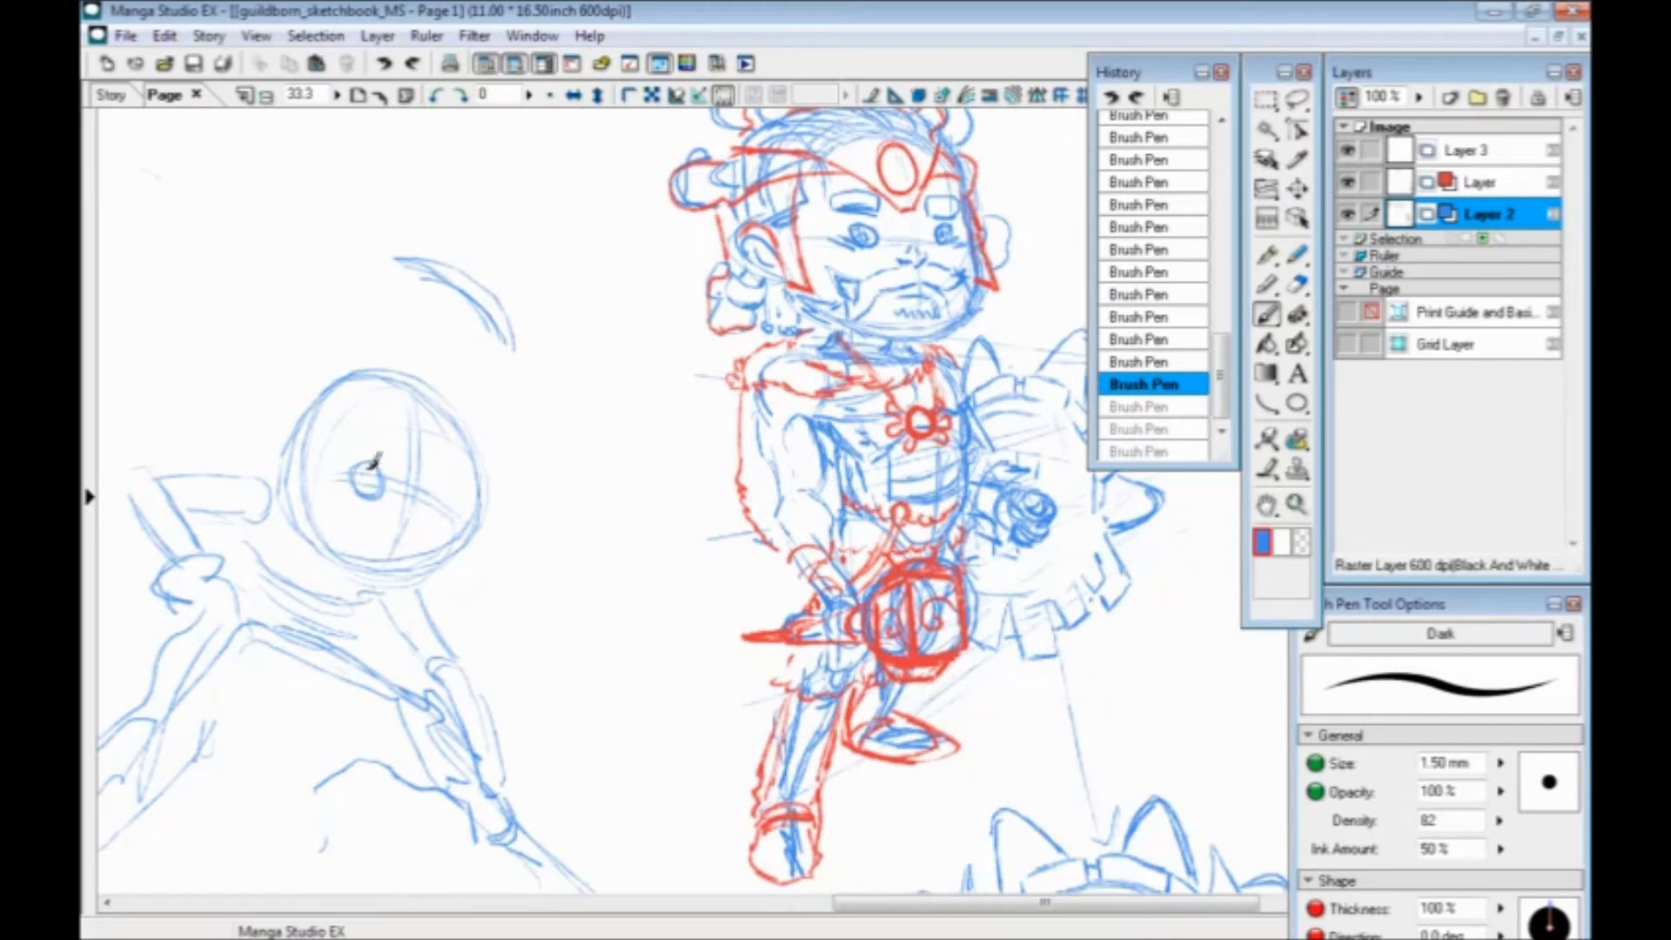
left_click_drag(439, 499, 453, 494)
mouse_move(383, 470)
left_mouse_down()
mouse_move(366, 484)
mouse_move(376, 471)
left_mouse_up()
left_click_drag(344, 416, 457, 446)
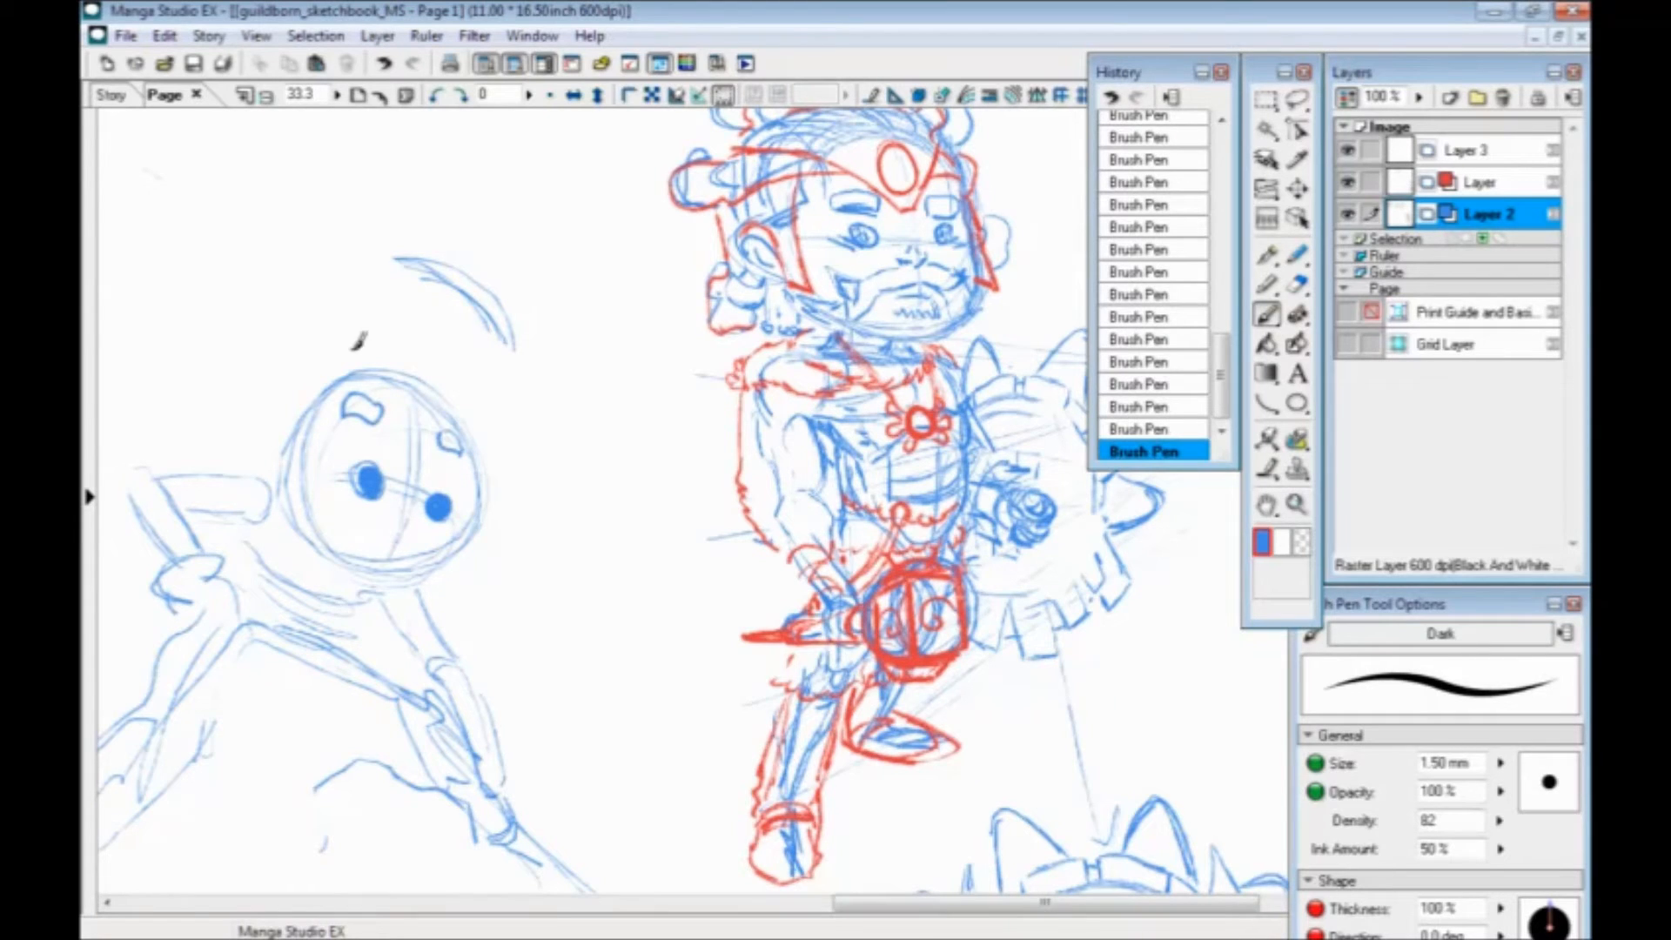
Sketch two eye styles above the figure for comparison: large outlined eyes with pupils and plain solid ovals, each with a small nose squiggle
left_click_drag(382, 572, 560, 570)
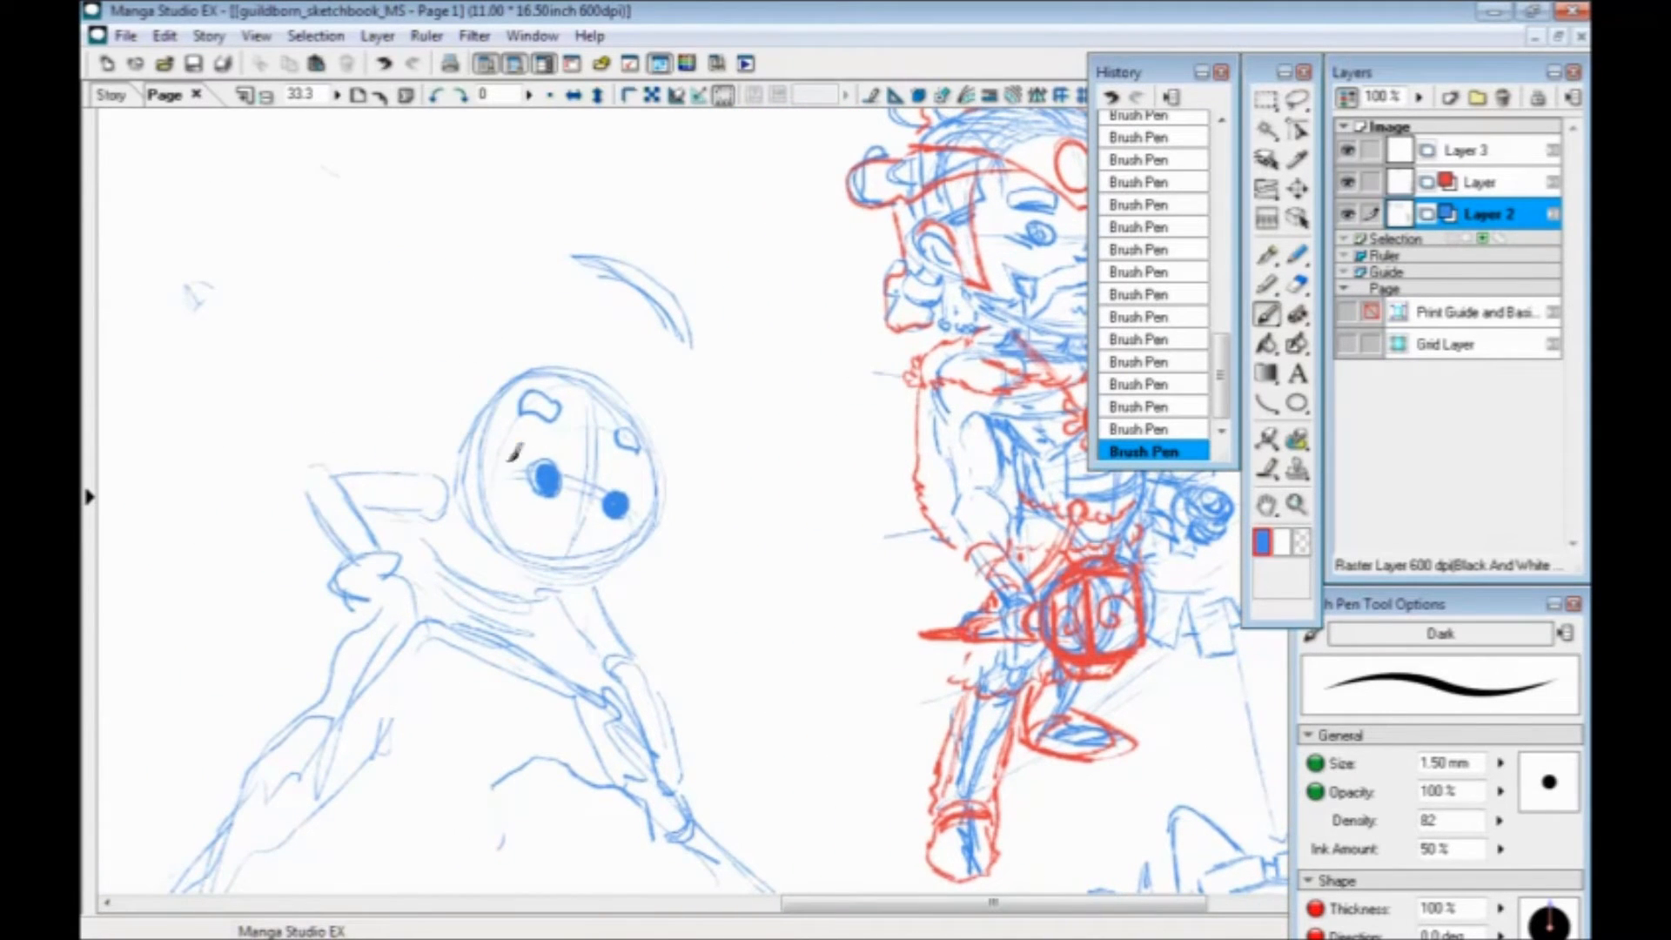
left_click_drag(461, 550, 716, 631)
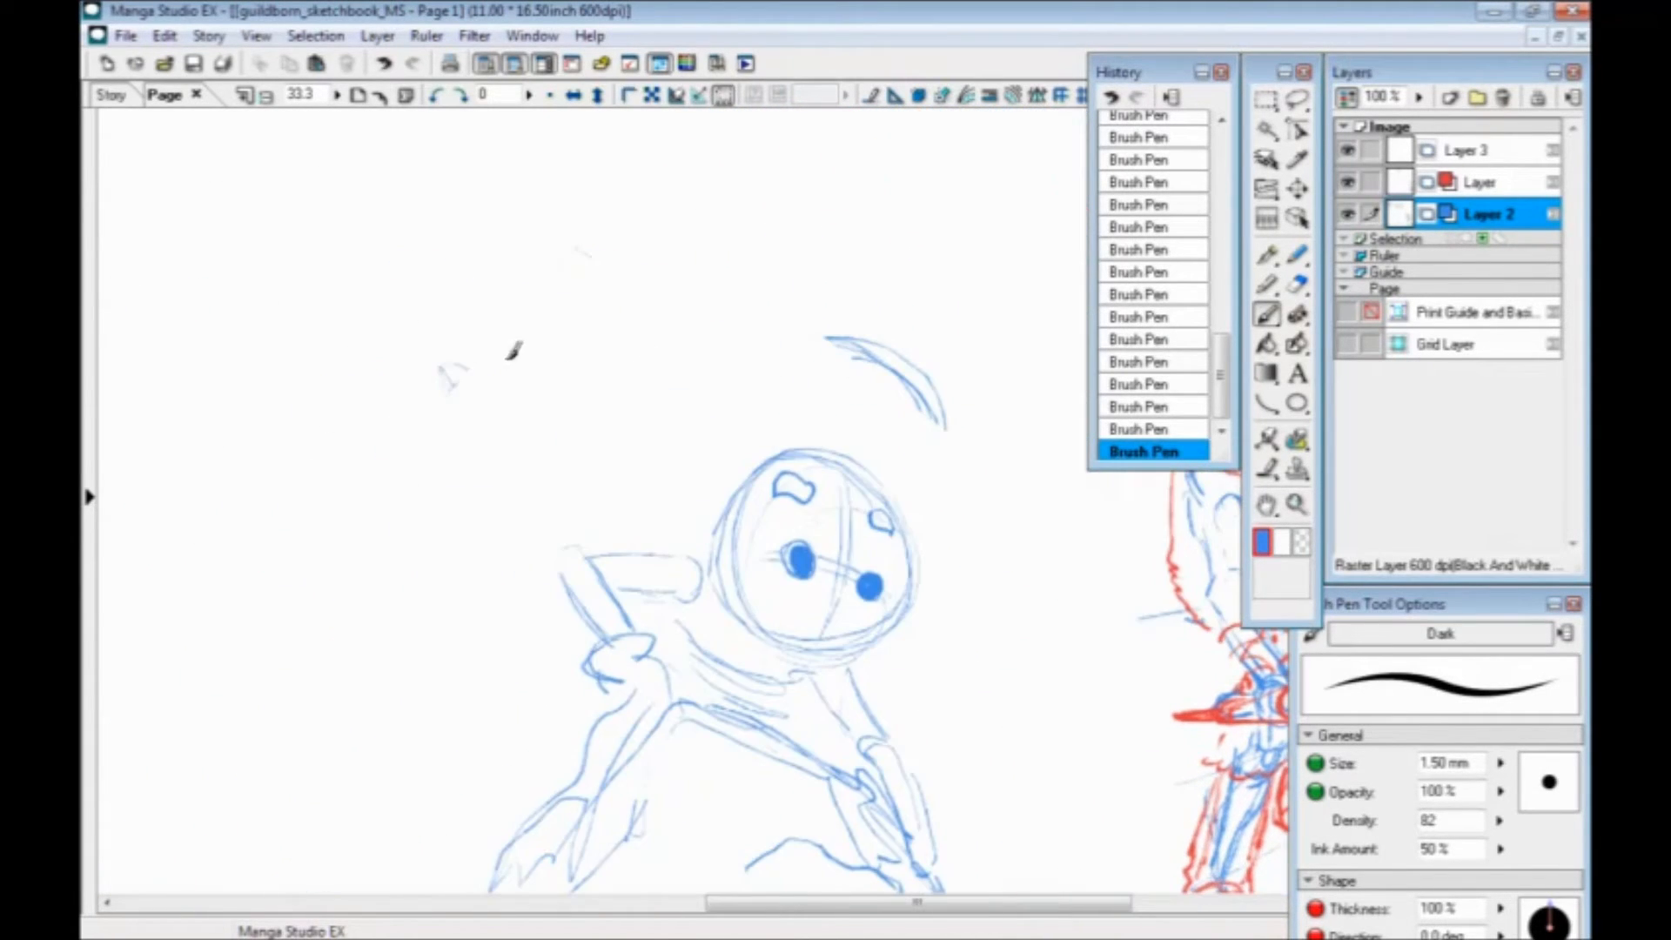
mouse_move(532, 303)
left_mouse_down()
mouse_move(484, 361)
mouse_move(622, 303)
mouse_move(531, 352)
mouse_move(624, 344)
left_mouse_up()
left_click(530, 351)
left_click(613, 349)
left_click_drag(600, 409, 544, 416)
left_click_drag(719, 347, 710, 362)
left_click_drag(810, 340, 746, 409)
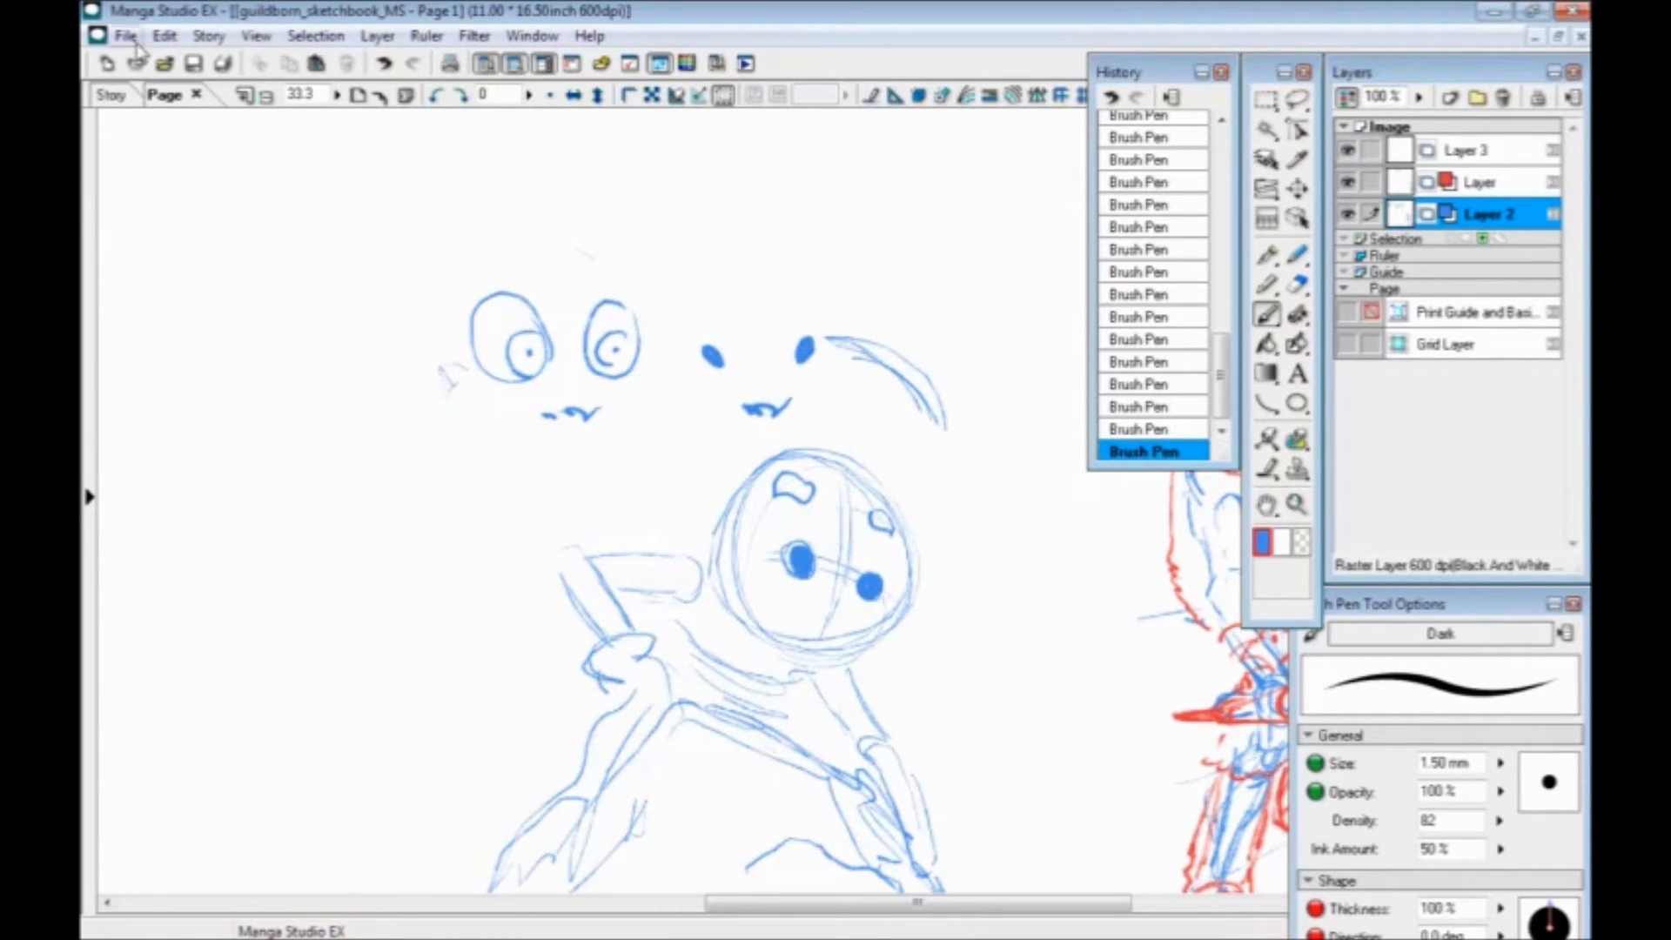
left_click(127, 35)
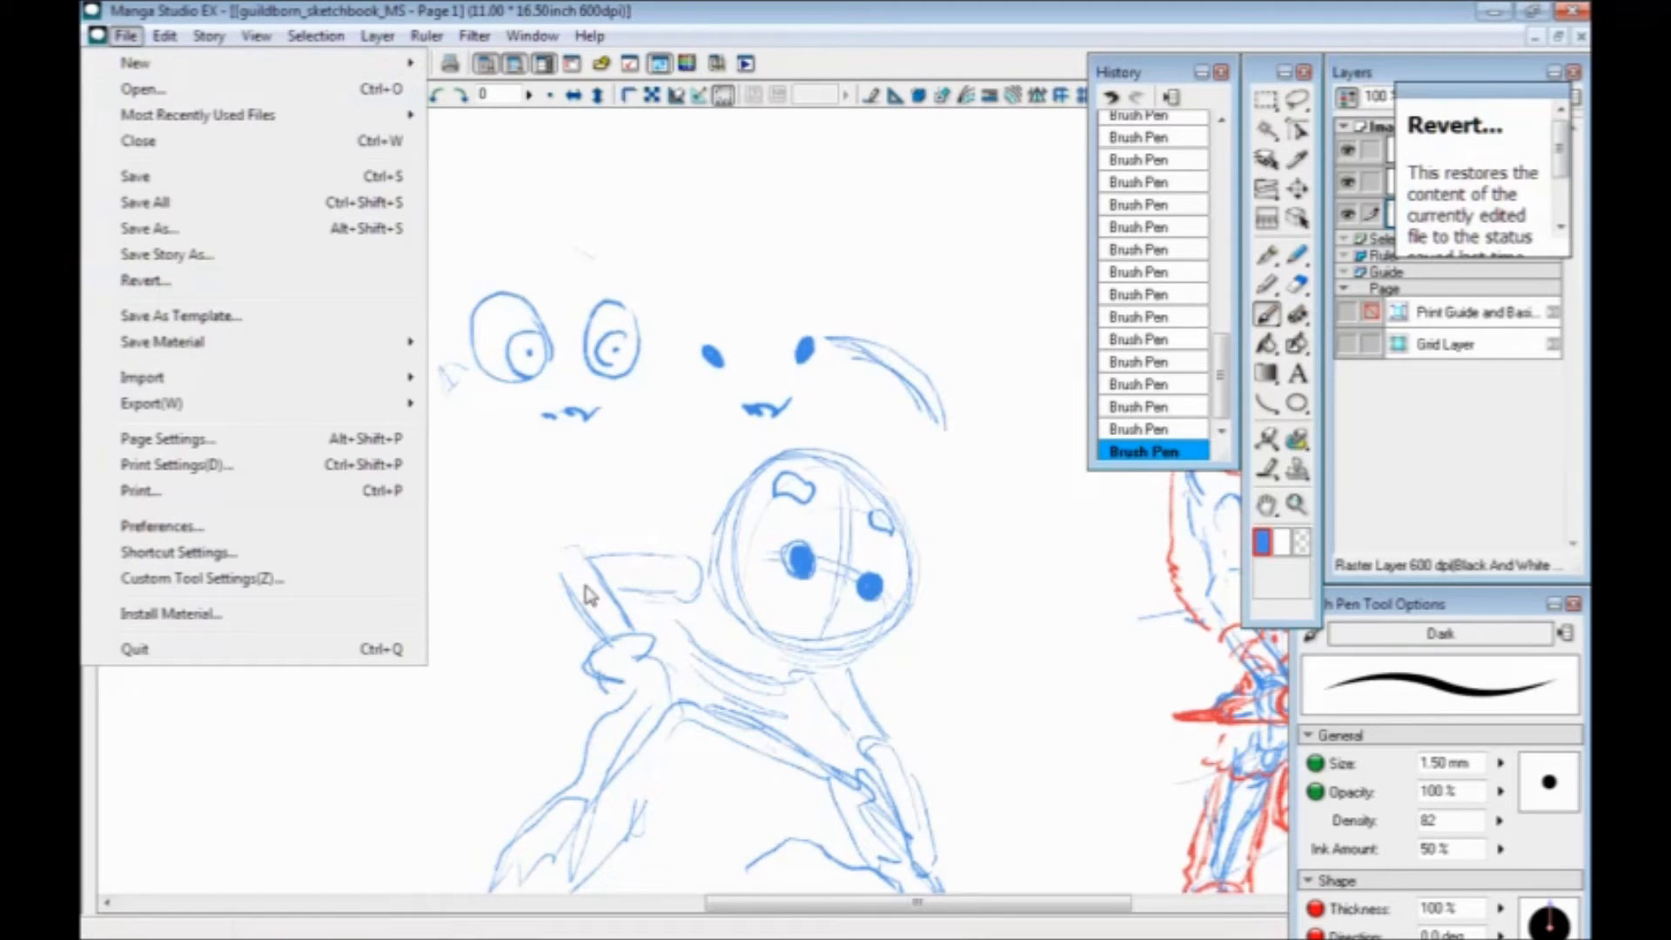
left_click(562, 33)
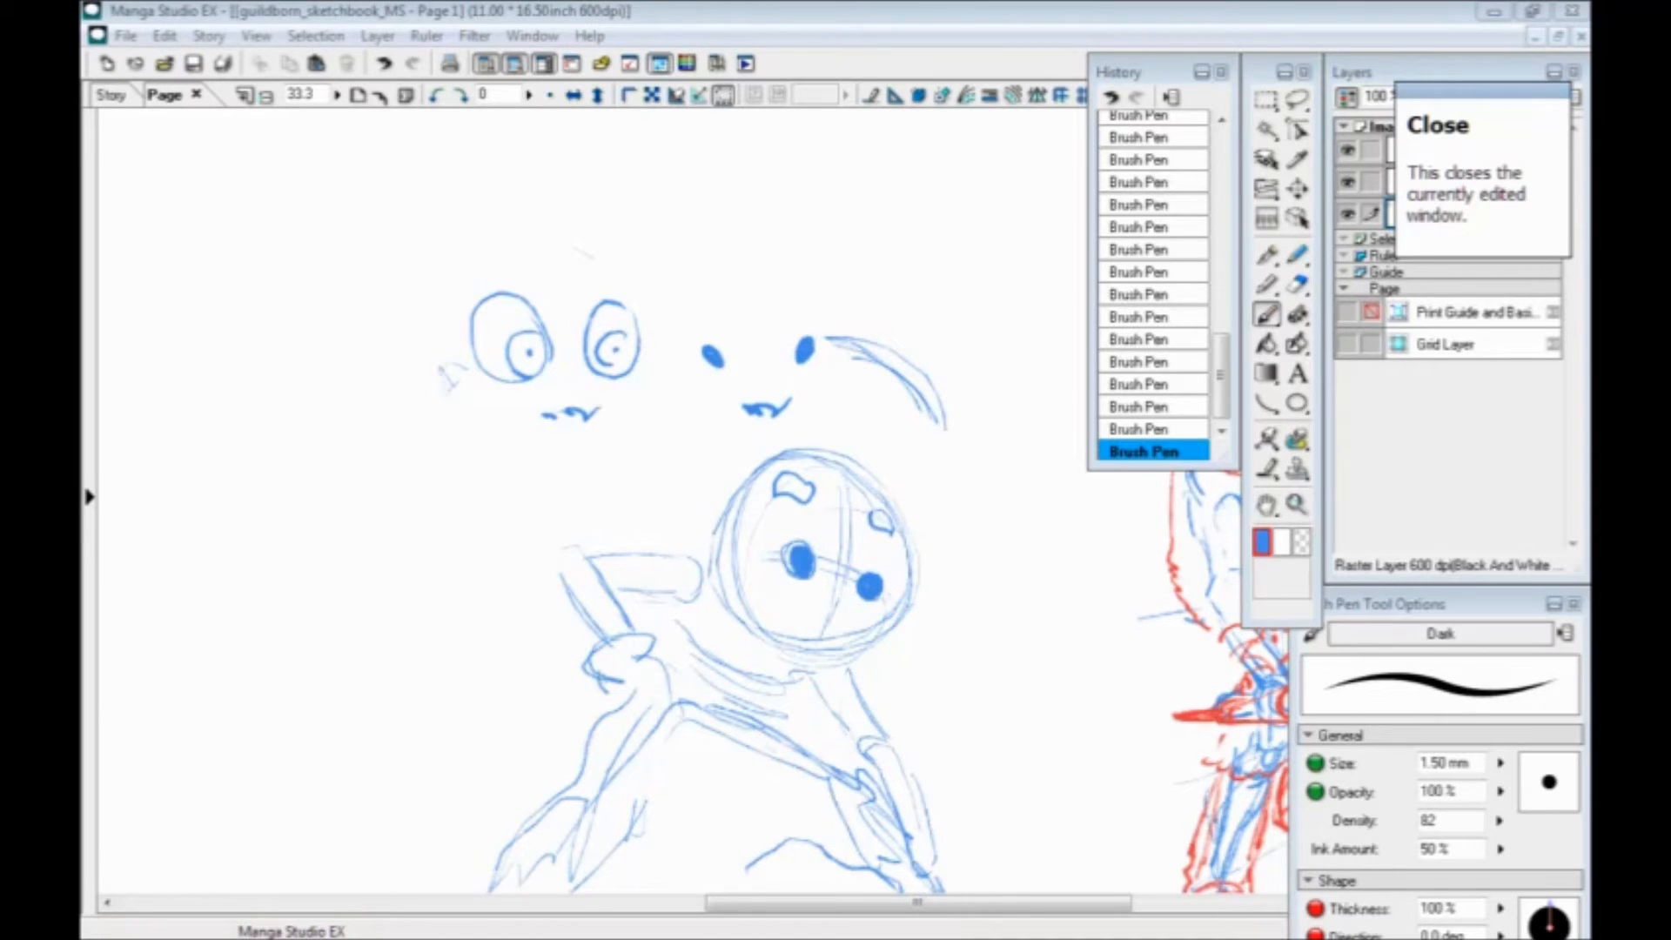
Switch to the web browser and open guildborn.com
key("alt+Tab")
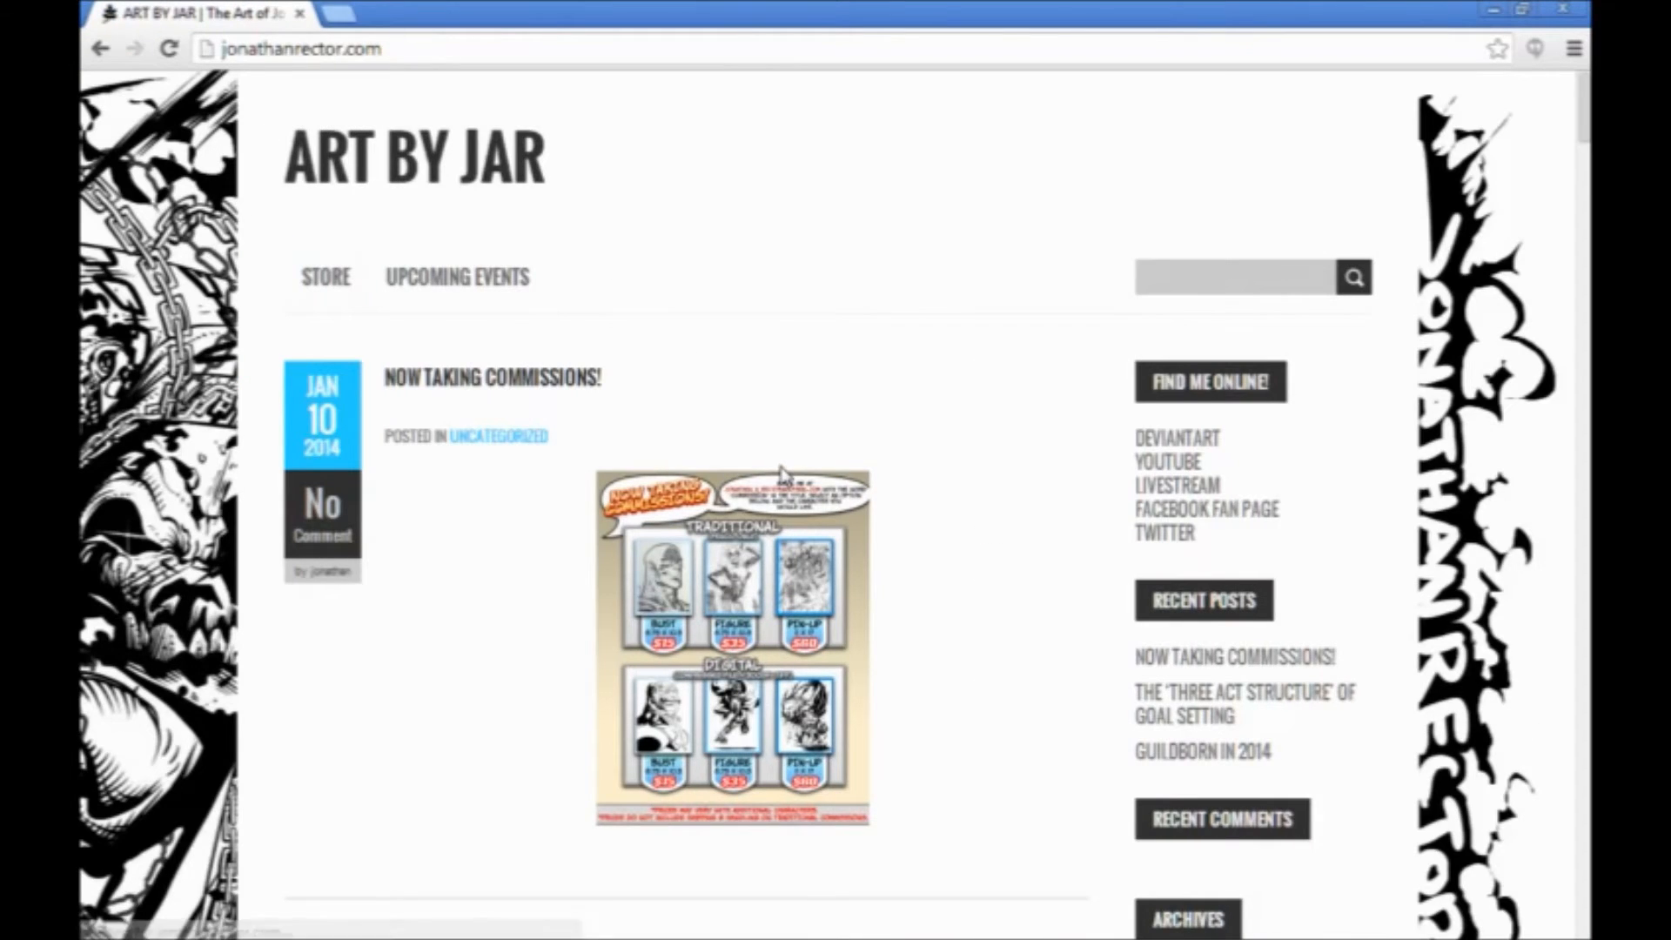
left_click(522, 54)
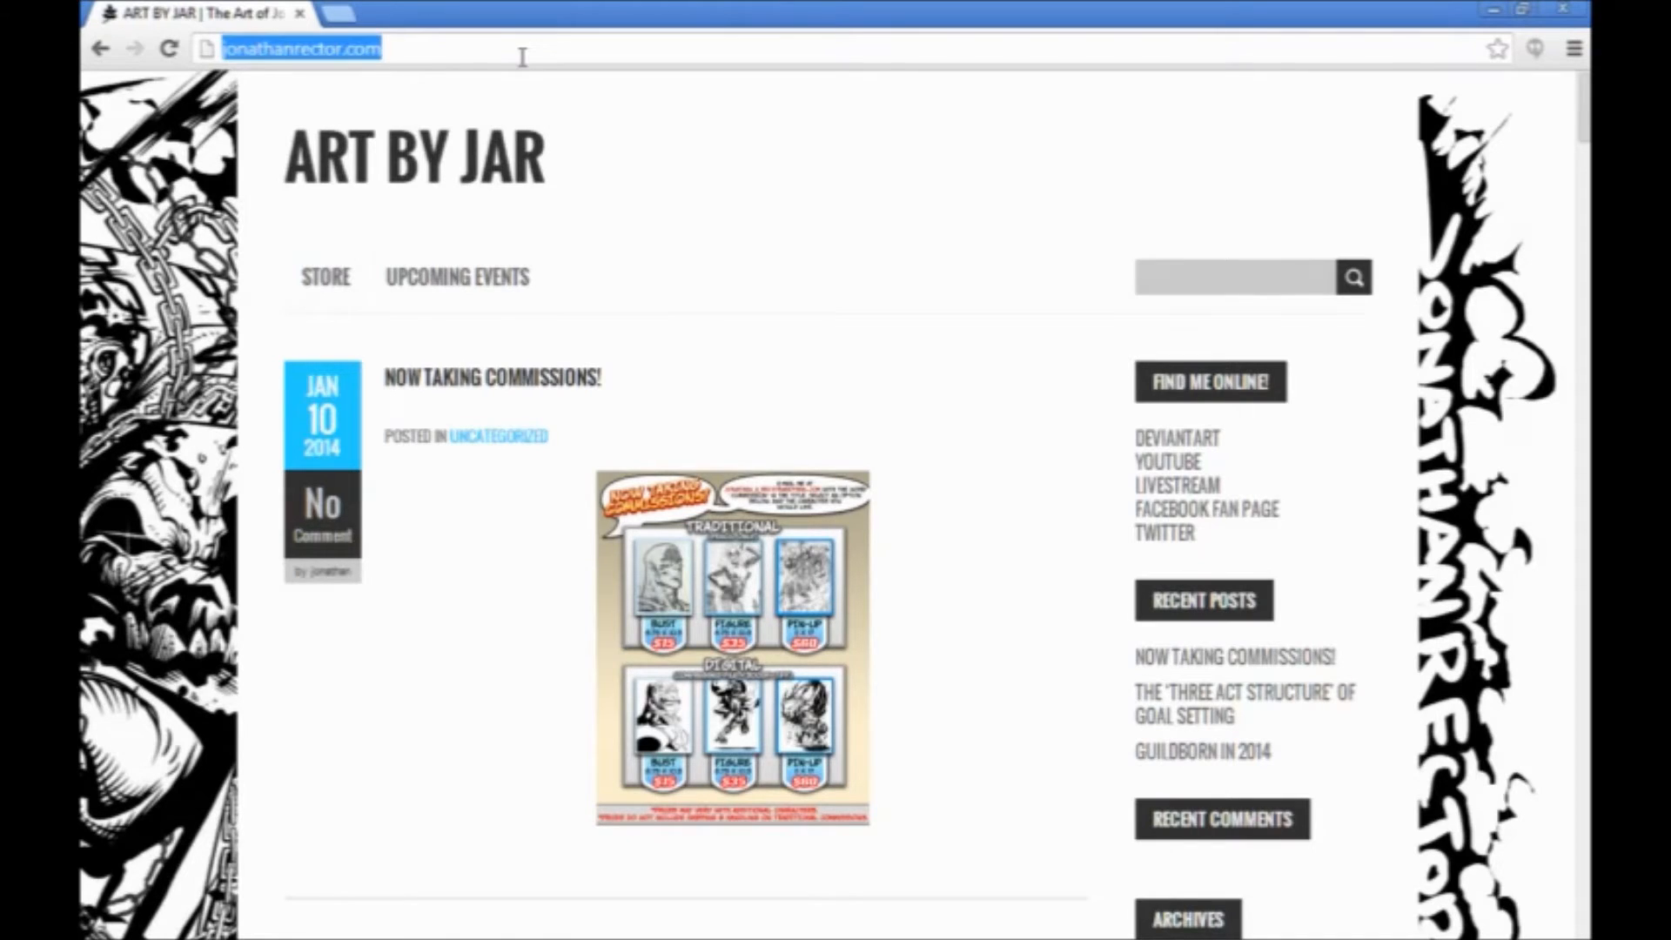
type("gio")
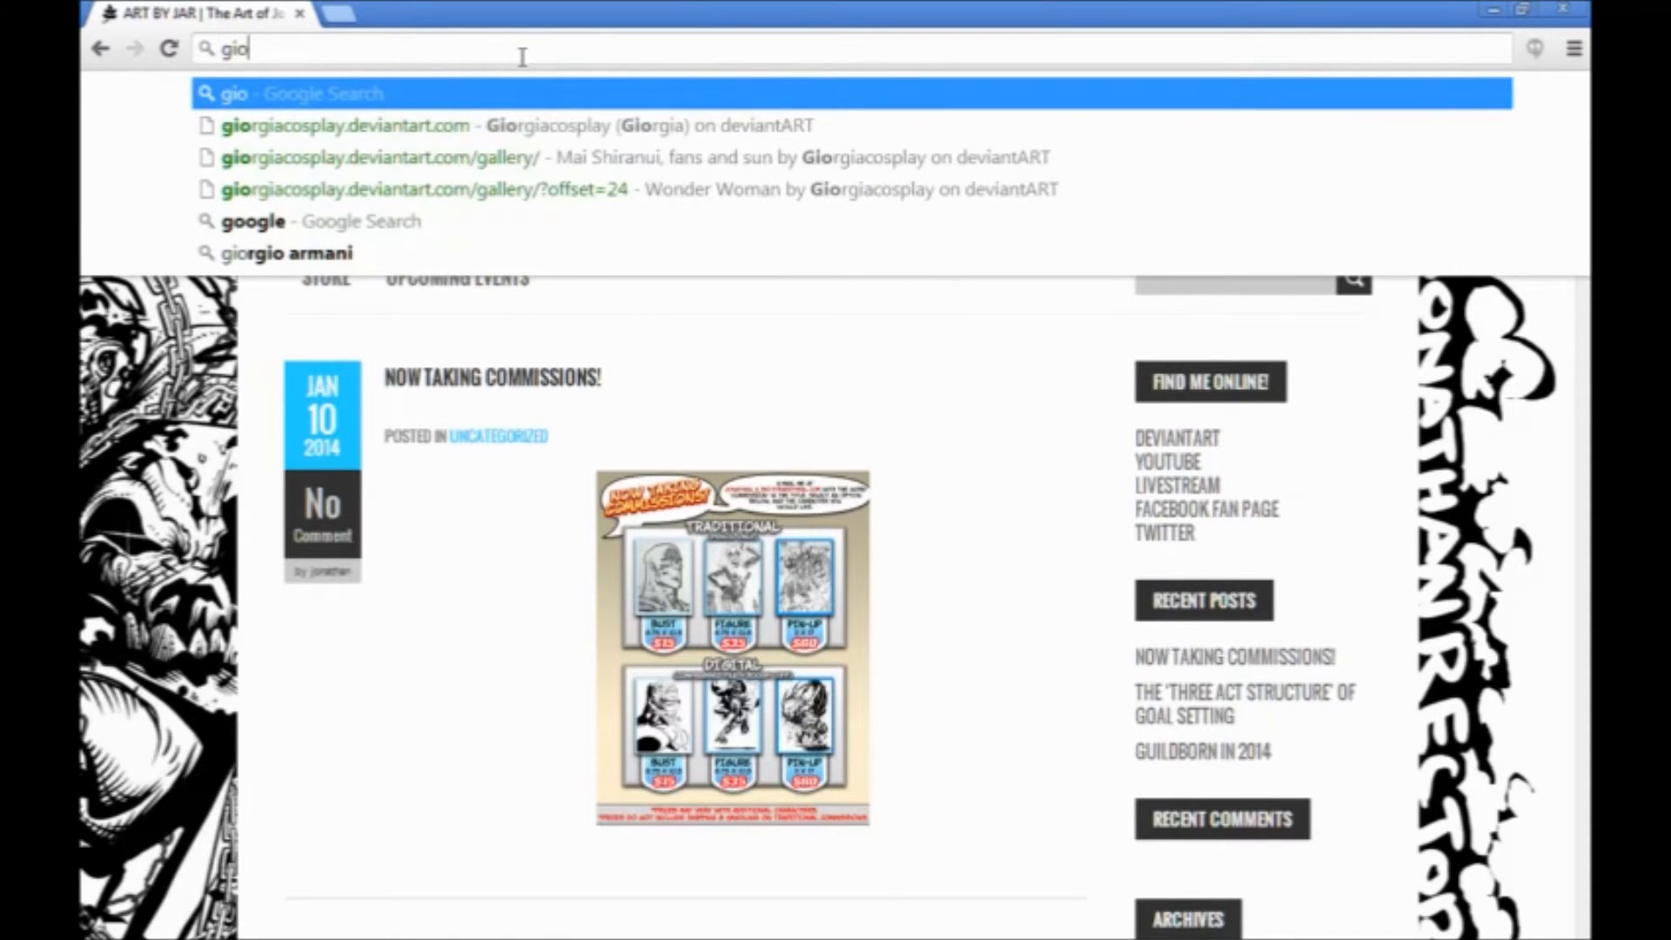
key("BackSpace")
key("BackSpace")
type("uildborn.com")
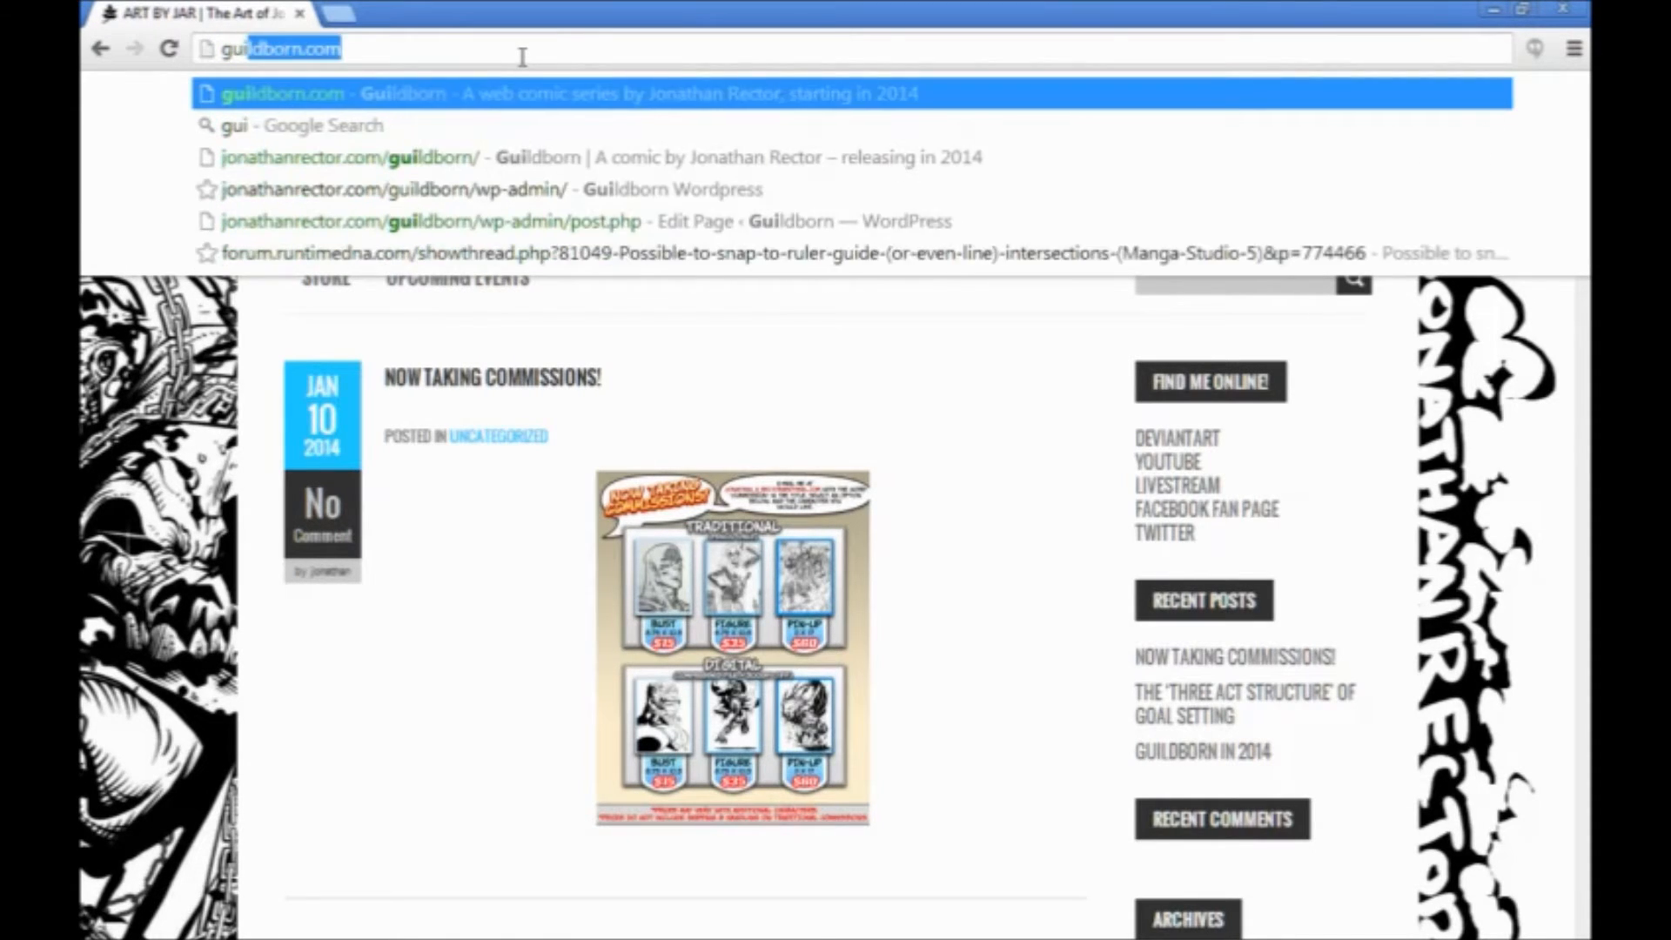
key("Return")
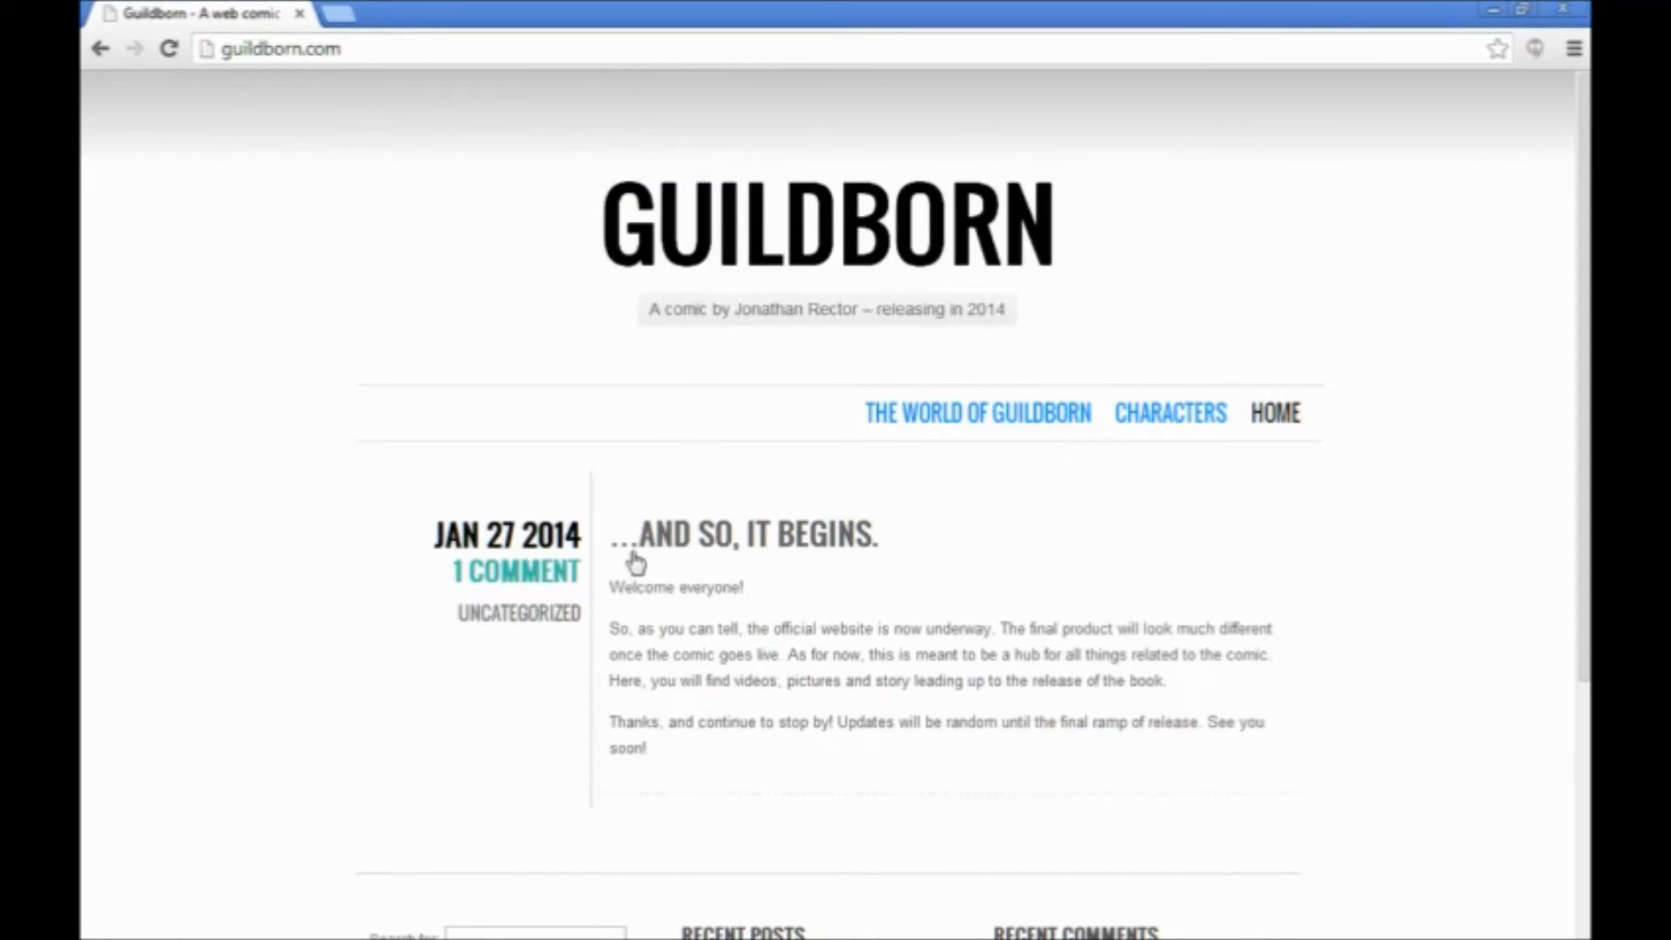
Open the post "...And so, it begins." and look through its text and comment section
scroll(809, 547, "down", 4)
scroll(810, 542, "up", 2)
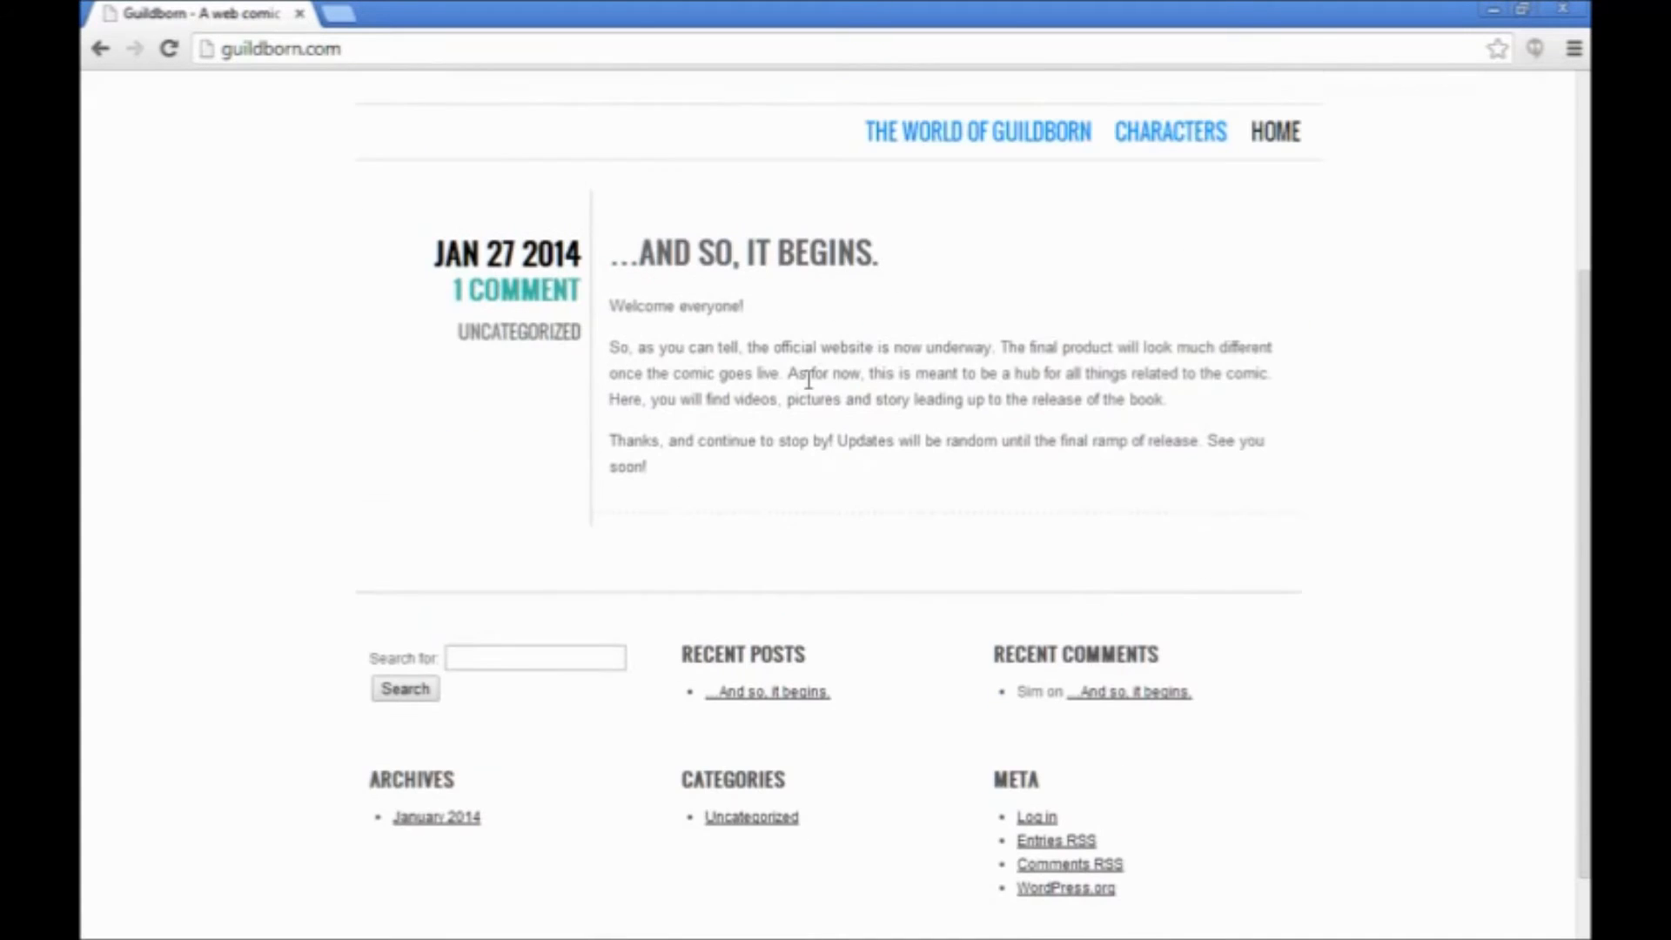
left_click(795, 250)
scroll(775, 541, "down", 5)
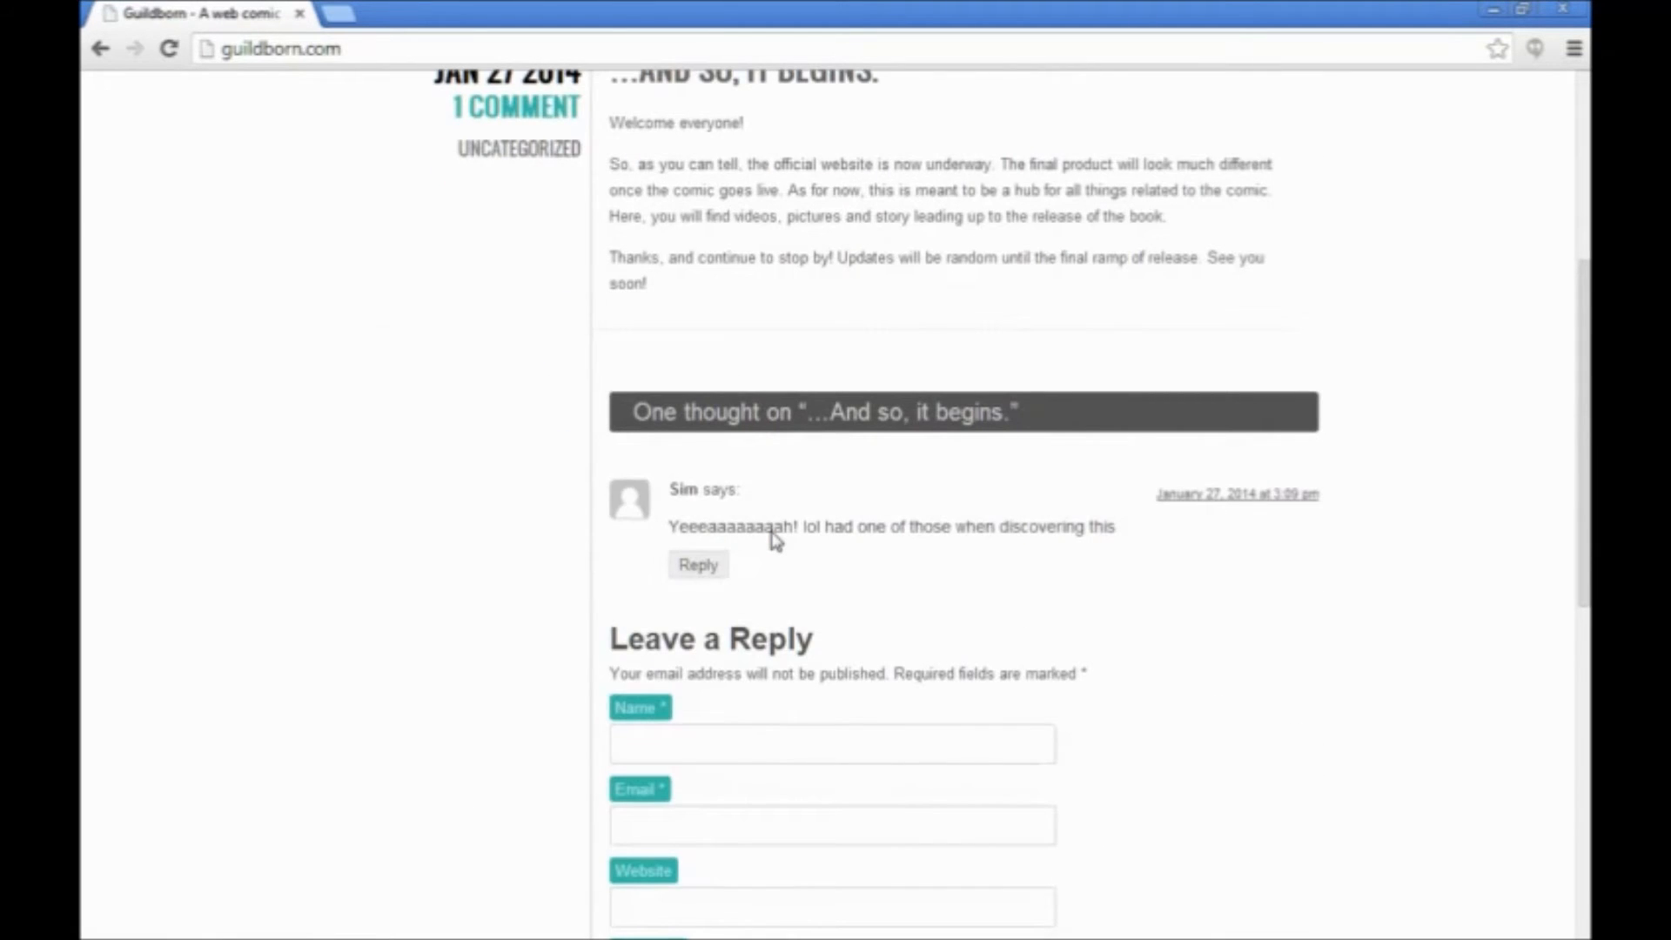
scroll(776, 540, "up", 5)
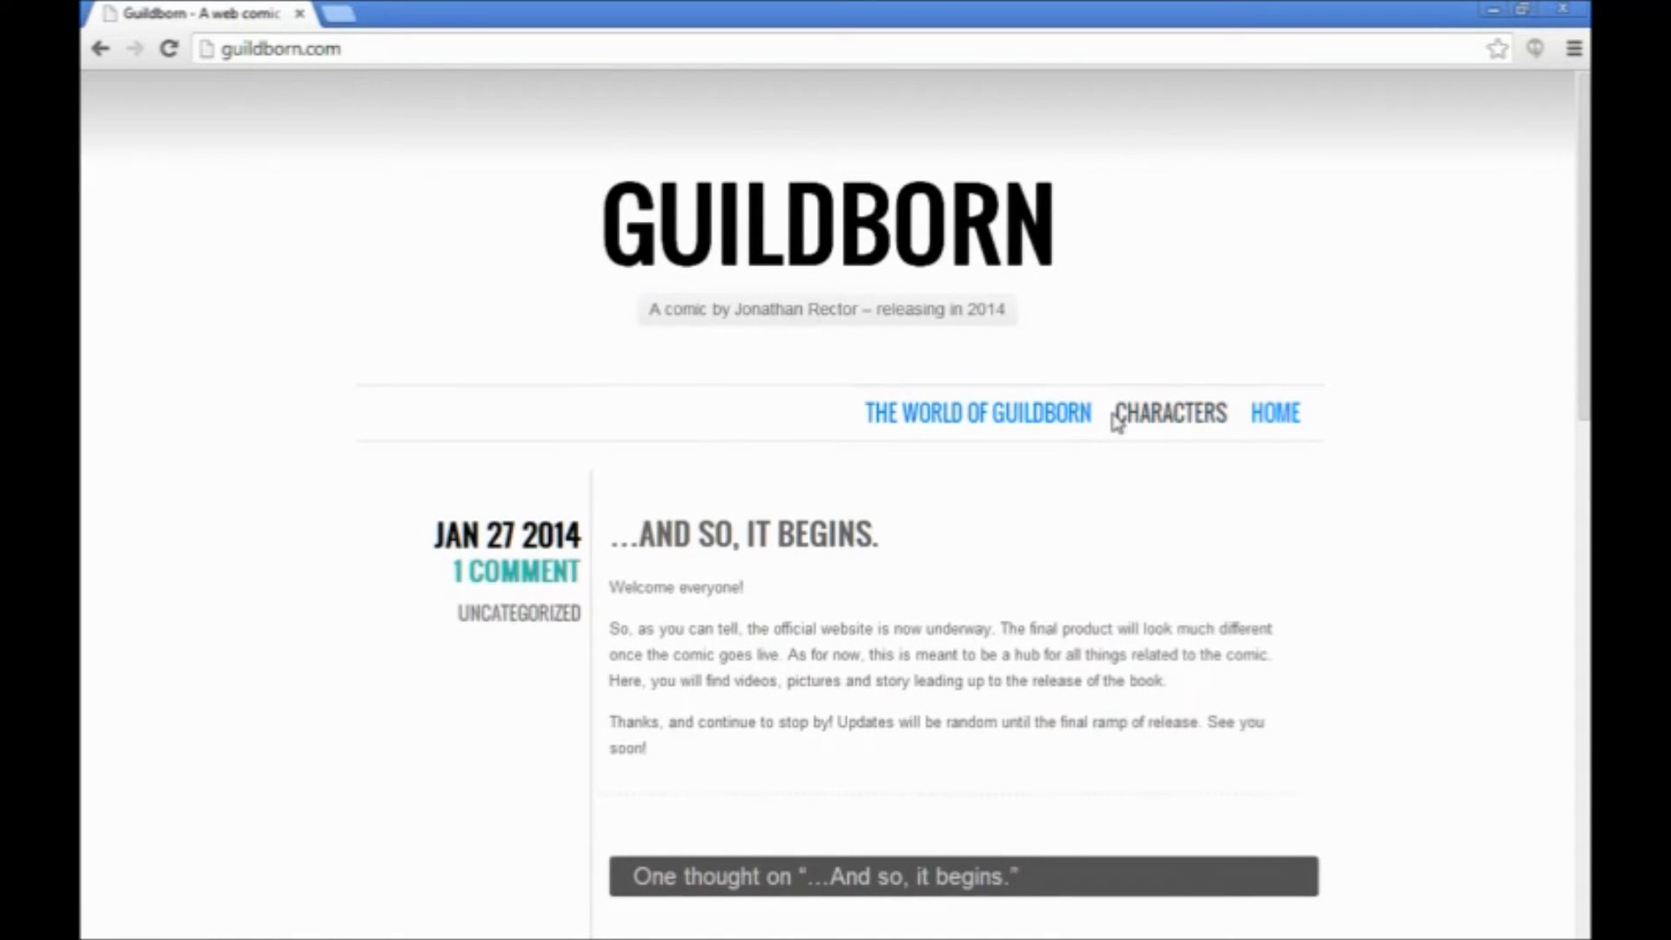
Open the Characters page and view Andulil's sketch and the tree-giant scale picture at full size, returning to the page after each
left_click(1142, 427)
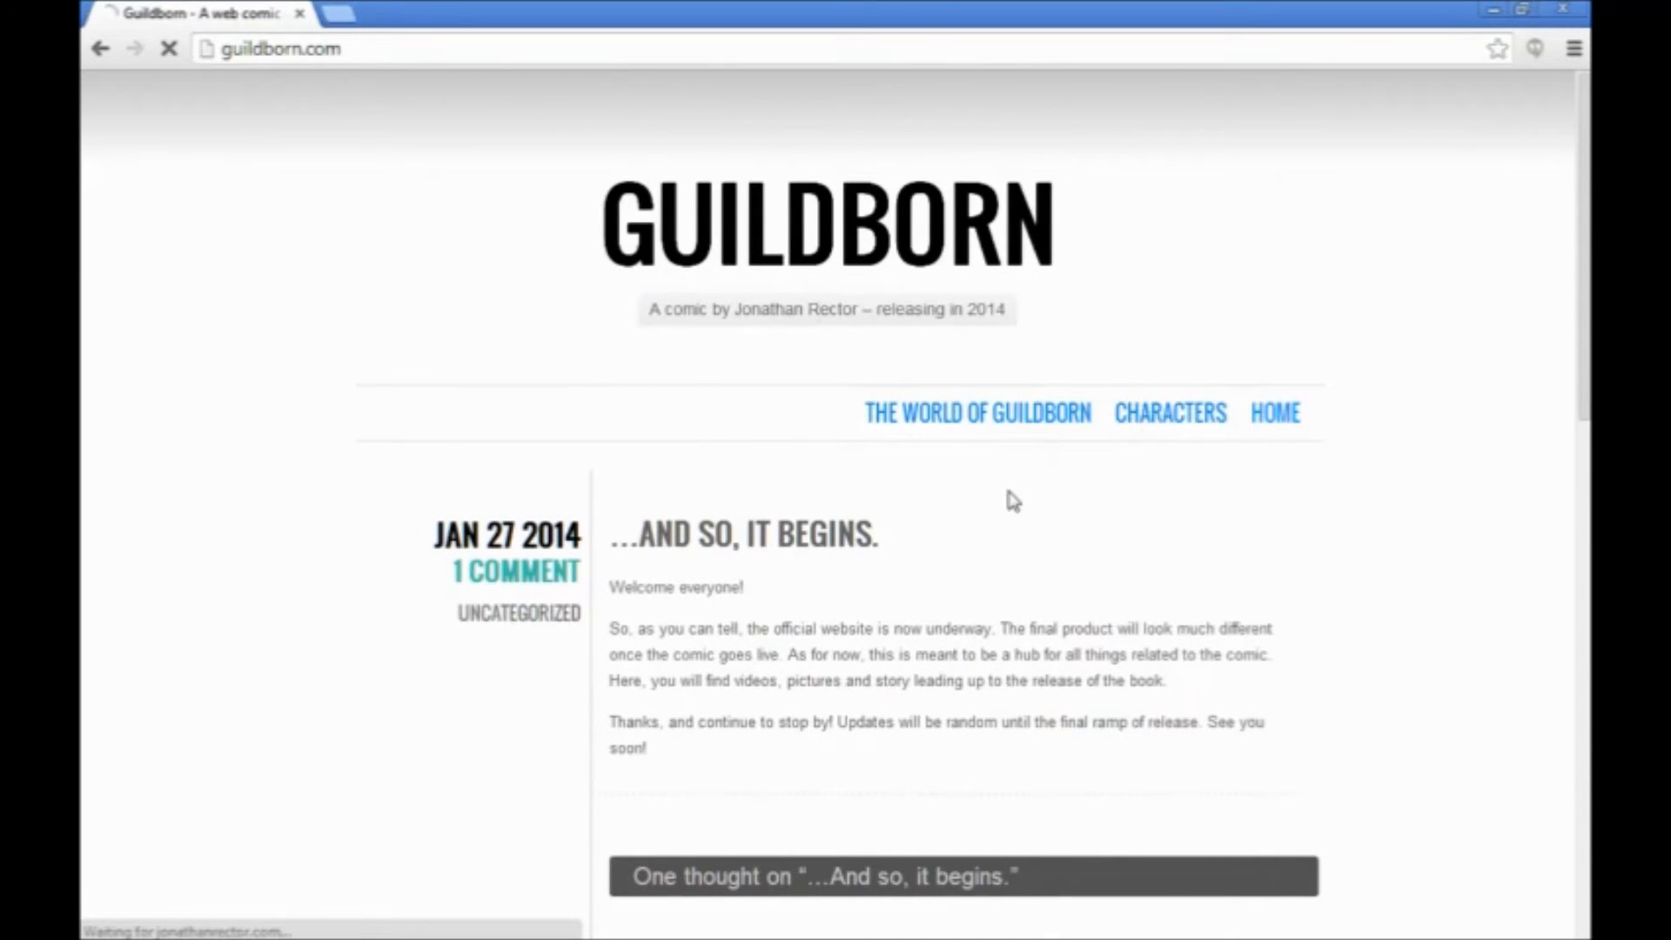
scroll(1010, 498, "down", 4)
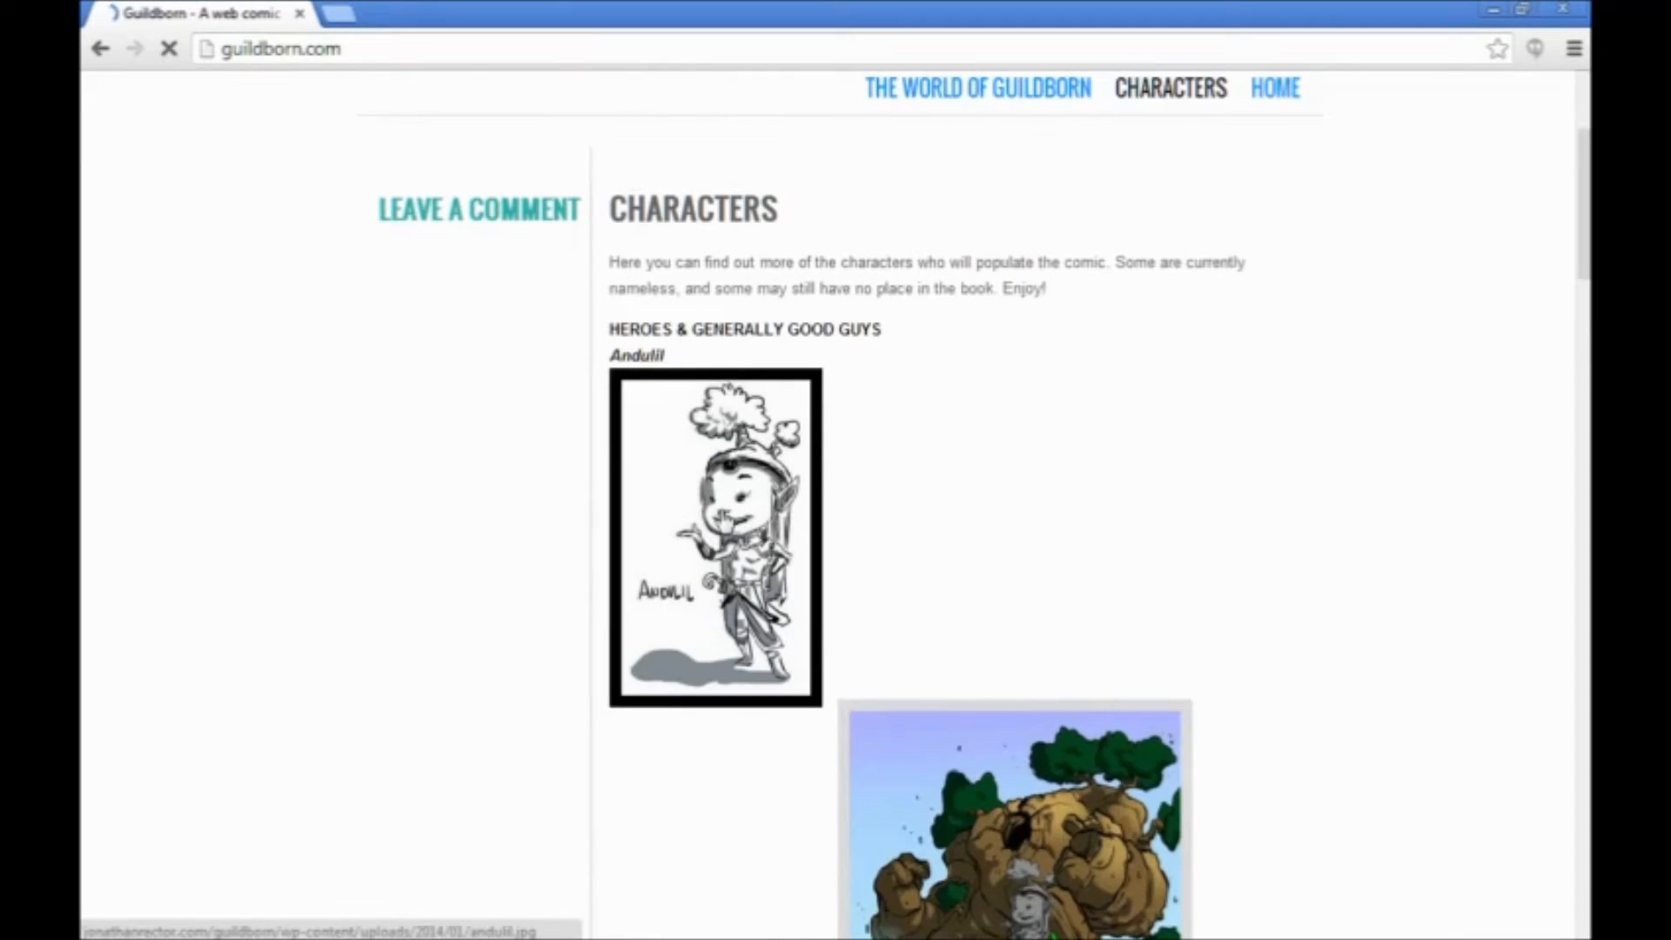
left_click(724, 522)
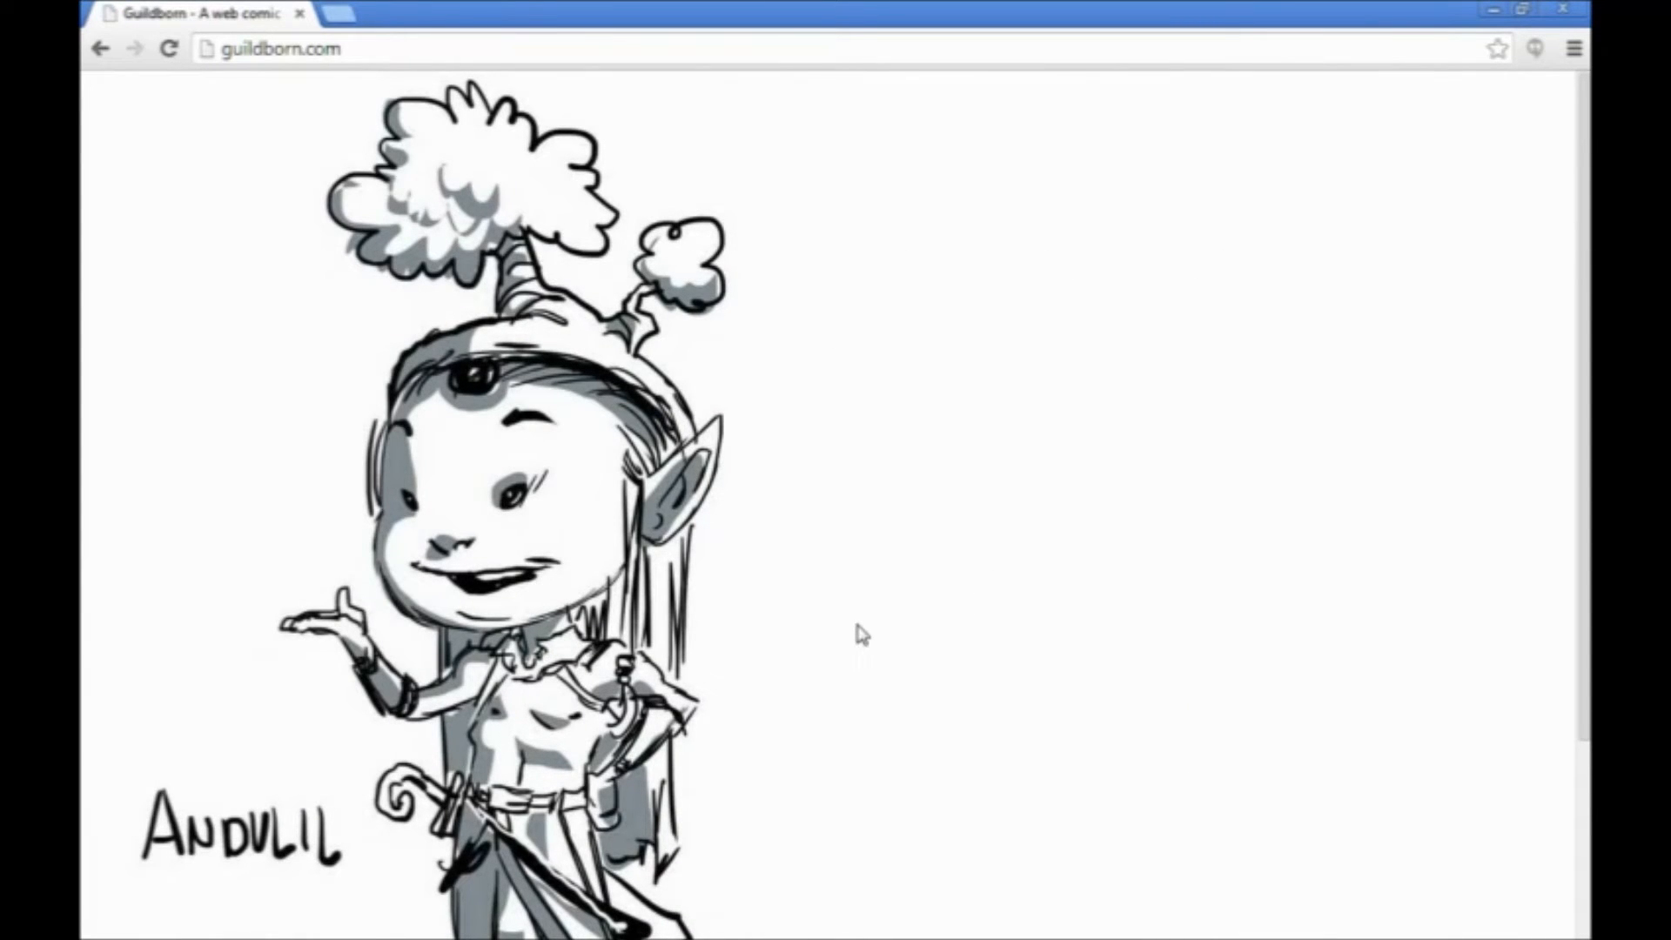
key("alt+Left")
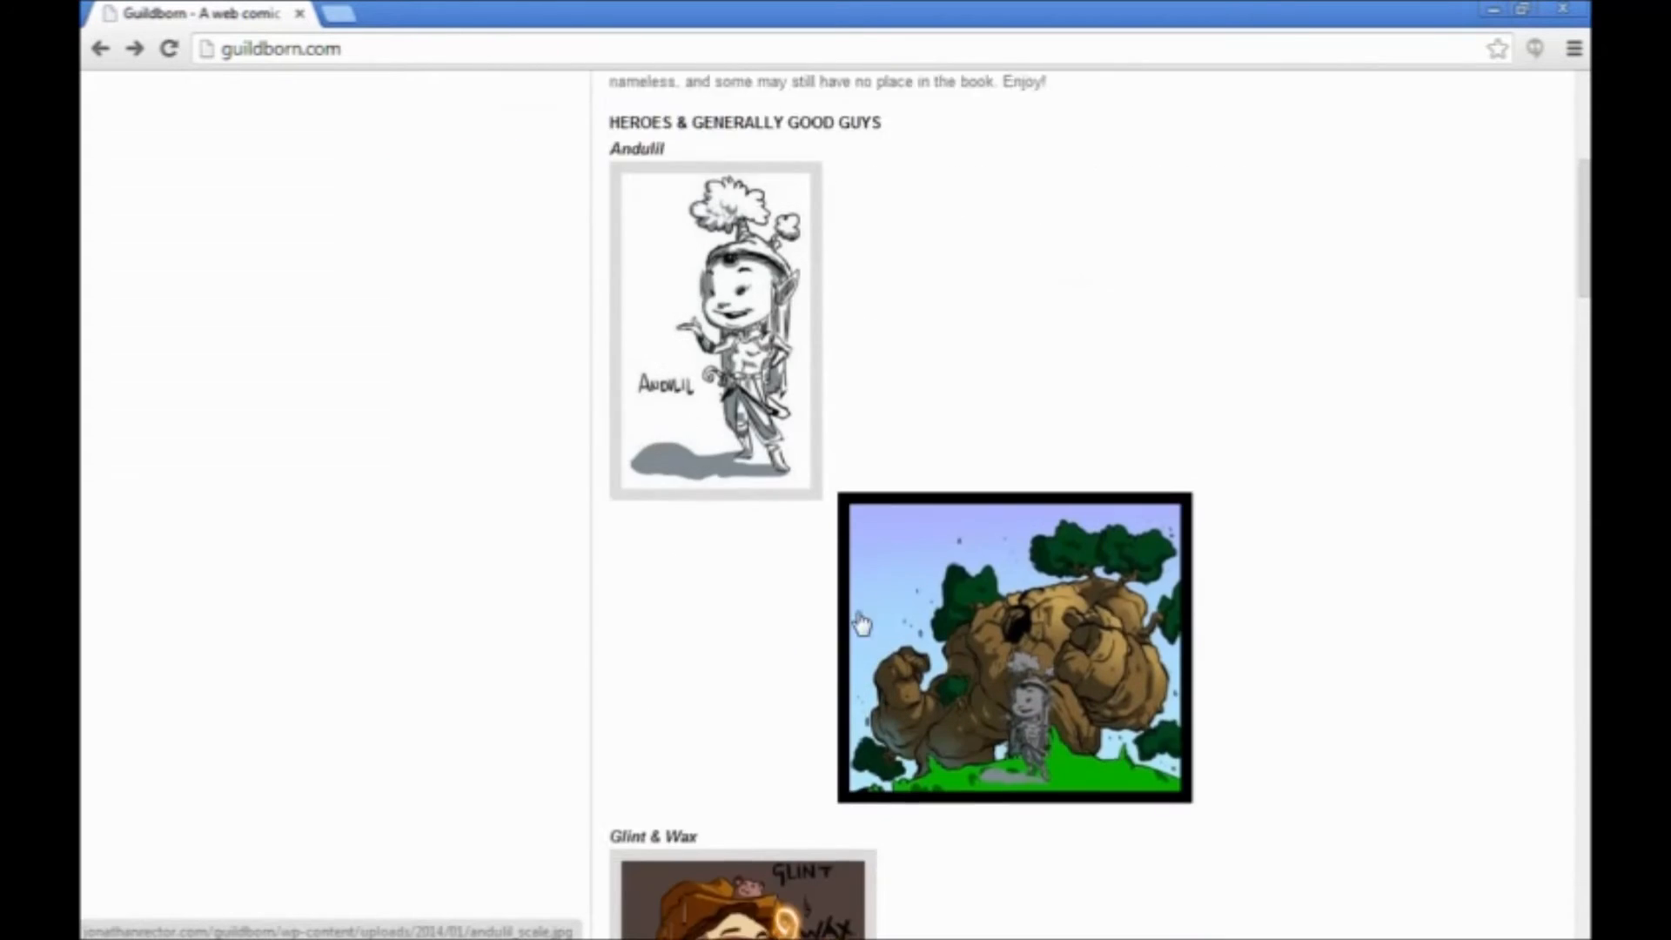
left_click(958, 625)
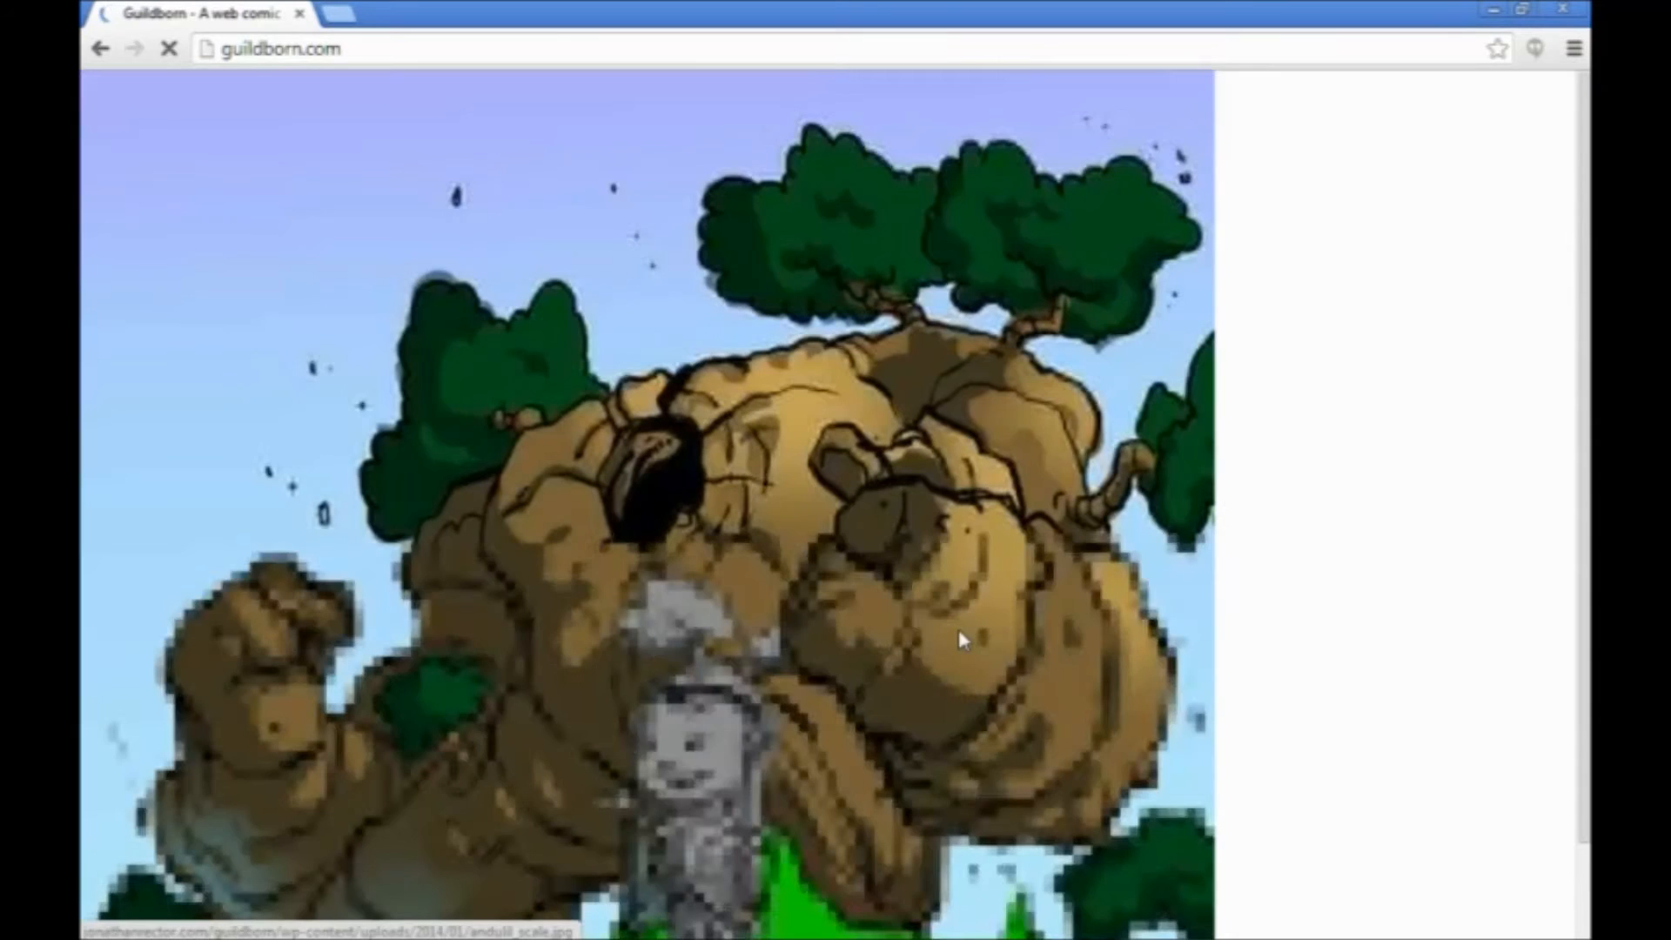
scroll(1235, 613, "down", 2)
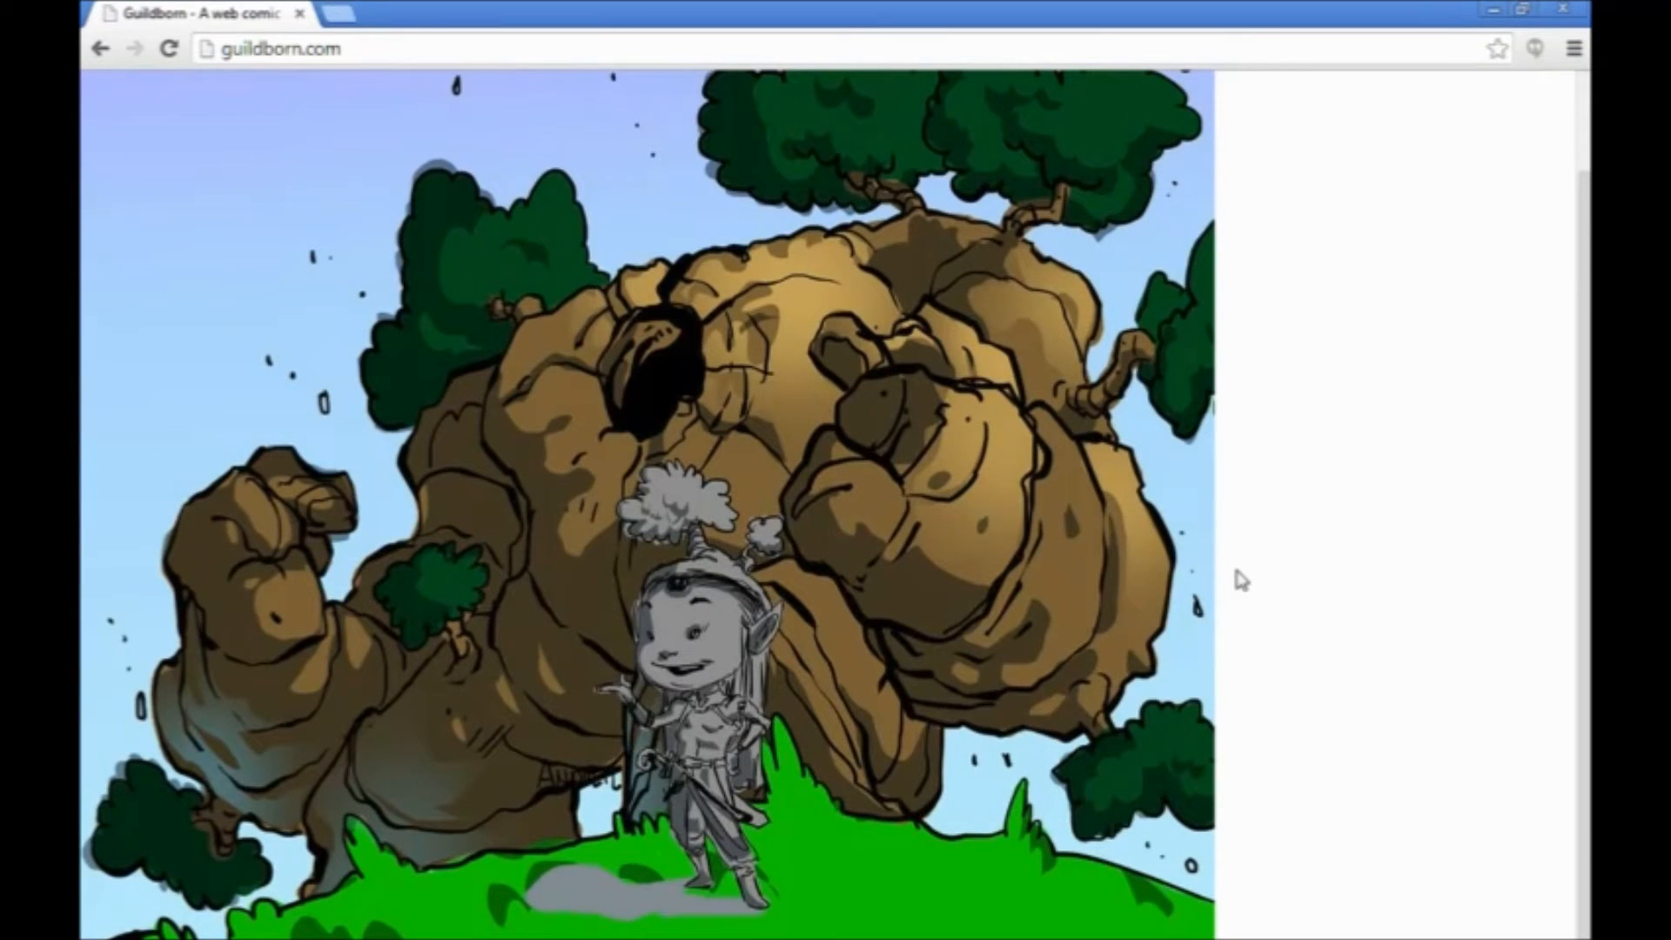
key("alt+Left")
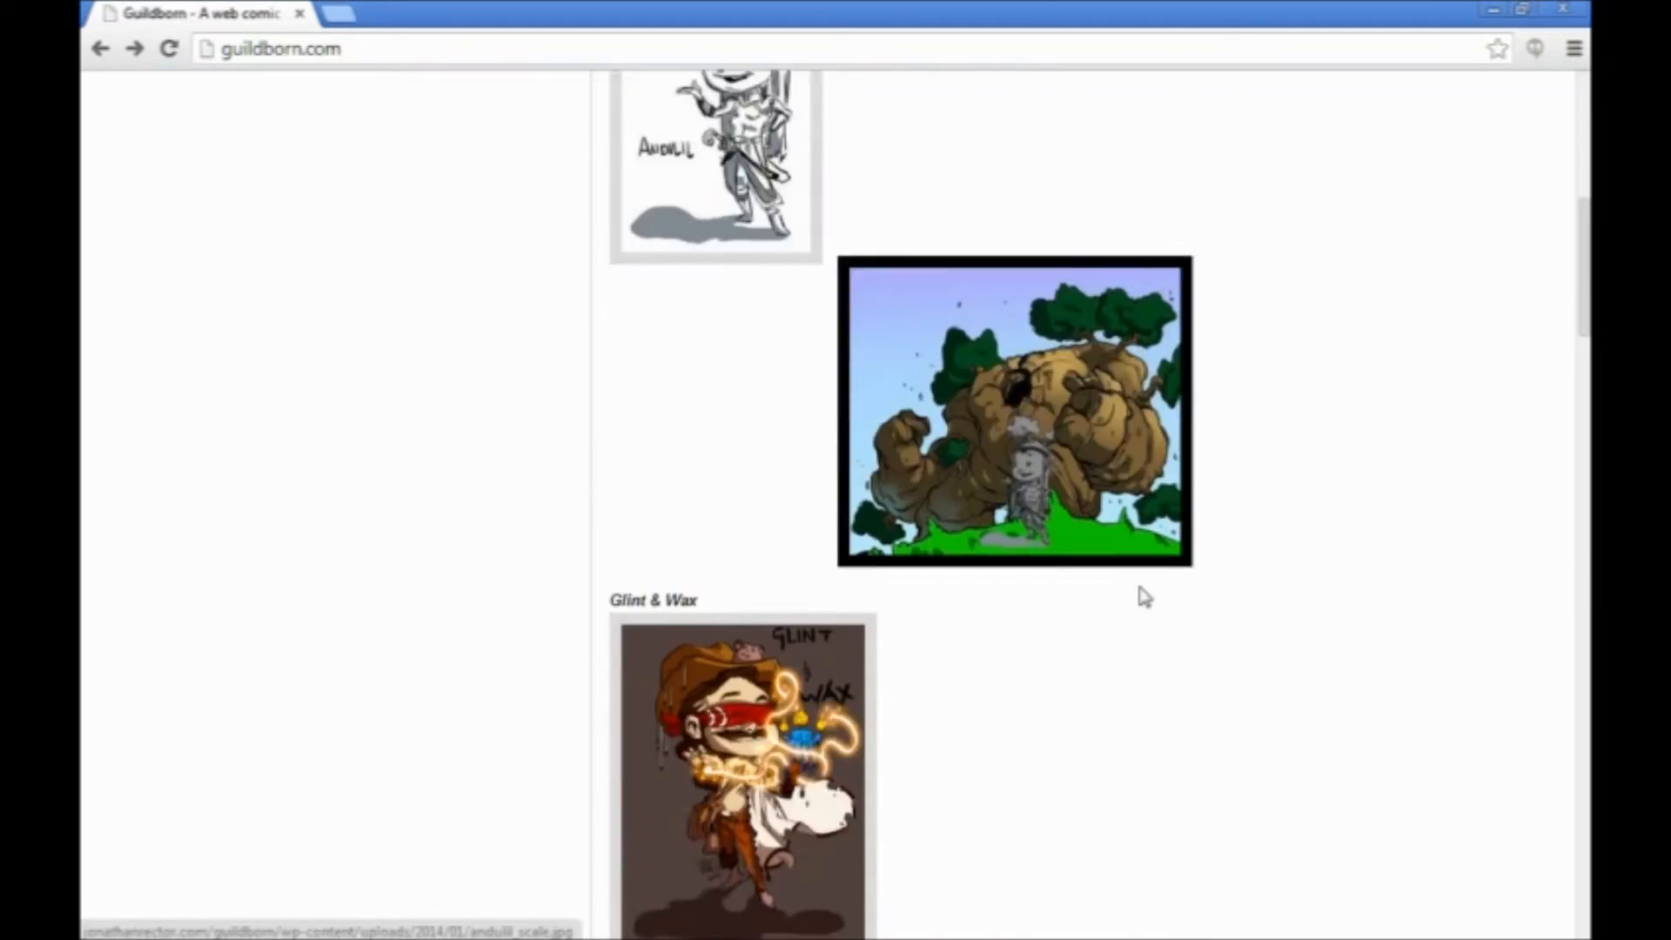
View the Glint & Wax and Sunjet character pictures at full size, returning to the Characters page after each
left_click(824, 505)
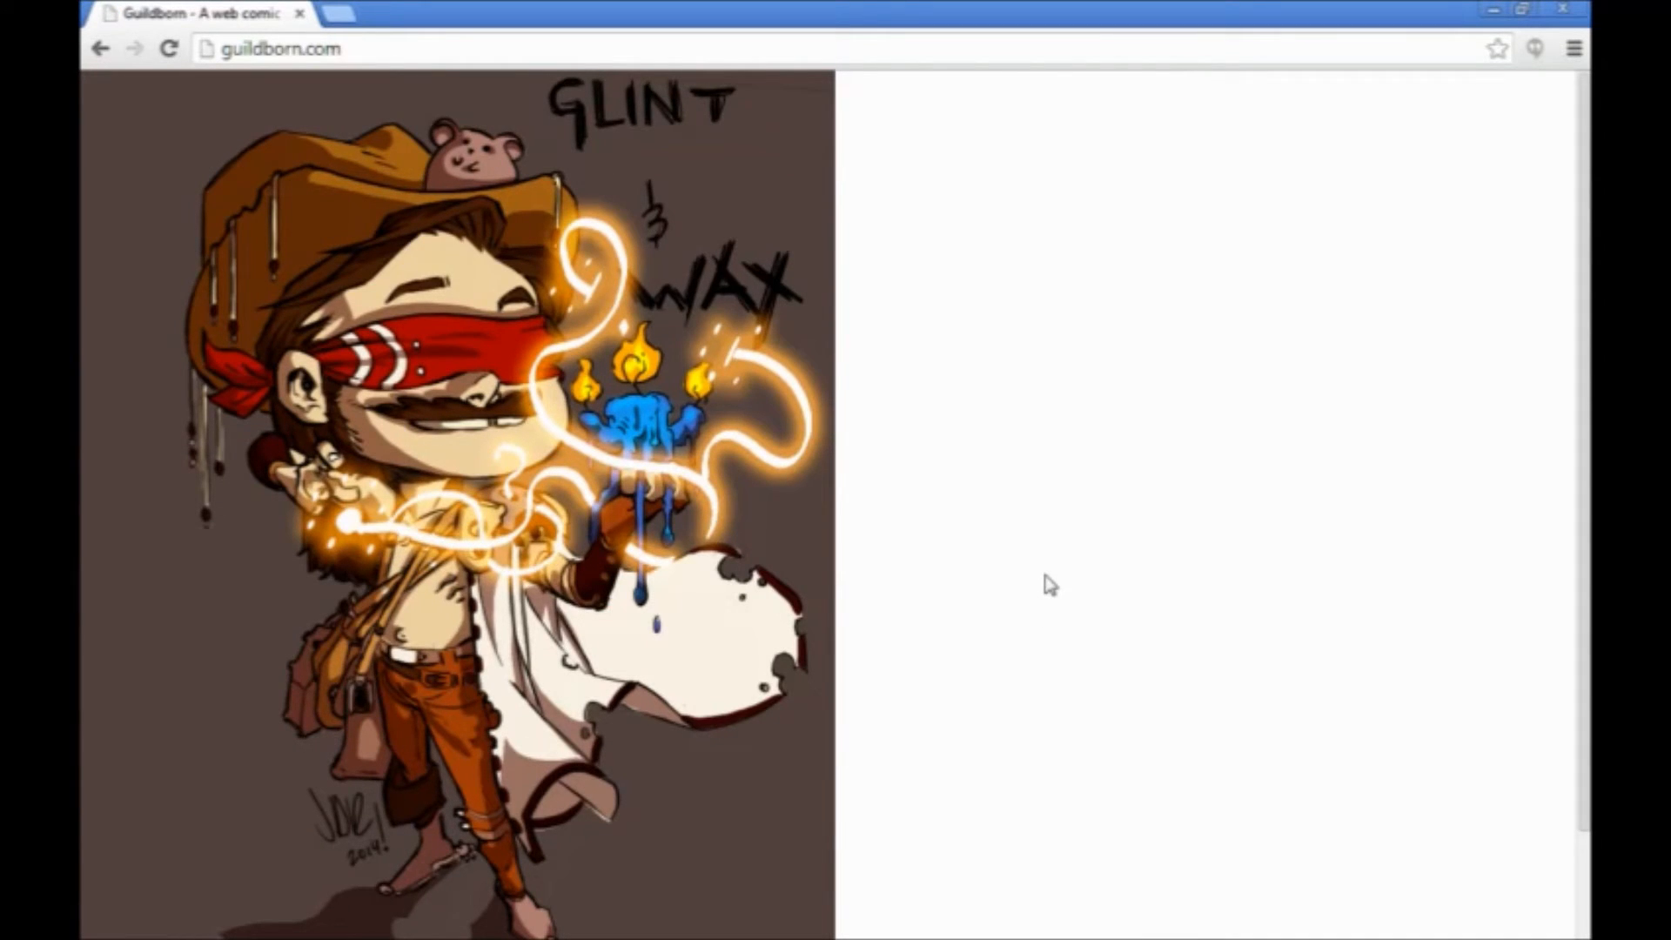
key("alt+Left")
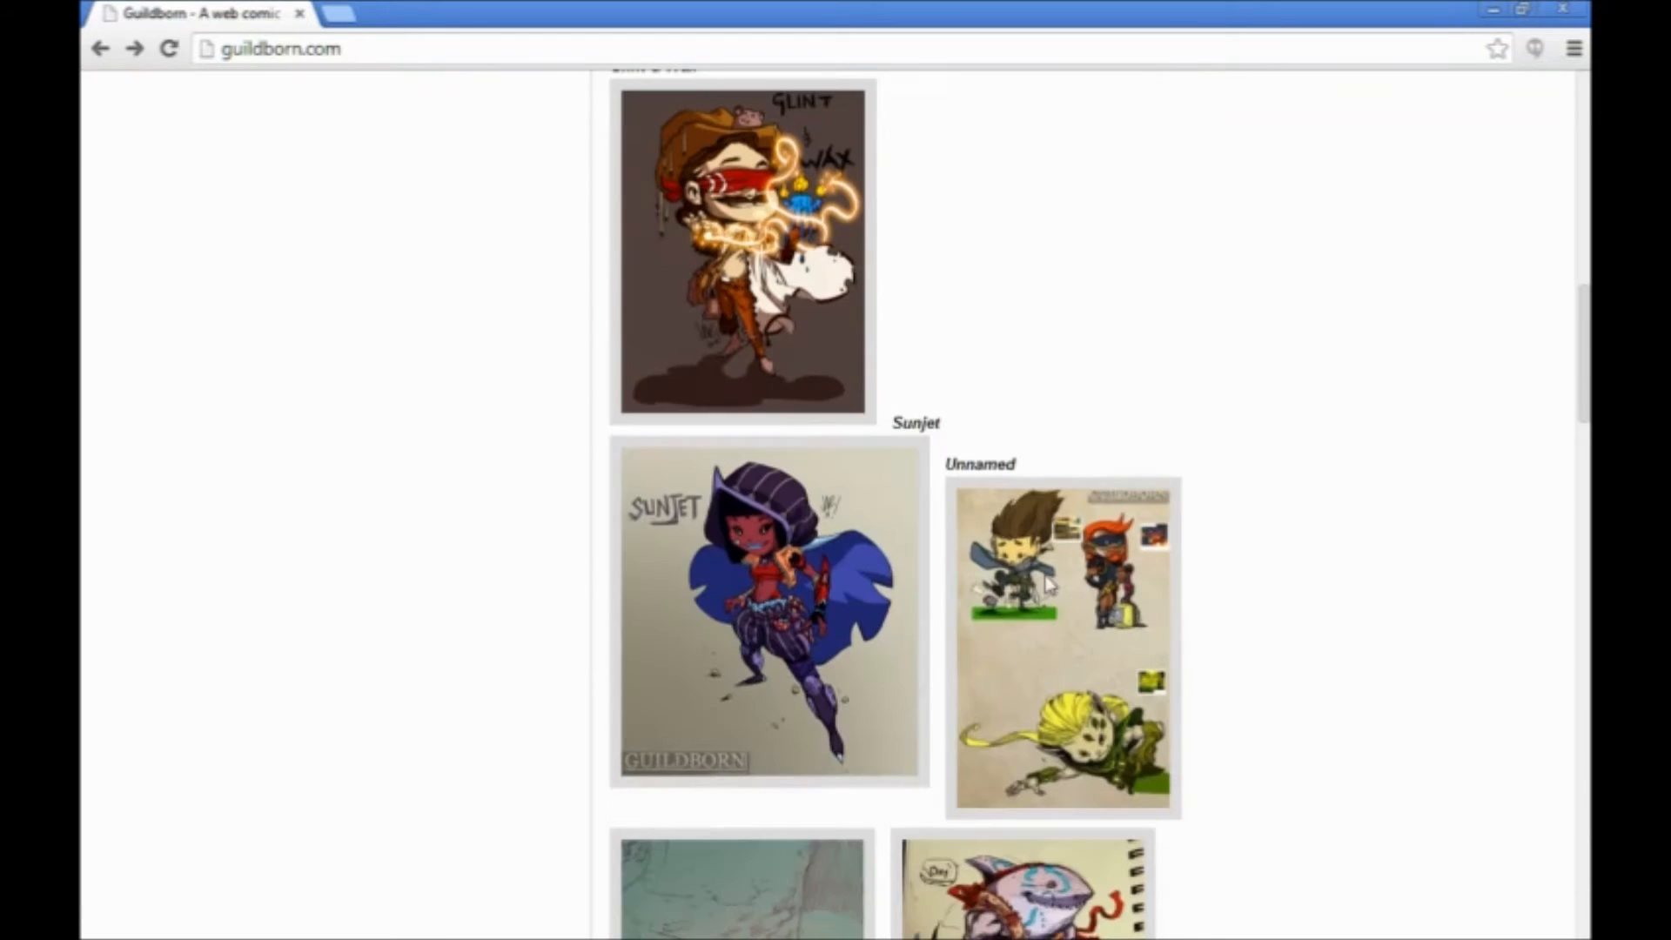
left_click(717, 539)
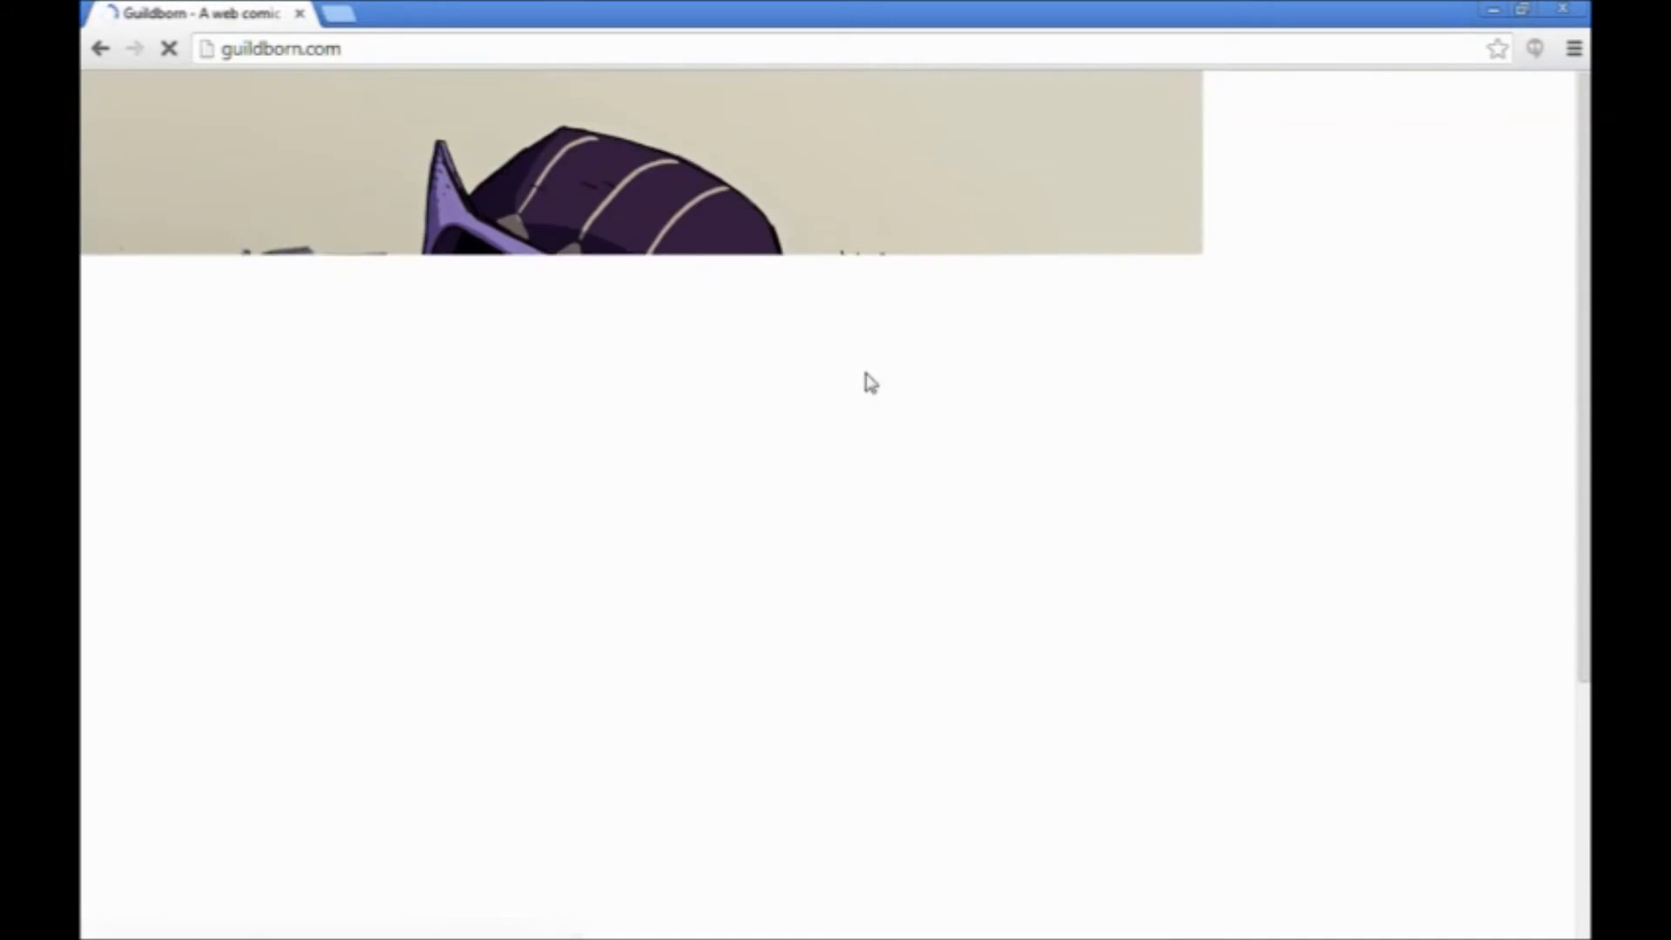
scroll(1222, 600, "down", 1)
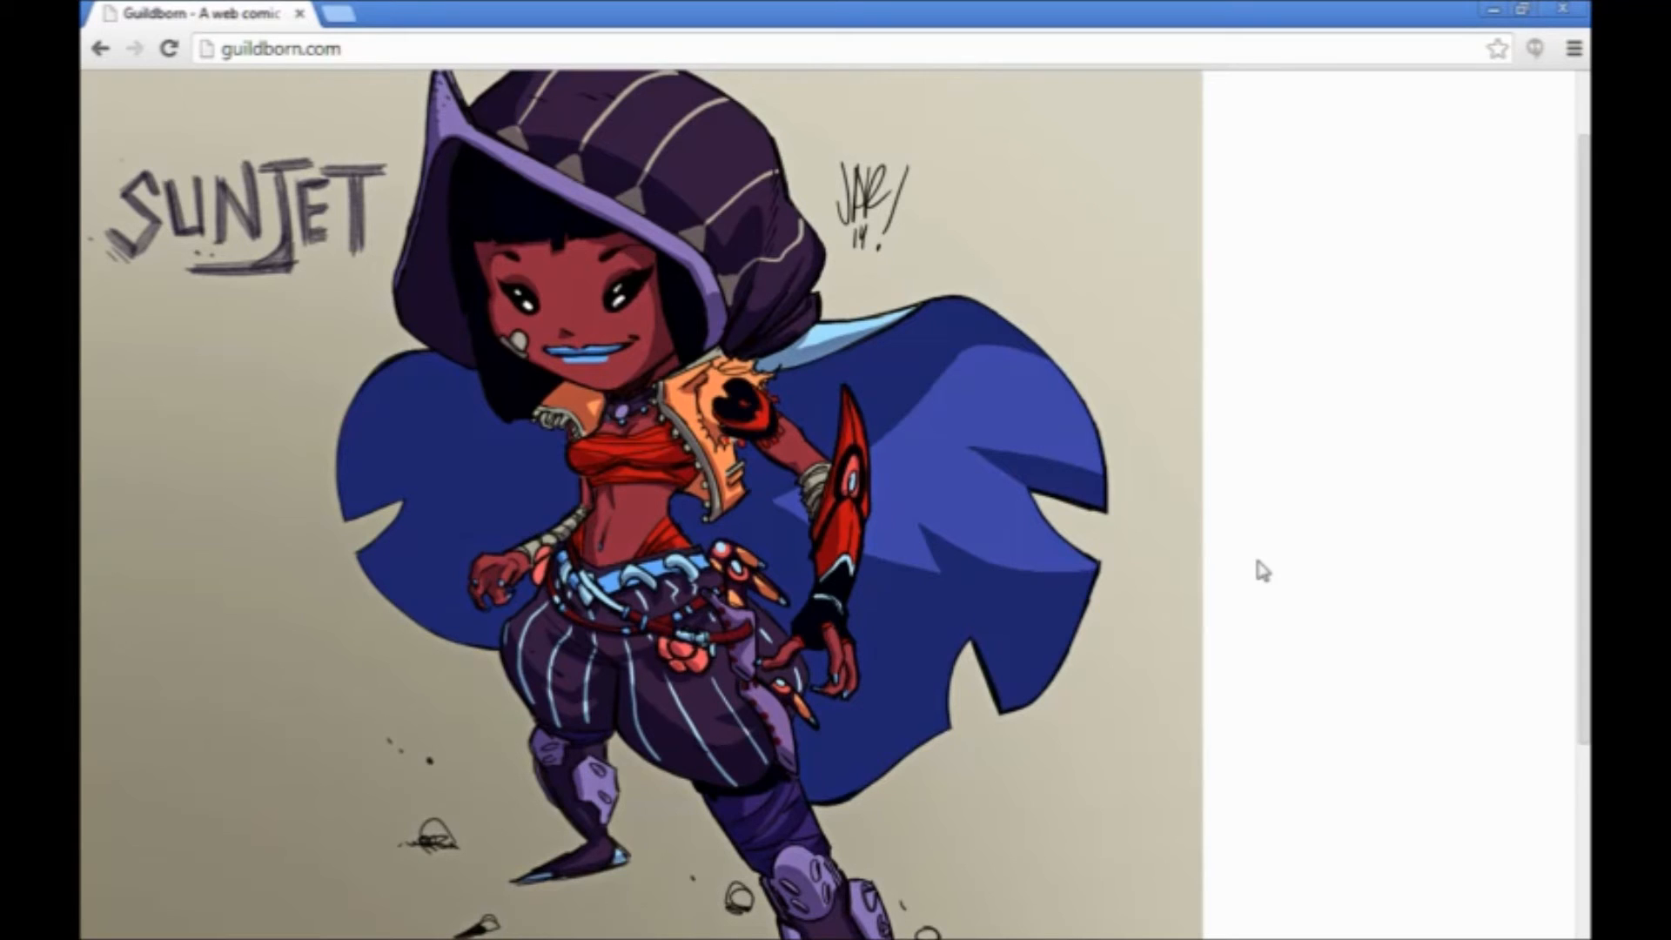
key("BackSpace")
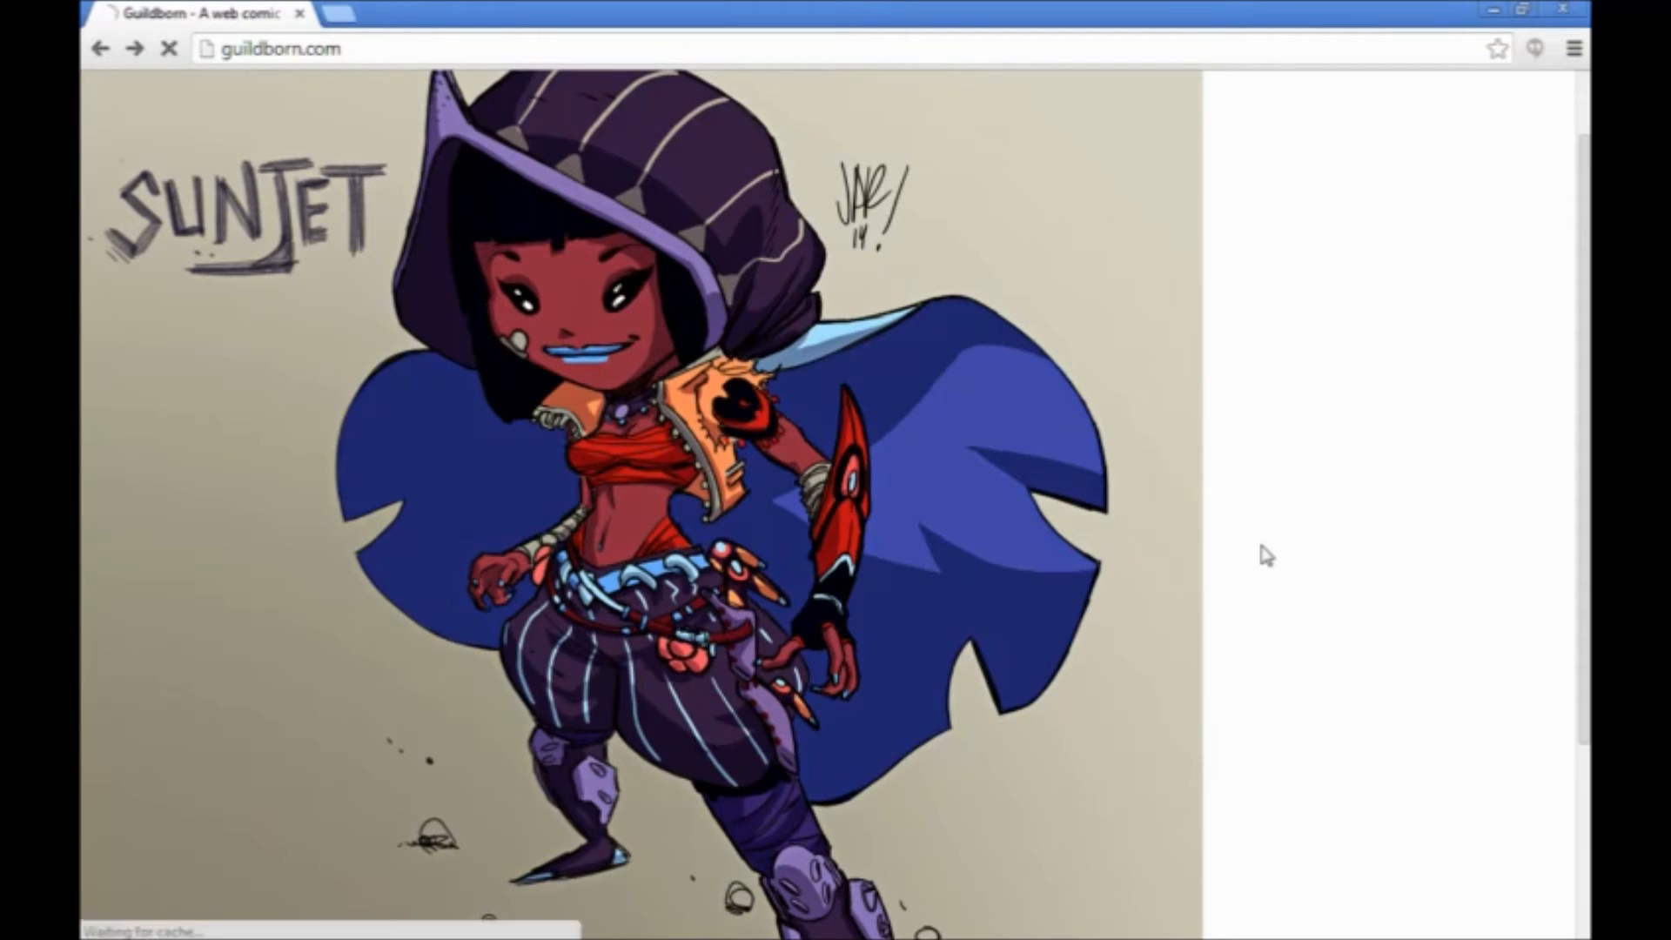
View the three-character picture with colour palettes and the bearded warrior sketch at full size, returning to the Characters page after each
left_click(1120, 561)
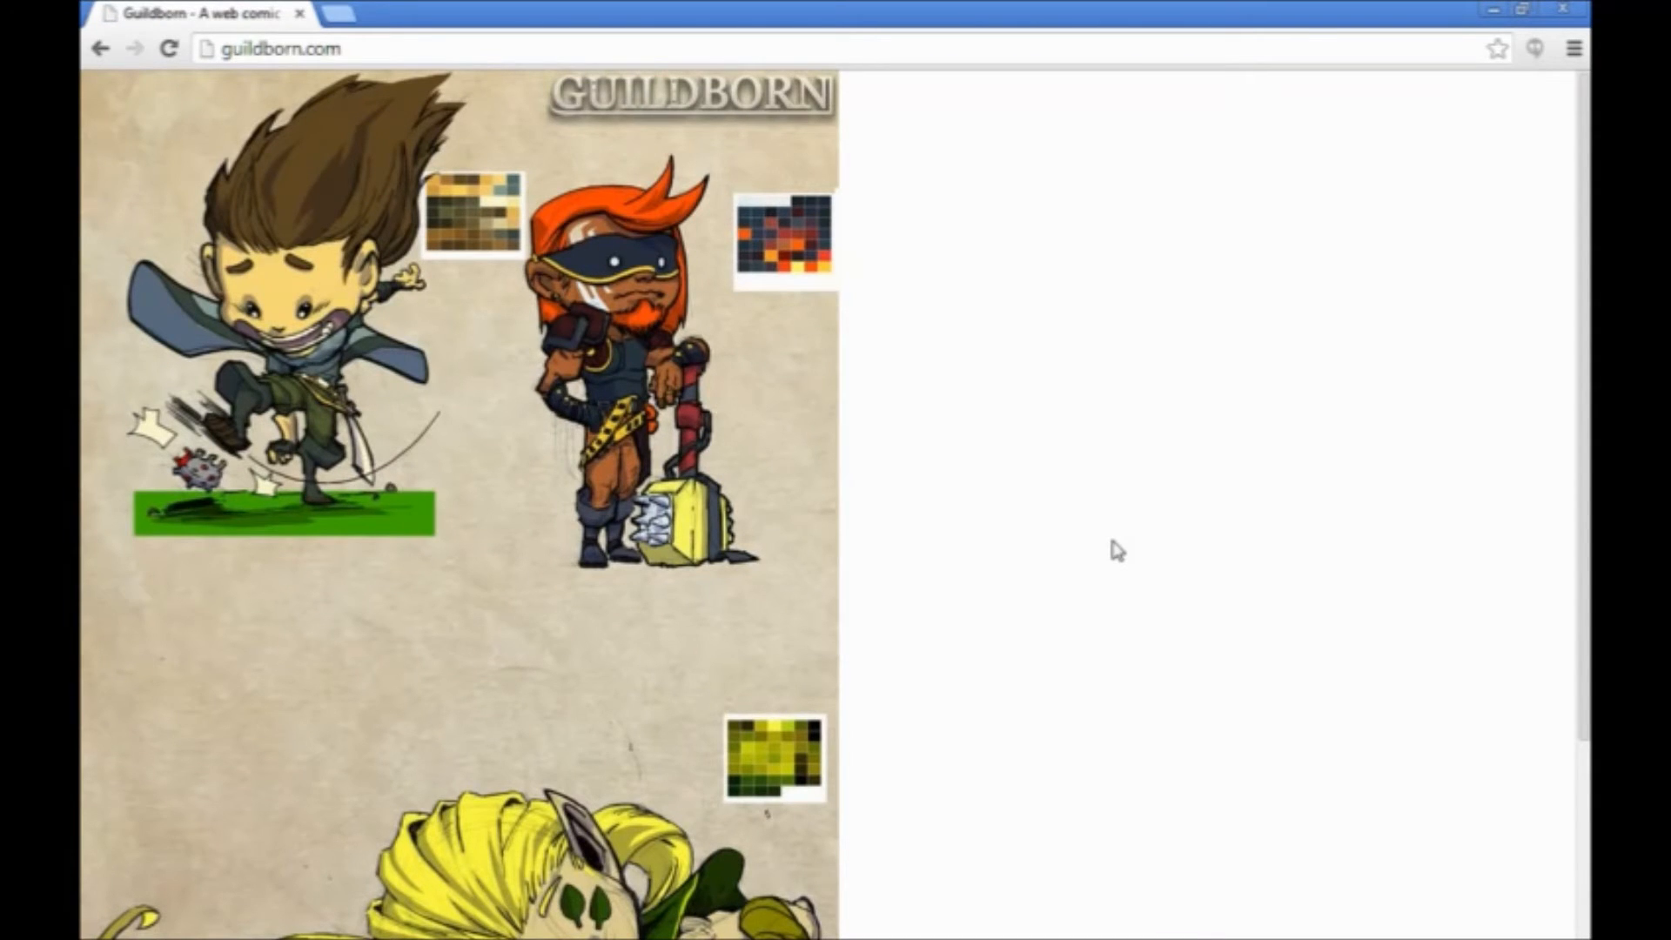
scroll(1118, 550, "down", 3)
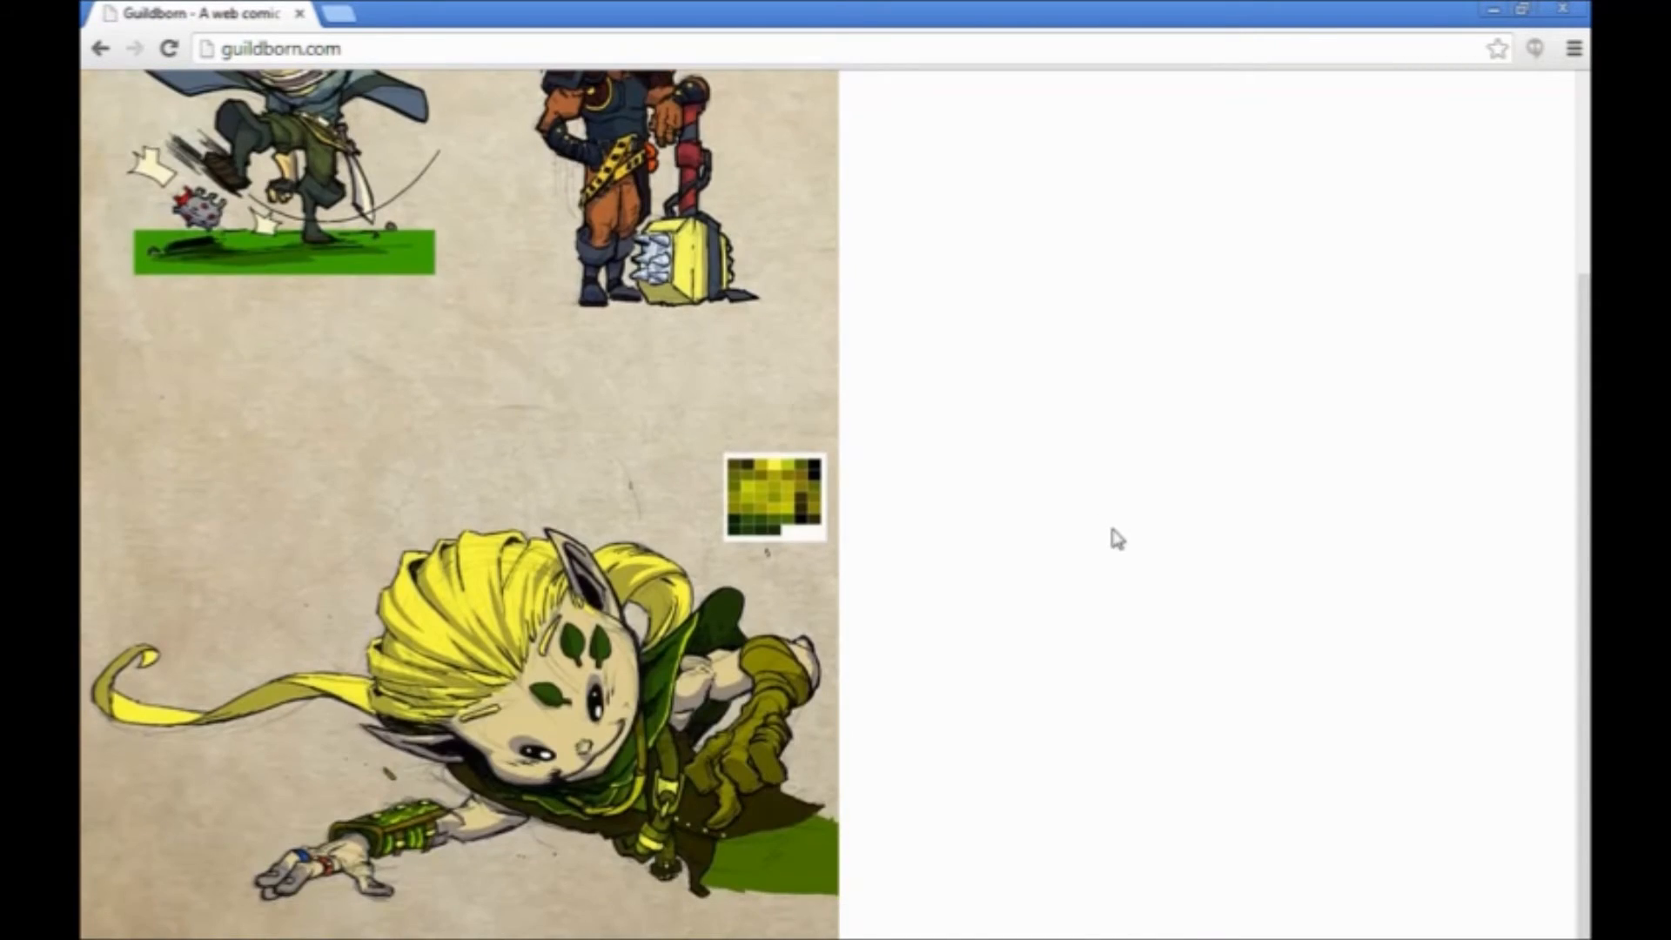
key("BackSpace")
scroll(1109, 542, "down", 2)
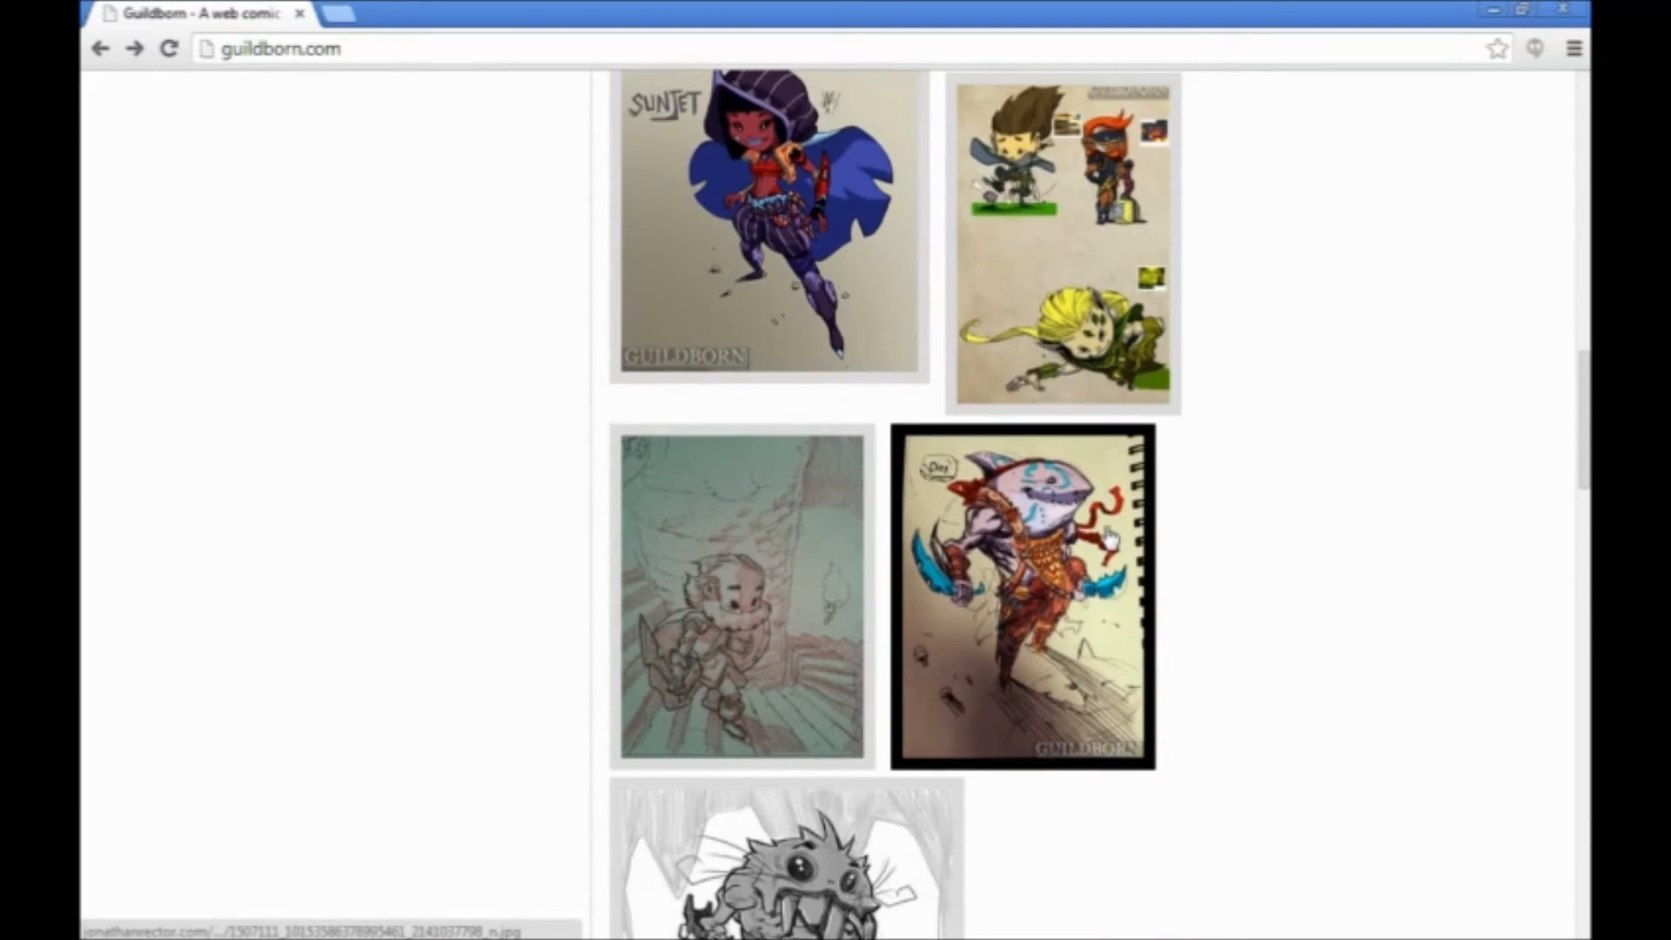
left_click(842, 511)
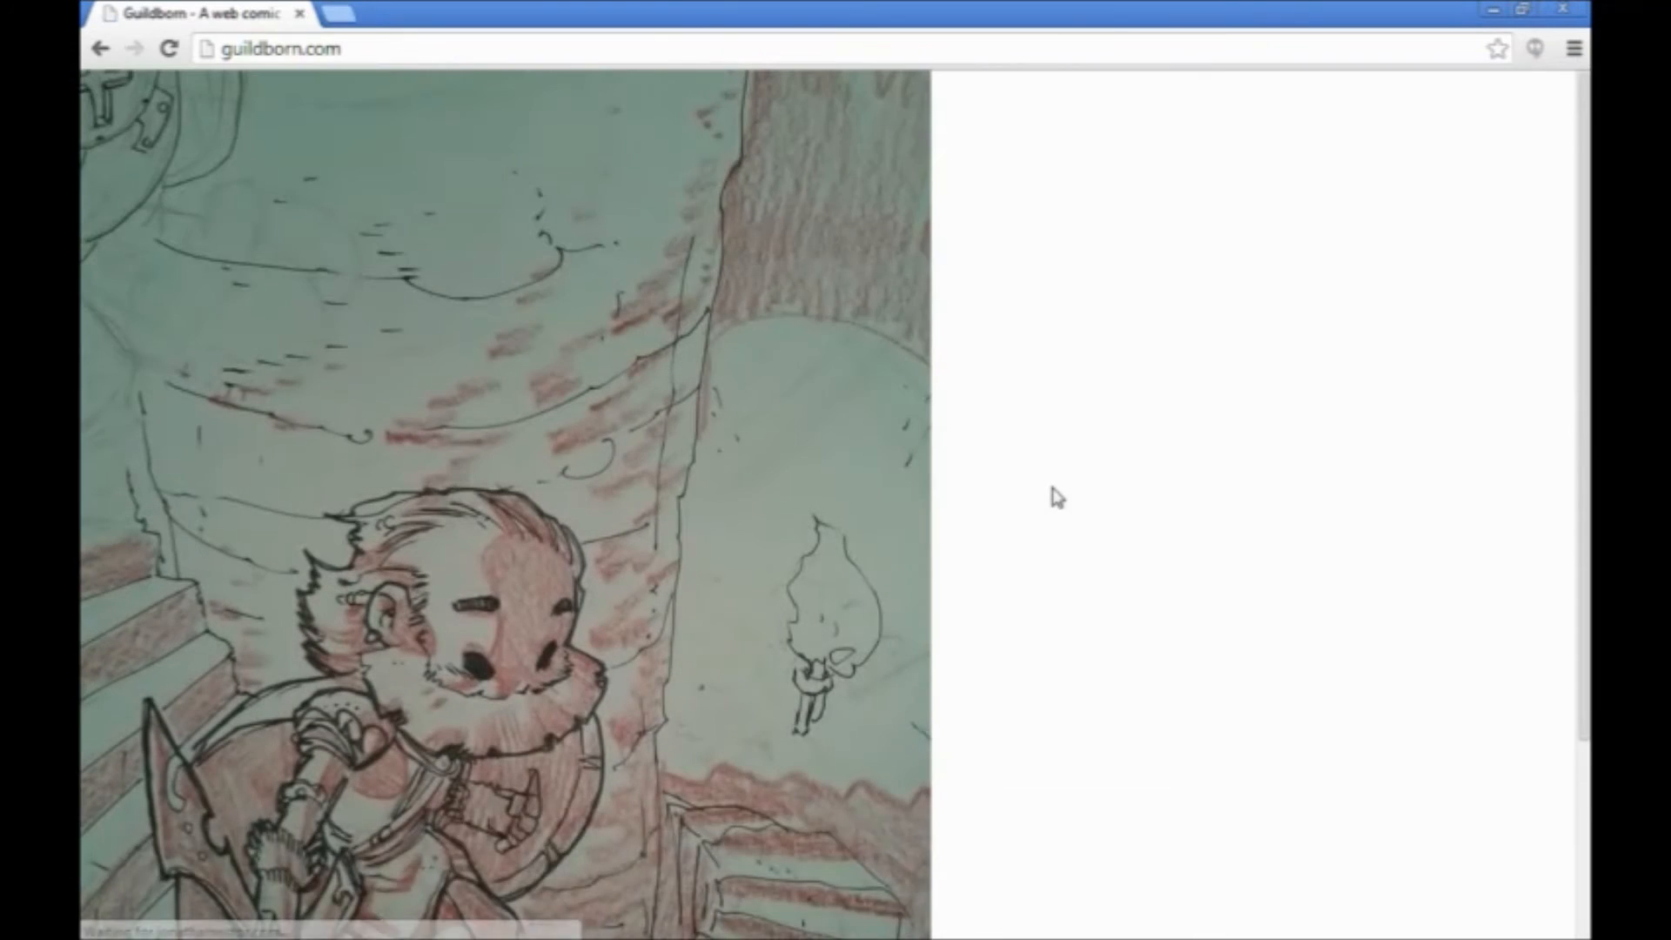
scroll(1052, 492, "down", 3)
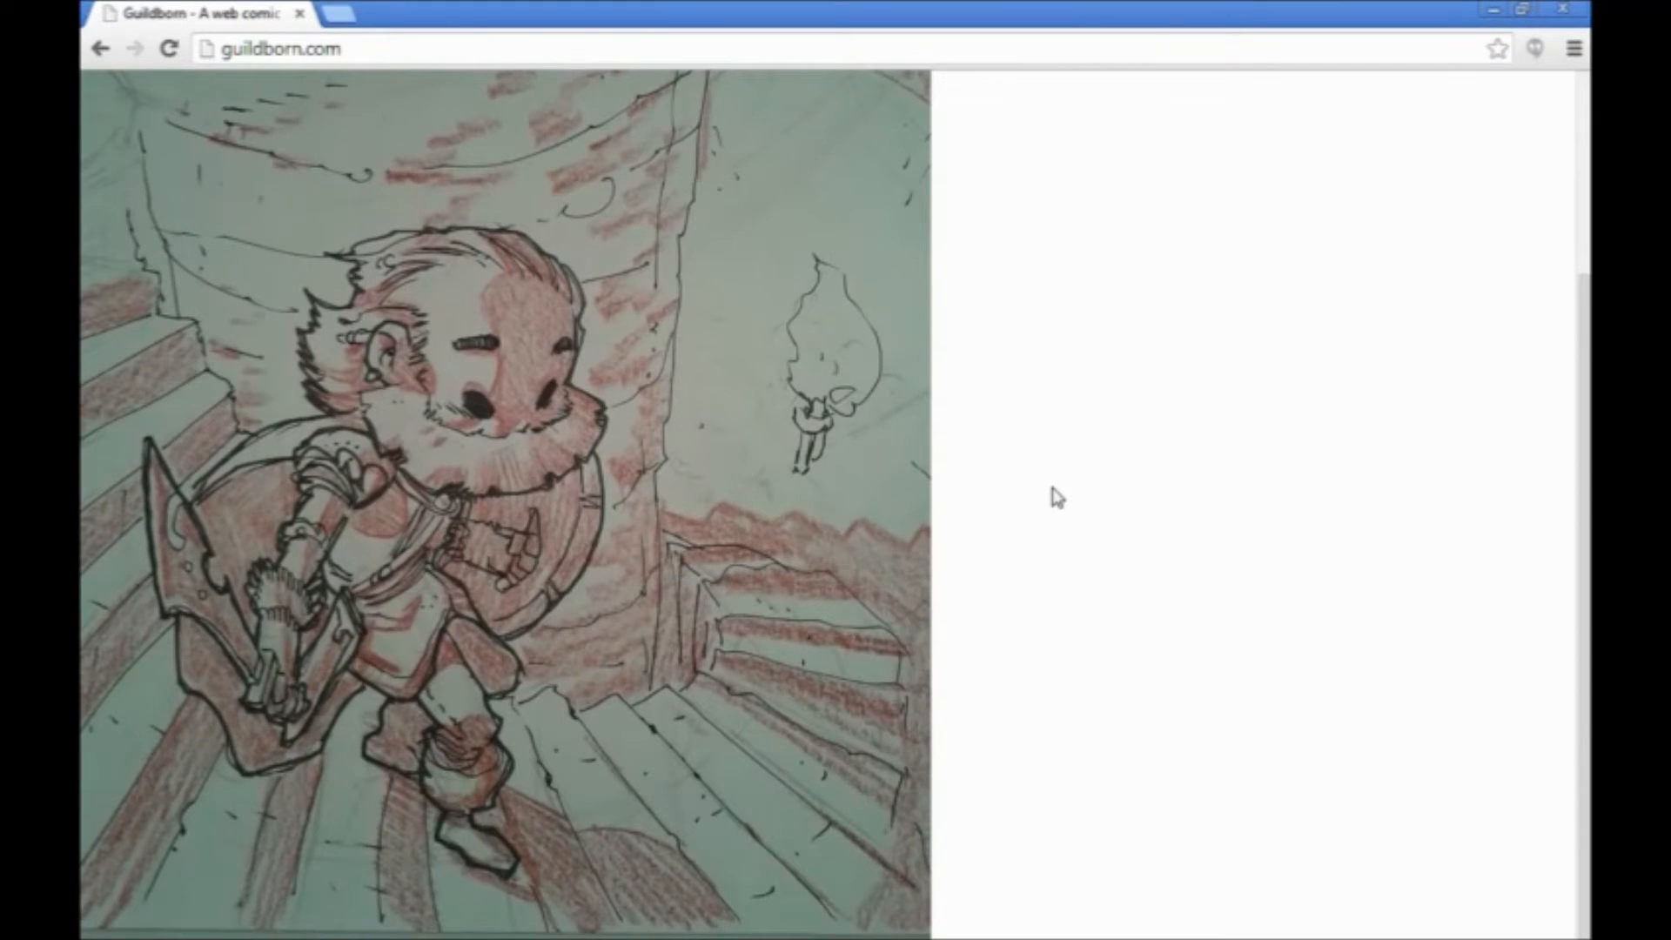
key("BackSpace")
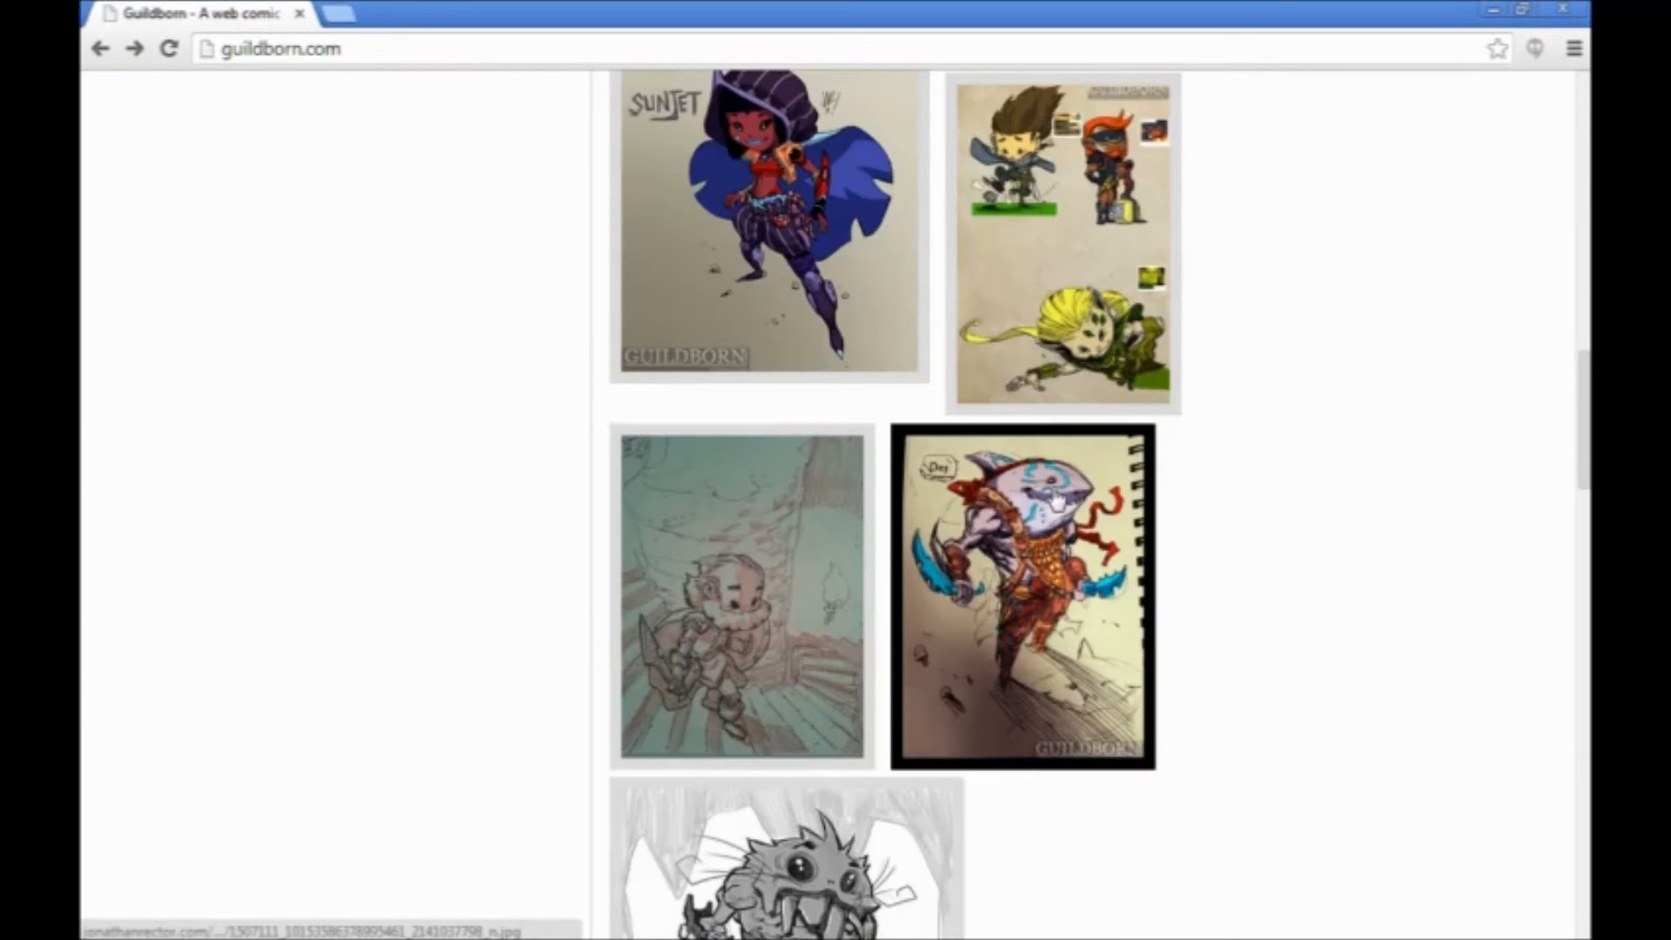
Look through the remaining Characters page pictures, including Villains & Nasties, and view the masked character's sketch at full size
scroll(1055, 499, "down", 12)
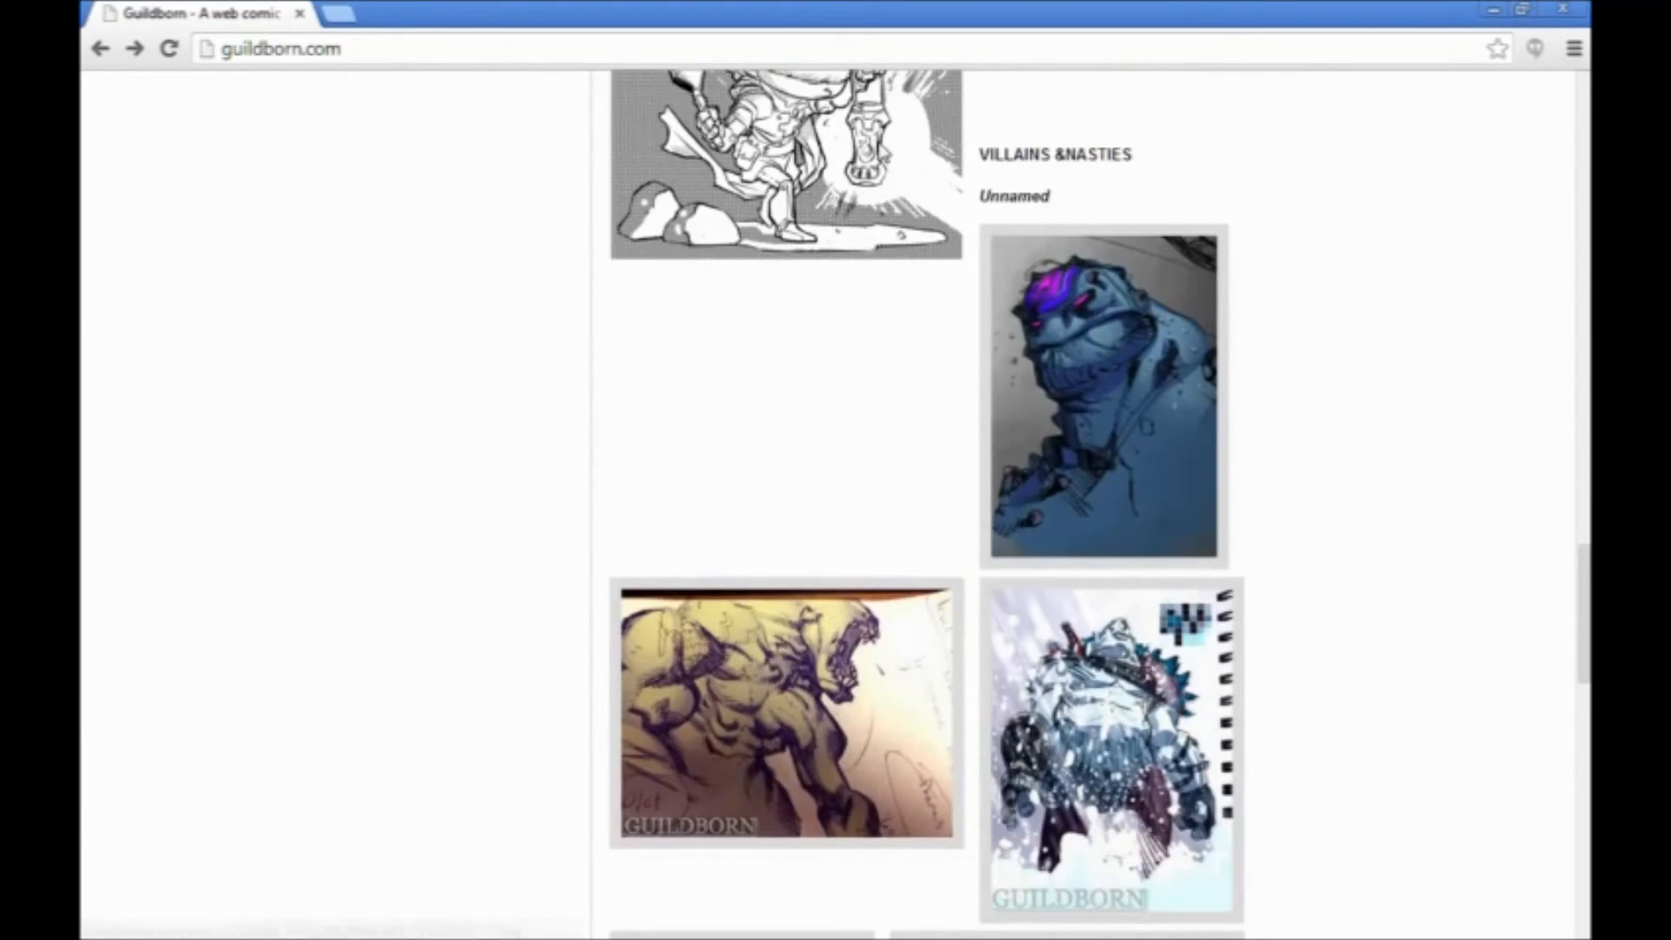
scroll(742, 222, "up", 1)
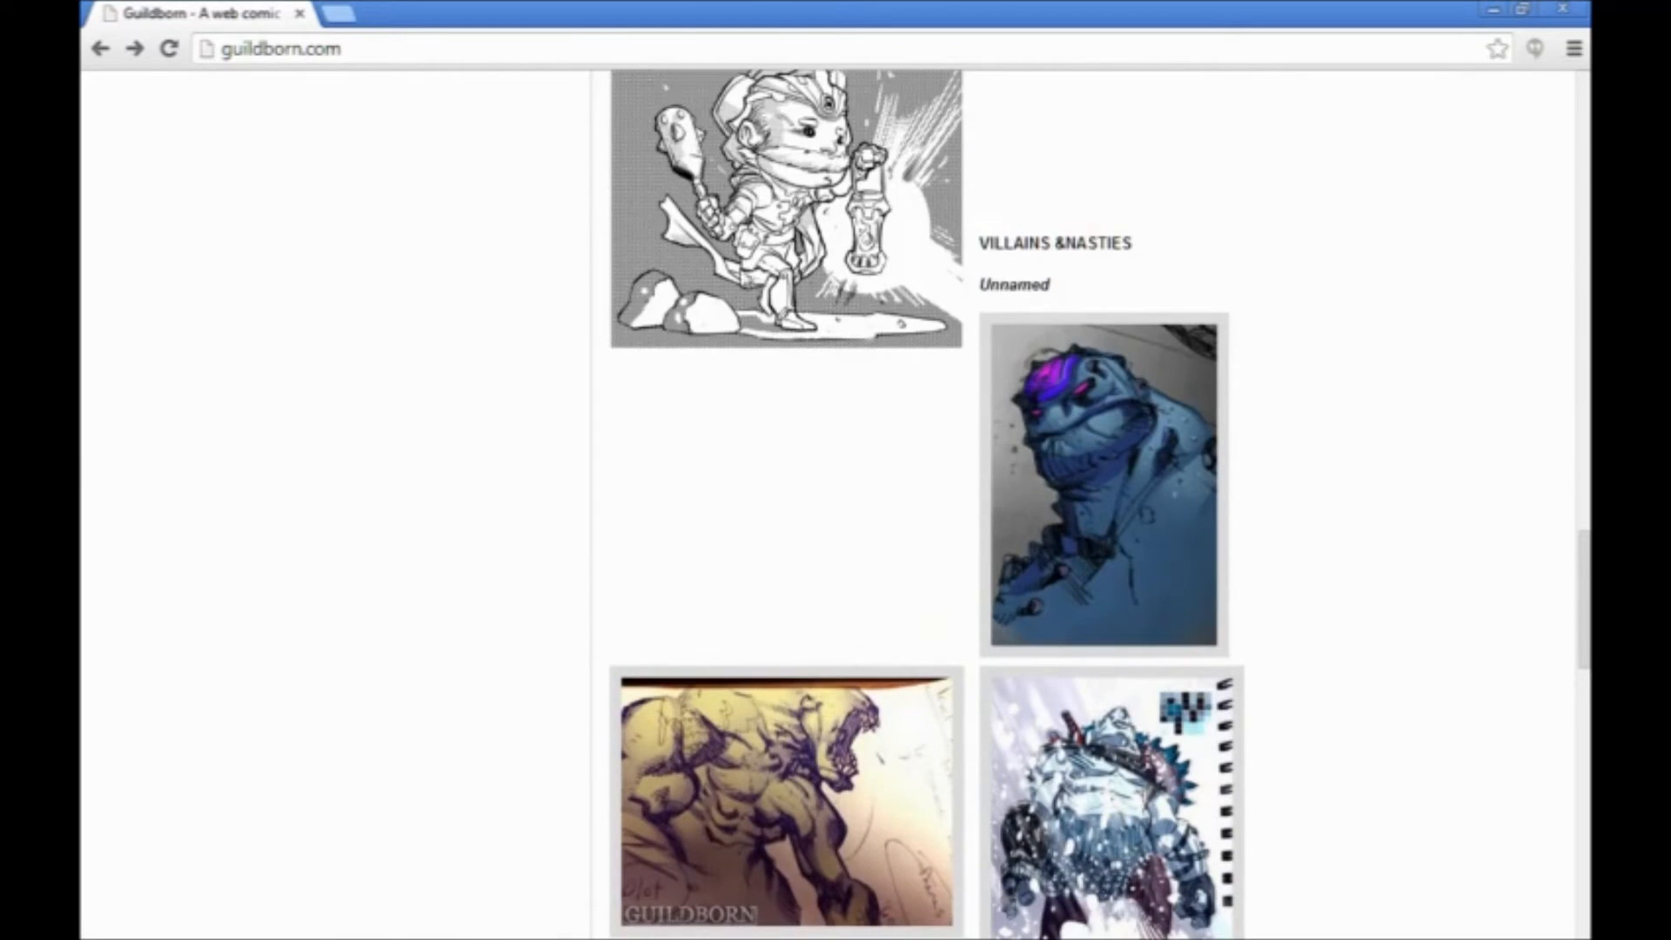
scroll(809, 209, "down", 9)
left_click(779, 270)
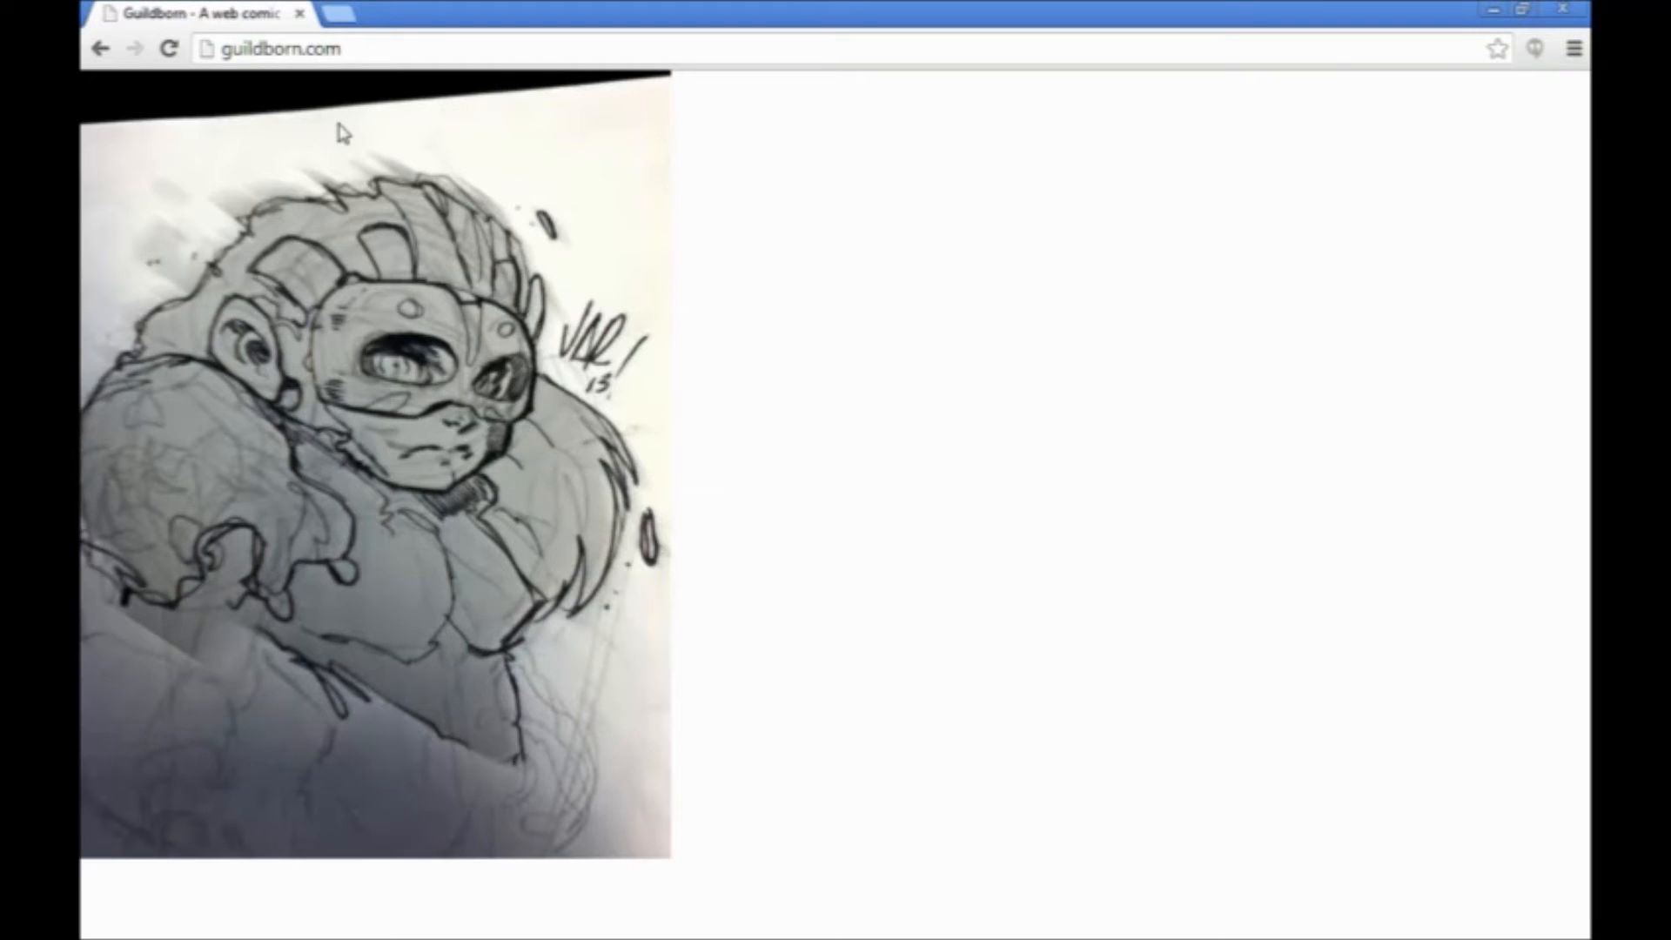
Close the browser to return to Manga Studio, then lasso and clear the loose eye studies above the posed figure
left_click(1563, 8)
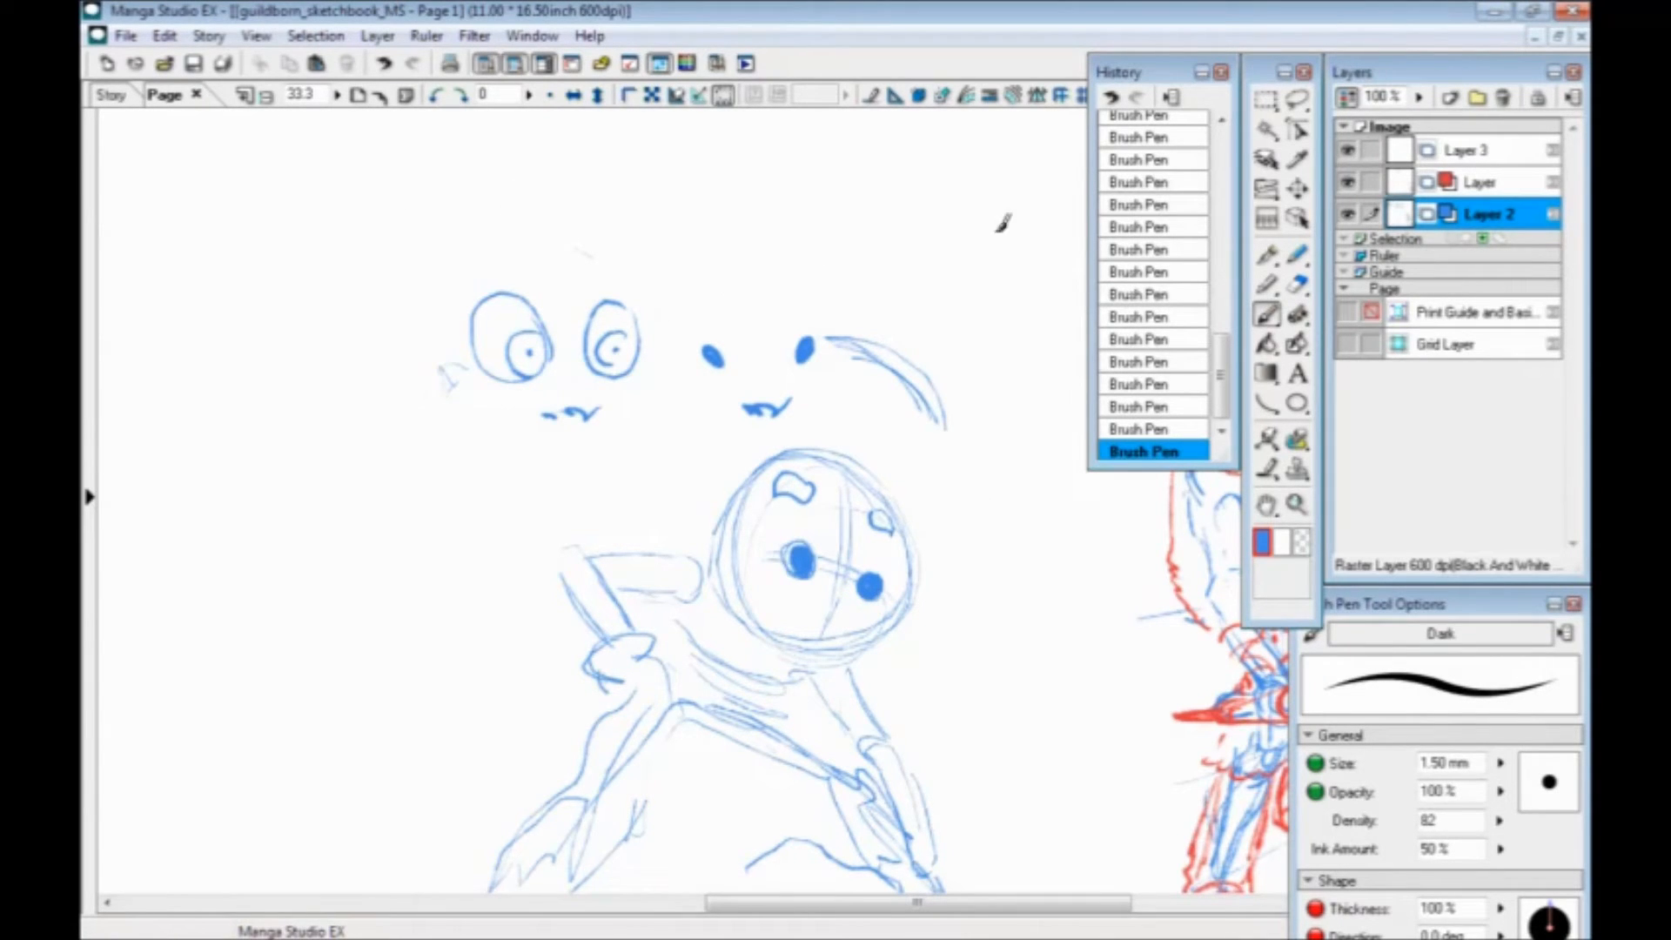
left_click(1297, 100)
mouse_move(702, 248)
left_mouse_down()
mouse_move(1000, 410)
mouse_move(653, 459)
mouse_move(413, 300)
left_mouse_up()
left_click(638, 513)
left_click(536, 511)
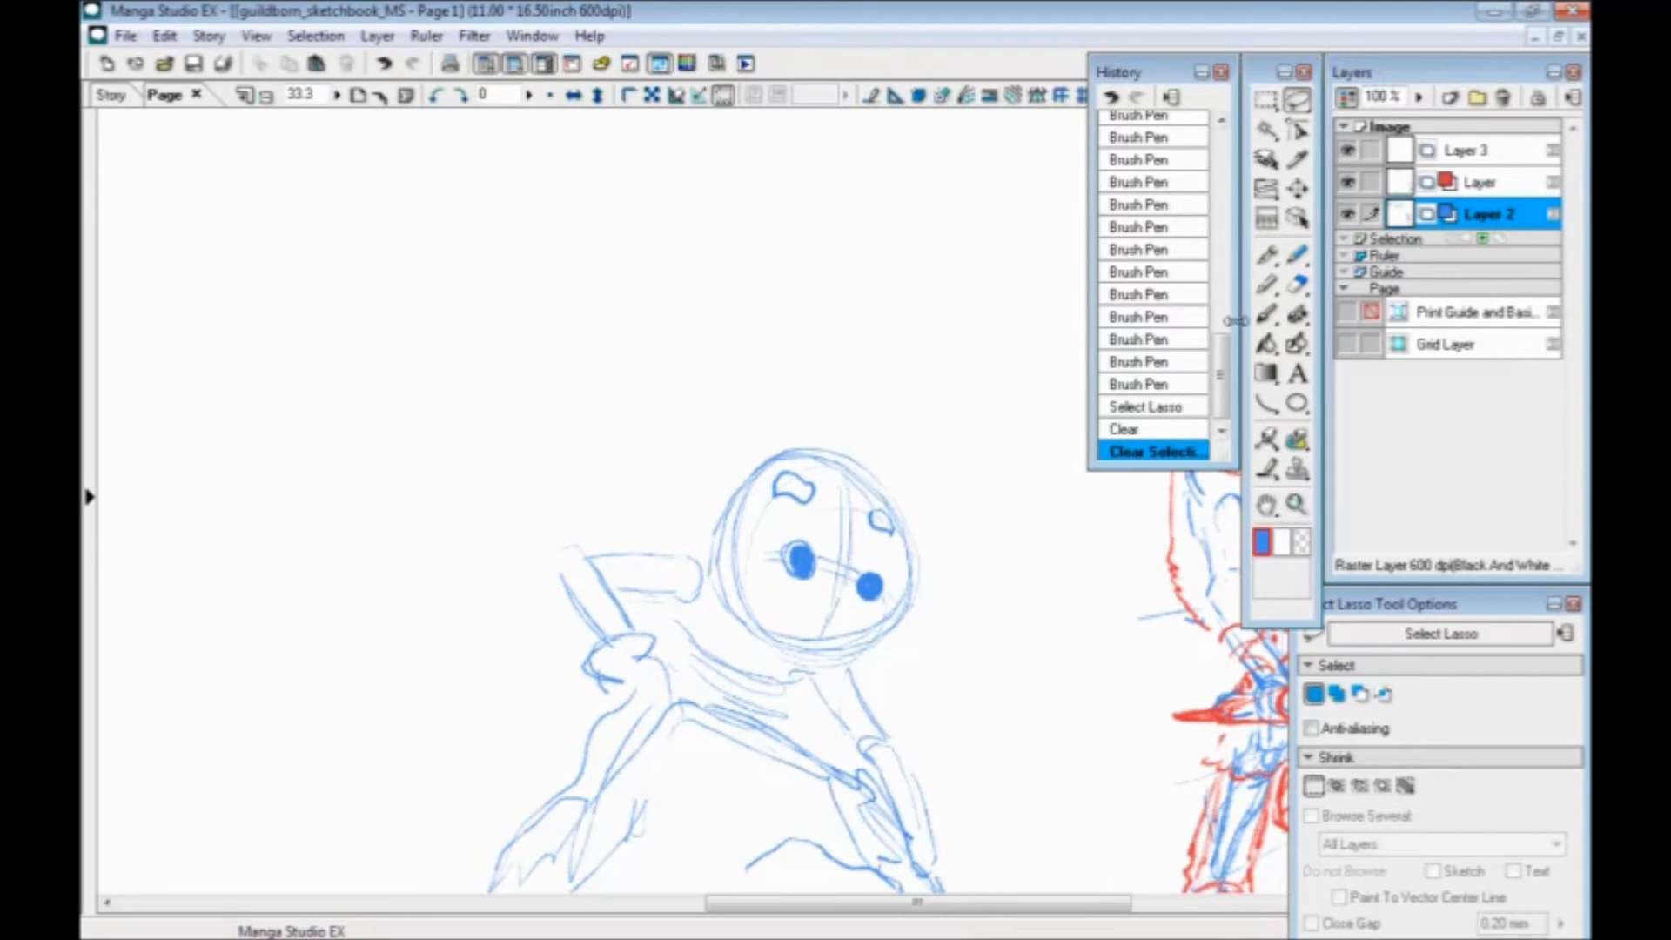
Sketch a small nose and an open, downturned mouth on the posed figure's head with the Brush Pen
left_click(1267, 314)
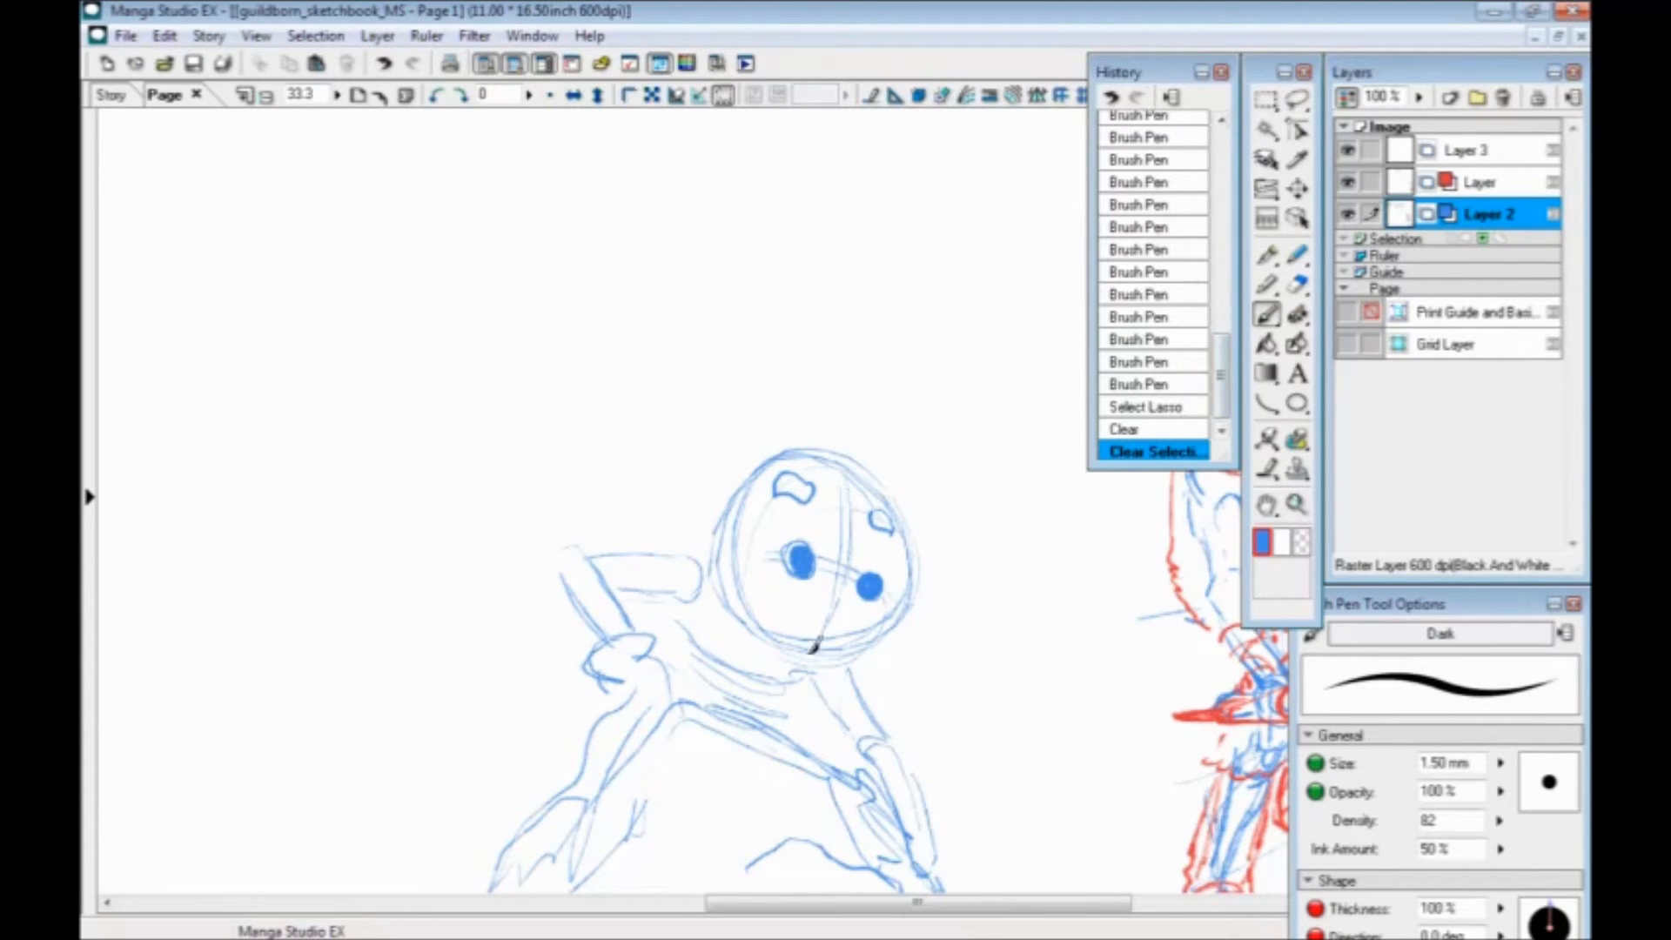
key("space")
left_click_drag(624, 552, 661, 415)
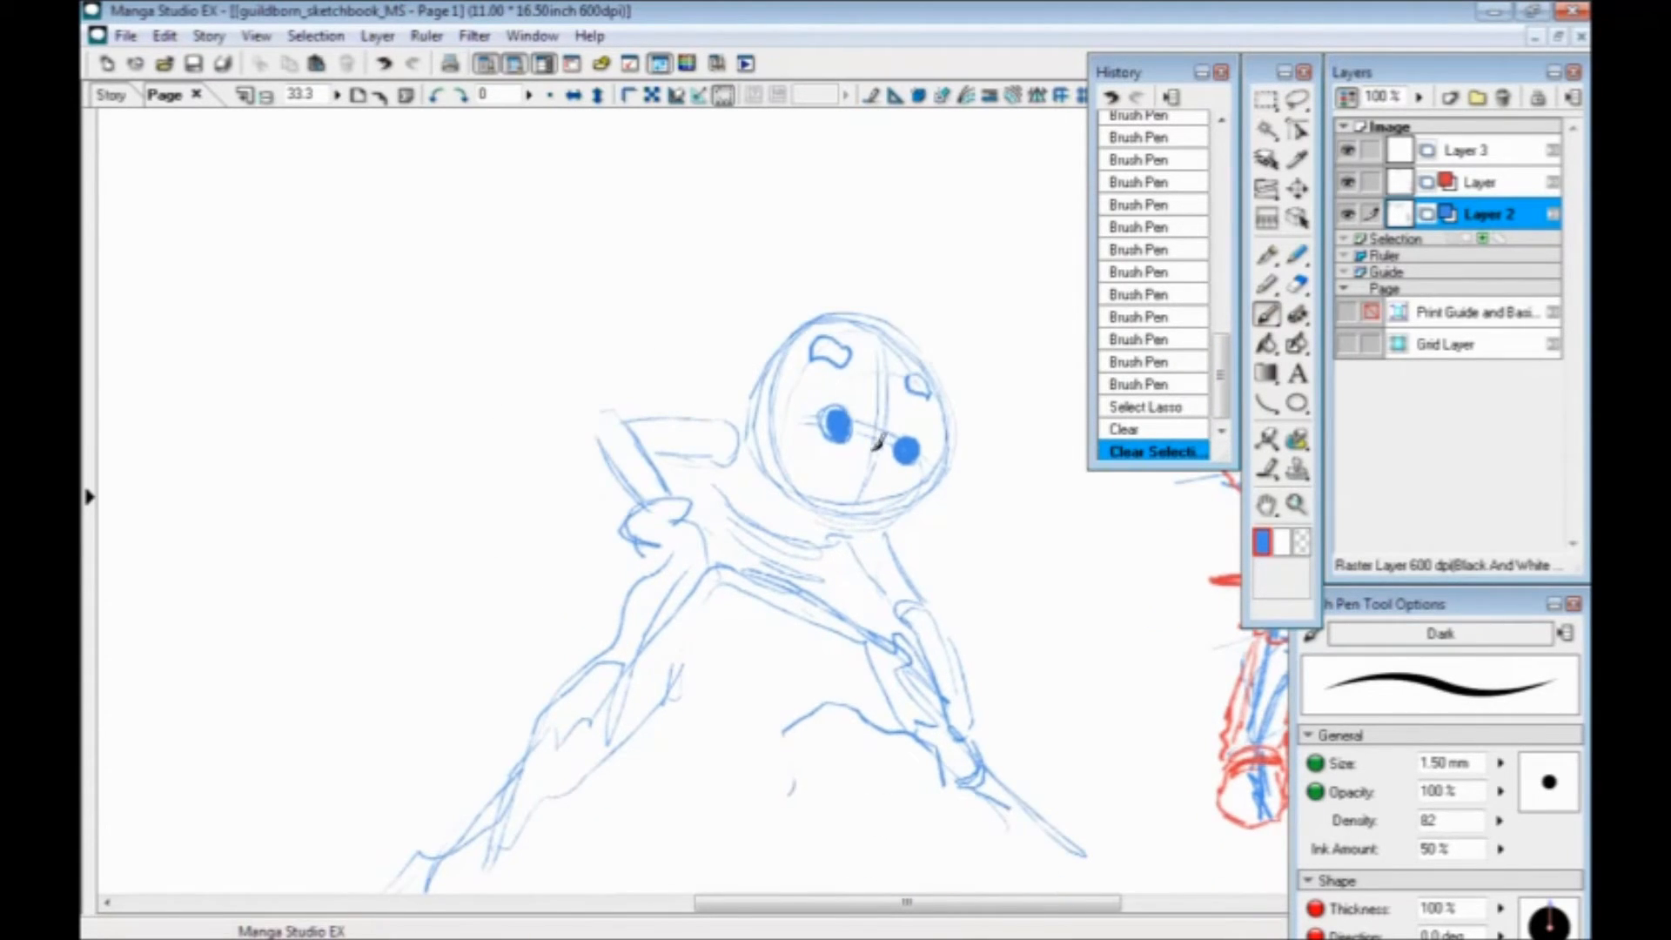
left_click_drag(885, 459, 873, 470)
key("space")
left_click_drag(722, 481, 392, 358)
mouse_move(474, 547)
left_mouse_down()
mouse_move(383, 663)
mouse_move(407, 667)
left_mouse_up()
left_click_drag(476, 487, 480, 483)
left_click_drag(480, 483, 478, 483)
left_click_drag(480, 483, 470, 488)
mouse_move(470, 488)
left_mouse_down()
mouse_move(419, 491)
mouse_move(464, 503)
left_mouse_up()
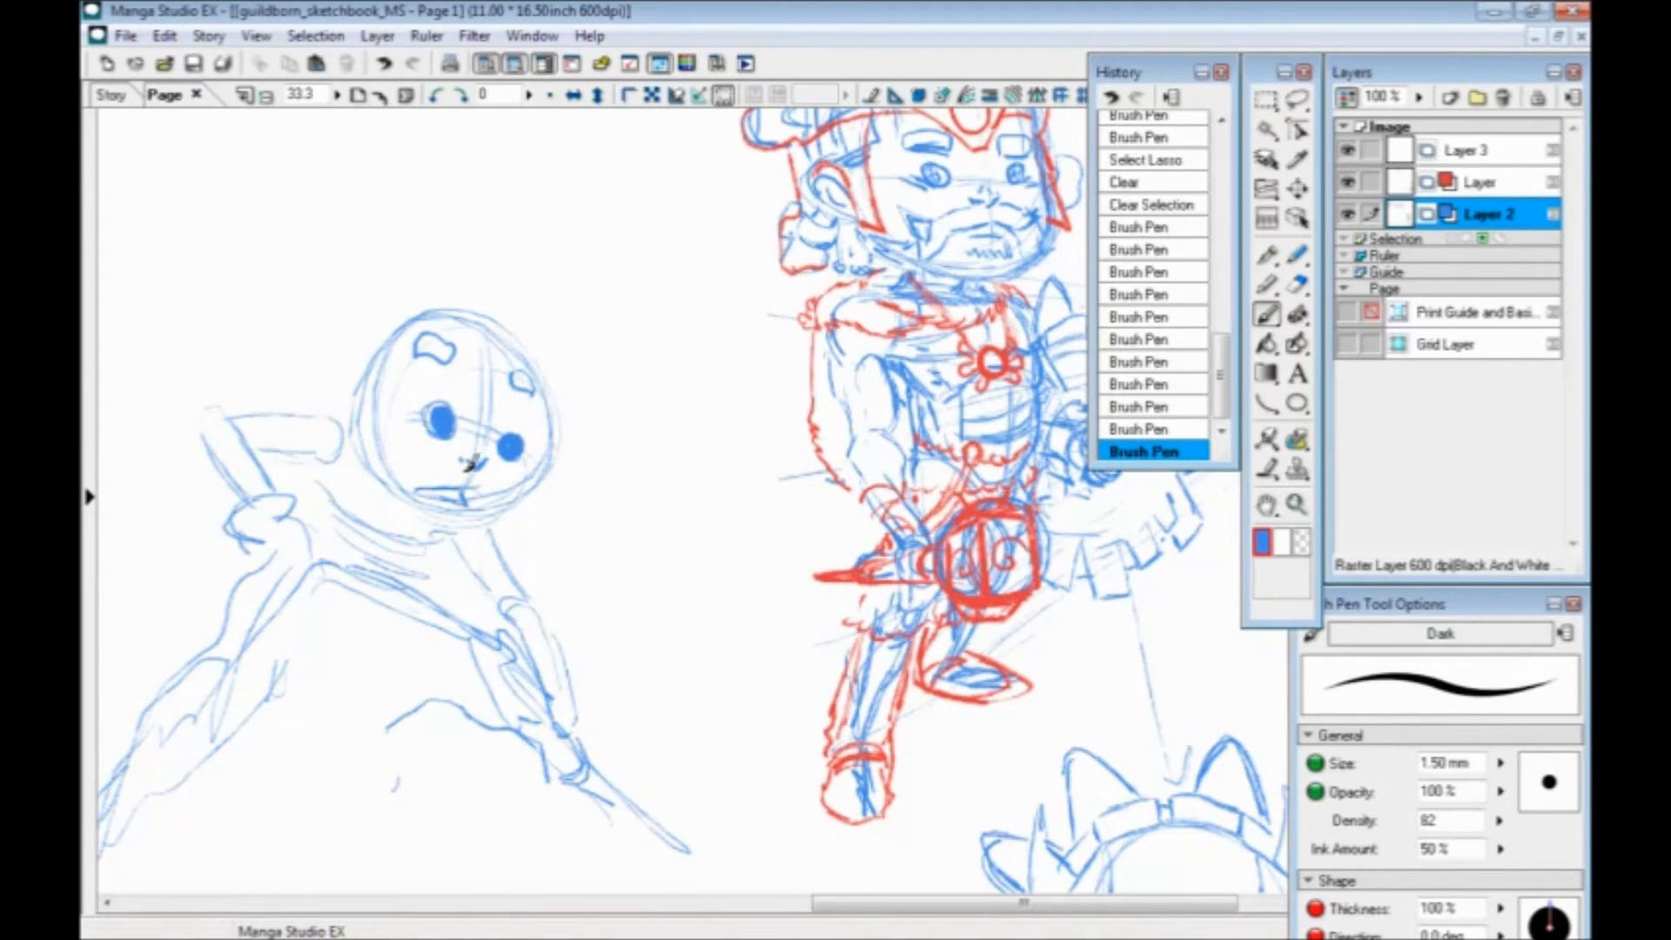
left_click_drag(472, 463, 455, 468)
mouse_move(390, 464)
left_mouse_down()
mouse_move(483, 477)
mouse_move(376, 471)
mouse_move(465, 495)
mouse_move(481, 467)
mouse_move(478, 517)
left_mouse_up()
key("ctrl+z")
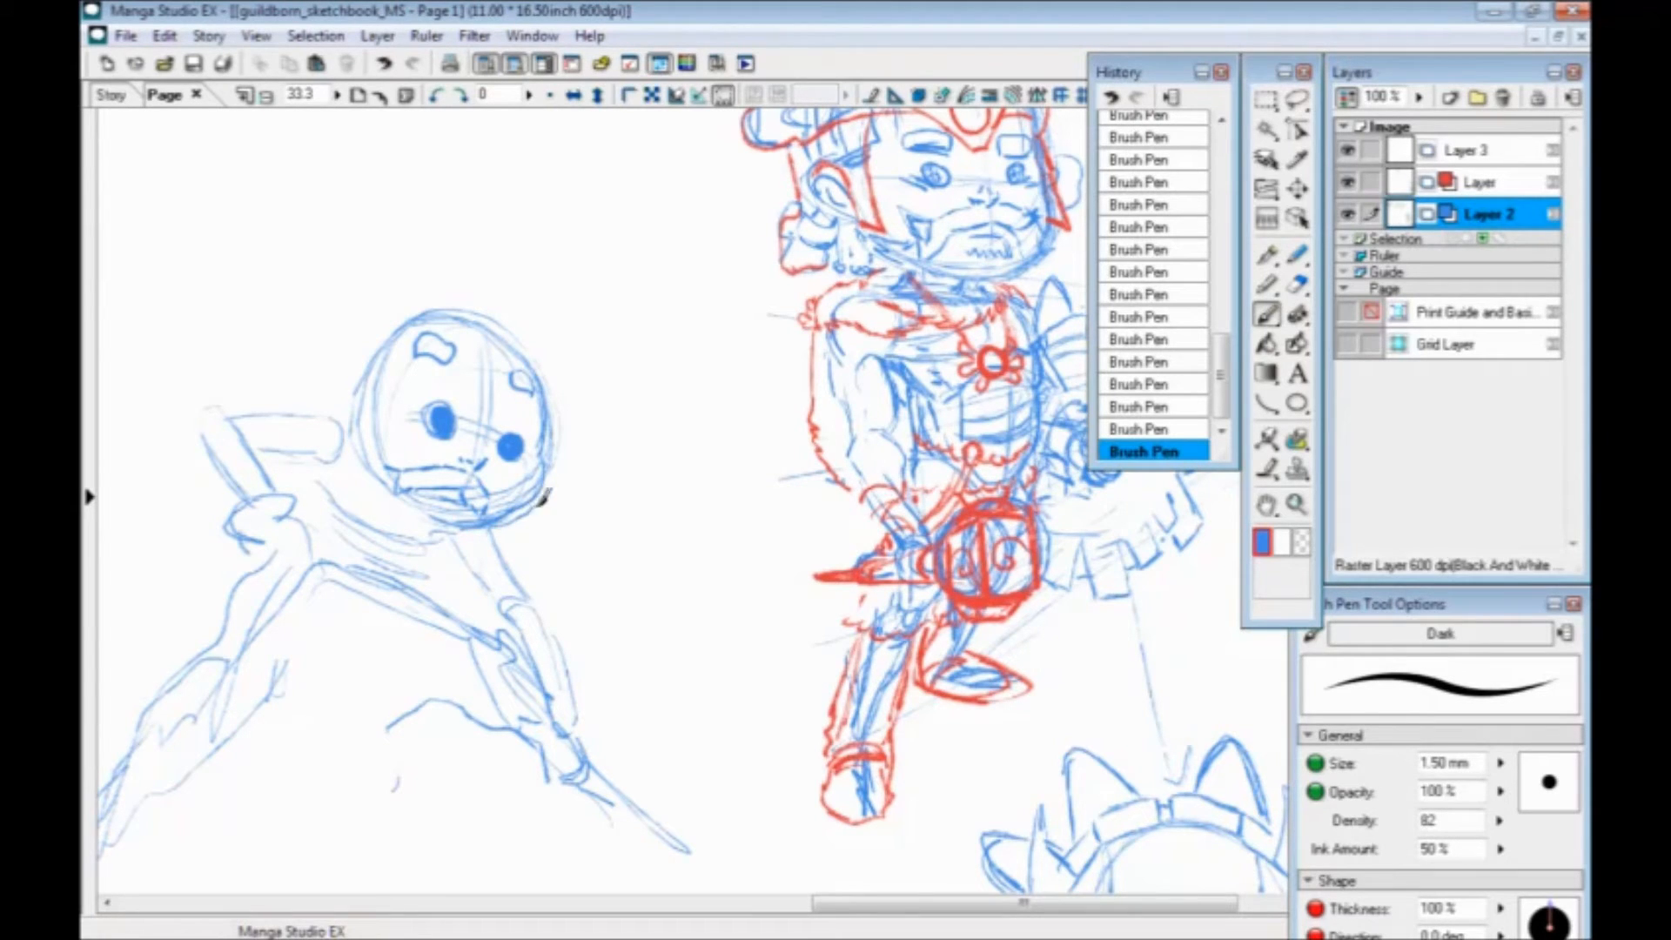
Redraw the head contour and jaw with firmer lines, and add an ear and a horizontal face guideline
mouse_move(539, 453)
left_mouse_down()
mouse_move(535, 508)
mouse_move(544, 381)
mouse_move(540, 491)
mouse_move(450, 516)
mouse_move(477, 517)
mouse_move(378, 472)
left_mouse_up()
left_click_drag(479, 313, 383, 485)
mouse_move(357, 399)
left_mouse_down()
mouse_move(327, 413)
mouse_move(345, 439)
left_mouse_up()
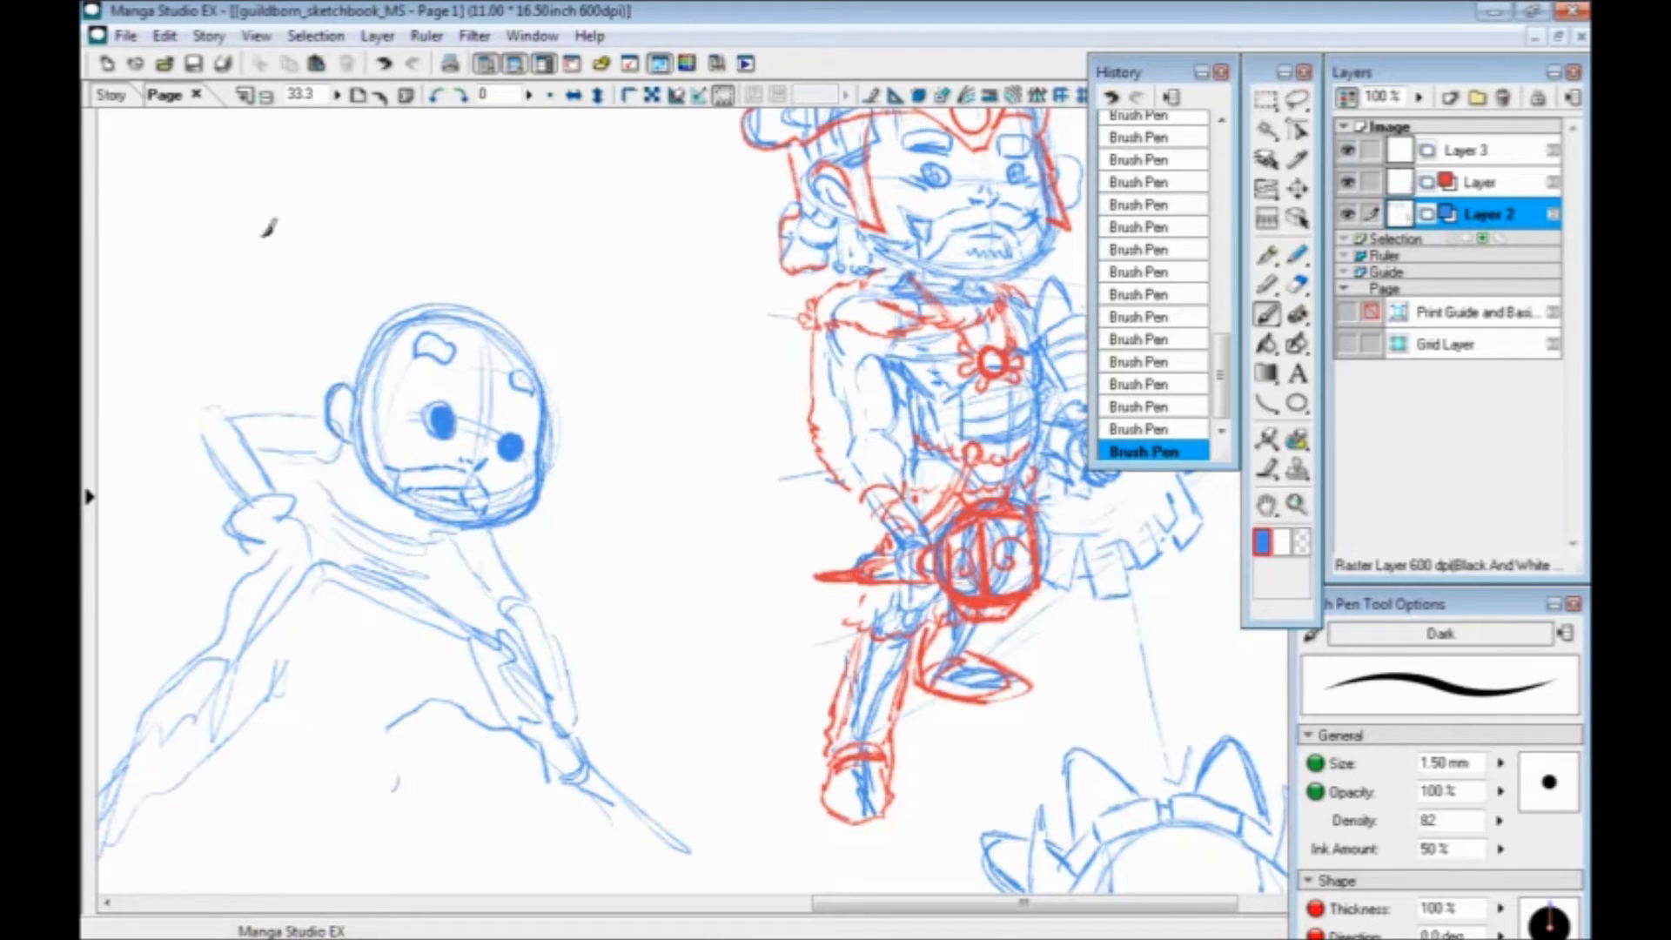
left_click_drag(540, 449, 376, 409)
mouse_move(356, 452)
left_mouse_down()
mouse_move(400, 516)
mouse_move(371, 481)
mouse_move(474, 538)
mouse_move(523, 514)
mouse_move(400, 495)
mouse_move(453, 504)
mouse_move(408, 491)
left_mouse_up()
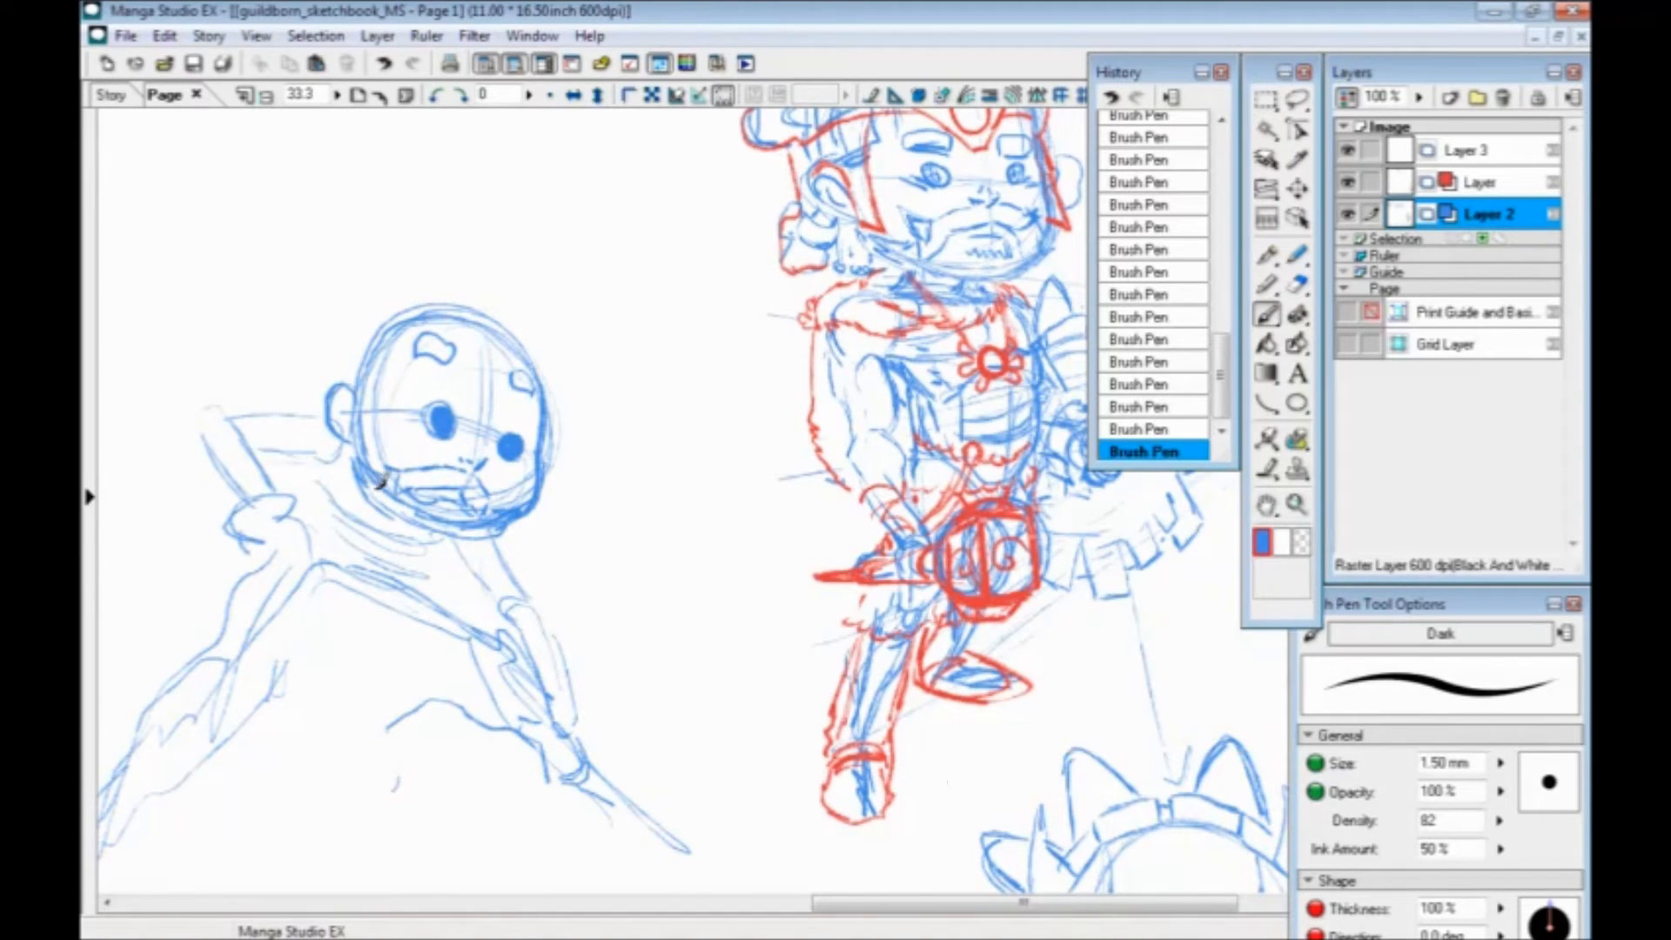
Define the posed figure's hand on the hip and firm up the bent arm's outline
left_click_drag(394, 530, 580, 512)
mouse_move(470, 474)
left_mouse_down()
mouse_move(440, 481)
mouse_move(427, 509)
mouse_move(461, 513)
mouse_move(431, 496)
mouse_move(466, 479)
mouse_move(422, 521)
mouse_move(439, 527)
mouse_move(460, 476)
mouse_move(489, 498)
mouse_move(451, 460)
mouse_move(486, 480)
left_mouse_up()
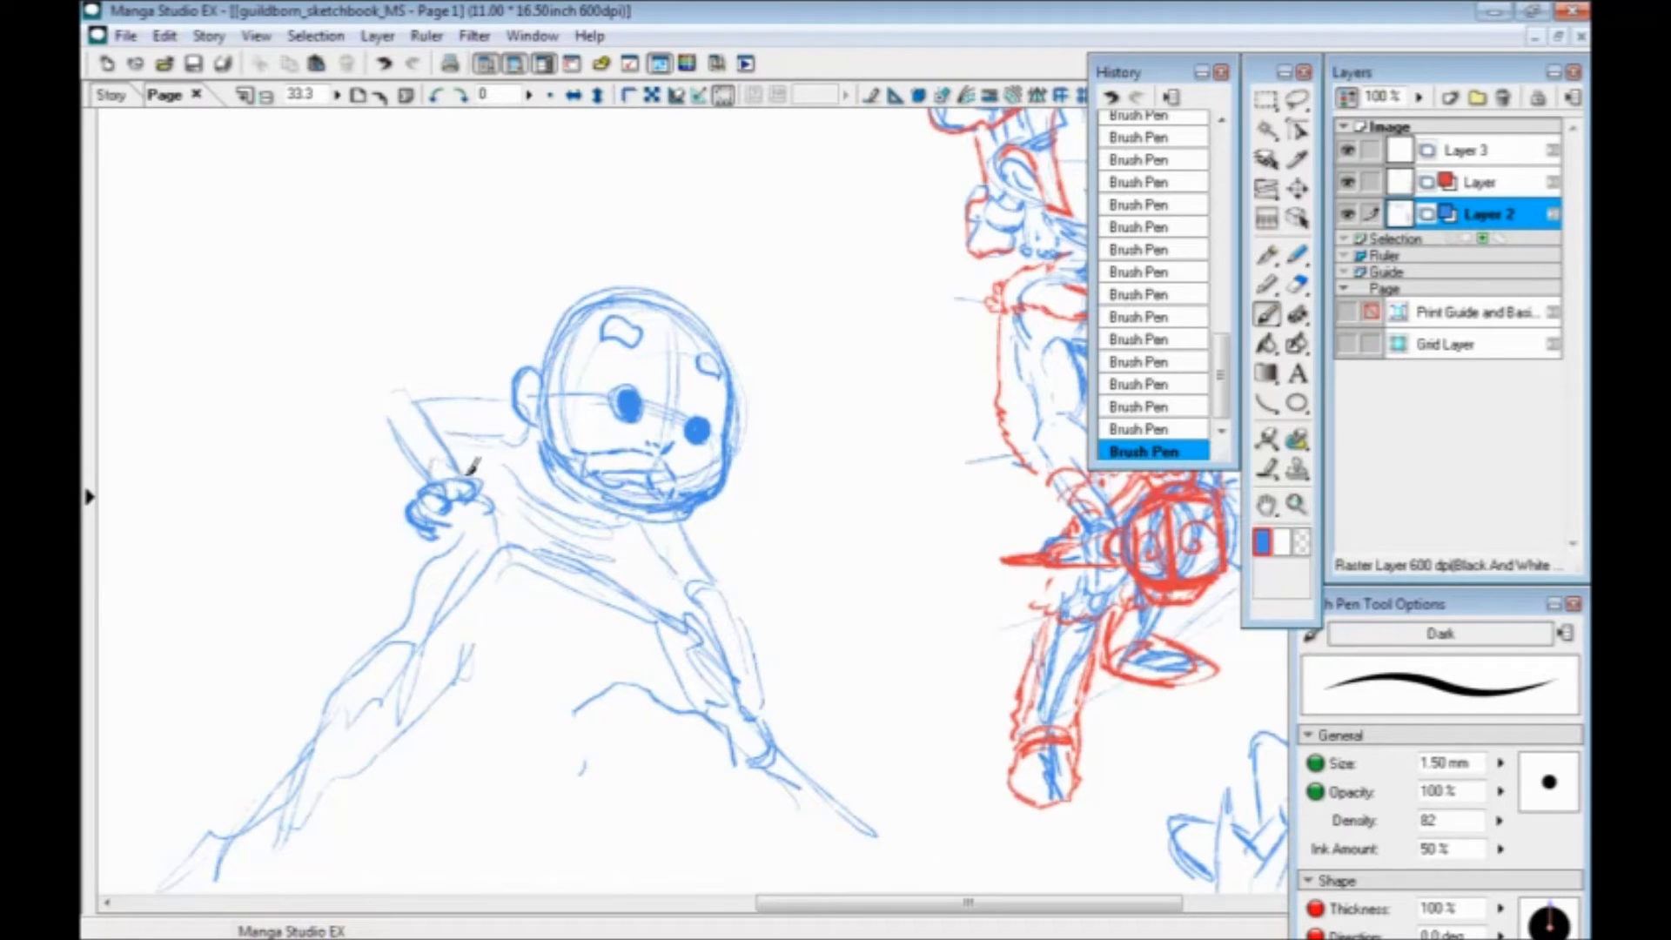
mouse_move(426, 416)
left_mouse_down()
mouse_move(440, 441)
mouse_move(404, 444)
mouse_move(428, 475)
left_mouse_up()
mouse_move(388, 407)
left_mouse_down()
mouse_move(418, 450)
mouse_move(406, 396)
mouse_move(466, 473)
mouse_move(430, 400)
mouse_move(491, 424)
mouse_move(467, 432)
mouse_move(444, 401)
mouse_move(529, 414)
mouse_move(511, 402)
mouse_move(450, 434)
mouse_move(447, 393)
left_mouse_up()
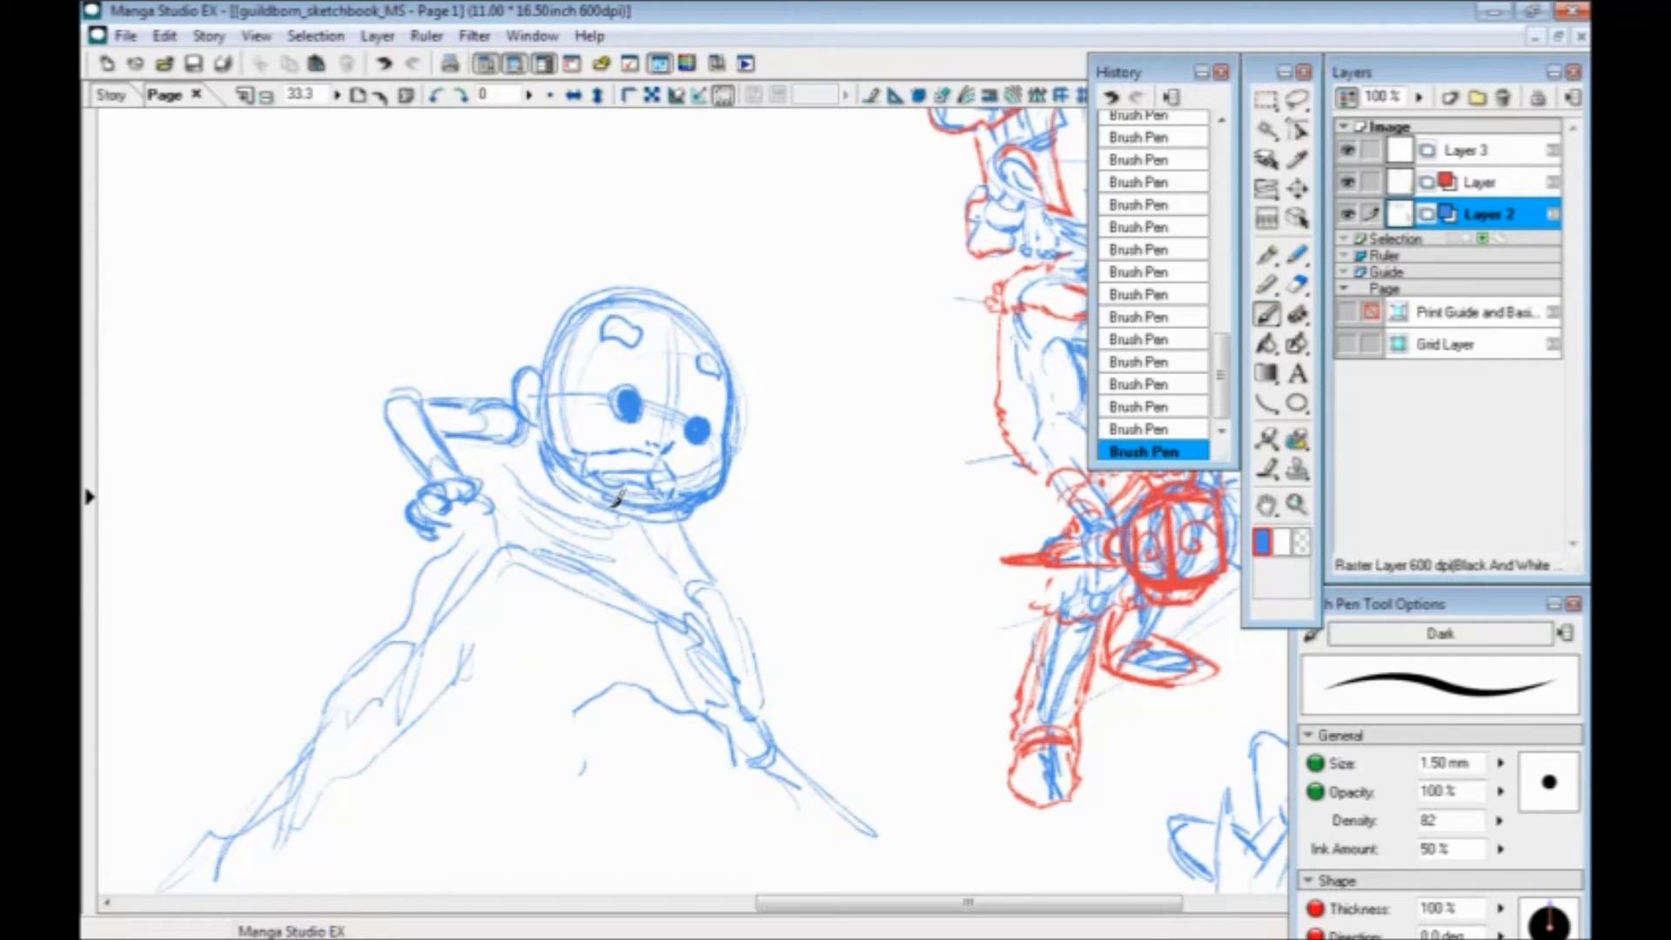
Sketch collar folds under the head, firm up the torso and the other arm, and add a curved shape behind the hip
mouse_move(626, 509)
left_mouse_down()
mouse_move(520, 448)
mouse_move(523, 474)
mouse_move(592, 514)
mouse_move(566, 523)
mouse_move(510, 477)
left_mouse_up()
mouse_move(570, 541)
left_mouse_down()
mouse_move(602, 539)
mouse_move(623, 575)
left_mouse_up()
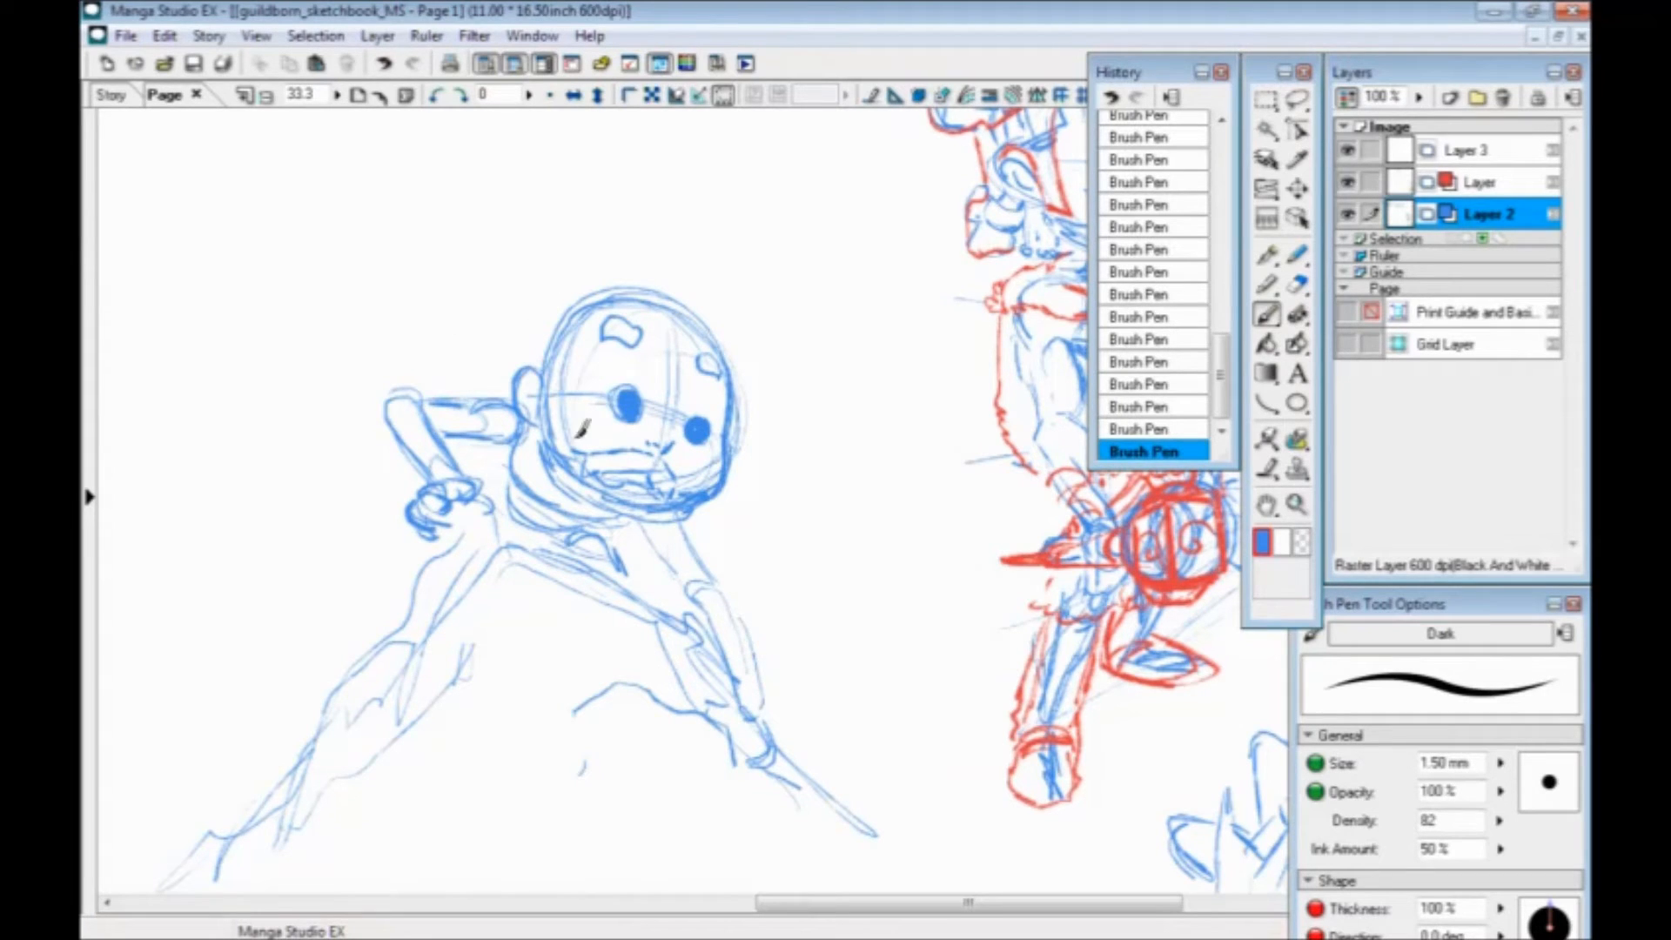
left_click_drag(474, 450, 443, 385)
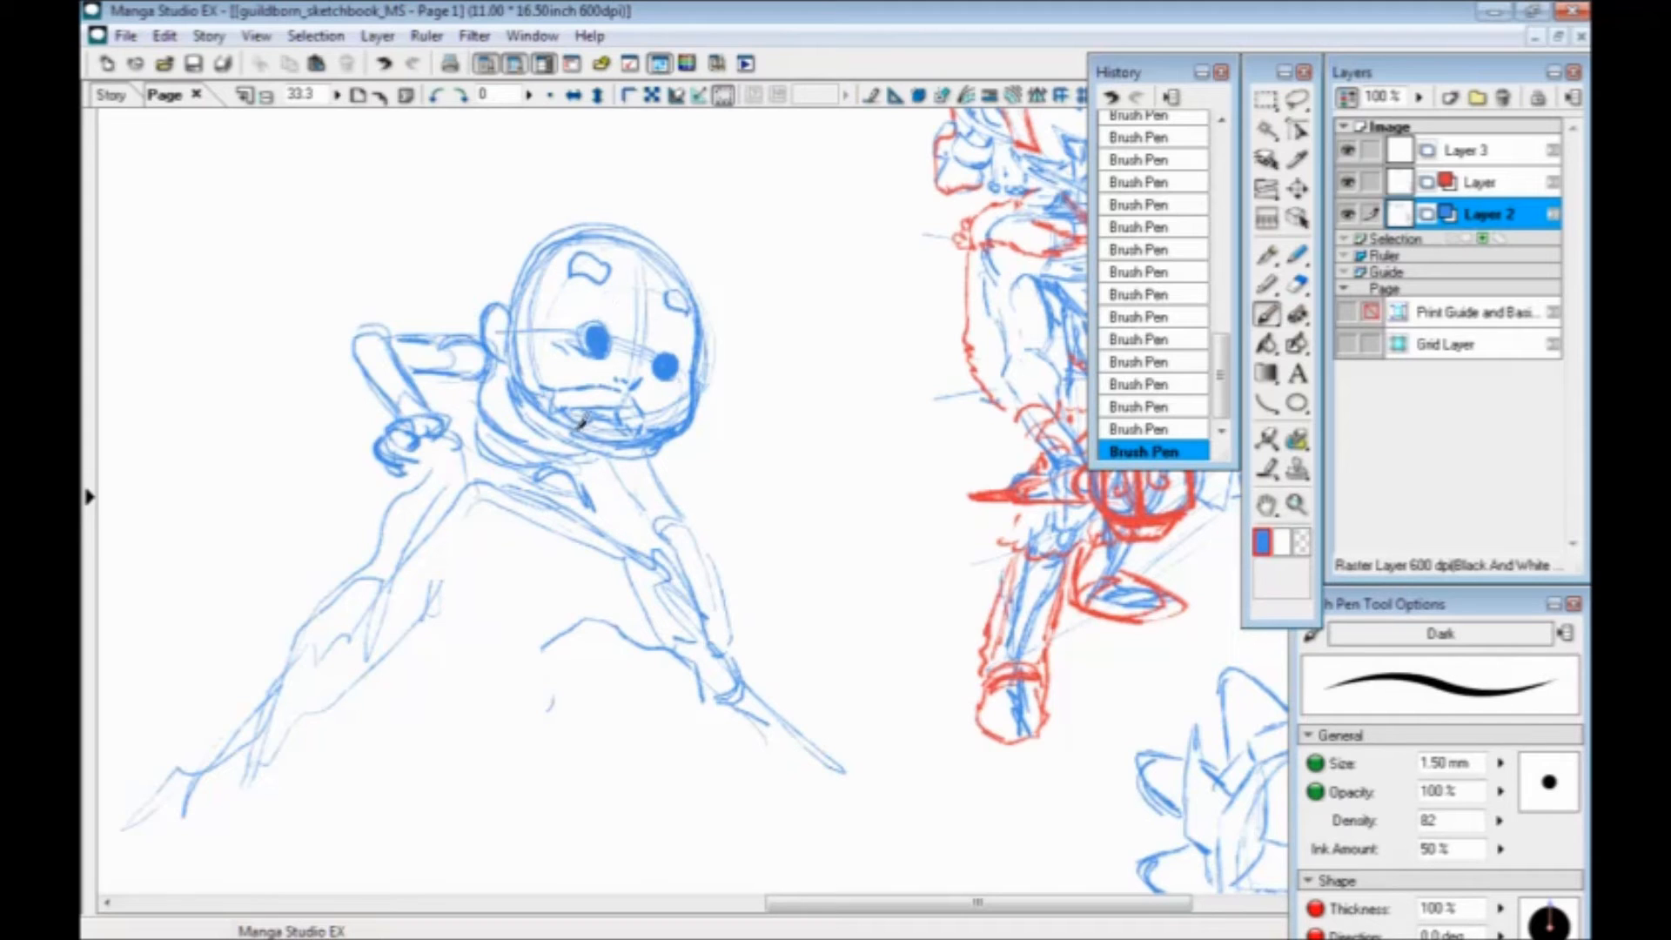
mouse_move(675, 521)
left_mouse_down()
mouse_move(720, 625)
mouse_move(690, 618)
mouse_move(617, 460)
mouse_move(659, 476)
mouse_move(663, 448)
mouse_move(653, 482)
mouse_move(626, 470)
mouse_move(647, 510)
left_mouse_up()
mouse_move(555, 431)
left_mouse_down()
mouse_move(512, 428)
mouse_move(498, 469)
left_mouse_up()
left_click_drag(391, 575, 478, 554)
mouse_move(478, 474)
left_mouse_down()
mouse_move(442, 491)
mouse_move(453, 531)
left_mouse_up()
mouse_move(456, 483)
left_mouse_down()
mouse_move(435, 503)
mouse_move(453, 531)
mouse_move(395, 471)
left_mouse_up()
Draw small floating debris pieces and specks around the posed figure
left_click_drag(562, 470, 568, 491)
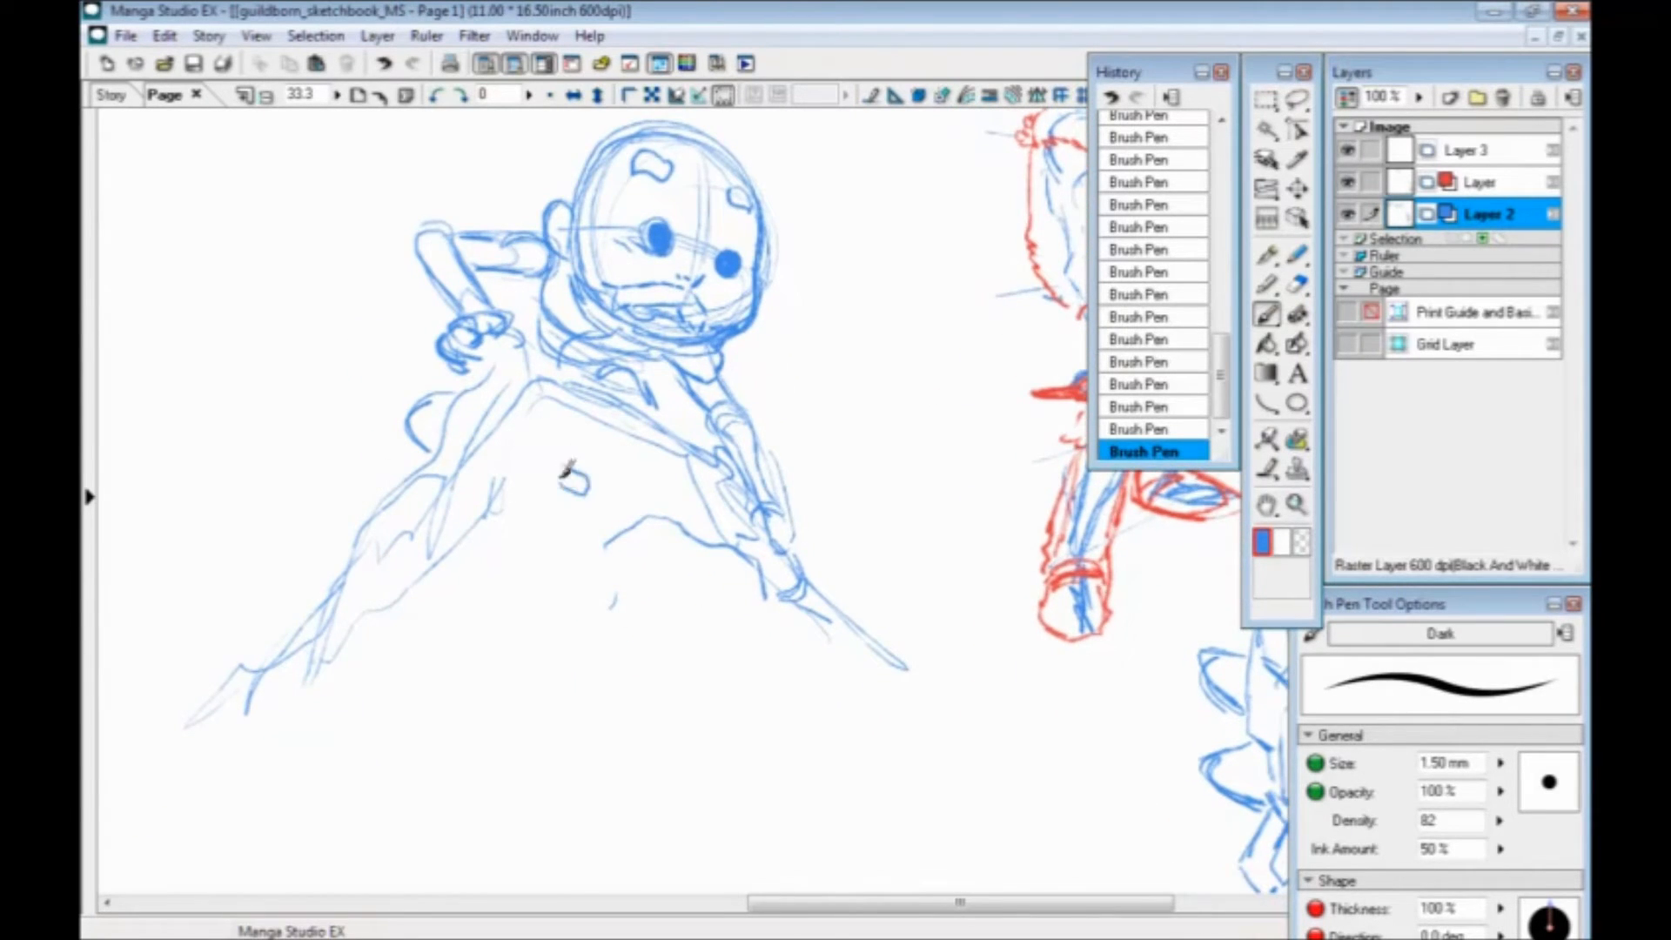
left_click_drag(834, 500, 825, 508)
left_click(880, 569)
left_click(900, 617)
mouse_move(522, 508)
left_mouse_down()
mouse_move(548, 635)
mouse_move(217, 697)
mouse_move(364, 622)
left_mouse_up()
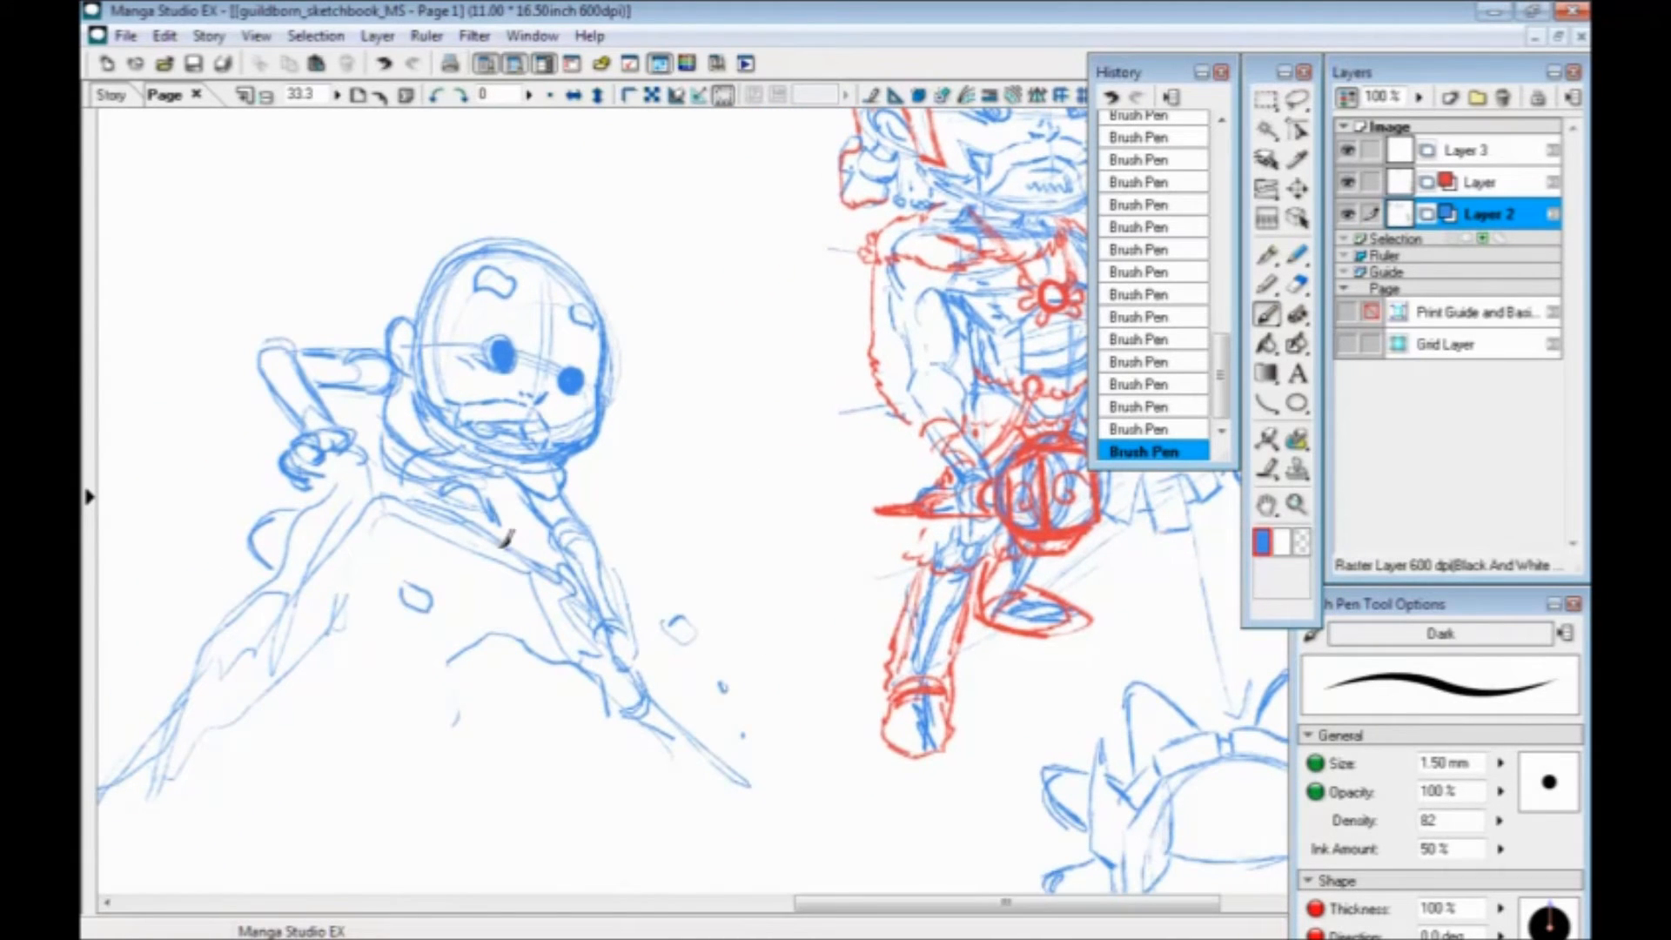
Erase the solid dot eyes and restore the face guidelines and head lines around them
mouse_move(483, 339)
left_mouse_down()
mouse_move(503, 359)
mouse_move(470, 360)
mouse_move(567, 386)
left_mouse_up()
key("ctrl+plus")
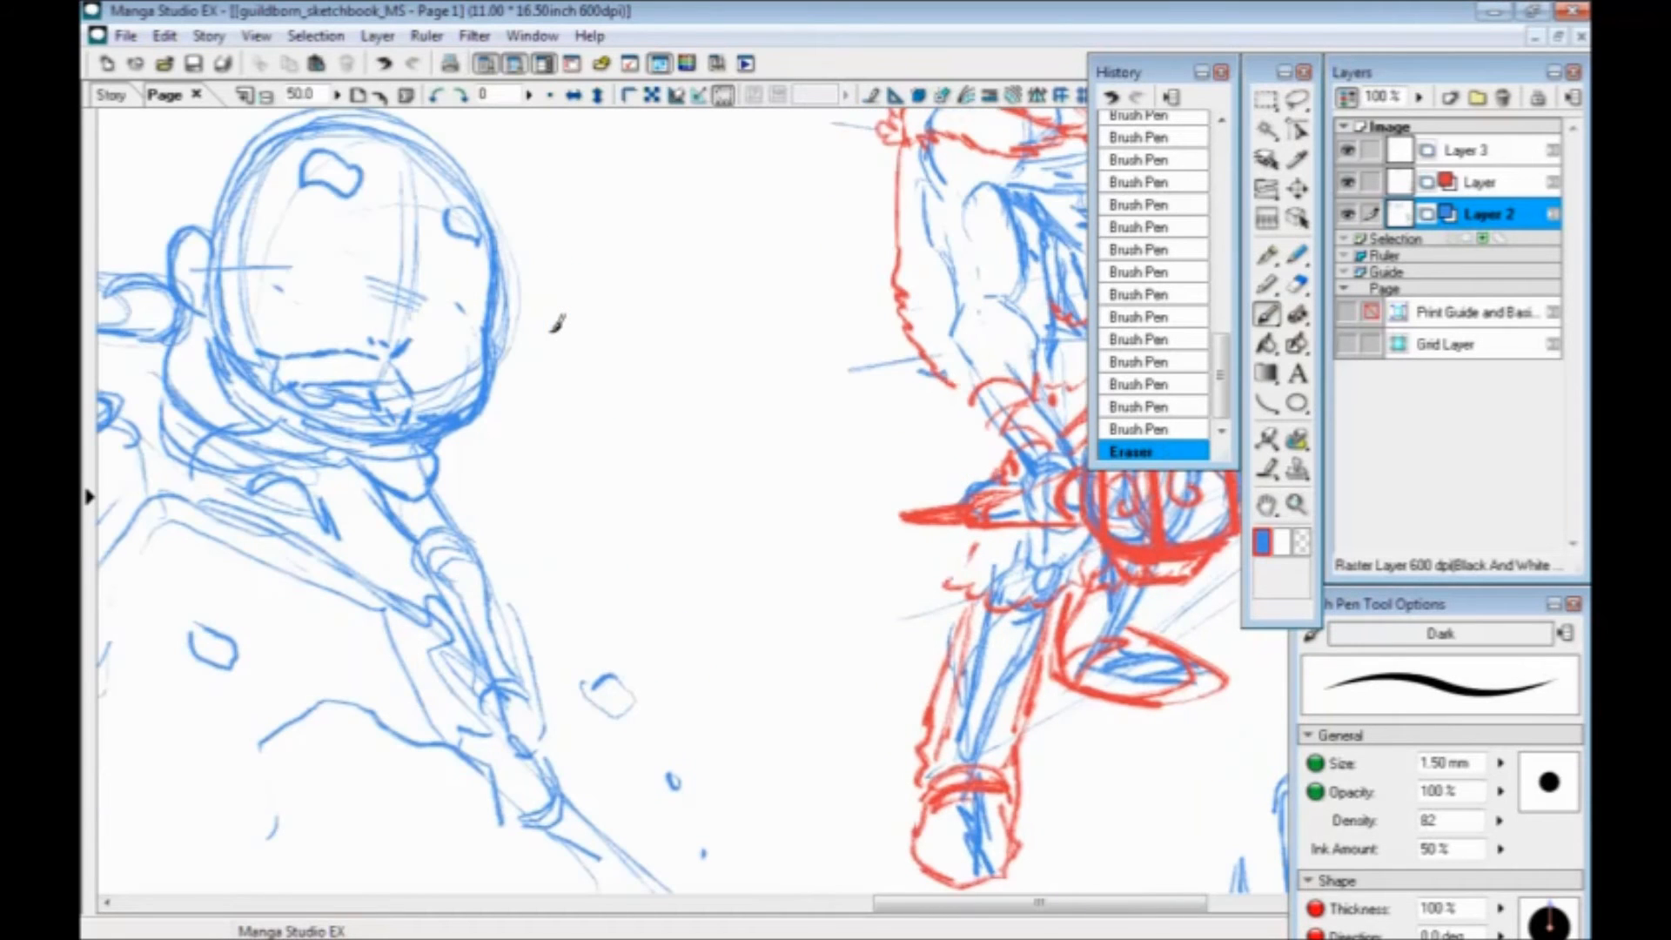
left_click_drag(467, 501, 691, 609)
mouse_move(609, 432)
left_mouse_down()
mouse_move(634, 440)
mouse_move(580, 413)
left_mouse_up()
mouse_move(670, 459)
left_mouse_down()
mouse_move(456, 403)
mouse_move(592, 402)
left_mouse_up()
mouse_move(696, 390)
left_mouse_down()
mouse_move(539, 355)
mouse_move(610, 387)
left_mouse_up()
left_click_drag(701, 433, 687, 435)
left_click_drag(716, 347, 671, 400)
left_click_drag(671, 400, 624, 455)
left_click_drag(505, 360, 488, 377)
left_click_drag(487, 378, 510, 268)
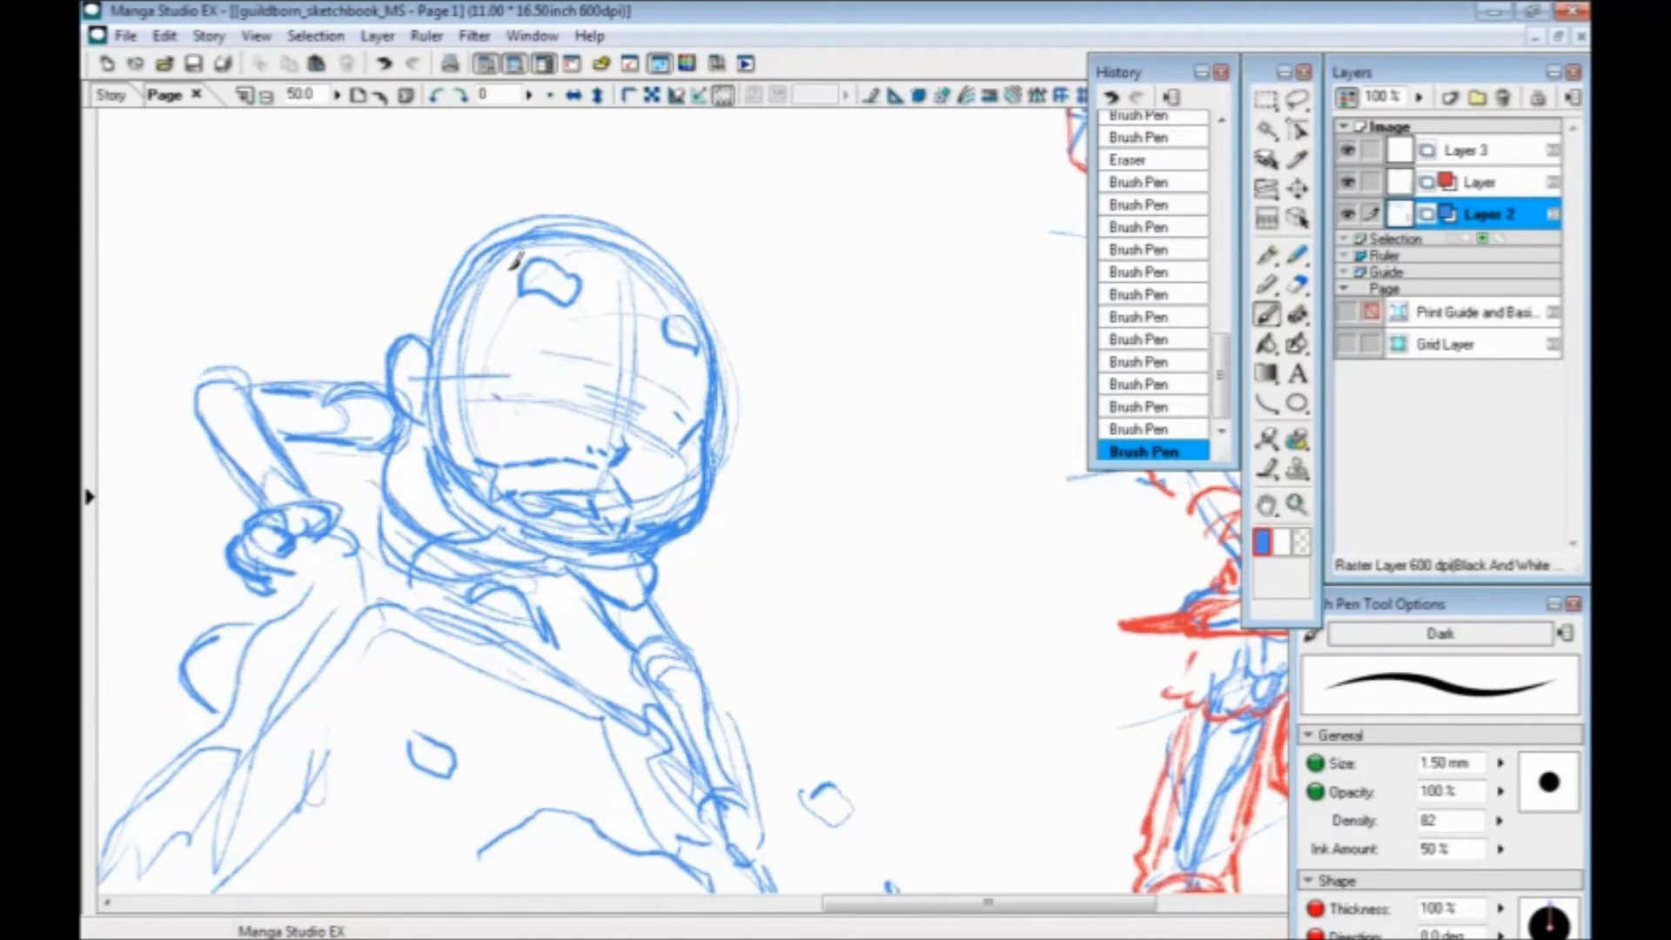
Draw large oval eyes with small pupils on the face, then erase both old eyebrow shapes
mouse_move(556, 353)
left_mouse_down()
mouse_move(572, 388)
mouse_move(515, 351)
mouse_move(577, 392)
mouse_move(531, 325)
mouse_move(546, 406)
mouse_move(548, 318)
mouse_move(534, 397)
mouse_move(596, 386)
mouse_move(464, 262)
mouse_move(688, 372)
mouse_move(652, 425)
mouse_move(677, 432)
mouse_move(687, 383)
left_mouse_up()
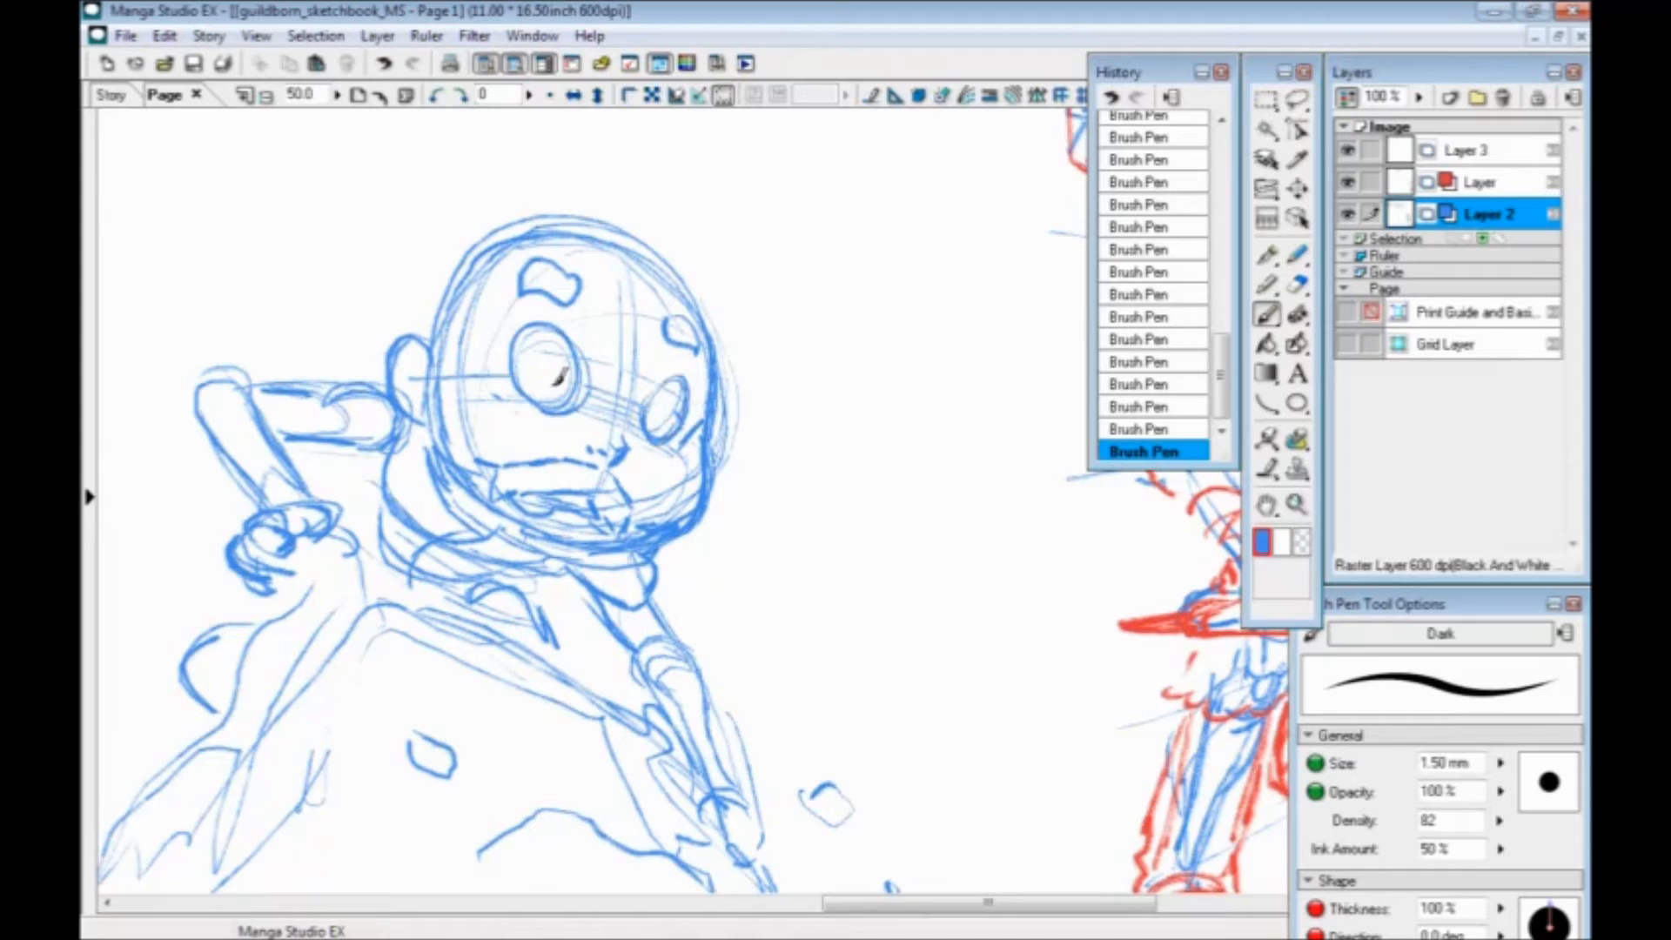
left_click_drag(558, 390, 554, 388)
left_click_drag(659, 409, 670, 416)
key("ctrl+minus")
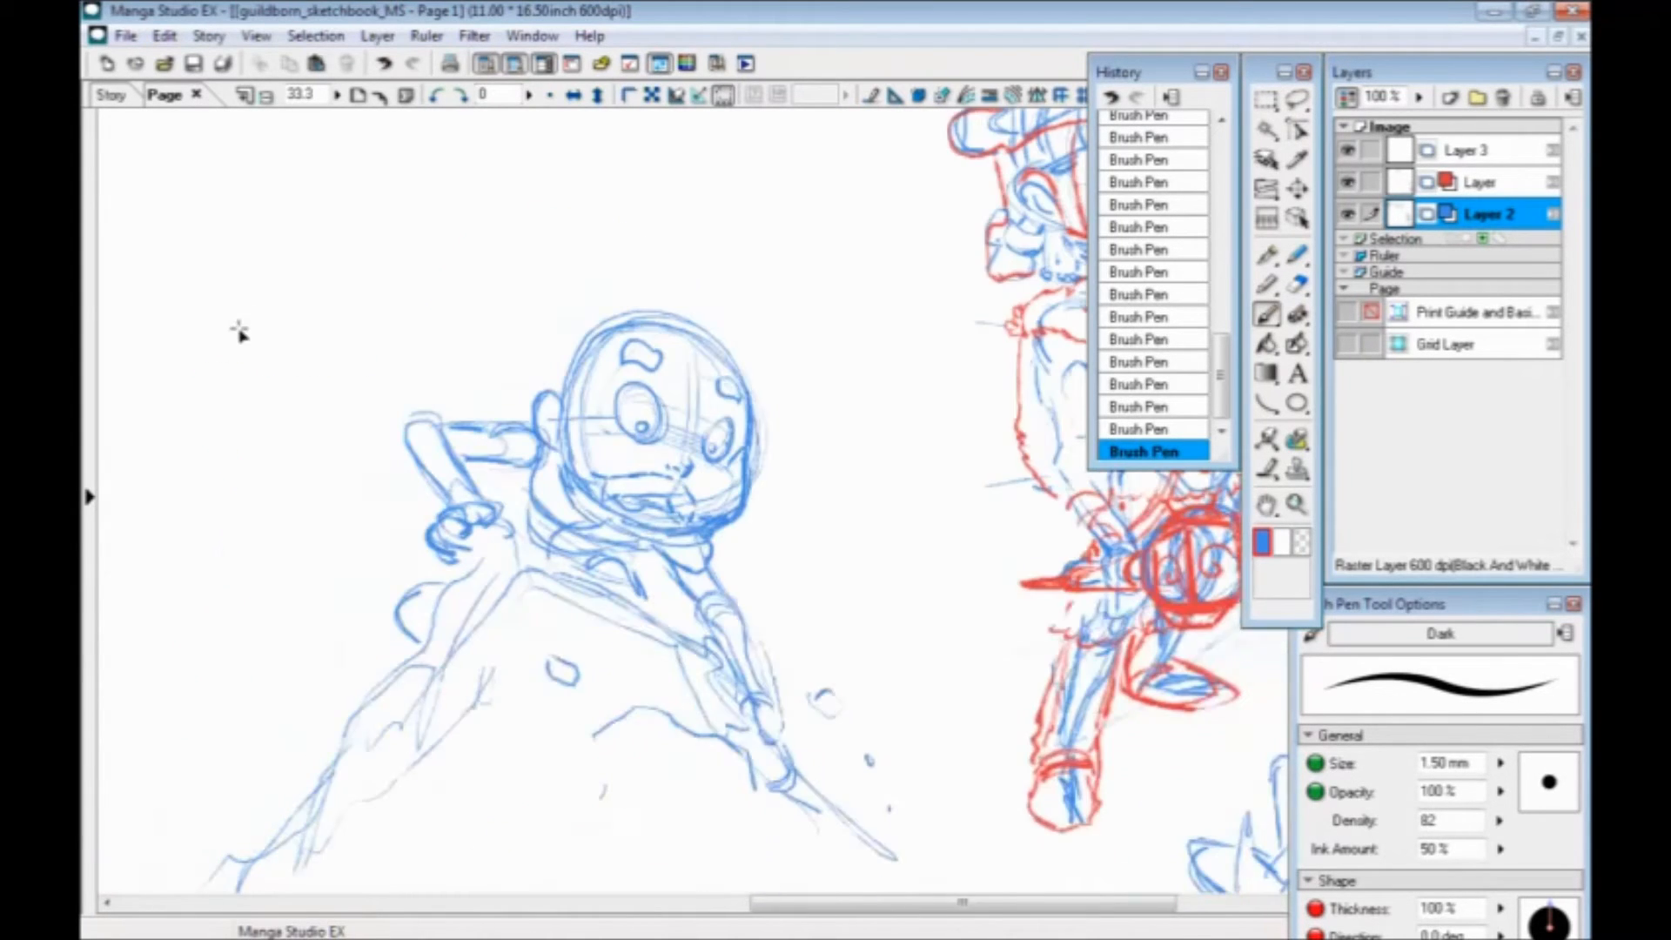
left_click_drag(495, 614, 428, 592)
key("ctrl+plus")
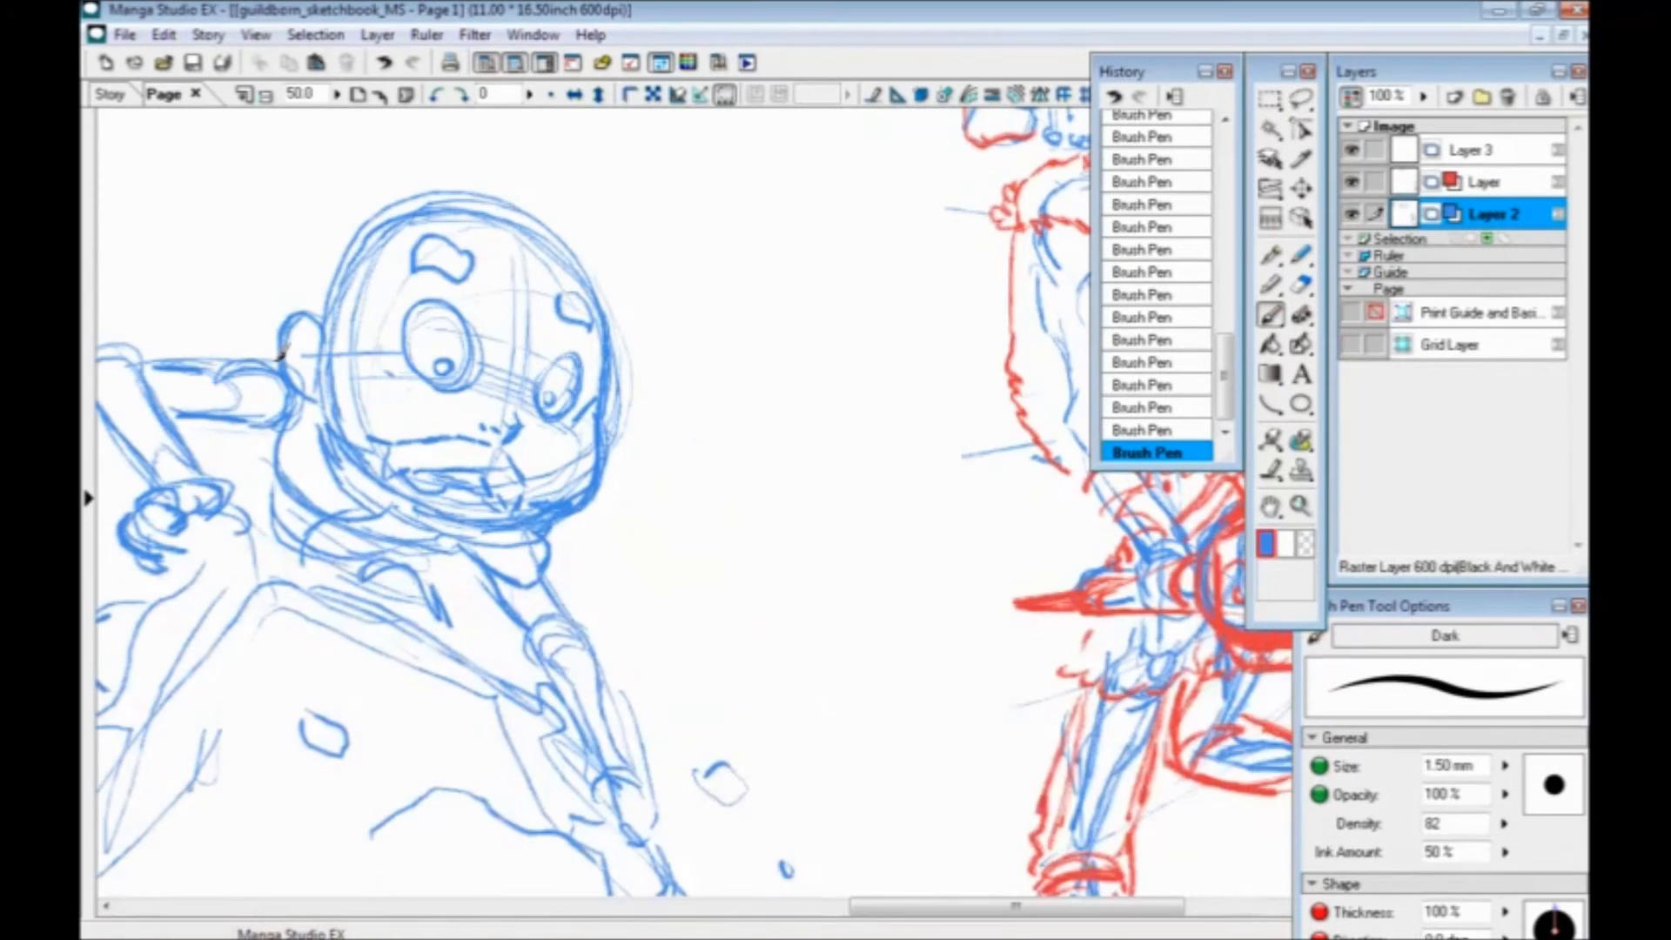
left_click_drag(393, 515, 448, 526)
left_click_drag(432, 387, 450, 412)
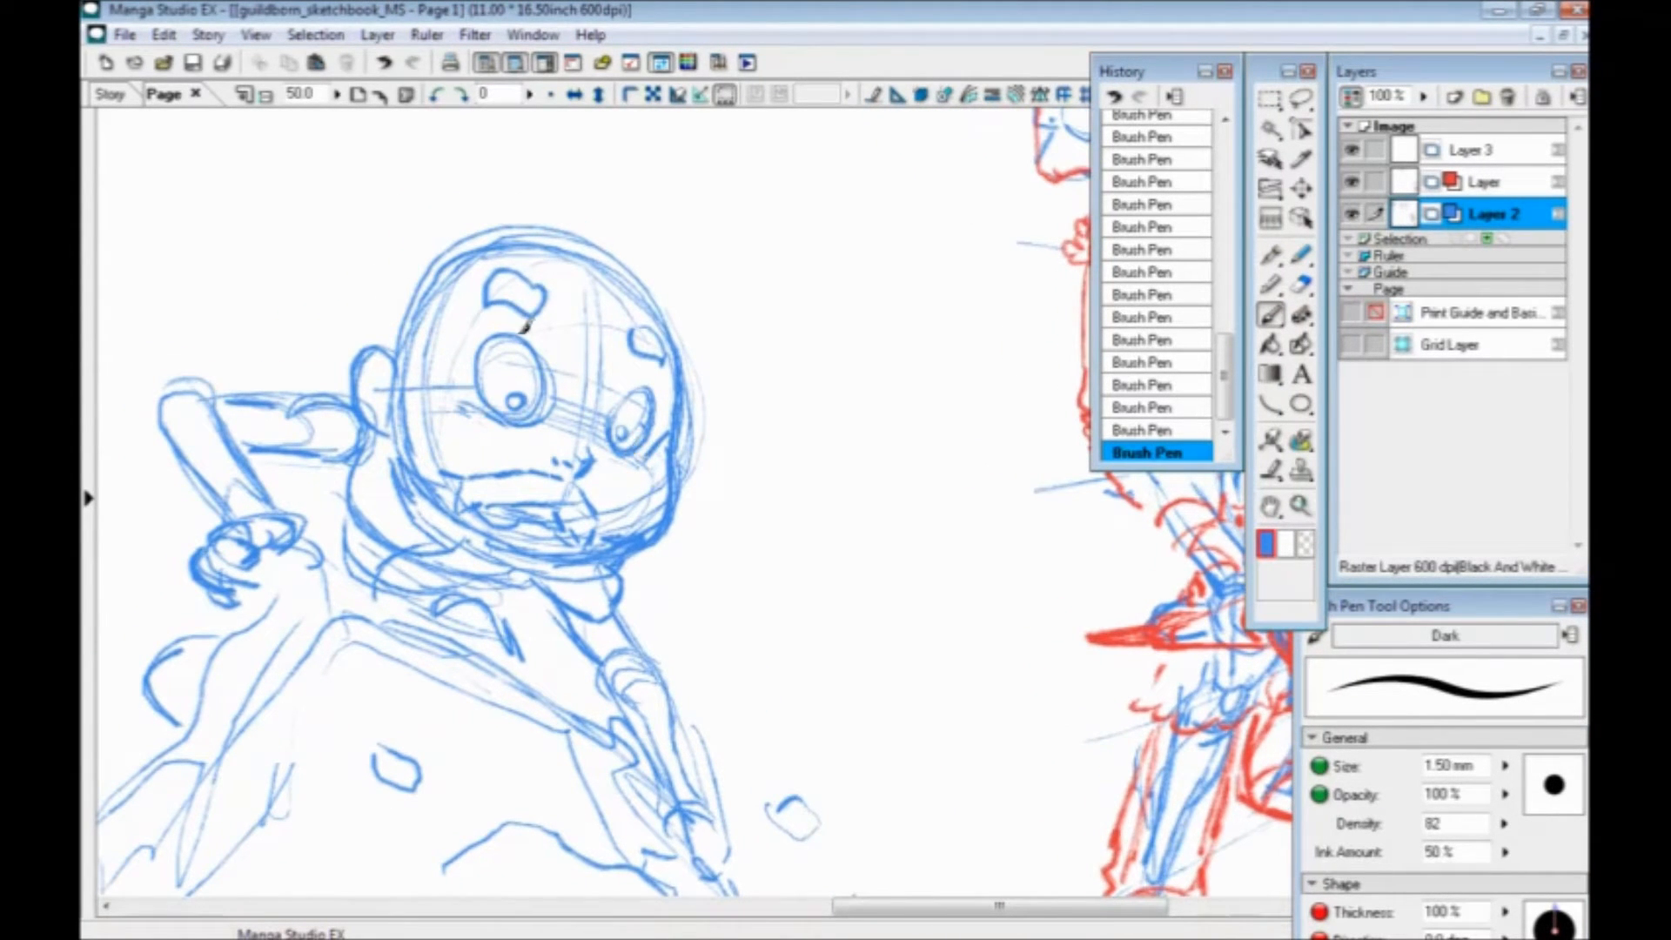
mouse_move(490, 261)
left_mouse_down()
mouse_move(516, 283)
mouse_move(487, 263)
mouse_move(630, 346)
left_mouse_up()
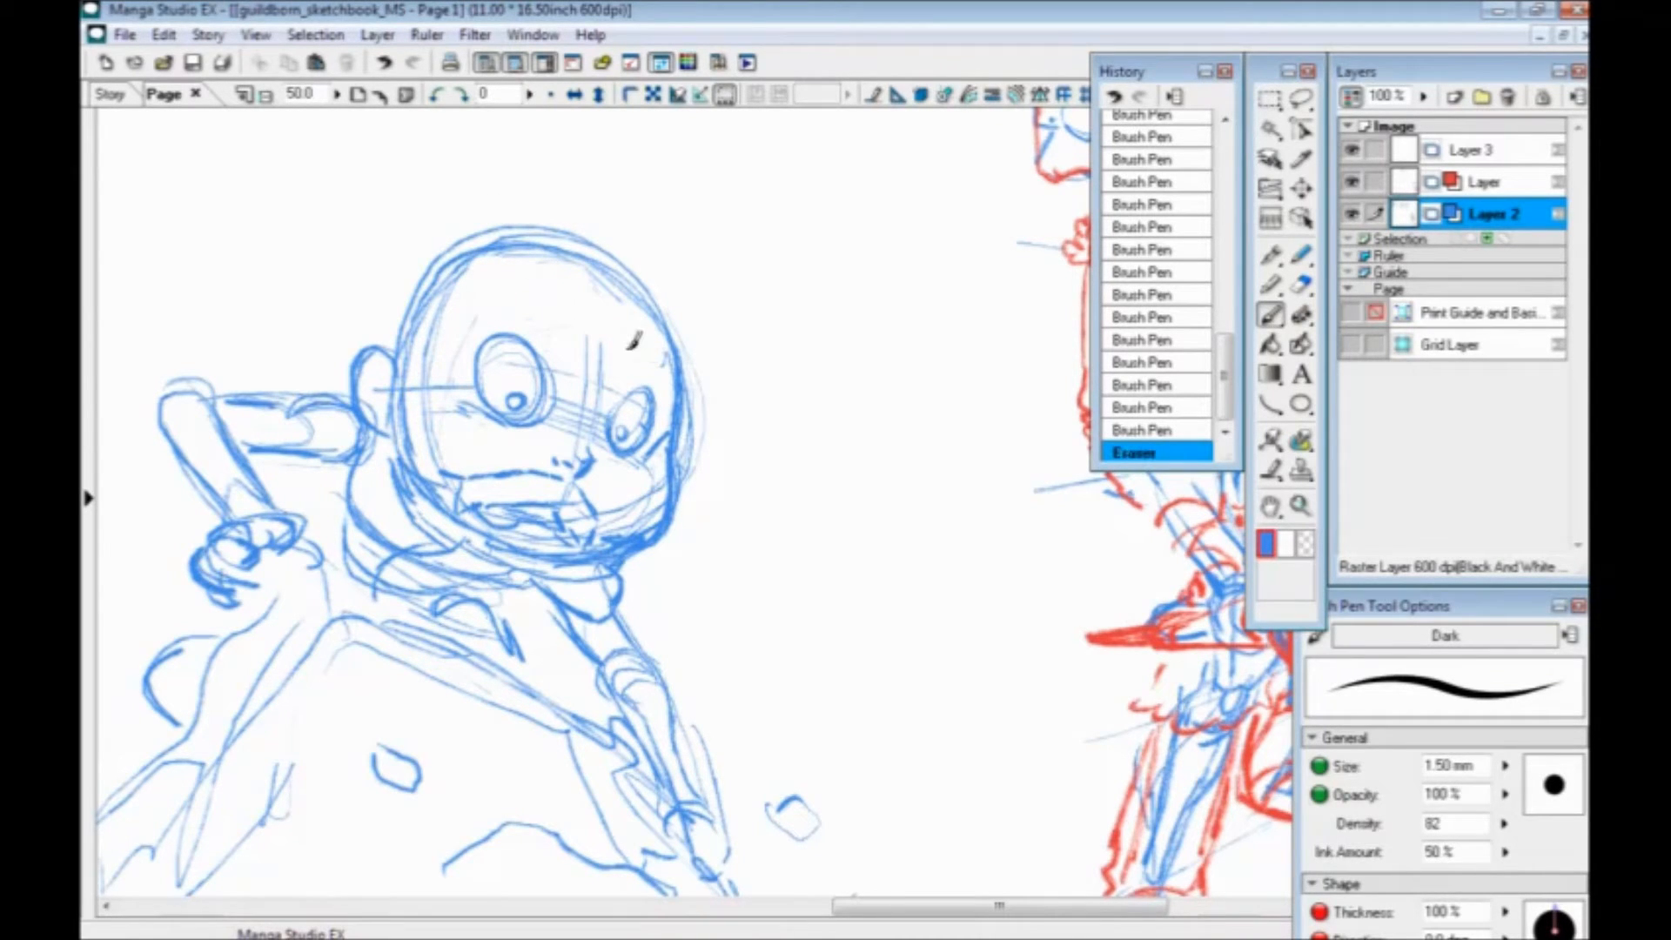
Try blocky rectangular eyebrows above the oval eyes, then undo their strokes
mouse_move(548, 187)
left_mouse_down()
mouse_move(485, 188)
mouse_move(544, 214)
mouse_move(540, 280)
left_mouse_up()
key("ctrl+z")
left_click_drag(541, 268, 537, 294)
mouse_move(508, 296)
left_mouse_down()
mouse_move(534, 295)
mouse_move(481, 293)
left_mouse_up()
left_click_drag(479, 292, 512, 267)
left_click_drag(507, 266, 542, 266)
mouse_move(626, 325)
left_mouse_down()
mouse_move(630, 303)
mouse_move(648, 340)
left_mouse_up()
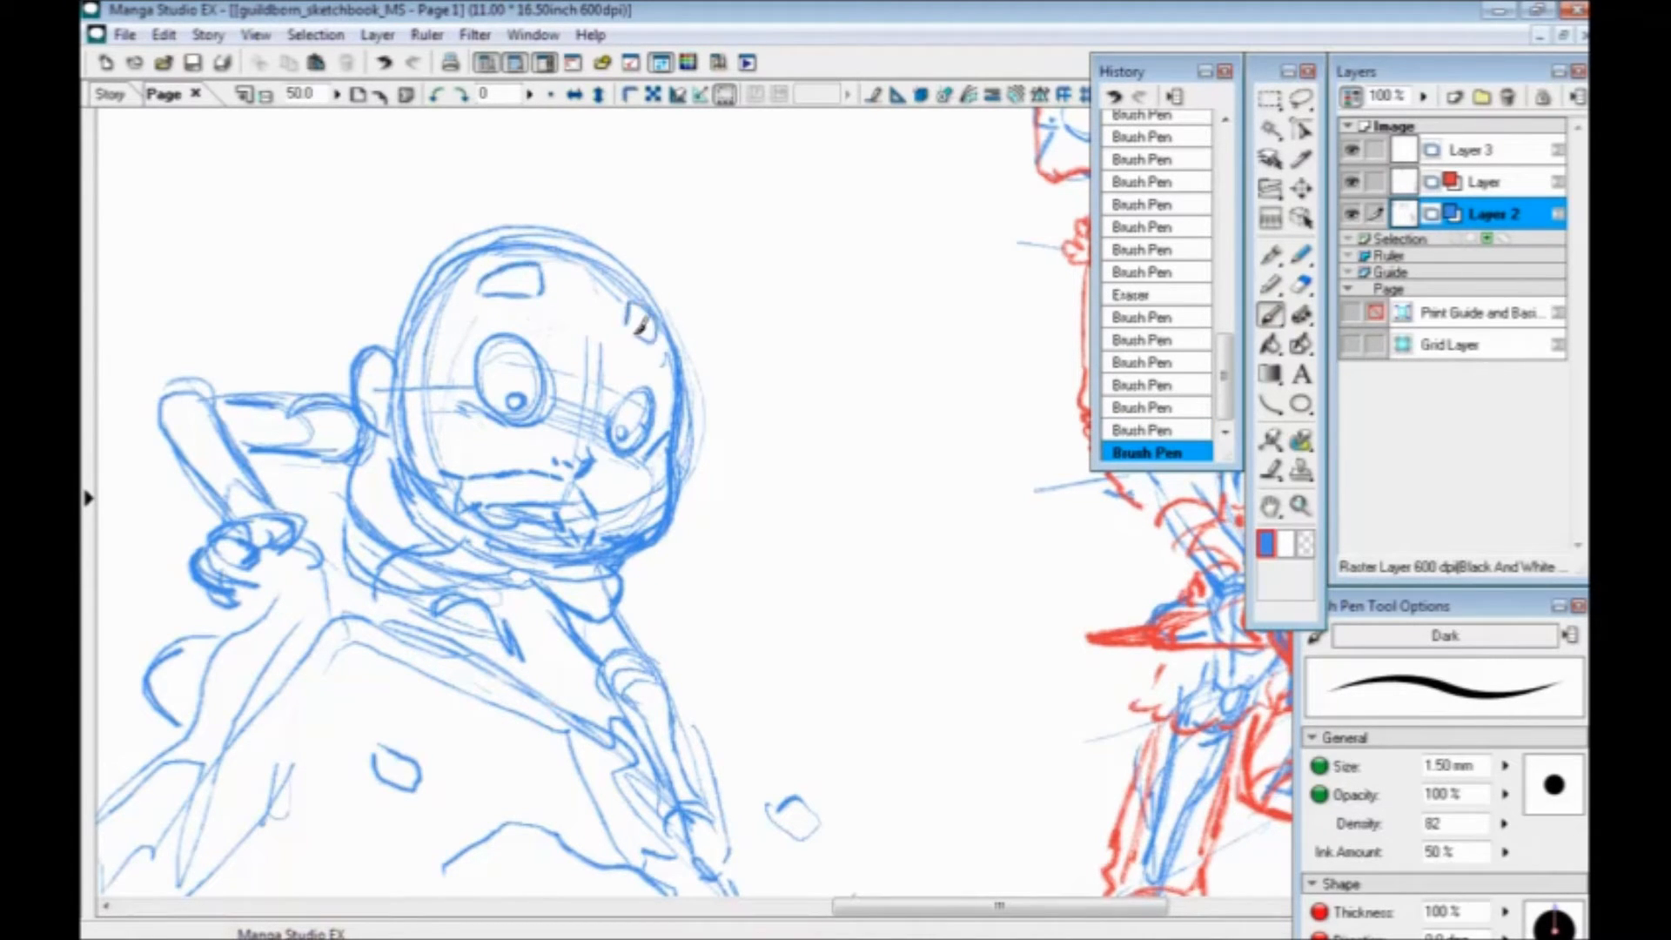
mouse_move(538, 514)
left_mouse_down()
mouse_move(350, 486)
mouse_move(421, 592)
mouse_move(537, 580)
left_mouse_up()
key("ctrl+z")
key("ctrl+z")
key("ctrl+z")
key("ctrl+z")
key("ctrl+z")
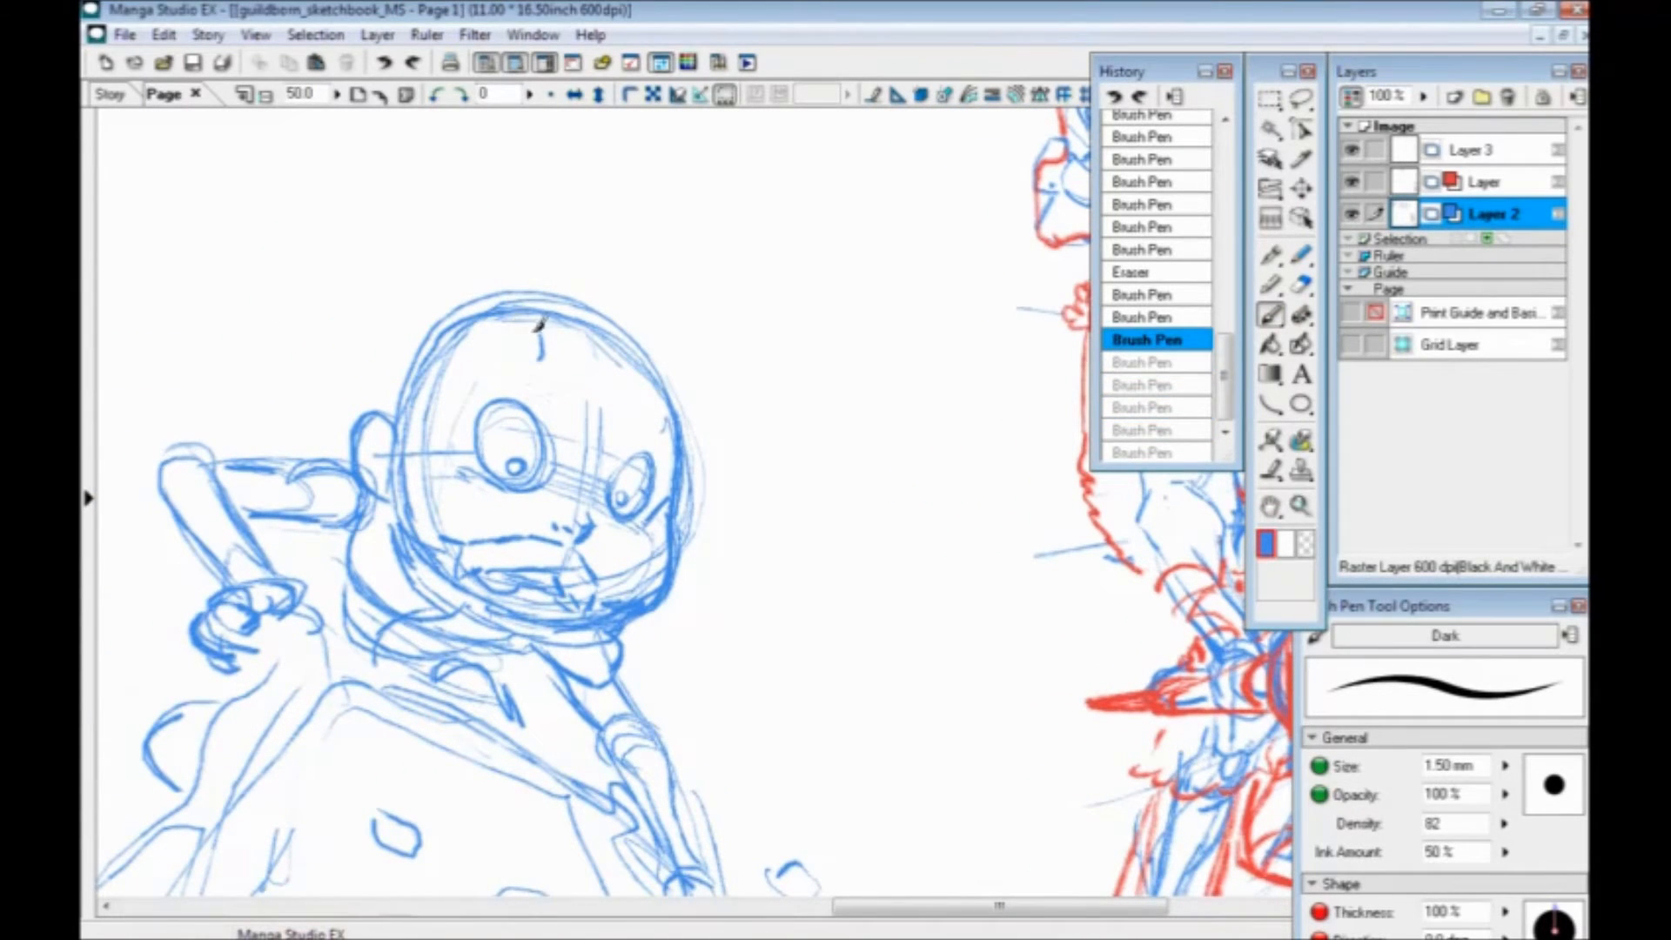
Draw curved, slanted eyebrows above both oval eyes
left_click_drag(541, 328, 526, 330)
left_click_drag(524, 329, 478, 366)
left_click_drag(472, 363, 502, 367)
left_click_drag(500, 367, 511, 359)
mouse_move(628, 369)
left_mouse_down()
mouse_move(624, 389)
mouse_move(655, 390)
left_mouse_up()
left_click_drag(654, 388, 680, 410)
mouse_move(680, 410)
left_mouse_down()
mouse_move(663, 421)
mouse_move(645, 395)
left_mouse_up()
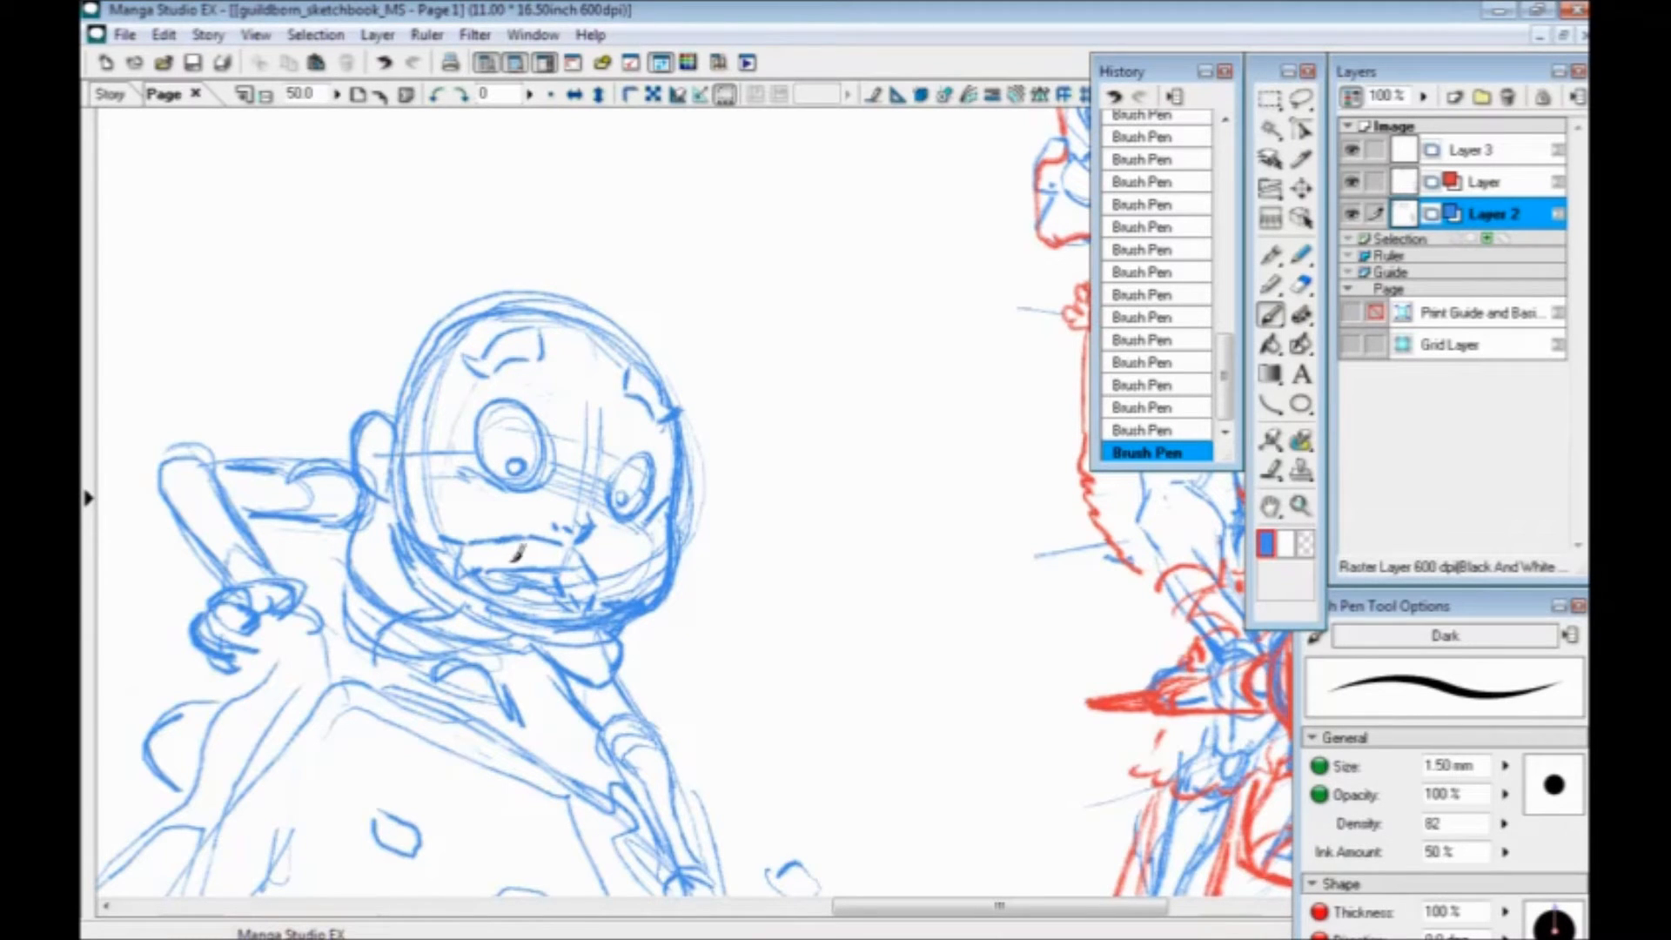
left_click_drag(526, 565, 473, 431)
left_click_drag(499, 540, 486, 485)
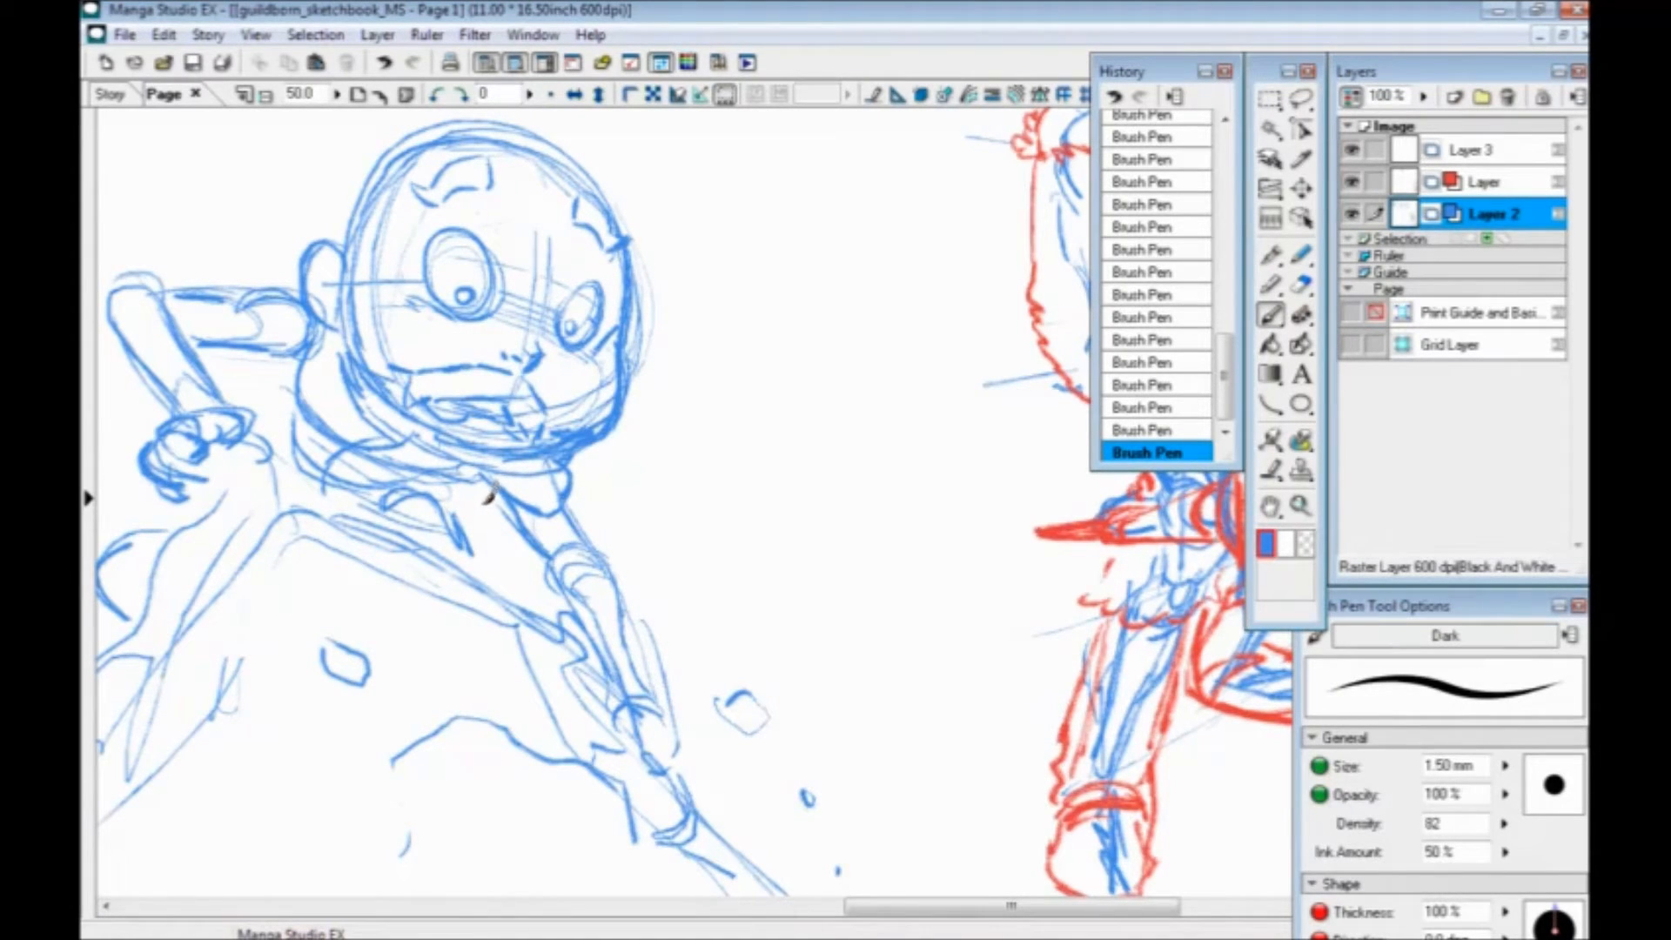
left_click_drag(396, 518, 661, 508)
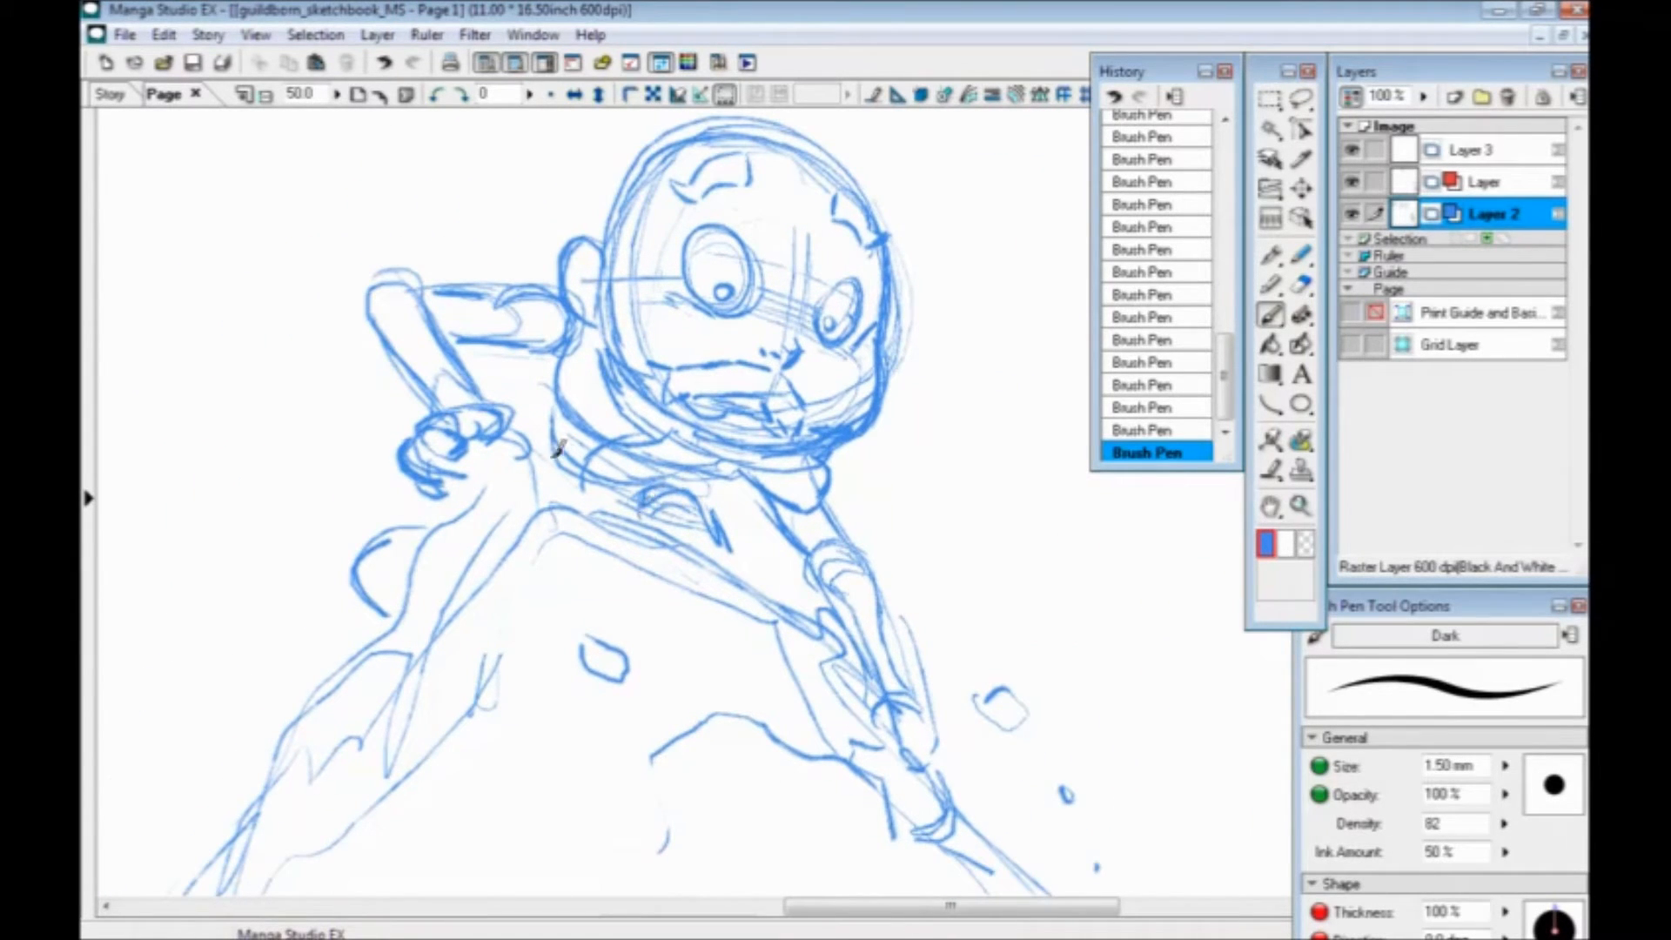
Extend the rocky slopes below the crouching figure with long blue lines running down both sides
left_click_drag(342, 344, 130, 437)
key("ctrl+minus")
left_click_drag(306, 769, 421, 485)
left_click_drag(352, 571, 170, 819)
left_click_drag(272, 680, 160, 401)
mouse_move(877, 291)
left_mouse_down()
mouse_move(1063, 540)
mouse_move(1216, 803)
left_mouse_up()
key("ctrl+minus")
key("ctrl+minus")
key("ctrl+minus")
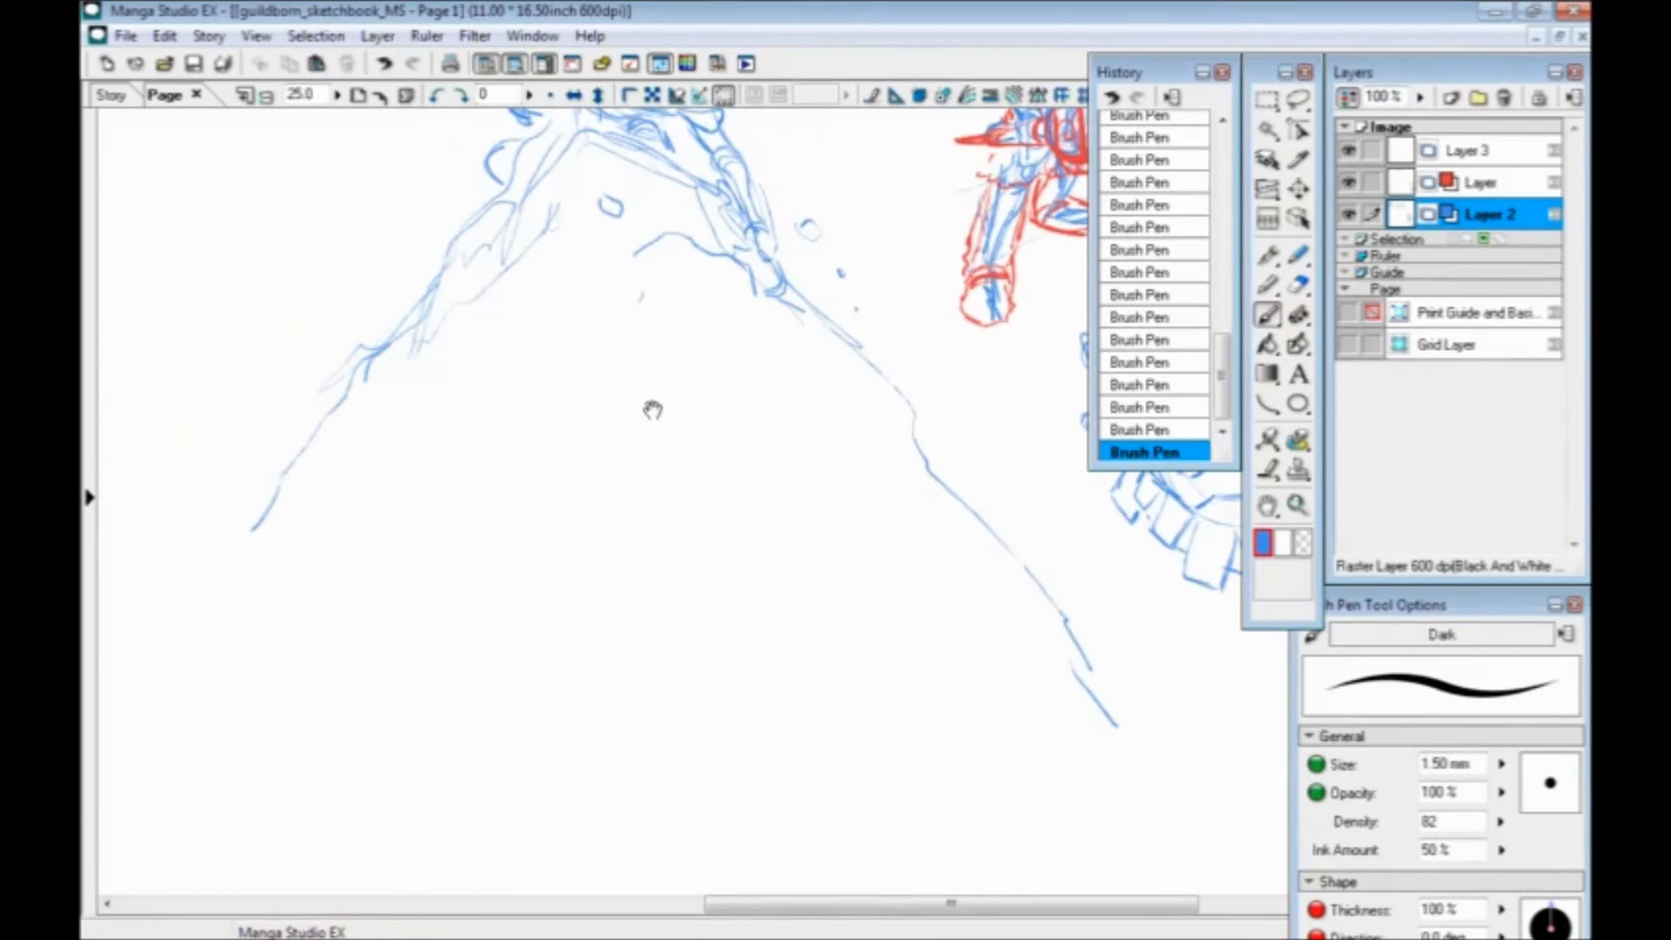
Sketch the mountain's inner ridge line, the right slope and the lower secondary peaks beneath the figure
mouse_move(740, 359)
left_mouse_down()
mouse_move(836, 555)
mouse_move(791, 584)
mouse_move(741, 653)
left_mouse_up()
left_click_drag(829, 568, 992, 697)
left_click_drag(833, 617, 678, 693)
mouse_move(646, 673)
left_mouse_down()
mouse_move(588, 661)
mouse_move(533, 710)
left_mouse_up()
left_click_drag(543, 600, 401, 760)
mouse_move(387, 759)
left_mouse_down()
mouse_move(418, 723)
mouse_move(311, 810)
left_mouse_up()
left_click_drag(418, 578, 367, 485)
Add loose rubble marks along the mountain's left slope and jagged spikes on its right slope
left_click_drag(479, 463, 477, 473)
left_click(443, 504)
left_click(363, 571)
left_click(402, 578)
left_click_drag(428, 584, 390, 578)
mouse_move(388, 580)
left_mouse_down()
mouse_move(399, 607)
mouse_move(378, 622)
left_mouse_up()
left_click_drag(331, 621, 292, 661)
mouse_move(458, 526)
left_mouse_down()
mouse_move(455, 497)
mouse_move(474, 503)
left_mouse_up()
left_click_drag(472, 438, 470, 459)
mouse_move(888, 474)
left_mouse_down()
mouse_move(903, 471)
mouse_move(915, 507)
left_mouse_up()
left_click_drag(946, 562, 993, 629)
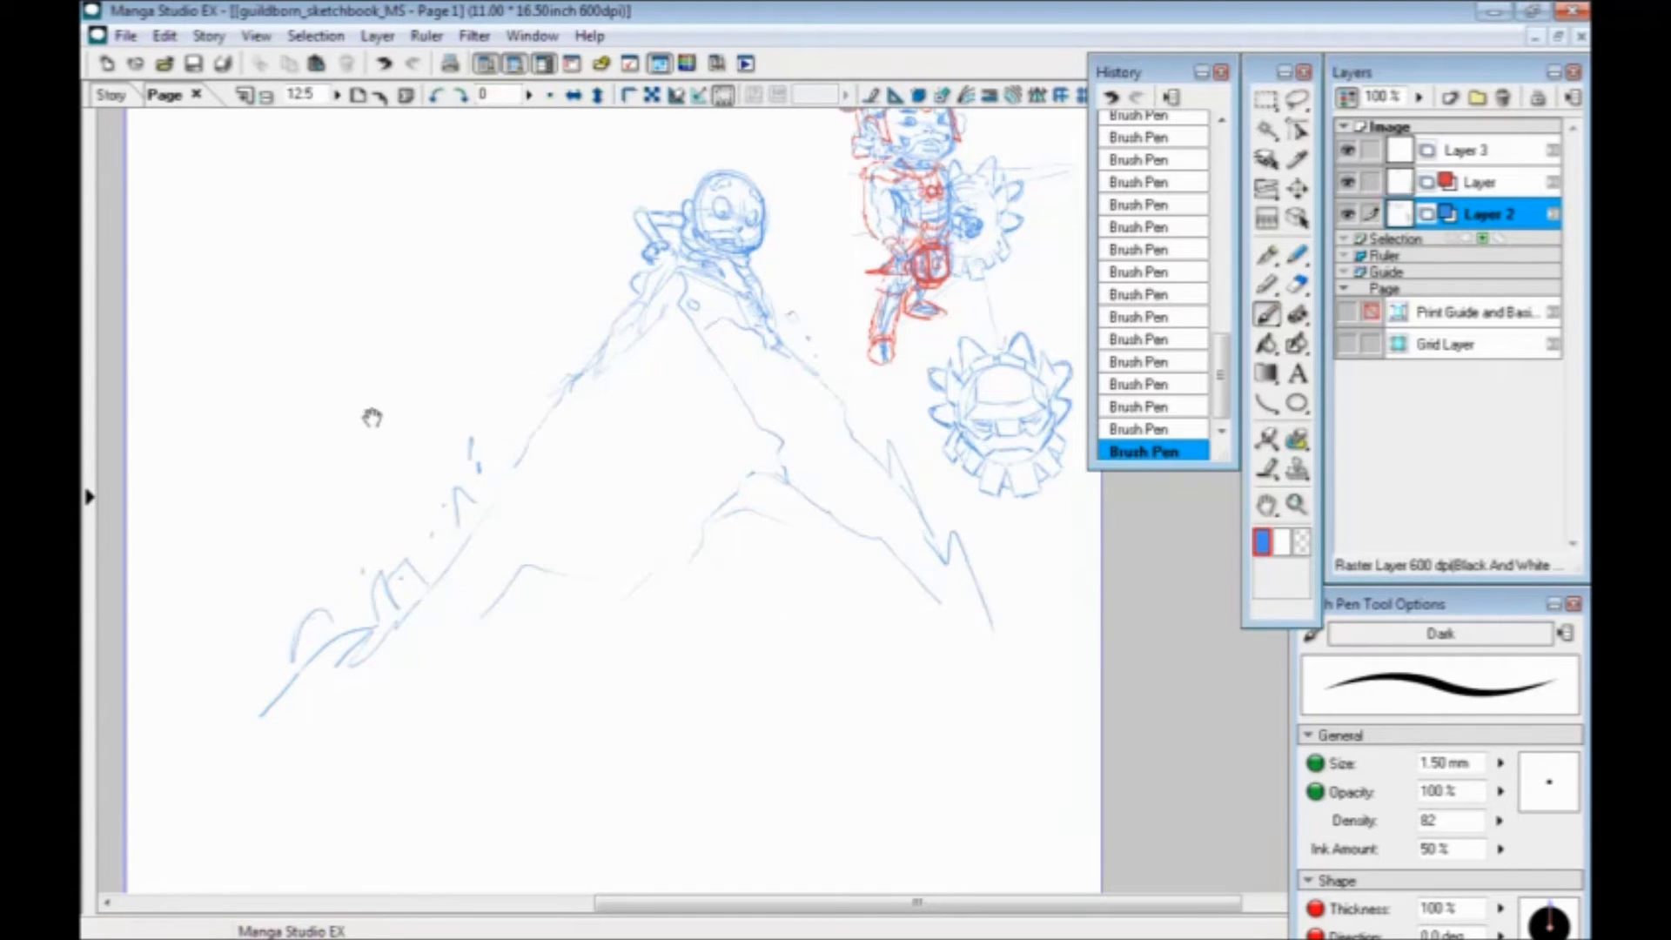
On the red layer, sketch the pointed front and upper edge of a headband on the crouching figure's head
left_click_drag(373, 418, 326, 469)
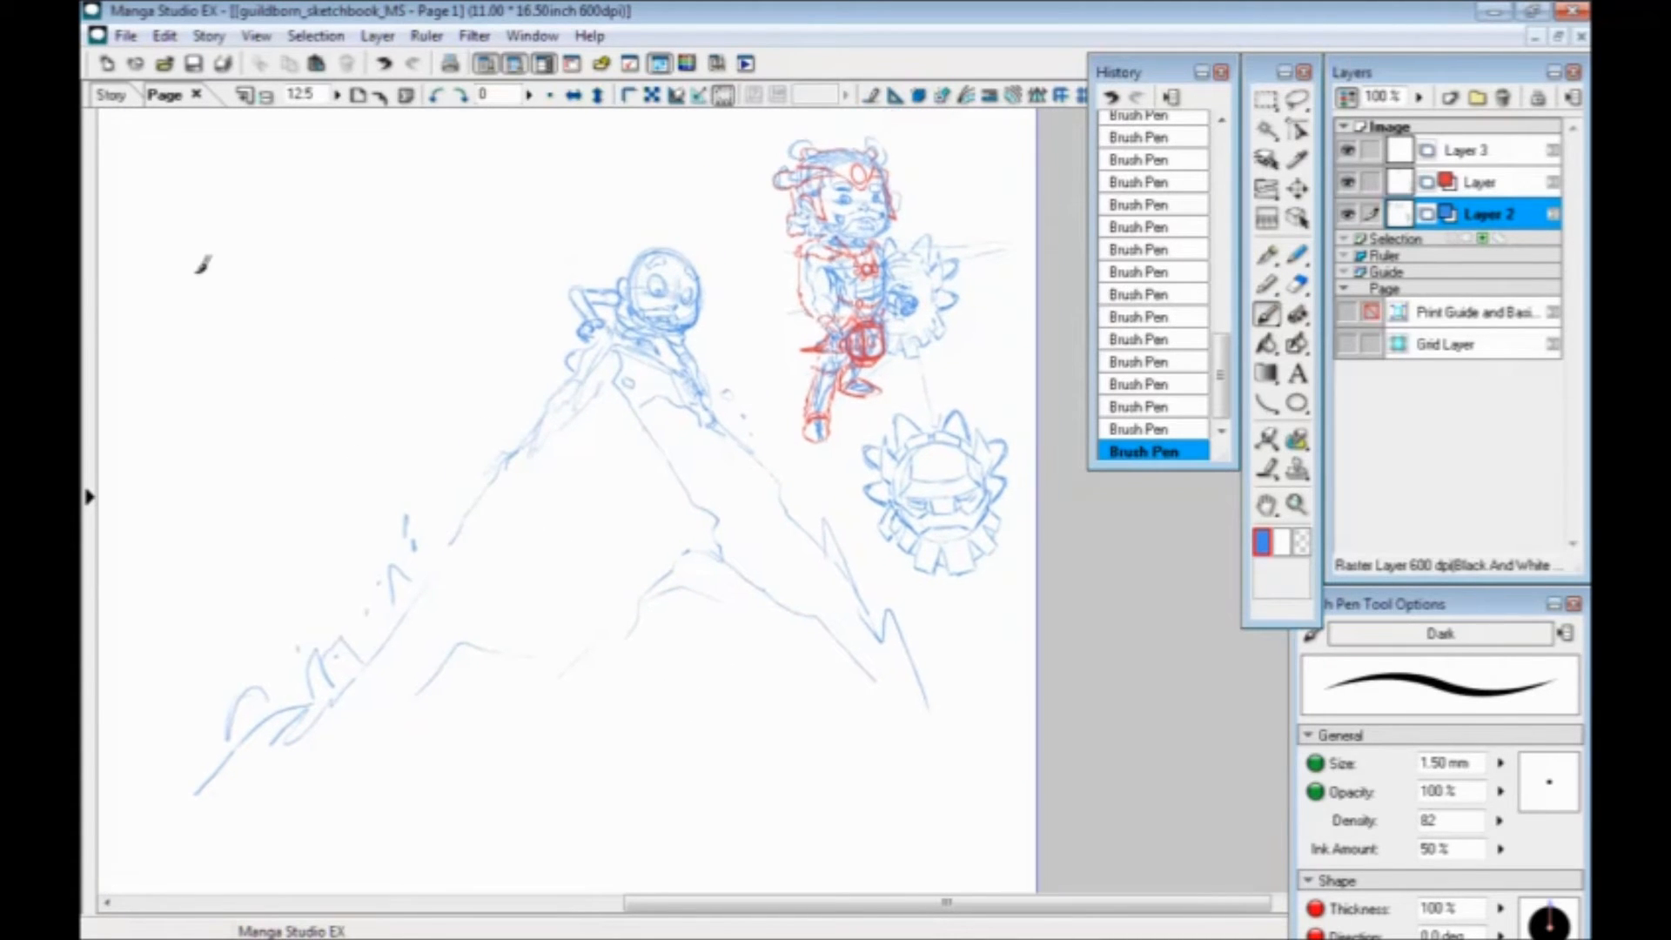
key("ctrl+plus")
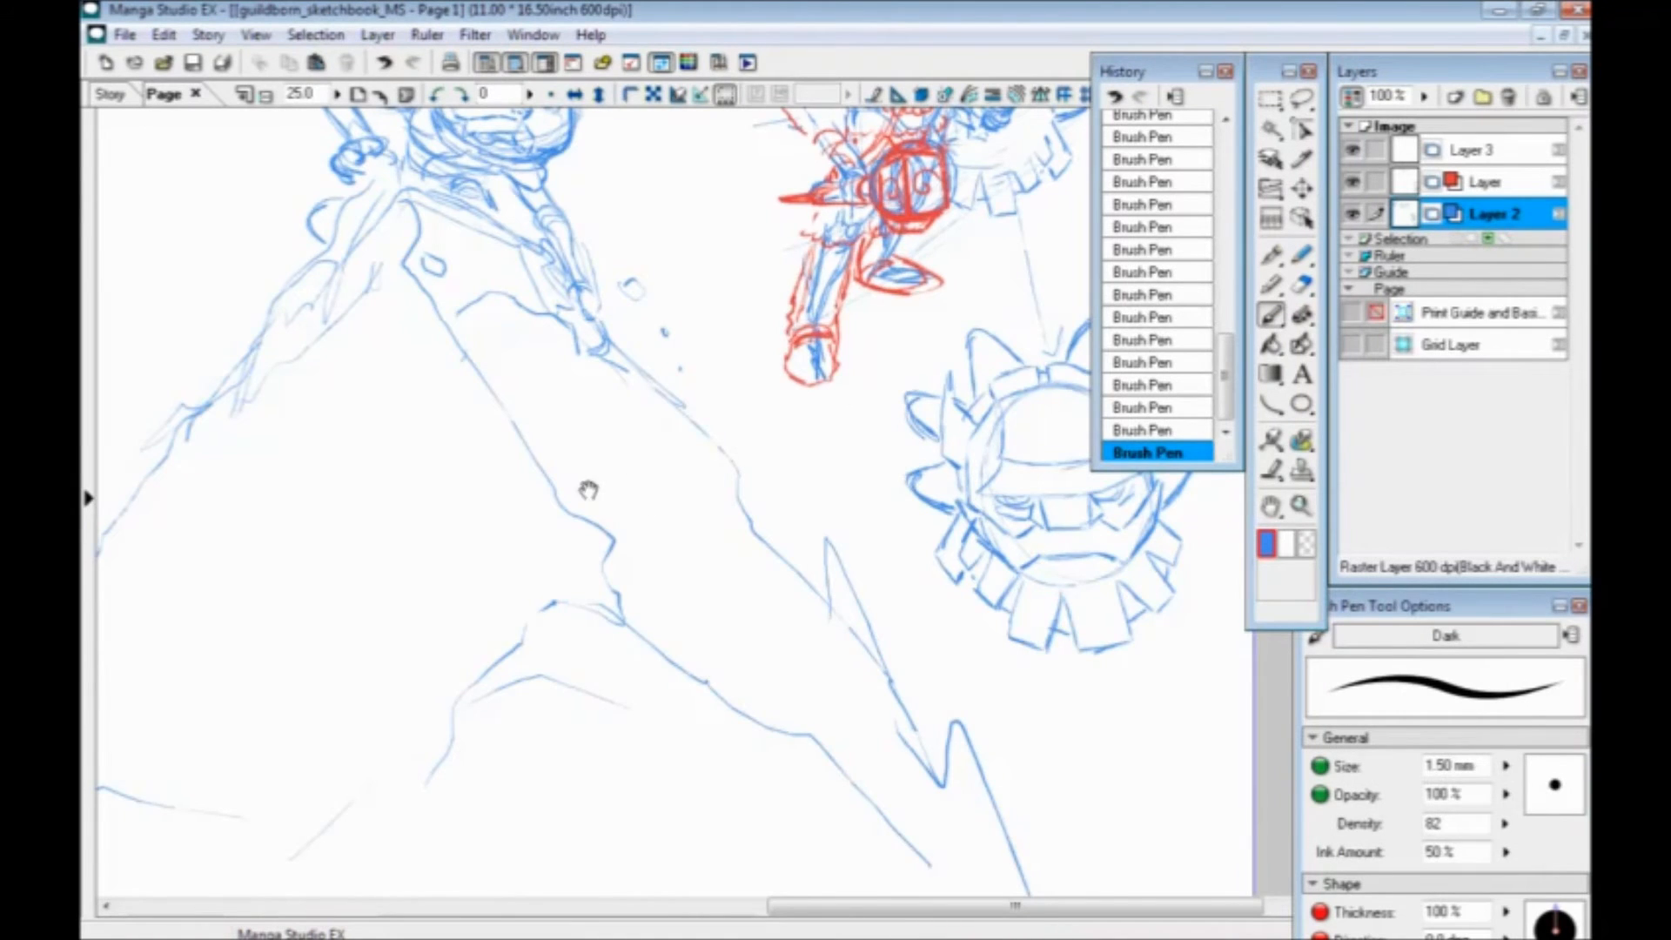
scroll(586, 488, "up", 5)
left_click(1480, 182)
key("ctrl+plus")
left_click_drag(533, 471, 676, 708)
left_click_drag(436, 575, 384, 552)
left_click_drag(396, 636, 430, 682)
mouse_move(497, 536)
left_mouse_down()
mouse_move(524, 546)
mouse_move(465, 471)
left_mouse_up()
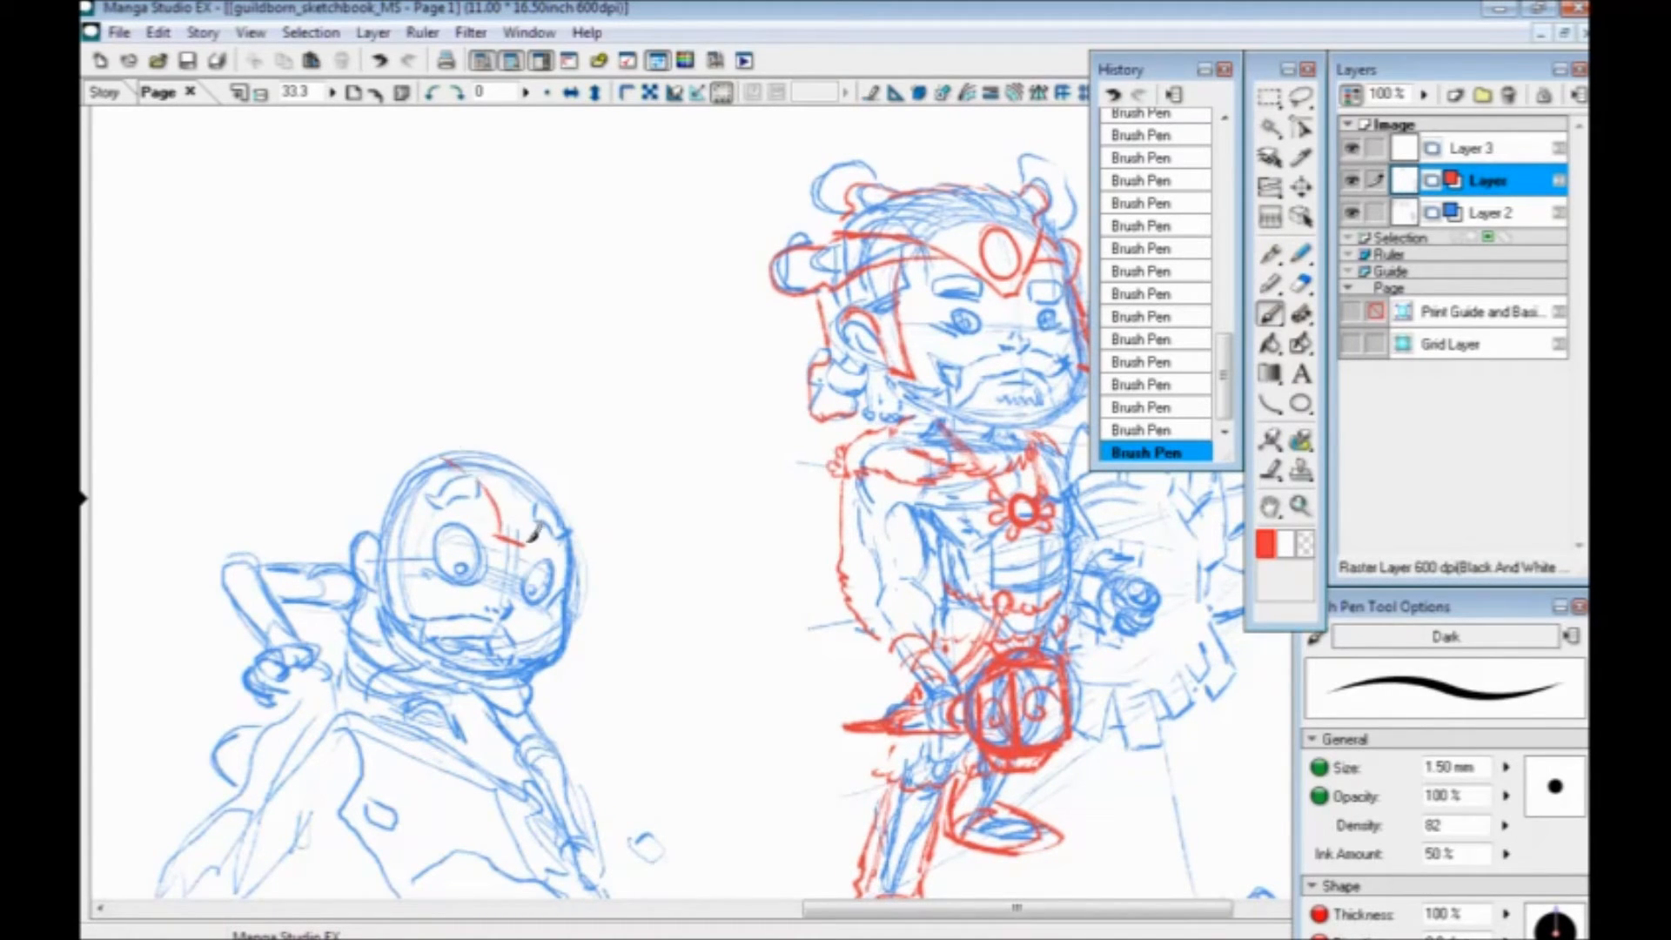
mouse_move(564, 504)
left_mouse_down()
mouse_move(507, 455)
mouse_move(400, 465)
left_mouse_up()
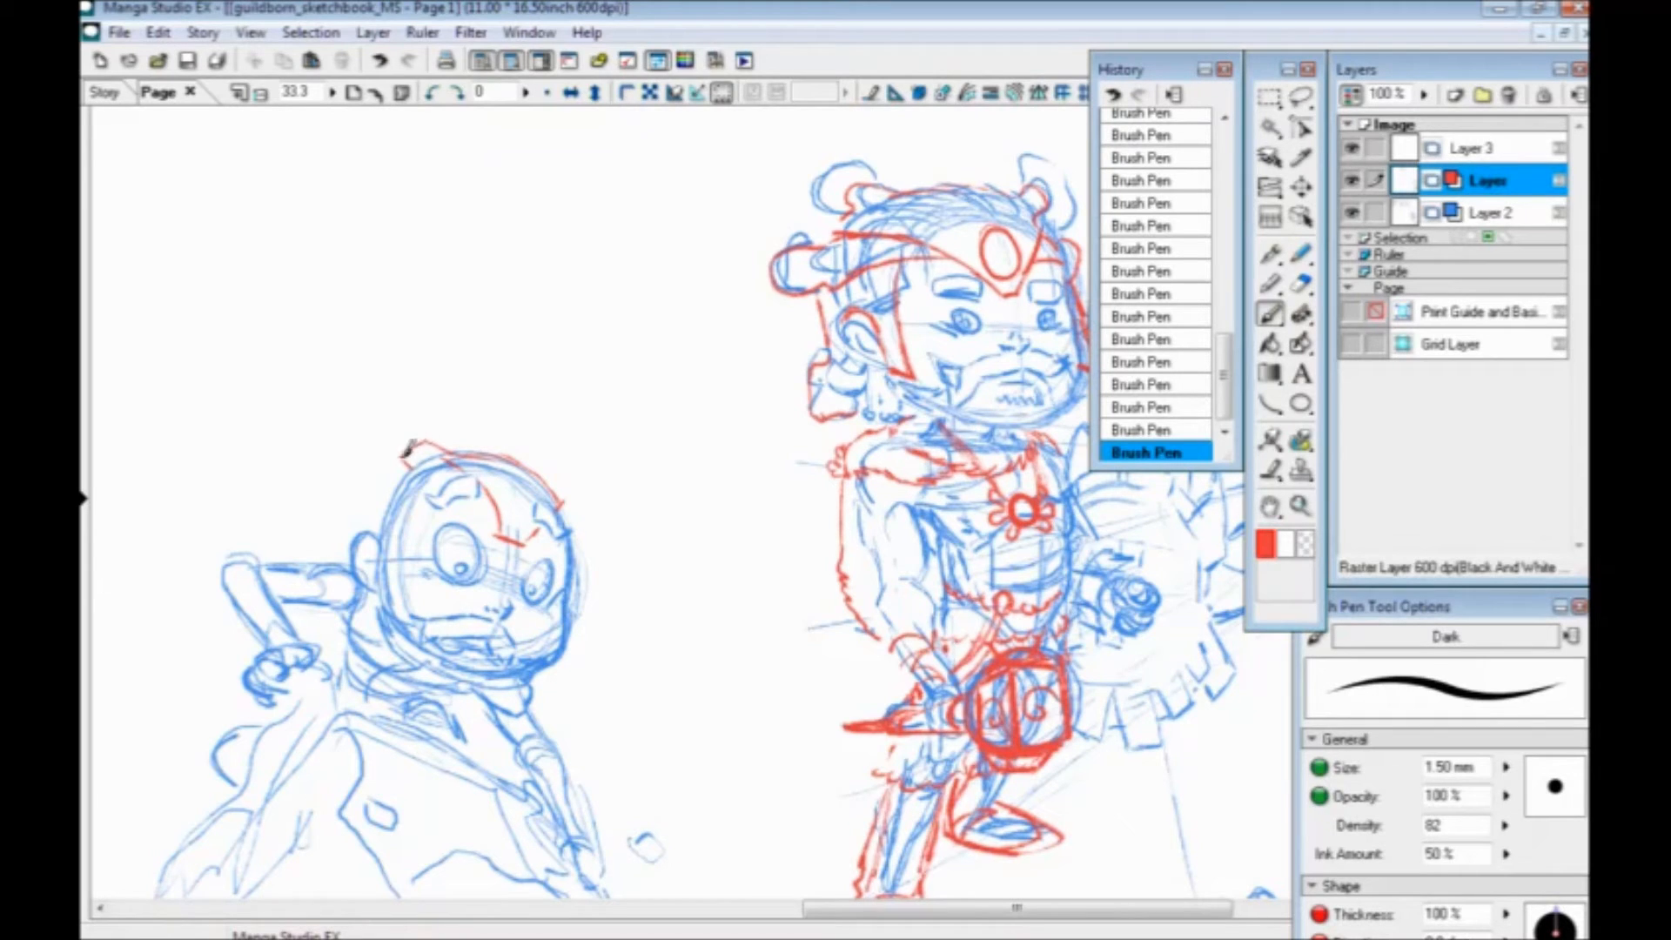
left_click_drag(562, 499, 581, 509)
Switch Layer 2's display color from blue to its black drawing color and make the red layer active again
left_click(1421, 213)
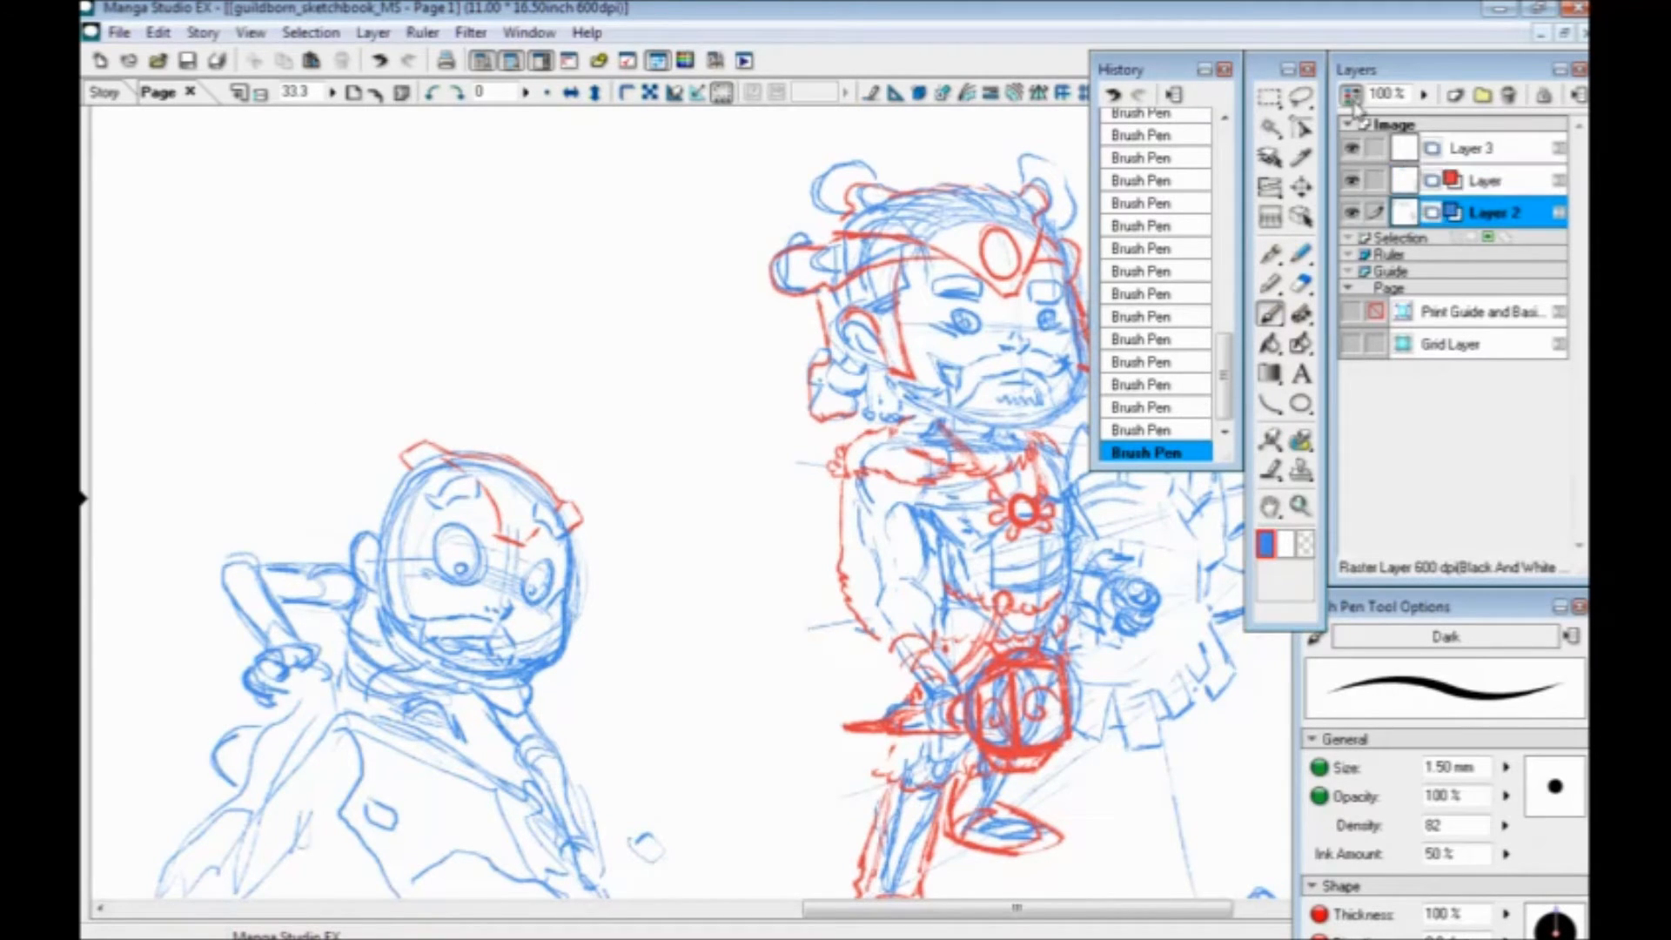
left_click(1352, 96)
left_click_drag(422, 645, 480, 656)
left_click(1478, 190)
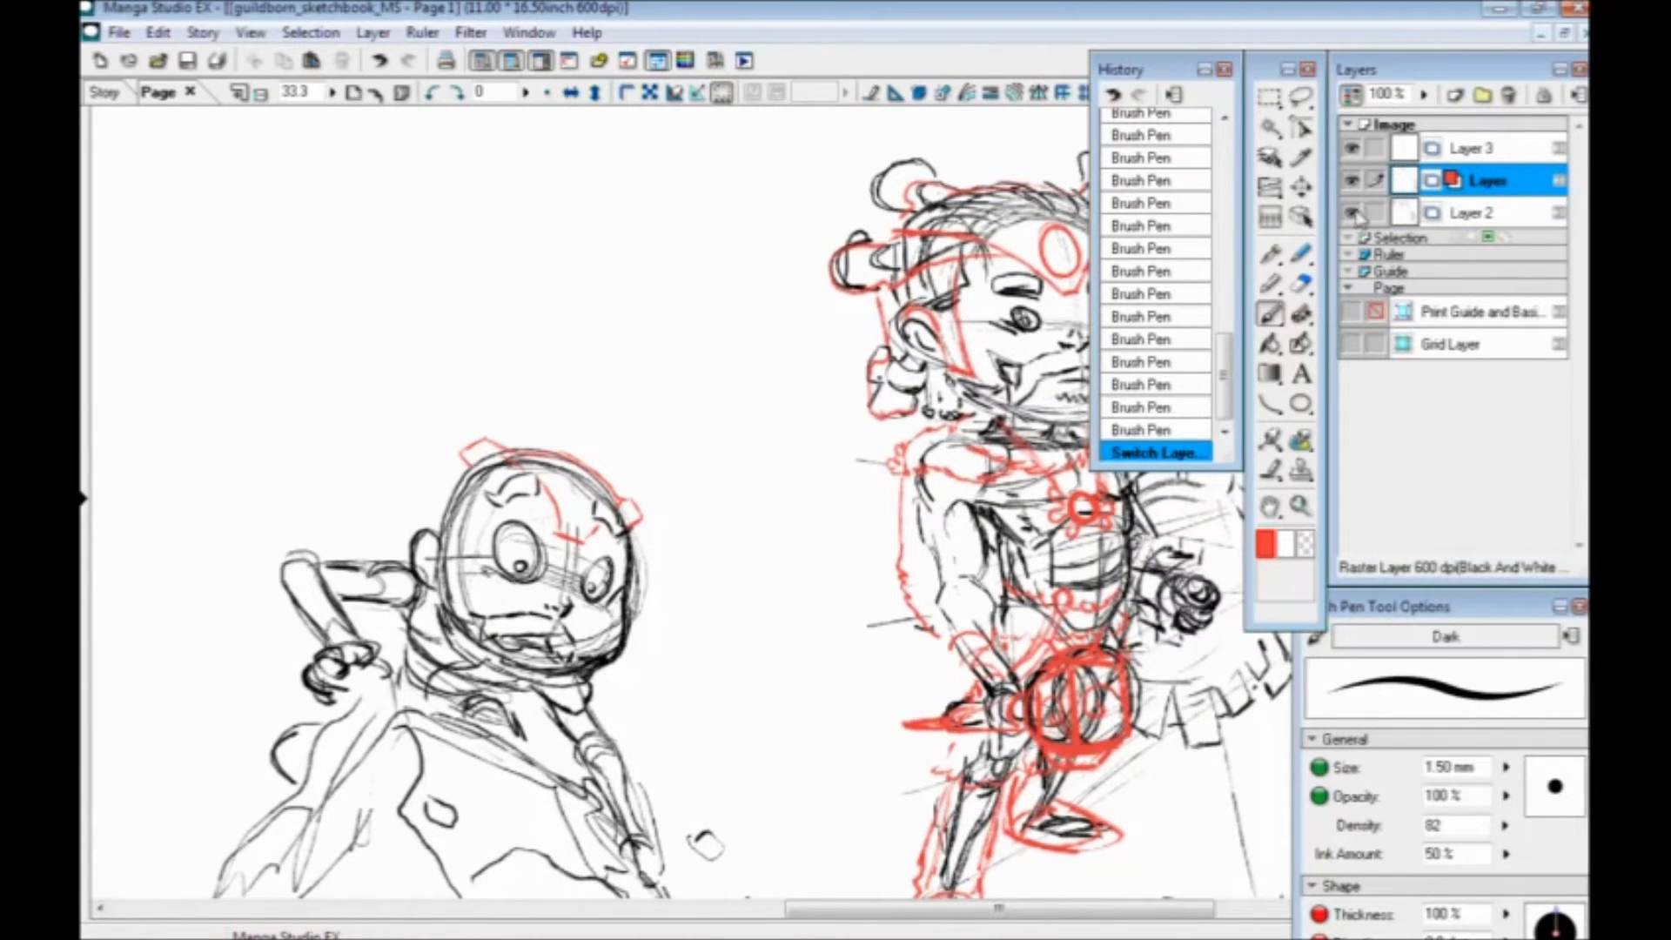
Draw the headband's lower edge in red and rounded hair knobs at both sides of the crouching figure's head
left_click_drag(463, 548, 392, 539)
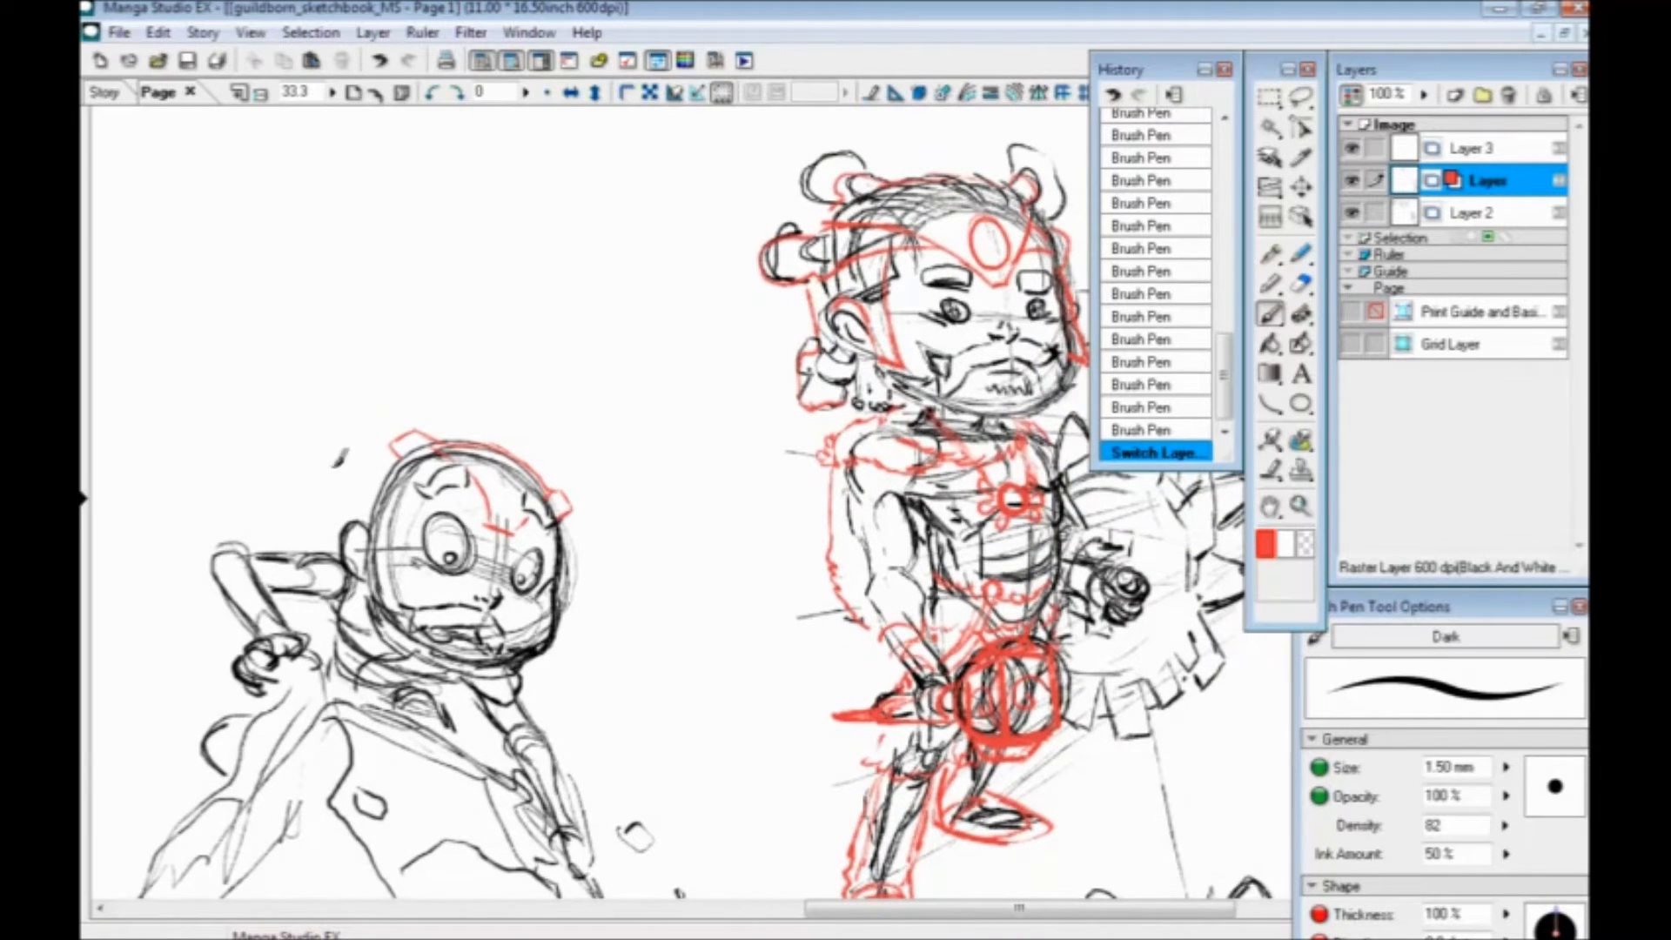
mouse_move(470, 480)
left_mouse_down()
mouse_move(381, 493)
mouse_move(383, 466)
left_mouse_up()
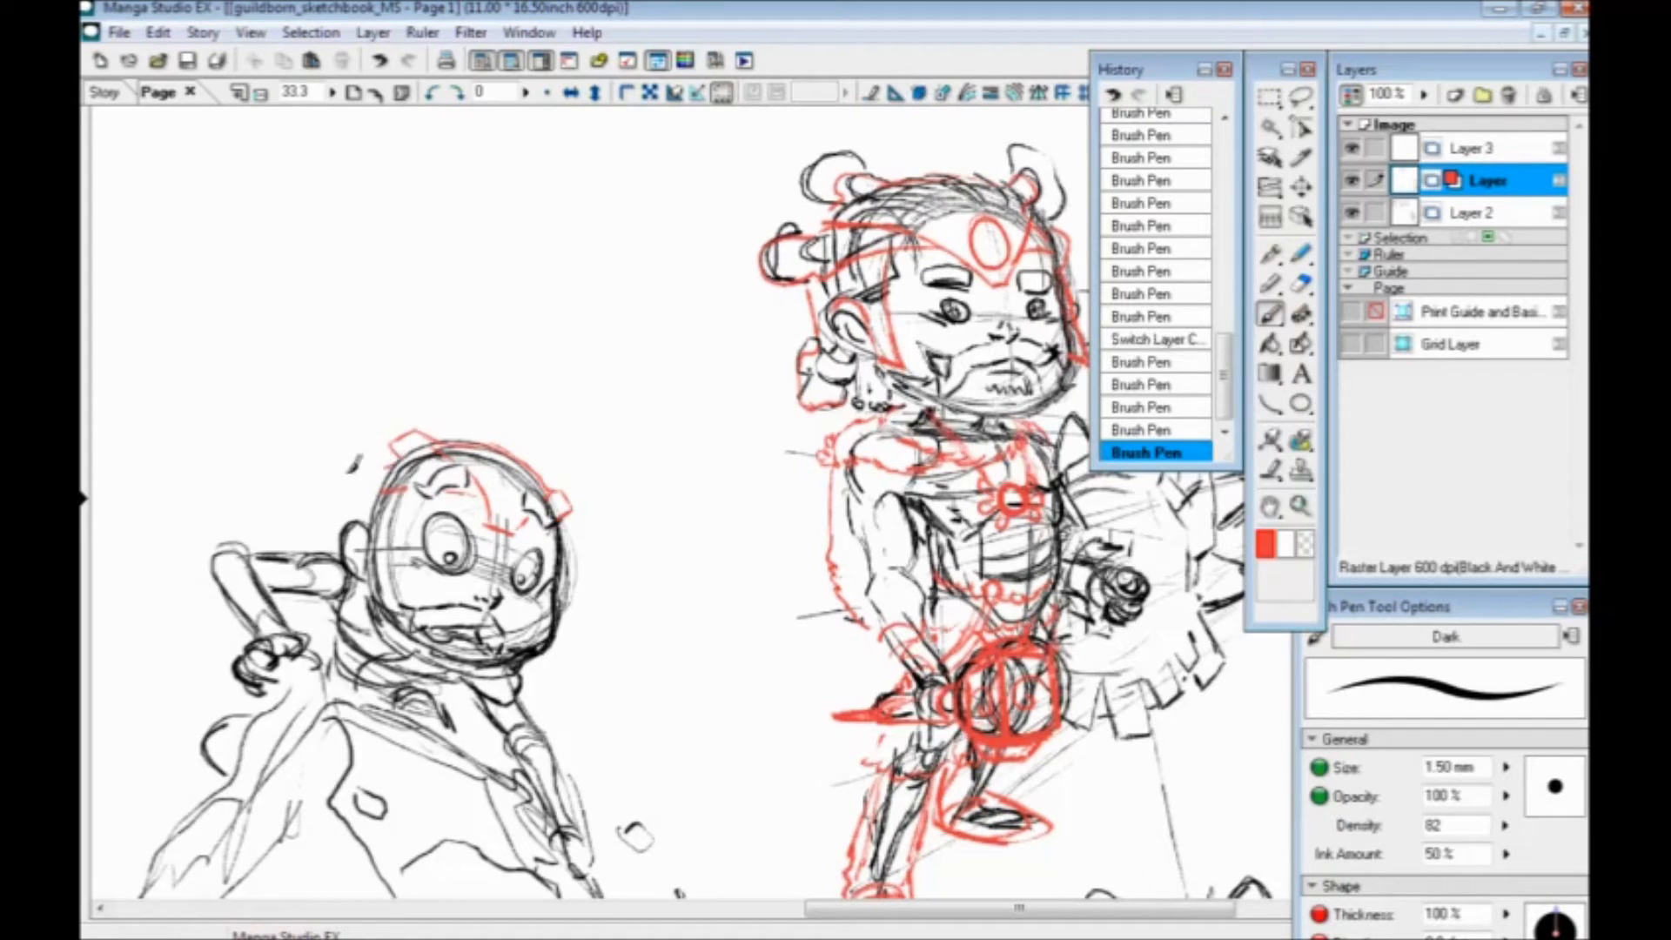
mouse_move(388, 467)
left_mouse_down()
mouse_move(412, 453)
mouse_move(367, 474)
mouse_move(356, 506)
mouse_move(348, 479)
left_mouse_up()
mouse_move(527, 524)
left_mouse_down()
mouse_move(580, 537)
mouse_move(566, 548)
left_mouse_up()
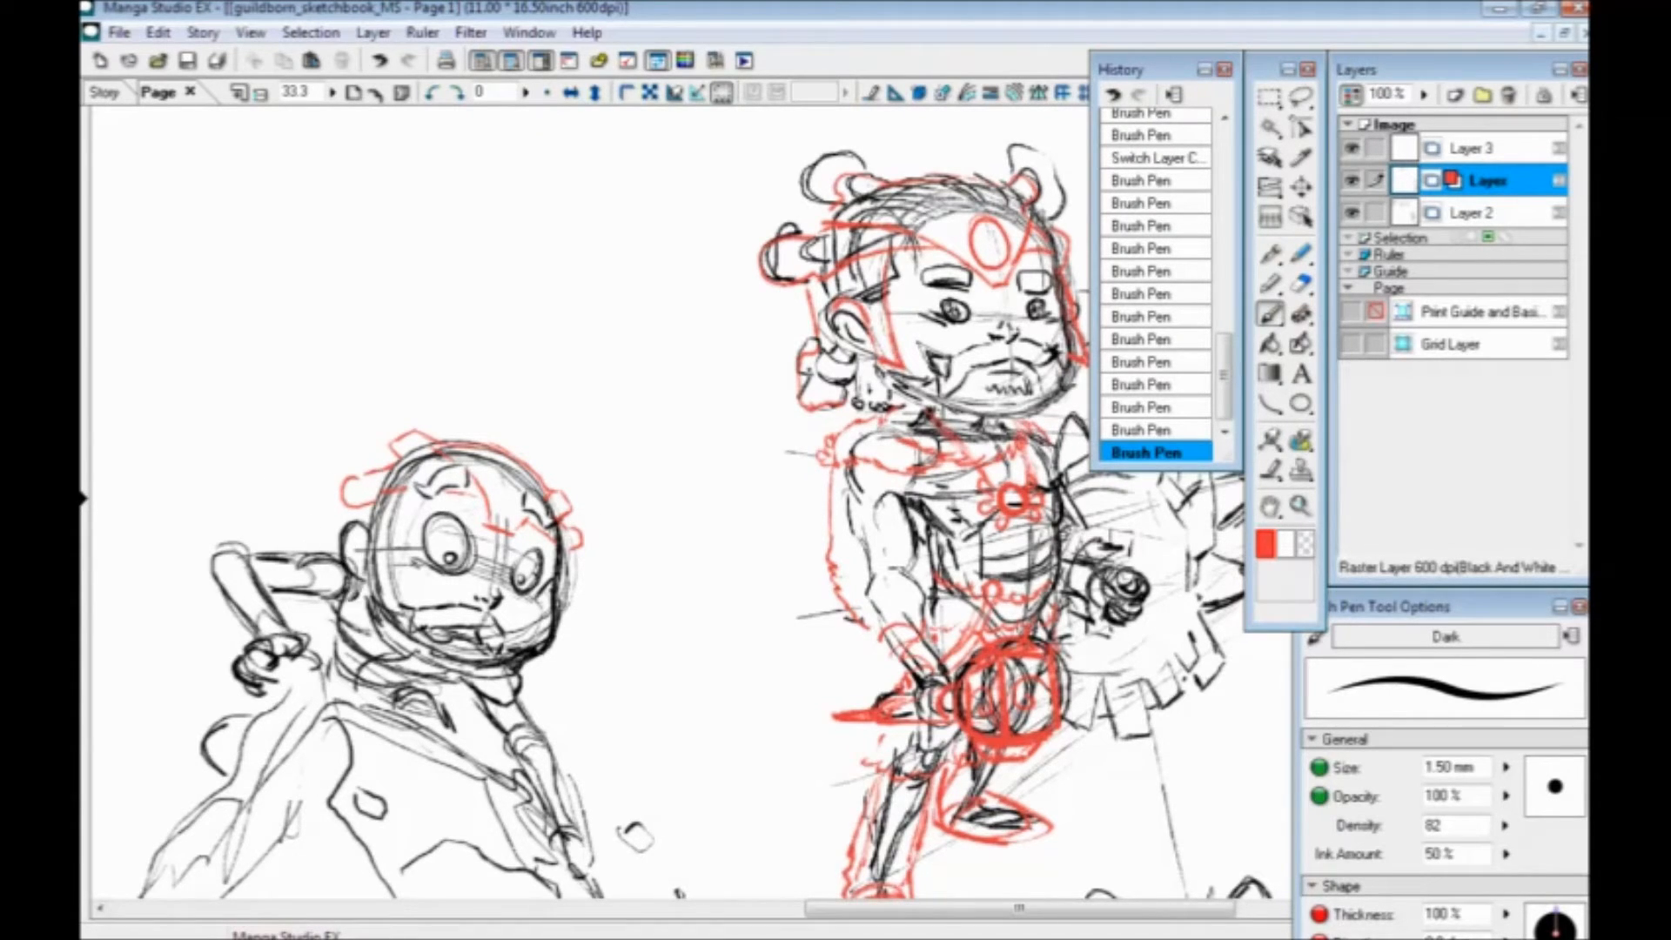
Add the oval forehead gem, the headband's cheek strips and more rounded hair knobs in red
mouse_move(399, 608)
left_mouse_down()
mouse_move(548, 548)
mouse_move(357, 615)
left_mouse_up()
mouse_move(474, 470)
left_mouse_down()
mouse_move(455, 503)
mouse_move(487, 522)
left_mouse_up()
mouse_move(296, 553)
left_mouse_down()
mouse_move(392, 505)
mouse_move(334, 515)
left_mouse_up()
mouse_move(442, 475)
left_mouse_down()
mouse_move(419, 557)
mouse_move(439, 576)
left_mouse_up()
left_click_drag(411, 499, 409, 567)
mouse_move(585, 608)
left_mouse_down()
mouse_move(594, 572)
mouse_move(598, 603)
left_mouse_up()
mouse_move(463, 445)
left_mouse_down()
mouse_move(427, 461)
mouse_move(359, 433)
mouse_move(365, 463)
mouse_move(392, 437)
left_mouse_up()
left_click_drag(339, 510, 319, 539)
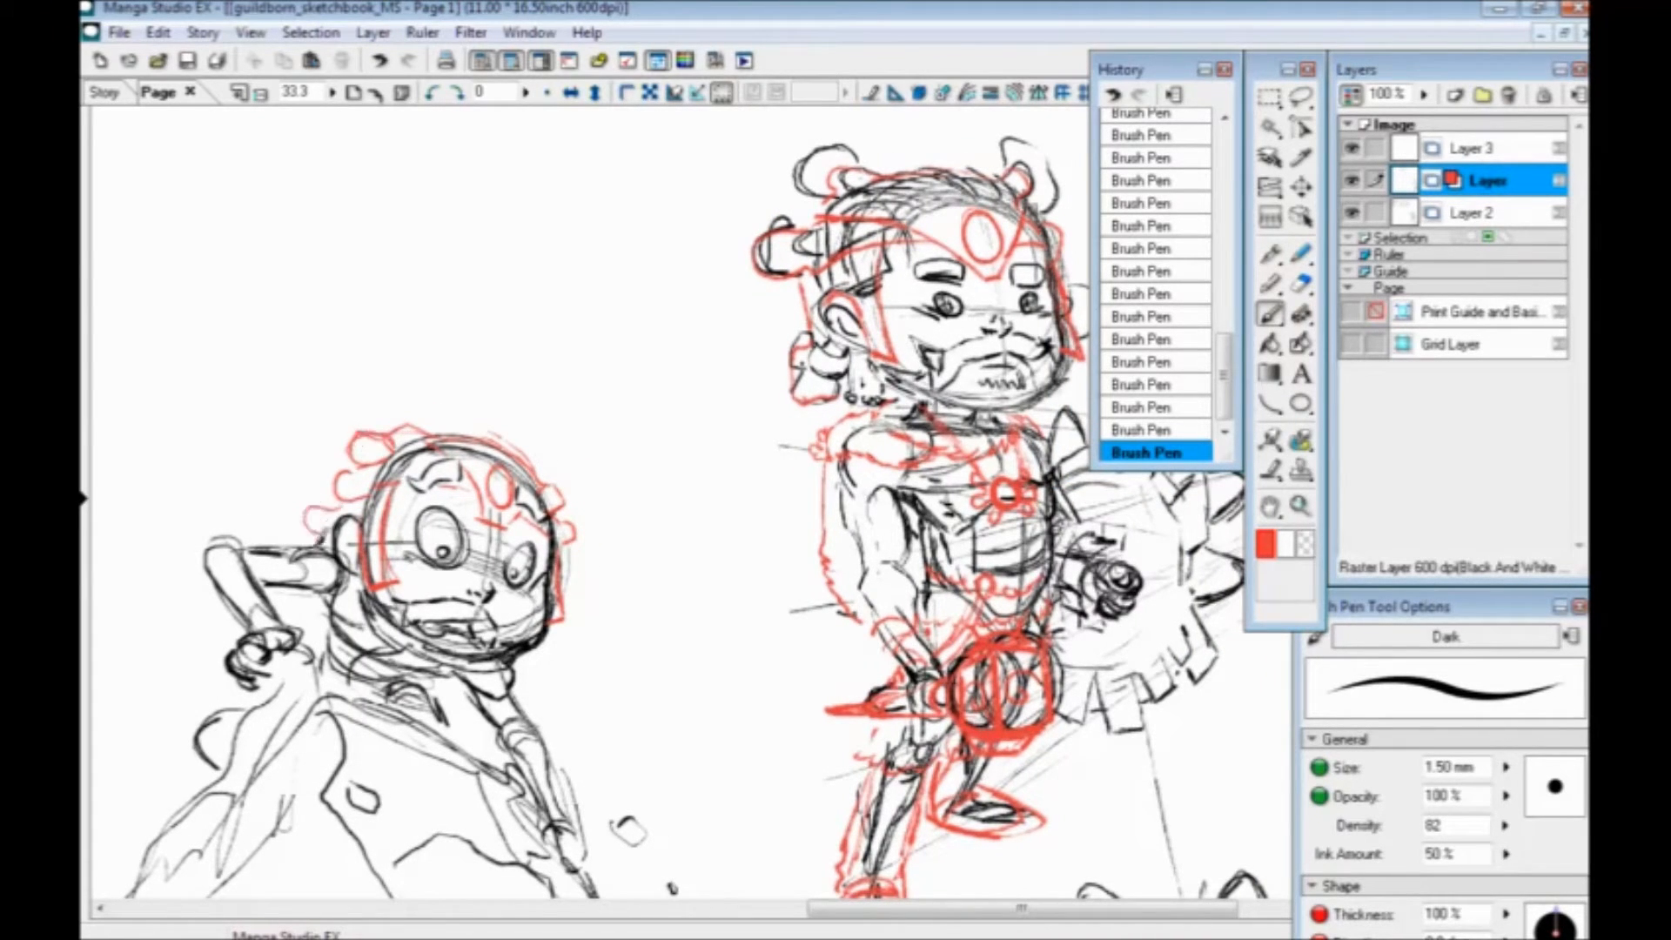
left_click_drag(568, 575, 570, 600)
Draw a red collar strap flowing out to a flower-shaped clasp, and add bands to the figure's arms
left_click_drag(350, 659, 373, 576)
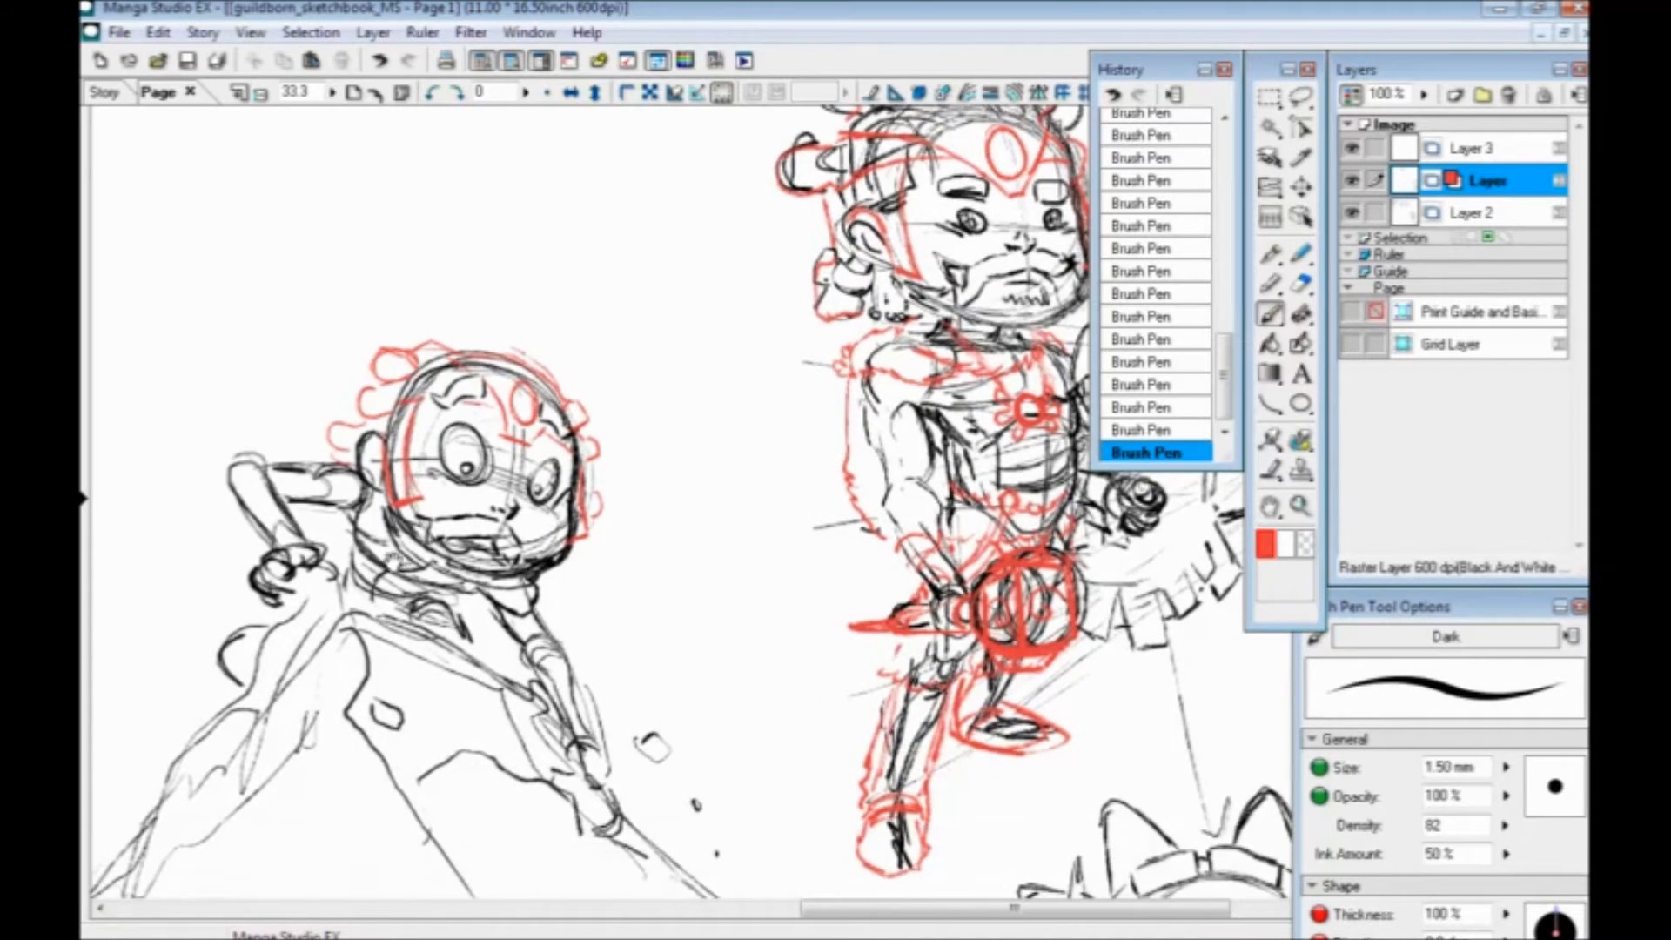
left_click_drag(370, 682, 375, 721)
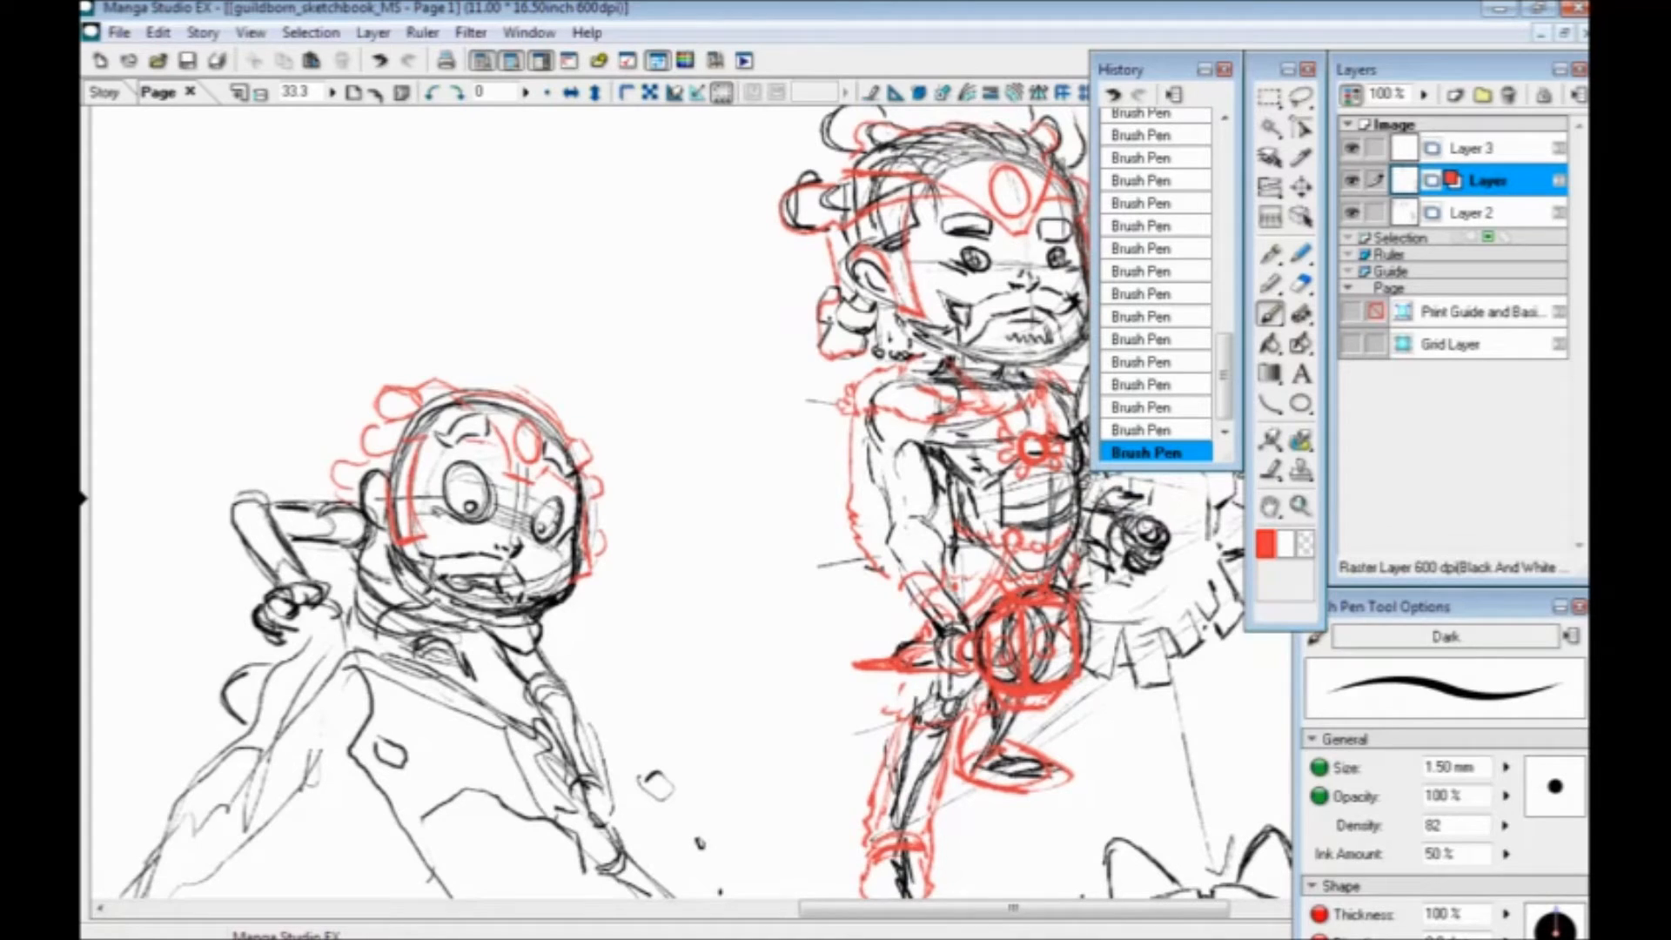
mouse_move(437, 599)
left_mouse_down()
mouse_move(520, 641)
mouse_move(618, 609)
mouse_move(649, 650)
left_mouse_up()
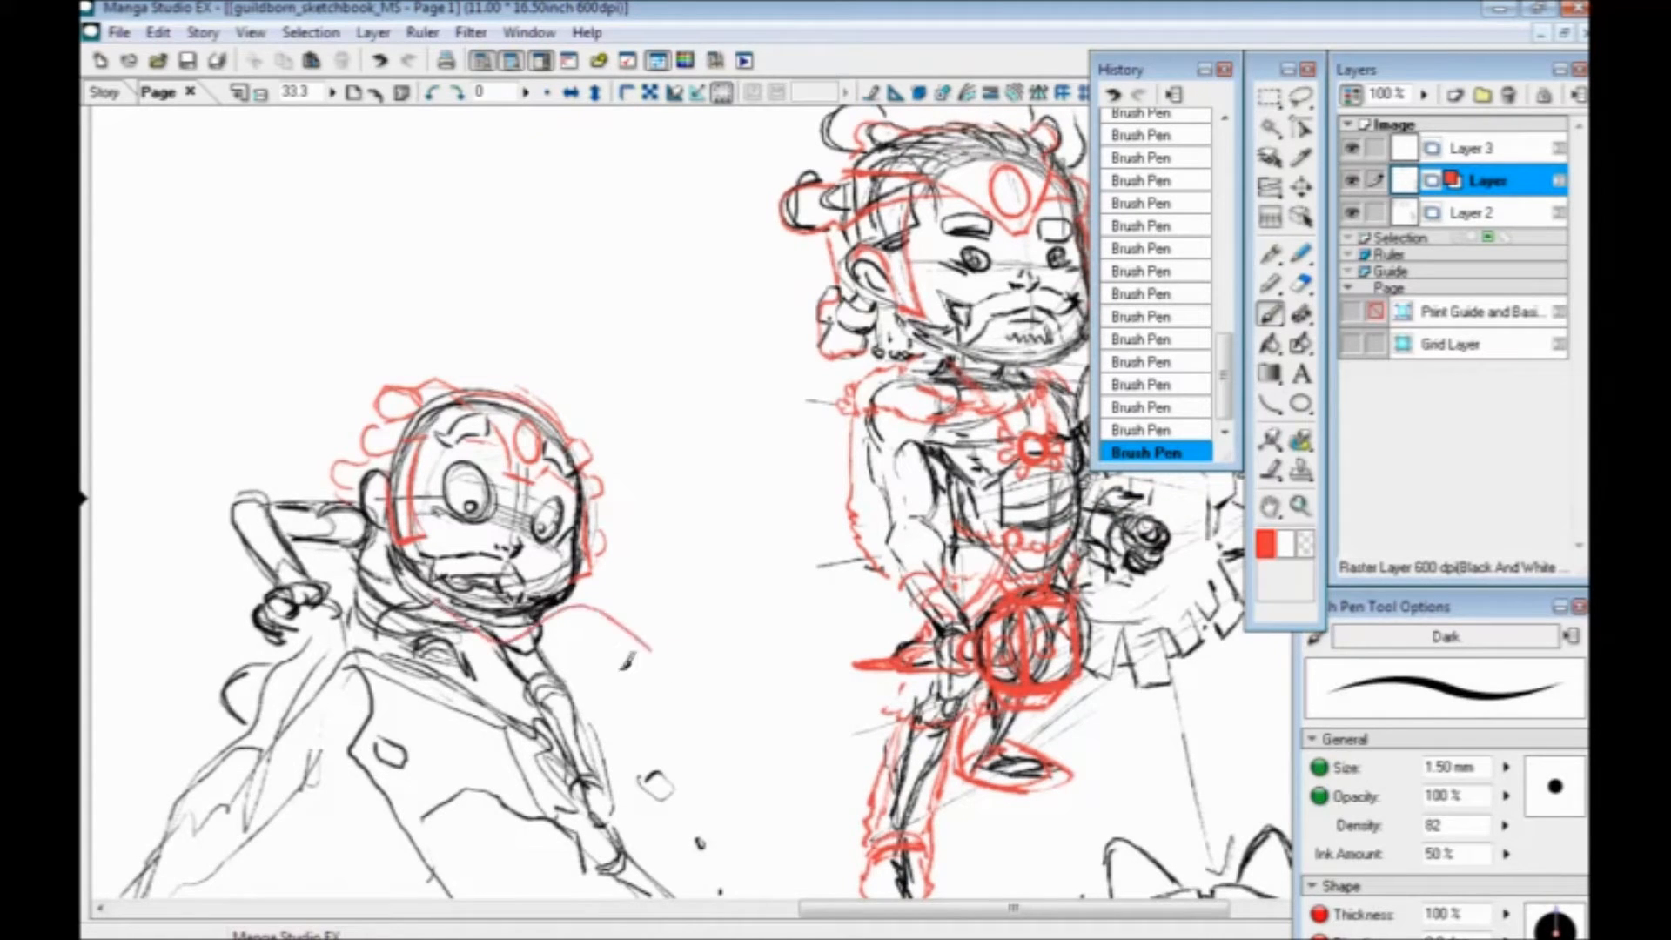
mouse_move(550, 617)
left_mouse_down()
mouse_move(652, 657)
mouse_move(621, 637)
mouse_move(620, 667)
mouse_move(668, 654)
left_mouse_up()
left_click_drag(373, 674, 414, 660)
mouse_move(288, 603)
left_mouse_down()
mouse_move(324, 638)
mouse_move(297, 662)
left_mouse_up()
left_click_drag(298, 574, 273, 518)
Outline a large billowing, scalloped cape behind the figure and shaggy fur trim around its rear foot
mouse_move(470, 624)
left_mouse_down()
mouse_move(423, 603)
mouse_move(335, 455)
left_mouse_up()
mouse_move(562, 434)
left_mouse_down()
mouse_move(631, 353)
mouse_move(740, 401)
mouse_move(766, 479)
mouse_move(763, 589)
mouse_move(719, 669)
mouse_move(561, 670)
mouse_move(531, 618)
mouse_move(516, 639)
mouse_move(432, 627)
mouse_move(492, 635)
mouse_move(470, 583)
mouse_move(438, 604)
mouse_move(470, 672)
left_mouse_up()
left_click_drag(384, 531, 415, 568)
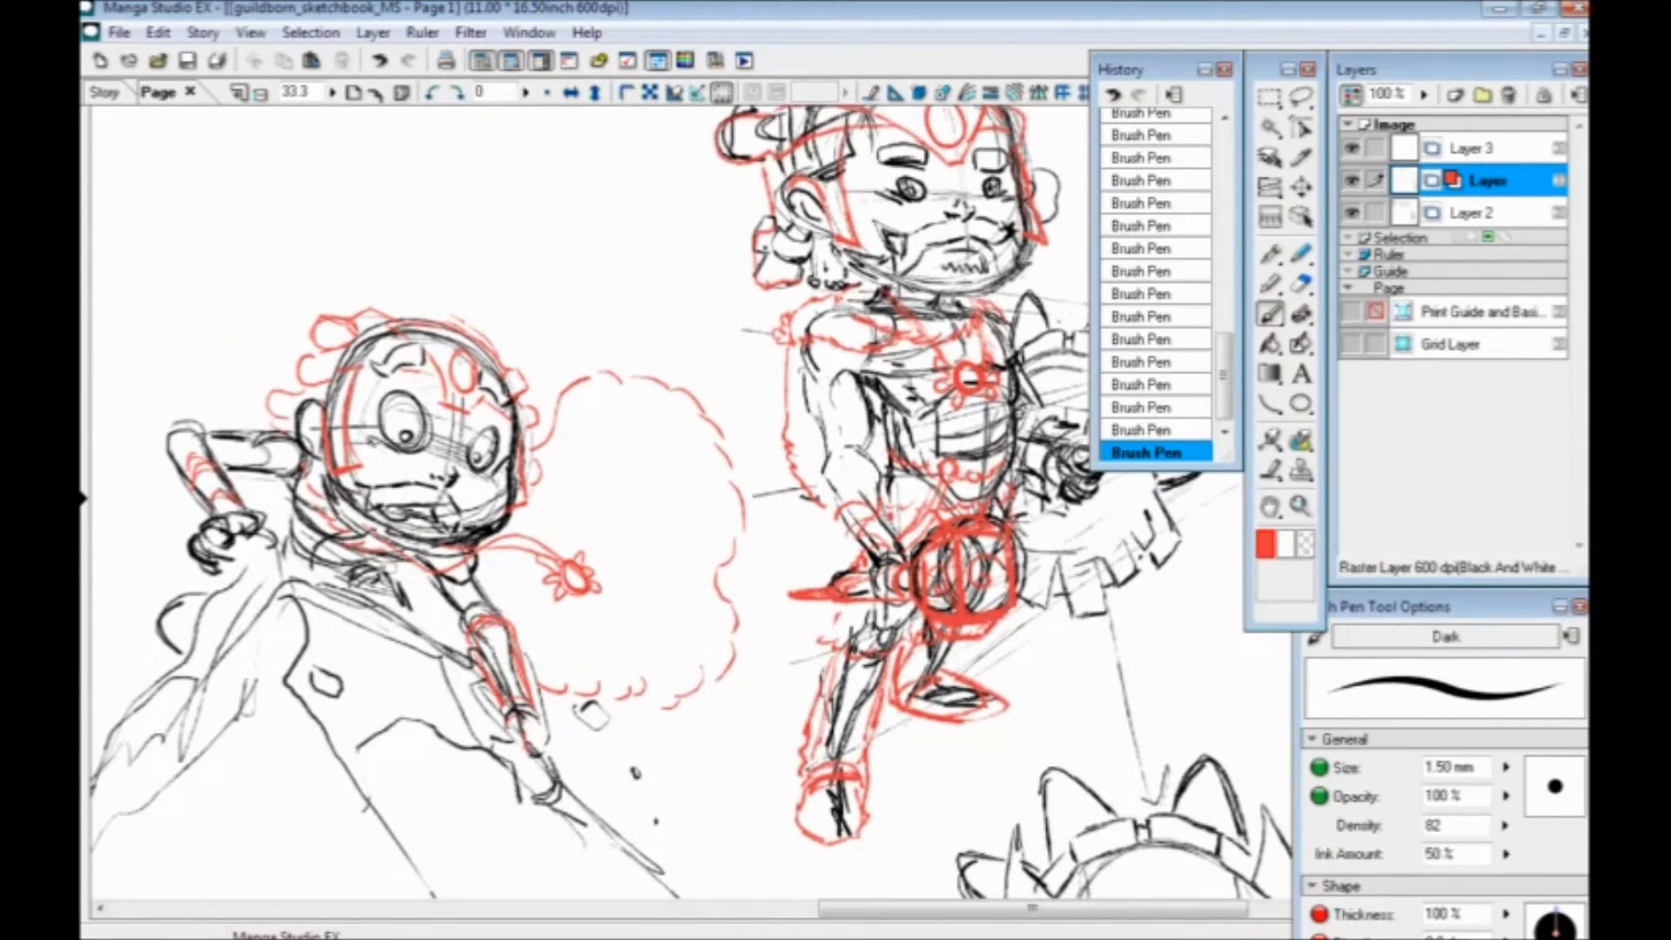
left_click_drag(242, 647, 303, 616)
mouse_move(271, 554)
left_mouse_down()
mouse_move(248, 535)
mouse_move(209, 588)
left_mouse_up()
left_click_drag(620, 549, 529, 560)
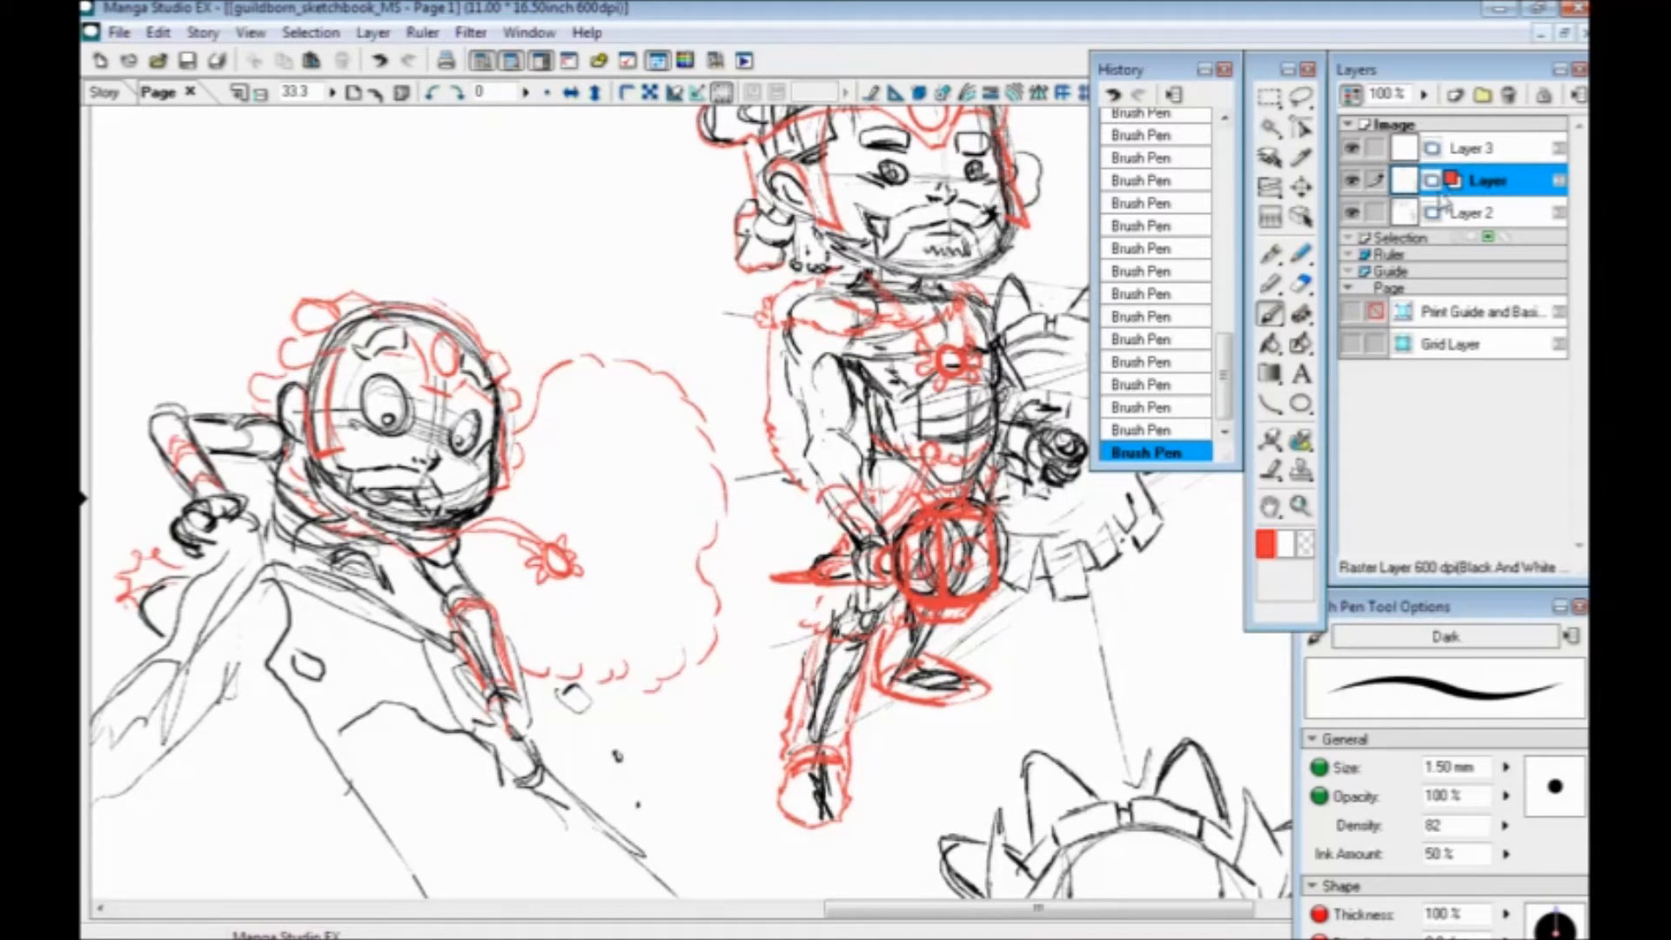
Check the red lines alone, then add a 600 dpi black-and-white raster layer and place it beneath Layer 2
left_click(1351, 212)
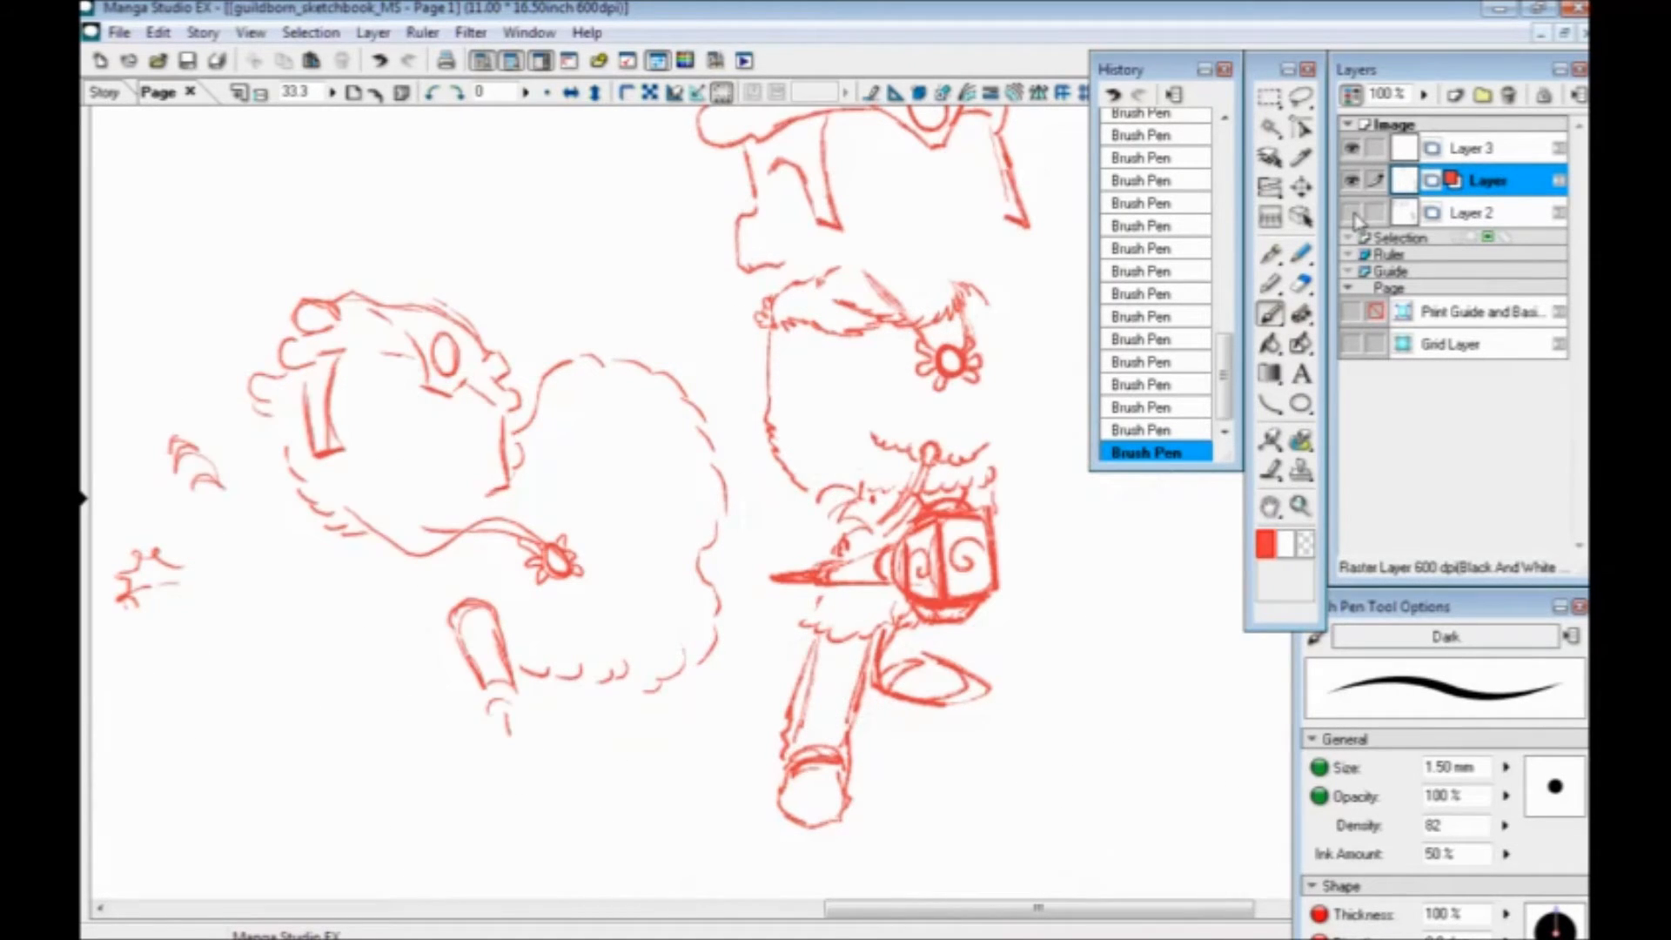
left_click(1352, 213)
left_click(1446, 214)
left_click(1455, 94)
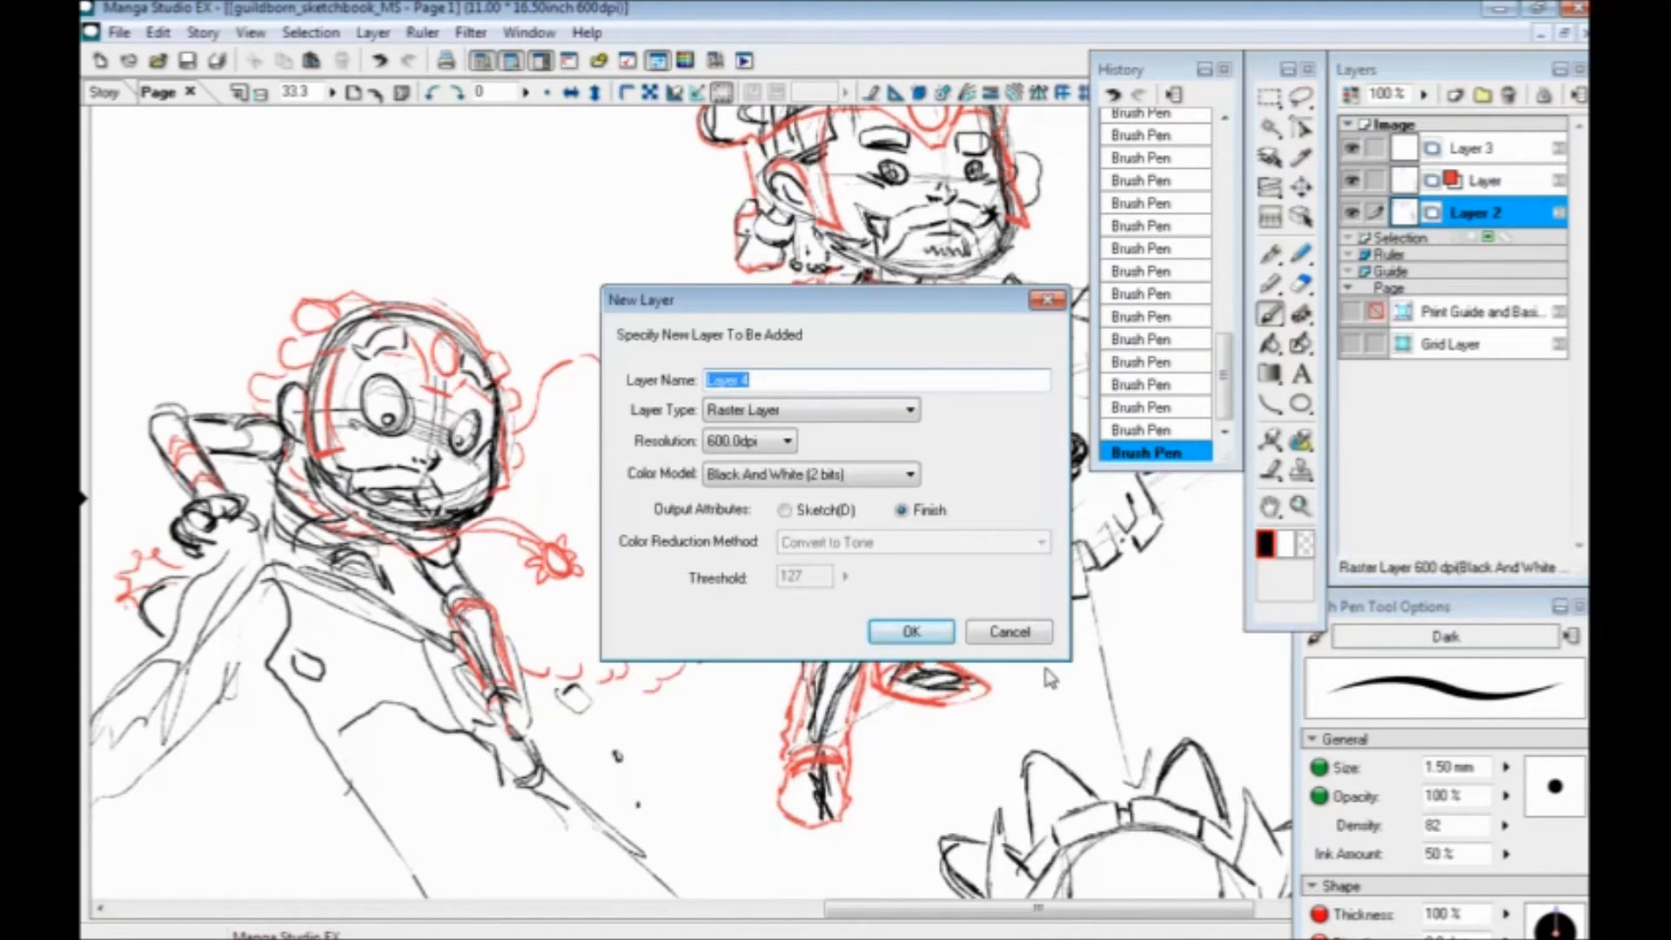
left_click(908, 631)
left_click_drag(1471, 214, 1471, 257)
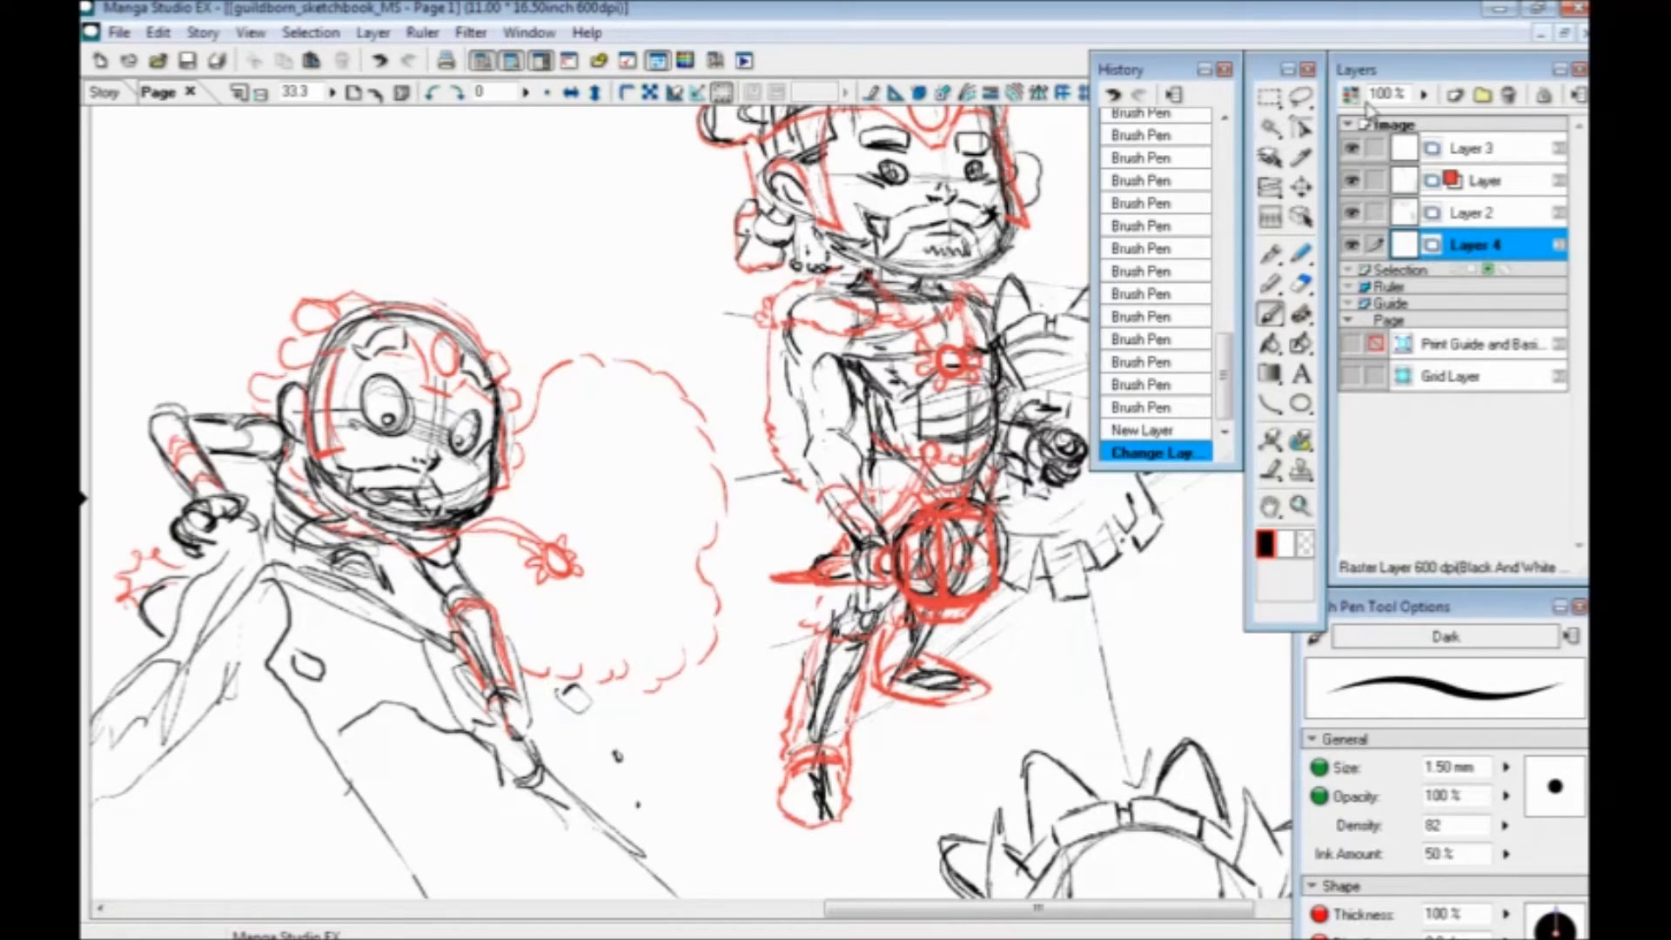
Set Layer 4's display color to a bright teal green
double_click(1265, 552)
left_click(1103, 432)
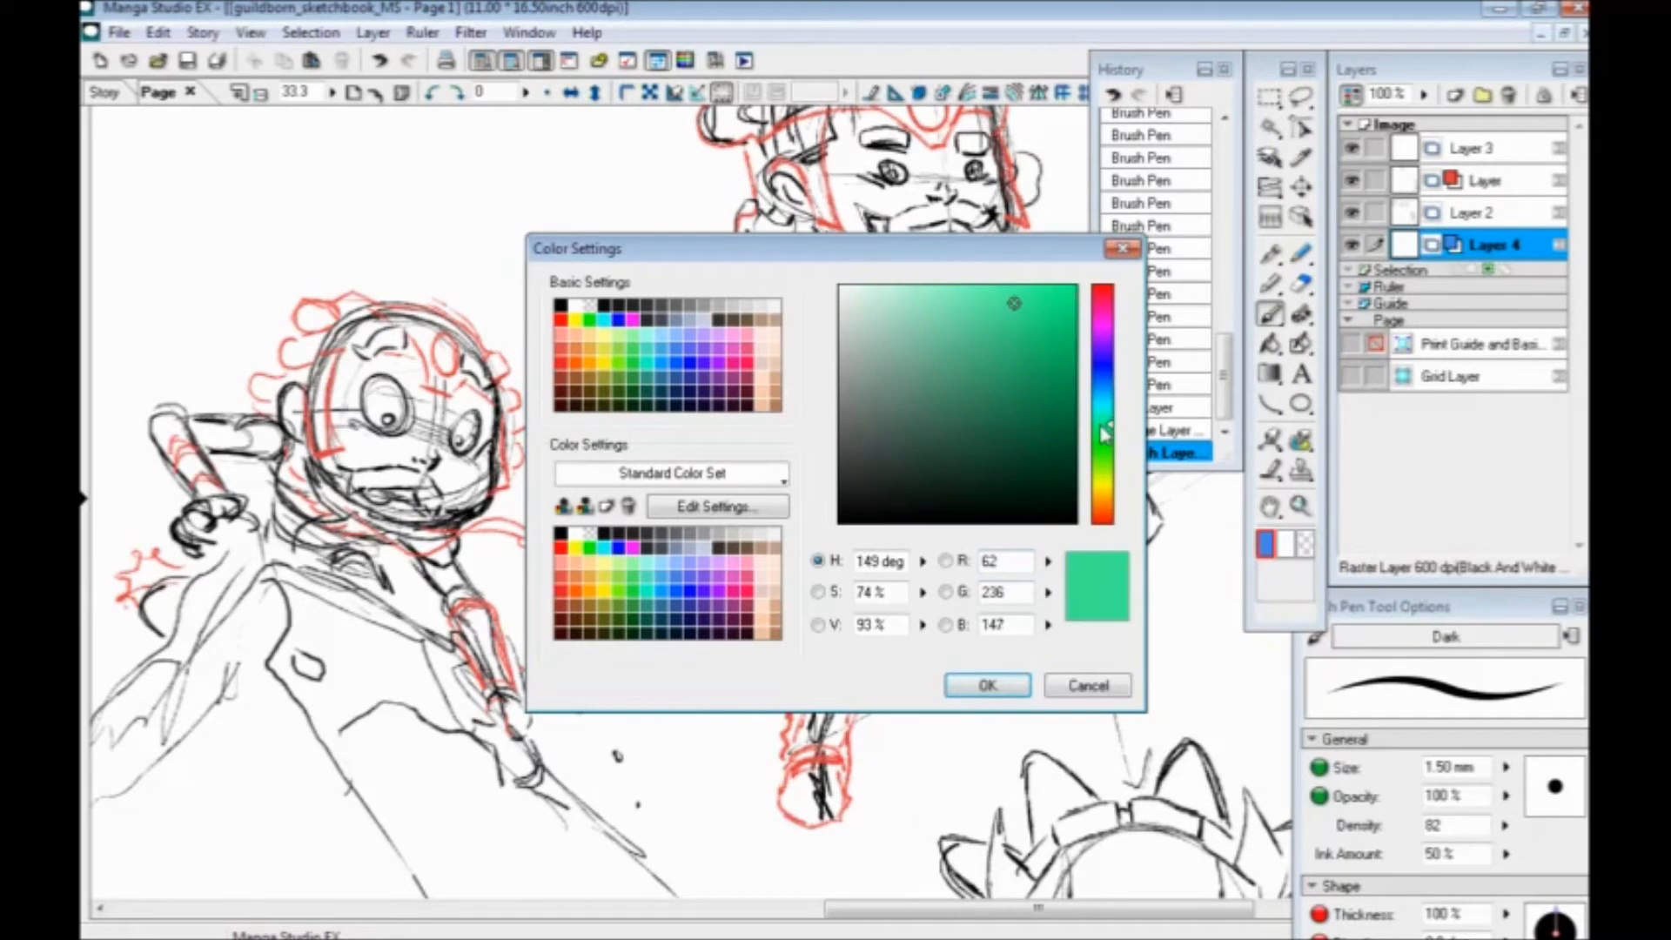
left_click_drag(1101, 432, 1103, 423)
left_click(981, 686)
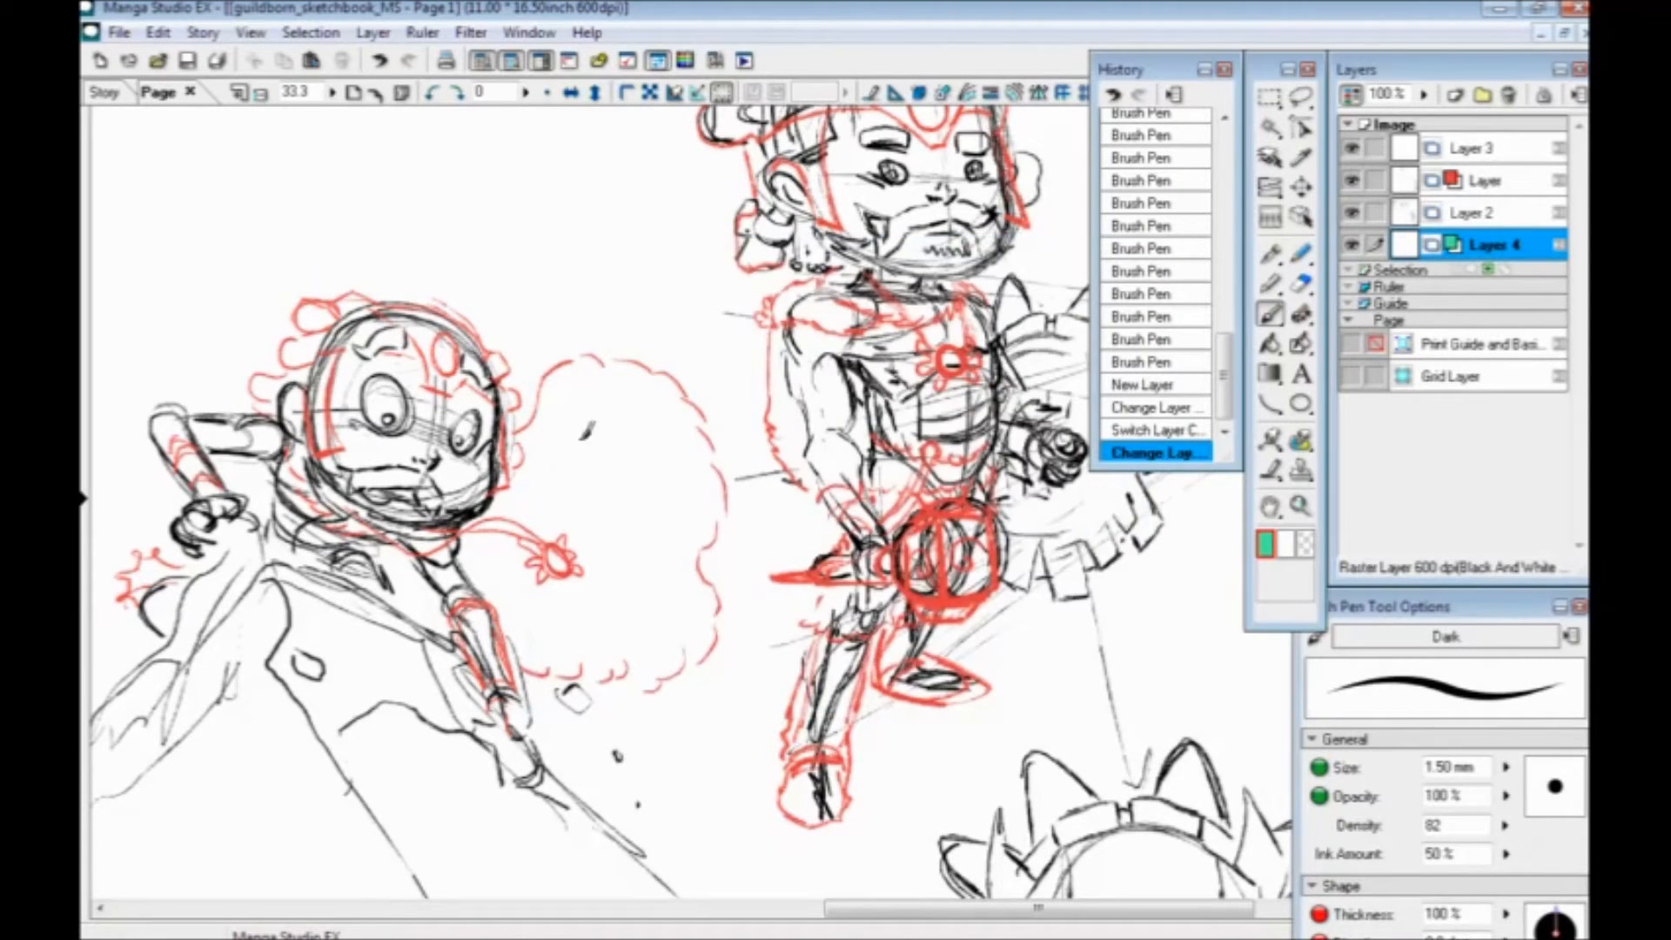
Enlarge the Brush Pen to 5.00 mm and paint green shading strokes across the middle of the cape
left_click_drag(376, 651, 523, 531)
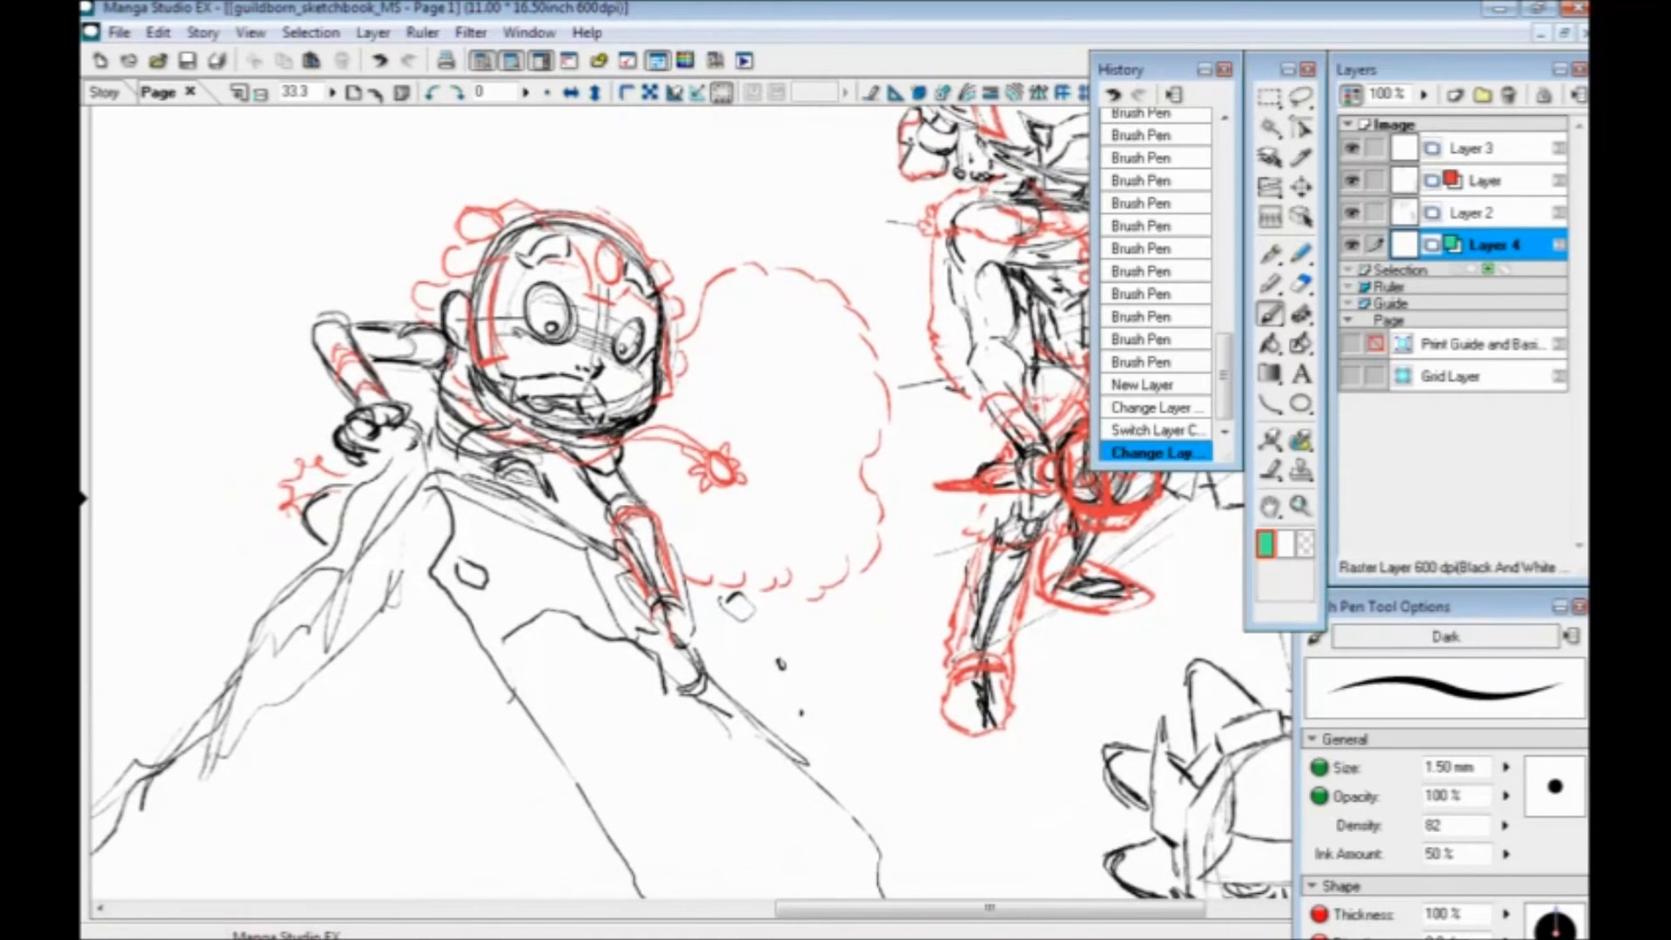
left_click_drag(470, 479, 481, 596)
mouse_move(846, 435)
left_mouse_down()
mouse_move(866, 505)
mouse_move(845, 451)
left_mouse_up()
key("bracketright")
key("bracketright")
key("bracketright")
key("bracketright")
key("bracketright")
key("bracketright")
key("bracketright")
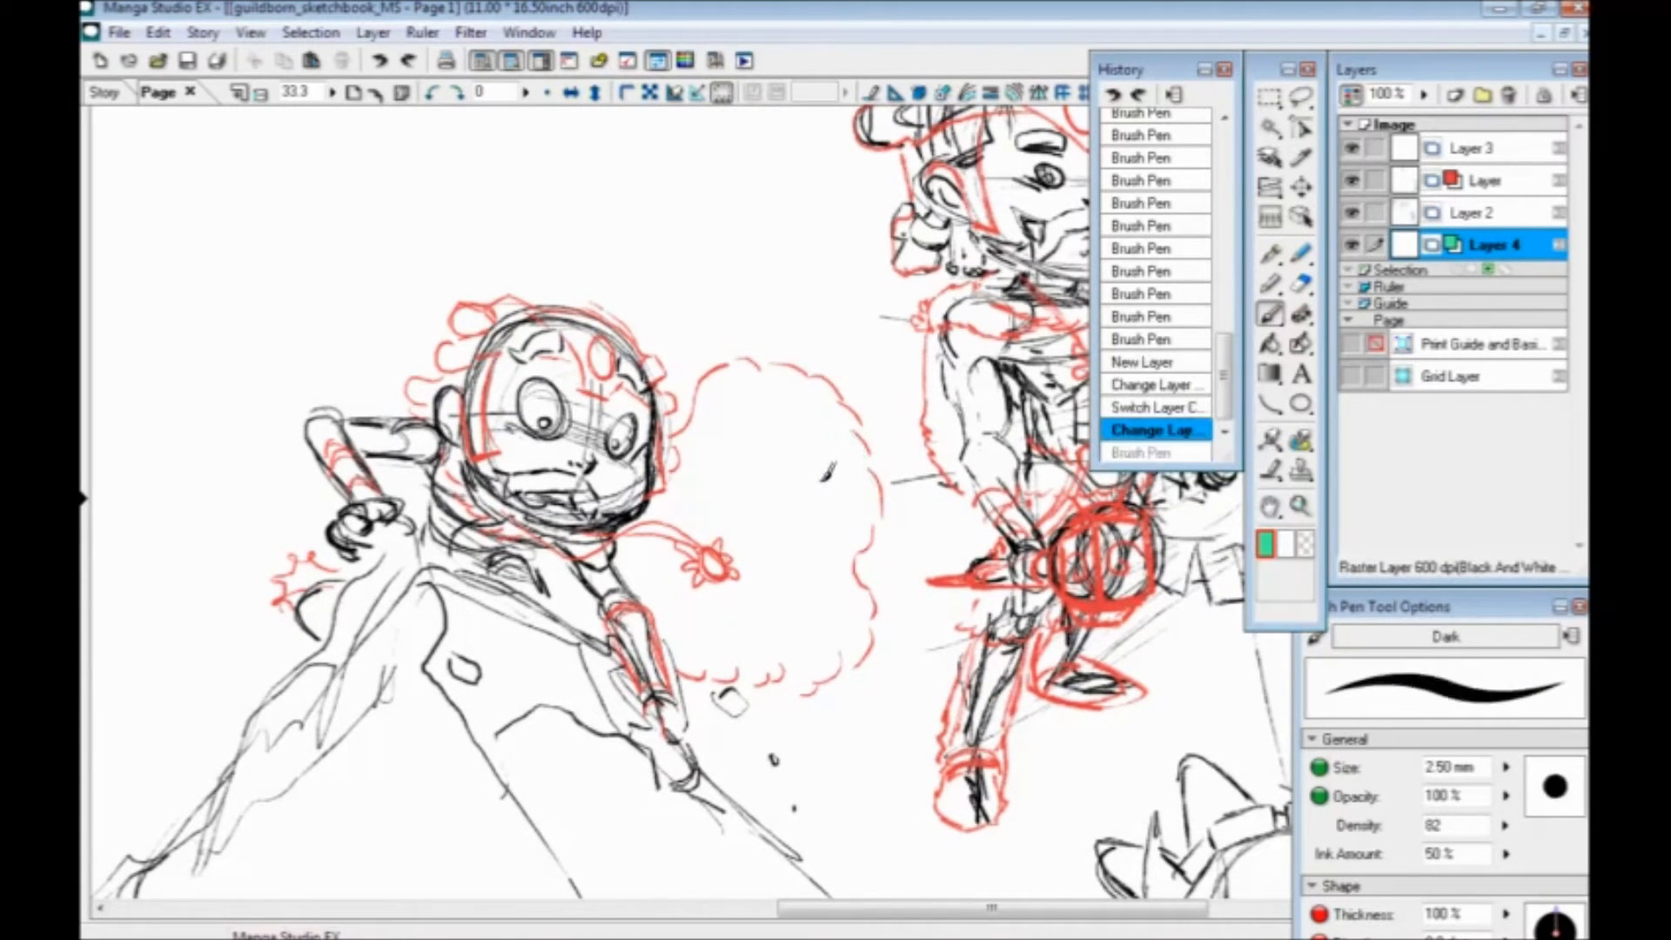
mouse_move(858, 445)
left_mouse_down()
mouse_move(867, 526)
mouse_move(826, 547)
left_mouse_up()
mouse_move(827, 478)
left_mouse_down()
mouse_move(811, 554)
mouse_move(796, 544)
left_mouse_up()
mouse_move(722, 442)
left_mouse_down()
mouse_move(771, 479)
mouse_move(763, 546)
mouse_move(733, 542)
left_mouse_up()
left_click_drag(703, 494, 718, 531)
mouse_move(686, 493)
left_mouse_down()
mouse_move(701, 531)
mouse_move(663, 522)
left_mouse_up()
Shade the lower part of the cape in green and continue the strokes behind the supporting arm
left_click_drag(863, 531, 827, 652)
mouse_move(866, 583)
left_mouse_down()
mouse_move(822, 679)
mouse_move(792, 685)
left_mouse_up()
left_click_drag(810, 598, 775, 685)
left_click_drag(801, 548, 781, 610)
left_click_drag(796, 588, 757, 666)
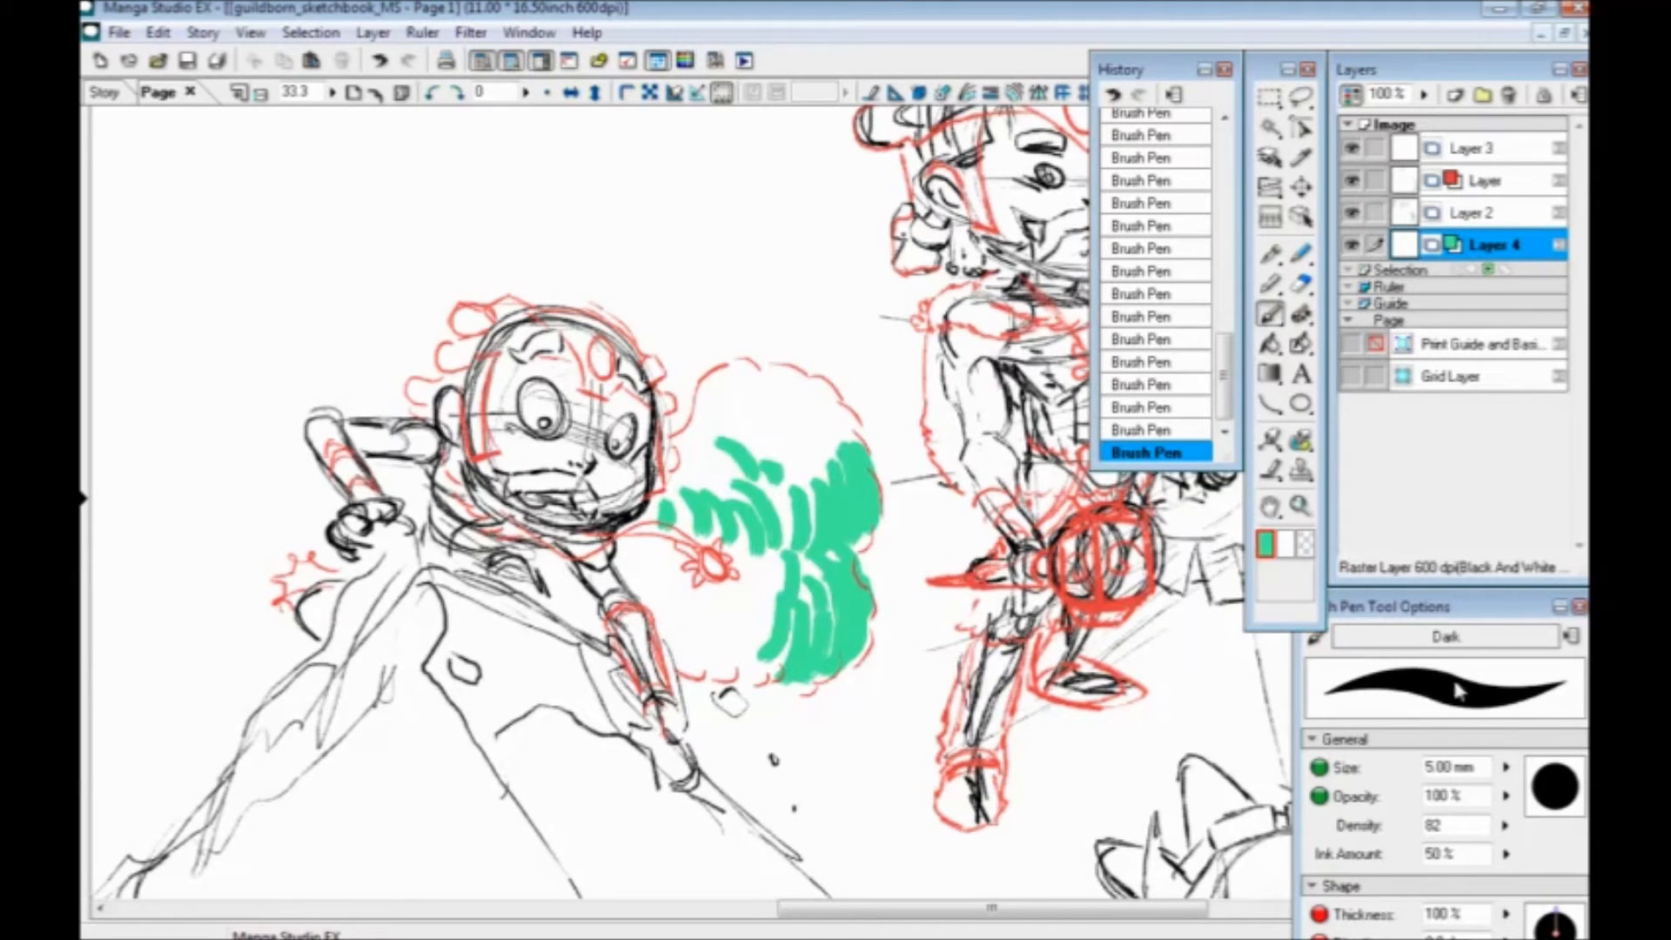
left_click_drag(771, 601, 722, 652)
mouse_move(750, 611)
left_mouse_down()
mouse_move(688, 666)
mouse_move(675, 654)
left_mouse_up()
mouse_move(689, 599)
left_mouse_down()
mouse_move(661, 634)
mouse_move(642, 609)
left_mouse_up()
mouse_move(542, 599)
left_mouse_down()
mouse_move(653, 594)
mouse_move(686, 623)
left_mouse_up()
mouse_move(695, 582)
left_mouse_down()
mouse_move(674, 599)
mouse_move(662, 577)
mouse_move(578, 578)
left_mouse_up()
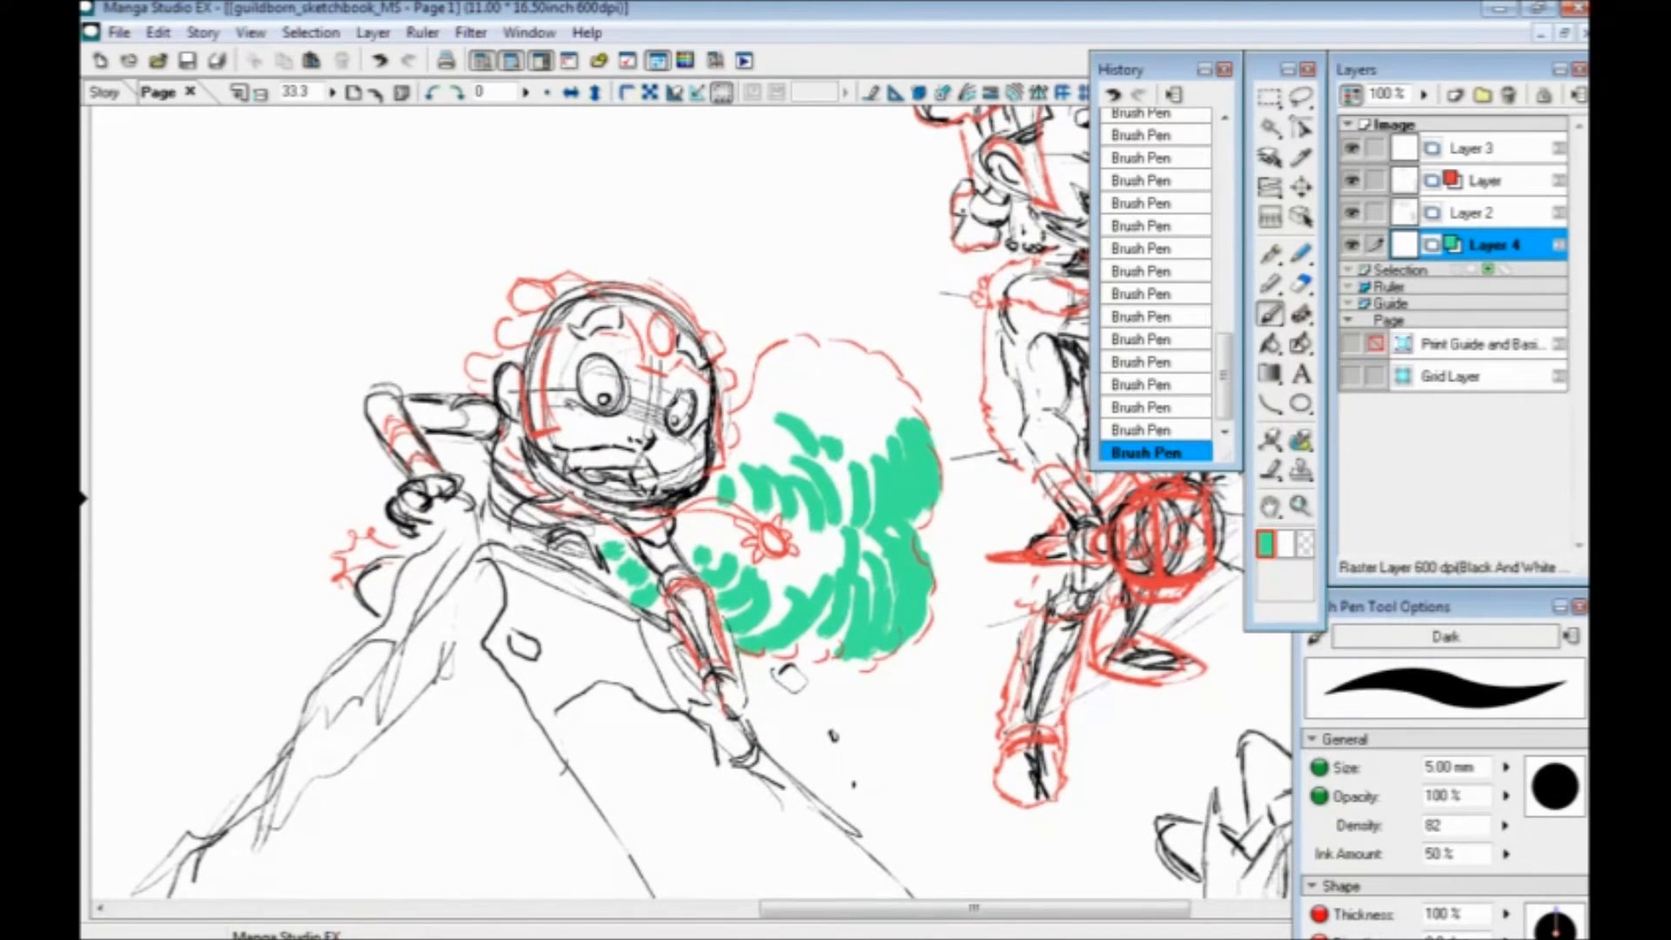
Paint green shading over the crouching figure's face, forehead and the hair on top of the head
mouse_move(691, 433)
left_mouse_down()
mouse_move(674, 442)
mouse_move(703, 454)
mouse_move(557, 409)
mouse_move(557, 335)
mouse_move(590, 306)
mouse_move(620, 310)
mouse_move(636, 347)
mouse_move(708, 390)
left_mouse_up()
mouse_move(572, 443)
left_mouse_down()
mouse_move(616, 439)
mouse_move(662, 483)
mouse_move(564, 456)
left_mouse_up()
mouse_move(566, 457)
left_mouse_down()
mouse_move(593, 446)
mouse_move(615, 336)
mouse_move(620, 377)
left_mouse_up()
mouse_move(632, 287)
left_mouse_down()
mouse_move(609, 303)
mouse_move(644, 285)
left_mouse_up()
left_click_drag(625, 259, 681, 254)
left_click_drag(575, 349, 597, 338)
mouse_move(719, 245)
left_mouse_down()
mouse_move(818, 309)
mouse_move(840, 337)
mouse_move(833, 370)
left_mouse_up()
Shade the hair at the back of the head, the ear and the bent arm in green
mouse_move(585, 347)
left_mouse_down()
mouse_move(565, 357)
mouse_move(574, 377)
mouse_move(484, 370)
left_mouse_up()
left_click_drag(484, 370, 522, 440)
left_click_drag(585, 519, 536, 455)
left_click_drag(558, 343, 556, 405)
mouse_move(570, 340)
left_mouse_down()
mouse_move(566, 424)
mouse_move(738, 495)
left_mouse_up()
Shade the figure's neck, torso and rear foot in green, and mark the mountain's inner ridge
mouse_move(692, 616)
left_mouse_down()
mouse_move(715, 497)
mouse_move(767, 573)
left_mouse_up()
left_click_drag(712, 507, 684, 473)
mouse_move(427, 499)
left_mouse_down()
mouse_move(579, 440)
mouse_move(620, 386)
left_mouse_up()
left_click_drag(635, 547, 555, 529)
left_click_drag(615, 300, 646, 368)
left_click_drag(632, 401, 636, 440)
left_click_drag(644, 463, 742, 632)
left_click_drag(704, 442, 568, 518)
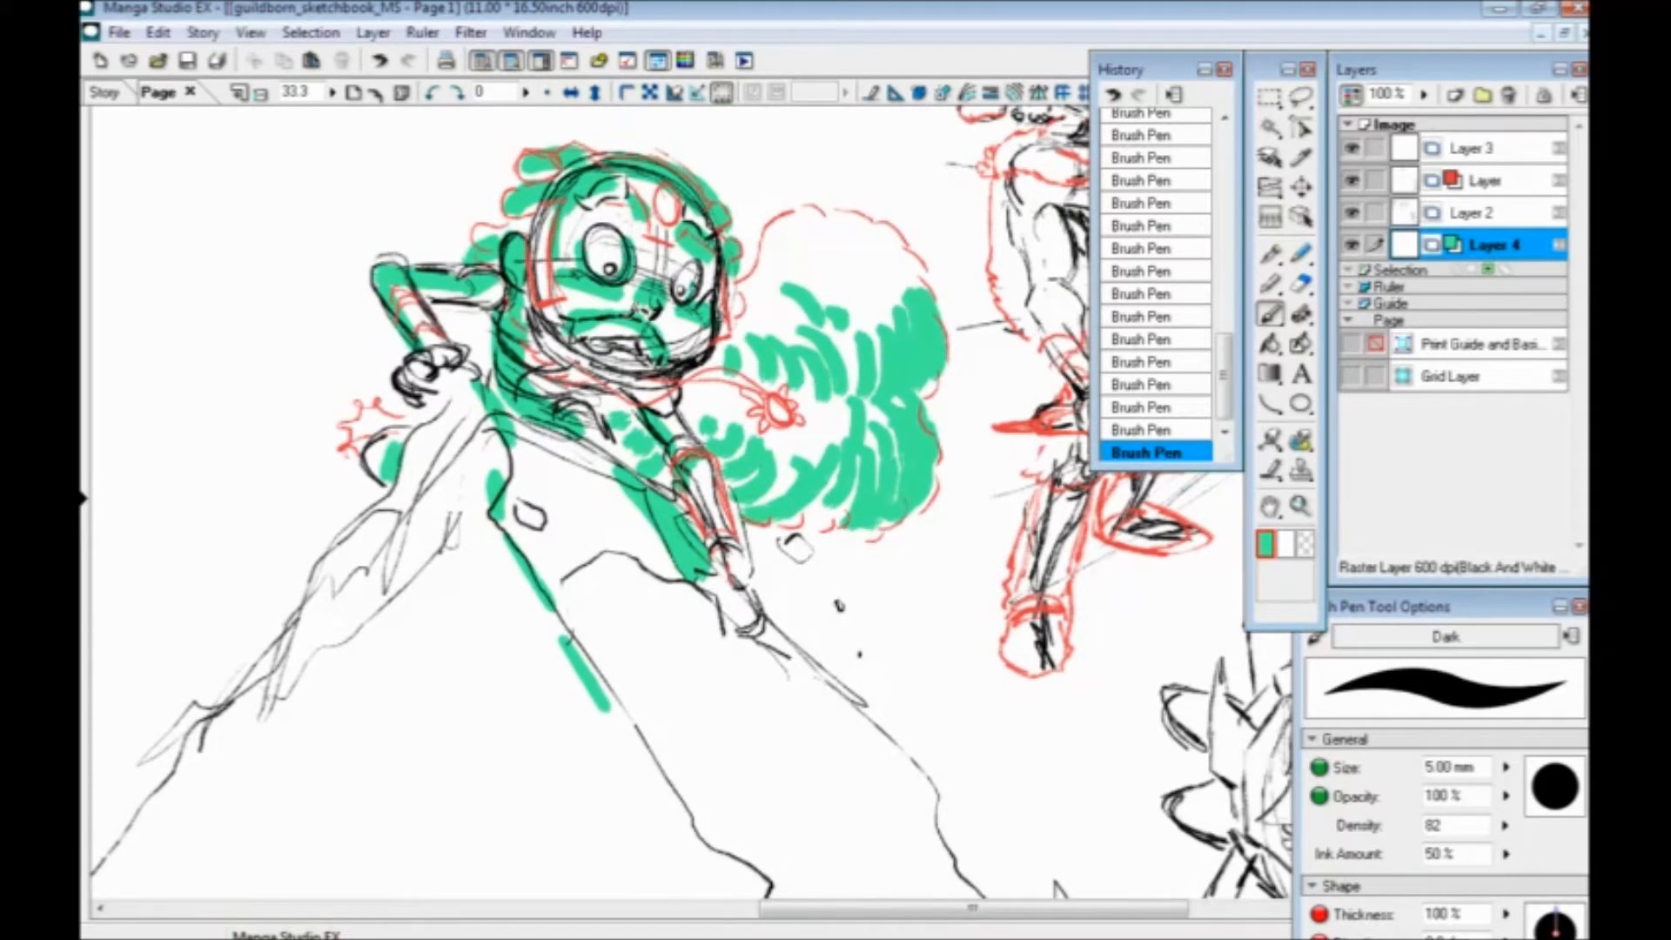
Review the whole page, then add small green hair tufts along the top of the crouching figure's head
key("ctrl+minus")
left_click_drag(409, 670, 331, 485)
key("ctrl+minus")
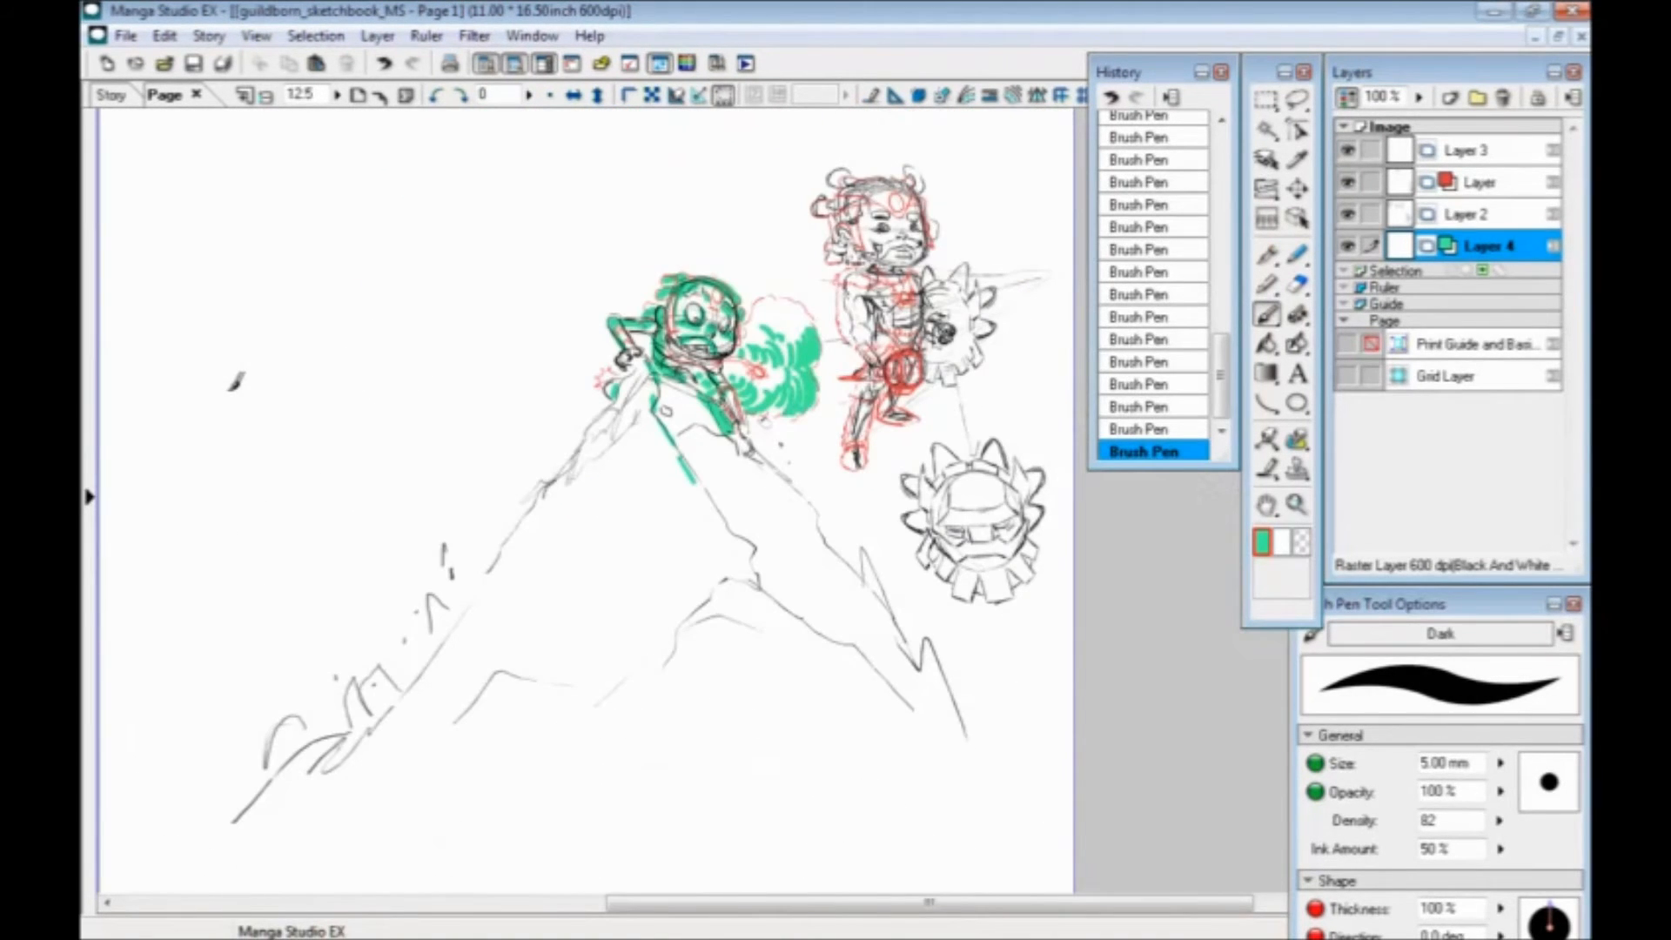
key("ctrl+plus")
key("ctrl+plus")
left_click_drag(437, 403, 610, 775)
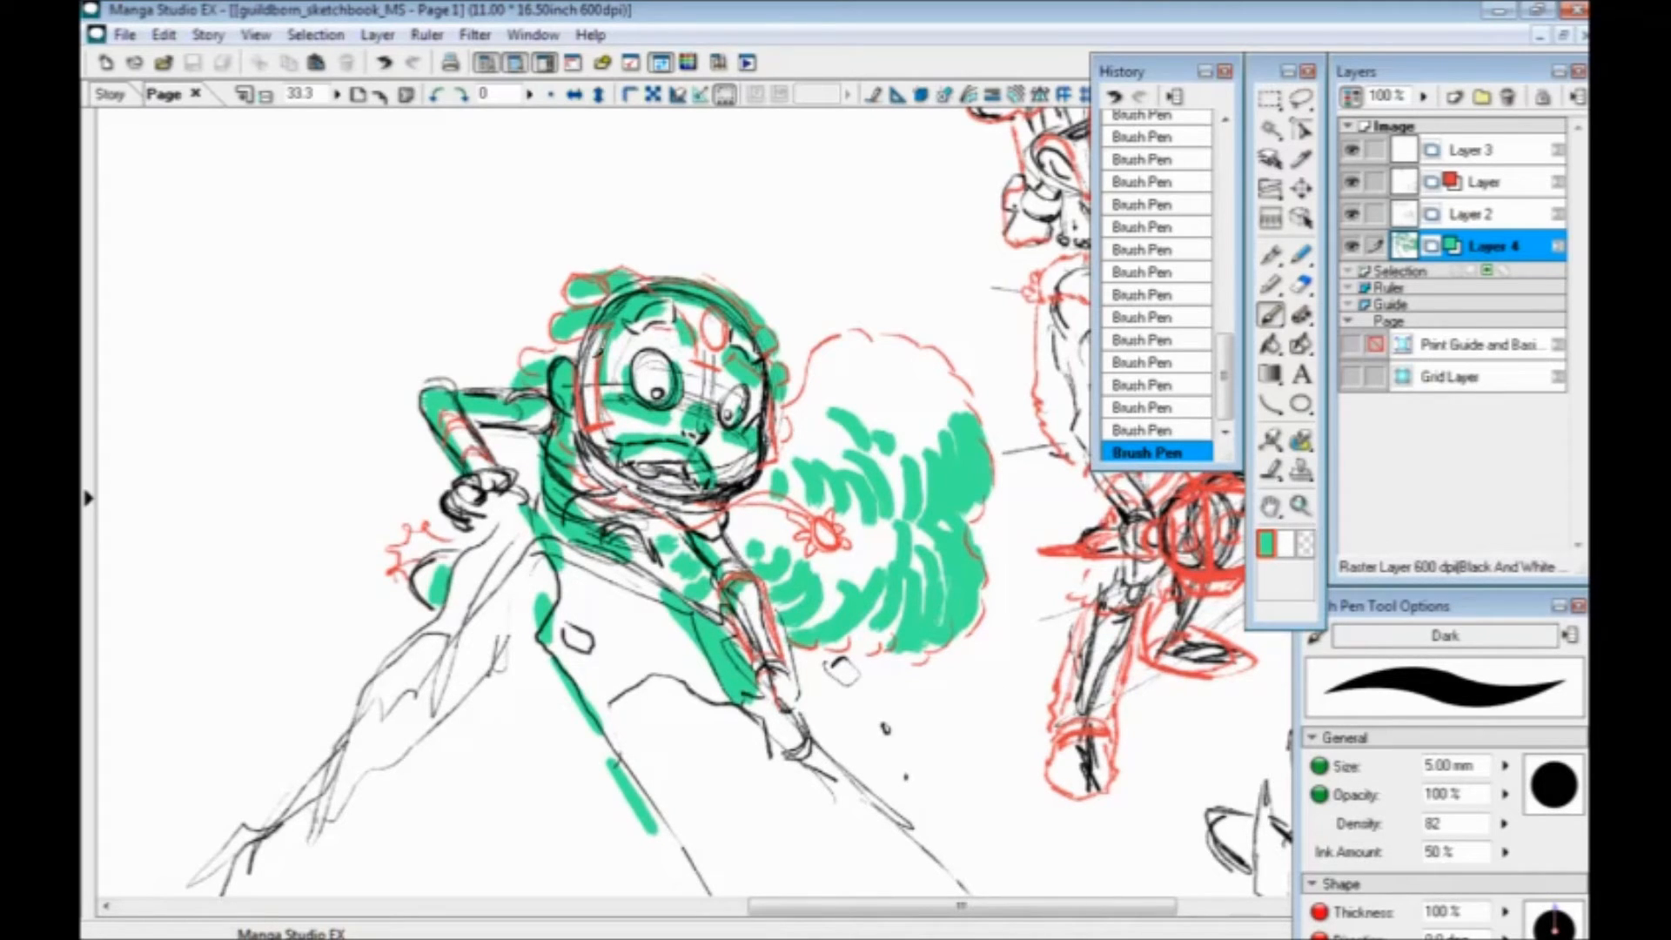
left_click_drag(594, 390, 587, 340)
left_click_drag(696, 254, 675, 276)
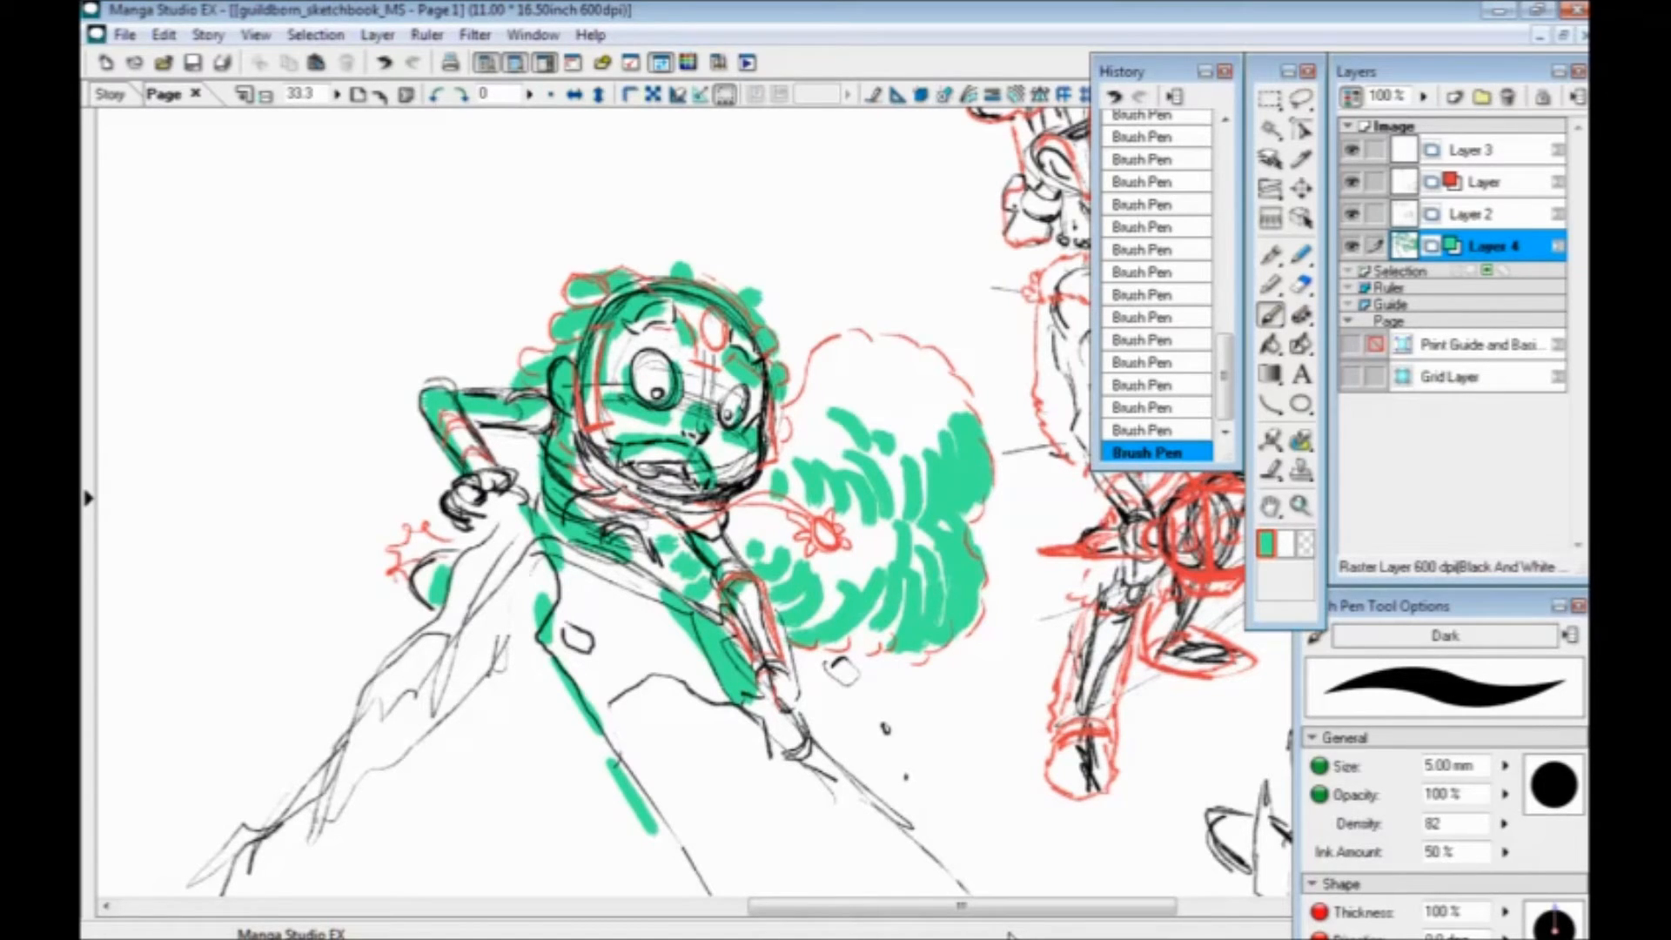
mouse_move(615, 528)
left_mouse_down()
mouse_move(591, 456)
mouse_move(395, 328)
left_mouse_up()
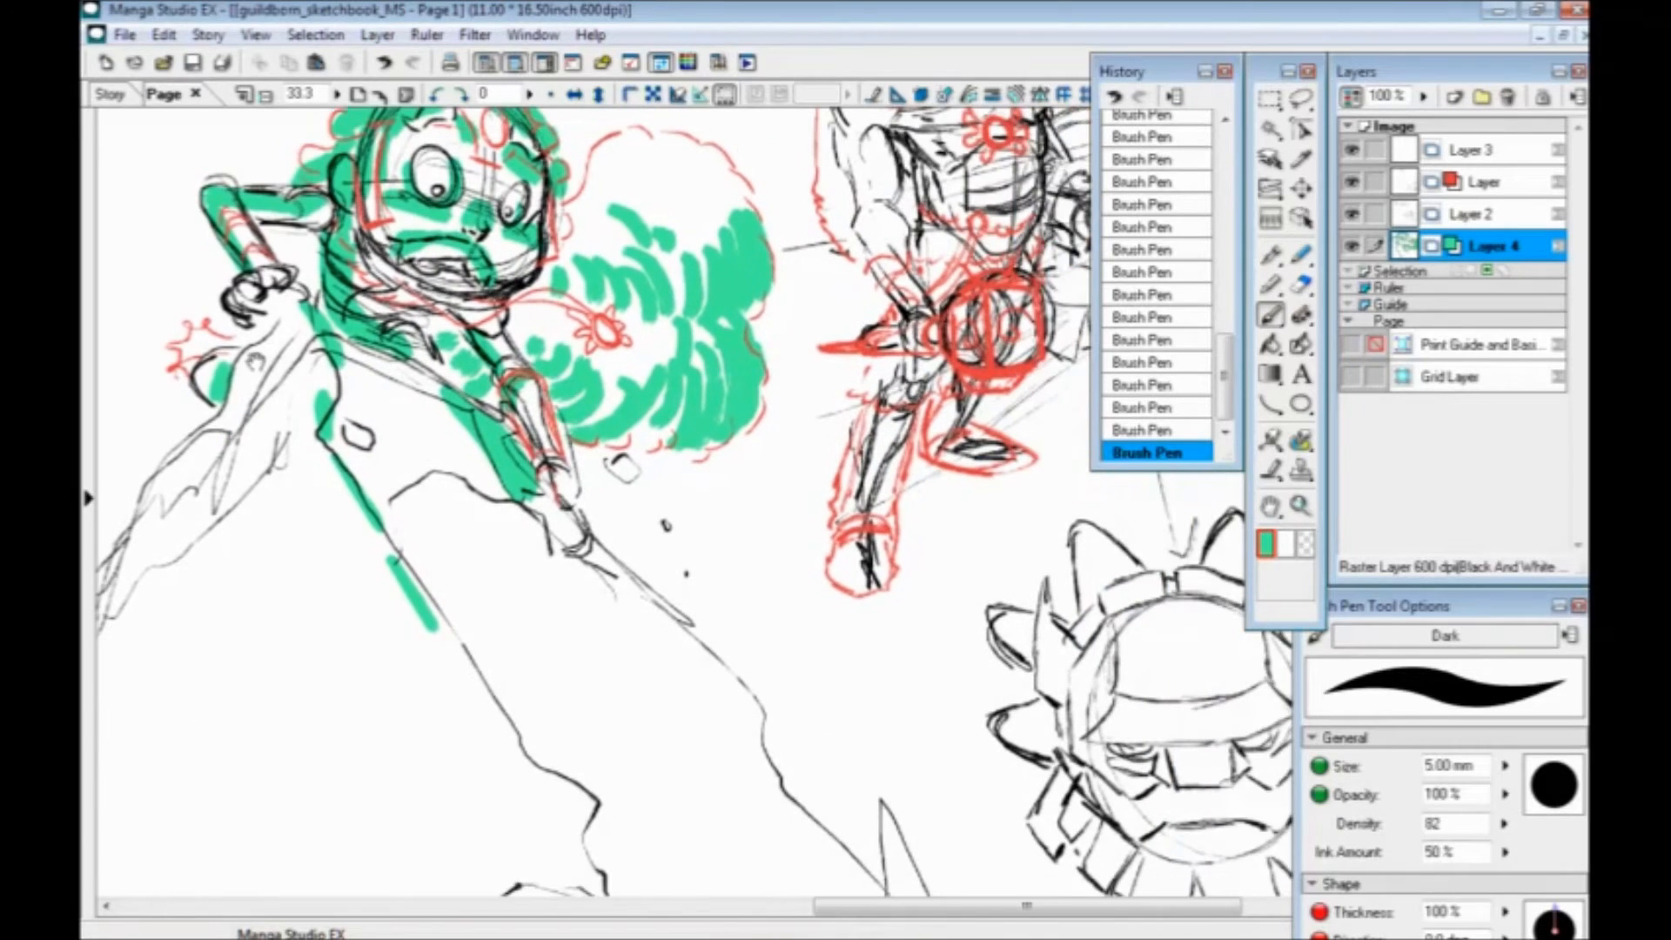
left_click_drag(470, 514, 492, 637)
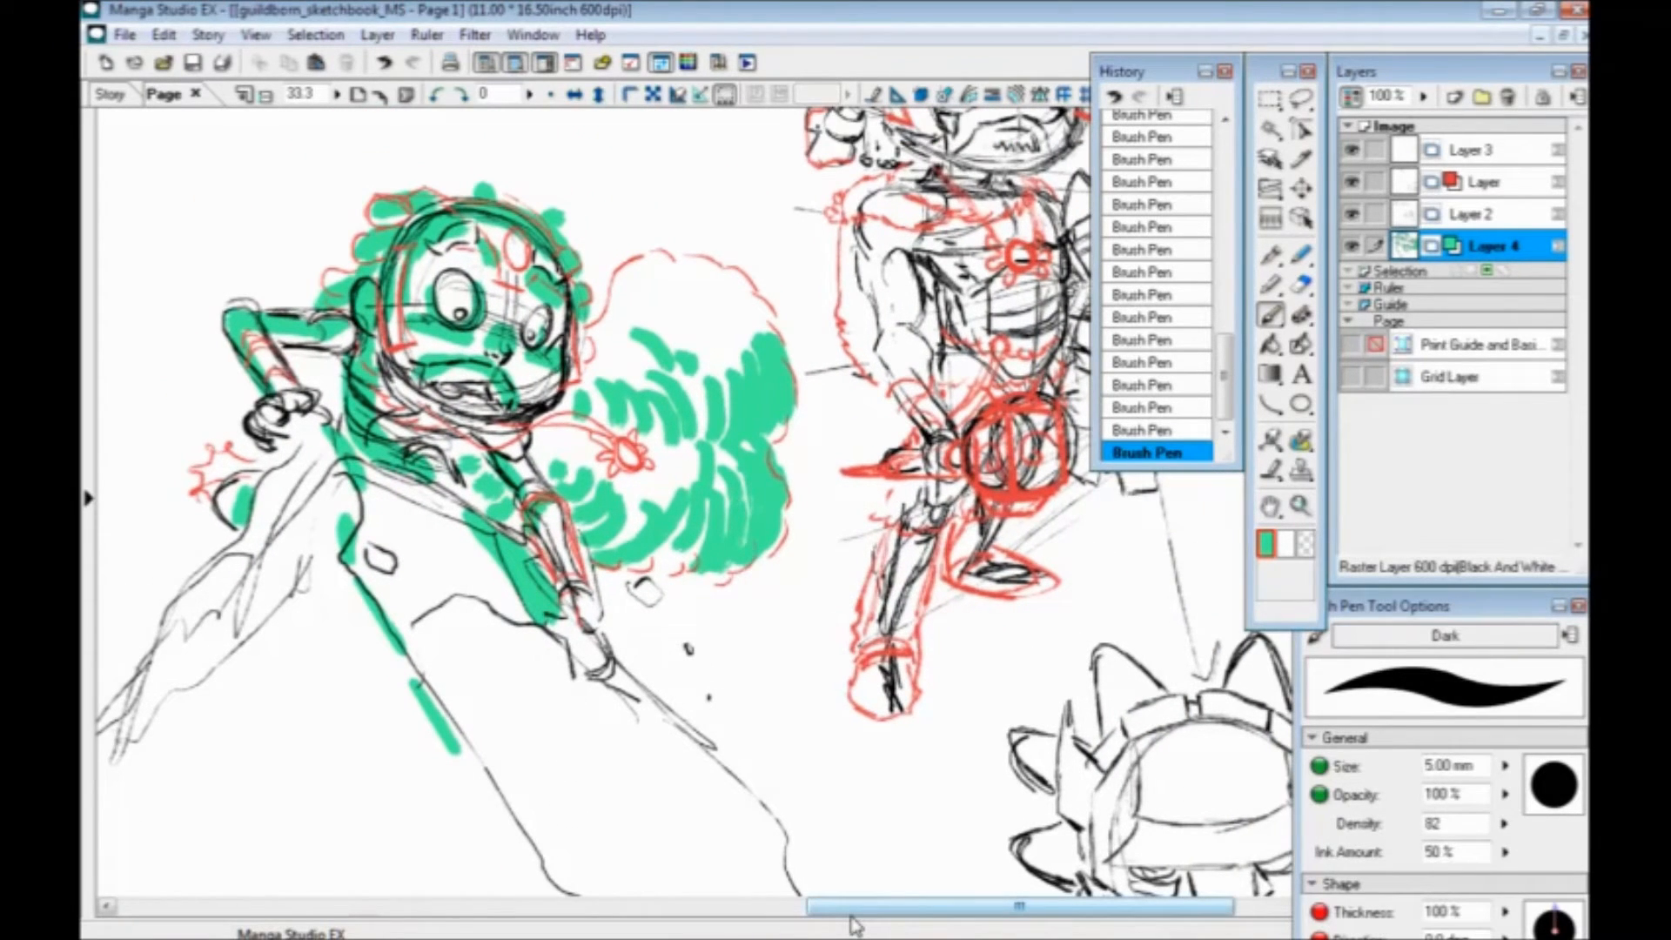
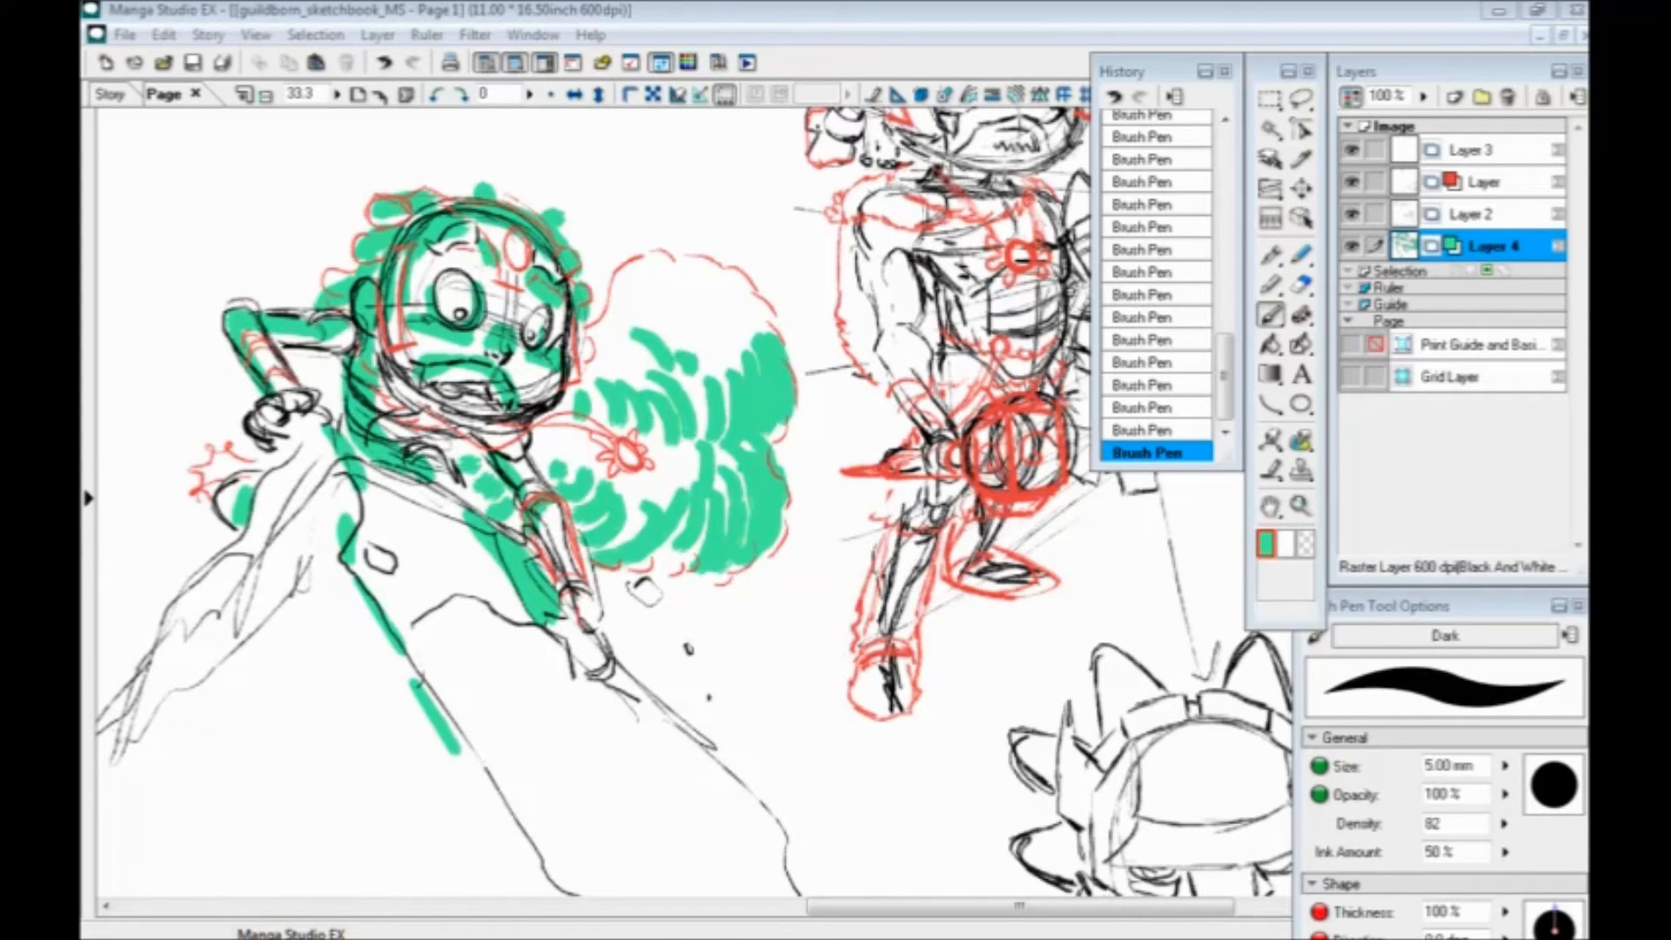
left_click(703, 13)
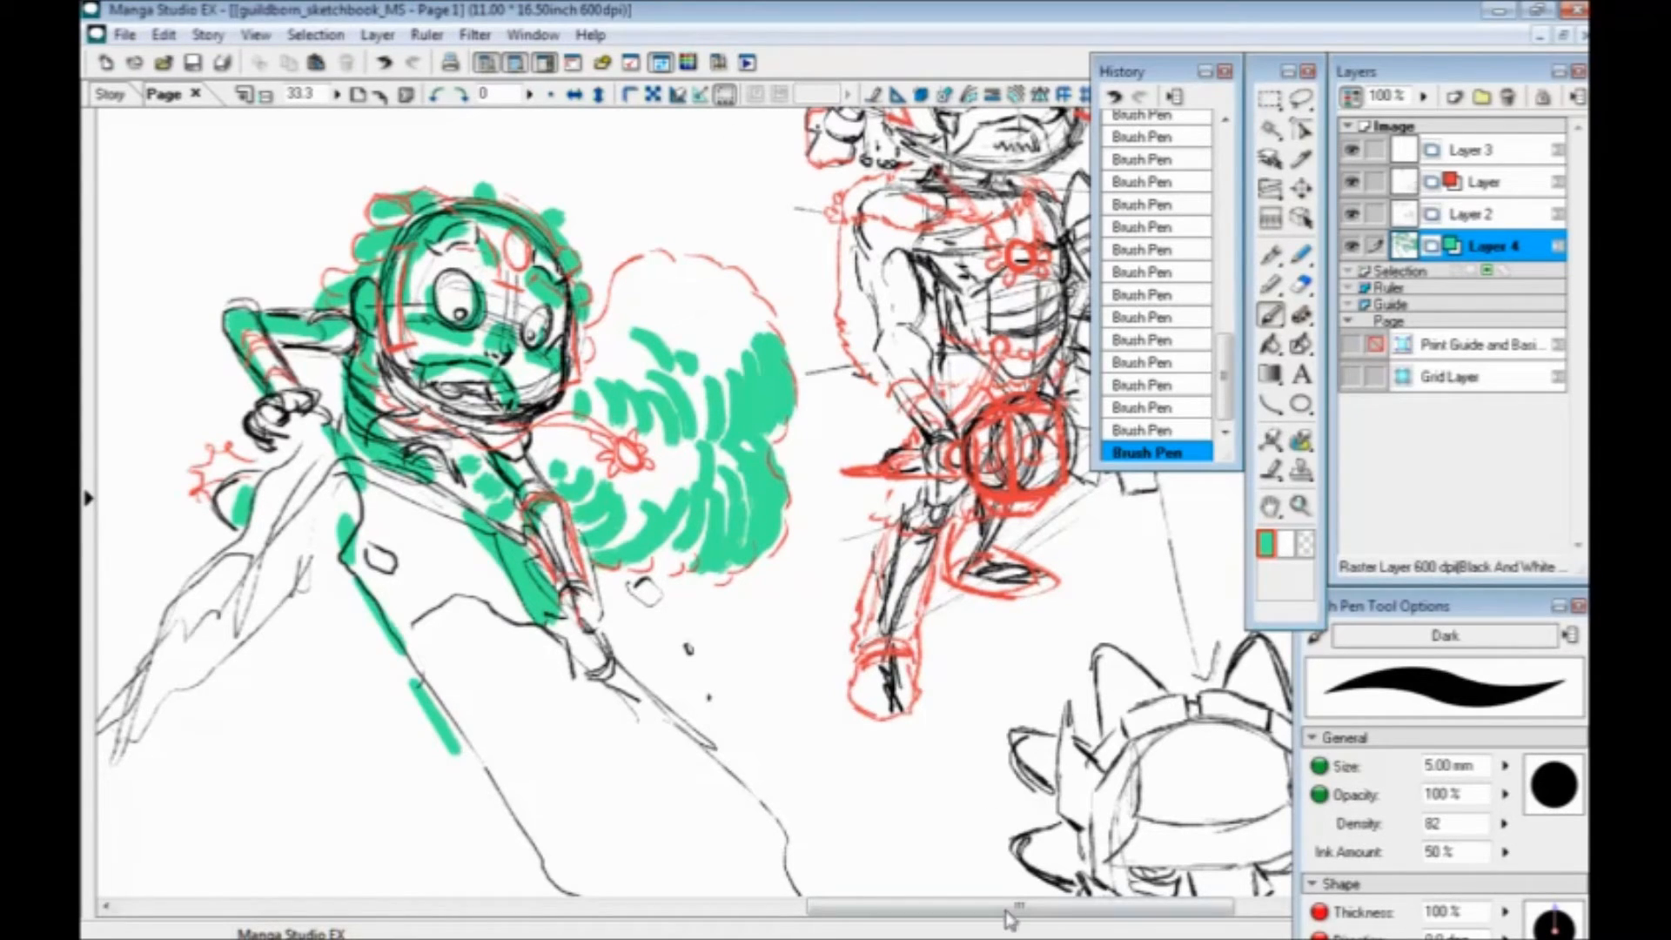
left_click_drag(514, 619, 708, 604)
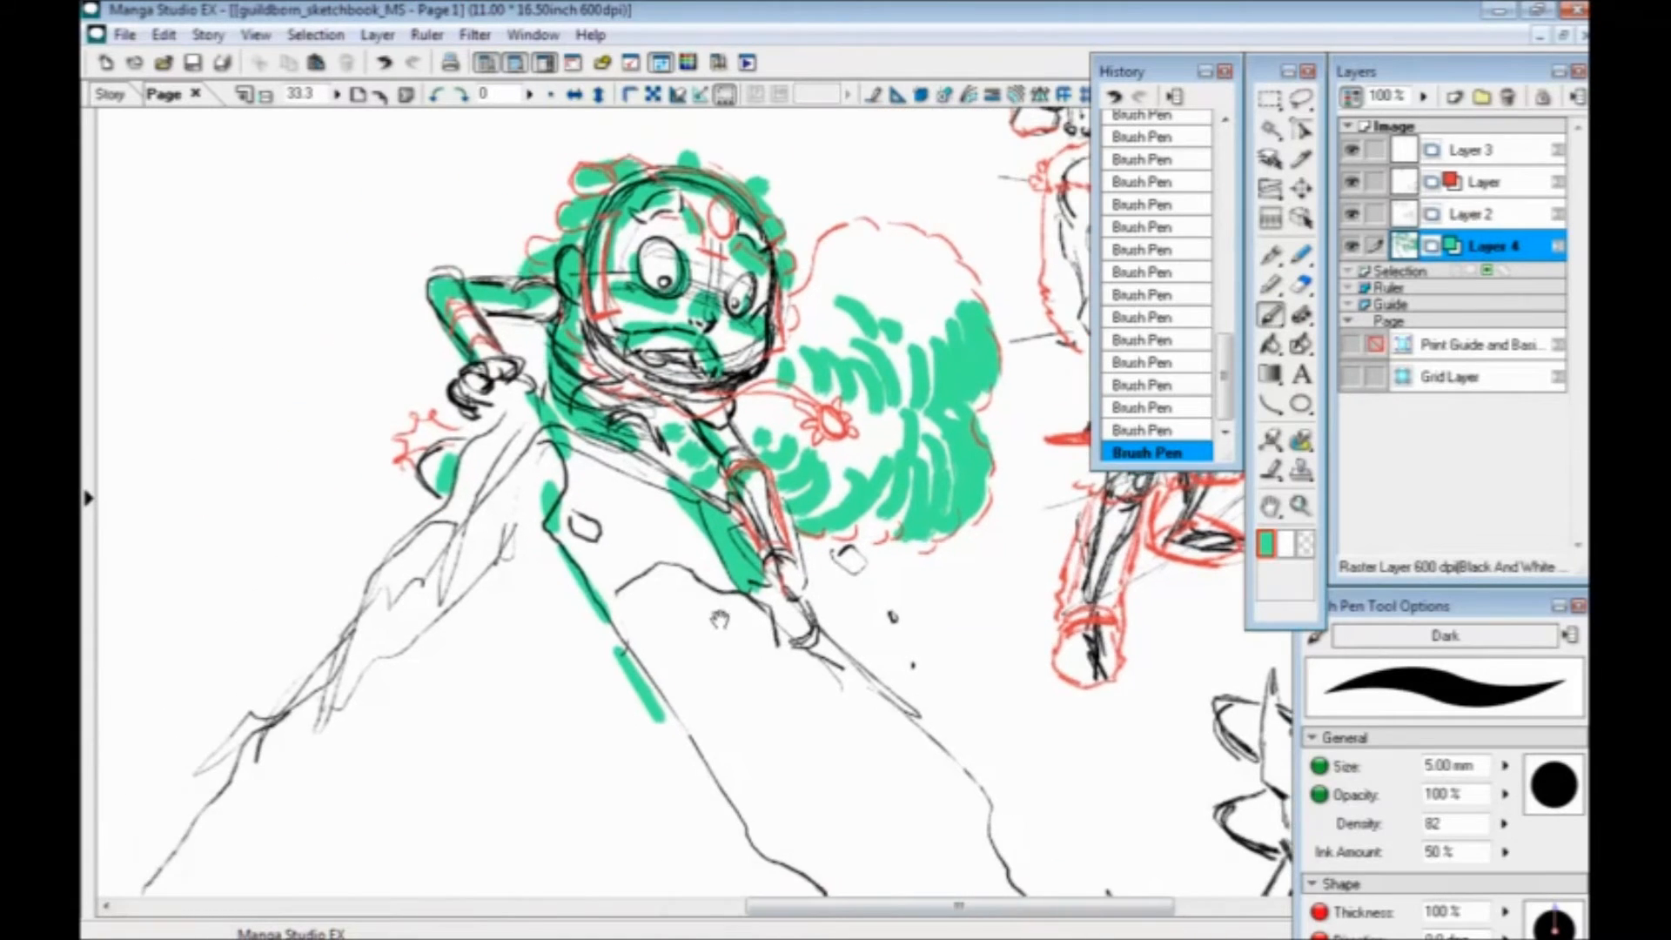
Create a layer folder, move the red Layer, Layer 2 and Layer 4 into it, and collapse the folder
left_click_drag(591, 693, 617, 728)
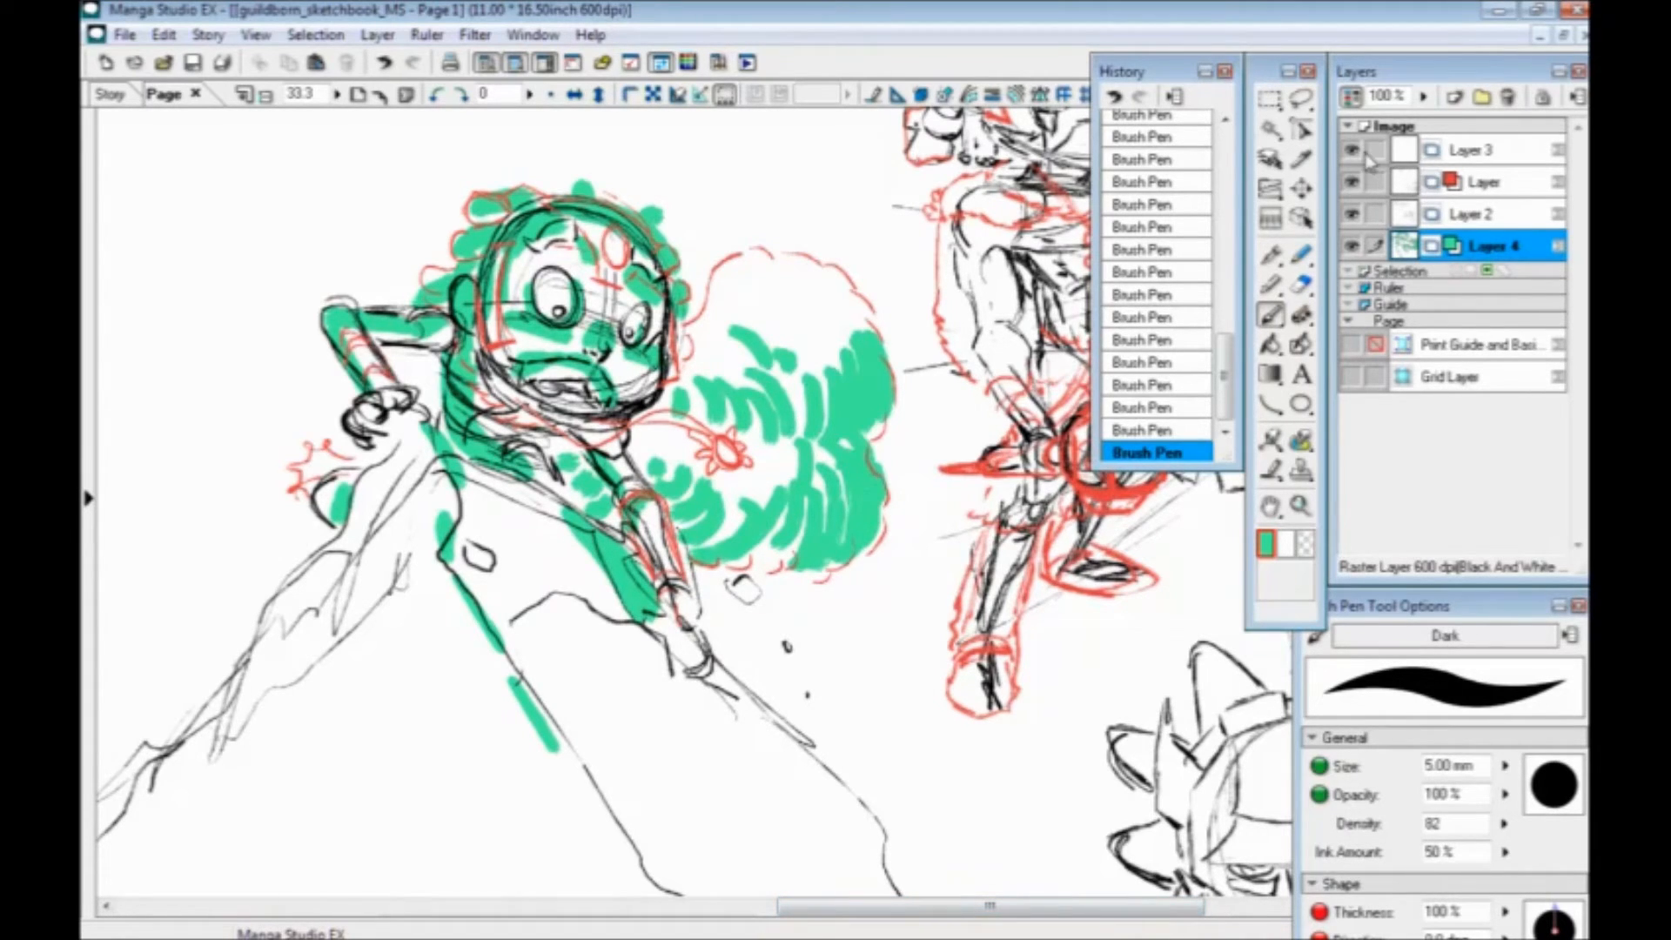
left_click(1484, 185)
left_click(1482, 96)
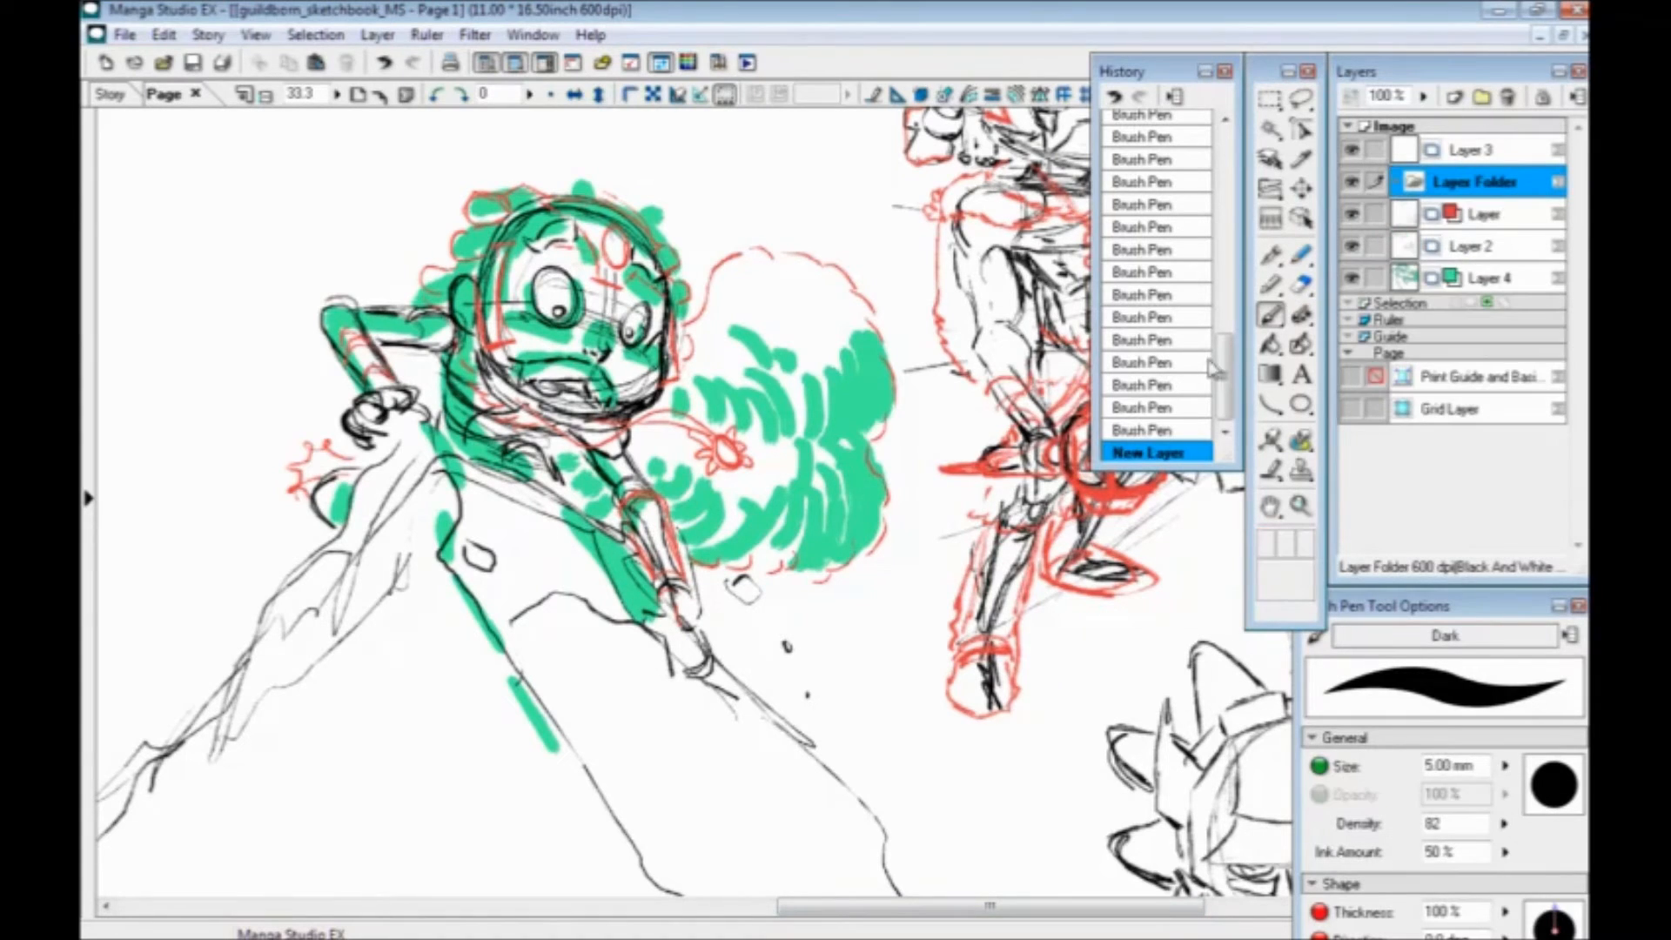
left_click(1482, 216)
left_click(1478, 280, "shift")
left_click_drag(1478, 281, 1467, 182)
left_click(1396, 182)
Lower the opacity of the layer folder until the sketch is a faint guide for inking
left_click(1423, 95)
left_click_drag(1422, 109, 1427, 174)
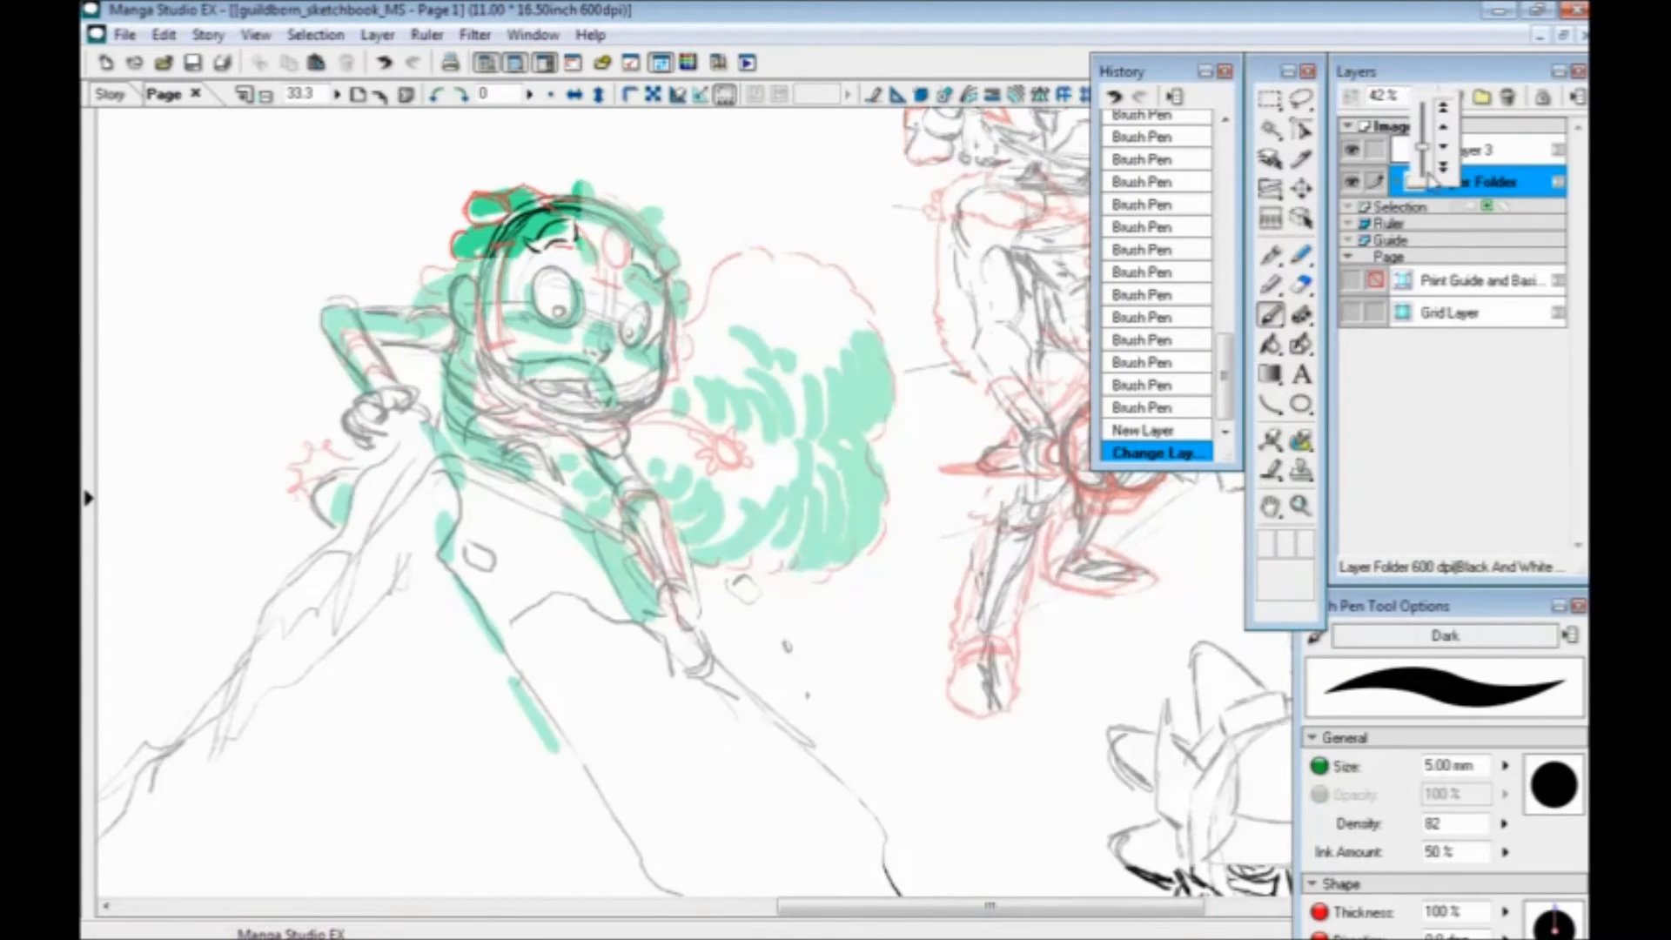
left_click(1422, 160)
Make Layer 3 active for inking with the Maru pen at 1.00 mm, and save the page
left_click(1485, 159)
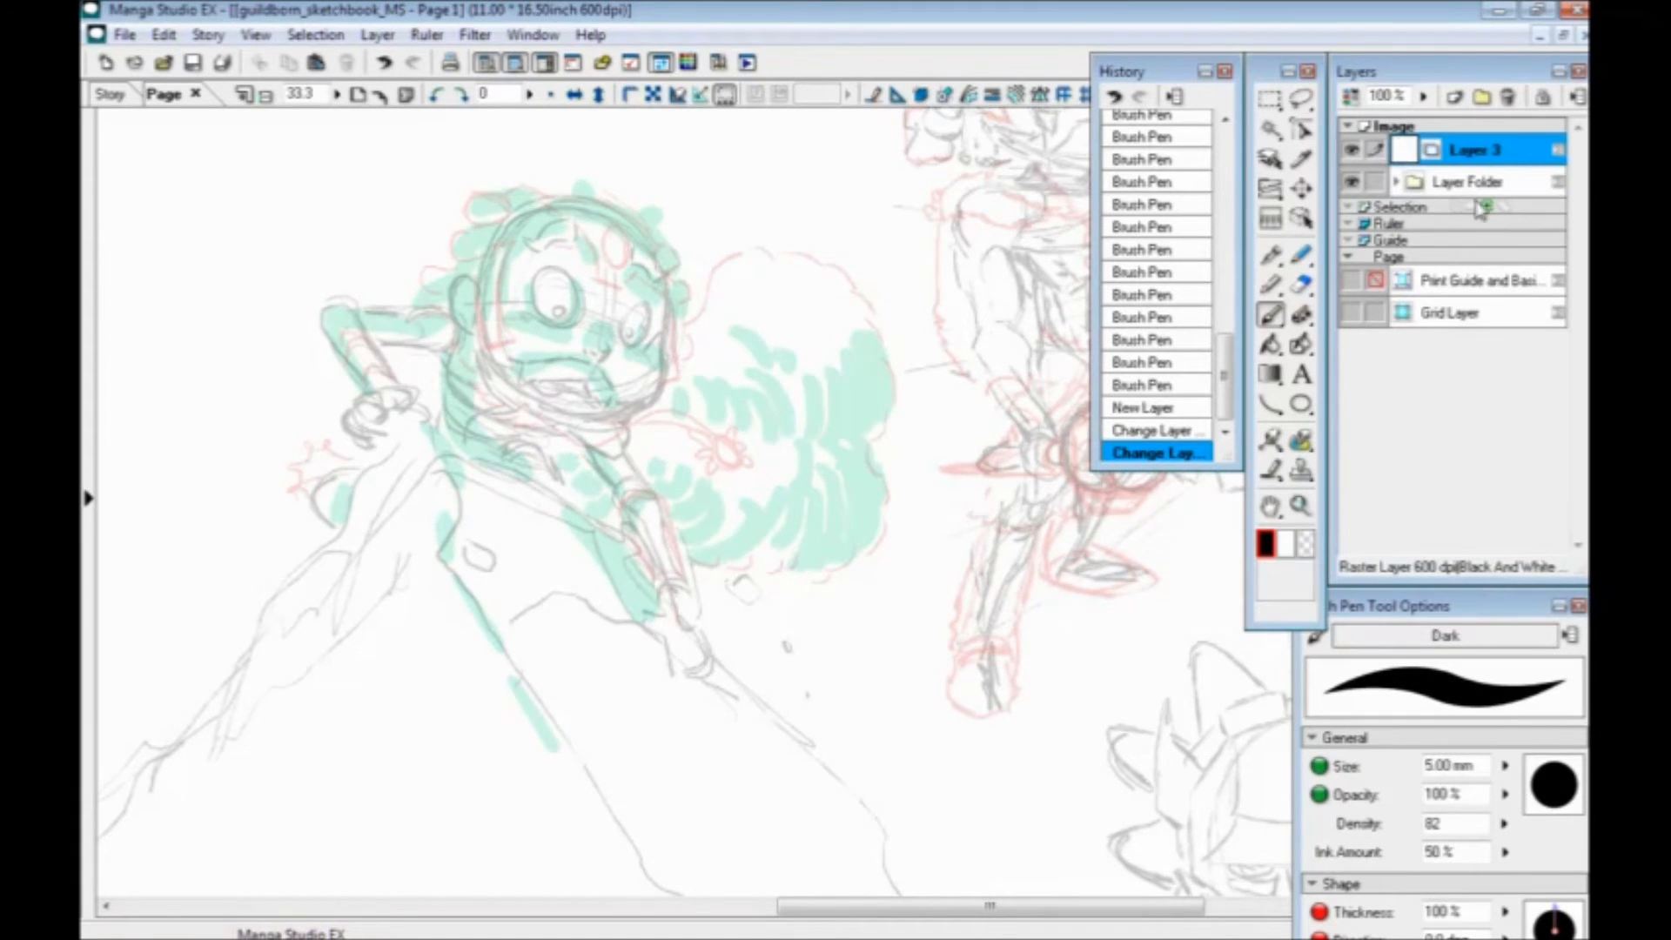
left_click(1271, 254)
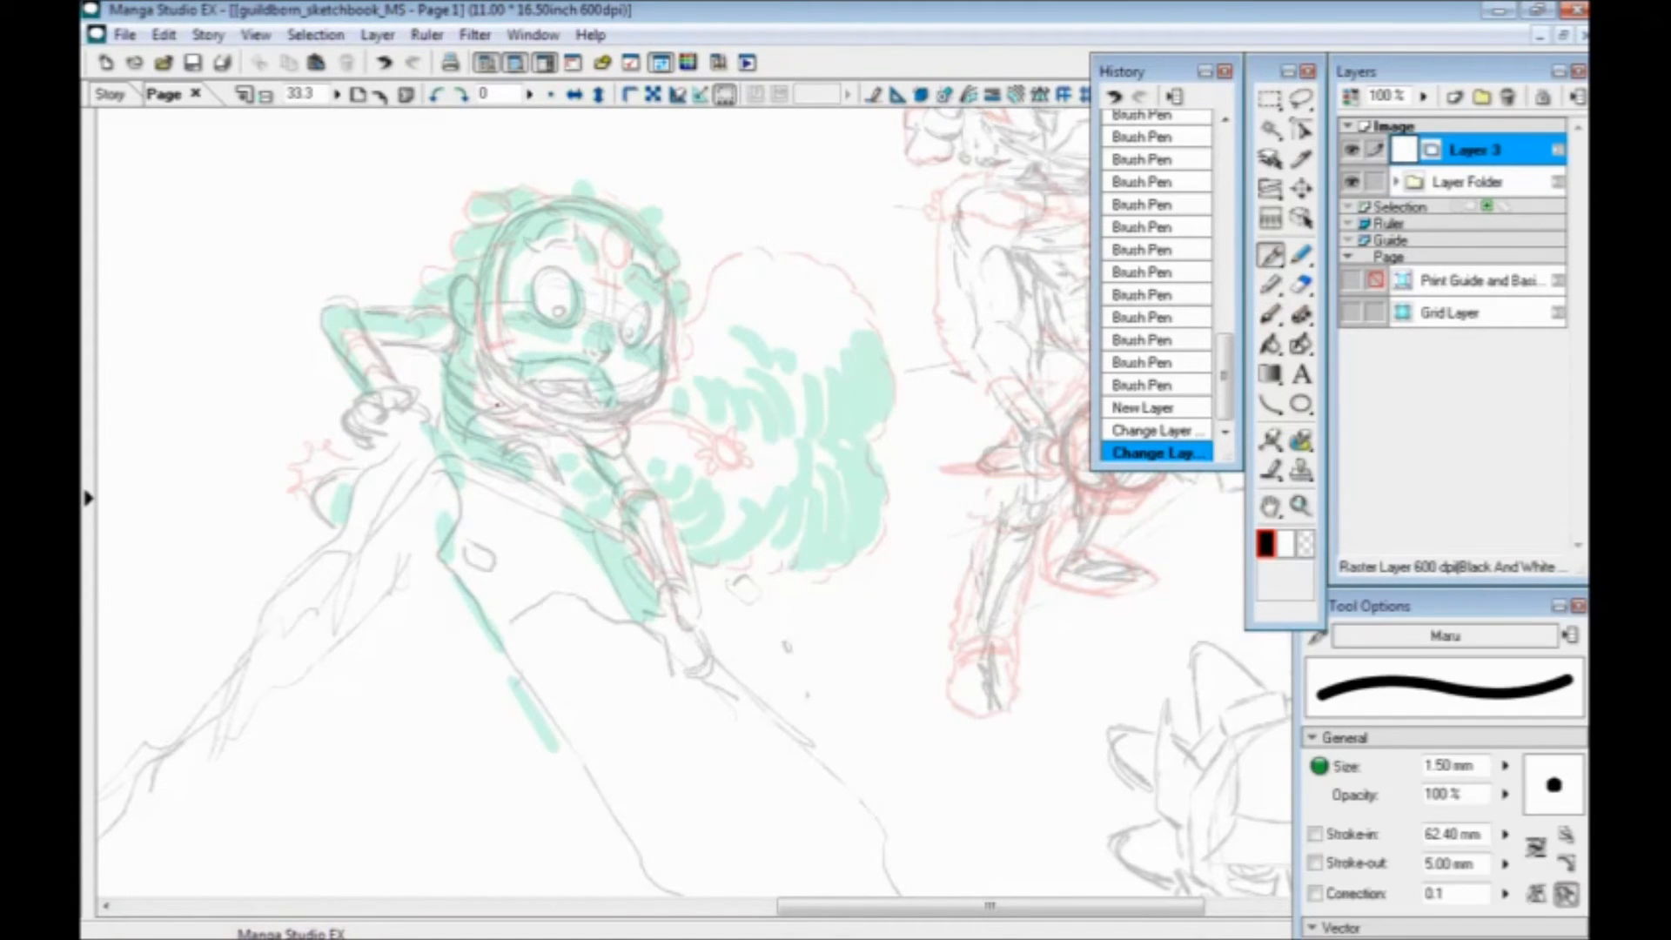
left_click_drag(552, 496, 660, 486)
key("bracketleft")
key("bracketleft")
left_click_drag(602, 477, 664, 521)
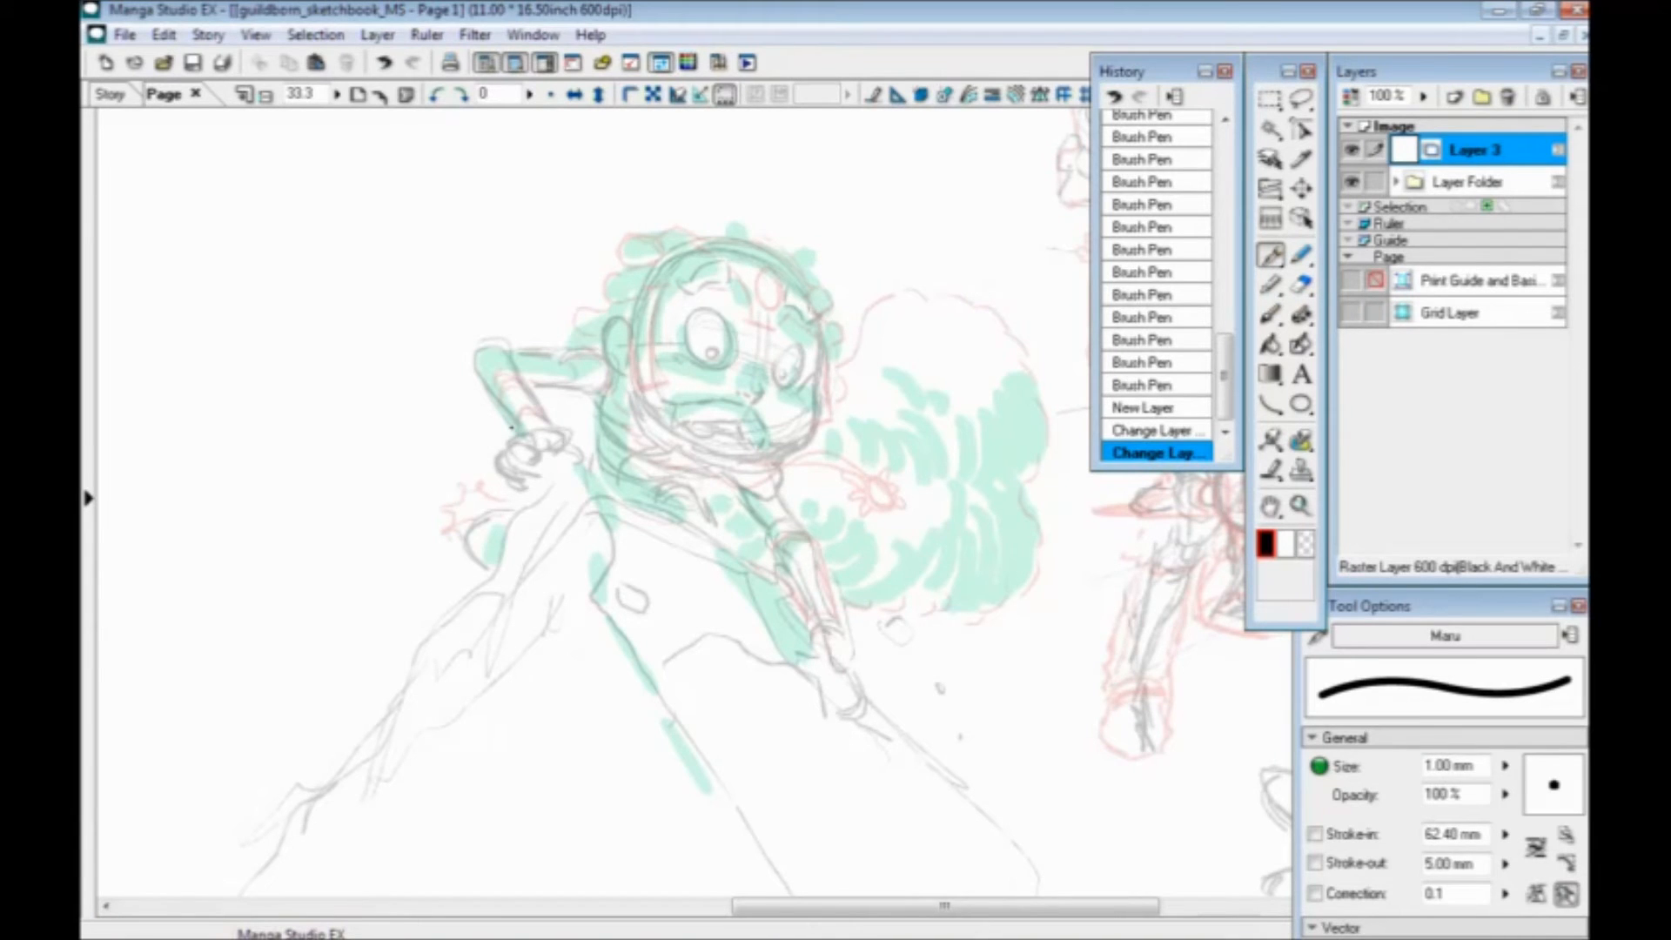
key("ctrl+plus")
key("ctrl+plus")
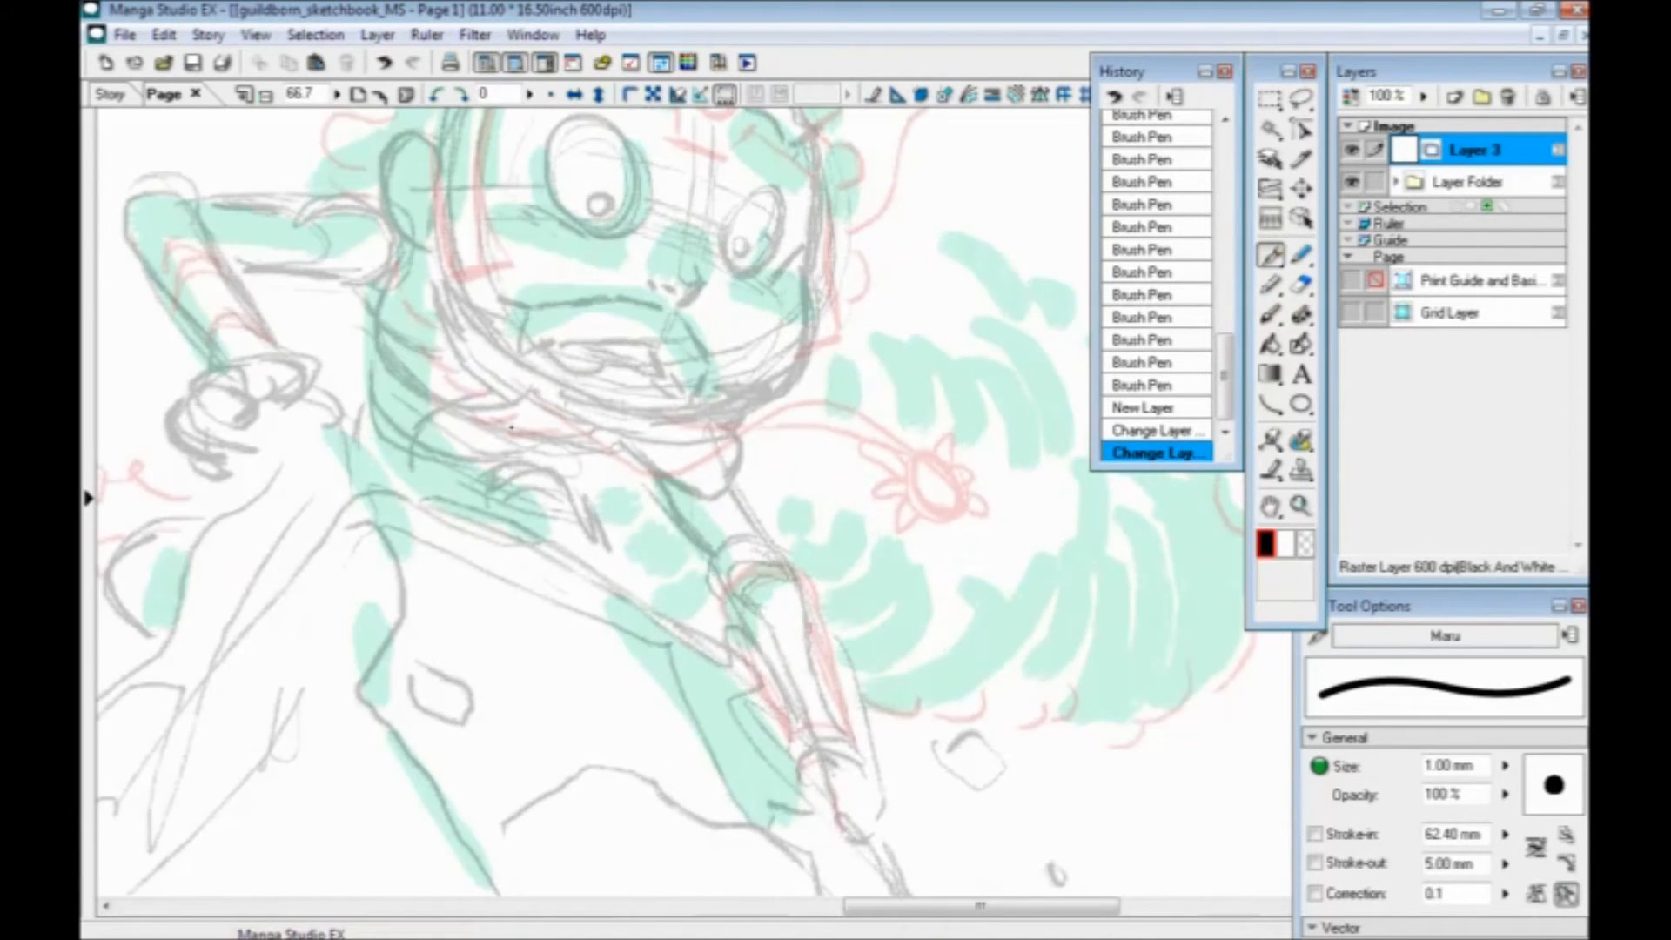
mouse_move(683, 433)
left_mouse_down()
mouse_move(865, 496)
mouse_move(822, 559)
left_mouse_up()
key("ctrl+s")
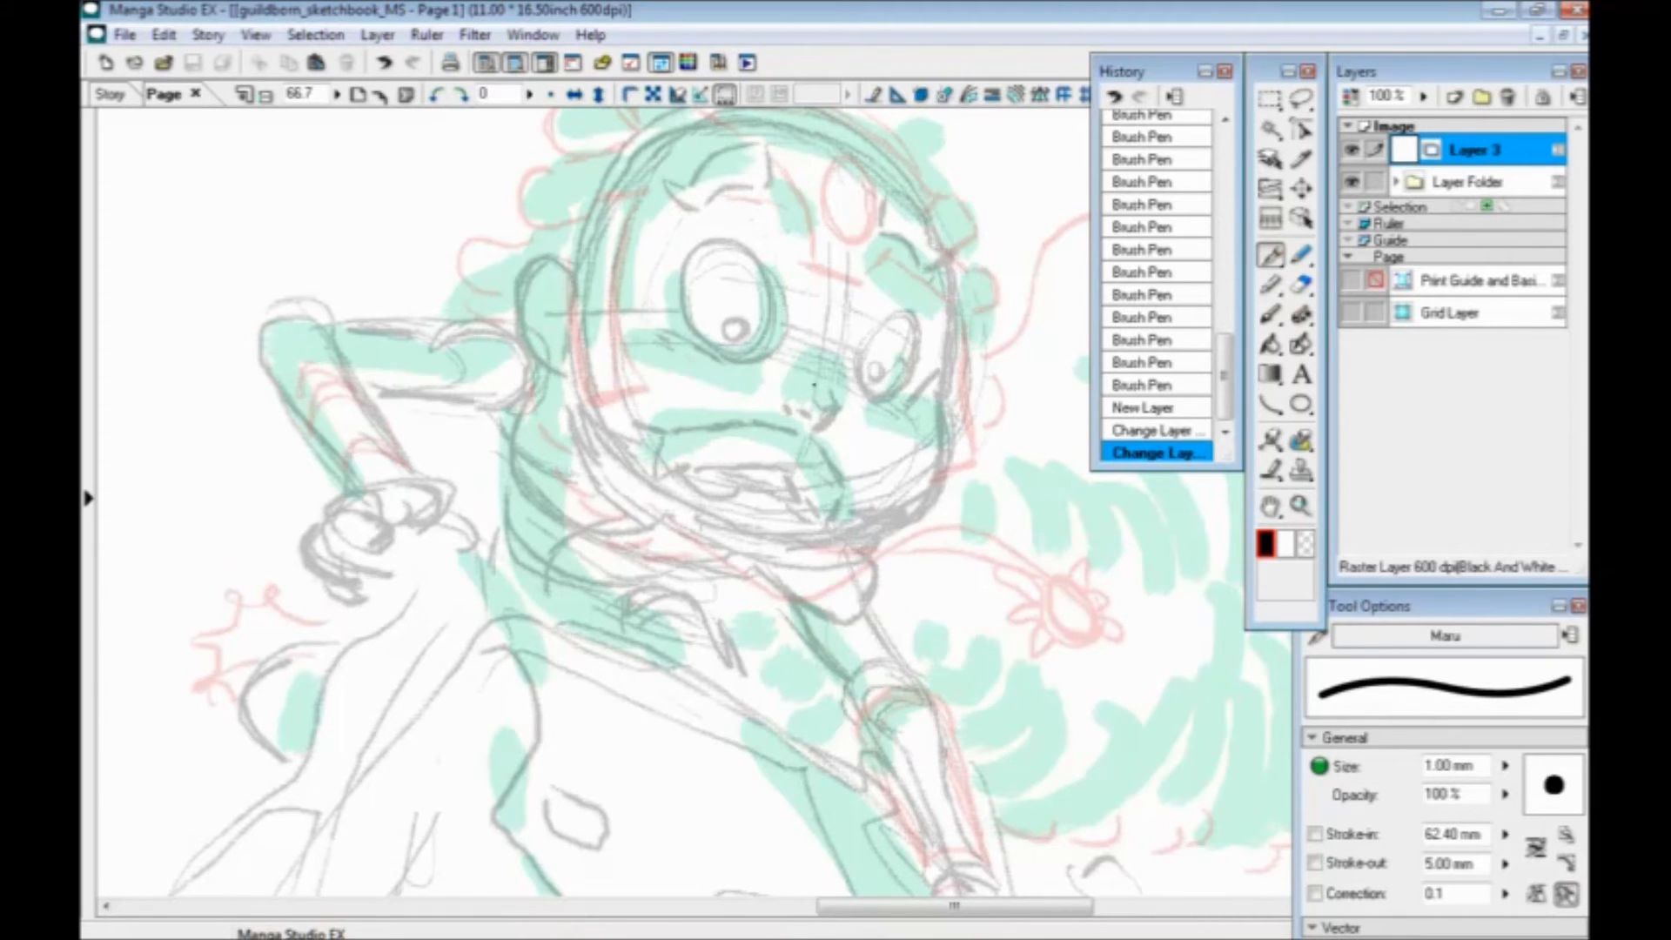
Ink the crouching figure's nose on Layer 3 with short angular black strokes, redoing the nostril line
left_click_drag(788, 412, 786, 434)
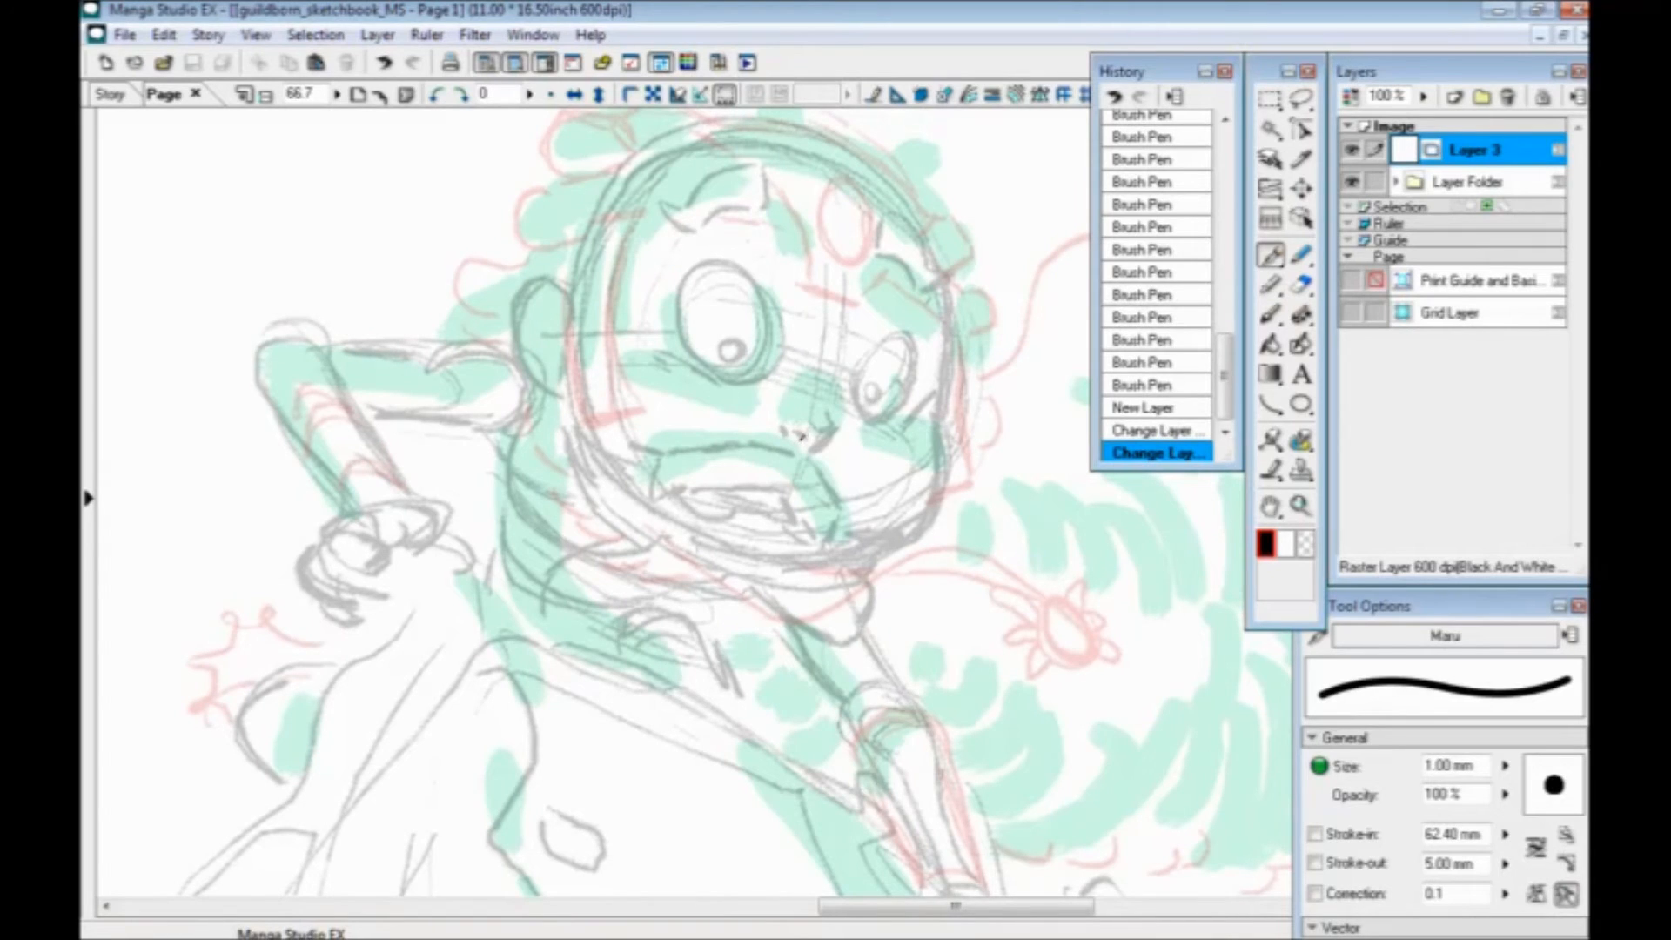
left_click_drag(788, 430, 795, 435)
mouse_move(805, 427)
left_mouse_down()
mouse_move(834, 436)
mouse_move(812, 450)
left_mouse_up()
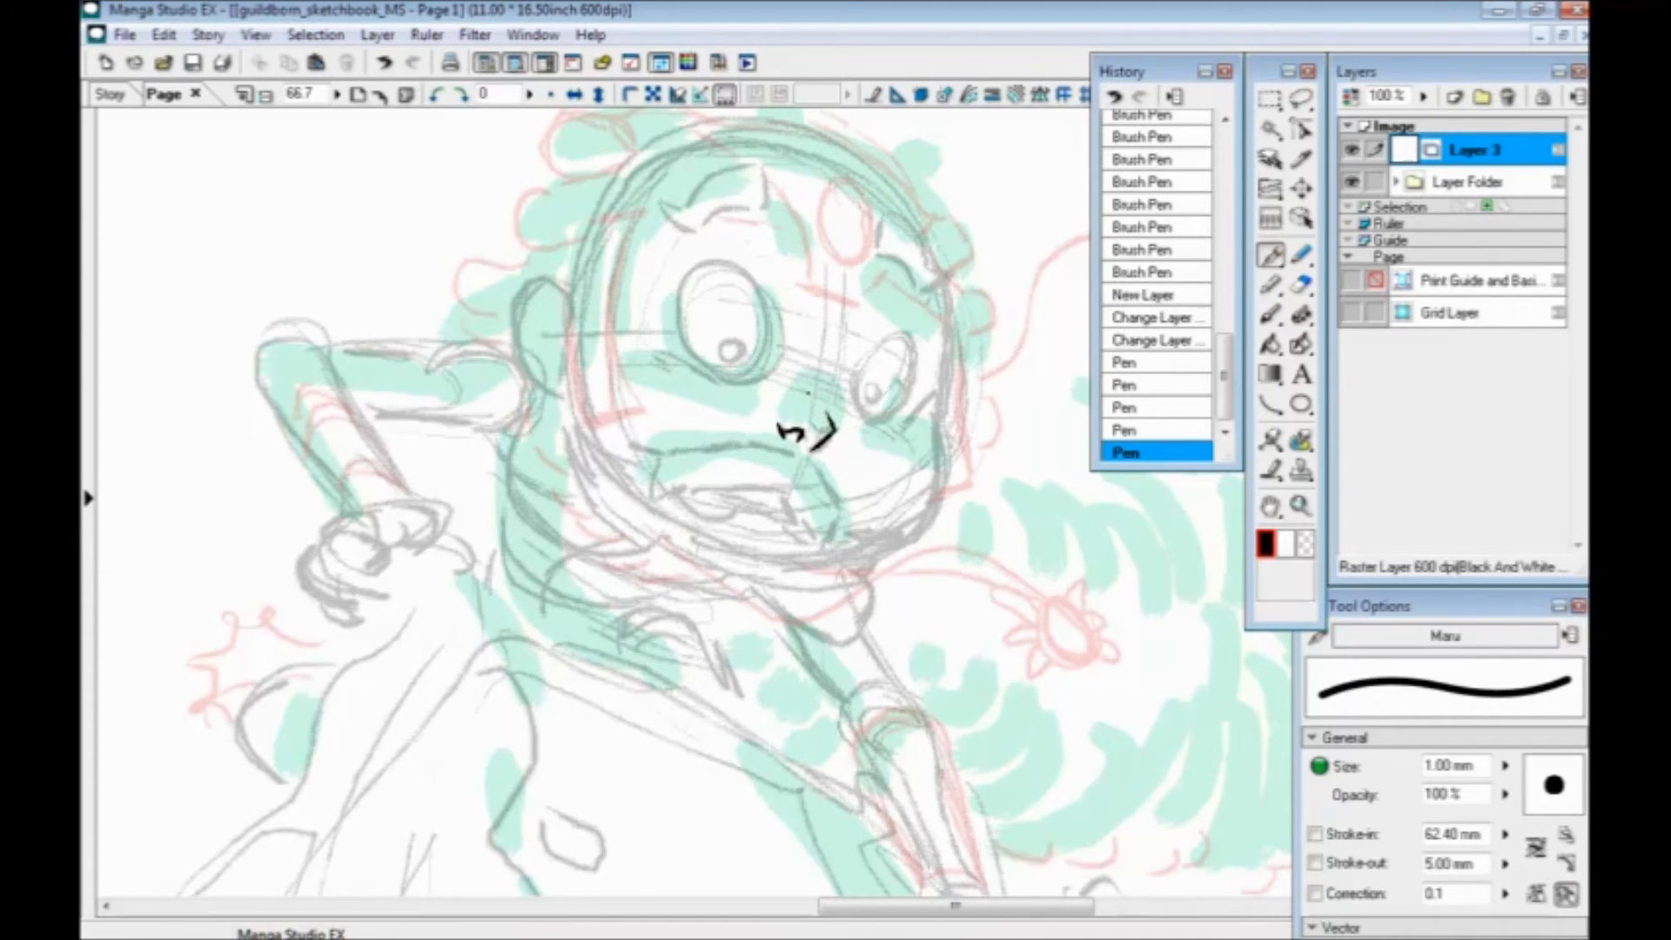
left_click_drag(823, 437, 835, 453)
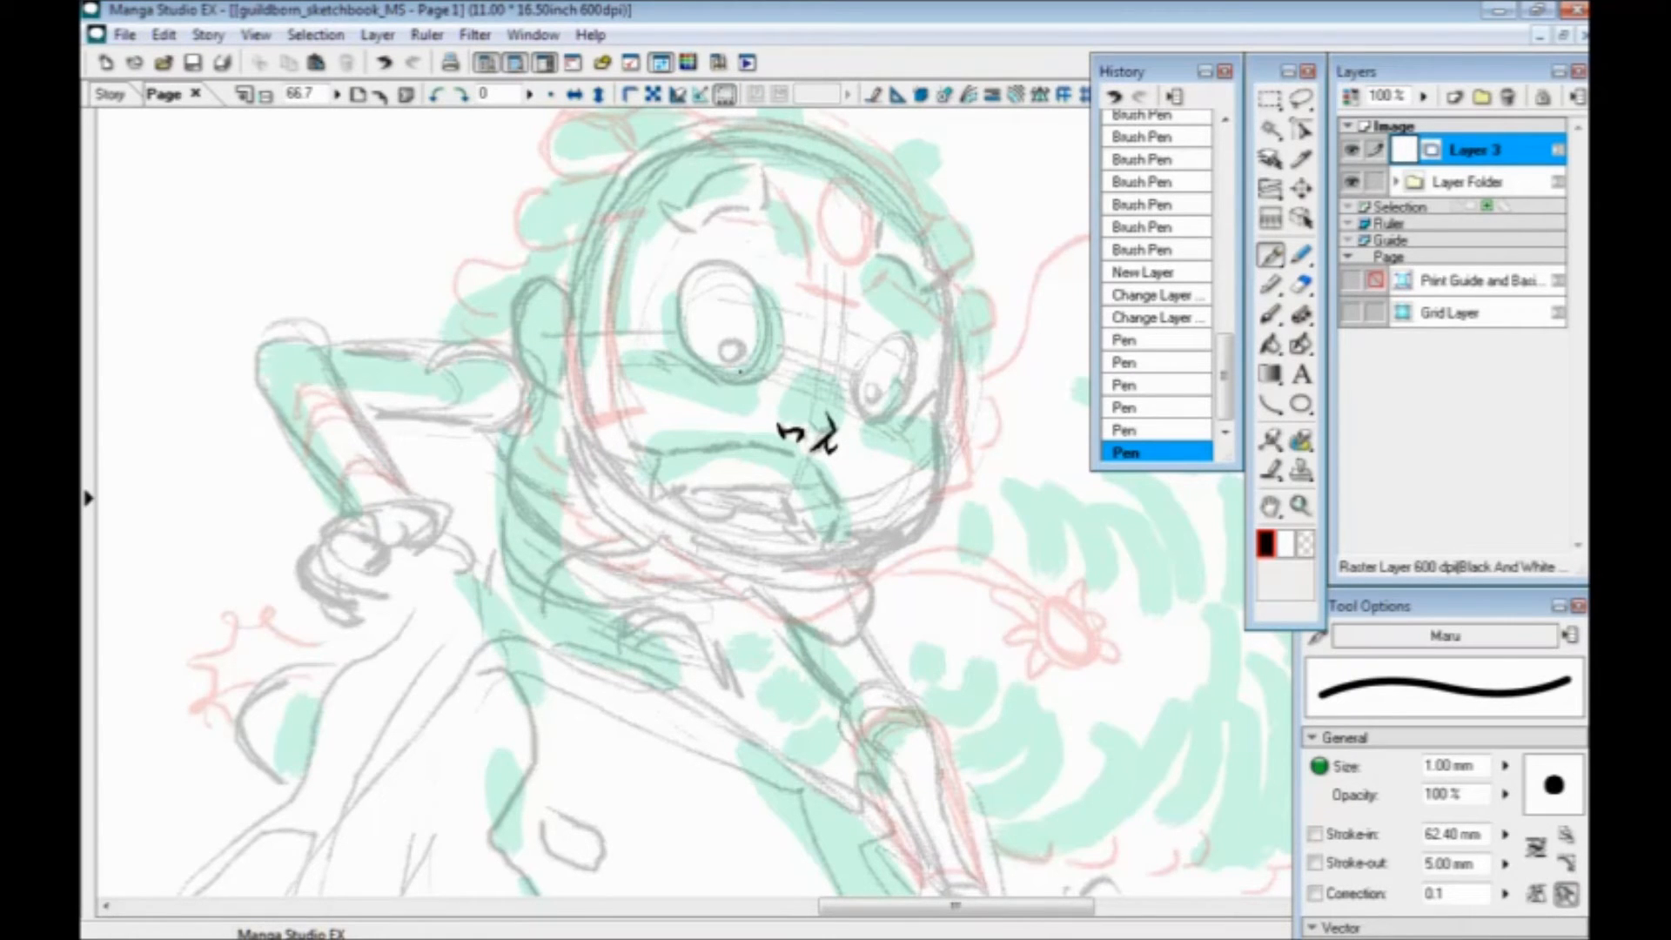
left_click_drag(834, 427, 794, 421)
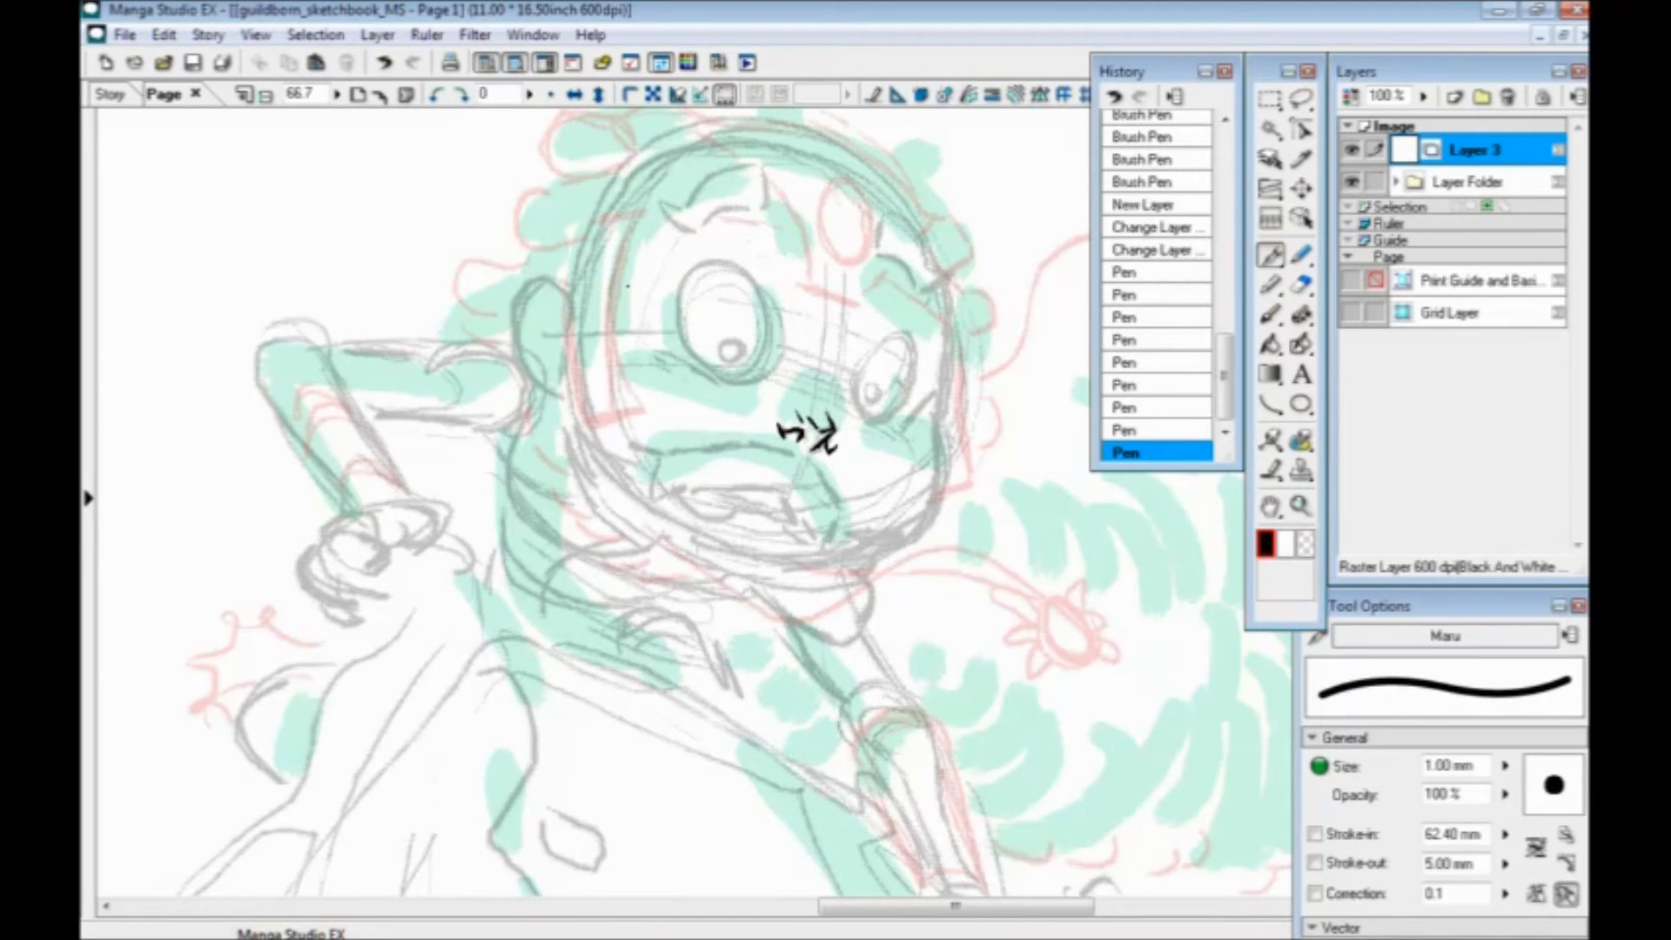
key("ctrl+z")
key("ctrl+y")
left_click_drag(707, 397, 751, 470)
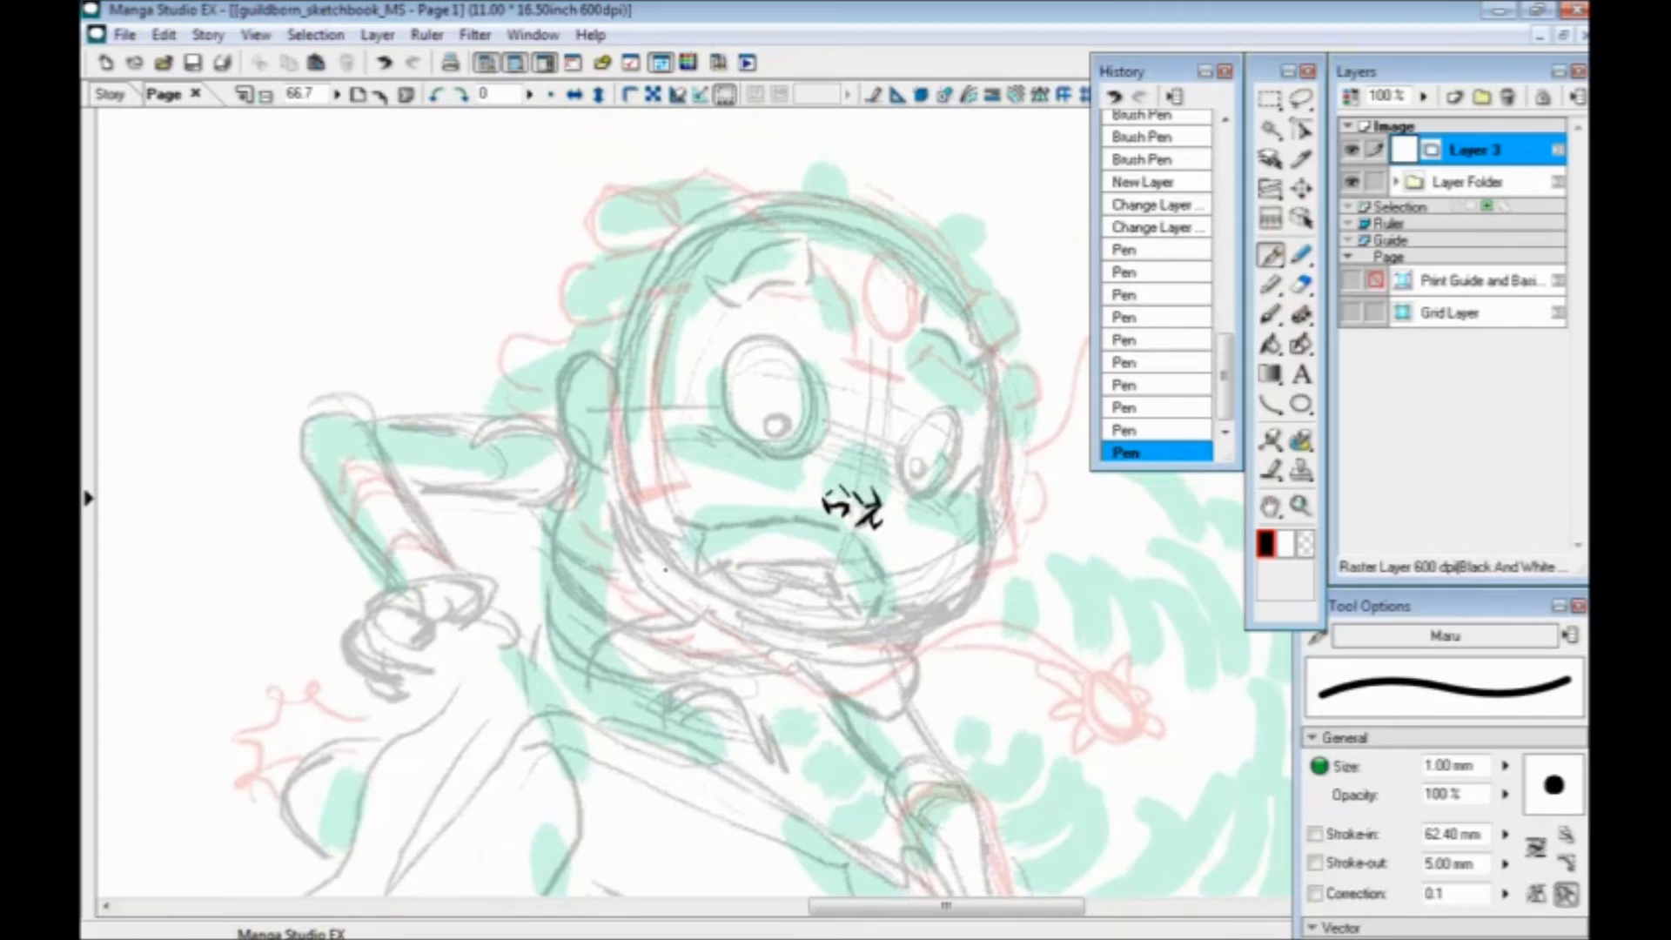
key("ctrl+z")
key("ctrl+z")
mouse_move(821, 500)
left_mouse_down()
mouse_move(845, 493)
mouse_move(857, 520)
left_mouse_up()
Ink the outline of the figure's larger eye with a thickened edge and a crease line beneath it
mouse_move(751, 446)
left_mouse_down()
mouse_move(865, 458)
mouse_move(745, 441)
mouse_move(777, 380)
mouse_move(834, 339)
mouse_move(869, 442)
mouse_move(853, 453)
left_mouse_up()
key("ctrl+z")
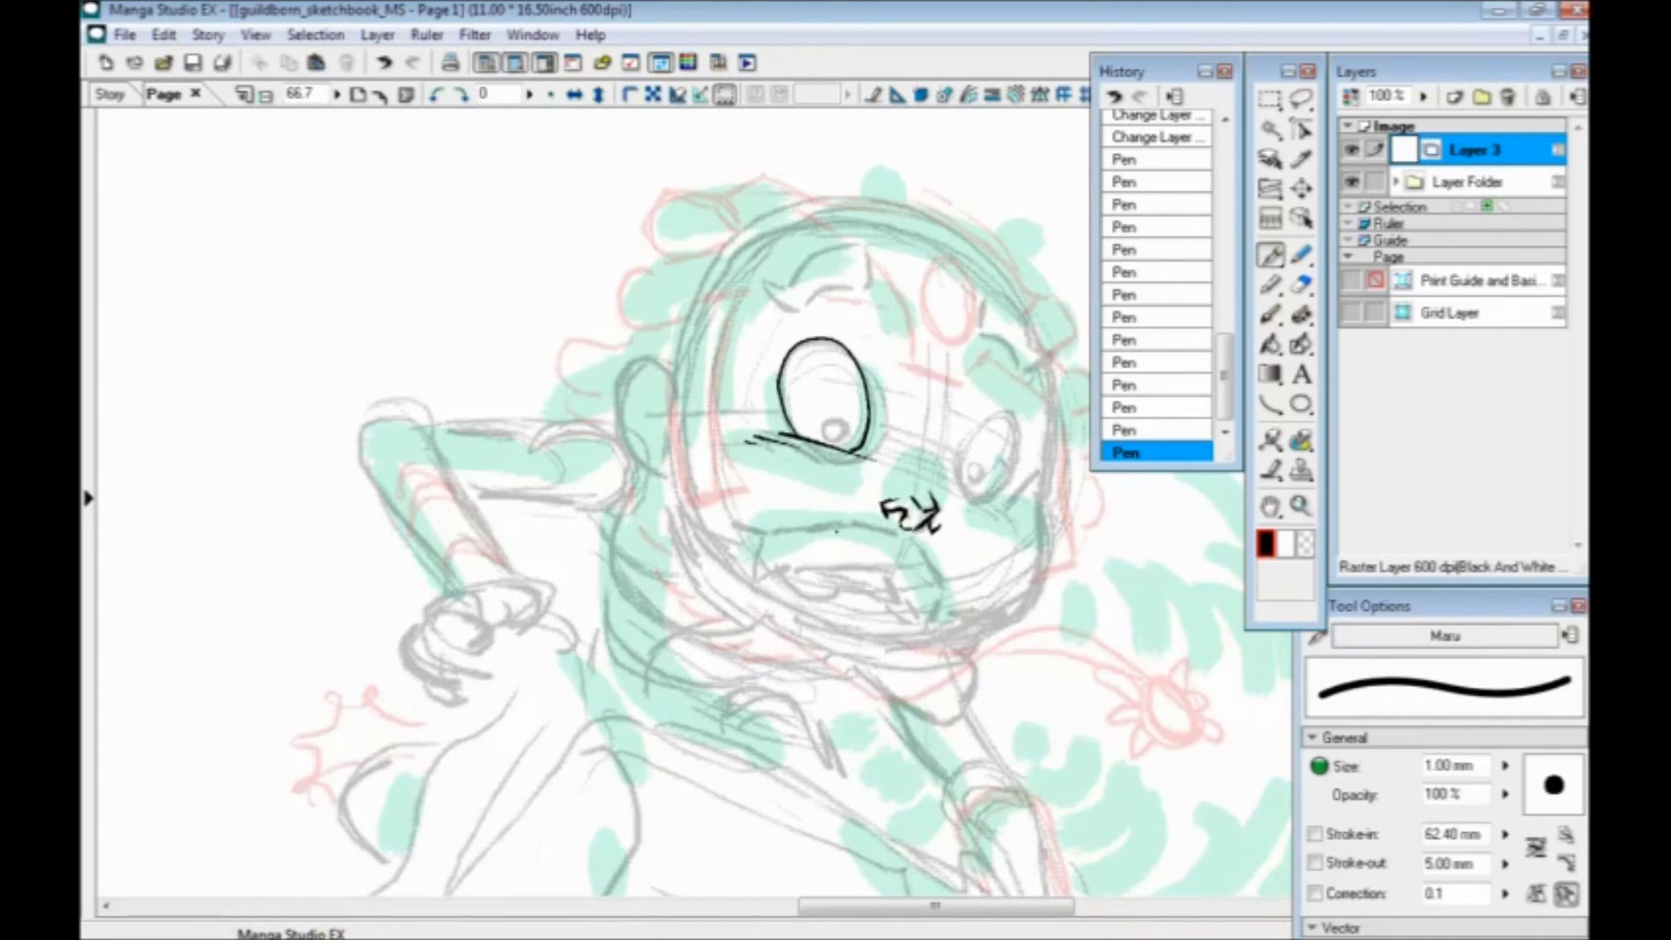
left_click_drag(783, 359, 796, 437)
left_click_drag(853, 355, 867, 452)
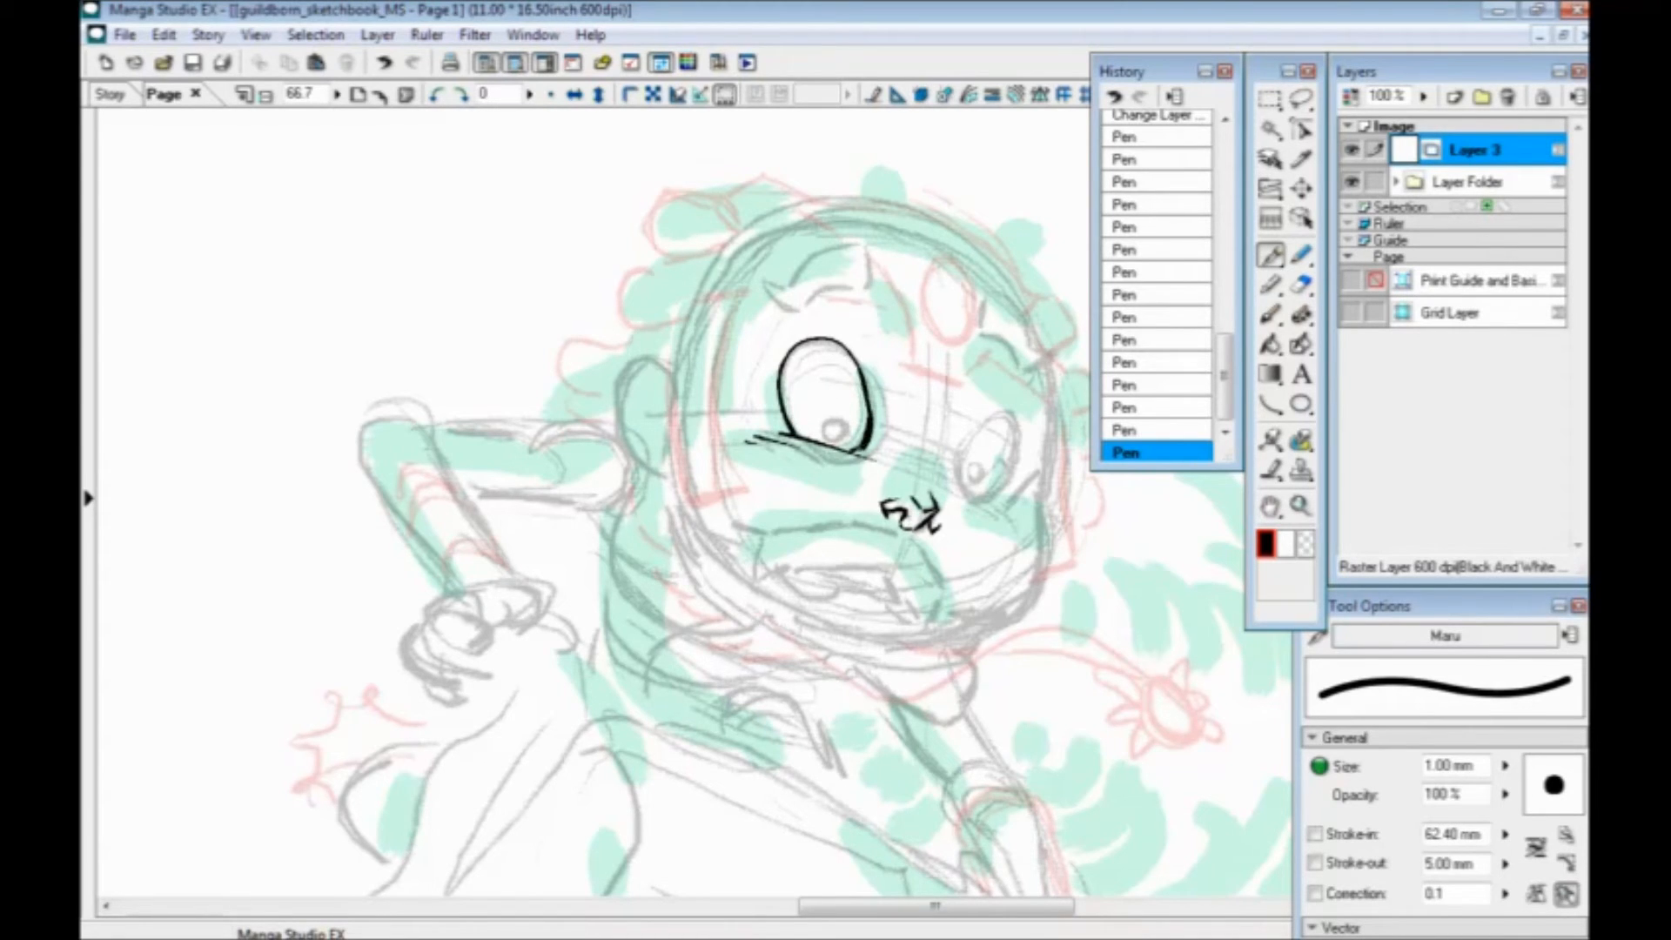
key("ctrl+z")
mouse_move(856, 358)
left_mouse_down()
mouse_move(863, 445)
mouse_move(846, 456)
mouse_move(883, 461)
left_mouse_up()
key("ctrl+z")
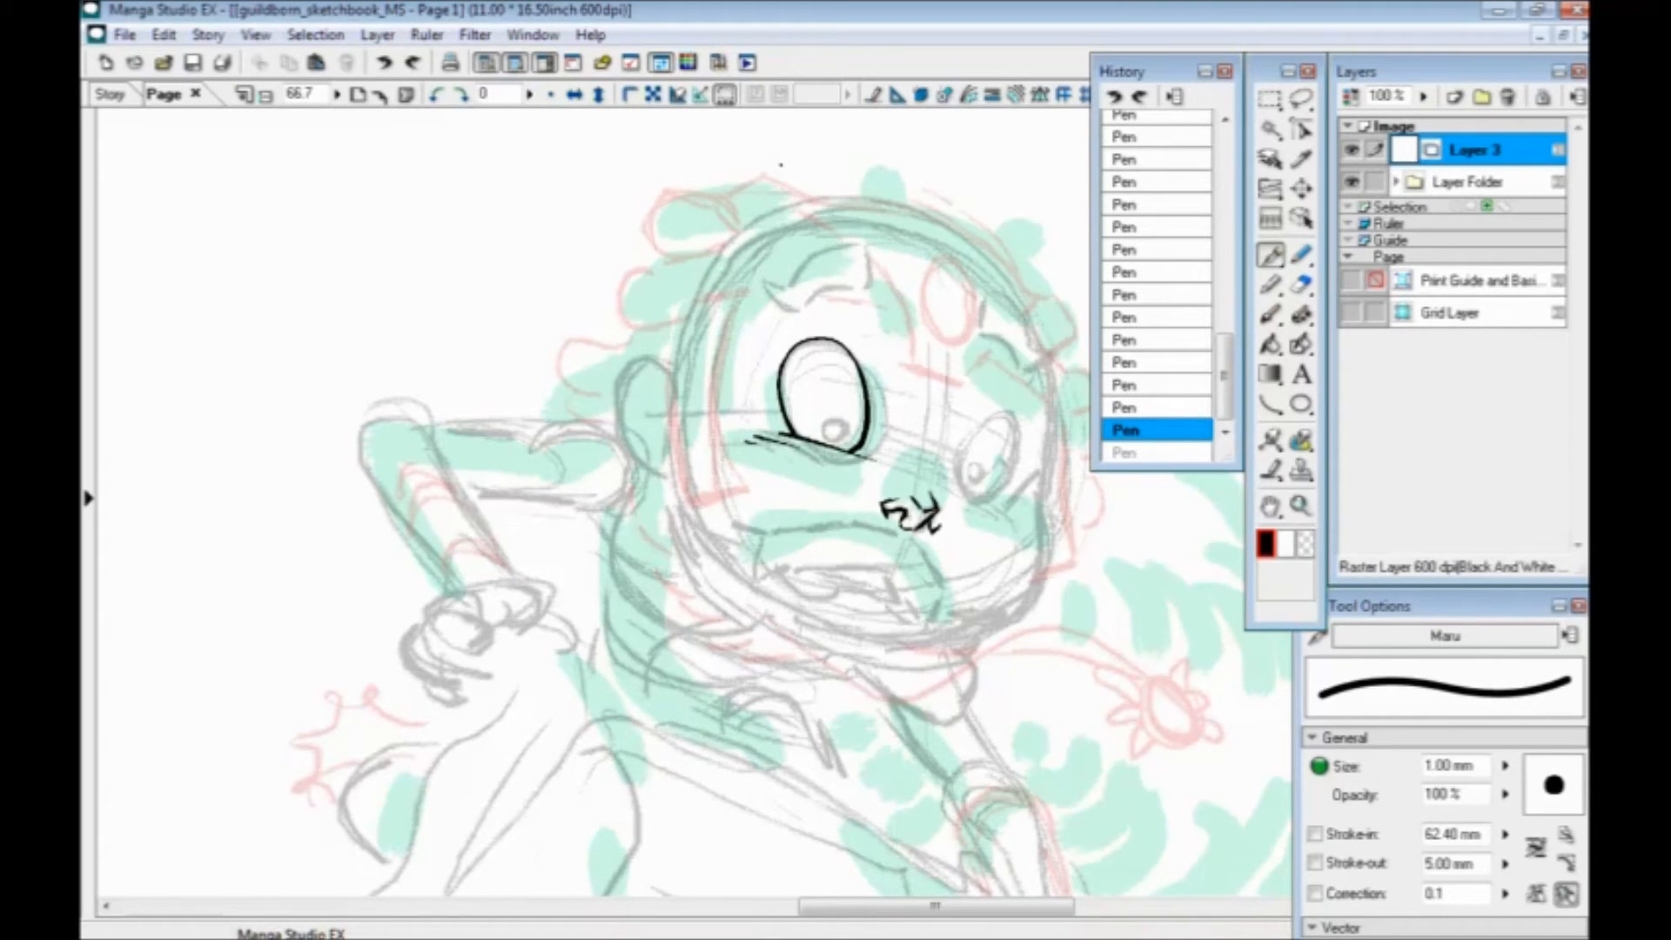
Ink both of the figure's angular eyebrows over the faded sketch
left_click_drag(763, 363, 727, 394)
mouse_move(831, 282)
left_mouse_down()
mouse_move(836, 326)
mouse_move(792, 318)
mouse_move(762, 340)
mouse_move(727, 310)
mouse_move(750, 318)
mouse_move(784, 279)
mouse_move(830, 275)
left_mouse_up()
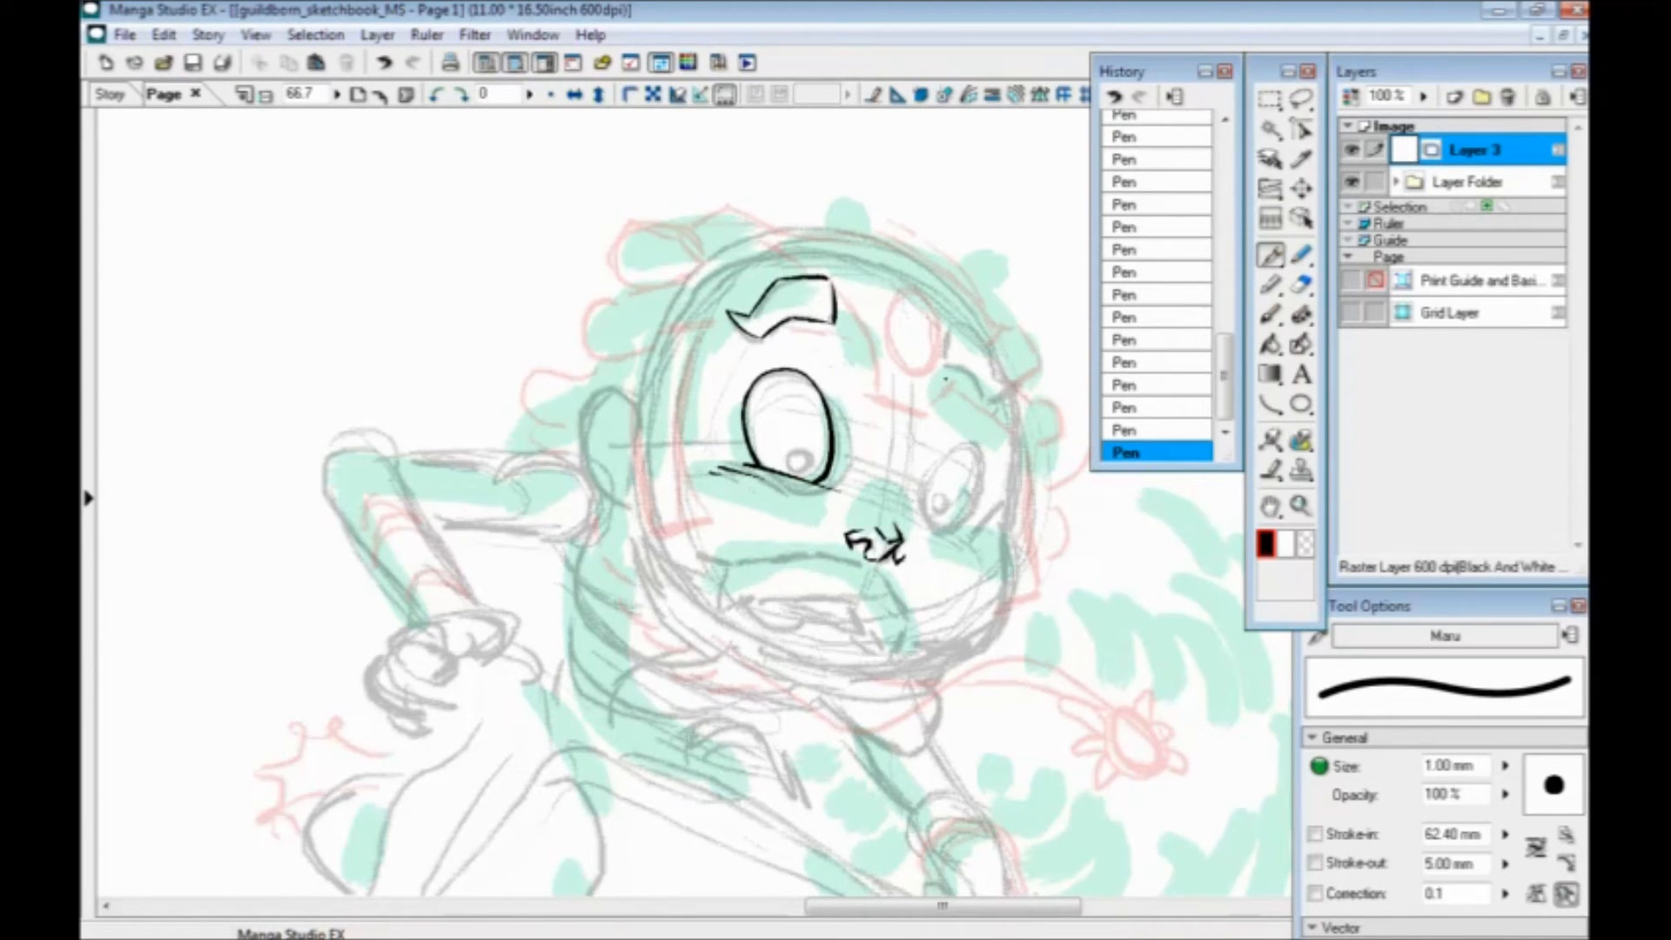
mouse_move(963, 344)
left_mouse_down()
mouse_move(994, 430)
mouse_move(1020, 432)
mouse_move(992, 445)
mouse_move(1007, 389)
mouse_move(968, 341)
left_mouse_up()
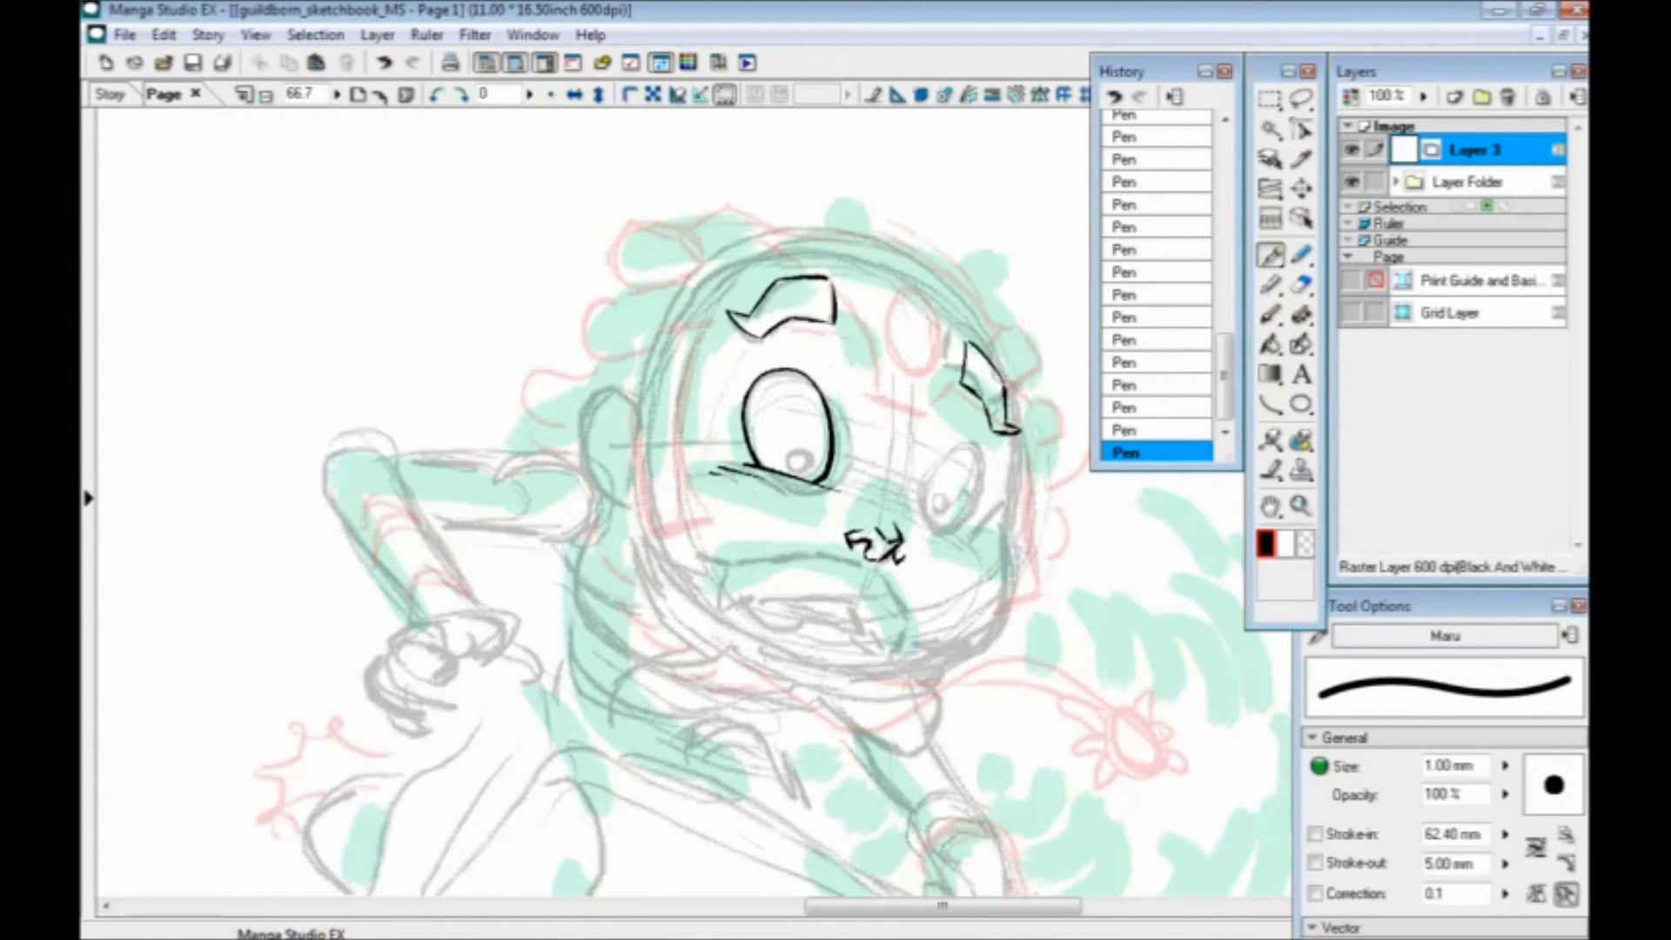
Ink the outline and lower crease of the smaller eye, and add a small round pupil to each eye
left_click_drag(779, 551, 689, 372)
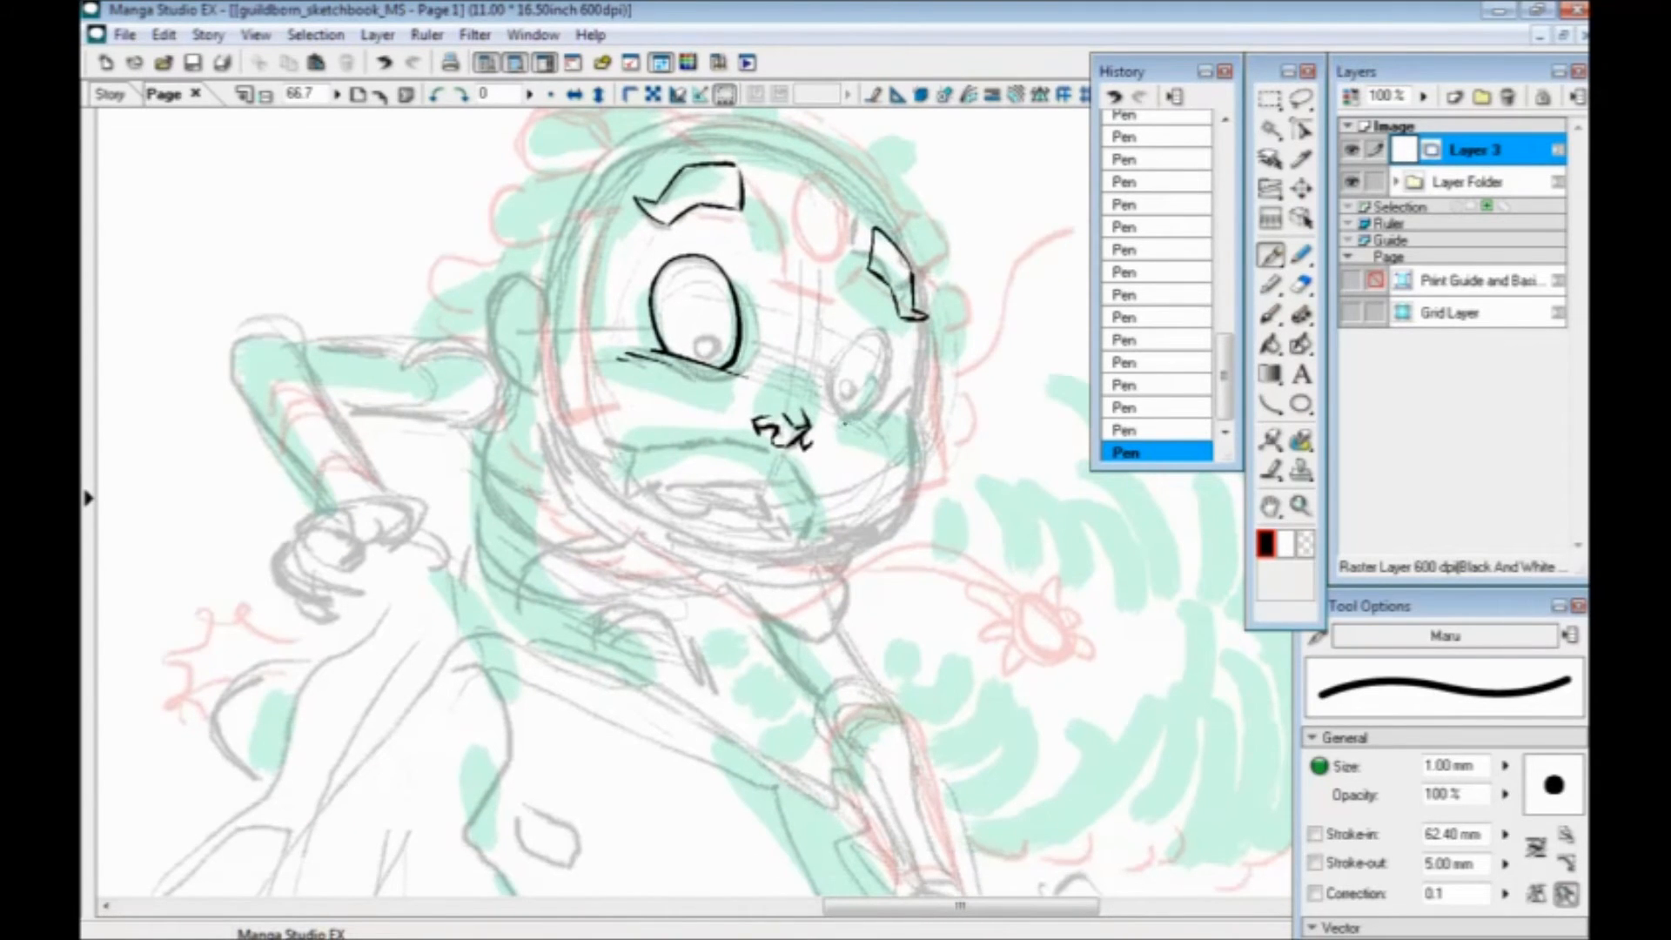
mouse_move(846, 425)
left_mouse_down()
mouse_move(892, 419)
mouse_move(895, 365)
mouse_move(857, 329)
mouse_move(831, 383)
mouse_move(852, 420)
left_mouse_up()
key("ctrl+z")
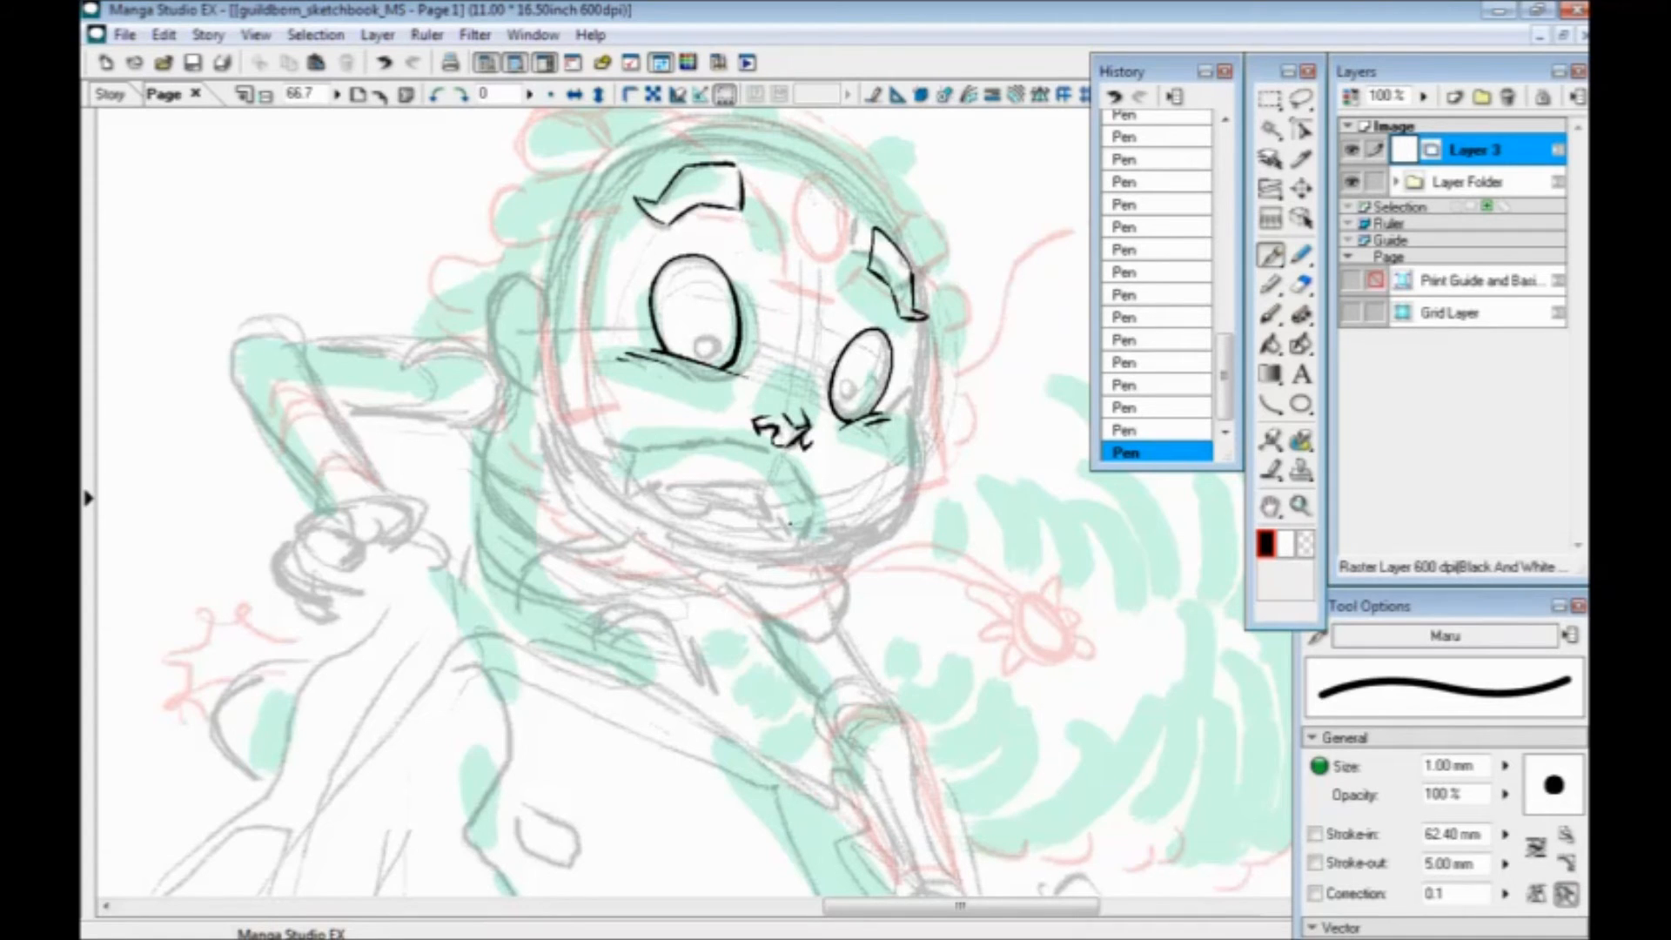
scroll(642, 392, "up", 1)
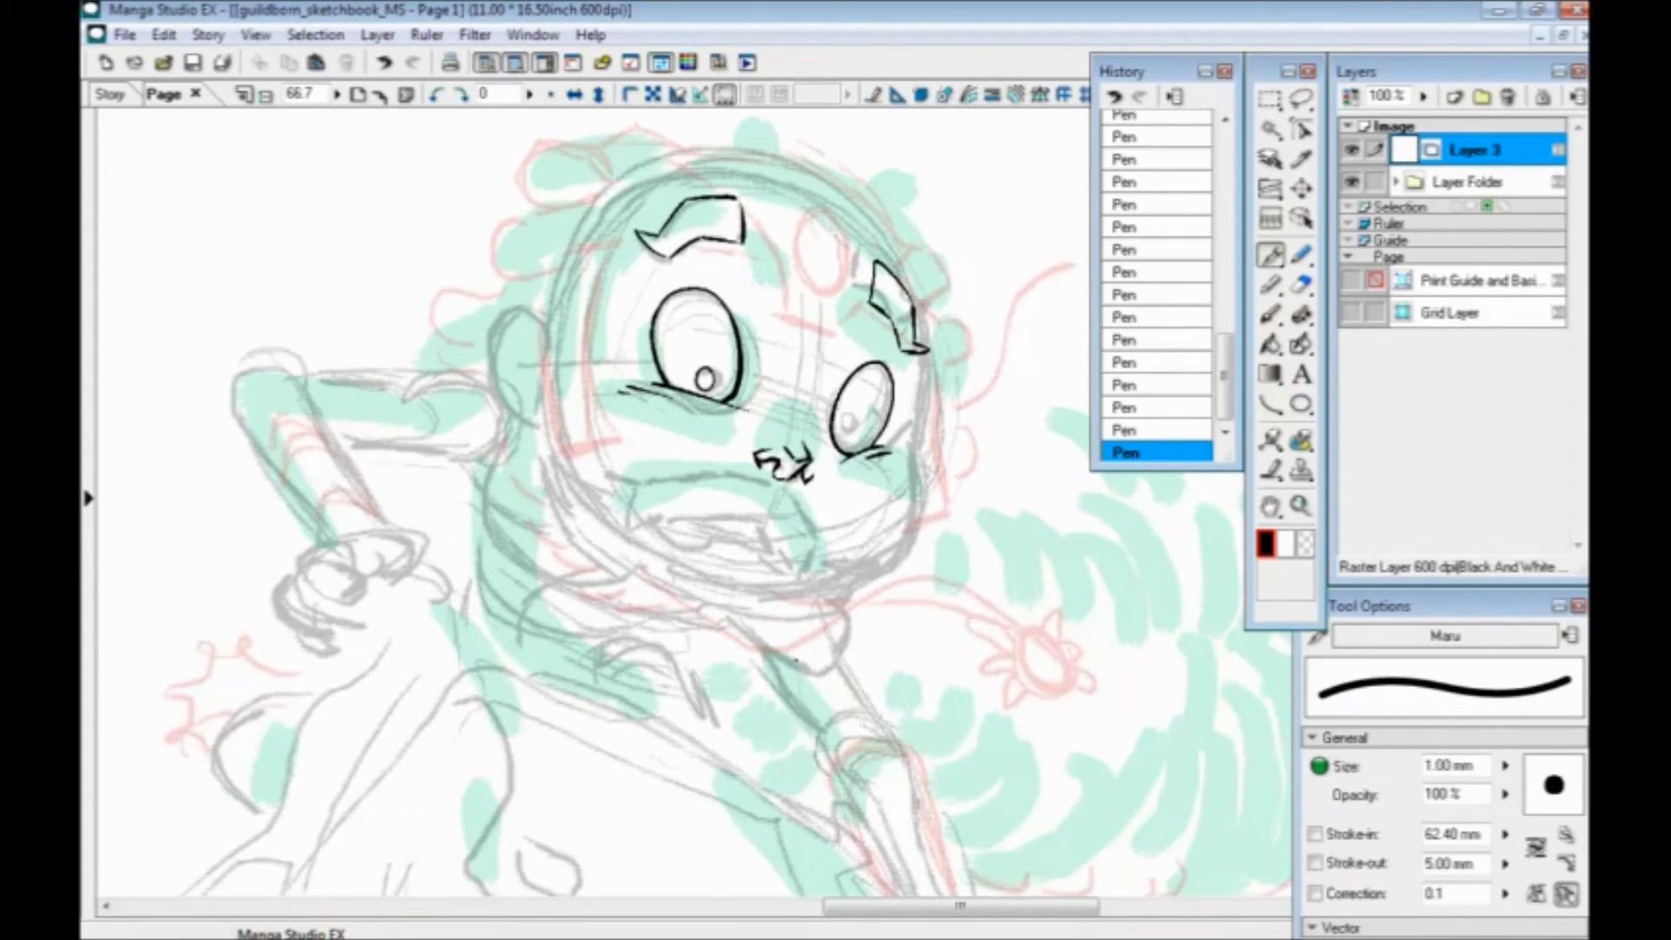
mouse_move(857, 425)
left_mouse_down()
mouse_move(844, 431)
mouse_move(855, 421)
left_mouse_up()
Ink the figure's open mouth and the wide, pointed moustache above it, redrawing the moustache end near the ear
left_click_drag(674, 501, 692, 431)
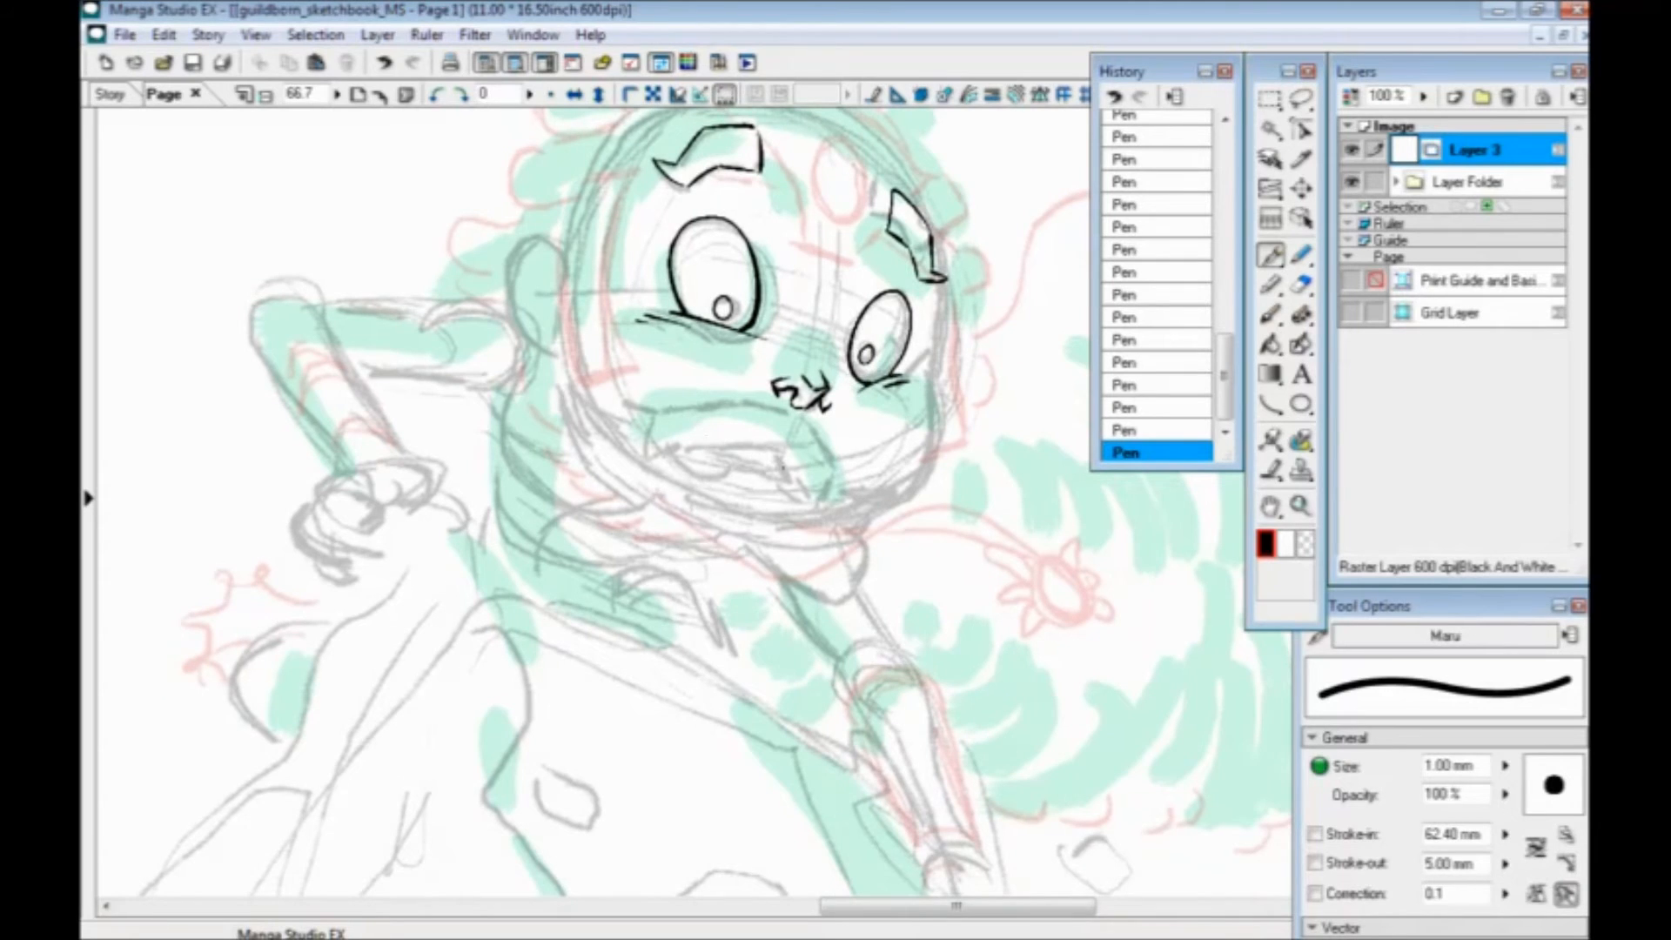
mouse_move(796, 474)
left_mouse_down()
mouse_move(805, 490)
mouse_move(688, 448)
mouse_move(811, 463)
mouse_move(718, 447)
mouse_move(792, 477)
left_mouse_up()
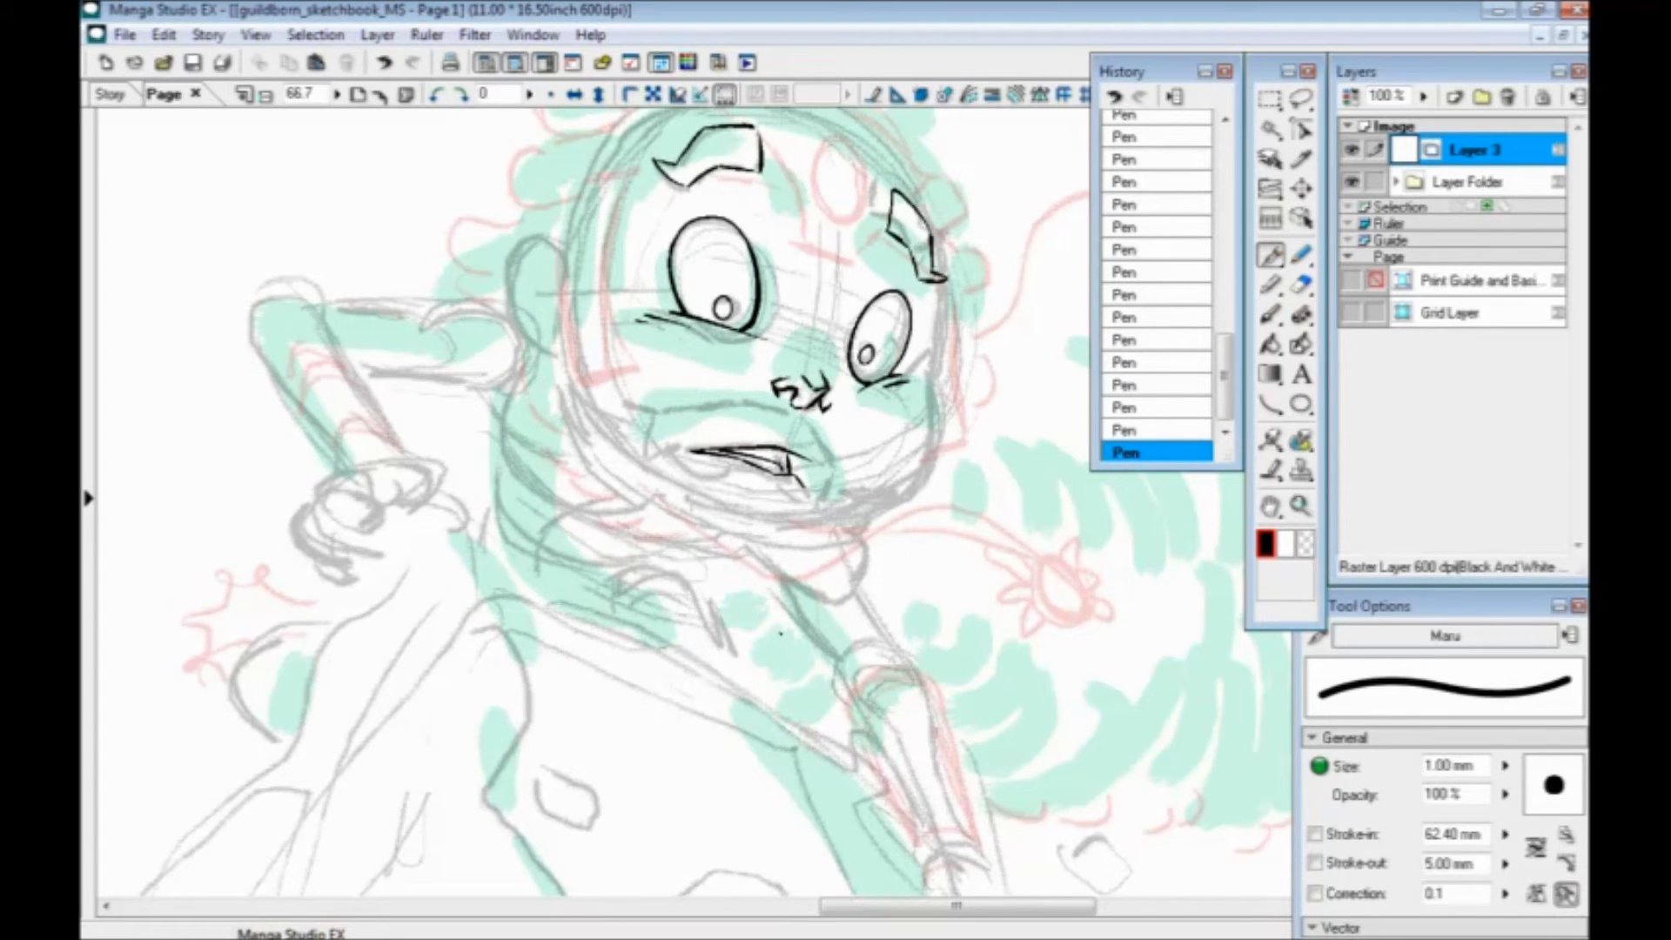
mouse_move(572, 480)
left_mouse_down()
mouse_move(500, 540)
mouse_move(322, 592)
left_mouse_up()
mouse_move(648, 650)
left_mouse_down()
mouse_move(194, 630)
mouse_move(372, 776)
left_mouse_up()
mouse_move(457, 536)
left_mouse_down()
mouse_move(392, 764)
mouse_move(1071, 528)
left_mouse_up()
mouse_move(328, 658)
left_mouse_down()
mouse_move(778, 540)
mouse_move(707, 478)
mouse_move(632, 482)
mouse_move(626, 520)
left_mouse_up()
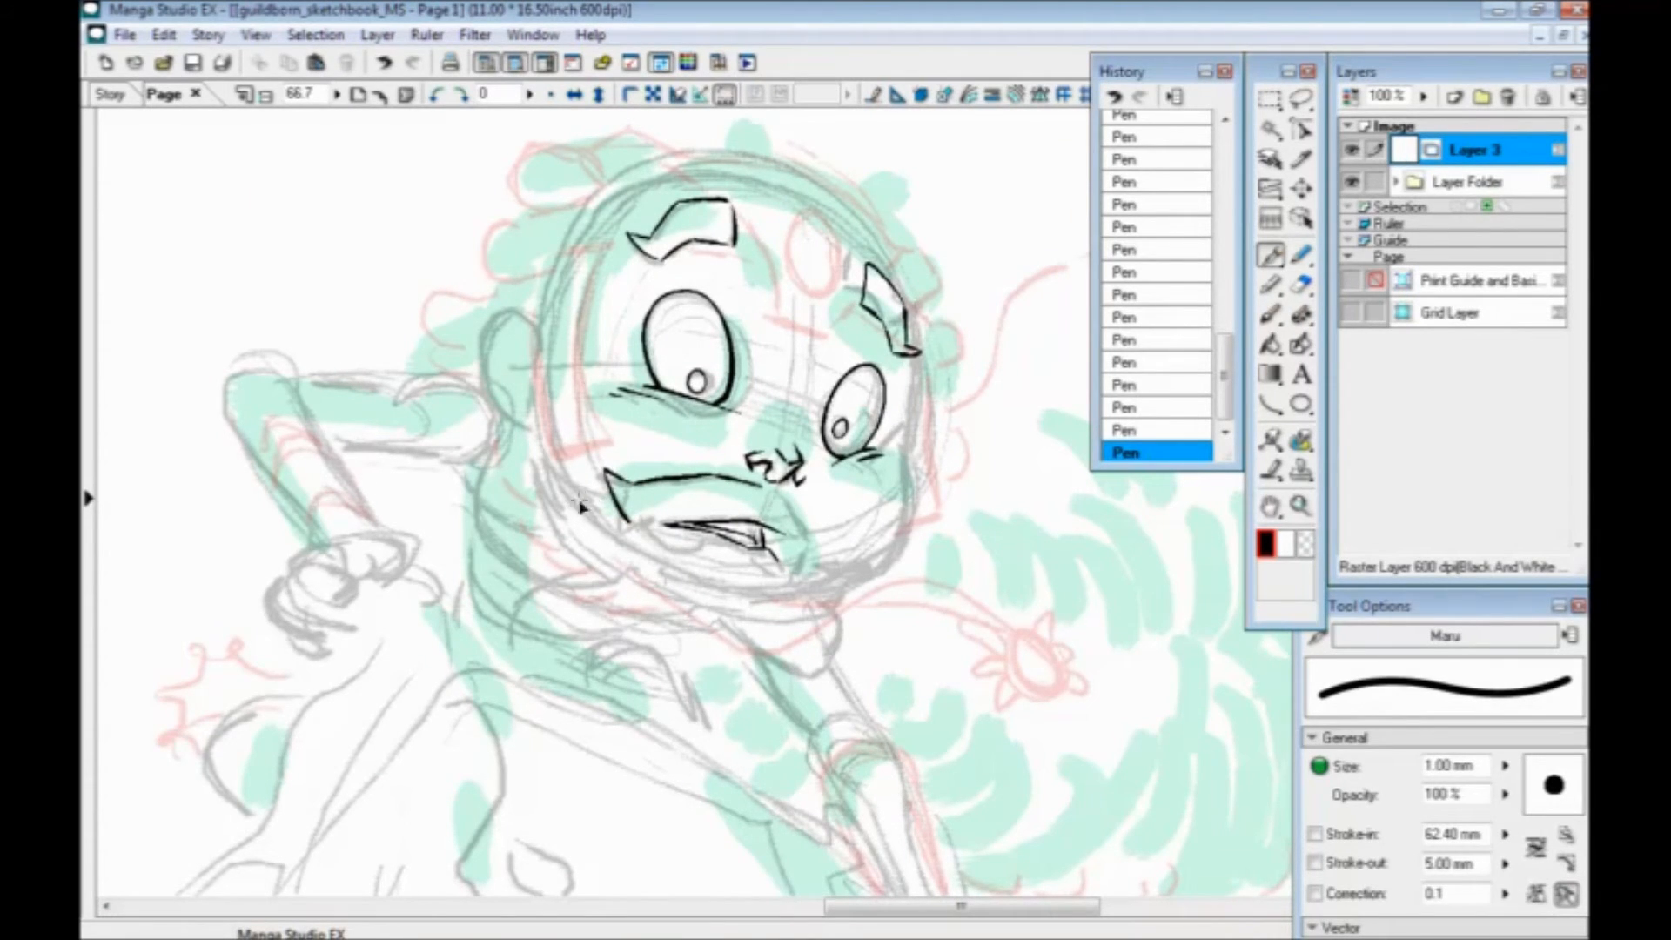
key("ctrl+z")
key("ctrl+z")
mouse_move(632, 484)
left_mouse_down()
mouse_move(608, 533)
mouse_move(665, 523)
left_mouse_up()
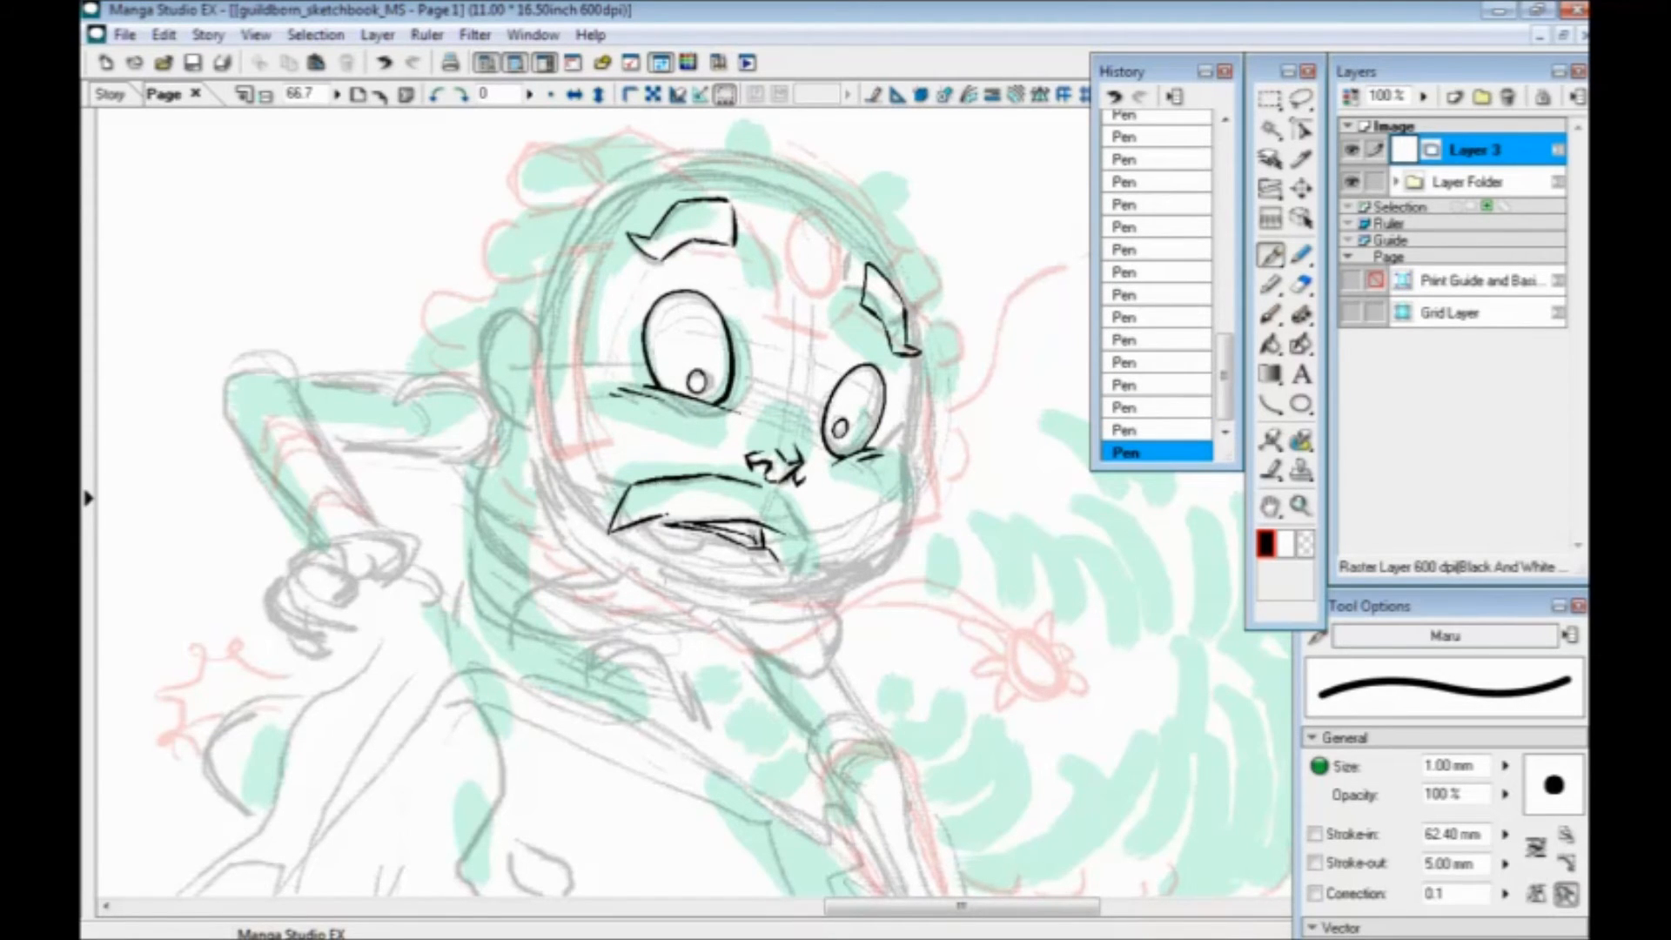
mouse_move(666, 519)
left_mouse_down()
mouse_move(775, 494)
mouse_move(876, 530)
mouse_move(818, 561)
mouse_move(810, 543)
mouse_move(827, 563)
mouse_move(783, 537)
left_mouse_up()
key("ctrl+z")
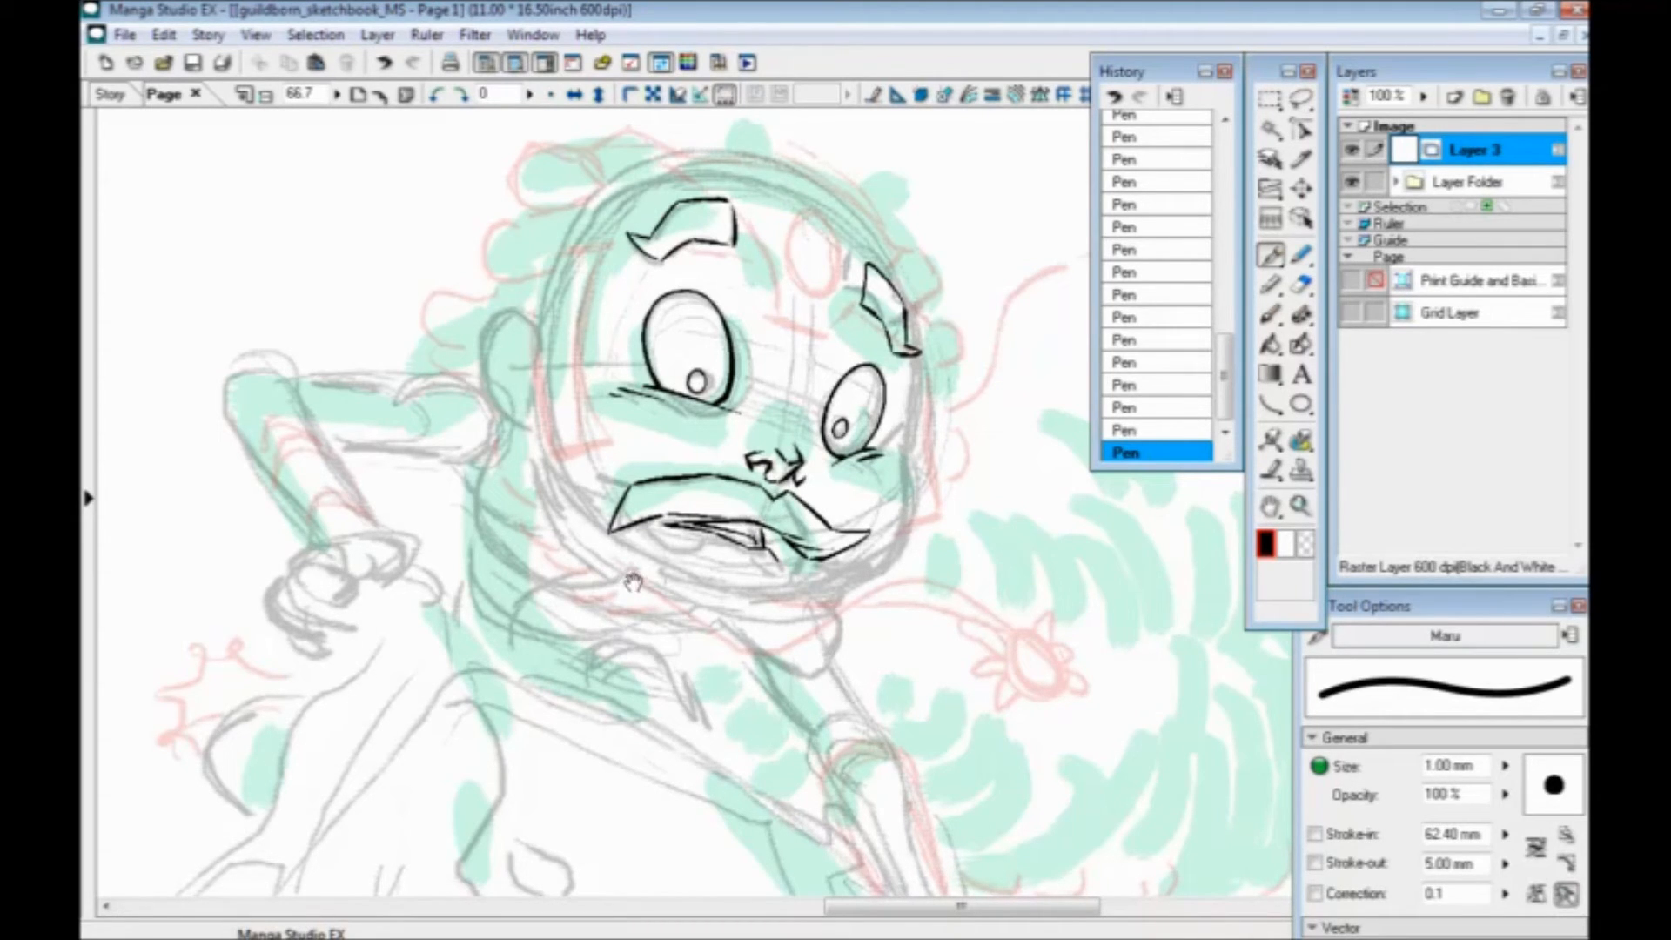
Ink a small jagged beard tuft below the mouth and save the page
left_click_drag(635, 583, 582, 485)
mouse_move(706, 467)
left_mouse_down()
mouse_move(644, 454)
mouse_move(705, 489)
mouse_move(676, 488)
mouse_move(625, 459)
mouse_move(656, 535)
mouse_move(660, 624)
left_mouse_up()
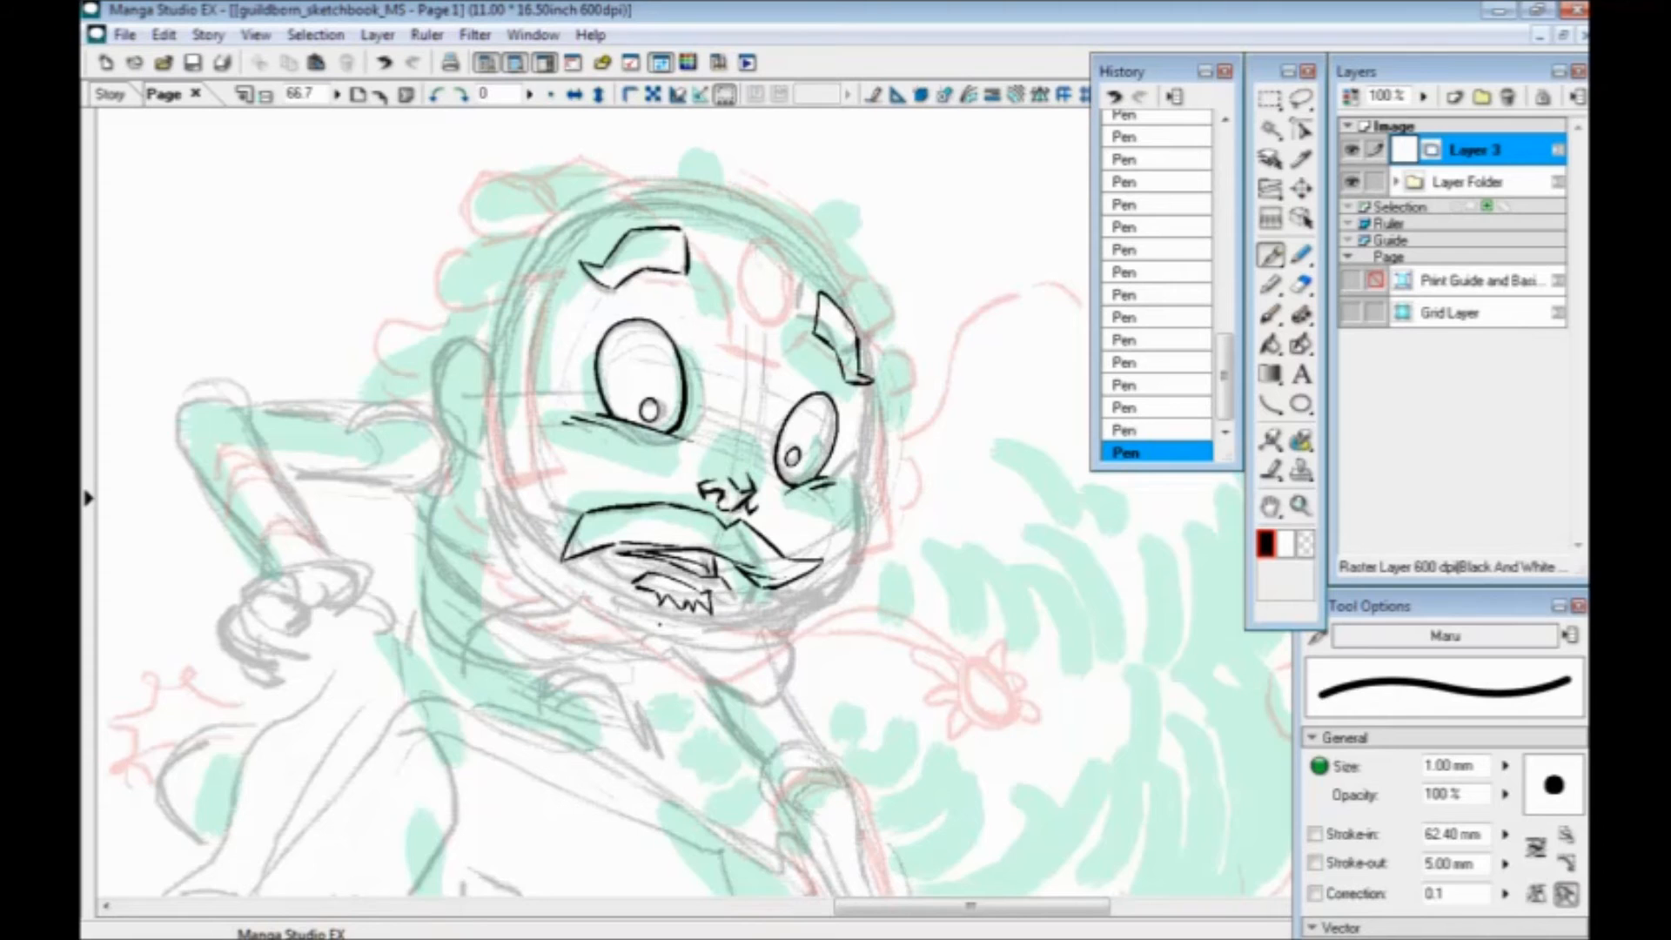
key("ctrl+s")
Ink the figure's ear with a rounded outer contour and a spiral of inner fold lines
left_click_drag(435, 585, 463, 629)
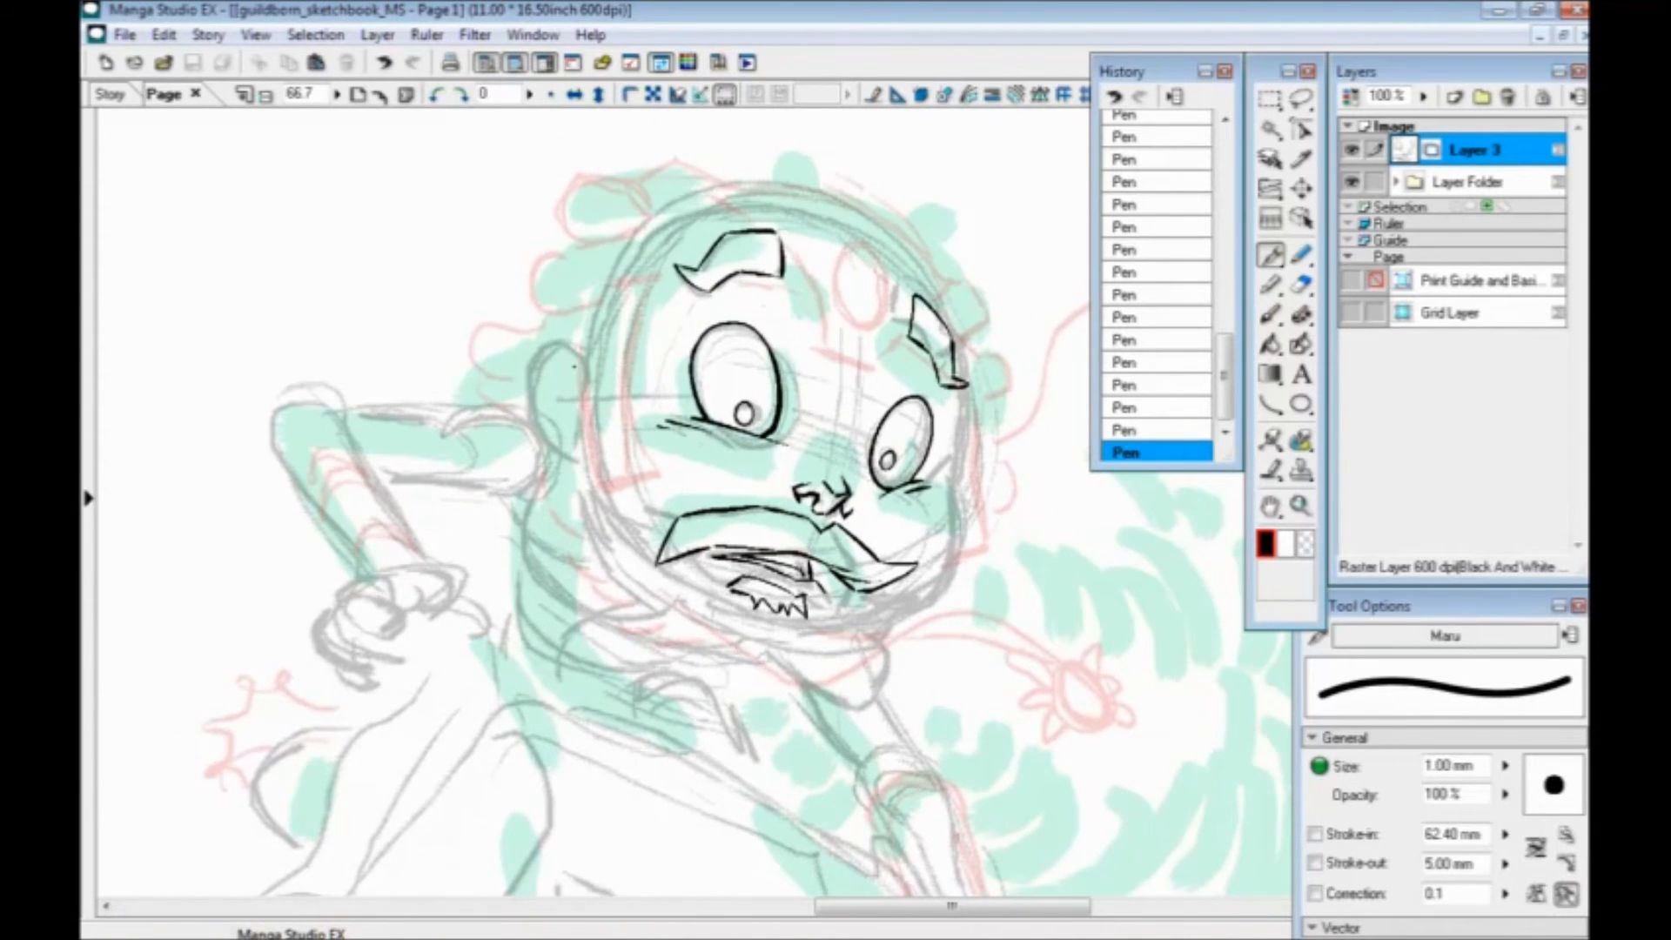
mouse_move(575, 346)
left_mouse_down()
mouse_move(534, 356)
mouse_move(524, 414)
mouse_move(582, 456)
left_mouse_up()
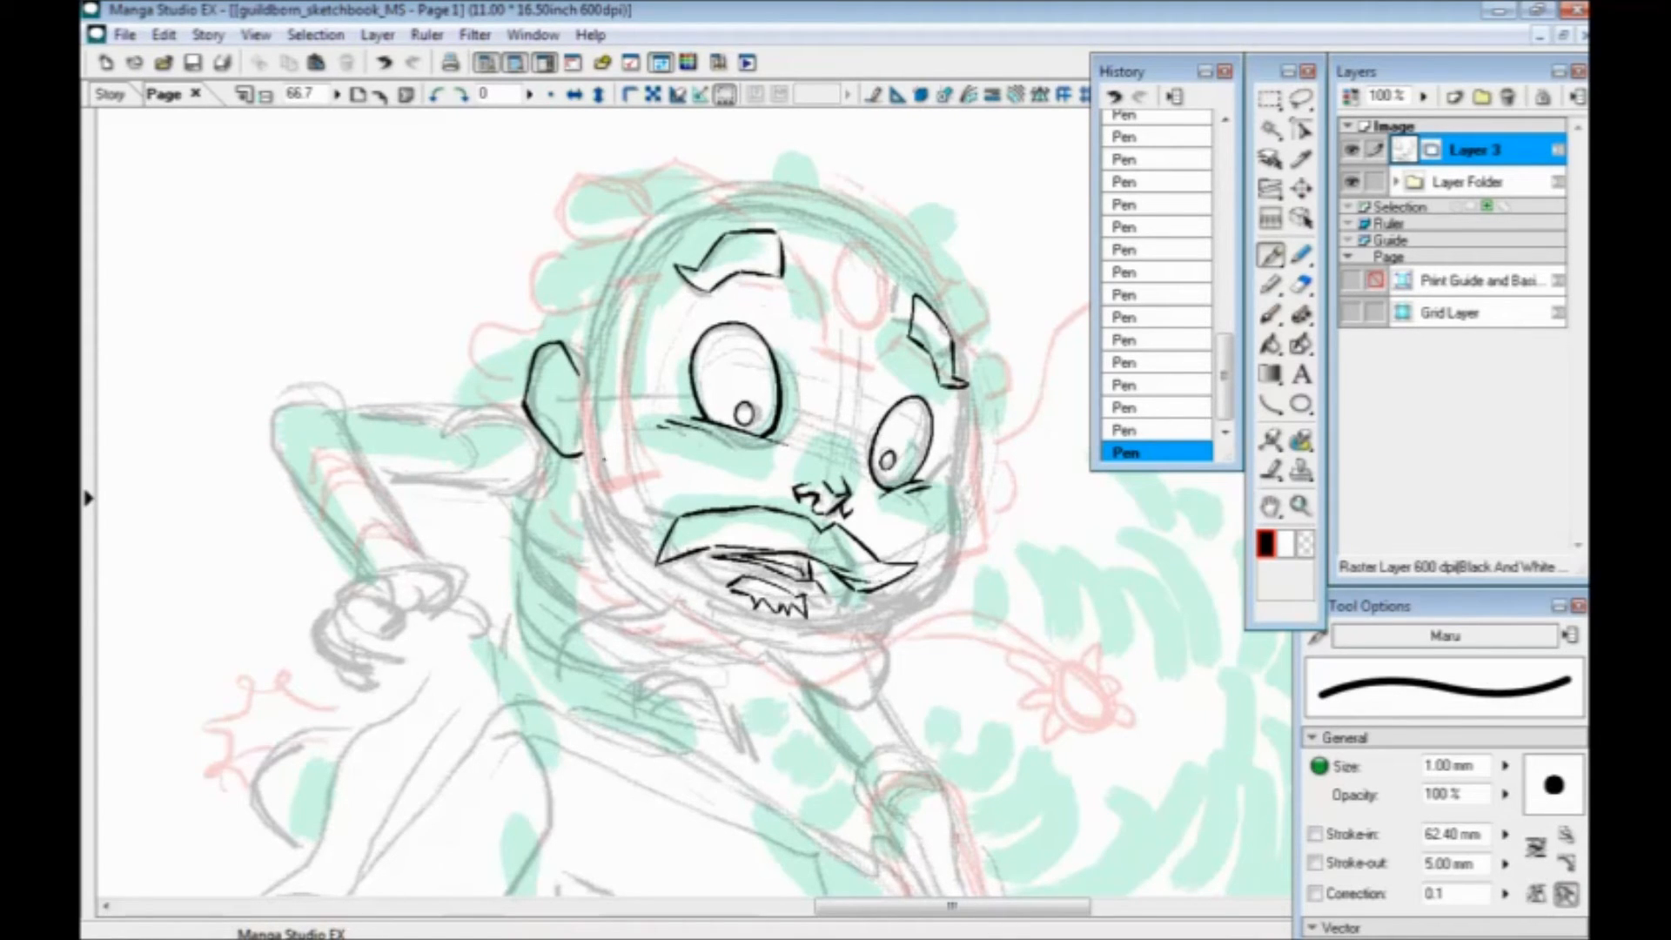
key("ctrl+z")
mouse_move(581, 378)
left_mouse_down()
mouse_move(573, 348)
mouse_move(521, 379)
mouse_move(535, 438)
mouse_move(583, 463)
left_mouse_up()
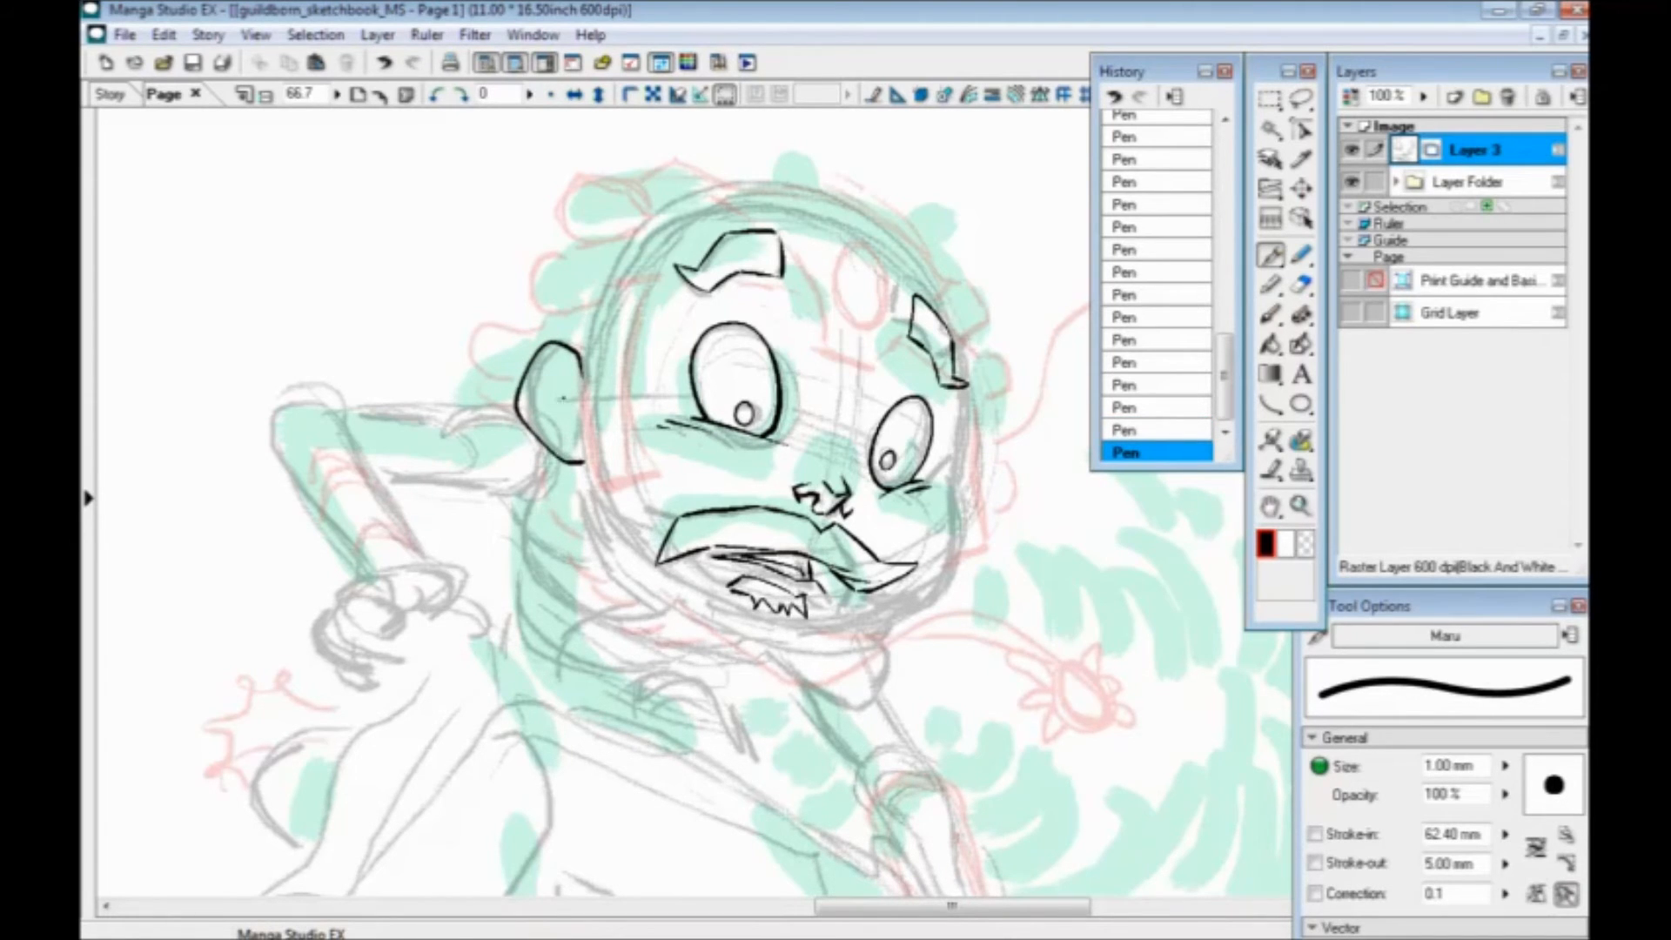
mouse_move(571, 409)
left_mouse_down()
mouse_move(544, 367)
mouse_move(525, 407)
mouse_move(577, 443)
left_mouse_up()
mouse_move(557, 372)
left_mouse_down()
mouse_move(562, 426)
mouse_move(568, 385)
left_mouse_up()
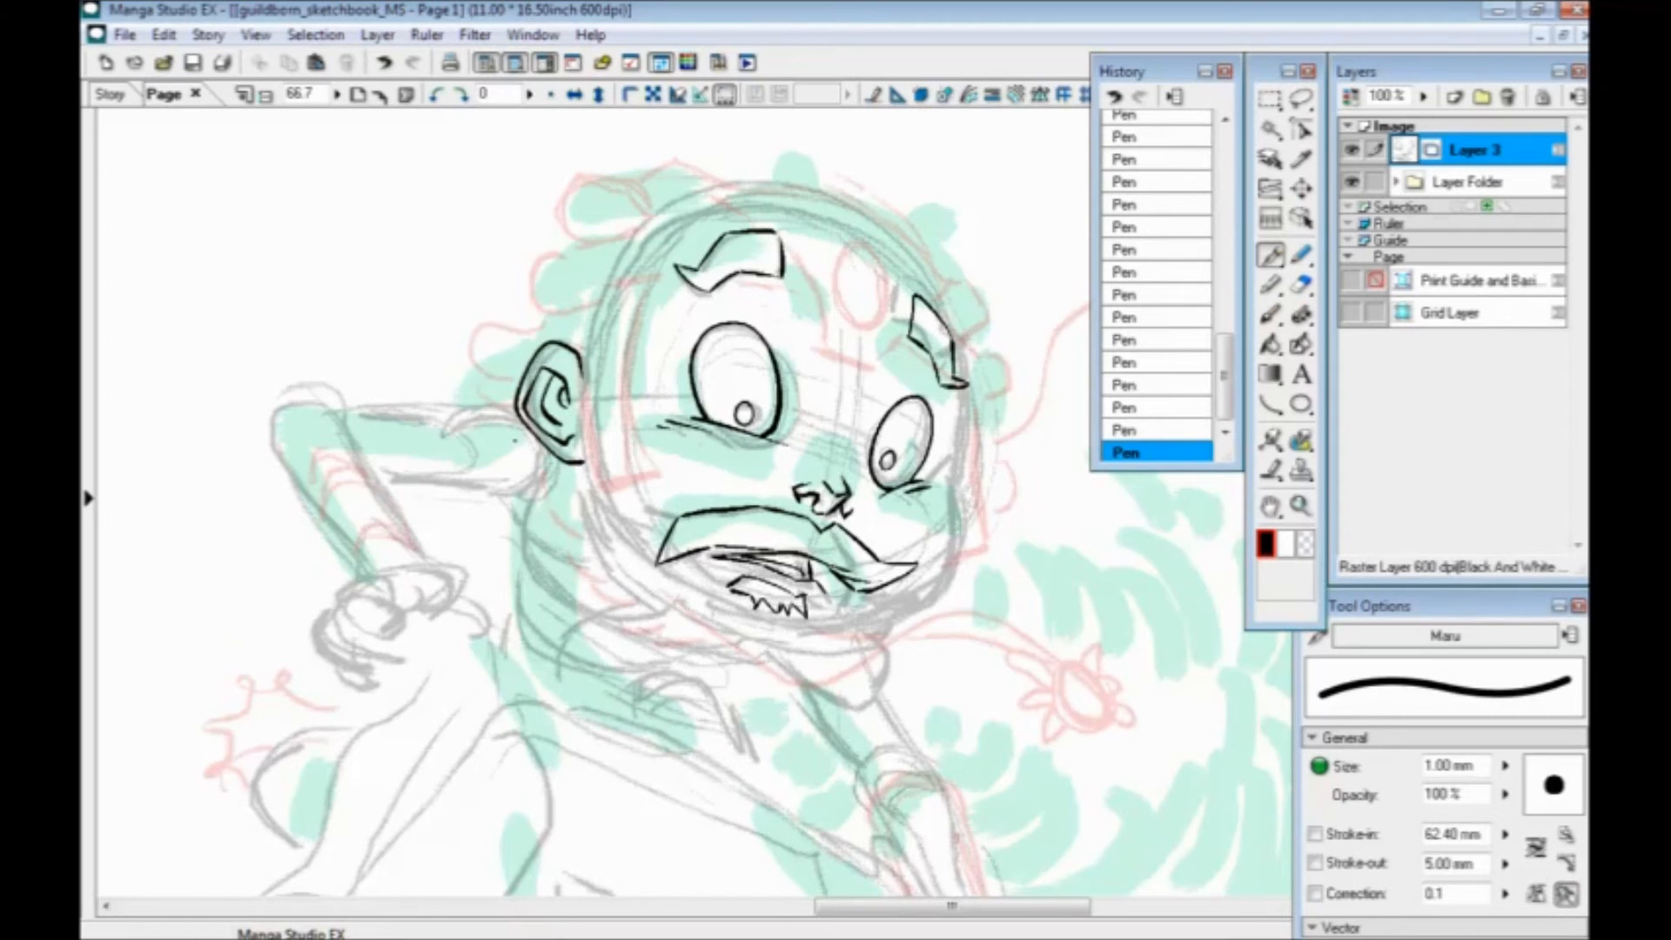
Ink the long, pointed sideburn in front of the ear, carrying its inner edge up towards the forehead
key("space")
left_click_drag(557, 497, 536, 421)
mouse_move(560, 289)
left_mouse_down()
mouse_move(583, 409)
mouse_move(575, 388)
mouse_move(589, 415)
mouse_move(641, 388)
mouse_move(591, 534)
mouse_move(614, 527)
mouse_move(556, 433)
left_mouse_up()
key("space")
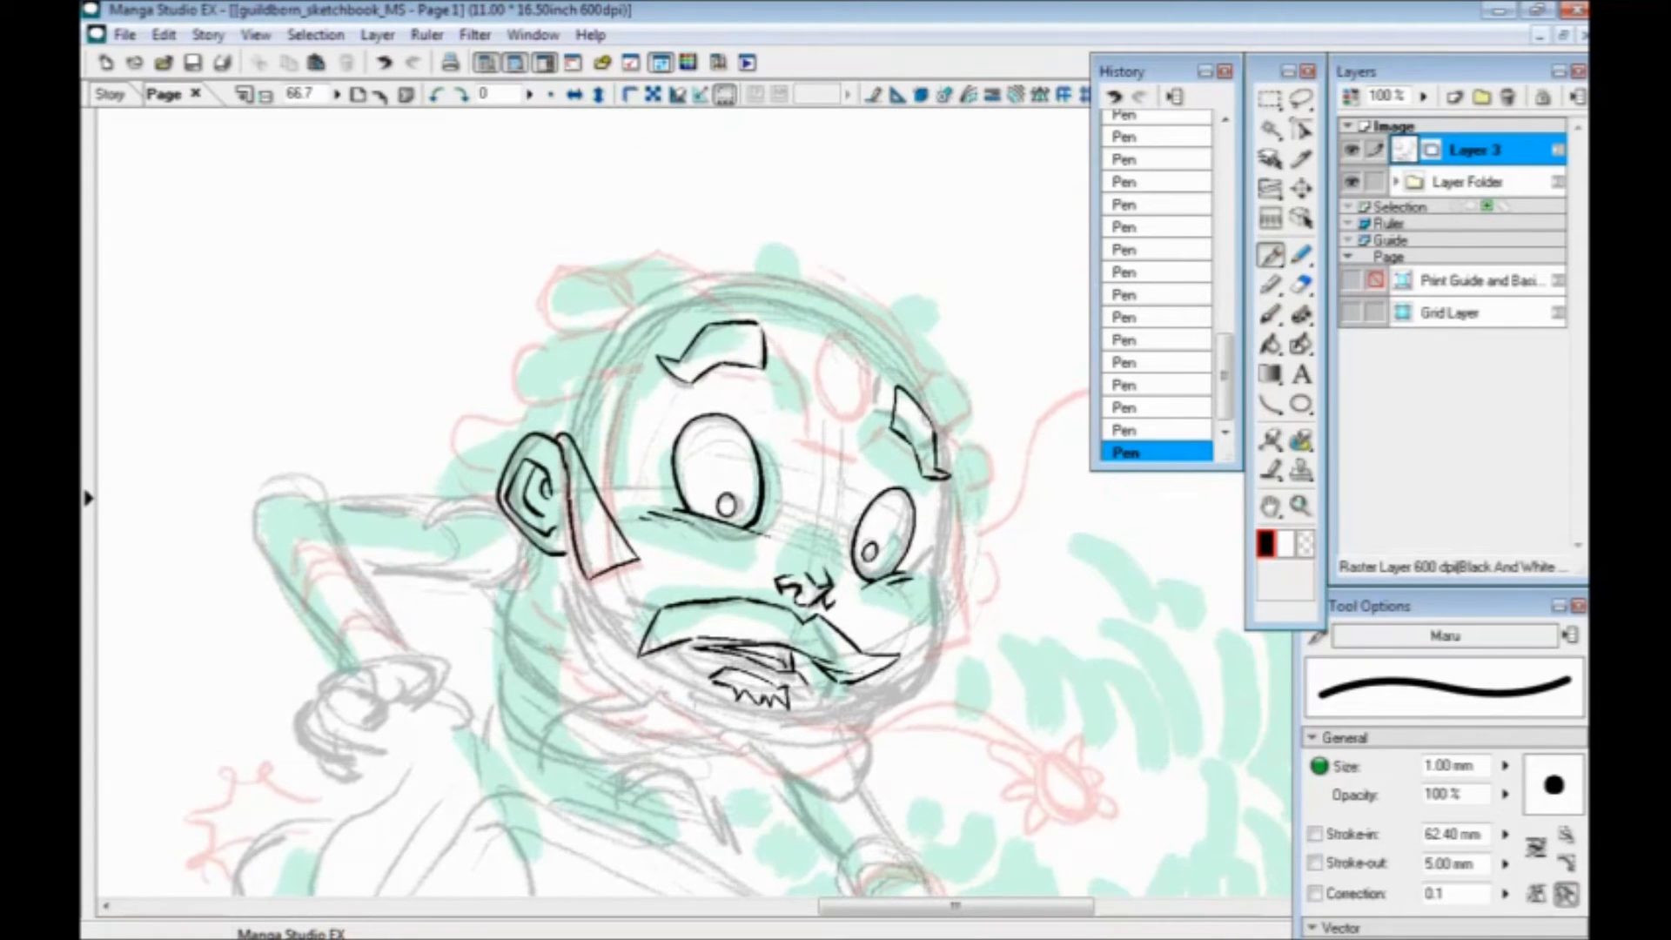
left_click_drag(598, 583, 645, 565)
mouse_move(645, 555)
left_mouse_down()
mouse_move(605, 475)
mouse_move(612, 374)
left_mouse_up()
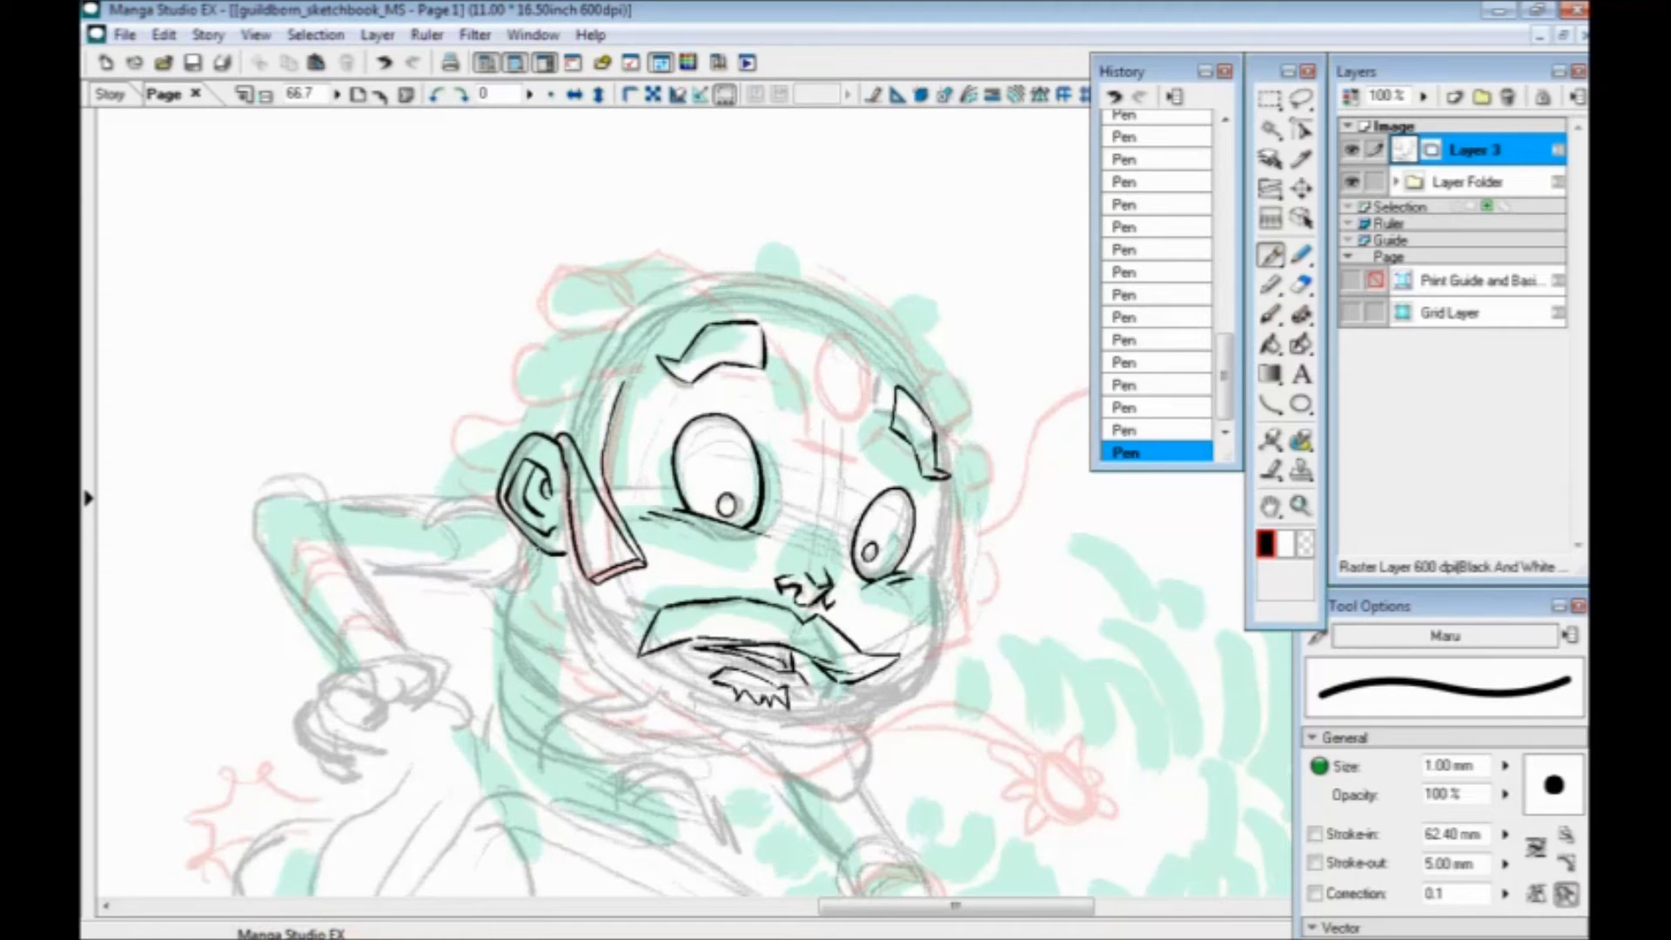
Compare the crouching figure's face and beard area with the sketch of the standing figure beside it
left_click_drag(514, 509, 491, 361)
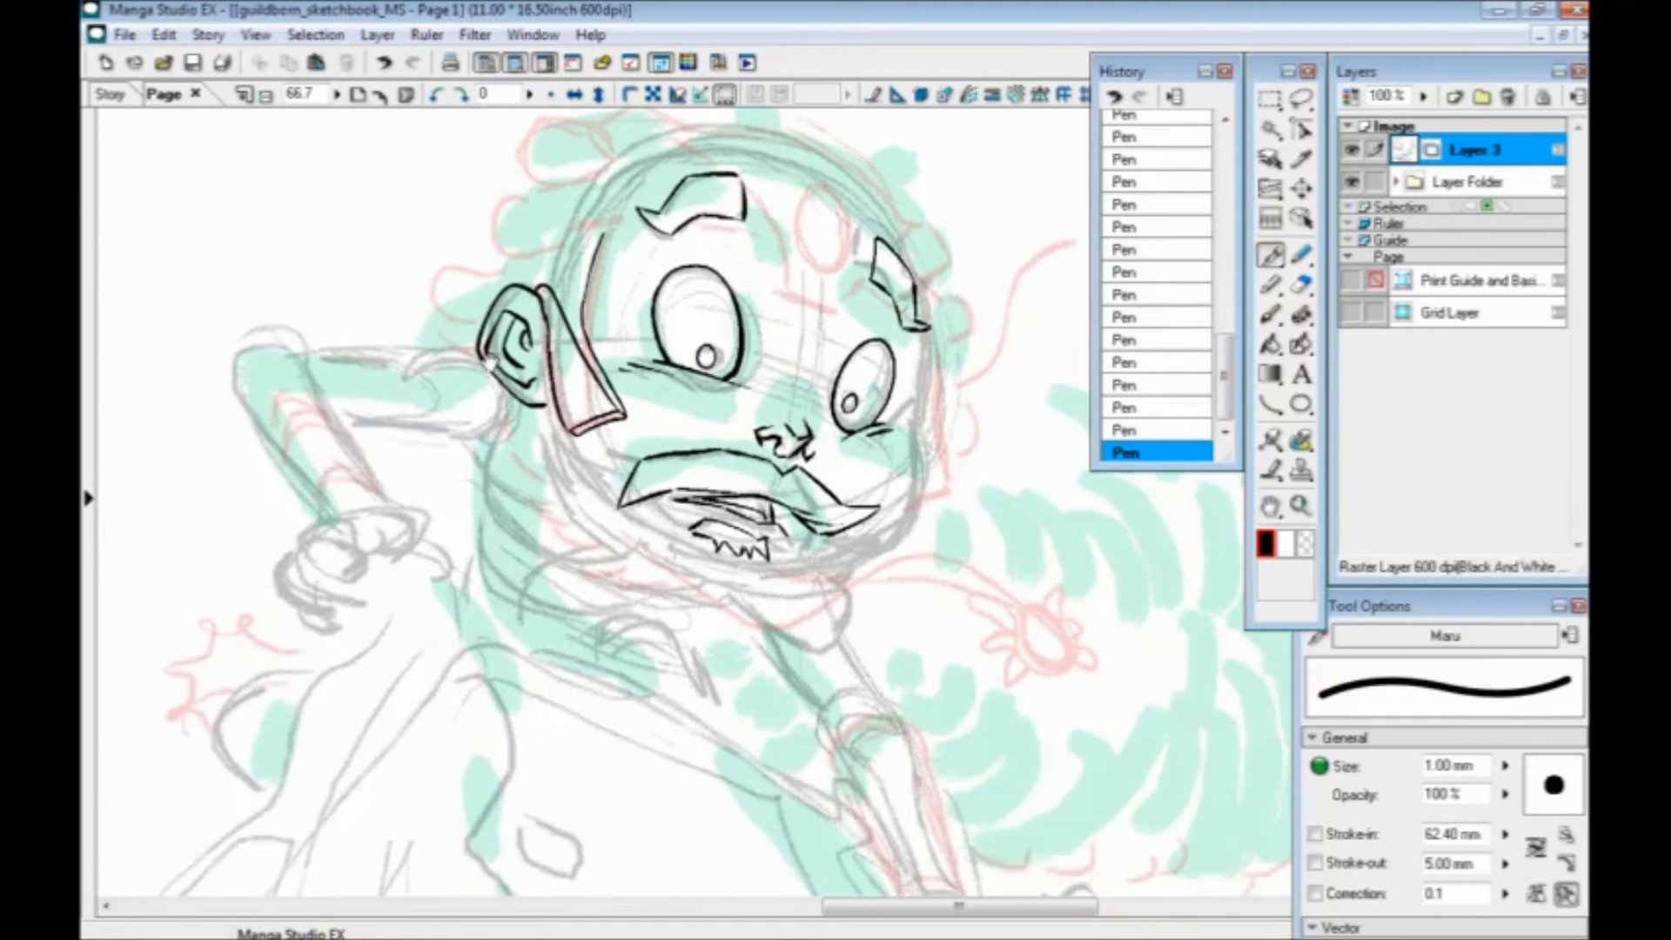
left_click_drag(910, 531, 290, 693)
left_click_drag(860, 583, 466, 726)
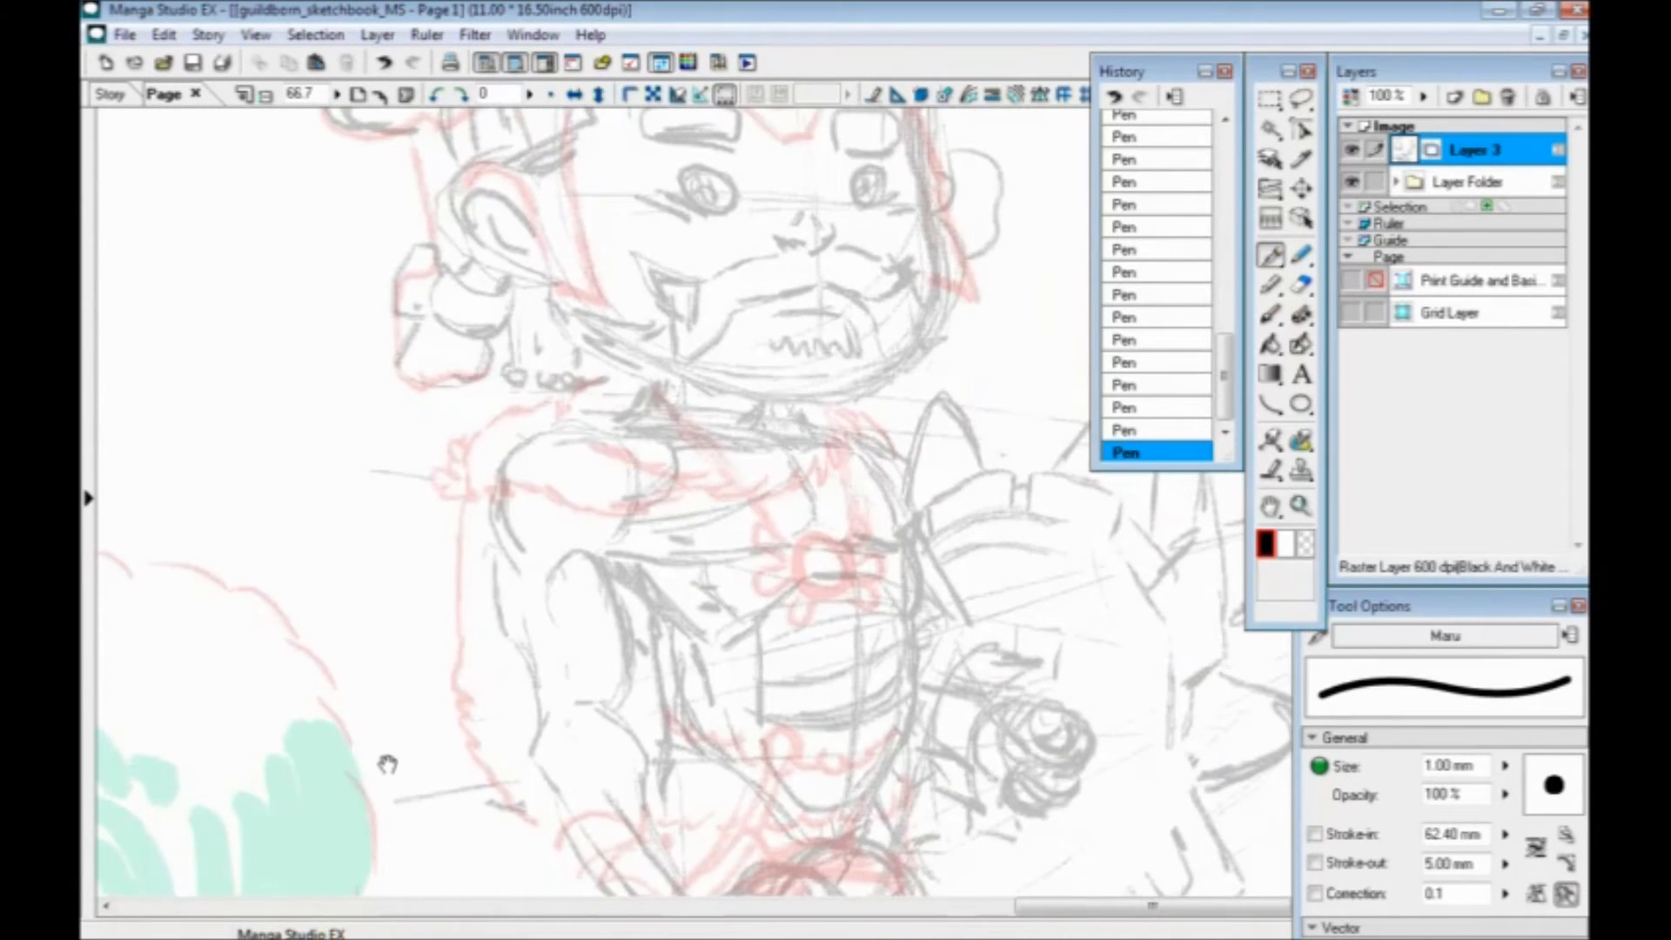
left_click_drag(383, 764, 760, 601)
mouse_move(122, 792)
left_mouse_down()
mouse_move(407, 612)
mouse_move(651, 604)
left_mouse_up()
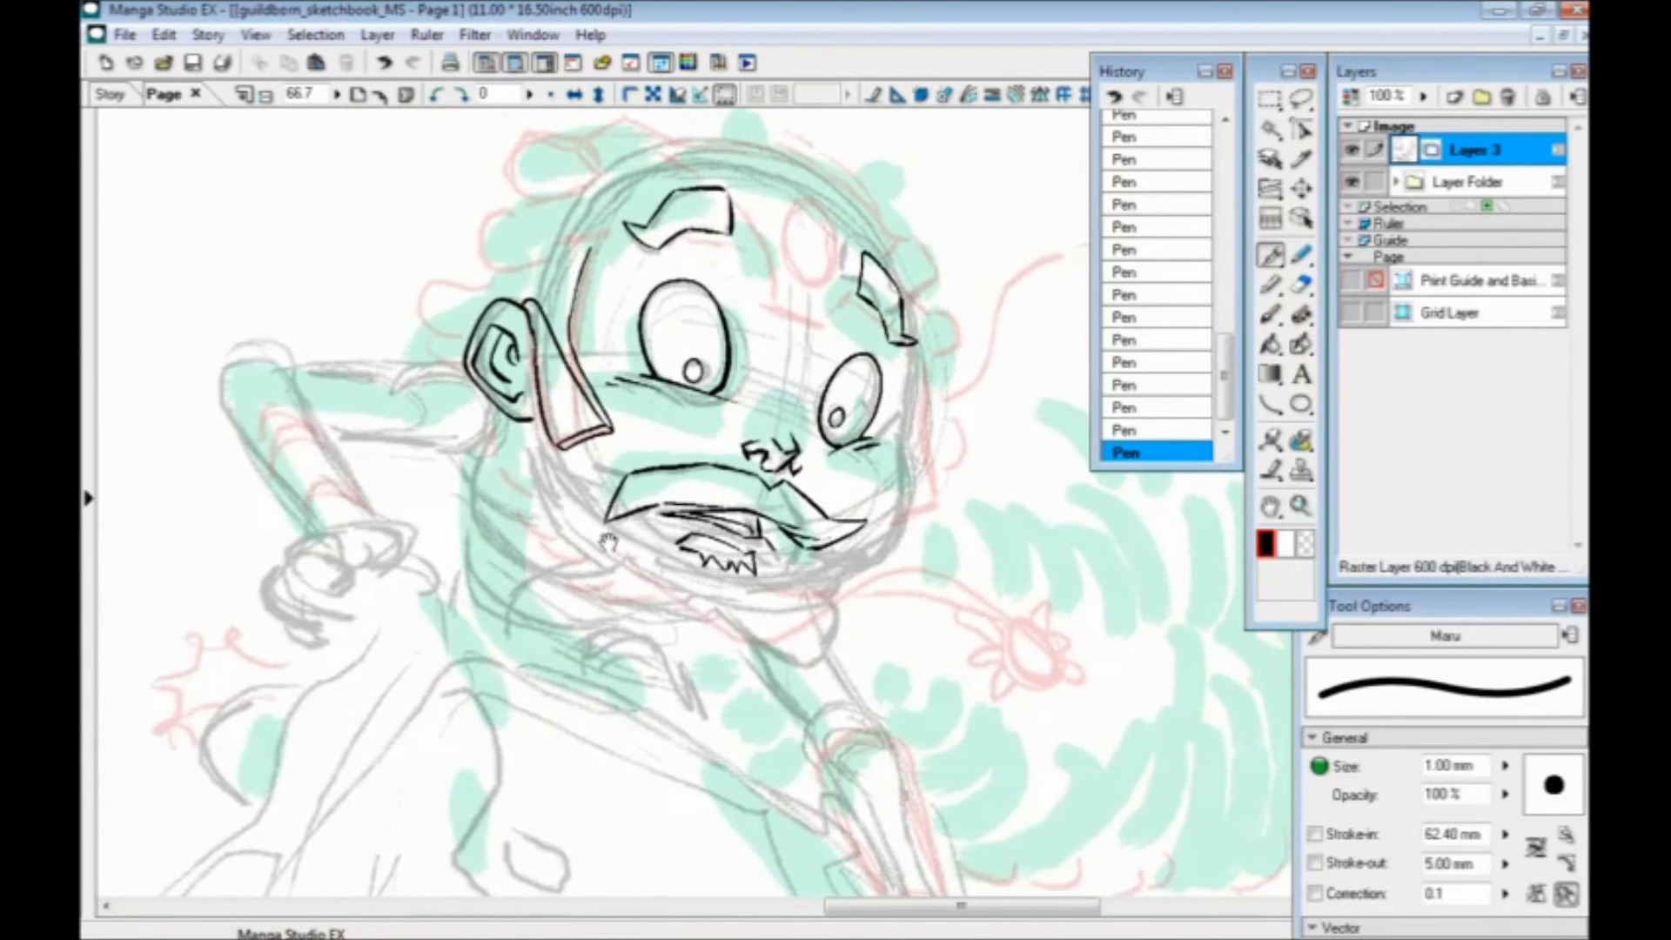
left_click_drag(645, 541, 660, 585)
mouse_move(1111, 531)
left_mouse_down()
mouse_move(564, 708)
mouse_move(583, 627)
mouse_move(471, 694)
left_mouse_up()
left_click_drag(355, 746, 661, 600)
left_click_drag(472, 797, 954, 650)
left_click_drag(419, 673, 581, 608)
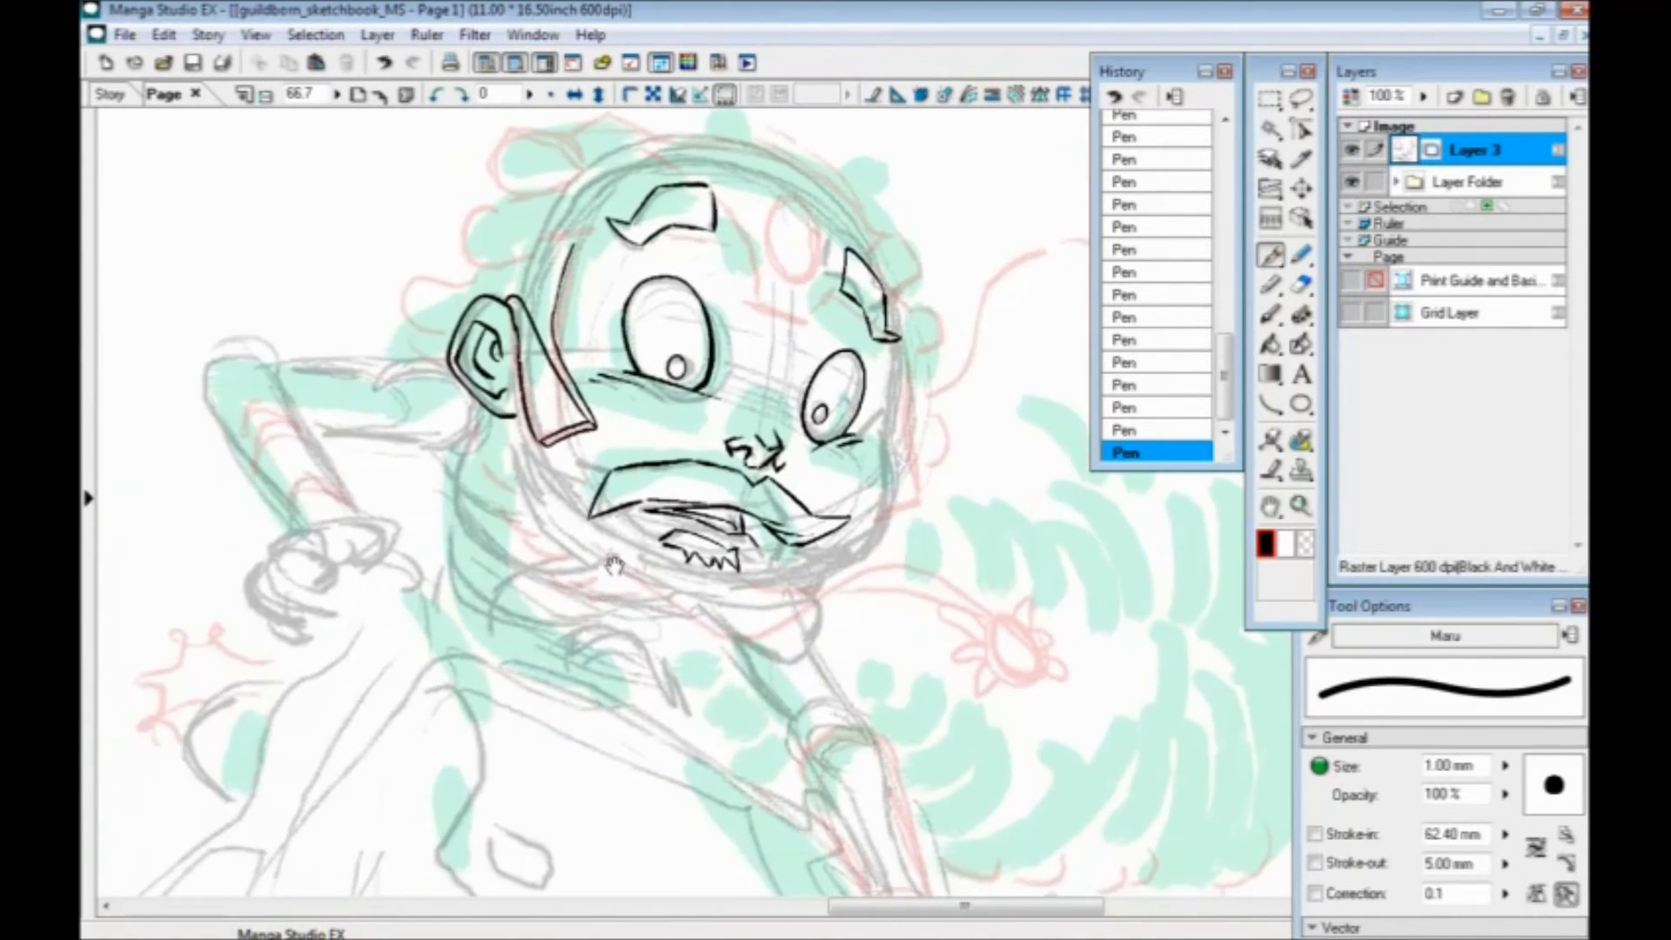
Ink the curved line around the open mouth and the bearded jaw contour from below the sideburn towards the chin, redrawing the jaw stroke
mouse_move(621, 504)
left_mouse_down()
mouse_move(618, 537)
mouse_move(672, 564)
left_mouse_up()
key("ctrl+z")
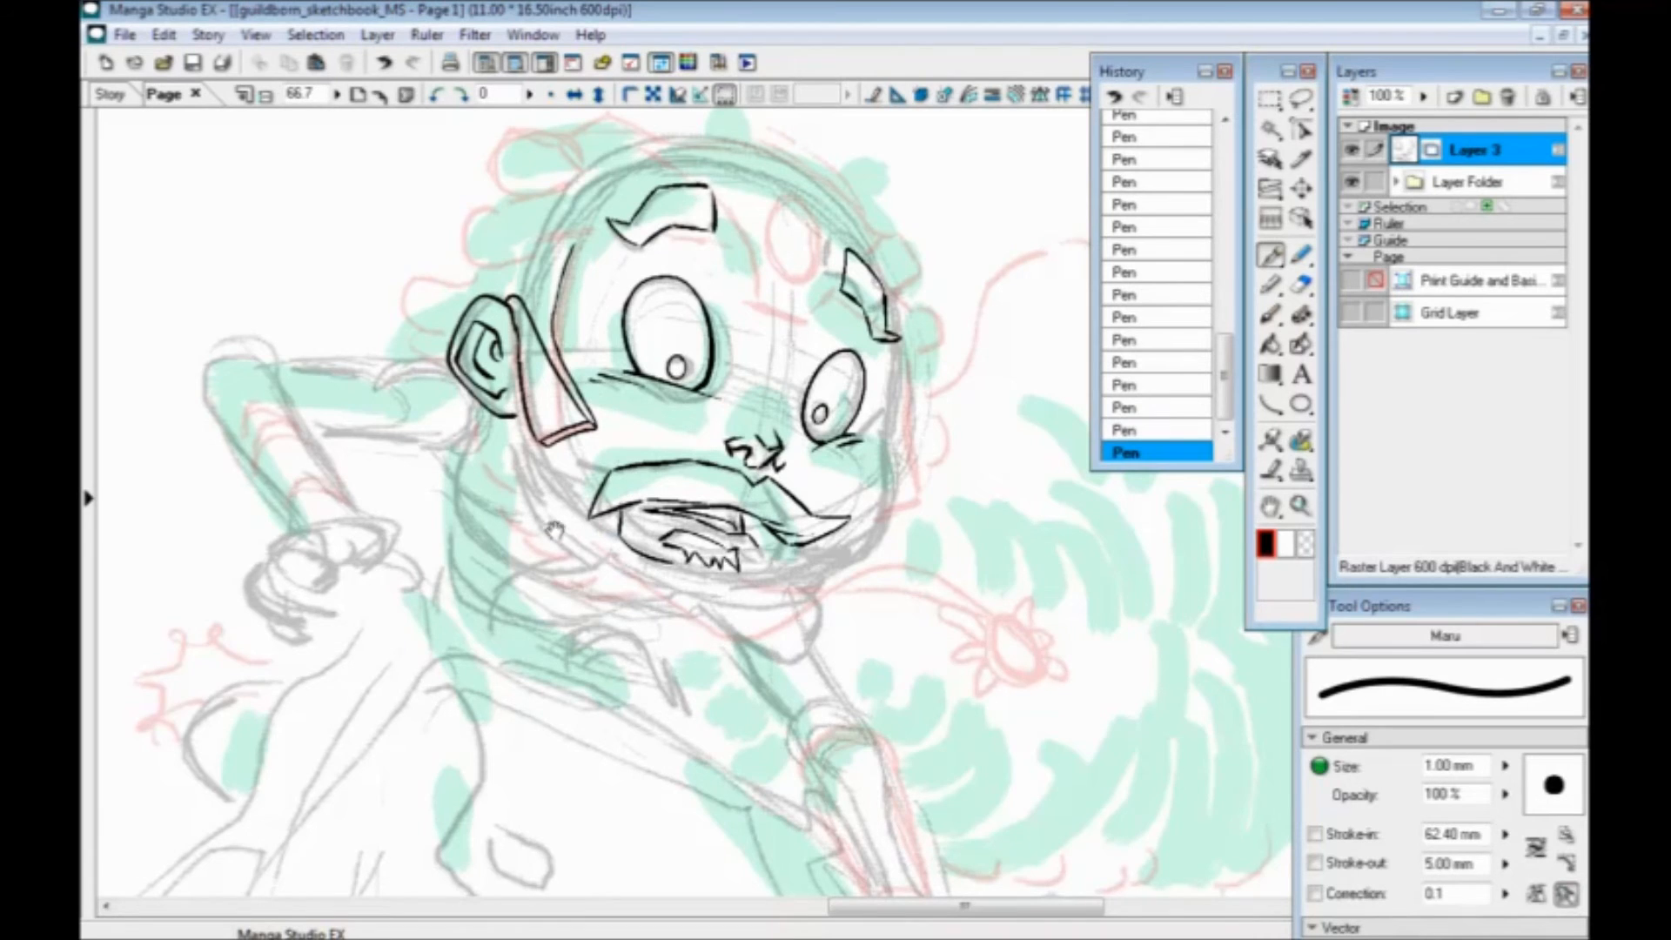
left_click_drag(525, 550, 590, 540)
mouse_move(654, 496)
left_mouse_down()
mouse_move(632, 476)
mouse_move(628, 500)
mouse_move(592, 446)
mouse_move(646, 565)
mouse_move(745, 590)
left_mouse_up()
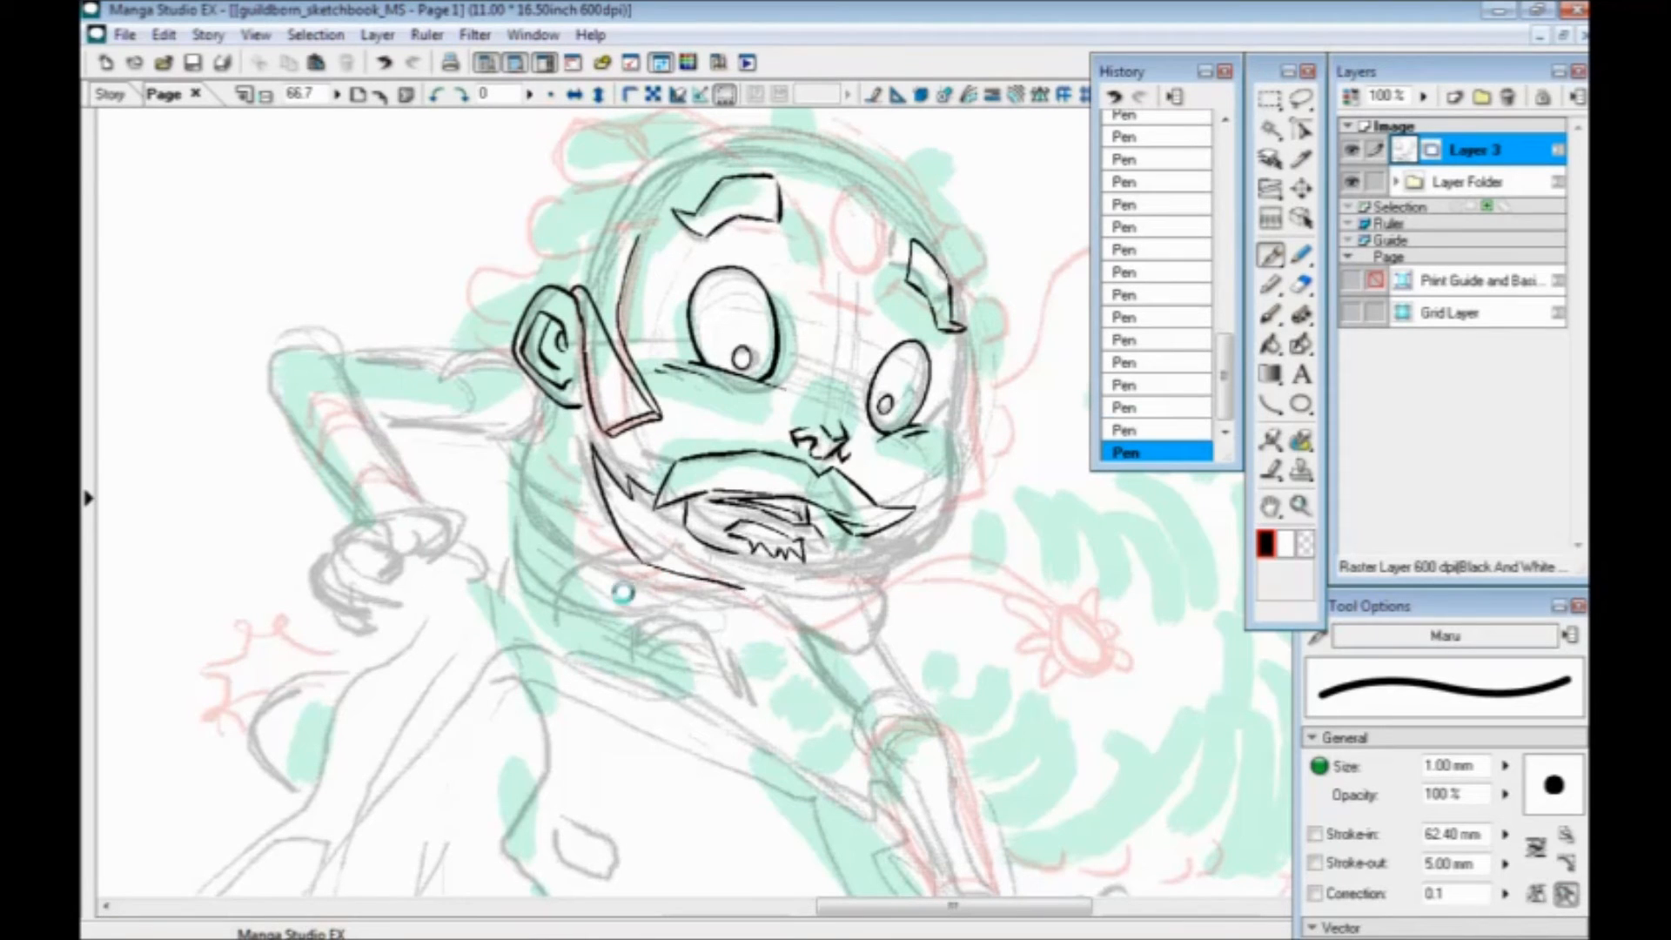
key("ctrl+z")
mouse_move(645, 565)
left_mouse_down()
mouse_move(739, 600)
mouse_move(827, 607)
left_mouse_up()
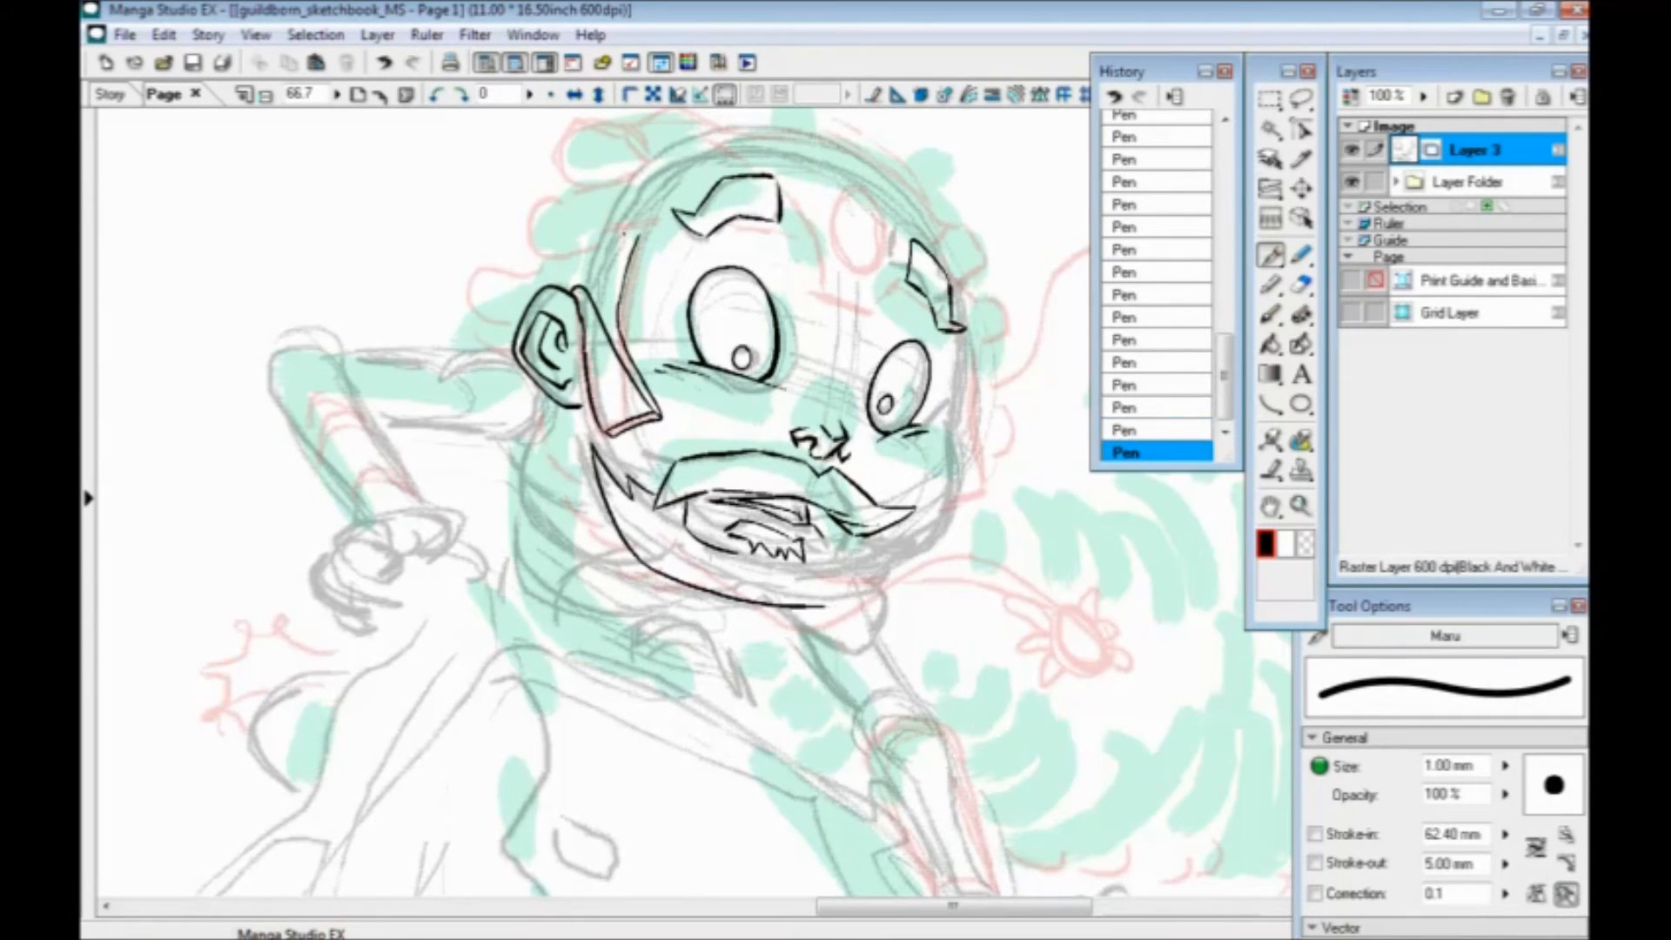
Mirror the view horizontally and ink the pointed beard tufts at the chin and the far side of the jaw
left_click(575, 94)
left_click_drag(727, 518, 574, 529)
mouse_move(751, 551)
left_mouse_down()
mouse_move(759, 565)
mouse_move(708, 582)
mouse_move(572, 564)
mouse_move(644, 613)
mouse_move(627, 634)
mouse_move(668, 621)
left_mouse_up()
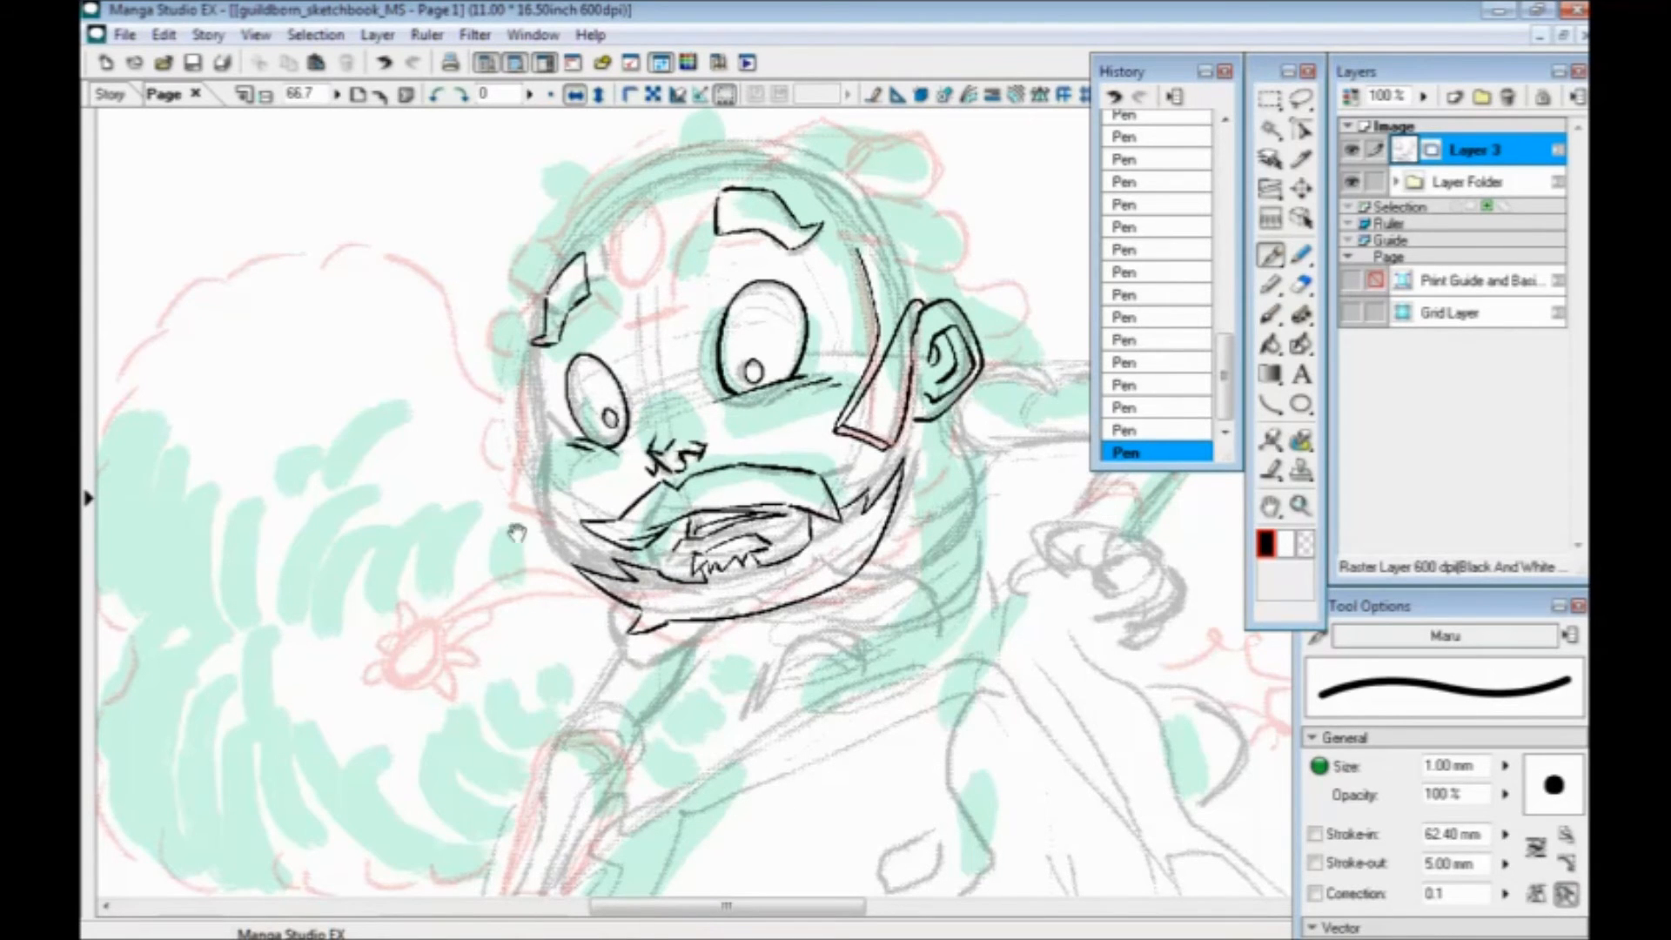
Ink the far cheek contour from the eyebrow down to the beard, redrawing it once, restore the unmirrored view and save the page
left_click_drag(519, 531, 466, 579)
mouse_move(535, 621)
left_mouse_down()
mouse_move(493, 565)
mouse_move(480, 400)
left_mouse_up()
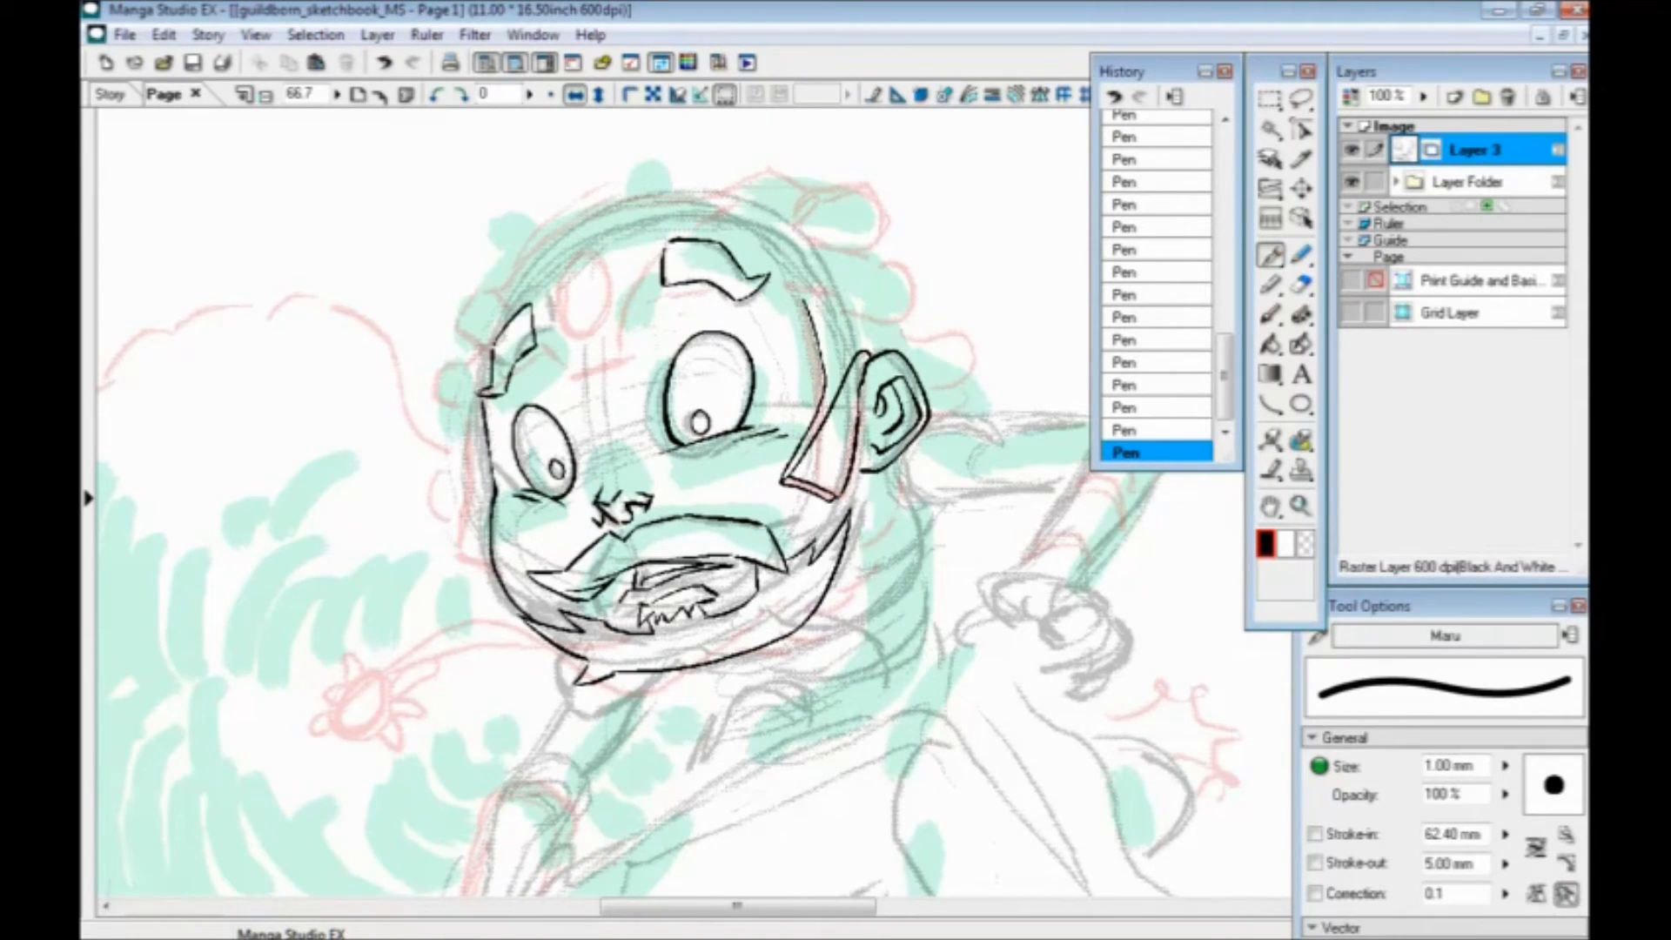
key("ctrl+z")
mouse_move(483, 405)
left_mouse_down()
mouse_move(493, 564)
mouse_move(545, 638)
mouse_move(522, 623)
left_mouse_up()
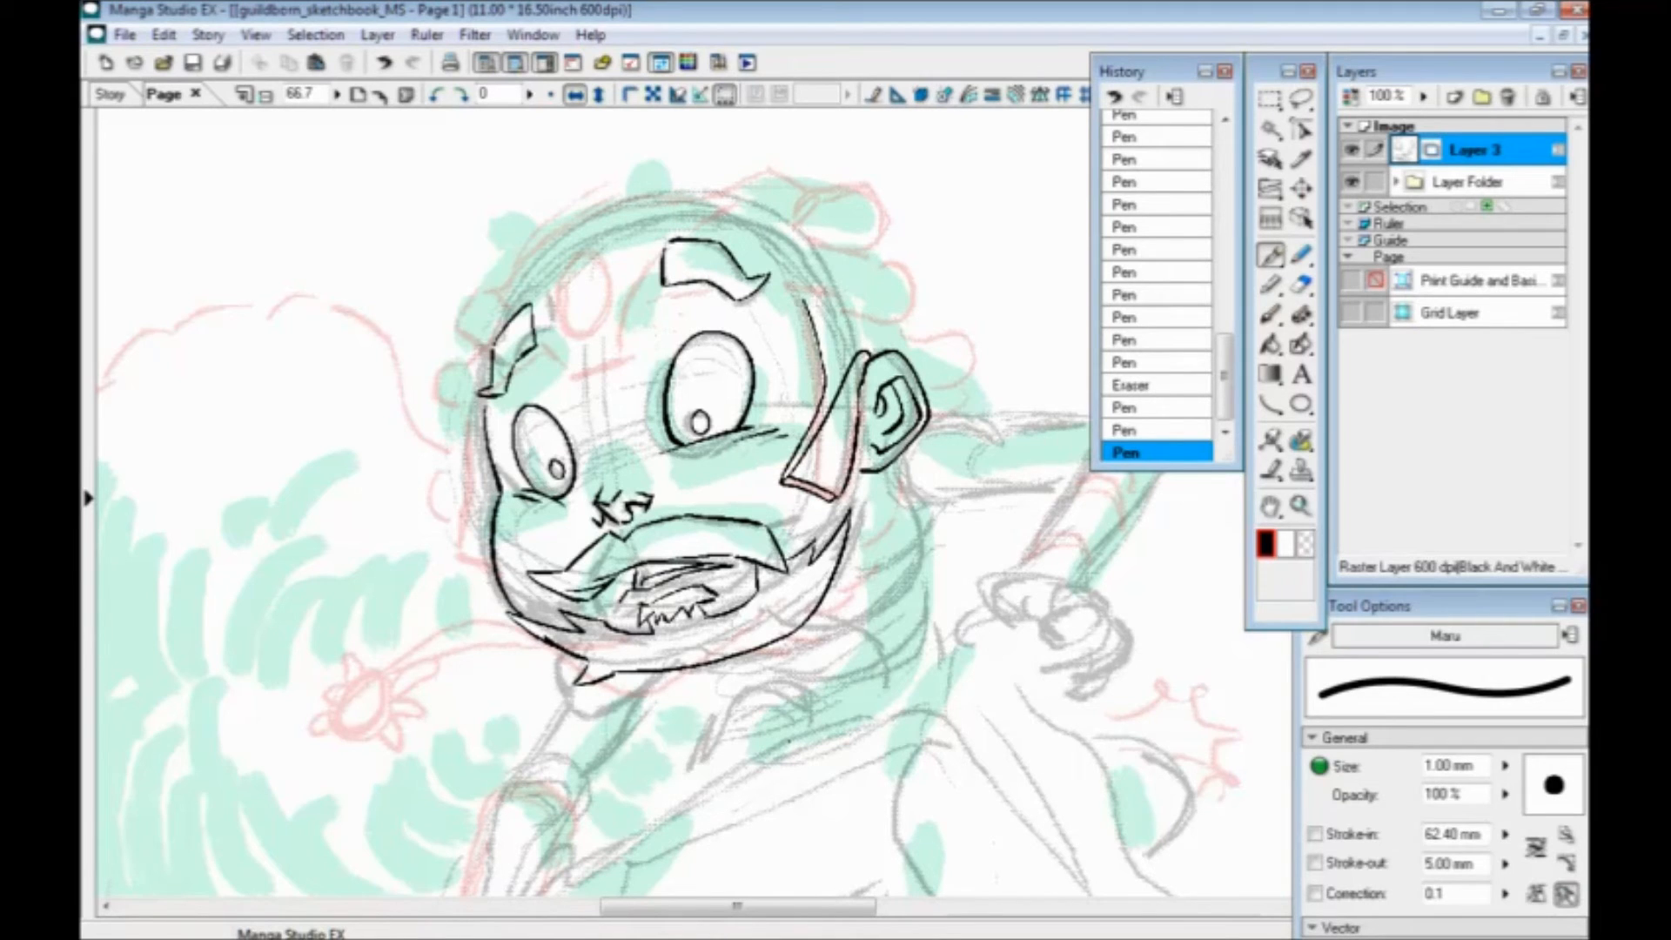
left_click(574, 94)
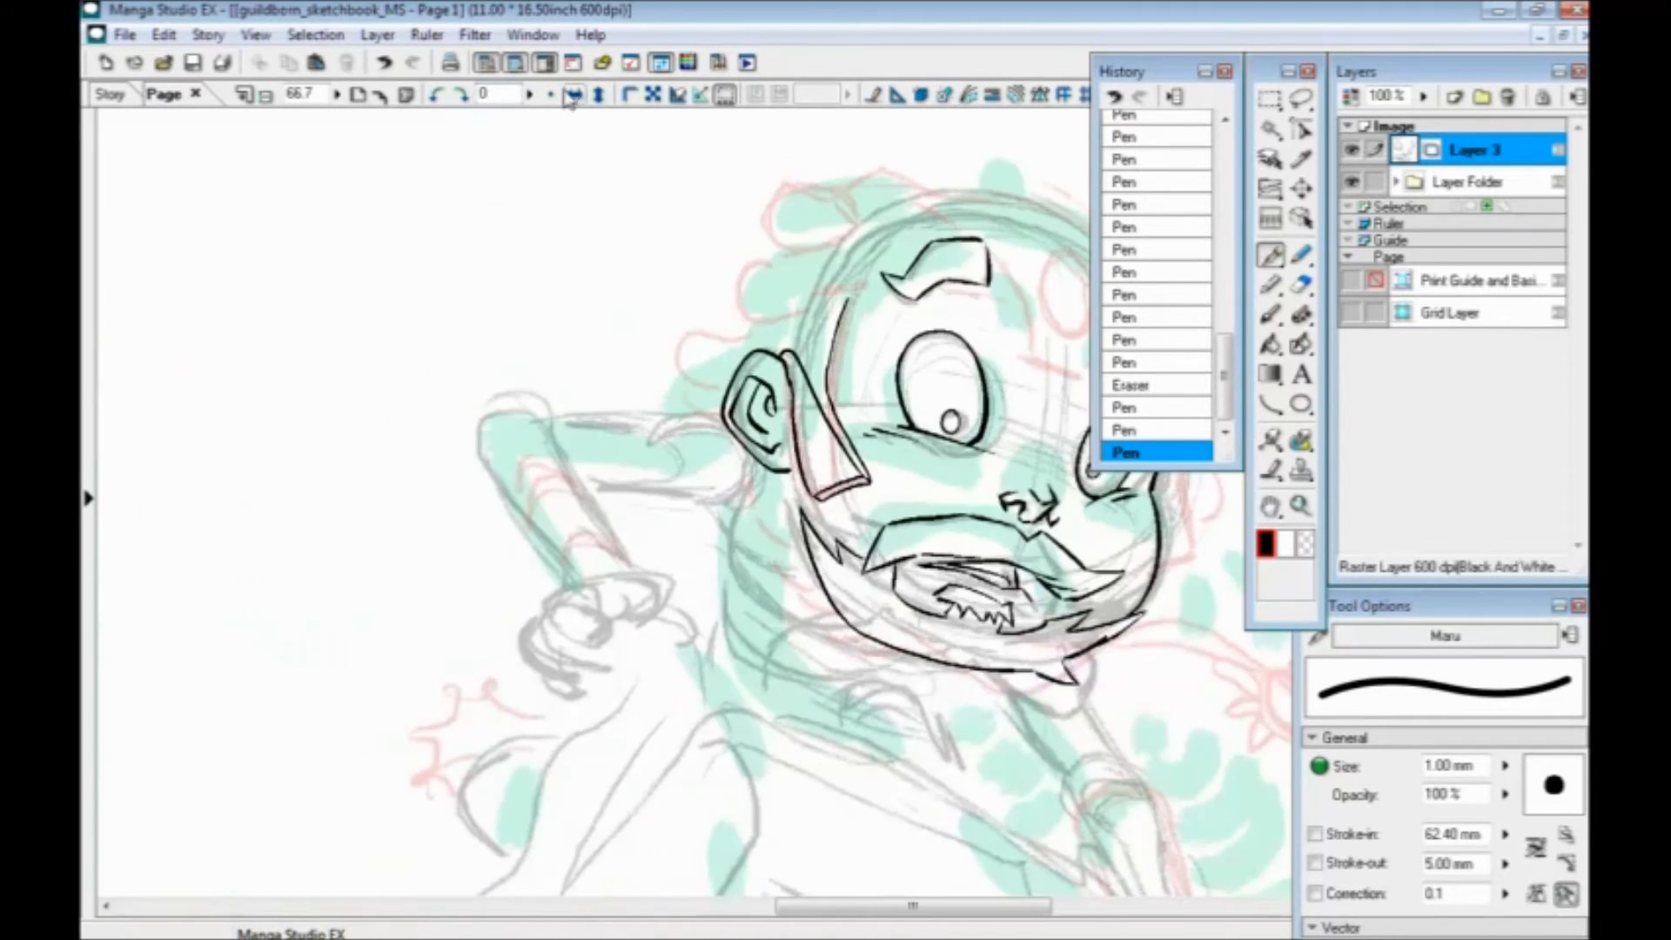
left_click_drag(815, 525, 609, 450)
key("ctrl+s")
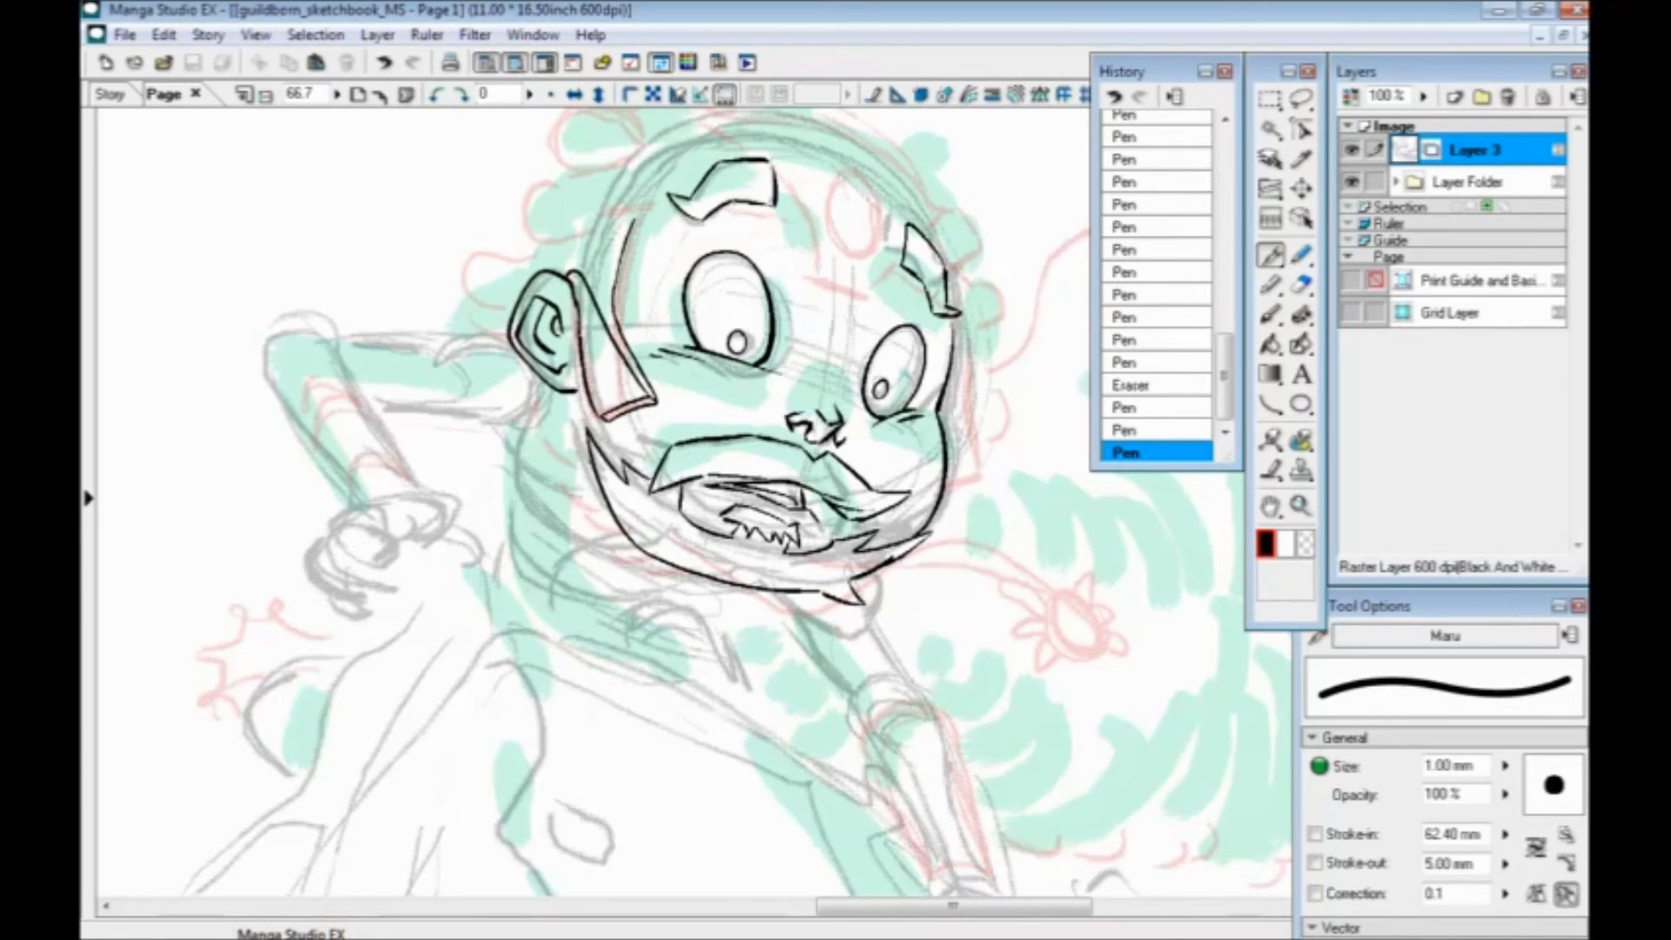
Ink the headpiece's curved edge from between the brows up over the crown, redrawing its upper end
left_click_drag(596, 469, 574, 392)
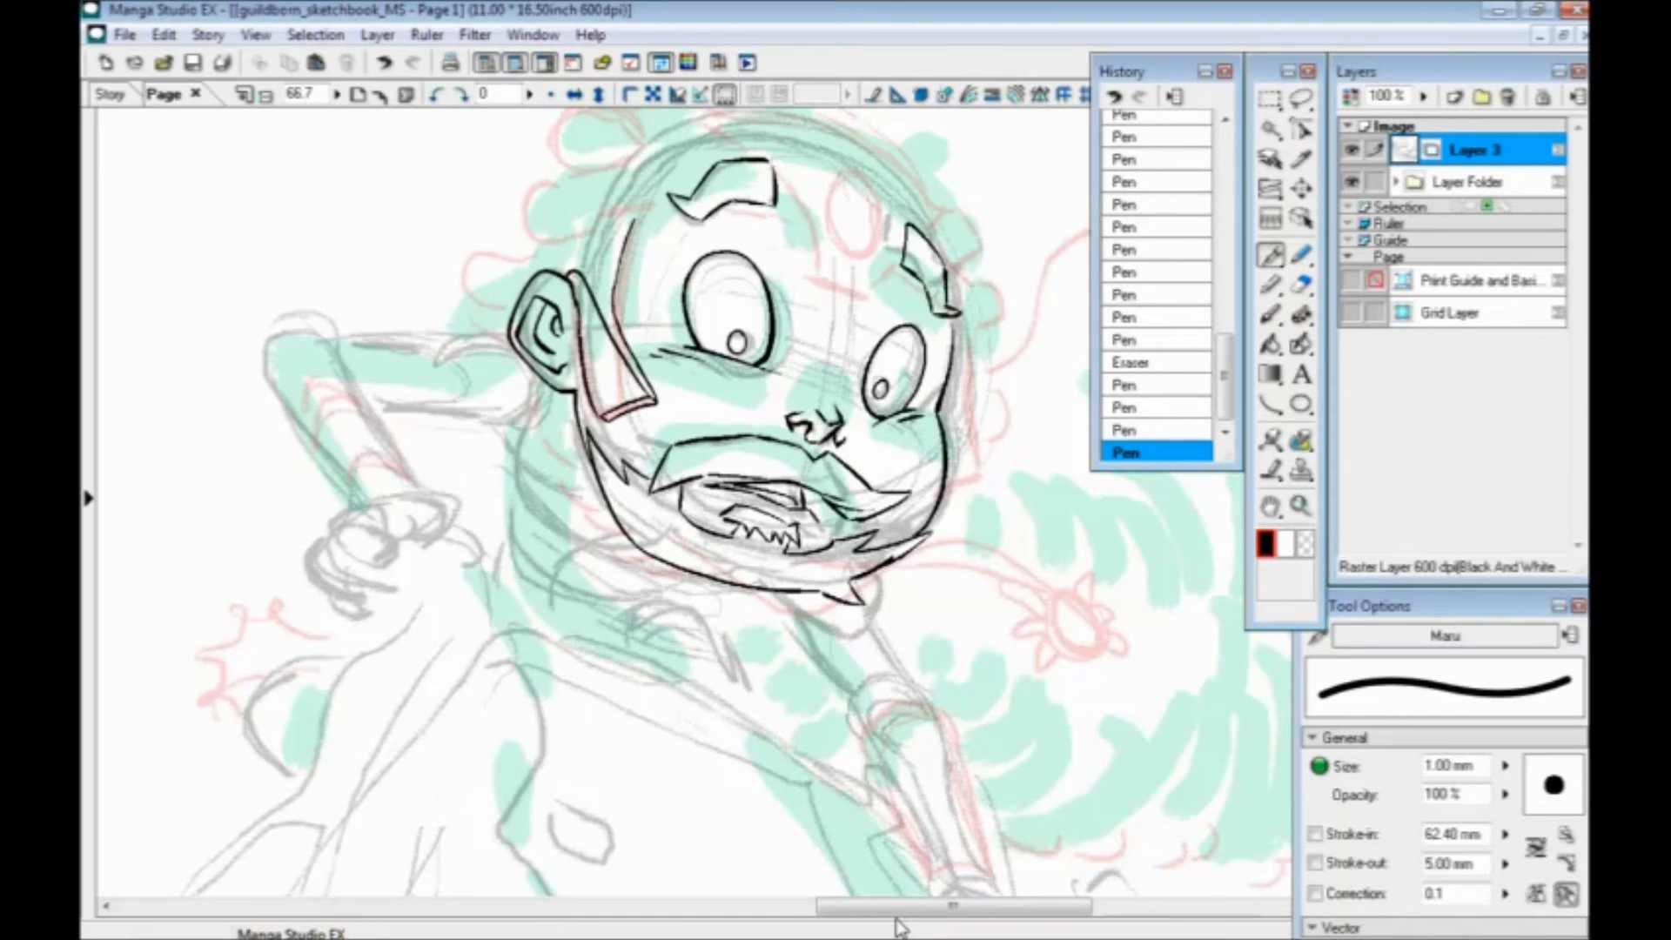
left_click_drag(614, 411, 517, 566)
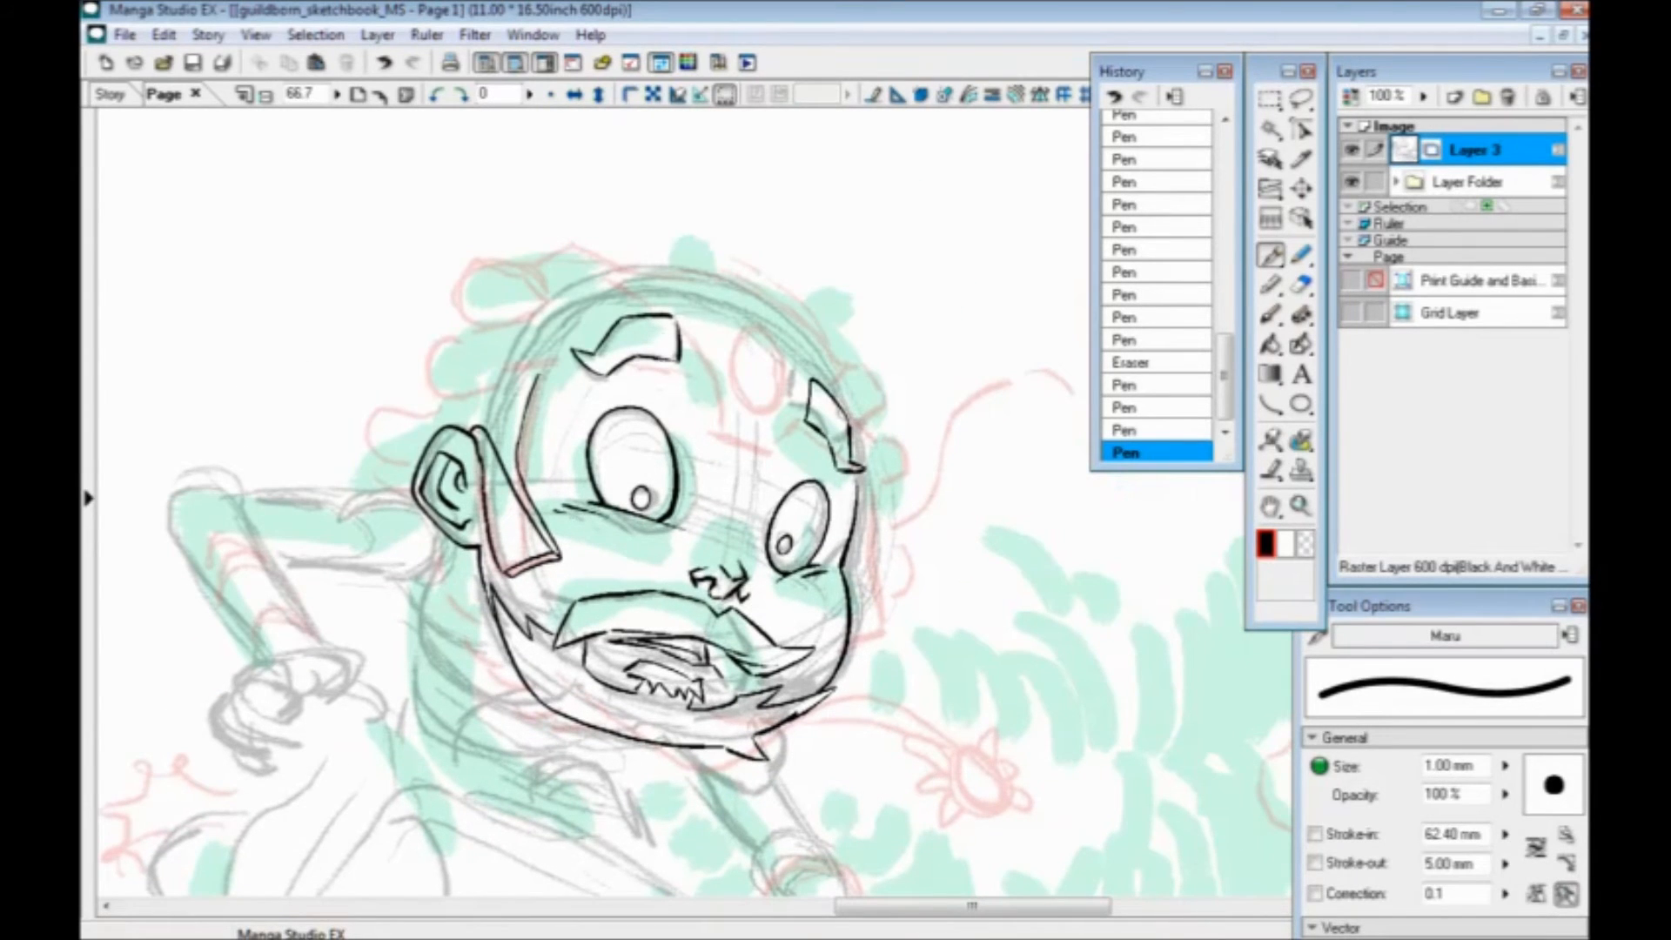
mouse_move(773, 453)
left_mouse_down()
mouse_move(722, 428)
mouse_move(723, 378)
mouse_move(670, 300)
mouse_move(546, 281)
left_mouse_up()
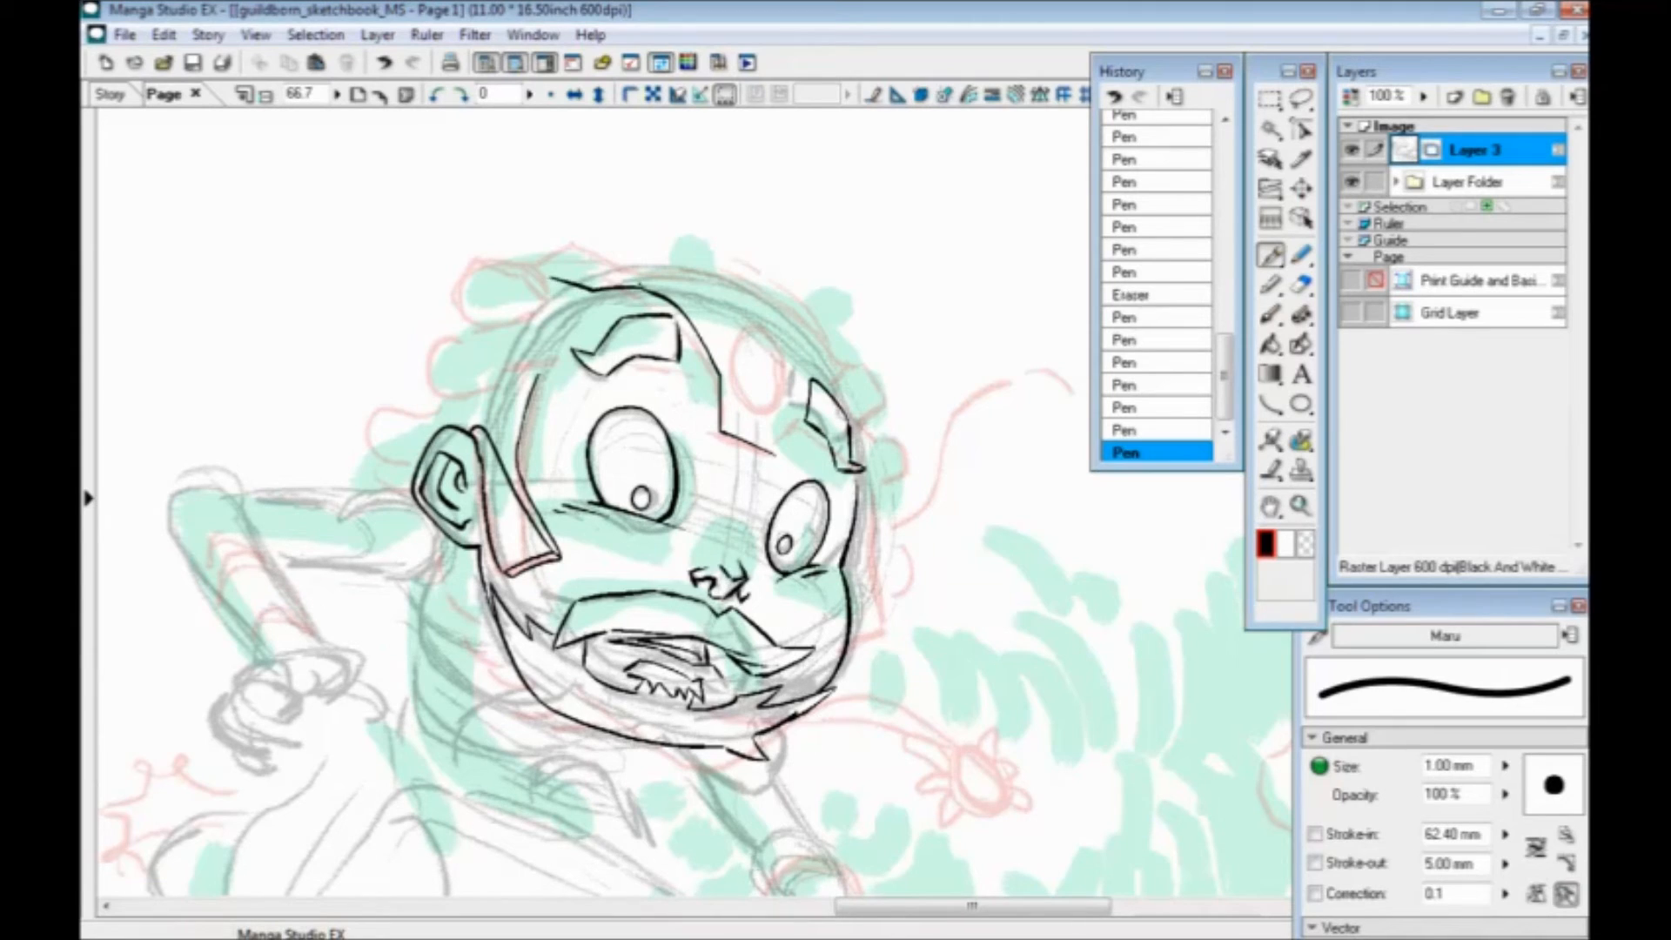
key("ctrl+z")
left_click_drag(645, 292, 577, 282)
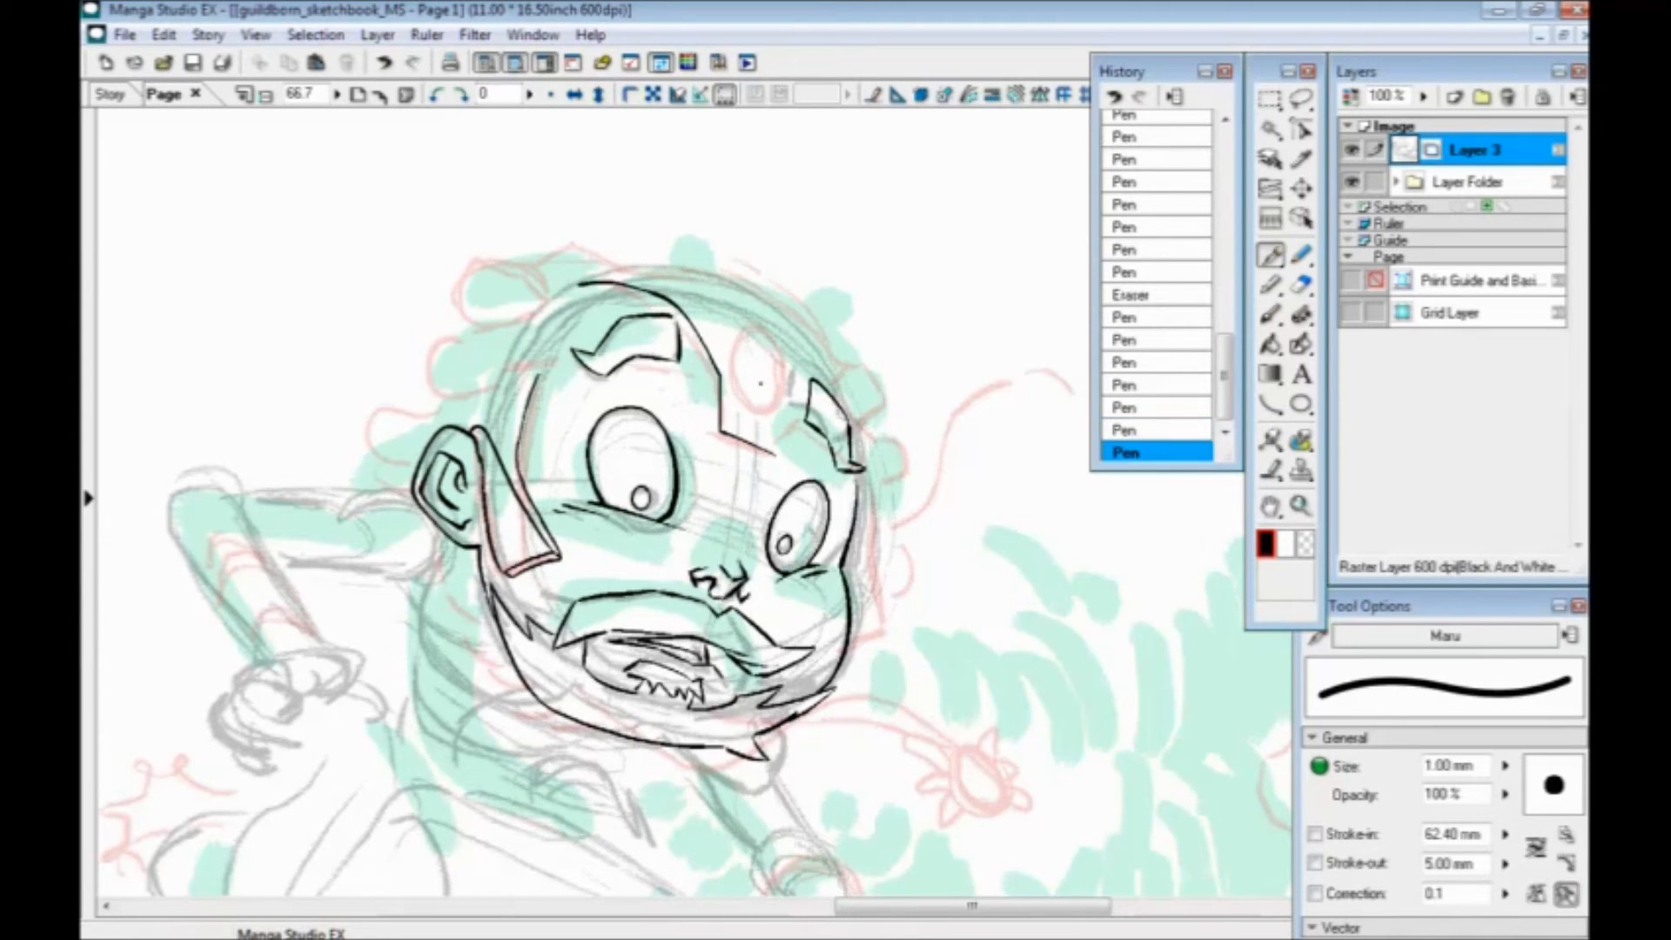
Complete the headpiece's pointed V between the brows with a doubled edge, extending its lines over the crown and far brow
left_click_drag(775, 453, 811, 371)
mouse_move(777, 454)
left_mouse_down()
mouse_move(750, 473)
mouse_move(710, 433)
mouse_move(717, 376)
mouse_move(655, 302)
left_mouse_up()
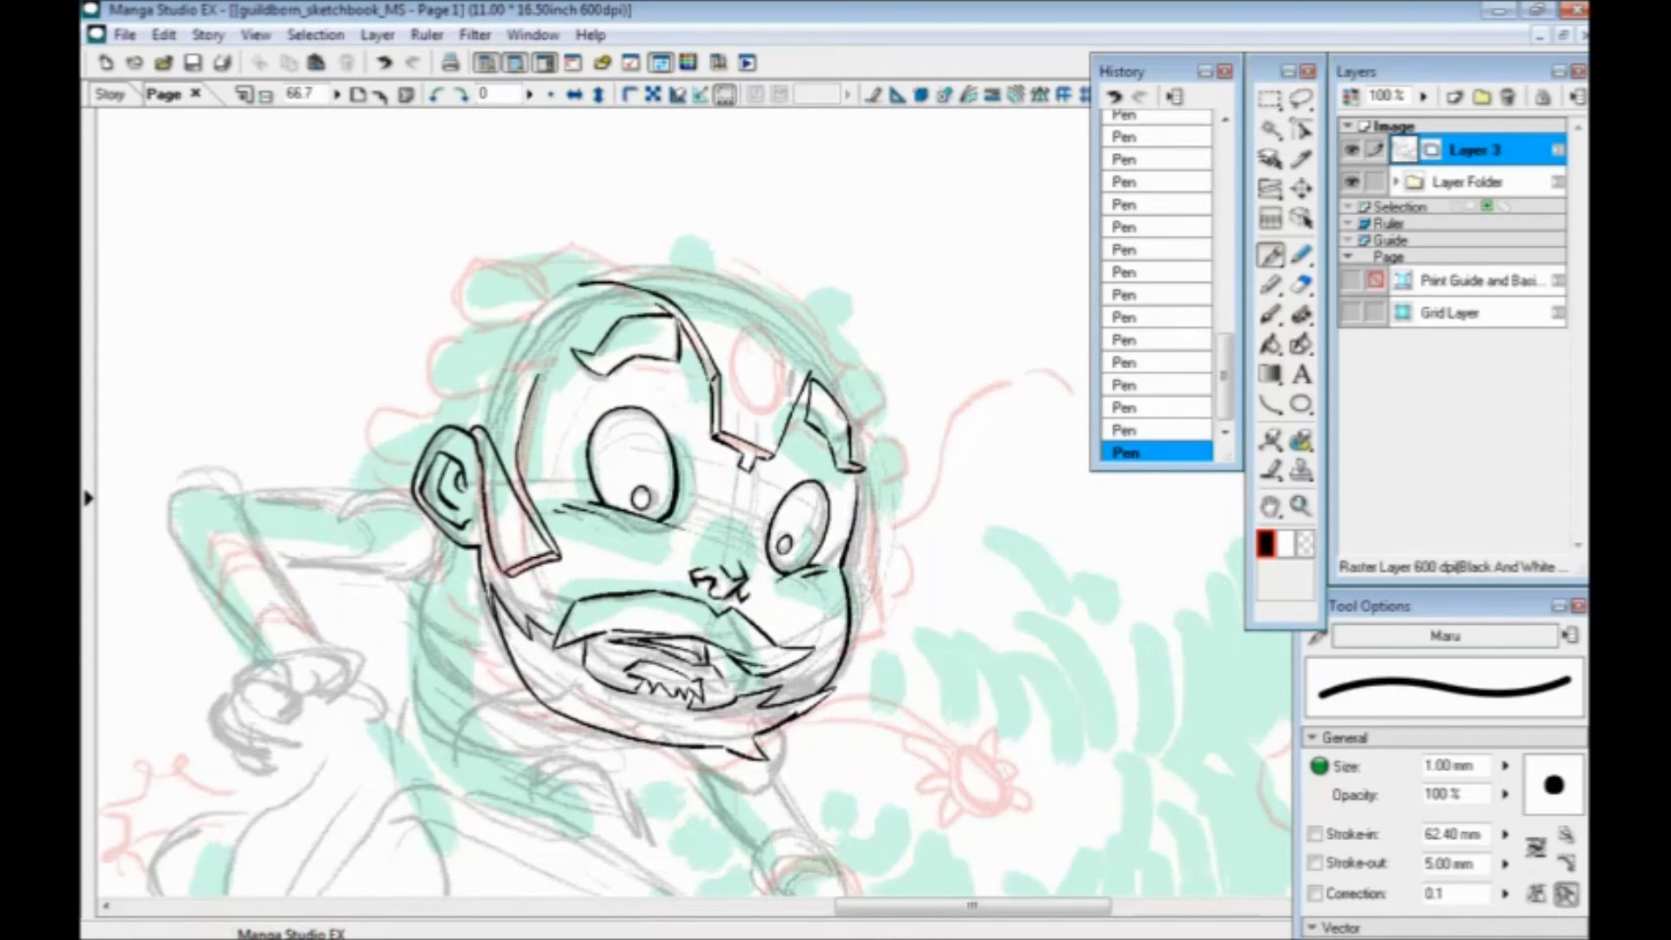
left_click_drag(658, 309, 530, 303)
left_click_drag(812, 372, 844, 379)
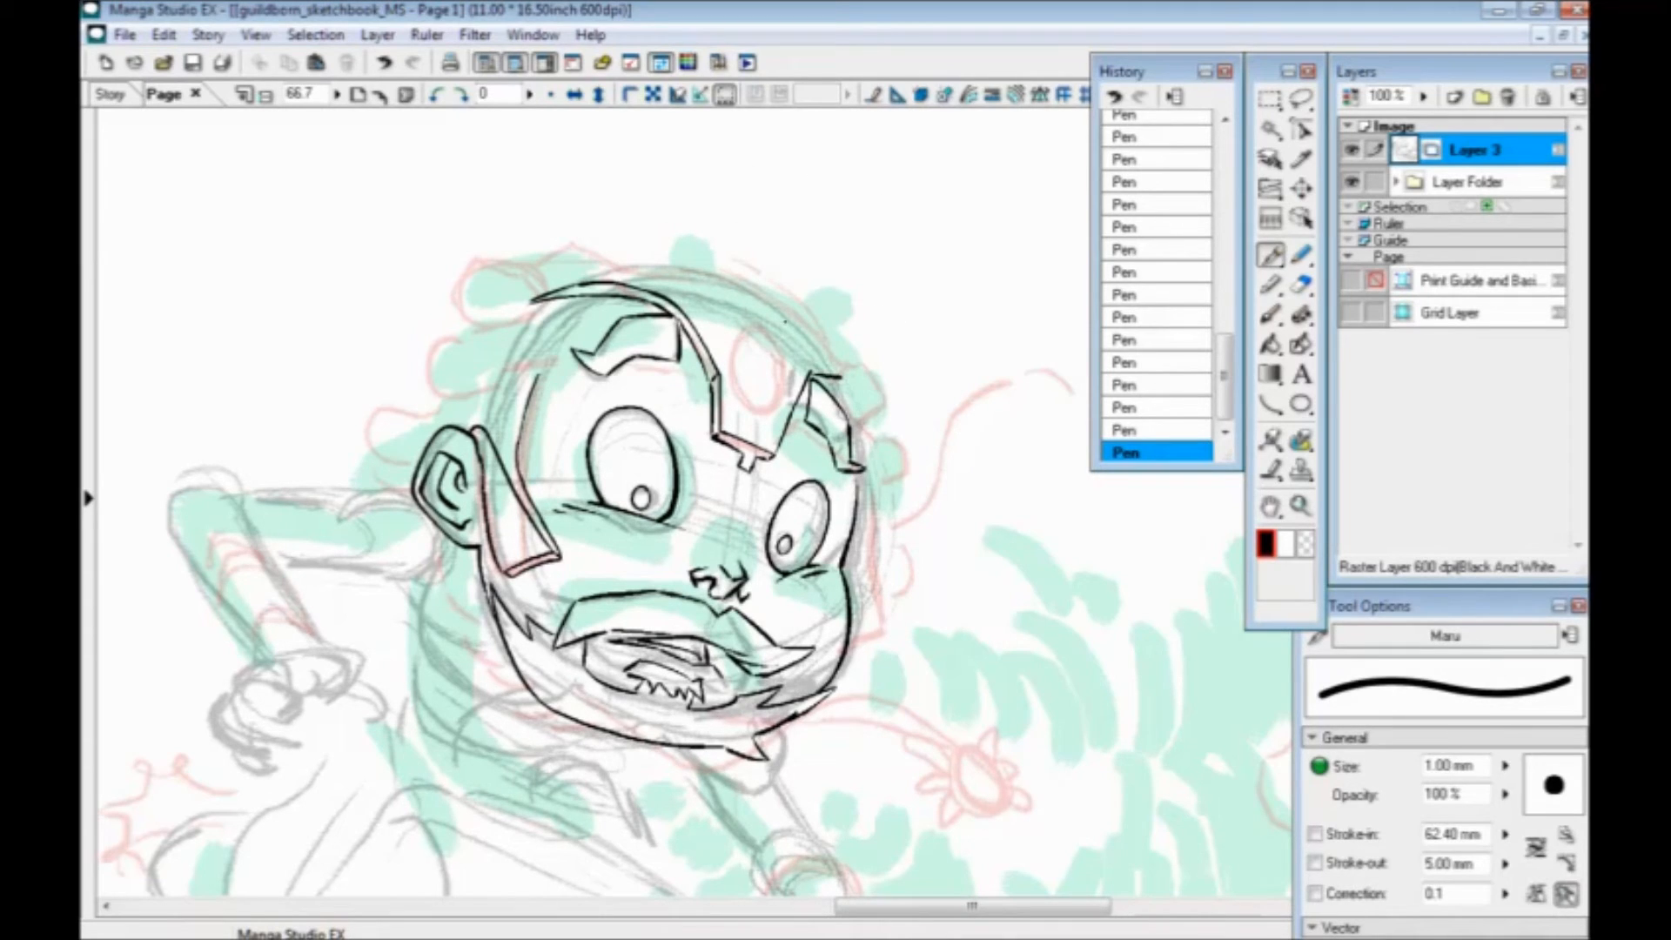
Ink the oval forehead gem above the headpiece's V, redoing failed strokes, and save the page
mouse_move(776, 353)
left_mouse_down()
mouse_move(770, 416)
mouse_move(743, 368)
mouse_move(783, 391)
mouse_move(773, 415)
mouse_move(740, 387)
mouse_move(784, 365)
mouse_move(789, 379)
mouse_move(758, 425)
mouse_move(741, 370)
mouse_move(782, 351)
mouse_move(788, 379)
left_mouse_up()
key("ctrl+z")
key("ctrl+z")
left_click_drag(732, 560, 637, 509)
key("ctrl+s")
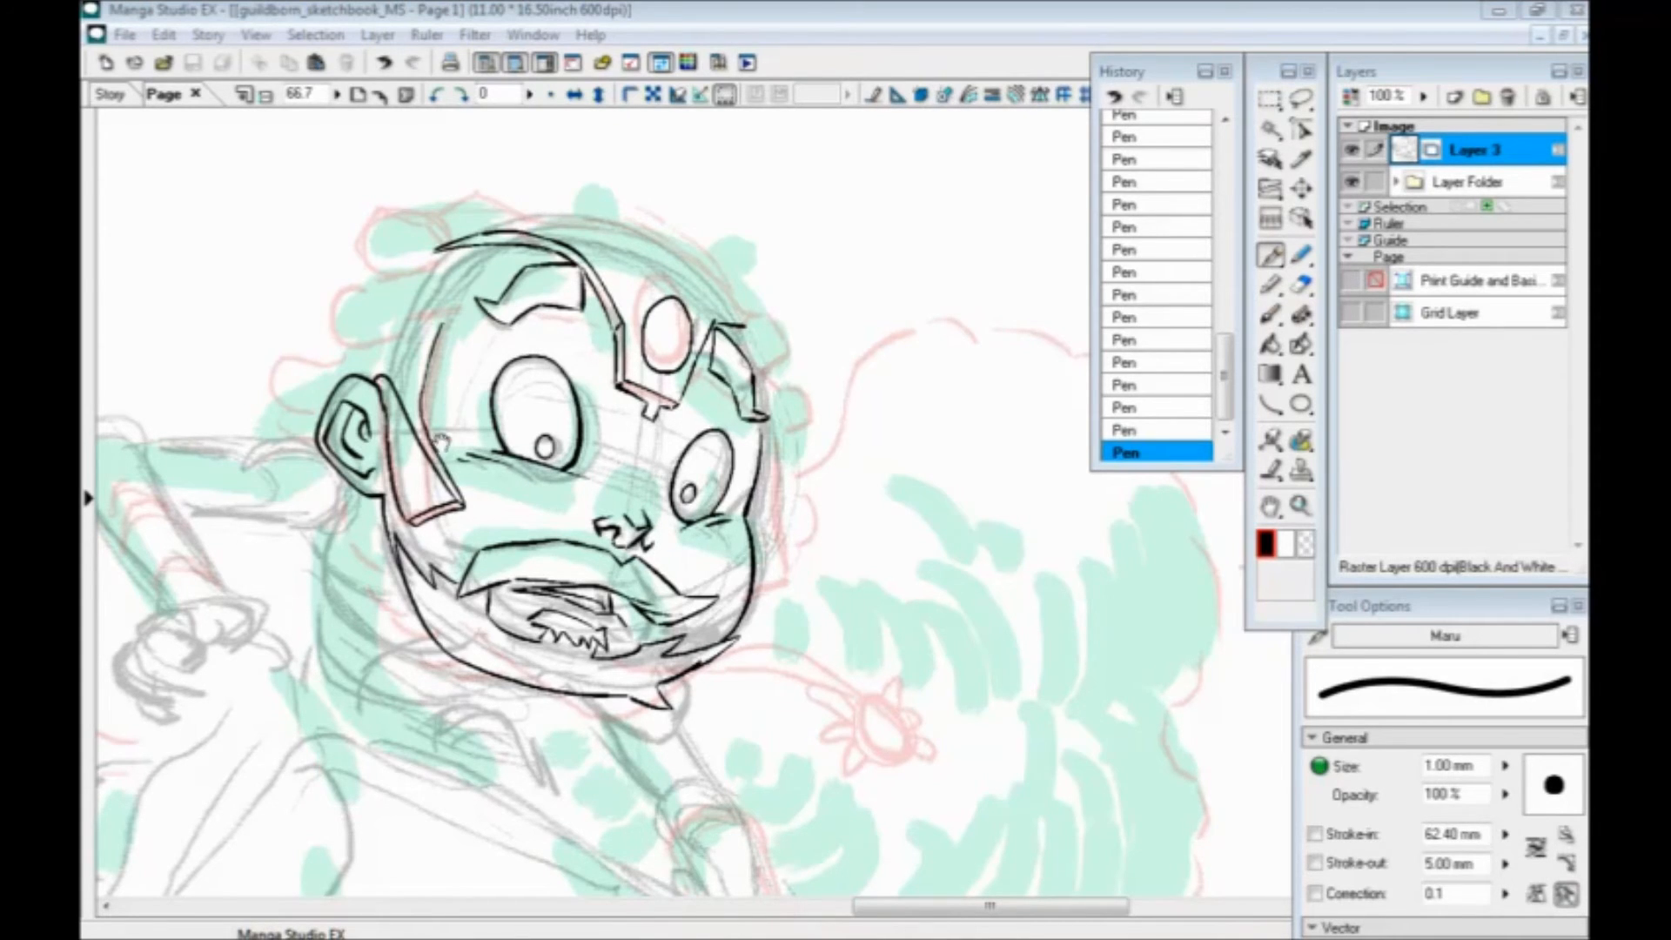
Undo the stray pen mark and hide the sketch layer folder to check the inked head alone, showing it again after the check
left_click(548, 194)
left_click_drag(447, 428, 491, 337)
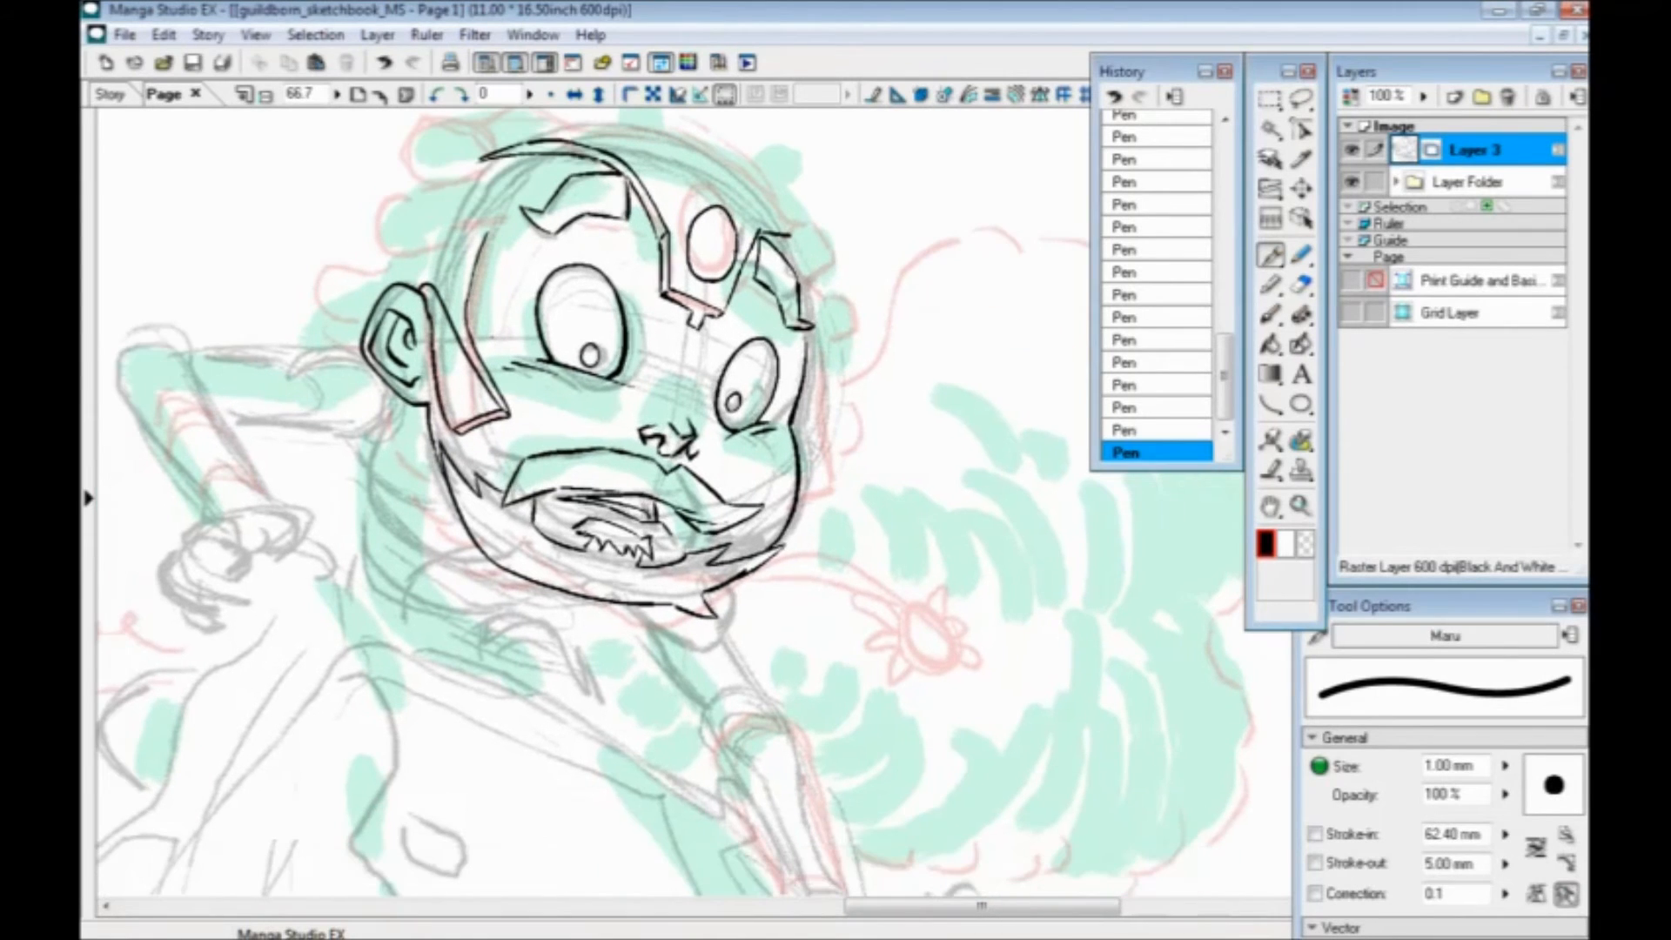
key("ctrl+z")
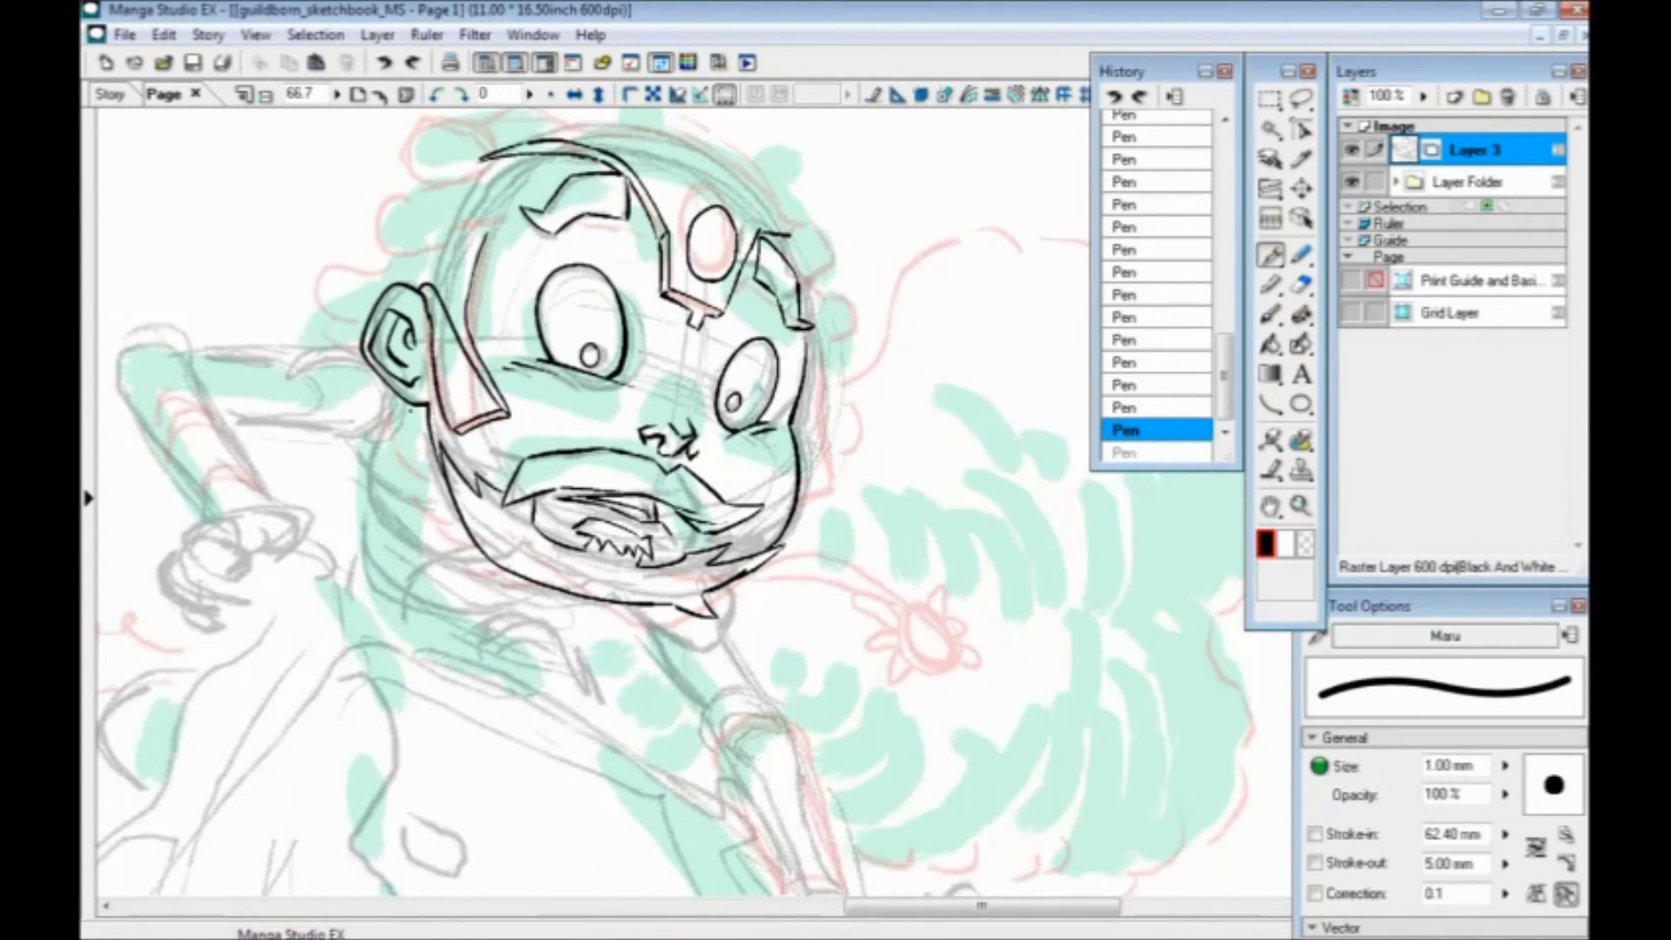
key("ctrl+minus")
key("ctrl+minus")
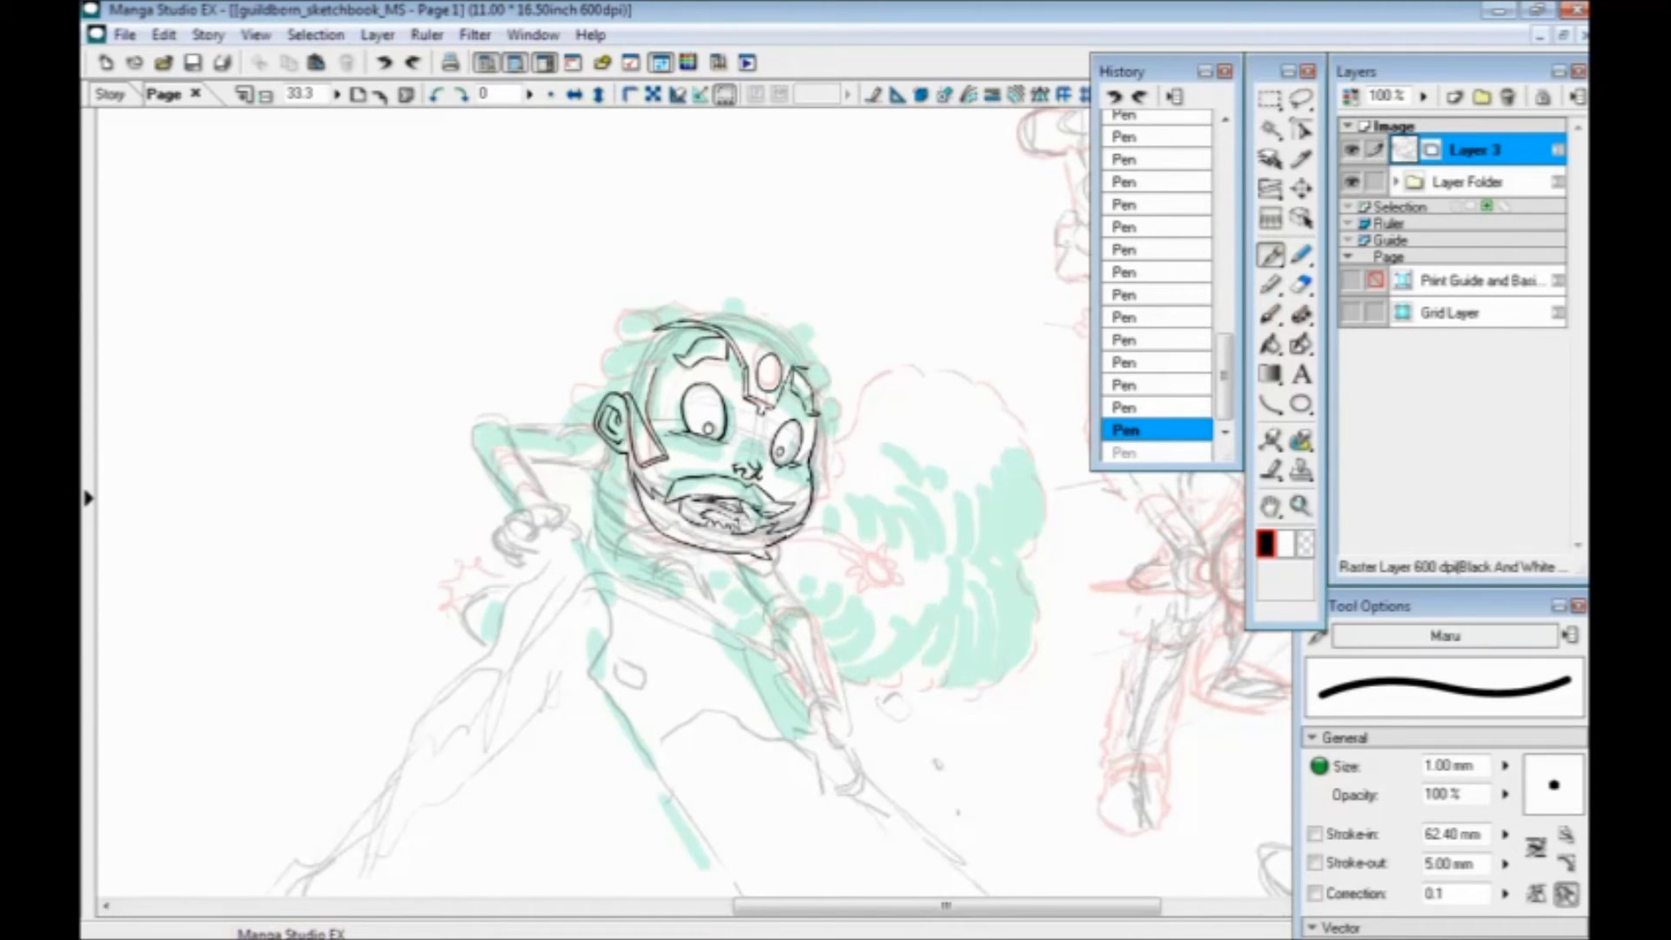
mouse_move(696, 676)
left_mouse_down()
mouse_move(262, 575)
mouse_move(331, 736)
mouse_move(470, 732)
mouse_move(473, 691)
mouse_move(549, 679)
left_mouse_up()
left_click(1352, 181)
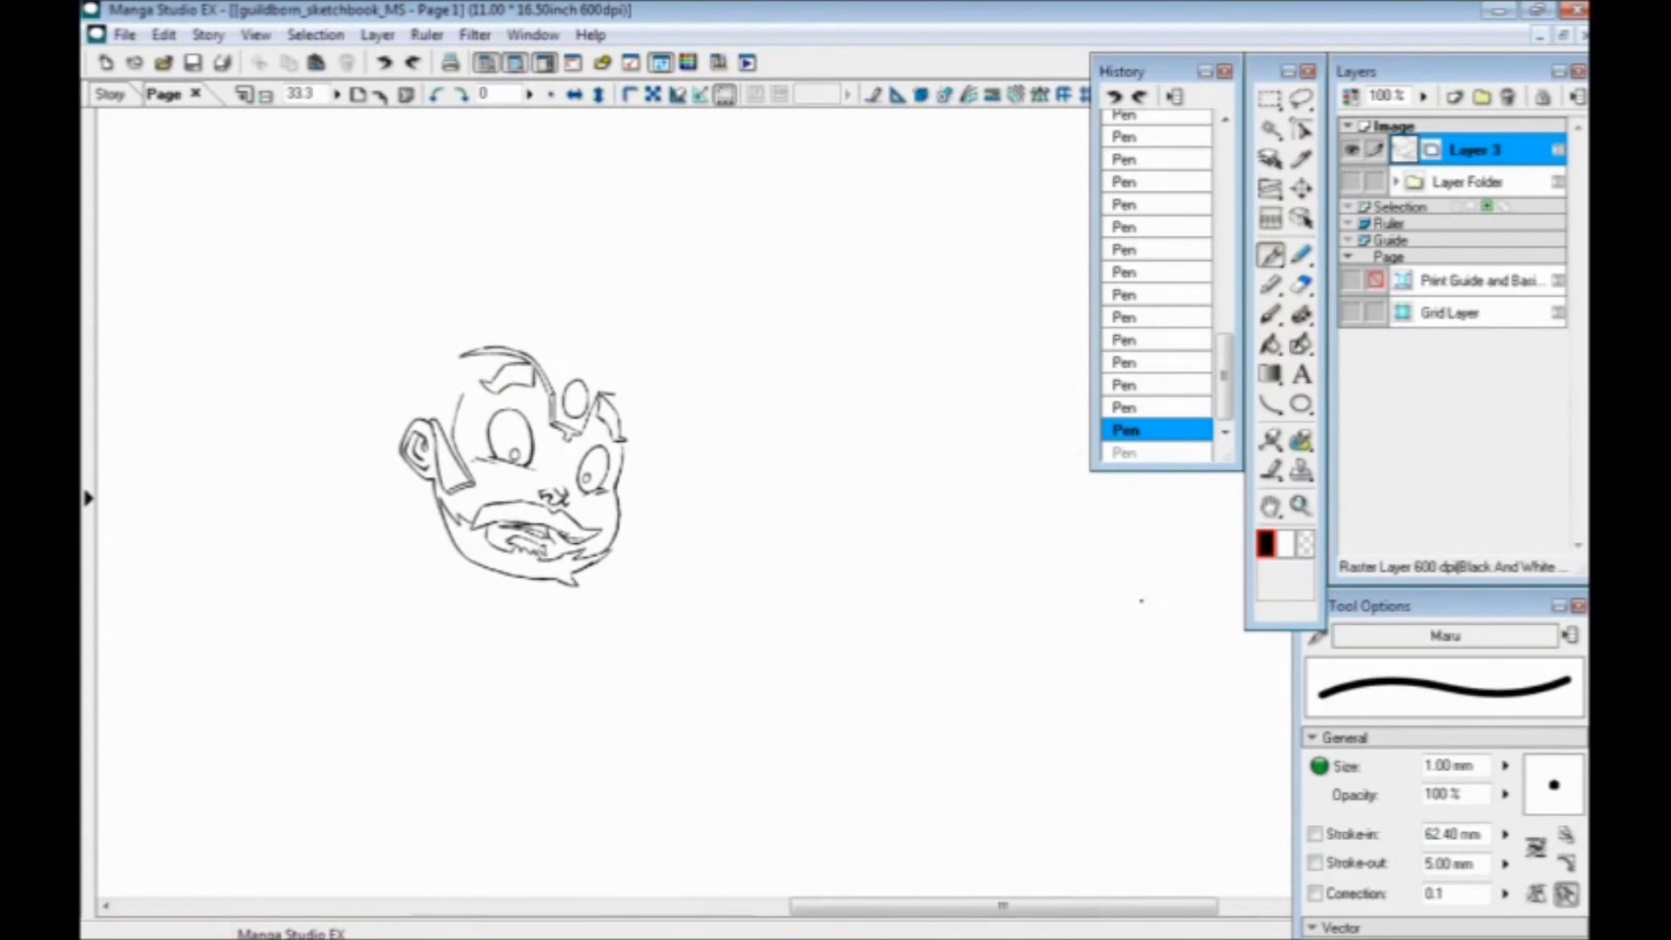
left_click(1352, 182)
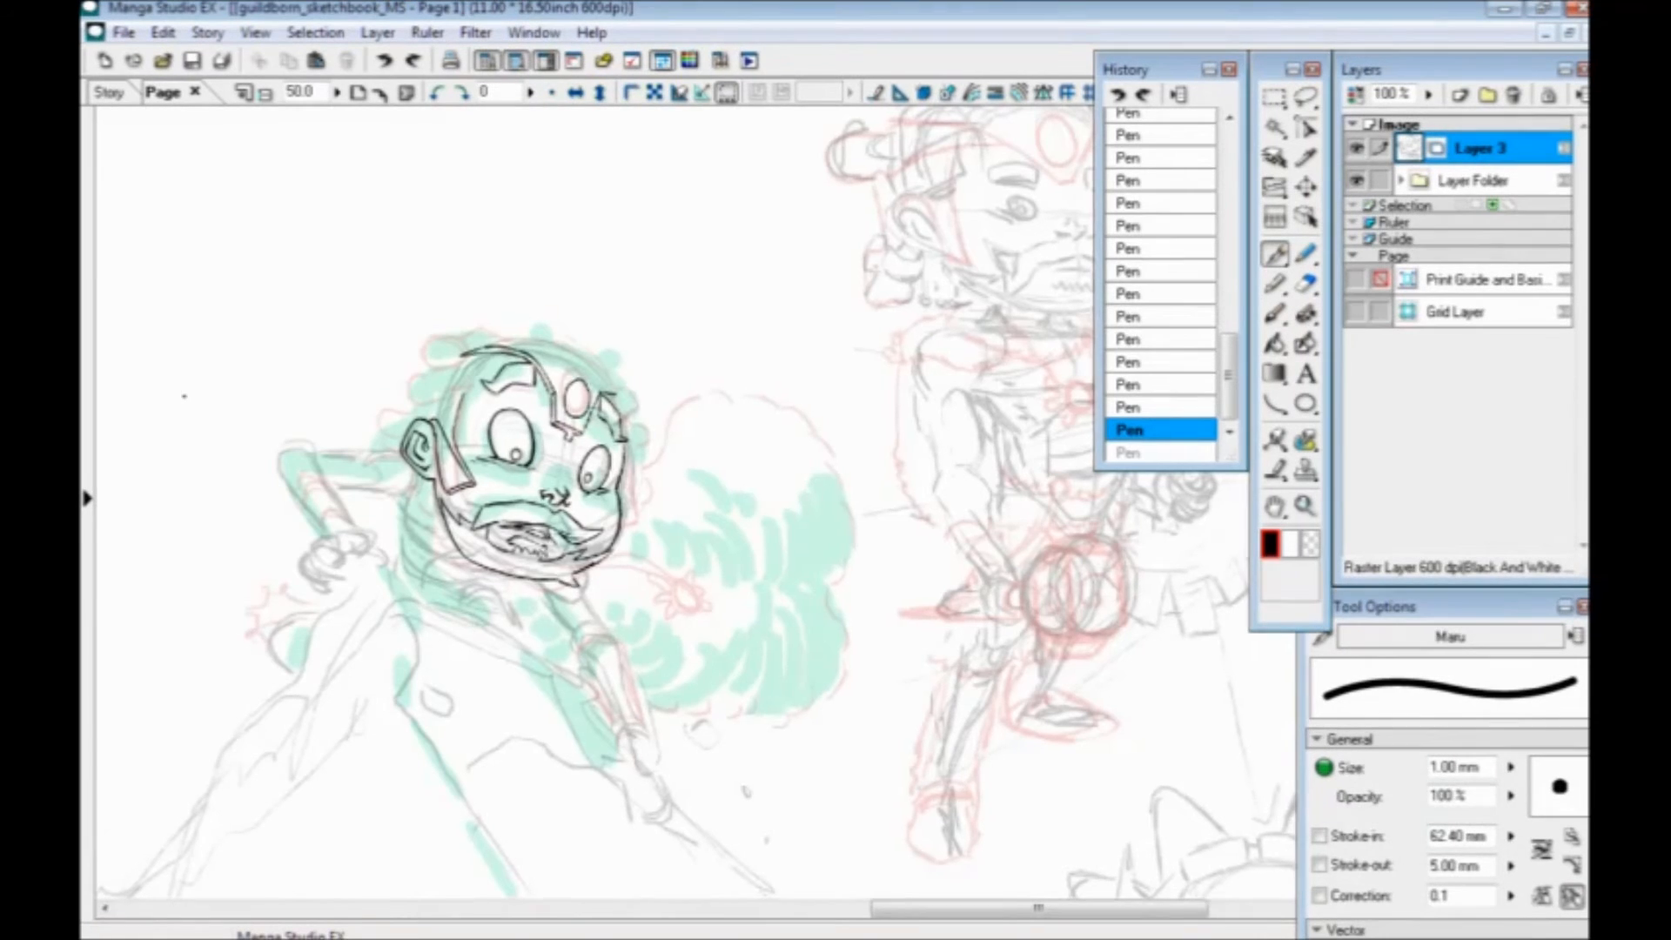
Ink the headband line from the near eyebrow back towards the ear, undoing the first strokes and redrawing it
key("ctrl+plus")
key("ctrl+plus")
left_click_drag(638, 522, 1101, 668)
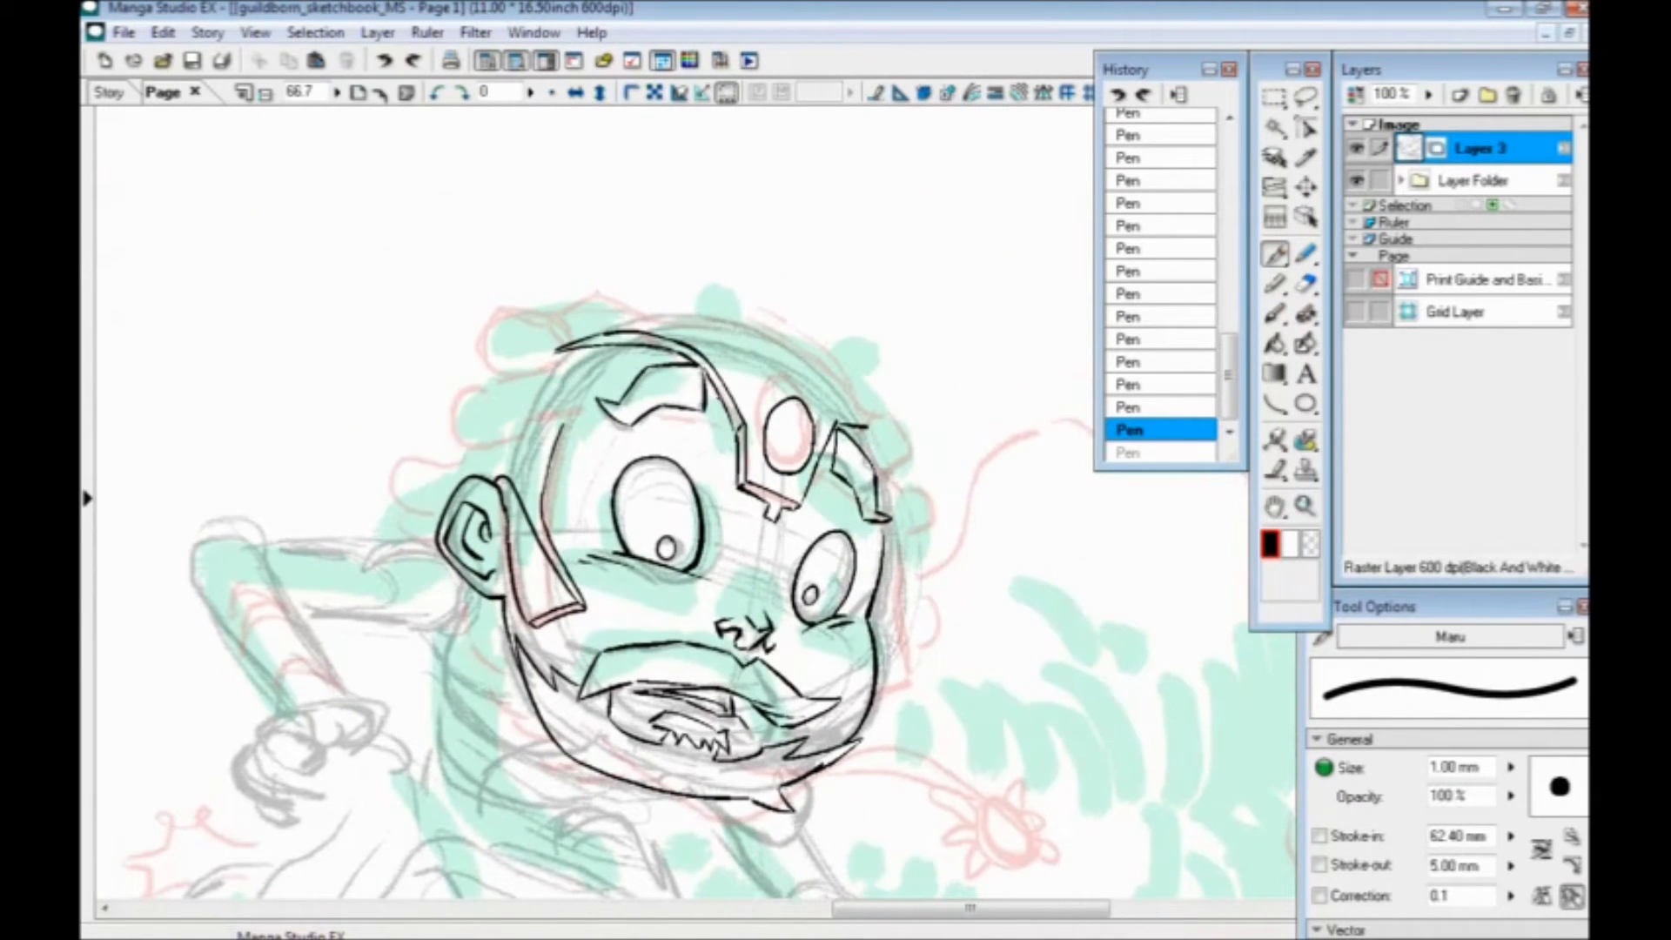
mouse_move(947, 439)
left_mouse_down()
mouse_move(343, 731)
mouse_move(448, 746)
mouse_move(1061, 667)
left_mouse_up()
left_click_drag(457, 700, 648, 505)
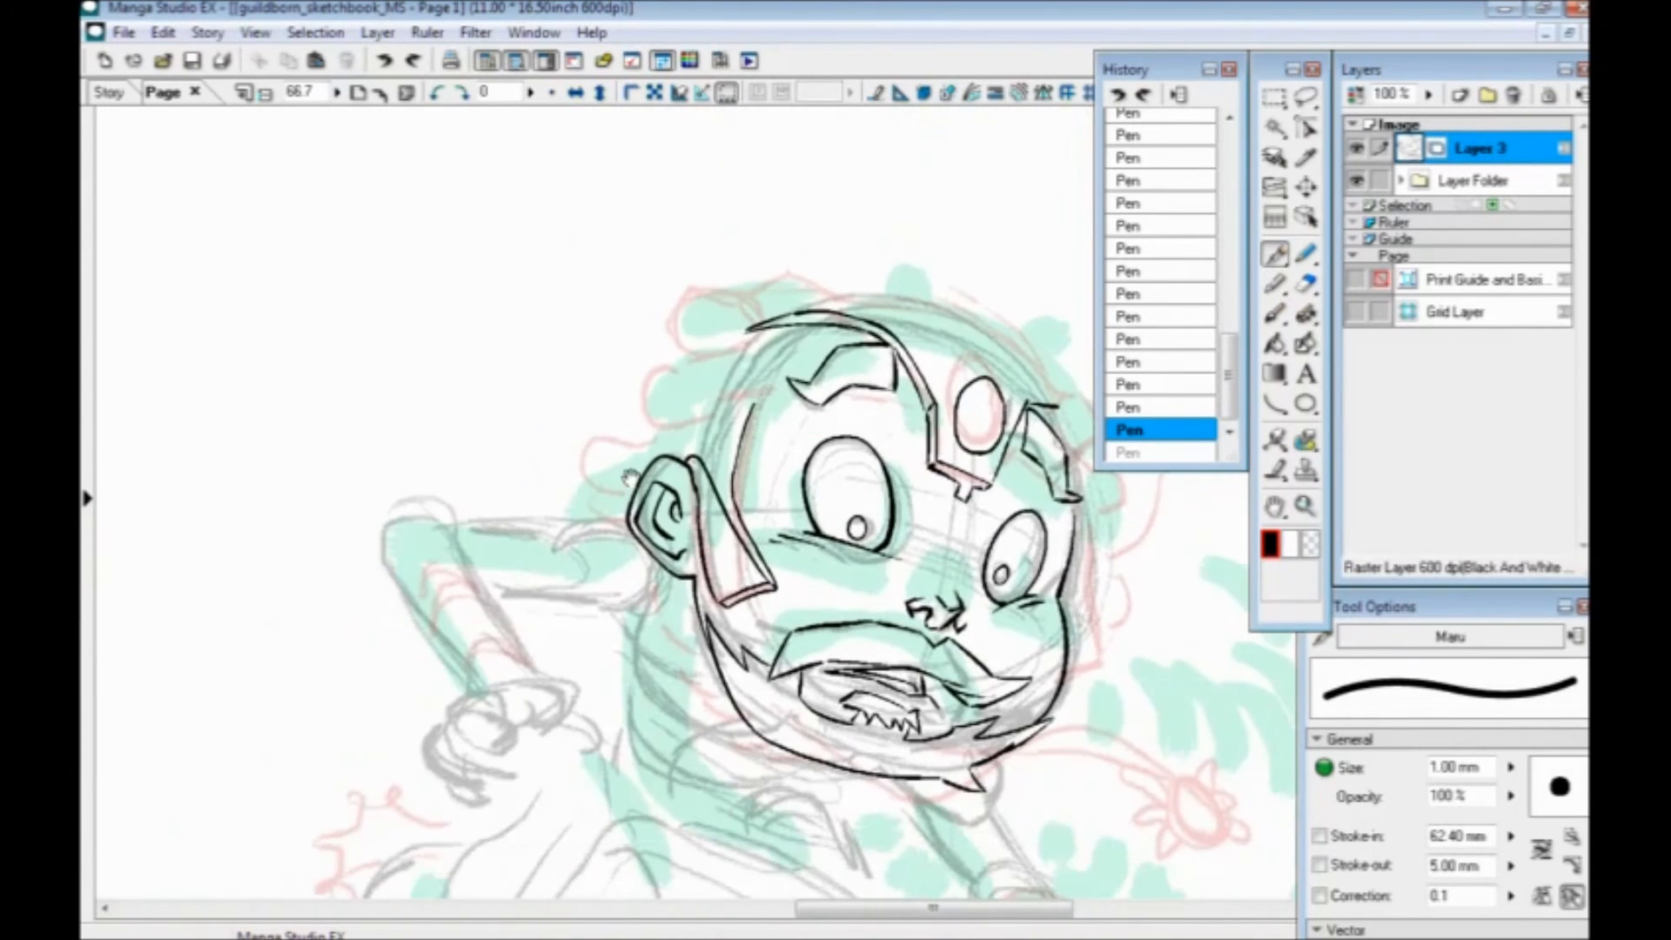
mouse_move(828, 361)
left_mouse_down()
mouse_move(717, 391)
mouse_move(734, 376)
mouse_move(687, 418)
left_mouse_up()
left_click_drag(897, 374, 913, 383)
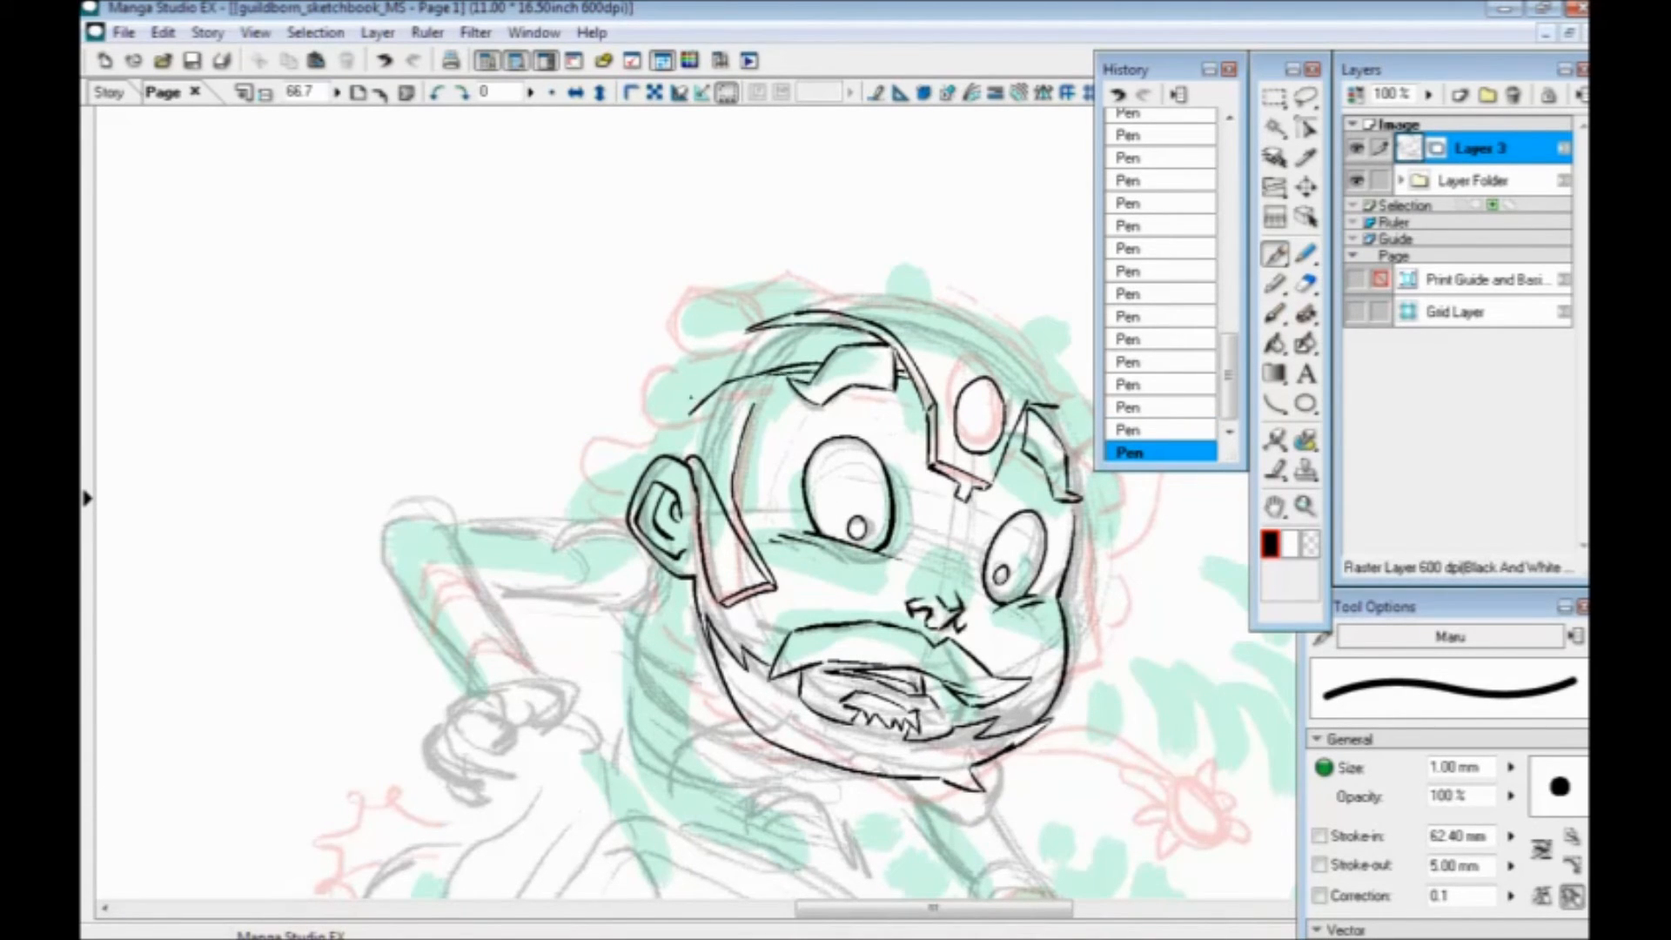
key("ctrl+z")
key("ctrl+z")
left_click_drag(807, 371, 701, 413)
Extend the headband line down the side of the head to just above the ear
key("space")
left_click_drag(841, 488, 692, 432)
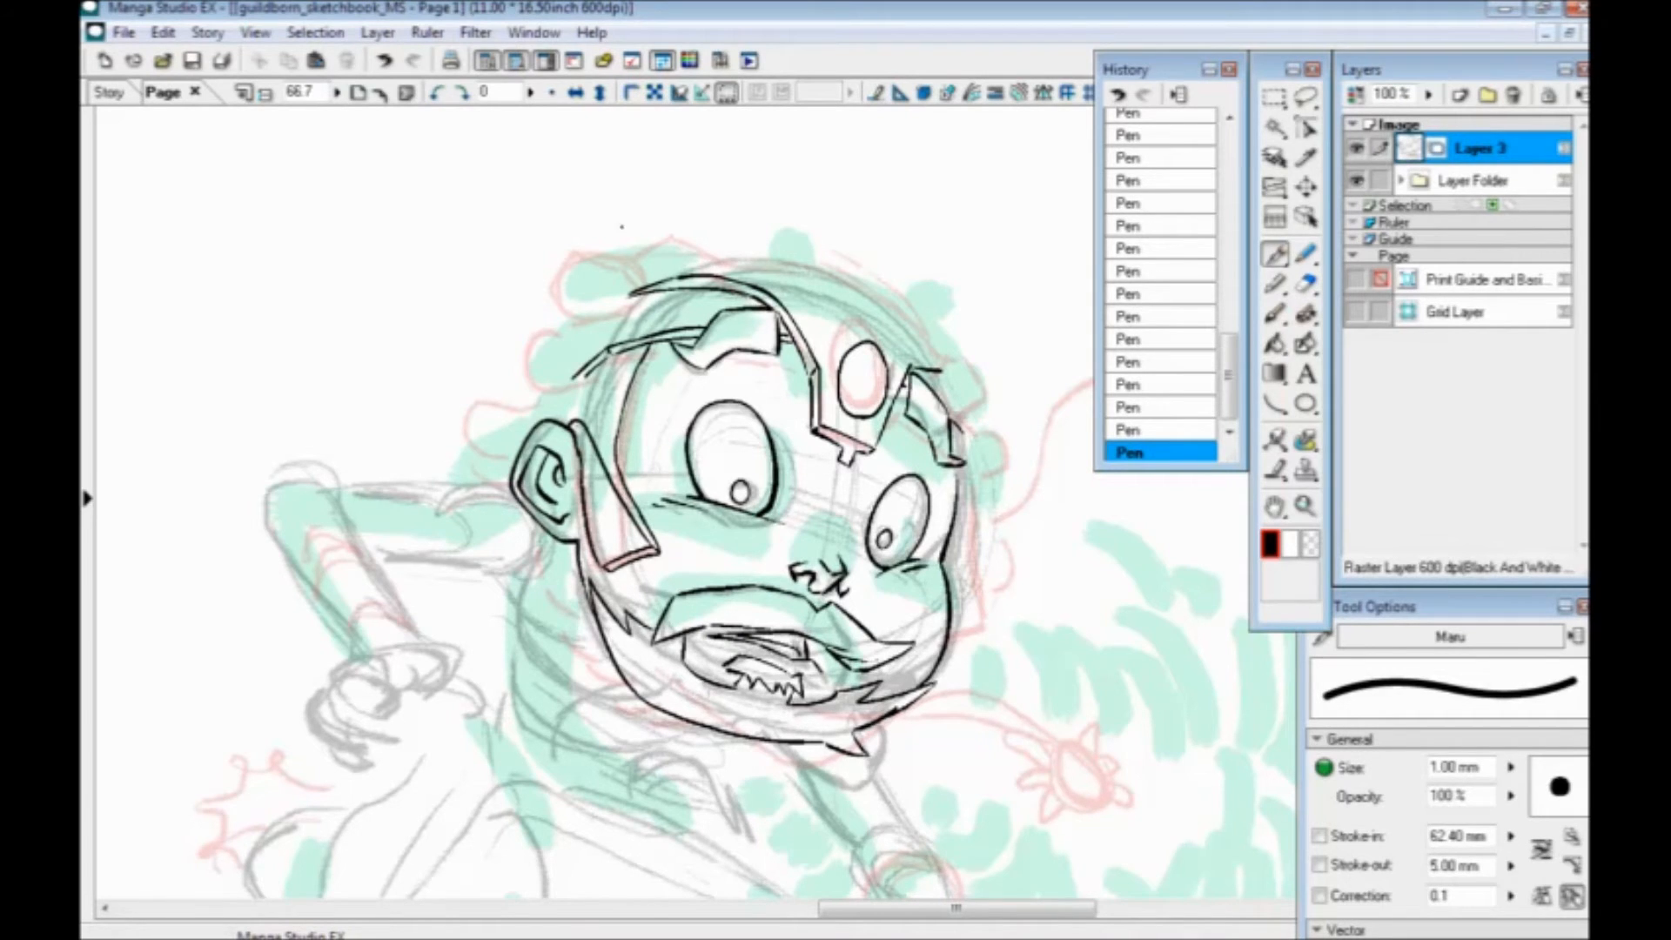
left_click_drag(505, 484, 590, 485)
left_click_drag(658, 389, 615, 407)
Ink the flower pendant's cord as a doubled curved line swinging from under the chin out to the sketched flower
key("ctrl+minus")
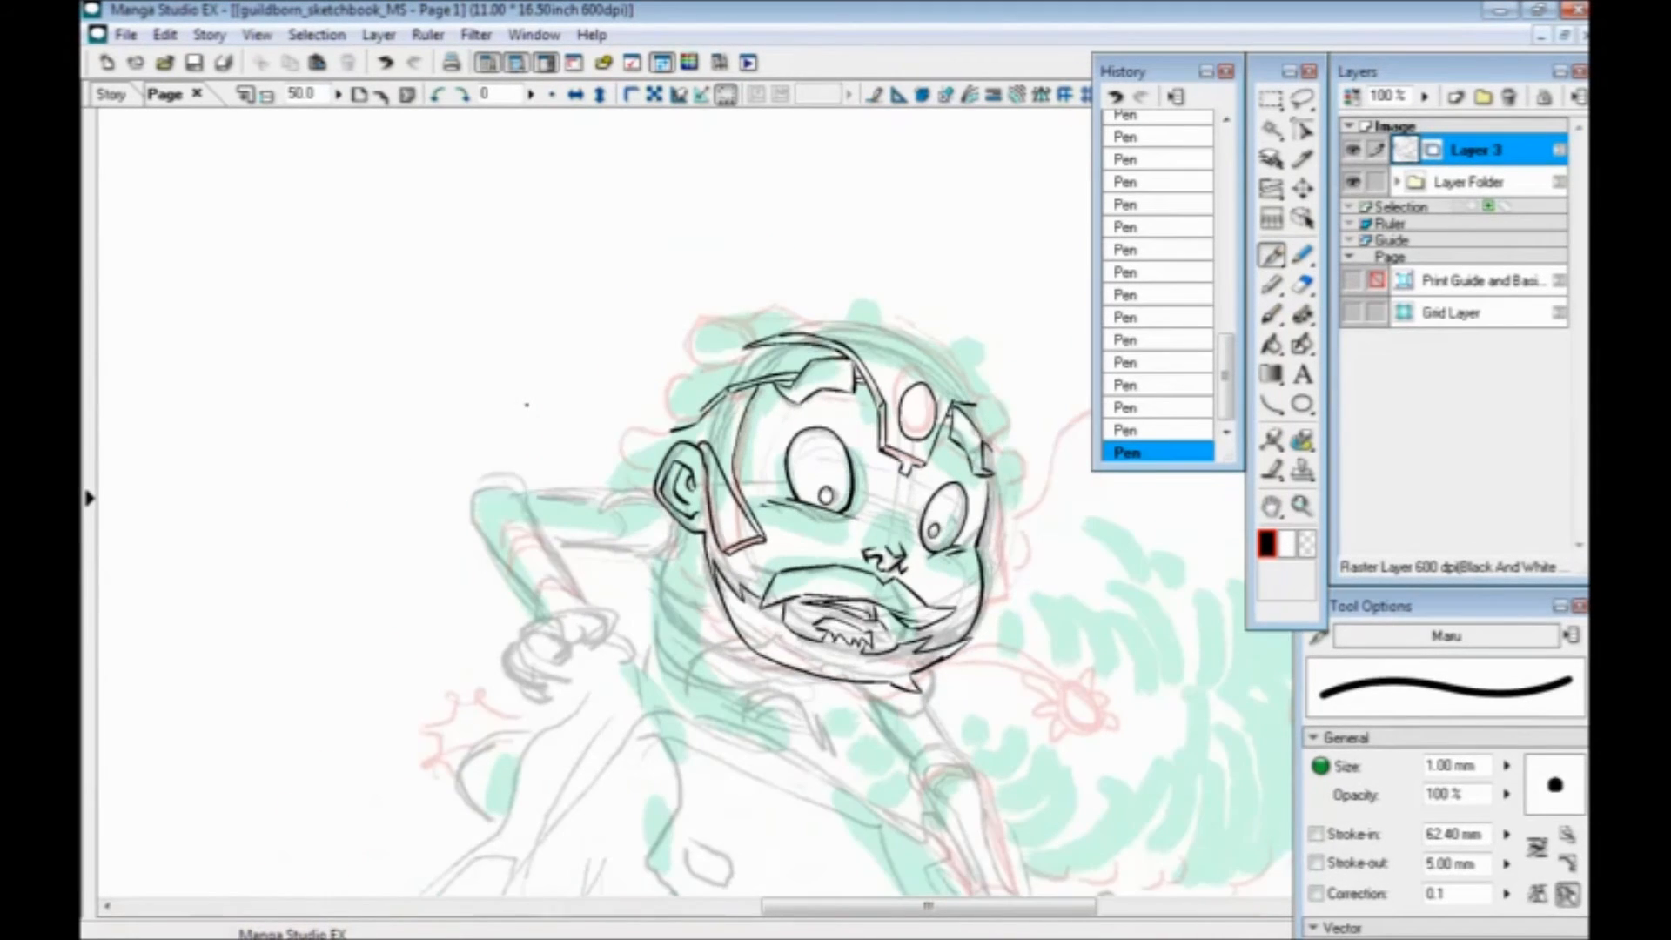
key("ctrl+minus")
mouse_move(789, 607)
left_mouse_down()
mouse_move(350, 653)
mouse_move(343, 562)
mouse_move(444, 517)
left_mouse_up()
left_click_drag(453, 611, 375, 649)
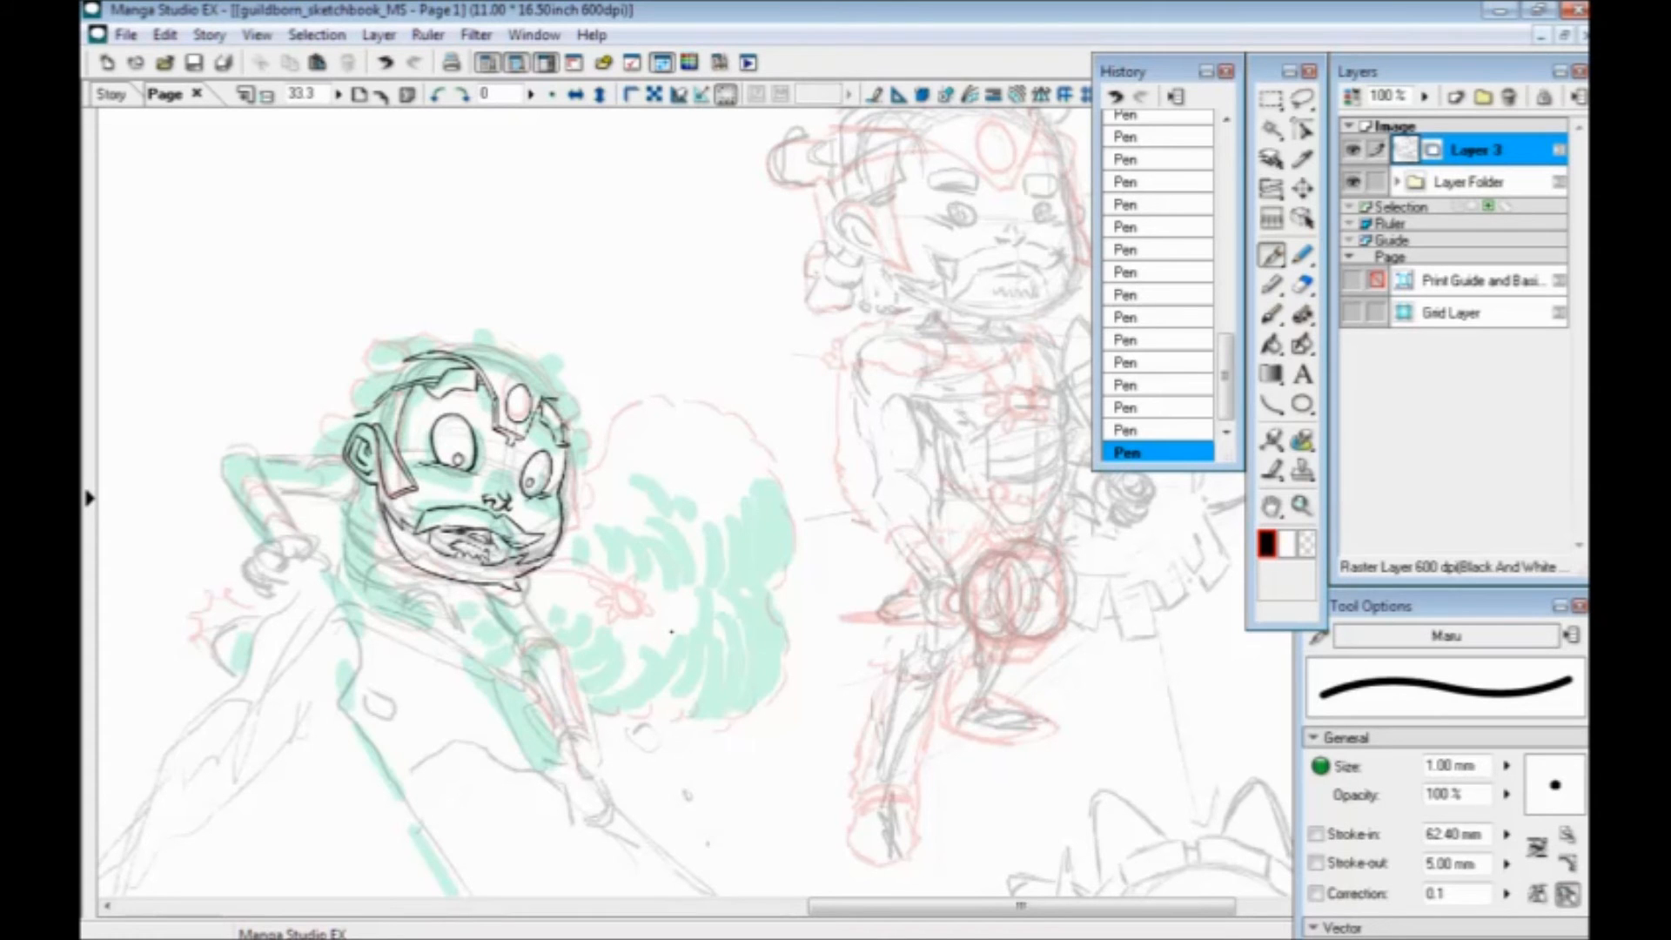
key("ctrl+plus")
key("ctrl+plus")
key("space")
left_click_drag(435, 663, 917, 606)
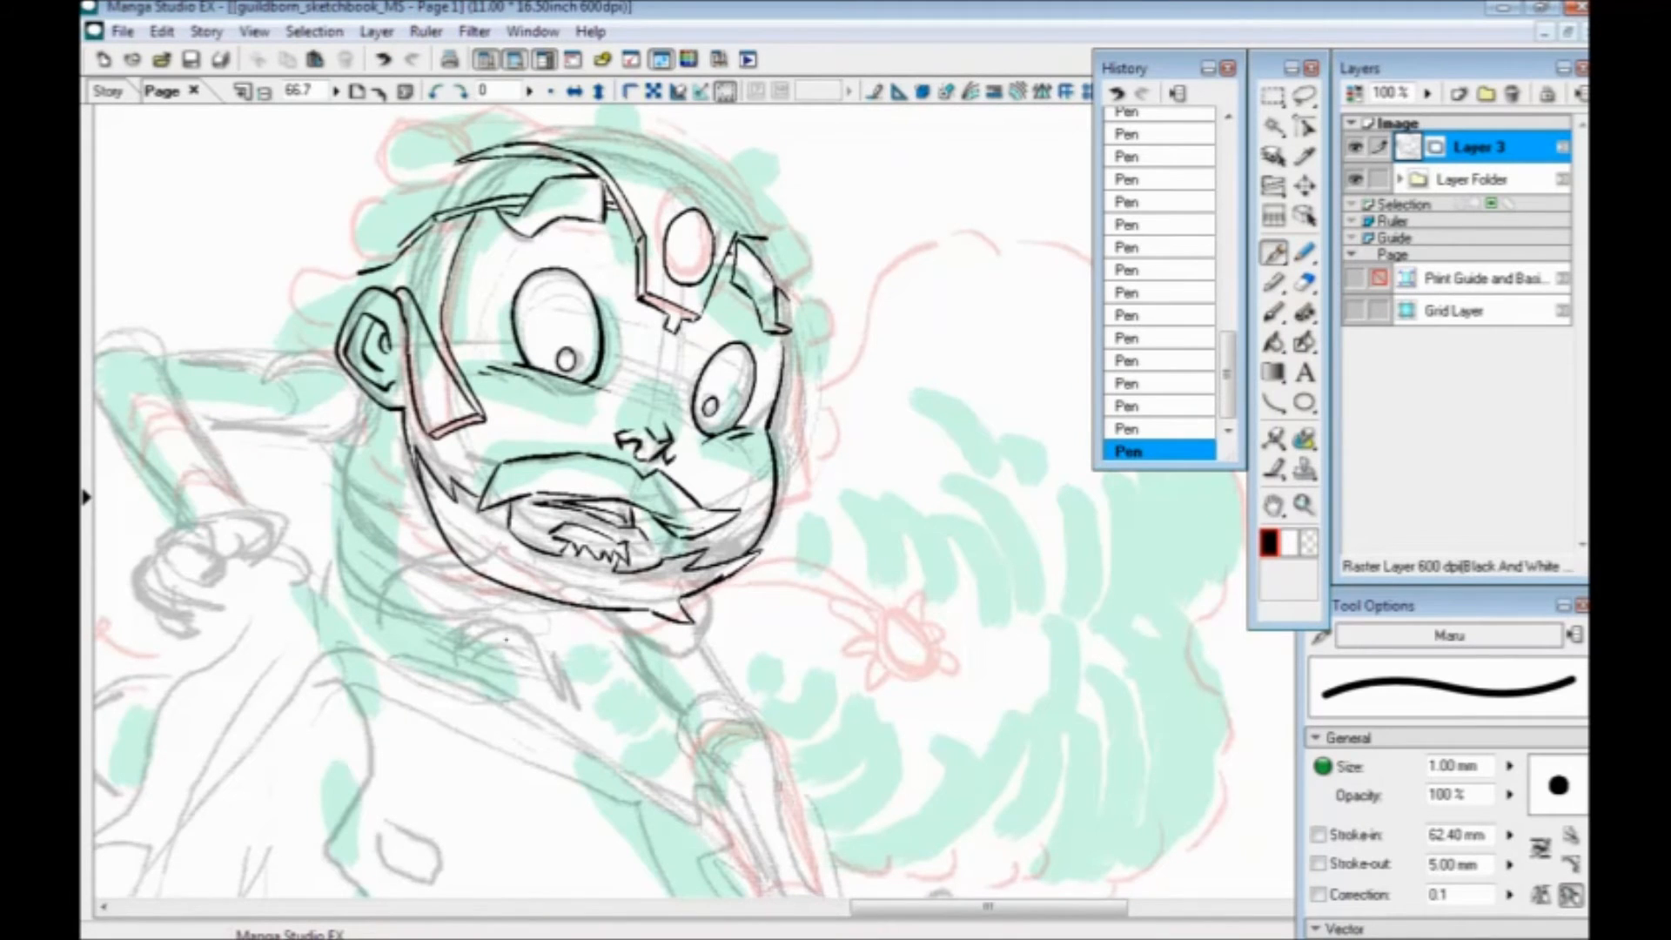
mouse_move(471, 614)
left_mouse_down()
mouse_move(522, 647)
mouse_move(691, 645)
mouse_move(693, 660)
mouse_move(459, 498)
mouse_move(446, 521)
mouse_move(539, 529)
mouse_move(658, 457)
mouse_move(766, 497)
left_mouse_up()
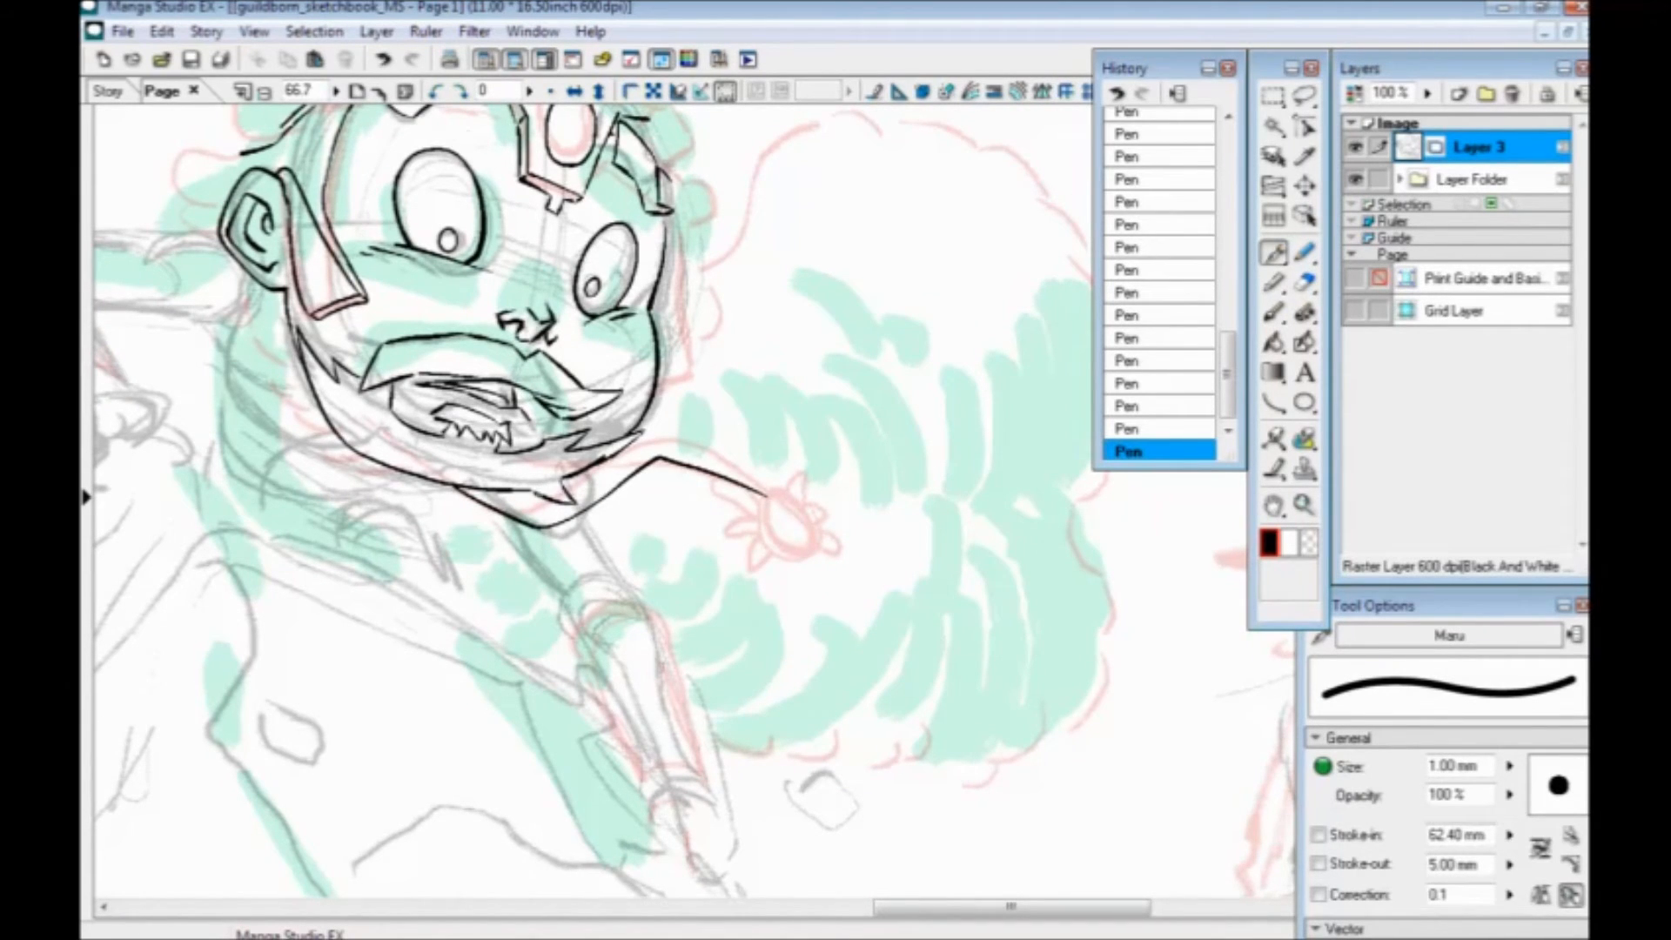
mouse_move(572, 479)
left_mouse_down()
mouse_move(734, 463)
mouse_move(769, 491)
left_mouse_up()
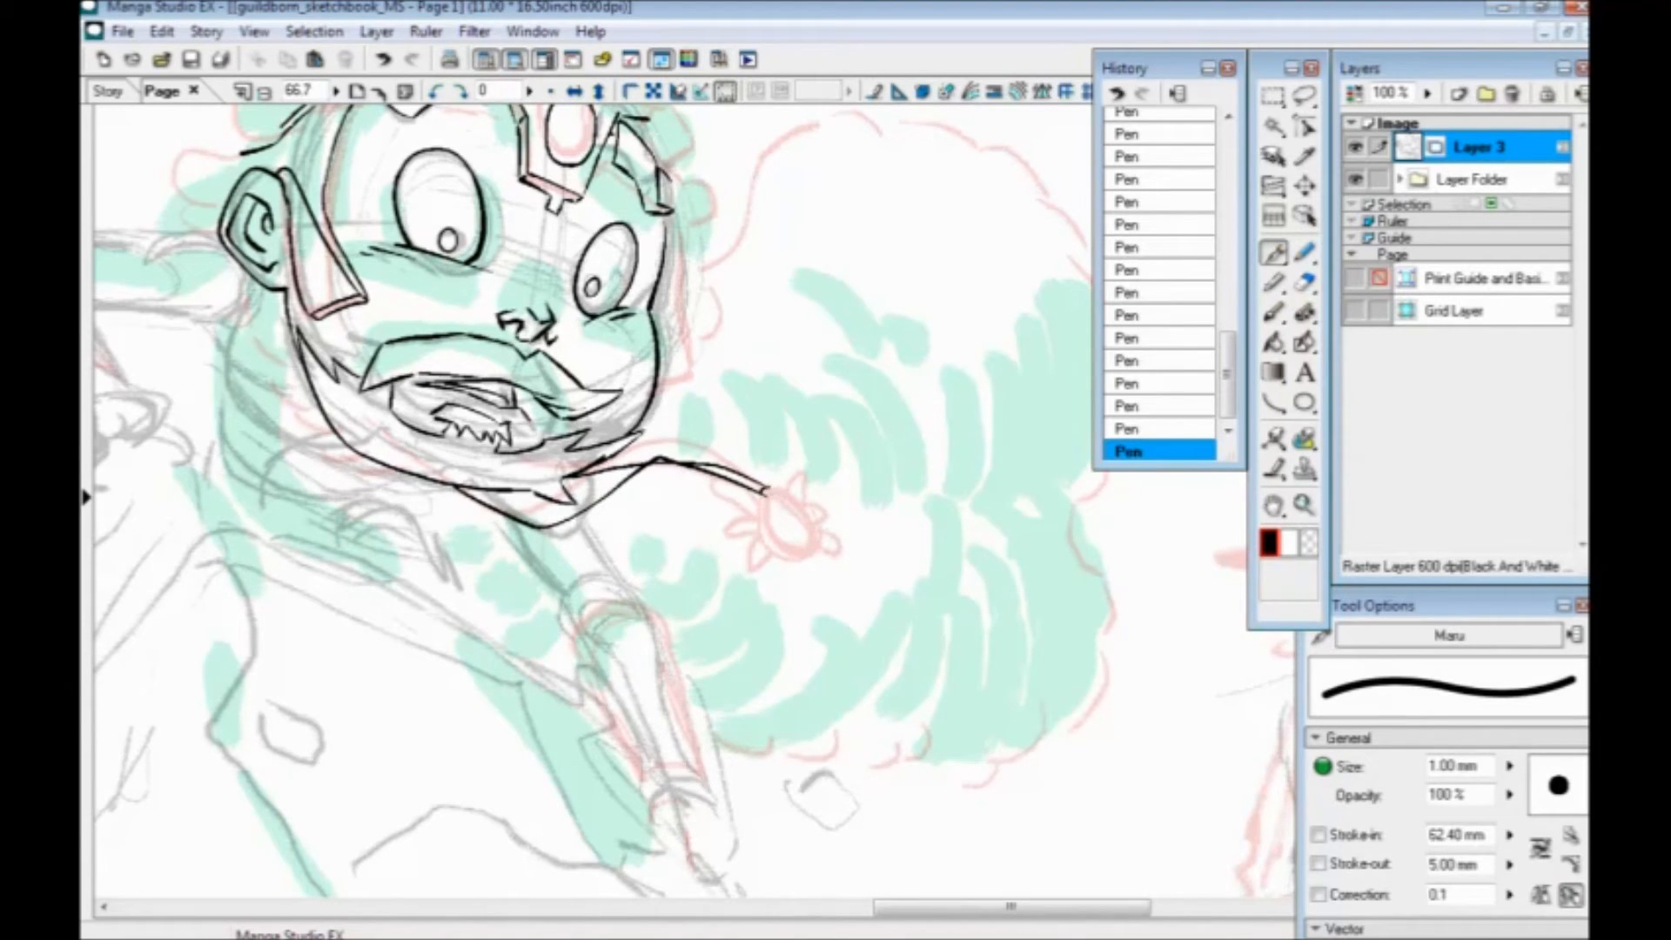
Ink the flower pendant at the end of the cord, with an oval double-ringed centre and knob-ended petals around it
mouse_move(749, 508)
left_mouse_down()
mouse_move(751, 458)
mouse_move(785, 473)
mouse_move(786, 508)
mouse_move(752, 470)
mouse_move(770, 461)
mouse_move(795, 504)
mouse_move(758, 500)
mouse_move(745, 464)
left_mouse_up()
key("ctrl+z")
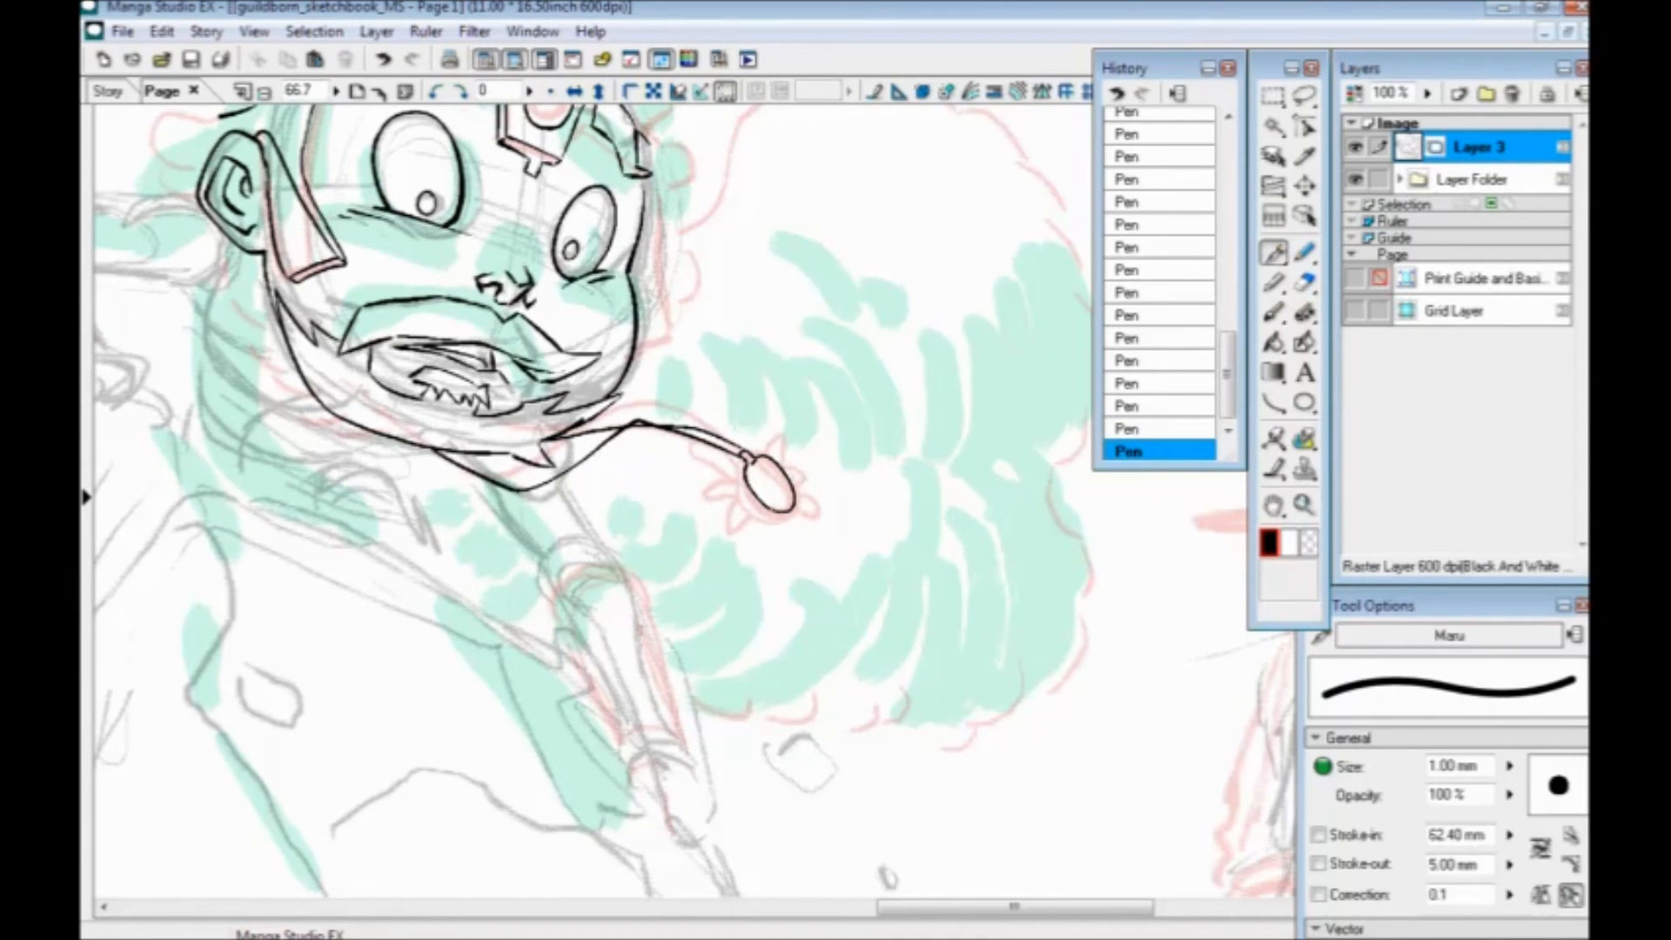
mouse_move(778, 509)
left_mouse_down()
mouse_move(746, 528)
mouse_move(715, 466)
mouse_move(743, 464)
left_mouse_up()
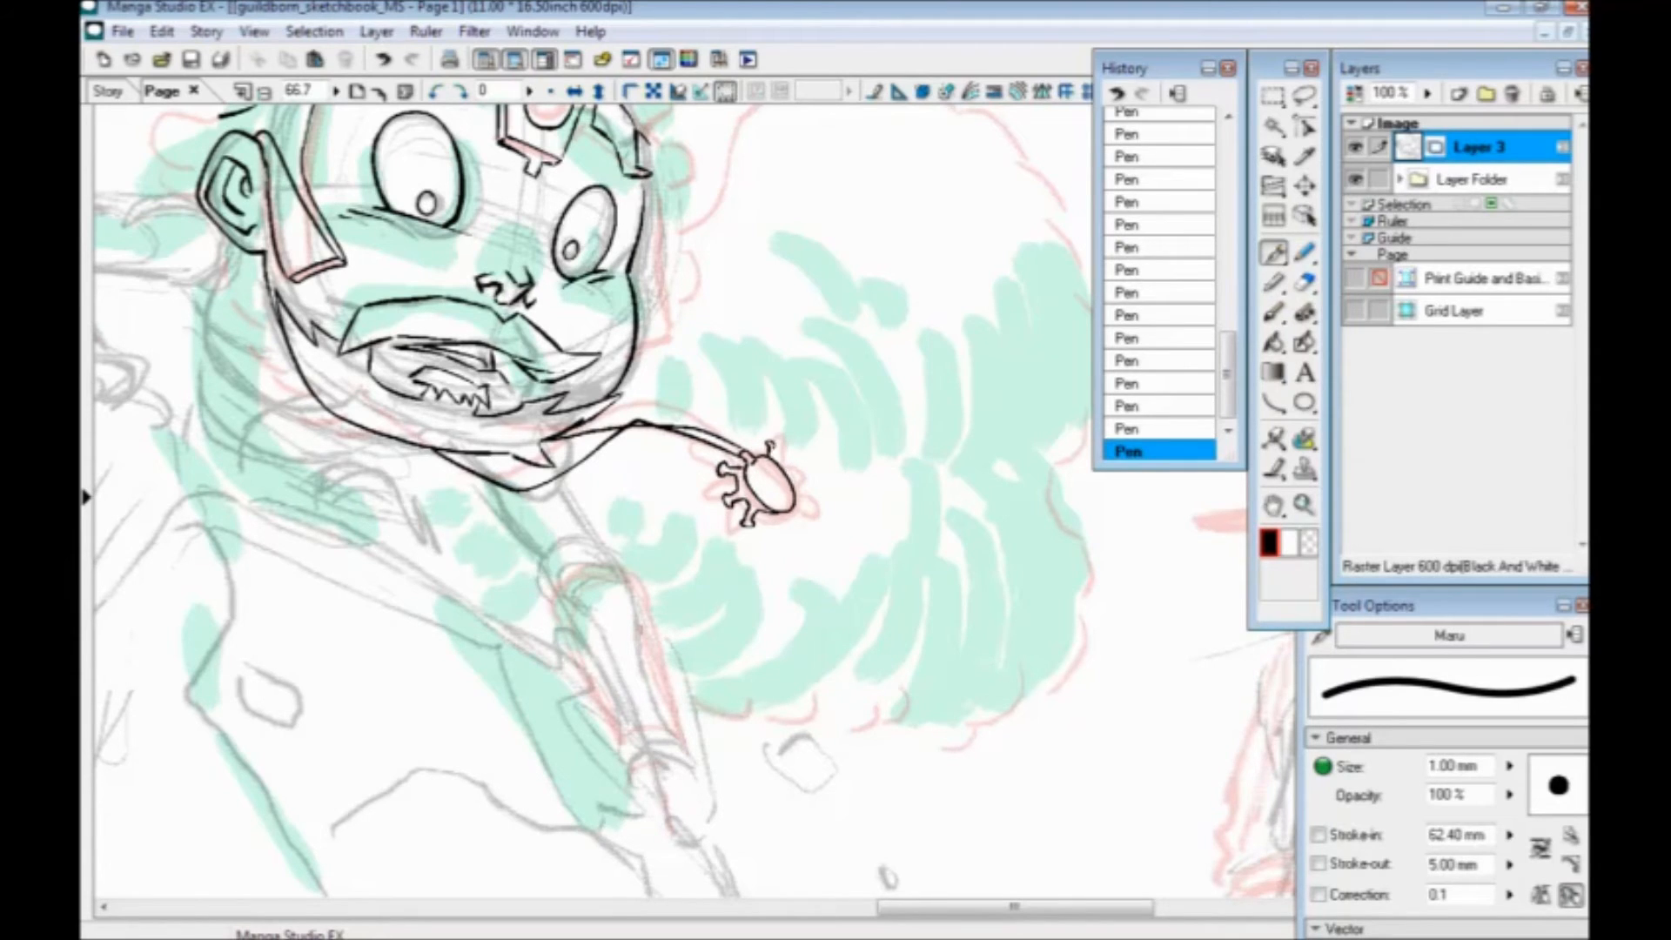
key("ctrl+z")
mouse_move(766, 451)
left_mouse_down()
mouse_move(794, 462)
mouse_move(796, 500)
left_mouse_up()
mouse_move(787, 489)
left_mouse_down()
mouse_move(759, 470)
mouse_move(777, 468)
mouse_move(772, 493)
left_mouse_up()
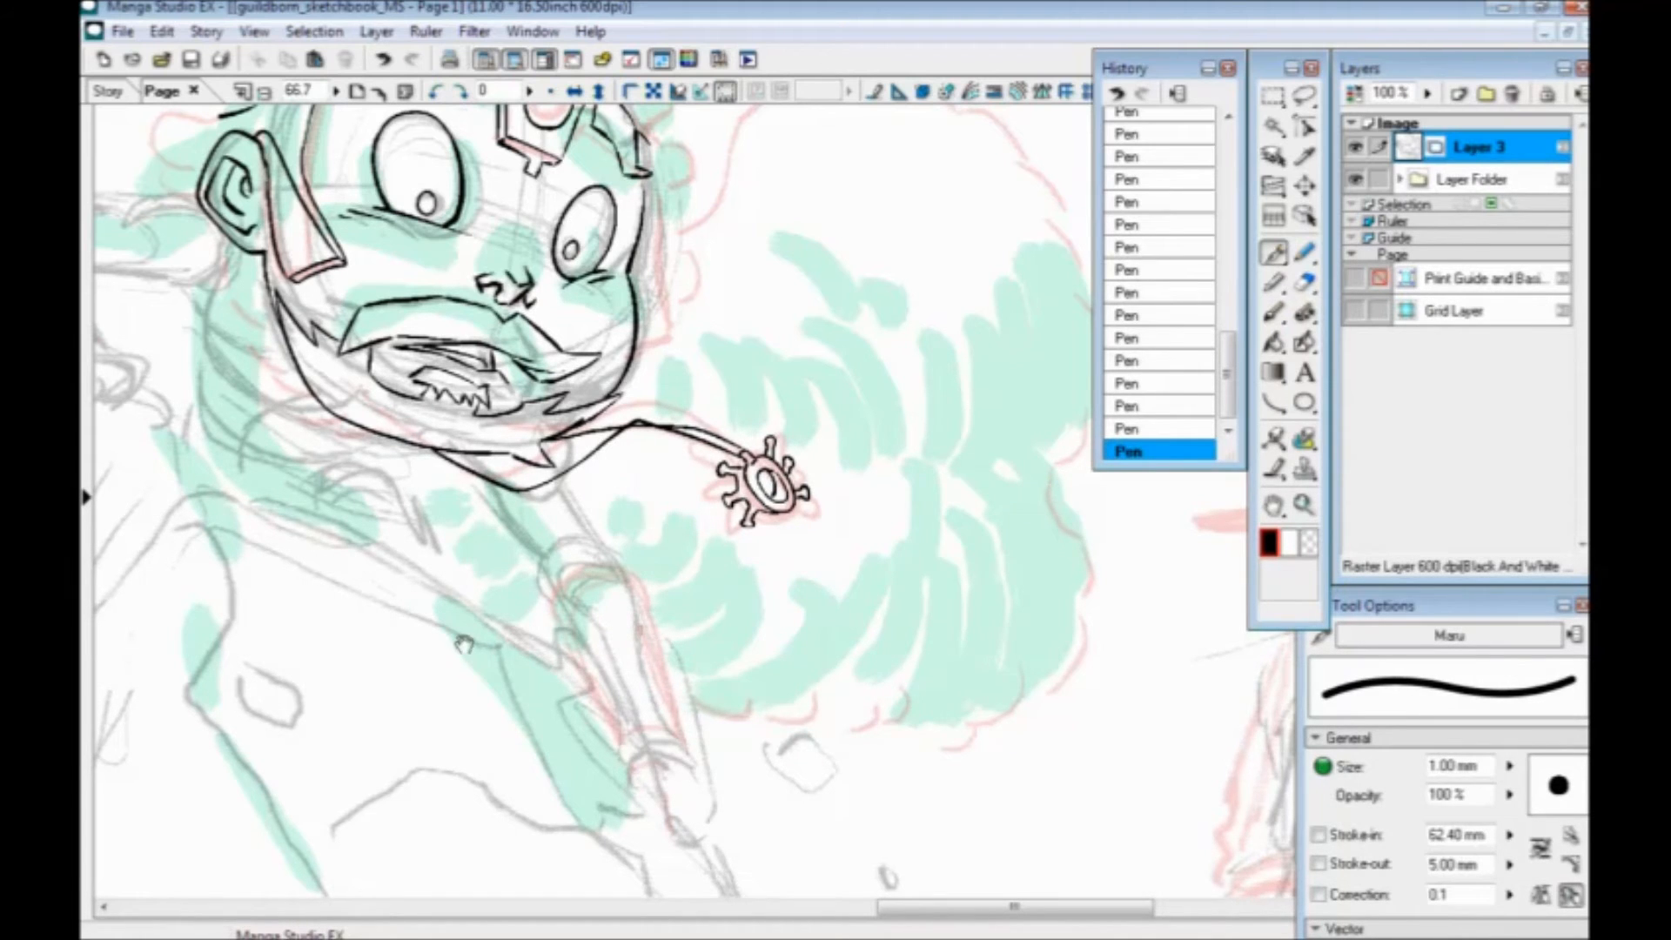
Ink the headpiece's narrow side flap hanging beside the far cheek, closing it with a short bottom edge
left_click_drag(500, 655, 625, 580)
left_click_drag(500, 647, 537, 683)
mouse_move(434, 557)
left_mouse_down()
mouse_move(442, 610)
mouse_move(504, 686)
mouse_move(528, 688)
left_mouse_up()
mouse_move(825, 584)
left_mouse_down()
mouse_move(529, 594)
mouse_move(392, 627)
left_mouse_up()
mouse_move(343, 447)
left_mouse_down()
mouse_move(381, 452)
mouse_move(496, 409)
left_mouse_up()
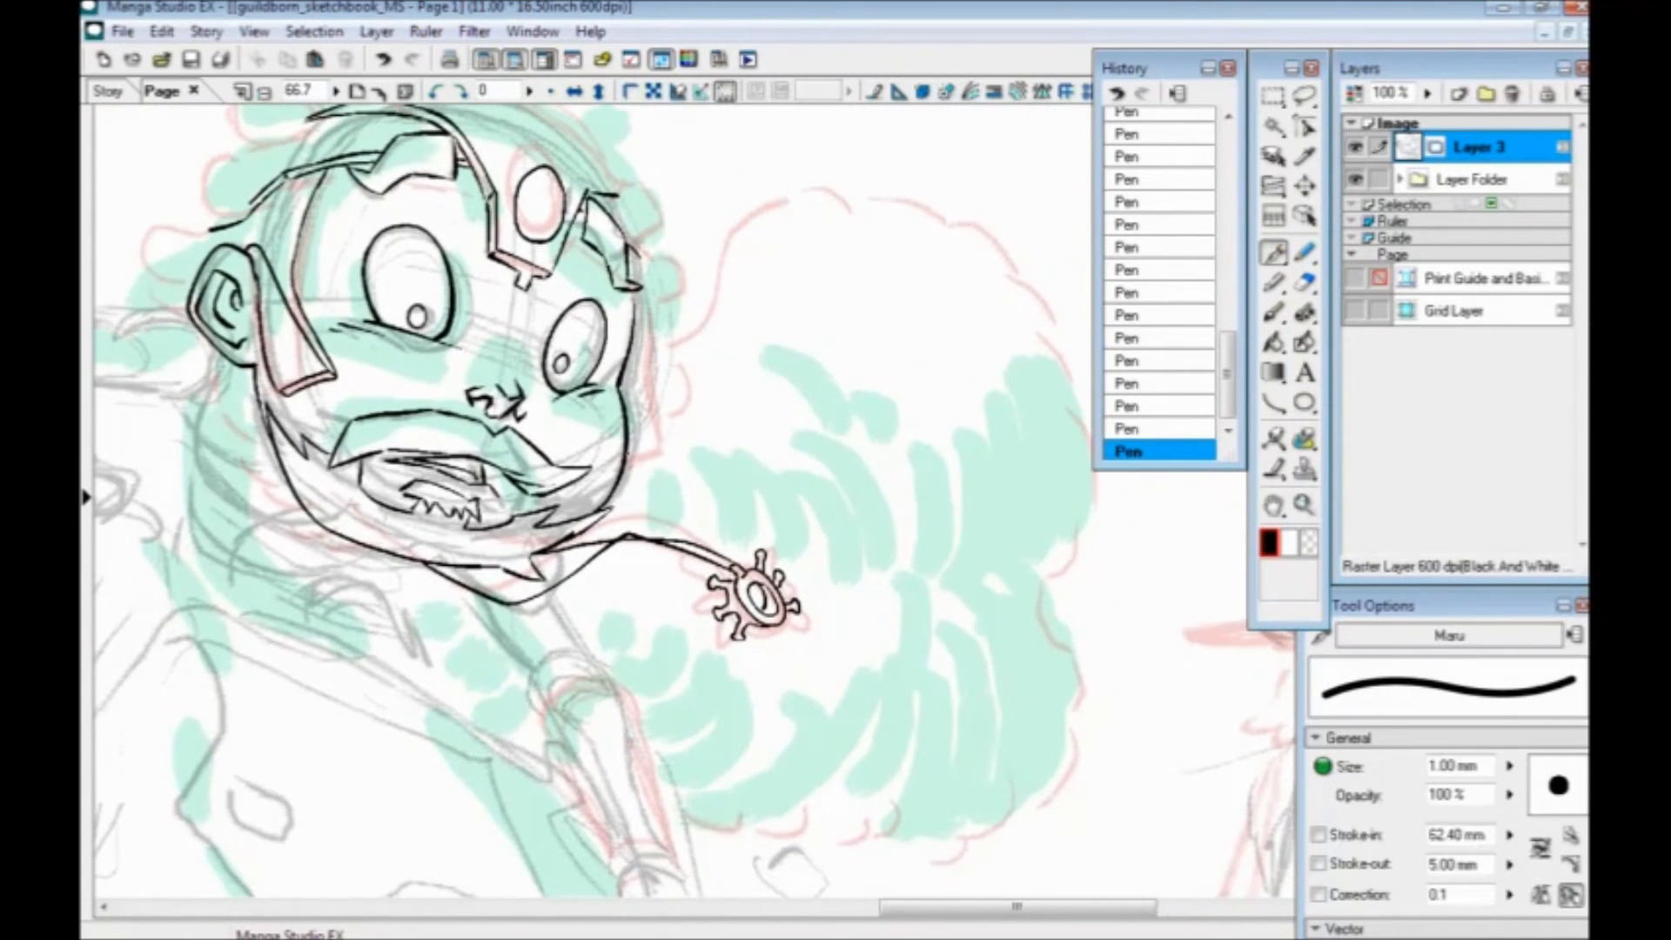
left_click_drag(623, 452, 662, 447)
left_click_drag(664, 403, 652, 446)
left_click_drag(639, 320, 670, 450)
mouse_move(644, 348)
left_mouse_down()
mouse_move(664, 425)
mouse_move(629, 456)
left_mouse_up()
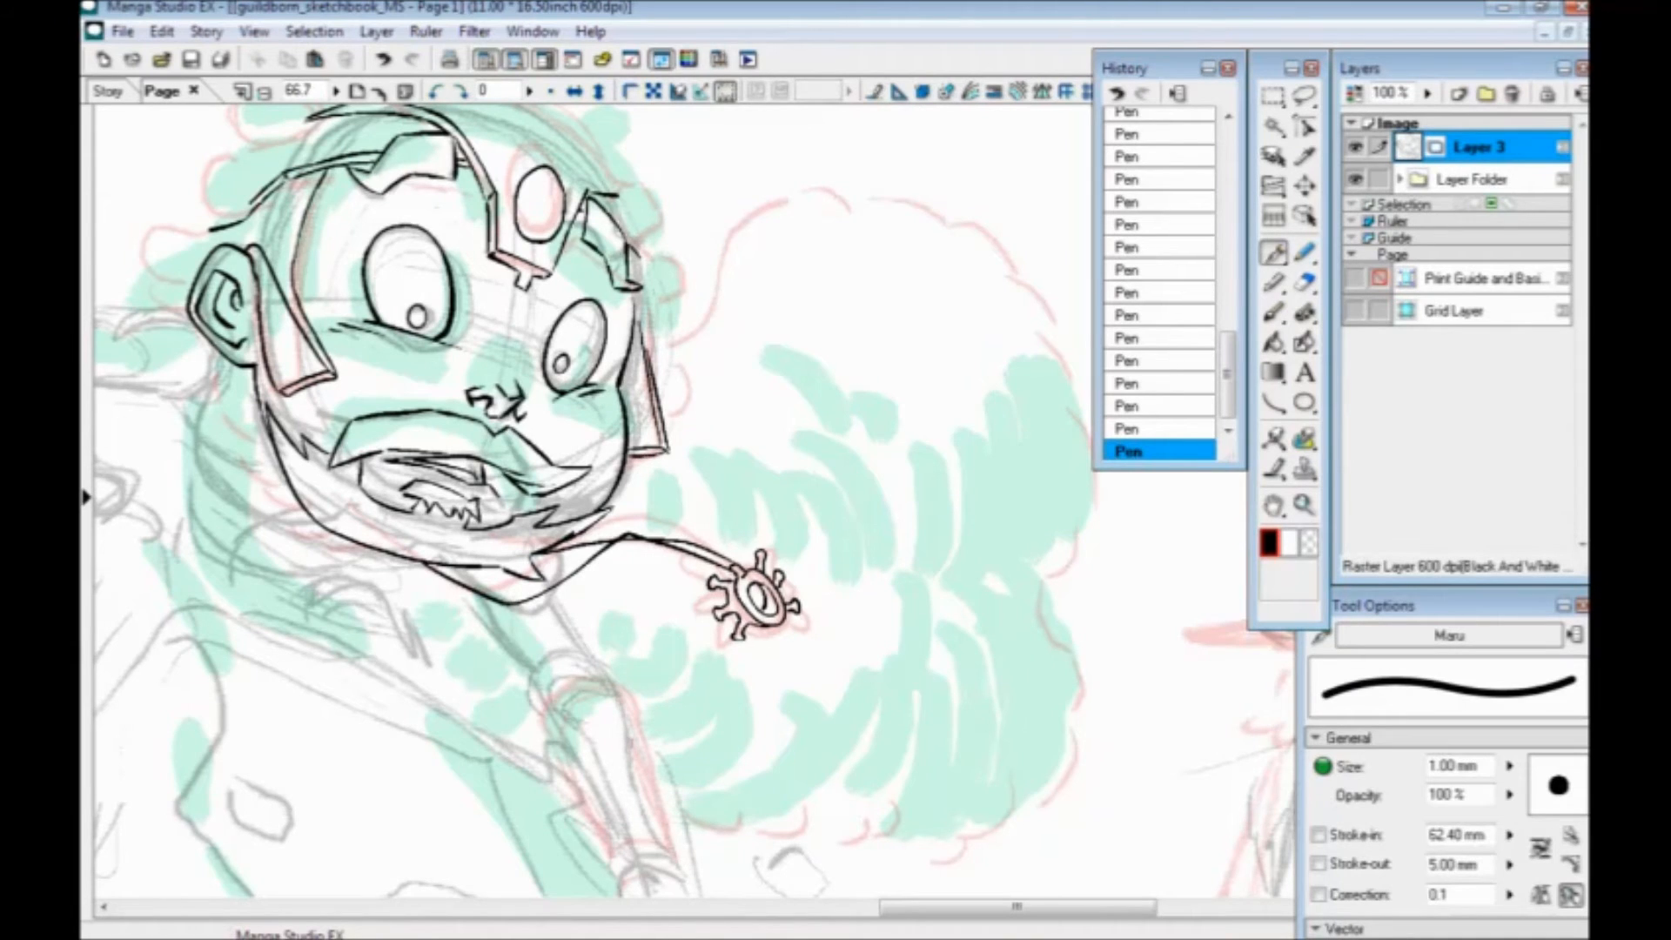
Ink the big fluffy shape's outline with short curved fur strokes, from beside the head around its notch to the lower edge near the arm
mouse_move(672, 368)
left_mouse_down()
mouse_move(358, 442)
mouse_move(436, 346)
left_mouse_up()
mouse_move(414, 346)
left_mouse_down()
mouse_move(438, 338)
mouse_move(433, 322)
left_mouse_up()
left_click_drag(422, 311, 441, 303)
left_click_drag(426, 297, 472, 275)
left_click_drag(458, 278, 495, 267)
mouse_move(535, 258)
left_mouse_down()
mouse_move(696, 310)
mouse_move(740, 379)
mouse_move(781, 463)
mouse_move(782, 607)
mouse_move(748, 644)
mouse_move(696, 646)
mouse_move(708, 696)
mouse_move(761, 705)
mouse_move(721, 444)
left_mouse_up()
left_click_drag(710, 514, 740, 461)
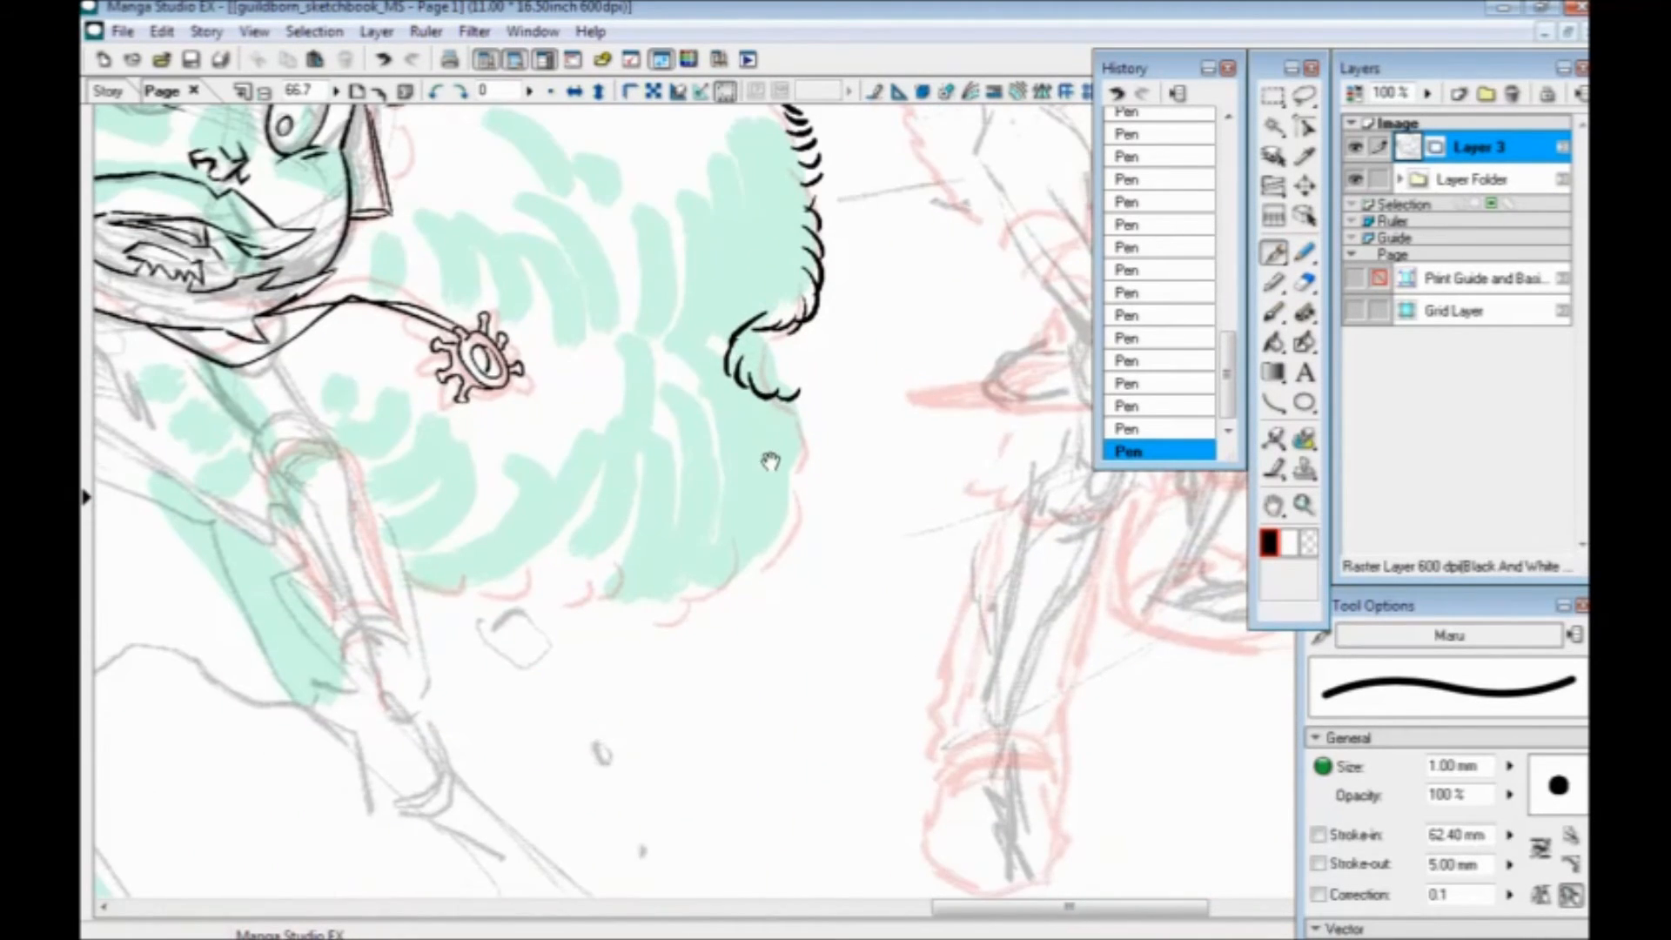
mouse_move(788, 393)
left_mouse_down()
mouse_move(803, 468)
mouse_move(779, 499)
left_mouse_up()
mouse_move(419, 576)
left_mouse_down()
mouse_move(585, 609)
mouse_move(648, 587)
mouse_move(692, 600)
mouse_move(788, 549)
mouse_move(779, 518)
left_mouse_up()
left_click_drag(97, 332, 234, 488)
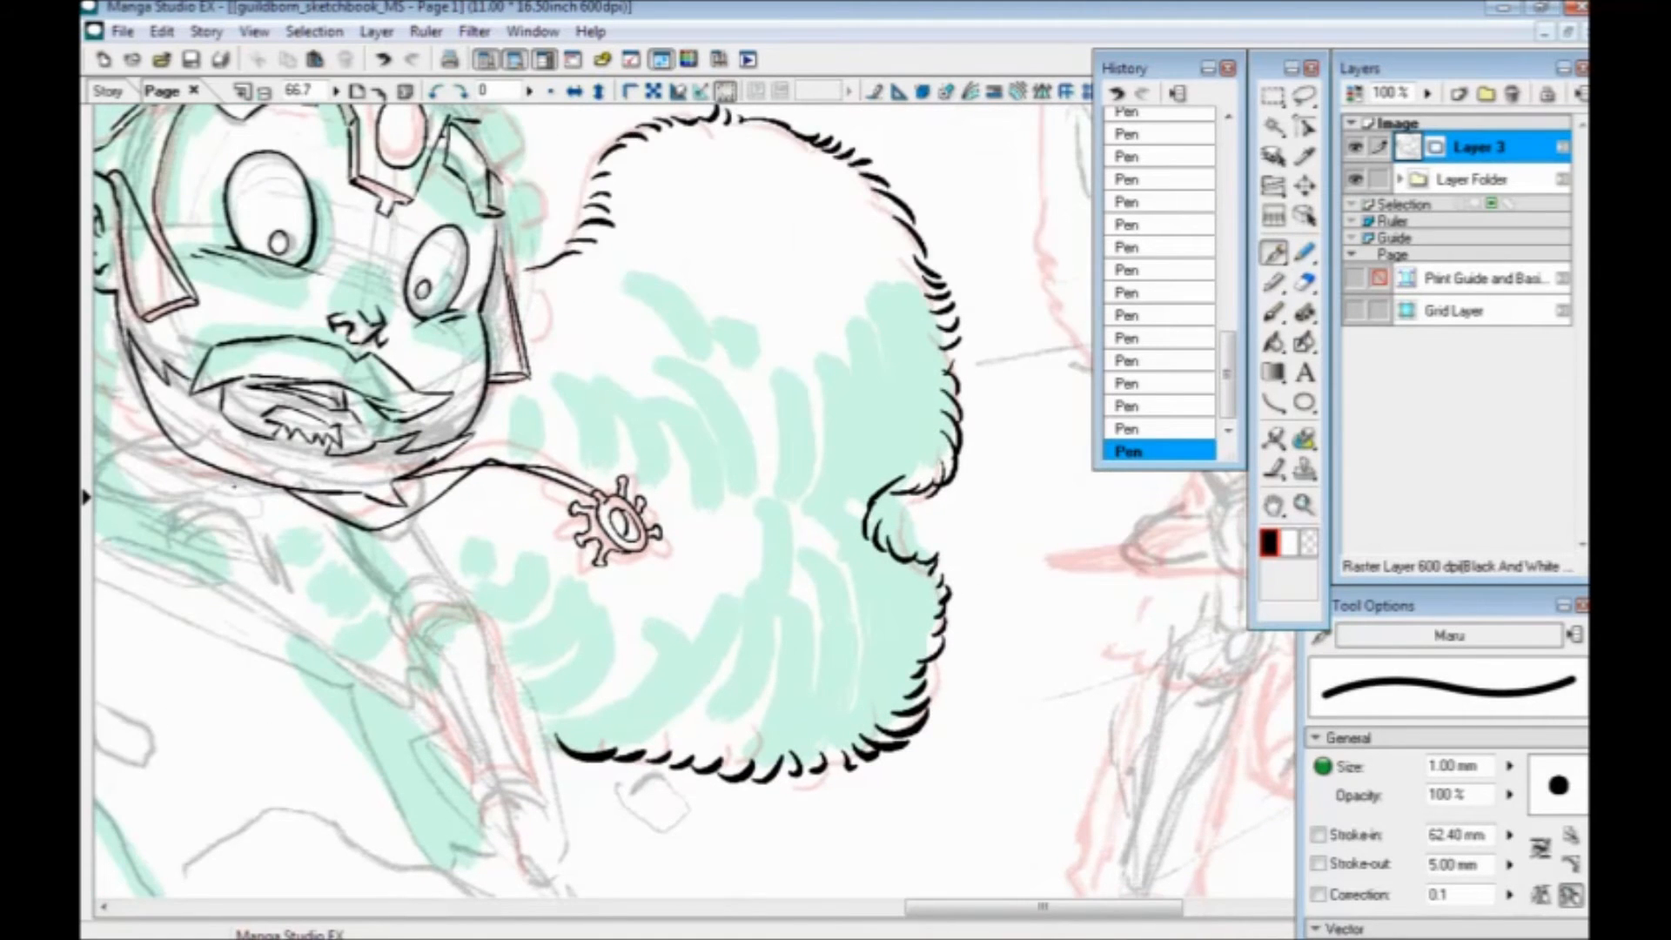
Save the page and hide all palettes to free the canvas
key("ctrl+minus")
left_click_drag(450, 524, 616, 557)
key("ctrl+s")
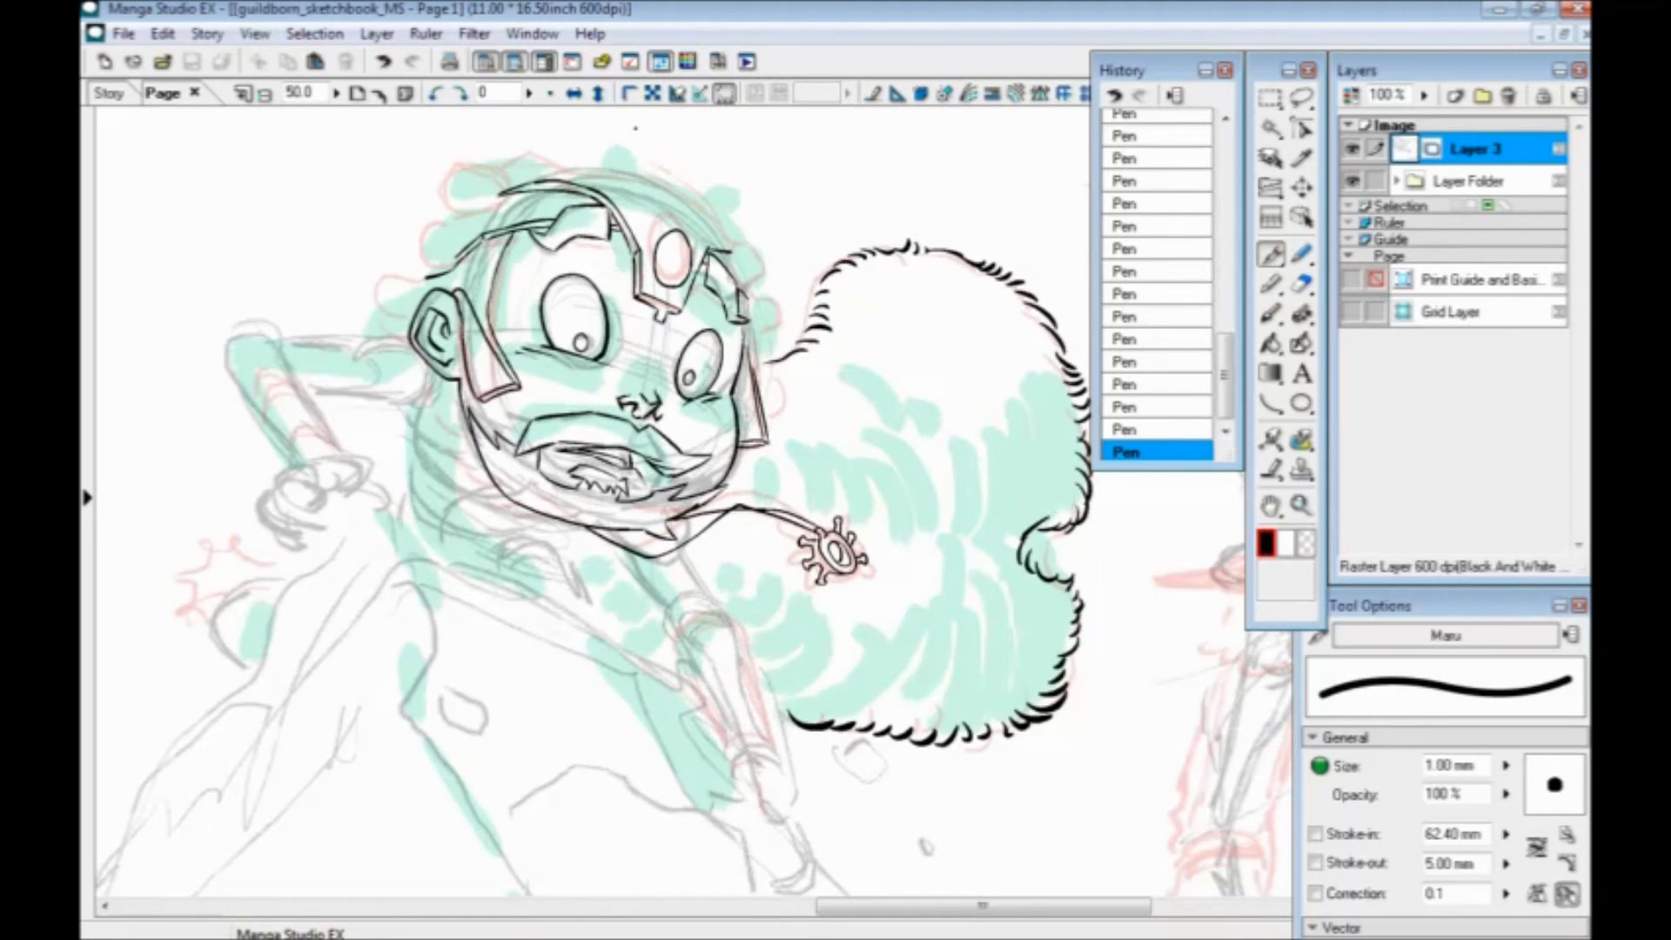
key("Tab")
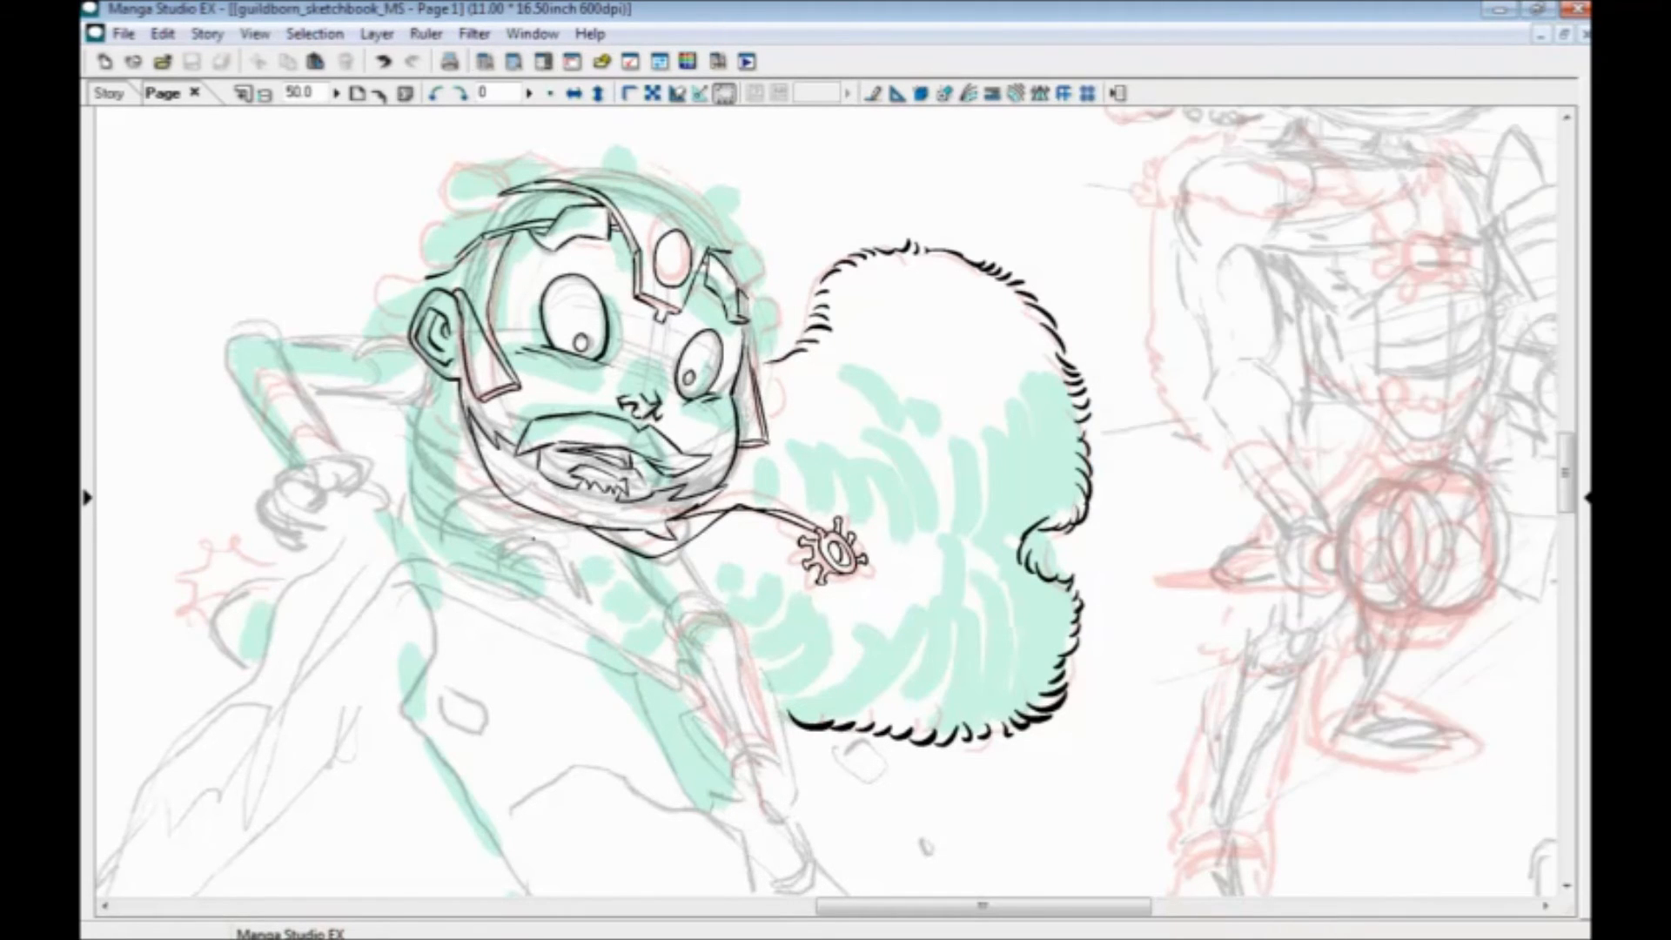
Ink the hand gripping the rock at the end of the front arm, with blocky fingers, outstretched thumb and wrist lines
left_click_drag(570, 621, 613, 366)
key("ctrl+plus")
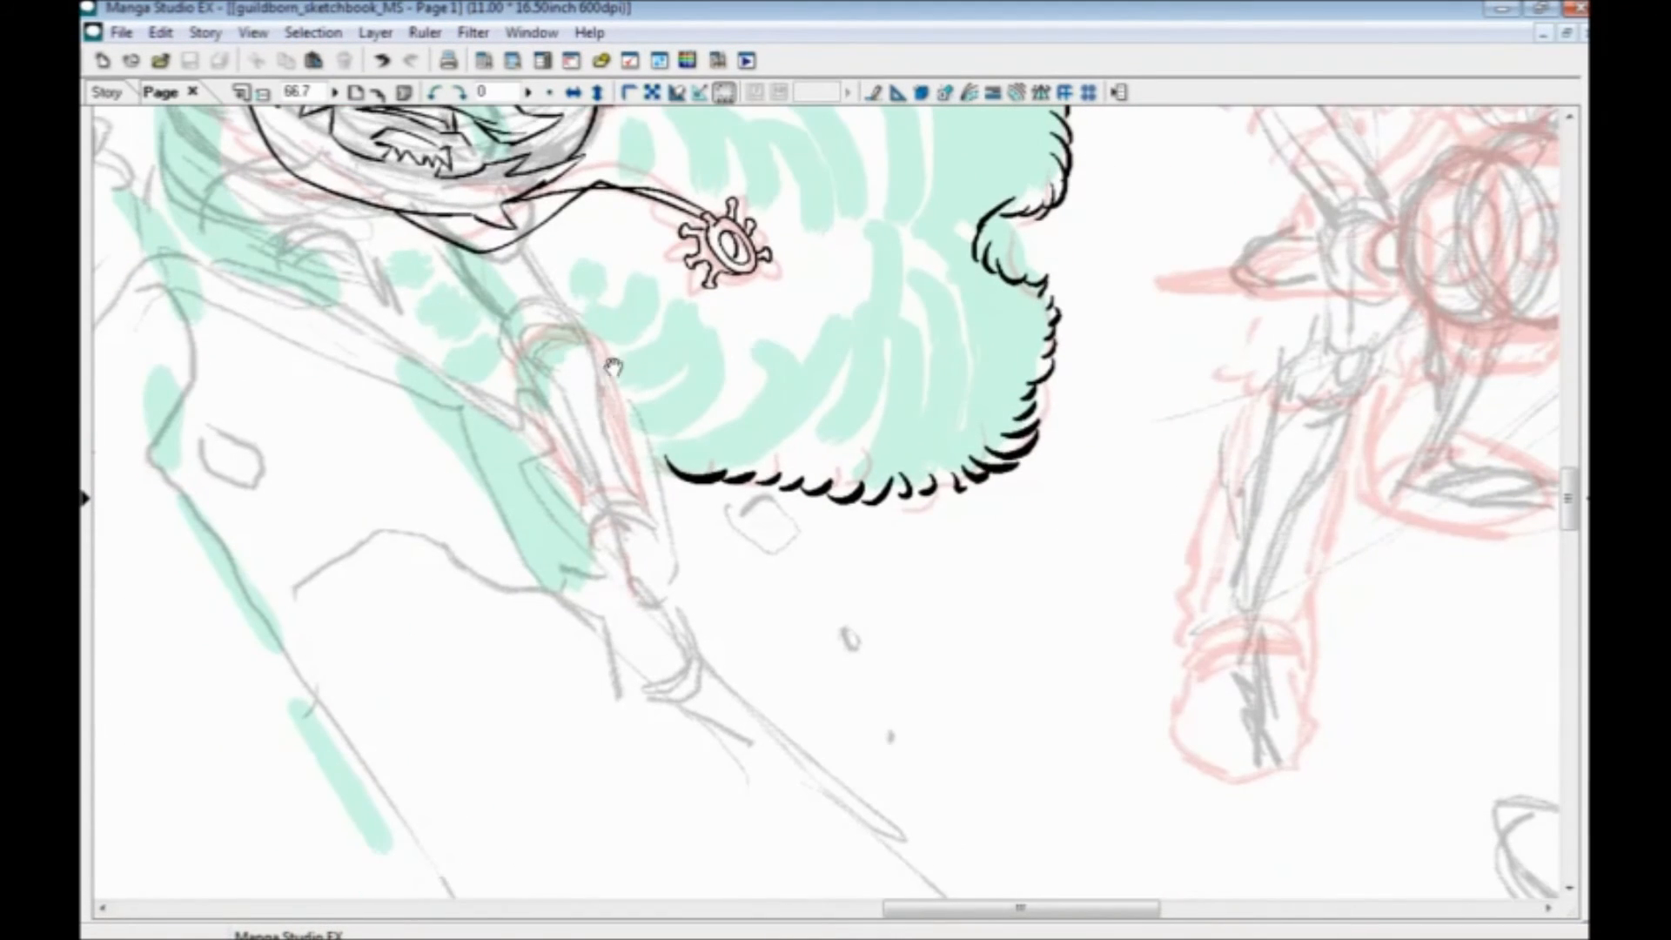
mouse_move(667, 543)
left_mouse_down()
mouse_move(675, 676)
mouse_move(631, 665)
mouse_move(649, 604)
mouse_move(613, 620)
mouse_move(595, 601)
mouse_move(715, 620)
mouse_move(701, 684)
mouse_move(680, 689)
mouse_move(679, 631)
mouse_move(642, 556)
mouse_move(692, 581)
mouse_move(678, 634)
mouse_move(661, 613)
left_mouse_up()
left_click_drag(518, 575, 577, 692)
left_click_drag(696, 616, 701, 637)
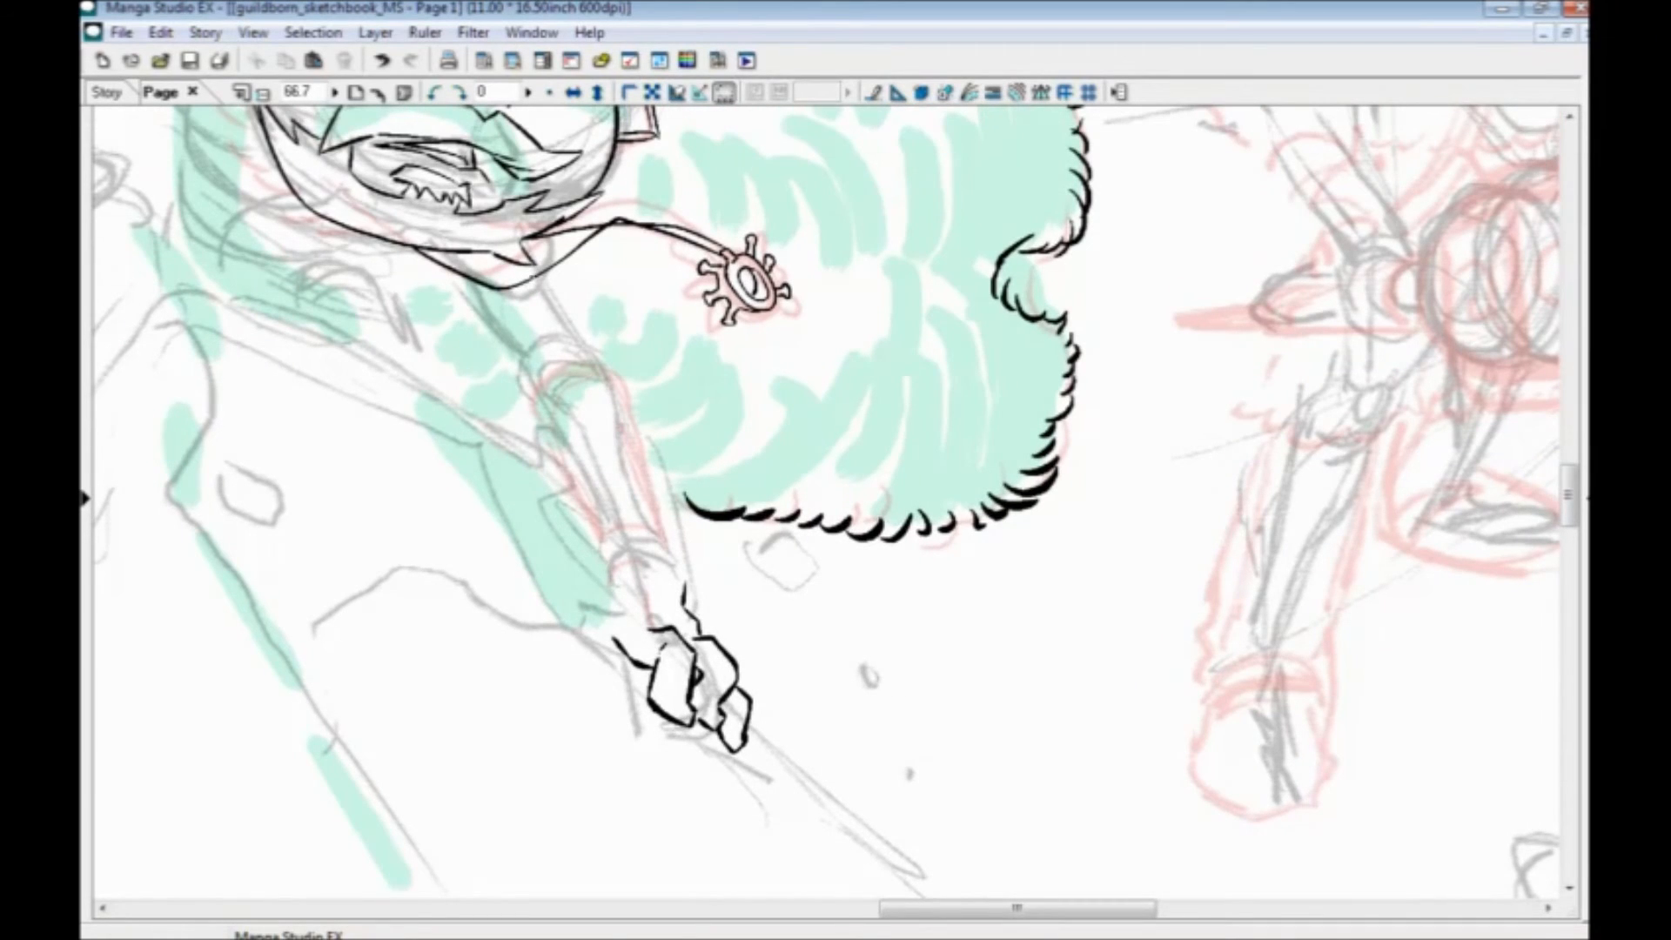
mouse_move(614, 585)
left_mouse_down()
mouse_move(545, 636)
mouse_move(586, 650)
mouse_move(617, 630)
left_mouse_up()
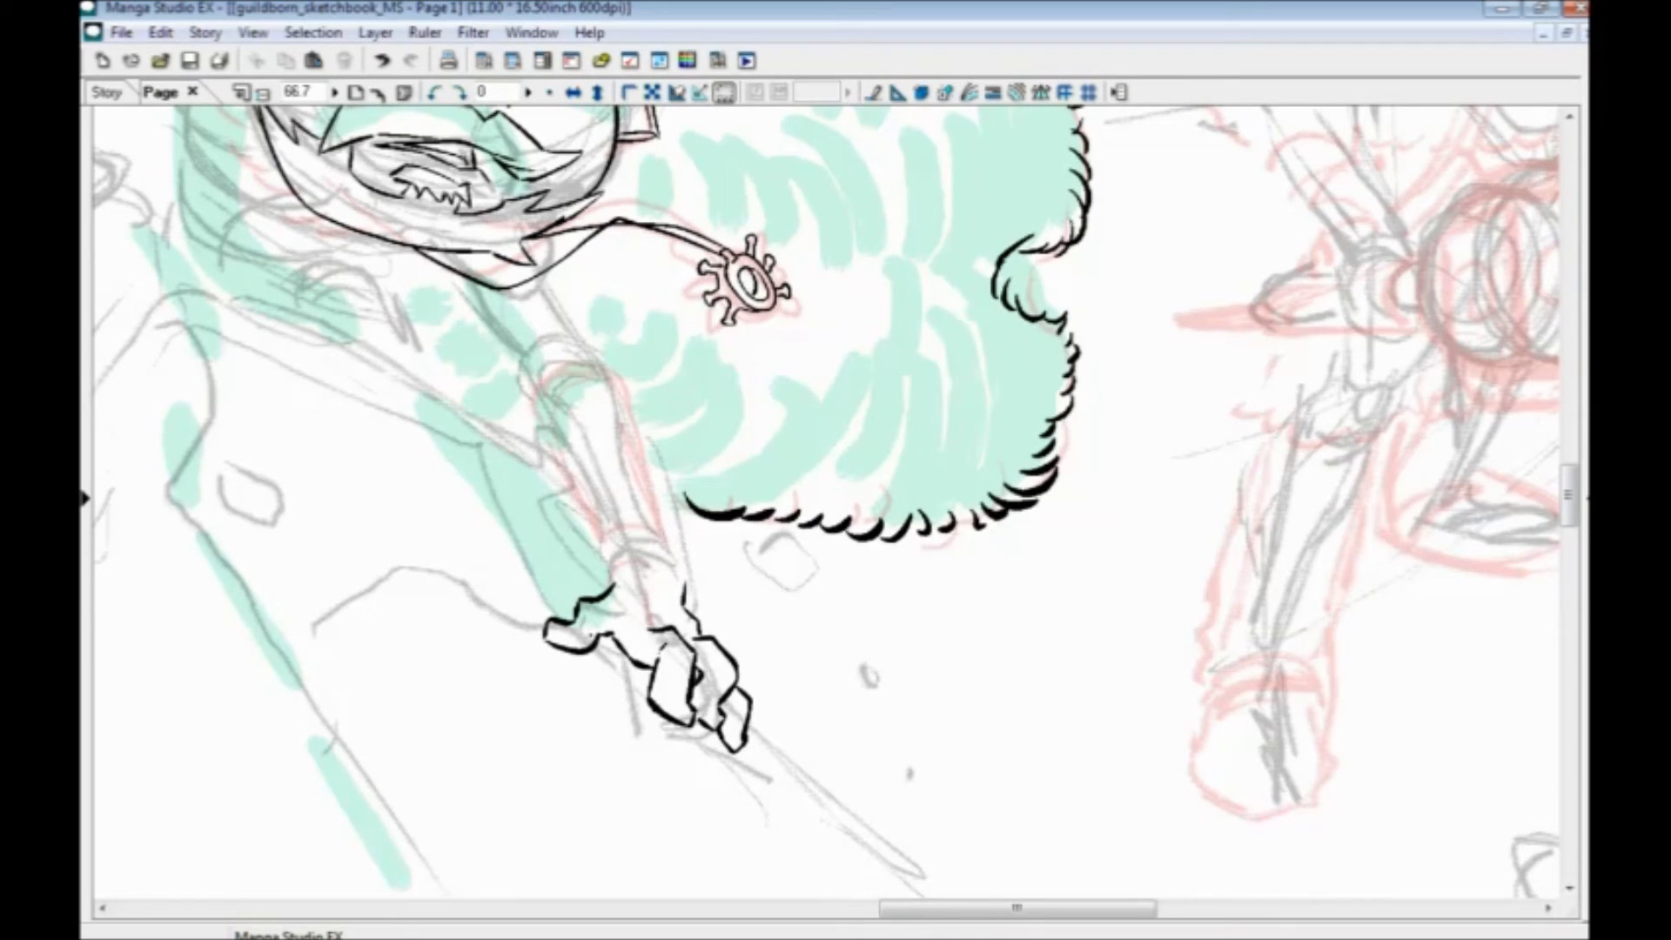
left_click_drag(539, 572, 528, 685)
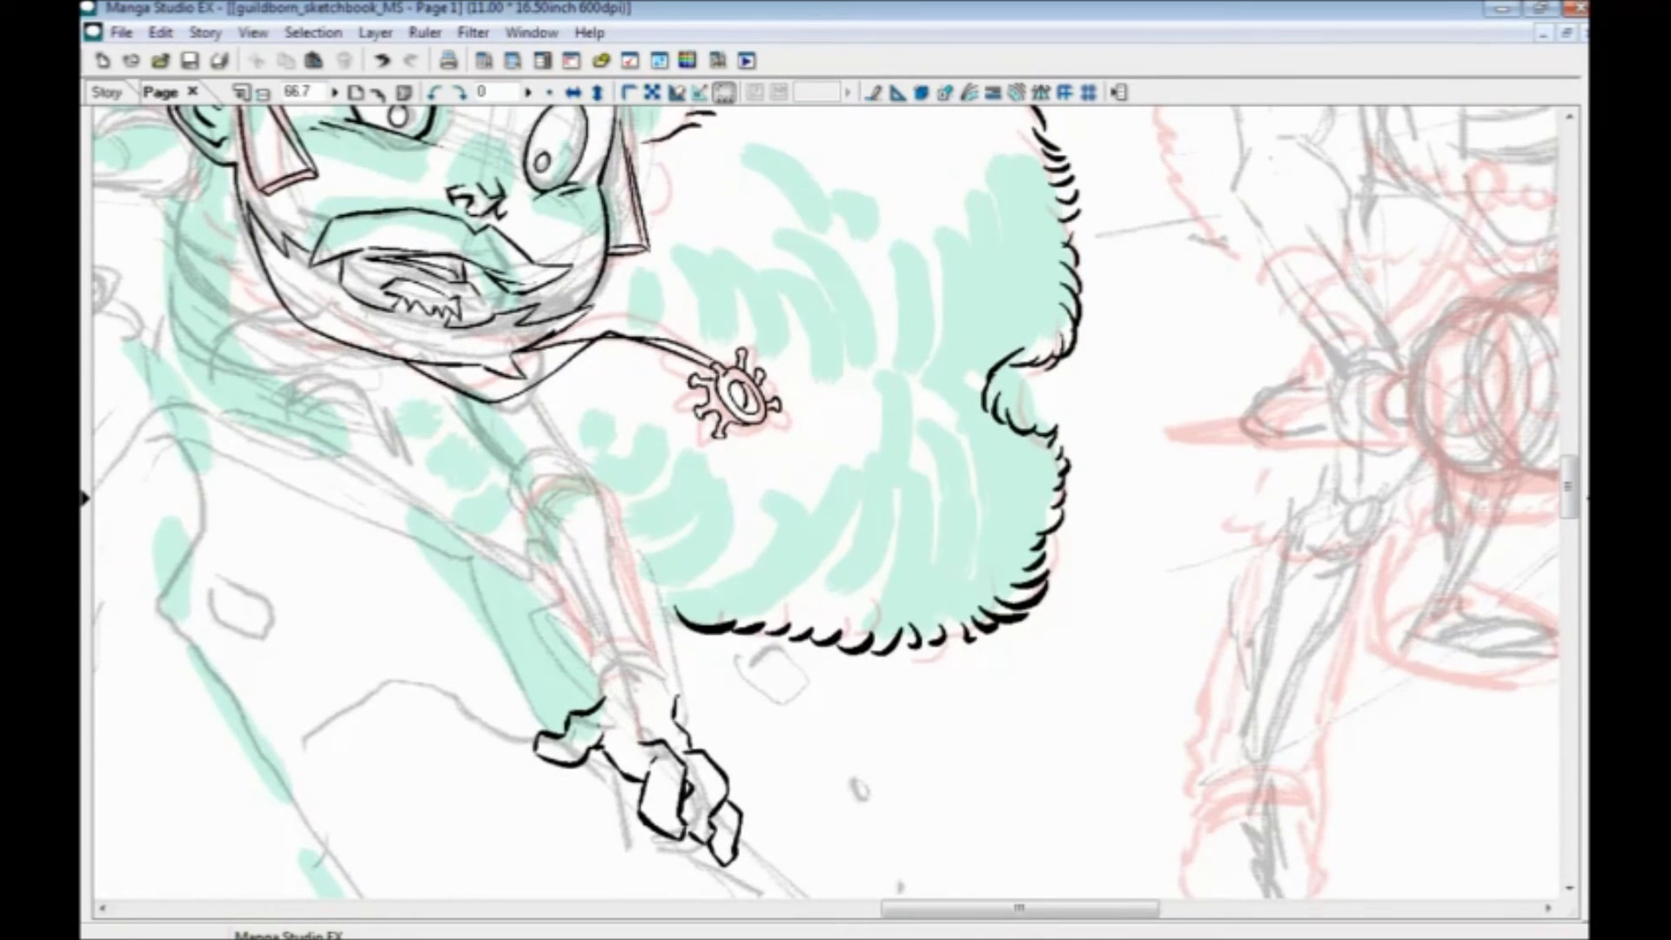
left_click_drag(514, 663, 516, 584)
left_click_drag(623, 603, 607, 622)
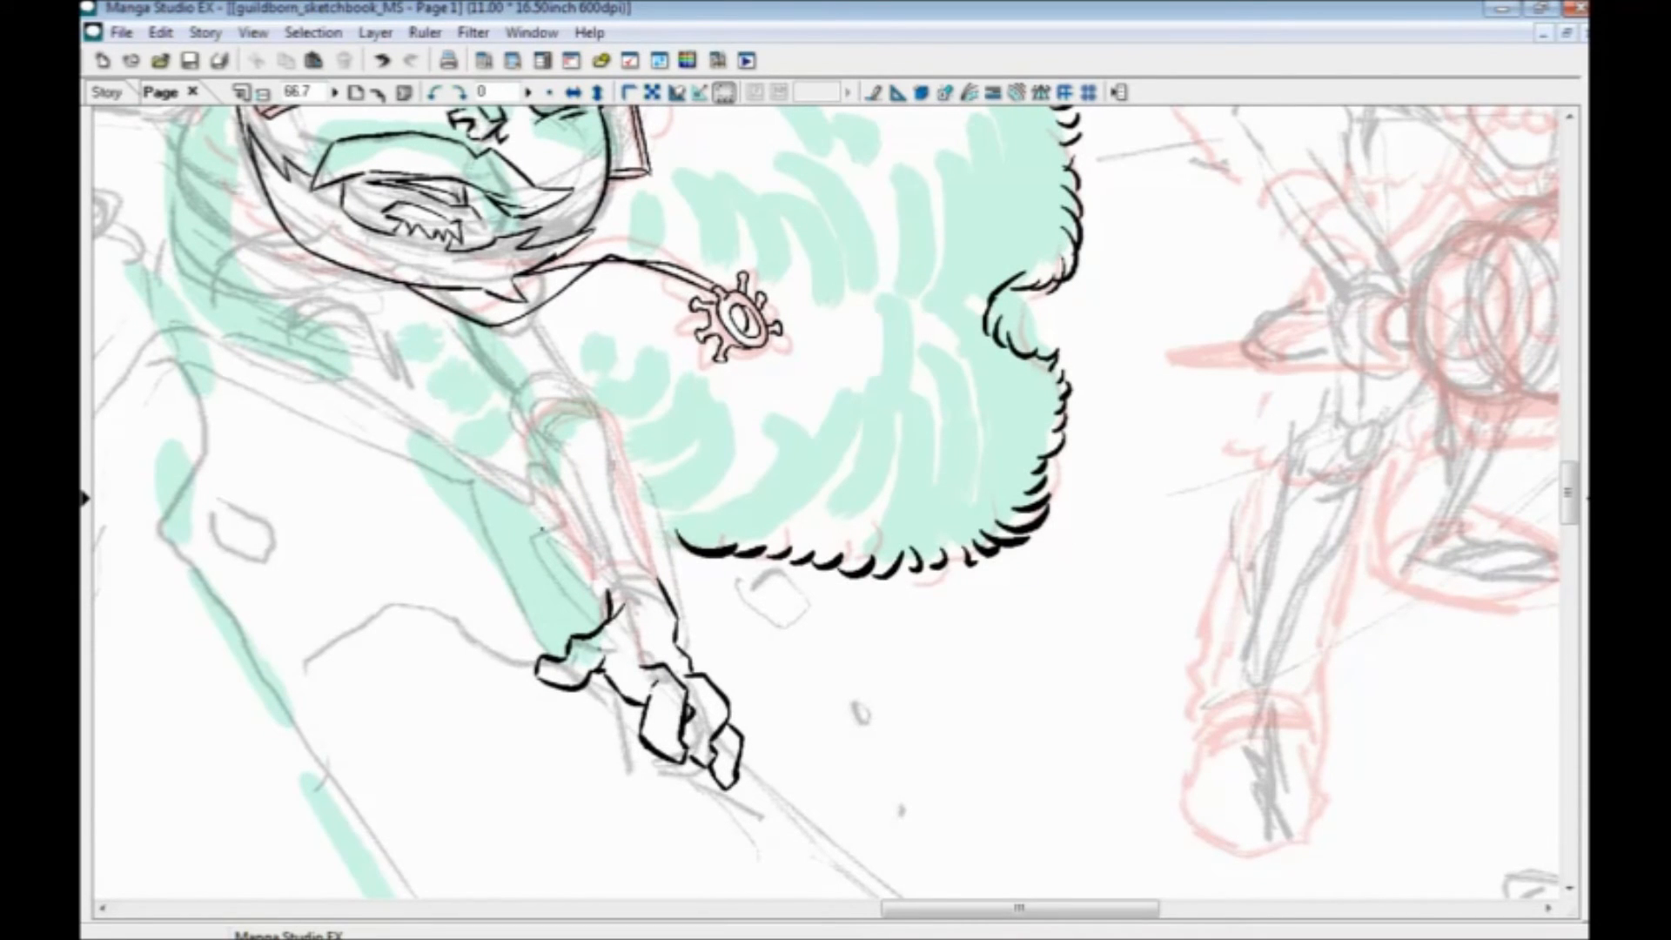
Add a small knuckle to the hand and ink the flared bracer cuff around the wrist, undoing and redrawing its edge
left_click_drag(545, 487, 546, 455)
mouse_move(653, 616)
left_mouse_down()
mouse_move(637, 632)
mouse_move(684, 648)
left_mouse_up()
mouse_move(607, 572)
left_mouse_down()
mouse_move(598, 551)
mouse_move(644, 537)
mouse_move(701, 592)
left_mouse_up()
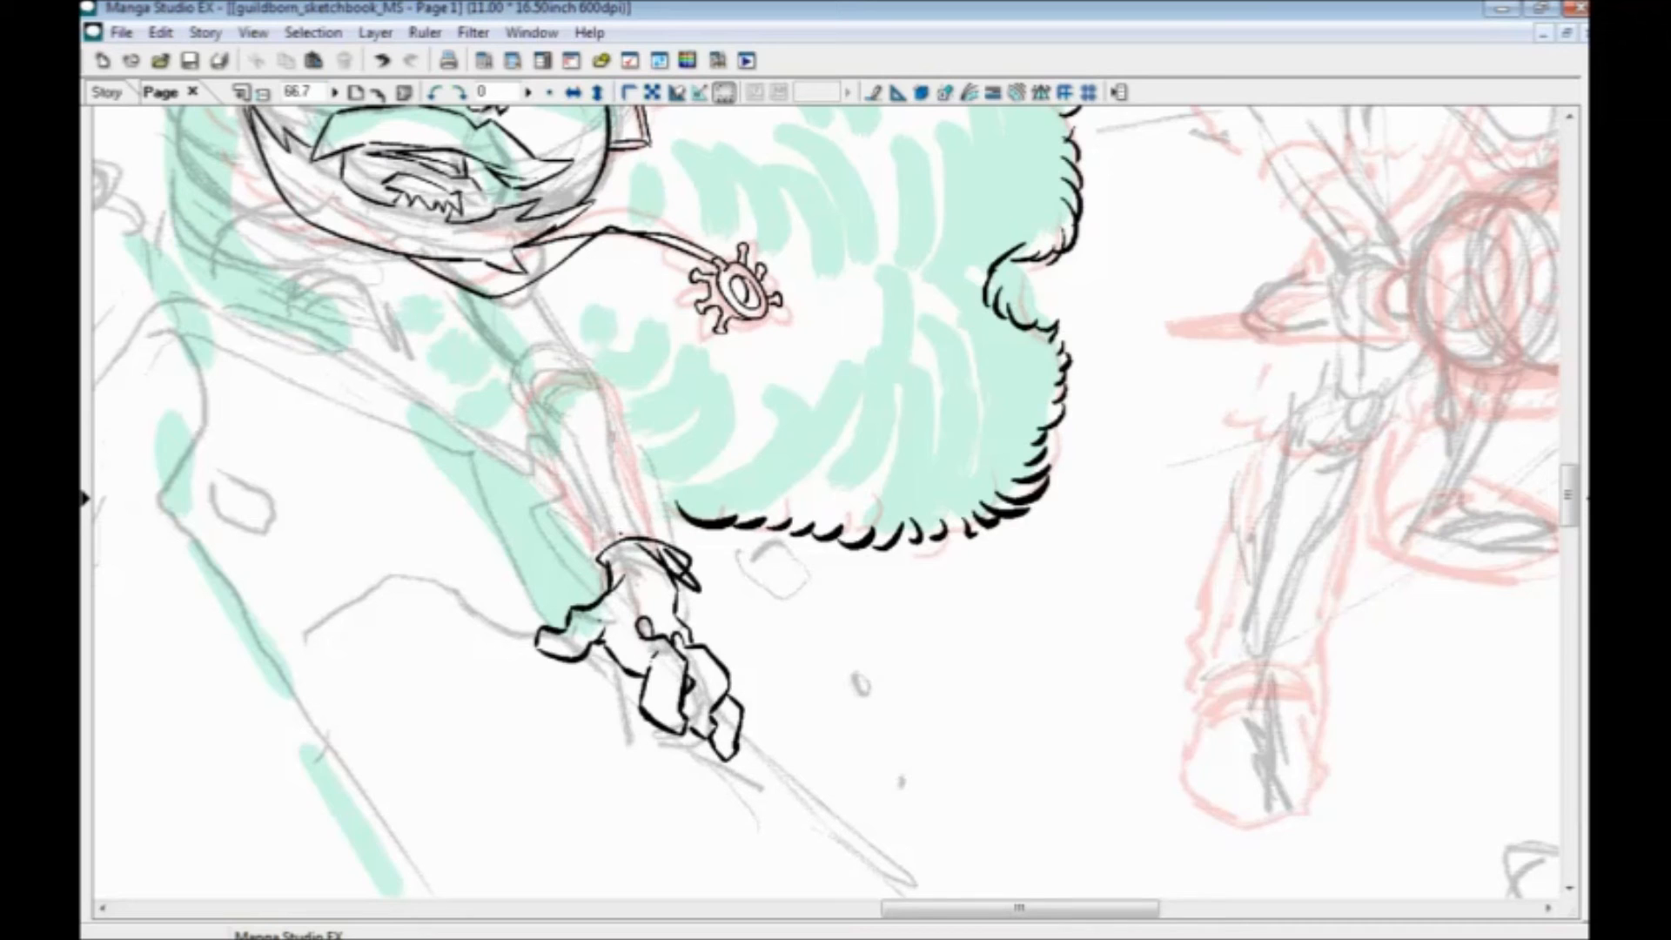
key("ctrl+z")
left_click_drag(660, 548, 682, 597)
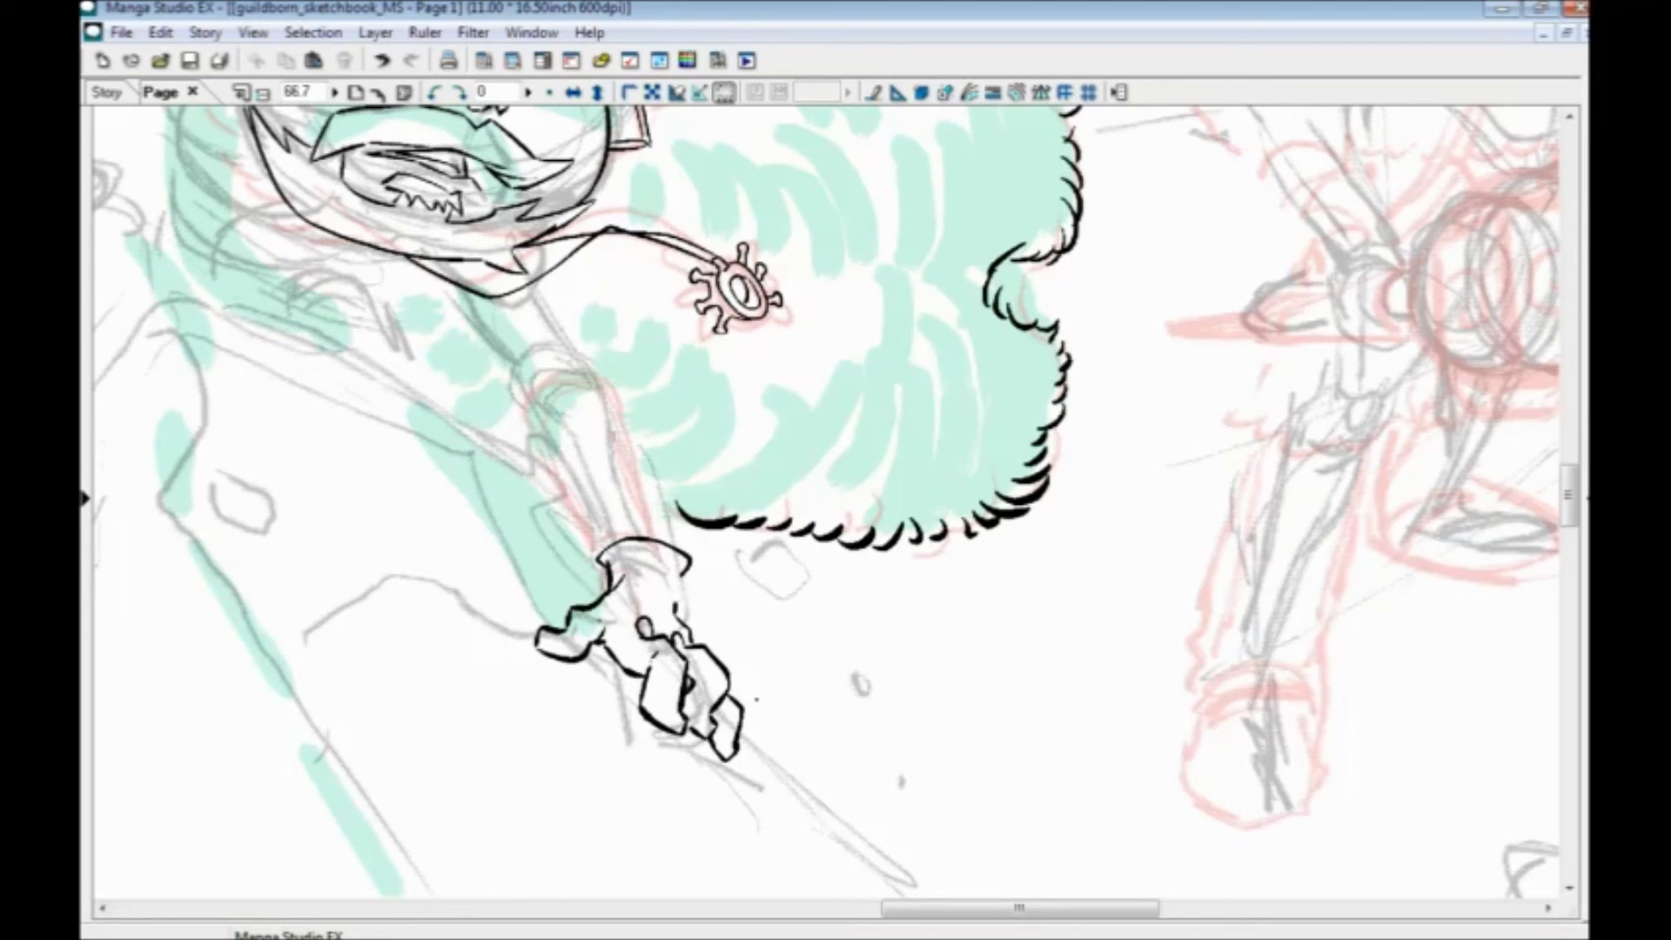
mouse_move(617, 547)
left_mouse_down()
mouse_move(663, 585)
mouse_move(679, 577)
mouse_move(660, 544)
mouse_move(688, 612)
mouse_move(601, 551)
left_mouse_up()
mouse_move(689, 583)
left_mouse_down()
mouse_move(675, 536)
mouse_move(701, 561)
mouse_move(692, 544)
left_mouse_up()
key("ctrl+z")
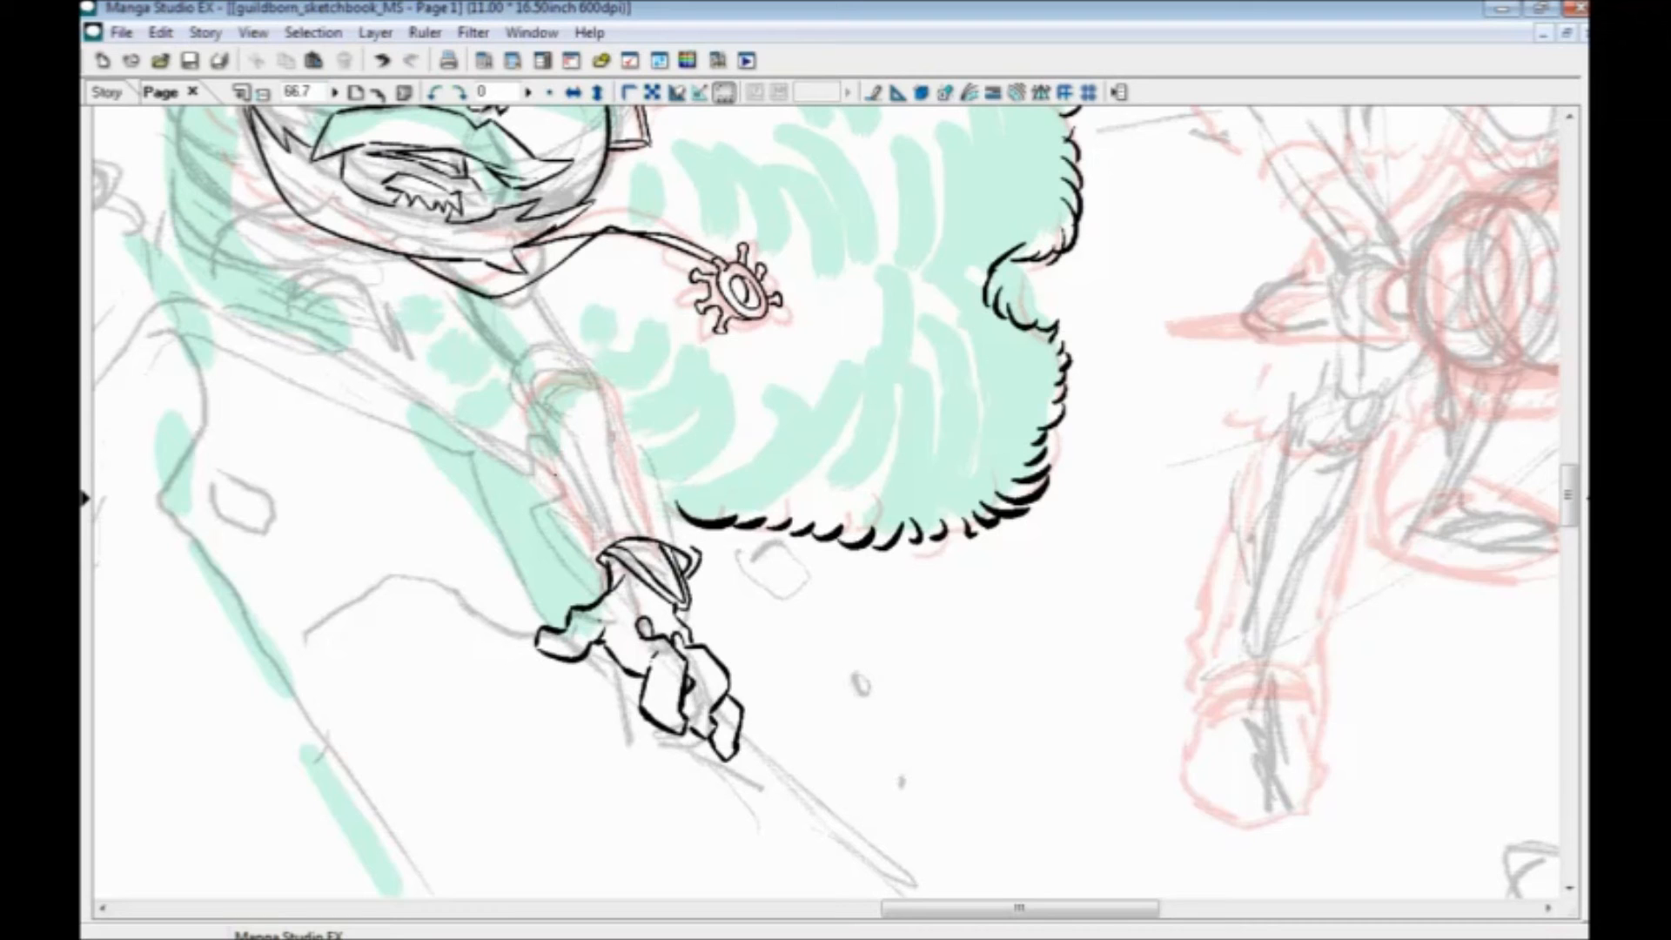
Ink the forearm bracer with its edge trim and criss-cross lacing, and the upper arm running up to under the beard
mouse_move(609, 576)
left_mouse_down()
mouse_move(593, 539)
mouse_move(688, 556)
mouse_move(631, 411)
mouse_move(661, 411)
mouse_move(709, 552)
mouse_move(754, 583)
left_mouse_up()
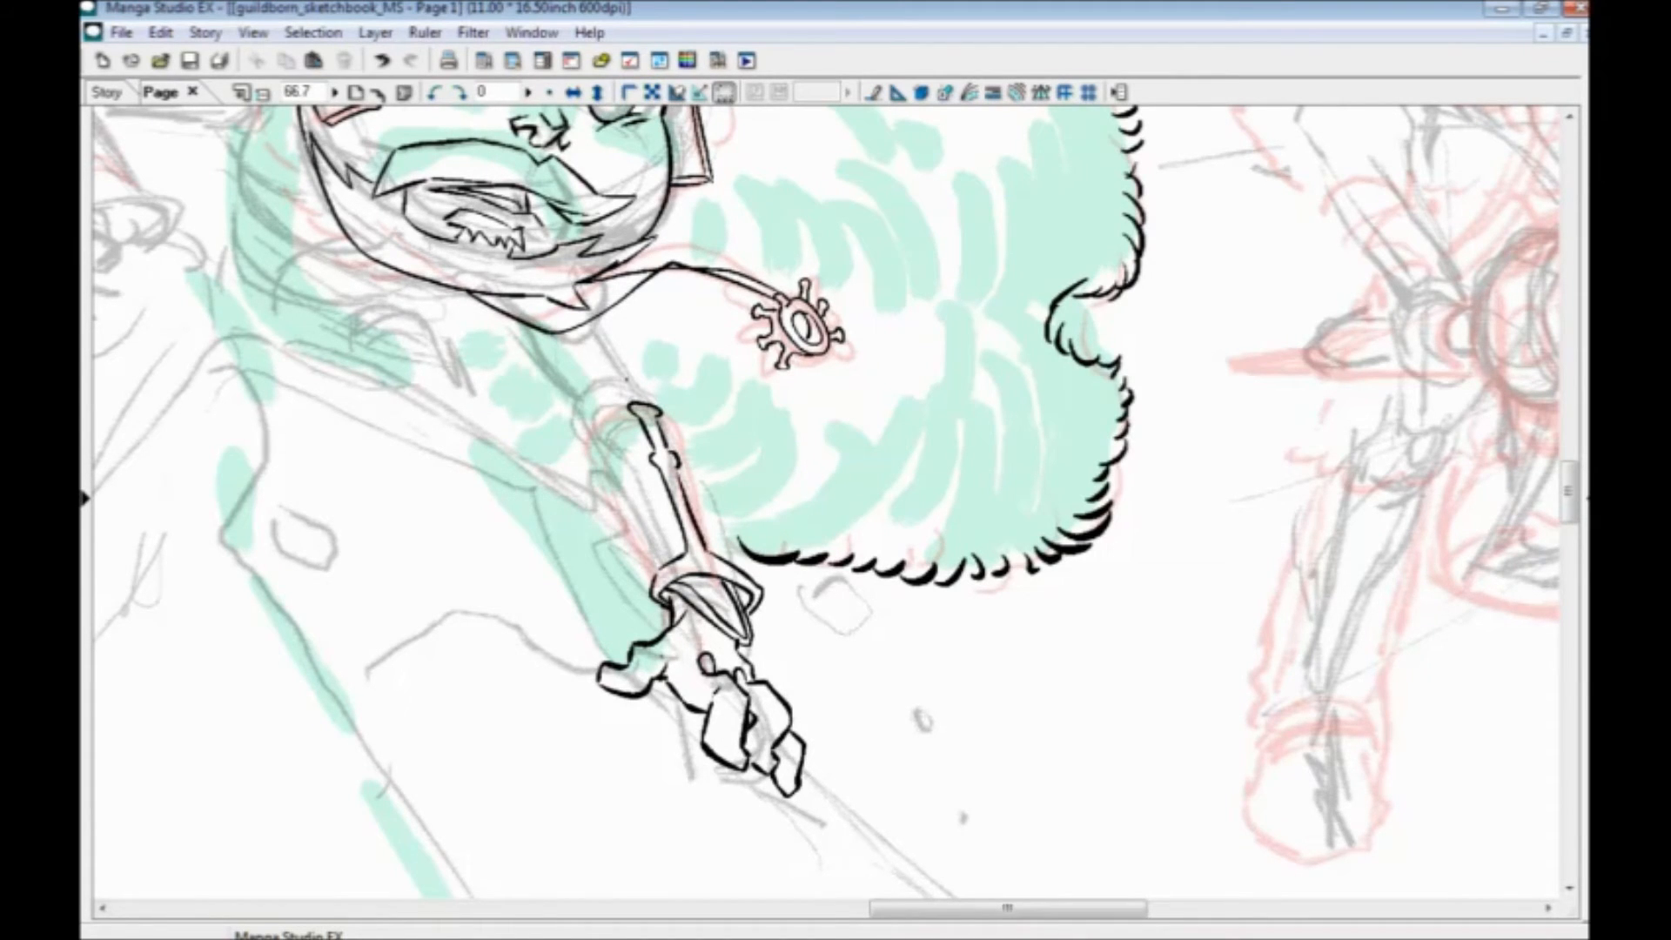
mouse_move(575, 551)
left_mouse_down()
mouse_move(635, 611)
mouse_move(692, 602)
mouse_move(646, 523)
mouse_move(649, 483)
mouse_move(692, 475)
left_mouse_up()
mouse_move(700, 548)
left_mouse_down()
mouse_move(719, 582)
mouse_move(672, 472)
mouse_move(746, 492)
mouse_move(812, 640)
left_mouse_up()
left_click_drag(596, 542, 611, 607)
mouse_move(699, 546)
left_mouse_down()
mouse_move(682, 582)
mouse_move(713, 624)
left_mouse_up()
left_click_drag(734, 606, 715, 643)
left_click_drag(671, 559, 734, 616)
left_click_drag(707, 619, 744, 639)
left_click_drag(520, 579, 530, 646)
mouse_move(673, 629)
left_mouse_down()
mouse_move(665, 586)
mouse_move(679, 595)
mouse_move(617, 535)
mouse_move(676, 538)
mouse_move(678, 472)
mouse_move(648, 525)
left_mouse_up()
mouse_move(736, 601)
left_mouse_down()
mouse_move(687, 522)
mouse_move(749, 611)
left_mouse_up()
key("ctrl+z")
mouse_move(624, 549)
left_mouse_down()
mouse_move(608, 514)
mouse_move(635, 526)
left_mouse_up()
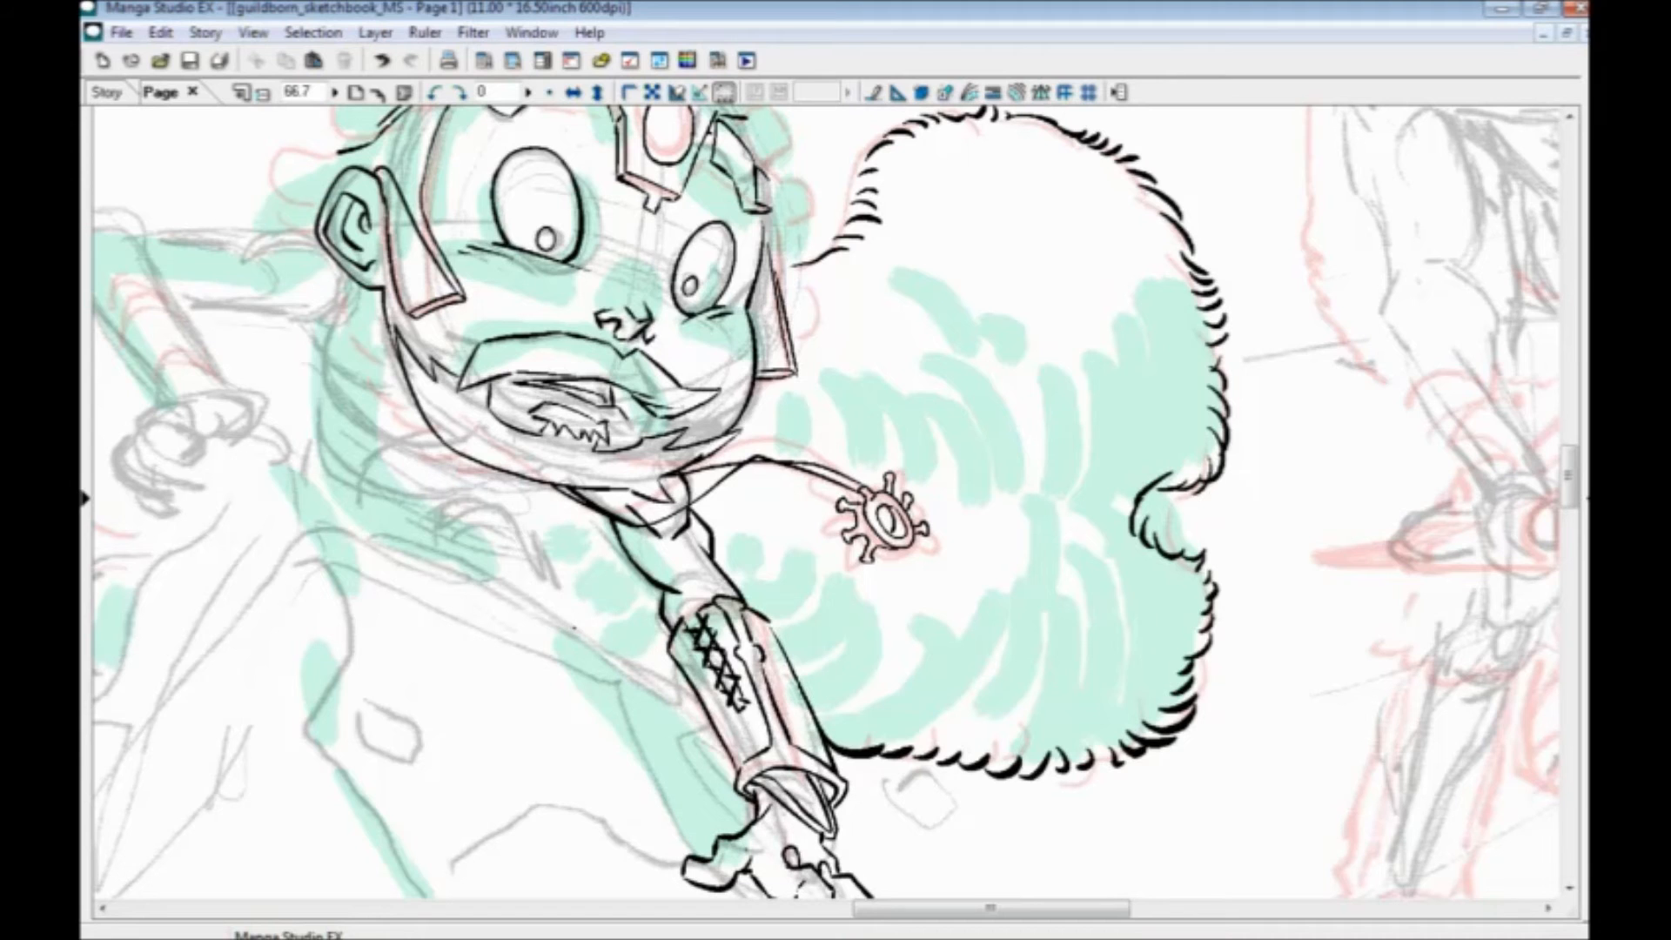
Save the page with the inked front arm
left_click_drag(535, 557, 677, 491)
key("ctrl+s")
left_click_drag(476, 455, 613, 708)
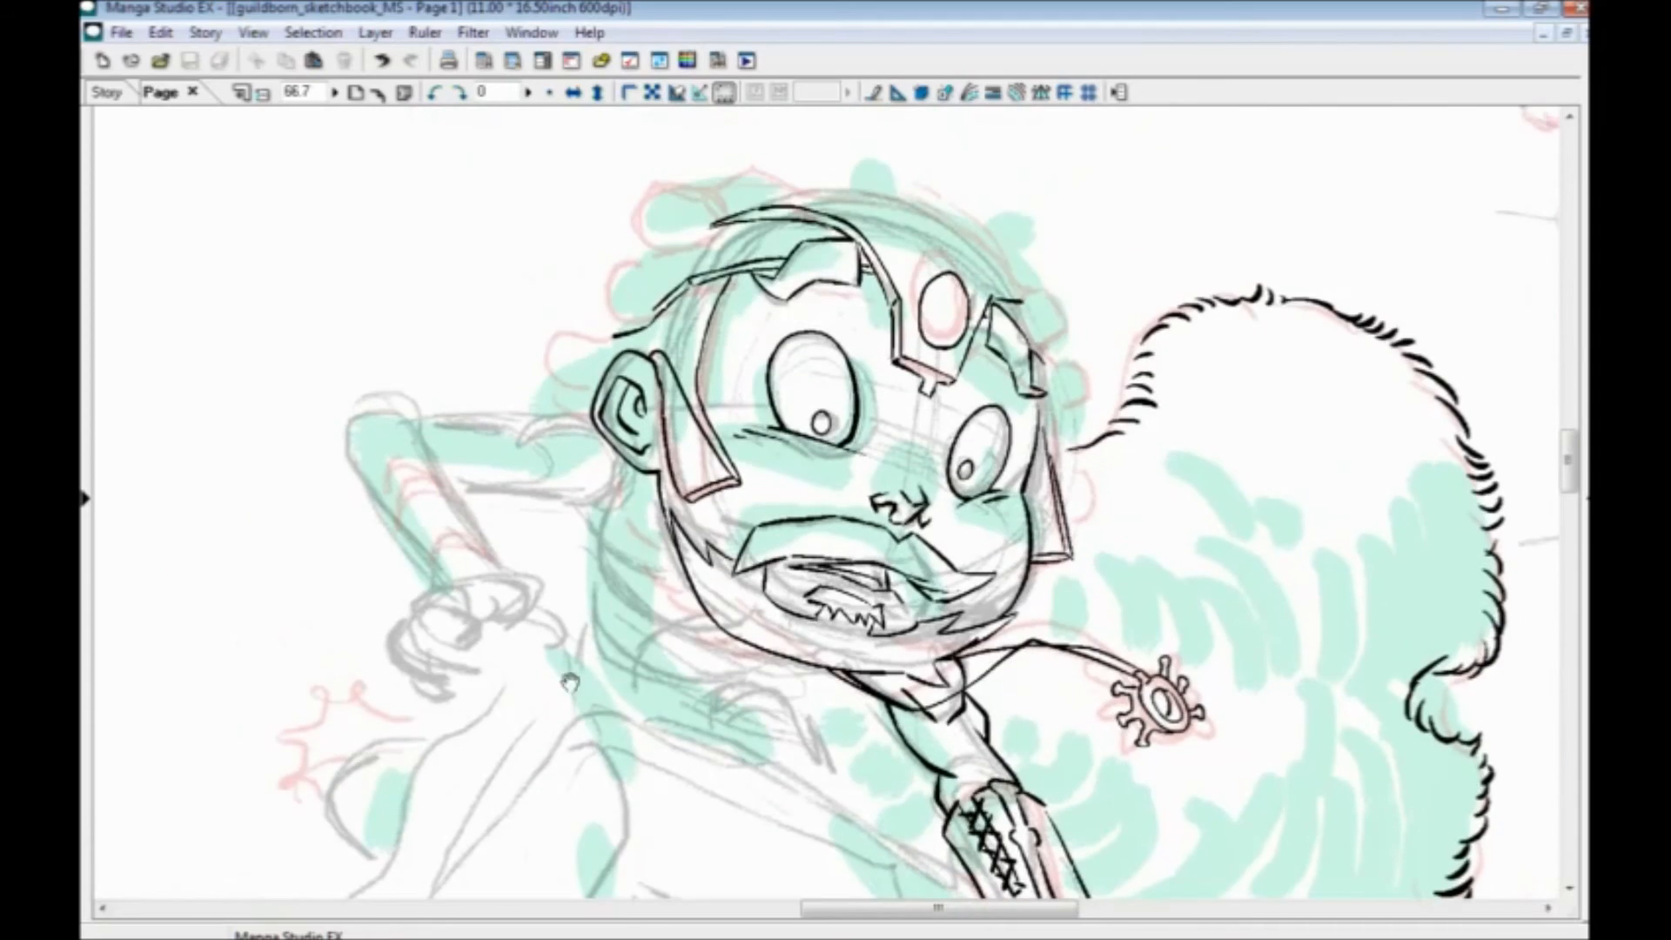
key("ctrl+minus")
key("ctrl+minus")
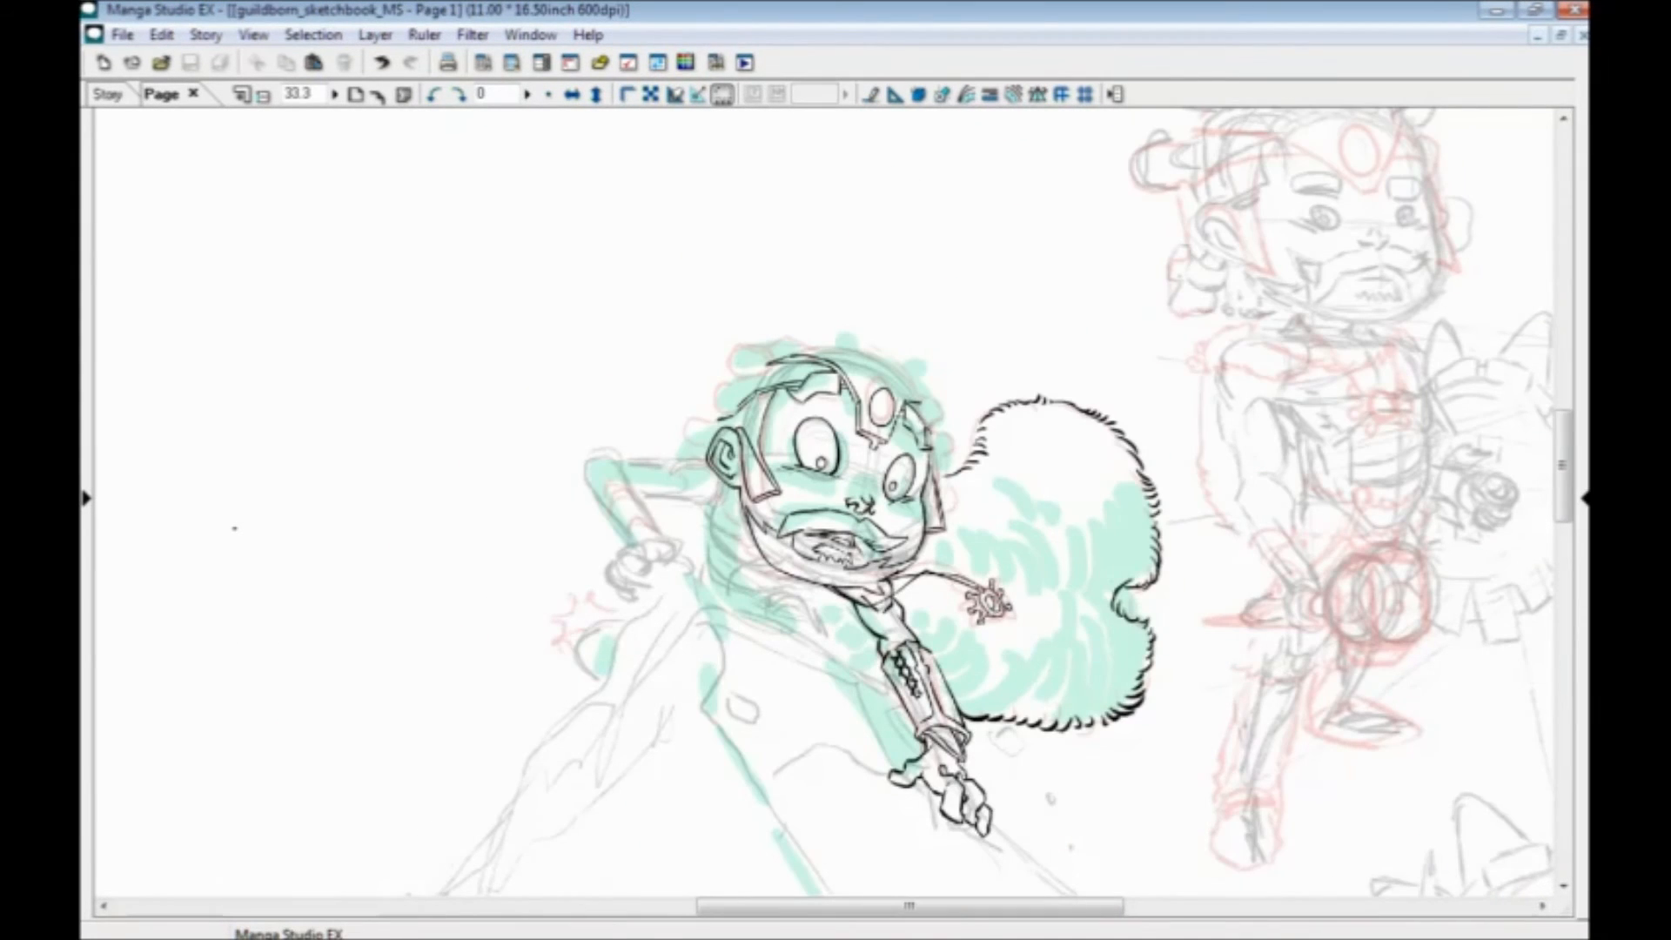
left_click_drag(678, 653, 581, 529)
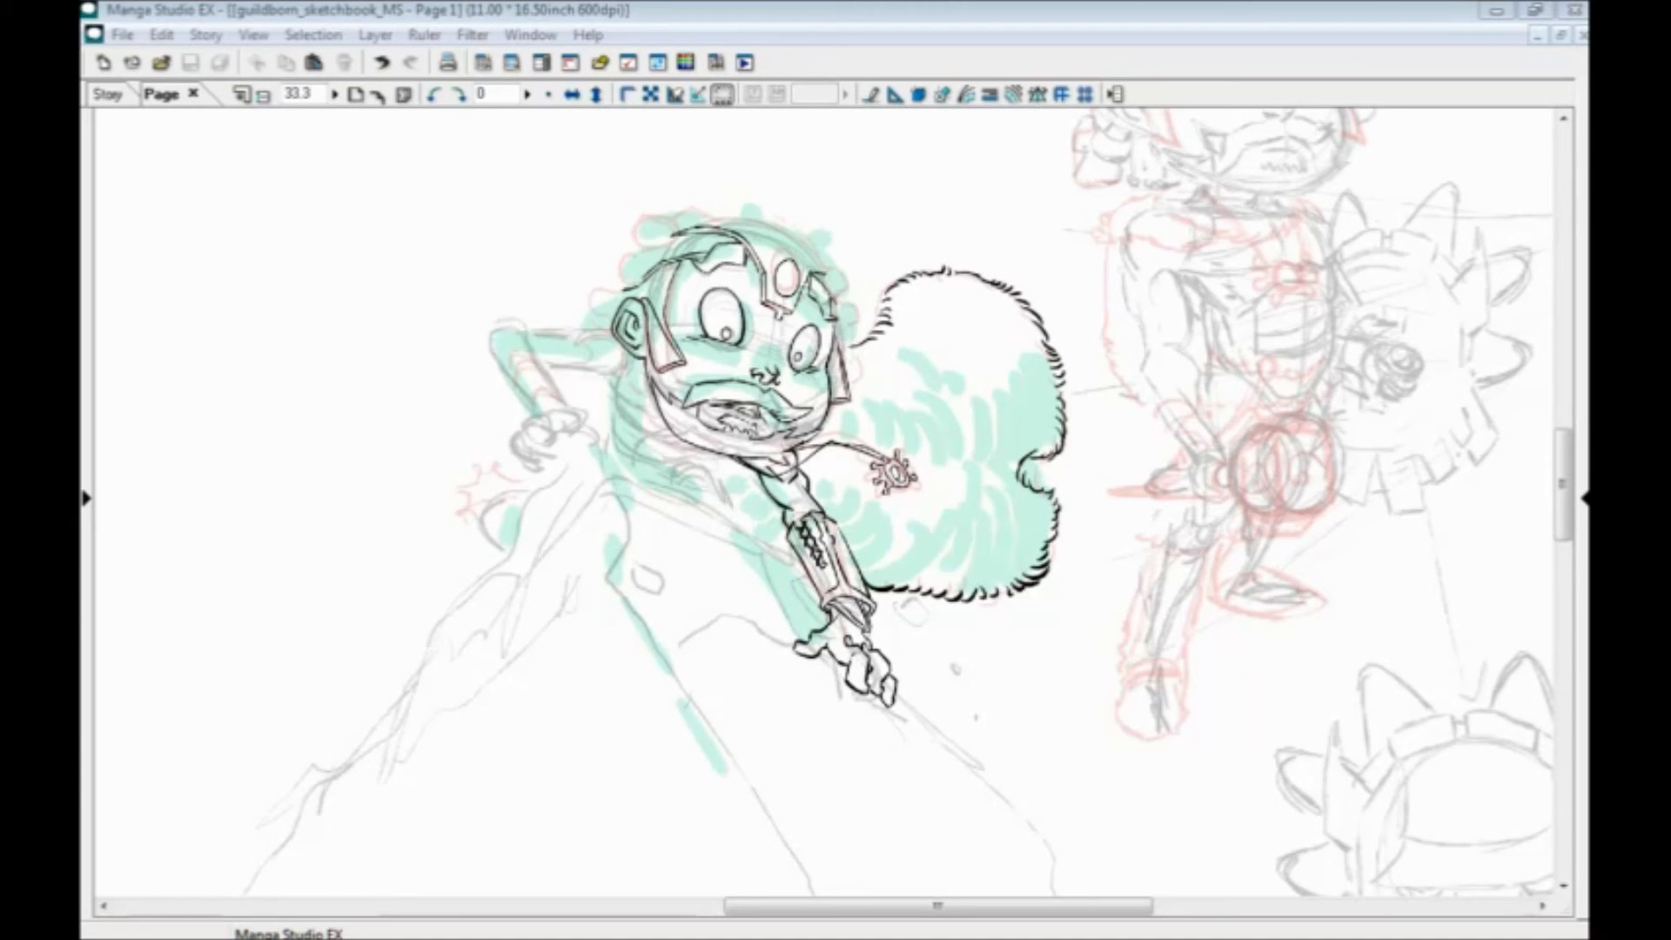
left_click(675, 19)
left_click_drag(510, 510, 440, 496)
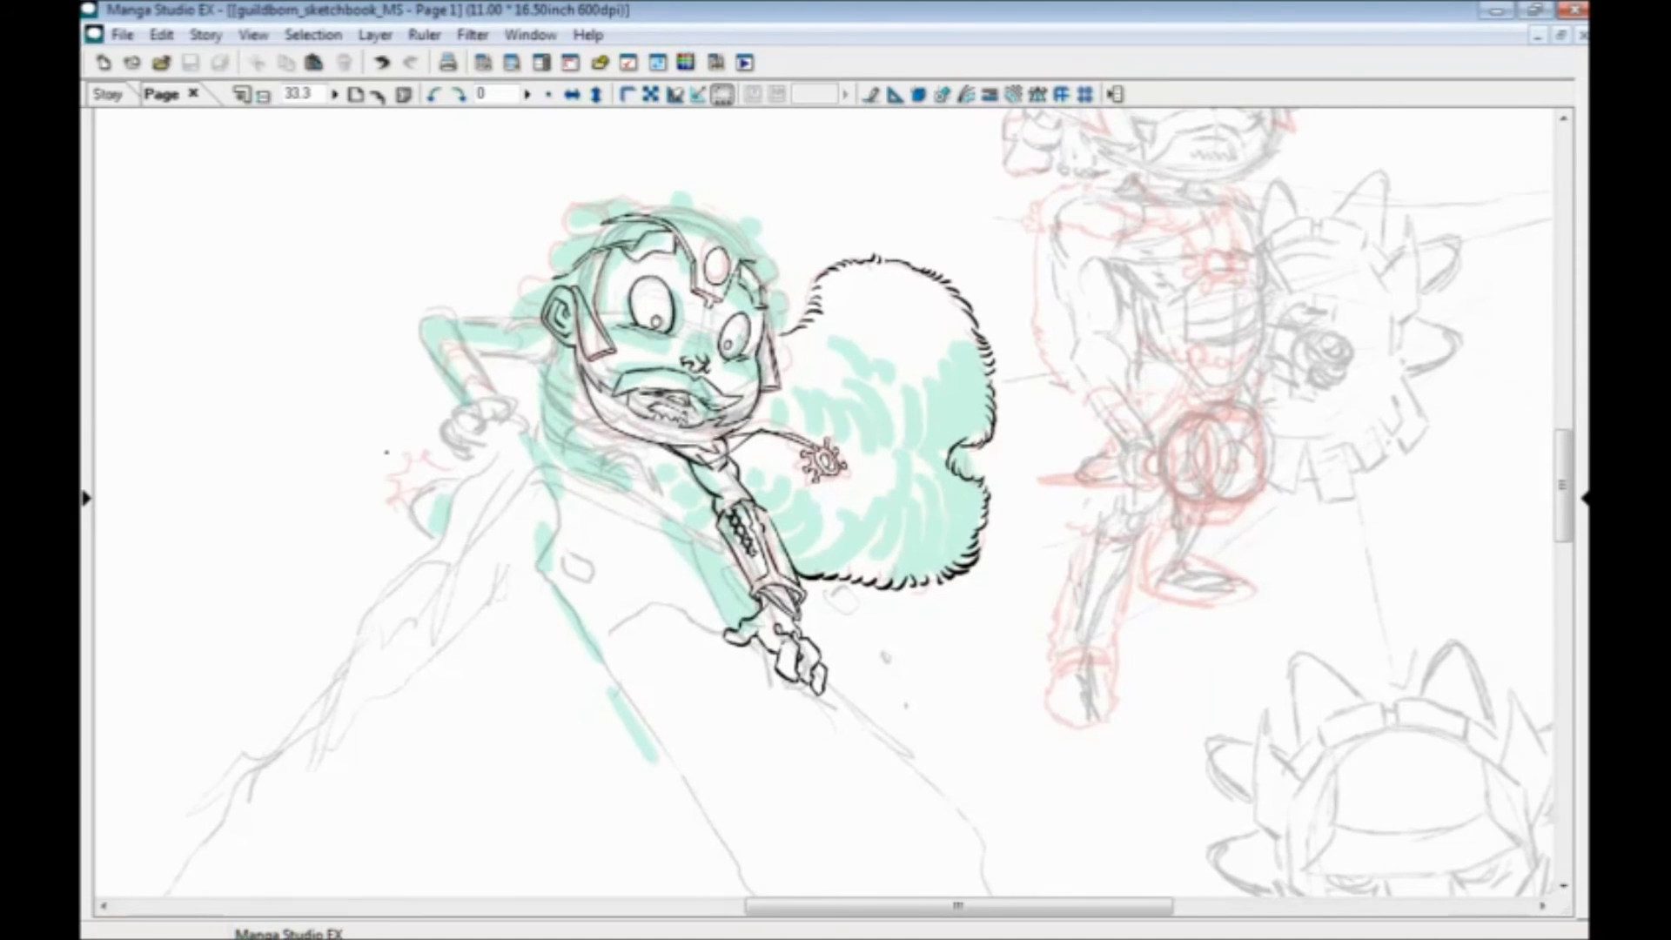
key("ctrl+plus")
key("ctrl+plus")
left_click_drag(422, 594, 347, 351)
left_click_drag(450, 528, 358, 415)
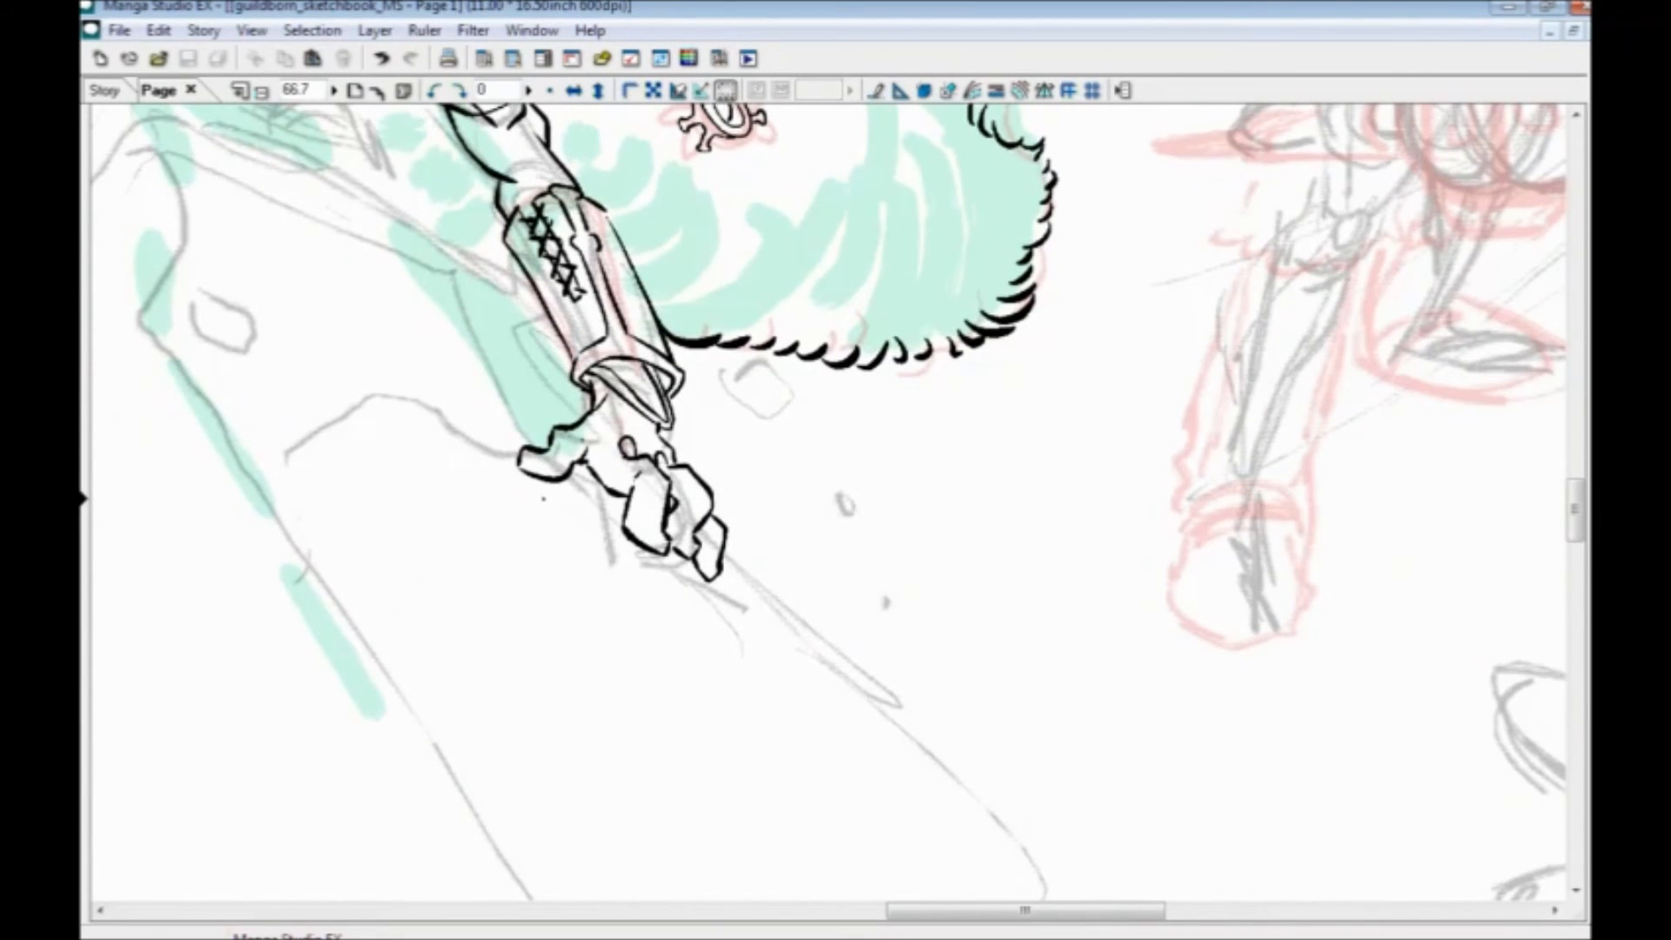
left_click_drag(441, 450, 876, 833)
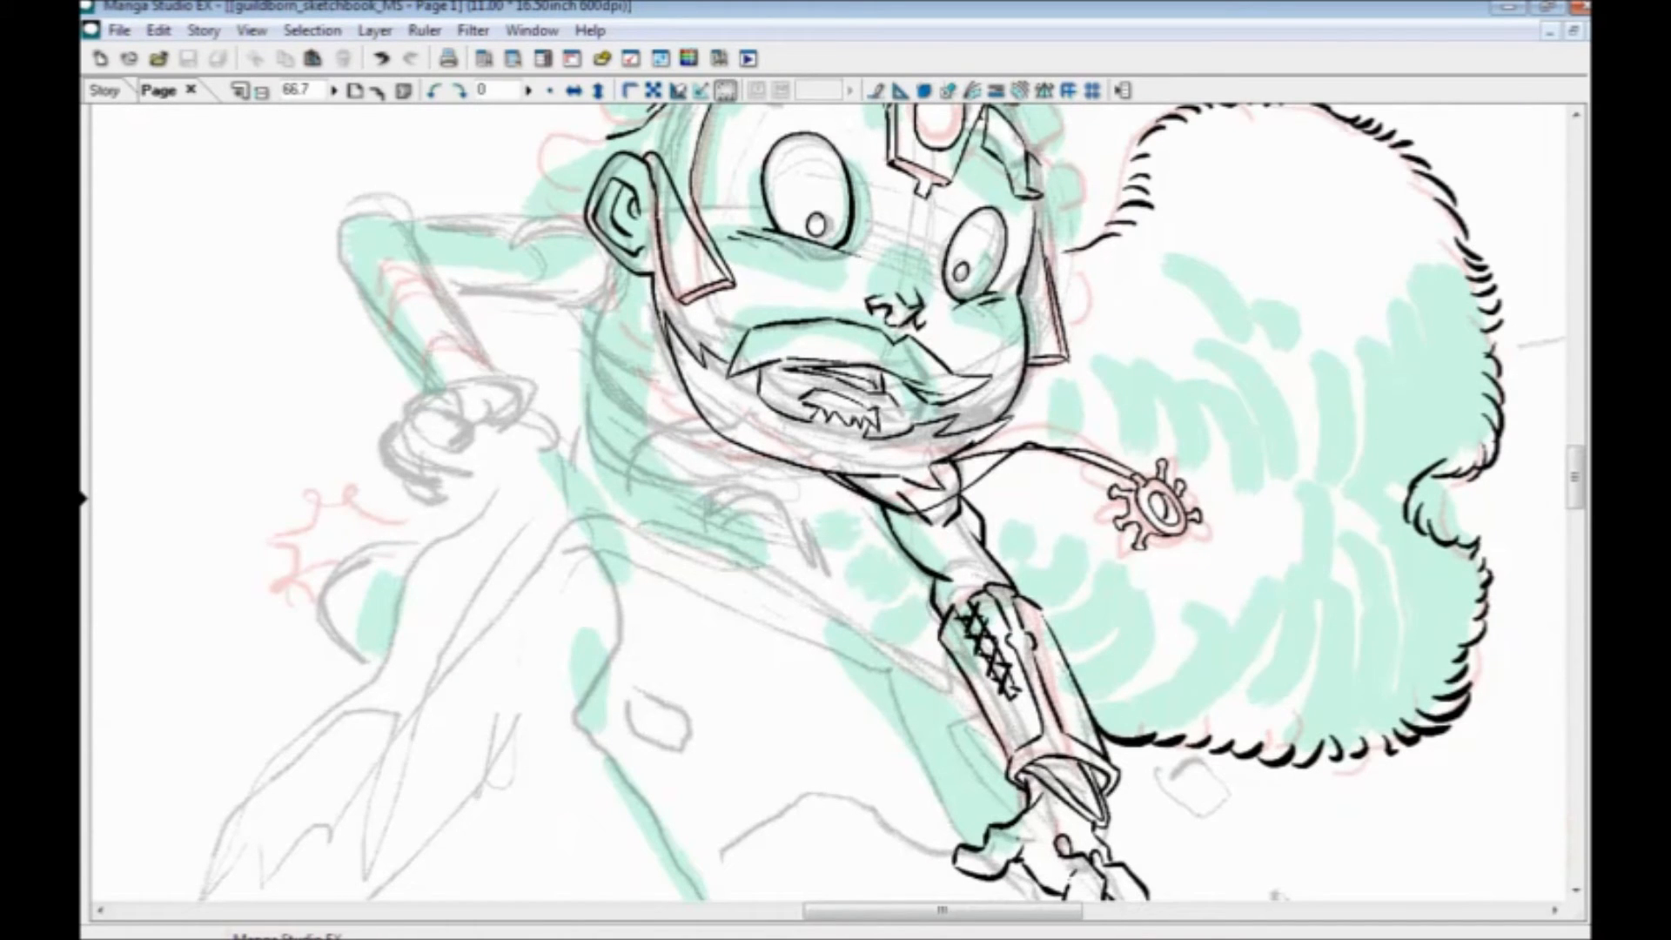
Switch to the web browser and look through the February 2014 sketch posts on the artist's blog
key("alt+Tab")
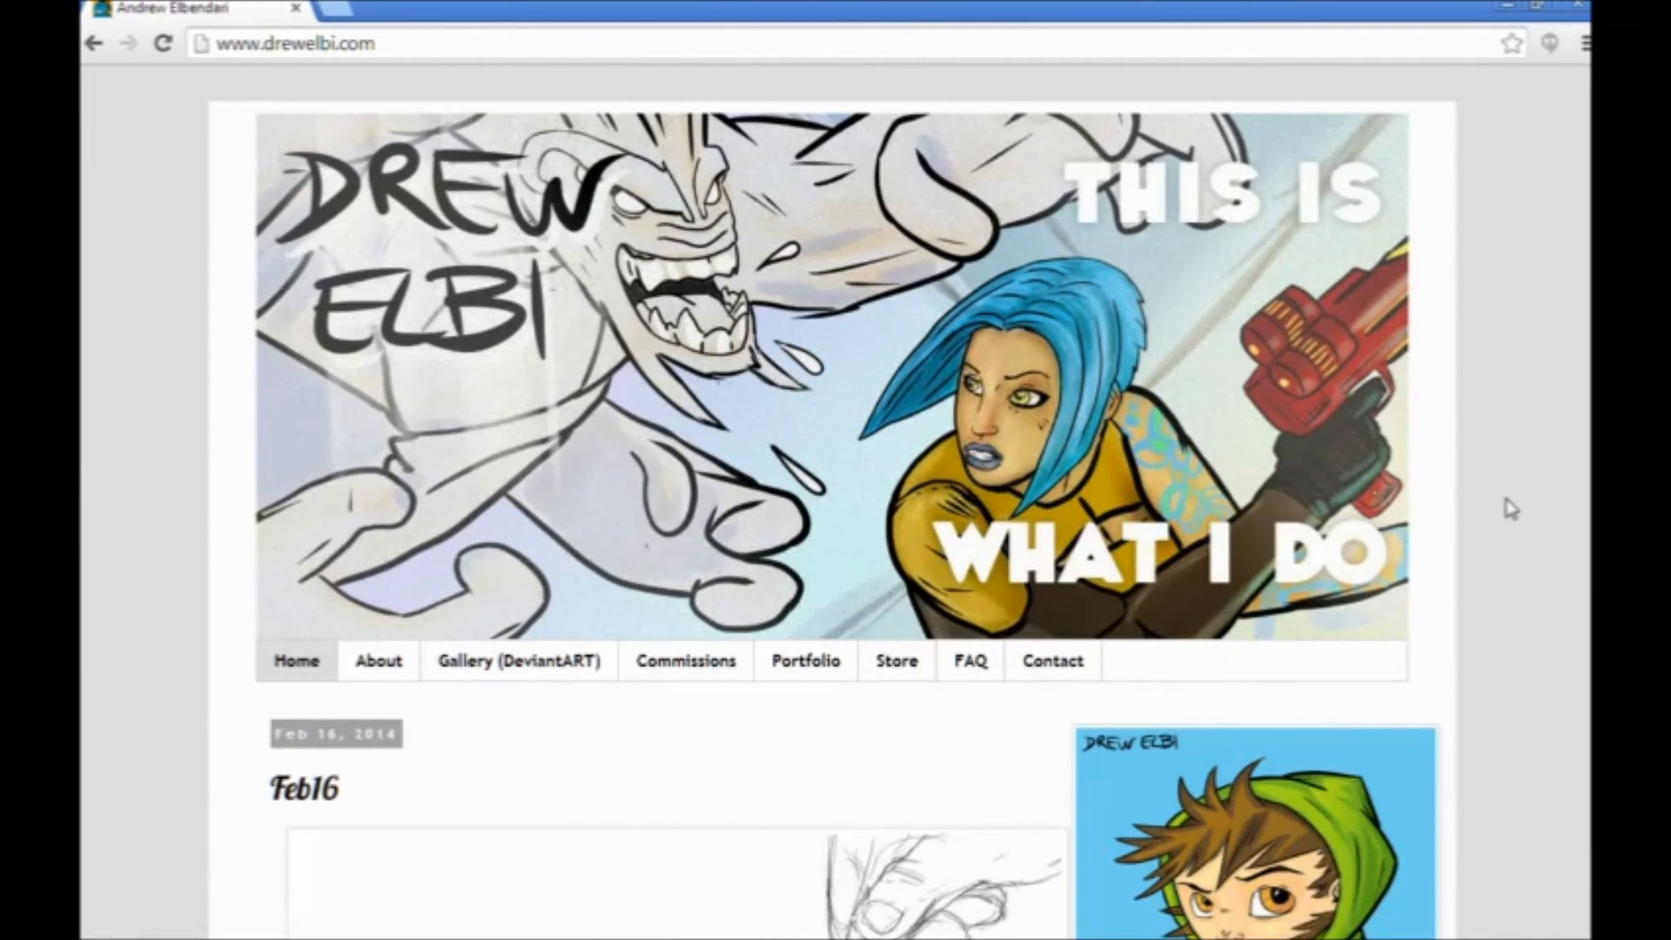
scroll(1510, 507, "down", 1)
scroll(1510, 507, "down", 8)
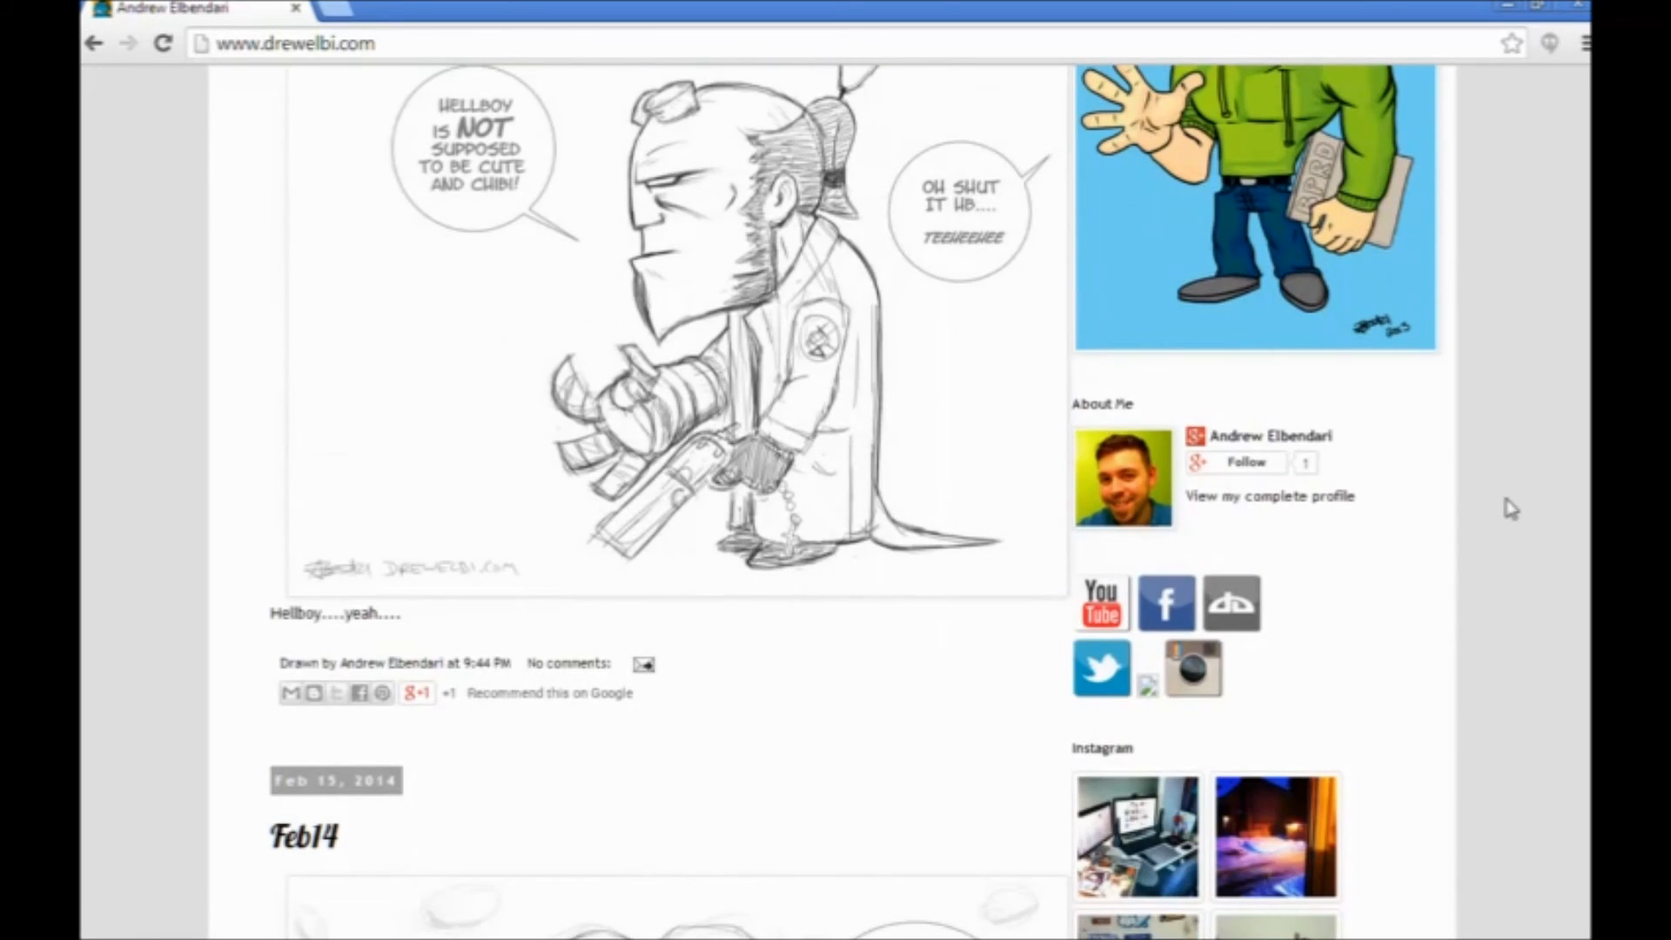
scroll(1510, 508, "down", 6)
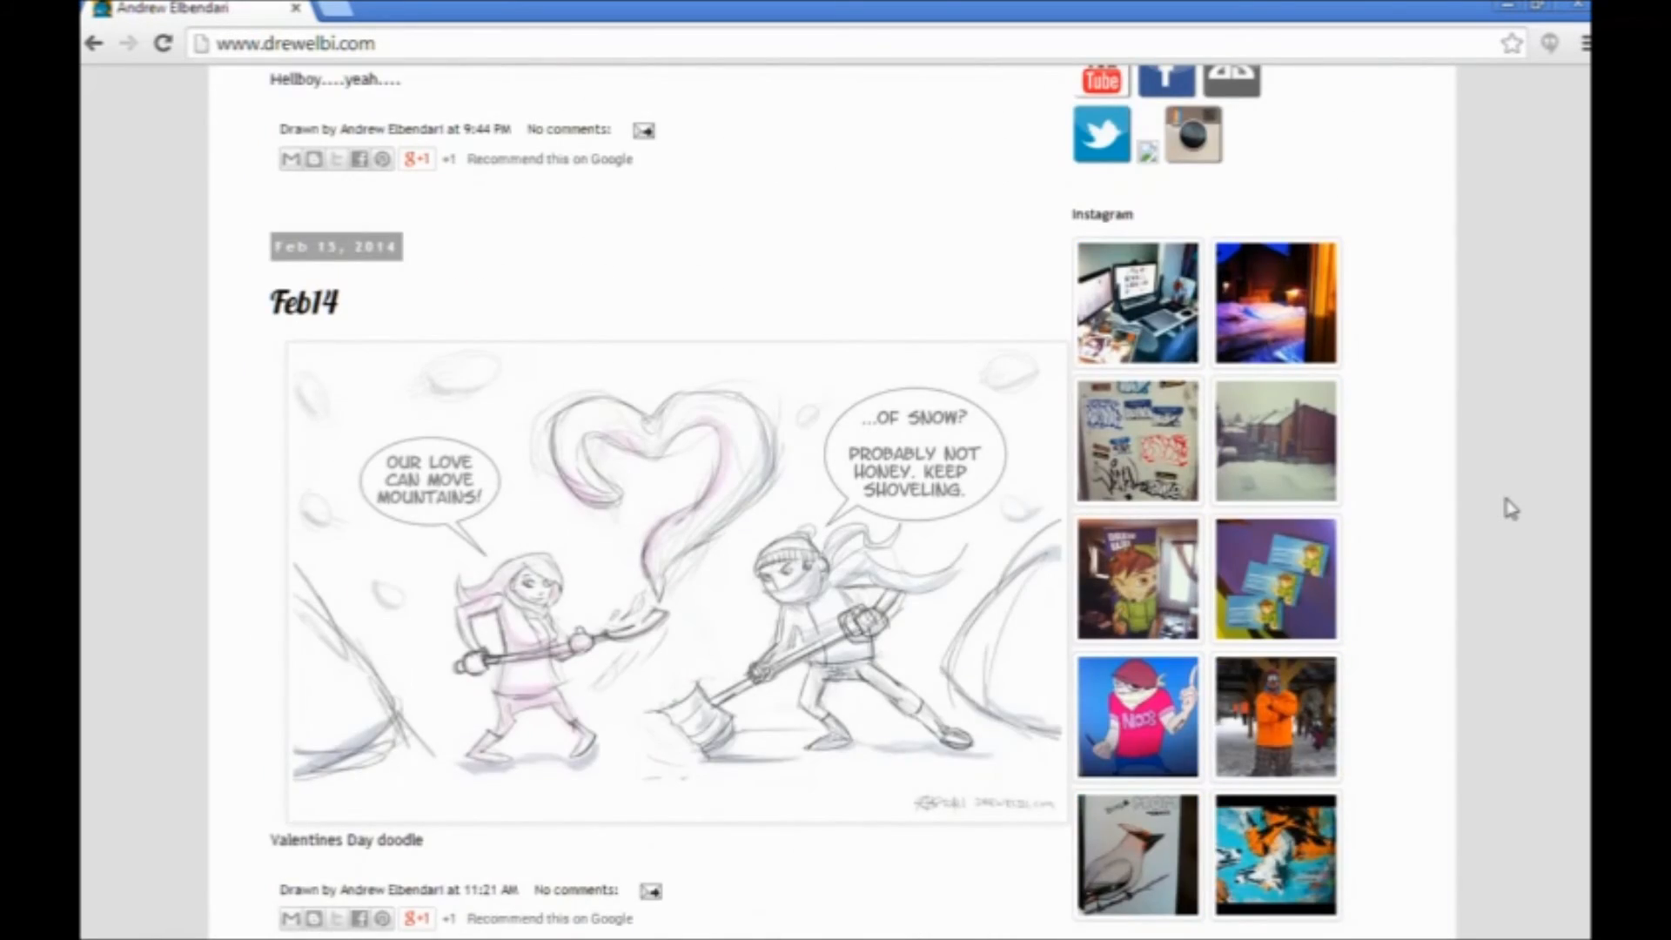
scroll(1510, 508, "down", 10)
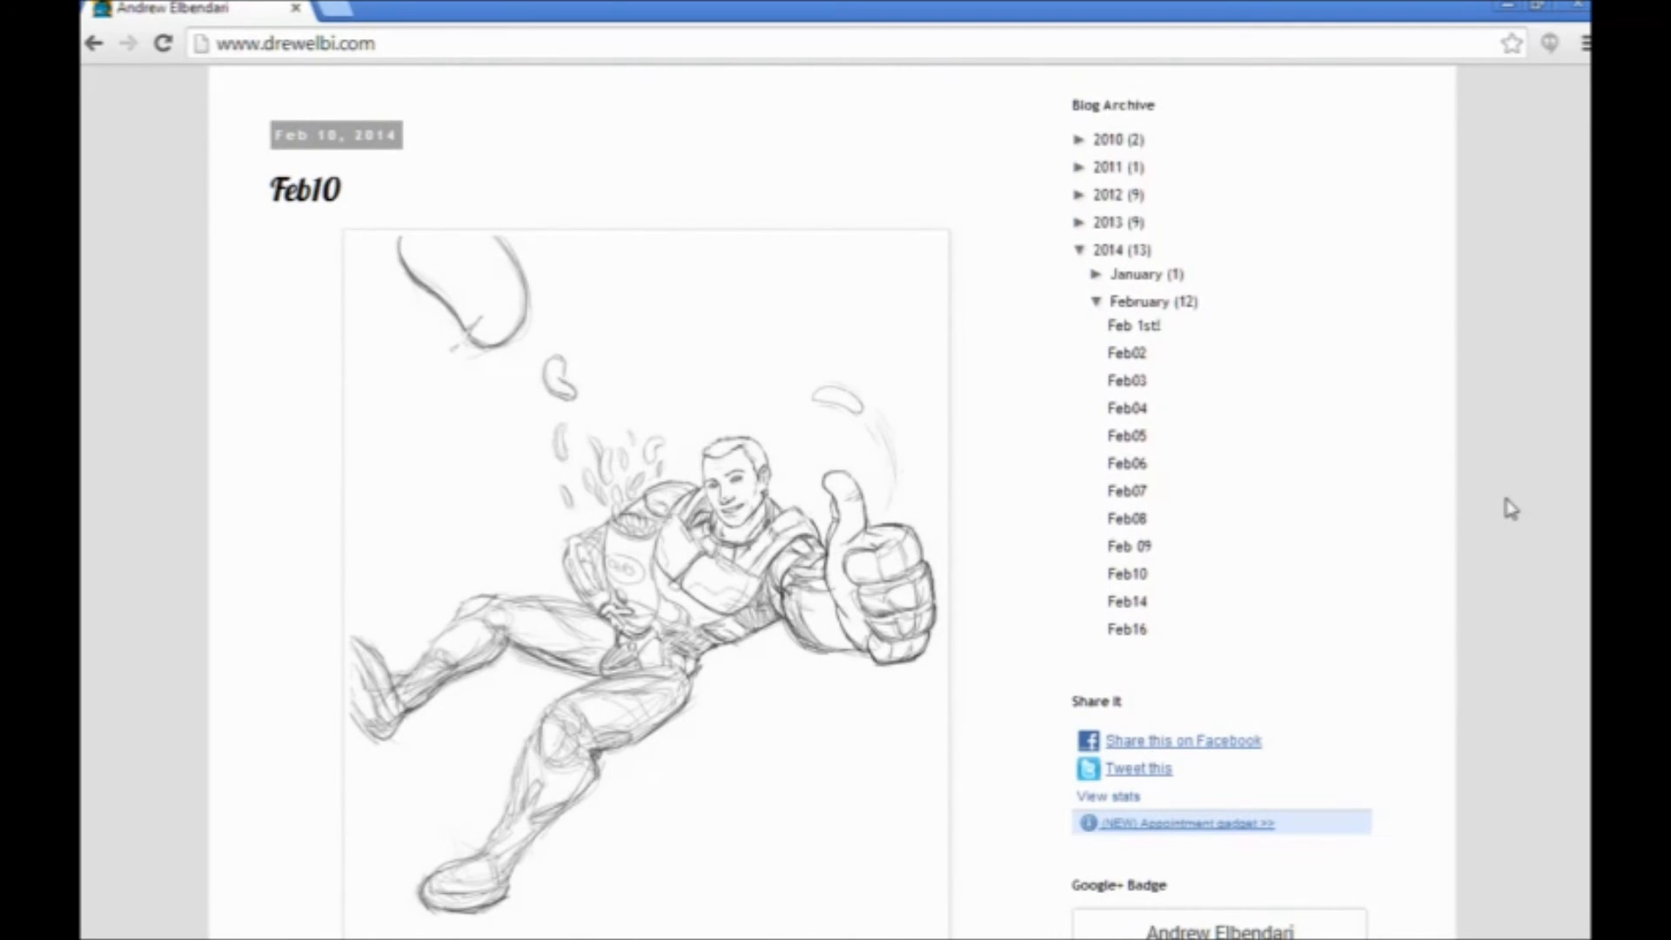
scroll(1510, 507, "down", 4)
scroll(1510, 507, "down", 9)
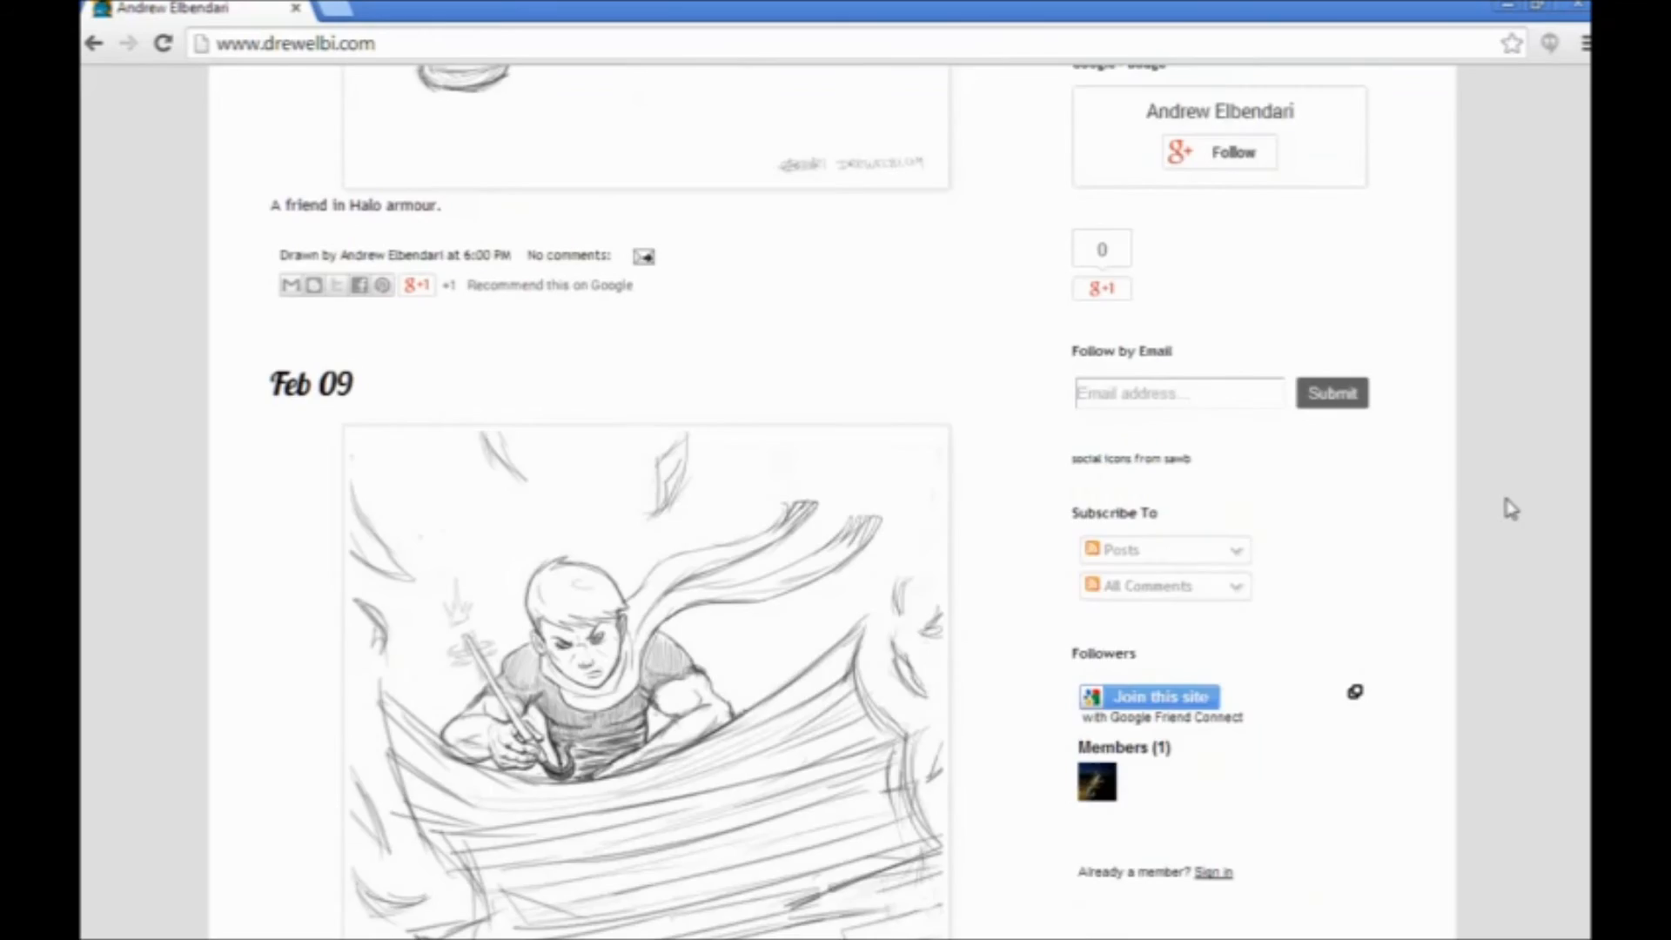
scroll(1510, 508, "down", 1)
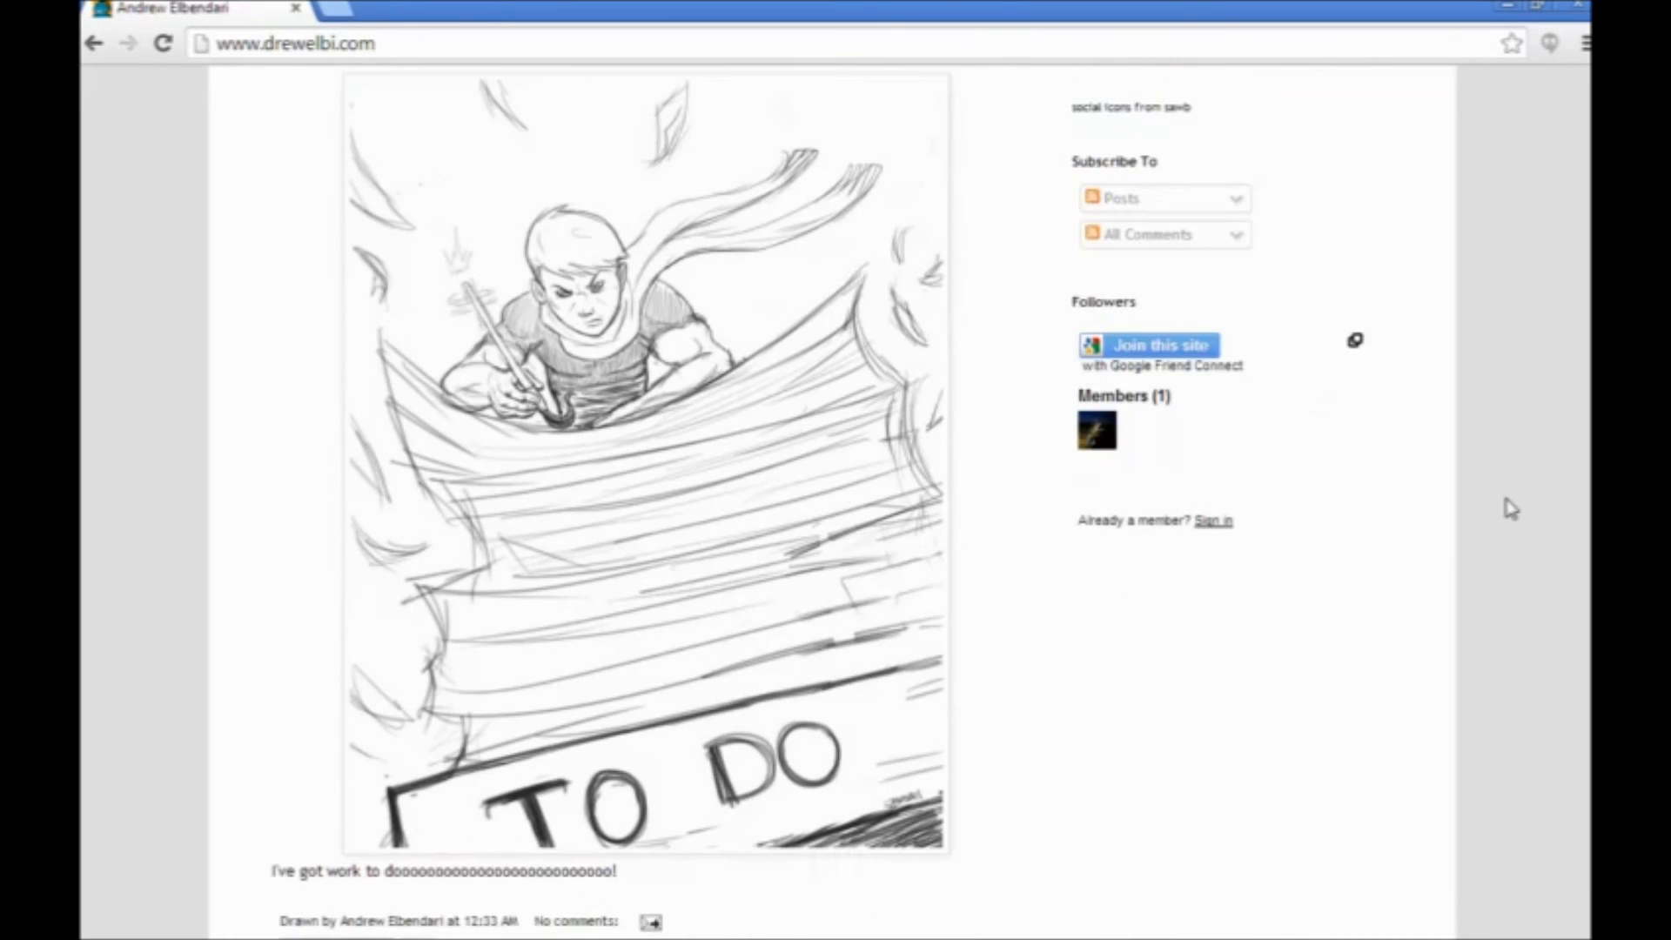
scroll(1511, 507, "down", 10)
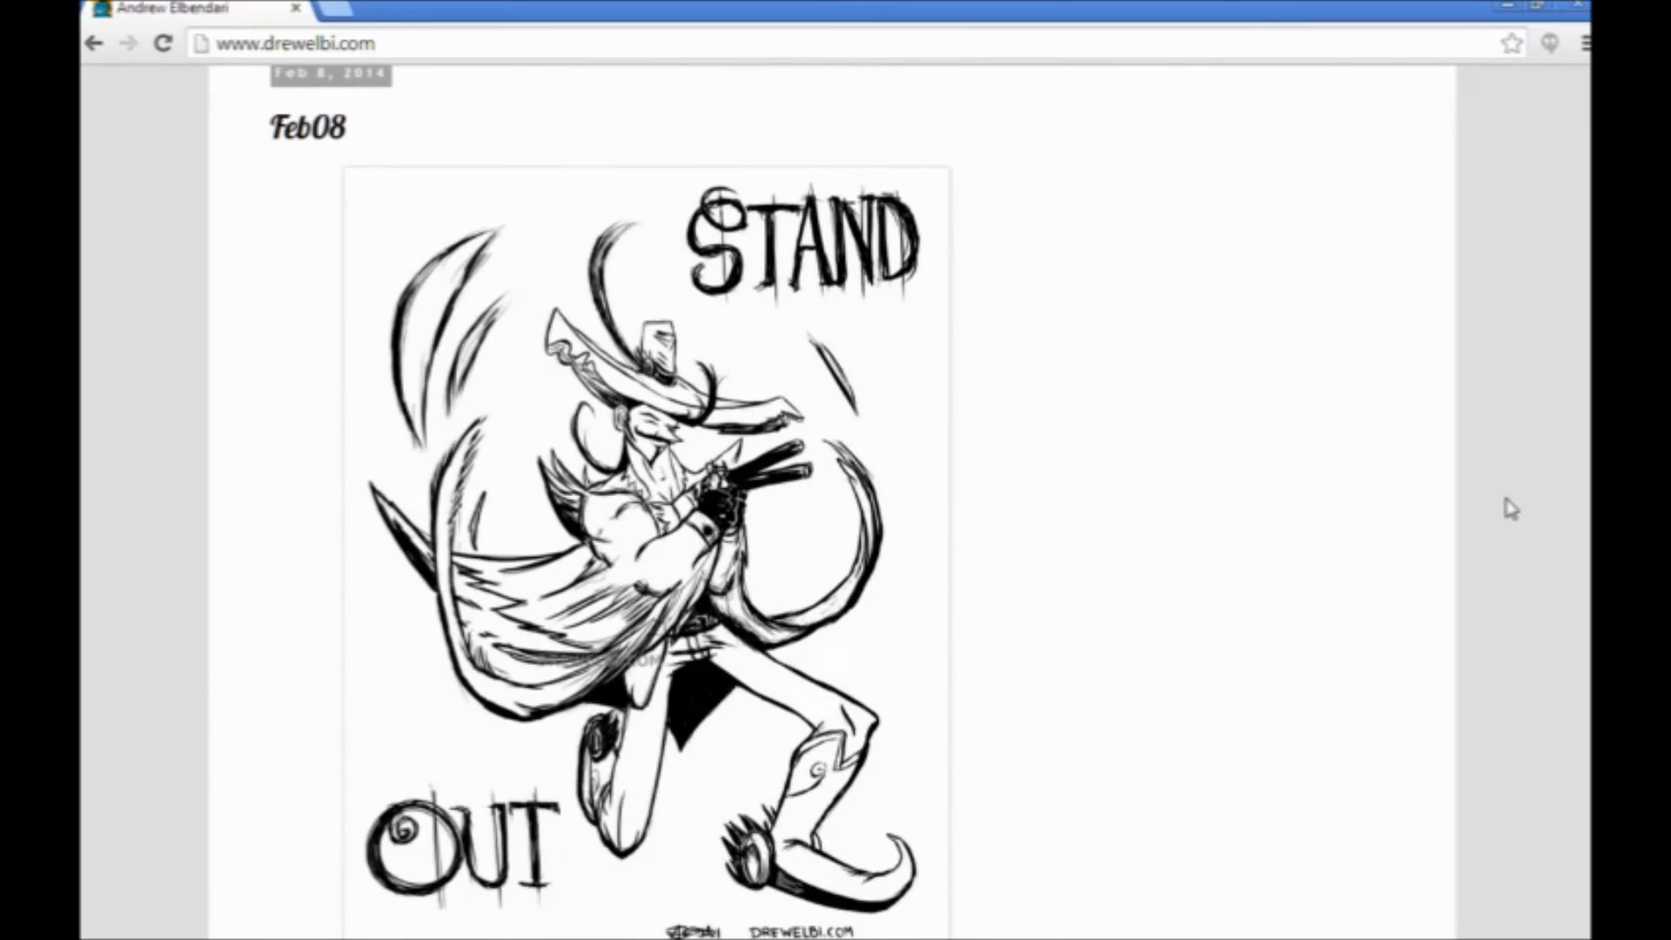
scroll(1510, 509, "down", 13)
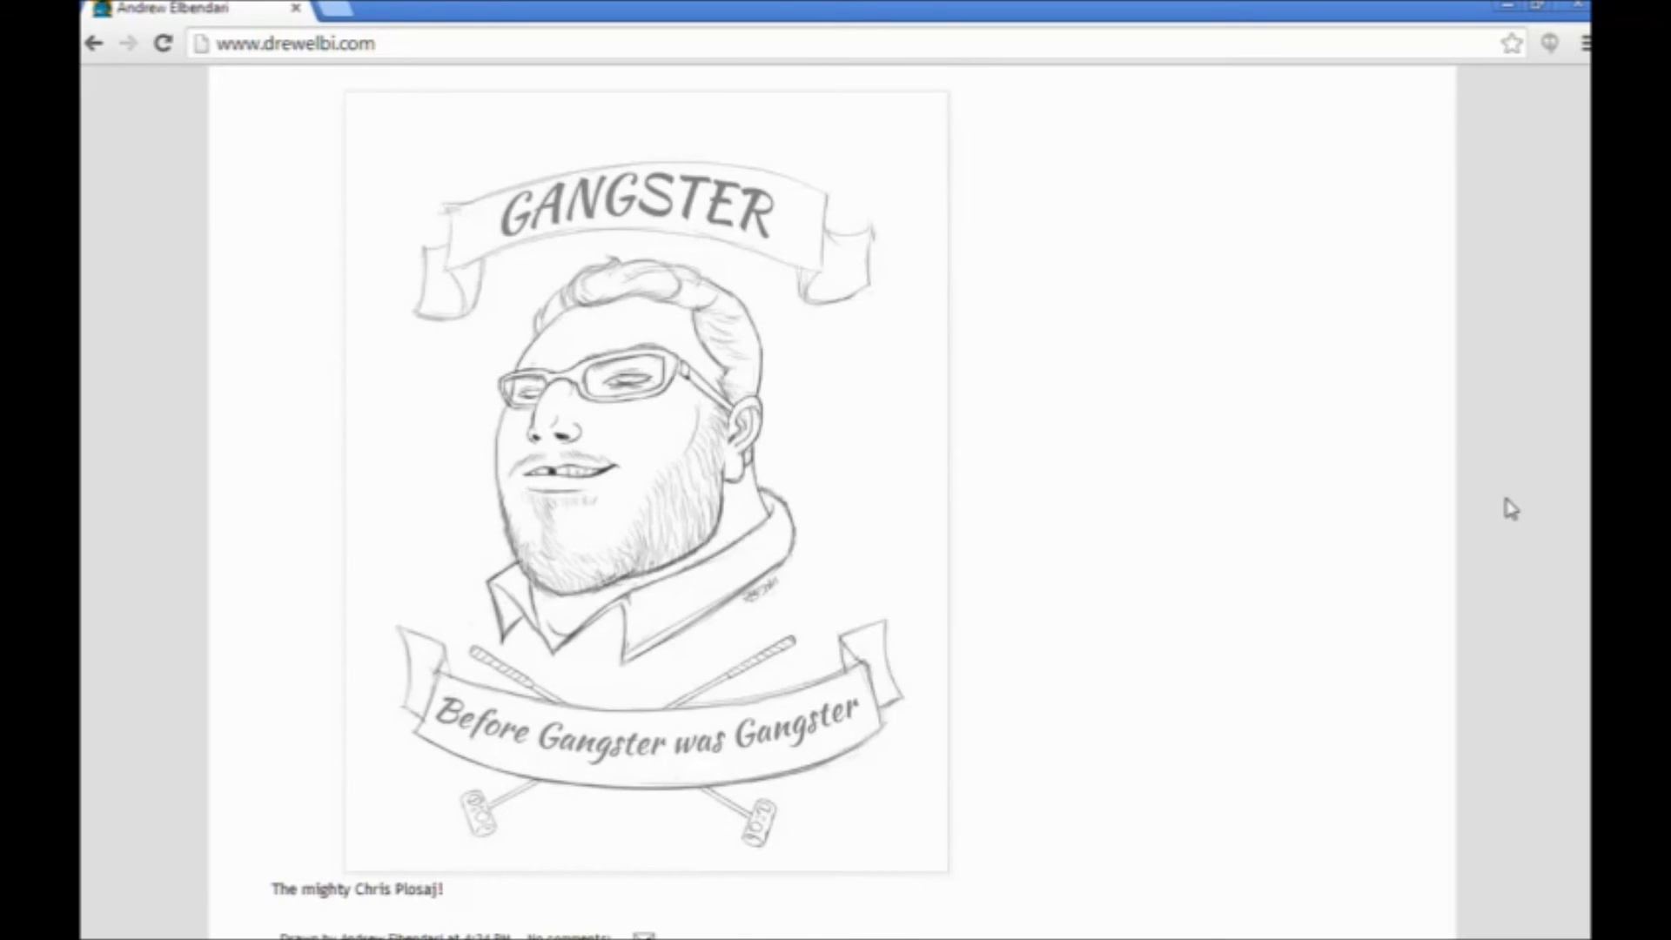
scroll(1510, 509, "down", 1)
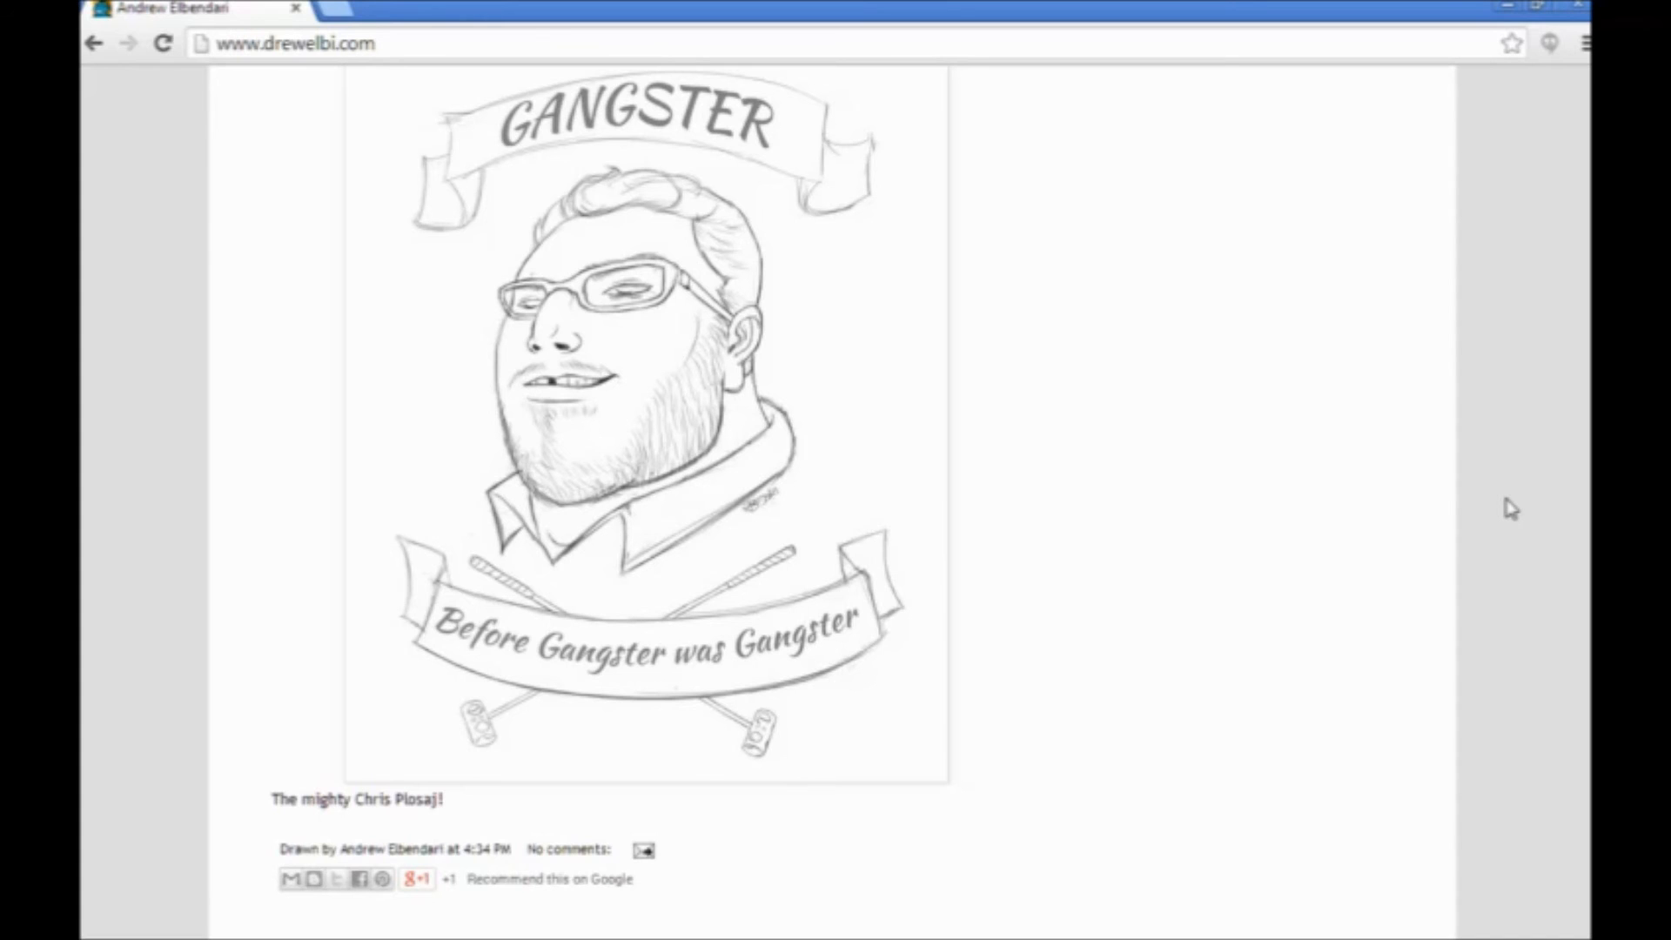
scroll(1510, 509, "down", 11)
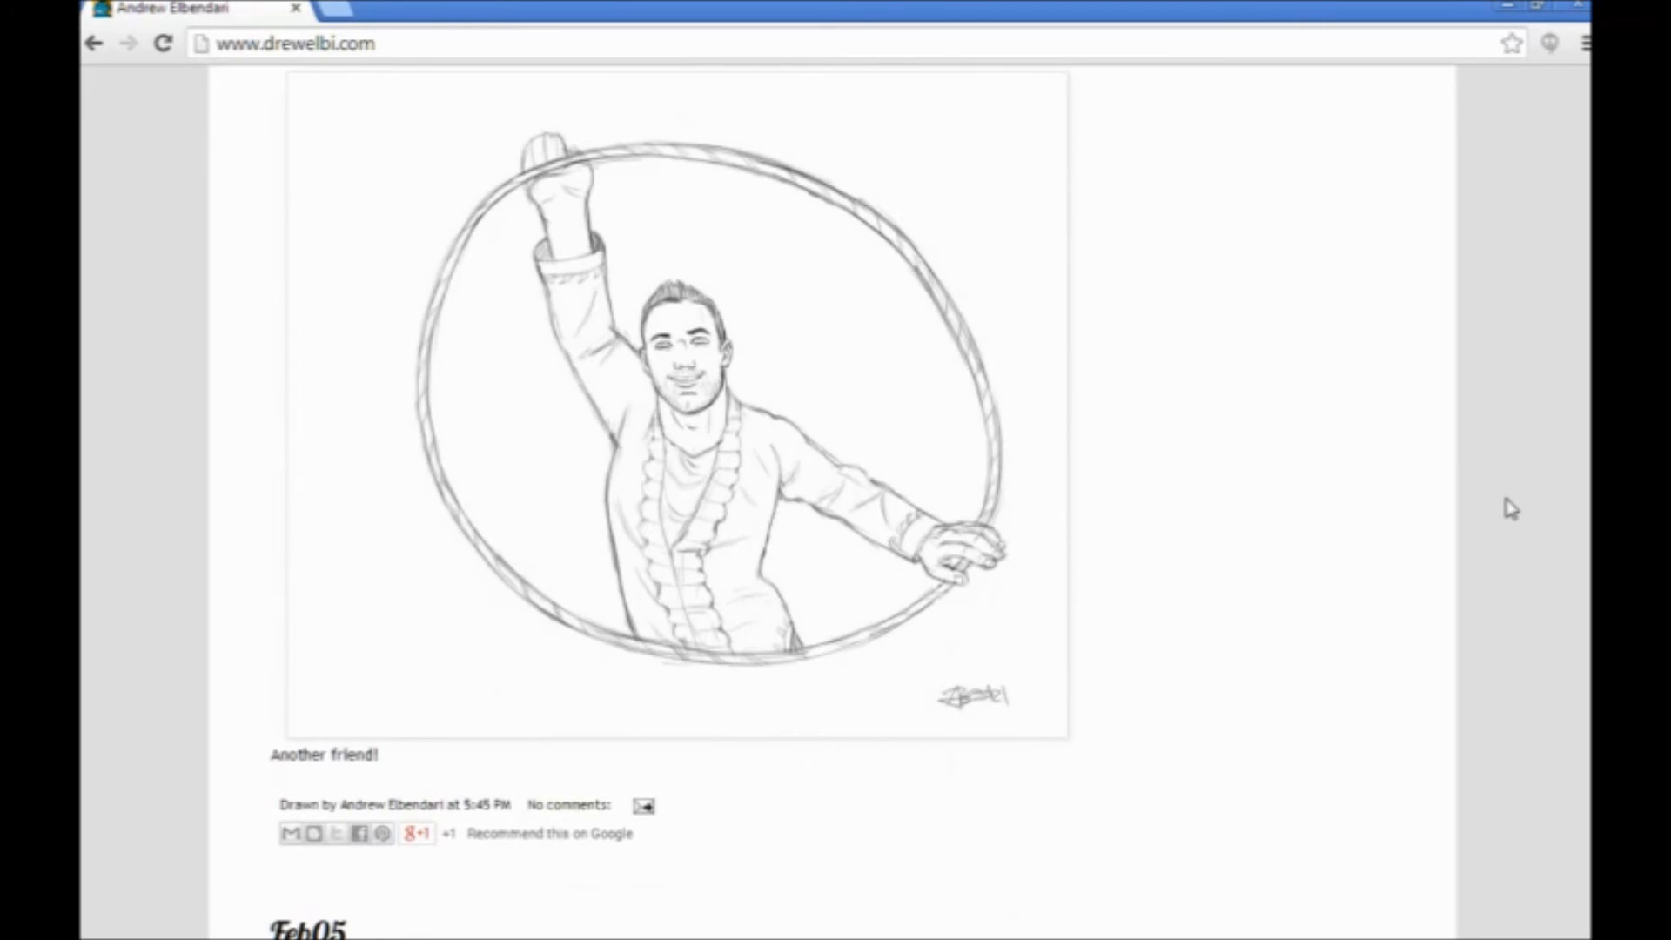
Examine the early-February posts down to Feb02, including the superhero friend, uncle and niece portraits, and return to the Feb05 post
scroll(1510, 509, "down", 10)
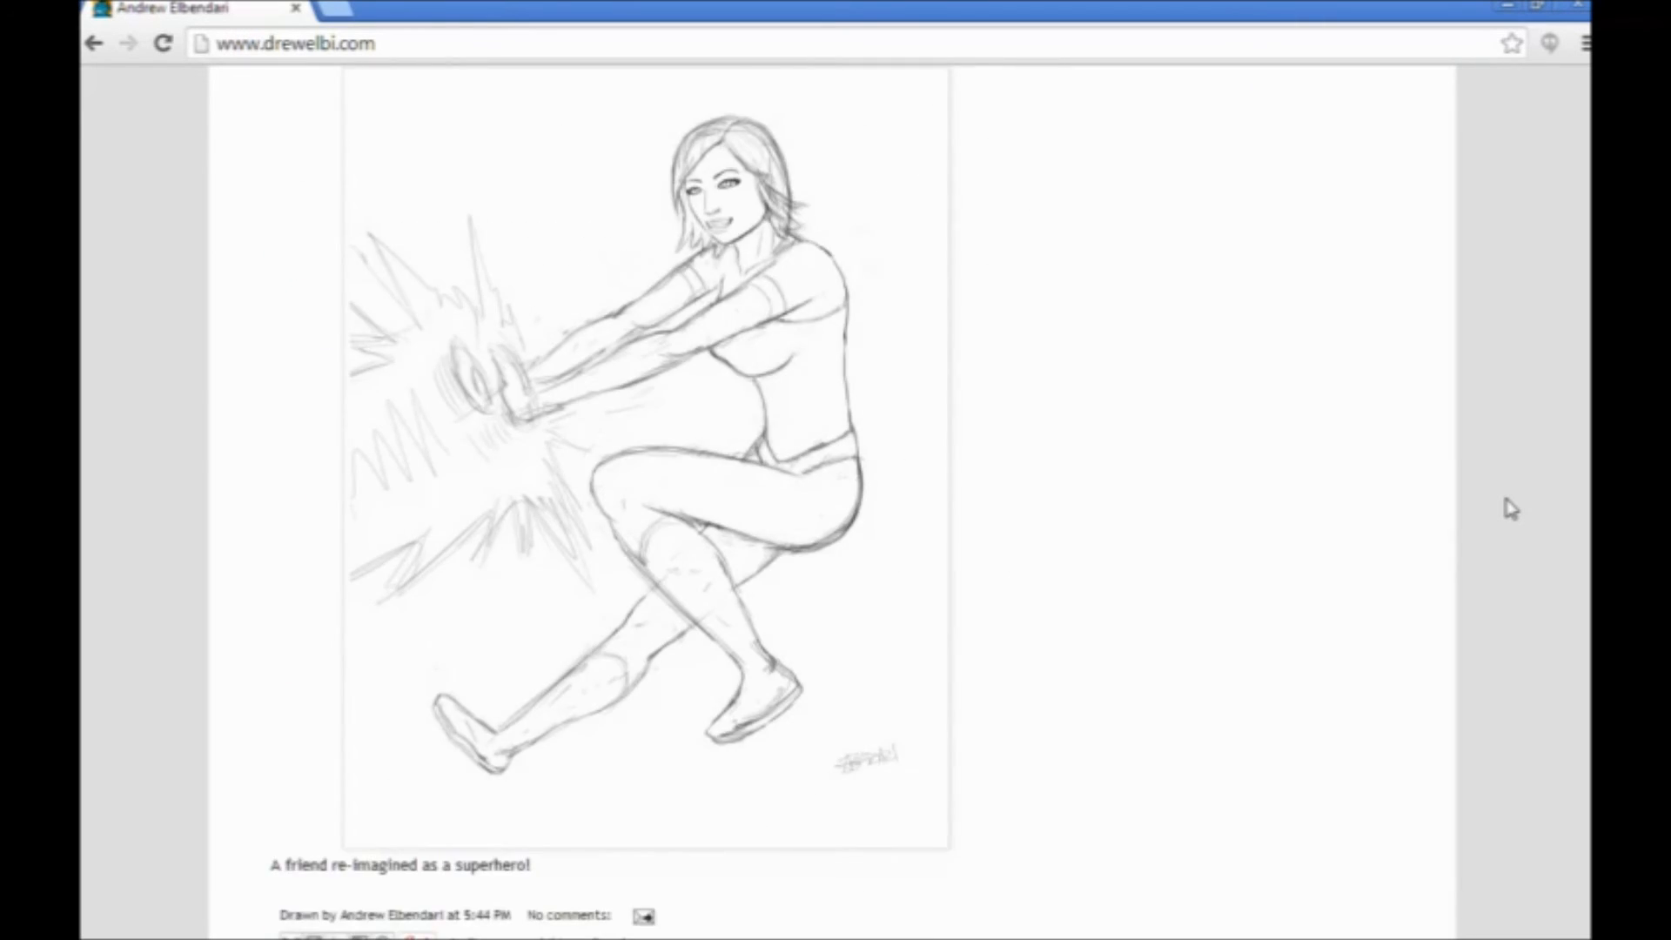
scroll(1510, 509, "down", 15)
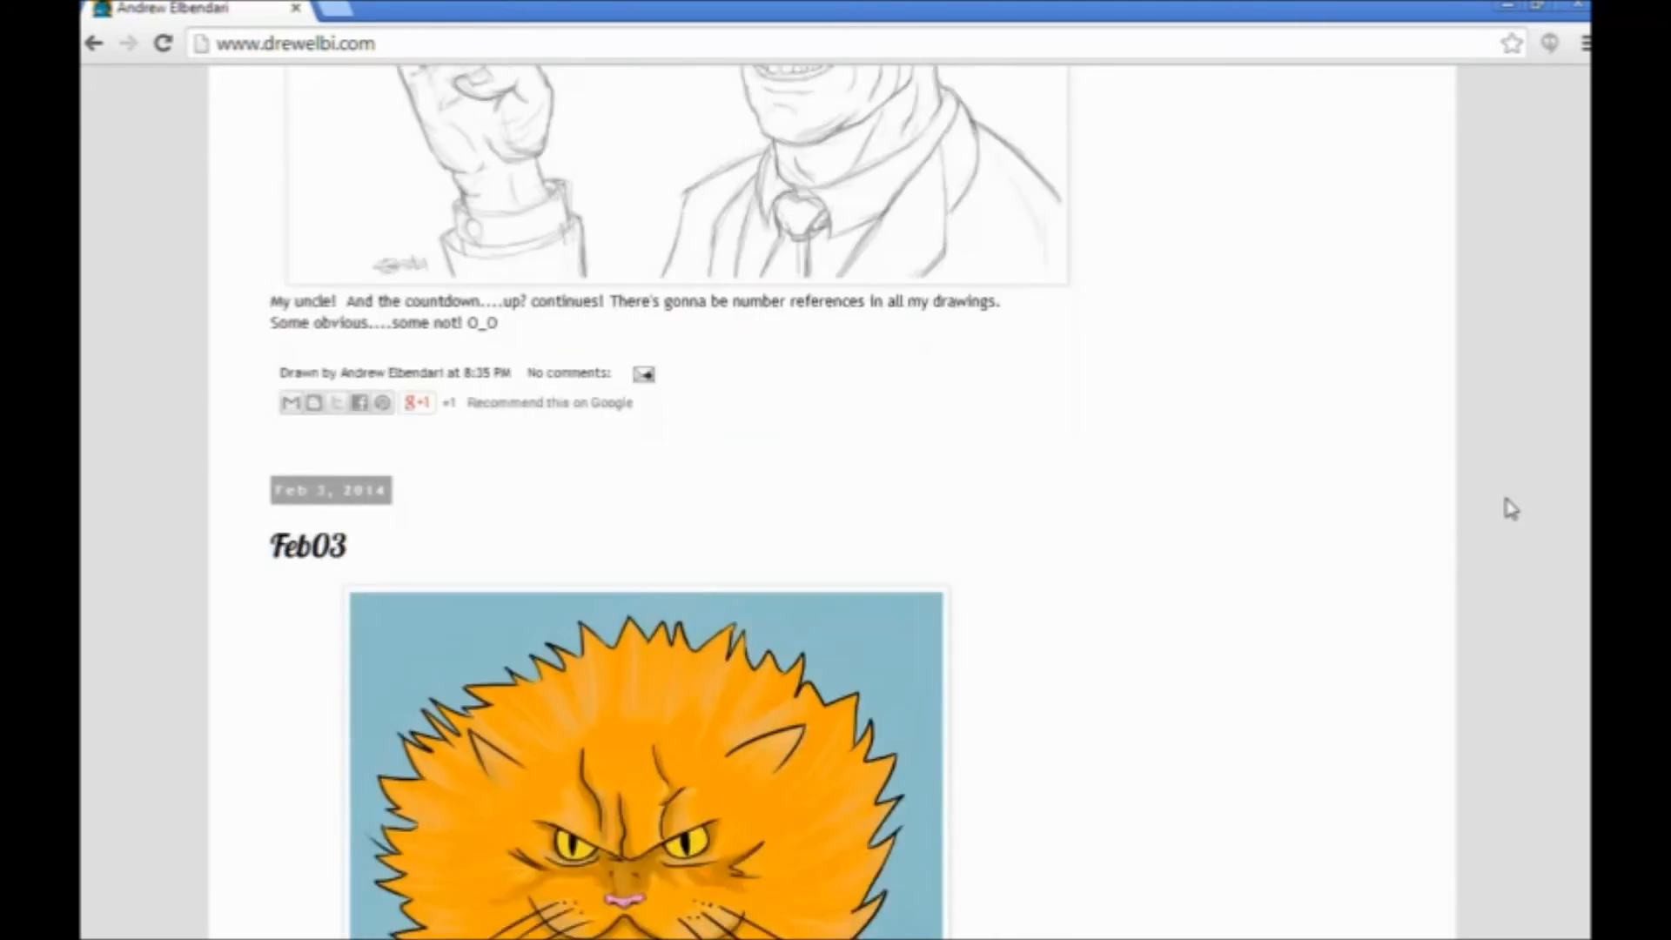
scroll(1511, 510, "down", 6)
scroll(1510, 510, "down", 10)
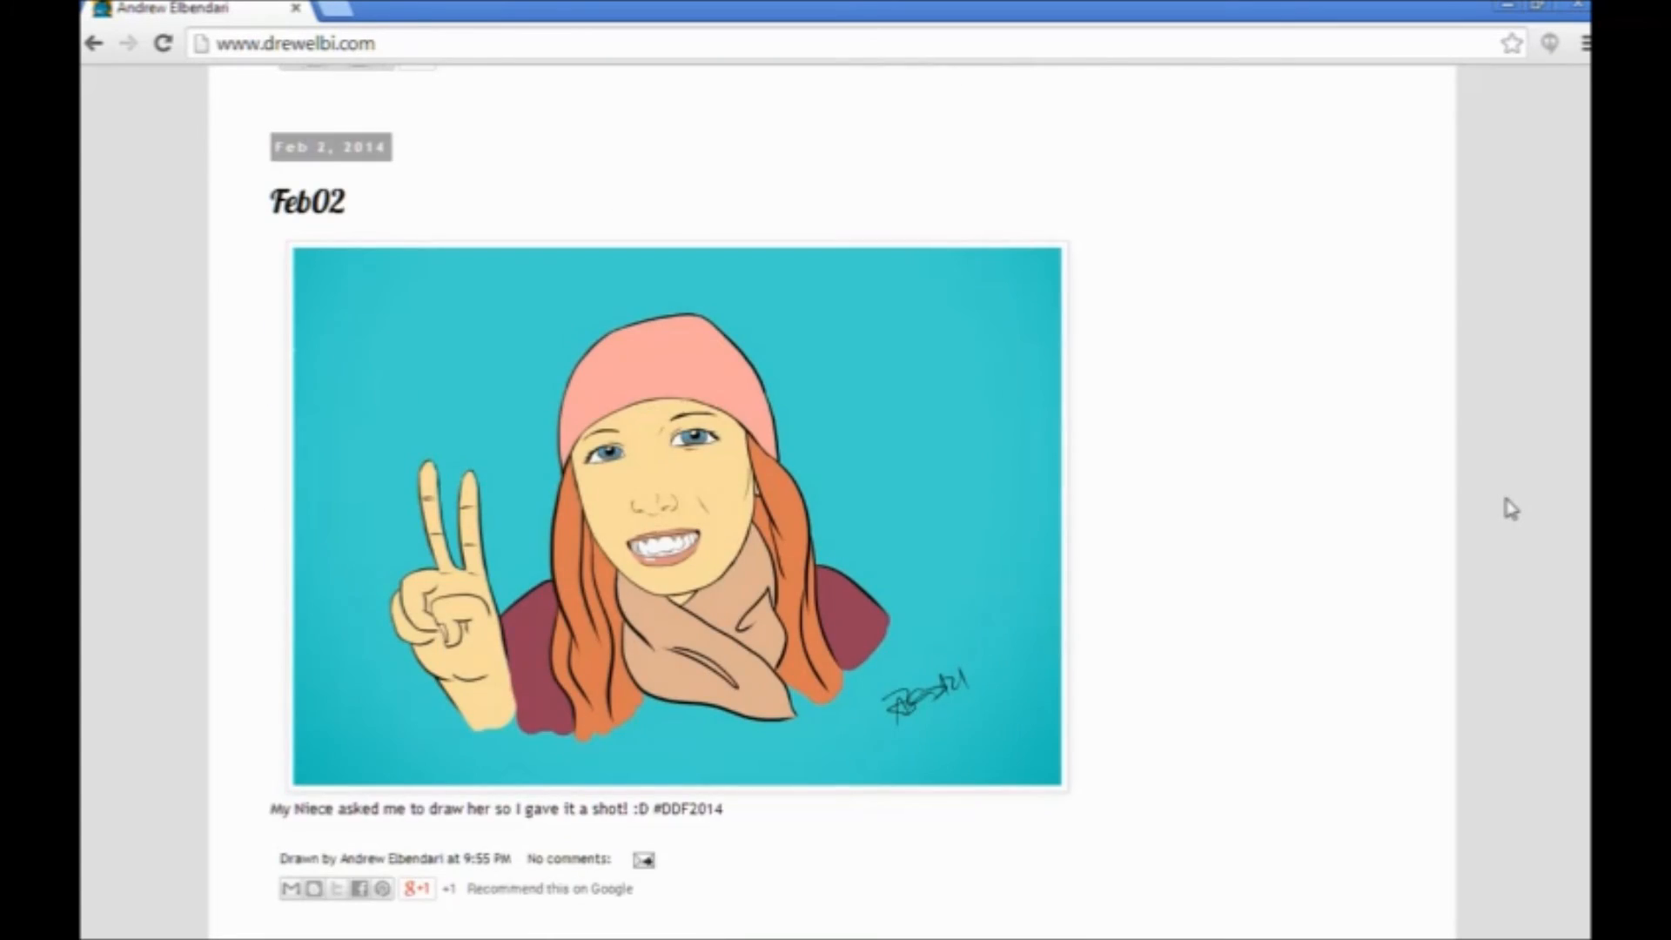
scroll(1511, 509, "up", 20)
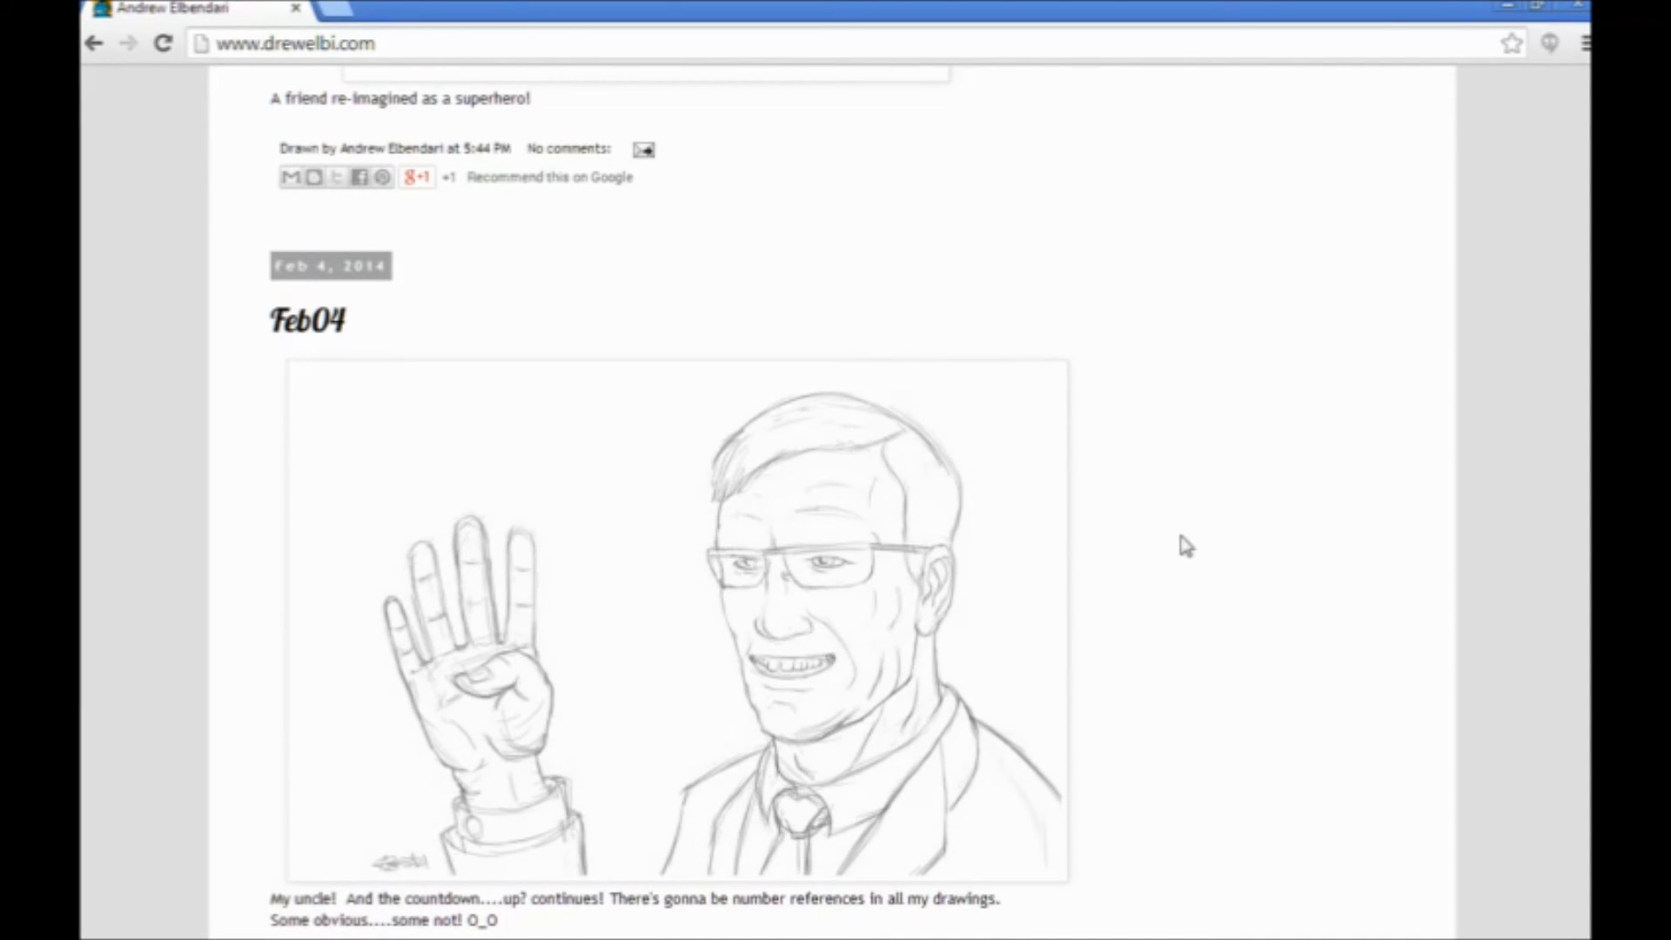
scroll(1193, 625, "down", 19)
scroll(1194, 623, "up", 7)
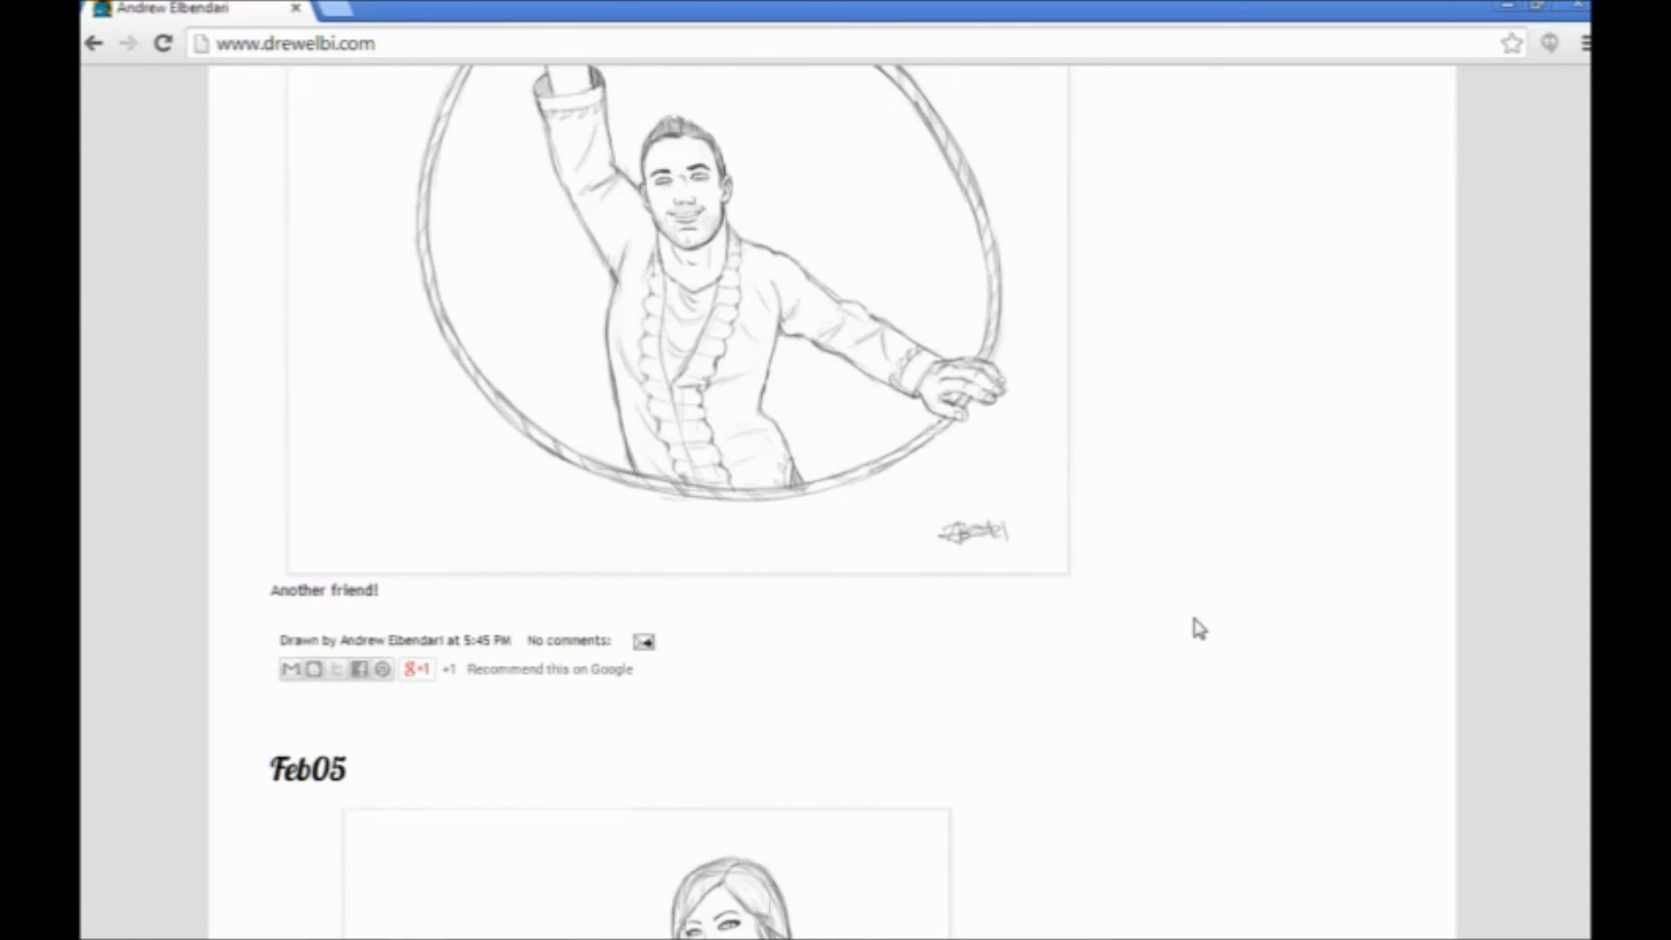
scroll(1199, 628, "down", 4)
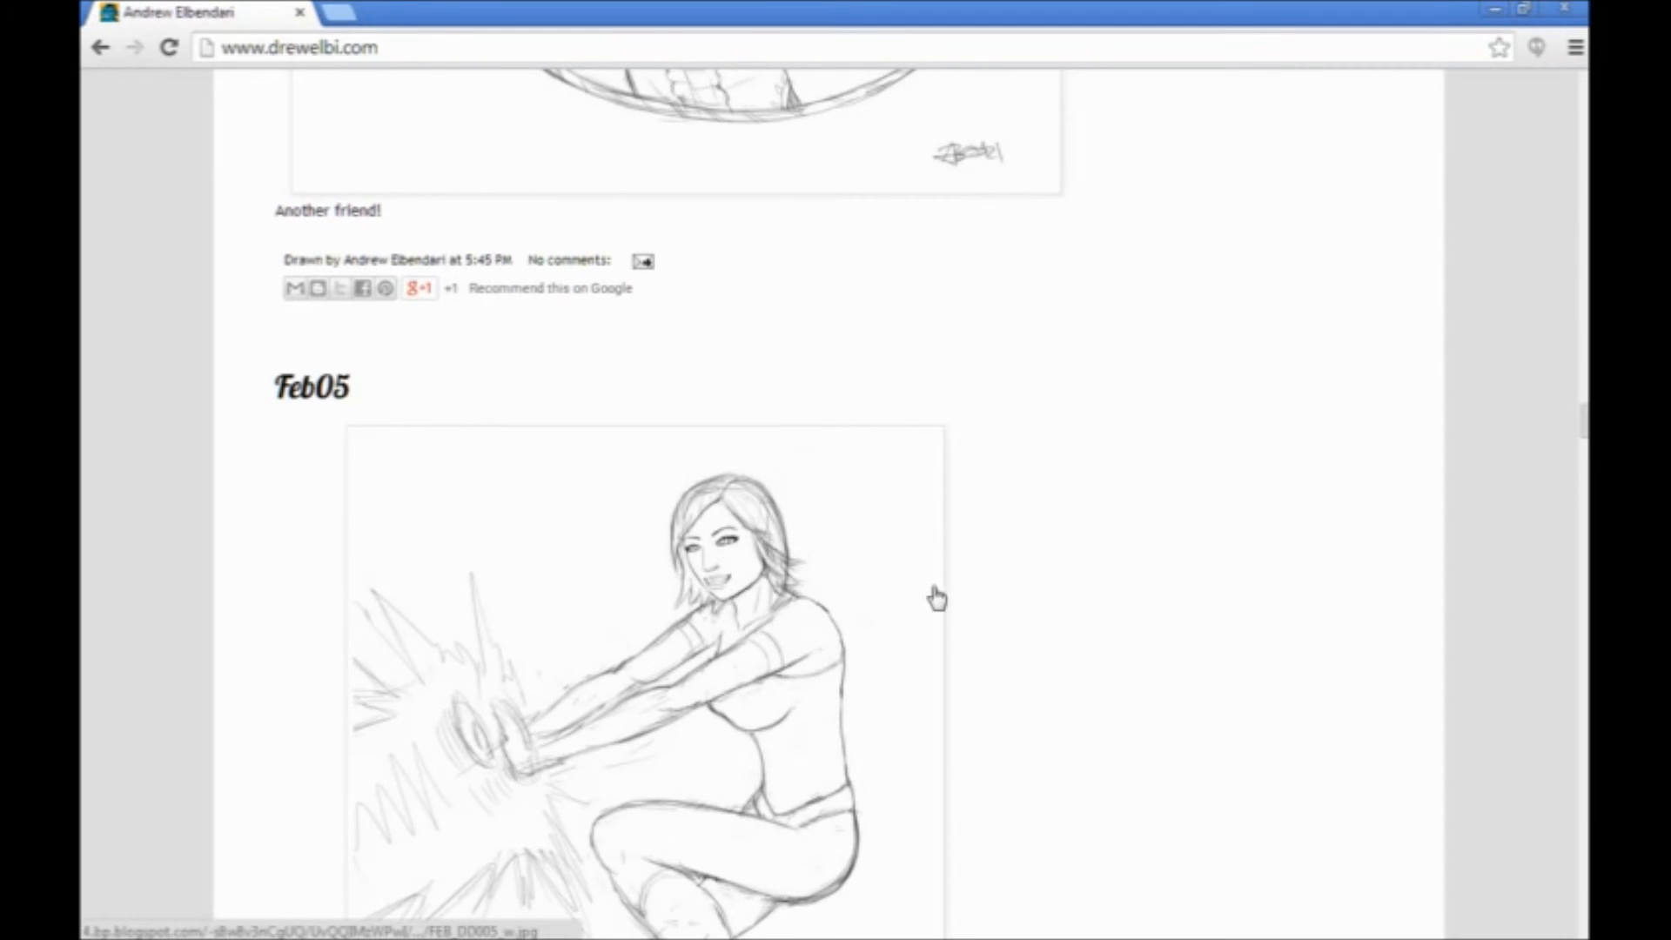
Look back over the newer posts from Feb07 through Feb14 to Feb16, ending at the blog's header banner
scroll(1121, 612, "up", 5)
scroll(1060, 497, "up", 15)
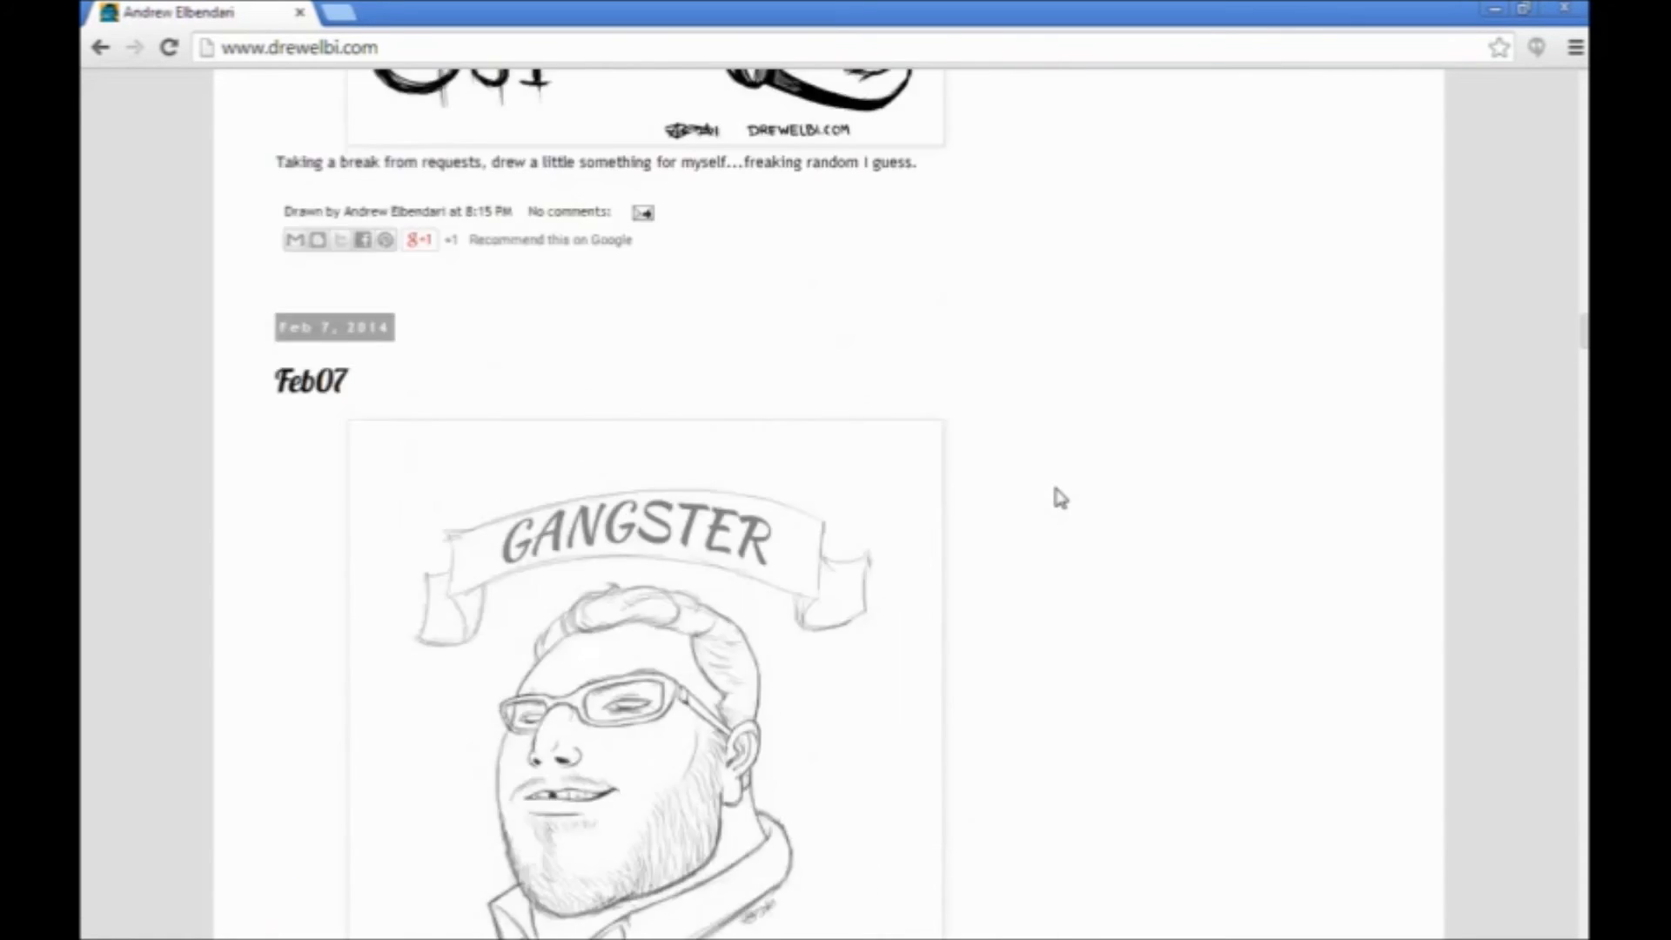
scroll(1020, 599, "up", 10)
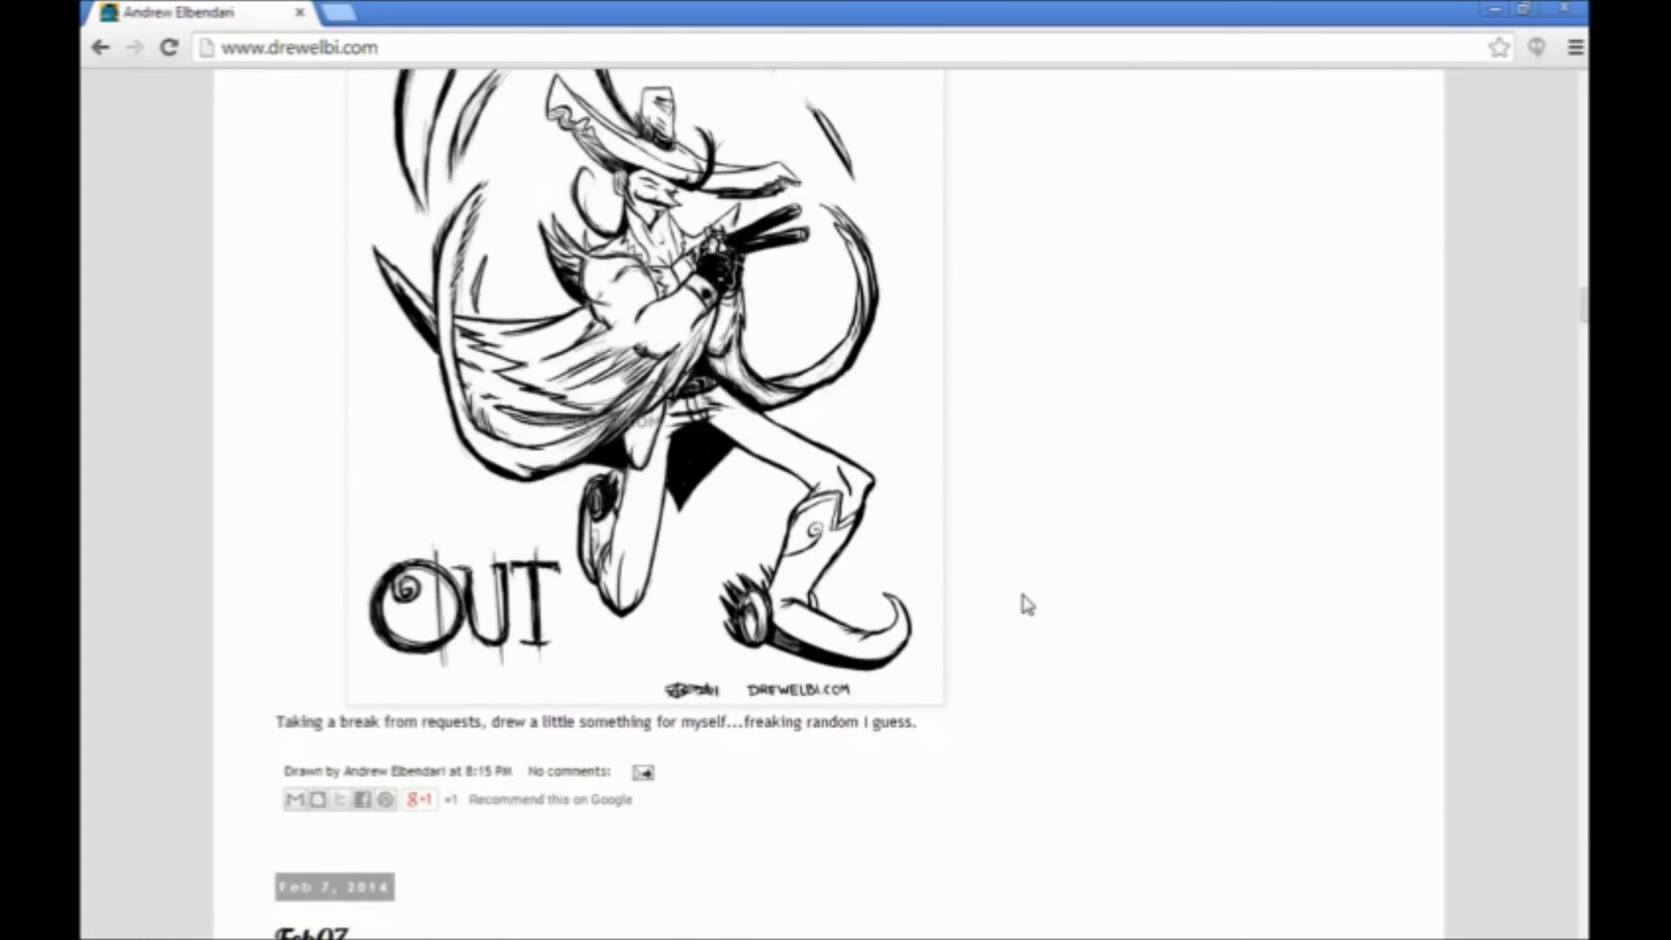
scroll(984, 618, "down", 13)
scroll(1100, 545, "up", 14)
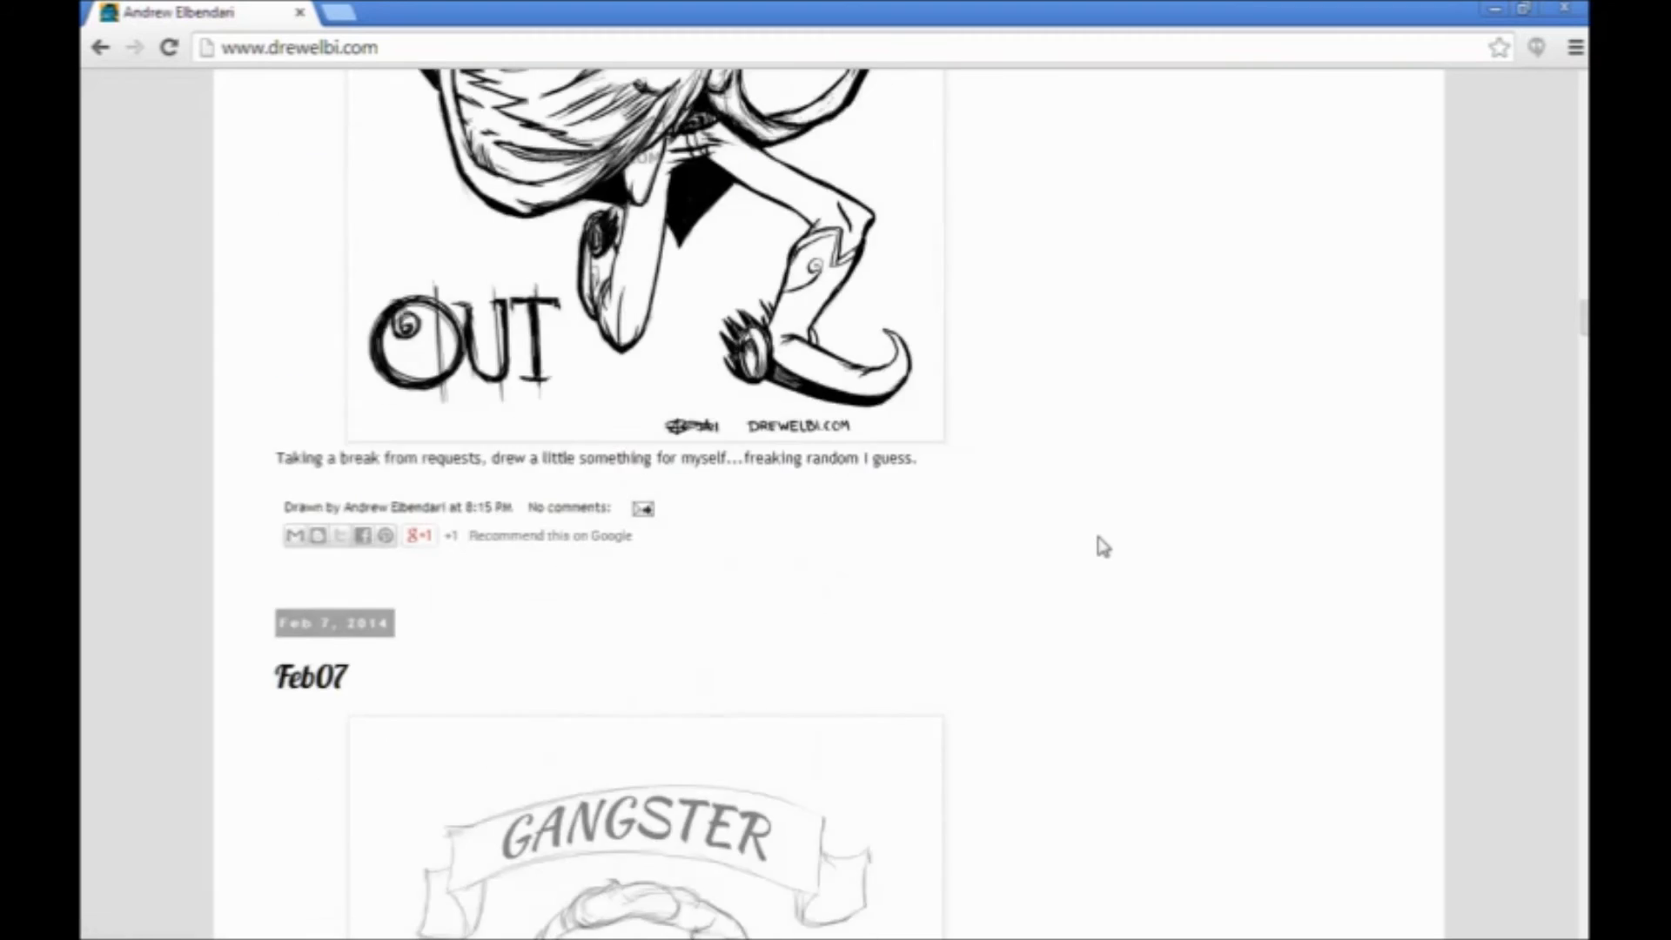
scroll(1036, 449, "up", 15)
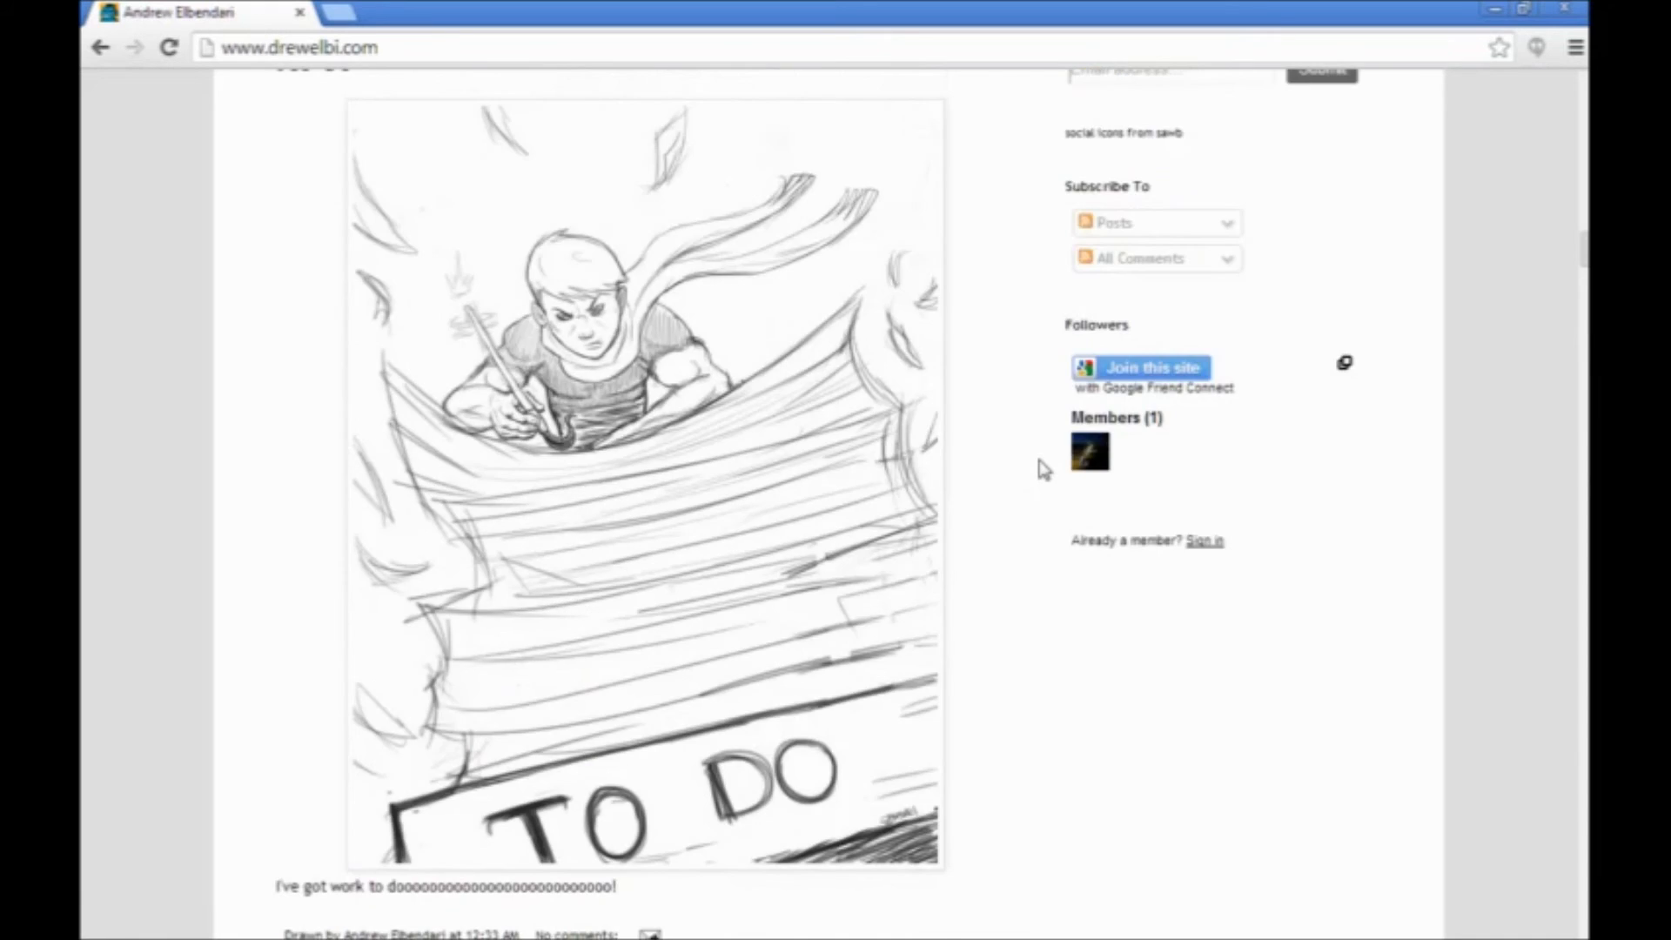
scroll(1040, 462, "up", 15)
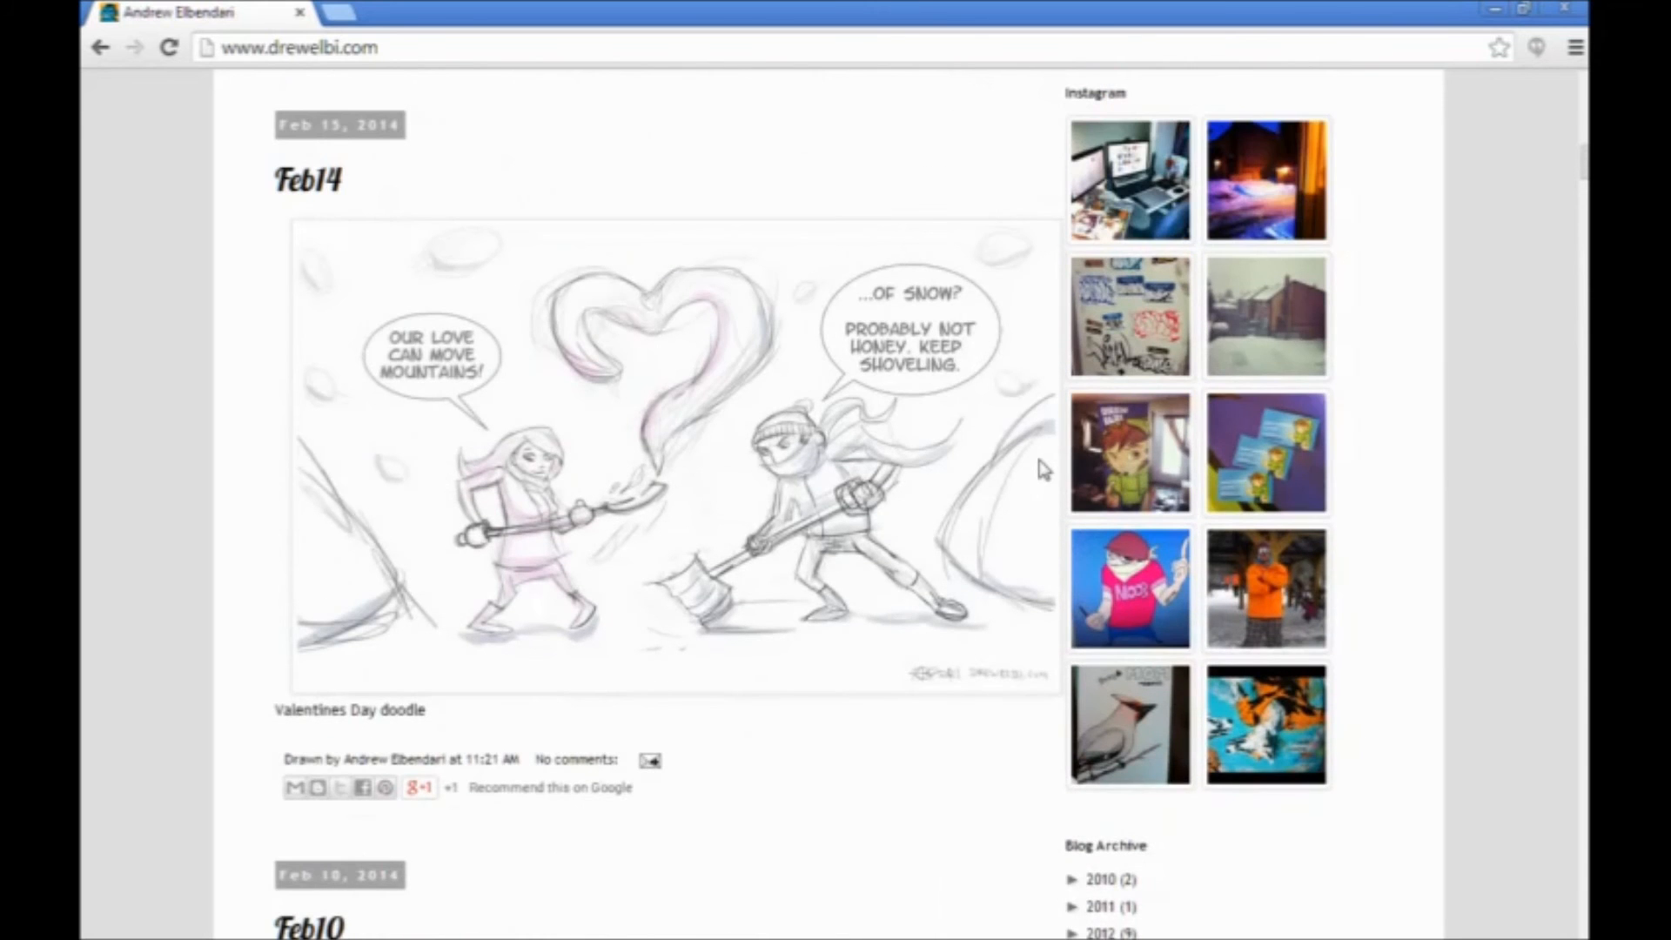
scroll(1041, 470, "up", 18)
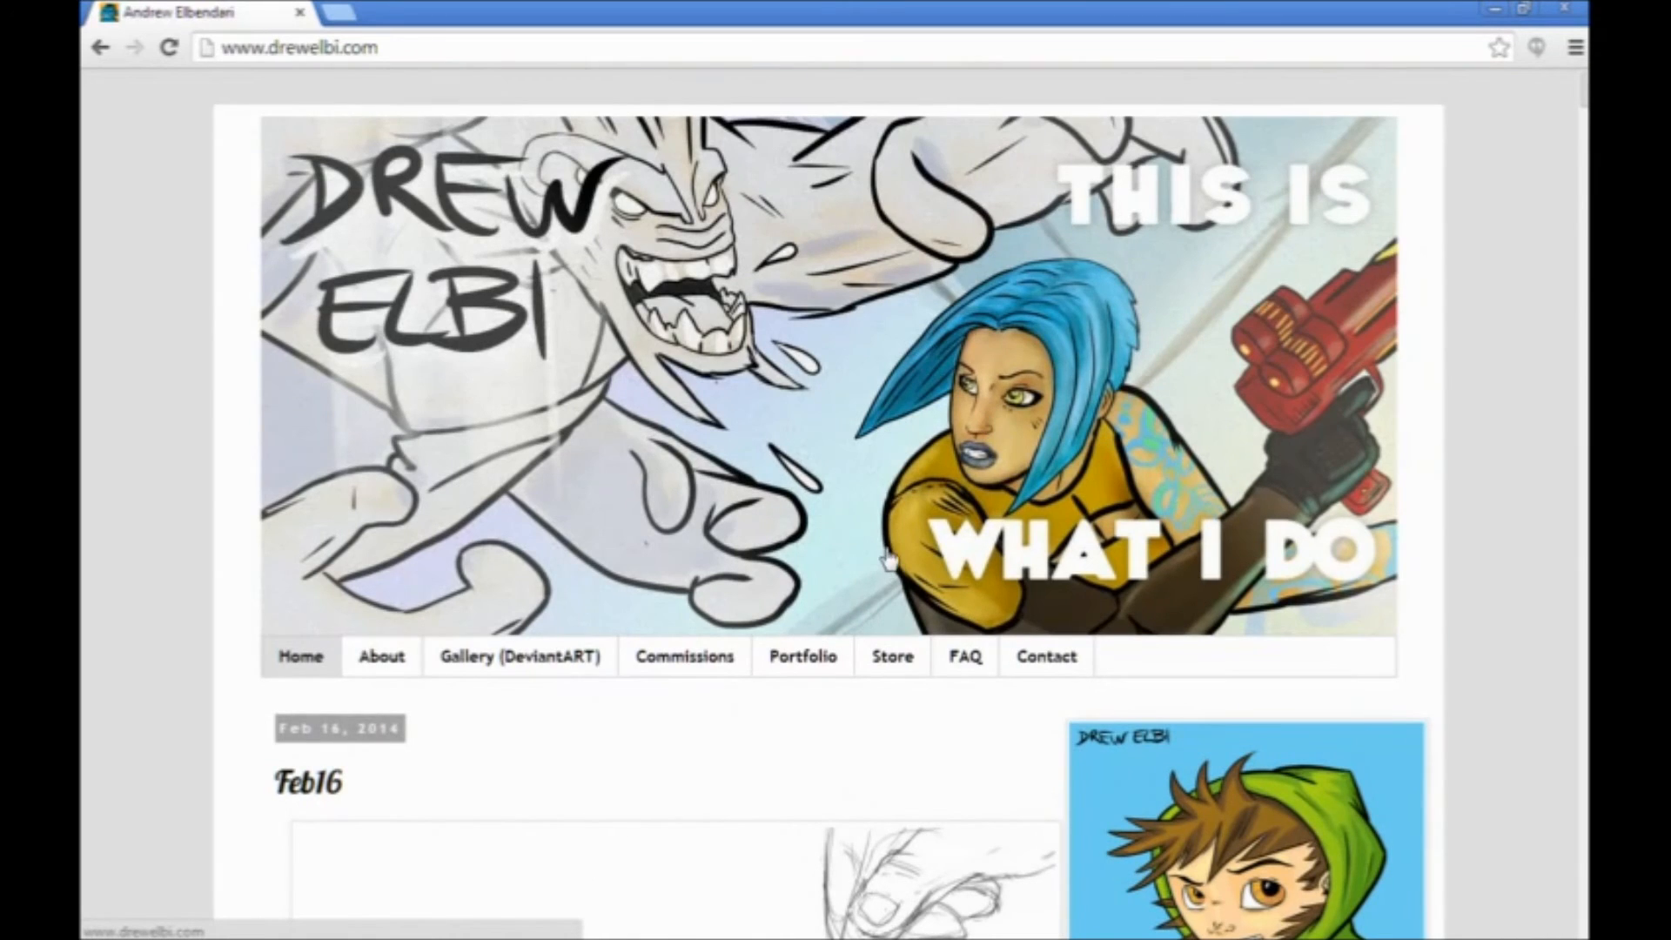
Look through the February 2014 sketch posts on the blog's home page, including the Feb08 drawing, and return to the page header
scroll(888, 557, "down", 20)
scroll(888, 557, "down", 10)
scroll(888, 558, "up", 3)
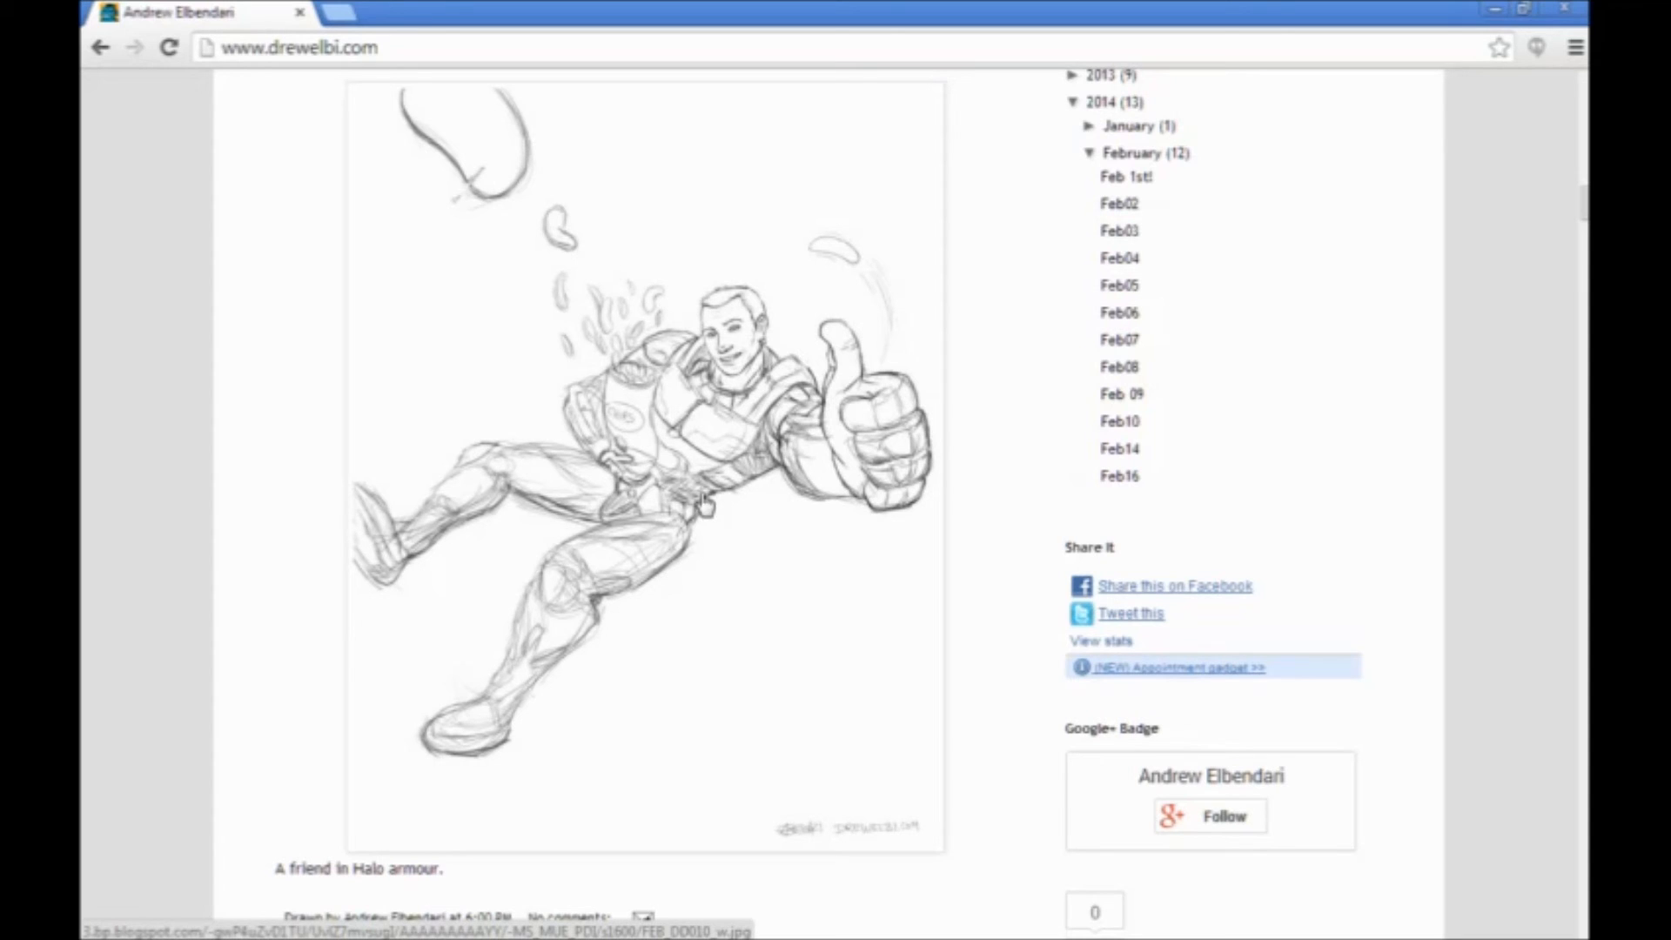
scroll(937, 571, "down", 12)
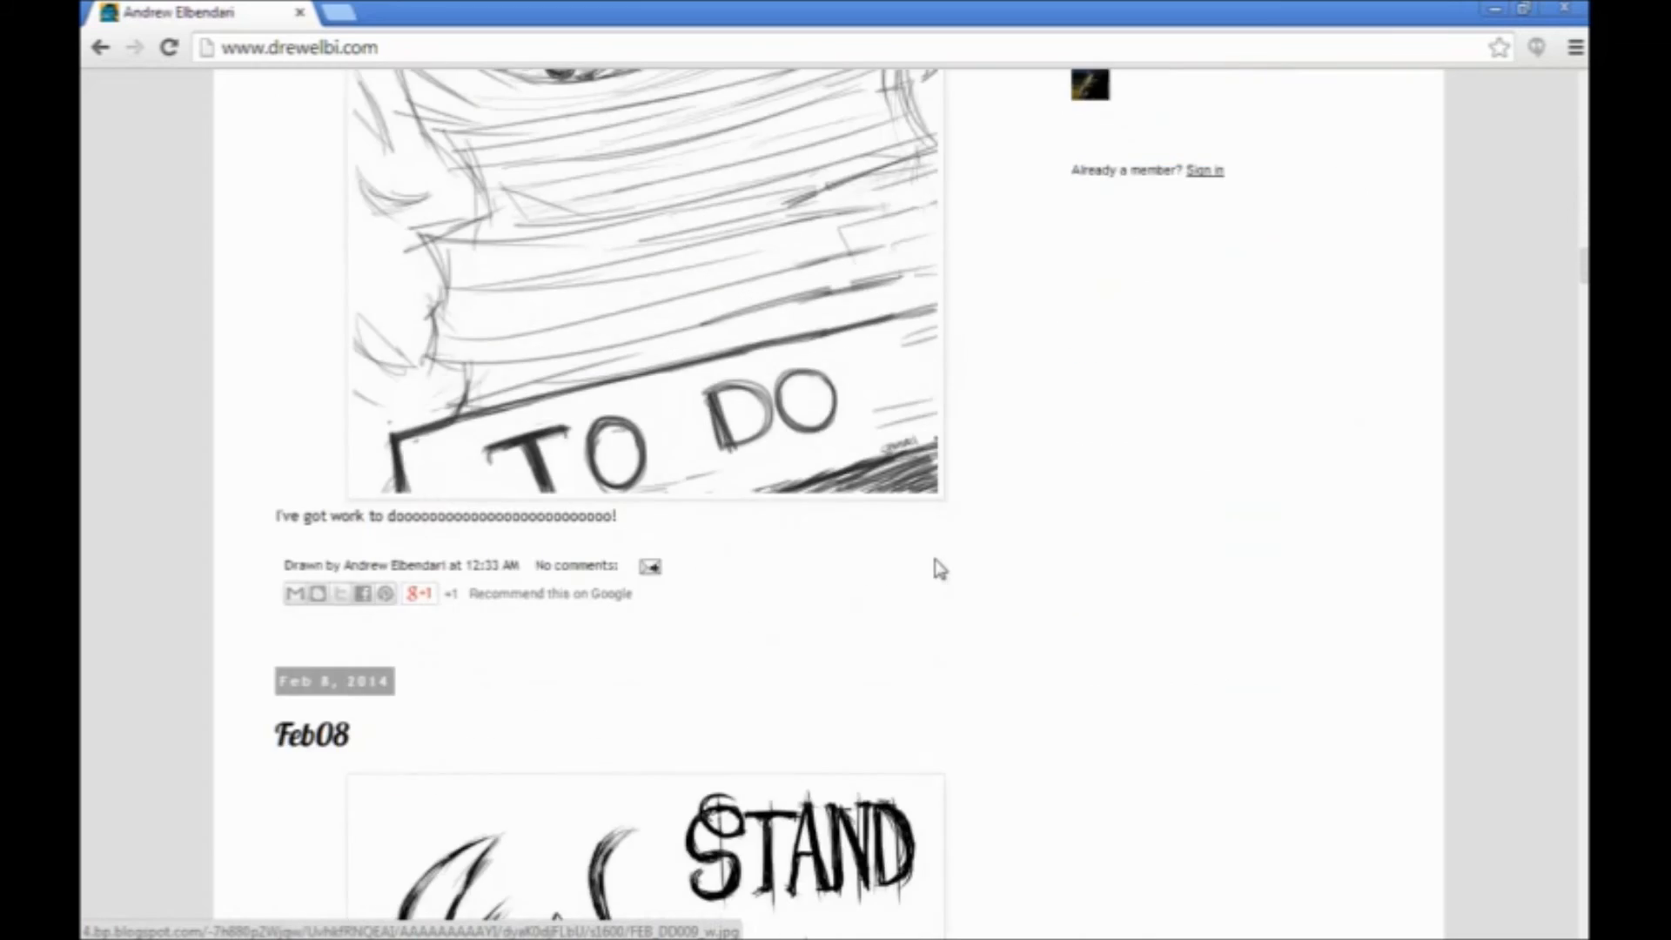
scroll(936, 571, "up", 3)
scroll(938, 571, "down", 10)
scroll(938, 571, "down", 3)
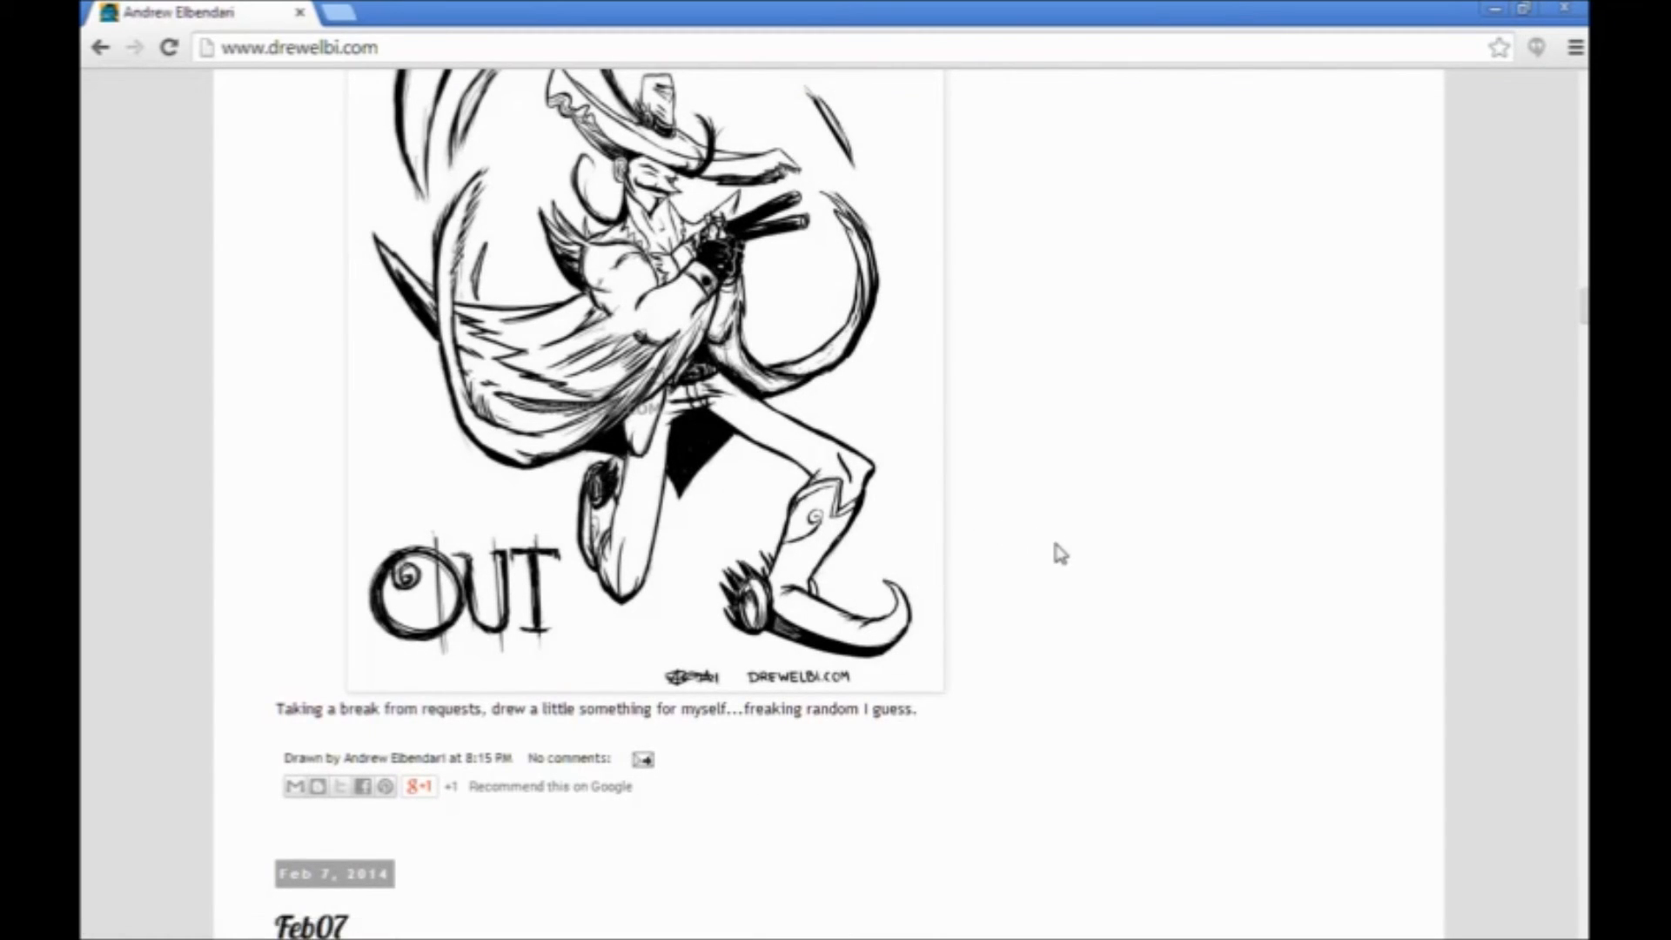
scroll(1058, 553, "up", 15)
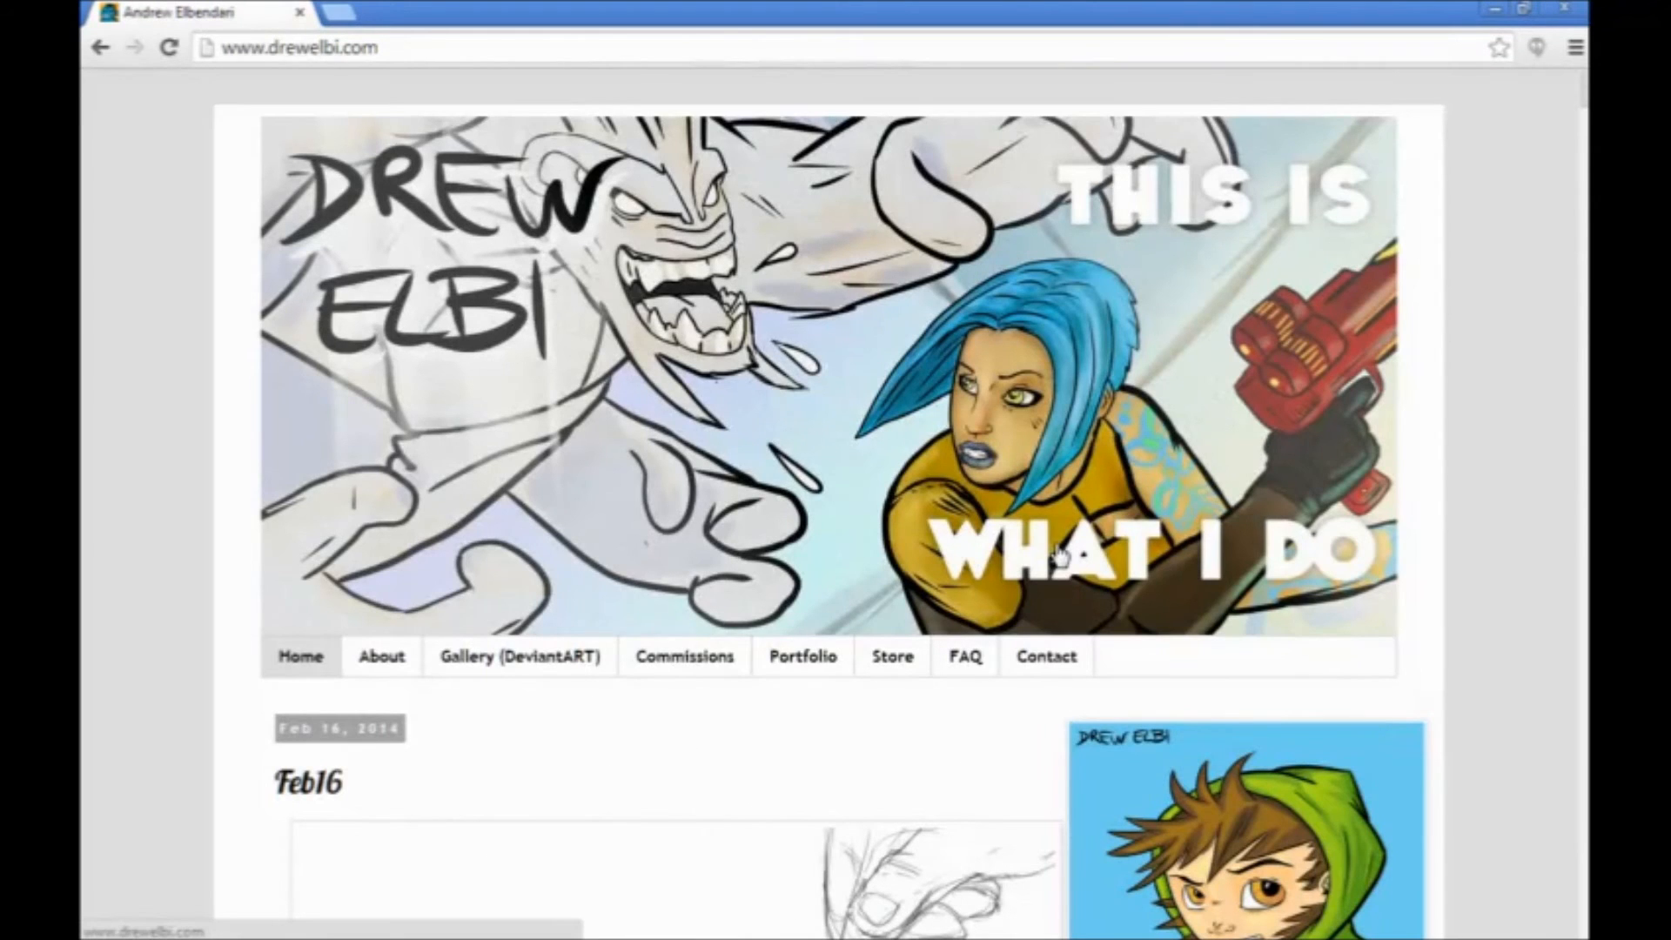
Open the site's Portfolio page and examine what it offers
left_click(777, 674)
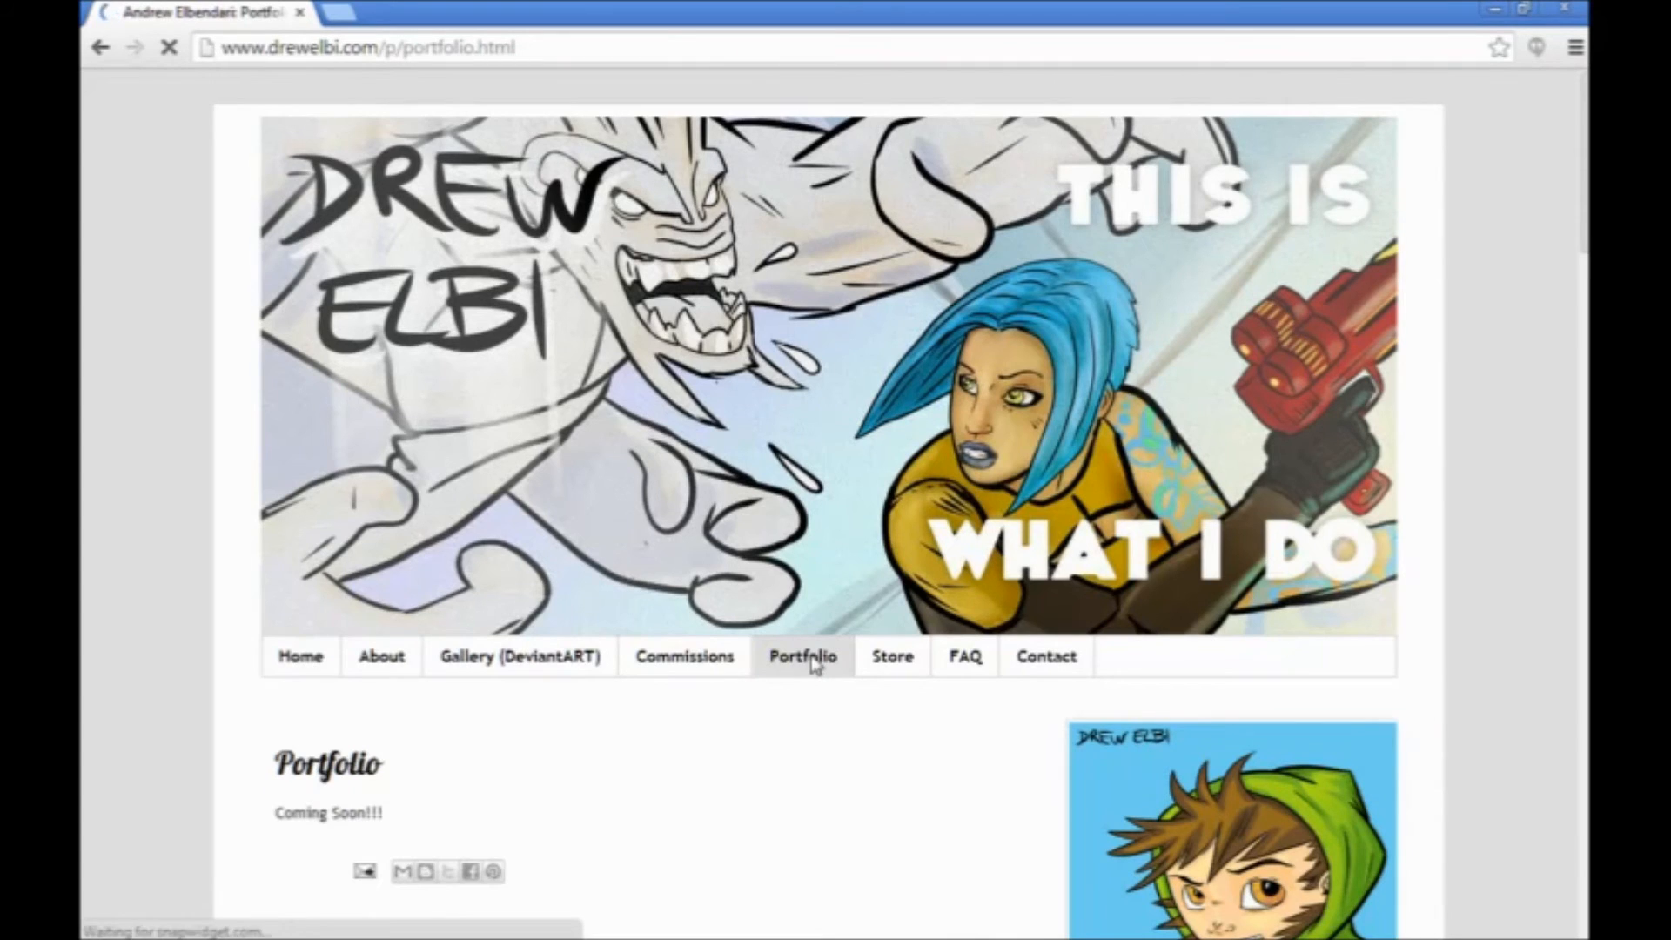
left_click(803, 657)
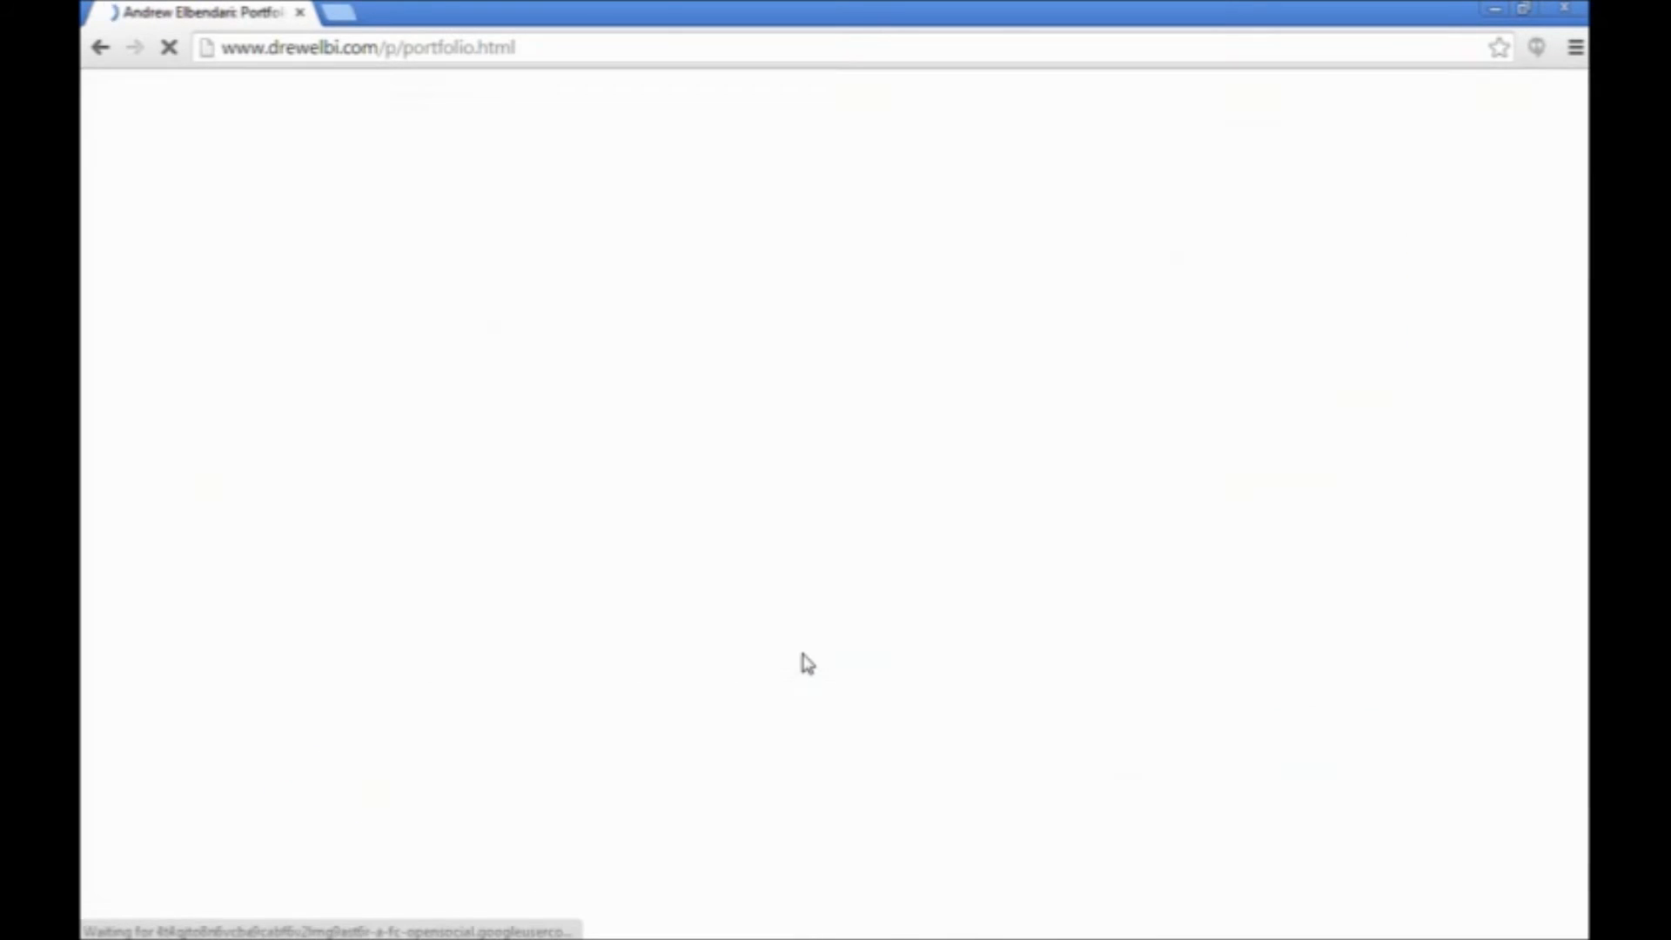
scroll(437, 789, "down", 2)
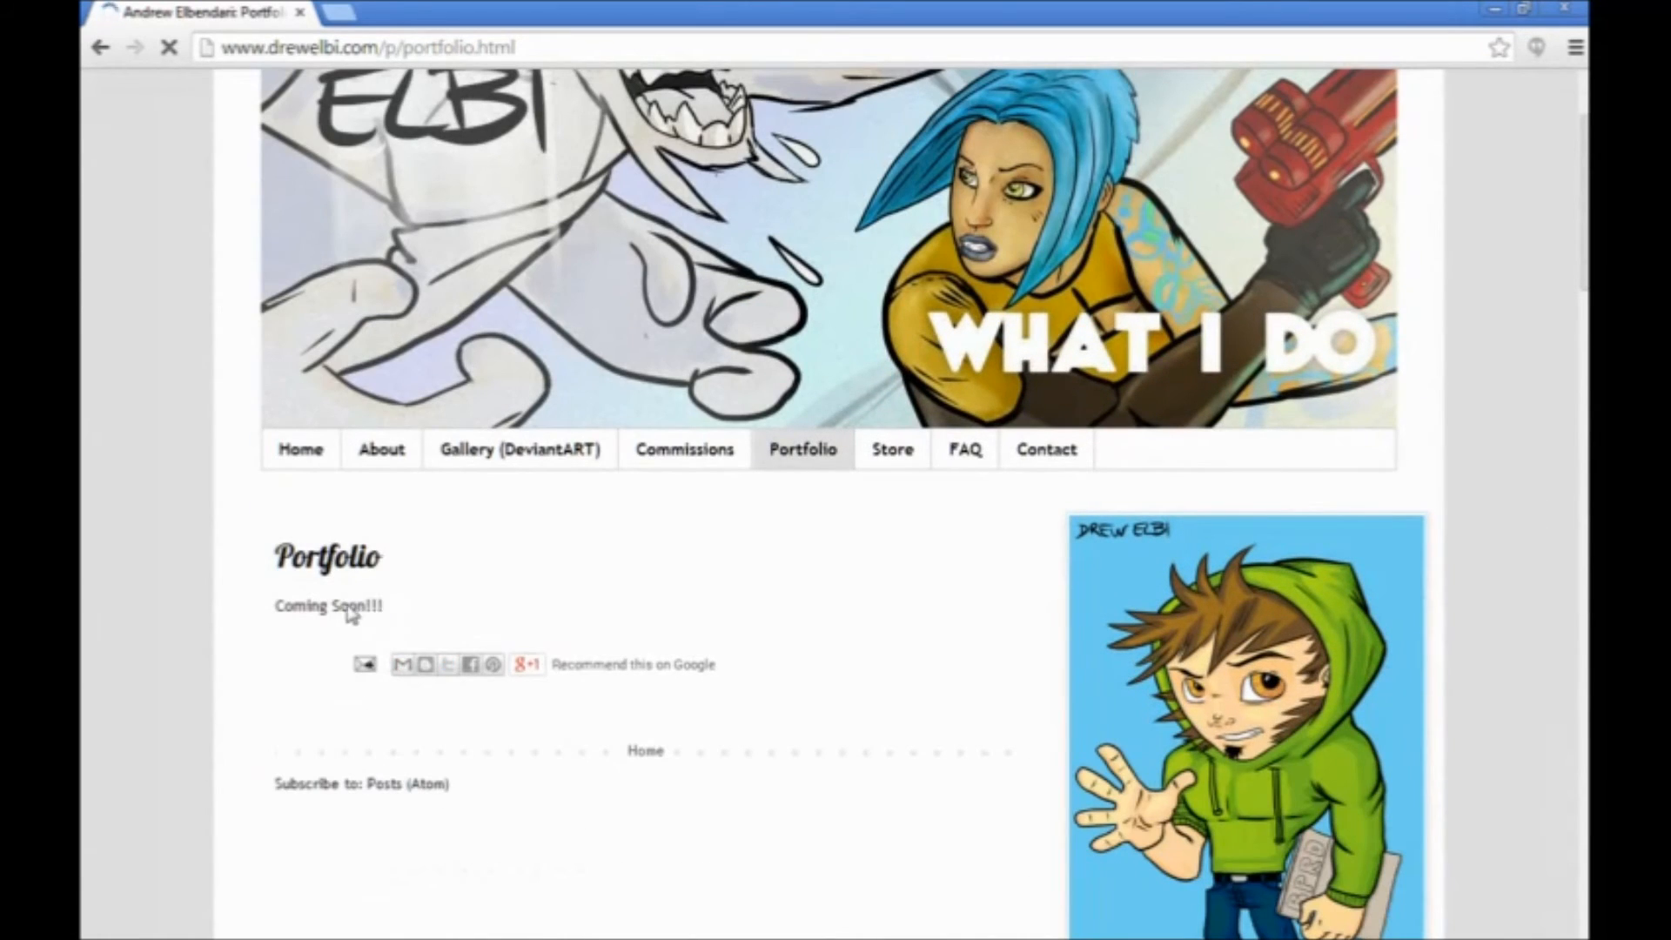
left_click_drag(339, 607, 384, 607)
left_click(698, 561)
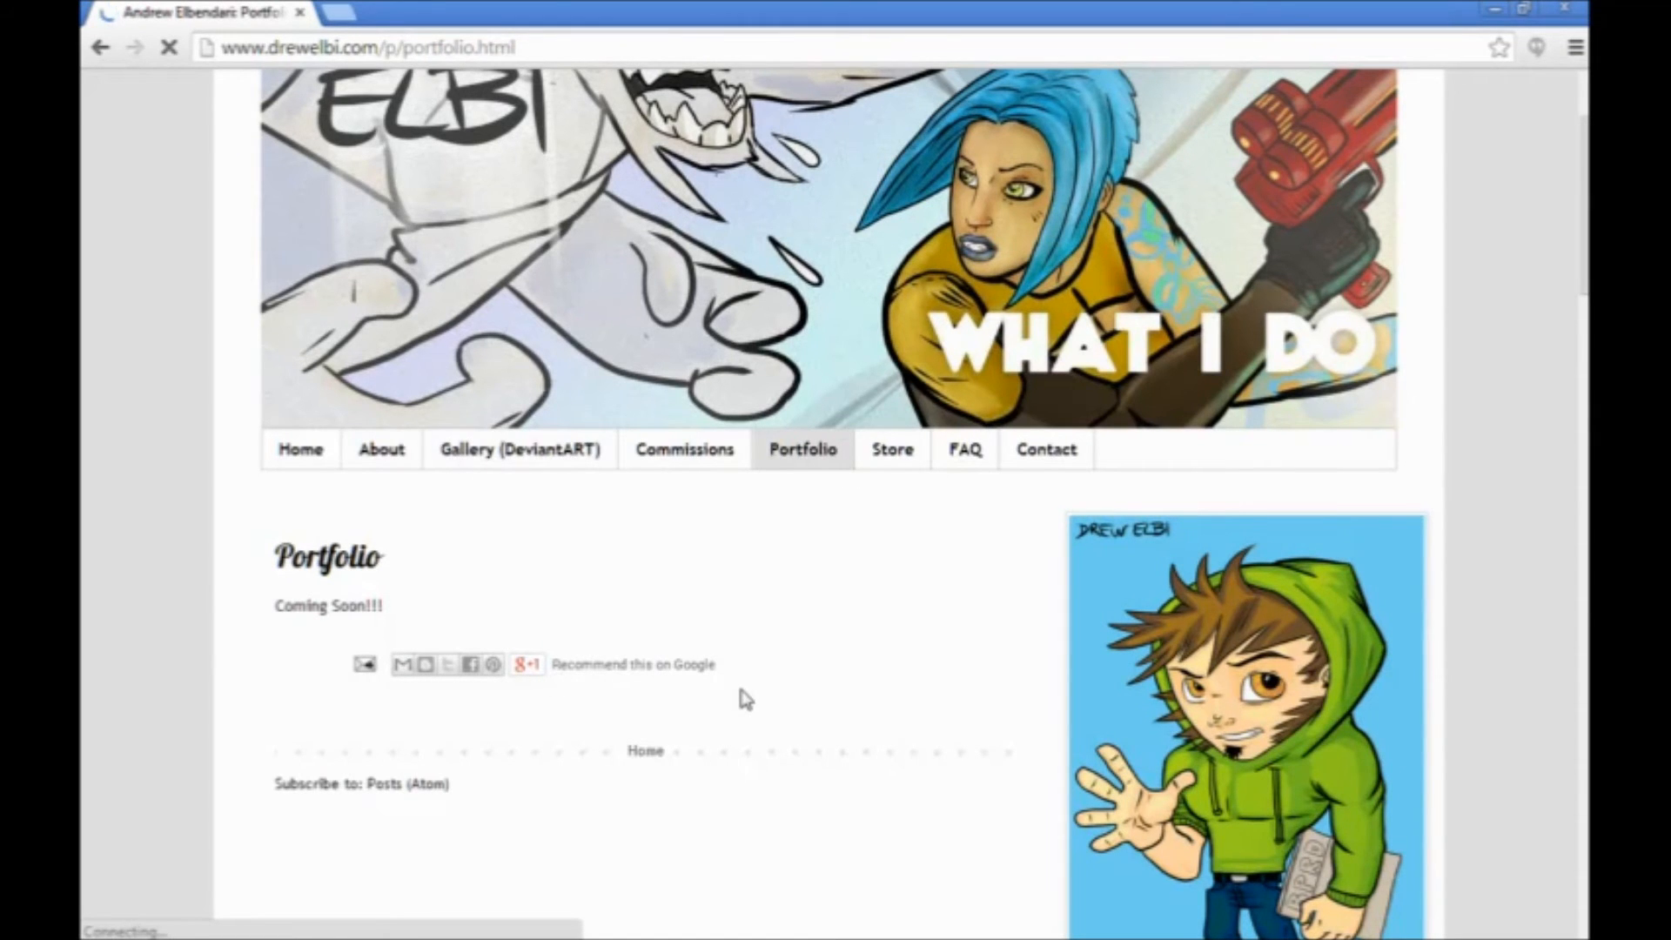
Go back to the blog's home page and review its posts as far as The Evolution of Abe Sapien illustration
key("alt+Left")
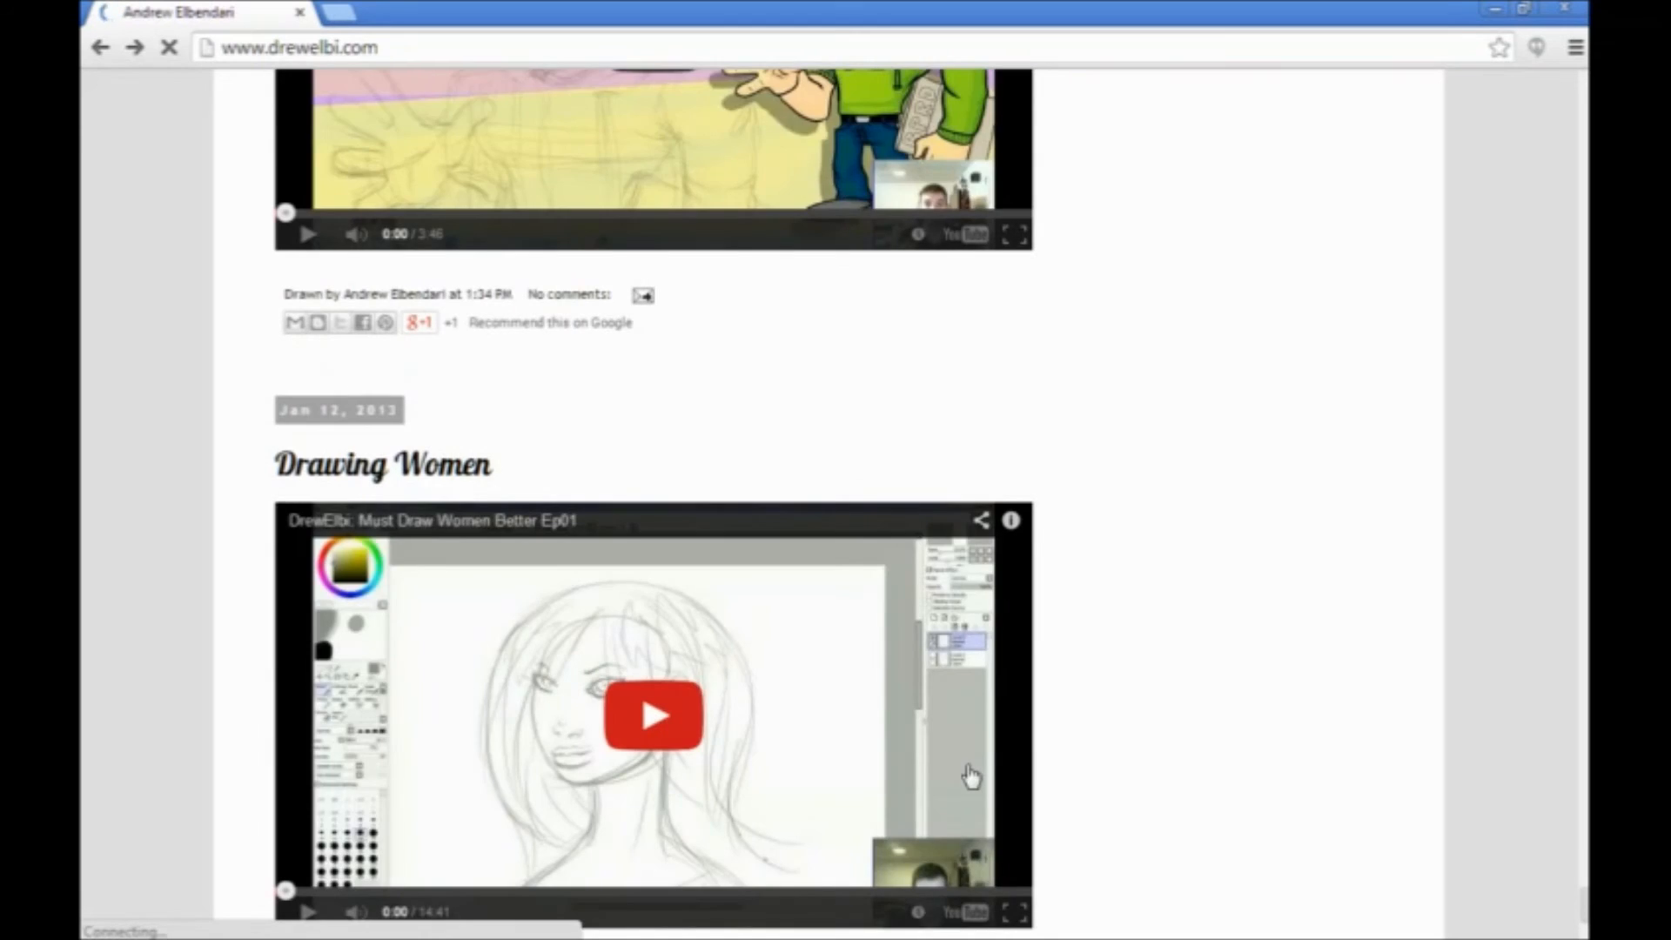
scroll(970, 775, "up", 20)
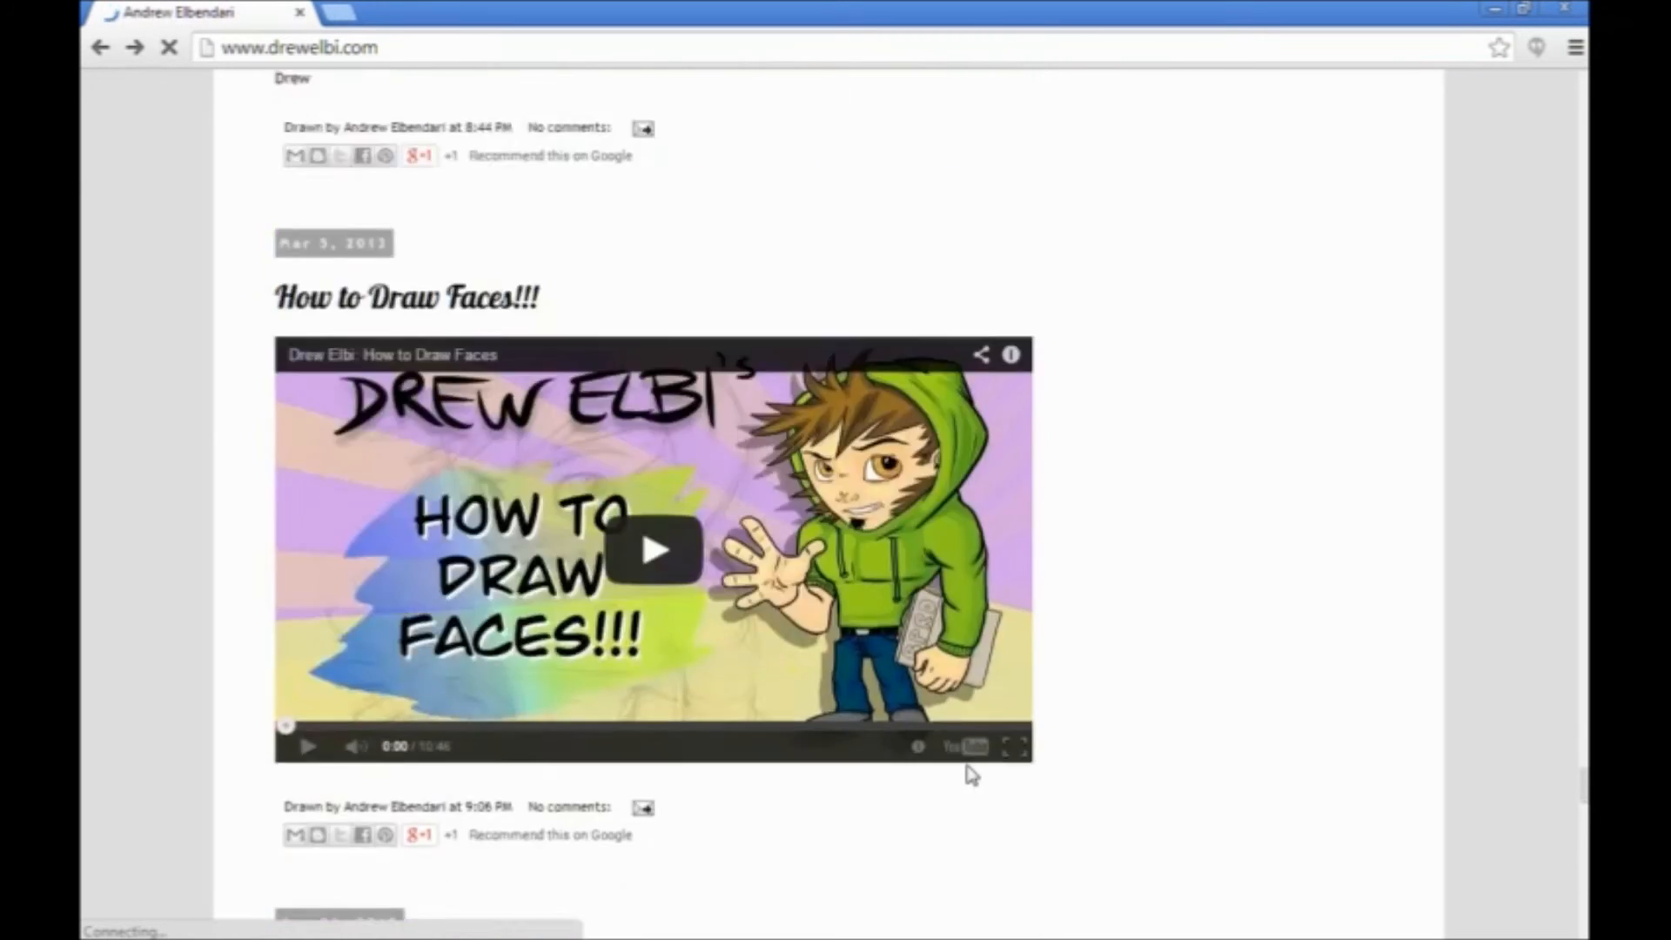
scroll(971, 775, "up", 20)
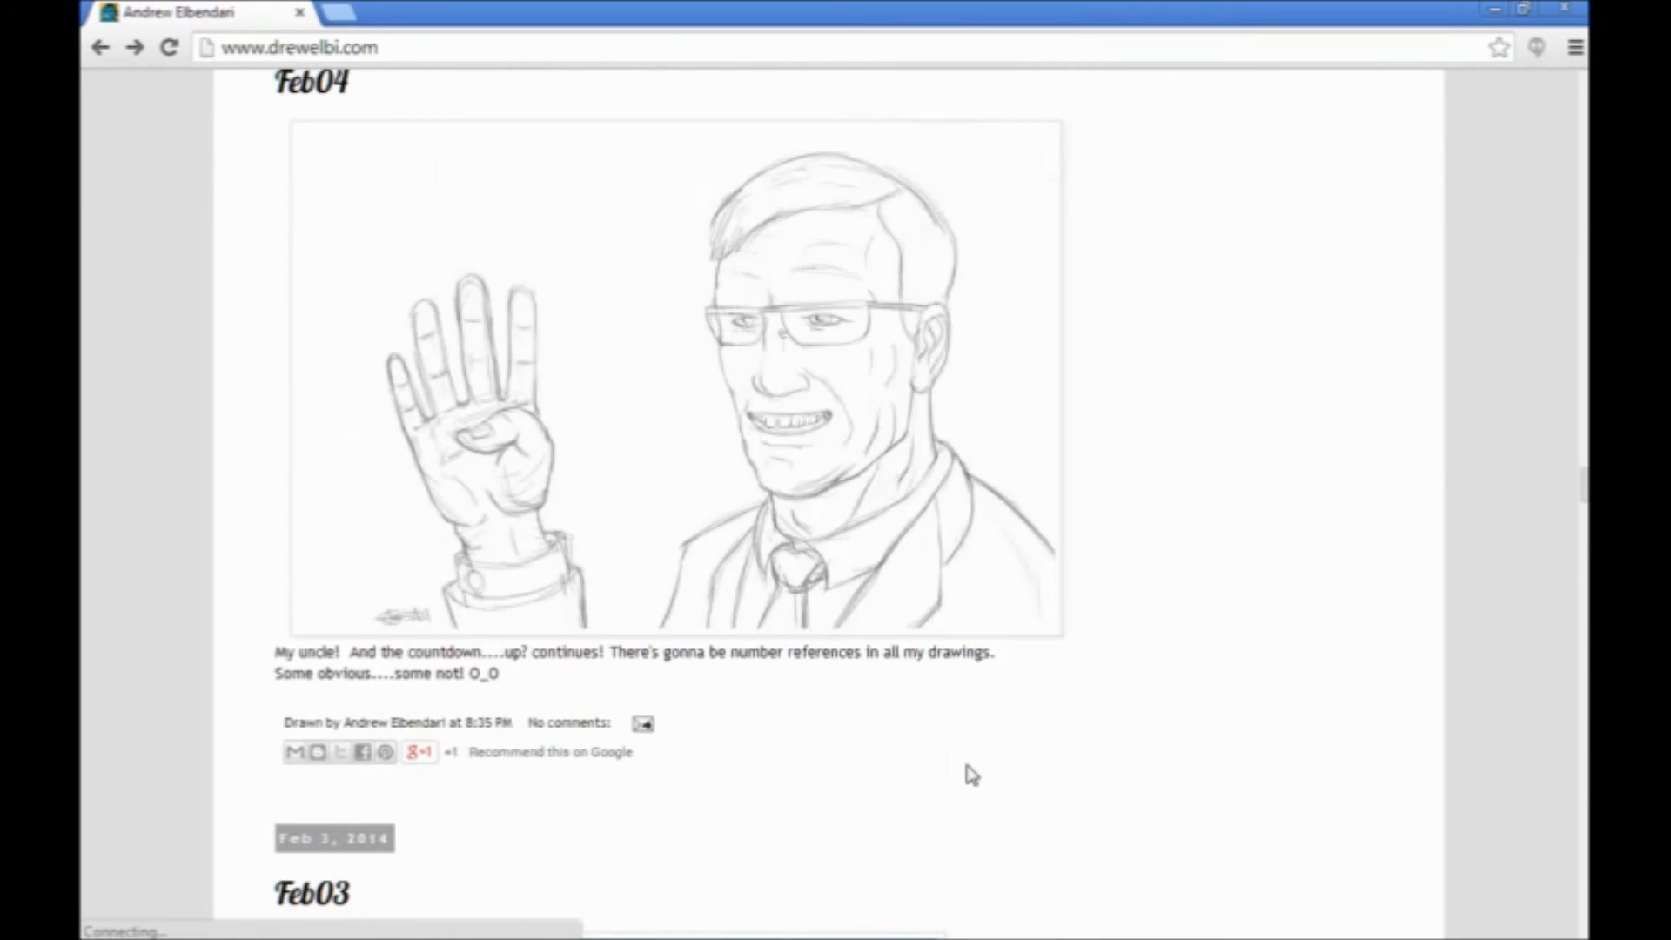
scroll(972, 775, "down", 19)
scroll(1105, 777, "down", 15)
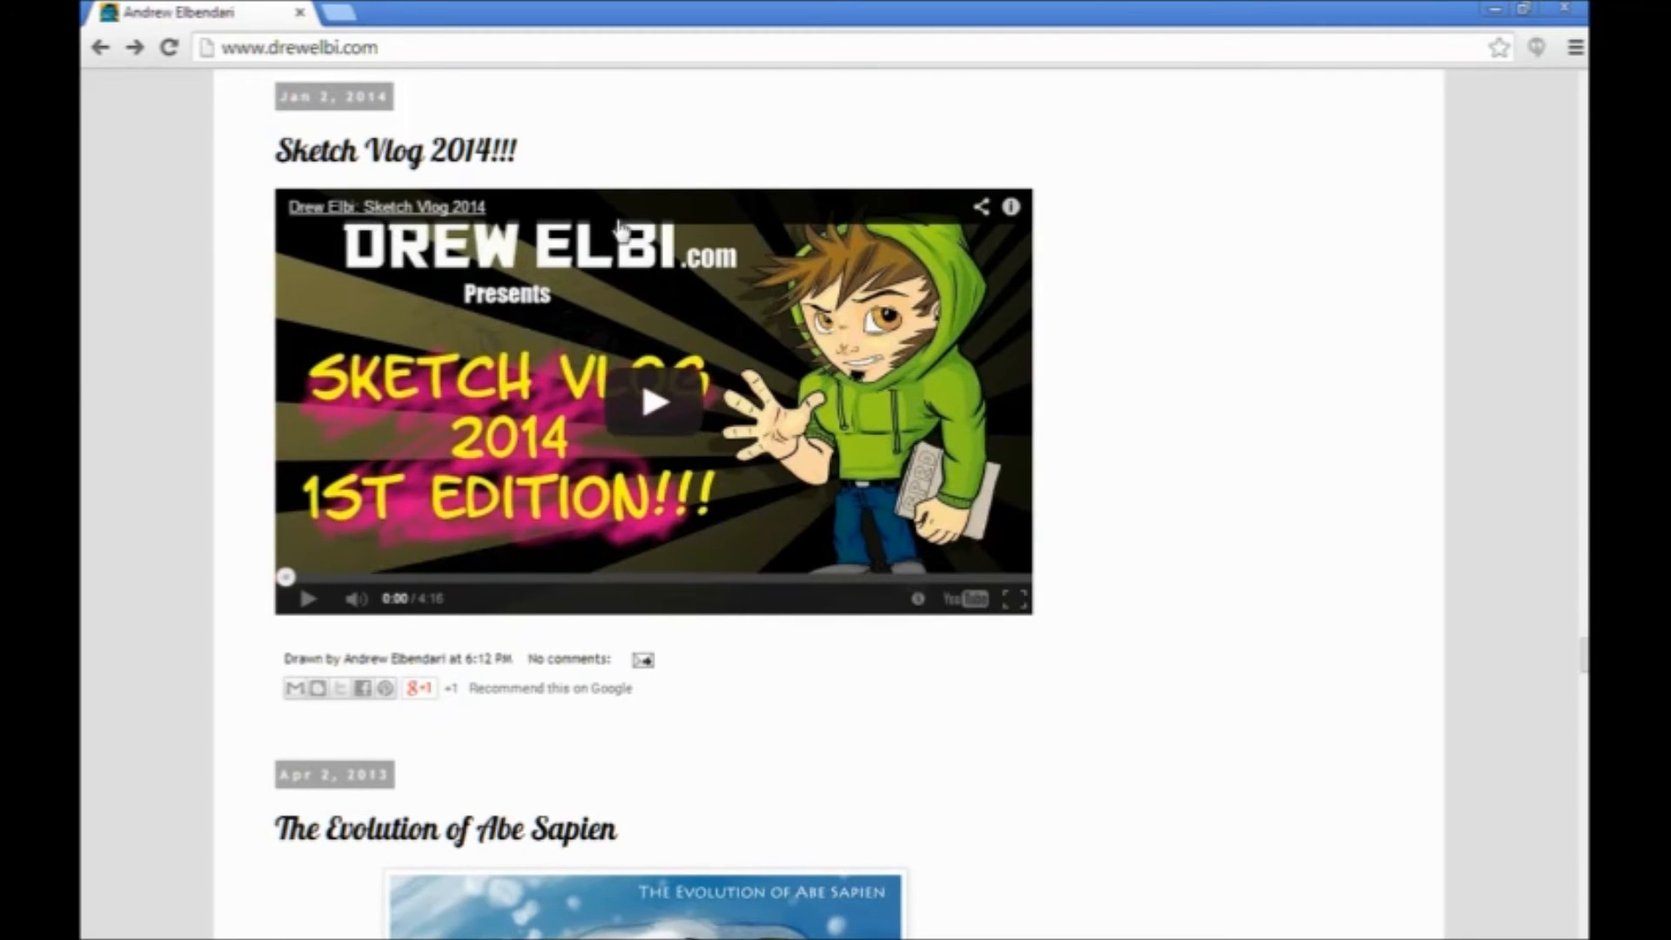
scroll(1131, 609, "down", 5)
scroll(1131, 648, "down", 3)
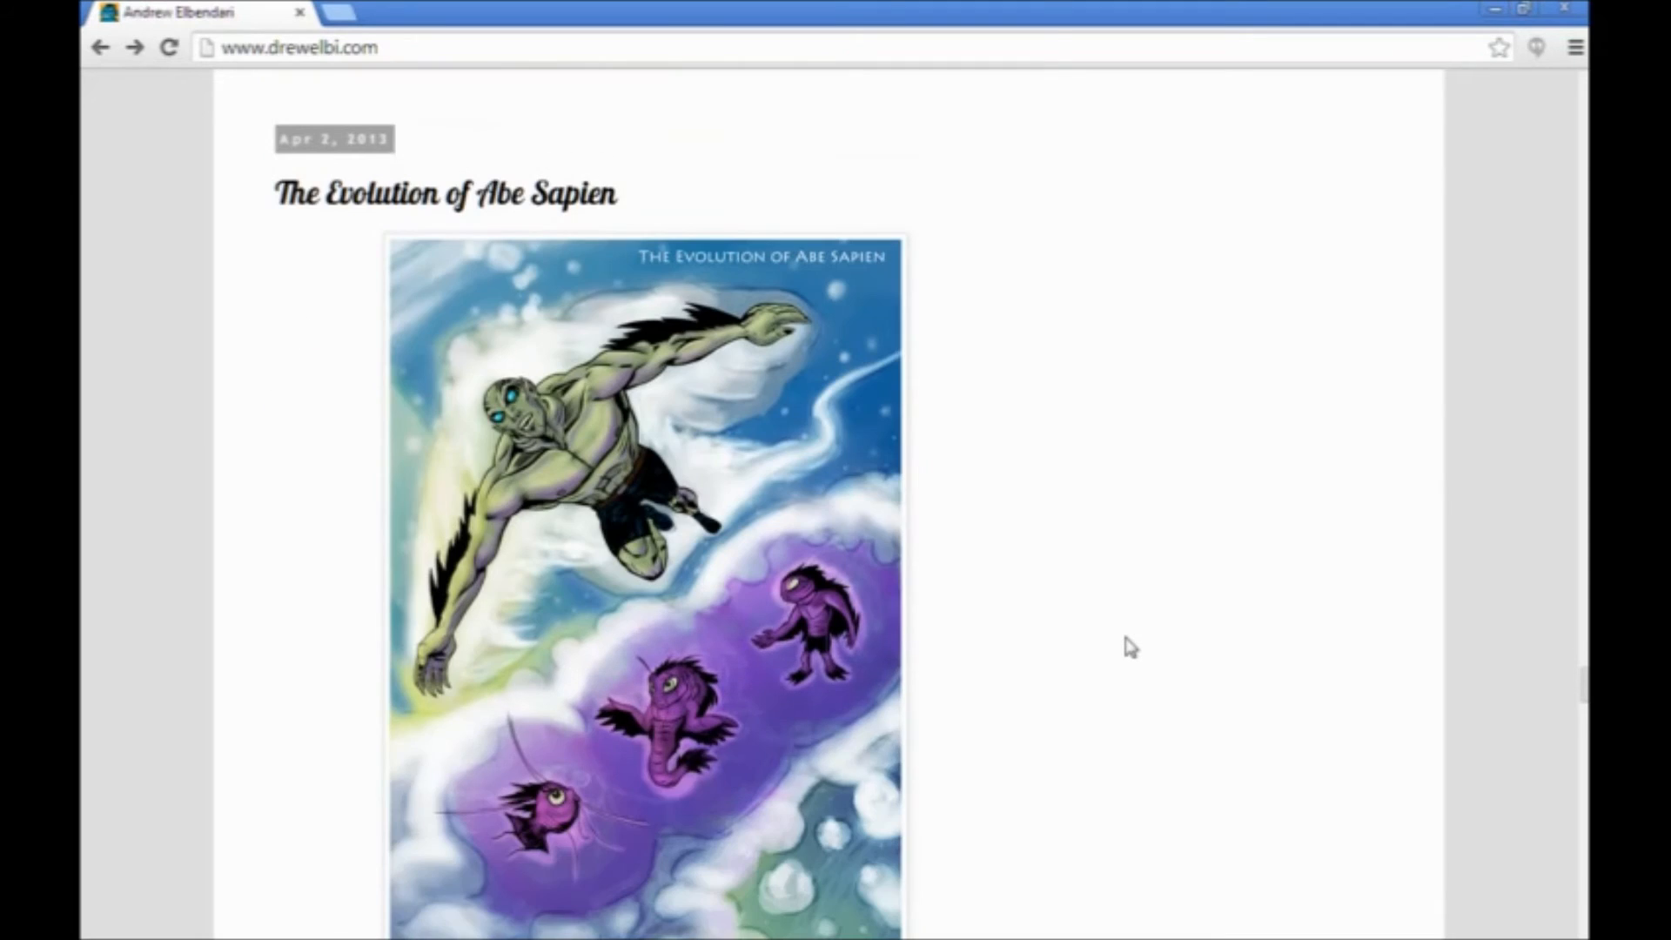
scroll(1130, 647, "down", 1)
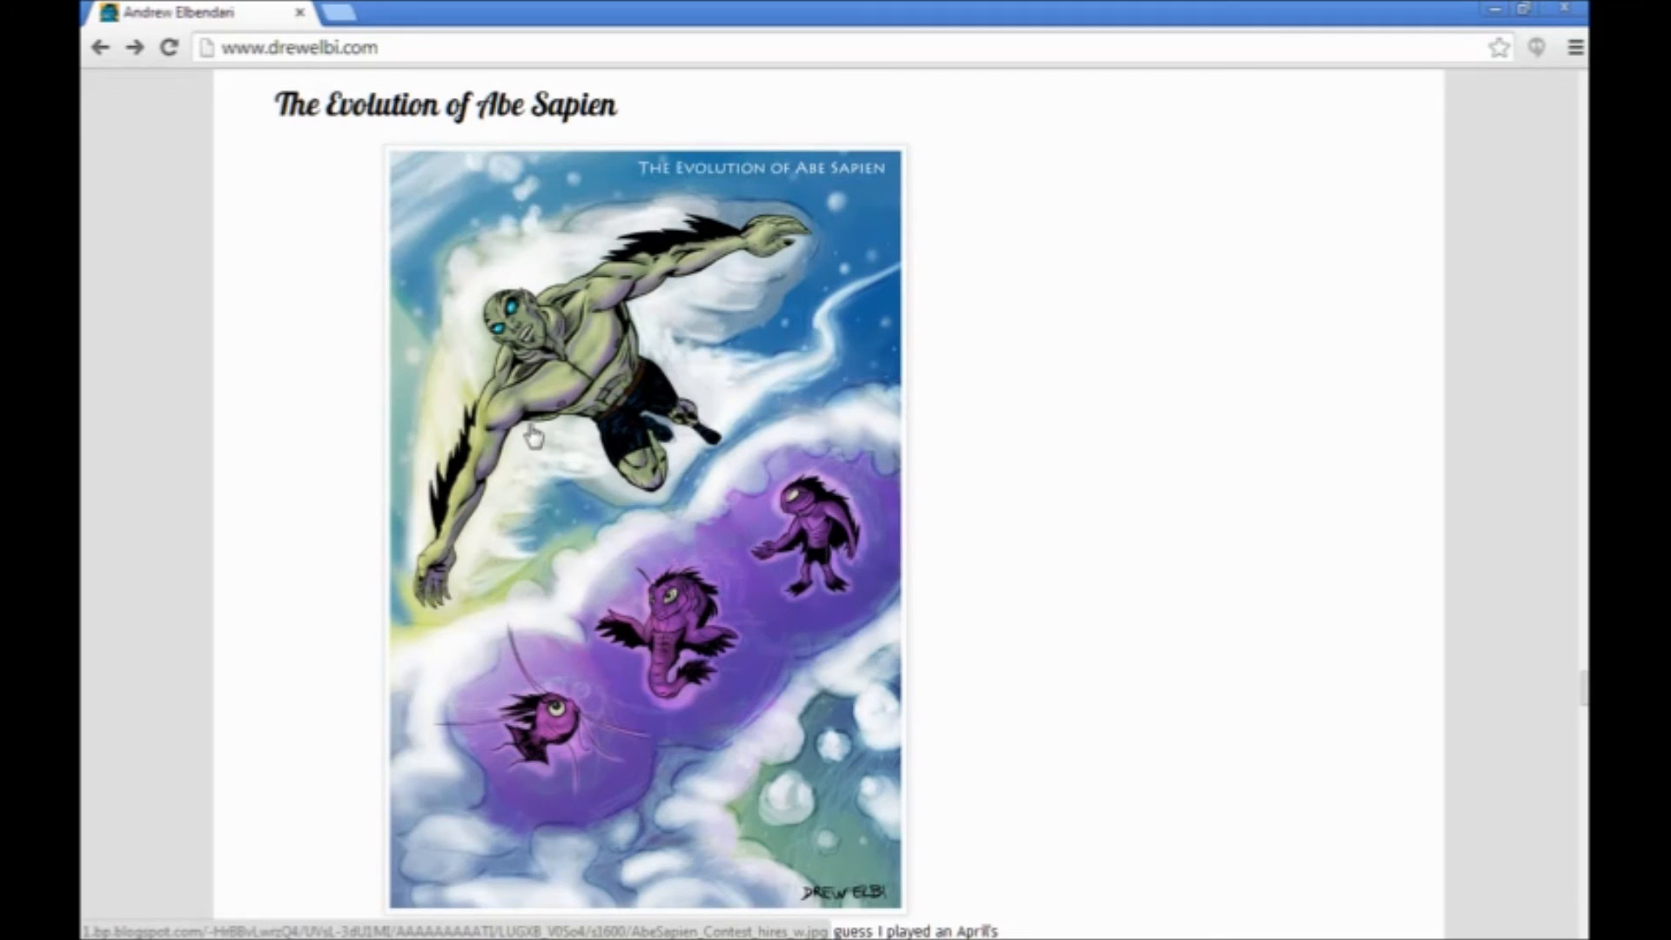
Review the remaining early 2013 posts on the home page and open the older posts
scroll(898, 473, "down", 10)
scroll(898, 473, "down", 3)
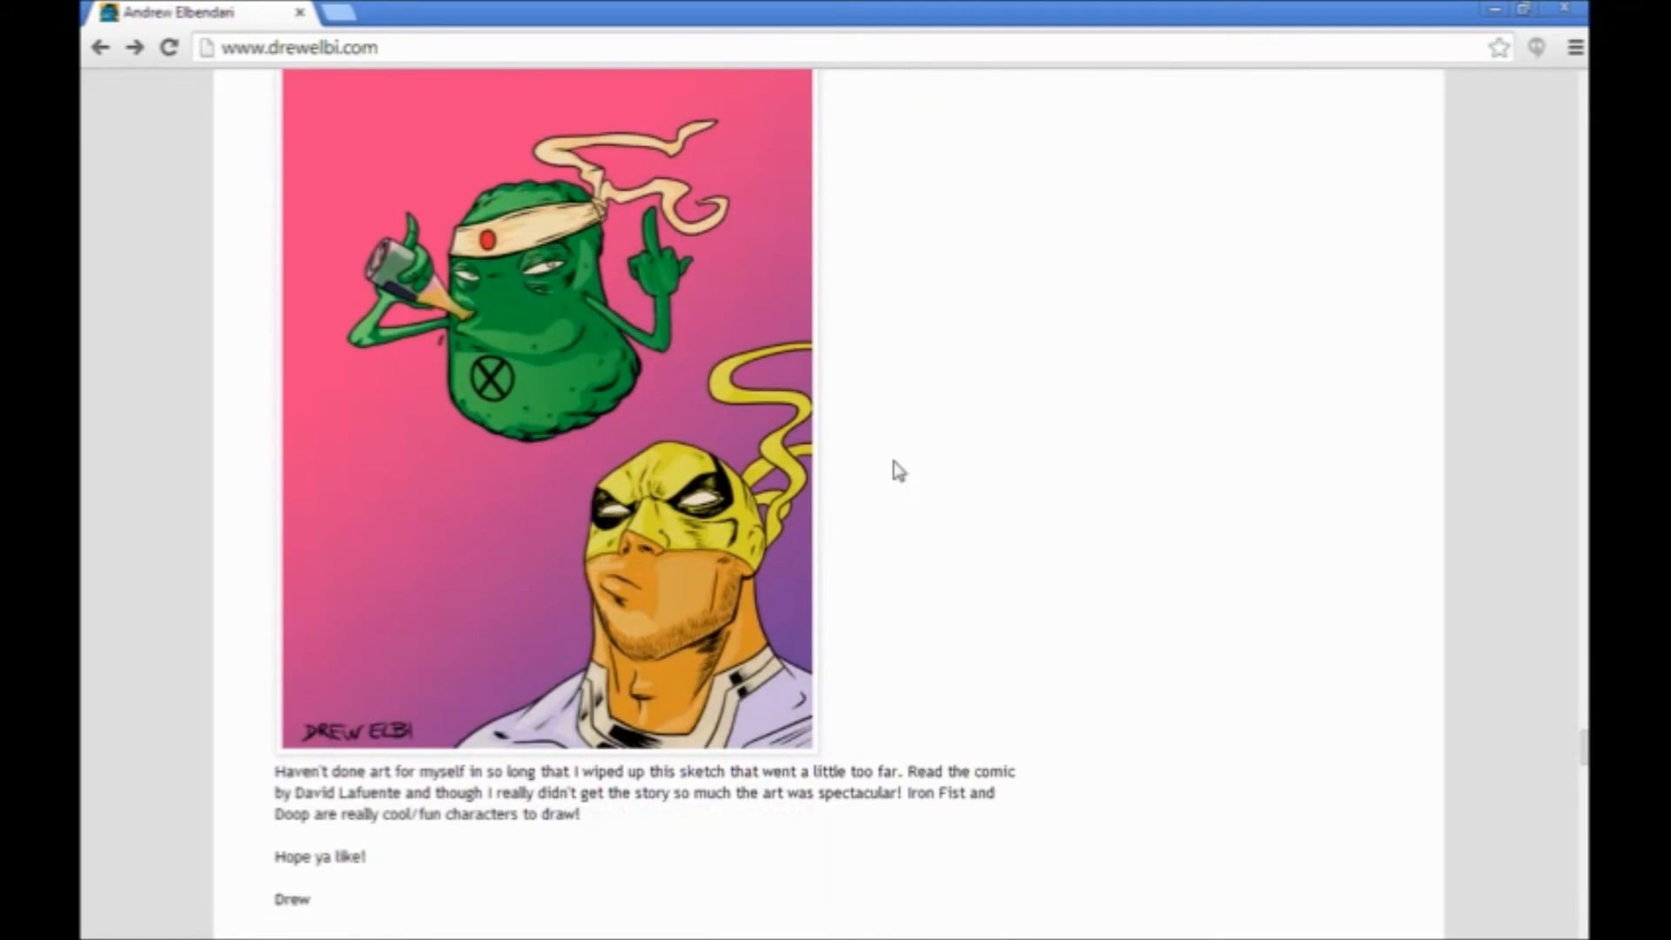
scroll(898, 473, "down", 20)
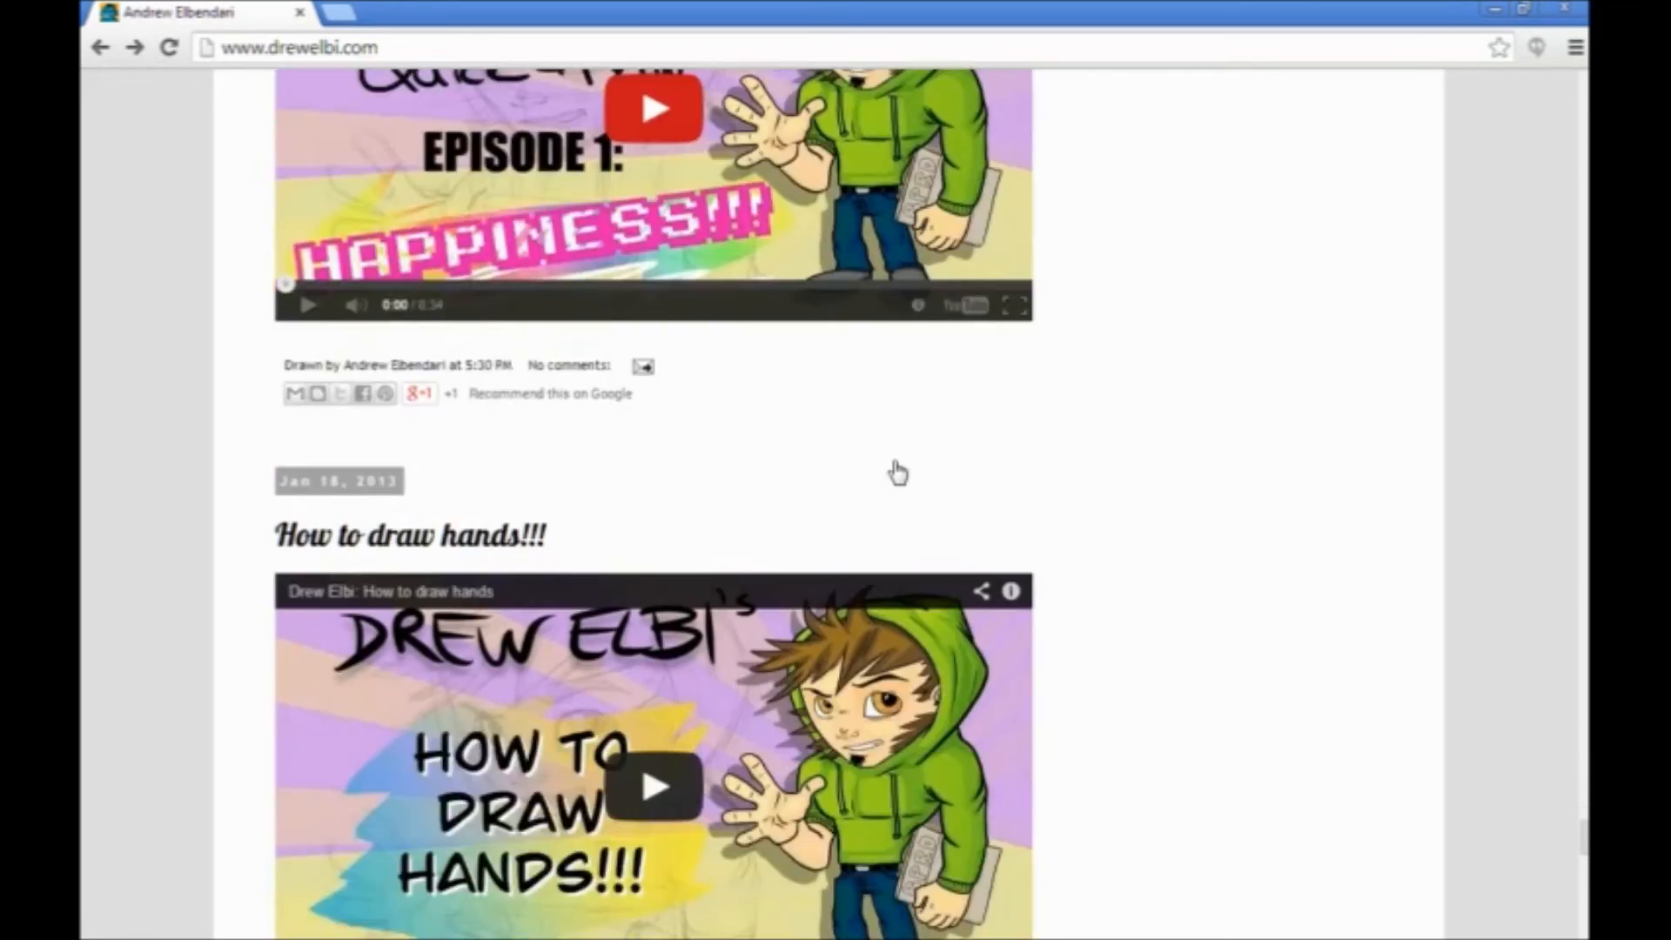
scroll(898, 474, "down", 10)
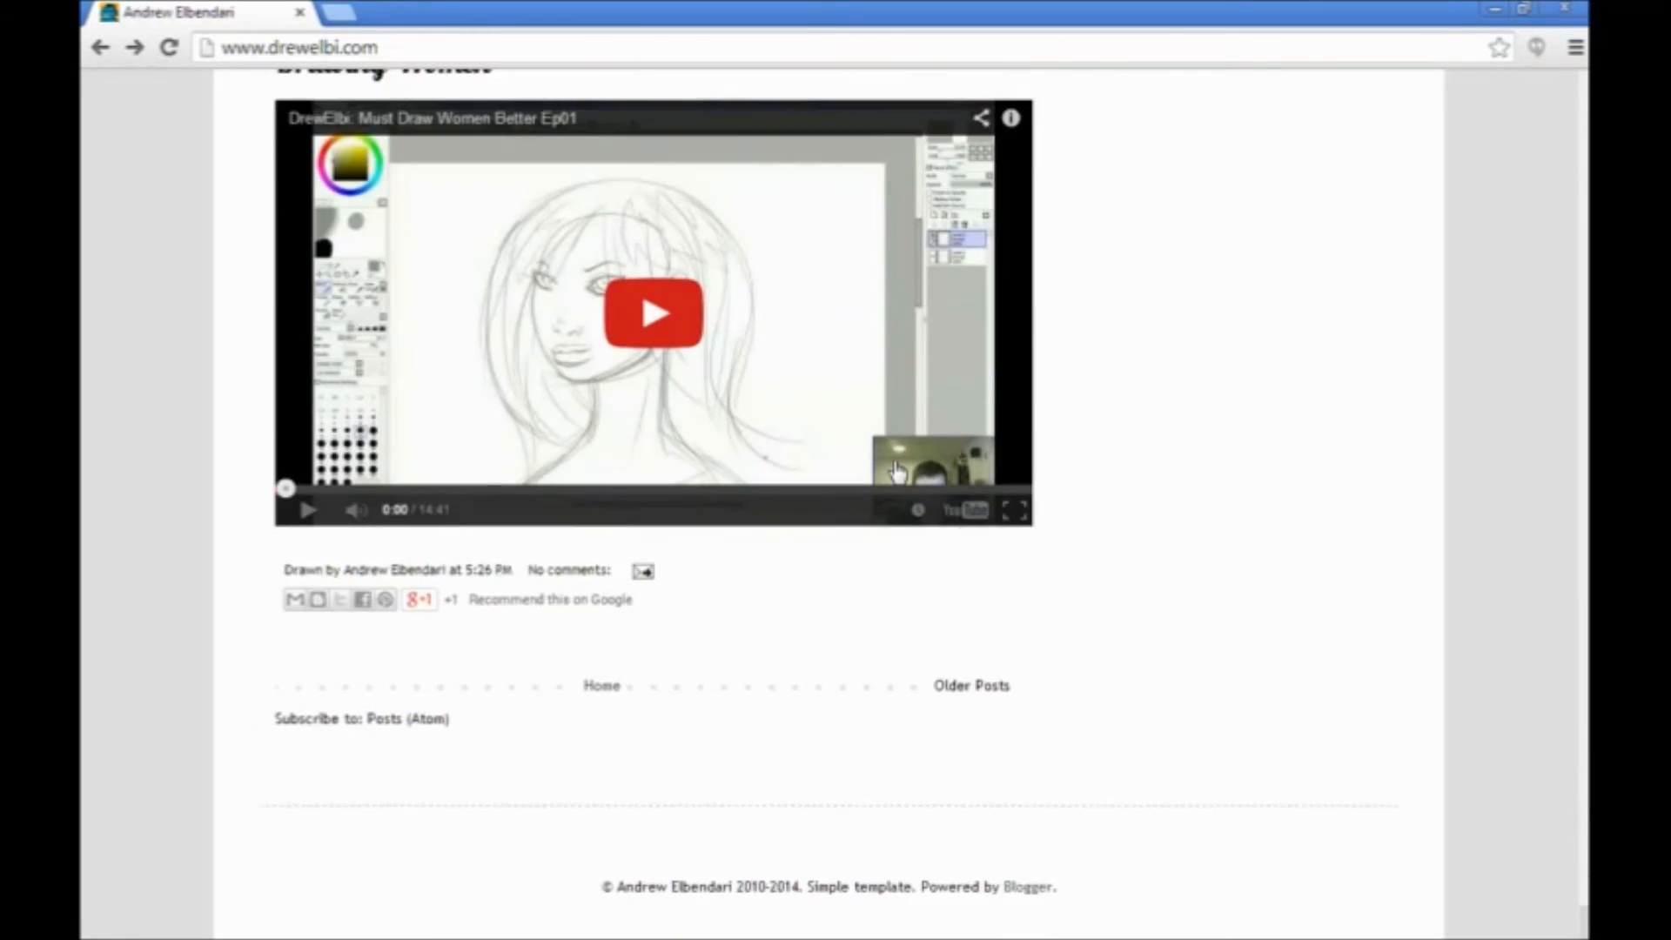
left_click(945, 690)
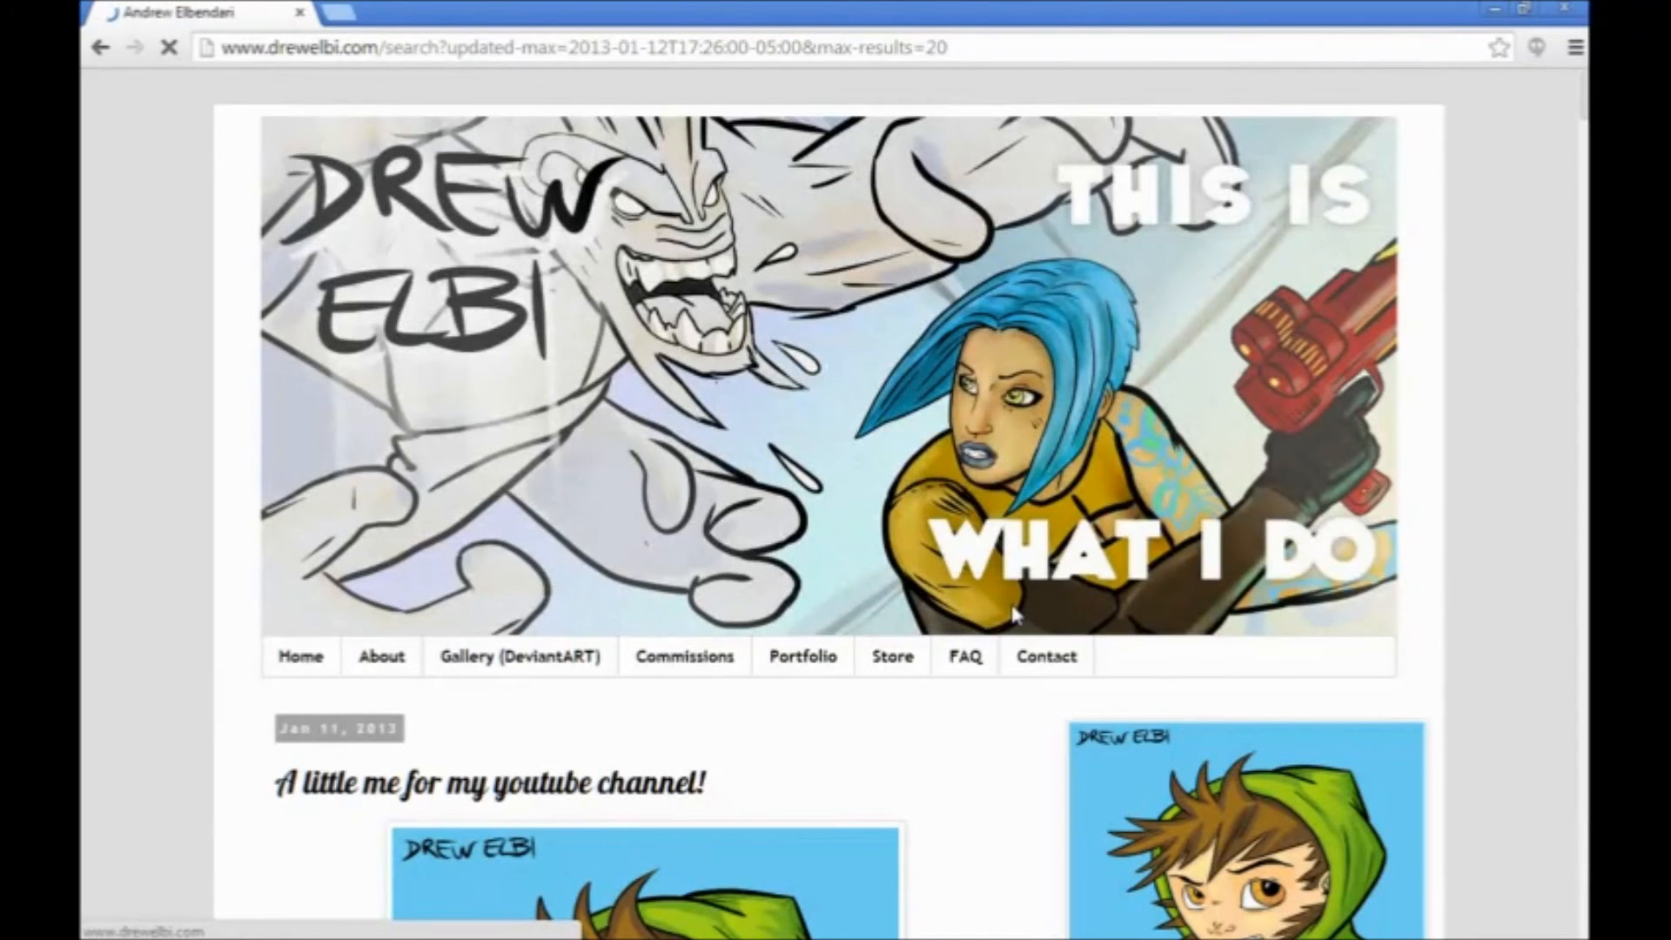
Examine the artwork in the older posts from the YouTube mascot through Kapnos Blood and Borderlands 2 to DOM POWERING UP!!!
scroll(1014, 615, "down", 9)
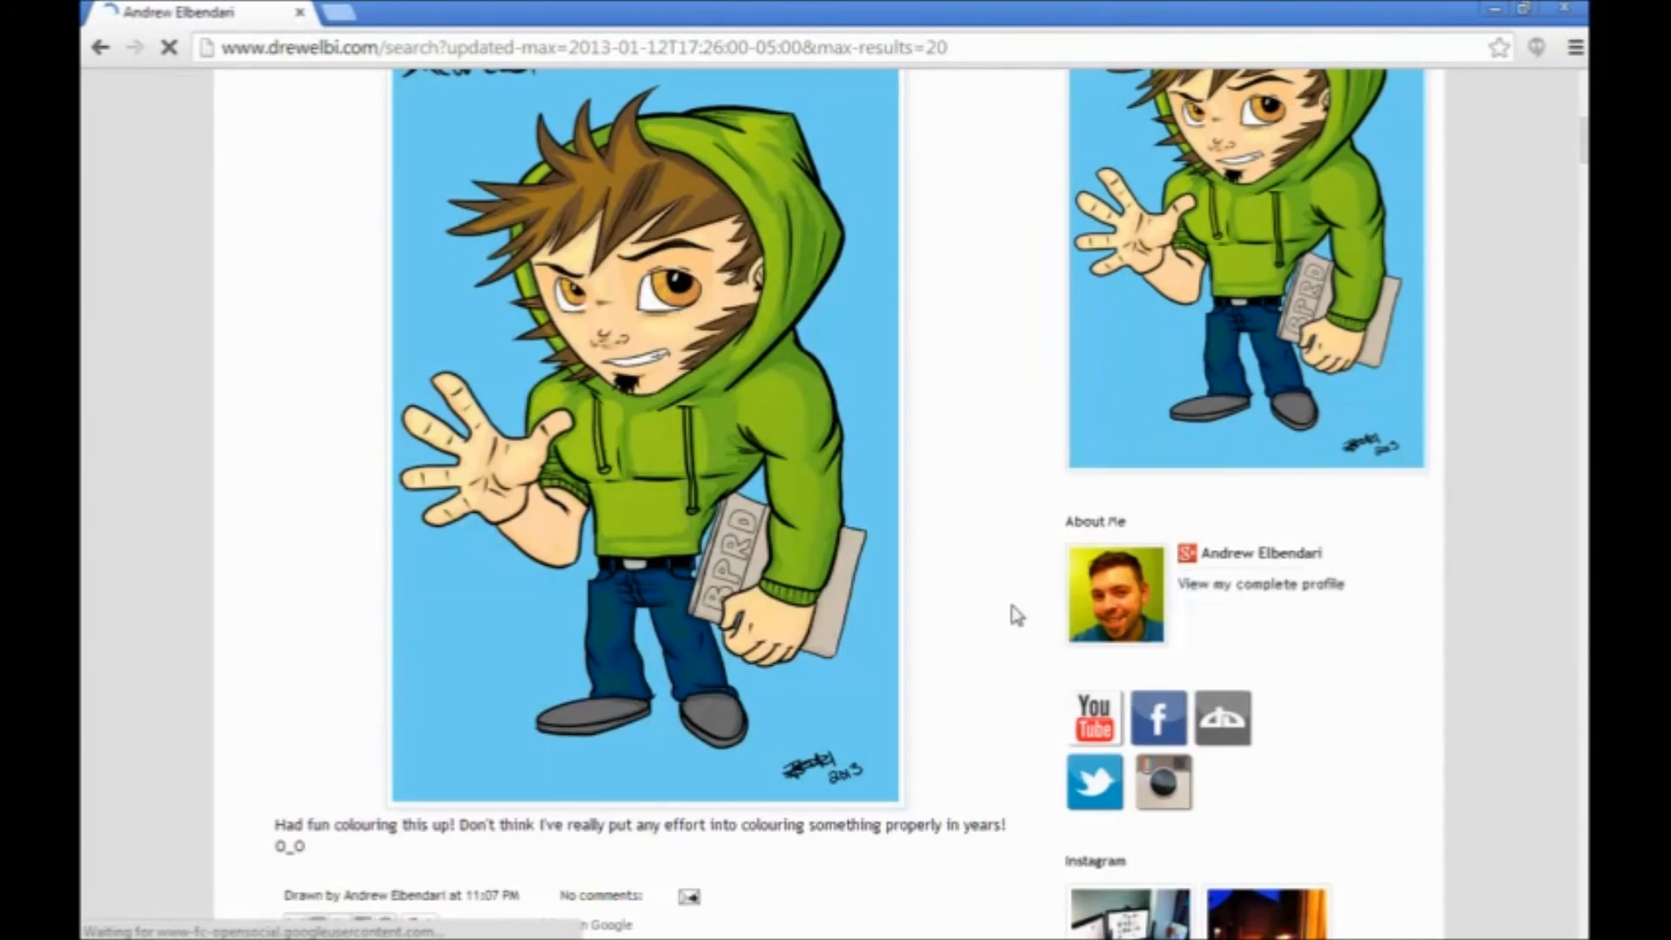
scroll(1016, 615, "down", 12)
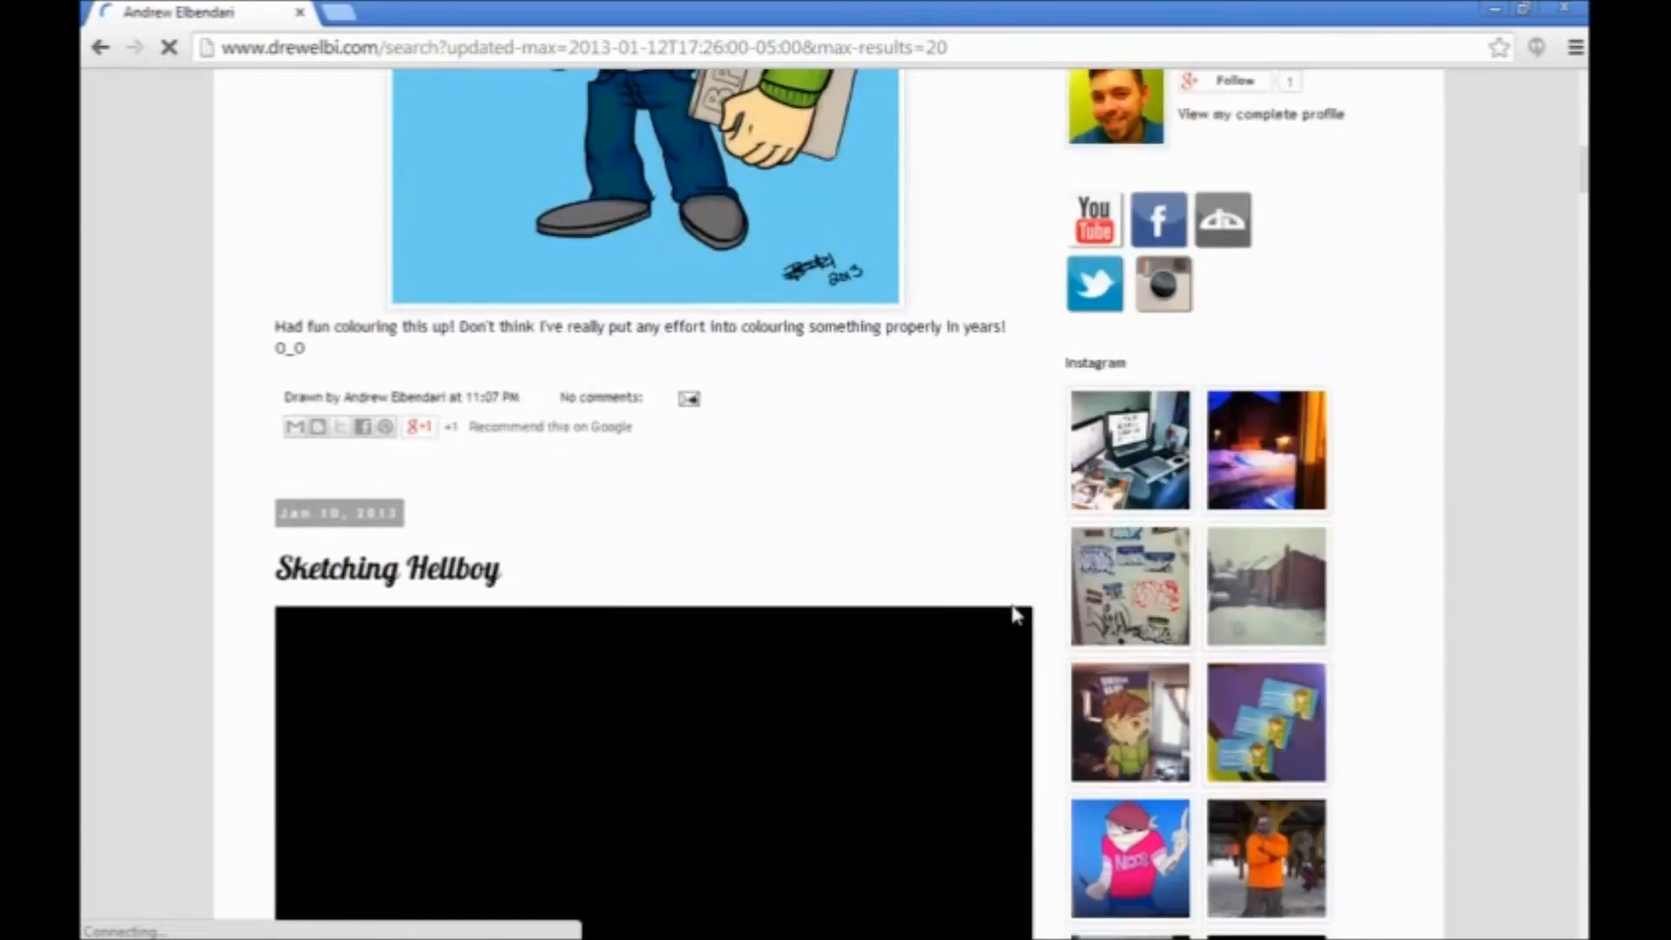
scroll(1017, 614, "down", 6)
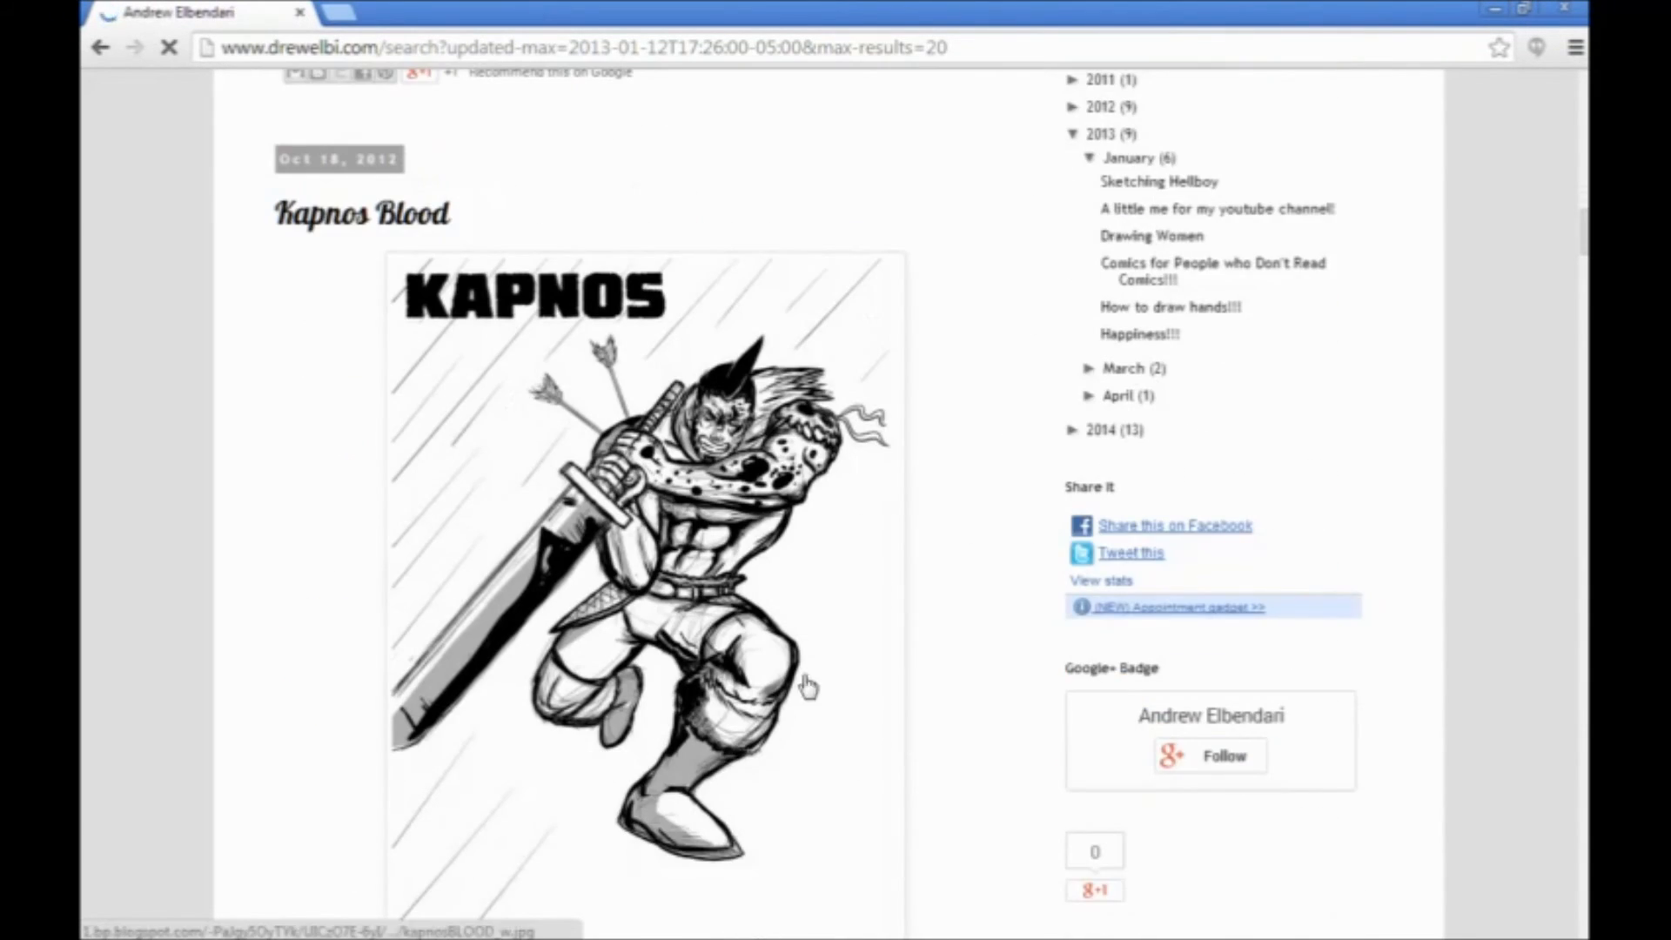
scroll(1030, 524, "down", 2)
scroll(1034, 525, "down", 10)
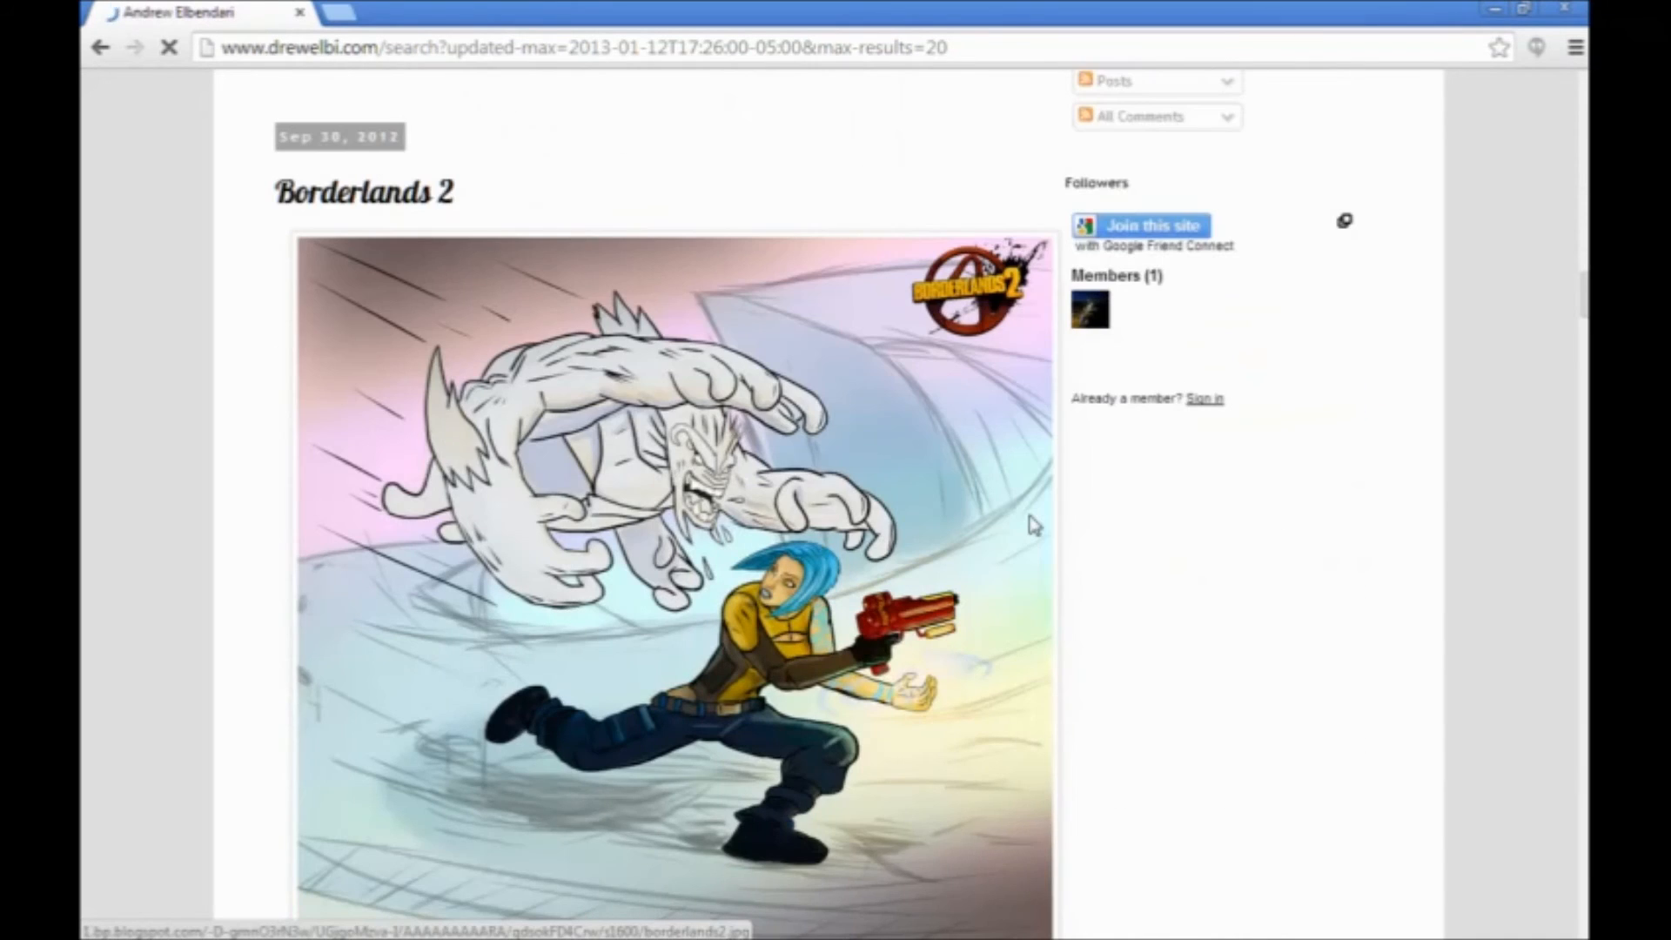
scroll(1034, 525, "down", 1)
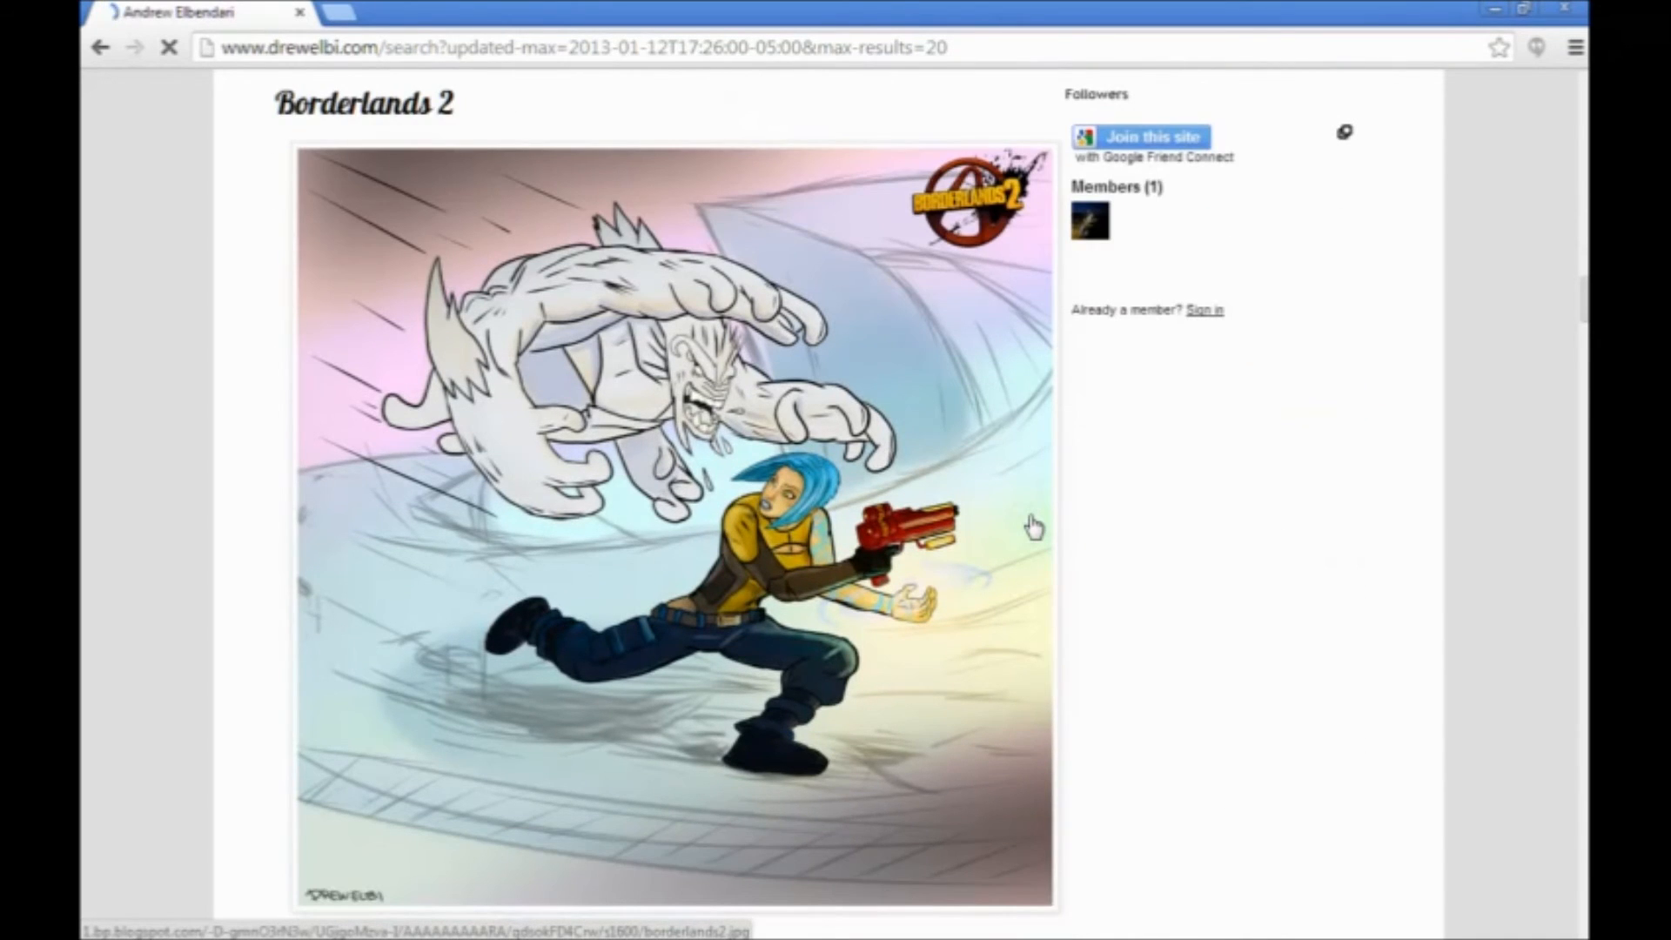
scroll(1034, 524, "down", 16)
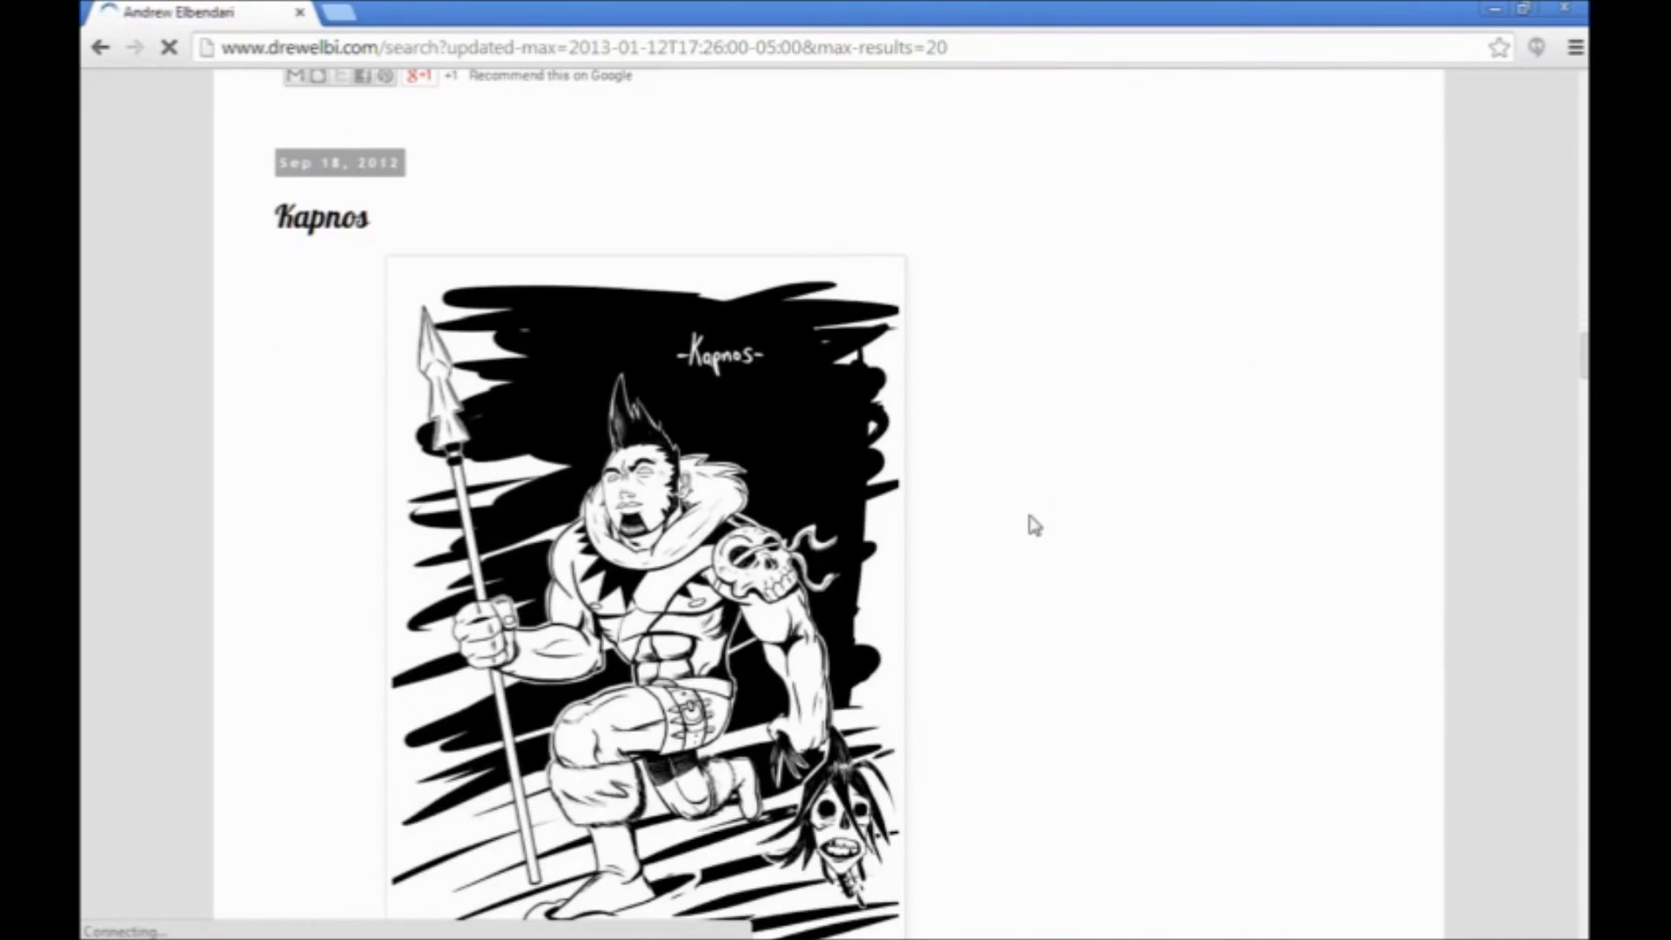
scroll(1034, 525, "down", 9)
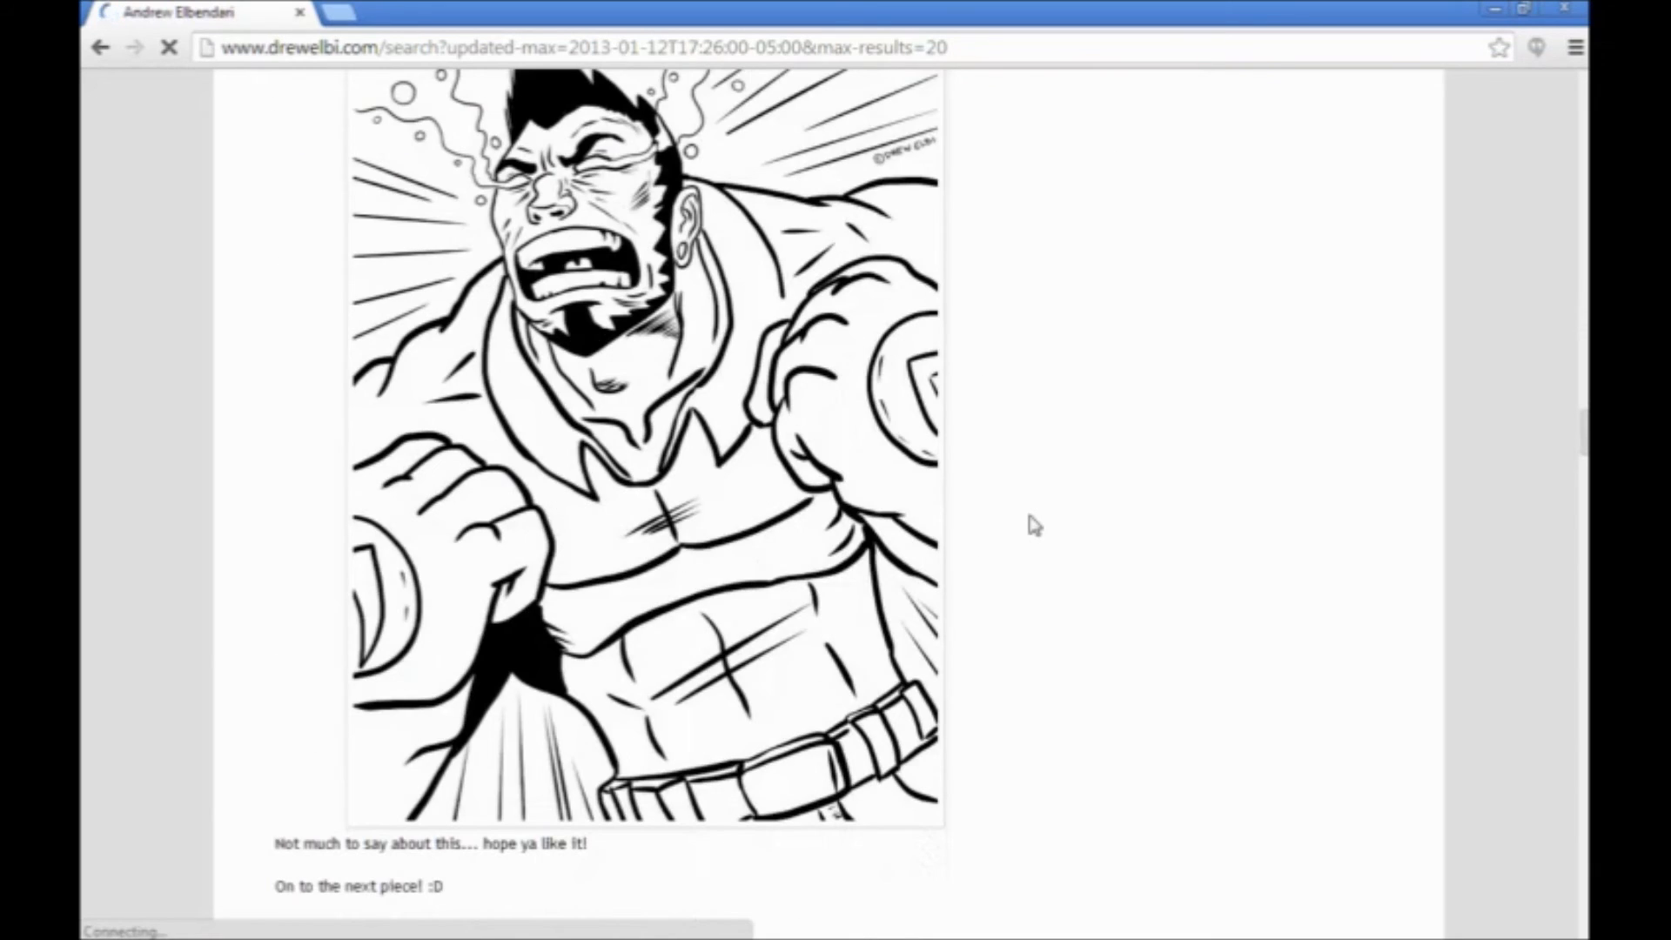
scroll(1034, 525, "up", 1)
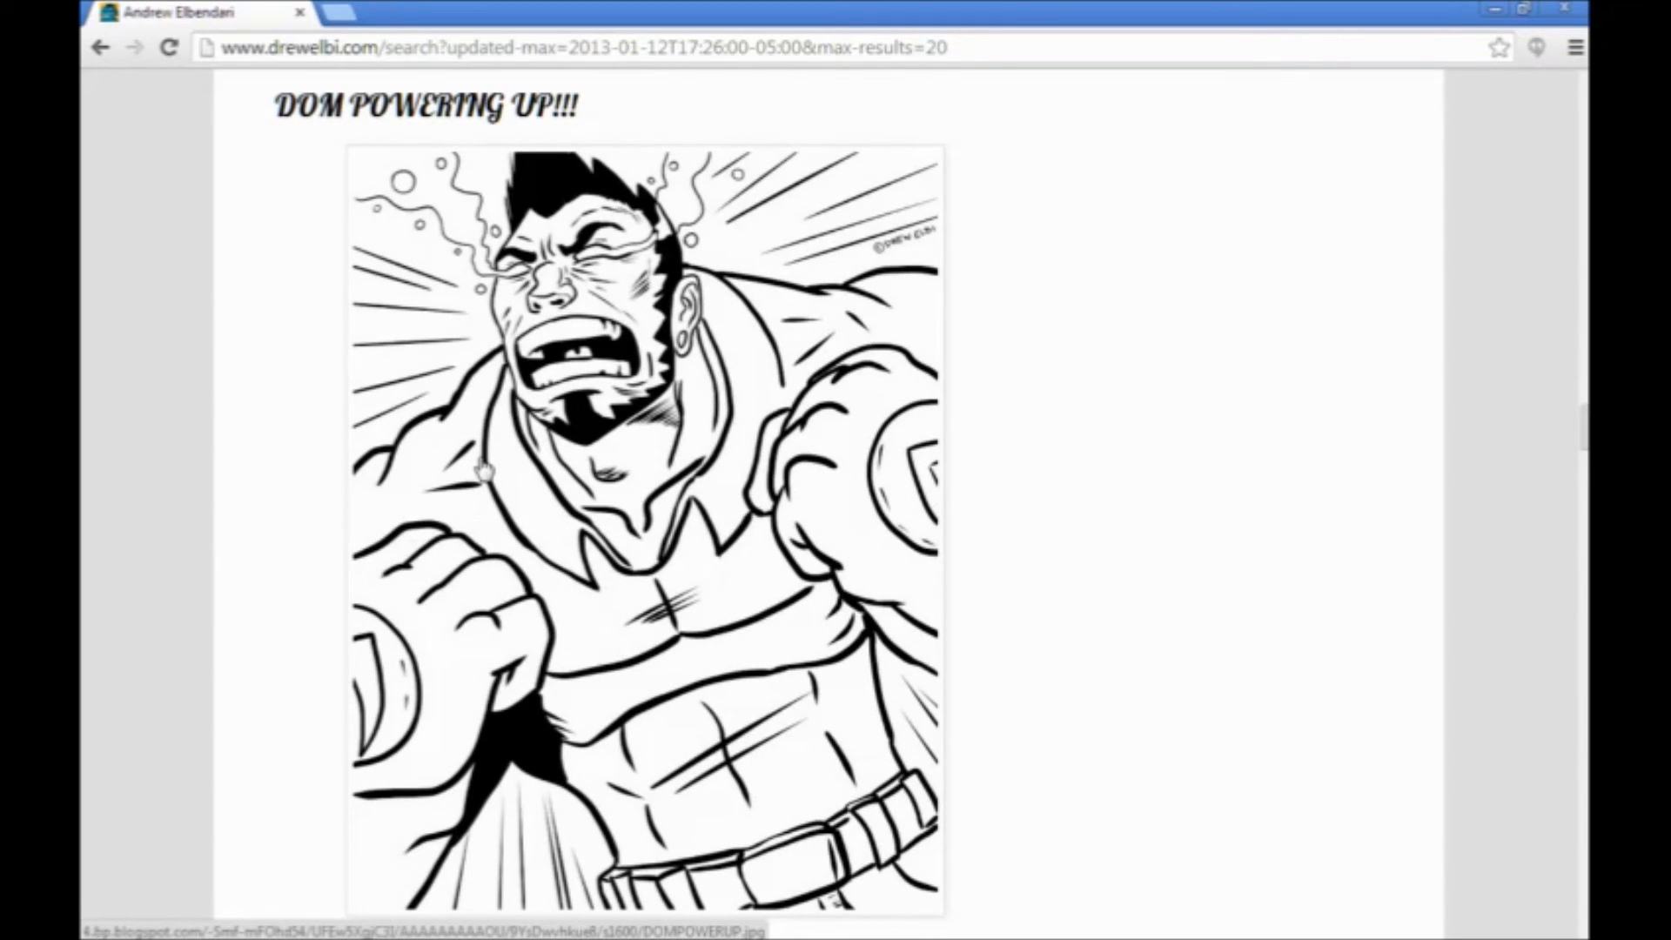
Examine the DDD Revealed!!! and The TASKMASTER drawings and the remaining older posts through the end of the blog
scroll(1050, 461, "down", 20)
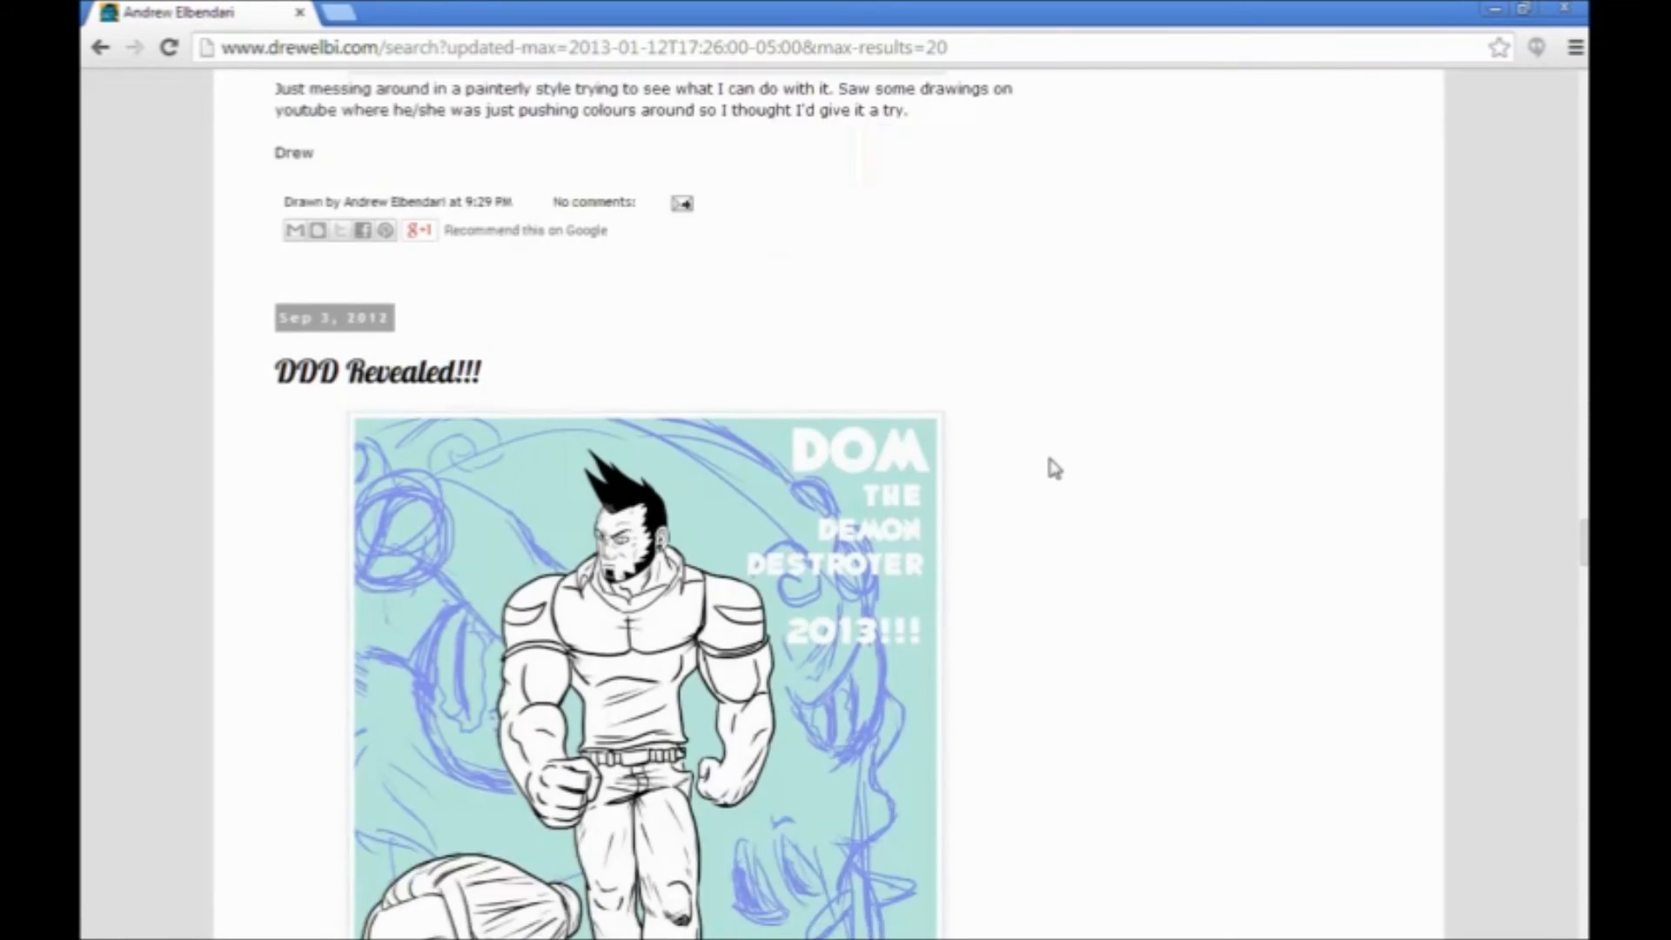
scroll(1052, 466, "down", 3)
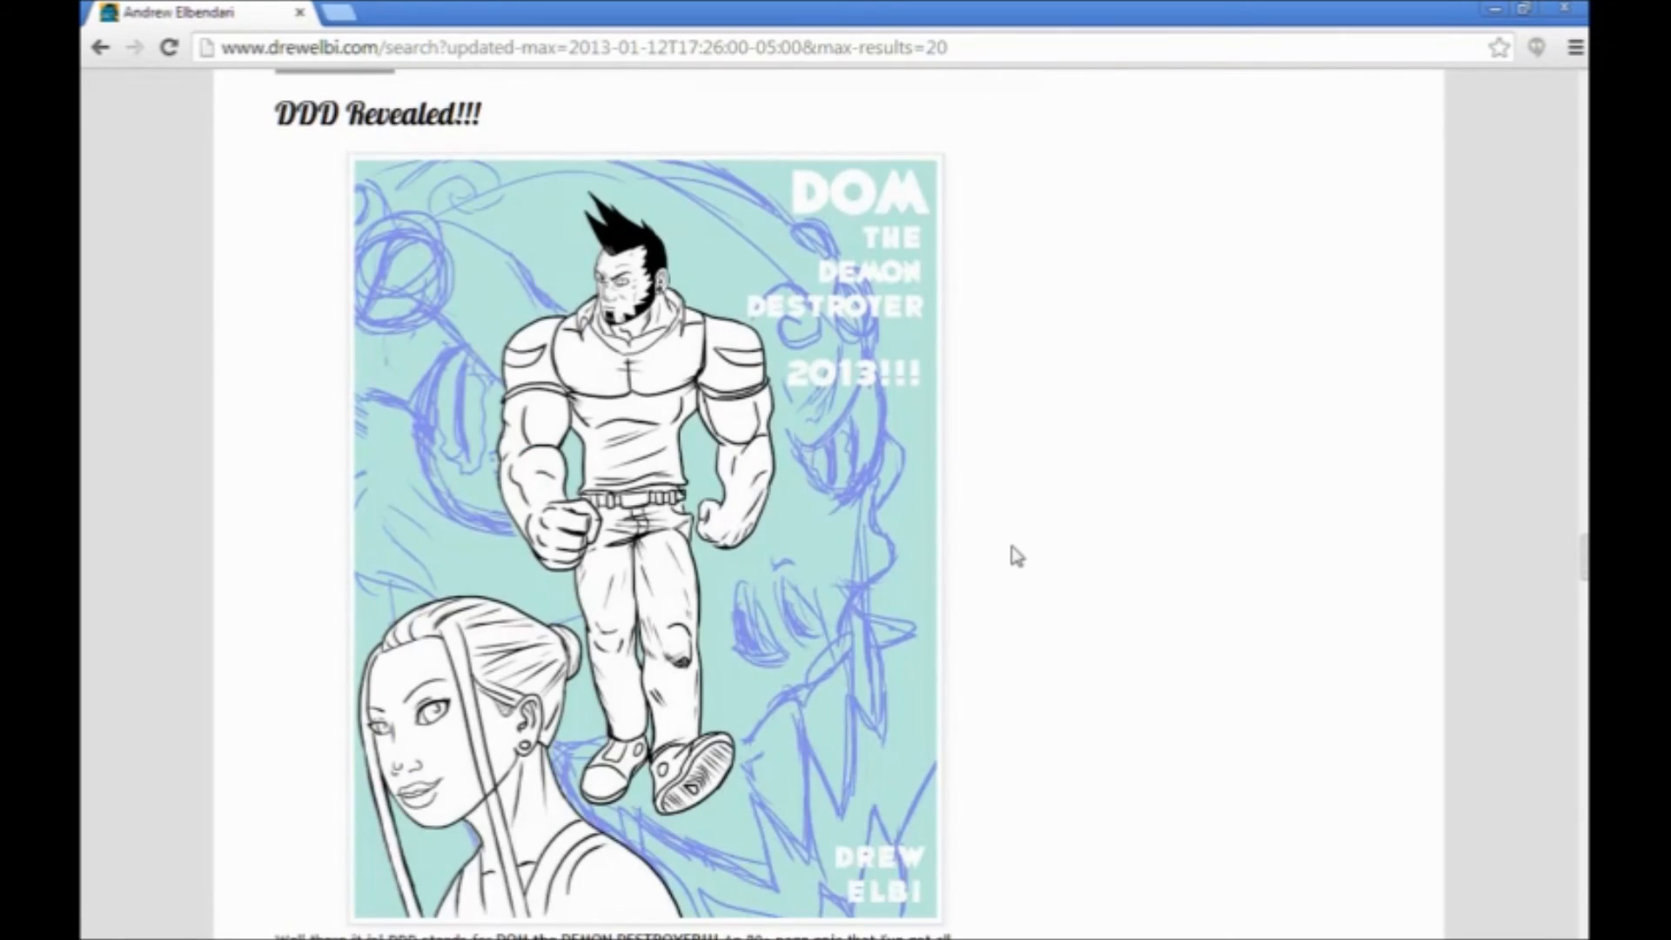
scroll(1016, 555, "down", 15)
scroll(1017, 555, "down", 10)
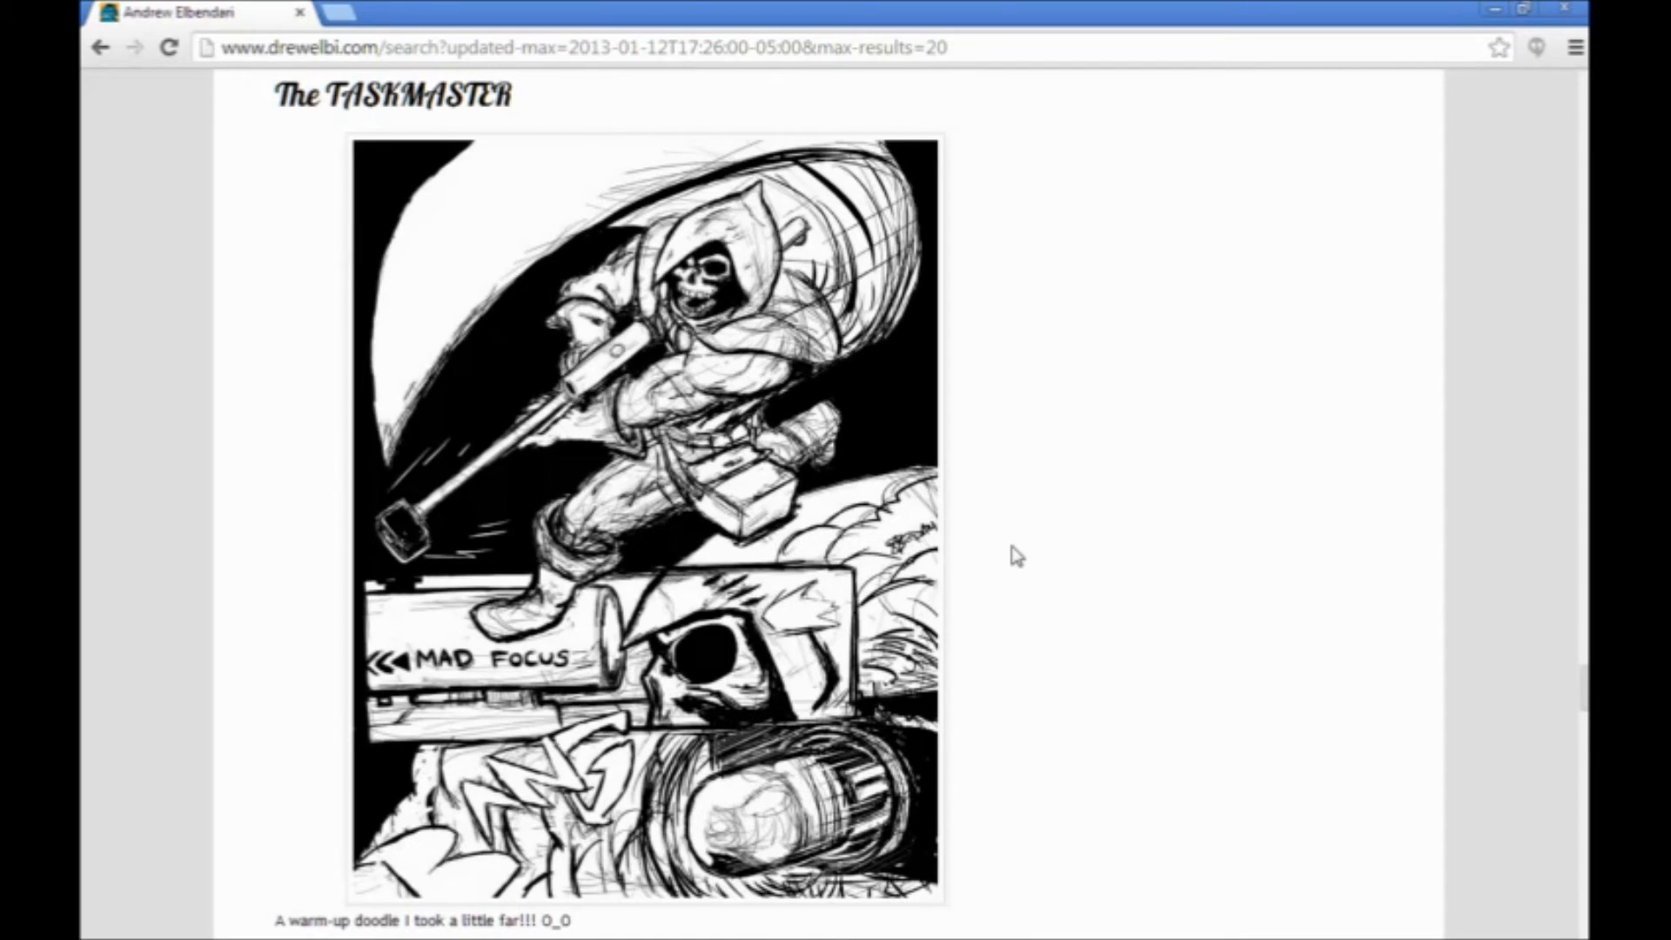
scroll(1016, 555, "down", 1)
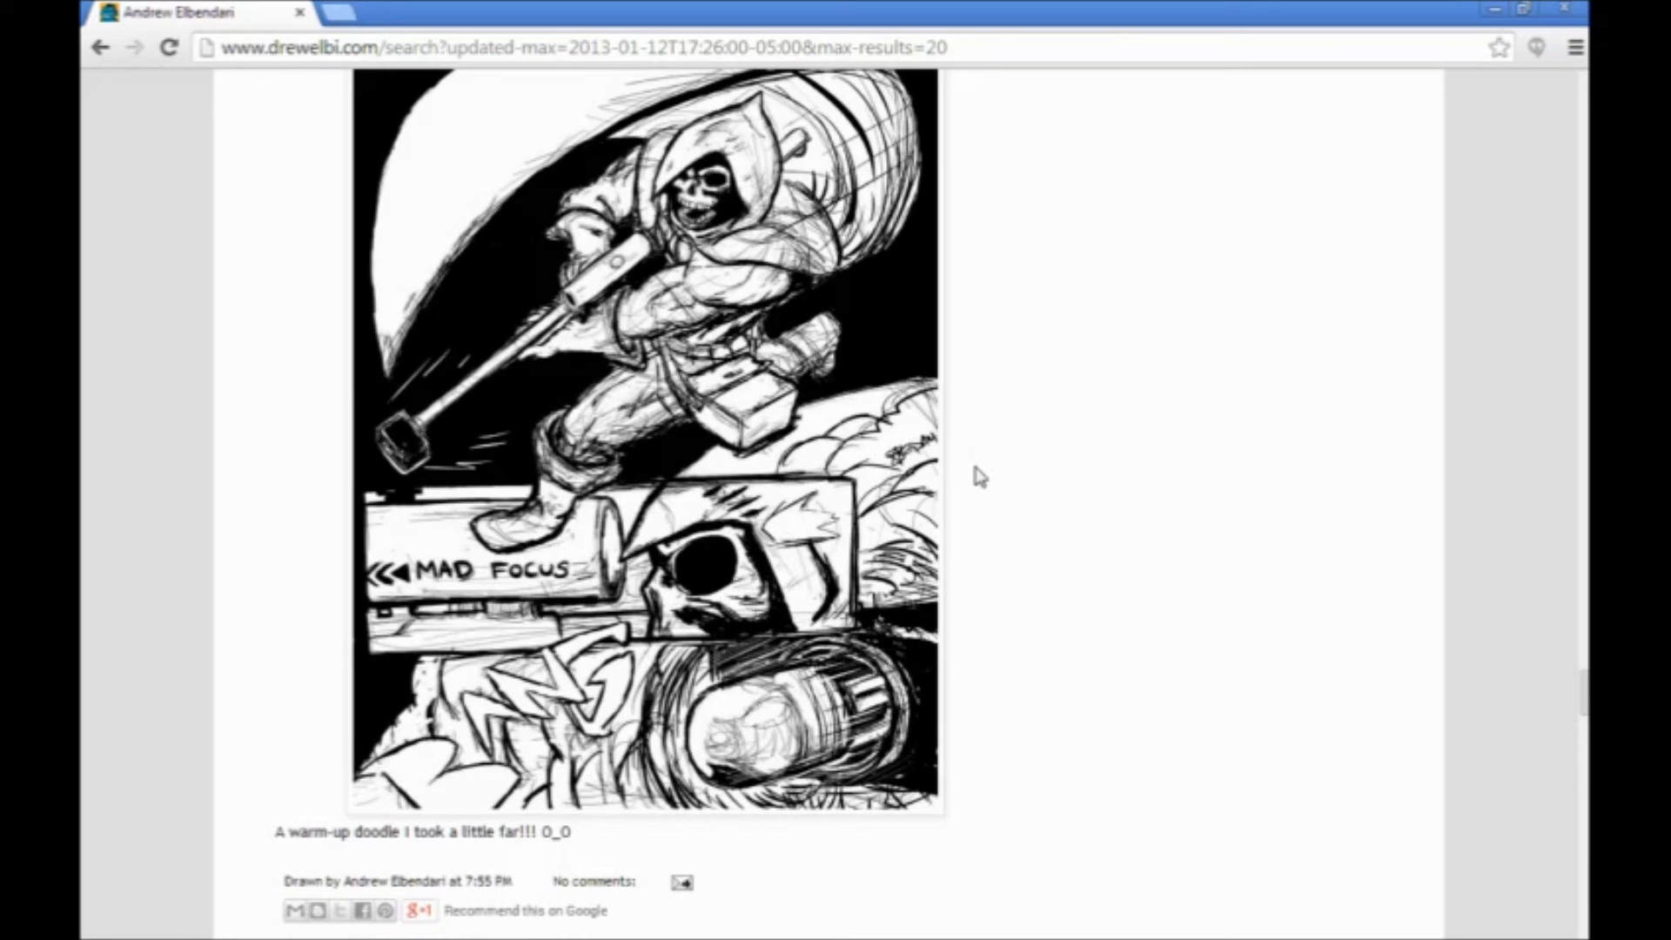
scroll(1007, 541, "down", 1)
scroll(1009, 542, "up", 2)
scroll(1012, 543, "down", 20)
scroll(1012, 545, "down", 10)
scroll(1011, 545, "down", 2)
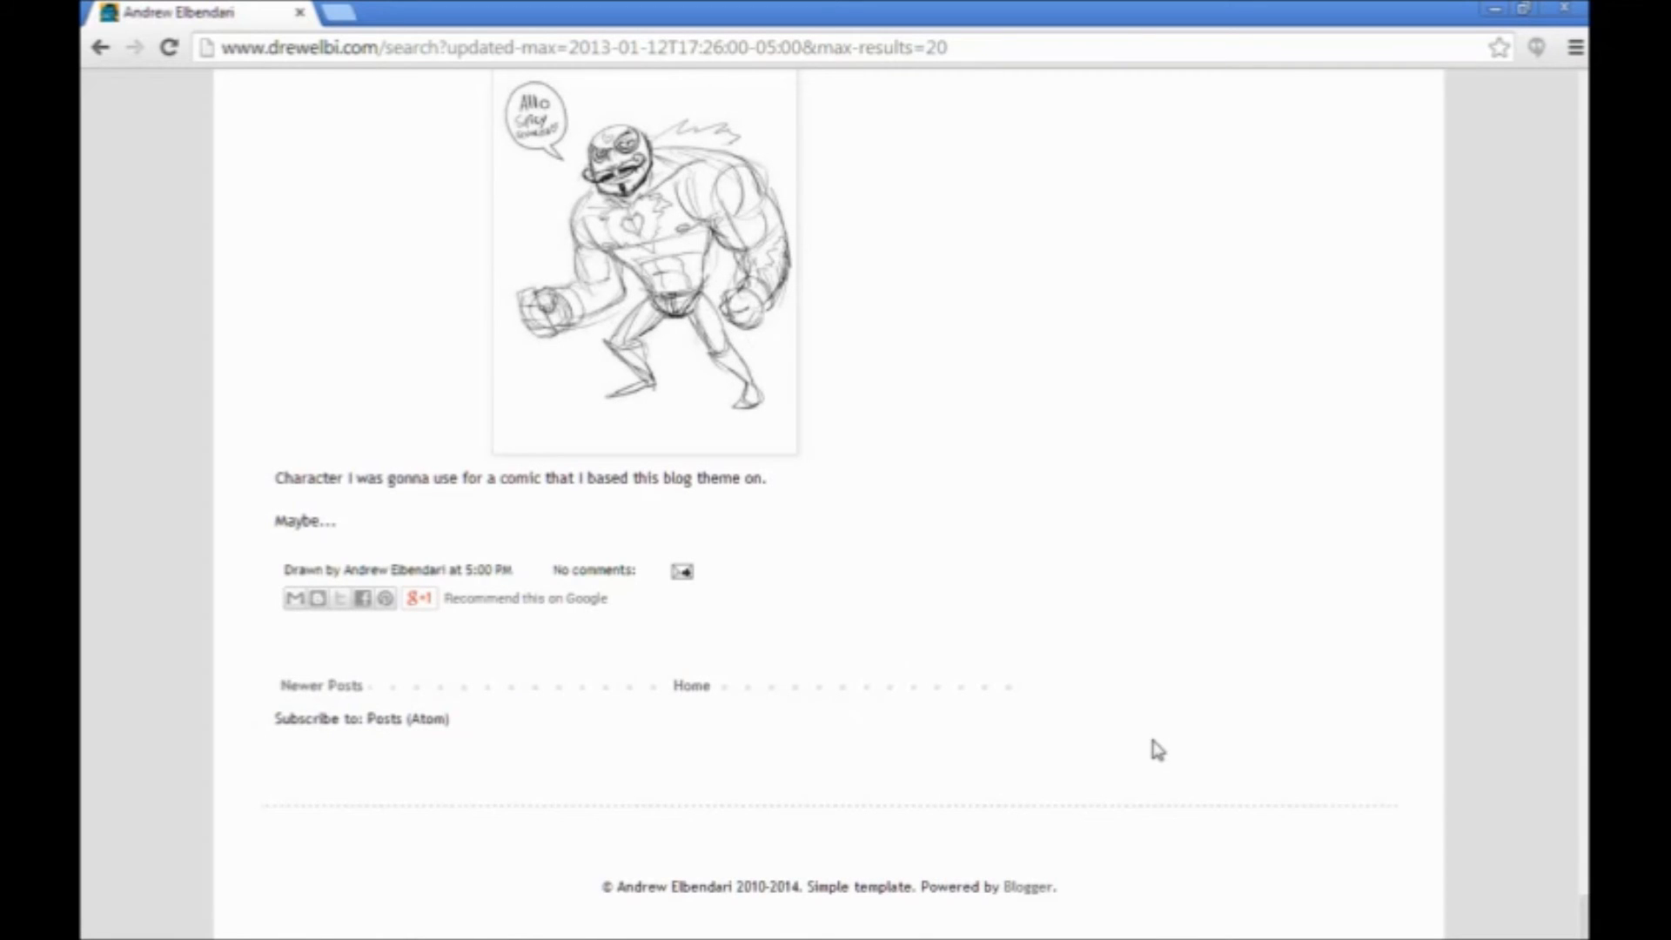
Open the artist's DeviantART gallery from the site navigation and look through the first page of artwork thumbnails
key("Home")
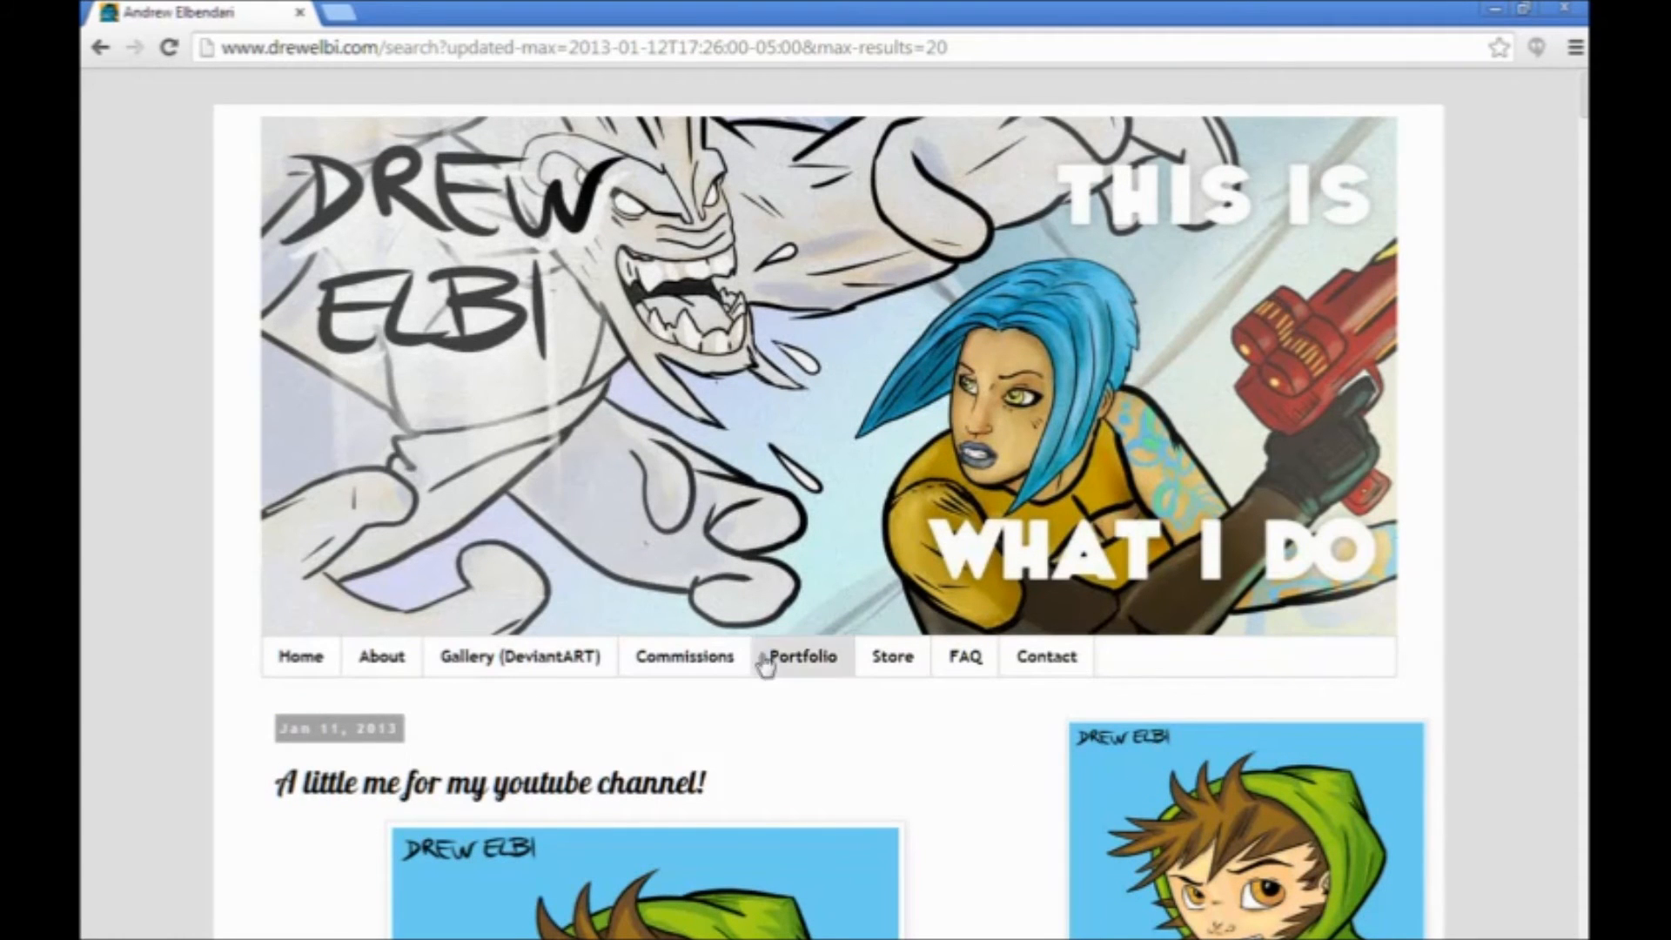
left_click(522, 659)
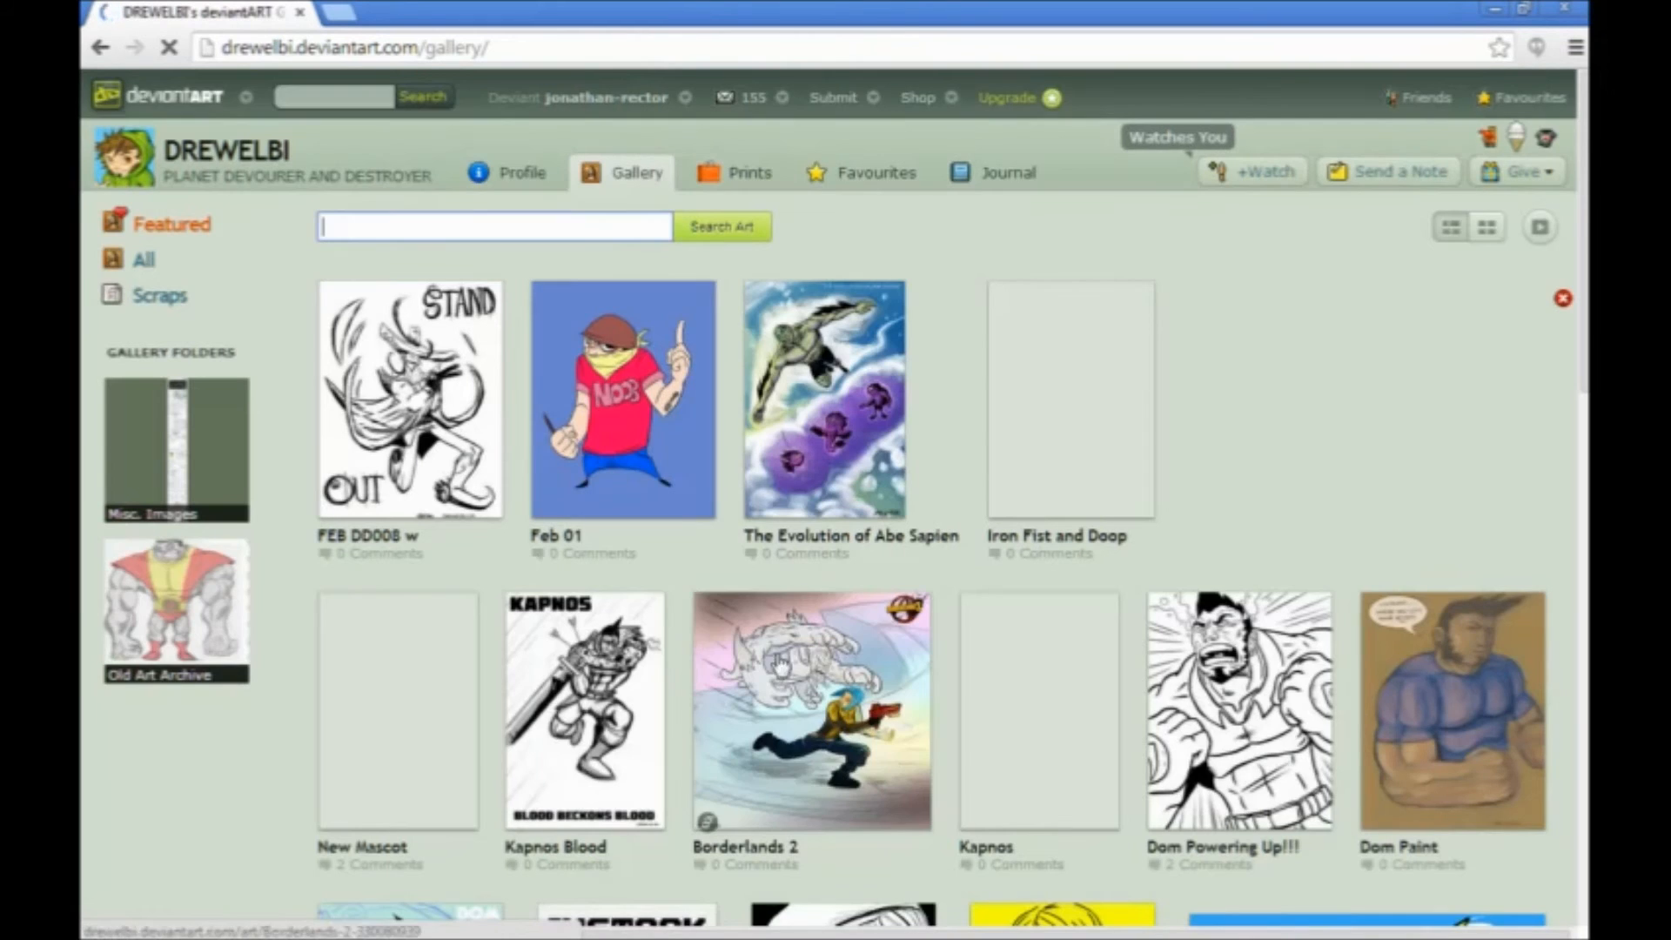
scroll(951, 615, "down", 5)
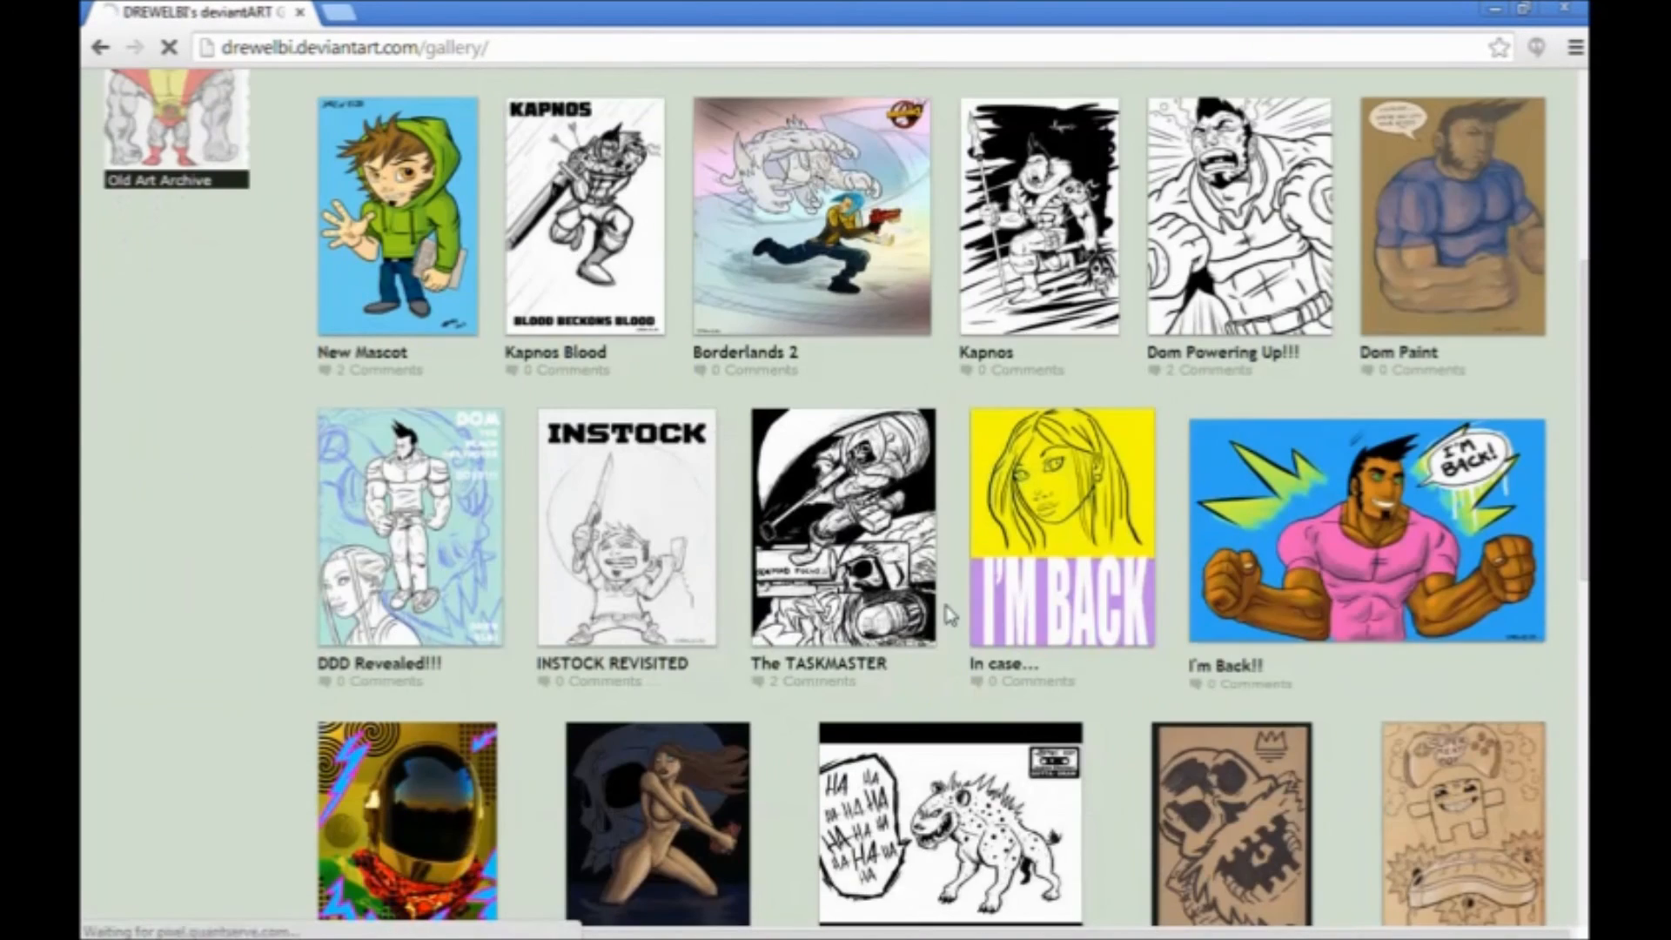
scroll(951, 615, "down", 5)
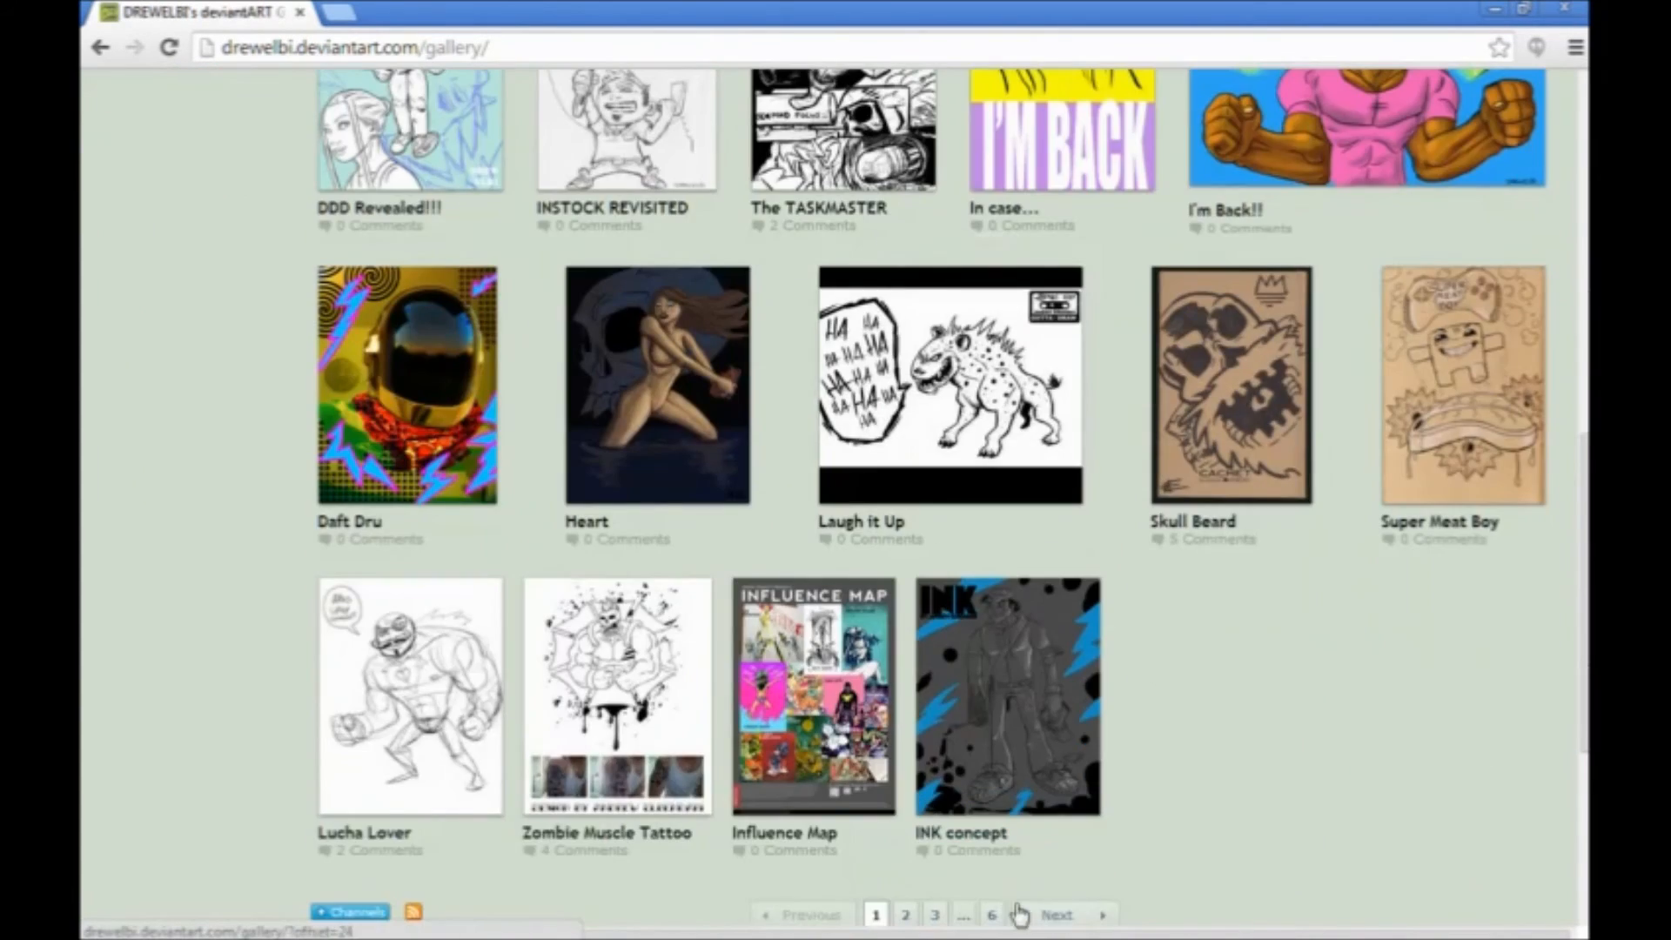
Open the second page of the gallery and look through its artwork from 365 Samurai to Ink Taking Over
left_click(1056, 916)
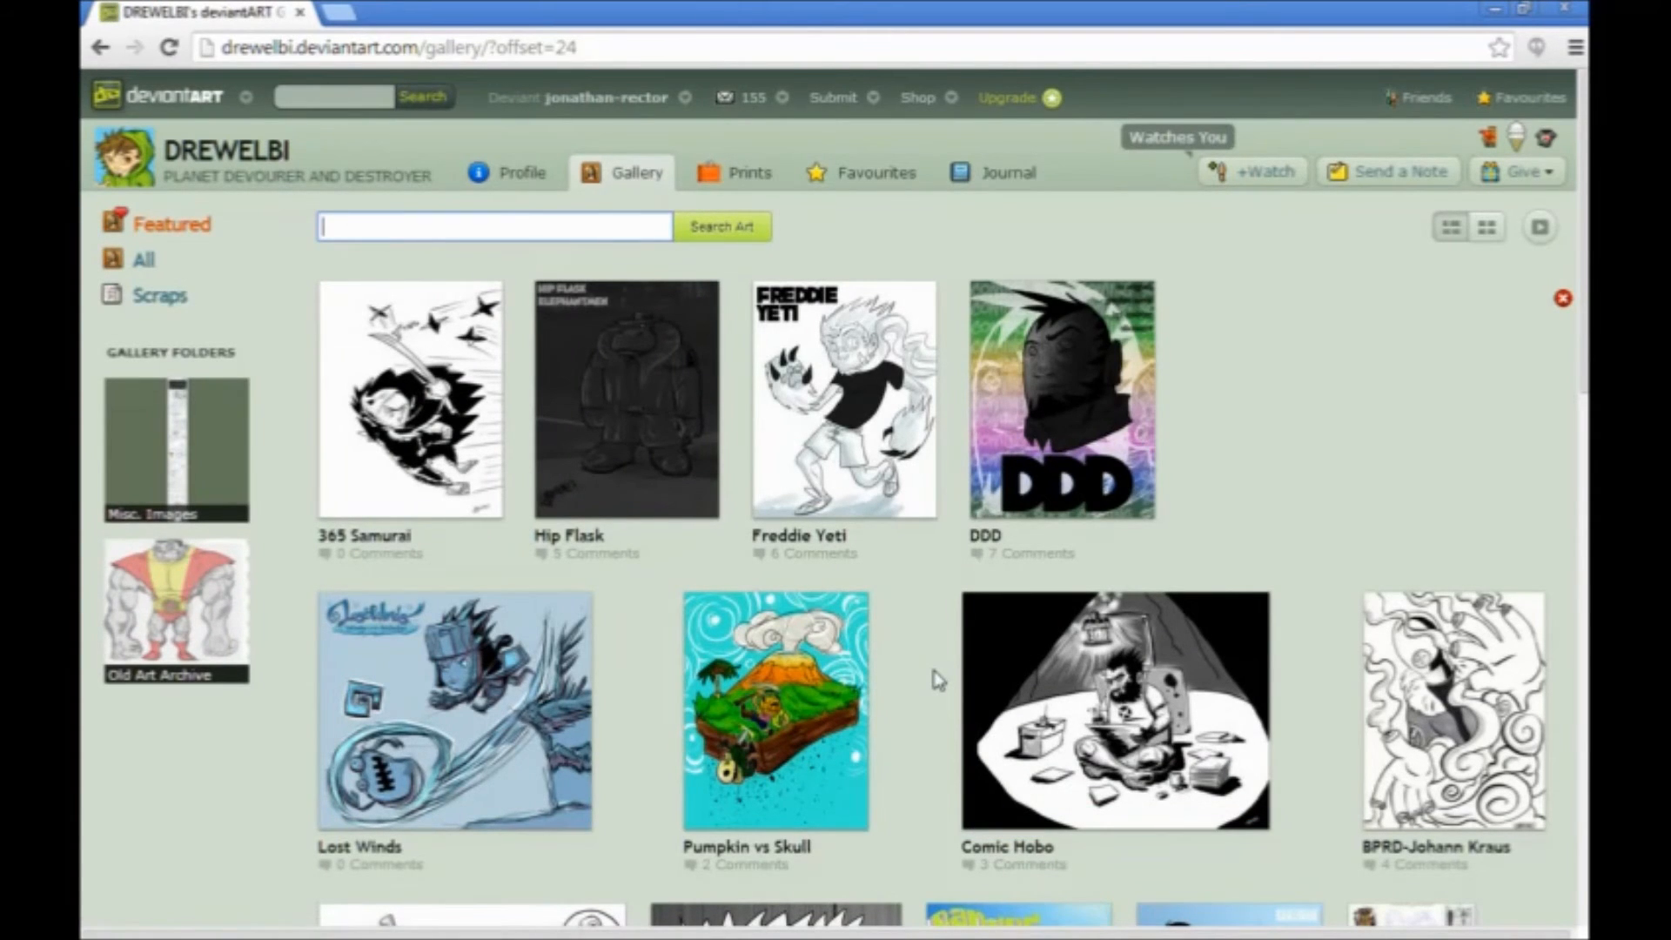
scroll(937, 679, "down", 5)
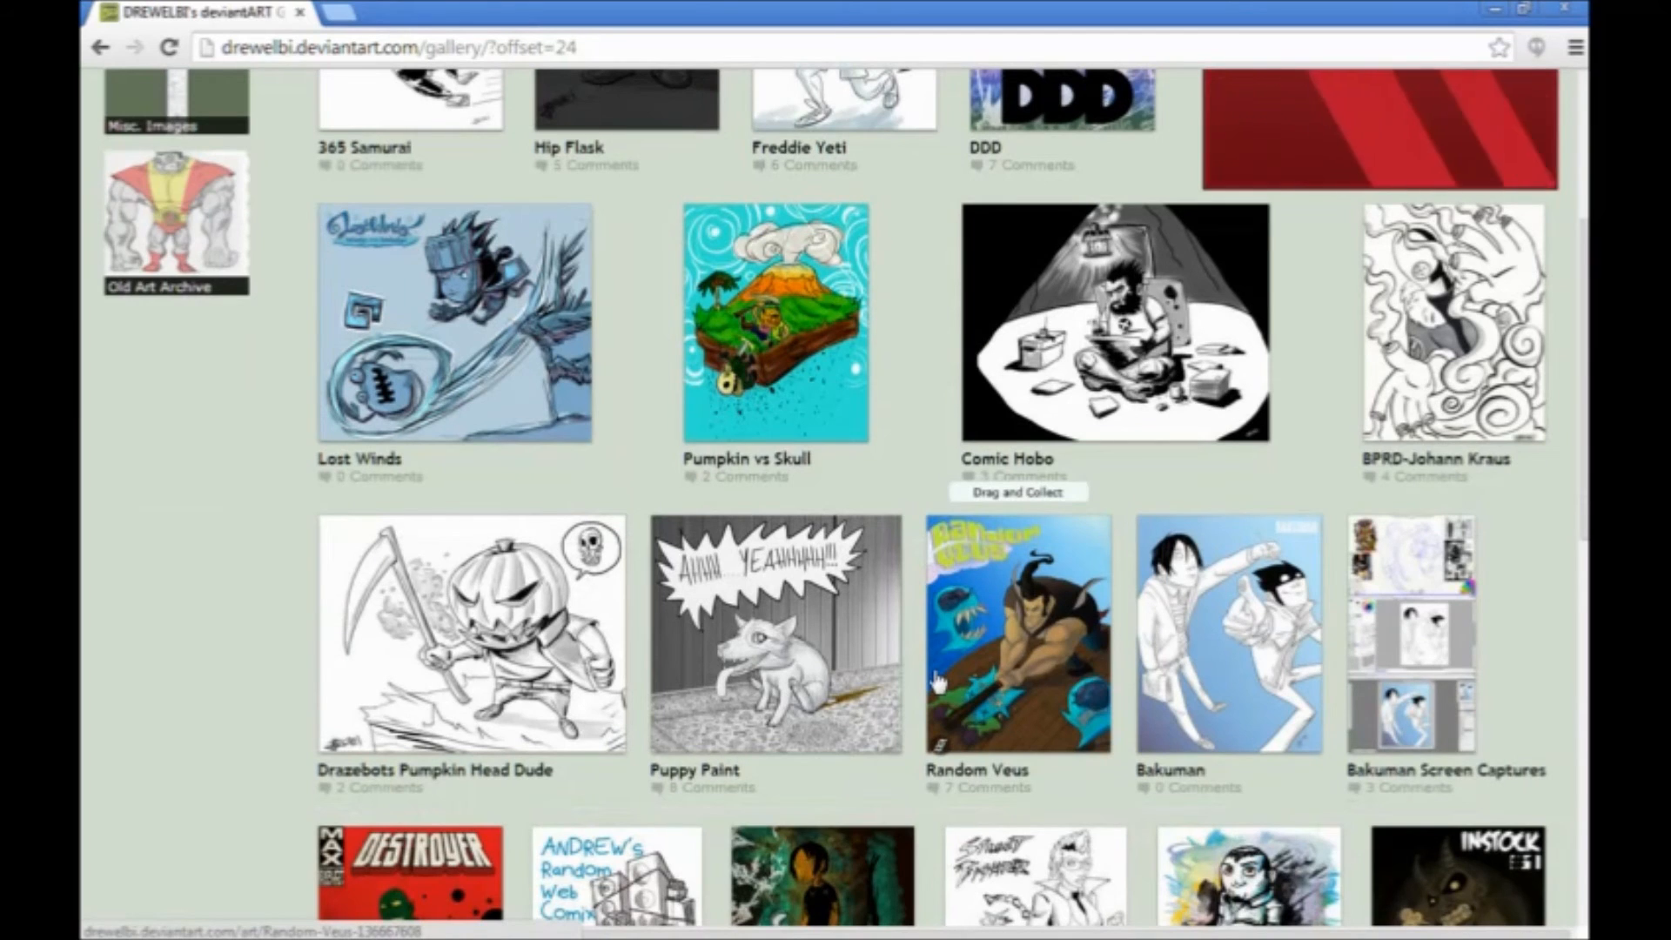
scroll(938, 681, "down", 3)
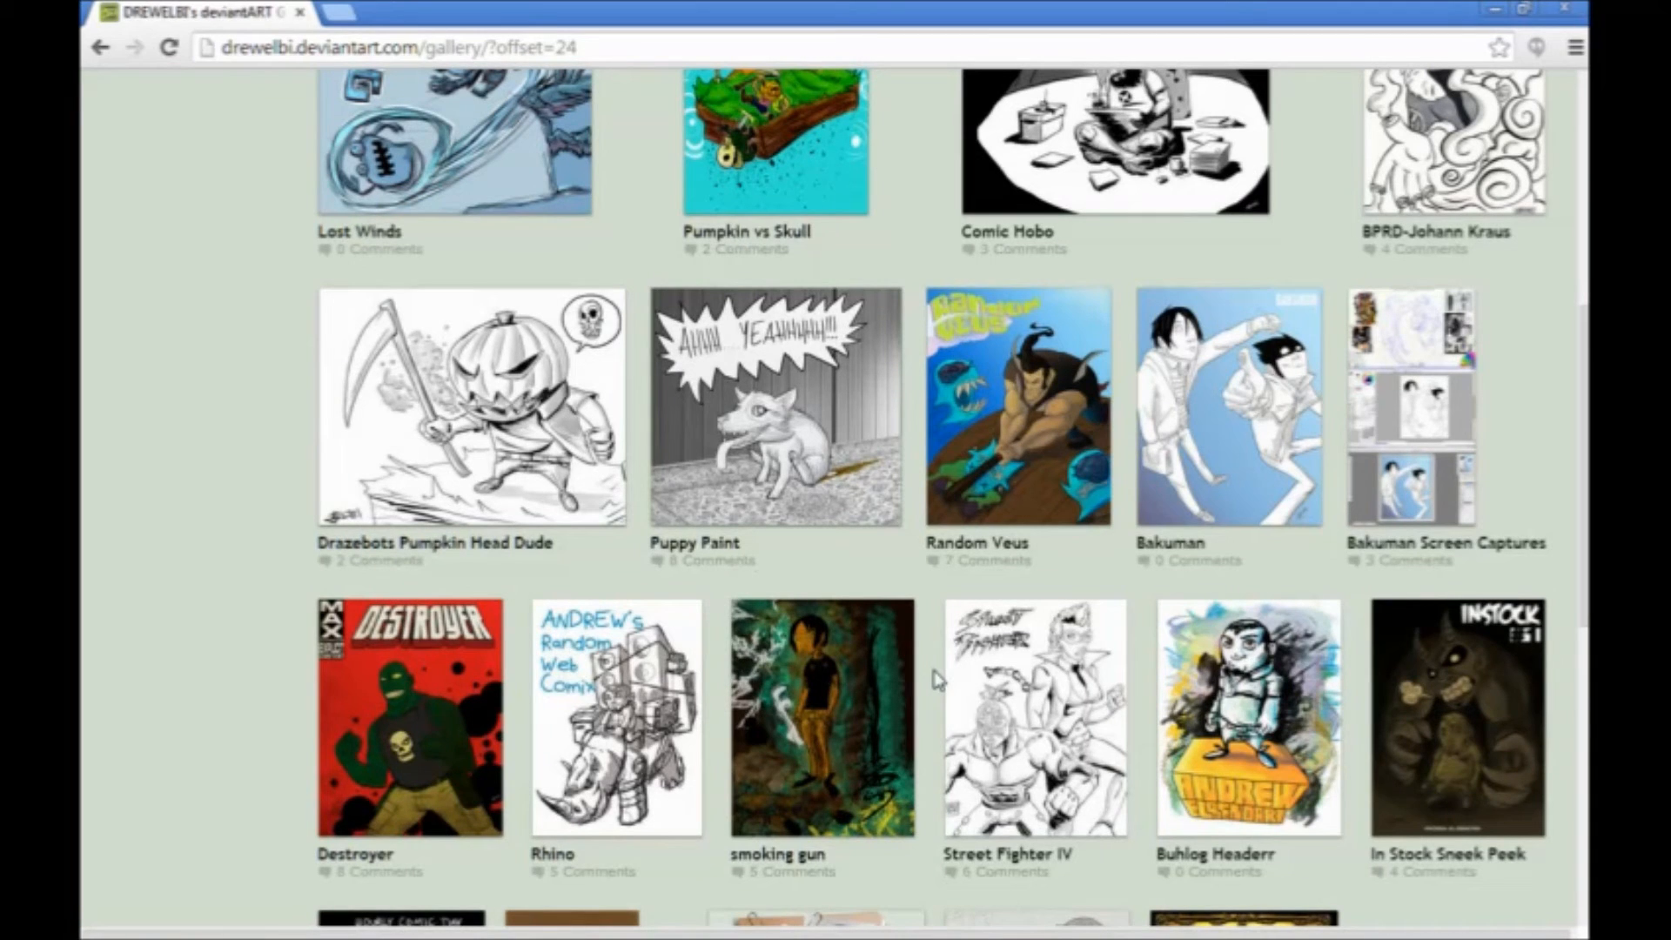
scroll(937, 679, "down", 4)
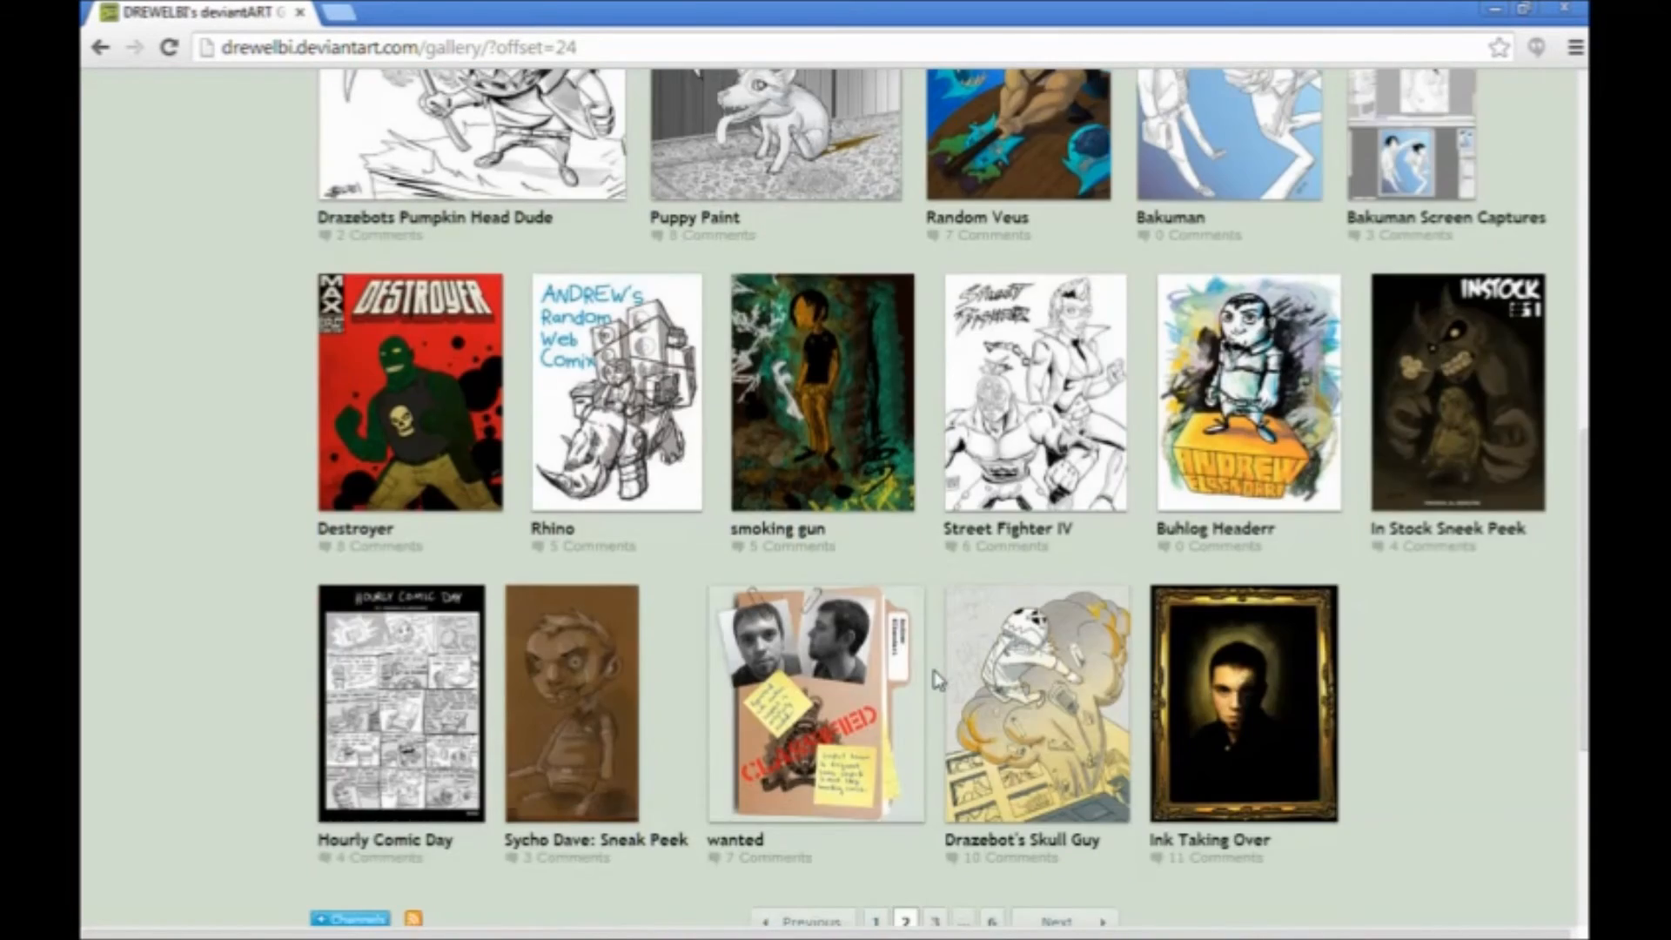
scroll(937, 682, "down", 1)
scroll(937, 679, "down", 1)
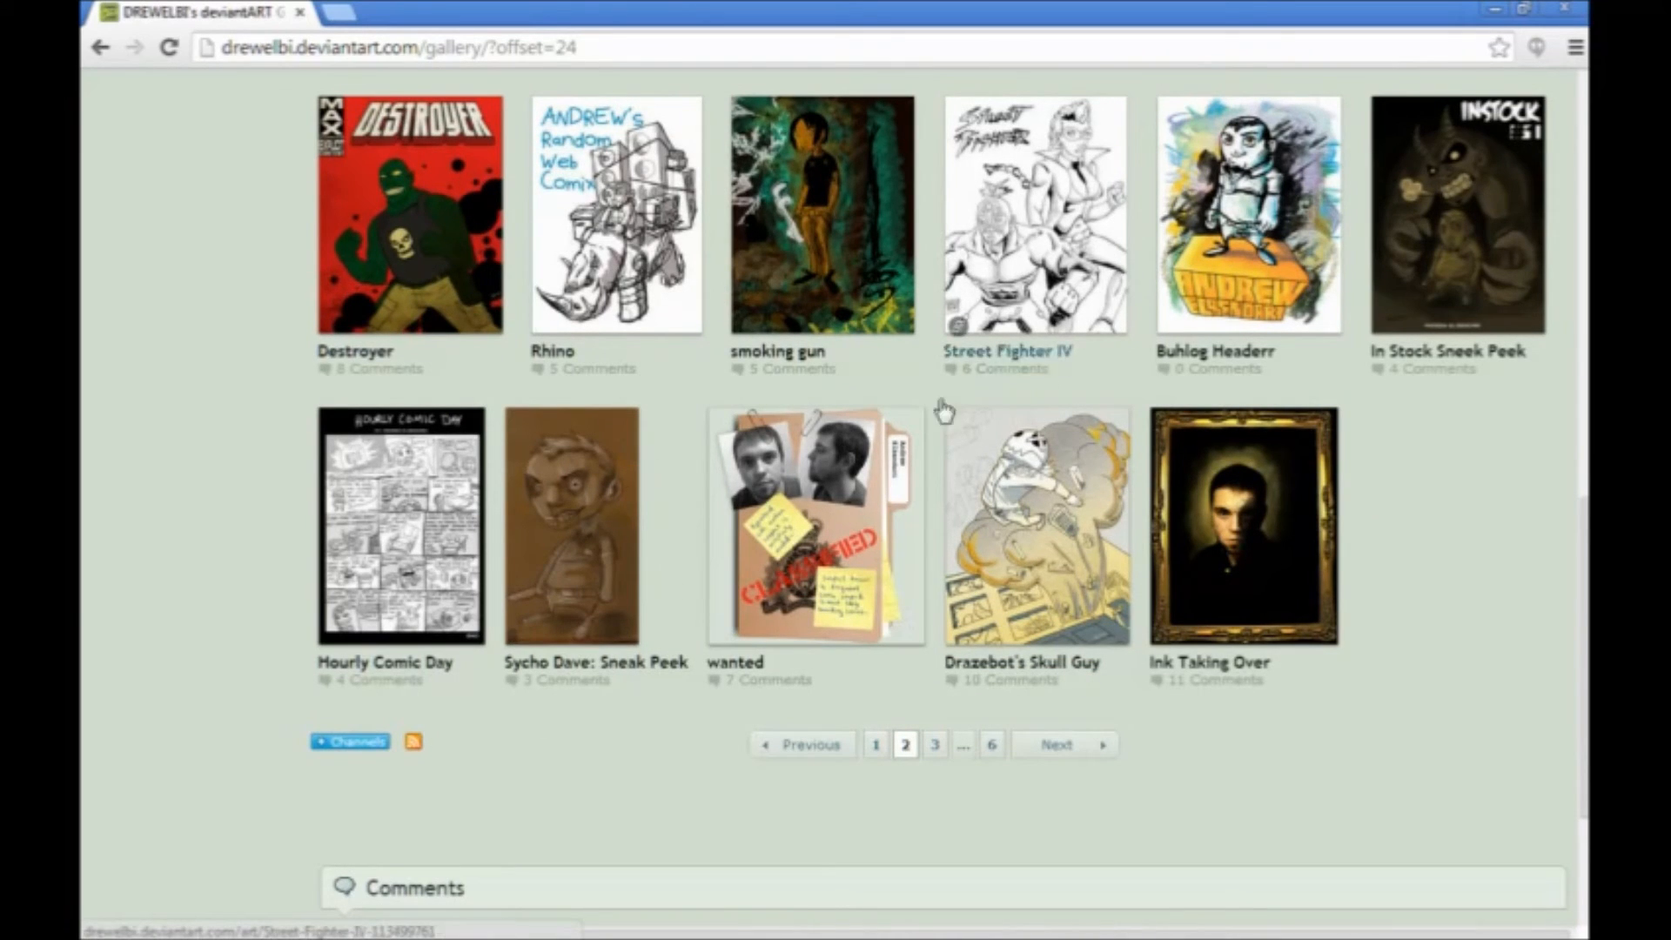
Open the third page of the gallery and look through its artwork from nova to Tout le Monde
left_click(1078, 759)
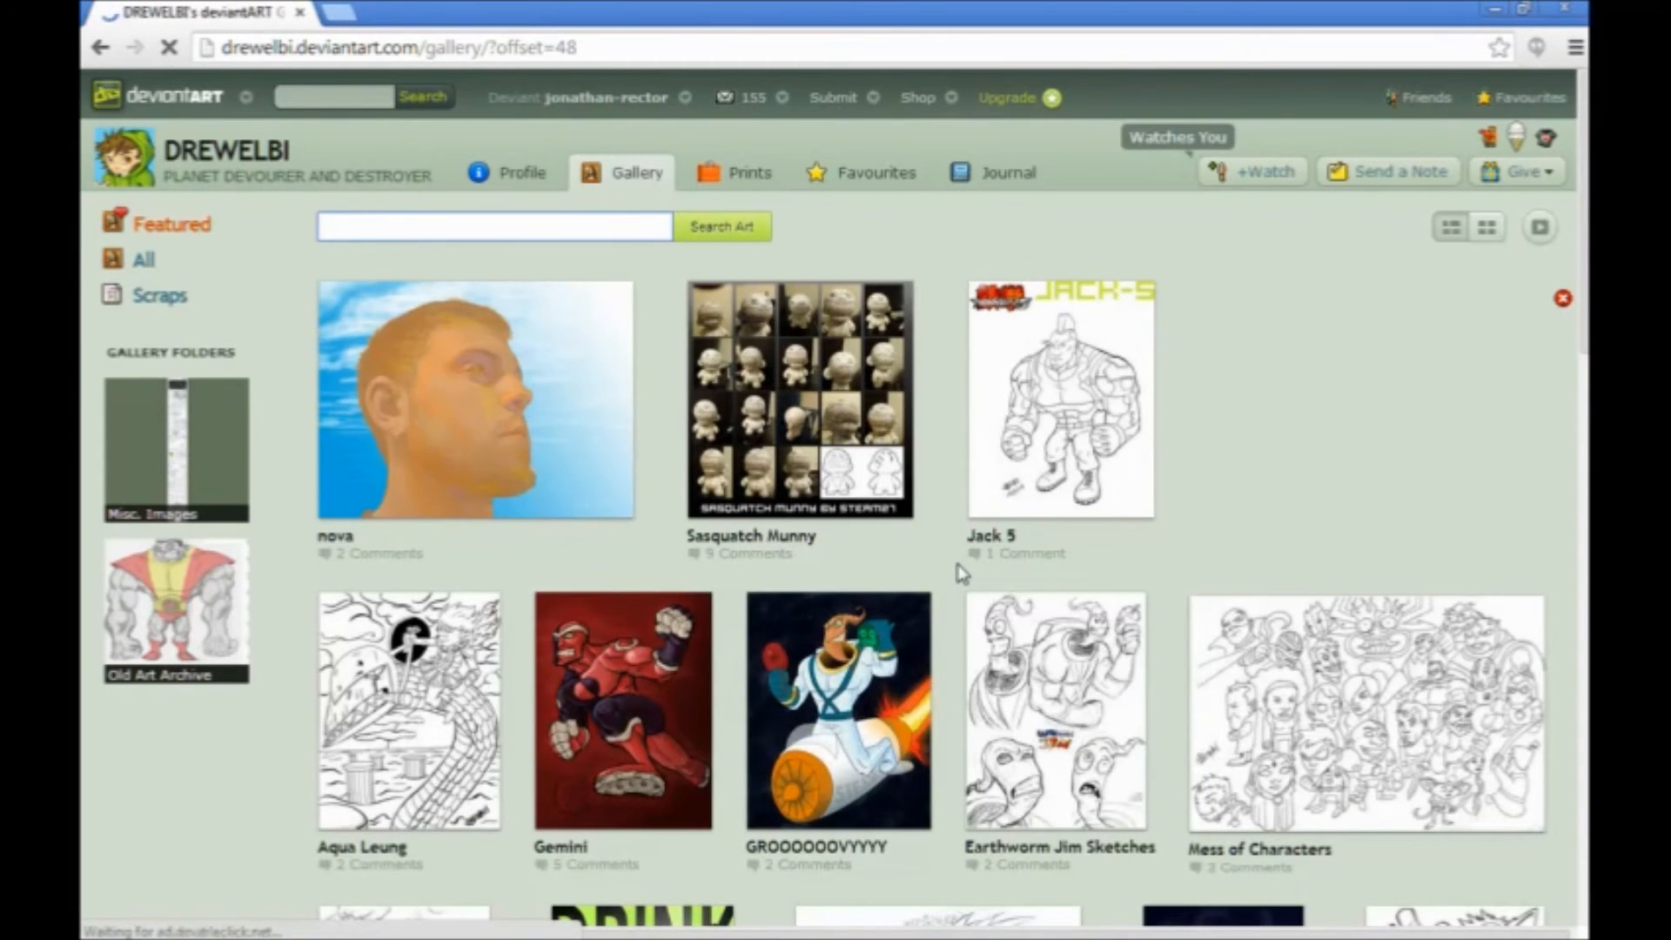
scroll(961, 573, "down", 1)
scroll(961, 573, "down", 1)
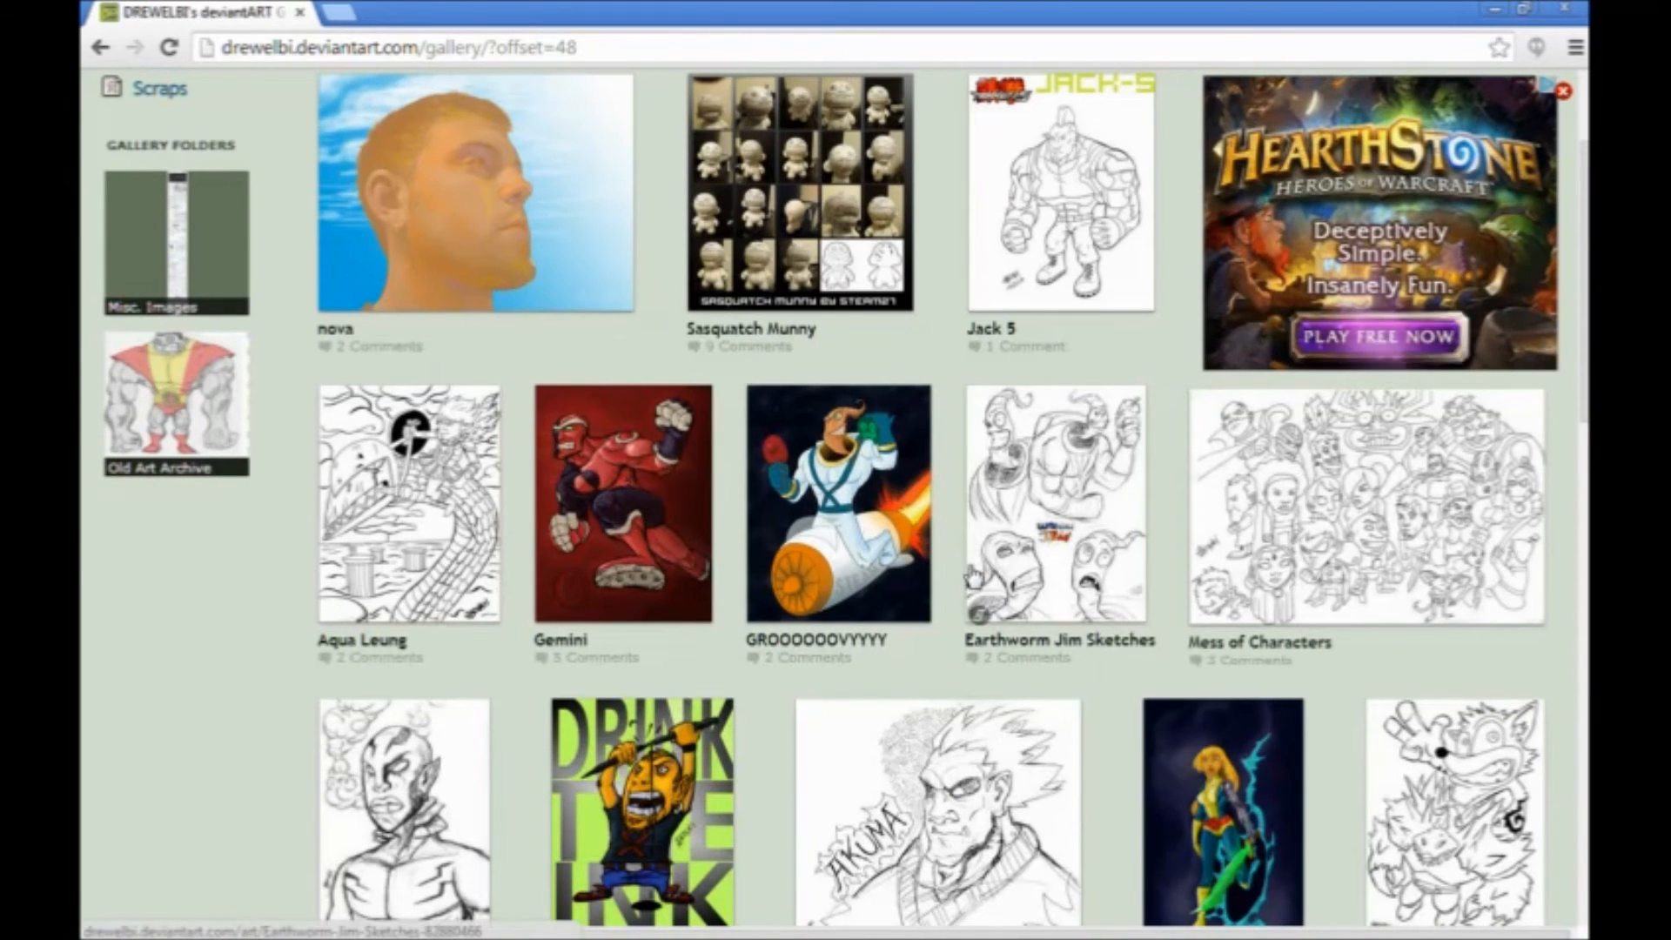
scroll(961, 573, "down", 5)
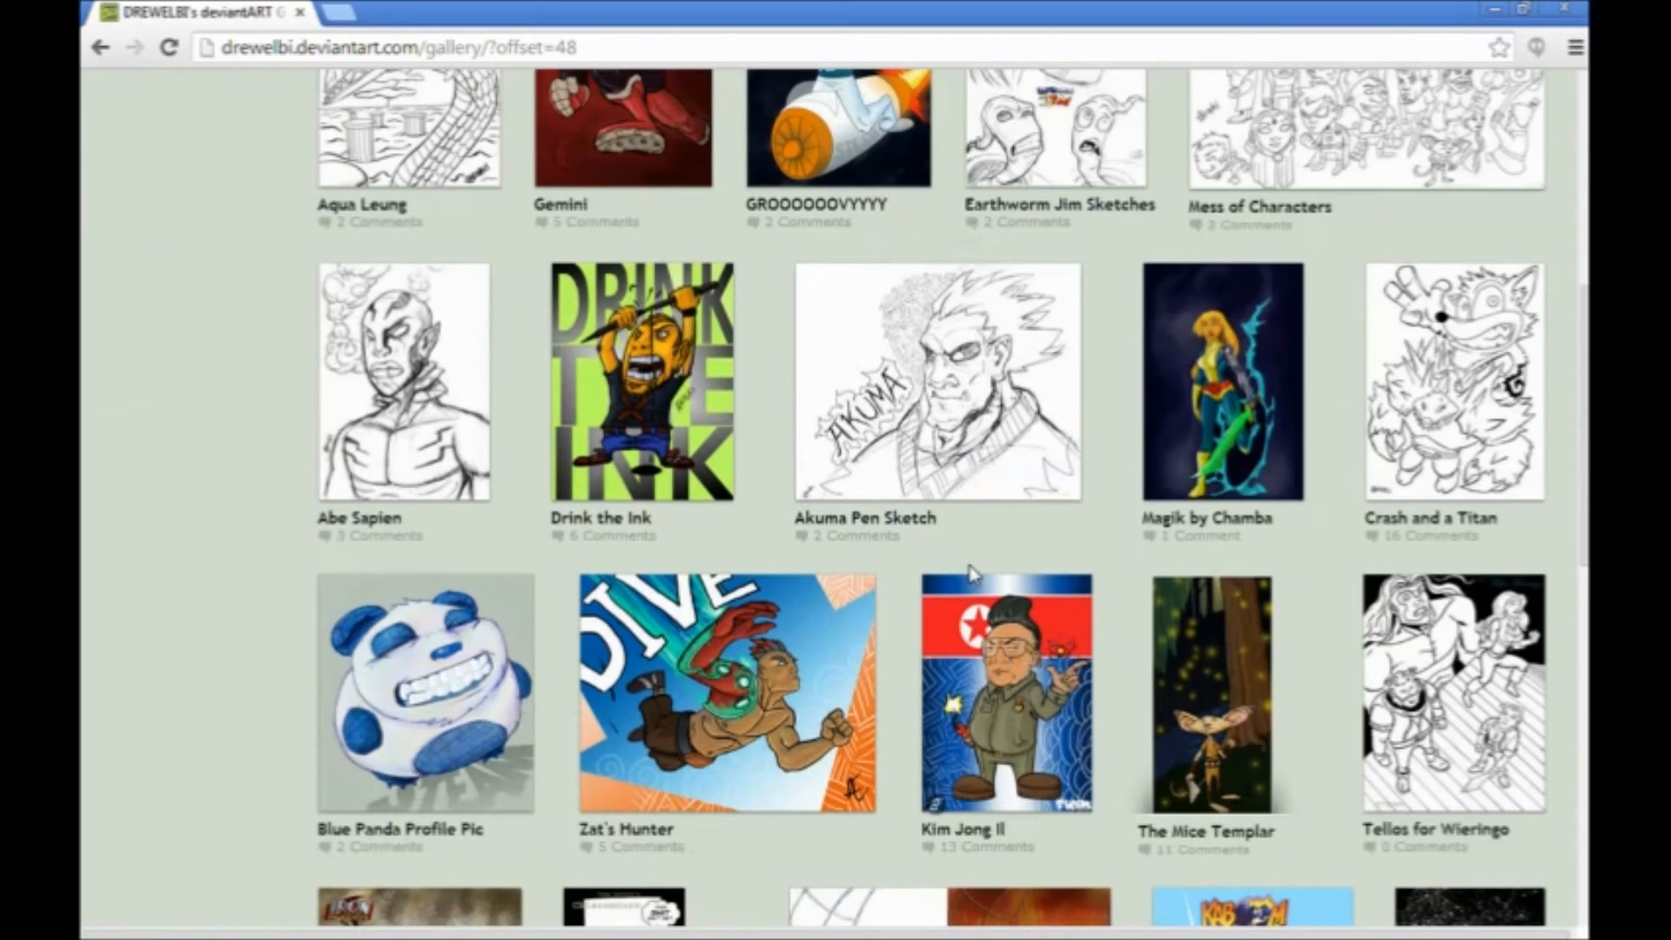
scroll(972, 572, "down", 2)
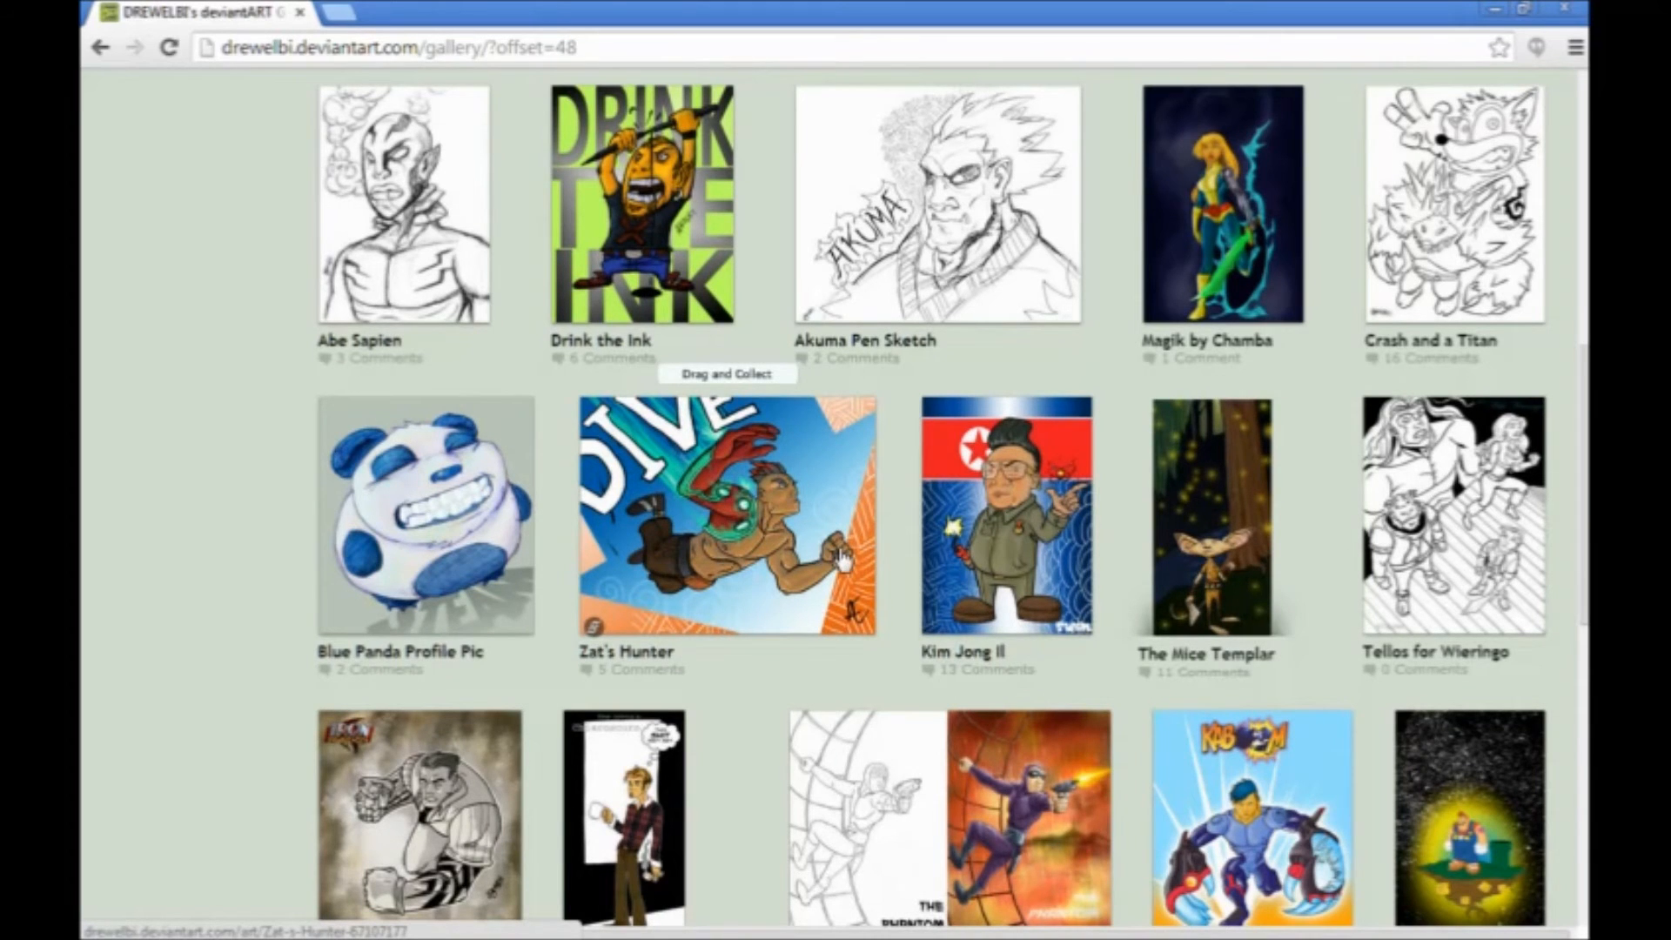
scroll(842, 561, "down", 2)
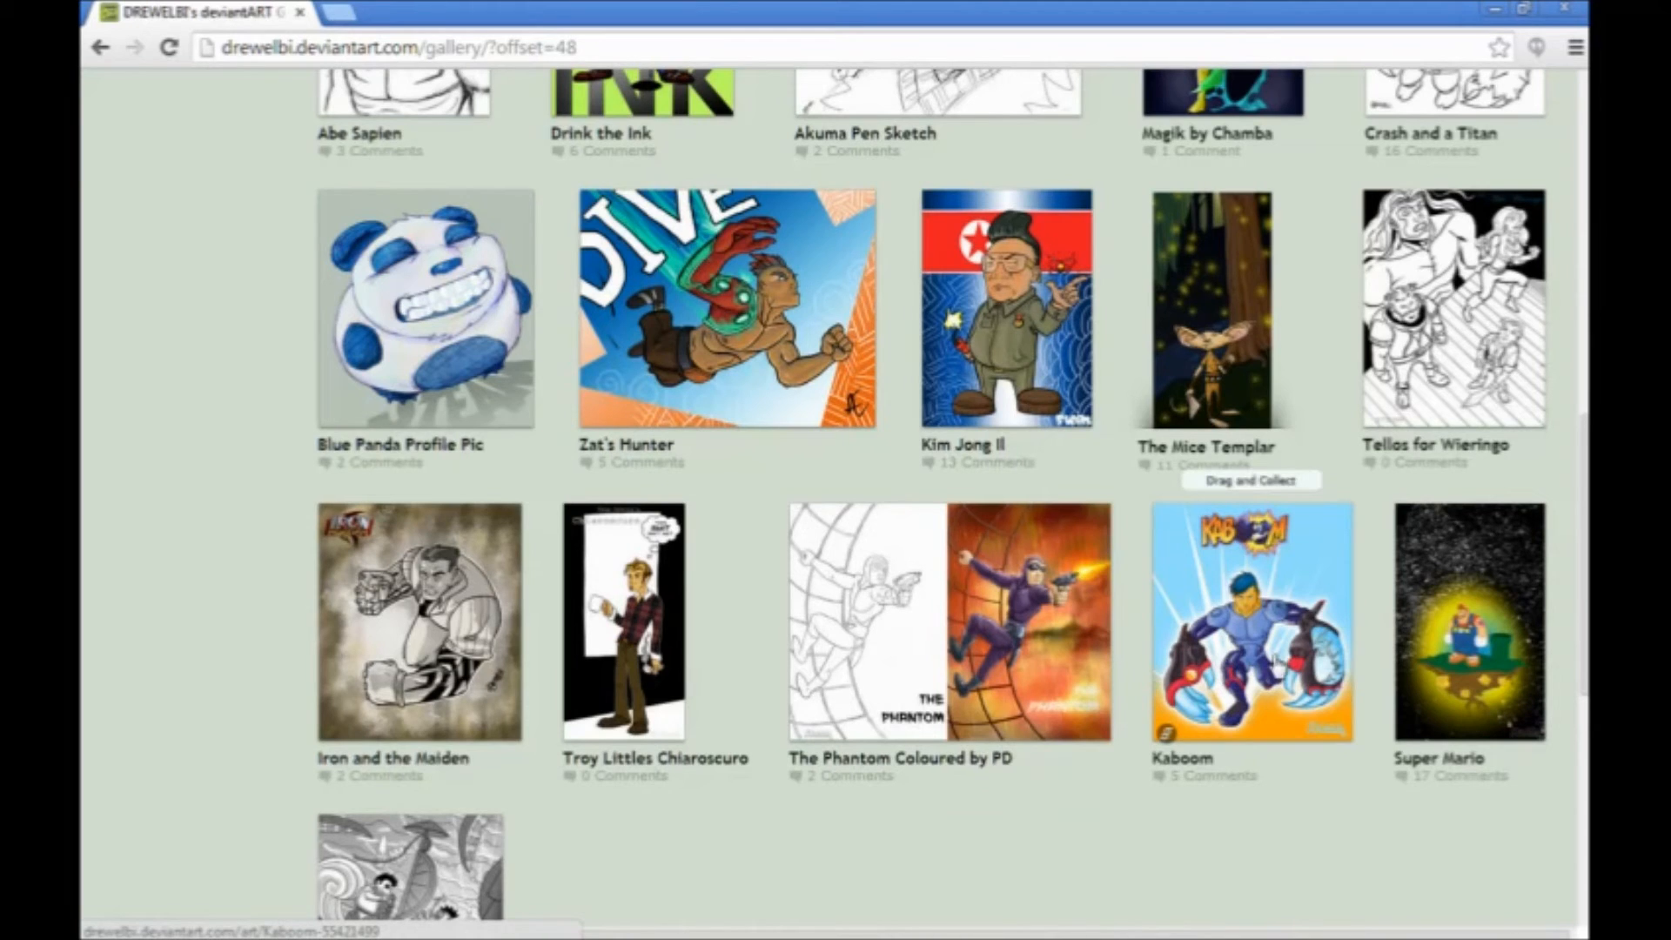
scroll(1274, 666, "down", 2)
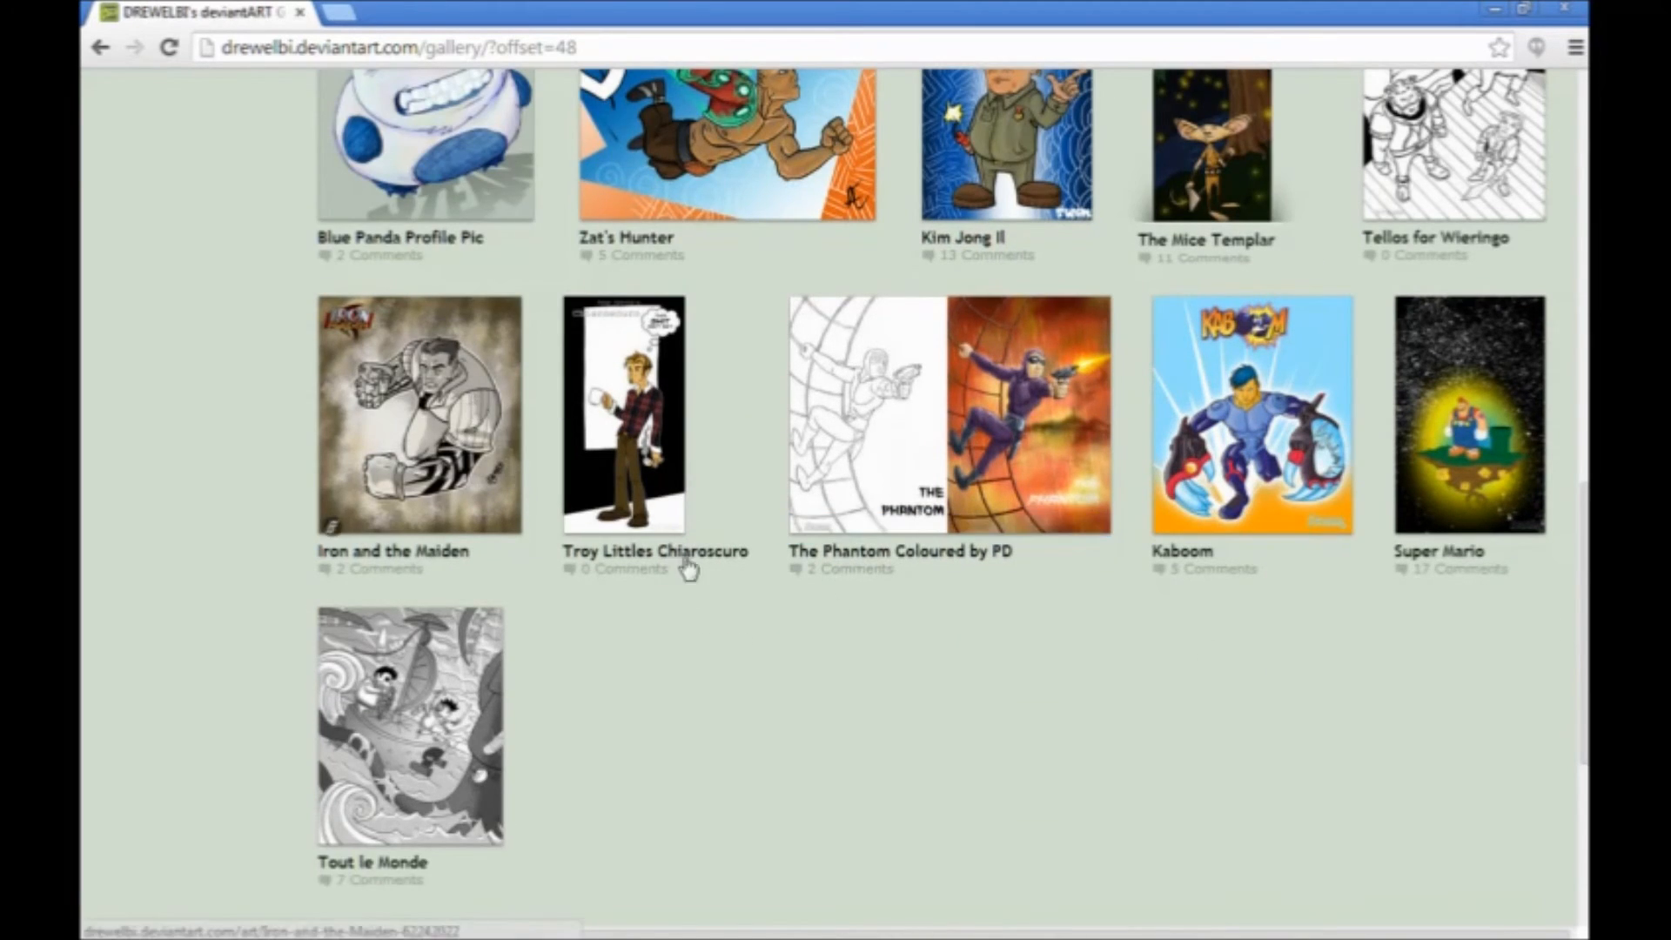
scroll(892, 641, "down", 5)
Open the fourth page of the gallery and look through its artwork from Kratos God of War to Gage Pin-up
left_click(1073, 475)
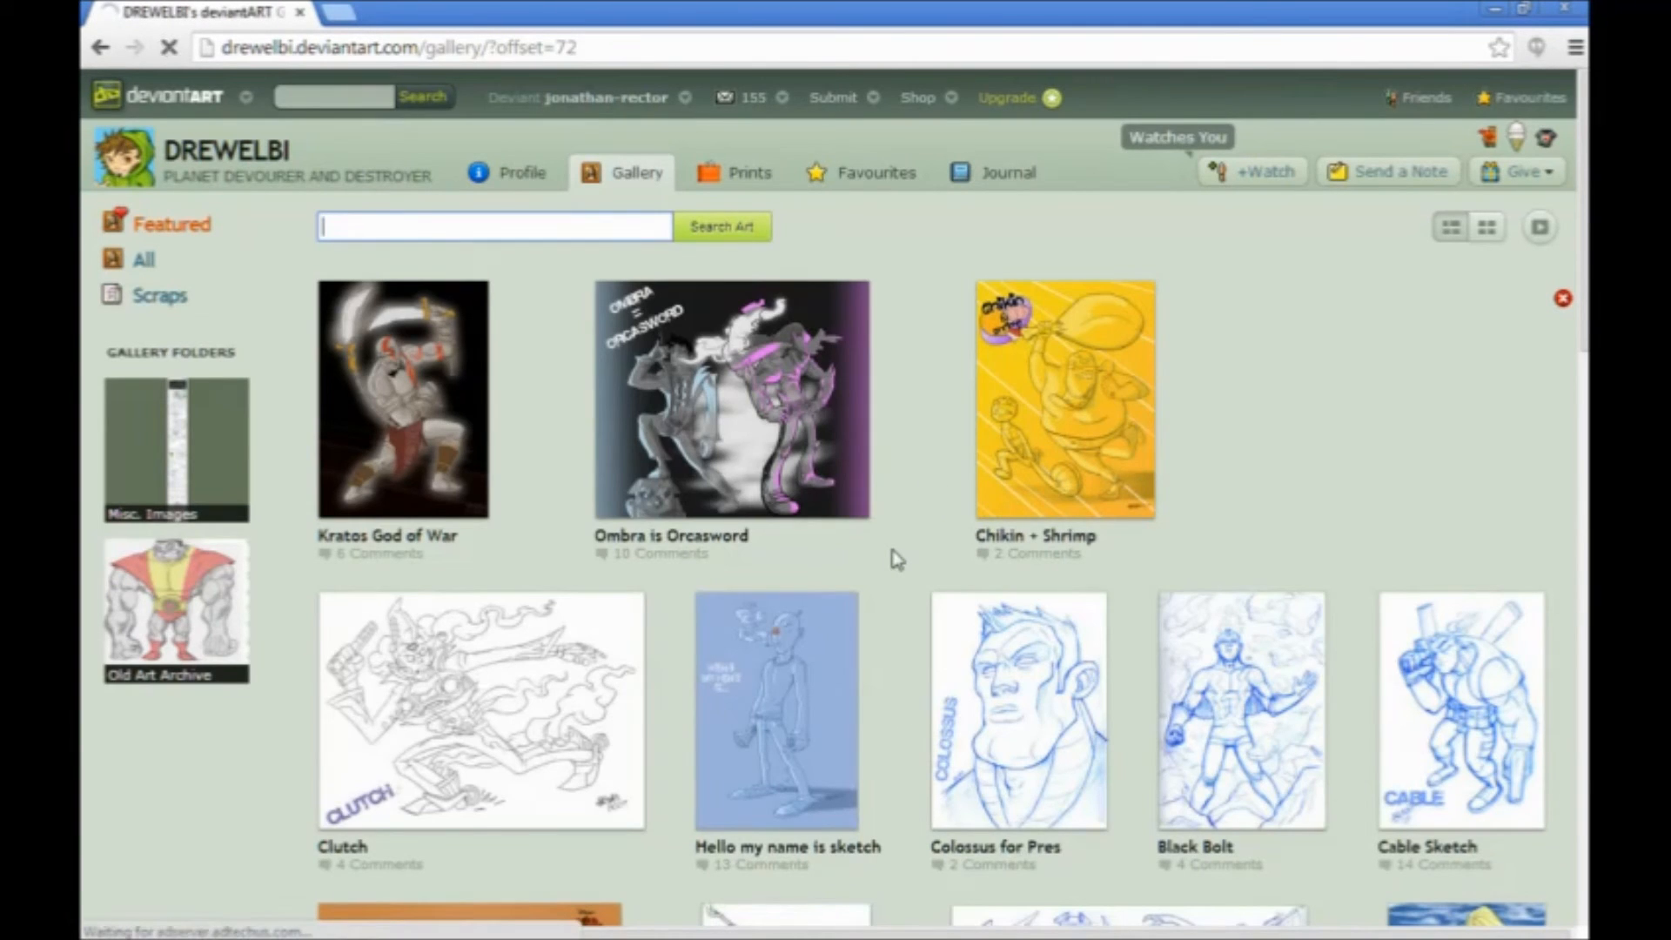
scroll(897, 559, "down", 6)
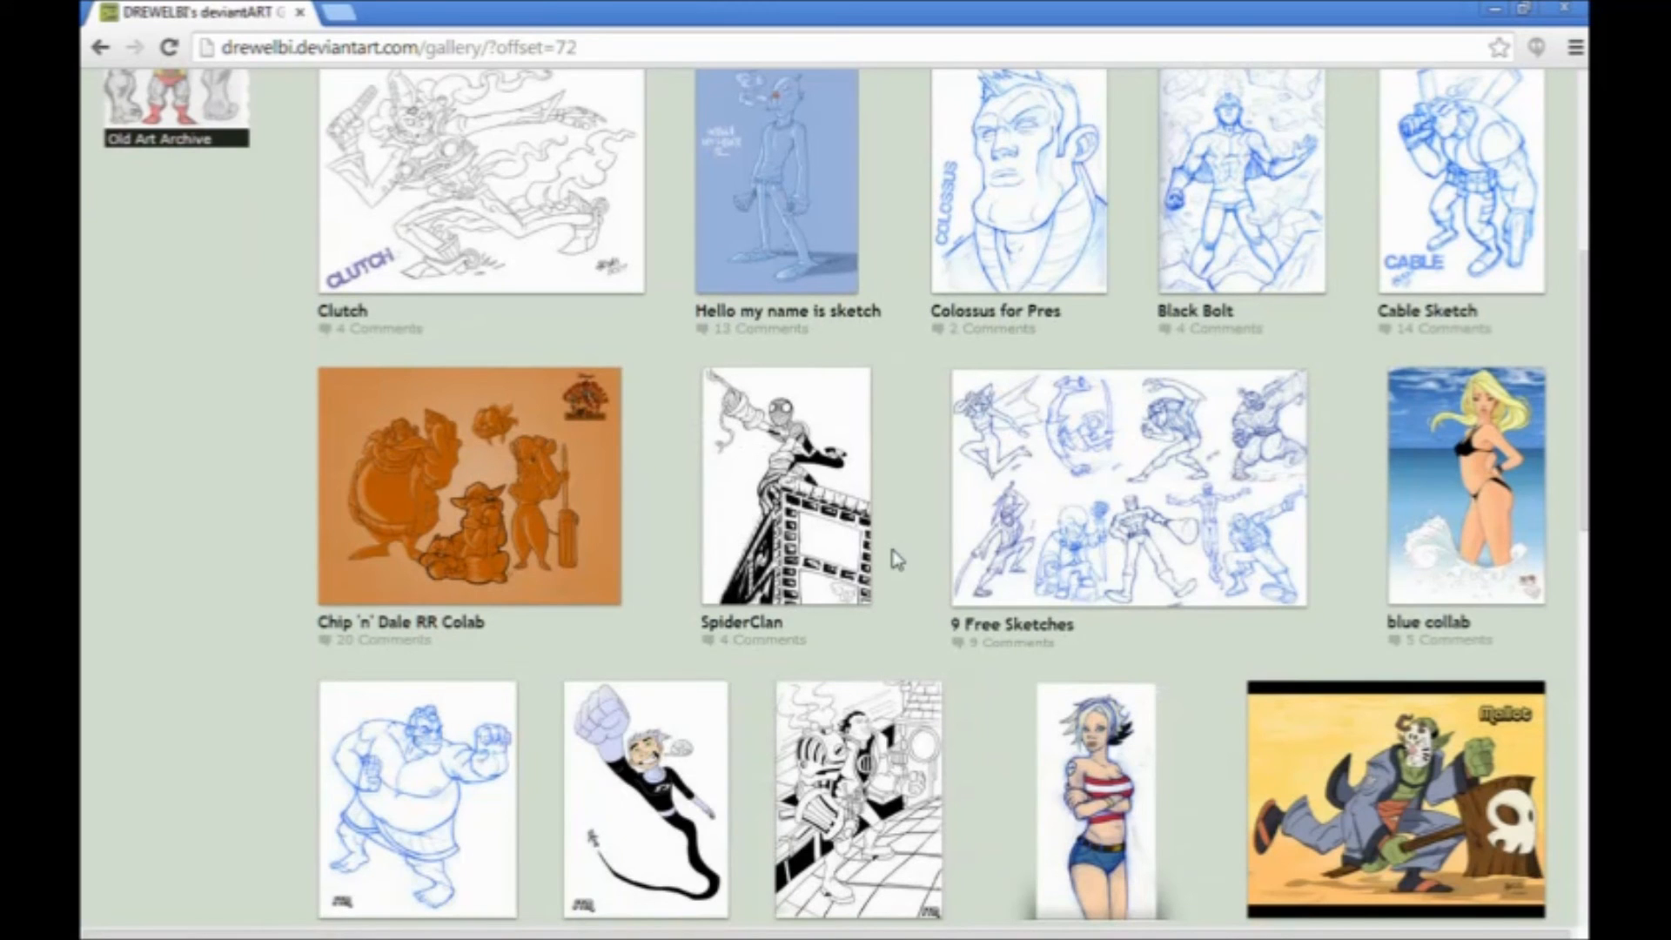
scroll(896, 560, "down", 3)
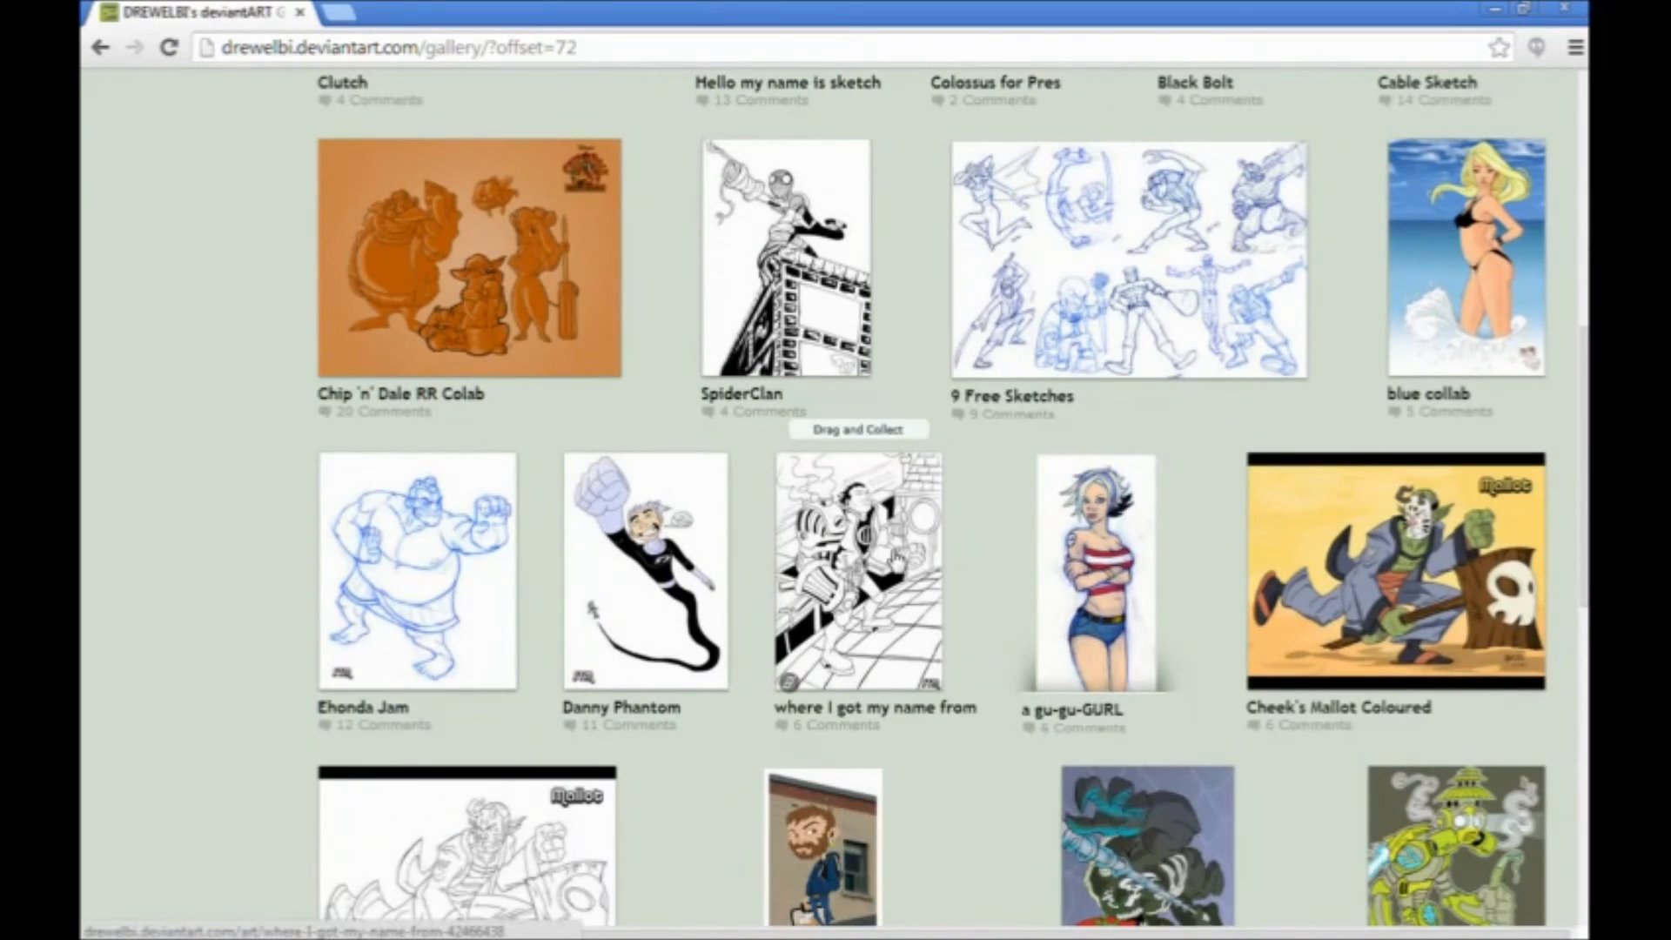
scroll(897, 560, "down", 4)
scroll(896, 560, "up", 3)
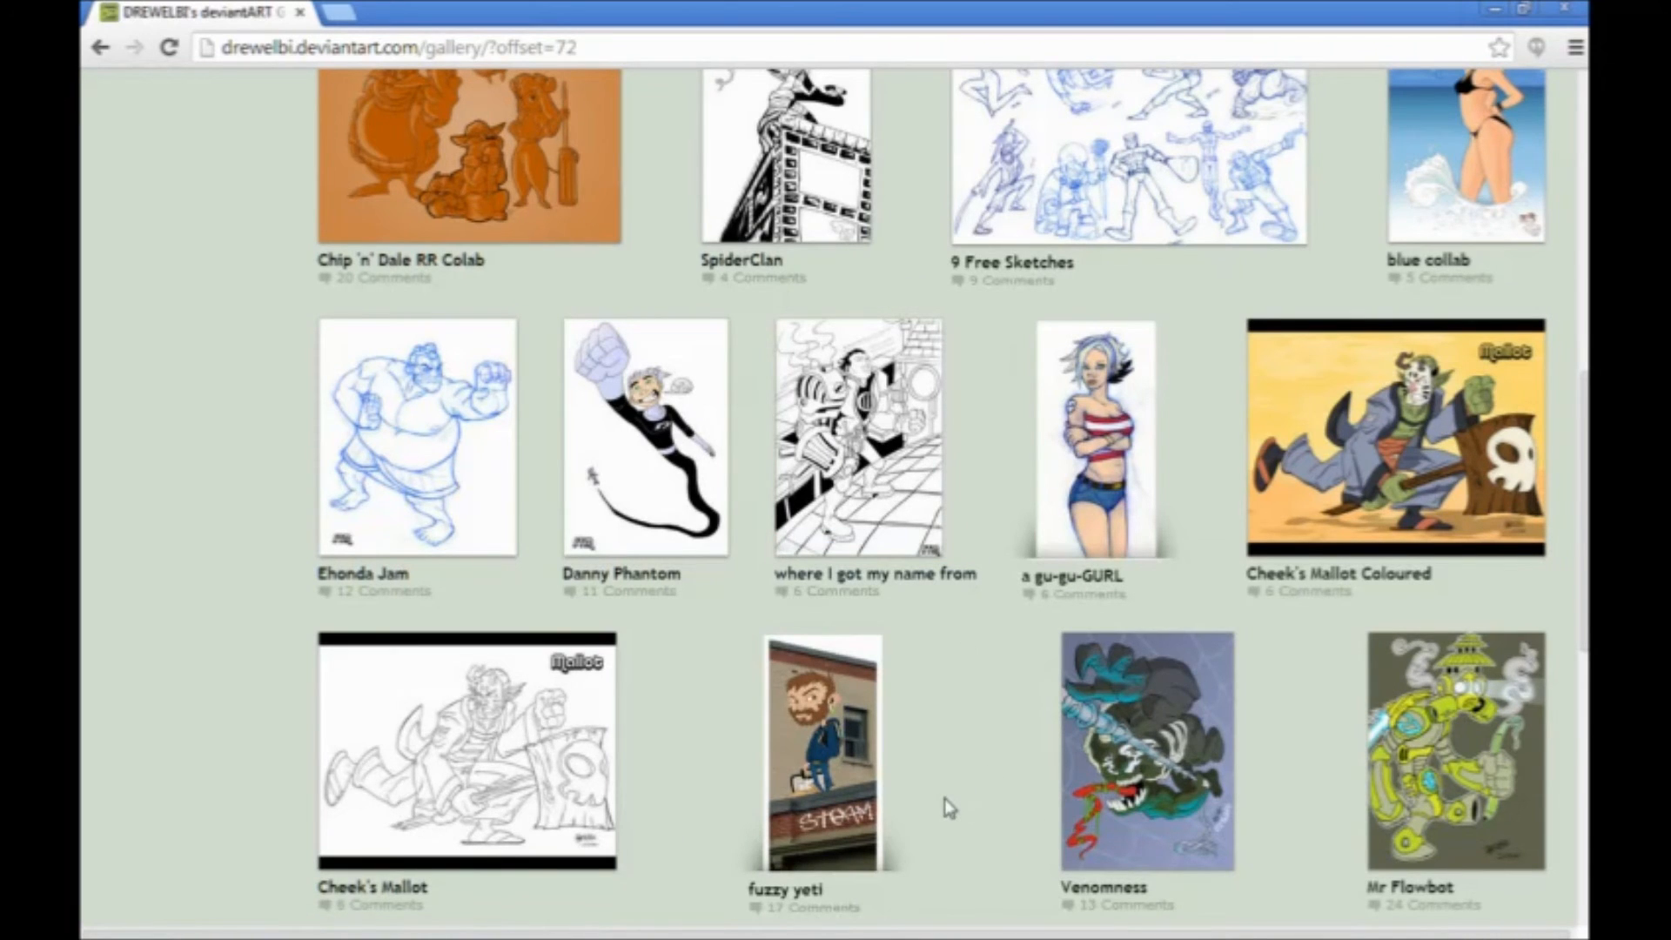
scroll(944, 797, "down", 5)
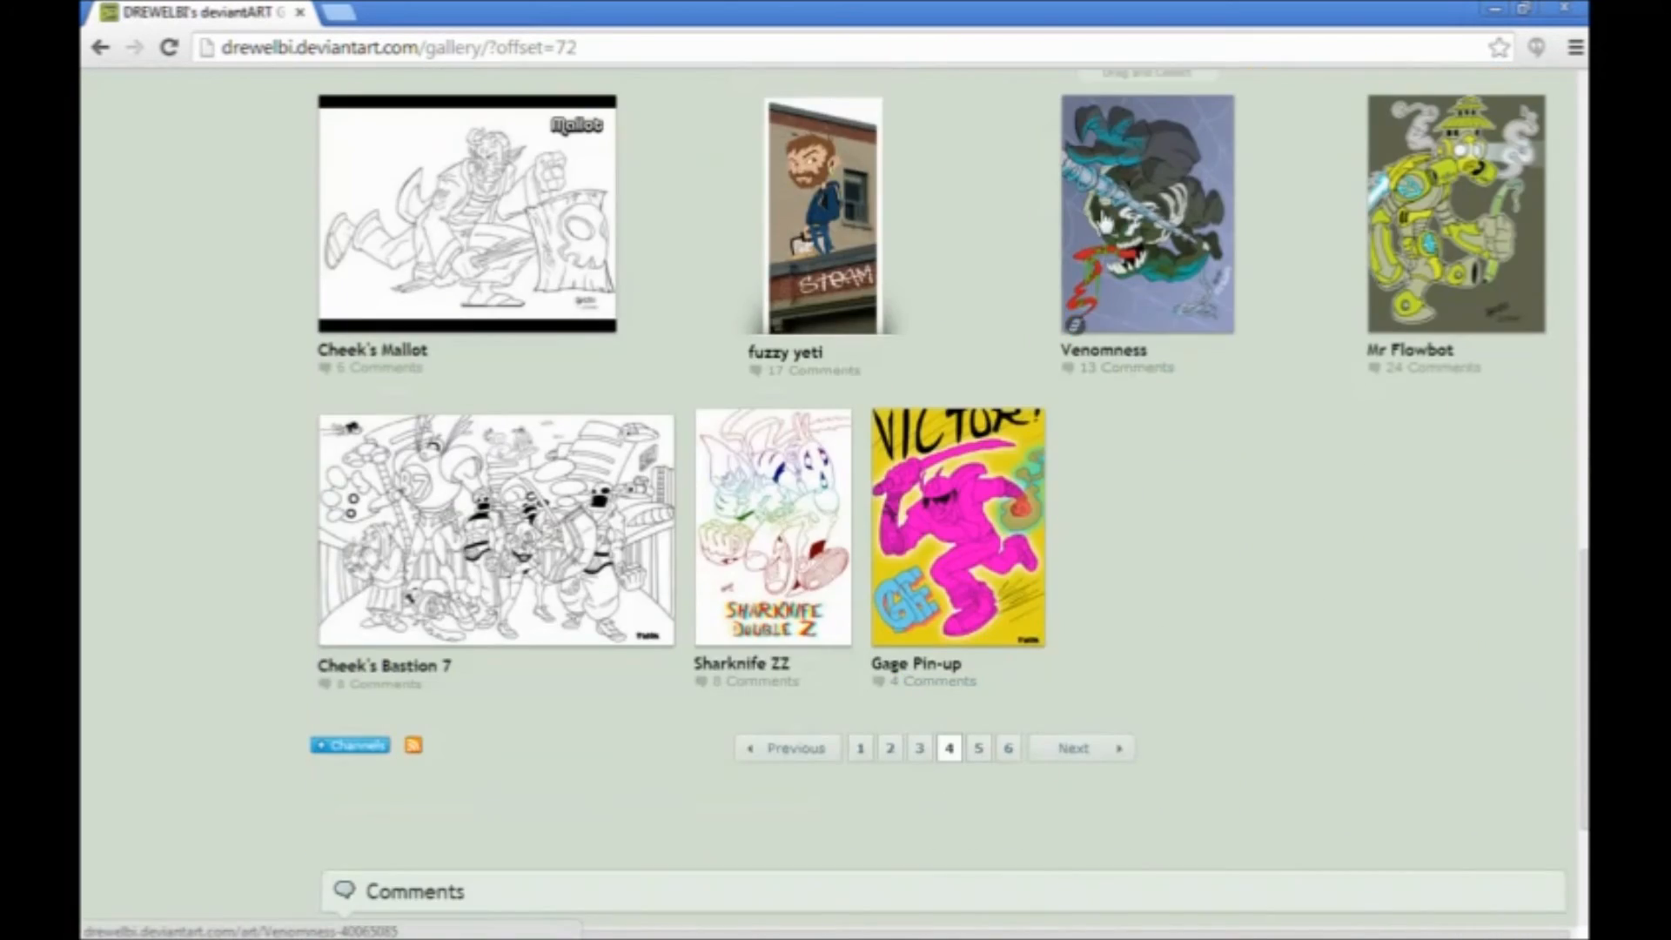
Open the Venomness, Gage Pin-up and Sharknife ZZ artworks one after another and examine each enlarged image
left_click(1100, 220)
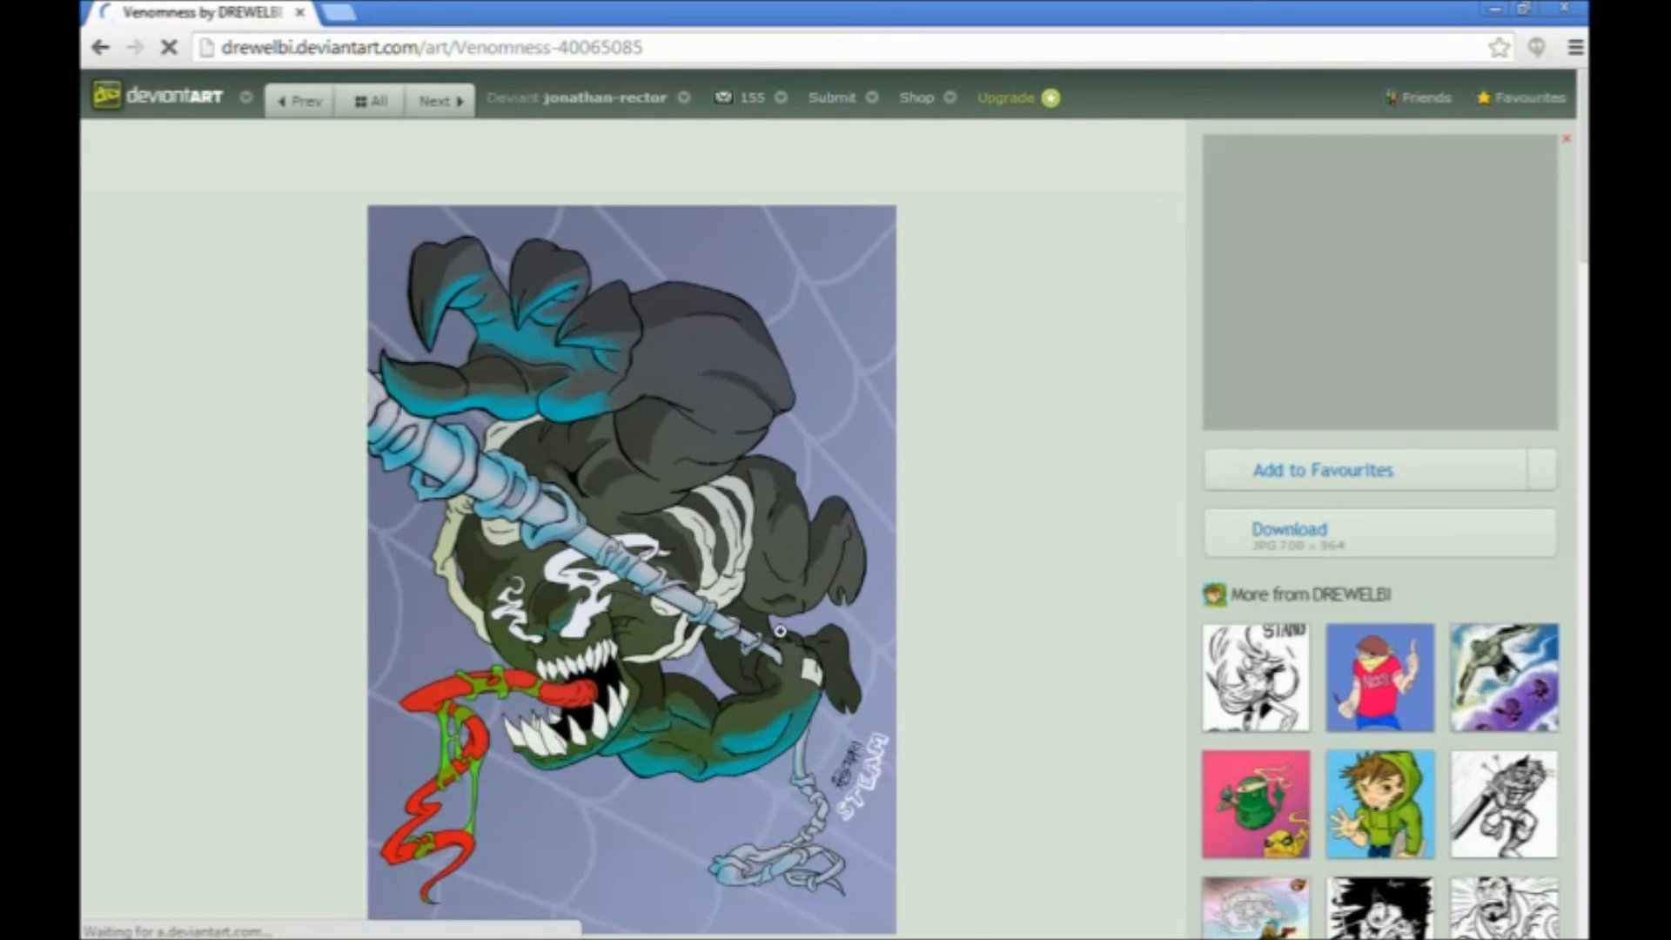
key("alt+Left")
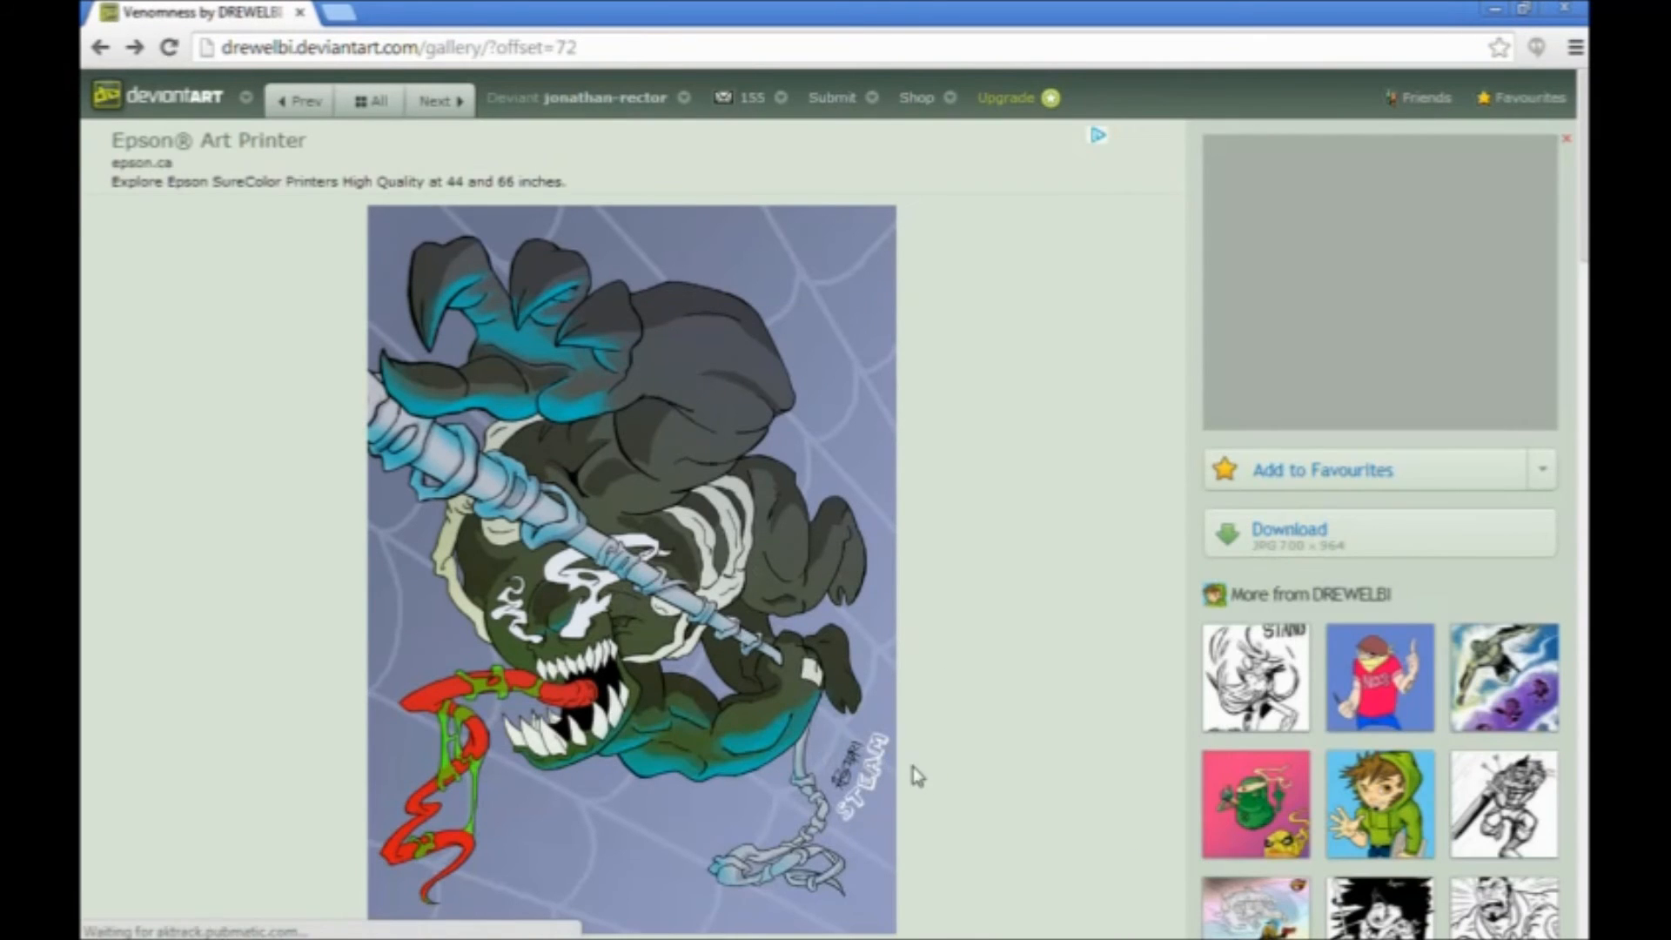
left_click(886, 638)
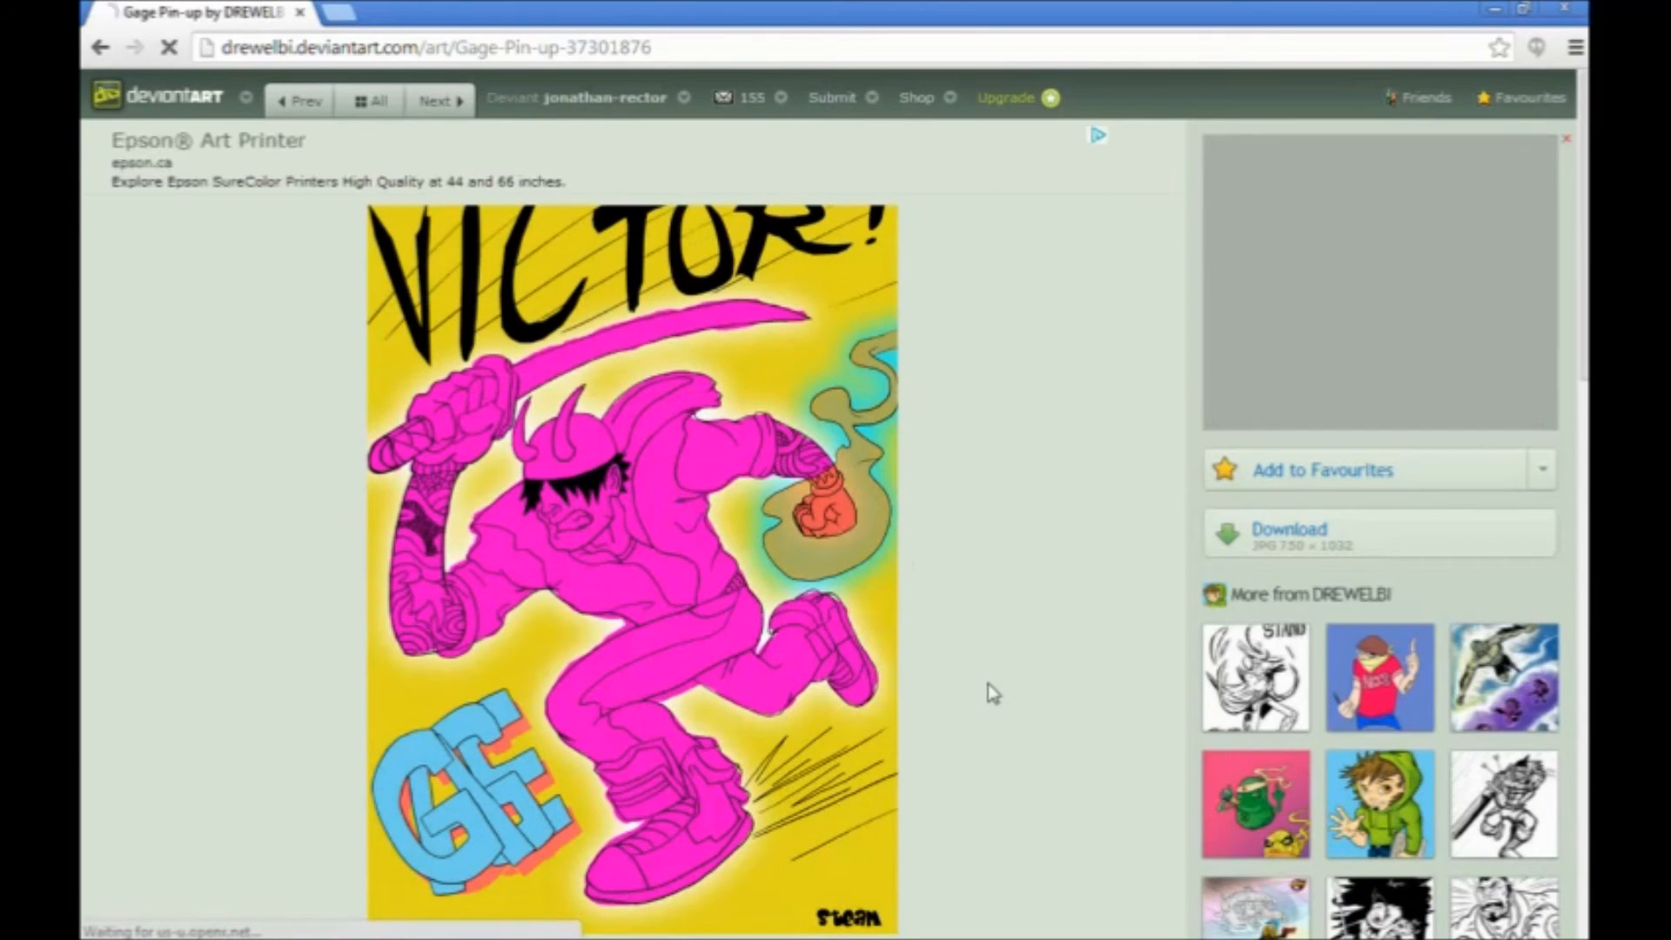
key("alt+Left")
left_click(770, 540)
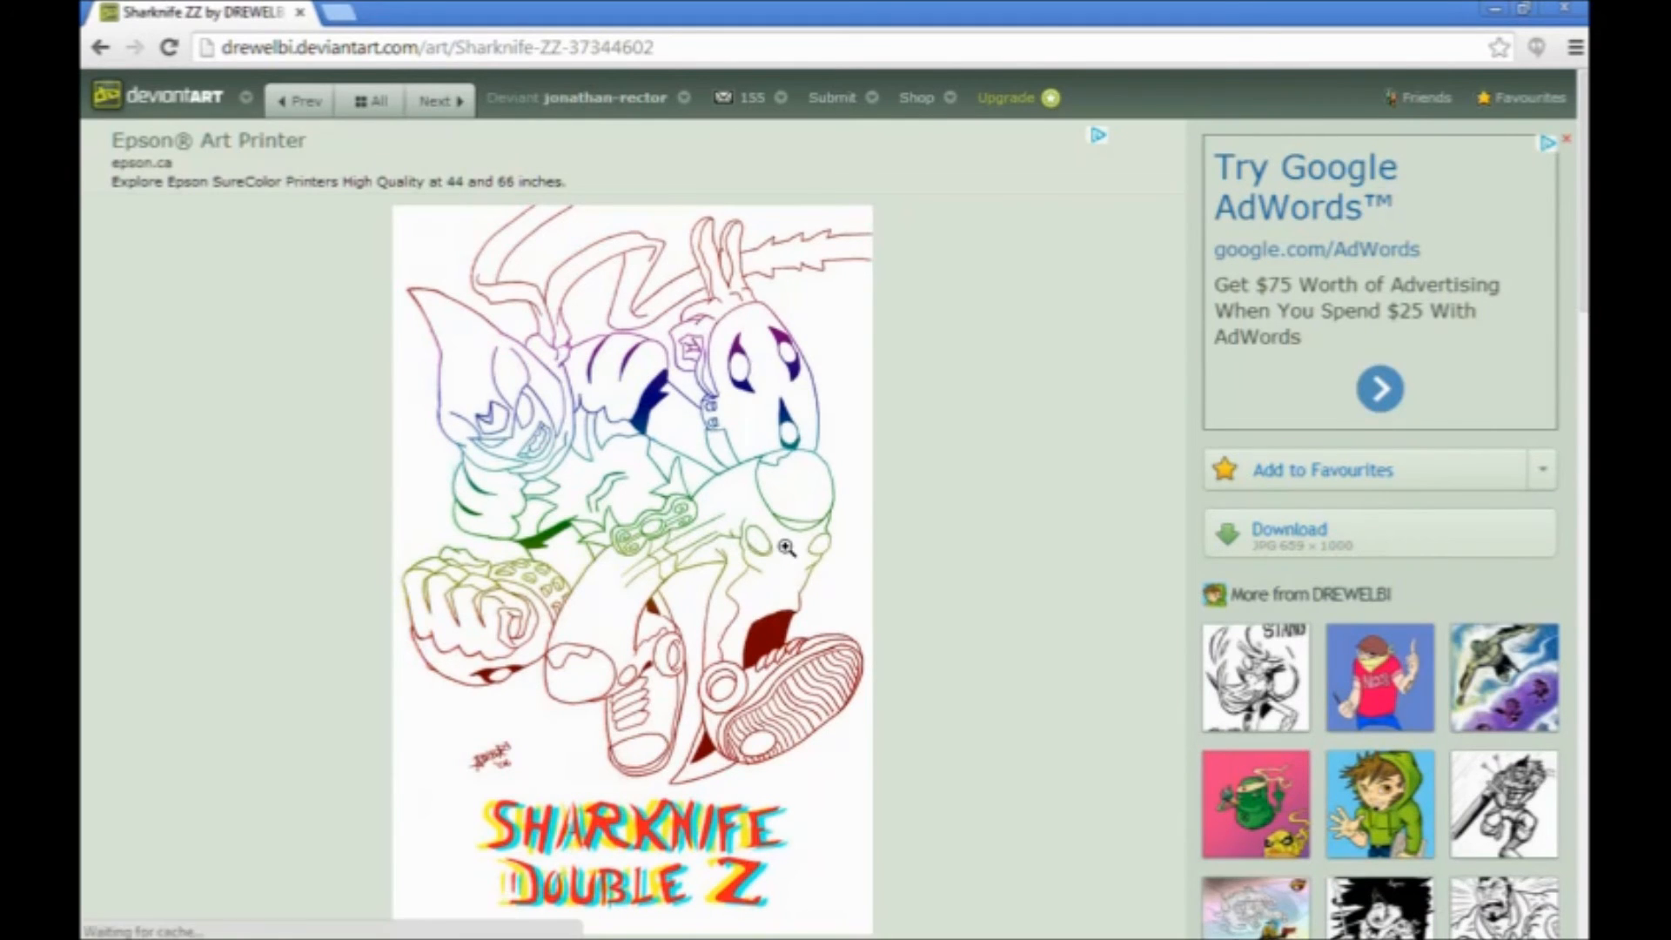
key("alt+Left")
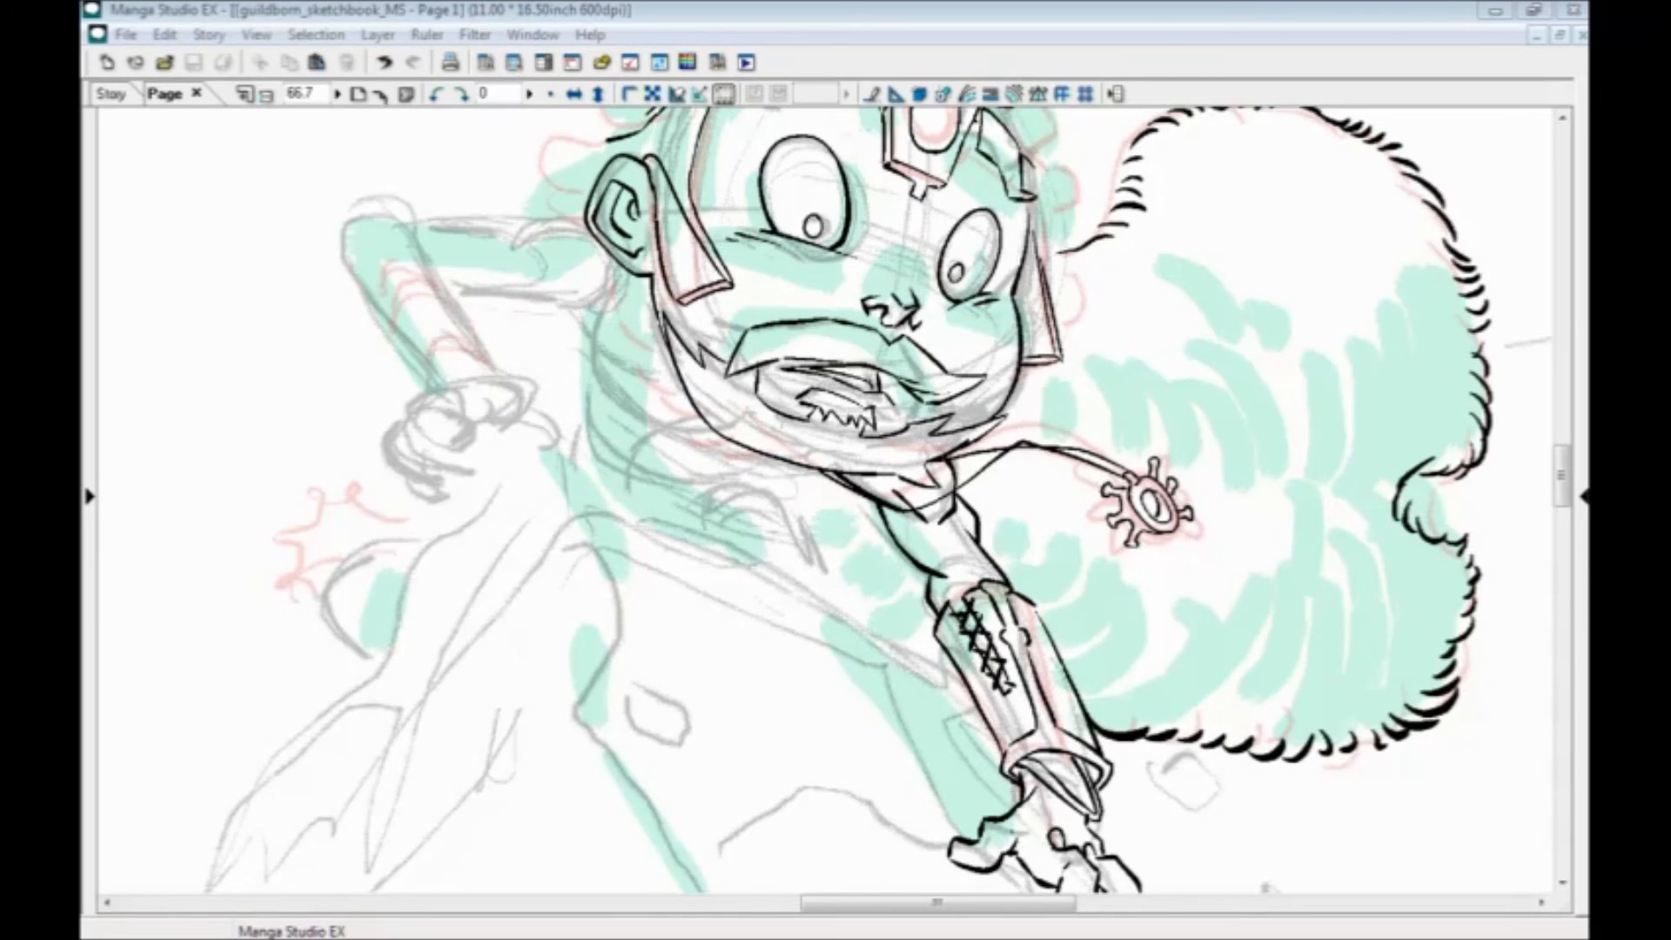
Switch to the sketchbook page in Manga Studio and ink the short fur strokes along the jaw from below the ear to the neck
left_click(1106, 22)
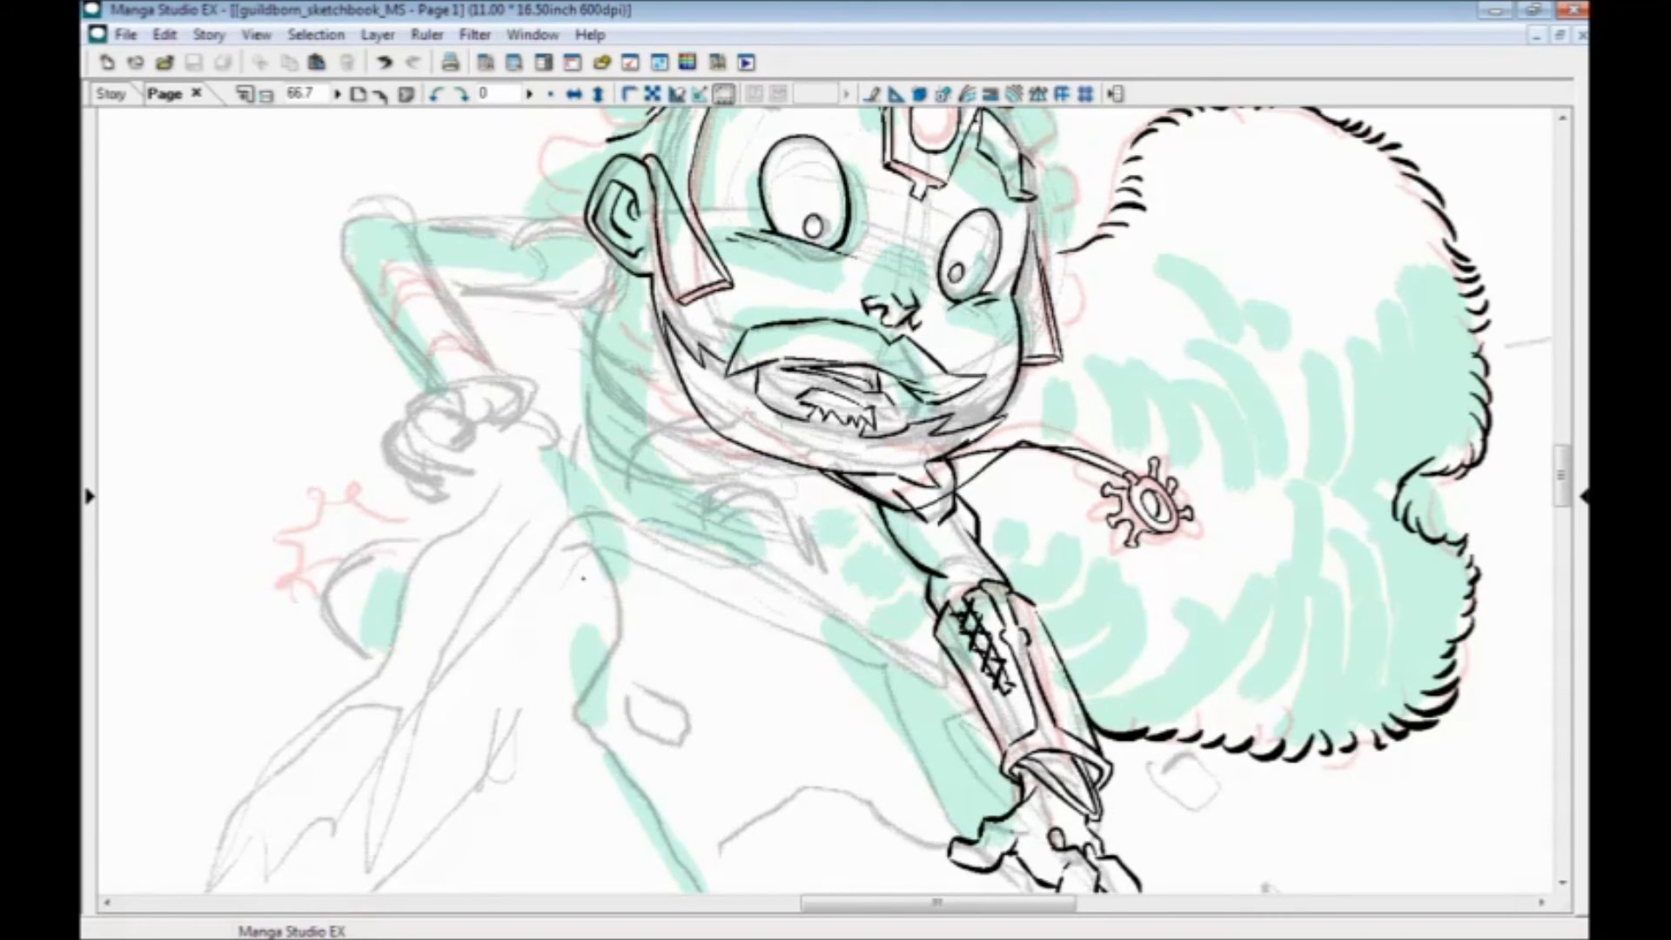
mouse_move(928, 550)
left_mouse_down()
mouse_move(720, 483)
mouse_move(299, 437)
mouse_move(434, 698)
mouse_move(835, 636)
mouse_move(797, 627)
mouse_move(827, 621)
left_mouse_up()
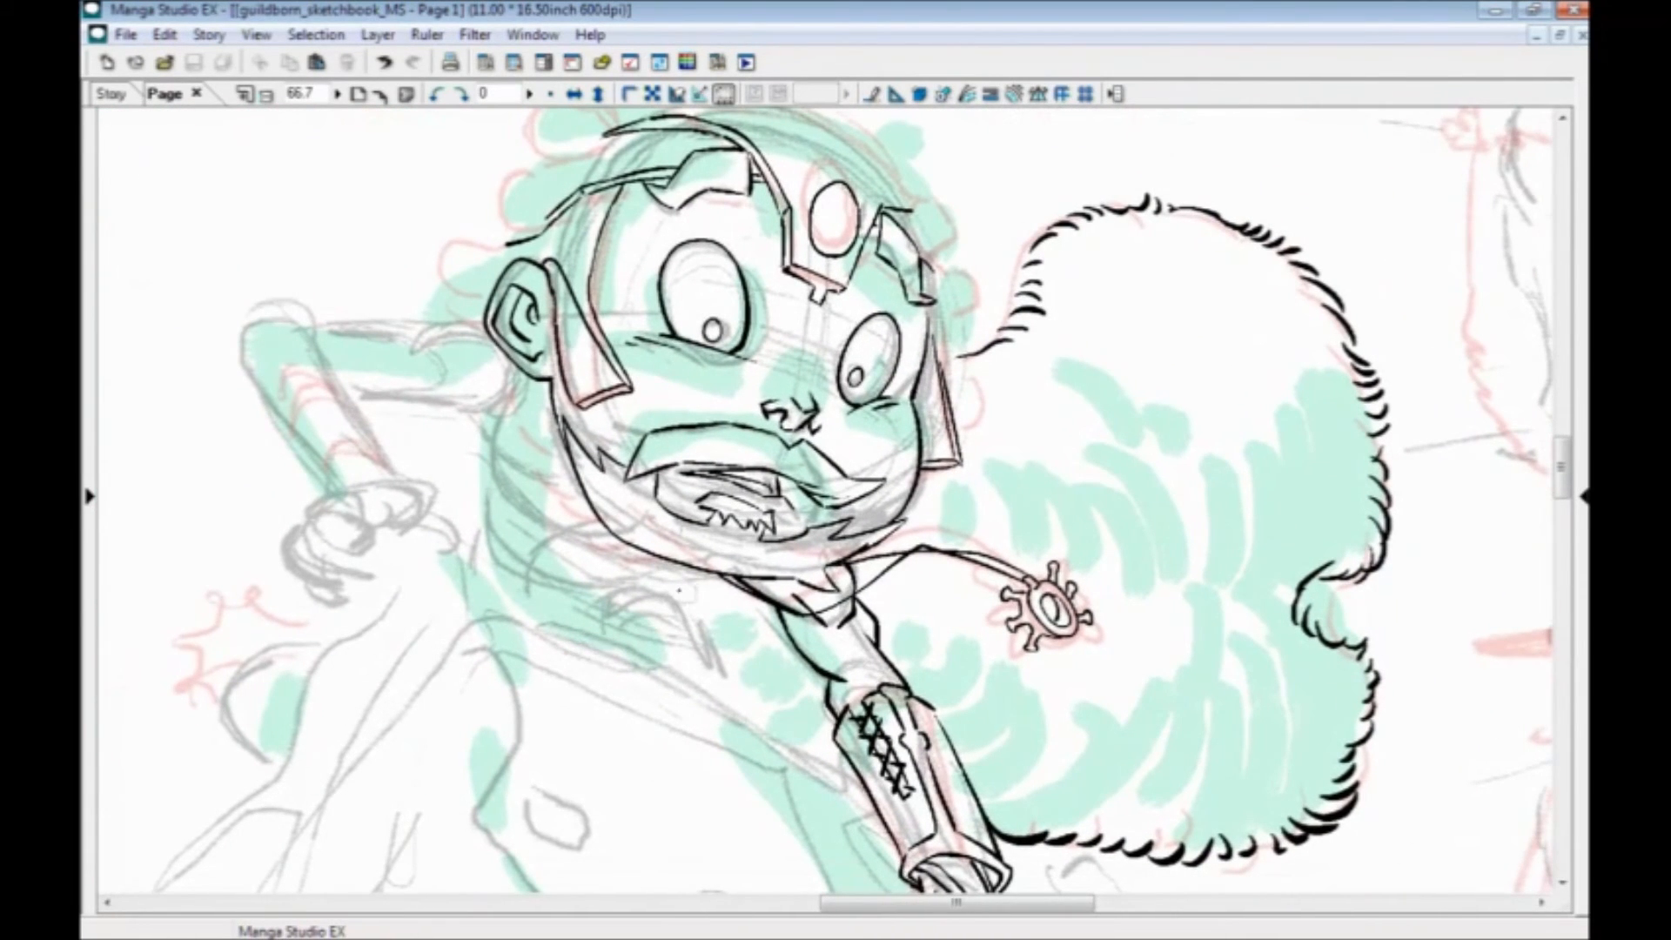
left_click(816, 740)
left_click_drag(514, 420, 528, 428)
left_click_drag(516, 432, 548, 472)
left_click_drag(538, 475, 585, 530)
left_click_drag(581, 524, 616, 559)
left_click_drag(610, 556, 685, 586)
left_click_drag(682, 573, 709, 587)
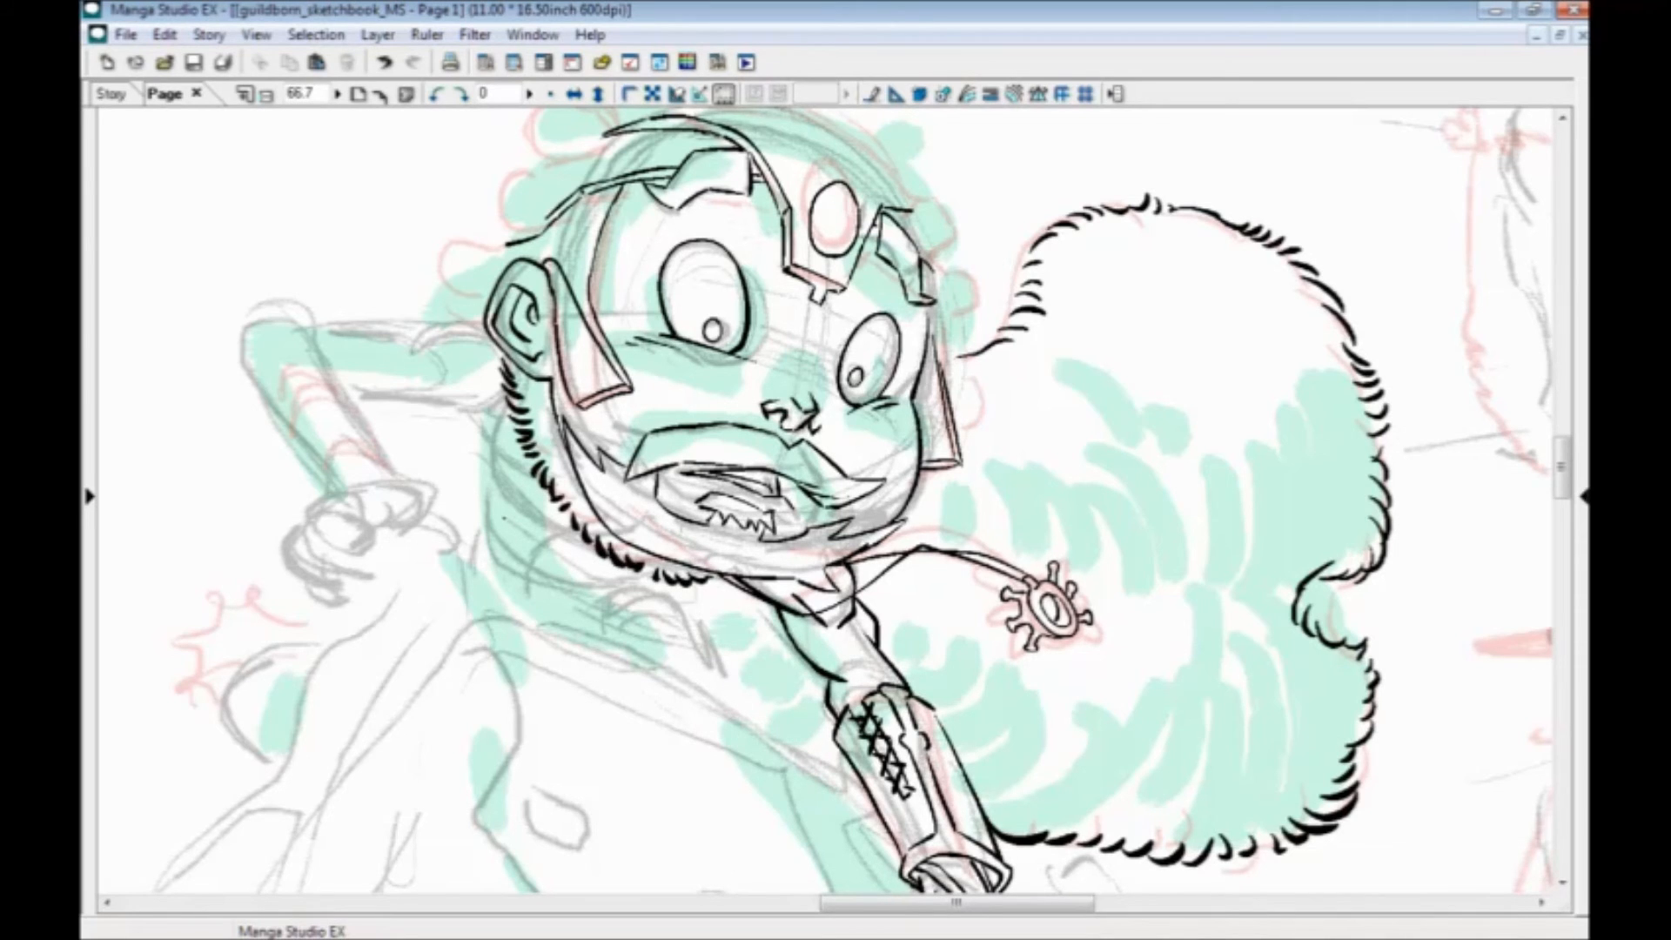
Ink the fur tufts behind the ear and the curled hair locks along the left side and top of the head
left_click_drag(500, 540, 573, 682)
mouse_move(547, 614)
left_mouse_down()
mouse_move(537, 592)
mouse_move(593, 558)
left_mouse_up()
mouse_move(609, 560)
left_mouse_down()
mouse_move(576, 537)
mouse_move(568, 486)
left_mouse_up()
mouse_move(602, 494)
left_mouse_down()
mouse_move(573, 482)
mouse_move(622, 464)
left_mouse_up()
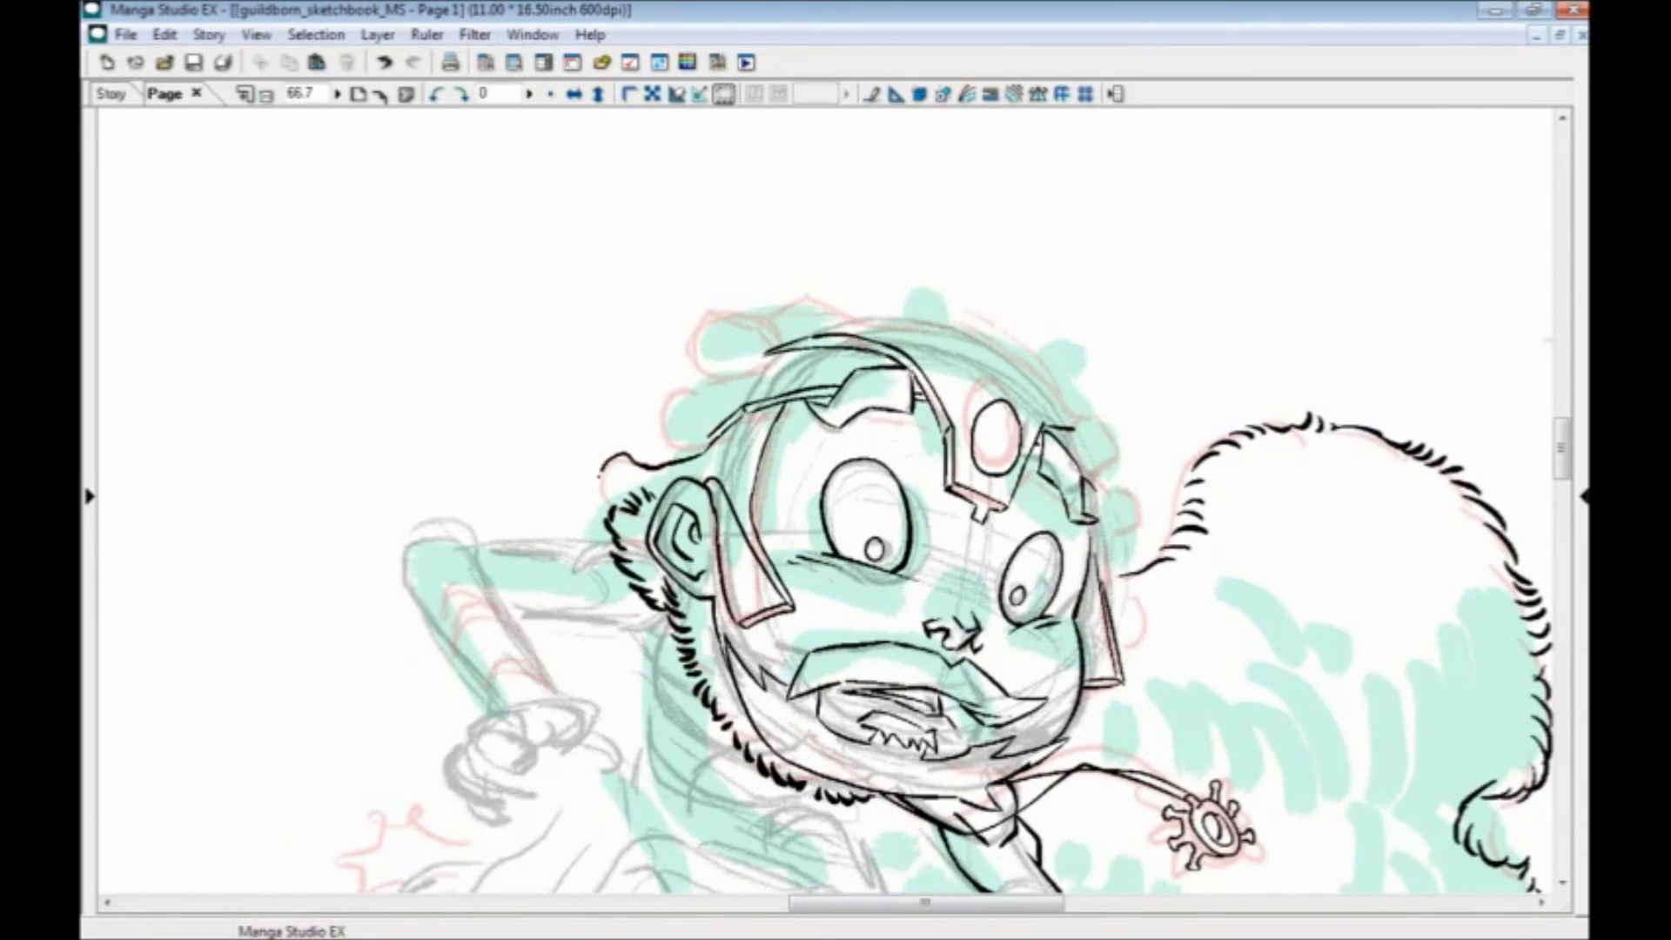
mouse_move(746, 366)
left_mouse_down()
mouse_move(680, 373)
mouse_move(641, 407)
mouse_move(692, 454)
left_mouse_up()
mouse_move(644, 470)
left_mouse_down()
mouse_move(659, 402)
mouse_move(840, 413)
mouse_move(975, 468)
mouse_move(1003, 504)
left_mouse_up()
left_click_drag(598, 611, 465, 510)
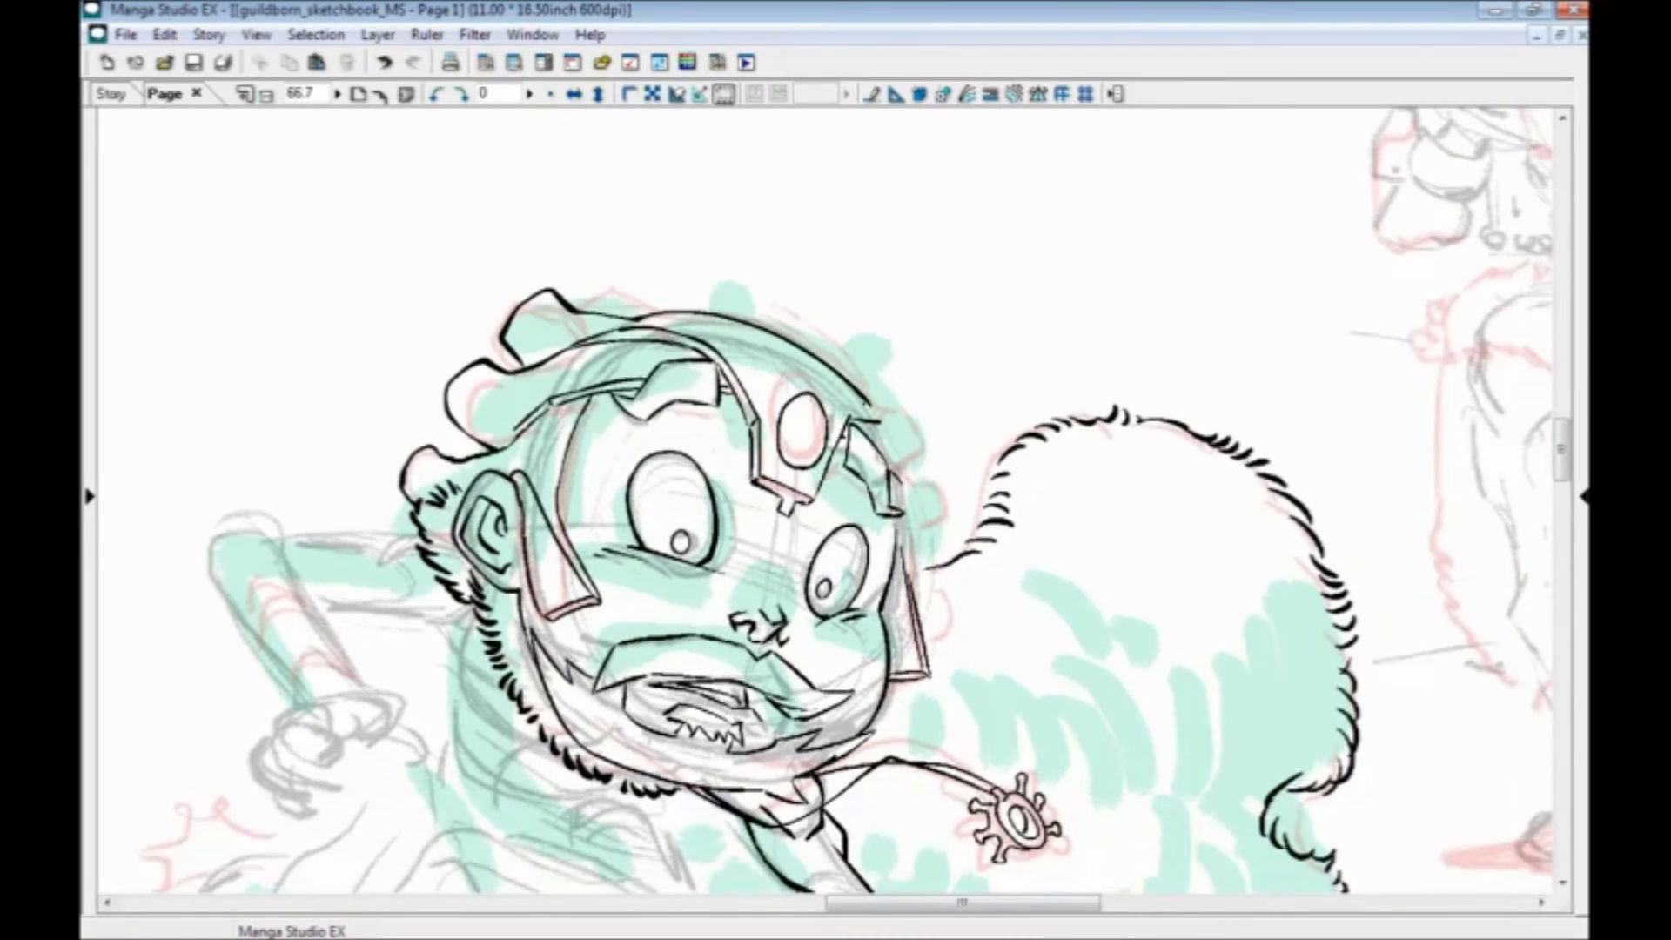
Ink the curled hair locks at the right edge of the head, working on the lower one with the page view mirrored horizontally
mouse_move(890, 428)
left_mouse_down()
mouse_move(948, 454)
mouse_move(934, 489)
left_mouse_up()
key("ctrl+z")
mouse_move(882, 426)
left_mouse_down()
mouse_move(921, 407)
mouse_move(944, 431)
mouse_move(928, 489)
left_mouse_up()
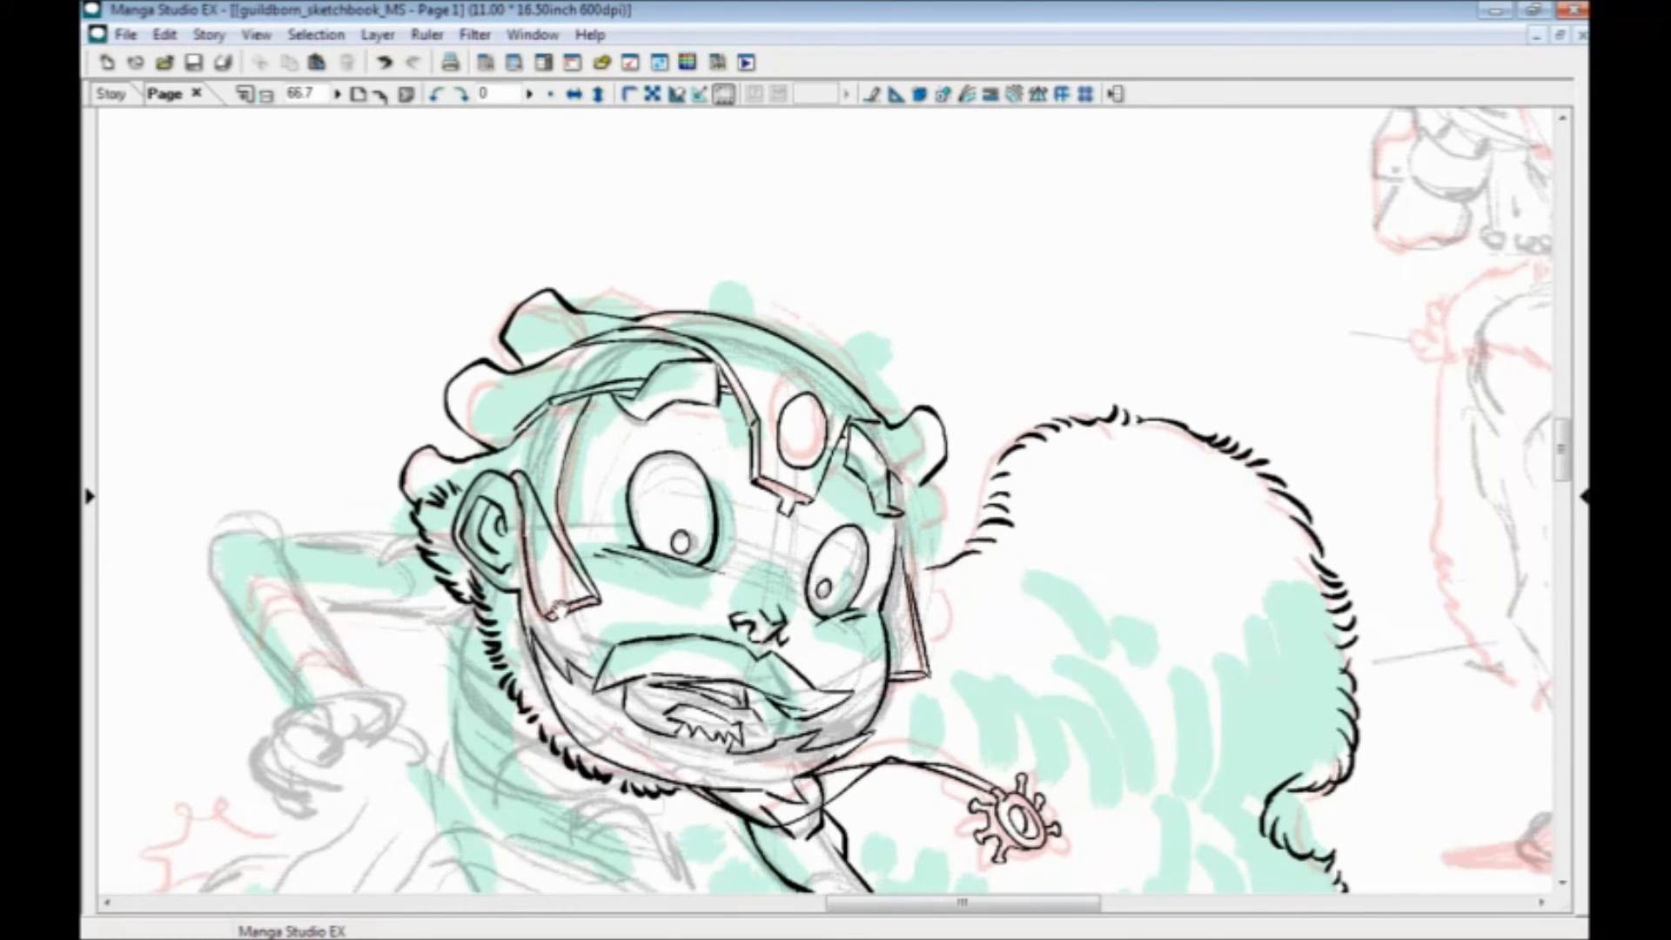
left_click(574, 94)
left_click_drag(643, 508, 570, 500)
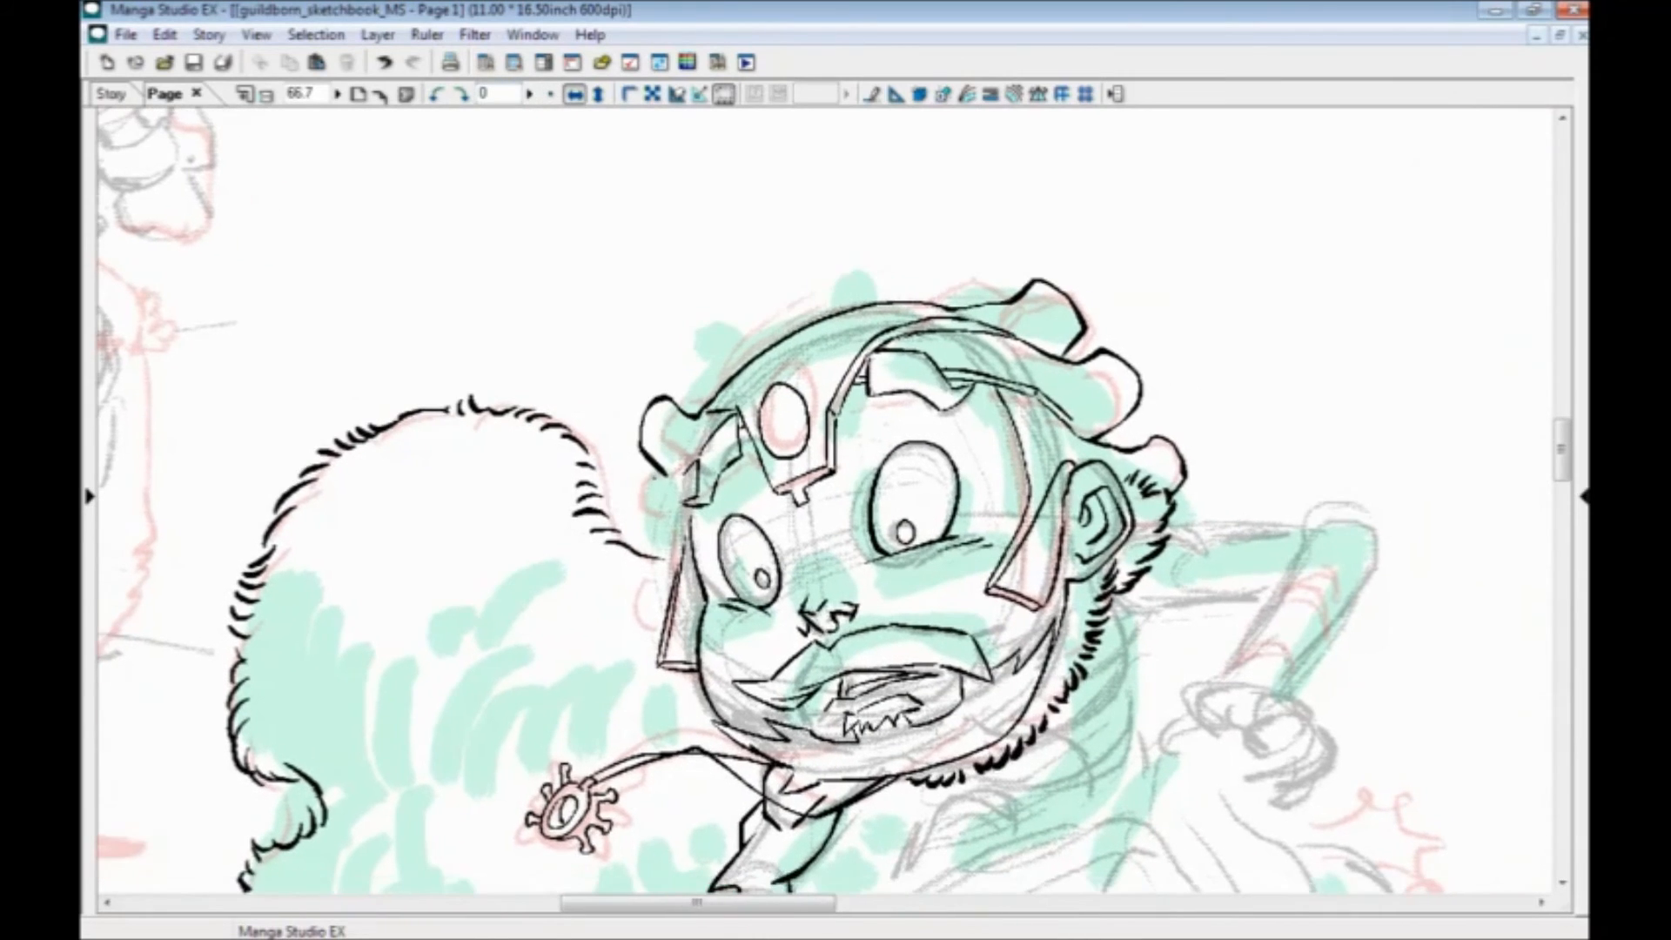
mouse_move(670, 484)
left_mouse_down()
mouse_move(638, 514)
mouse_move(666, 561)
left_mouse_up()
left_click(574, 94)
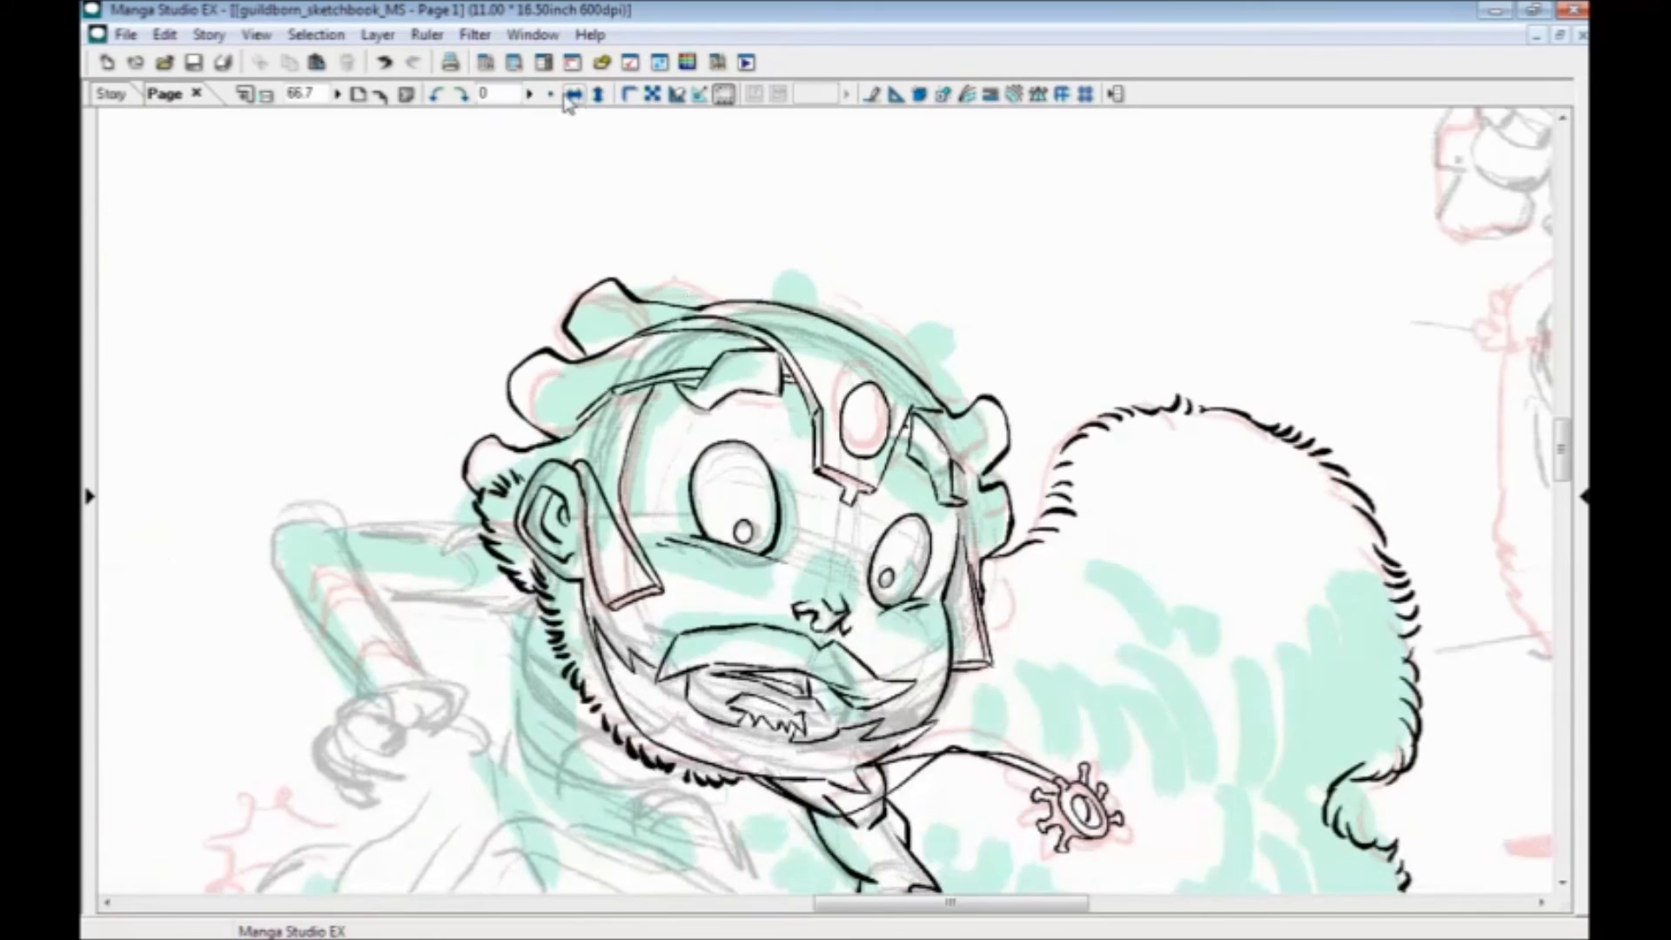
Show the palettes, switch to the Brush Pen and reduce its size to 1.60 mm for sketching in the blank area beside the character
left_click_drag(735, 613, 604, 571)
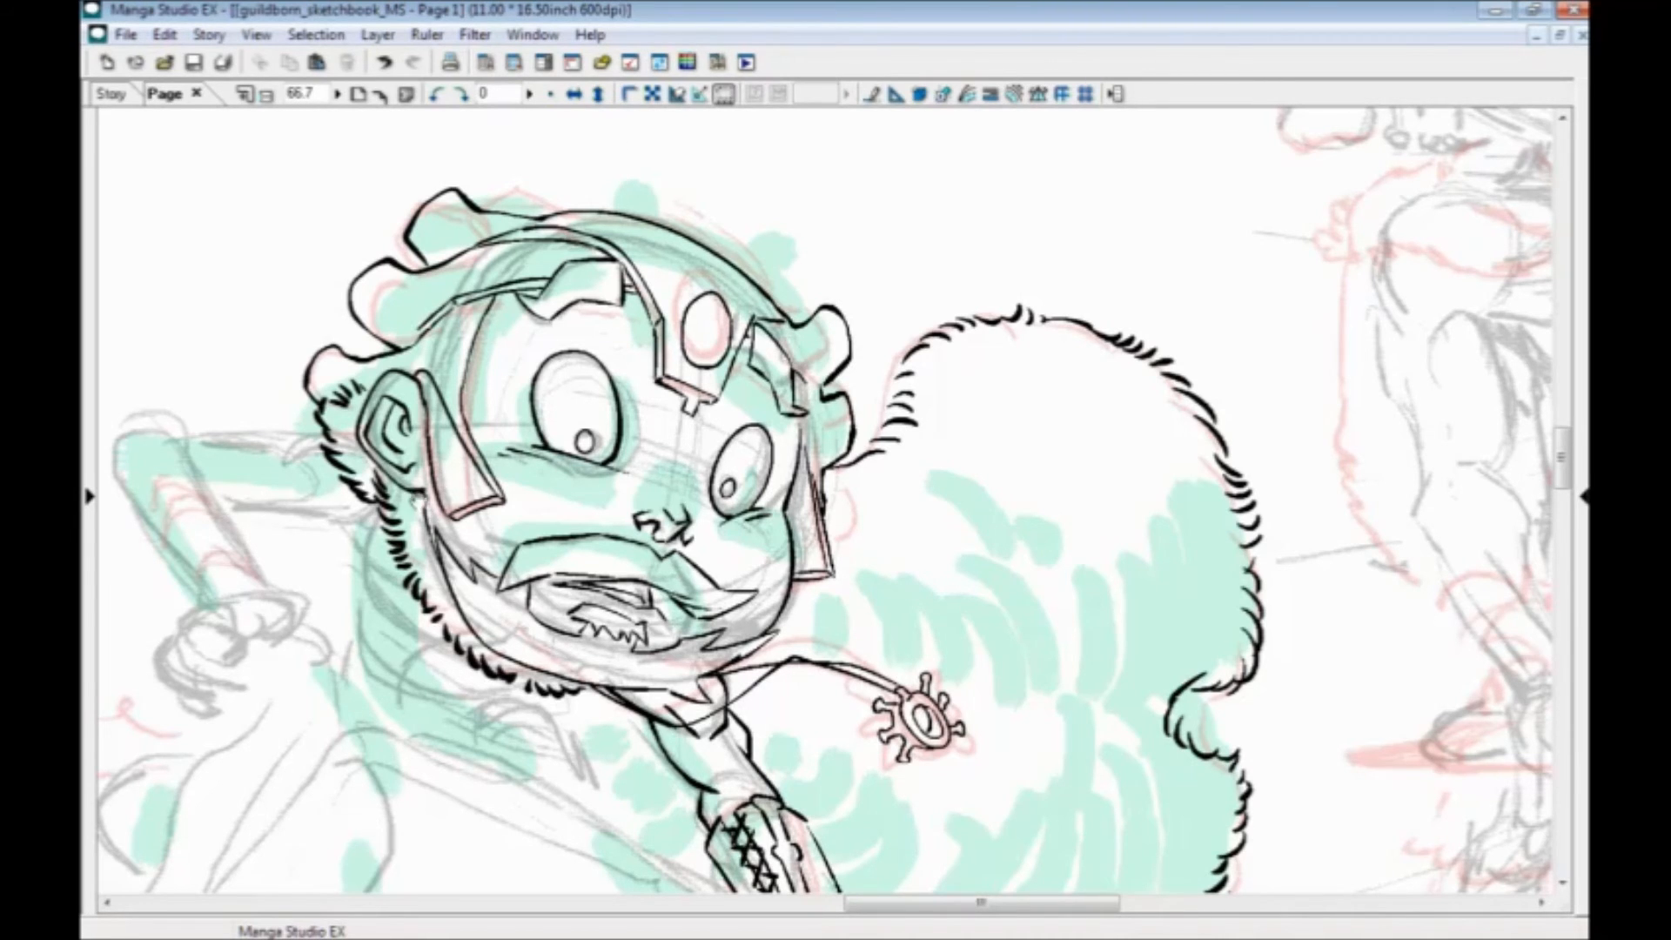
left_click_drag(419, 501, 984, 650)
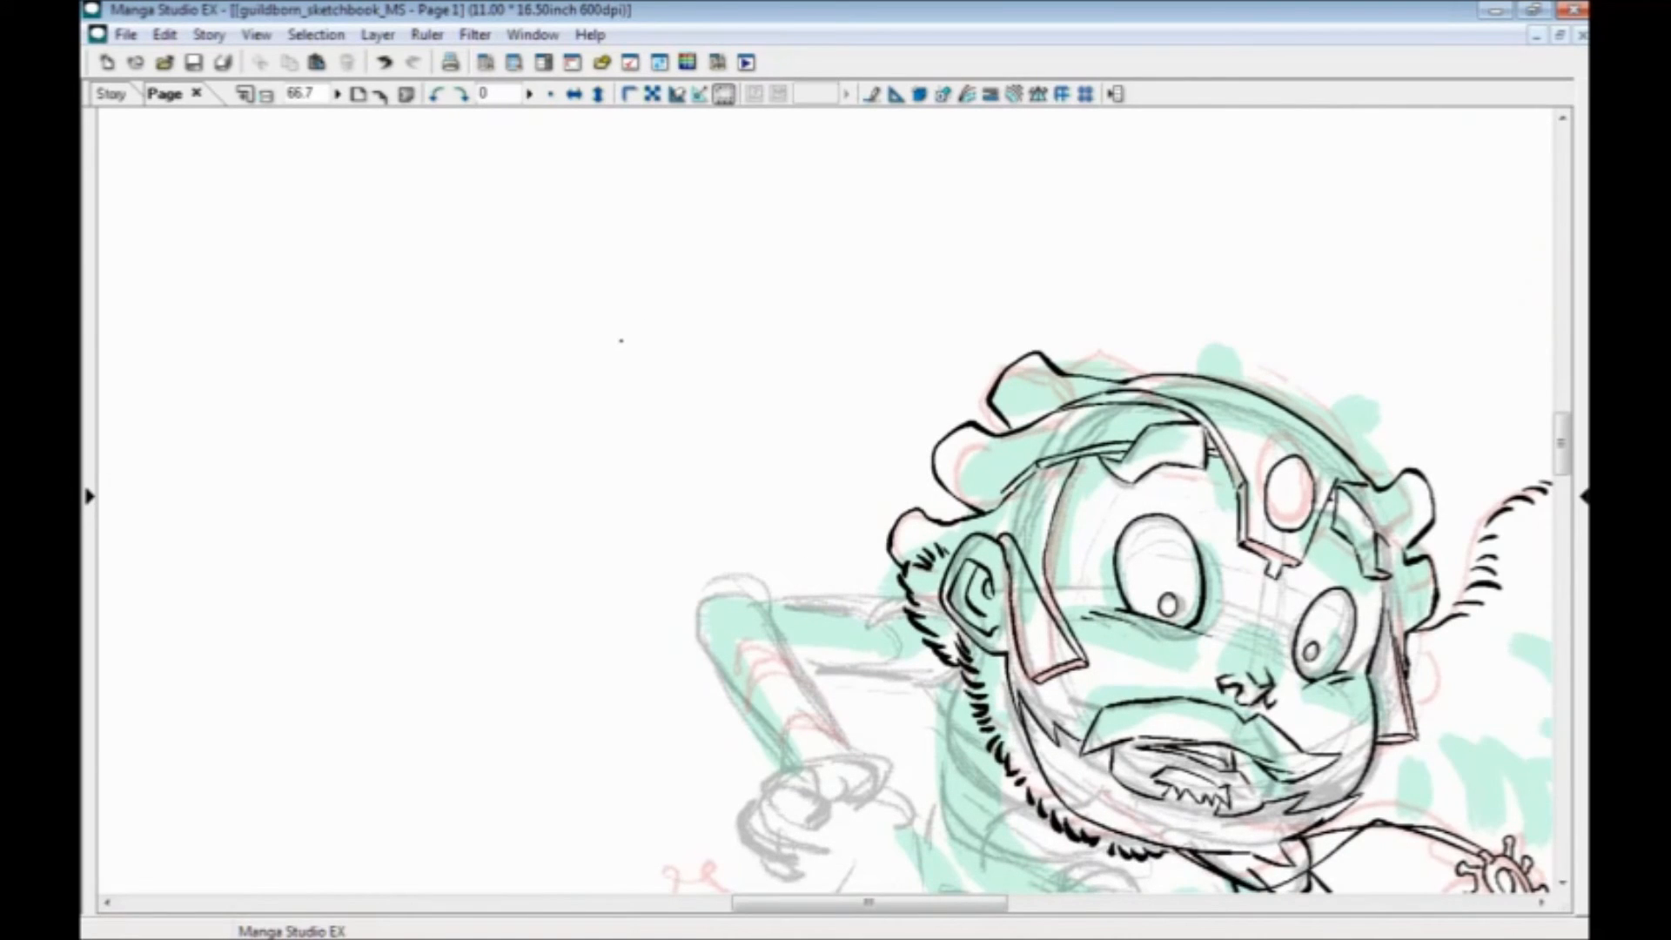
key("Tab")
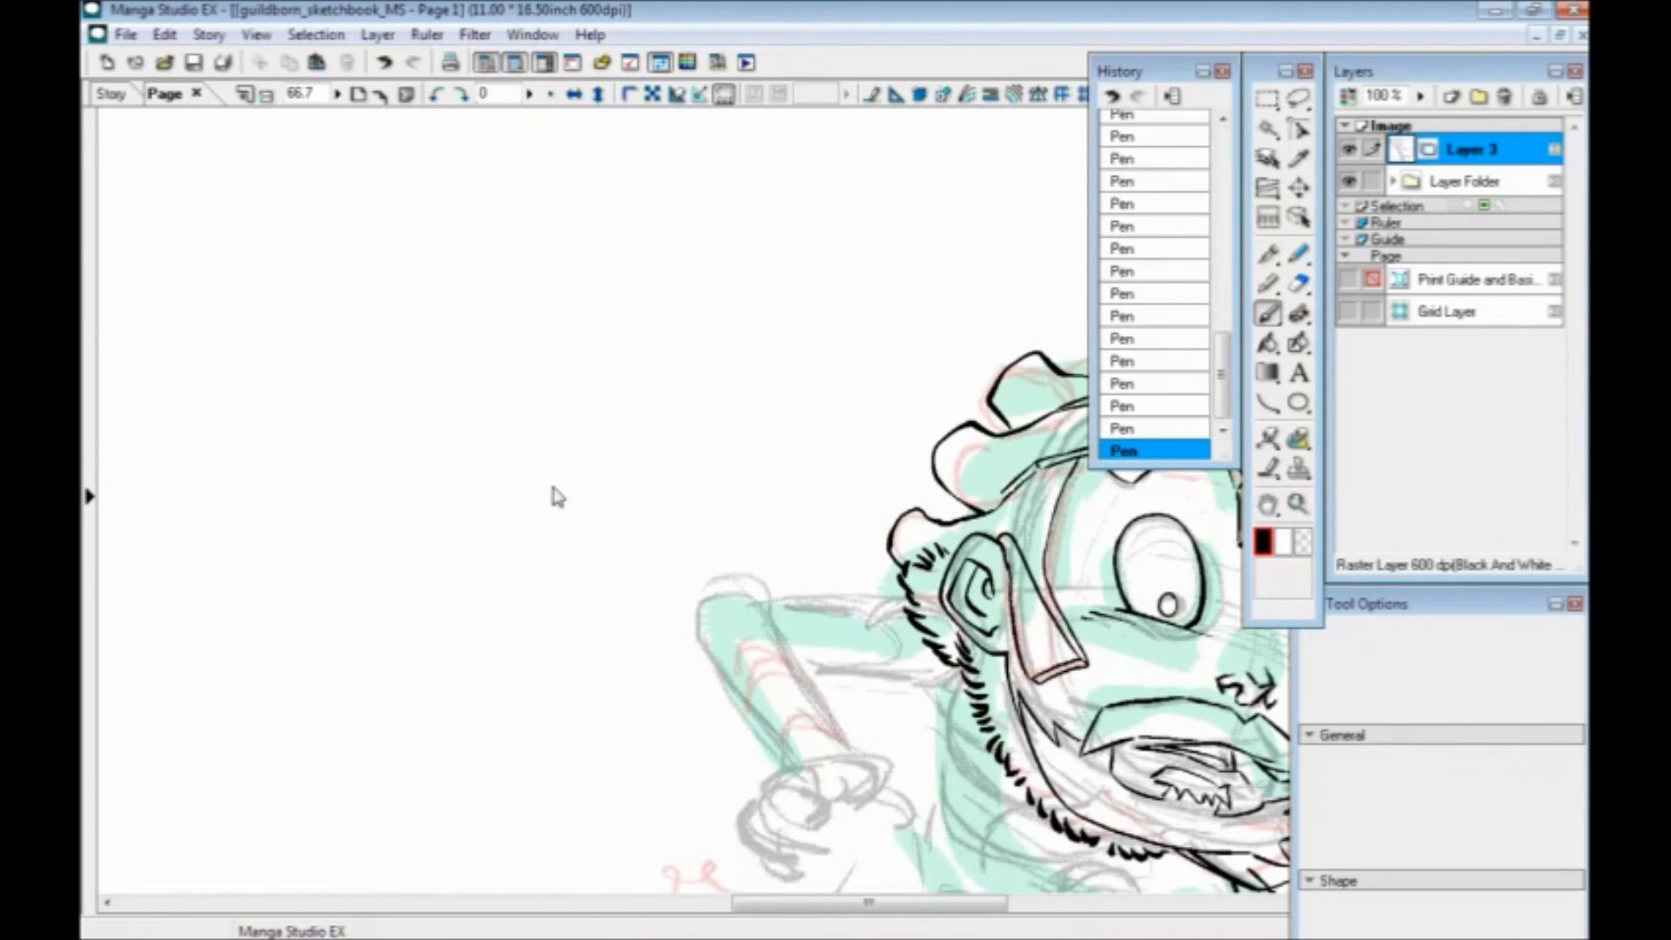
key("b")
left_click_drag(612, 261, 614, 562)
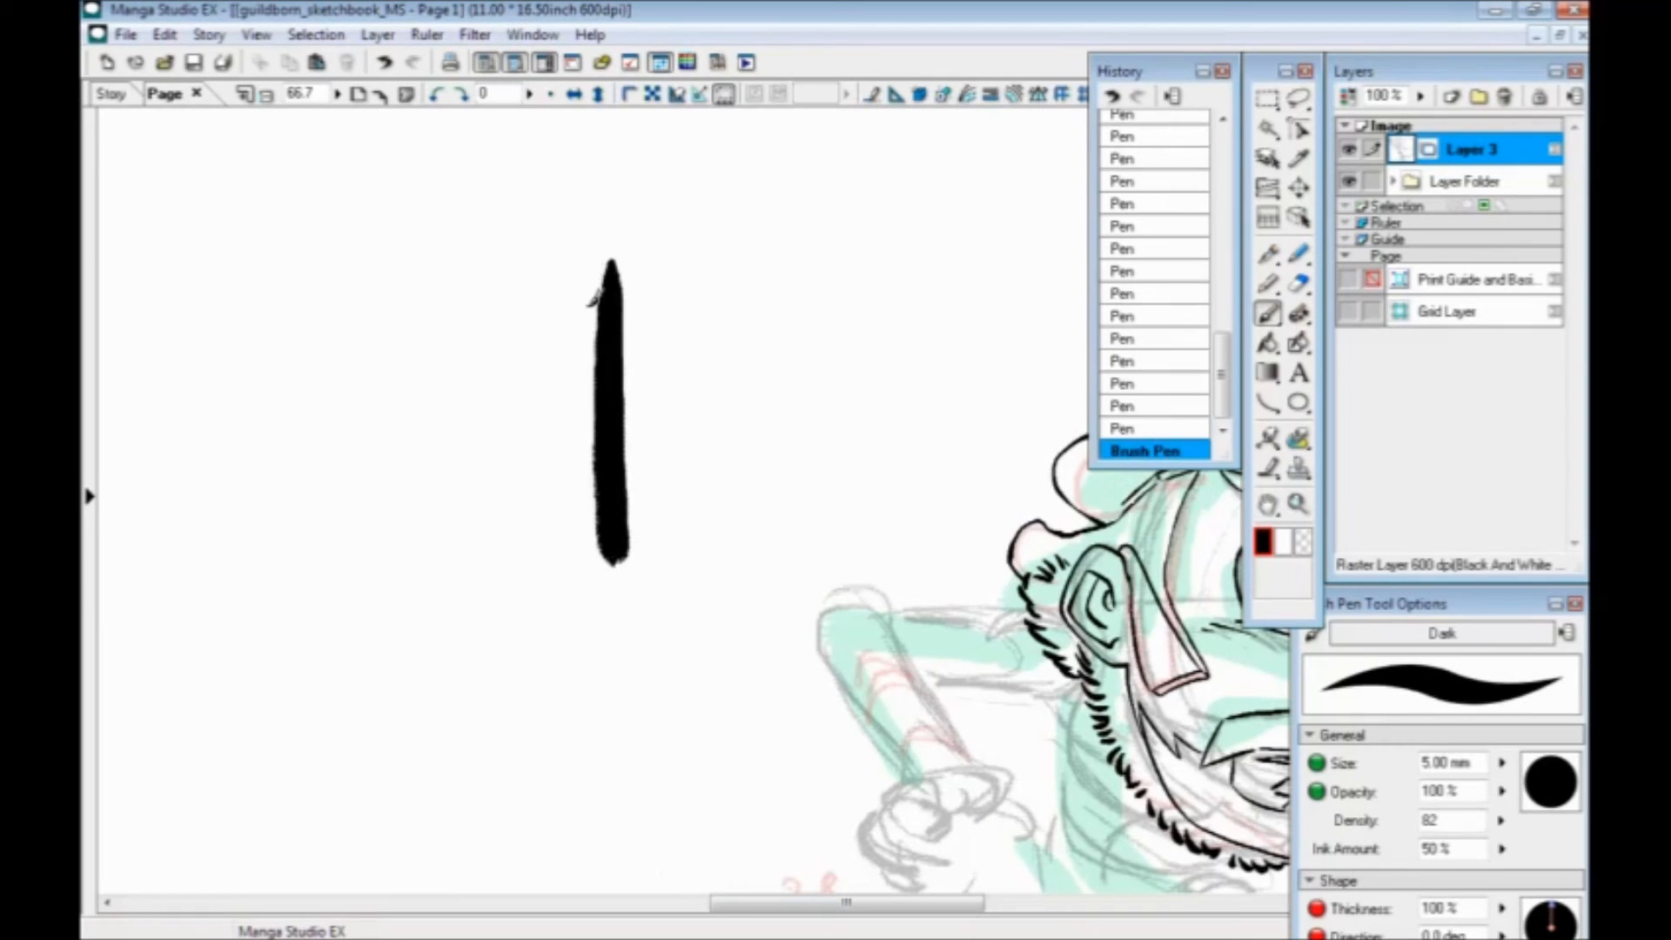
key("ctrl+z")
key("bracketleft")
key("bracketleft")
key("bracketleft")
key("bracketleft")
key("bracketleft")
Sketch a rough rectangular frame in the blank area beside the character with a simple figure holding its arms out inside
mouse_move(669, 248)
left_mouse_down()
mouse_move(687, 602)
mouse_move(407, 259)
left_mouse_up()
left_click_drag(673, 624, 409, 591)
left_click_drag(408, 260, 431, 646)
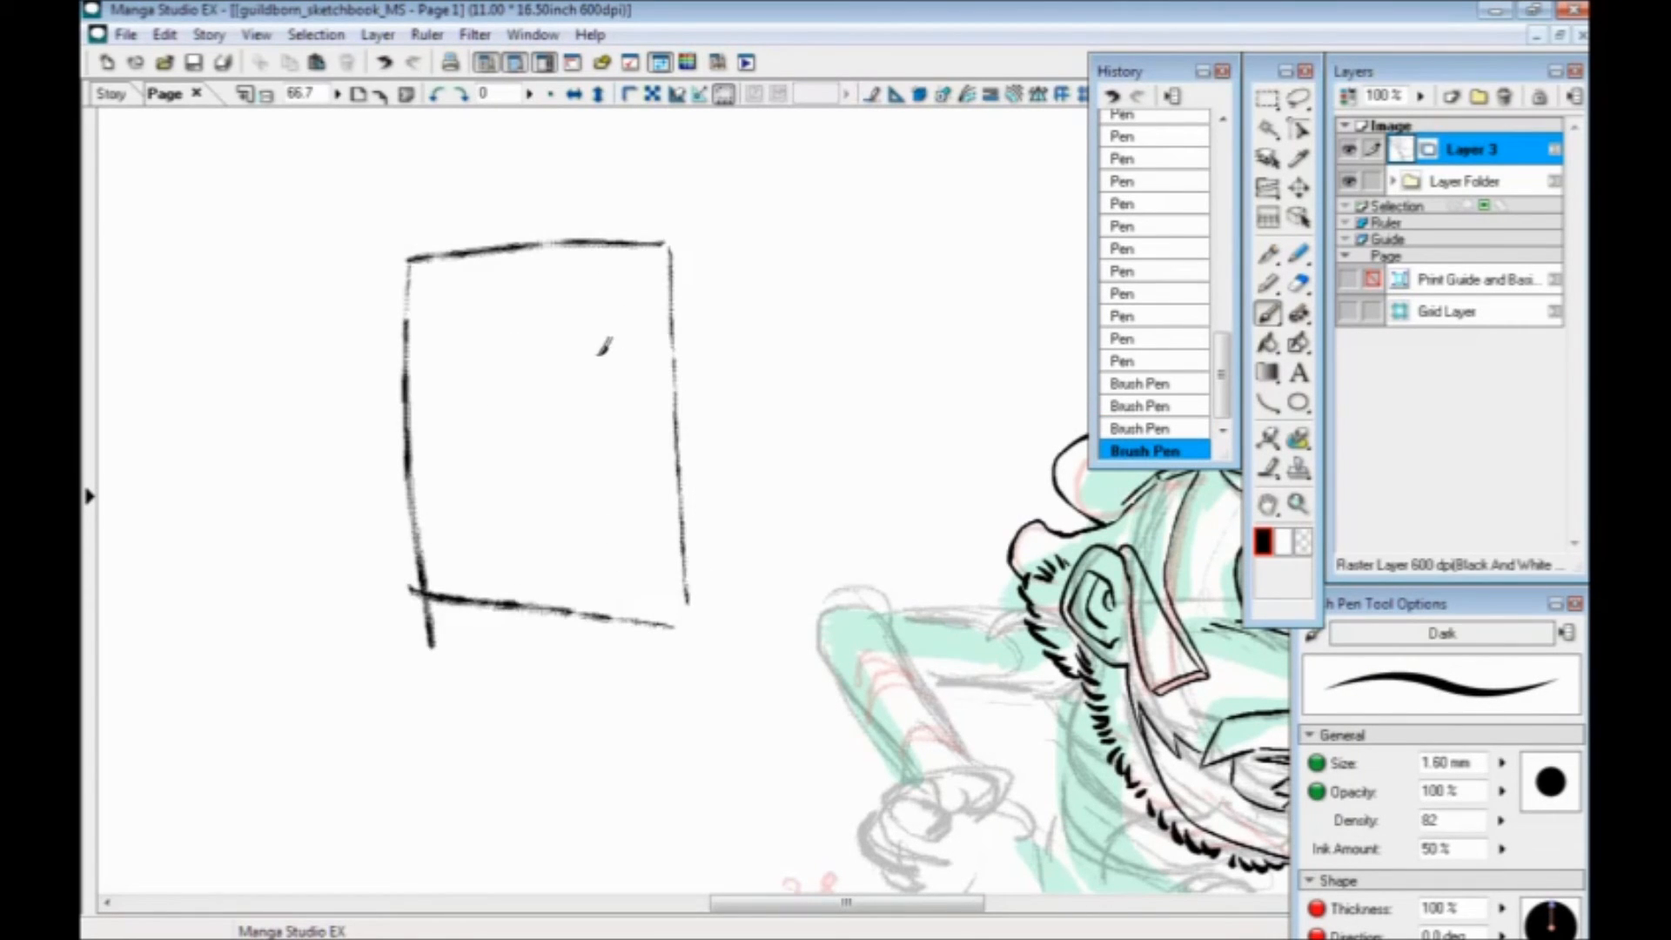
mouse_move(585, 318)
left_mouse_down()
mouse_move(565, 508)
mouse_move(611, 358)
mouse_move(589, 324)
mouse_move(581, 346)
mouse_move(585, 321)
mouse_move(520, 356)
mouse_move(610, 397)
mouse_move(555, 390)
left_mouse_up()
mouse_move(599, 459)
left_mouse_down()
mouse_move(558, 534)
mouse_move(550, 473)
mouse_move(474, 536)
left_mouse_up()
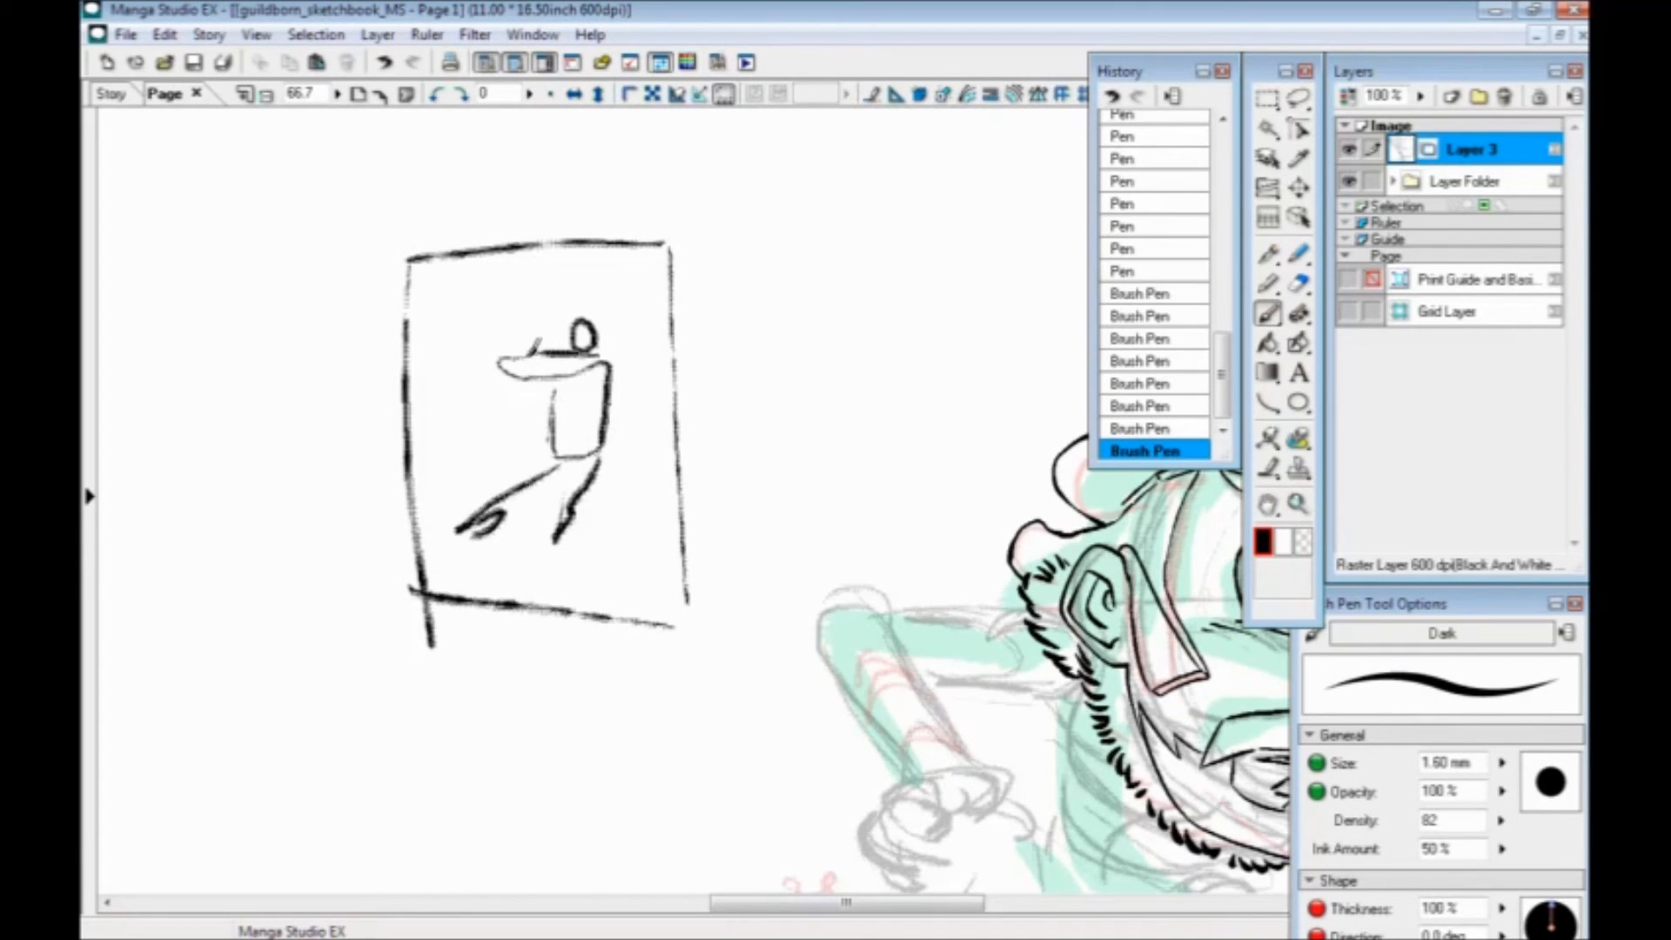
Lengthen the outstretched arm of the figure in the first frame and sketch a second rectangular frame beside it
left_click_drag(528, 354, 500, 355)
left_click_drag(500, 356, 436, 355)
key("space")
left_click_drag(340, 645, 554, 617)
mouse_move(550, 257)
left_mouse_down()
mouse_move(557, 388)
mouse_move(458, 233)
mouse_move(318, 259)
mouse_move(320, 557)
left_mouse_up()
left_click_drag(533, 575, 310, 580)
Sketch a squat figure with raised arms and spread legs inside the second frame
mouse_move(390, 332)
left_mouse_down()
mouse_move(441, 412)
mouse_move(369, 373)
mouse_move(382, 420)
left_mouse_up()
left_click_drag(367, 372, 377, 496)
mouse_move(383, 423)
left_mouse_down()
mouse_move(373, 495)
mouse_move(390, 427)
mouse_move(459, 484)
left_mouse_up()
mouse_move(440, 387)
left_mouse_down()
mouse_move(474, 402)
mouse_move(485, 338)
left_mouse_up()
left_click_drag(340, 360, 367, 369)
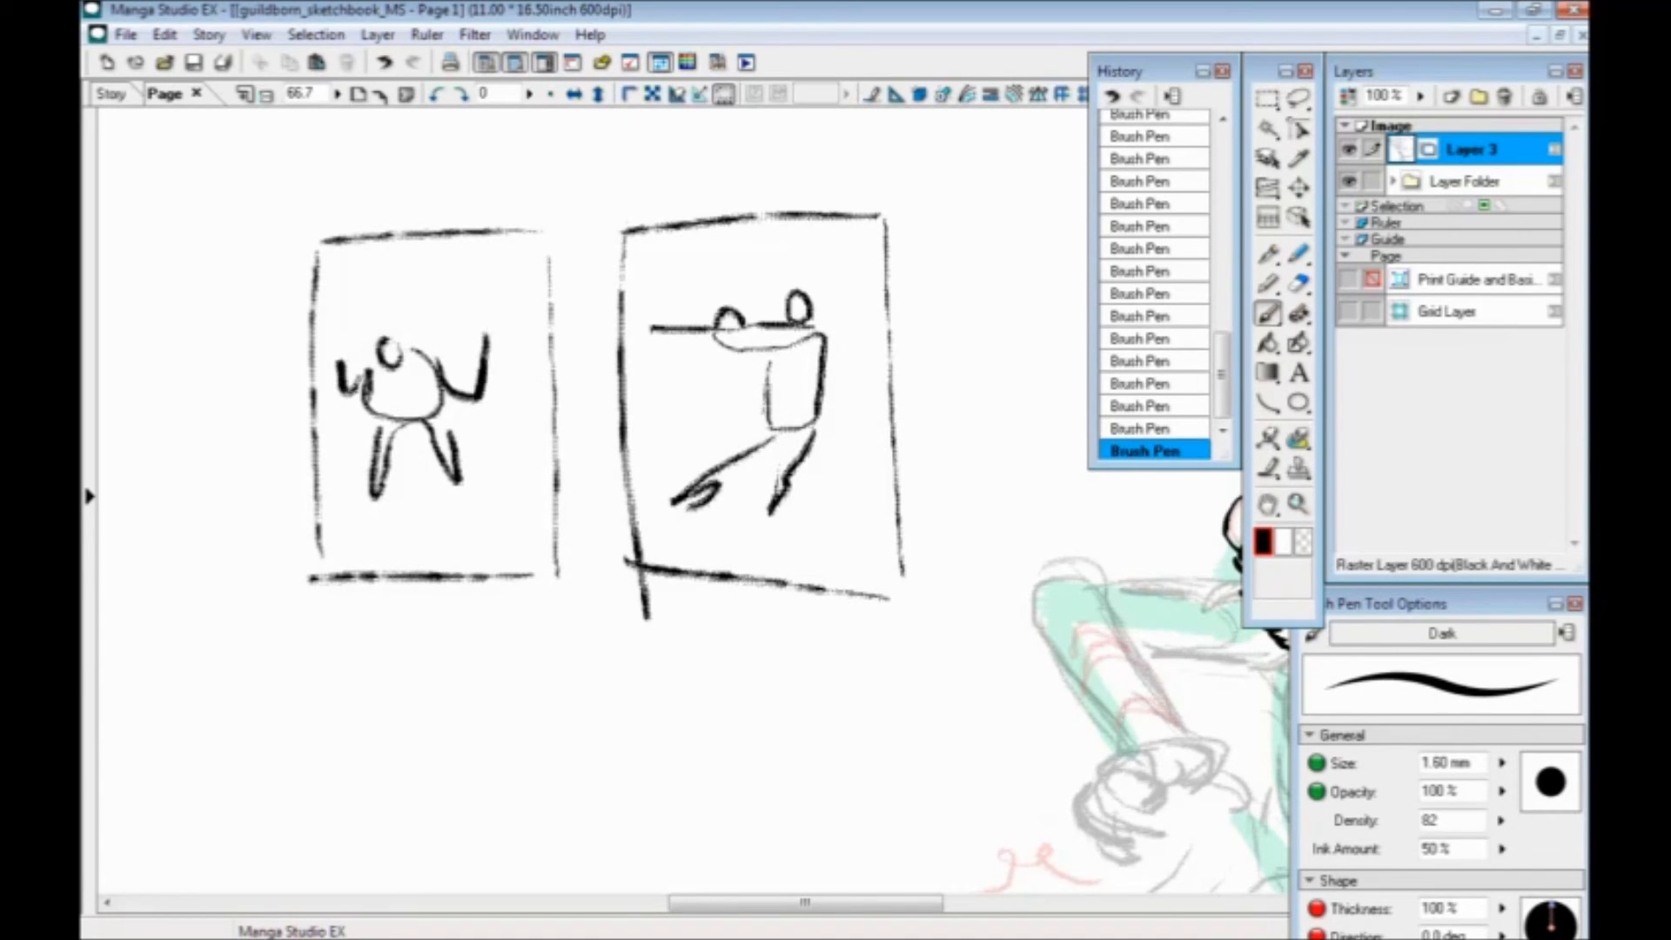
left_click_drag(748, 705, 713, 552)
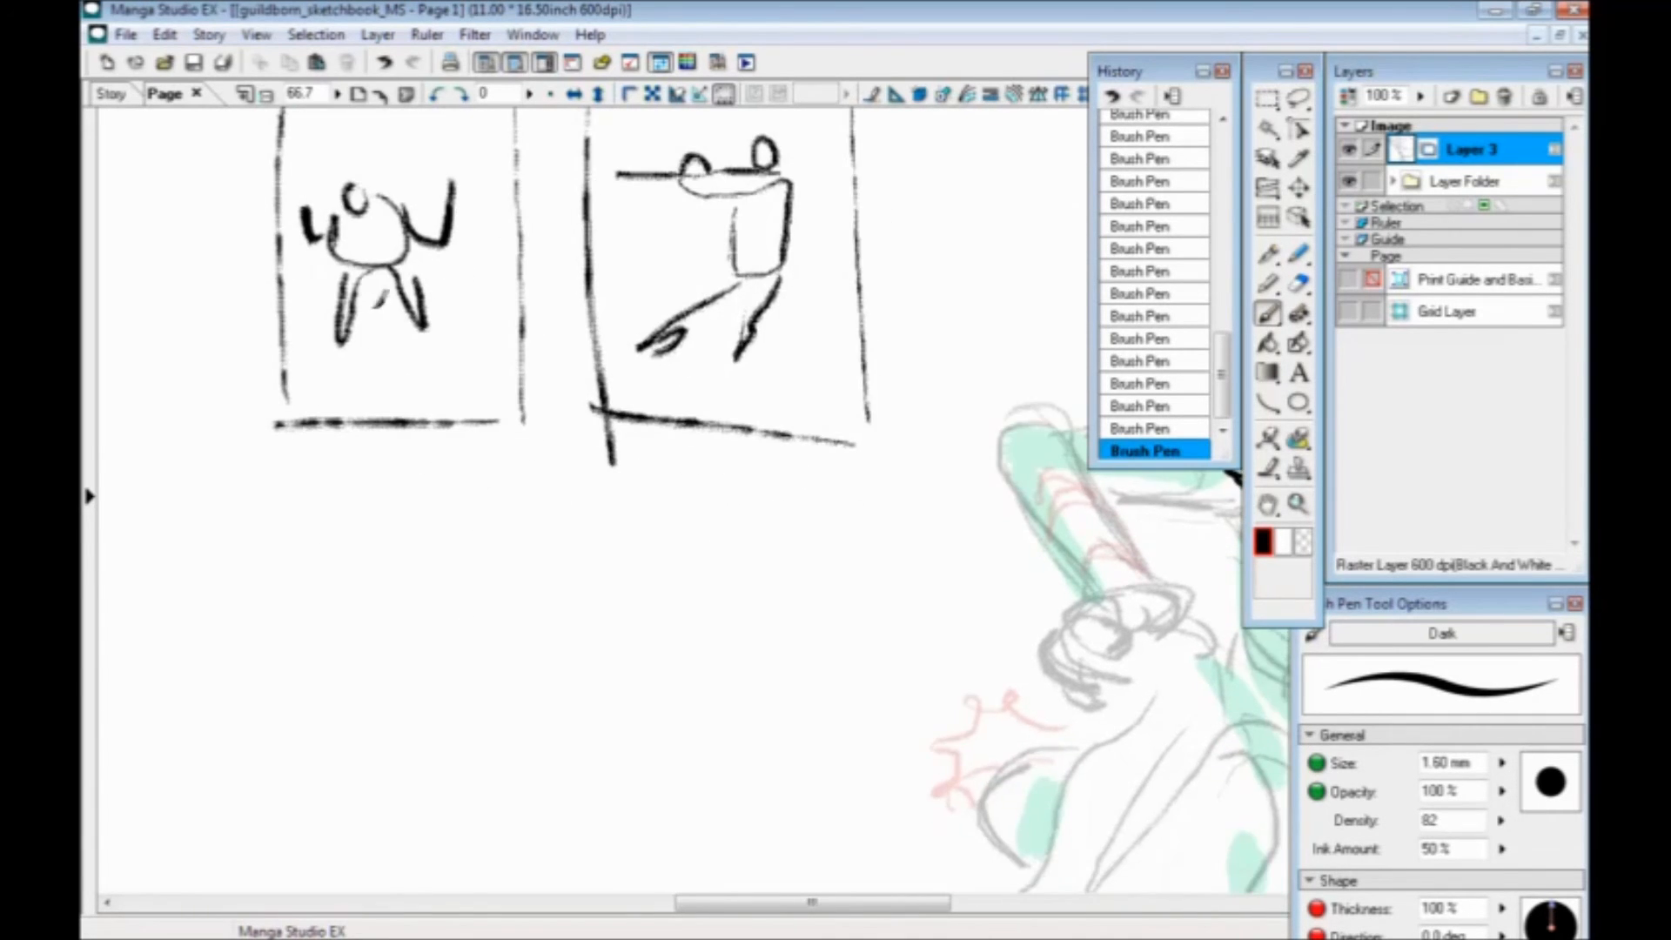
Sketch a third rectangular frame above the first one, with a small figure and a sweeping curve behind it inside
left_click_drag(379, 300, 496, 559)
left_click_drag(742, 231, 668, 388)
left_click_drag(889, 171, 893, 394)
left_click_drag(846, 359, 830, 446)
left_click_drag(878, 436, 872, 150)
mouse_move(864, 132)
left_mouse_down()
mouse_move(649, 170)
mouse_move(643, 457)
left_mouse_up()
mouse_move(863, 477)
left_mouse_down()
mouse_move(633, 192)
mouse_move(847, 145)
left_mouse_up()
mouse_move(649, 251)
left_mouse_down()
mouse_move(592, 254)
mouse_move(595, 237)
left_mouse_up()
mouse_move(672, 429)
left_mouse_down()
mouse_move(668, 500)
mouse_move(720, 468)
mouse_move(594, 483)
mouse_move(762, 533)
mouse_move(736, 358)
mouse_move(754, 324)
mouse_move(747, 362)
left_mouse_up()
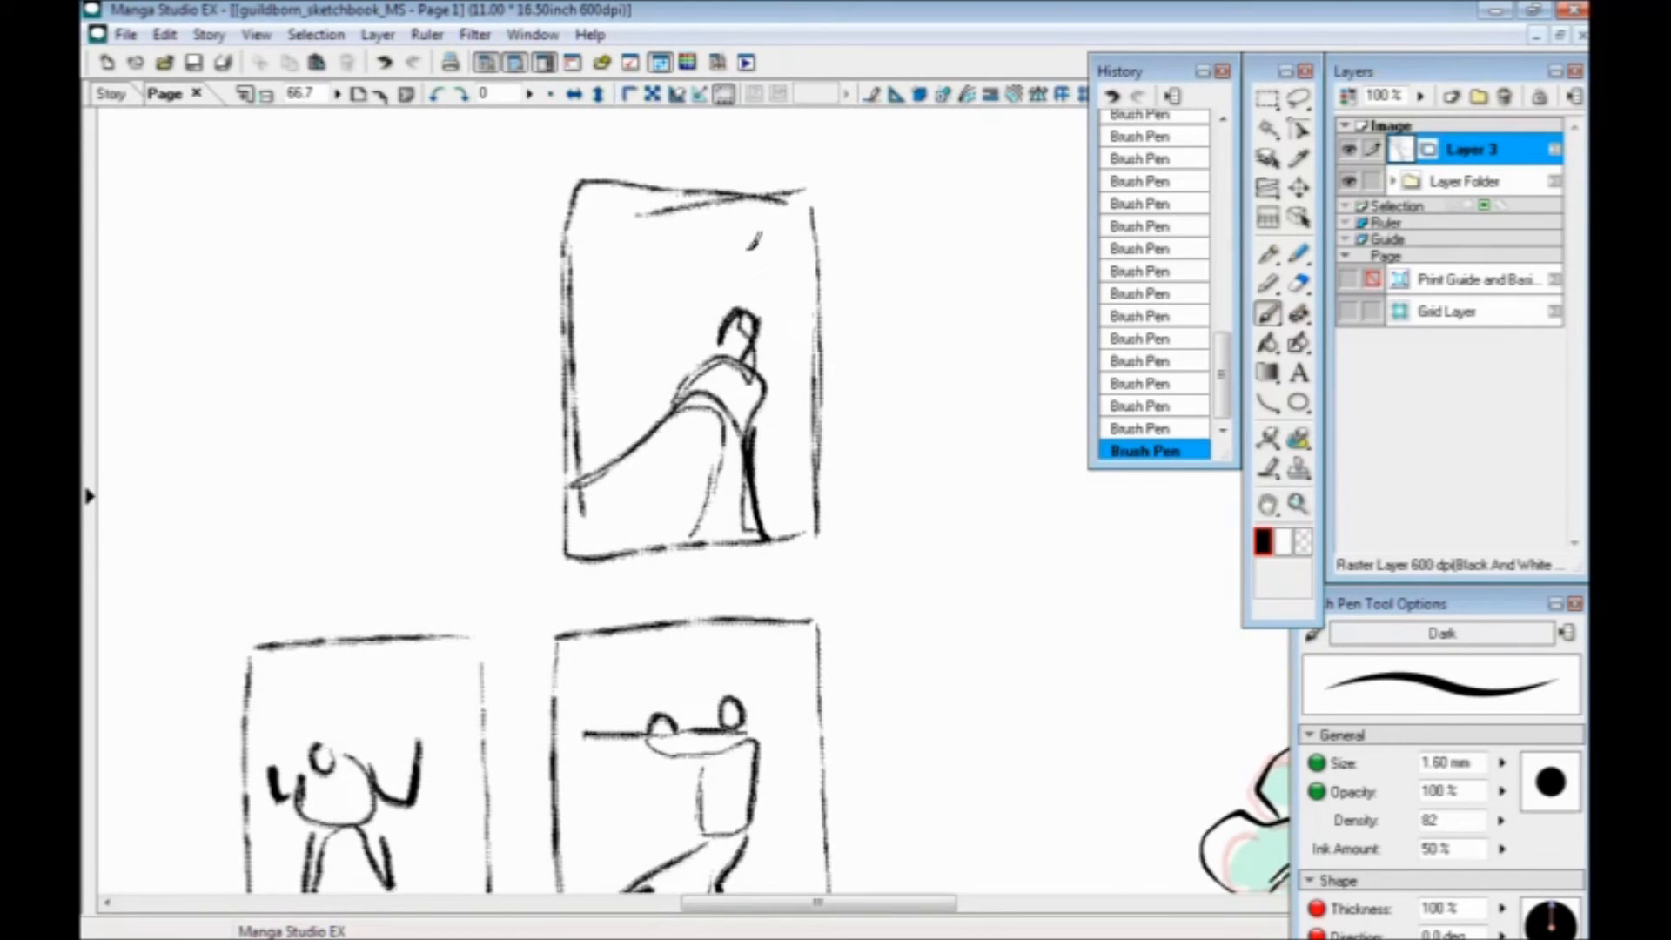
Add diagonal lines from the third frame's upper corners toward the figure and draw its arched legs in heavy strokes
left_click_drag(656, 410, 659, 431)
mouse_move(720, 372)
left_mouse_down()
mouse_move(744, 364)
mouse_move(694, 361)
mouse_move(653, 328)
left_mouse_up()
left_click_drag(554, 241, 657, 336)
left_click_drag(590, 209, 670, 342)
left_click_drag(757, 374, 814, 222)
mouse_move(809, 246)
left_mouse_down()
mouse_move(786, 381)
mouse_move(816, 325)
left_mouse_up()
left_click_drag(712, 477, 778, 477)
mouse_move(758, 449)
left_mouse_down()
mouse_move(773, 549)
mouse_move(699, 557)
left_mouse_up()
left_click_drag(707, 477, 770, 553)
left_click_drag(731, 435, 775, 548)
left_click_drag(719, 475, 662, 567)
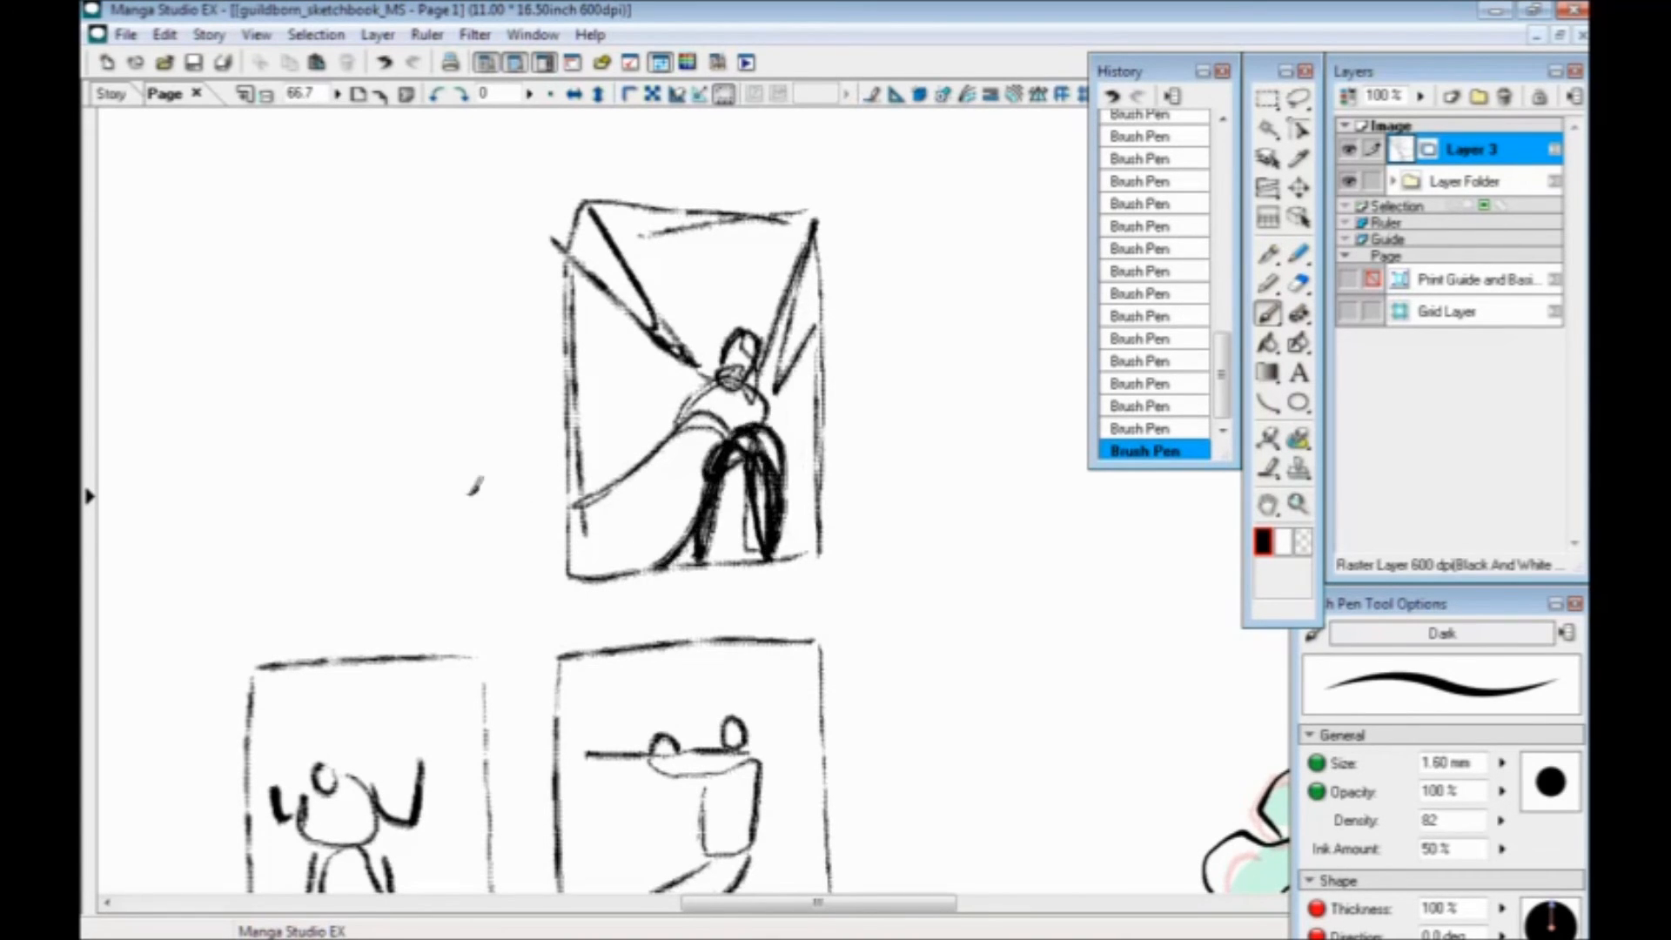
Sketch a fourth frame beside the third one, with a large round head shape in its upper part
left_click_drag(378, 452, 609, 340)
left_click_drag(705, 152, 719, 462)
mouse_move(719, 485)
left_mouse_down()
mouse_move(456, 472)
mouse_move(660, 136)
left_mouse_up()
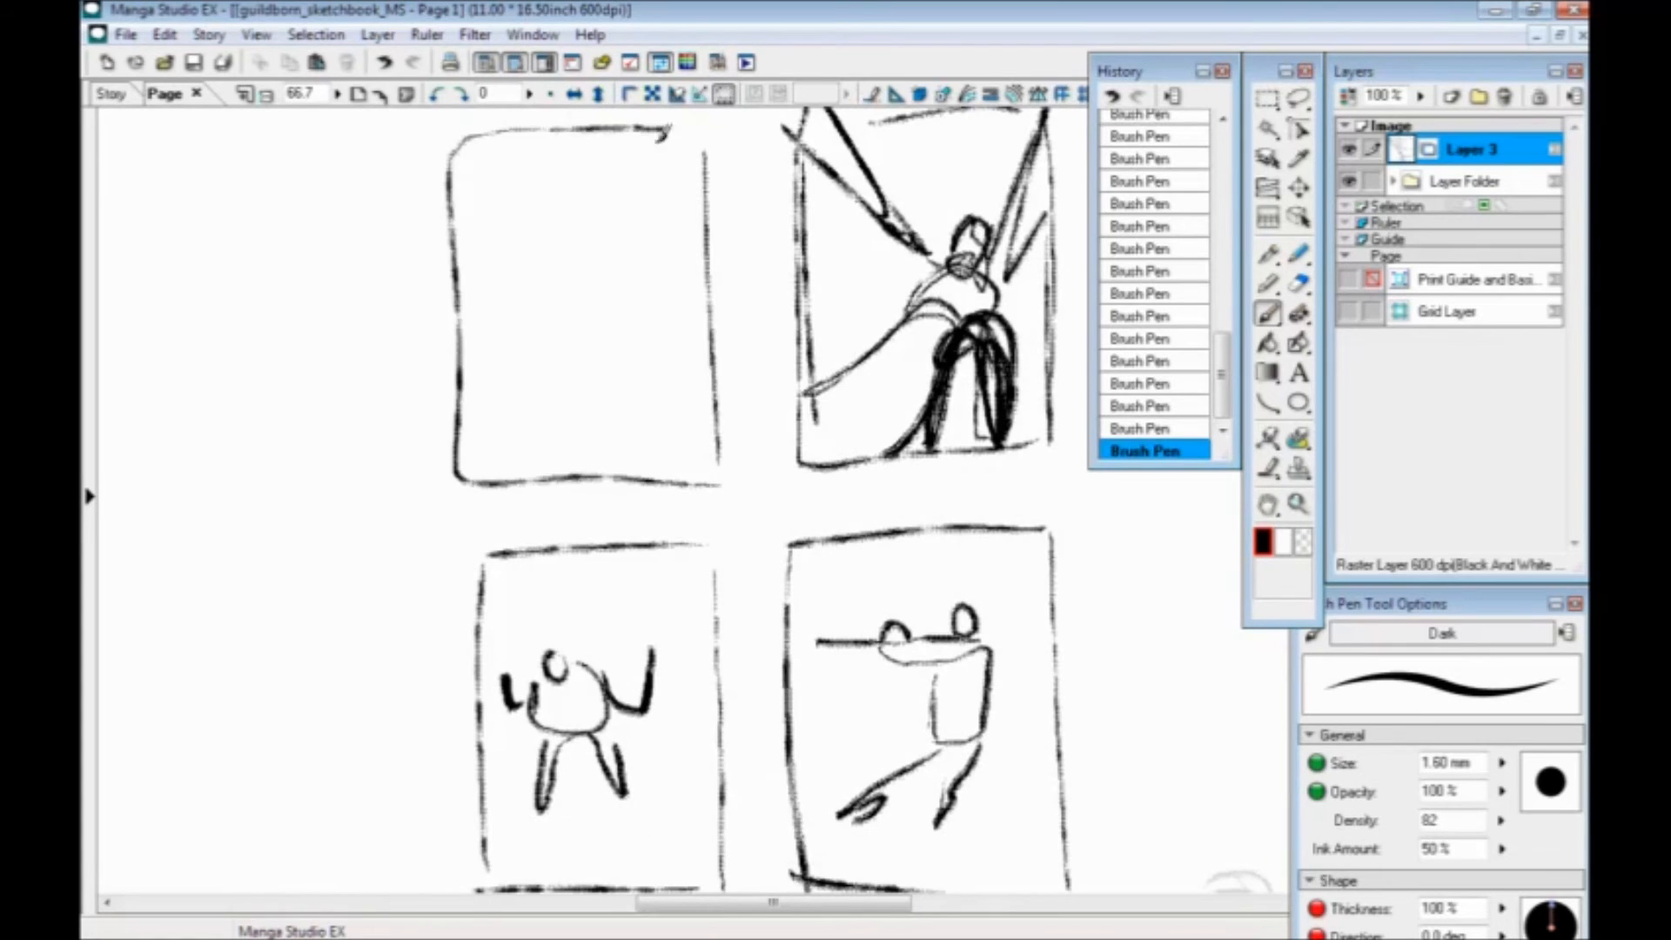
left_click_drag(542, 222, 526, 351)
mouse_move(633, 383)
left_mouse_down()
mouse_move(503, 305)
mouse_move(455, 374)
left_mouse_up()
left_click_drag(455, 374, 529, 421)
left_click_drag(554, 344, 521, 416)
mouse_move(478, 287)
left_mouse_down()
mouse_move(457, 374)
mouse_move(486, 428)
left_mouse_up()
left_click_drag(582, 340, 642, 376)
left_click_drag(576, 323, 666, 381)
Add a smaller round-headed figure with vertical lines above it, and darken the large head's lower edge with a curve beneath
left_click_drag(678, 559, 600, 567)
mouse_move(672, 477)
left_mouse_down()
mouse_move(618, 490)
mouse_move(685, 442)
mouse_move(616, 493)
left_mouse_up()
left_click_drag(597, 453, 592, 259)
mouse_move(641, 455)
left_mouse_down()
mouse_move(617, 246)
mouse_move(655, 266)
left_mouse_up()
mouse_move(602, 502)
left_mouse_down()
mouse_move(696, 498)
mouse_move(687, 611)
mouse_move(600, 619)
left_mouse_up()
left_click_drag(477, 272, 555, 515)
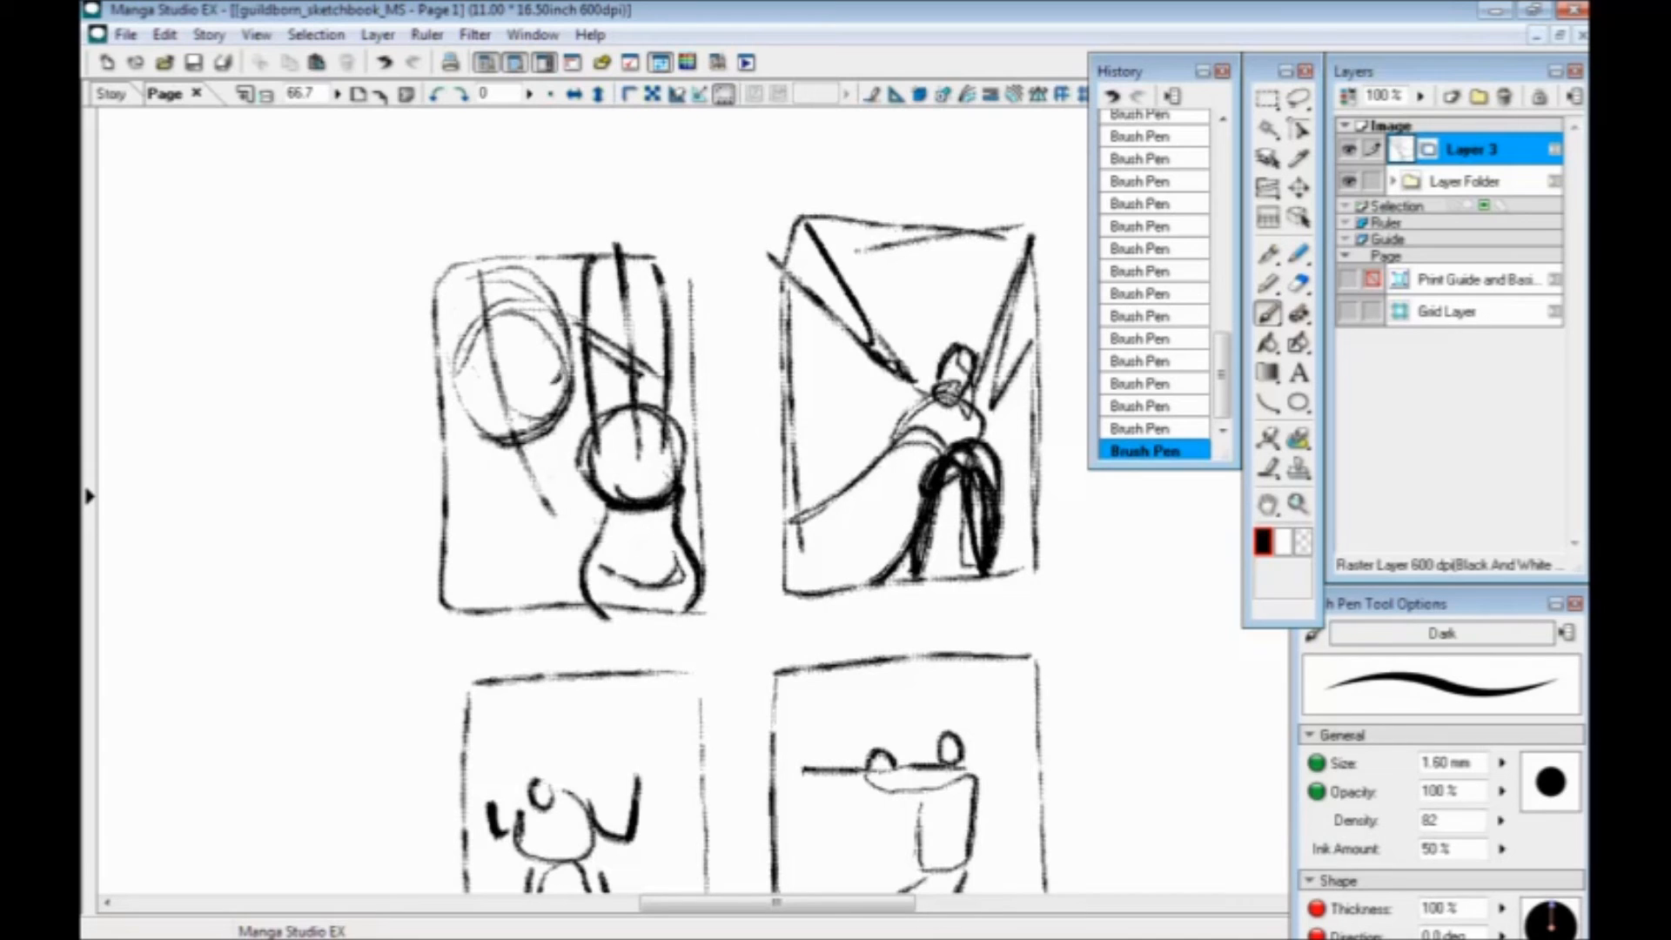
left_click_drag(557, 377, 472, 416)
left_click_drag(544, 403, 474, 423)
left_click_drag(548, 503, 445, 416)
Draw a forked arrow in the blank area that points to both the round-head frame and the raised-arms frame
left_click_drag(390, 645, 315, 527)
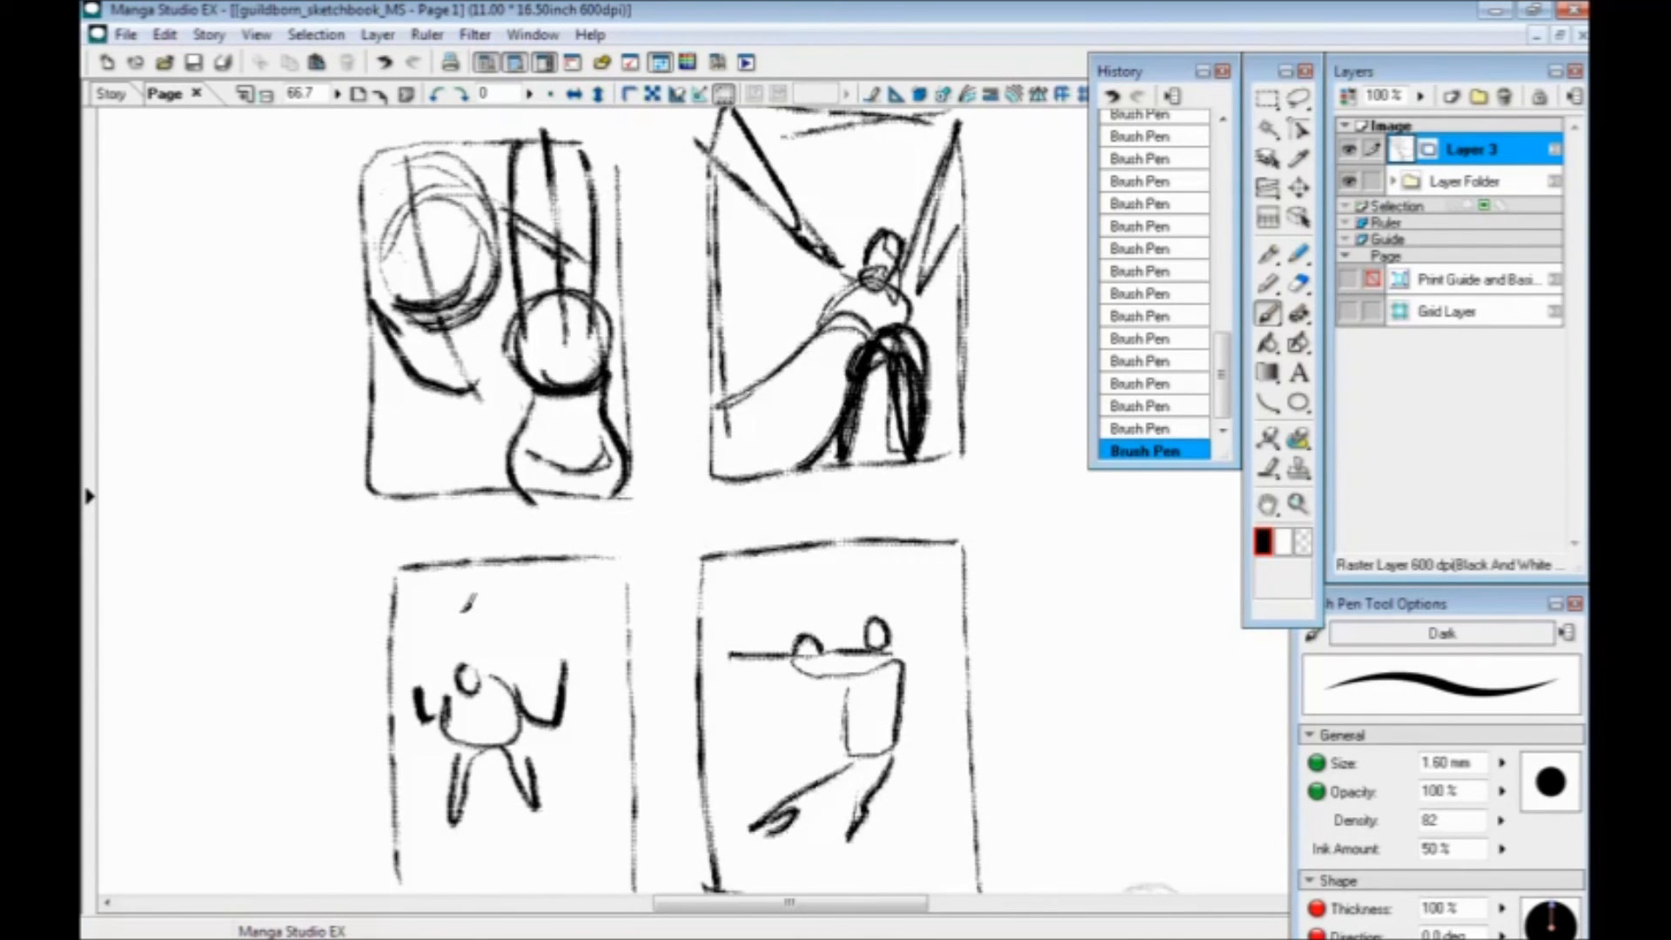
key("ctrl+minus")
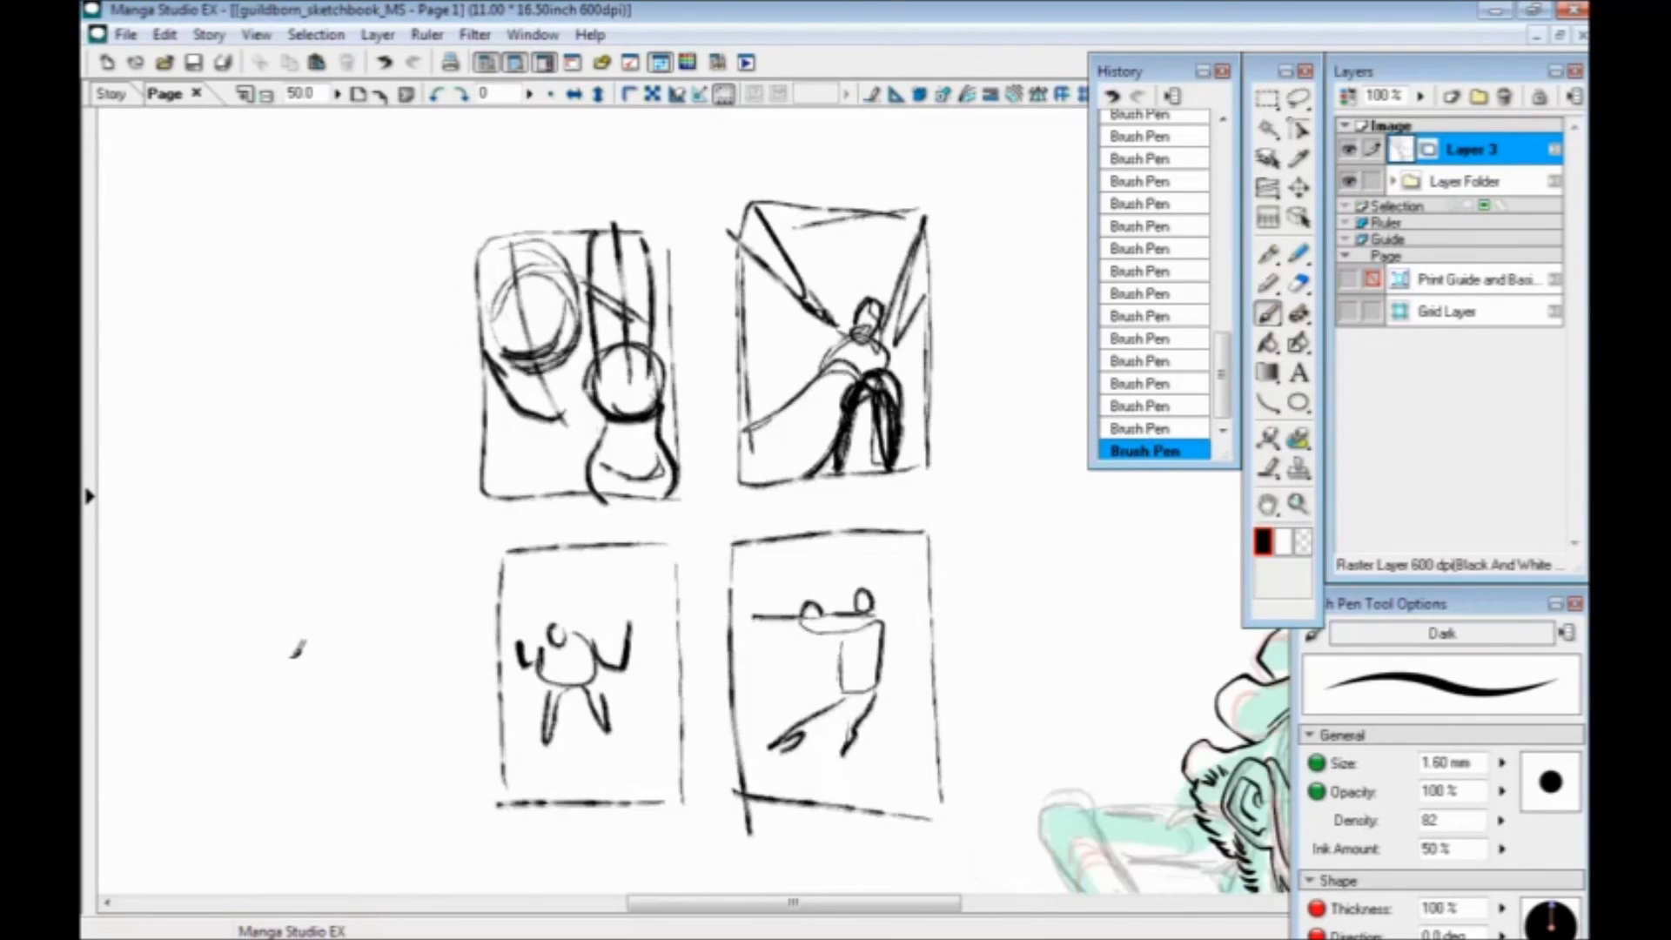
left_click_drag(447, 552, 512, 531)
mouse_move(532, 374)
left_mouse_down()
mouse_move(483, 431)
mouse_move(540, 628)
left_mouse_up()
left_click_drag(516, 359, 532, 414)
left_click_drag(516, 566, 481, 663)
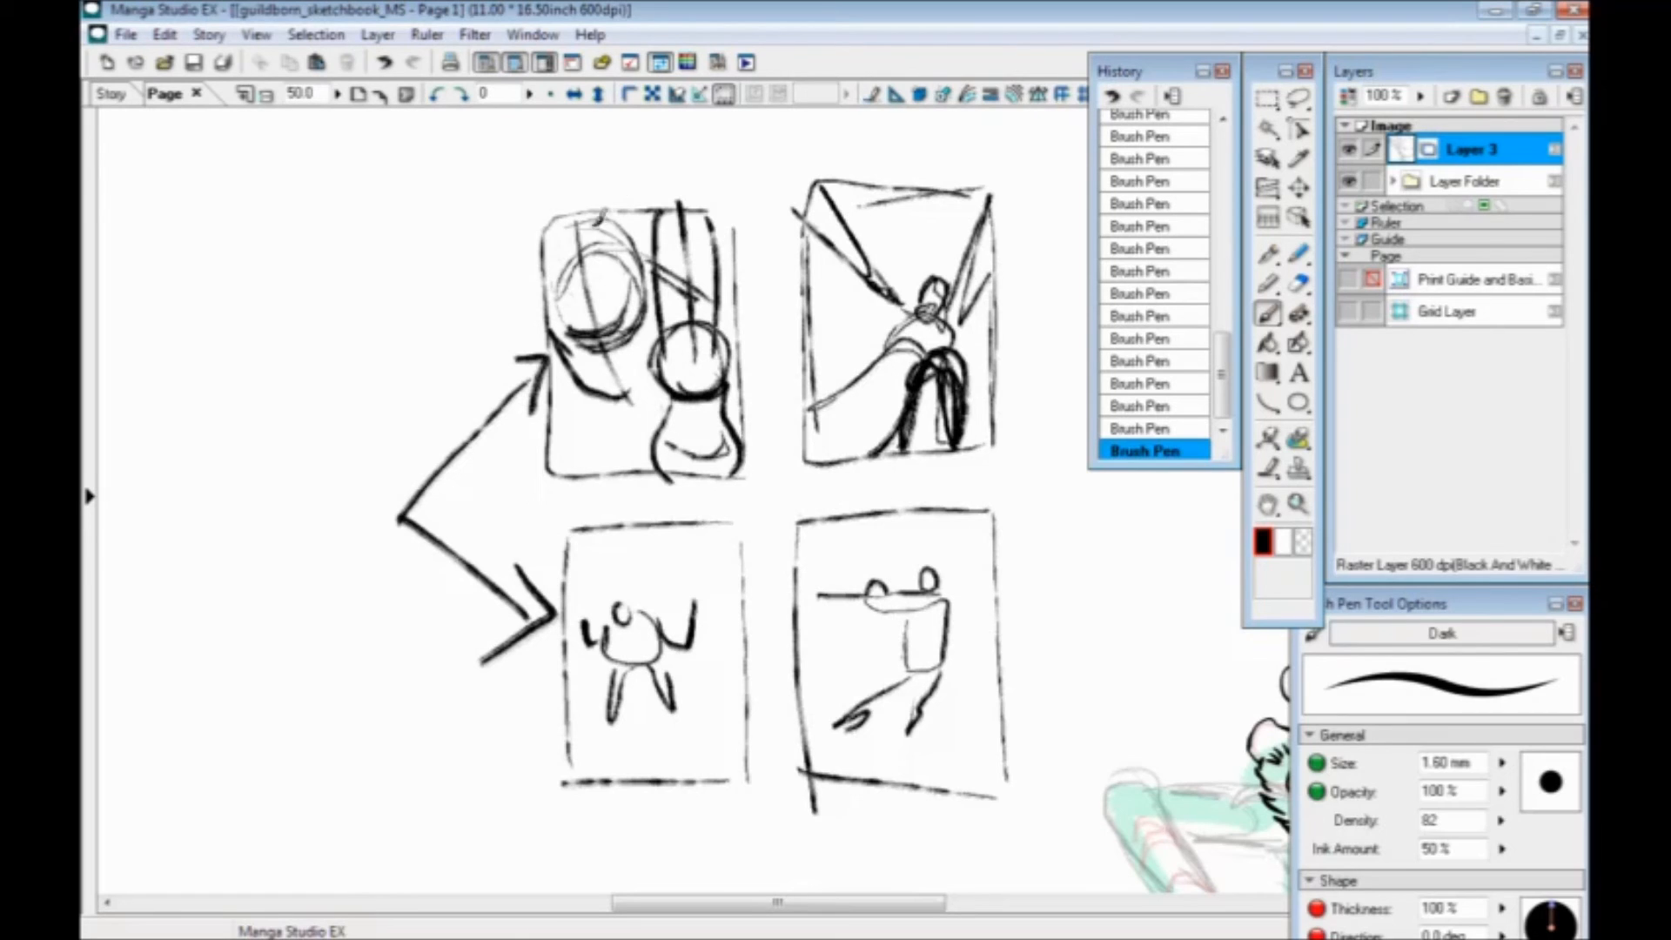
Lasso the framed sketches and arrows, clear them from the layer, and remove the selection
key("l")
mouse_move(968, 155)
left_mouse_down()
mouse_move(1054, 318)
mouse_move(779, 486)
mouse_move(528, 531)
mouse_move(510, 689)
mouse_move(493, 167)
left_mouse_up()
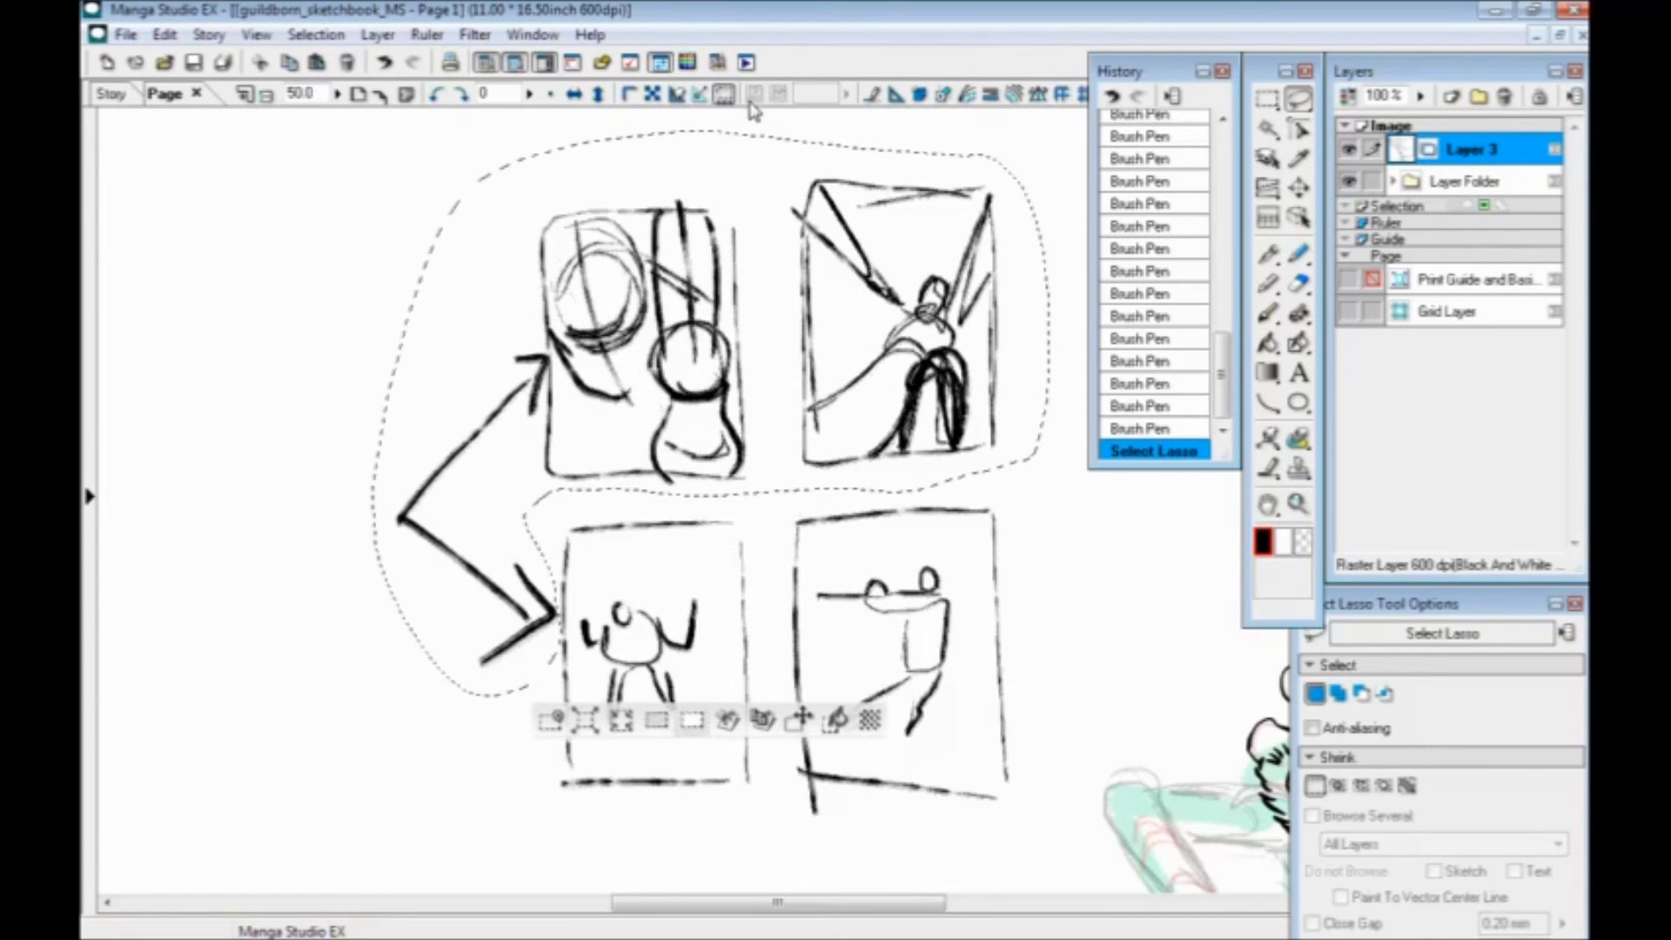
left_click(692, 719)
mouse_move(1036, 496)
left_mouse_down()
mouse_move(923, 851)
mouse_move(518, 496)
mouse_move(949, 445)
left_mouse_up()
key("Delete")
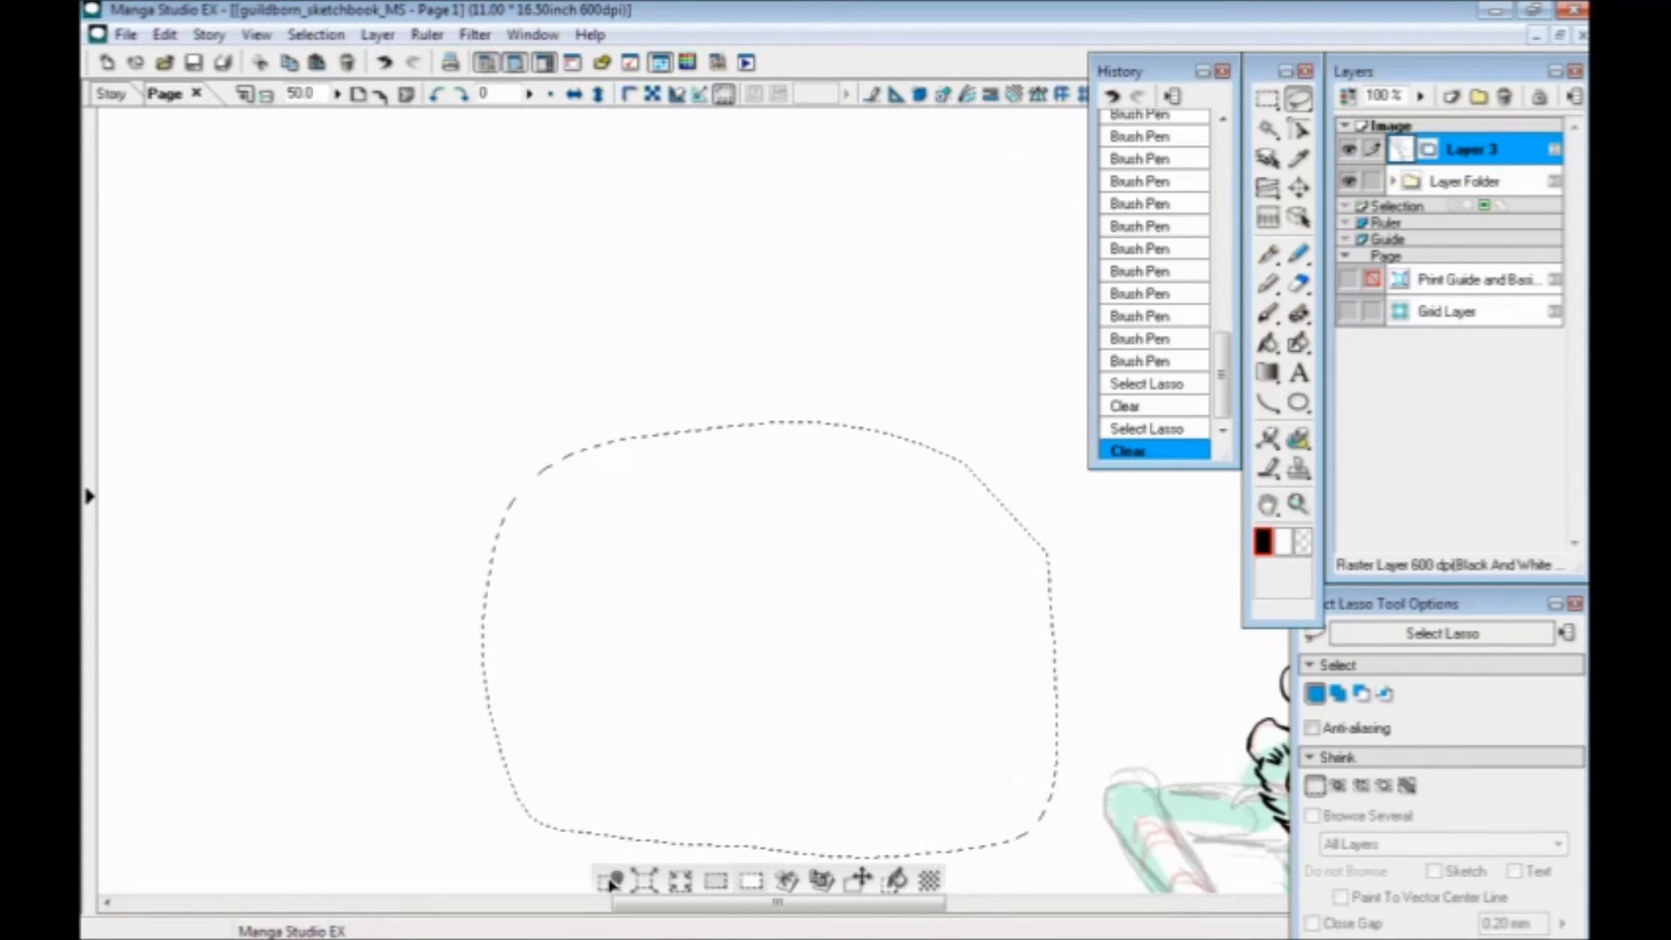
left_click(610, 881)
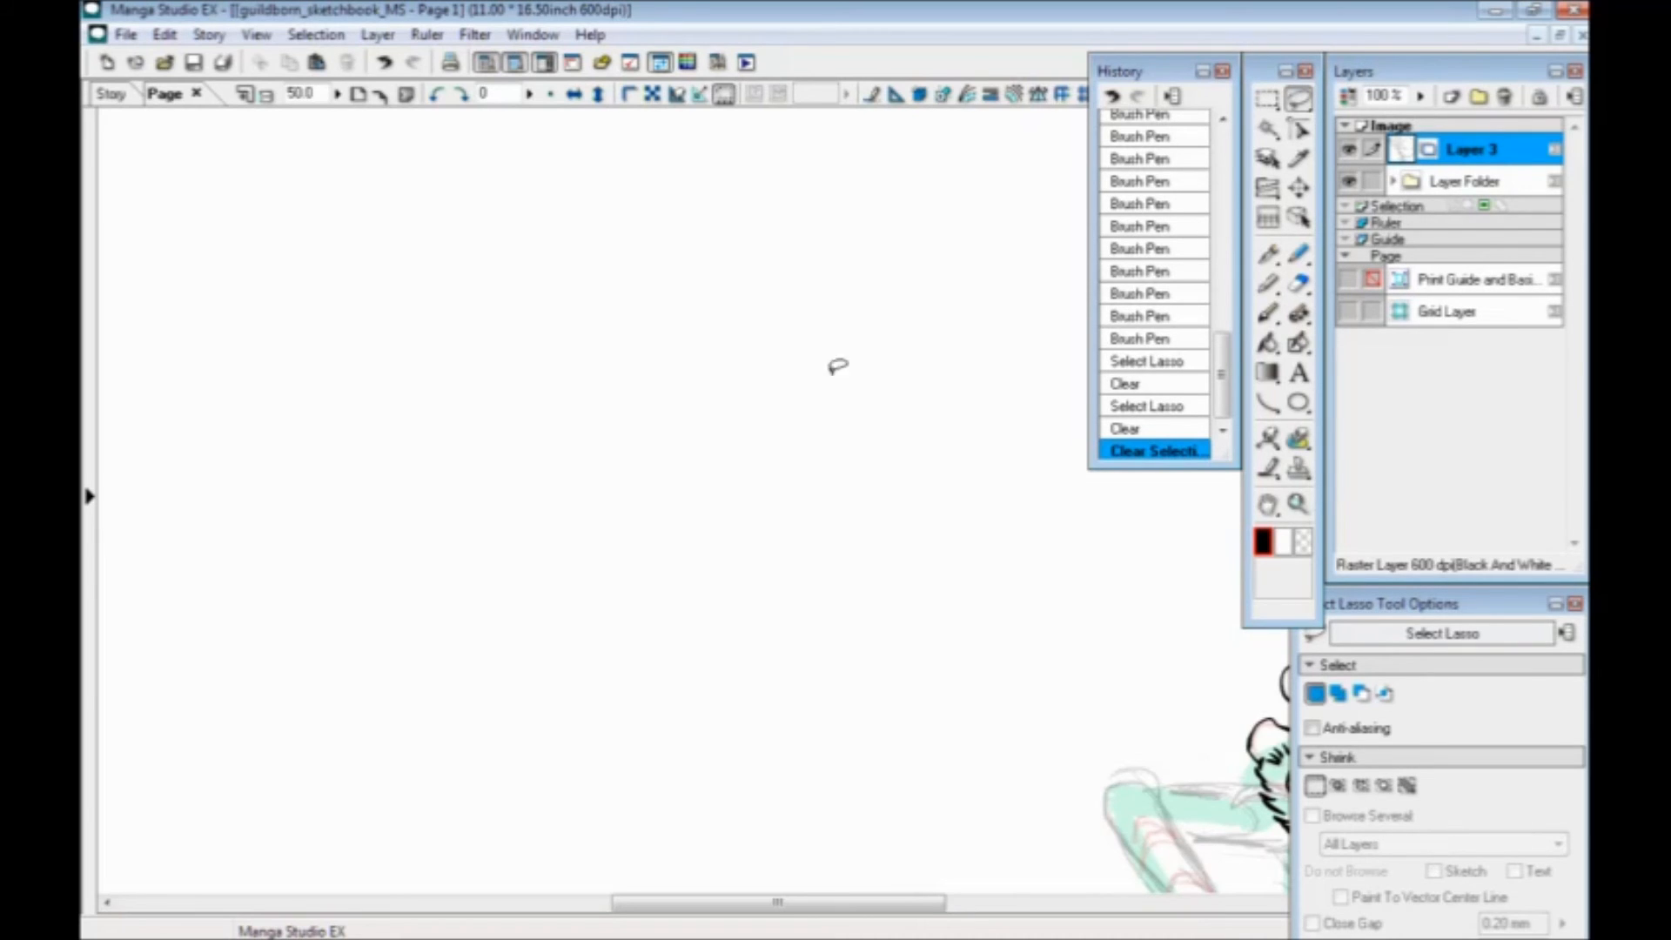
Ink the fist and fingers of the character's bent arm with the Maru pen at 1.00 mm
left_click_drag(1022, 683, 487, 347)
left_click_drag(649, 461, 487, 362)
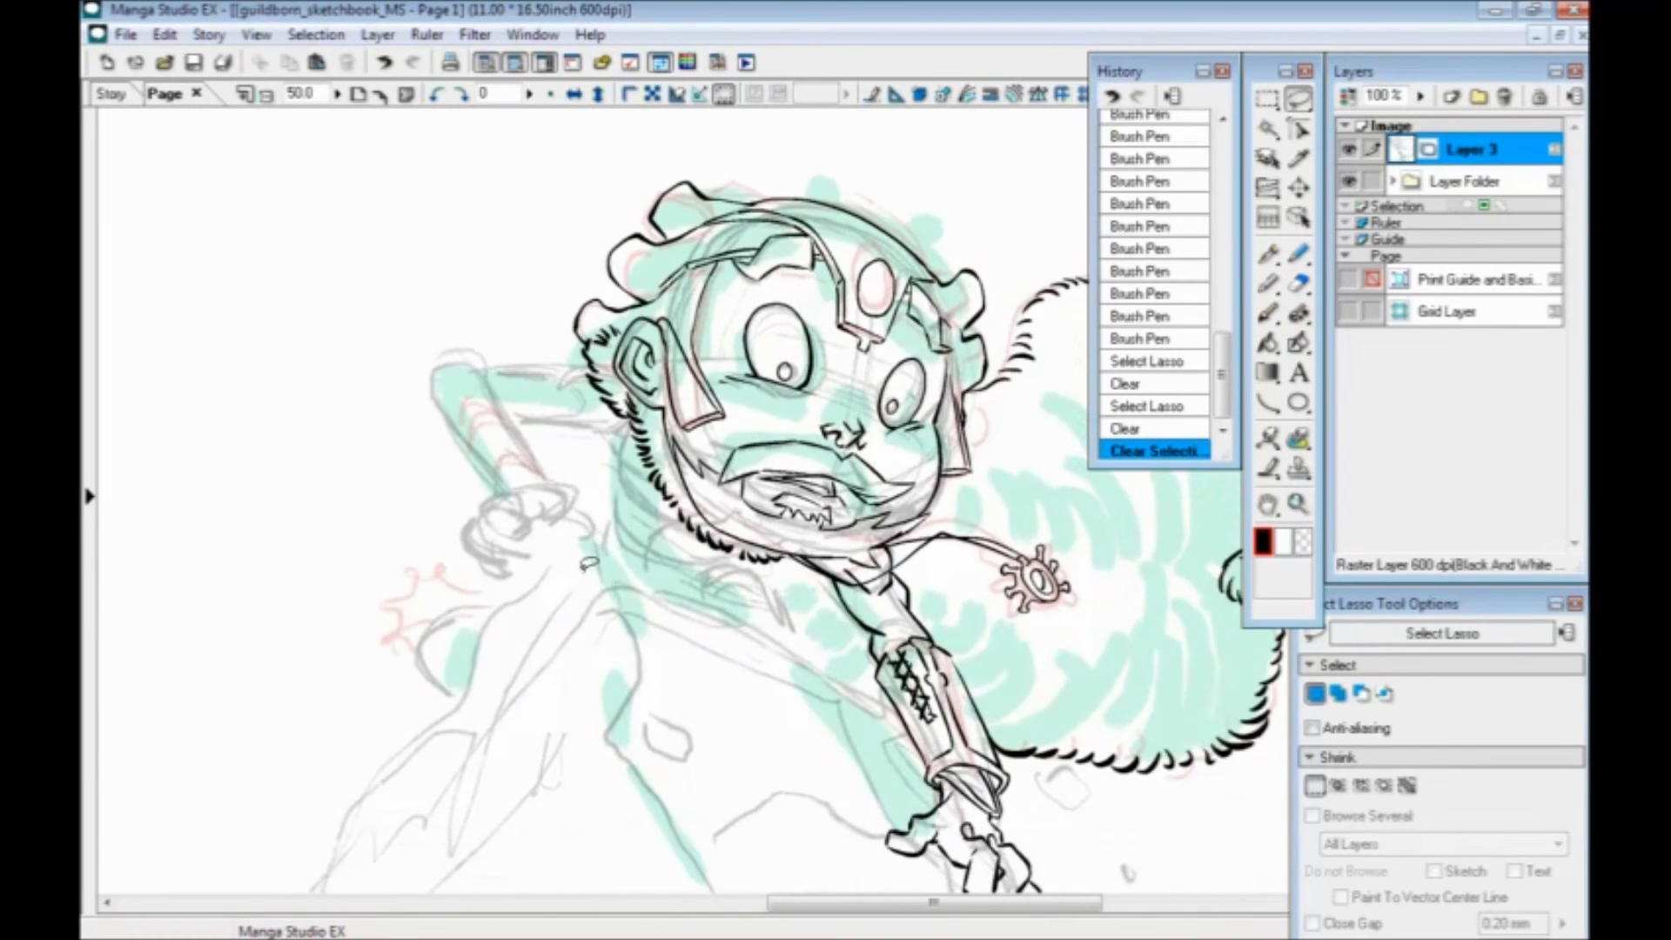
left_click(1268, 253)
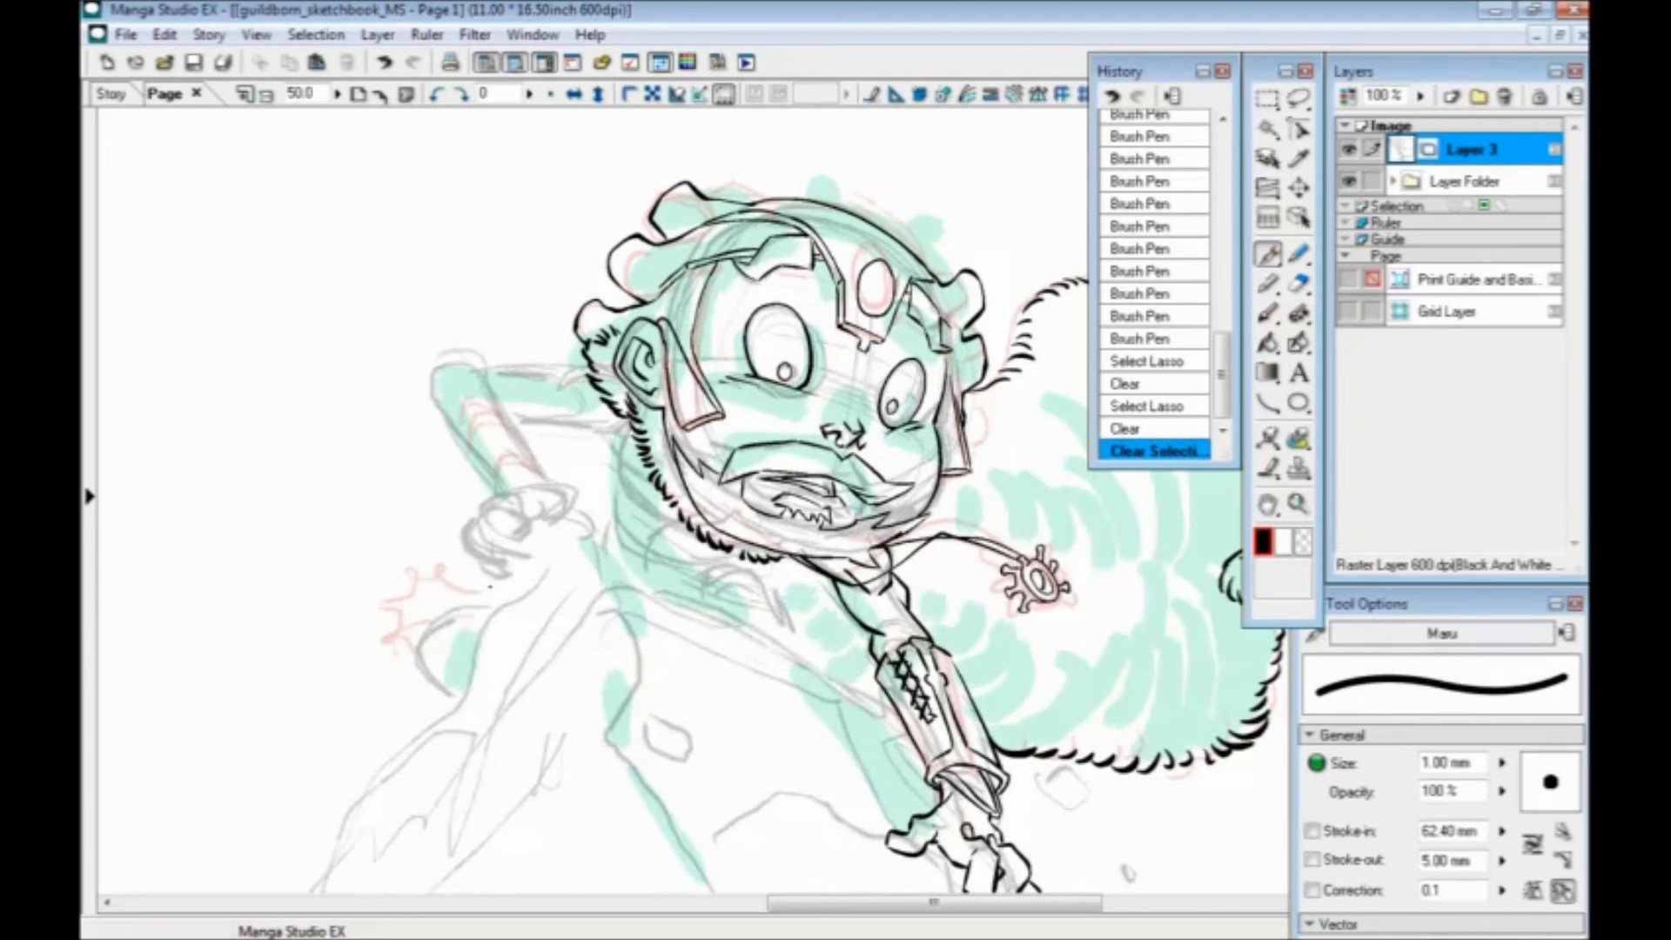
left_click_drag(538, 592, 632, 573)
left_click_drag(601, 471, 606, 440)
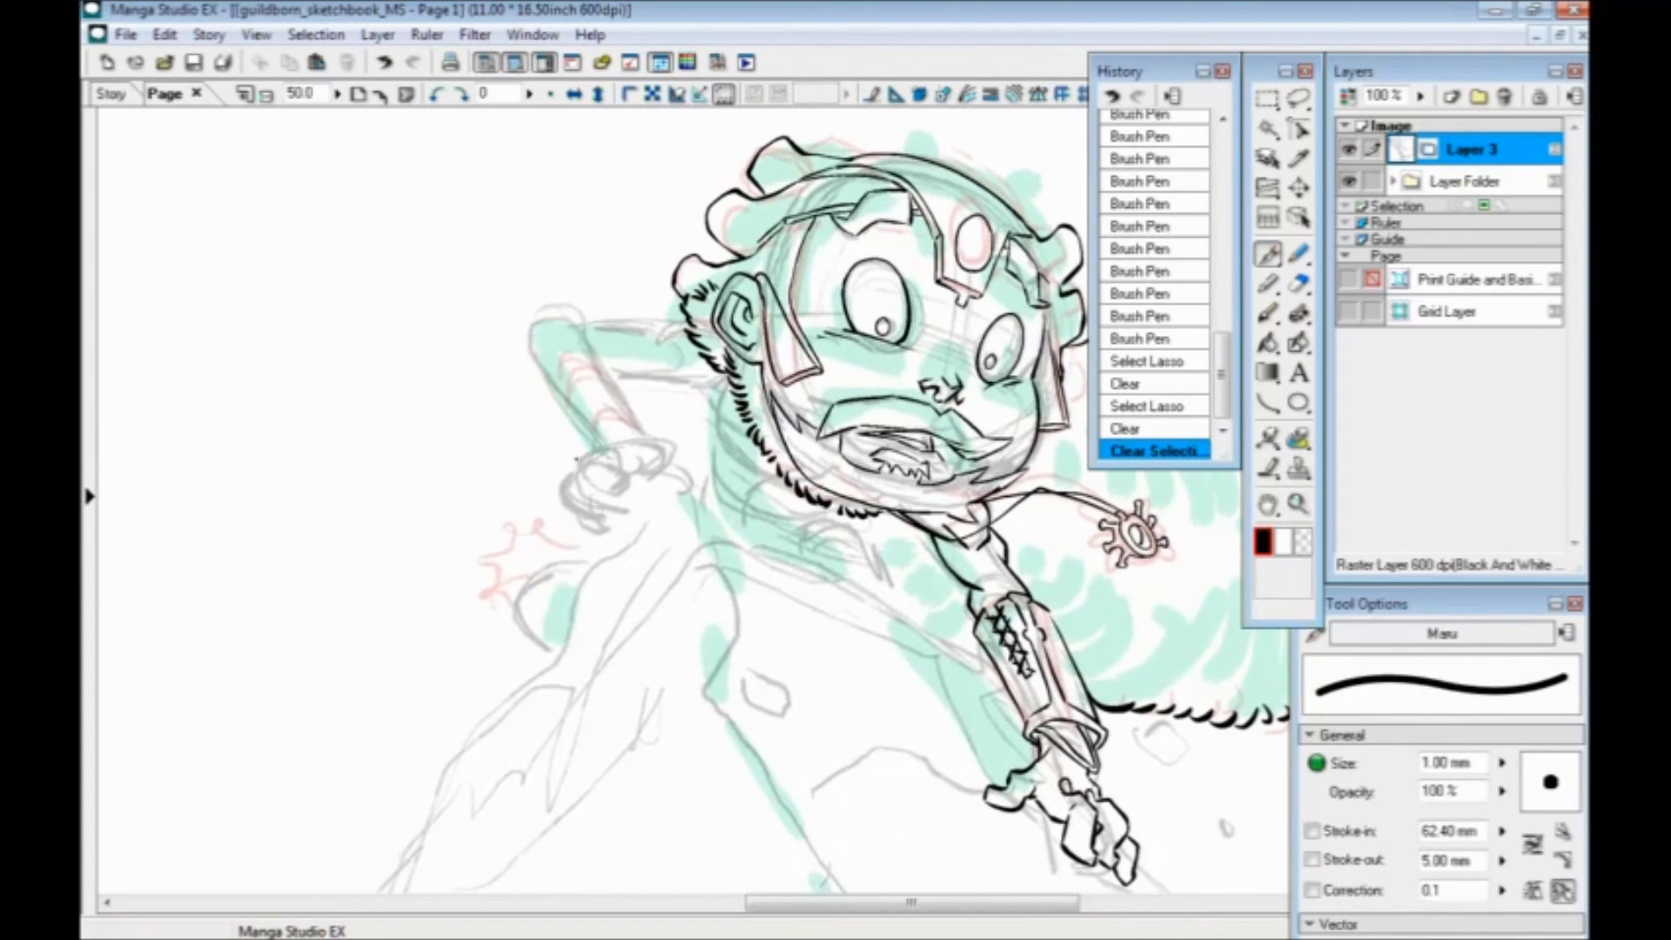
mouse_move(576, 479)
left_mouse_down()
mouse_move(601, 503)
mouse_move(628, 492)
mouse_move(593, 461)
mouse_move(609, 501)
mouse_move(593, 490)
mouse_move(609, 456)
mouse_move(562, 483)
mouse_move(585, 521)
mouse_move(611, 514)
mouse_move(579, 494)
mouse_move(548, 509)
left_mouse_up()
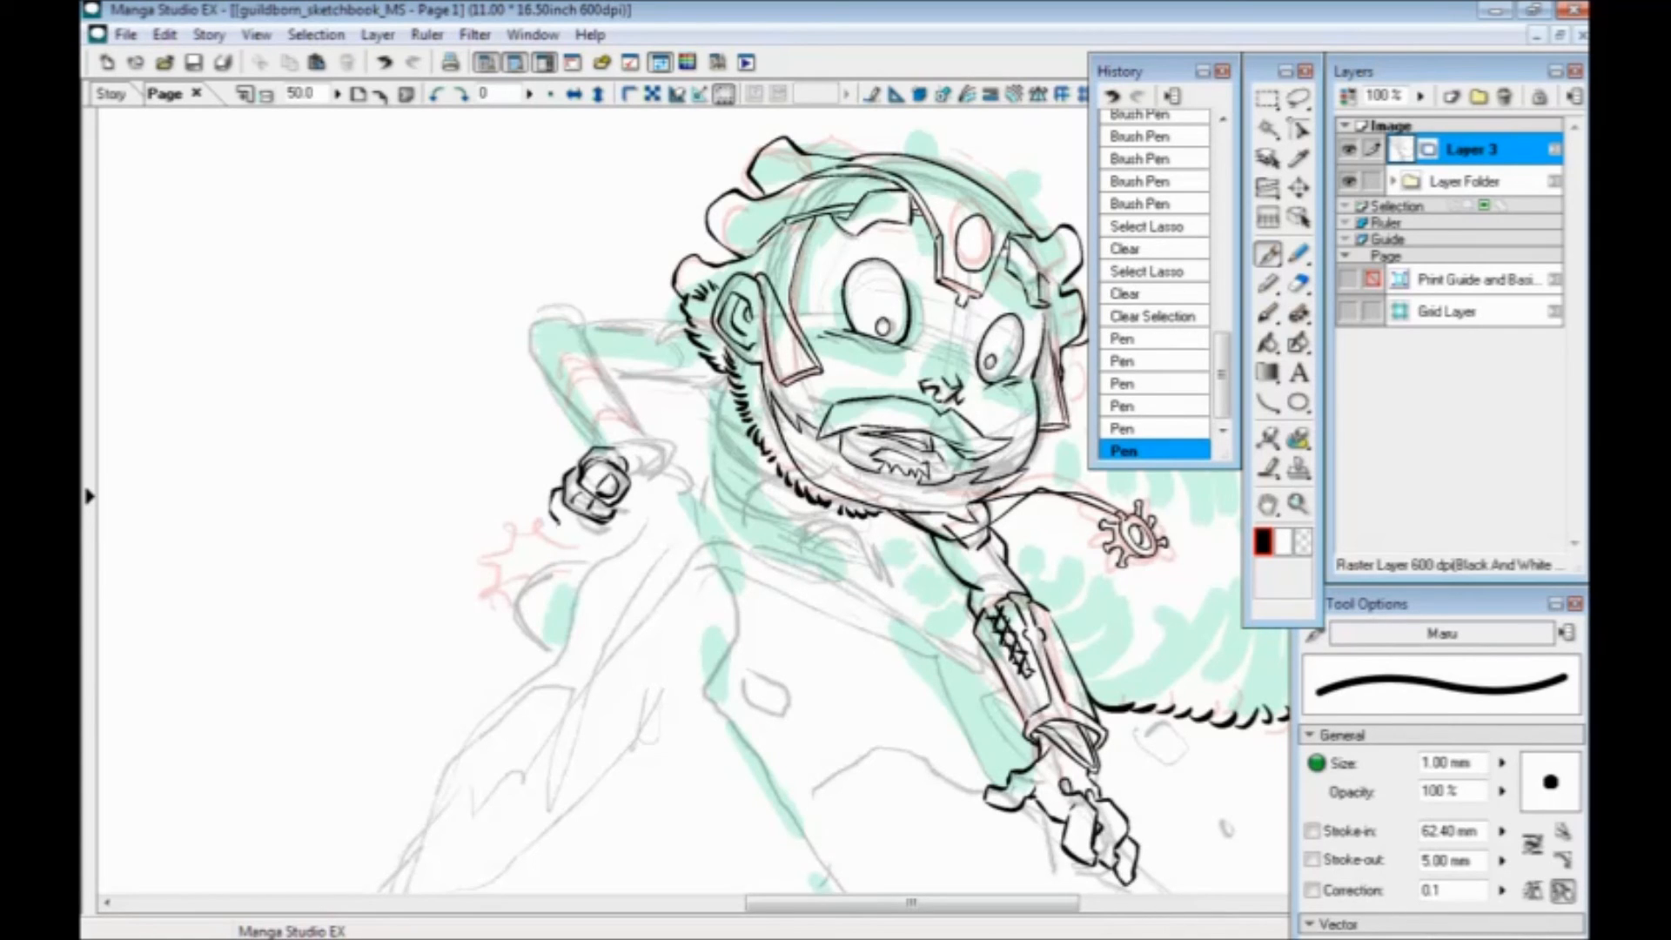
mouse_move(601, 451)
left_mouse_down()
mouse_move(610, 427)
mouse_move(586, 428)
mouse_move(616, 437)
mouse_move(634, 470)
mouse_move(586, 458)
left_mouse_up()
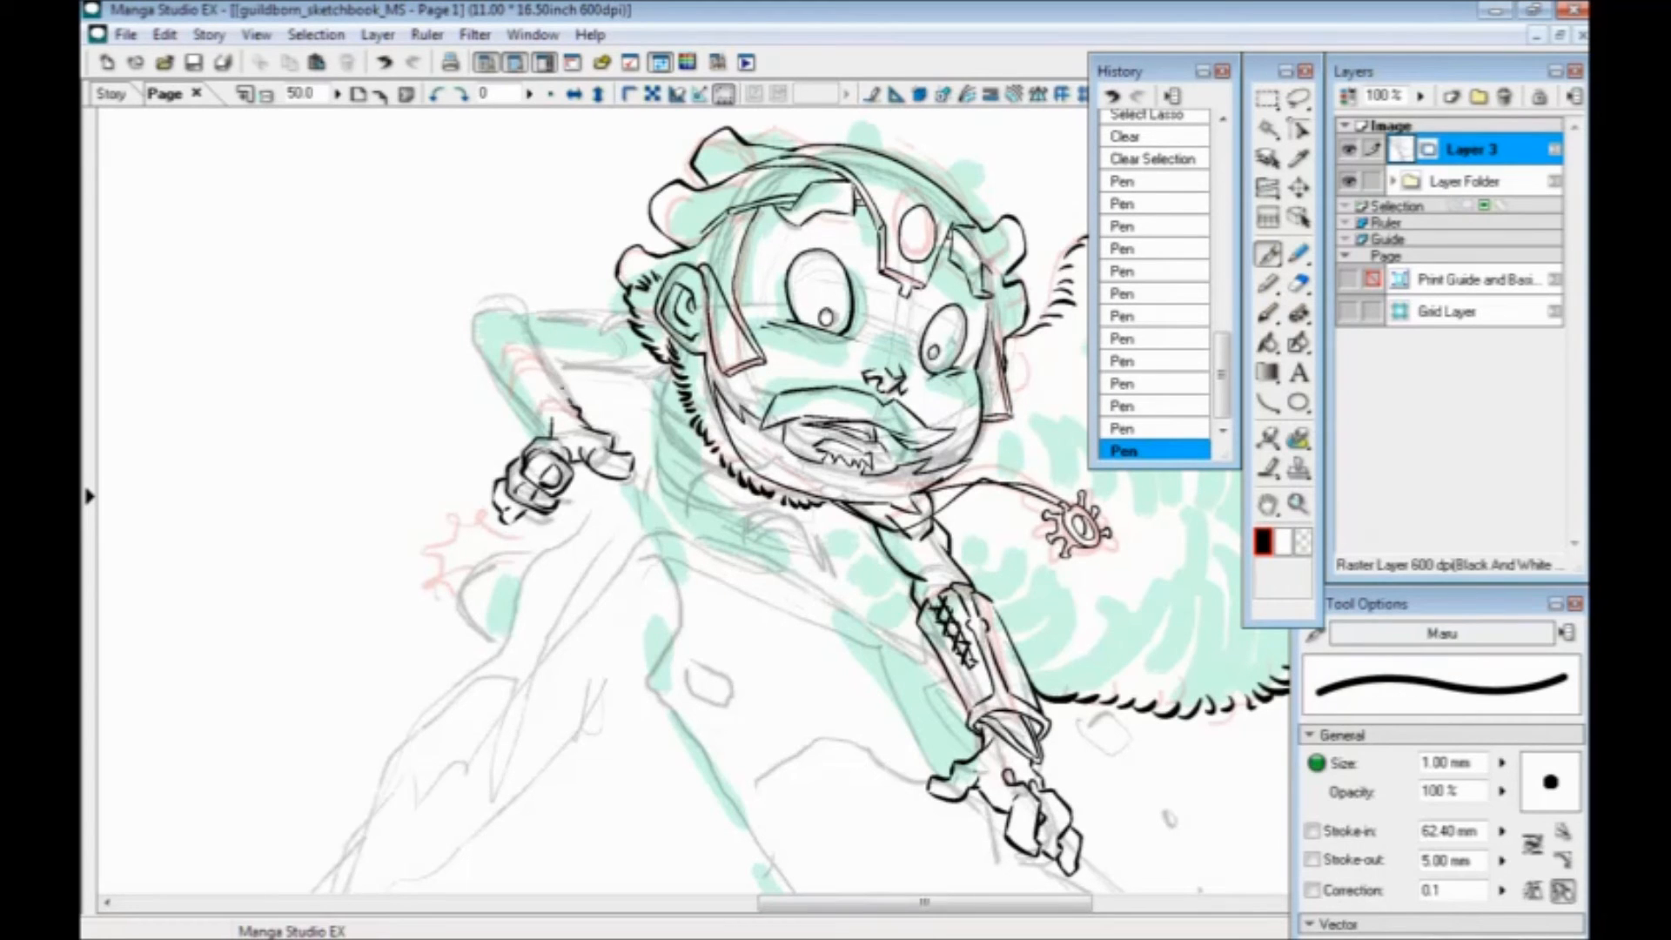
Ink the forearm, wrist bands and elbow above the fist, redoing the last stroke
mouse_move(557, 378)
left_mouse_down()
mouse_move(534, 329)
mouse_move(471, 317)
mouse_move(489, 392)
mouse_move(547, 428)
left_mouse_up()
mouse_move(537, 347)
left_mouse_down()
mouse_move(493, 358)
mouse_move(497, 400)
mouse_move(513, 399)
left_mouse_up()
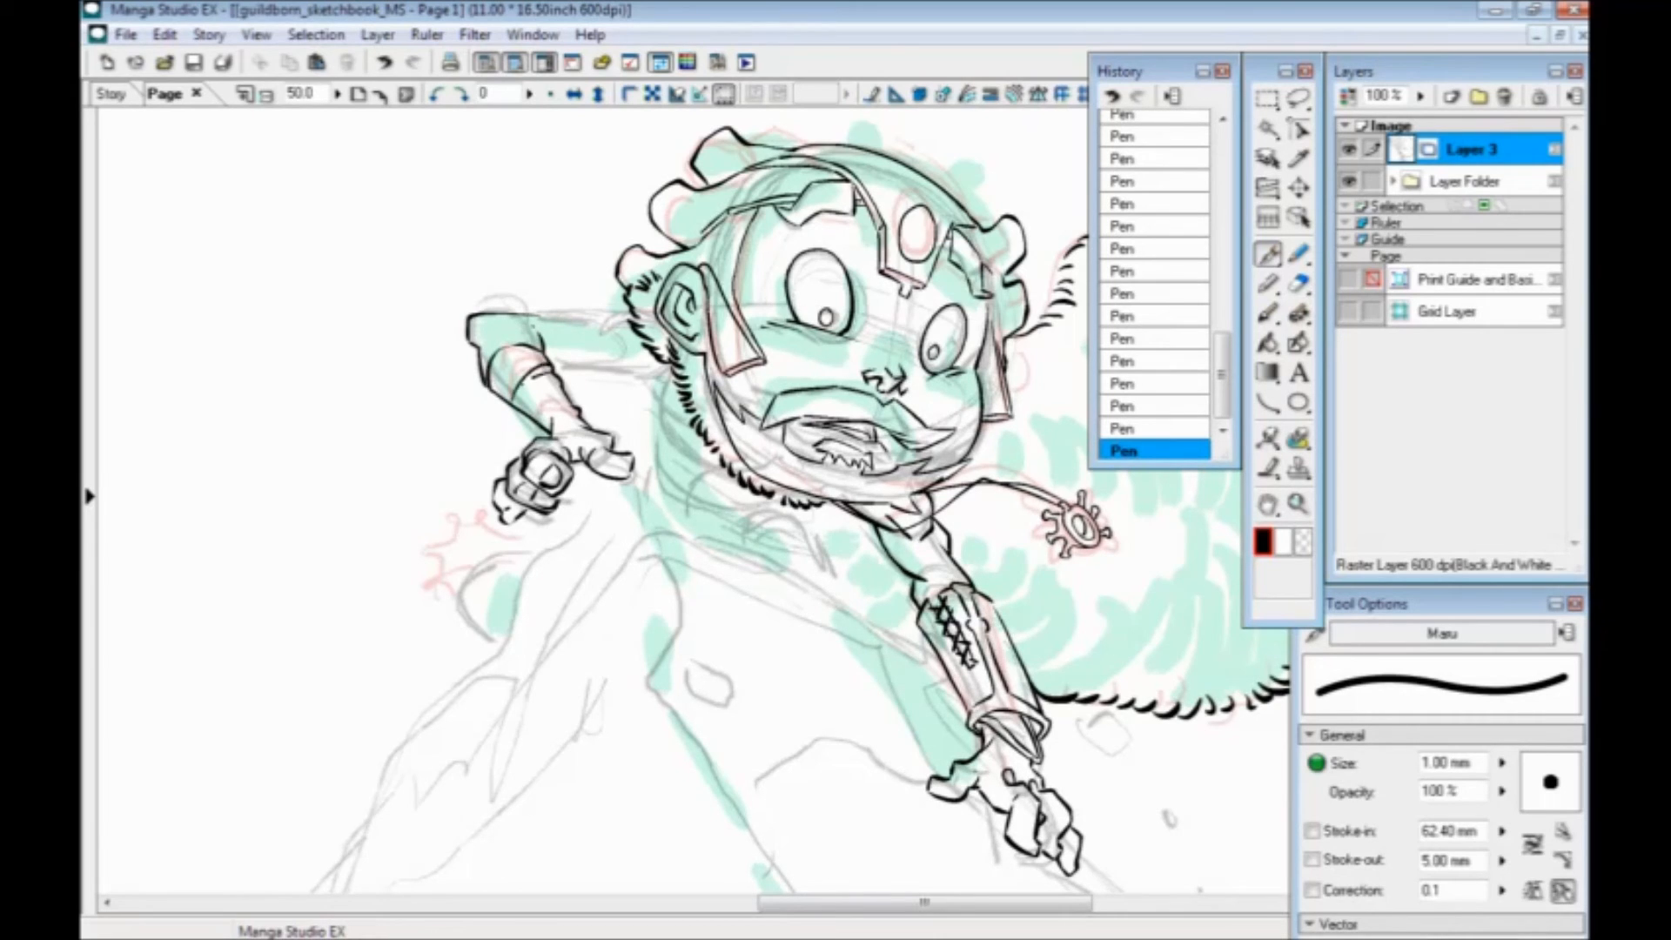
key("ctrl+z")
mouse_move(559, 383)
left_mouse_down()
mouse_move(541, 408)
mouse_move(490, 392)
mouse_move(509, 438)
left_mouse_up()
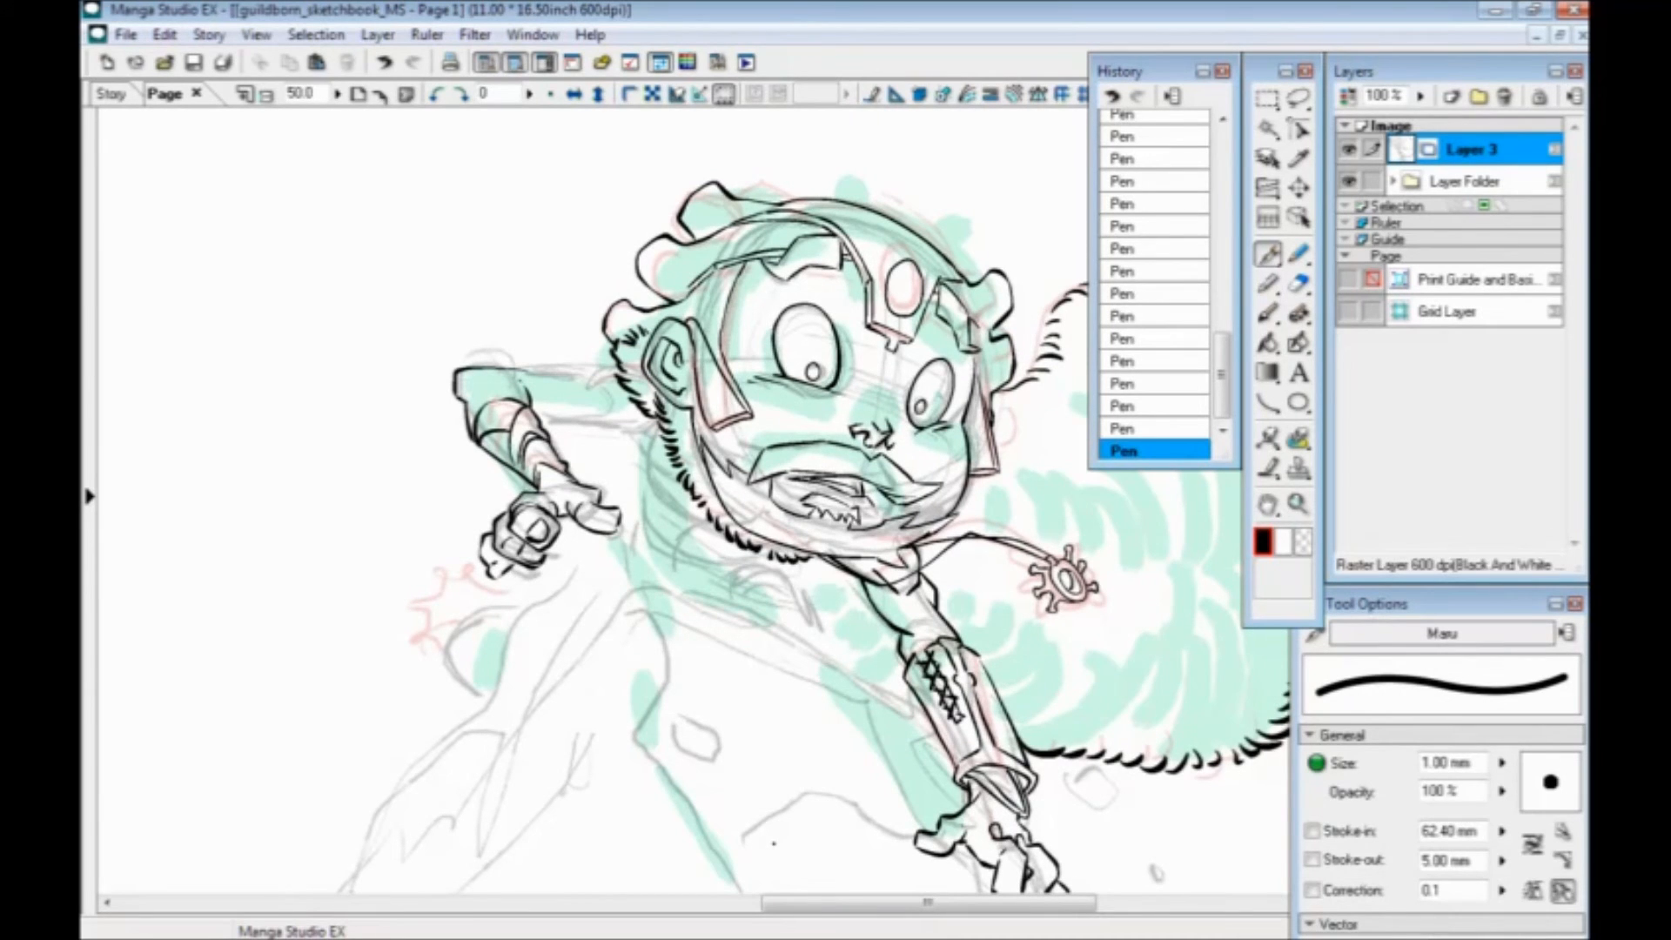
Ink the upper arm from the elbow to the fur behind the ear, undoing the unwanted strokes
mouse_move(1232, 592)
left_mouse_down()
mouse_move(487, 600)
mouse_move(452, 682)
left_mouse_up()
left_click_drag(597, 642, 1099, 612)
left_click_drag(482, 491, 541, 500)
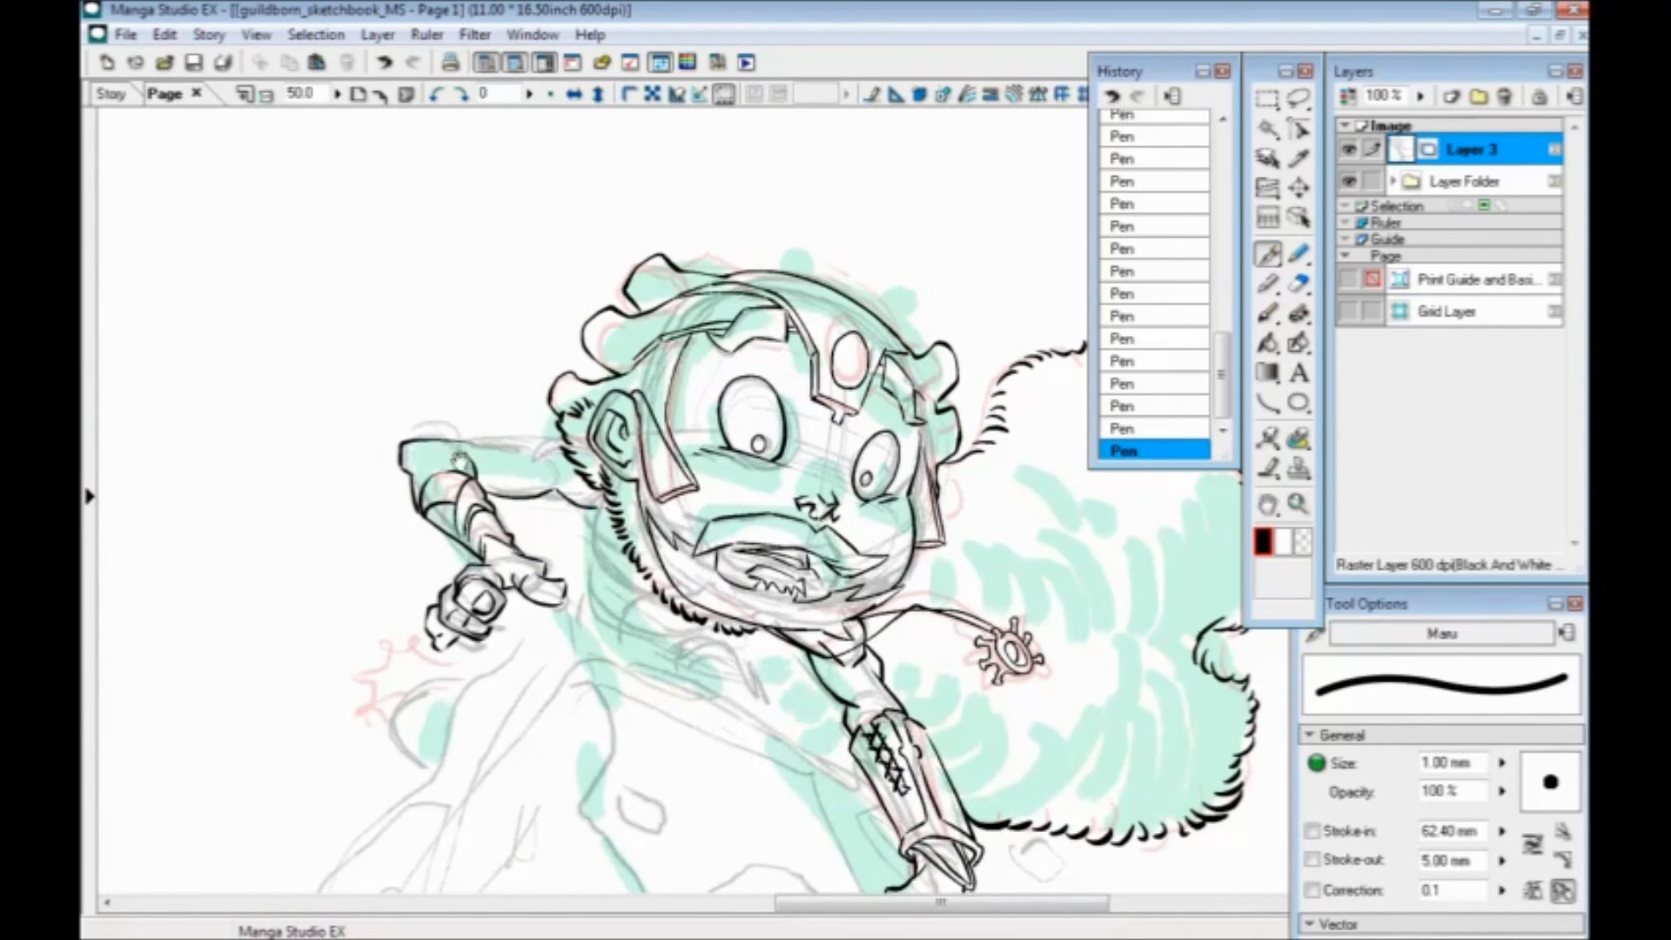
mouse_move(467, 452)
left_mouse_down()
mouse_move(432, 452)
mouse_move(515, 450)
left_mouse_up()
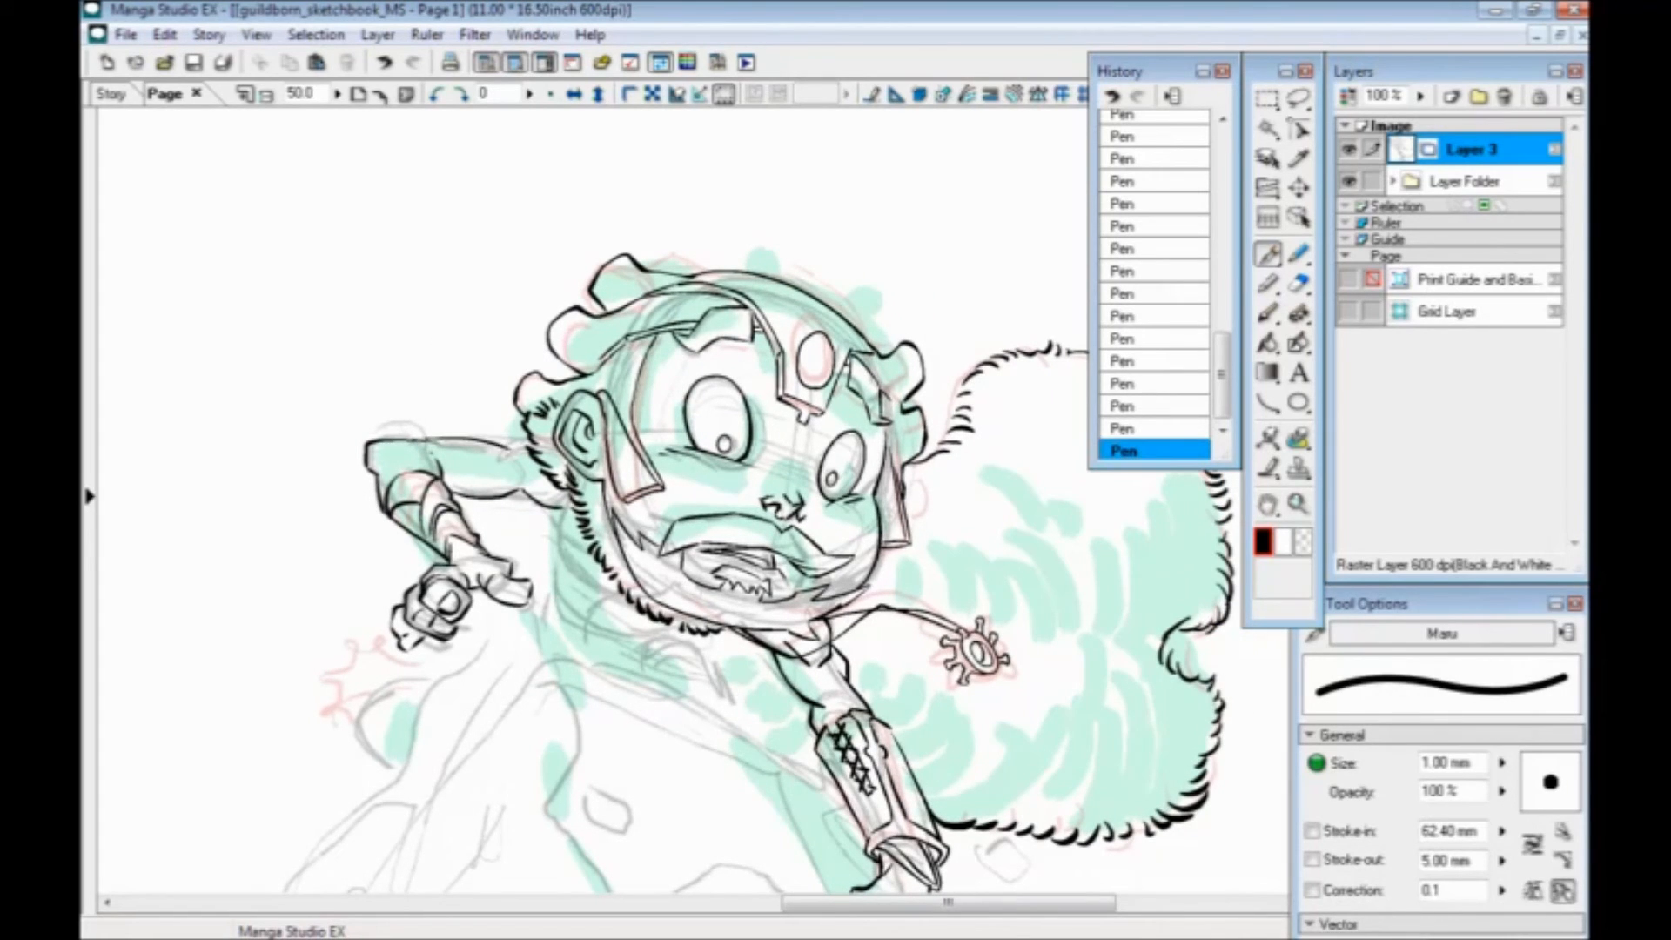
key("ctrl+z")
mouse_move(498, 439)
left_mouse_down()
mouse_move(528, 441)
mouse_move(540, 485)
left_mouse_up()
key("ctrl+z")
key("ctrl+z")
left_click_drag(487, 609, 507, 306)
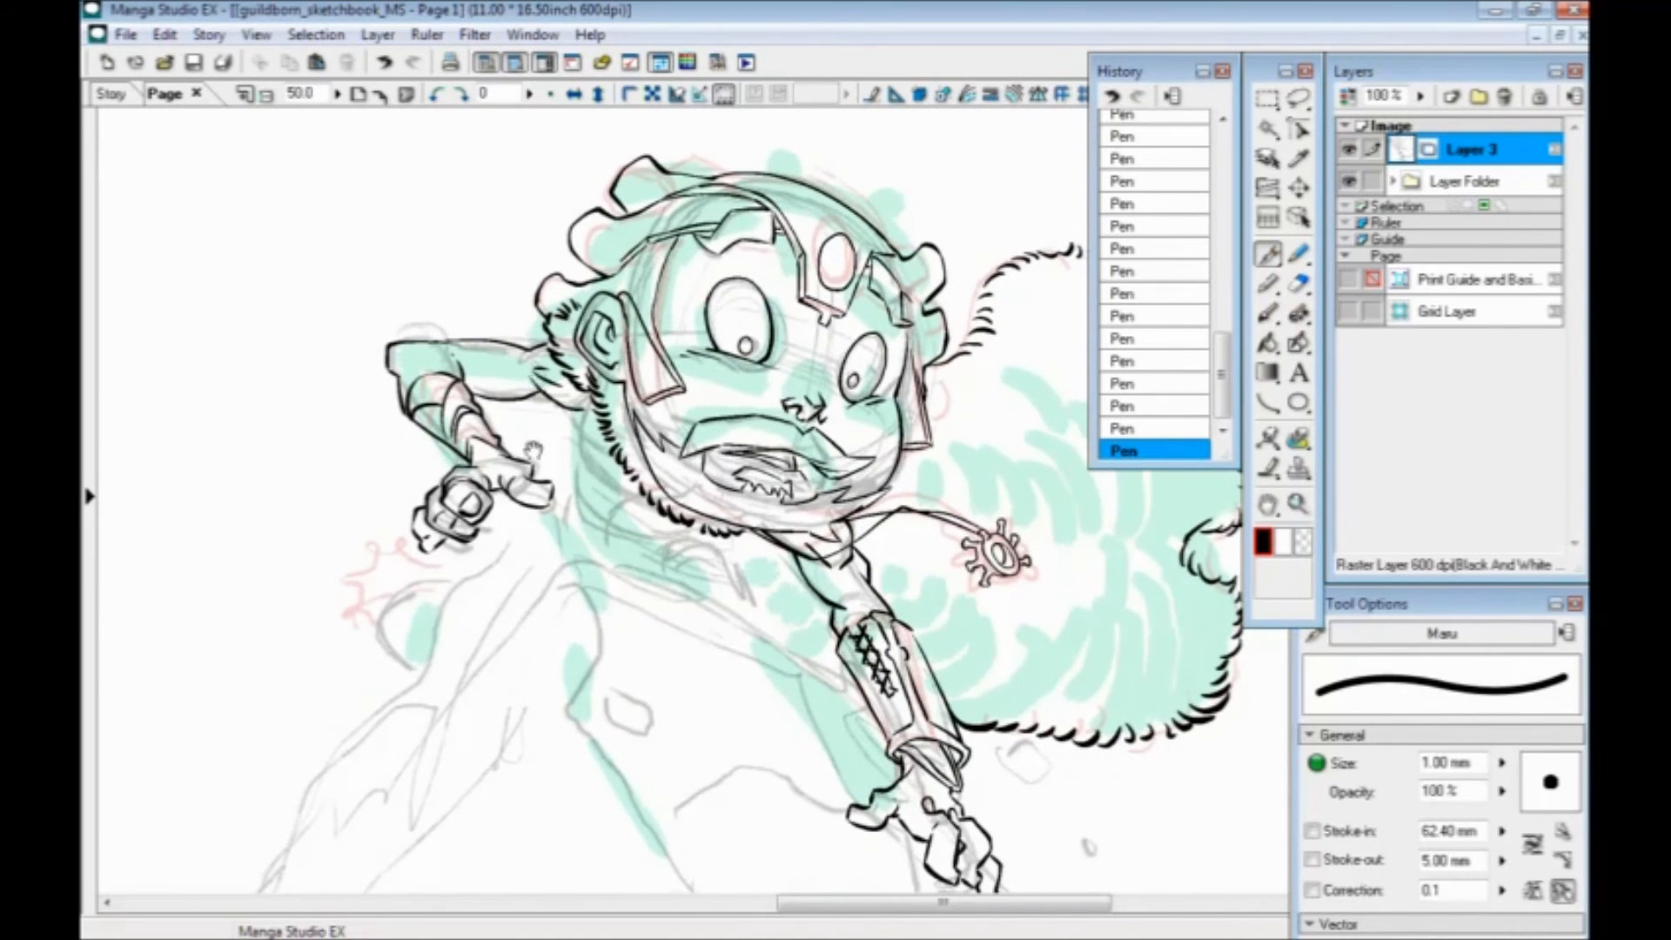
left_click_drag(563, 422, 515, 332)
Save the sketchbook page
left_click_drag(996, 594, 920, 608)
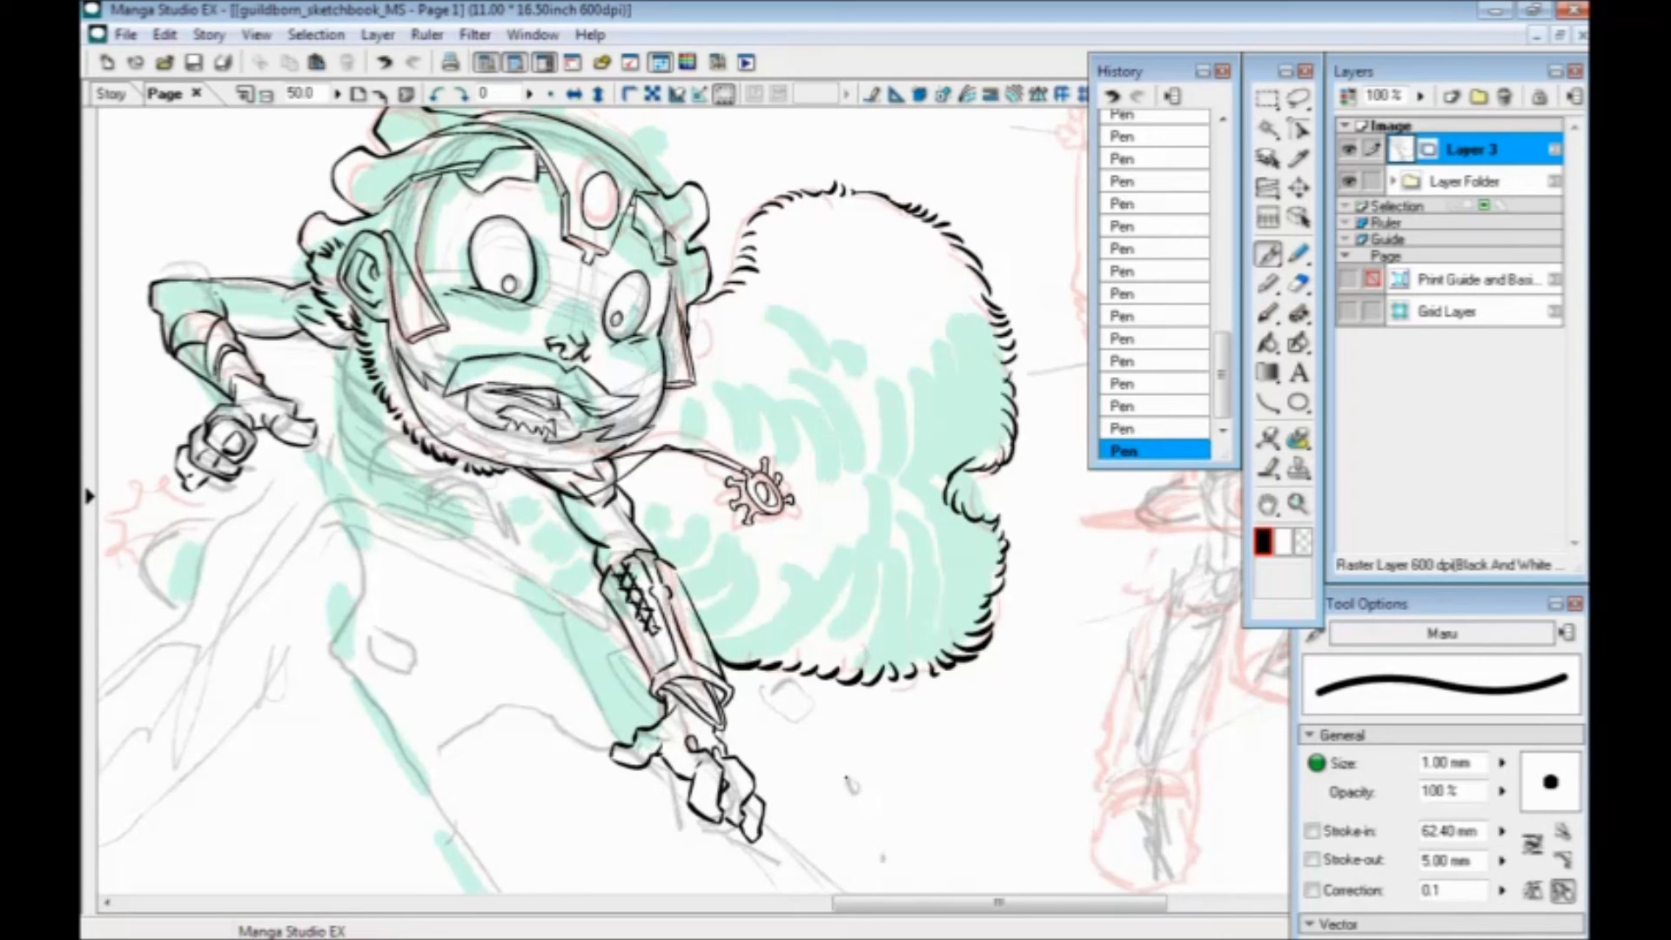
left_click_drag(555, 622, 696, 619)
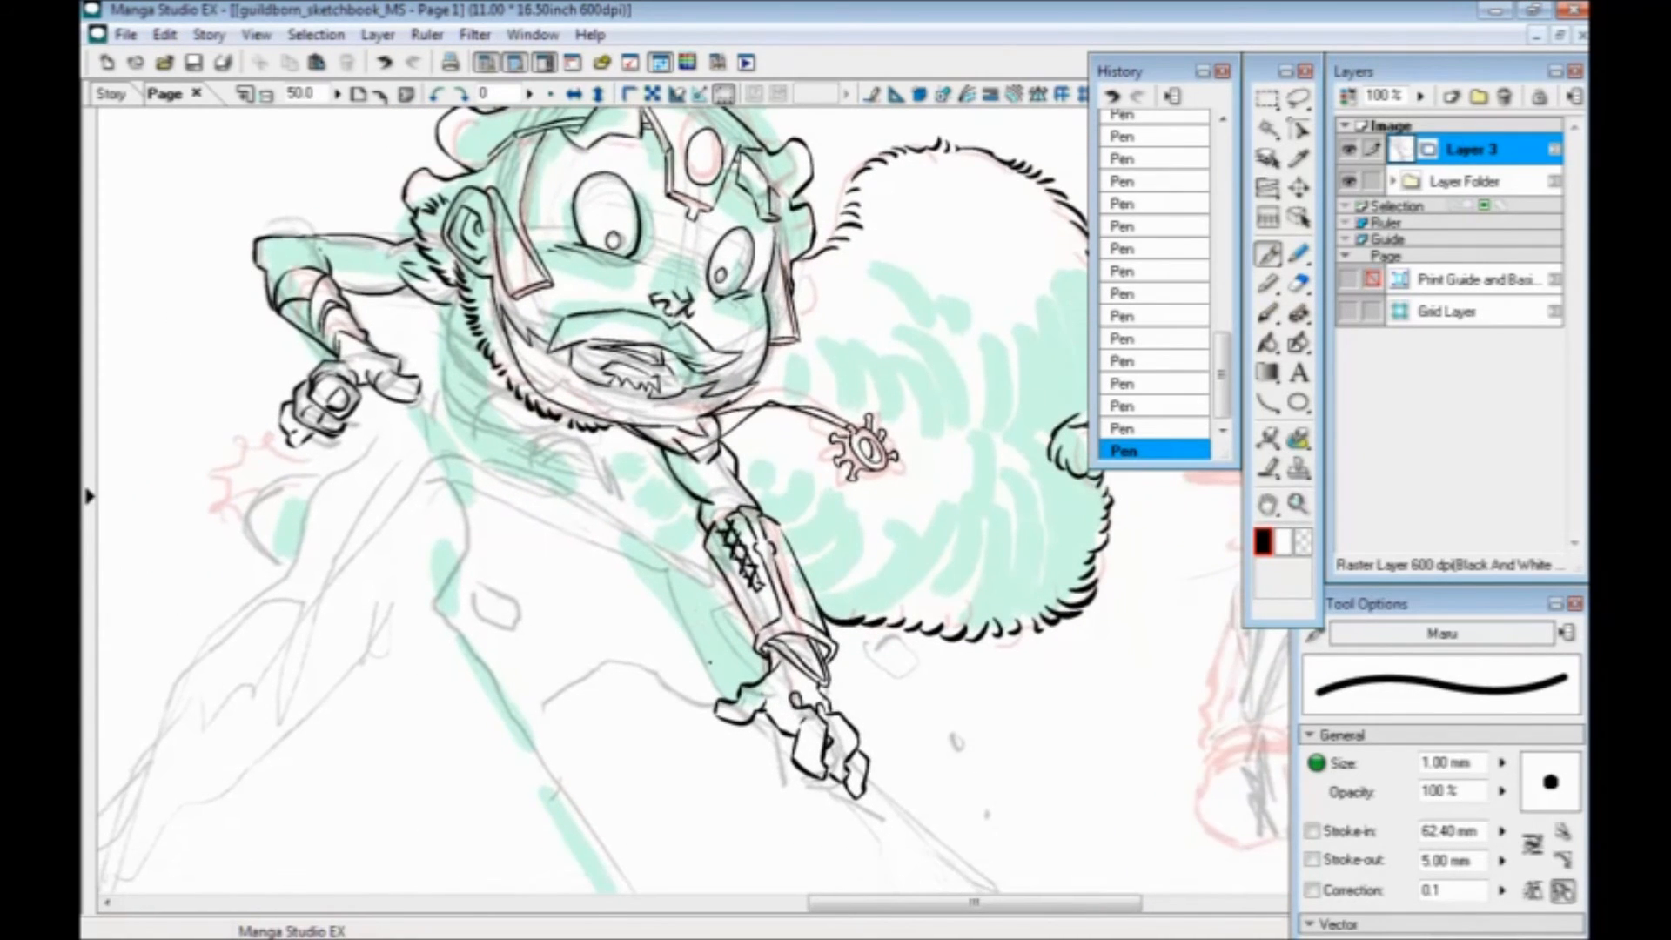
key("ctrl+s")
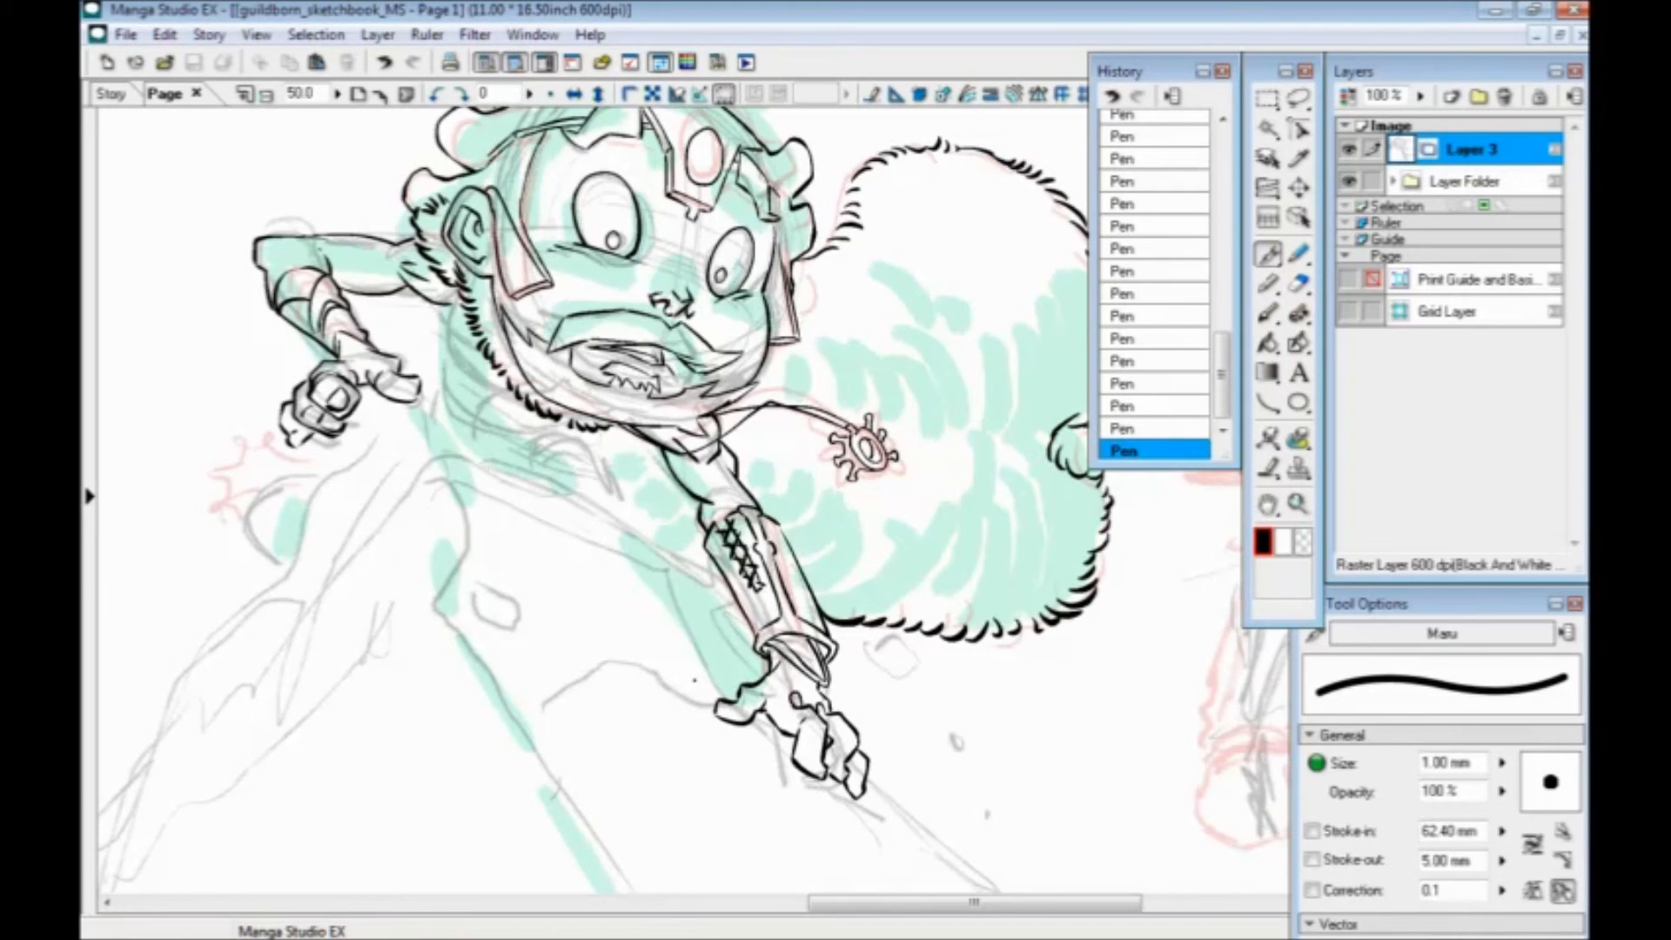
Ink the rock's jagged central ridge running down from the fist and start its outer edge below the knuckles
left_click_drag(467, 594, 672, 646)
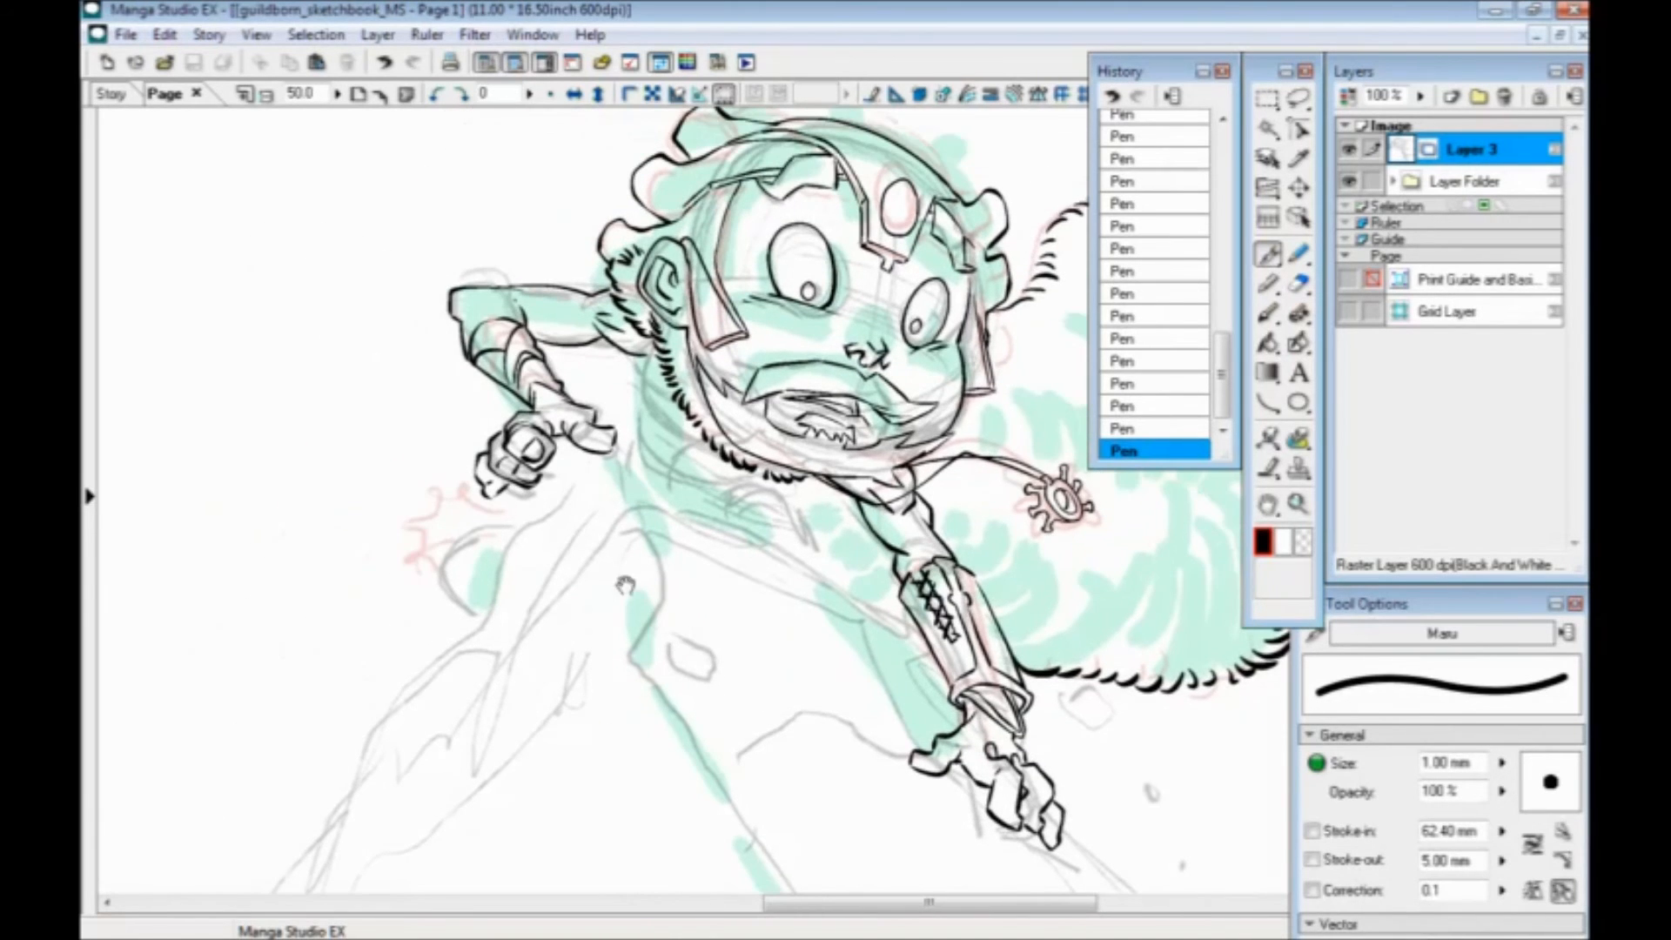
left_click_drag(701, 528, 750, 553)
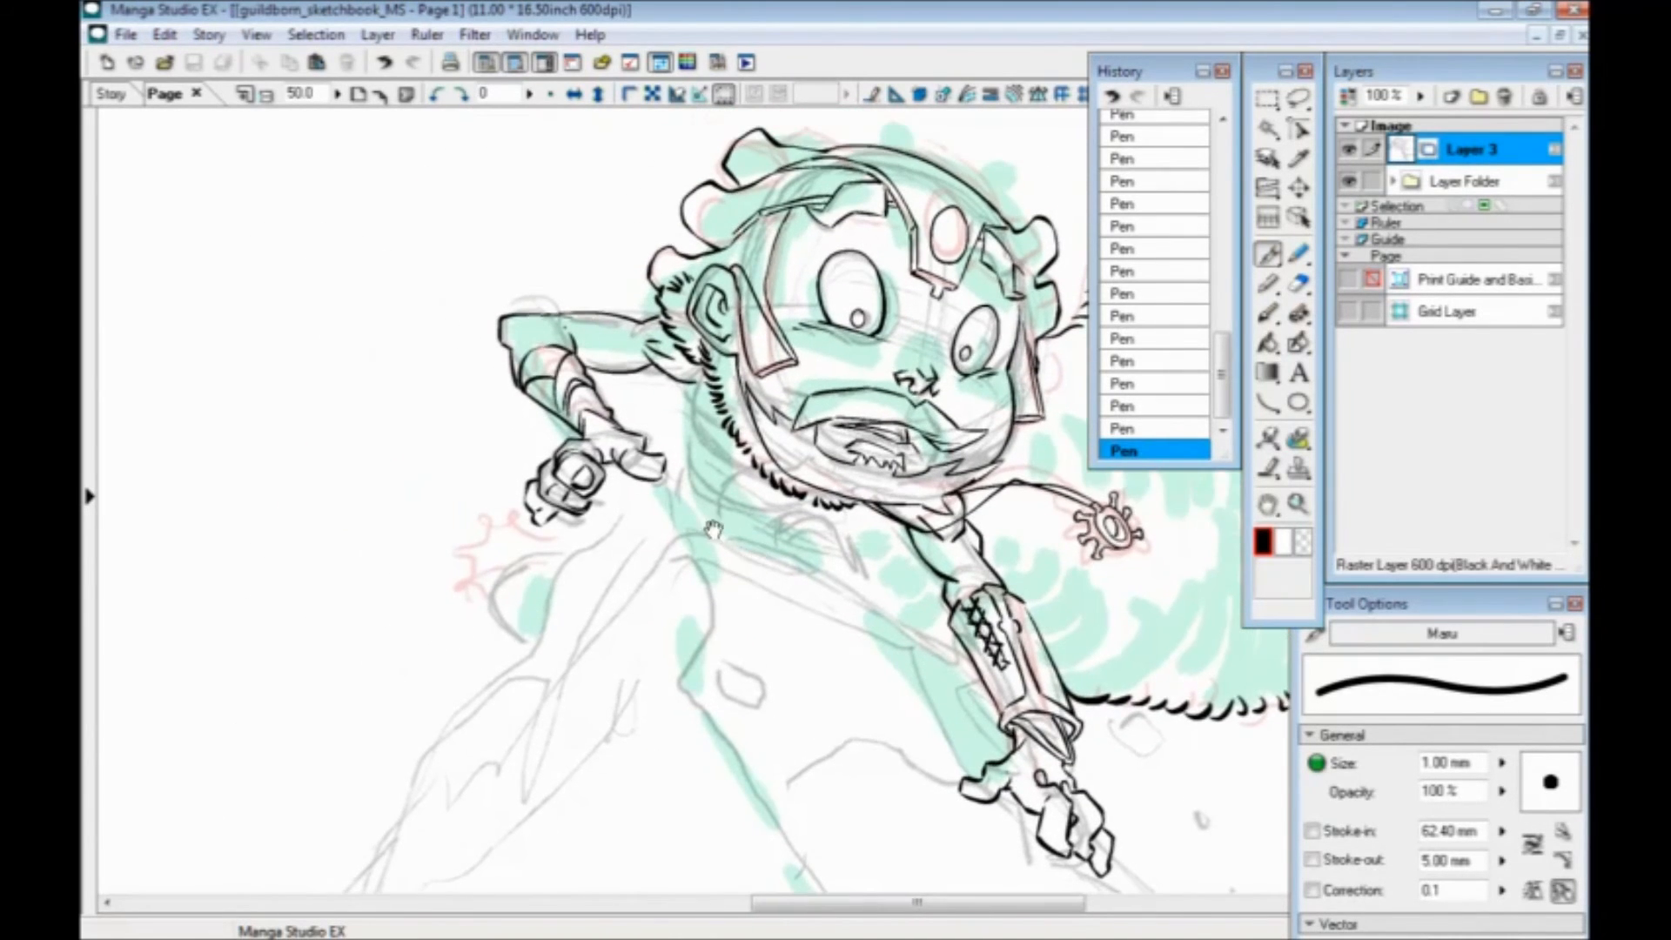
left_click_drag(613, 494, 564, 434)
left_click_drag(527, 598, 643, 521)
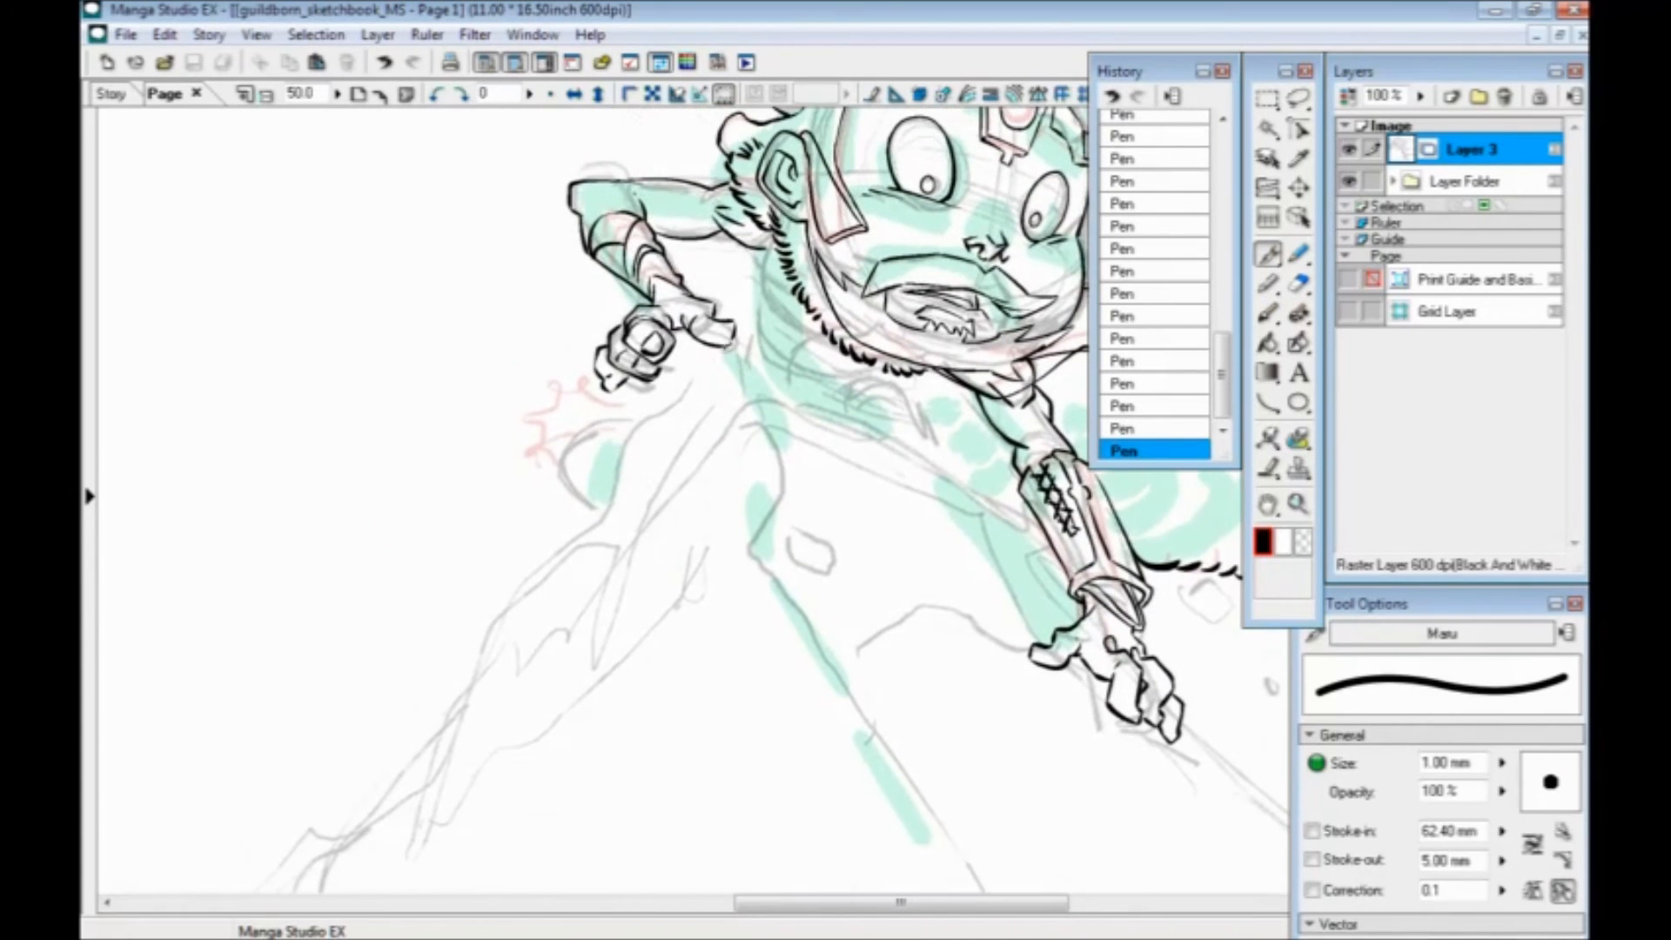
mouse_move(724, 341)
left_mouse_down()
mouse_move(799, 474)
mouse_move(805, 582)
mouse_move(858, 708)
mouse_move(942, 825)
left_mouse_up()
left_click_drag(674, 336, 707, 343)
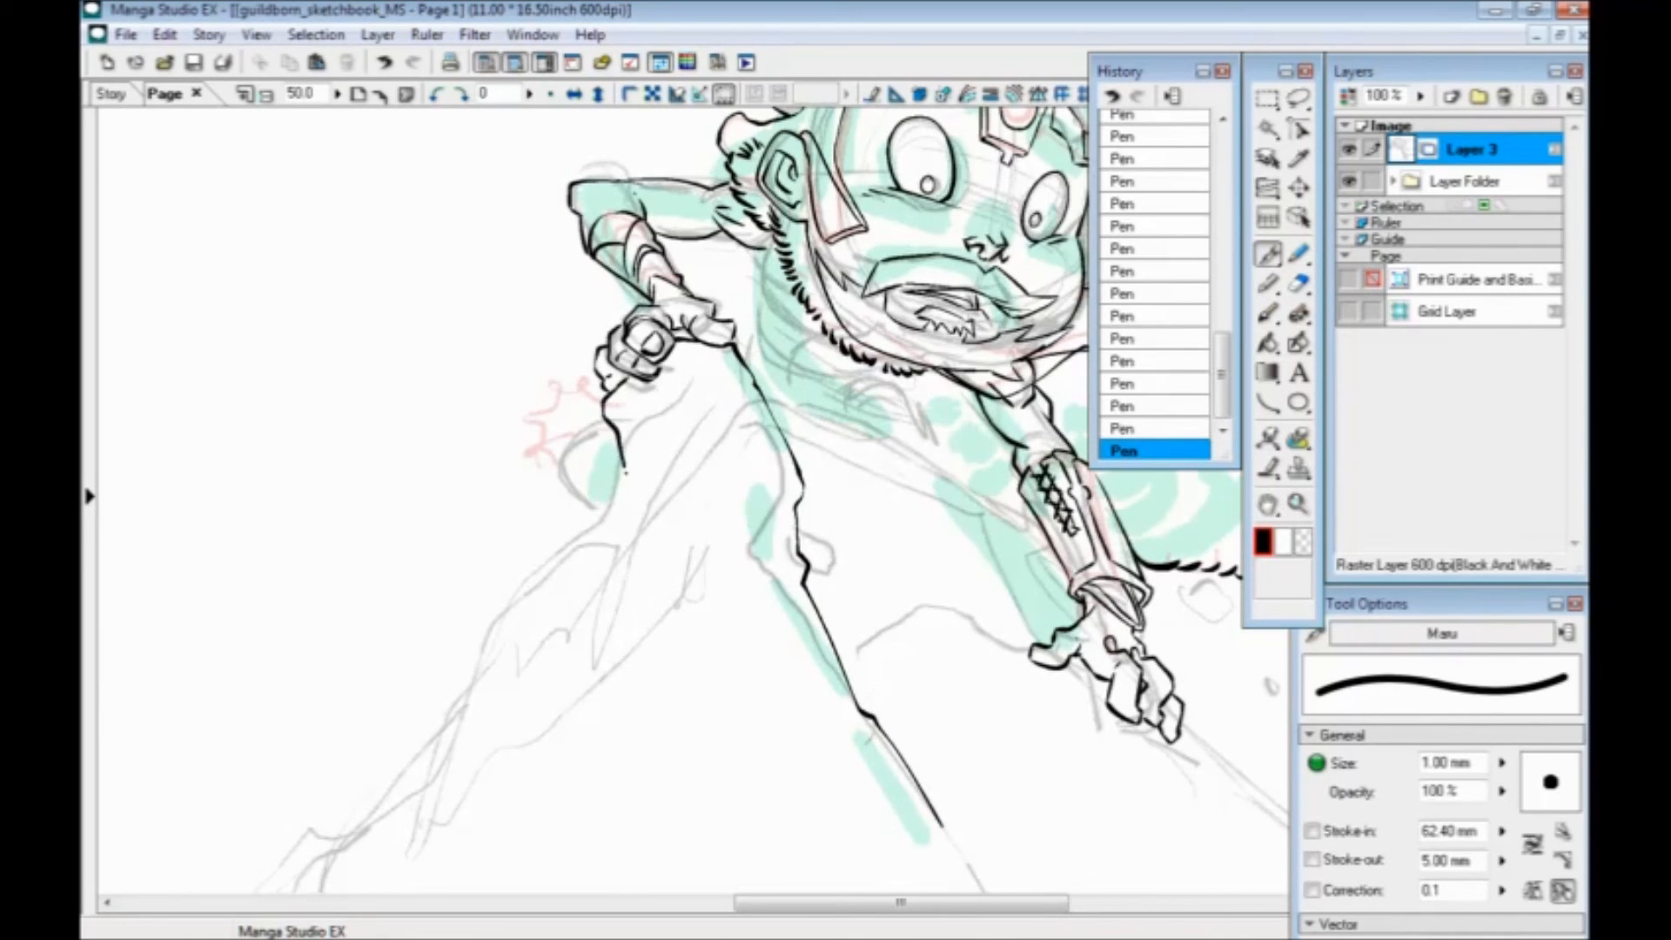
Ink the rock's long outer slope from below the fist down to the base
left_click_drag(562, 433, 699, 264)
mouse_move(742, 342)
left_mouse_down()
mouse_move(636, 439)
mouse_move(607, 527)
mouse_move(498, 667)
mouse_move(433, 454)
left_mouse_up()
key("ctrl+minus")
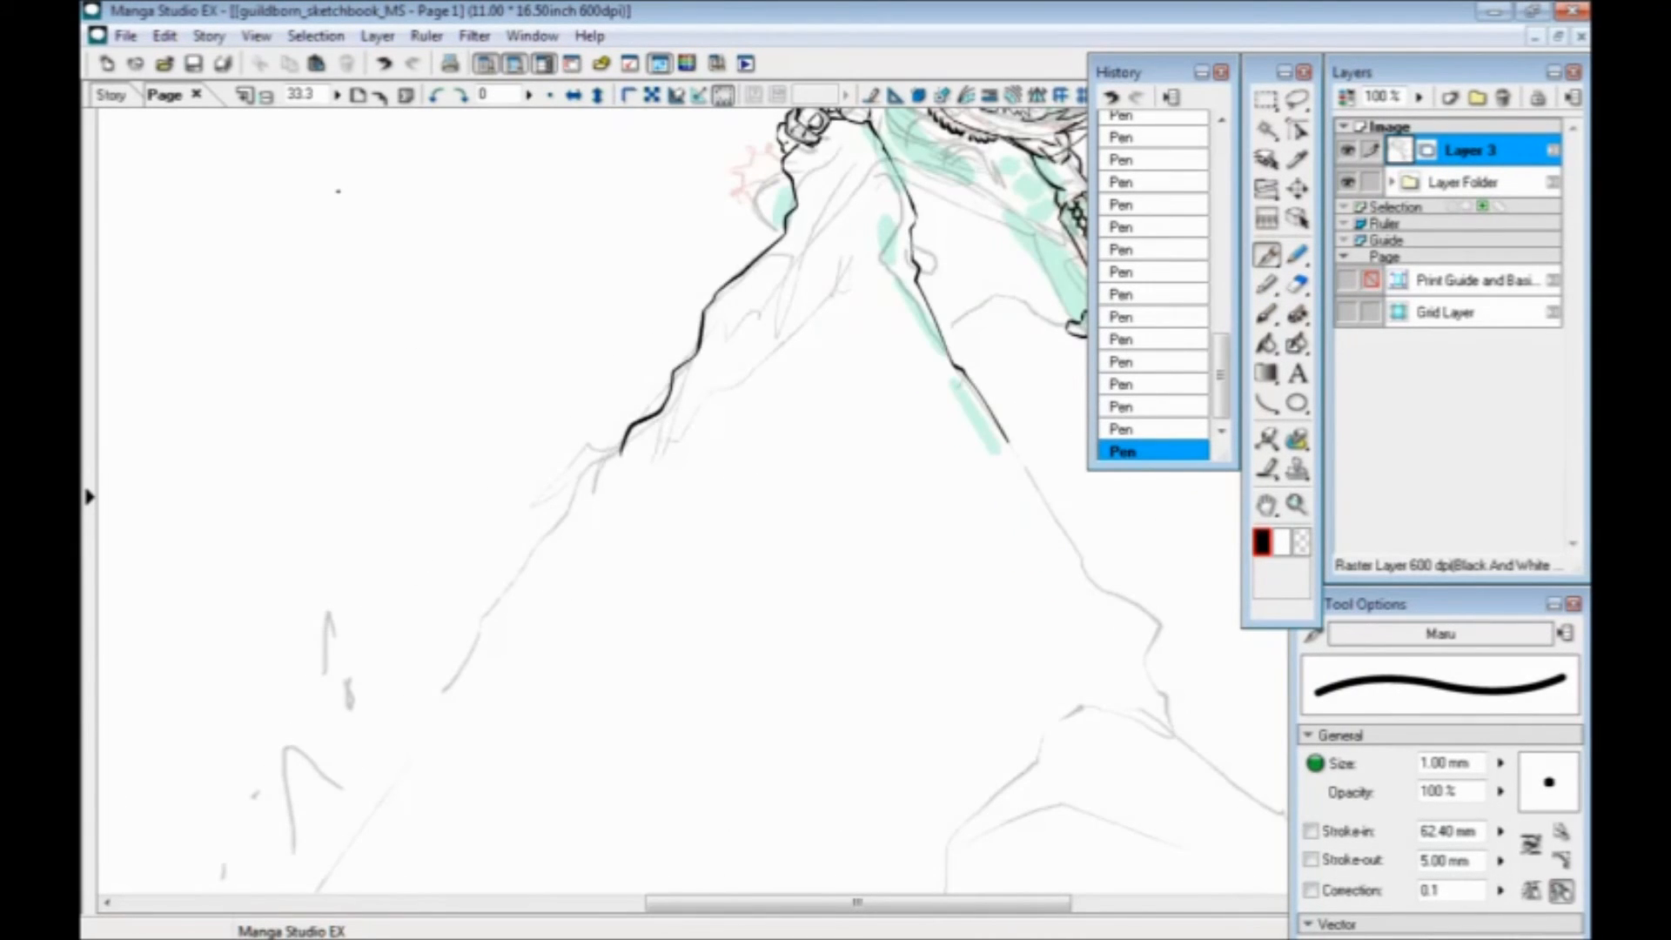
key("ctrl+minus")
left_click_drag(570, 531, 613, 473)
left_click_drag(721, 410, 436, 781)
left_click_drag(878, 399, 539, 479)
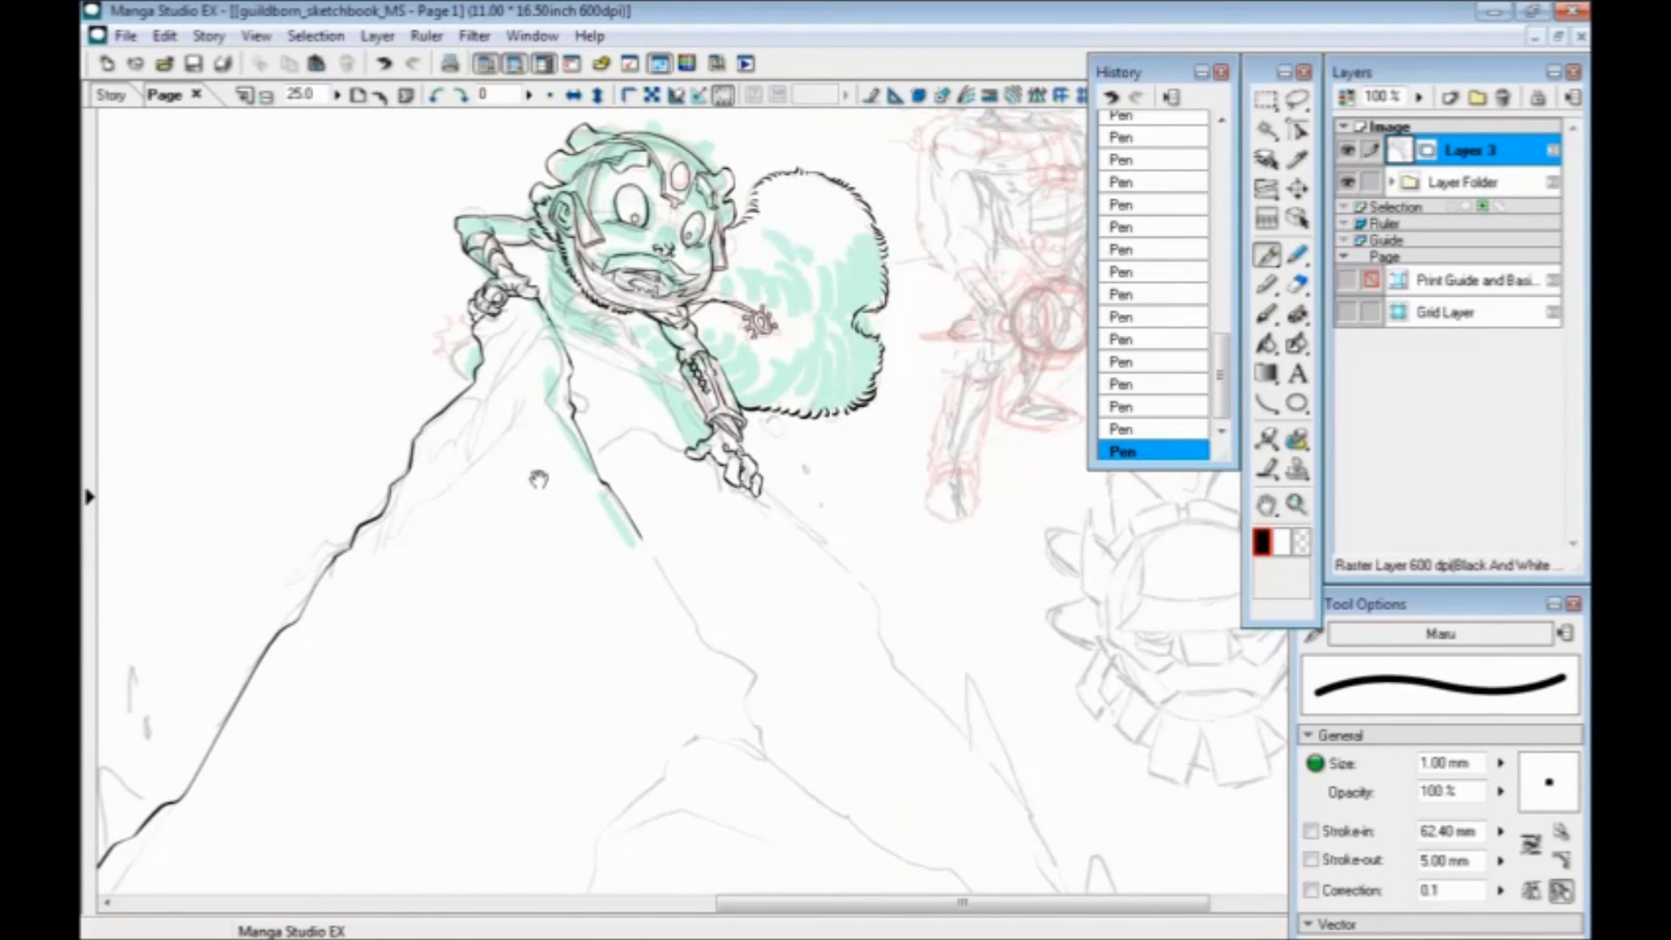
Ink the ledge beside the planted hand and the opposite rock slope descending from it
key("ctrl+plus")
key("ctrl+plus")
left_click_drag(545, 510, 615, 562)
mouse_move(642, 472)
left_mouse_down()
mouse_move(529, 413)
mouse_move(496, 410)
mouse_move(465, 470)
left_mouse_up()
left_click_drag(659, 667, 501, 508)
mouse_move(607, 392)
left_mouse_down()
mouse_move(747, 470)
mouse_move(827, 544)
mouse_move(905, 766)
left_mouse_up()
mouse_move(851, 759)
left_mouse_down()
mouse_move(897, 761)
mouse_move(851, 759)
mouse_move(504, 315)
mouse_move(720, 428)
mouse_move(1210, 781)
left_mouse_up()
left_click_drag(593, 462, 929, 843)
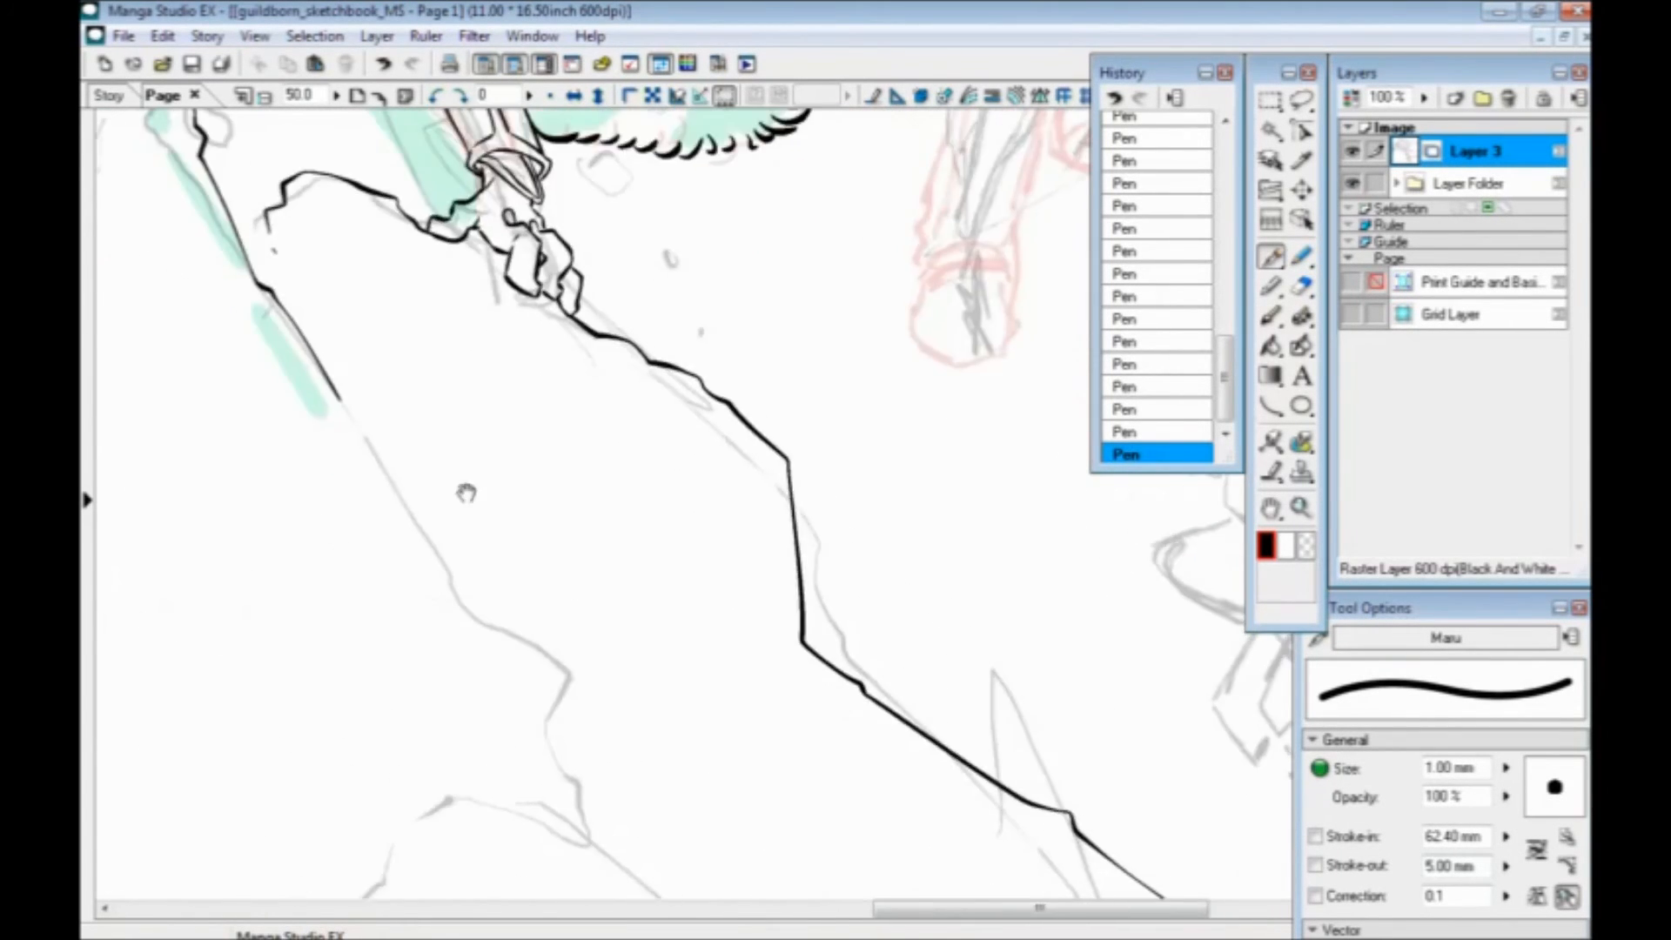
Ink the rock edge behind the planted hand and the upper rock contour beneath the character's chest
left_click_drag(462, 477, 656, 742)
left_click_drag(685, 533, 754, 629)
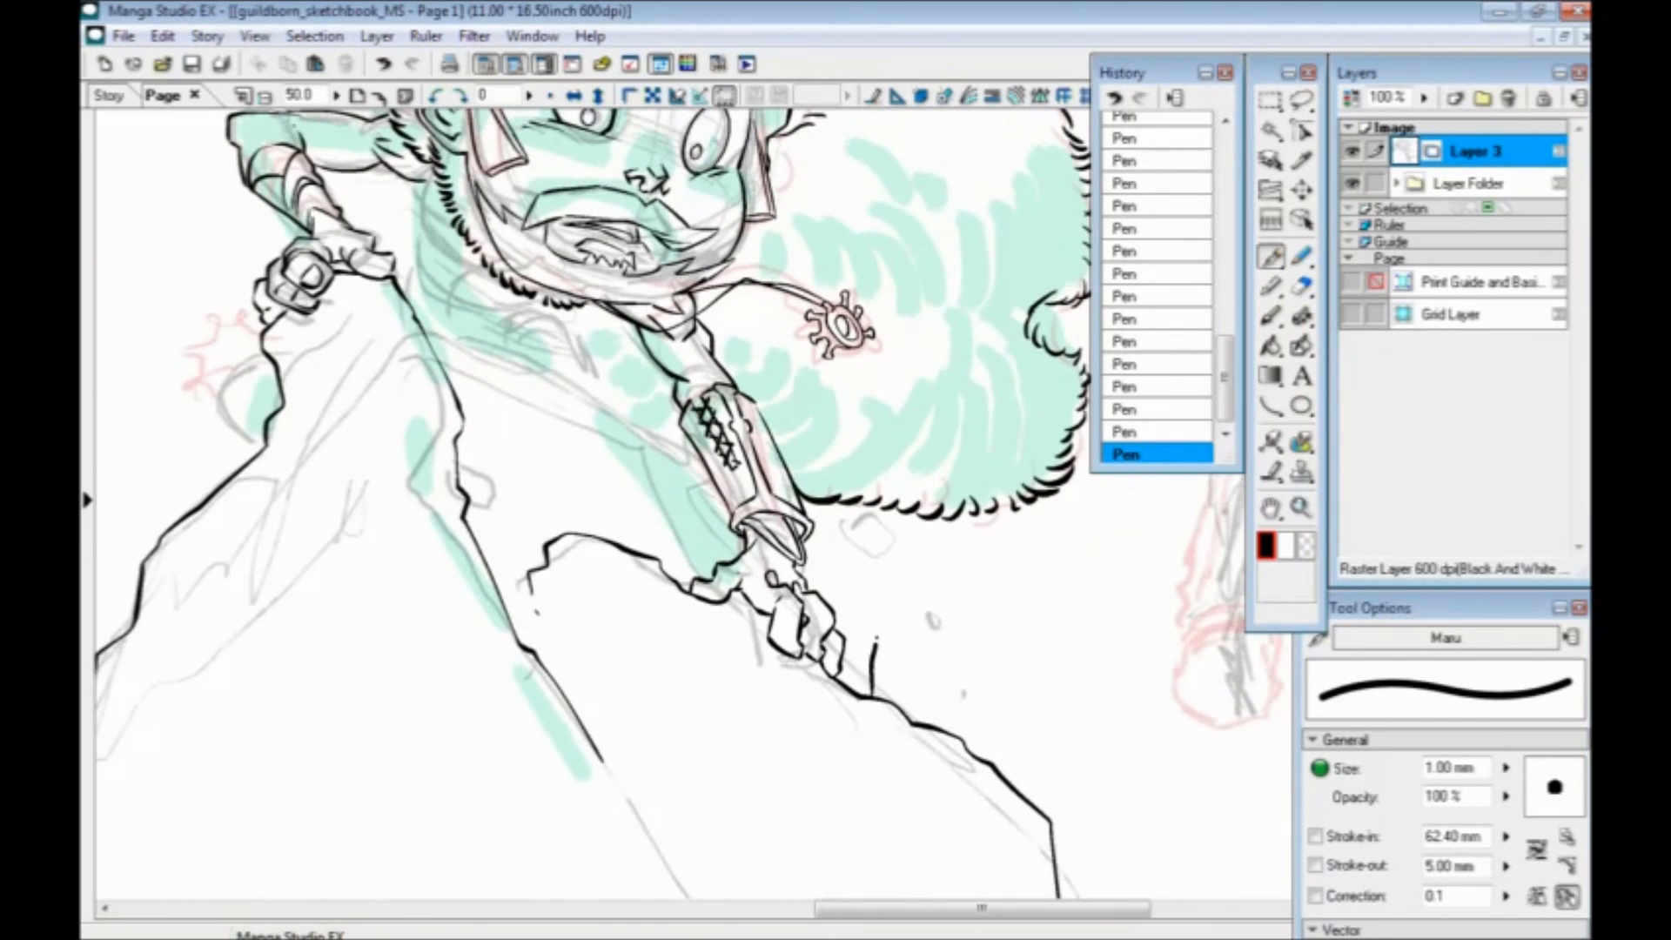
mouse_move(722, 503)
left_mouse_down()
mouse_move(675, 451)
mouse_move(517, 353)
mouse_move(461, 336)
mouse_move(443, 358)
left_mouse_up()
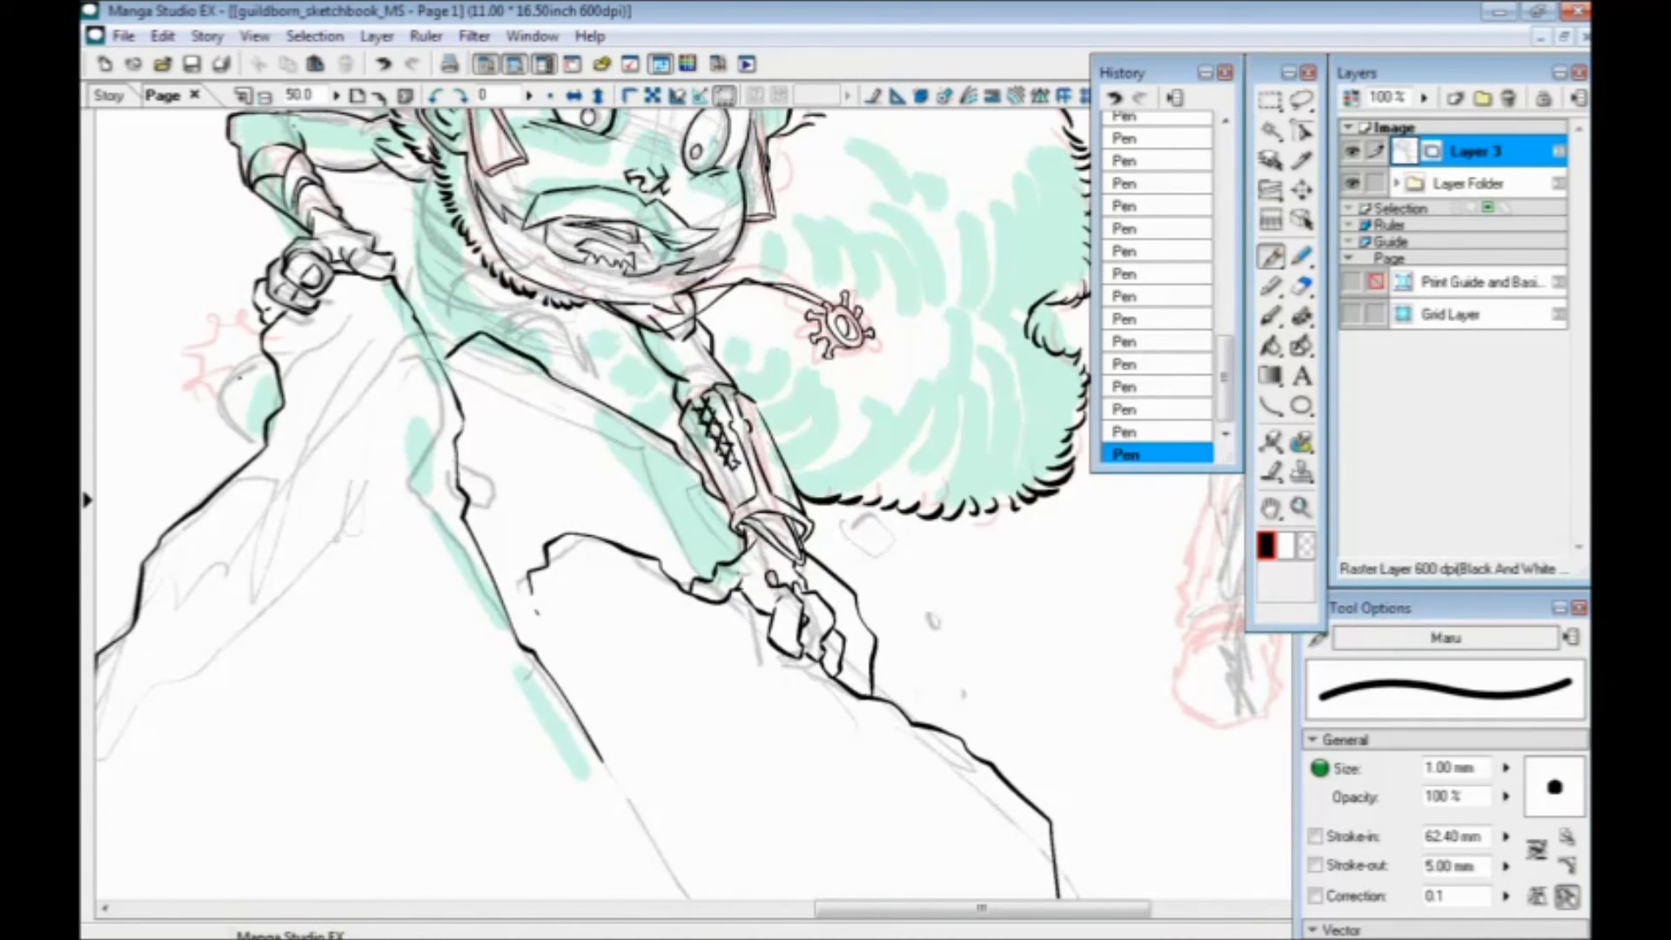
Ink the inner crack and ridge lines on the rock face below the chest and along the central ridge
left_click_drag(352, 566, 508, 672)
left_click_drag(628, 450, 731, 628)
mouse_move(496, 387)
left_mouse_down()
mouse_move(575, 553)
mouse_move(545, 634)
mouse_move(676, 811)
left_mouse_up()
left_click_drag(541, 581, 555, 626)
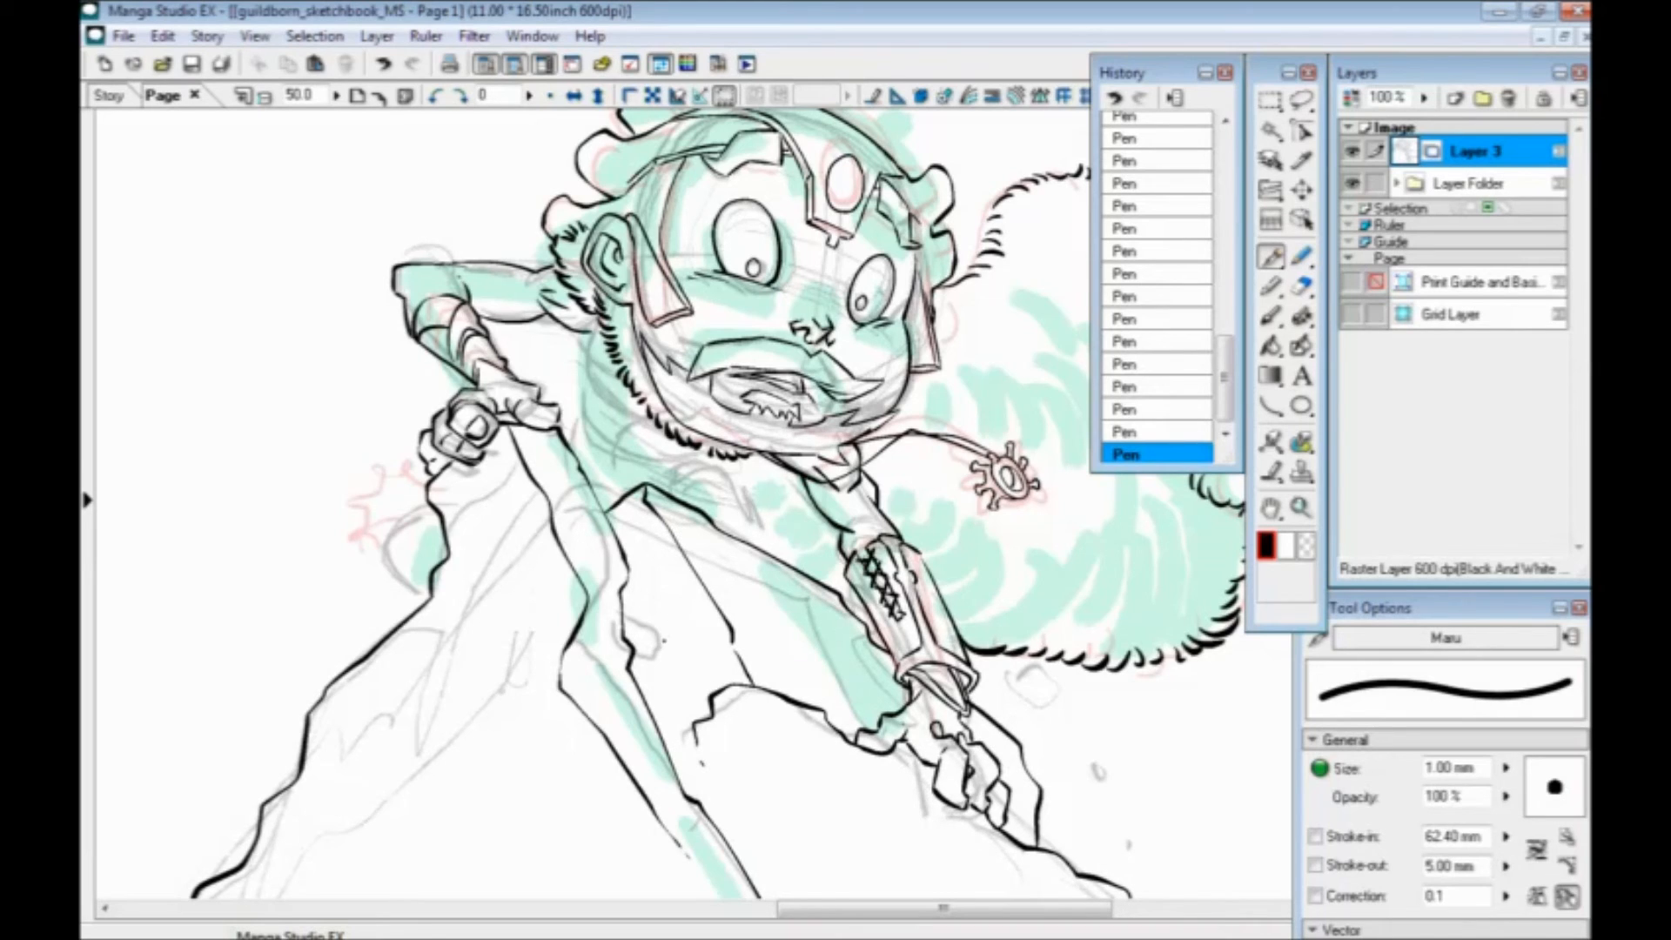
Ink the fur fringe beneath the beard and the chest contour running down toward the planted arm
left_click_drag(532, 618, 617, 646)
left_click_drag(747, 507, 270, 611)
left_click_drag(954, 644, 434, 671)
left_click_drag(323, 733, 878, 551)
mouse_move(284, 607)
left_mouse_down()
mouse_move(607, 635)
mouse_move(628, 661)
left_mouse_up()
left_click_drag(1236, 623, 412, 653)
left_click_drag(397, 711, 1176, 707)
mouse_move(737, 583)
left_mouse_down()
mouse_move(666, 493)
mouse_move(621, 497)
mouse_move(578, 546)
left_mouse_up()
mouse_move(587, 416)
left_mouse_down()
mouse_move(601, 465)
mouse_move(719, 528)
left_mouse_up()
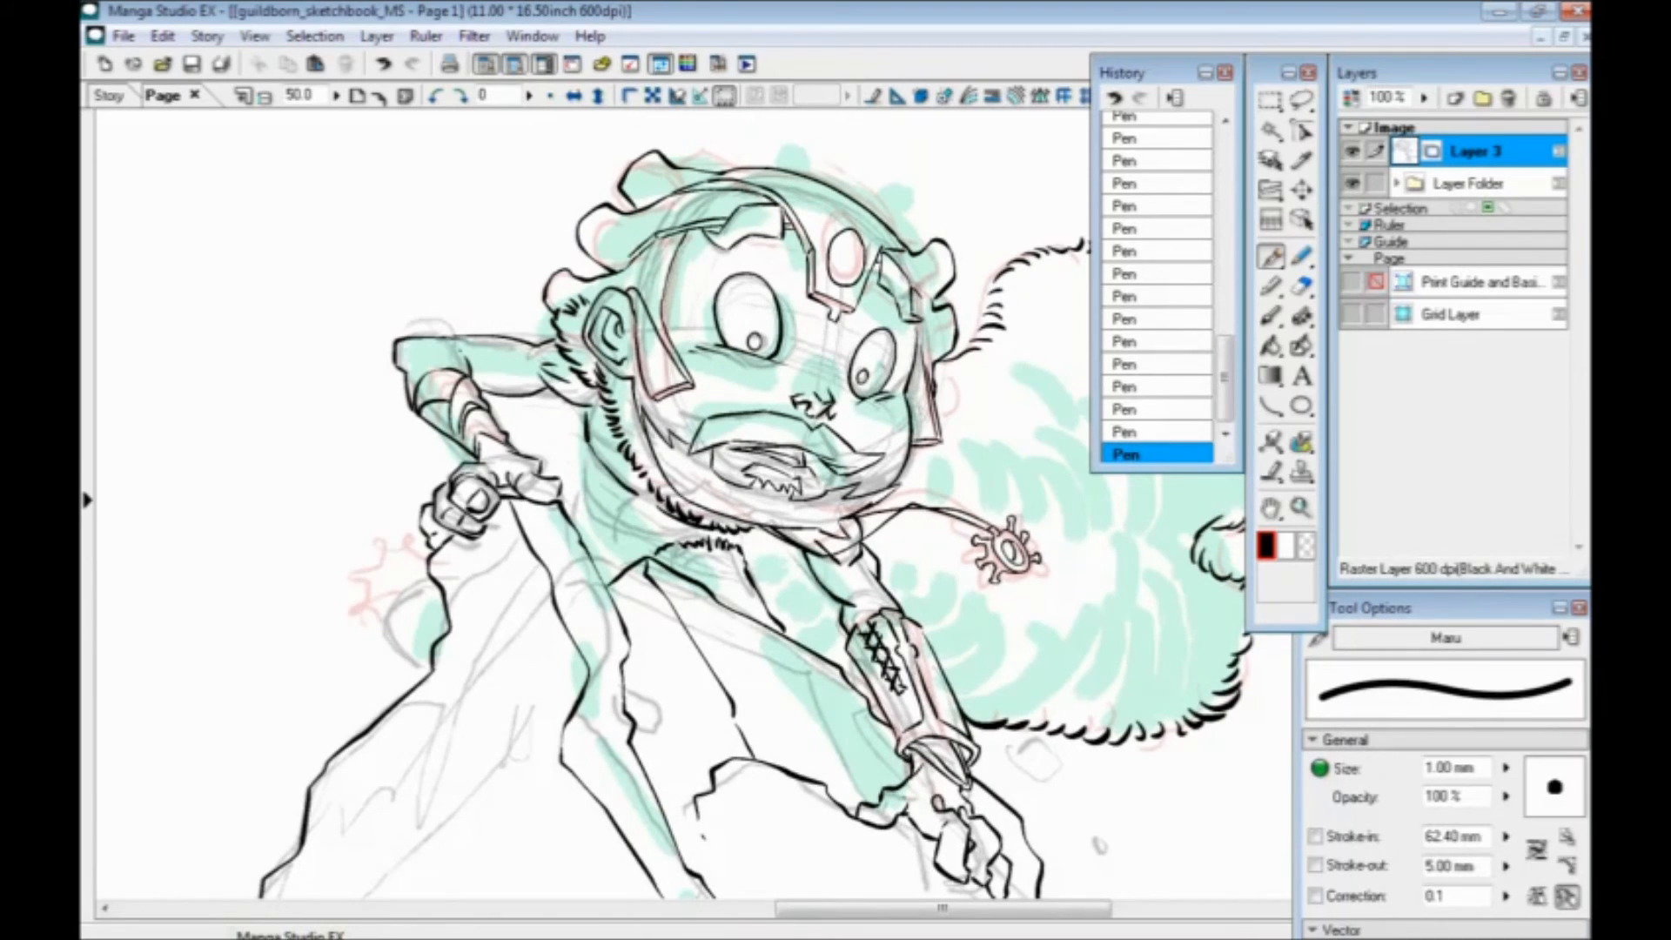
Ink the neck contour behind the beard and the short fur tufts beside the gripping hand
left_click_drag(591, 467, 659, 523)
mouse_move(596, 475)
left_mouse_down()
mouse_move(576, 437)
mouse_move(616, 501)
mouse_move(688, 540)
mouse_move(610, 508)
left_mouse_up()
key("ctrl+z")
key("ctrl+z")
mouse_move(569, 402)
left_mouse_down()
mouse_move(596, 522)
mouse_move(575, 496)
left_mouse_up()
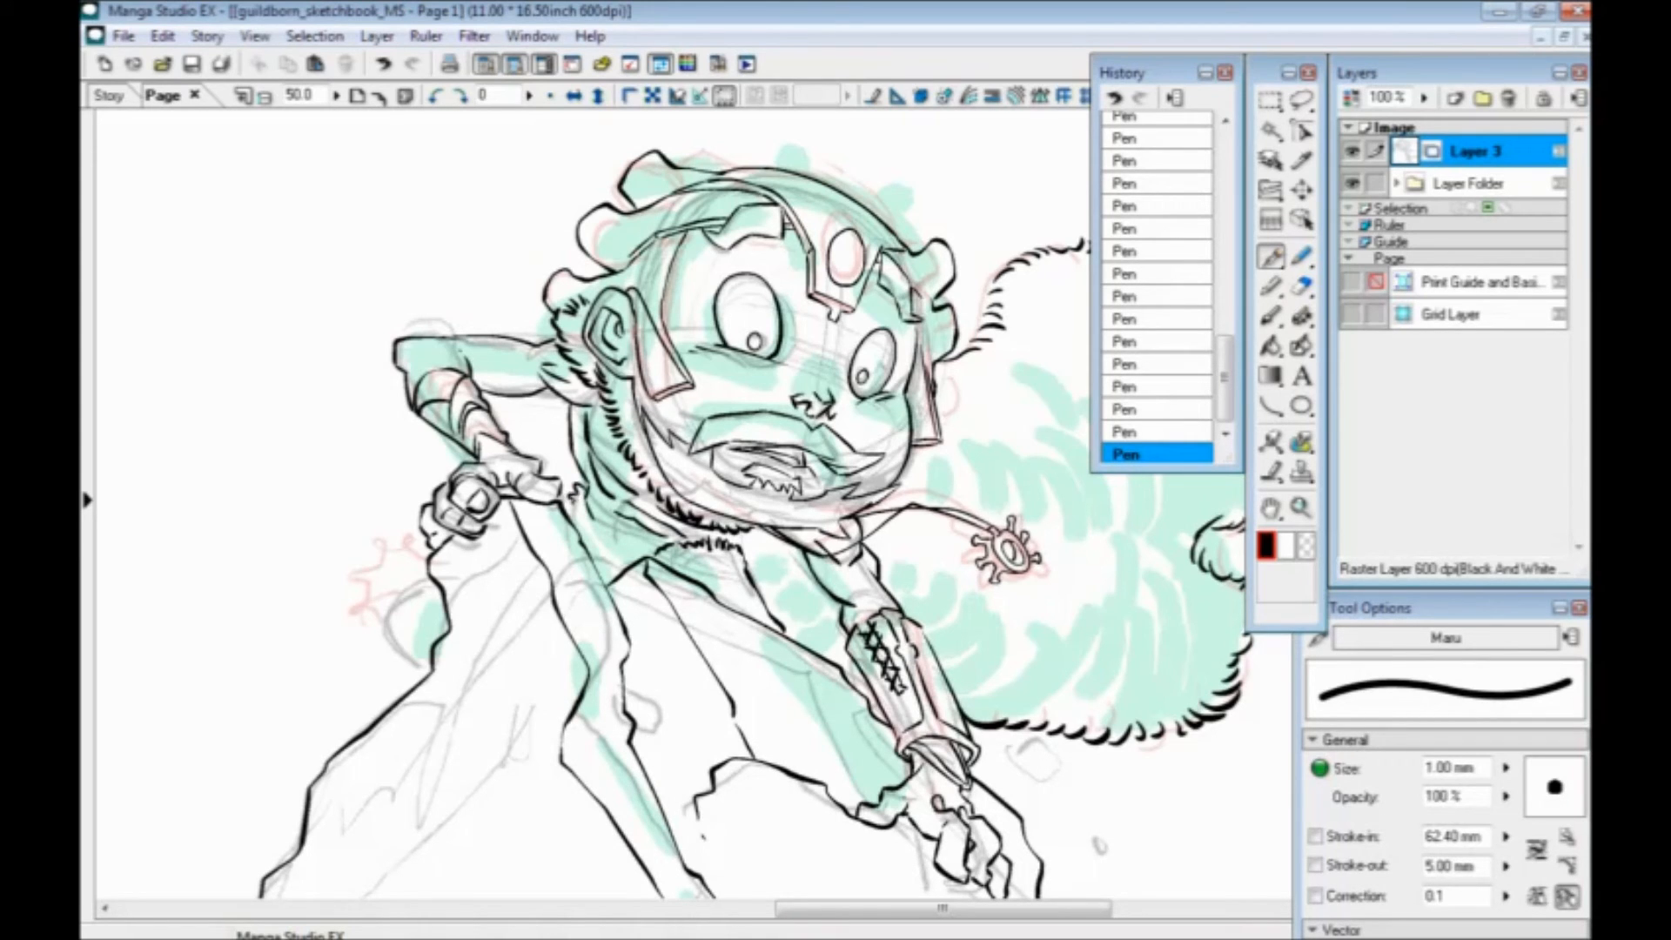
Add a new layer above the inks and thicken the outline of the gripping fist with a 2.00 mm pen
left_click_drag(307, 566, 386, 503)
key("ctrl+minus")
key("ctrl+minus")
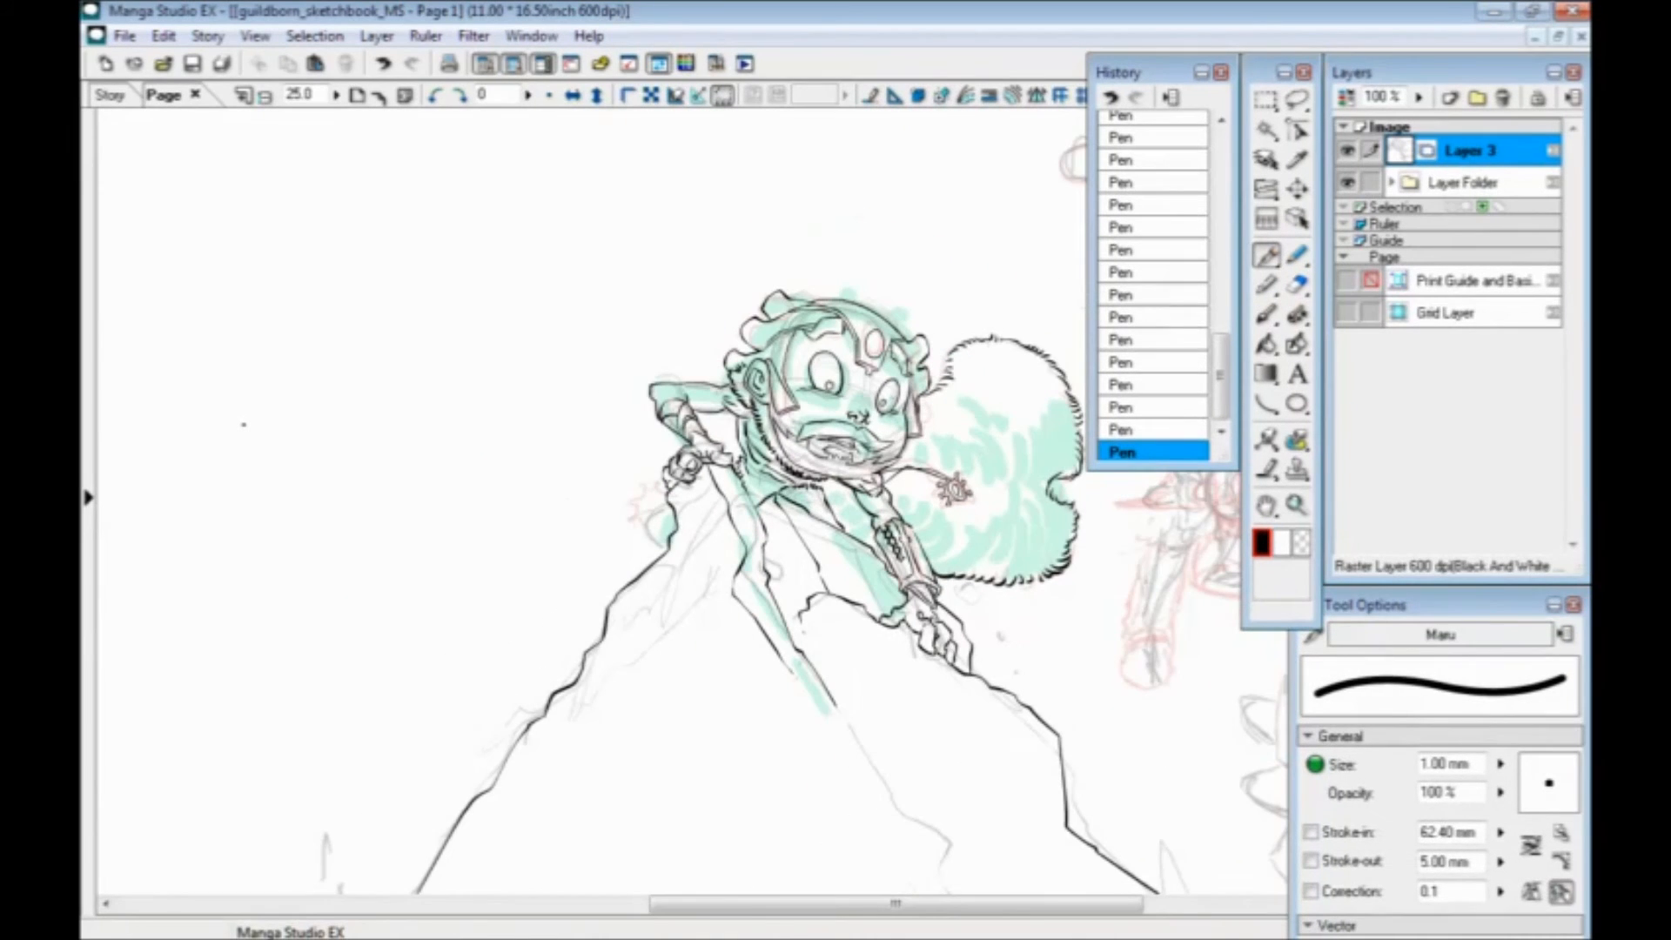
key("ctrl+plus")
key("ctrl+plus")
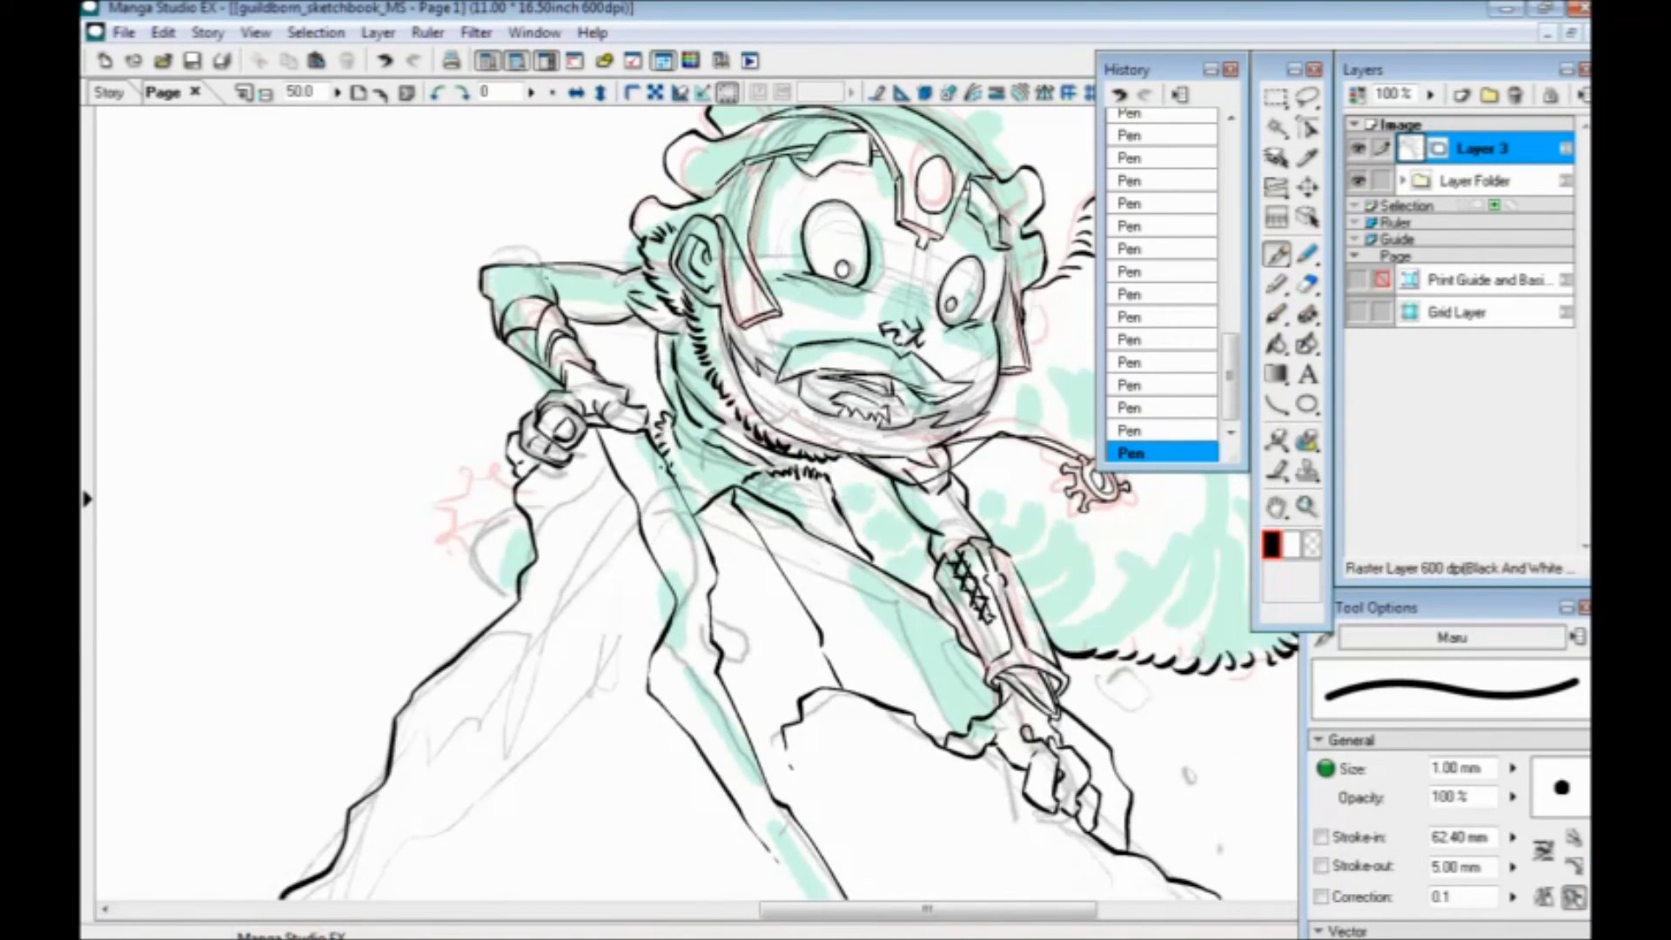
left_click(1463, 94)
left_click(918, 633)
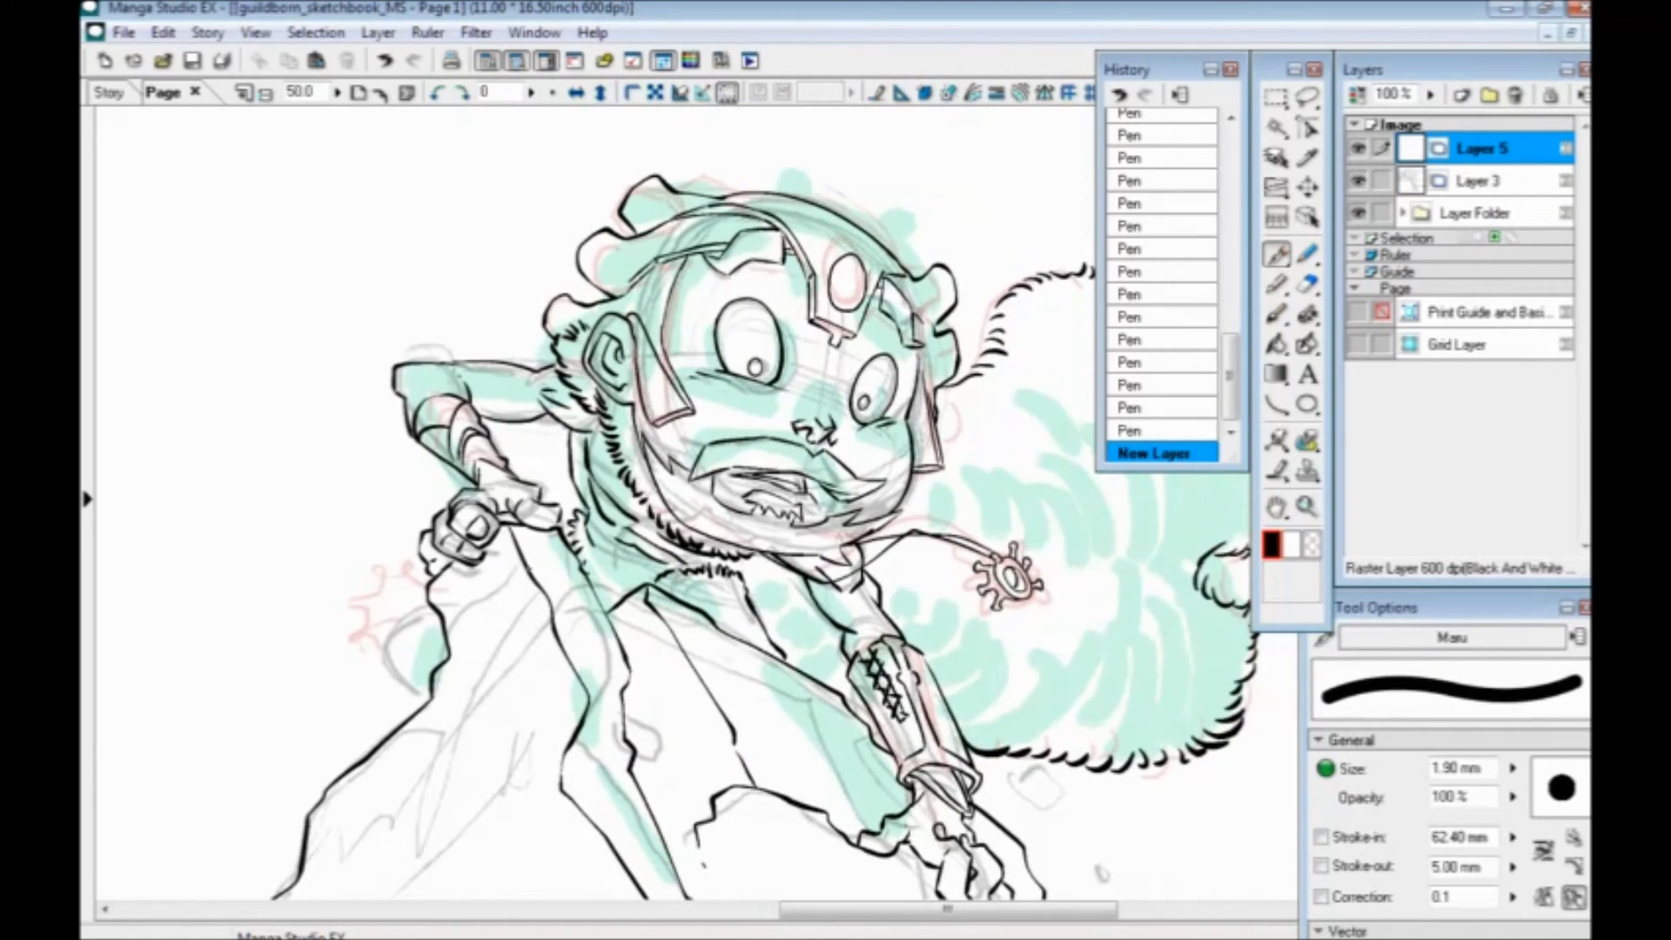
mouse_move(478, 528)
left_mouse_down()
mouse_move(740, 533)
mouse_move(680, 557)
mouse_move(699, 588)
left_mouse_up()
mouse_move(711, 509)
left_mouse_down()
mouse_move(692, 528)
mouse_move(724, 571)
mouse_move(777, 518)
mouse_move(802, 533)
mouse_move(826, 510)
mouse_move(734, 409)
mouse_move(832, 435)
mouse_move(849, 517)
left_mouse_up()
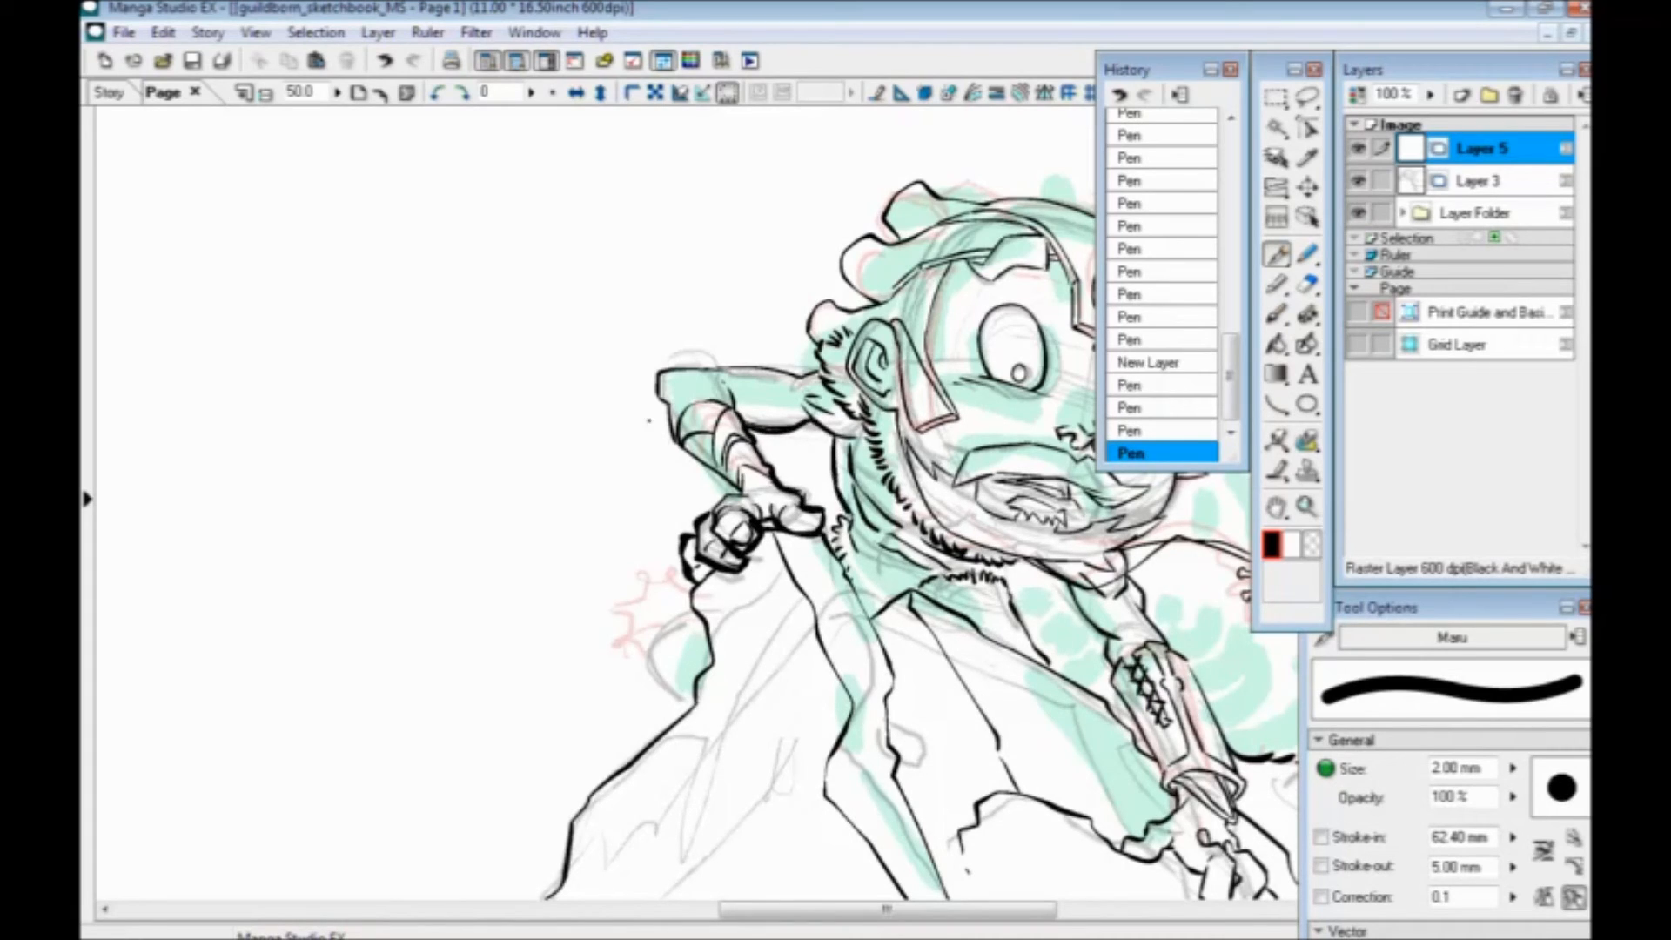
Thicken the outer outlines of the bent arm, the head and the notched helmet edge
mouse_move(709, 520)
left_mouse_down()
mouse_move(742, 484)
mouse_move(674, 443)
mouse_move(659, 373)
mouse_move(821, 374)
left_mouse_up()
mouse_move(782, 493)
left_mouse_down()
mouse_move(710, 581)
mouse_move(593, 676)
left_mouse_up()
mouse_move(634, 558)
left_mouse_down()
mouse_move(619, 510)
mouse_move(692, 480)
mouse_move(651, 440)
mouse_move(696, 417)
mouse_move(729, 365)
mouse_move(931, 410)
mouse_move(982, 459)
mouse_move(1009, 450)
mouse_move(1031, 489)
mouse_move(1013, 519)
left_mouse_up()
left_click_drag(975, 429, 880, 315)
mouse_move(917, 402)
left_mouse_down()
mouse_move(940, 428)
mouse_move(917, 479)
mouse_move(926, 546)
mouse_move(895, 548)
mouse_move(830, 398)
left_mouse_up()
mouse_move(893, 344)
left_mouse_down()
mouse_move(873, 475)
mouse_move(832, 506)
left_mouse_up()
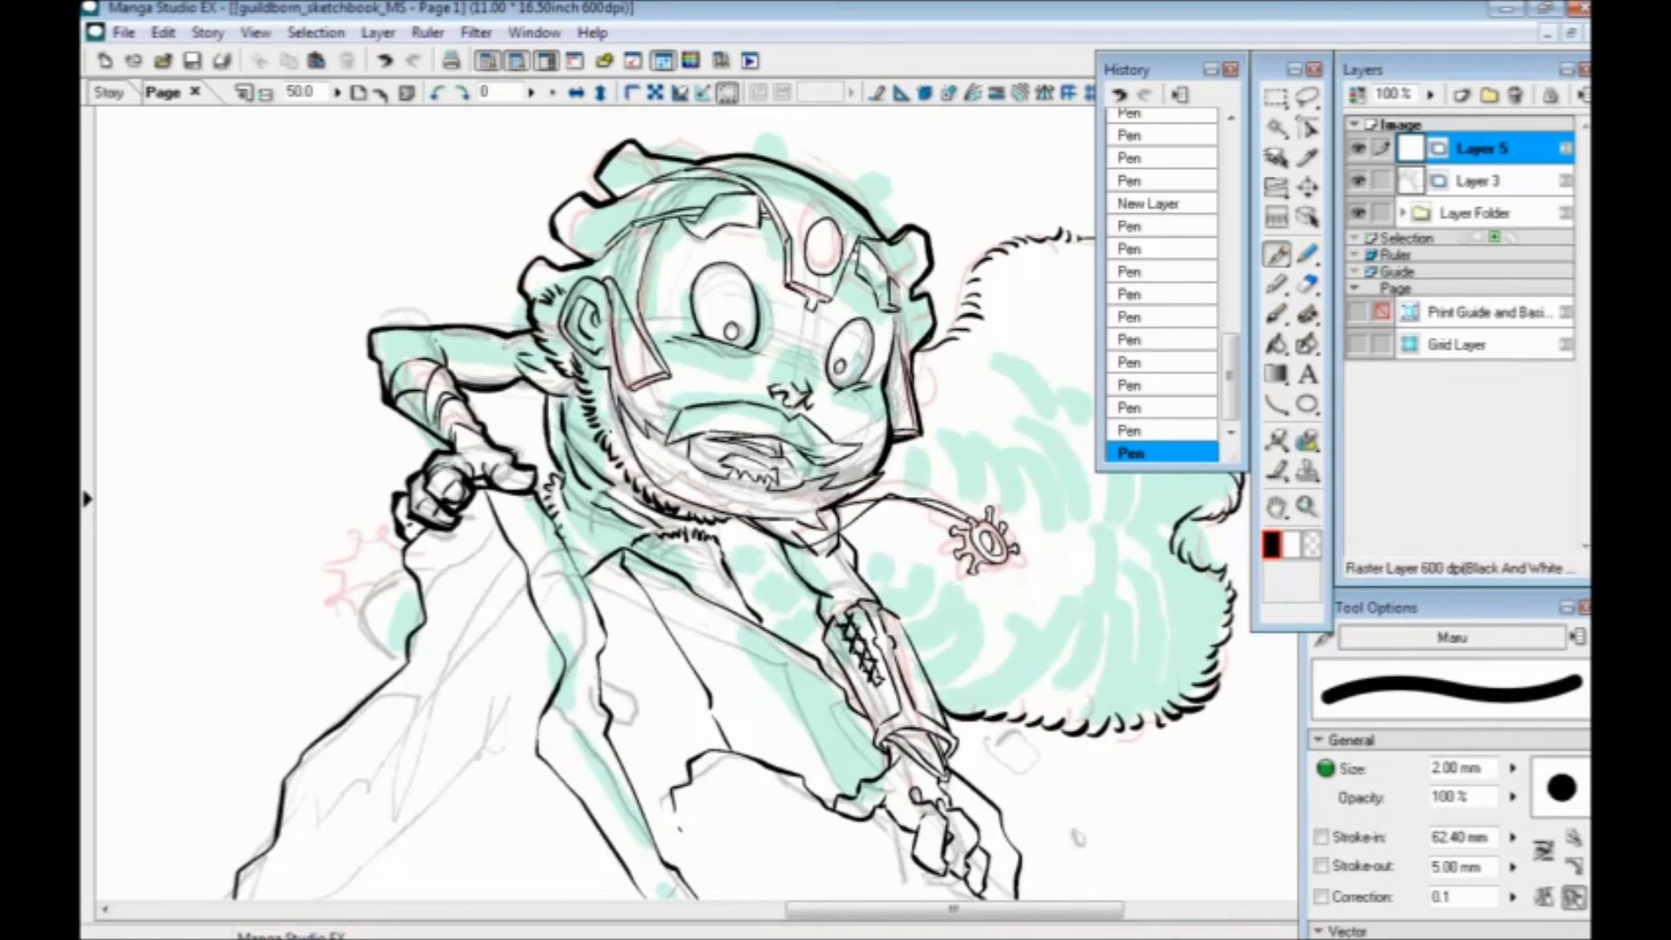
Thicken the outline of the neck beside the beard and the upper part of the planted arm
left_click_drag(615, 406, 653, 484)
key("ctrl+z")
mouse_move(617, 399)
left_mouse_down()
mouse_move(648, 483)
mouse_move(814, 520)
mouse_move(648, 479)
mouse_move(620, 416)
left_mouse_up()
key("ctrl+z")
mouse_move(607, 372)
left_mouse_down()
mouse_move(625, 435)
mouse_move(557, 309)
mouse_move(593, 277)
mouse_move(609, 292)
mouse_move(611, 273)
mouse_move(623, 382)
mouse_move(666, 379)
left_mouse_up()
left_click_drag(670, 589, 548, 402)
mouse_move(657, 359)
left_mouse_down()
mouse_move(767, 595)
mouse_move(718, 620)
mouse_move(742, 640)
left_mouse_up()
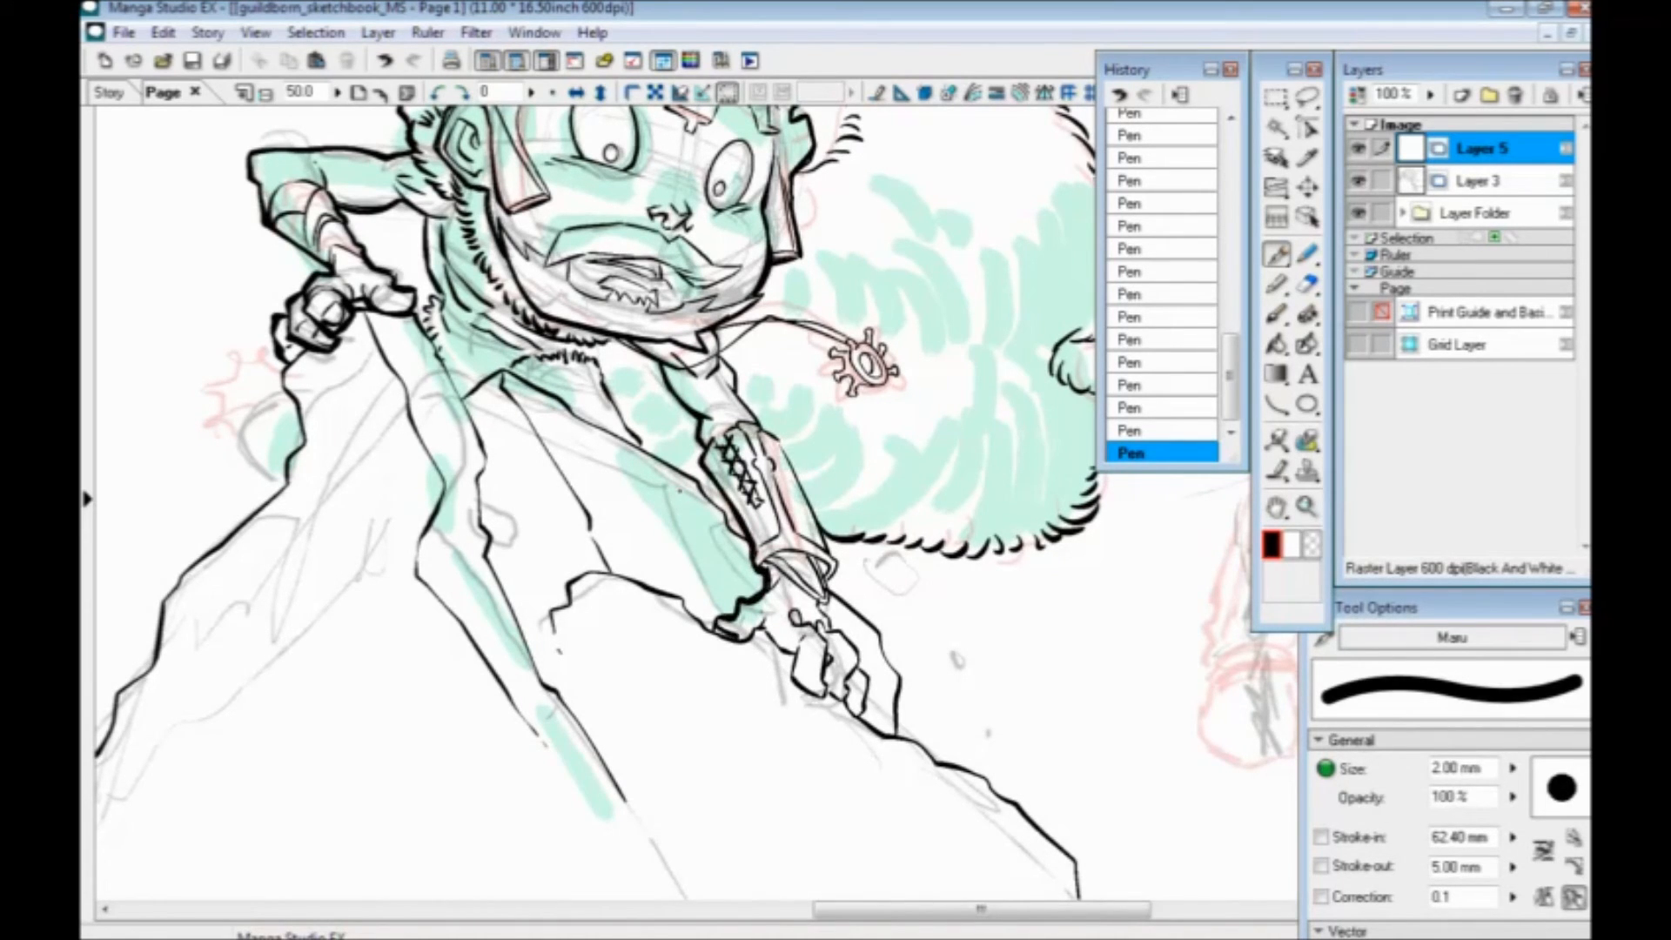
Thicken the outlines of the planted arm's bracer and hand, the gear-shaped pendant and the chest edge
key("ctrl+z")
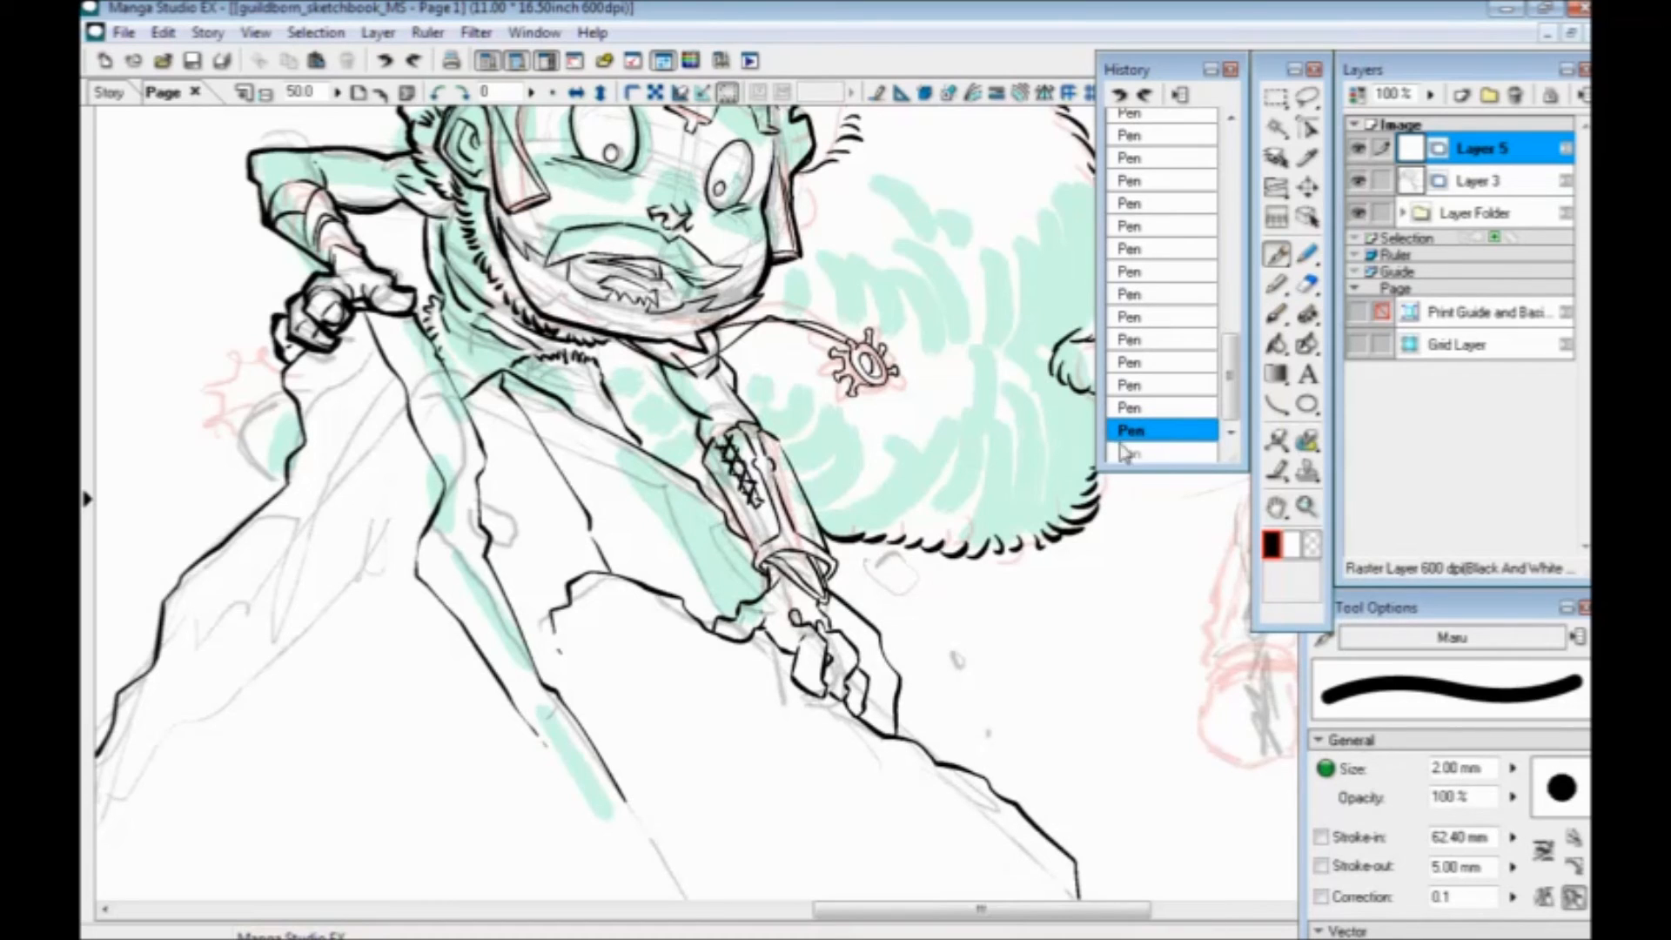
key("ctrl+y")
mouse_move(737, 637)
left_mouse_down()
mouse_move(707, 610)
mouse_move(712, 631)
mouse_move(777, 645)
mouse_move(797, 683)
mouse_move(863, 723)
mouse_move(866, 677)
mouse_move(818, 606)
mouse_move(834, 555)
mouse_move(705, 333)
left_mouse_up()
mouse_move(853, 342)
left_mouse_down()
mouse_move(827, 357)
mouse_move(835, 390)
mouse_move(886, 383)
mouse_move(898, 366)
mouse_move(862, 324)
mouse_move(842, 348)
left_mouse_up()
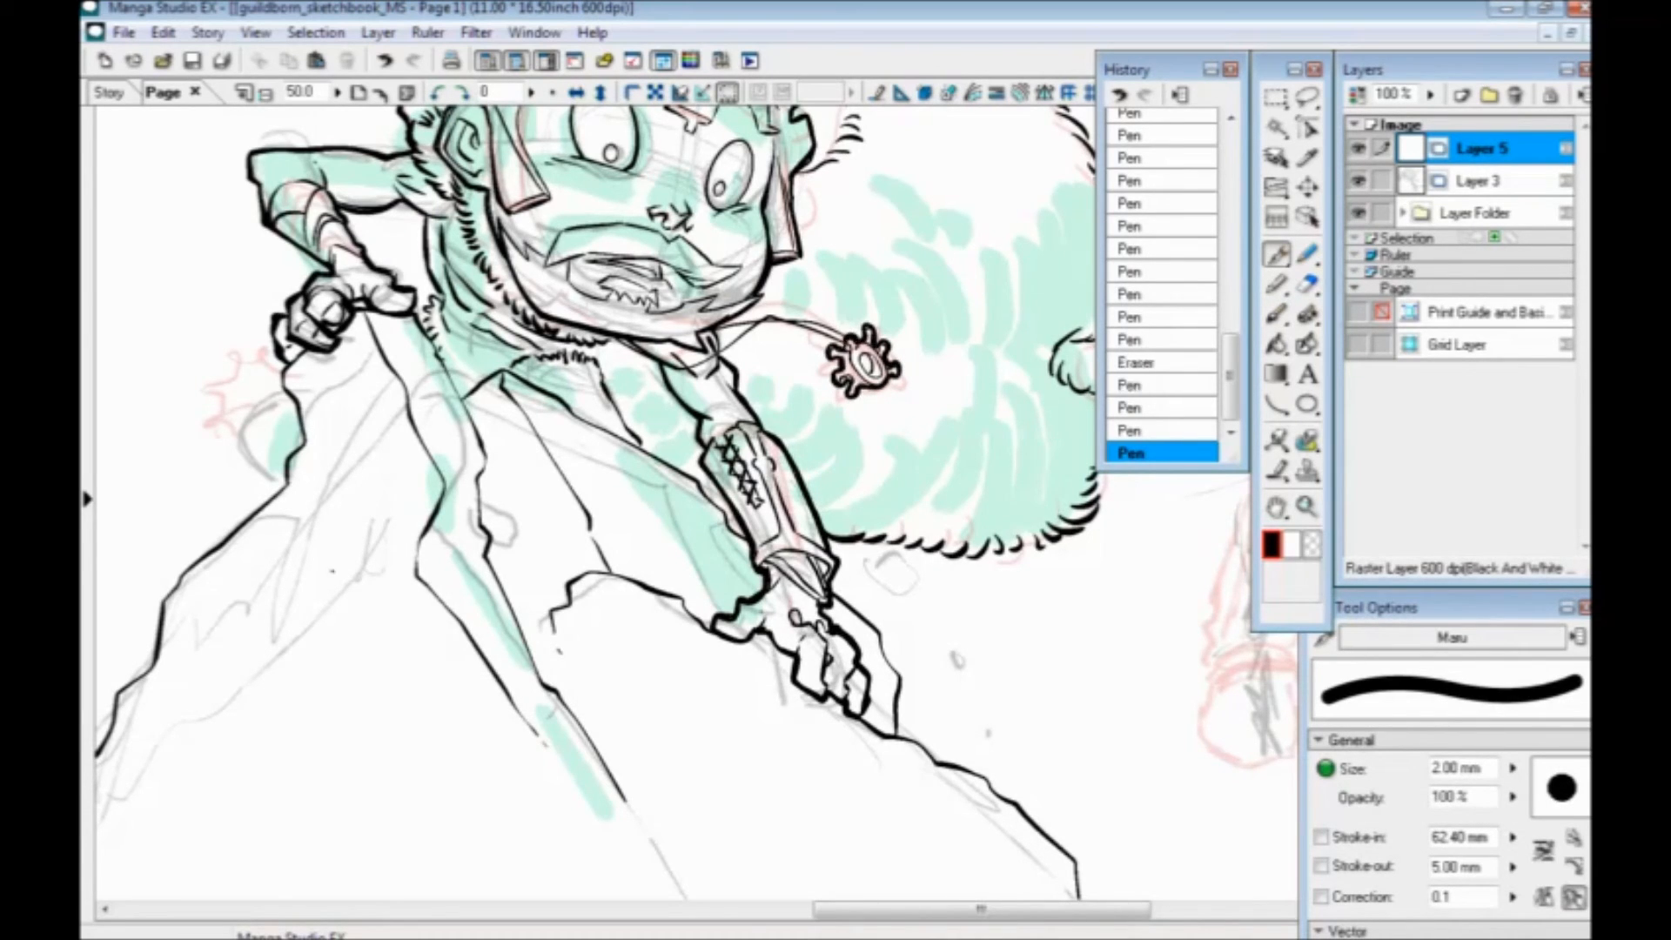
left_click_drag(587, 344, 631, 427)
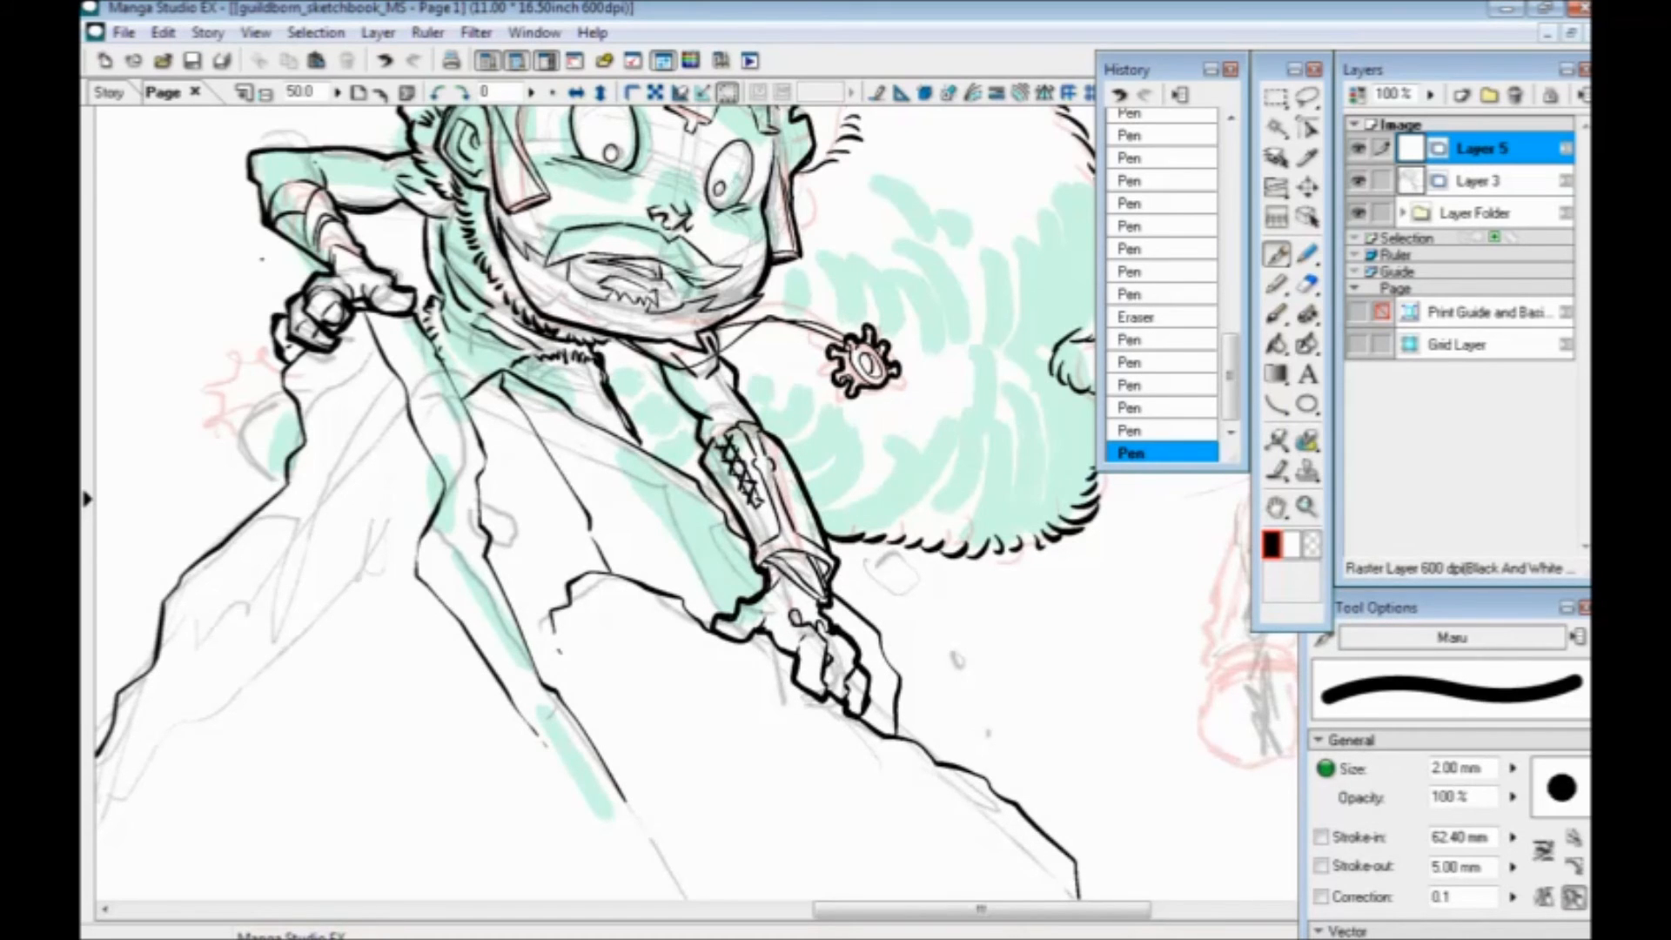
Add another new layer on top and reduce the pen size to 1.00 mm
key("ctrl+minus")
key("ctrl+minus")
left_click_drag(378, 655, 415, 619)
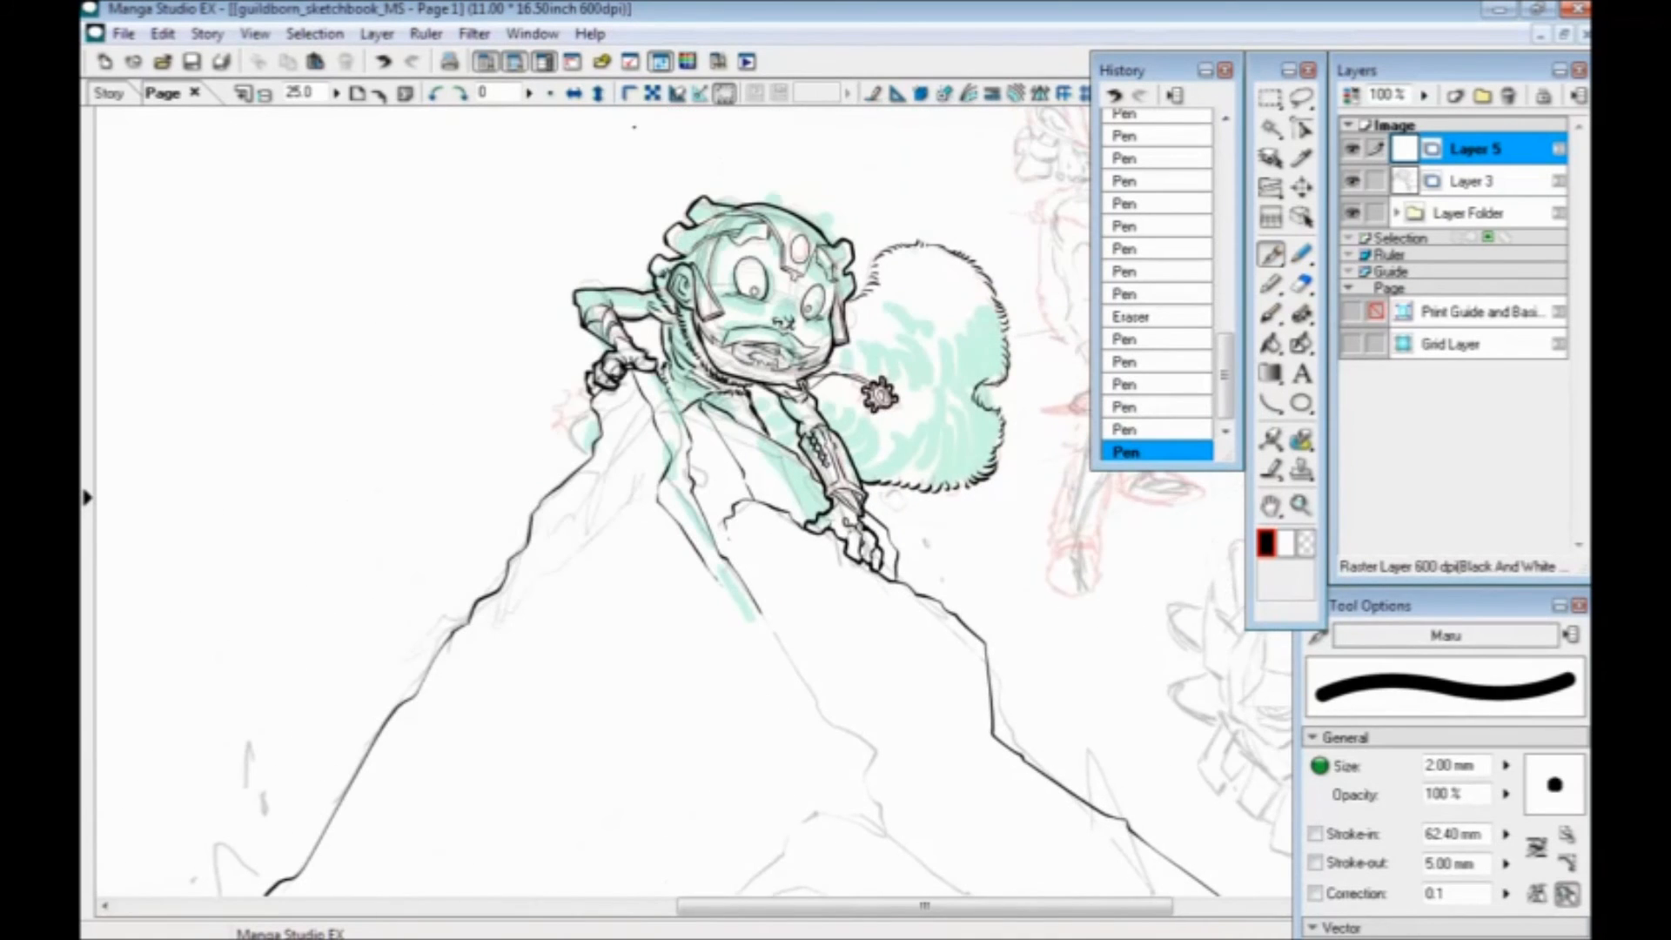
left_click(1456, 96)
left_click(903, 629)
left_click_drag(712, 487, 700, 620)
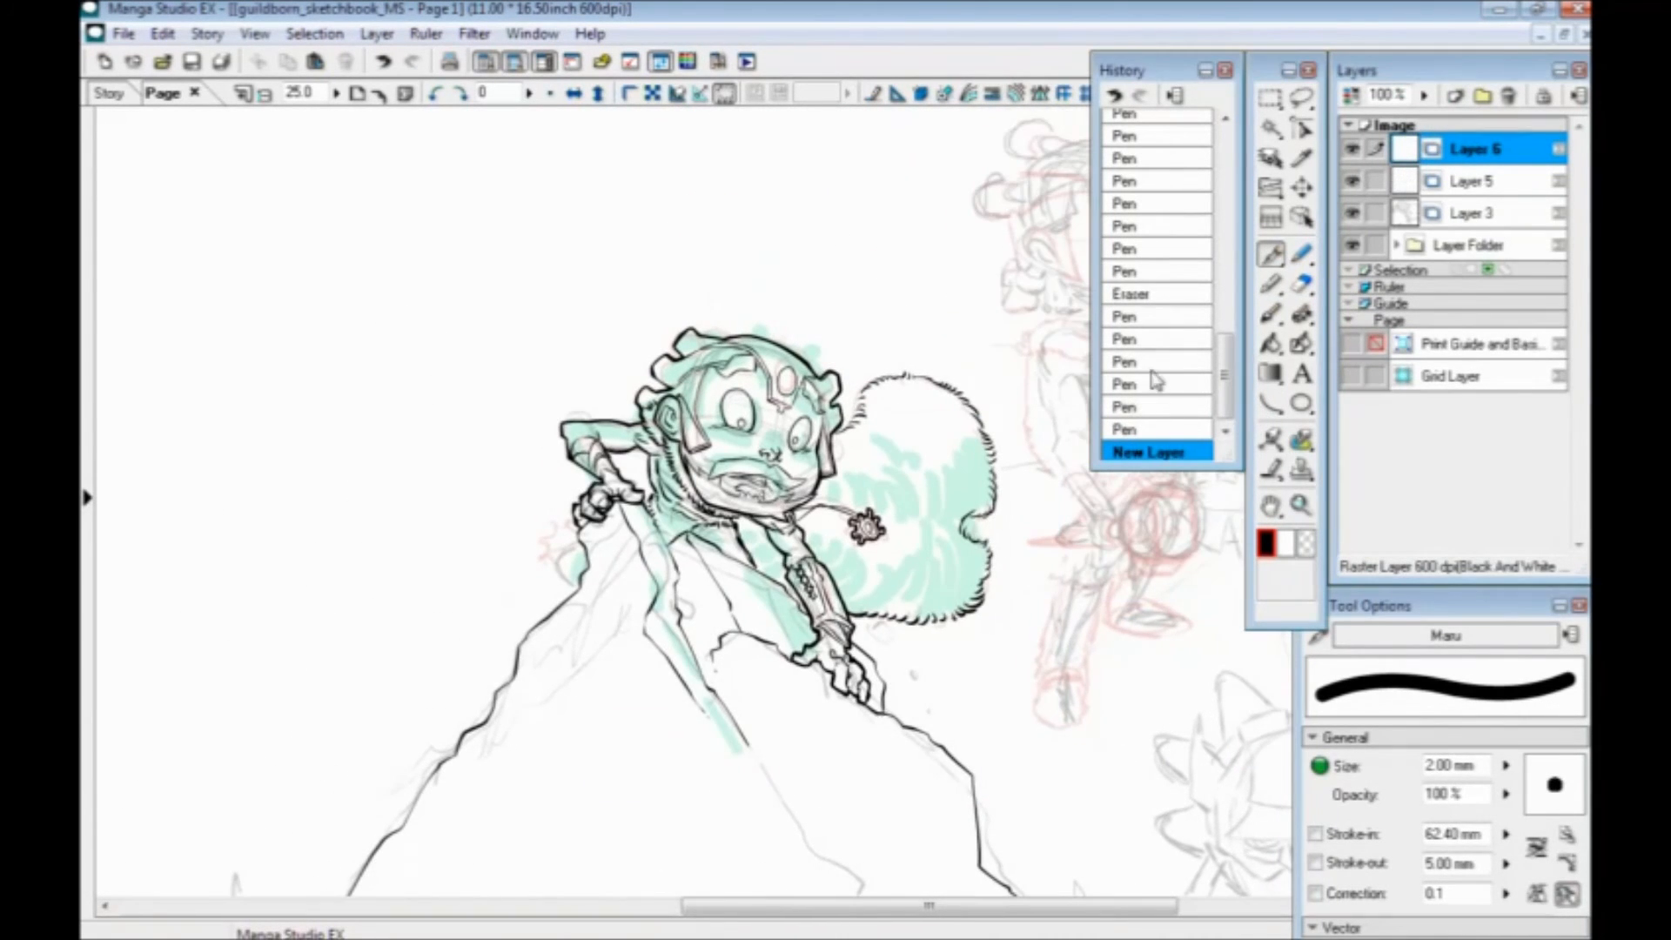
key("bracketleft")
key("bracketleft")
key("bracketleft")
key("bracketleft")
key("bracketleft")
key("bracketleft")
key("bracketleft")
key("bracketleft")
key("bracketleft")
key("bracketleft")
key("bracketleft")
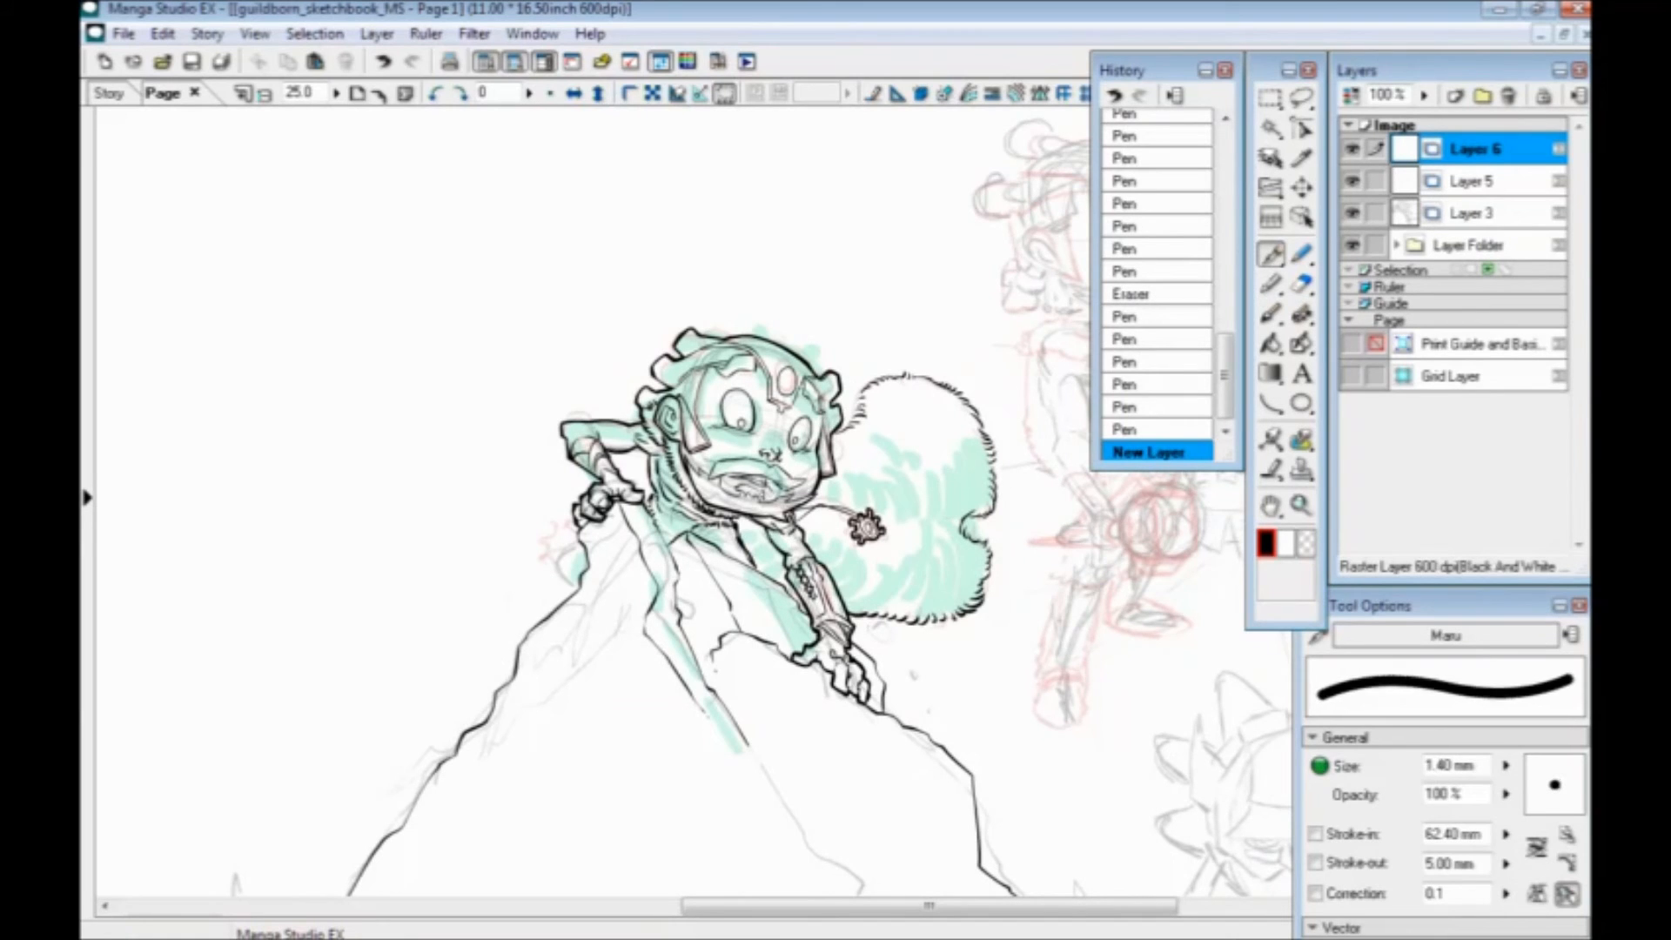
key("bracketright")
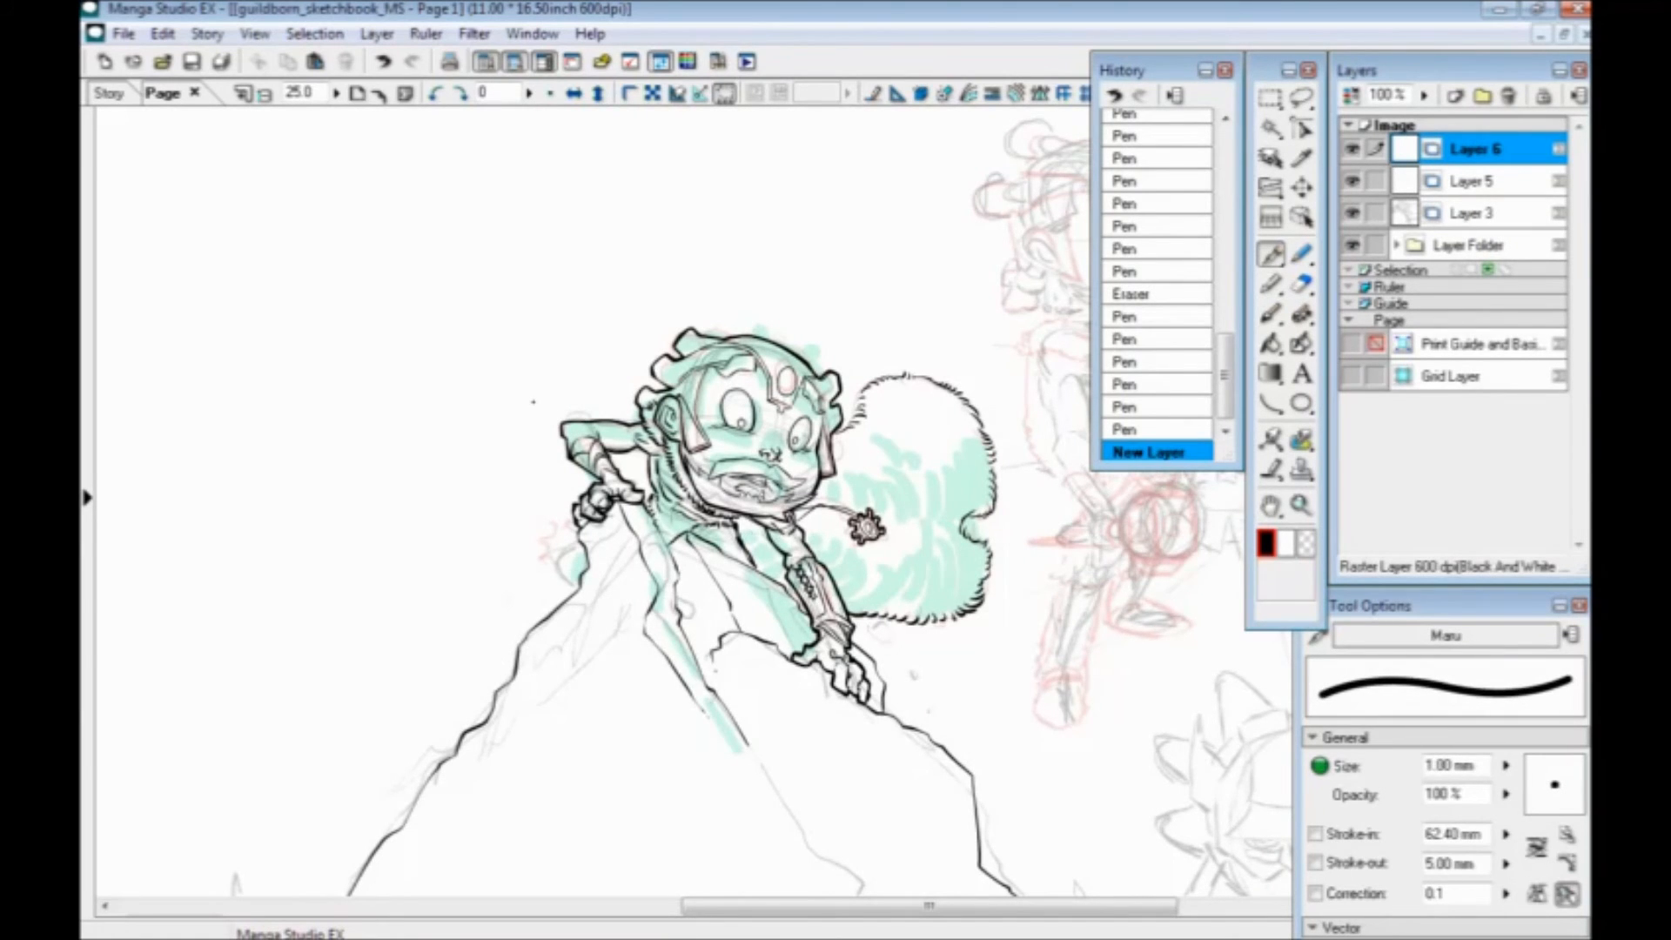
Save the sketchbook page
key("ctrl+plus")
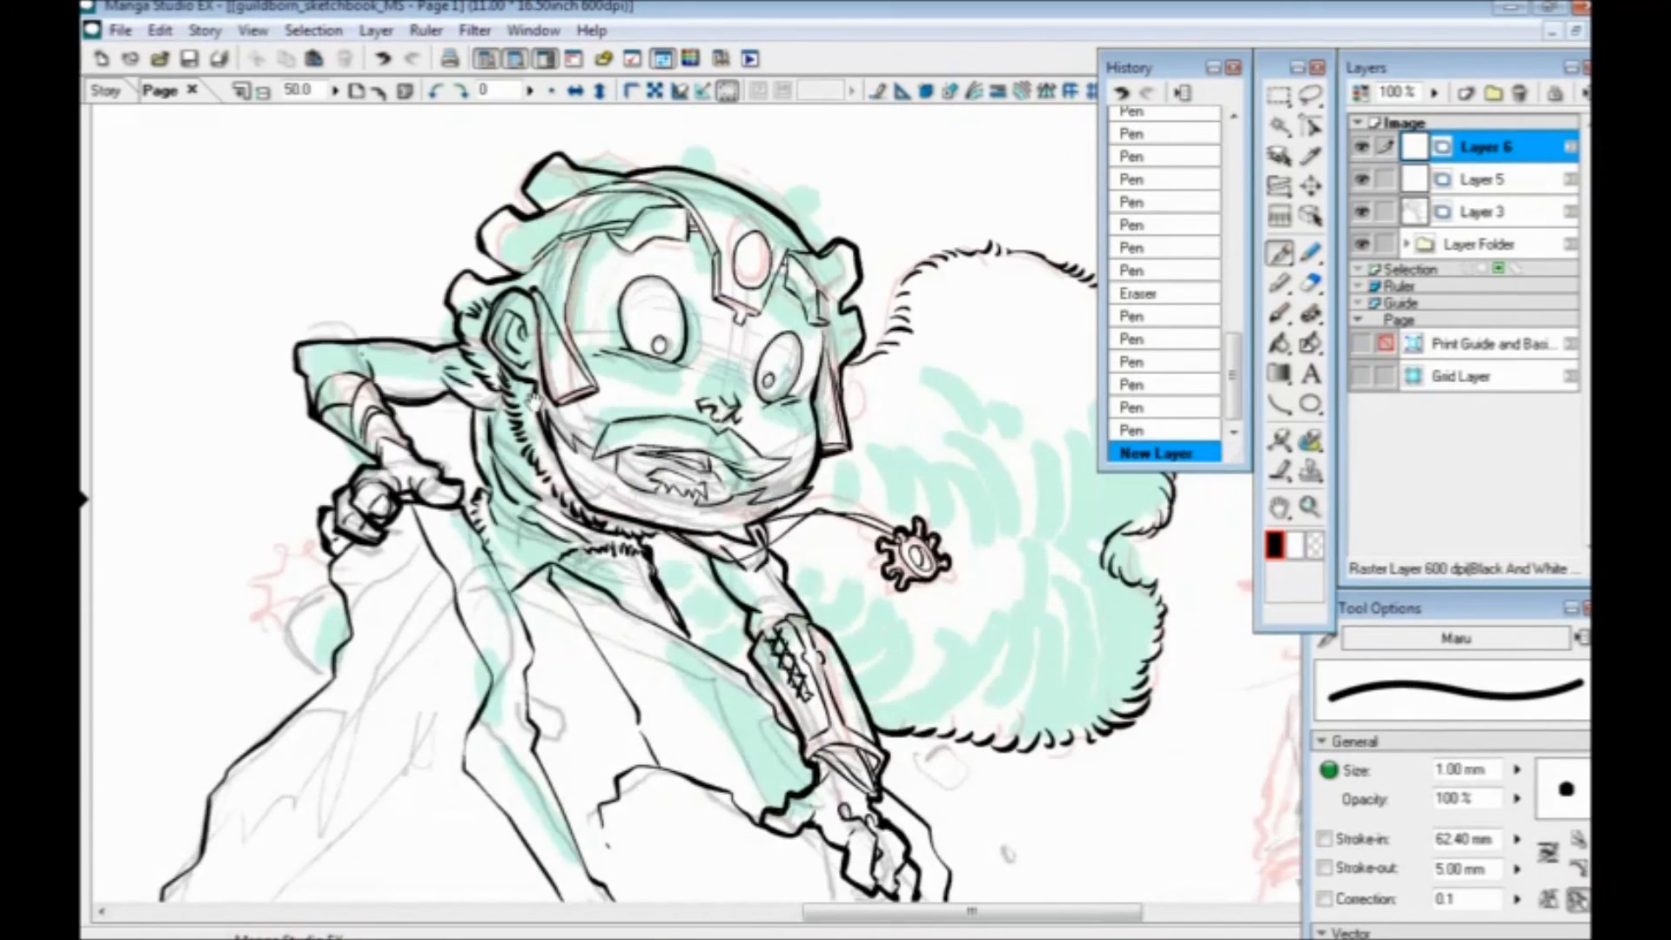
key("ctrl+plus")
key("ctrl+s")
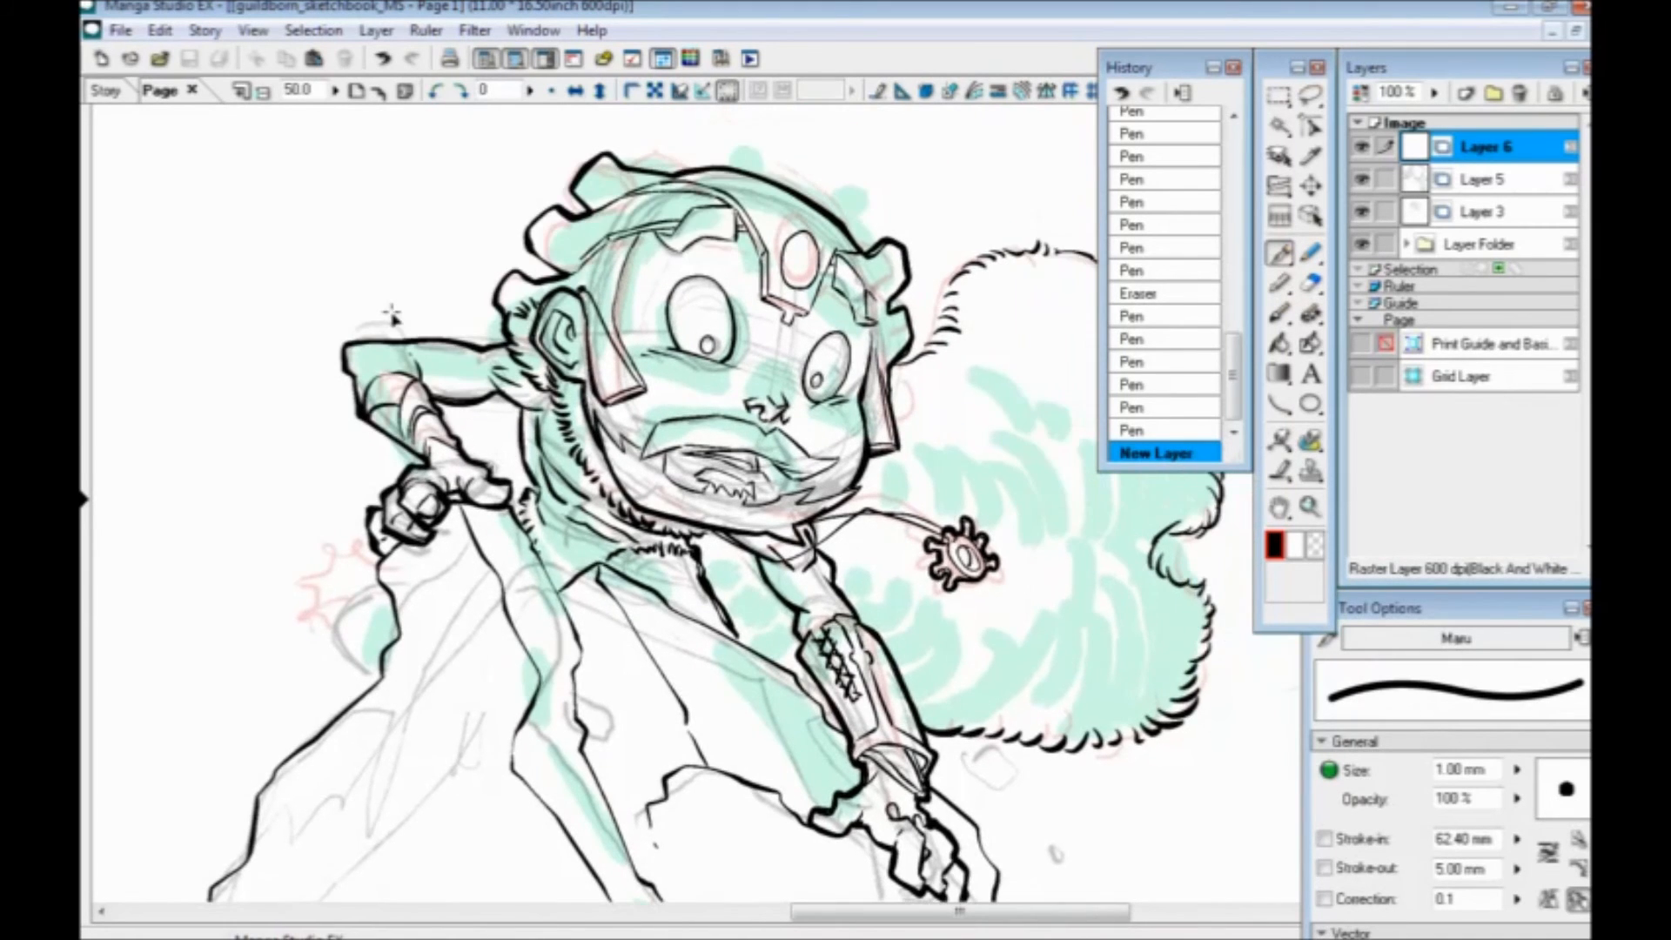
Ink the nose's contour and inner detail, and add short hatching lines above its bridge
key("ctrl+plus")
left_click_drag(390, 311, 404, 364)
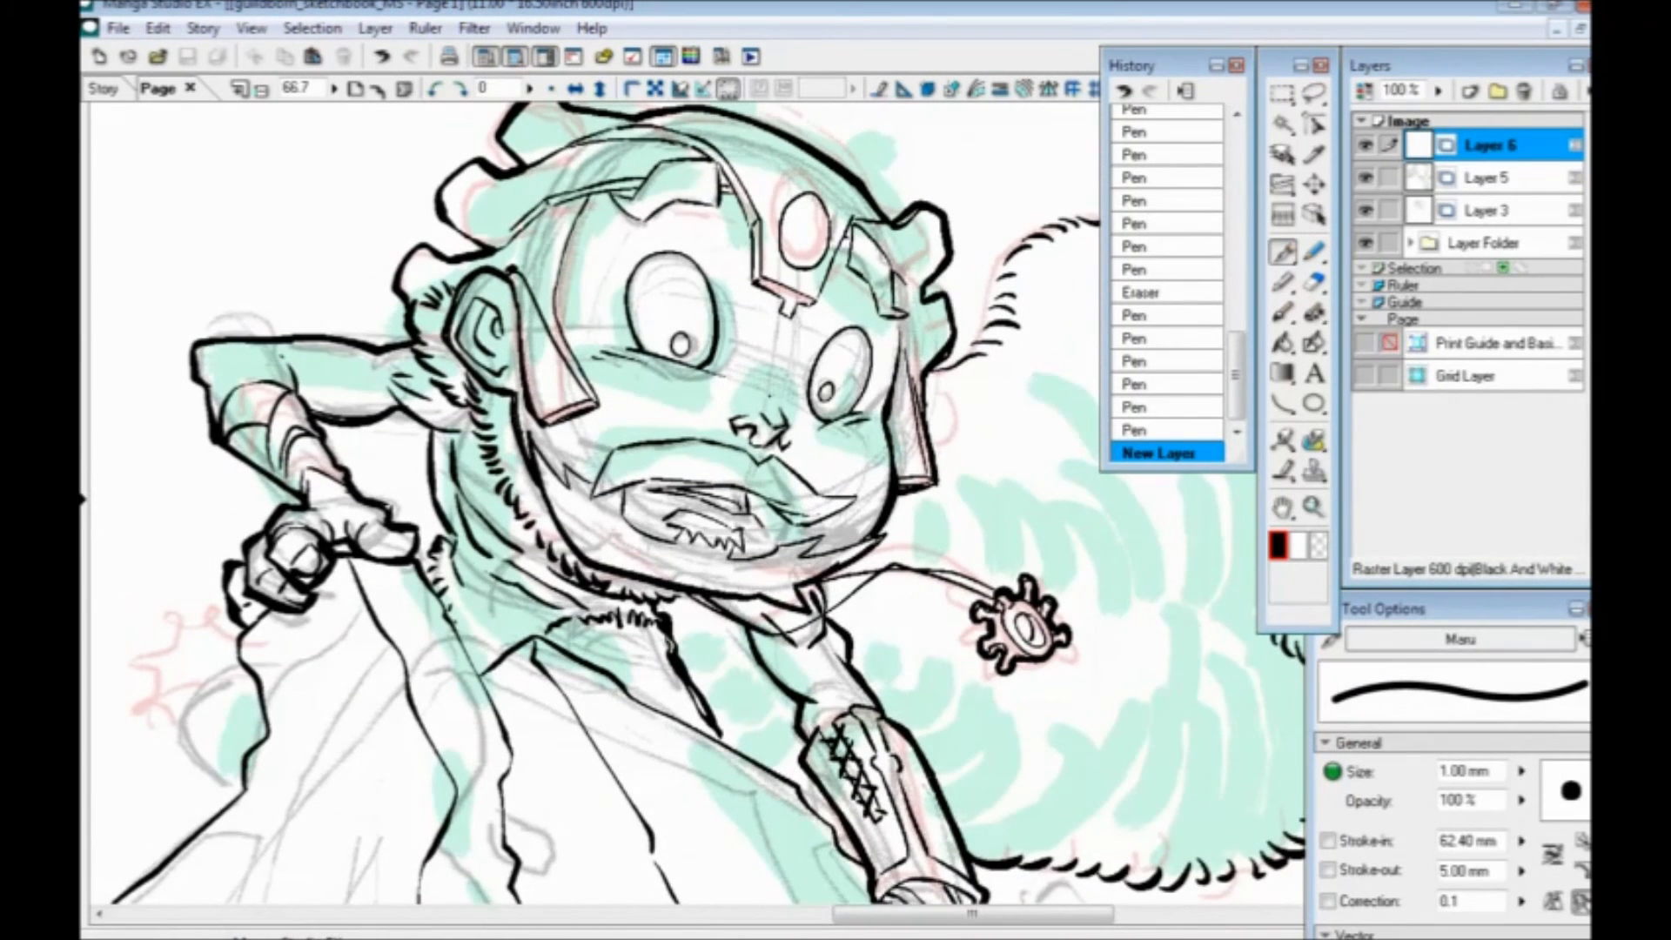
mouse_move(784, 419)
left_mouse_down()
mouse_move(755, 387)
mouse_move(773, 425)
left_mouse_up()
key("ctrl+z")
key("ctrl+z")
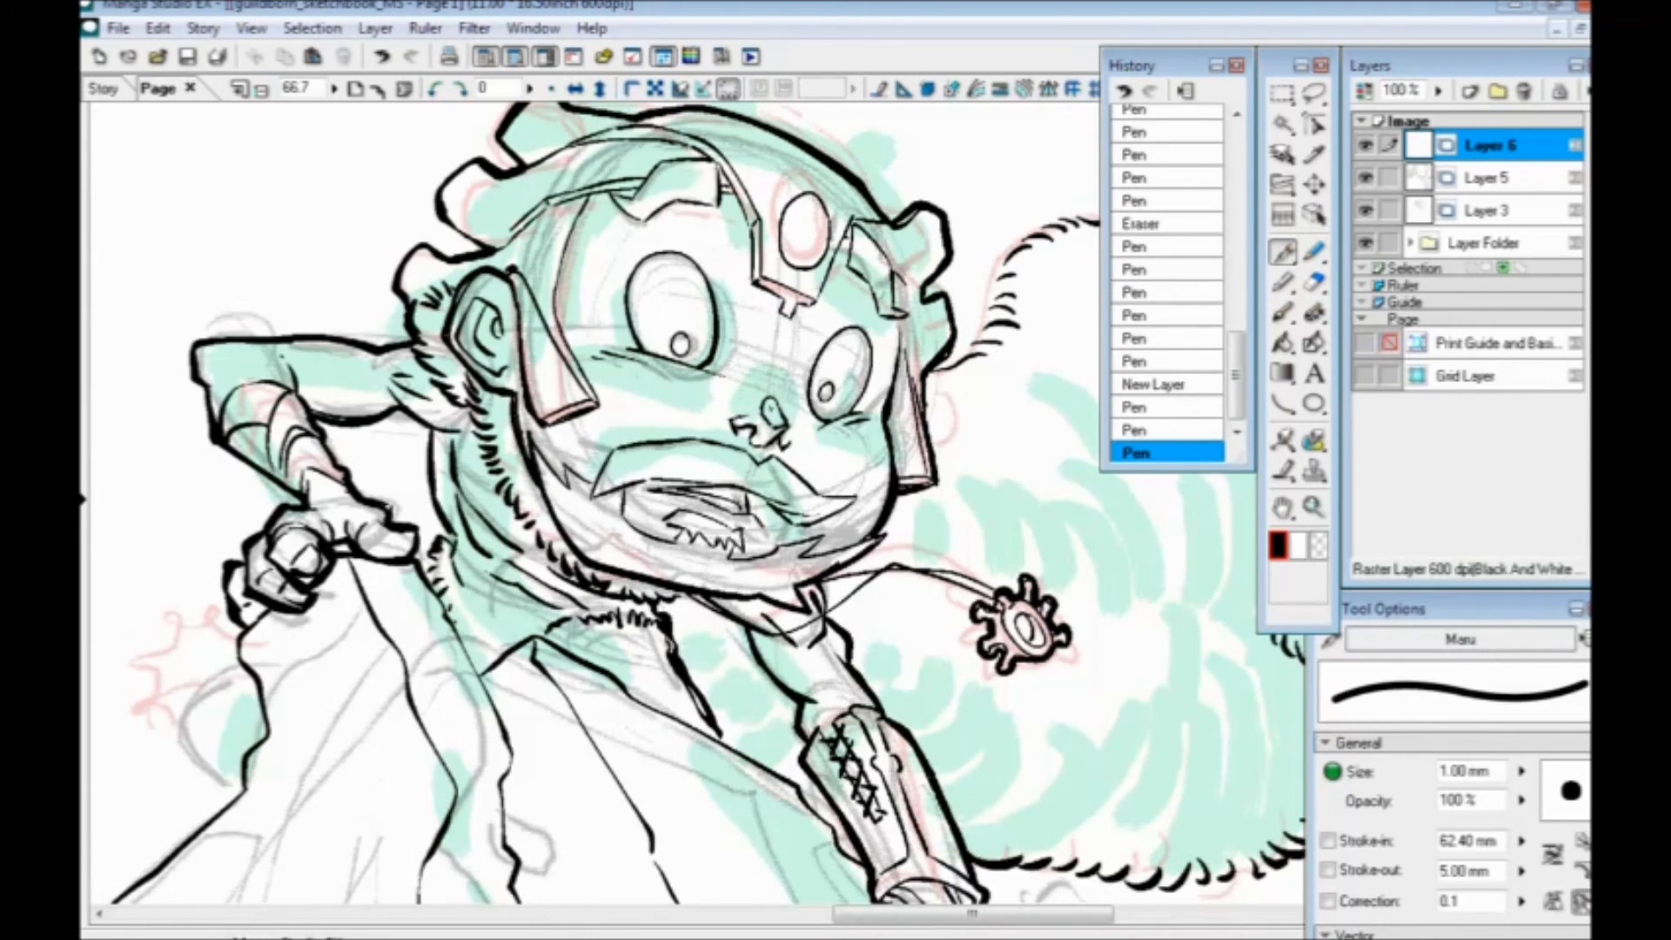
mouse_move(739, 409)
left_mouse_down()
mouse_move(747, 389)
mouse_move(780, 392)
mouse_move(754, 389)
left_mouse_up()
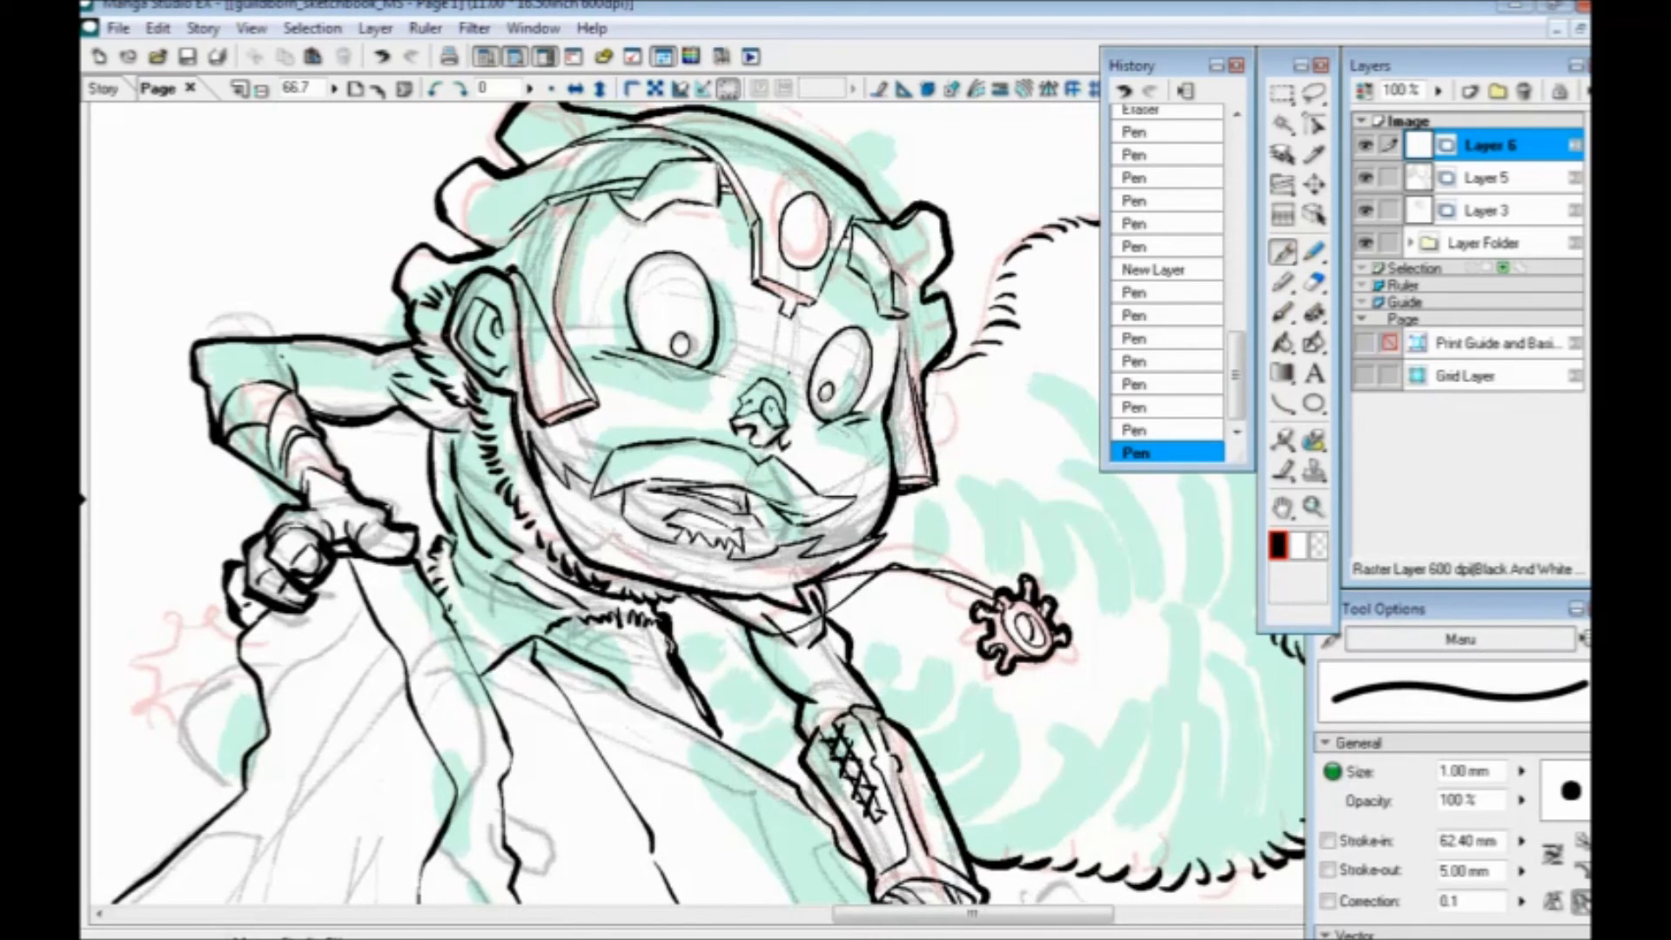
mouse_move(787, 388)
left_mouse_down()
mouse_move(778, 359)
mouse_move(755, 365)
left_mouse_up()
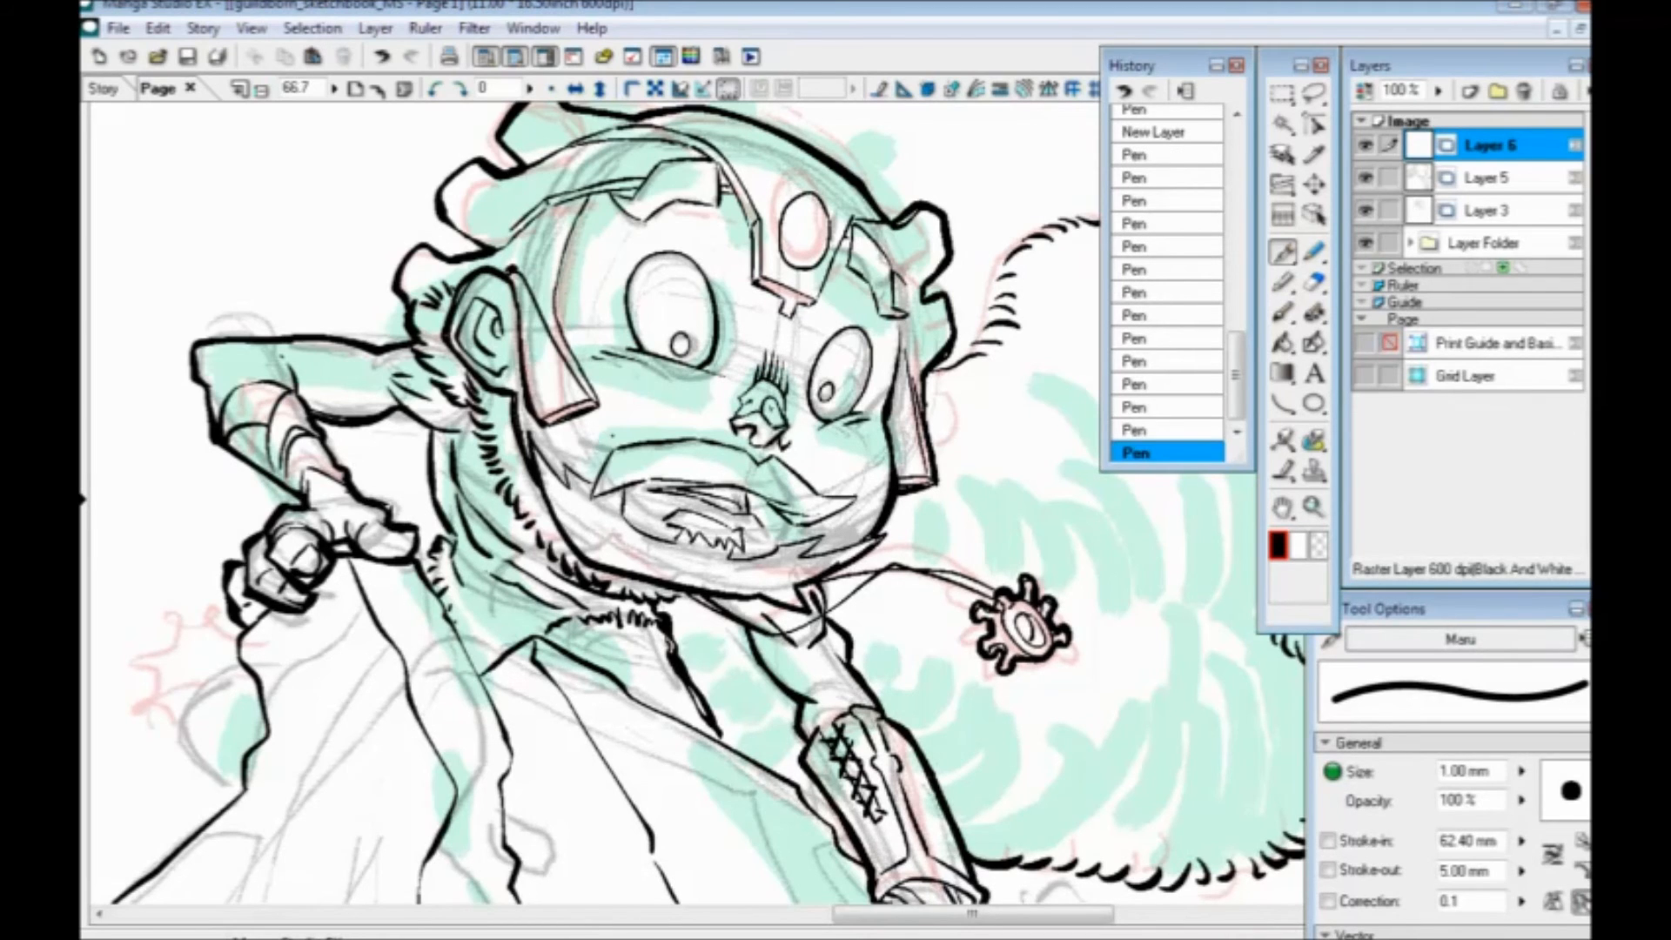
Ink the crease lines under both eyes and hatch the shadow between the larger eye and the nose
left_click_drag(576, 341, 638, 364)
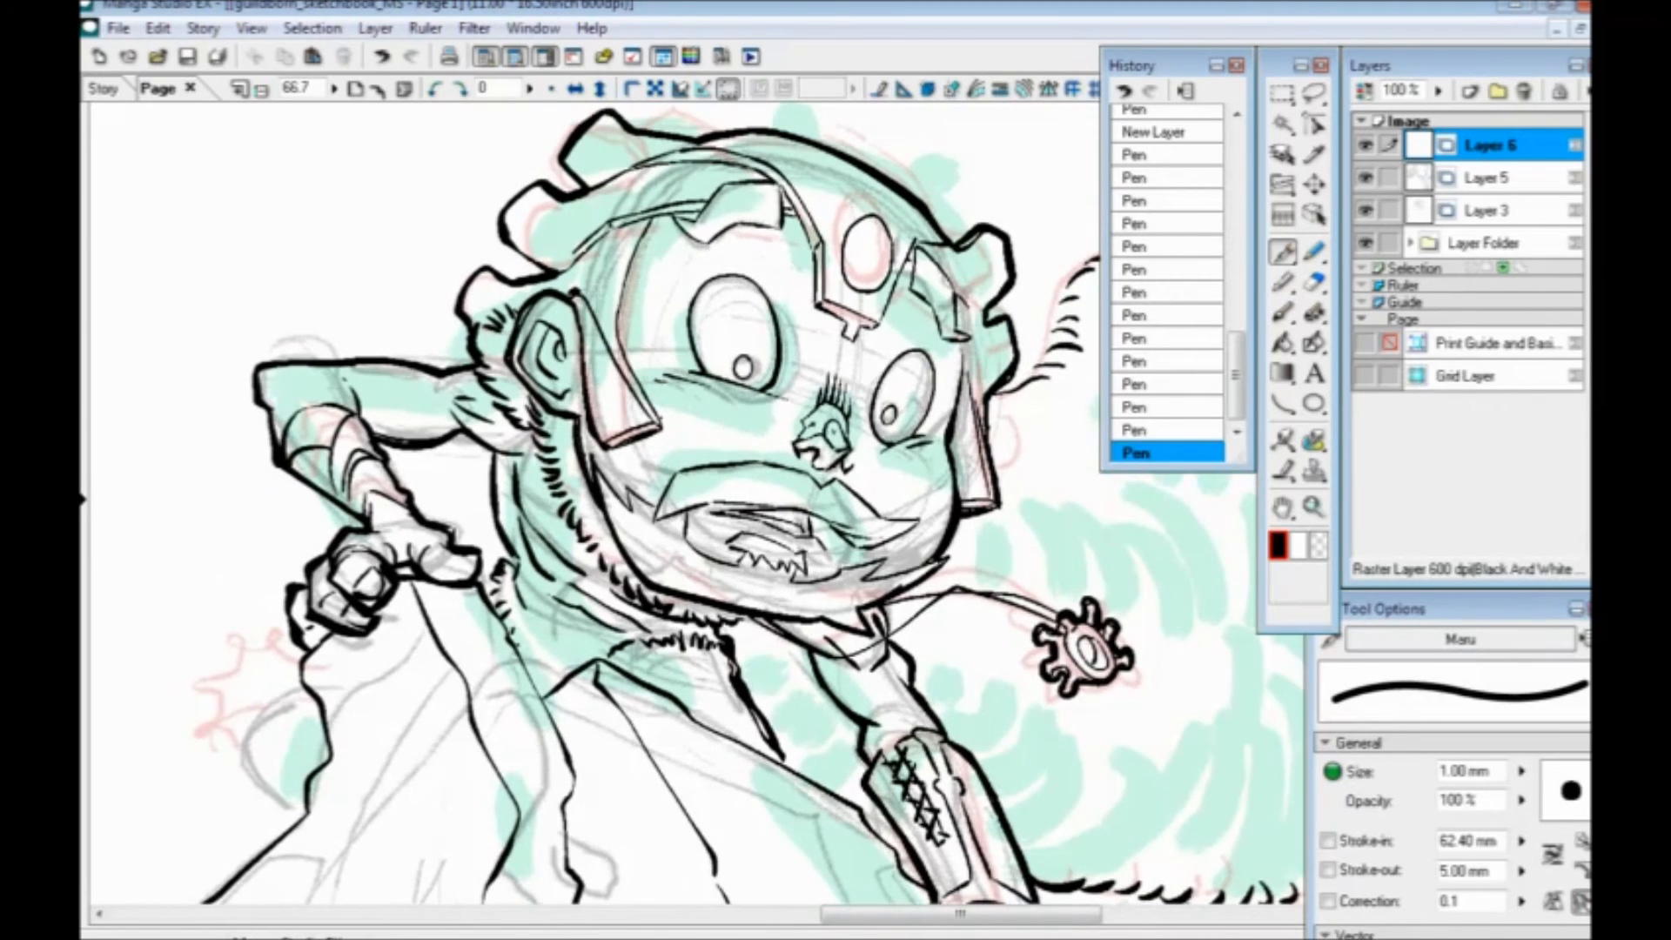
left_click_drag(657, 416, 778, 429)
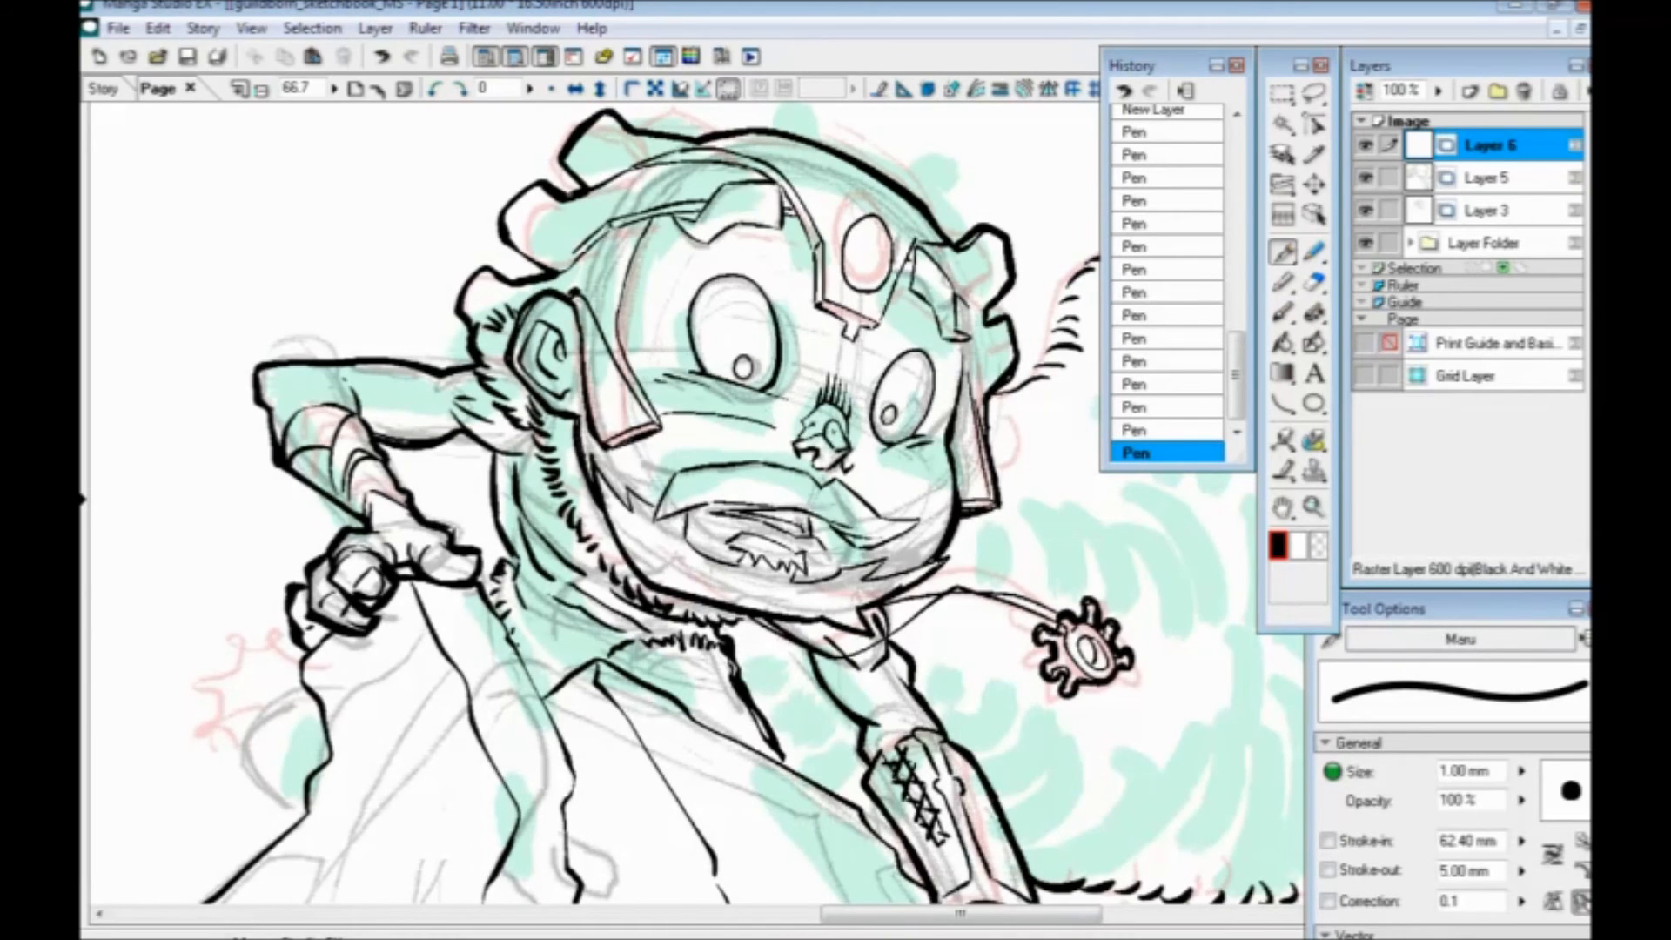
left_click_drag(700, 374, 635, 382)
mouse_move(801, 397)
left_mouse_down()
mouse_move(762, 407)
mouse_move(754, 433)
mouse_move(763, 406)
mouse_move(711, 397)
left_mouse_up()
mouse_move(891, 455)
left_mouse_down()
mouse_move(870, 432)
mouse_move(910, 460)
mouse_move(894, 418)
left_mouse_up()
left_click_drag(925, 415, 912, 422)
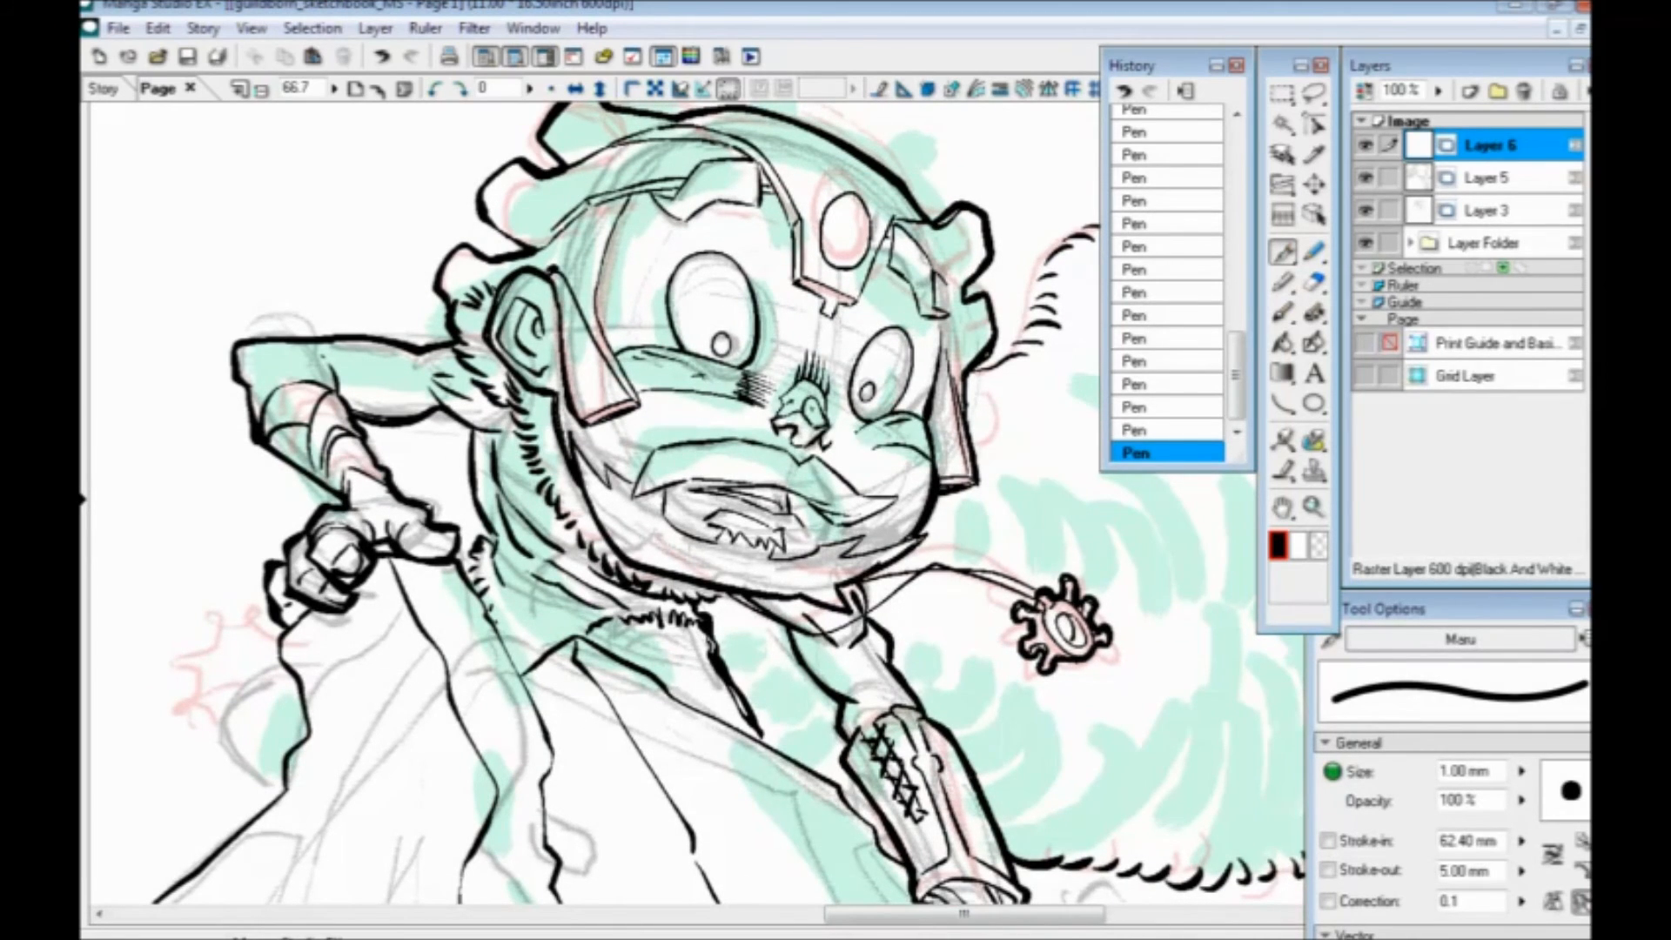
Hatch the cheek crease under the smaller eye with the canvas rotated to 60 degrees, and restore the rotation to 0
left_click(460, 88)
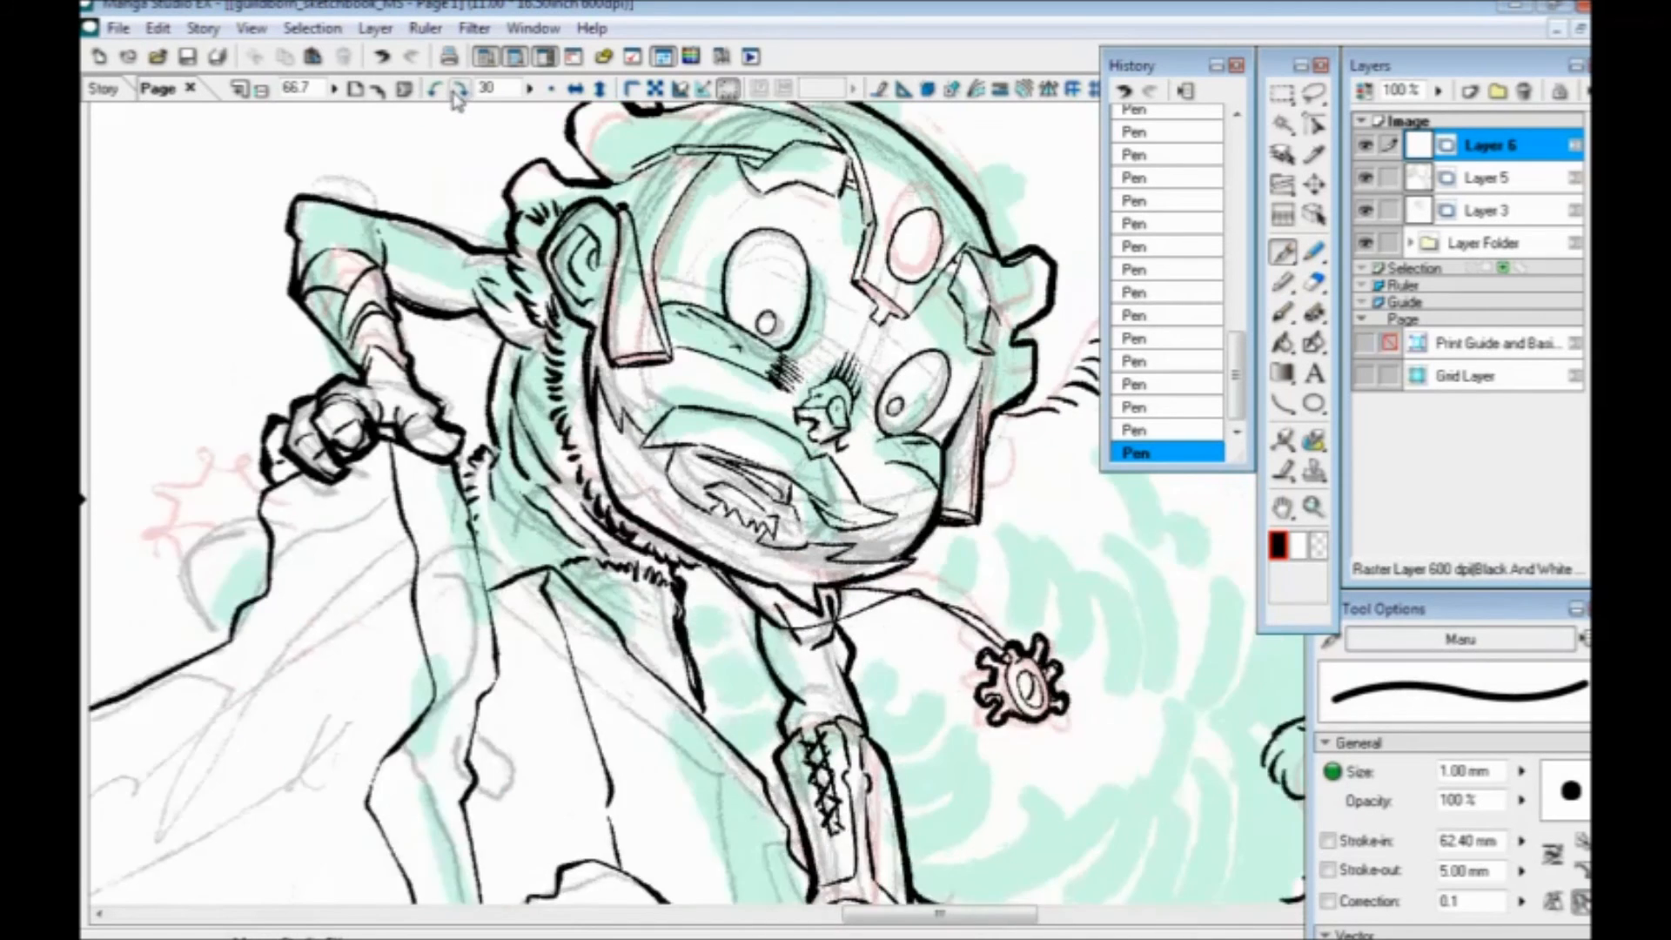
left_click(459, 88)
left_click(460, 88)
mouse_move(918, 490)
left_mouse_down()
mouse_move(891, 514)
mouse_move(904, 520)
left_mouse_up()
left_click_drag(916, 495, 907, 508)
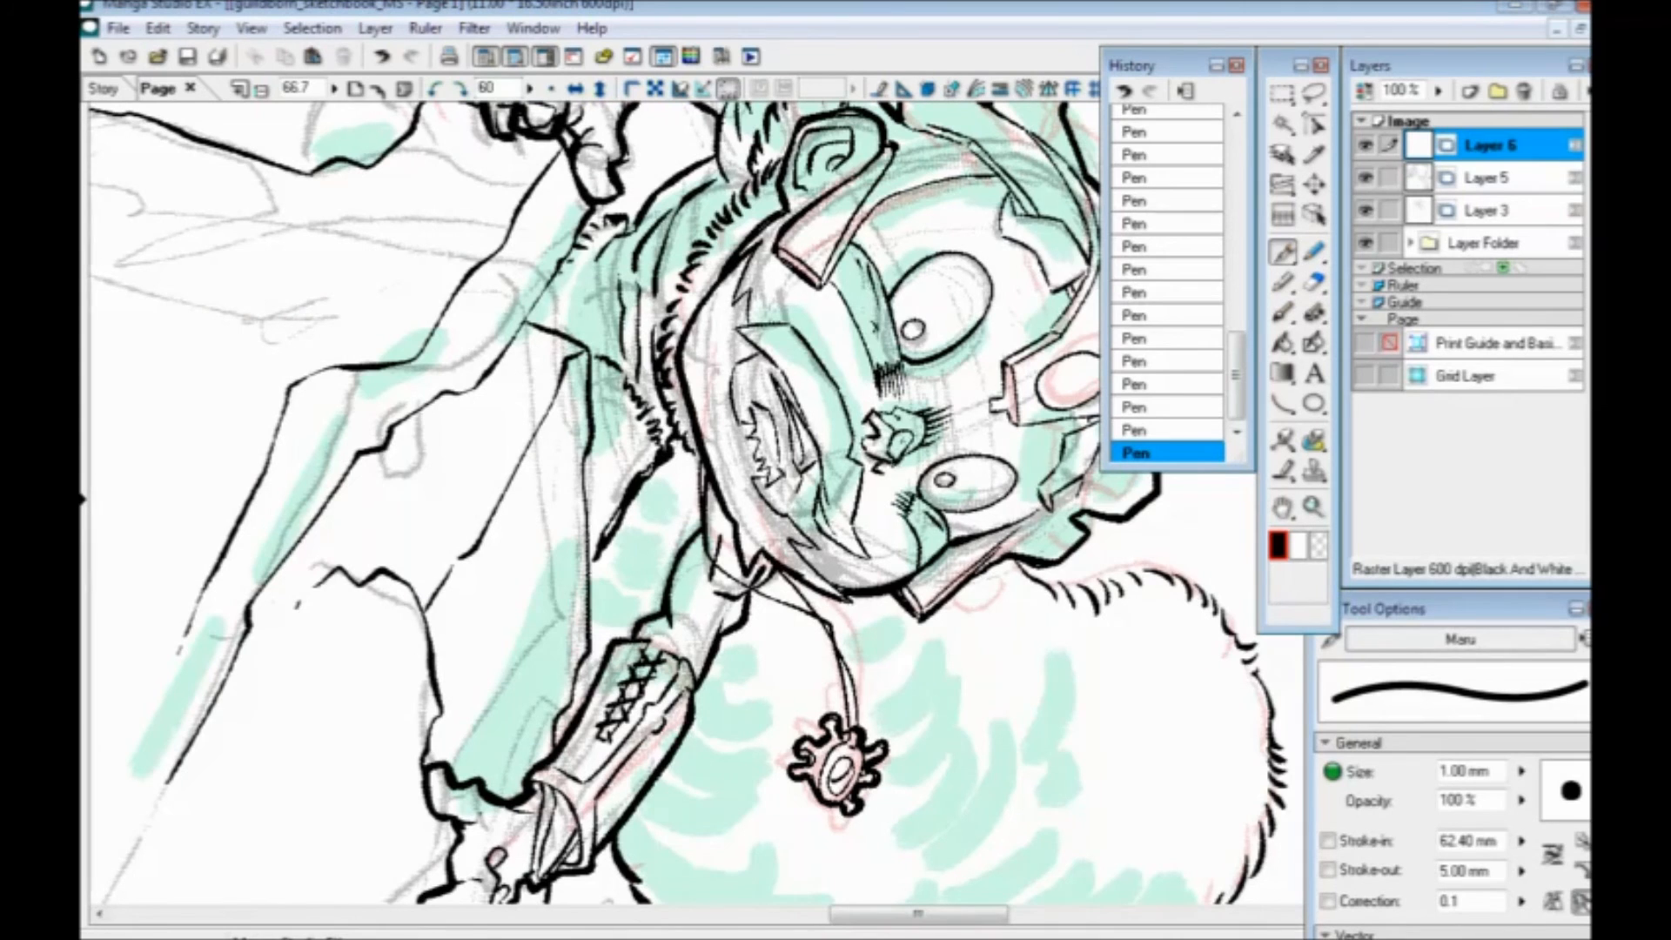
left_click(436, 90)
left_click(436, 91)
left_click(436, 91)
left_click(436, 90)
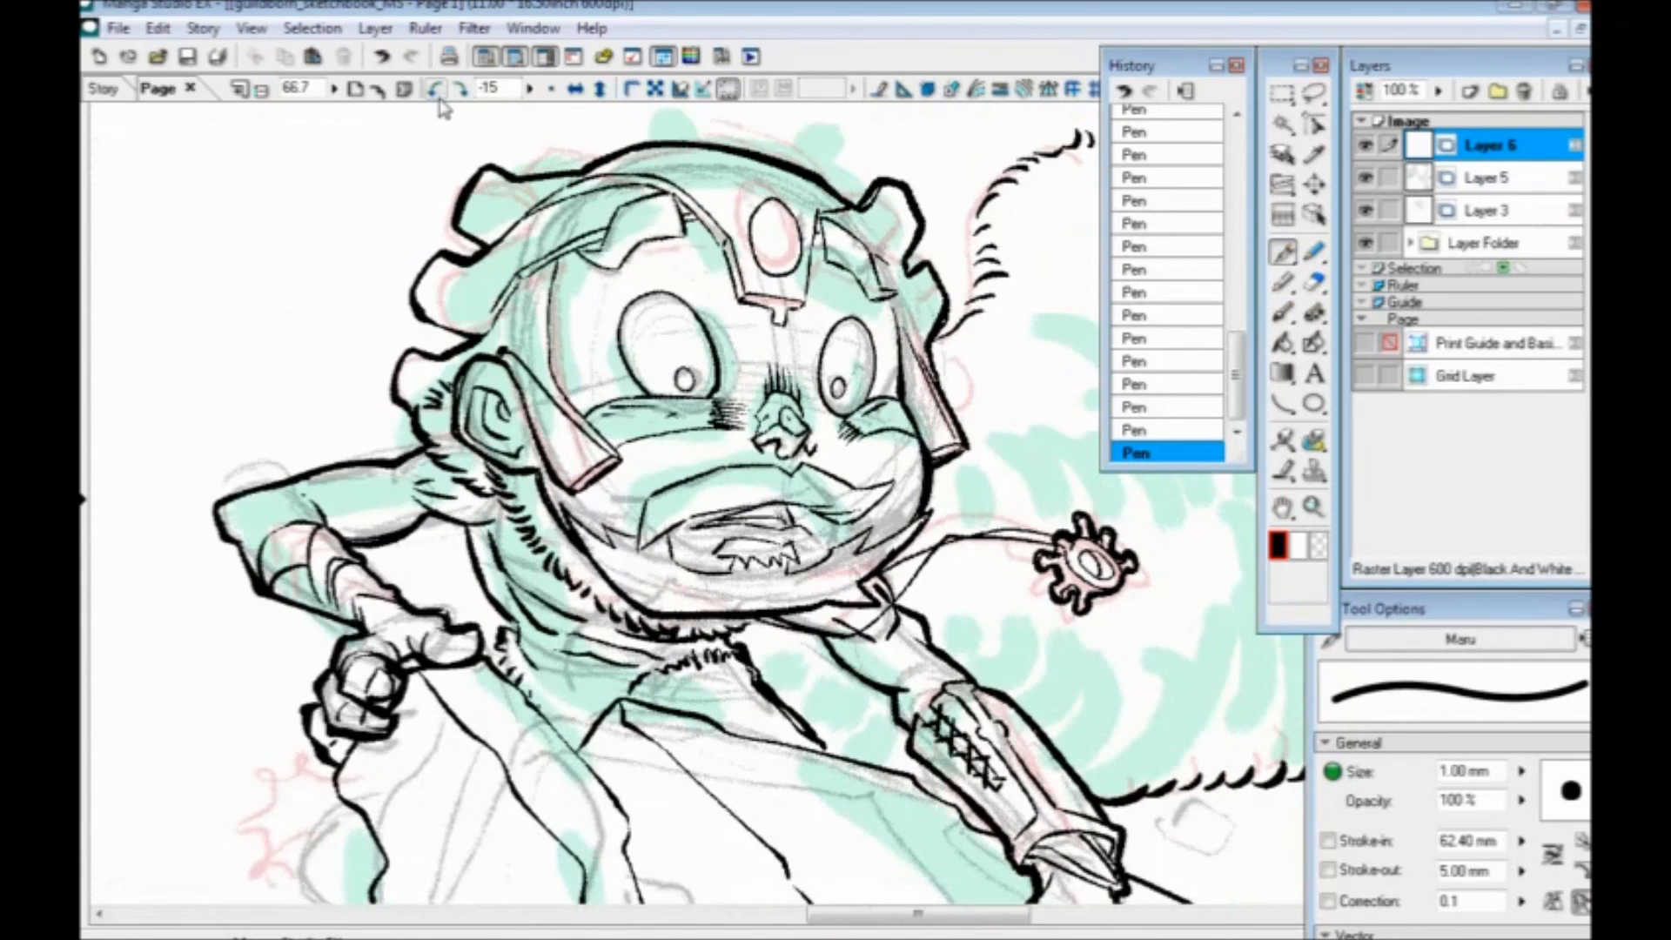
left_click(460, 89)
Ink the outer lid contours around both eyes and the inner helmet edge beside the temple
left_click_drag(646, 475, 690, 590)
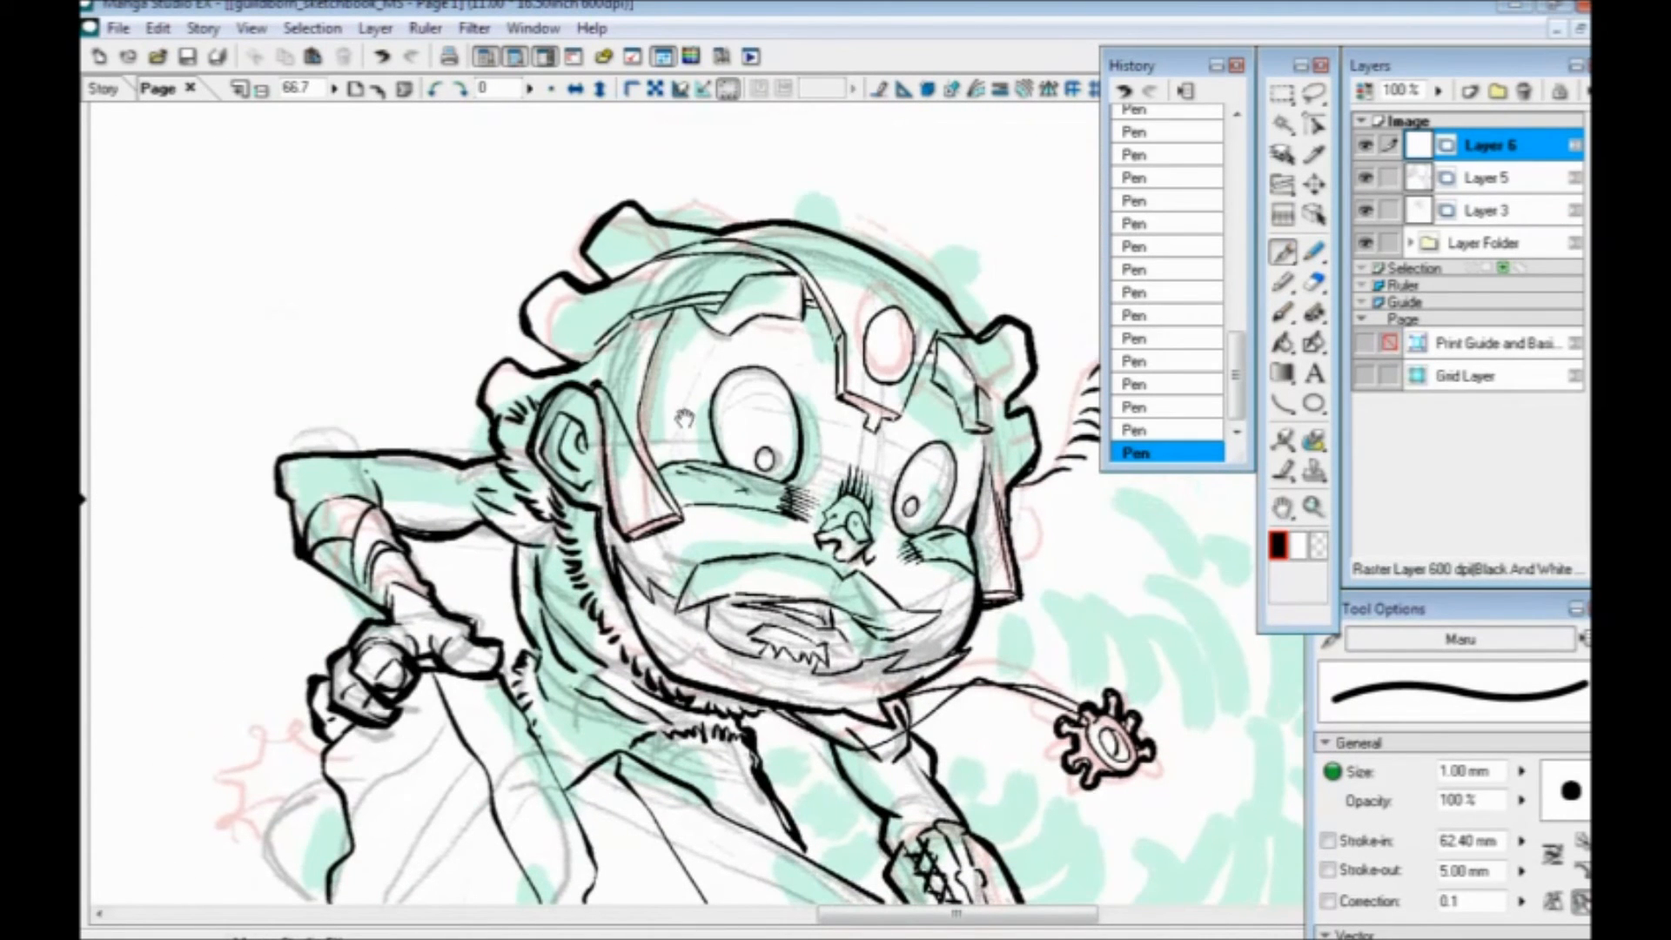
mouse_move(721, 466)
left_mouse_down()
mouse_move(696, 408)
mouse_move(707, 366)
mouse_move(781, 352)
mouse_move(799, 448)
left_mouse_up()
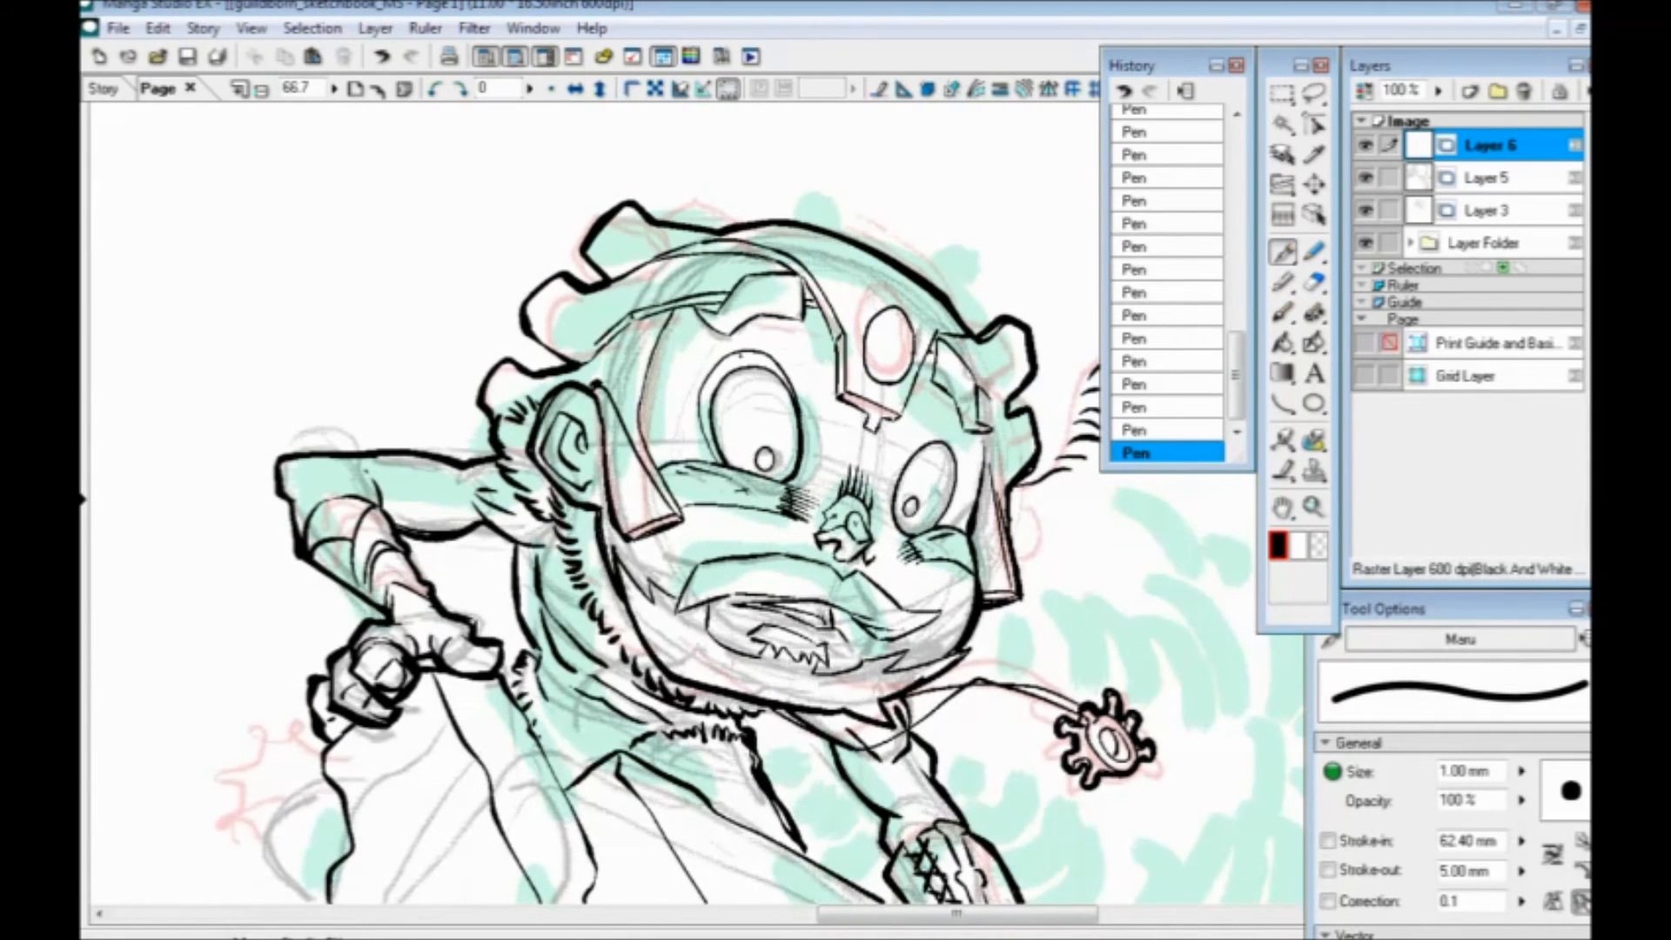
mouse_move(895, 503)
left_mouse_down()
mouse_move(909, 456)
mouse_move(972, 446)
mouse_move(936, 526)
left_mouse_up()
left_click_drag(963, 442, 955, 459)
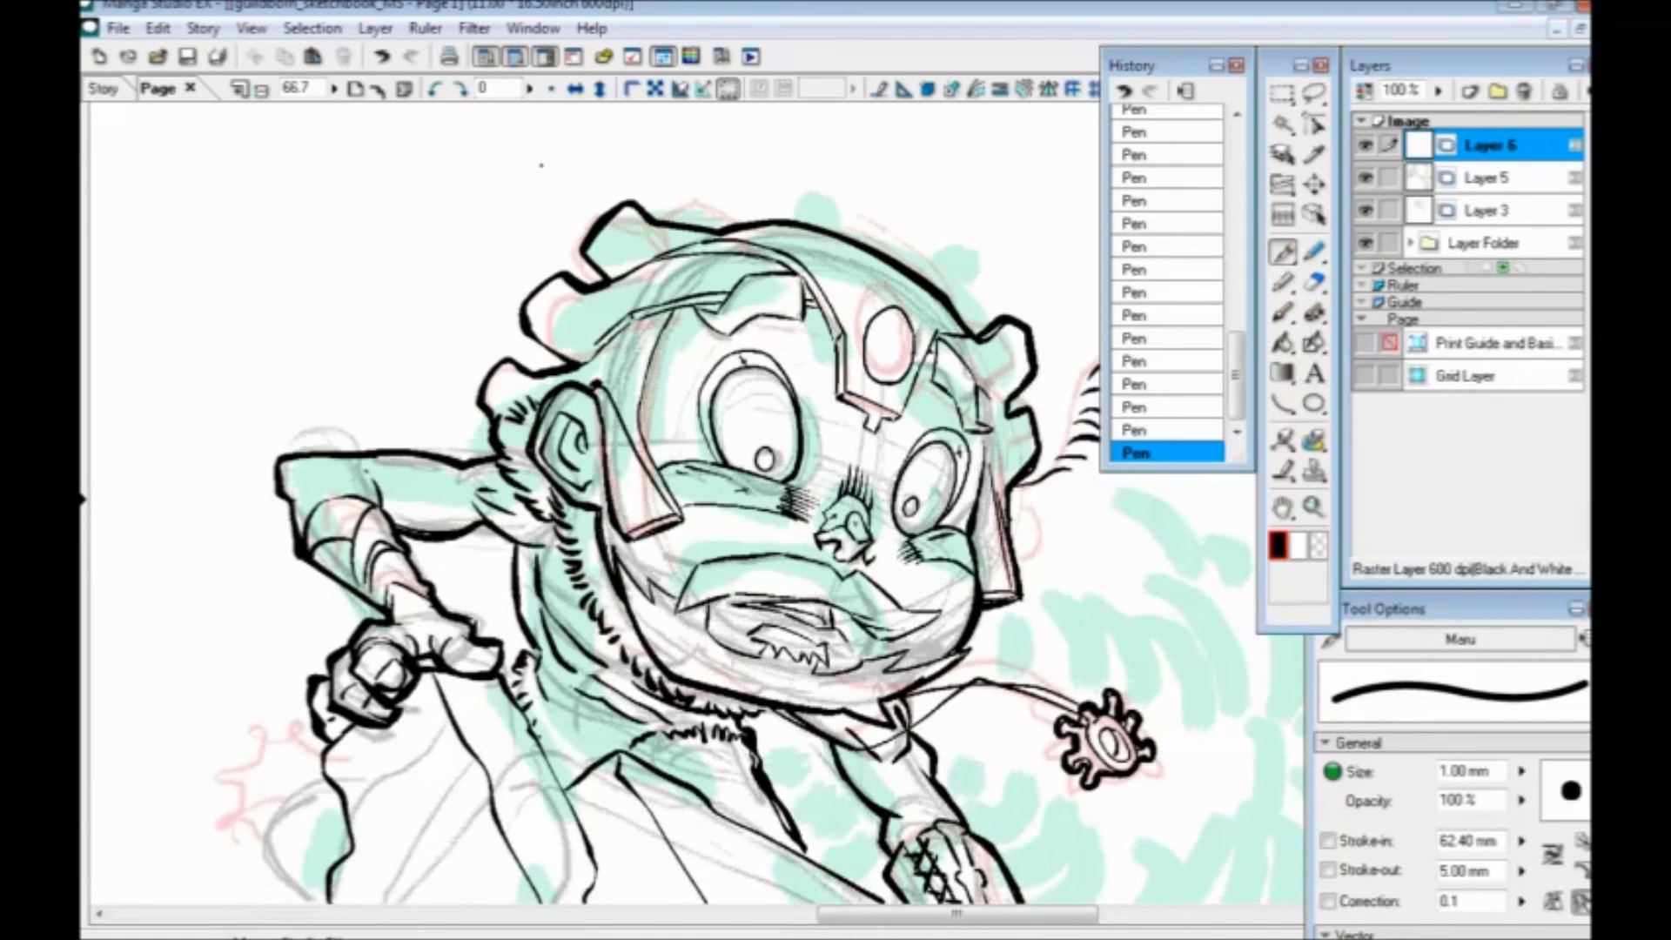
mouse_move(671, 497)
left_mouse_down()
mouse_move(668, 357)
mouse_move(712, 290)
left_mouse_up()
left_click_drag(685, 311, 684, 325)
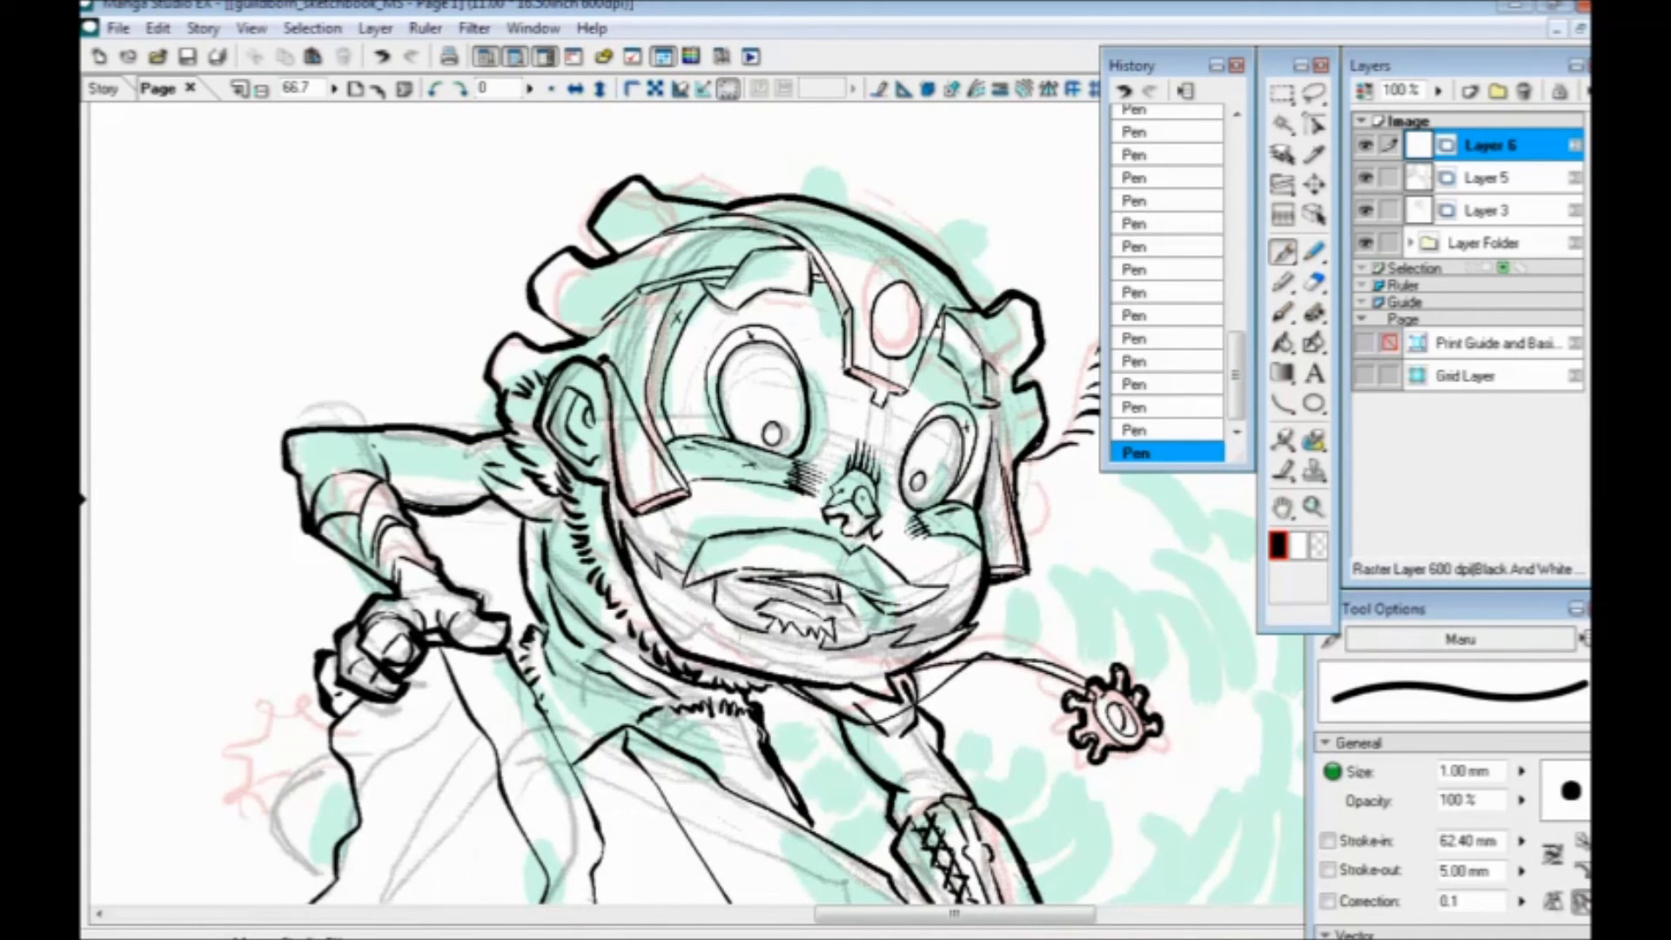
Try hatching a shadow on the forehead alongside the helmet's central guard
left_click_drag(844, 316, 840, 363)
left_click_drag(840, 311, 842, 373)
mouse_move(838, 295)
left_mouse_down()
mouse_move(836, 371)
mouse_move(831, 353)
left_mouse_up()
left_click_drag(834, 347, 833, 369)
left_click_drag(827, 292, 825, 358)
left_click_drag(822, 279, 817, 336)
left_click_drag(814, 293, 807, 324)
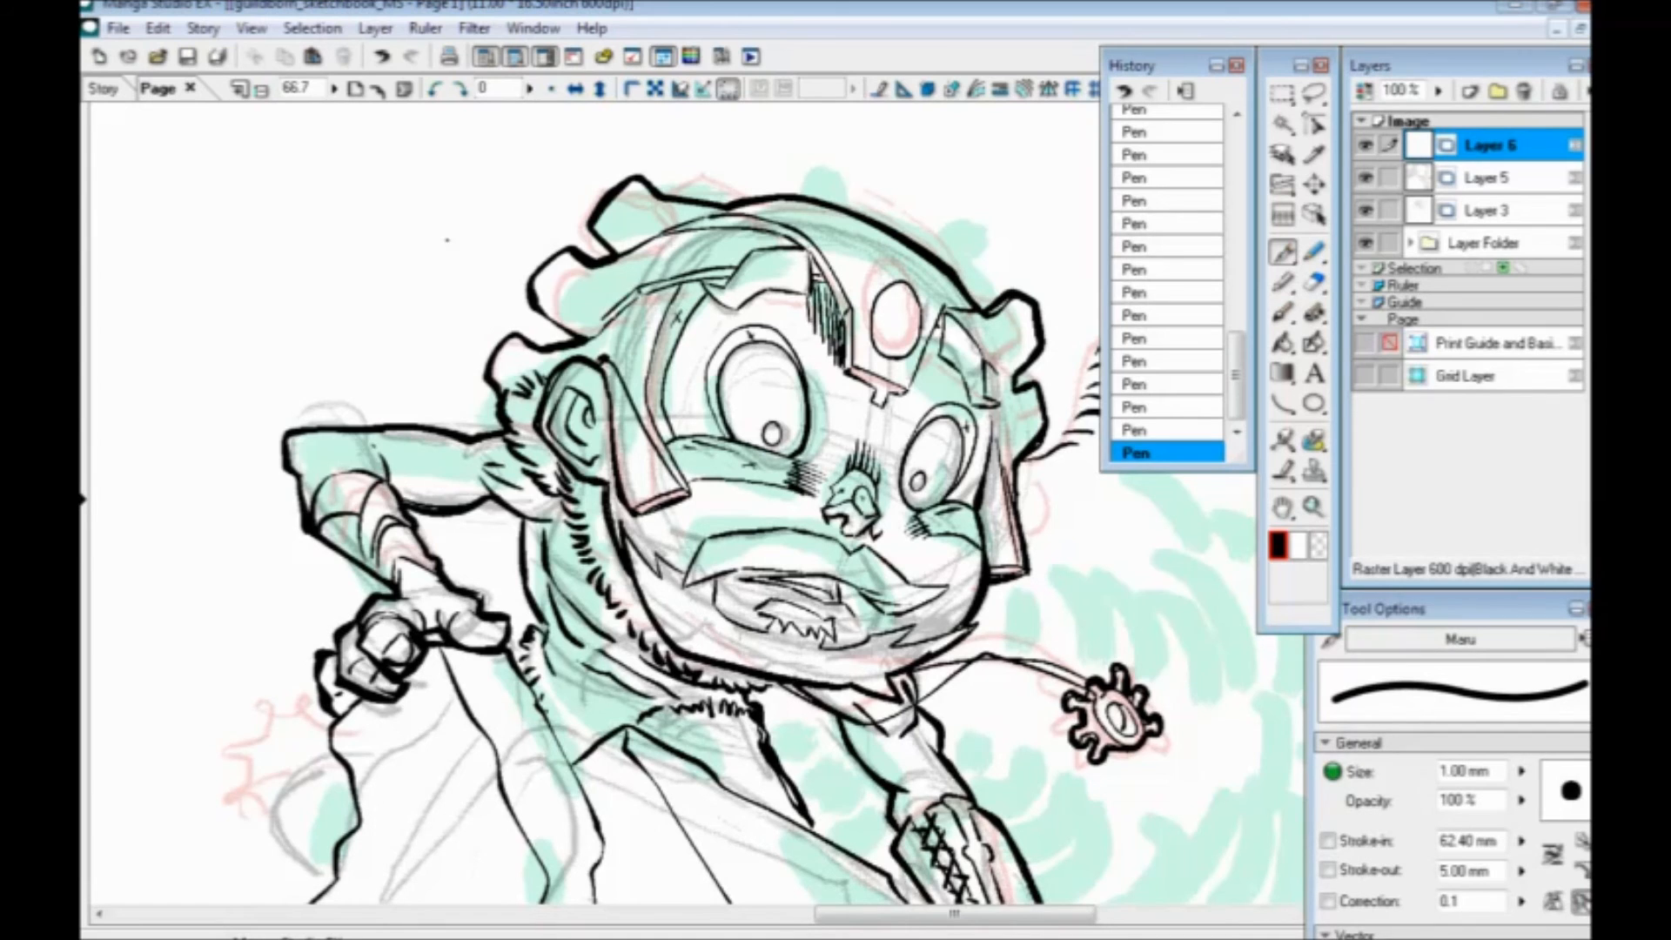
key("ctrl+z")
Ink the moustache's upper contour and the beard edge beneath the cheek guard
left_click_drag(768, 445, 732, 314)
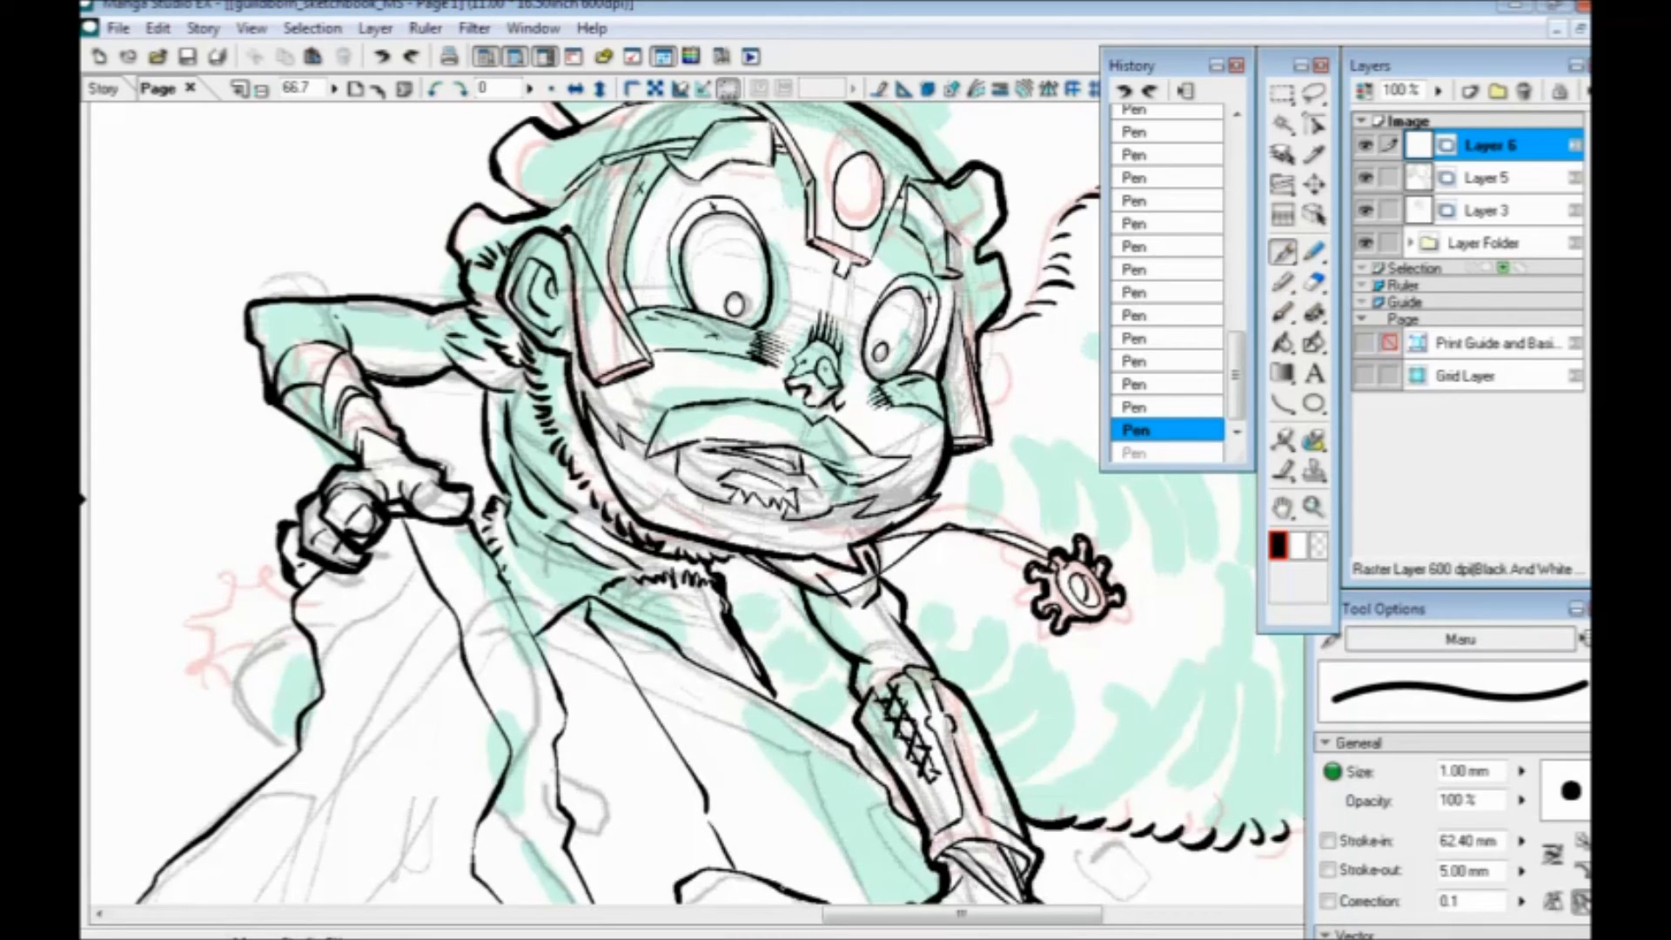
left_click_drag(575, 540, 556, 569)
key("ctrl+z")
mouse_move(614, 474)
left_mouse_down()
mouse_move(580, 555)
mouse_move(662, 493)
mouse_move(803, 515)
mouse_move(867, 553)
left_mouse_up()
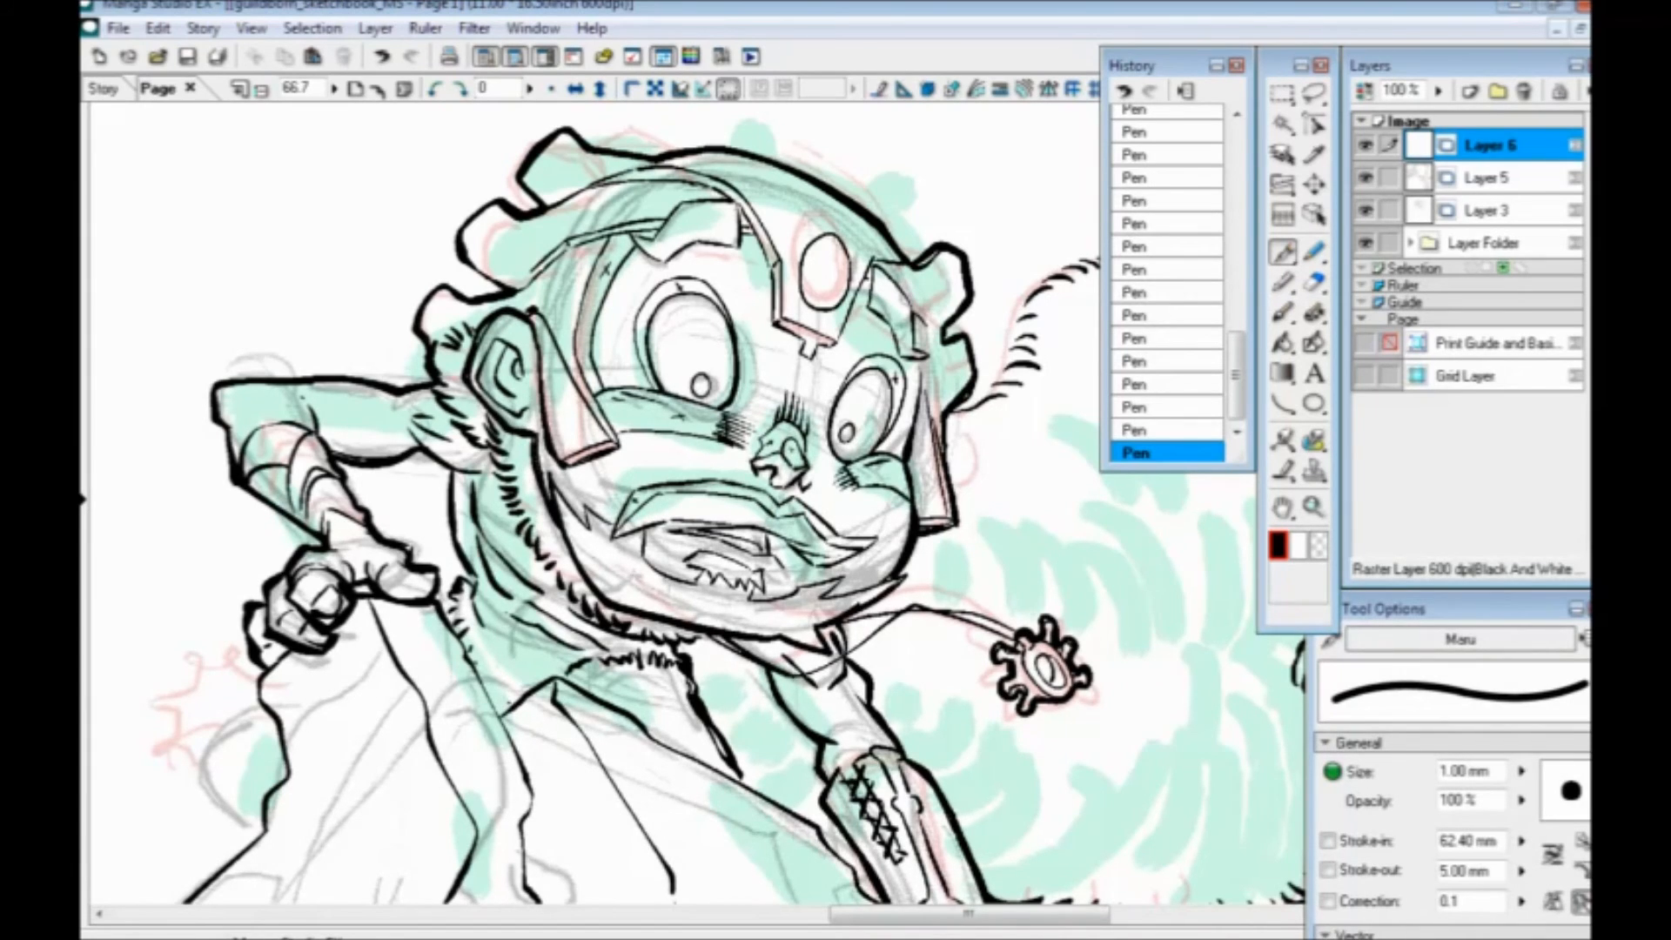
mouse_move(696, 498)
left_mouse_down()
mouse_move(706, 543)
mouse_move(609, 554)
mouse_move(573, 534)
left_mouse_up()
left_click_drag(556, 471, 542, 479)
left_click_drag(604, 533, 595, 547)
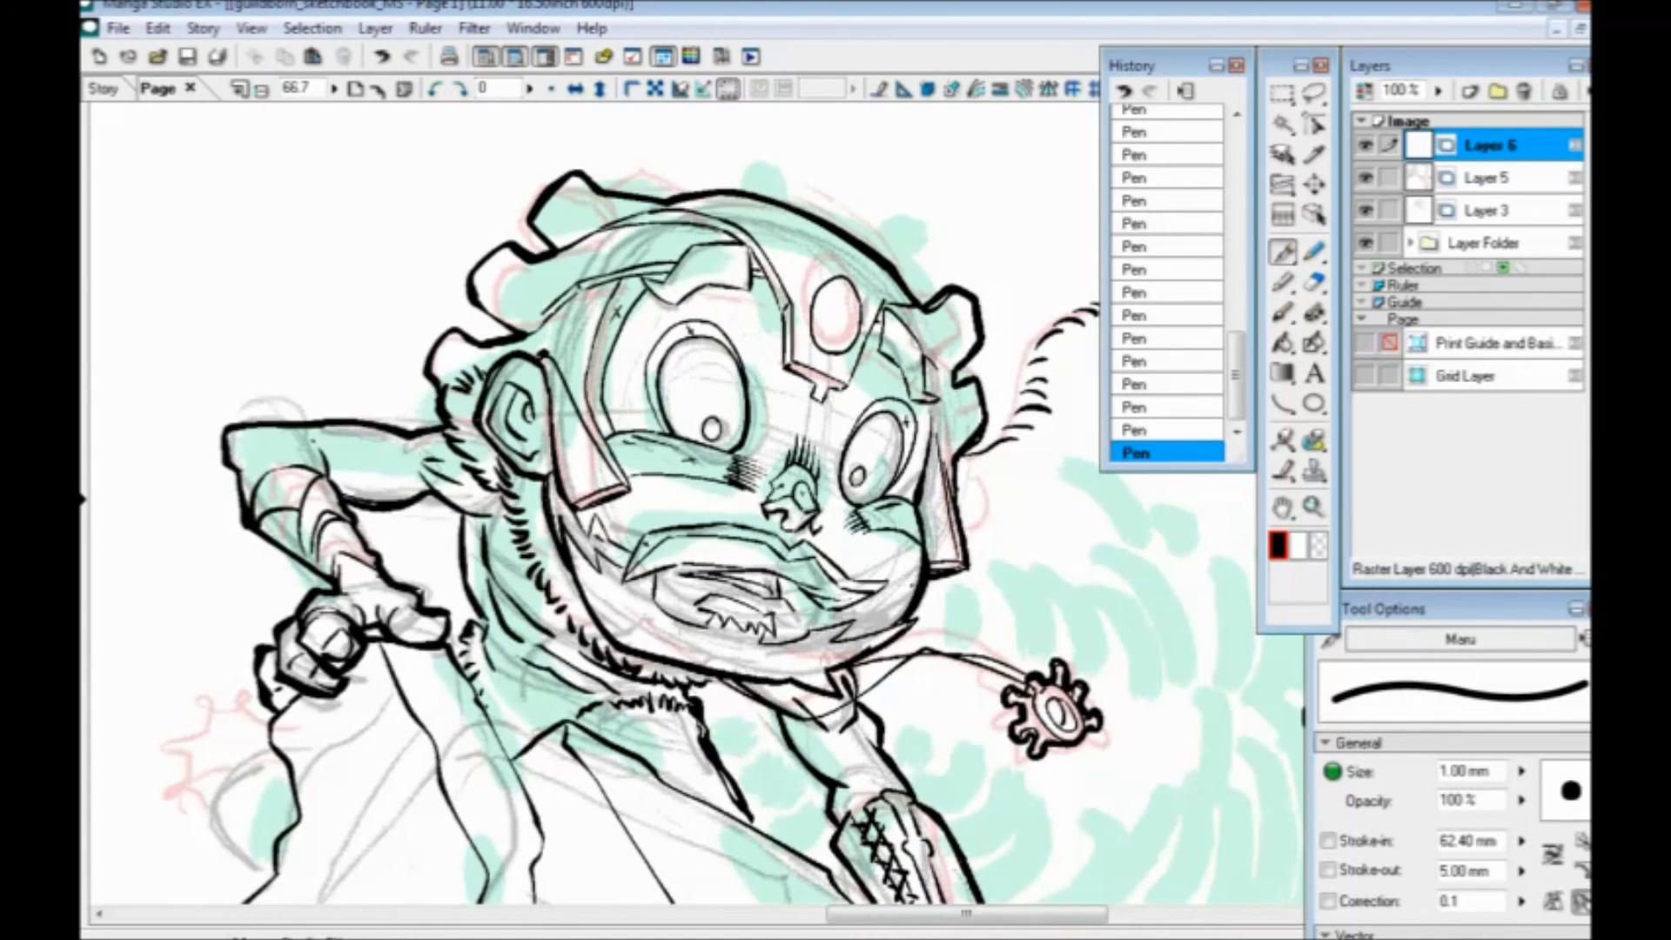
Ink along the beard's lower edge near the far cheek guard, and toggle the sketch folder's visibility to check the inks
left_click_drag(919, 586, 833, 629)
left_click(1364, 244)
left_click(1365, 244)
Ink the angular shadow contours inside the raised upper arm and elbow, marking the shadow area with an X
left_click_drag(309, 577, 527, 567)
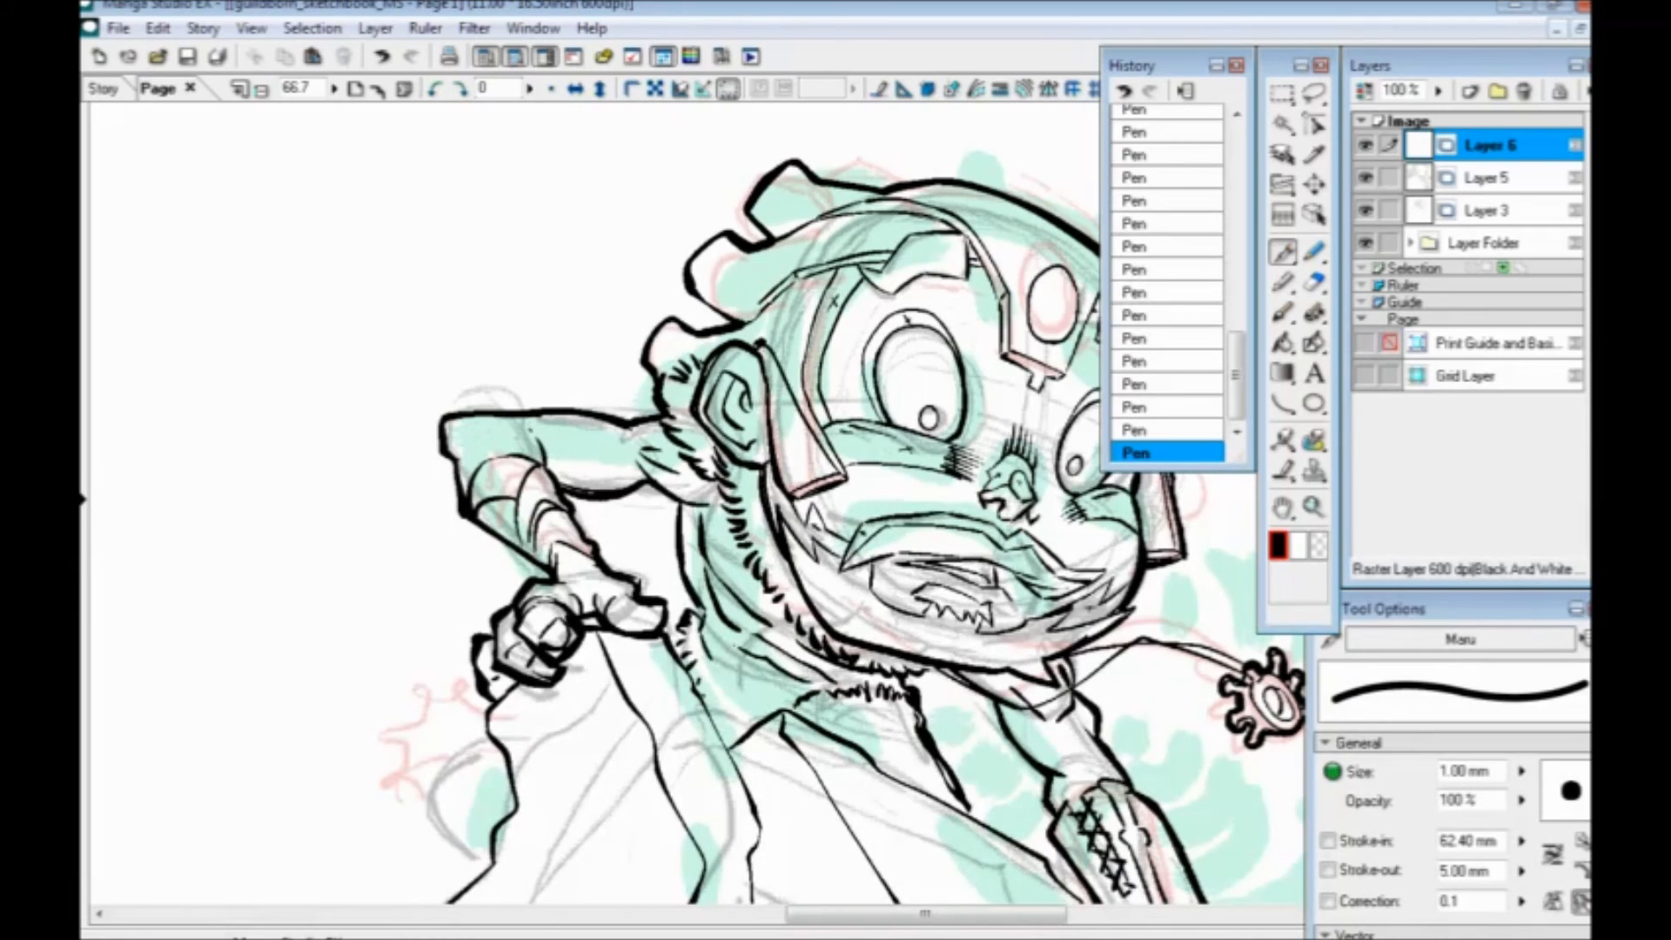
mouse_move(675, 469)
left_mouse_down()
mouse_move(703, 476)
mouse_move(624, 440)
mouse_move(601, 468)
mouse_move(551, 464)
left_mouse_up()
left_click_drag(561, 433, 580, 444)
mouse_move(578, 432)
left_mouse_down()
mouse_move(483, 436)
mouse_move(510, 458)
left_mouse_up()
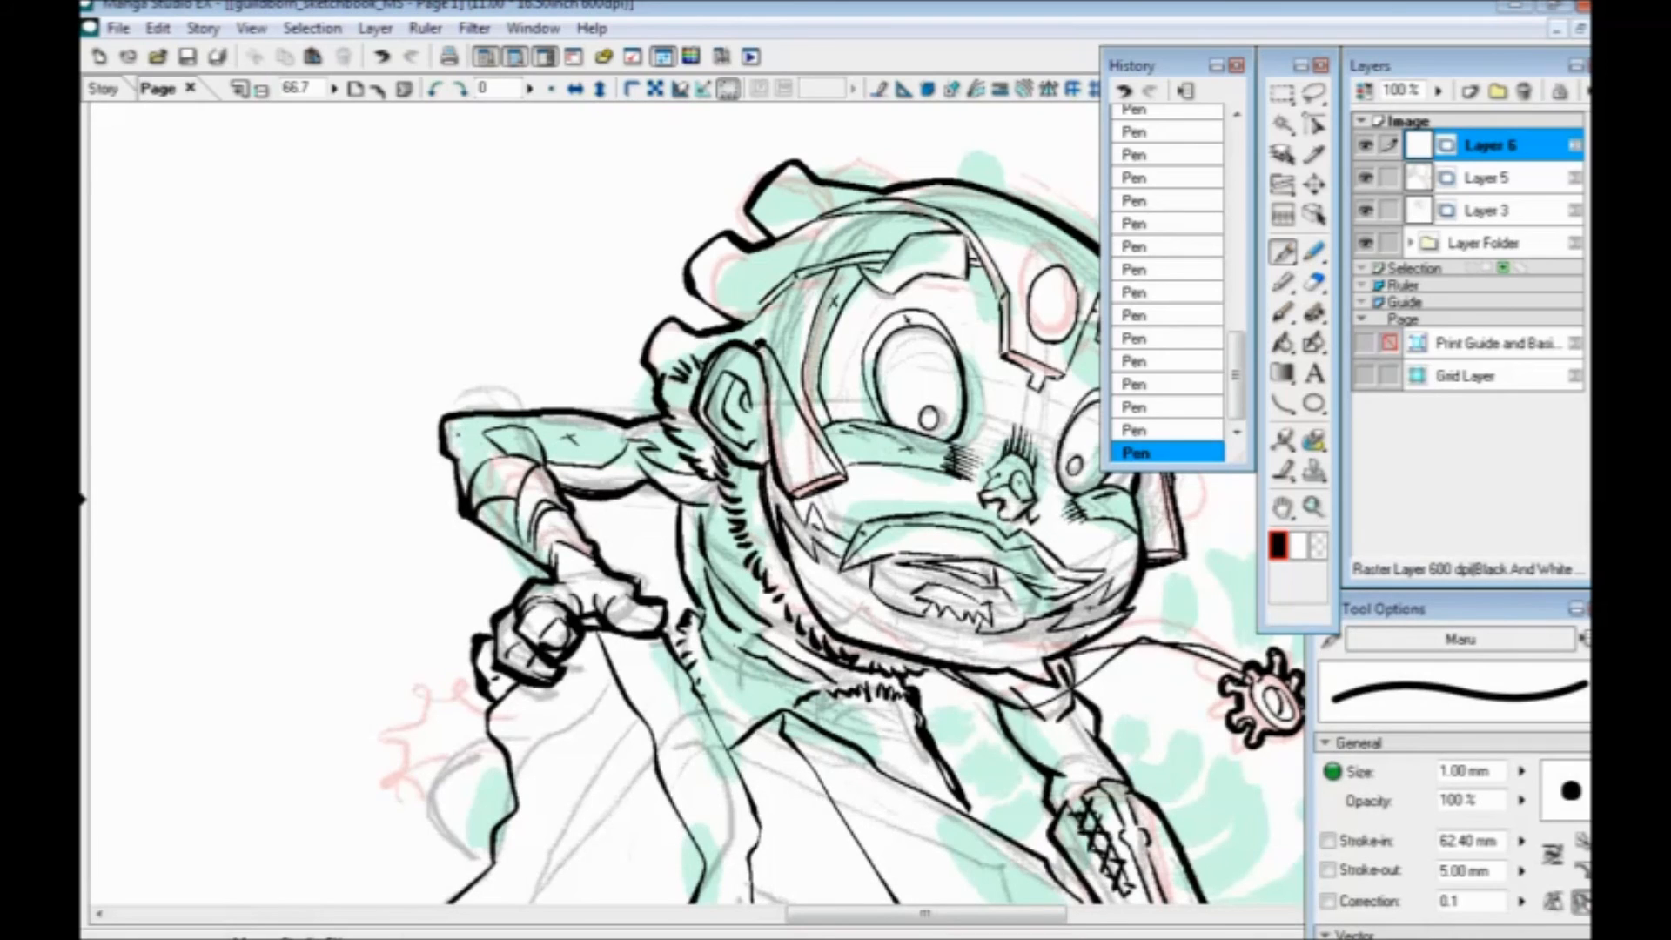
mouse_move(462, 426)
left_mouse_down()
mouse_move(478, 440)
mouse_move(468, 476)
left_mouse_up()
Outline the shadow areas on the neck and furry chest below the beard, marking them with X's
left_click_drag(701, 606, 563, 547)
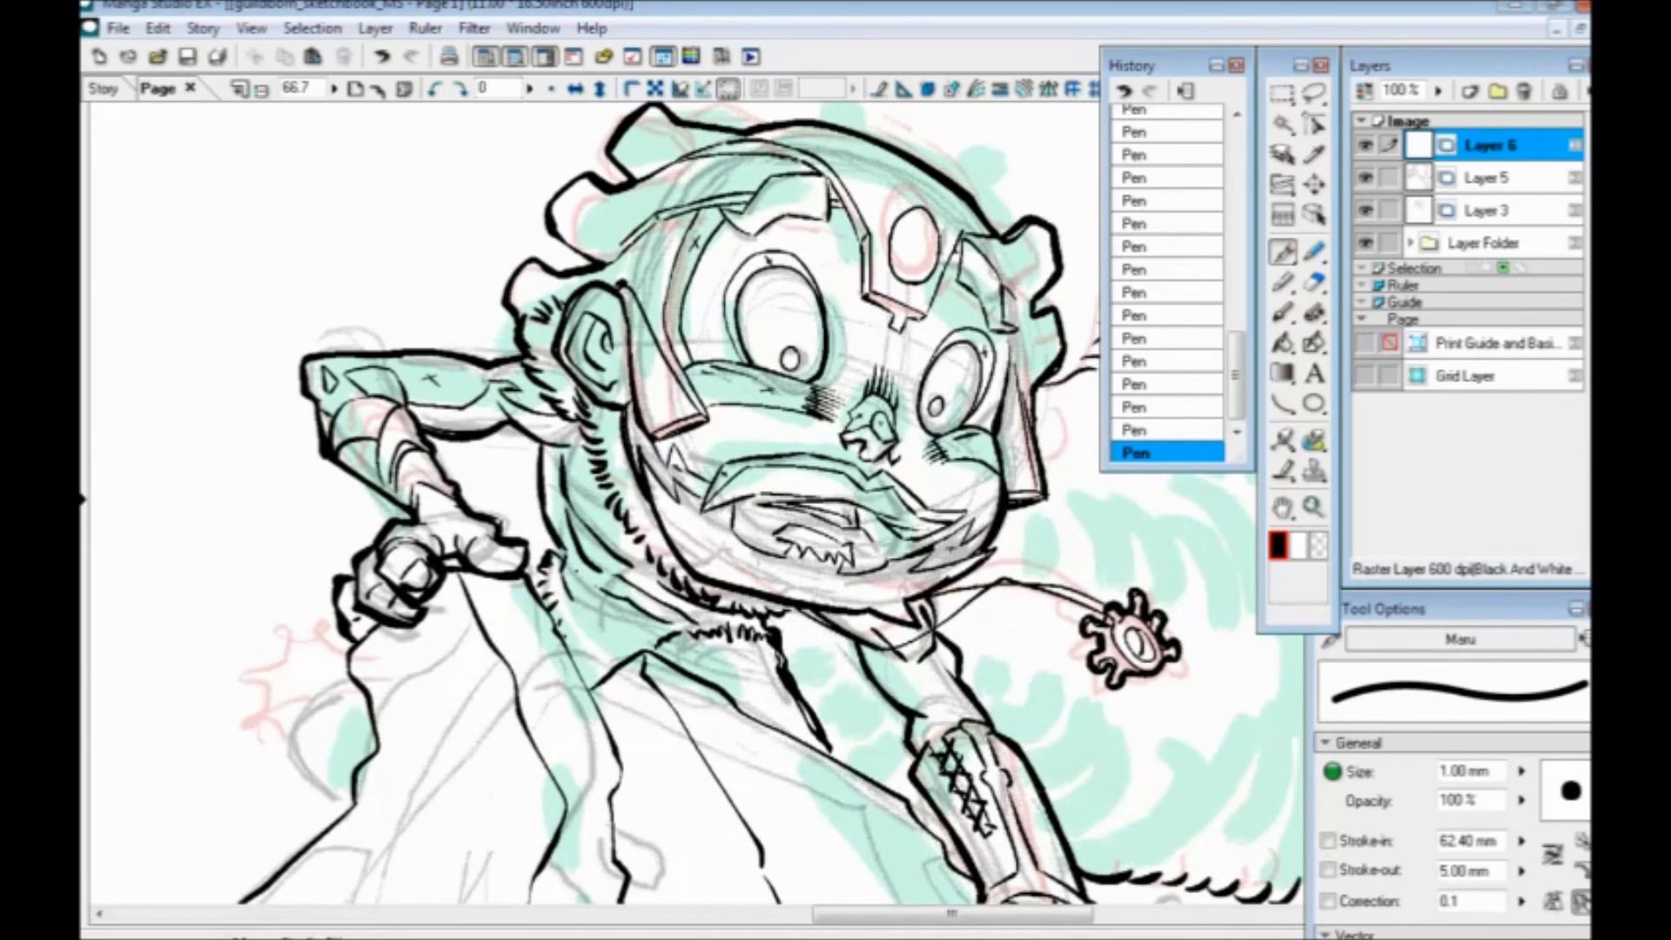
mouse_move(608, 509)
left_mouse_down()
mouse_move(585, 442)
mouse_move(566, 439)
left_mouse_up()
left_click_drag(591, 449, 575, 439)
mouse_move(600, 590)
left_mouse_down()
mouse_move(670, 638)
mouse_move(603, 634)
left_mouse_up()
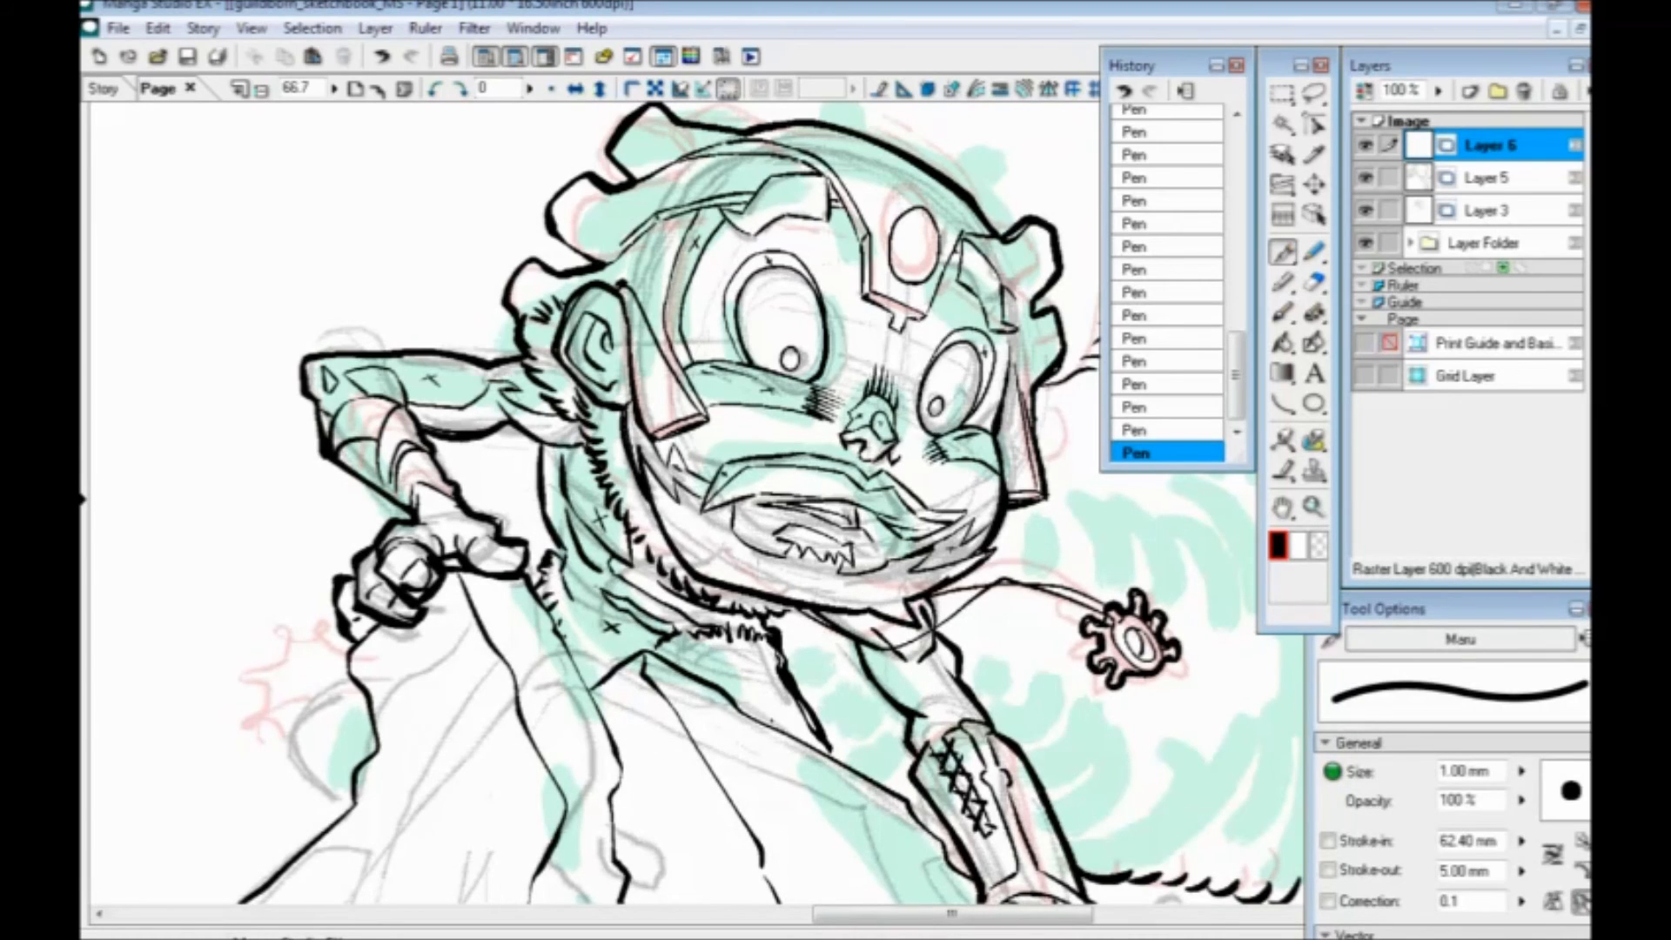
mouse_move(743, 682)
left_mouse_down()
mouse_move(775, 730)
mouse_move(785, 709)
left_mouse_up()
mouse_move(728, 649)
left_mouse_down()
mouse_move(779, 698)
mouse_move(691, 657)
mouse_move(671, 666)
left_mouse_up()
Ink the tapered shading marks on the forearm above the bracer and the shadow under the beard
mouse_move(720, 660)
left_mouse_down()
mouse_move(706, 676)
mouse_move(546, 492)
left_mouse_up()
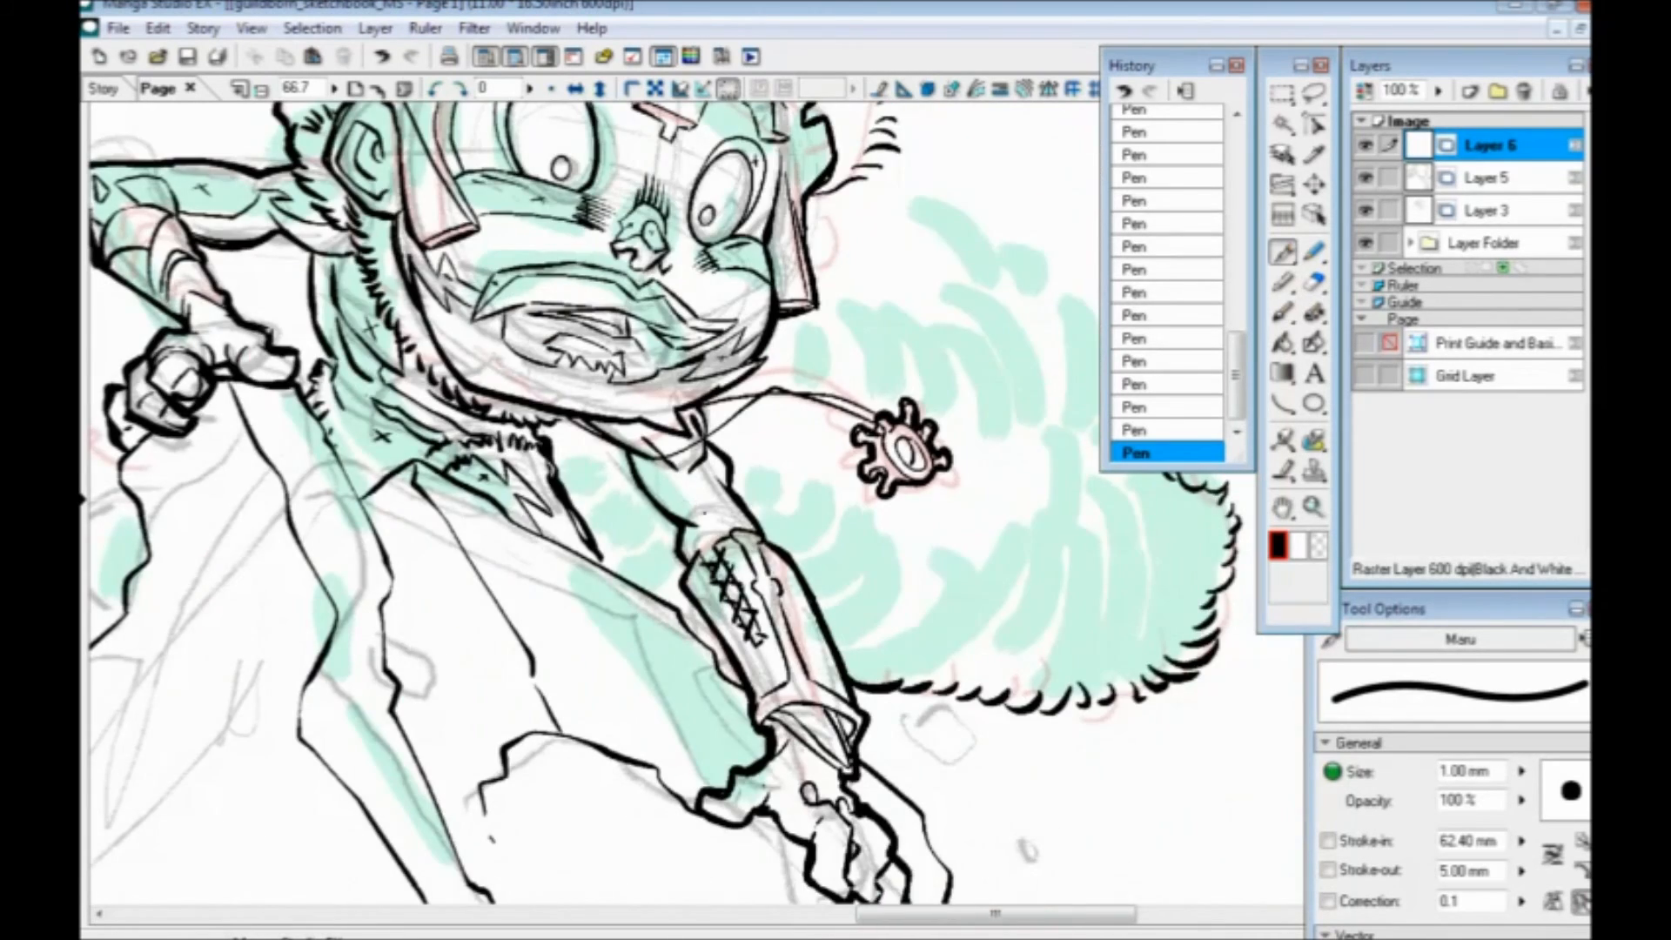
mouse_move(749, 520)
left_mouse_down()
mouse_move(704, 488)
mouse_move(716, 522)
mouse_move(696, 551)
left_mouse_up()
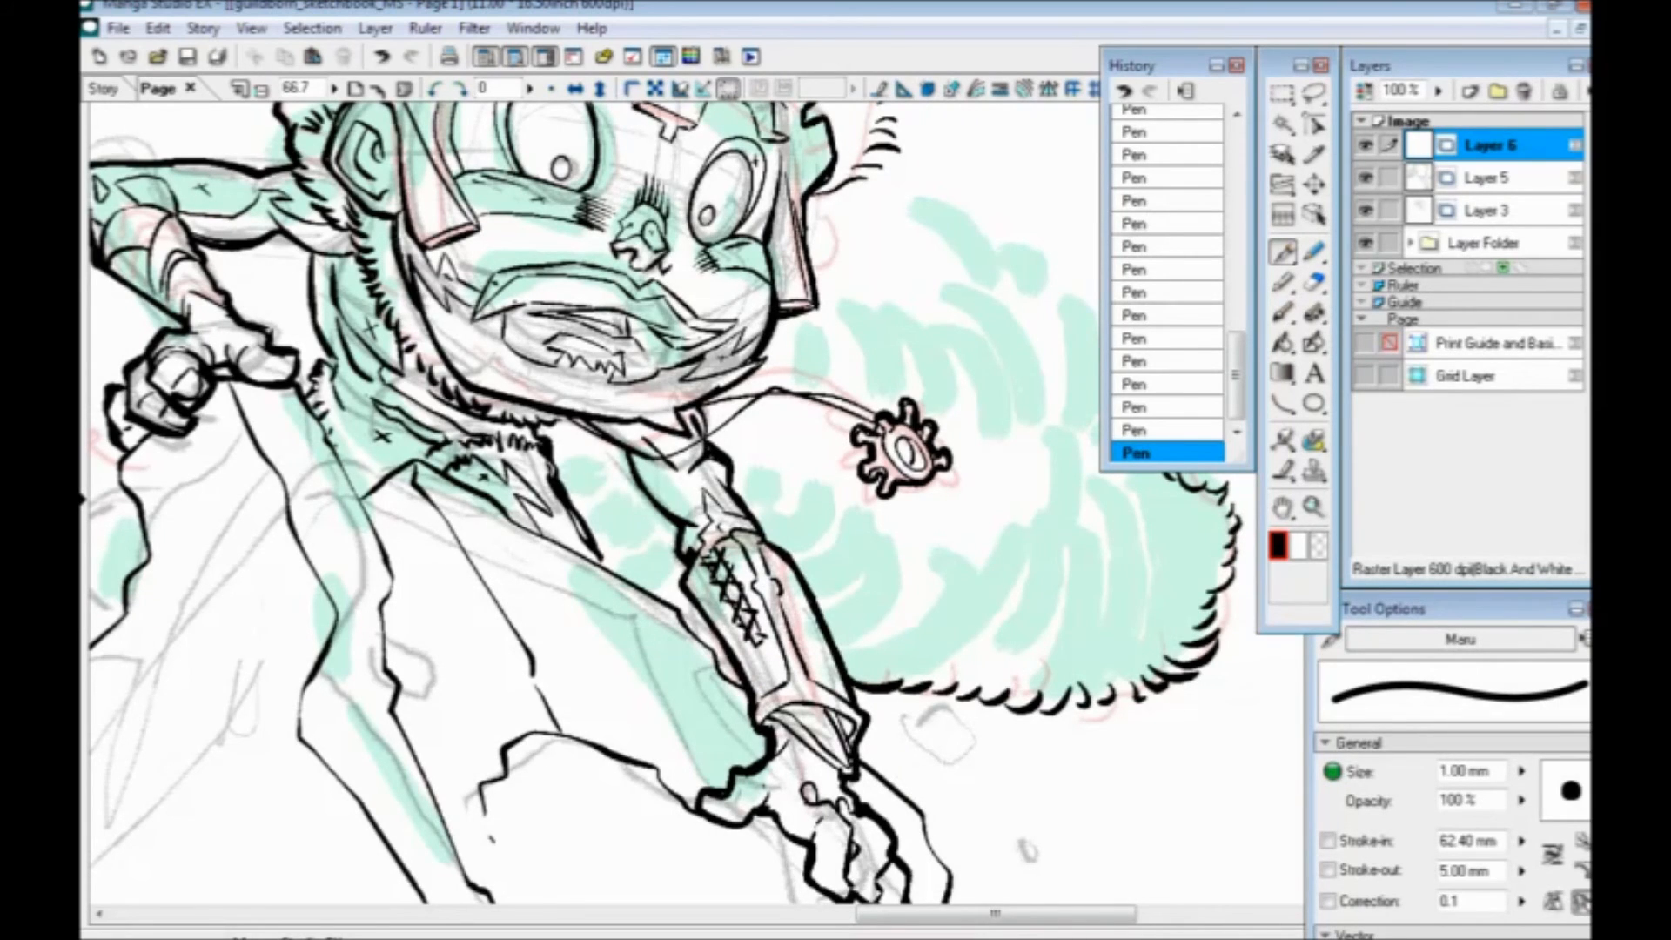
mouse_move(614, 436)
left_mouse_down()
mouse_move(654, 432)
mouse_move(631, 440)
left_mouse_up()
left_click_drag(605, 423, 649, 432)
Stipple black dots of varied size around the bracer's lacing and along its outer side
left_click_drag(652, 669, 524, 439)
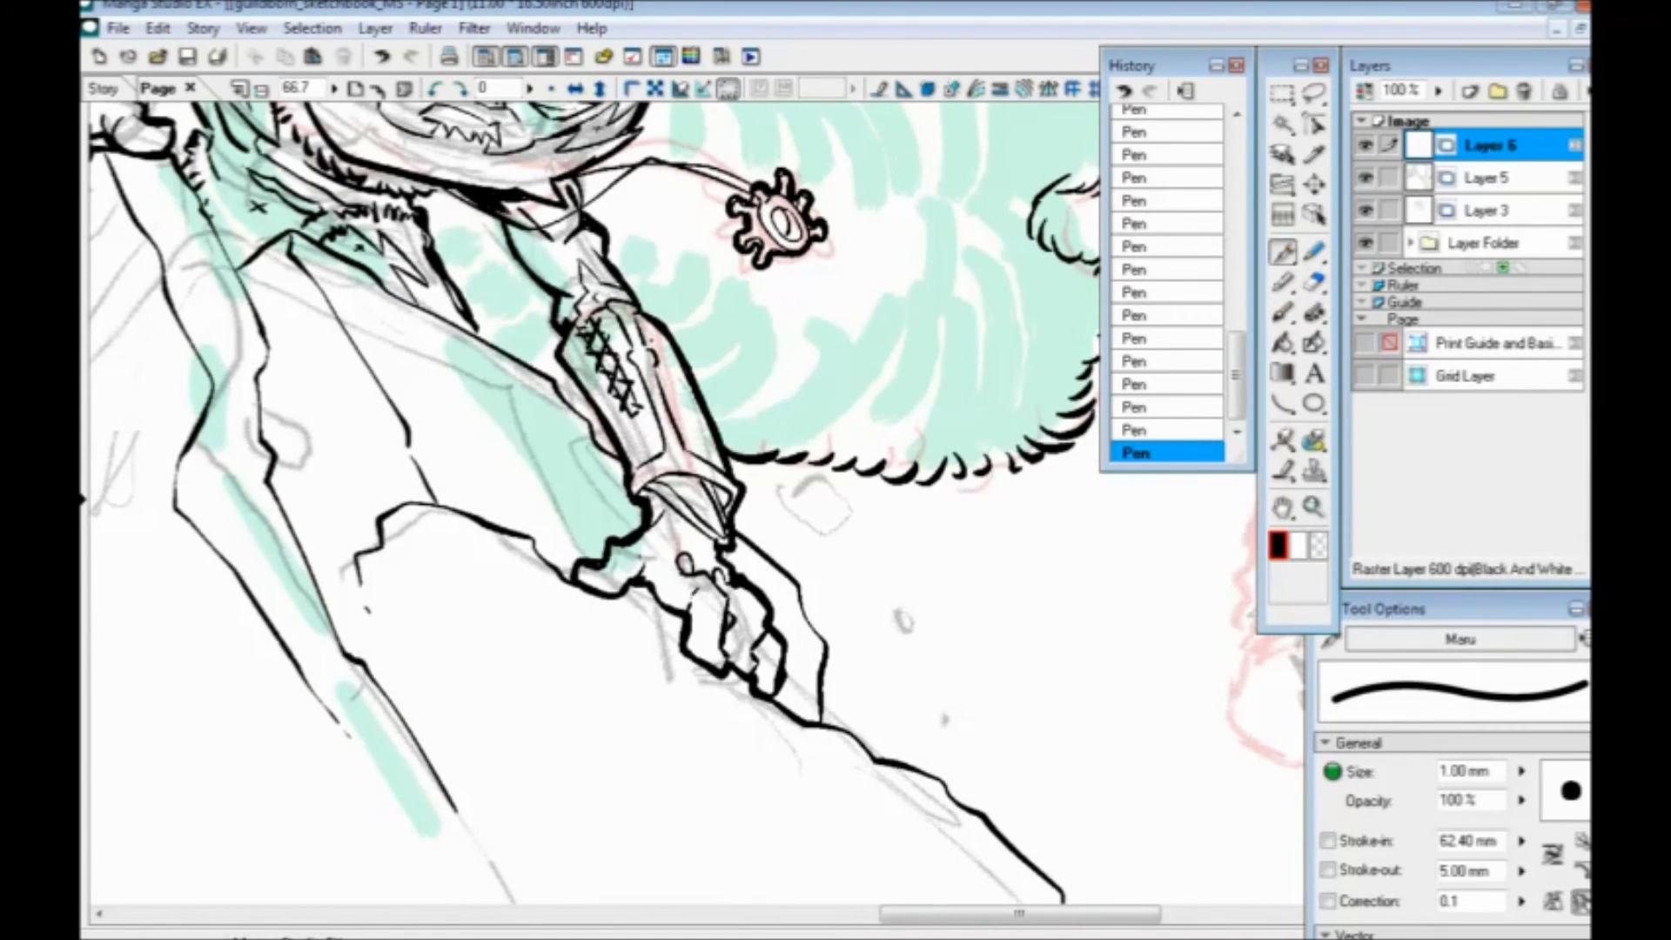
left_click(691, 444)
left_click(691, 446)
left_click(681, 430)
left_click(690, 428)
left_click(700, 446)
left_click(690, 436)
left_click(664, 347)
left_click(669, 357)
left_click(669, 353)
left_click(659, 350)
left_click(647, 332)
left_click(618, 331)
left_click(606, 318)
left_click(607, 331)
left_click(617, 342)
left_click(624, 361)
left_click(627, 367)
left_click(574, 339)
left_click(569, 347)
left_click(581, 352)
left_click(587, 362)
left_click(571, 354)
left_click(570, 341)
left_click(585, 371)
left_click(590, 366)
left_click(606, 395)
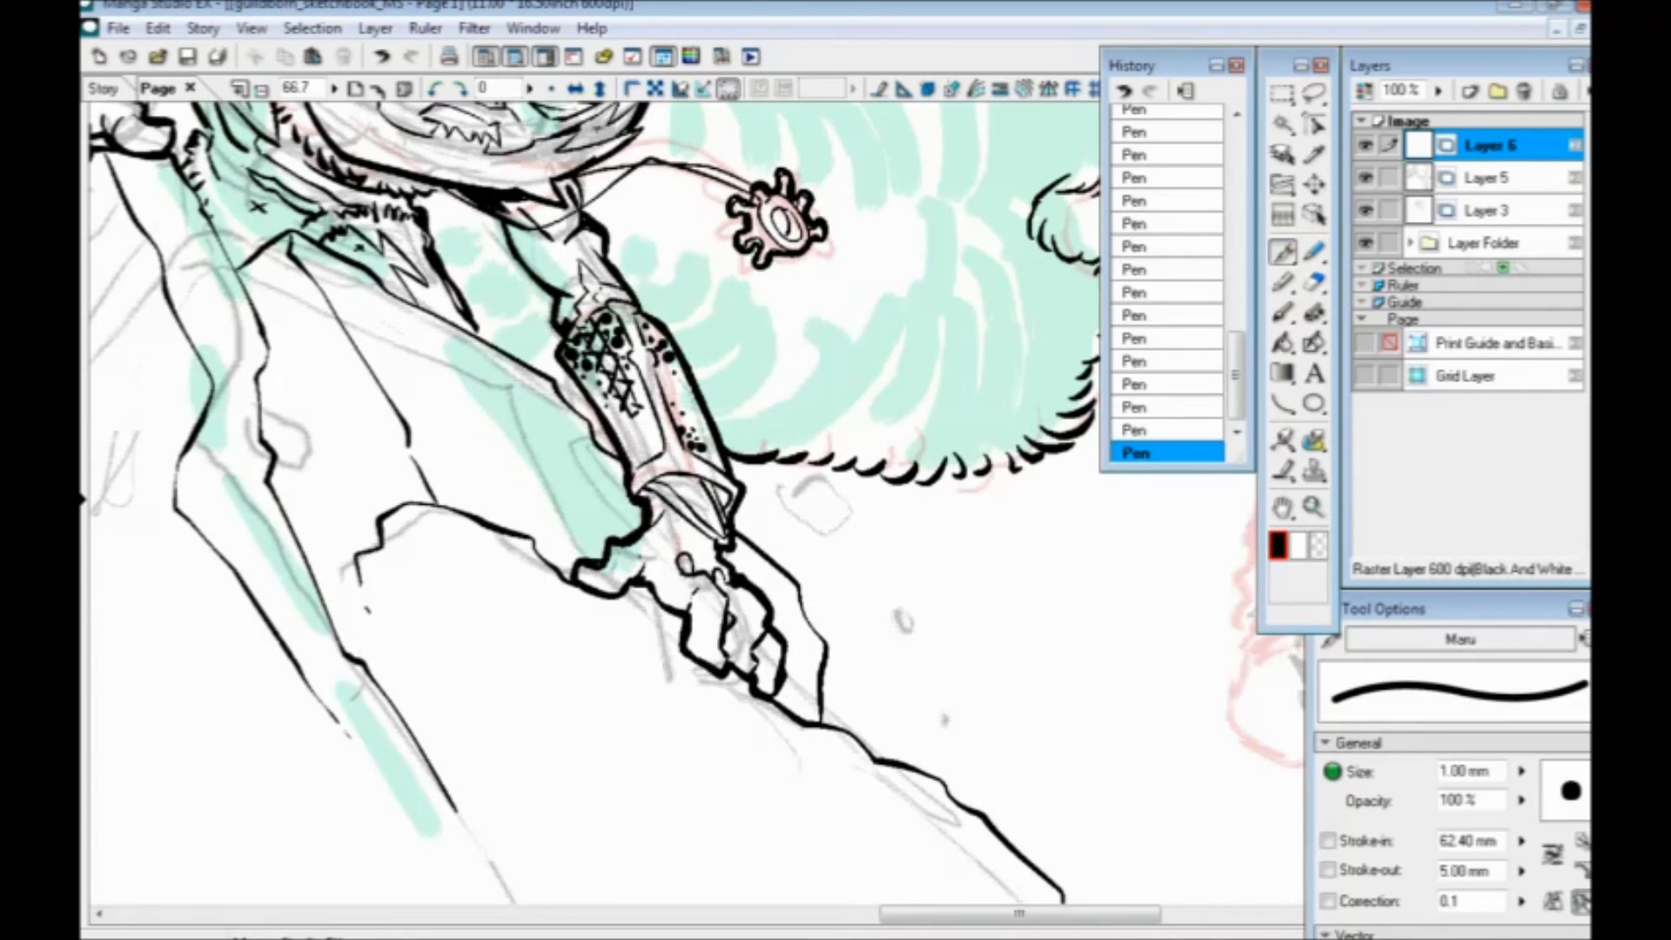
left_click(609, 308)
left_click(611, 314)
left_click(615, 314)
left_click(627, 337)
left_click(627, 349)
left_click(627, 360)
Thicken the bracer's inner edge and cuff, and hatch the shadow edge beside it, marking the shadow with an X
mouse_move(645, 363)
left_mouse_down()
mouse_move(664, 451)
mouse_move(728, 507)
mouse_move(706, 481)
mouse_move(666, 503)
mouse_move(736, 544)
left_mouse_up()
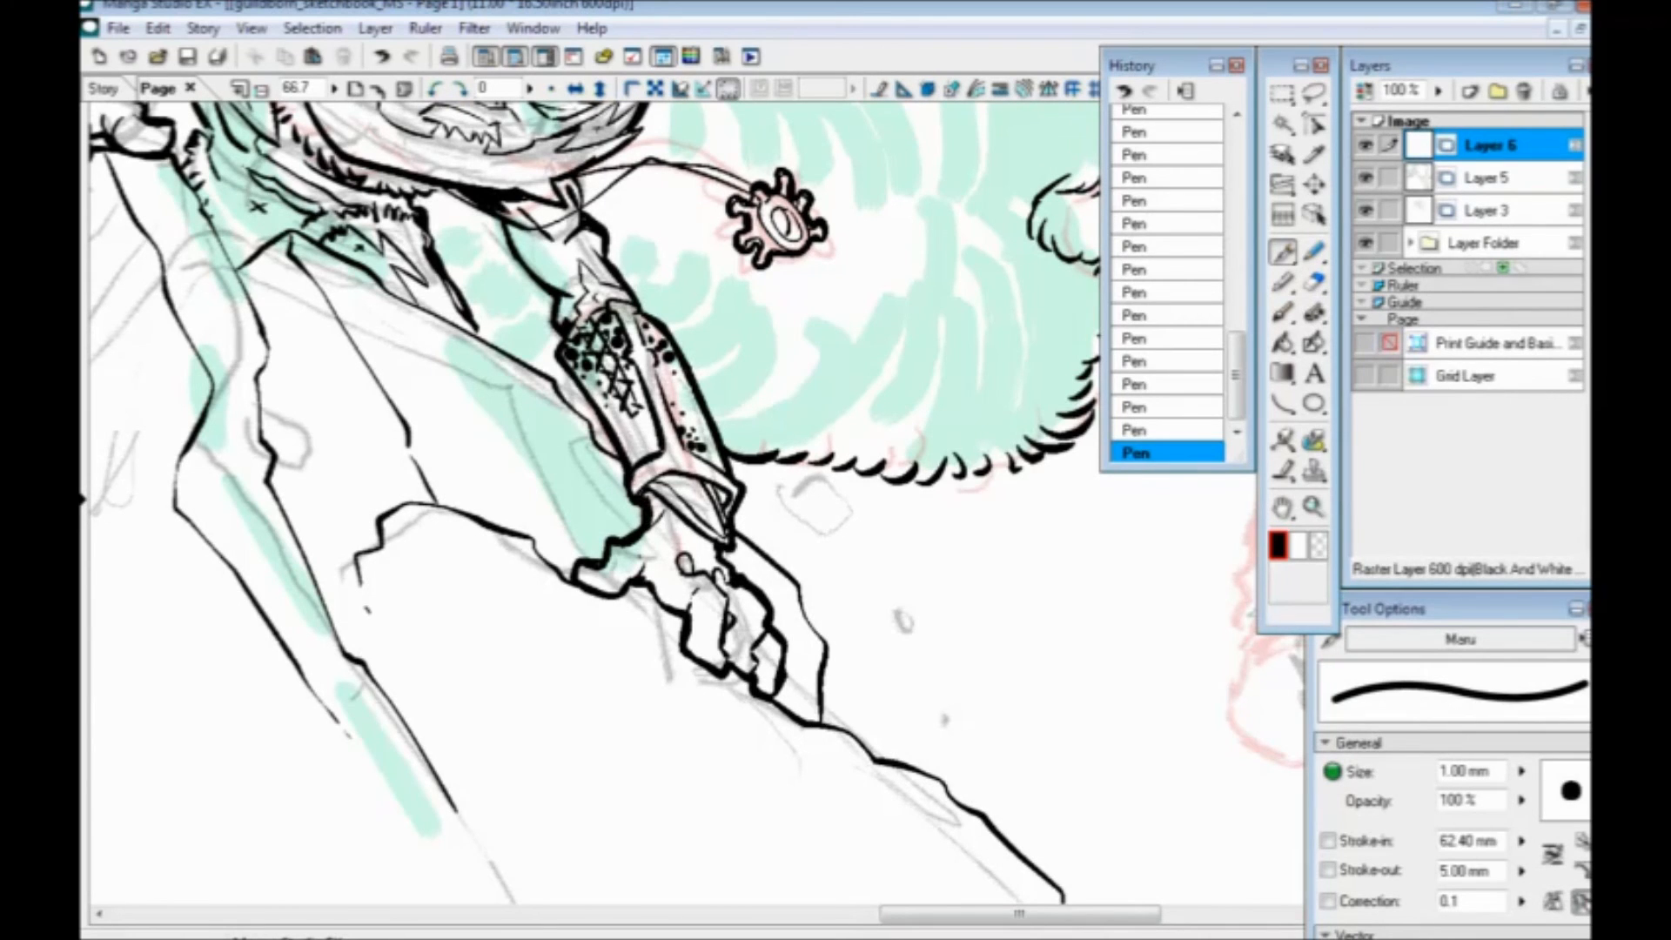
right_click(648, 520)
left_click(628, 474)
left_click_drag(488, 477, 641, 504)
left_click_drag(723, 611, 648, 463)
mouse_move(796, 572)
left_mouse_down()
mouse_move(695, 443)
mouse_move(617, 424)
left_mouse_up()
mouse_move(666, 491)
left_mouse_down()
mouse_move(619, 426)
mouse_move(642, 452)
left_mouse_up()
mouse_move(594, 382)
left_mouse_down()
mouse_move(637, 447)
mouse_move(632, 430)
mouse_move(710, 462)
left_mouse_up()
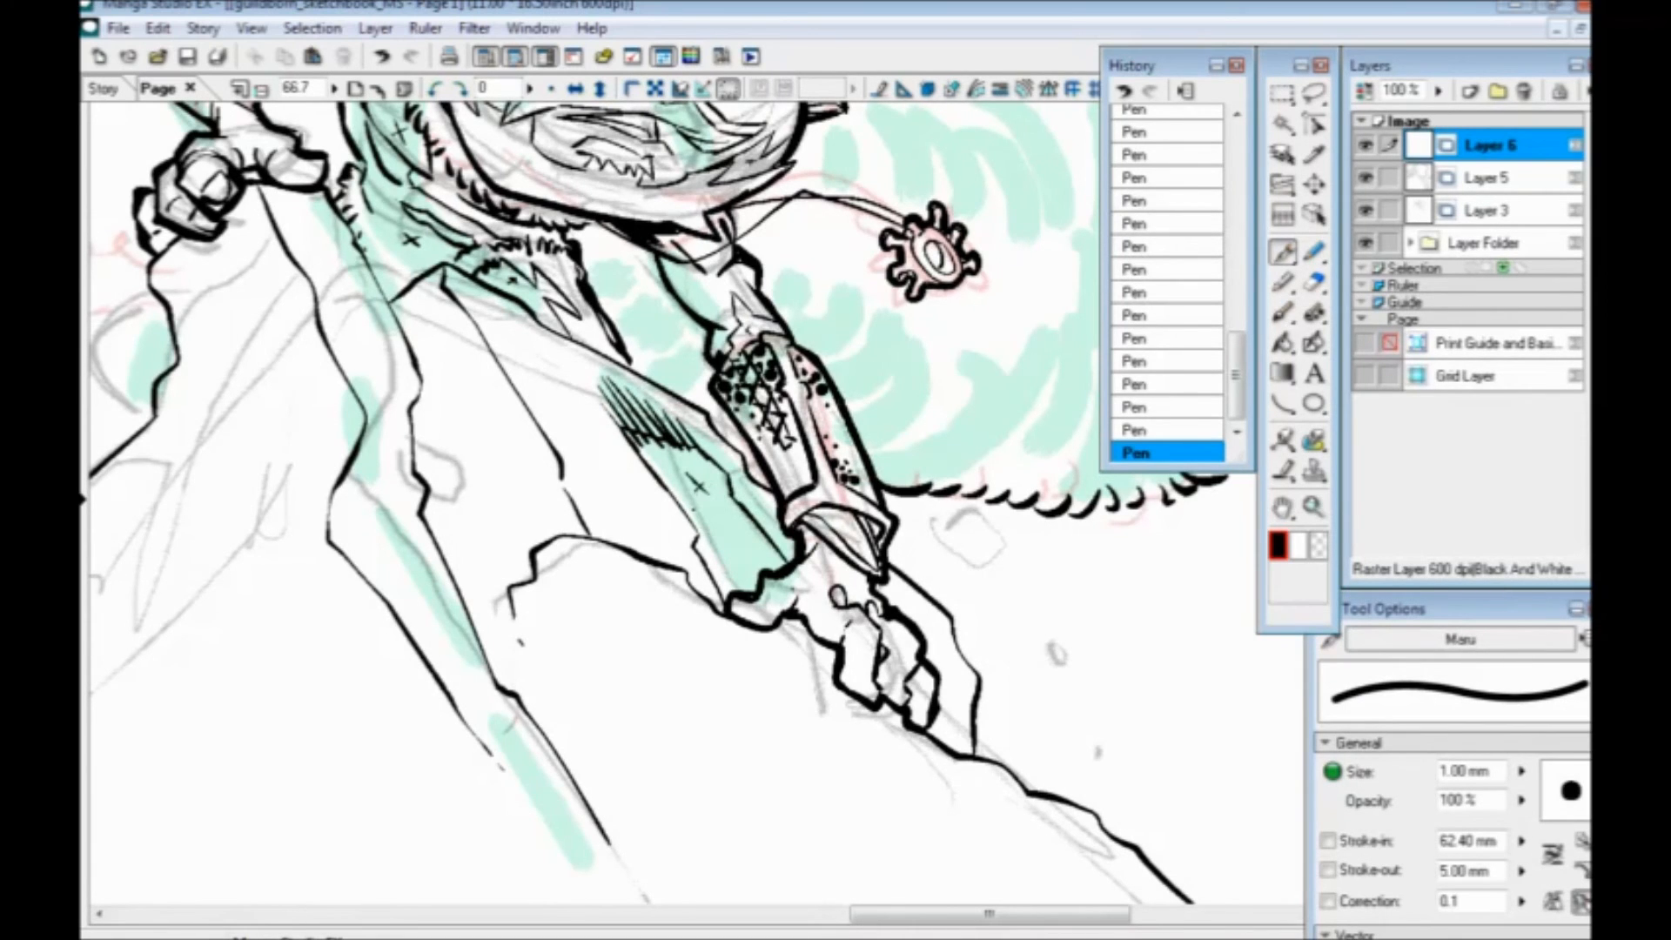
Save the page and bring more of the character into view at 50% zoom
left_click_drag(427, 558, 623, 808)
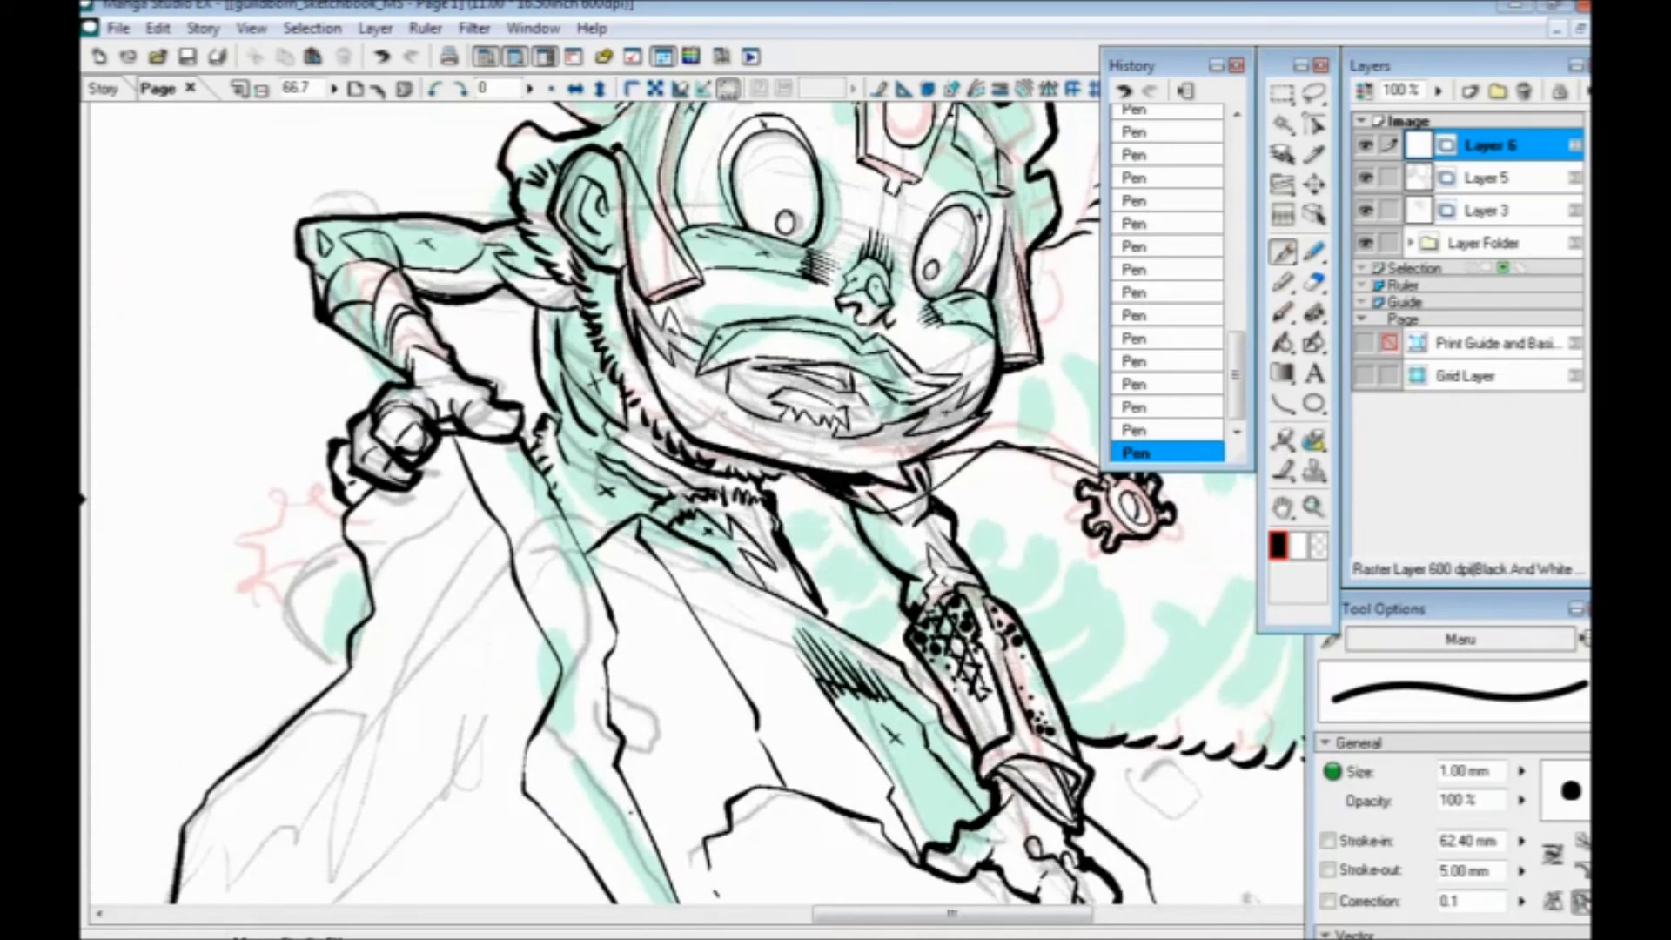
left_click_drag(671, 599, 422, 520)
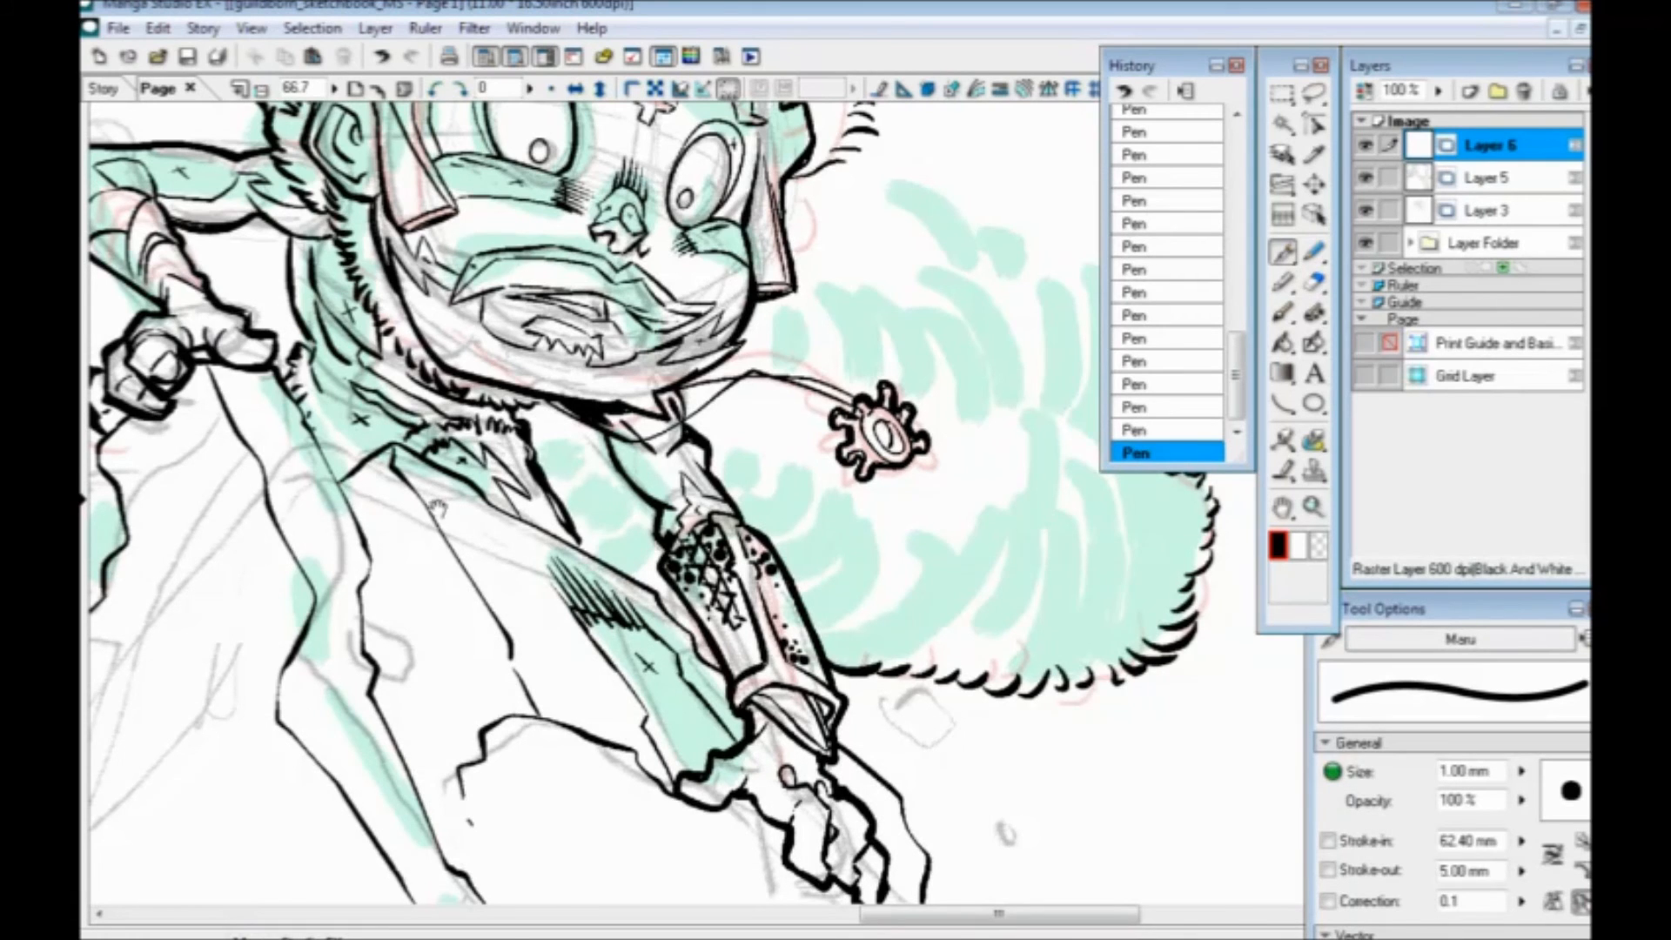
left_click_drag(438, 507, 469, 513)
left_click(187, 56)
key("ctrl+minus")
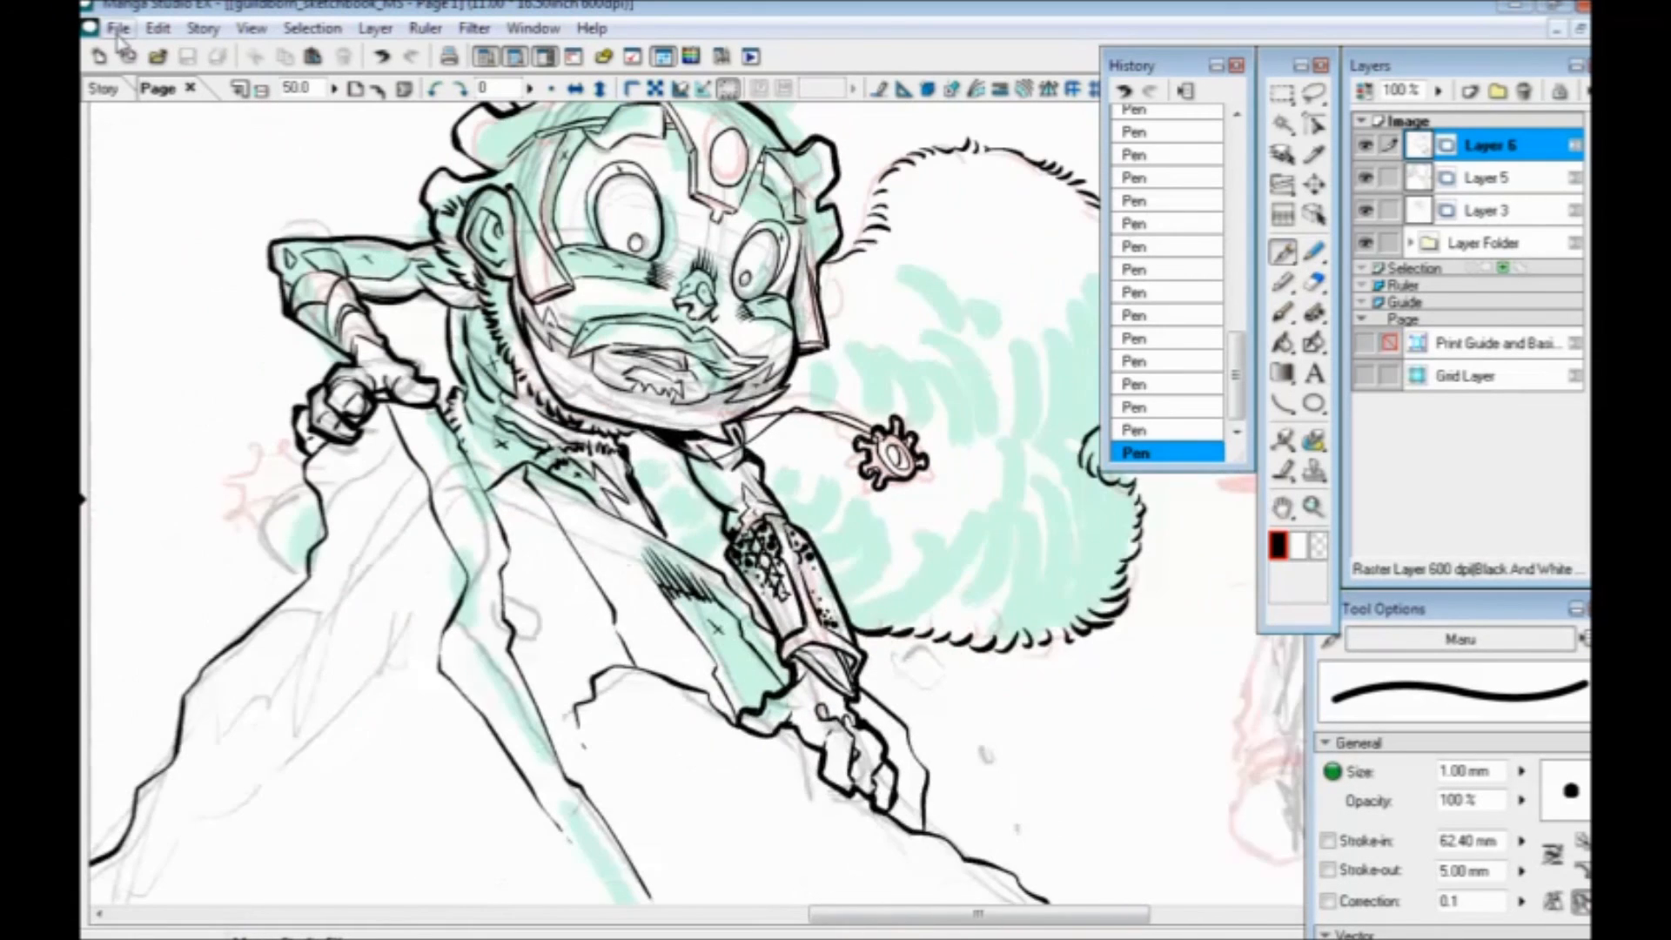
Open Standard_issue6.cst from the recent files and examine the inked figures on page 15
left_click(118, 31)
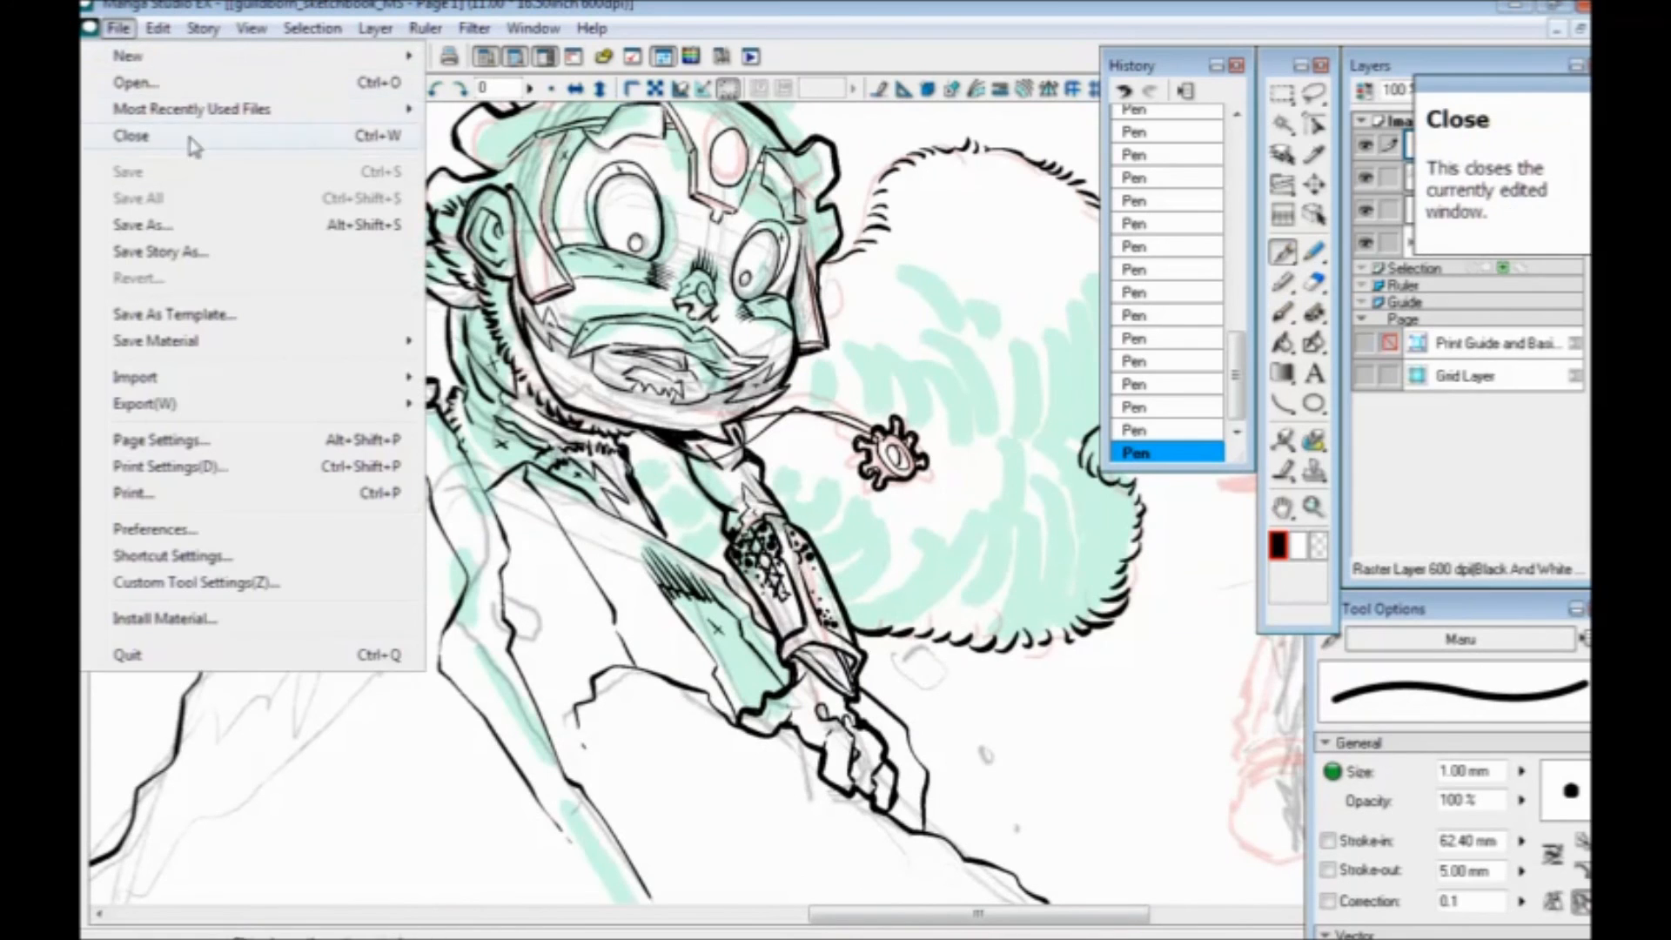
mouse_move(234, 116)
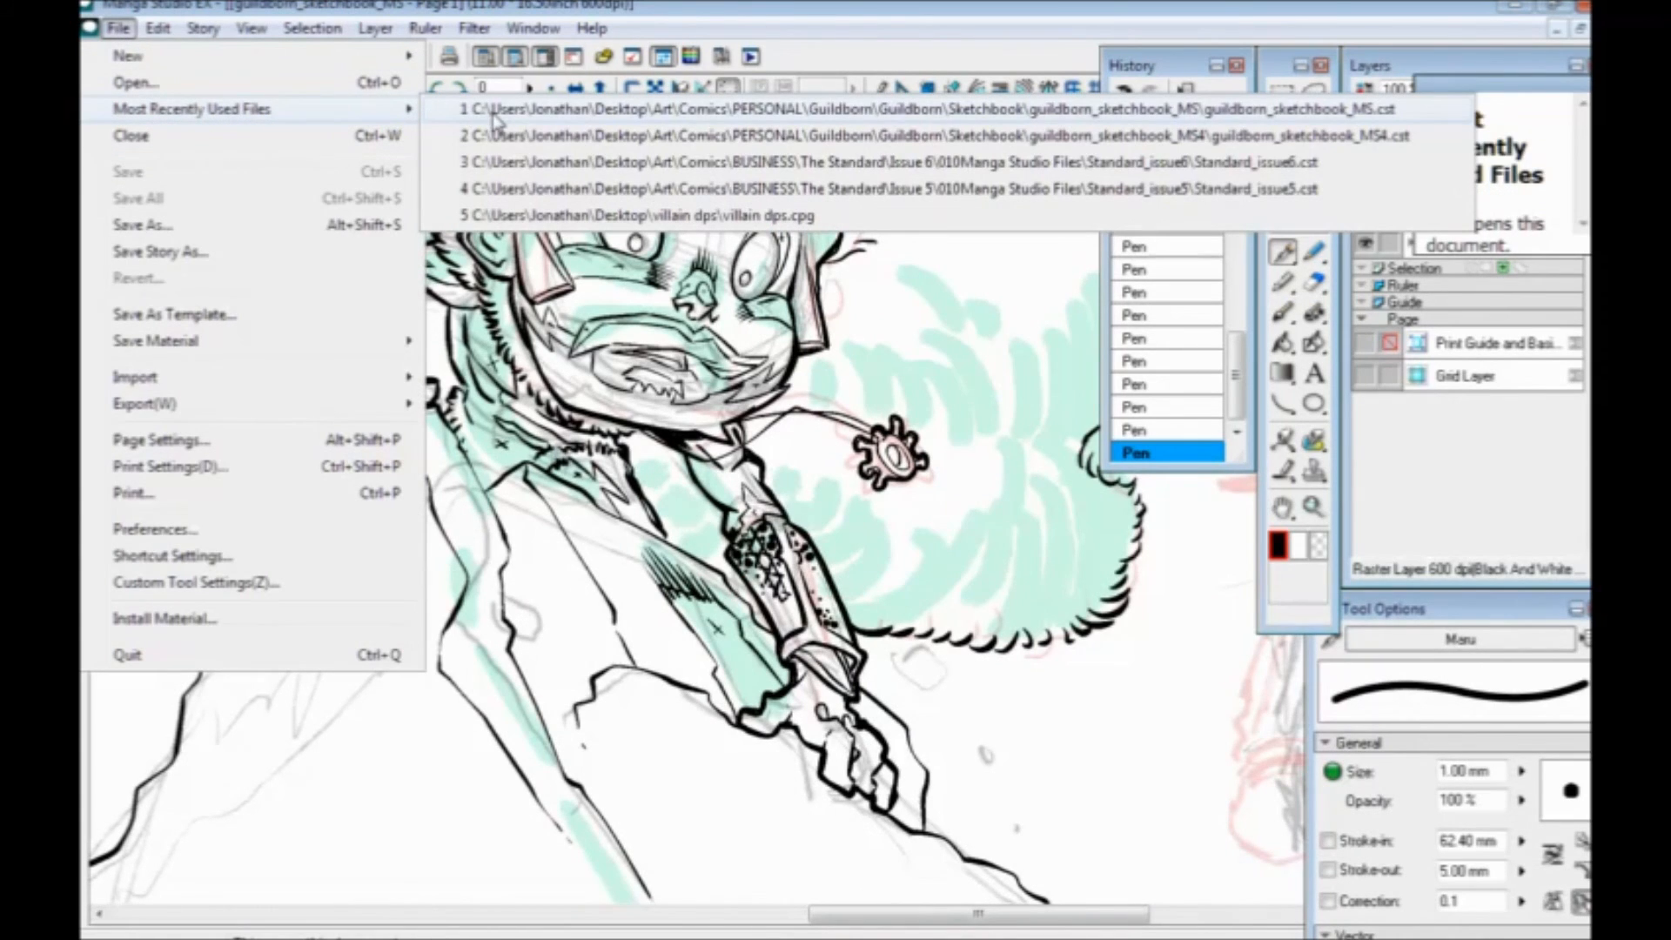
left_click(517, 165)
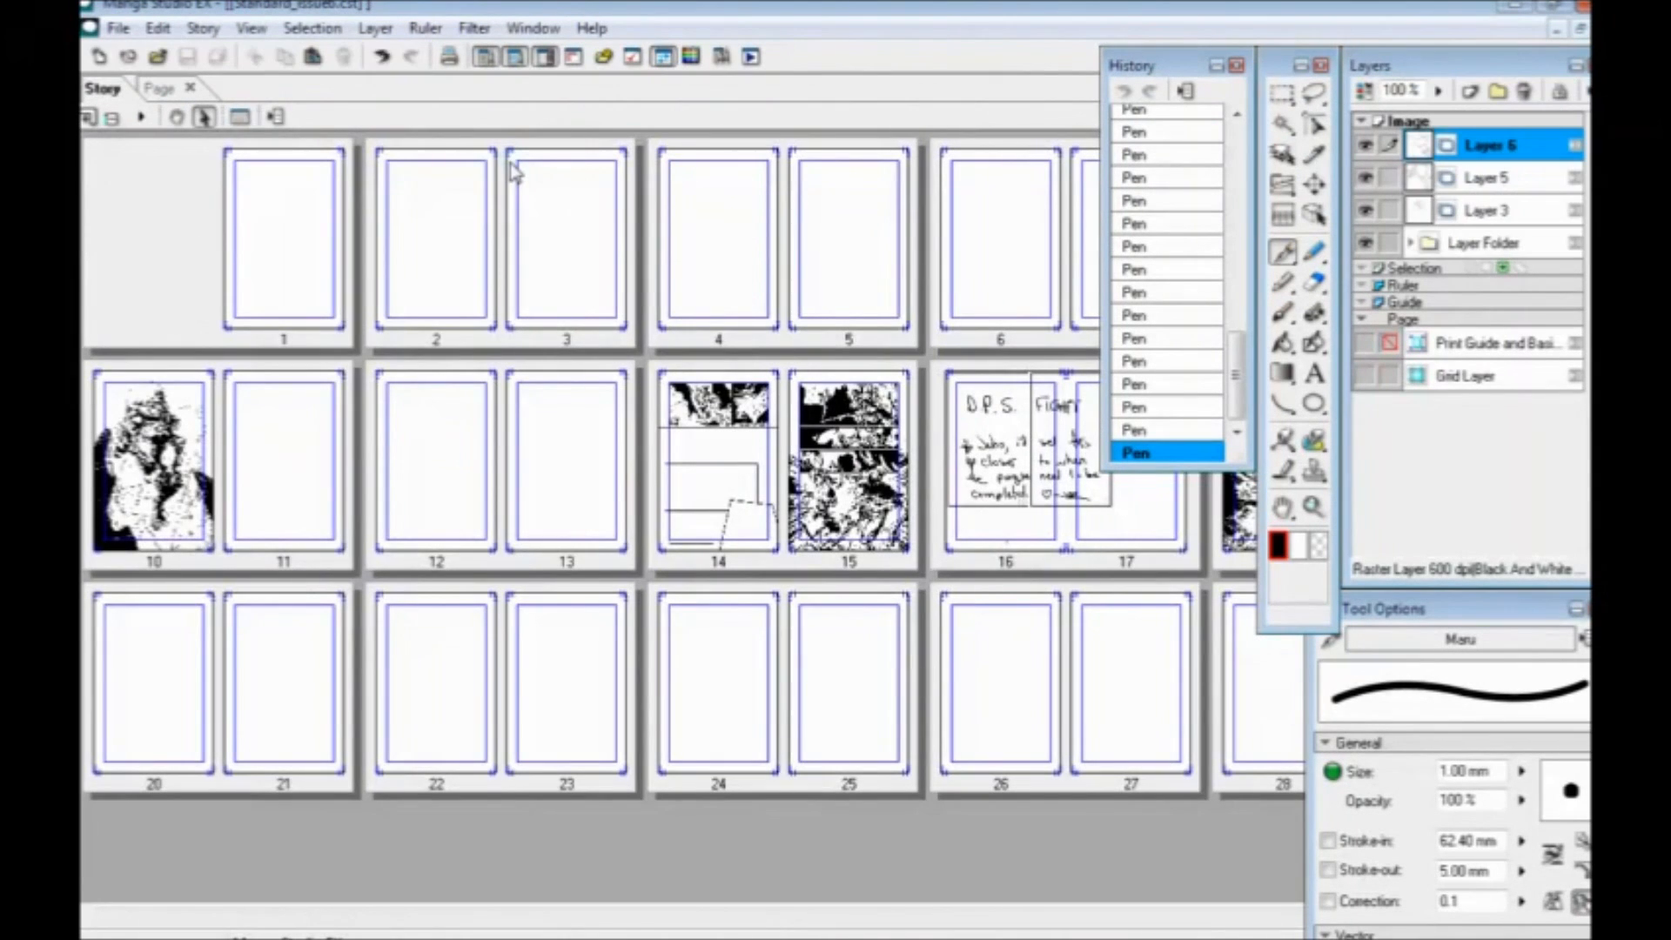
left_click(836, 476)
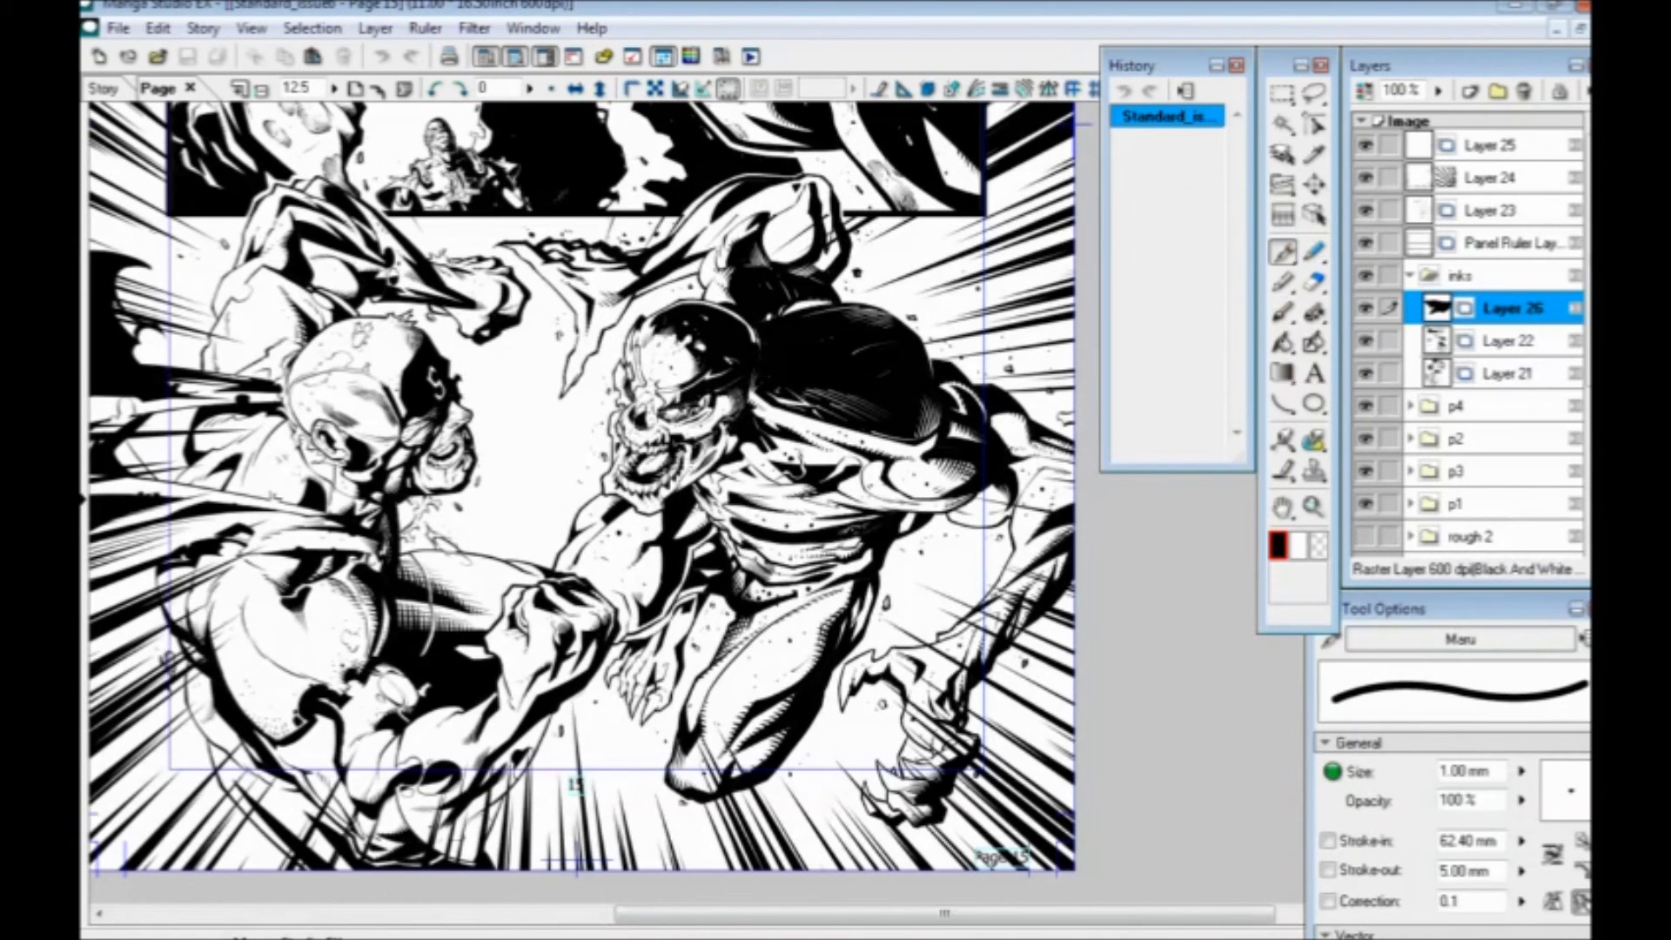
left_click_drag(553, 598, 519, 490)
key("ctrl+plus")
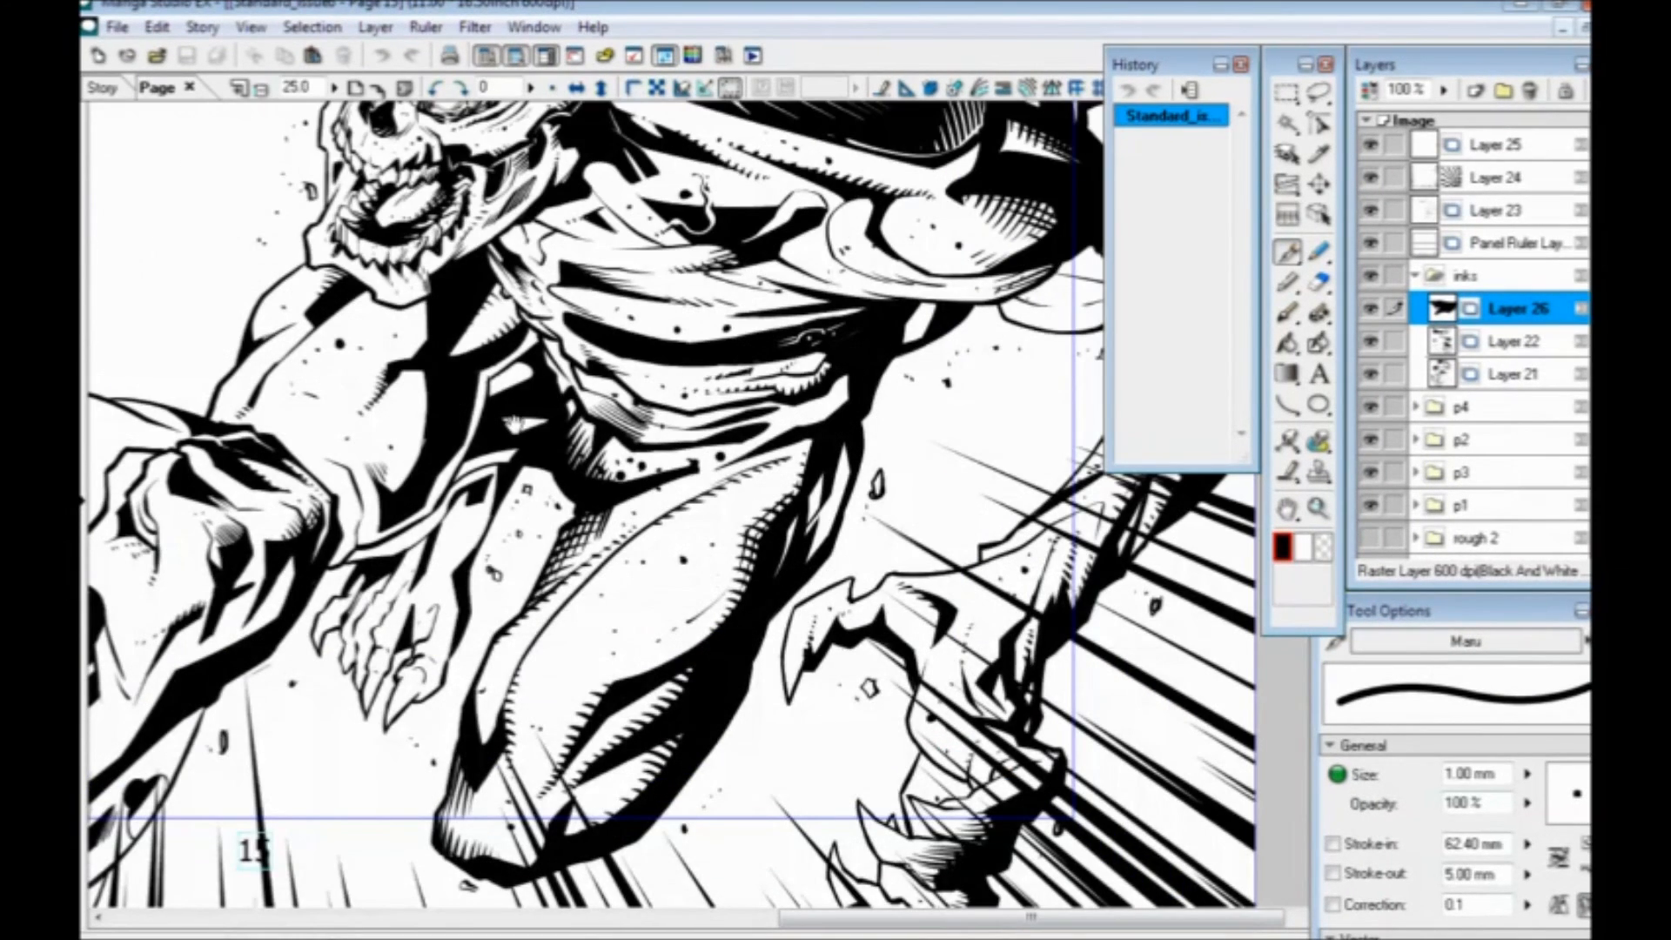
left_click_drag(350, 688, 471, 644)
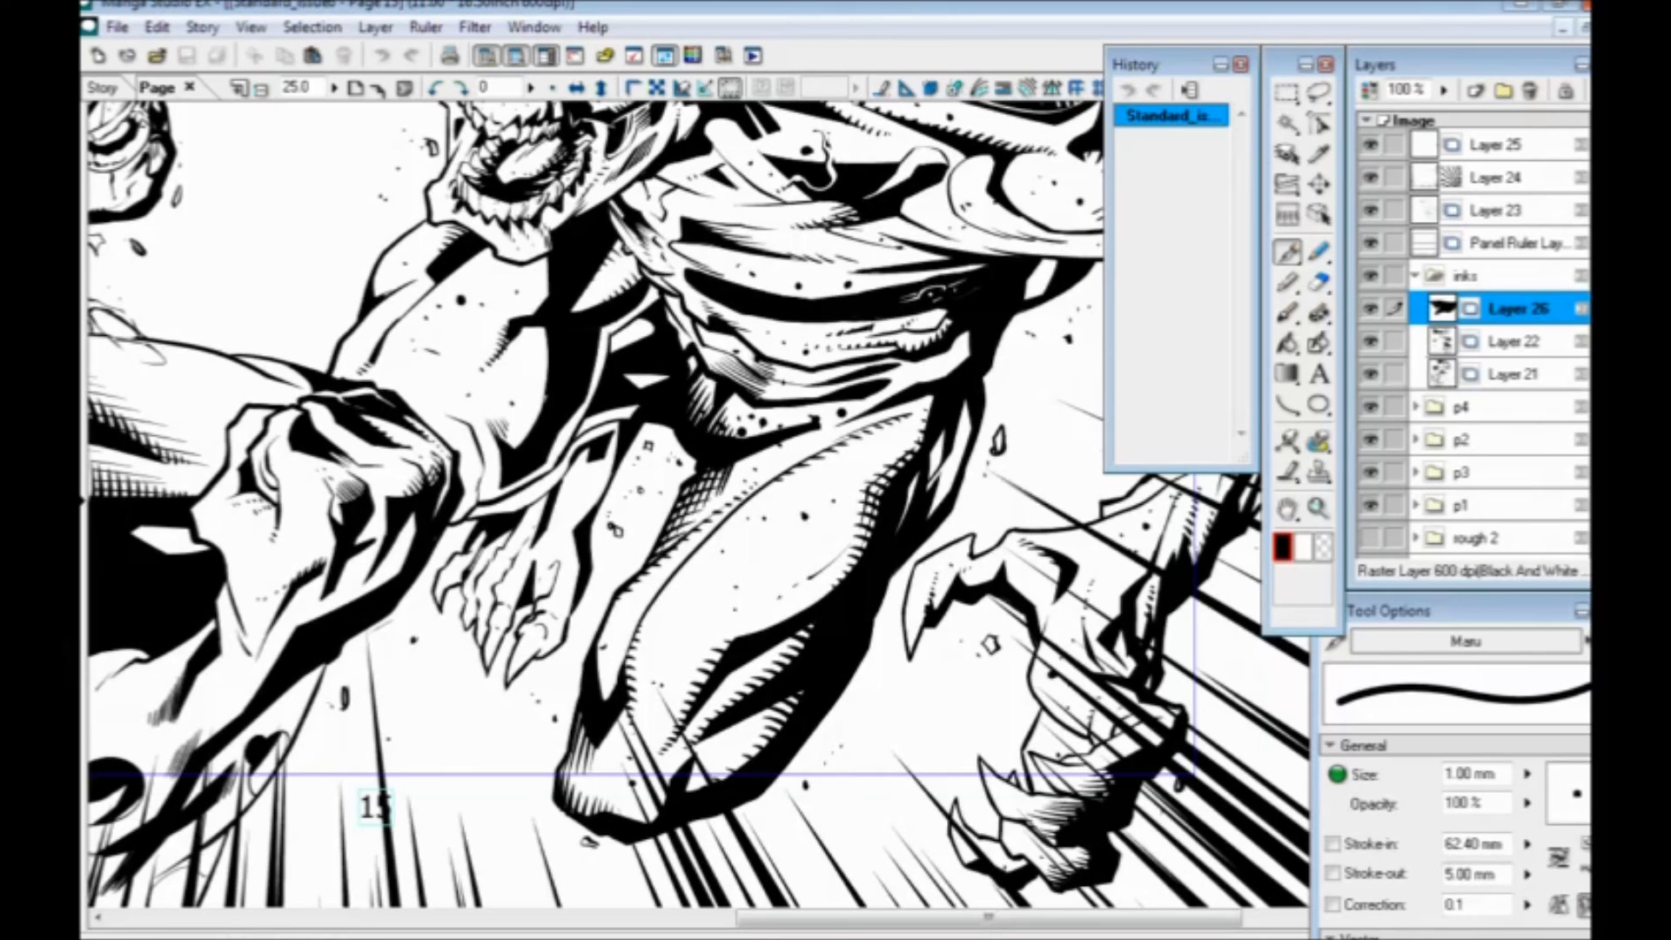
key("ctrl+minus")
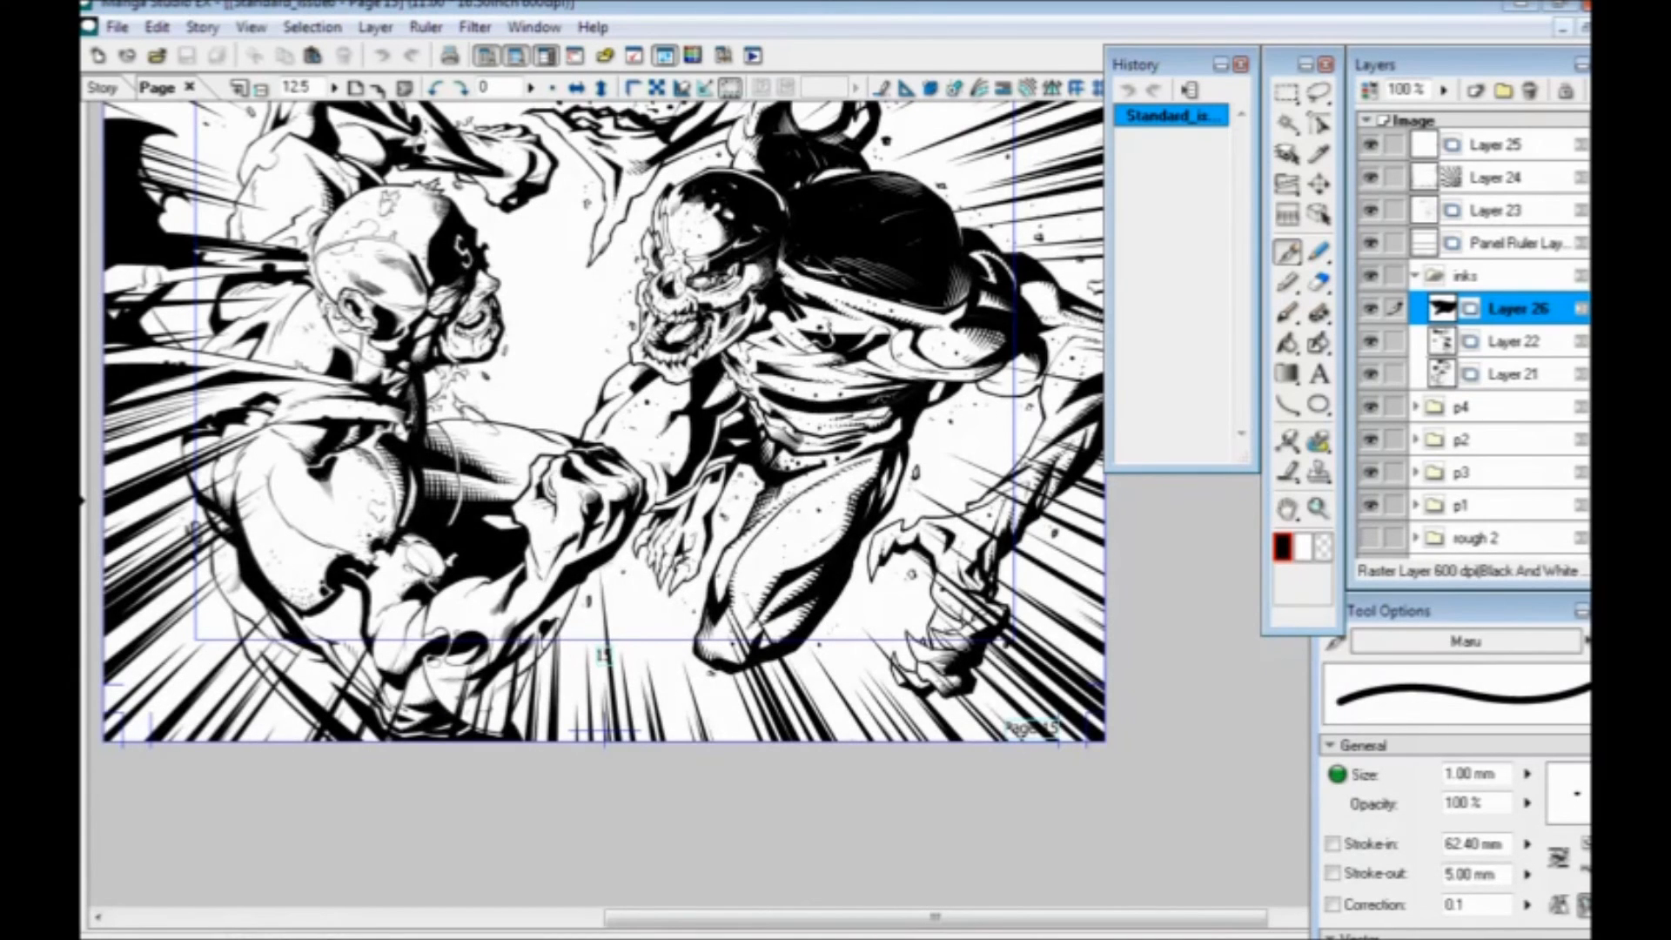
Close page 15 and return to the guildborn_sketchbook_MS page, framing the character and its bushy tail
left_click(189, 88)
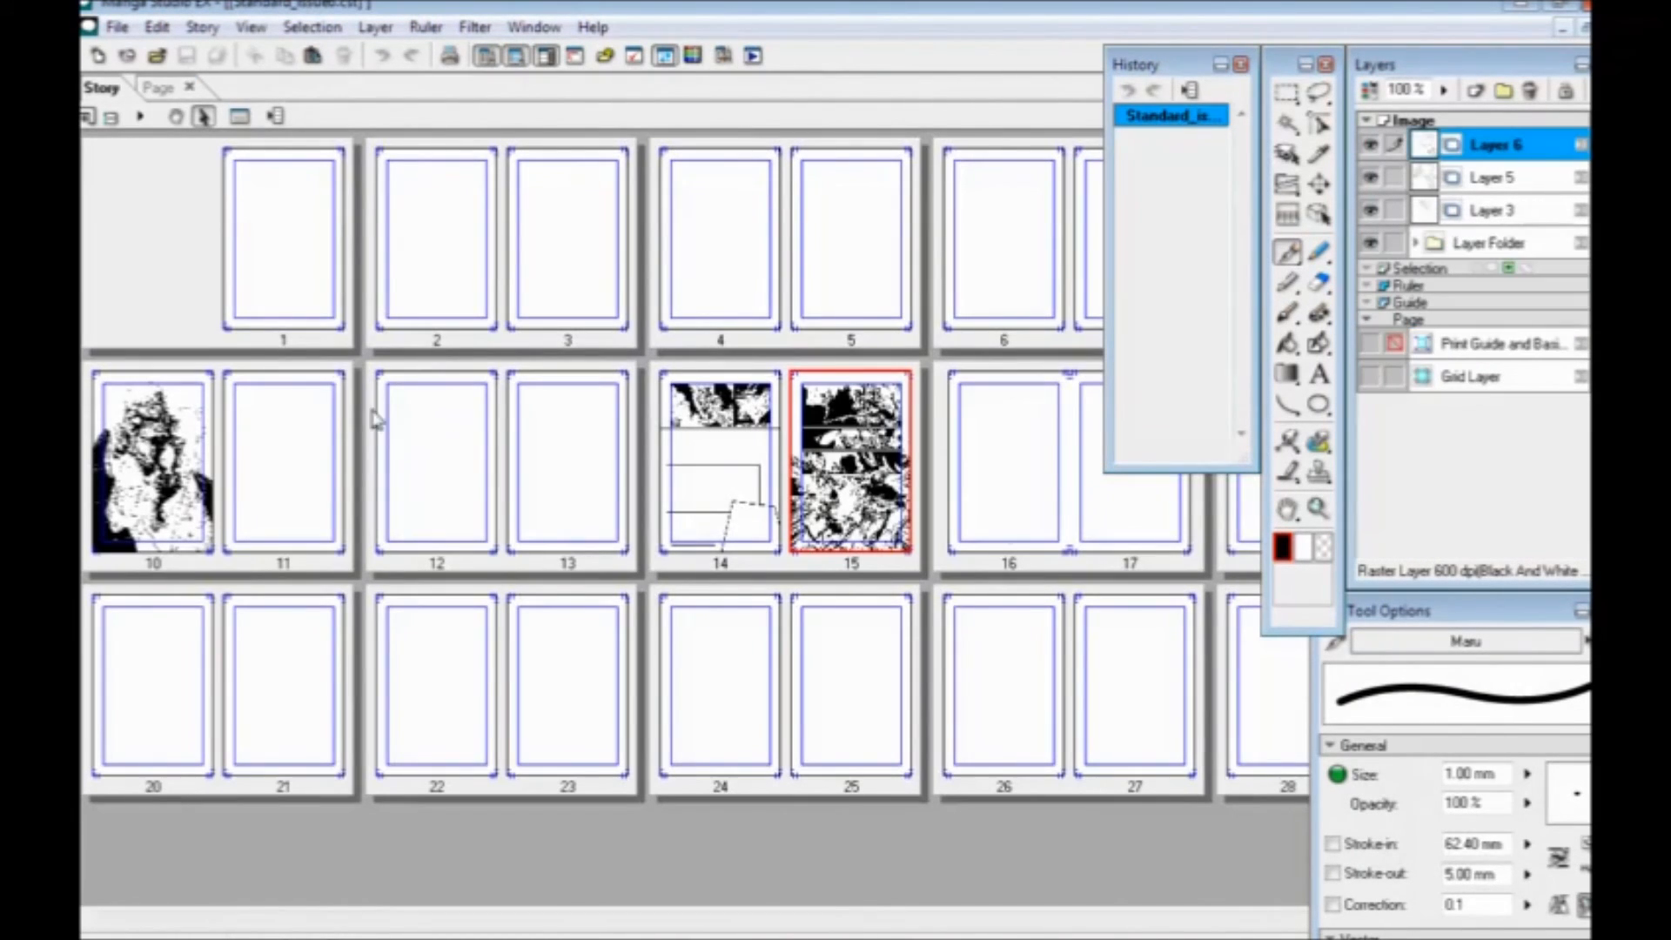
left_click(117, 27)
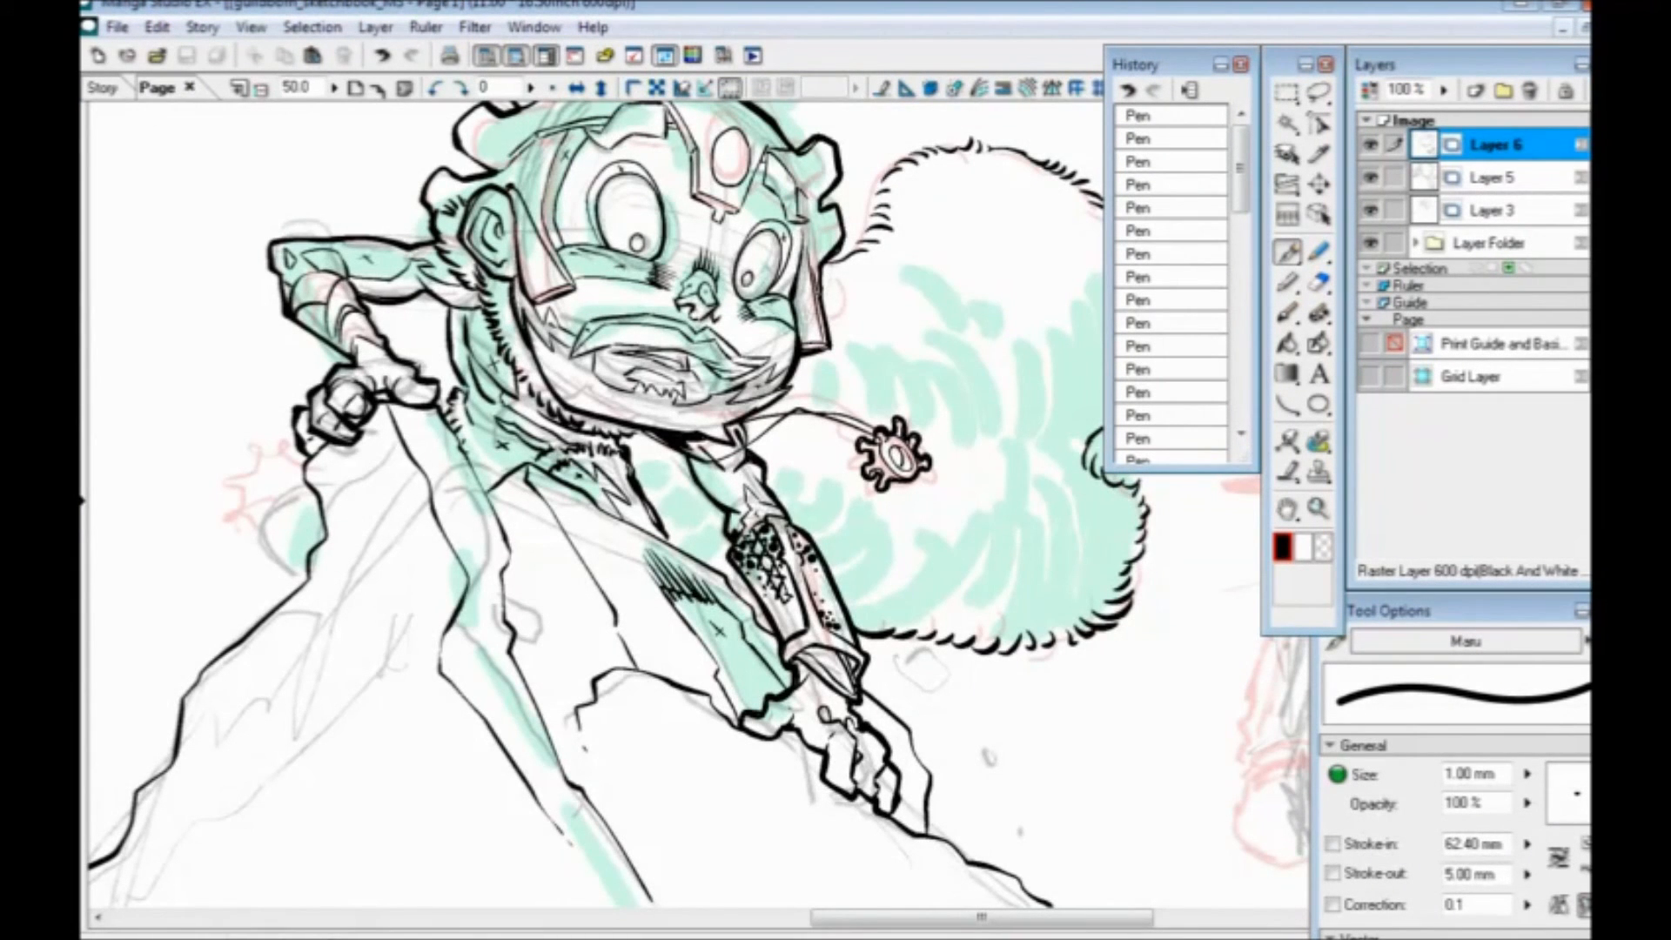
left_click_drag(682, 572, 511, 640)
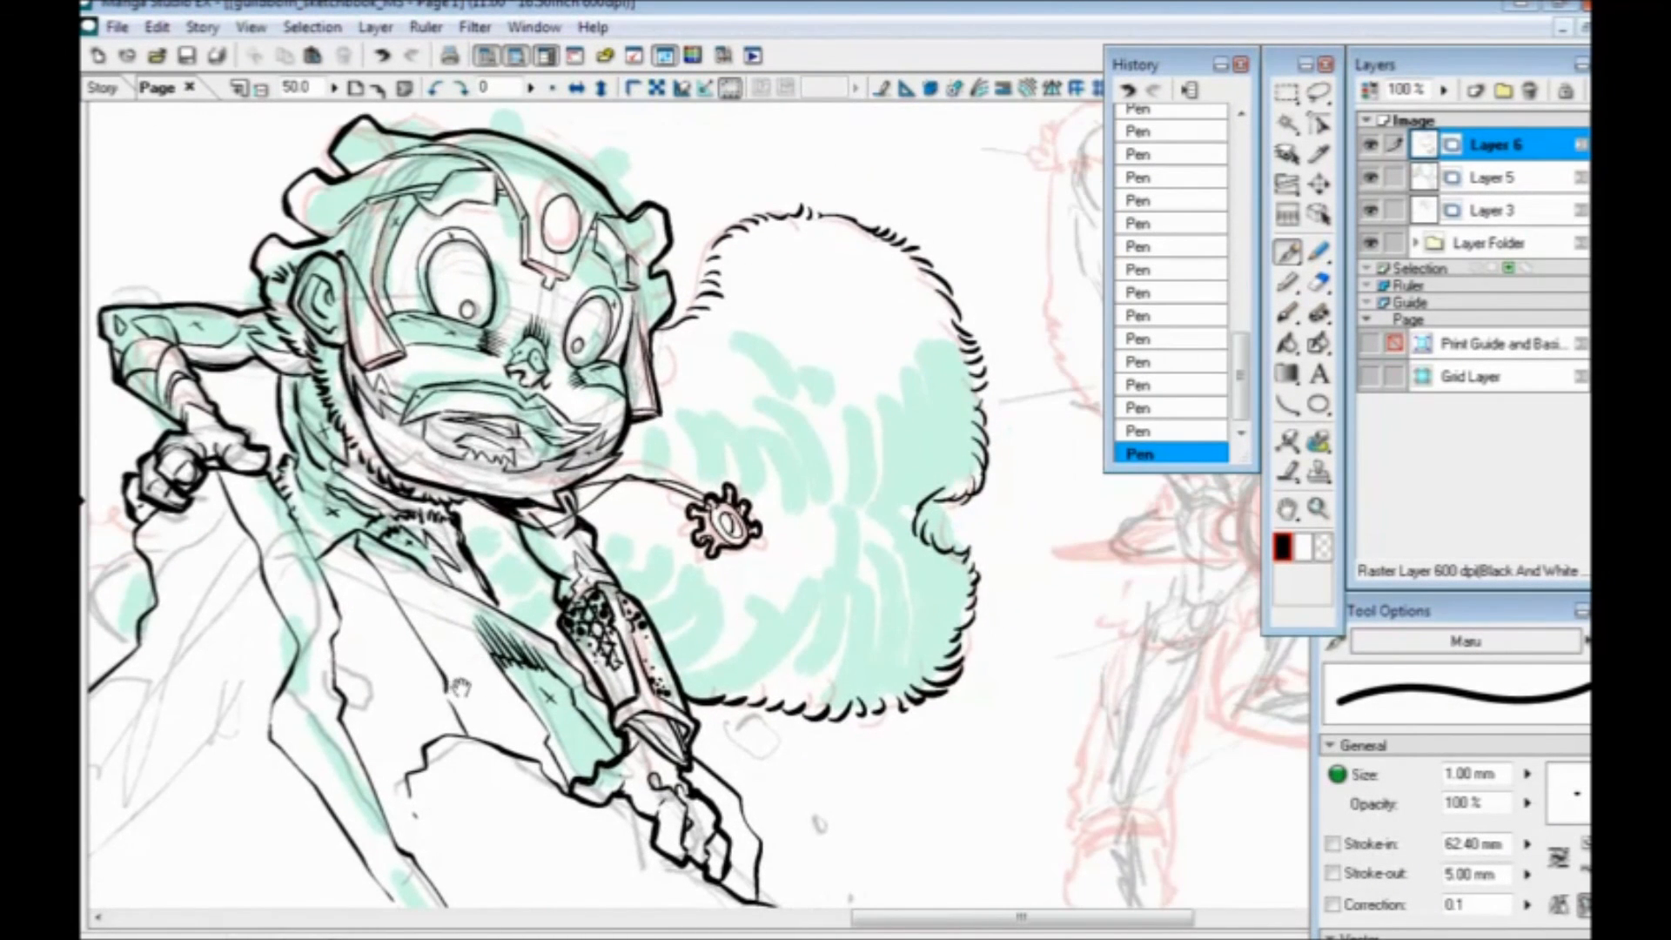
left_click_drag(719, 581, 711, 604)
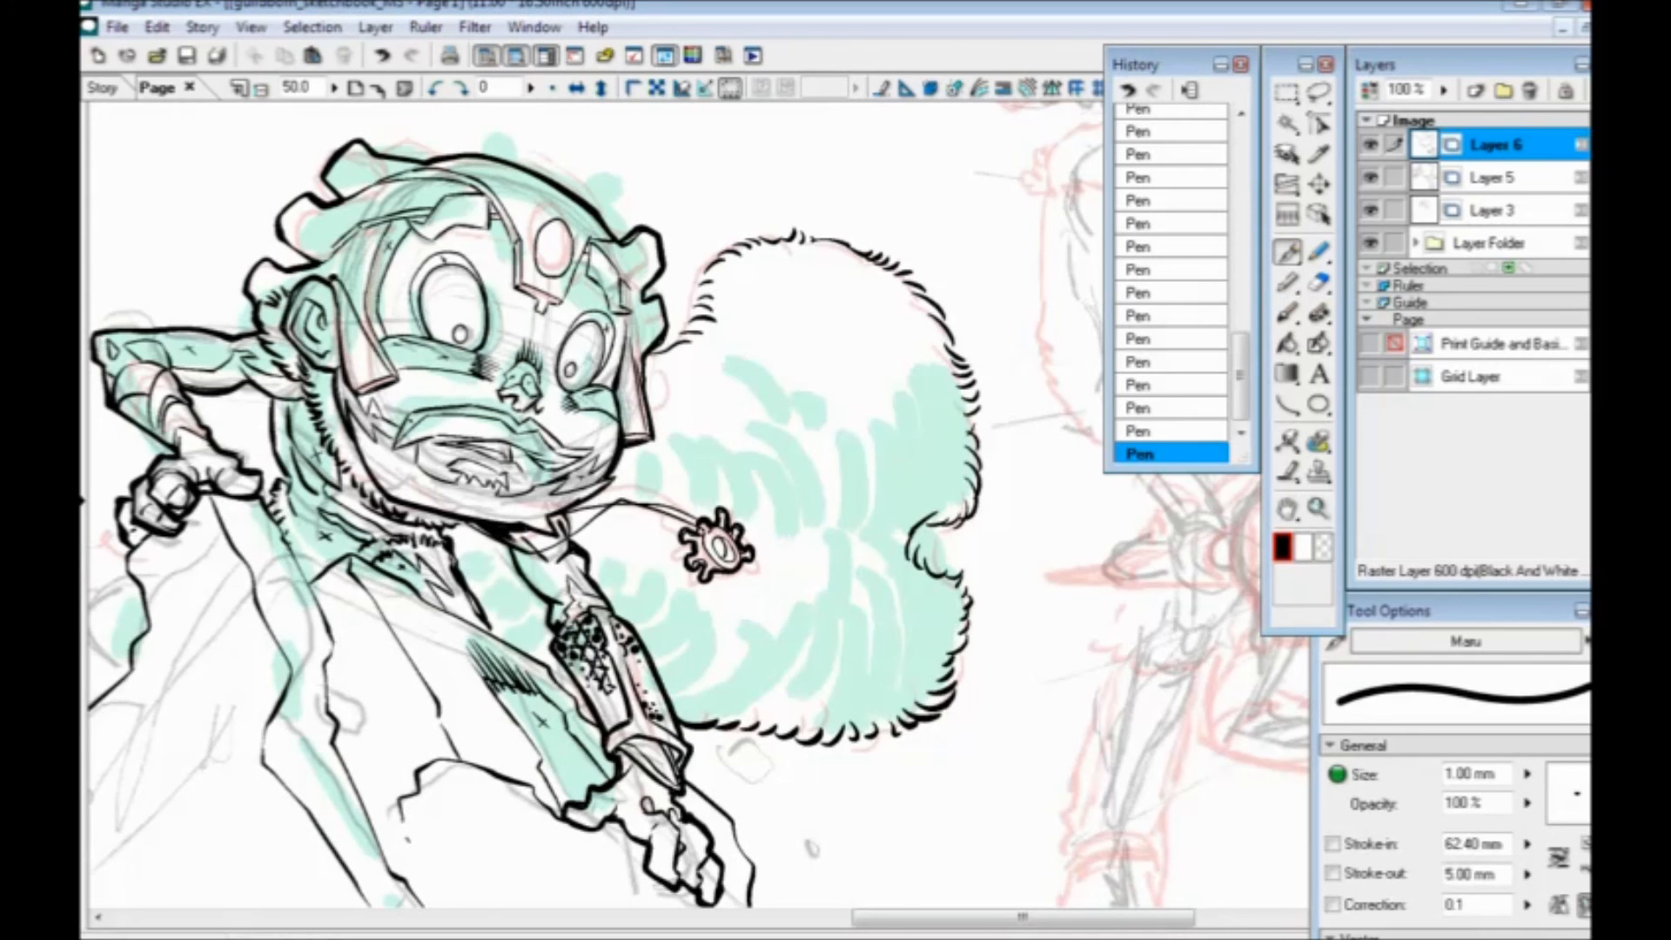
left_click_drag(810, 517, 778, 460)
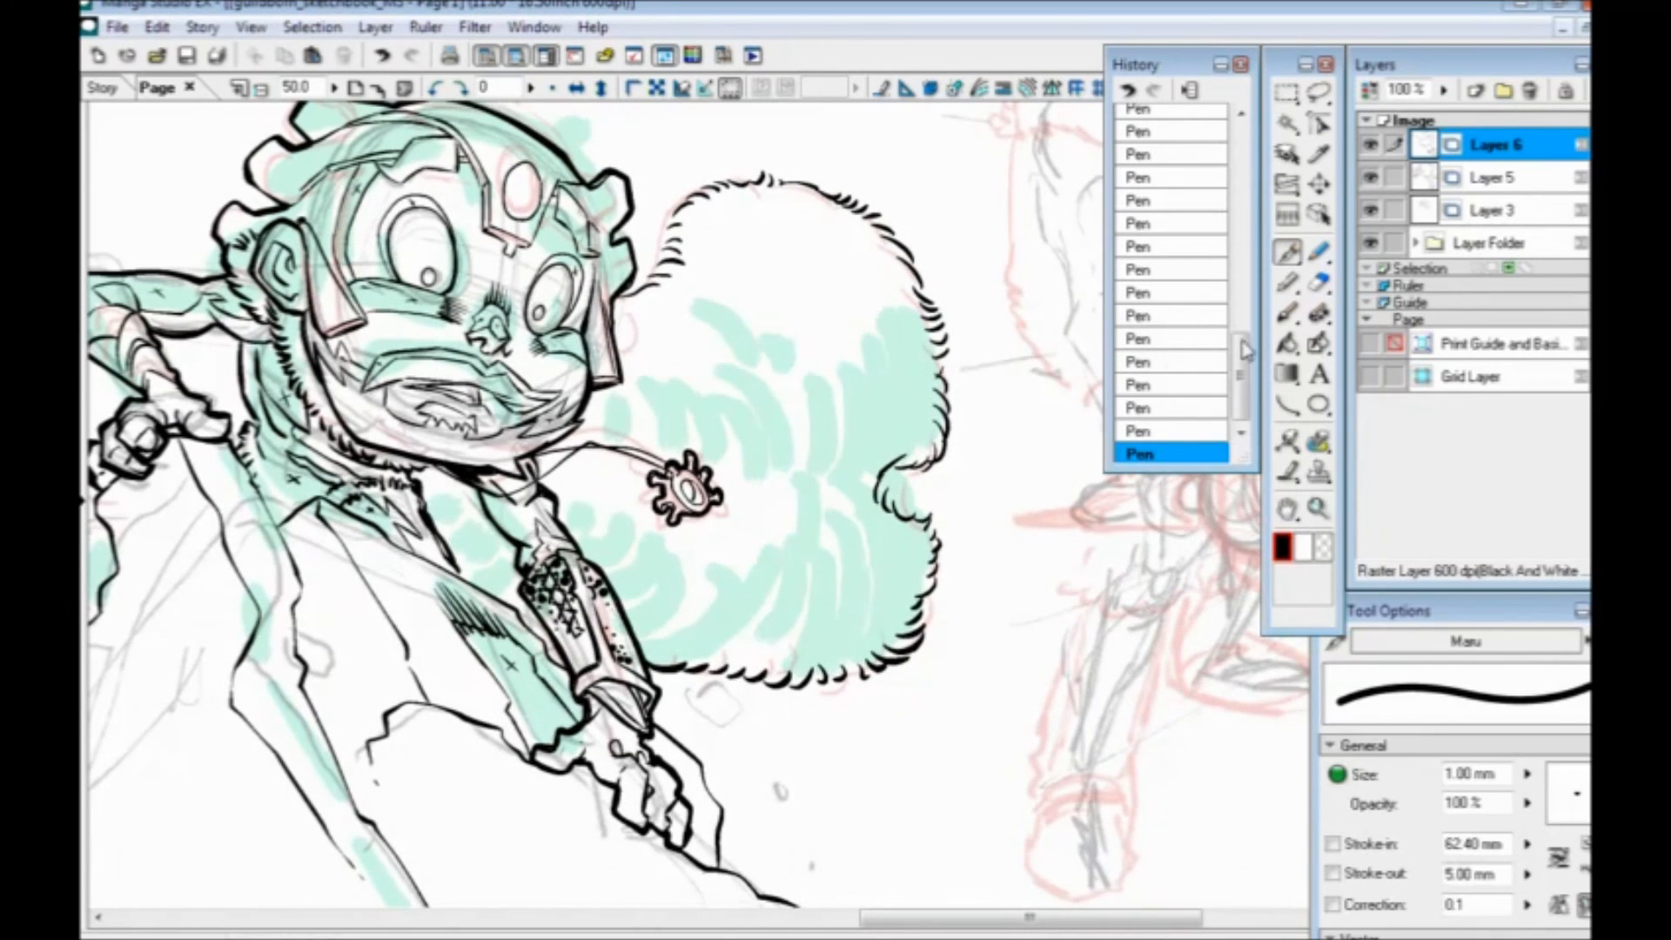
Toggle Layer 6 to compare the inks, set the pen size to 4.00 mm, and undo the stray pen mark
left_click(1371, 144)
left_click(1371, 144)
key("bracketright")
key("bracketright")
key("bracketright")
key("bracketright")
key("bracketright")
key("bracketright")
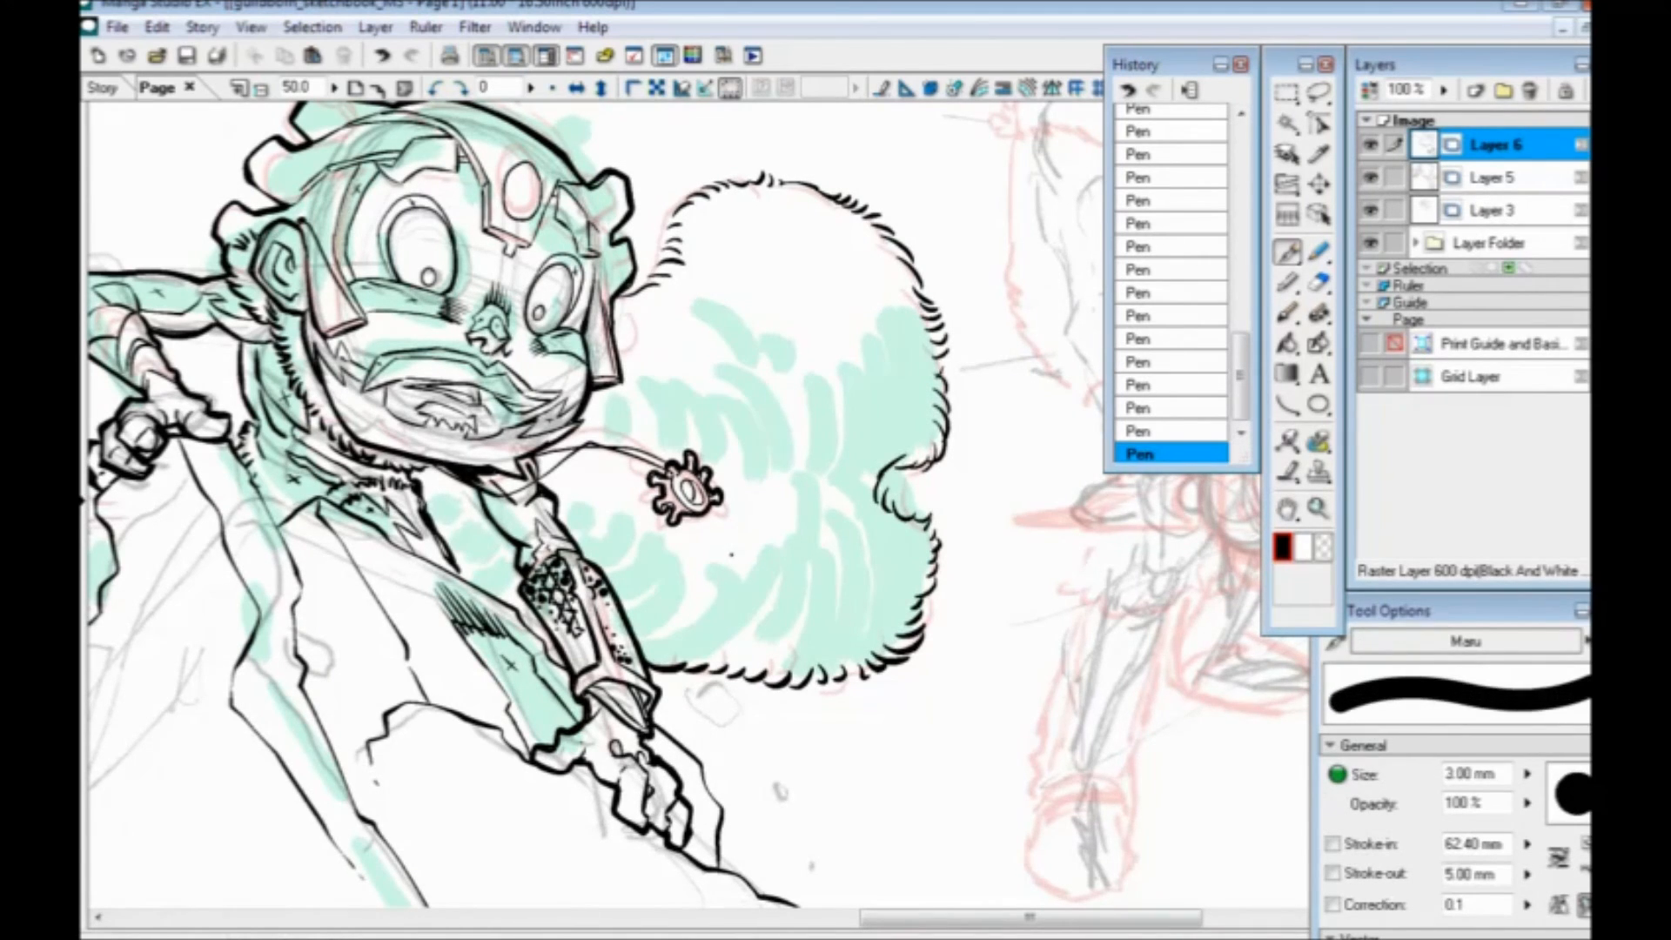
key("ctrl+z")
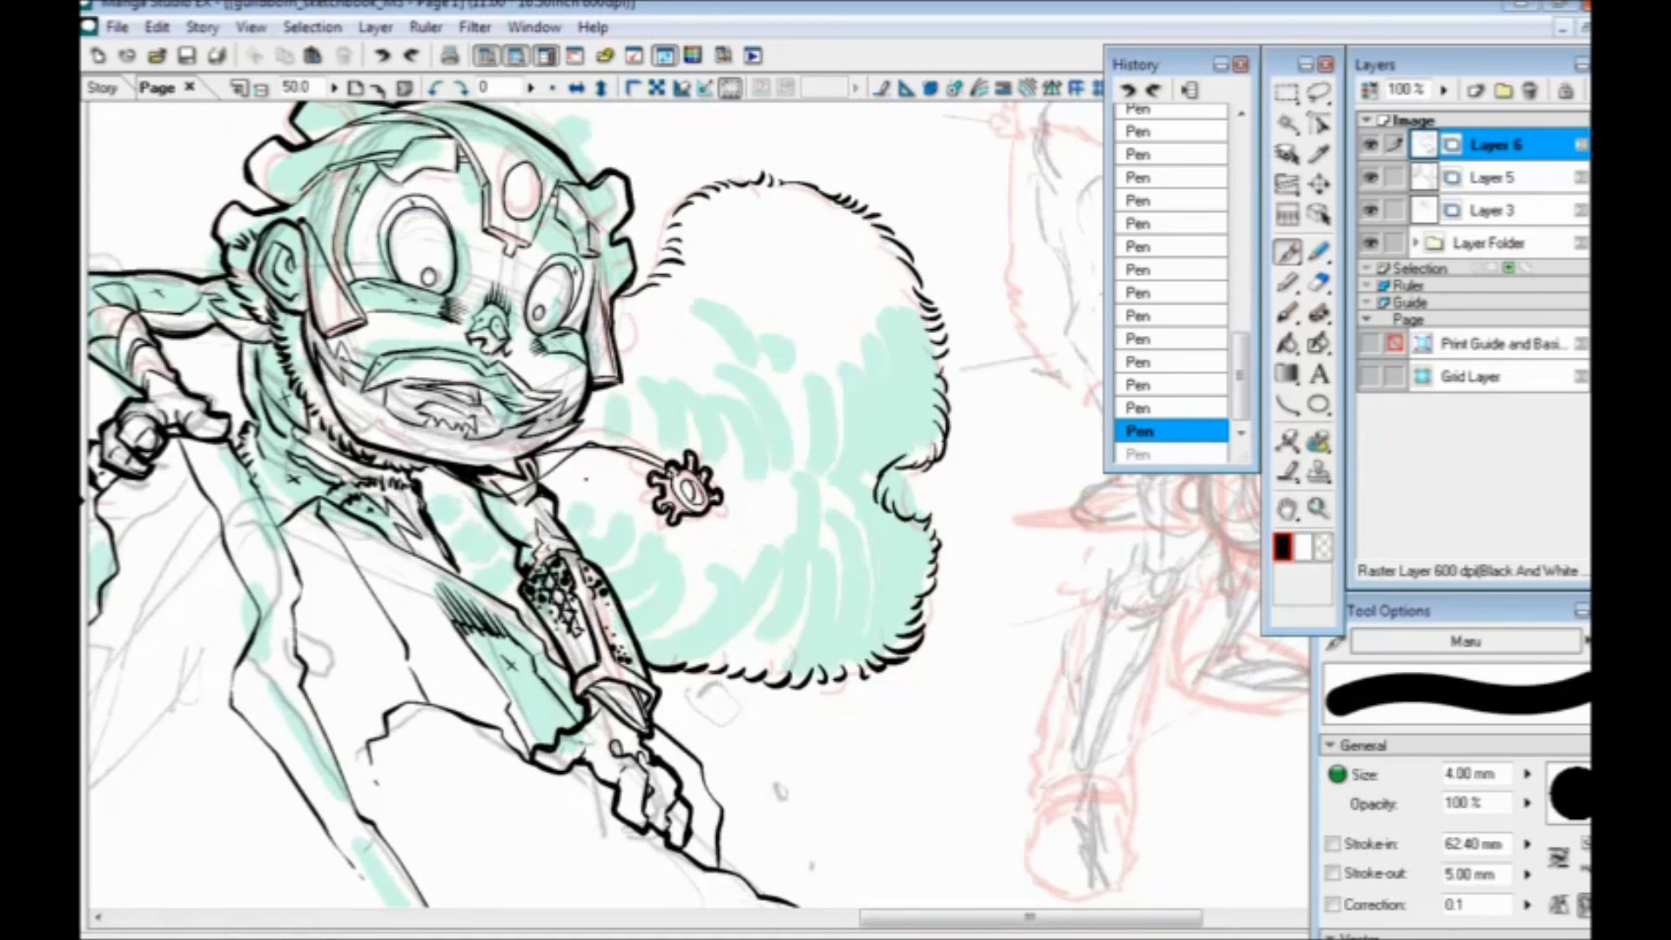
Ink thick black fur spikes along the bushy tail's lower edge, and toggle Layer 6 to compare
key("ctrl+plus")
mouse_move(861, 491)
left_mouse_down()
mouse_move(811, 378)
mouse_move(912, 428)
mouse_move(862, 557)
mouse_move(770, 620)
mouse_move(577, 609)
left_mouse_up()
mouse_move(566, 527)
left_mouse_down()
mouse_move(574, 570)
mouse_move(553, 616)
left_mouse_up()
left_click_drag(544, 542, 538, 614)
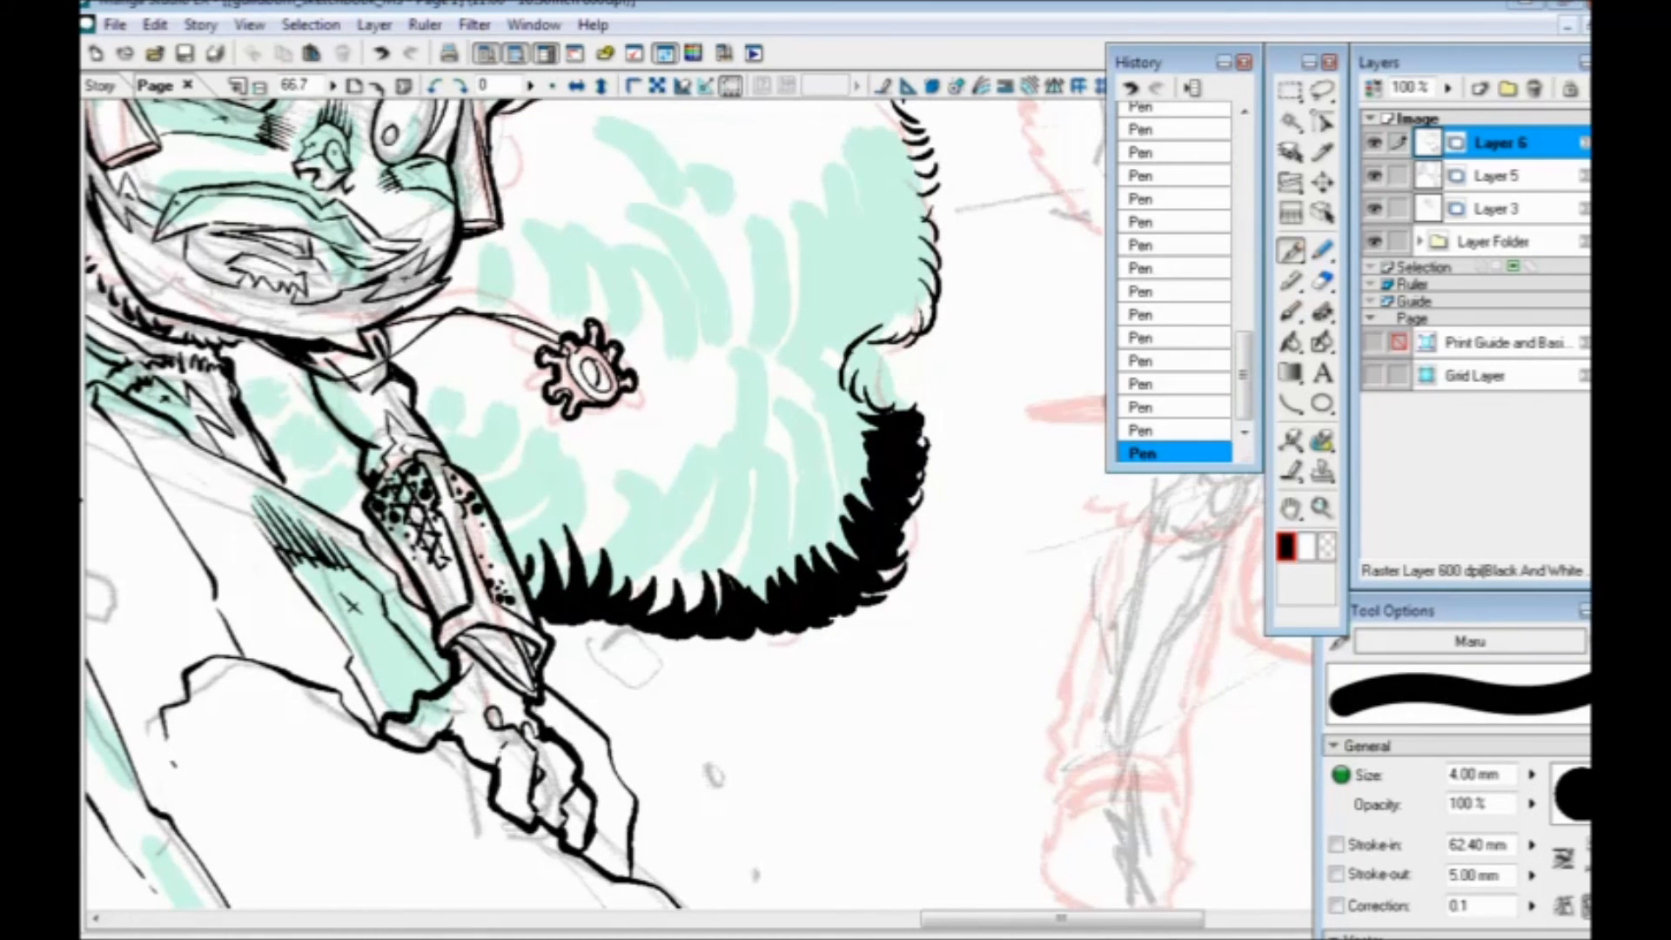
left_click(1375, 144)
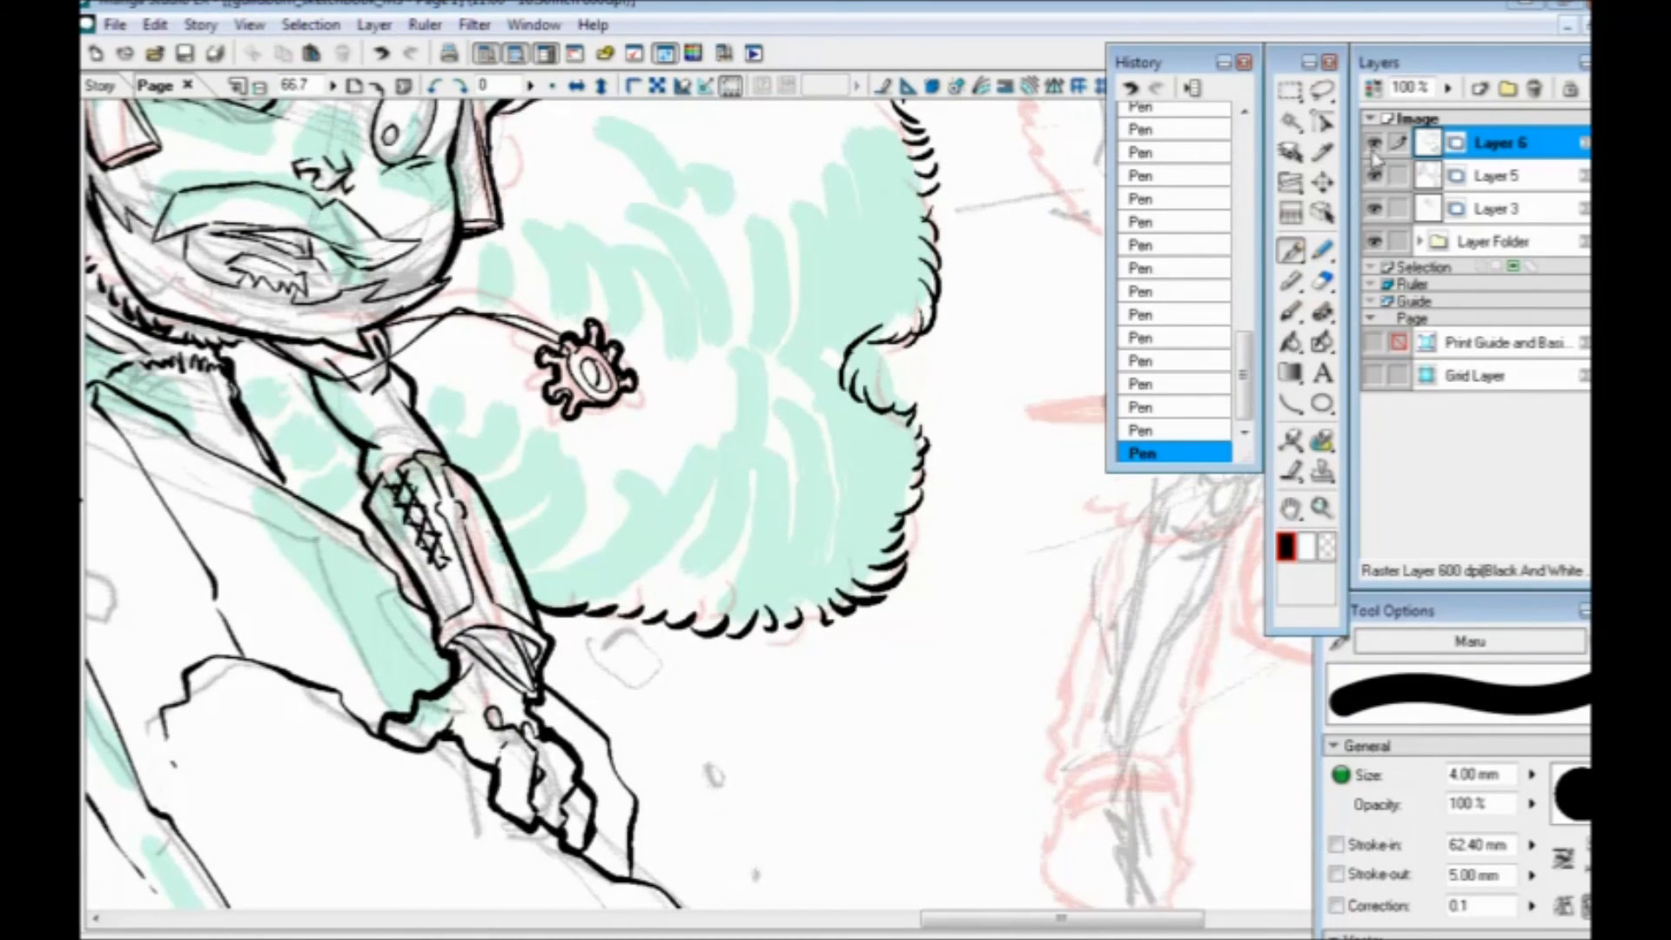
left_click(1374, 147)
Add further rows of tapered fur strokes inward from the tail's lower black edge, up to the notch
mouse_move(831, 390)
left_mouse_down()
mouse_move(866, 422)
mouse_move(870, 500)
mouse_move(836, 557)
left_mouse_up()
mouse_move(762, 515)
left_mouse_down()
mouse_move(814, 574)
mouse_move(779, 585)
left_mouse_up()
left_click_drag(715, 542, 754, 588)
mouse_move(666, 562)
left_mouse_down()
mouse_move(721, 593)
mouse_move(688, 589)
left_mouse_up()
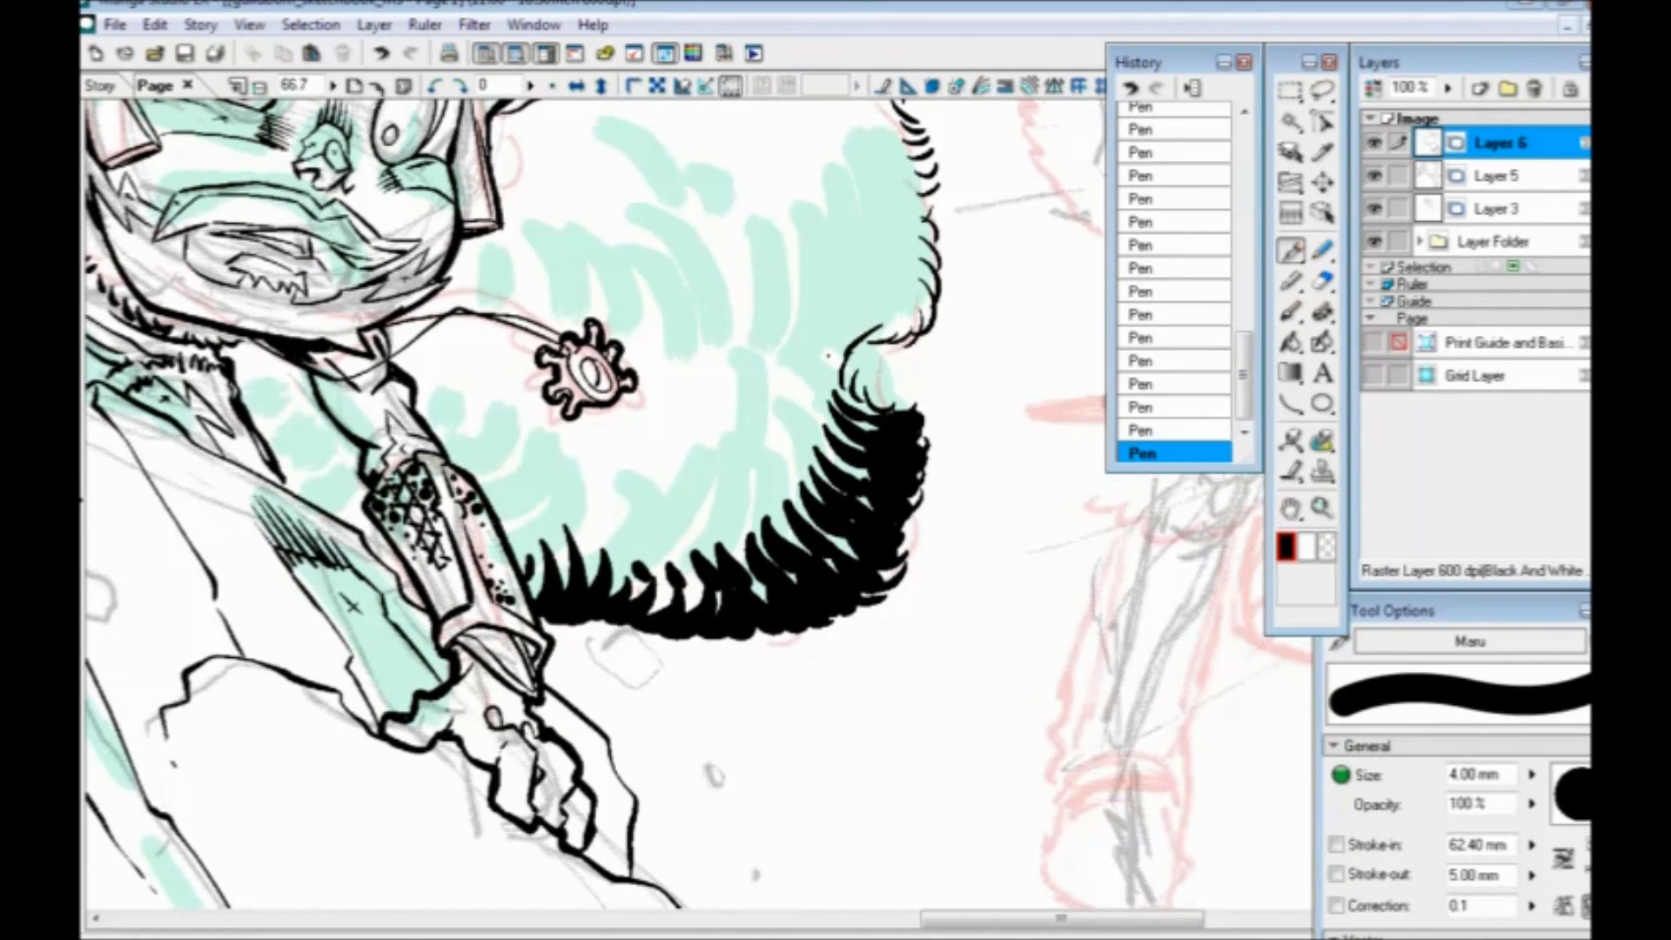
mouse_move(810, 352)
left_mouse_down()
mouse_move(784, 394)
mouse_move(830, 439)
mouse_move(778, 391)
mouse_move(817, 470)
left_mouse_up()
left_click_drag(777, 407, 797, 494)
mouse_move(761, 448)
left_mouse_down()
mouse_move(788, 520)
mouse_move(764, 542)
left_mouse_up()
left_click_drag(703, 494, 738, 546)
left_click_drag(666, 527, 716, 555)
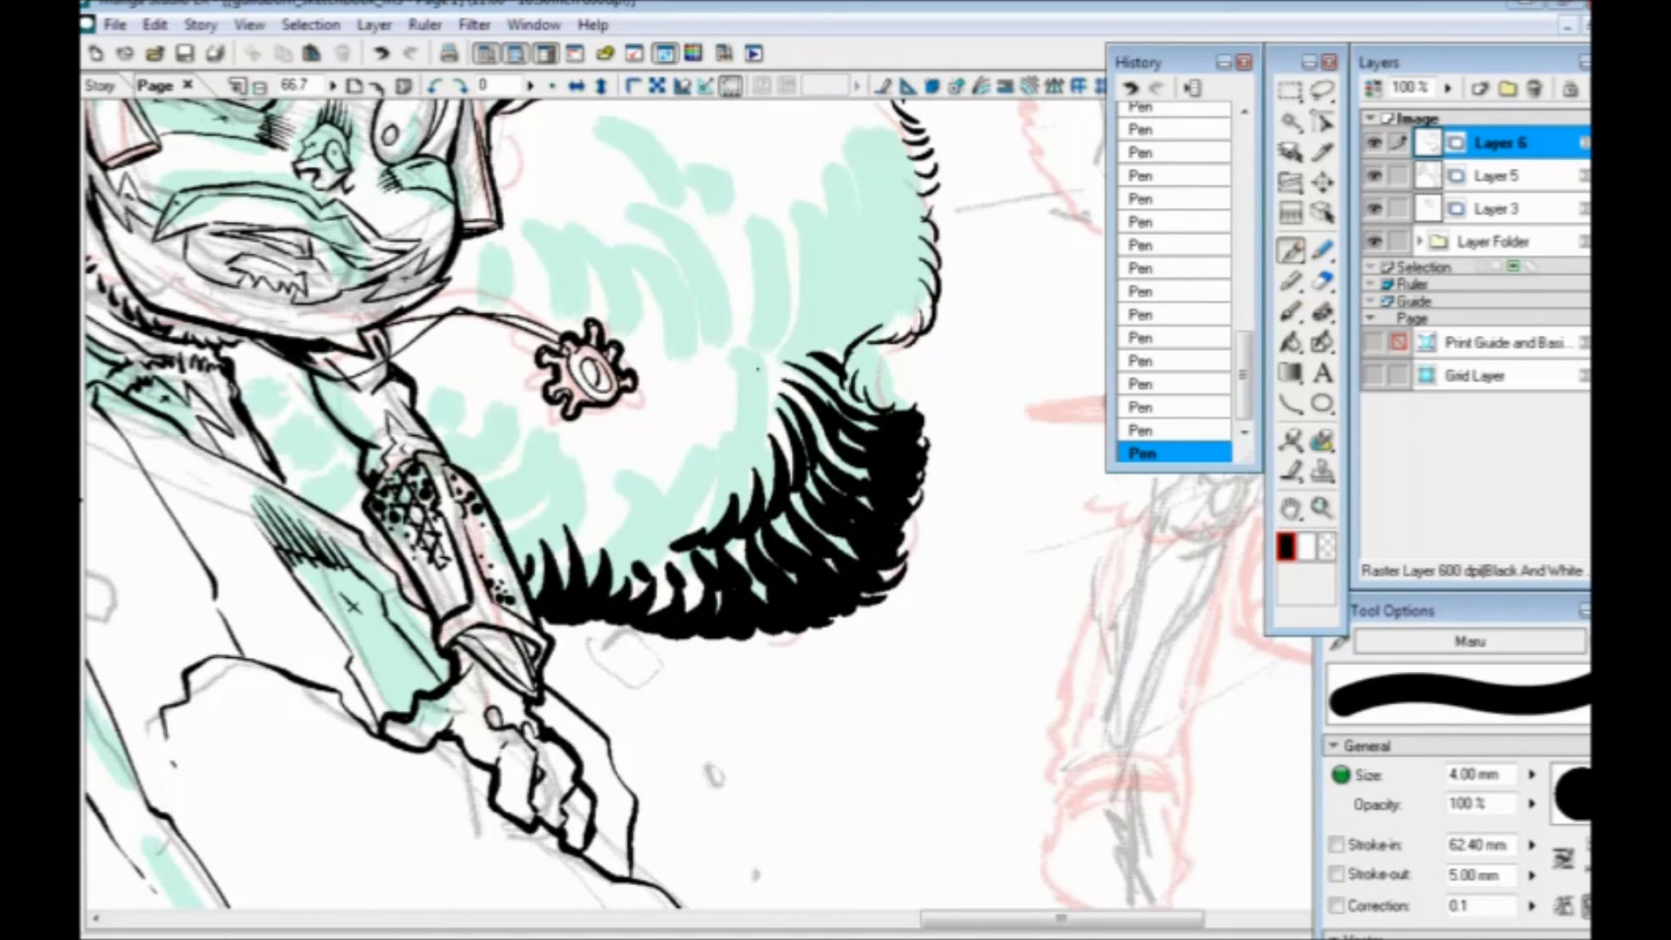
Extend the curved fur strokes across the tail's lower interior, below the round spiked ornament
left_click_drag(742, 369, 775, 423)
left_click_drag(733, 397, 763, 461)
left_click_drag(705, 449, 737, 505)
left_click_drag(655, 472, 698, 536)
left_click_drag(633, 545, 675, 560)
left_click_drag(626, 480, 651, 515)
mouse_move(638, 498)
left_mouse_down()
mouse_move(674, 548)
mouse_move(635, 505)
left_mouse_up()
left_click_drag(610, 511, 643, 547)
left_click_drag(623, 555, 663, 574)
left_click_drag(608, 488, 625, 531)
left_click_drag(609, 538, 638, 572)
Ink fur tufts on the tail beside the bracer, filling the shadow along the arm
mouse_move(571, 487)
left_mouse_down()
mouse_move(599, 531)
mouse_move(578, 541)
left_mouse_up()
left_click_drag(550, 487, 557, 528)
mouse_move(524, 448)
left_mouse_down()
mouse_move(557, 486)
mouse_move(531, 484)
left_mouse_up()
left_click_drag(487, 430, 502, 470)
mouse_move(444, 427)
left_mouse_down()
mouse_move(544, 571)
mouse_move(594, 580)
left_mouse_up()
left_click_drag(599, 523, 578, 568)
left_click_drag(625, 522, 592, 548)
Ink the dark tail fur showing in the gap between the chest and the bracer arm
left_click_drag(435, 540, 704, 634)
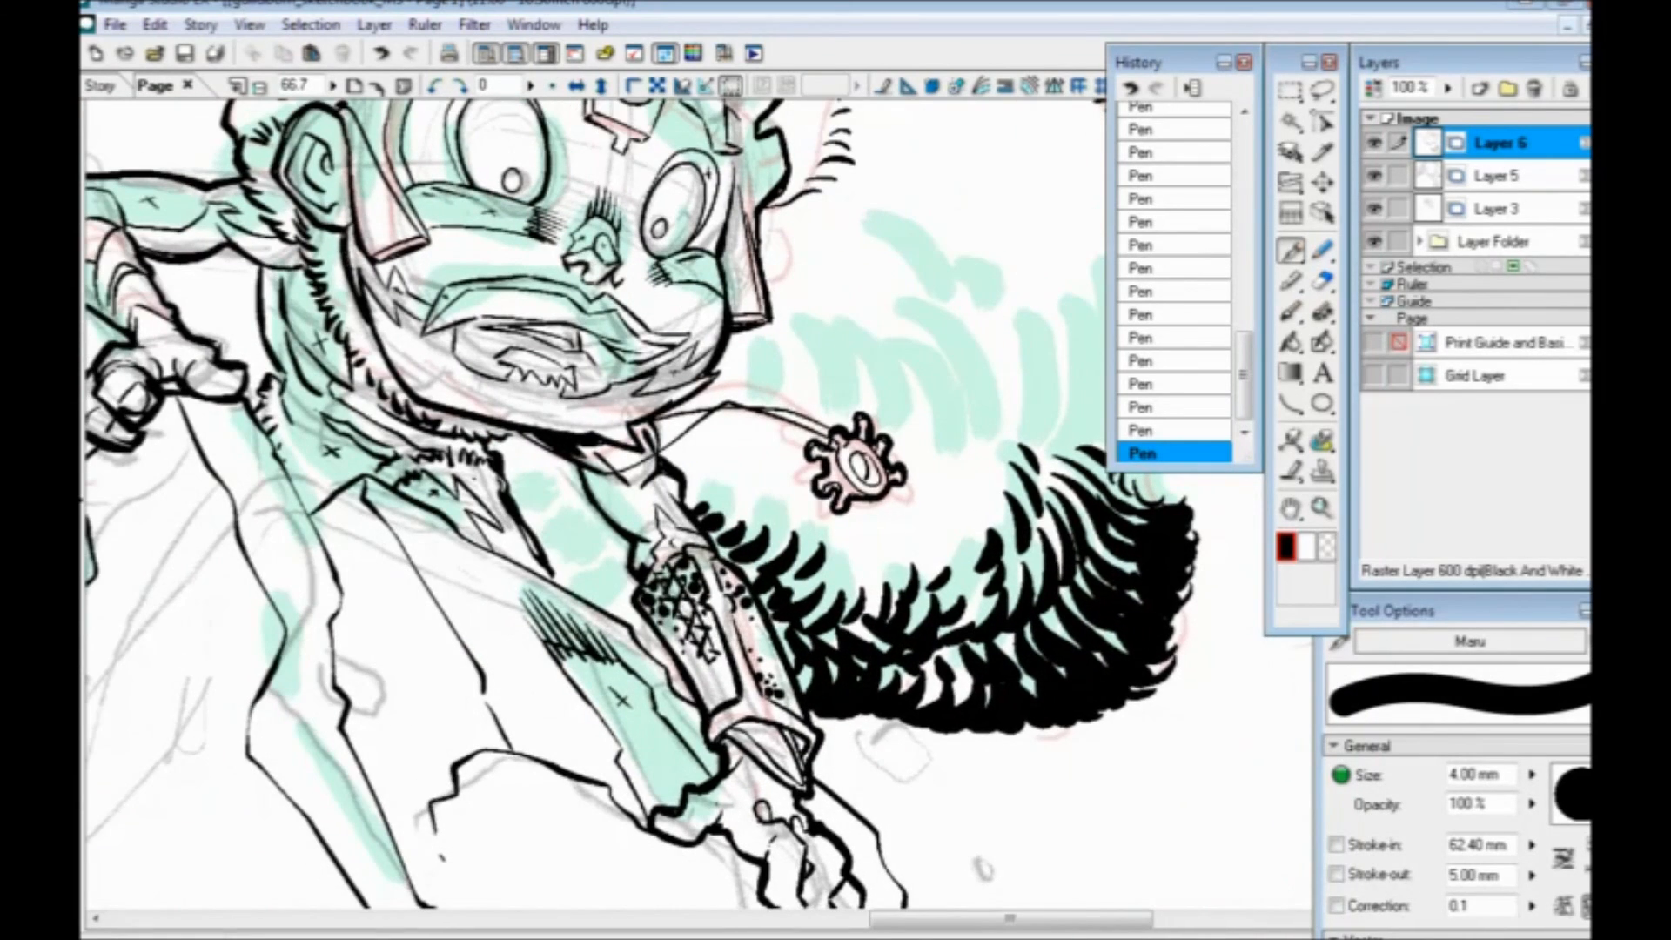
left_click_drag(490, 529, 523, 470)
mouse_move(619, 520)
left_mouse_down()
mouse_move(651, 493)
mouse_move(577, 408)
mouse_move(580, 440)
left_mouse_up()
left_click_drag(617, 435, 610, 484)
mouse_move(625, 517)
left_mouse_down()
mouse_move(606, 528)
mouse_move(649, 549)
left_mouse_up()
left_click_drag(585, 498, 612, 535)
Ink thick fur strokes down the outer edge of the tail's upper lobe to the notch
mouse_move(615, 526)
left_mouse_down()
mouse_move(632, 549)
mouse_move(477, 690)
left_mouse_up()
left_click_drag(945, 297, 982, 328)
left_click_drag(941, 332, 991, 348)
mouse_move(949, 369)
left_mouse_down()
mouse_move(989, 362)
mouse_move(989, 382)
left_mouse_up()
mouse_move(961, 412)
left_mouse_down()
mouse_move(988, 402)
mouse_move(996, 442)
left_mouse_up()
mouse_move(945, 429)
left_mouse_down()
mouse_move(990, 477)
mouse_move(968, 472)
left_mouse_up()
mouse_move(928, 463)
left_mouse_down()
mouse_move(968, 510)
mouse_move(952, 503)
left_mouse_up()
left_click_drag(908, 473, 916, 508)
Add inner fur strokes to the tail's upper lobe and around the notch, with spaced tufts toward its middle
left_click_drag(925, 324, 958, 346)
mouse_move(921, 401)
left_mouse_down()
mouse_move(959, 365)
mouse_move(962, 402)
left_mouse_up()
mouse_move(910, 463)
left_mouse_down()
mouse_move(938, 412)
mouse_move(906, 446)
left_mouse_up()
mouse_move(900, 401)
left_mouse_down()
mouse_move(923, 356)
mouse_move(897, 366)
left_mouse_up()
mouse_move(856, 409)
left_mouse_down()
mouse_move(879, 373)
mouse_move(877, 402)
left_mouse_up()
left_click_drag(888, 455, 915, 426)
mouse_move(874, 468)
left_mouse_down()
mouse_move(891, 443)
mouse_move(910, 456)
left_mouse_up()
mouse_move(867, 494)
left_mouse_down()
mouse_move(907, 471)
mouse_move(920, 490)
left_mouse_up()
left_click_drag(876, 538, 904, 516)
left_click_drag(903, 536, 925, 518)
left_click_drag(837, 415, 855, 377)
mouse_move(825, 440)
left_mouse_down()
mouse_move(846, 386)
mouse_move(832, 414)
left_mouse_up()
left_click_drag(803, 479, 821, 462)
Scatter short tapered fur marks across the middle of the tail's upper lobe, above the spiked ornament
mouse_move(709, 308)
left_mouse_down()
mouse_move(669, 279)
mouse_move(677, 305)
left_mouse_up()
left_click_drag(726, 367, 697, 327)
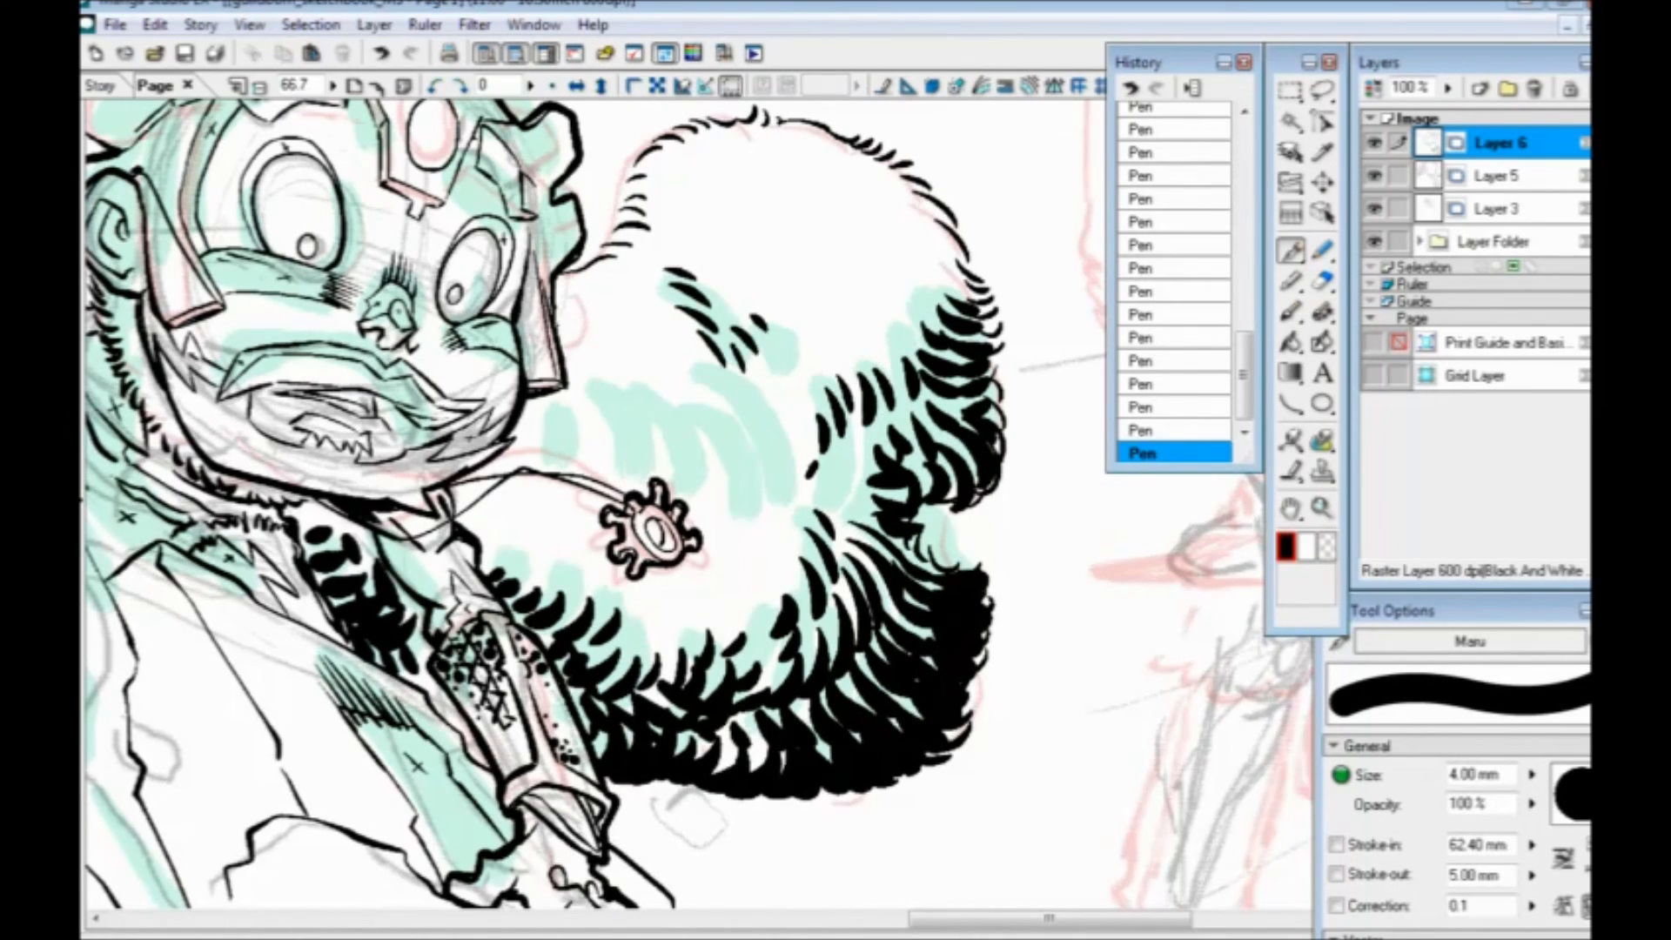
left_click_drag(753, 445, 736, 411)
left_click_drag(753, 473, 729, 433)
left_click_drag(745, 502, 733, 461)
left_click_drag(722, 450, 689, 404)
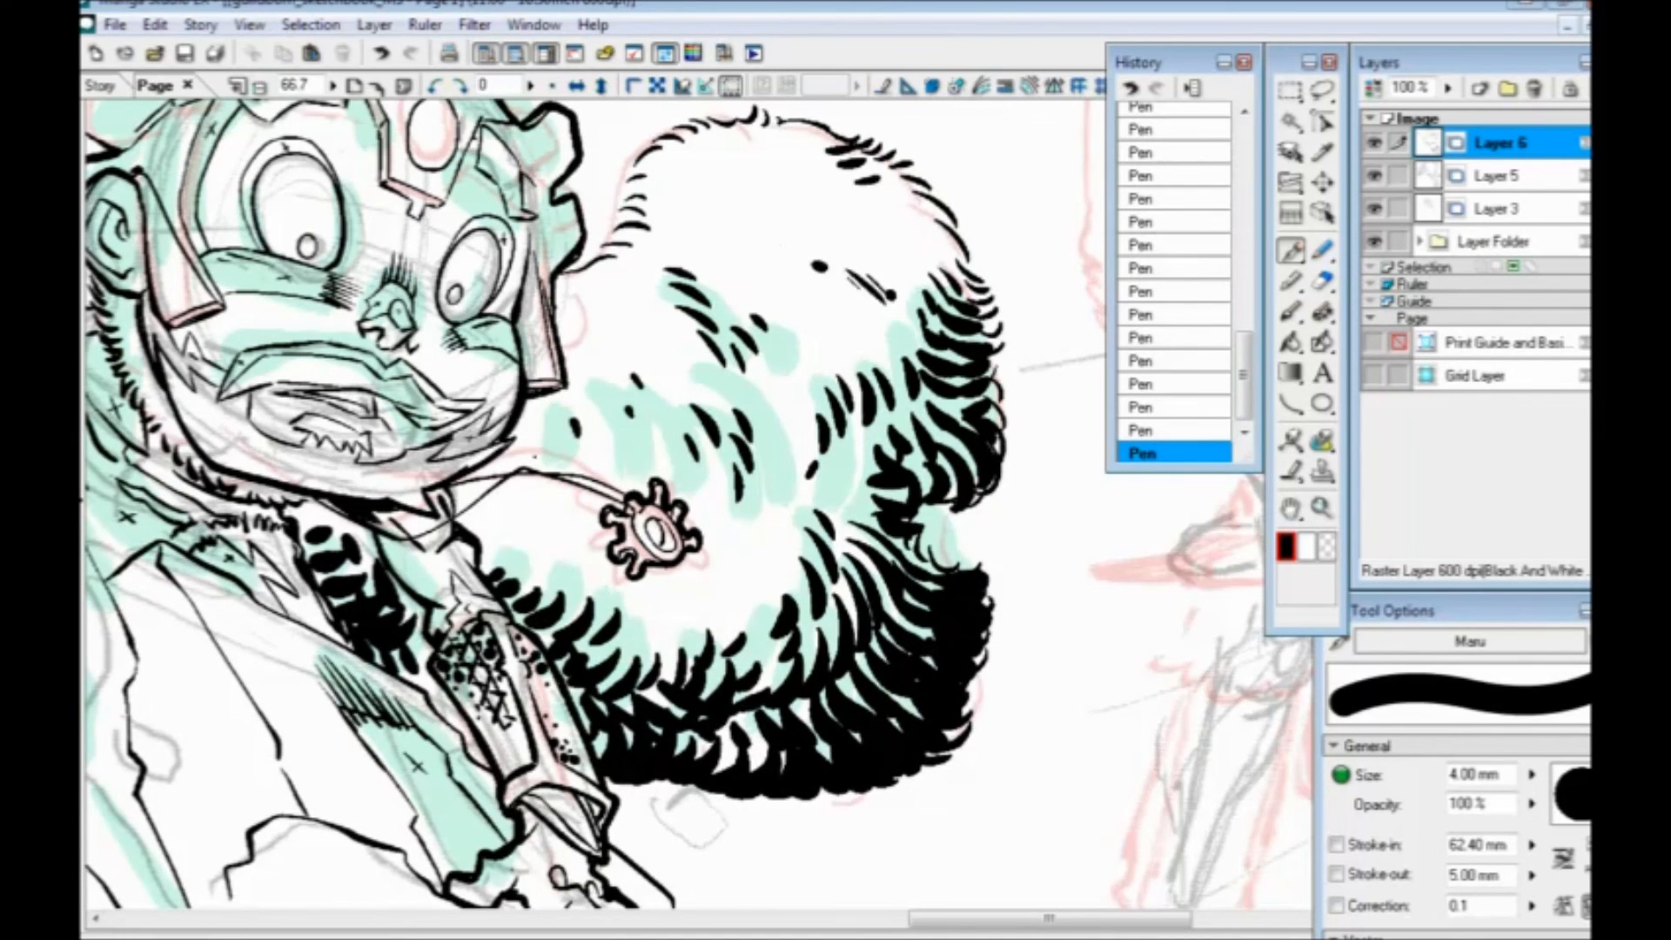
left_click_drag(546, 540, 752, 560)
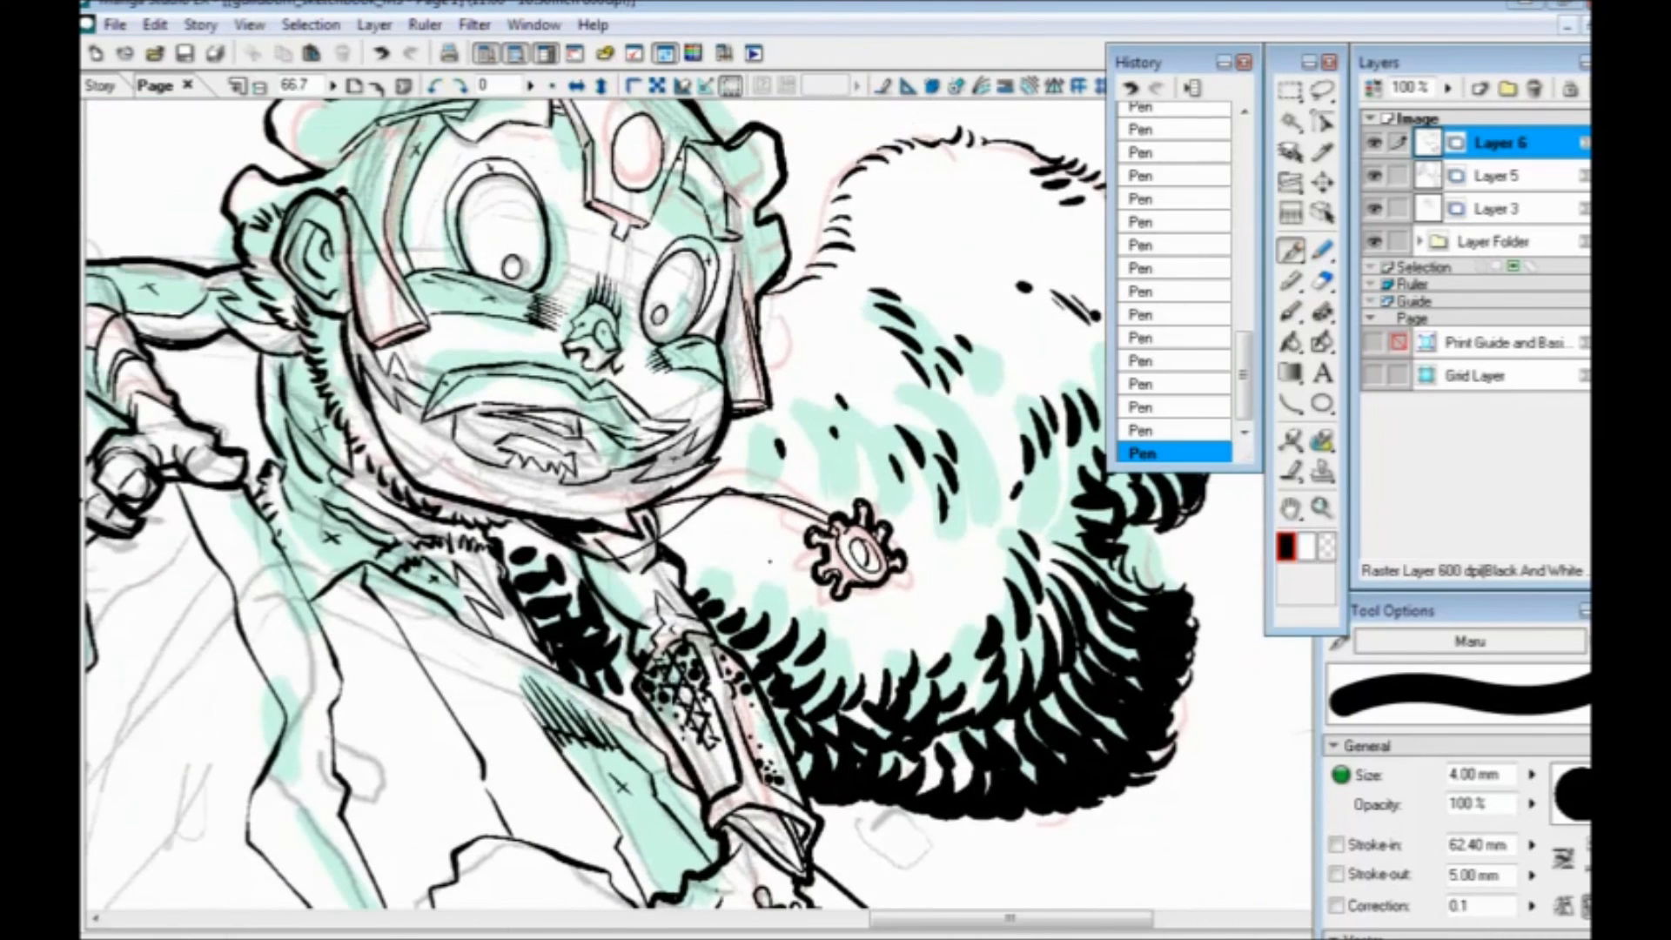
Hide the Layer Folder holding the sketch layers so only the inks are displayed
key("ctrl+minus")
key("ctrl+minus")
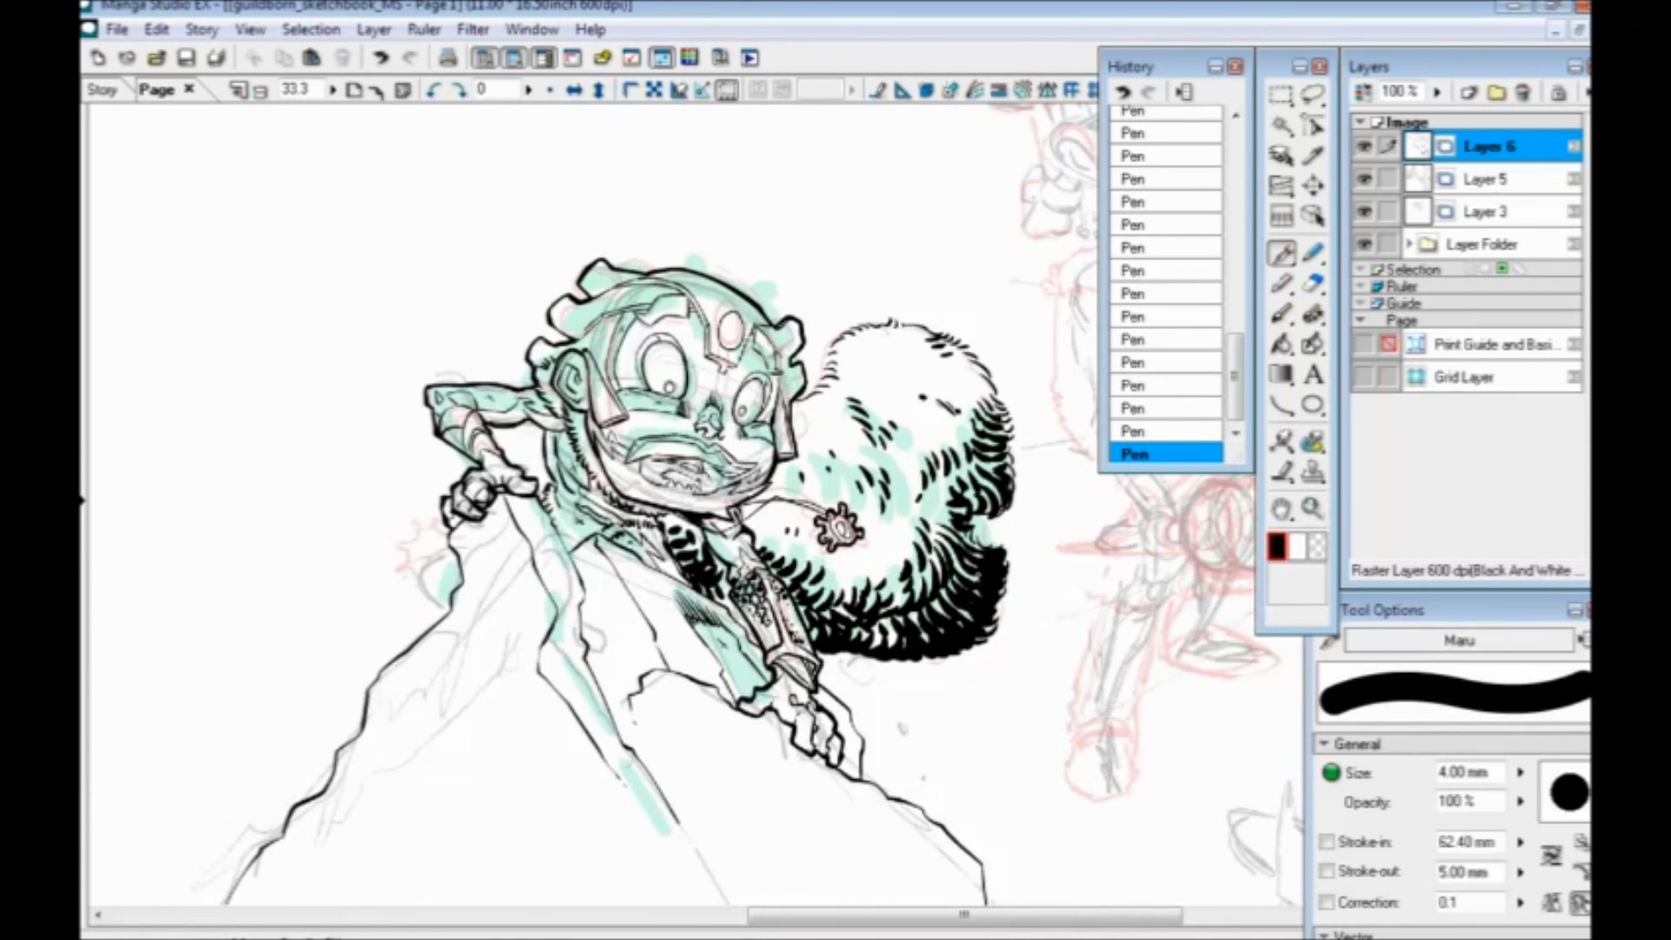
key("ctrl+plus")
left_click(1366, 241)
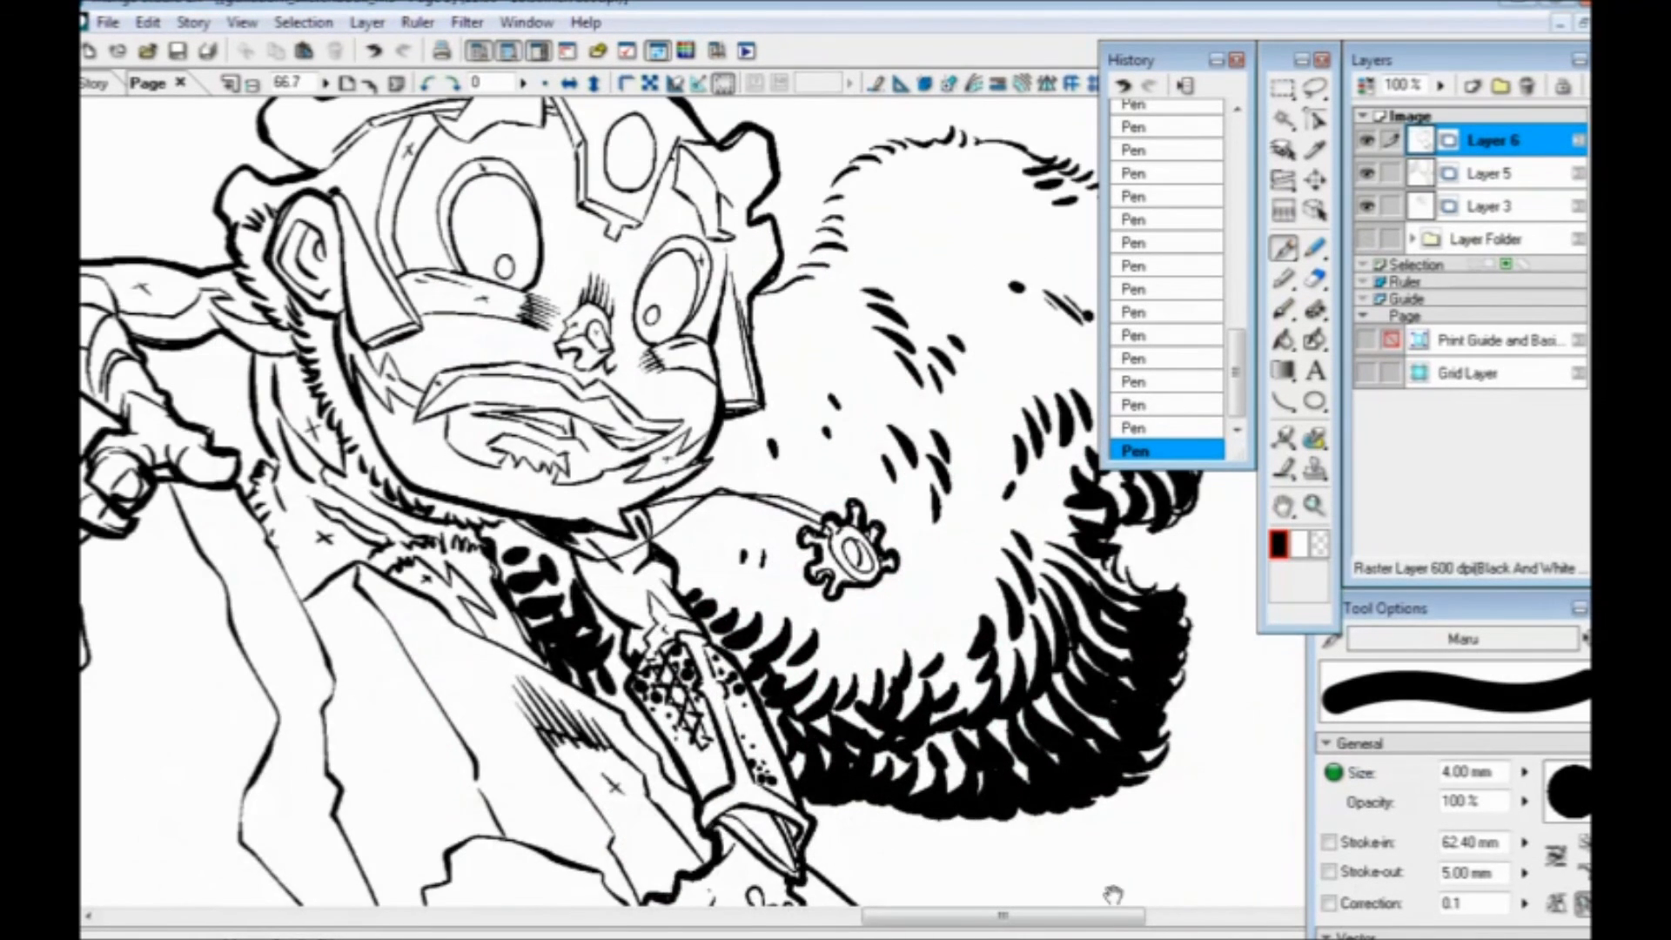
Fill the nose shadow and the shadow shapes around and beneath the larger eye with black
left_click(505, 419, "ctrl")
left_click(1283, 343)
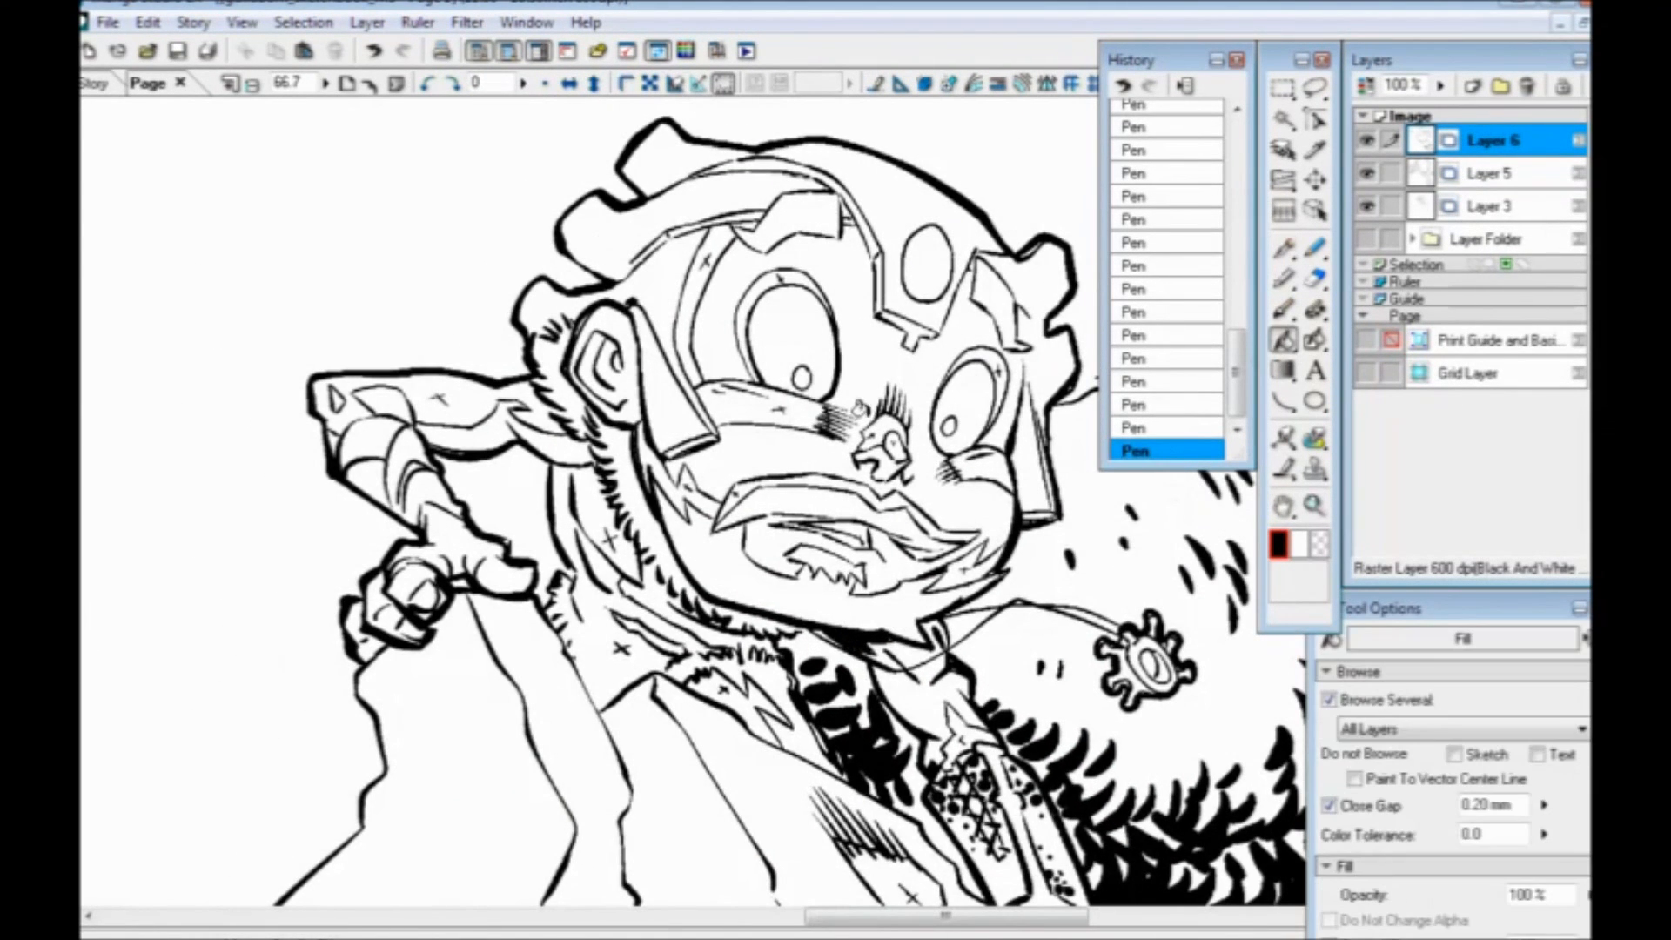
left_click(870, 422)
left_click(871, 440)
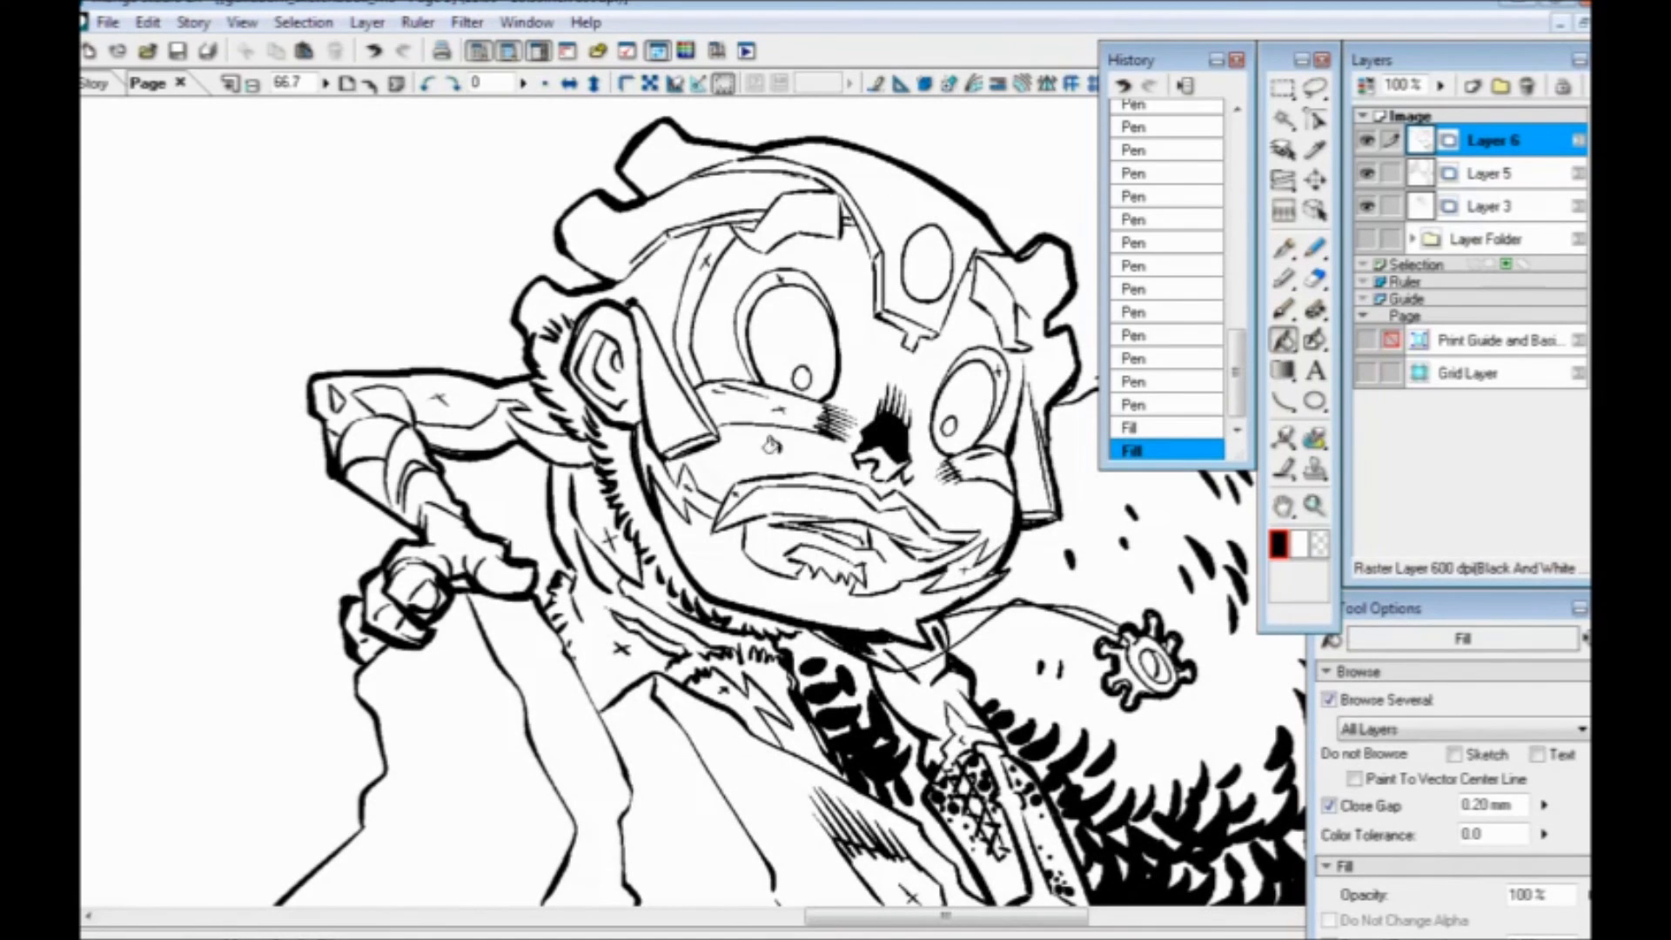
left_click(741, 287)
left_click(777, 269)
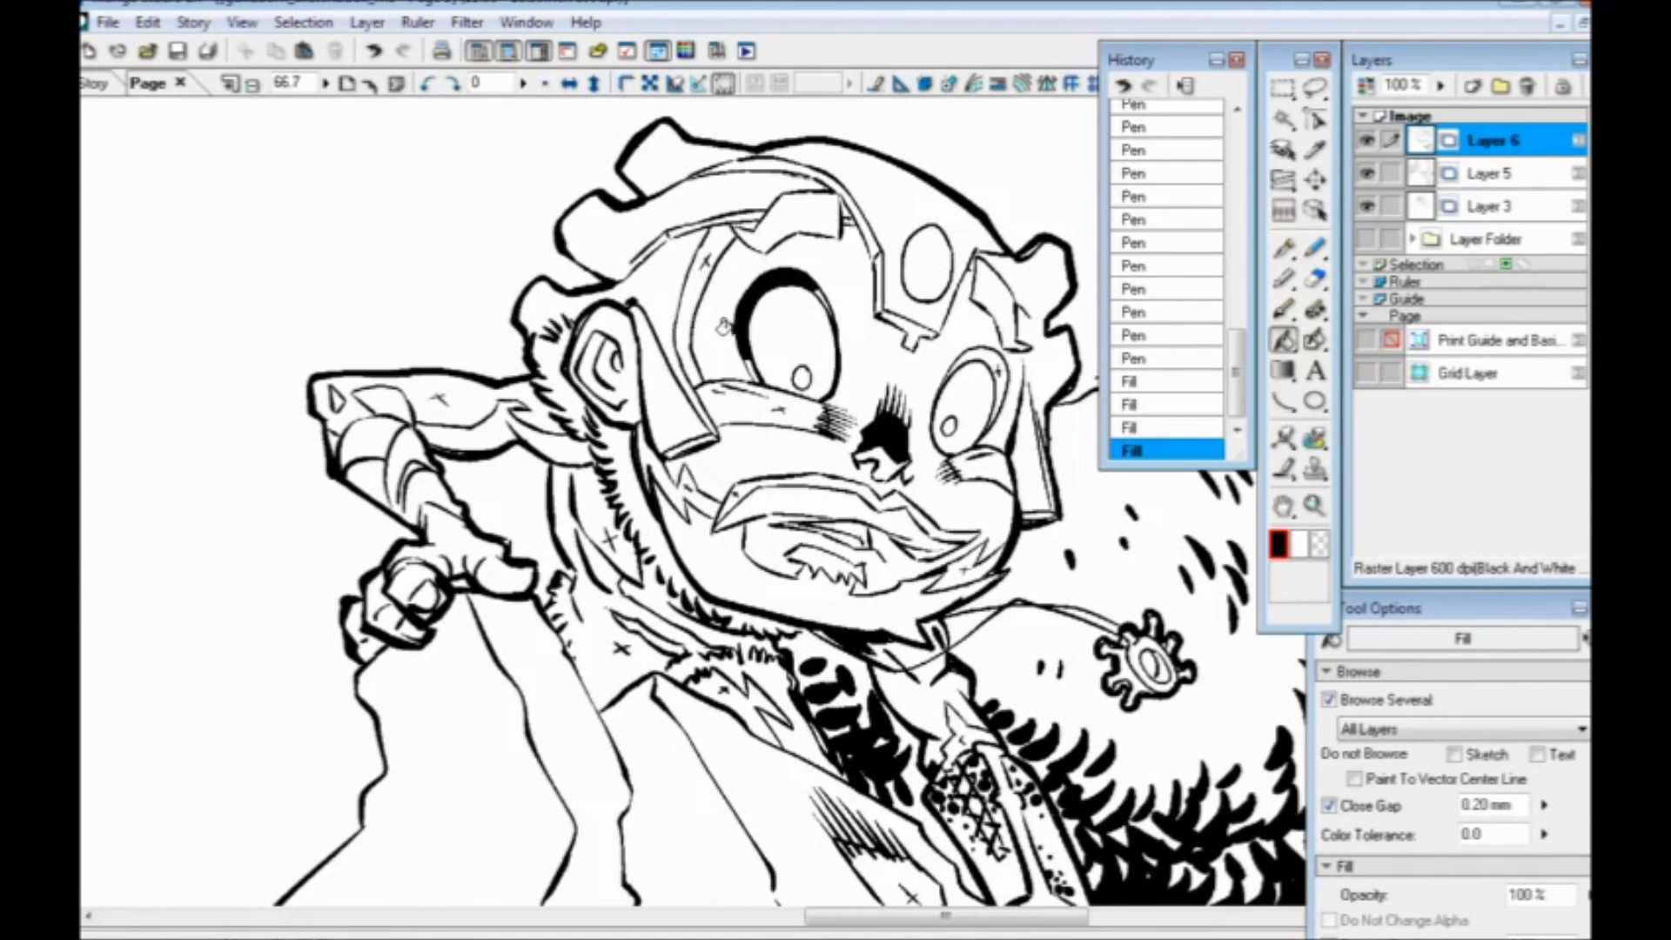
left_click(742, 359)
left_click(681, 285)
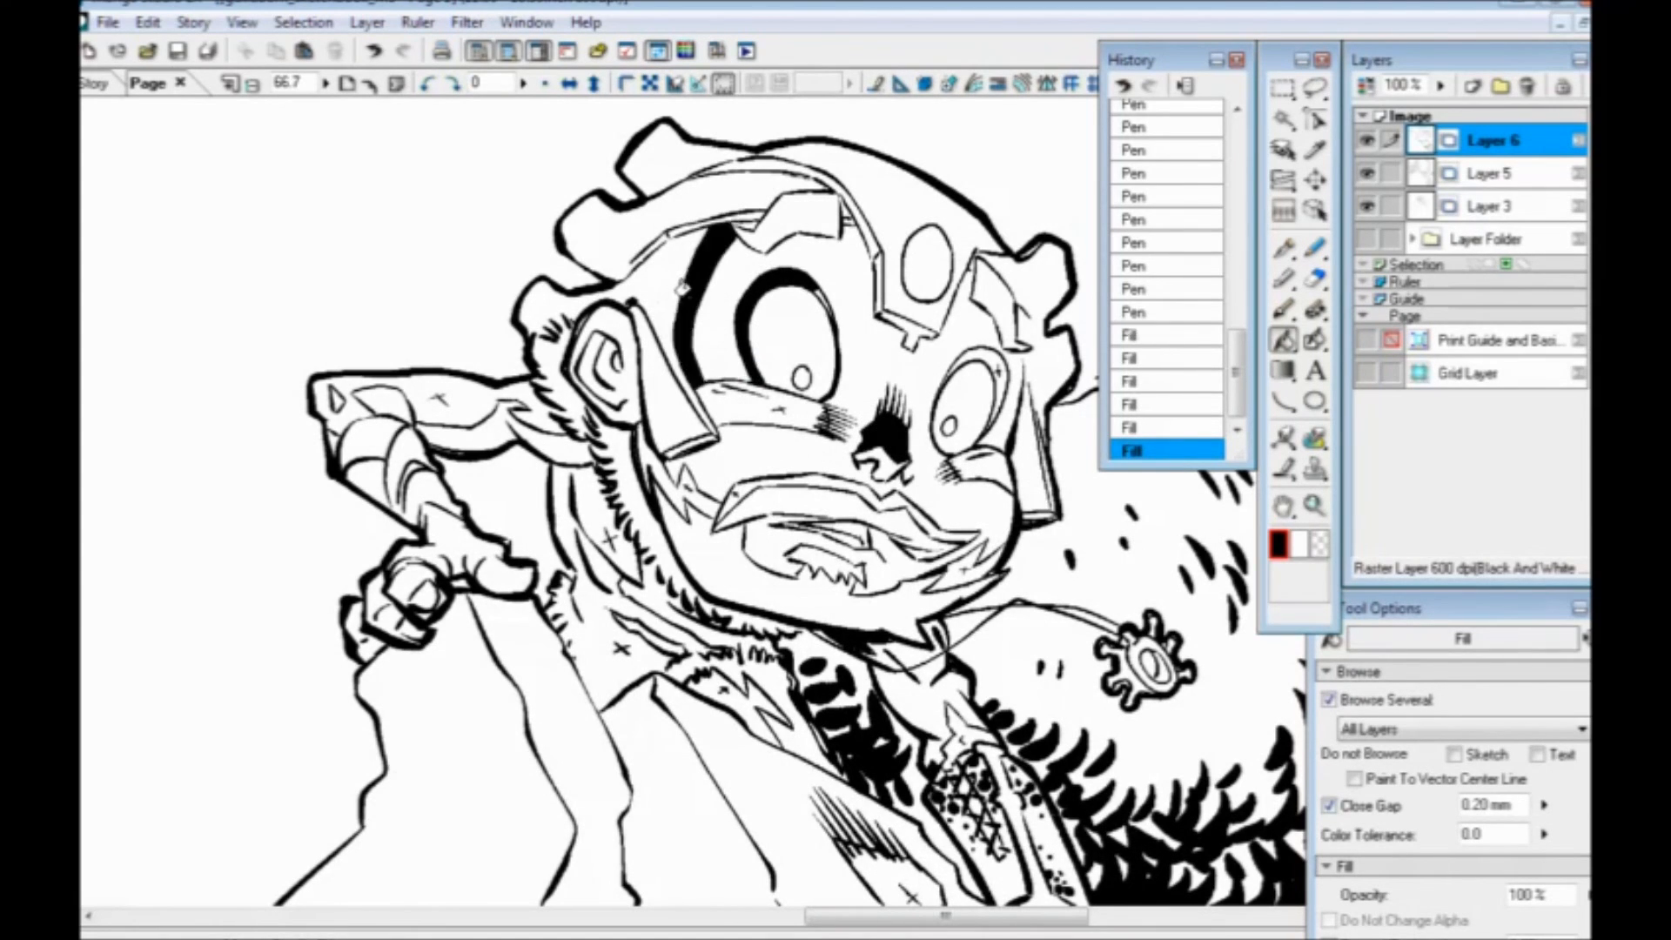
left_click(735, 402)
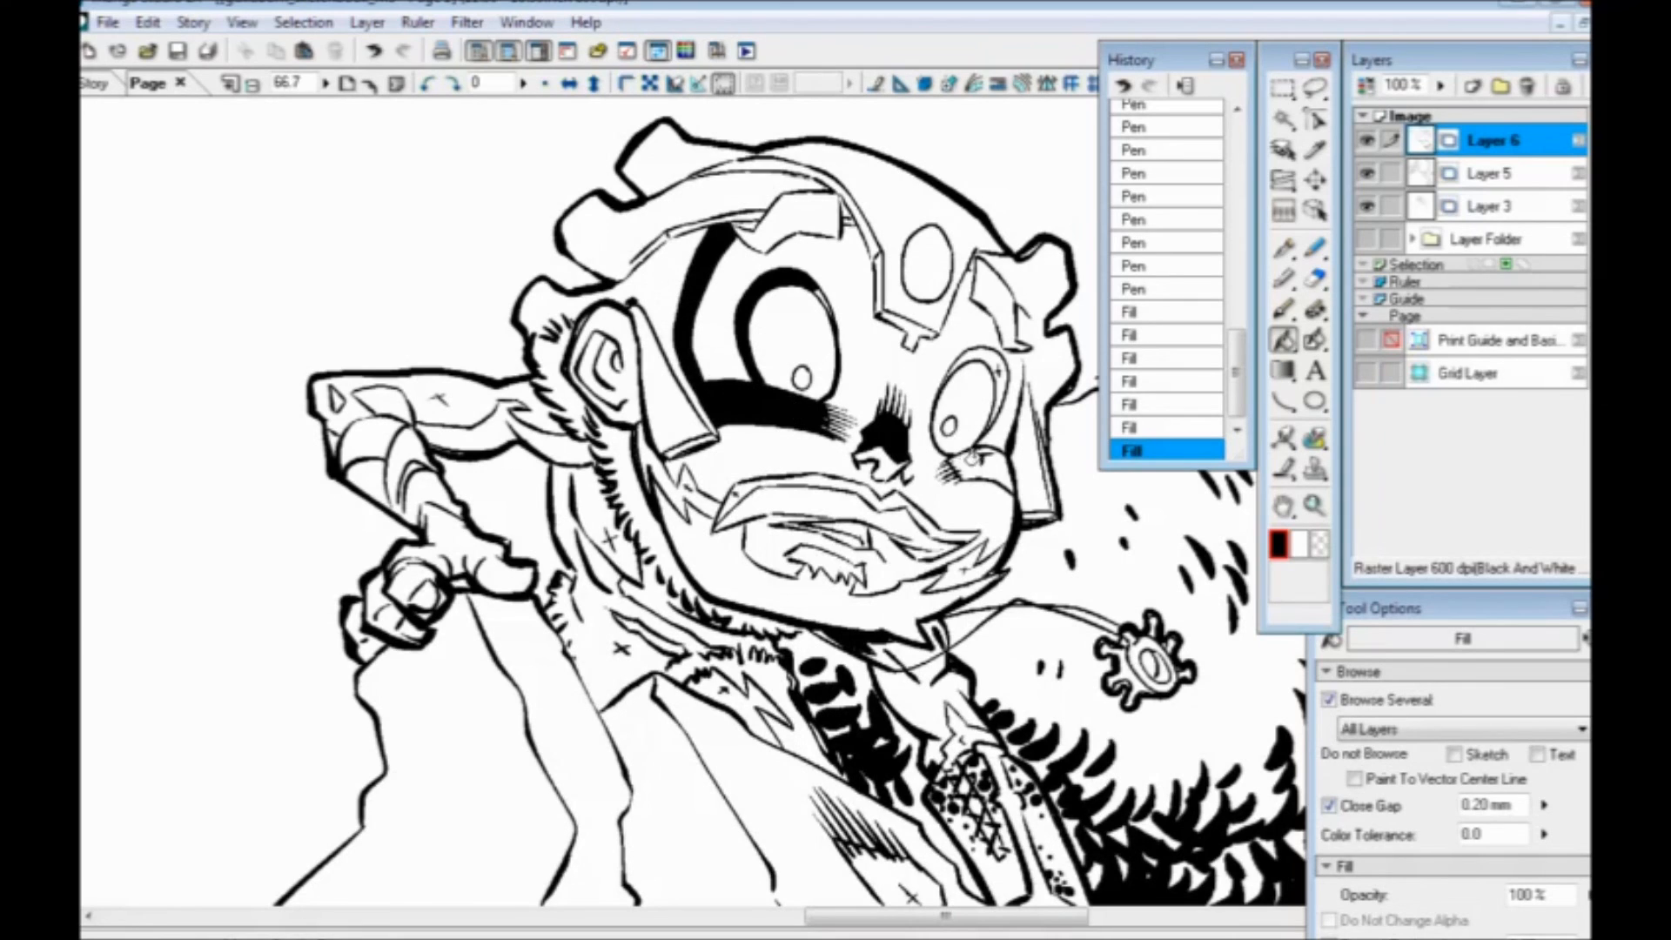
Fill the shadow shapes below and around the smaller eye with black
left_click(973, 457)
left_click(962, 440)
left_click(970, 353)
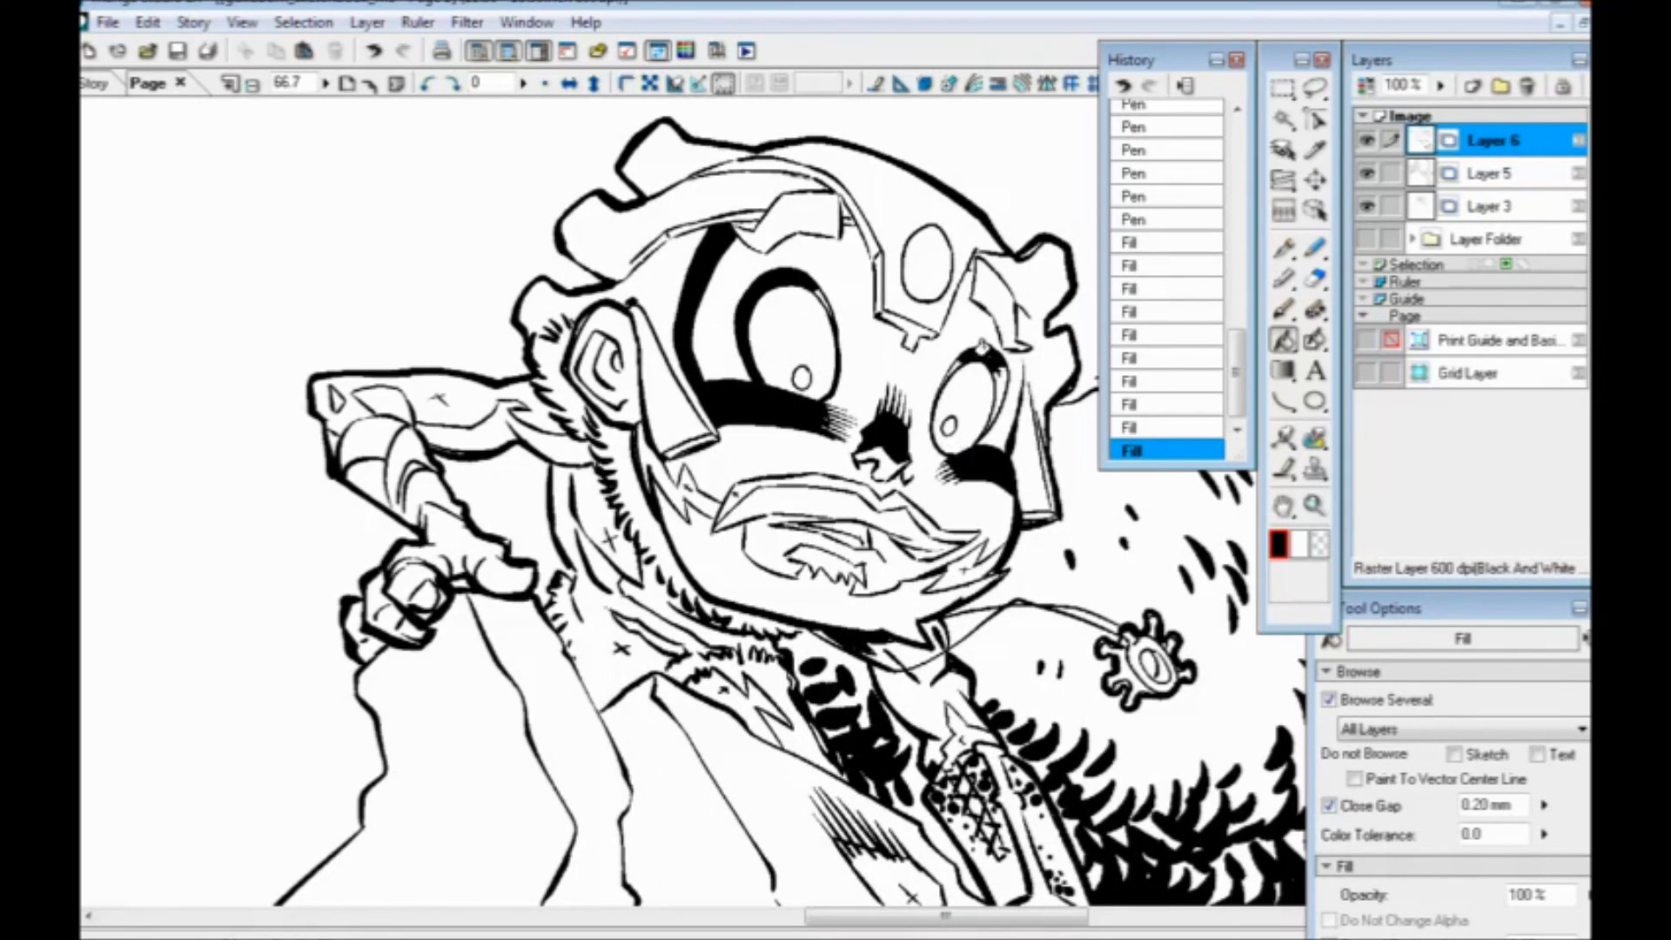
left_click(949, 355)
left_click(993, 372)
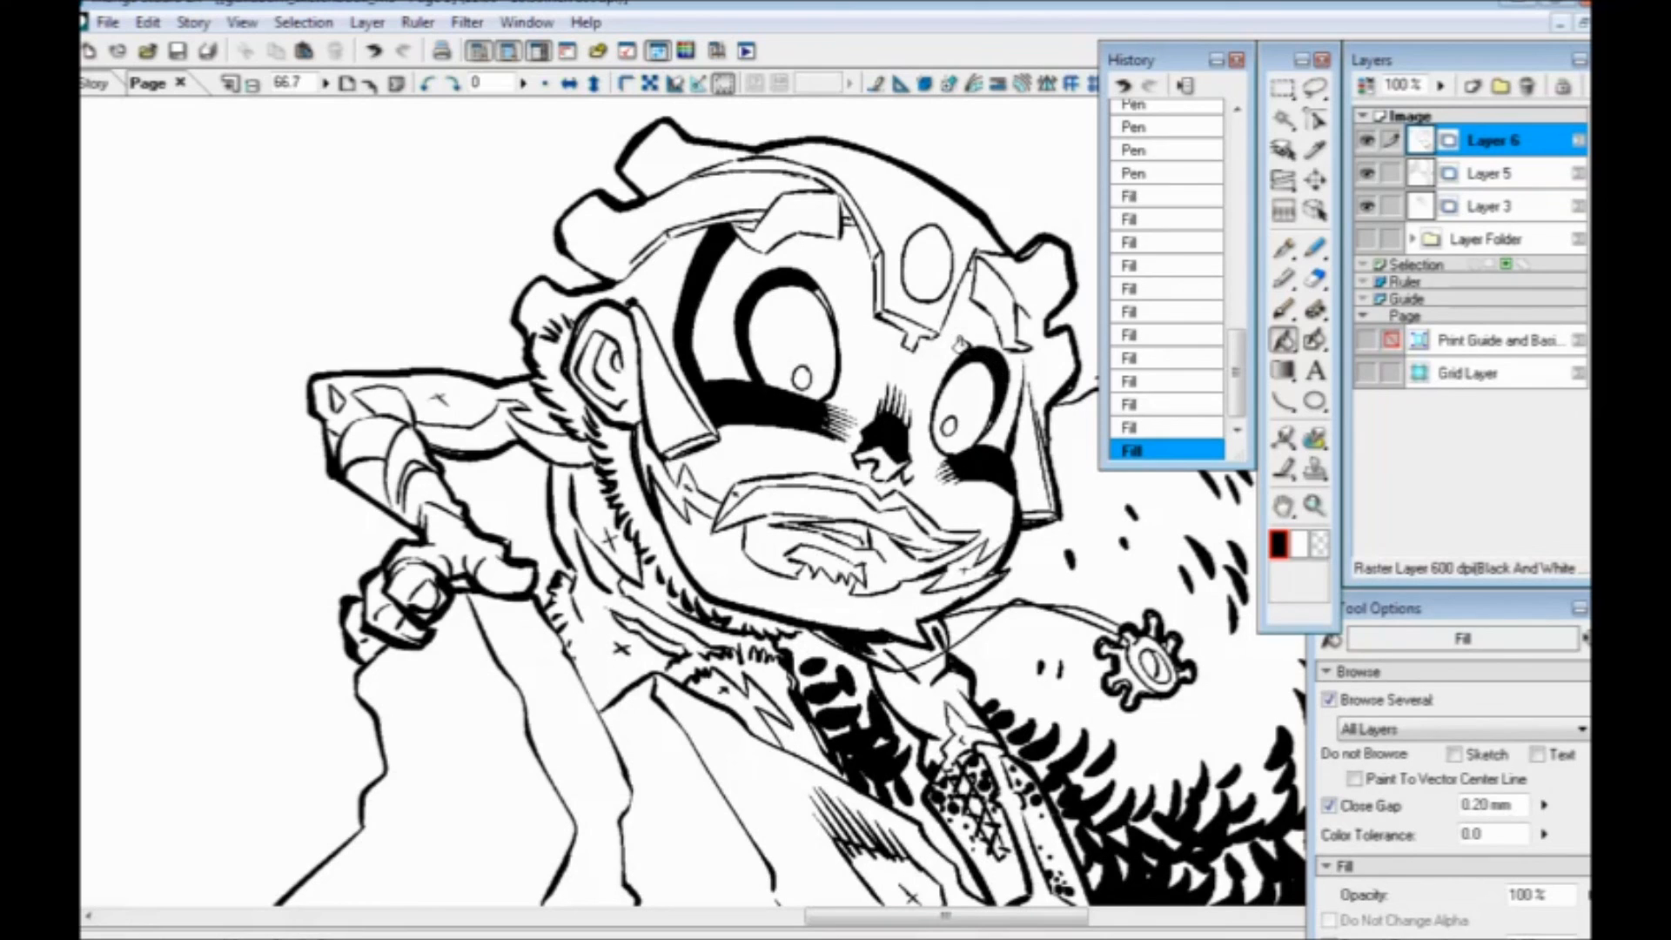
Fill the mustache band and the beard shadow shapes on both sides of the mouth with black
left_click_drag(715, 503, 718, 493)
left_click(741, 477)
left_click(781, 470)
left_click(912, 496)
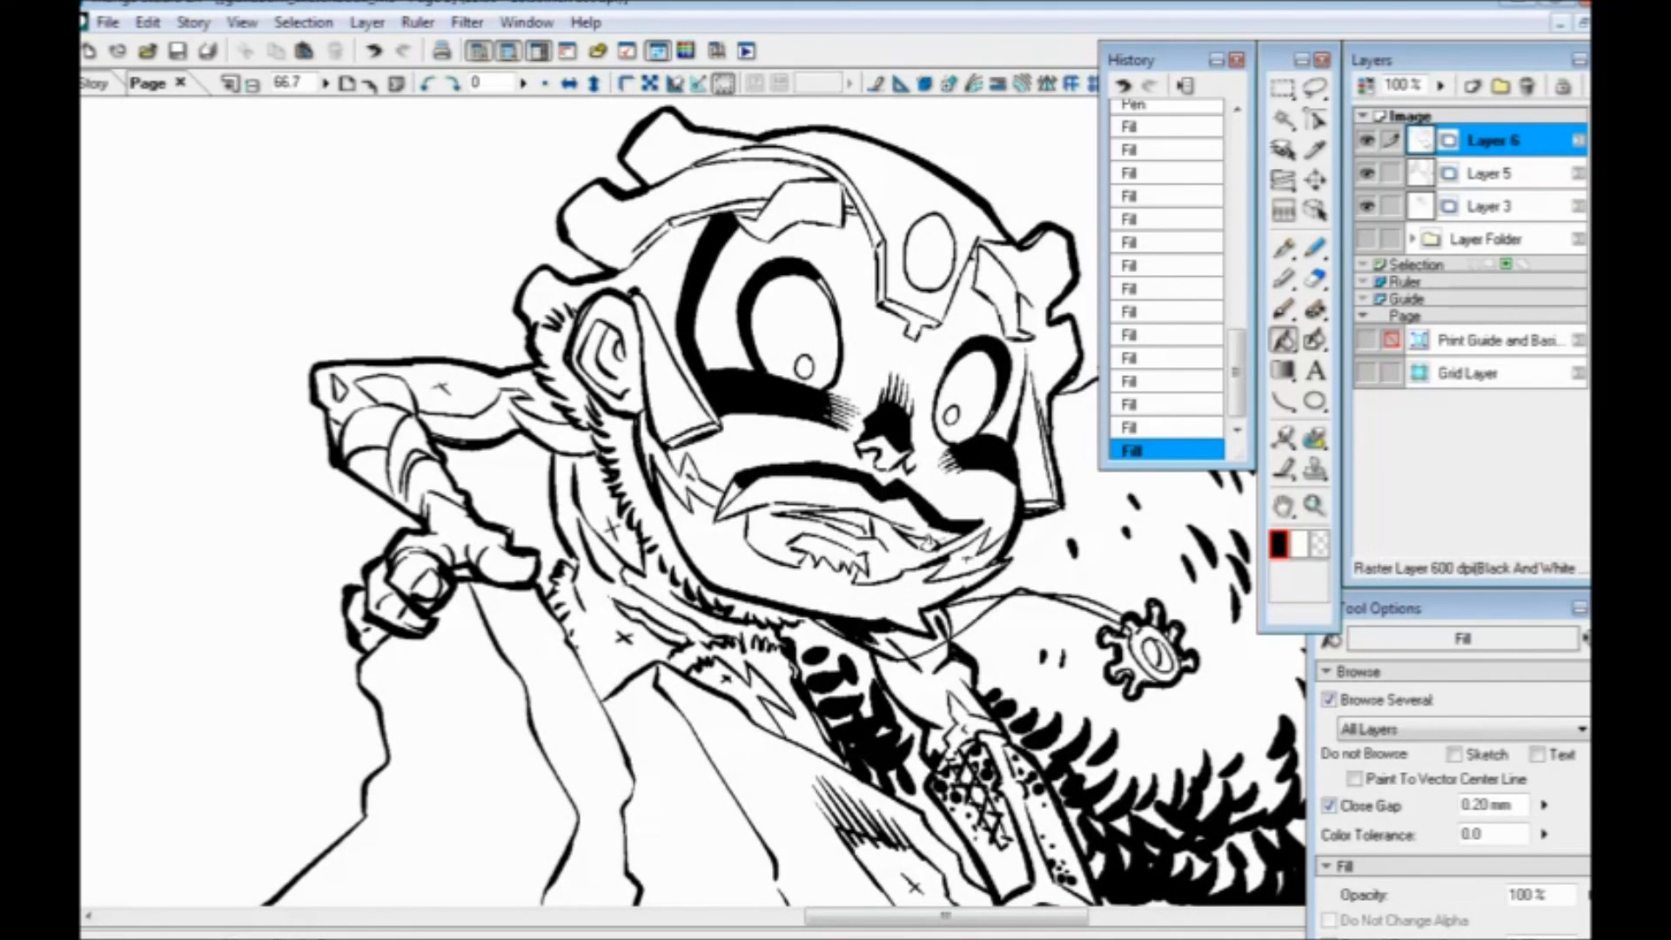
left_click(729, 493)
left_click(684, 479)
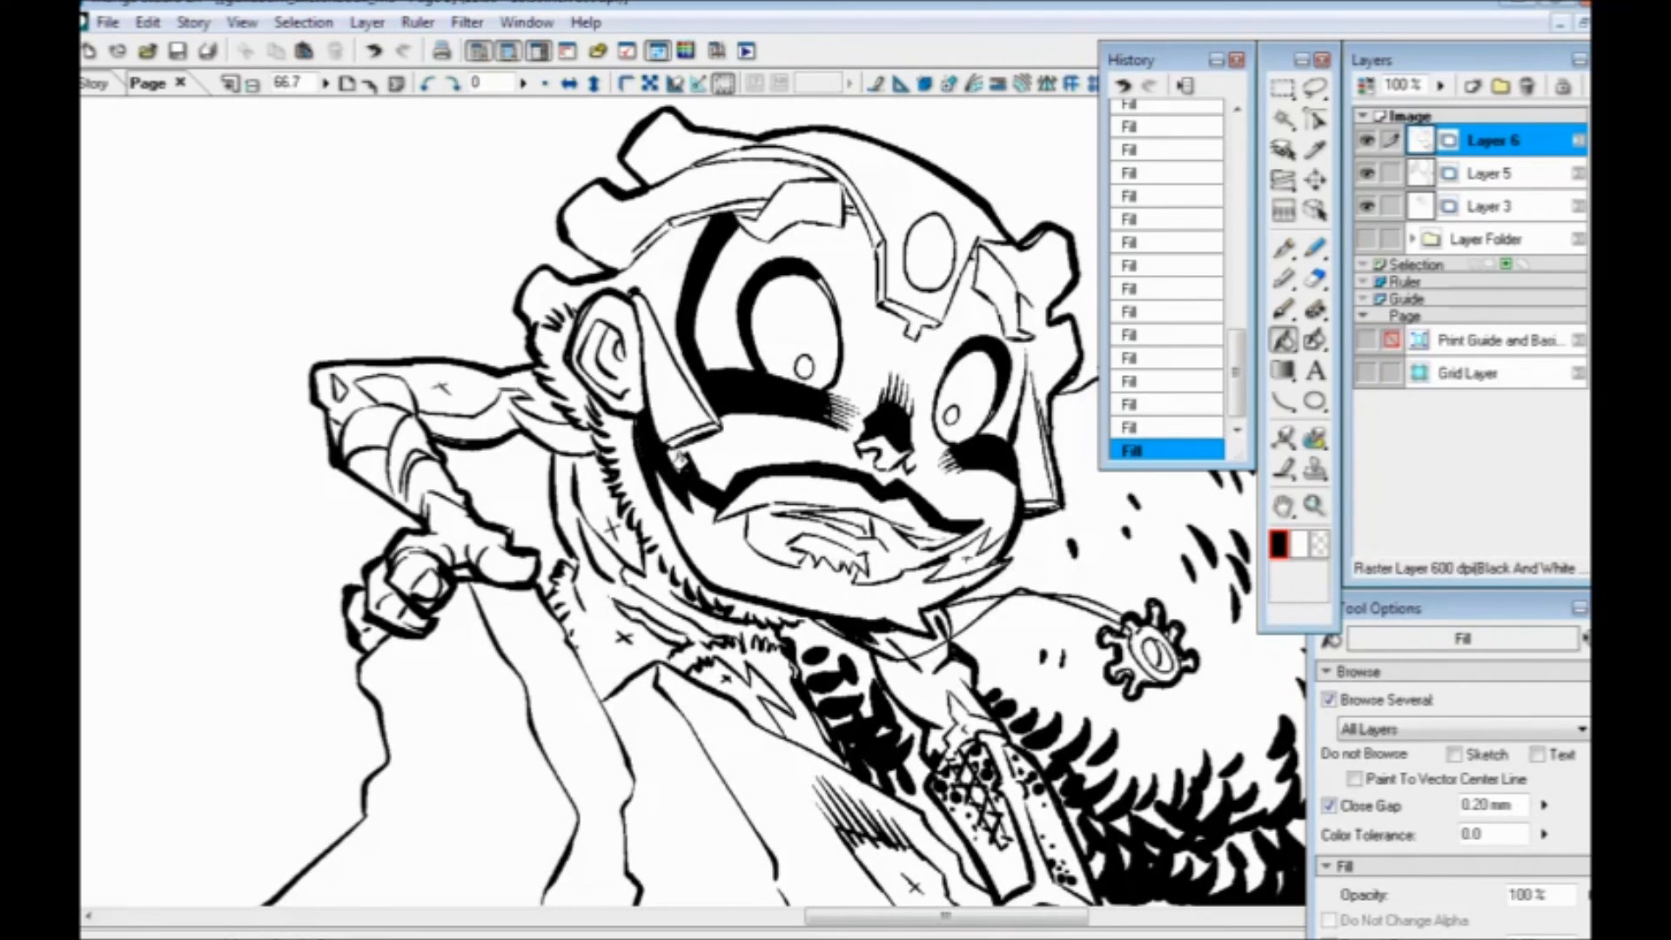
left_click(950, 553)
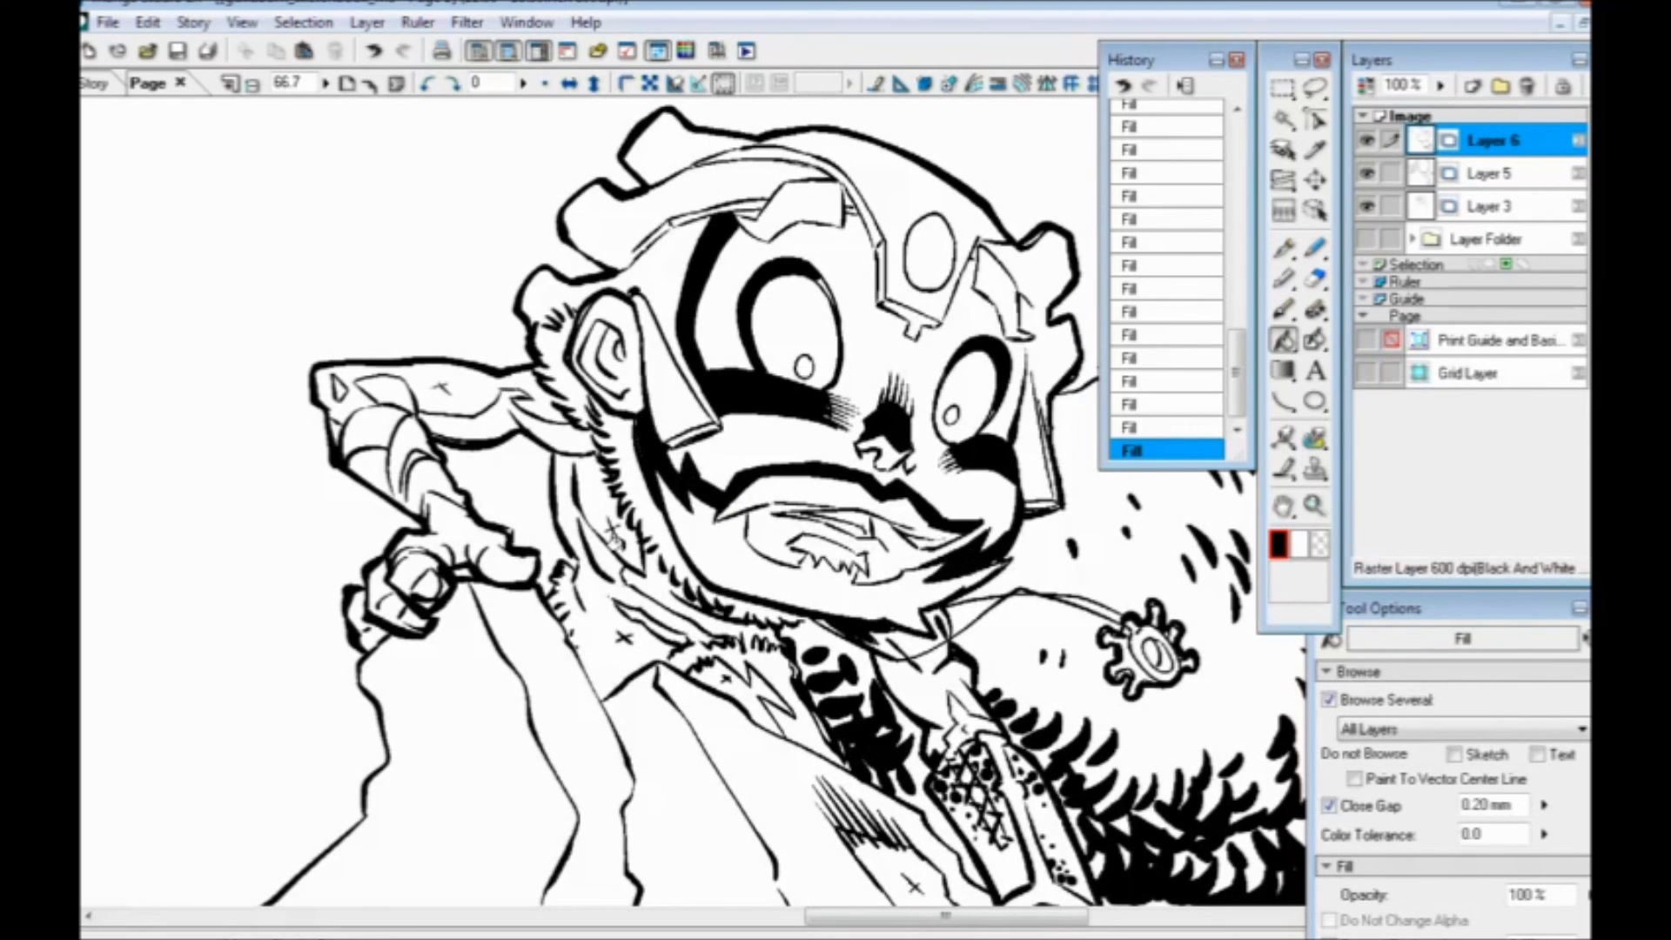
Fill the shadows on the raised arm, inside the ear, on the neck and below the collar fur with black
left_click_drag(599, 606, 672, 608)
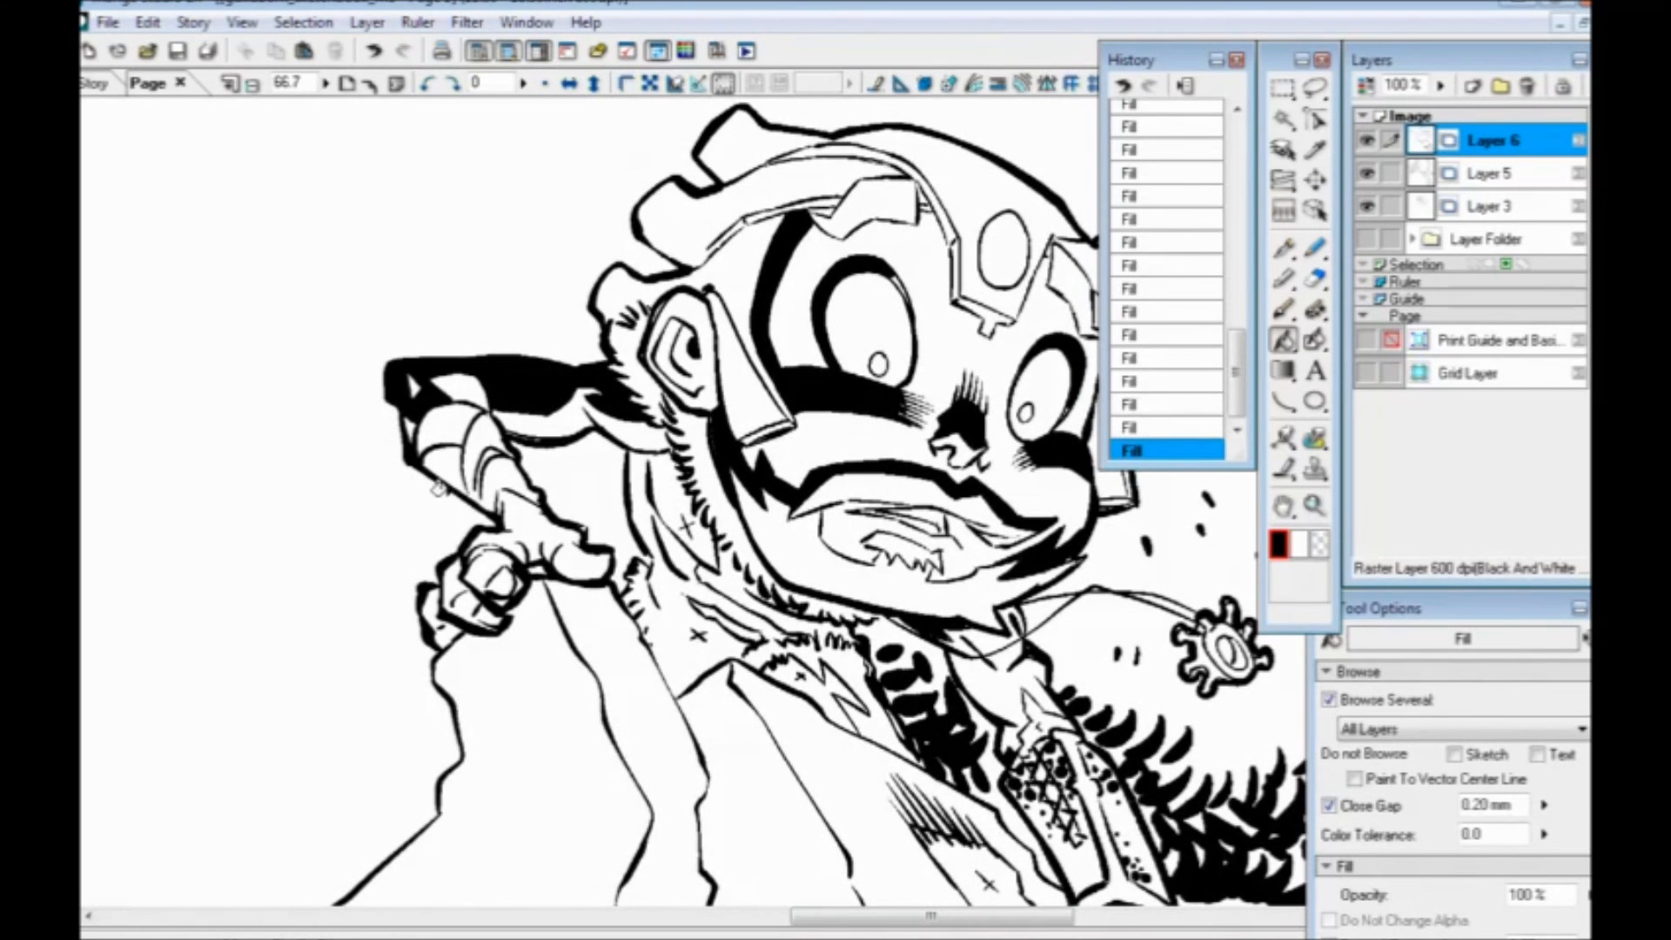
left_click_drag(745, 716, 486, 585)
left_click_drag(625, 667, 537, 495)
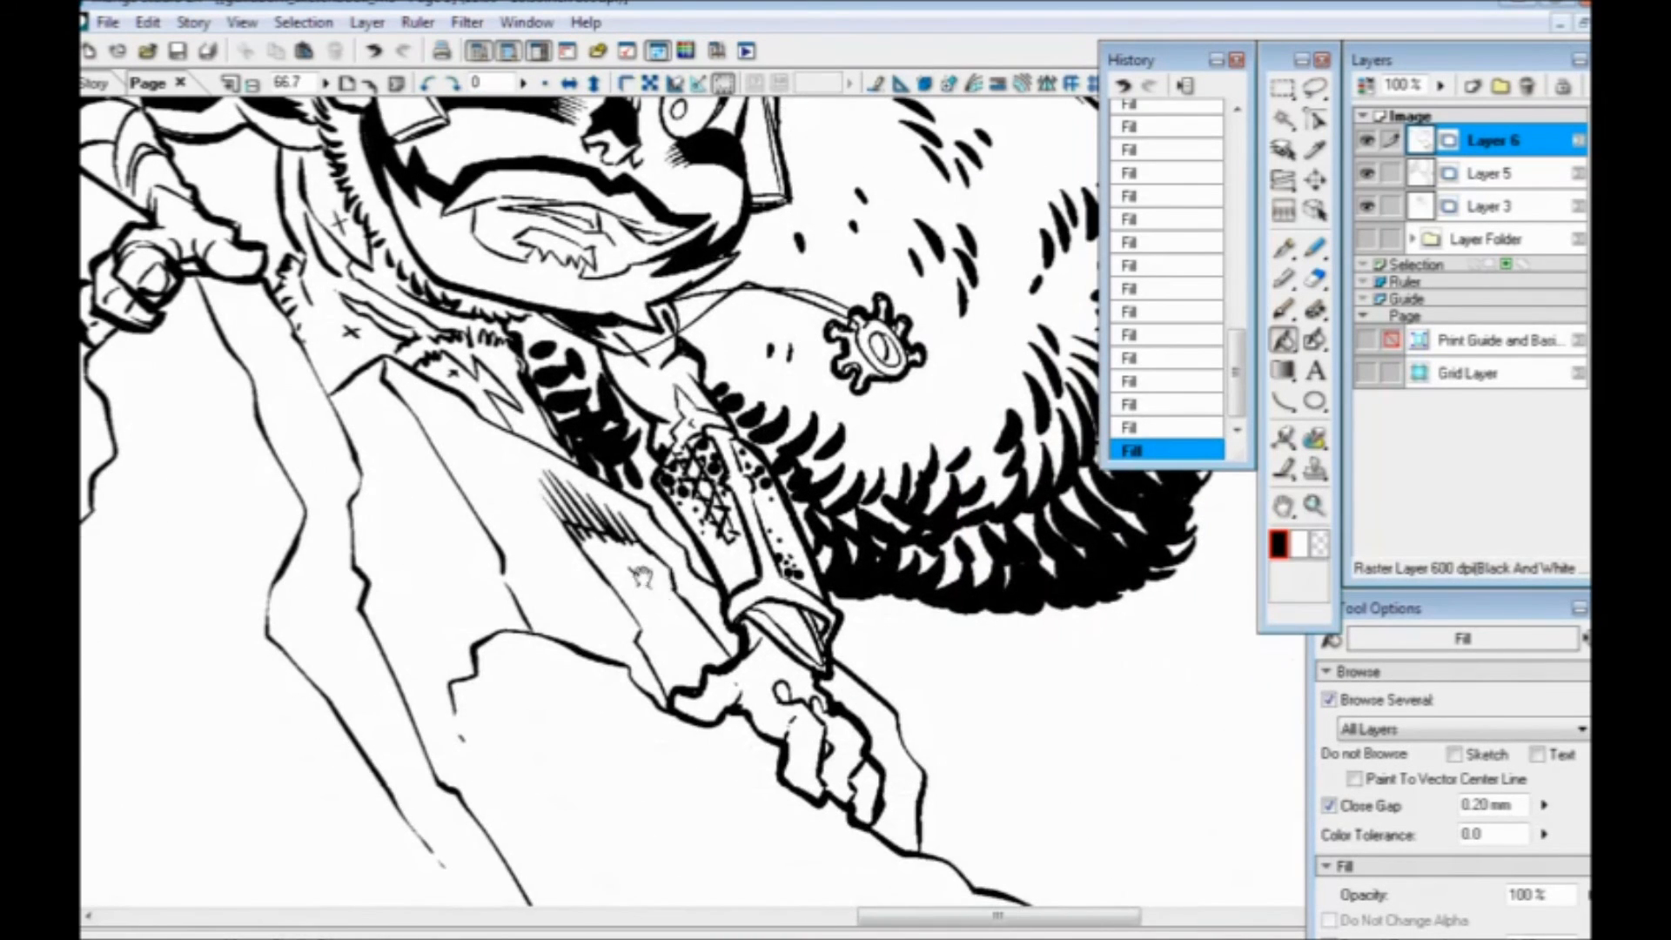
left_click_drag(644, 574, 668, 637)
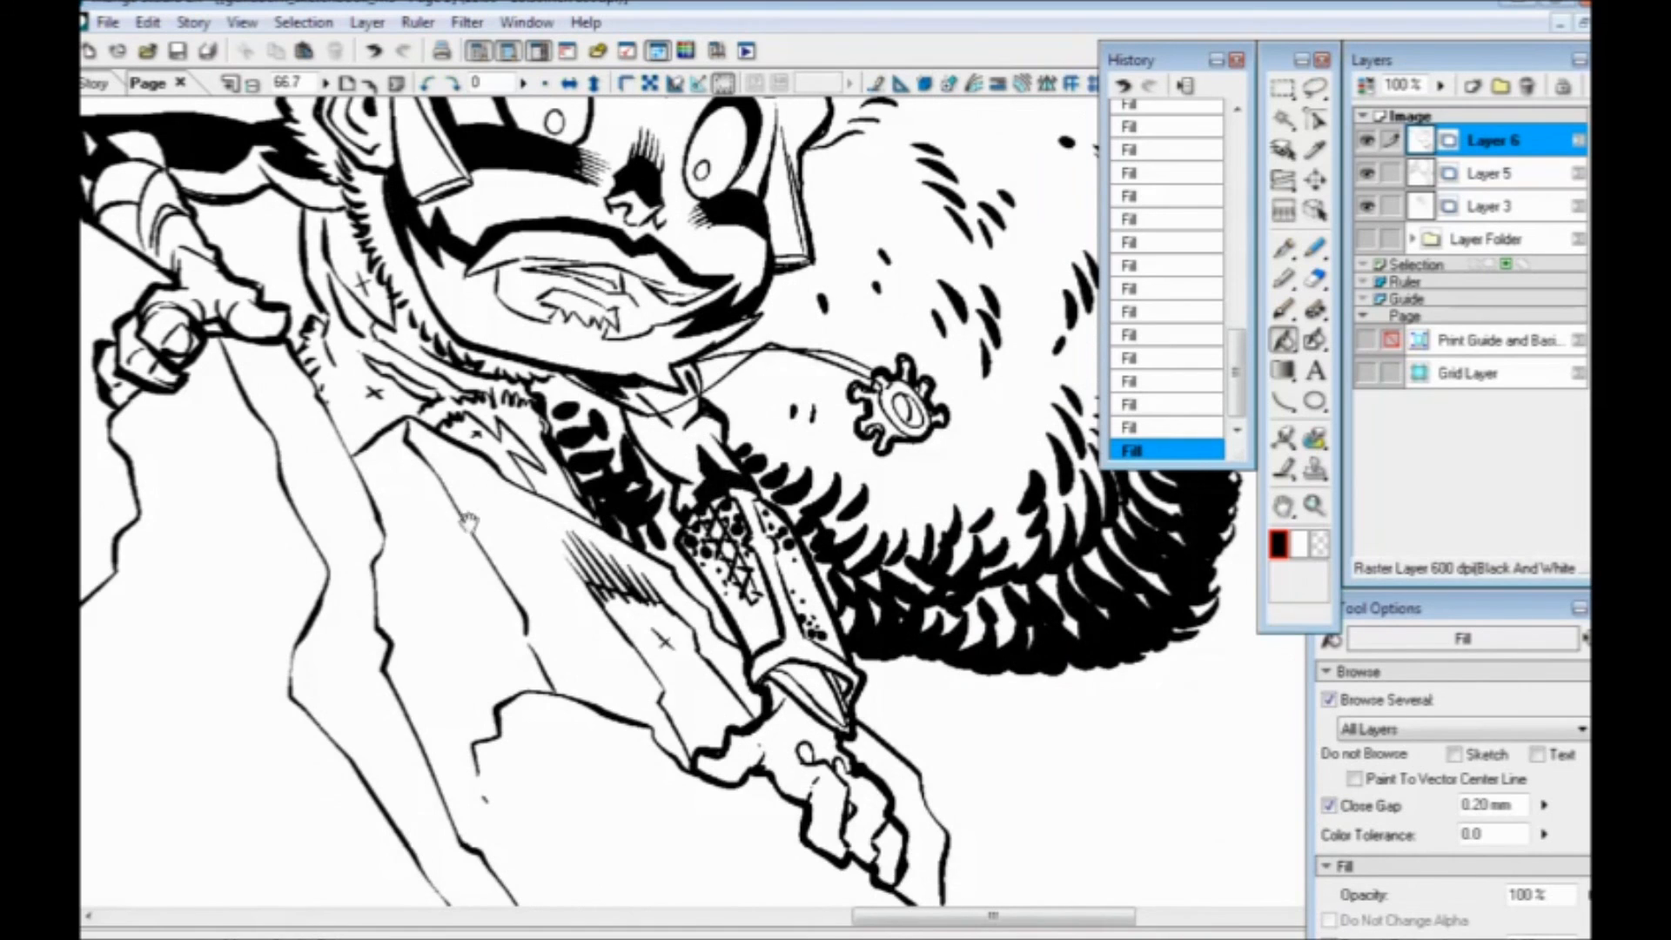
left_click_drag(412, 463, 511, 546)
left_click(452, 500)
key("ctrl+z")
key("ctrl+y")
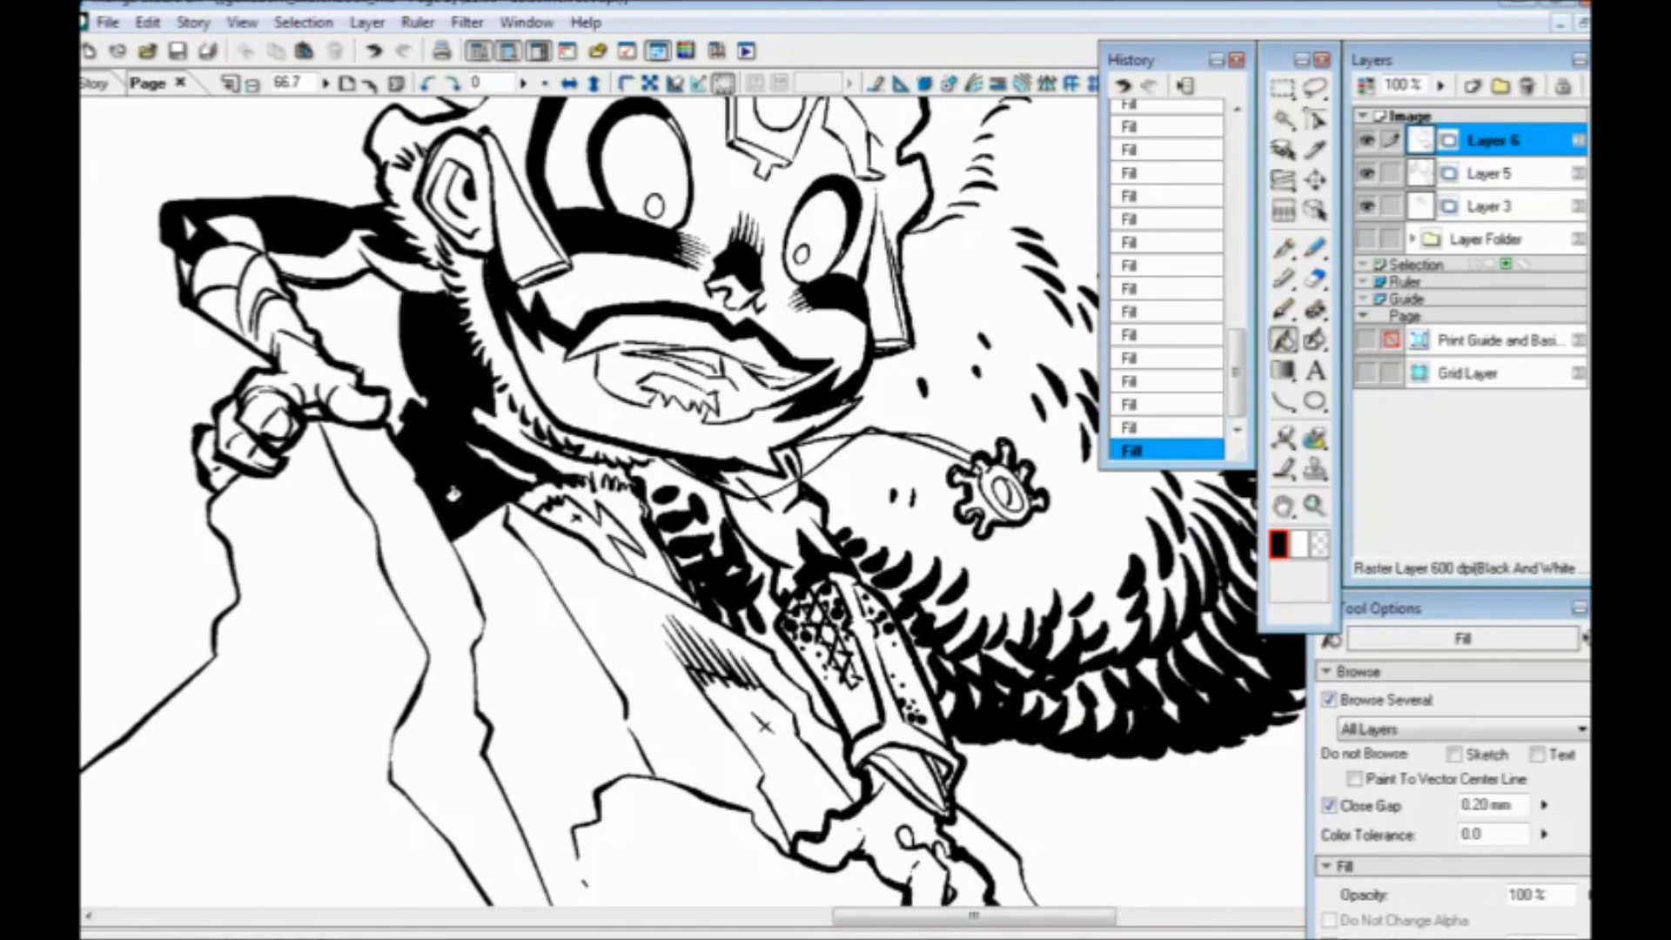
left_click(550, 513)
Lasso a jagged hair shape along the underside of the mustache band, fill it with black and clear the selection
key("ctrl+minus")
key("ctrl+minus")
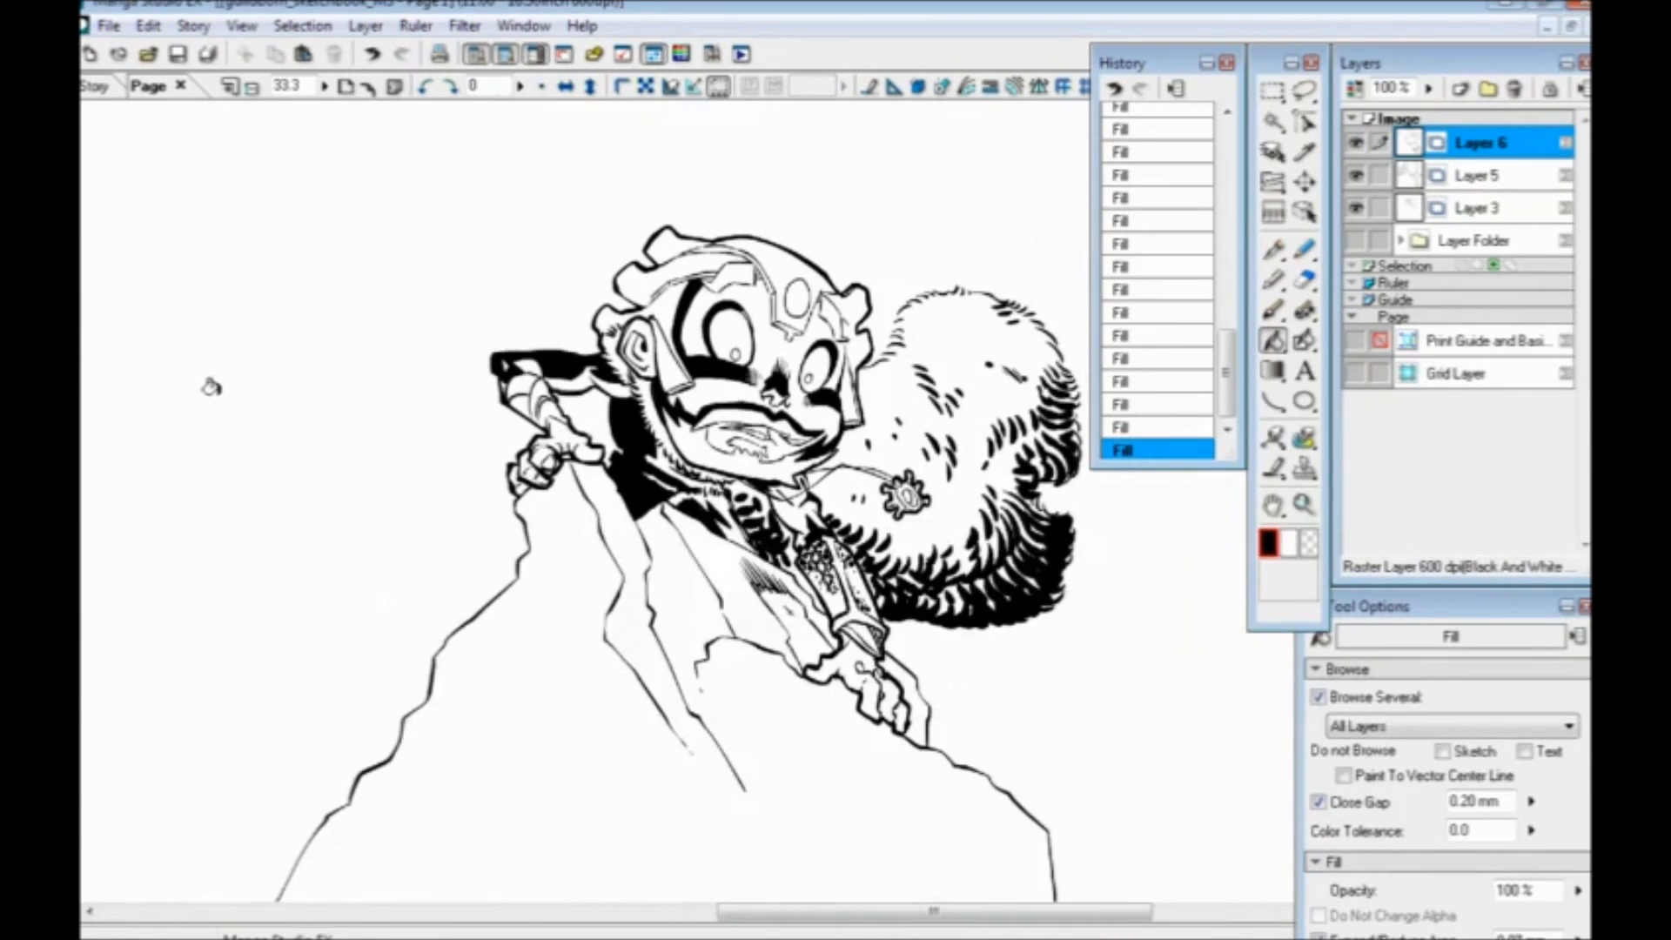
key("ctrl+plus")
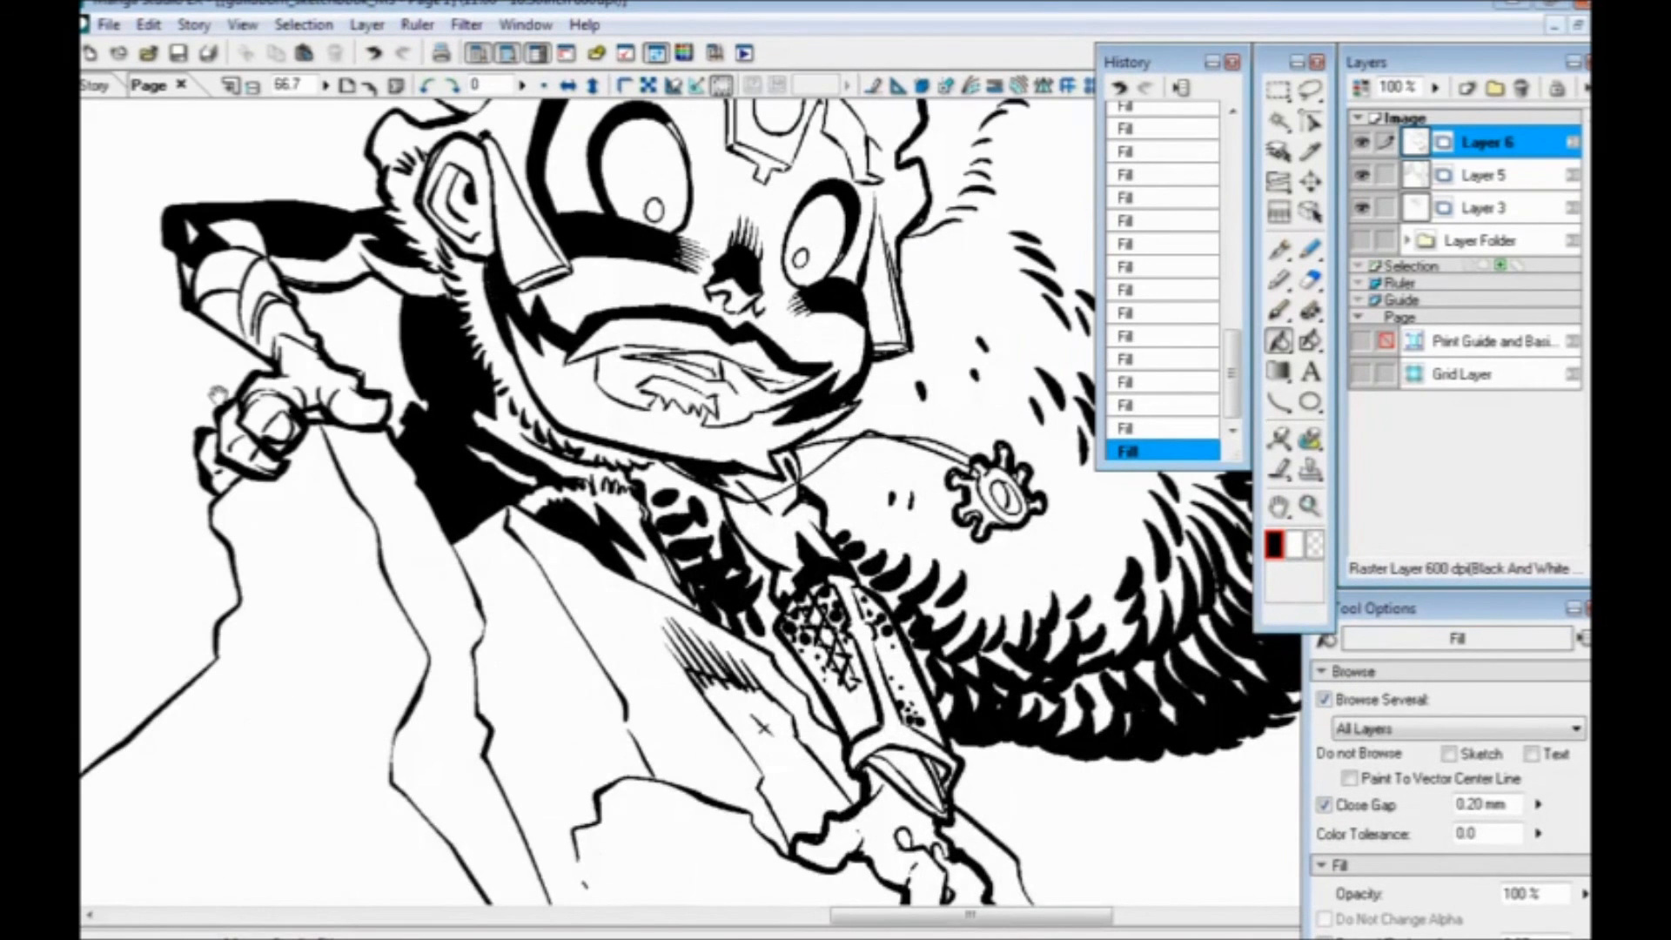
key("ctrl+plus")
left_click(1273, 250)
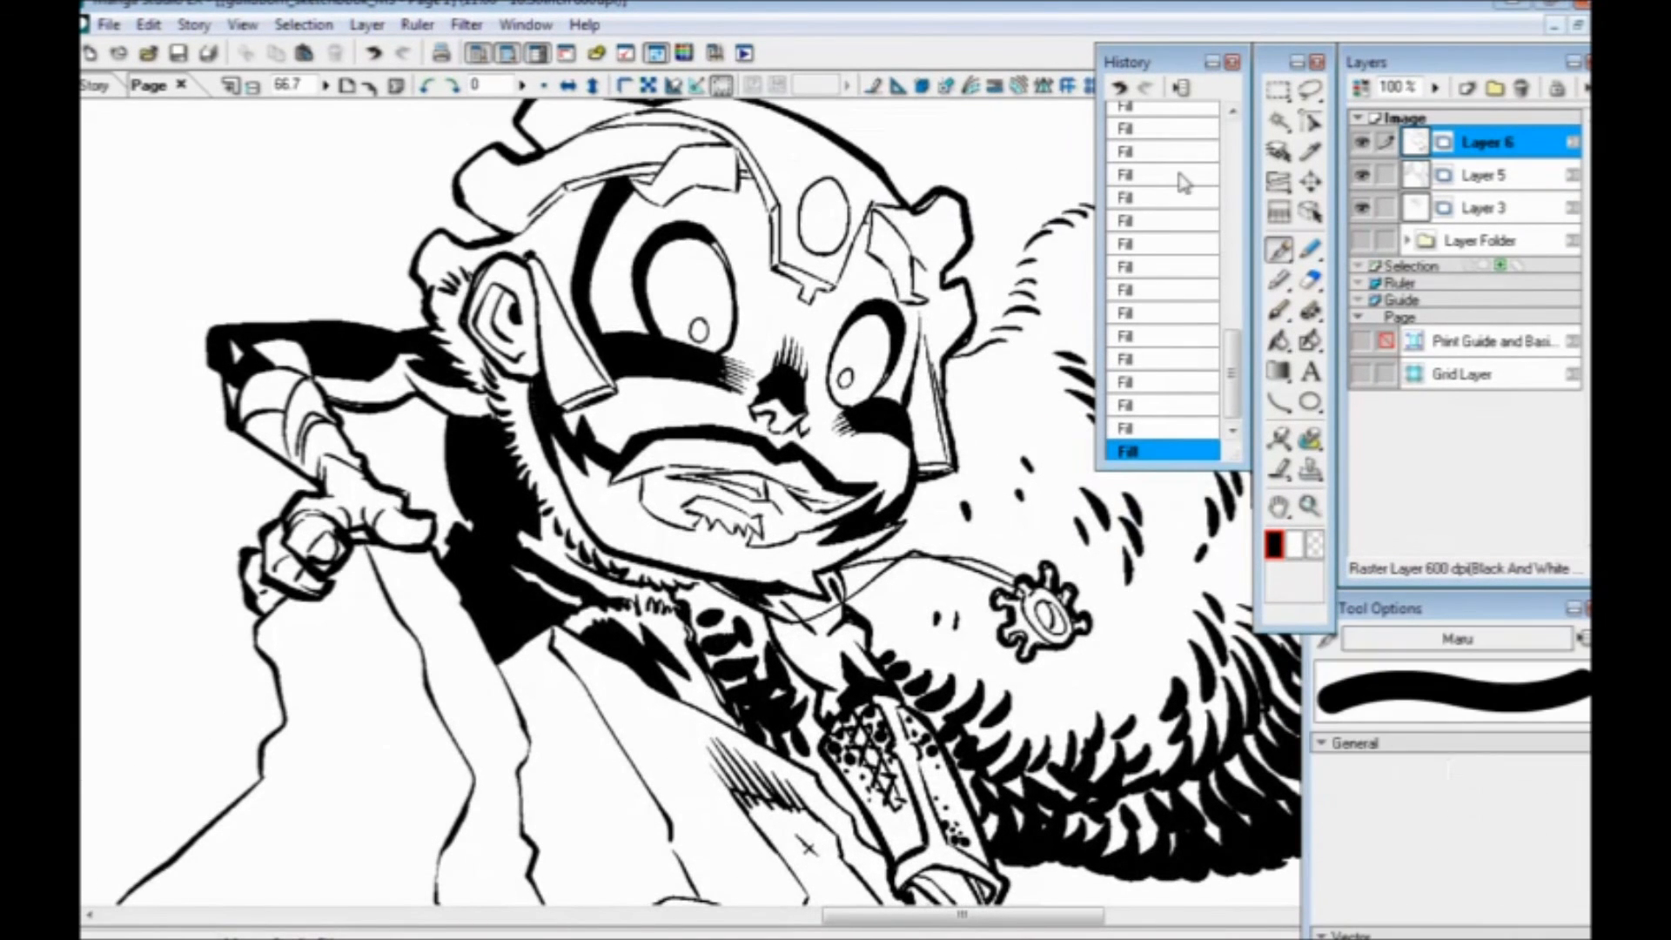
key("ctrl+plus")
left_click(1308, 90)
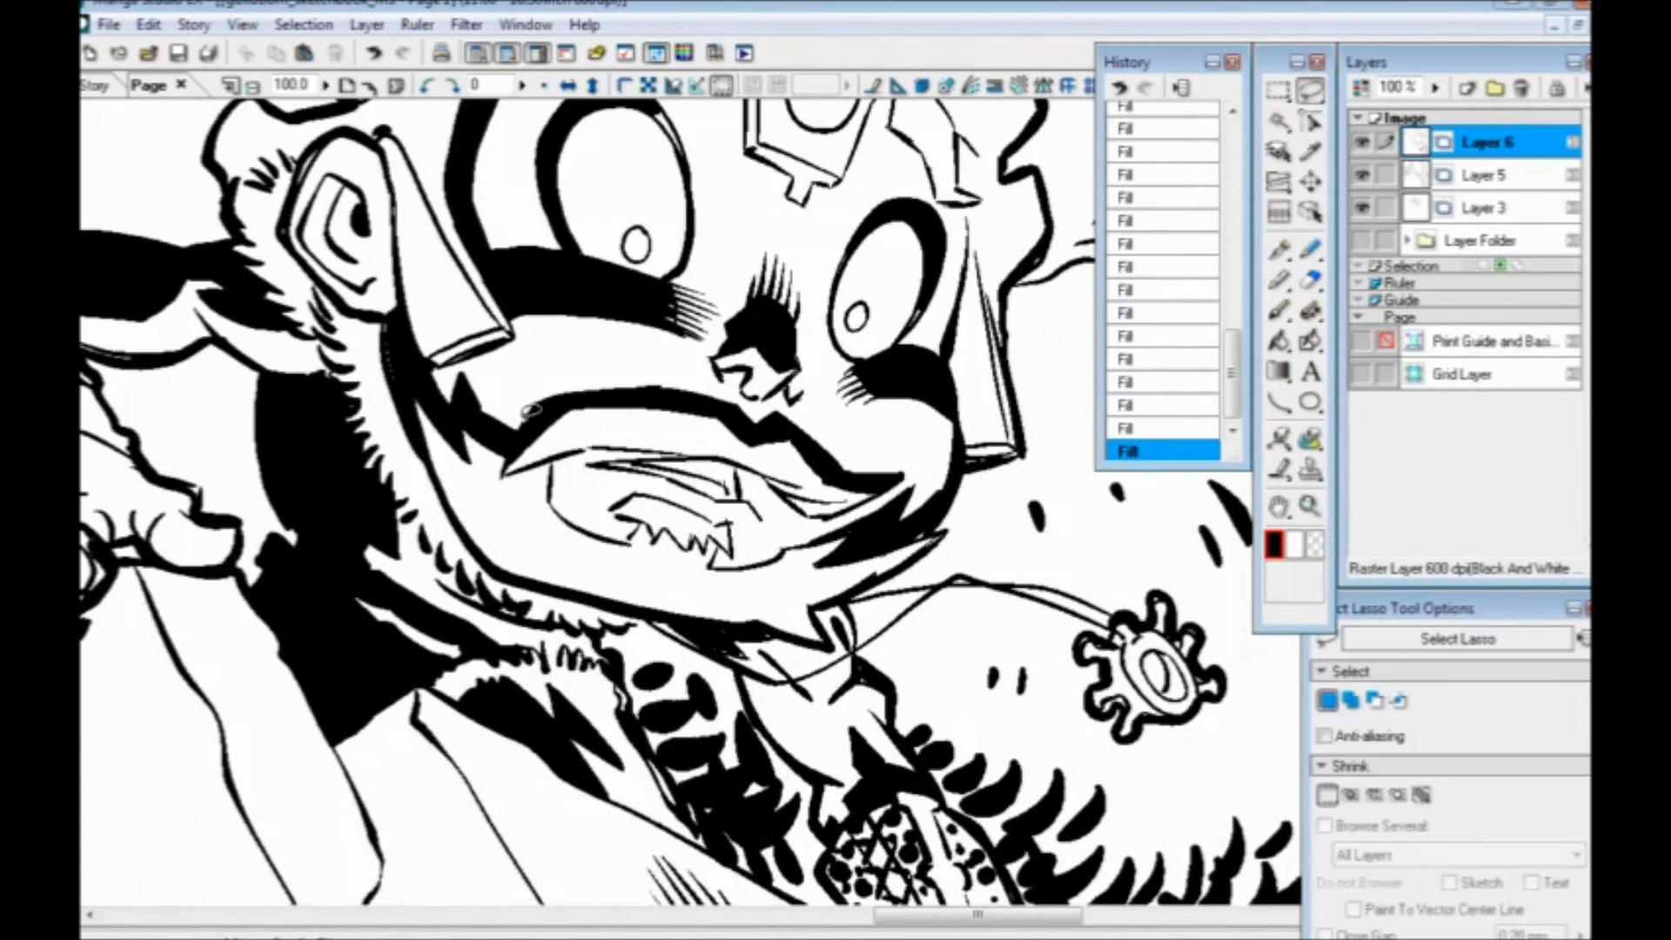
mouse_move(526, 451)
left_mouse_down()
mouse_move(617, 410)
mouse_move(740, 420)
mouse_move(629, 388)
mouse_move(519, 443)
left_mouse_up()
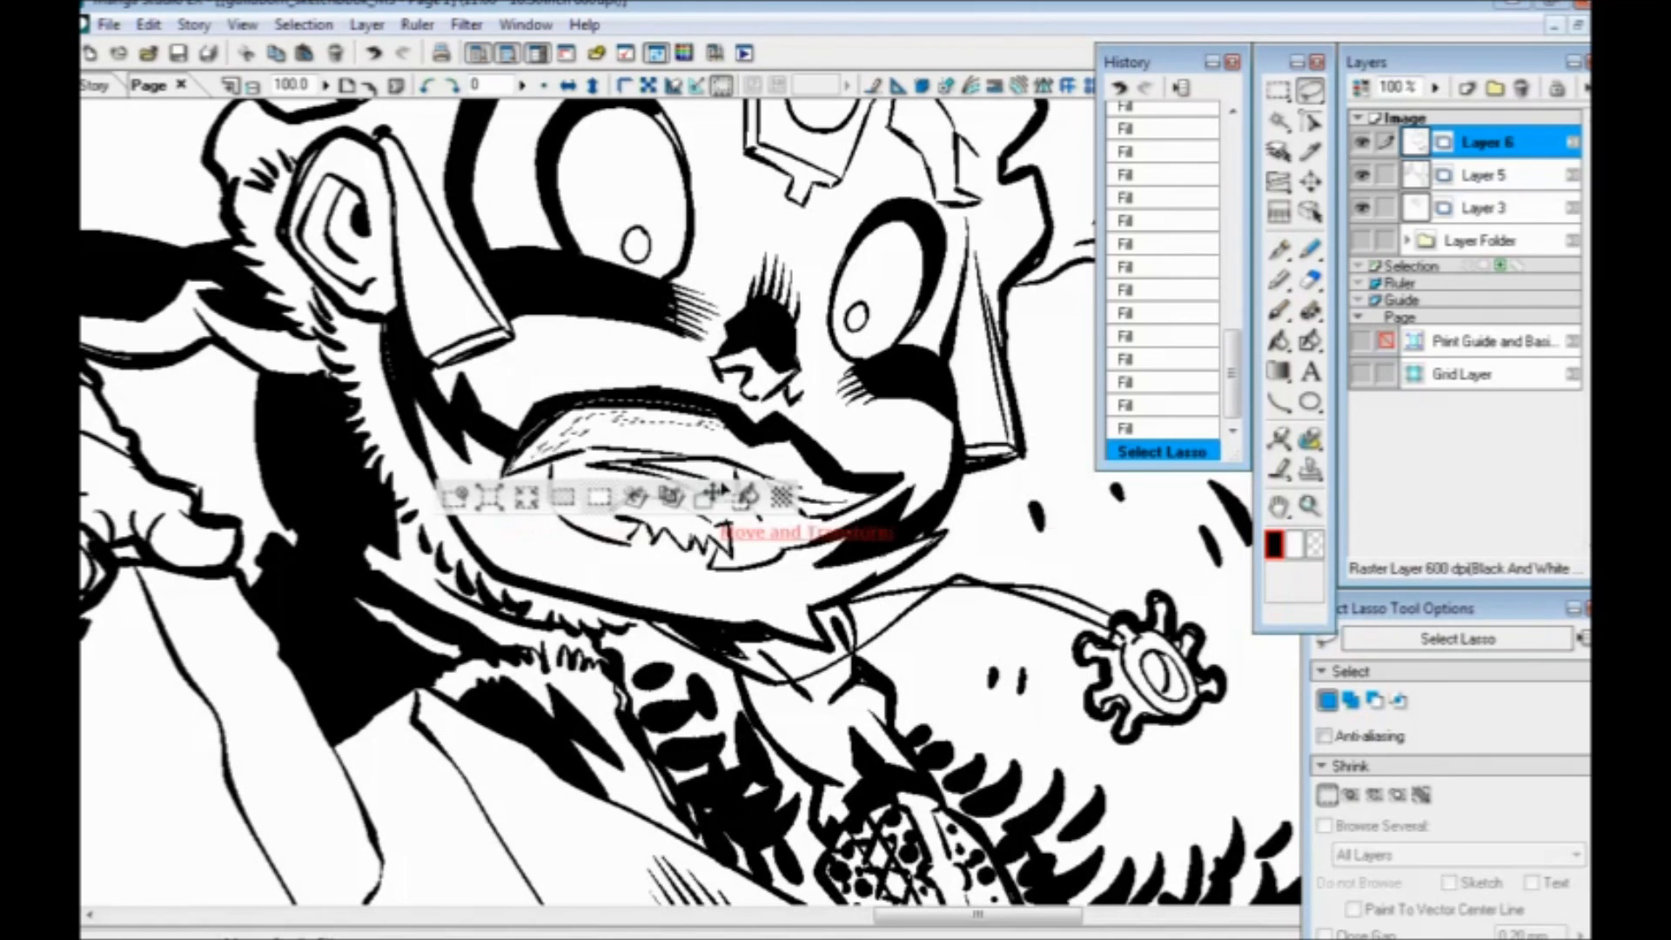
left_click(746, 494)
left_click(457, 496)
left_click_drag(440, 503, 472, 521)
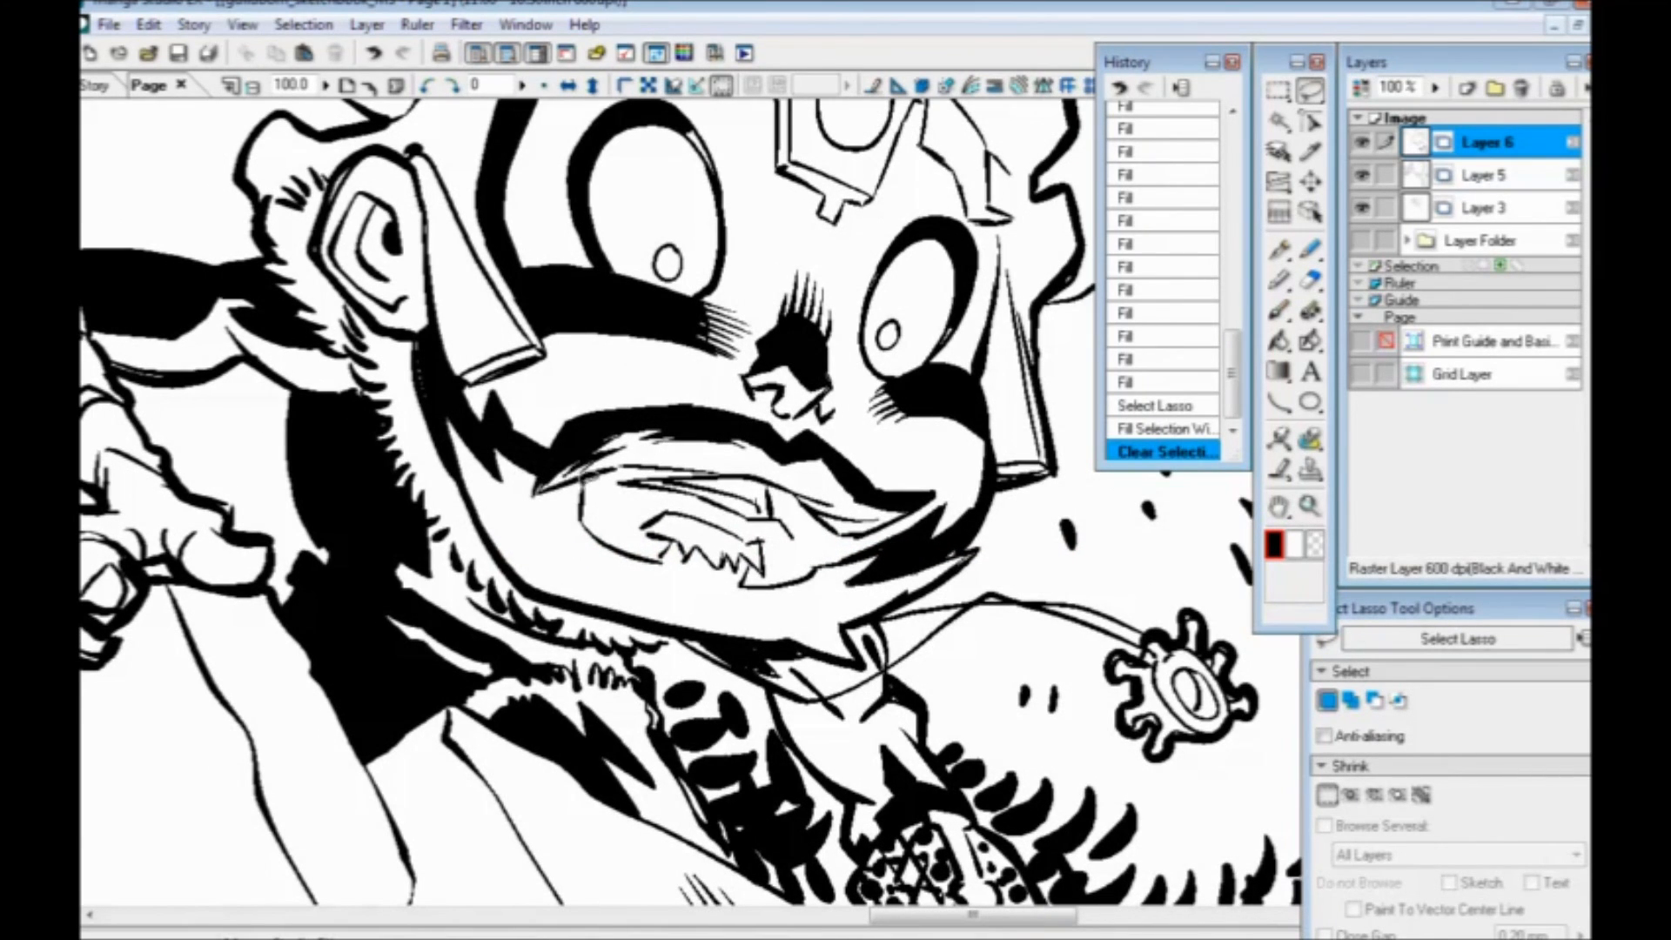
Lasso and fill black beard tufts at the cheek end of the mustache and along the chin's lower edge
mouse_move(579, 483)
left_mouse_down()
mouse_move(535, 535)
mouse_move(518, 531)
mouse_move(437, 416)
mouse_move(548, 457)
mouse_move(544, 485)
left_mouse_up()
left_click(633, 581)
left_click(346, 581)
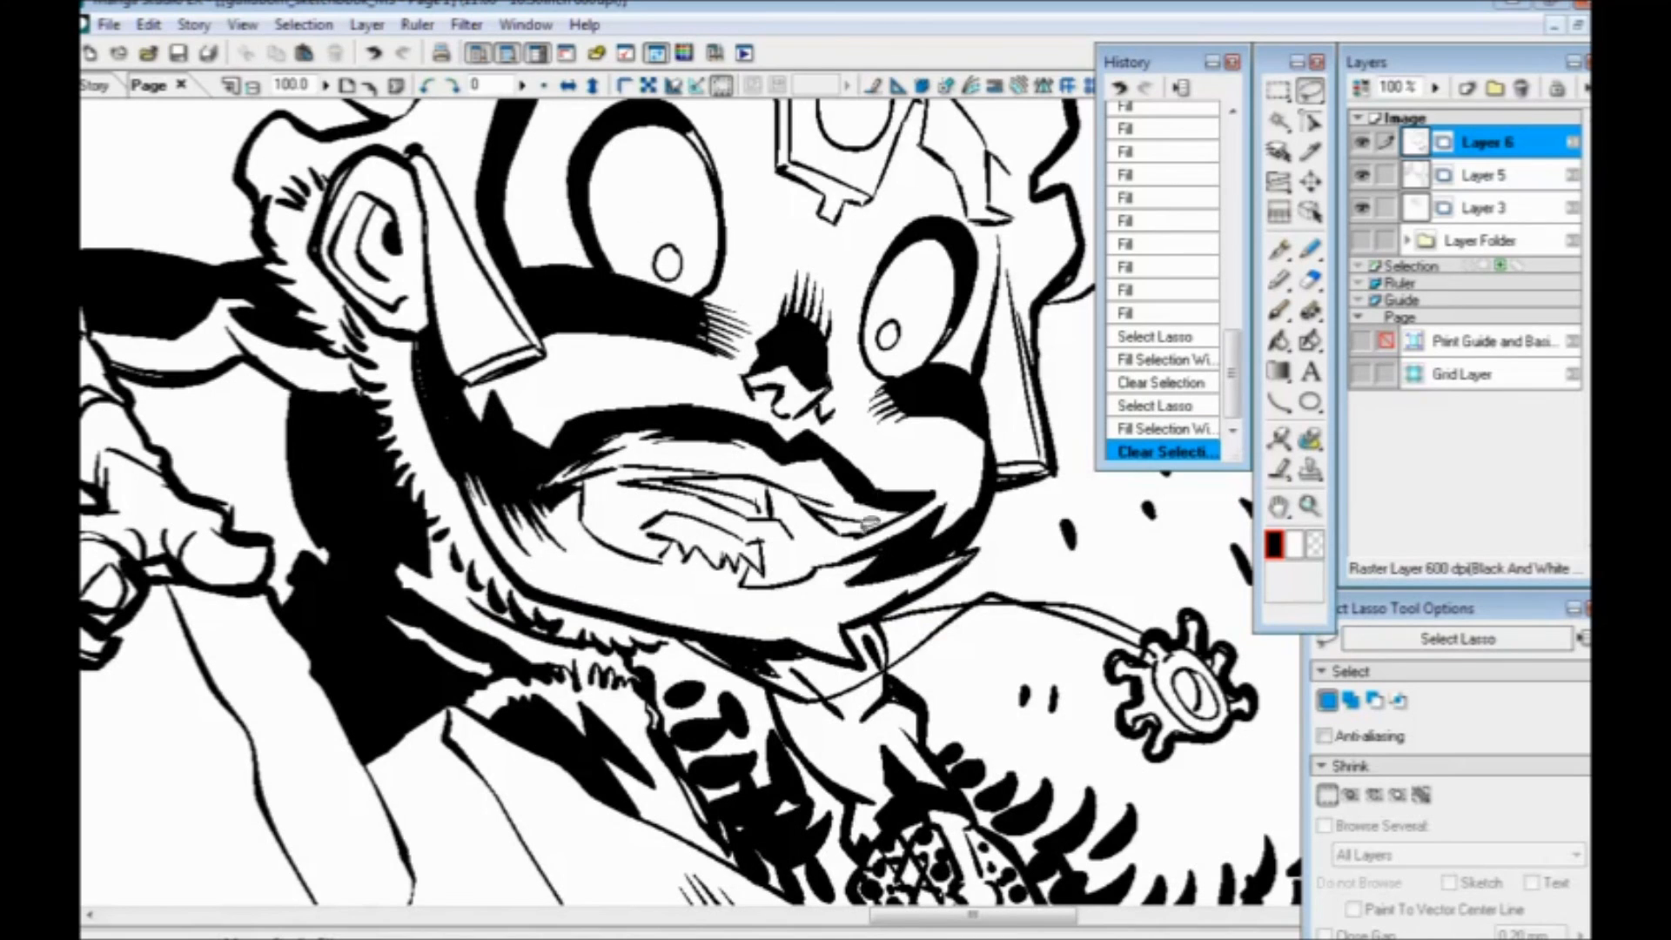
mouse_move(837, 607)
left_mouse_down()
mouse_move(766, 620)
mouse_move(709, 599)
mouse_move(827, 596)
mouse_move(814, 607)
left_mouse_up()
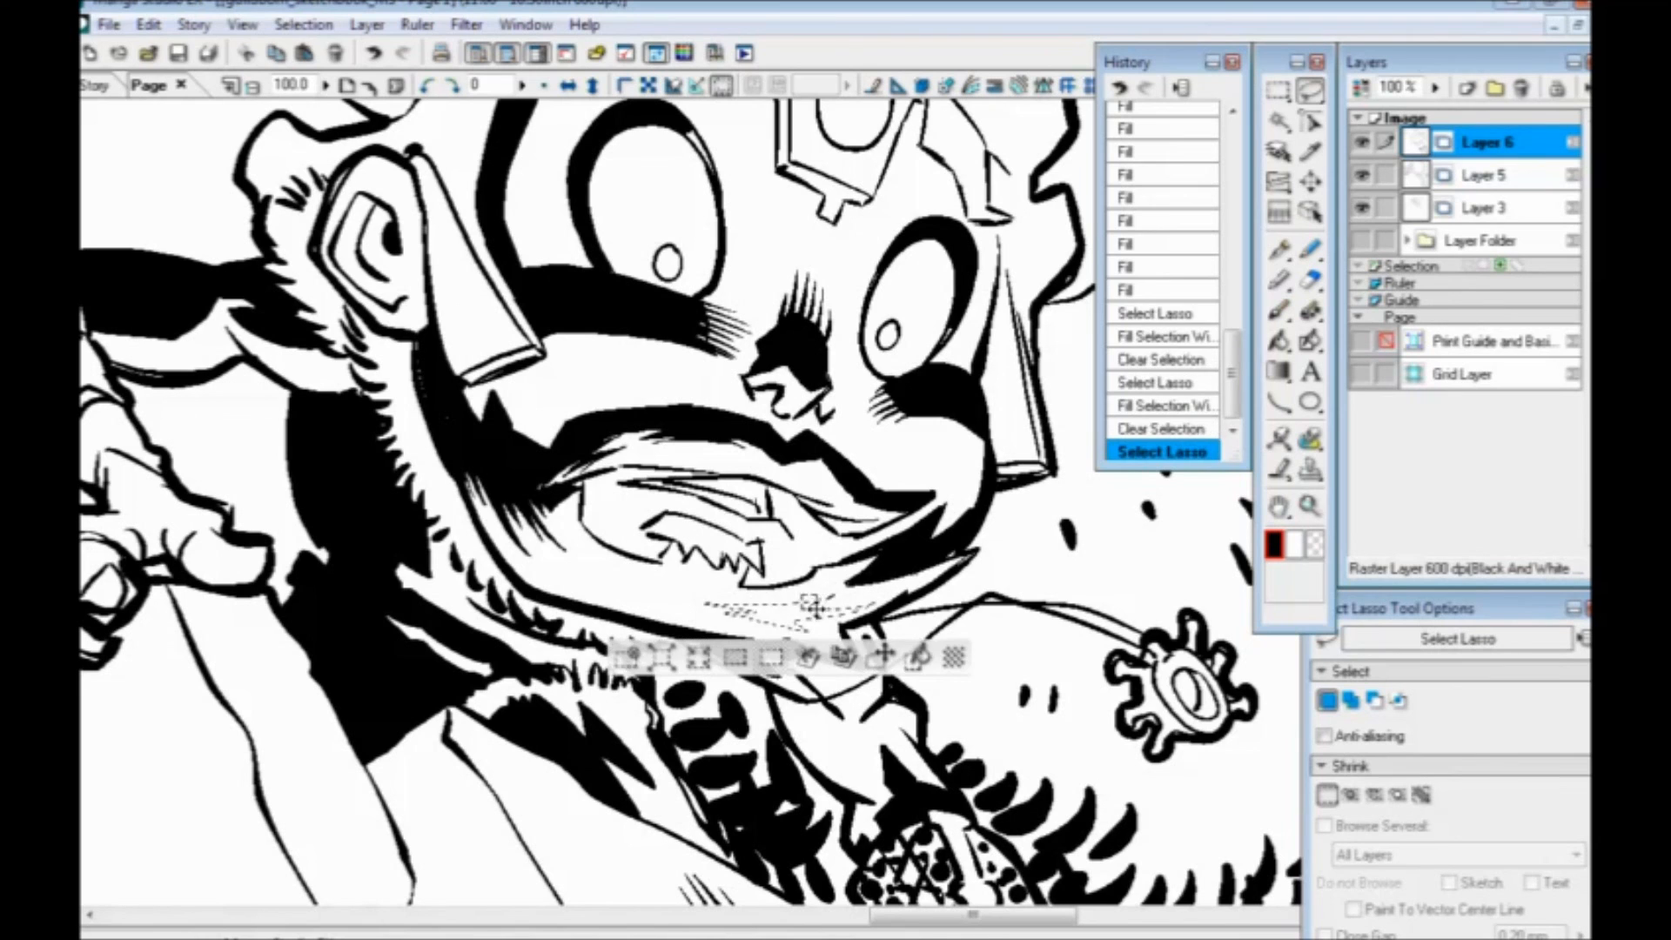
left_click(917, 657)
left_click(628, 657)
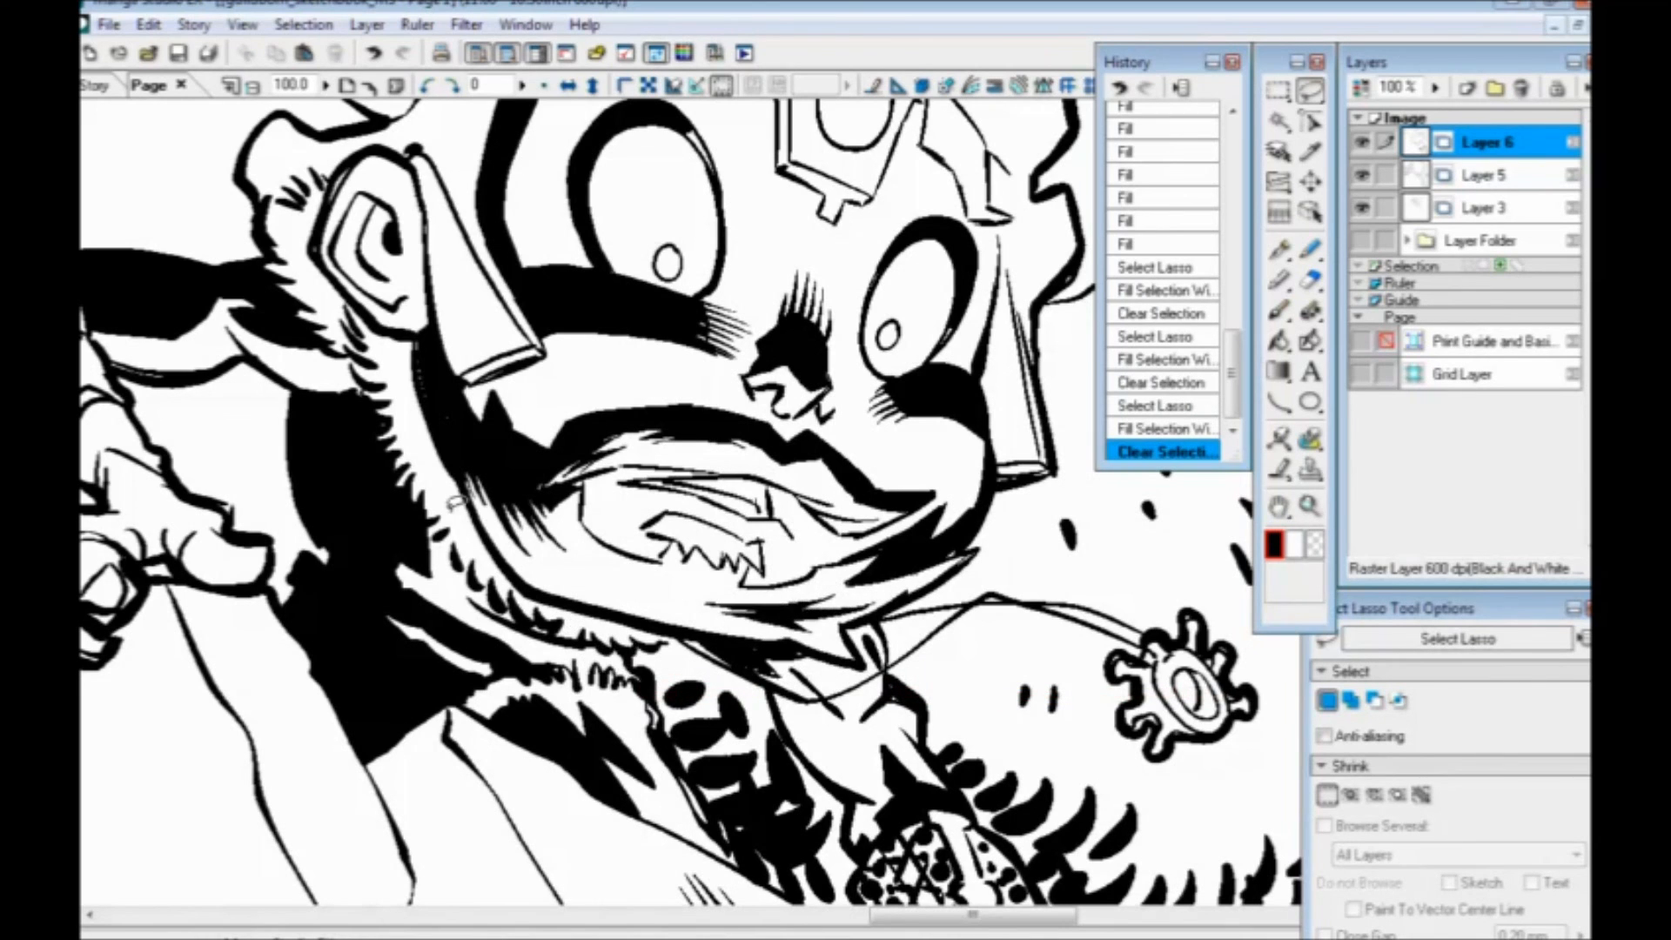
key("ctrl+minus")
key("ctrl+minus")
key("ctrl+plus")
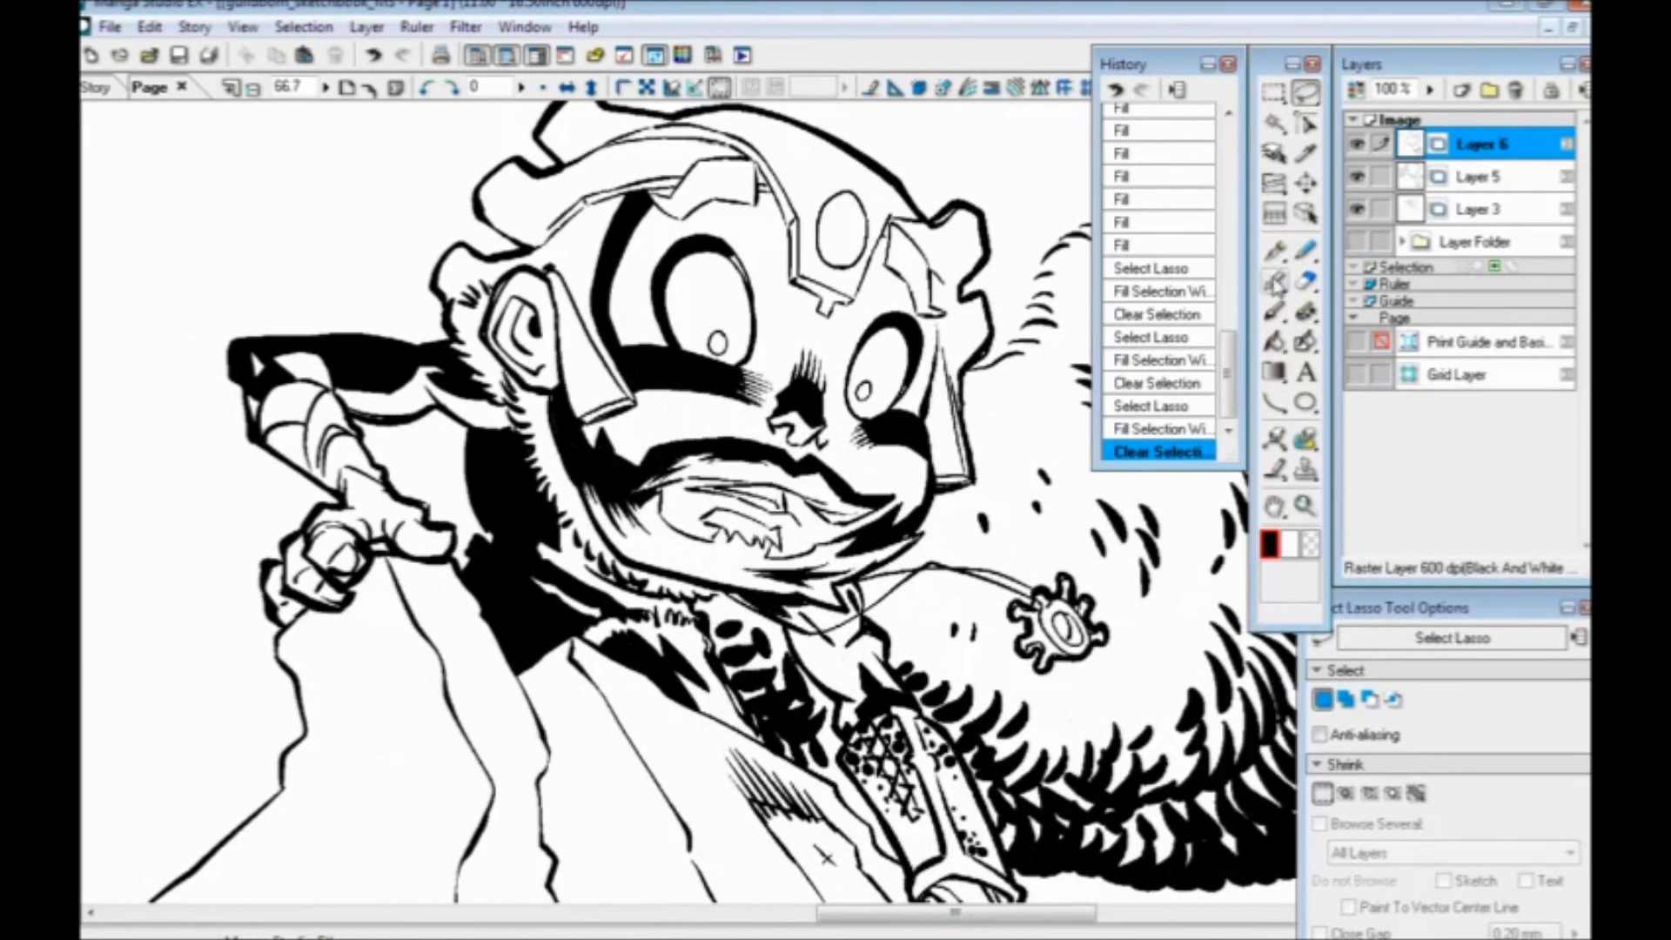
Set the pen size to 1.60 mm and ink the shadow edges on the helmet's central band beside the round gem
left_click(1275, 250)
key("ctrl+z")
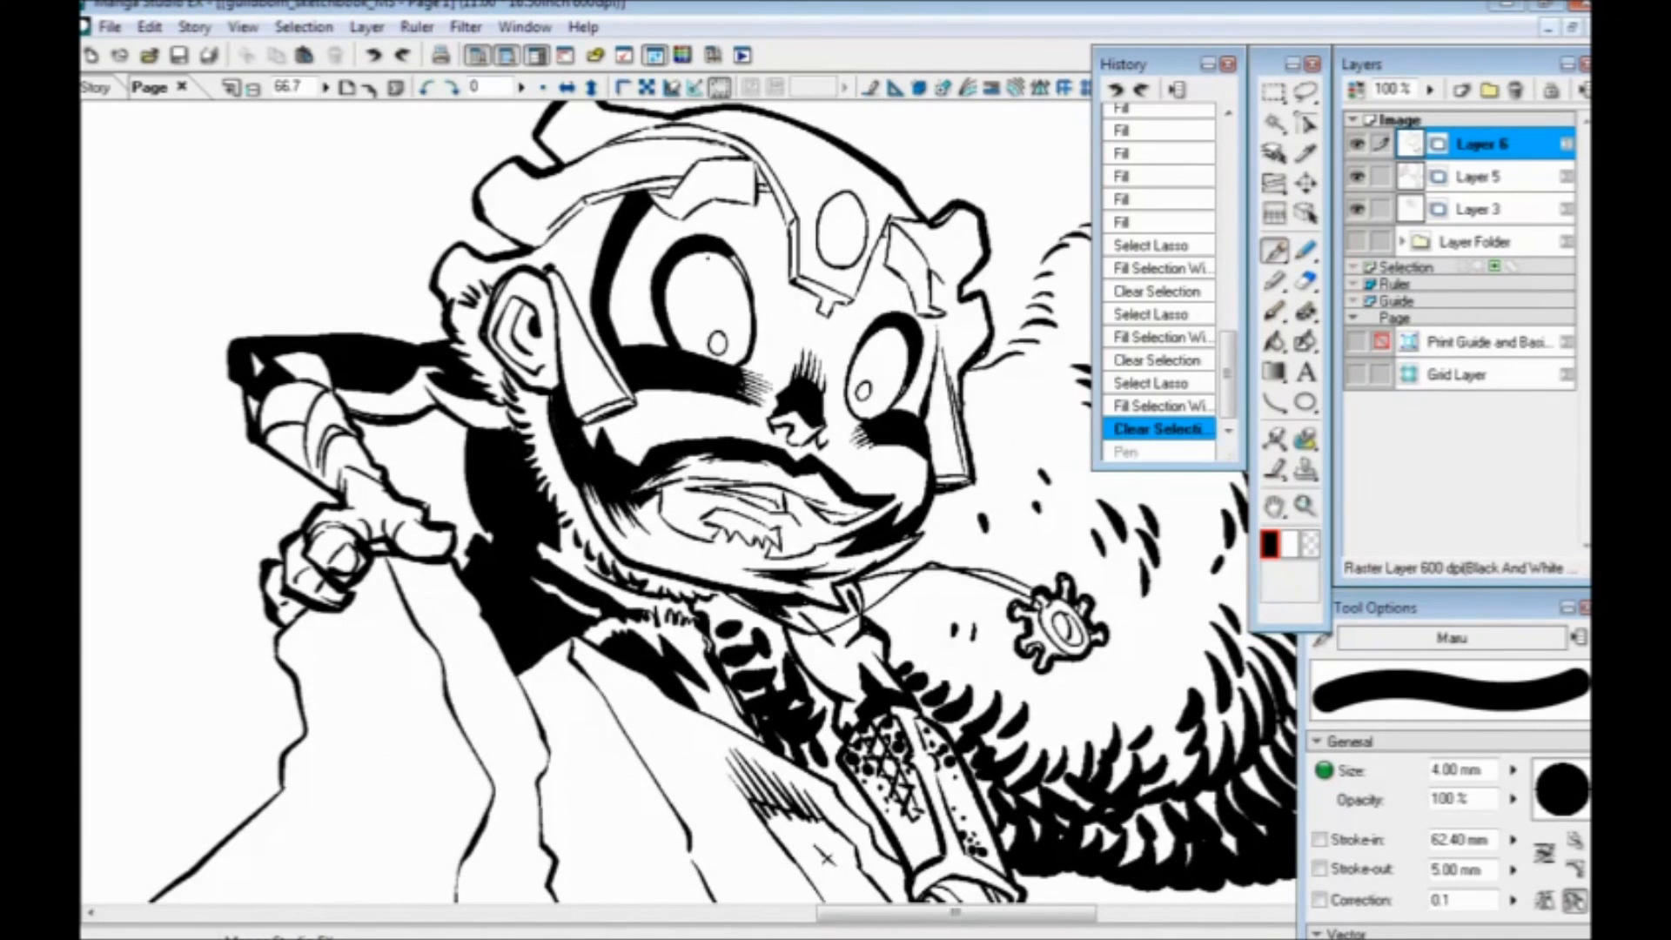
key("bracketleft")
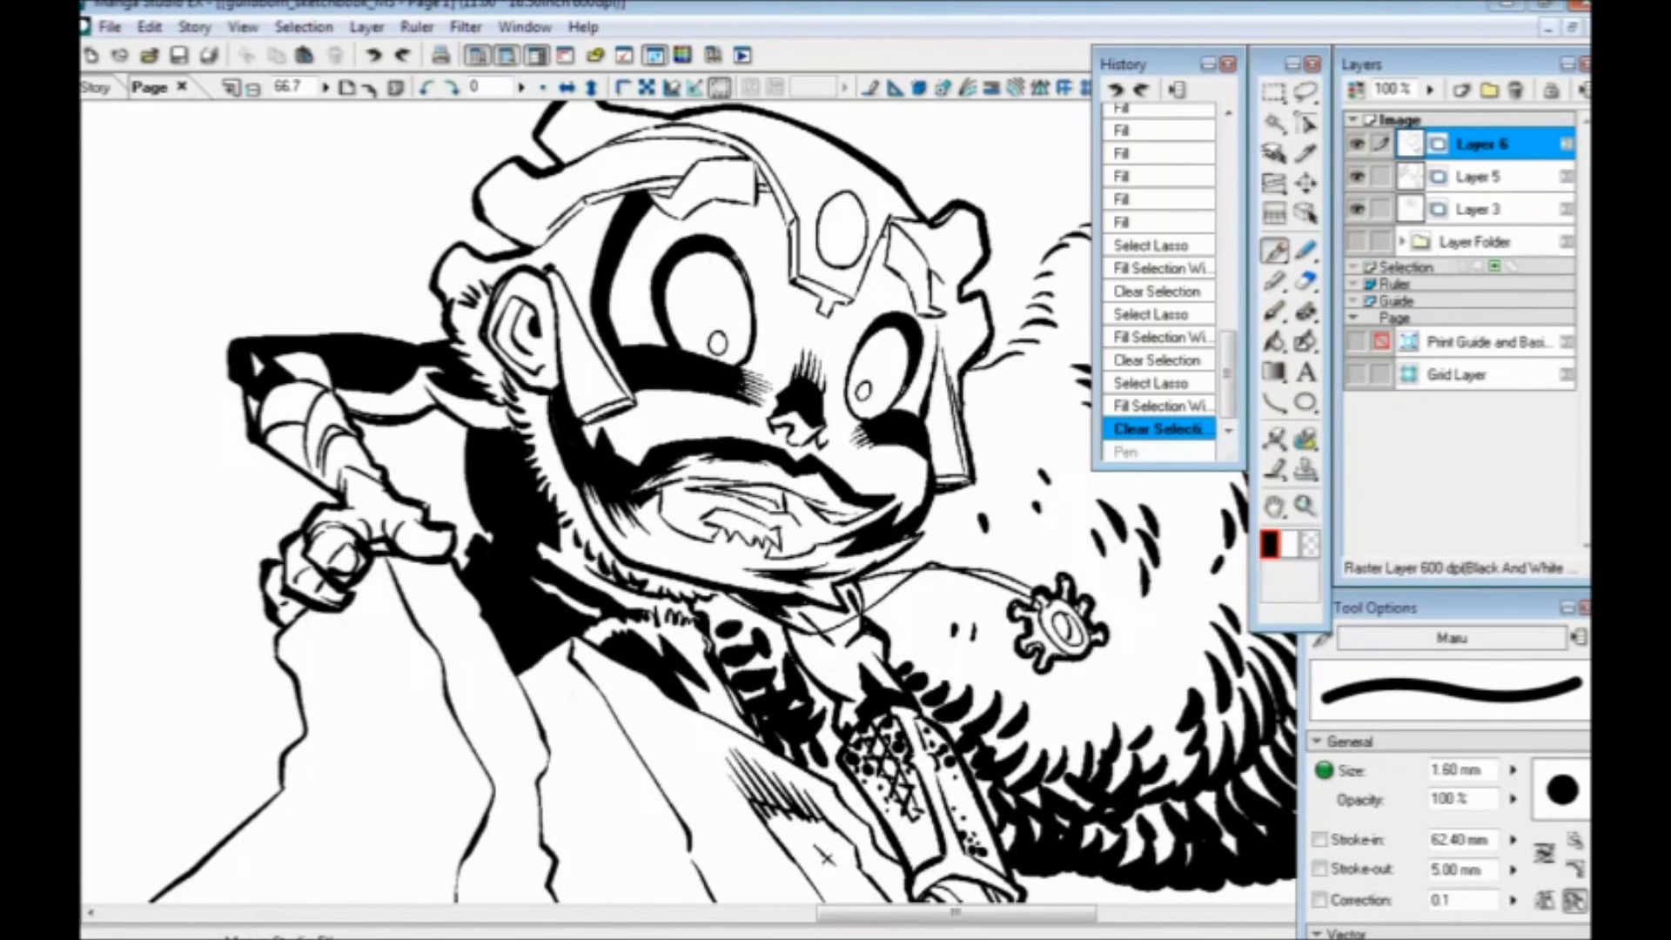
left_click_drag(731, 255, 749, 275)
left_click_drag(635, 343, 664, 551)
mouse_move(947, 419)
left_mouse_down()
mouse_move(902, 407)
mouse_move(891, 466)
mouse_move(819, 359)
mouse_move(750, 335)
left_mouse_up()
left_click_drag(831, 416, 795, 349)
left_click_drag(841, 446, 834, 434)
left_click_drag(762, 341, 740, 336)
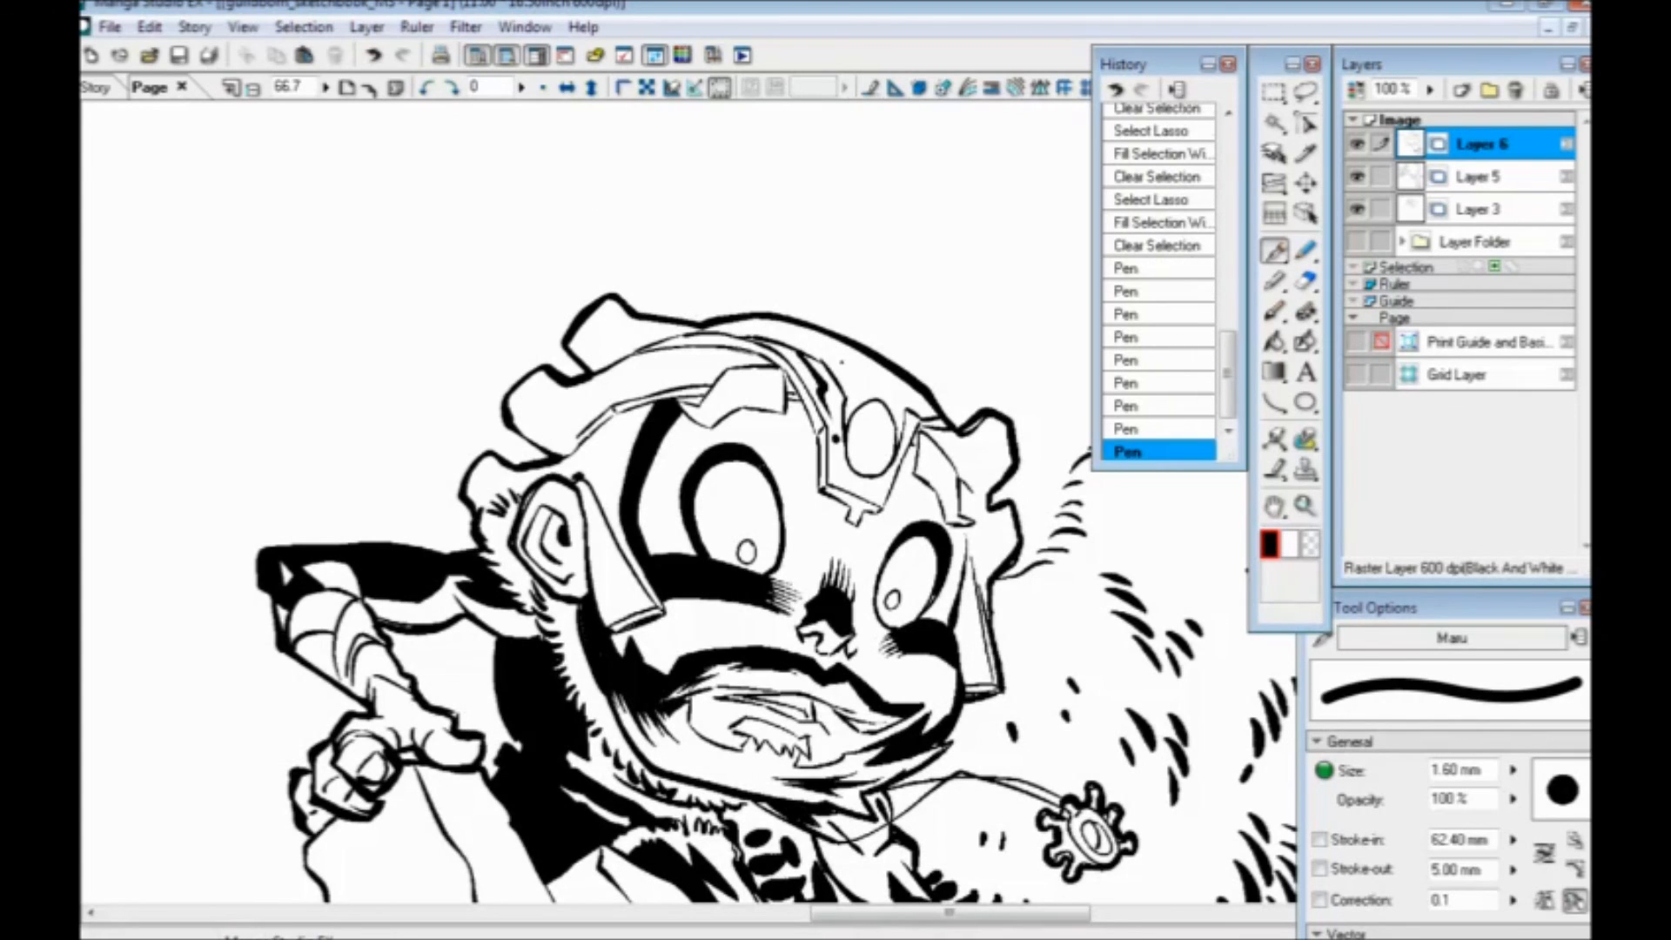
Outline the small highlight above the gem, mark the near-side helmet prongs, and fill the helmet dome and those prongs with black
left_click_drag(838, 360, 892, 391)
left_click_drag(604, 338, 619, 334)
left_click_drag(558, 415, 568, 421)
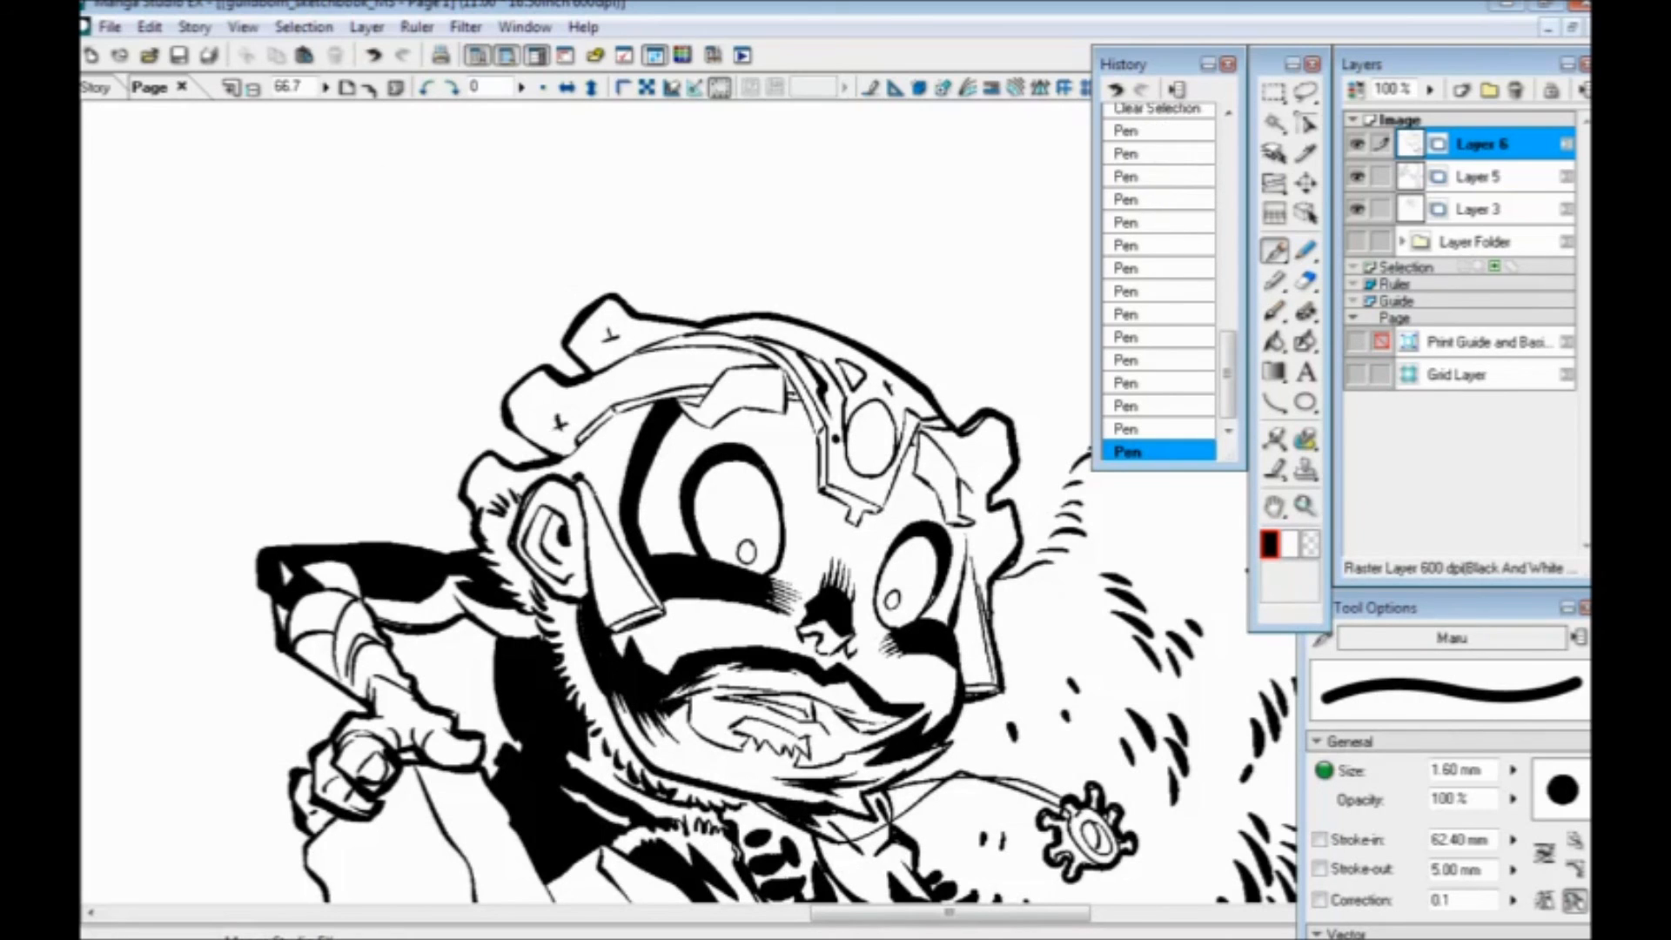
left_click_drag(563, 459, 555, 475)
left_click(1274, 341)
left_click_drag(649, 423, 609, 418)
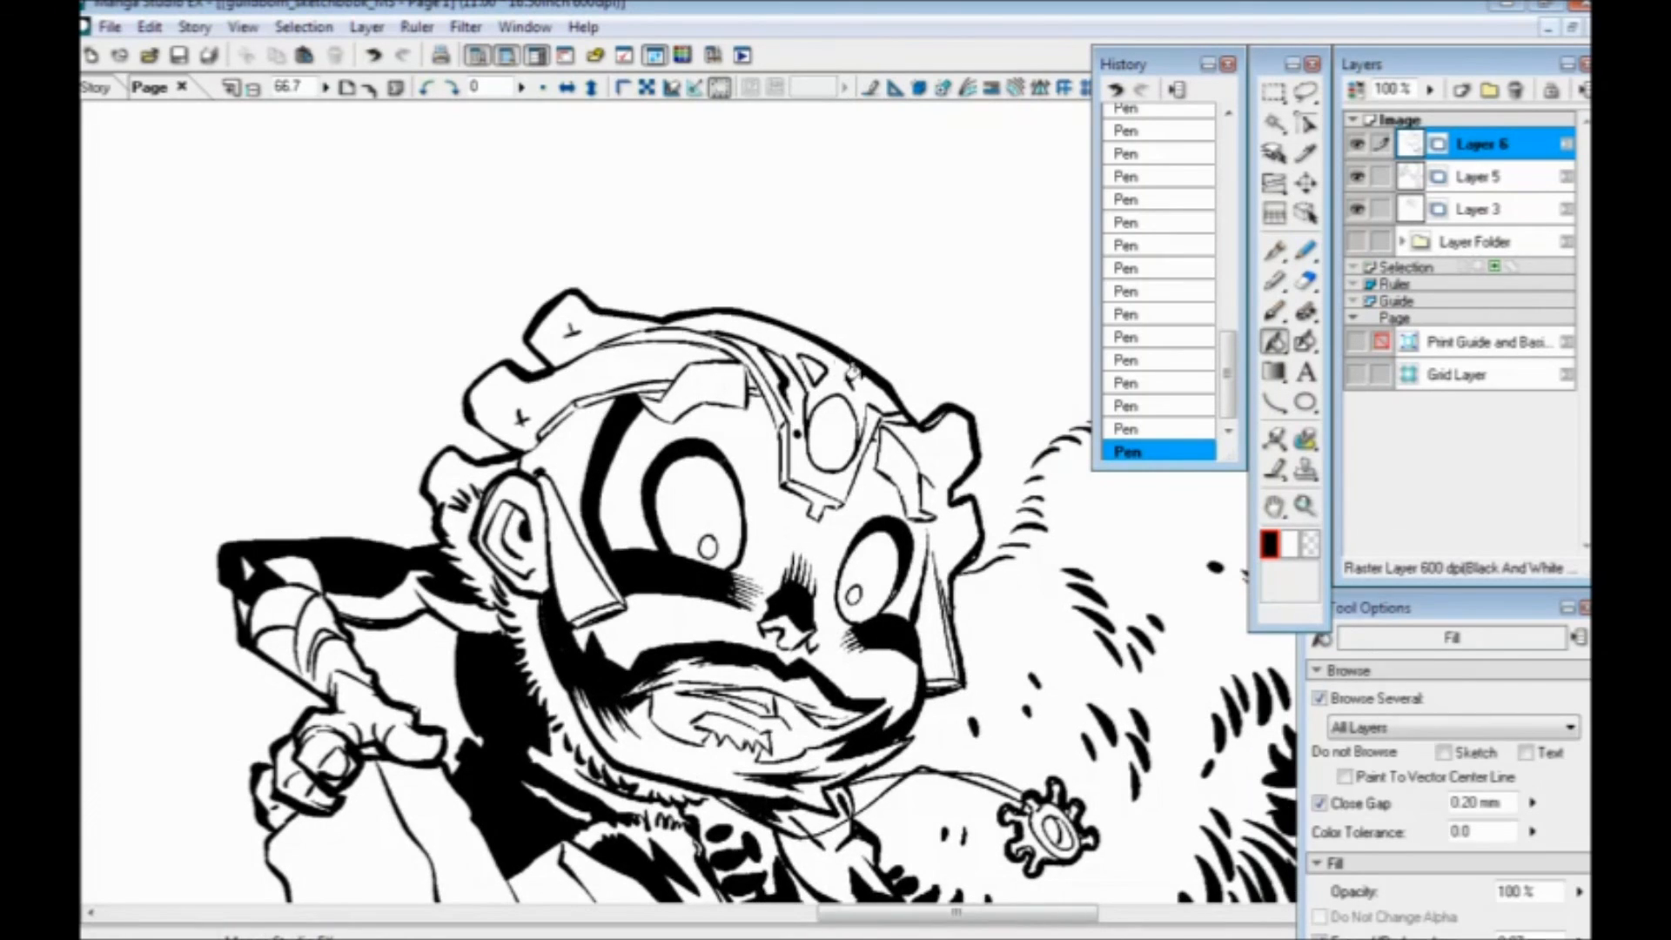
left_click(852, 370)
left_click(568, 321)
left_click(475, 372)
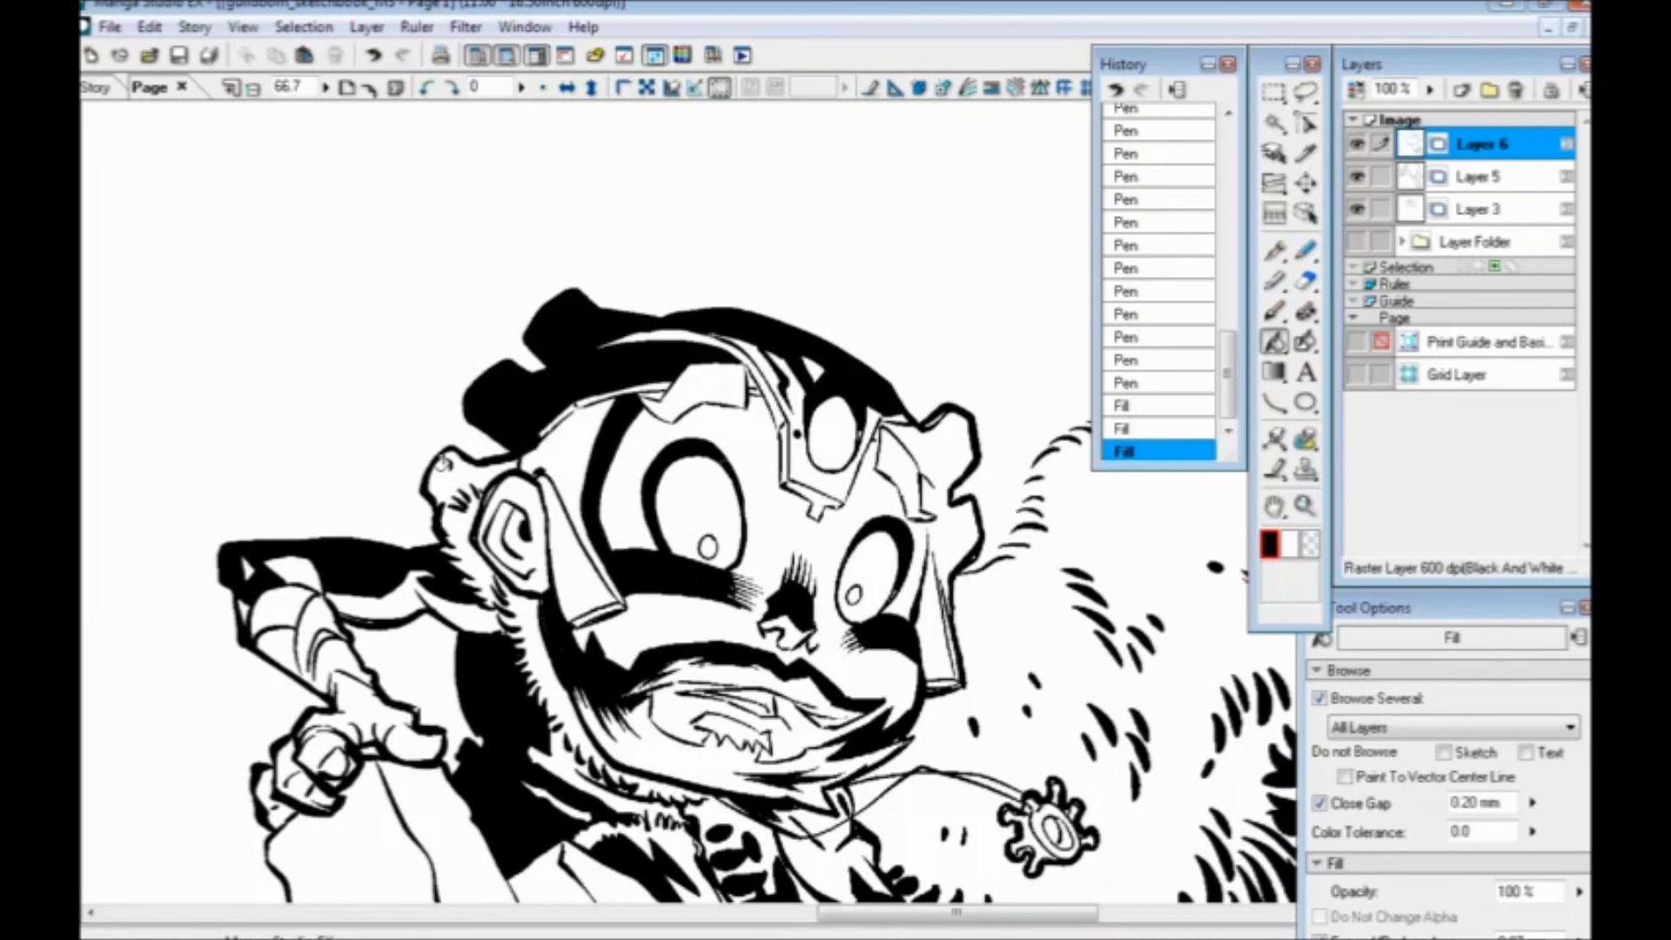
Ink the shadow edges on the far-side helmet prongs and helmet rim, and fill the enclosed shadows with black
left_click_drag(482, 502, 446, 426)
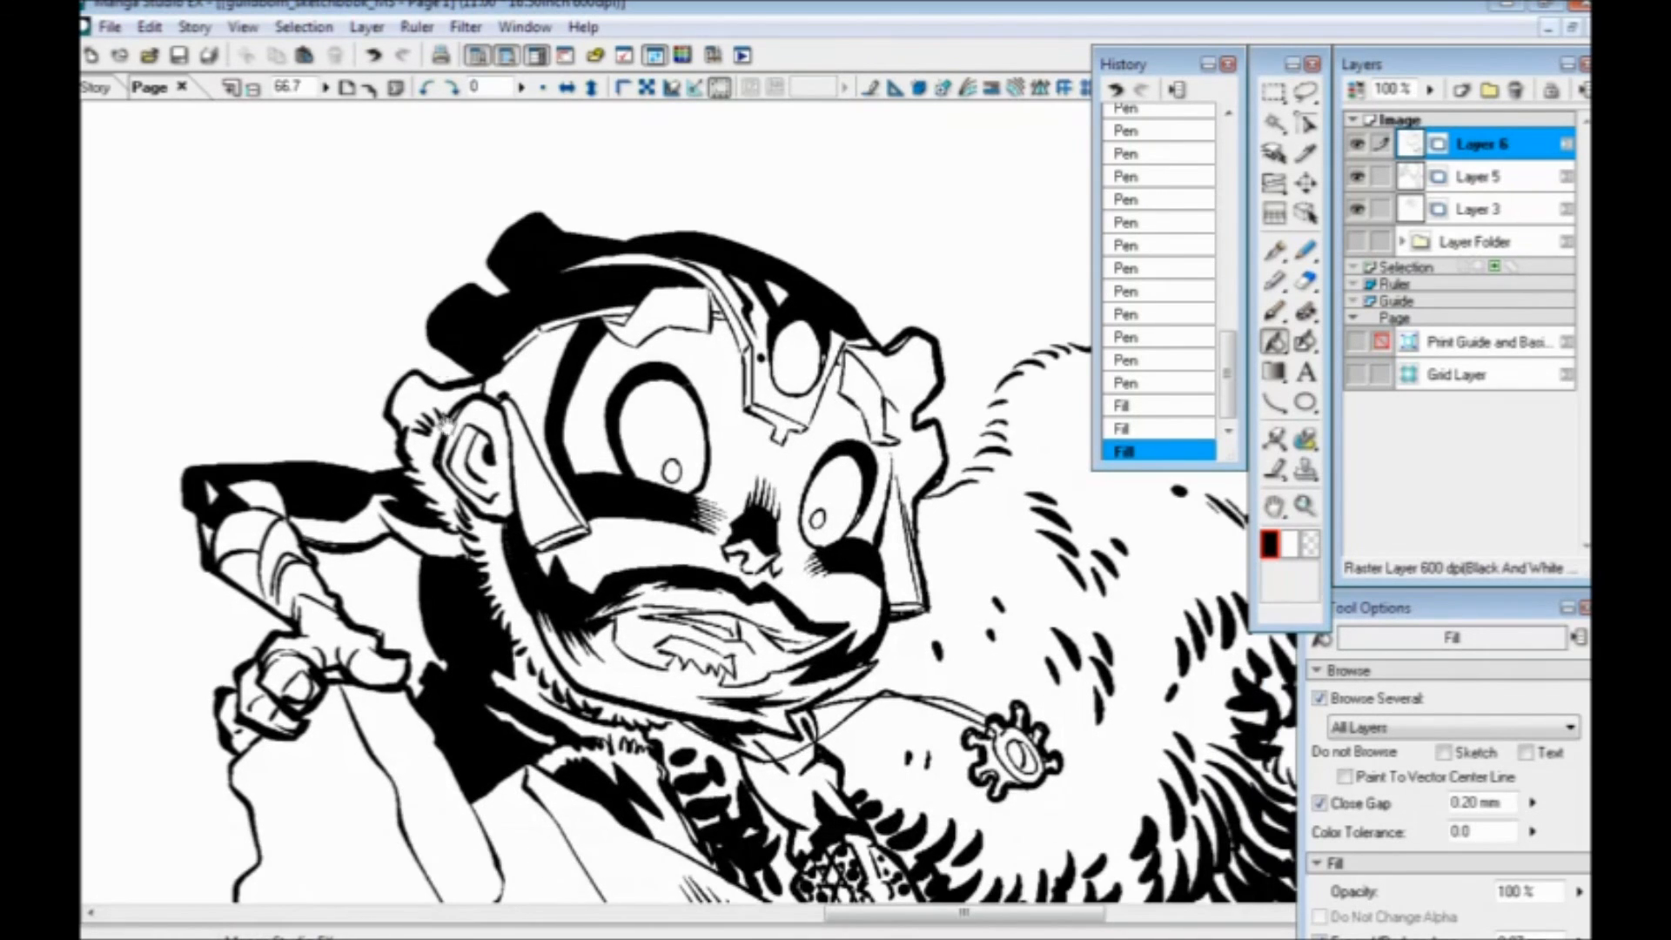
left_click(1275, 253)
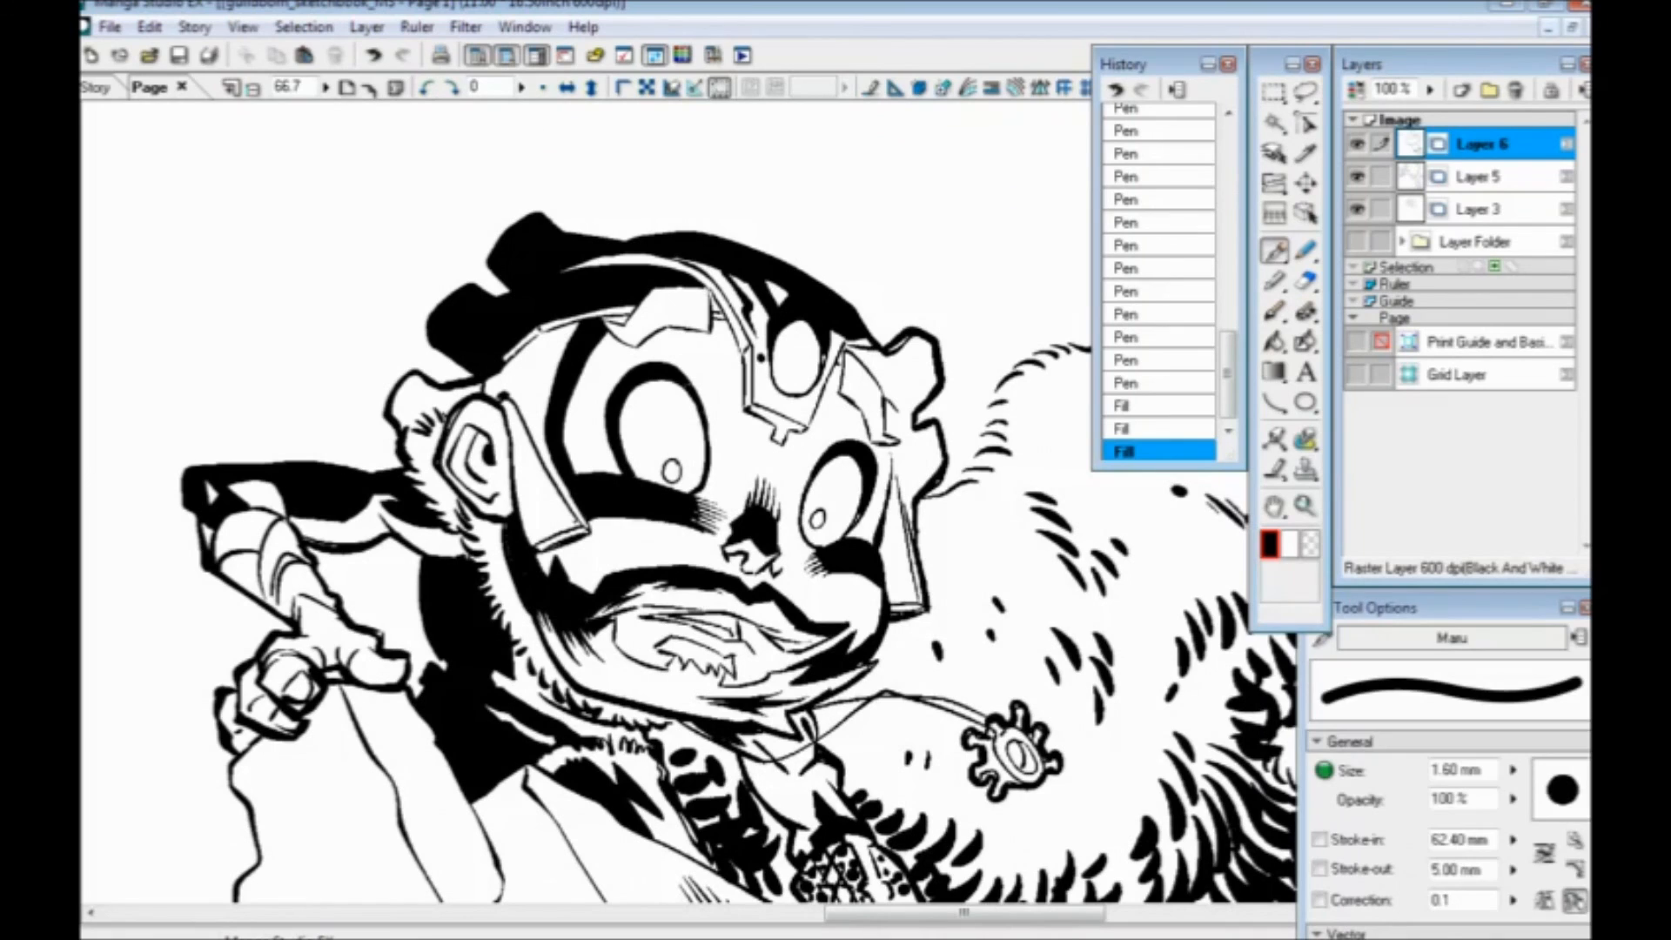
left_click_drag(894, 482, 890, 444)
mouse_move(931, 348)
left_mouse_down()
mouse_move(903, 397)
mouse_move(913, 473)
left_mouse_up()
left_click(1274, 342)
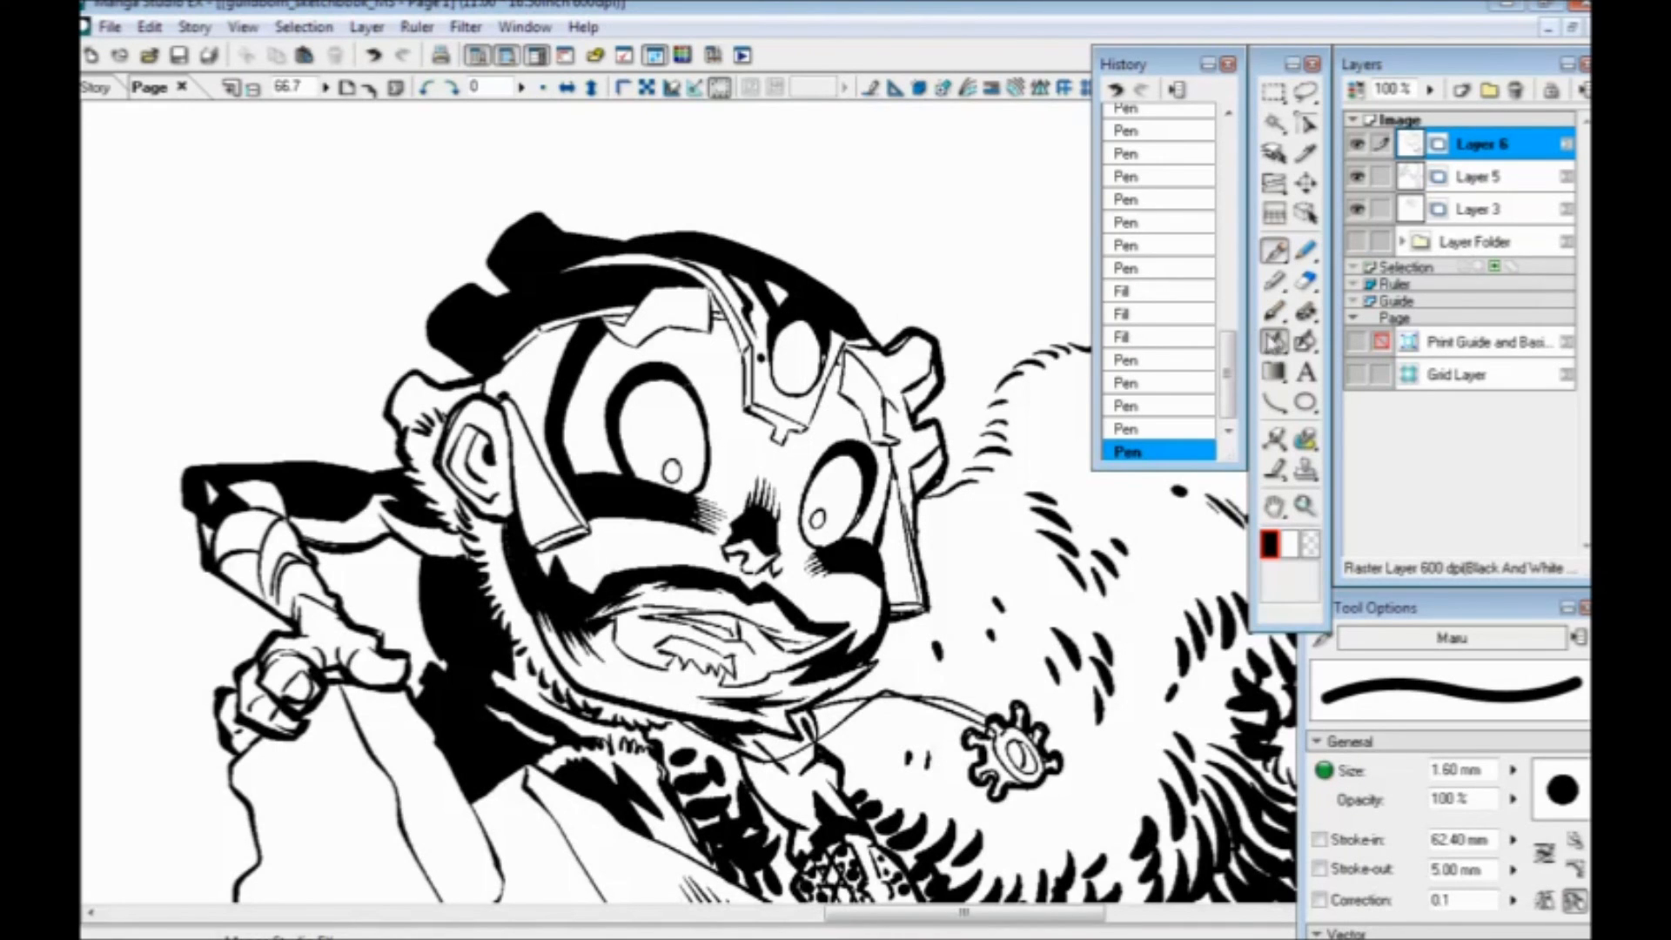
left_click(897, 430)
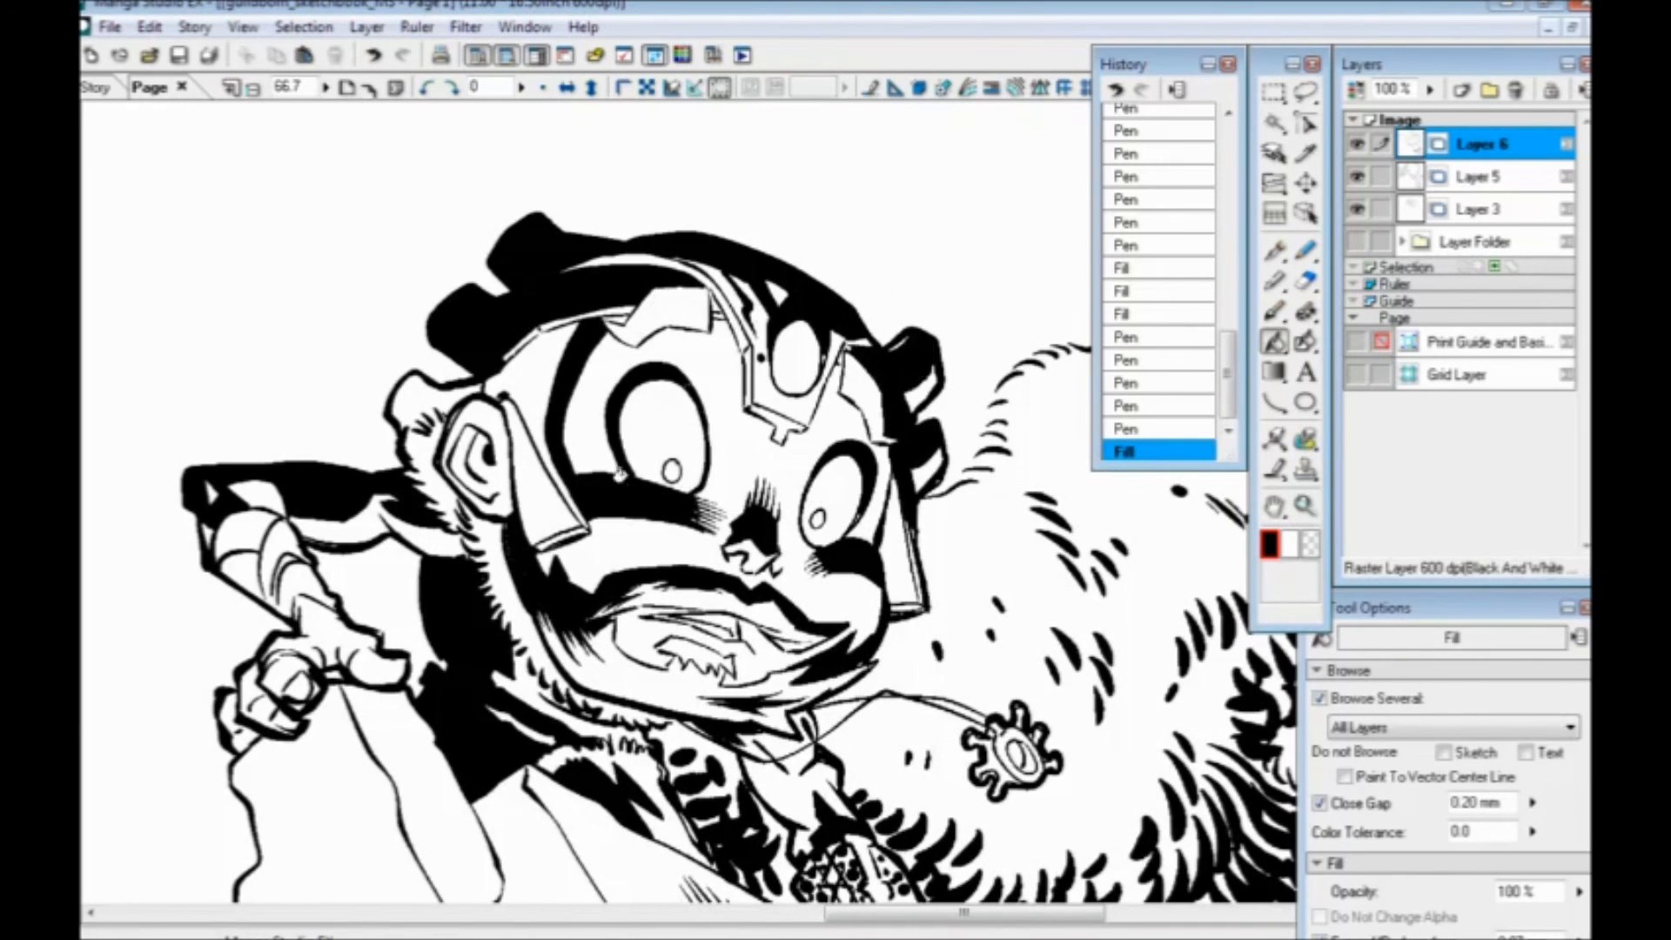
Ink the shadow shape and small rivet on the near-side helmet band at the temple and fill the shadow black
left_click(1275, 252)
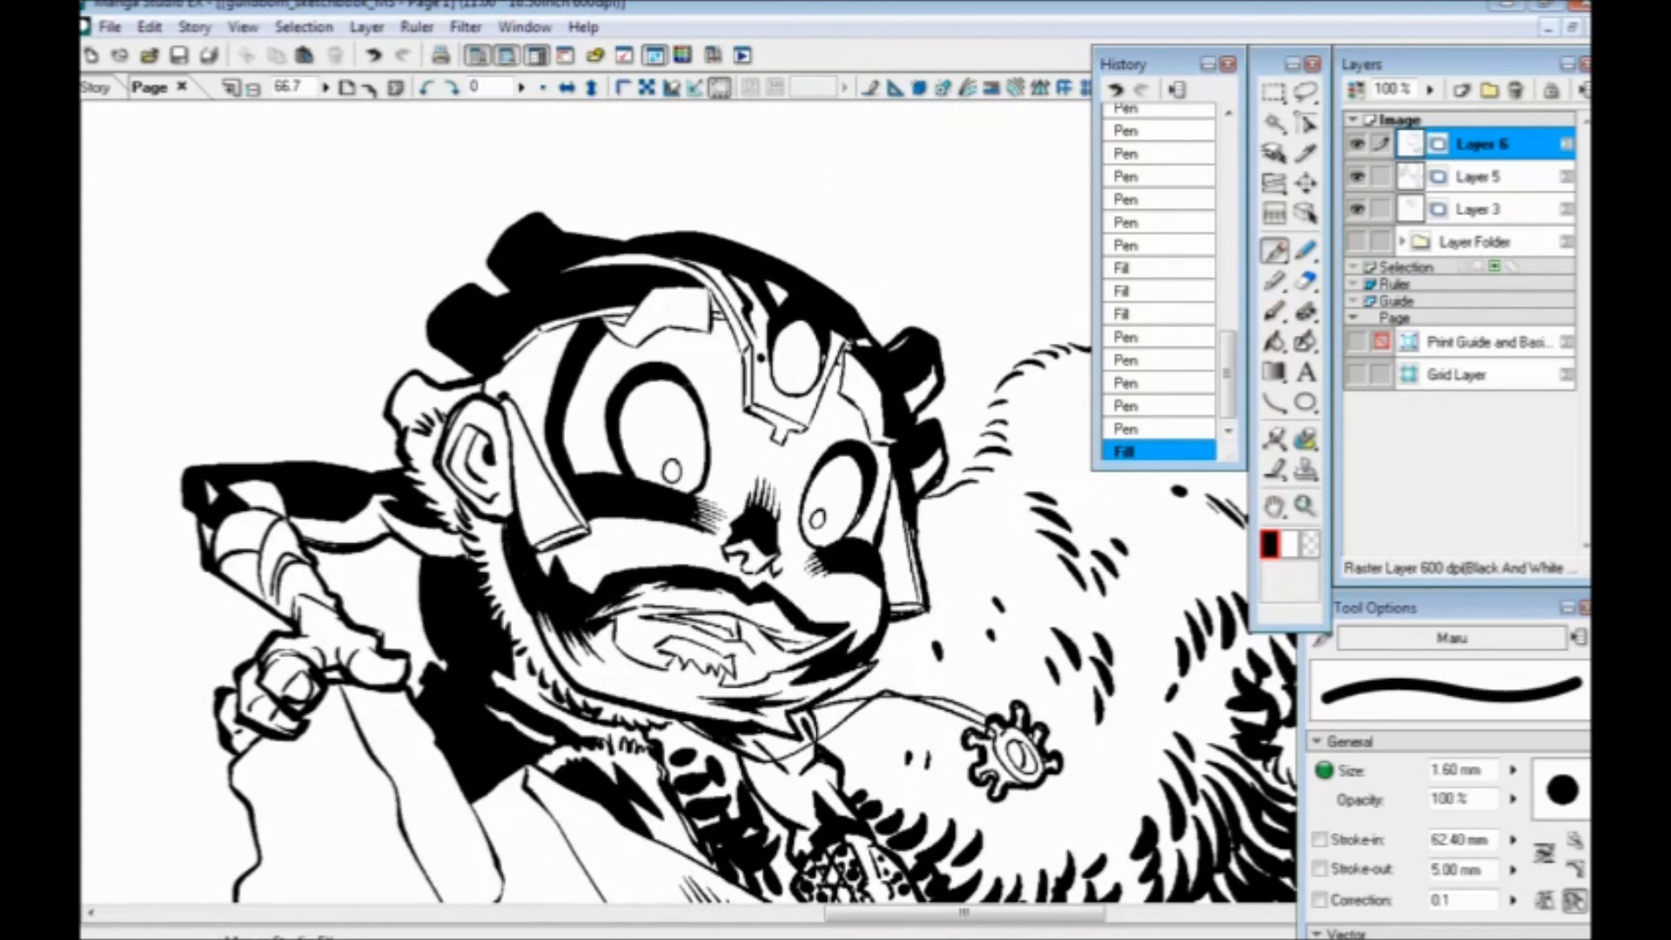
left_click_drag(890, 350, 909, 336)
left_click_drag(489, 409, 607, 427)
mouse_move(703, 275)
left_mouse_down()
mouse_move(839, 316)
mouse_move(866, 427)
left_mouse_up()
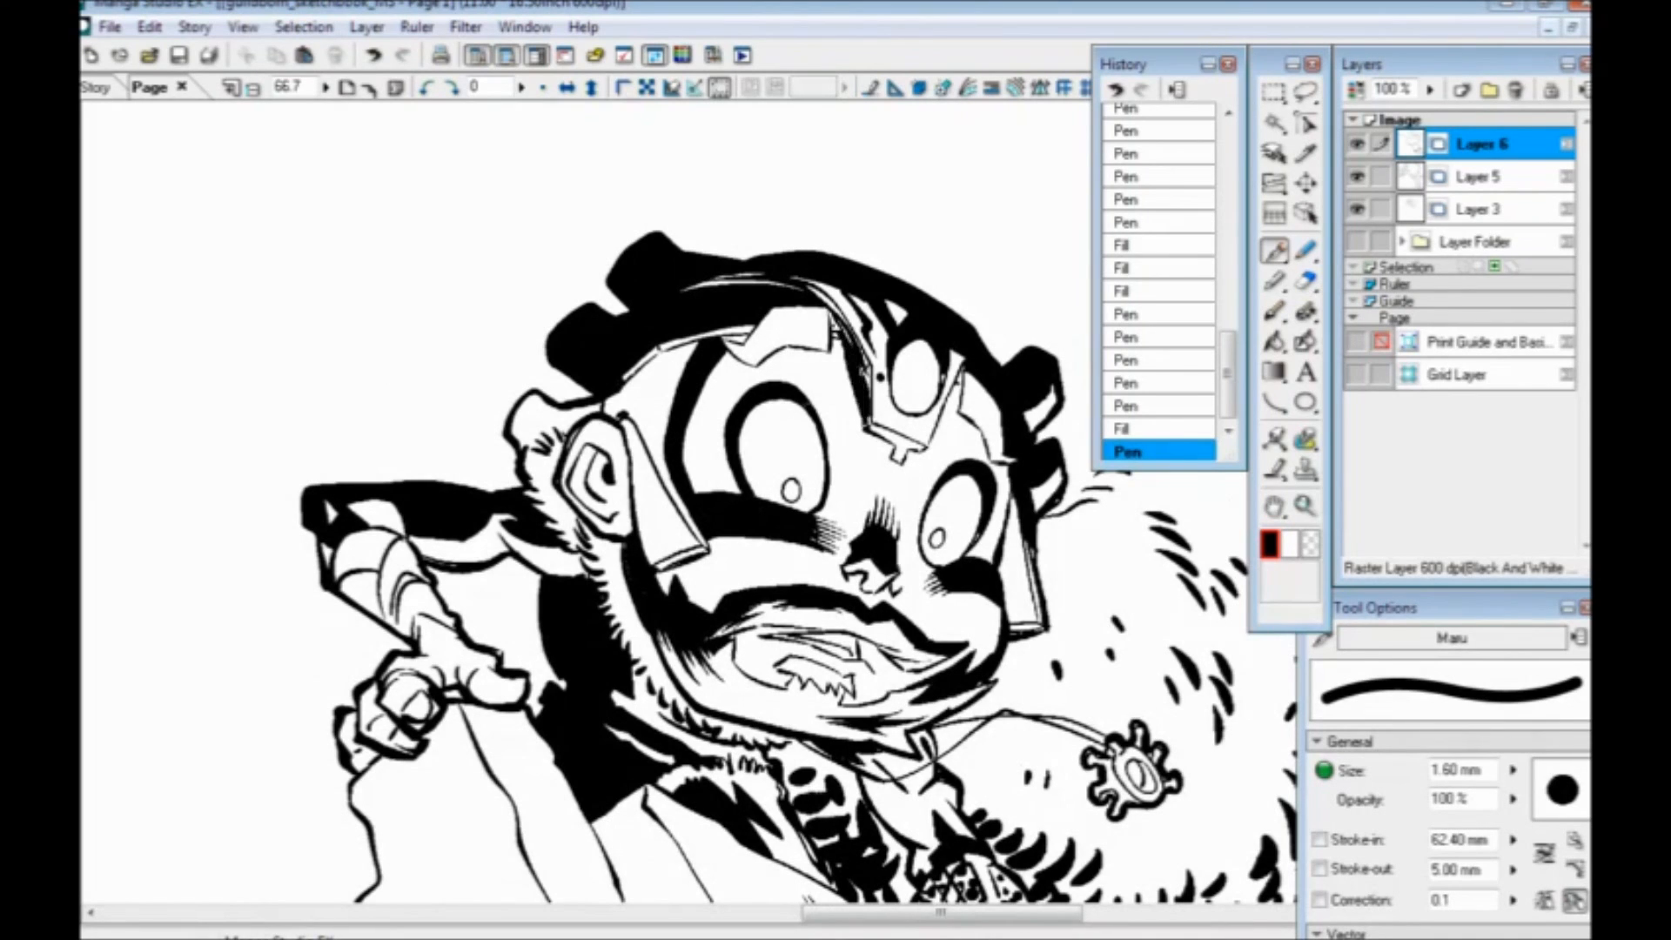
mouse_move(679, 357)
left_mouse_down()
mouse_move(655, 450)
mouse_move(634, 392)
mouse_move(605, 380)
mouse_move(660, 369)
left_mouse_up()
left_click(1274, 341)
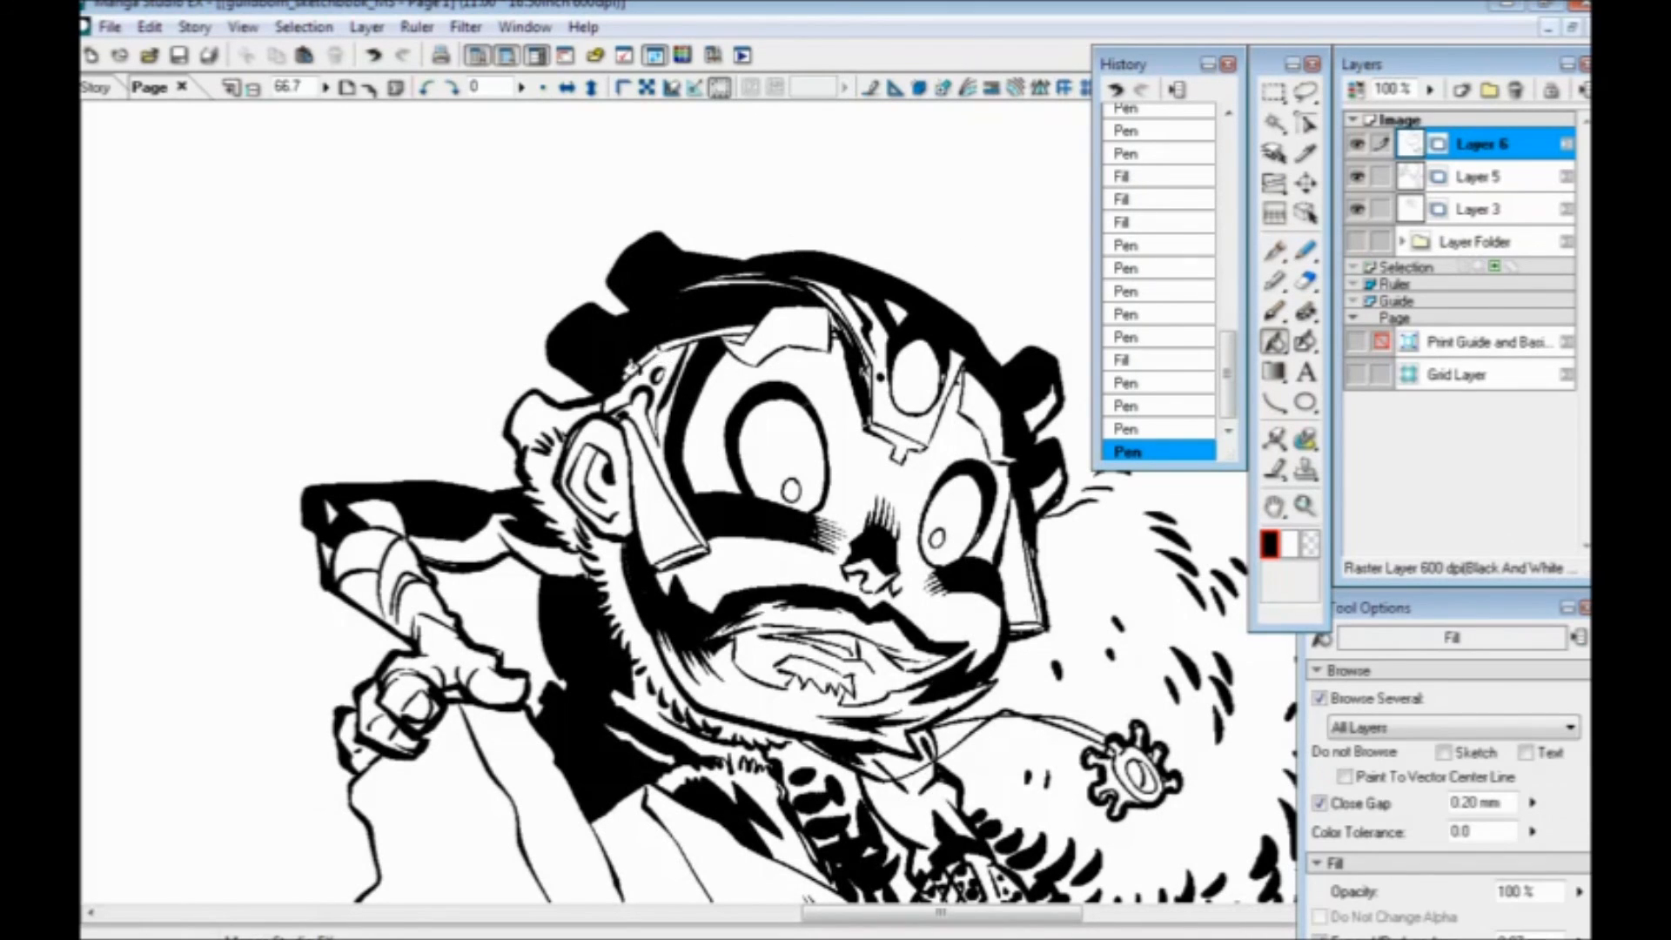
left_click(659, 360)
Ink the lower end of the temple band, and draw thin white highlight lines along the black near-side helmet rim
left_click(1273, 253)
left_click_drag(645, 402, 653, 442)
key("x")
left_click(662, 382)
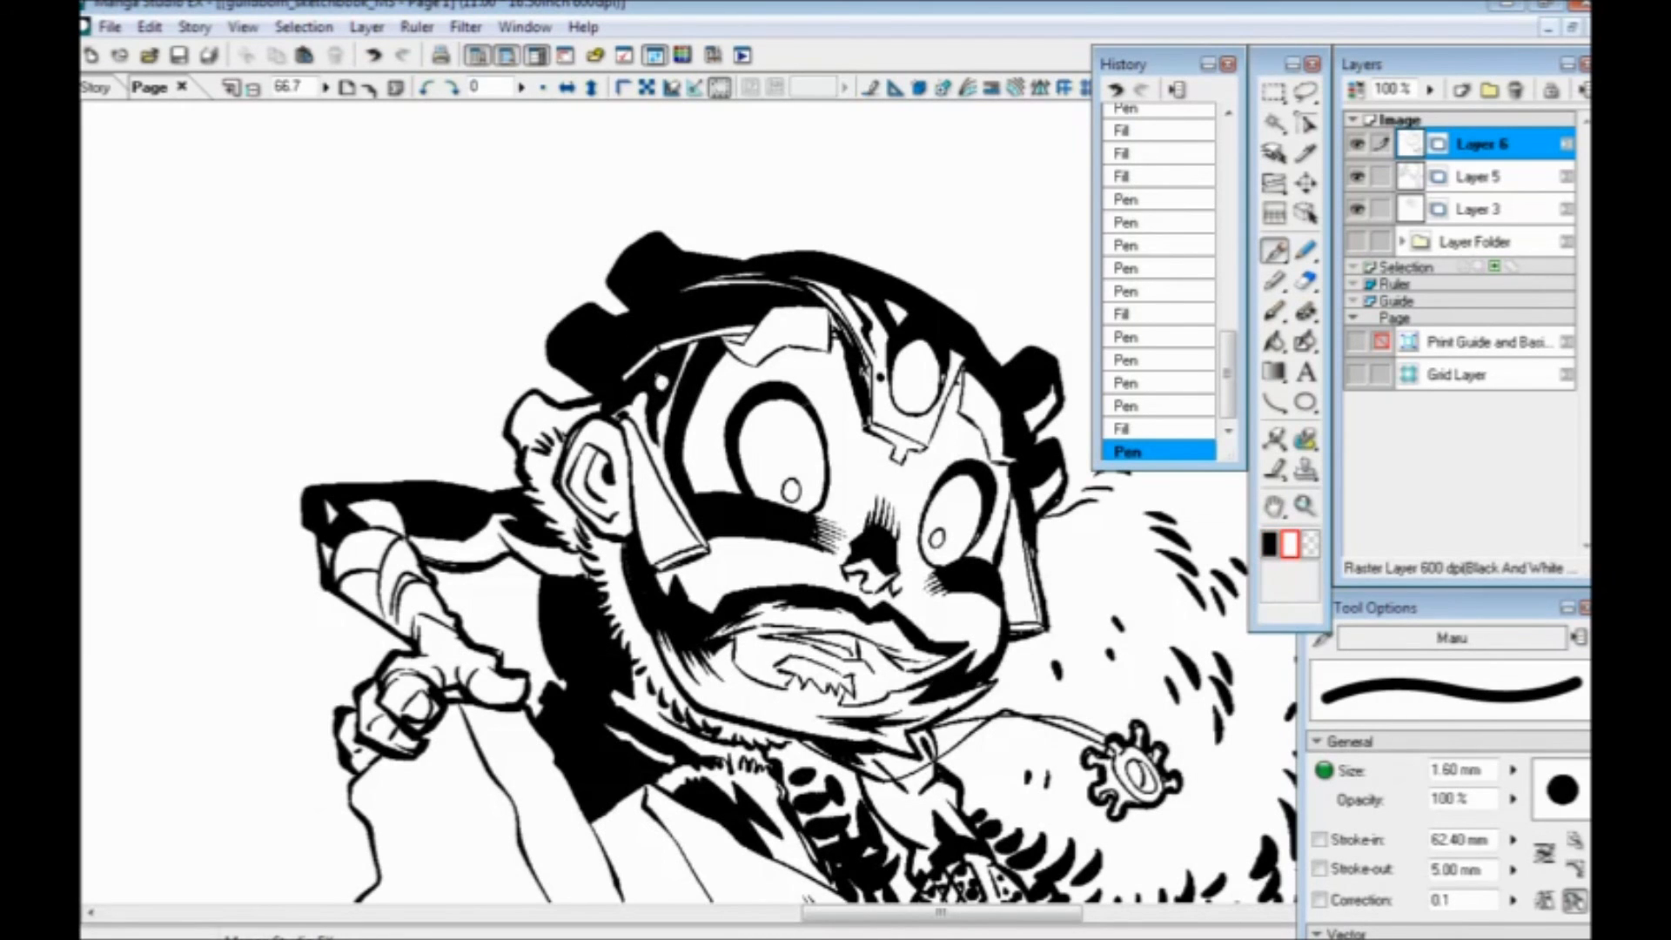
left_click_drag(753, 308, 613, 334)
key("x")
Ink shading lines and rivet dots on the near-side cheek guard, and fill the helmet prong above the ear with black
left_click_drag(626, 446, 677, 540)
left_click(655, 526)
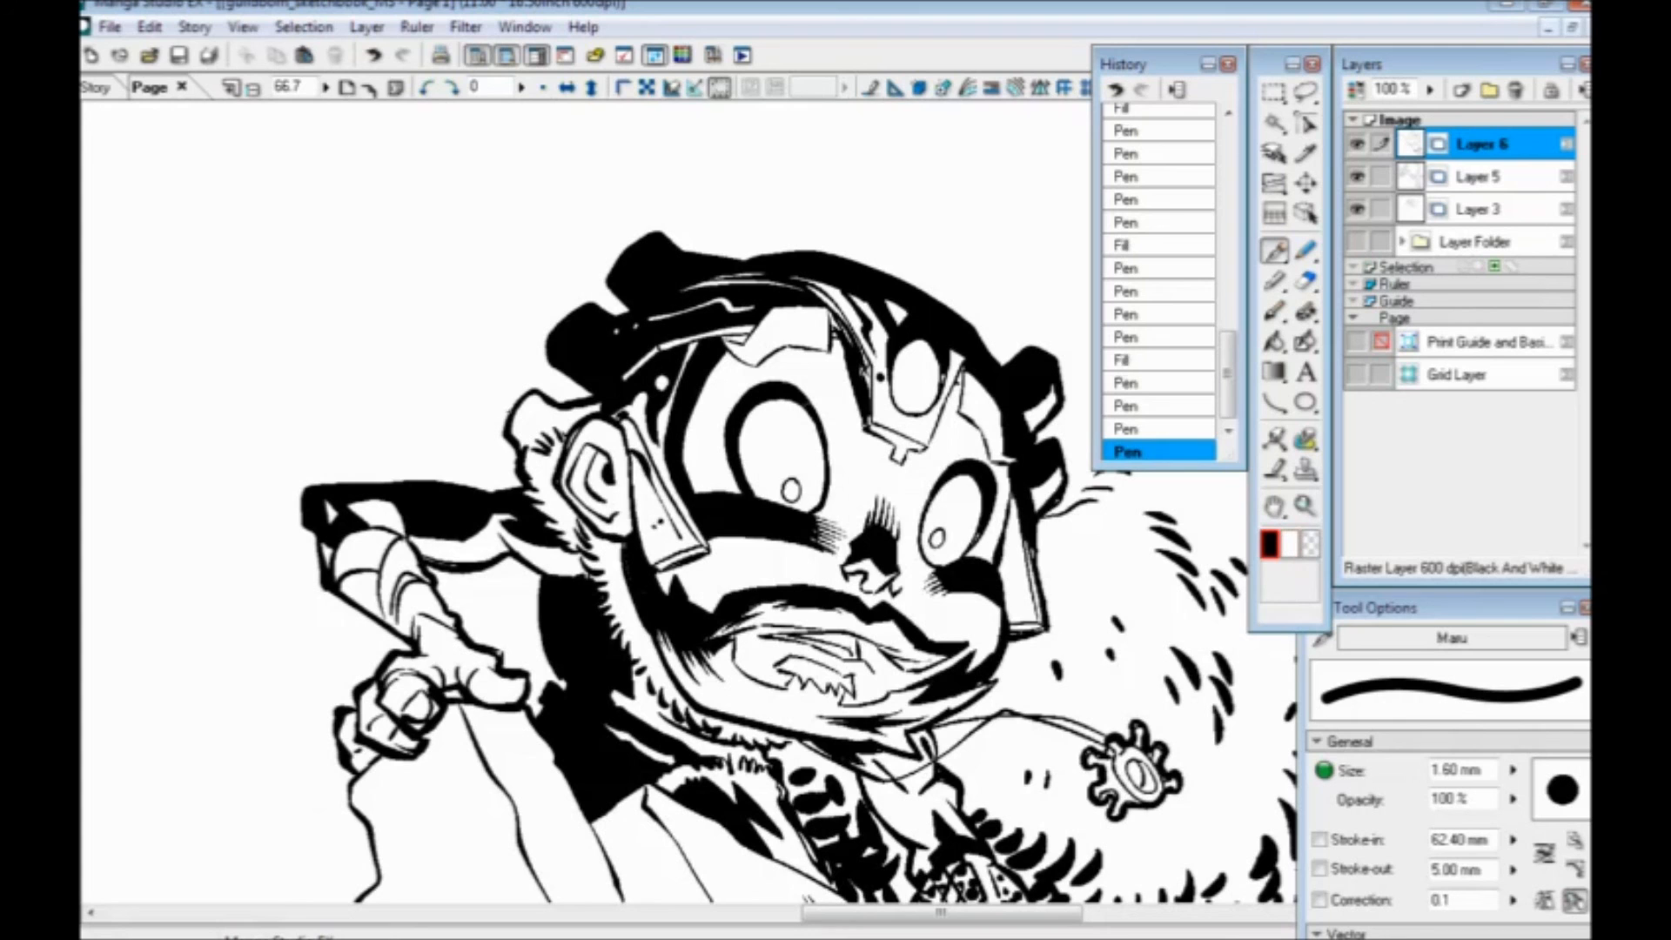
left_click_drag(527, 455, 558, 438)
key("g")
left_click(524, 420)
left_click_drag(586, 562, 386, 461)
Shade the far-side cheek guard with thin lines and hatch the outer side of the near eye socket
left_click(1275, 250)
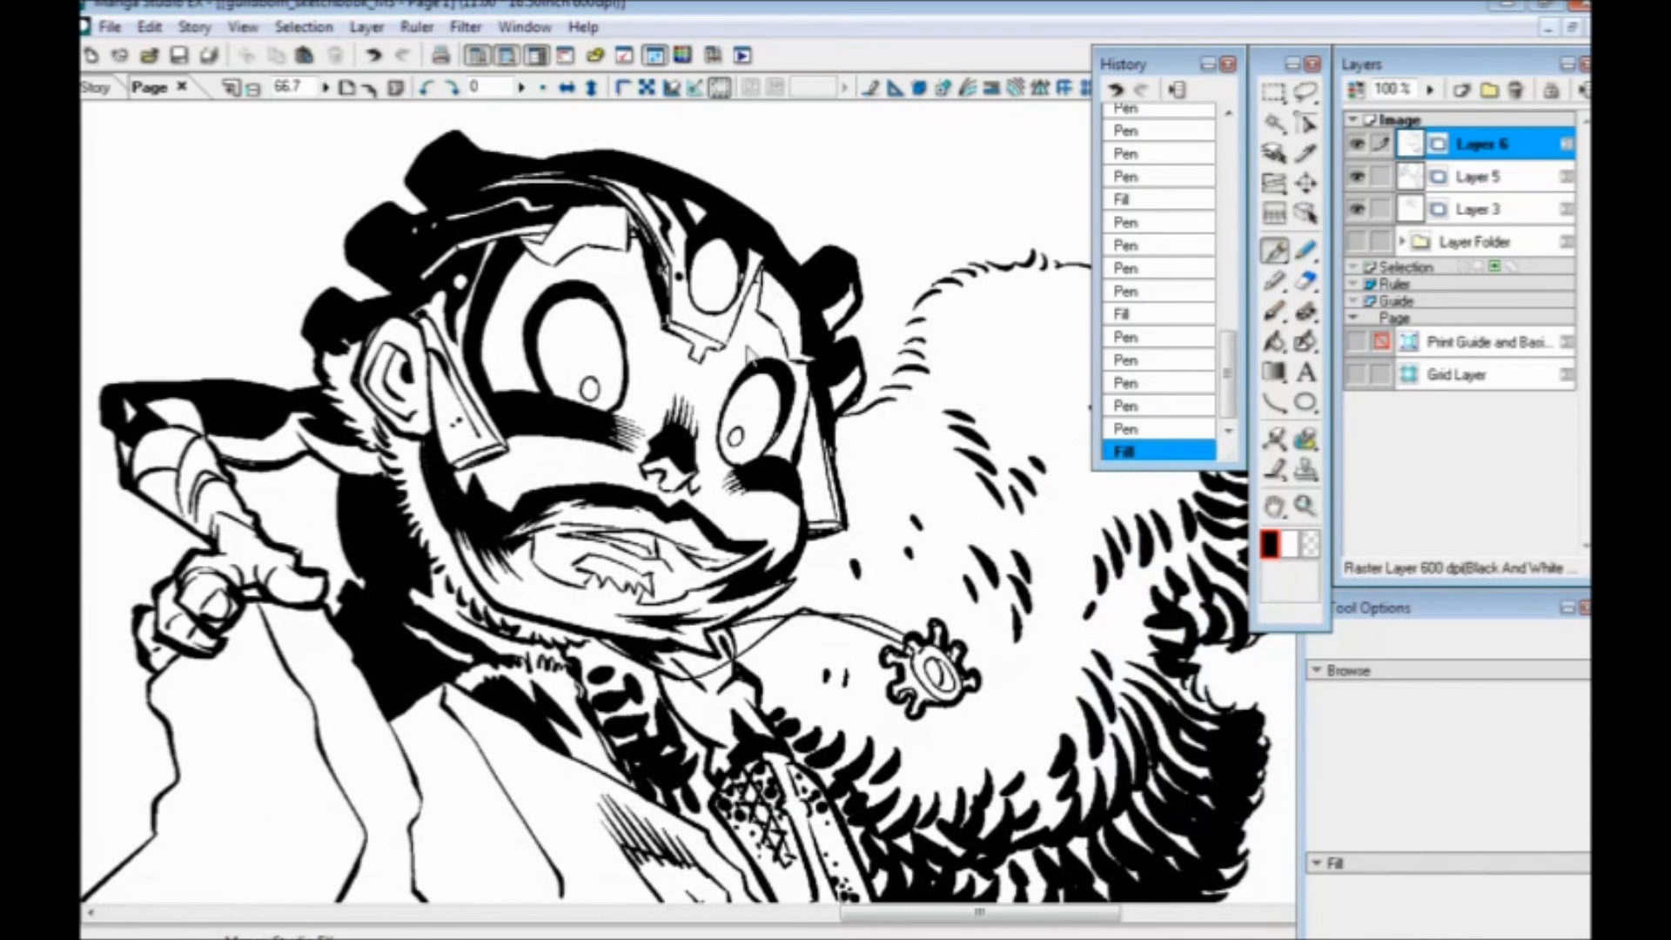
left_click_drag(802, 421, 817, 477)
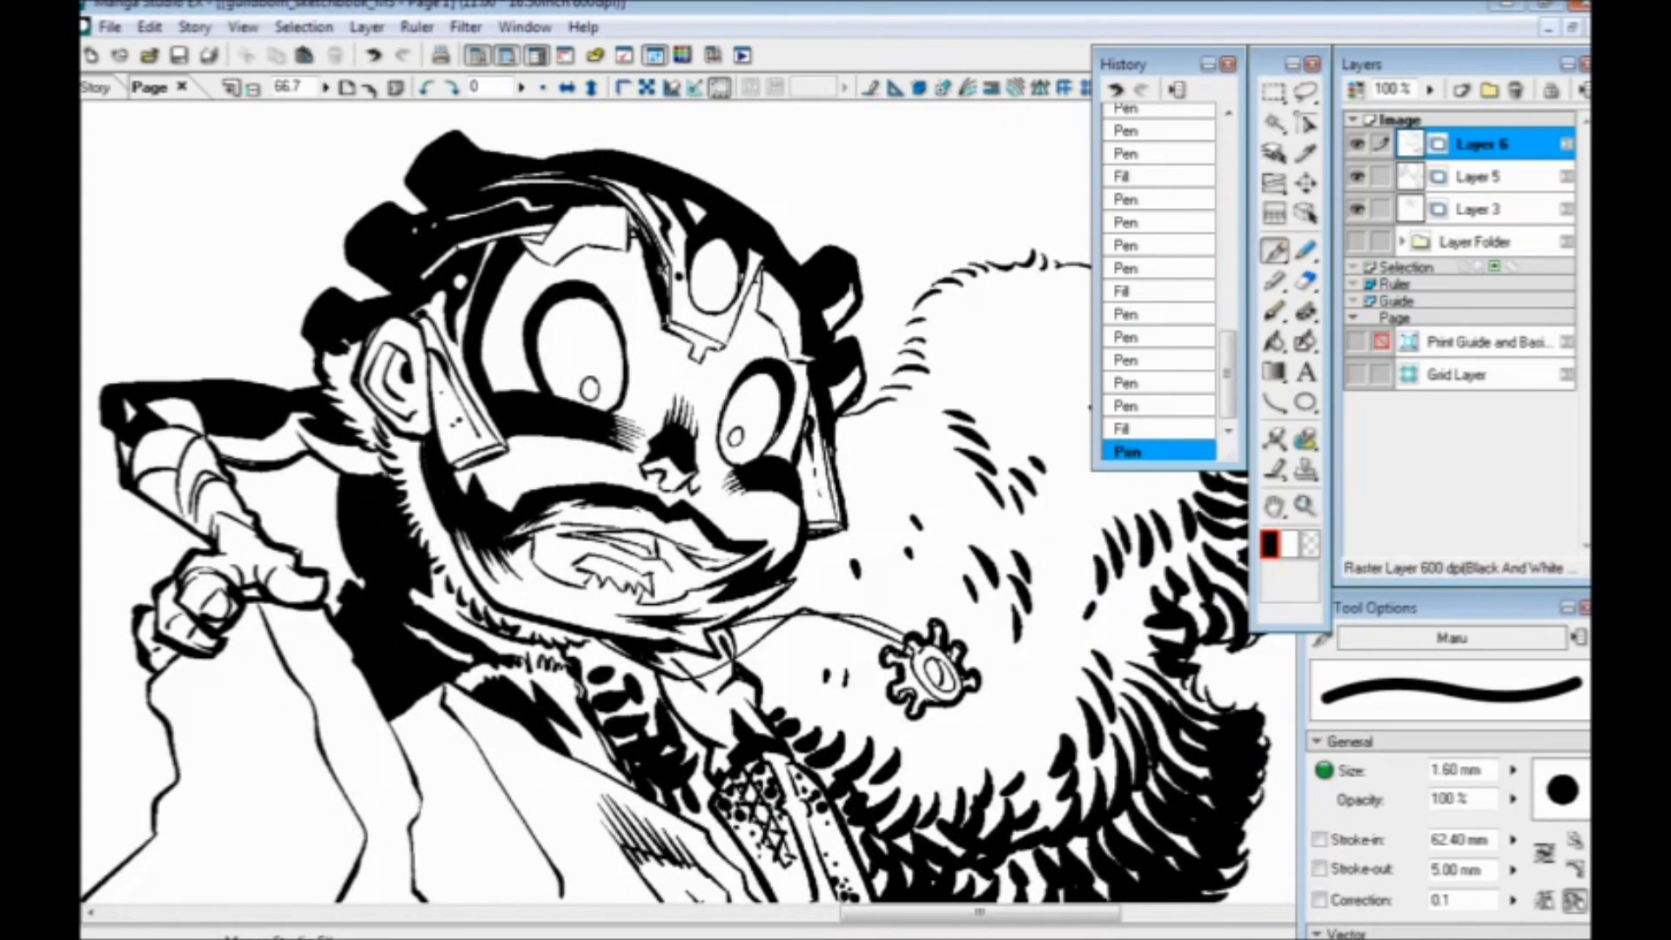
left_click_drag(509, 292, 608, 367)
mouse_move(620, 433)
left_mouse_down()
mouse_move(638, 477)
mouse_move(612, 469)
left_mouse_up()
left_click_drag(581, 411, 601, 471)
key("ctrl+minus")
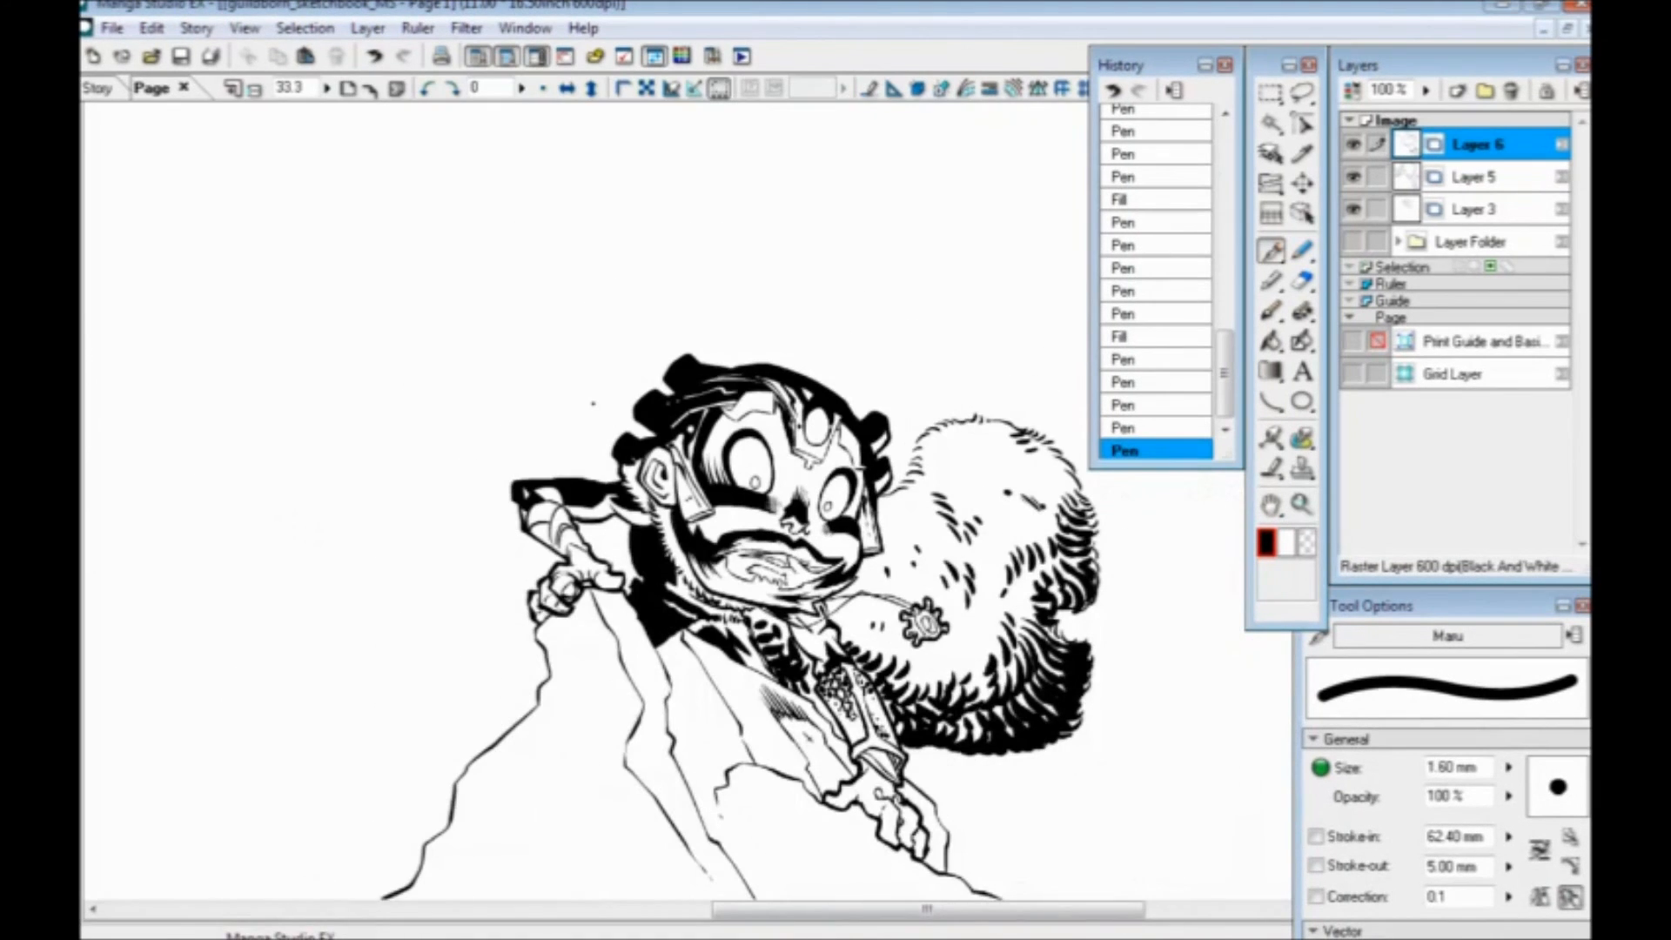
key("ctrl+plus")
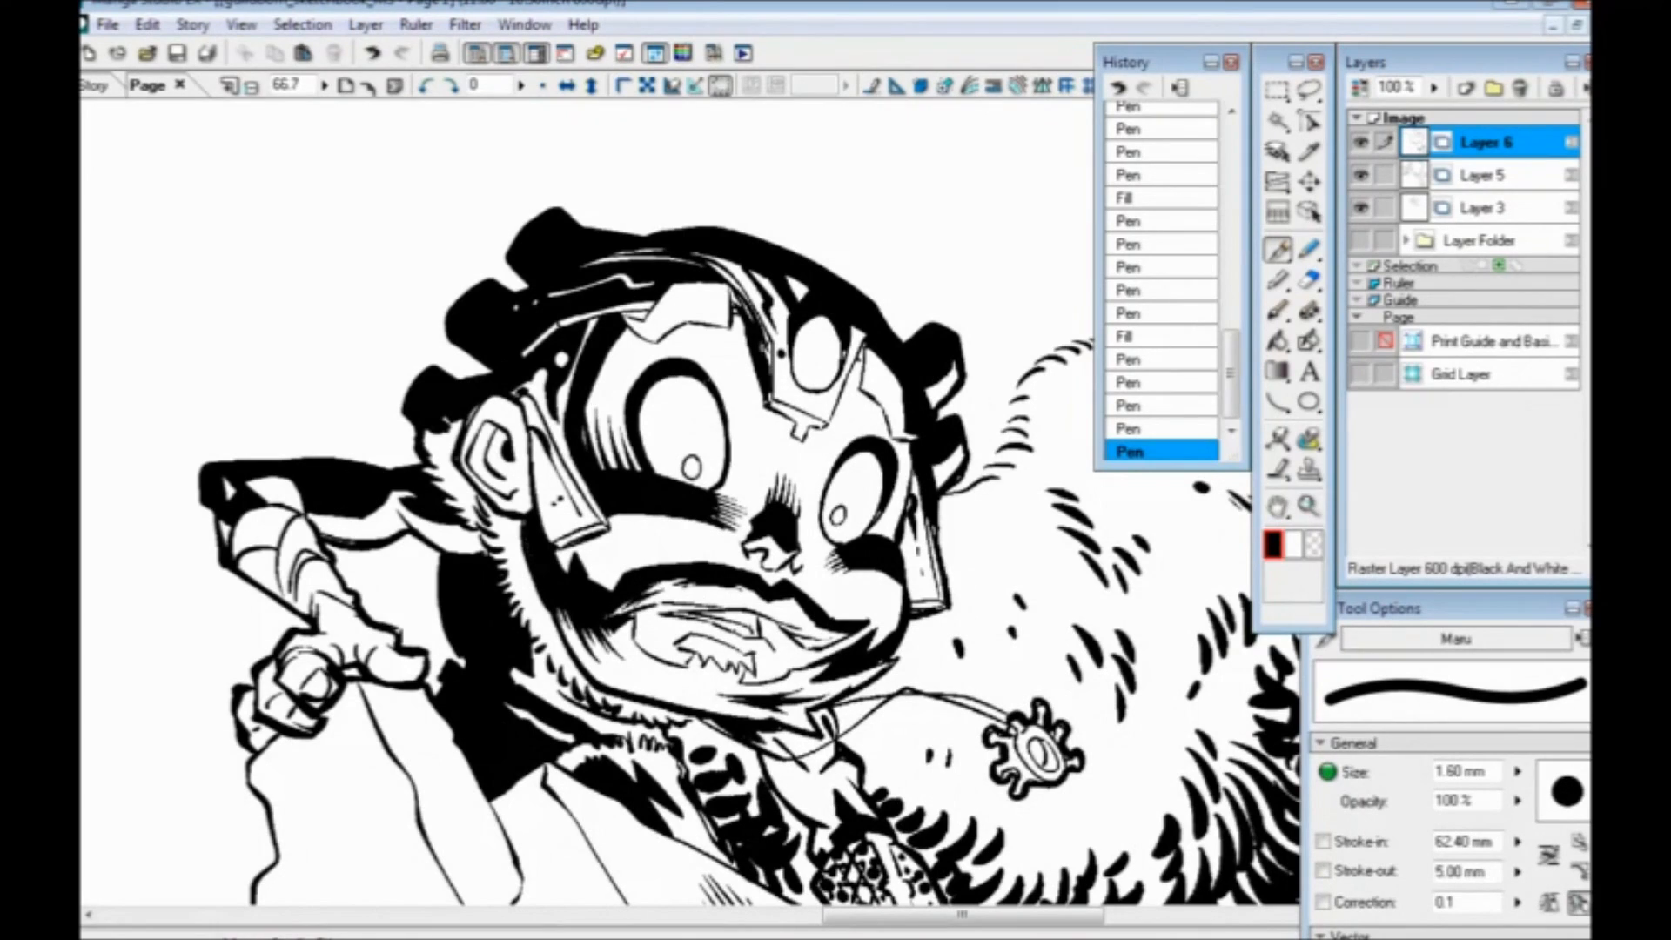
Thicken the shadow lines around the mouth, and add dark centers to the pupils of both eyes
mouse_move(754, 616)
left_mouse_down()
mouse_move(756, 633)
mouse_move(697, 613)
mouse_move(765, 657)
left_mouse_up()
mouse_move(642, 614)
left_mouse_down()
mouse_move(638, 633)
mouse_move(688, 669)
mouse_move(756, 686)
left_mouse_up()
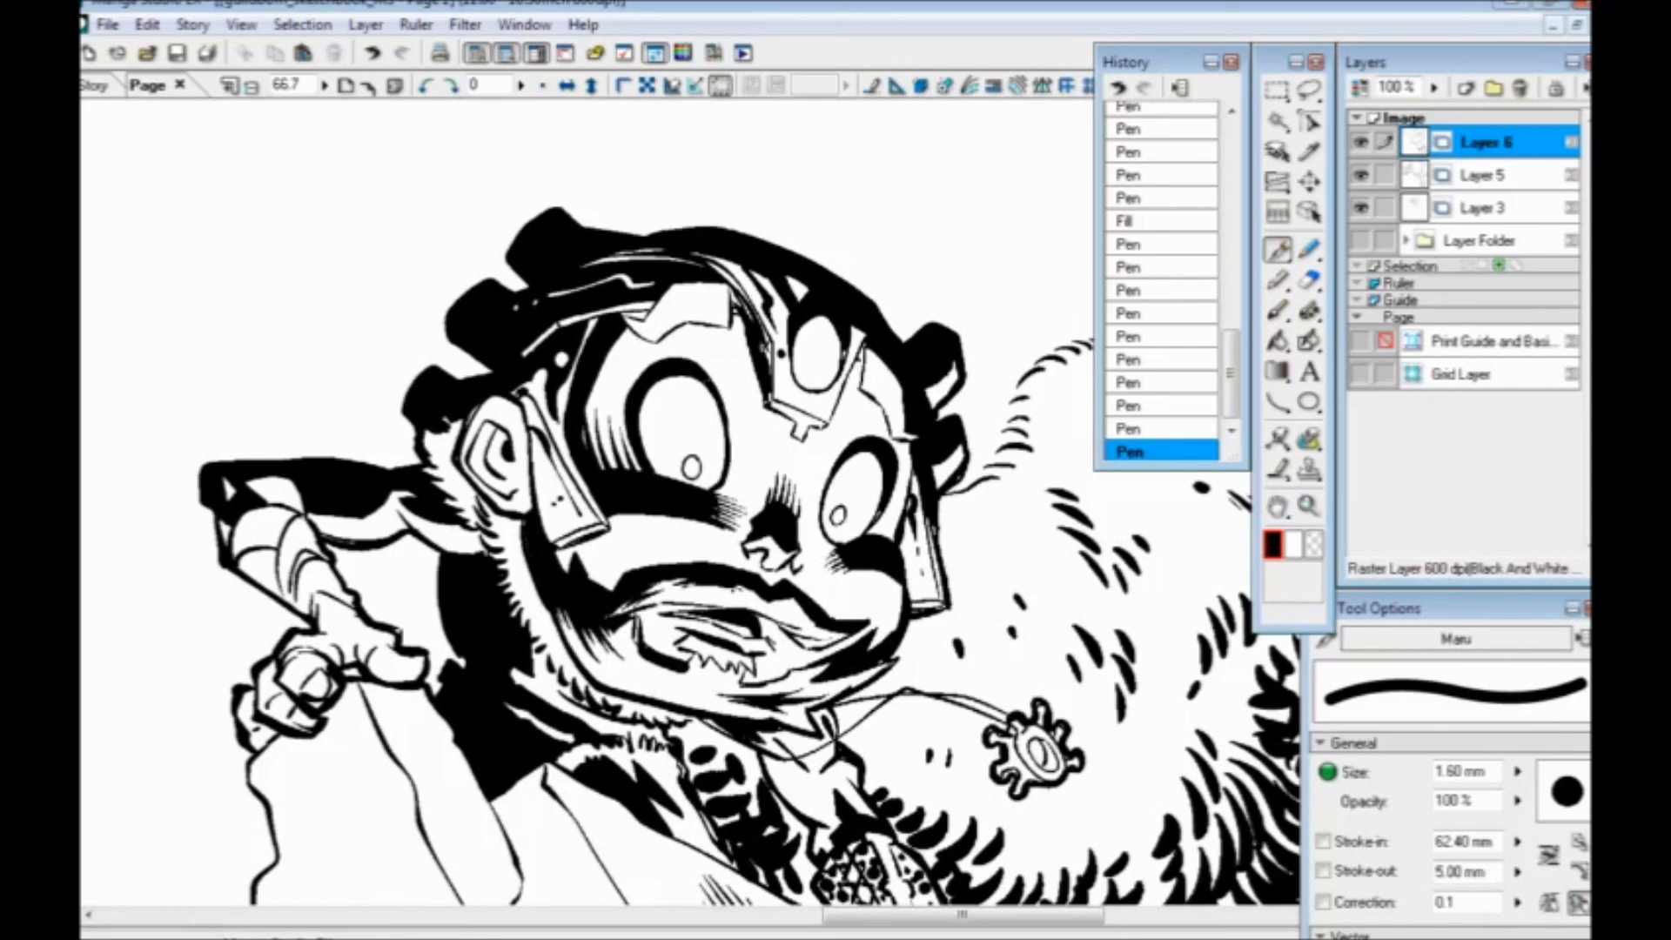
mouse_move(894, 482)
left_mouse_down()
mouse_move(871, 532)
mouse_move(887, 538)
left_mouse_up()
left_click_drag(911, 440, 897, 472)
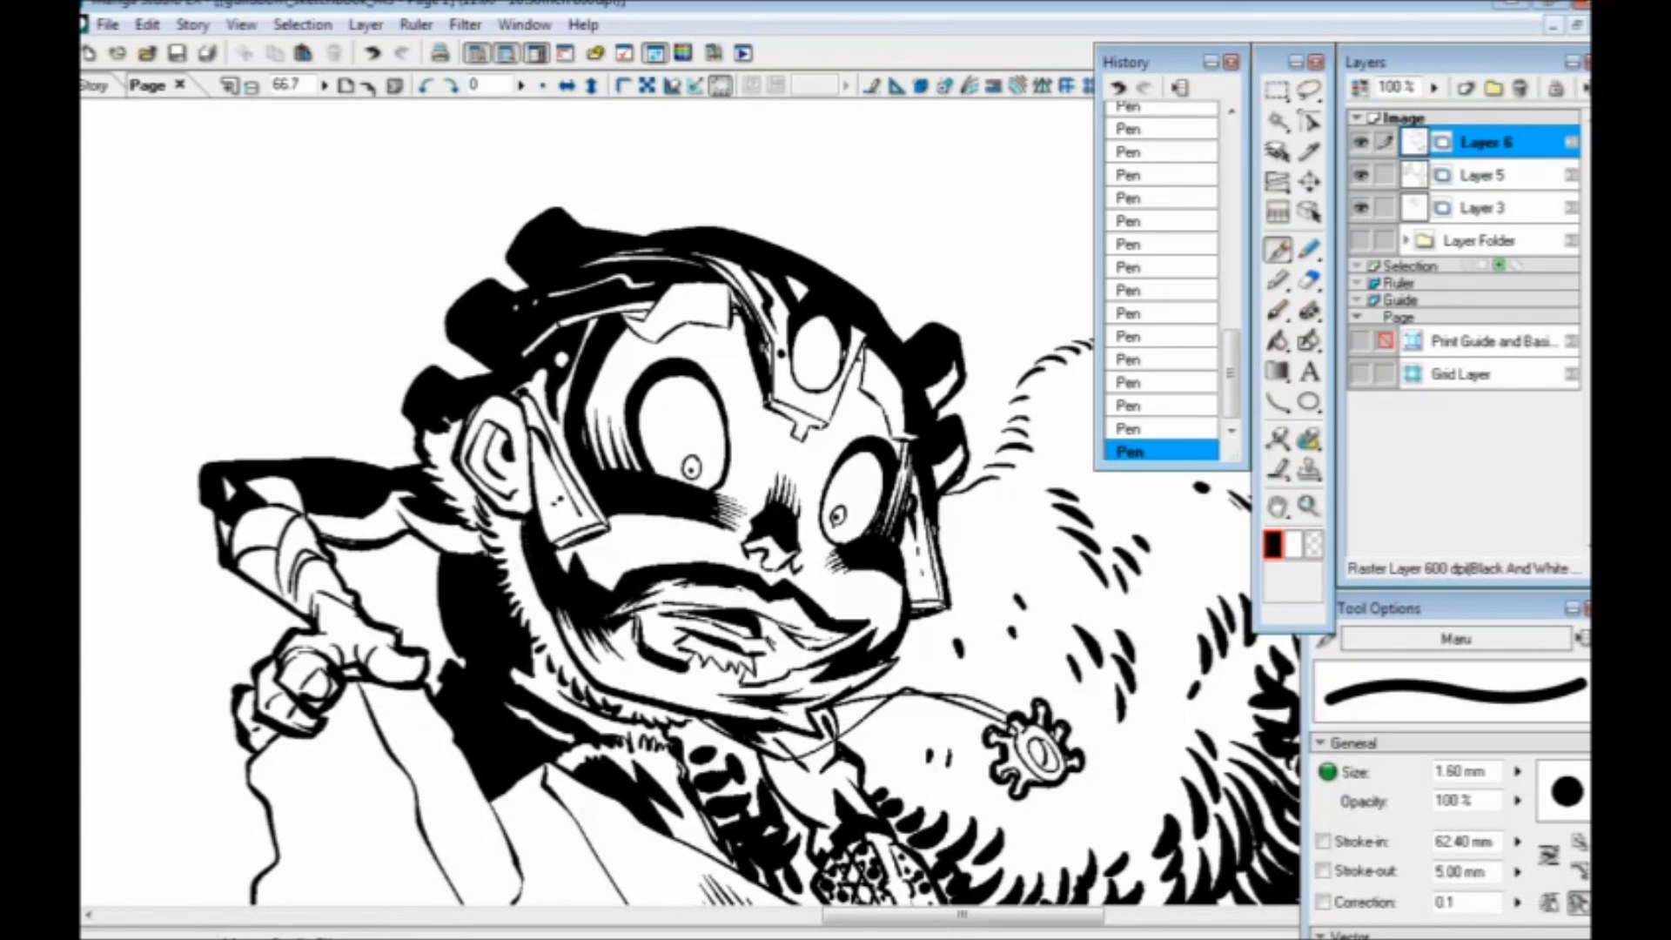
key("ctrl+minus")
key("ctrl+minus")
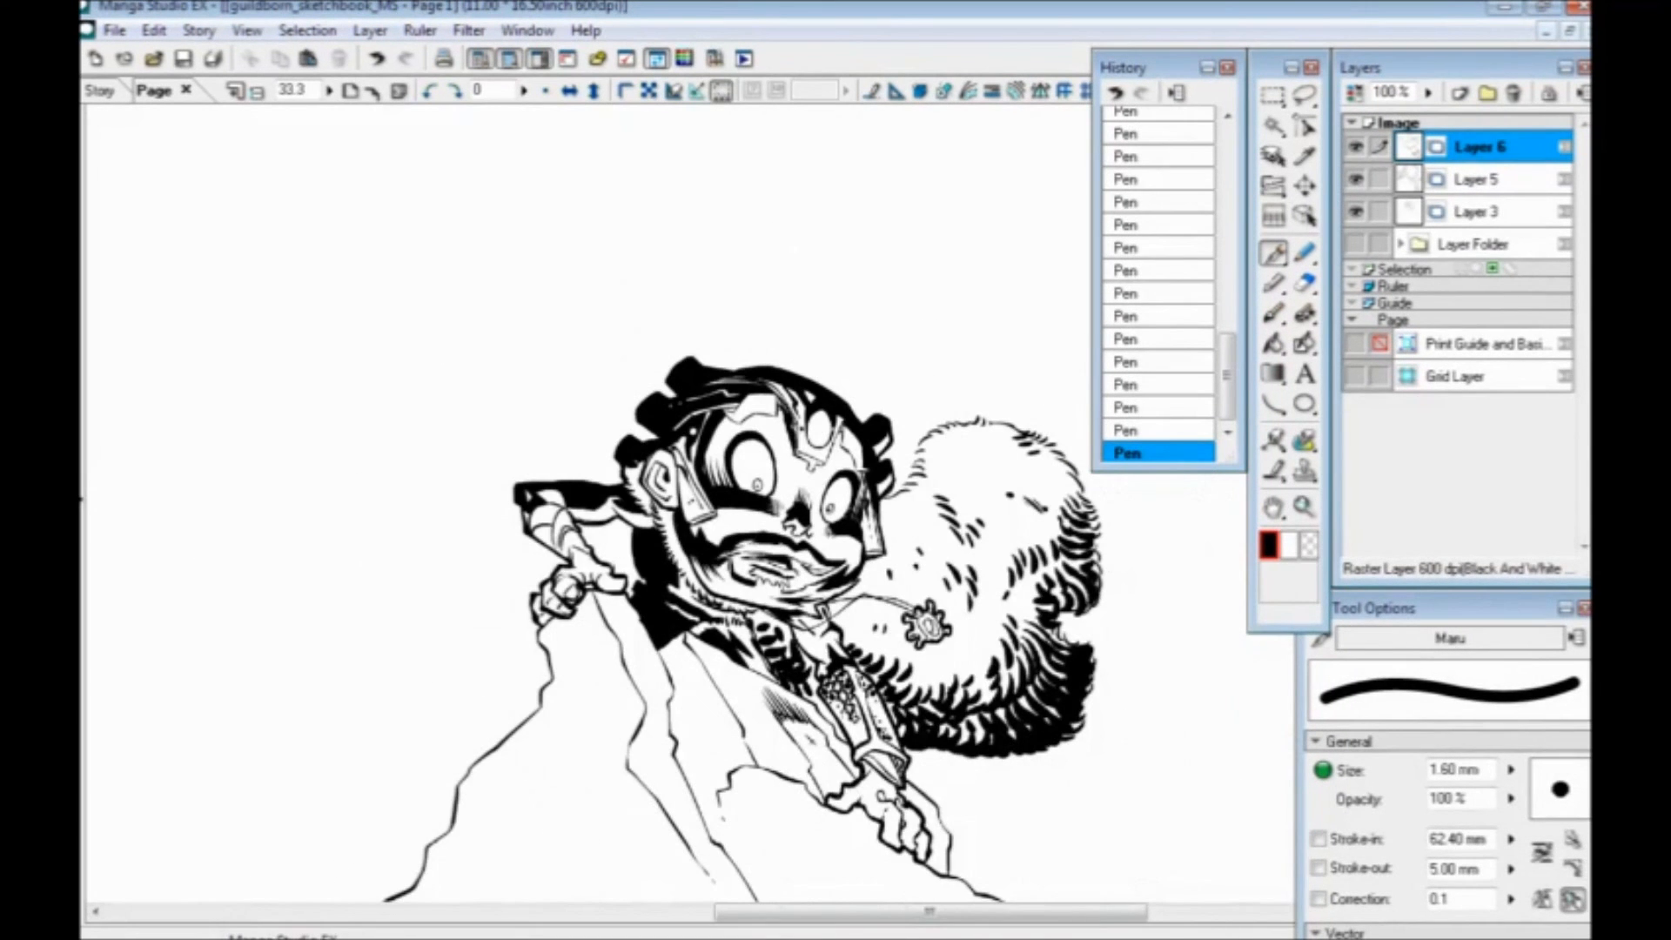
Add shading lines to the helmet's brow plates and central band, and ink a swirl inside the round gem
key("ctrl+plus")
key("ctrl+plus")
left_click_drag(693, 447, 735, 480)
left_click_drag(656, 349, 754, 308)
key("x")
key("ctrl+z")
key("x")
mouse_move(662, 376)
left_mouse_down()
mouse_move(697, 354)
mouse_move(773, 363)
left_mouse_up()
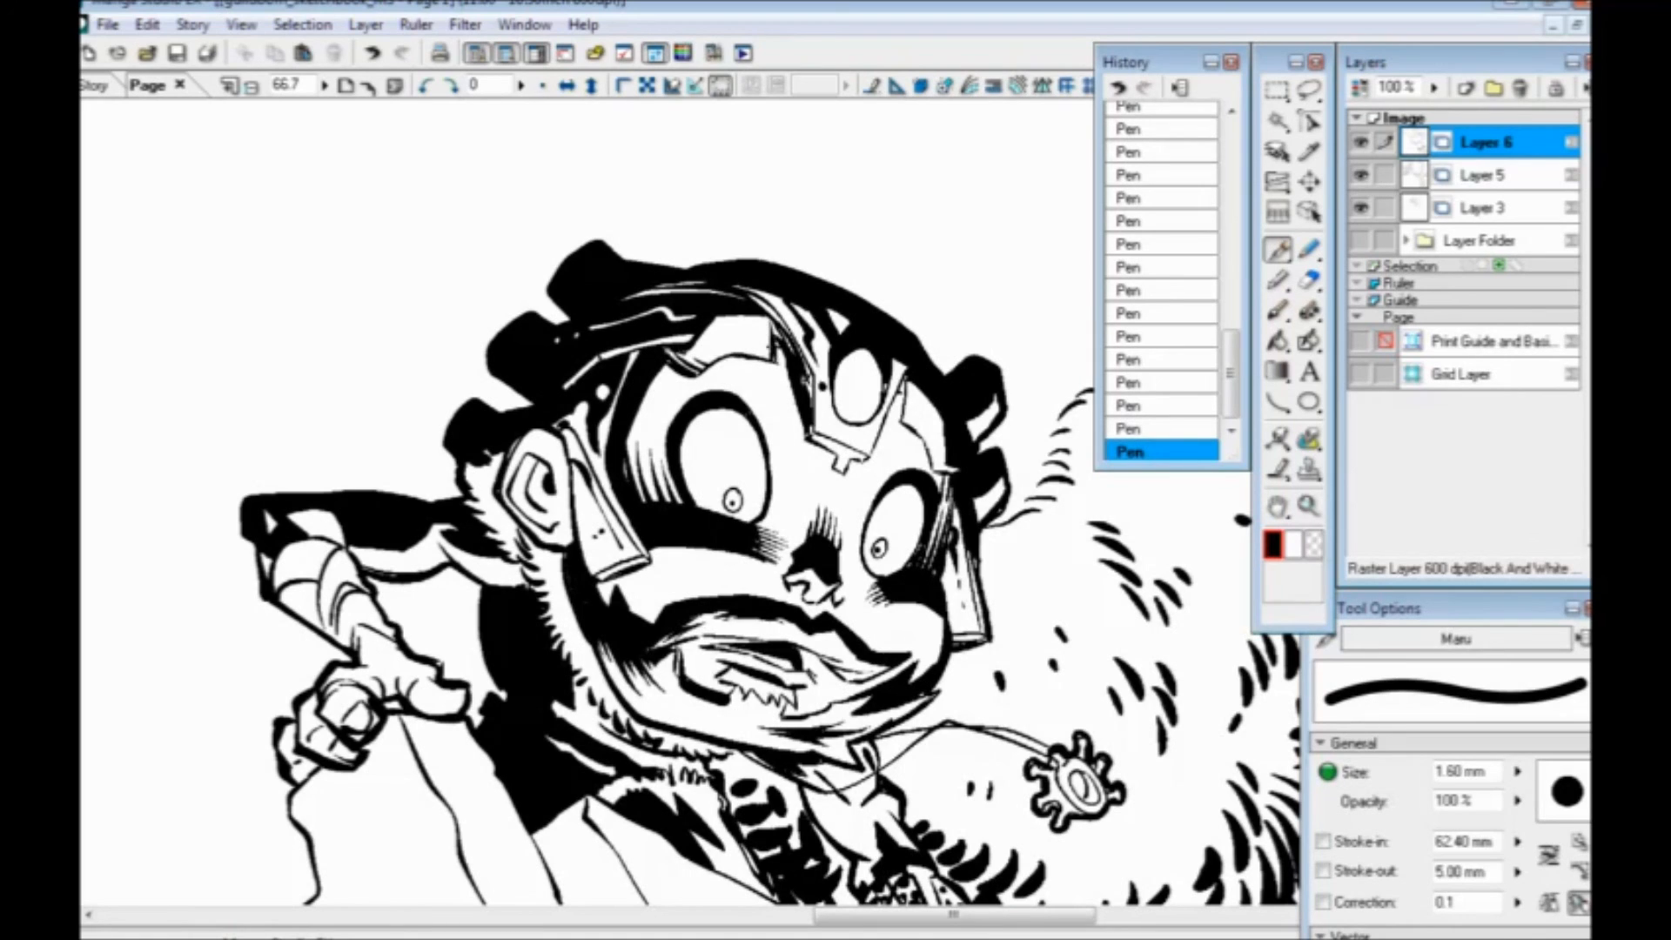
mouse_move(905, 374)
left_mouse_down()
mouse_move(899, 421)
mouse_move(937, 476)
left_mouse_up()
left_click_drag(817, 434, 873, 454)
mouse_move(846, 368)
left_mouse_down()
mouse_move(873, 411)
mouse_move(849, 378)
left_mouse_up()
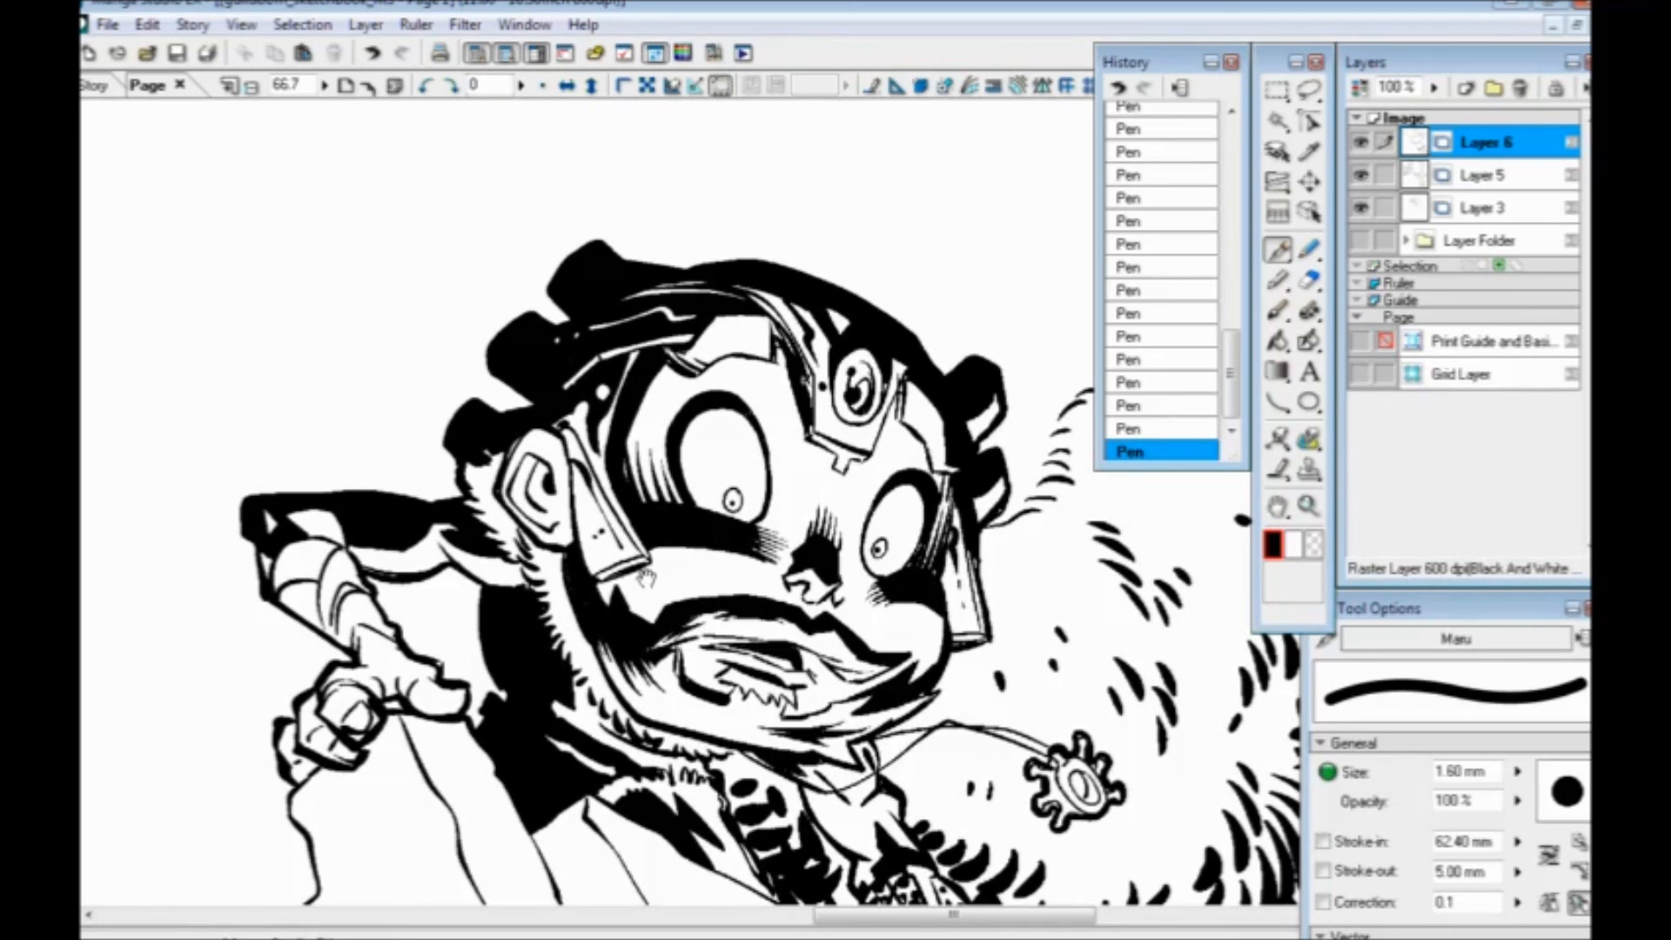
Draw white highlight marks in the black band below the near eye and on the black helmet prongs on both sides
scroll(646, 578, "down", 2)
key("x")
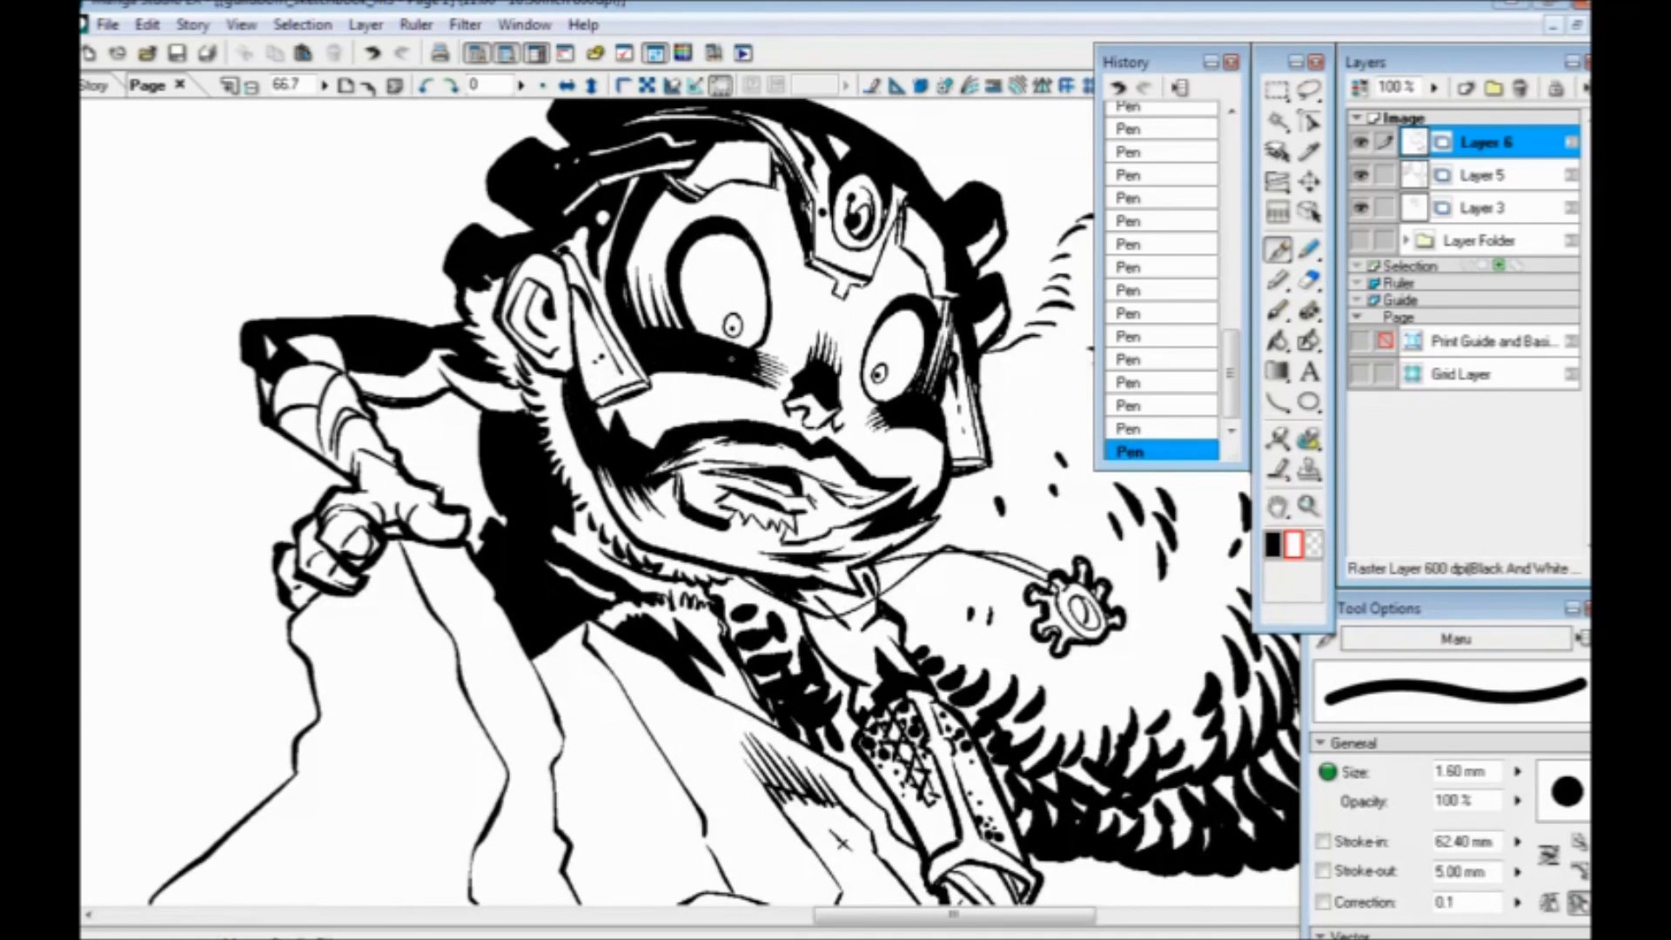
left_click_drag(748, 368, 689, 356)
left_click(977, 287)
left_click(965, 212)
left_click(513, 183)
left_click(531, 182)
left_click_drag(353, 630, 466, 633)
key("x")
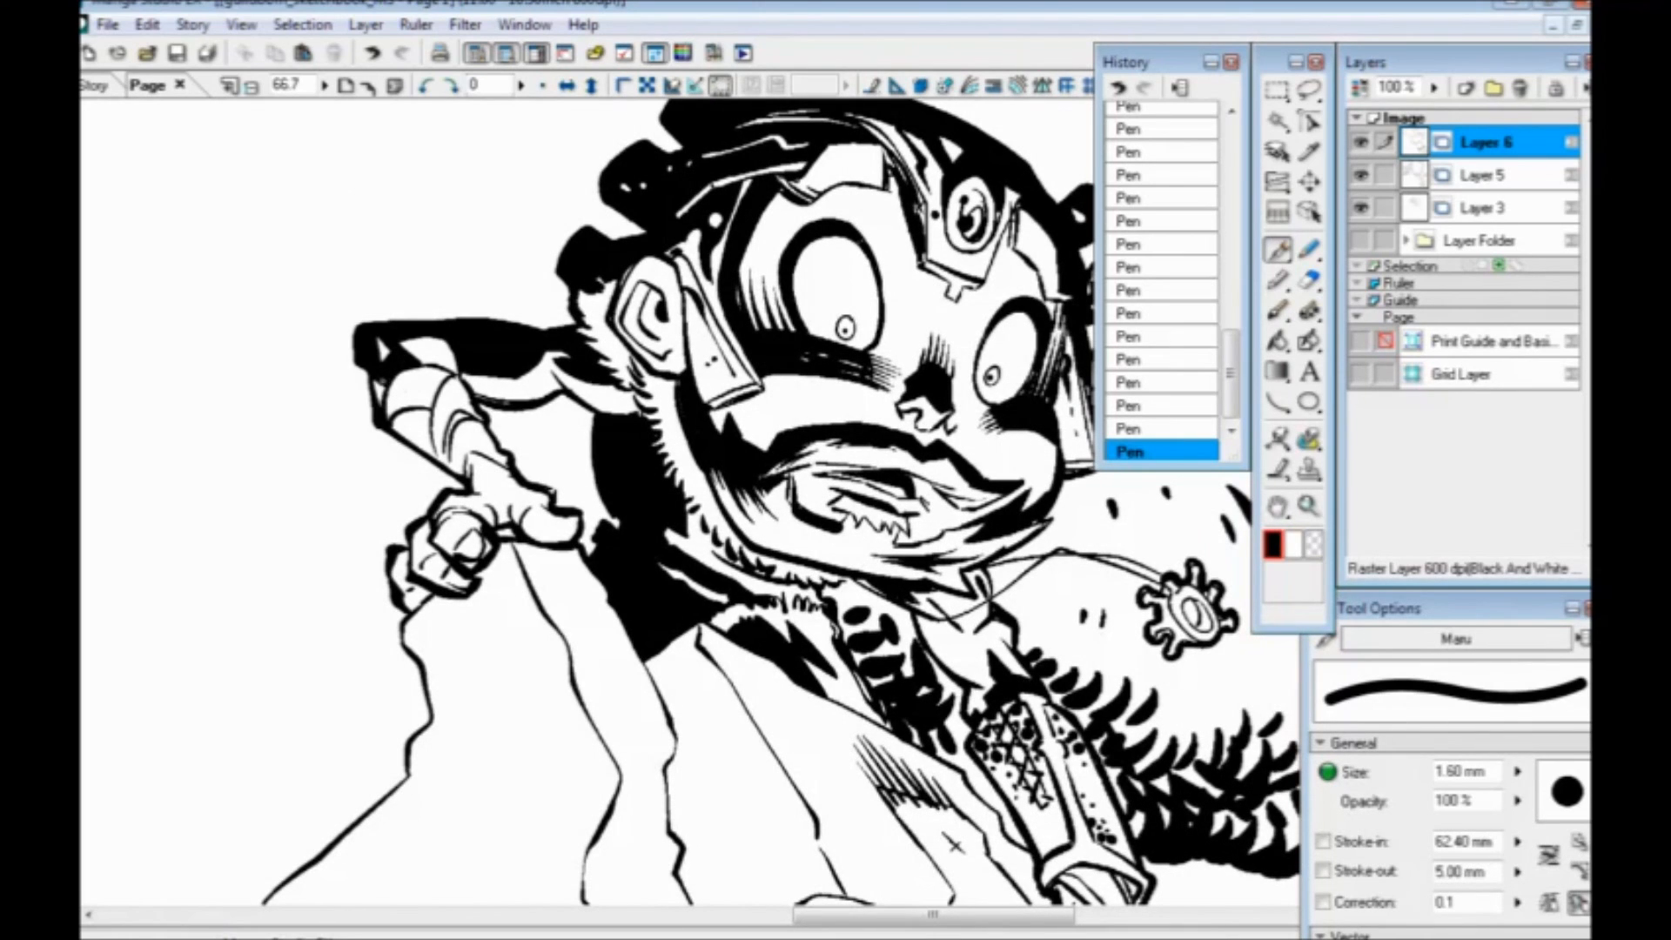
Ink heavy shadows on the wrappings of the raised forearm and on the curled fingers of its hand
mouse_move(383, 414)
left_mouse_down()
mouse_move(428, 369)
mouse_move(432, 435)
mouse_move(389, 401)
mouse_move(442, 446)
left_mouse_up()
mouse_move(467, 387)
left_mouse_down()
mouse_move(455, 470)
mouse_move(505, 456)
left_mouse_up()
mouse_move(436, 518)
left_mouse_down()
mouse_move(487, 500)
mouse_move(487, 479)
mouse_move(393, 580)
left_mouse_up()
mouse_move(501, 473)
left_mouse_down()
mouse_move(543, 501)
mouse_move(663, 518)
left_mouse_up()
Add small white marks inside the black shadow between the raised arm and the beard
key("x")
left_click_drag(626, 502, 668, 544)
left_click_drag(619, 477, 610, 462)
left_click(631, 549)
key("x")
key("ctrl+minus")
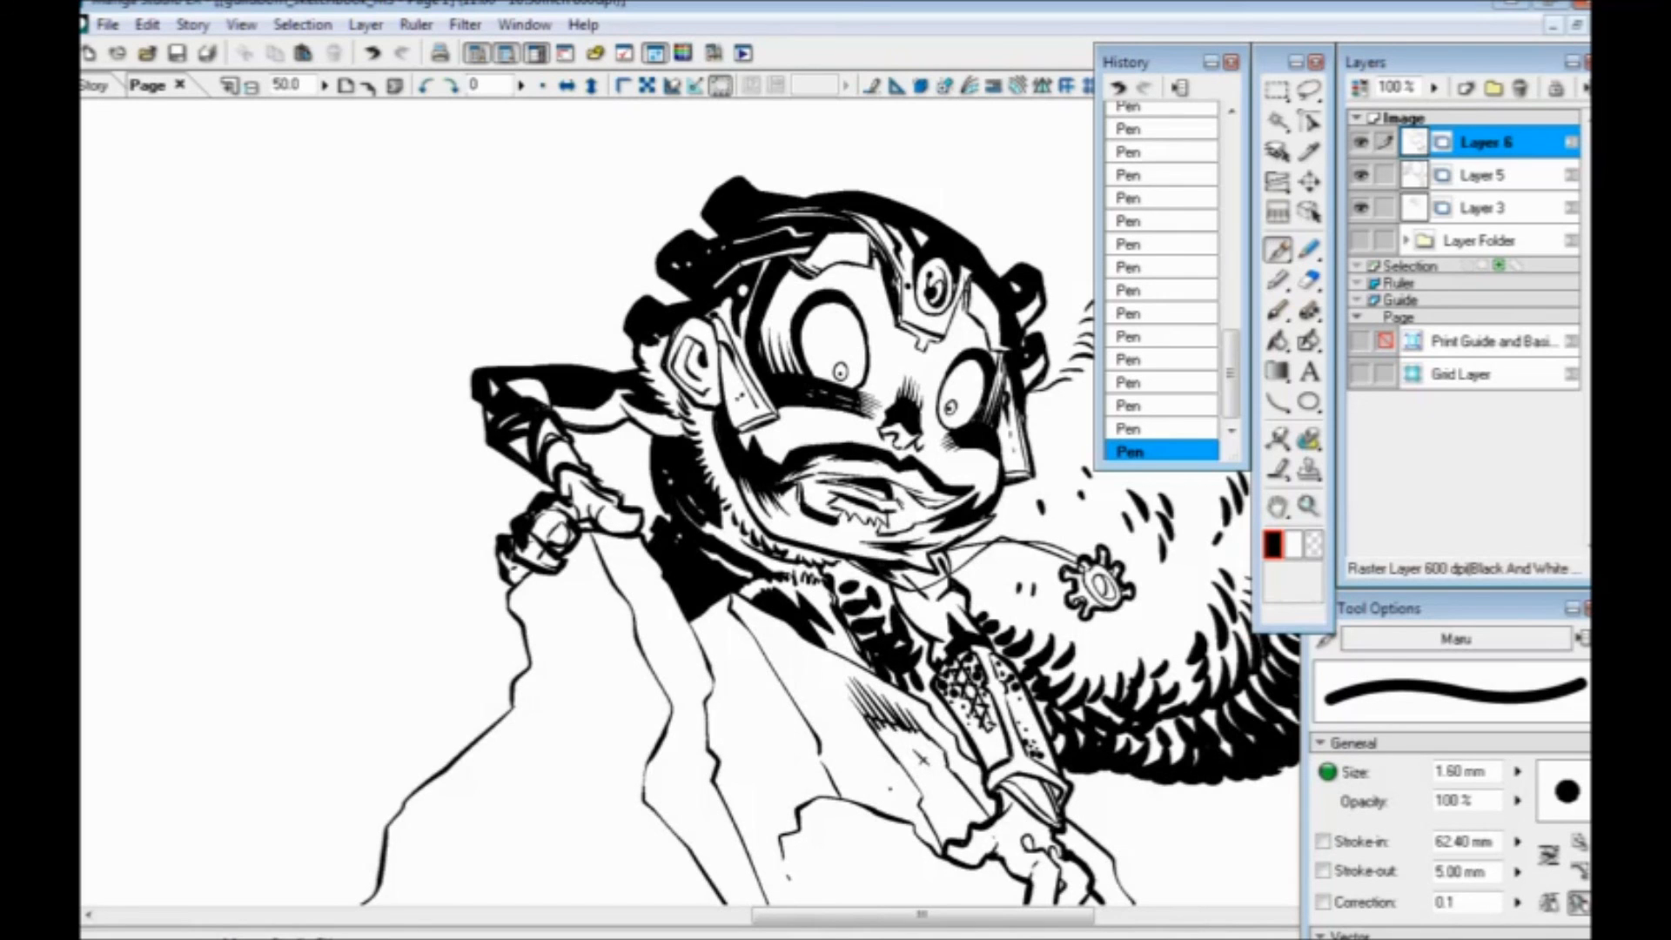
Fill the shadow area along the underside of the lower arm, next to the hatching, with black
left_click_drag(890, 788, 744, 666)
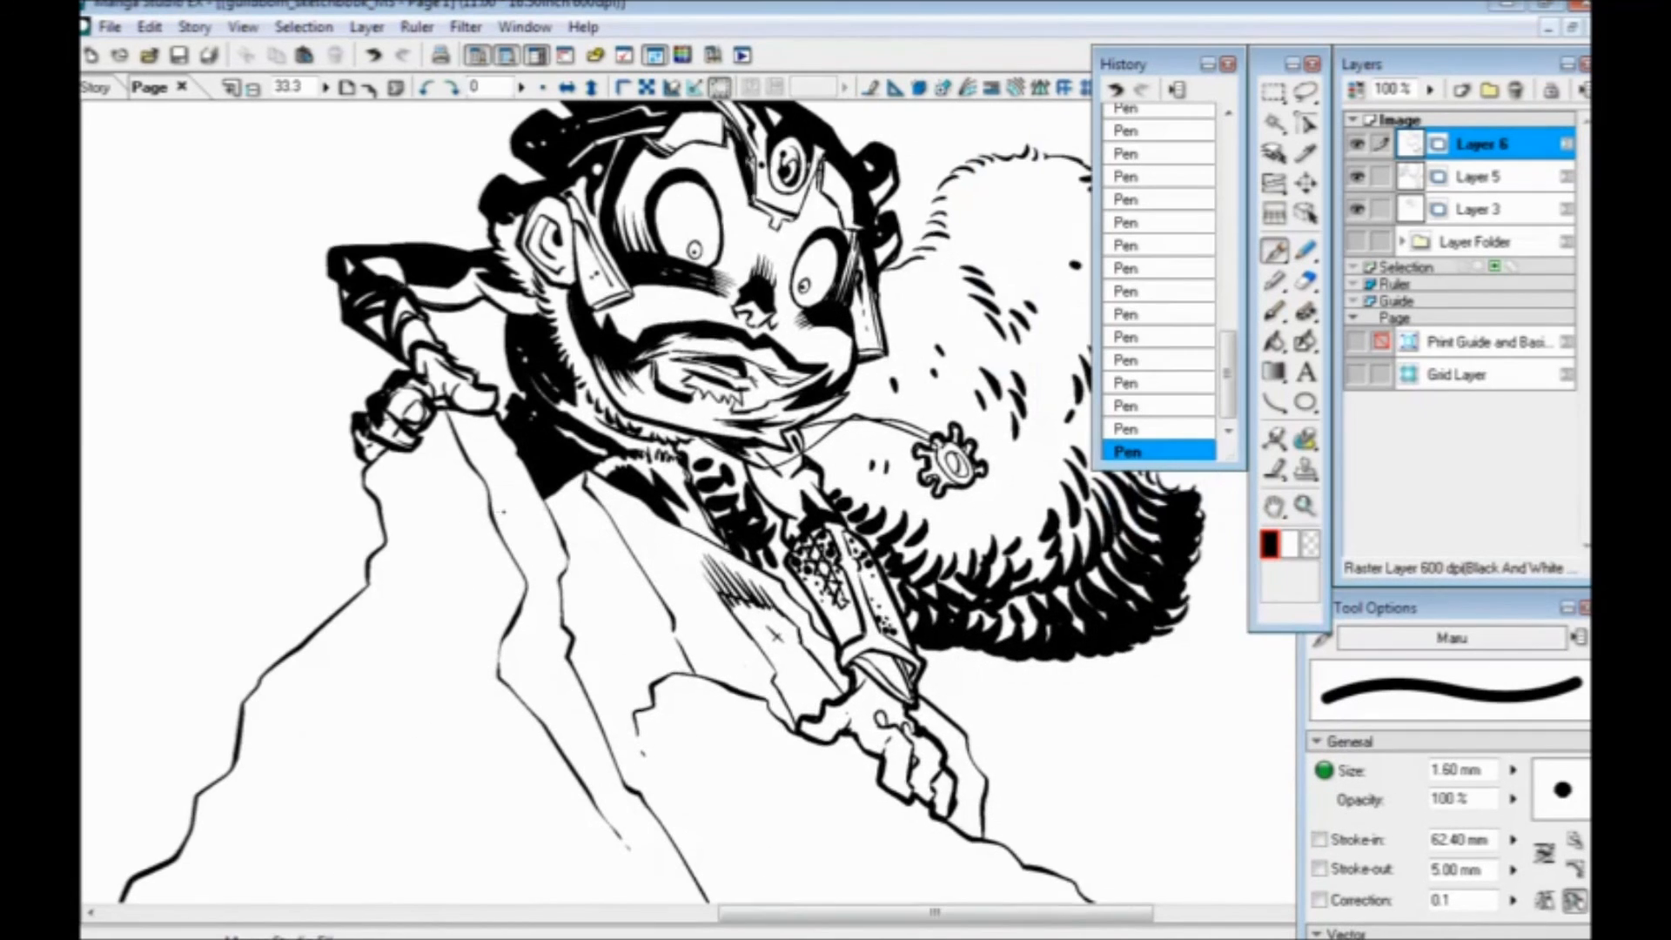
key("ctrl+minus")
key("ctrl+minus")
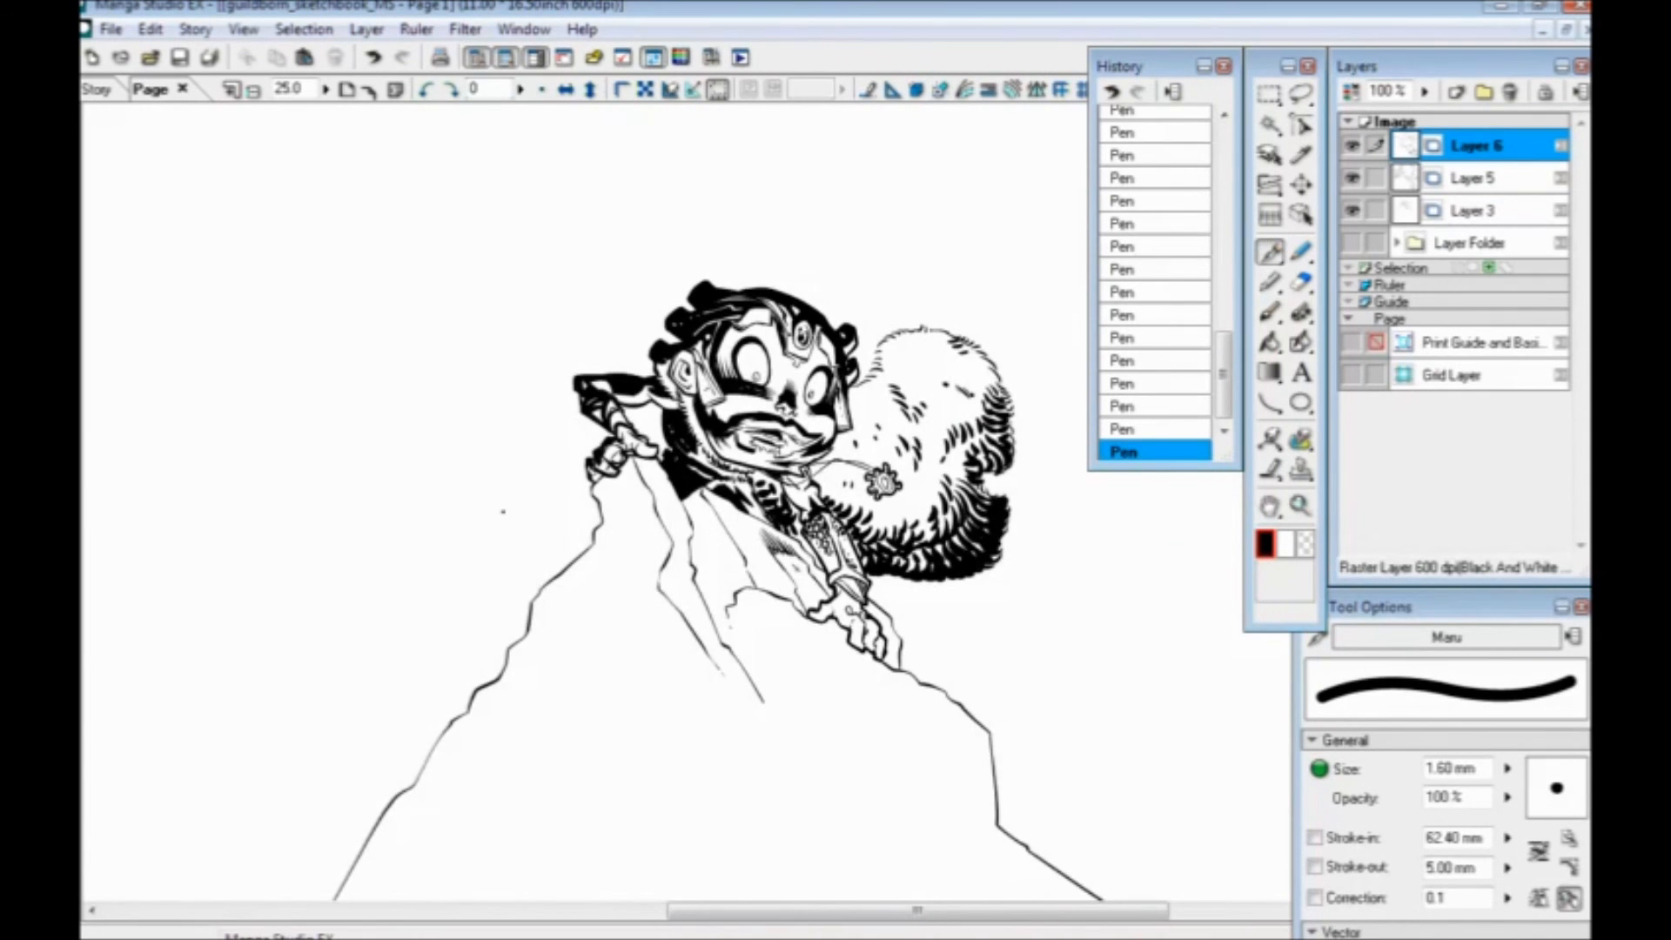
left_click_drag(607, 622, 566, 531)
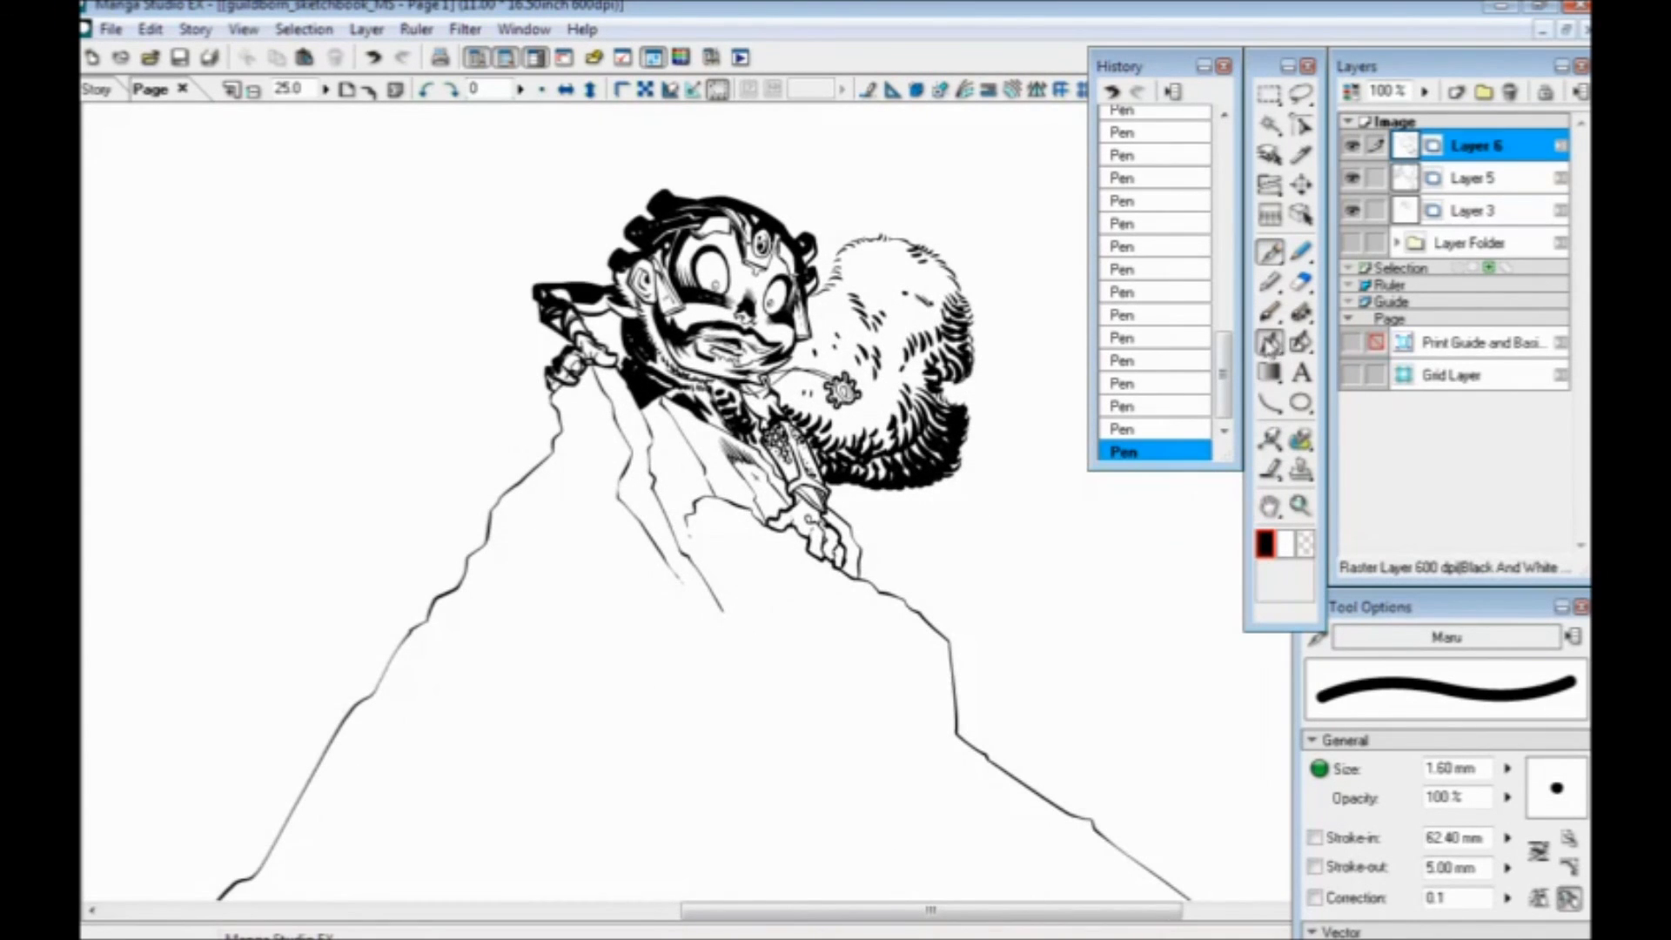
left_click(1270, 345)
left_click(754, 488)
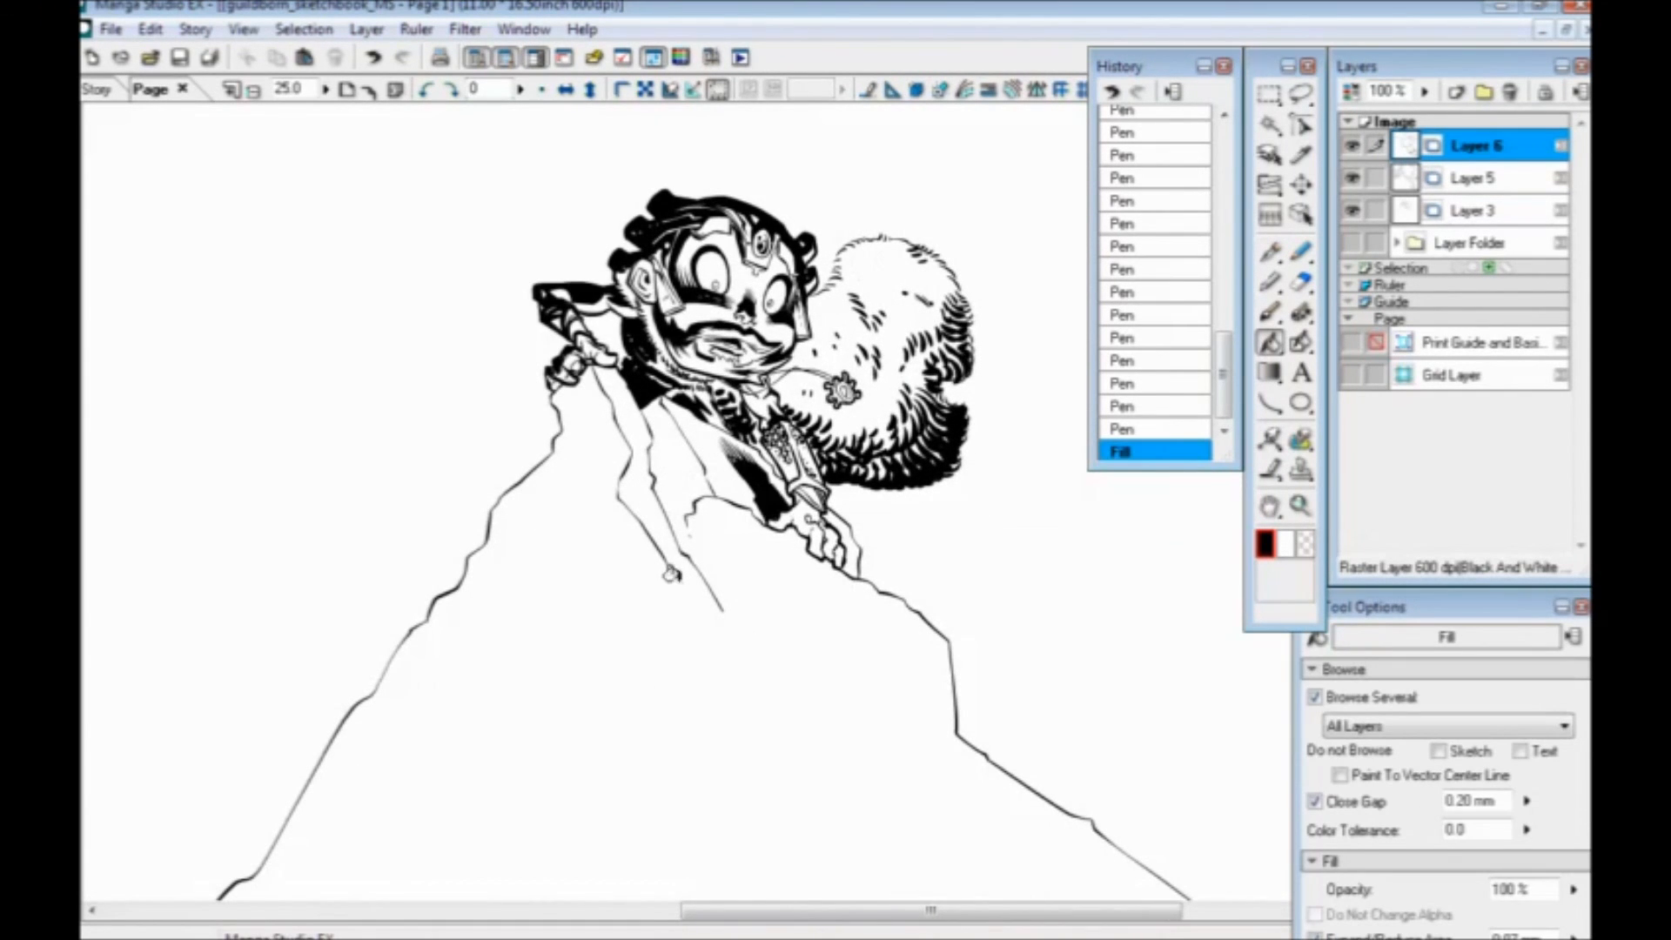
Hatch the rock below the raised hand and beneath the body's black shadow, adding small texture dots on its faces
key("ctrl+plus")
key("ctrl+plus")
left_click(1270, 252)
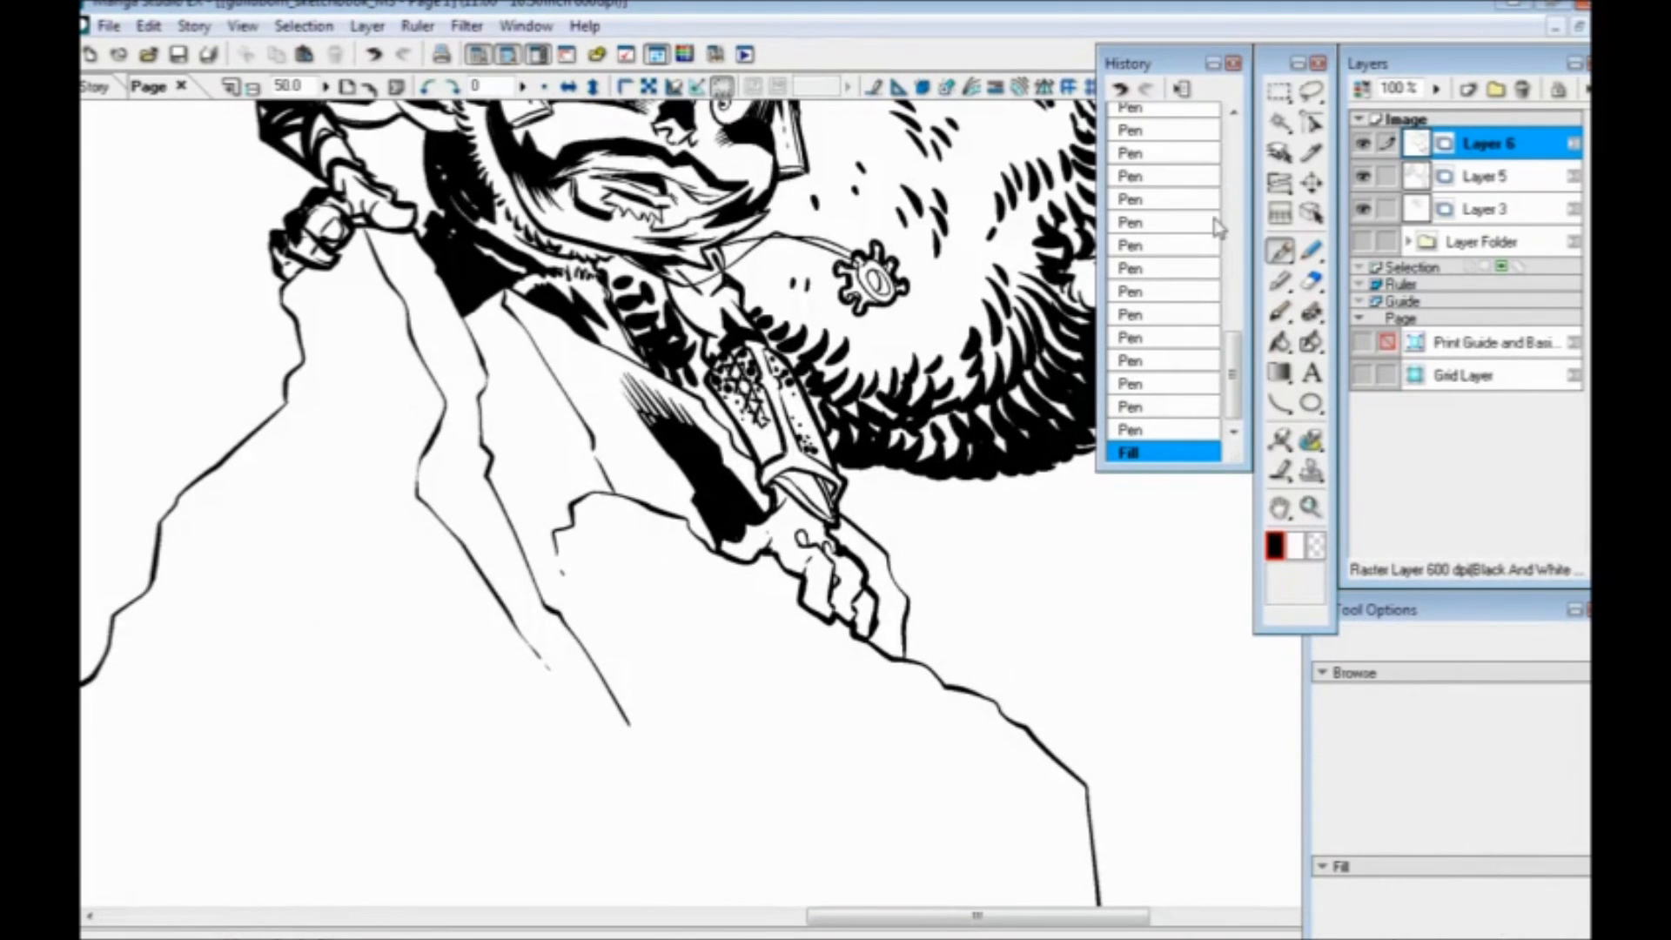
left_click(470, 293)
left_click_drag(481, 466, 583, 516)
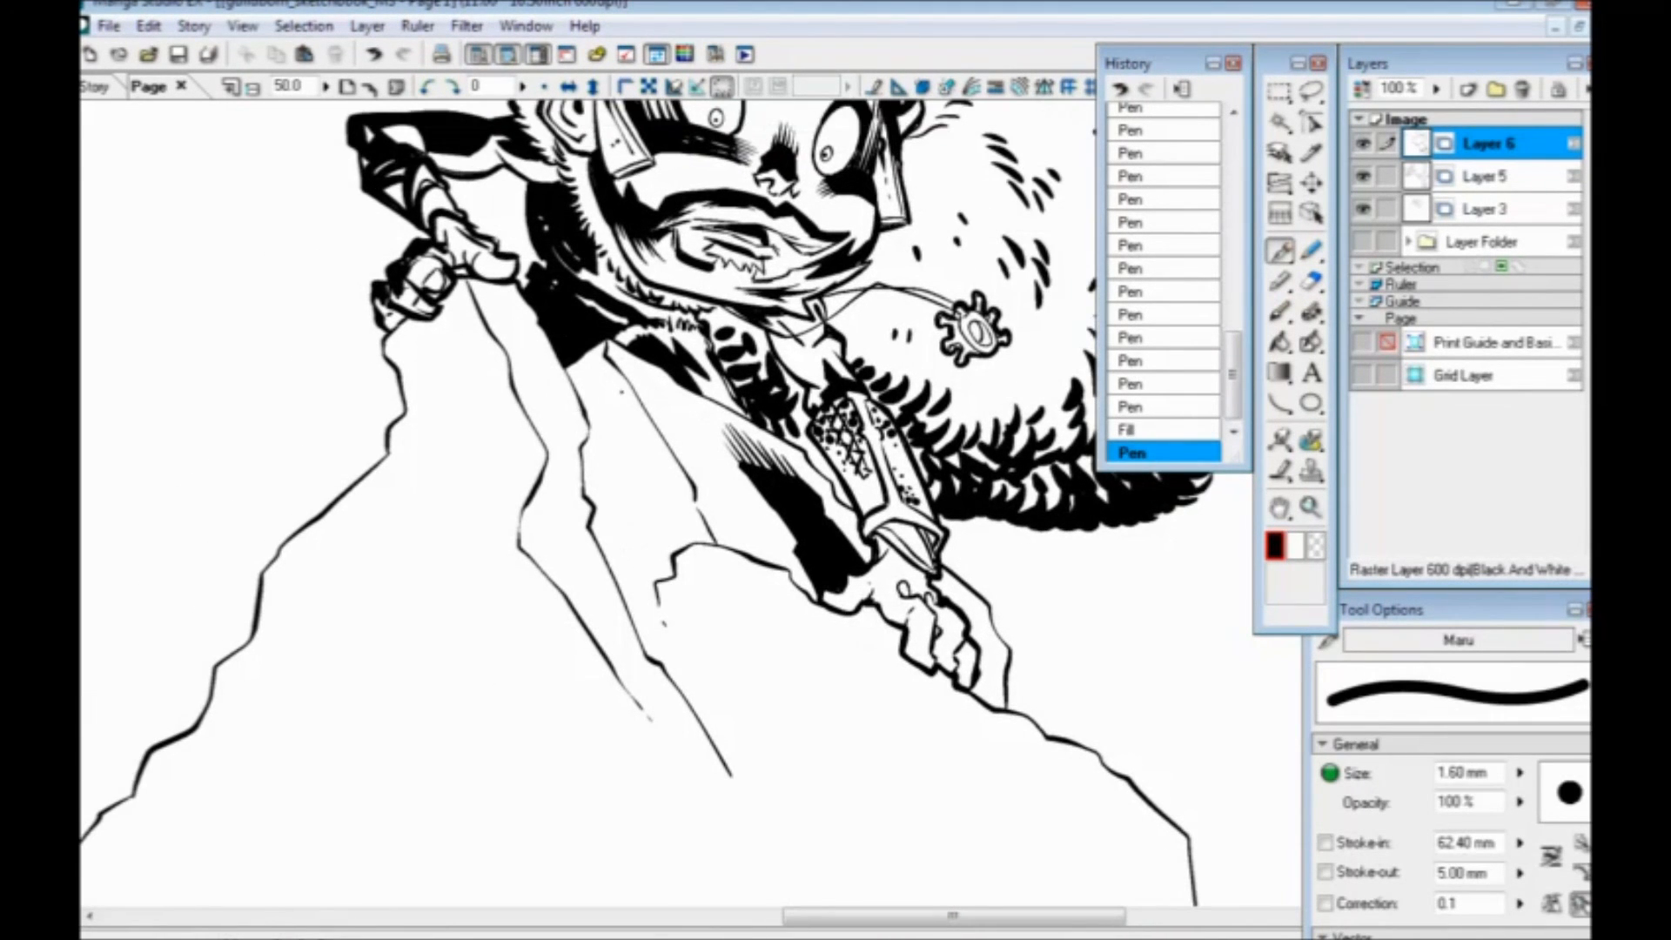
mouse_move(605, 363)
left_mouse_down()
mouse_move(628, 401)
mouse_move(610, 440)
left_mouse_up()
left_click_drag(565, 370, 601, 446)
left_click(664, 636)
left_click_drag(582, 521, 487, 357)
left_click_drag(595, 495, 602, 505)
left_click_drag(502, 516, 681, 748)
mouse_move(607, 368)
left_mouse_down()
mouse_move(623, 403)
mouse_move(585, 409)
left_mouse_up()
mouse_move(559, 369)
left_mouse_down()
mouse_move(649, 444)
mouse_move(623, 443)
left_mouse_up()
left_click_drag(617, 448, 623, 459)
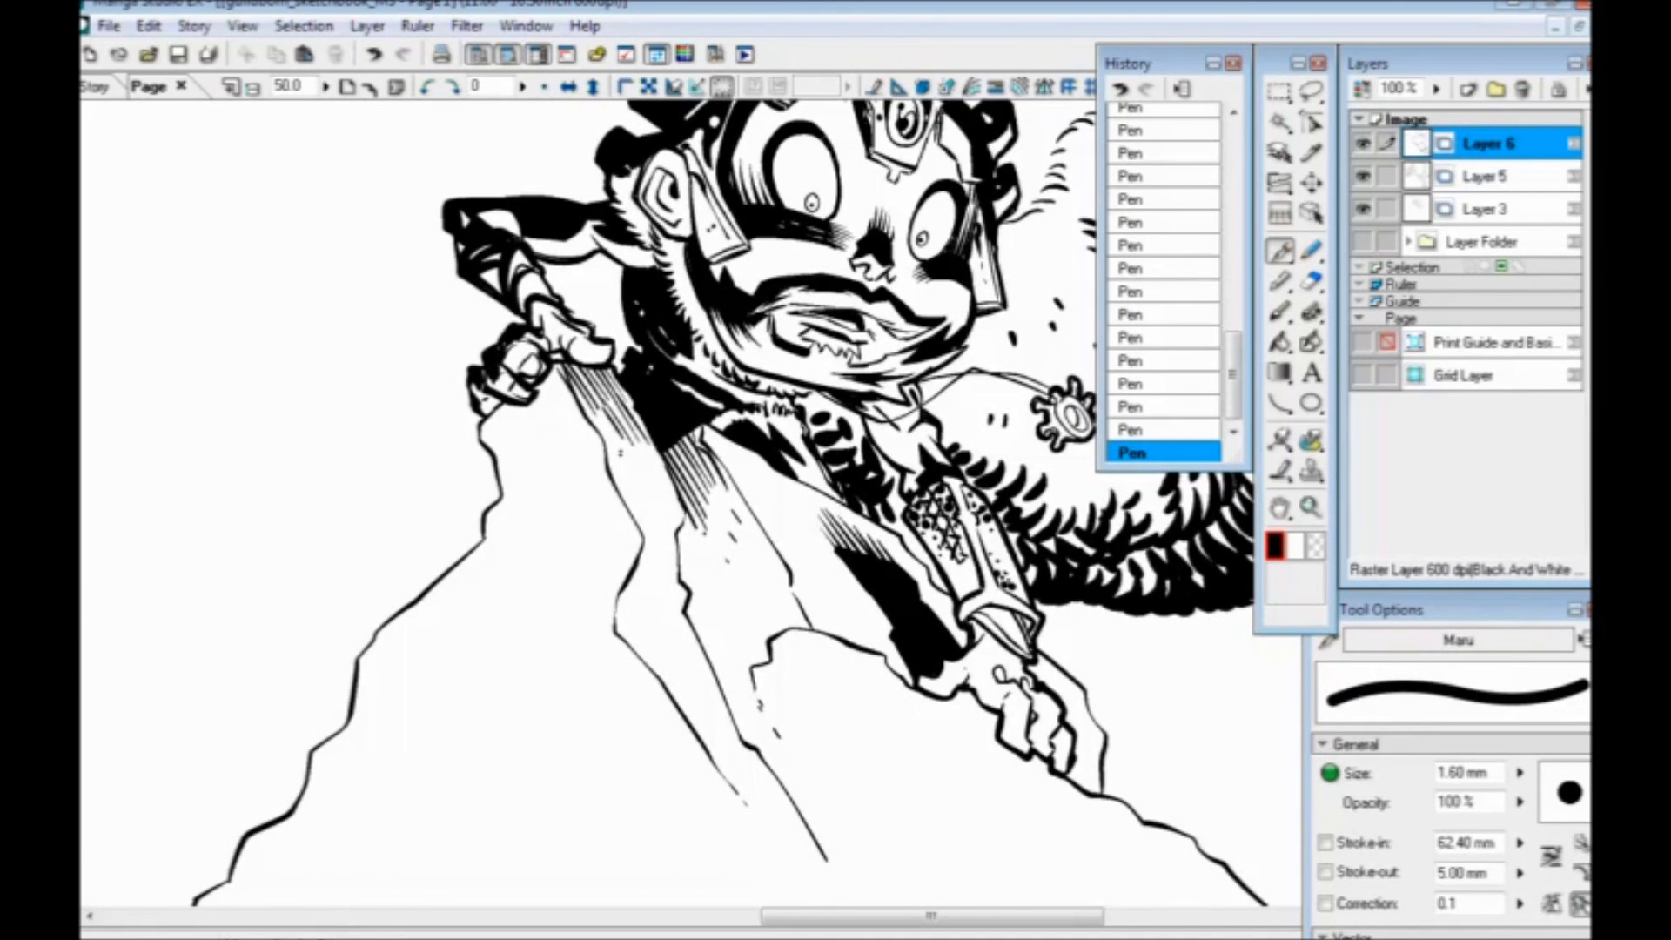
Lasso two jagged shadow shapes down the rock's left slope, filling each with black and clearing the selection
left_click_drag(457, 635, 544, 496)
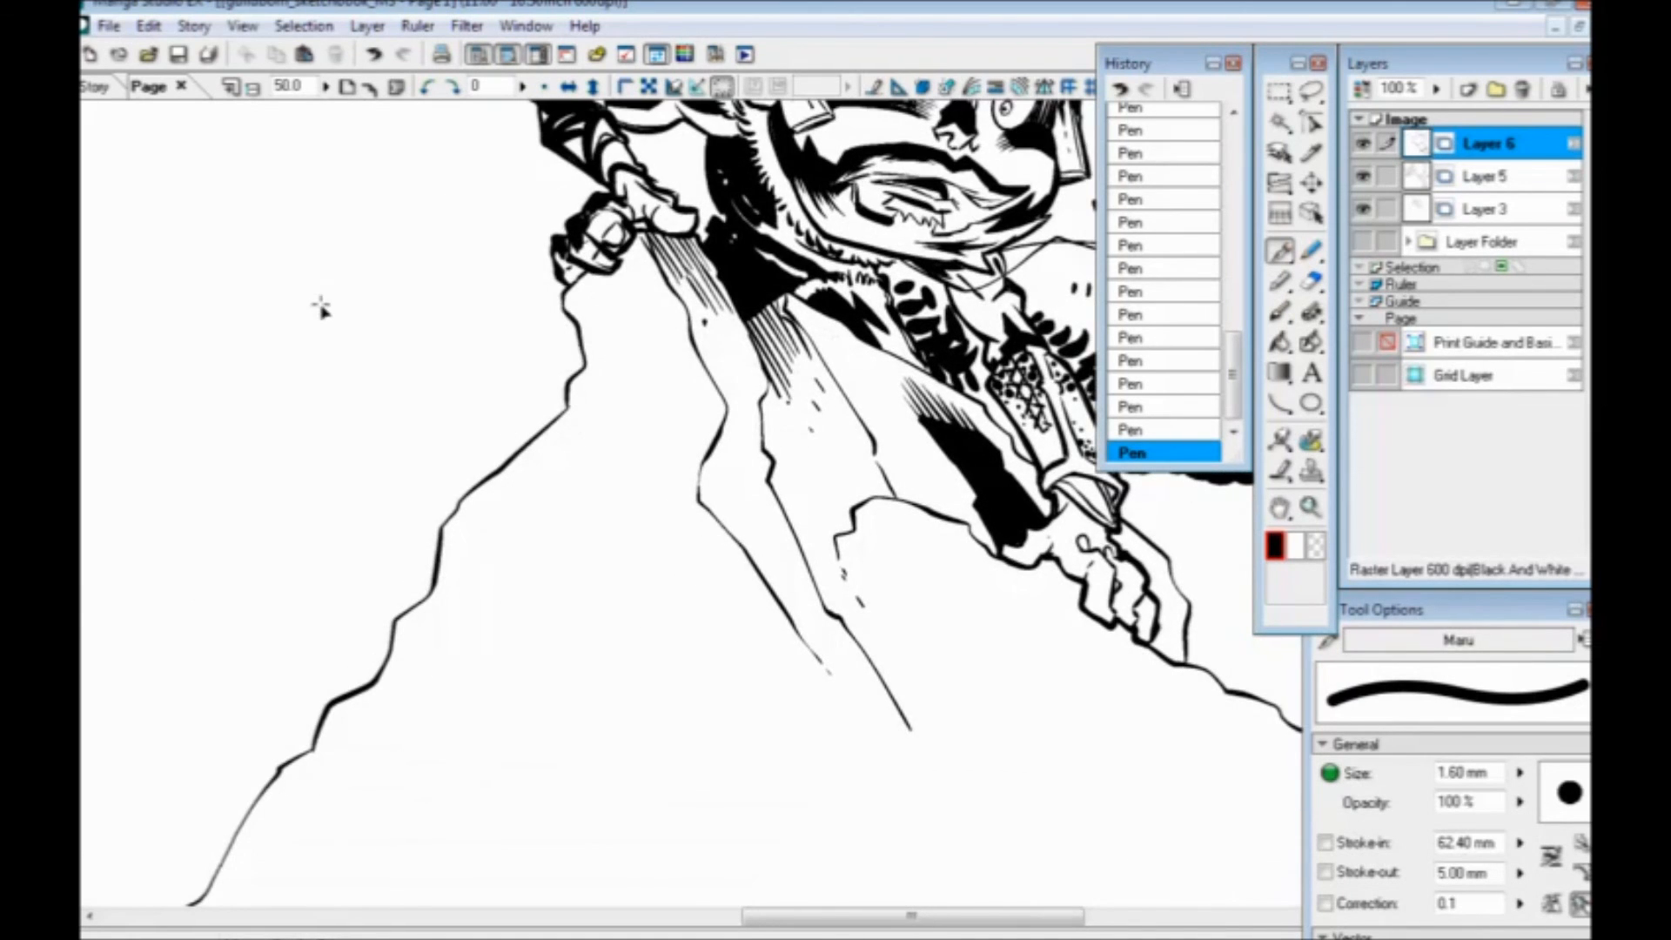
key("ctrl+minus")
left_click(1301, 91)
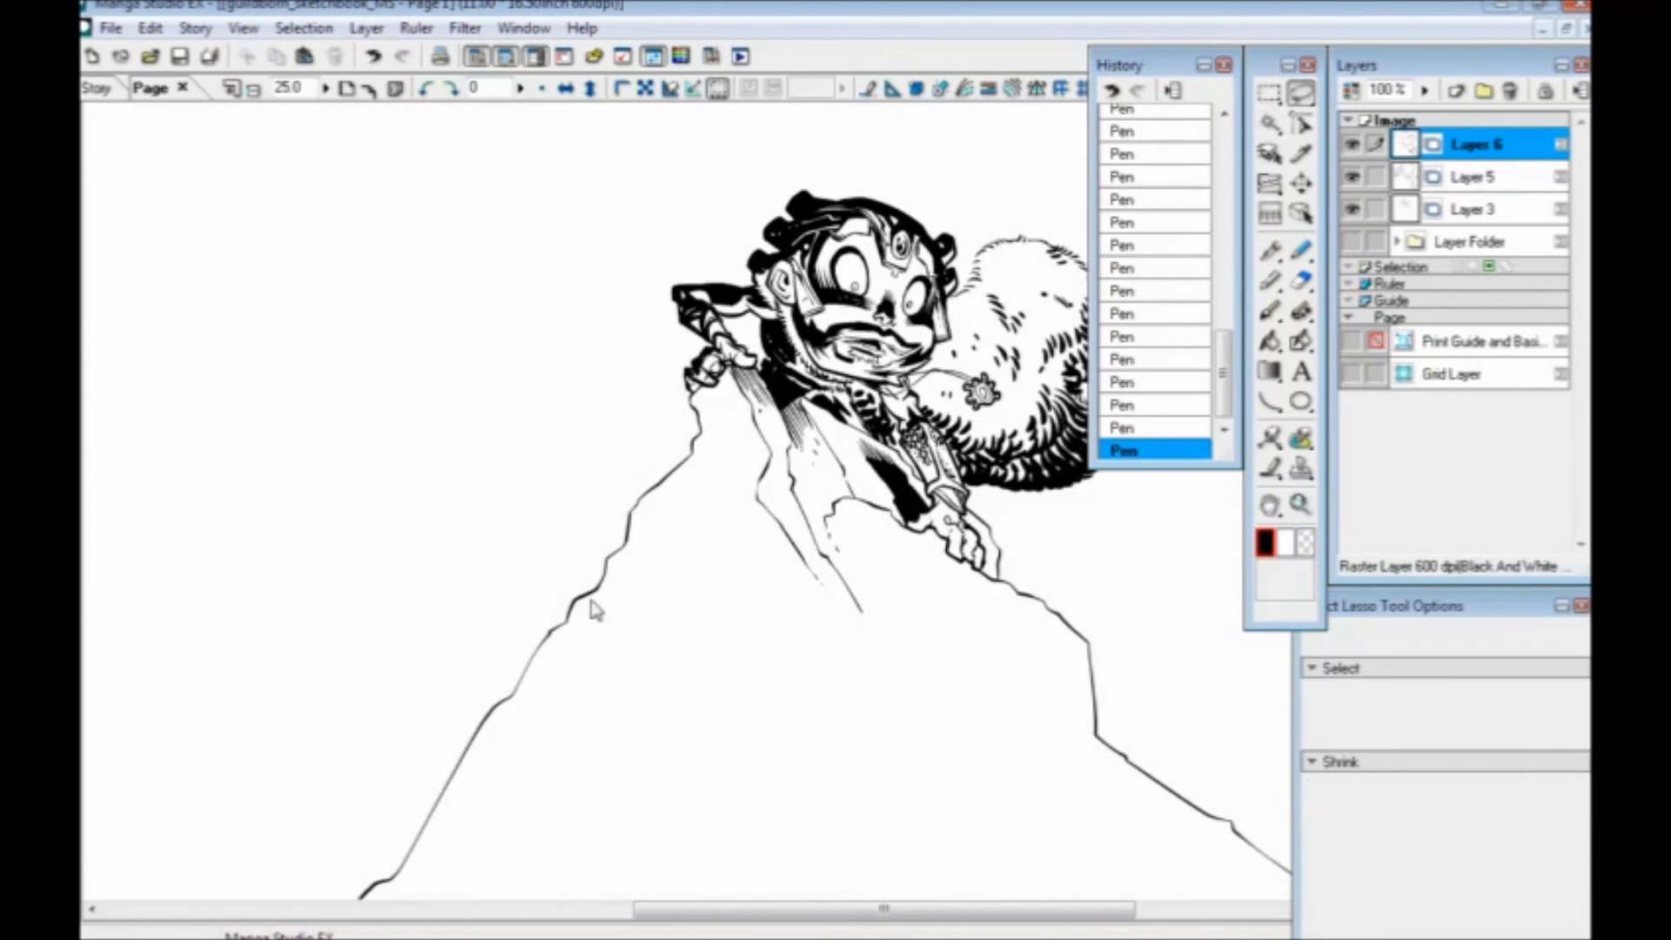
left_click_drag(503, 697, 475, 460)
mouse_move(353, 649)
left_mouse_down()
mouse_move(459, 572)
mouse_move(589, 526)
mouse_move(667, 574)
mouse_move(695, 385)
mouse_move(536, 446)
left_mouse_up()
mouse_move(544, 381)
left_mouse_down()
mouse_move(464, 457)
mouse_move(373, 630)
left_mouse_up()
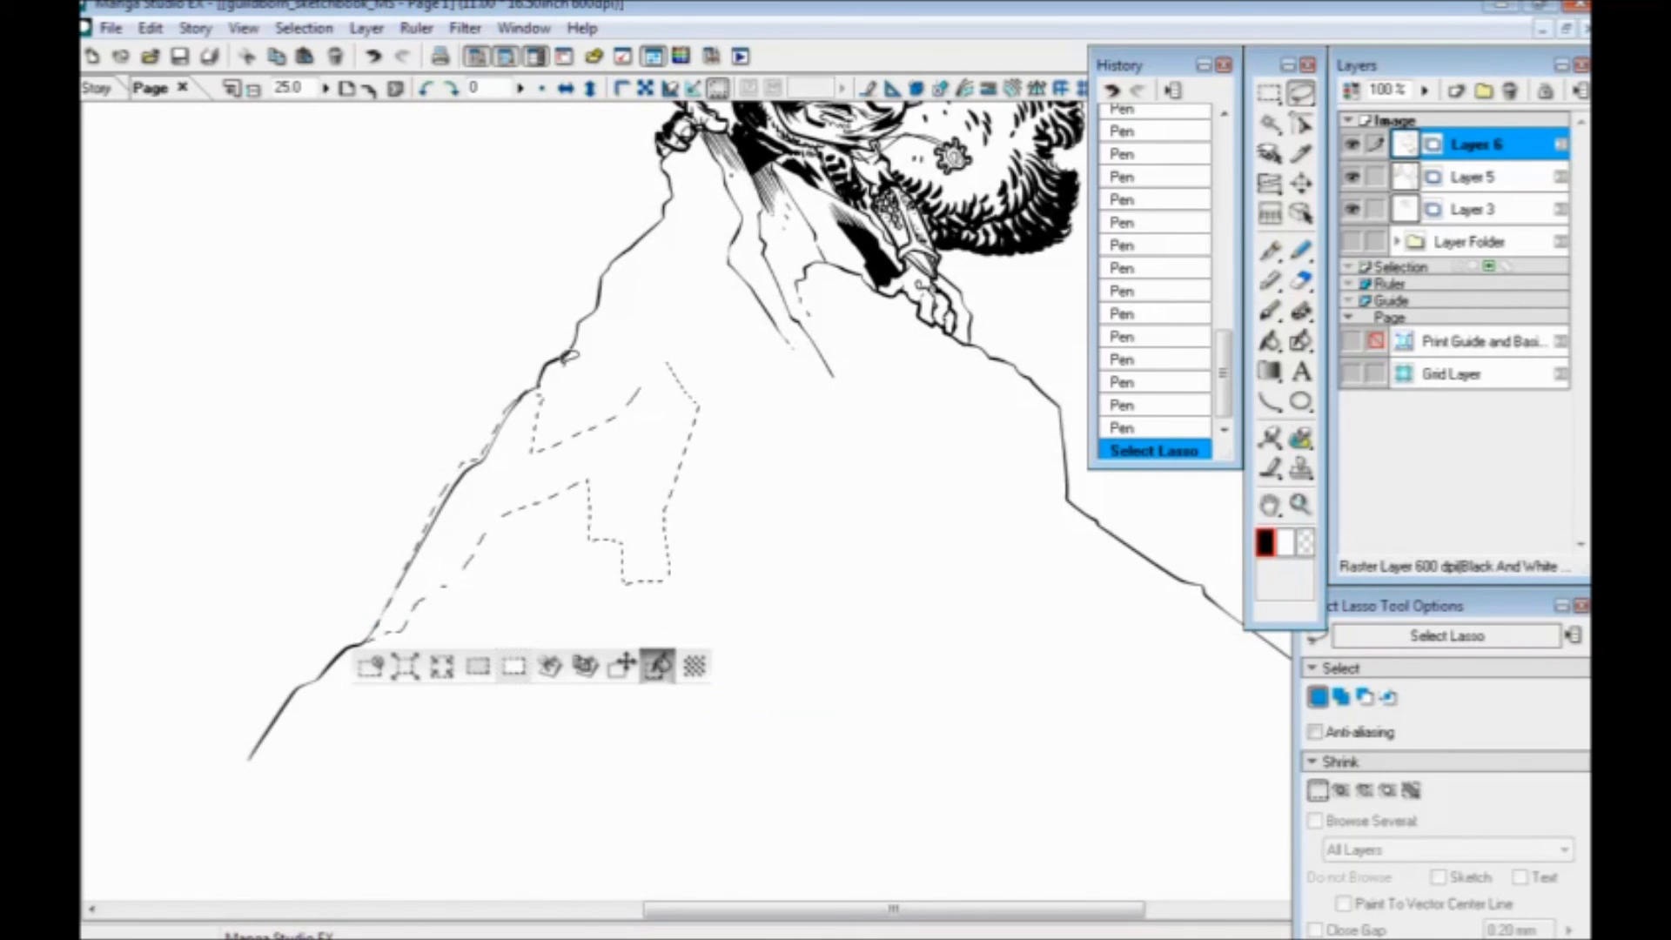
left_click(654, 668)
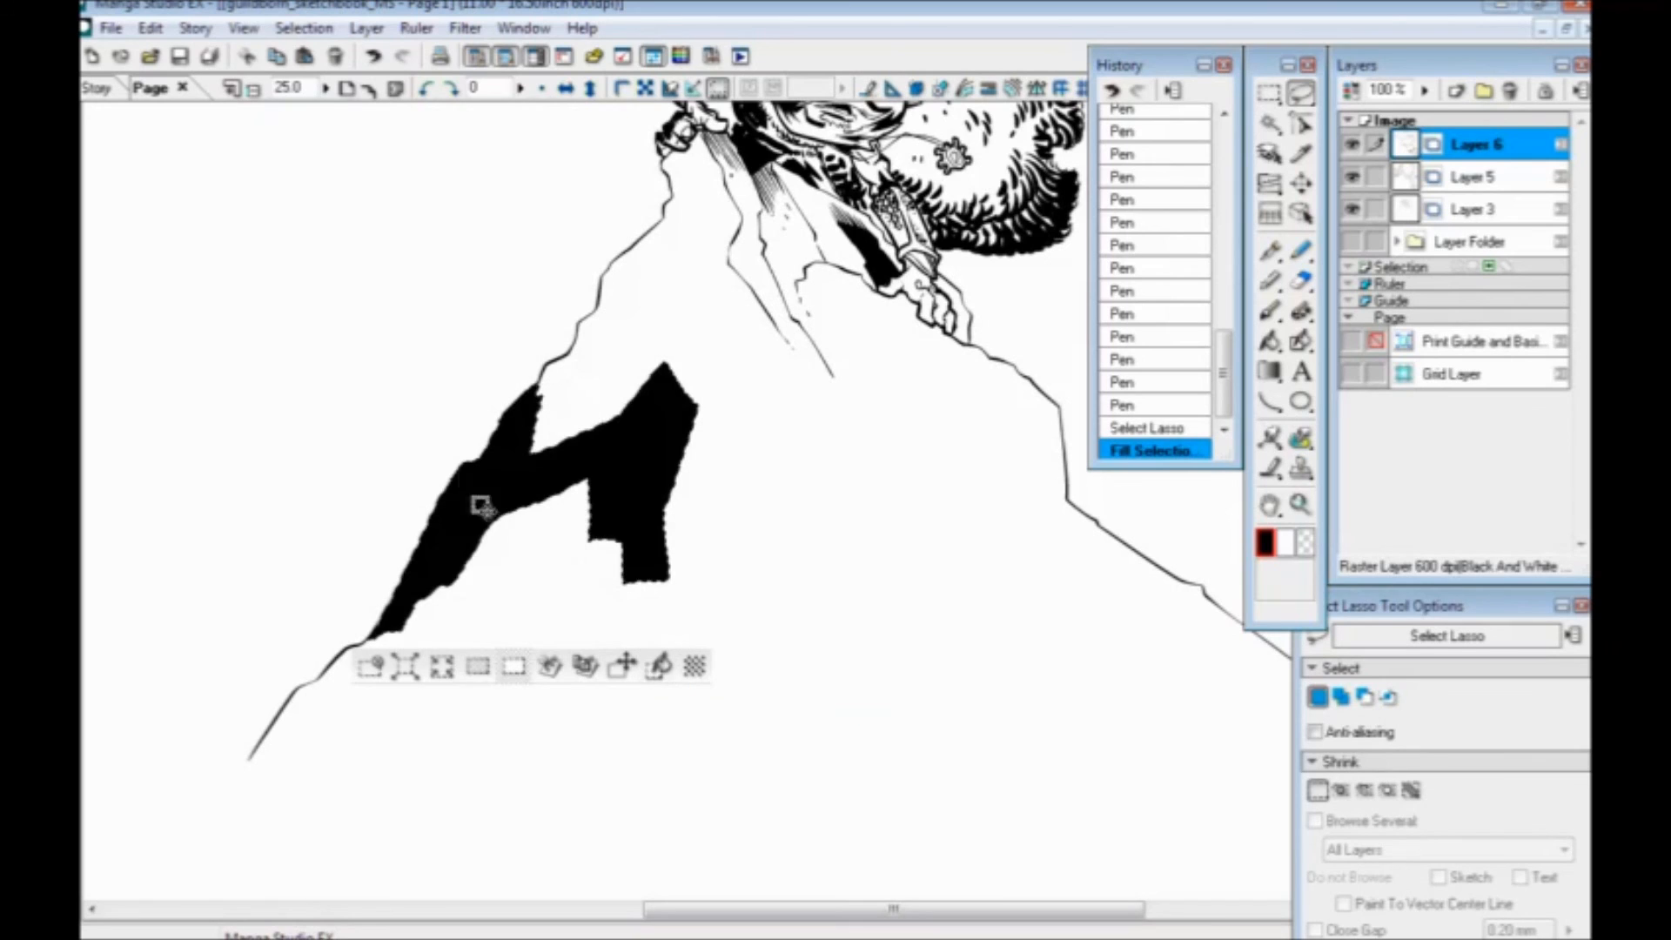
key("ctrl+d")
mouse_move(577, 365)
left_mouse_down()
mouse_move(672, 345)
mouse_move(738, 233)
mouse_move(609, 265)
mouse_move(532, 383)
mouse_move(541, 765)
mouse_move(527, 522)
left_mouse_up()
left_click(755, 432)
left_click(468, 433)
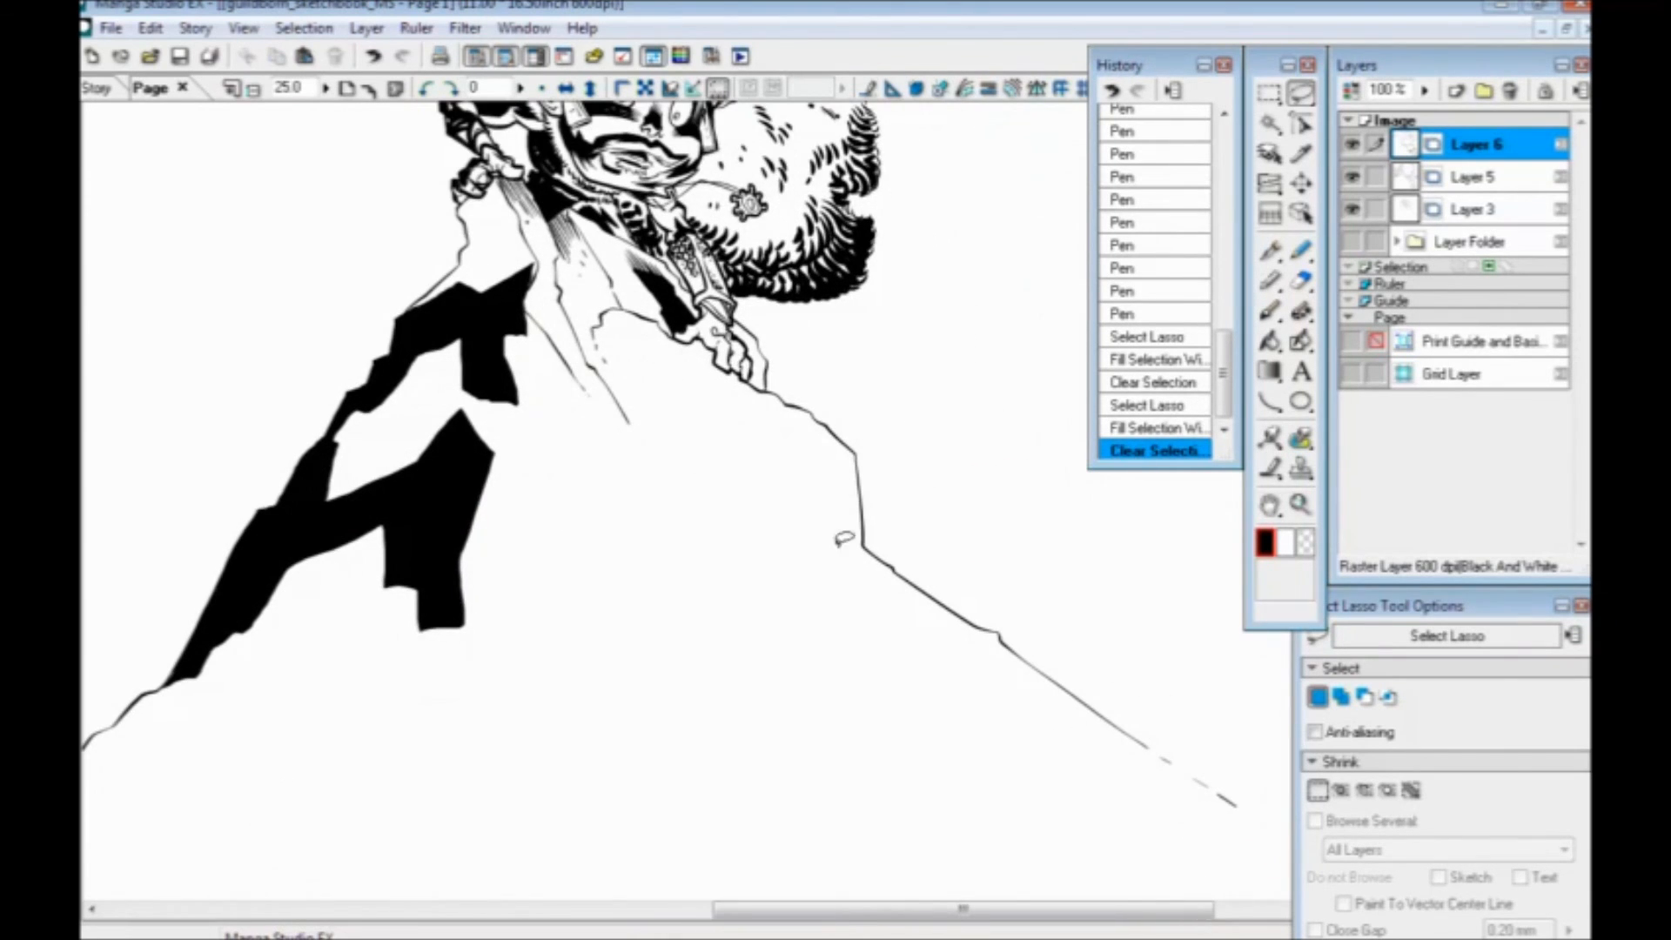
Lasso a large shadow on the rock's right slope and a narrow one below the lower arm, filling each with black
mouse_move(885, 554)
left_mouse_down()
mouse_move(684, 466)
mouse_move(627, 528)
mouse_move(783, 627)
mouse_move(992, 674)
mouse_move(1007, 641)
mouse_move(862, 544)
left_mouse_up()
left_click(961, 725)
left_click(671, 724)
left_click_drag(577, 542, 613, 672)
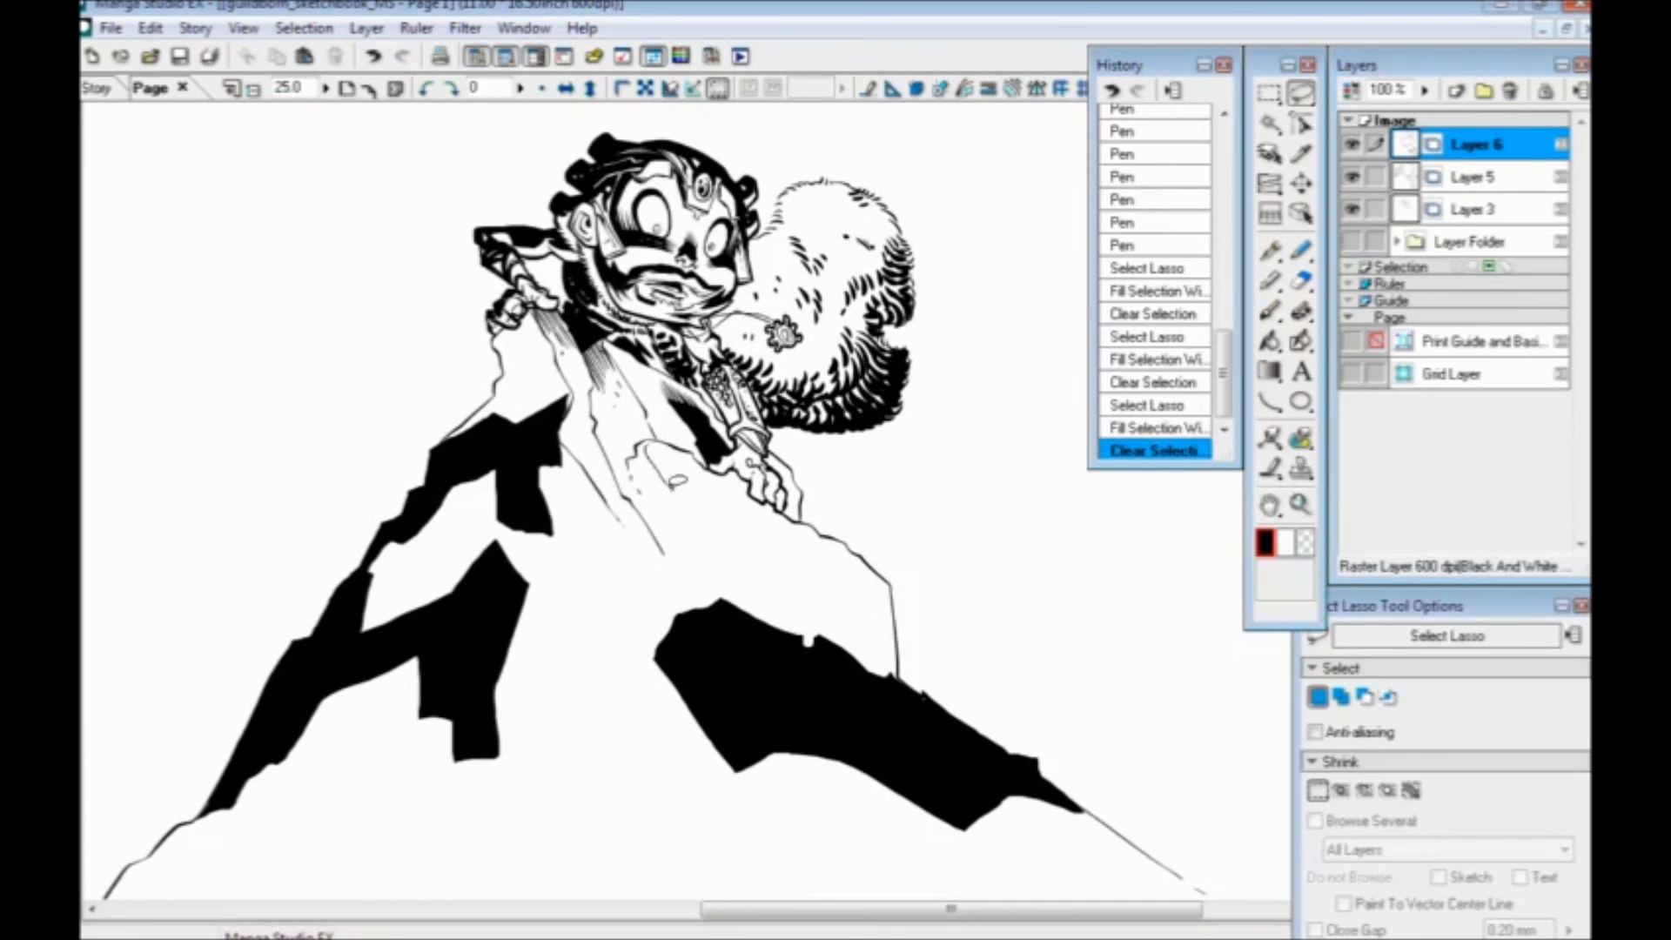
mouse_move(750, 572)
left_mouse_down()
mouse_move(649, 514)
mouse_move(620, 448)
mouse_move(640, 426)
left_mouse_up()
left_click(803, 611)
left_click(526, 609)
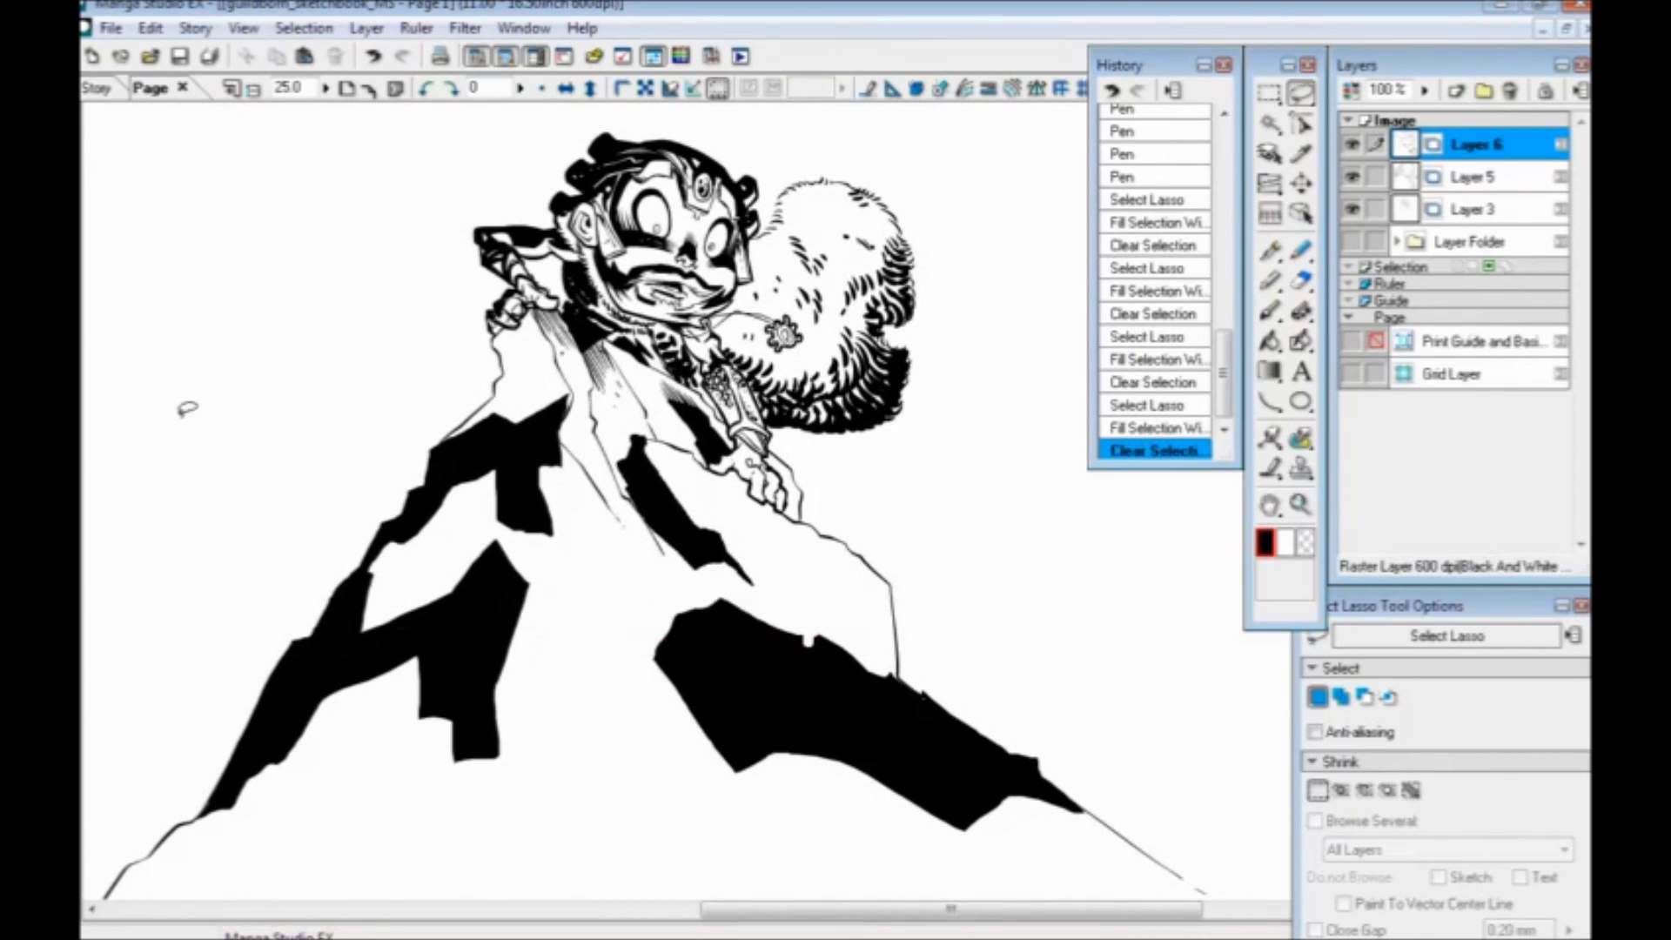
Lasso the shadow on the rock just below the raised hand, fill it with black and clear the selection
key("ctrl+plus")
left_click_drag(403, 522, 537, 605)
mouse_move(520, 480)
left_mouse_down()
mouse_move(566, 425)
mouse_move(596, 449)
mouse_move(613, 412)
mouse_move(551, 313)
mouse_move(516, 346)
mouse_move(519, 432)
mouse_move(480, 509)
left_mouse_up()
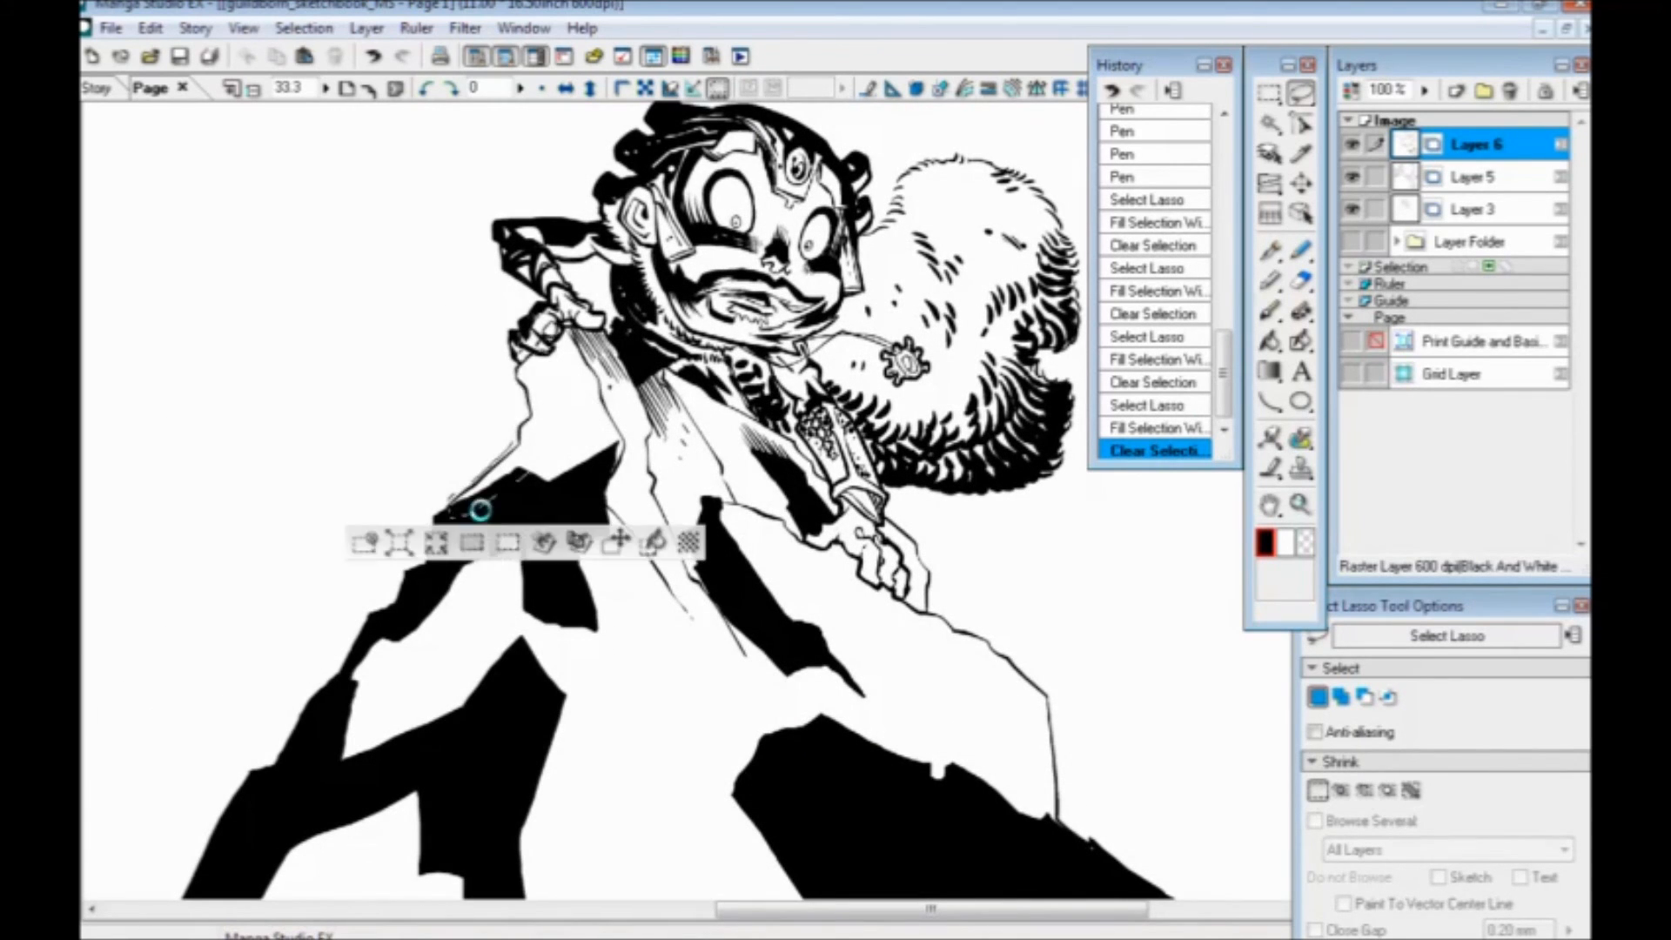
left_click(654, 542)
left_click(364, 542)
left_click_drag(289, 526, 205, 442)
key("ctrl+minus")
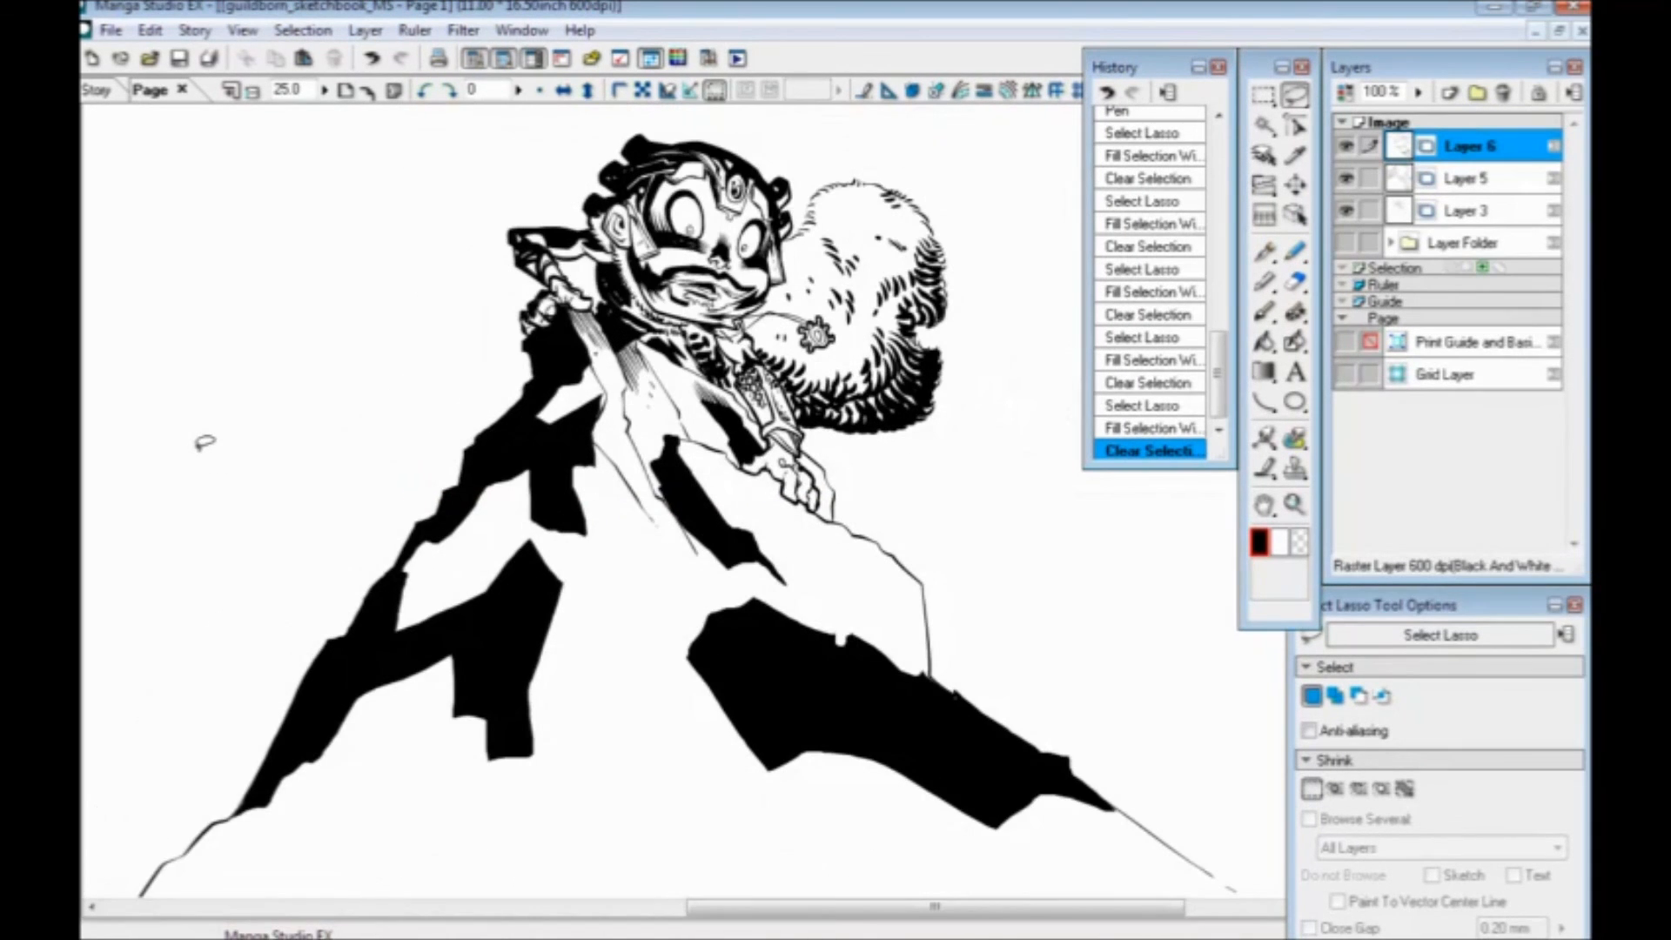
Hatch with the Maru pen beside the lower end of the narrow shadow below the lower arm
key("ctrl+plus")
key("ctrl+plus")
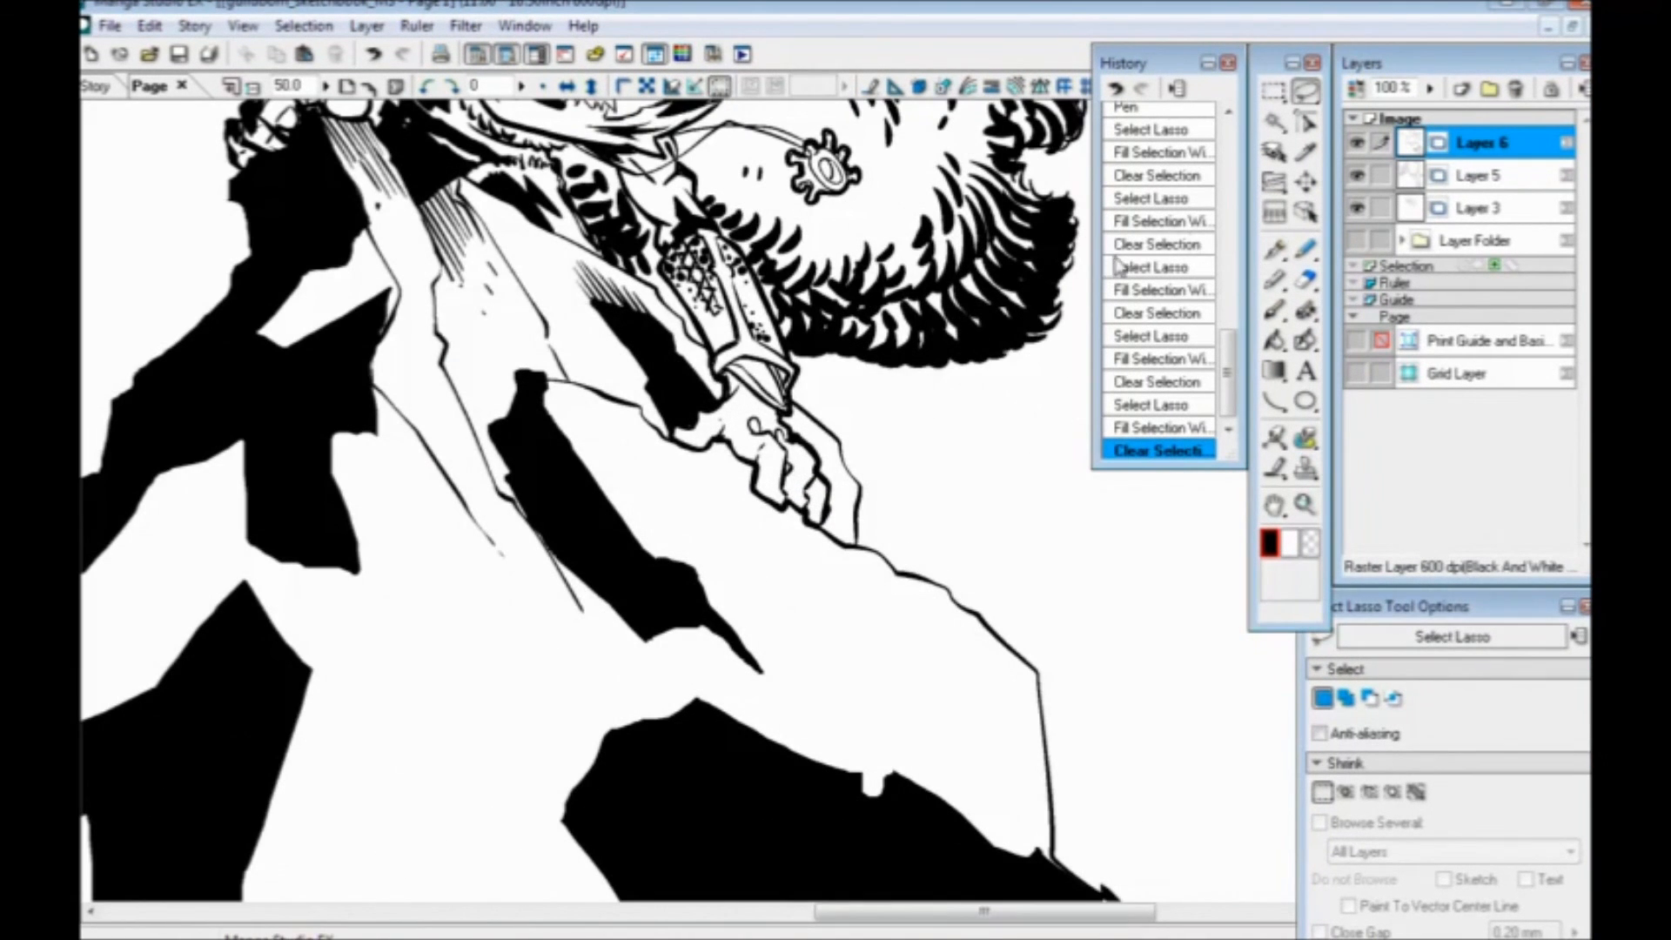
key("p")
left_click_drag(716, 579, 716, 539)
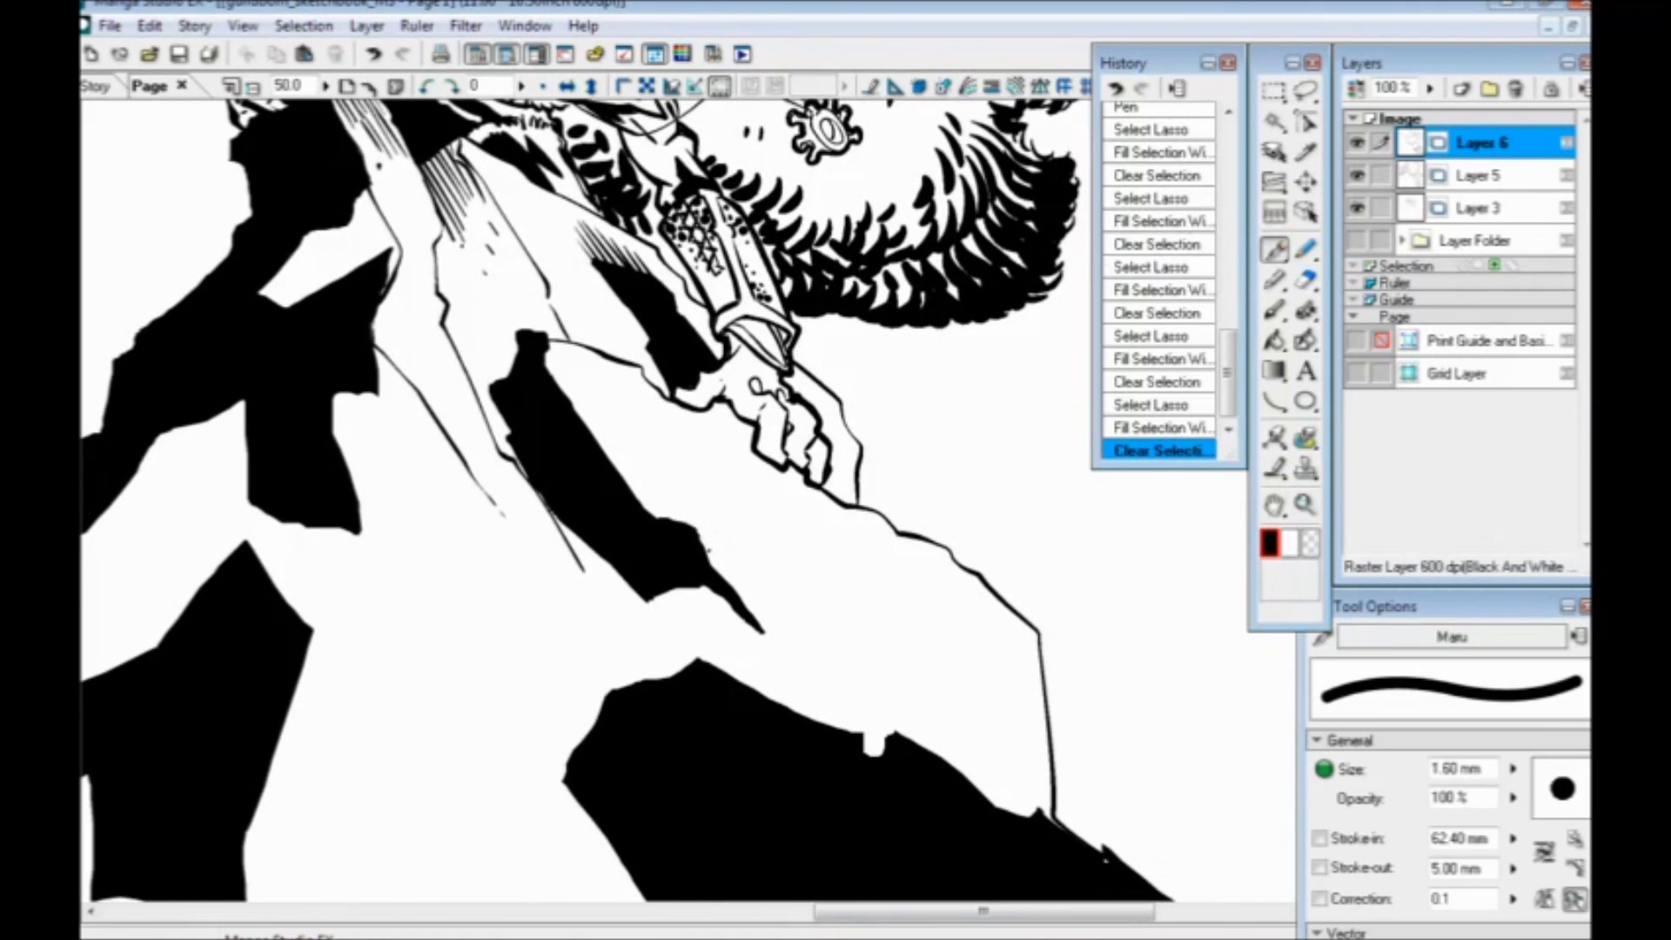
left_click_drag(717, 566, 779, 635)
left_click_drag(721, 555, 797, 644)
left_click_drag(738, 563, 818, 656)
left_click_drag(761, 573, 836, 664)
mouse_move(789, 596)
left_mouse_down()
mouse_move(847, 670)
mouse_move(894, 686)
left_mouse_up()
left_click_drag(897, 673, 909, 688)
left_click_drag(856, 605, 860, 611)
Hatch the upper-left corner of the large shadow on the rock's right slope with closely spaced pen strokes
mouse_move(561, 558)
left_mouse_down()
mouse_move(660, 431)
mouse_move(741, 541)
left_mouse_up()
left_click_drag(678, 466, 744, 558)
left_click_drag(674, 470, 733, 562)
left_click_drag(655, 463, 726, 563)
left_click_drag(651, 503, 706, 575)
left_click_drag(653, 513, 698, 591)
left_click_drag(659, 544, 690, 607)
left_click_drag(651, 563, 685, 615)
Hatch around the peak of the large shadow on the rock's left slope, below the upper shadow
left_click_drag(585, 549, 752, 505)
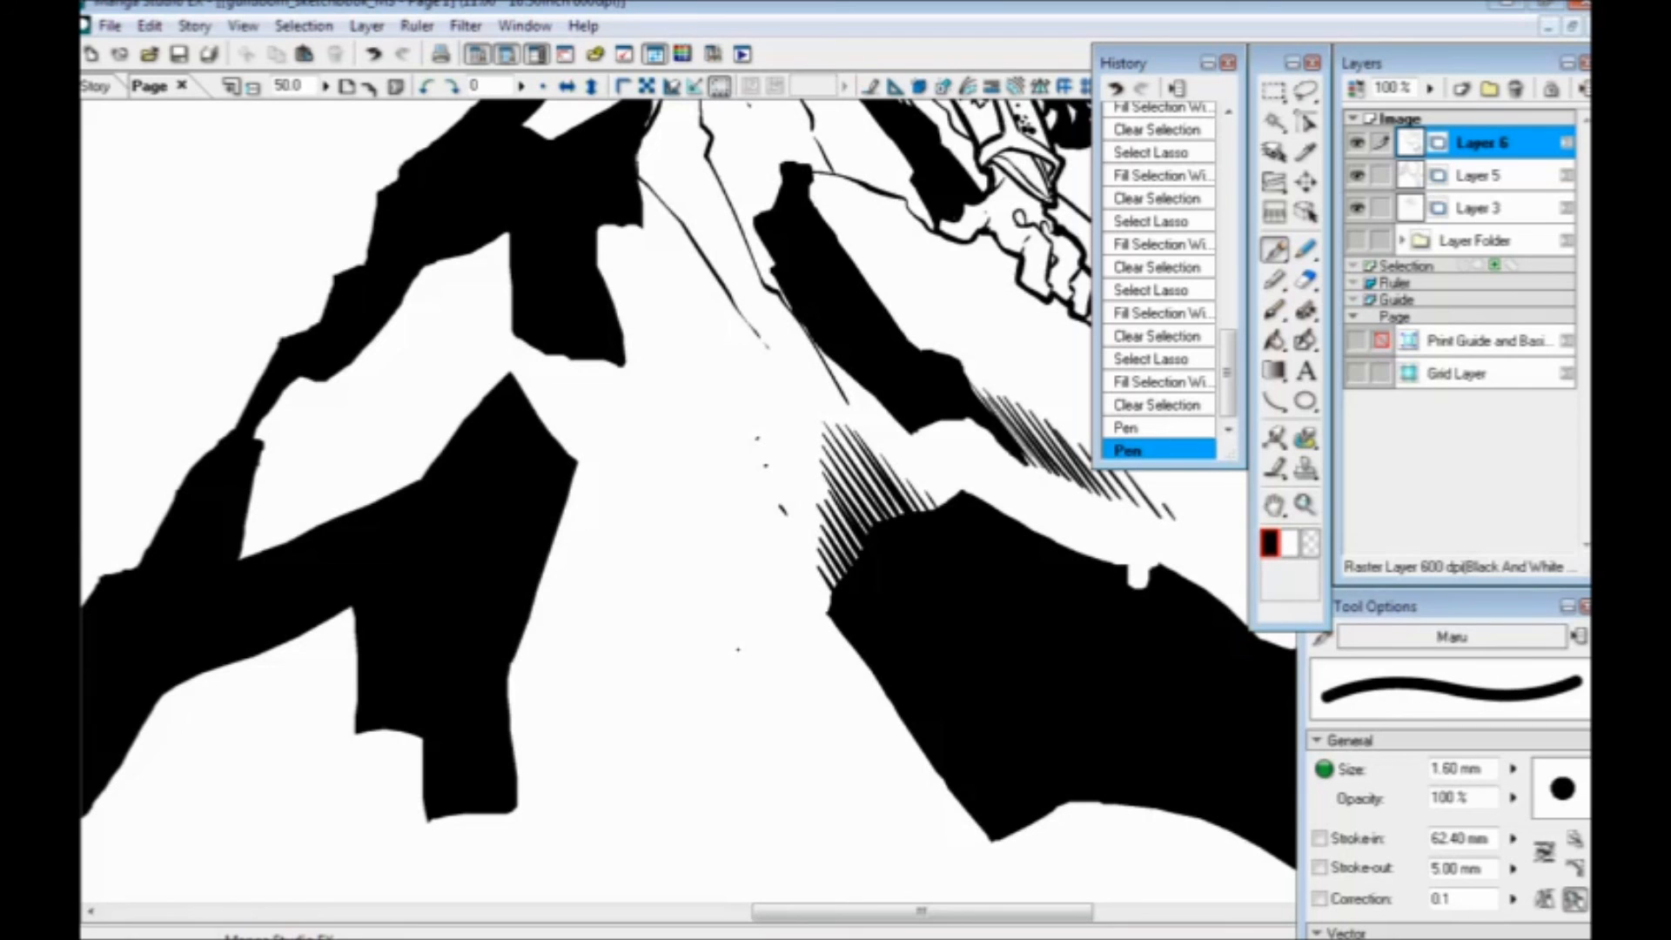
left_click_drag(480, 610, 544, 598)
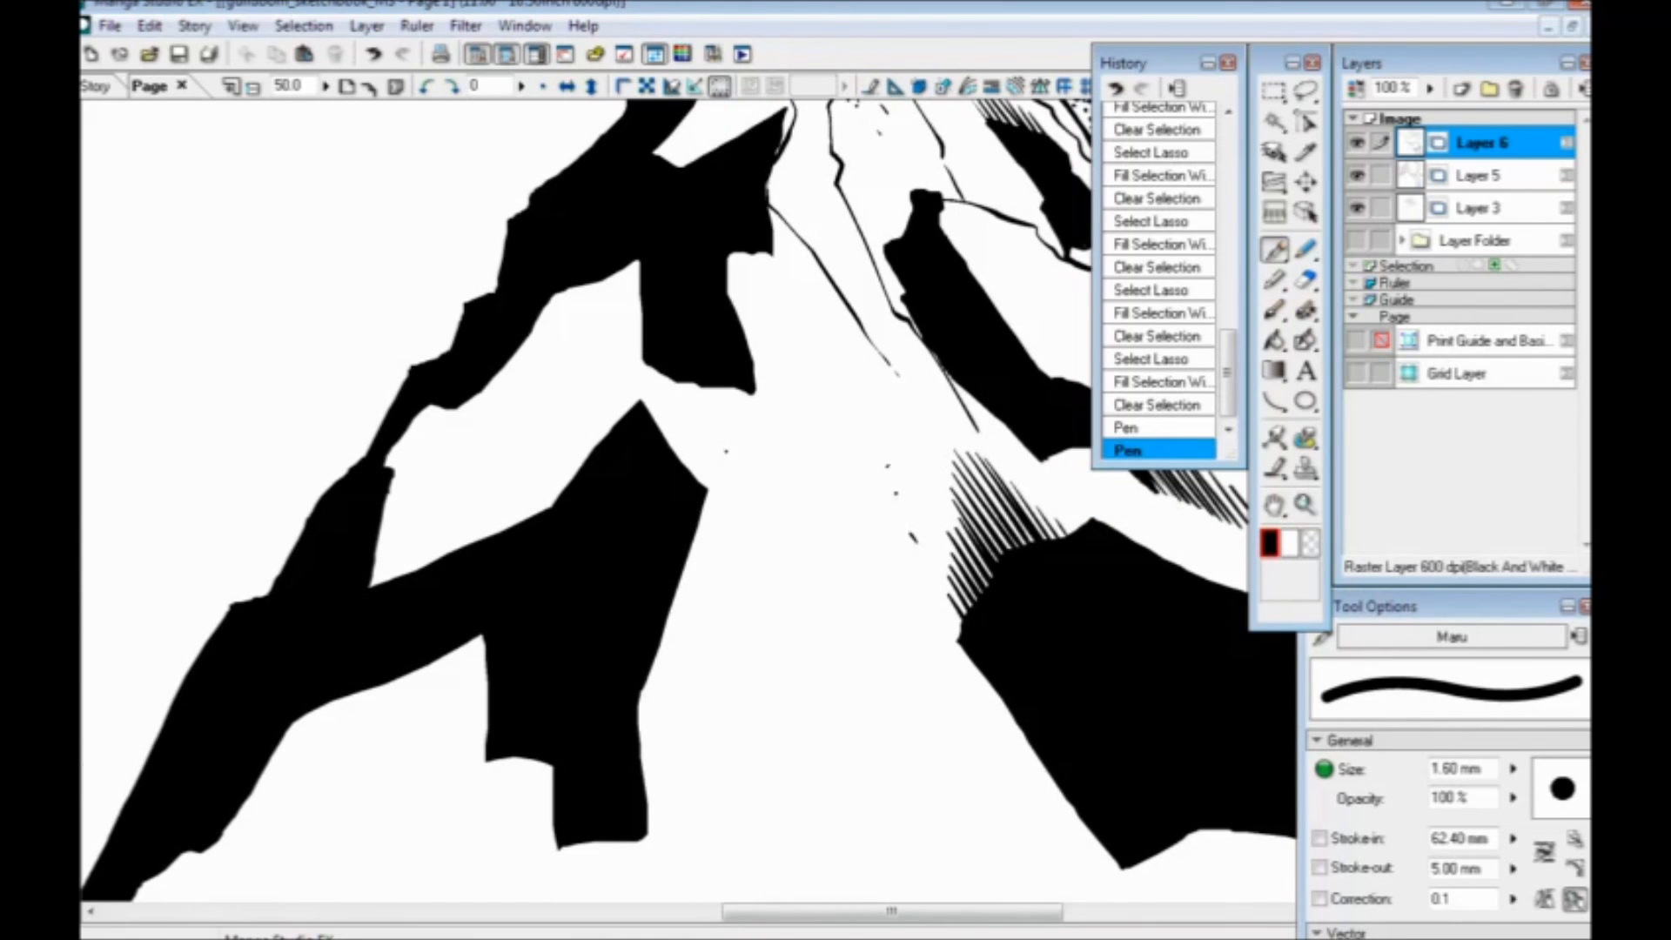
left_click_drag(726, 415, 693, 475)
mouse_move(722, 405)
left_mouse_down()
mouse_move(685, 468)
mouse_move(674, 454)
left_mouse_up()
mouse_move(703, 386)
left_mouse_down()
mouse_move(667, 446)
mouse_move(655, 426)
left_mouse_up()
mouse_move(674, 378)
left_mouse_down()
mouse_move(645, 416)
mouse_move(628, 410)
left_mouse_up()
mouse_move(646, 367)
left_mouse_down()
mouse_move(606, 429)
mouse_move(610, 376)
left_mouse_up()
Hatch the narrow end of the white gap between the two left-slope shadows and add small texture dots above it
left_click_drag(421, 549, 576, 497)
left_click_drag(715, 317, 664, 415)
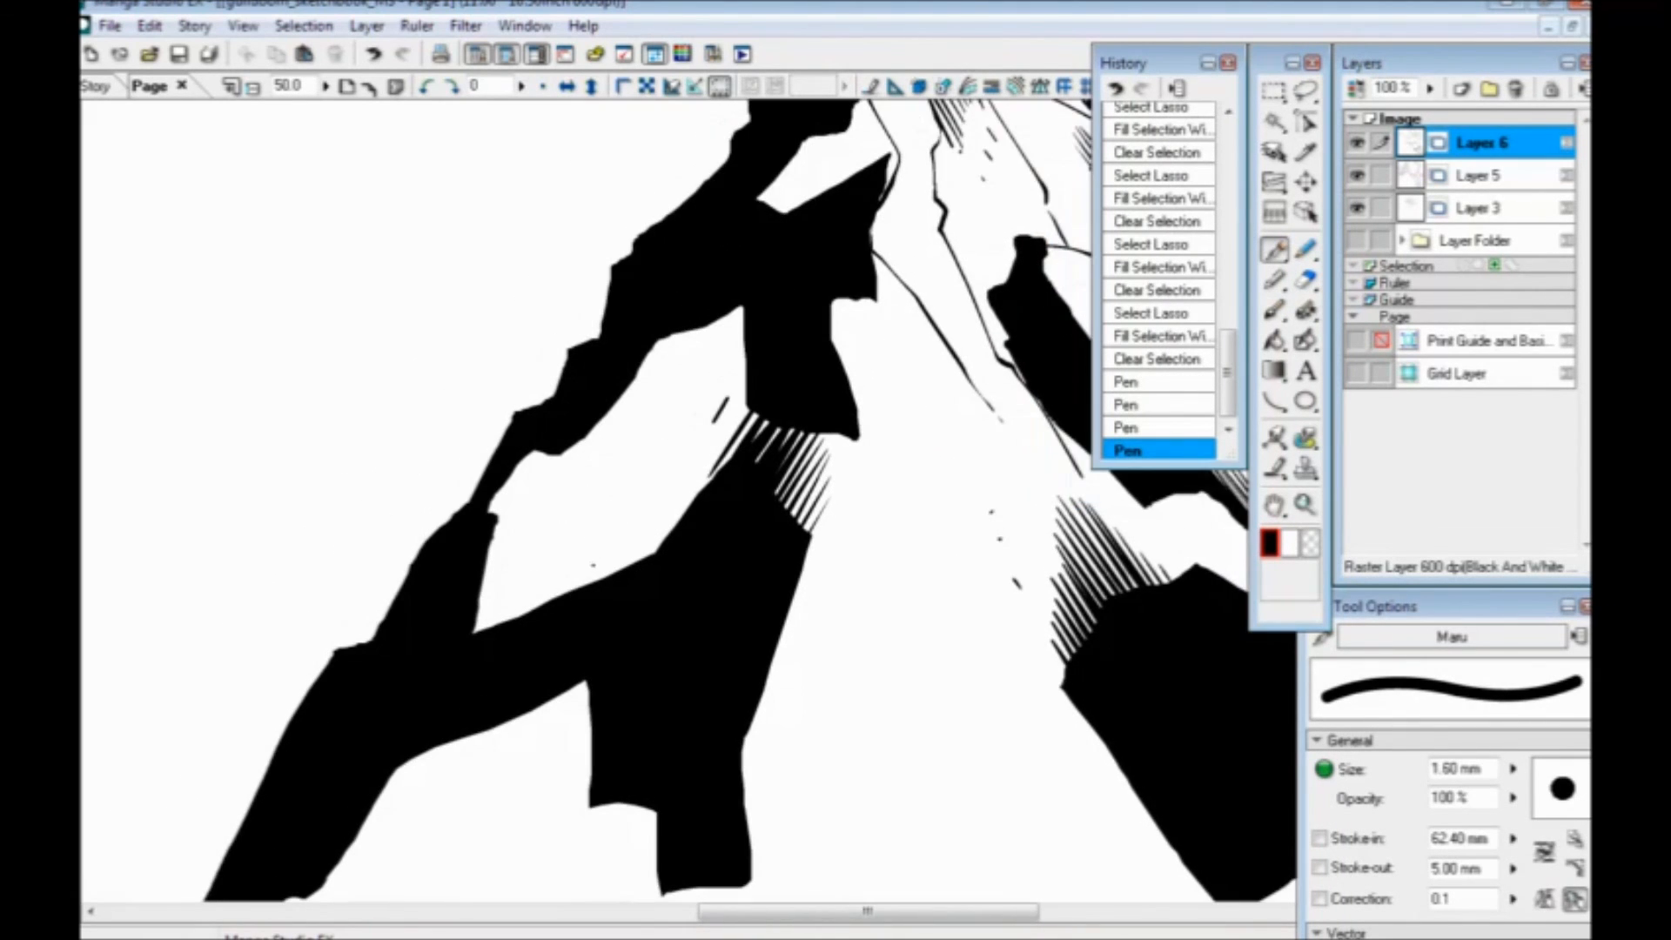
mouse_move(582, 528)
left_mouse_down()
mouse_move(486, 652)
mouse_move(570, 525)
mouse_move(470, 620)
left_mouse_up()
left_click_drag(529, 531, 481, 580)
left_click_drag(507, 522, 491, 536)
left_click(513, 499)
left_click(554, 471)
Switch to white and draw thin highlight lines in the black rock shadow below the raised hand
left_click_drag(698, 380, 554, 571)
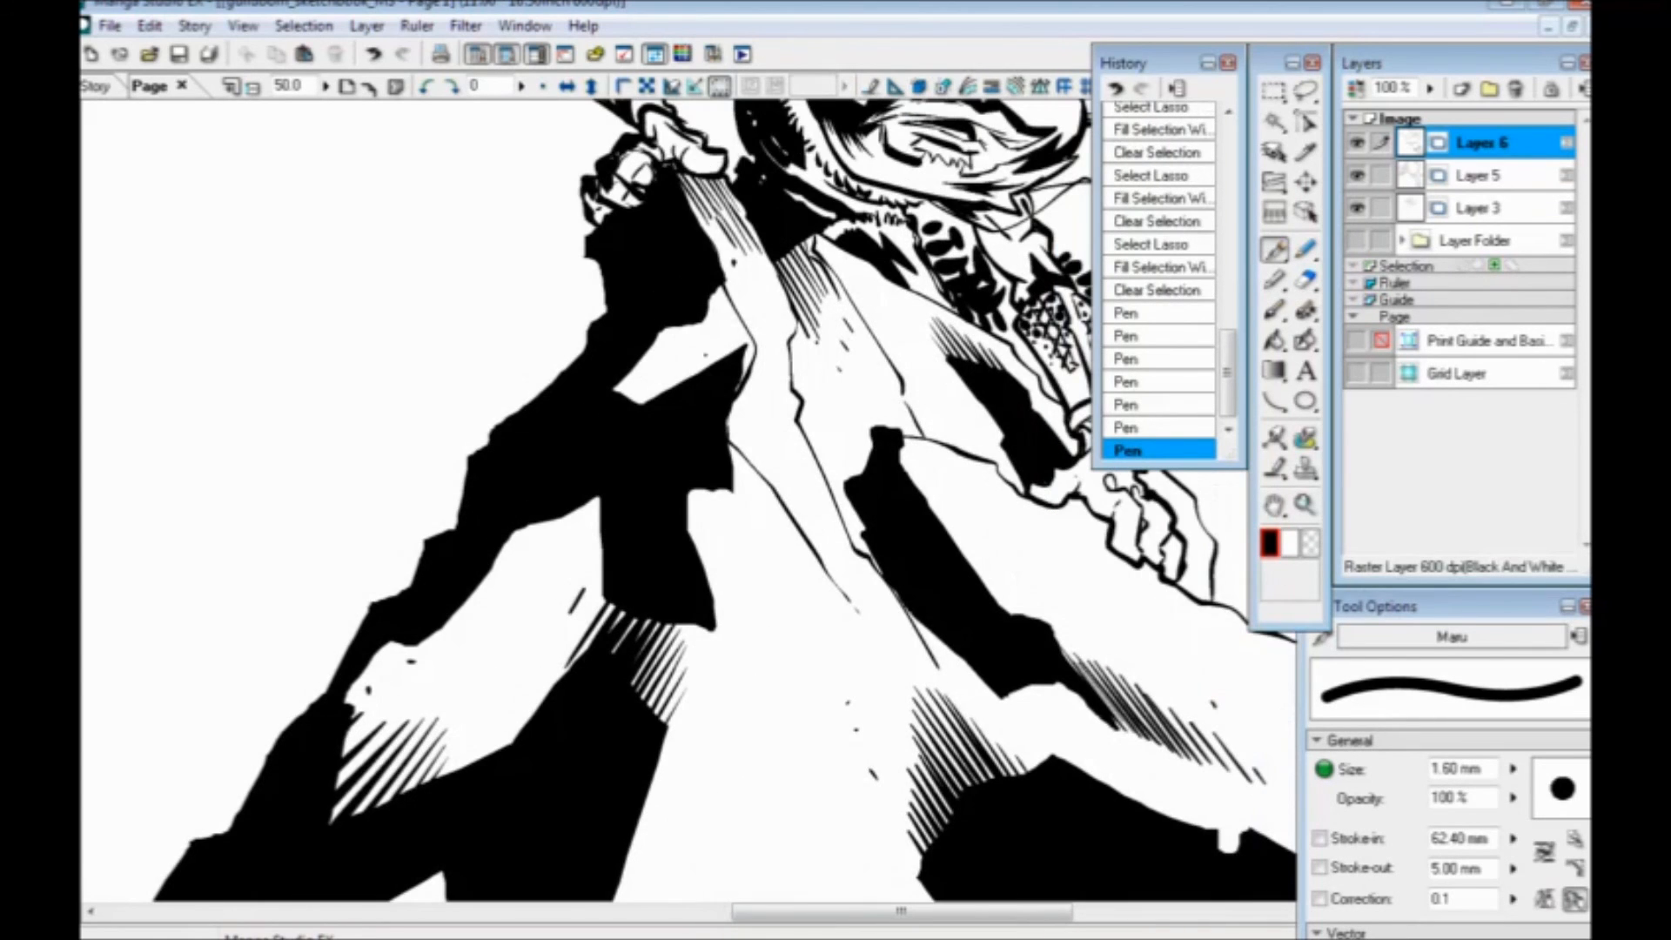
key("x")
left_click(663, 232)
left_click_drag(672, 213, 722, 291)
left_click(647, 376)
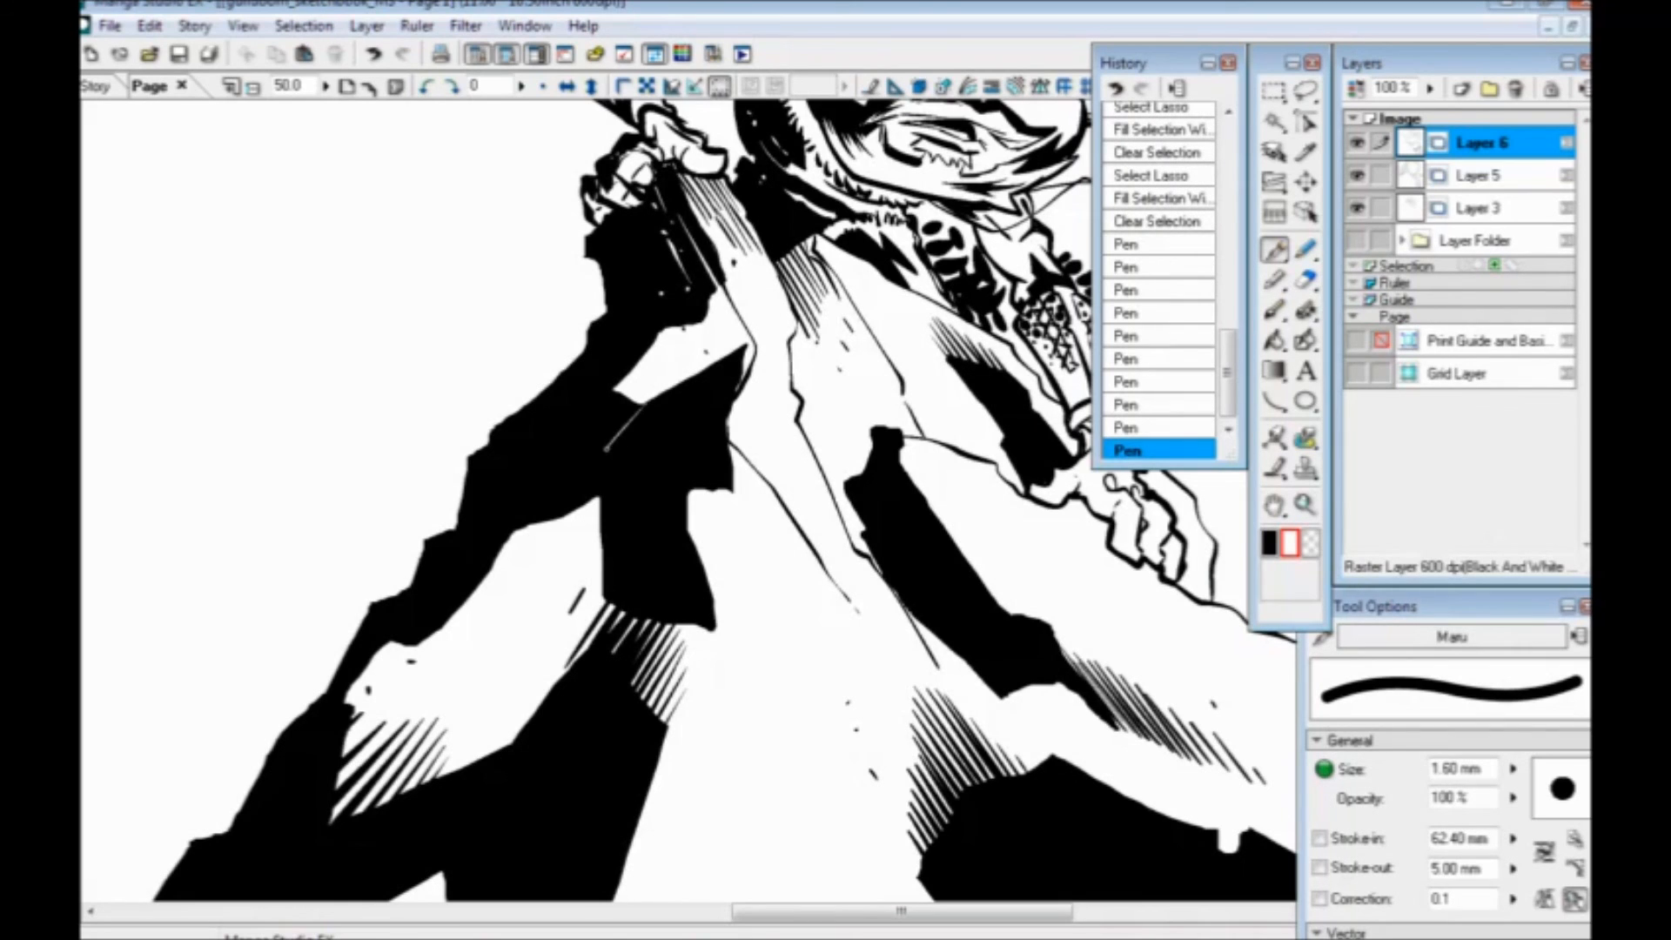
left_click_drag(576, 421, 614, 391)
mouse_move(479, 461)
left_mouse_down()
mouse_move(490, 498)
mouse_move(292, 347)
left_mouse_up()
Add white hatching to the narrow shadow below the lower arm and small white specks in the rock's black shadows
left_click_drag(843, 478, 907, 563)
left_click_drag(841, 470, 917, 575)
mouse_move(825, 463)
left_mouse_down()
mouse_move(899, 564)
mouse_move(875, 539)
left_mouse_up()
left_click_drag(806, 458, 851, 533)
left_click_drag(779, 451, 818, 520)
left_click_drag(708, 393, 736, 430)
mouse_move(777, 256)
left_mouse_down()
mouse_move(840, 374)
mouse_move(893, 395)
left_mouse_up()
left_click_drag(824, 385, 533, 124)
left_click_drag(820, 702, 812, 519)
left_click(740, 428)
key("ctrl+minus")
key("ctrl+minus")
left_click_drag(740, 427, 792, 662)
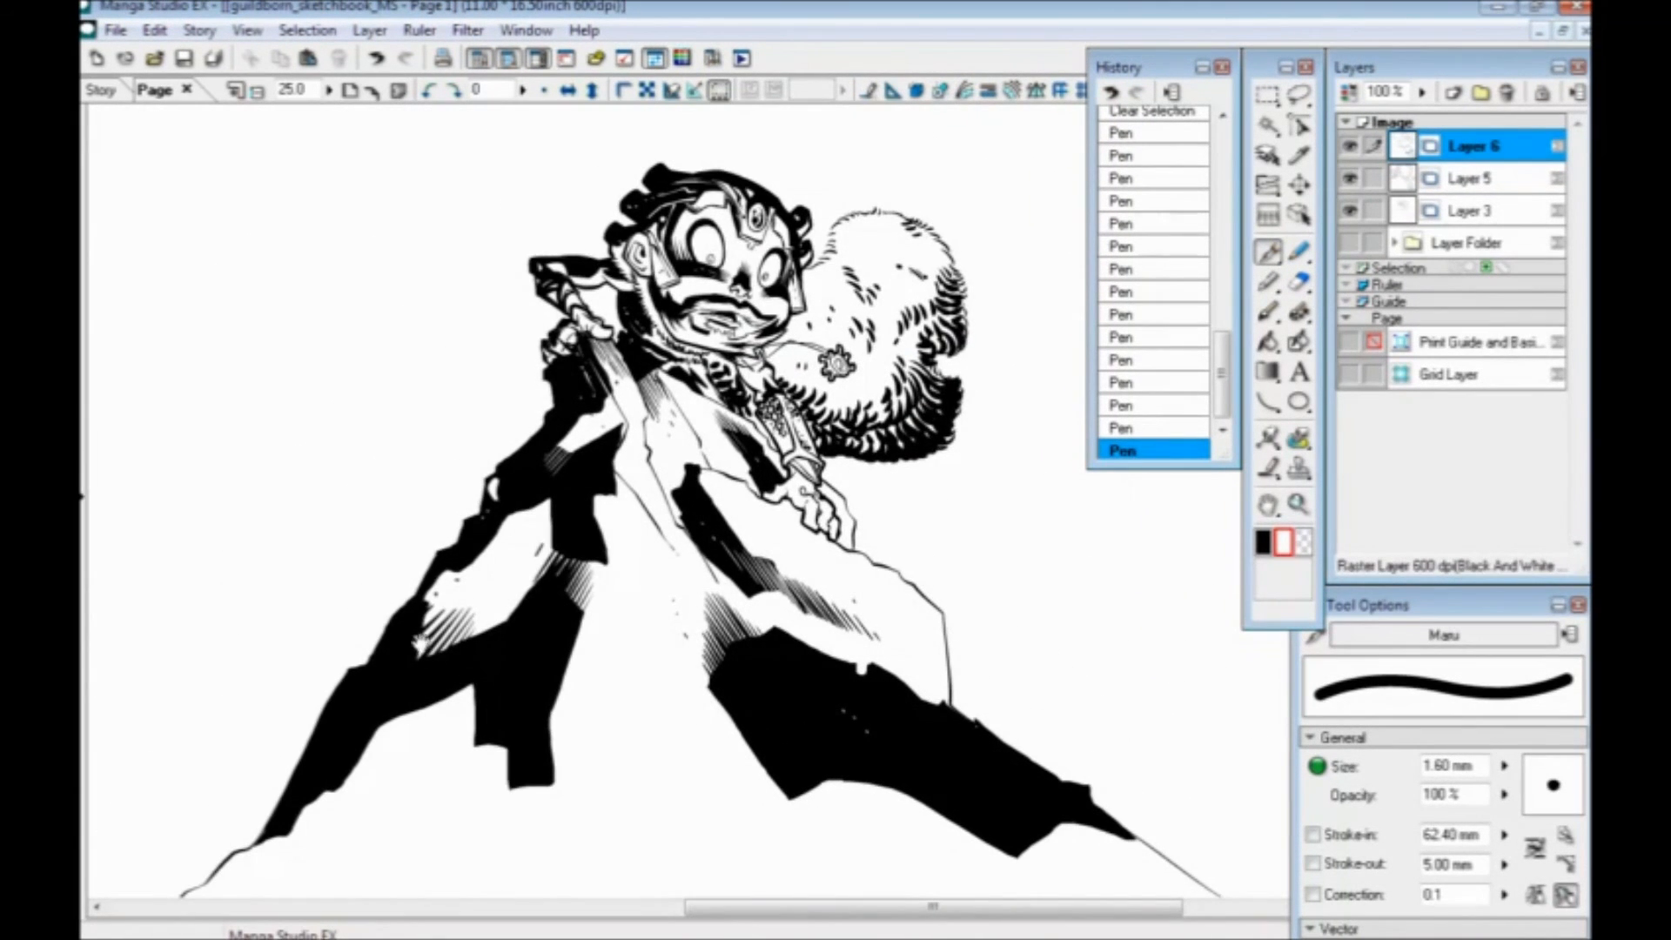
Switch back to black and scatter small debris specks in the air on both sides of the rock
key("x")
left_click_drag(990, 677, 961, 630)
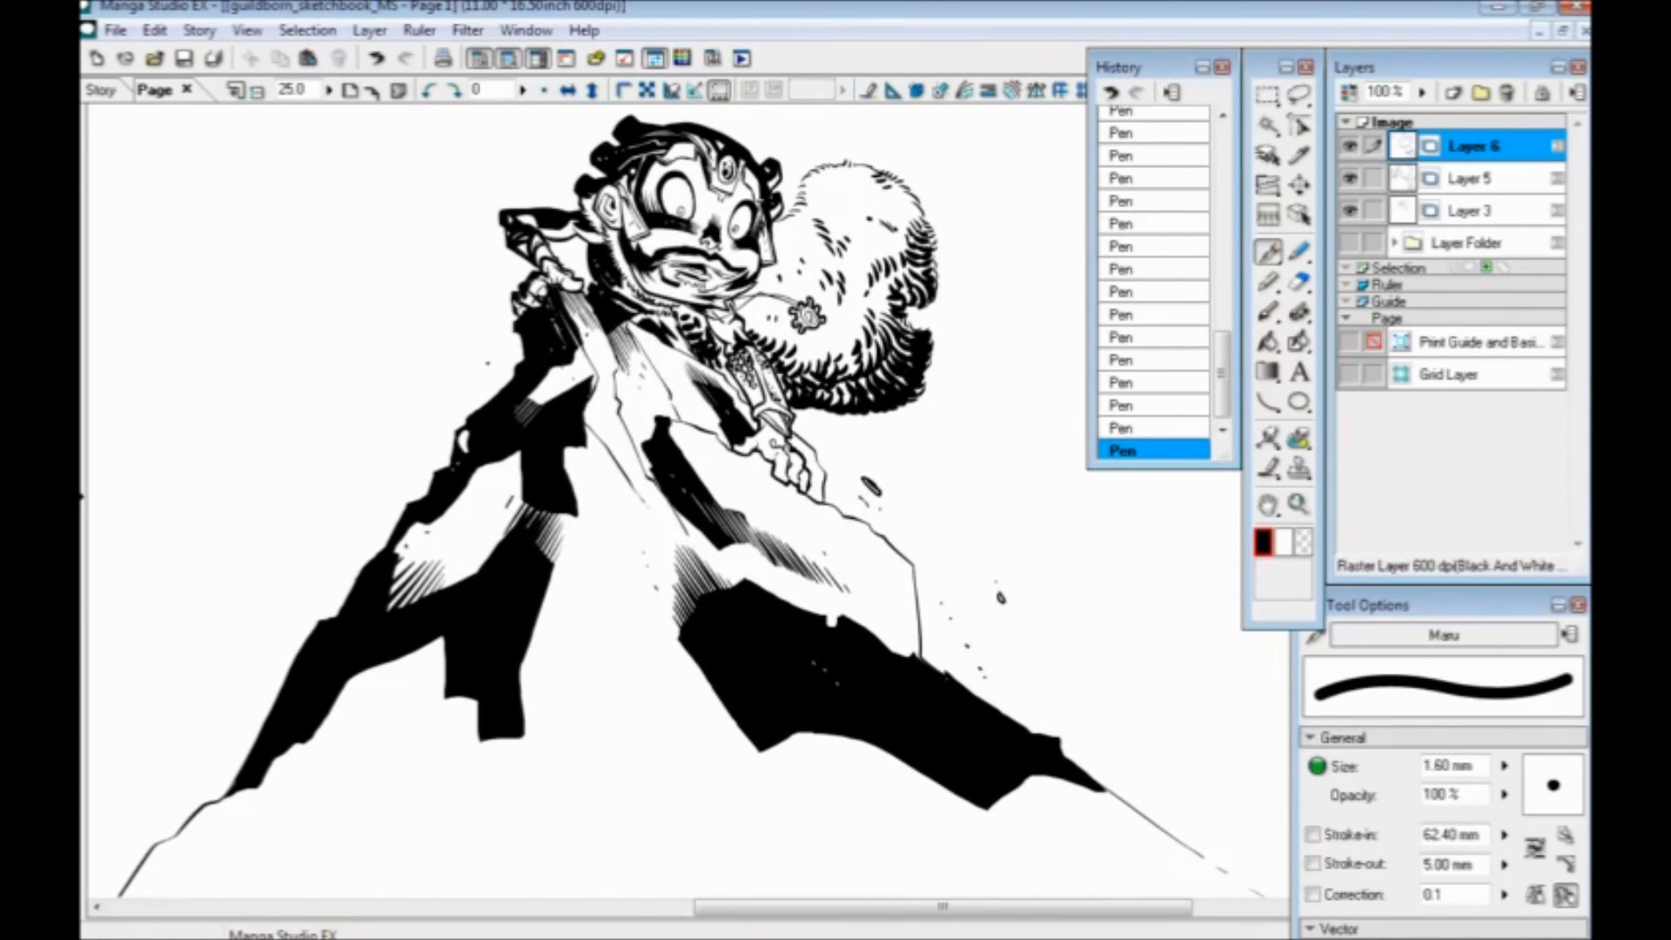
left_click_drag(389, 460, 525, 396)
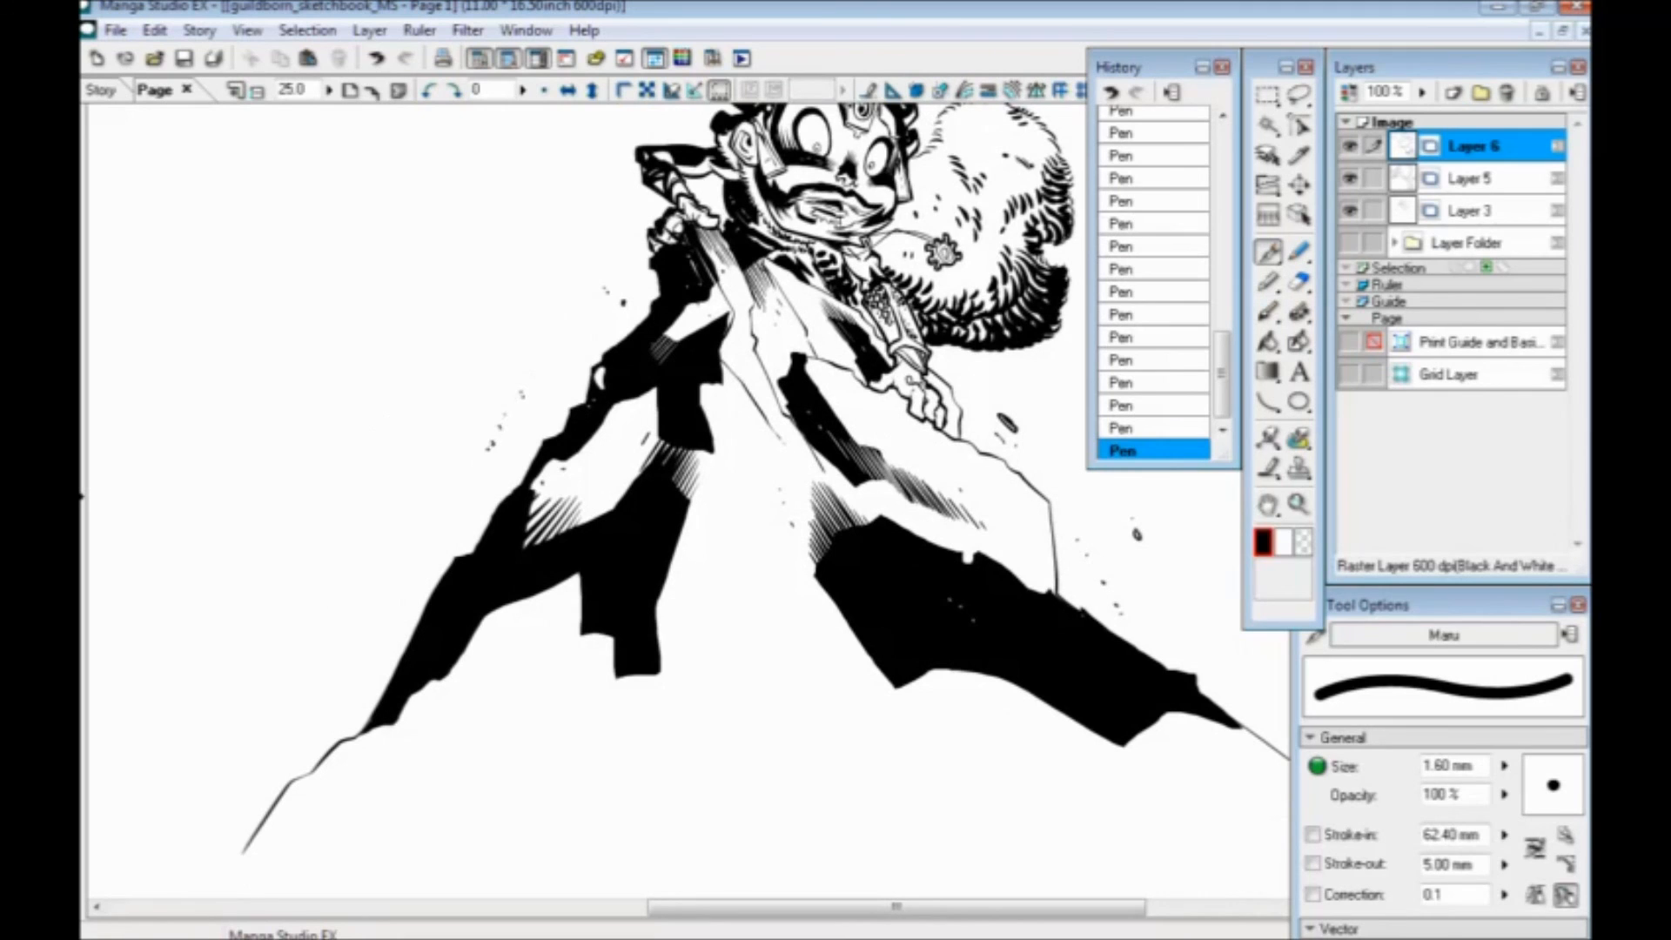
left_click_drag(426, 439, 438, 625)
left_click_drag(466, 421, 300, 430)
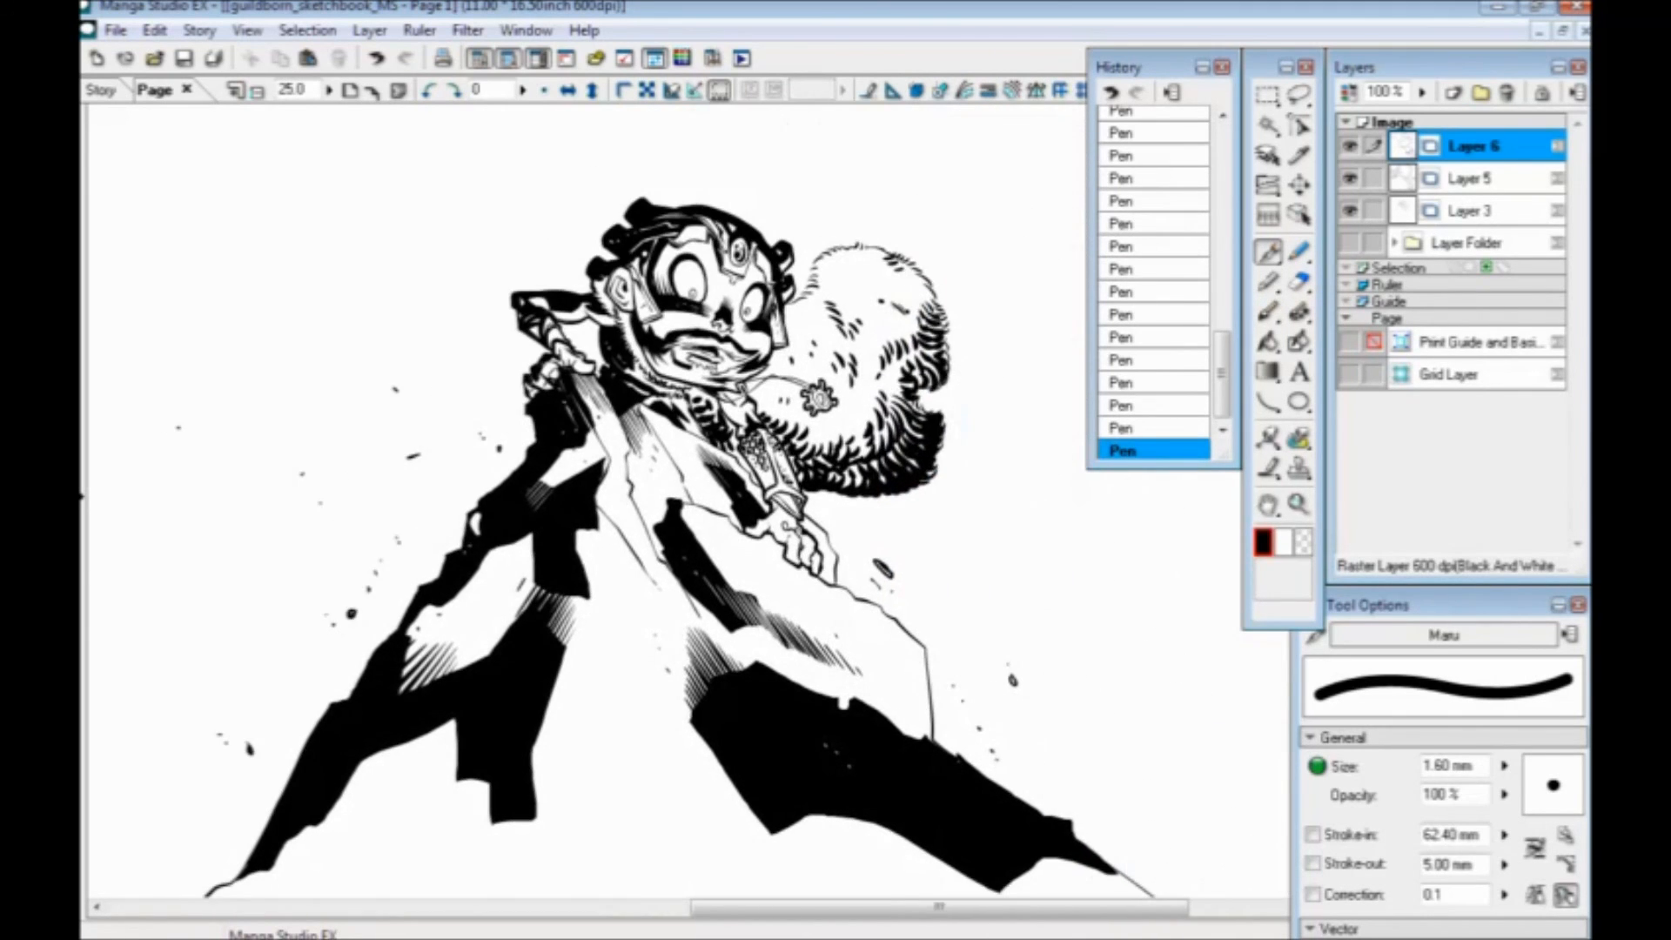
Create a new raster layer above Layer 6 for the background black
key("ctrl+minus")
left_click_drag(445, 522, 418, 514)
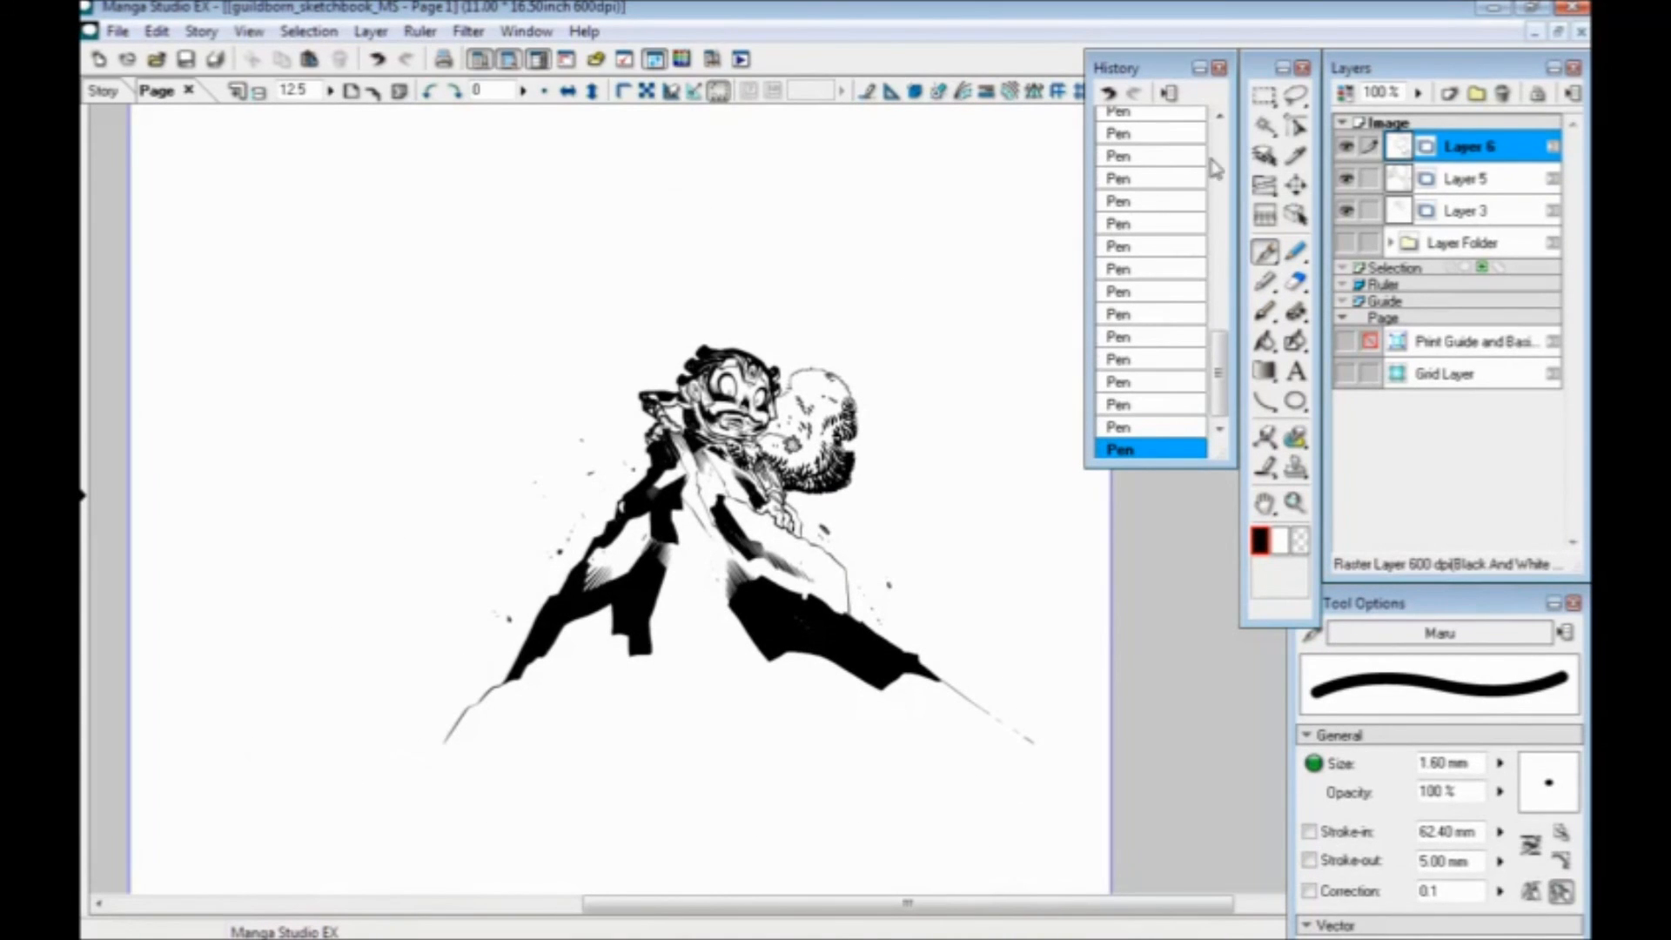
left_click(1295, 96)
left_click(1448, 94)
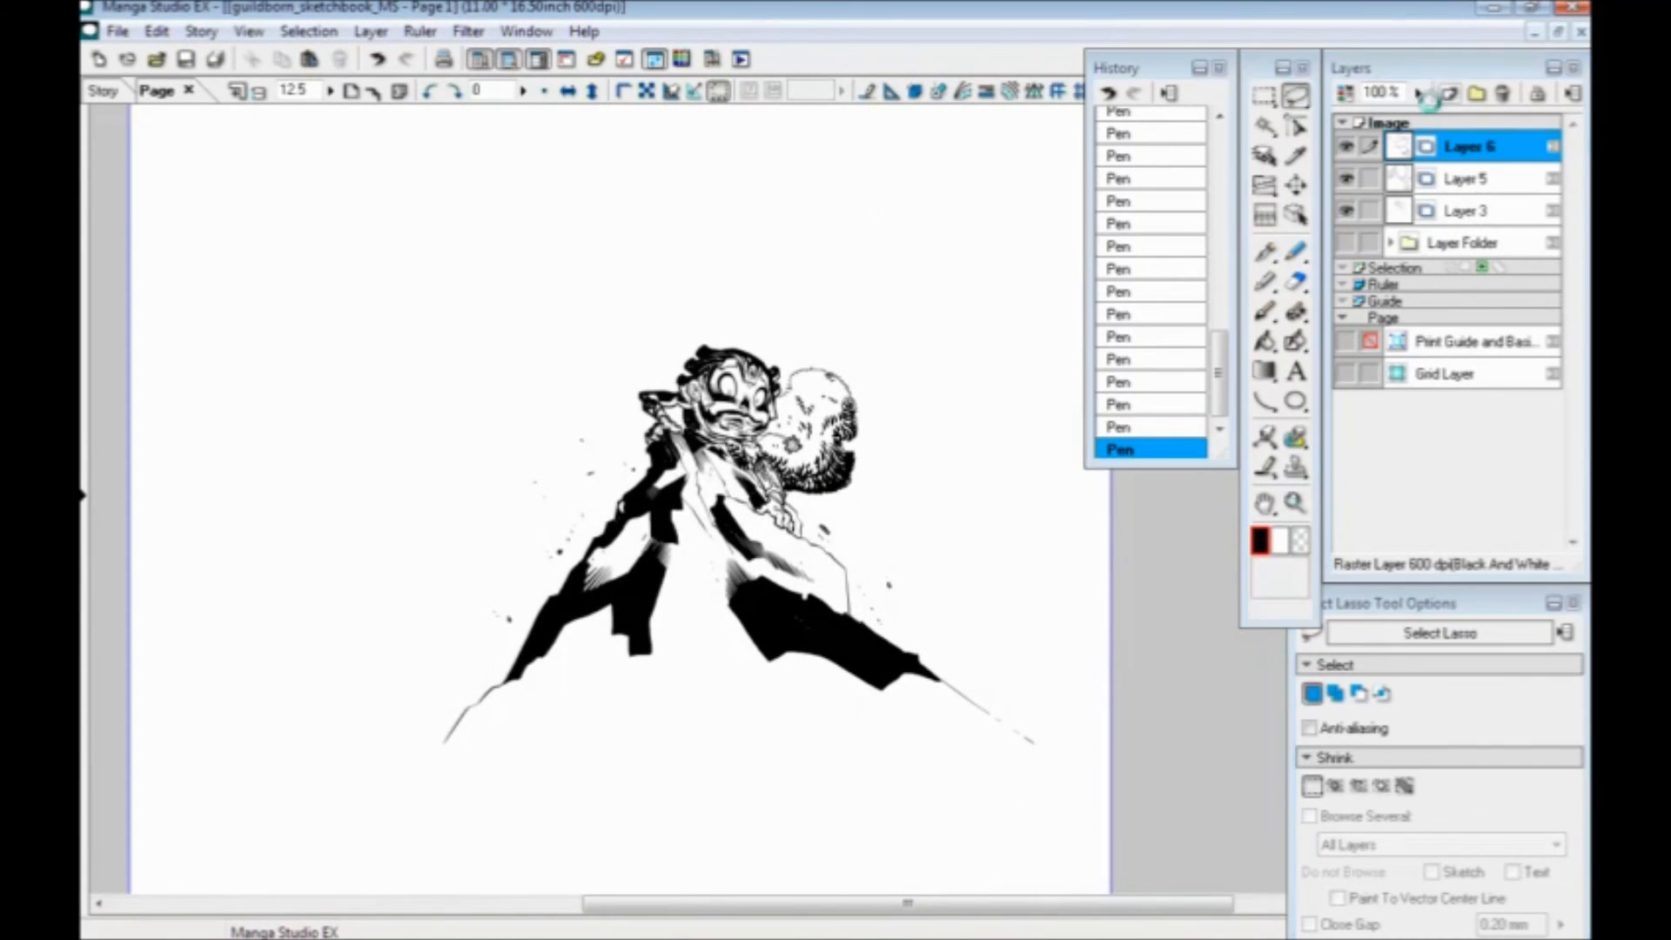
left_click(902, 625)
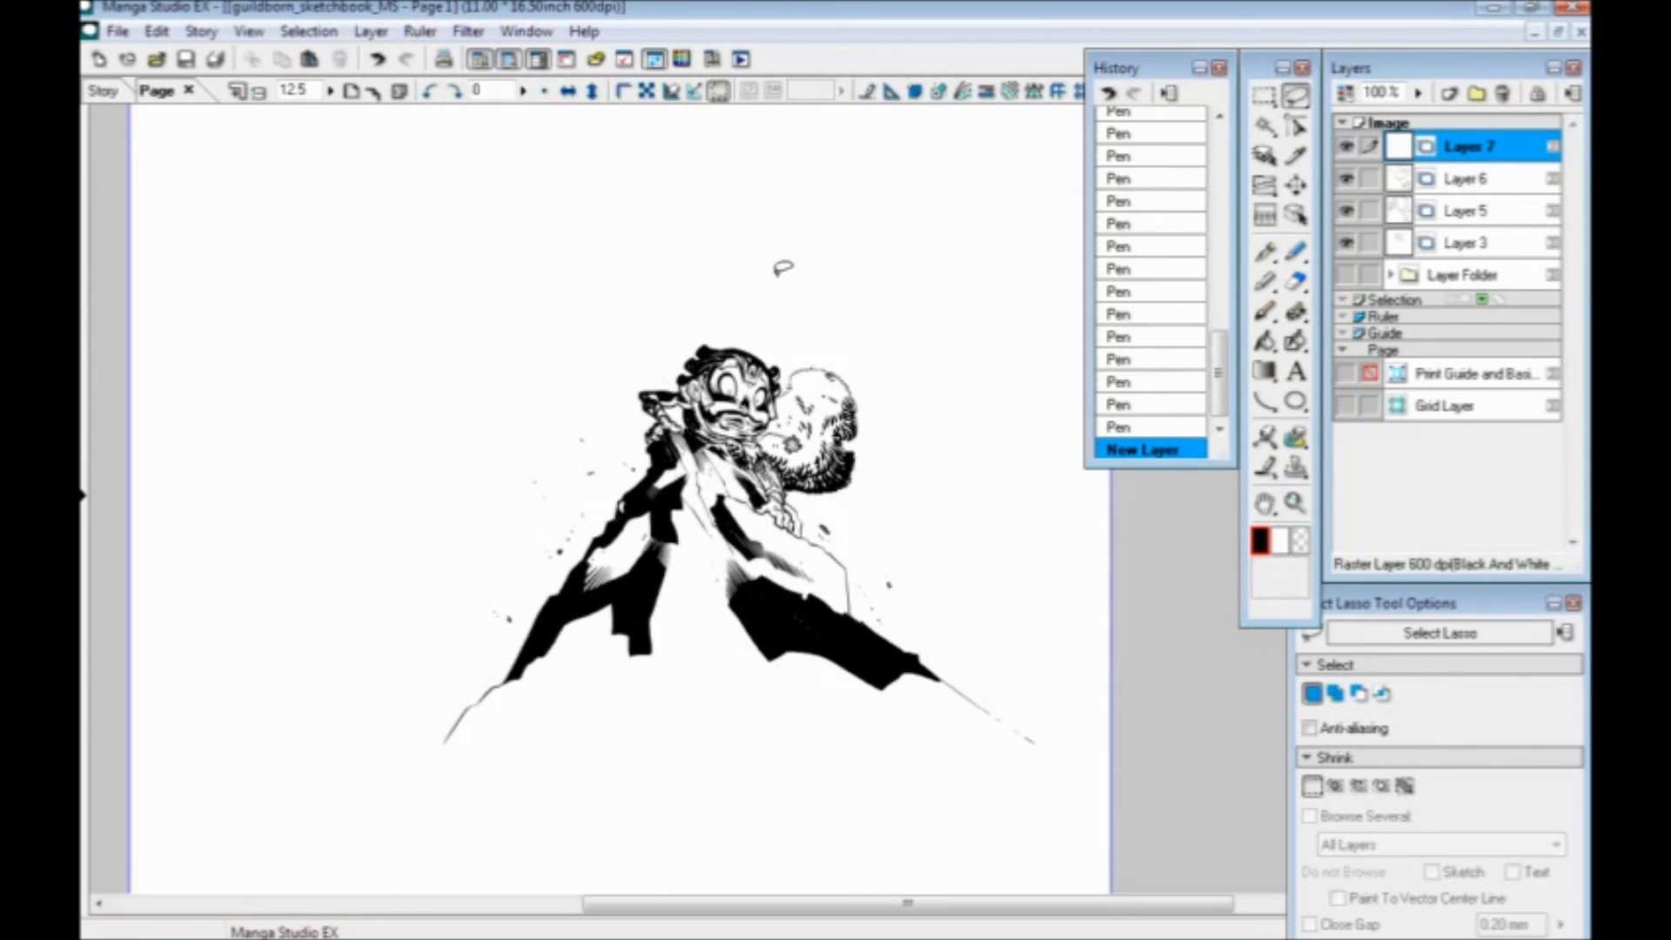
Lasso the background around the figure with a jagged, spiky inner edge, undoing the stray clicks that clear the selection
mouse_move(779, 257)
left_mouse_down()
mouse_move(781, 329)
mouse_move(733, 209)
mouse_move(719, 274)
mouse_move(701, 222)
mouse_move(681, 257)
mouse_move(669, 333)
mouse_move(661, 264)
mouse_move(645, 263)
mouse_move(609, 401)
mouse_move(599, 324)
mouse_move(585, 326)
mouse_move(457, 557)
mouse_move(454, 625)
left_mouse_up()
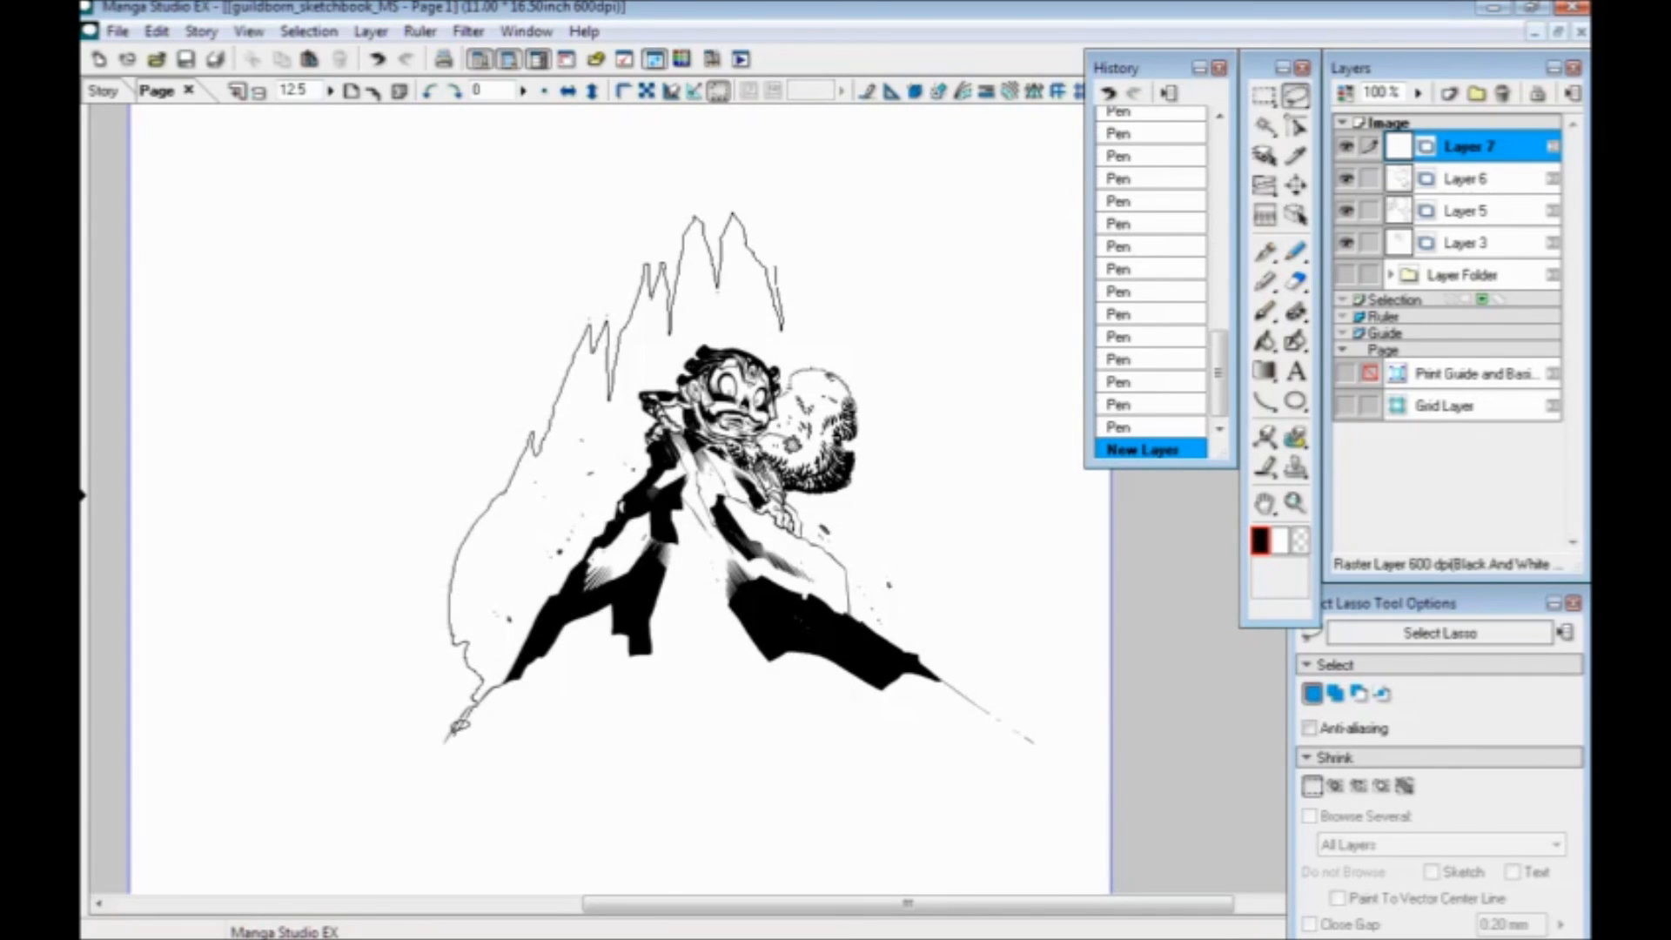
mouse_move(438, 759)
left_mouse_down()
mouse_move(361, 766)
mouse_move(296, 653)
mouse_move(320, 268)
mouse_move(418, 127)
mouse_move(1076, 109)
mouse_move(1130, 687)
mouse_move(992, 766)
mouse_move(1001, 348)
mouse_move(788, 179)
left_mouse_up()
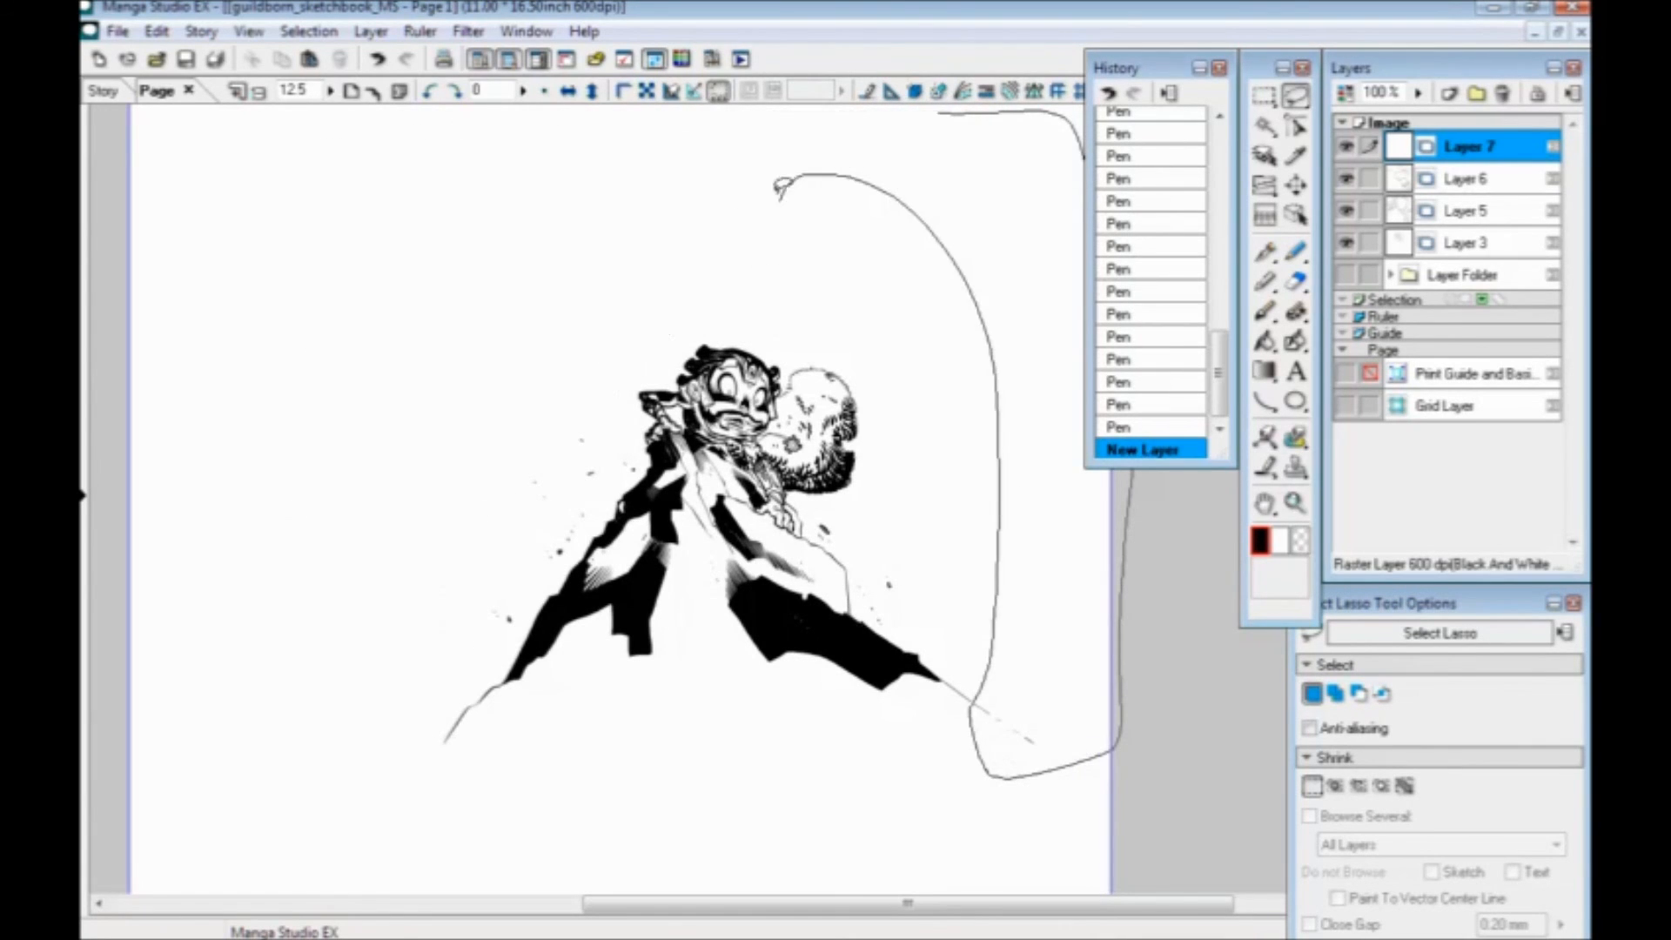
left_click(779, 228)
left_click(778, 235)
key("ctrl+z")
key("ctrl+z")
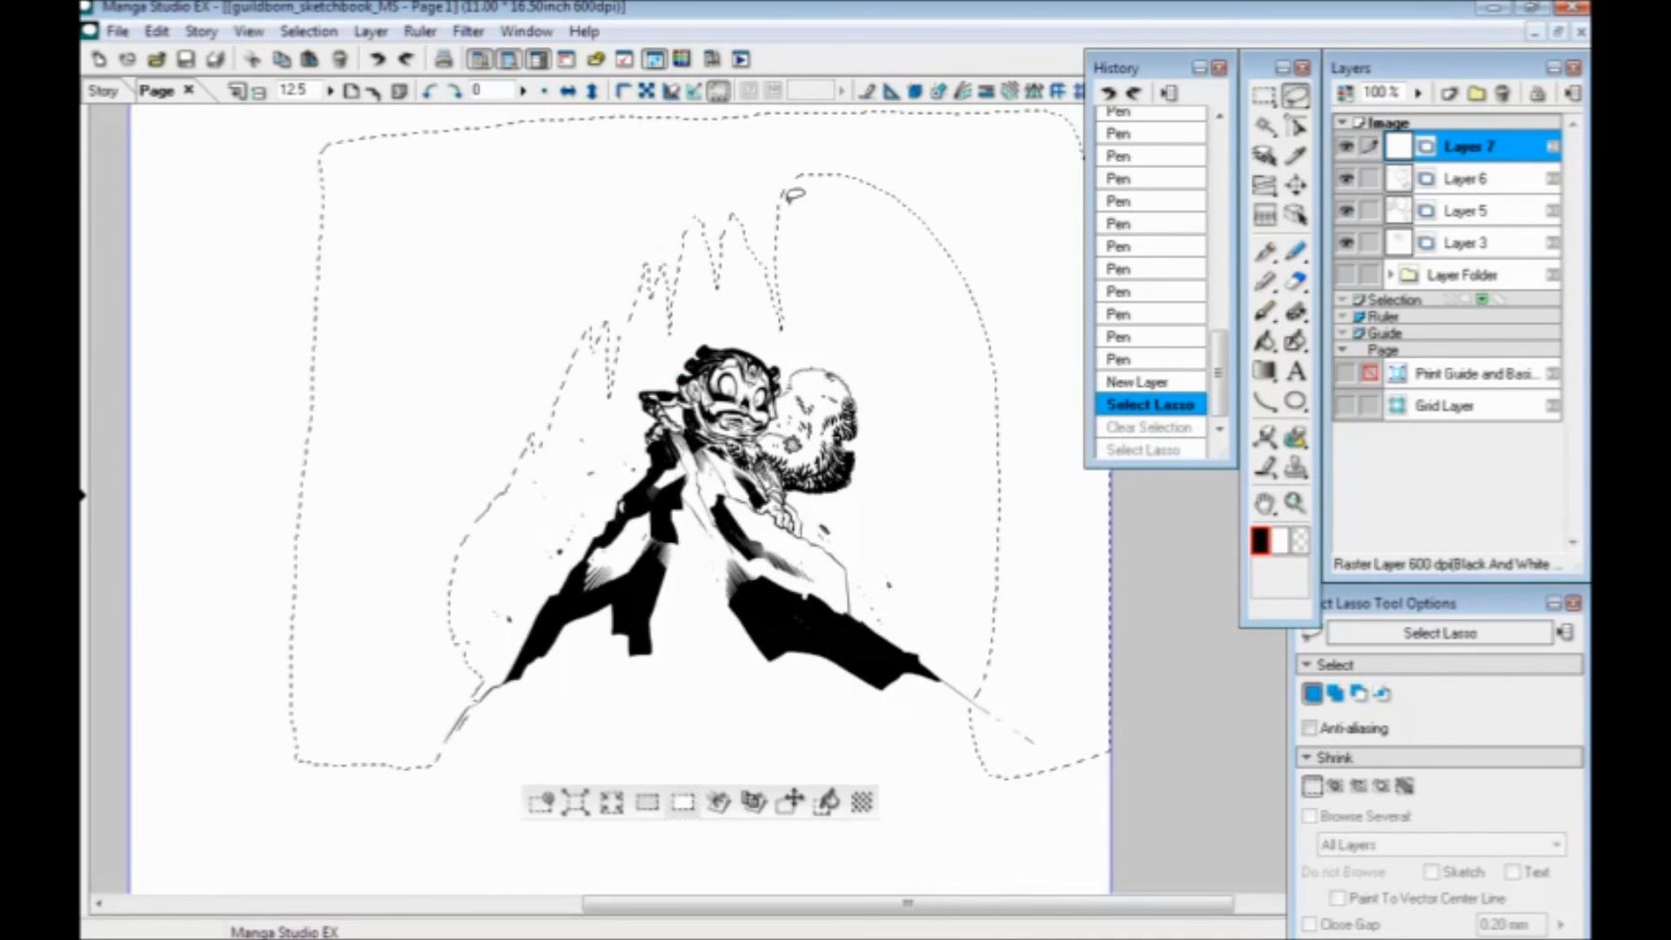
Add jagged spikes to the selection above and right of the figure, fill the background with black and clear the selection
mouse_move(781, 254)
left_mouse_down()
mouse_move(819, 213)
mouse_move(858, 222)
mouse_move(855, 327)
mouse_move(887, 261)
mouse_move(914, 290)
mouse_move(909, 326)
mouse_move(947, 298)
mouse_move(864, 131)
mouse_move(759, 160)
left_mouse_up()
mouse_move(950, 266)
left_mouse_down()
mouse_move(984, 453)
mouse_move(985, 595)
mouse_move(964, 648)
mouse_move(1001, 719)
mouse_move(966, 696)
mouse_move(1049, 740)
mouse_move(991, 796)
left_mouse_up()
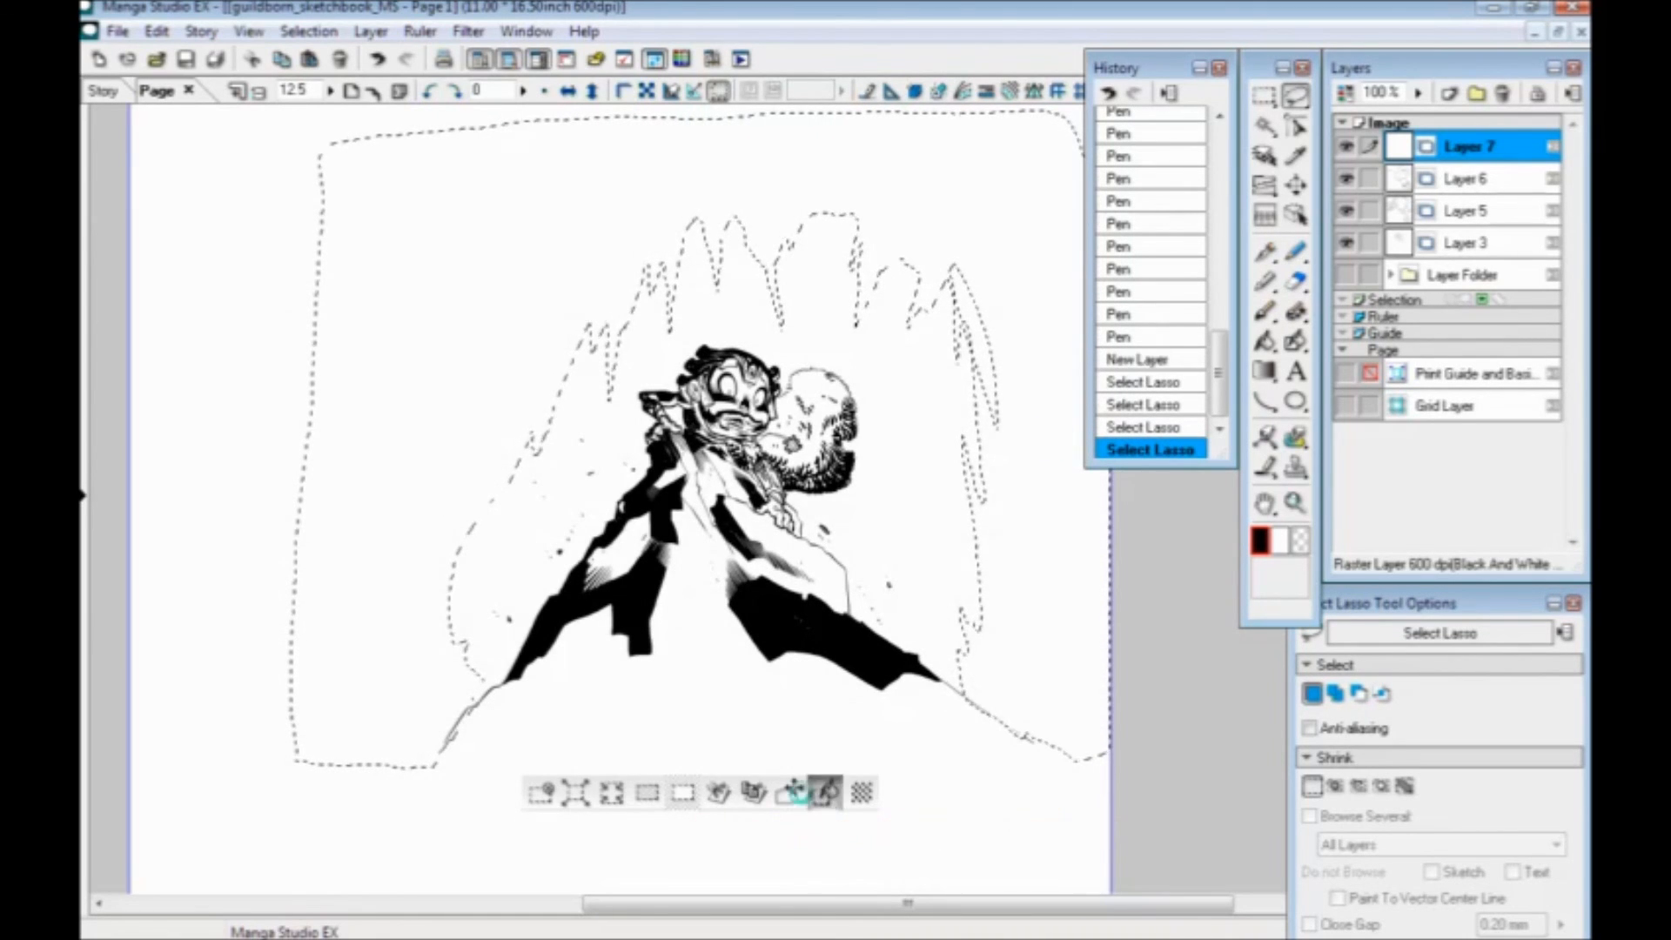
left_click(827, 801)
left_click(541, 802)
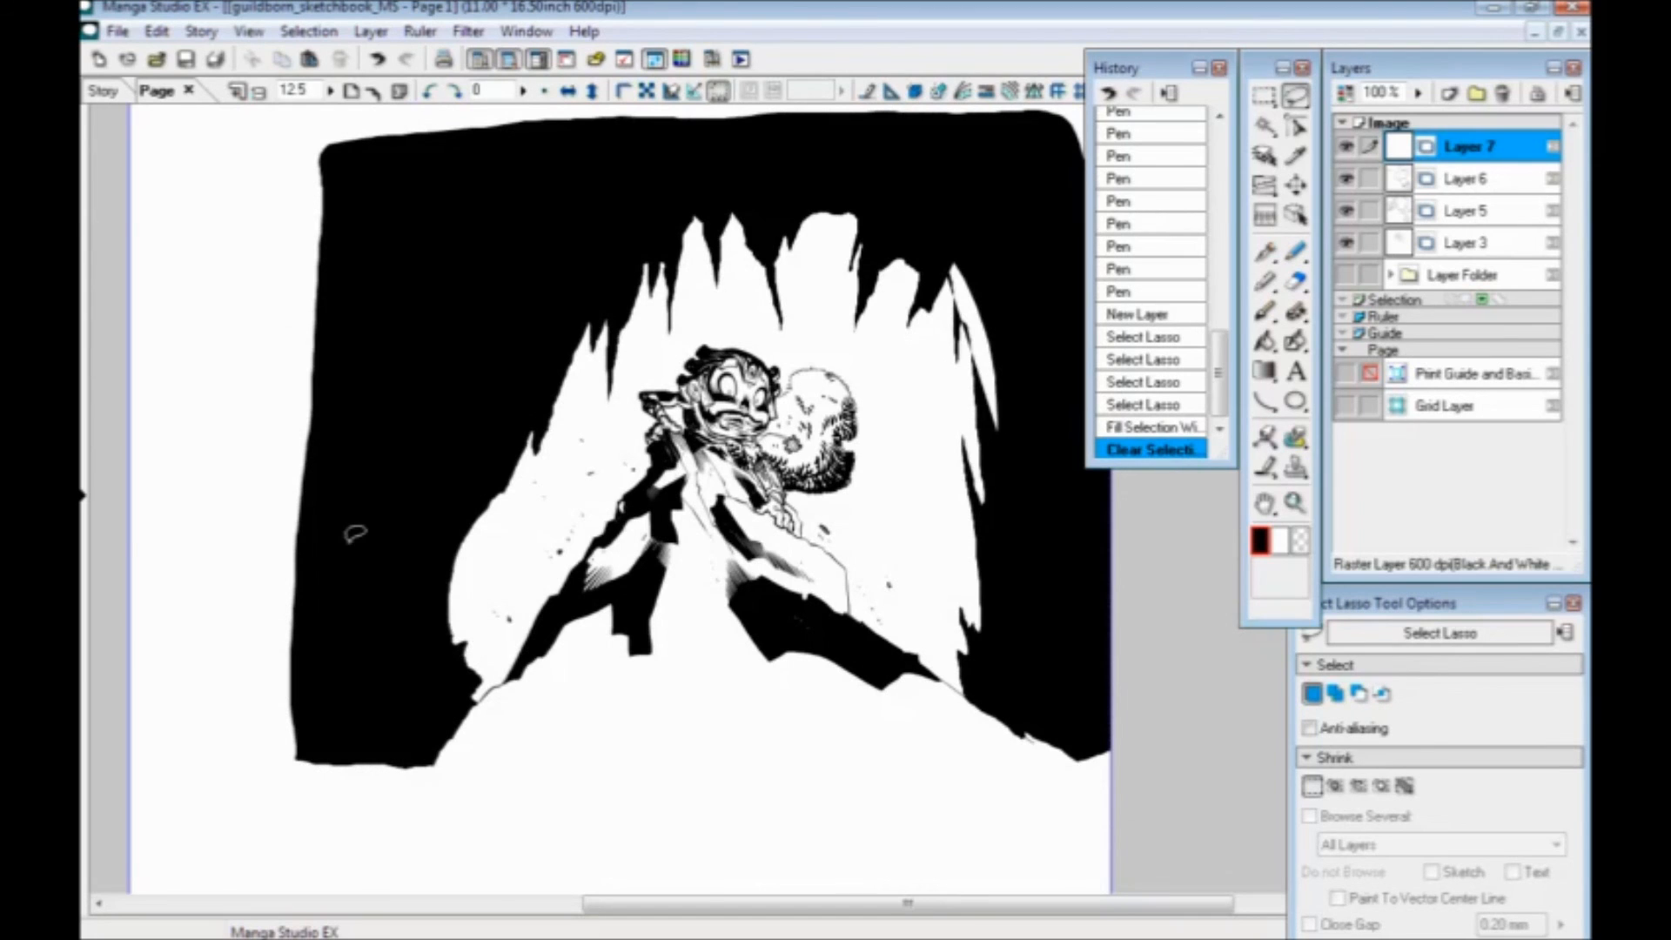
Cover the long white sliver at the right edge of the spiky background with black using pen strokes and a lasso fill
key("ctrl+plus")
left_click_drag(346, 540, 418, 709)
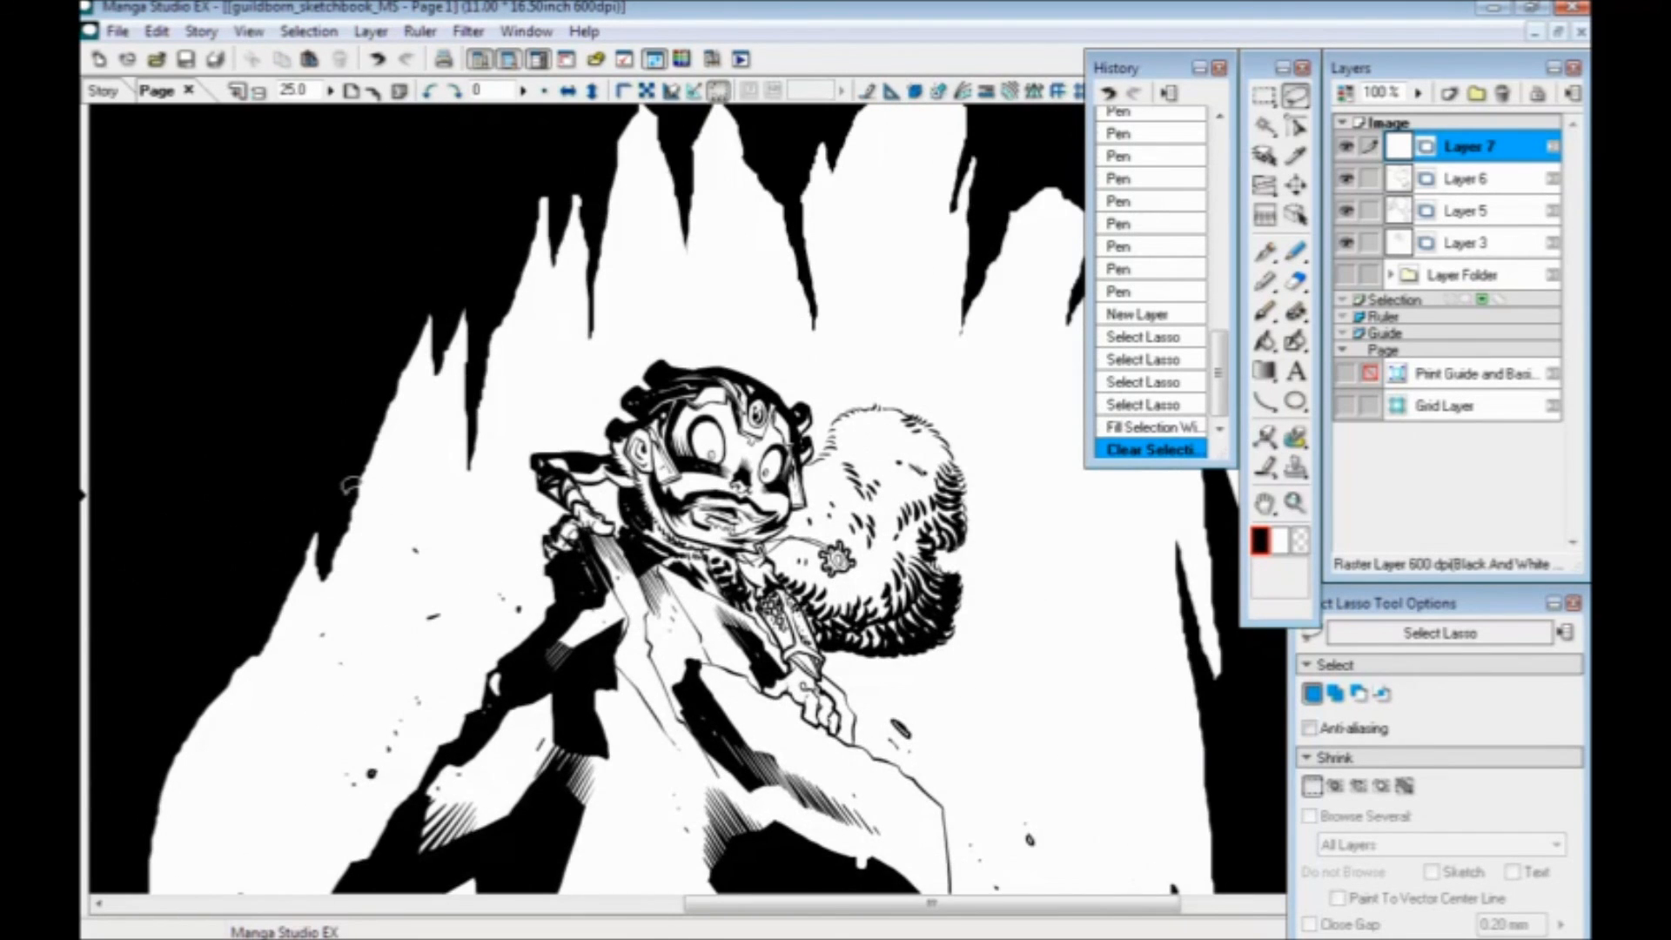
key("Tab")
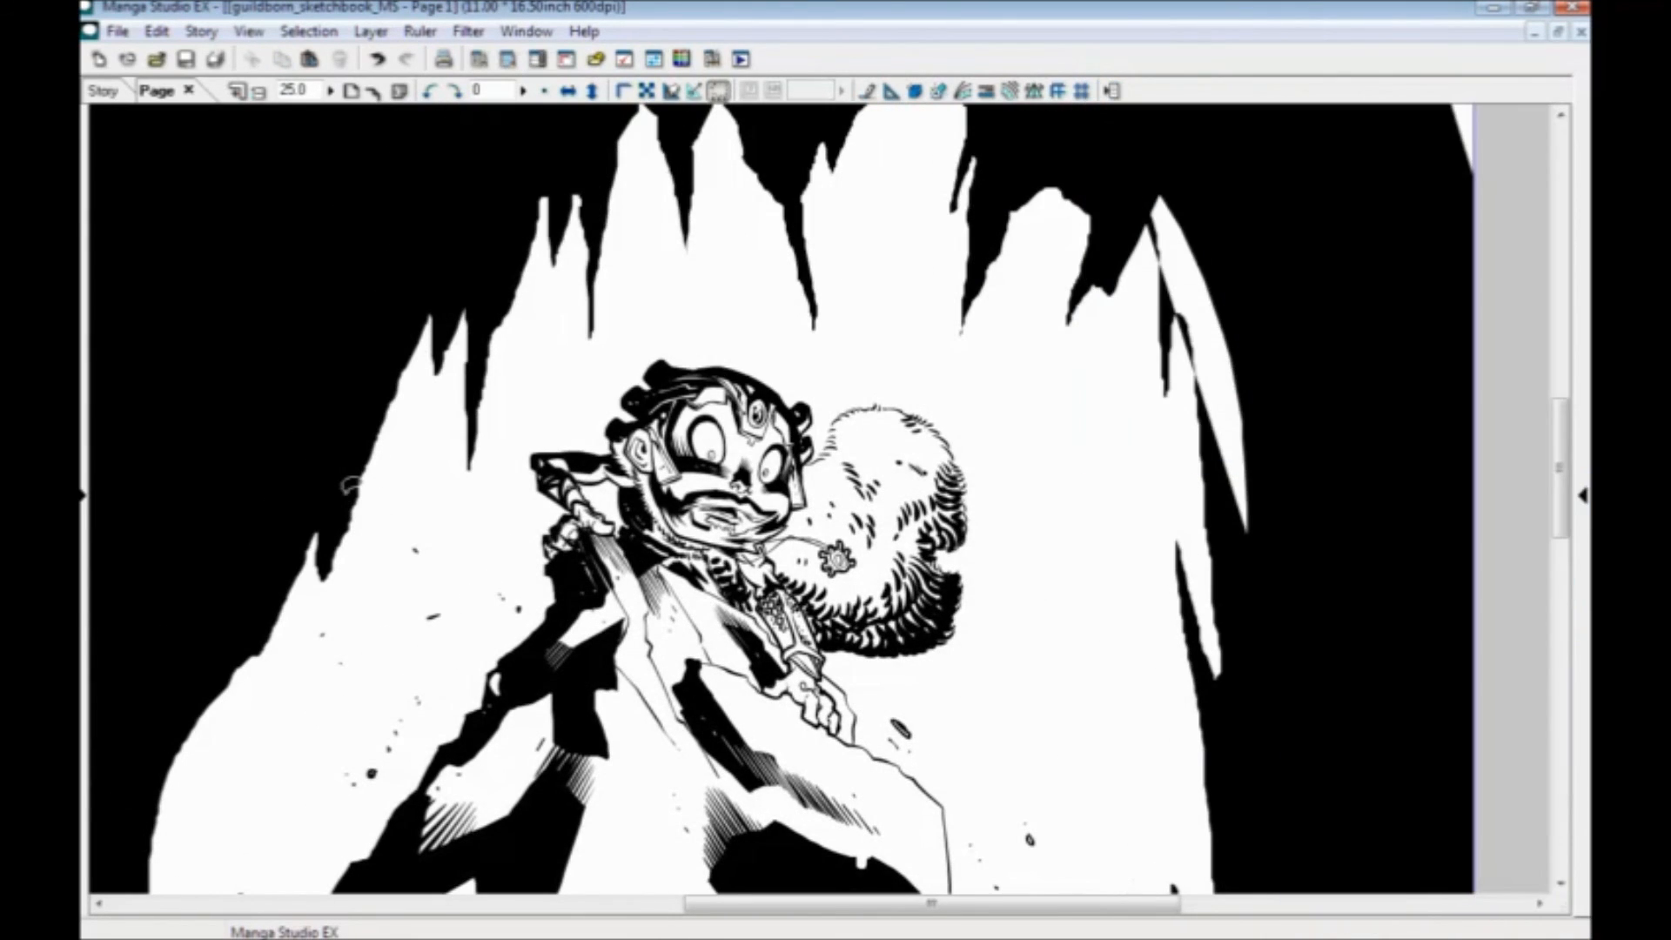
left_click_drag(470, 671, 373, 738)
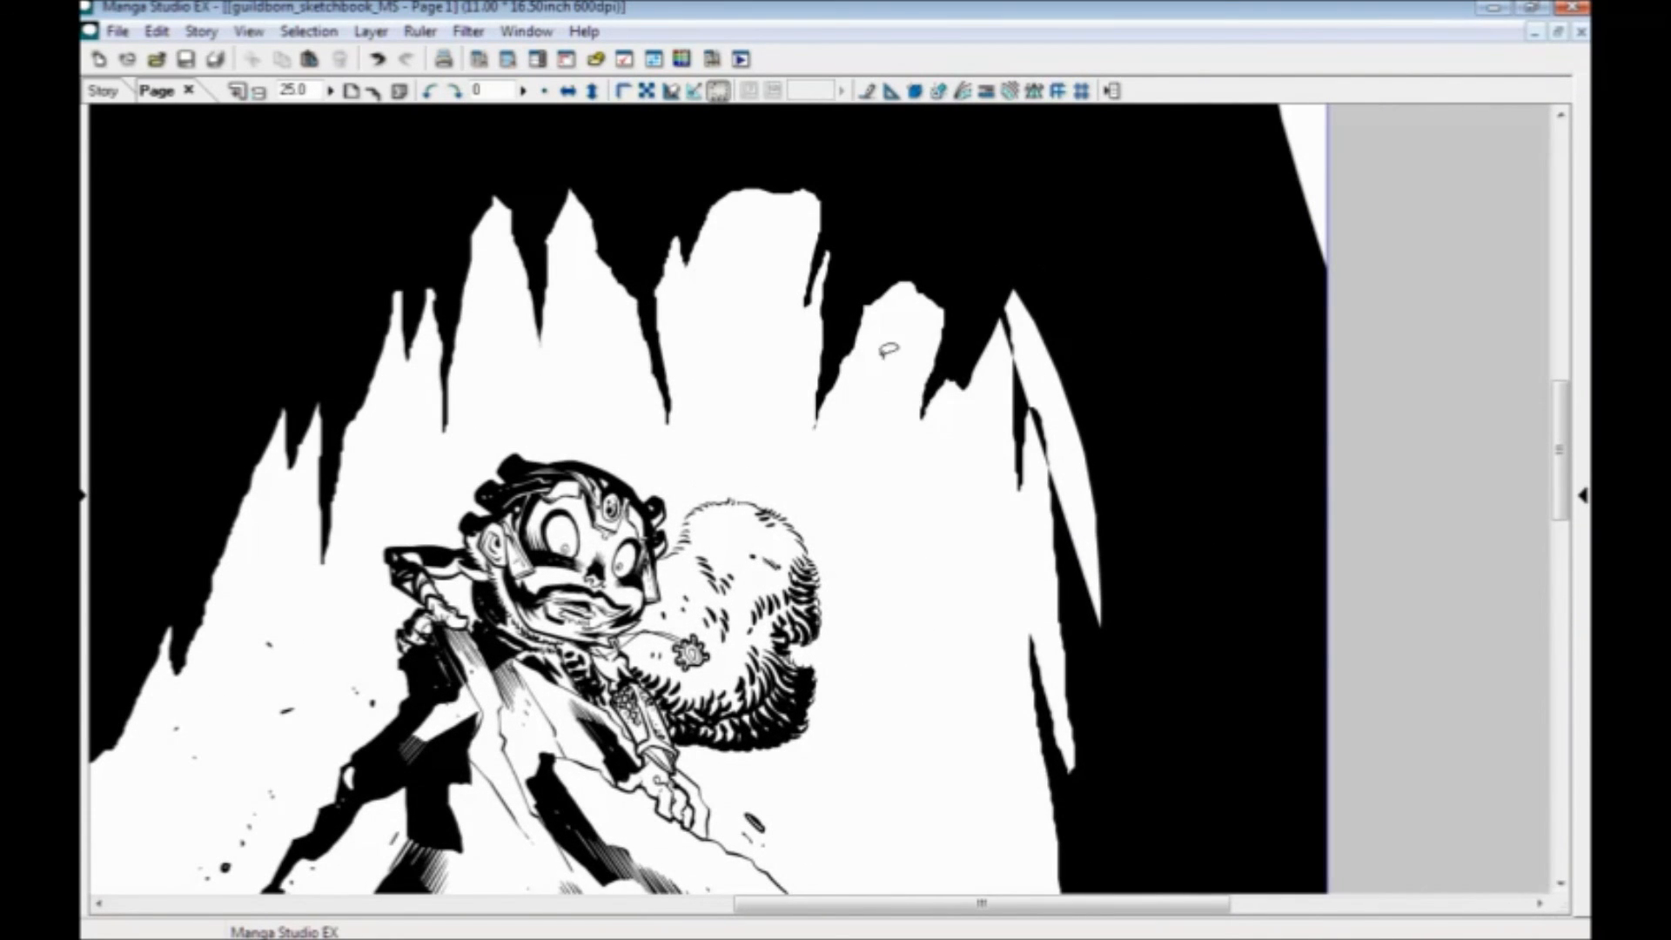
key("Tab")
left_click(1267, 248)
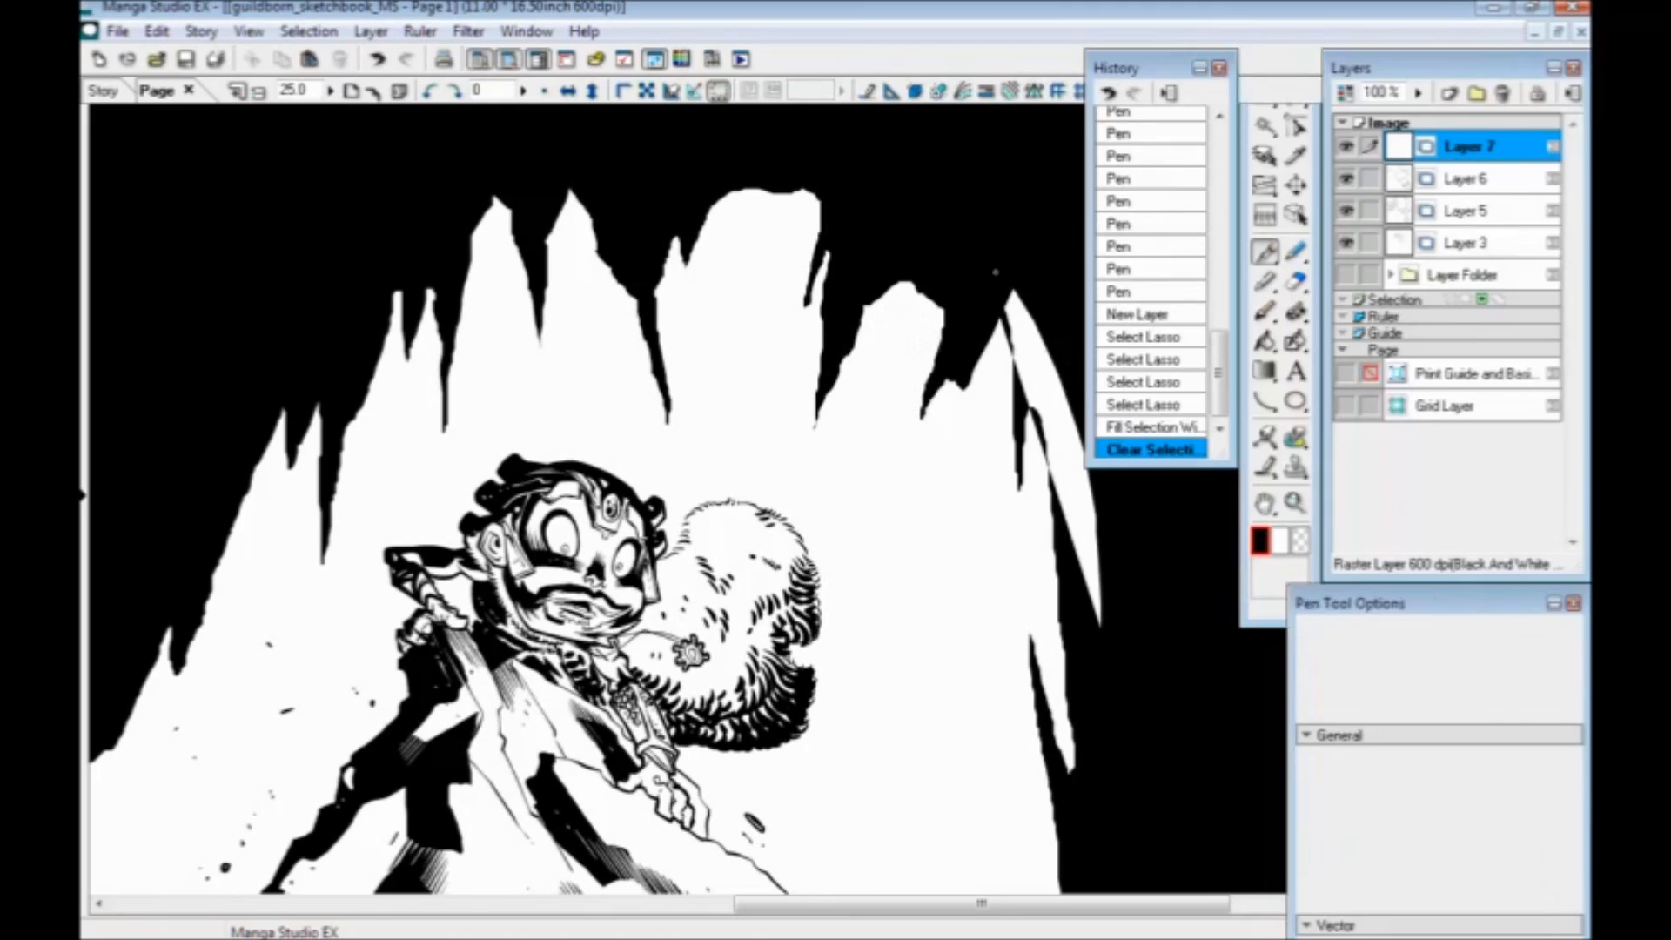
key("Tab")
left_click_drag(1011, 294, 1062, 411)
left_click_drag(1014, 329, 1038, 399)
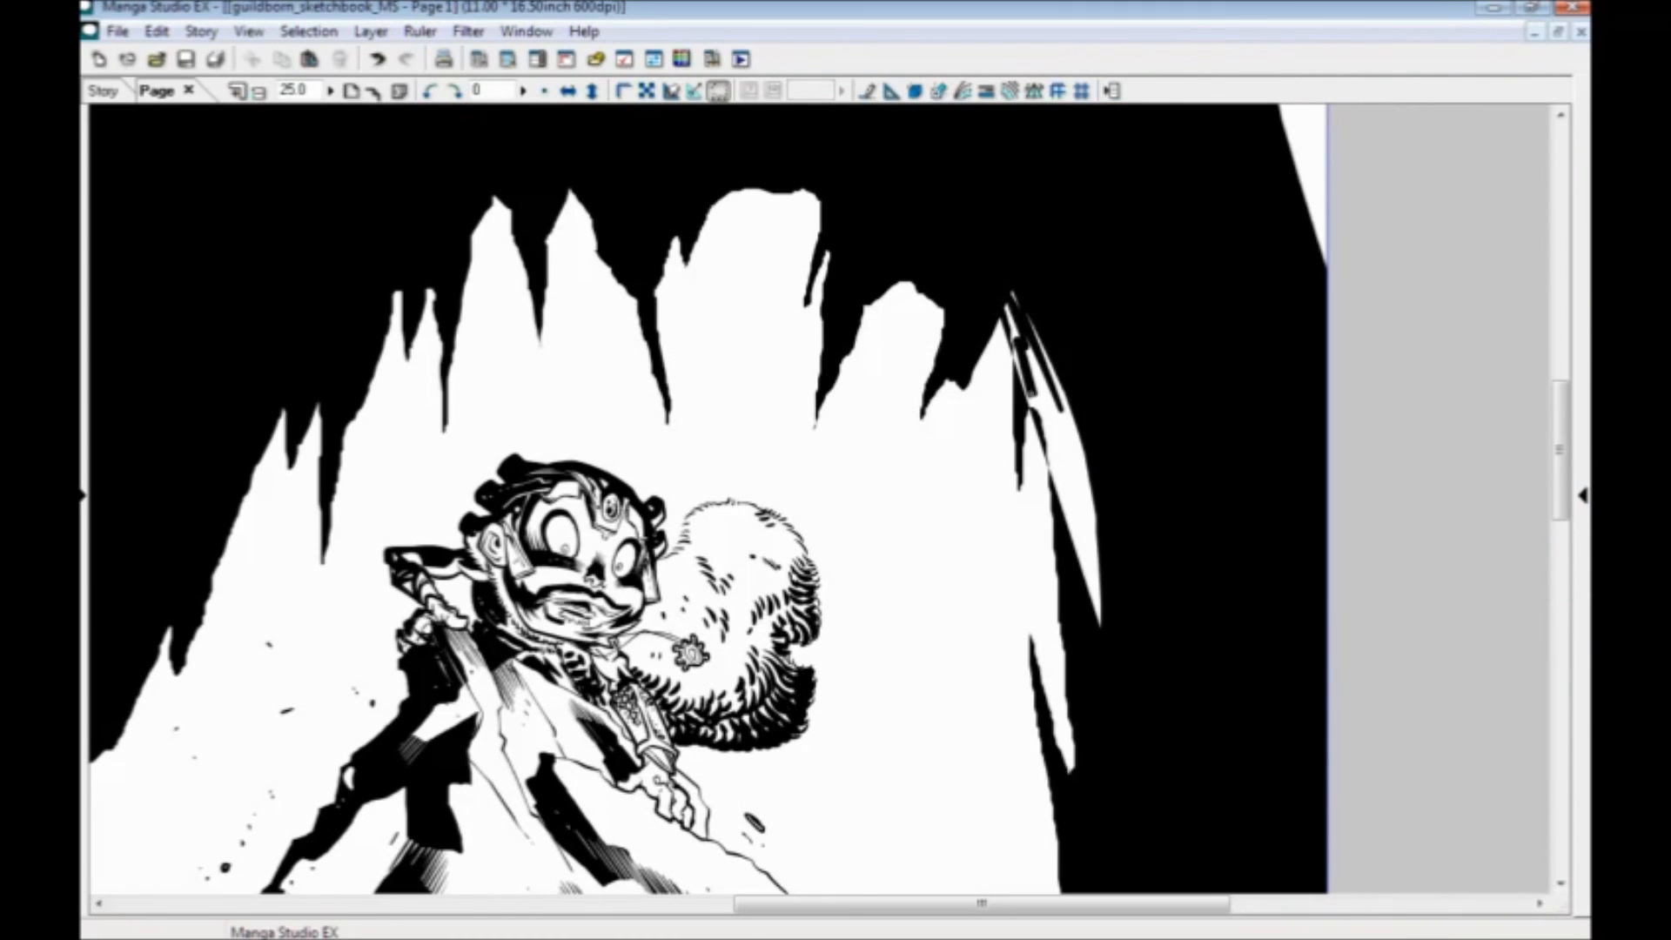
mouse_move(1030, 257)
left_mouse_down()
mouse_move(1132, 557)
mouse_move(1064, 514)
mouse_move(988, 261)
left_mouse_up()
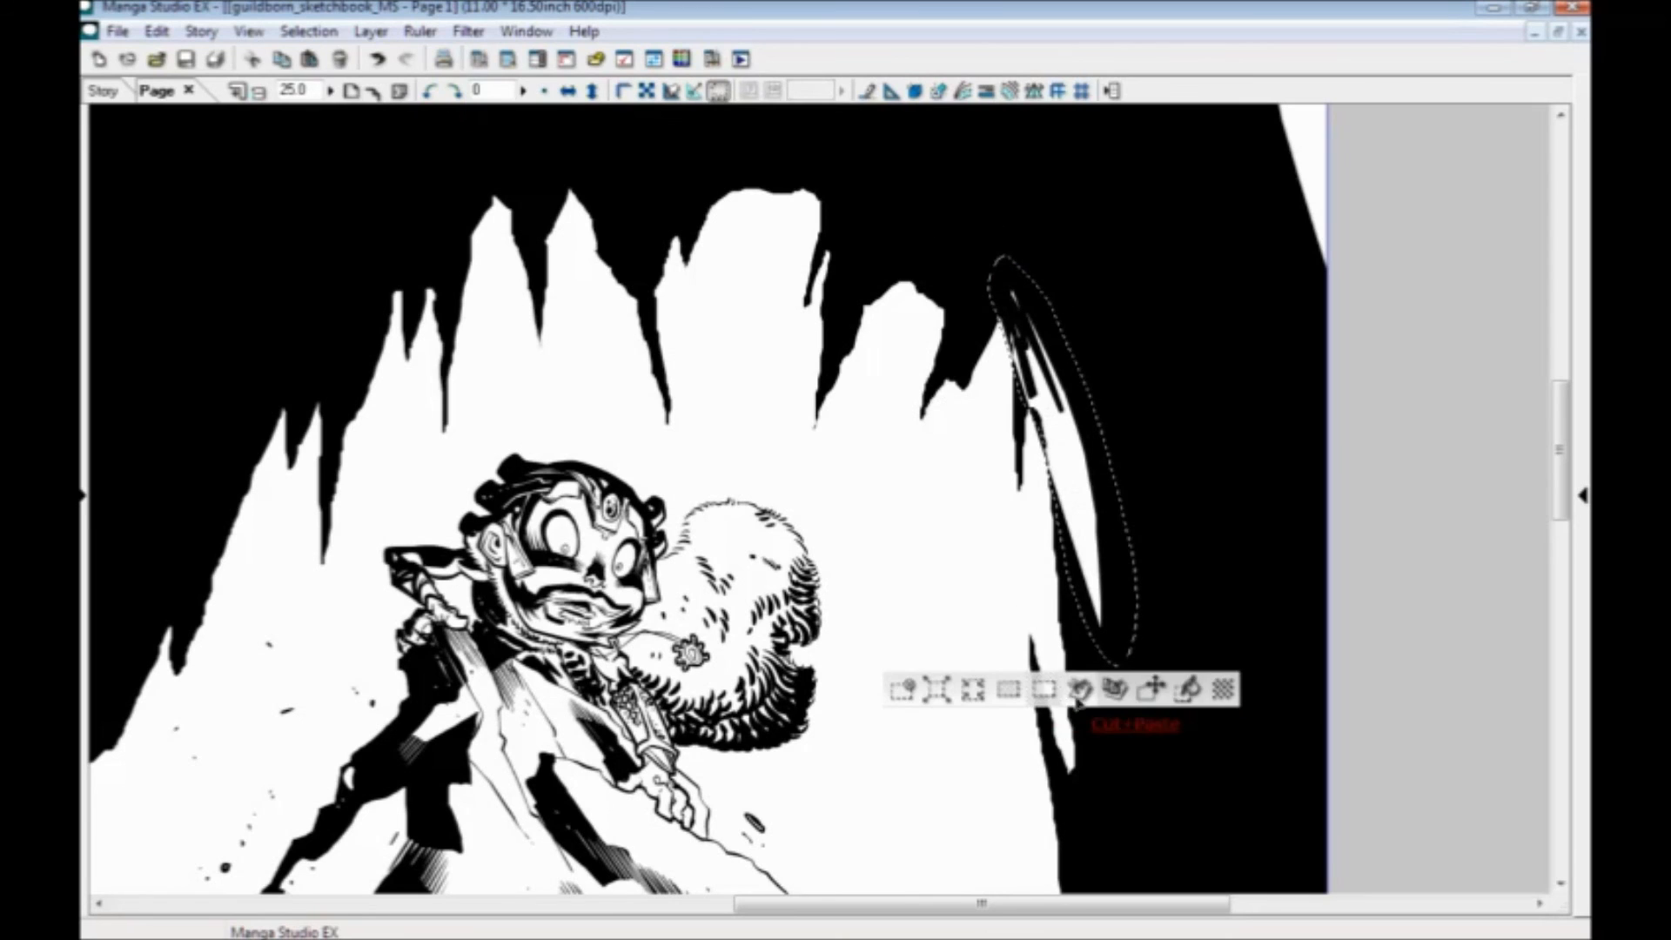
left_click(1187, 689)
left_click(902, 688)
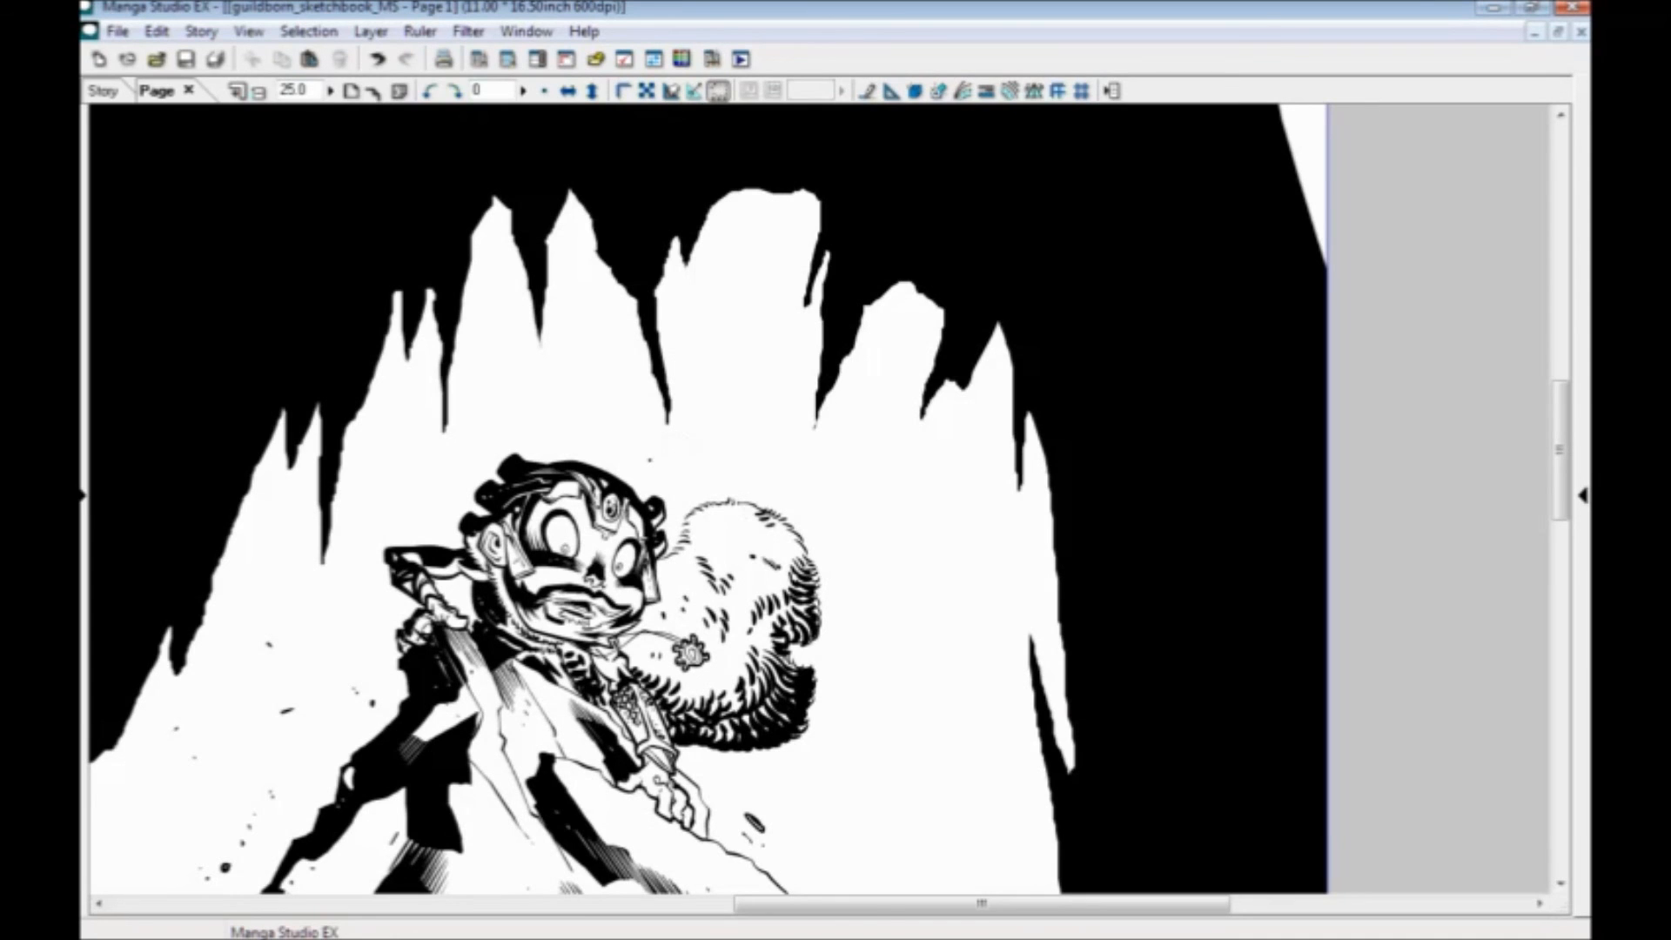
Add tiny white specks in the black background along its left-hand spikes, undoing the last stray mark
left_click_drag(654, 467, 834, 431)
left_click_drag(524, 372, 713, 252)
key("ctrl+z")
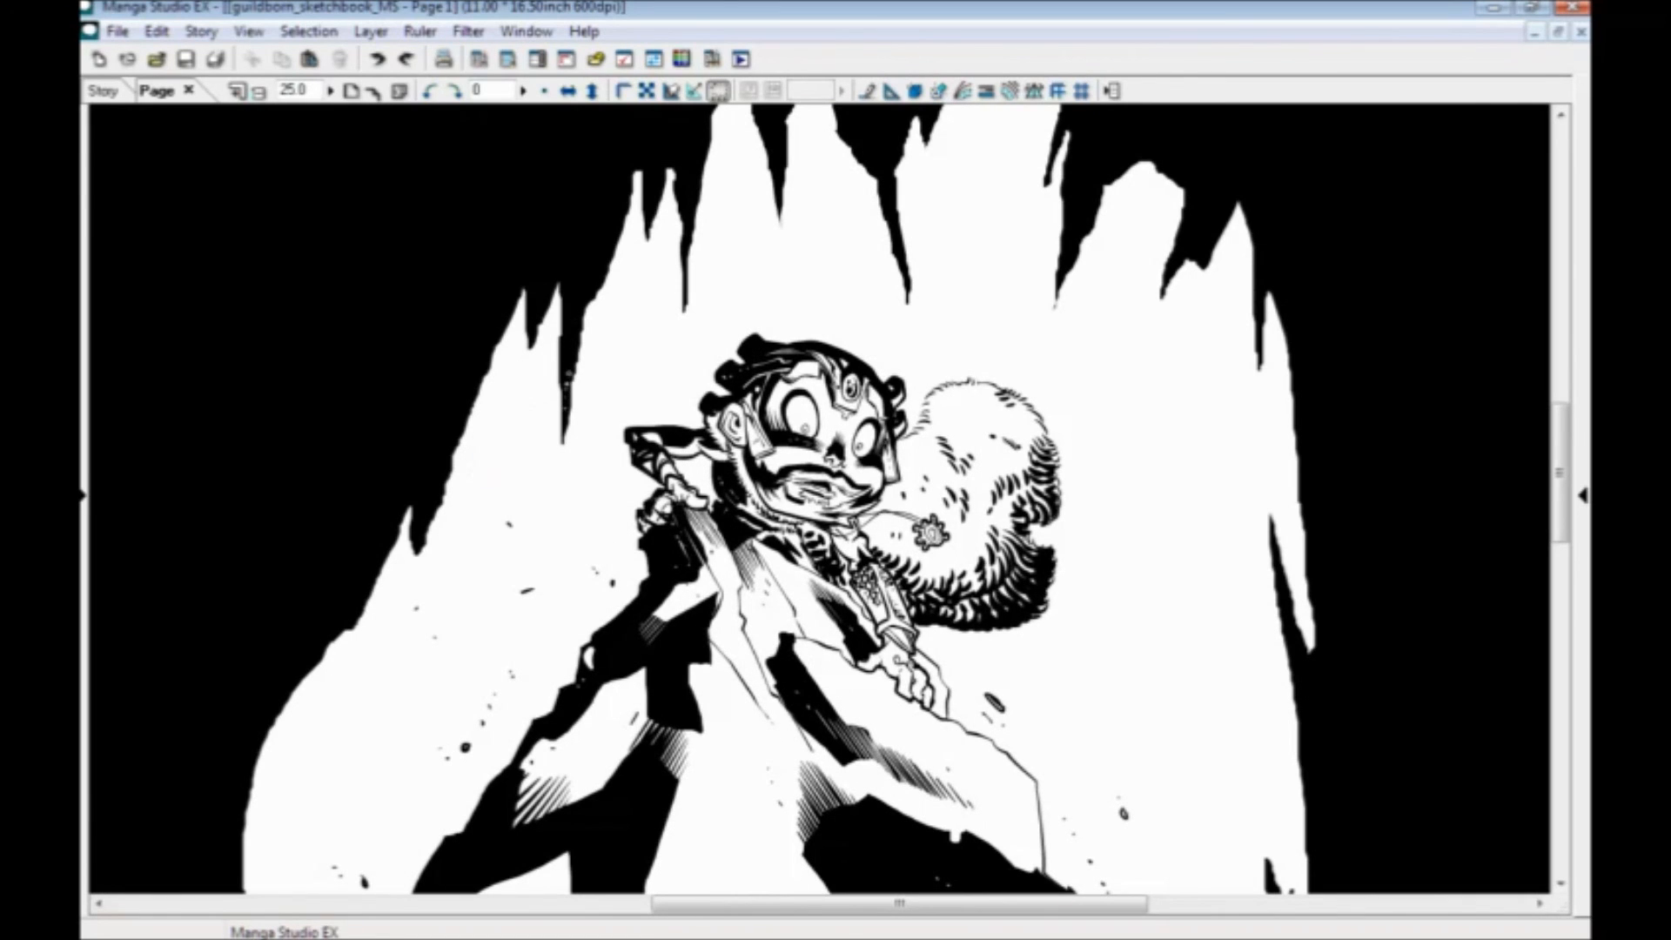
left_click_drag(441, 423, 658, 215)
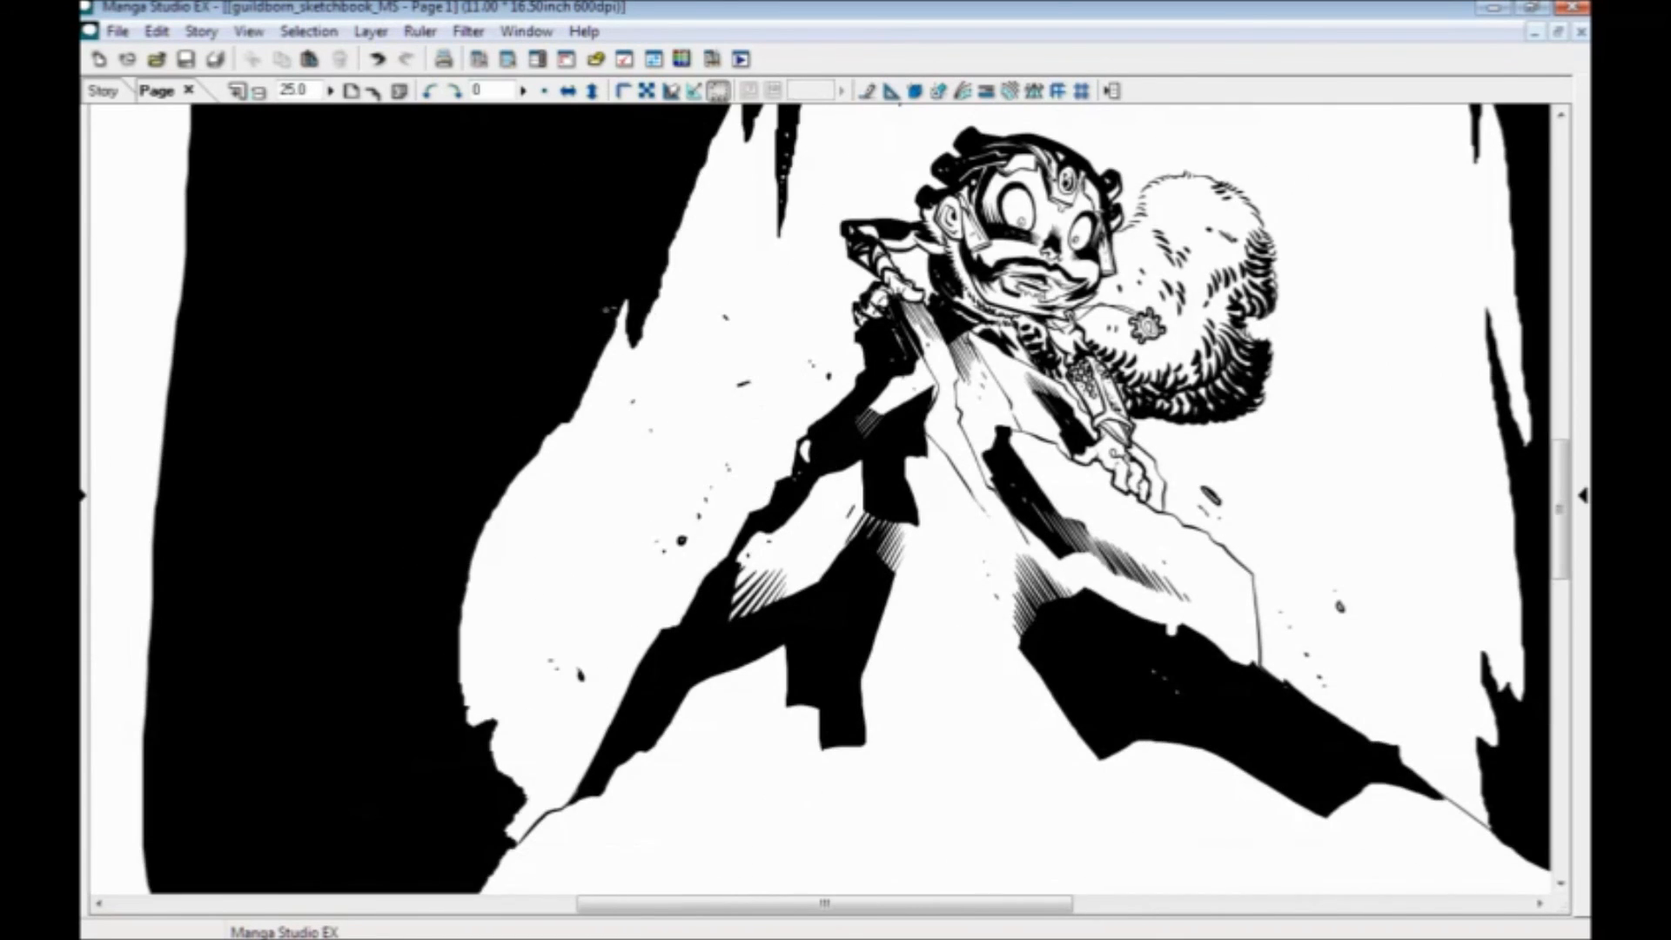
left_click_drag(442, 753, 453, 557)
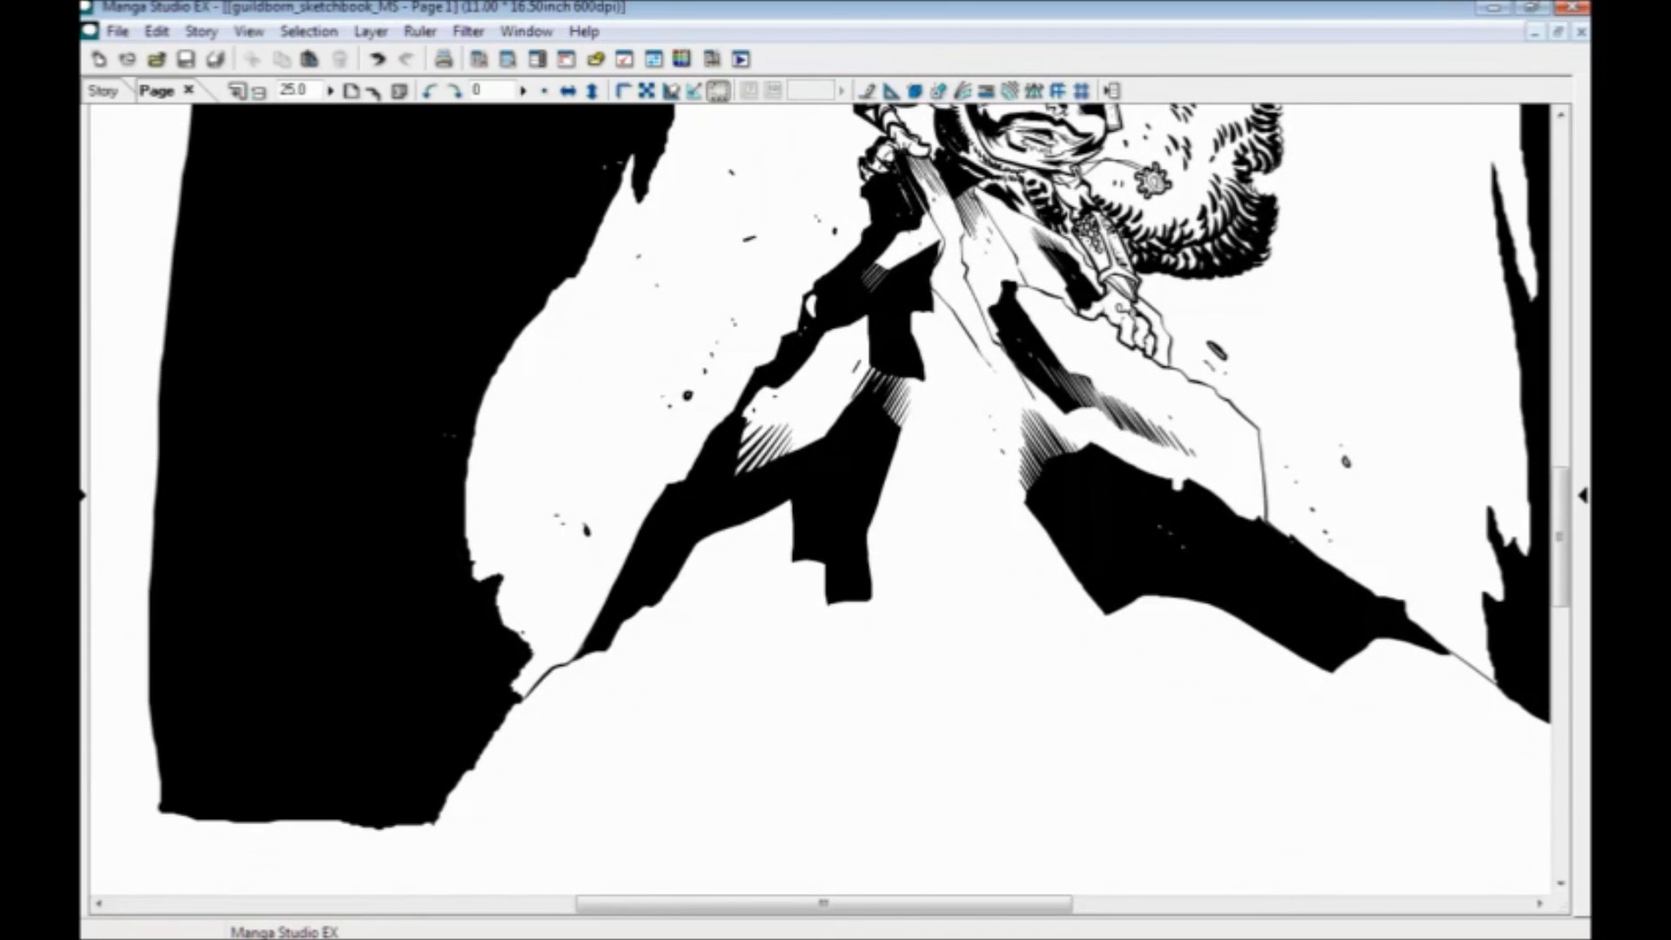
Hatch from the black background's lower-left edge up along the foot of the rock's left slope
left_click_drag(513, 686, 588, 593)
mouse_move(515, 689)
left_mouse_down()
mouse_move(604, 581)
mouse_move(576, 618)
left_mouse_up()
left_click_drag(522, 694, 602, 589)
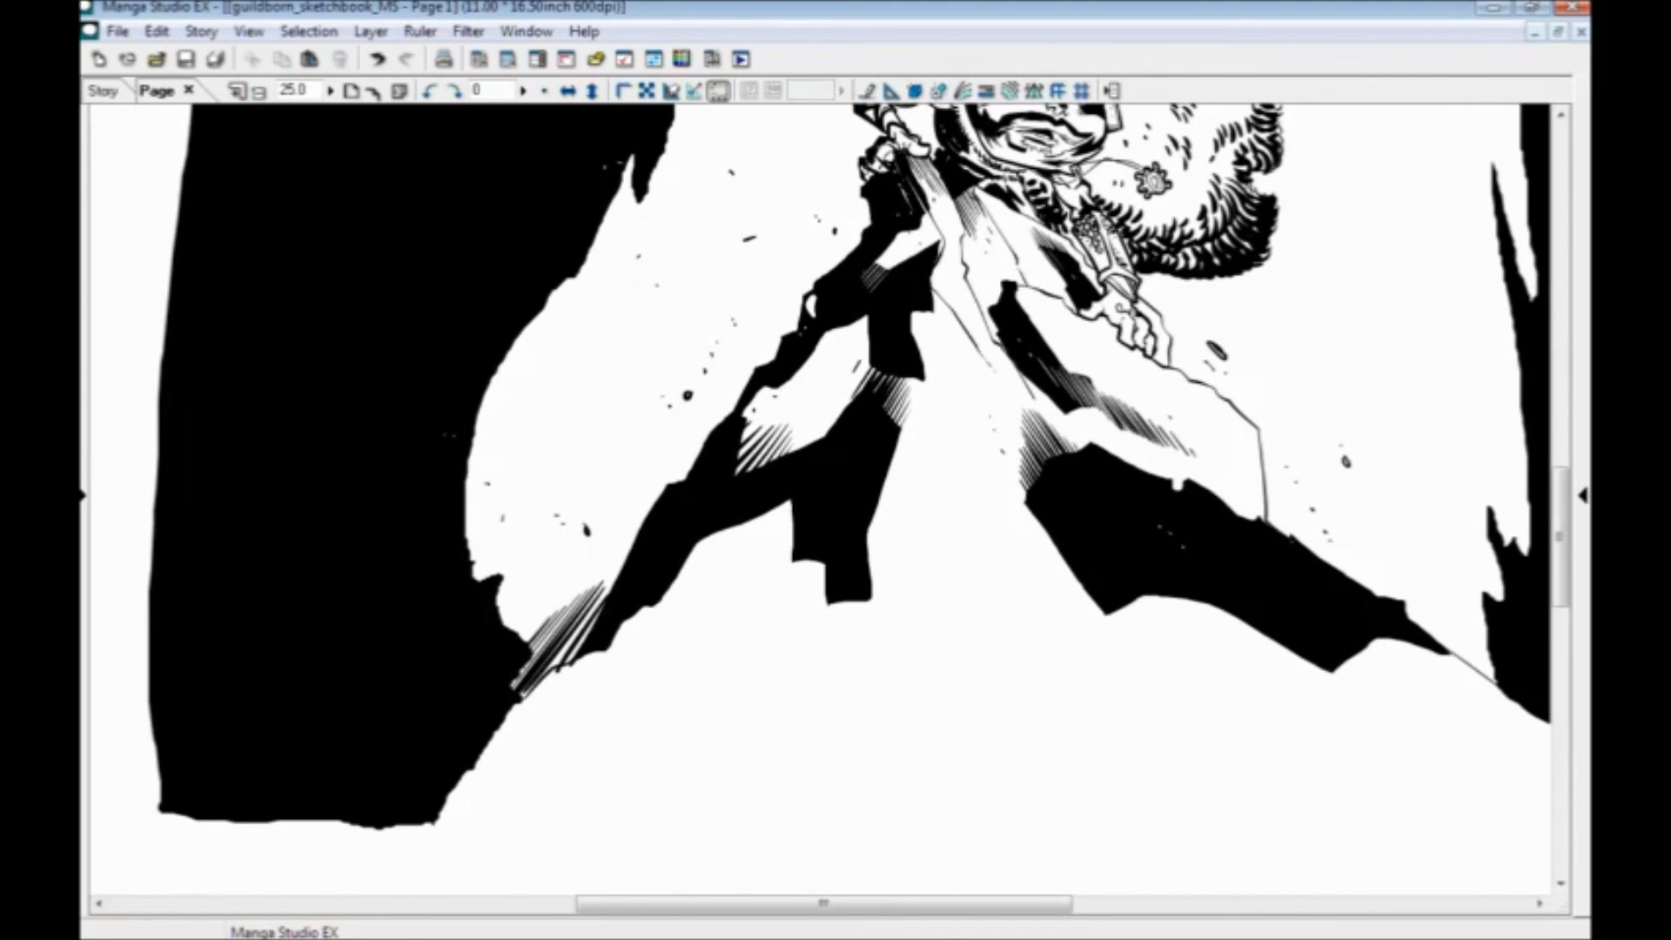
Hatch along the lower-left edge of the large shadow on the rock's right slope
left_click_drag(730, 474, 542, 447)
left_click_drag(860, 509, 907, 578)
left_click_drag(860, 508, 919, 597)
left_click_drag(879, 538, 920, 610)
left_click_drag(869, 535, 902, 598)
left_click_drag(884, 577, 893, 598)
Add small pebble marks and texture dots on the blank rock face between the two large shadows
left_click_drag(746, 591, 754, 599)
left_click(733, 557)
left_click(734, 546)
left_click(700, 644)
left_click_drag(694, 666, 707, 674)
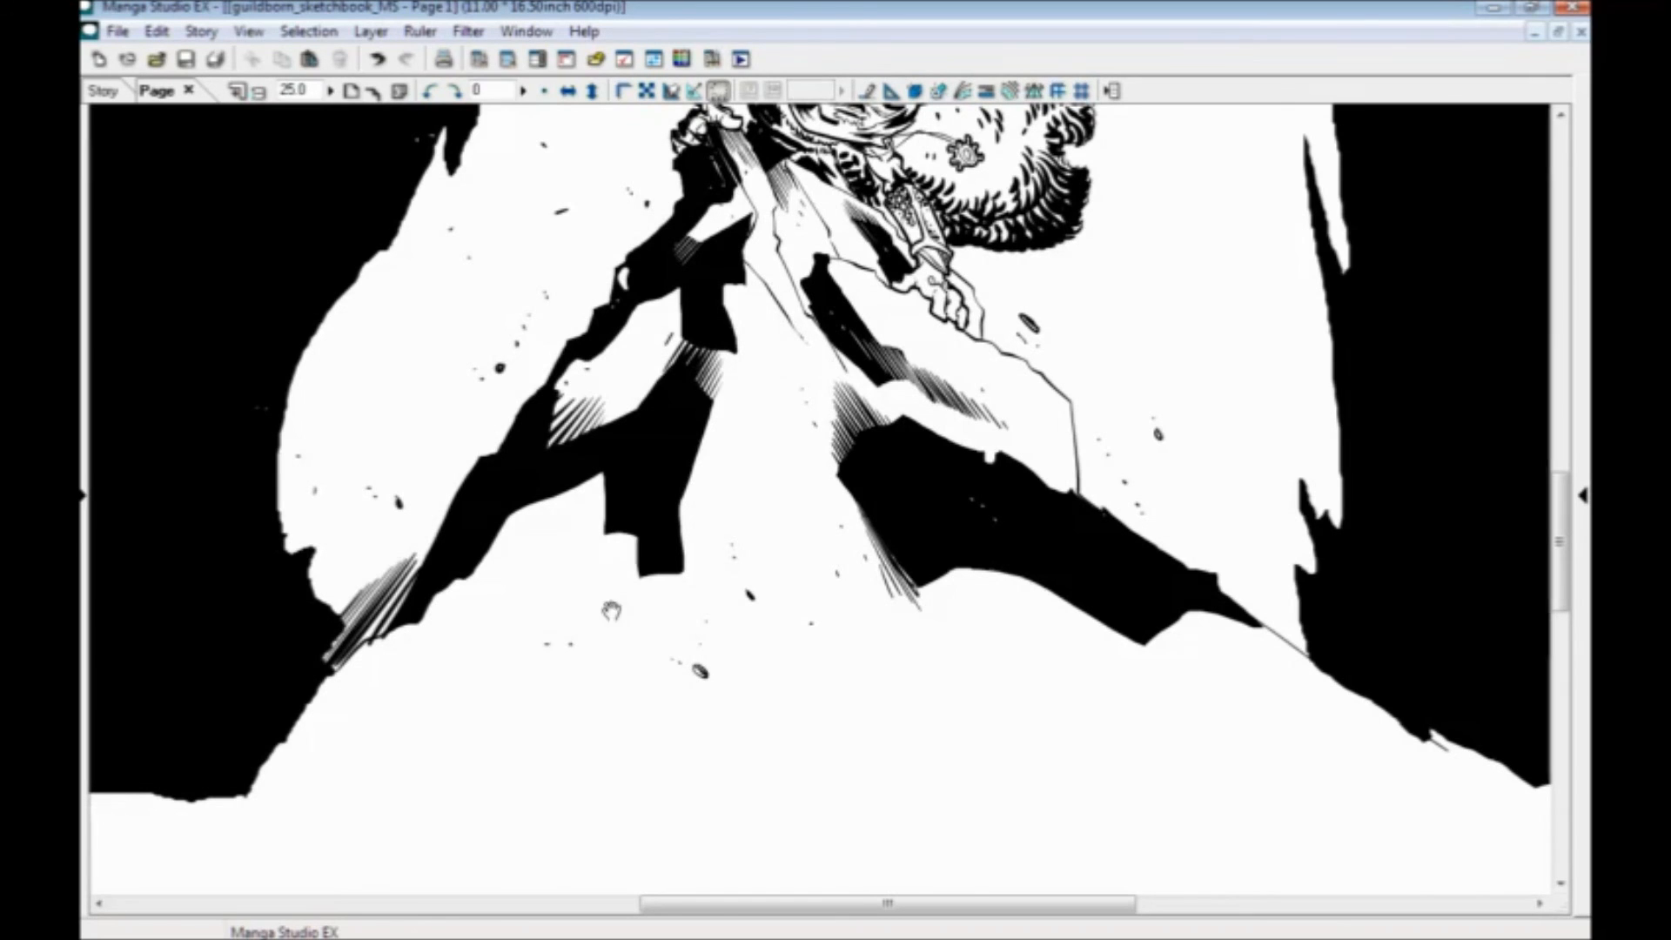
Thicken the rock's outline from the lower hand down along its right edge
left_click_drag(584, 619, 571, 767)
mouse_move(961, 480)
left_mouse_down()
mouse_move(1042, 539)
mouse_move(1069, 647)
mouse_move(955, 426)
left_mouse_up()
left_click_drag(873, 473, 767, 548)
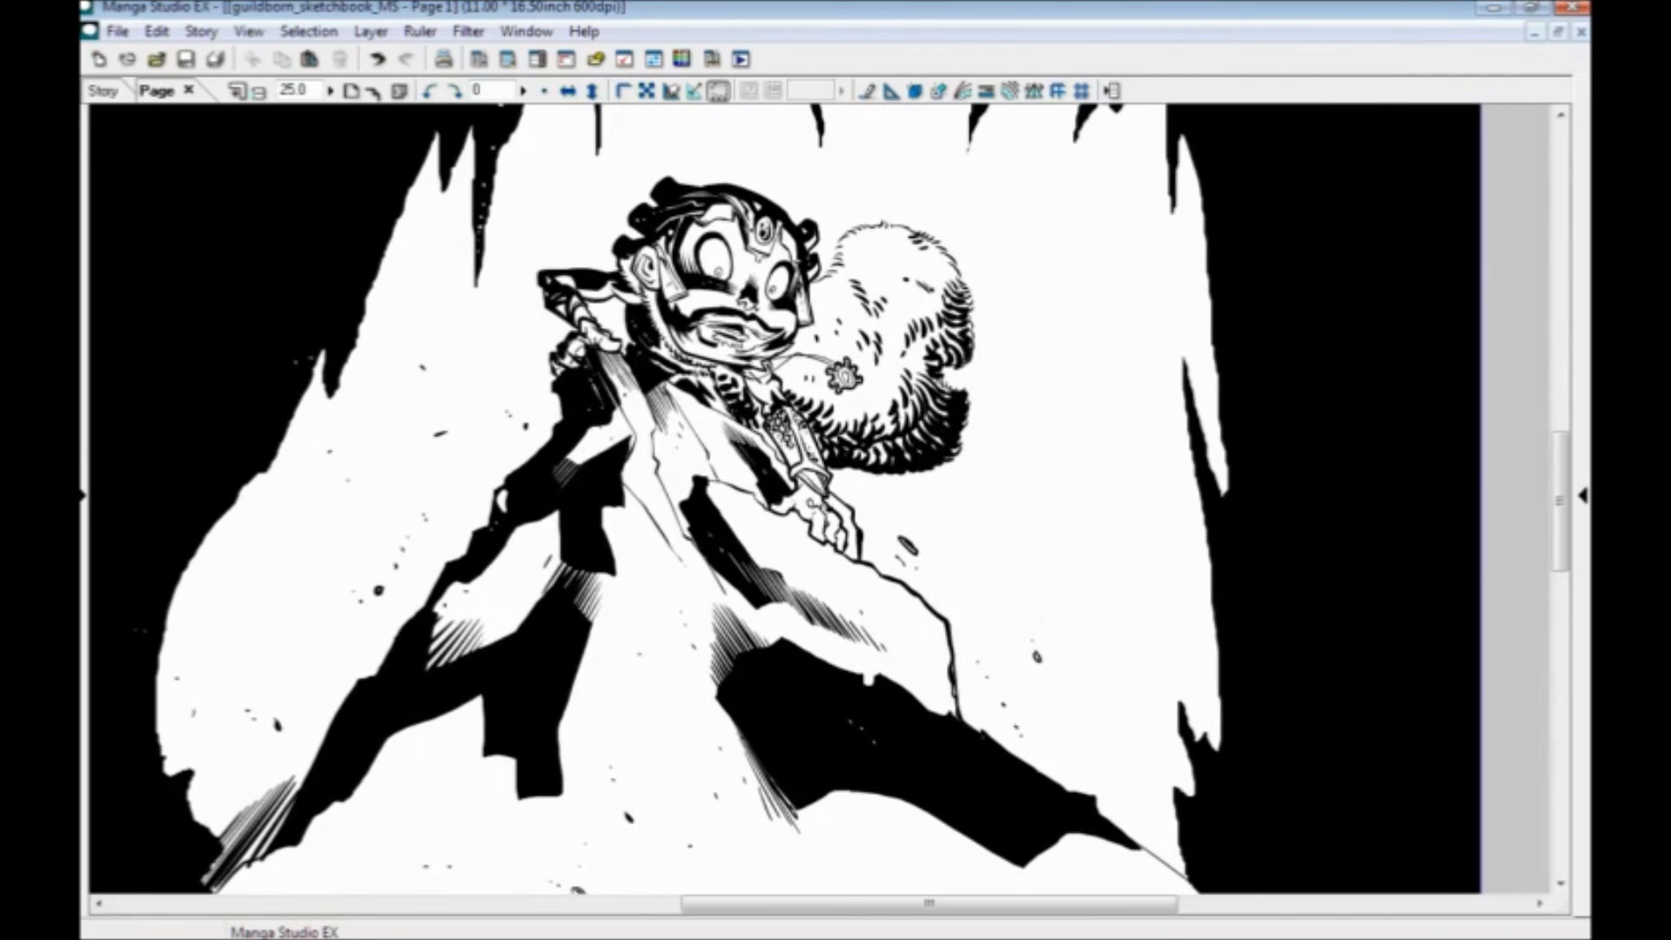
left_click_drag(561, 646, 645, 646)
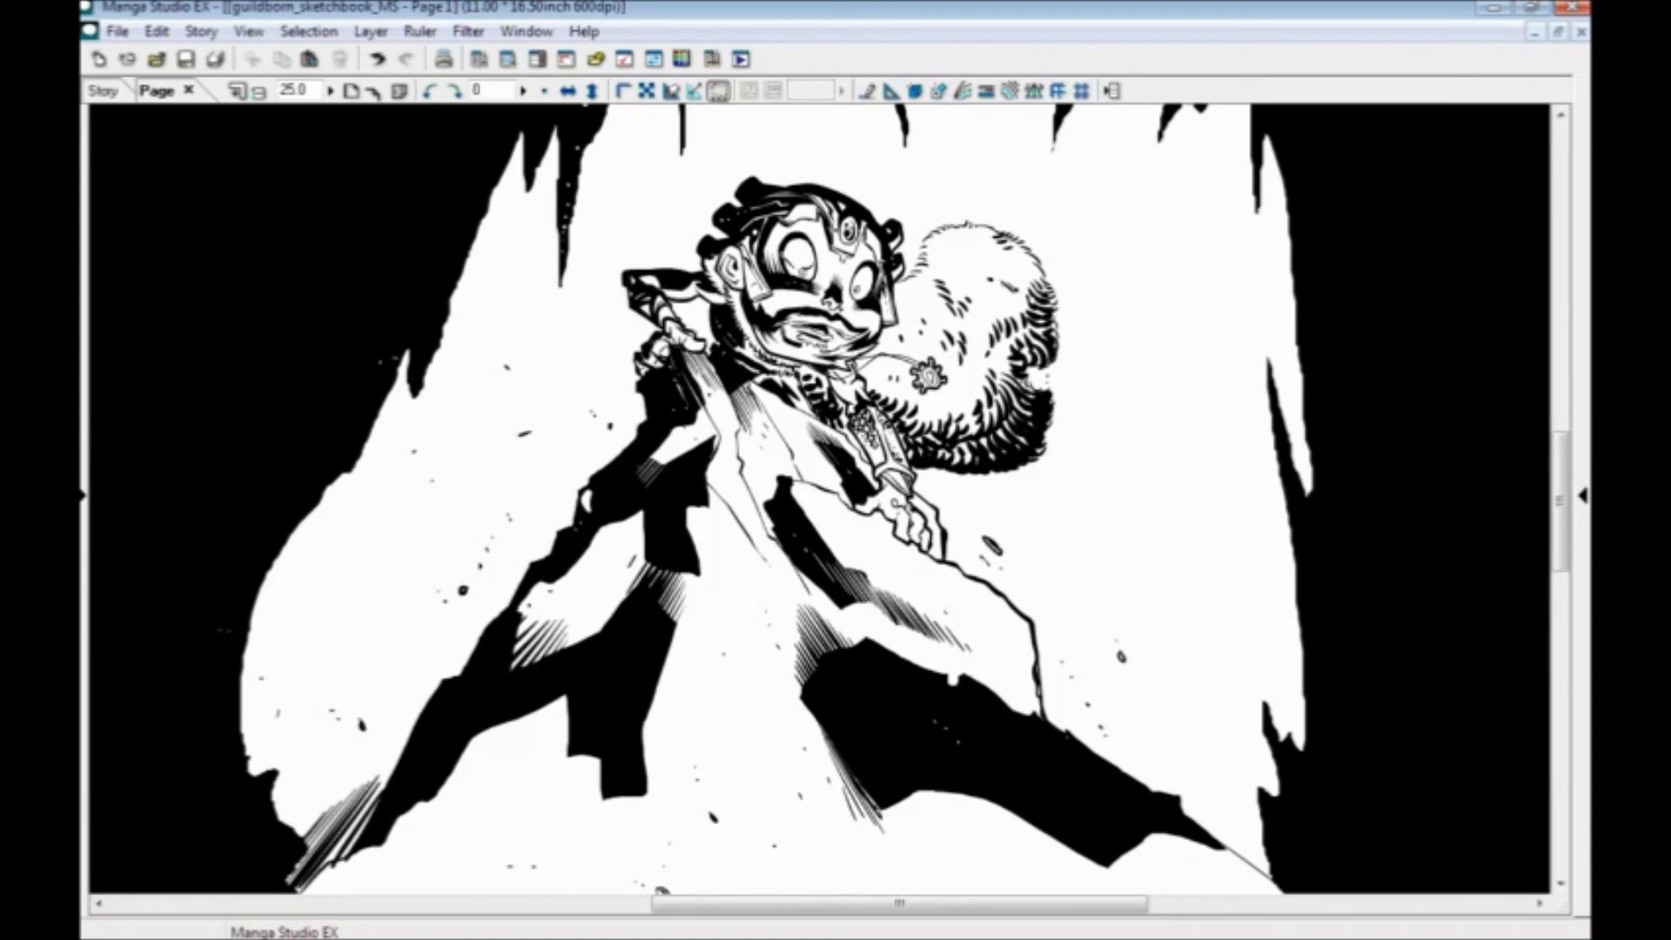
left_click_drag(805, 266, 812, 279)
key("ctrl+z")
mouse_move(810, 269)
left_mouse_down()
mouse_move(788, 246)
mouse_move(812, 268)
left_mouse_up()
key("ctrl+z")
left_click_drag(735, 255, 720, 279)
left_click_drag(750, 383, 849, 444)
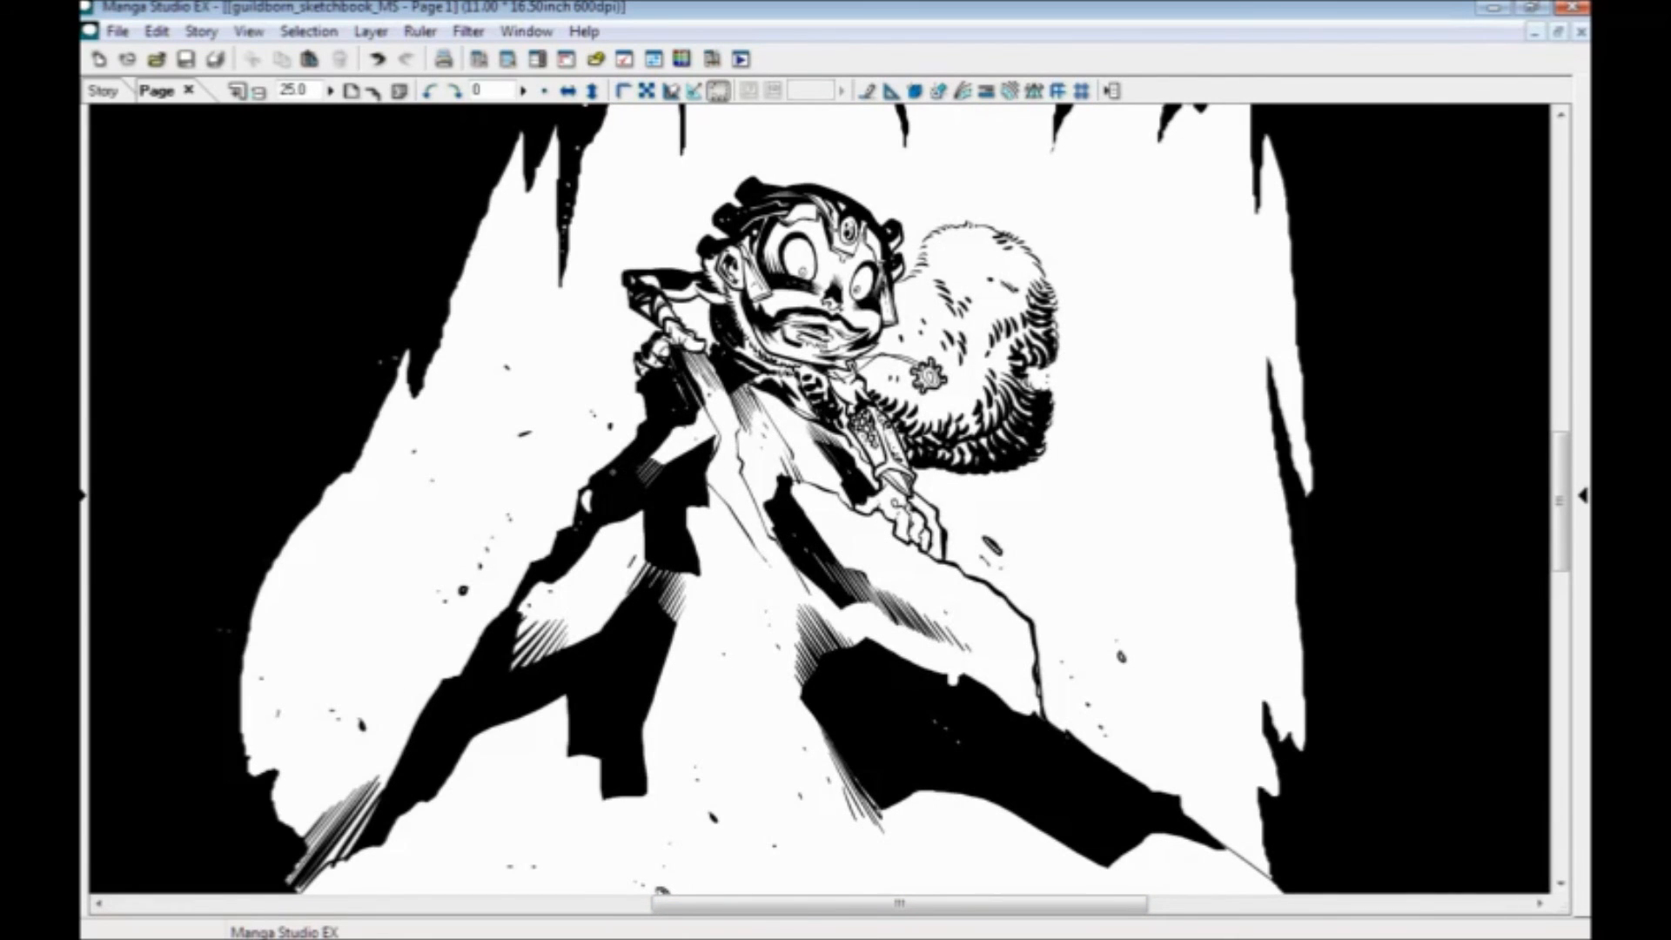
Ink the artist's signature with the year 2014 beneath it in the white area beyond the rock's right edge
key("ctrl+plus")
key("ctrl+plus")
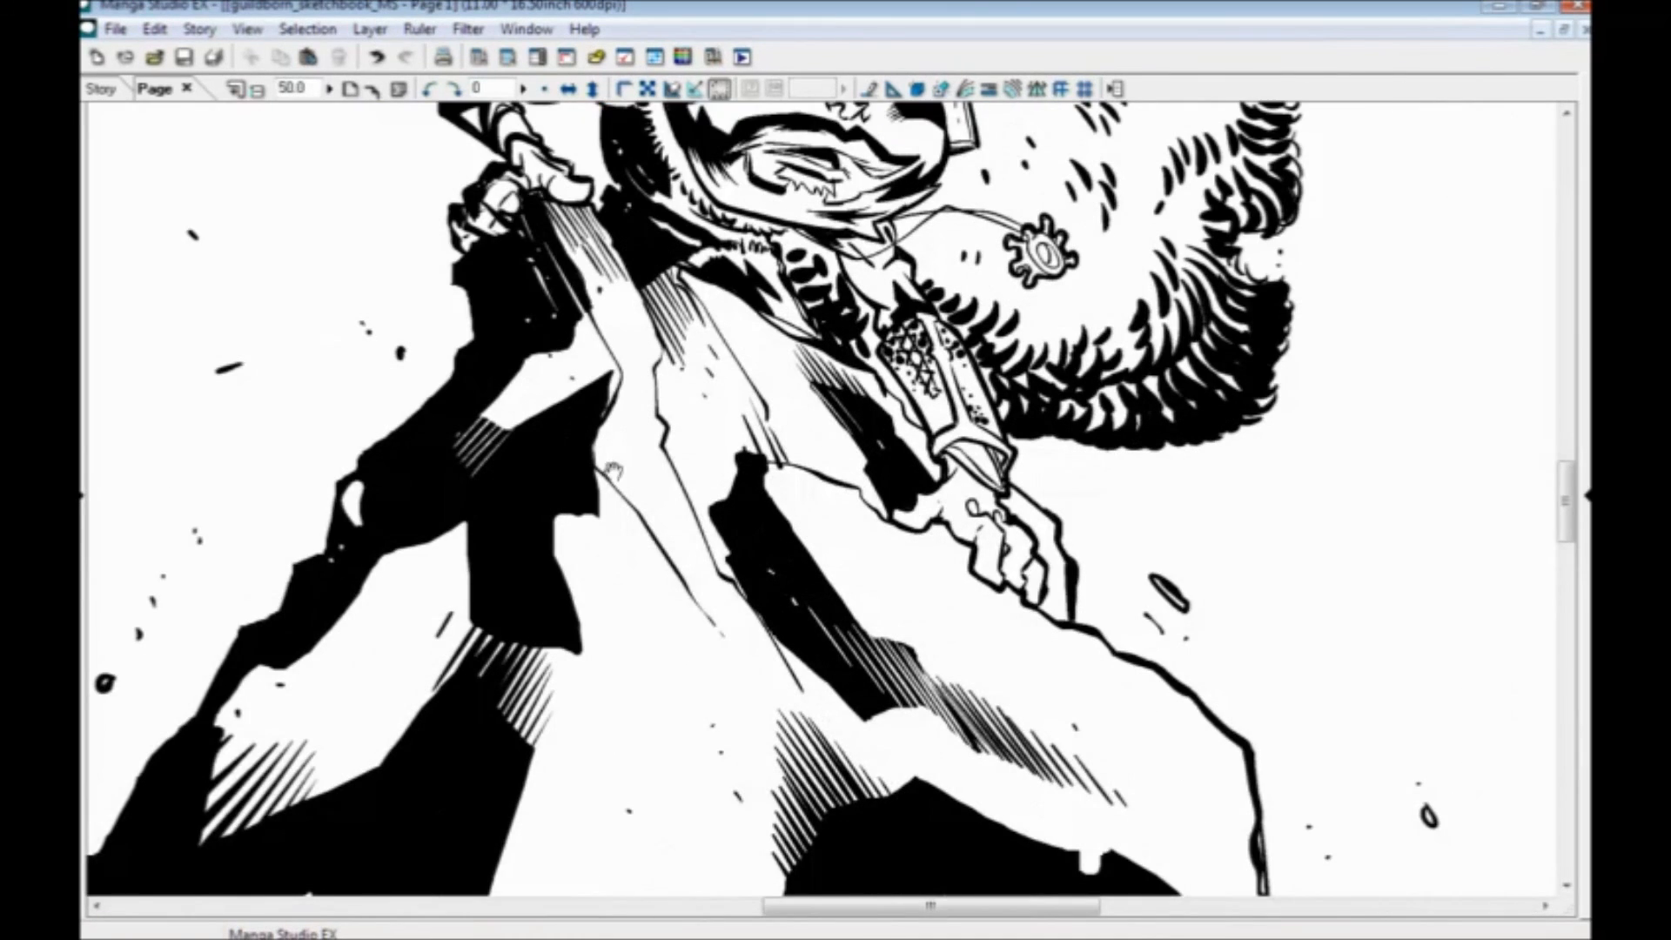
left_click_drag(733, 499, 785, 549)
left_click_drag(539, 544, 697, 708)
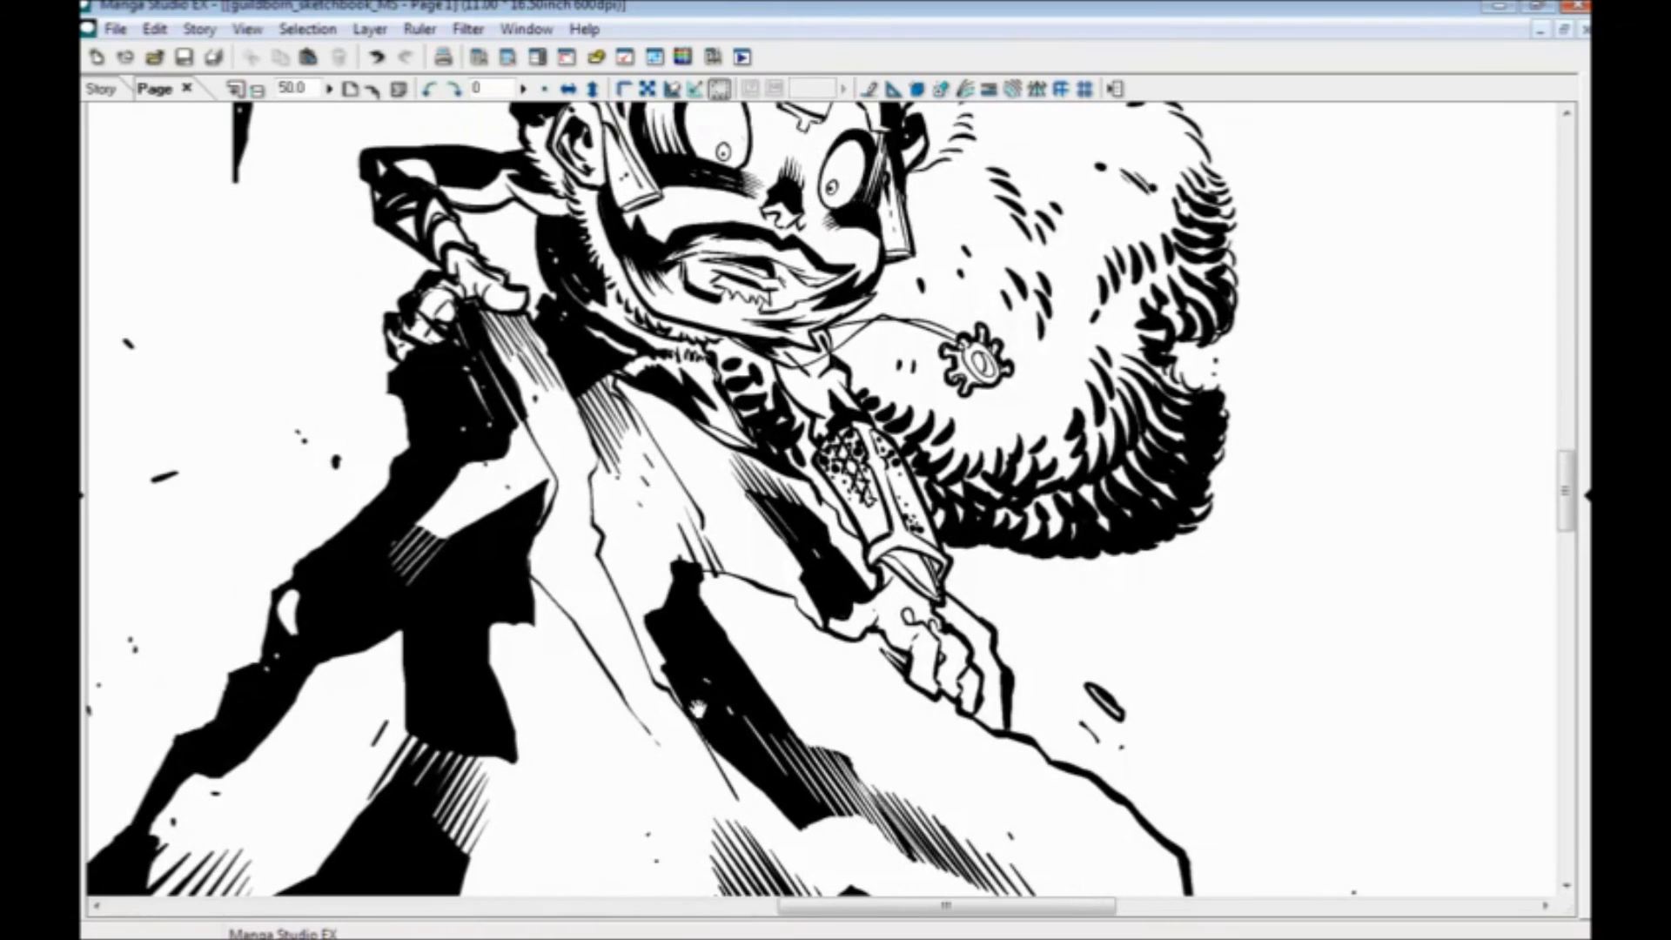
left_click_drag(805, 716, 385, 494)
left_click_drag(803, 593, 761, 532)
mouse_move(749, 451)
left_mouse_down()
mouse_move(780, 485)
mouse_move(798, 469)
mouse_move(825, 518)
left_mouse_up()
left_click_drag(834, 405, 832, 483)
left_click(833, 509)
left_click_drag(762, 546, 775, 559)
left_click_drag(789, 545, 820, 553)
mouse_move(816, 538)
left_mouse_down()
mouse_move(818, 564)
mouse_move(688, 405)
left_mouse_up()
Hand-letter GUILDBORN in the white area below the signature, slanting slightly upward
mouse_move(766, 517)
left_mouse_down()
mouse_move(768, 561)
mouse_move(794, 513)
mouse_move(802, 554)
left_mouse_up()
mouse_move(813, 512)
left_mouse_down()
mouse_move(829, 543)
mouse_move(834, 515)
mouse_move(839, 547)
mouse_move(859, 502)
mouse_move(864, 543)
mouse_move(913, 528)
left_mouse_up()
mouse_move(911, 494)
left_mouse_down()
mouse_move(928, 526)
mouse_move(943, 487)
mouse_move(972, 479)
left_mouse_up()
Lasso the GUILDBORN lettering and move it right, close to the black background's edge, keeping its scale at 100 %
mouse_move(872, 451)
left_mouse_down()
mouse_move(969, 446)
mouse_move(913, 562)
mouse_move(759, 581)
mouse_move(703, 536)
mouse_move(819, 454)
left_mouse_up()
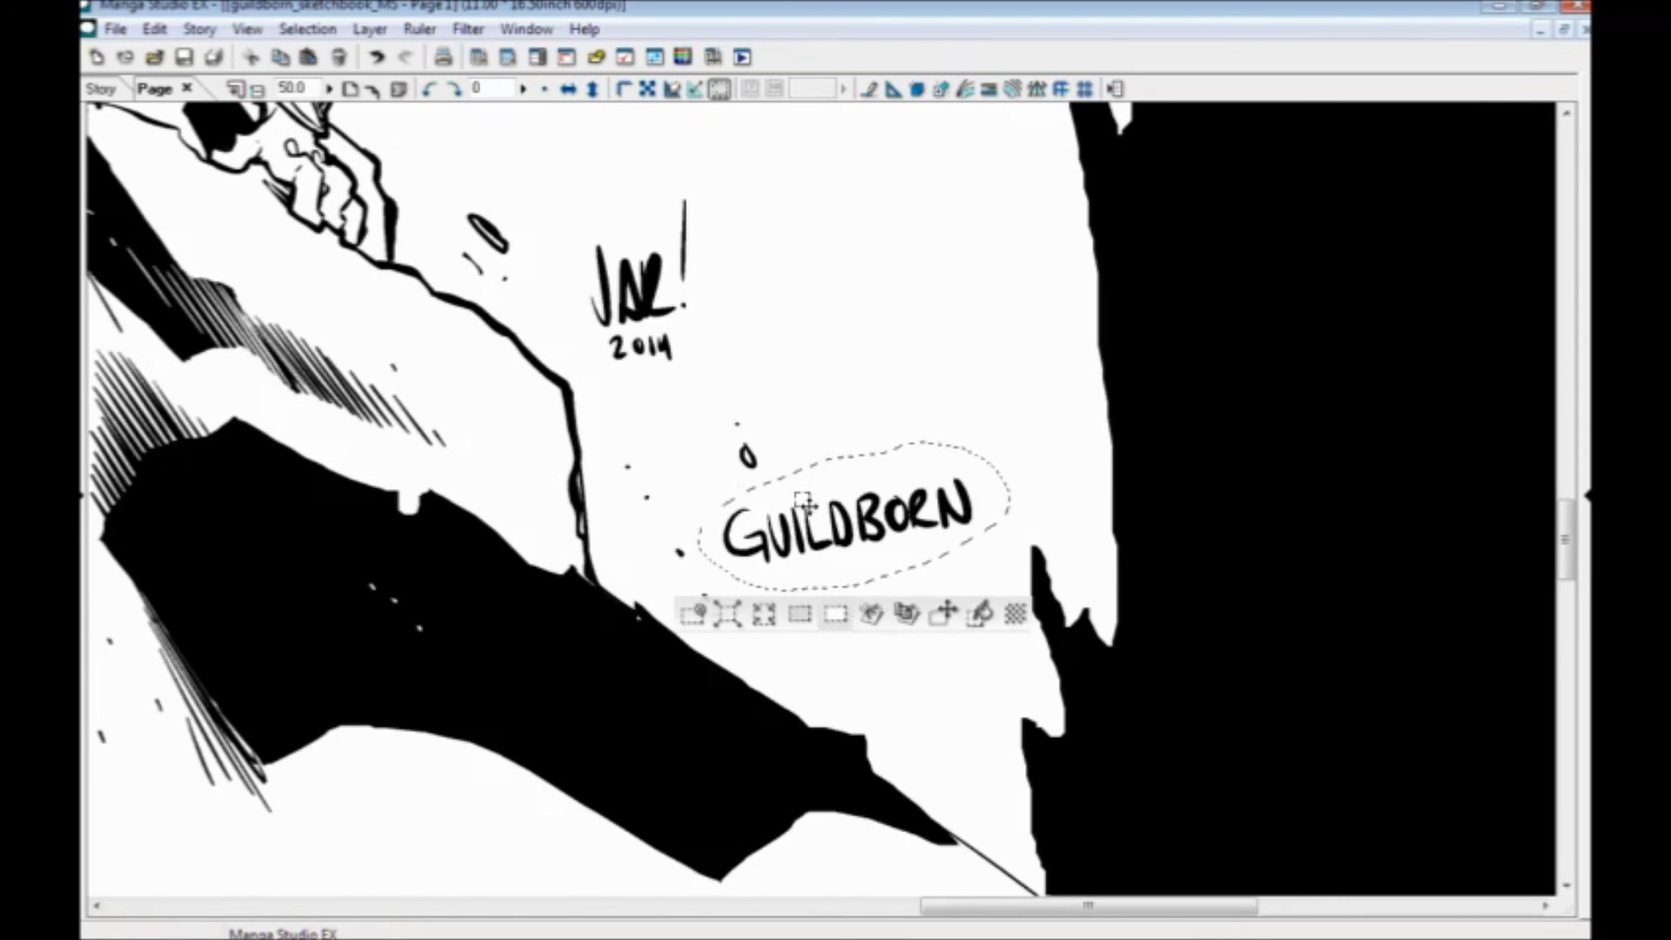
mouse_move(801, 532)
left_mouse_down()
mouse_move(872, 505)
mouse_move(796, 537)
left_mouse_up()
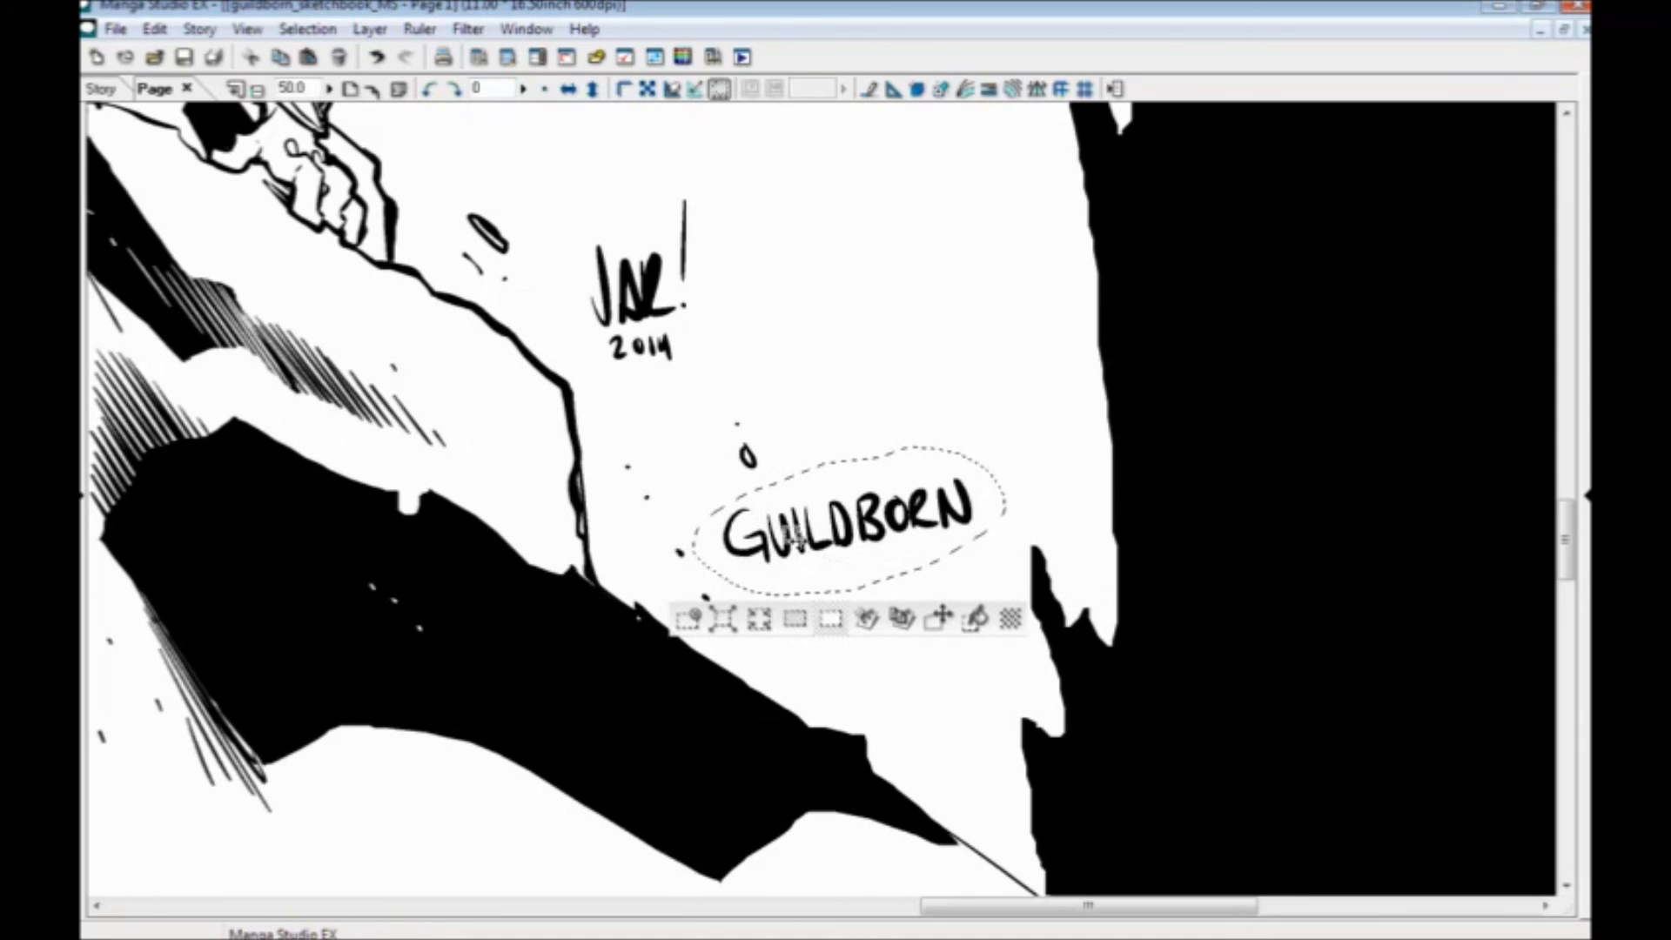
left_click(938, 618)
left_click_drag(890, 537, 917, 527)
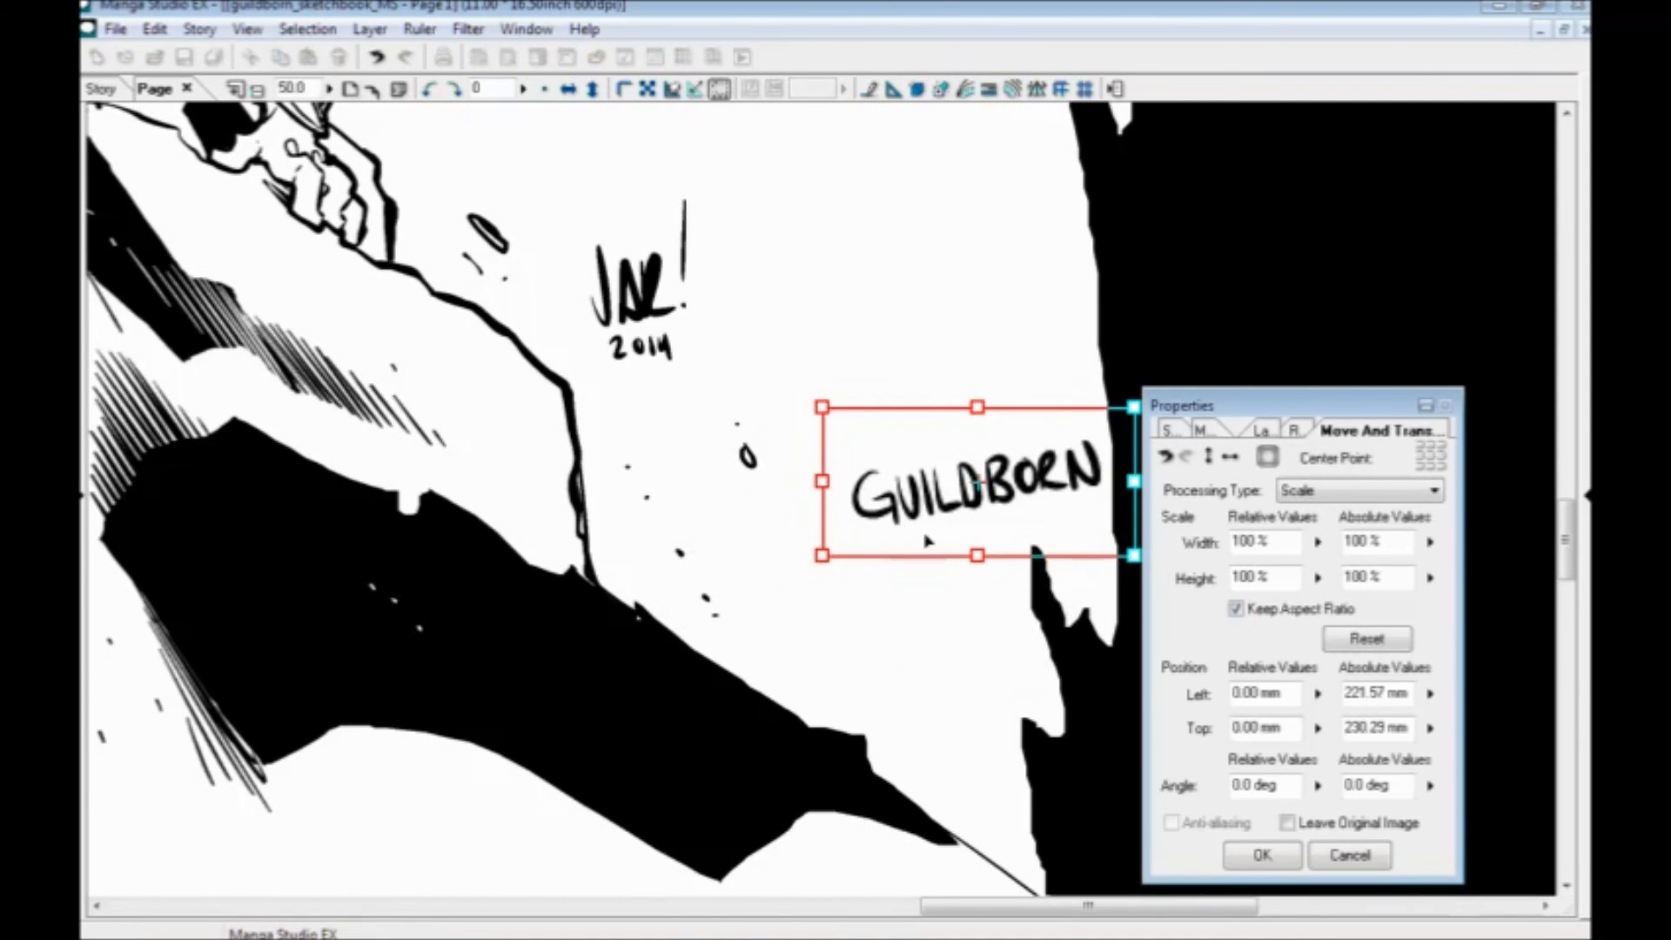
left_click(1262, 851)
left_click(910, 585)
Add .COM after GUILDBORN, continuing the lettering over the black background's edge
left_click_drag(1027, 605, 731, 626)
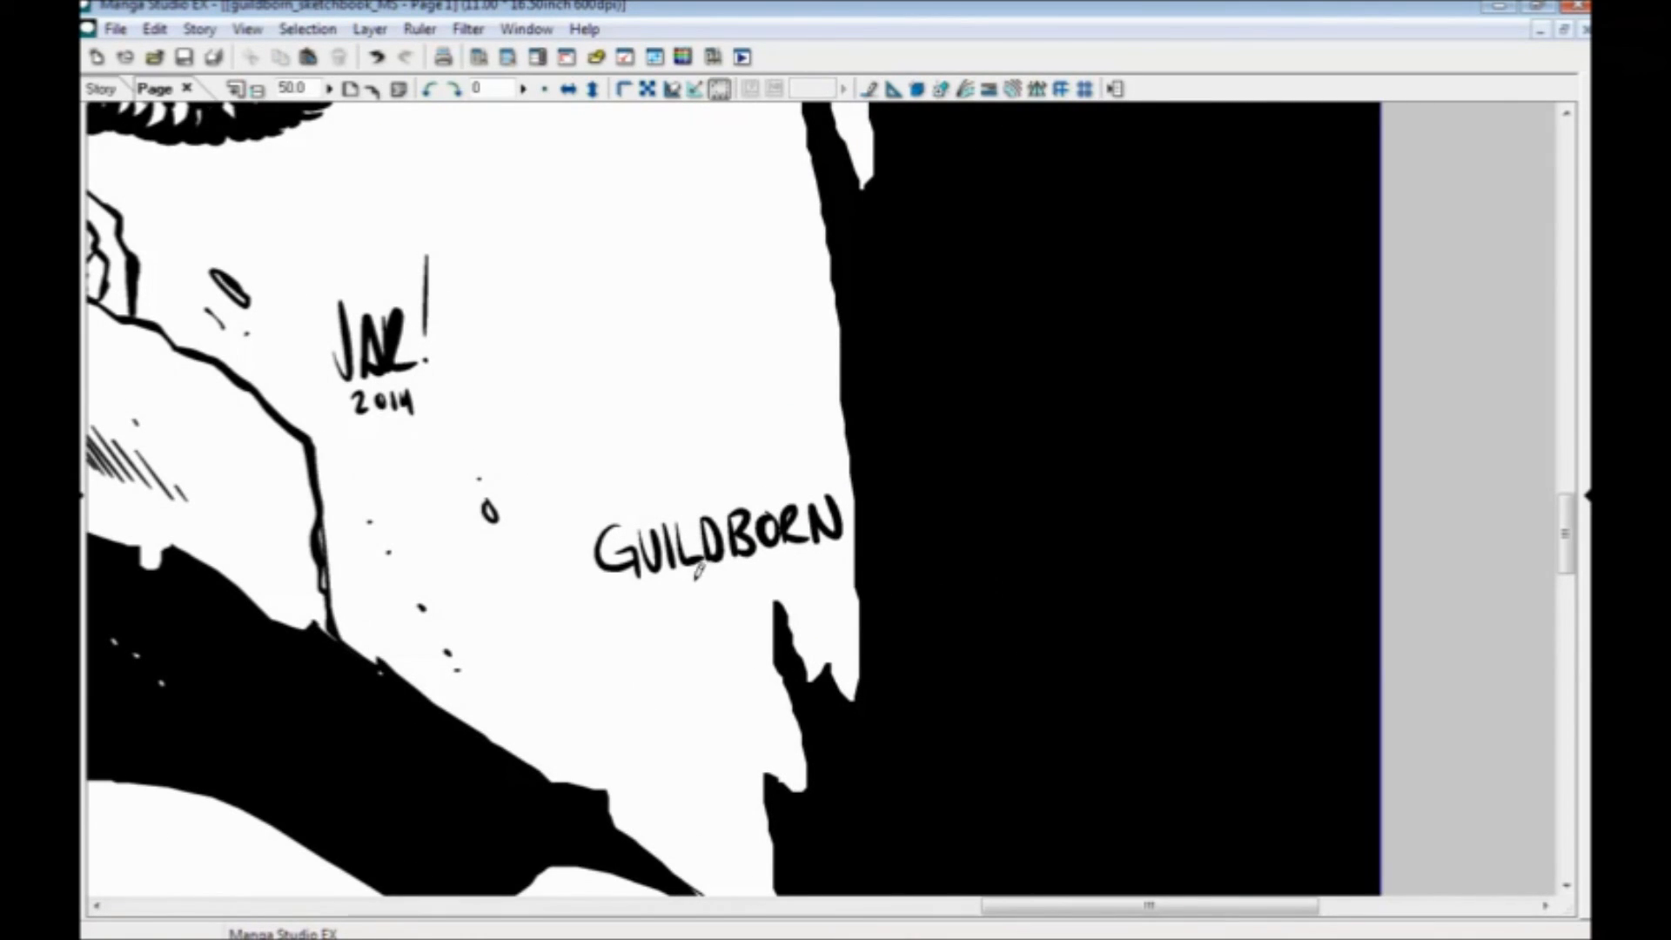
left_click(875, 529)
mouse_move(920, 494)
left_mouse_down()
mouse_move(902, 519)
mouse_move(919, 530)
mouse_move(947, 491)
mouse_move(1009, 514)
left_mouse_up()
Save the signed page
key("ctrl+minus")
key("ctrl+minus")
key("ctrl+minus")
left_click_drag(351, 583, 456, 650)
left_click_drag(403, 561, 424, 626)
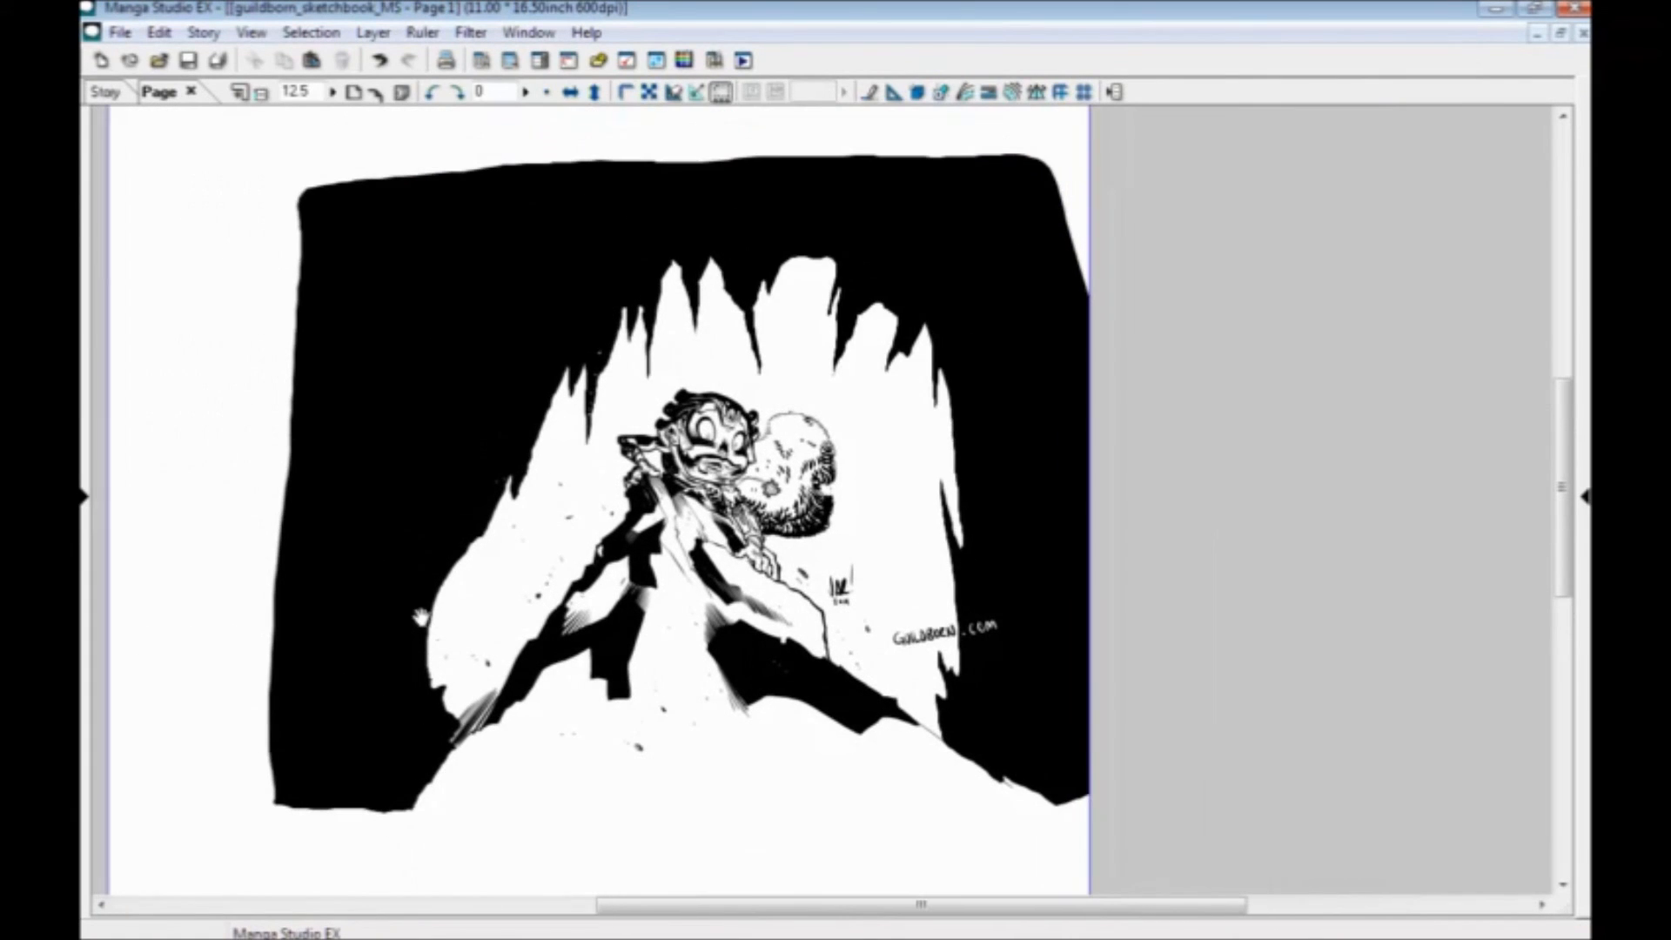
key("ctrl+s")
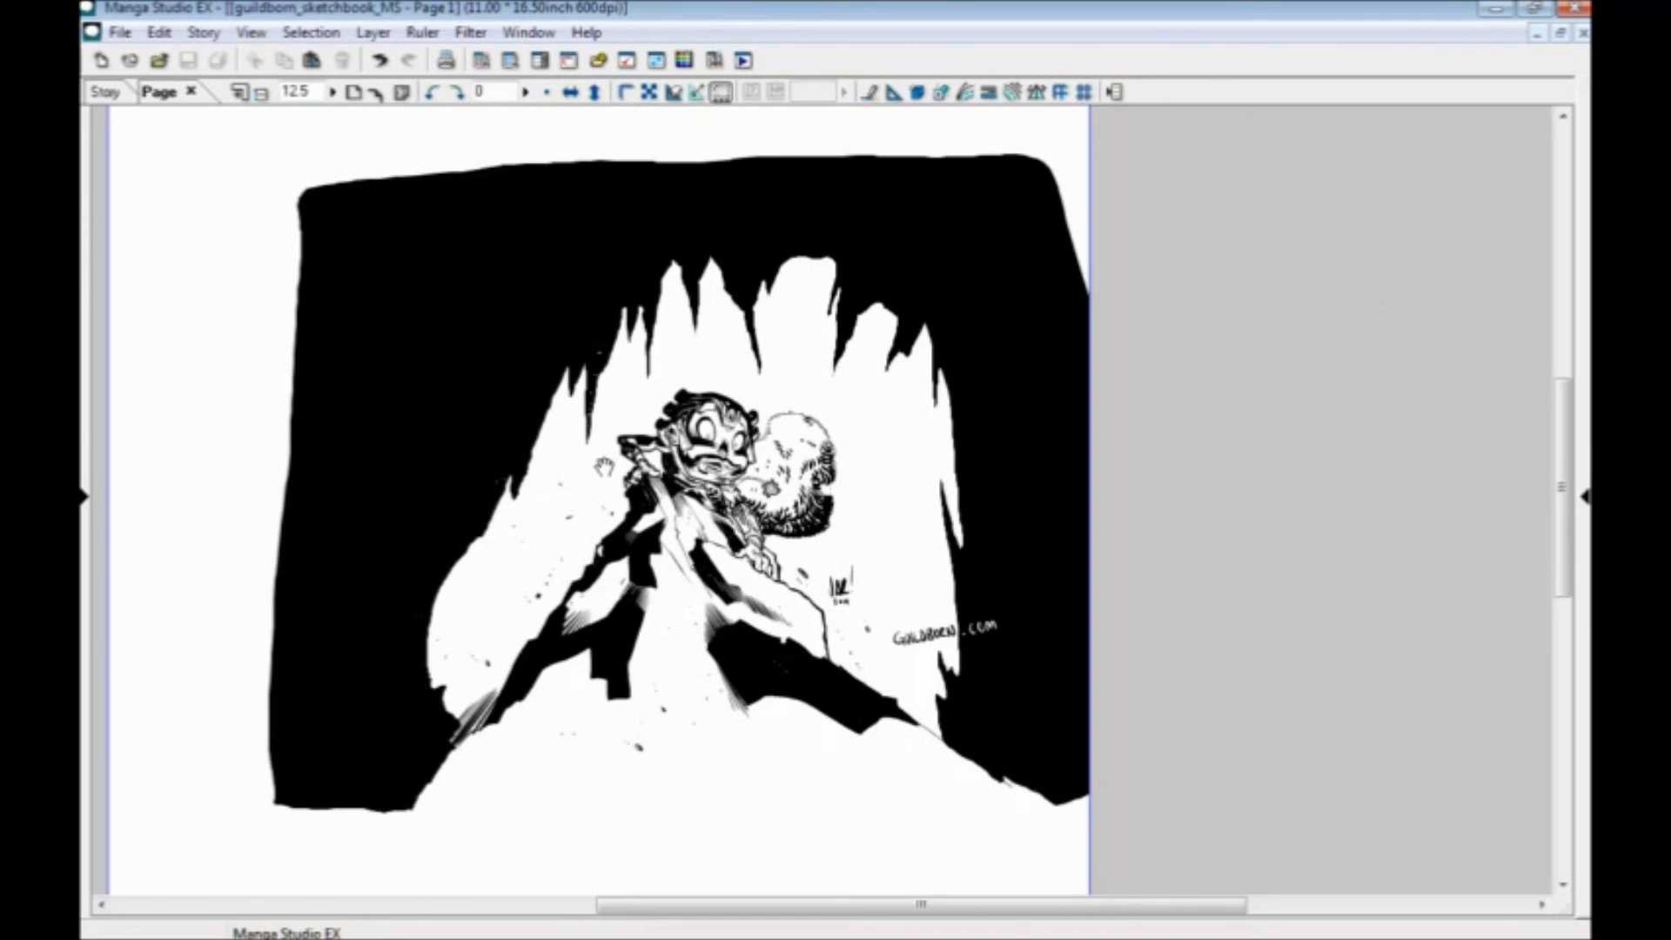
left_click_drag(612, 469, 687, 419)
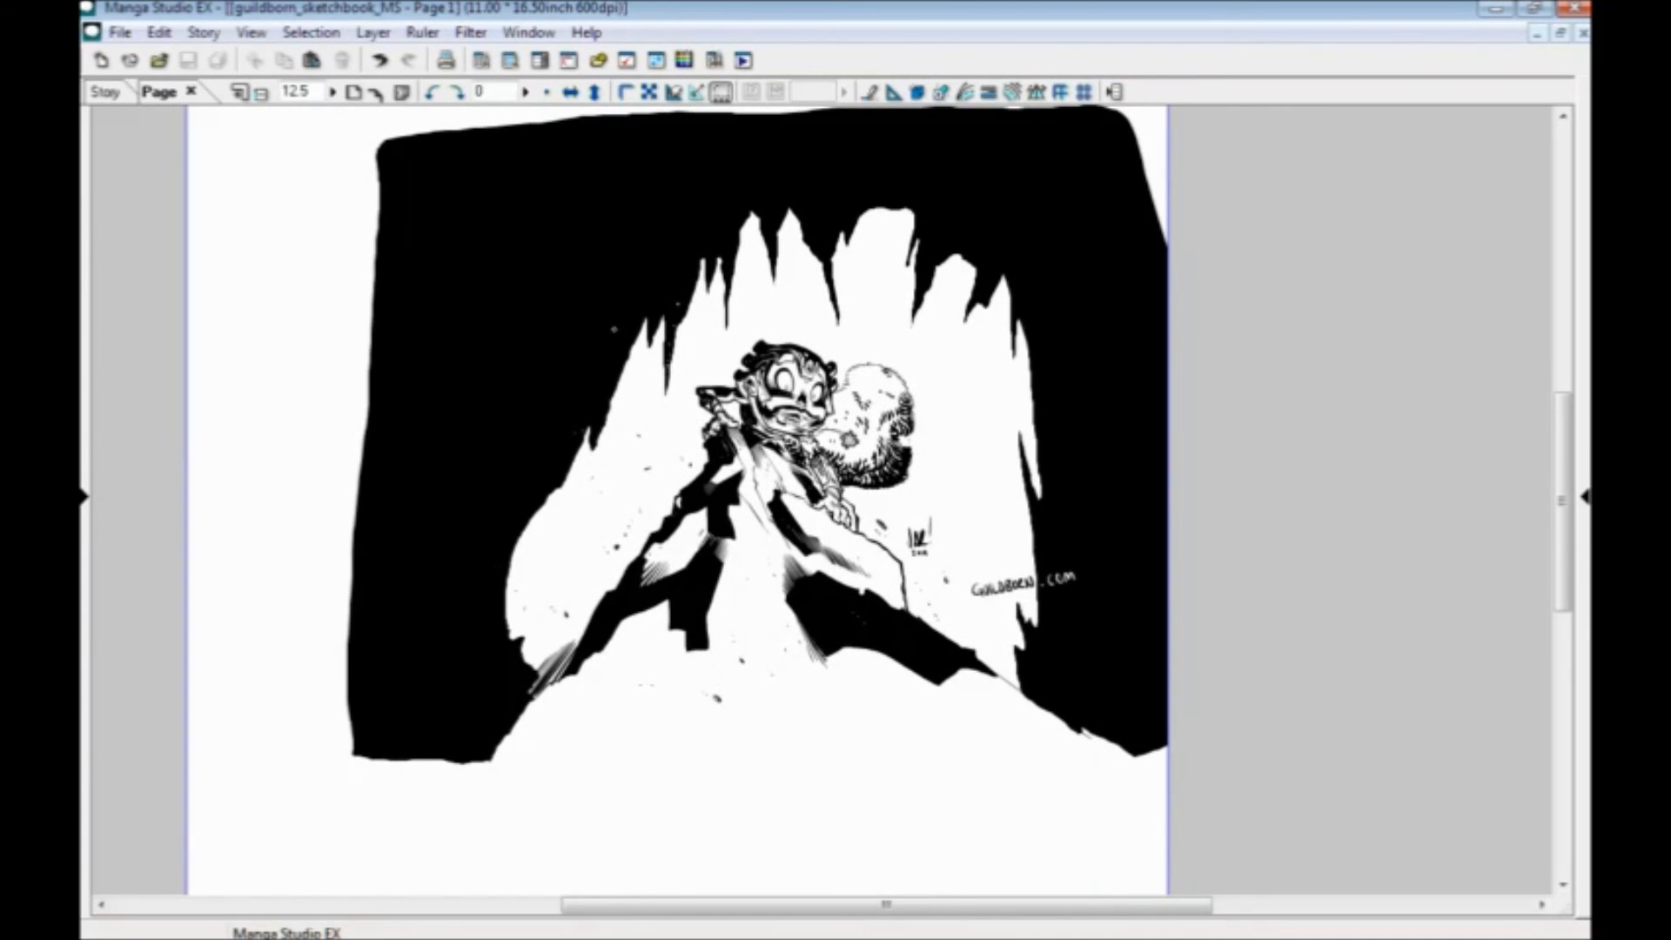